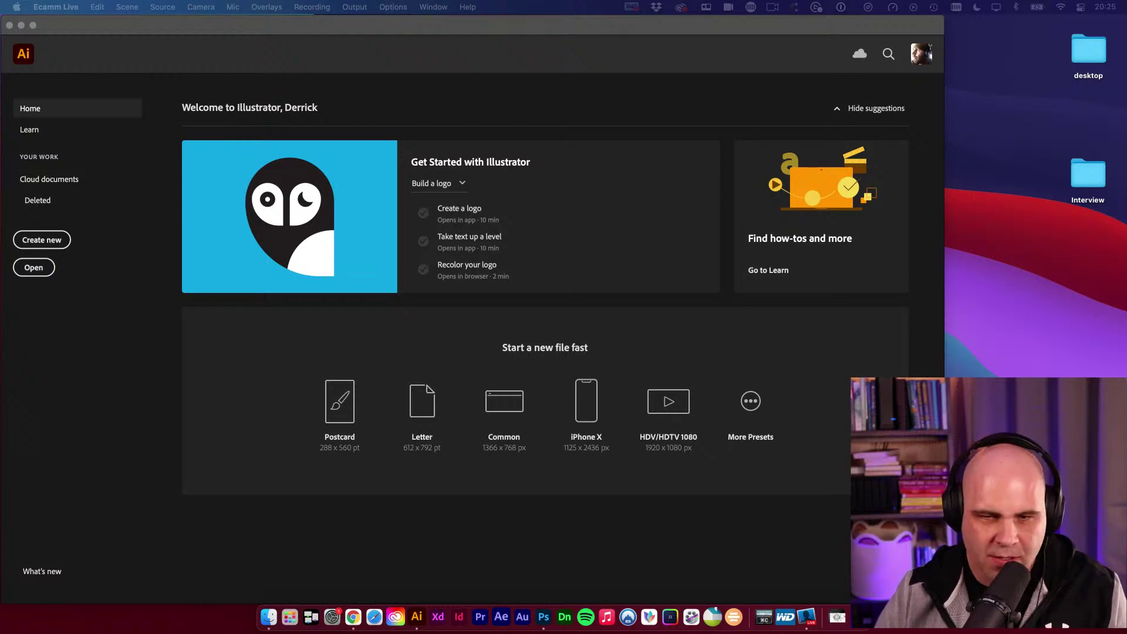
Bring the Behance Live logo and brand design stream window forward over Illustrator's home screen.
key("super+Tab")
left_click_drag(642, 92, 540, 48)
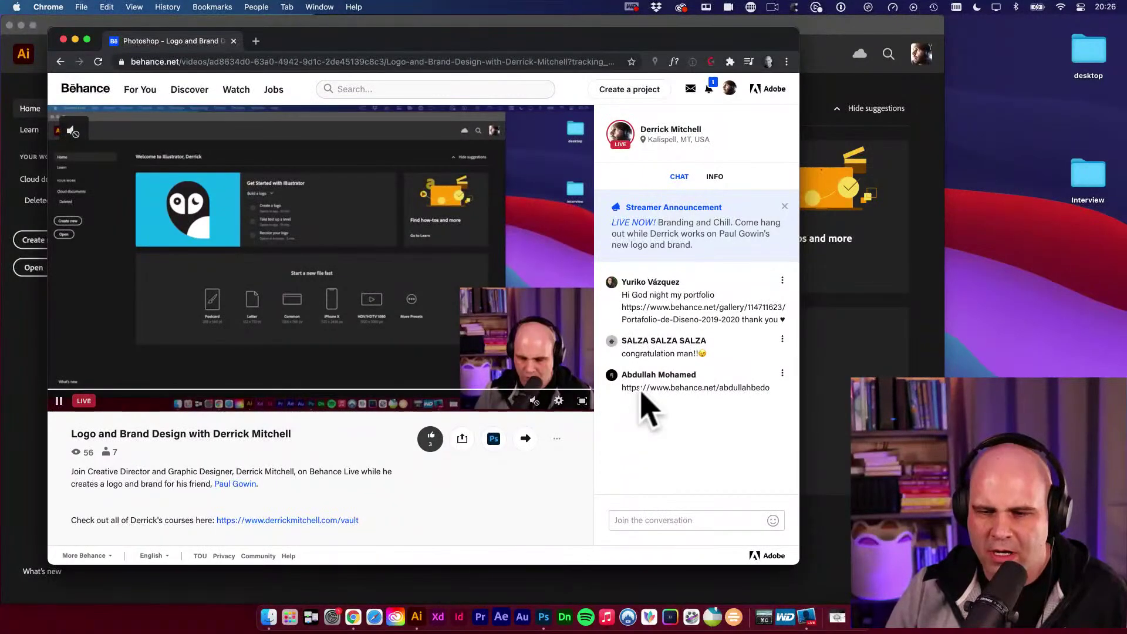
Open the profile link posted in the stream chat in a new Chrome tab.
left_click_drag(624, 38, 618, 36)
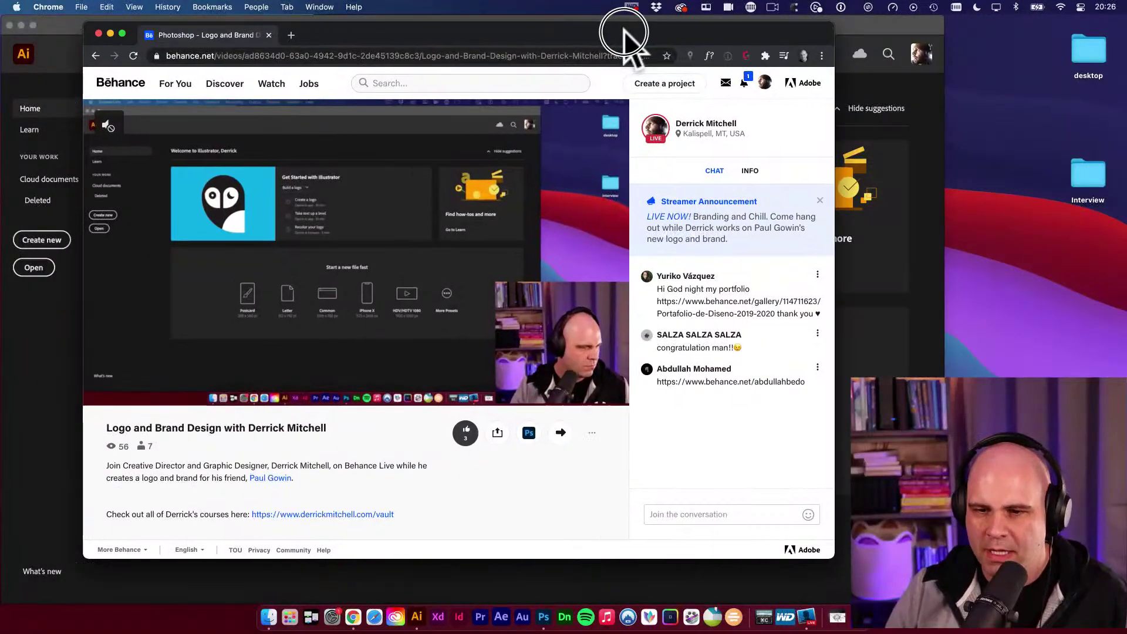
left_click_drag(732, 37, 740, 33)
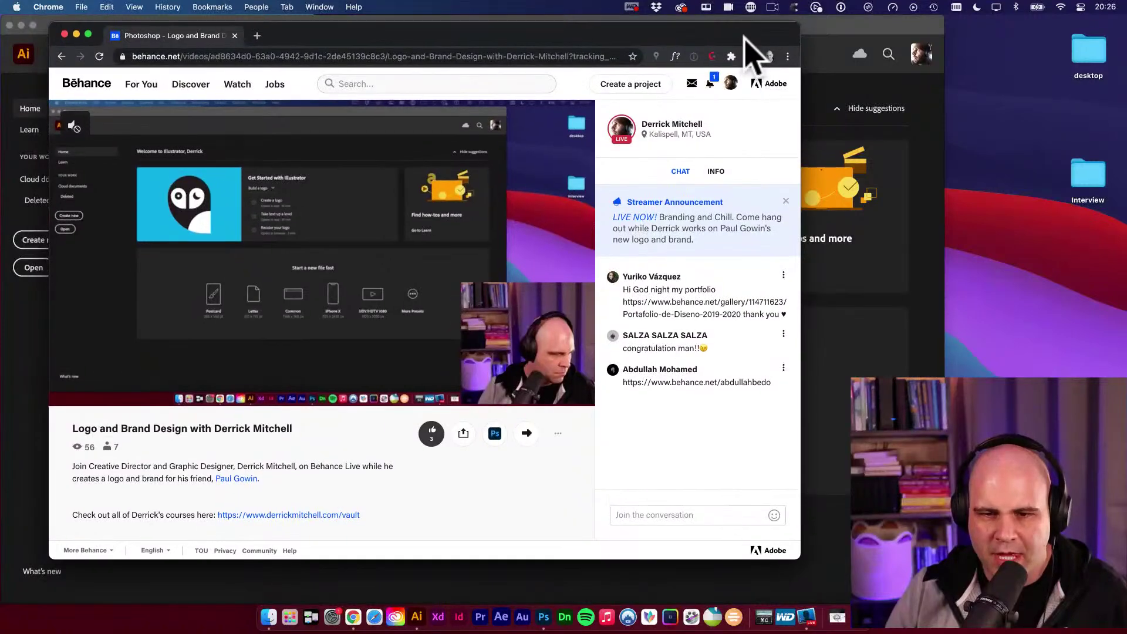
mouse_move(771, 385)
left_mouse_down()
mouse_move(625, 392)
mouse_move(770, 394)
left_mouse_up()
key("super+c")
key("super+t")
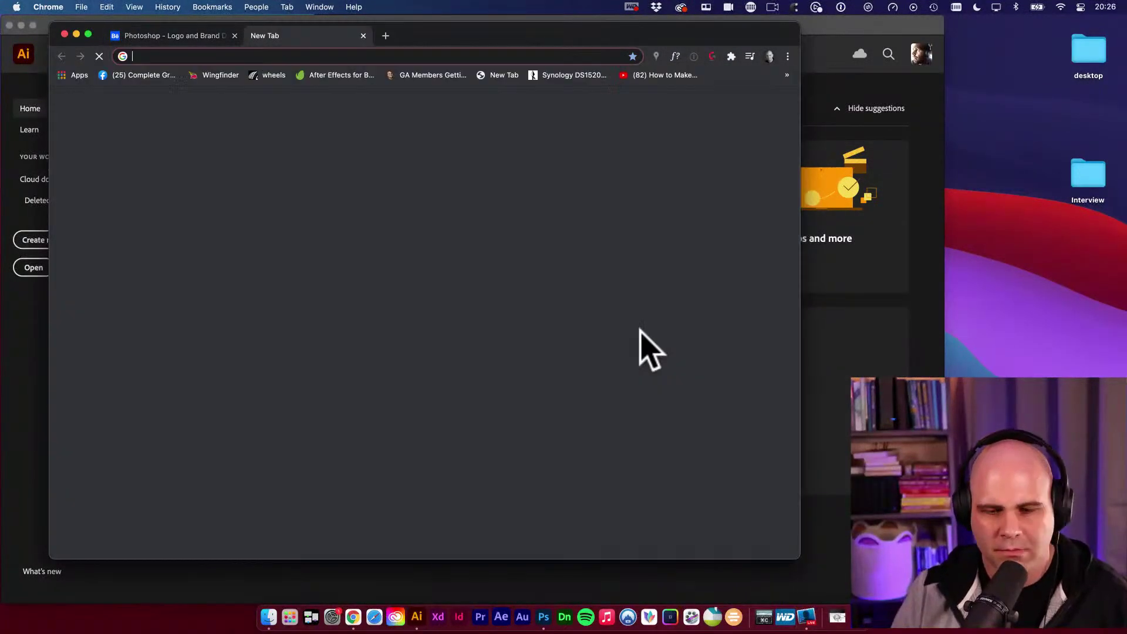
key("super+v")
key("Return")
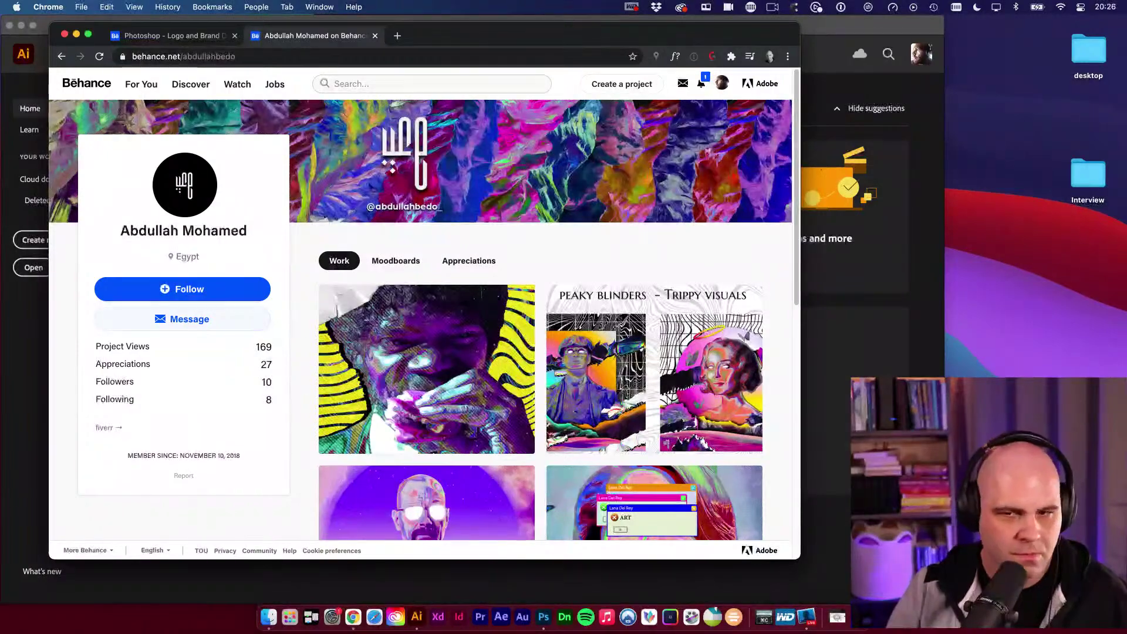
Pull the stream tab into its own window and follow the commenter's Behance profile.
left_click_drag(431, 47, 518, 58)
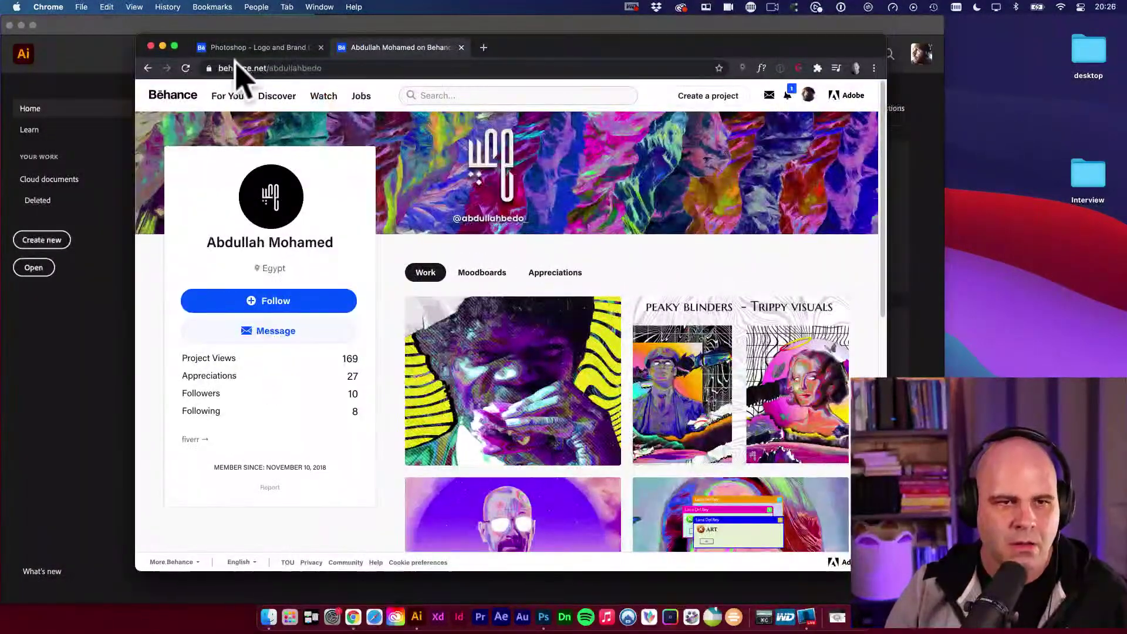
left_click(258, 47)
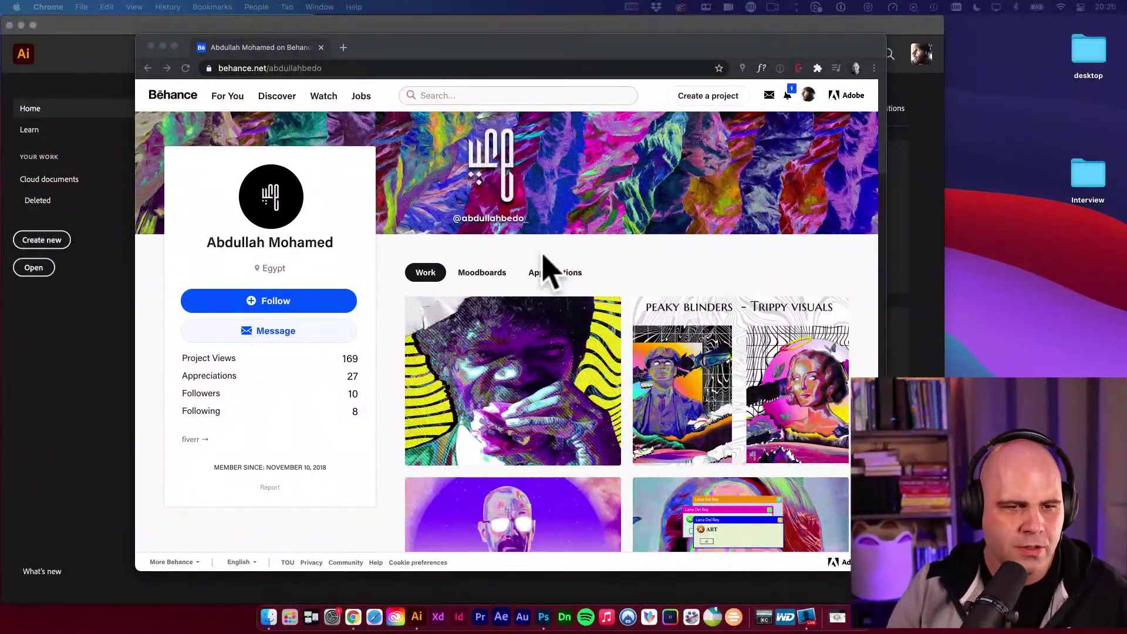
left_click(373, 284)
left_click(260, 306)
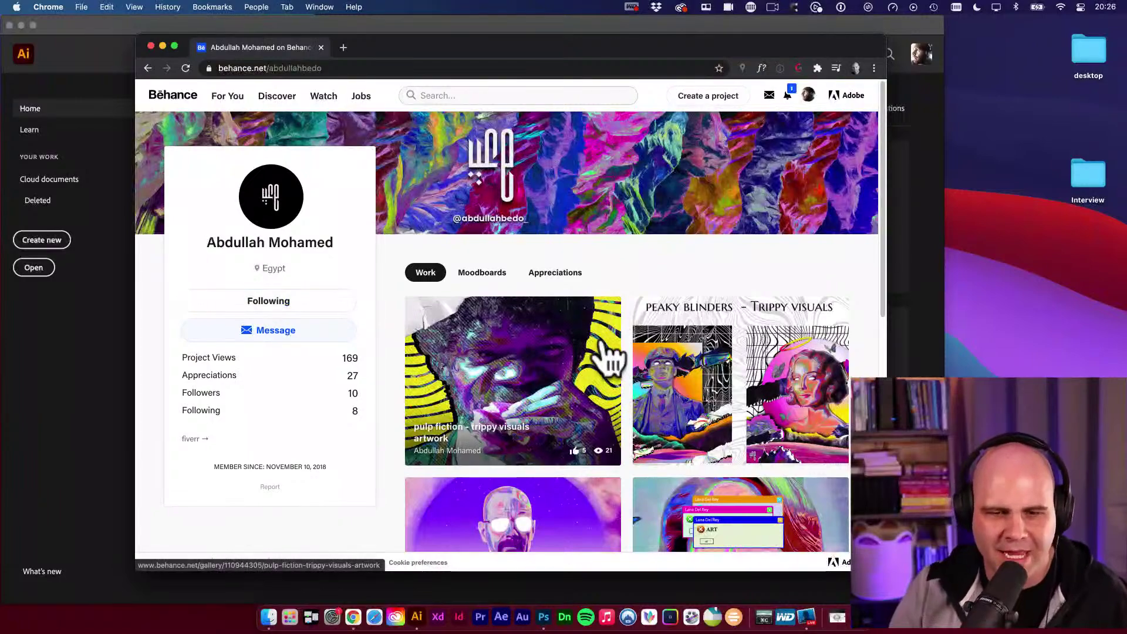
Browse the profile's Work grid, then bring the Portafolio de Diseño 2019 - 2020 window into view.
scroll(658, 400, "down", 7)
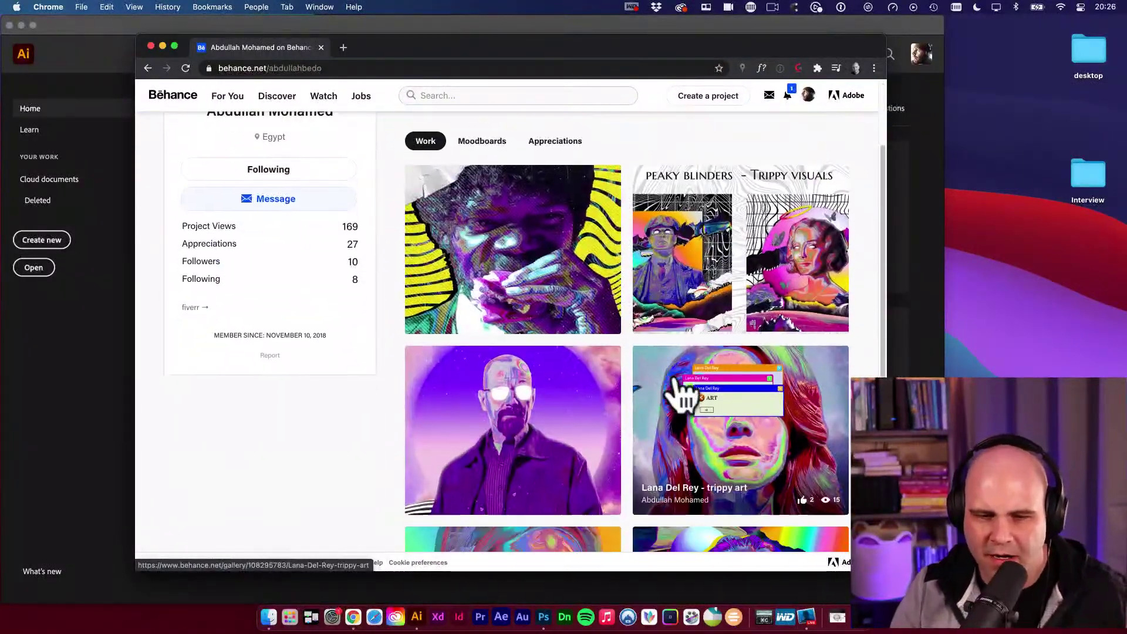
scroll(681, 395, "down", 3)
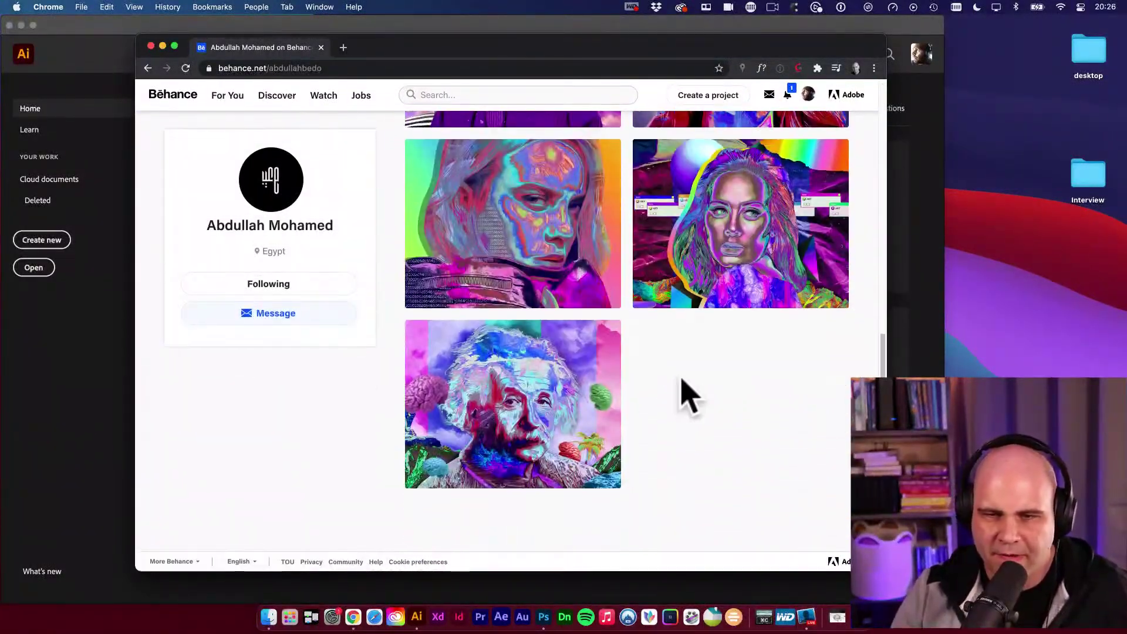
scroll(684, 395, "up", 10)
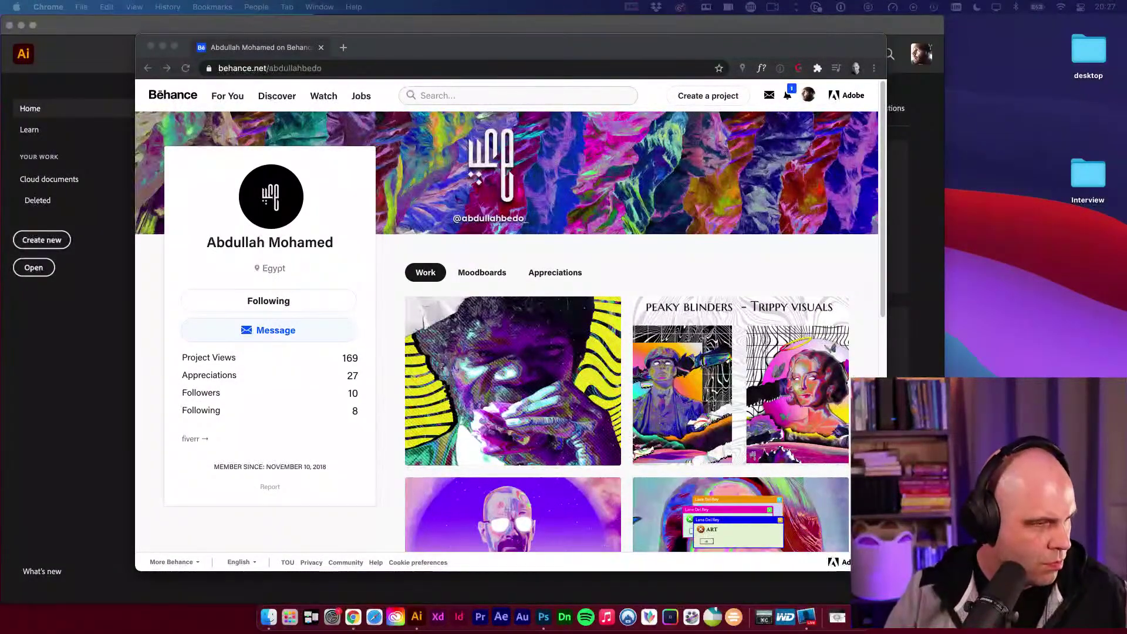
left_click_drag(0, 255, 532, 66)
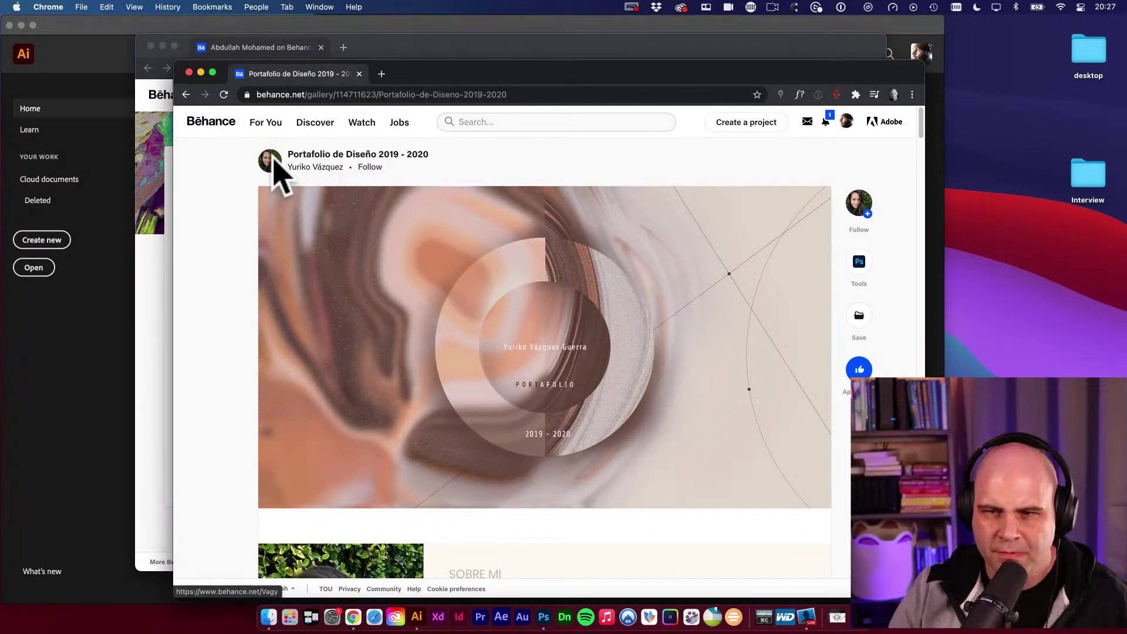
Follow the author of Portafolio de Diseño 2019 - 2020 and start scrolling through the project.
left_click(868, 213)
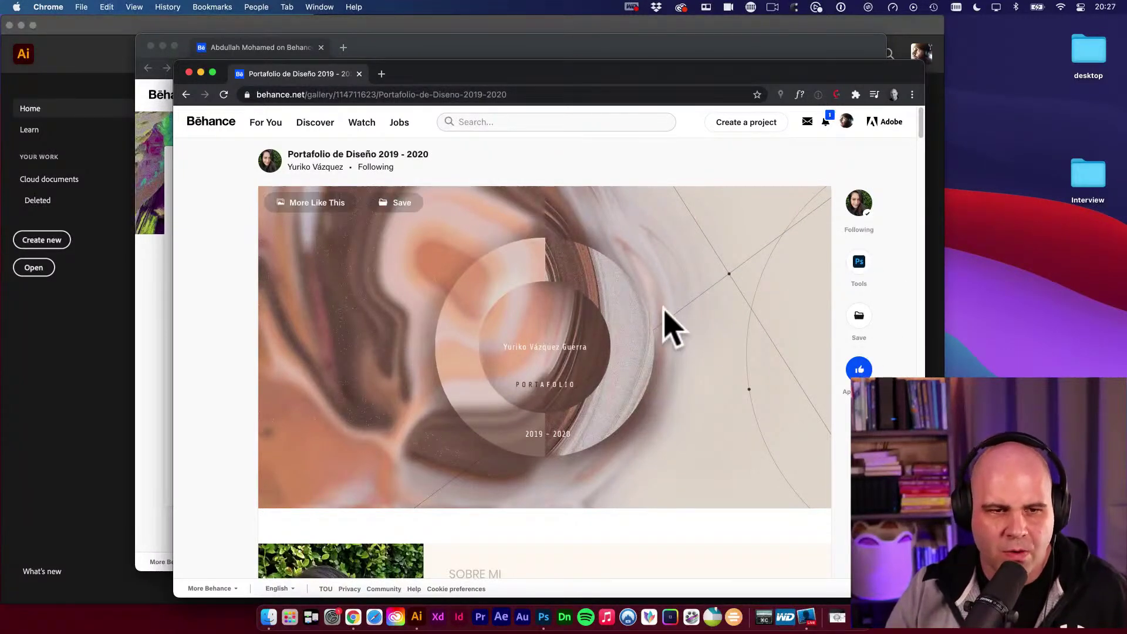
scroll(641, 333, "down", 1)
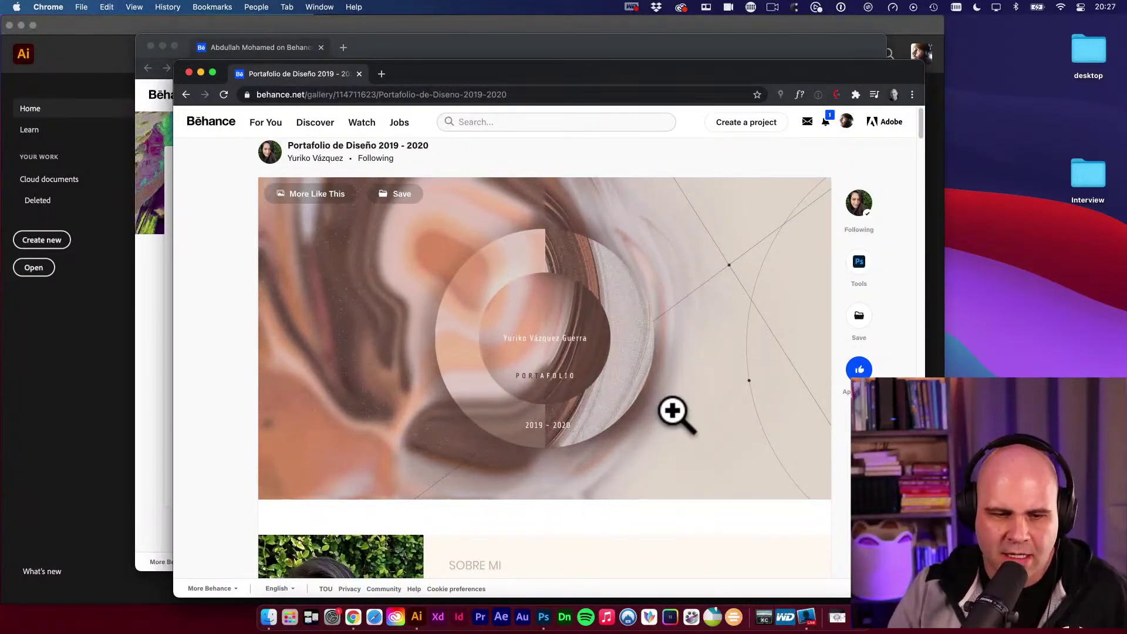
scroll(687, 393, "down", 3)
scroll(700, 380, "down", 5)
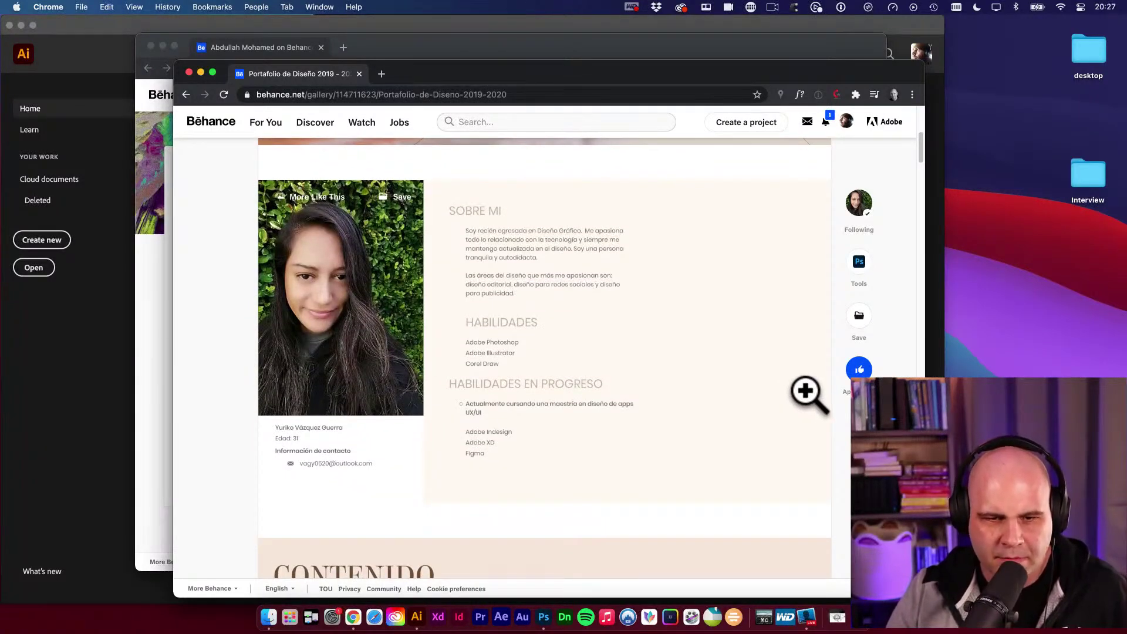
scroll(816, 397, "down", 2)
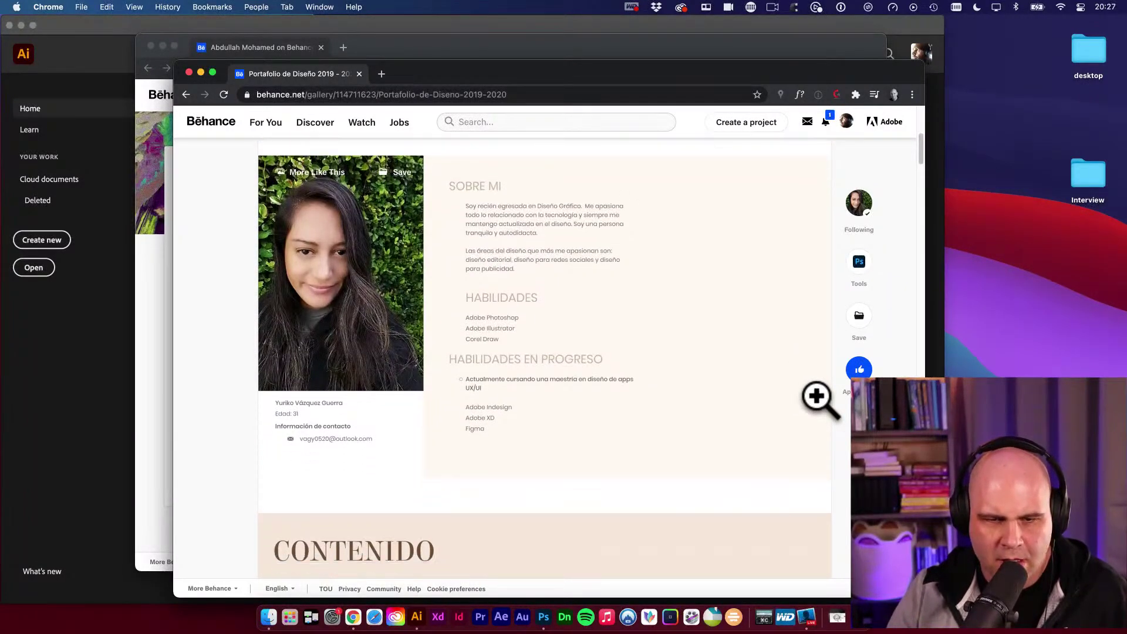
scroll(820, 399, "down", 4)
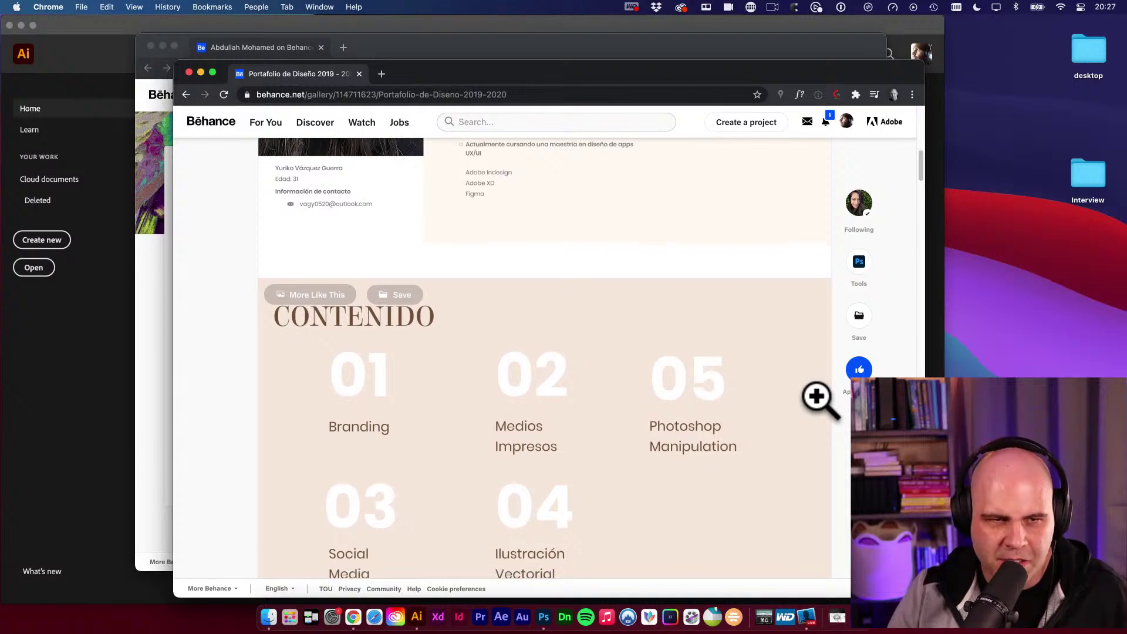
scroll(821, 400, "down", 2)
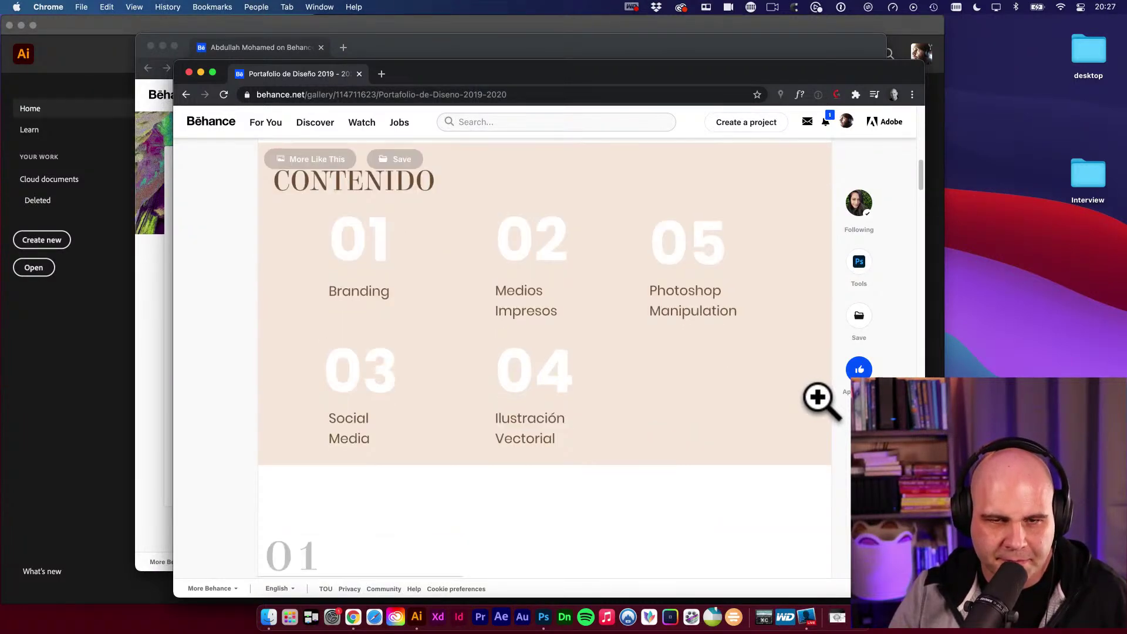
Scroll to the end of the project, close its page and shift the profile window down.
scroll(822, 401, "down", 3)
scroll(820, 399, "down", 10)
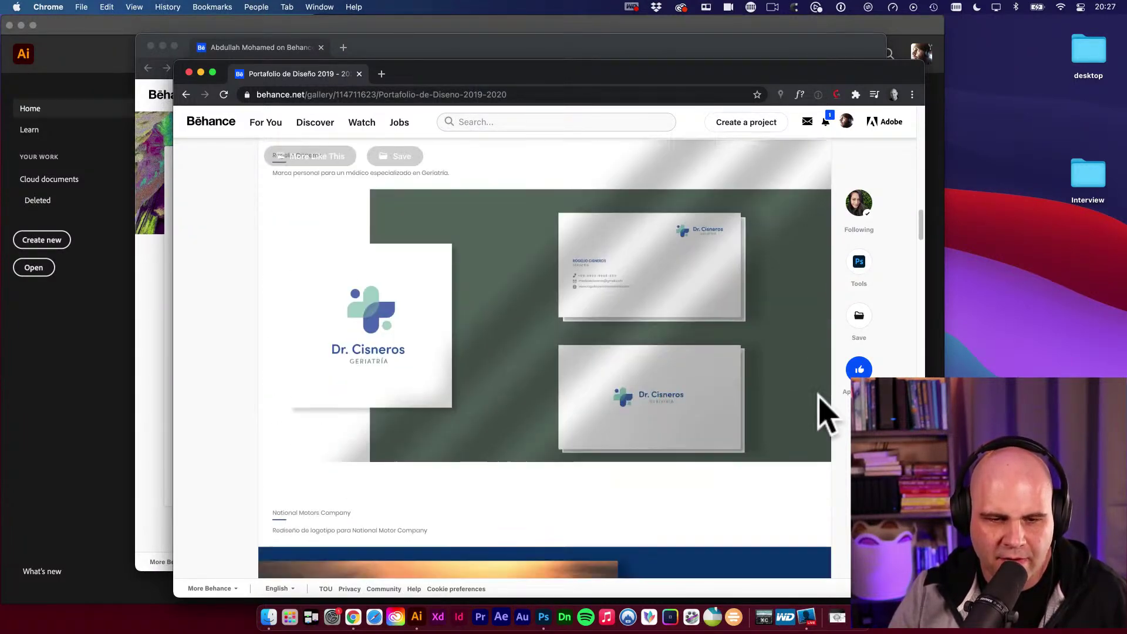
scroll(825, 414, "down", 10)
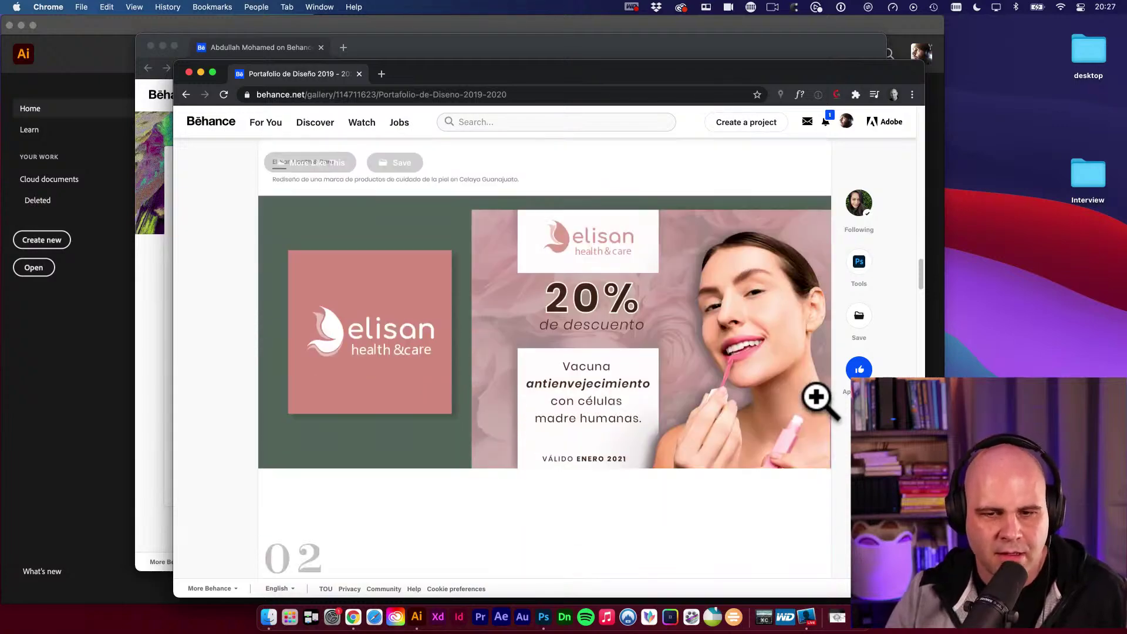
scroll(820, 397, "down", 12)
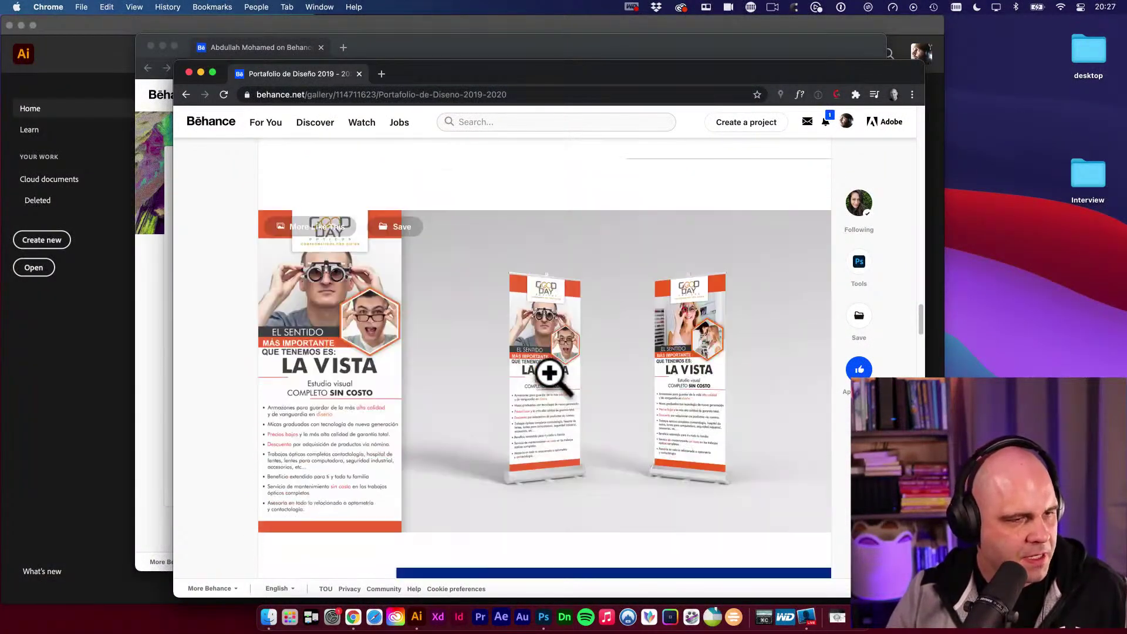
scroll(682, 369, "down", 15)
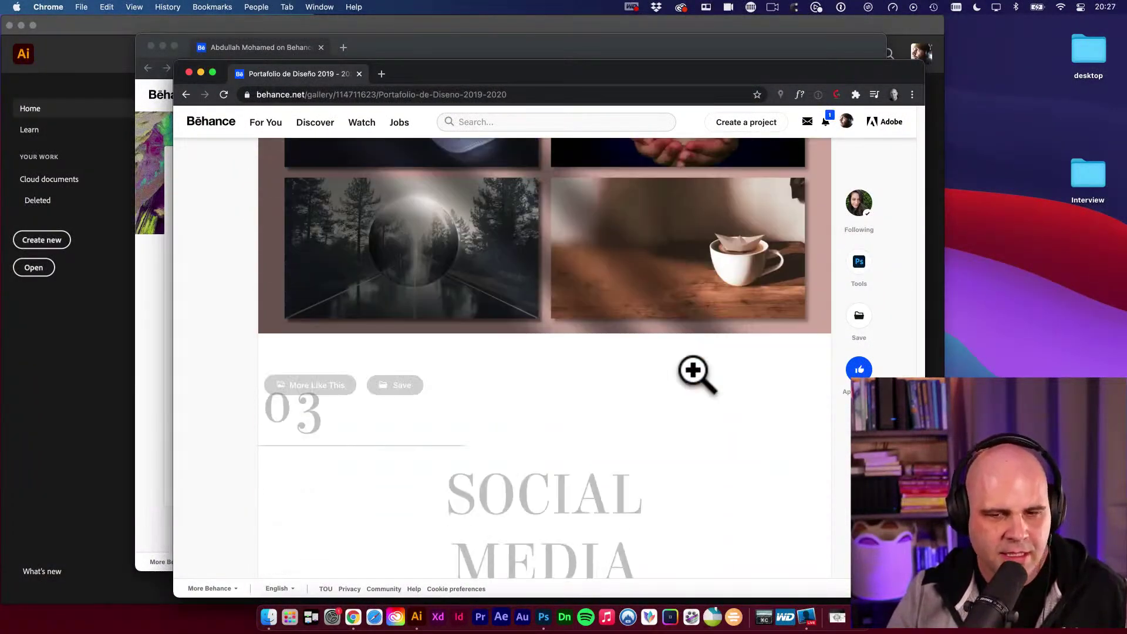
scroll(693, 371, "down", 15)
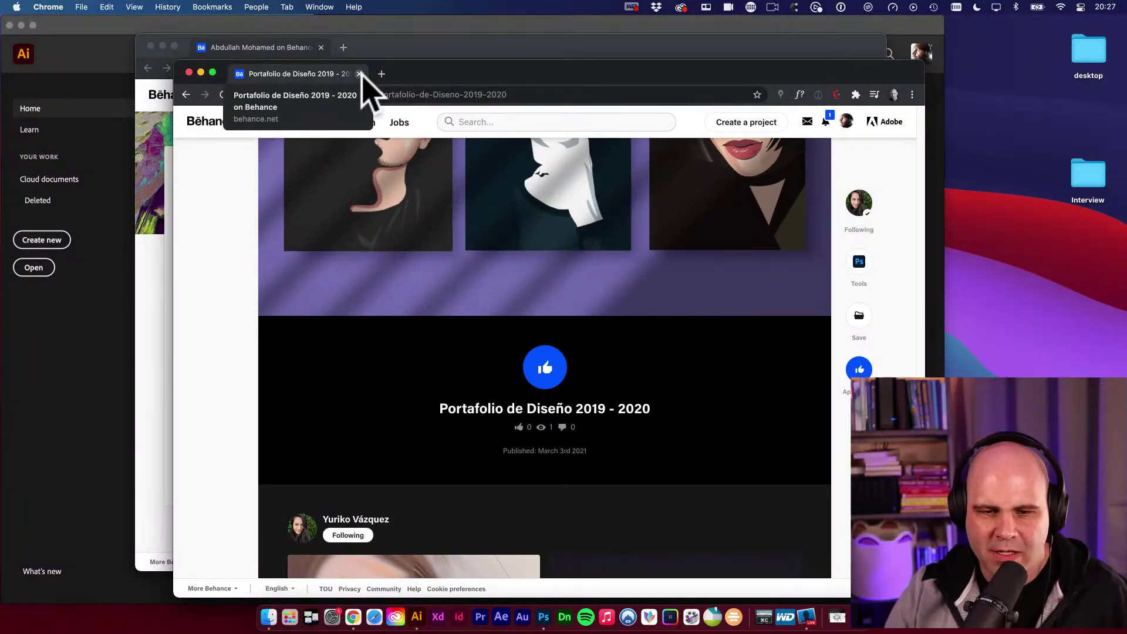
left_click(359, 74)
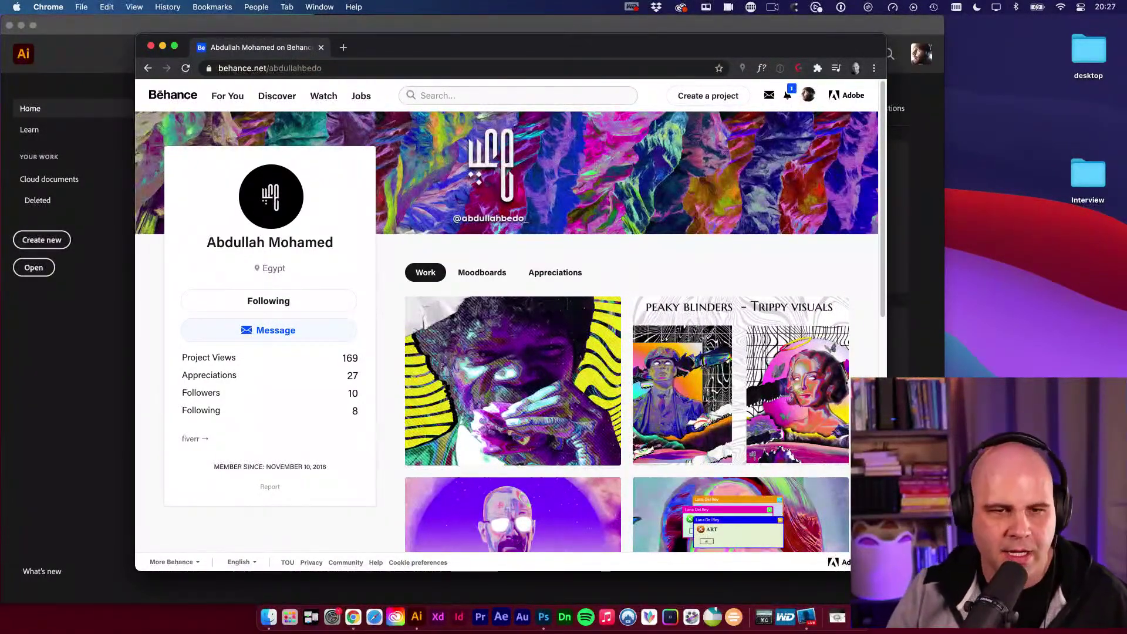
mouse_move(323, 46)
left_mouse_down()
mouse_move(285, 56)
mouse_move(320, 59)
left_mouse_up()
Close the Behance window and open the client's v2 logo artboard .ai file from Finder.
left_click(318, 61)
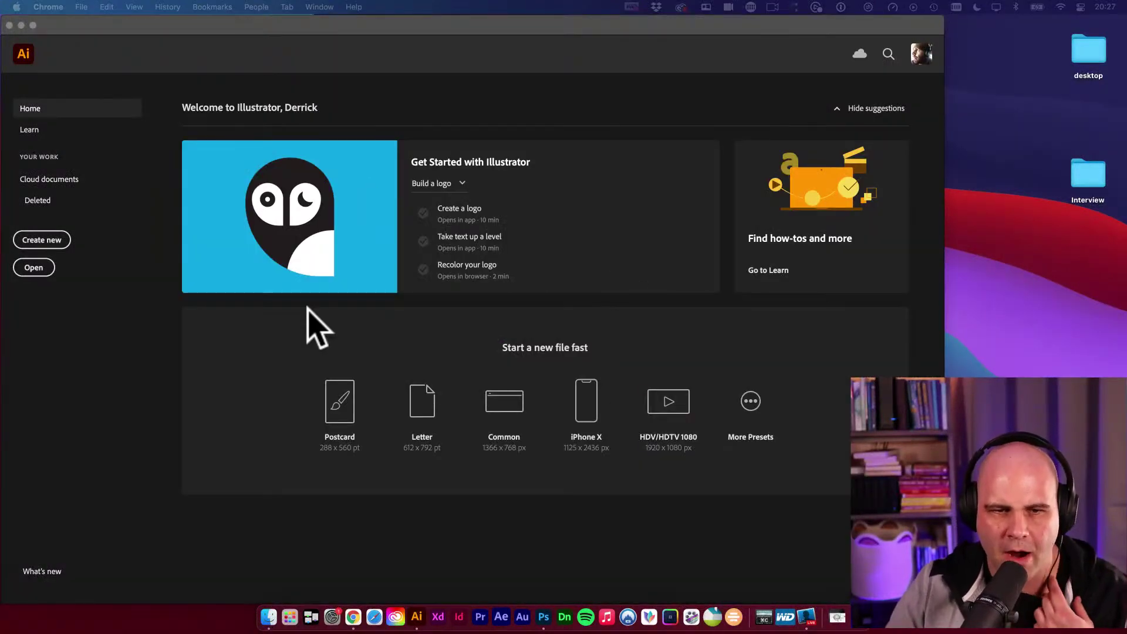
left_click(231, 351)
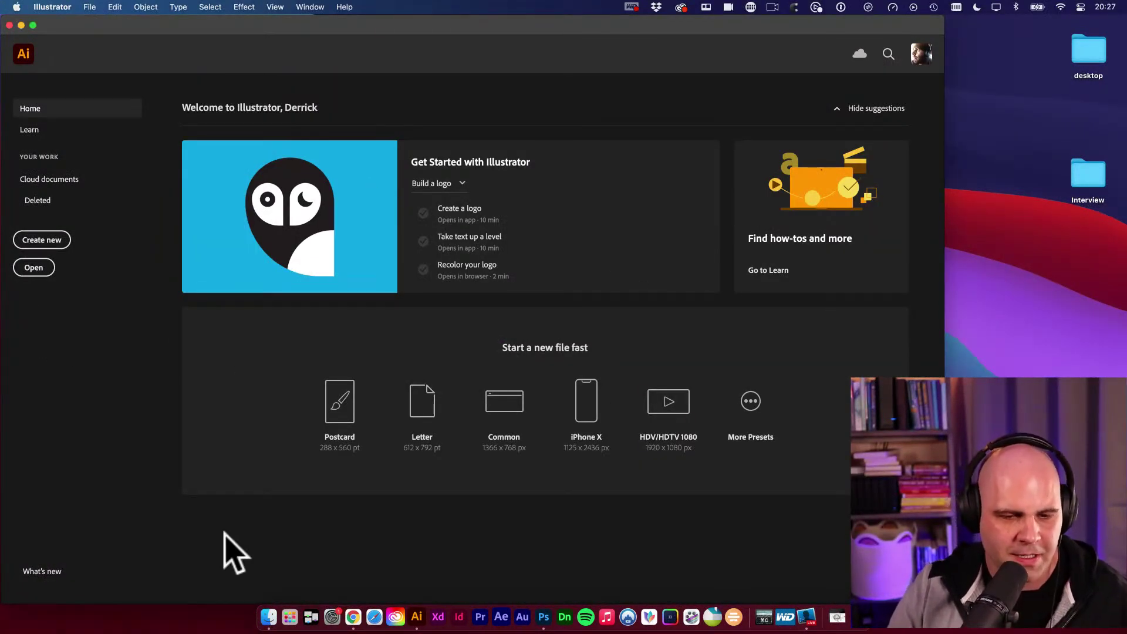
left_click(269, 617)
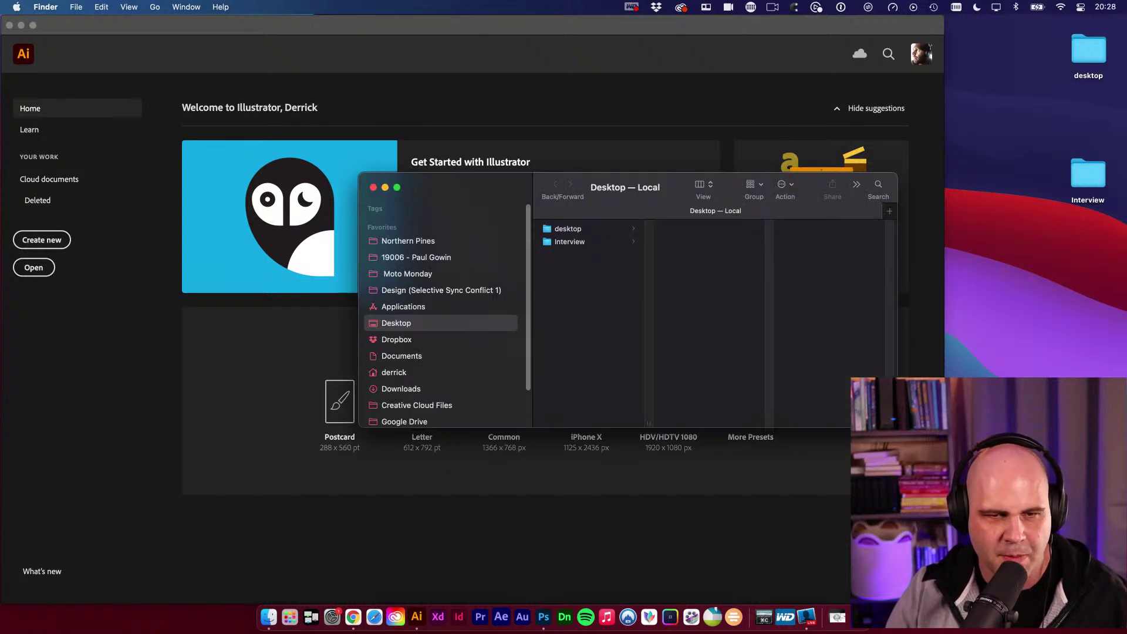
scroll(381, 279, "up", 2)
left_click_drag(478, 181, 433, 191)
scroll(423, 312, "down", 3)
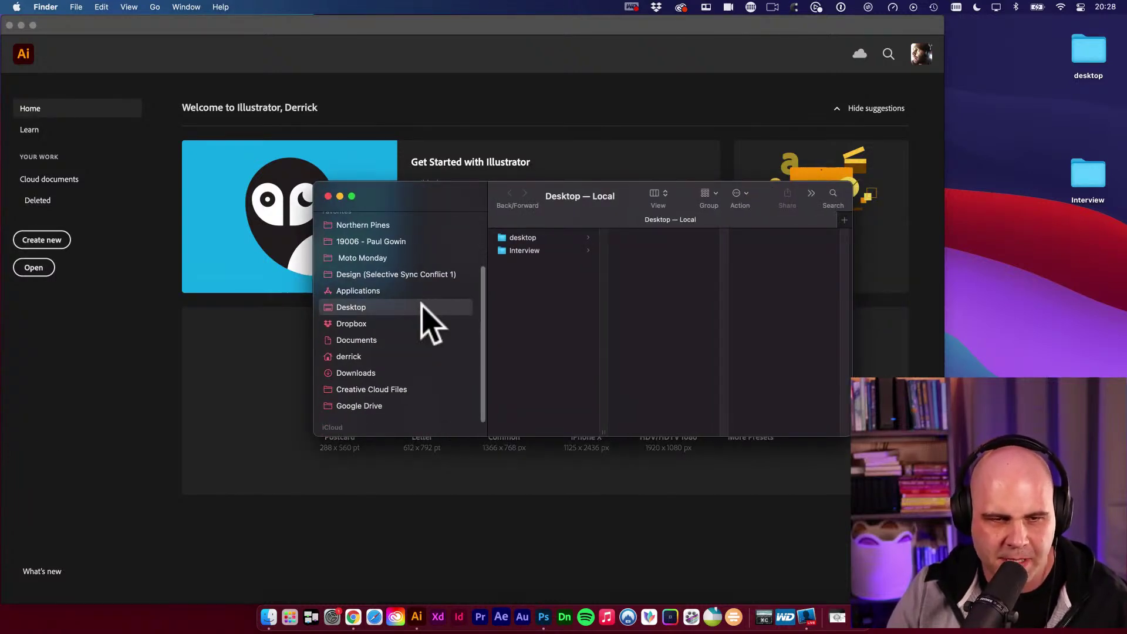
scroll(434, 322, "up", 3)
left_click(399, 317)
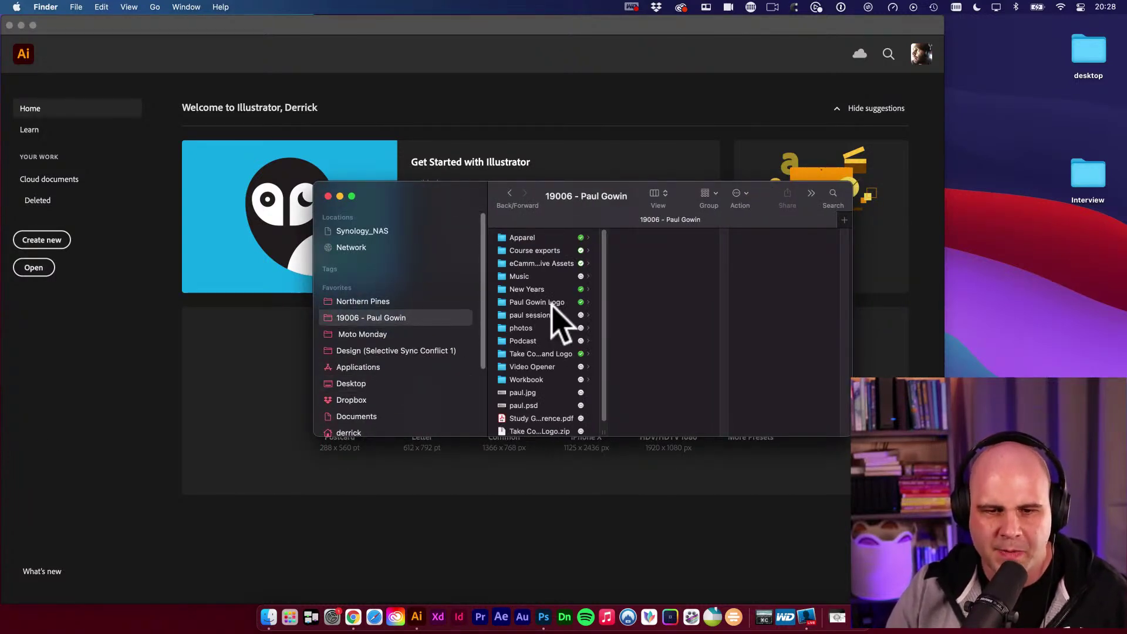
left_click(544, 302)
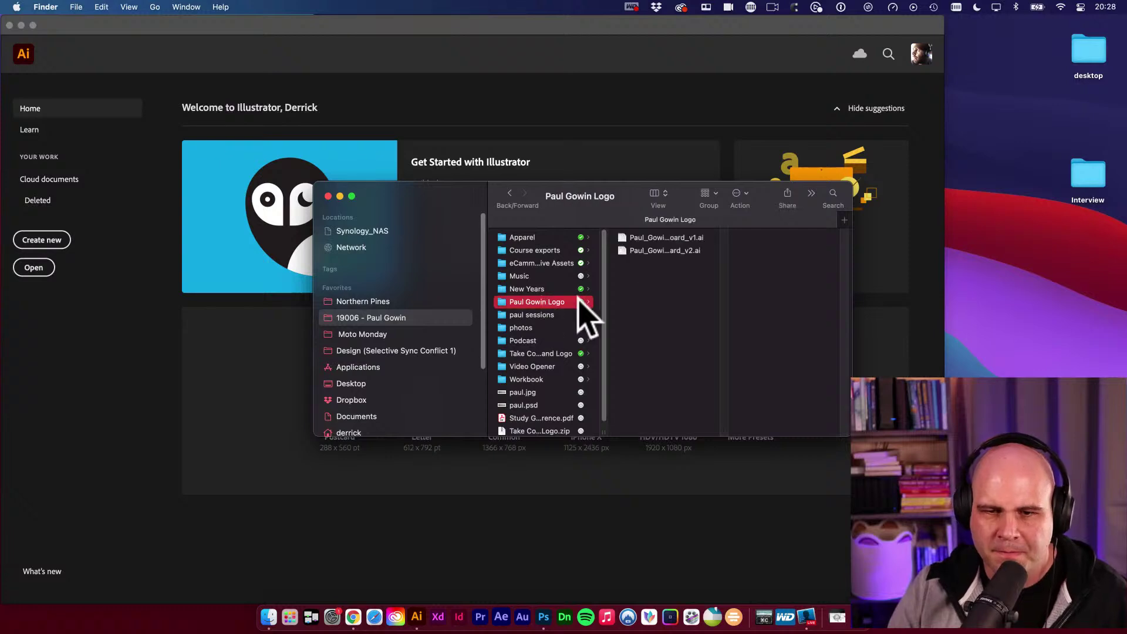
double_click(661, 250)
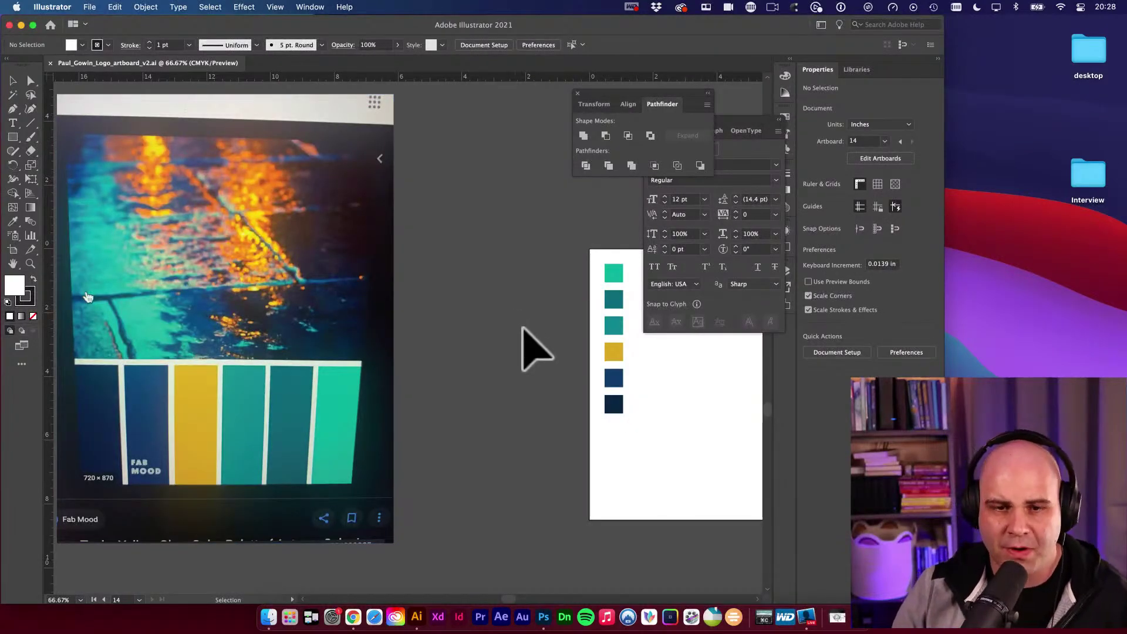
left_click_drag(541, 345, 294, 360)
key("z")
key("super+minus")
left_click_drag(365, 309, 141, 347)
left_click_drag(378, 231, 234, 407)
key("super+minus")
key("super+minus")
scroll(235, 406, "right", 10)
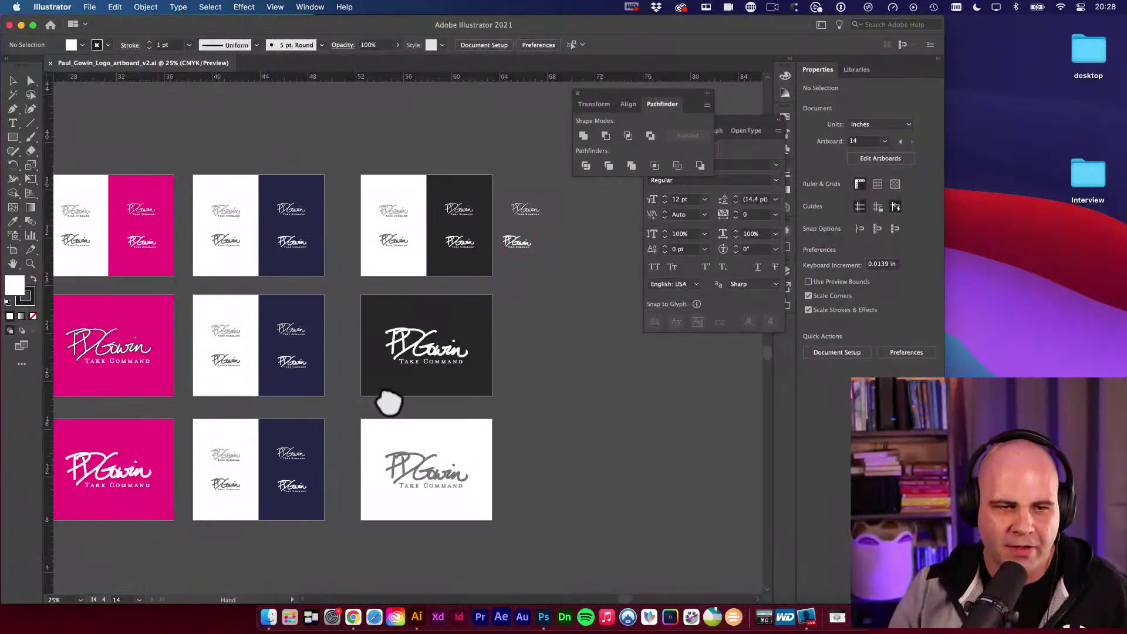
key("v")
scroll(226, 372, "left", 5)
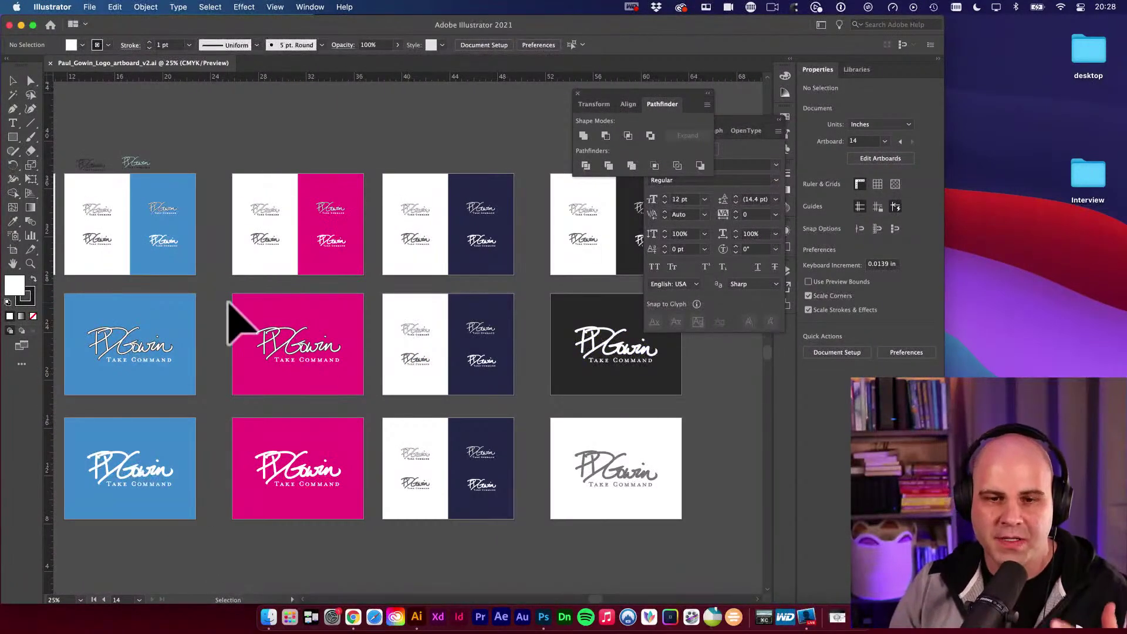
key("space")
left_click_drag(493, 374, 469, 376)
scroll(493, 378, "right", 5)
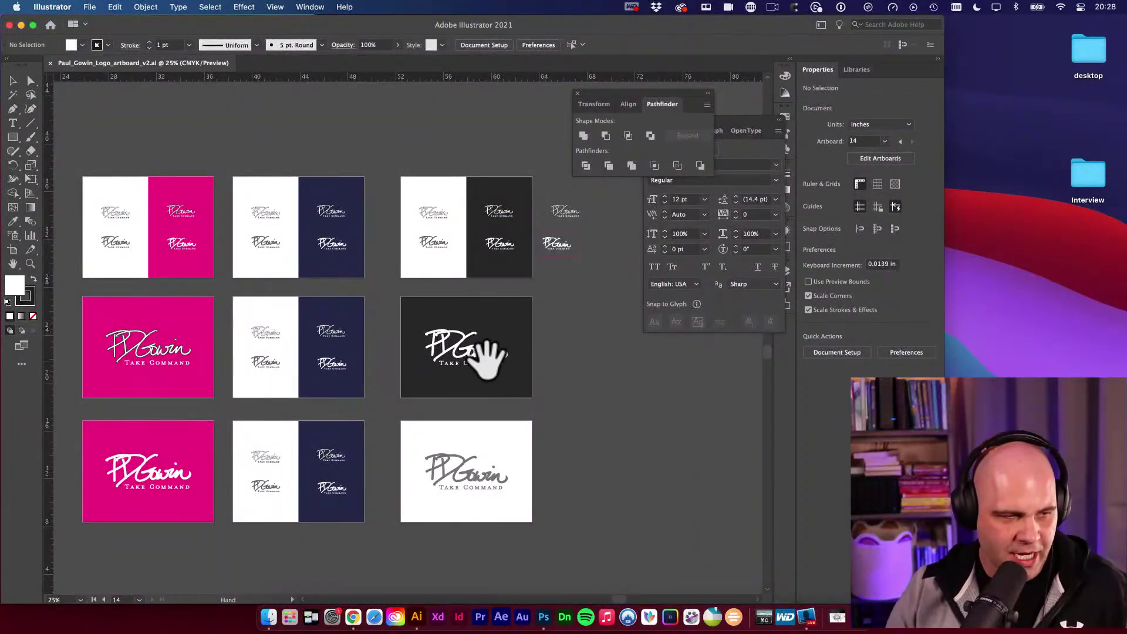
left_click(468, 367, "super")
left_click(470, 364, "super")
scroll(438, 281, "left", 5)
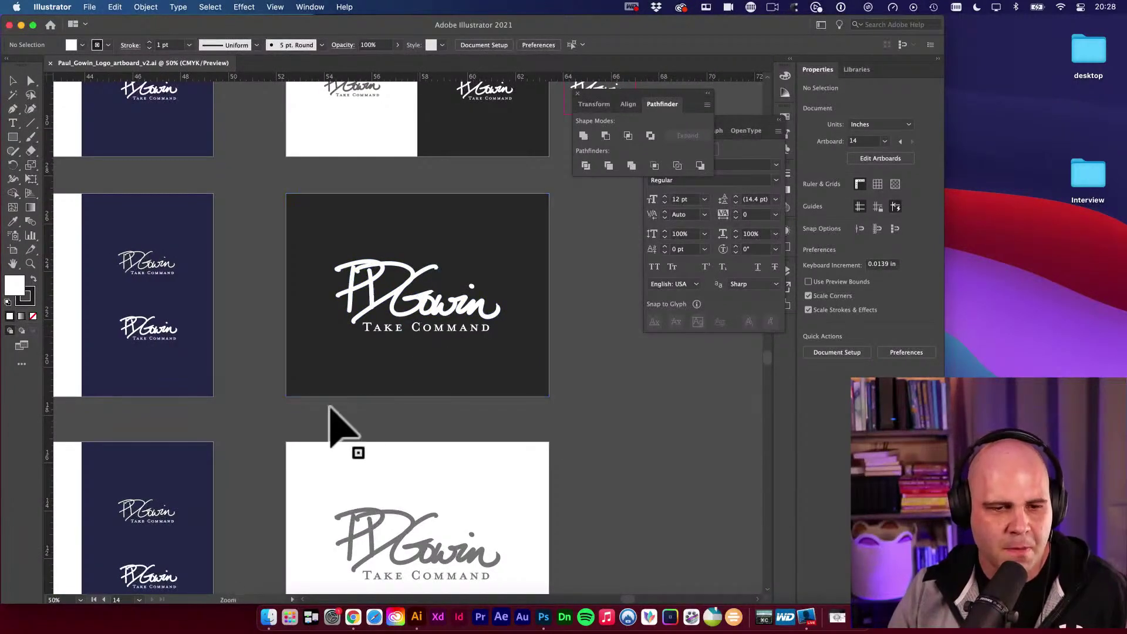
left_click(331, 409, "alt+super")
left_click(331, 409, "alt+super")
scroll(331, 410, "left", 10)
scroll(331, 410, "down", 3)
left_click_drag(370, 344, 482, 383)
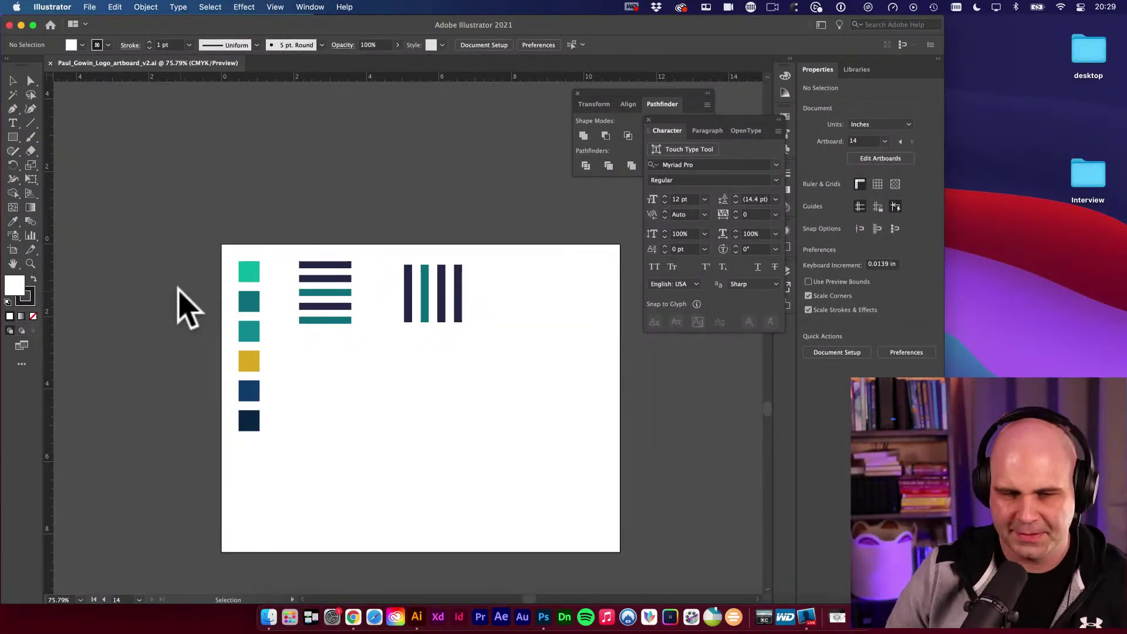
Zoom out and move the teal reference photo beside the swatch artboard.
left_click(288, 394, "alt+super")
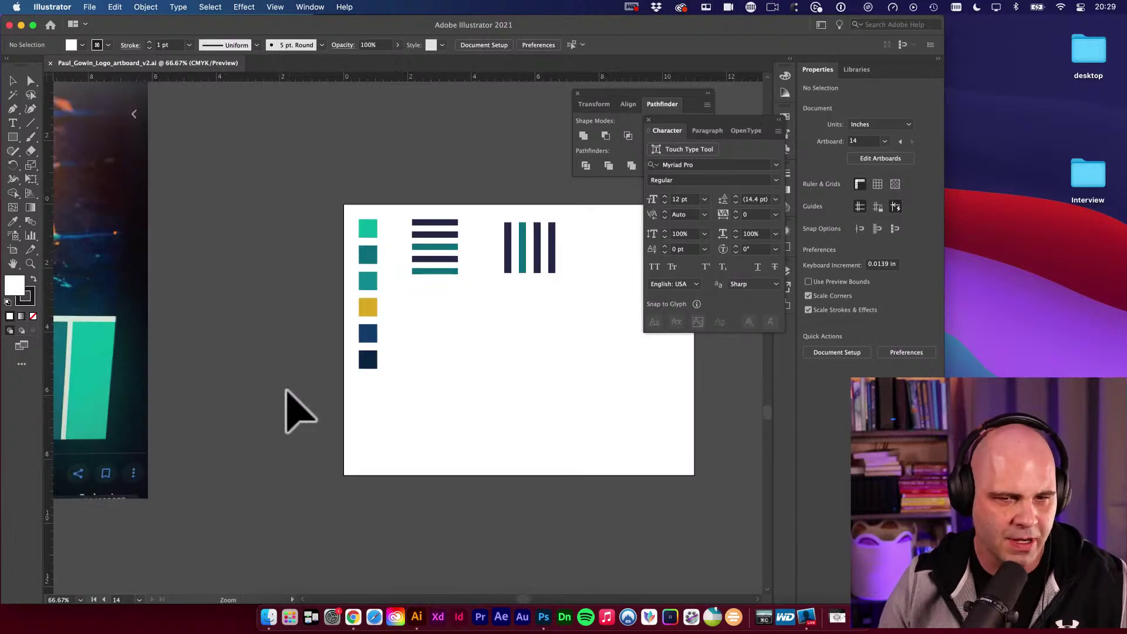
left_click(289, 392, "alt+super")
left_click_drag(364, 336, 486, 350)
left_click_drag(321, 339, 403, 373)
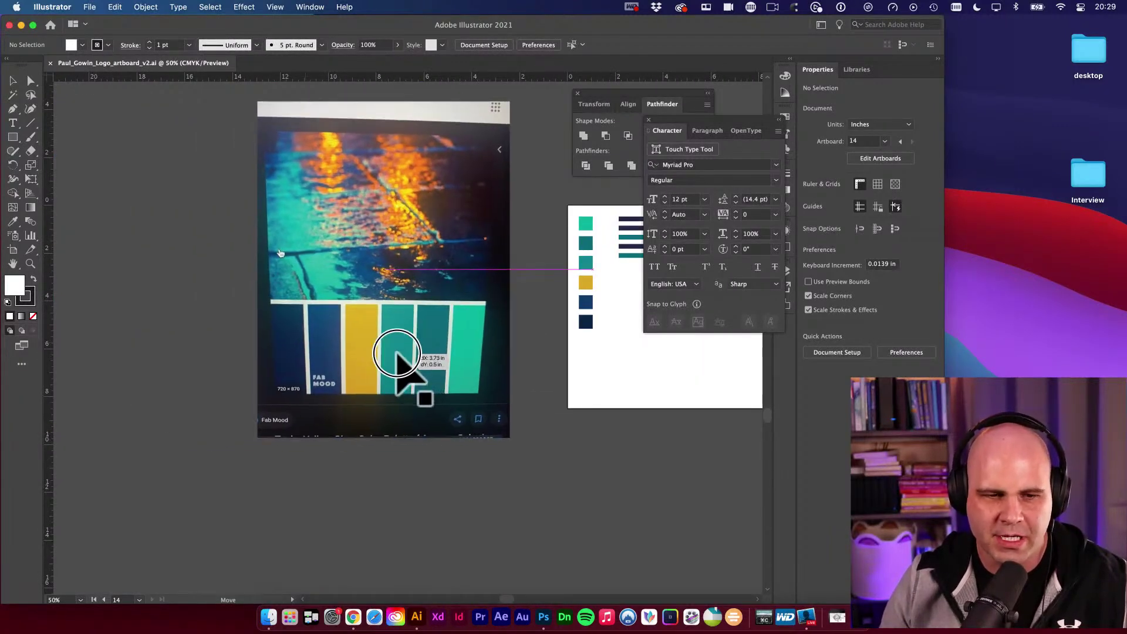
Find the green leaf palette photo and scale it down to about 8.64 × 11.52 in.
scroll(370, 317, "right", 10)
scroll(370, 317, "up", 2)
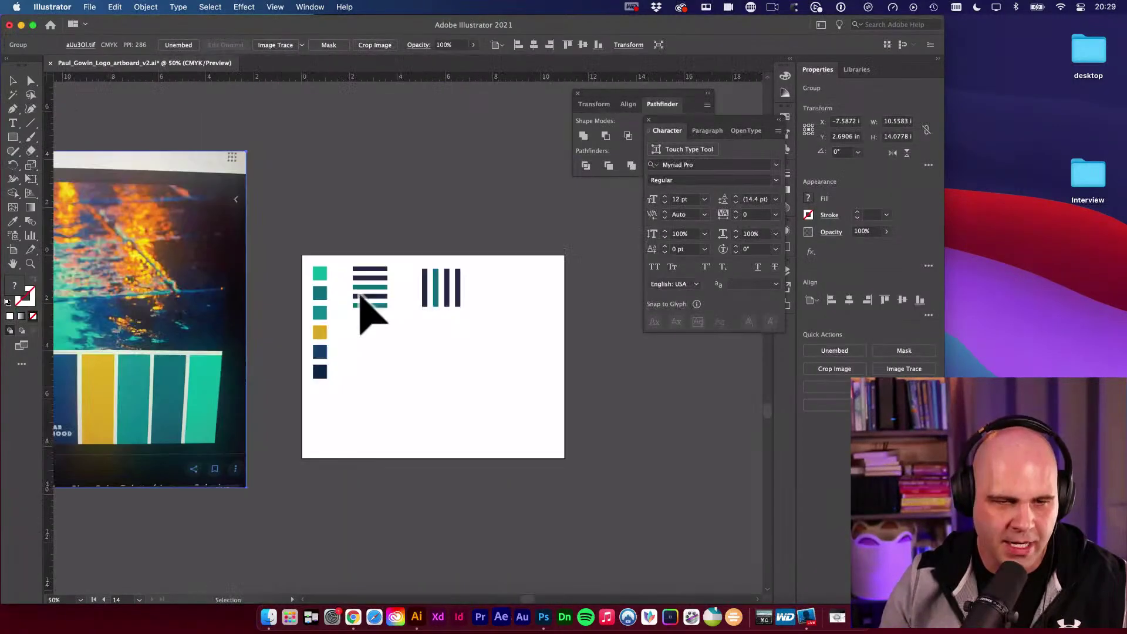
left_click(543, 330, "alt+super")
left_click(542, 330, "alt+super")
left_click(541, 329, "alt+super")
left_click_drag(472, 325, 242, 179)
left_click(376, 299, "alt+super")
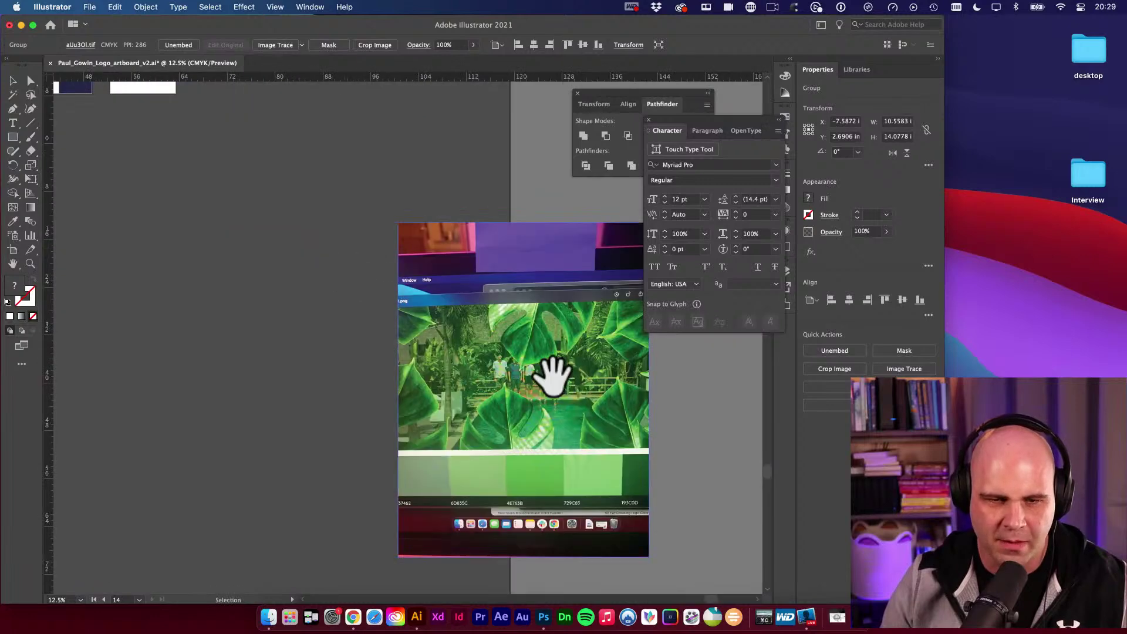
left_click_drag(552, 376, 306, 374)
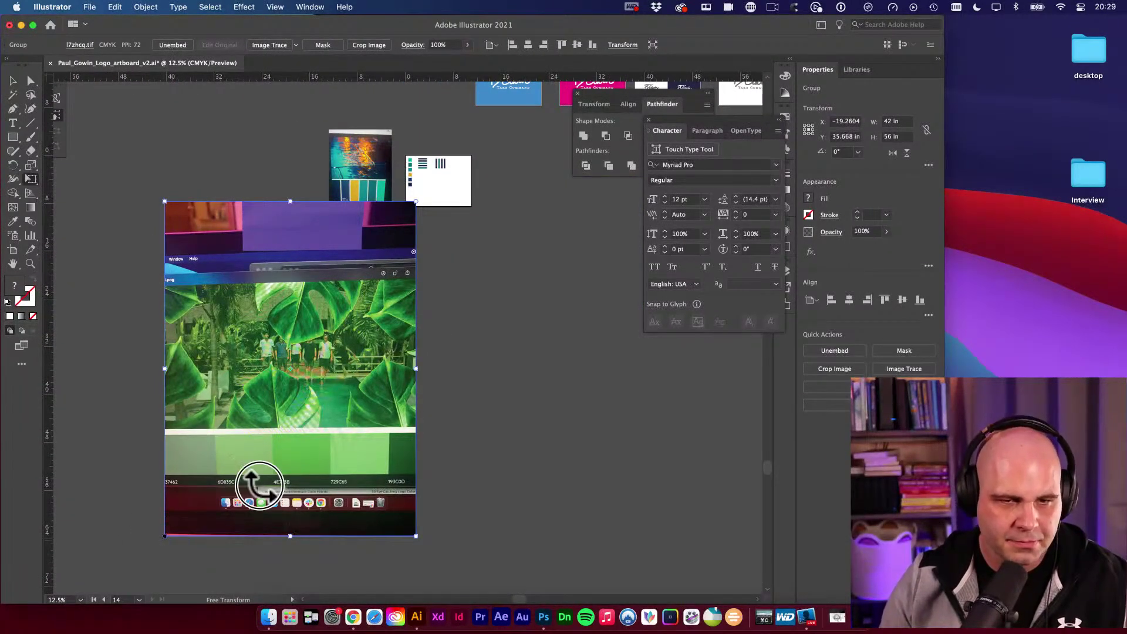
left_click_drag(259, 485, 540, 359)
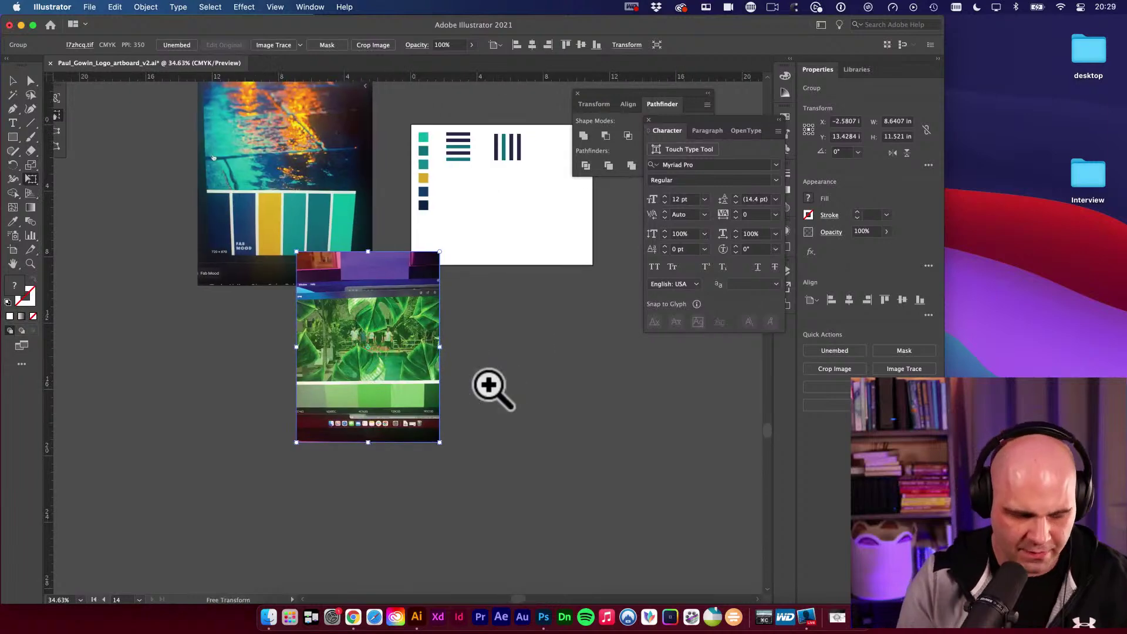
Launch the Visualize keystroke display from Spotlight and close its settings window.
key("super+space")
type("visu")
key("Return")
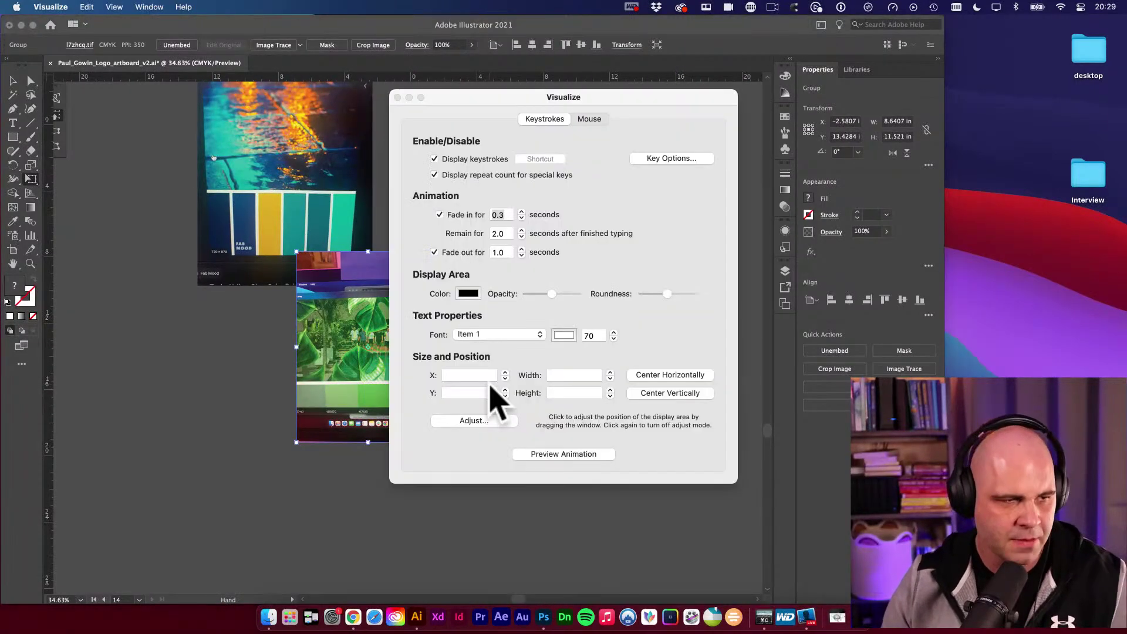
left_click(398, 97)
Move the green leaf photo onto the right side of swatch artboard 14.
key("space")
left_click_drag(403, 221, 478, 188)
key("v")
key("space")
key("super+space")
key("space")
key("super+space")
left_click_drag(252, 302, 284, 294)
key("v")
key("space")
Select the six colour swatches and undo an attempted copy of the column.
left_click_drag(168, 226, 220, 365)
key("space")
key("super+z")
Repeat the duplication for a third swatch column and shift the horizontal stripes right.
key("super+d")
key("v")
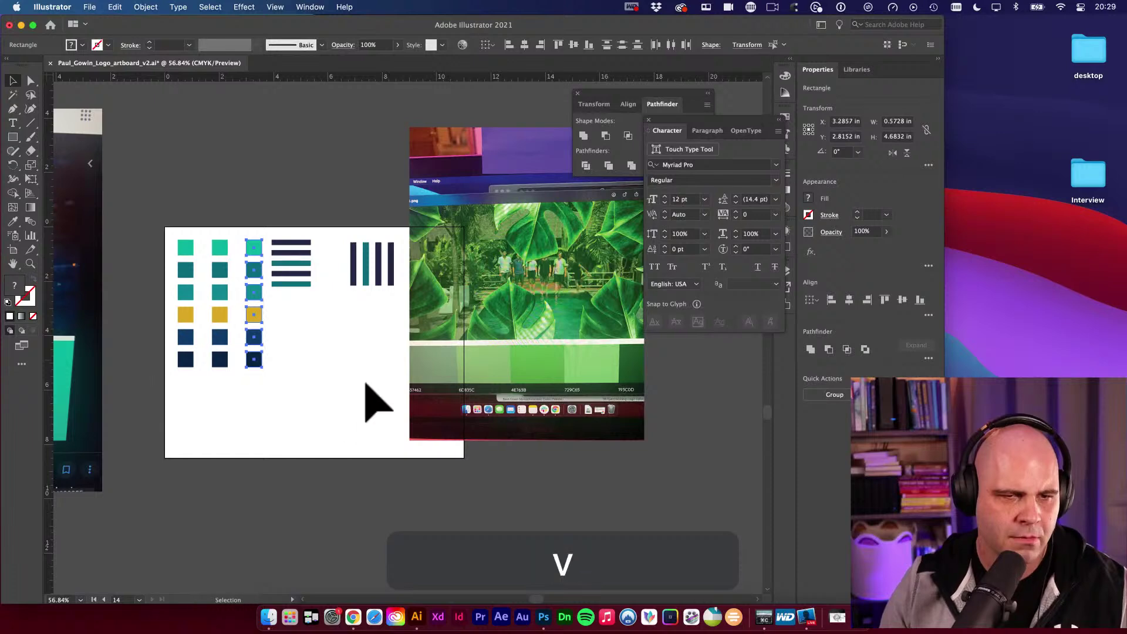
key("space")
left_click_drag(344, 331, 298, 382)
key("v")
left_click_drag(242, 271, 286, 369)
left_click_drag(253, 334, 267, 352)
Move the green leaf photo above the artboard and zoom in on the swatch columns.
key("space")
left_click_drag(478, 398, 177, 197)
key("space")
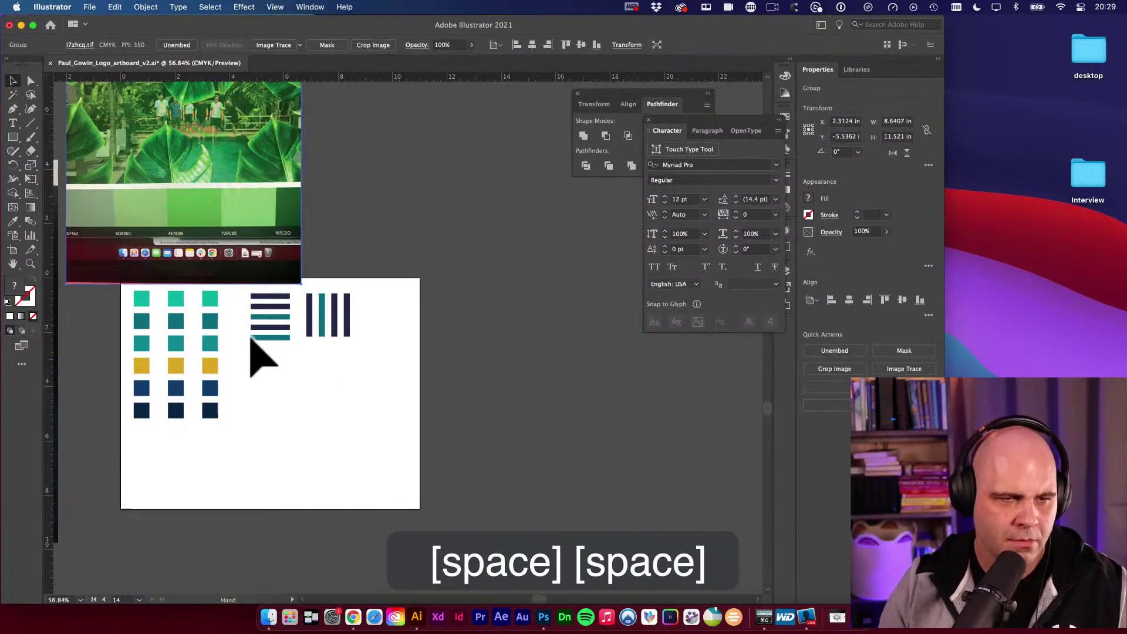
left_click(252, 341, "super")
key("space")
left_click_drag(250, 340, 402, 373)
key("v")
Eyedropper greens from the leaf photo onto the middle swatch column's squares.
key("i")
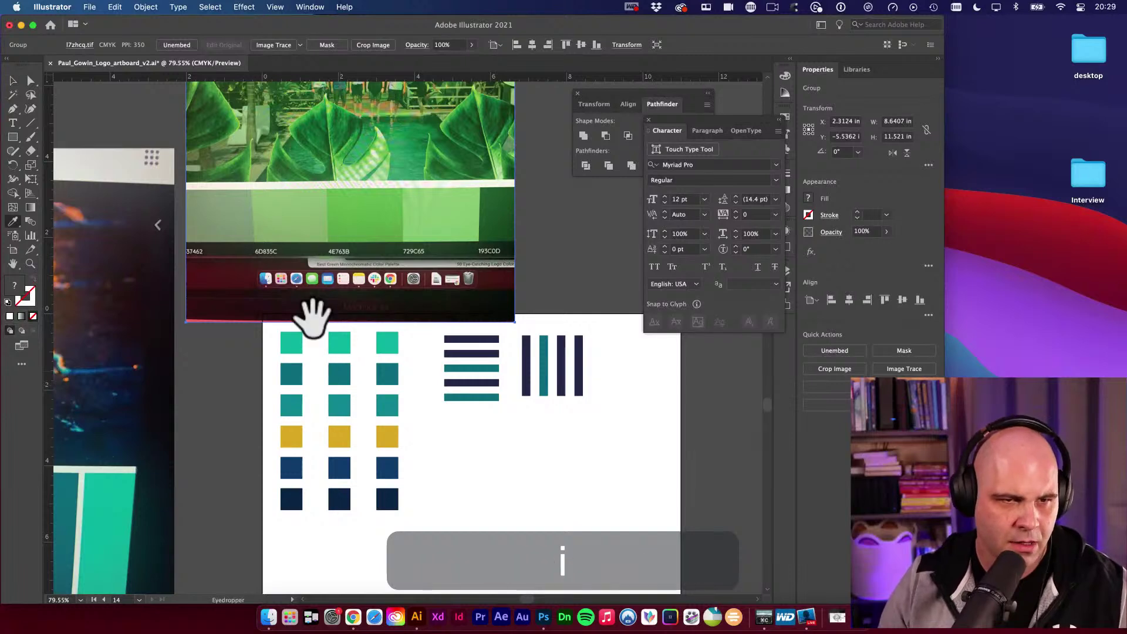
left_click(303, 235)
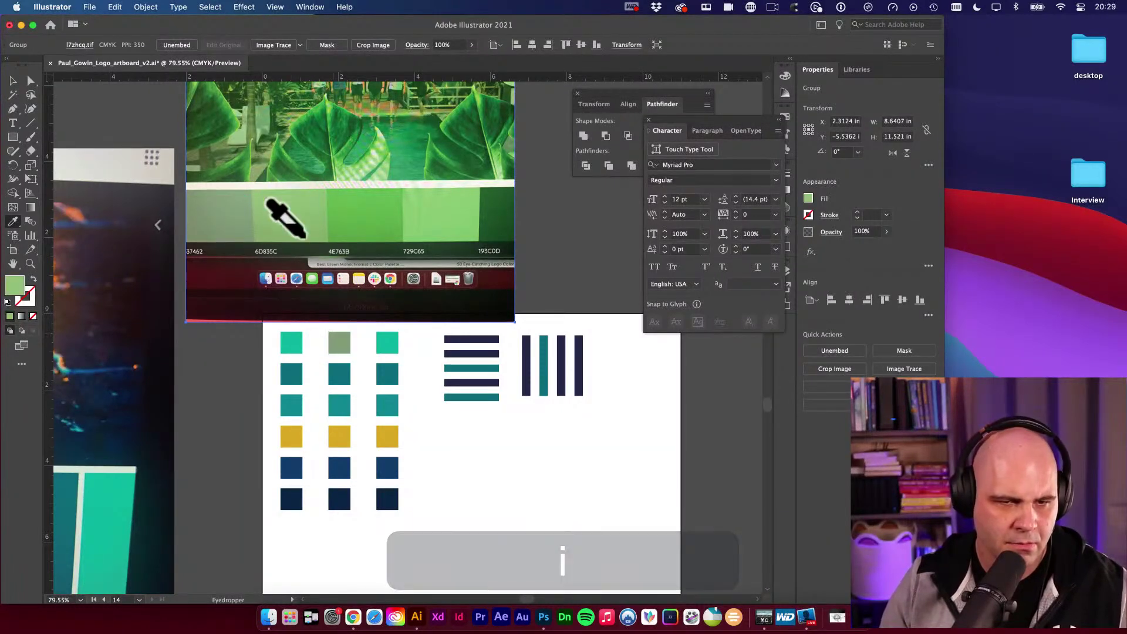
left_click(343, 408, "alt")
left_click(446, 211)
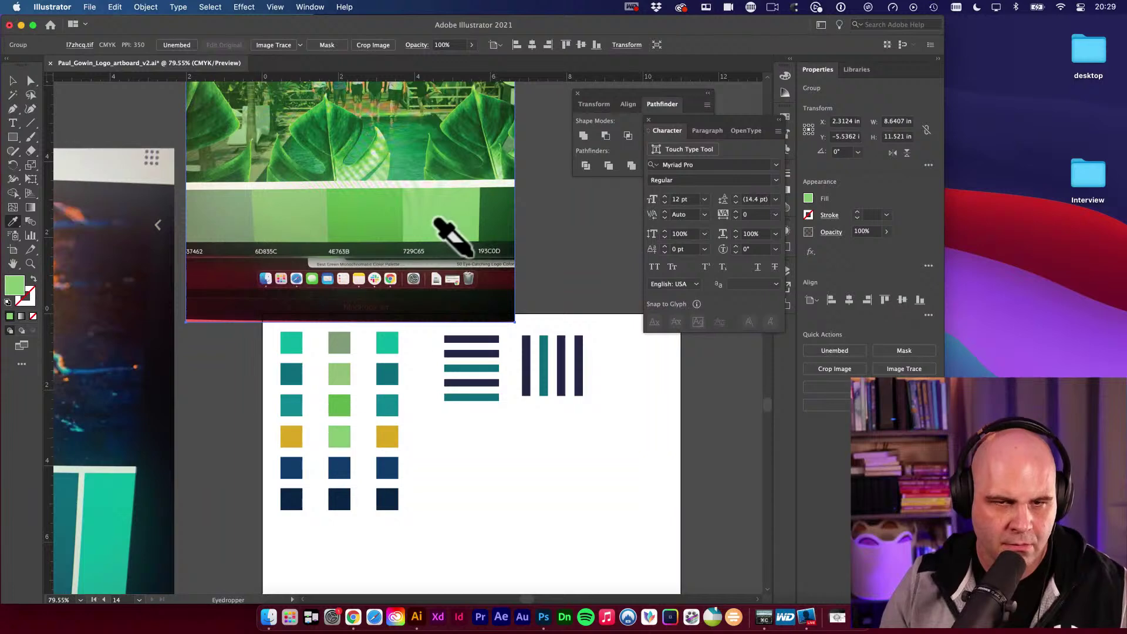
left_click(488, 217)
left_click(349, 466, "alt")
key("super+v")
left_click(486, 458)
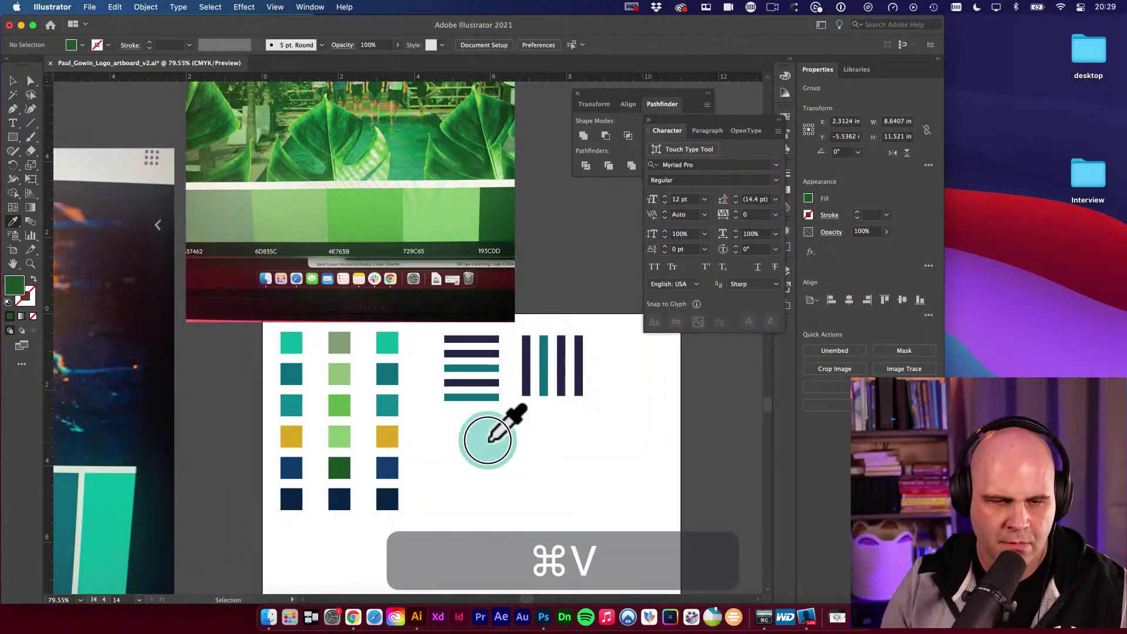
Delete the web address text that was accidentally pasted onto the artboard.
key("space")
key("v")
left_click_drag(542, 432, 415, 453)
key("v")
key("BackSpace")
key("space")
Shift both stripe groups further right on the artboard.
key("v")
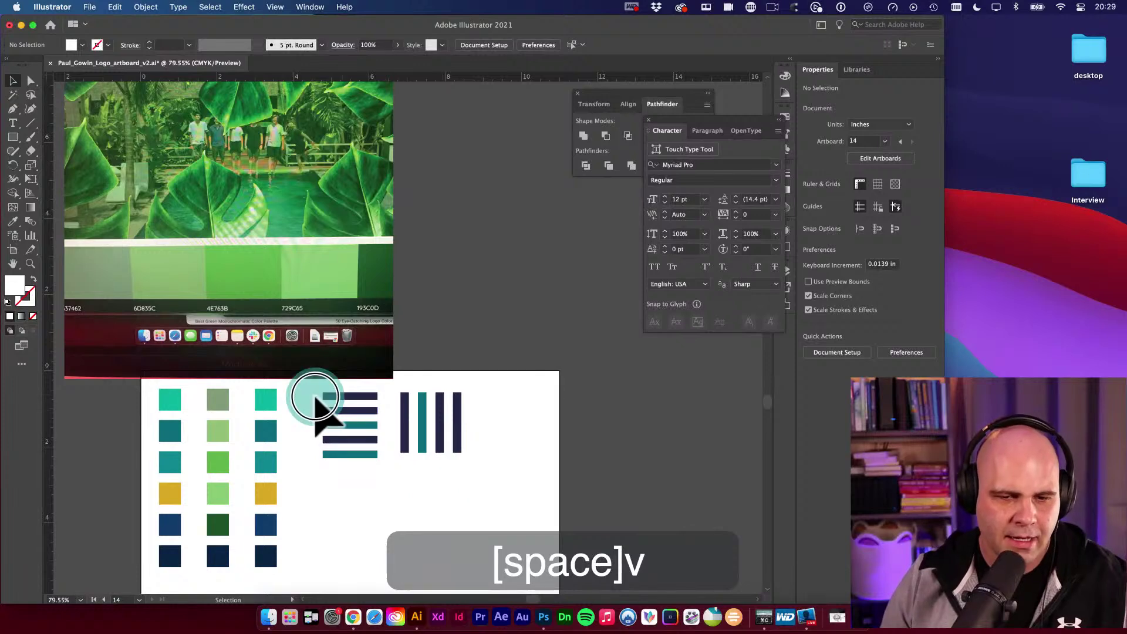
left_click_drag(314, 398, 511, 444)
left_click(479, 521)
key("space")
left_click_drag(498, 487, 335, 478)
Spread the horizontal bars apart vertically with Free Transform and place them beside the swatches.
left_click(378, 390)
key("e")
key("space")
key("v")
left_click(453, 466)
key("space")
left_click_drag(453, 466, 578, 447)
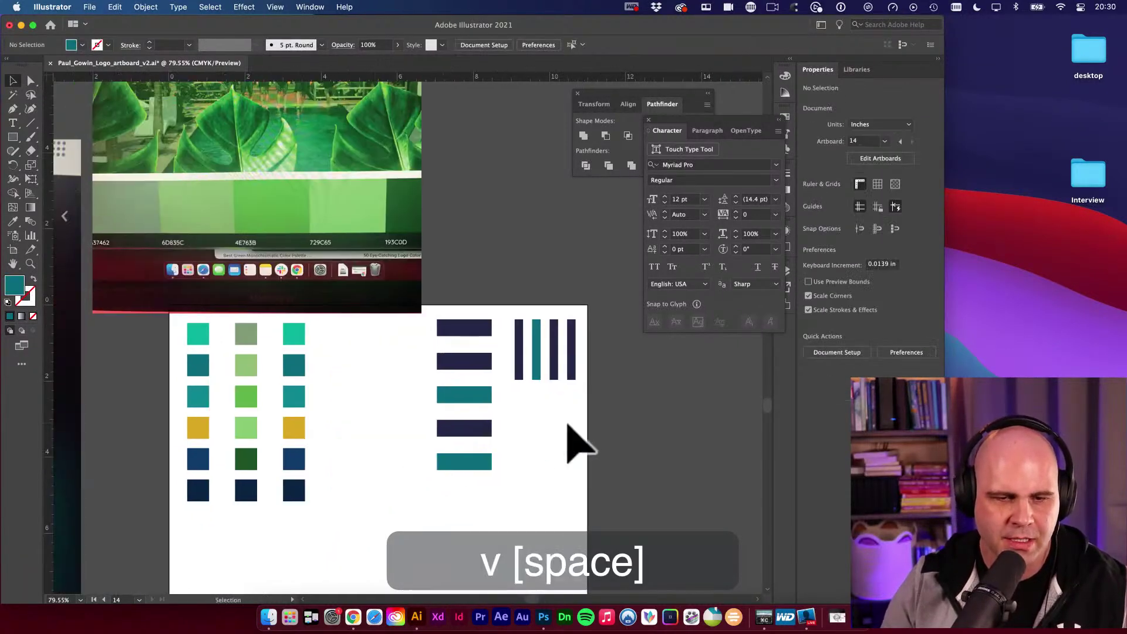
left_click(498, 456)
left_click_drag(485, 431, 382, 450)
left_click(478, 503)
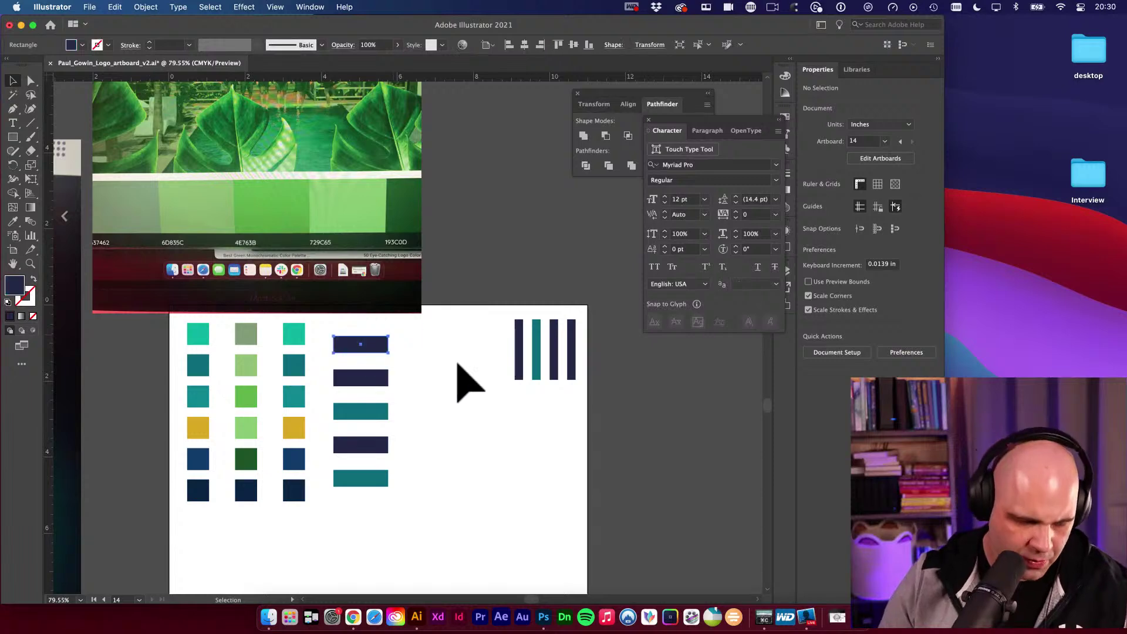
Recolour the top three bars bright teal, dark teal and green, then sample the gold swatch.
key("i")
left_click(198, 333)
left_click(361, 344, "alt")
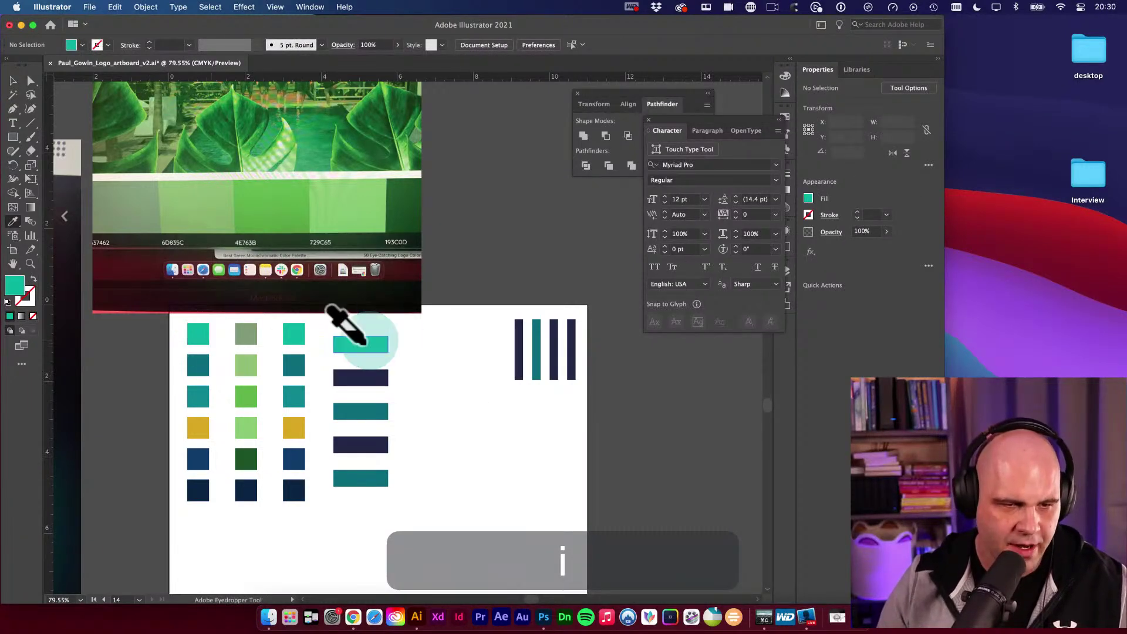
left_click(193, 364)
left_click(352, 379, "alt")
left_click(246, 396)
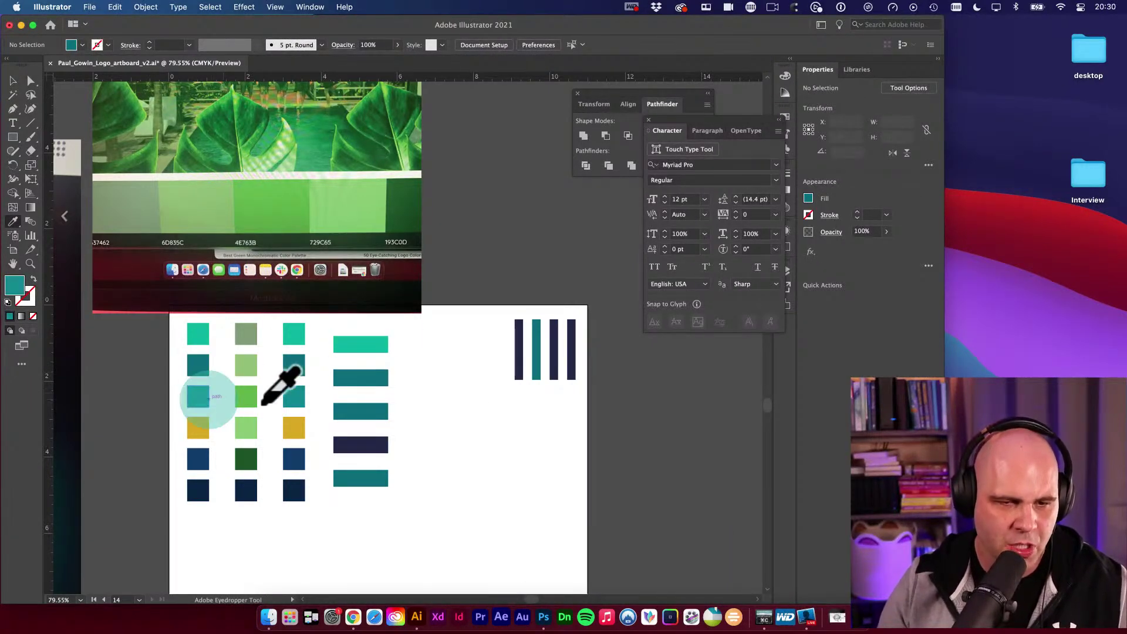
left_click(344, 413, "alt")
left_click(198, 427)
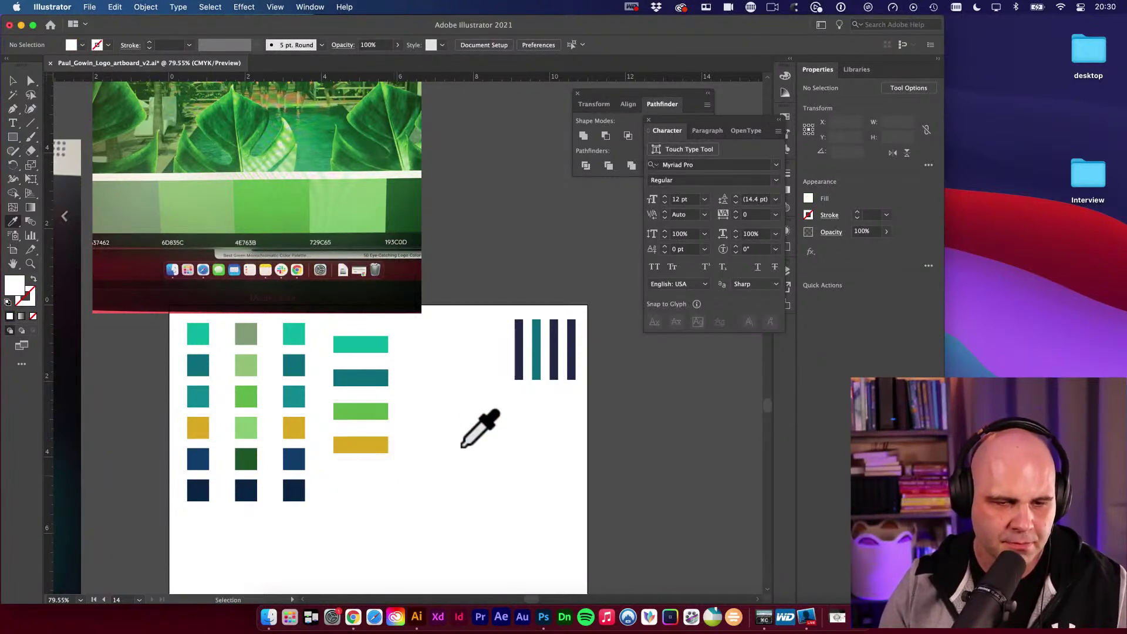
Undo a stray fifth-bar change, duplicate that bar below, and colour the new bar navy.
key("super+z")
key("v")
left_click(361, 478)
left_click_drag(361, 499, 372, 524)
key("i")
left_click(200, 495)
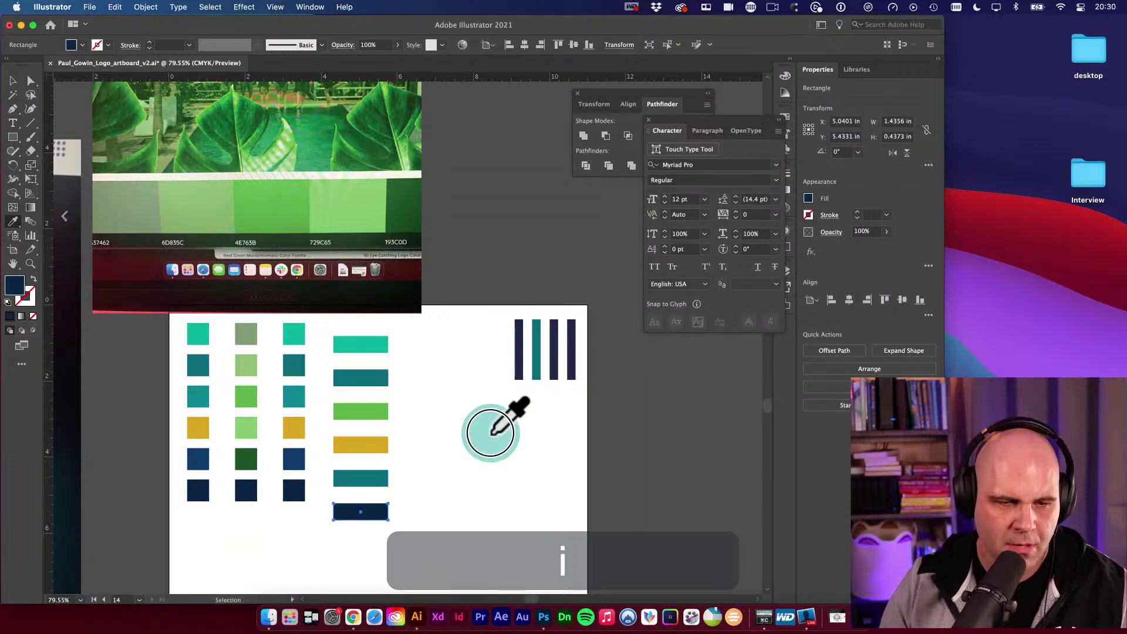
Move the middle and right swatch columns off the artboard.
key("v")
key("space")
key("v")
left_click_drag(219, 337, 297, 503)
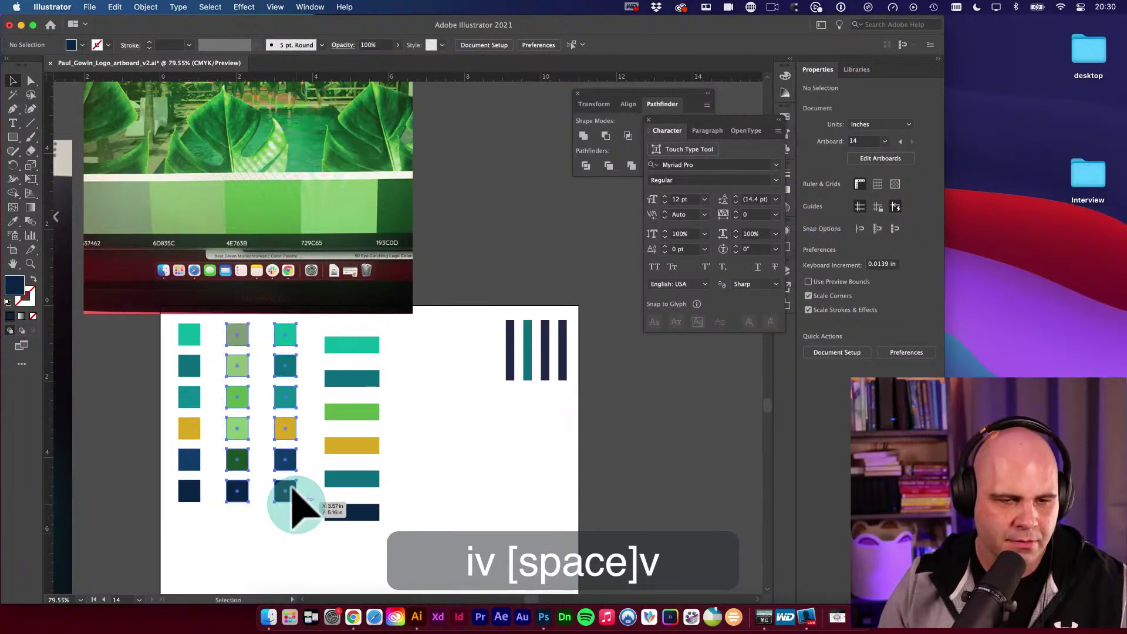
left_click_drag(236, 387, 446, 154)
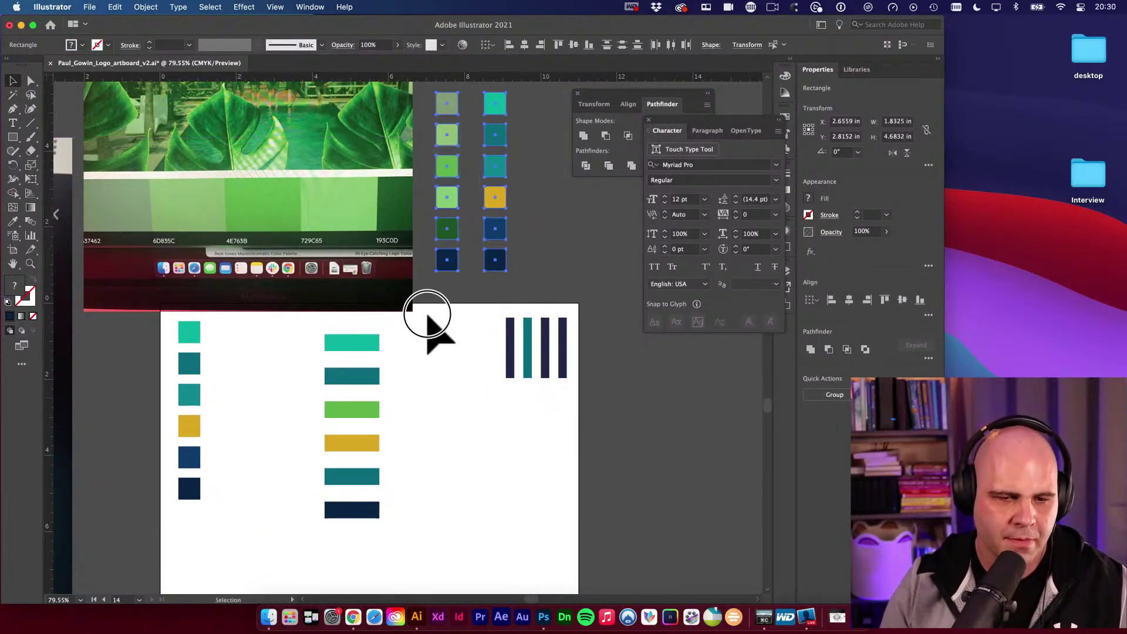
Move the colour-bar column left next to the swatches and shorten it slightly.
left_click(432, 470)
left_click_drag(326, 340, 252, 330)
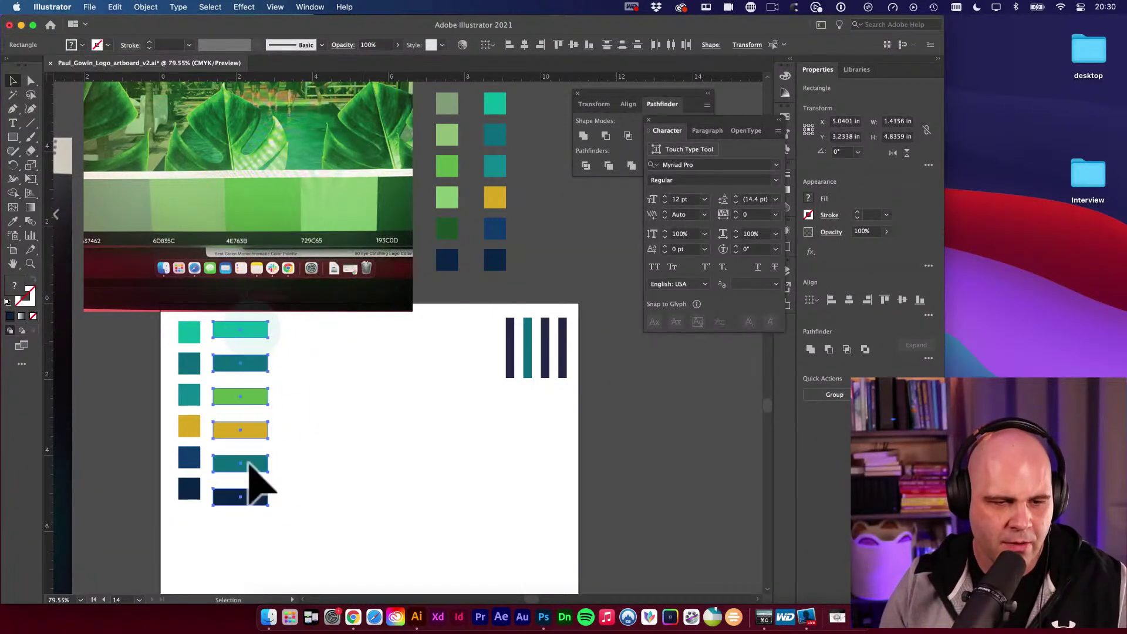
key("e")
left_click_drag(241, 506, 239, 500)
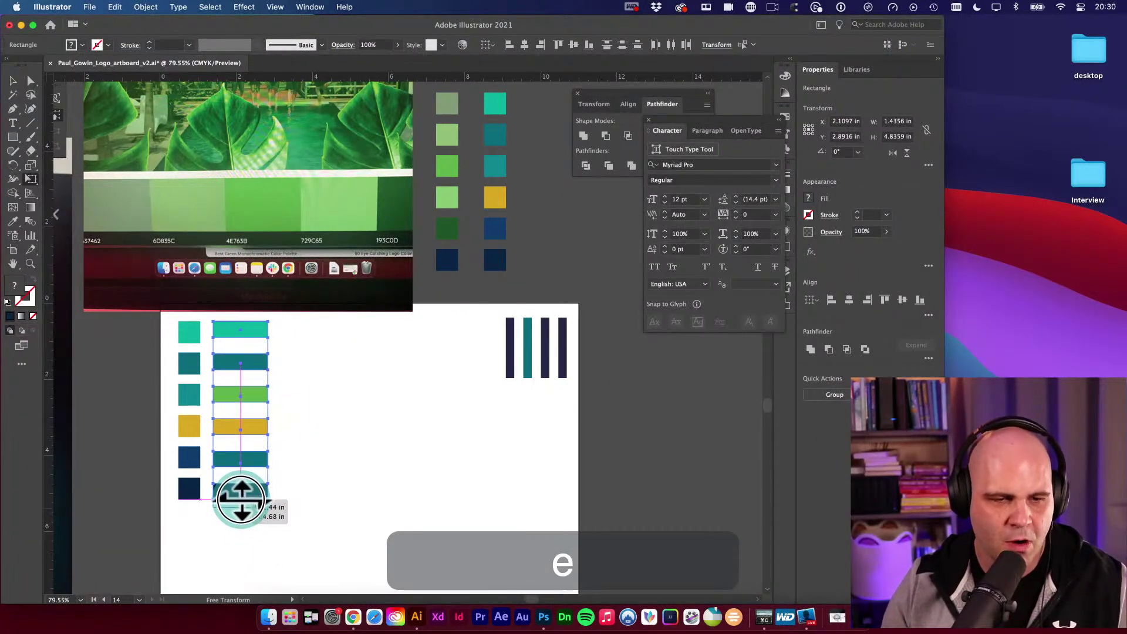
key("v")
left_click(359, 497)
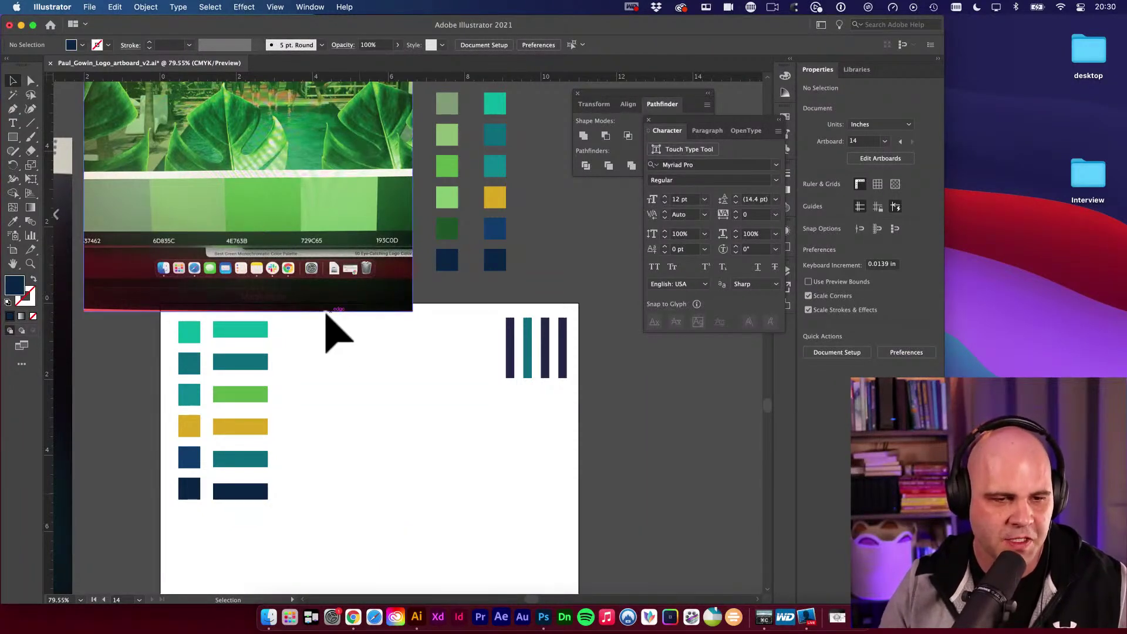
left_click_drag(229, 491, 242, 492)
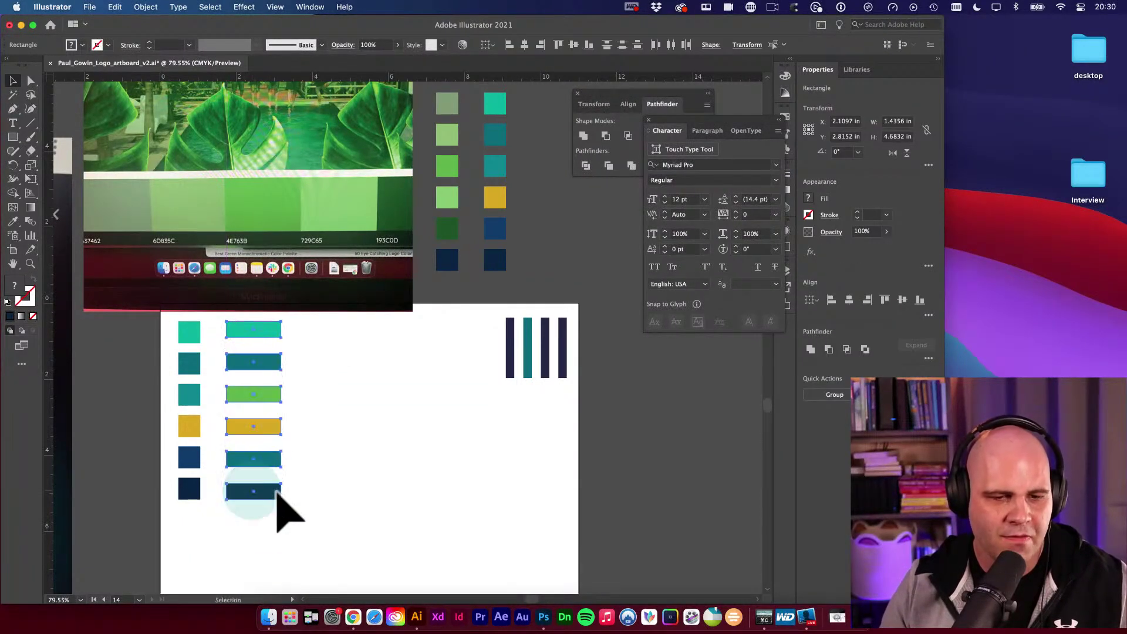
key("v")
Move the four vertical navy and teal bars beside the swatches and nudge the palette photo up-right.
left_click(389, 476)
left_click_drag(483, 349, 524, 463)
key("space")
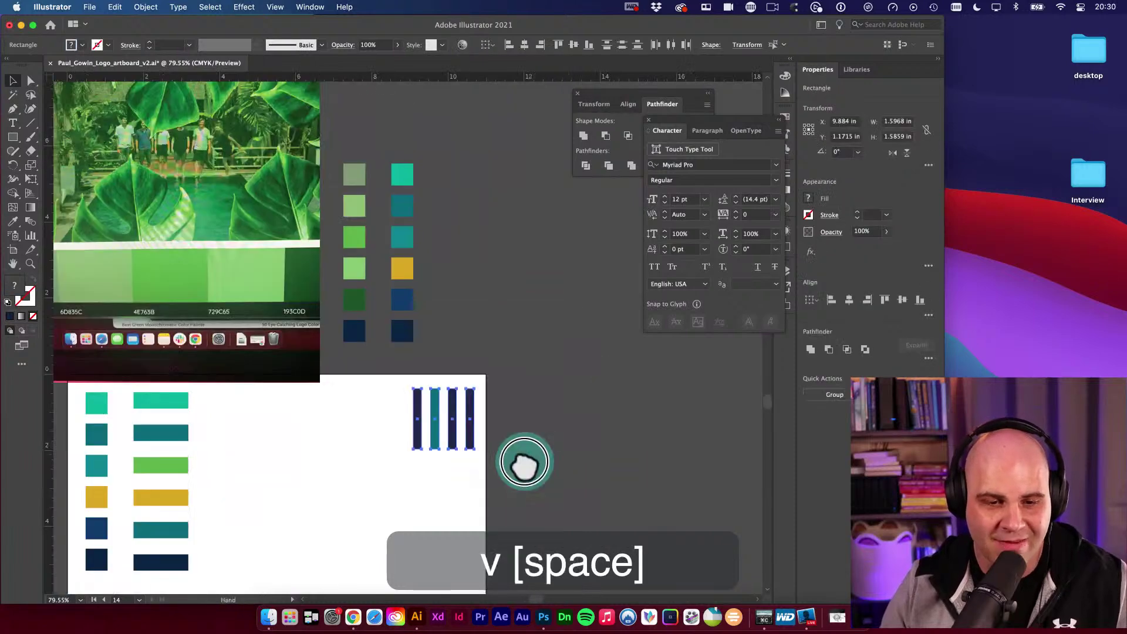
left_click_drag(446, 451, 477, 340)
key("space")
key("space")
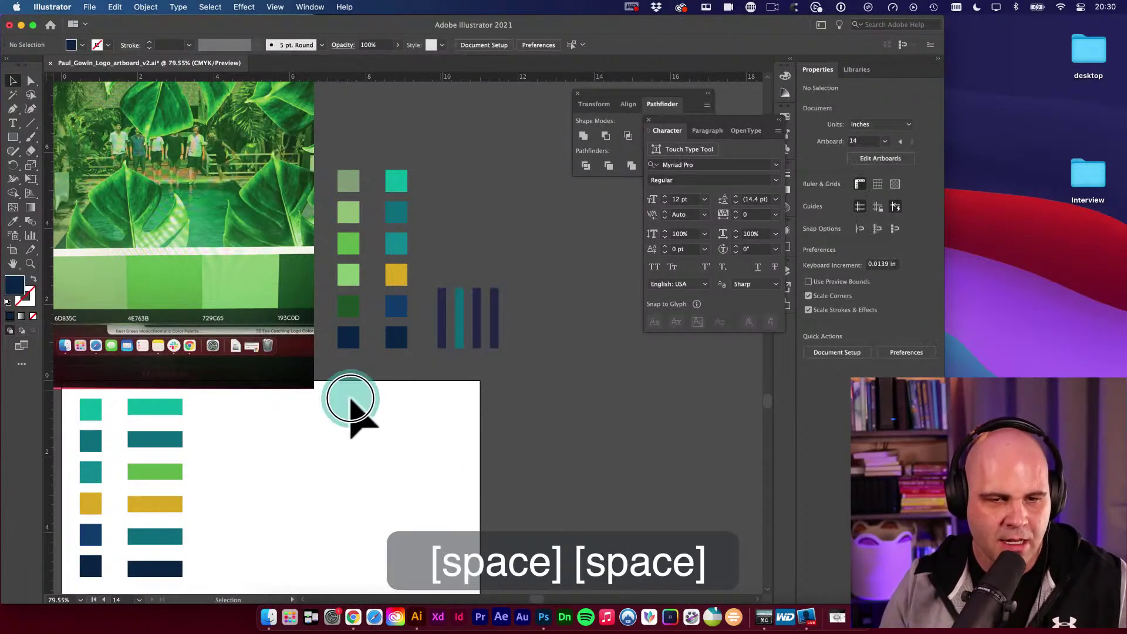
key("v")
left_click_drag(347, 397, 438, 308)
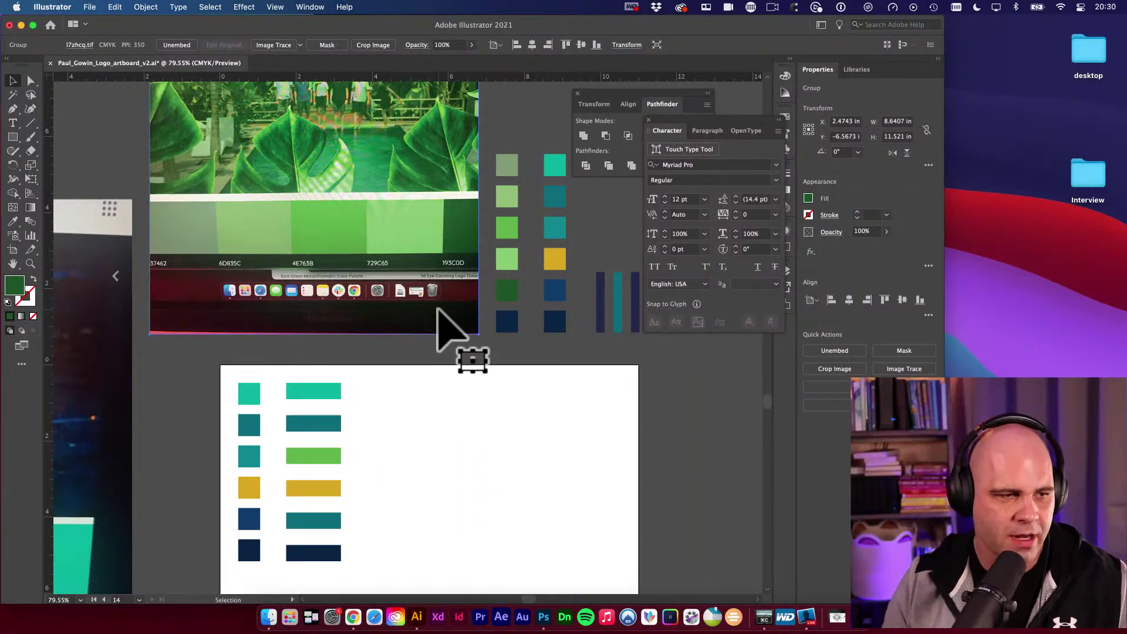
left_click(493, 440)
Zoom out and pan across the canvas toward the logo artboards.
key("space")
left_click_drag(493, 440, 461, 392)
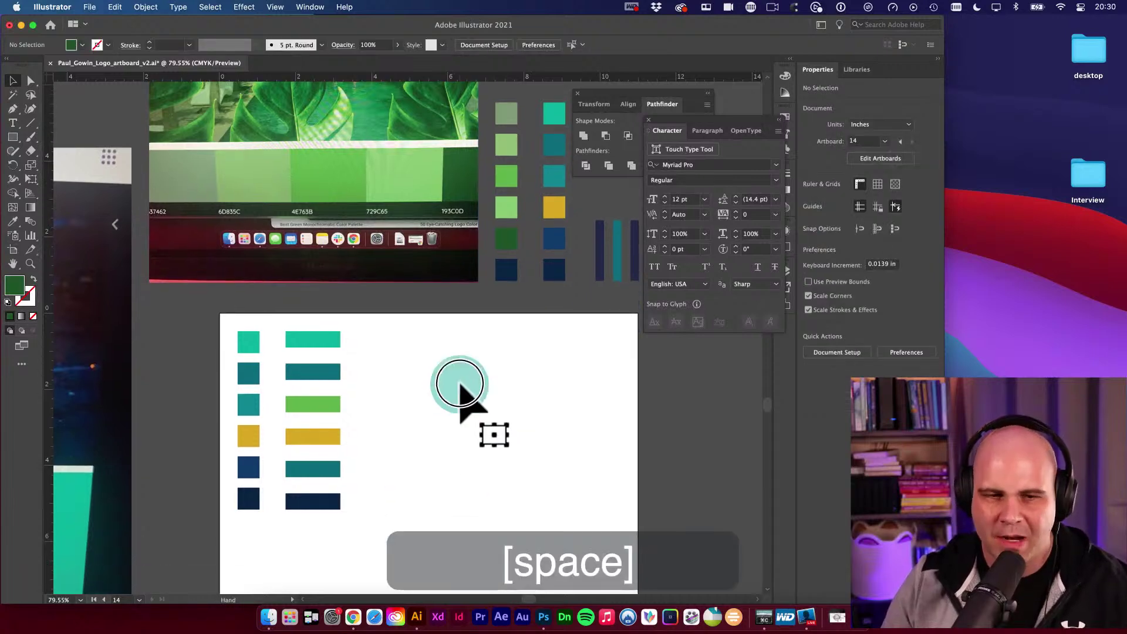
key("v")
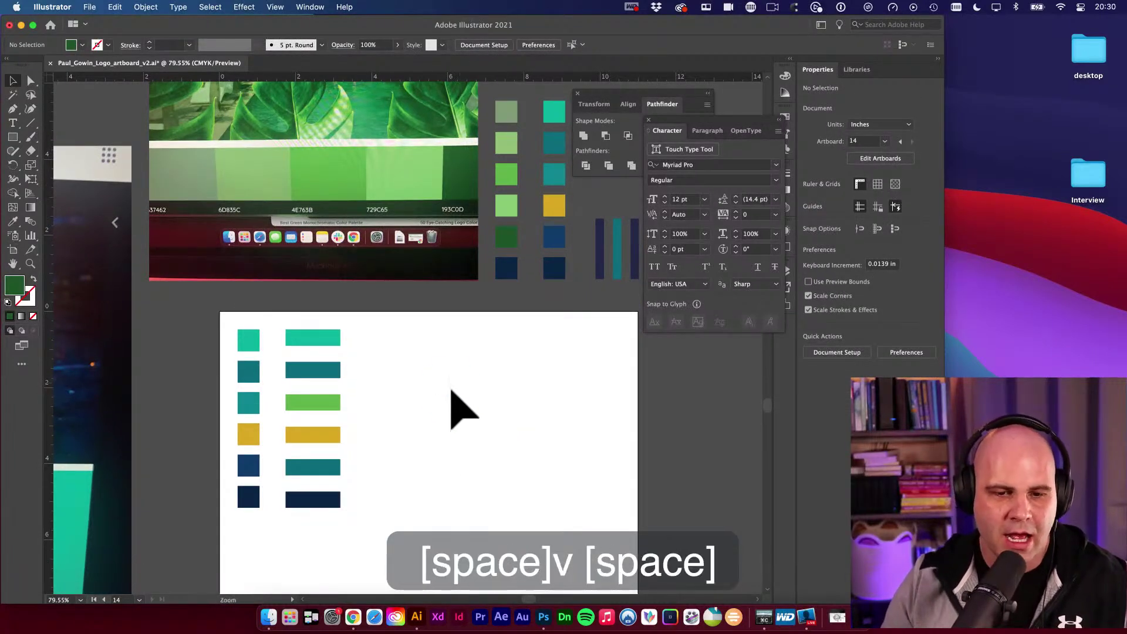
left_click(458, 400, "alt+super")
left_click_drag(491, 407, 317, 320)
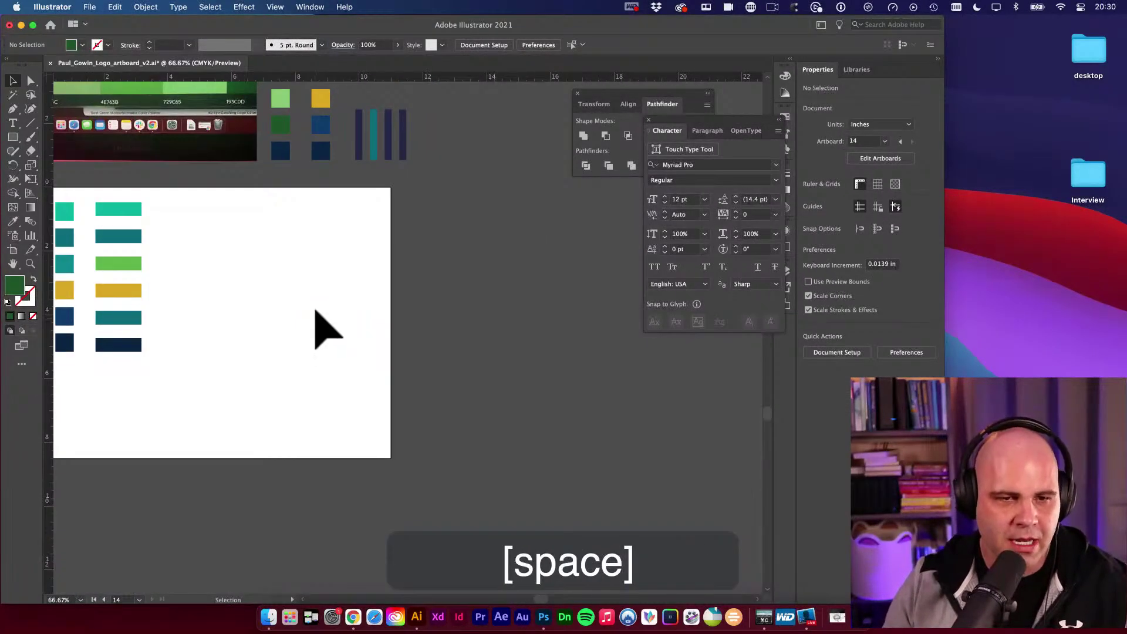
left_click(364, 311, "alt+super")
left_click(282, 382, "alt+super")
left_click_drag(281, 382, 412, 350)
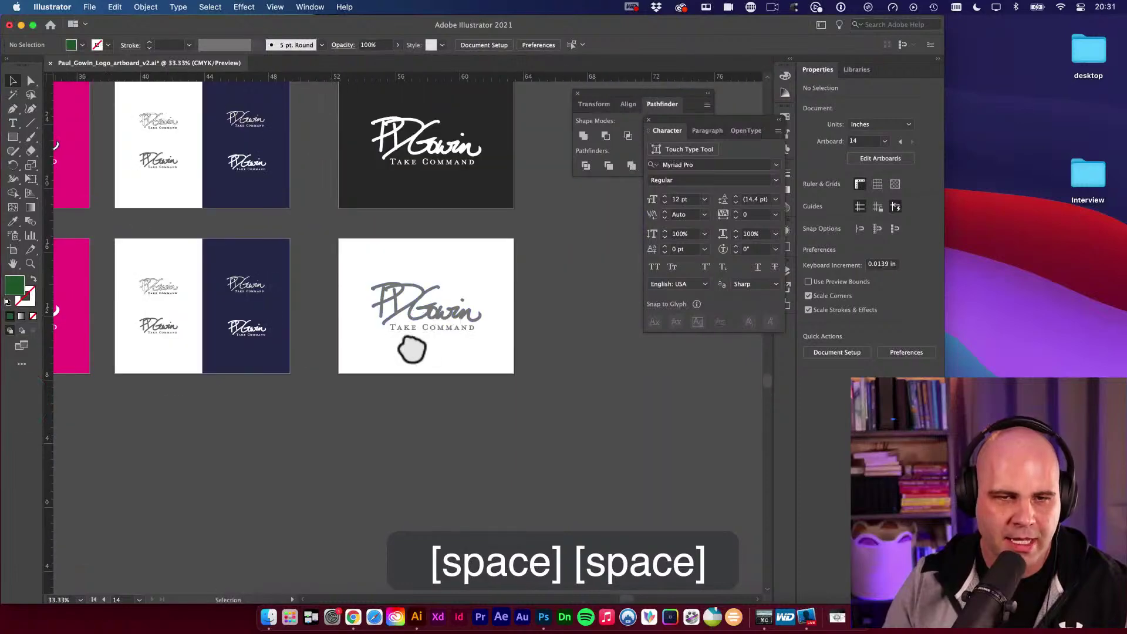
left_click(345, 382, "alt+super")
Bring the pink and blue logo artboards into view and zoom closely on the blue logo.
scroll(392, 367, "right", 3)
key("space")
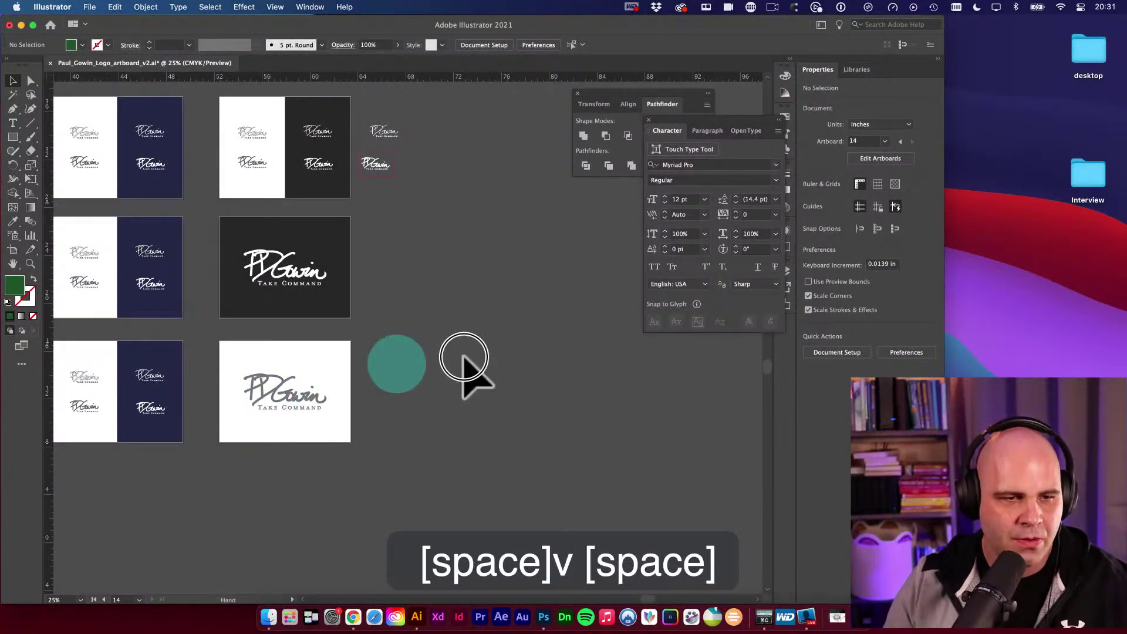
scroll(458, 376, "left", 5)
key("space")
left_click_drag(167, 276, 717, 213)
key("space")
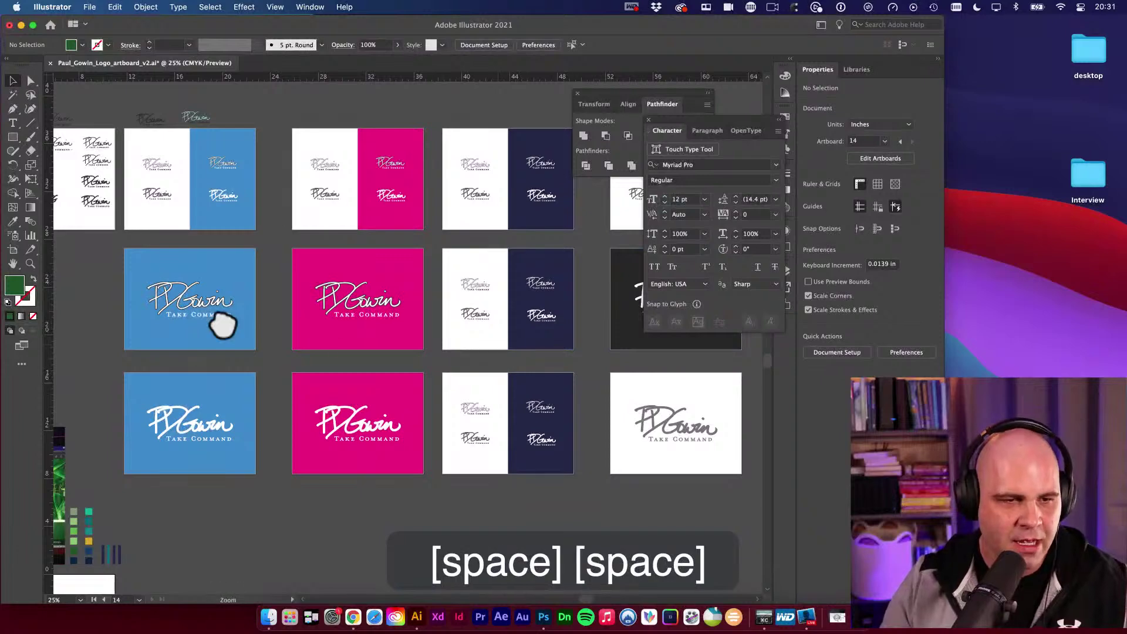
key("super+space")
left_click_drag(219, 319, 428, 286)
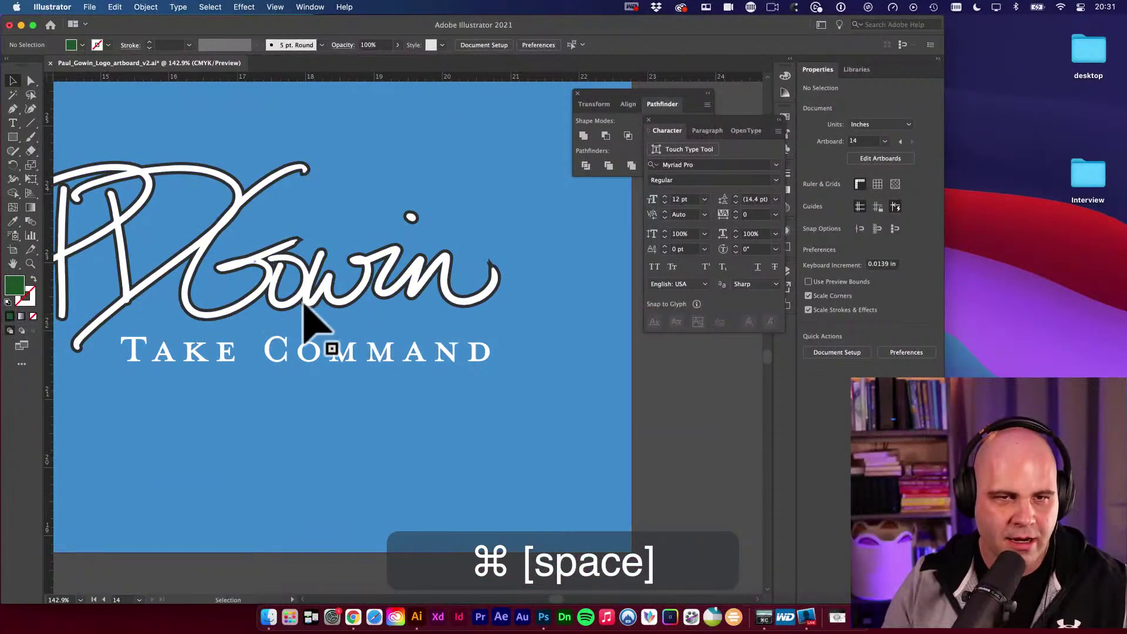
Lay a horizontal guide along the logo's baseline and unlock guides for editing.
left_click(386, 80)
left_click_drag(387, 80, 205, 323)
key("super+semicolon")
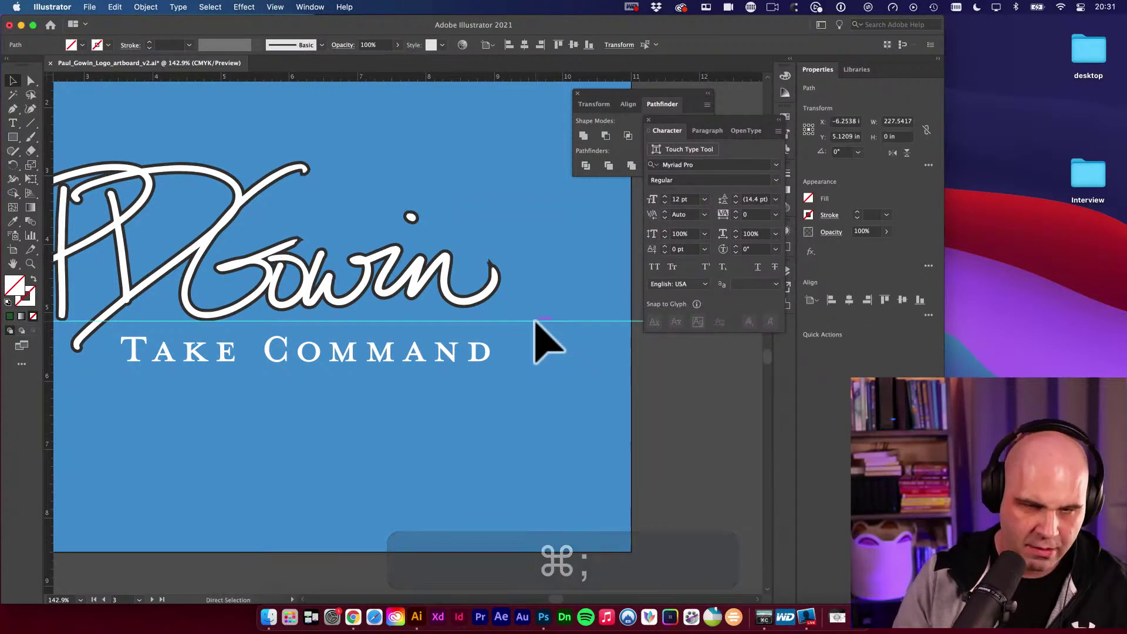
key("alt+super+semicolon")
Select the horizontal guide and tilt it with the Rotate tool.
key("r")
left_click(535, 322)
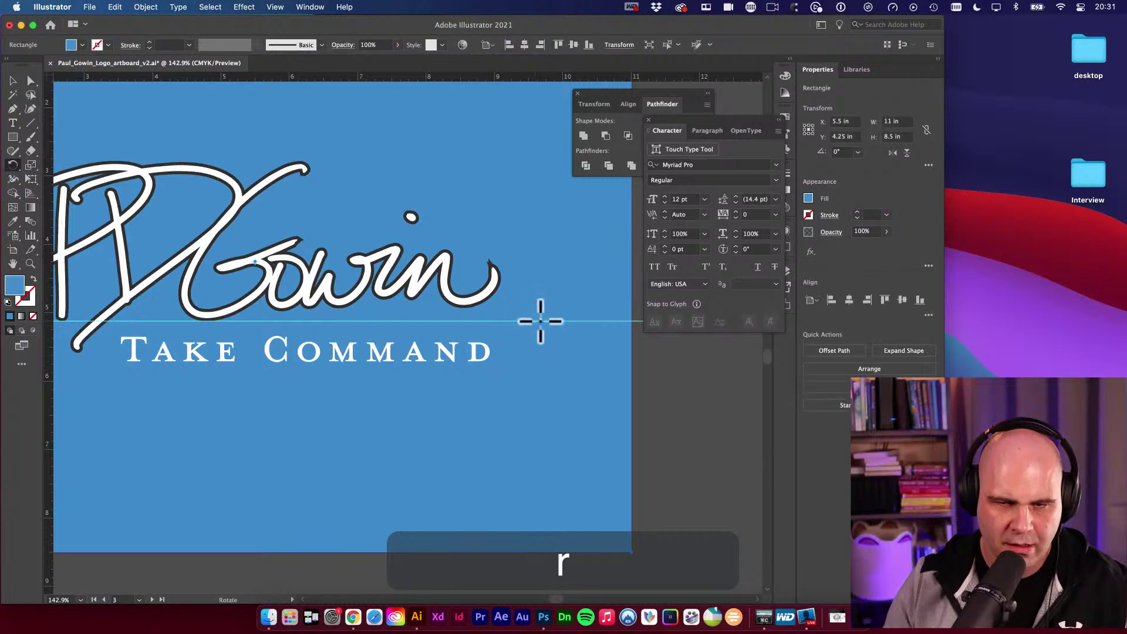
key("space")
scroll(476, 341, "right", 5)
key("v")
key("r")
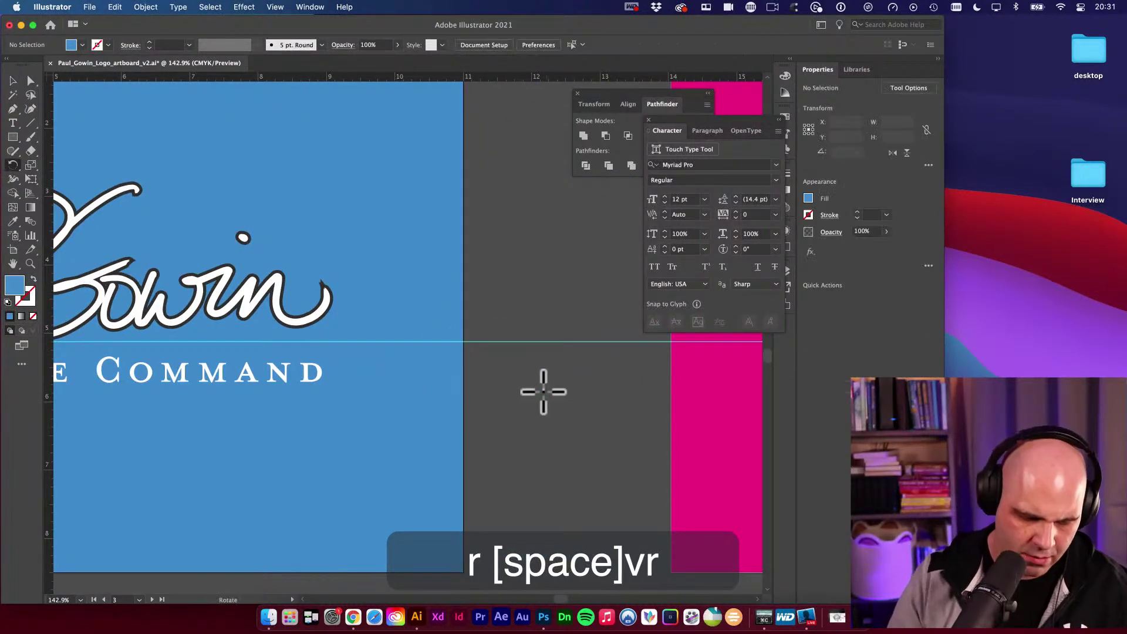
key("v")
left_click(511, 341)
key("space")
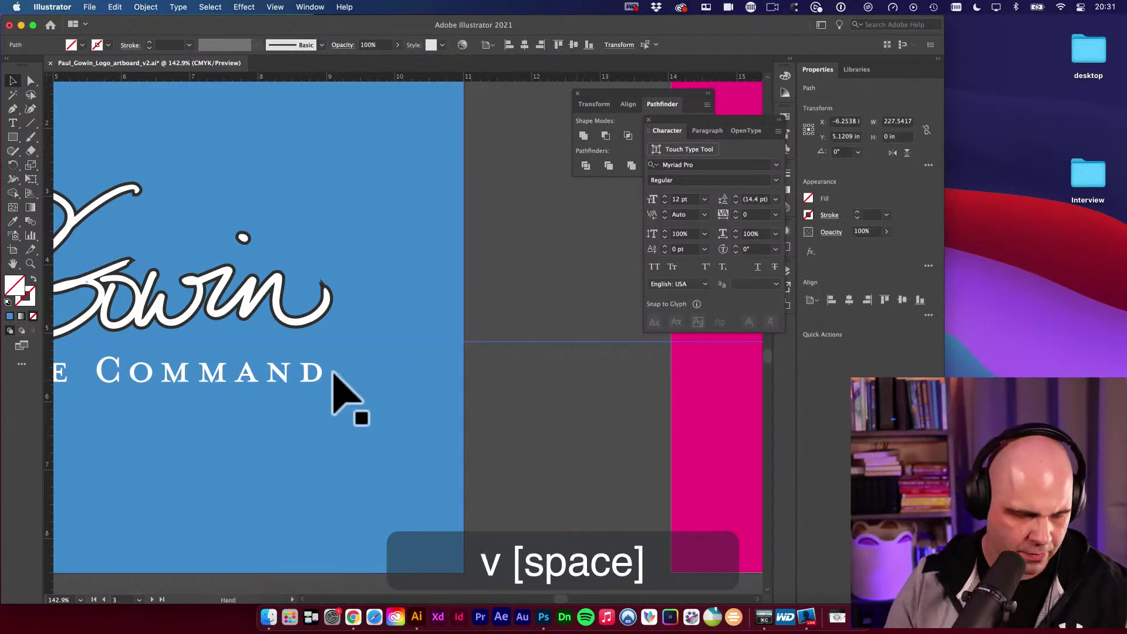
scroll(345, 398, "left", 5)
key("r")
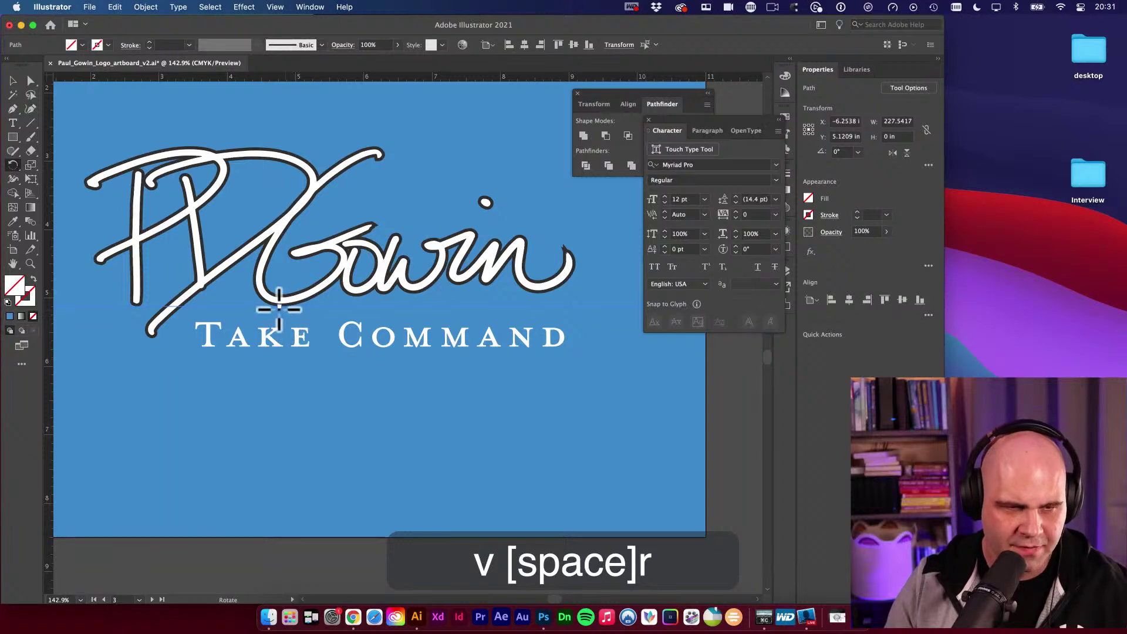
On the pink logo artboard, move the tilted guide down under the script lettering.
key("space")
scroll(629, 470, "right", 5)
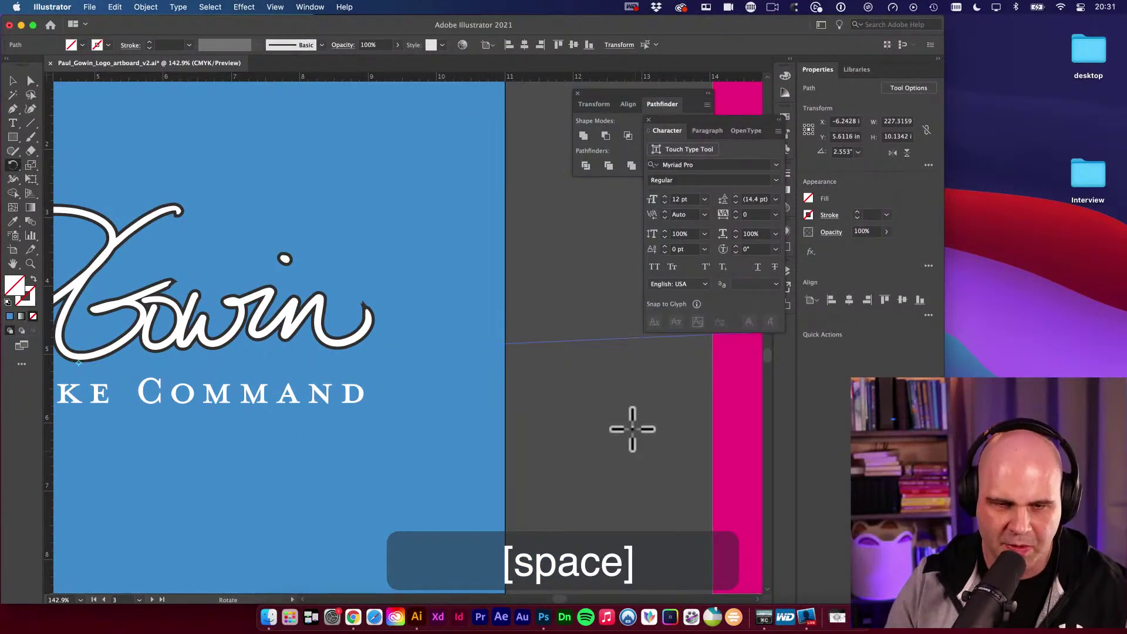
scroll(632, 429, "down", 5)
left_click(395, 297, "super+space")
key("v")
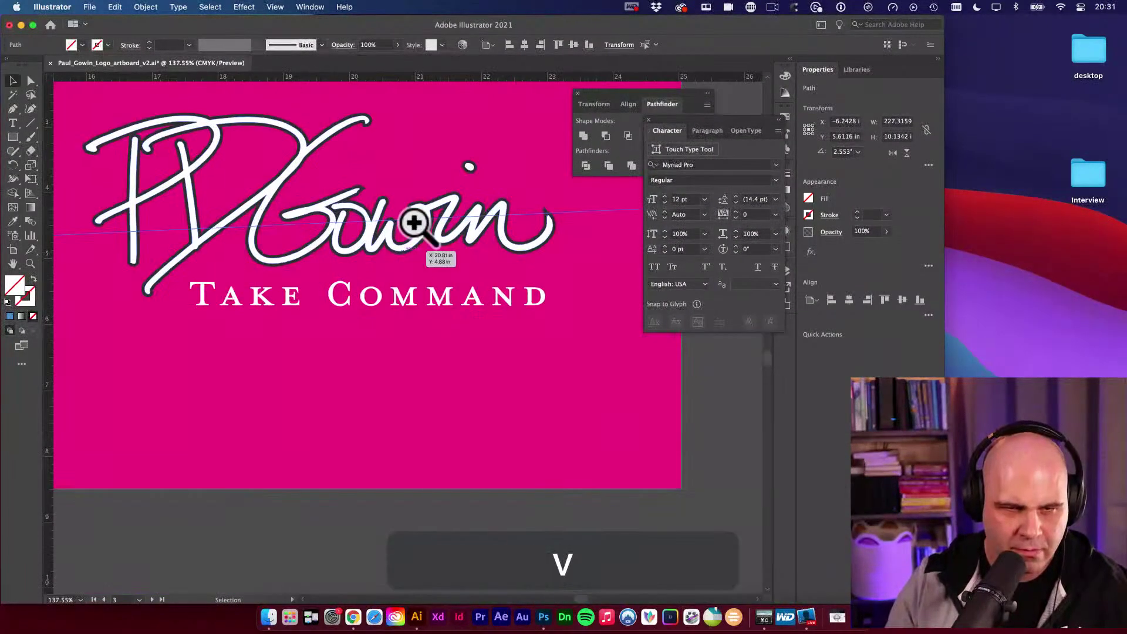
left_click_drag(414, 222, 415, 264)
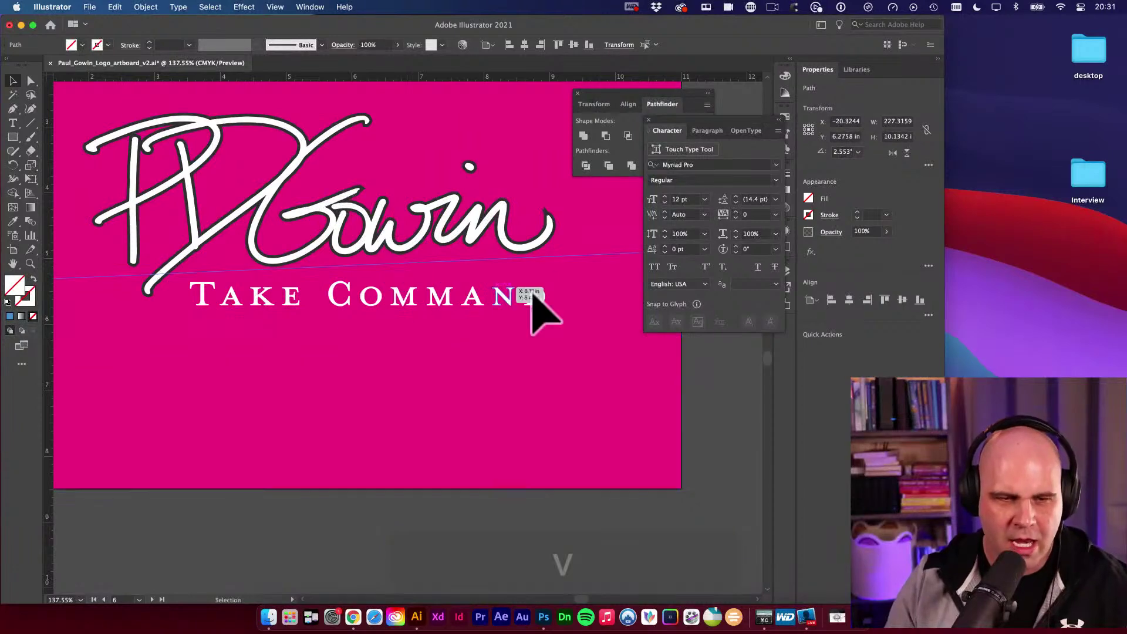
left_click_drag(533, 300, 531, 298)
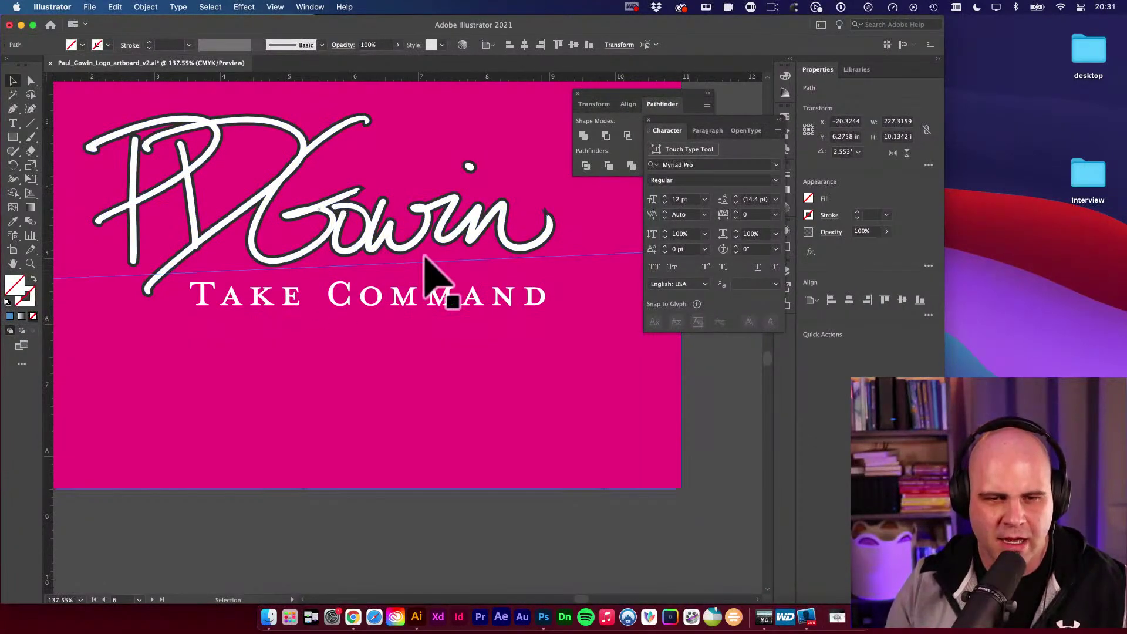
Compare the black logo artboard's slant against the tilted guide.
left_click(478, 265, "alt+super+space")
left_click(476, 288, "alt+super+space")
left_click(548, 382, "alt+super+space")
left_click_drag(549, 382, 223, 302)
left_click_drag(377, 377, 447, 371)
key("v")
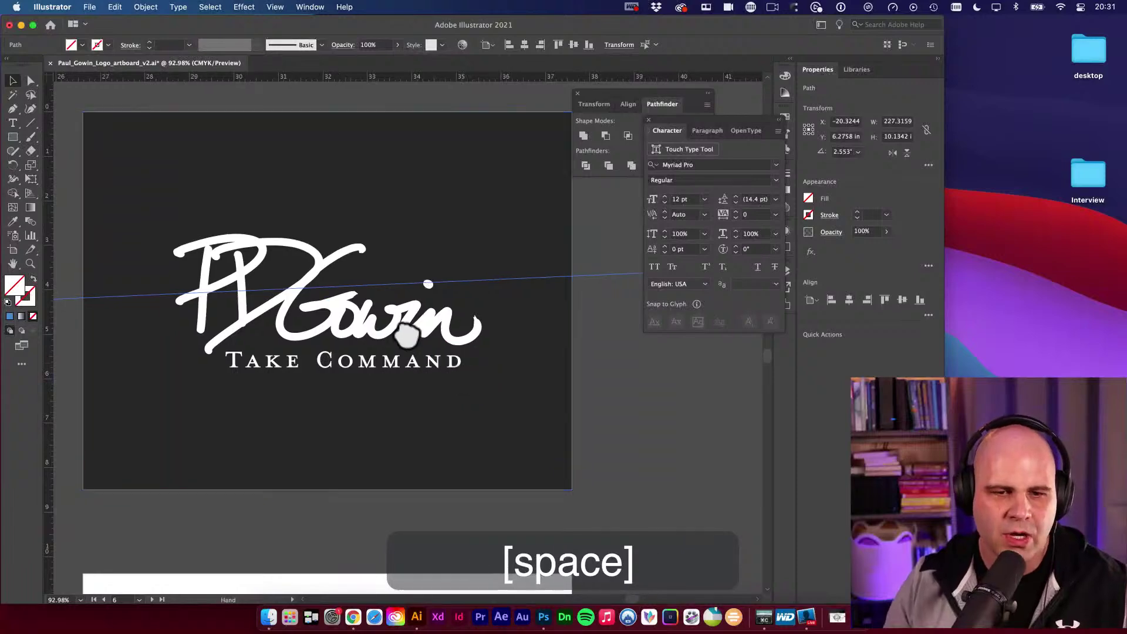
left_click(428, 327, "alt+super+space")
left_click(428, 327, "alt+super+space")
left_click_drag(428, 328, 354, 322)
key("v")
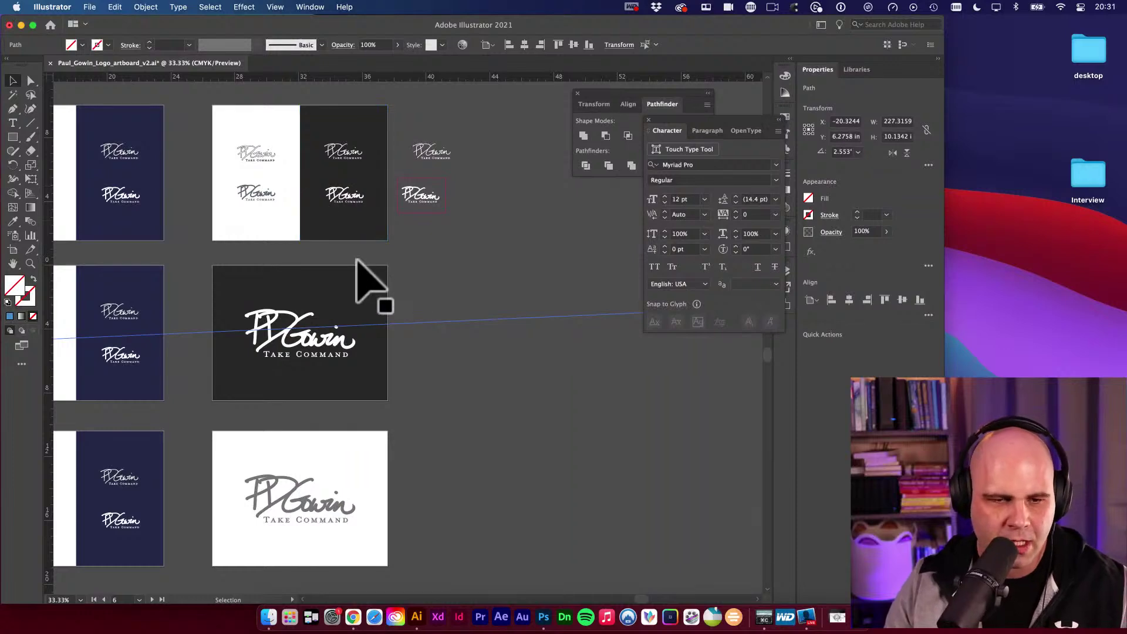
Delete the tilted guide and zoom out to see all the artboards.
key("BackSpace")
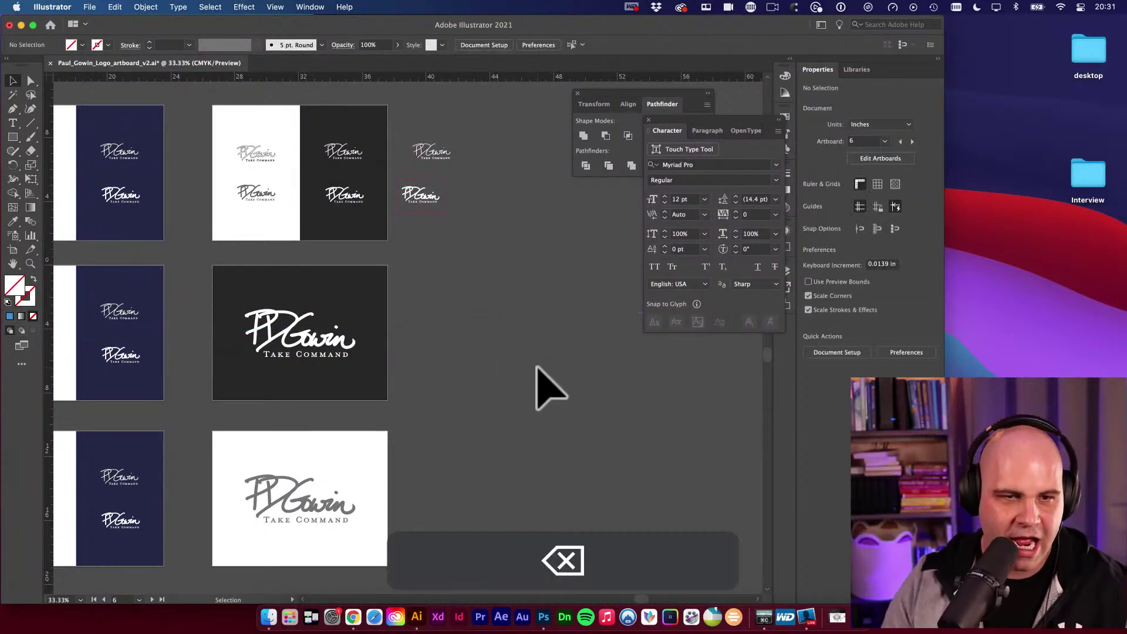
key("space")
left_click_drag(408, 341, 383, 297)
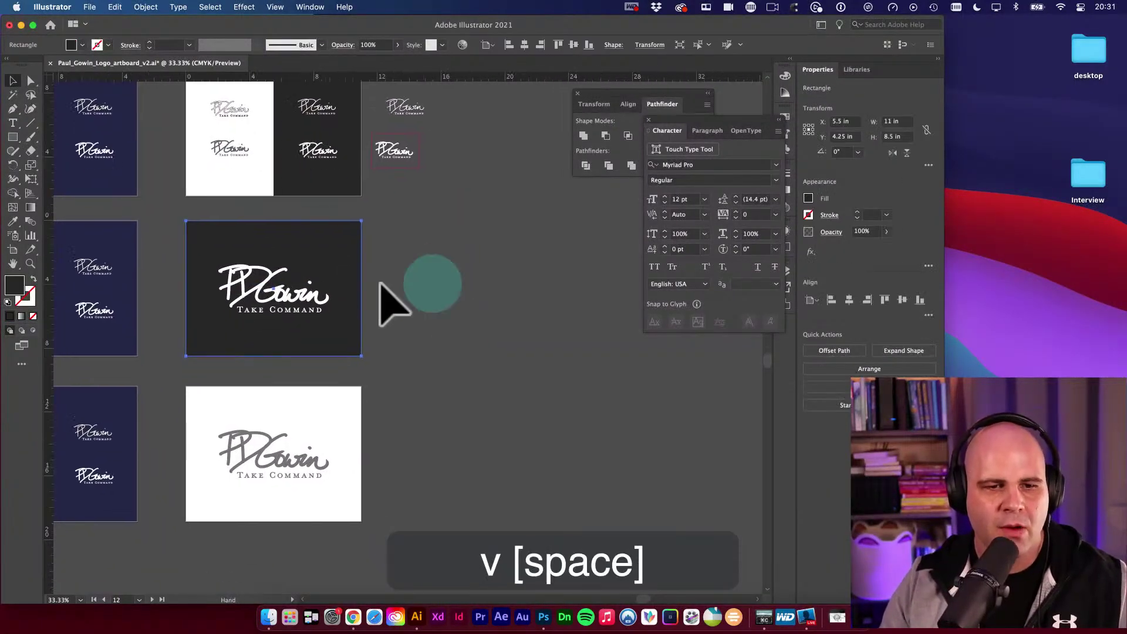
left_click(296, 282)
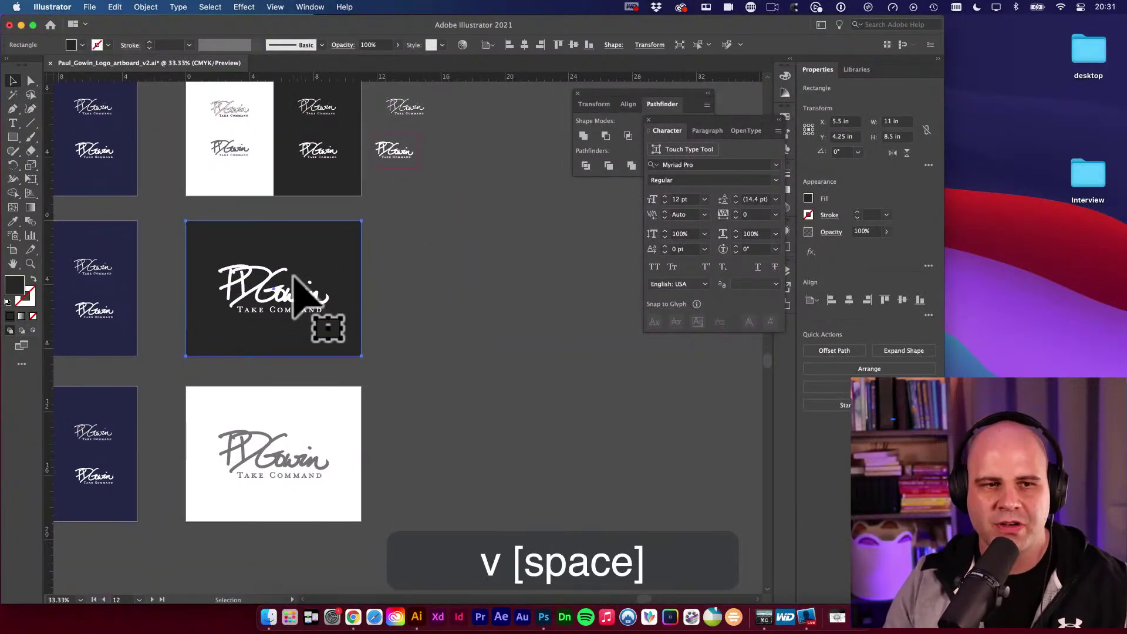
left_click(331, 276, "alt+super")
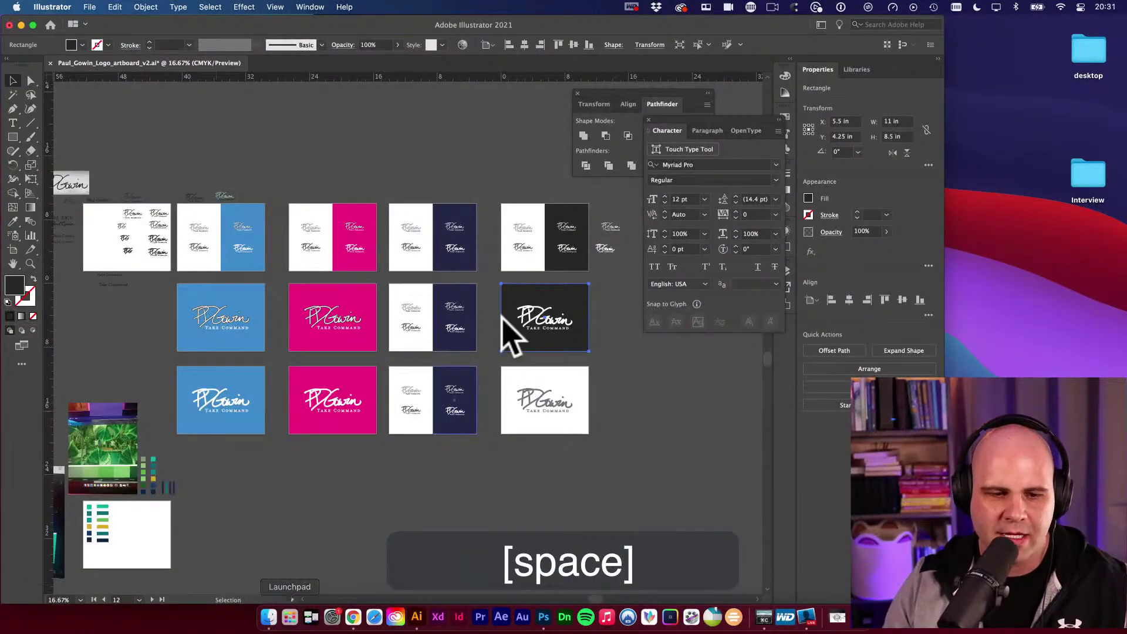
Open the v1 logo file from Finder, look it over, and close it without saving.
left_click(267, 605)
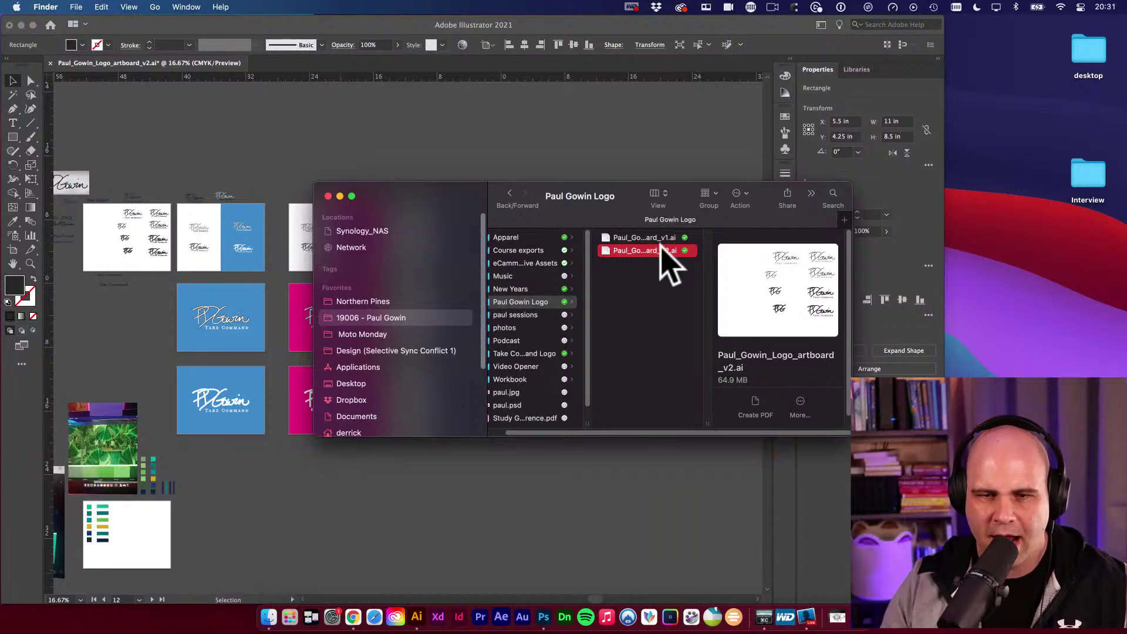
key("Left")
left_click_drag(723, 425, 788, 398)
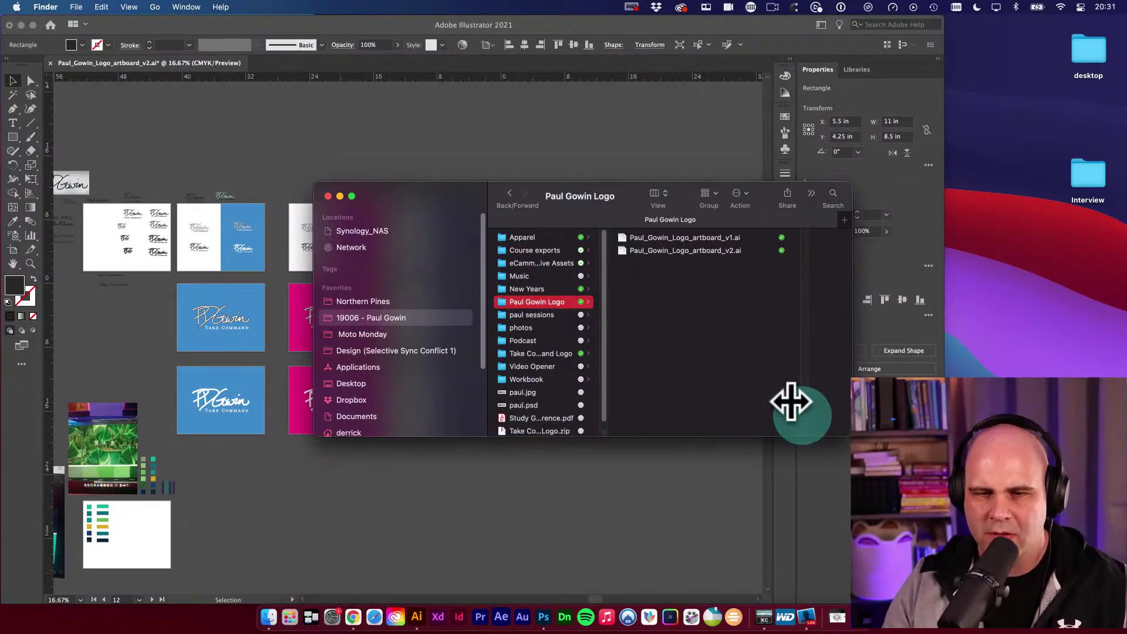
double_click(726, 238)
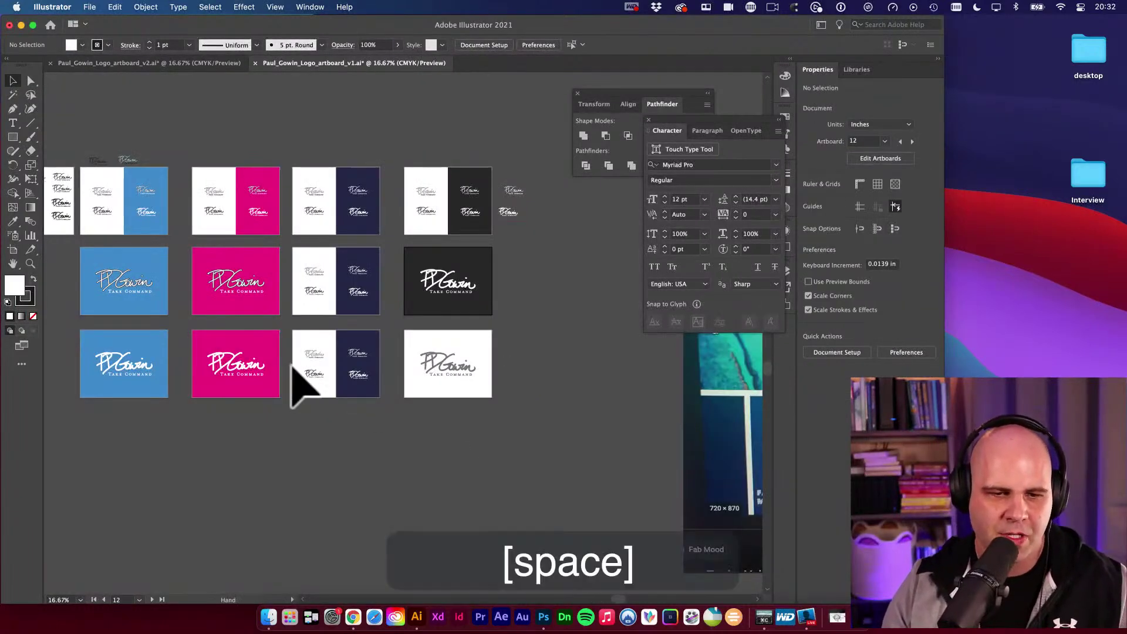
left_click(343, 360, "alt+super")
left_click(277, 290, "alt+super")
left_click(277, 289, "alt+super")
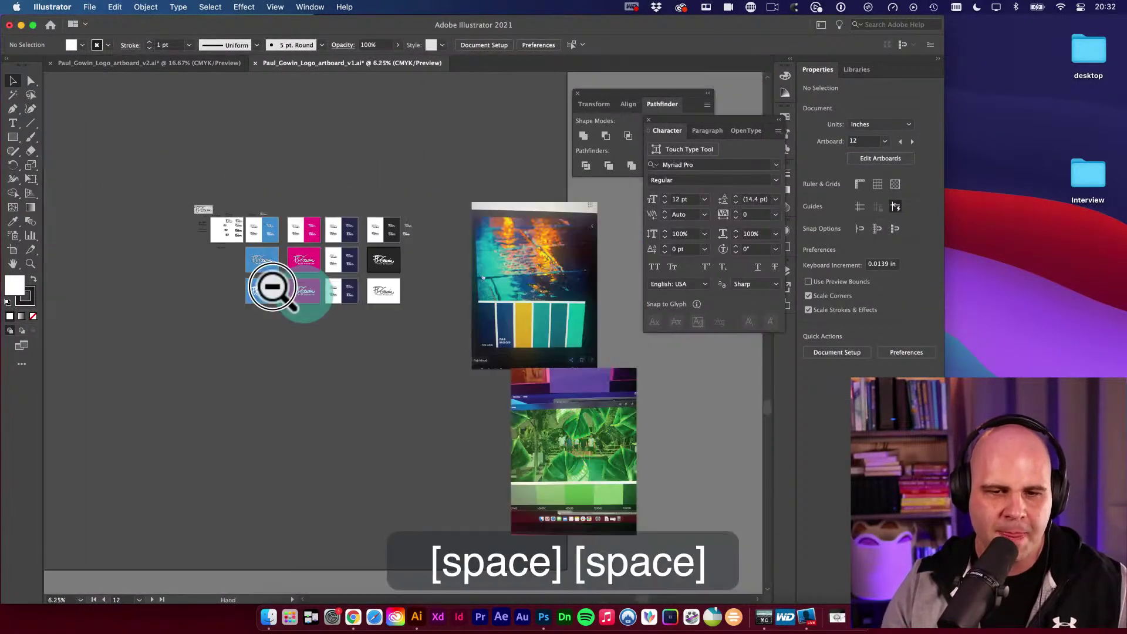
left_click(256, 63)
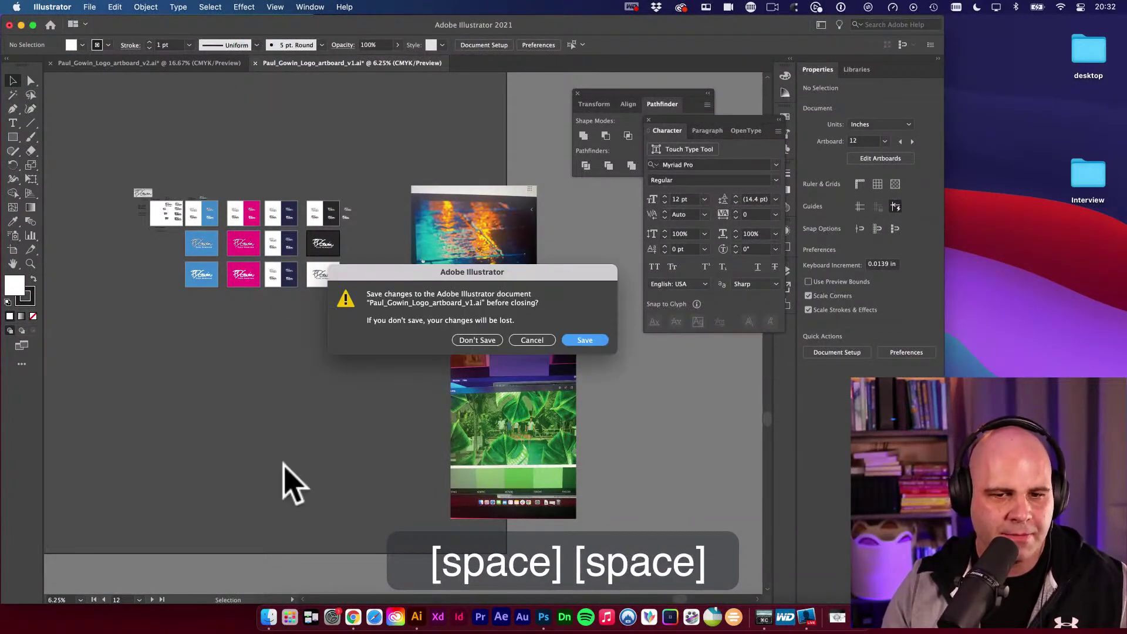
left_click(479, 341)
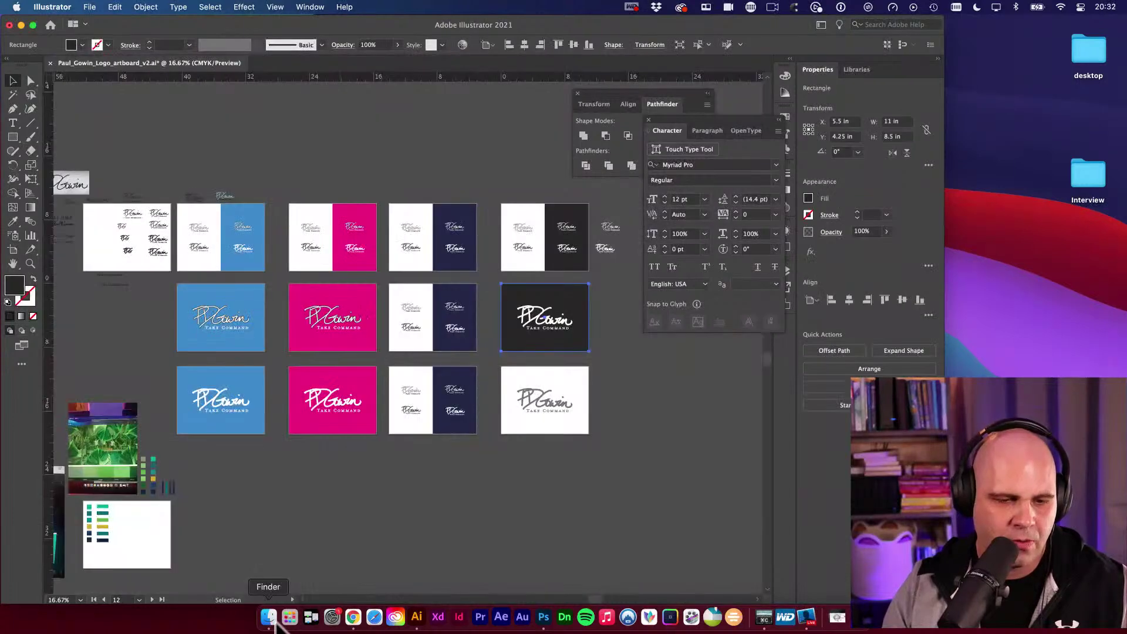
Duplicate the v1 file in Finder and rename the copy to v3.
left_click(269, 617)
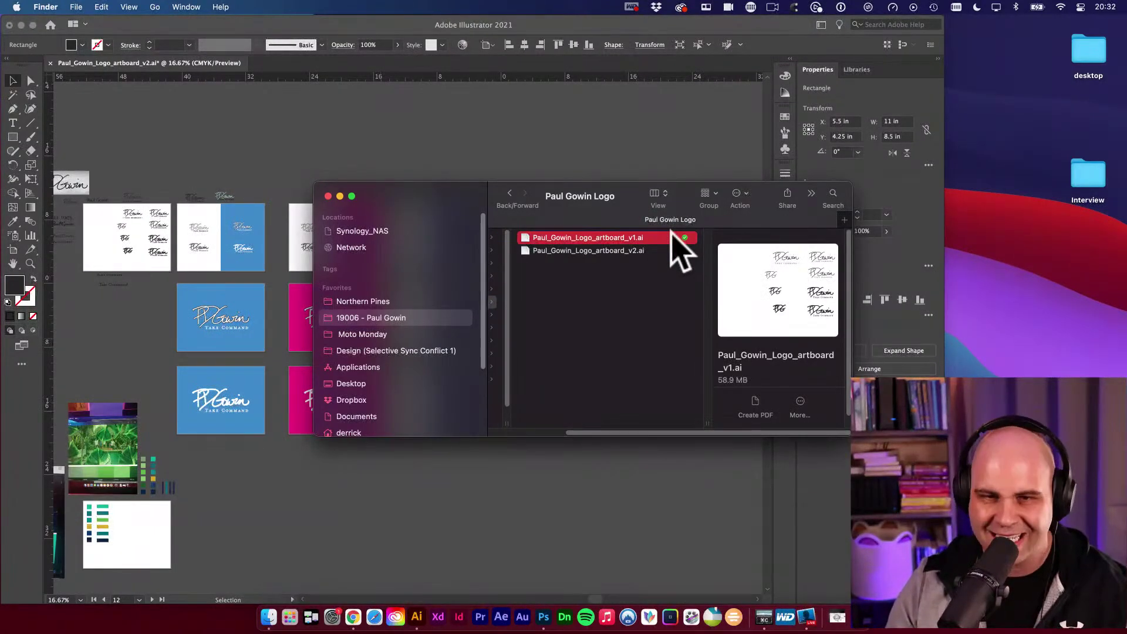
key("super+d")
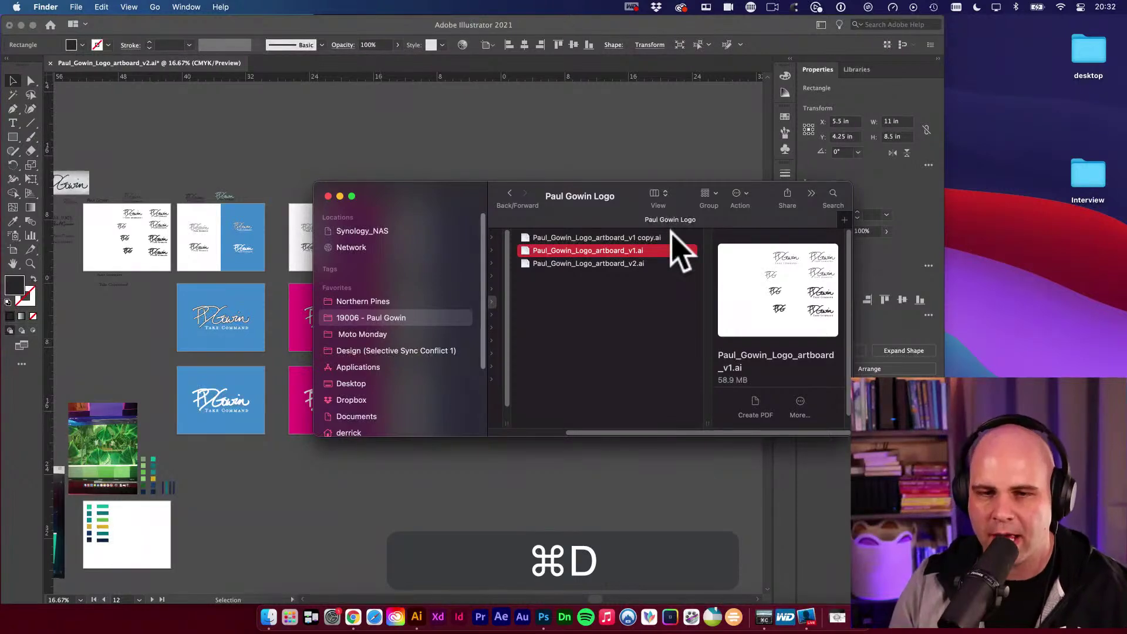
key("Up")
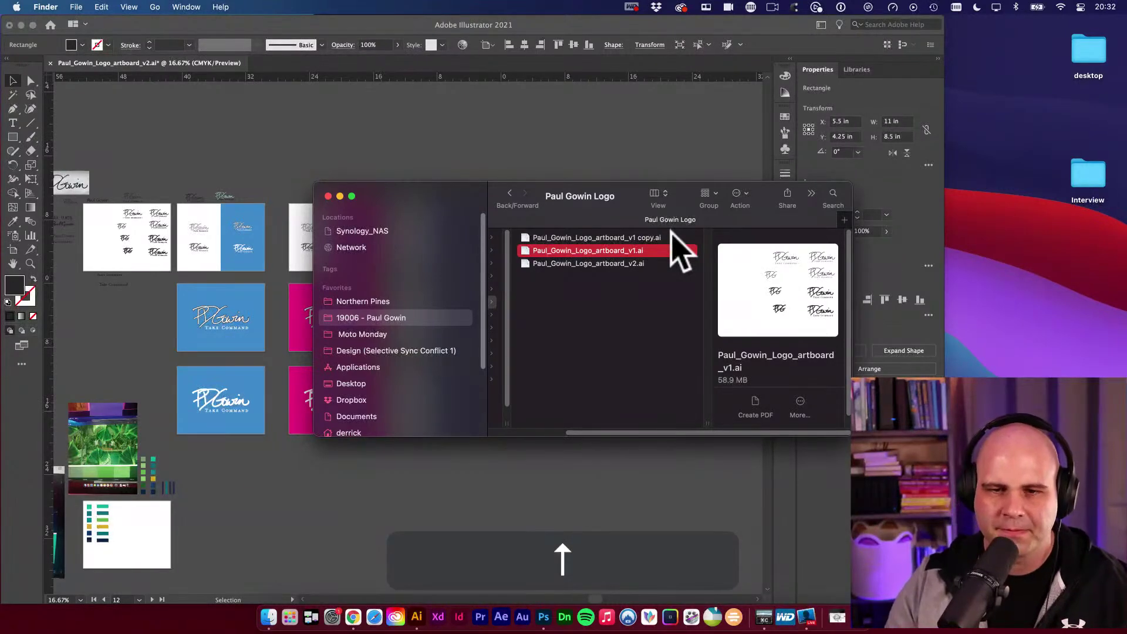
left_click_drag(471, 203, 462, 196)
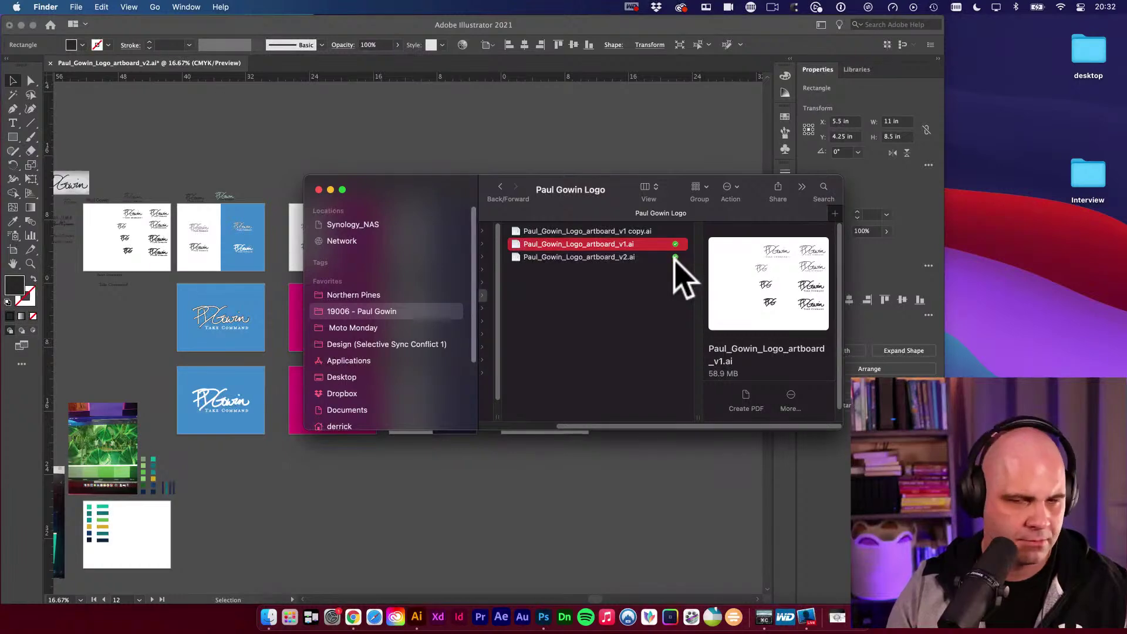
key("Up")
scroll(646, 259, "left", 5)
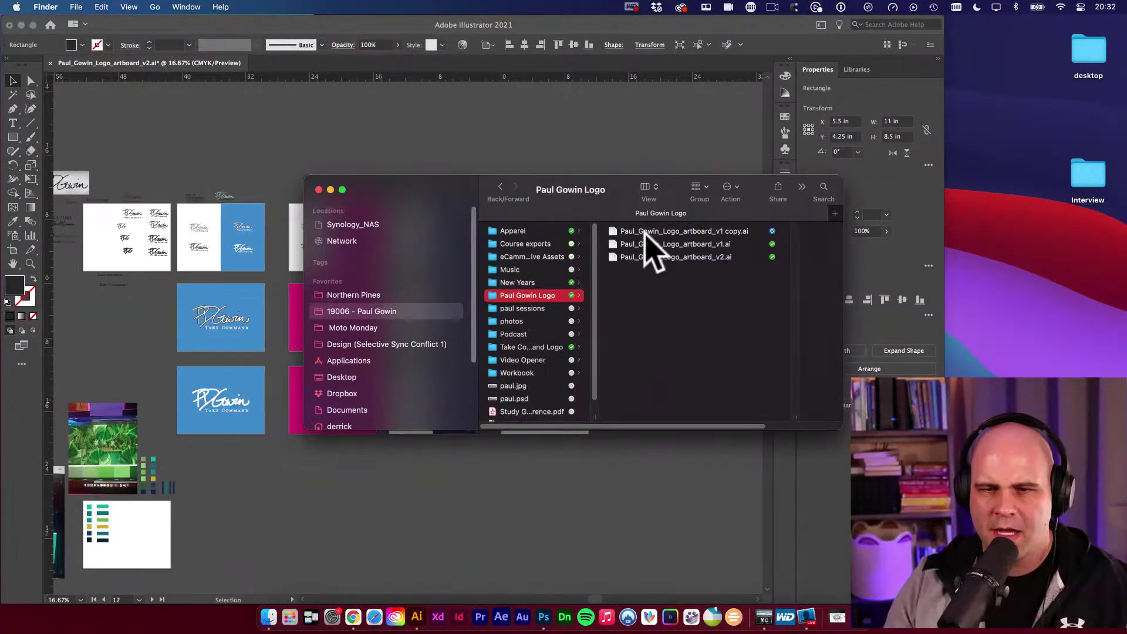
scroll(669, 244, "right", 5)
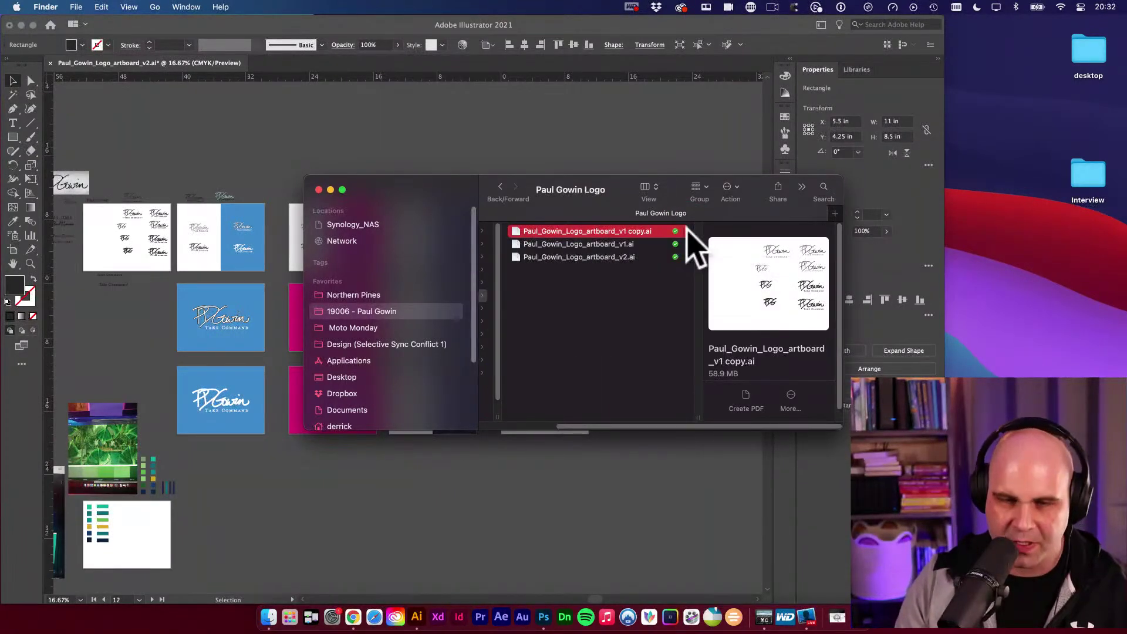
key("Return")
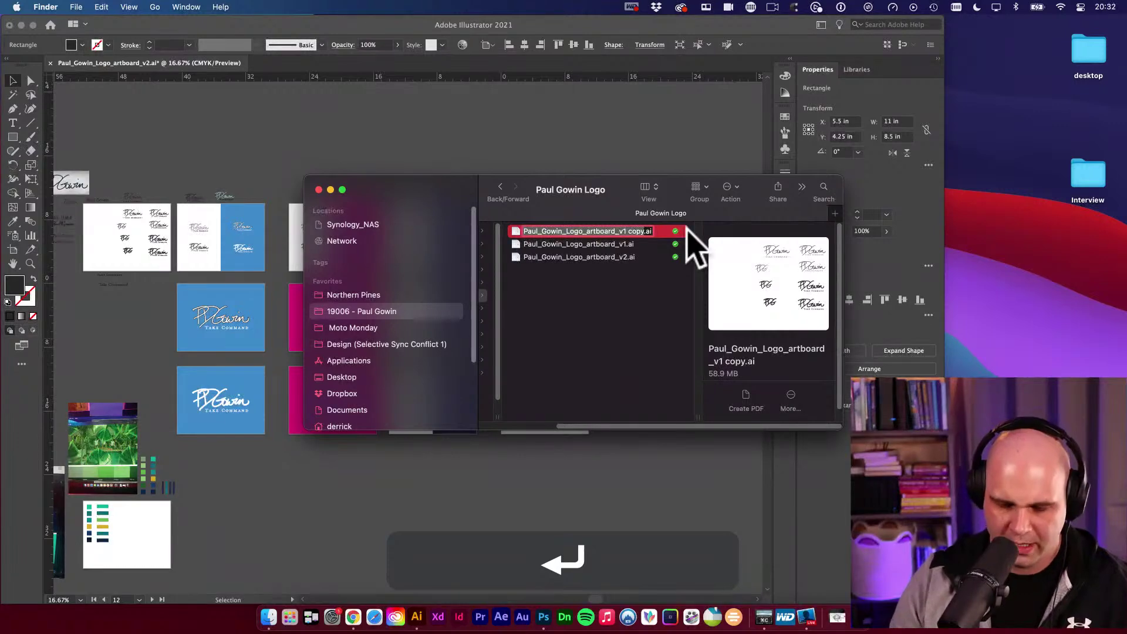
key("Right")
key("BackSpace")
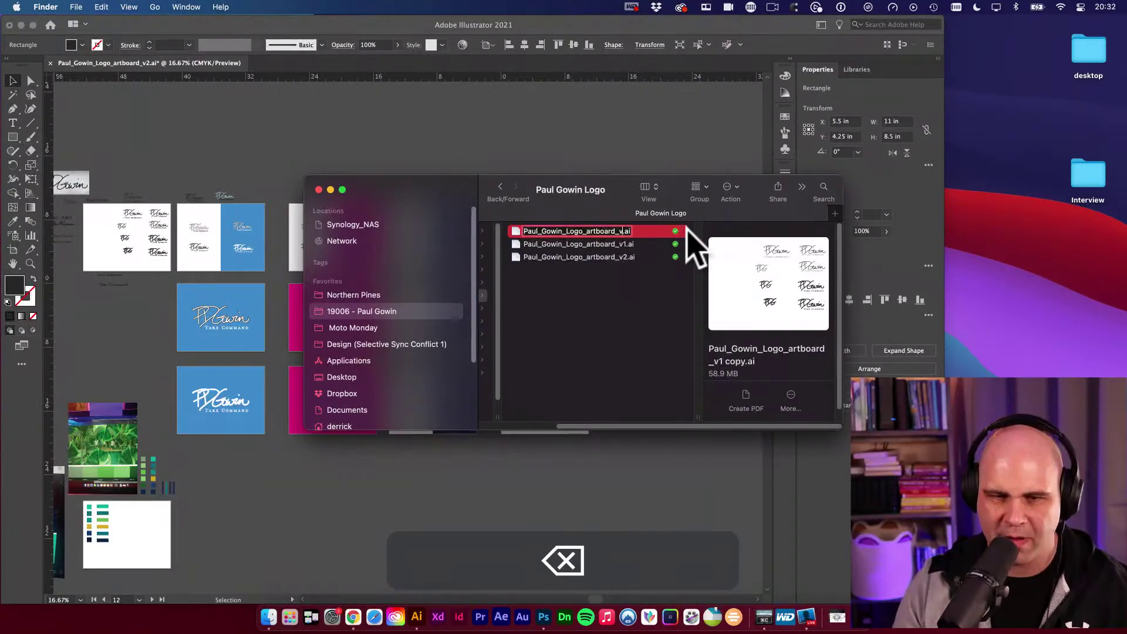
type("3")
key("Return")
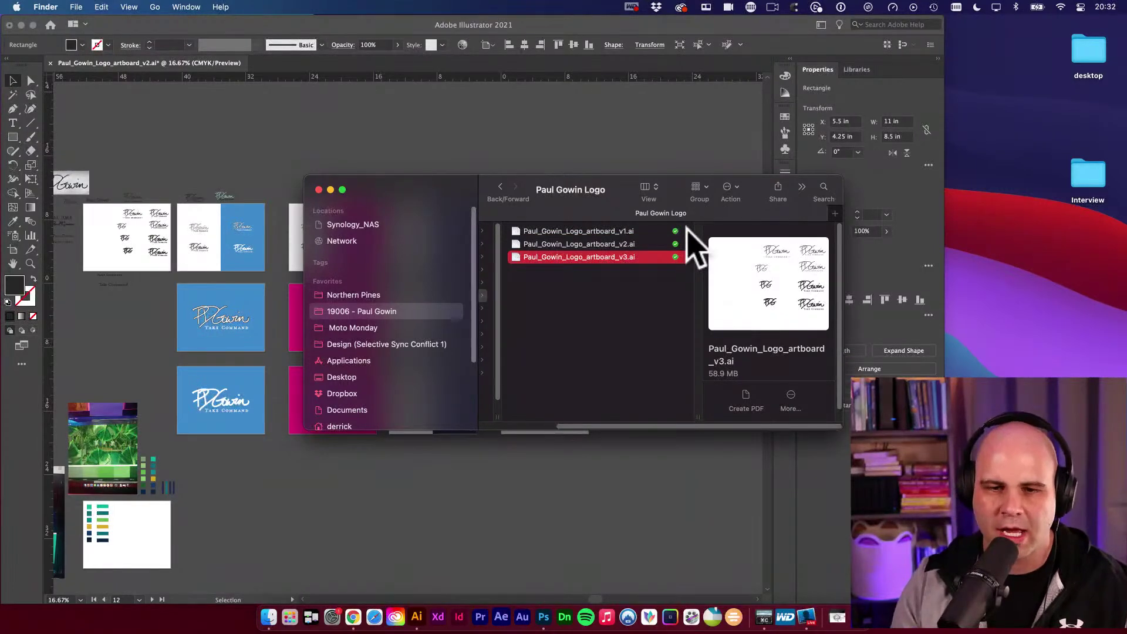
Move the v3 file to the Trash and open v2.ai in Illustrator.
key("super+BackSpace")
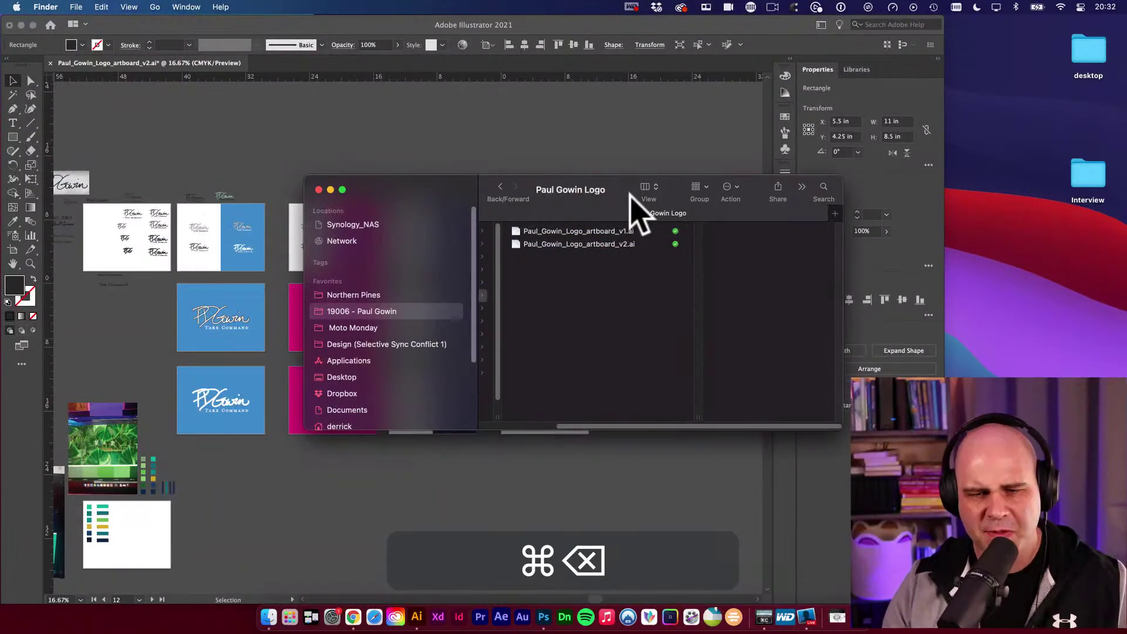
left_click(591, 243)
double_click(613, 244)
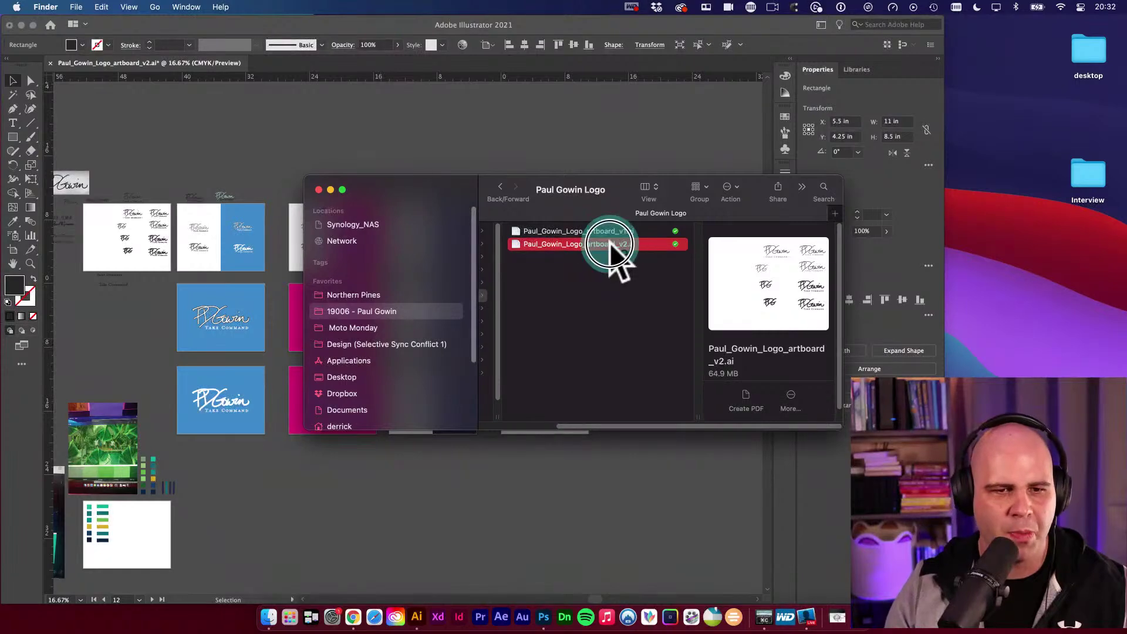
left_click(415, 151)
Marquee-select the coloured fills and logos on the coloured artboards and delete them.
left_click_drag(411, 242, 441, 226)
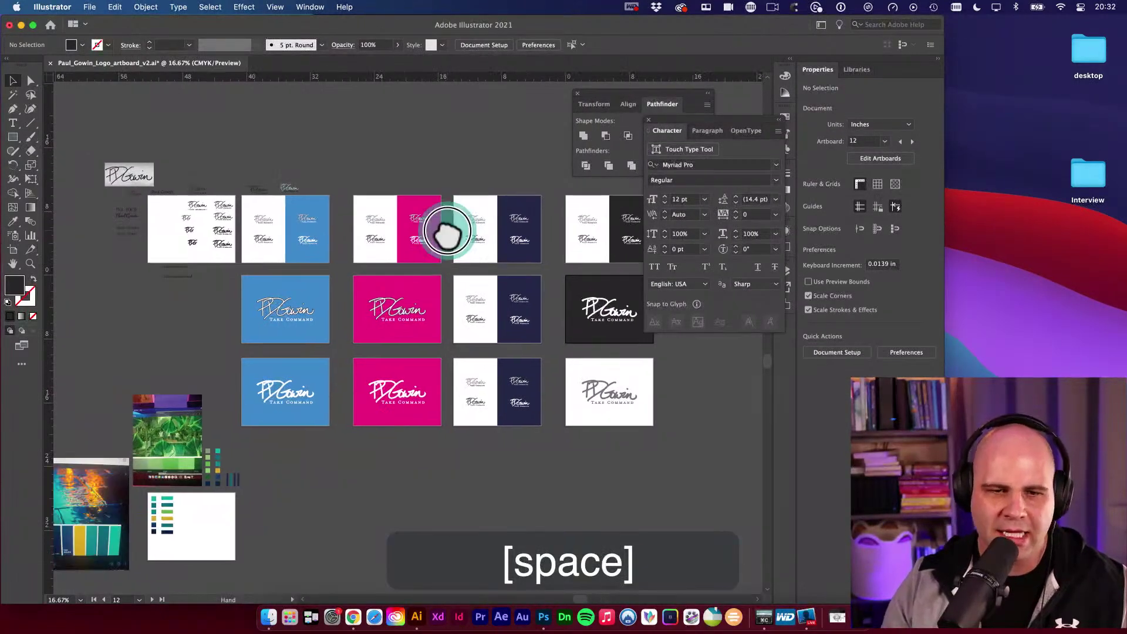
key("v")
left_click_drag(305, 232, 306, 217)
key("v")
left_click_drag(97, 138, 385, 403)
key("BackSpace")
key("v")
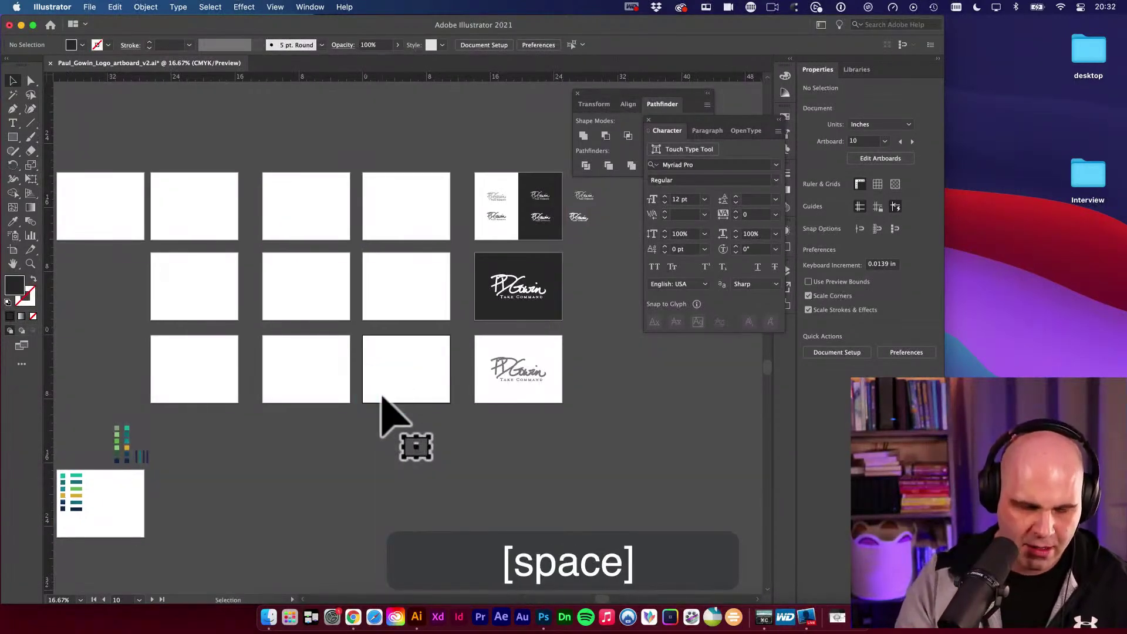
Use the Artboard tool to delete empty boards Artboard copy and copies 4, 7, 8, 5, 2.
left_click(216, 210)
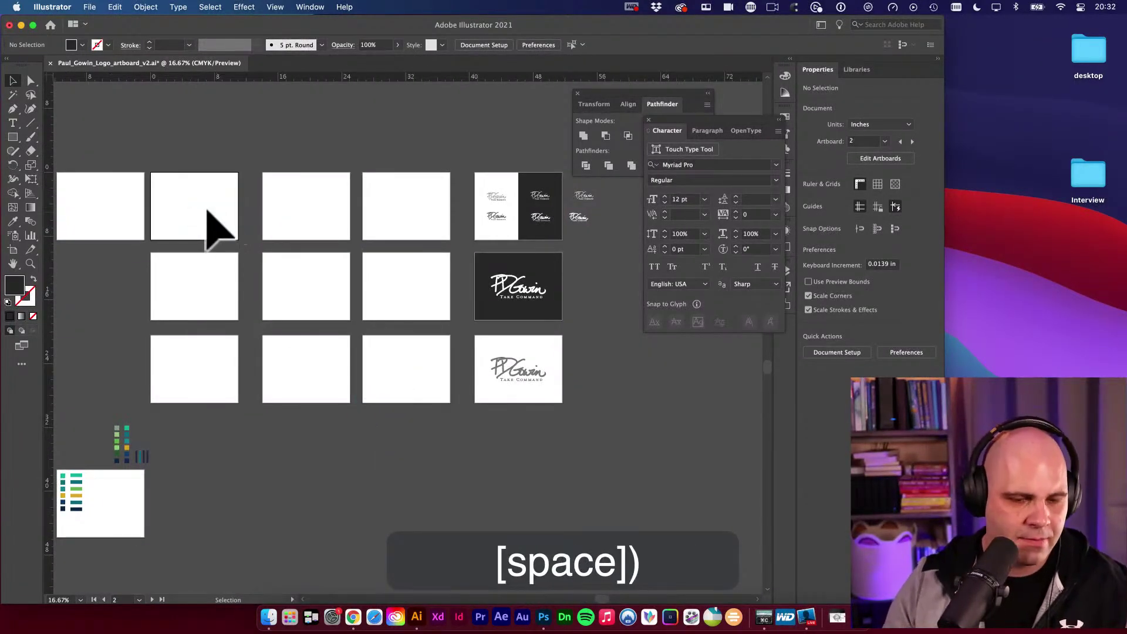
key("shift+o")
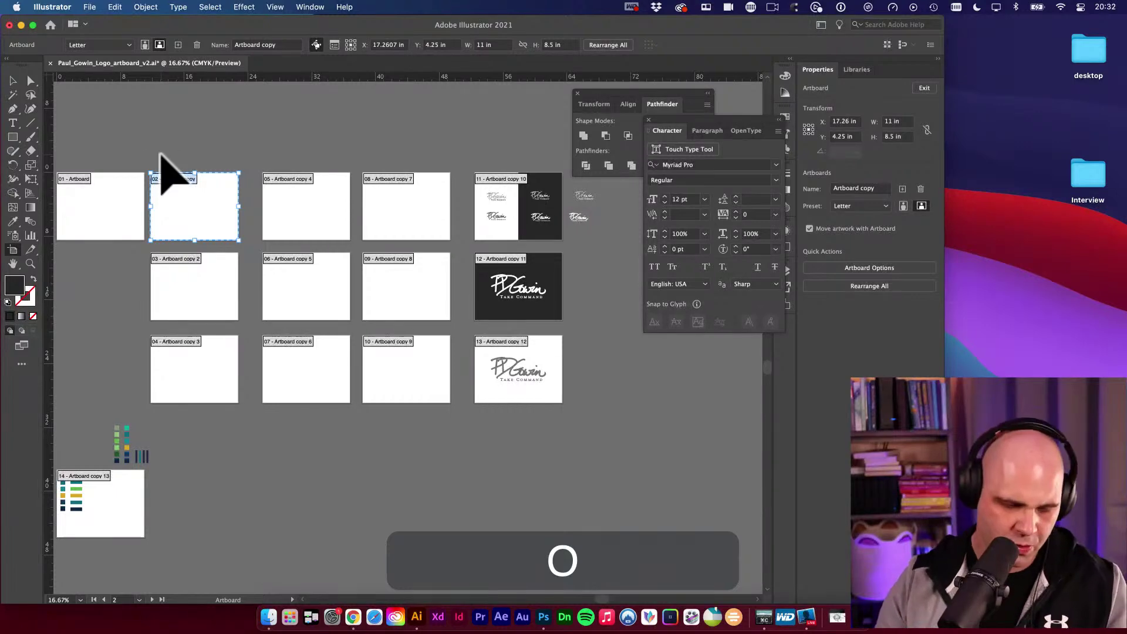
key("BackSpace")
left_click(295, 218)
key("BackSpace")
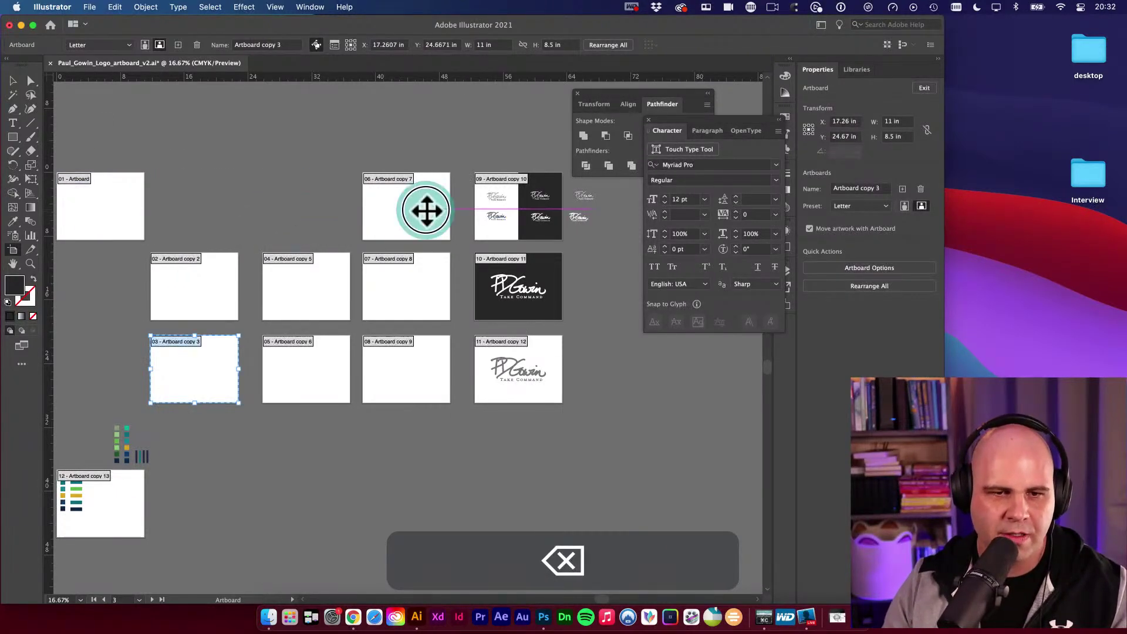
left_click(426, 211)
key("BackSpace")
left_click(421, 271)
key("BackSpace")
left_click(326, 286)
key("BackSpace")
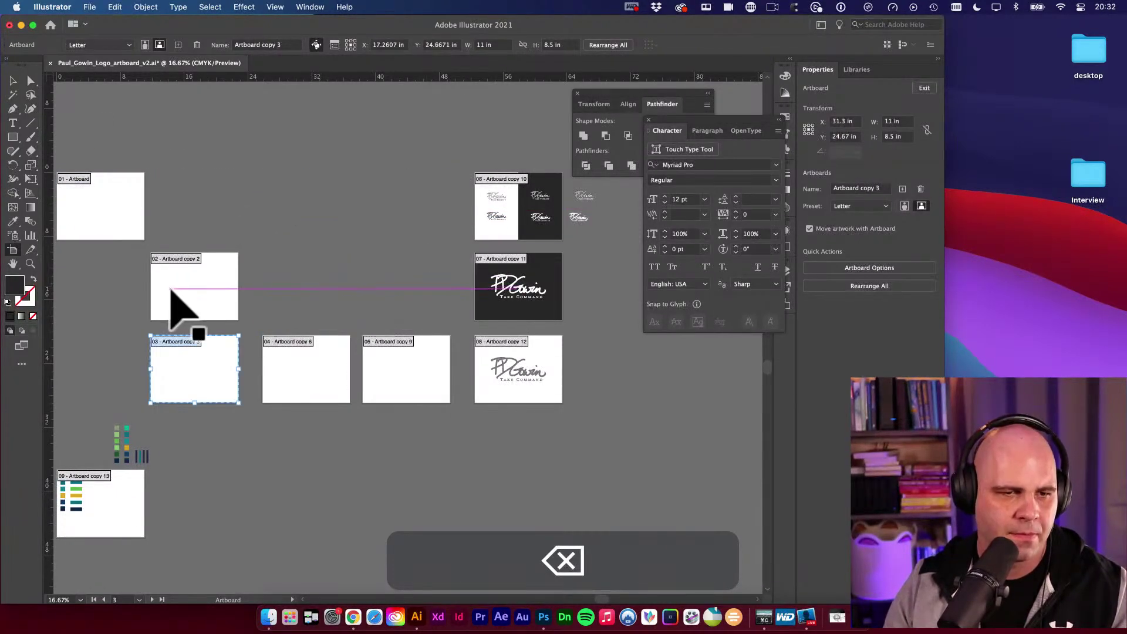
left_click(177, 291)
key("BackSpace")
Delete the remaining empty boards Artboard copy 3, 6, 9 and the first Artboard.
left_click(192, 367)
key("BackSpace")
left_click(294, 363)
key("BackSpace")
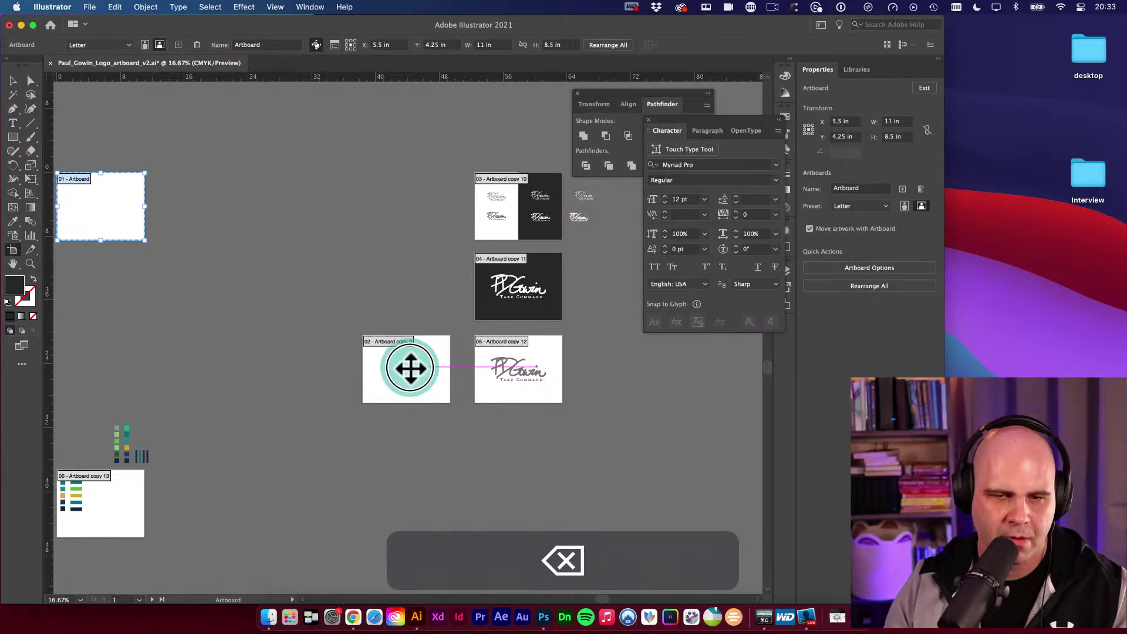
left_click(410, 368)
key("BackSpace")
left_click(141, 231)
key("BackSpace")
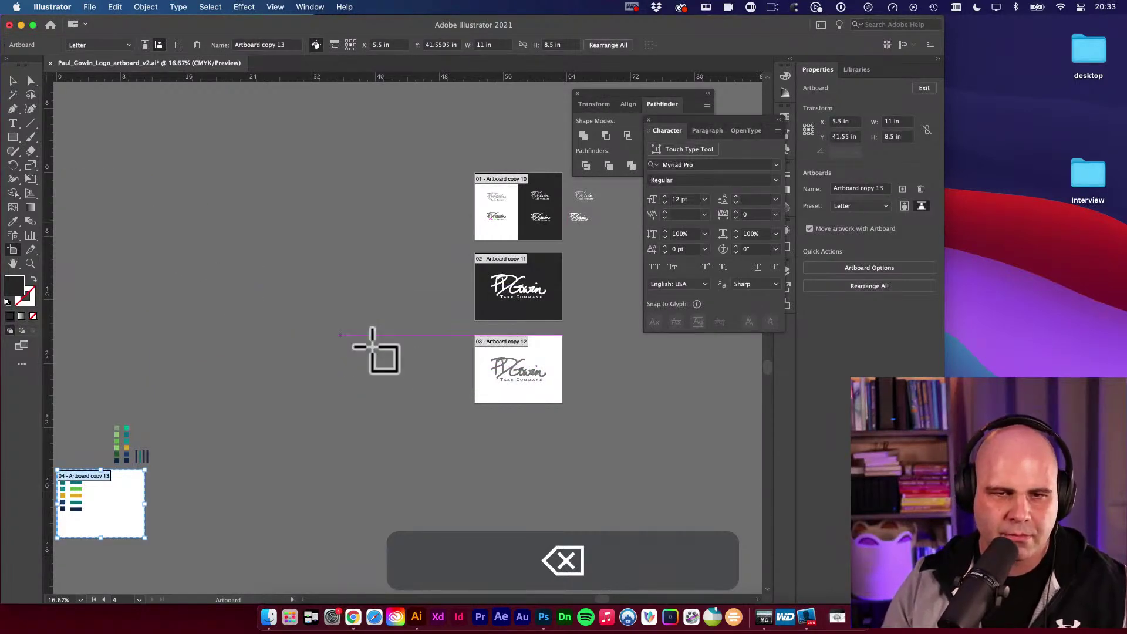
key("space")
left_click_drag(335, 307, 415, 262)
Move the swatch artboard up to the top centre, away from the logo boards.
key("v")
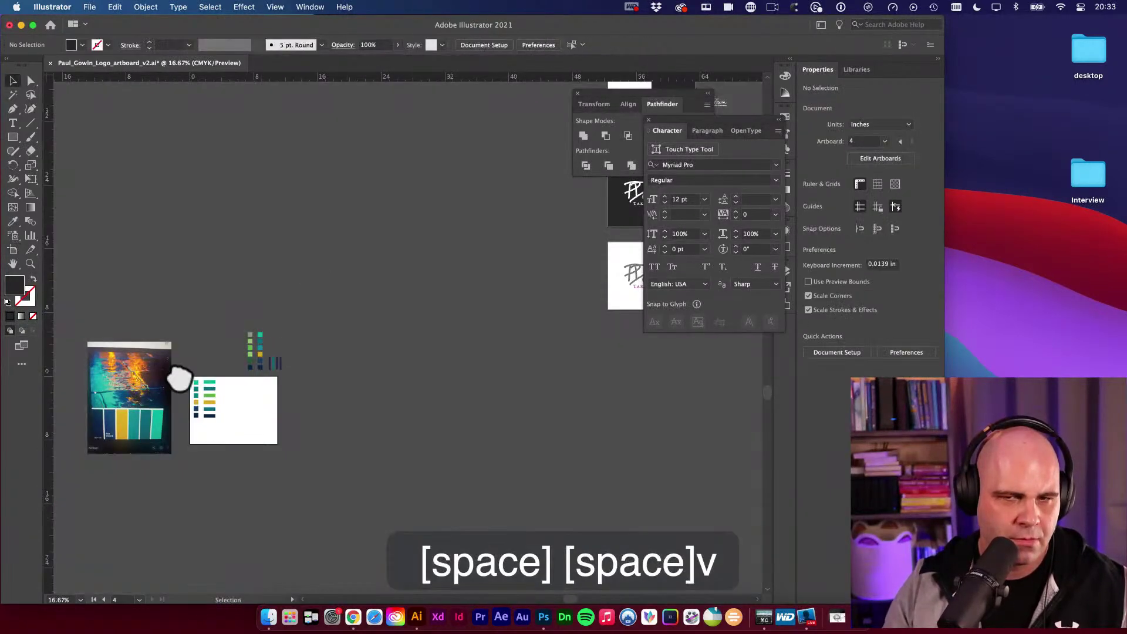
key("space")
left_click_drag(300, 254, 365, 227)
key("shift+o")
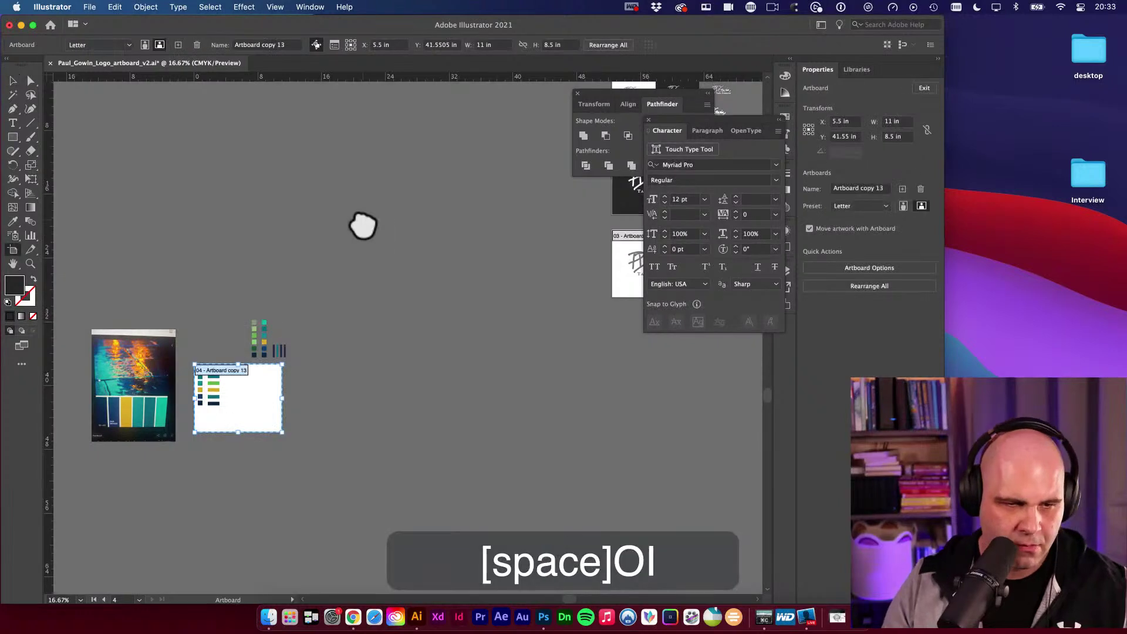
left_click_drag(259, 367, 464, 133)
key("space")
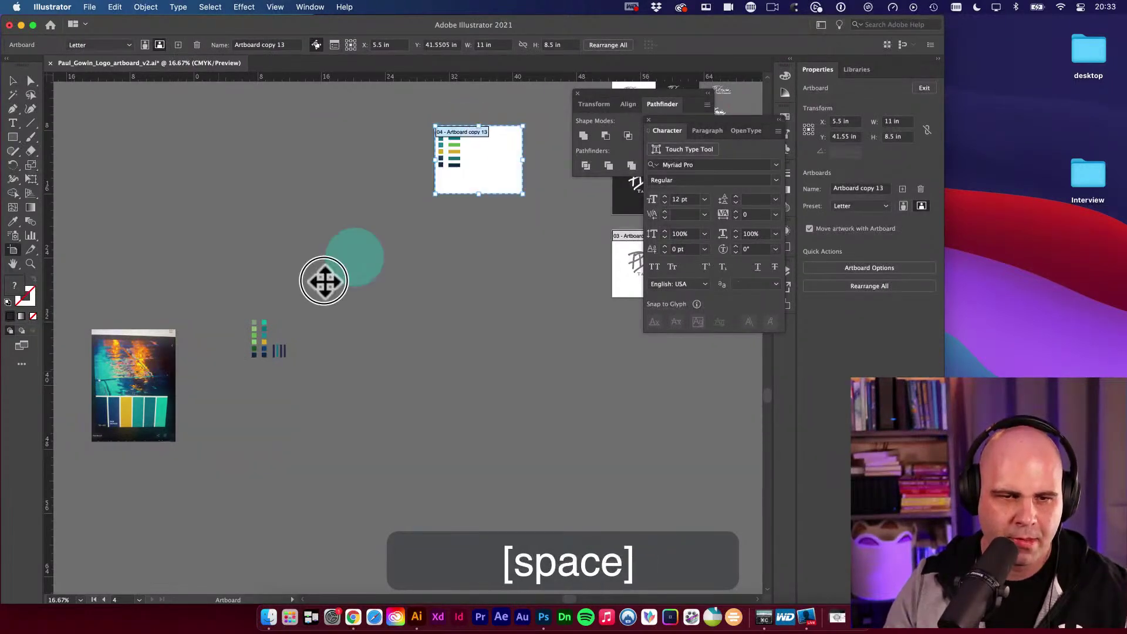
left_click_drag(324, 281, 573, 273)
Select and delete the loose reference photo and colour chips, then fit the artboard in the window.
key("space")
key("space")
left_click_drag(198, 343, 456, 196)
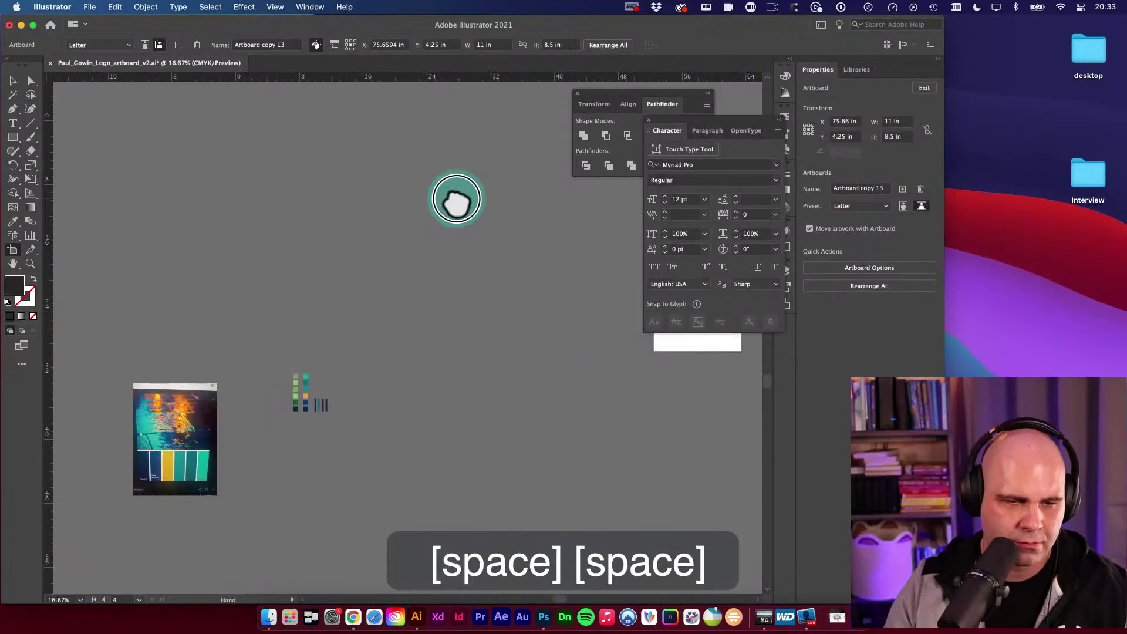
key("v")
left_click(455, 539)
key("super+a")
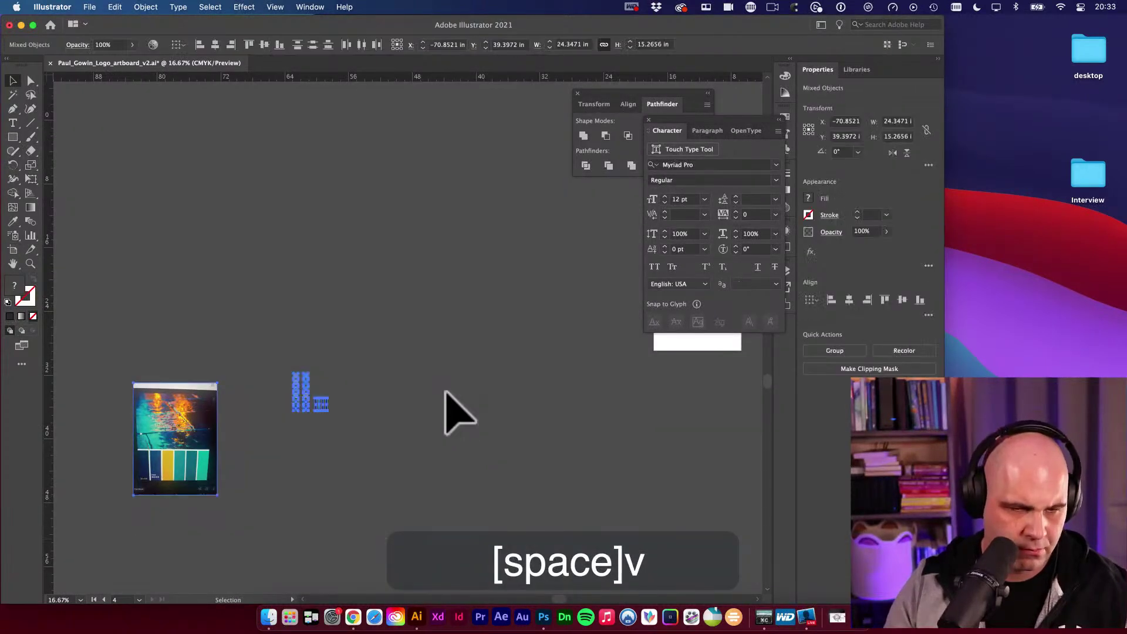
key("space")
key("Delete")
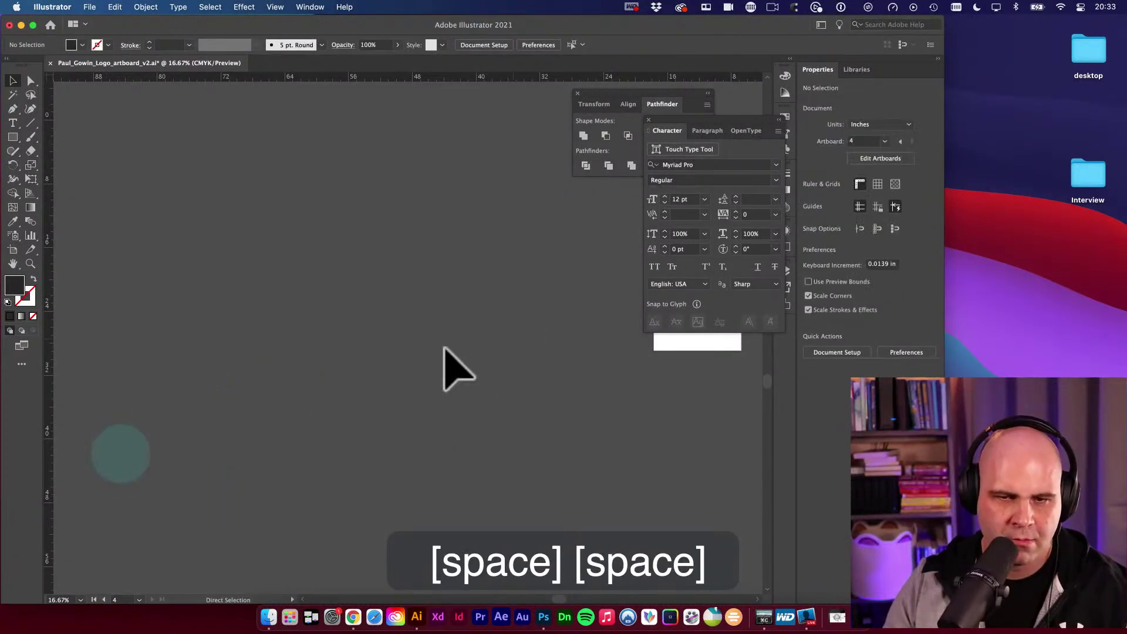
key("space")
key("space")
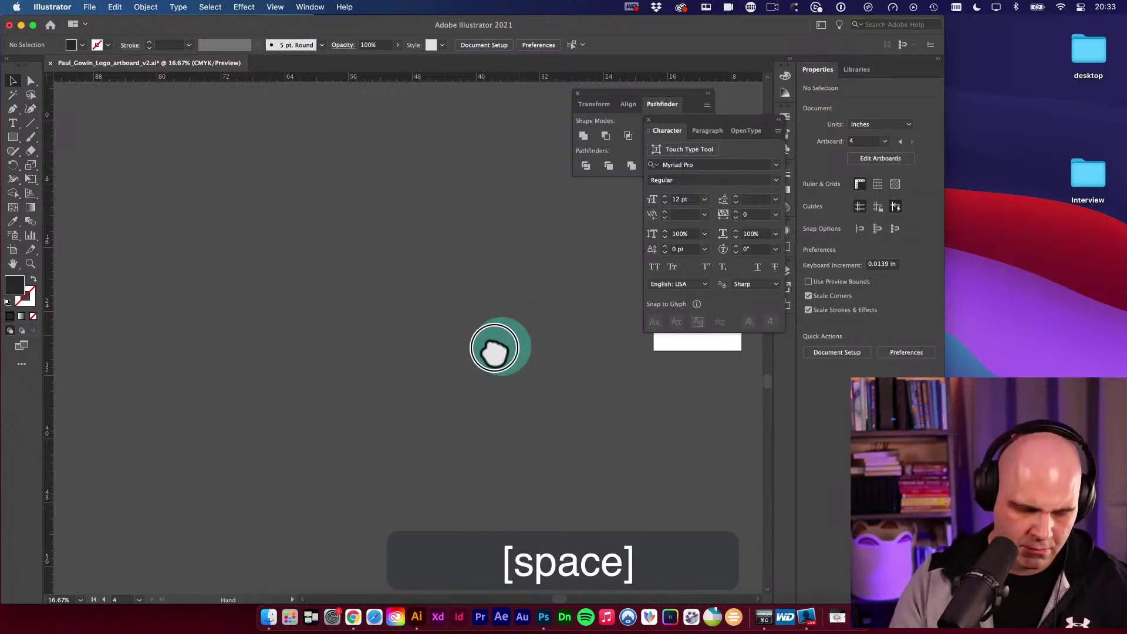
left_click_drag(498, 347, 484, 352)
key("v")
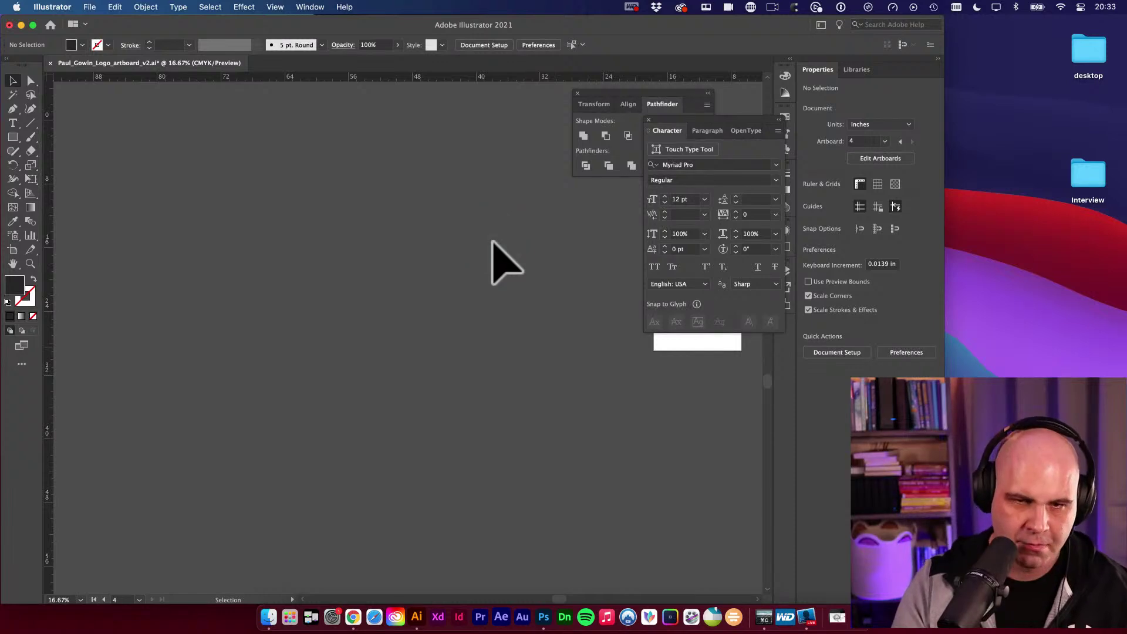
key("super+0")
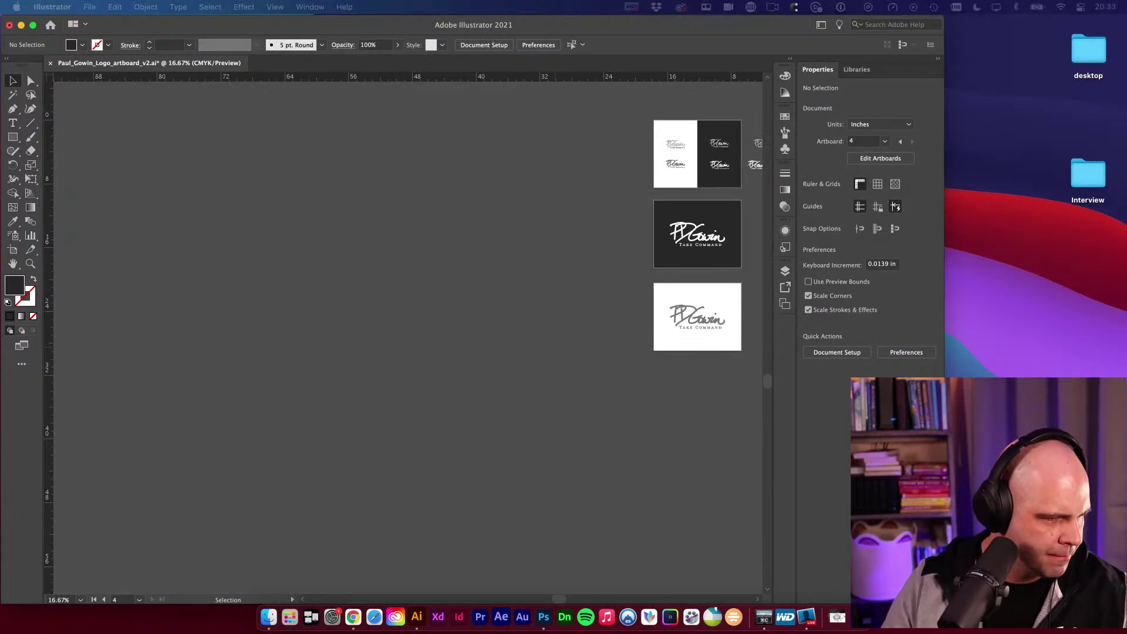
Dismiss the cloud documents dialog and close the extra 'youtu' window that opened.
key("super+0")
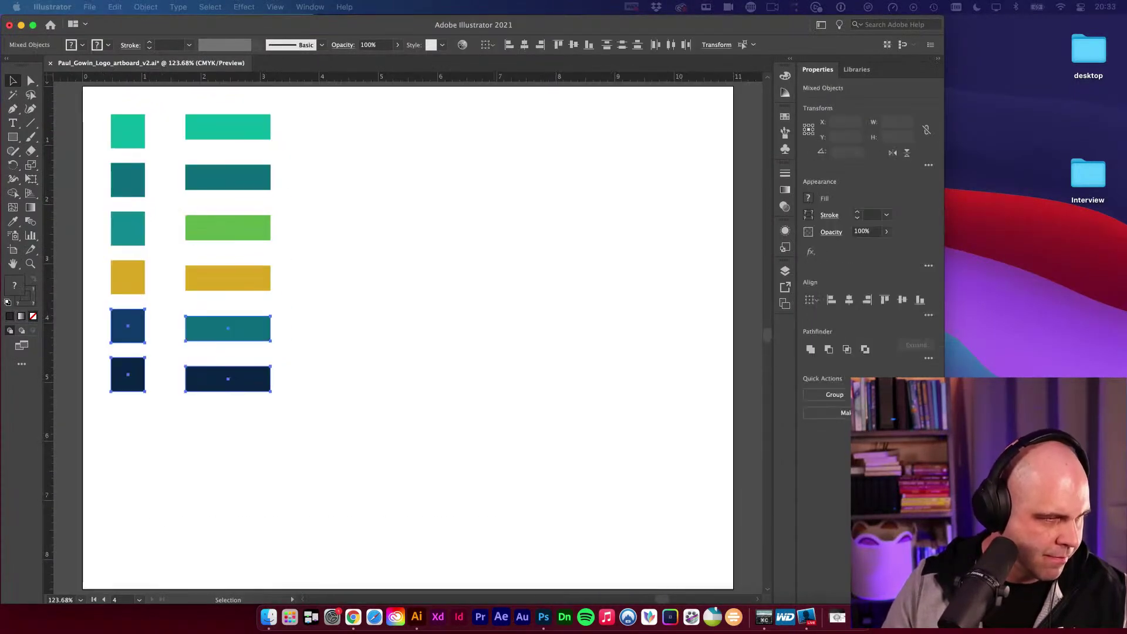
key("super+o")
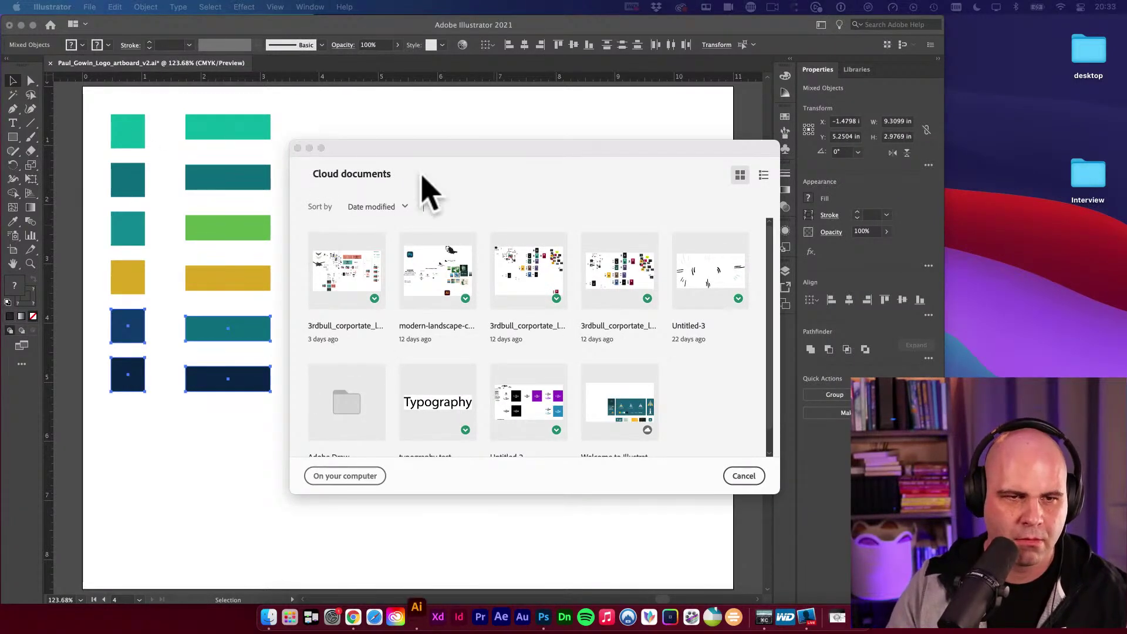
left_click(298, 148)
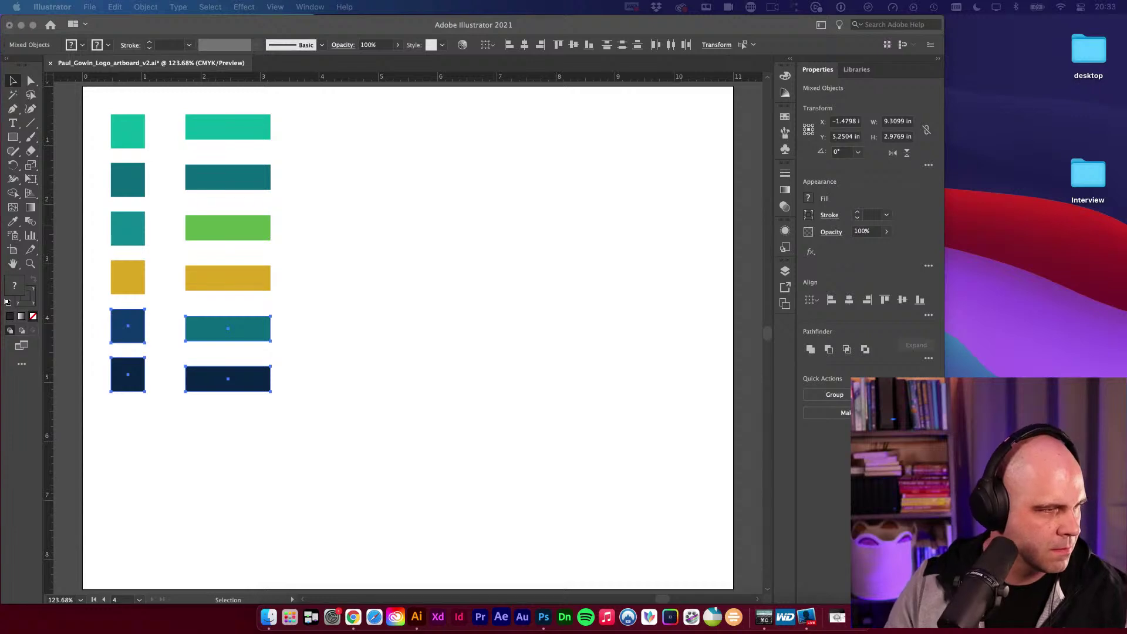
type("youtu")
key("Return")
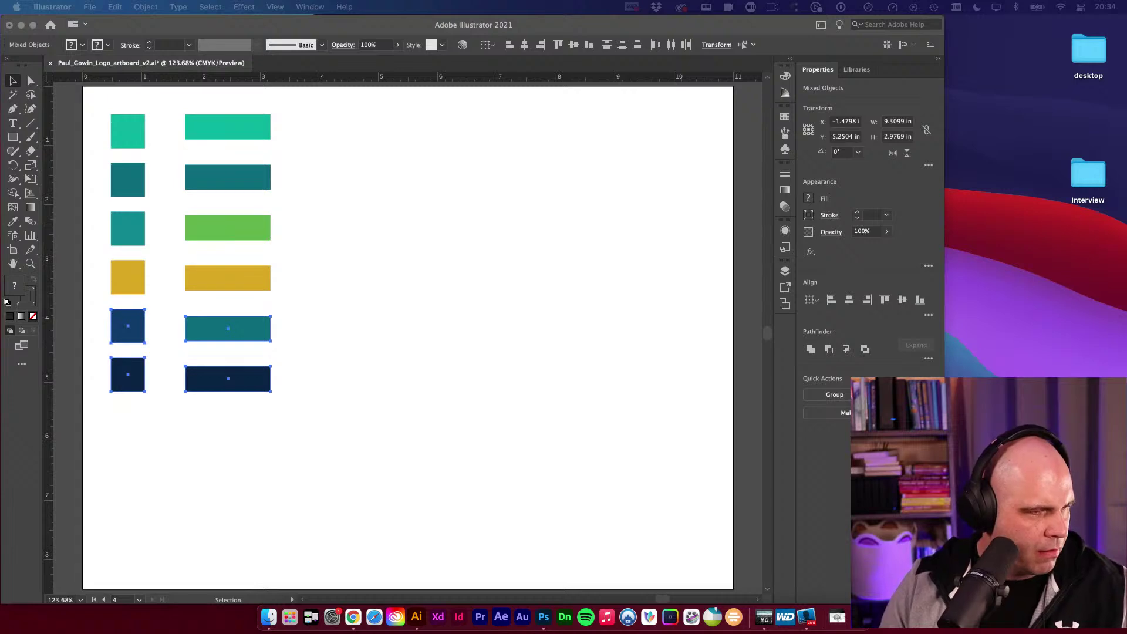
key("super+w")
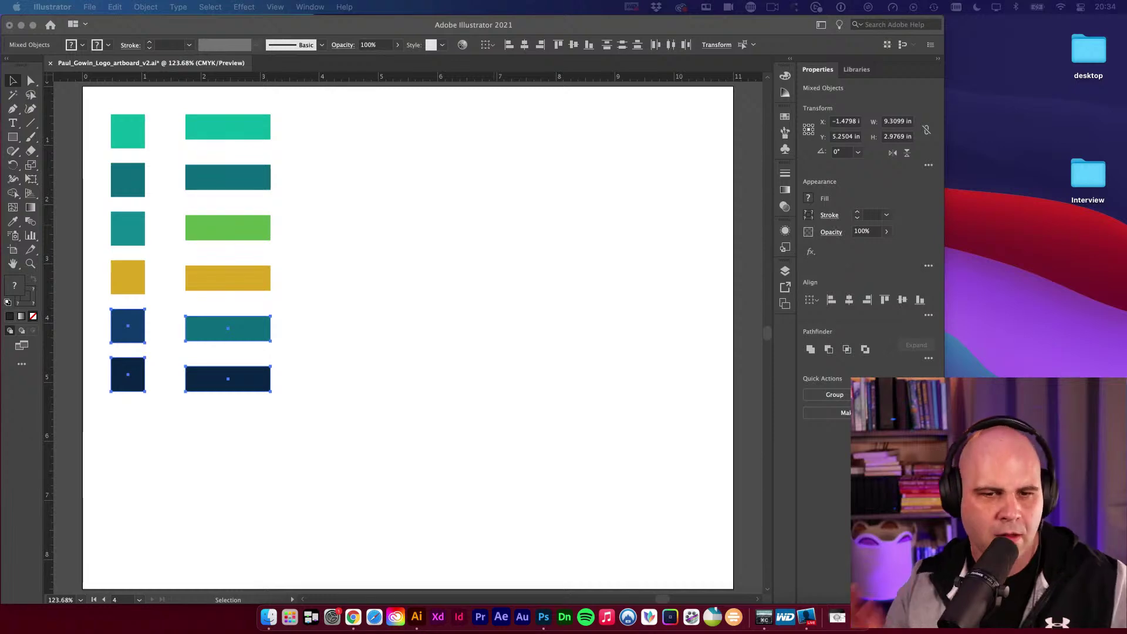
Return to the logo document, zoom out, and marquee-select the teal, green, gold and navy colour blocks.
left_click(393, 336)
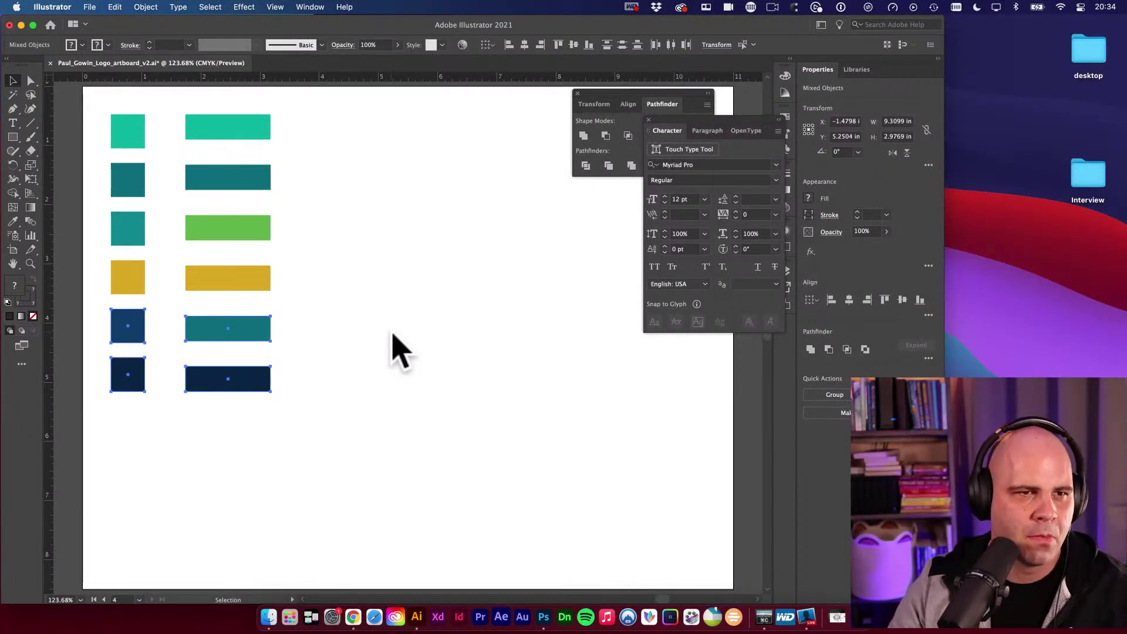
left_click(408, 285)
left_click(398, 312, "alt+super")
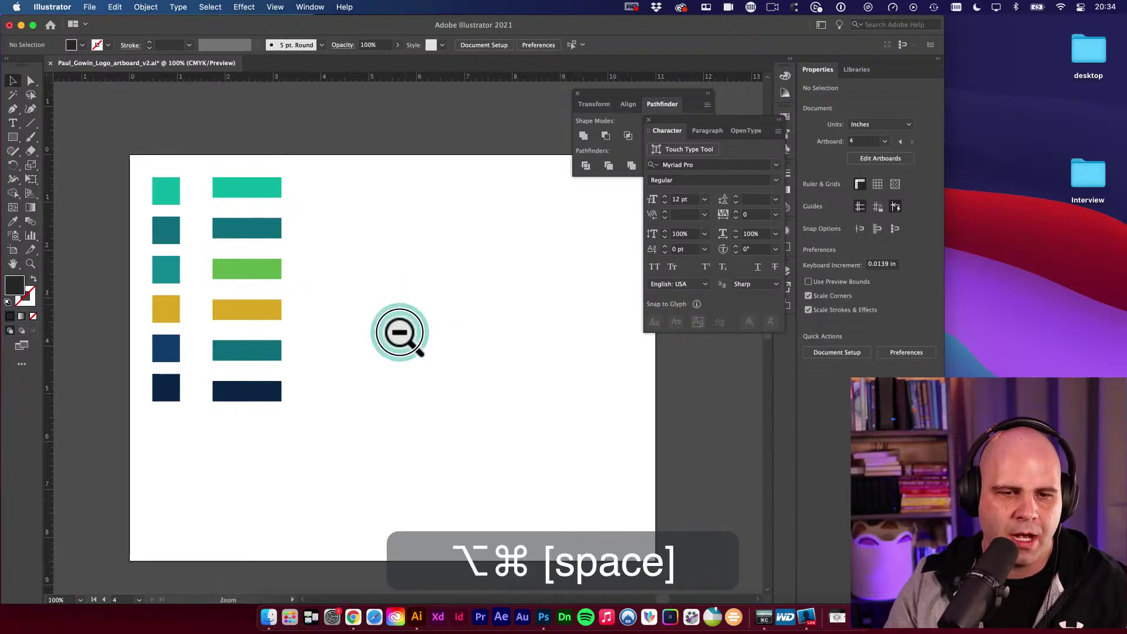
left_click(400, 333, "alt+super")
left_click(400, 332, "alt+super")
left_click(402, 329, "alt+super")
left_click(478, 327, "alt+super")
key("v")
left_click_drag(516, 340, 519, 215)
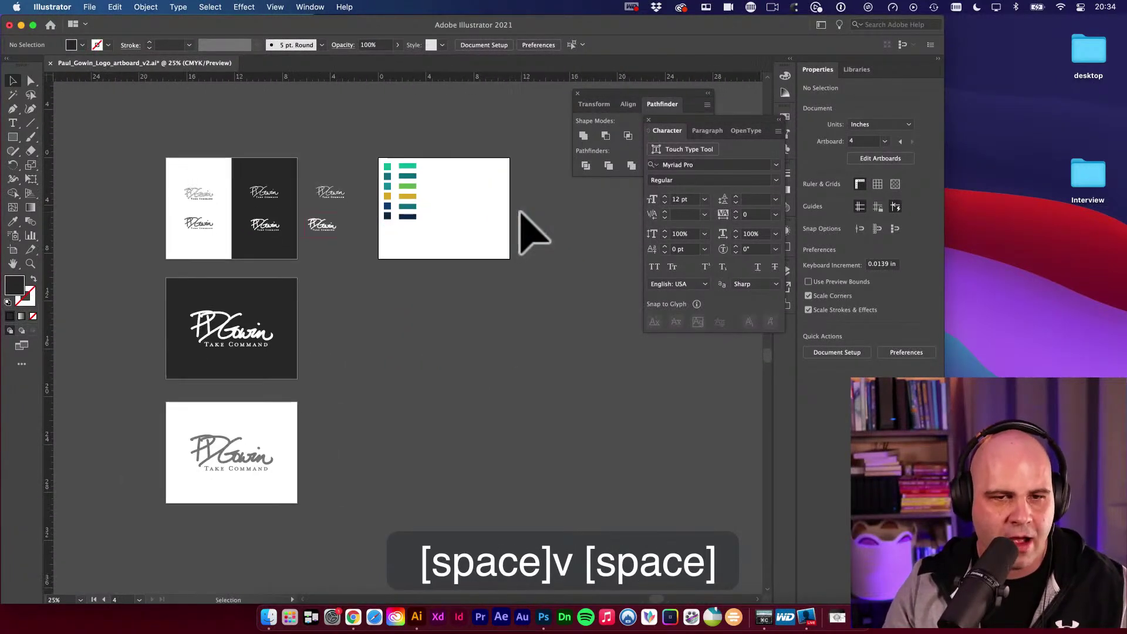
left_click_drag(438, 241, 461, 289)
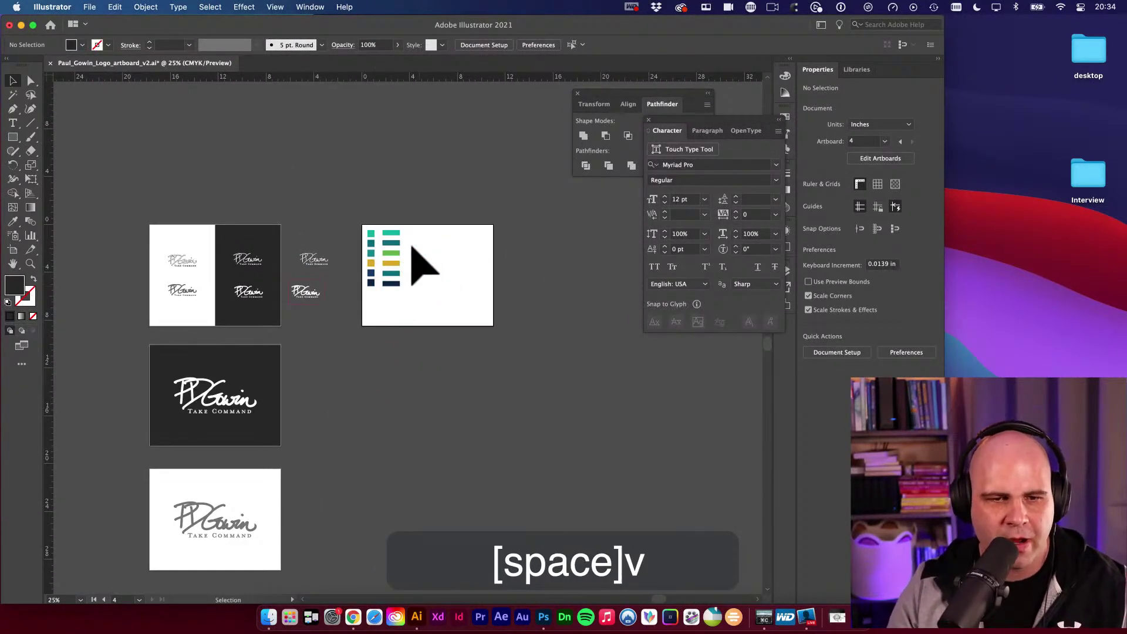
left_click_drag(356, 211, 499, 347)
key("space")
key("v")
left_click(365, 372)
key("super+equal")
key("space")
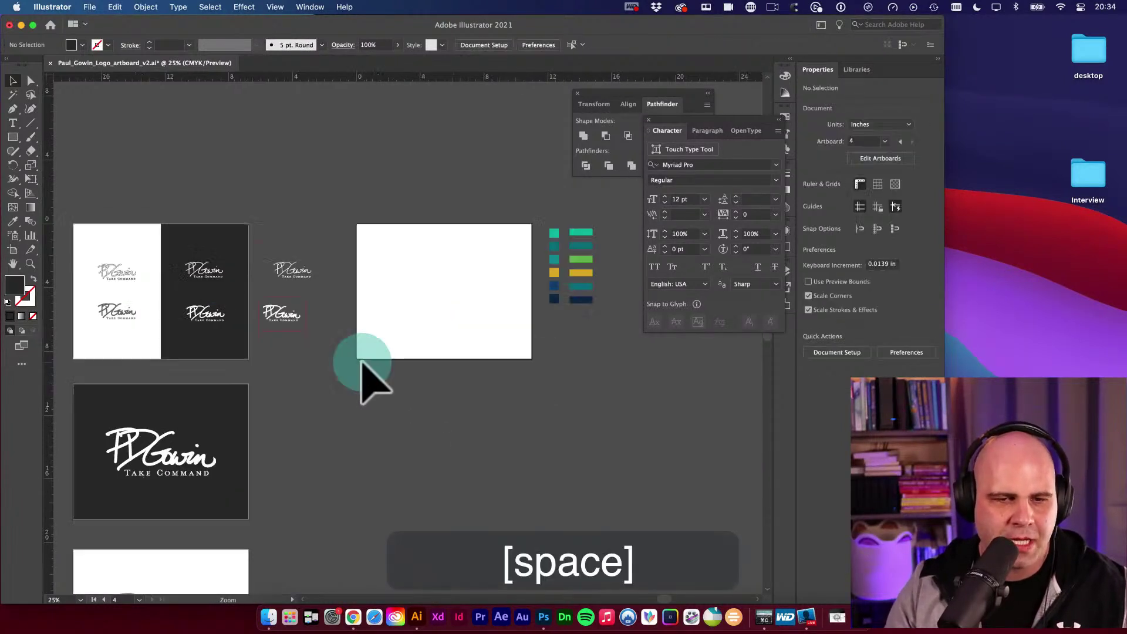
left_click_drag(428, 355, 387, 389)
key("space")
key("space")
left_click(446, 320, "super")
left_click(360, 241, "super")
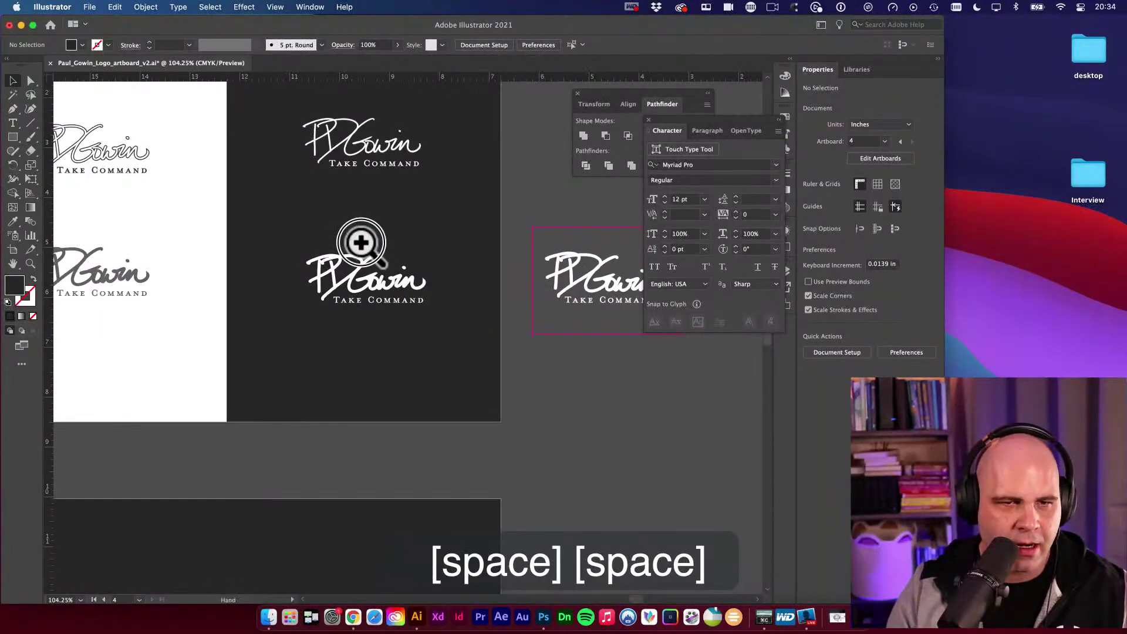
left_click_drag(360, 241, 584, 267)
left_click_drag(549, 307, 521, 335)
left_click(441, 189, "alt+super")
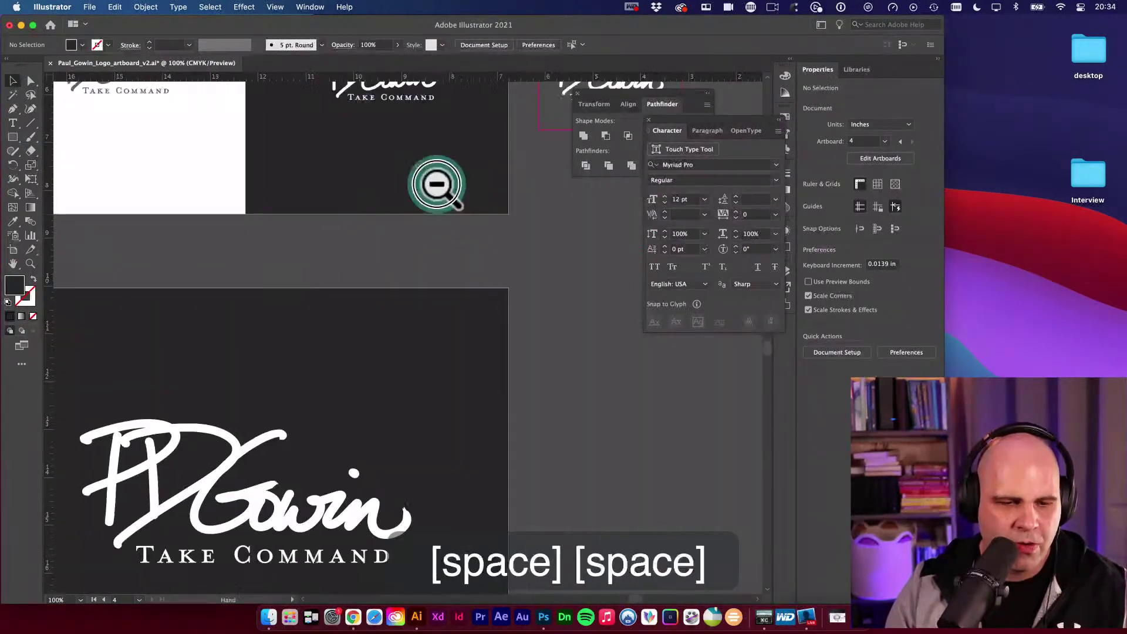
left_click(443, 299, "alt+super")
left_click(443, 299, "alt+super")
key("space")
key("space")
left_click_drag(420, 373, 472, 382)
left_click_drag(379, 271, 558, 335)
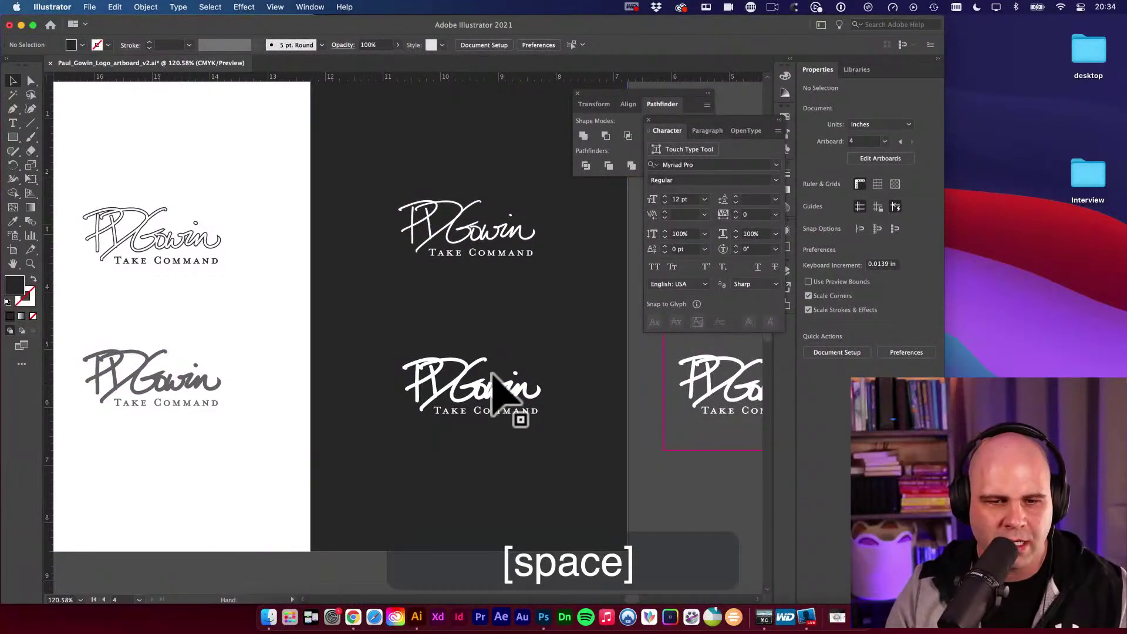
Delete the four-logo group from the half-white, half-black artboard.
left_click(528, 347, "alt+super")
left_click(440, 362, "alt+super")
left_click_drag(440, 363, 518, 279)
left_click(389, 252)
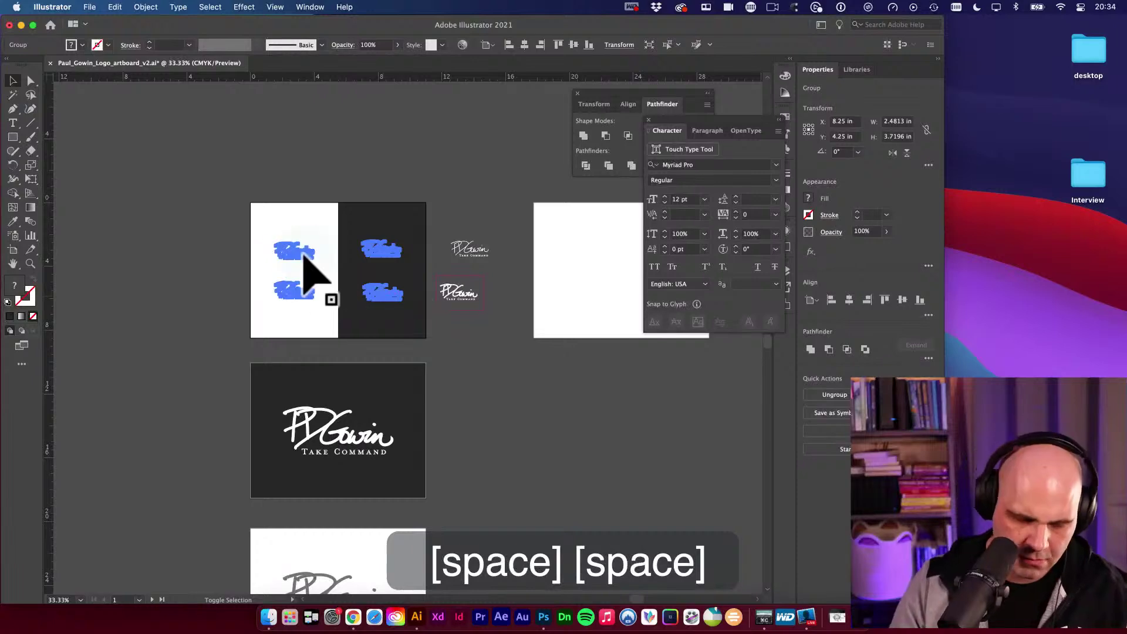
key("BackSpace")
Delete the upper of the two small logos beside the split artboard.
key("v")
left_click_drag(342, 259, 244, 194)
key("v")
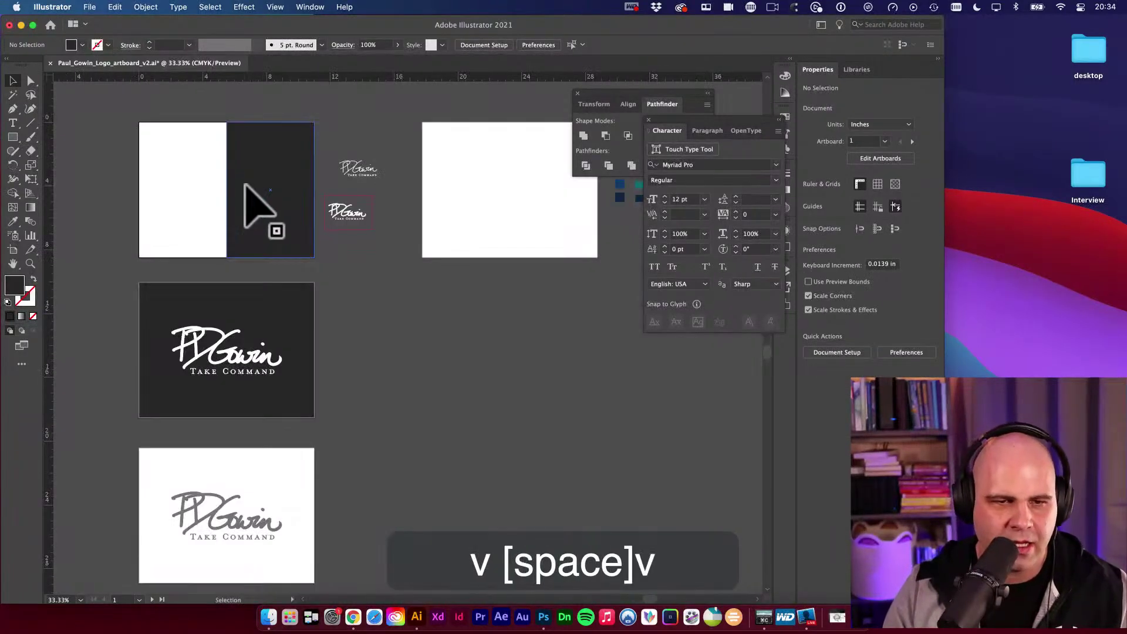
left_click_drag(360, 219, 559, 334)
key("v")
left_click_drag(341, 147, 603, 293)
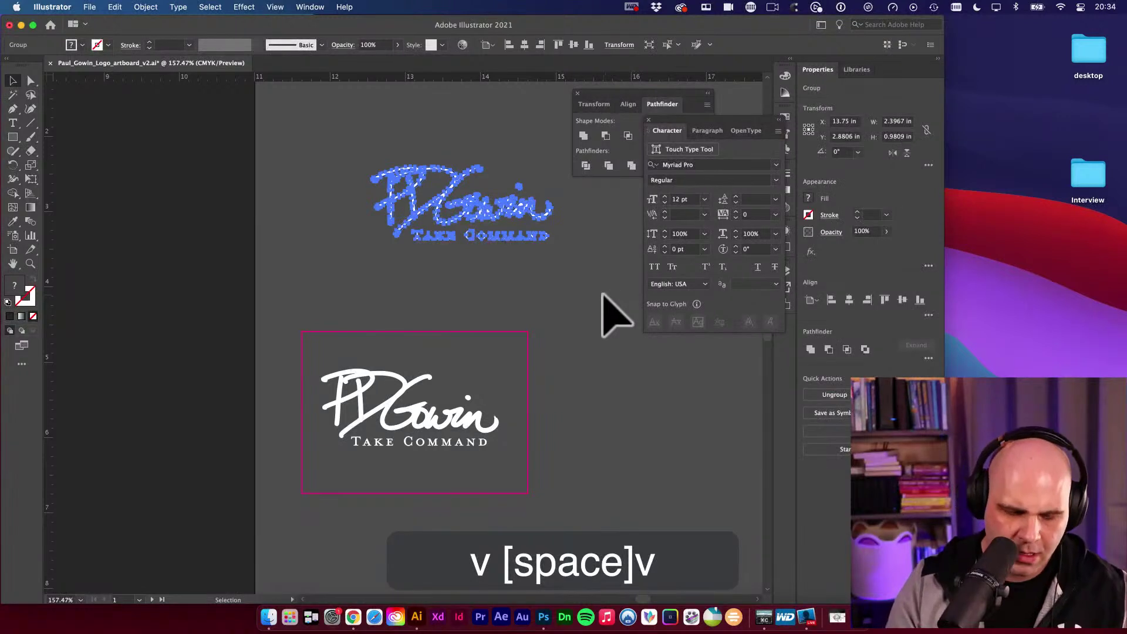
key("BackSpace")
Zoom and pan around the canvas to view the dark and white logo artboards.
key("v")
left_click_drag(473, 415, 403, 297)
key("v")
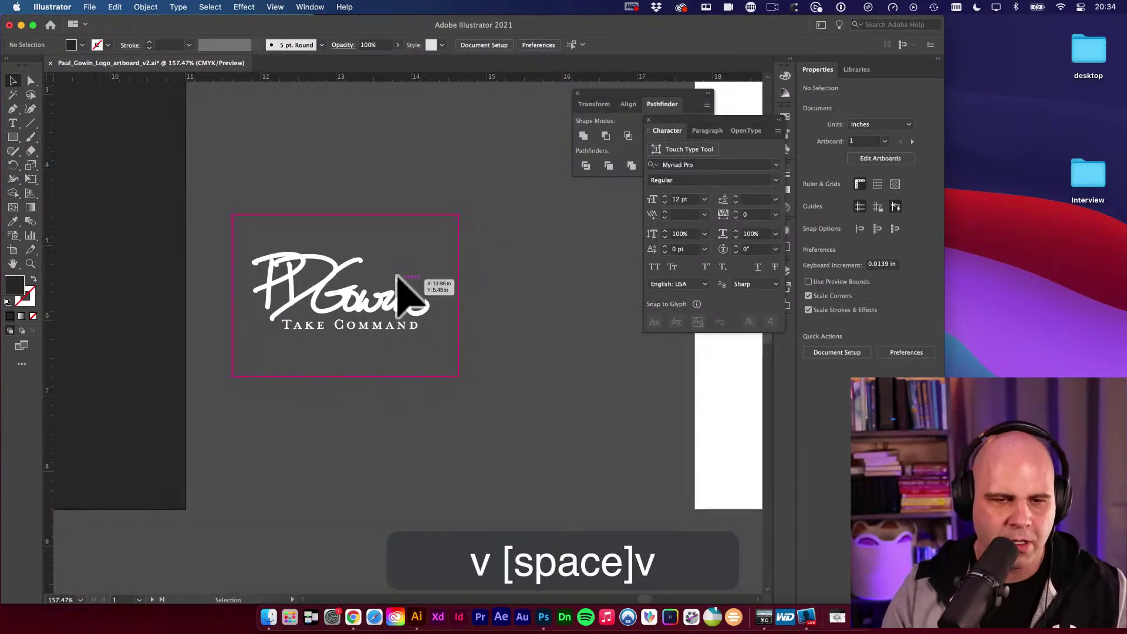
left_click_drag(464, 329, 503, 314)
key("v")
left_click_drag(452, 367, 581, 329)
left_click(491, 365, "alt+super")
double_click(549, 302, "alt+super")
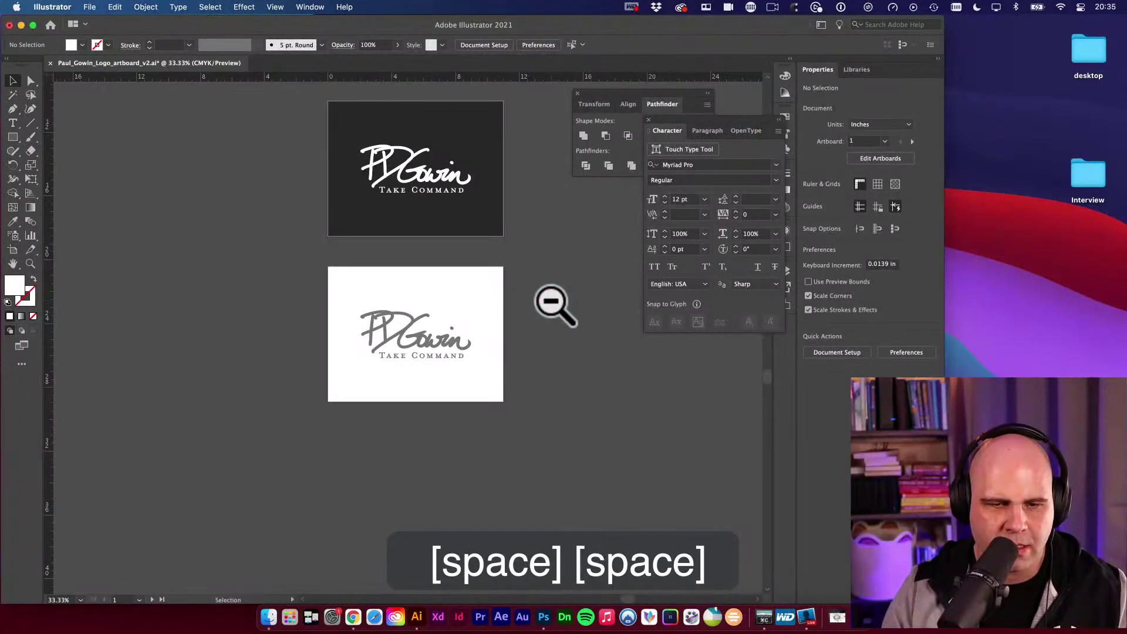
left_click_drag(453, 403, 493, 364)
Delete the existing logos from the dark artboard and the bottom white artboard.
key("v")
left_click(364, 365)
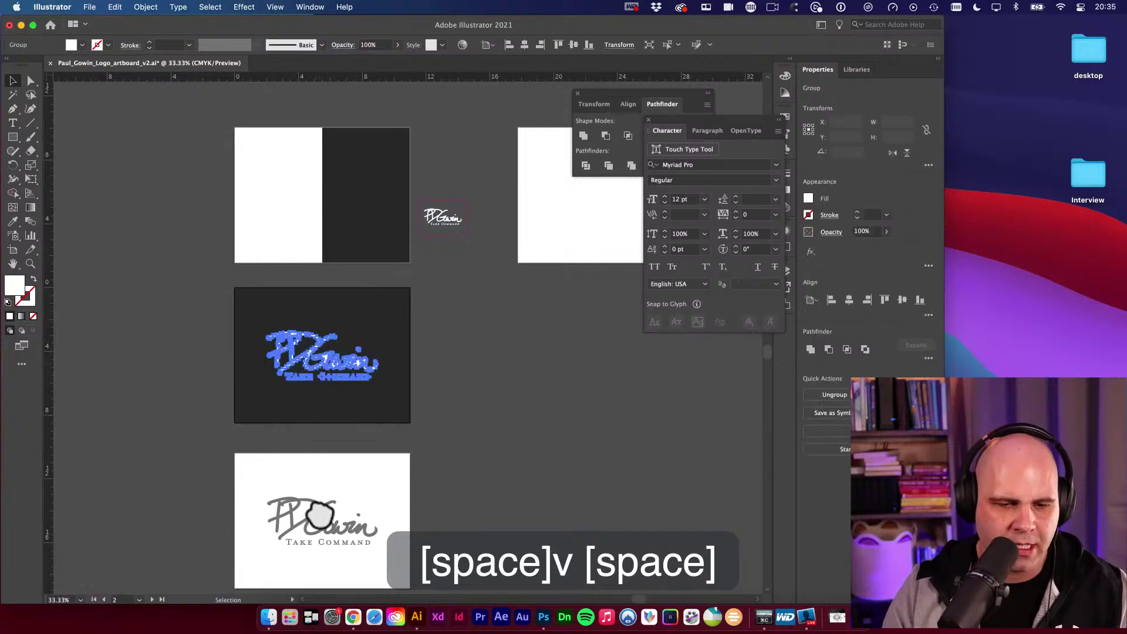
left_click(327, 517)
key("BackSpace")
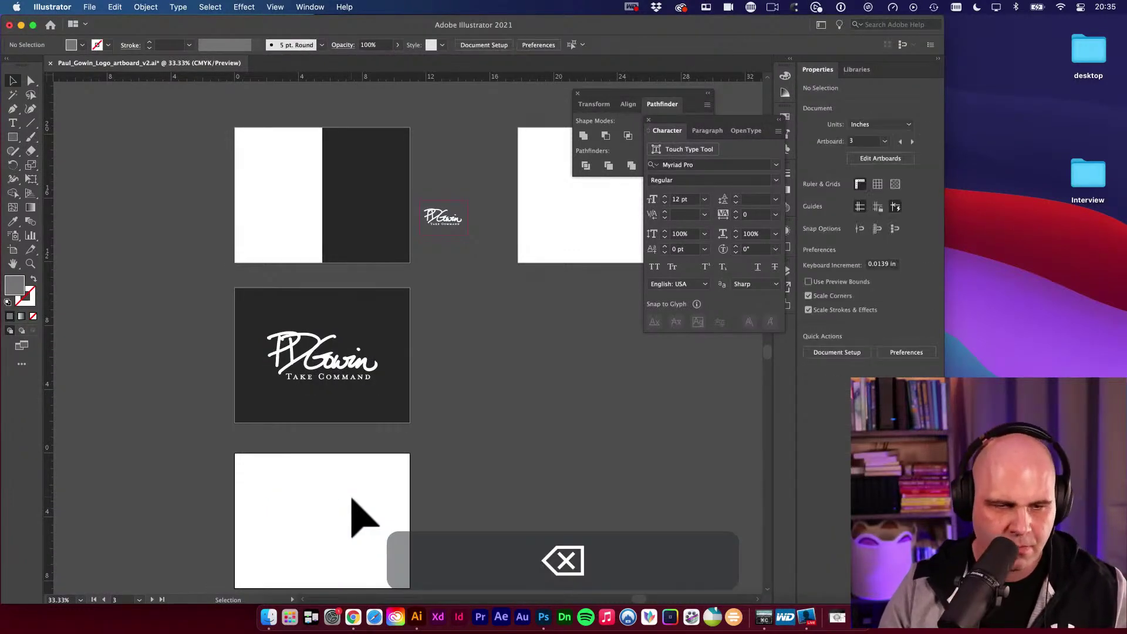
left_click(337, 367)
key("BackSpace")
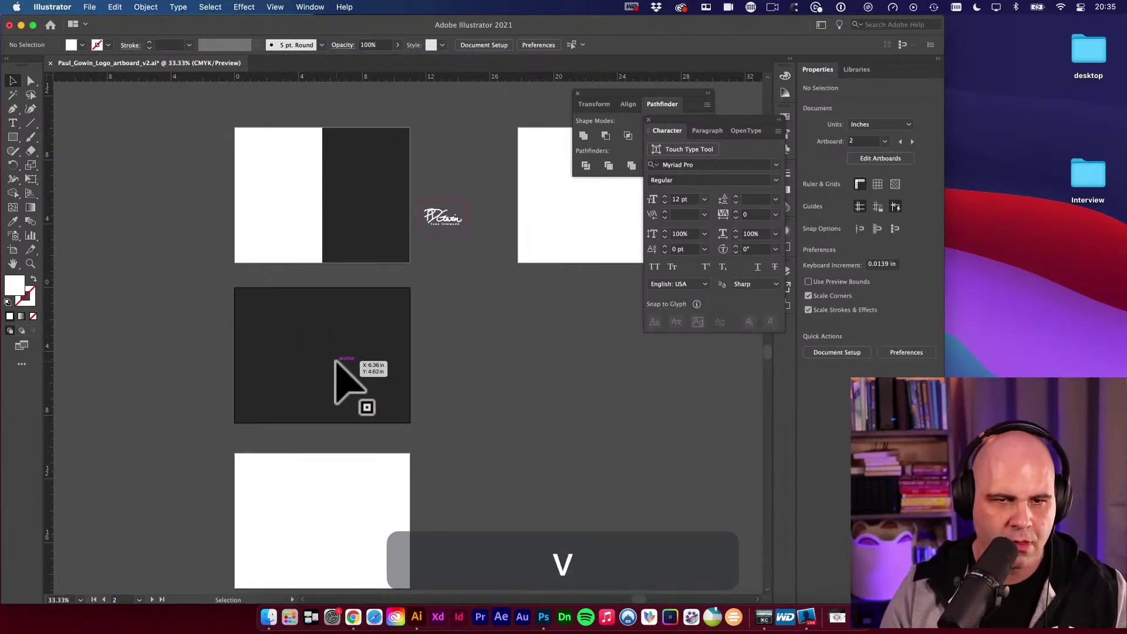
Copy the small white logo into the dark artboard, enlarge it, and centre it on the artboard.
left_click_drag(335, 362, 332, 329)
key("v")
mouse_move(311, 210)
left_mouse_down()
mouse_move(210, 324)
mouse_move(244, 292)
left_mouse_up()
key("r")
key("e")
key("e")
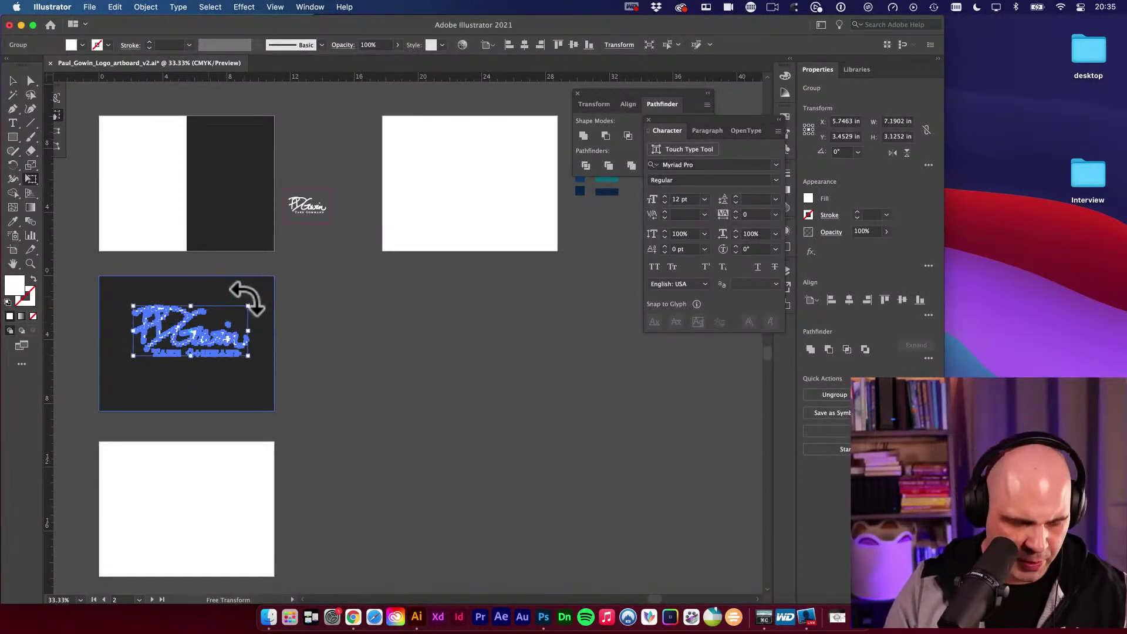
key("b")
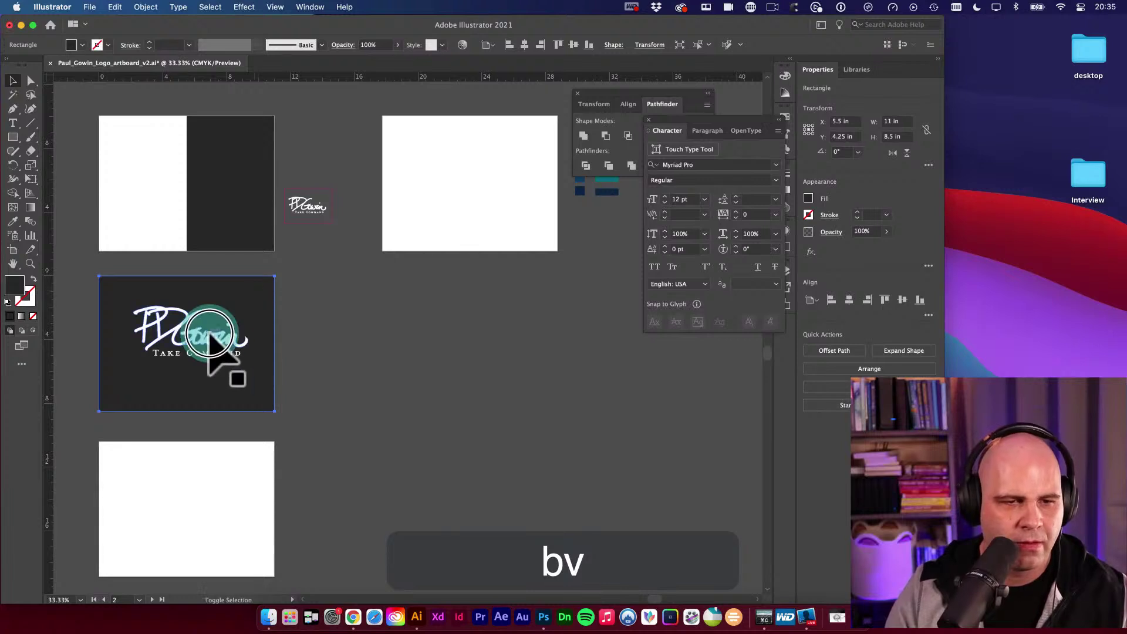
key("v")
left_click(252, 295)
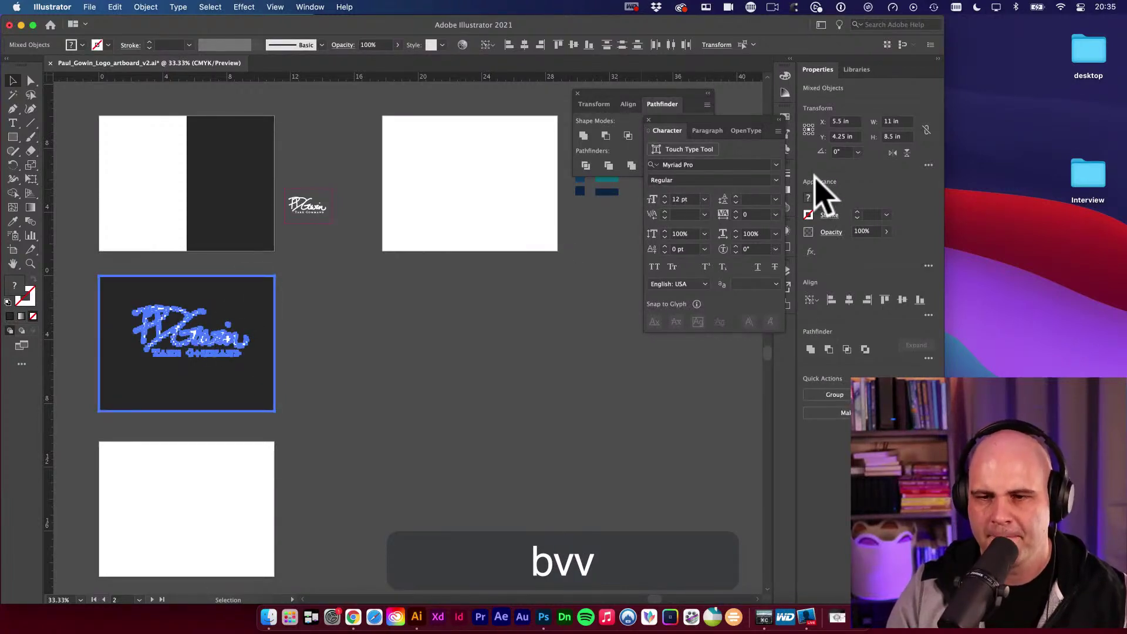
left_click(849, 299)
left_click(903, 300)
left_click(503, 327)
Place a dark-filled copy of the logo on the white artboard, undoing an unwanted alignment.
key("space")
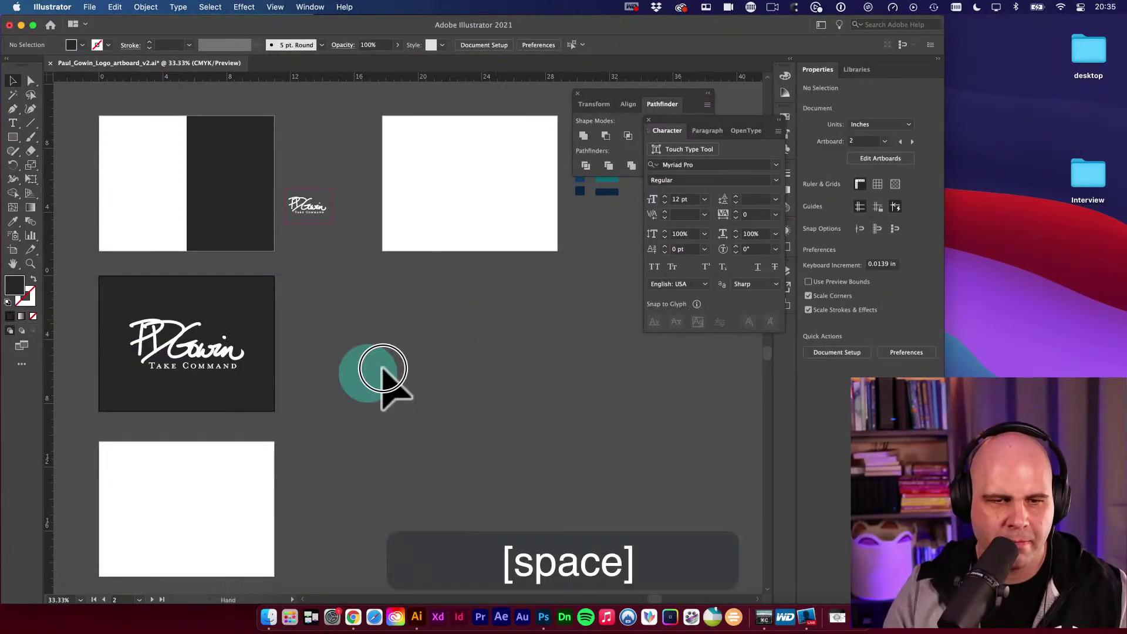
left_click_drag(382, 370, 478, 336)
key("v")
left_click_drag(418, 297, 402, 469)
key("i")
left_click(455, 226)
key("v")
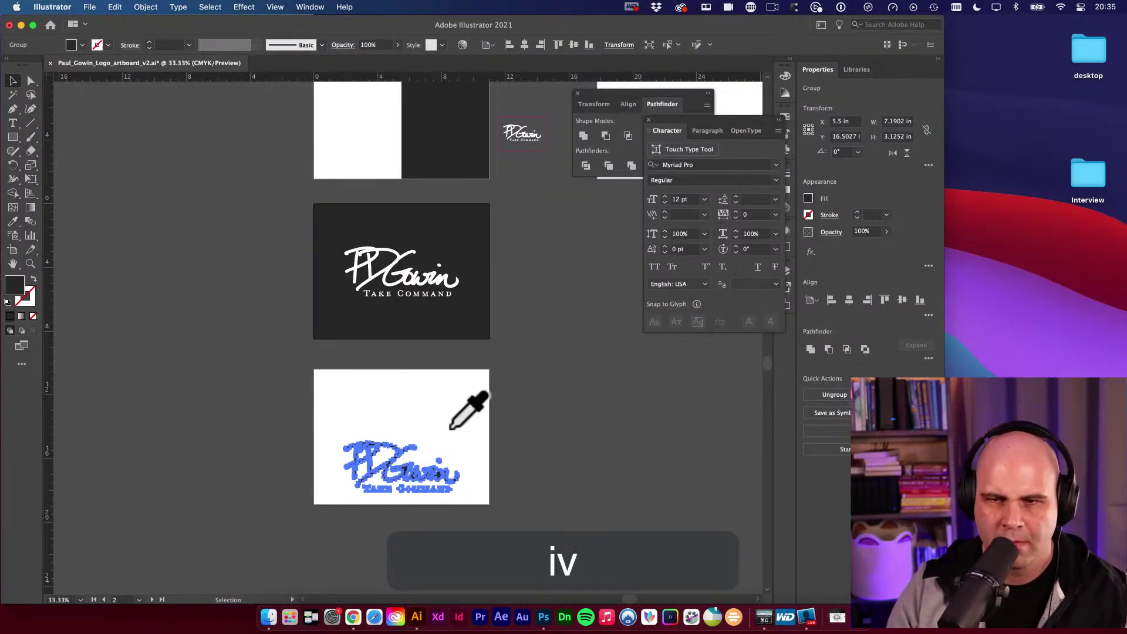
left_click(903, 299)
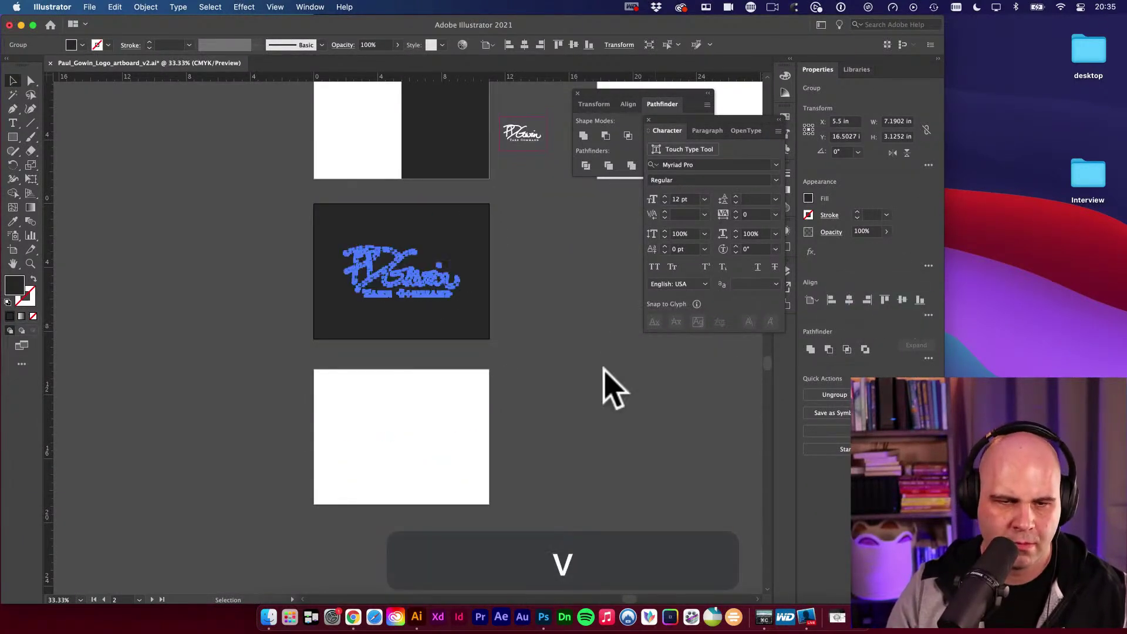
key("super+z")
Cut the logo copy and paste it in front on the bottom white artboard.
key("super+x")
left_click(379, 396)
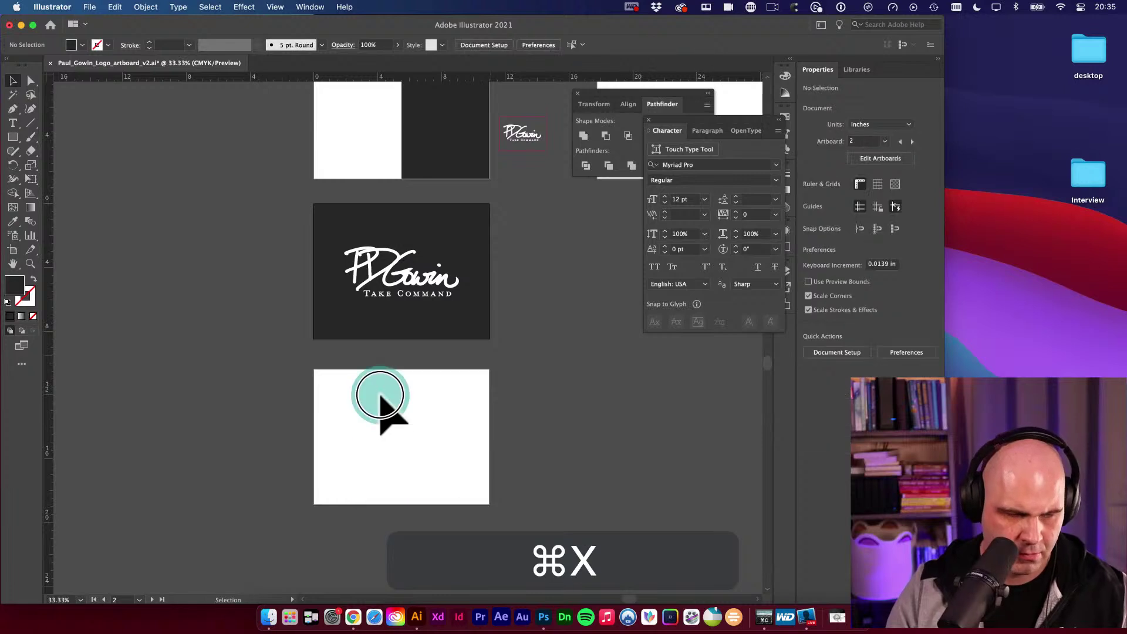
key("super+f")
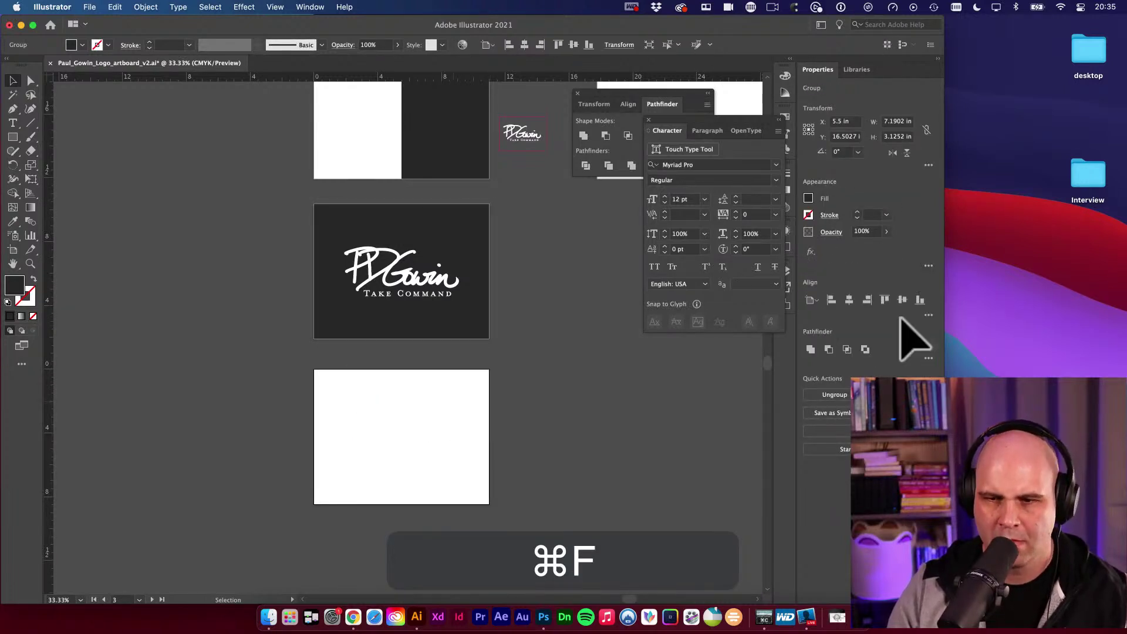
left_click(523, 445)
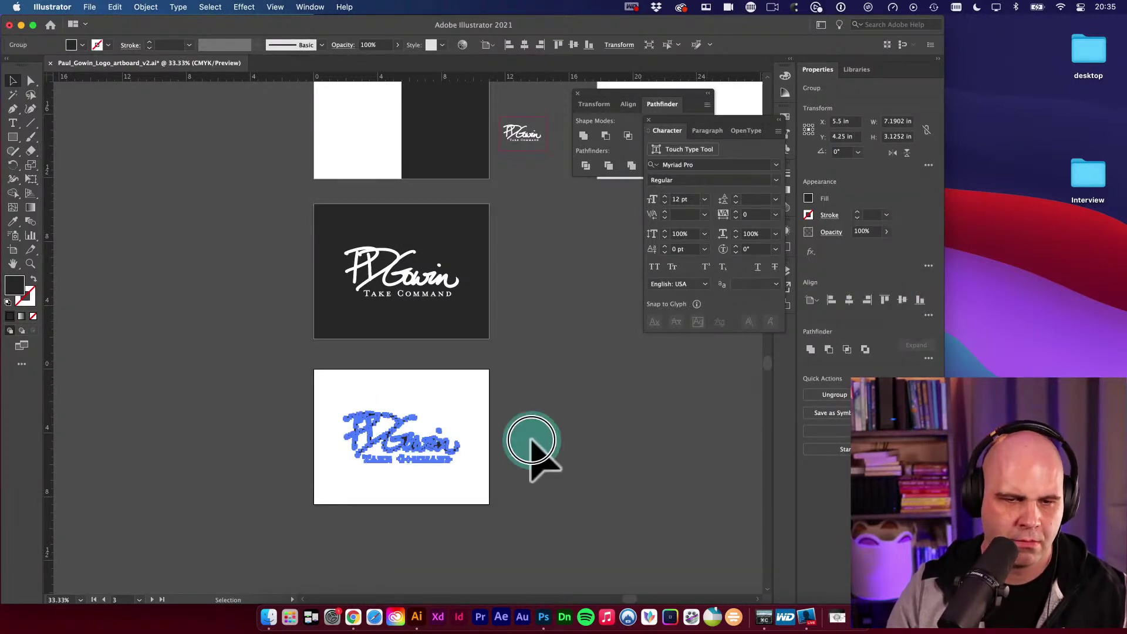
left_click_drag(579, 427, 448, 439)
key("v")
Change the bottom artboard logo's fill to dark grey 565656.
left_click(303, 461)
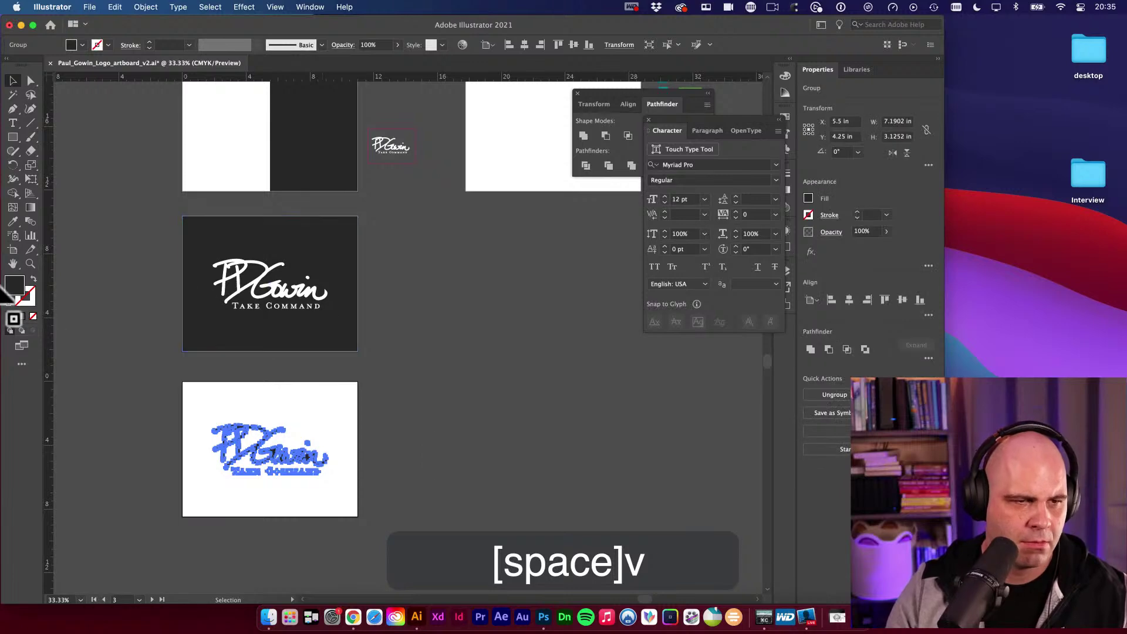
double_click(16, 288)
left_click_drag(118, 295, 92, 281)
left_click(389, 188)
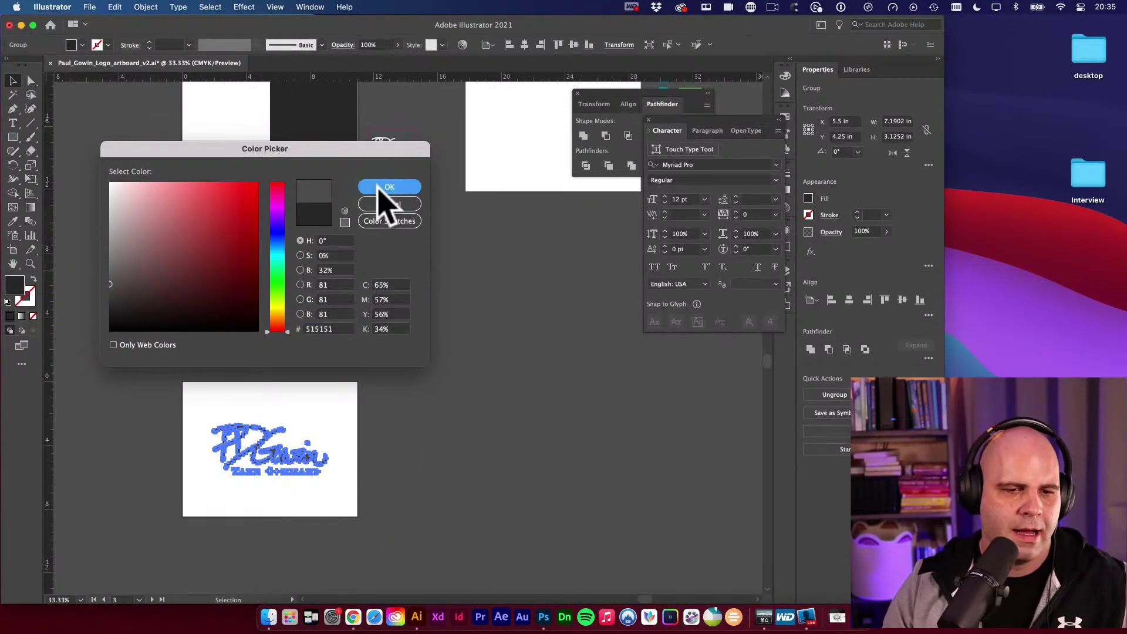
left_click(415, 334)
Lighten the bottom logo's fill further to mid grey #5E5E5E.
key("space")
key("v")
key("space")
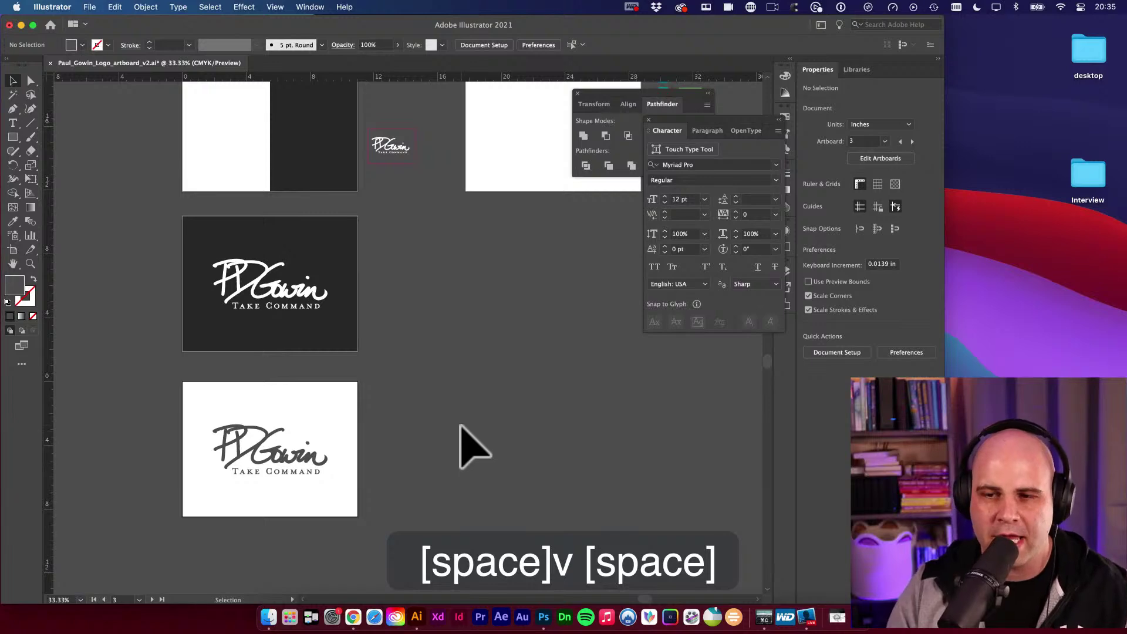
key("space")
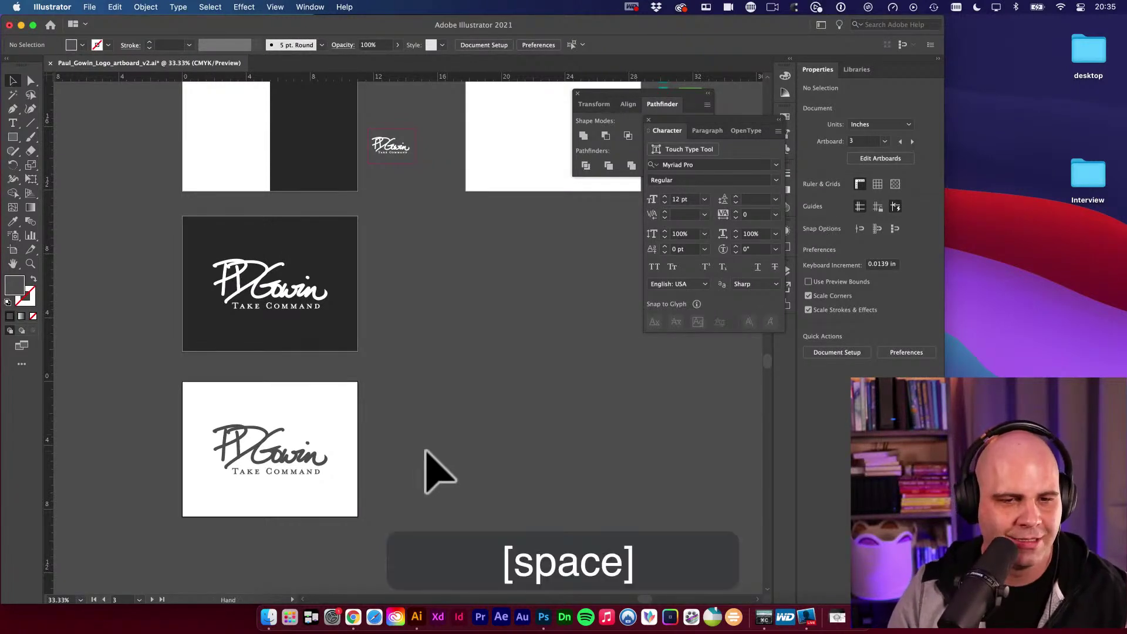
left_click_drag(422, 449, 526, 444)
left_click(379, 457)
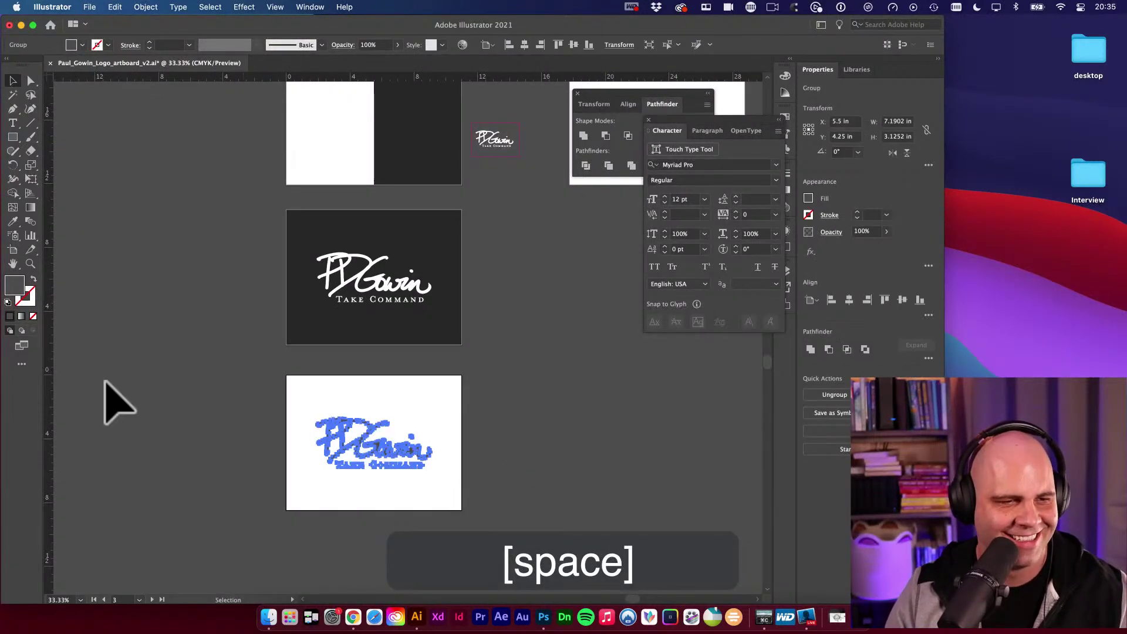
double_click(15, 288)
left_click(109, 277)
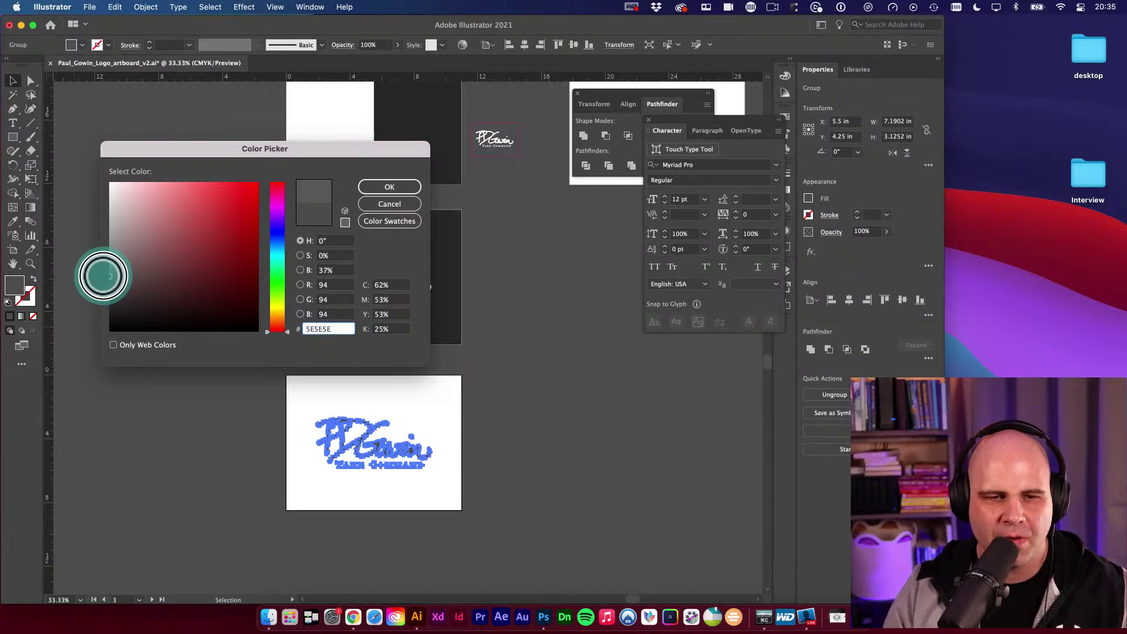
left_click(376, 187)
left_click(516, 322)
key("space")
Save the document.
left_click_drag(516, 323, 436, 359)
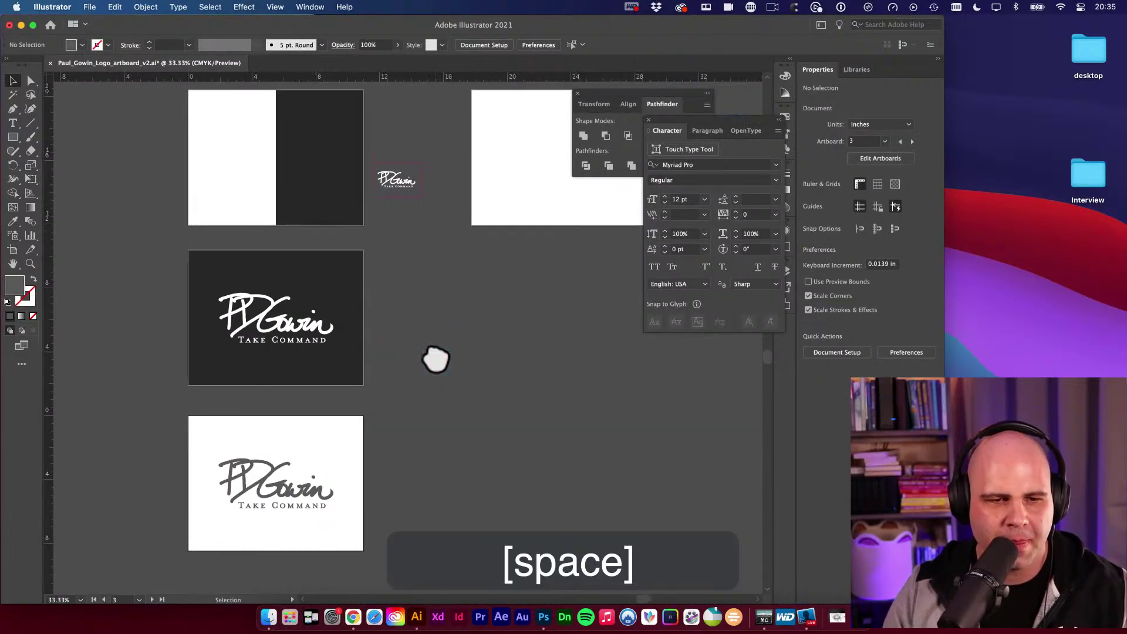
key("v")
key("space")
left_click_drag(424, 310, 476, 358)
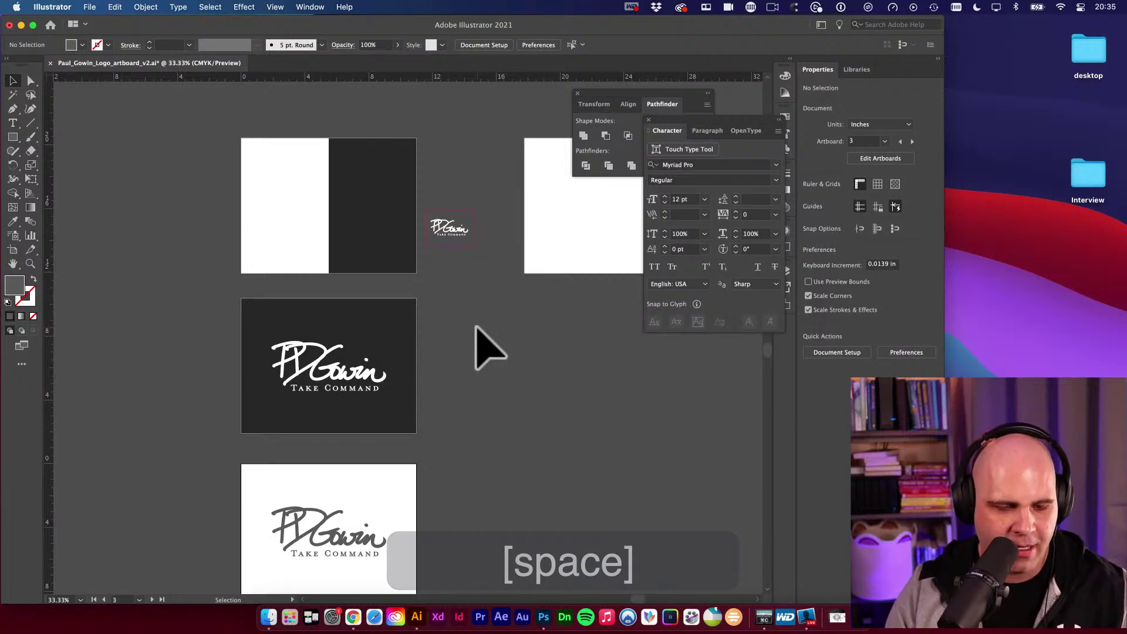
key("super+s")
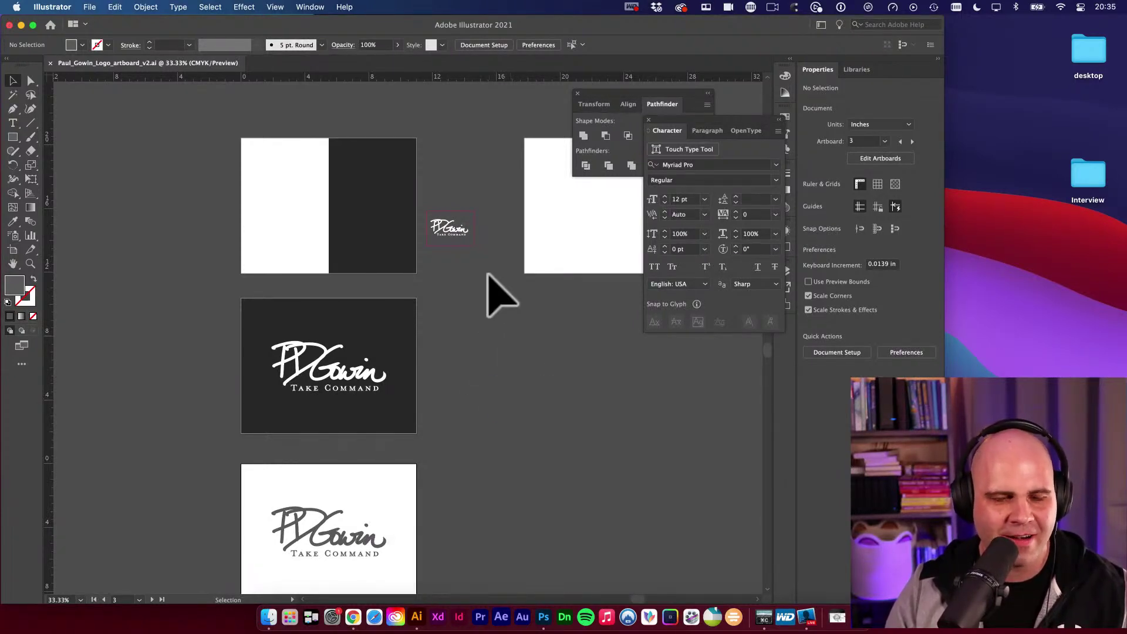
Copy the white logo onto the split artboard's dark half, shrink it, and centre it there.
key("space")
left_click_drag(491, 361, 457, 405)
key("v")
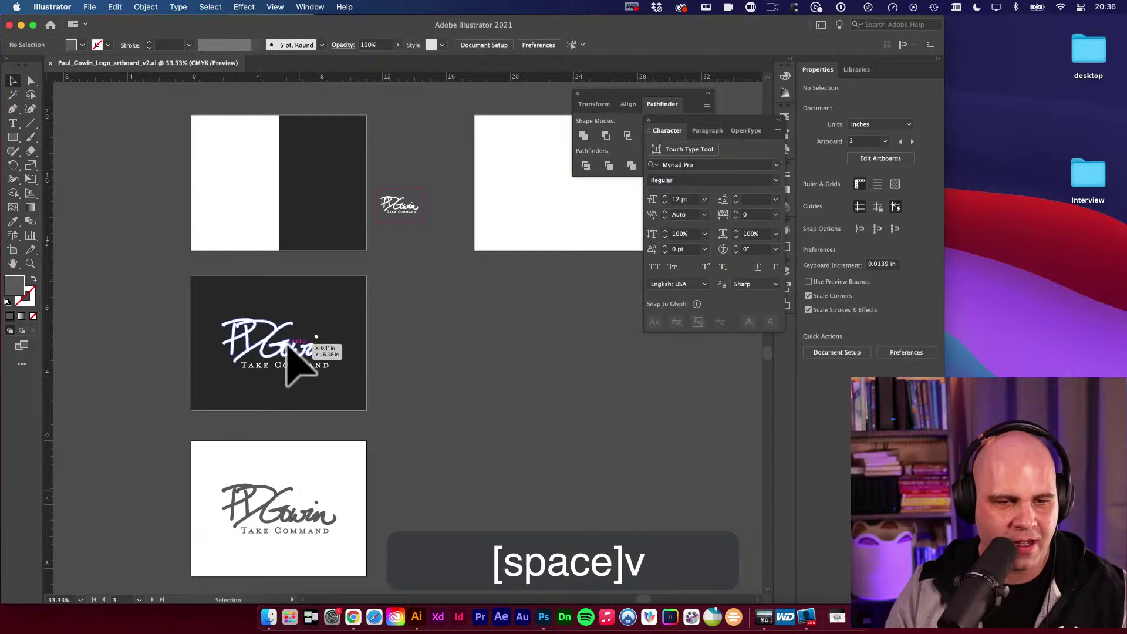
left_click_drag(291, 367, 429, 215)
key("space")
scroll(429, 216, "up", 1)
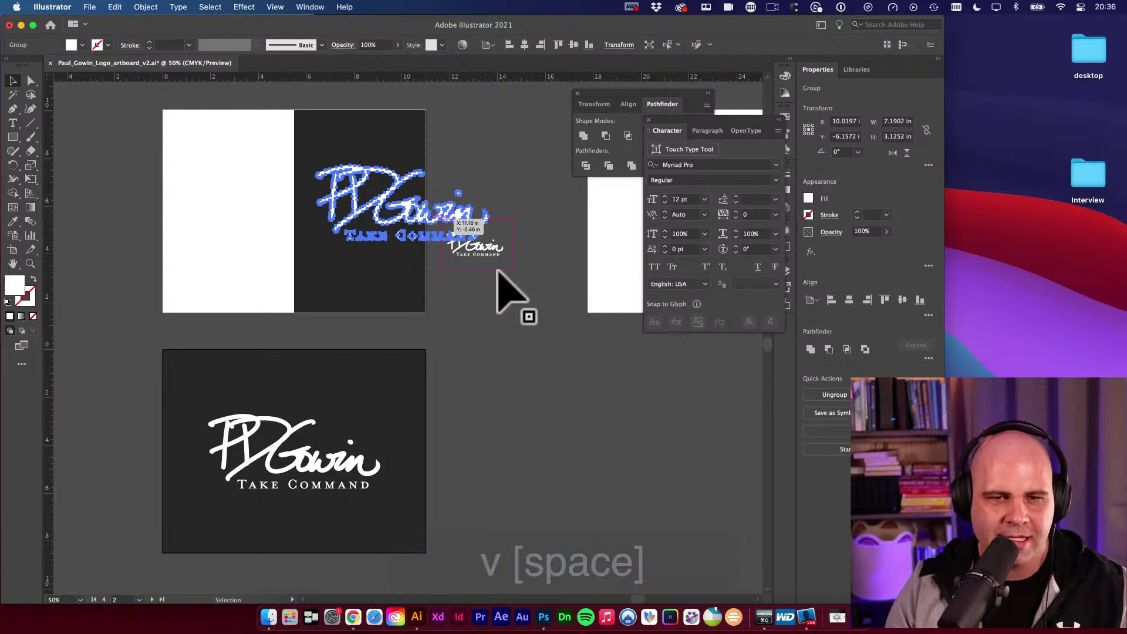
key("e")
left_click_drag(491, 166, 398, 205)
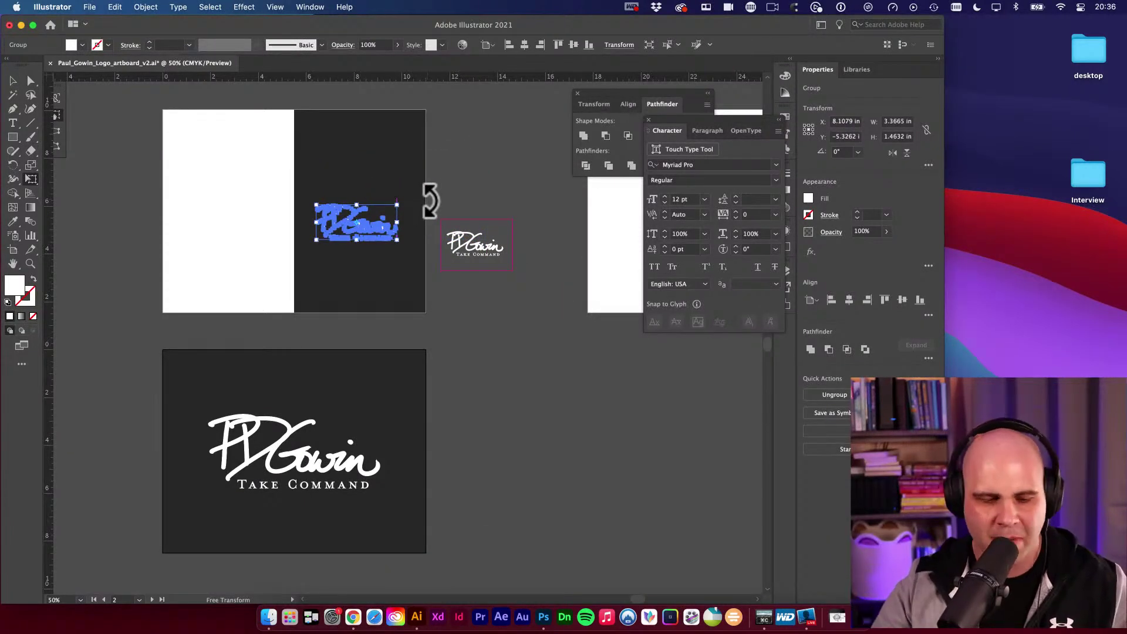
key("v")
left_click(361, 158, "shift")
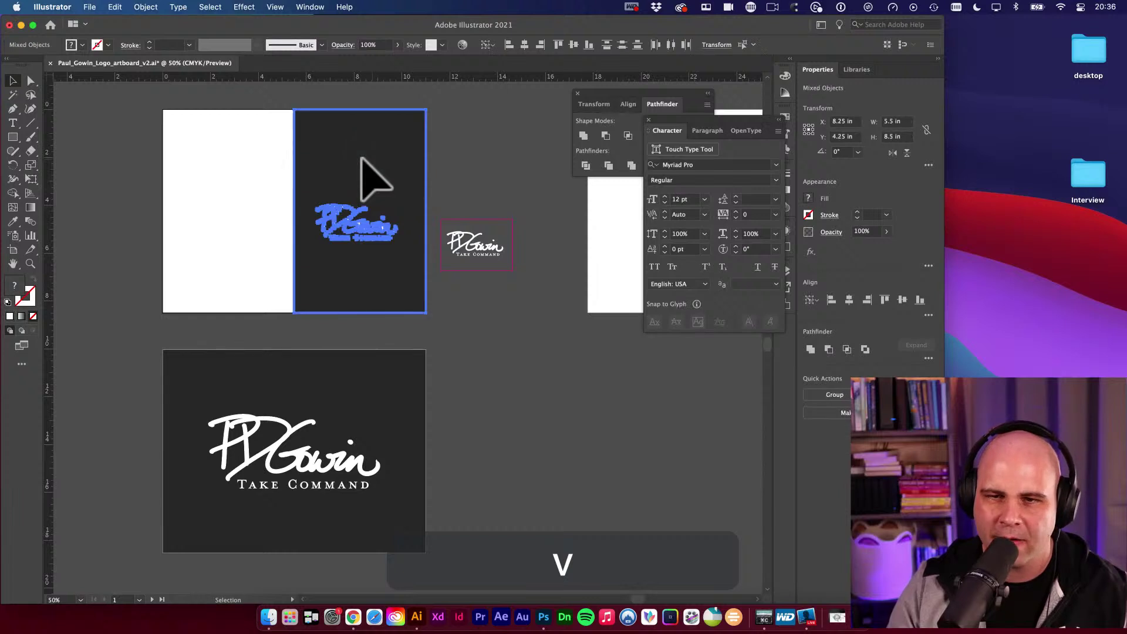
left_click(849, 300)
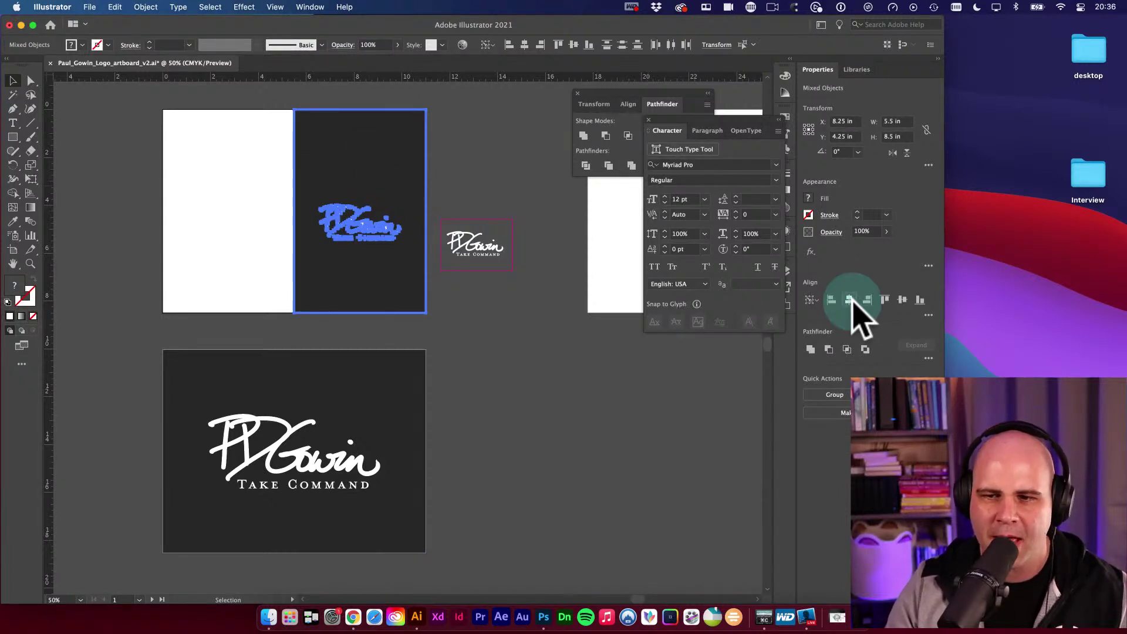
left_click(902, 300)
left_click(478, 382)
Duplicate the logo onto the white half, remove its background, and recolour it with the dark fill.
left_click_drag(477, 370, 616, 379)
key("v")
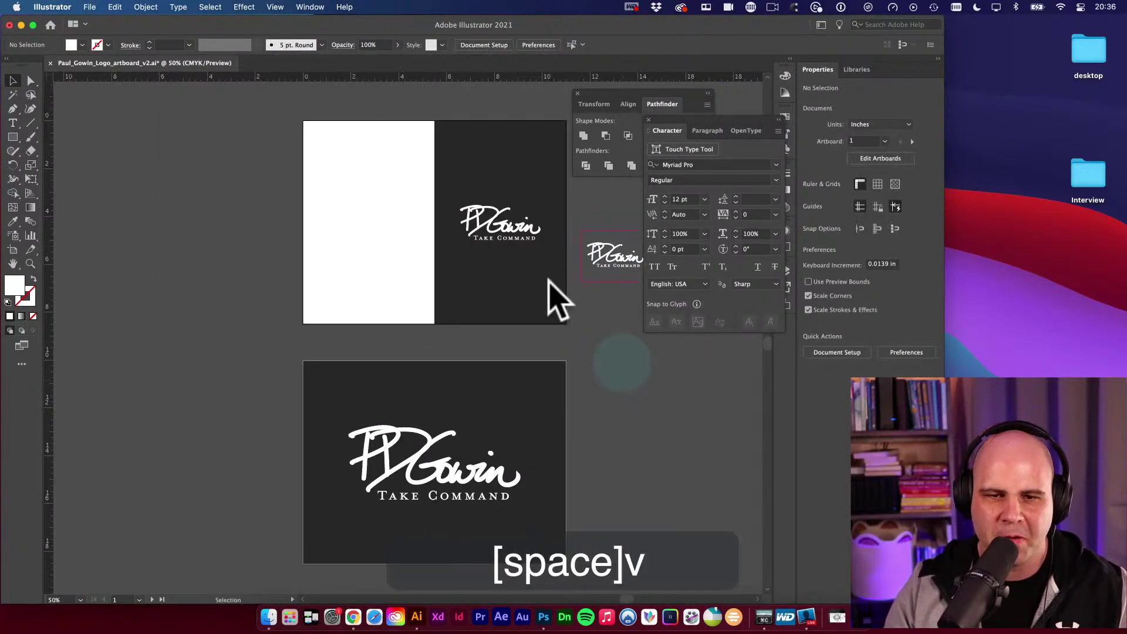
left_click(501, 221)
left_click_drag(502, 175, 390, 171)
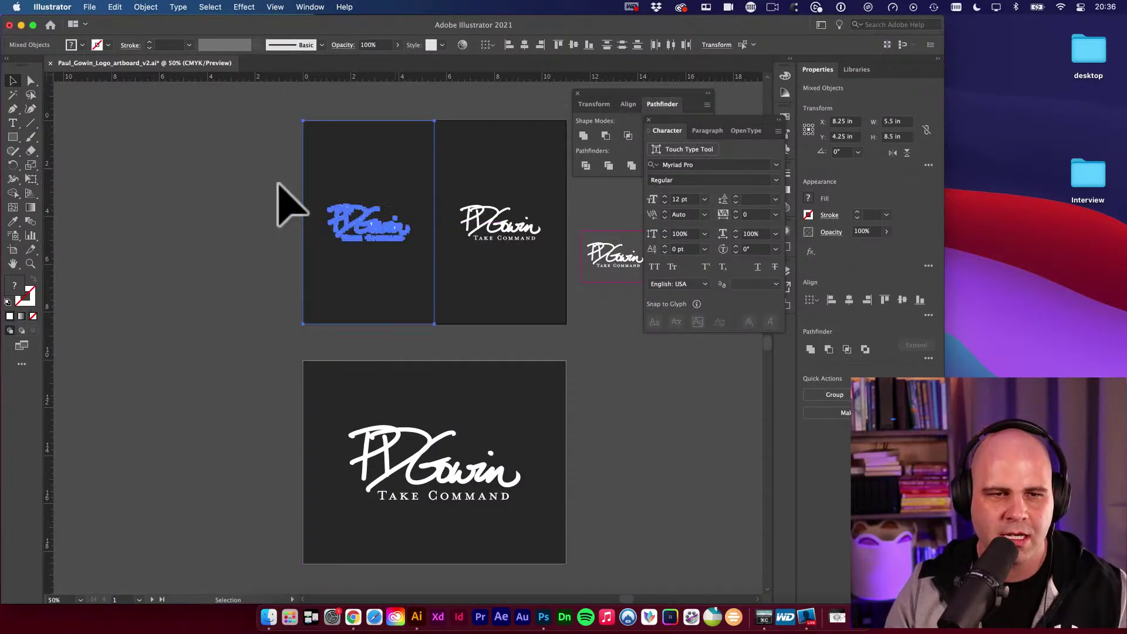
left_click(339, 159)
key("BackSpace")
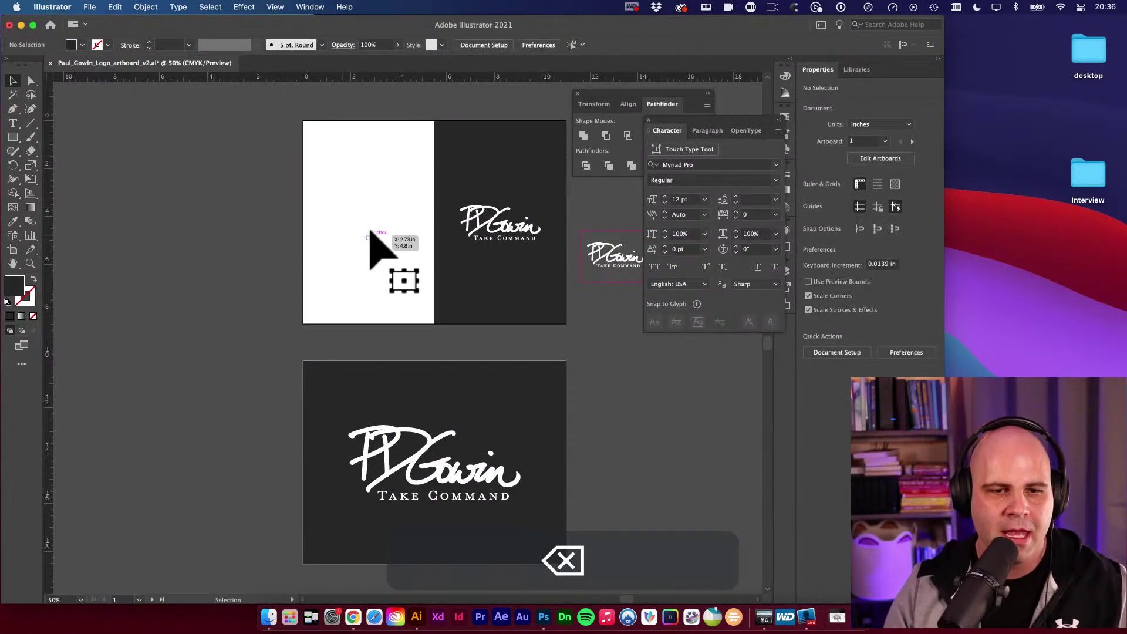
left_click(370, 232)
key("i")
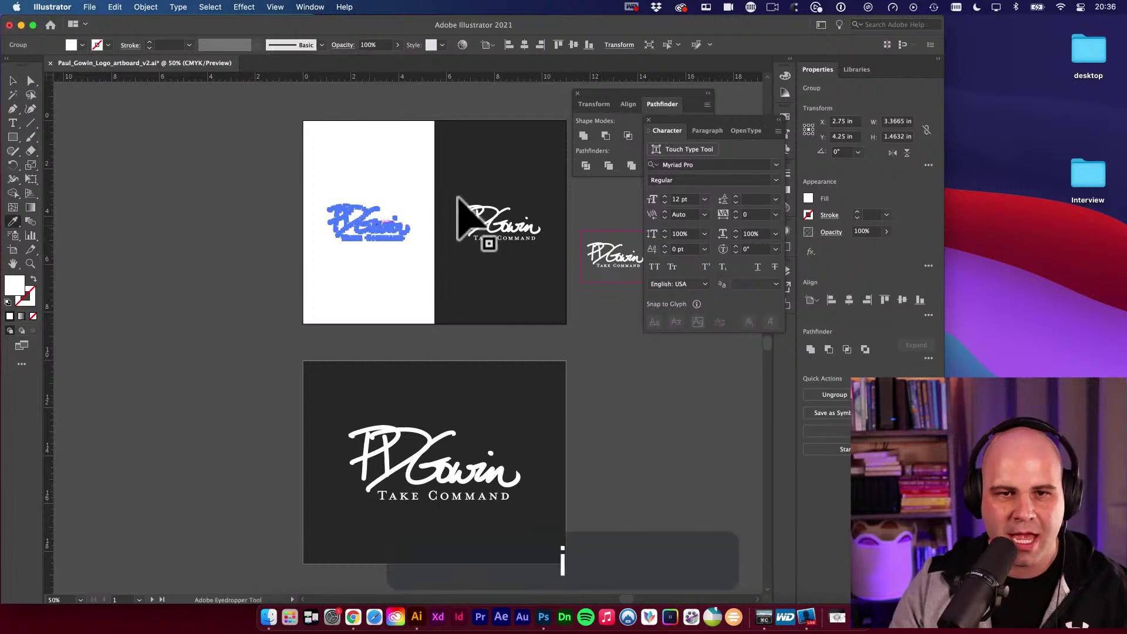
left_click(516, 182)
left_click(258, 166)
key("v")
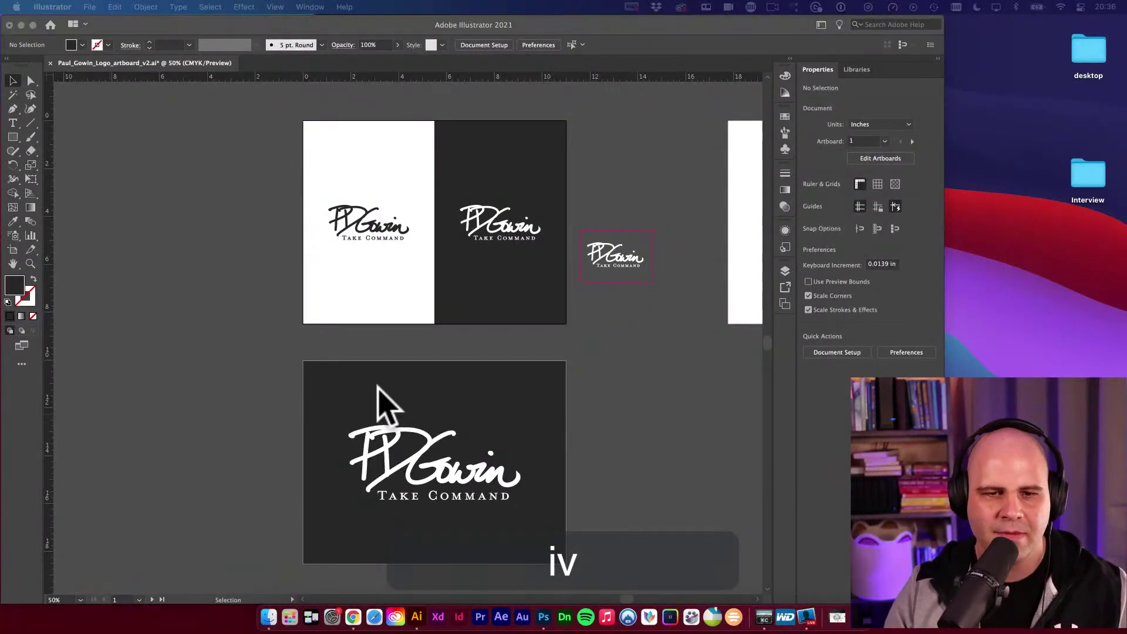
left_click(227, 231)
scroll(239, 244, "right", 5)
key("space")
key("space")
key("space")
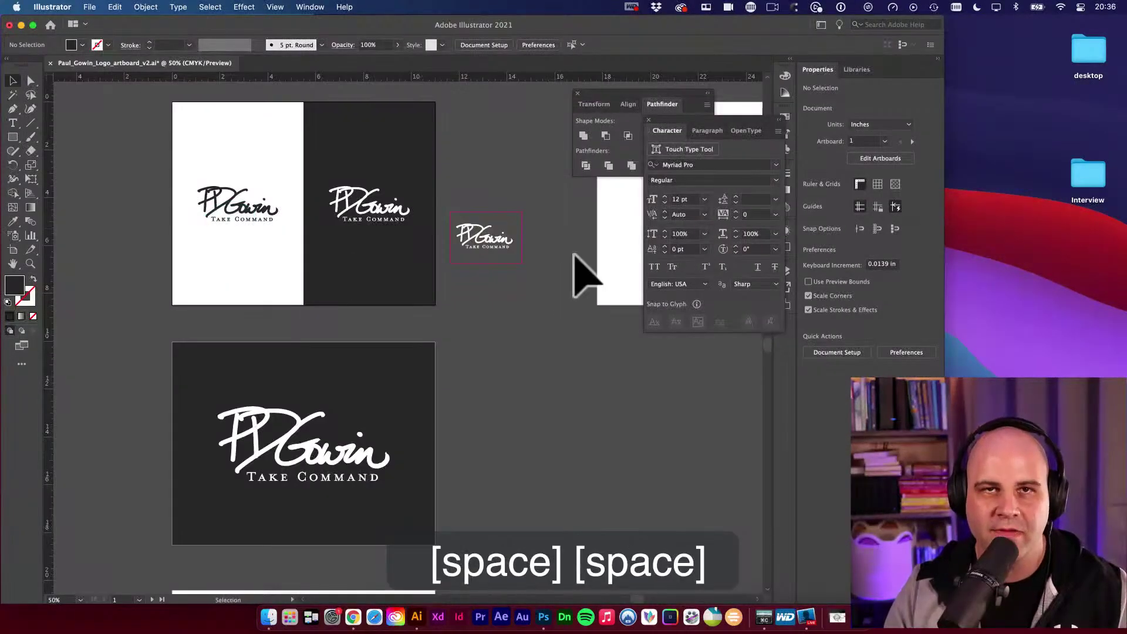
Delete the empty top-right artboard.
left_click(540, 325, "alt+super")
key("v")
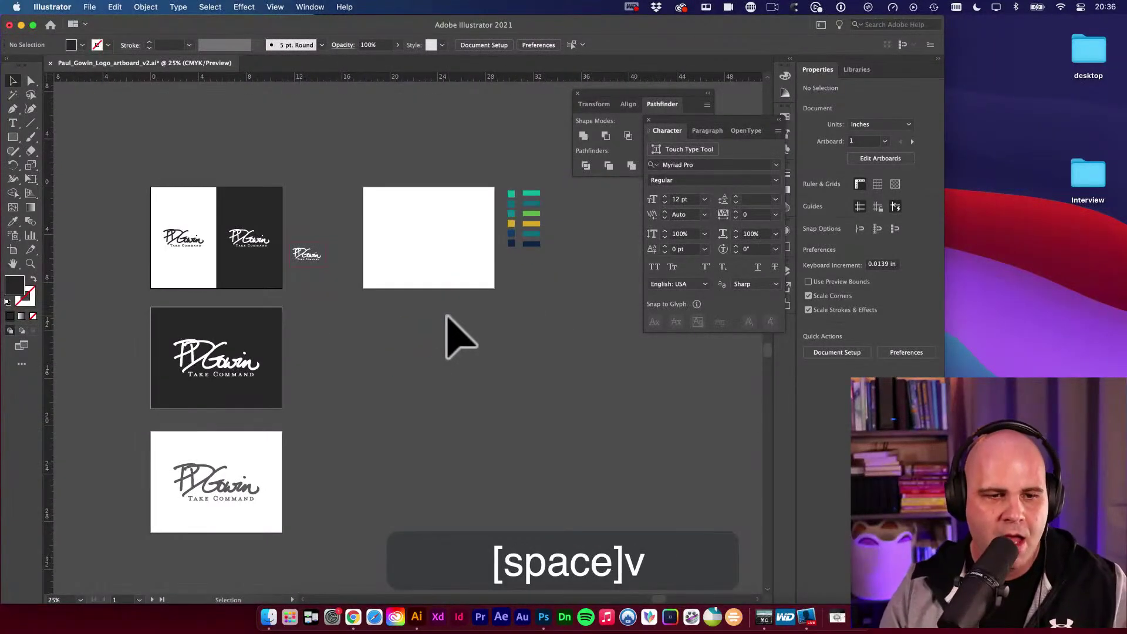
left_click(440, 230)
key("shift+o")
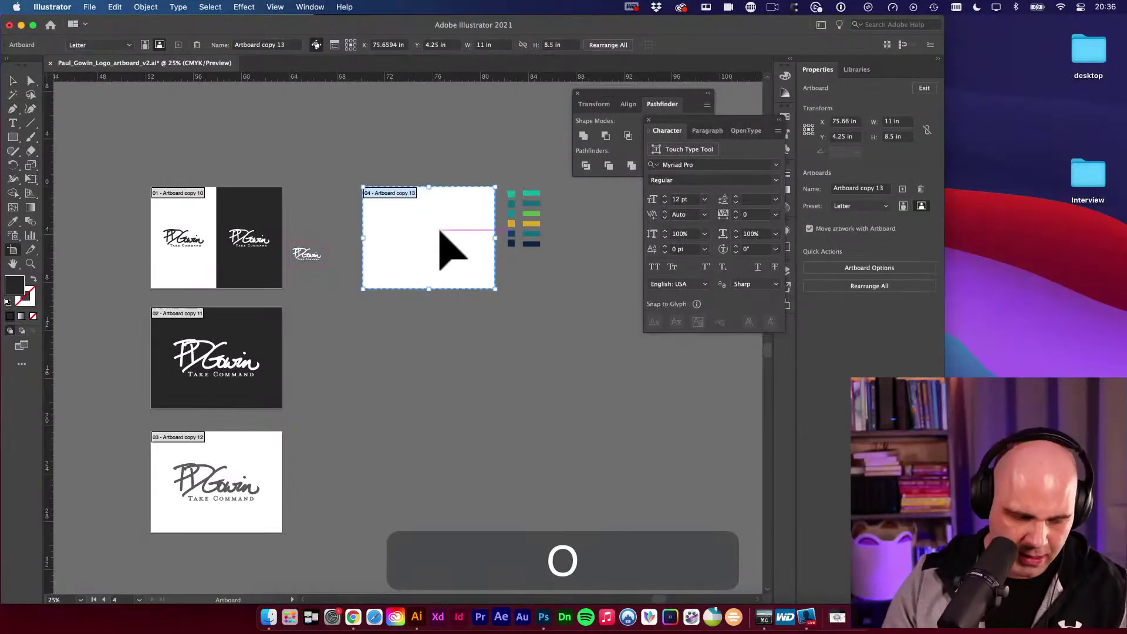
key("BackSpace")
left_click_drag(292, 330, 309, 314)
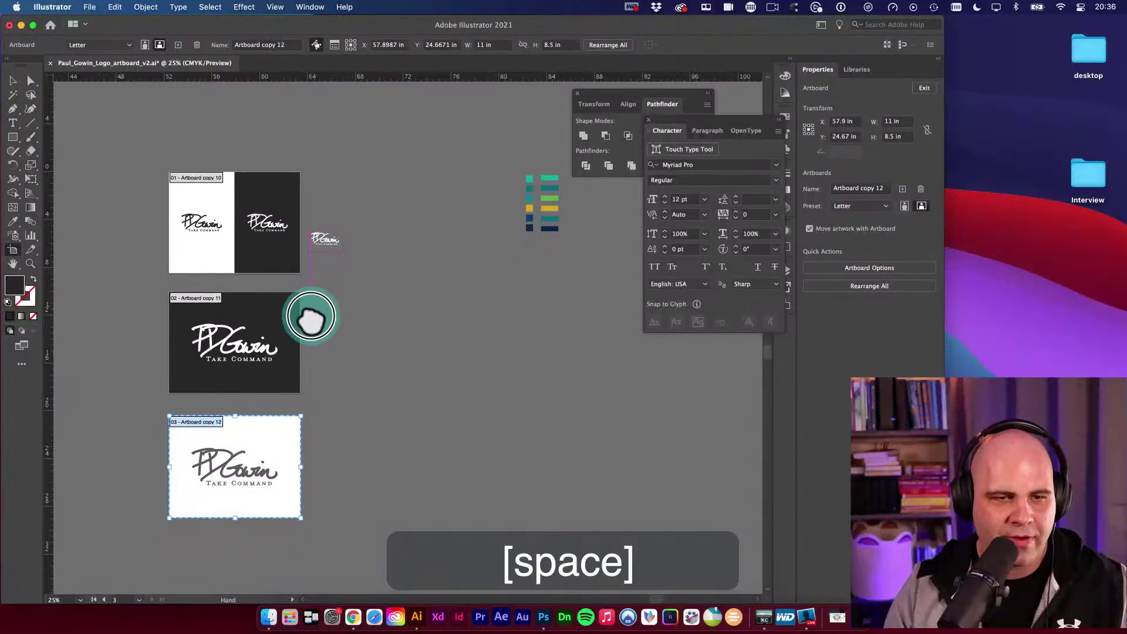
Alt-drag copies of the split logo and dark logo artboards to the right of the originals.
key("v")
key("shift+o")
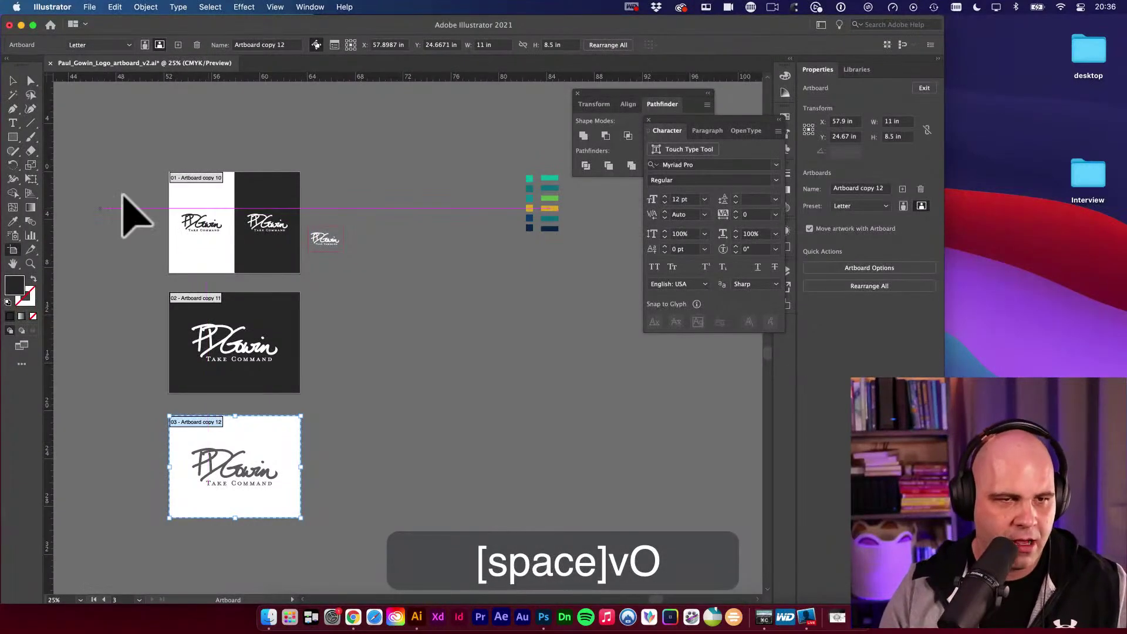
left_click_drag(182, 178, 367, 179)
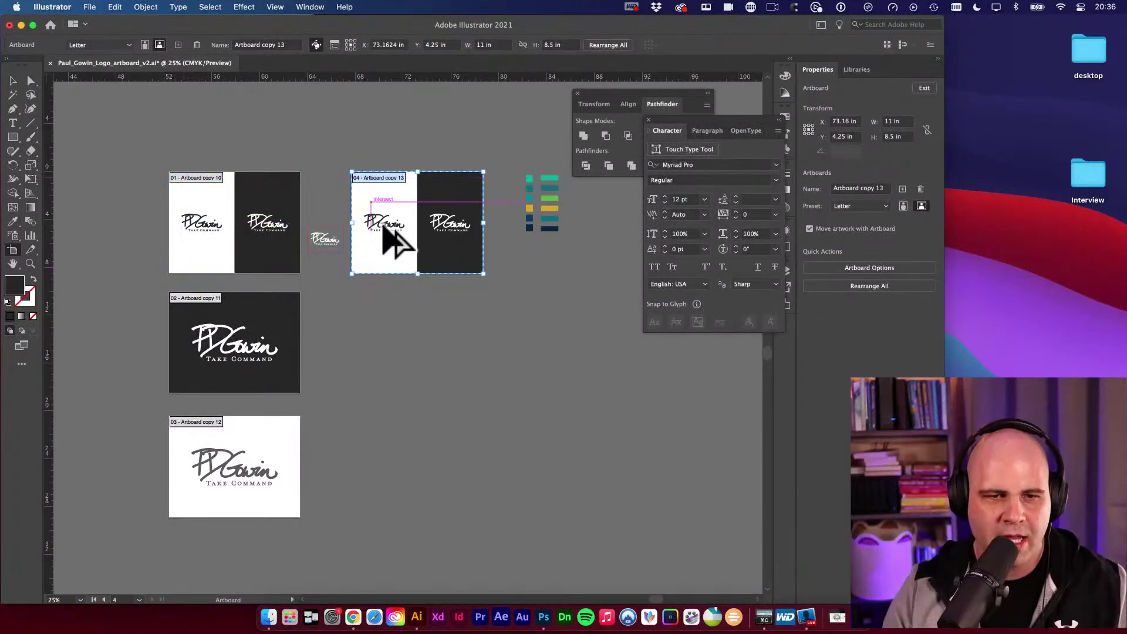
key("space")
left_click_drag(418, 301, 400, 217)
left_click_drag(199, 235, 387, 226)
key("Escape")
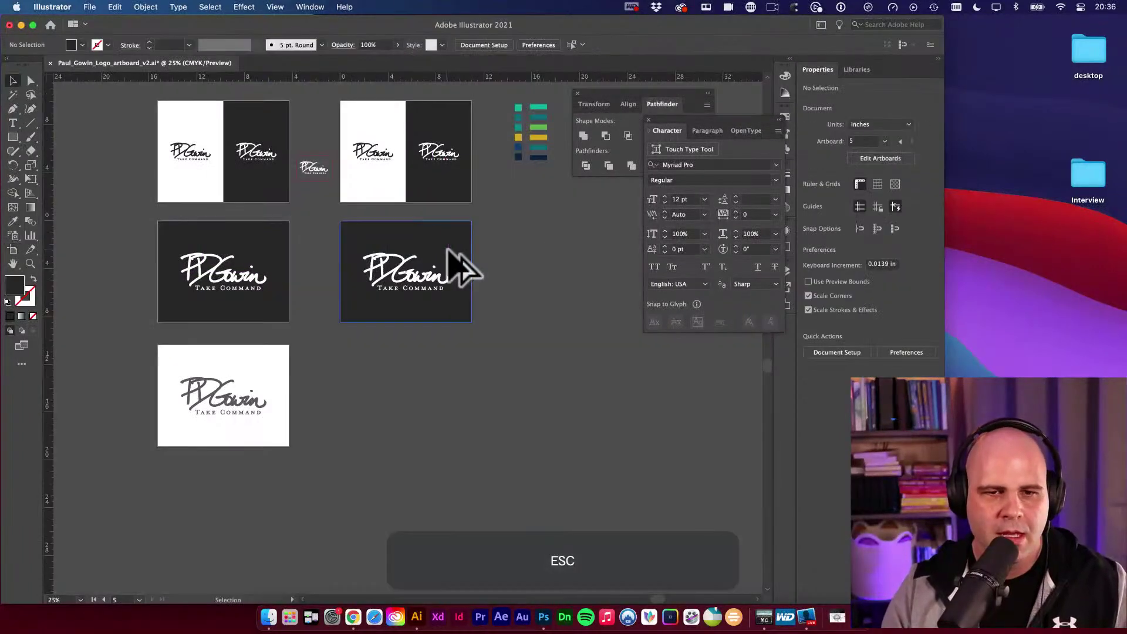
key("v")
key("space")
left_click_drag(533, 228, 457, 277)
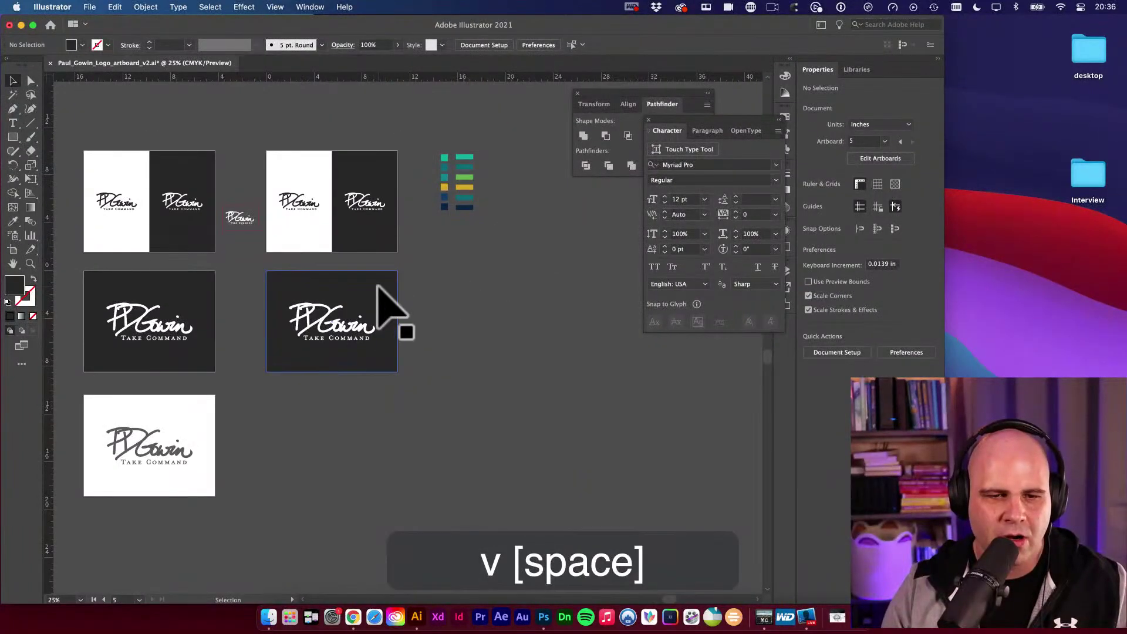
Eyedropper teal into the dark copy's background and the split copy's dark half.
left_click(378, 288)
key("i")
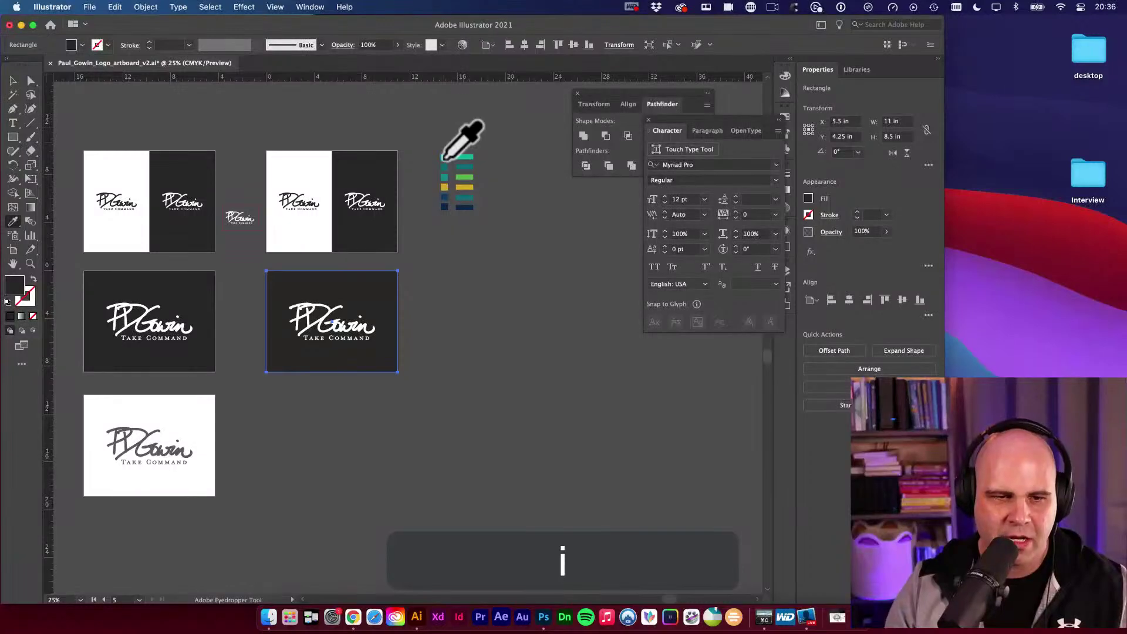
left_click(444, 158)
key("v")
left_click(367, 176)
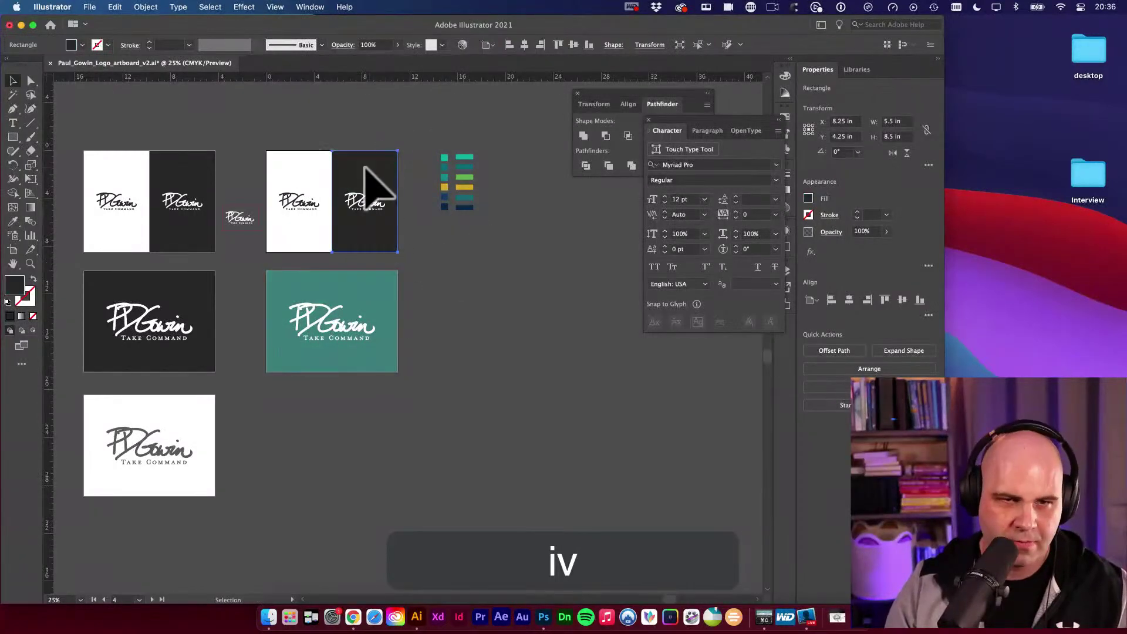
key("i")
left_click(445, 171)
key("v")
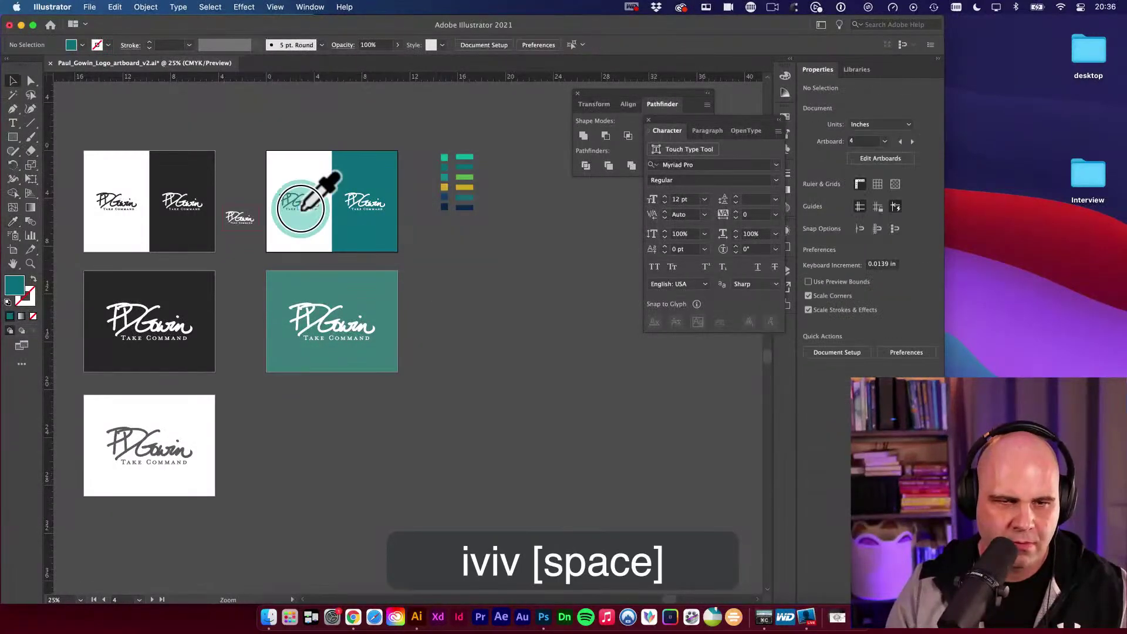
Recolour the logo on the split copy's white half teal.
left_click(321, 191, "super")
left_click(320, 193)
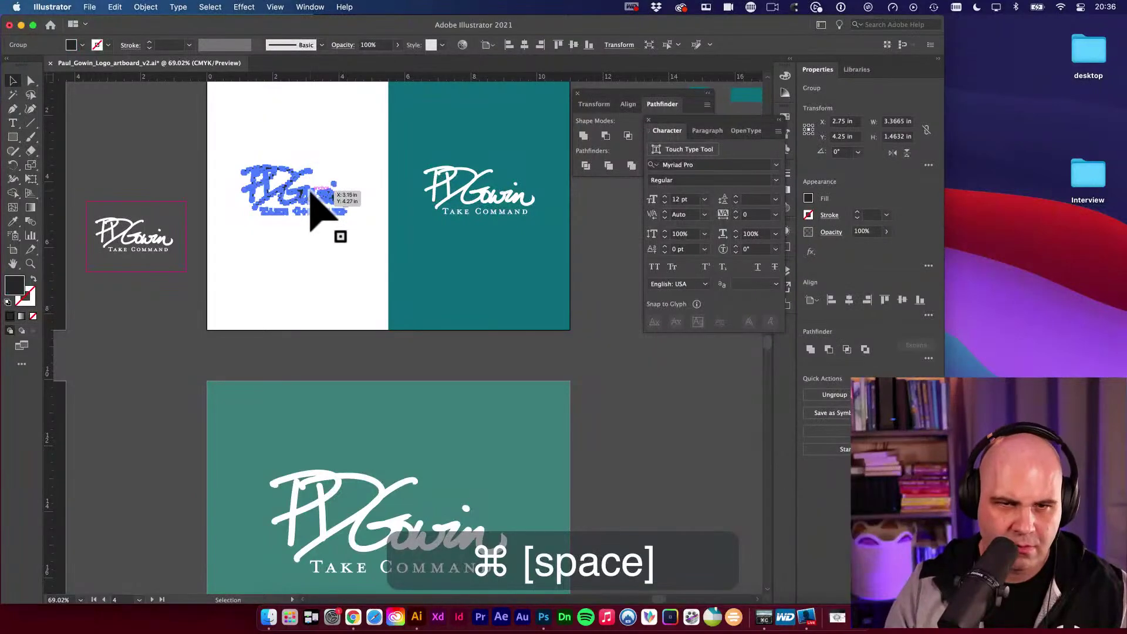
key("i")
left_click(441, 261)
key("v")
Zoom out over the artboards and select the lower teal background rectangle.
left_click_drag(442, 260, 395, 139)
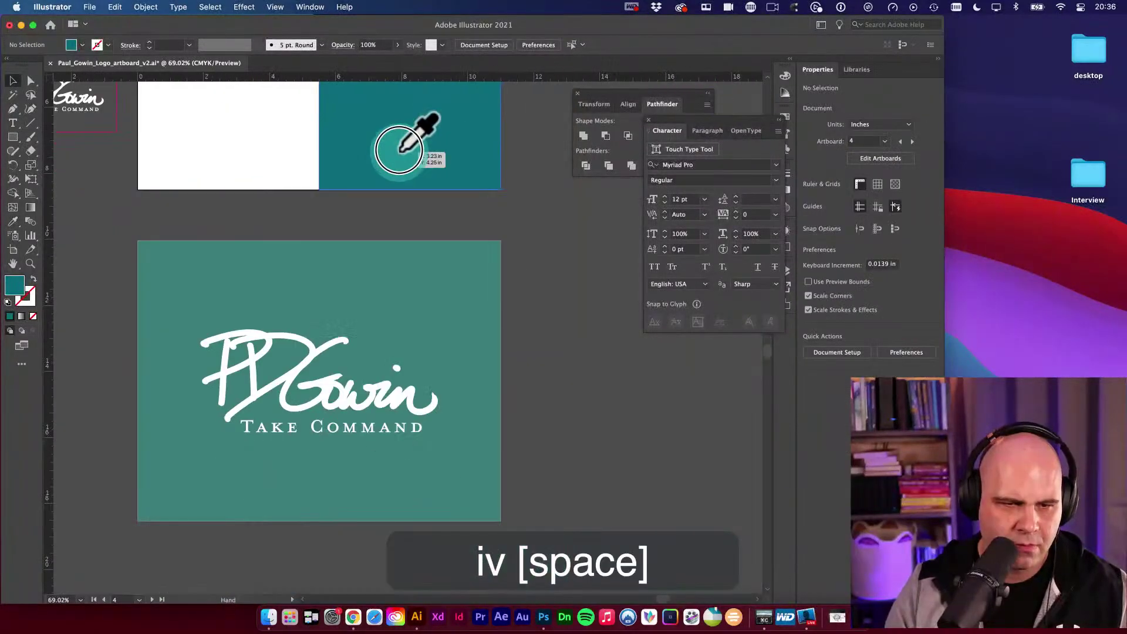
key("v")
left_click(395, 289, "alt+super")
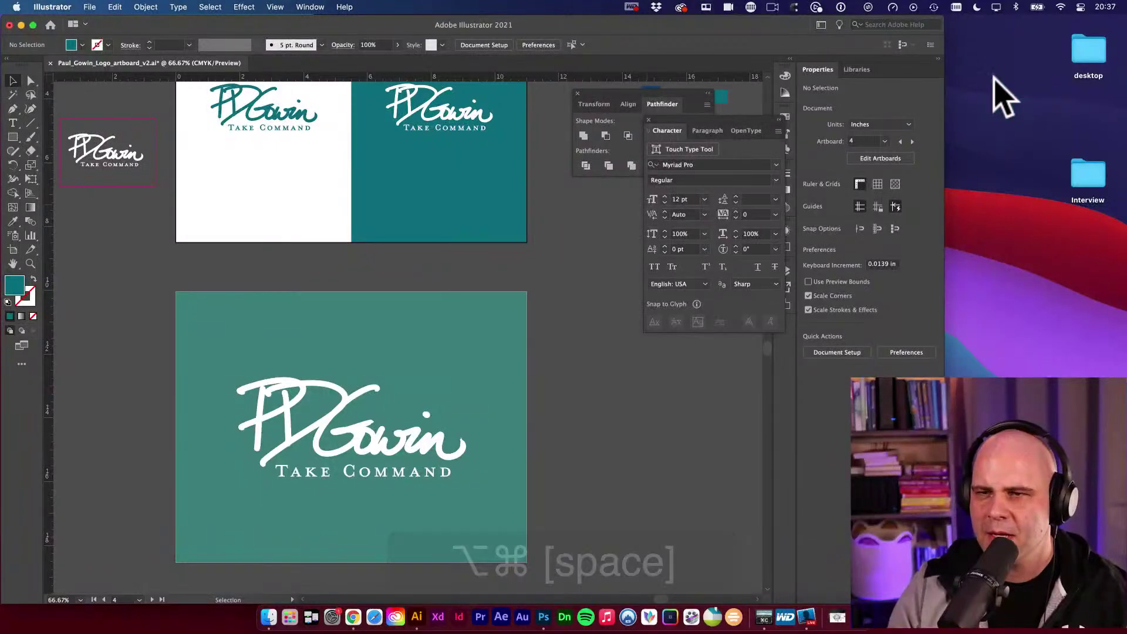
left_click(975, 56)
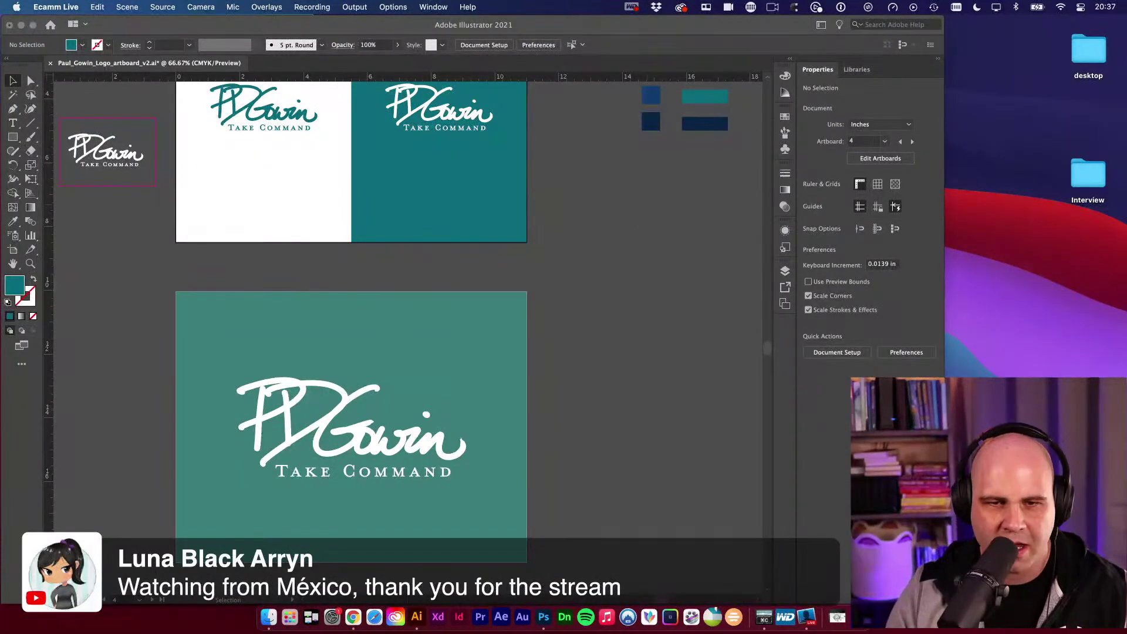
left_click(543, 297)
left_click_drag(544, 300, 553, 395)
key("v")
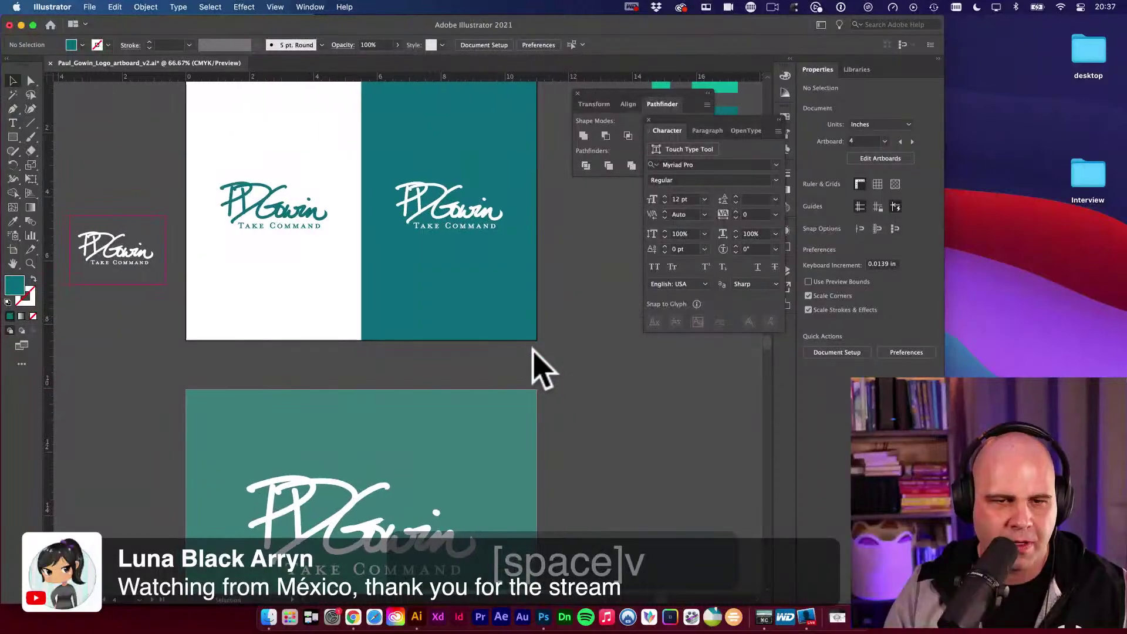
left_click(417, 320, "alt+super")
left_click(415, 320, "alt+super")
left_click_drag(451, 428, 477, 320)
key("v")
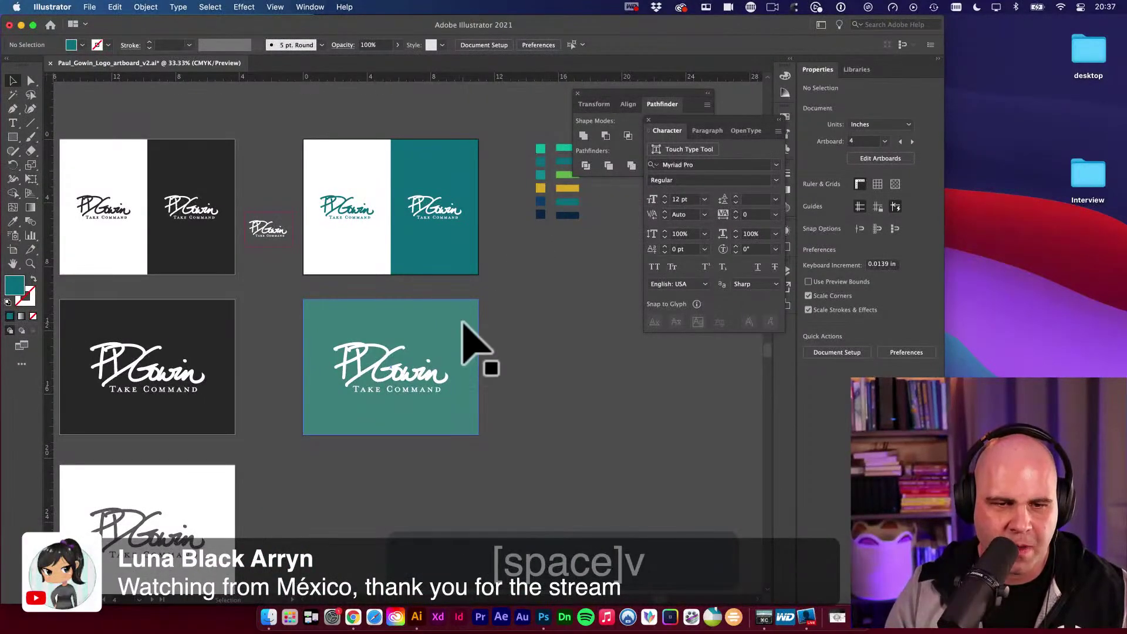
left_click(462, 322)
Fill the lower teal background with the darker teal sampled from the artboard above.
key("i")
left_click(449, 243)
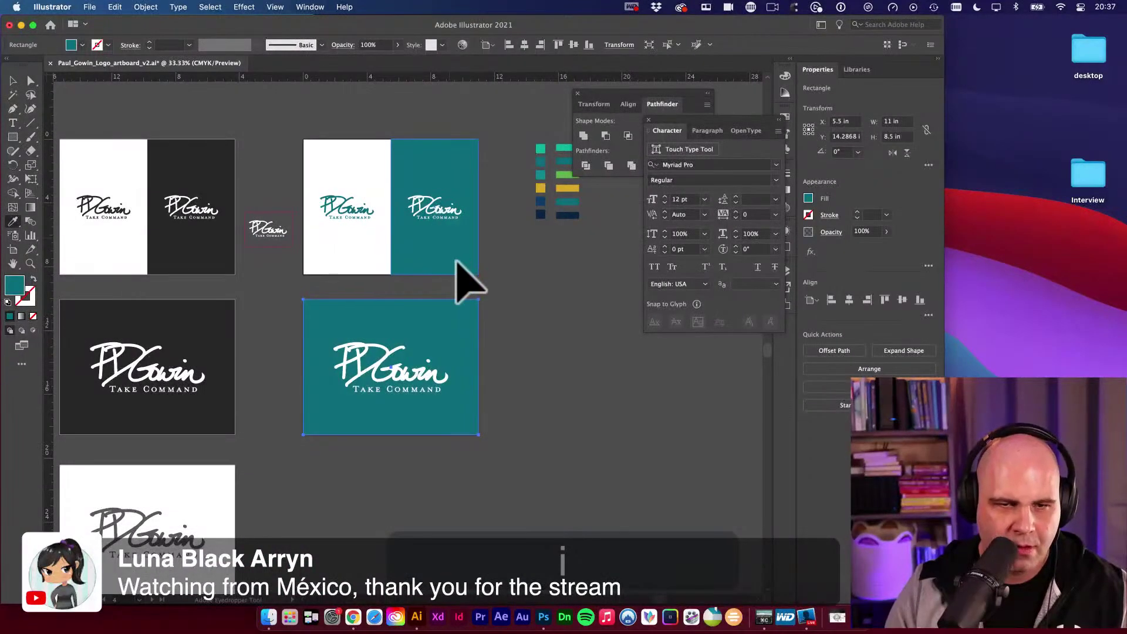
key("v")
left_click(550, 283)
key("space")
key("v")
left_click_drag(551, 284, 441, 264)
Duplicate the teal logo artboard with its artwork directly beneath the original.
key("space")
key("v")
left_click_drag(170, 276, 475, 385)
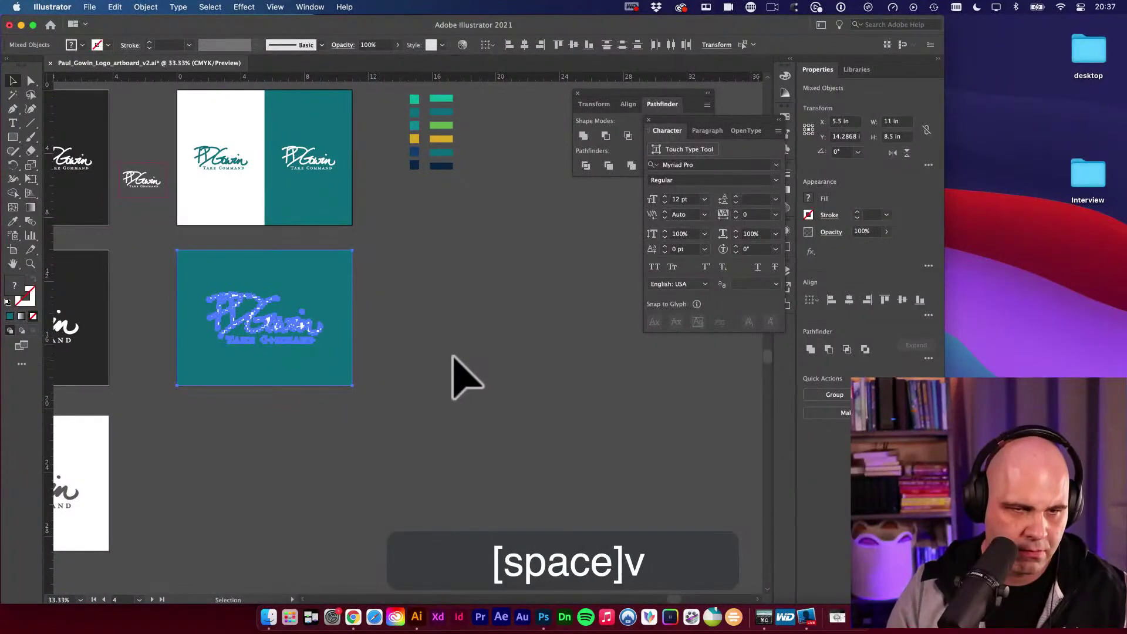
key("space")
left_click_drag(342, 354, 549, 285)
key("shift+o")
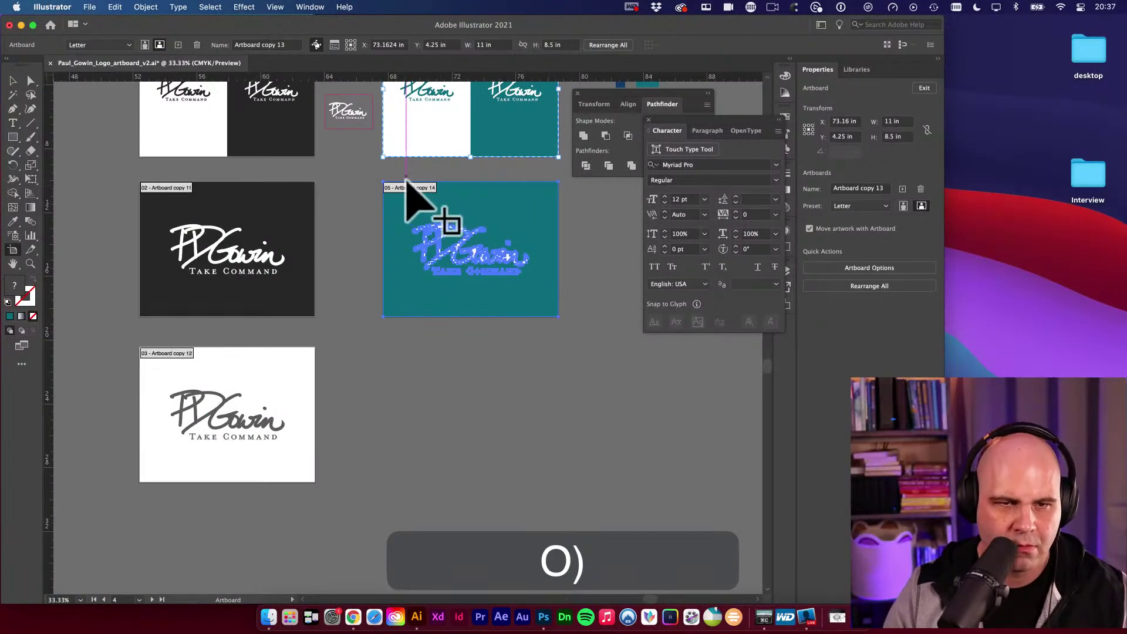
left_click_drag(415, 196, 440, 365)
key("space")
left_click_drag(566, 383, 431, 316)
Select the new artboard's teal background rectangle.
key("v")
left_click(418, 321)
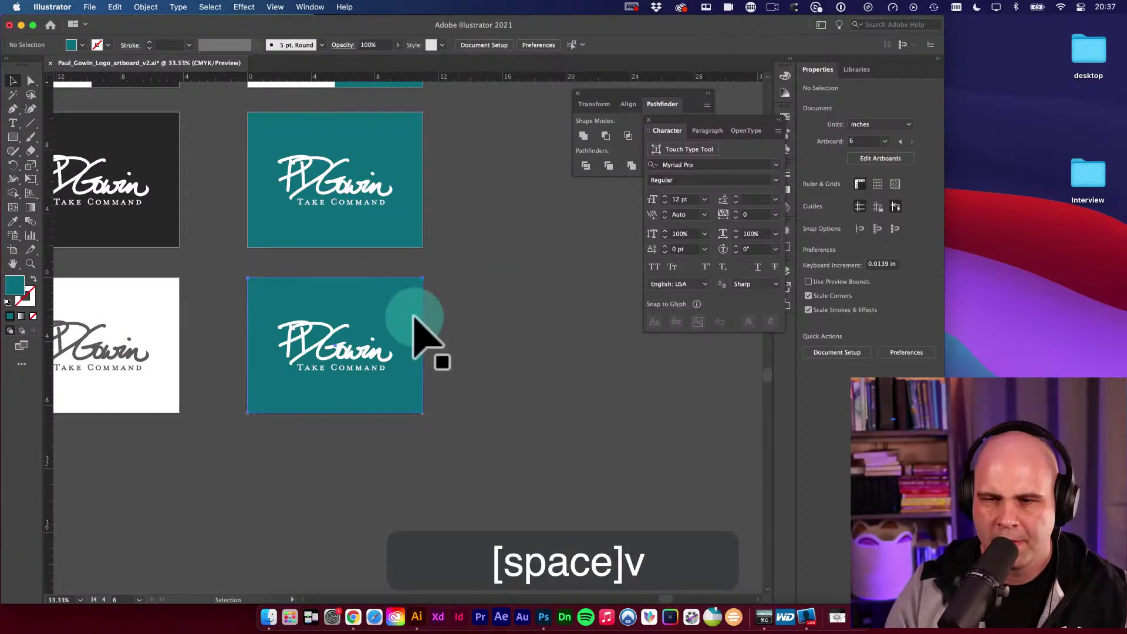
key("g")
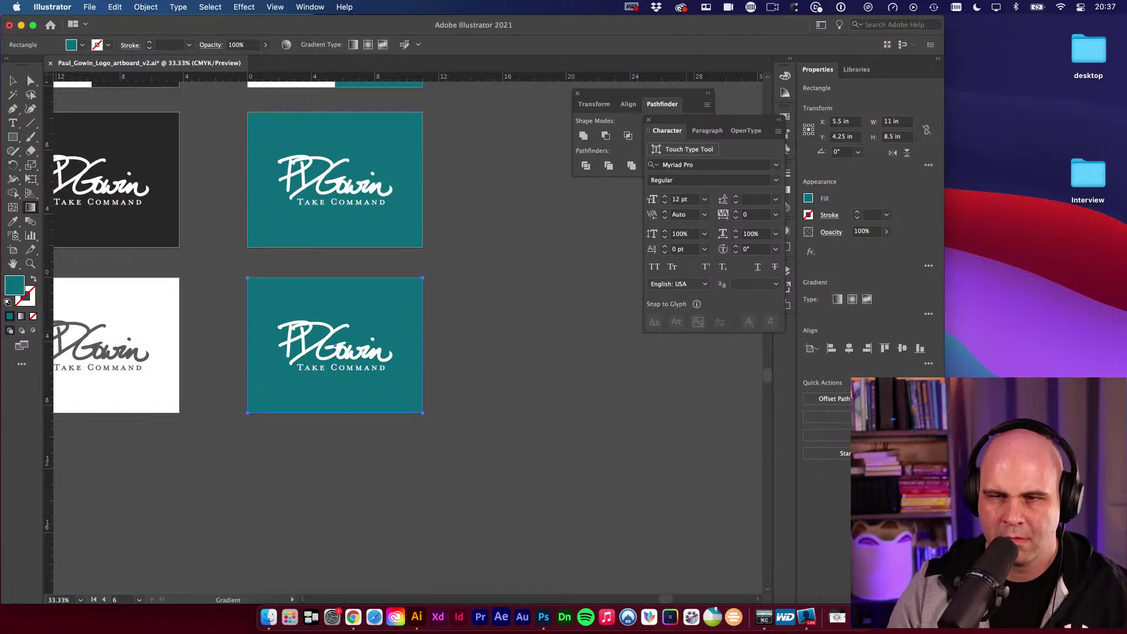
Apply a diagonal linear gradient and sample teal from the artboard above into both stops.
key("g")
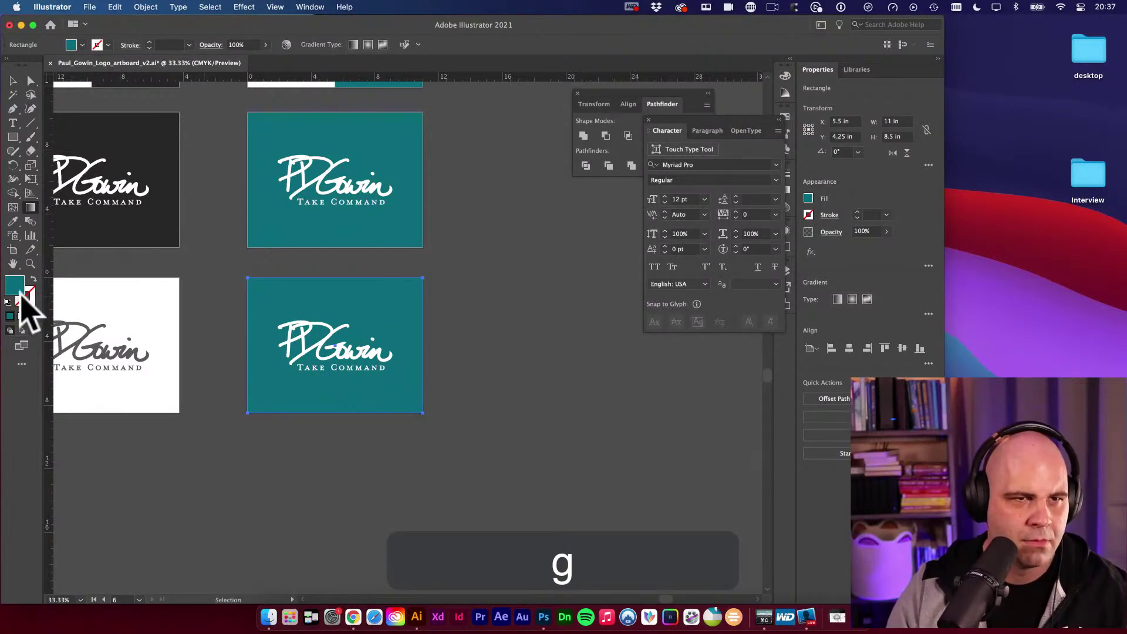
left_click(353, 45)
left_click_drag(442, 428, 260, 285)
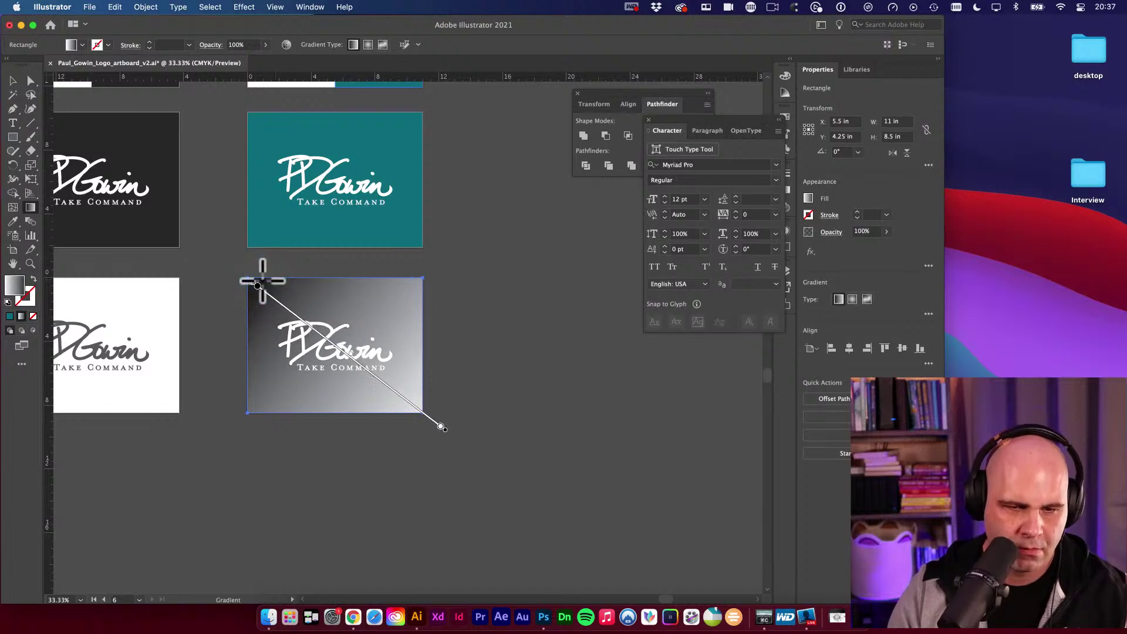
left_click(443, 435)
key("i")
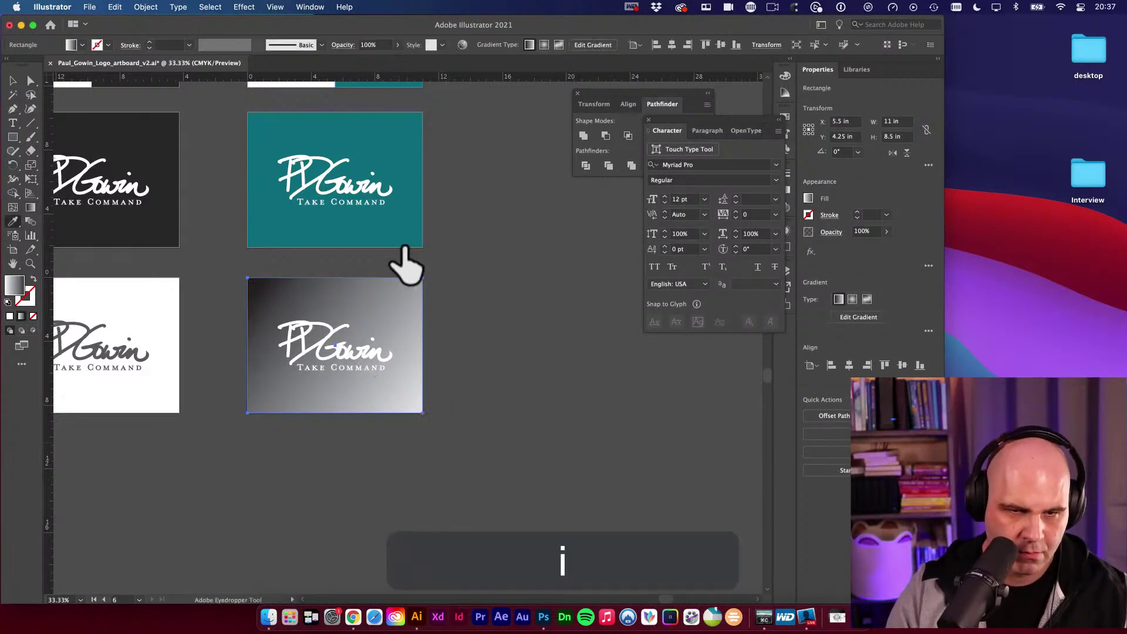
left_click(404, 232)
key("v")
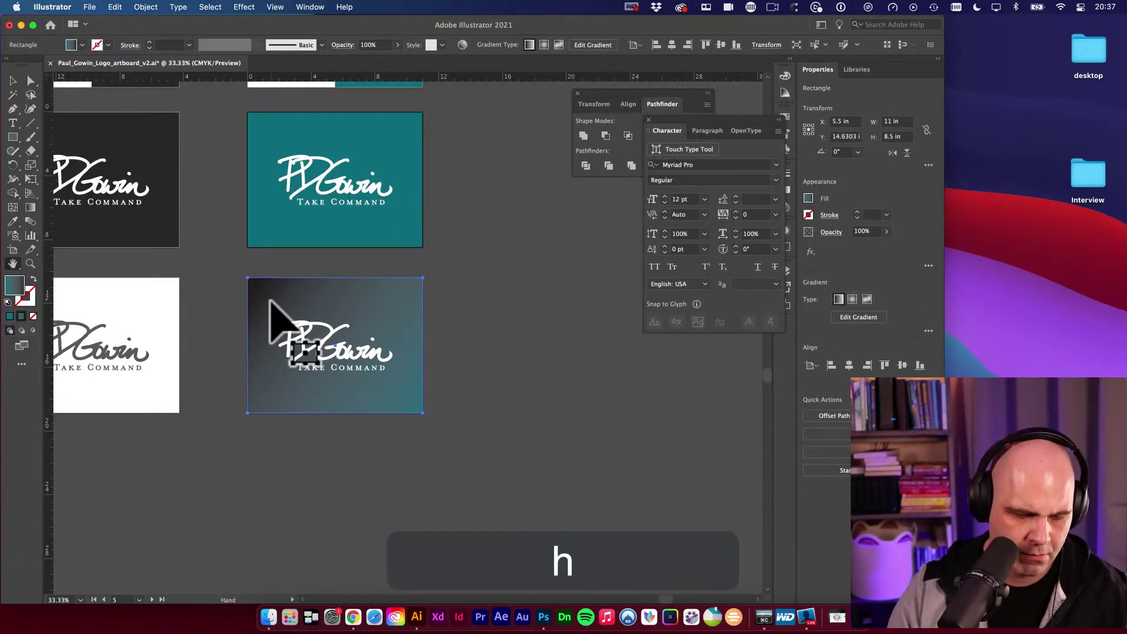
left_click(256, 288)
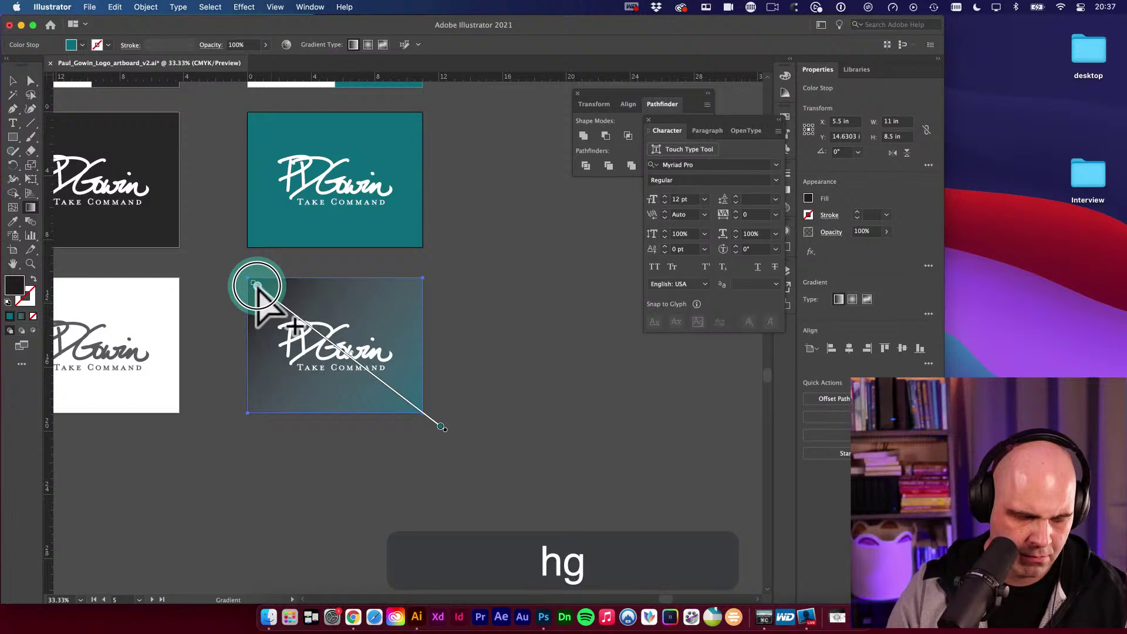
key("i")
left_click(274, 231)
Darken the gradient's start stop by raising its K value to 43%.
key("g")
left_click(256, 285)
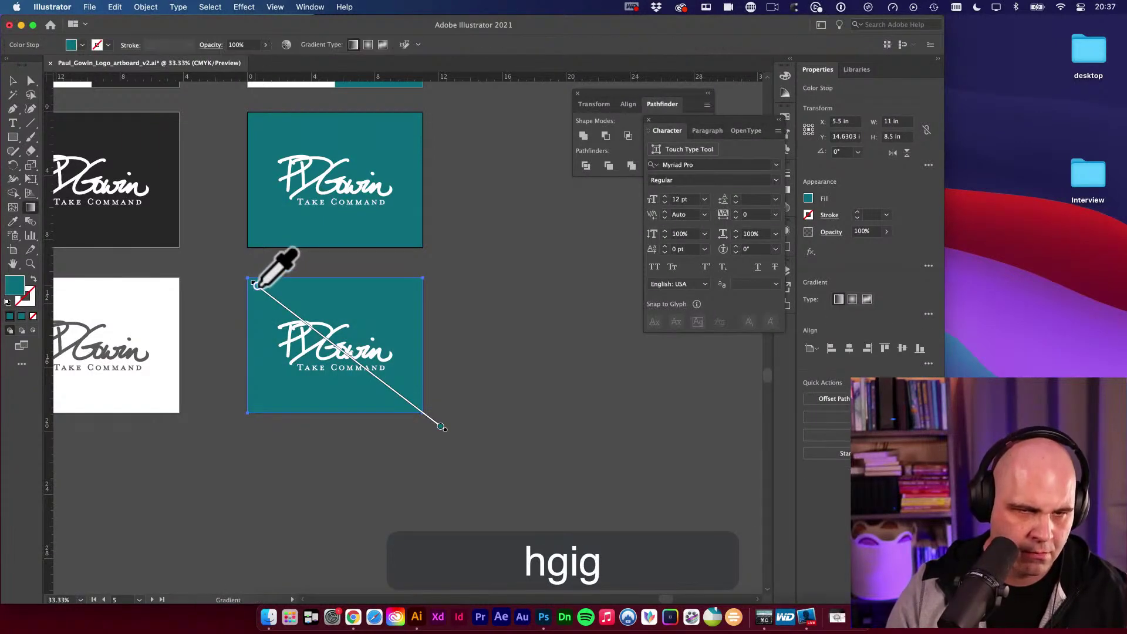
double_click(256, 285)
left_click_drag(175, 370, 198, 390)
type("g")
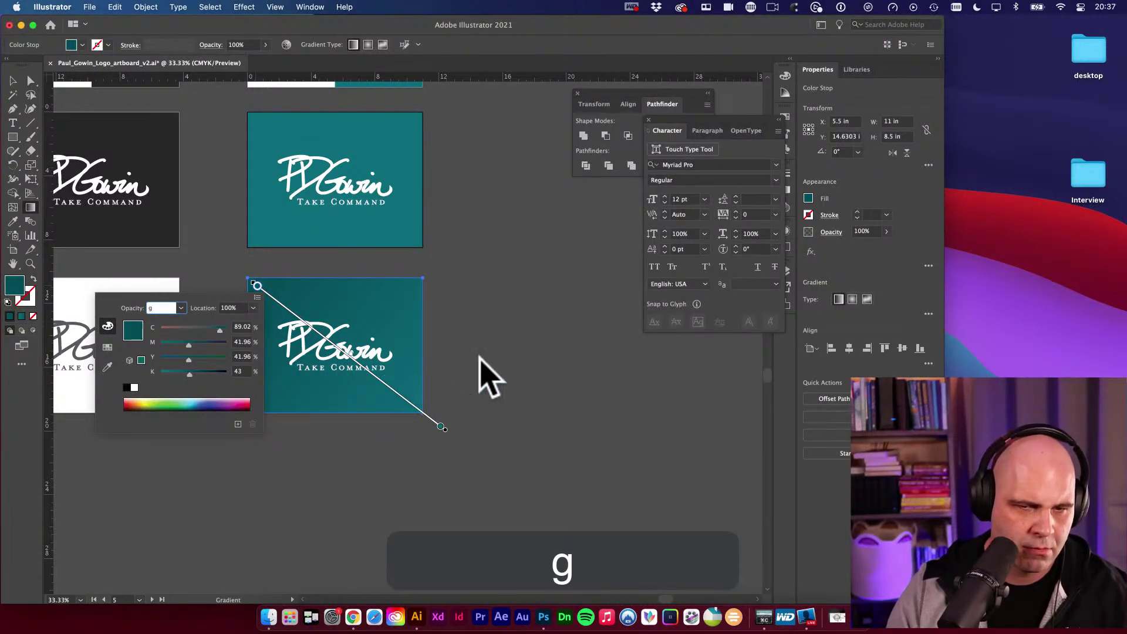
type("g")
mouse_move(257, 286)
left_mouse_down()
mouse_move(207, 283)
mouse_move(297, 335)
mouse_move(307, 492)
mouse_move(330, 533)
mouse_move(269, 516)
mouse_move(343, 282)
mouse_move(334, 411)
mouse_move(403, 408)
mouse_move(388, 448)
mouse_move(397, 378)
mouse_move(416, 397)
mouse_move(405, 411)
left_mouse_up()
key("super+z")
Zoom in on the gradient artboard and select its background with the Gradient tool.
key("v")
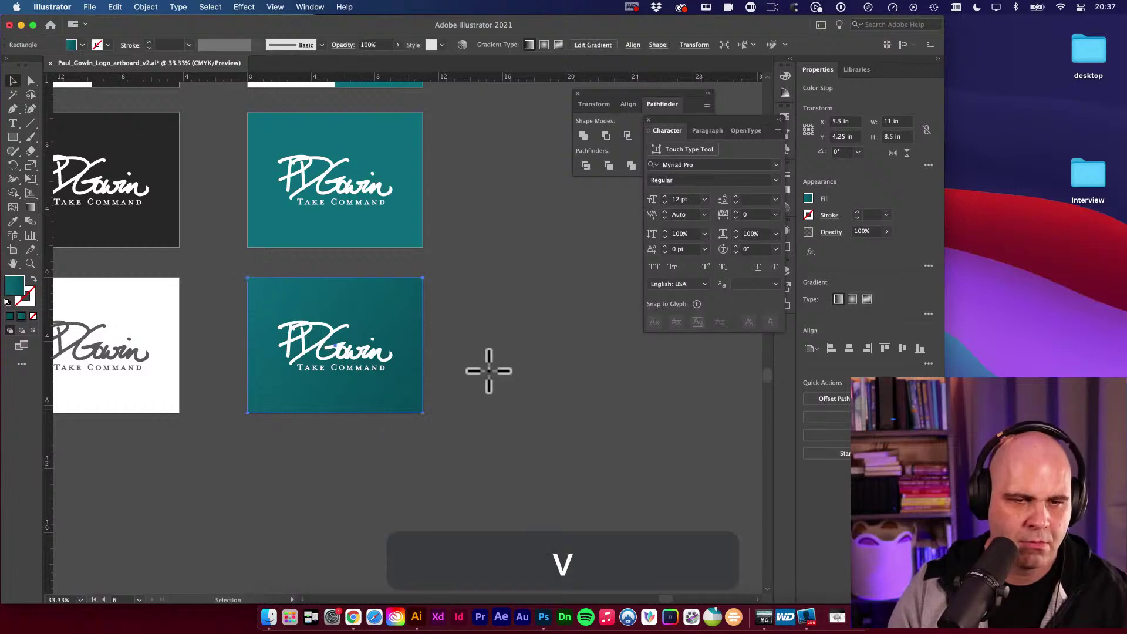
key("v")
left_click(486, 374)
key("space")
left_click_drag(486, 373, 405, 452)
key("v")
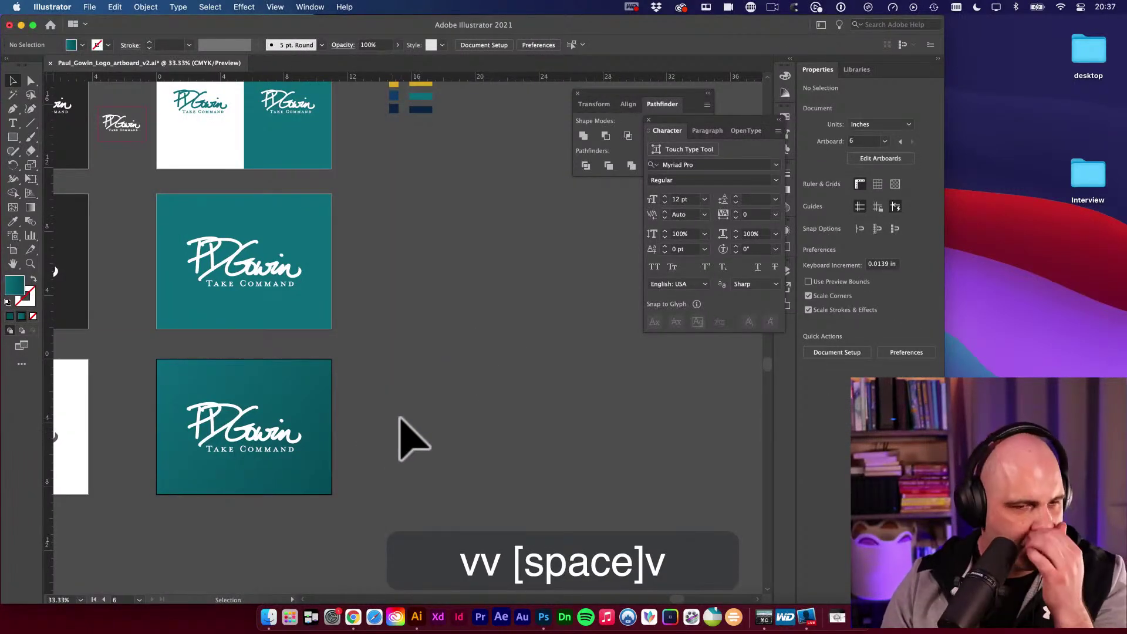
key("space")
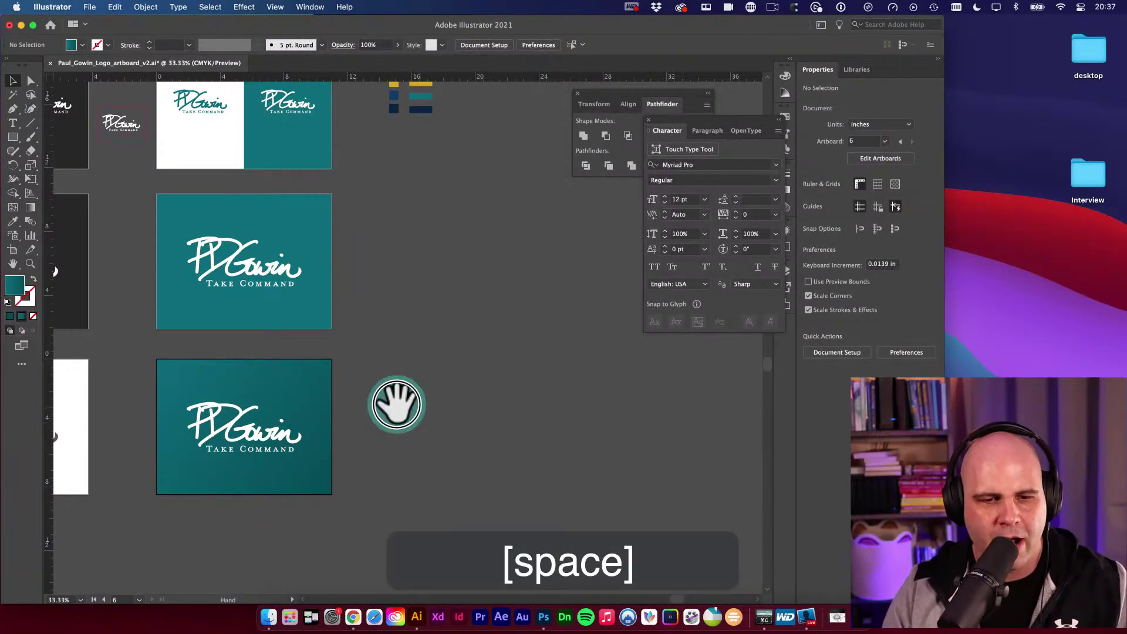
left_click_drag(395, 403, 473, 364)
key("super+space")
mouse_move(365, 358)
left_mouse_down()
mouse_move(501, 410)
mouse_move(504, 390)
mouse_move(485, 433)
mouse_move(517, 462)
left_mouse_up()
left_click(508, 437)
key("g")
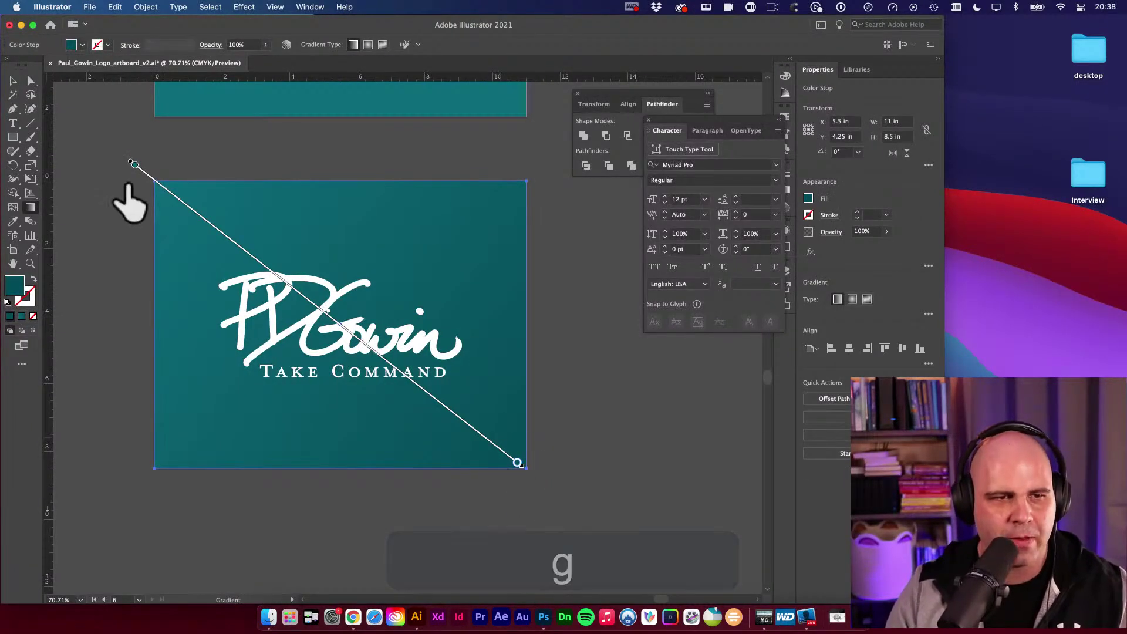
Inspect the start stop's colour settings, then cancel and reselect the gradient background.
left_click(134, 165)
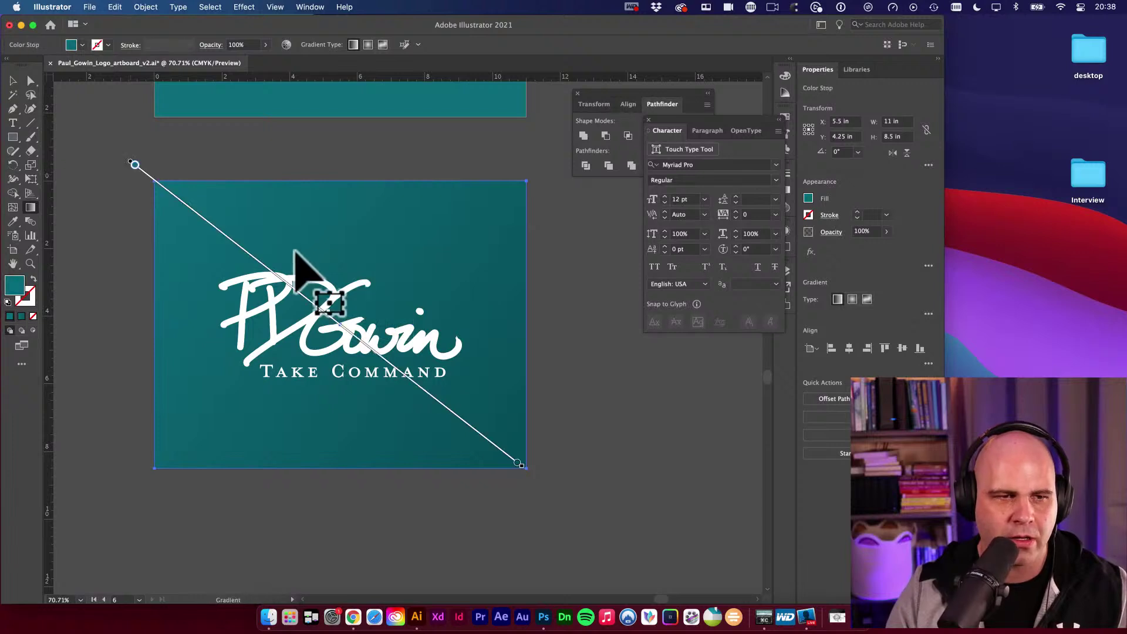
double_click(132, 162)
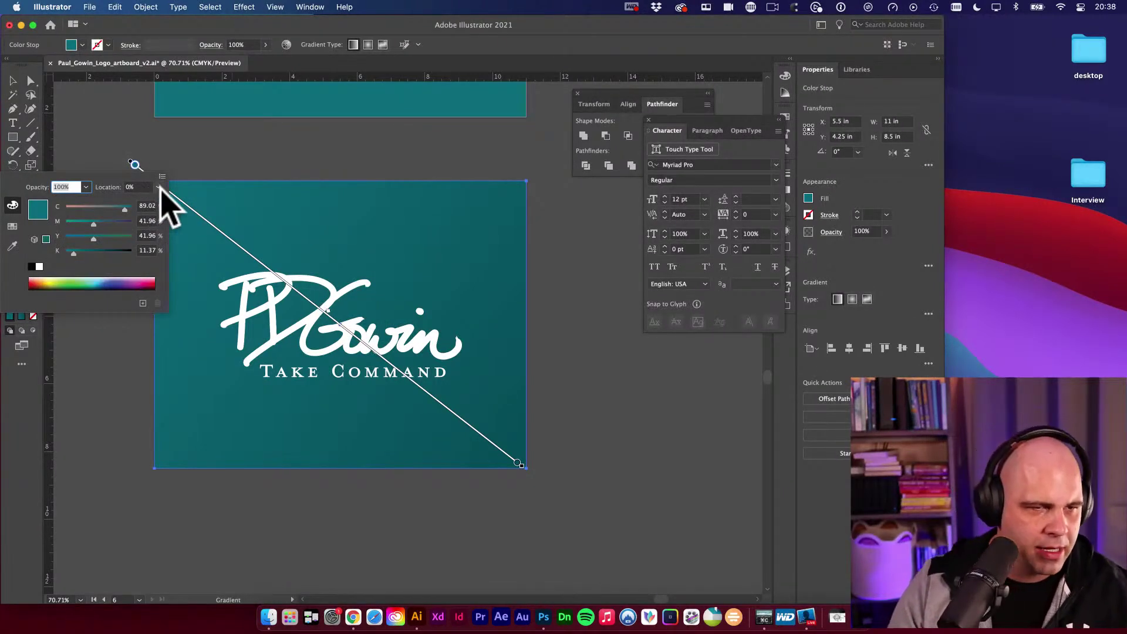
left_click(158, 187)
left_click(51, 232)
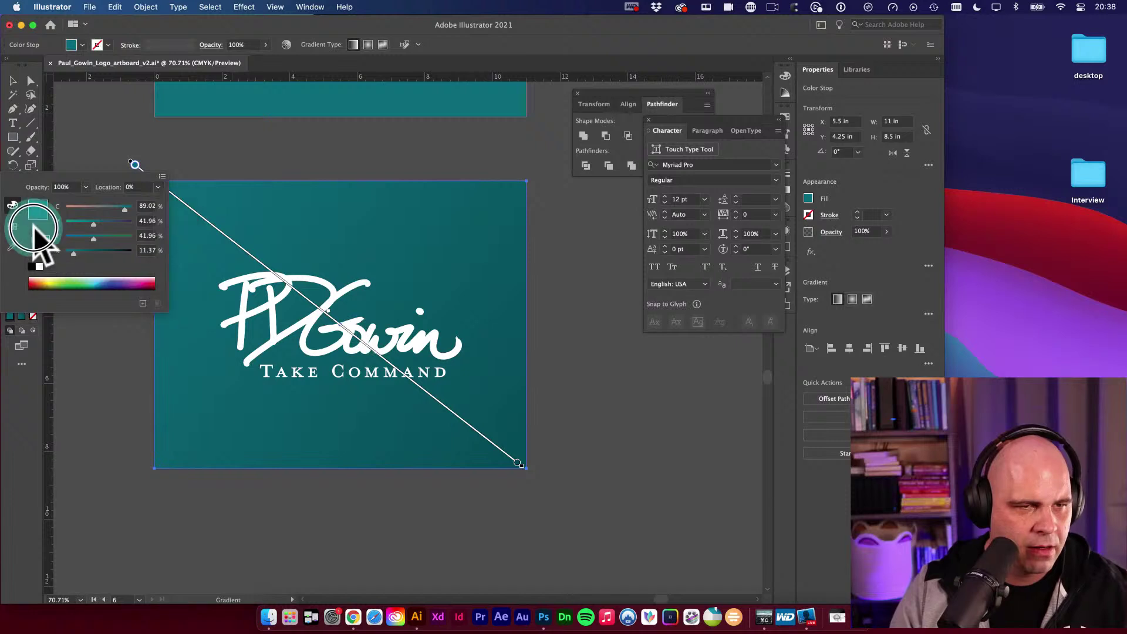
left_click(12, 226)
left_click(13, 245)
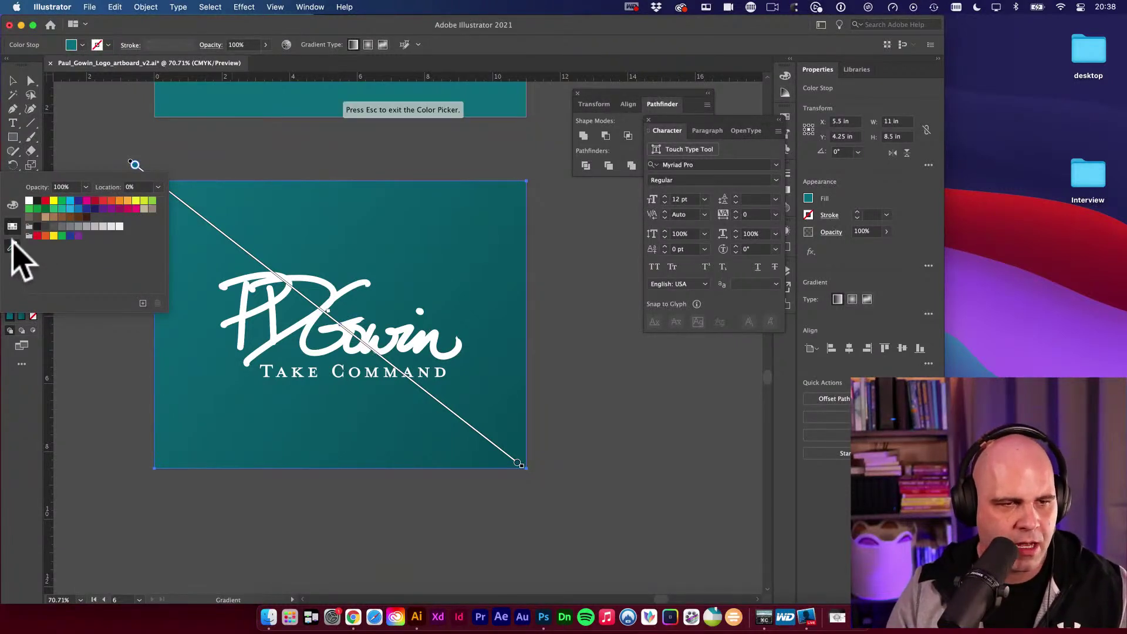
key("Escape")
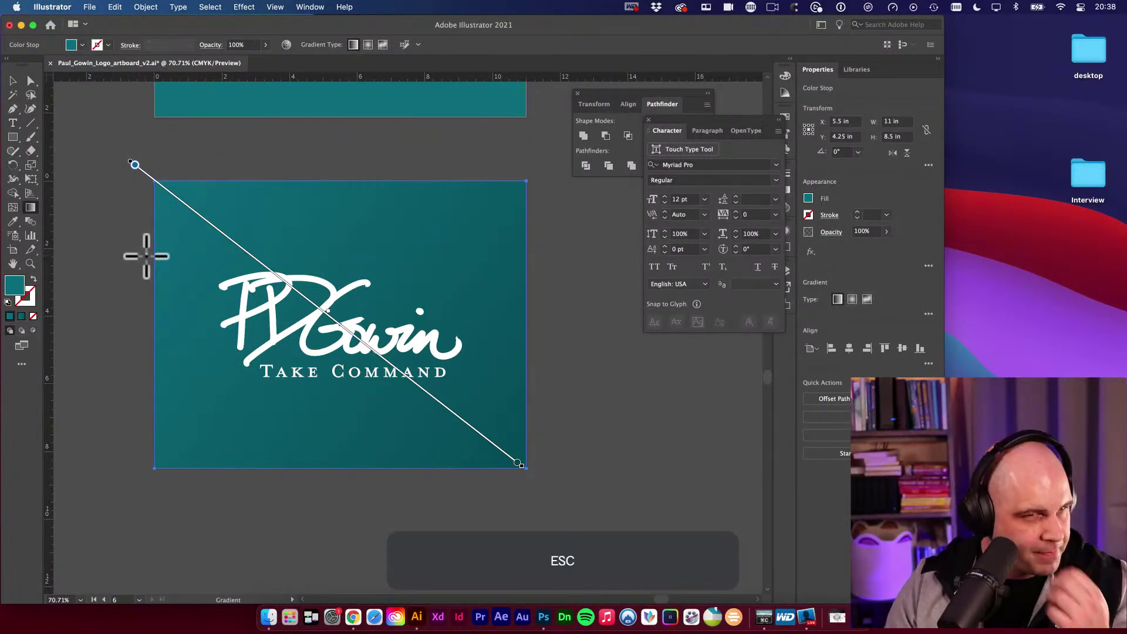
left_click(13, 80)
left_click(66, 172)
left_click(196, 186)
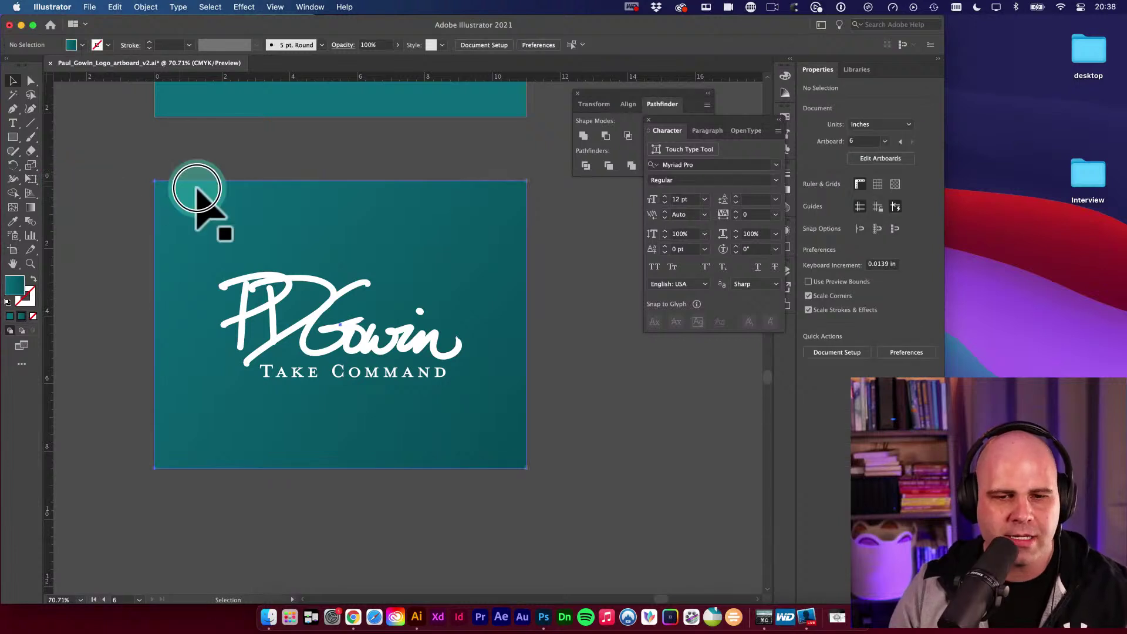
key("g")
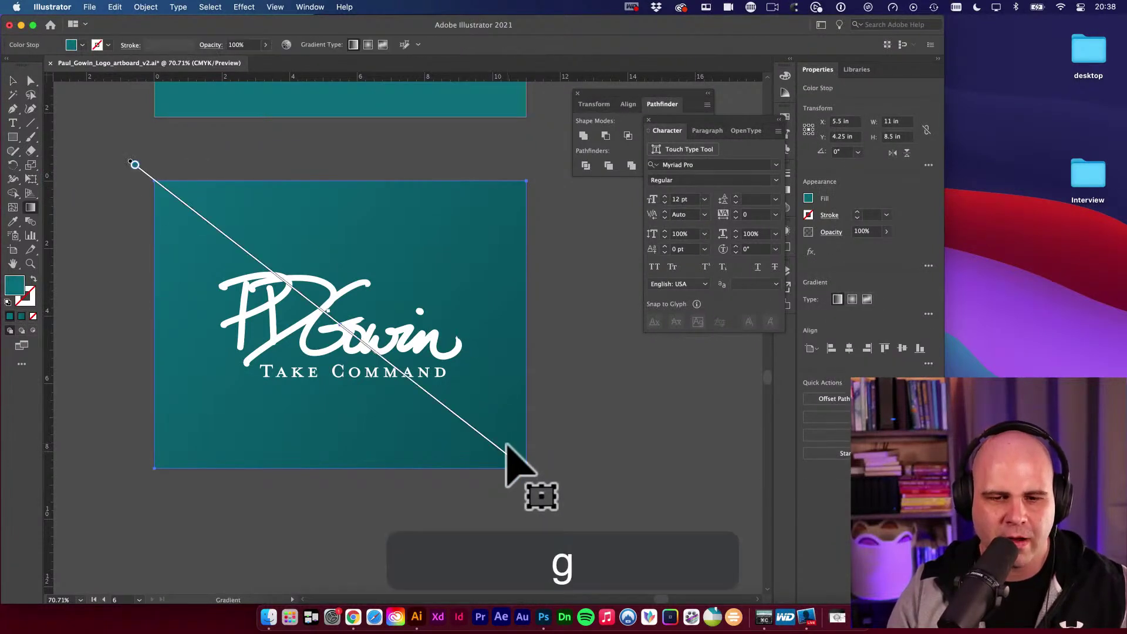
Lighten the gradient's end stop teal slightly using the colour sliders.
double_click(517, 462)
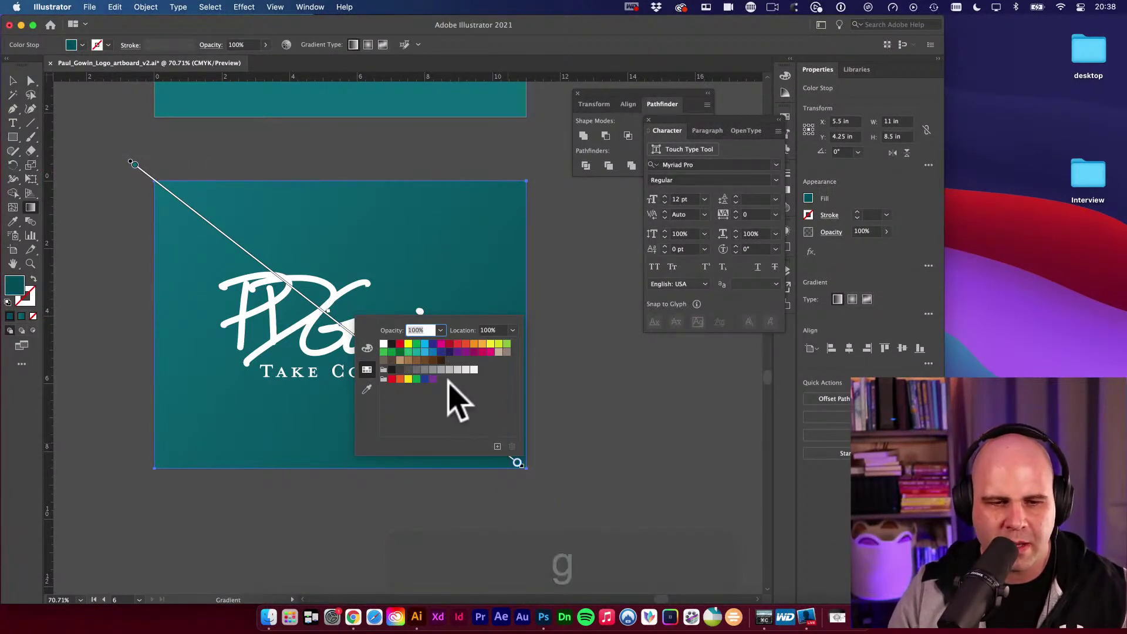
key("Escape")
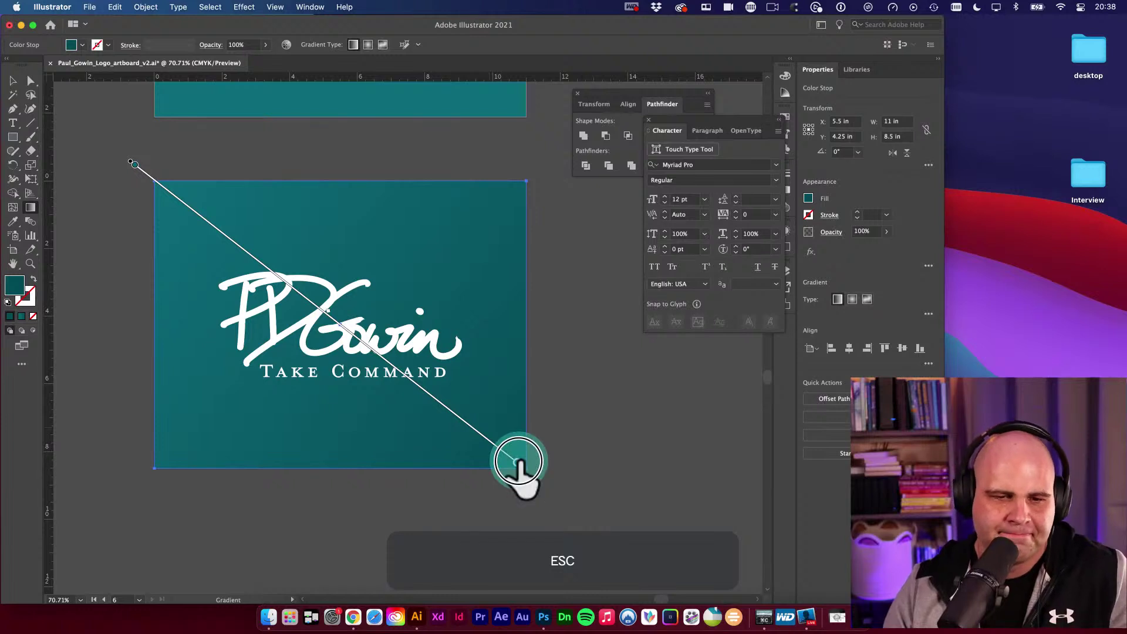
double_click(517, 462)
left_click(367, 349)
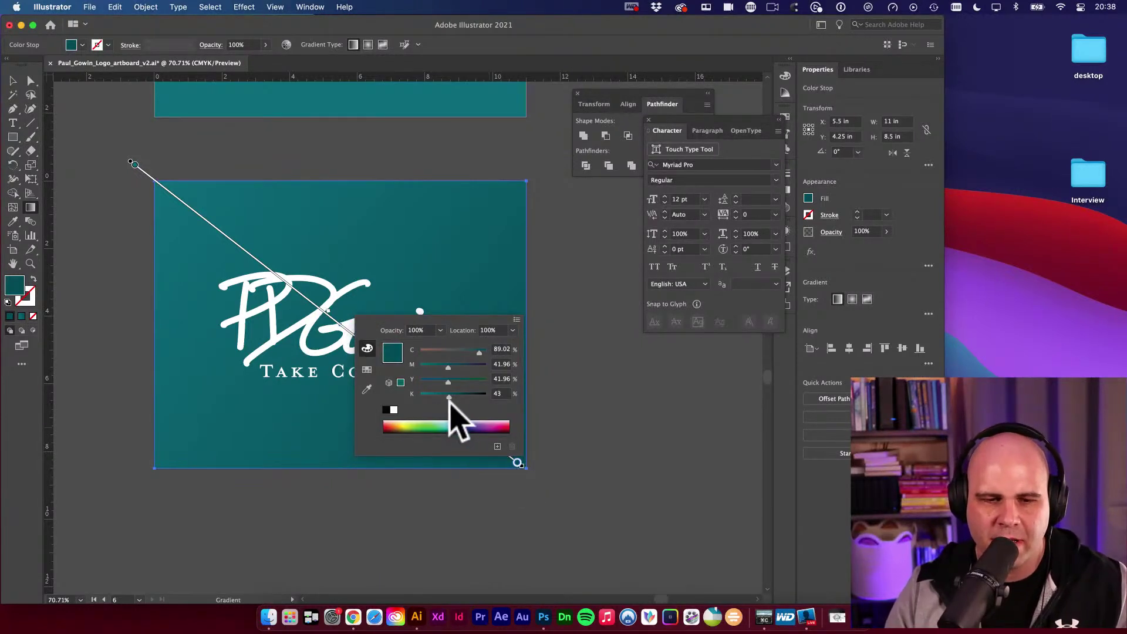
left_click_drag(449, 400, 442, 397)
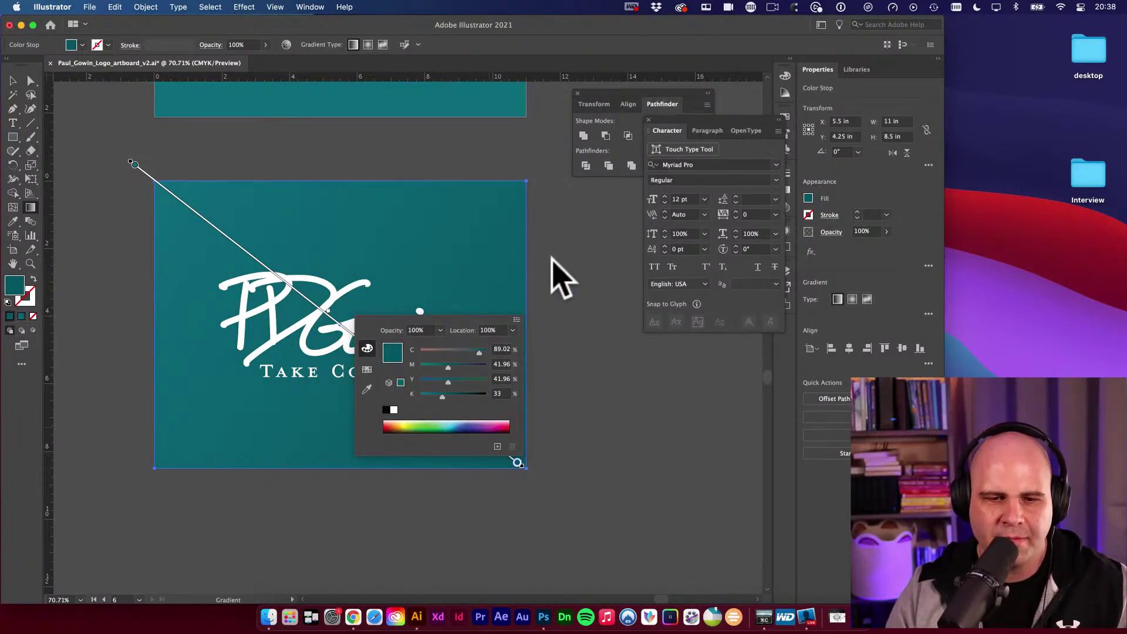
left_click(557, 275)
Redraw the background gradient diagonally from above the logo toward the lower right.
key("g")
left_click_drag(289, 195, 496, 446)
left_click(369, 44)
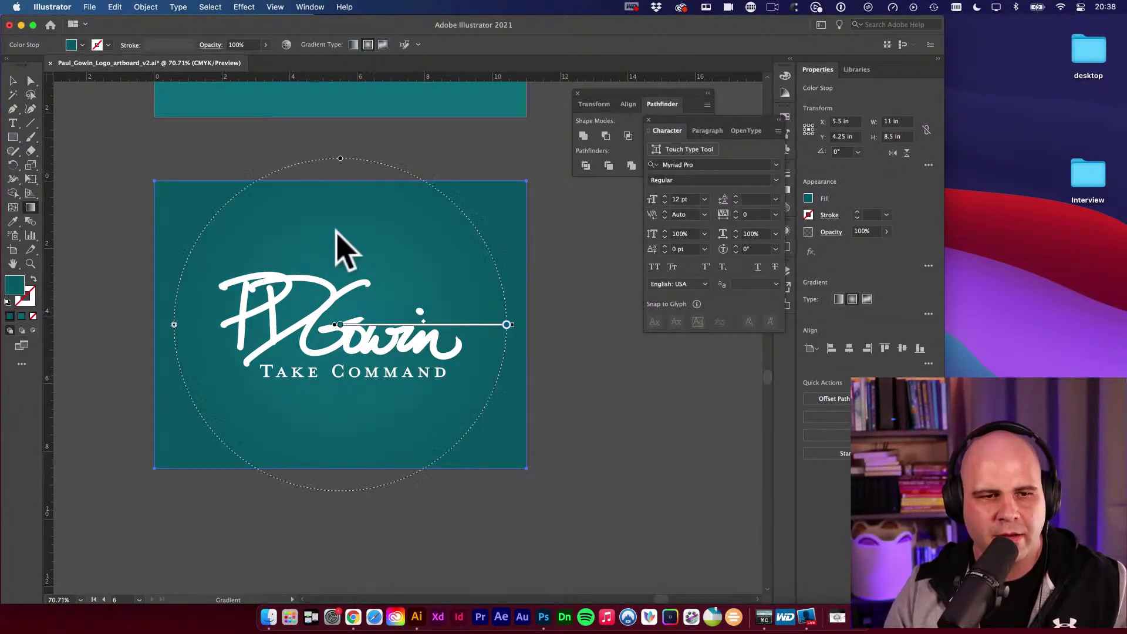
mouse_move(240, 228)
left_mouse_down()
mouse_move(453, 373)
mouse_move(438, 395)
mouse_move(418, 372)
left_mouse_up()
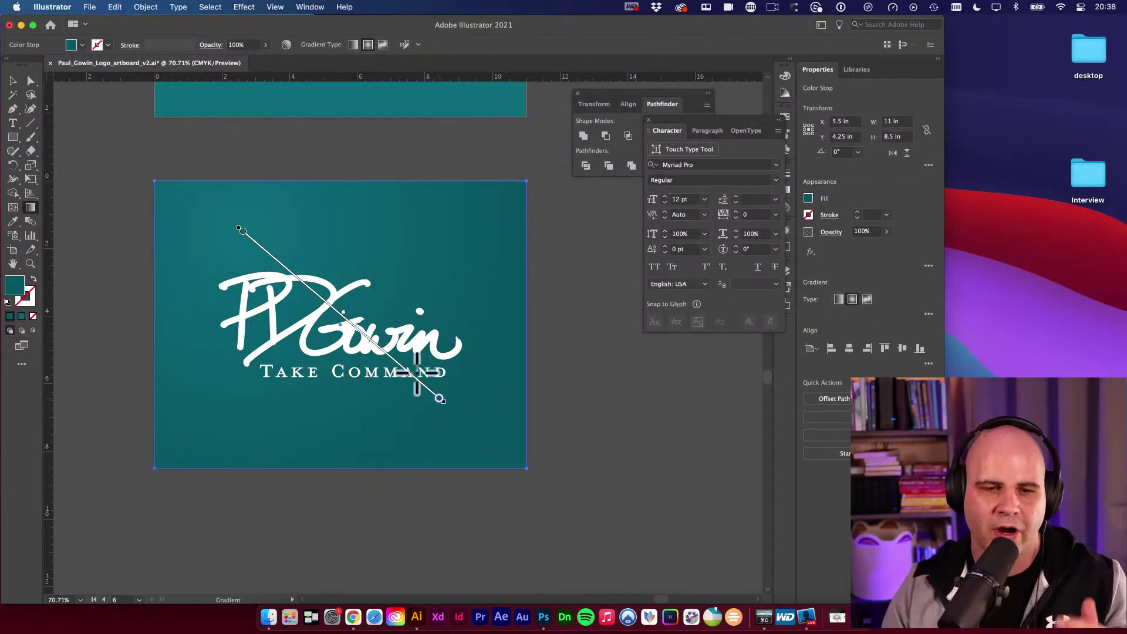
key("v")
key("space")
left_click(567, 326)
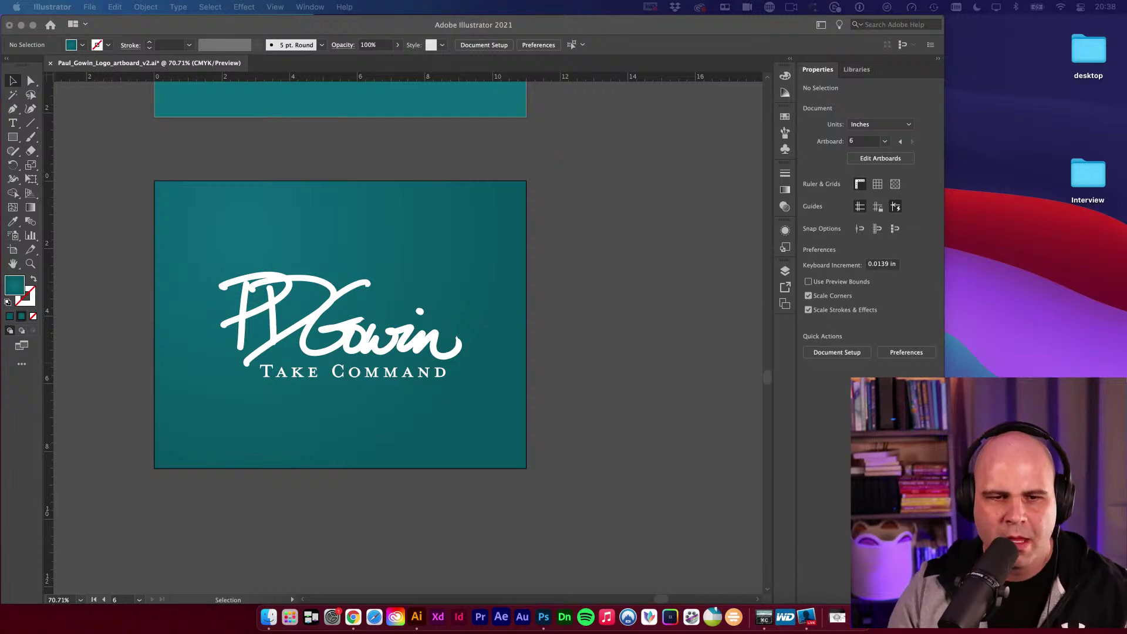
Alt-drag the teal-and-white split logo artboard to the right of the colour swatches as artboard 07.
key("f")
left_click(554, 247, "alt+super")
left_click(556, 249, "alt+super")
left_click_drag(405, 327, 572, 290)
left_click(471, 324, "alt+super")
left_click(453, 333, "alt+super")
left_click_drag(450, 328, 487, 402)
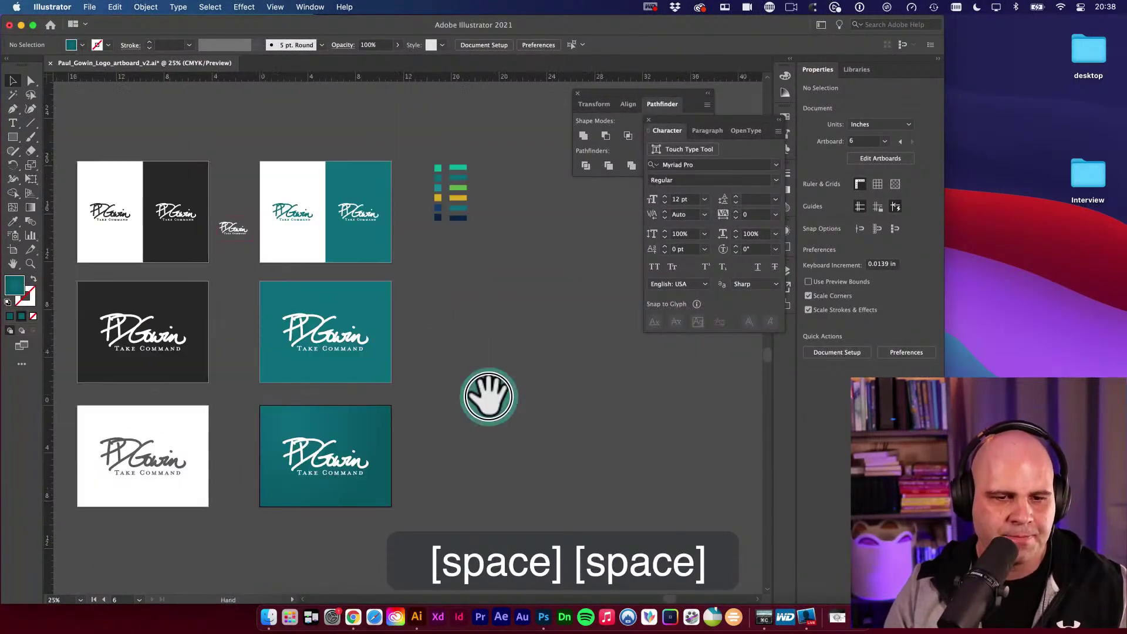
key("v")
left_click_drag(594, 360, 514, 351)
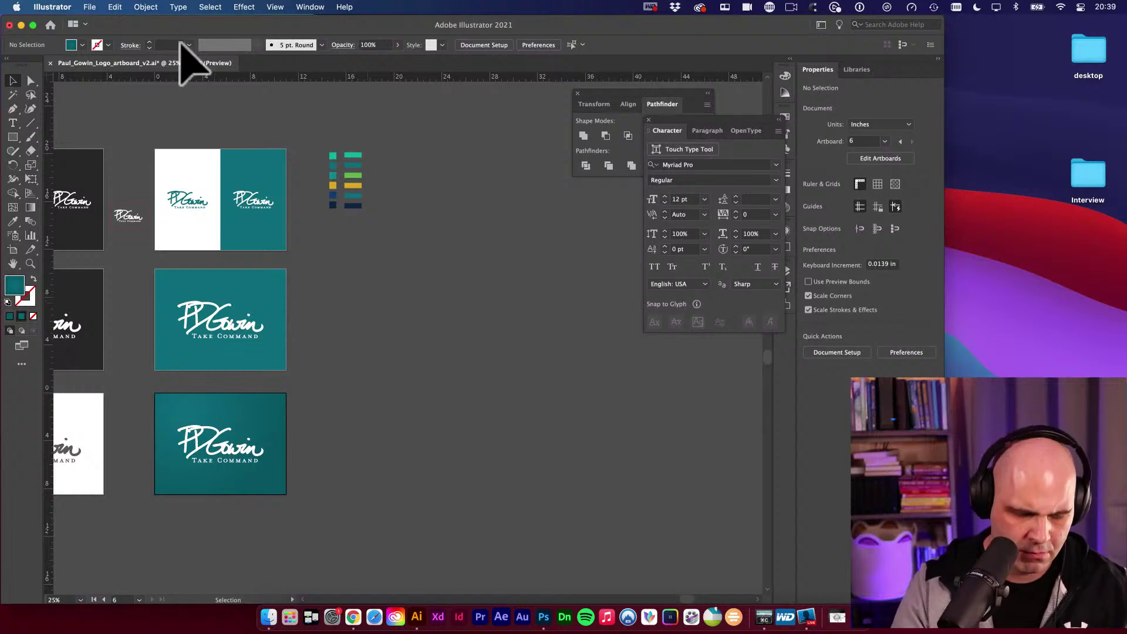
key("shift+o")
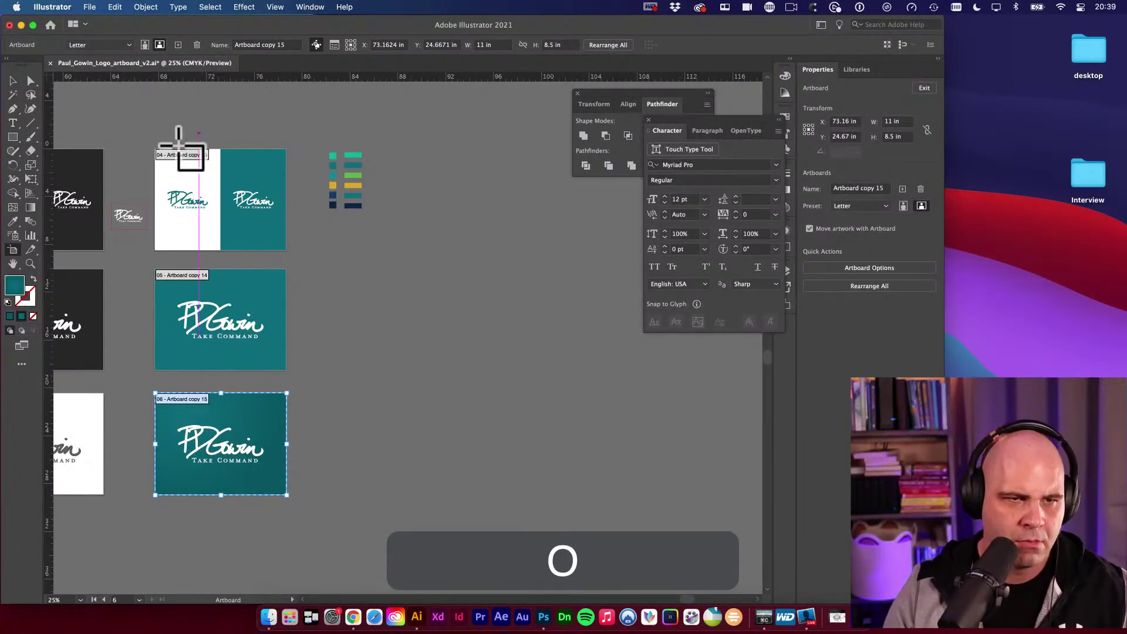
left_click_drag(181, 171, 414, 183)
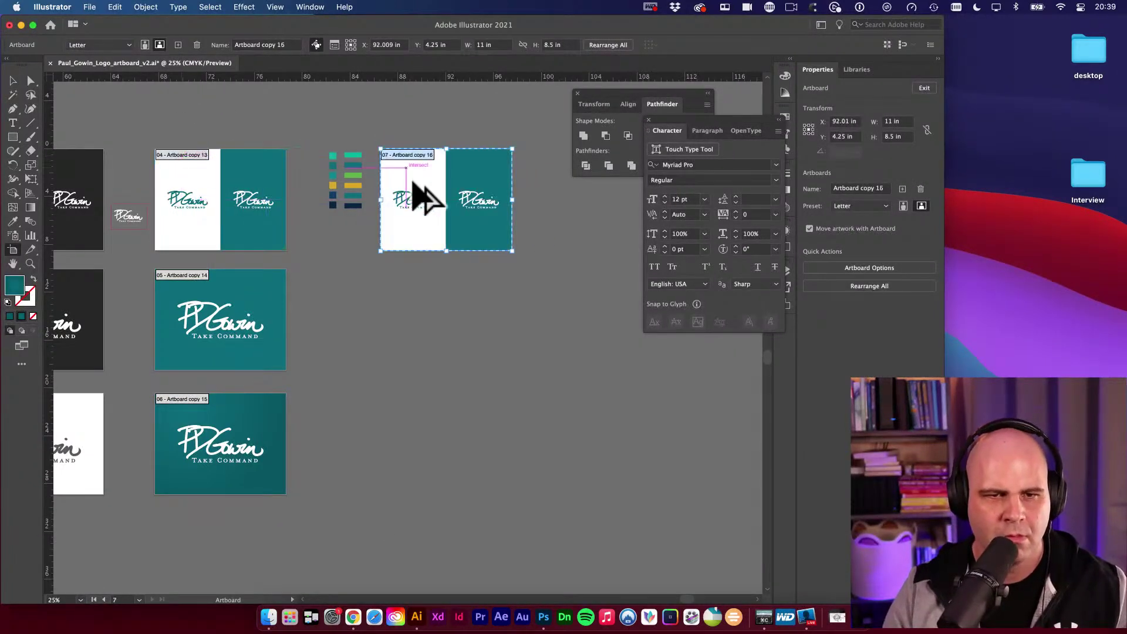
key("v")
left_click_drag(448, 238, 450, 263)
Colour the logo on the white half with the gold swatch.
key("v")
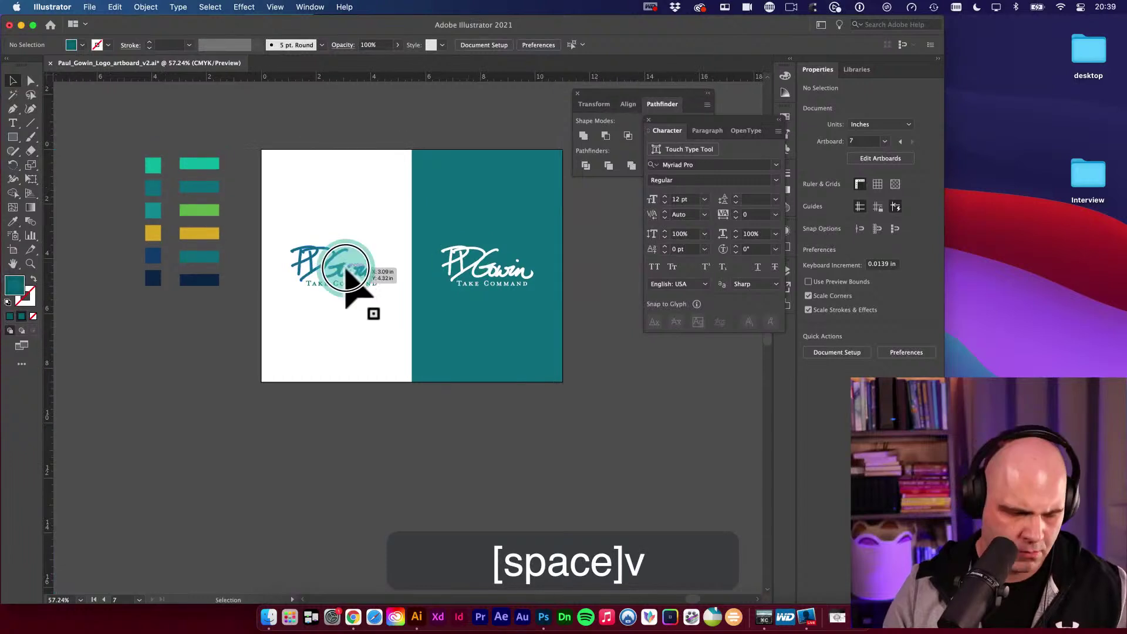
left_click(346, 271)
key("i")
left_click(152, 238)
key("v")
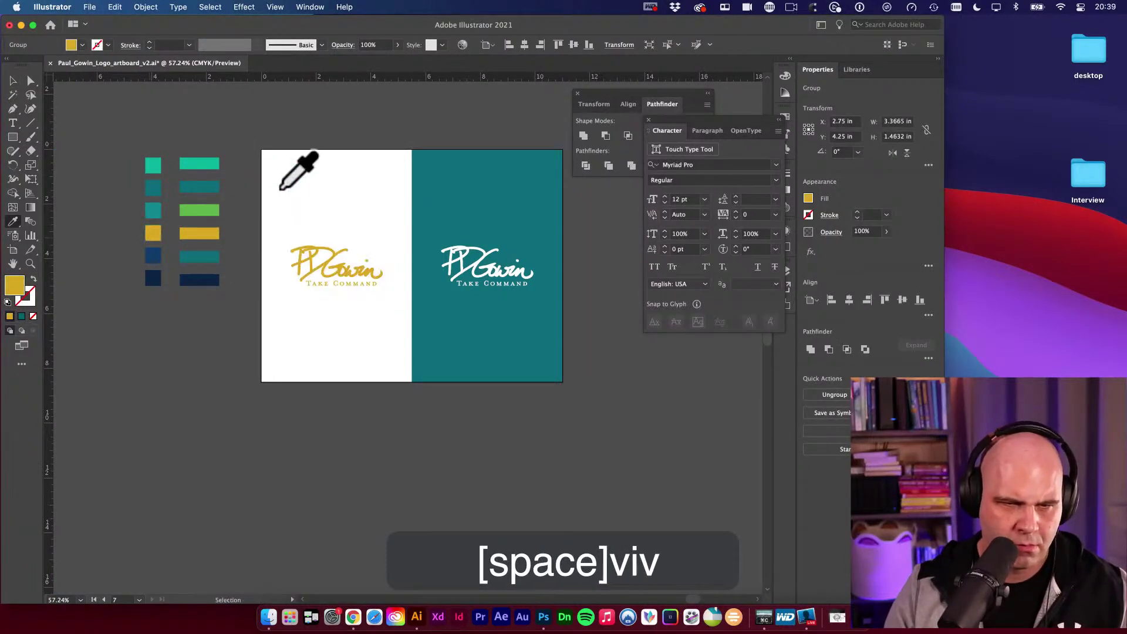
left_click_drag(358, 320, 404, 358)
Recolour the logo on the teal half gold, then bright teal, from the swatches.
left_click(404, 235)
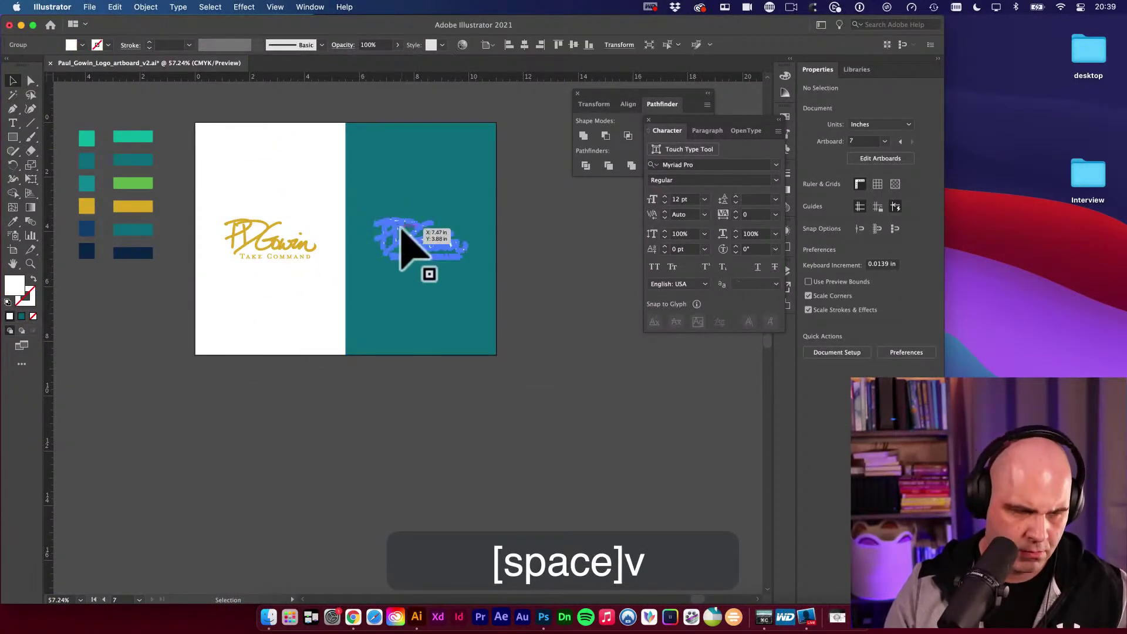
key("i")
left_click(166, 248)
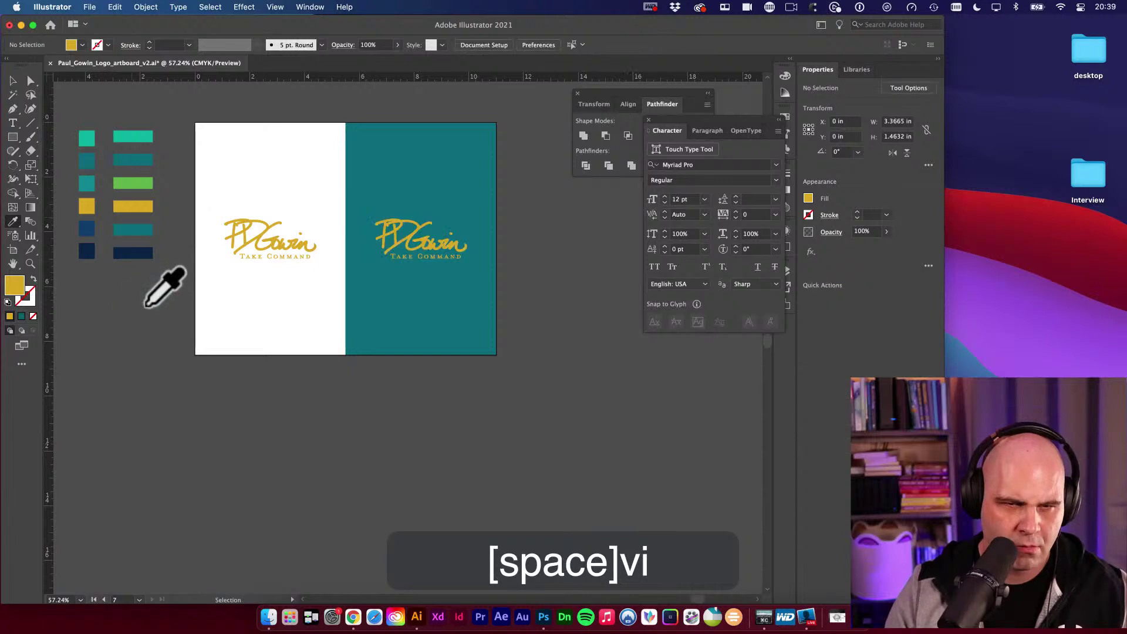
key("v")
left_click(400, 250)
left_click(409, 246)
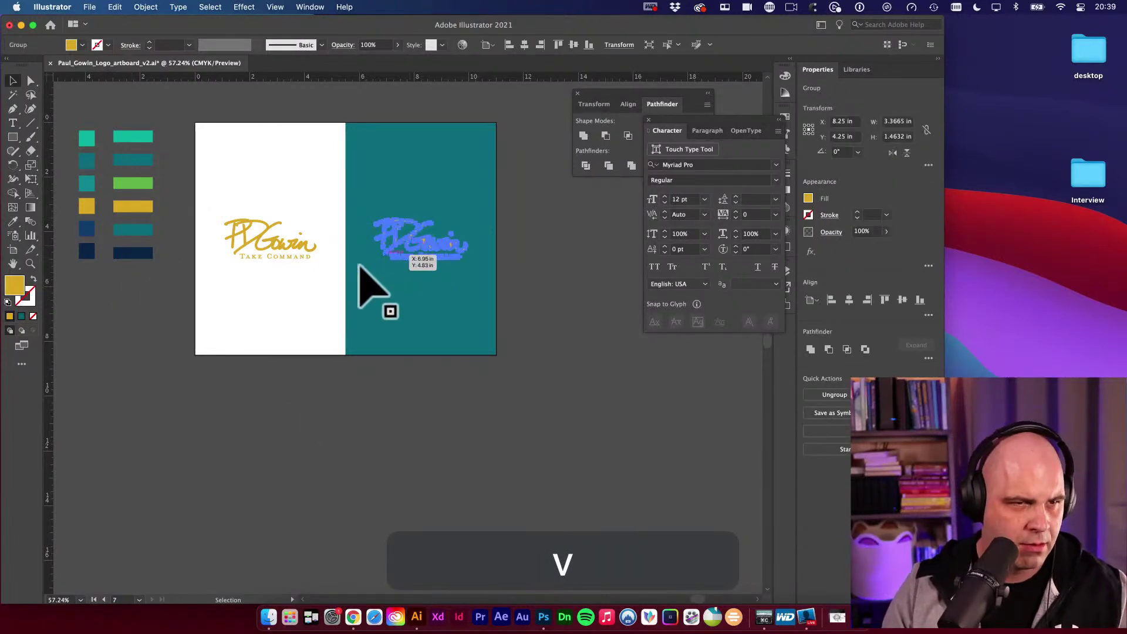
key("i")
left_click(262, 389)
Give the teal-half logo a lighter teal fill, 42B3BC, in the Color Picker.
key("v")
left_click(260, 386)
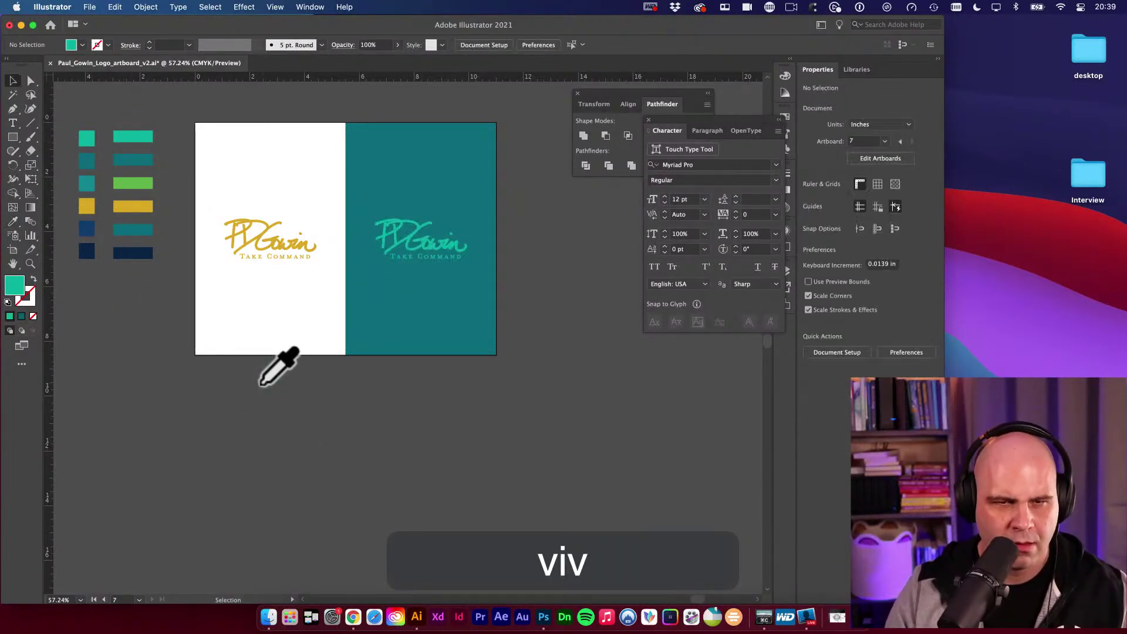
left_click(414, 235)
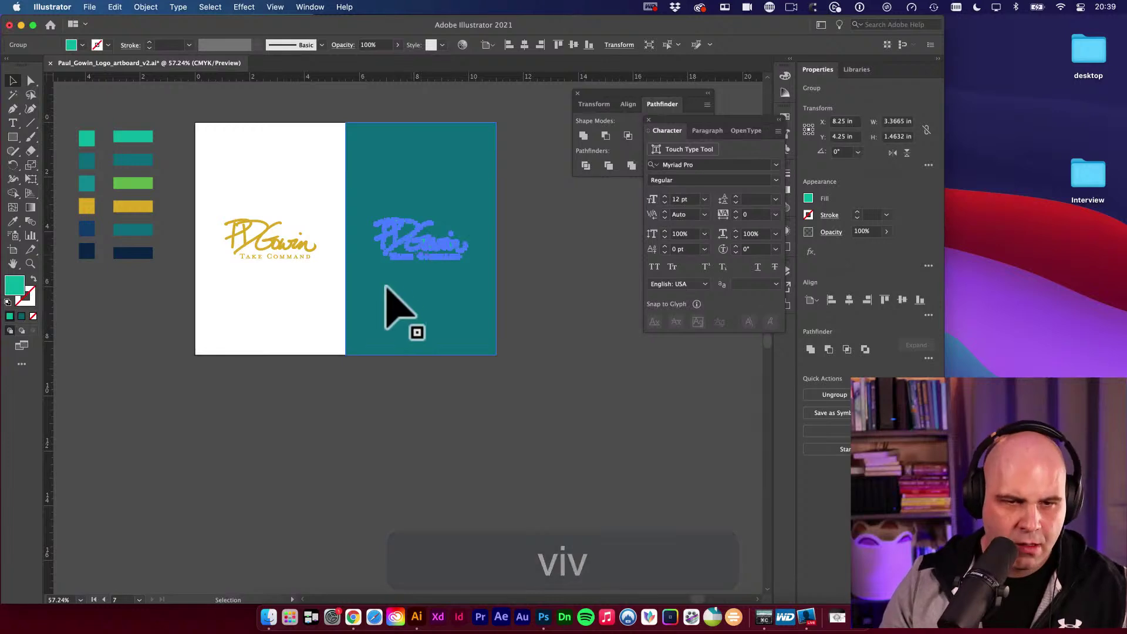
key("i")
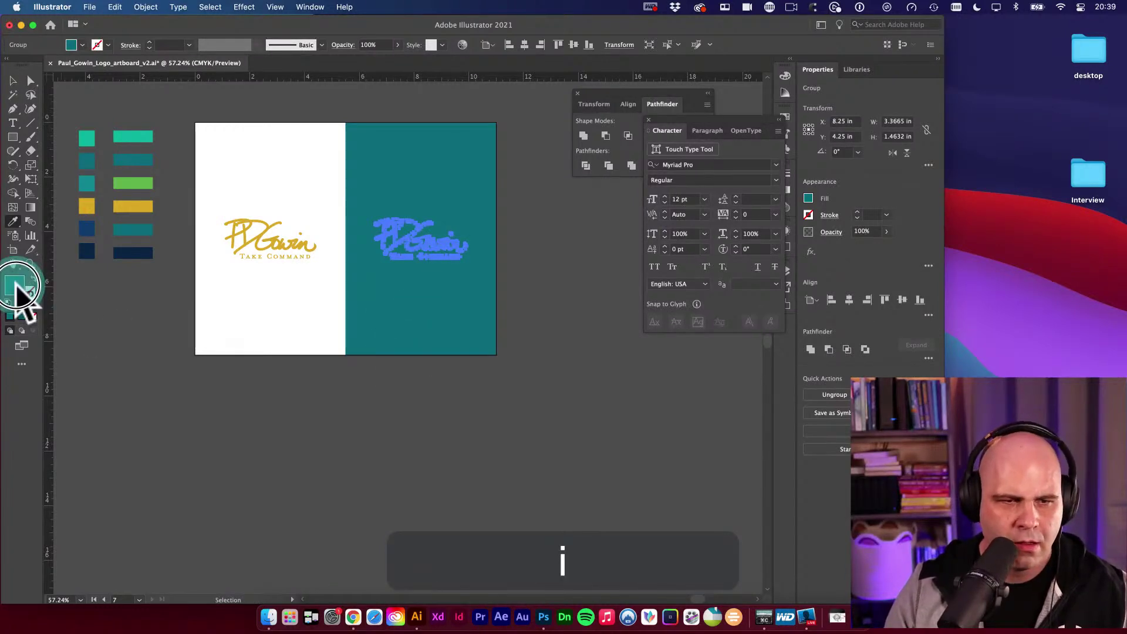
double_click(16, 286)
left_click_drag(203, 197, 205, 222)
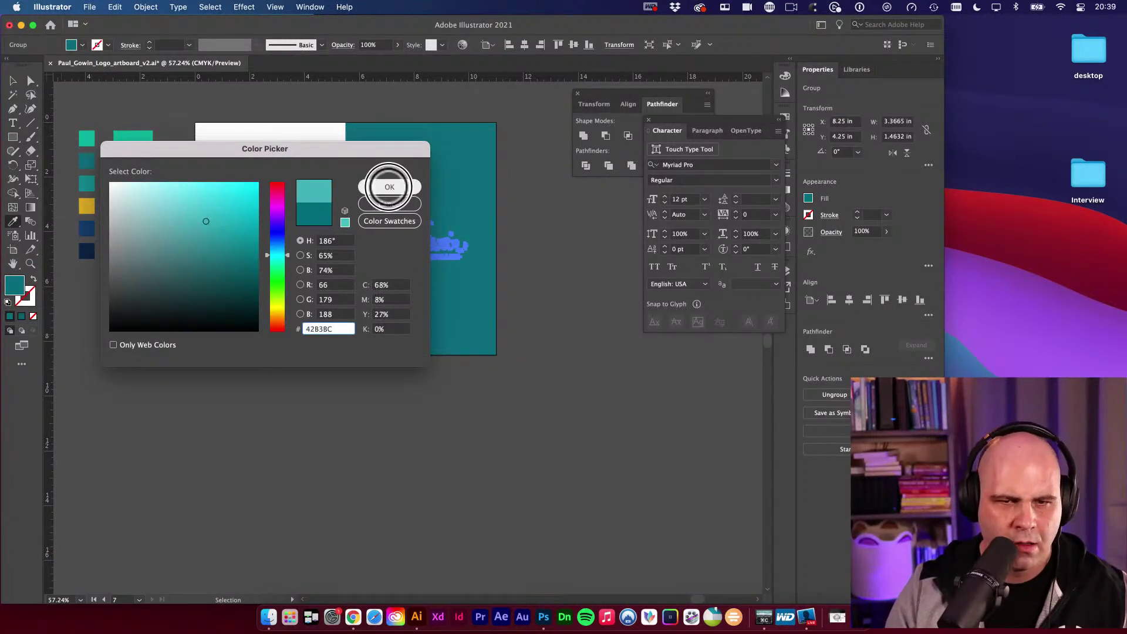
left_click(389, 187)
key("v")
left_click(553, 298)
Copy the gold logo straight down twice to make three stacked logos.
key("space")
key("v")
left_click_drag(555, 314, 544, 348)
key("space")
left_click_drag(264, 208, 264, 271)
key("cmd+d")
Colour the middle copy dark teal and the bottom copy navy.
left_click(275, 275)
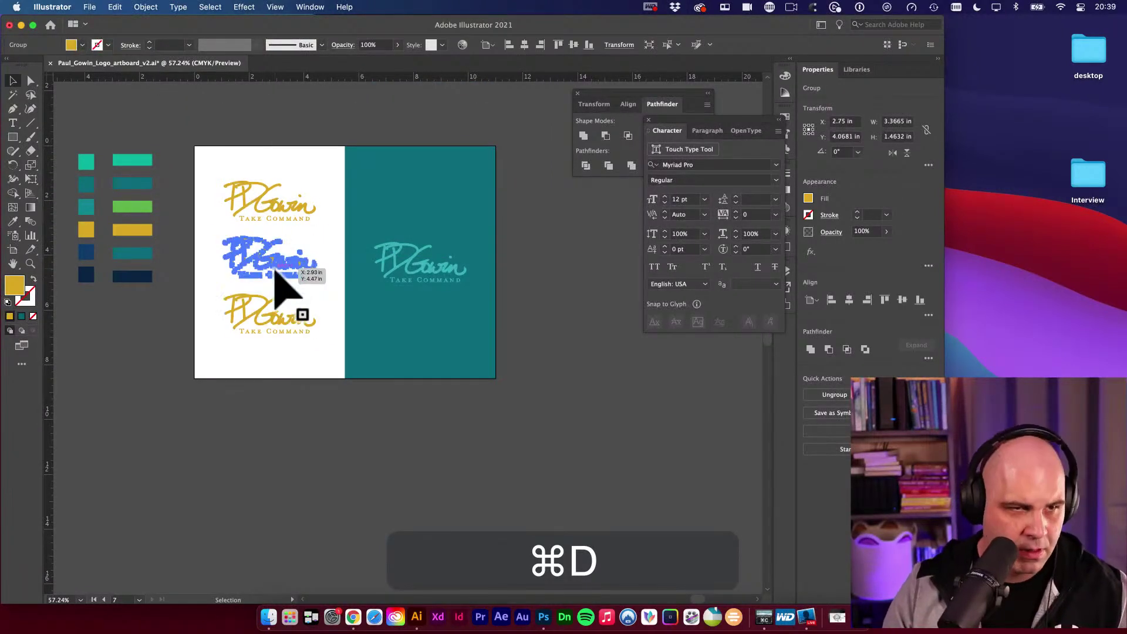
key("i")
left_click(86, 184)
left_click(241, 302, "super")
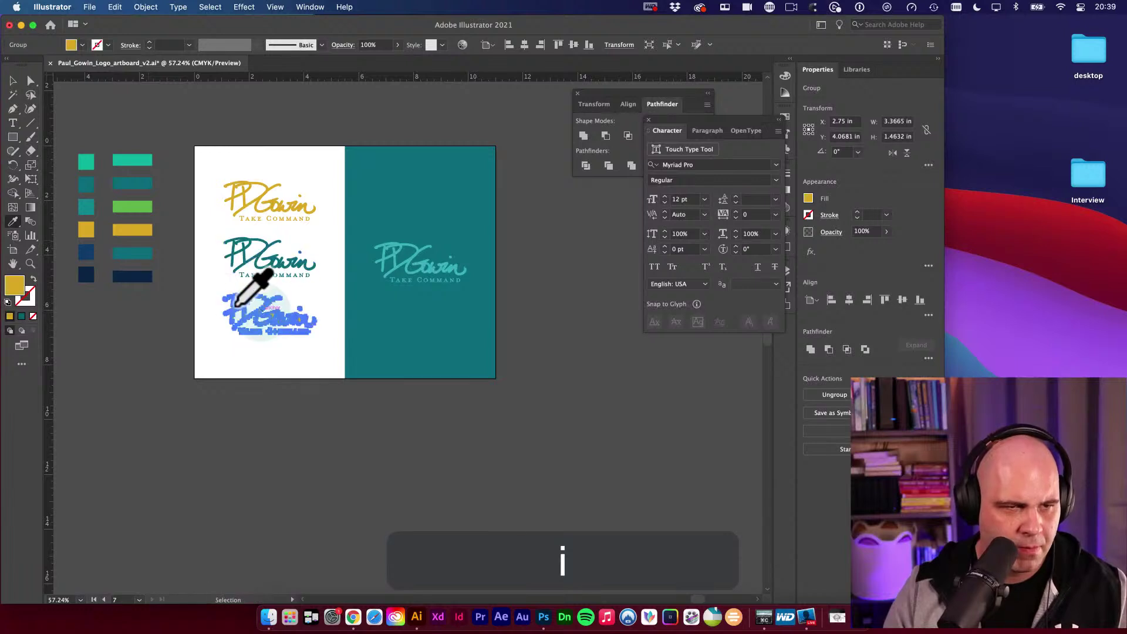
left_click(86, 253)
key("v")
left_click(146, 355)
left_click_drag(363, 399, 341, 451)
key("i")
left_click(86, 254)
key("v")
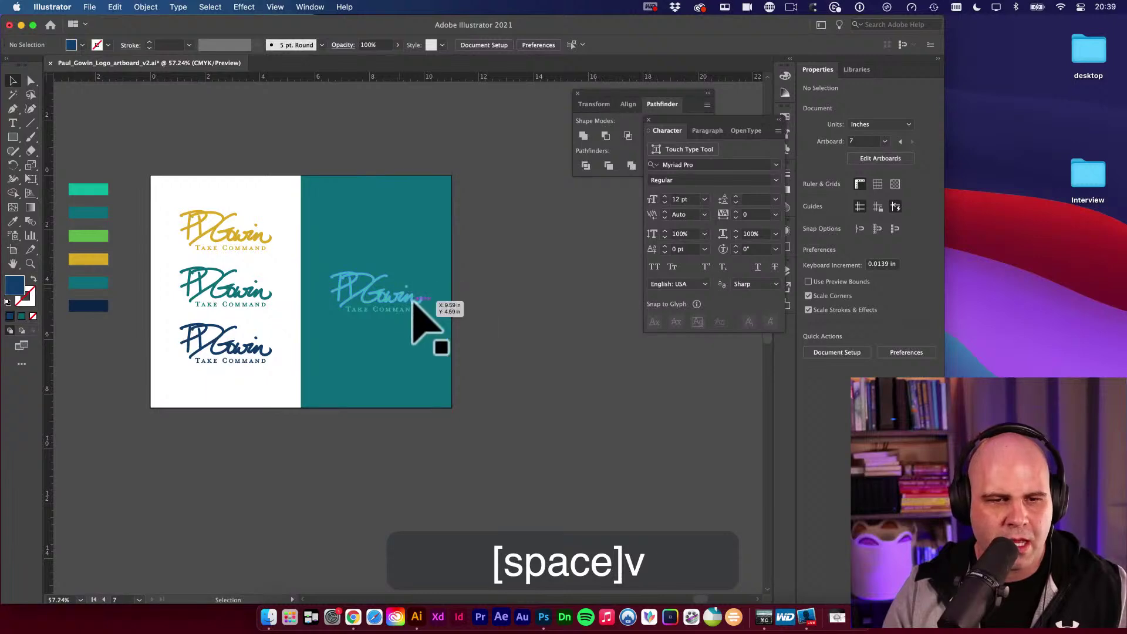
Copy the light teal logo to the top row and make it very light teal.
left_click_drag(395, 292, 397, 235)
left_click(262, 234, "shift")
key("v")
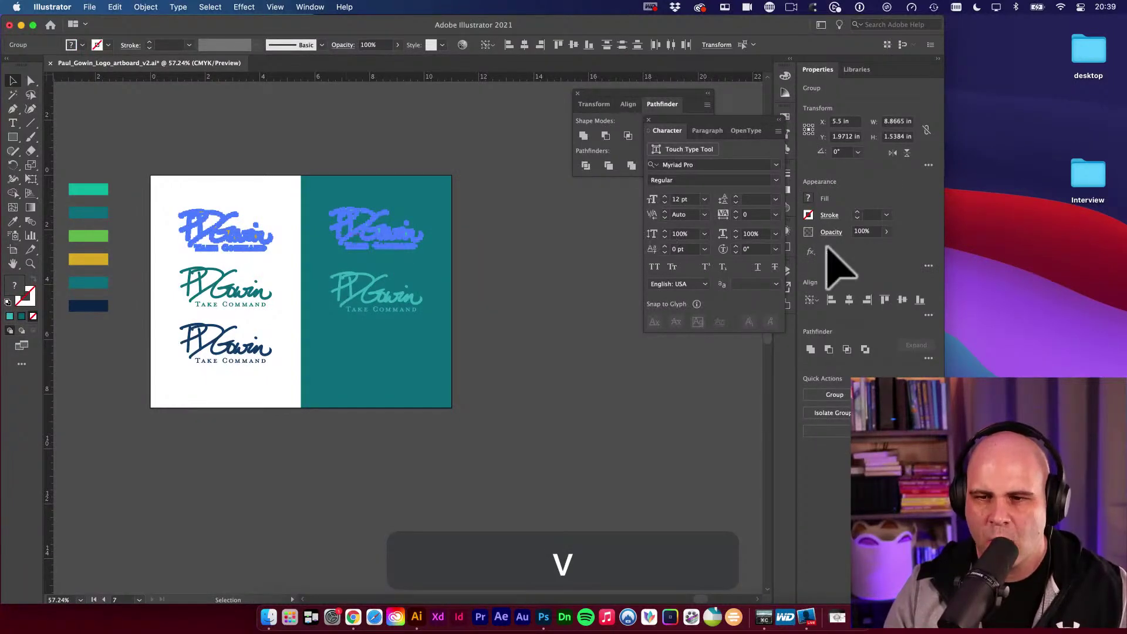
left_click(500, 276)
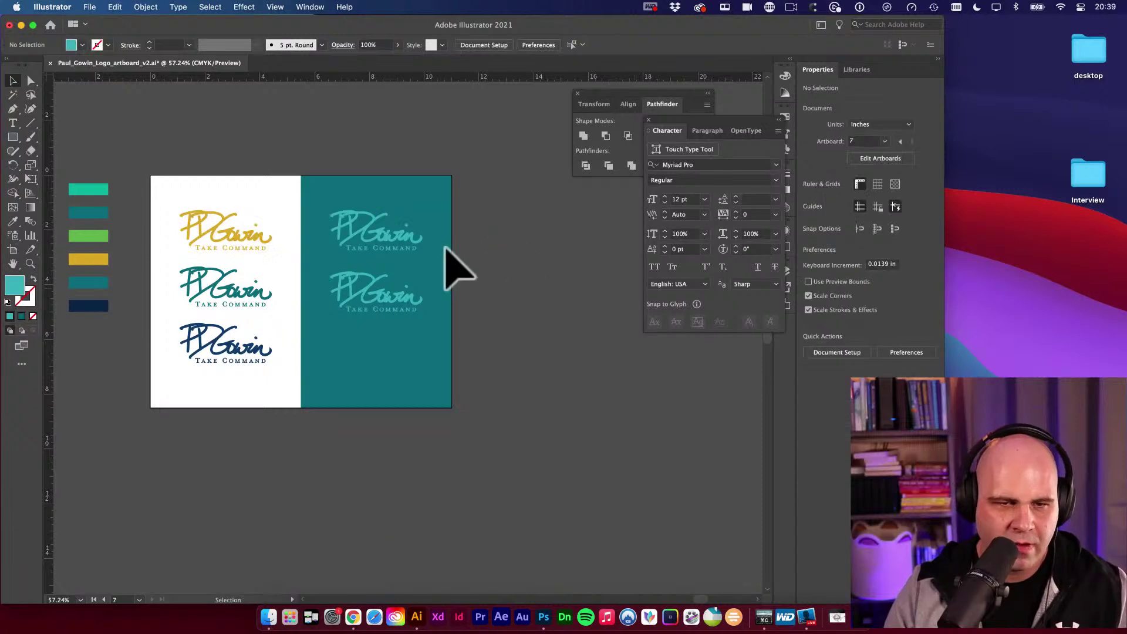
left_click(401, 252)
key("i")
left_click(243, 189)
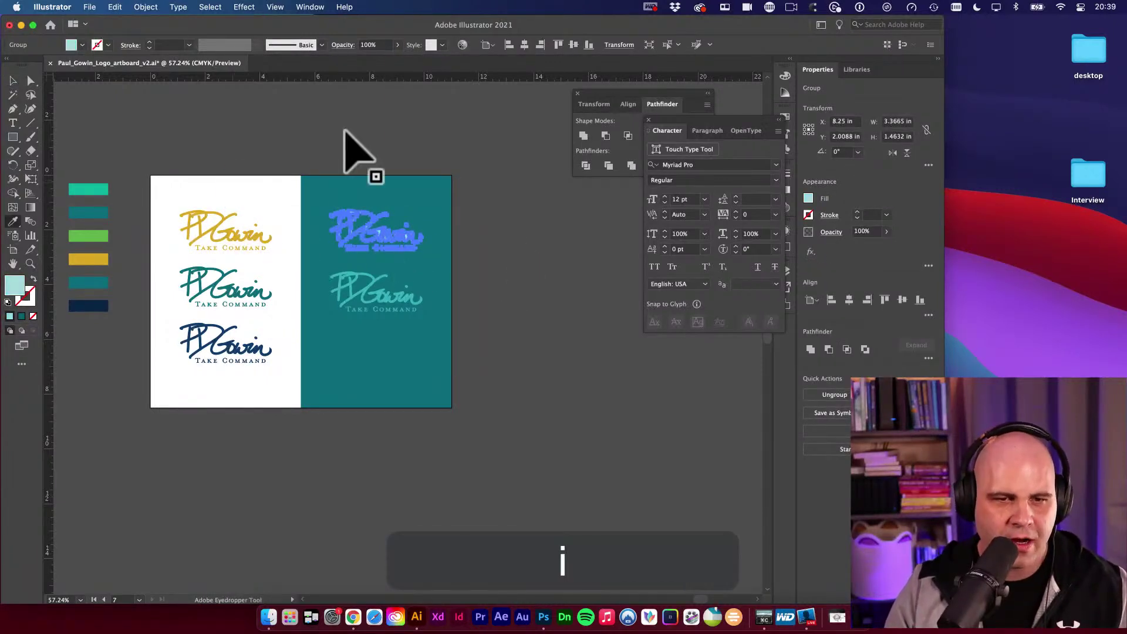
key("v")
left_click(345, 129)
Copy the teal logo to the bottom of the teal half and make it white.
left_click_drag(351, 274, 356, 353)
left_click(266, 359, "shift")
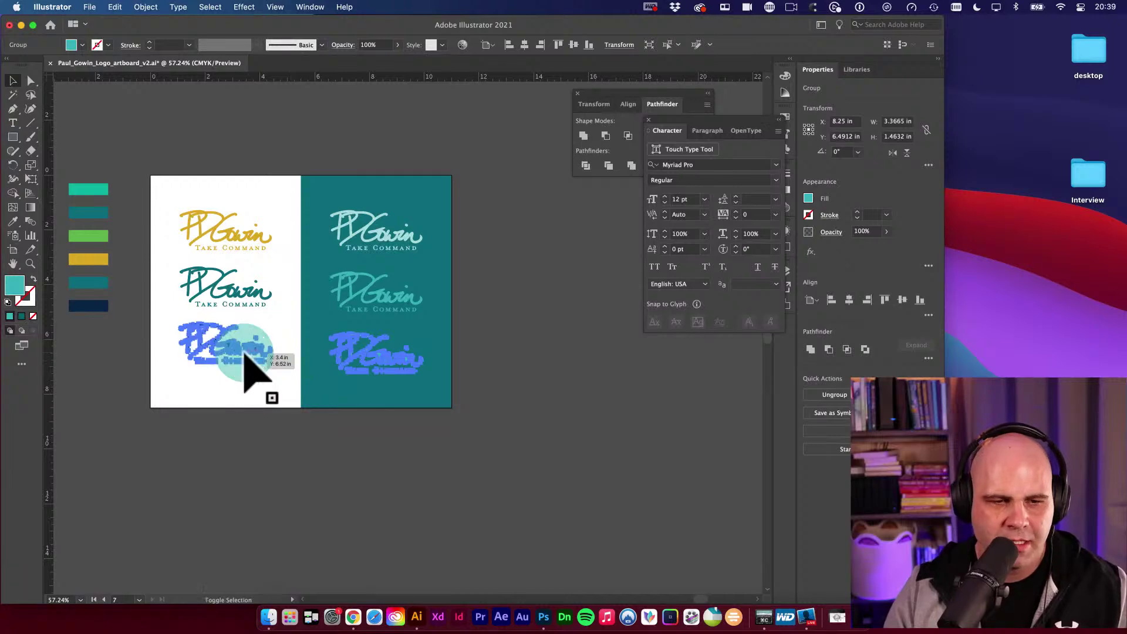
key("v")
left_click(561, 358)
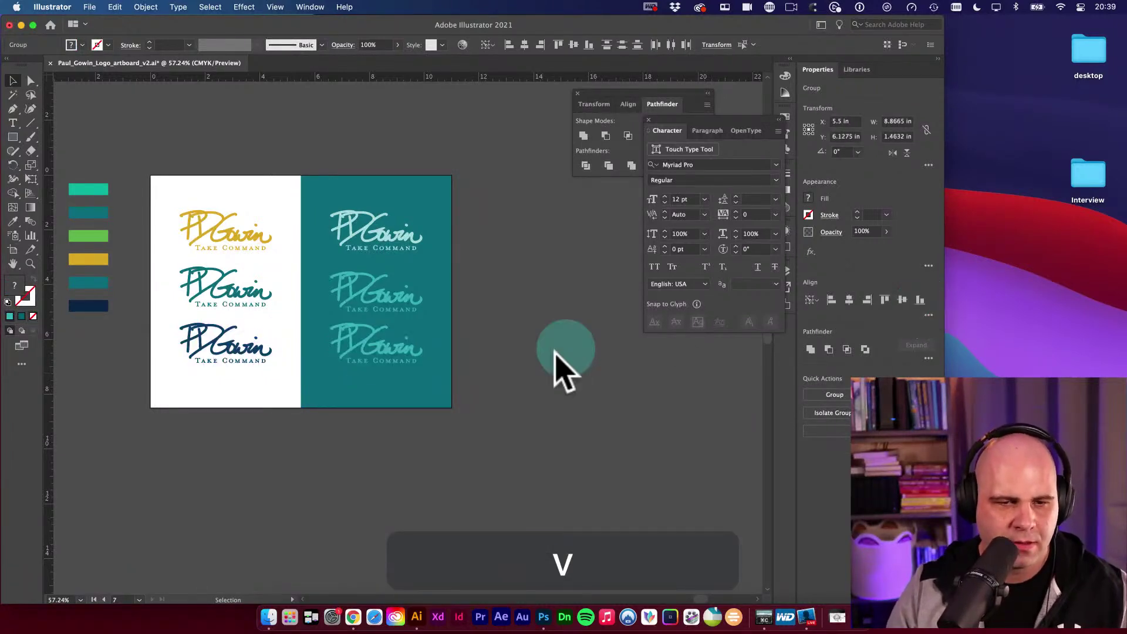
left_click(388, 367)
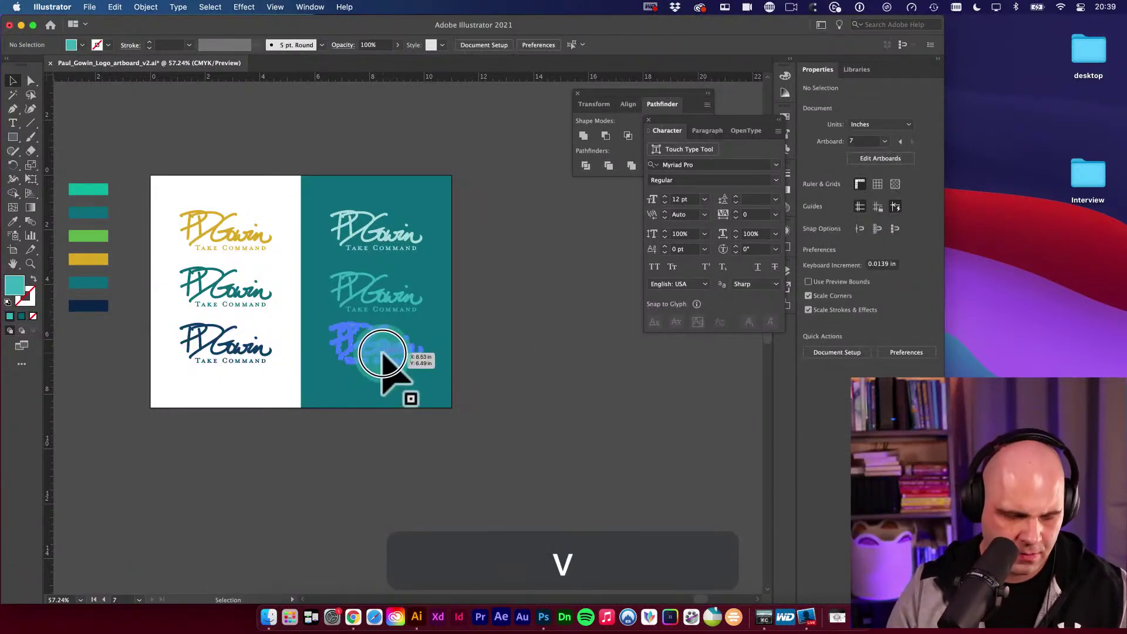
double_click(15, 286)
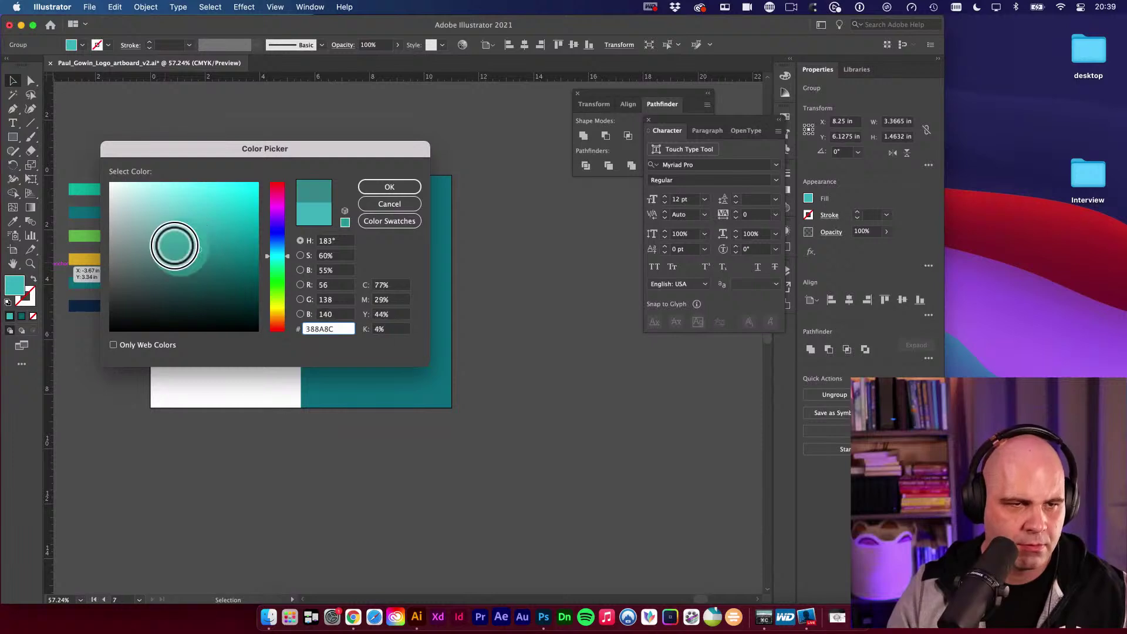
left_click_drag(175, 245, 96, 176)
left_click(388, 187)
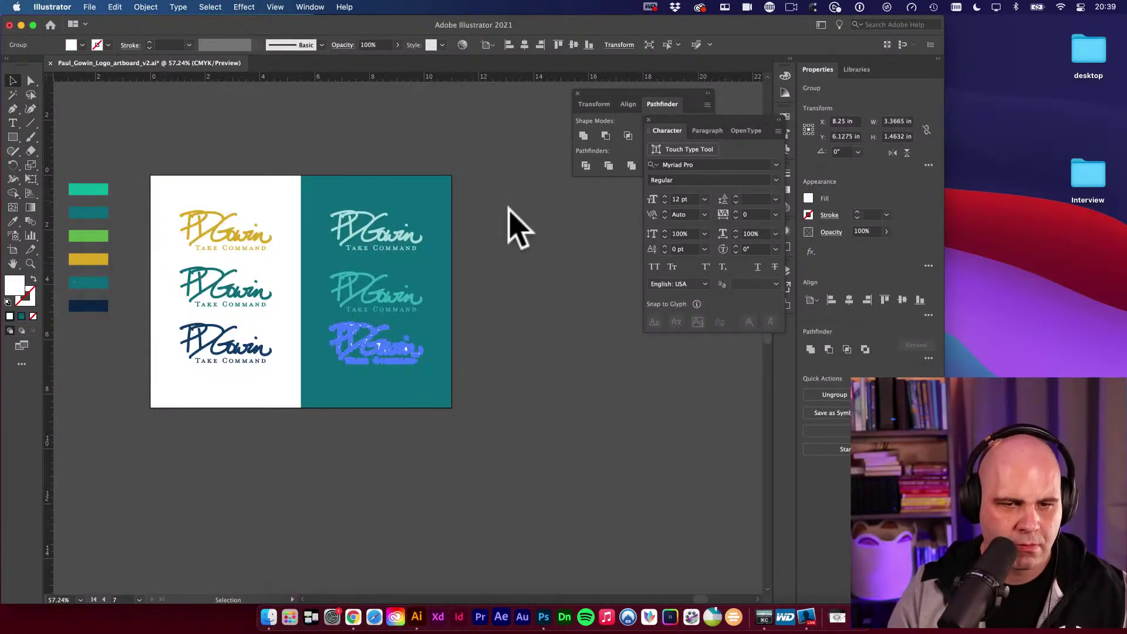
key("v")
left_click(514, 298)
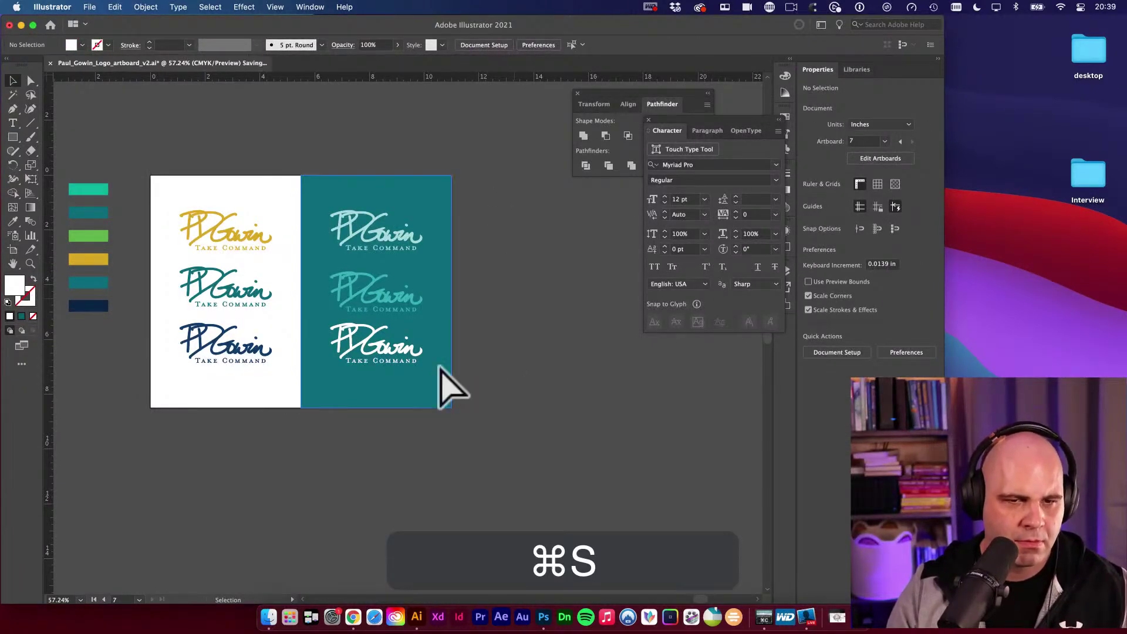
Group the two bottom-row logos and select the middle-row pair.
left_click_drag(395, 371, 227, 377)
left_click(227, 378, "shift")
key("super+g")
left_click_drag(210, 294, 367, 289)
Nudge the top-row logos upward, then select all three rows together.
left_click(371, 236)
left_click(238, 235, "shift")
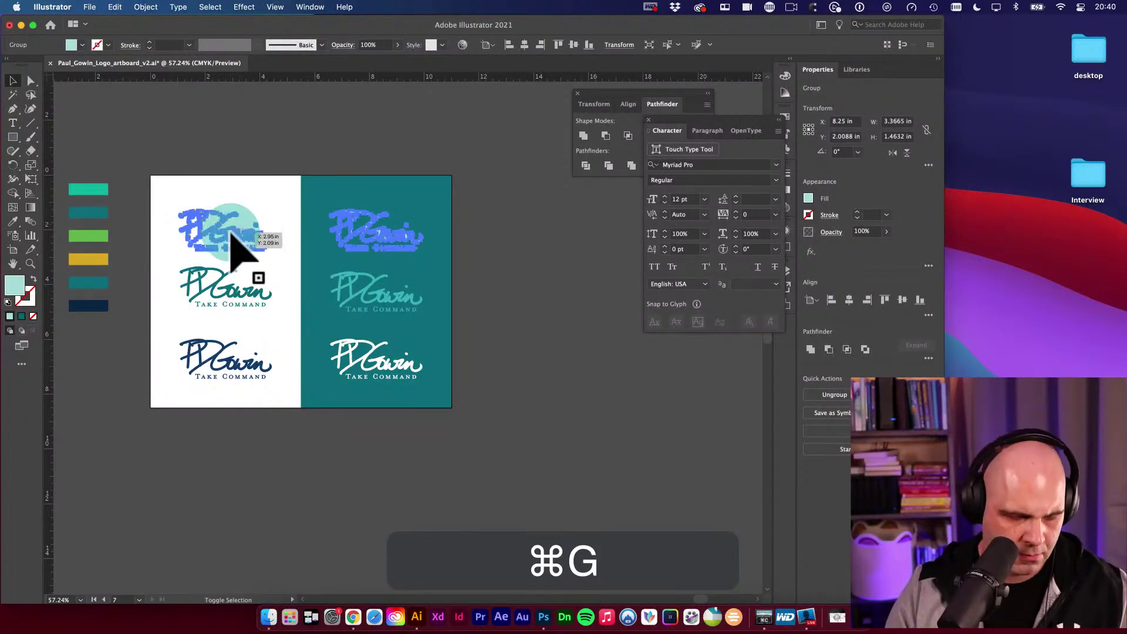
left_click_drag(365, 246, 364, 236)
left_click(370, 302, "shift")
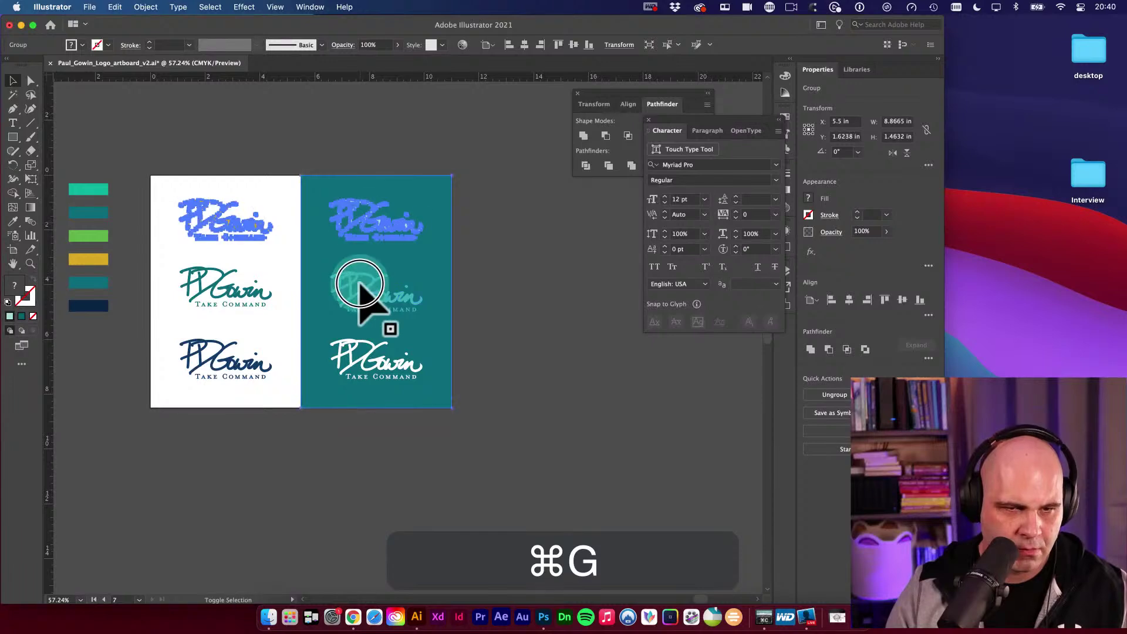
left_click(503, 302)
left_click(388, 297)
left_click(382, 228, "shift")
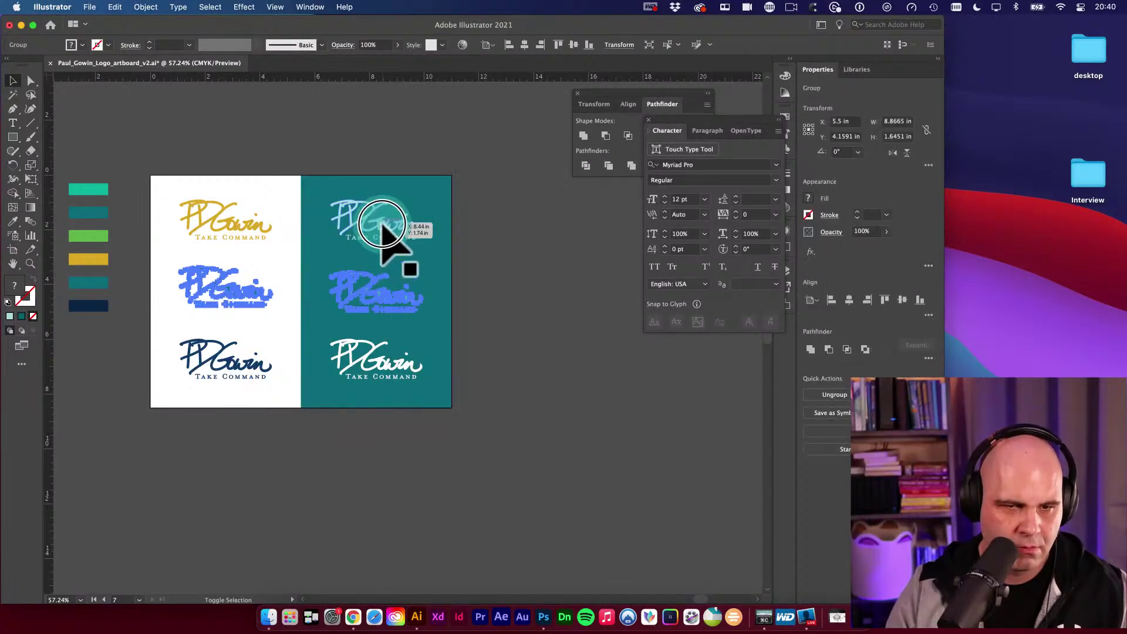
left_click(382, 351, "shift")
left_click(405, 354, "shift")
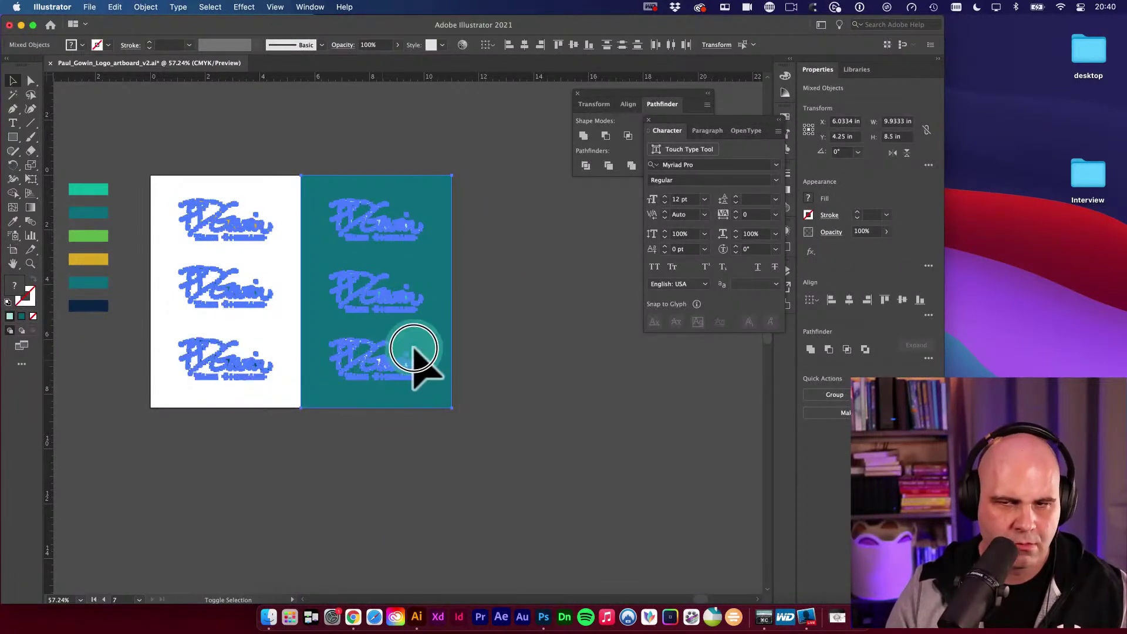
key("v")
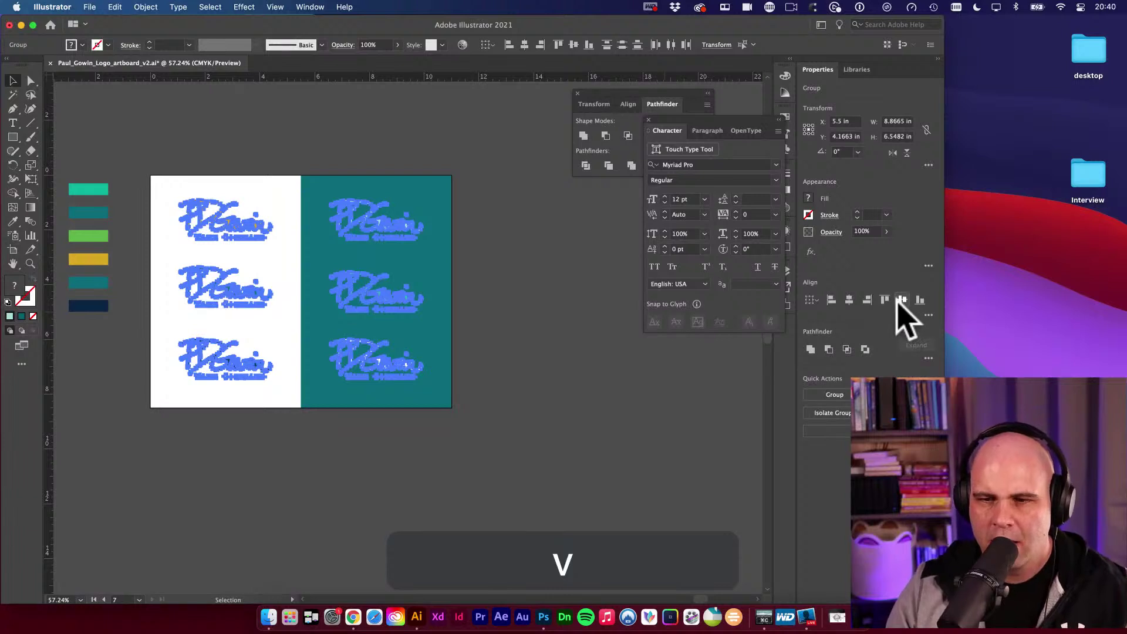
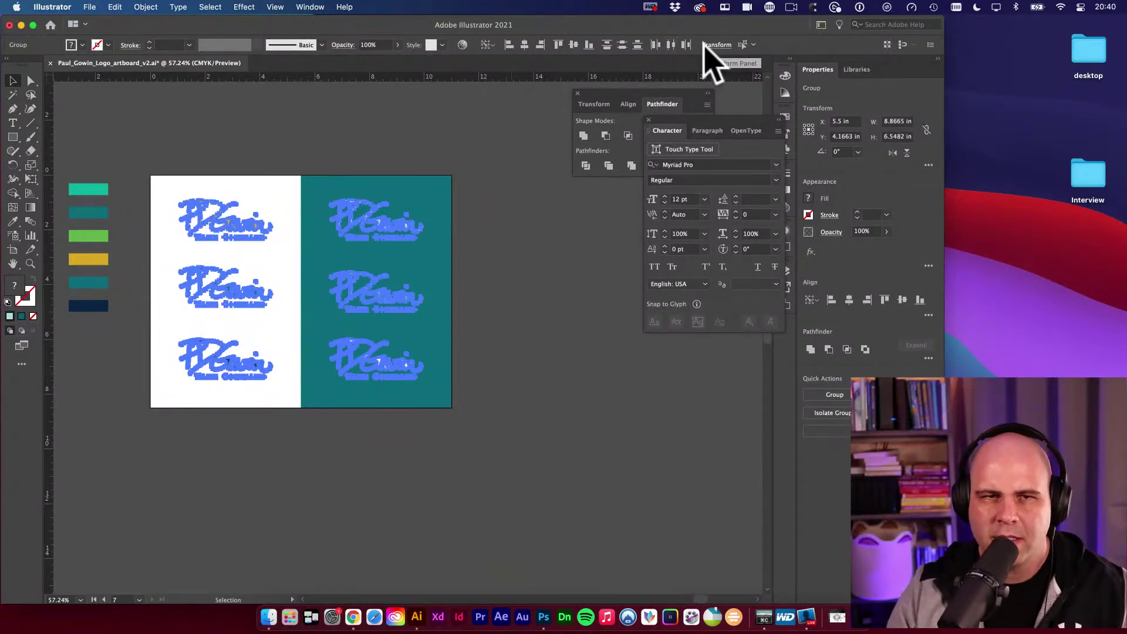
Open the Align panel and set alignment relative to the selection.
left_click(316, 6)
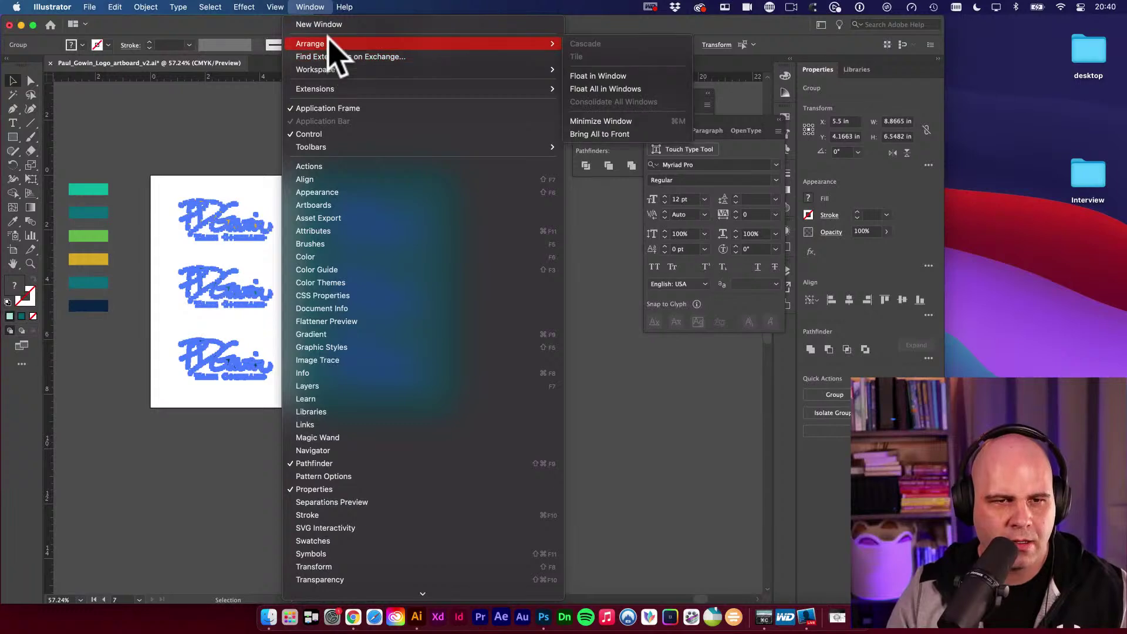
left_click(368, 195)
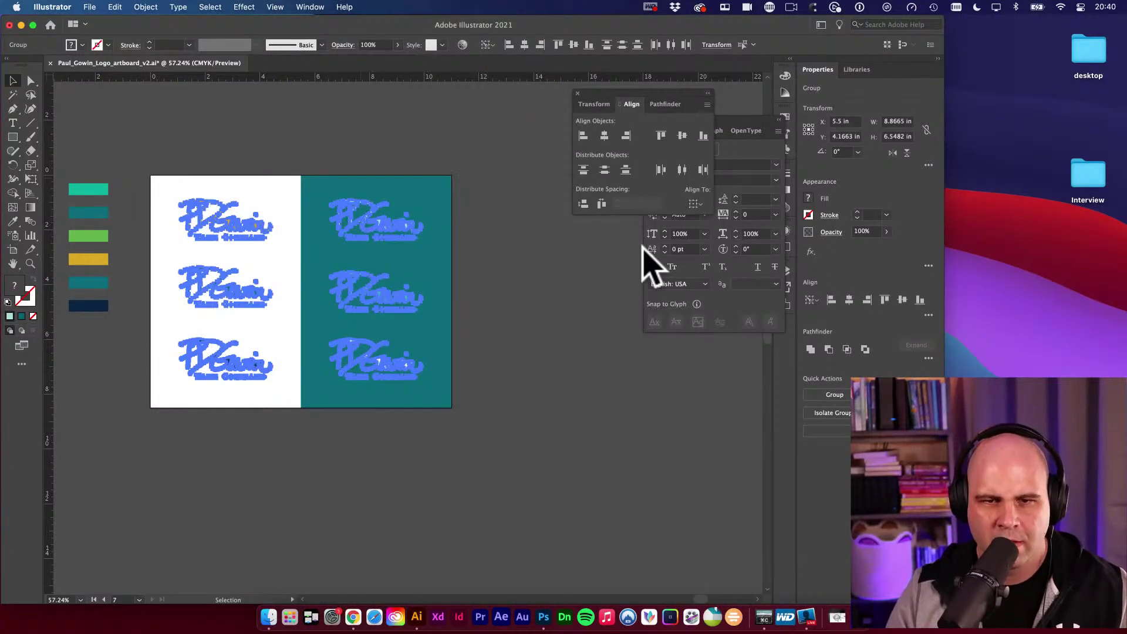
left_click(583, 204)
key("cmd+z")
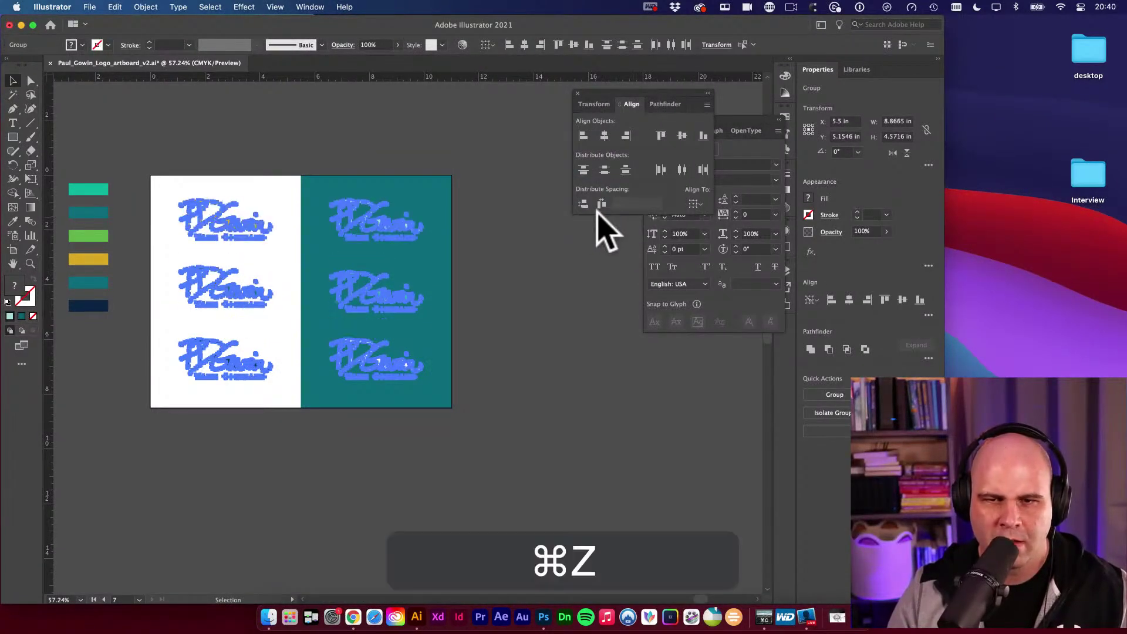
left_click(694, 203)
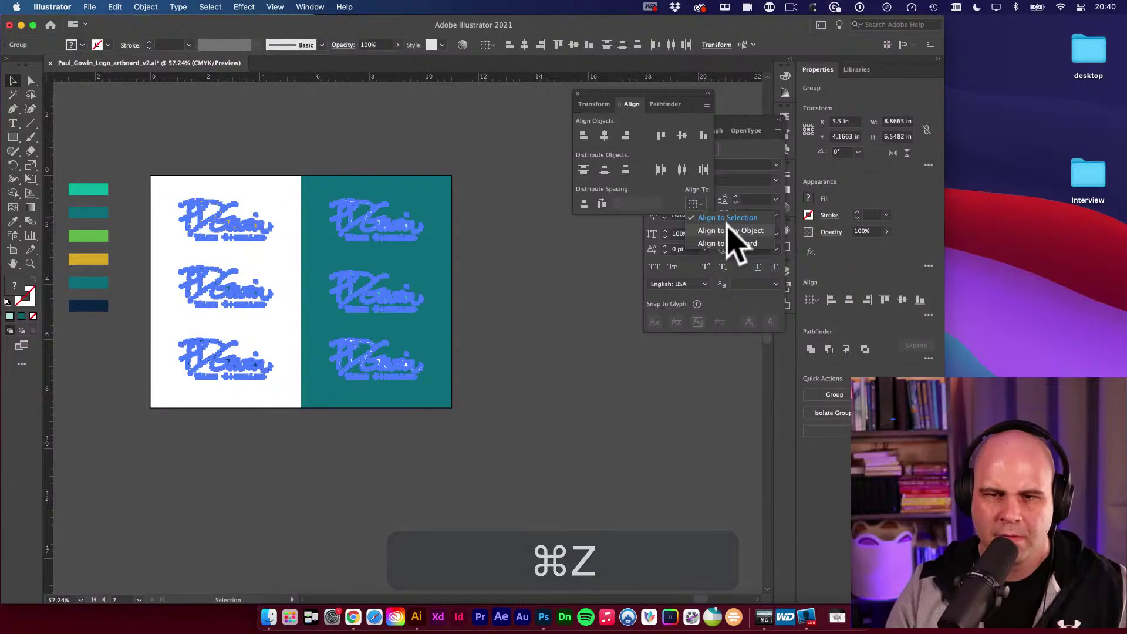
left_click(734, 217)
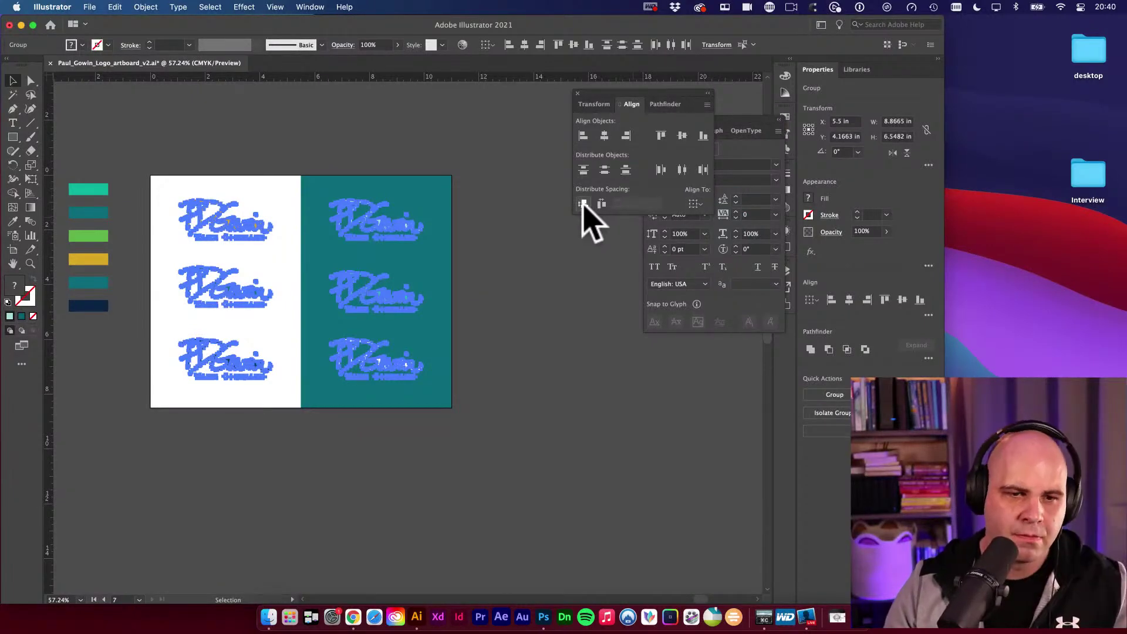
Group the selected logos, deselect everything and zoom out on the canvas.
key("cmd+g")
left_click(415, 197, "shift")
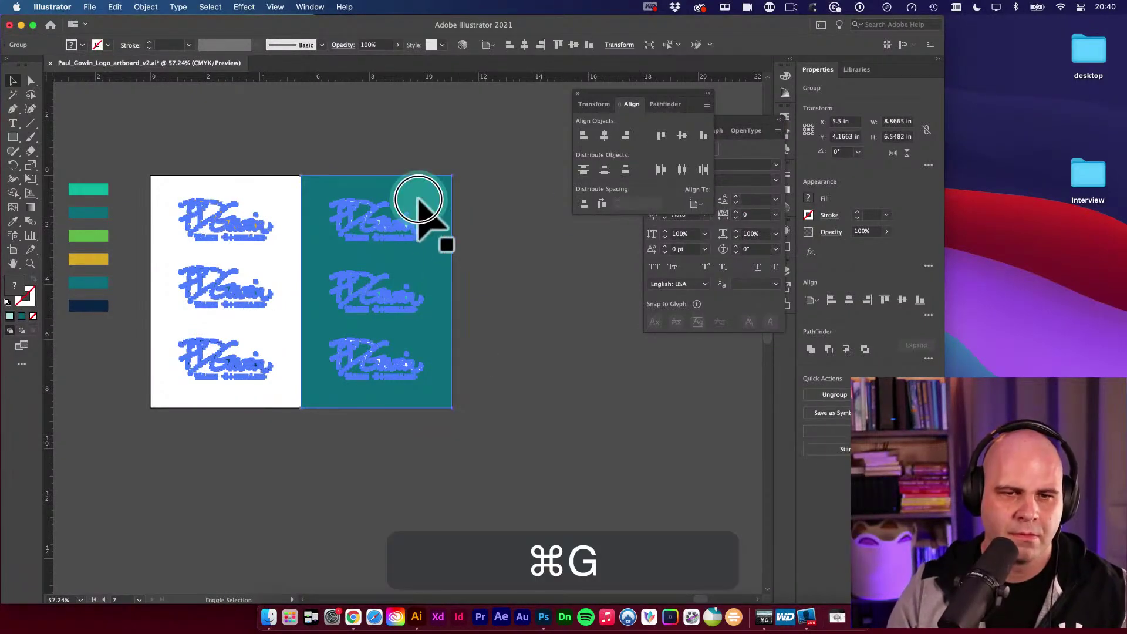
key("v")
left_click(516, 251)
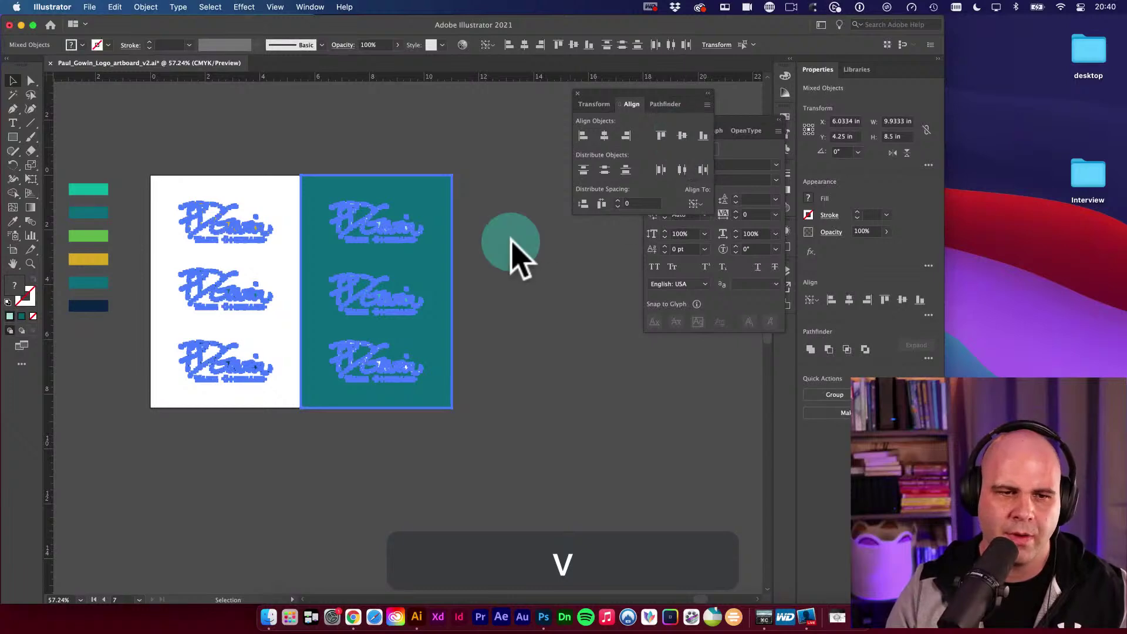
key("v")
key("alt+super+space")
left_click(462, 322, "alt+super")
Option-drag the split logo artboard to copy it directly below the original.
left_click_drag(473, 390, 536, 375)
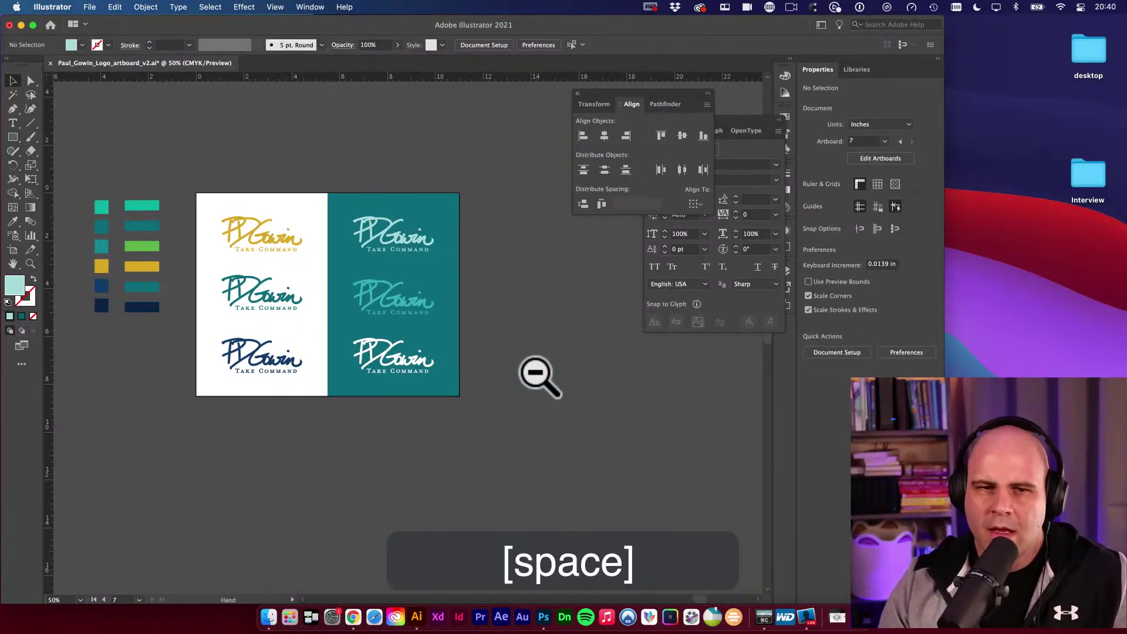
left_click(398, 312, "alt+super")
left_click_drag(397, 311, 498, 288)
scroll(516, 306, "down", 3)
key("space")
left_click_drag(536, 322, 513, 314)
key("shift+o")
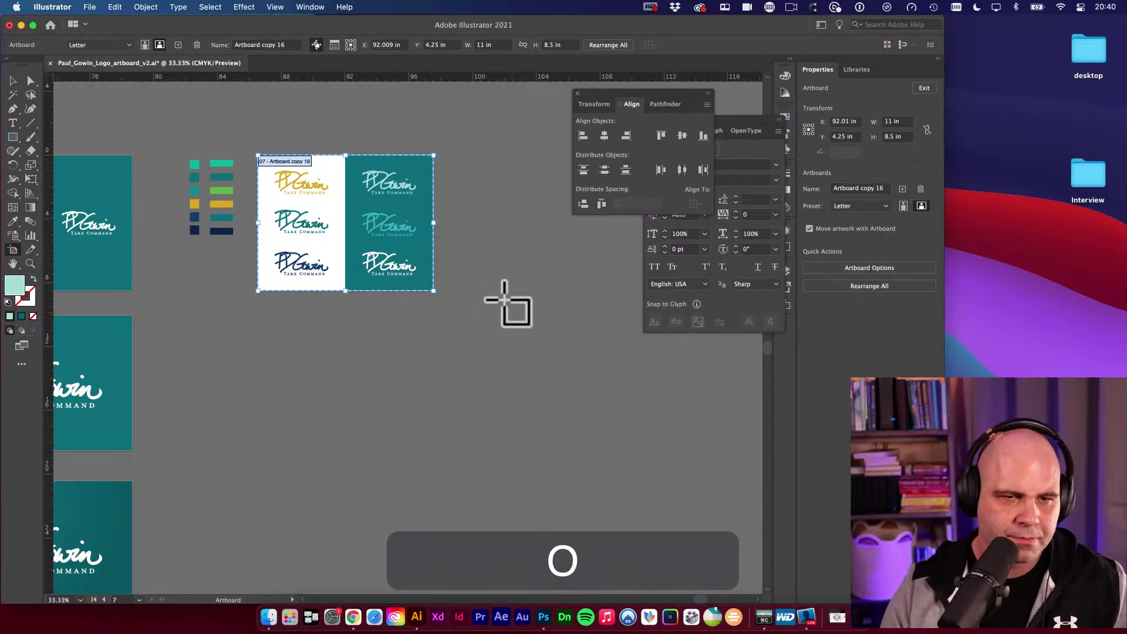
left_click_drag(291, 159, 293, 324)
key("v")
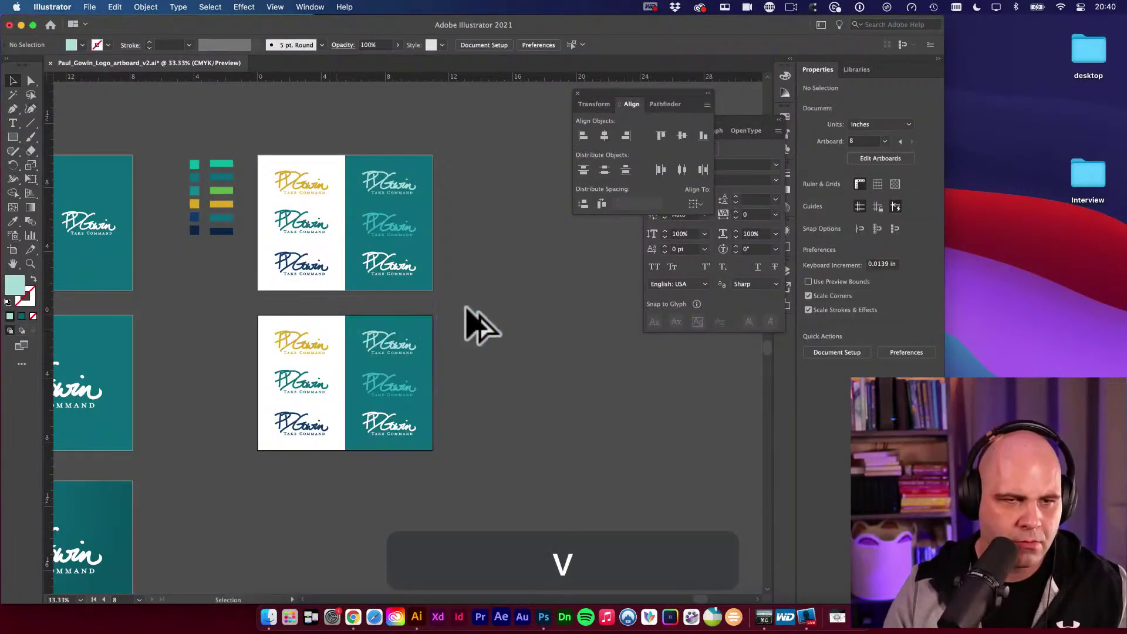
Pan to show both artboards, then switch over to the web browser.
key("space")
left_click_drag(486, 307, 515, 267)
key("v")
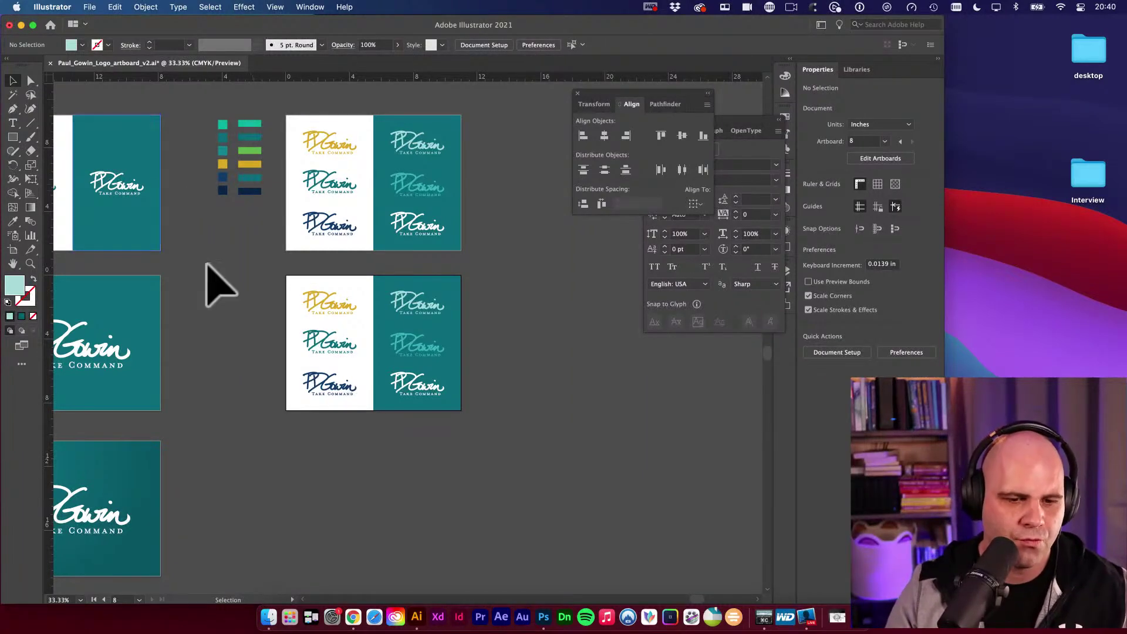
left_click(352, 617)
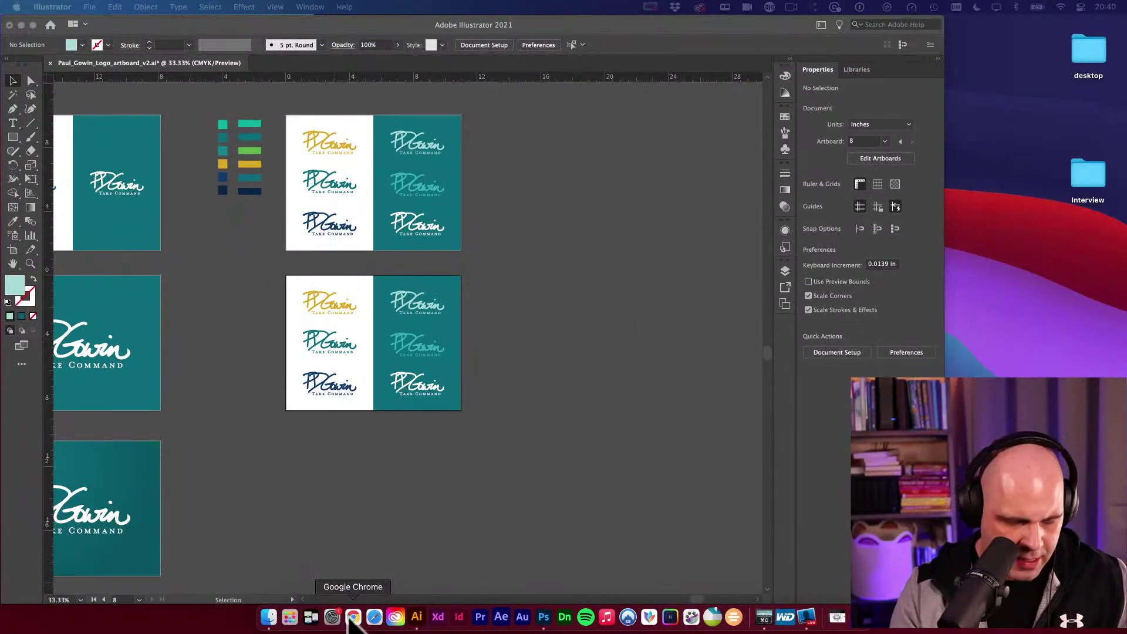
Open the Behance project search and scroll through the recommended projects.
key("super+n")
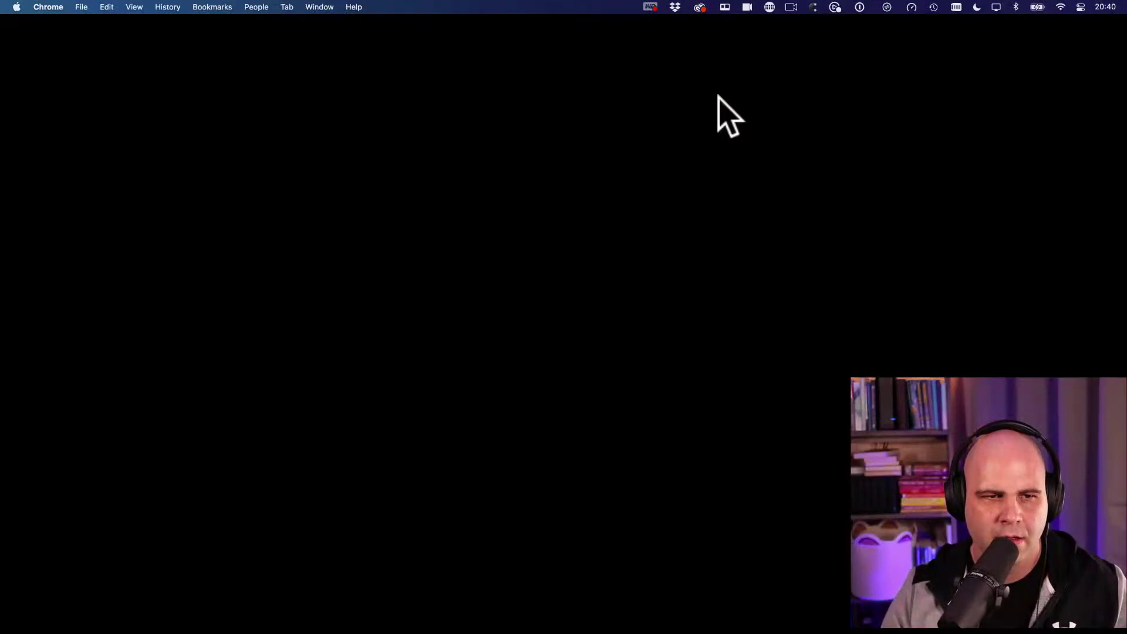
left_click(474, 152)
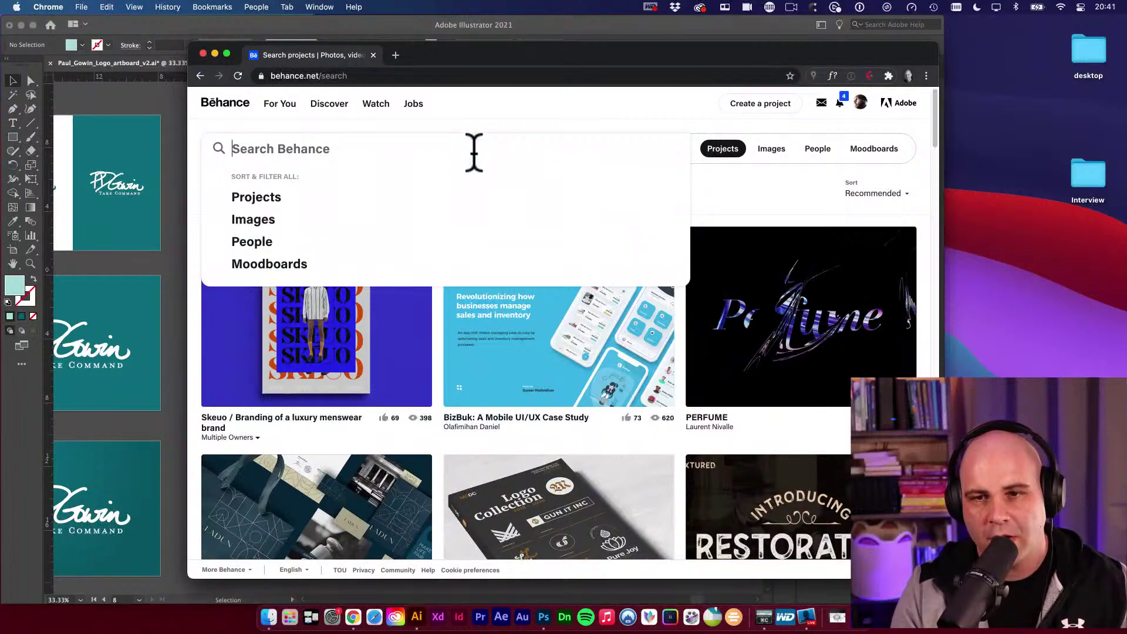
scroll(863, 347, "down", 7)
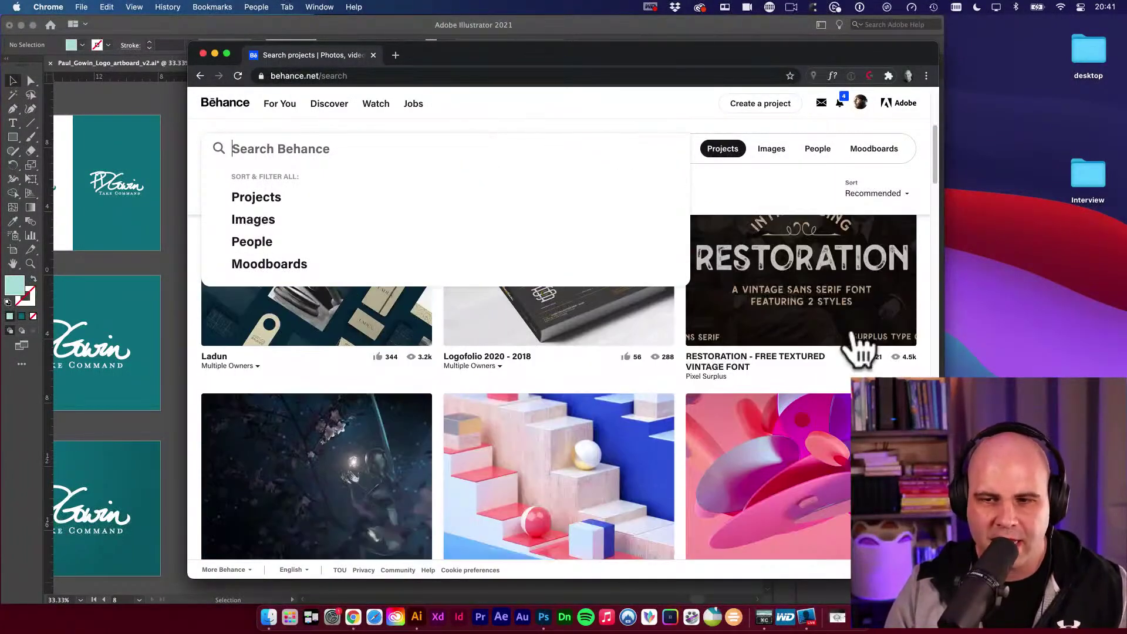
scroll(931, 320, "down", 10)
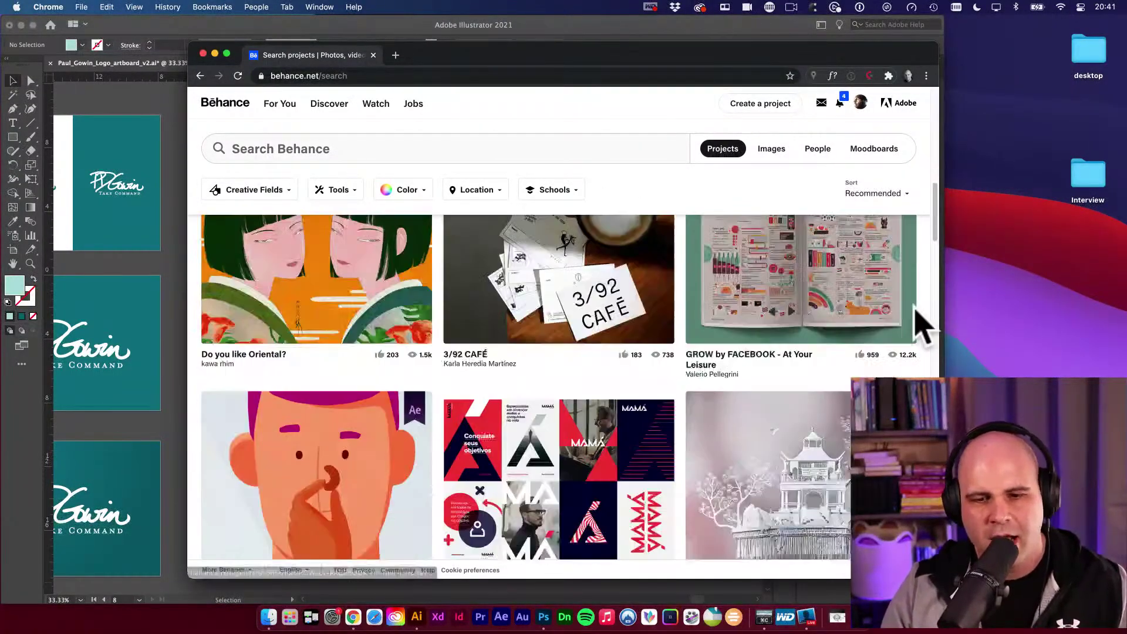
scroll(910, 323, "down", 2)
scroll(898, 340, "up", 2)
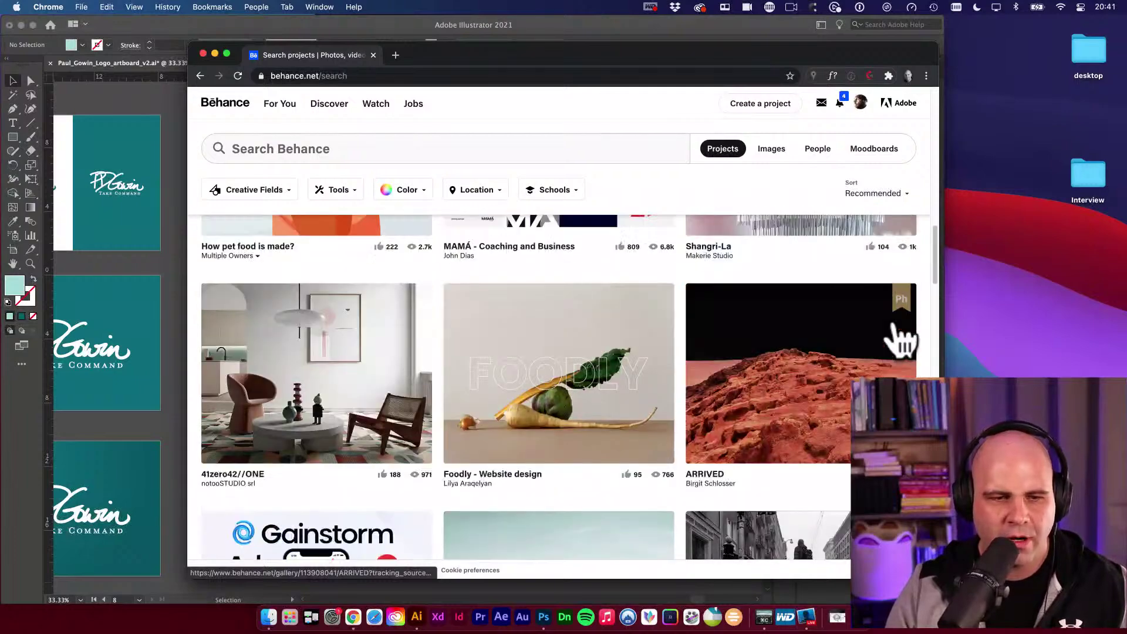
scroll(896, 335, "down", 1)
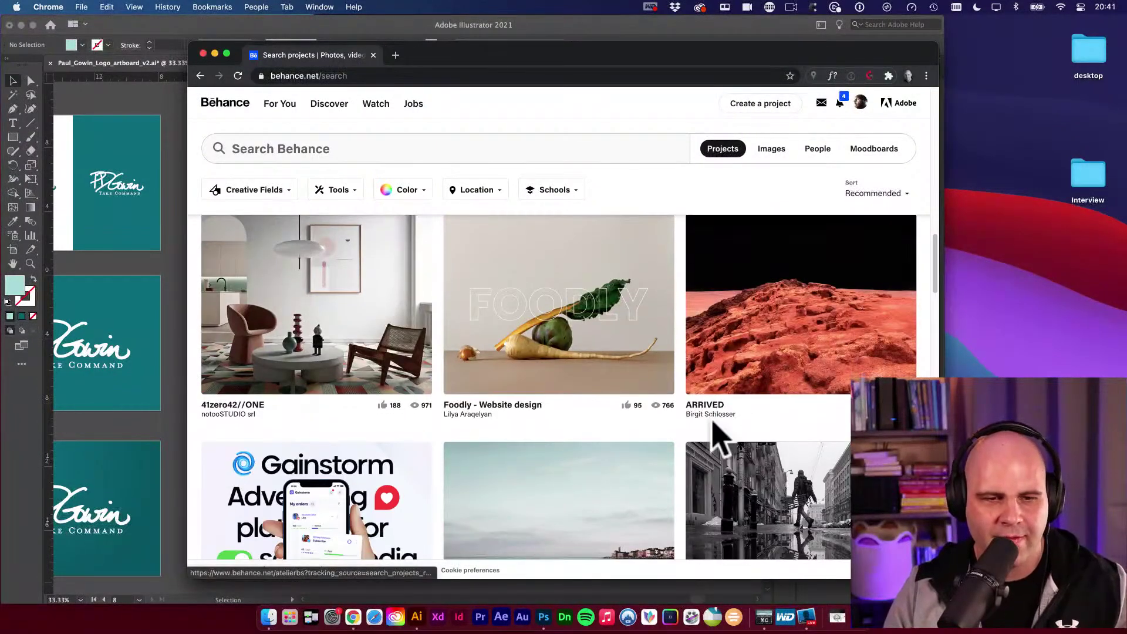
scroll(715, 434, "up", 1)
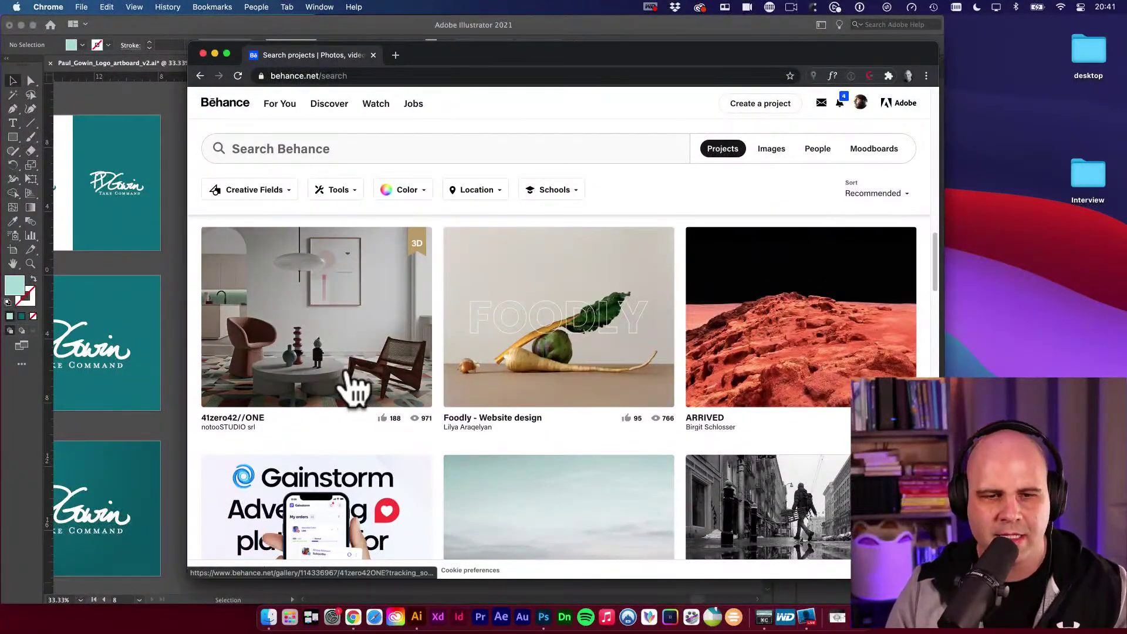
scroll(387, 464, "up", 1)
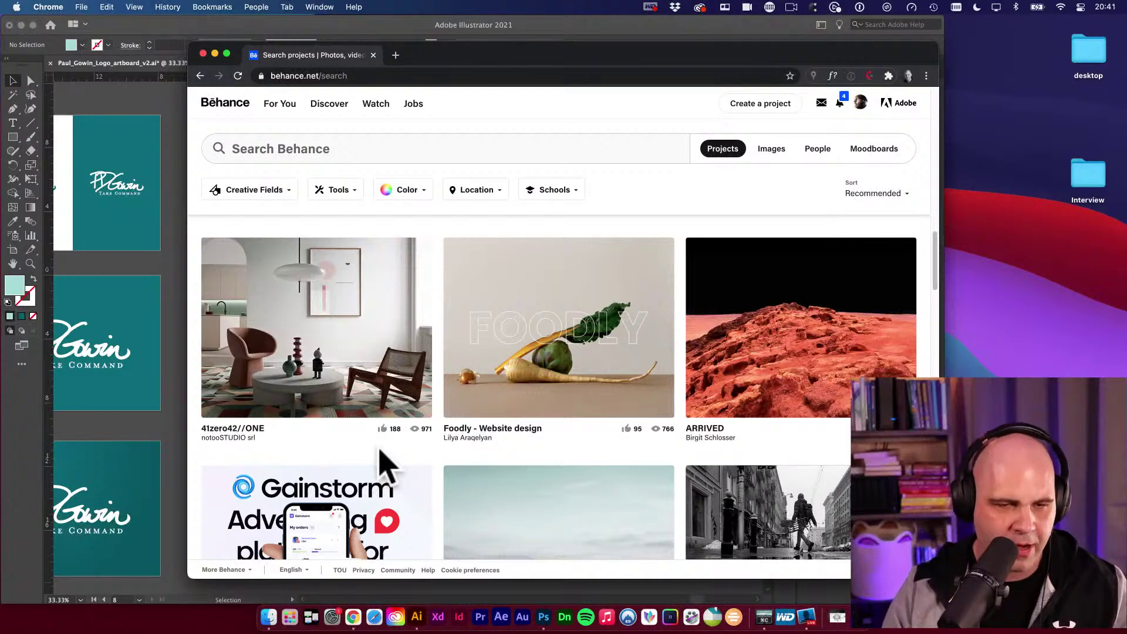
Screen-capture the 41zero42//ONE interior thumbnail and return to the logo document.
key("super+shift+4")
left_click_drag(203, 241, 430, 415)
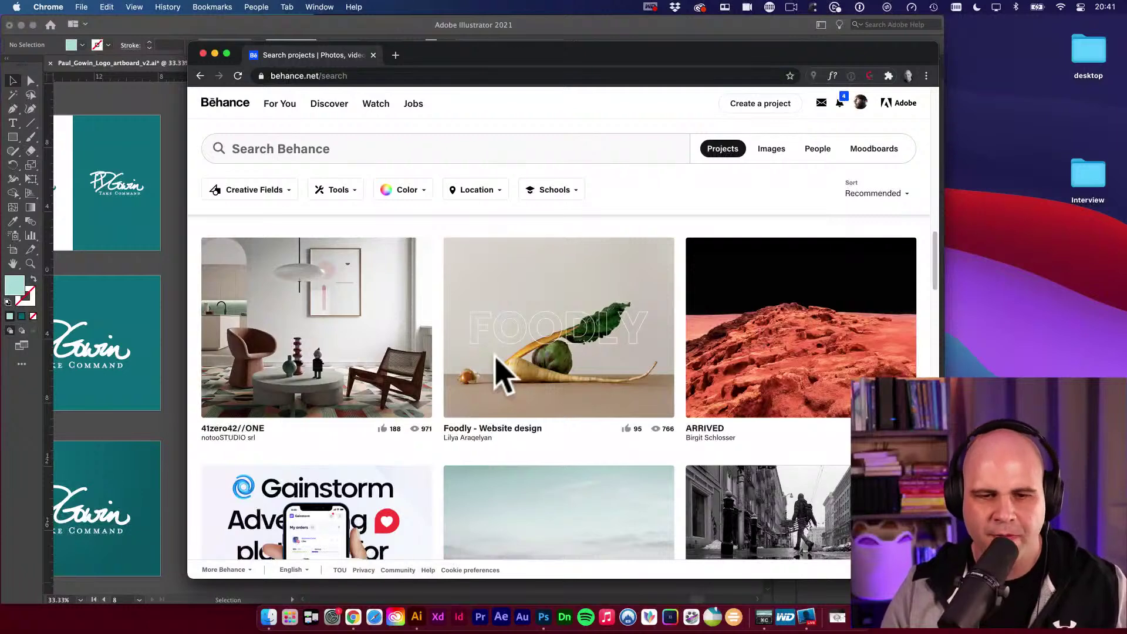
key("super+shift+4")
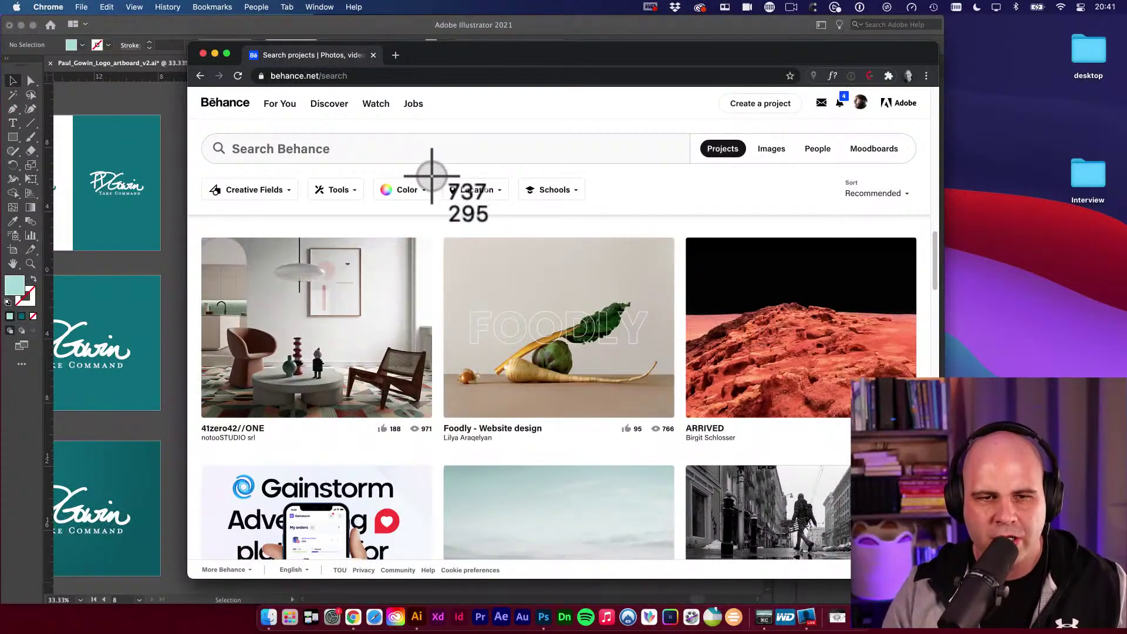
left_click_drag(389, 141, 429, 416)
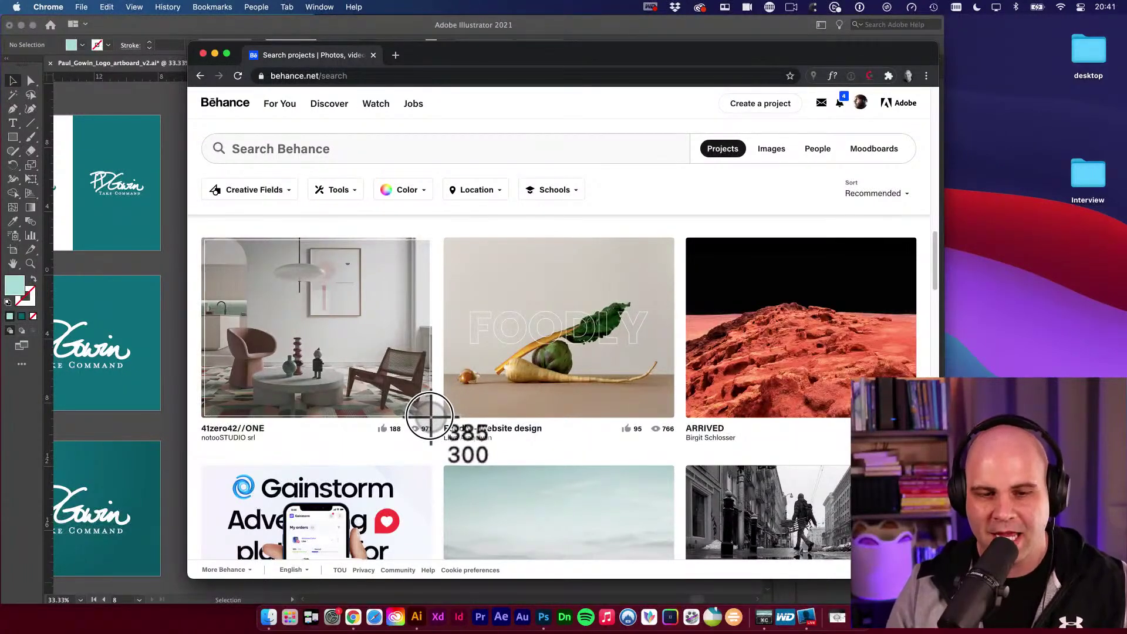
left_click_drag(431, 415, 431, 416)
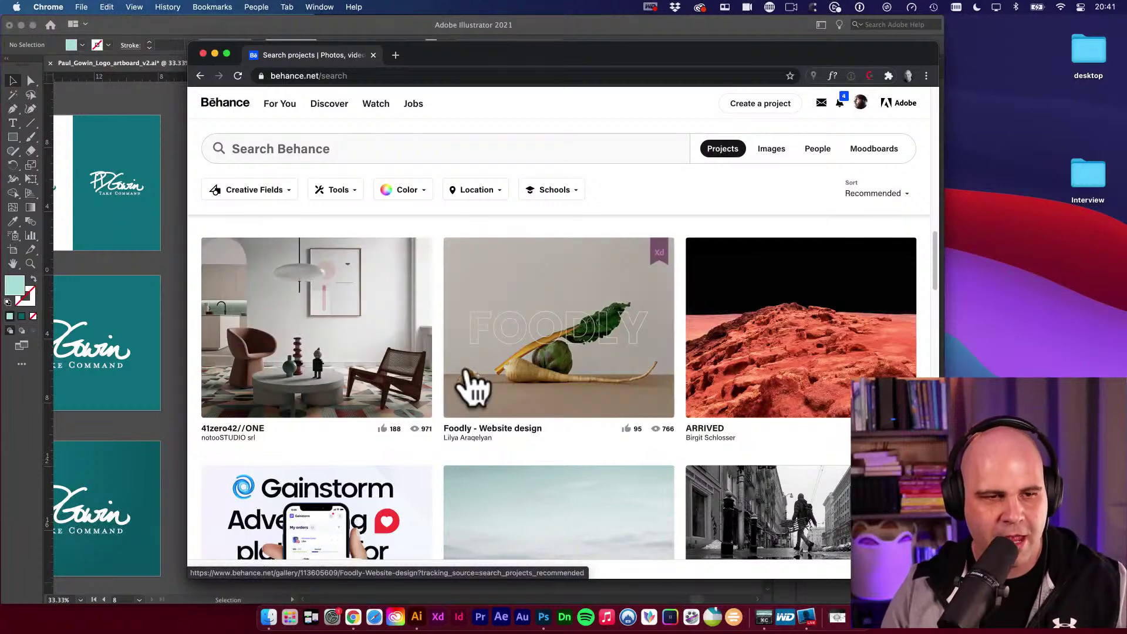
left_click(176, 282)
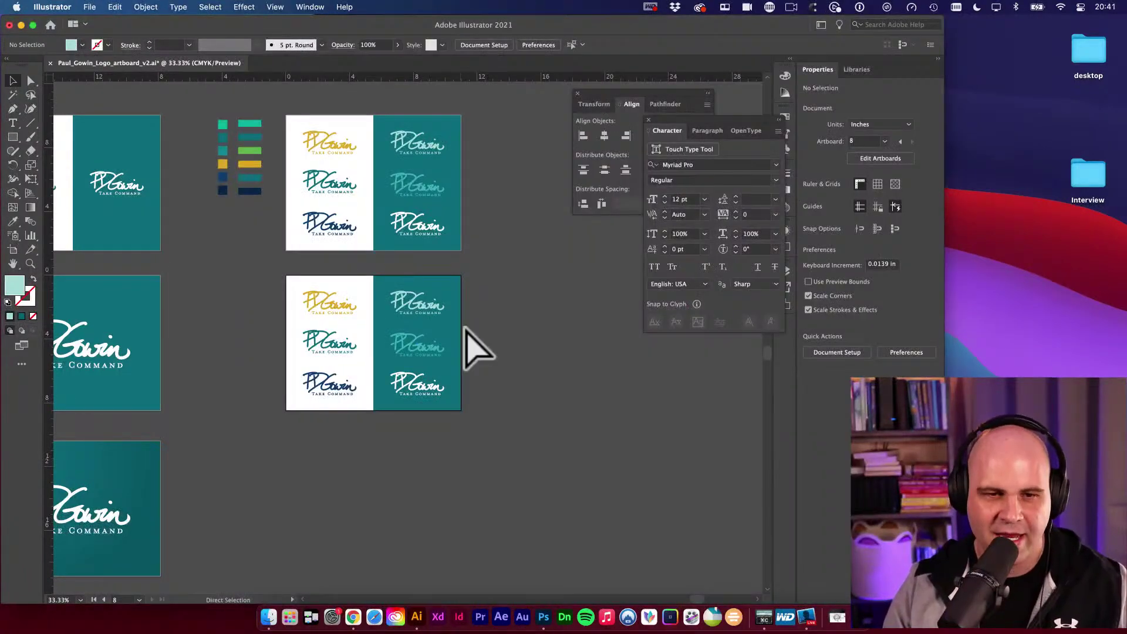
Paste the captured interior photo beside the lower artboard and deselect it.
key("cmd+v")
mouse_move(498, 310)
left_mouse_down()
mouse_move(529, 302)
mouse_move(517, 306)
left_mouse_up()
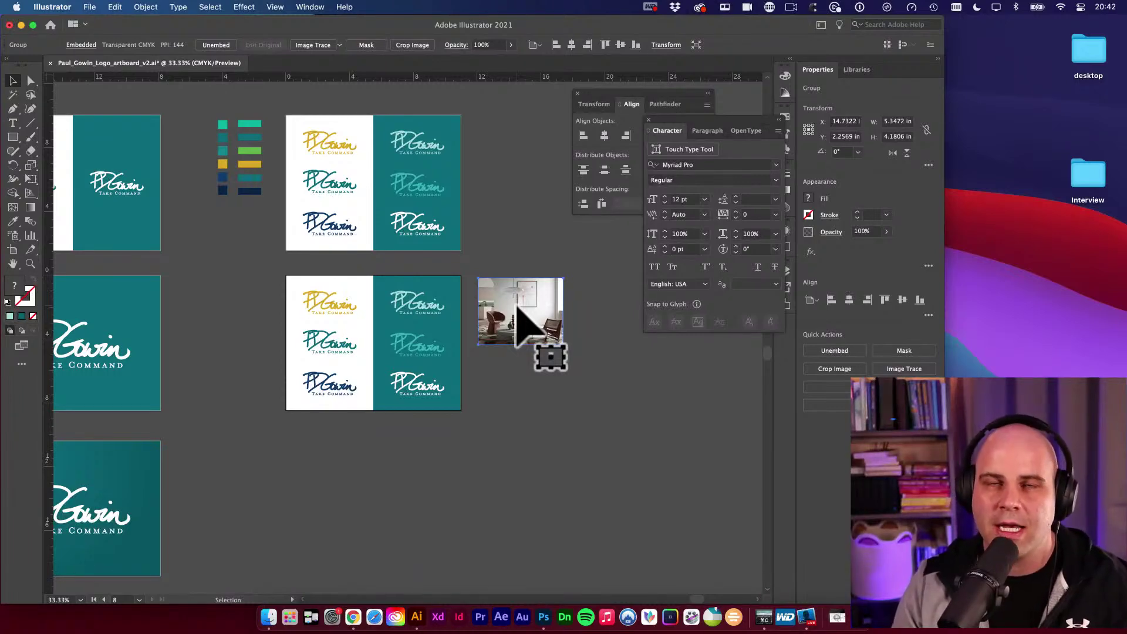
left_click(563, 382)
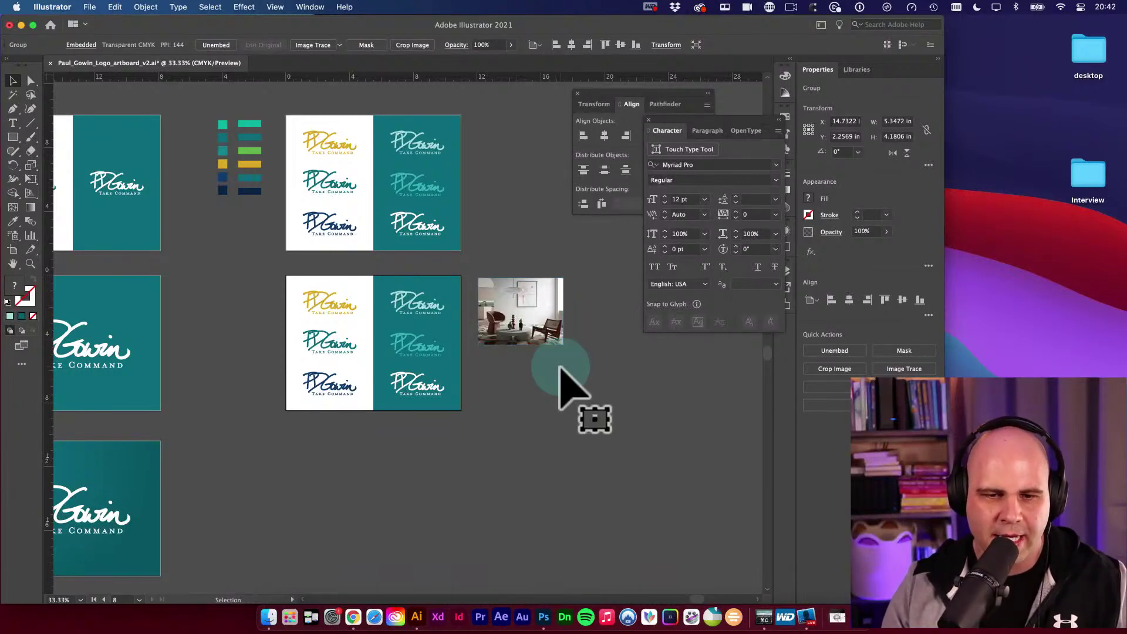
Back in Behance, screen-capture the red ARRIVED landscape thumbnail.
left_click(353, 616)
scroll(582, 464, "down", 3)
scroll(714, 464, "down", 4)
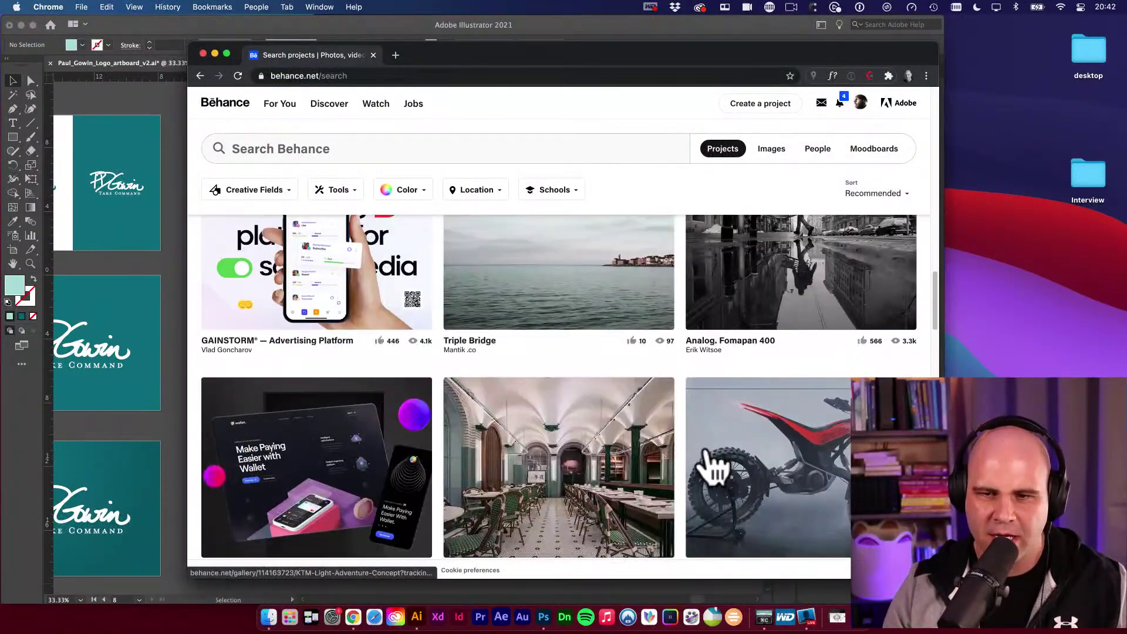
scroll(710, 467, "up", 6)
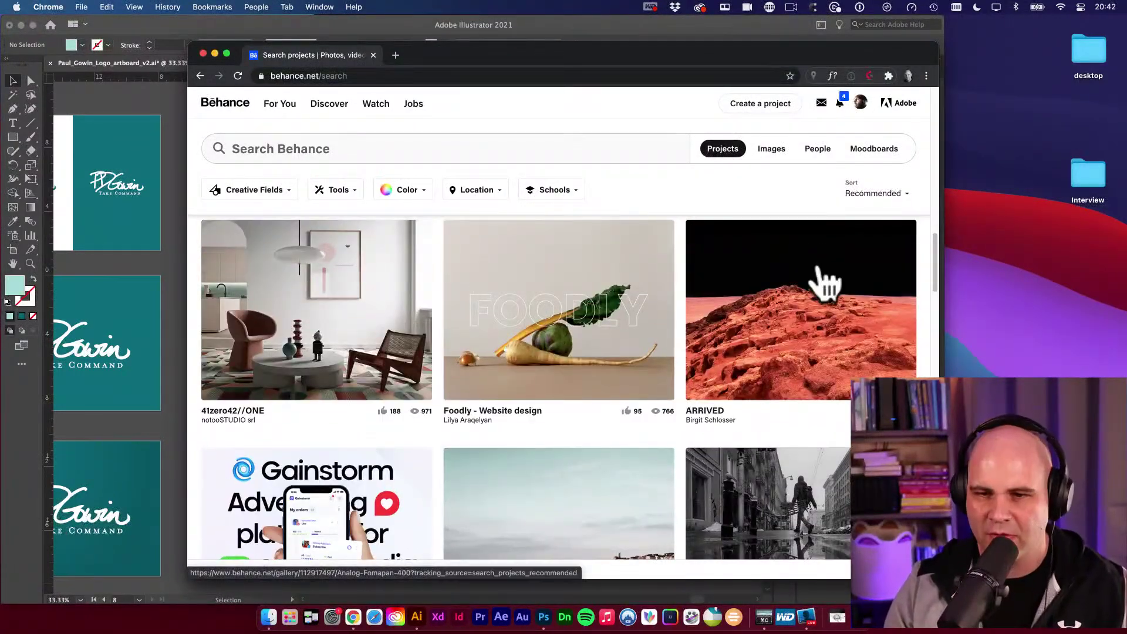
key("super+shift+4")
left_click_drag(693, 231, 911, 399)
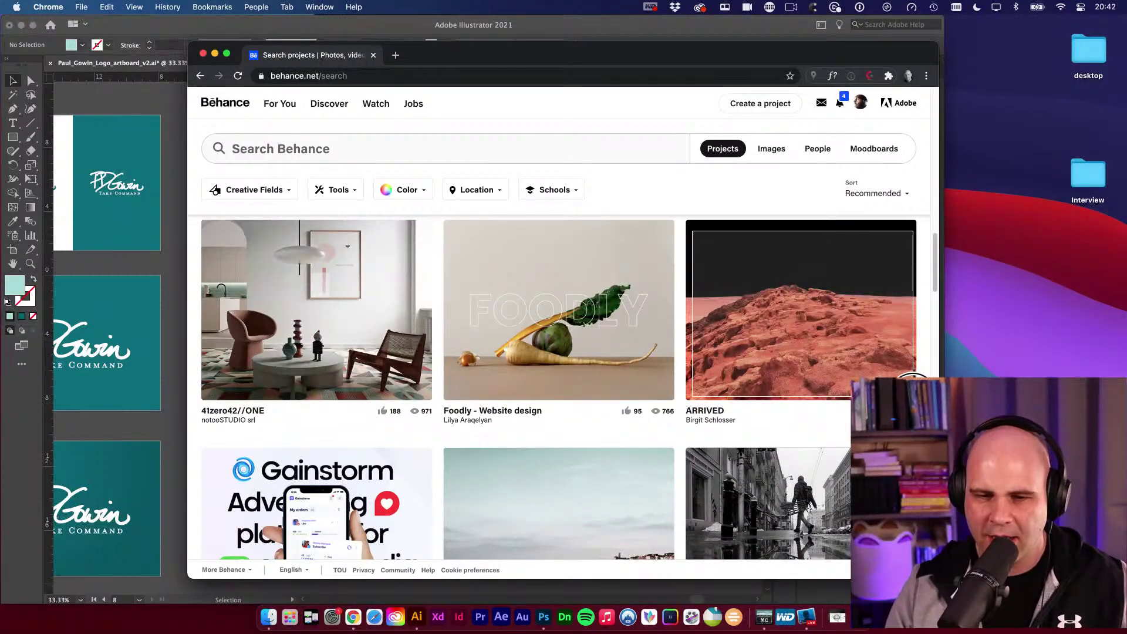
left_click_drag(914, 397, 914, 397)
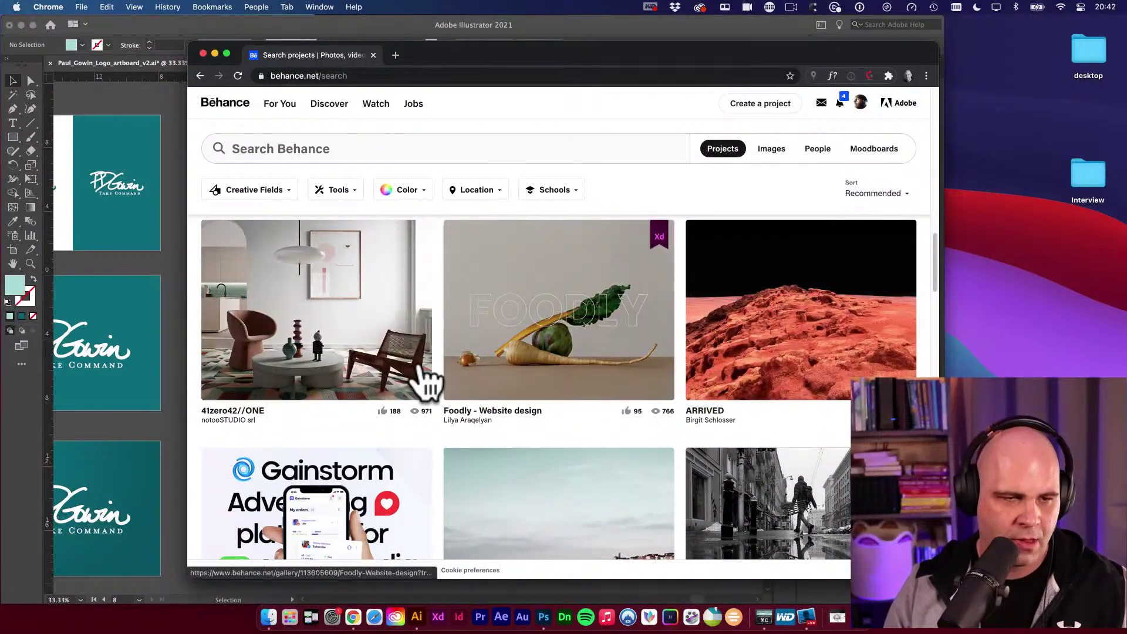
Paste the ARRIVED image below the interior photo, then return to the Behance results.
left_click(168, 353)
key("super+v")
left_click_drag(422, 352, 532, 394)
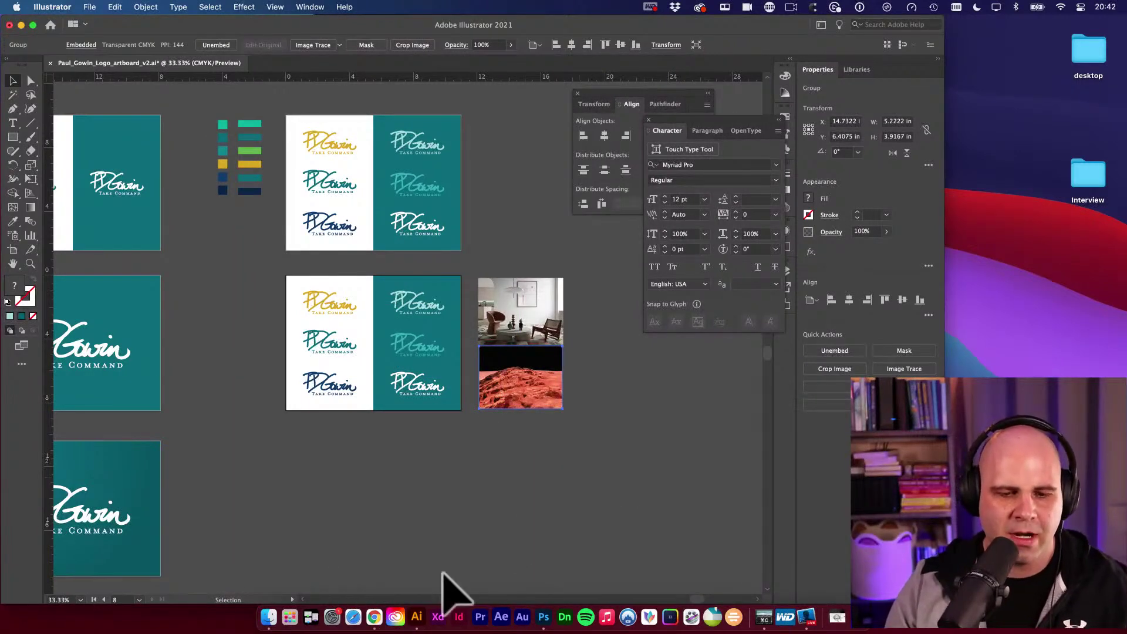
left_click(374, 617)
scroll(717, 493, "down", 5)
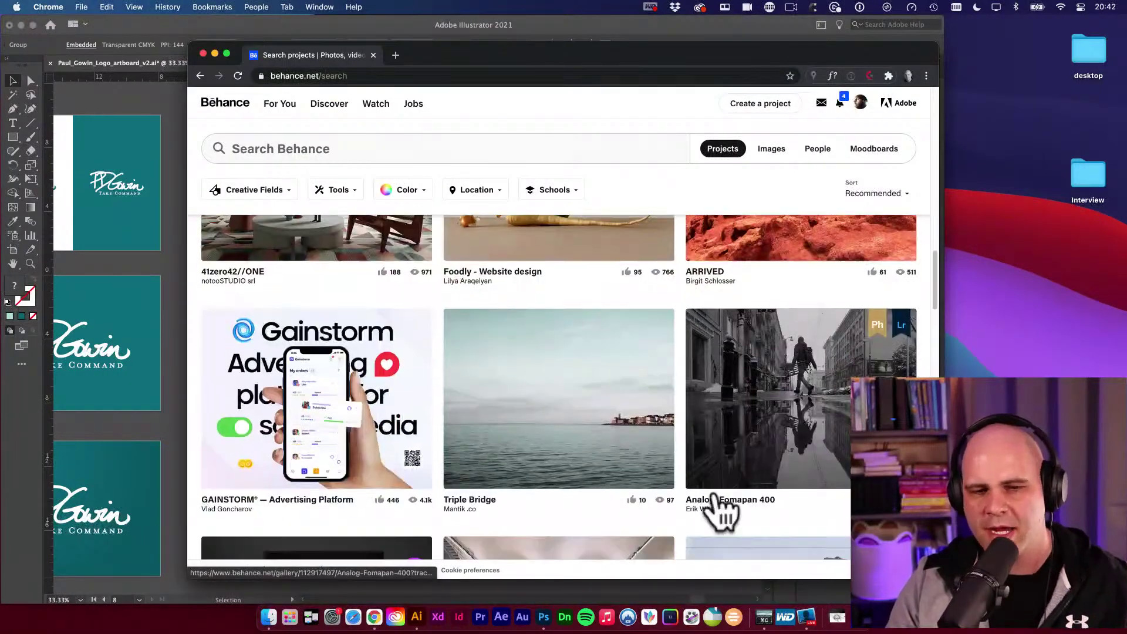
Search 'adobe color' in a new tab, open color.adobe.com and dismiss What's New.
key("super+t")
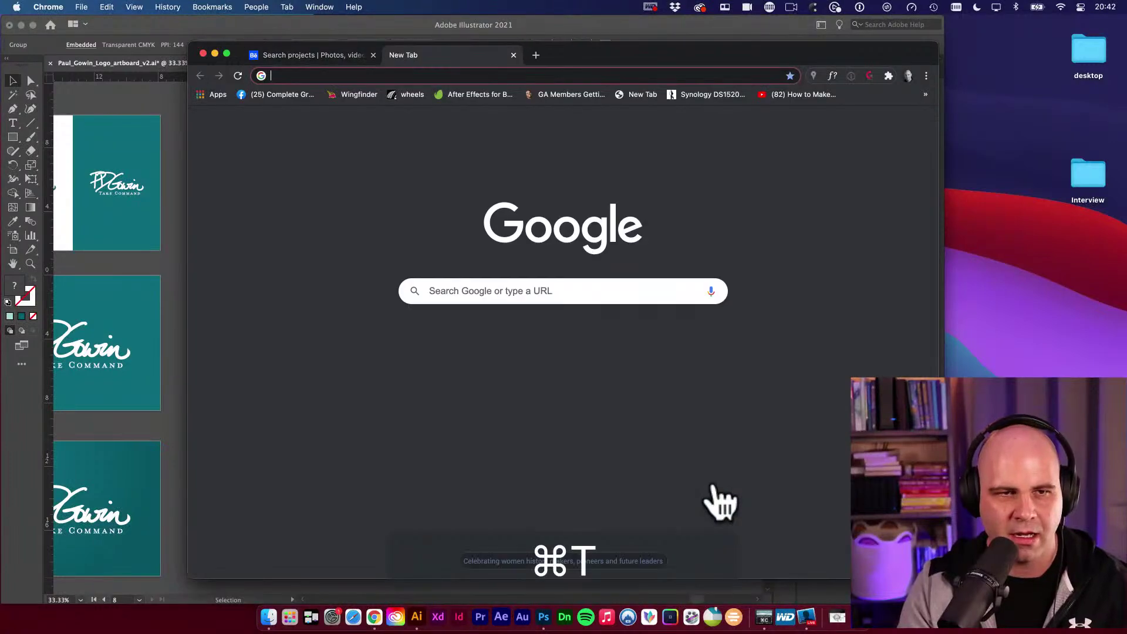
type("adobe col")
key("Return")
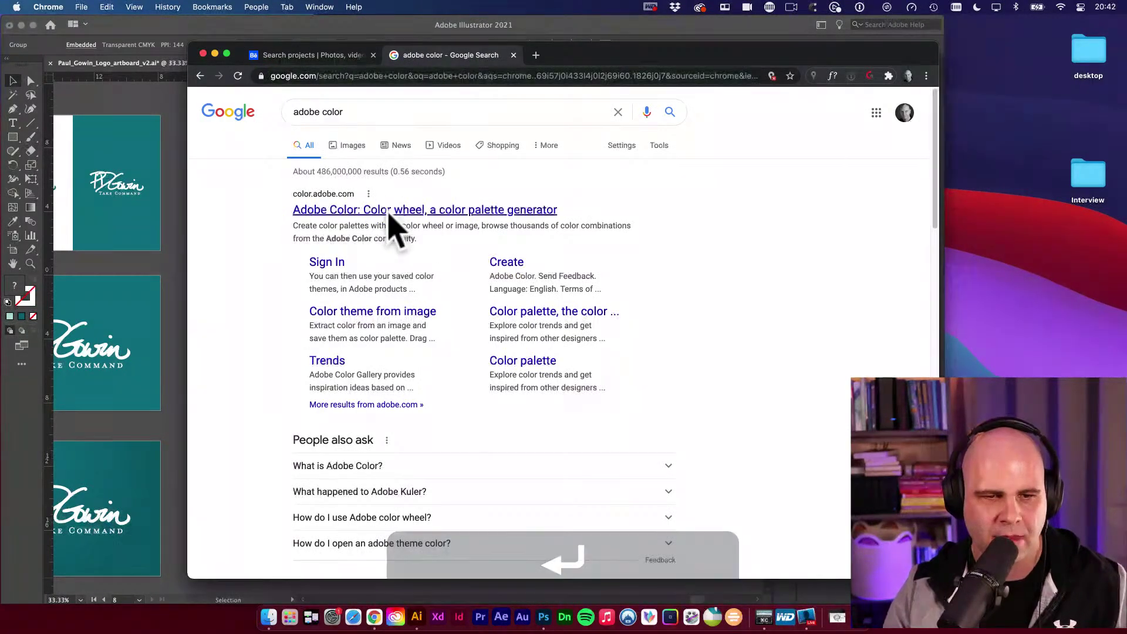
left_click(385, 214)
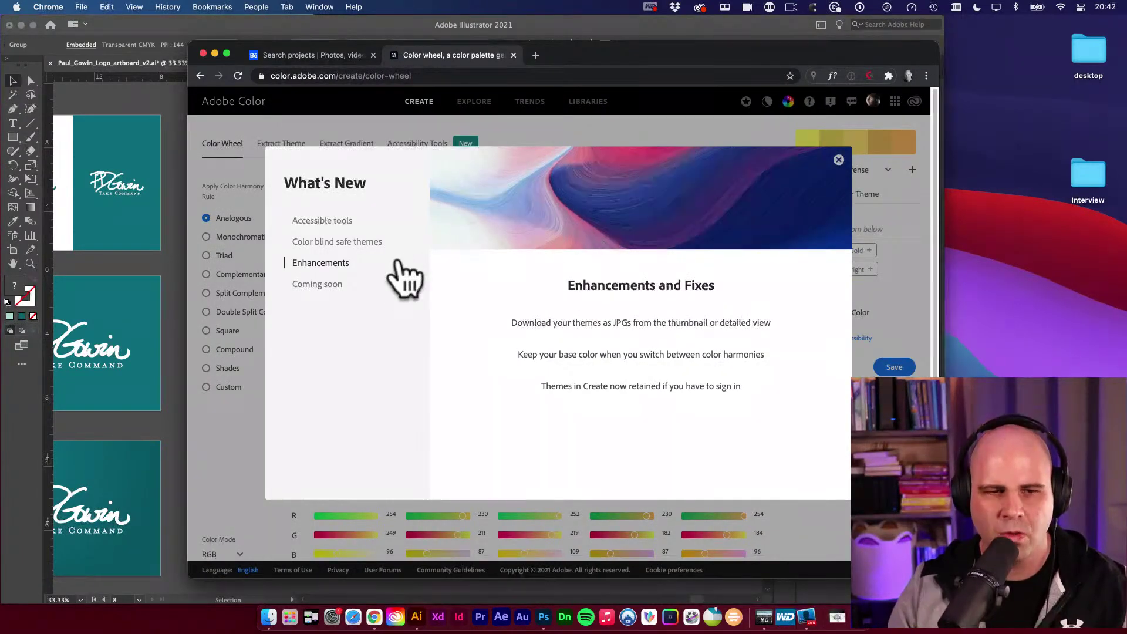
left_click(838, 160)
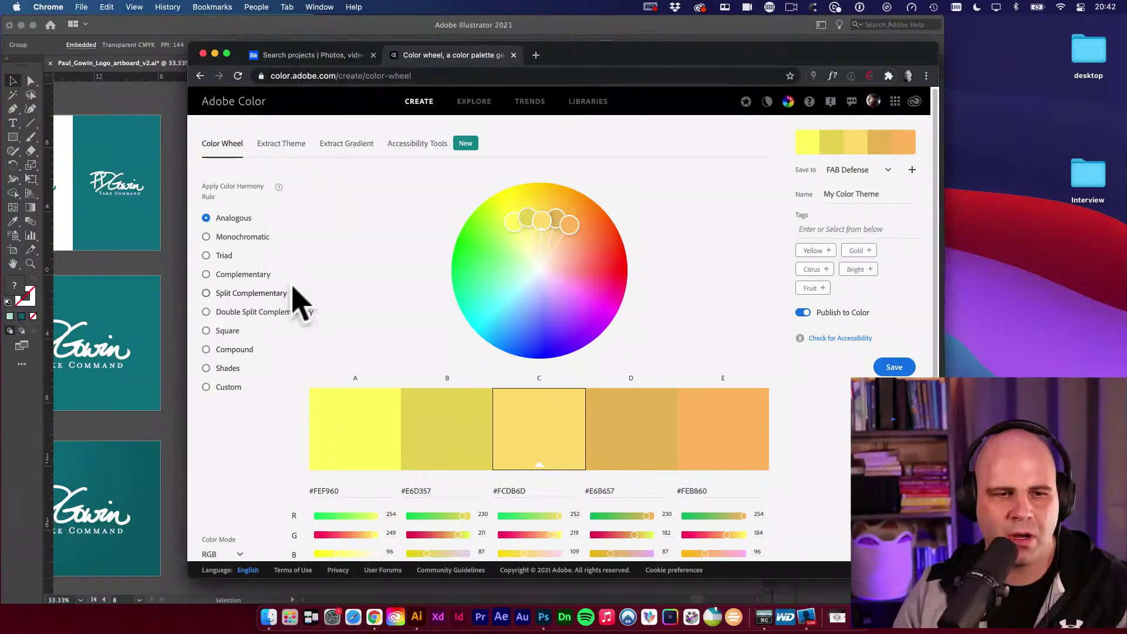
Try the harmony rules from Monochromatic to Square, then open the Save to library list.
left_click(206, 238)
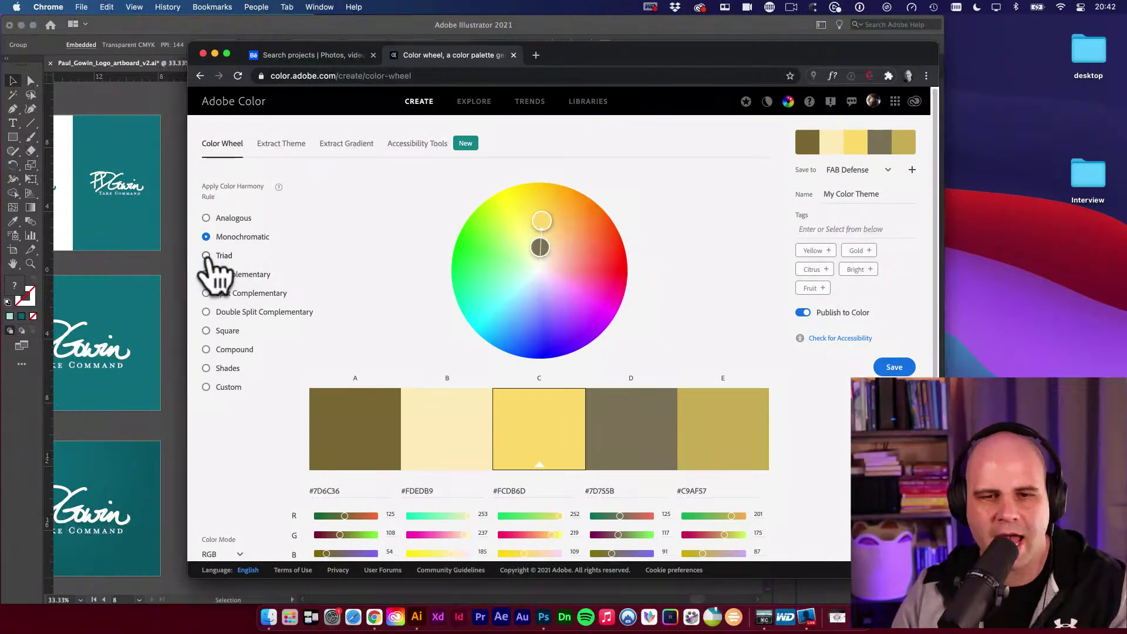
left_click(207, 256)
left_click(207, 275)
left_click(207, 293)
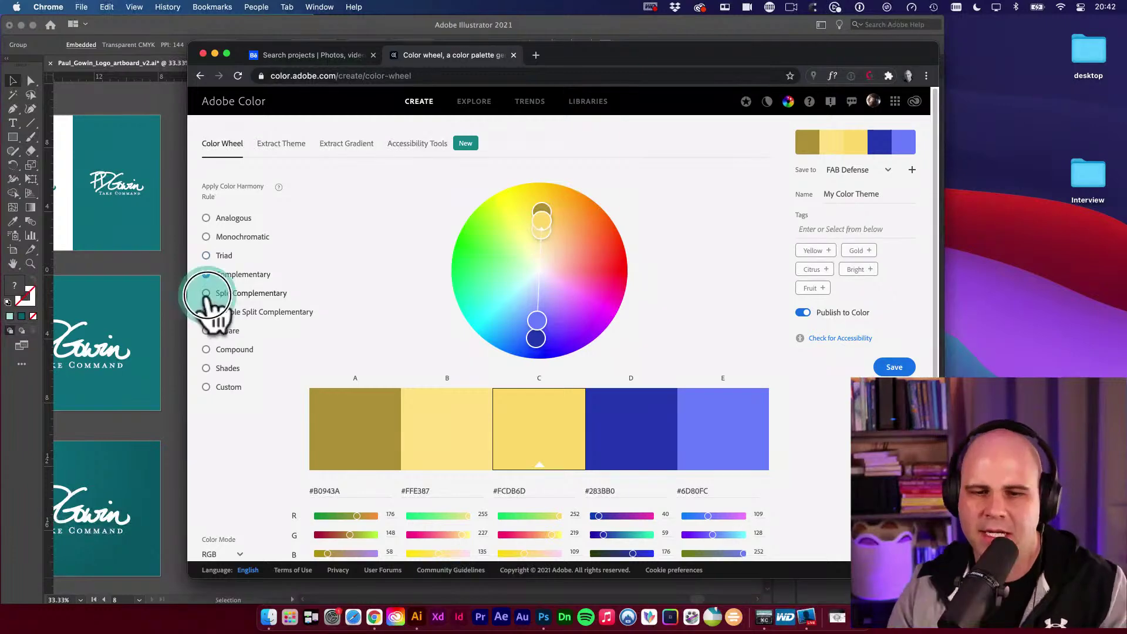
scroll(288, 332, "down", 1)
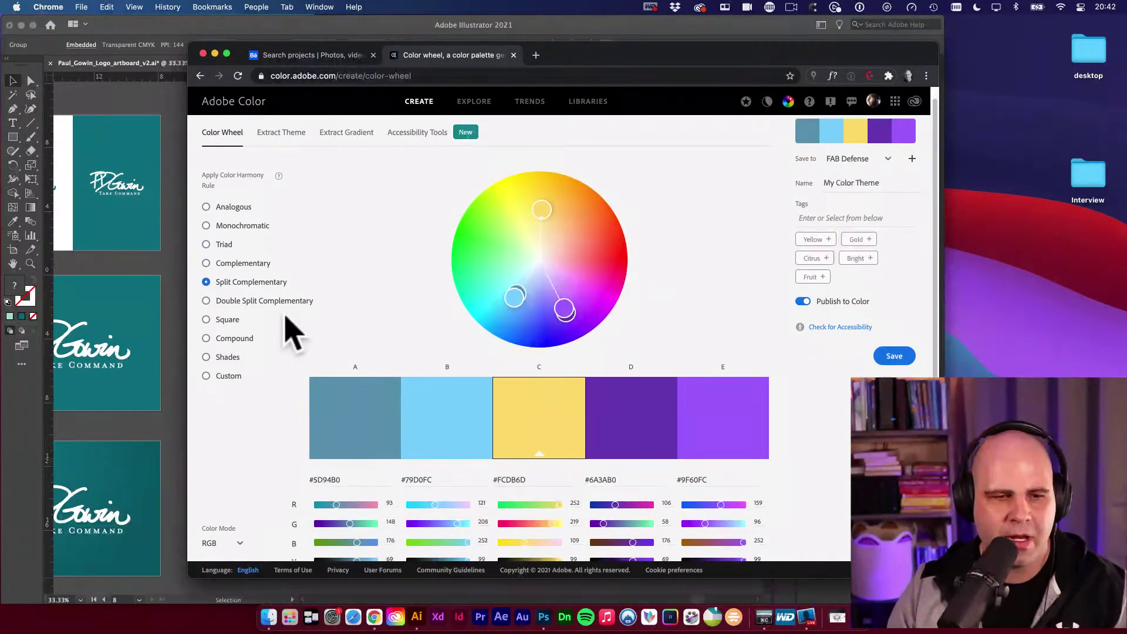
left_click(207, 301)
scroll(224, 322, "down", 1)
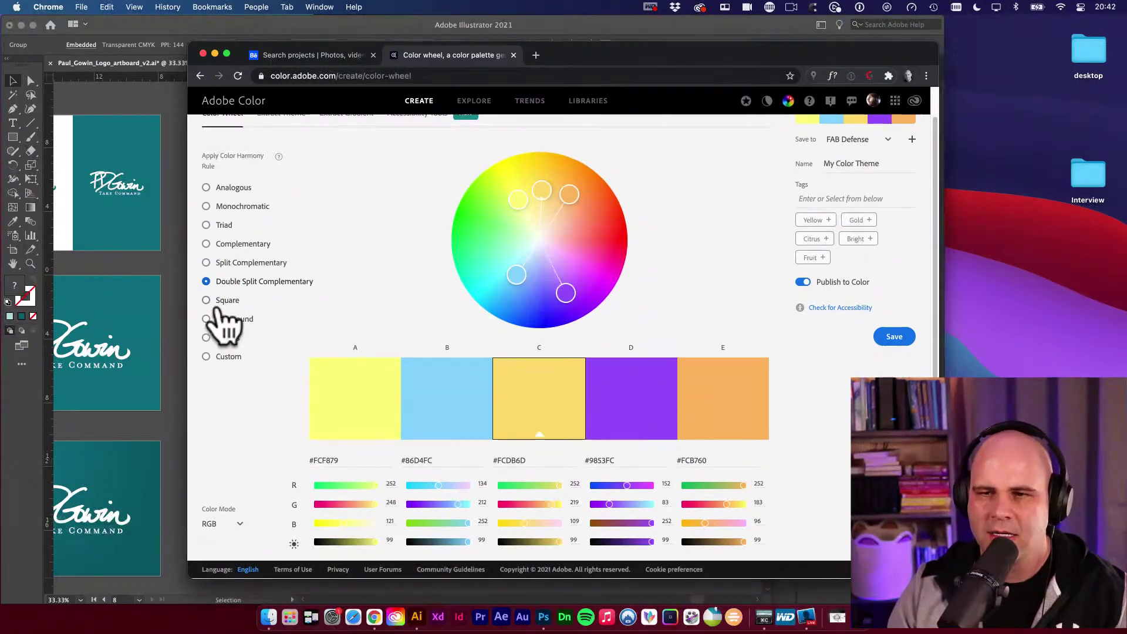
left_click(206, 311)
scroll(329, 334, "up", 2)
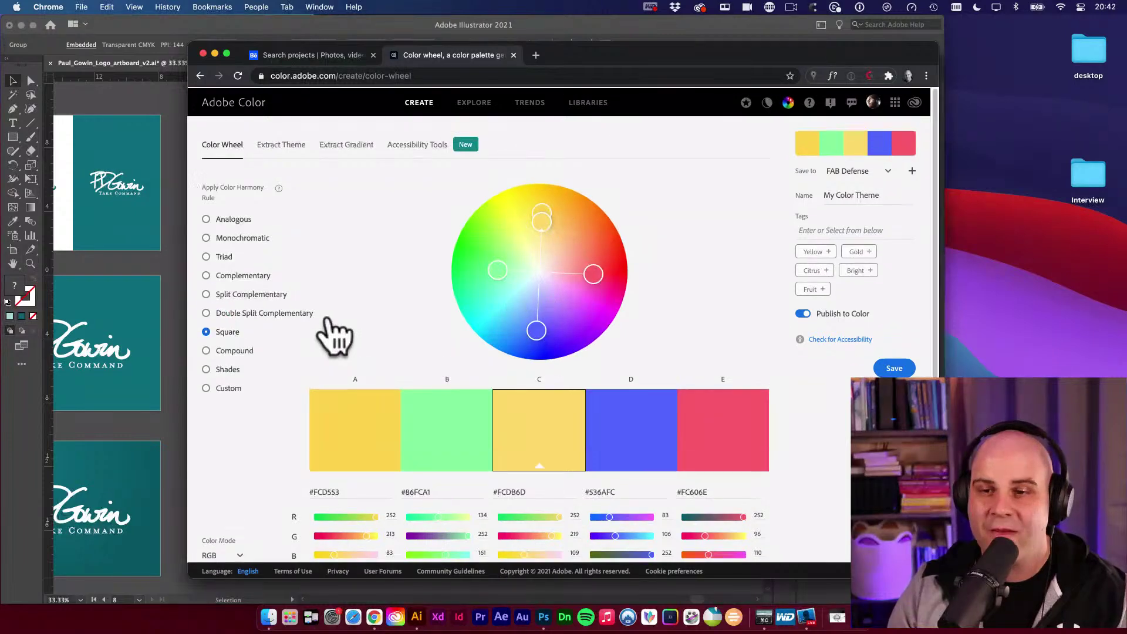
left_click(888, 171)
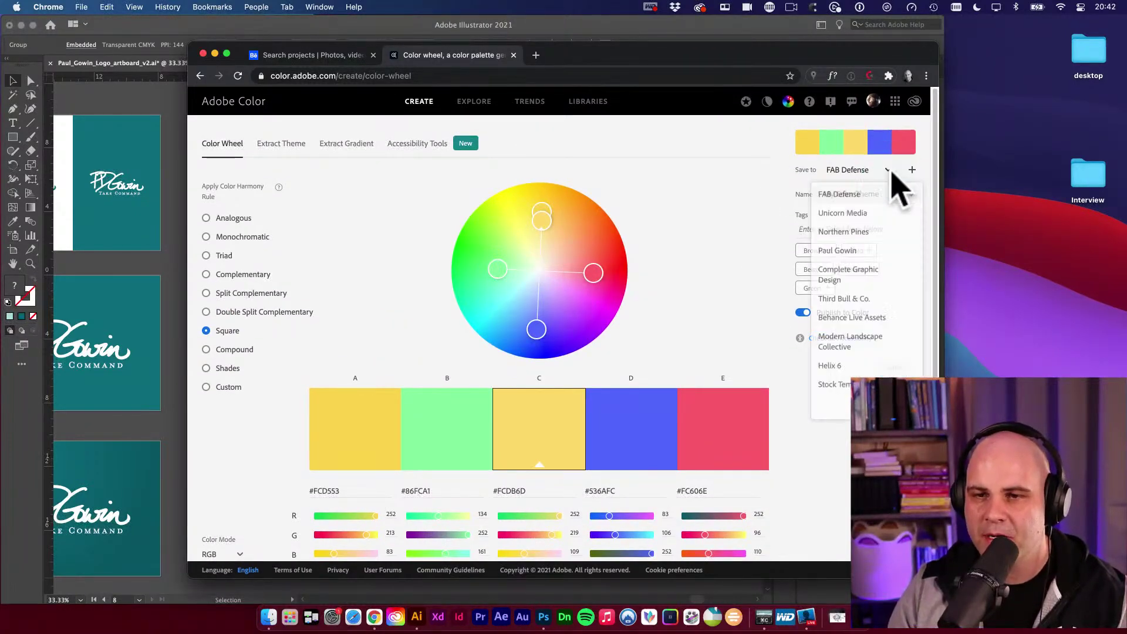
File the Square palette in the client's library as 'Brand Color Idea 1' with Publish to Color off.
left_click(847, 266)
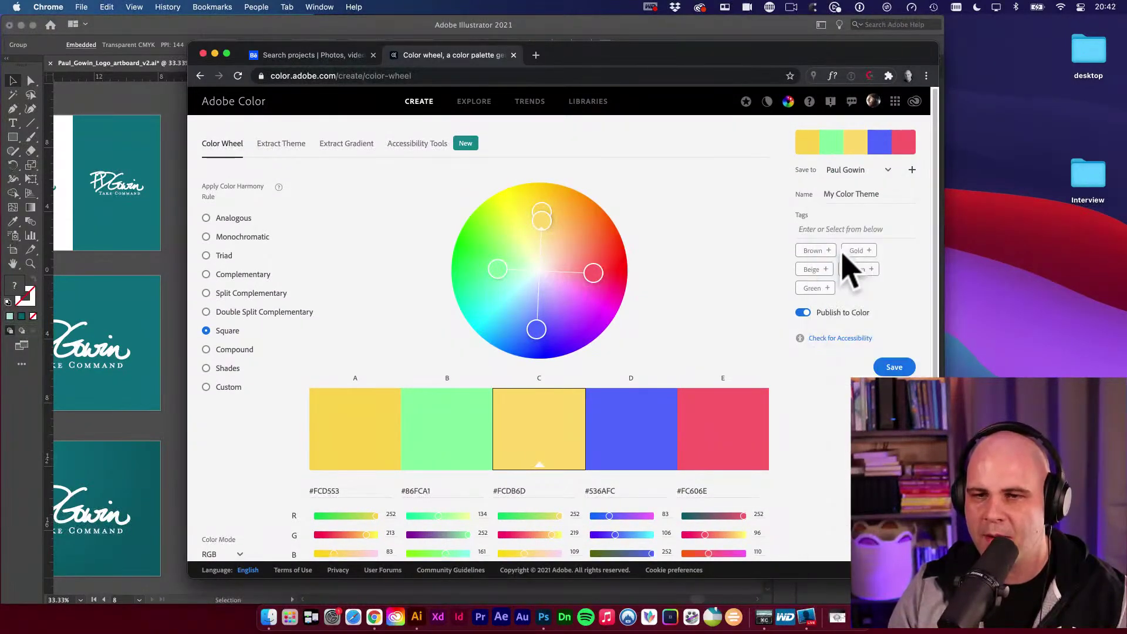
left_click(831, 194)
triple_click(839, 193)
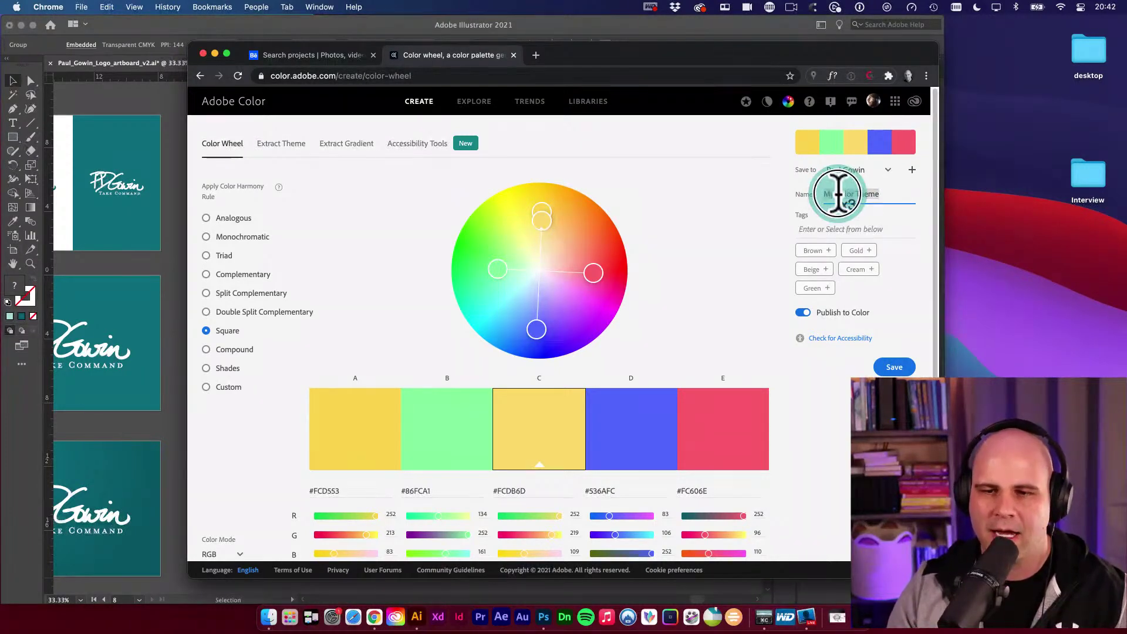
type("Brand E")
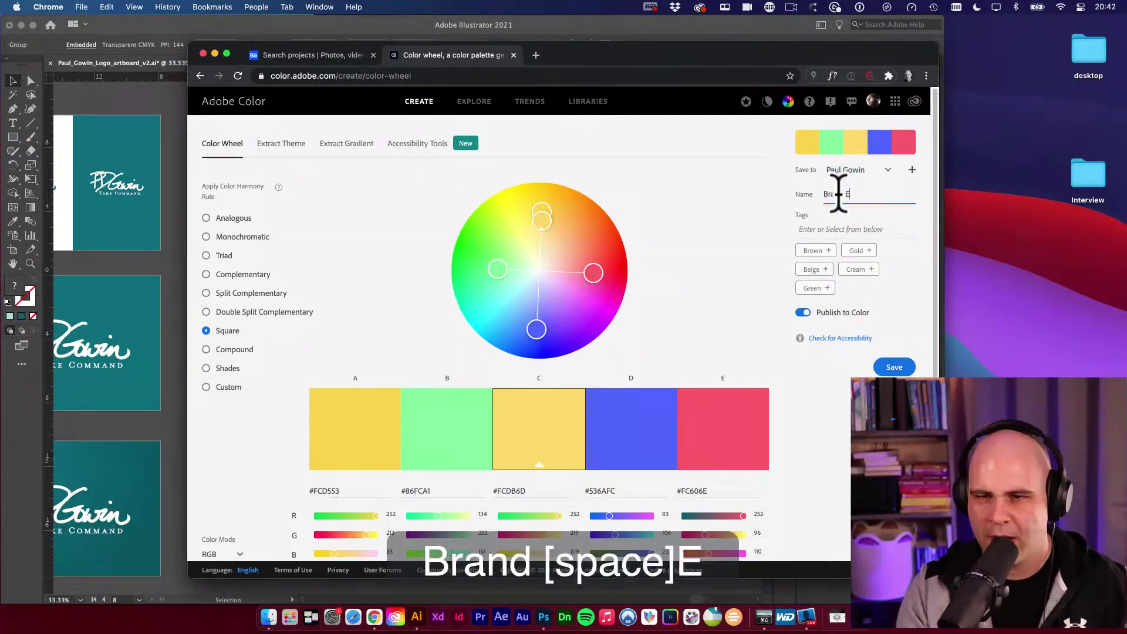
type("xplorations")
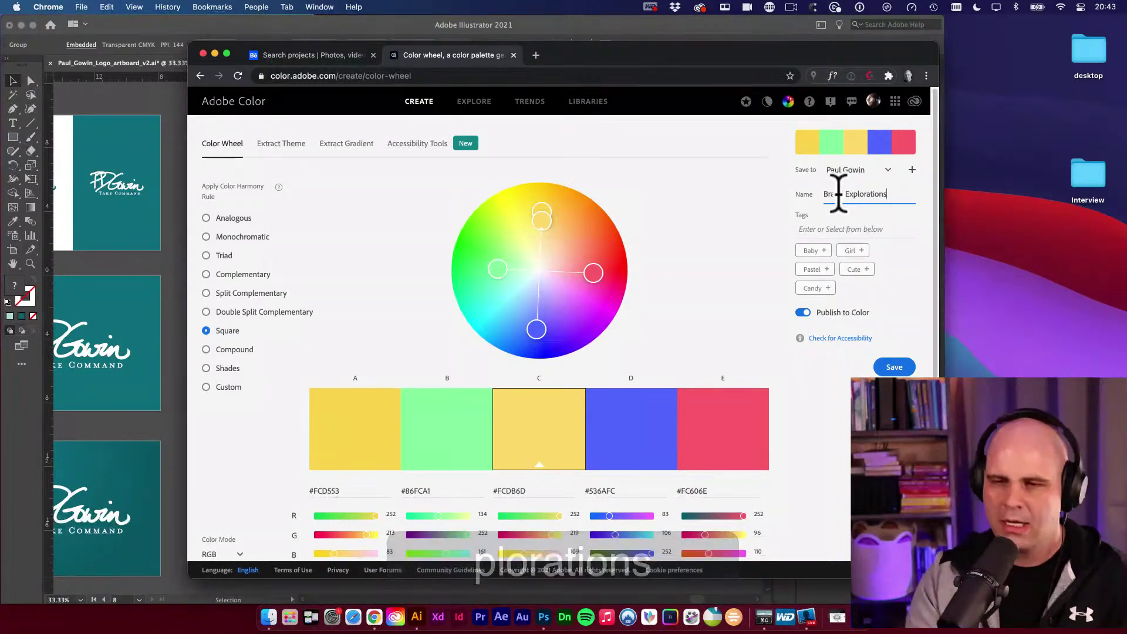
key("BackSpace")
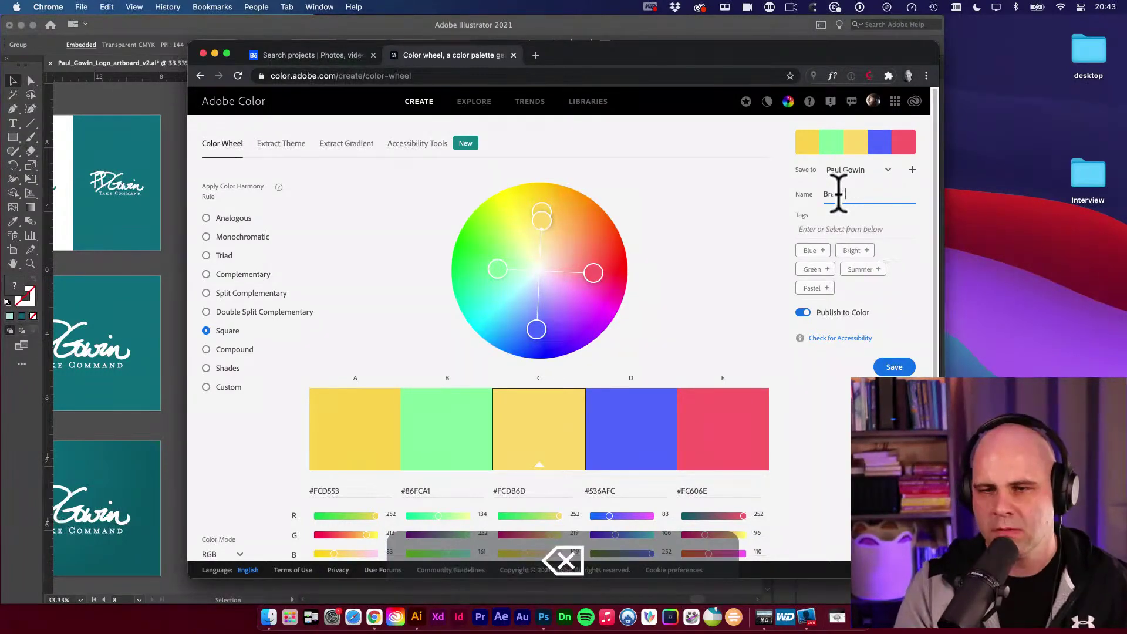
type("Color O")
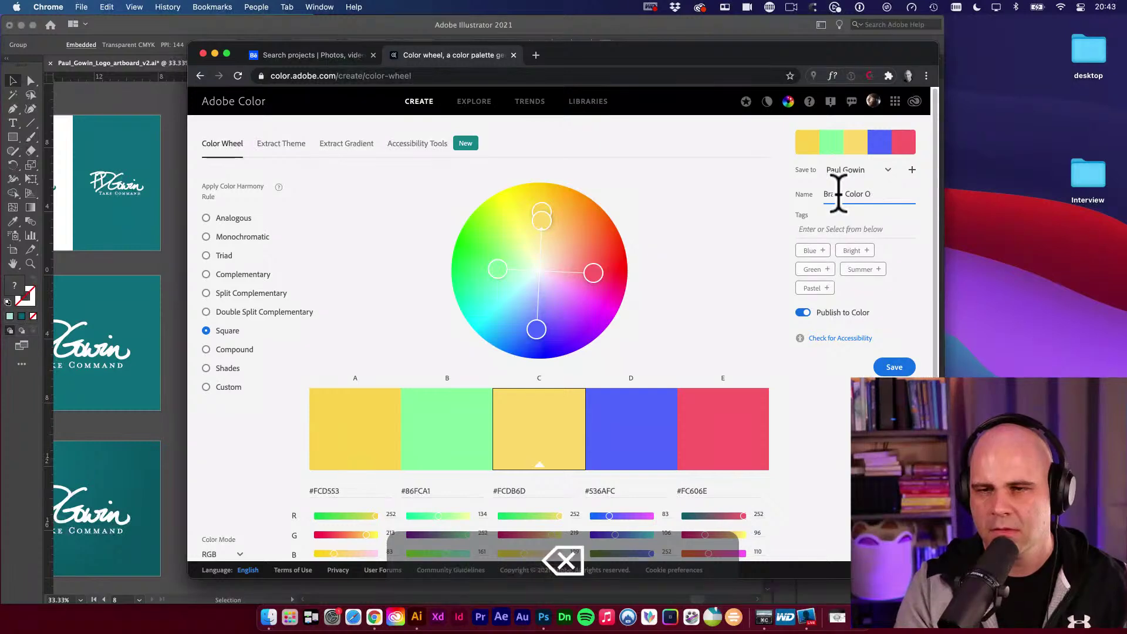
type("op 1")
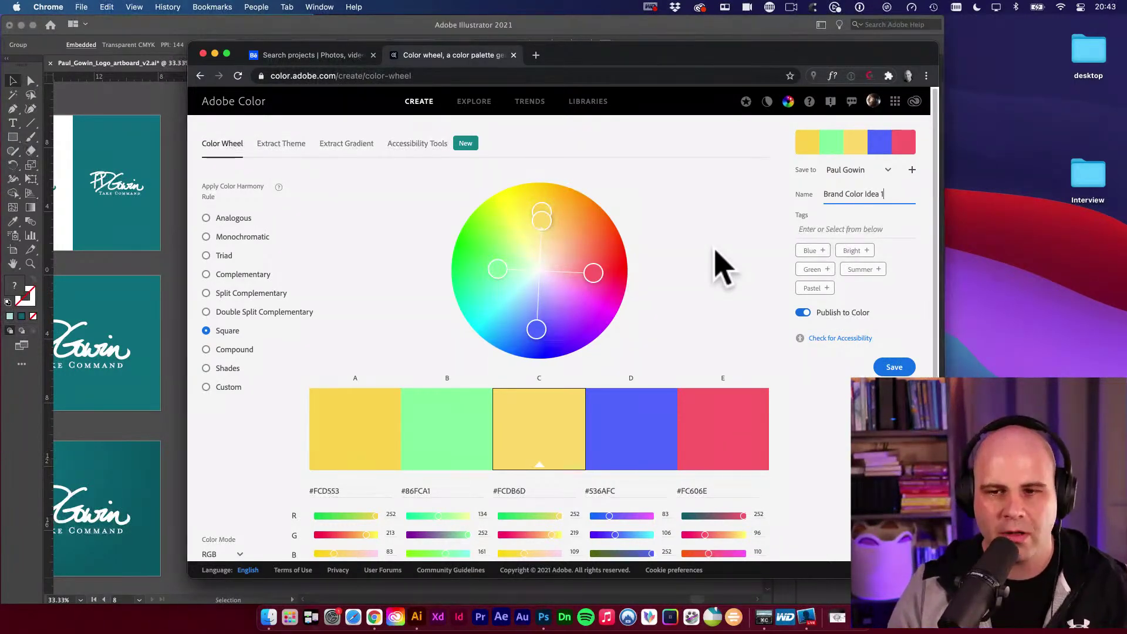
left_click(804, 312)
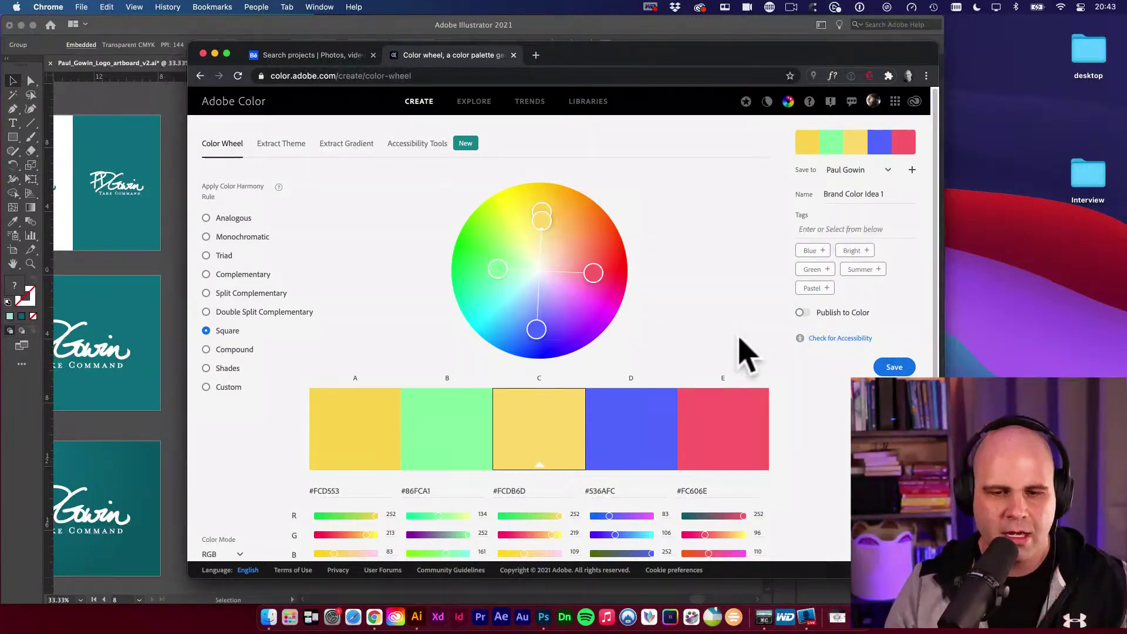
scroll(747, 354, "down", 2)
scroll(453, 315, "up", 2)
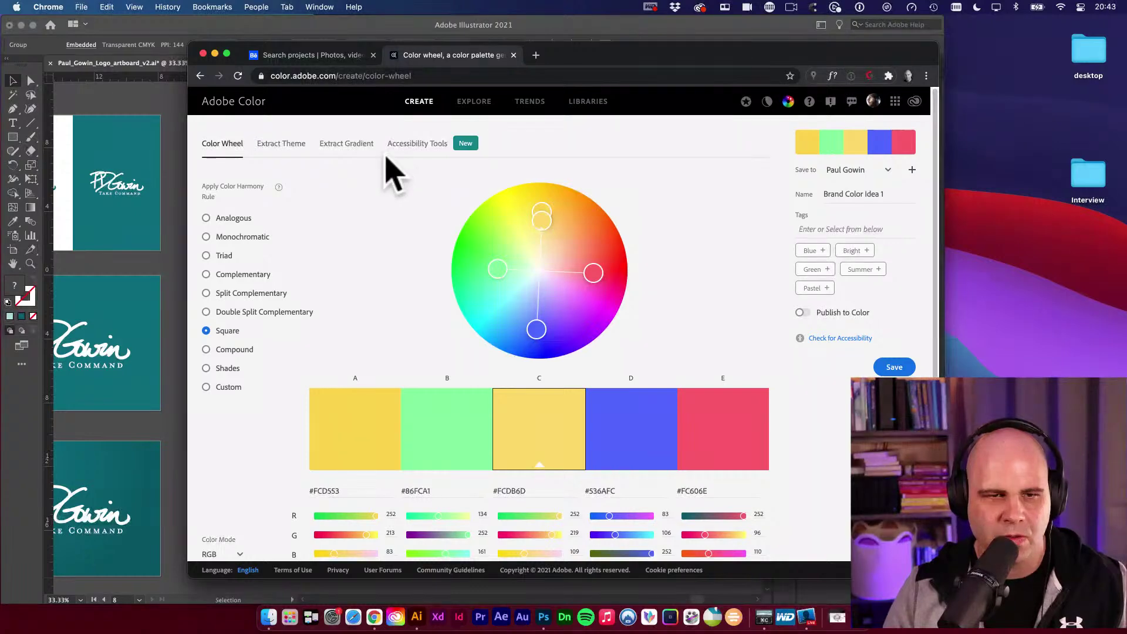
Open Adobe Color's Extract Gradient tab and hide the browser to view the artboards.
left_click(338, 146)
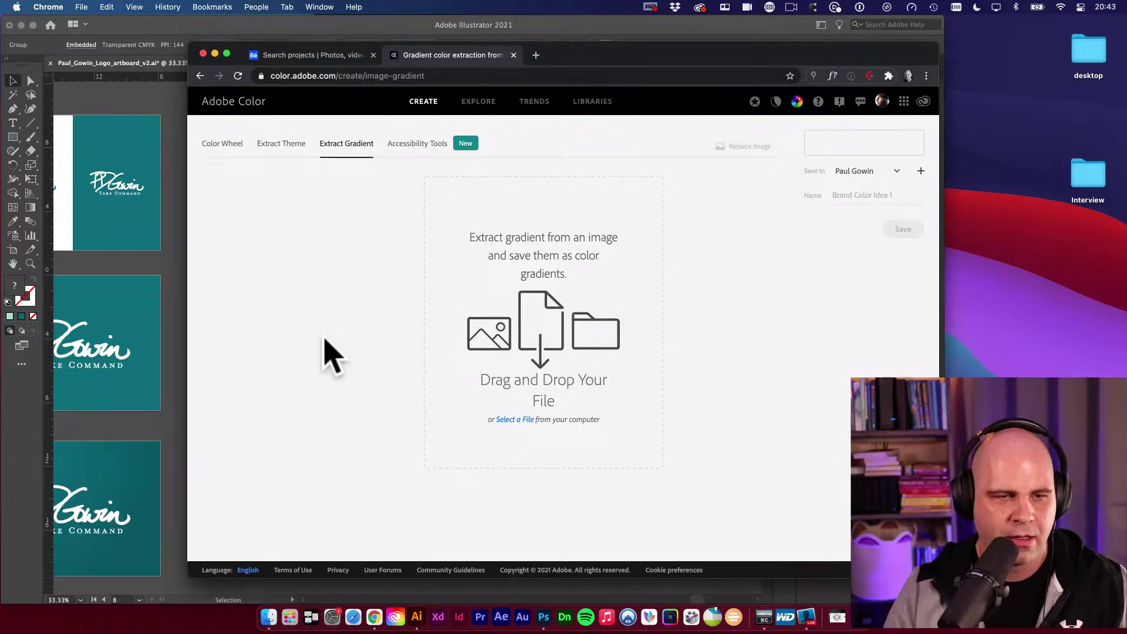
key("super+h")
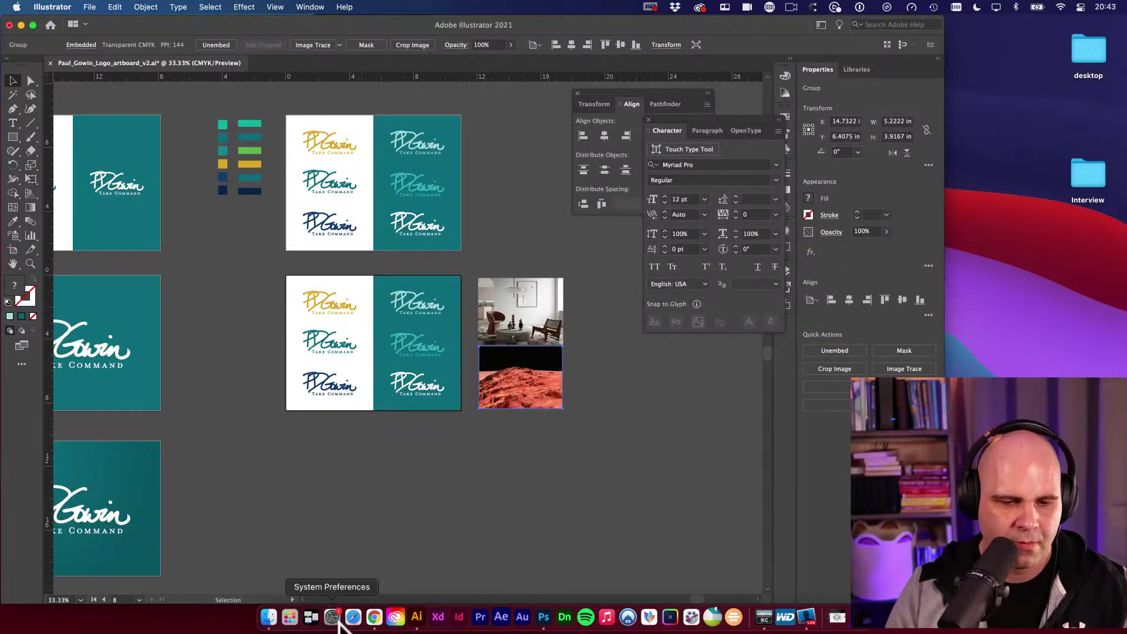
left_click(374, 617)
key("super+h")
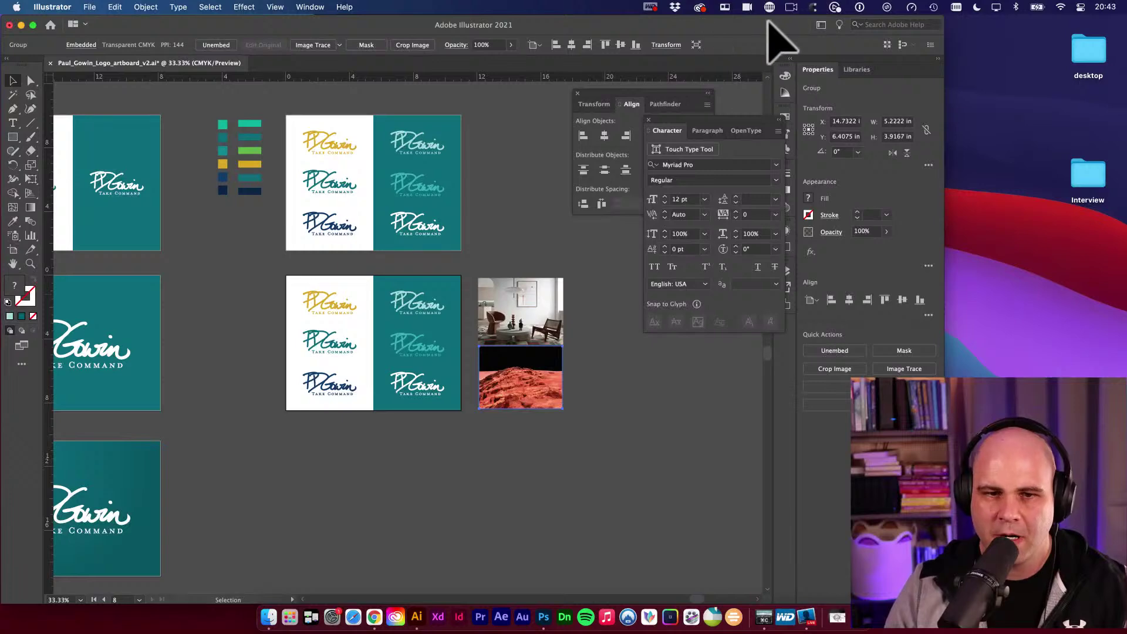
Move the Illustrator window aside, deselect the canvas, restore the window and bring Adobe Color forward.
left_click_drag(766, 23, 536, 273)
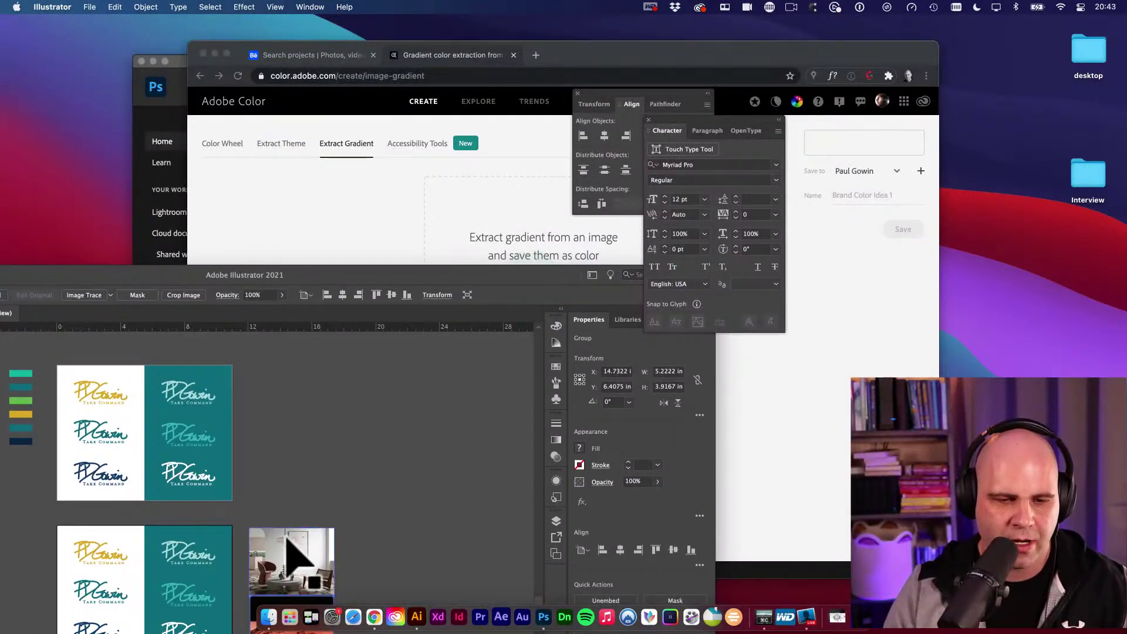
left_click(508, 274)
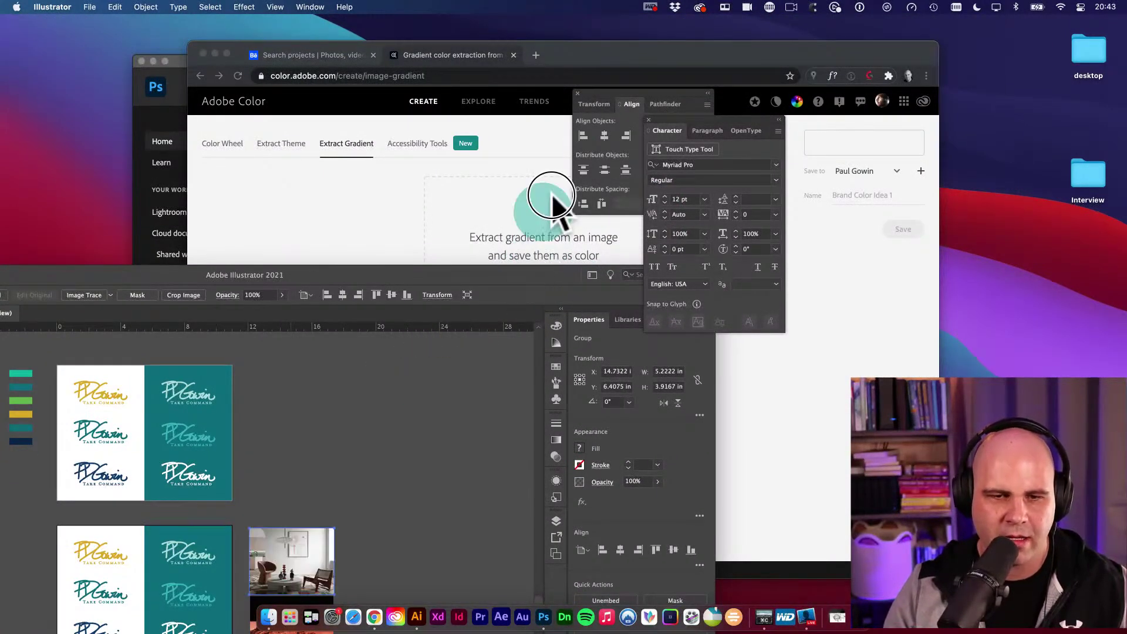
left_click(367, 464)
left_click_drag(402, 274, 639, 34)
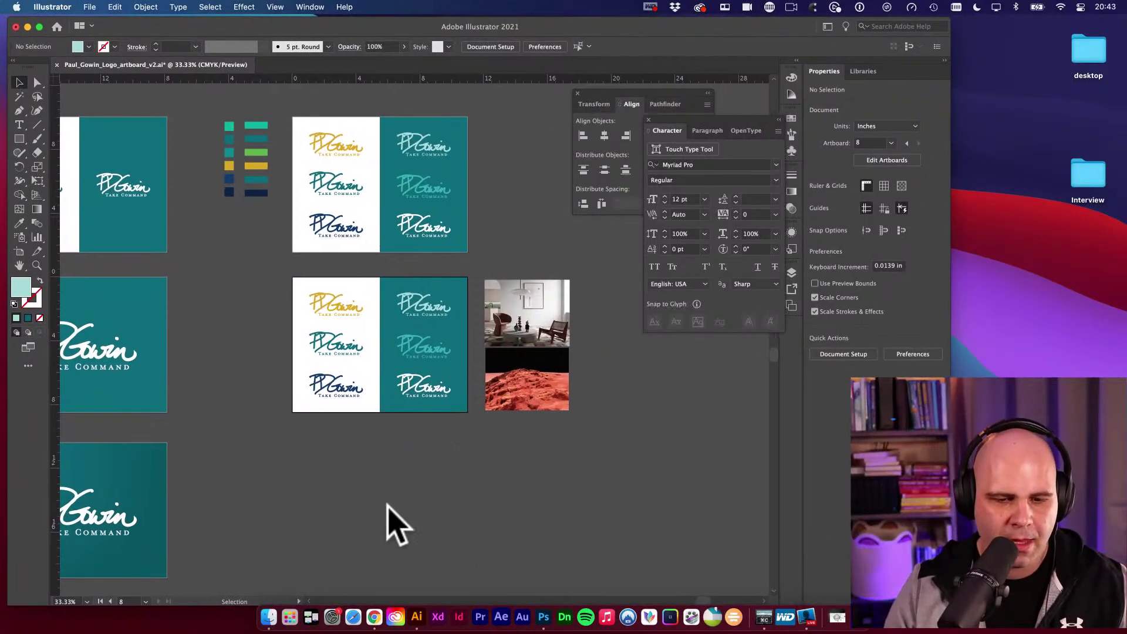
left_click(374, 617)
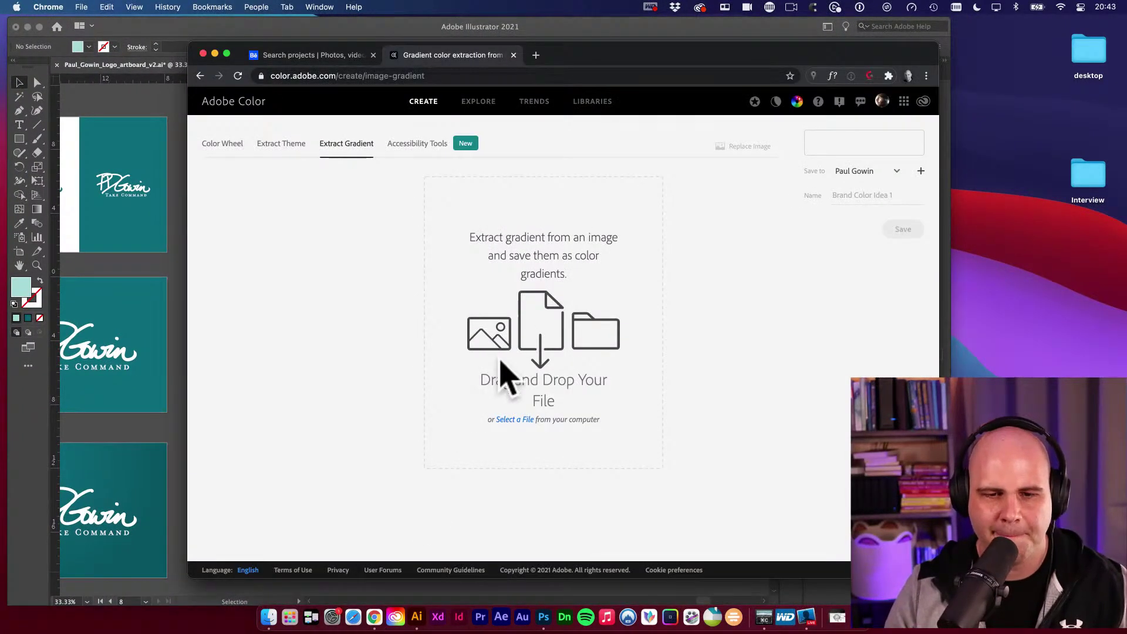
Capture the 41zero42//ONE interior thumbnail from Behance and switch to the gradient extraction tab.
left_click(679, 378)
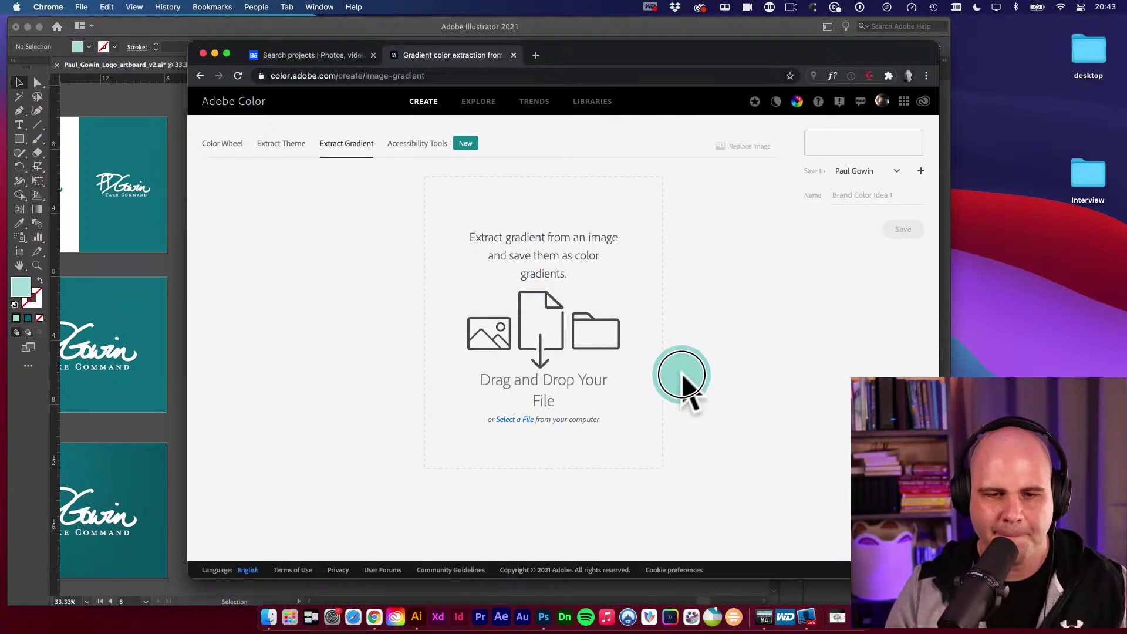
left_click(340, 57)
scroll(652, 323, "up", 5)
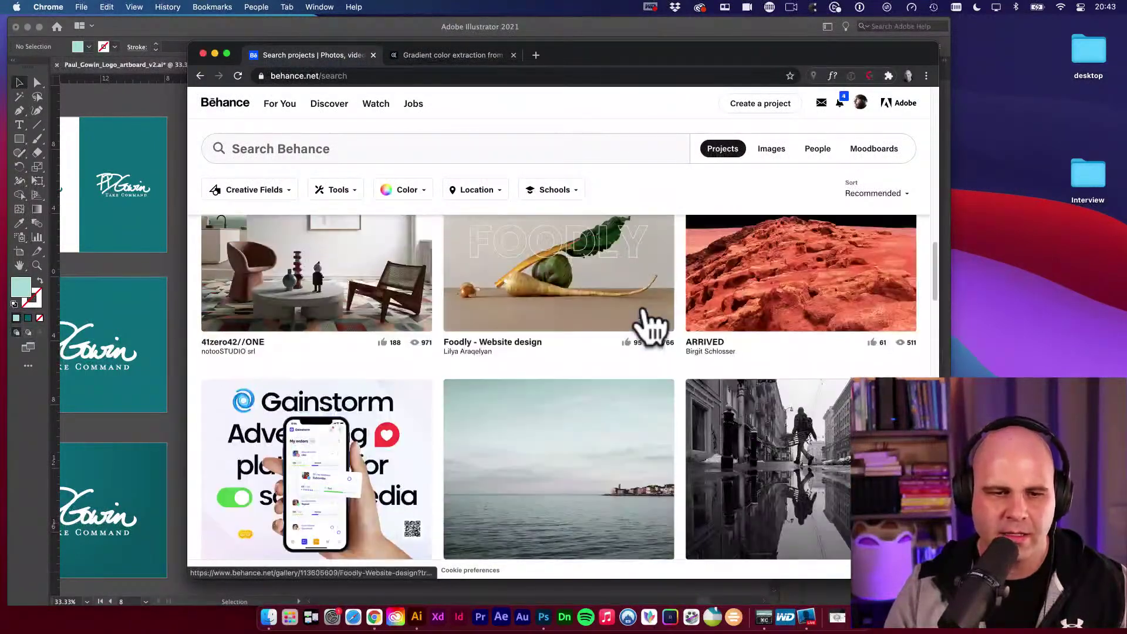
left_click(545, 304)
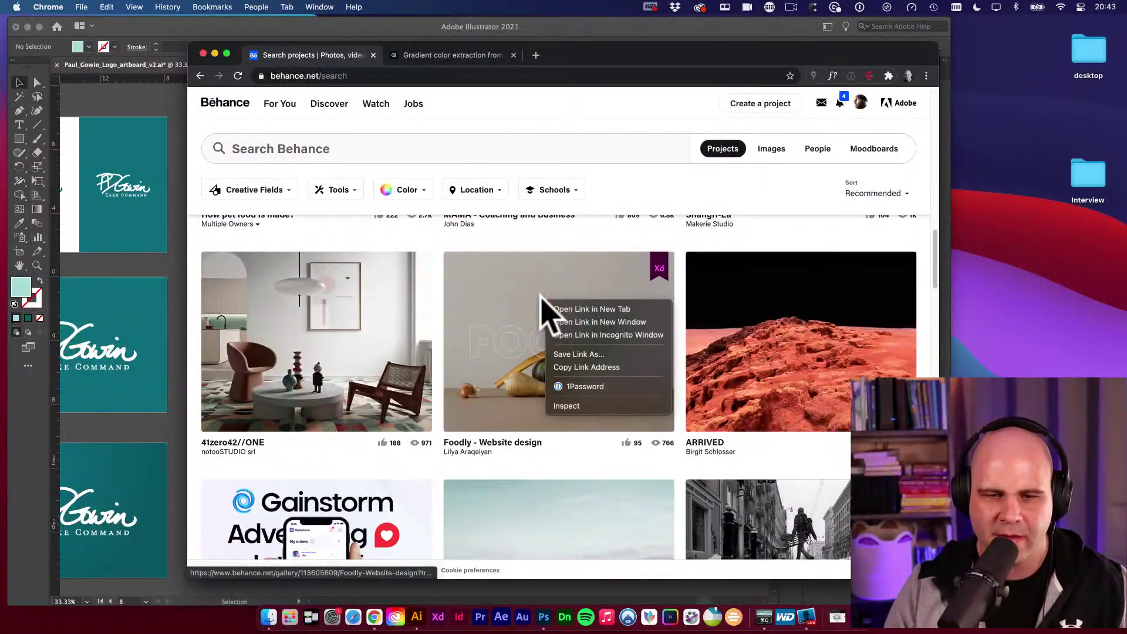
left_click(522, 245)
scroll(602, 314, "down", 3)
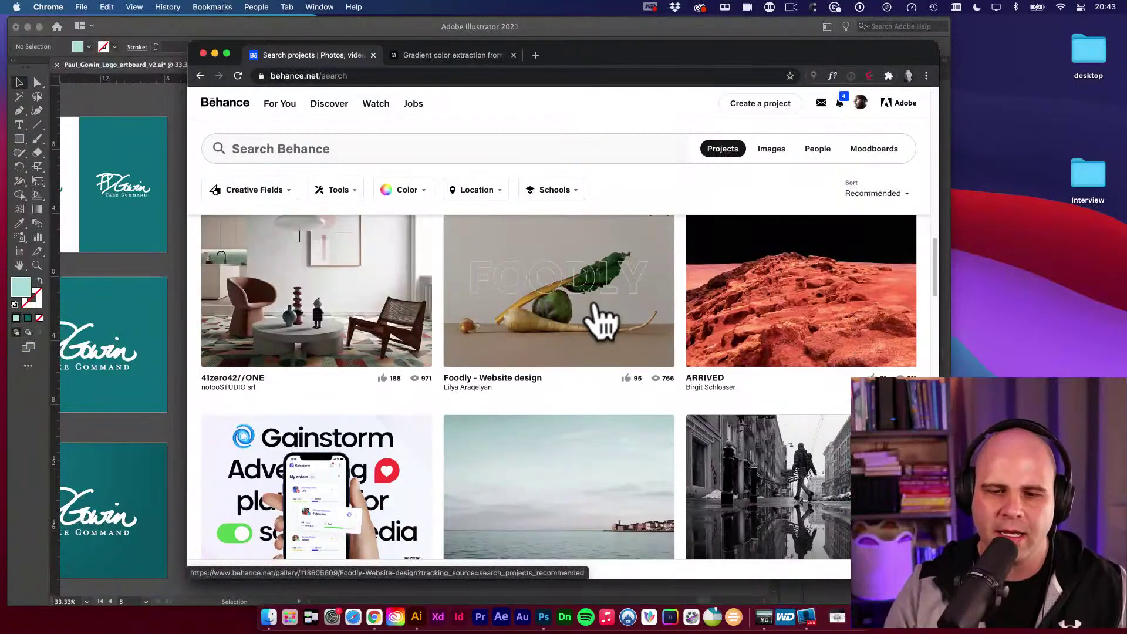
scroll(602, 317, "up", 4)
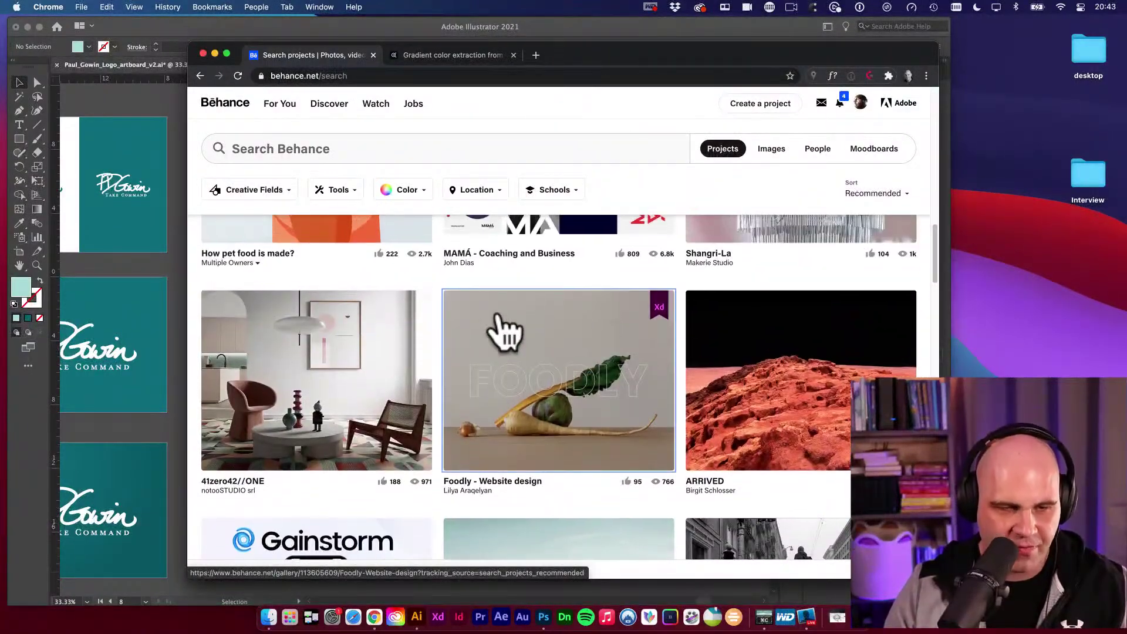
key("super+shift+4")
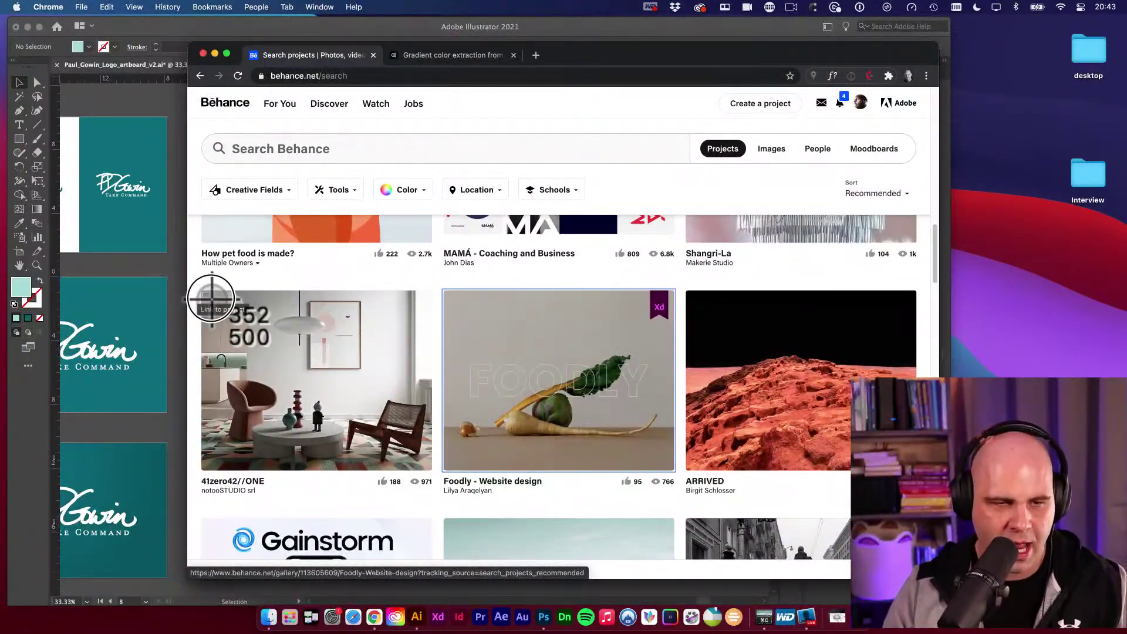
left_click_drag(203, 292, 431, 470)
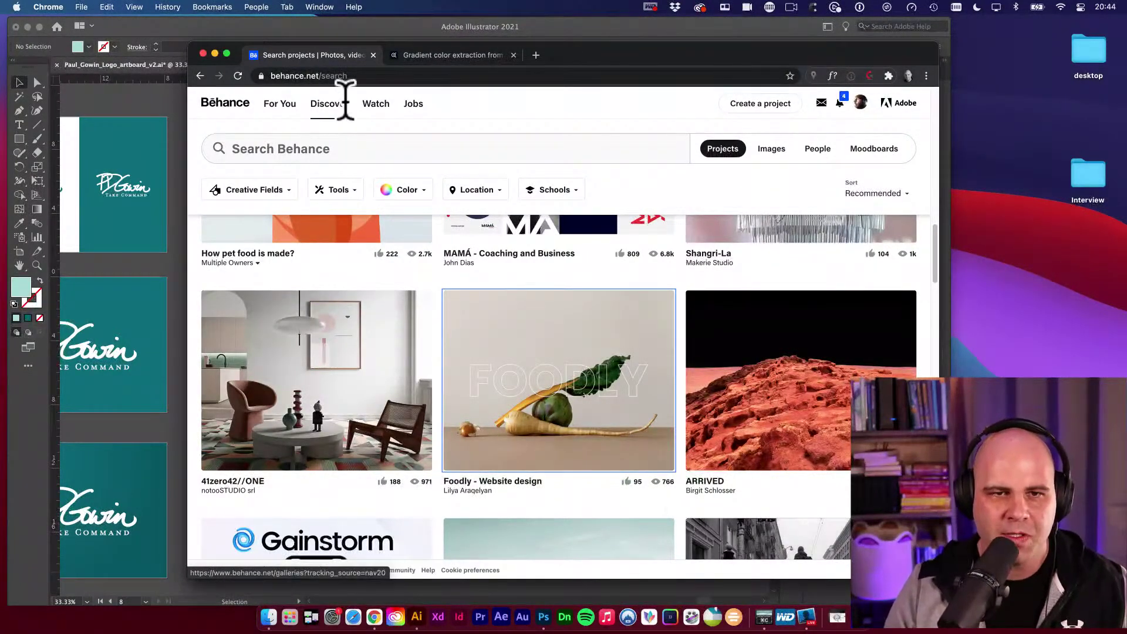
left_click(452, 54)
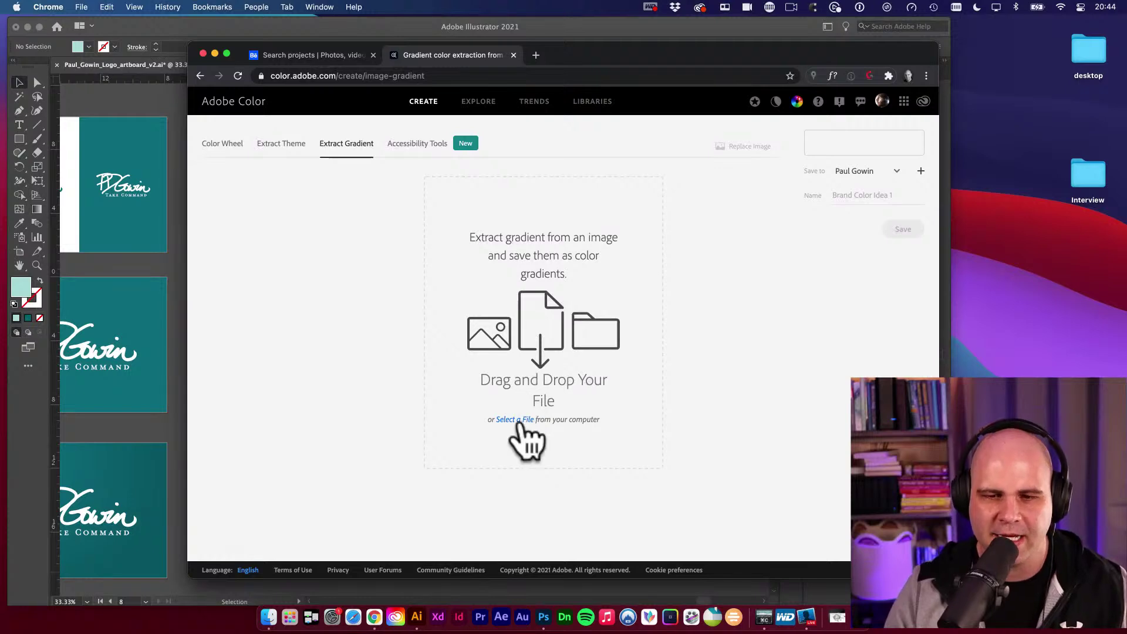
Load the Desktop interior screenshot and move the middle gradient stop onto the brown chair.
left_click(519, 421)
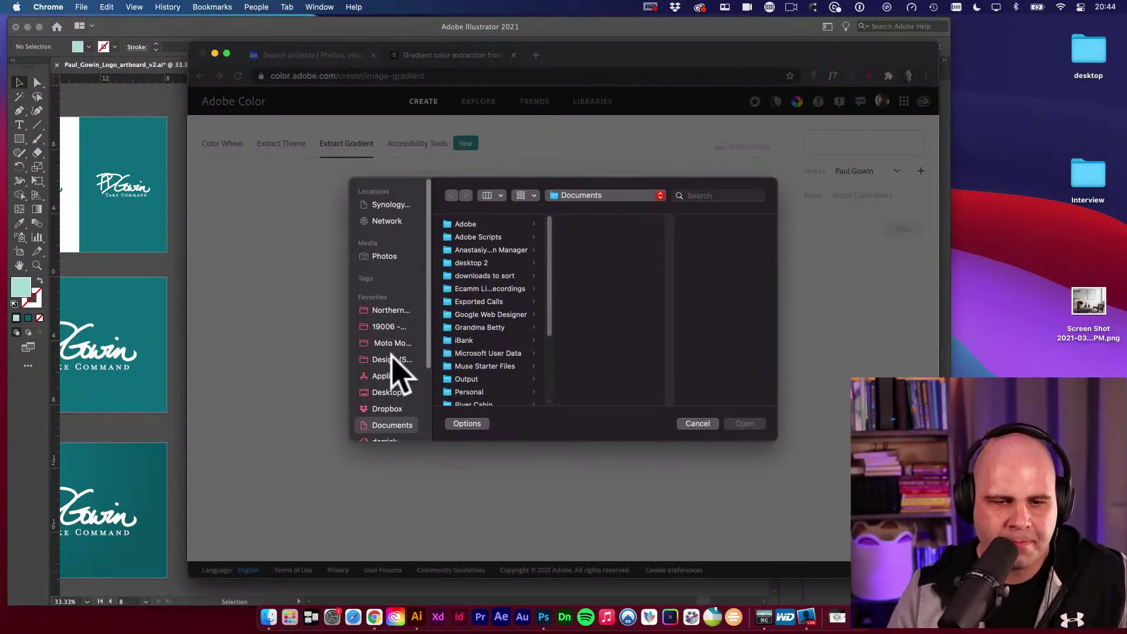
left_click(390, 392)
left_click(458, 251)
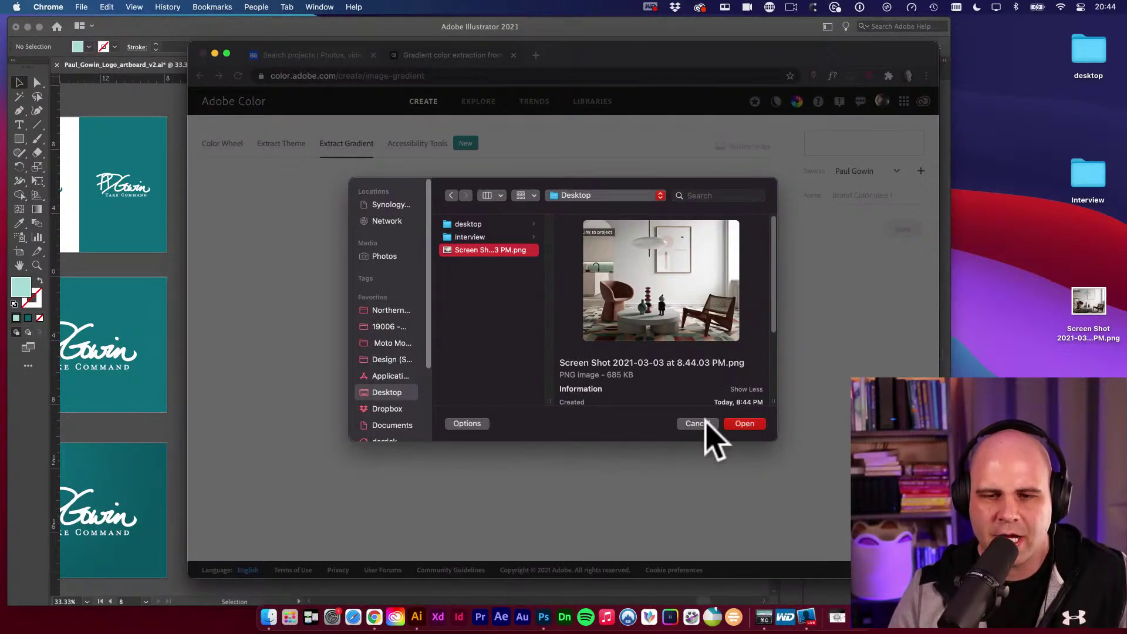
left_click(744, 424)
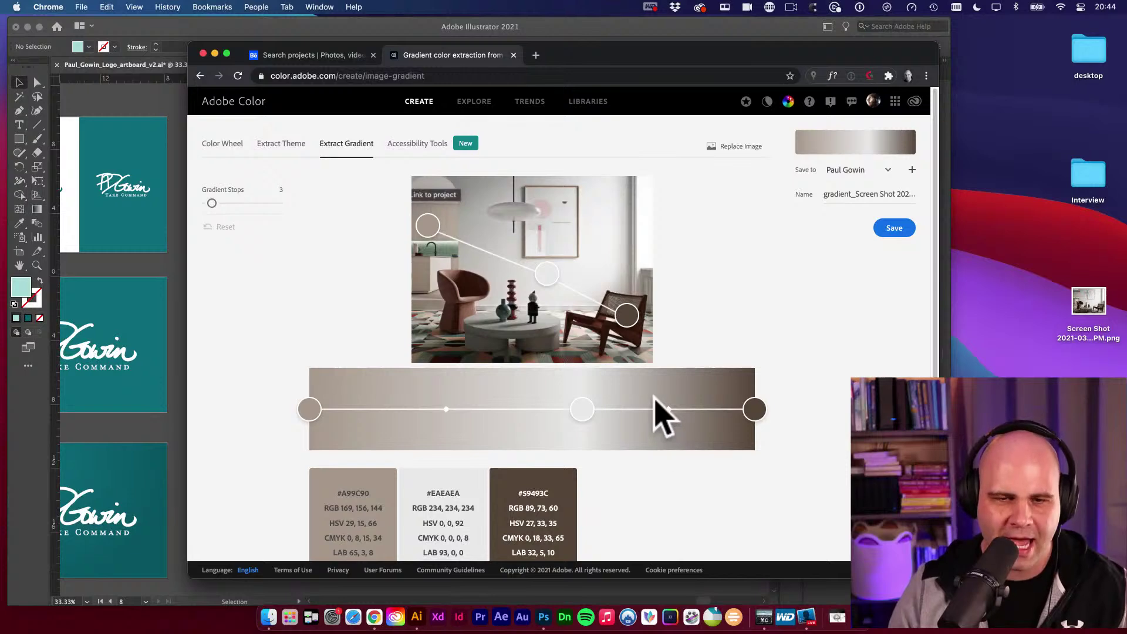
left_click_drag(547, 277, 481, 284)
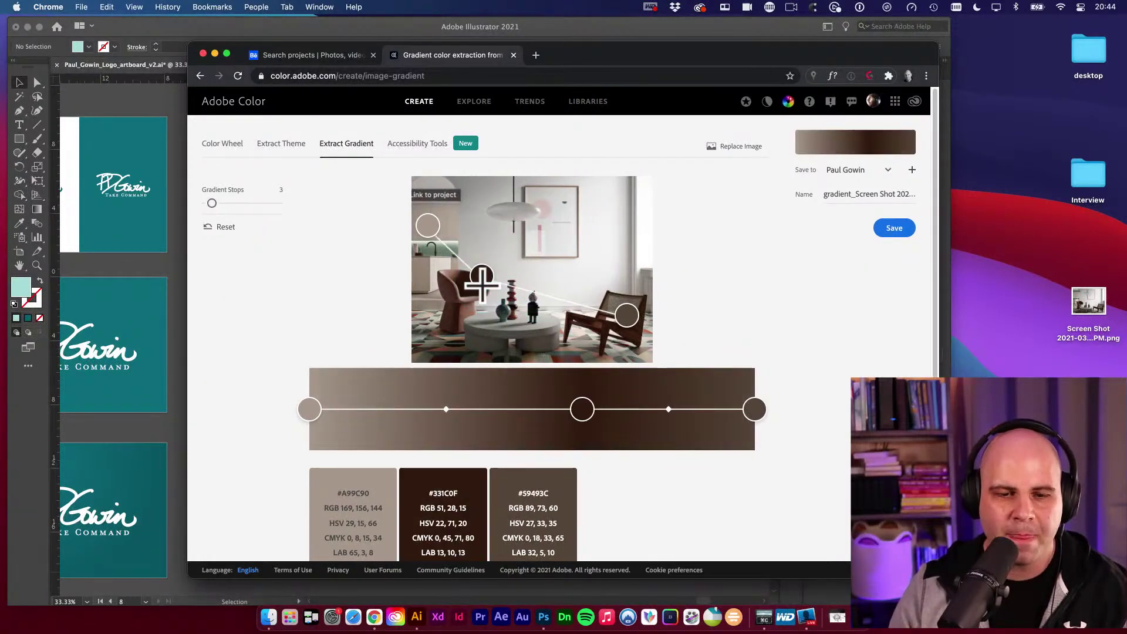
scroll(750, 408, "down", 2)
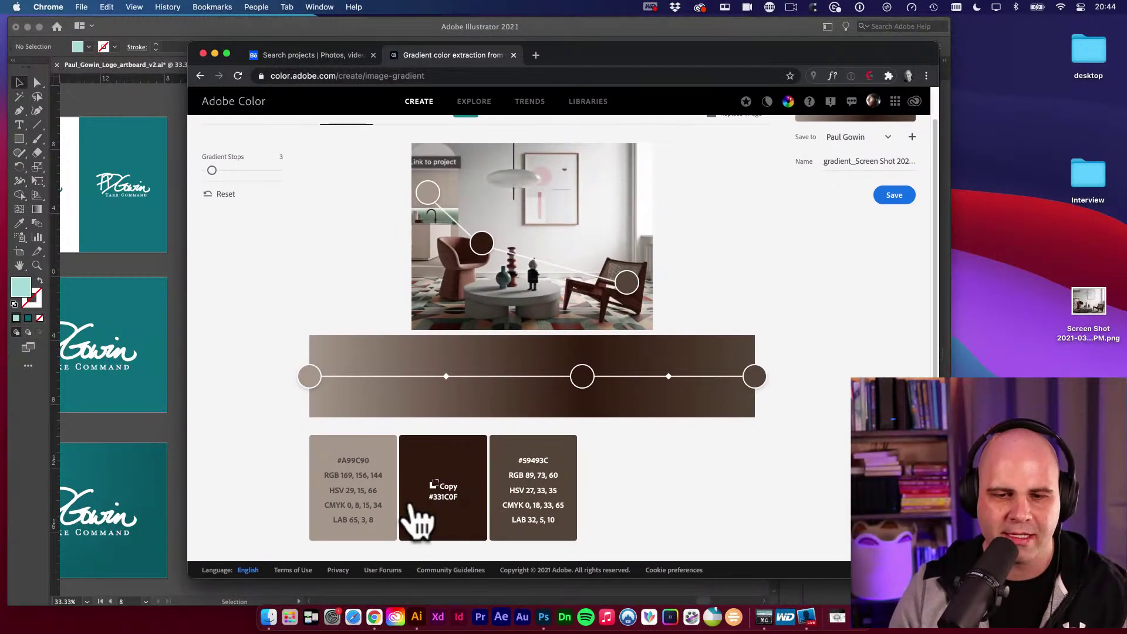
scroll(846, 511, "up", 2)
scroll(564, 327, "down", 2)
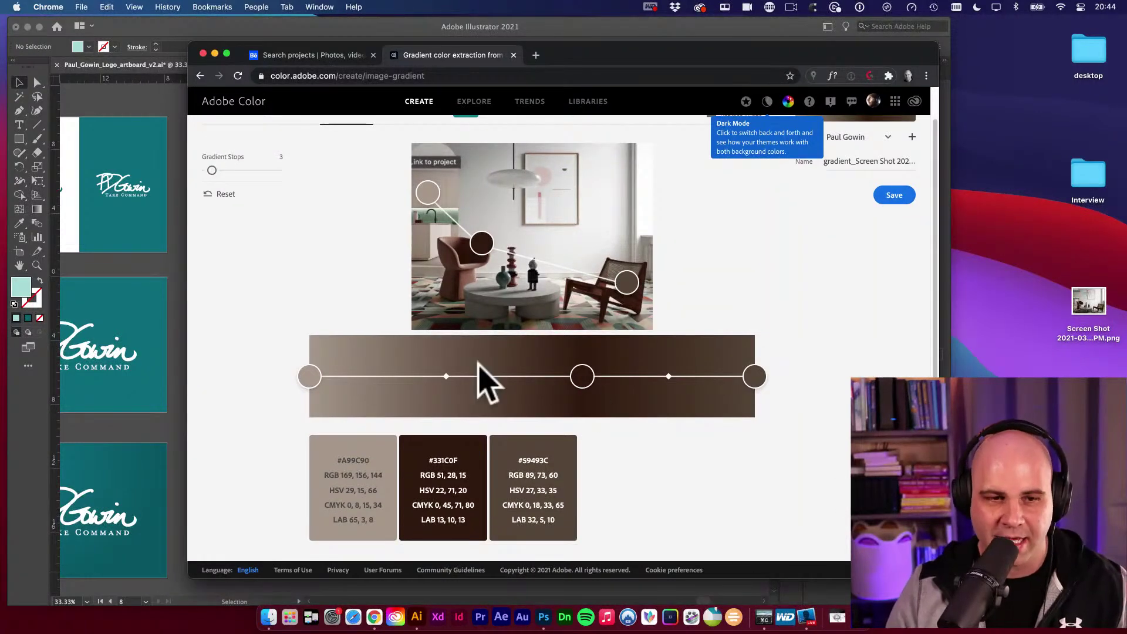
Capture the gradient with its swatches, paste it below the reference photos and shrink it to half width.
key("super+shift+4")
left_click_drag(282, 142, 795, 545)
left_click(154, 283)
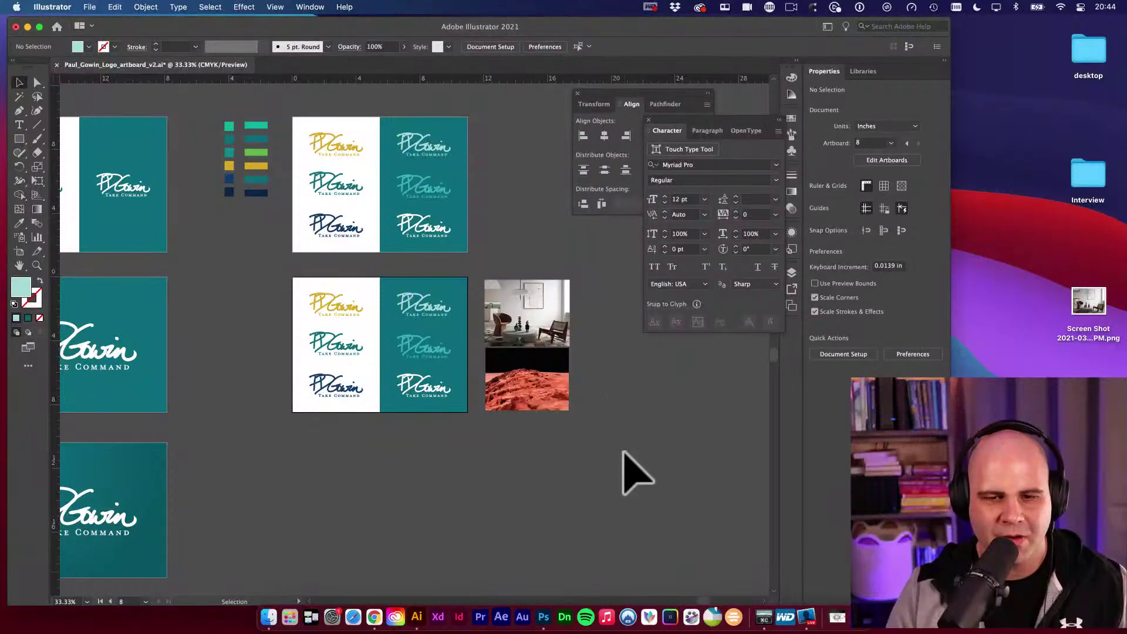
key("super+v")
left_click_drag(410, 327, 574, 473)
key("e")
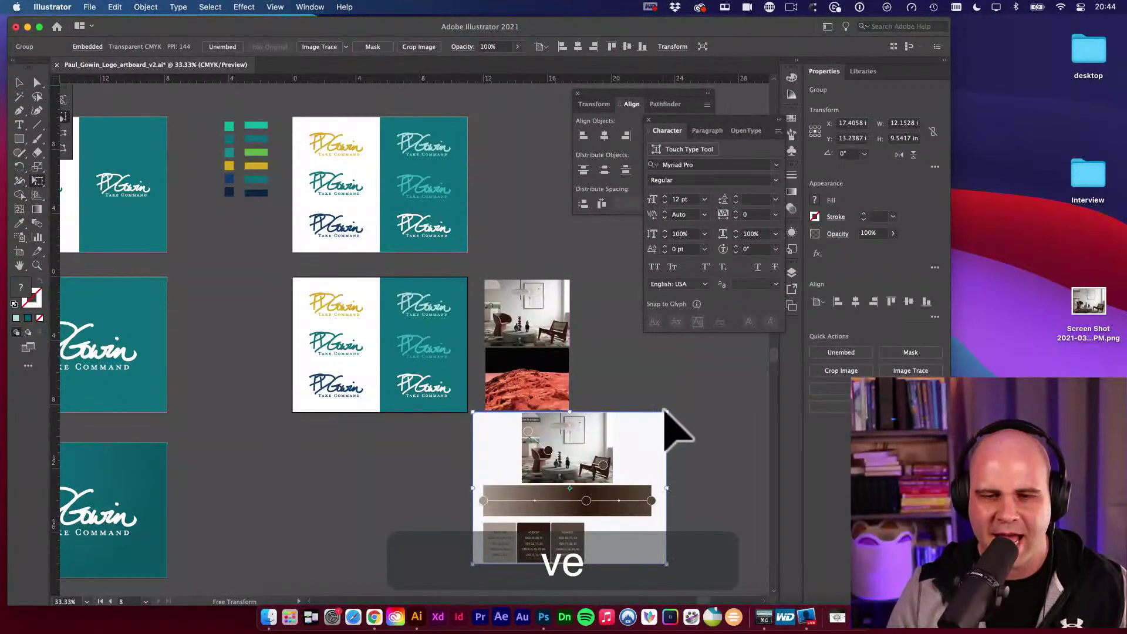
left_click_drag(664, 416, 566, 478)
key("v")
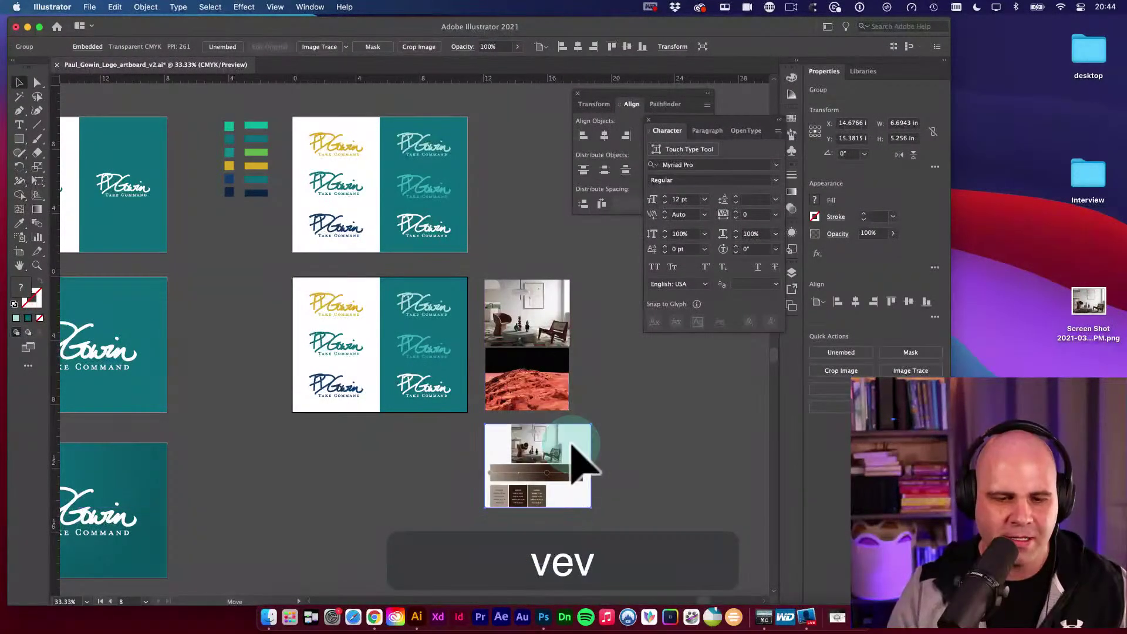
key("v")
left_click(374, 617)
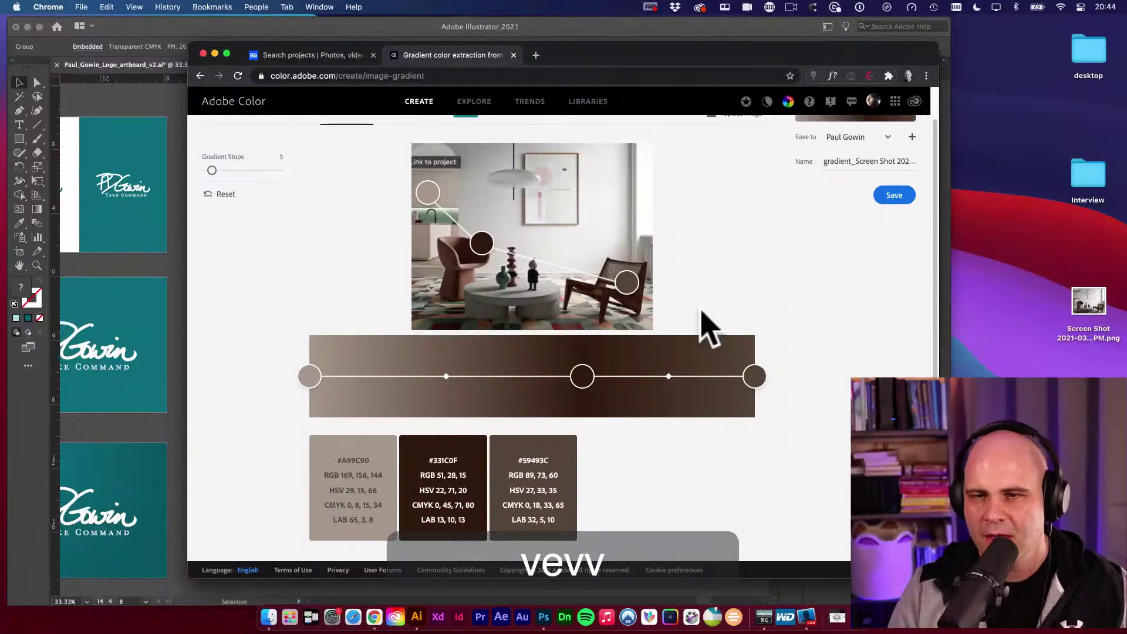
Save the extracted three-stop brown gradient to the library.
left_click(819, 215)
scroll(822, 229, "up", 1)
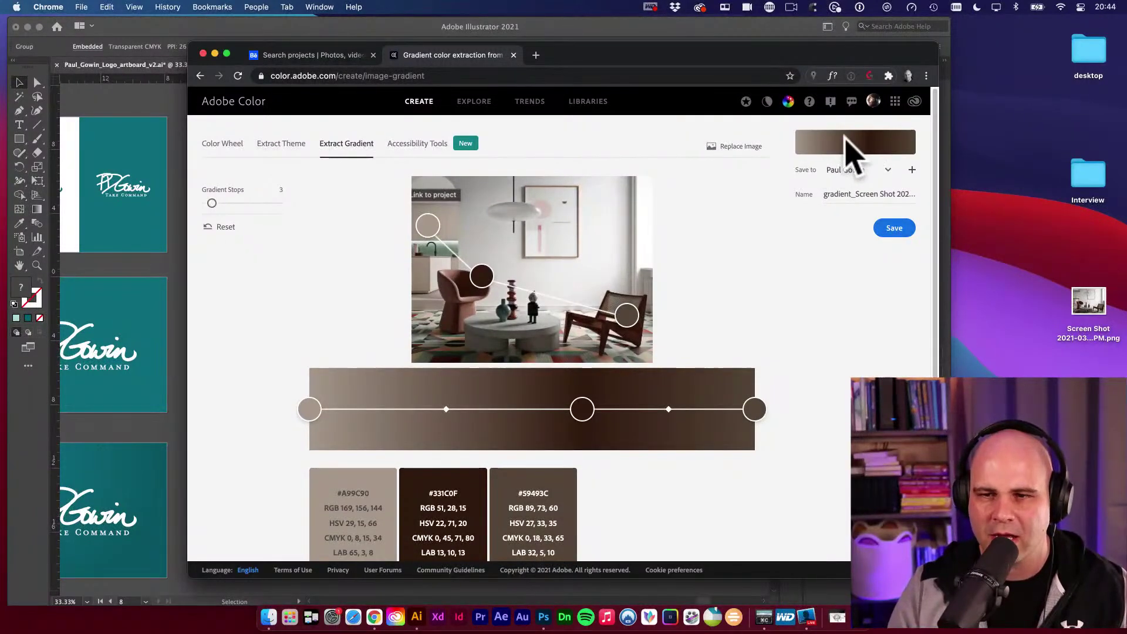
left_click(893, 230)
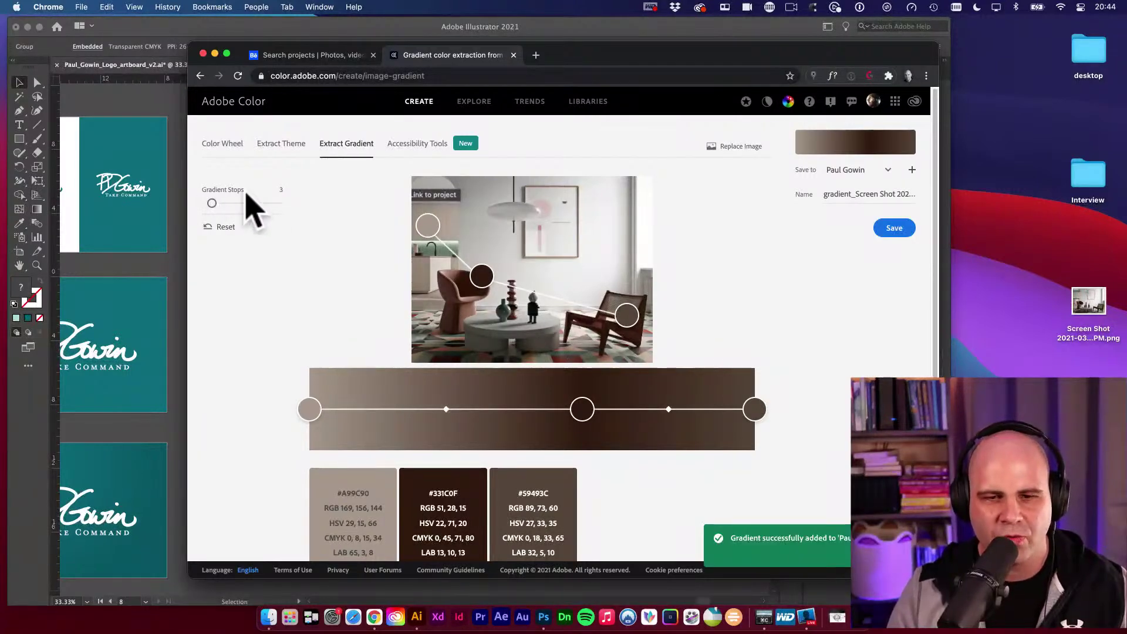
Reduce the gradient to two stops (#A89C90 to #58483B), save it, and return to Illustrator.
left_click_drag(212, 204, 251, 221)
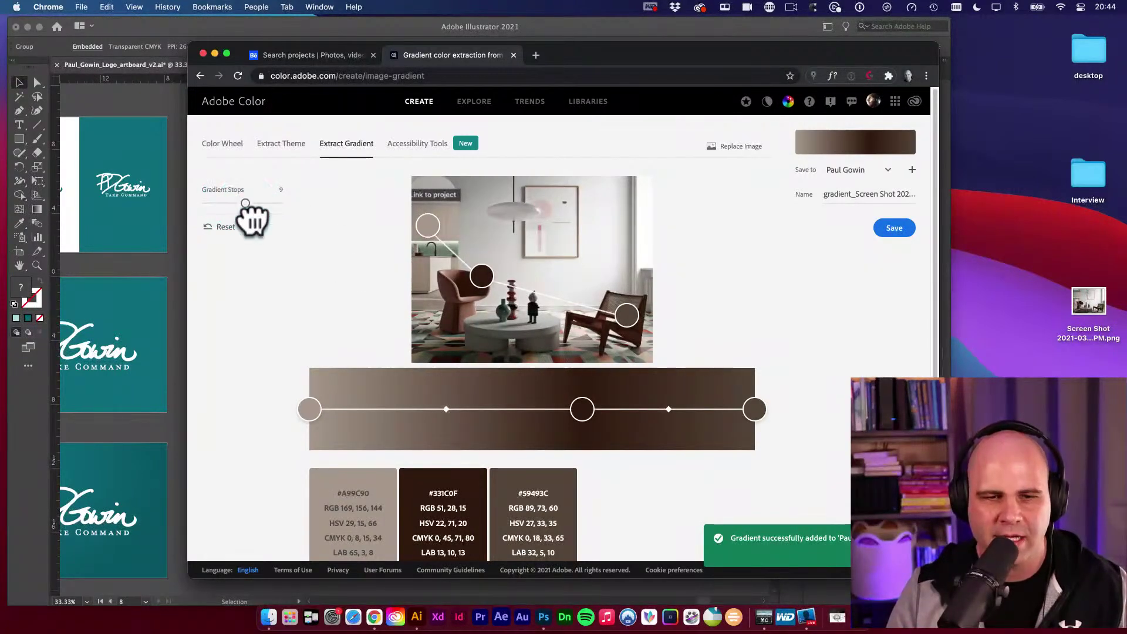
scroll(505, 329, "down", 2)
scroll(520, 326, "up", 3)
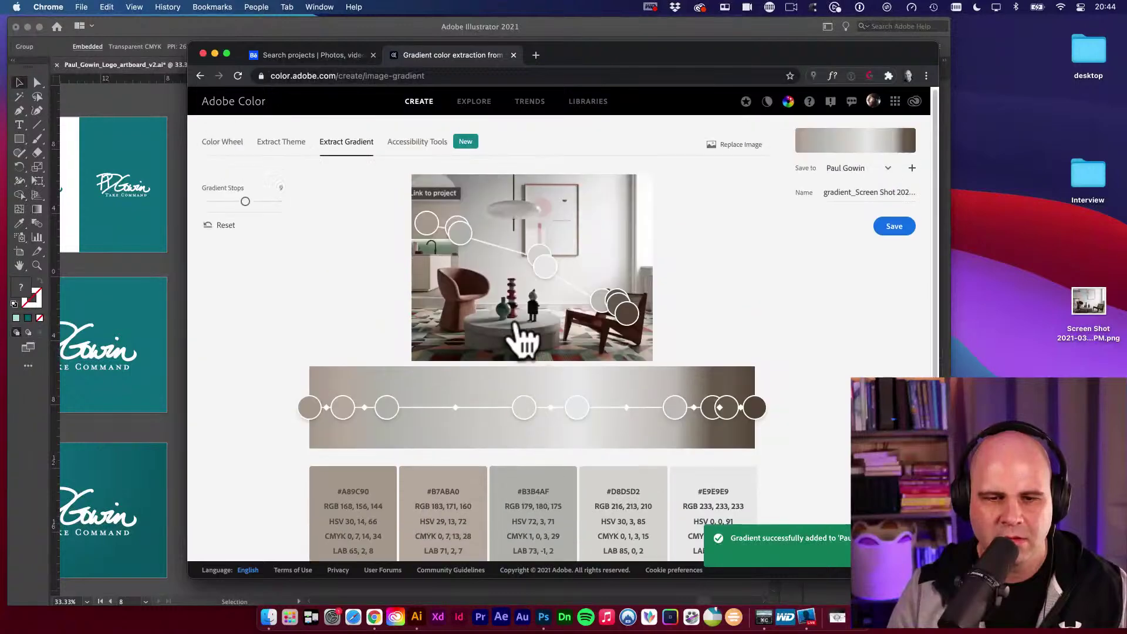
left_click_drag(245, 203, 207, 204)
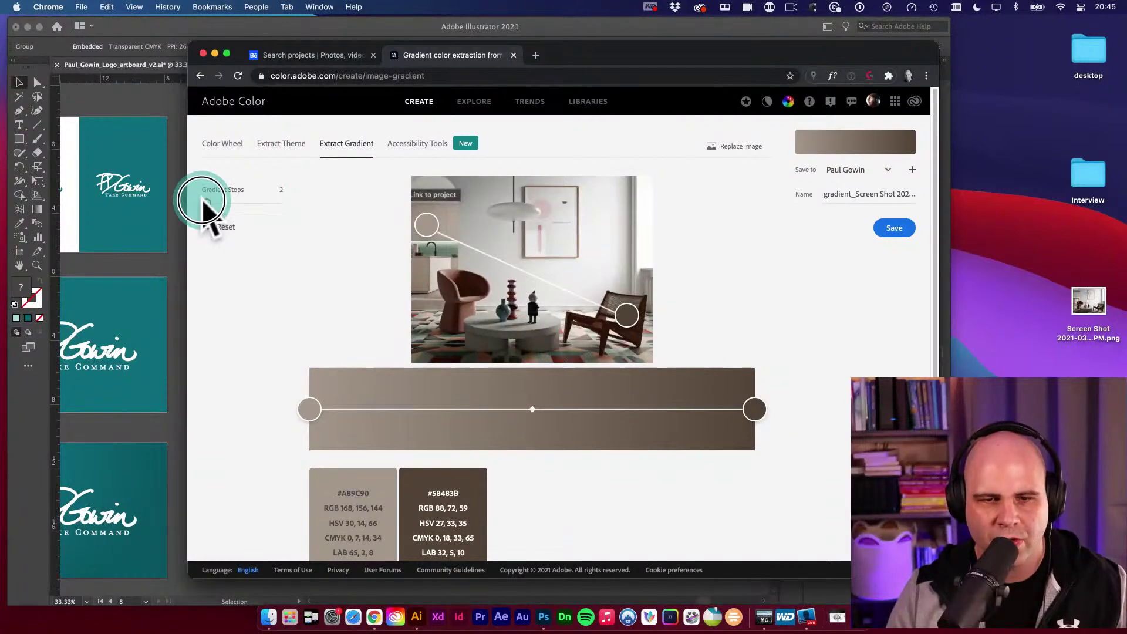
left_click(897, 232)
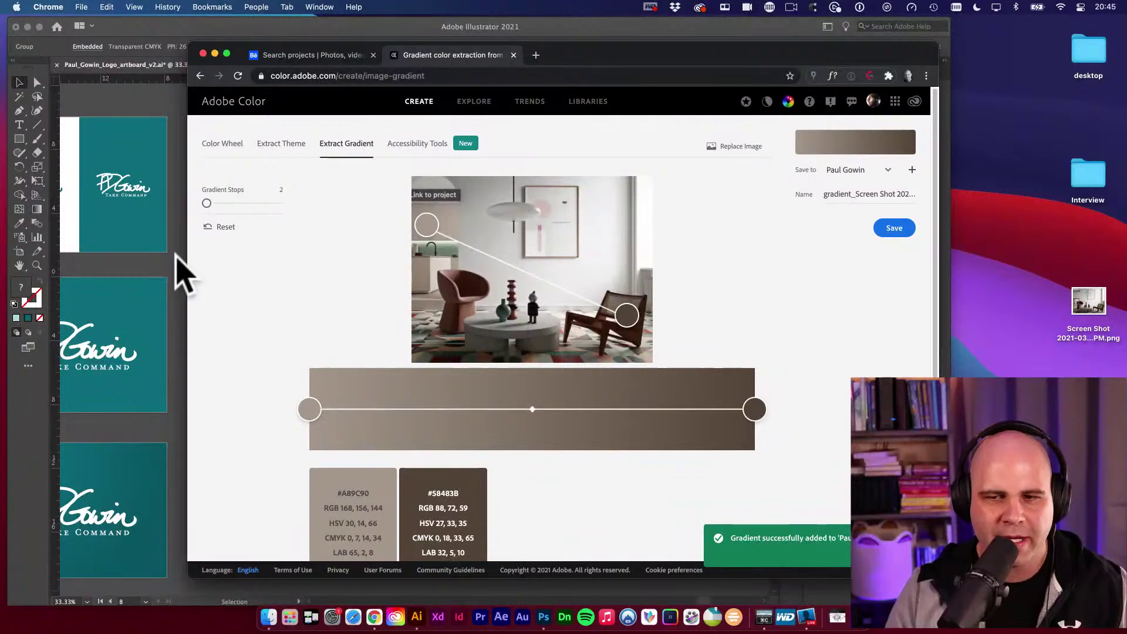
left_click(182, 273)
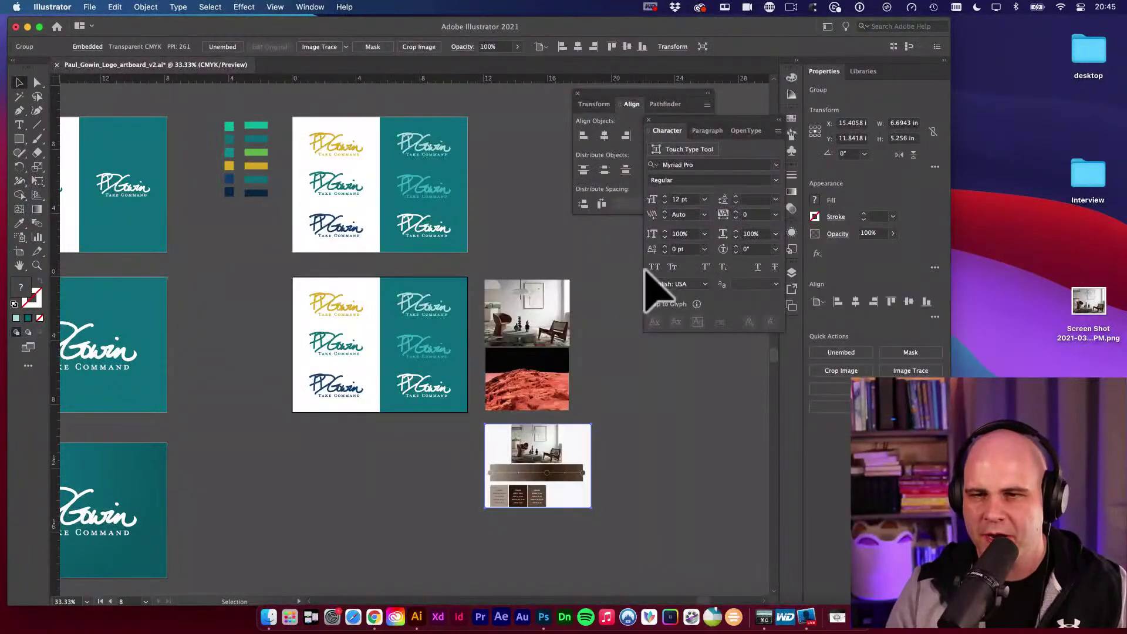
Show the Libraries panel, return to the library list and open the designer's own library.
left_click(863, 71)
left_click(310, 7)
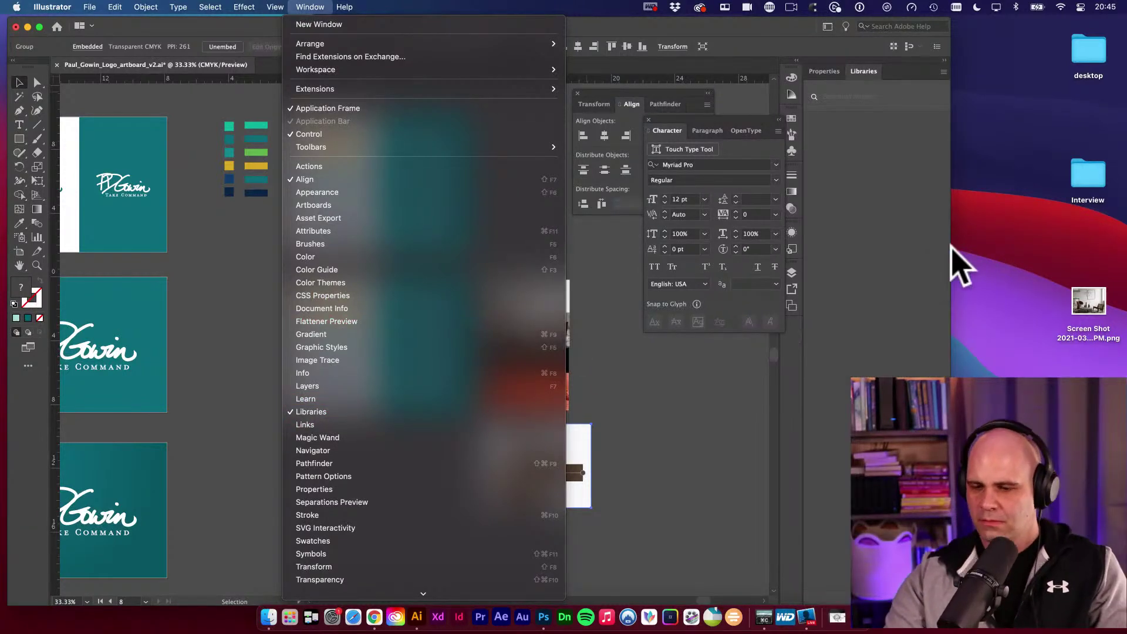
left_click(905, 179)
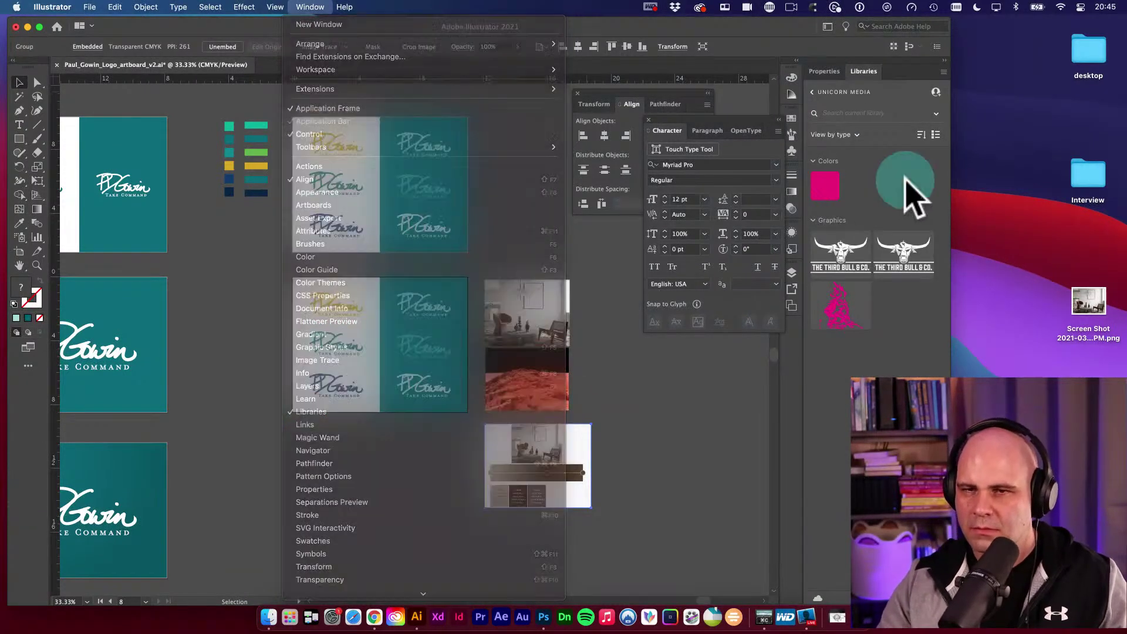
left_click(812, 93)
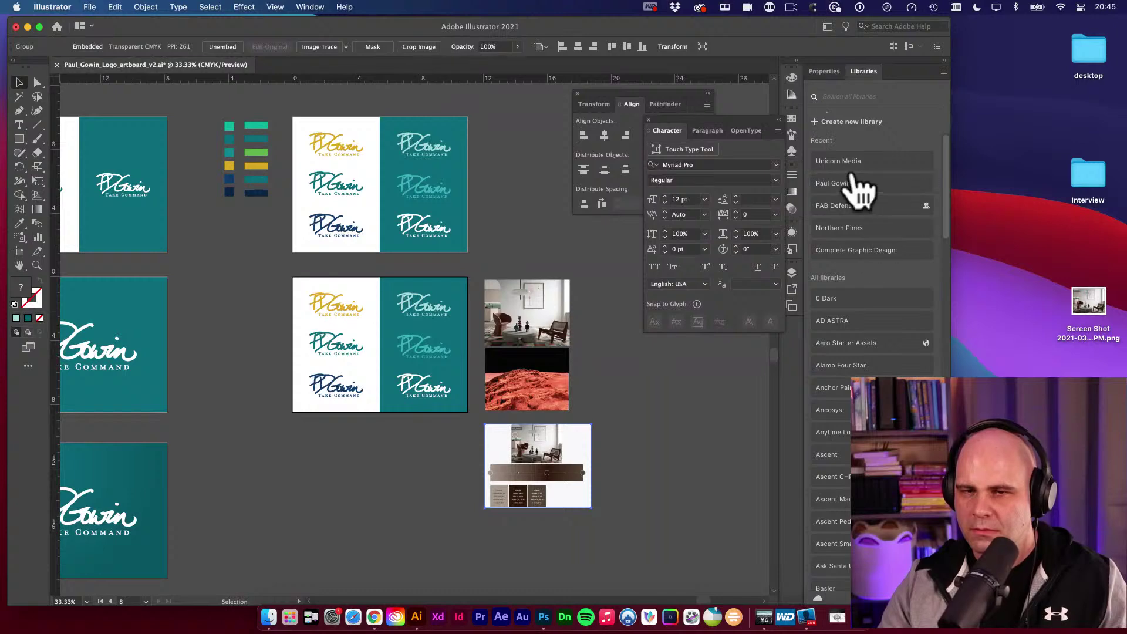
left_click(844, 185)
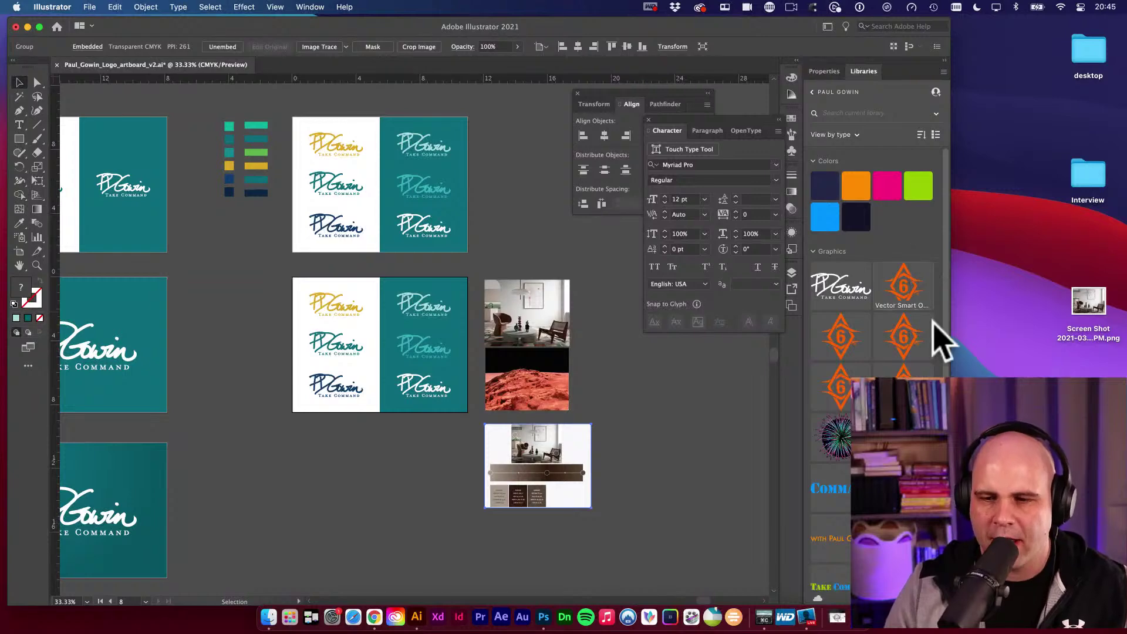
Select the duplicate orange logo graphics and delete the pasted gradient capture from the canvas.
scroll(919, 359, "down", 3)
scroll(927, 361, "up", 3)
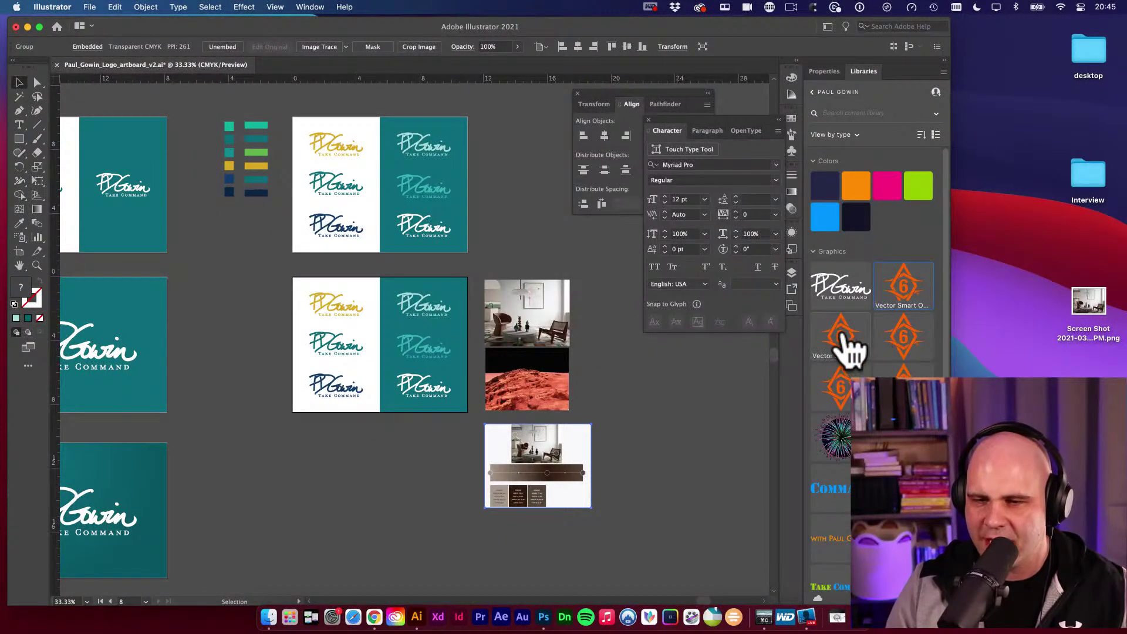
left_click(845, 344)
left_click(894, 353, "shift")
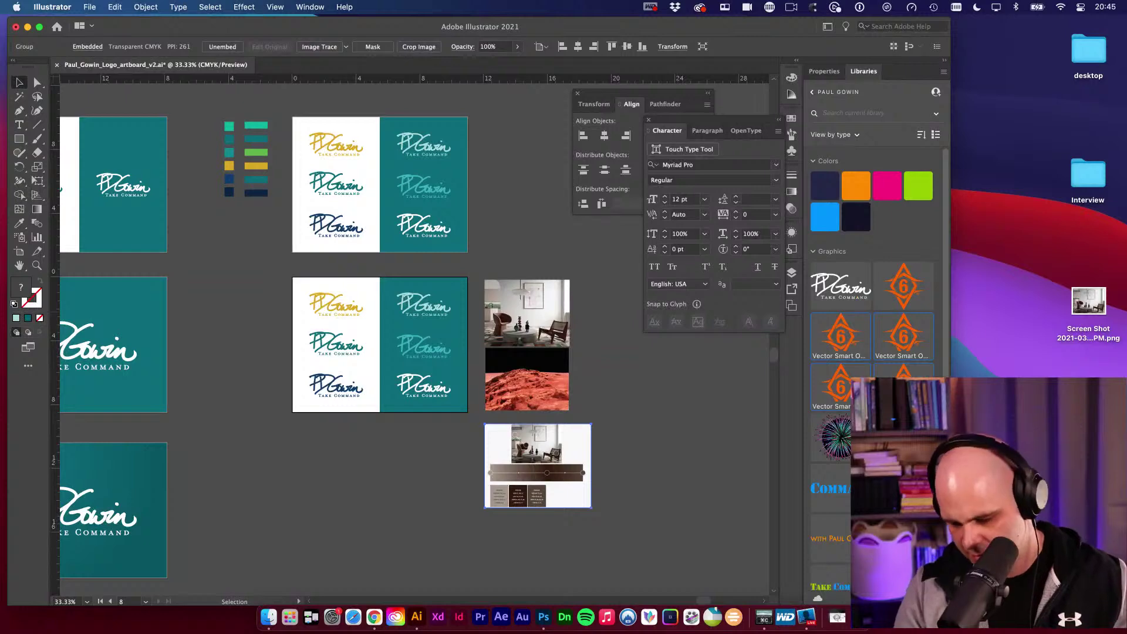
key("BackSpace")
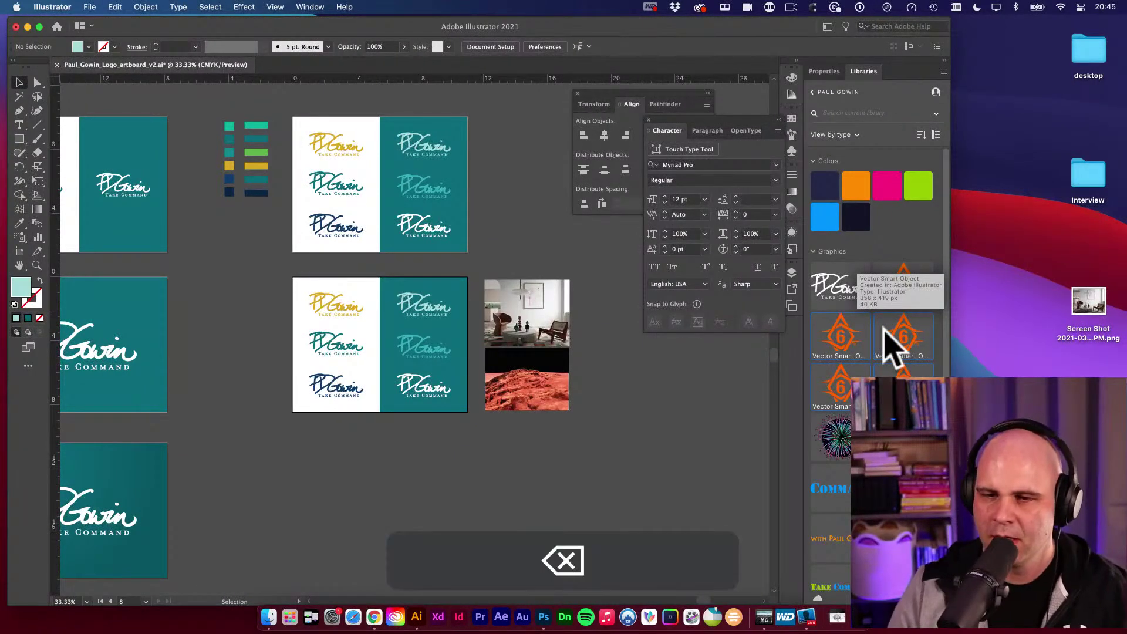
Delete the duplicate orange graphics from the library and scroll down to the Gradients section.
right_click(851, 350)
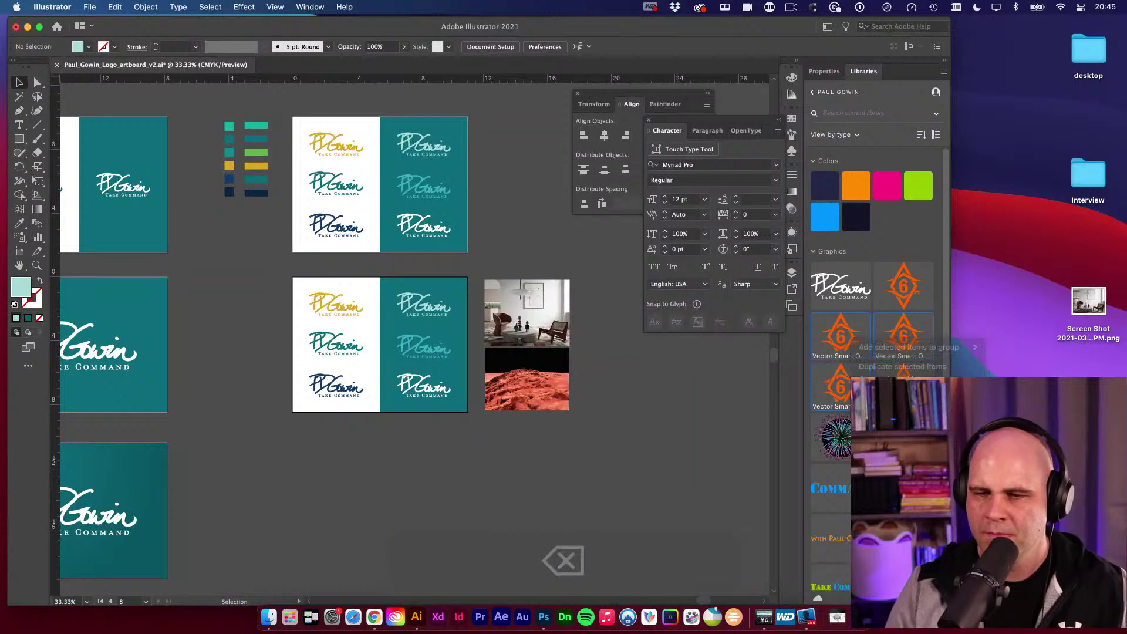
left_click(899, 405)
right_click(905, 303)
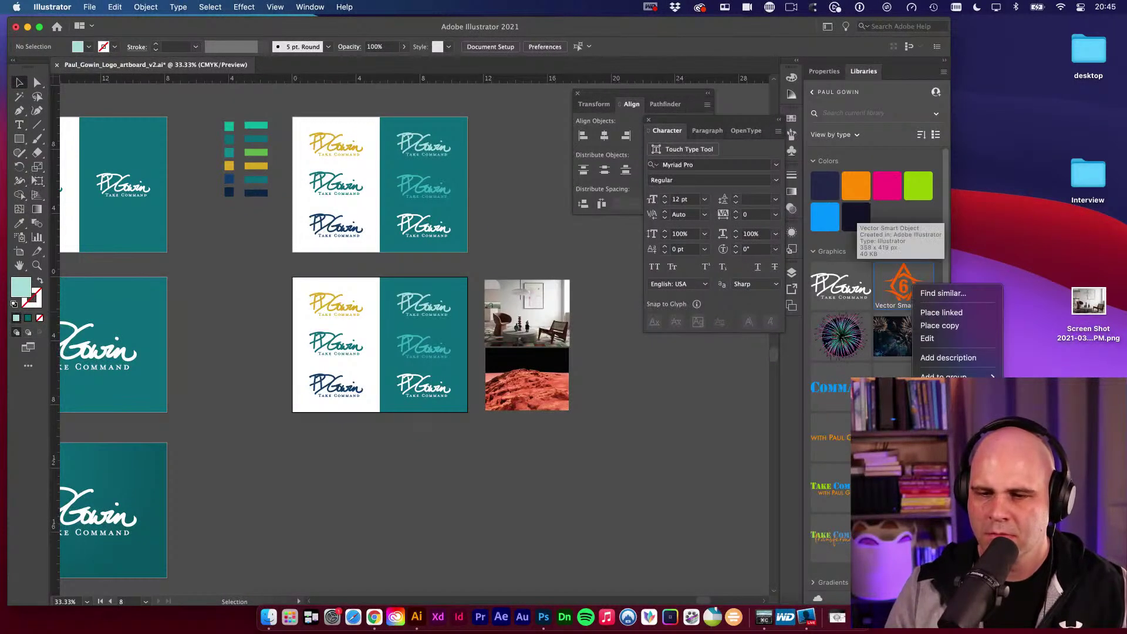
left_click(940, 435)
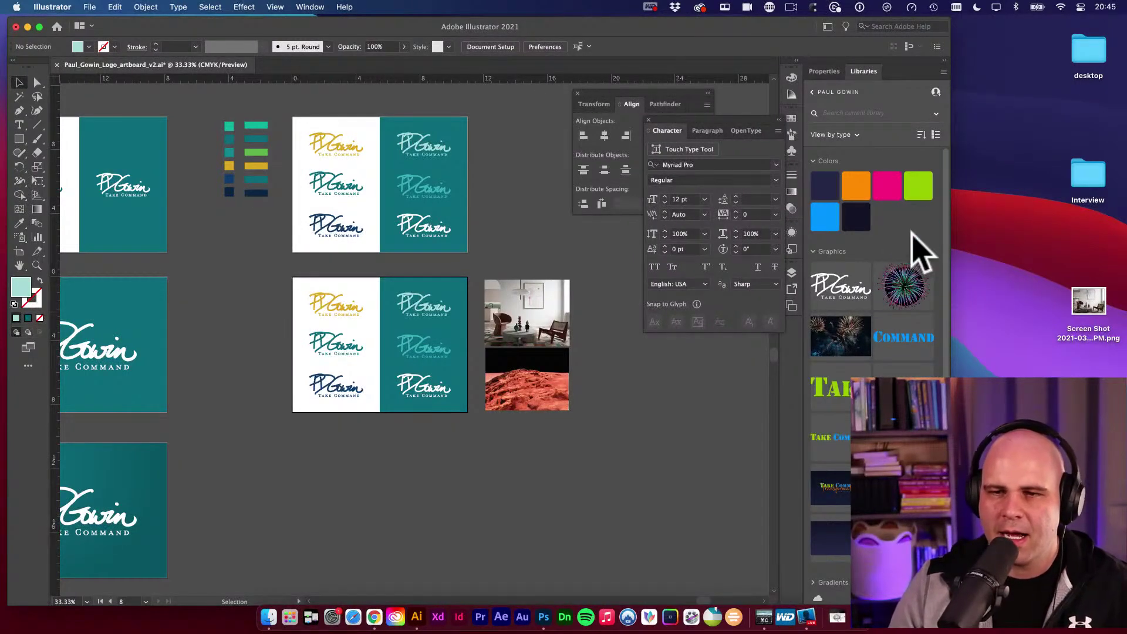
scroll(918, 239, "down", 1)
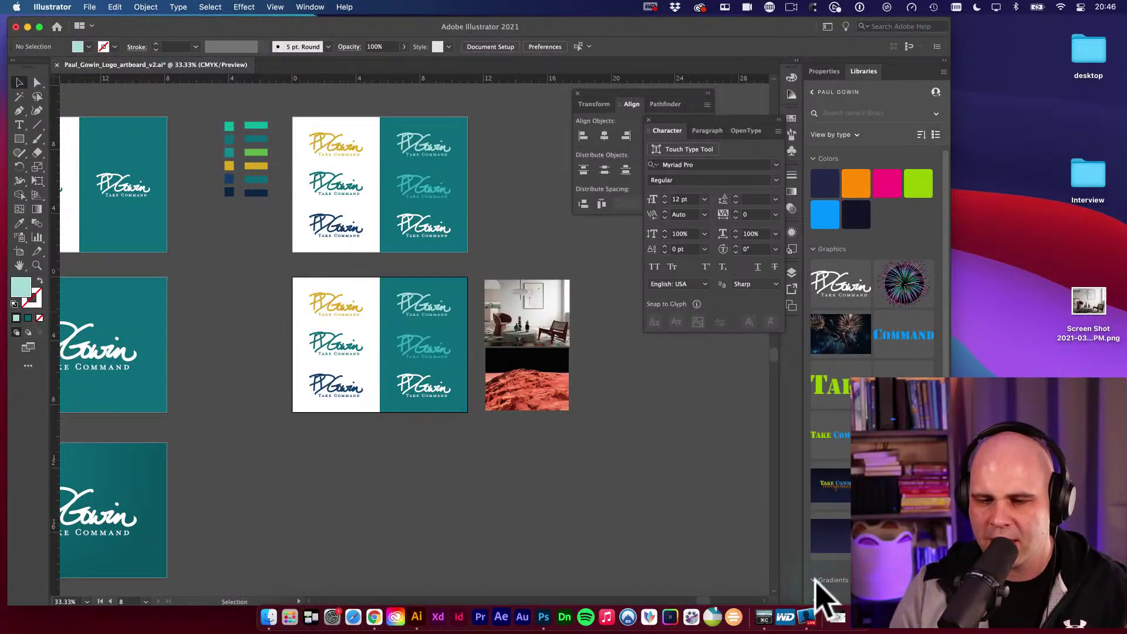
scroll(873, 352, "down", 3)
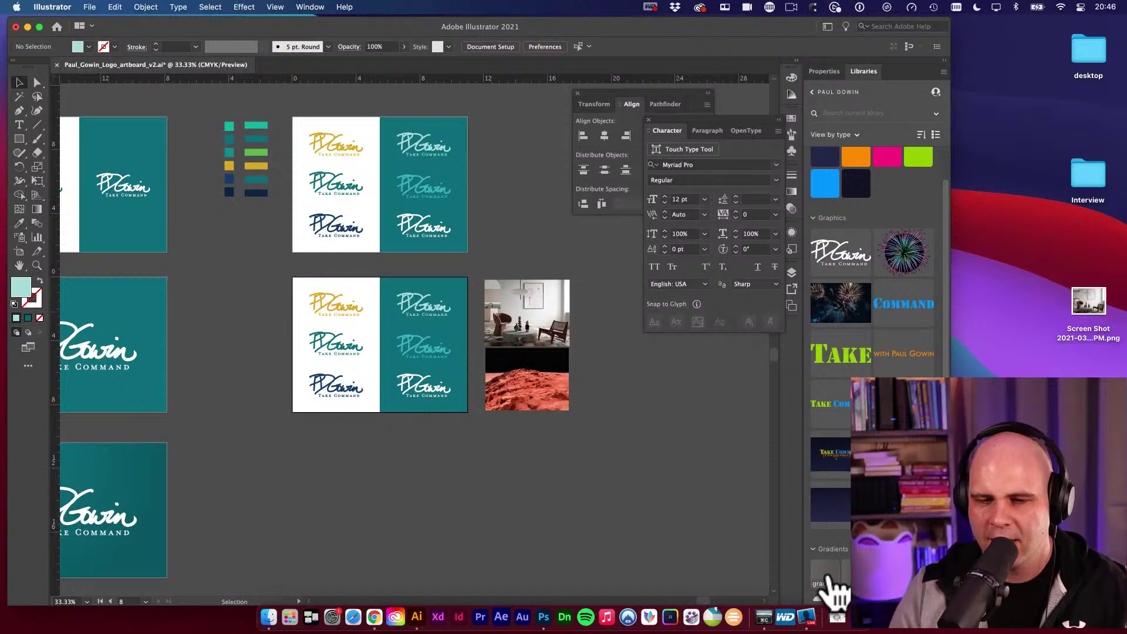
Draw a light-teal rectangle below the artboards and open the saved screenshot gradient's details.
key("m")
left_click_drag(363, 459, 451, 491)
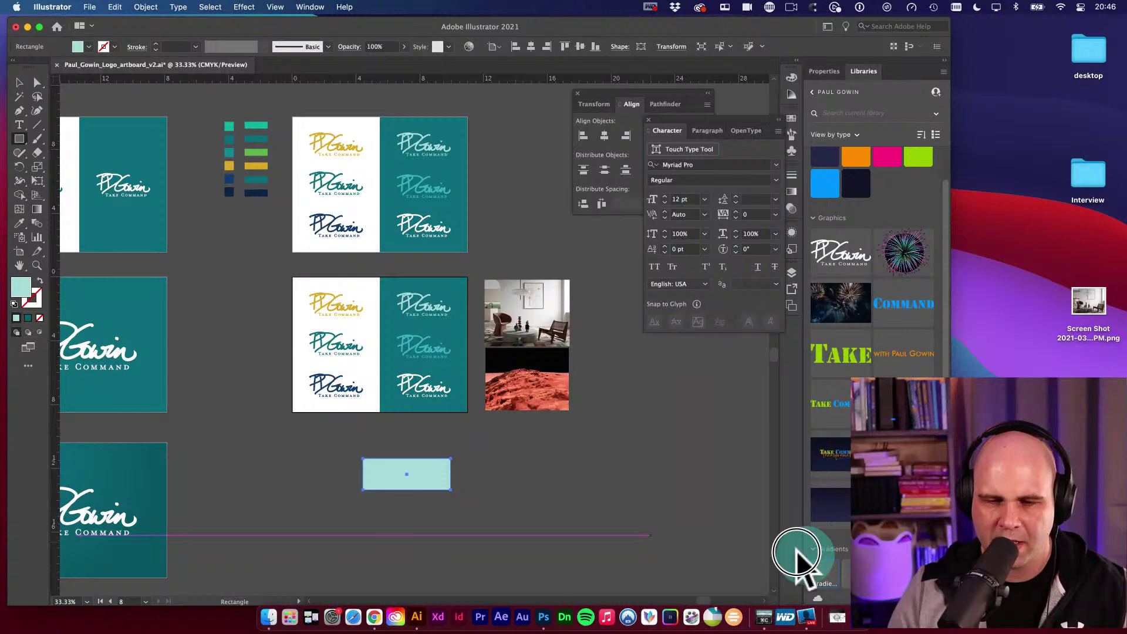
double_click(834, 567)
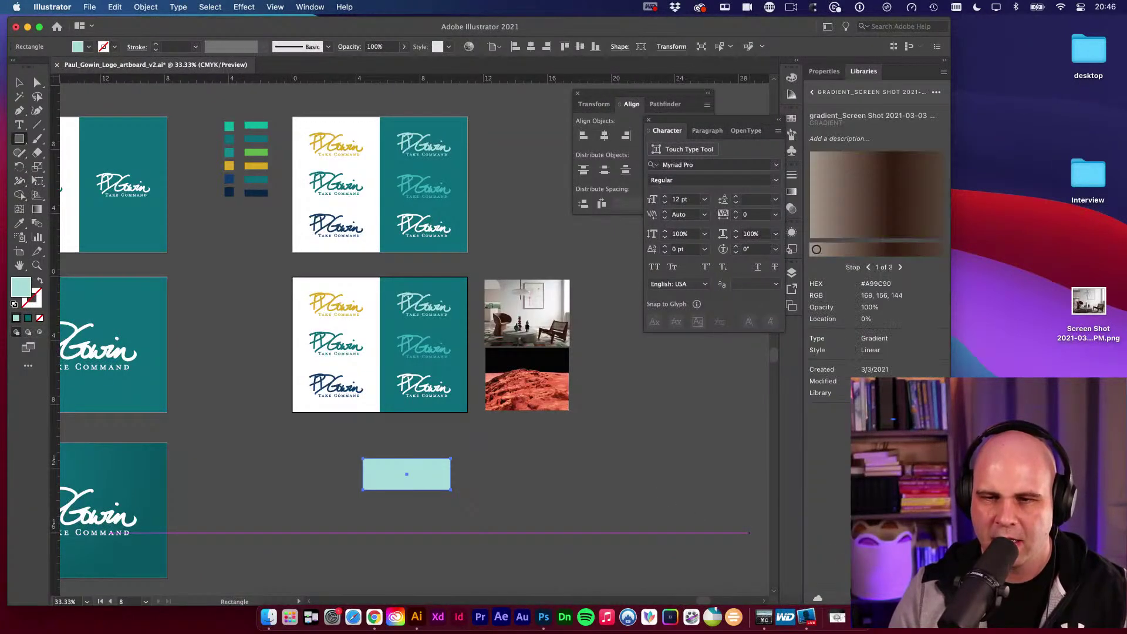
key("g")
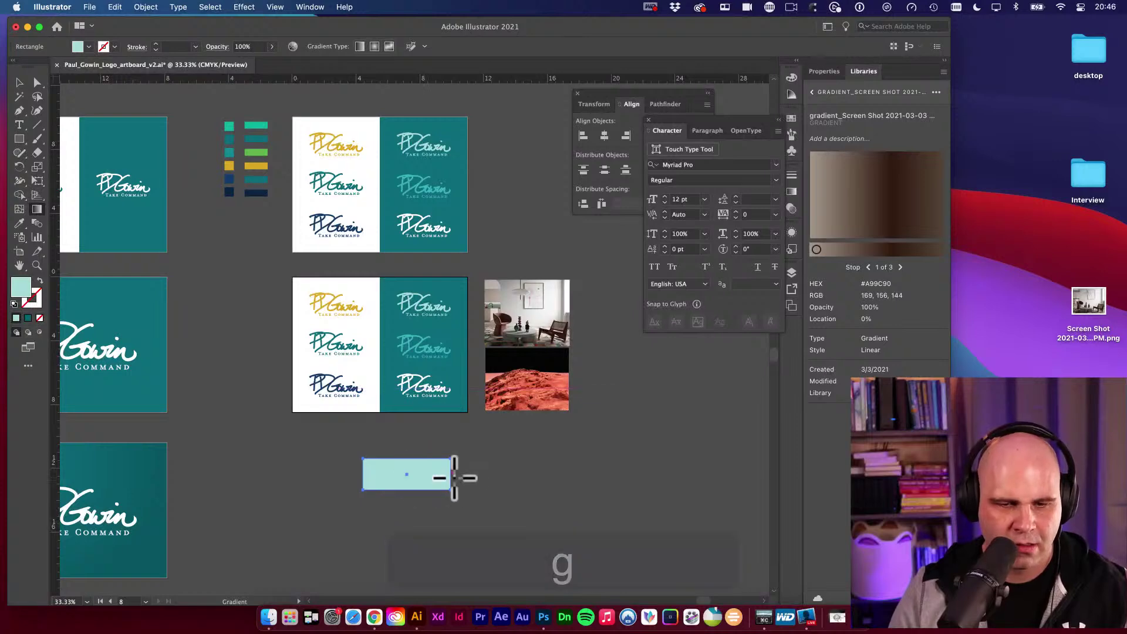
key("v")
key("g")
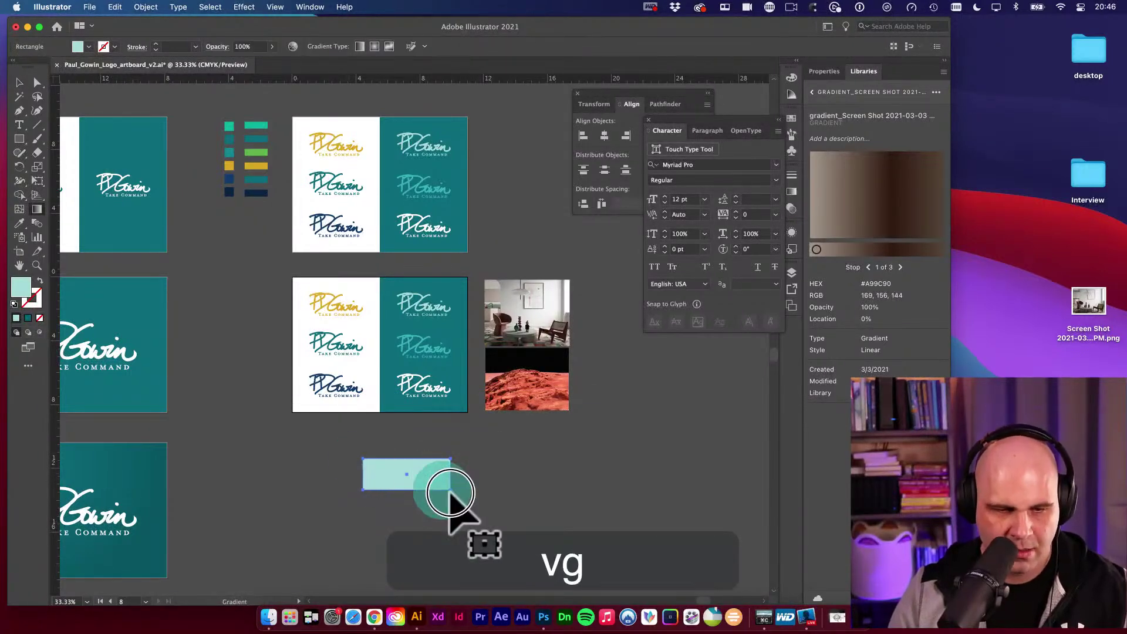
Step through the saved gradient's colour stops and return to the first stop.
left_click(900, 267)
left_click(901, 267)
left_click(868, 267)
left_click(868, 267)
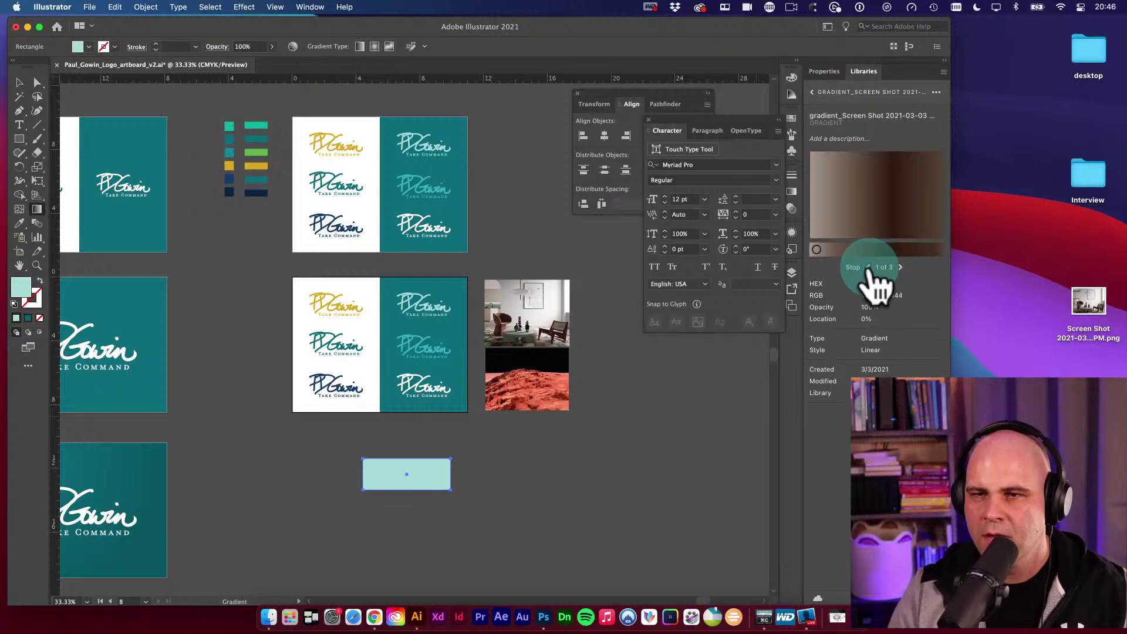
left_click(894, 187)
Try applying the library gradient to the new light-teal rectangle.
left_click(893, 184)
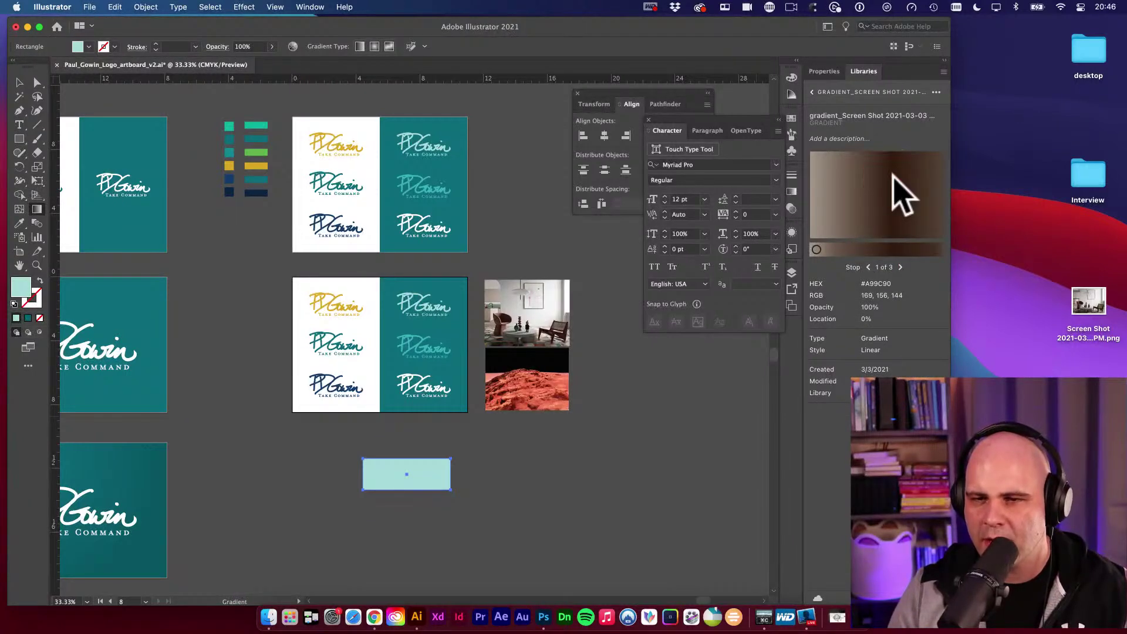
left_click_drag(898, 196, 440, 465)
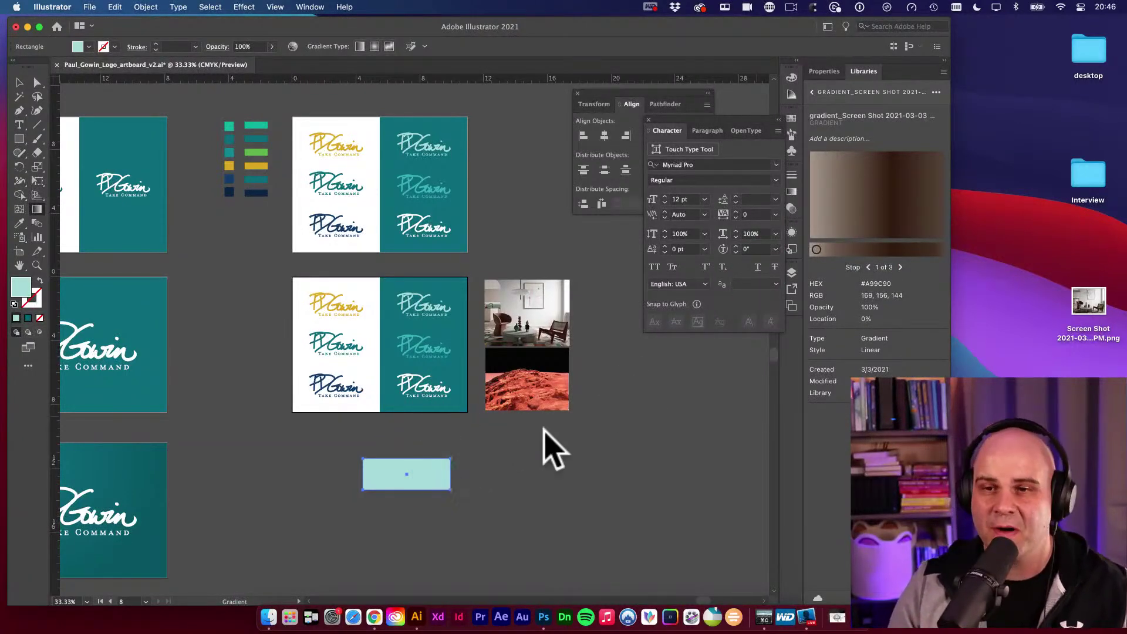
left_click(937, 92)
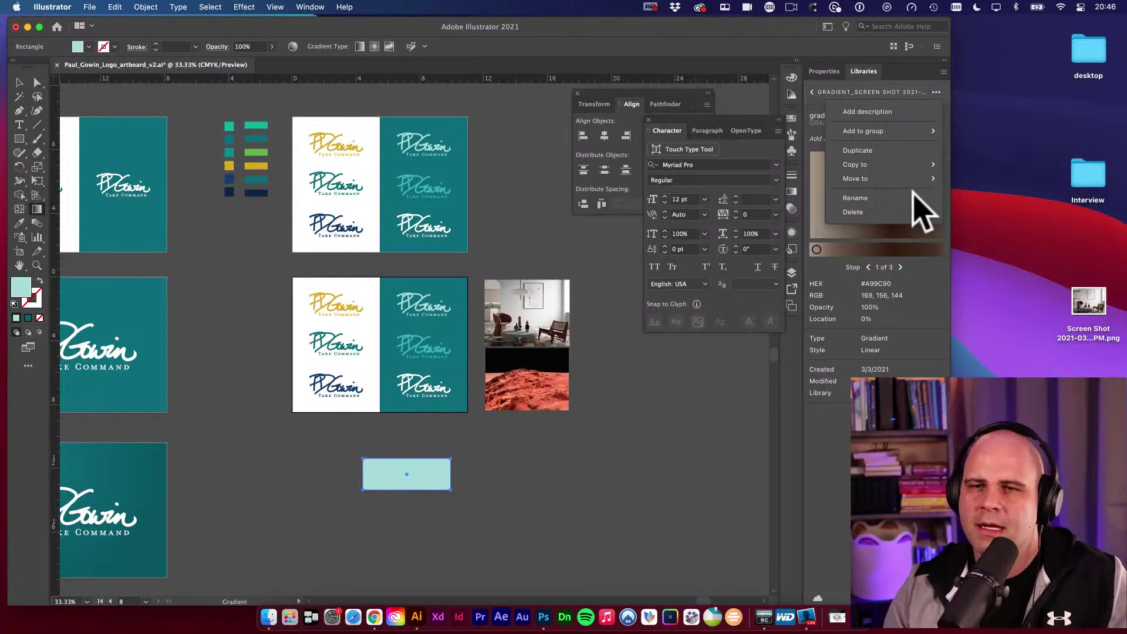
left_click(906, 252)
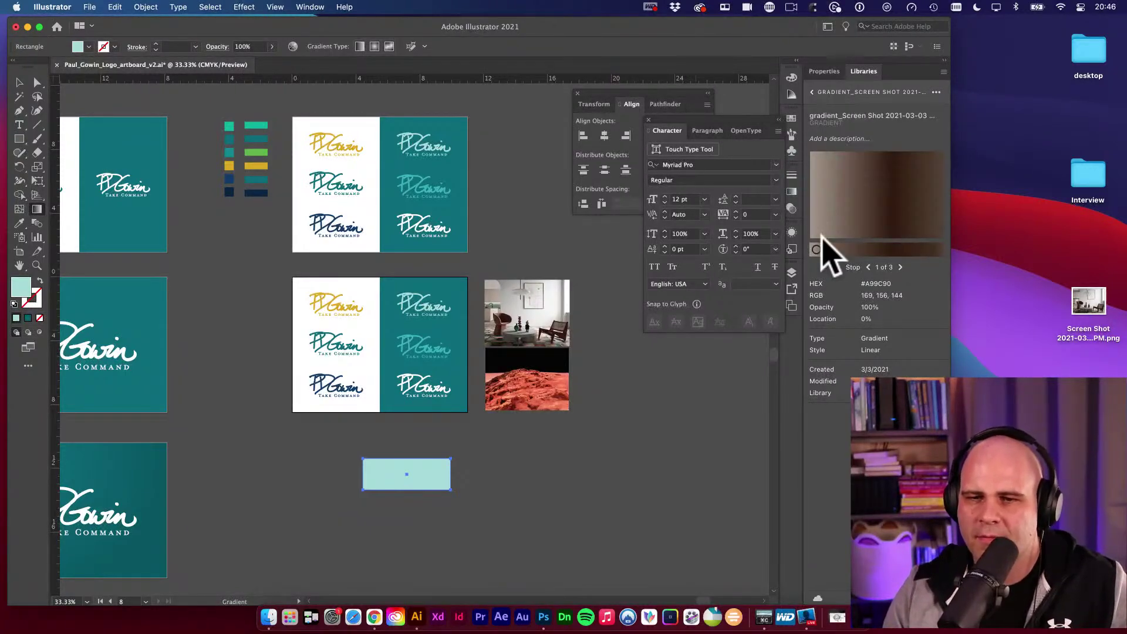
left_click(813, 93)
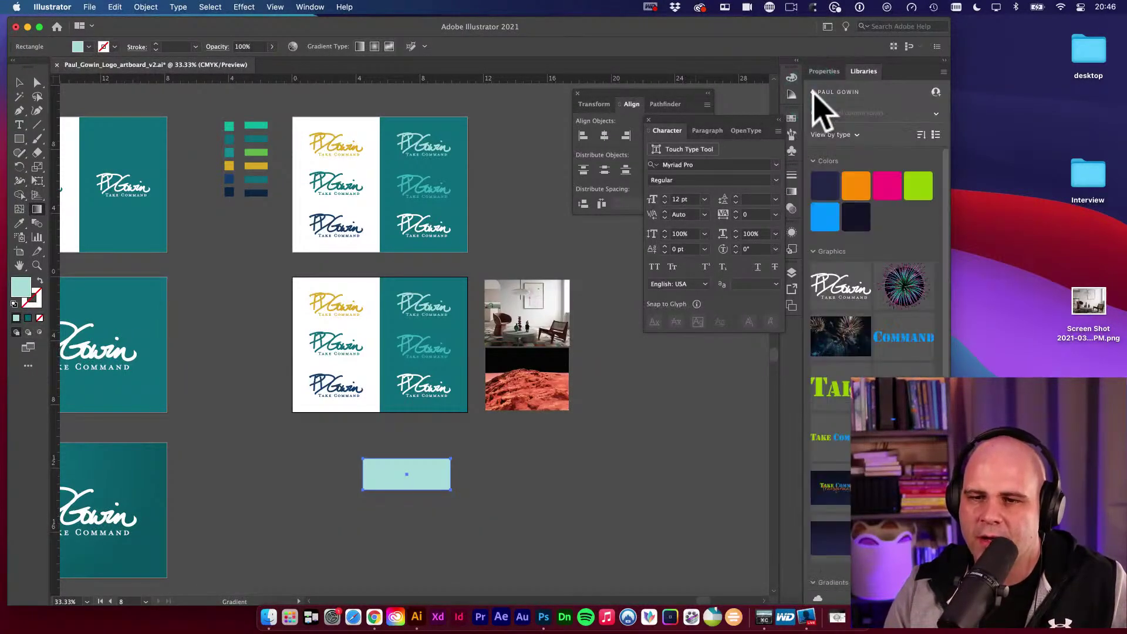
scroll(898, 366, "down", 2)
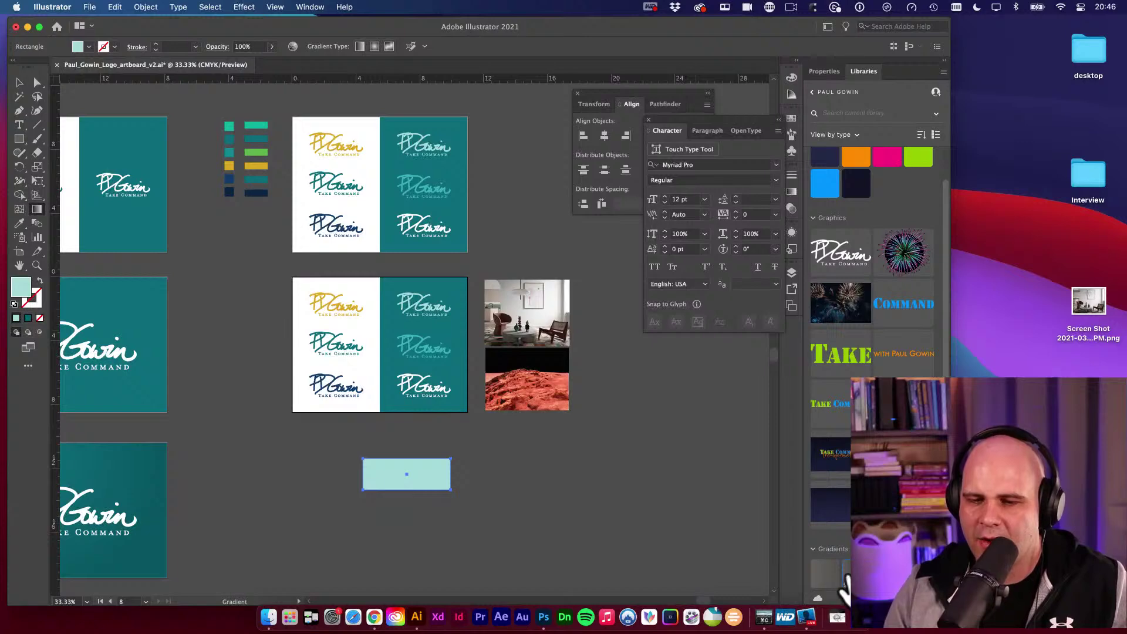
left_click(823, 586)
left_click(839, 578)
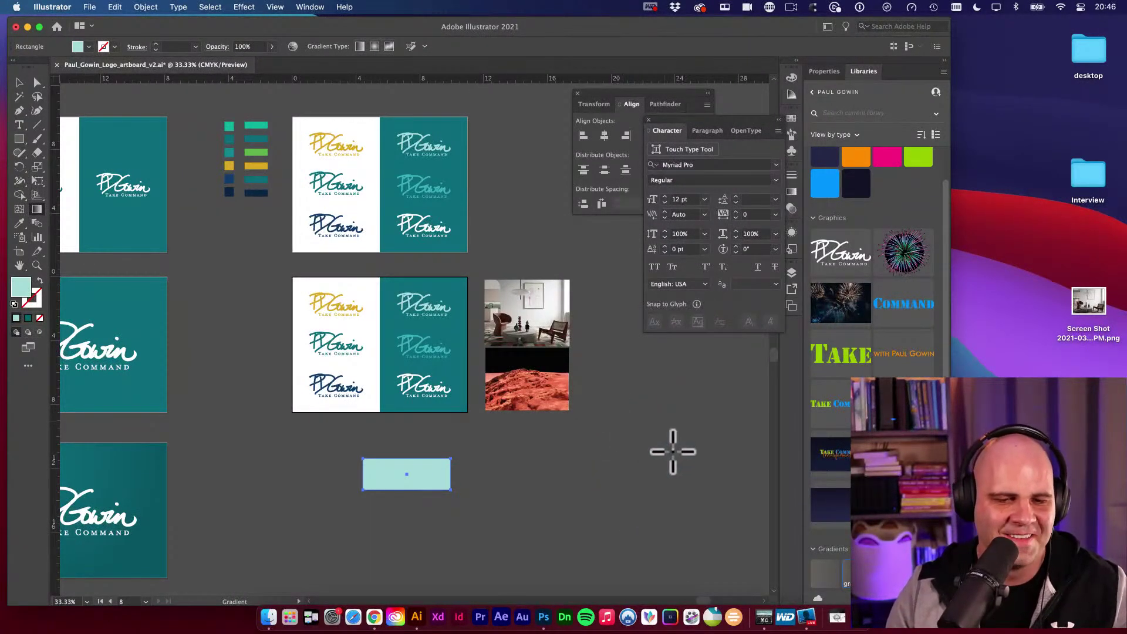
In Adobe Color, extract the image's theme and preview Bright, Muted, Deep, Dark and no-mood palettes.
key("v")
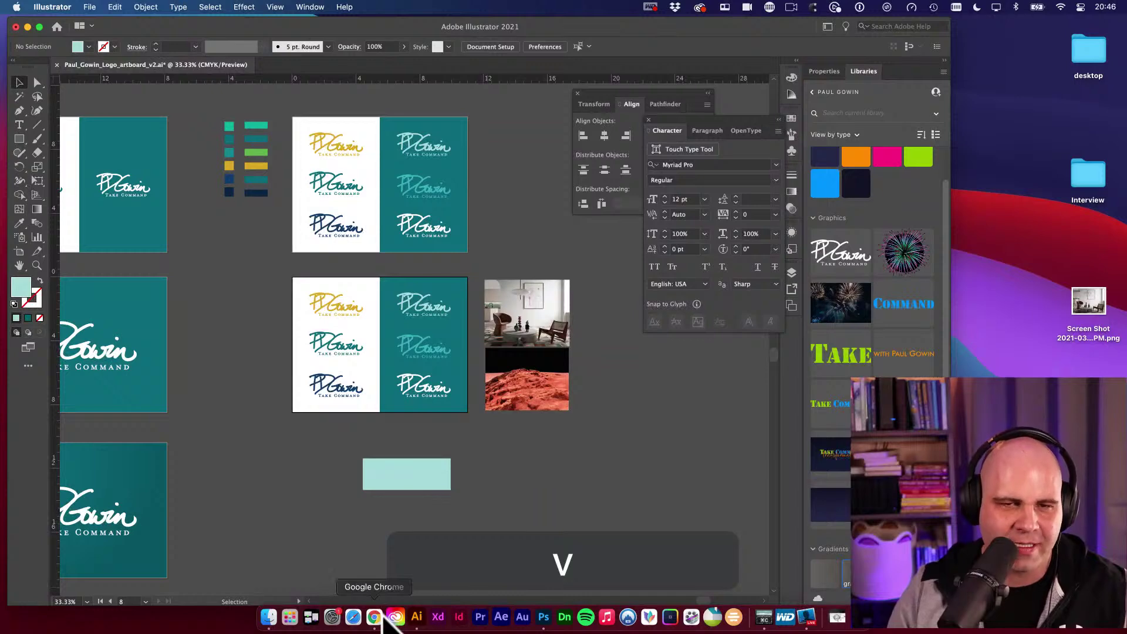
left_click(374, 616)
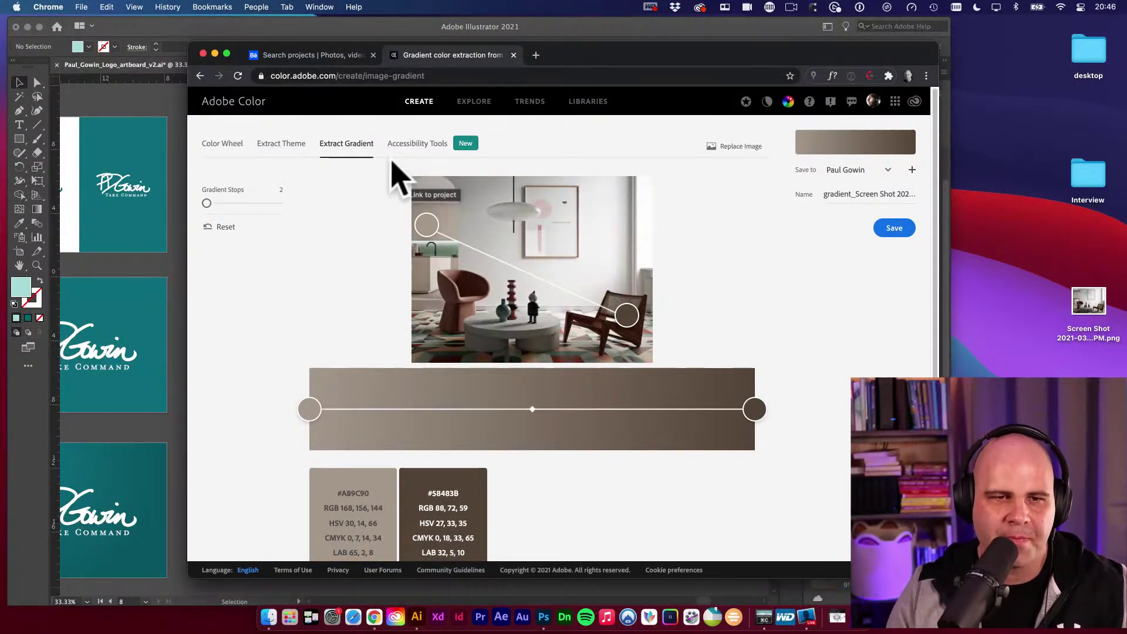
left_click(293, 148)
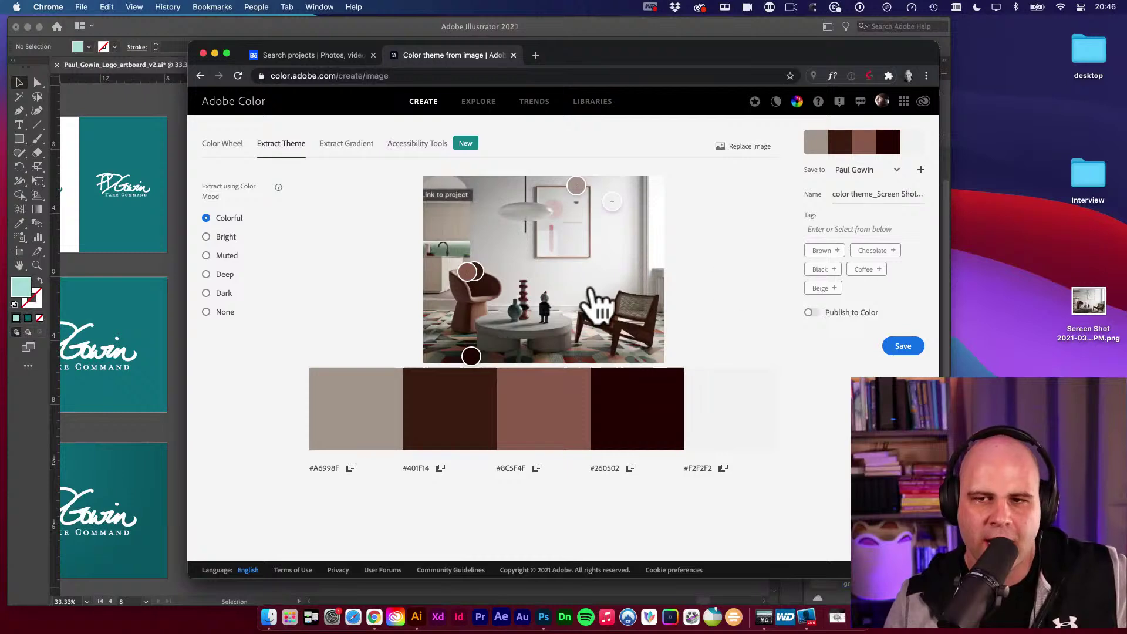
left_click(230, 148)
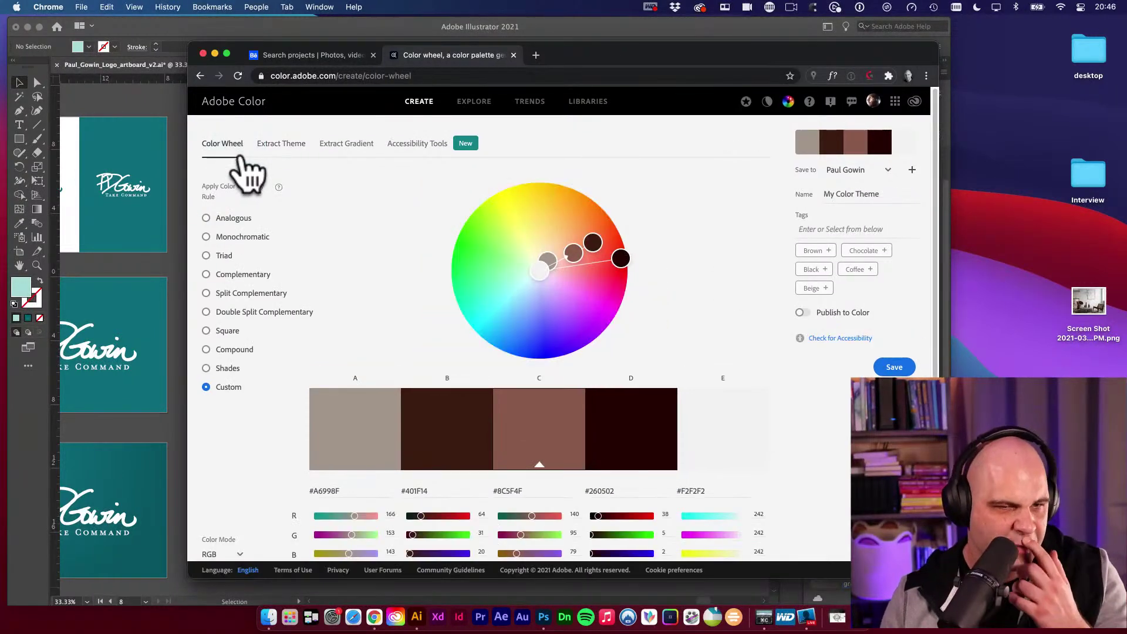
left_click(291, 144)
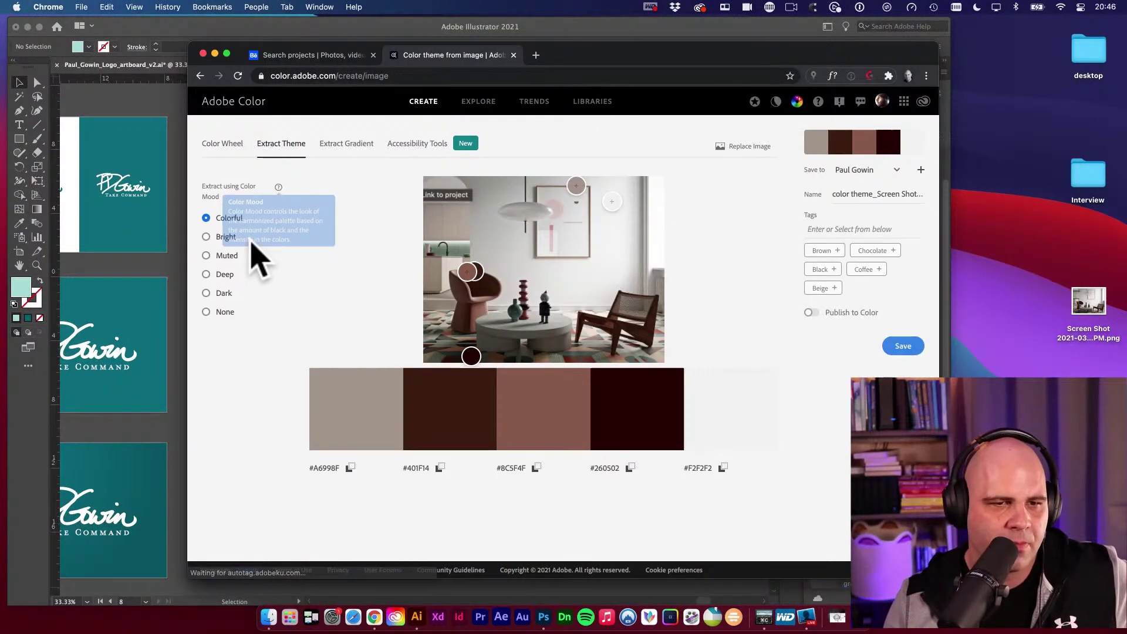
left_click(206, 236)
left_click(206, 256)
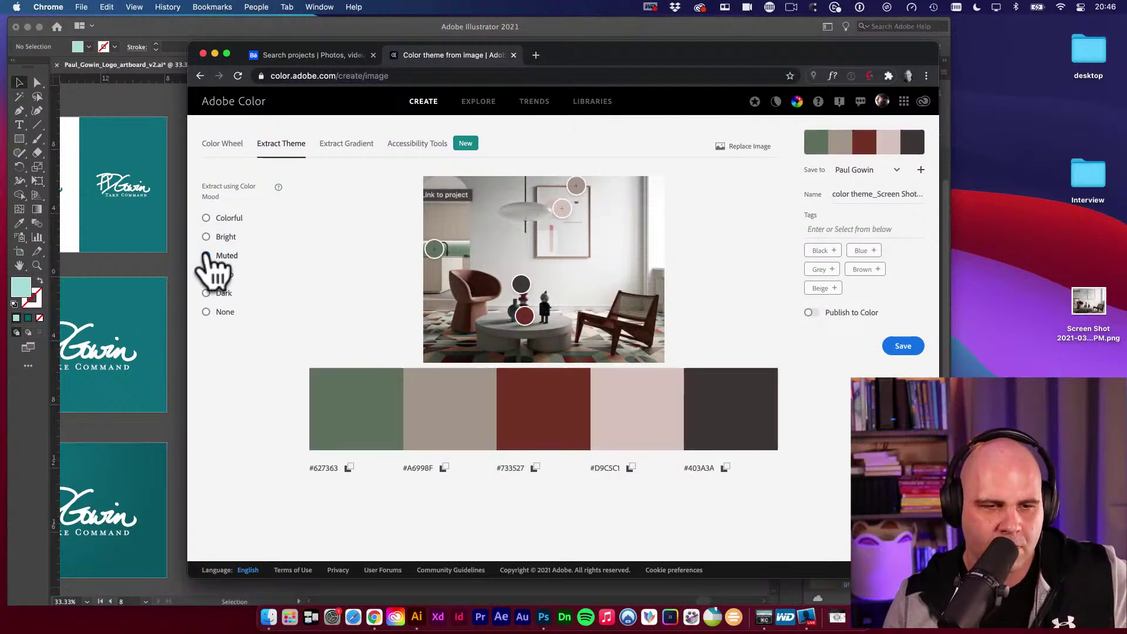
left_click(207, 274)
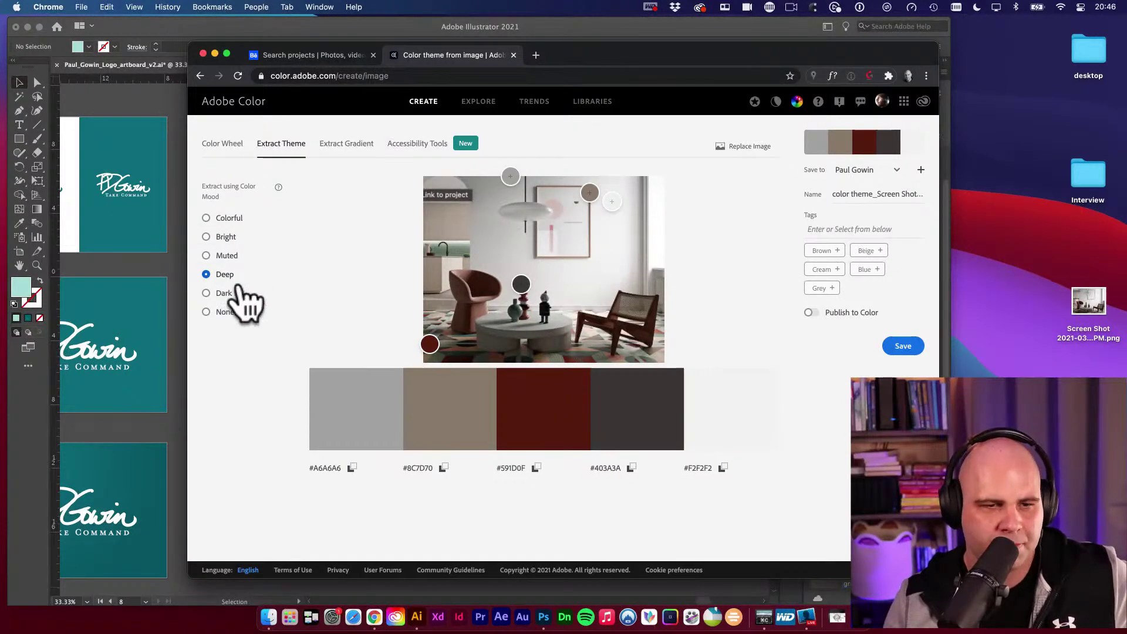
left_click(206, 293)
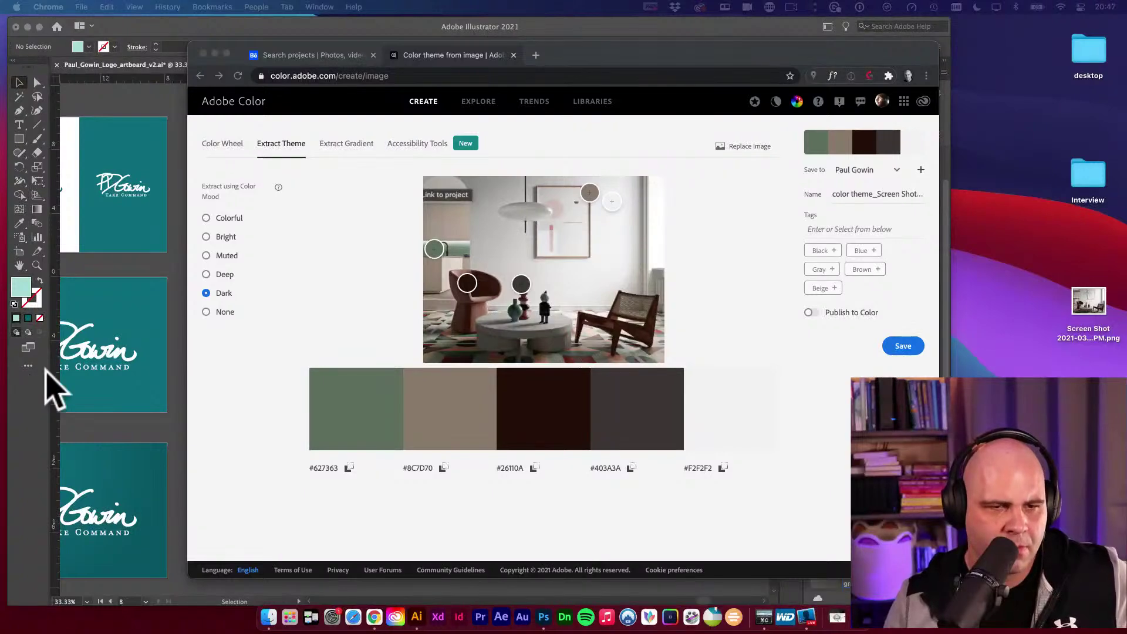
left_click(206, 311)
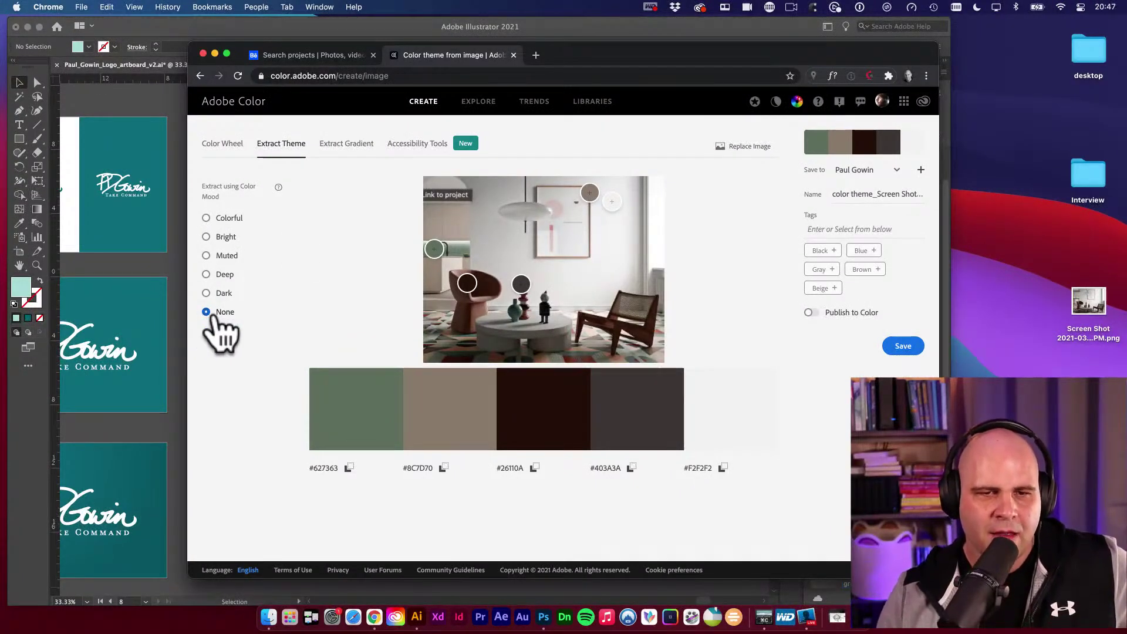
Cycle the colour wheel through the harmony rules, finishing on Analogous for five dark browns.
left_click(235, 144)
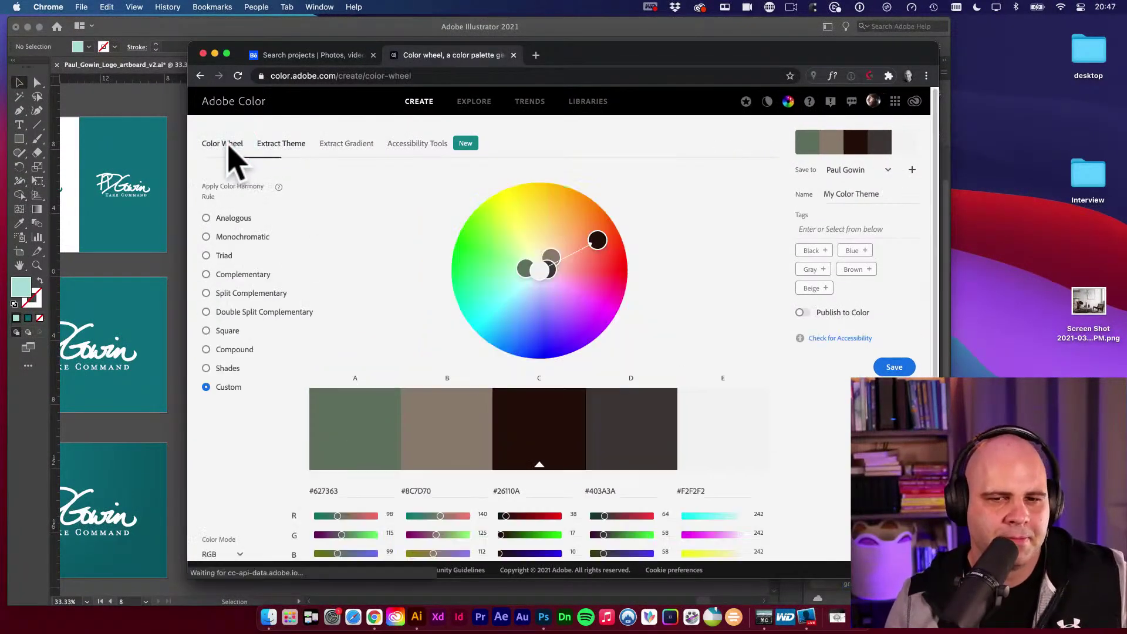
left_click(227, 365)
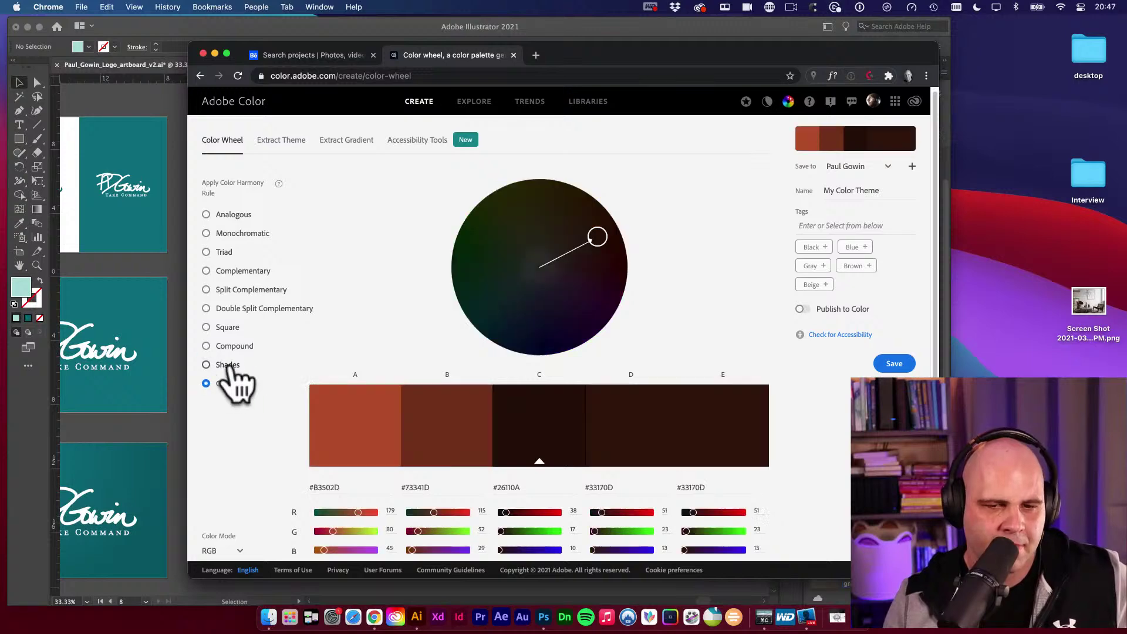
left_click(235, 346)
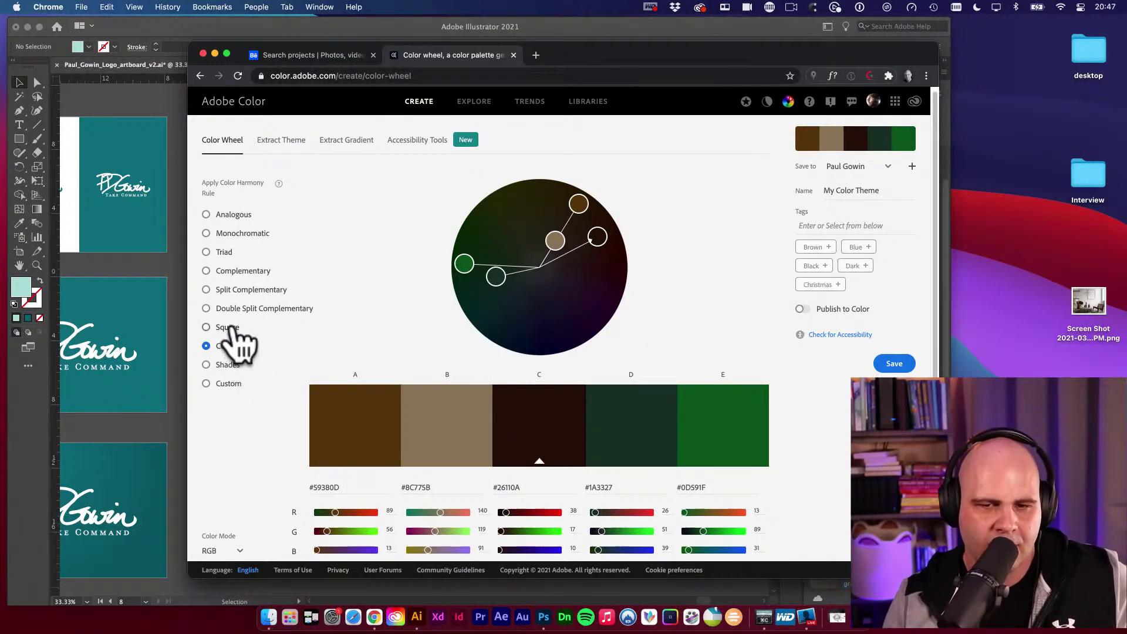
left_click(235, 329)
left_click(238, 310)
left_click(241, 290)
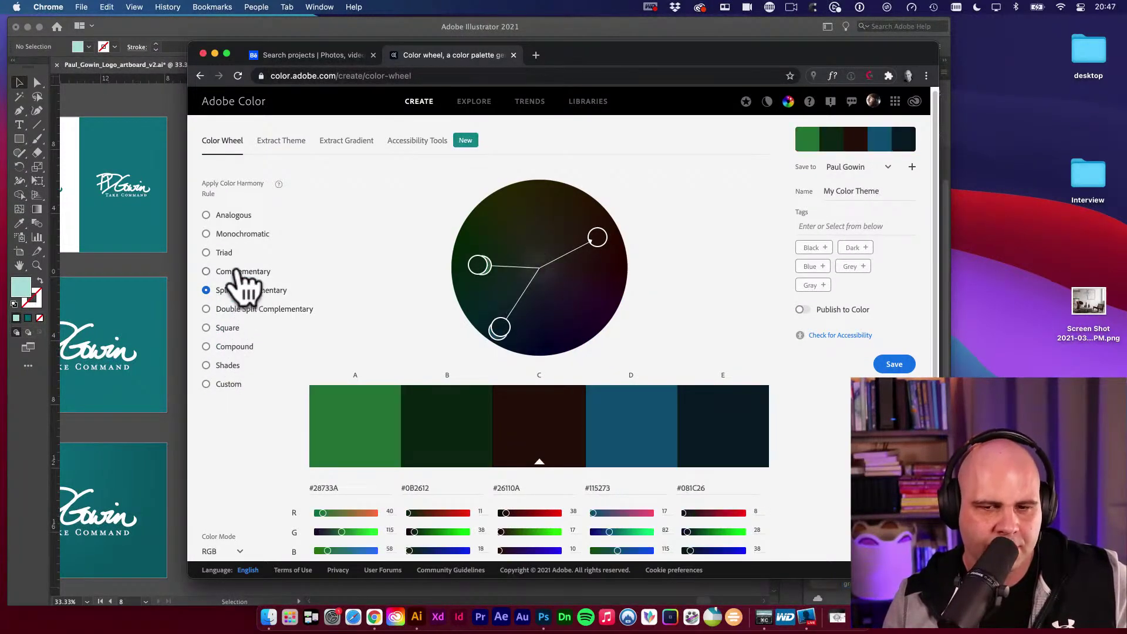
left_click(239, 272)
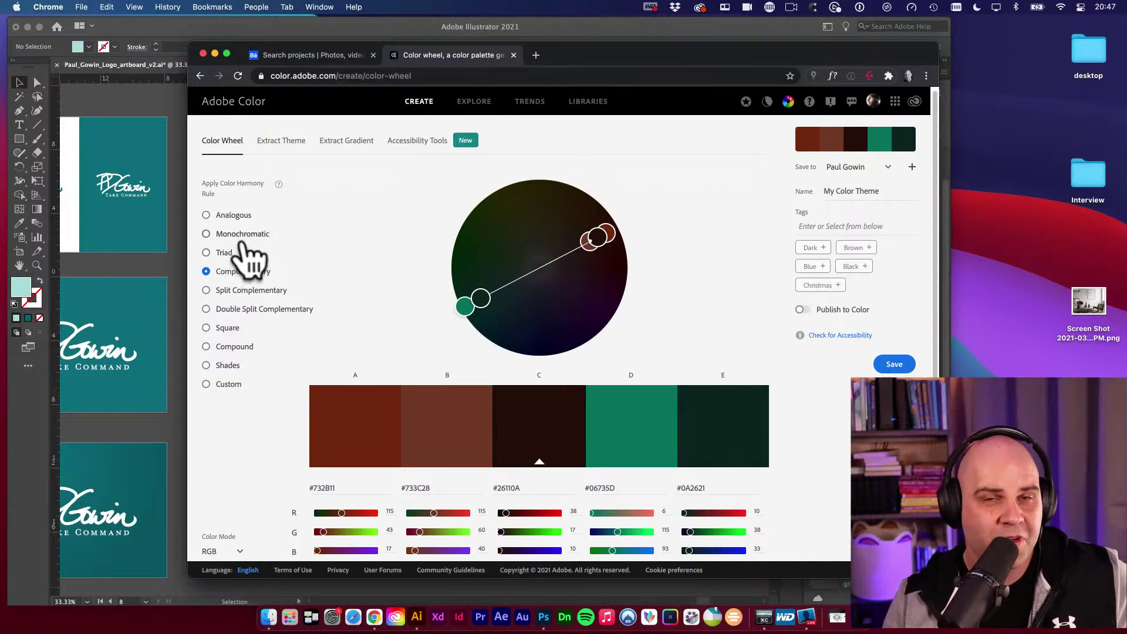
scroll(248, 246, "down", 1)
scroll(248, 240, "down", 1)
left_click(235, 238)
left_click(240, 220)
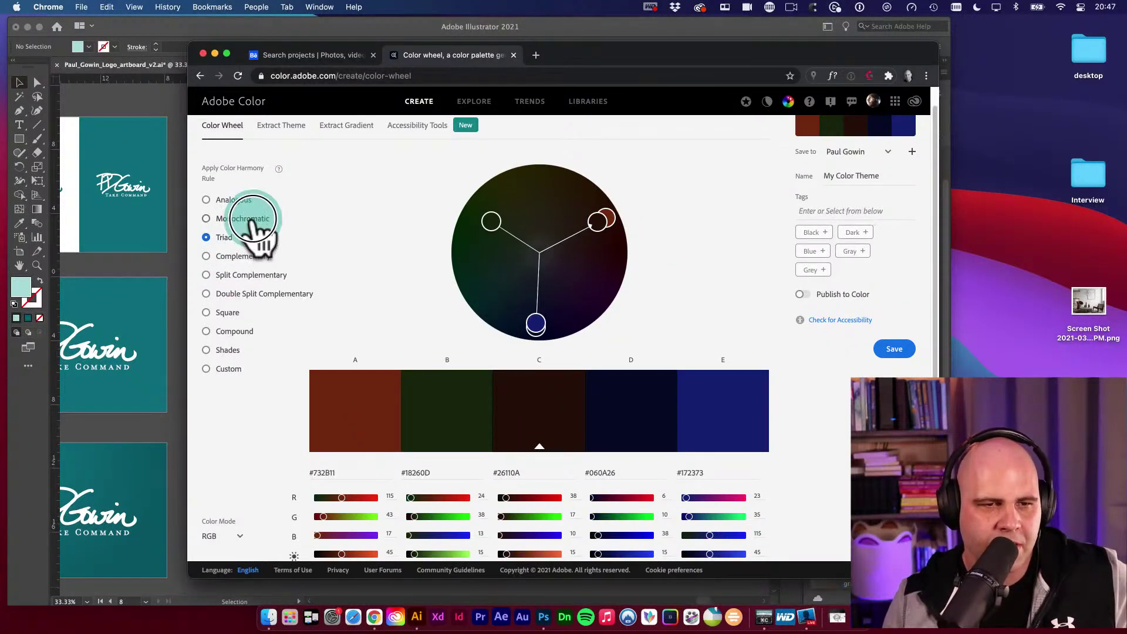
left_click(229, 201)
scroll(278, 214, "up", 2)
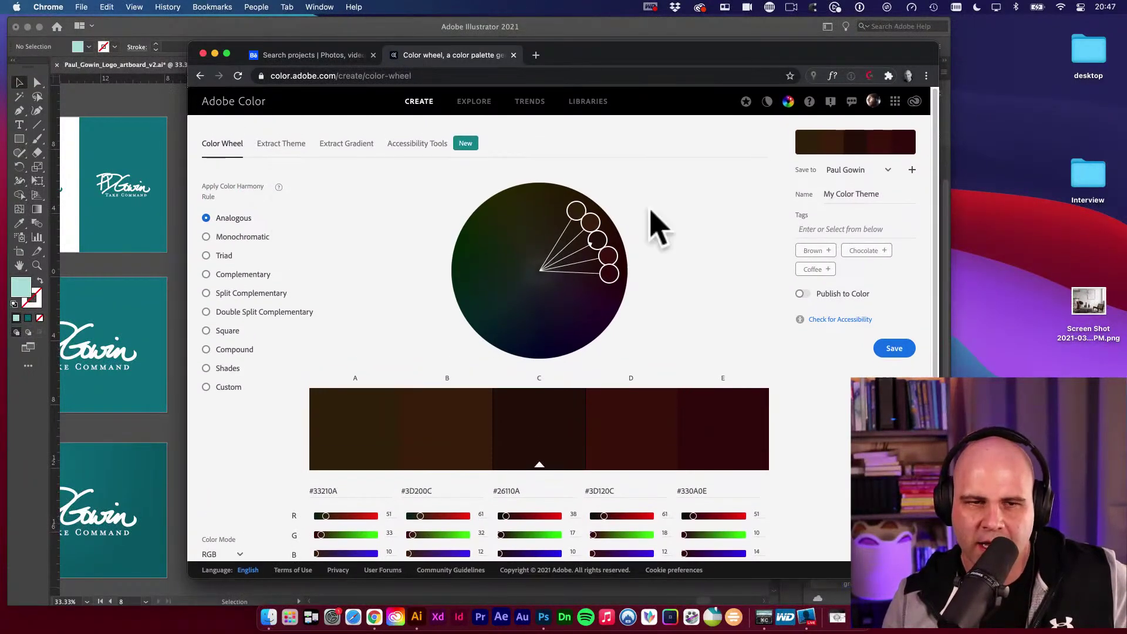
Browse the Explore community palette grid to the bottom and load page 2.
left_click(474, 101)
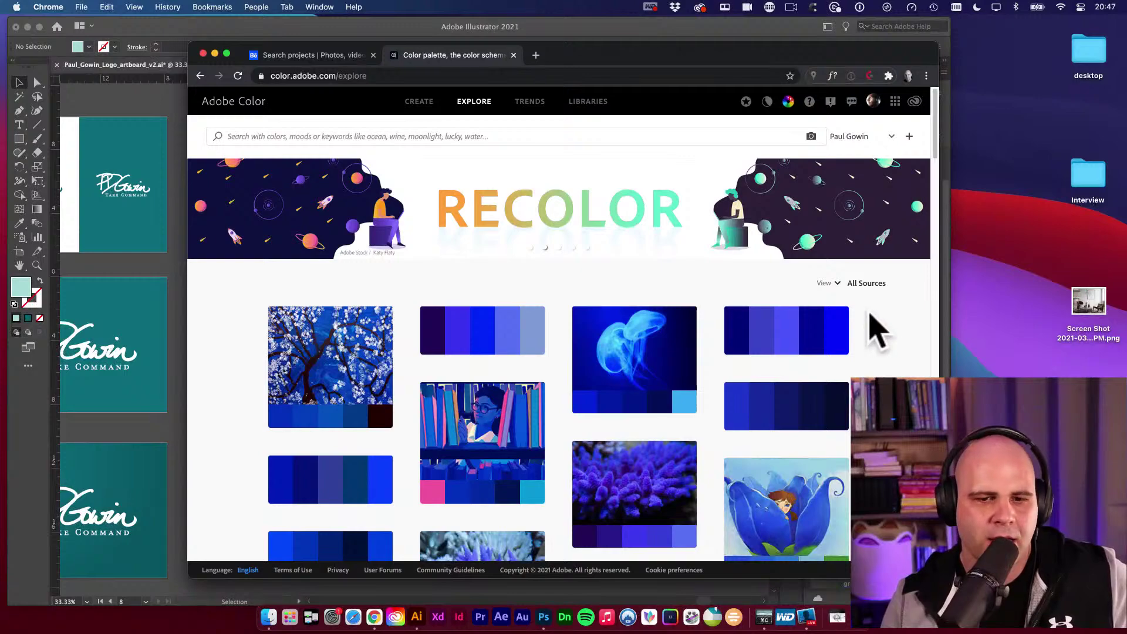
scroll(879, 332, "down", 15)
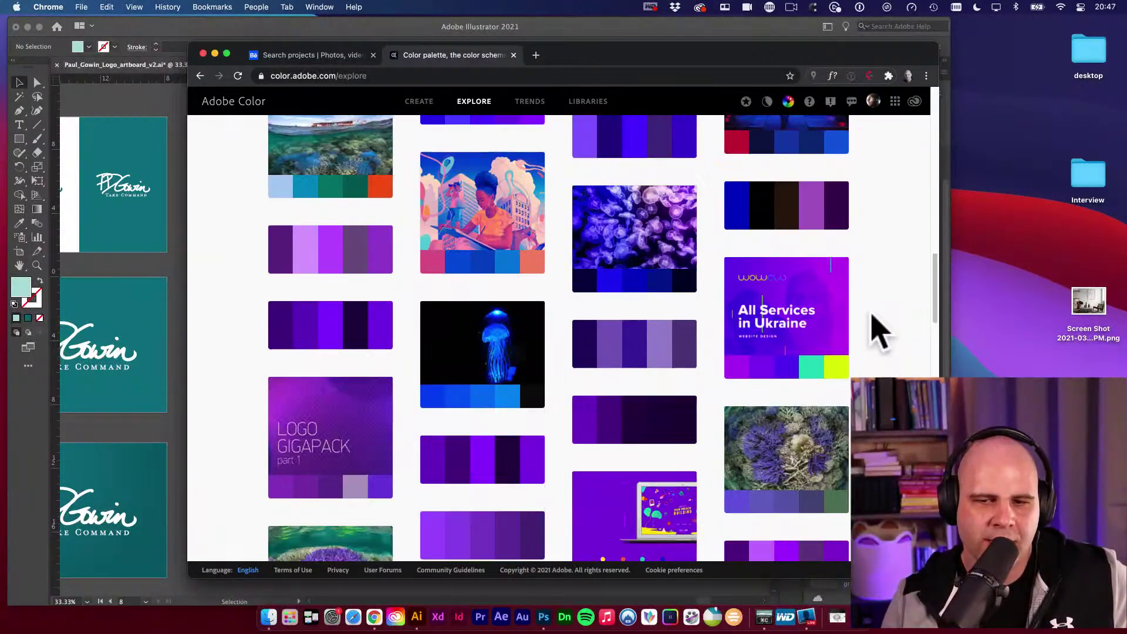
scroll(879, 332, "down", 10)
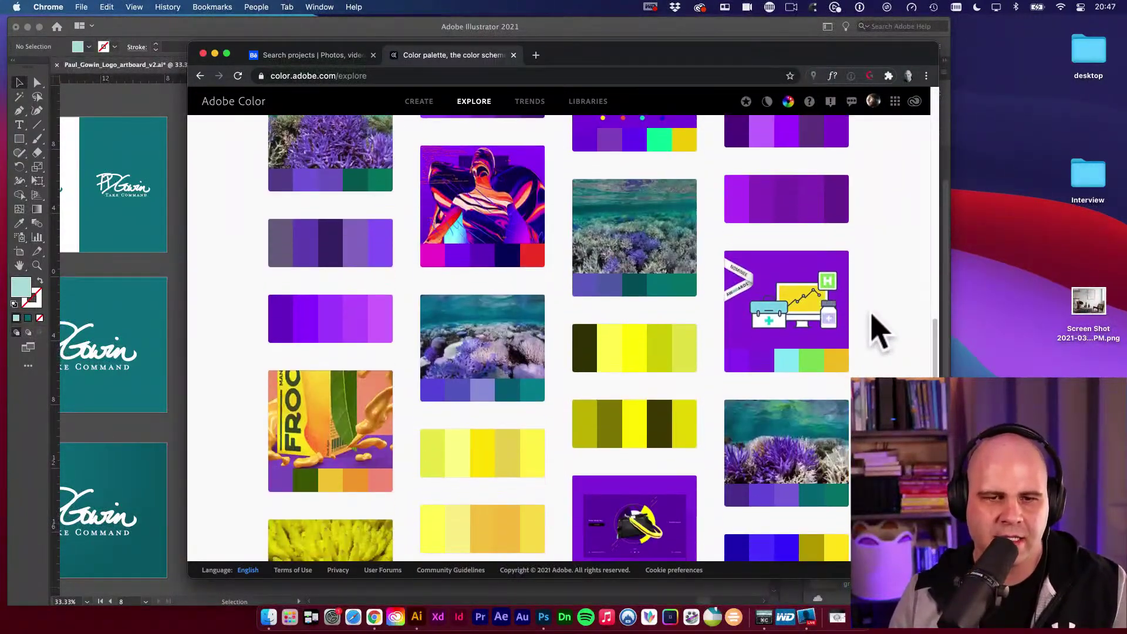
scroll(879, 331, "up", 2)
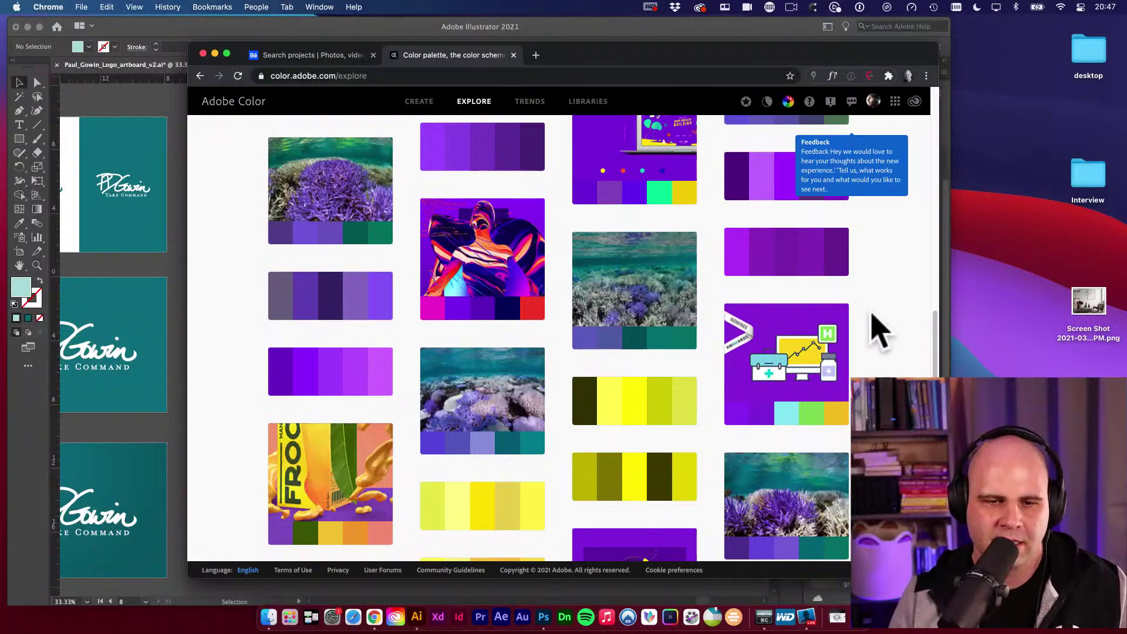
scroll(879, 332, "up", 5)
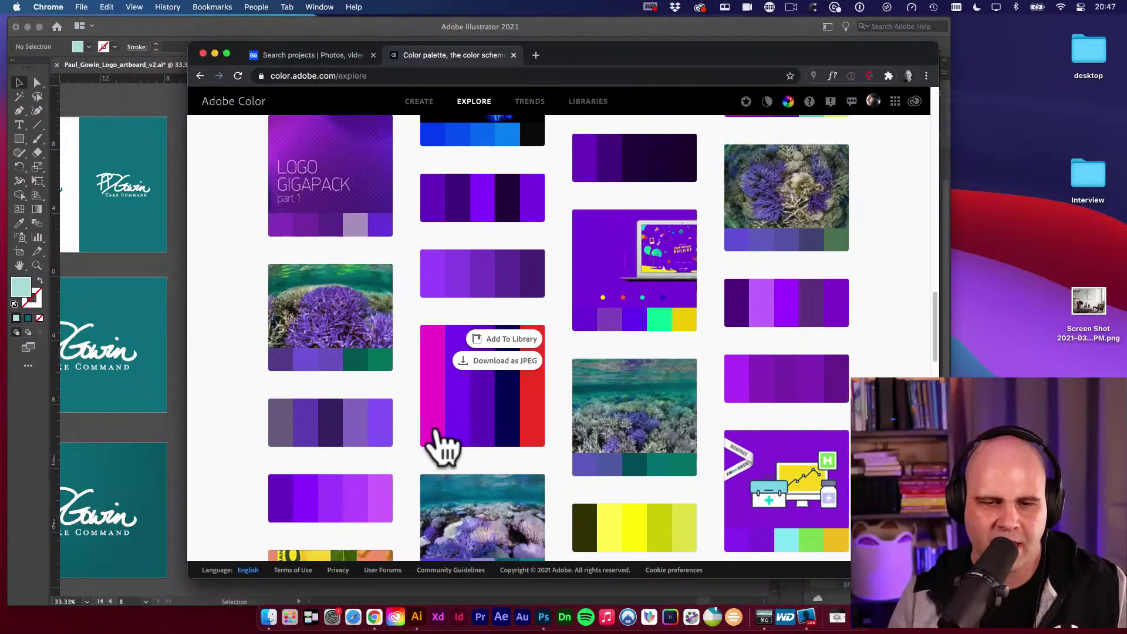
scroll(498, 447, "up", 15)
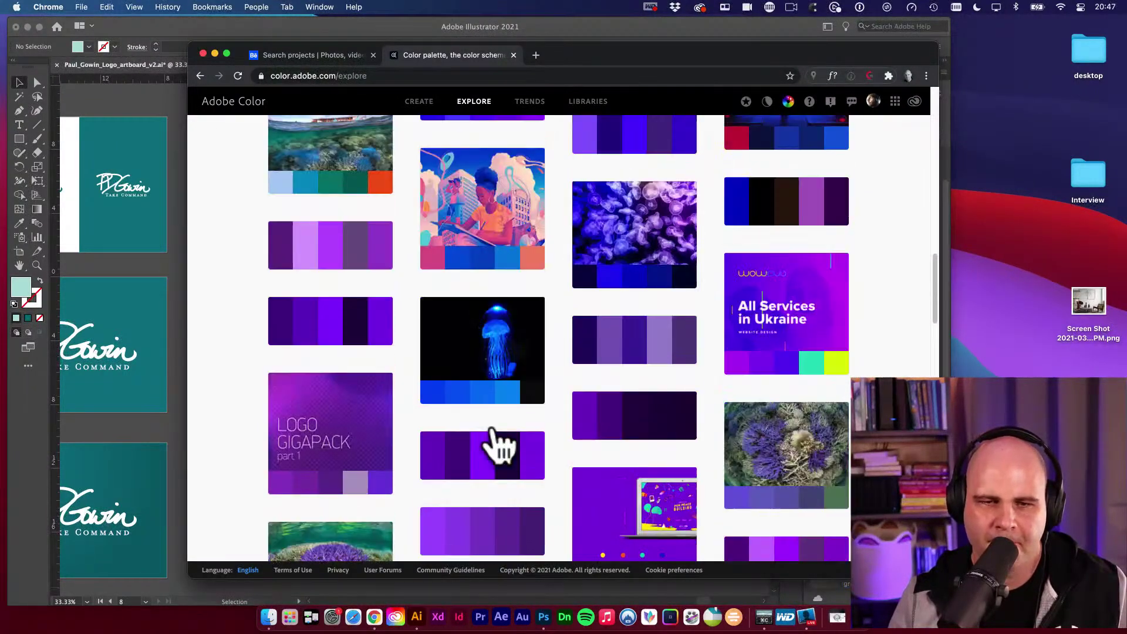
scroll(840, 458, "up", 8)
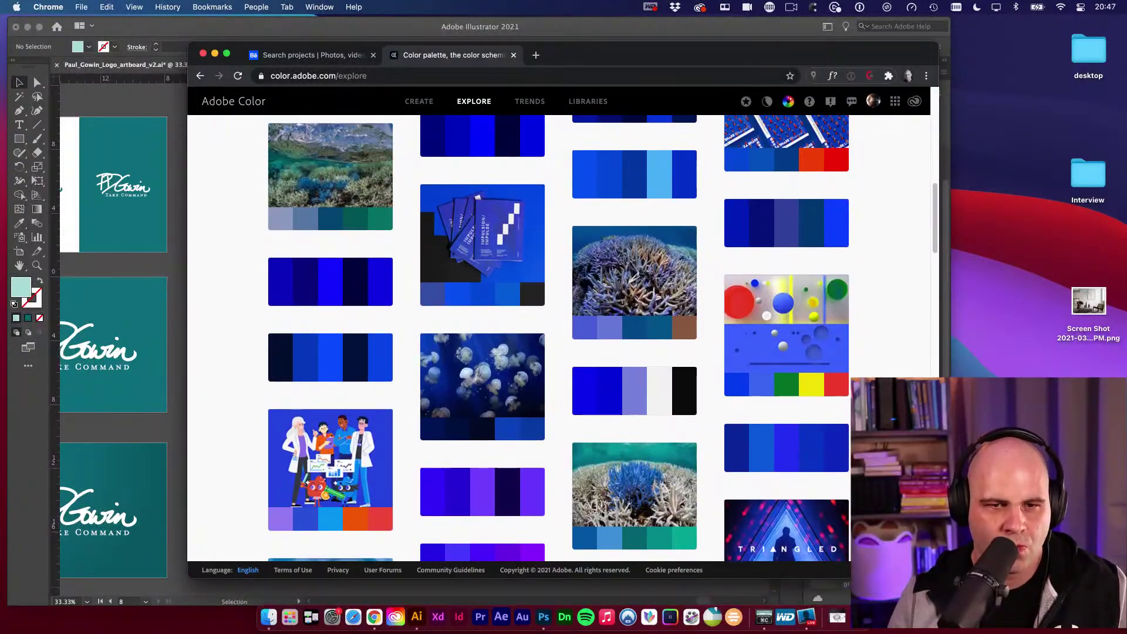
scroll(558, 338, "up", 7)
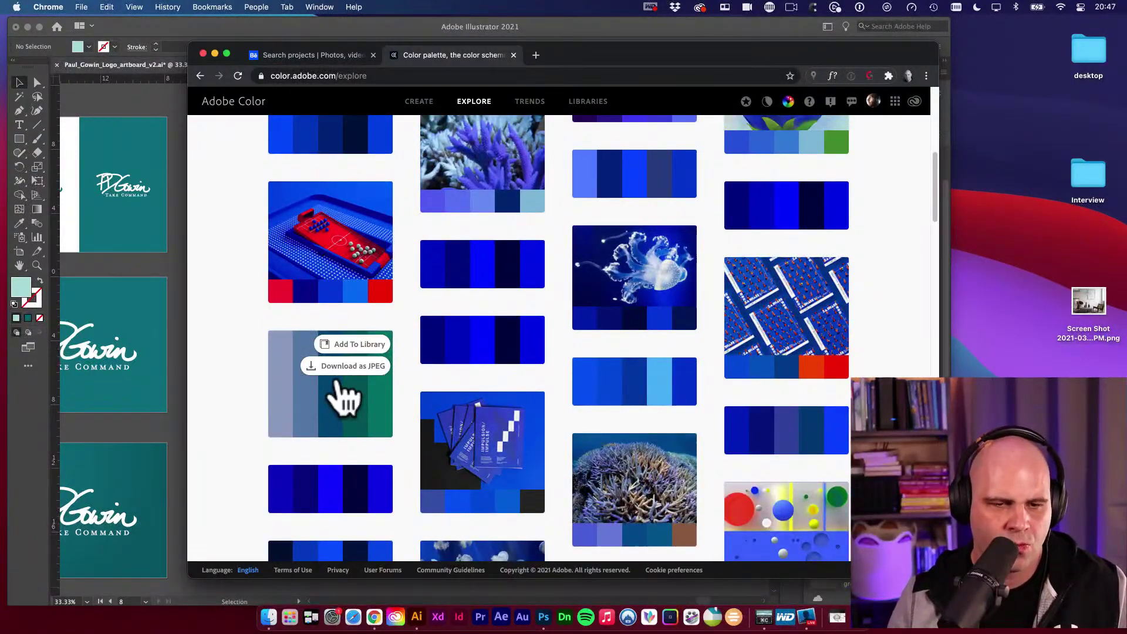
scroll(688, 532, "down", 4)
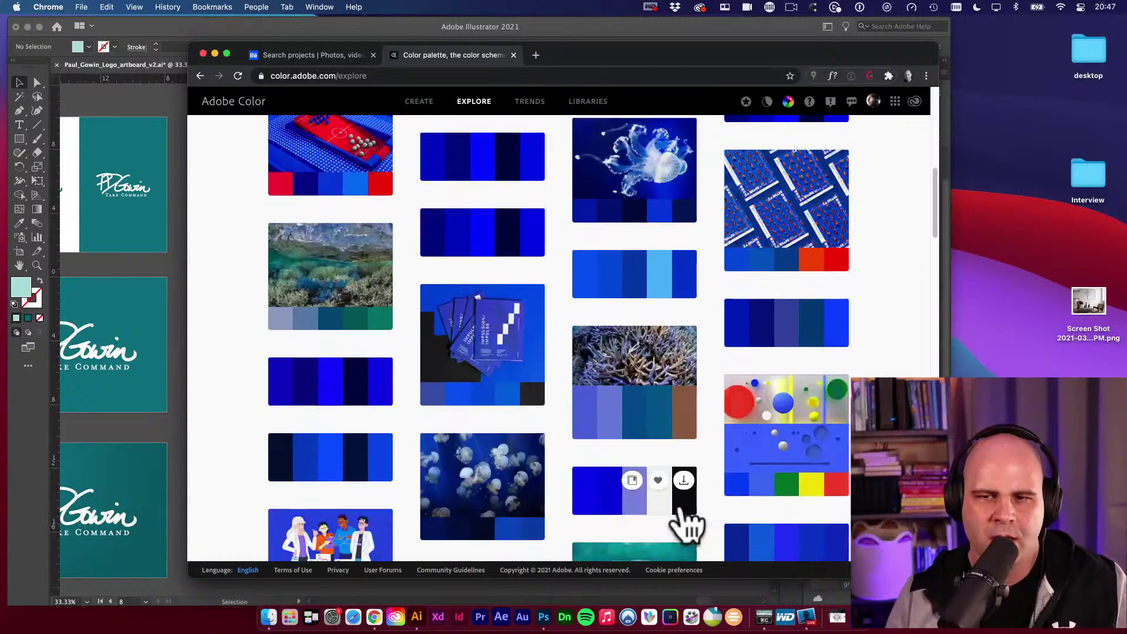
scroll(684, 525, "up", 5)
scroll(684, 522, "down", 10)
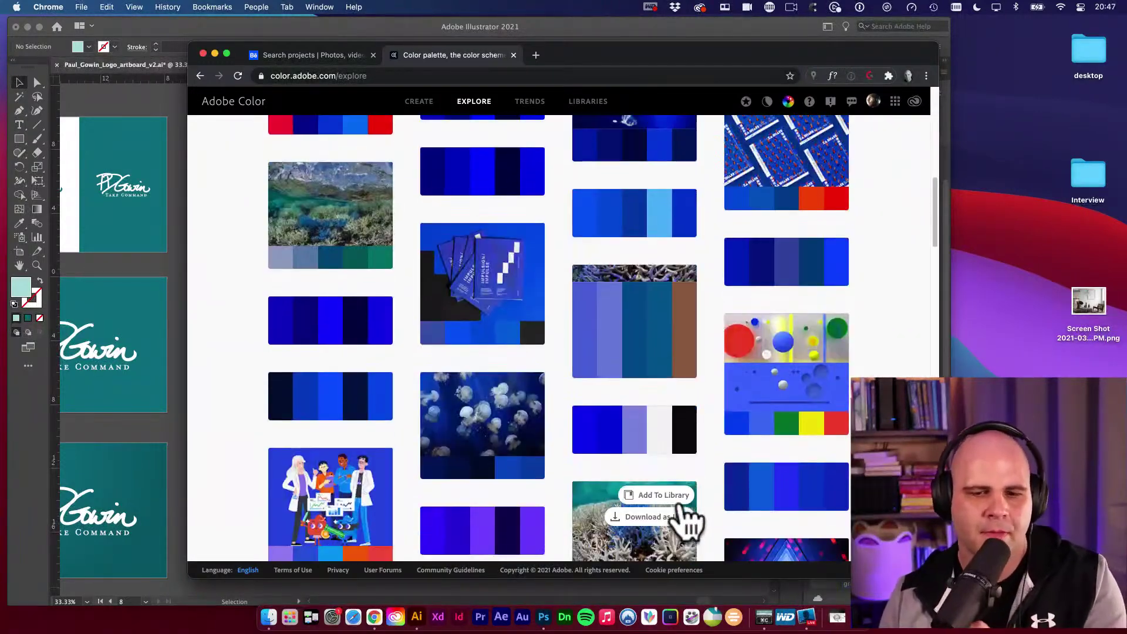
scroll(708, 511, "down", 10)
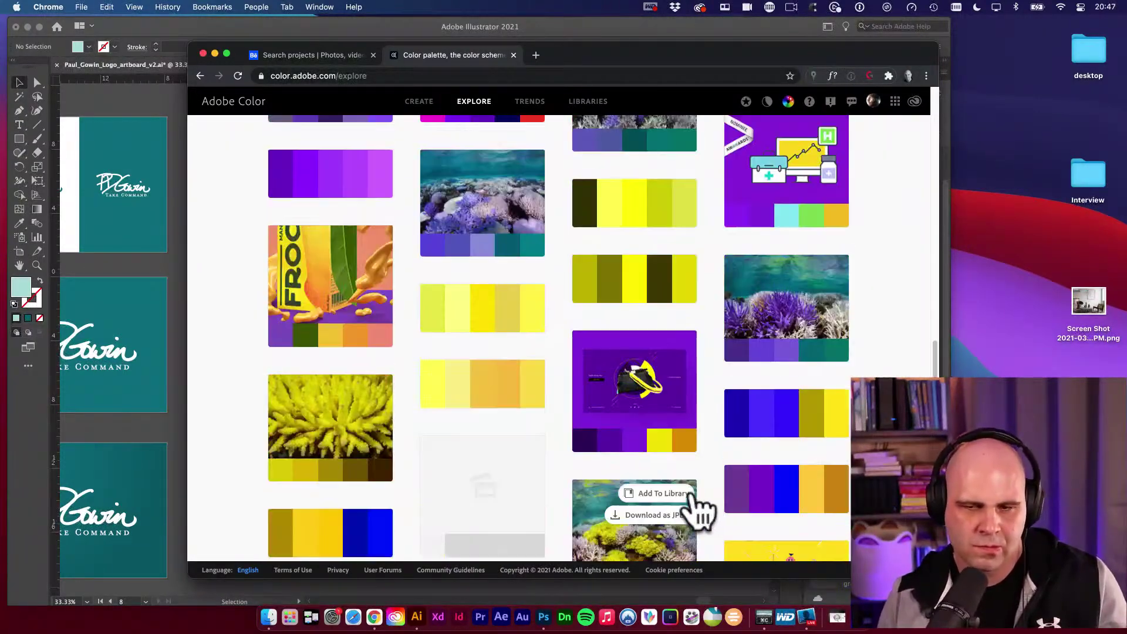
scroll(559, 339, "down", 10)
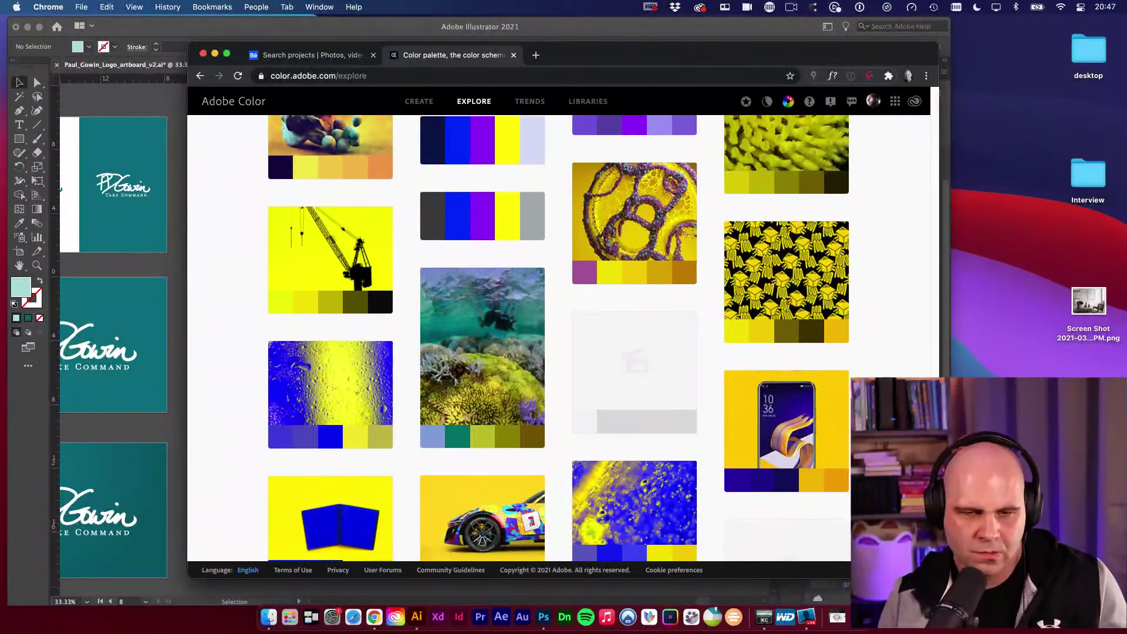
scroll(559, 339, "down", 10)
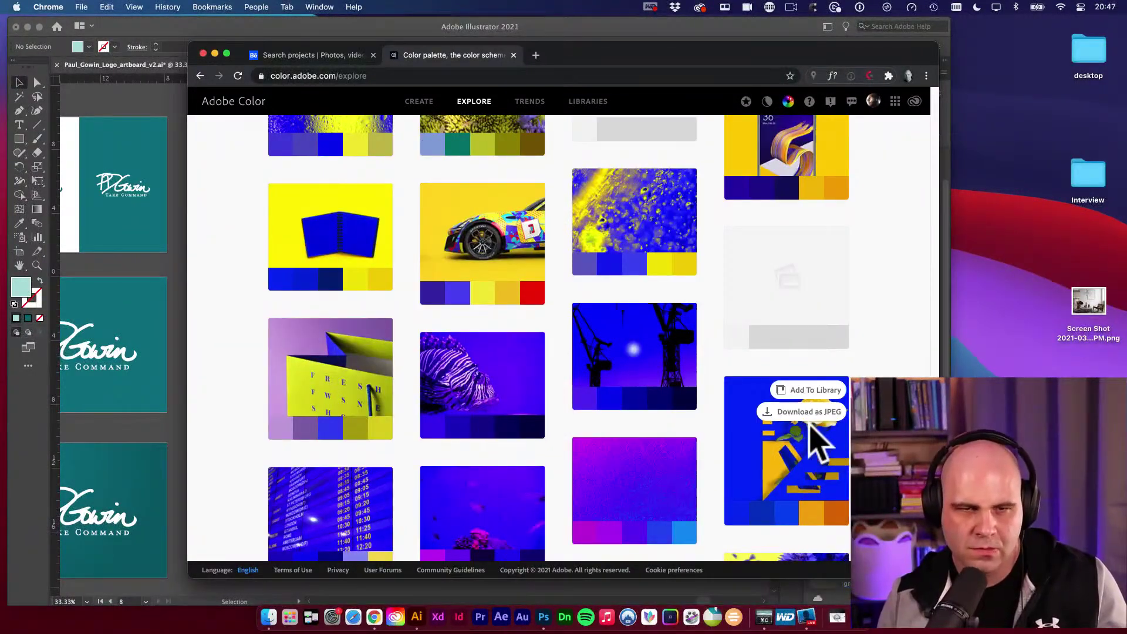
mouse_move(499, 272)
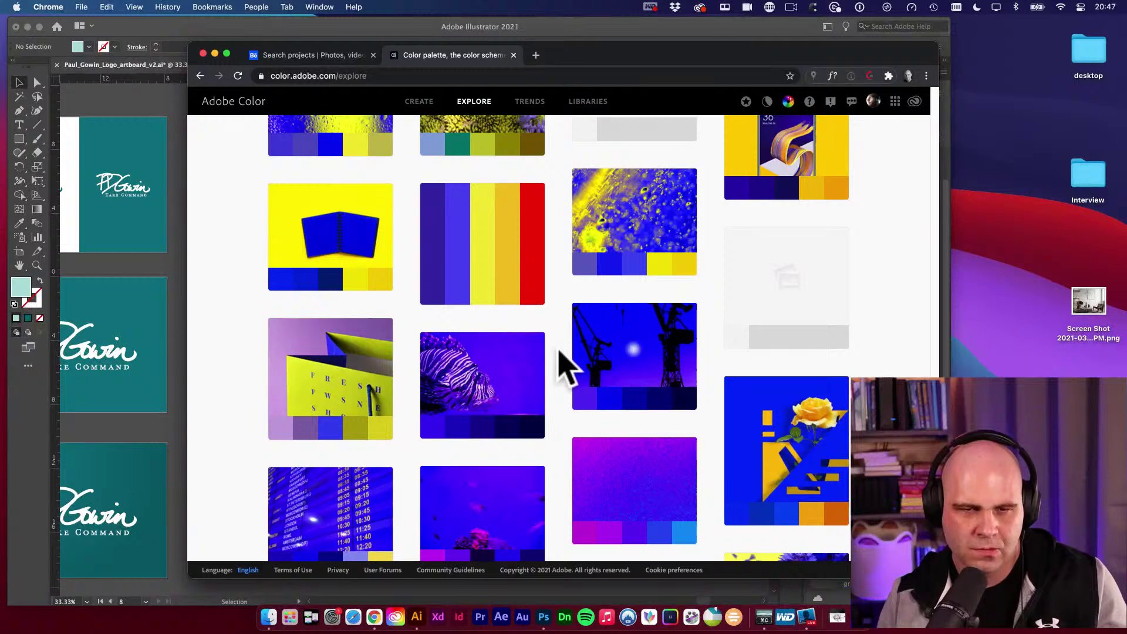
scroll(559, 365, "down", 6)
scroll(666, 388, "down", 2)
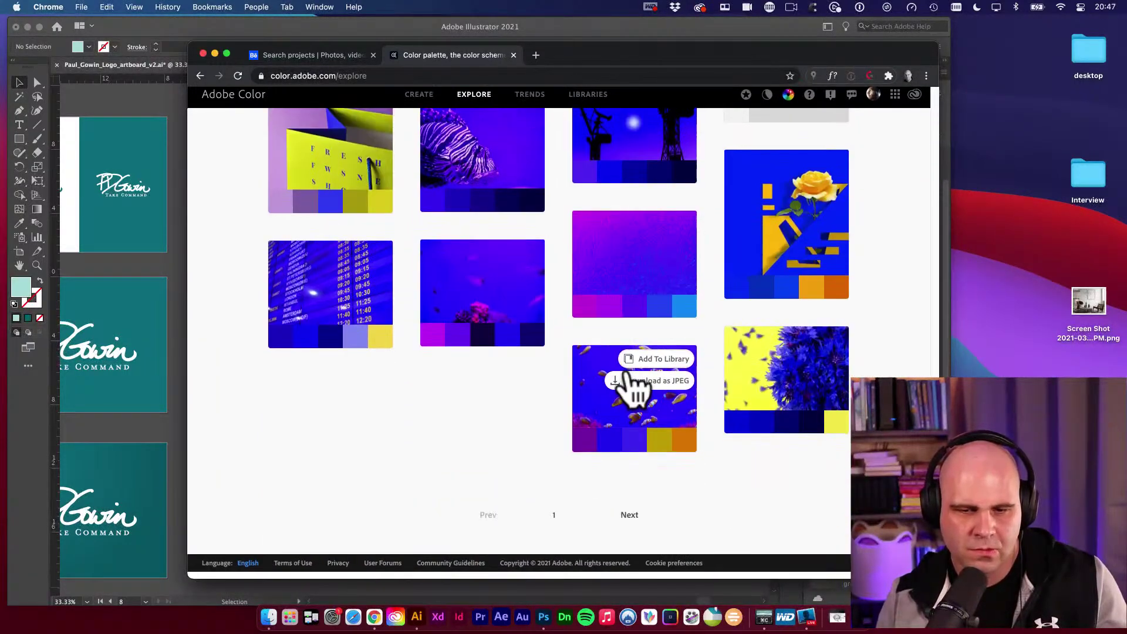
left_click(629, 522)
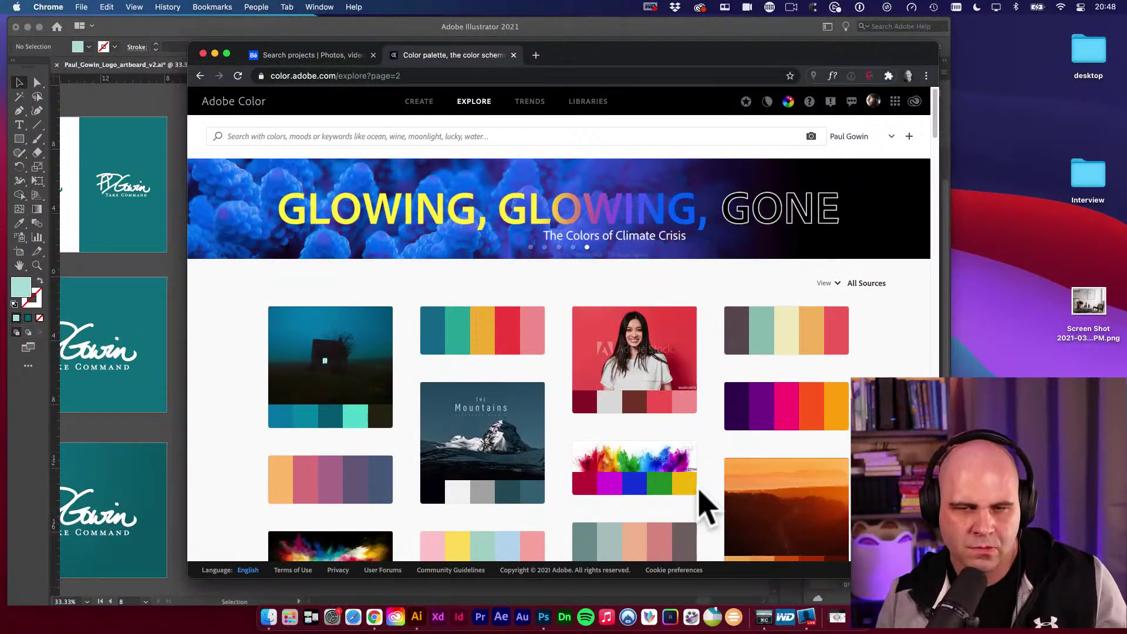
scroll(700, 492, "down", 3)
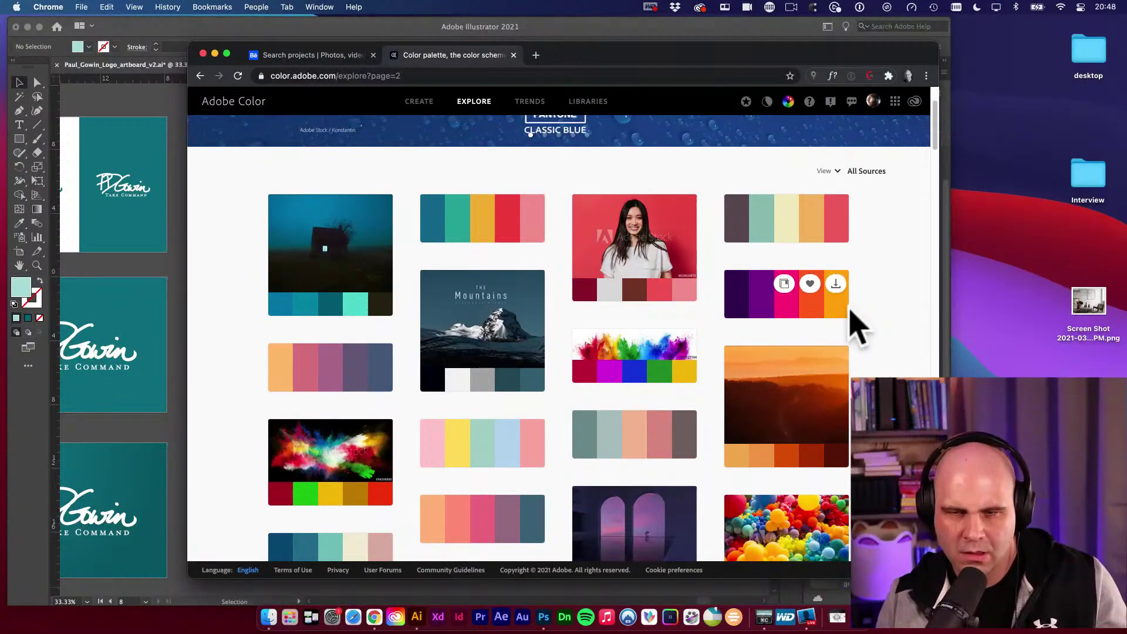
Open the purple-to-orange palette and paste a screenshot of its swatches into the Illustrator document.
left_click(813, 310)
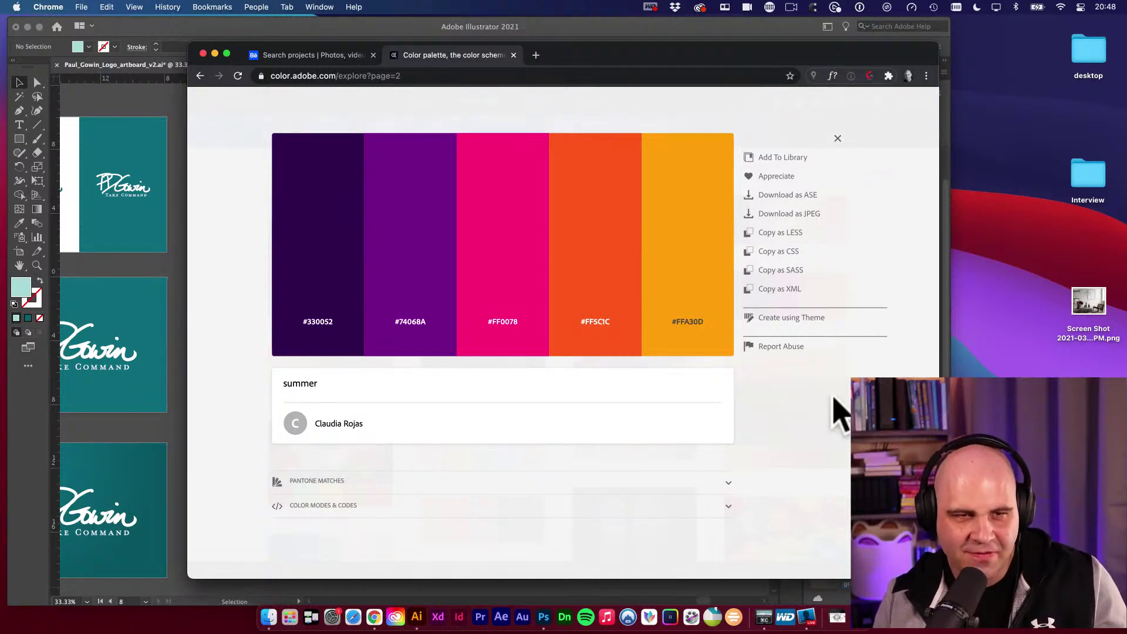
key("super+shift+4")
left_click_drag(275, 137, 730, 353)
key("super+Tab")
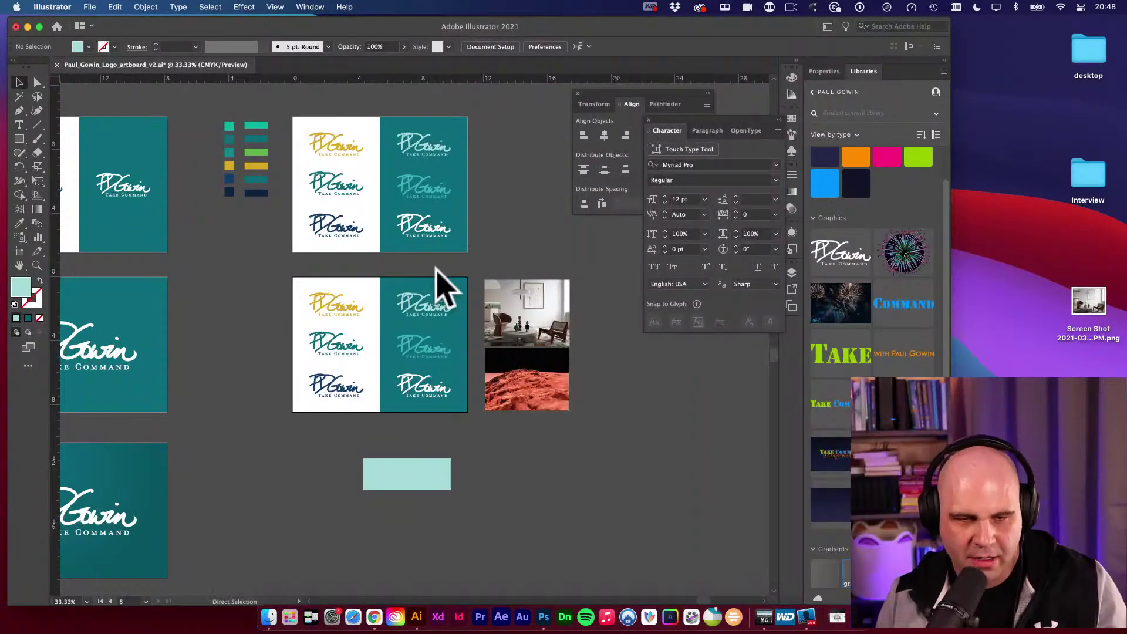
key("super+v")
key("v")
left_click_drag(461, 377, 613, 484)
Add the summer palette to the library, review its RGB, HSV, CMYK and LAB codes, then close it.
left_click(374, 616)
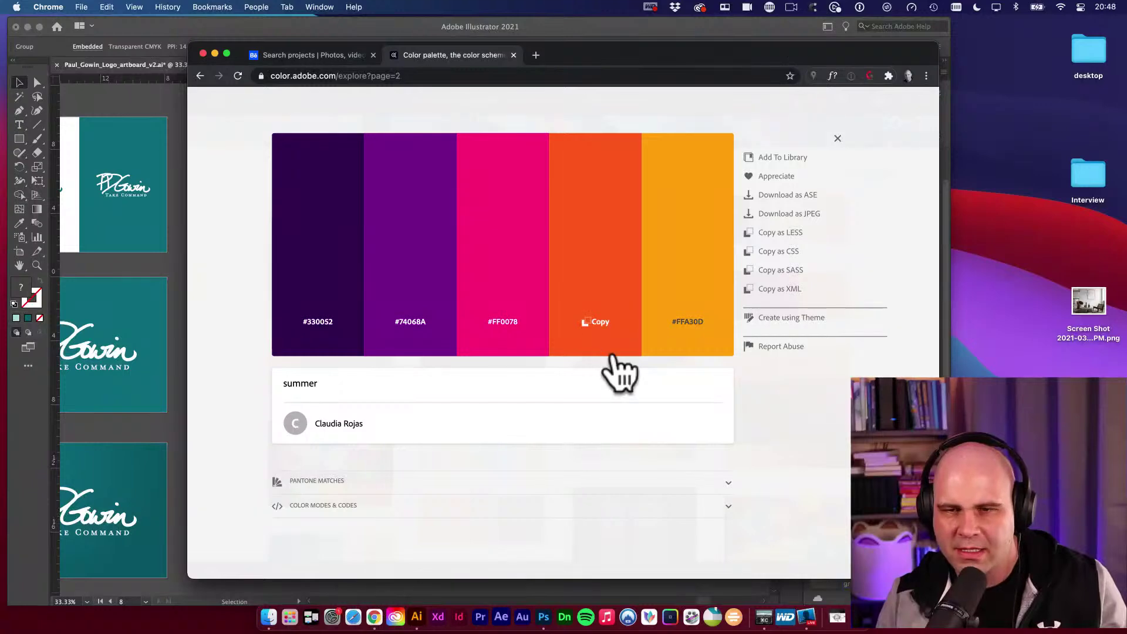
left_click(781, 157)
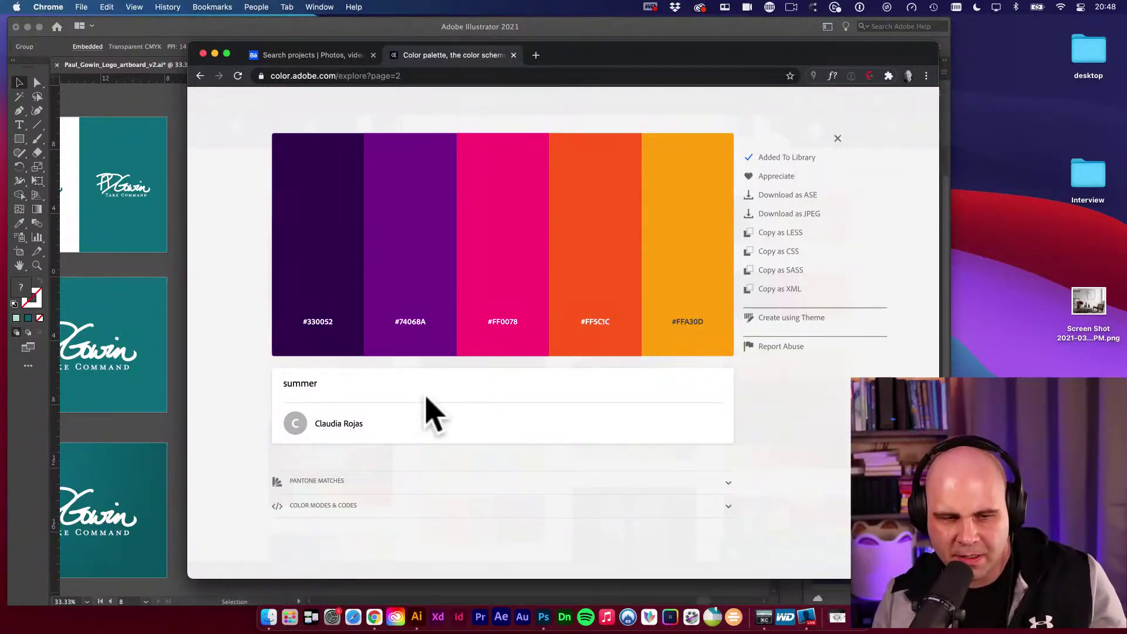
left_click(310, 506)
scroll(634, 520, "down", 3)
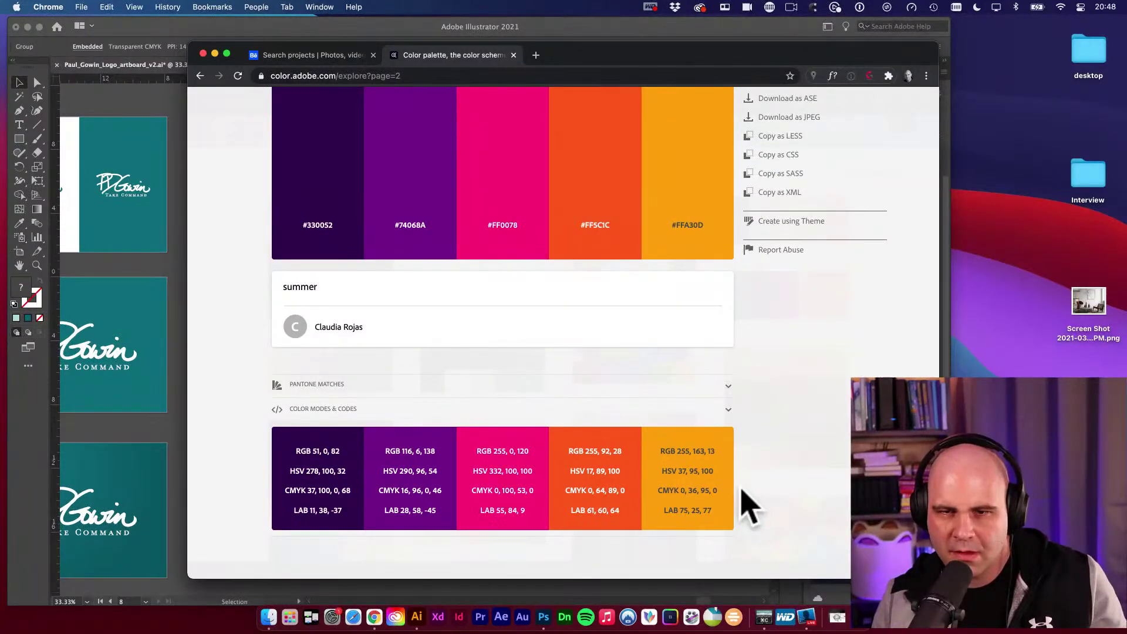
scroll(757, 496, "up", 2)
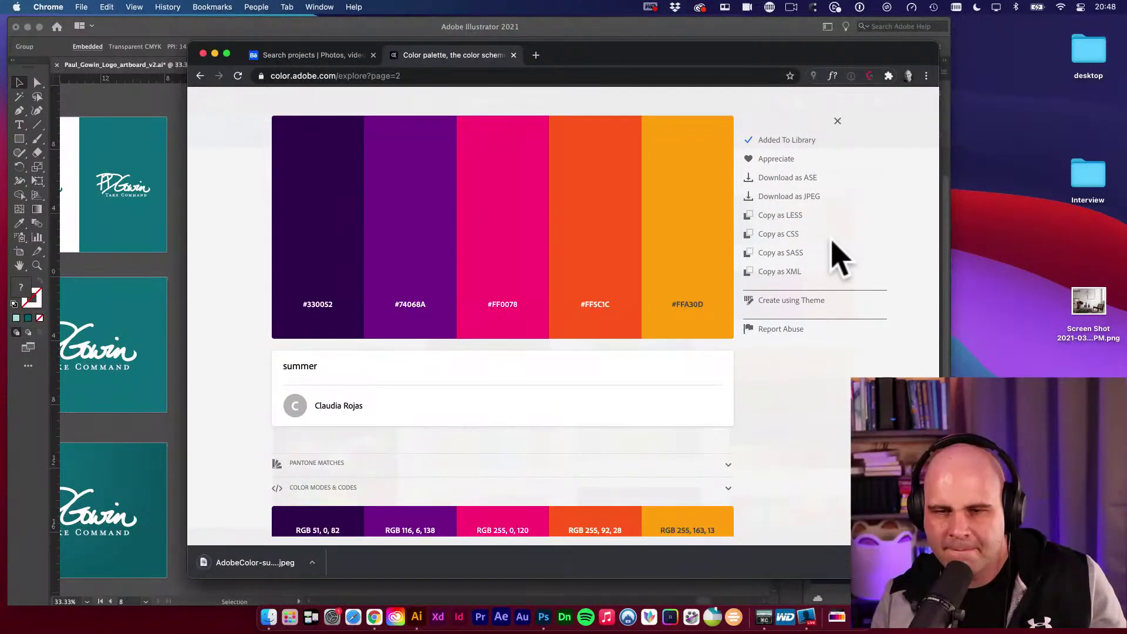
scroll(838, 251, "down", 2)
scroll(838, 251, "up", 2)
left_click(838, 121)
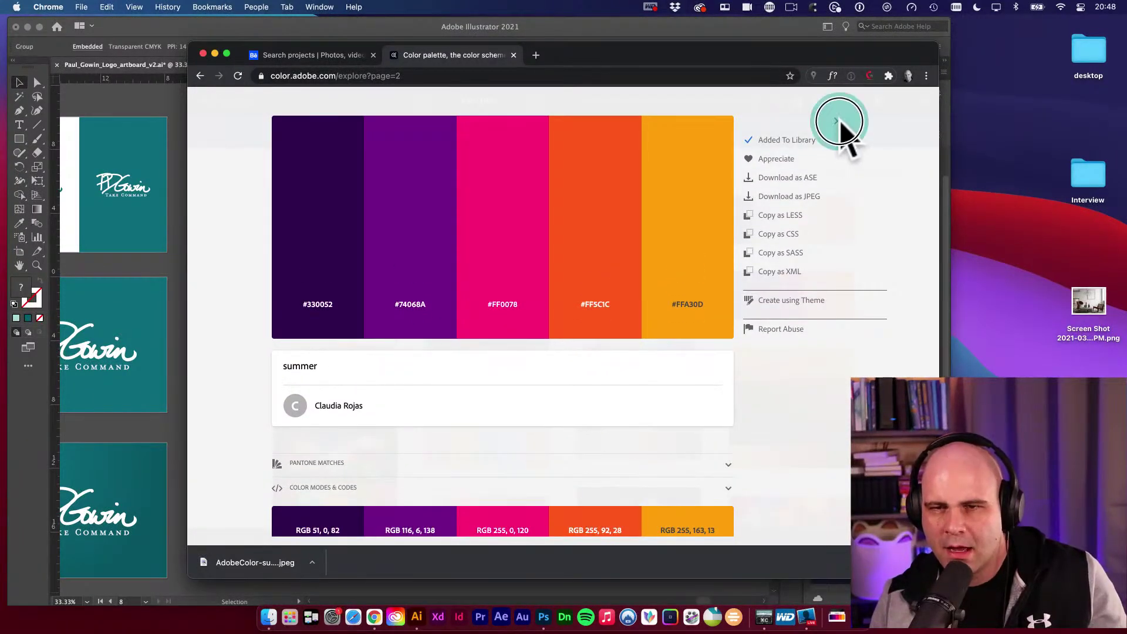
Back in Illustrator, open the summer theme's swatches and check its purple and orange colours.
left_click(418, 624)
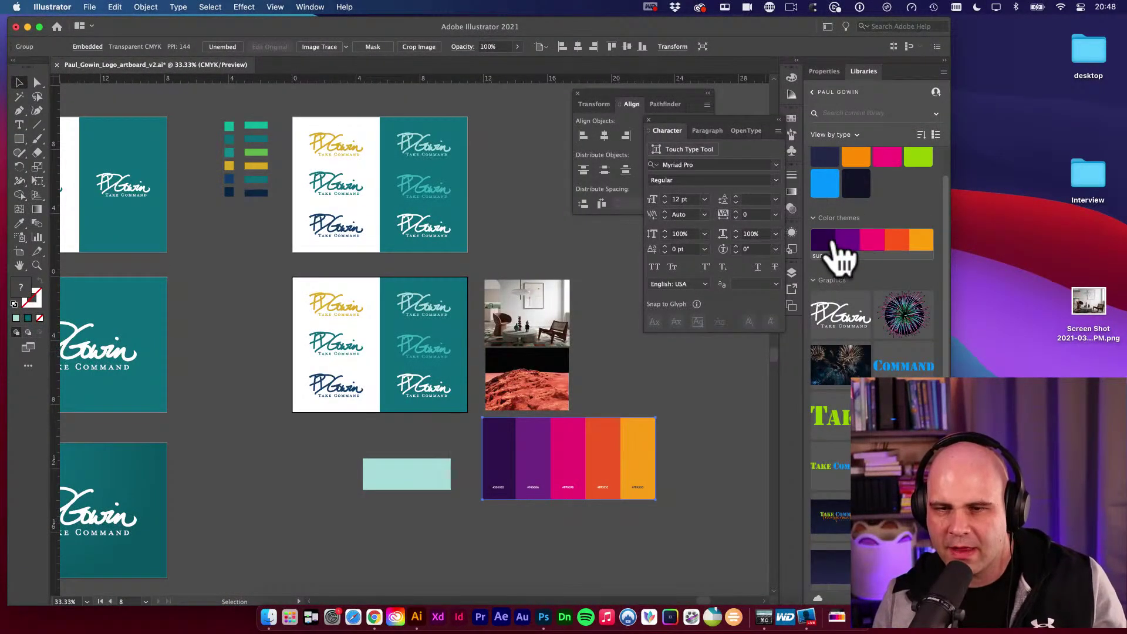
double_click(839, 245)
left_click(822, 224)
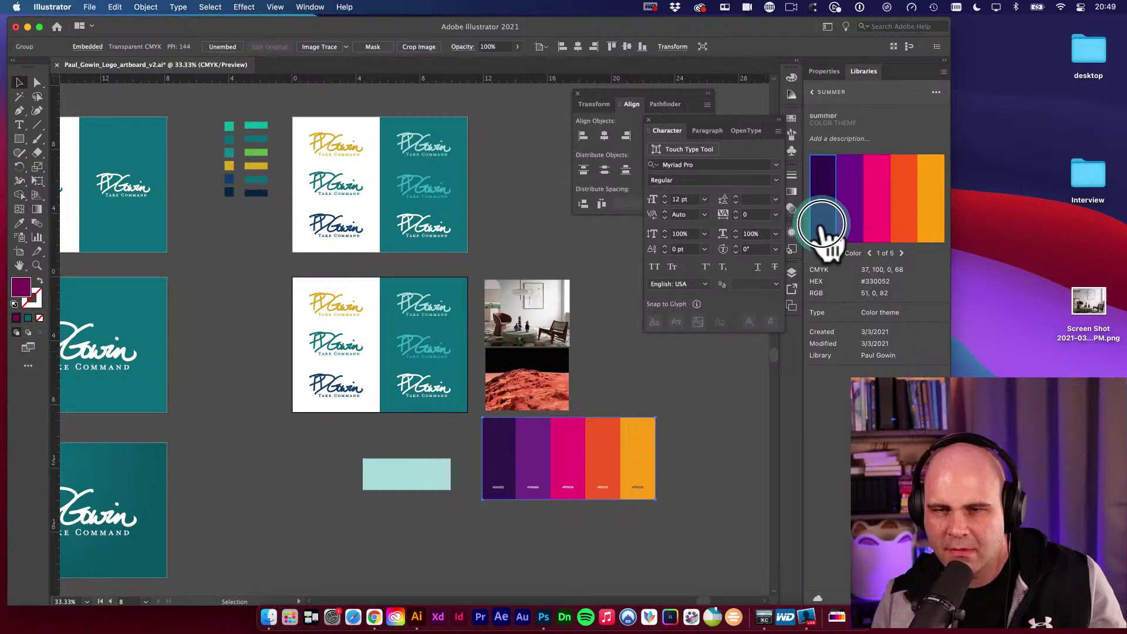
left_click(849, 227)
left_click(904, 235)
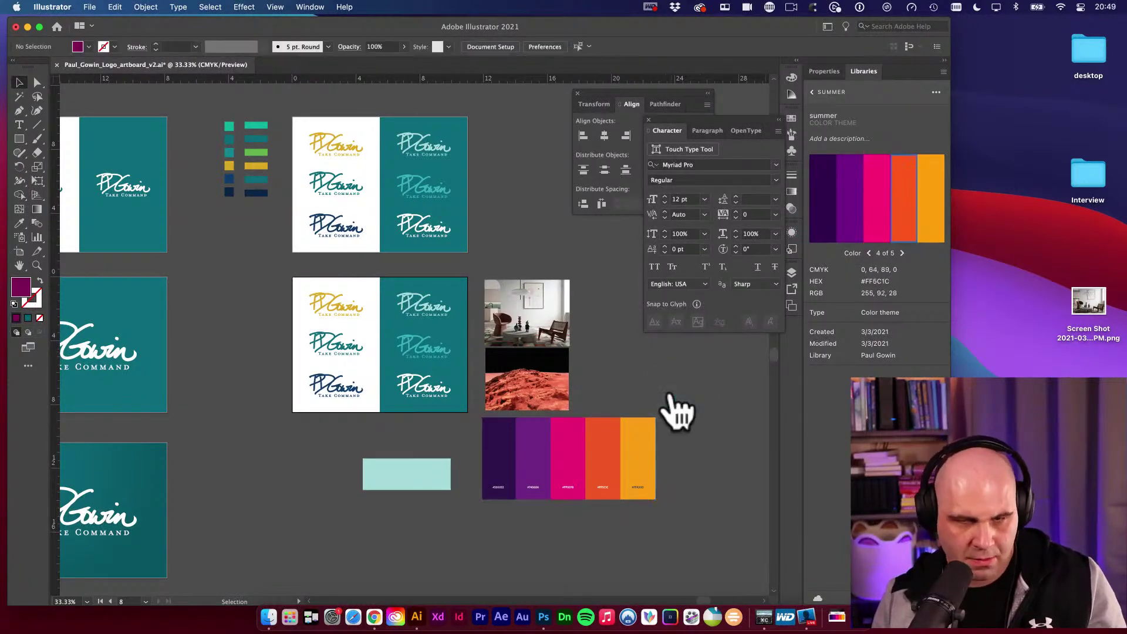
Draw a small rectangle above the palette image and compare swatches #74068A, #FF5C1C, #FFA30D and #330052.
key("m")
left_click_drag(626, 371, 668, 395)
key("v")
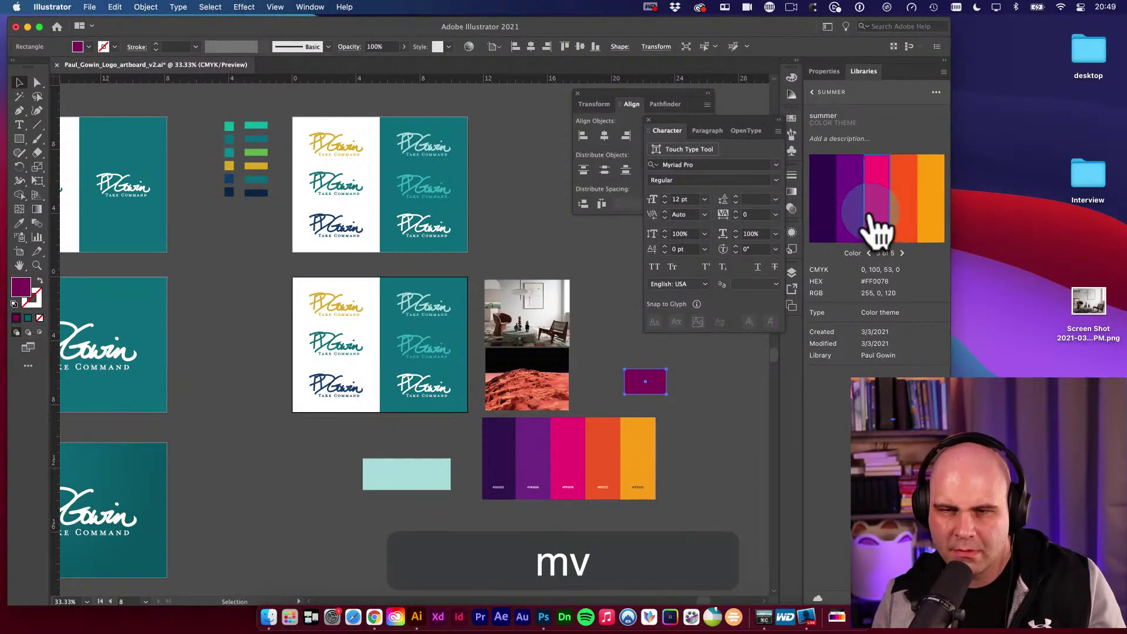
left_click(853, 229)
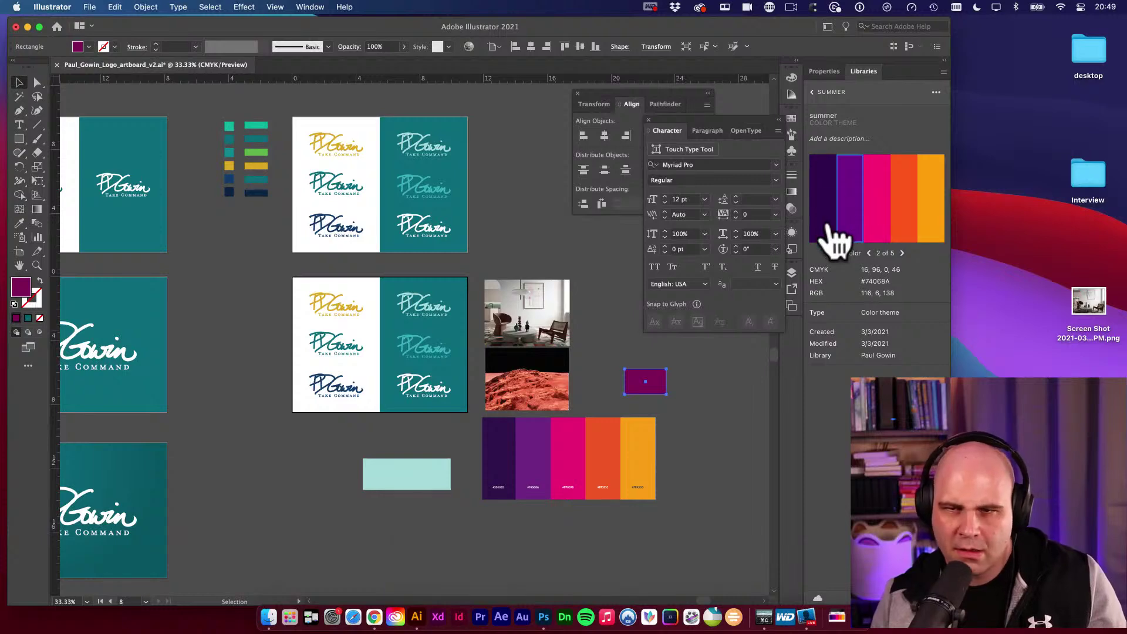
left_click(906, 231)
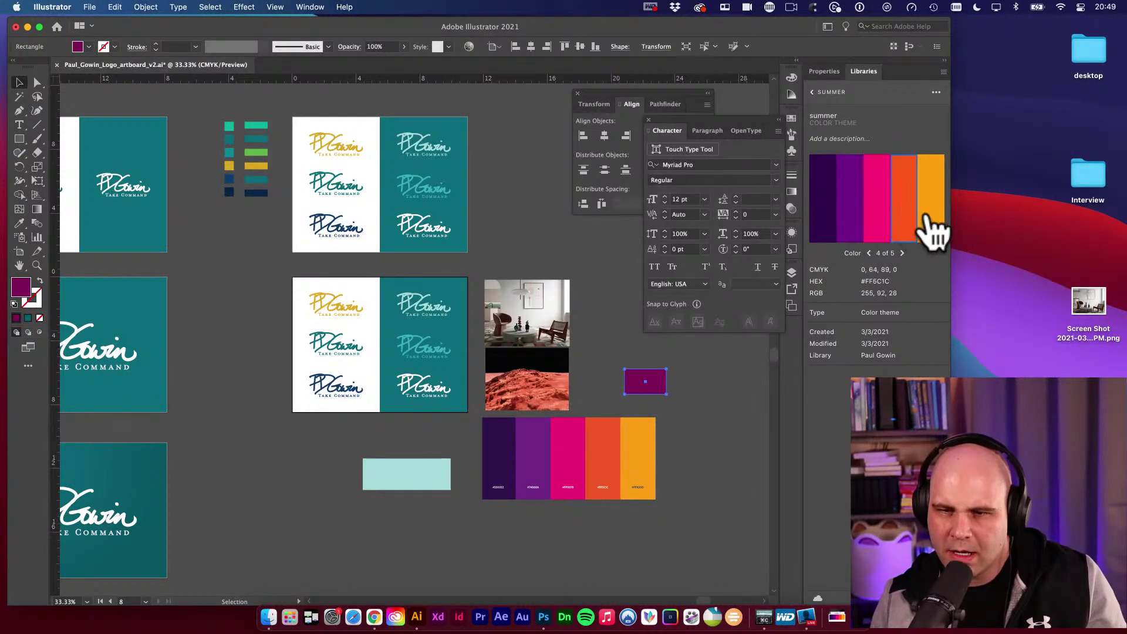
left_click(934, 230)
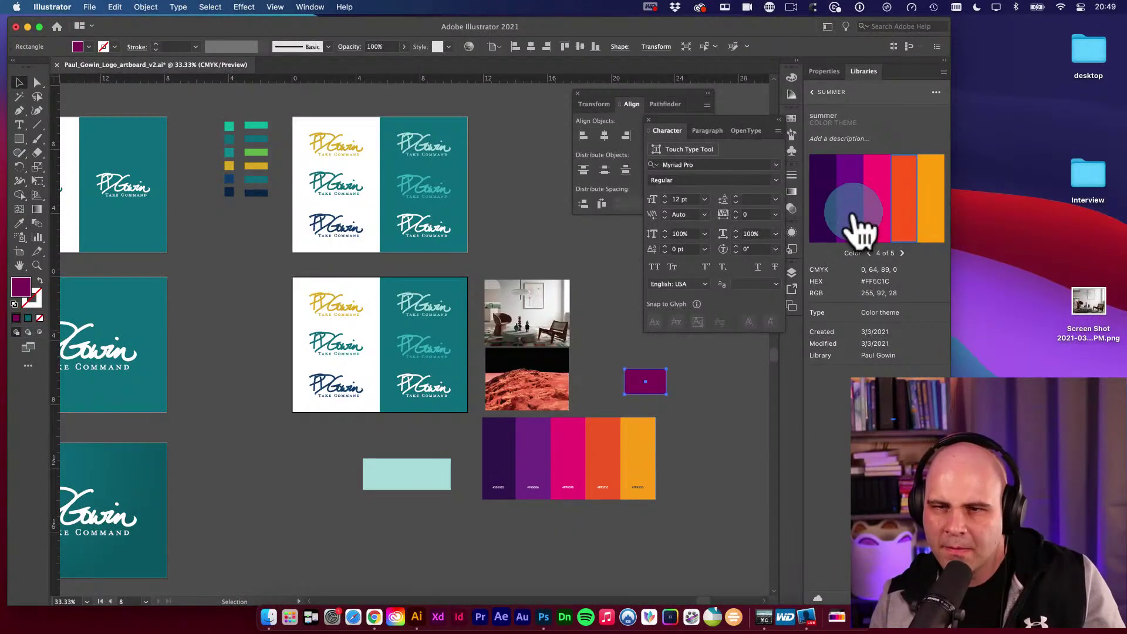
left_click(822, 231)
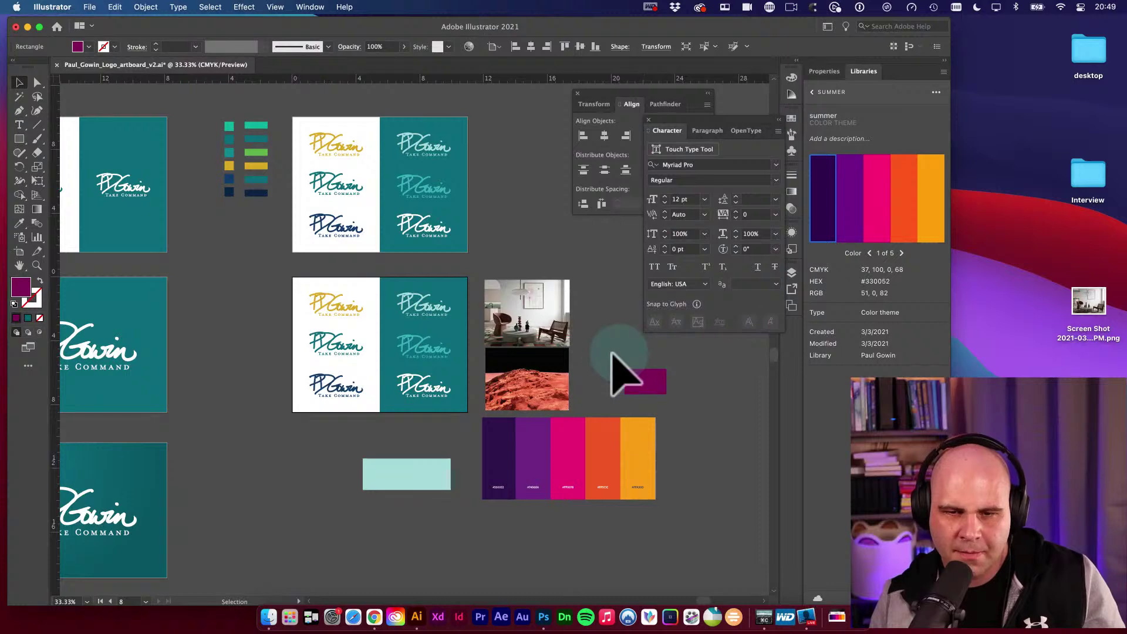
left_click(849, 212)
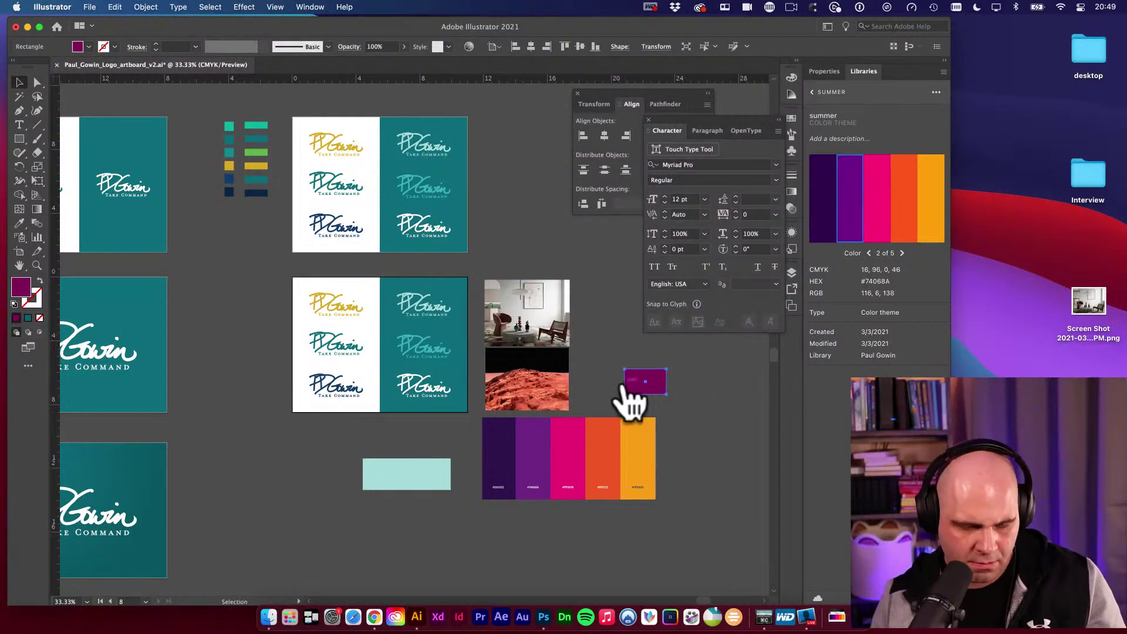
Eyedrop the summer theme's purple, pink, orange and yellow-orange colours onto the small rectangle.
key("i")
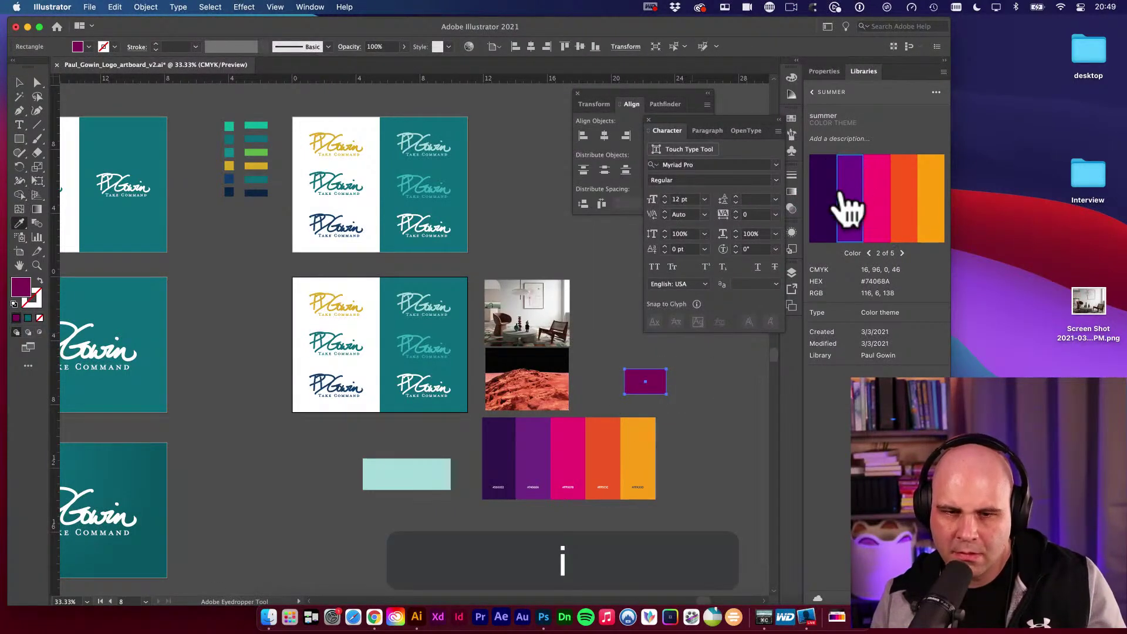
left_click(850, 217)
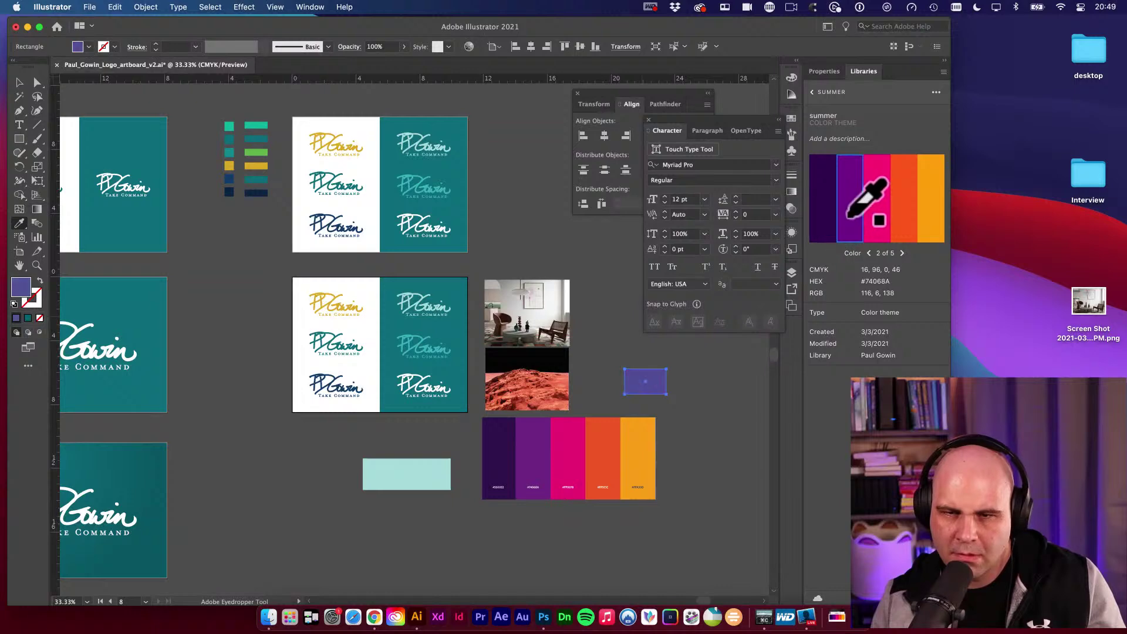
left_click(818, 202)
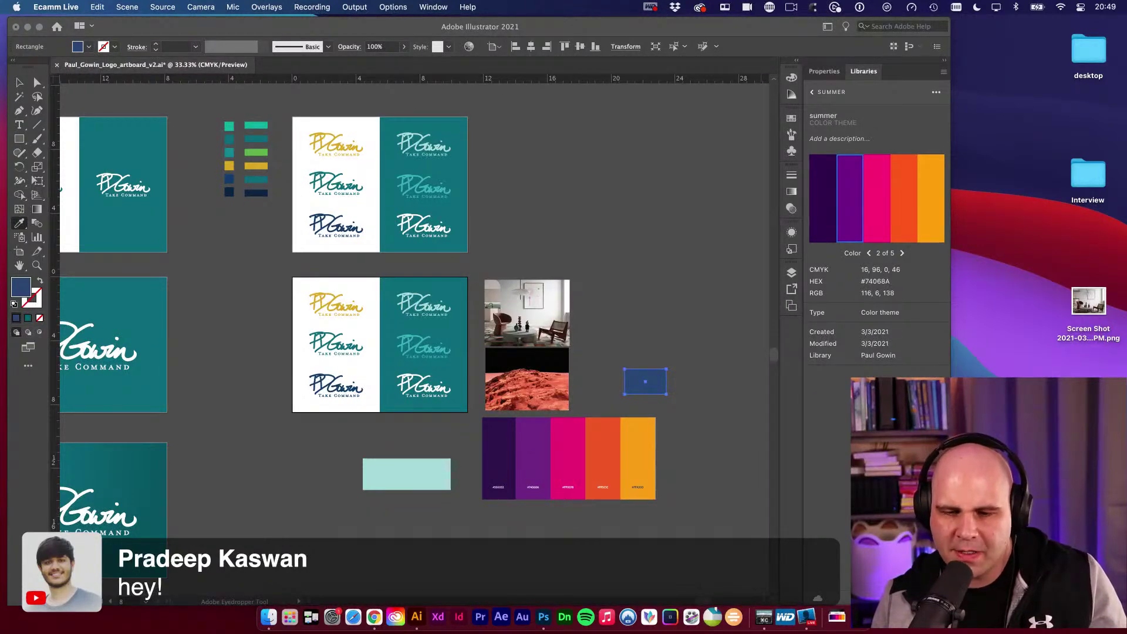
right_click(764, 618)
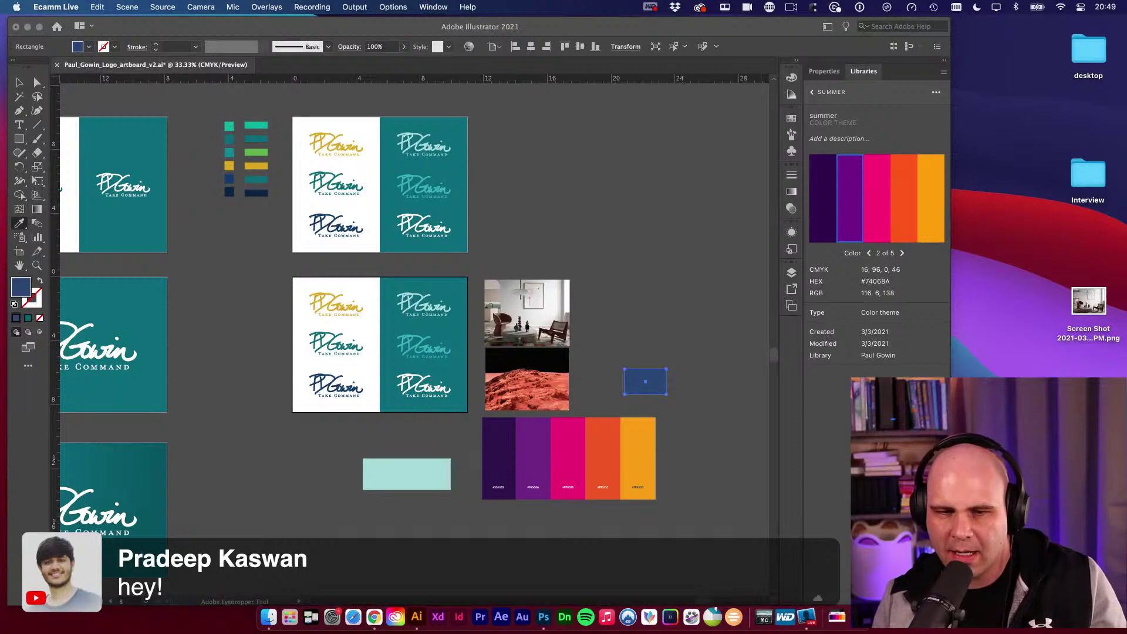
left_click(676, 276)
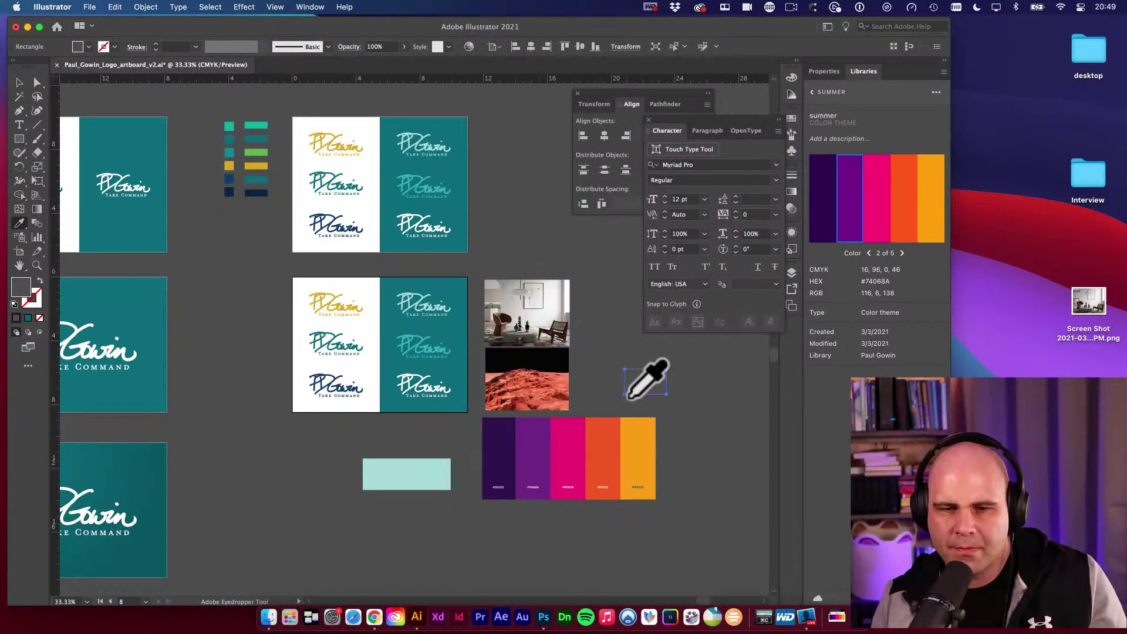
left_click(848, 232)
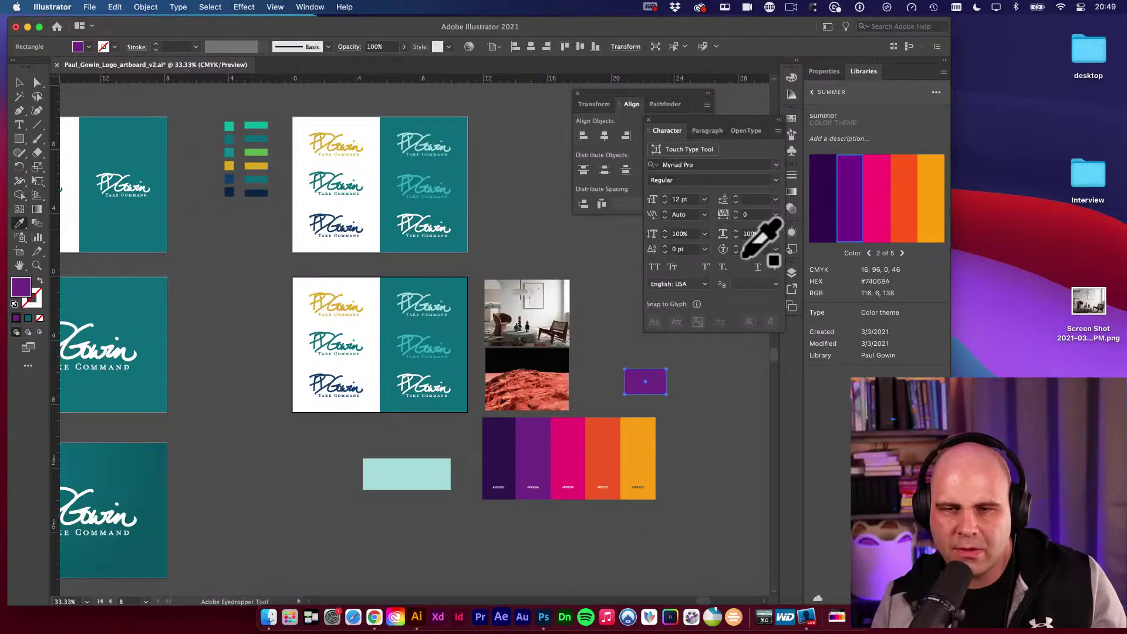
left_click(877, 201)
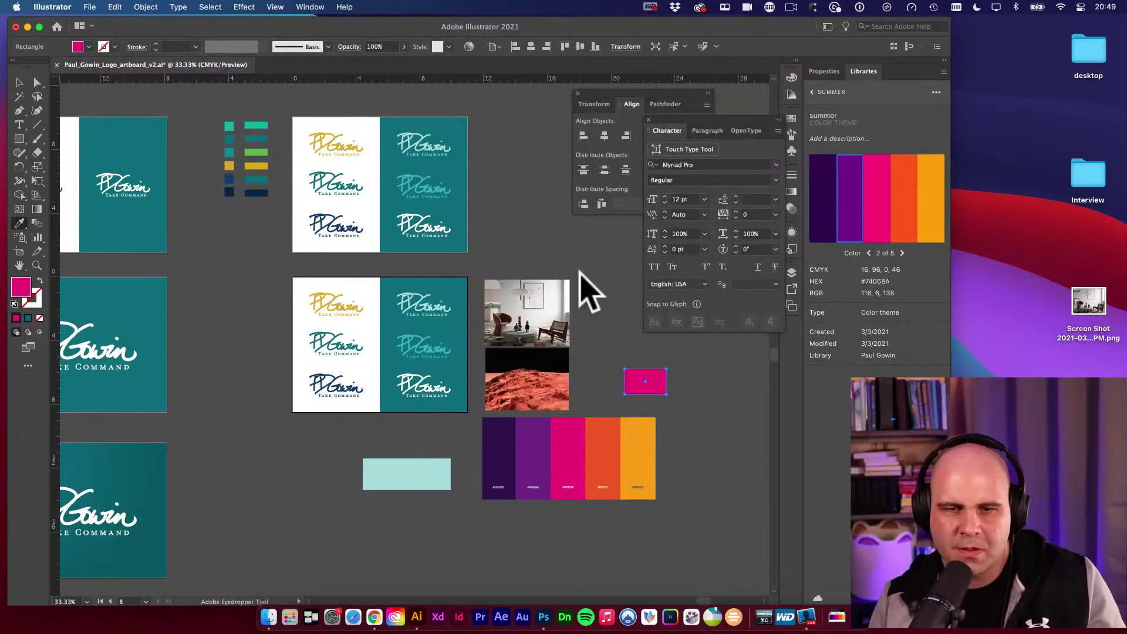
left_click(907, 206)
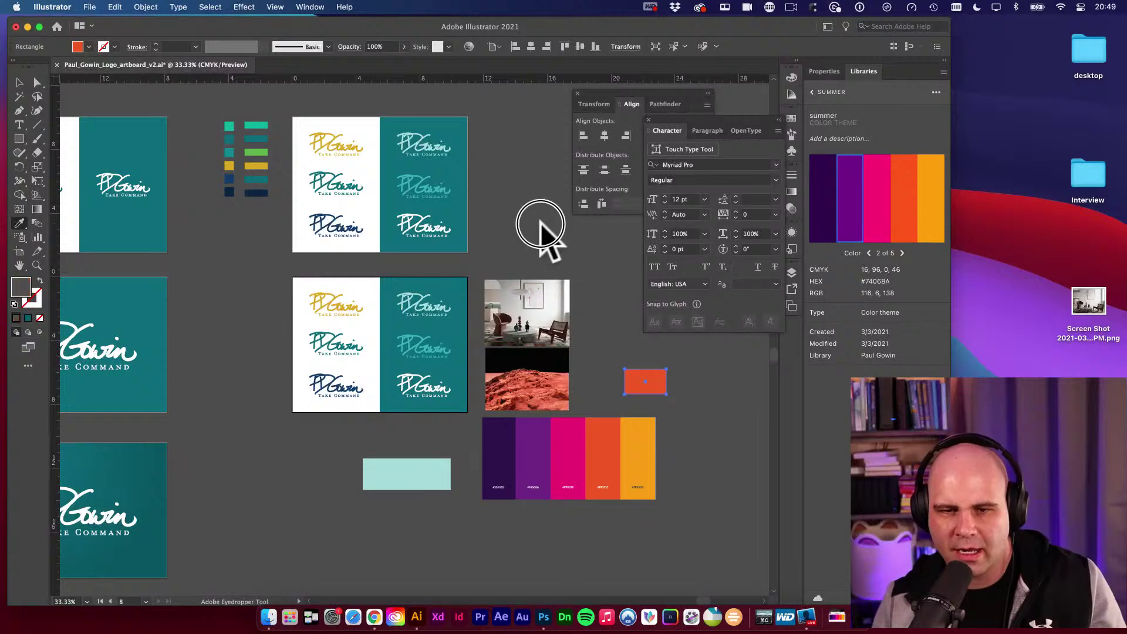
left_click(928, 224)
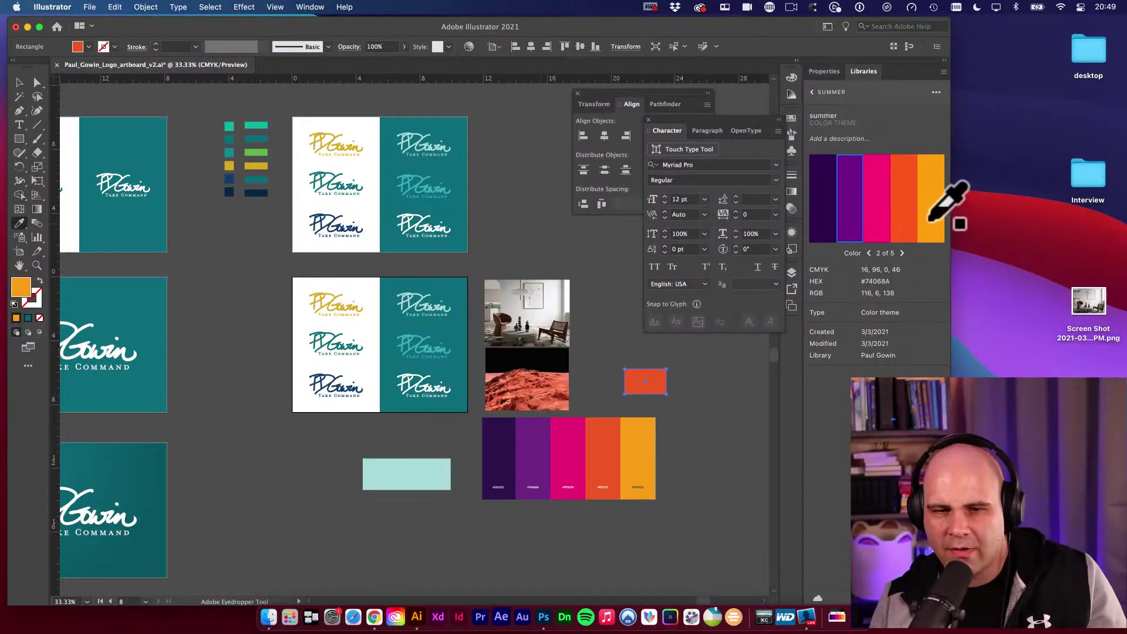
left_click(930, 222)
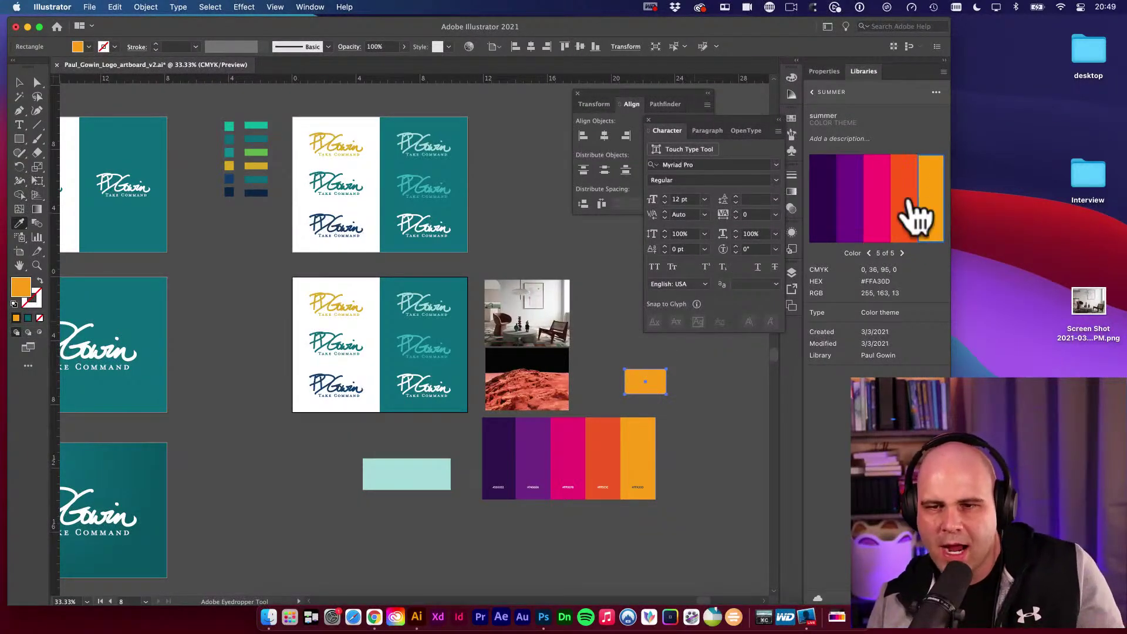
left_click(846, 214)
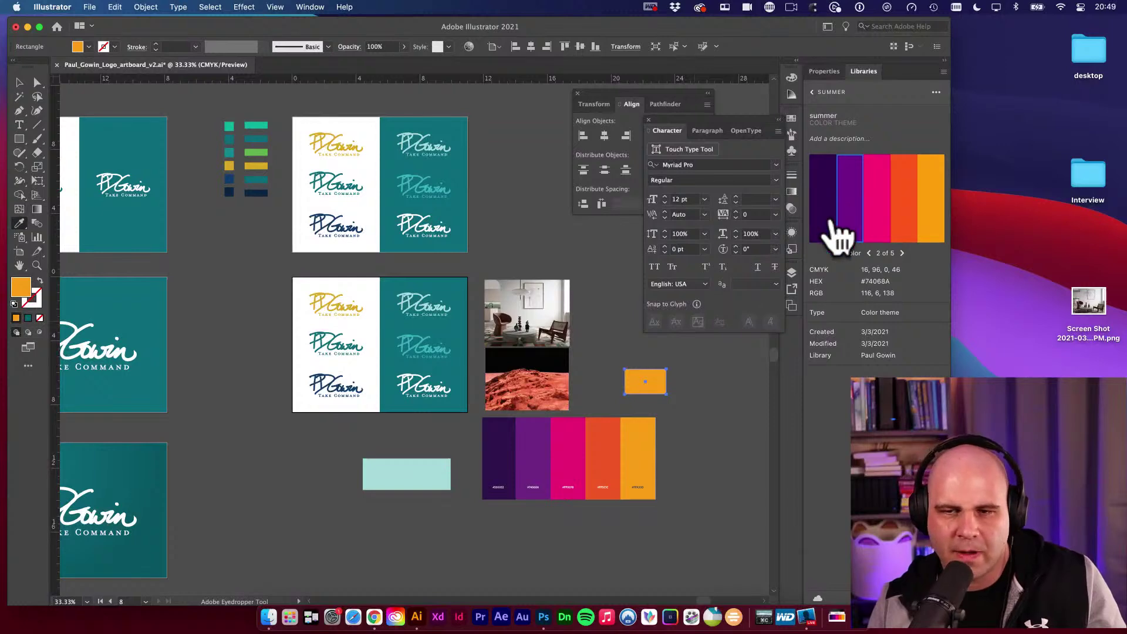
left_click(929, 205)
Add the summer theme to the document swatches and enlarge the Swatches panel.
left_click(938, 94)
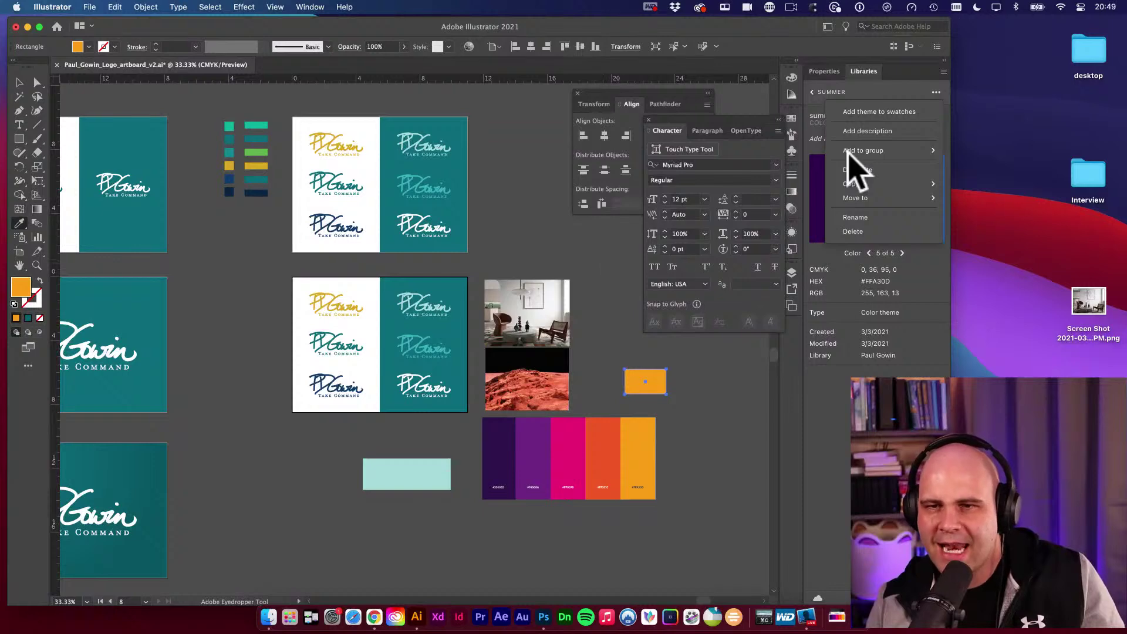
left_click(880, 112)
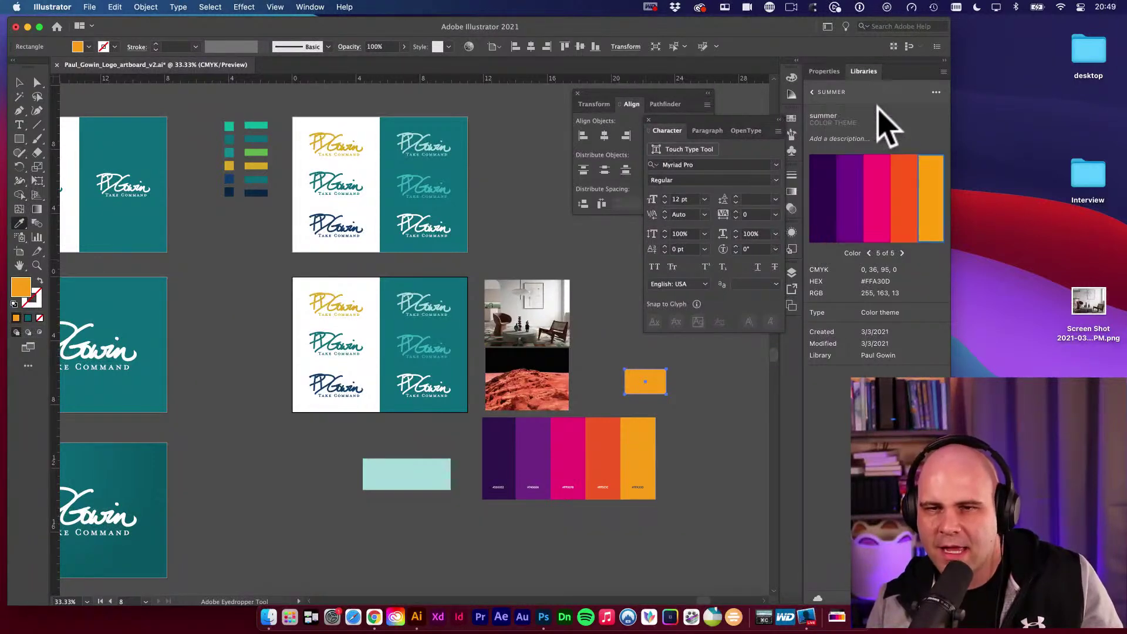
left_click(792, 121)
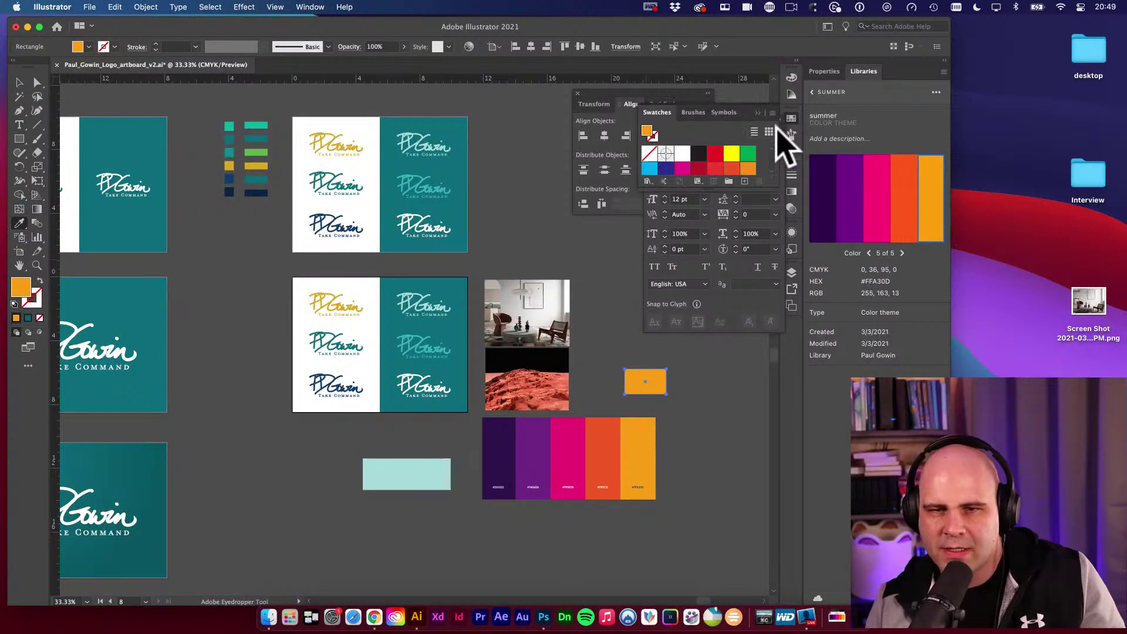
left_click_drag(773, 188, 749, 320)
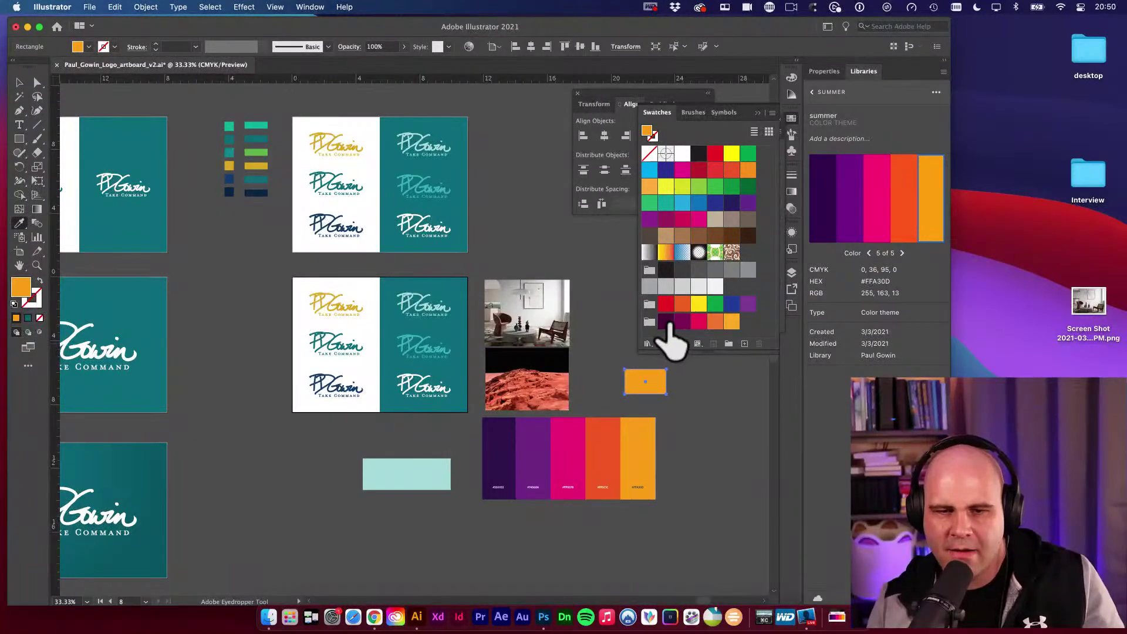
Preview each summer swatch on the rectangle, settle on the dark purple fill, and deselect.
left_click(667, 322)
left_click(682, 322)
left_click(699, 322)
left_click(715, 322)
left_click(731, 322)
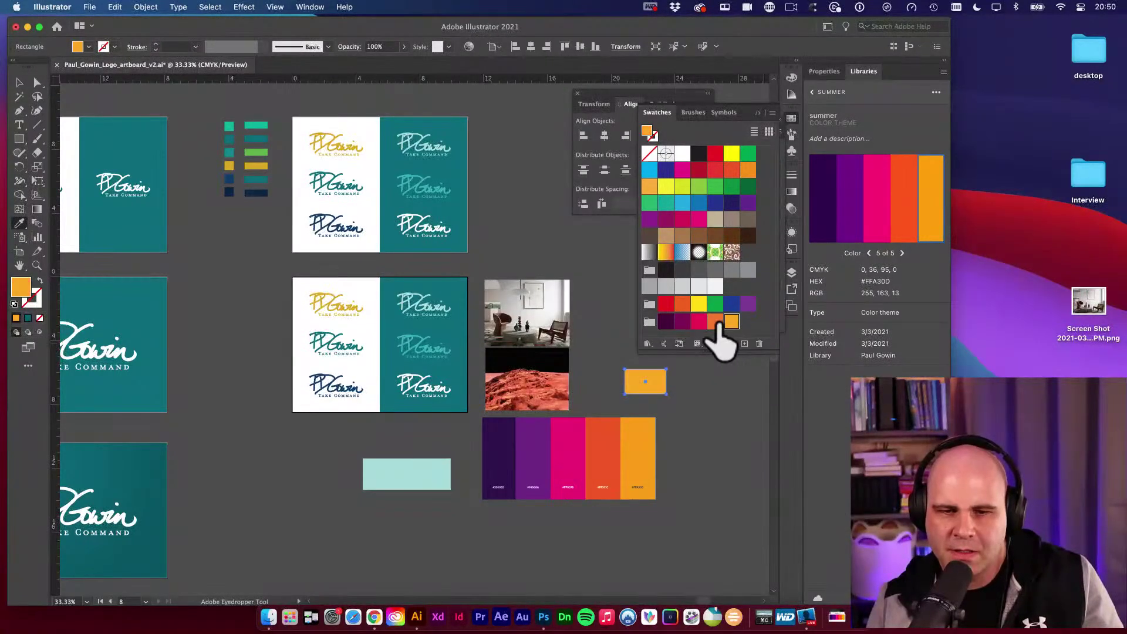
left_click(715, 322)
left_click(698, 322)
left_click(683, 322)
left_click(666, 322)
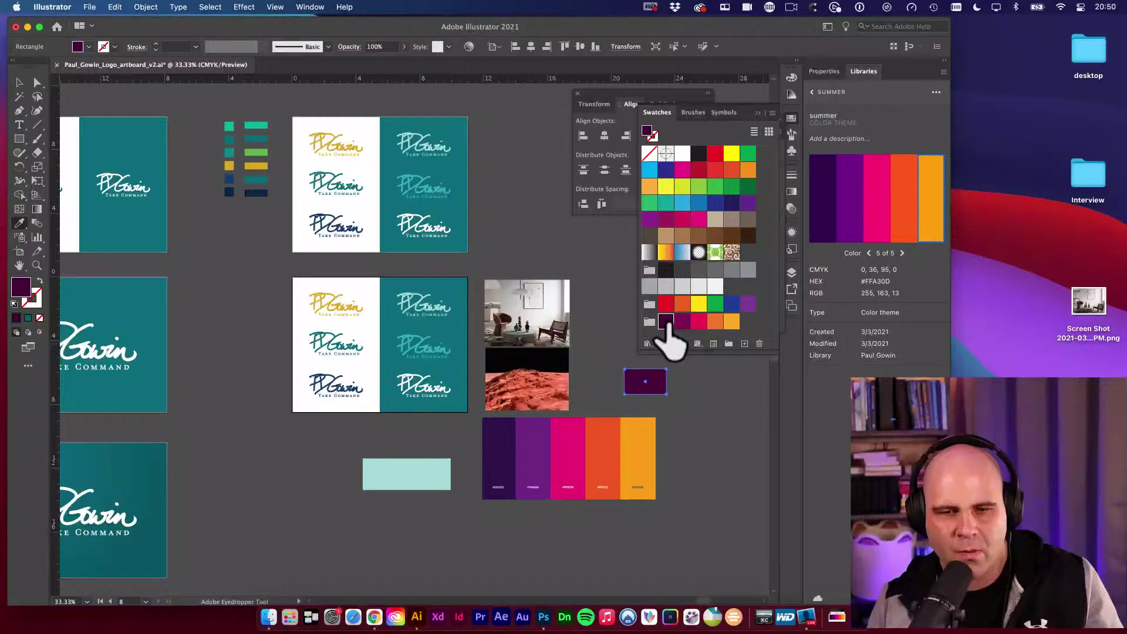
left_click(603, 327, "super")
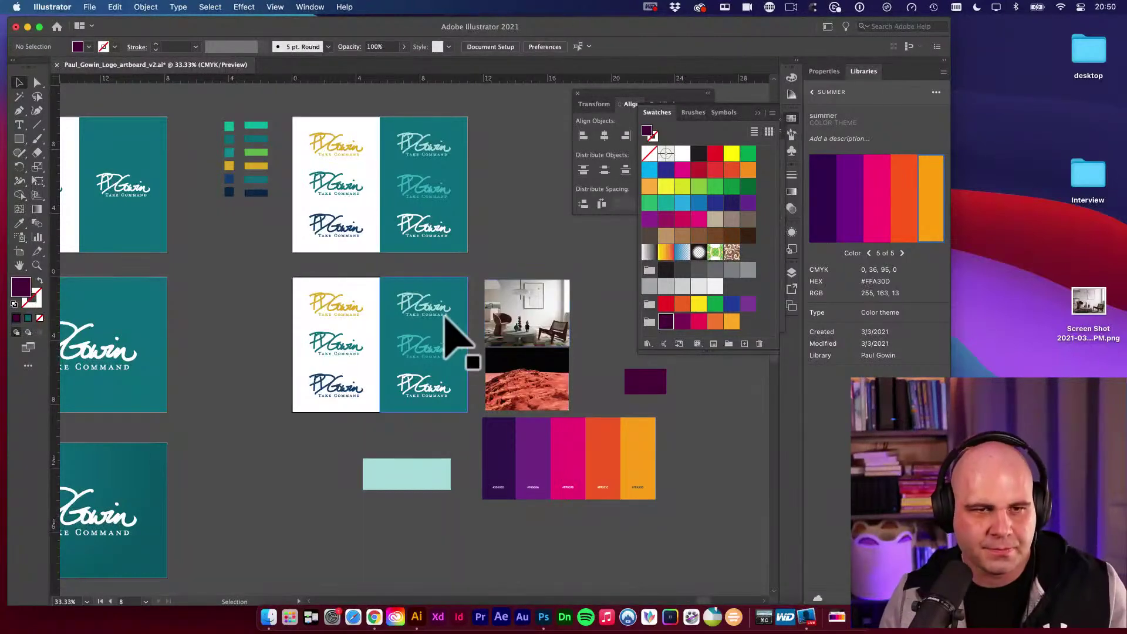
Fill the lower artboard's teal right half with the dark purple from the sample rectangle.
scroll(411, 305, "down", 2)
left_click(437, 273)
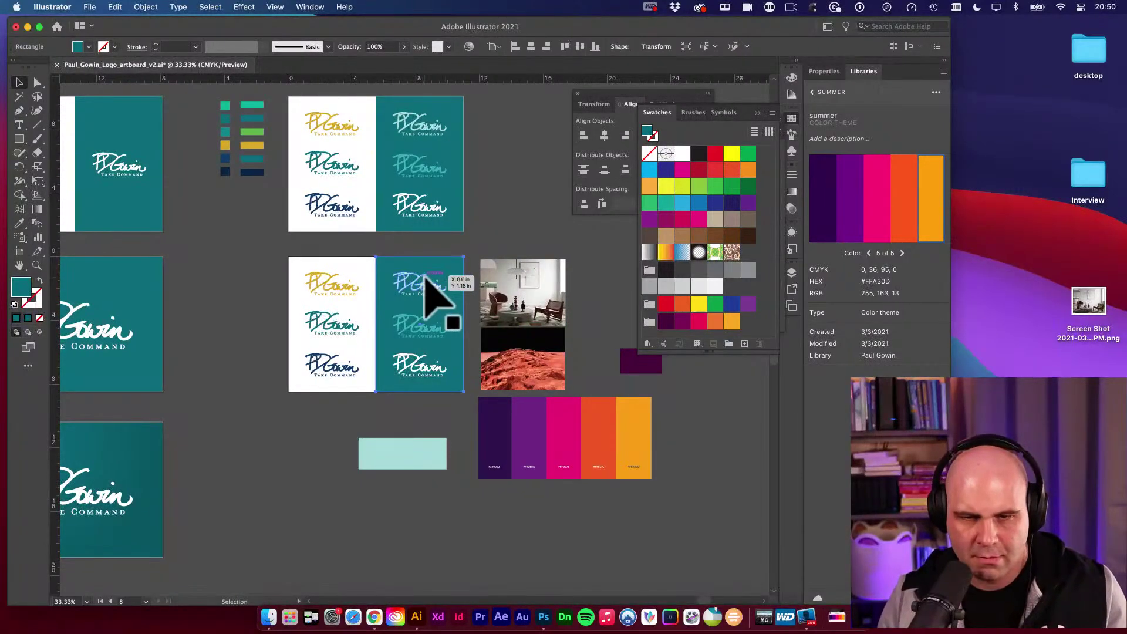
key("i")
left_click(643, 364)
left_click(610, 299, "super")
Make the six logos white, then recolour the logos on the white left half dark purple.
left_click(404, 303)
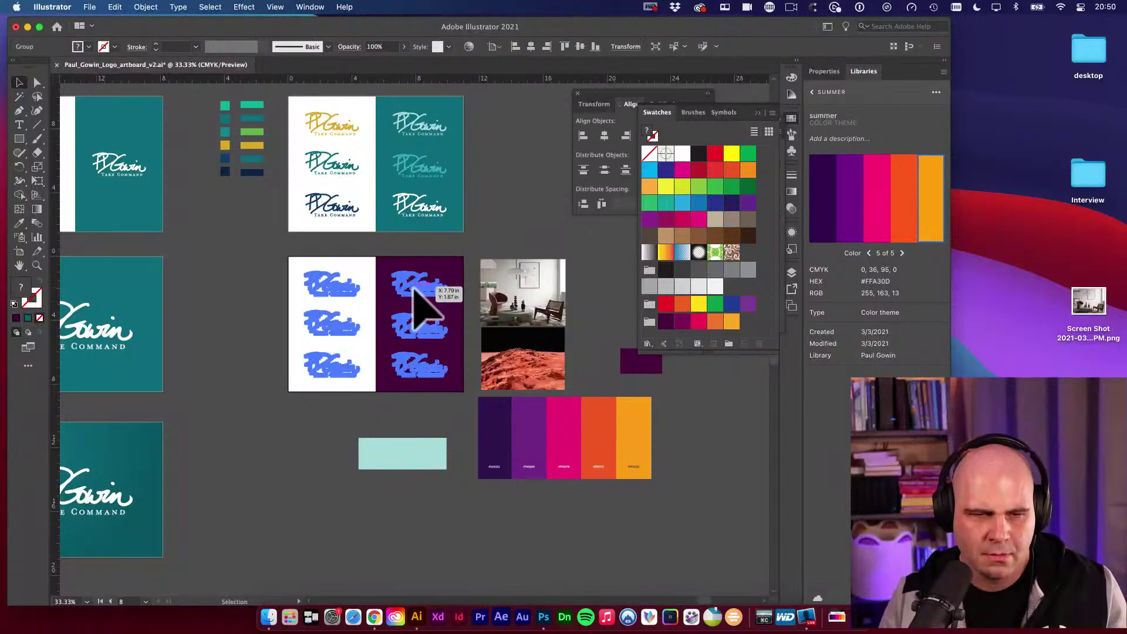
key("i")
left_click(359, 269)
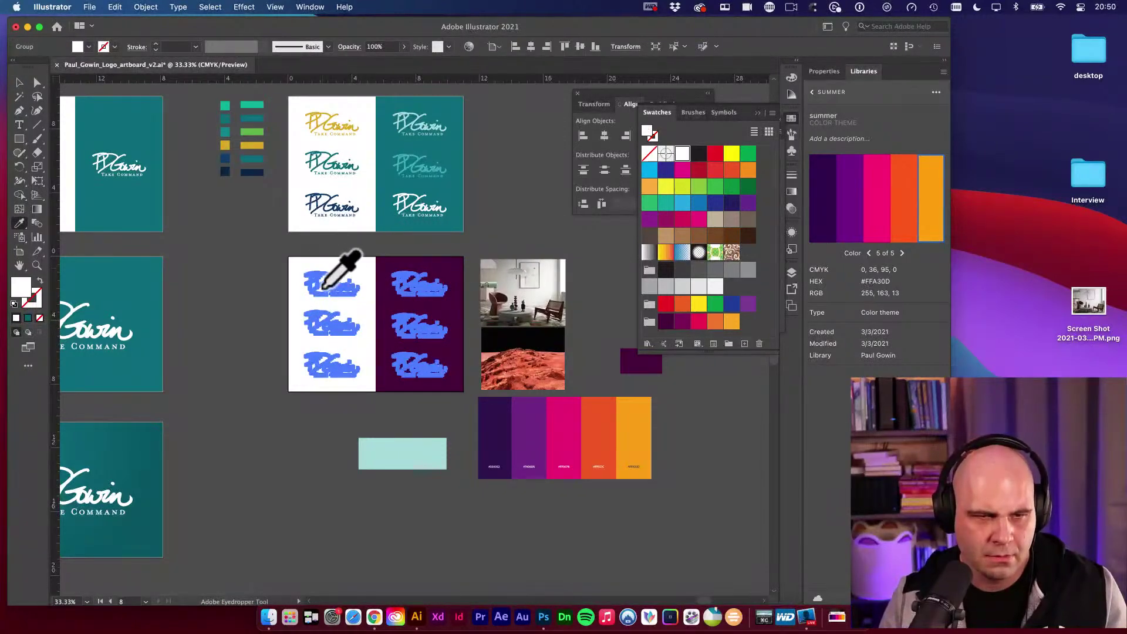
key("a")
left_click_drag(290, 260, 377, 432)
key("i")
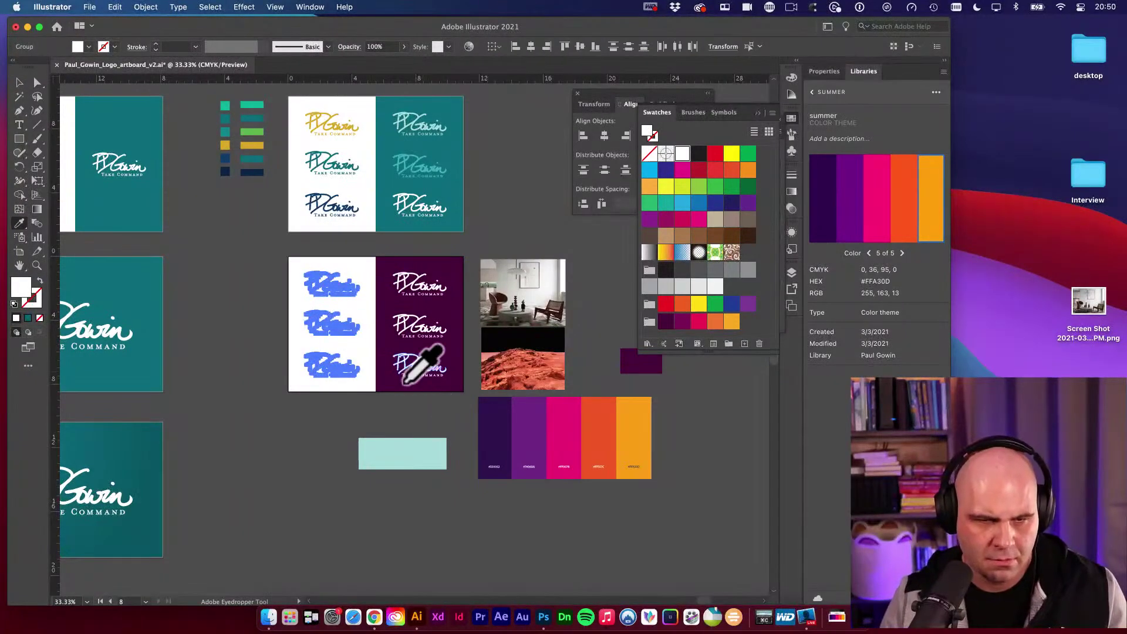
left_click(433, 382)
left_click(469, 405, "super")
Delete the small dark-purple sample rectangle.
scroll(530, 405, "right", 5)
scroll(530, 405, "up", 1)
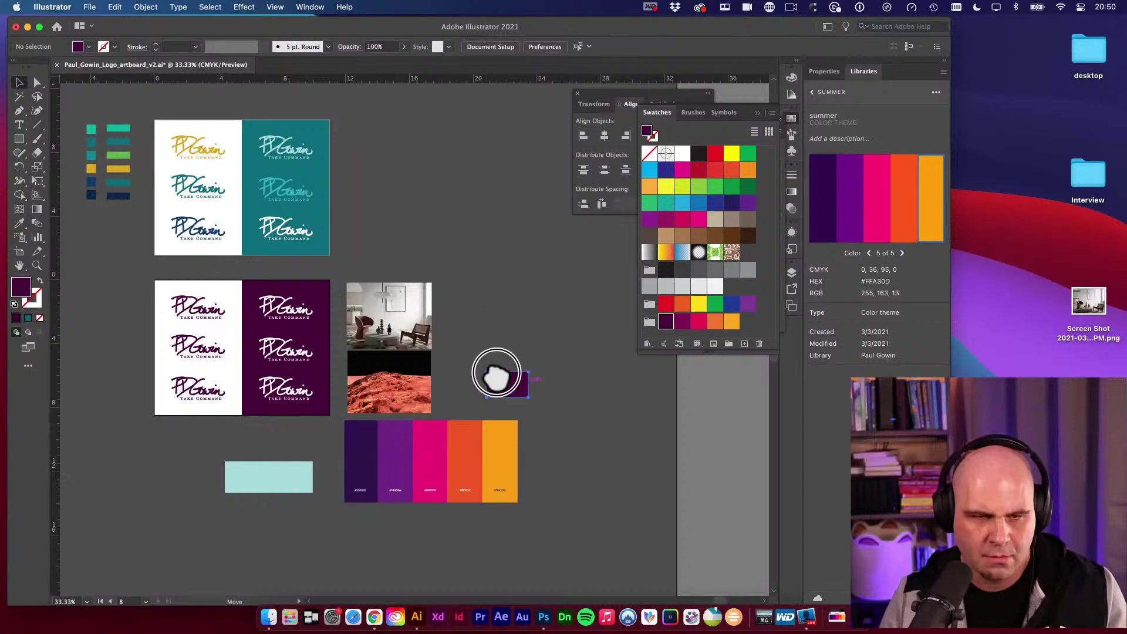
left_click_drag(496, 376, 444, 328)
scroll(448, 386, "left", 3)
scroll(448, 385, "down", 3)
left_click_drag(530, 391, 509, 399)
left_click(529, 262)
key("Delete")
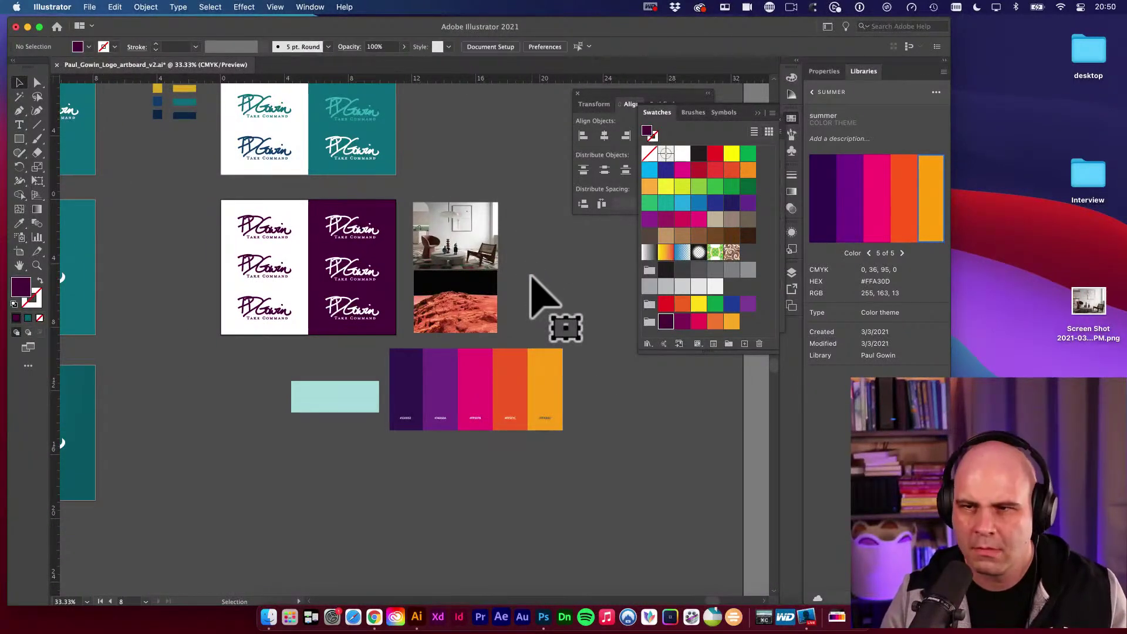
scroll(521, 252, "left", 4)
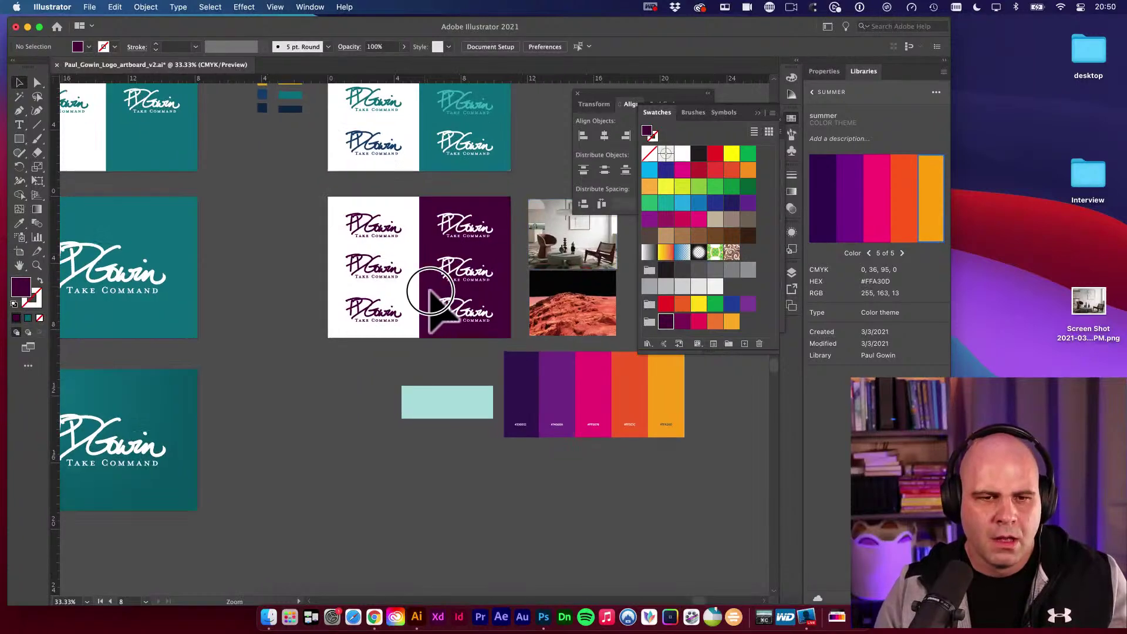
scroll(430, 292, "up", 5)
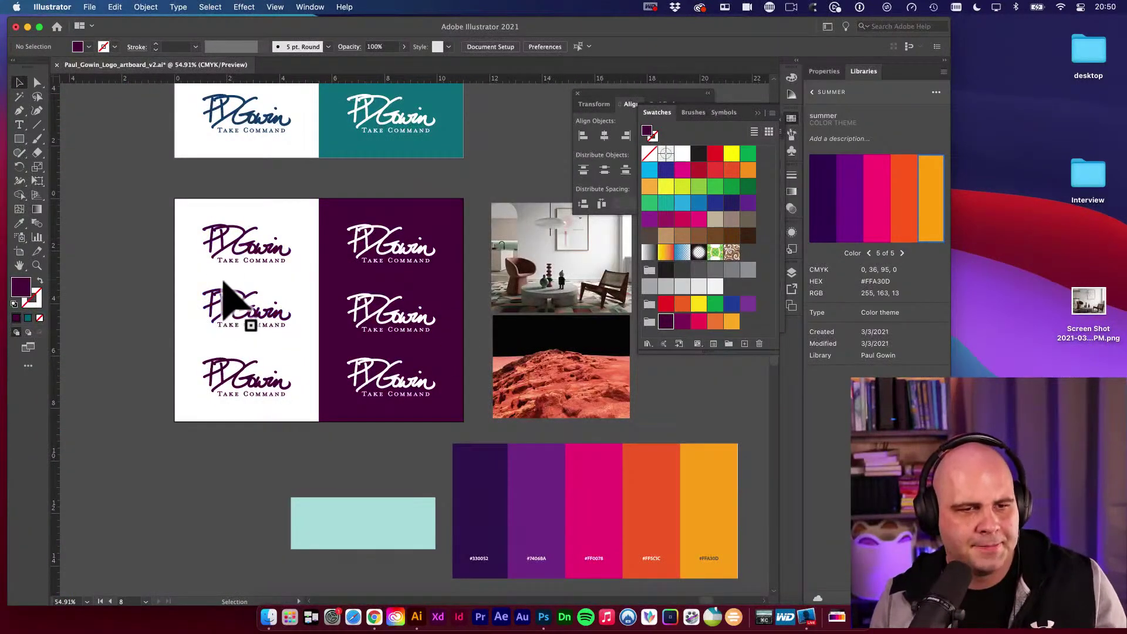
Select and deselect the logo pairs to compare their current colours.
key("v")
left_click(207, 296)
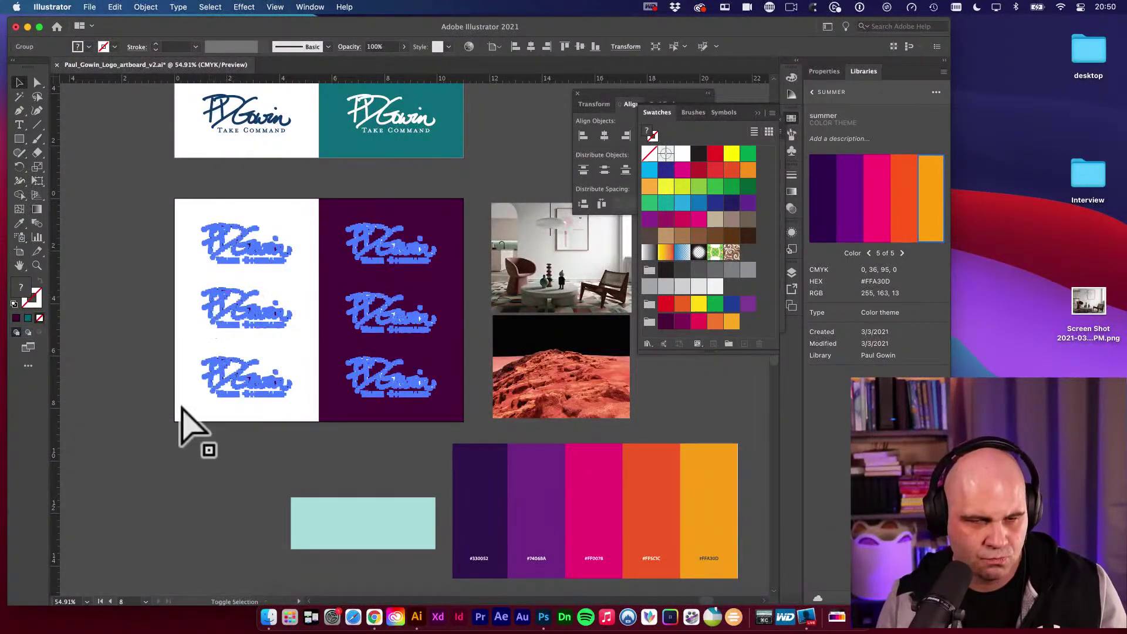
left_click(234, 486)
scroll(426, 429, "right", 3)
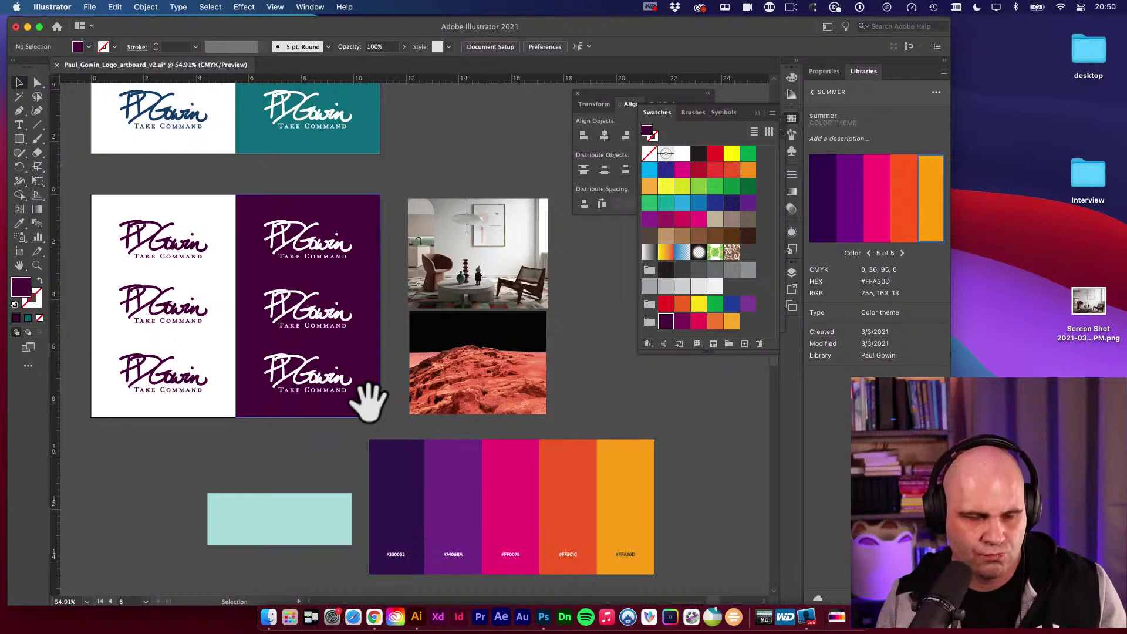
left_click(175, 323)
key("i")
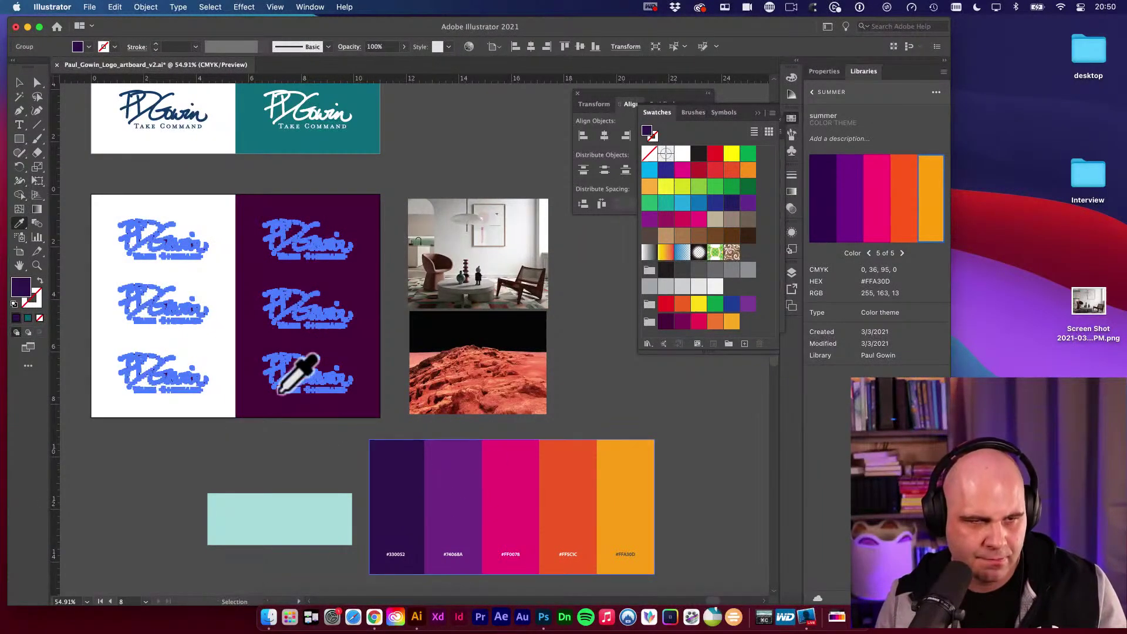
key("v")
left_click(252, 428)
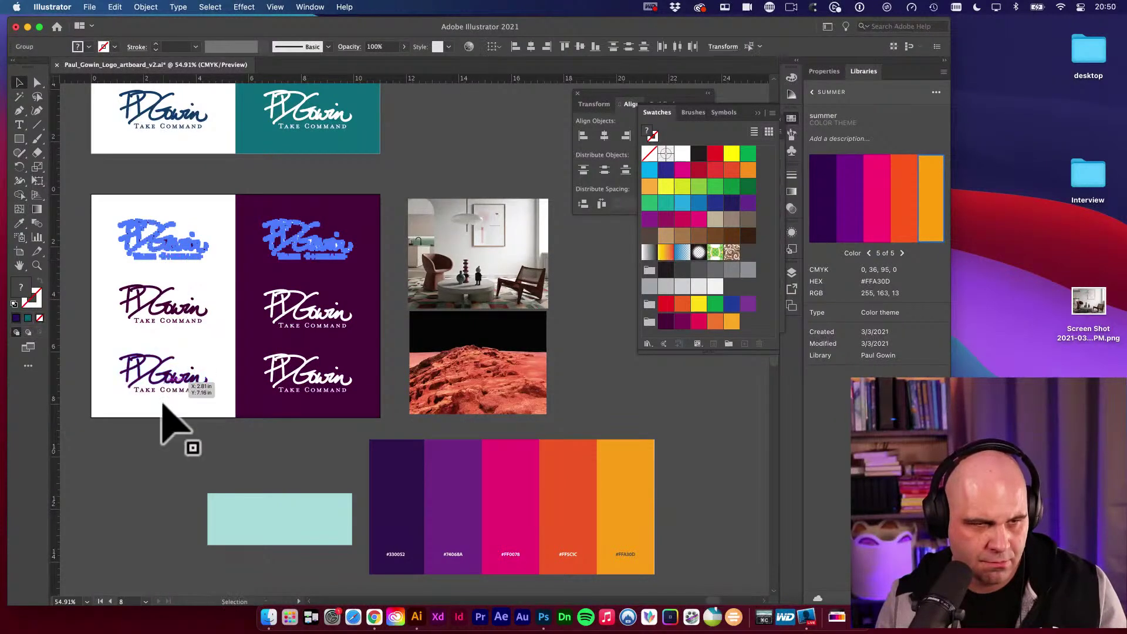
left_click(171, 310)
left_click(177, 376)
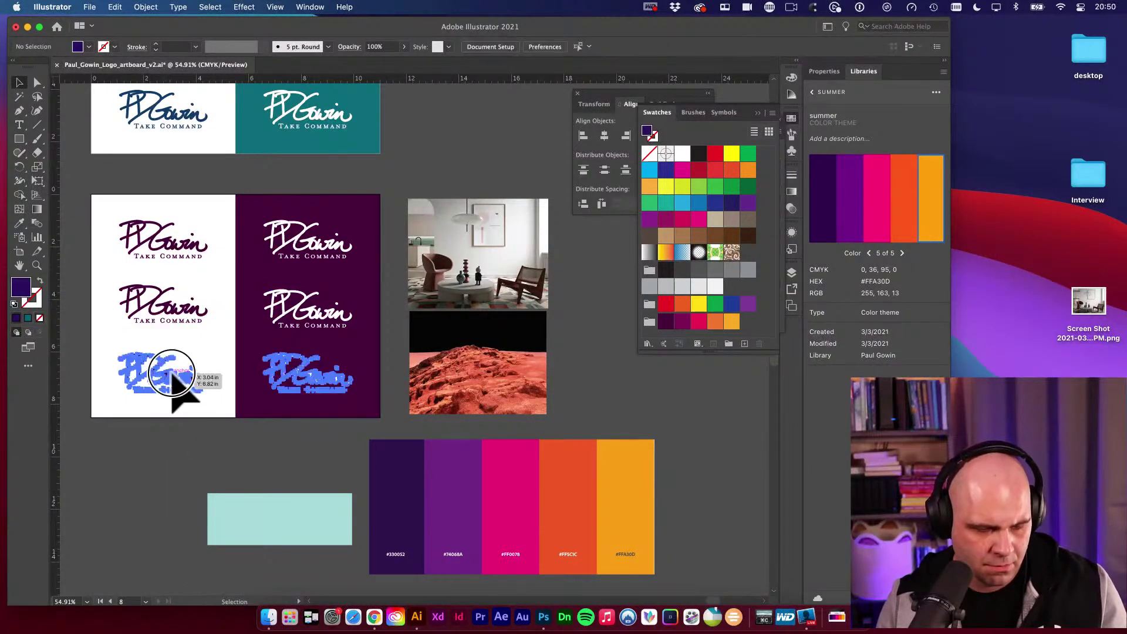
left_click(197, 461)
Give the middle white-side logo the purple stripe colour and the bottom-left logo the palette pink.
left_click_drag(233, 349, 264, 358)
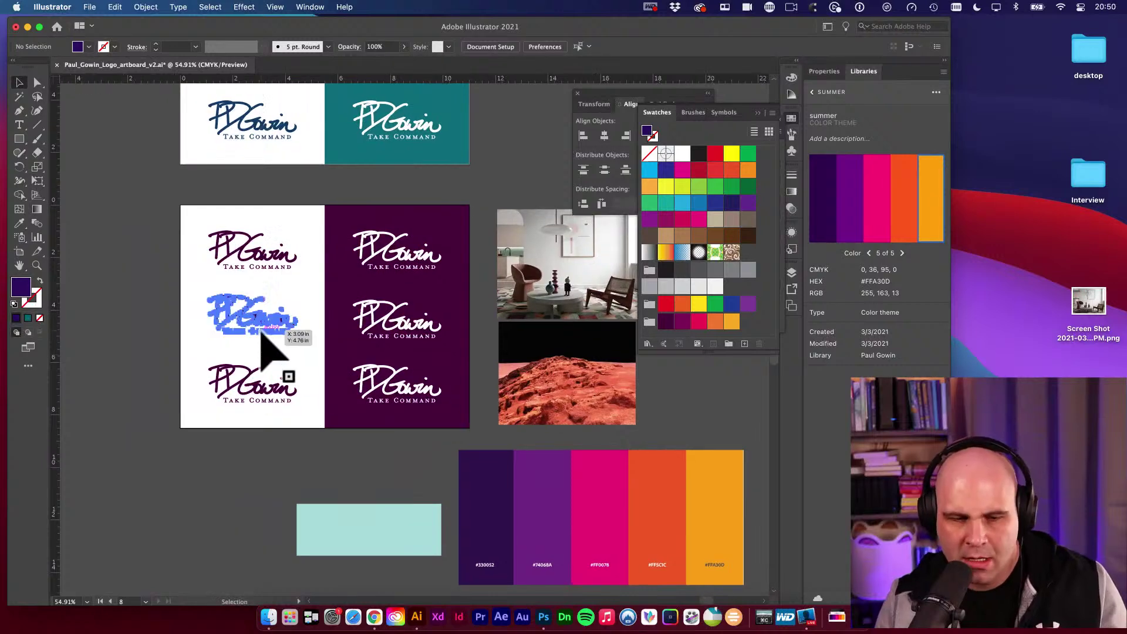
left_click(264, 327)
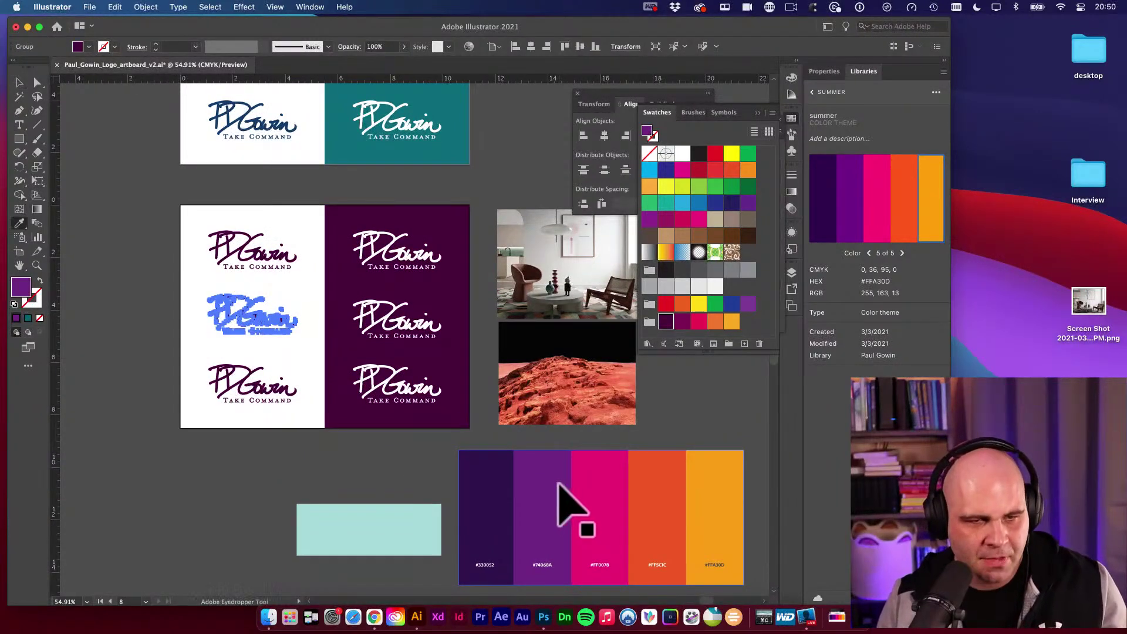
left_click(264, 453, "super")
left_click(284, 390, "super")
left_click(605, 487)
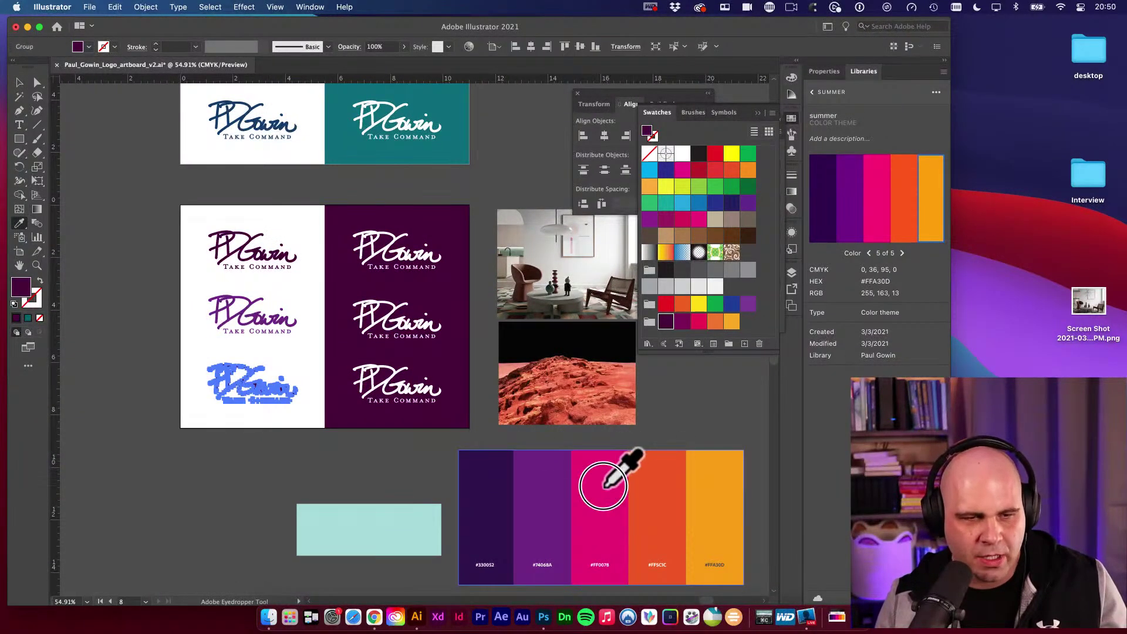
key("v")
left_click(377, 473)
Recolour the bottom logo on the white half dark purple.
scroll(377, 473, "right", 5)
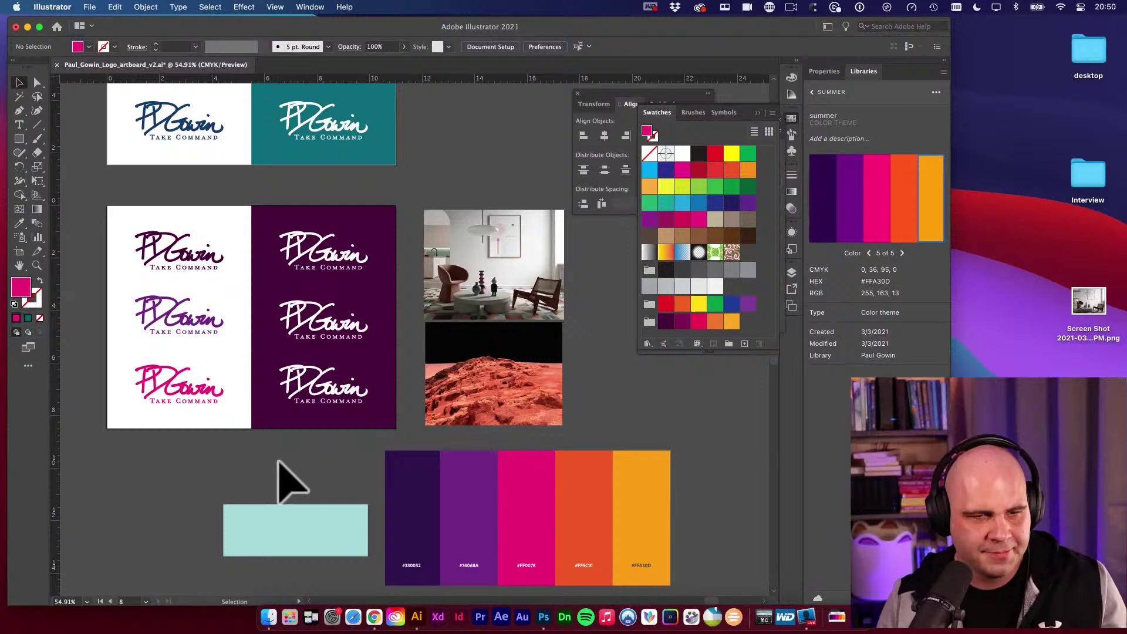
left_click(293, 393)
left_click(177, 455)
left_click_drag(240, 472, 303, 467)
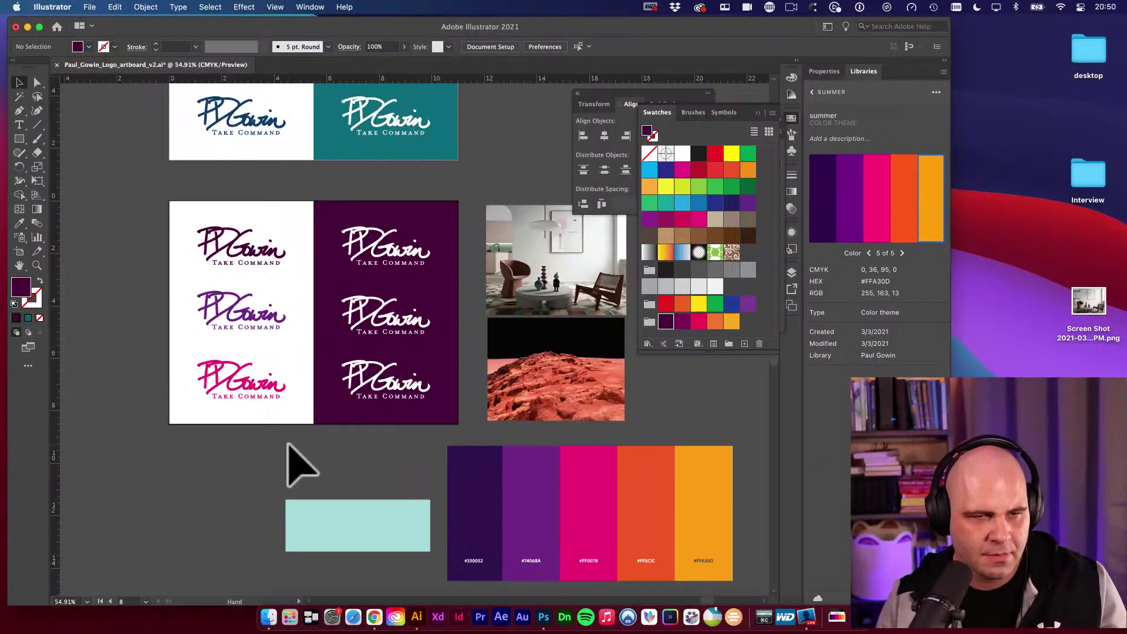
left_click(270, 398)
key("i")
left_click(327, 376)
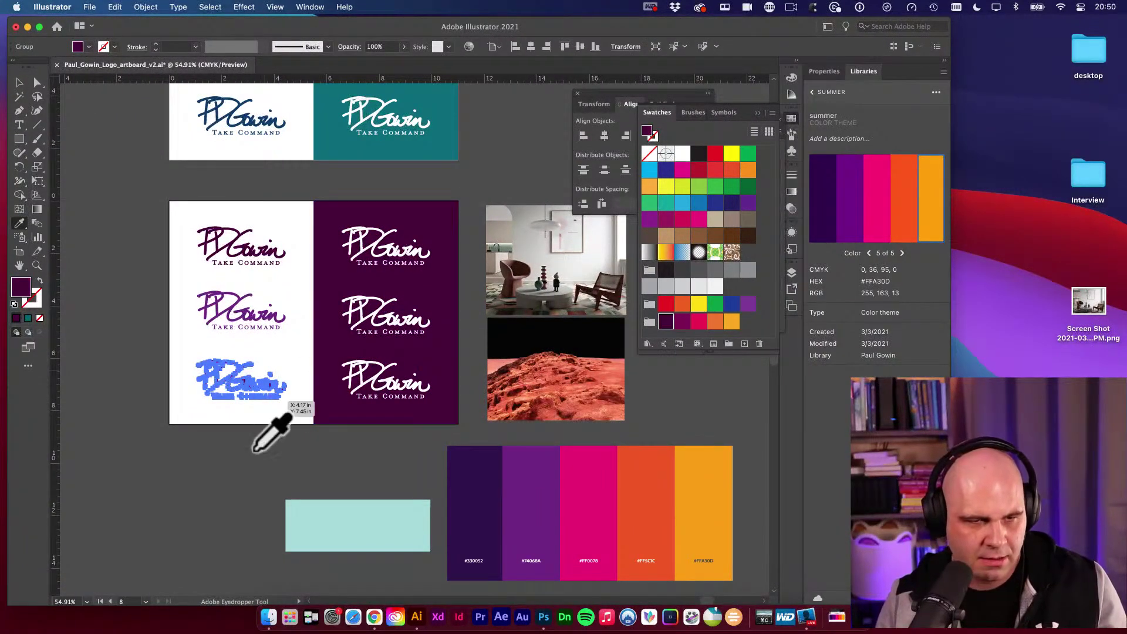
key("v")
left_click(253, 456)
left_click(258, 382)
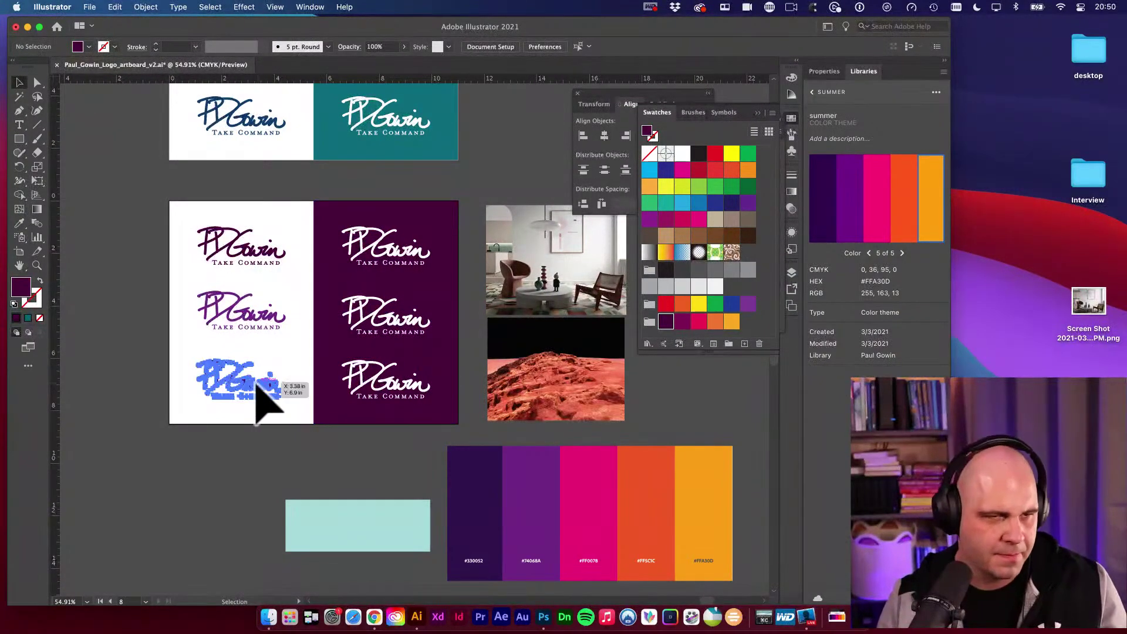
Fill the bottom white-side logo with bright magenta EA34D0 from the Color Picker.
double_click(21, 287)
left_click(226, 194)
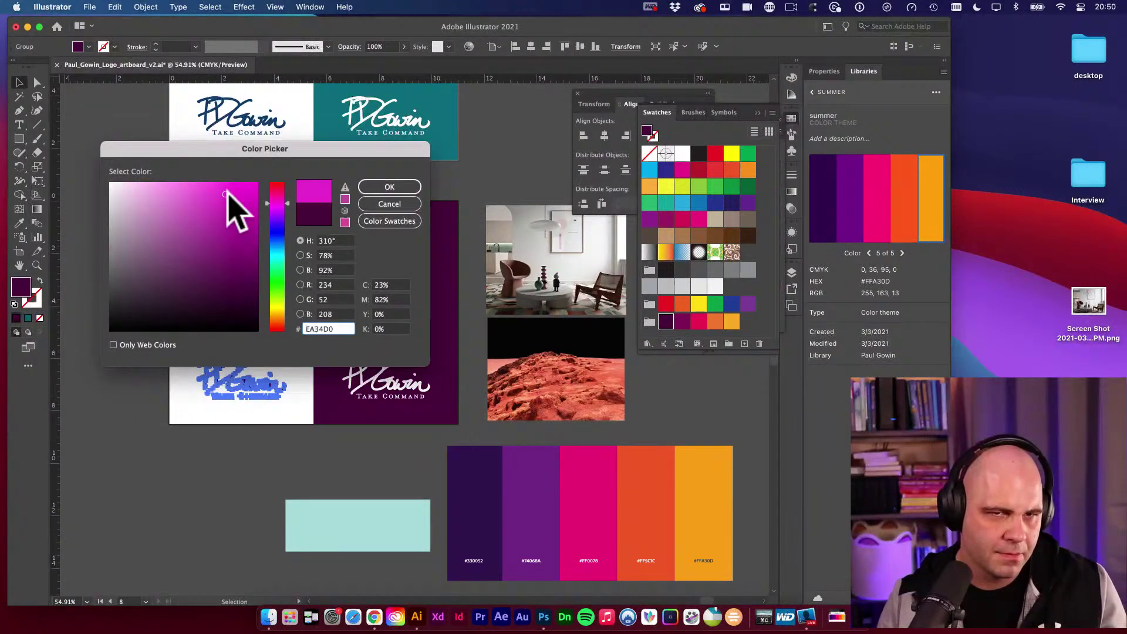
left_click(388, 187)
left_click(338, 452)
scroll(302, 466, "right", 5)
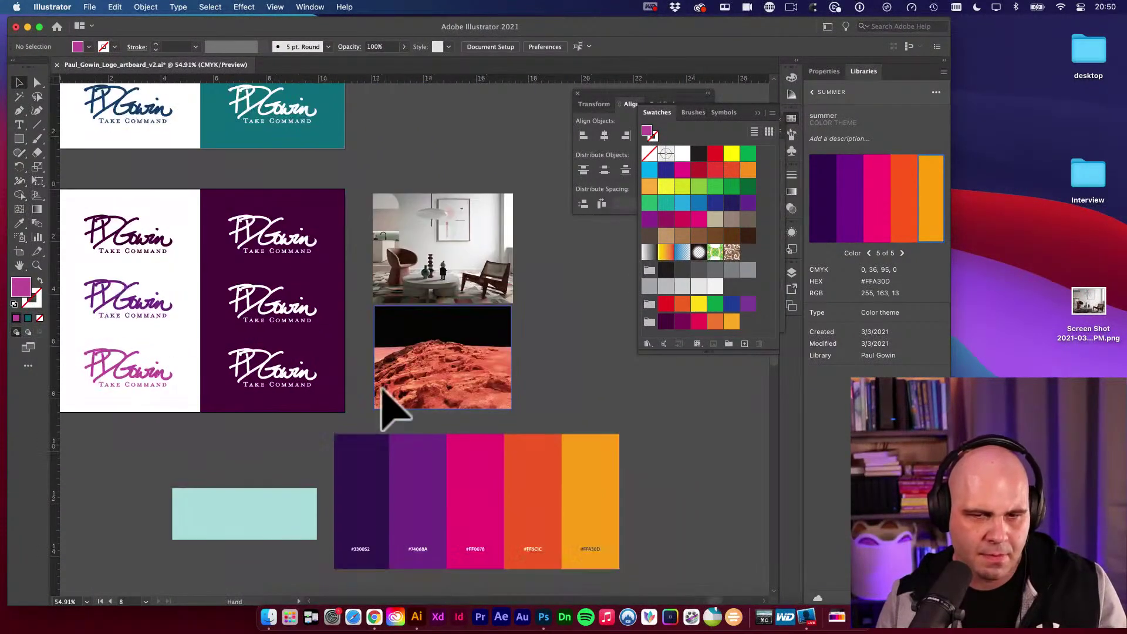
left_click(346, 479)
key("super+minus")
mouse_move(465, 334)
left_mouse_down()
mouse_move(276, 523)
mouse_move(423, 468)
left_mouse_up()
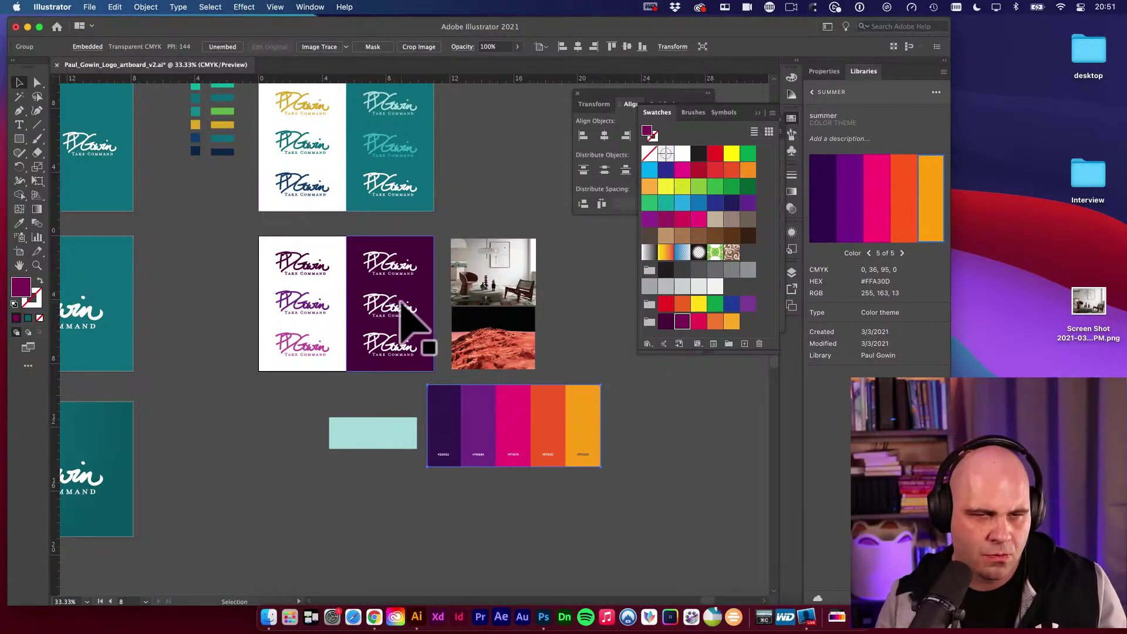
Switch the logo artboard to portrait orientation.
left_click(327, 246)
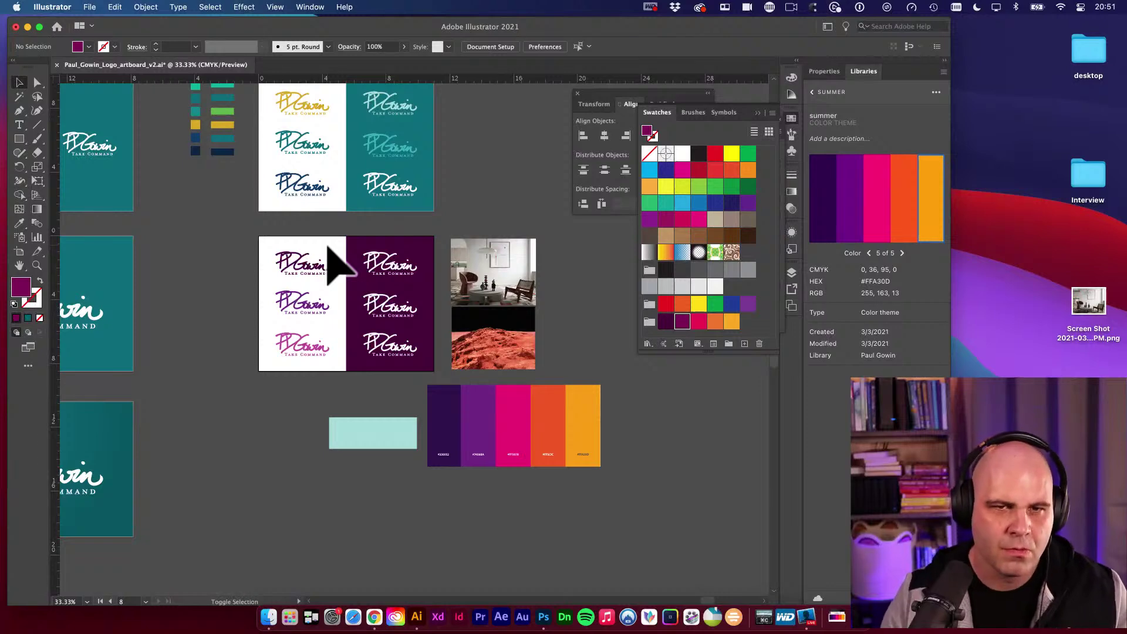
key("shift+o")
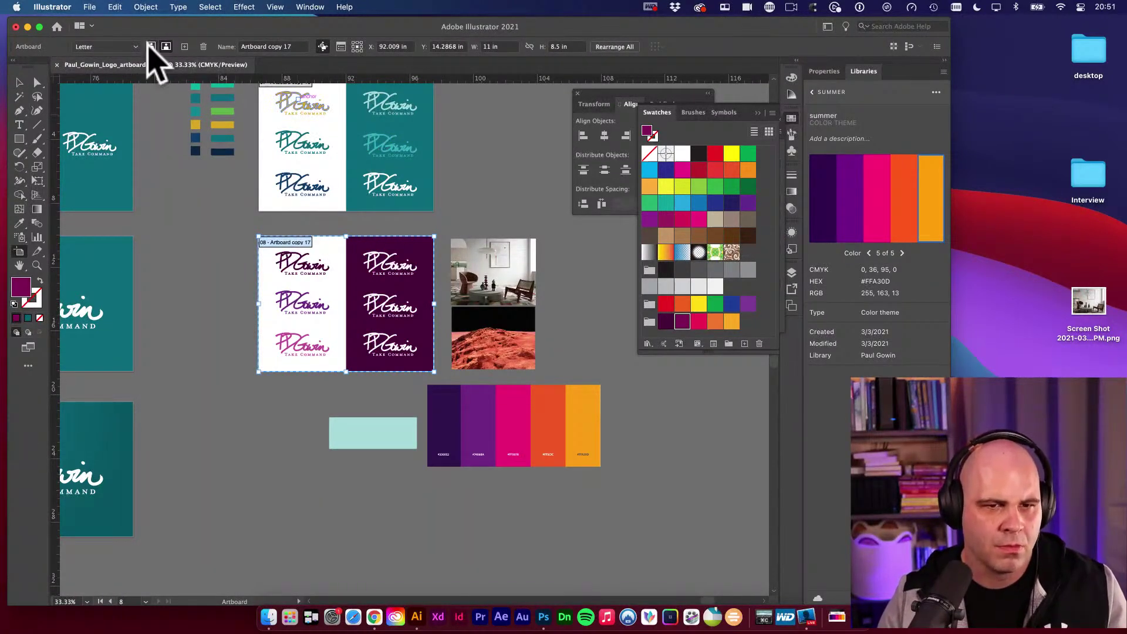
left_click(151, 46)
Move the coloured logos onto the purple panel and delete the extra logos.
key("v")
left_click(302, 263)
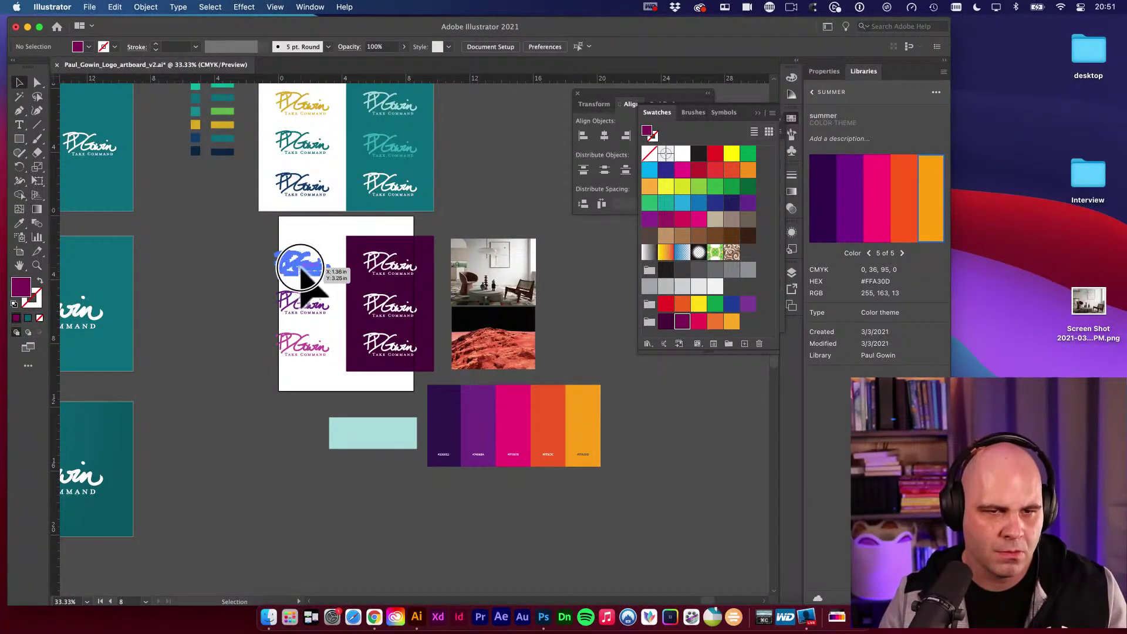
left_click(303, 304, "shift")
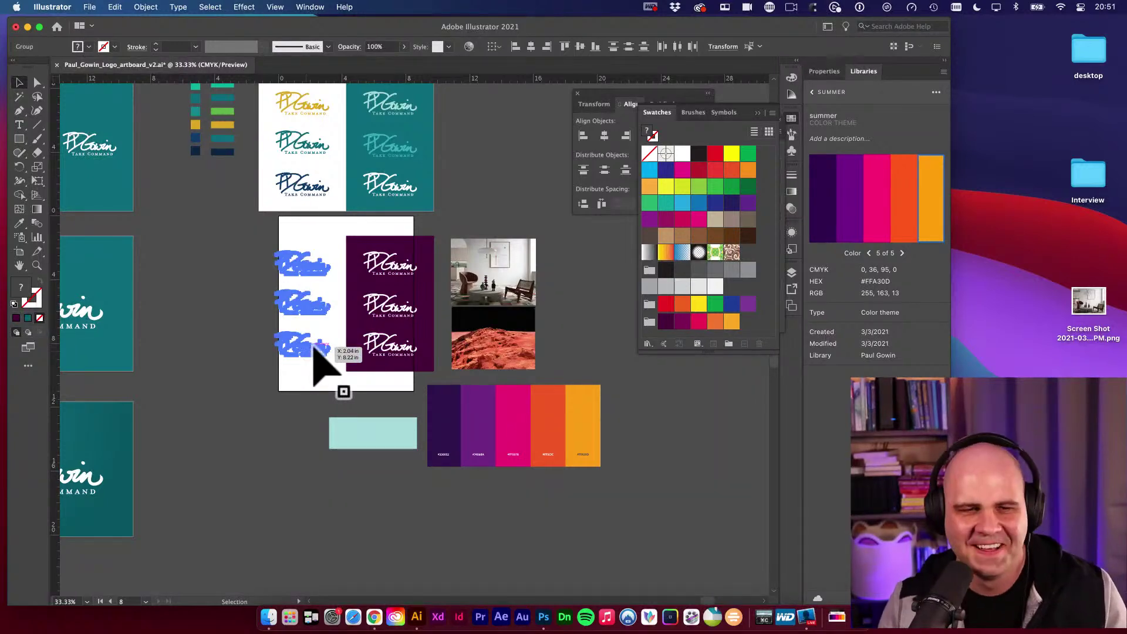
left_click_drag(290, 332, 385, 309)
key("Delete")
left_click(388, 300)
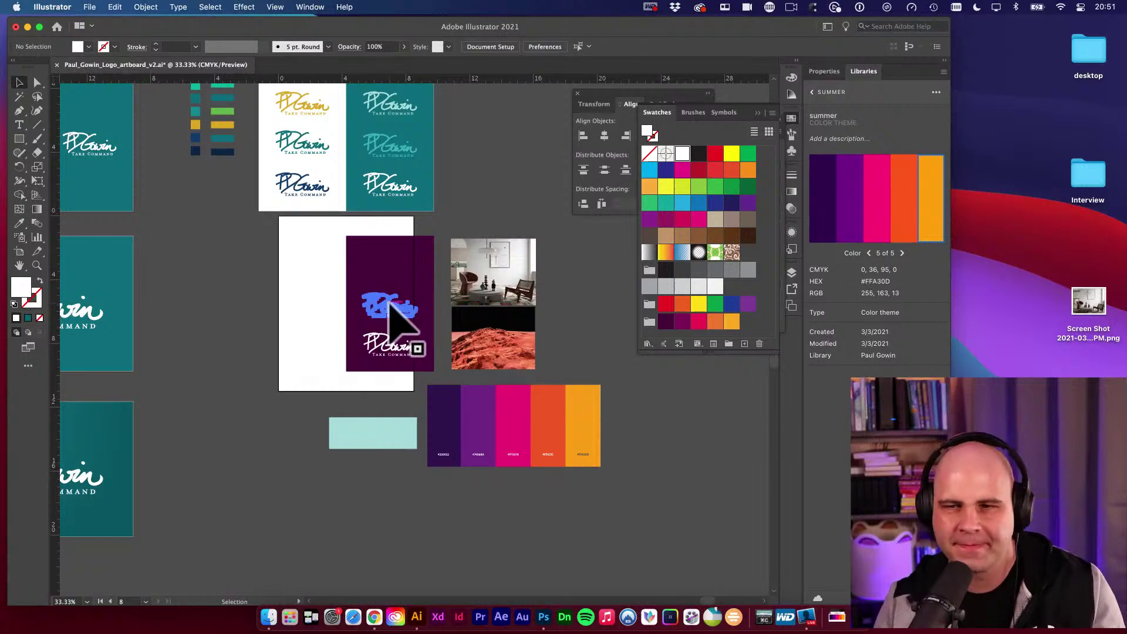
key("Delete")
Rotate the purple panel 90° to horizontal and move it onto the artboard.
left_click(390, 285)
key("r")
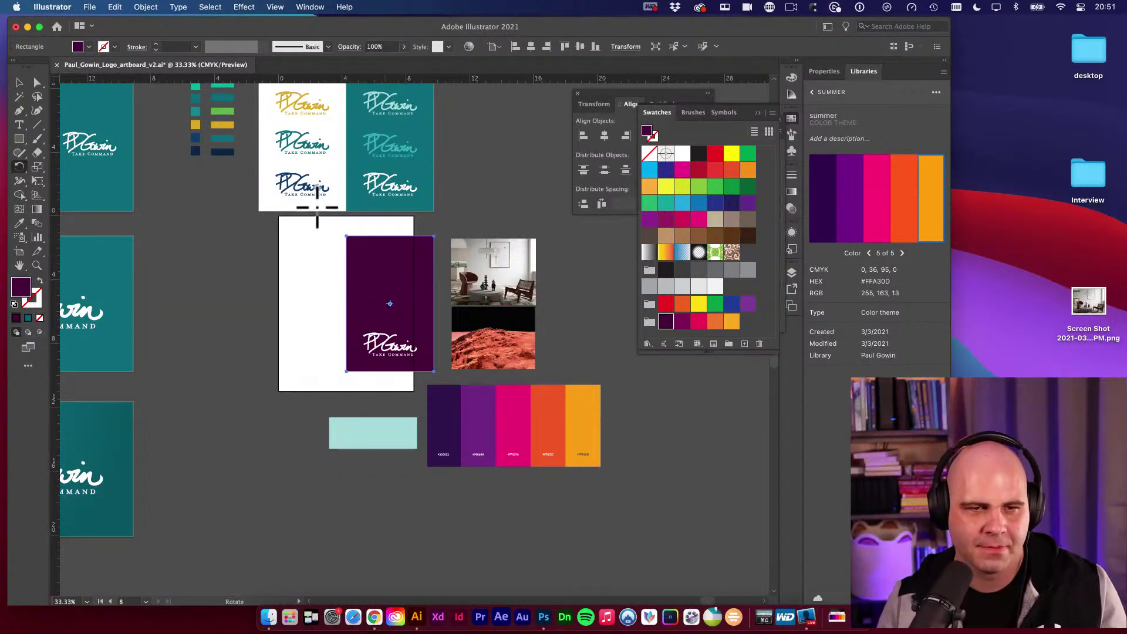
left_click_drag(390, 304, 277, 358)
key("v")
left_click_drag(340, 320, 286, 317)
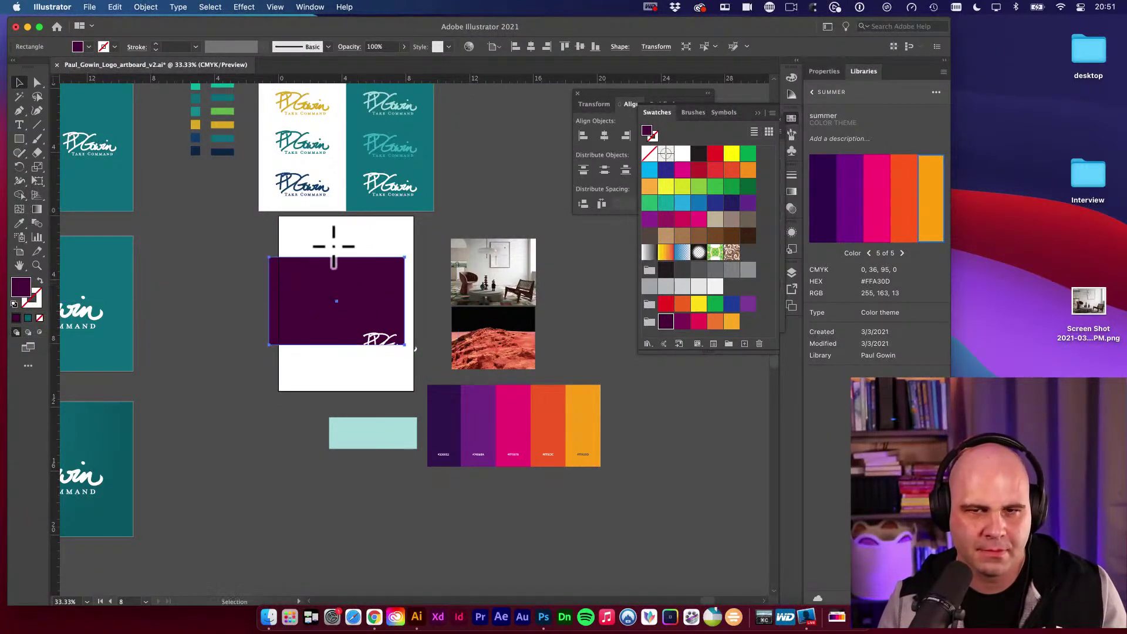
Align the purple panel to the artboard's top centre and centre the logo within it.
left_click(603, 131)
left_click(603, 135)
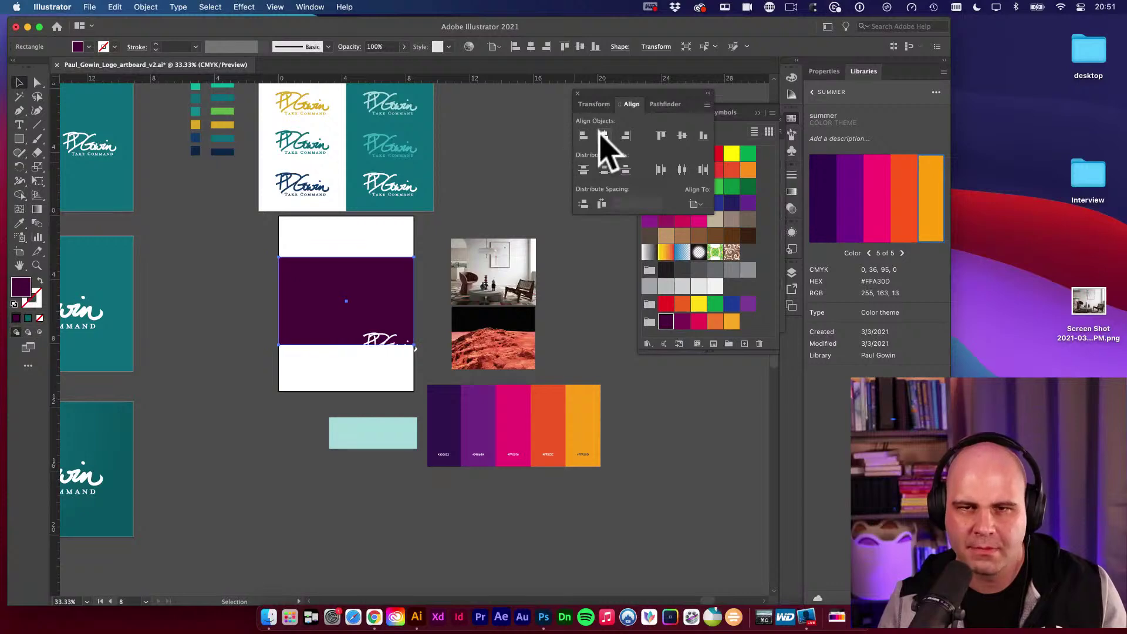
left_click(662, 136)
left_click_drag(340, 340, 335, 270)
left_click(399, 268, "shift")
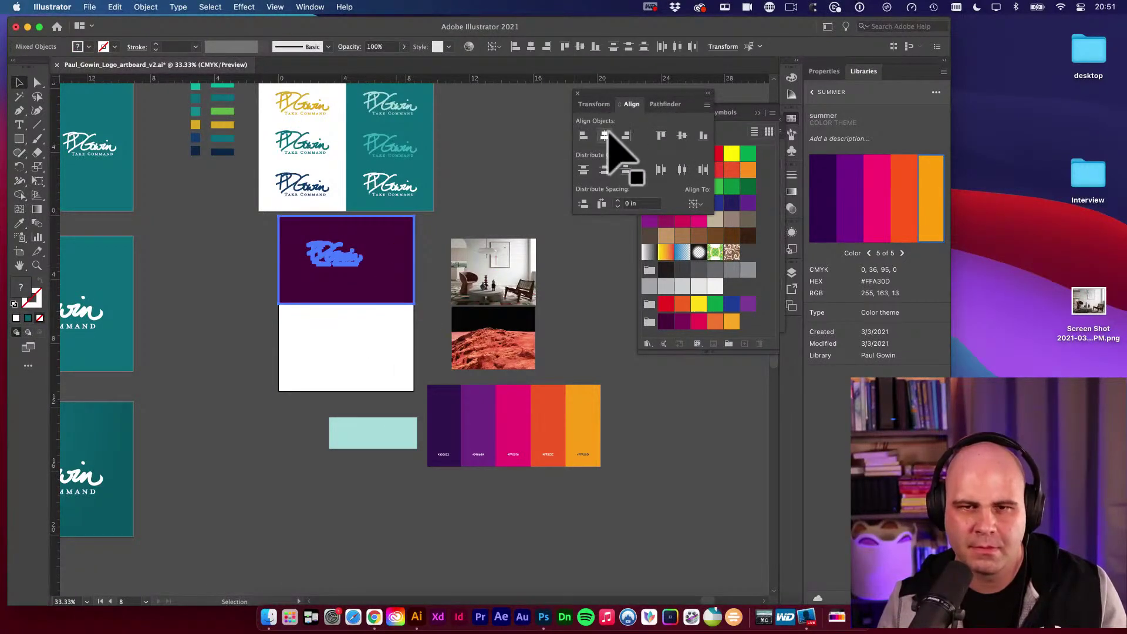
left_click(682, 136)
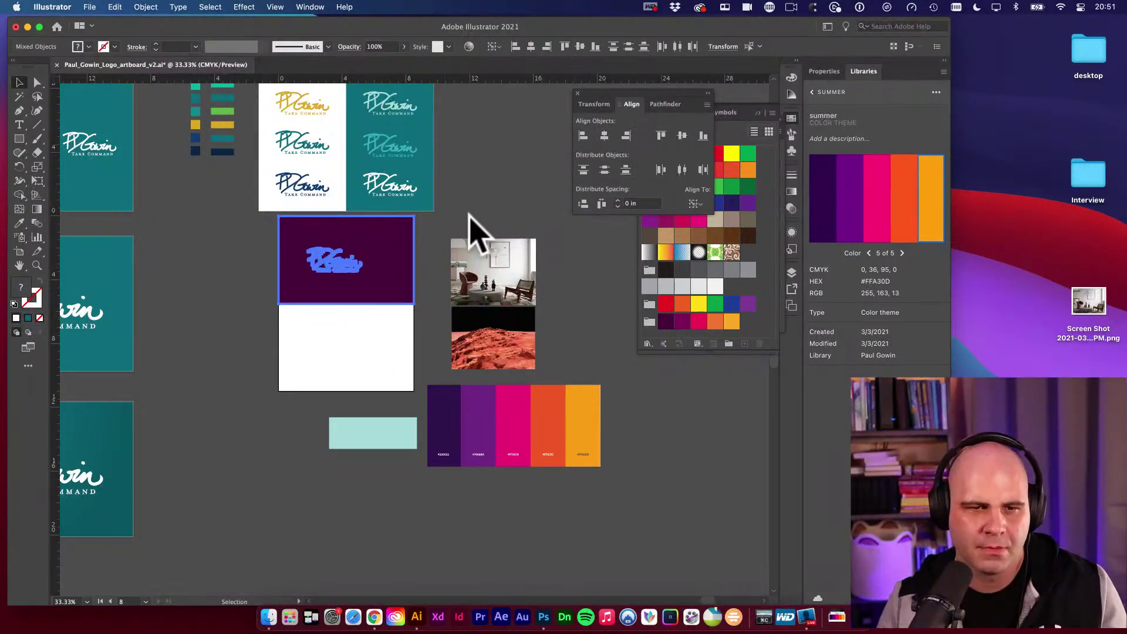
left_click(604, 136)
Duplicate the panel and logo downward and turn the lower copy white.
left_click_drag(390, 245, 390, 322)
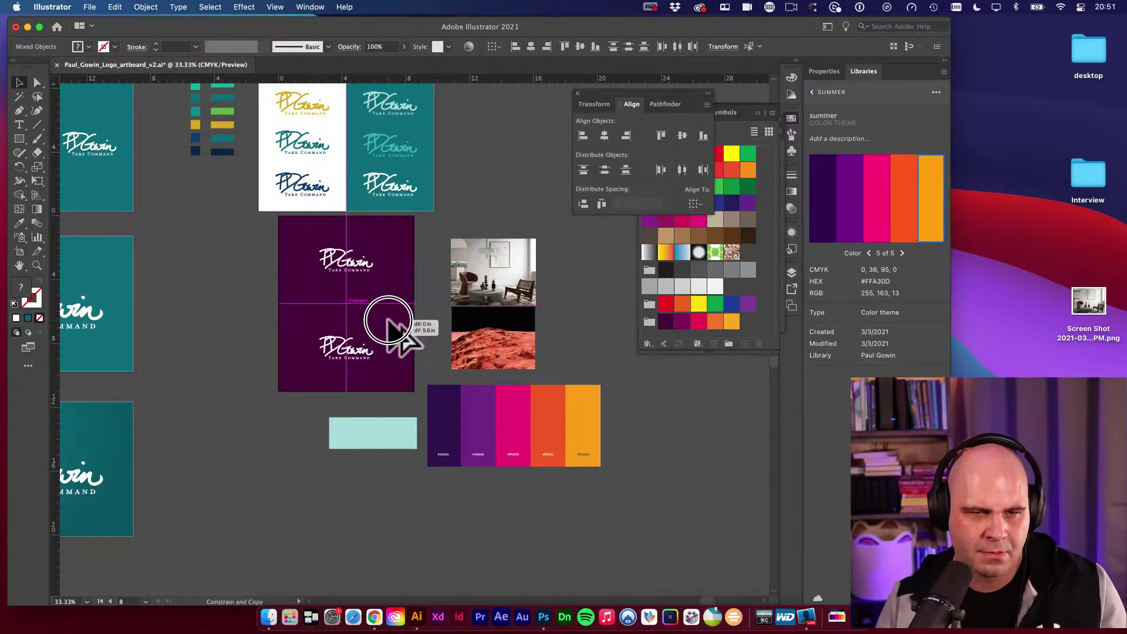
left_click(420, 321)
left_click(397, 343)
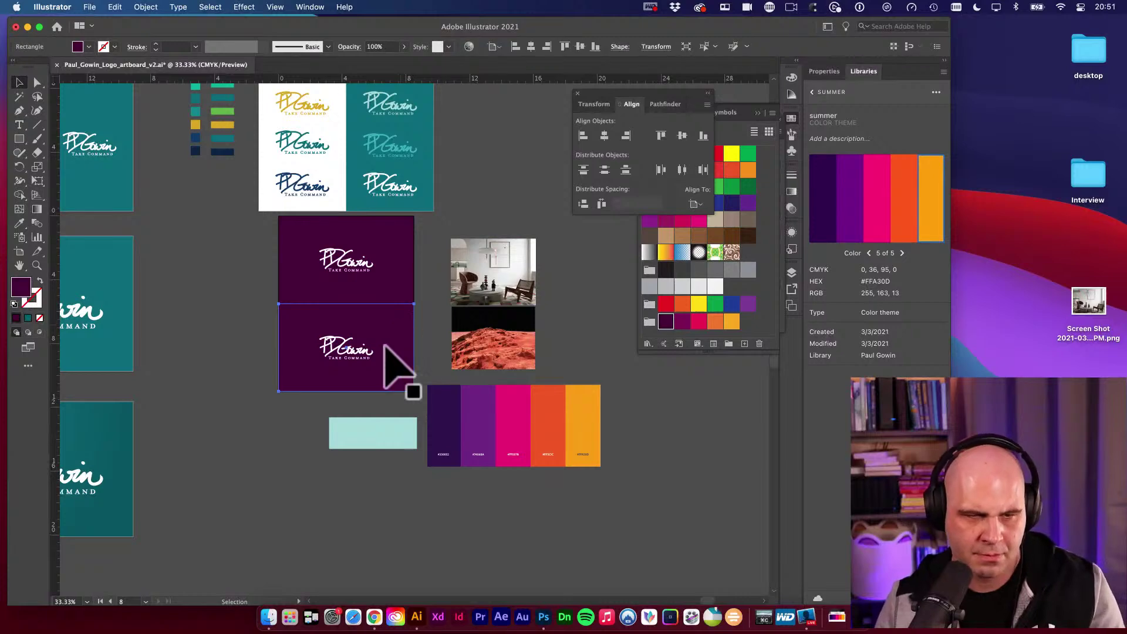
key("i")
left_click(340, 372)
left_click(399, 285)
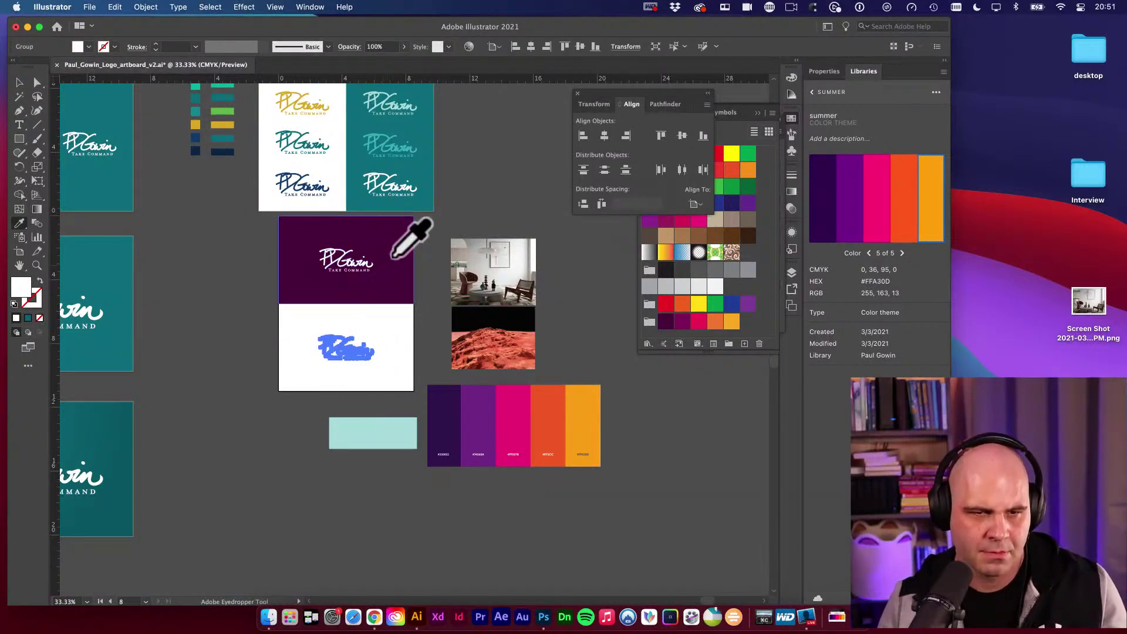
Remove the logo from the white card and move the purple card into the lower half.
key("v")
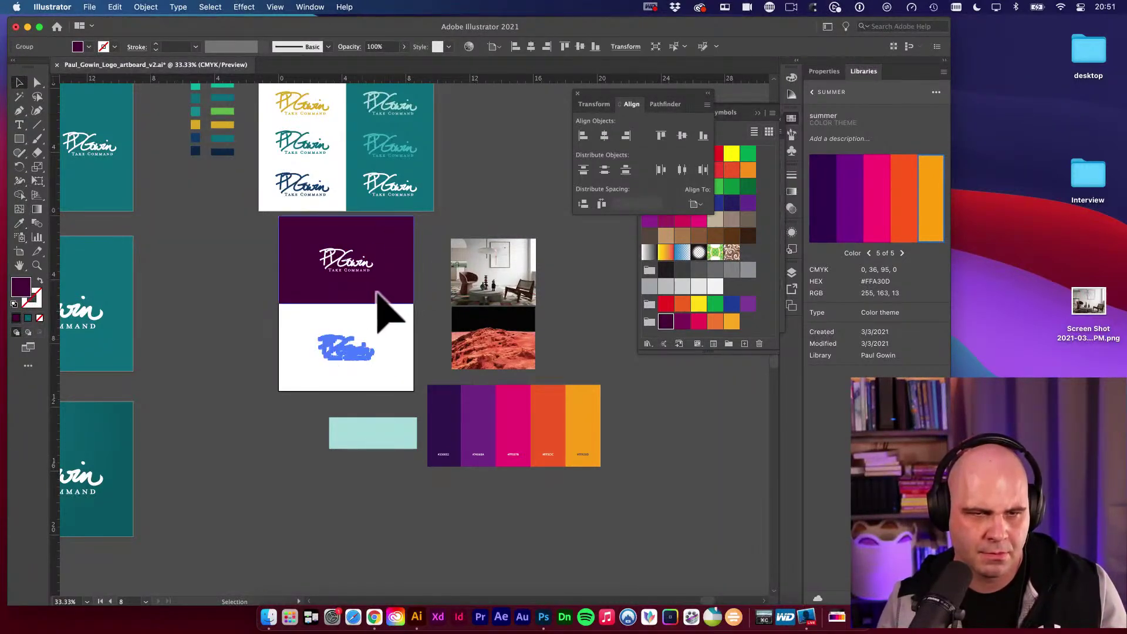
left_click(416, 245)
left_click(326, 268)
left_click(346, 355)
key("super+x")
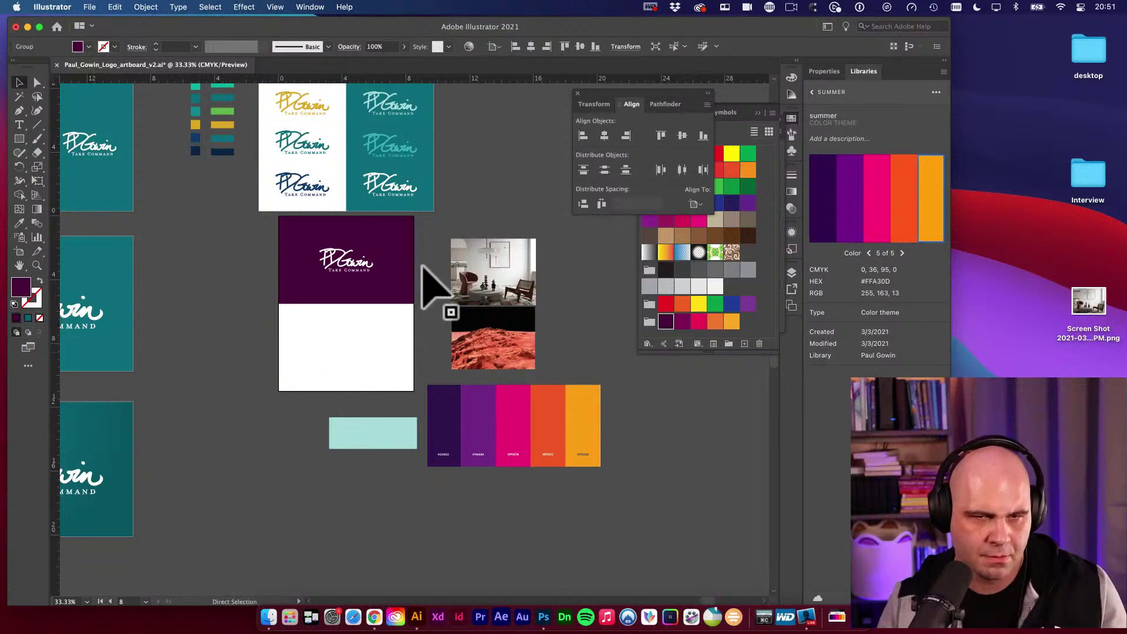
left_click(427, 252)
left_click_drag(427, 233, 320, 302)
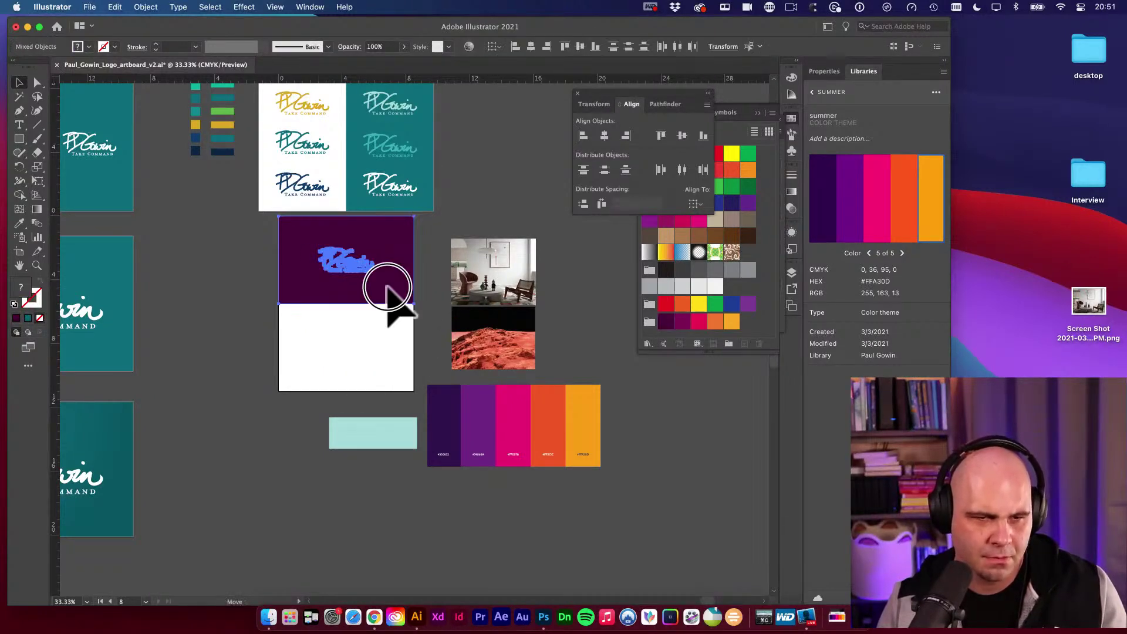
mouse_move(390, 284)
left_mouse_down()
mouse_move(390, 335)
mouse_move(365, 275)
mouse_move(382, 303)
left_mouse_up()
left_click(418, 263)
Copy a logo up into the white top half and centre it vertically.
left_click(364, 360)
key("v")
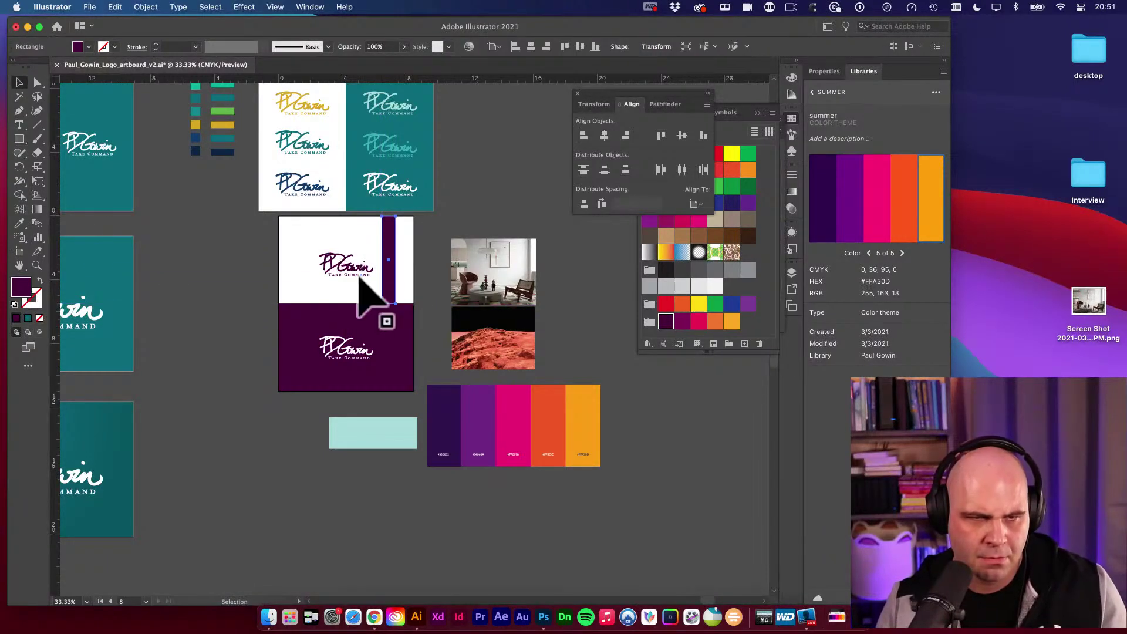
left_click(362, 281, "shift")
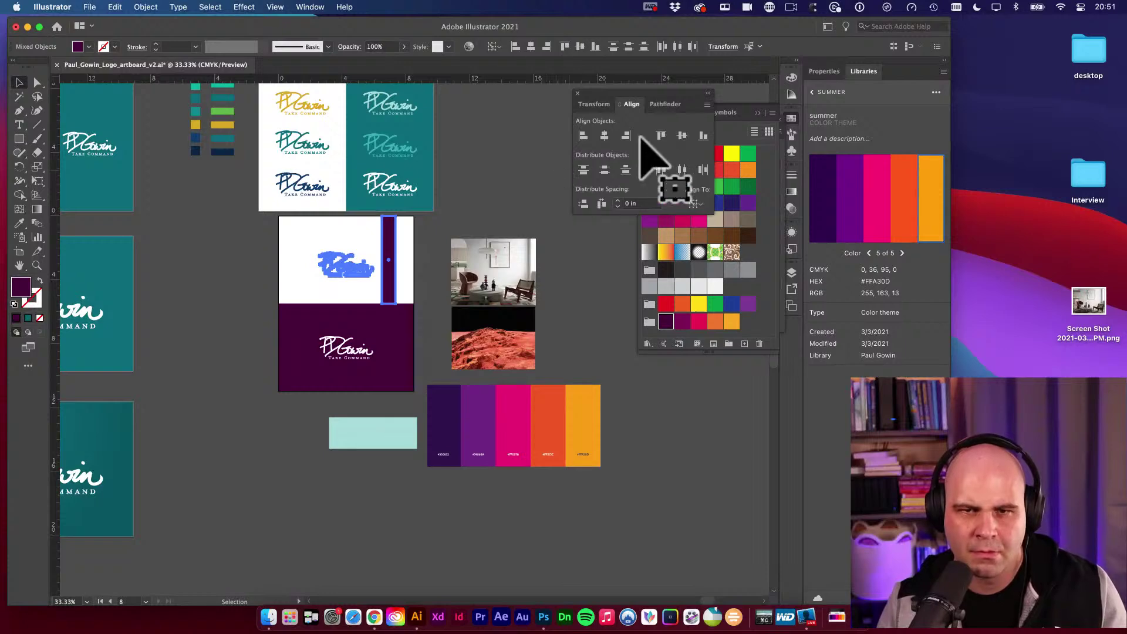
left_click(682, 136)
left_click(511, 224)
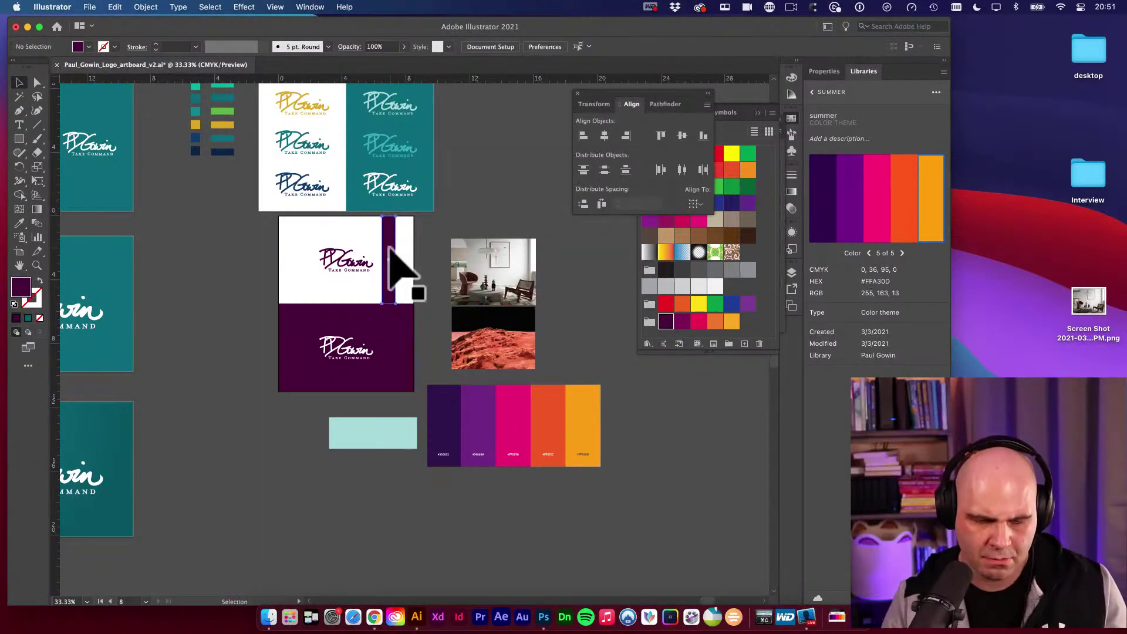
scroll(411, 306, "down", 1)
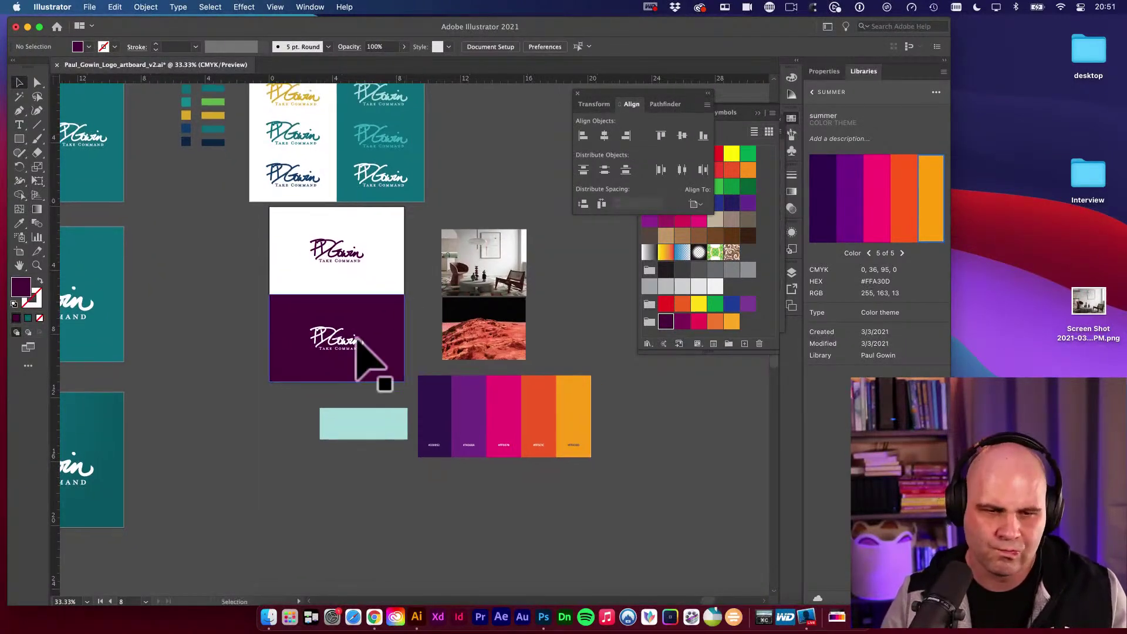
left_click_drag(346, 349, 353, 352)
Scale both the white and the purple logo to 150%.
left_click(344, 335, "alt")
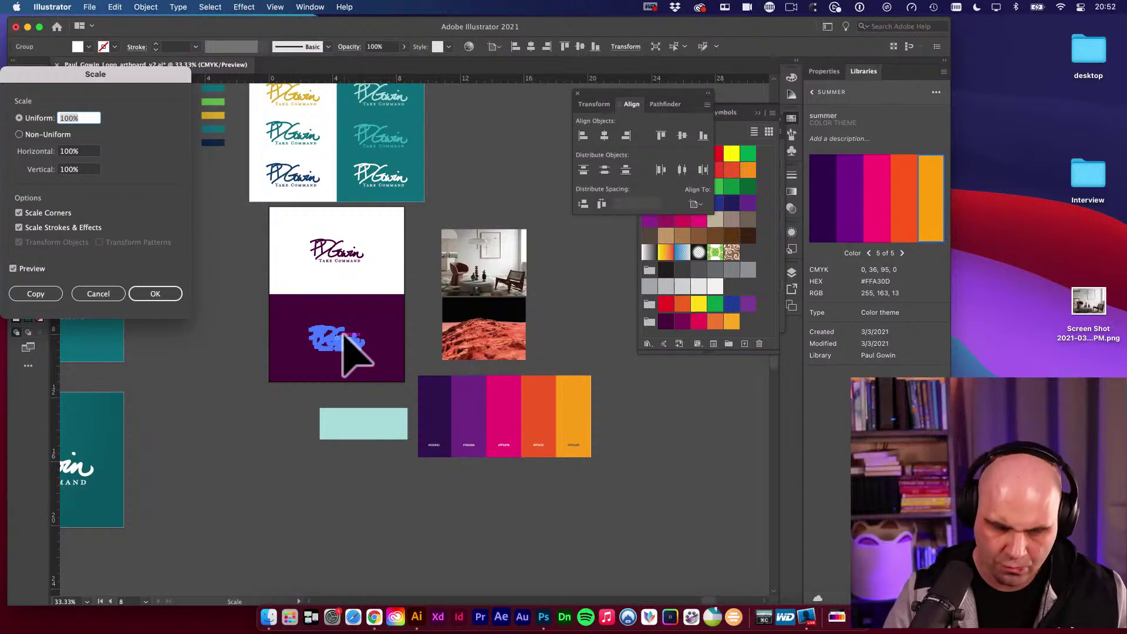
key("Return")
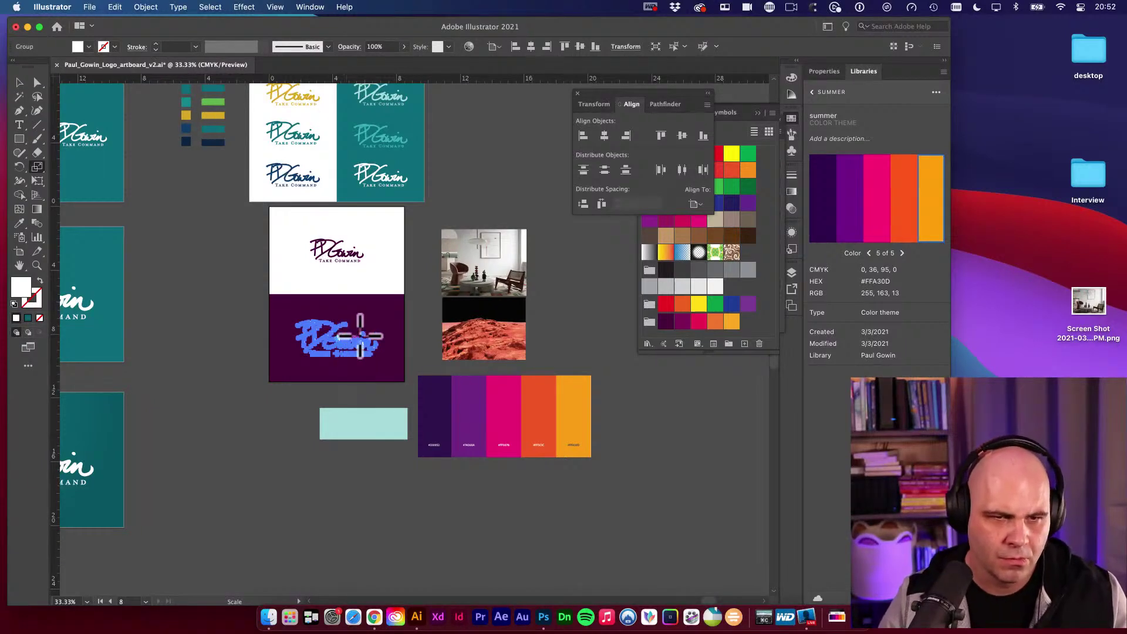
left_click(341, 258, "super")
key("Return")
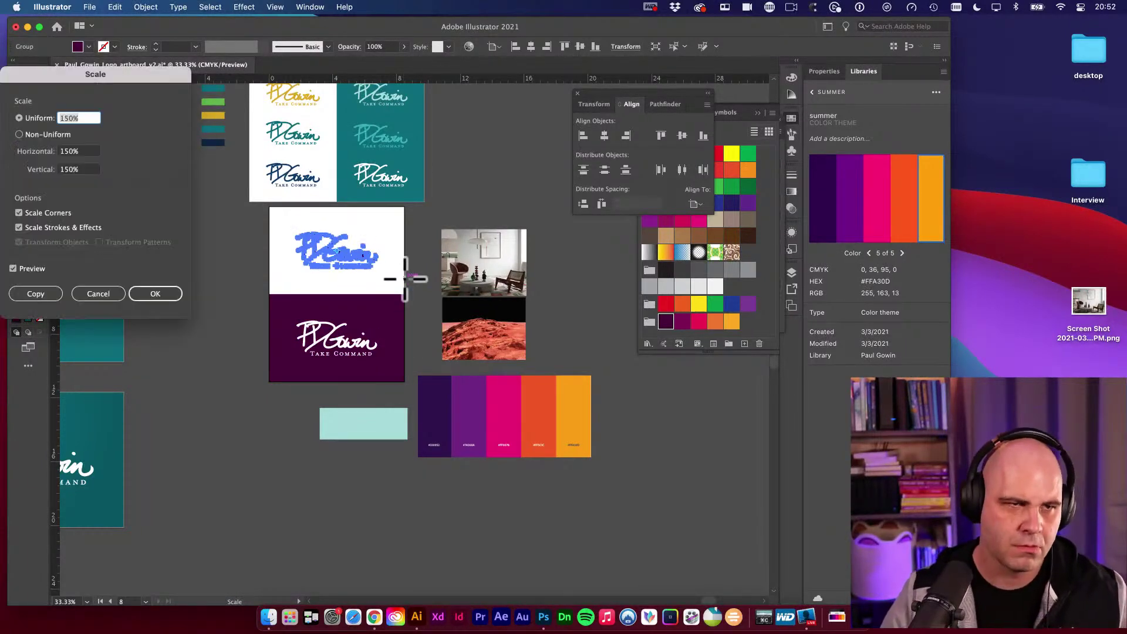
left_click(167, 294)
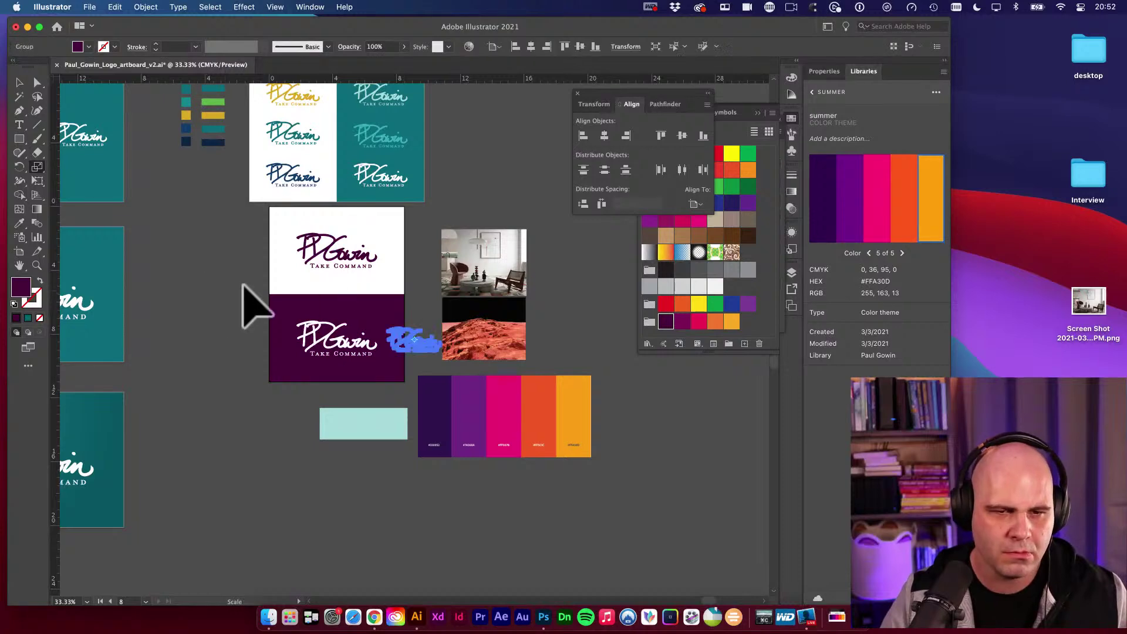
Rearrange the interior photo, colour palette and cyan rectangle beside the purple artboard.
scroll(276, 329, "right", 3)
key("v")
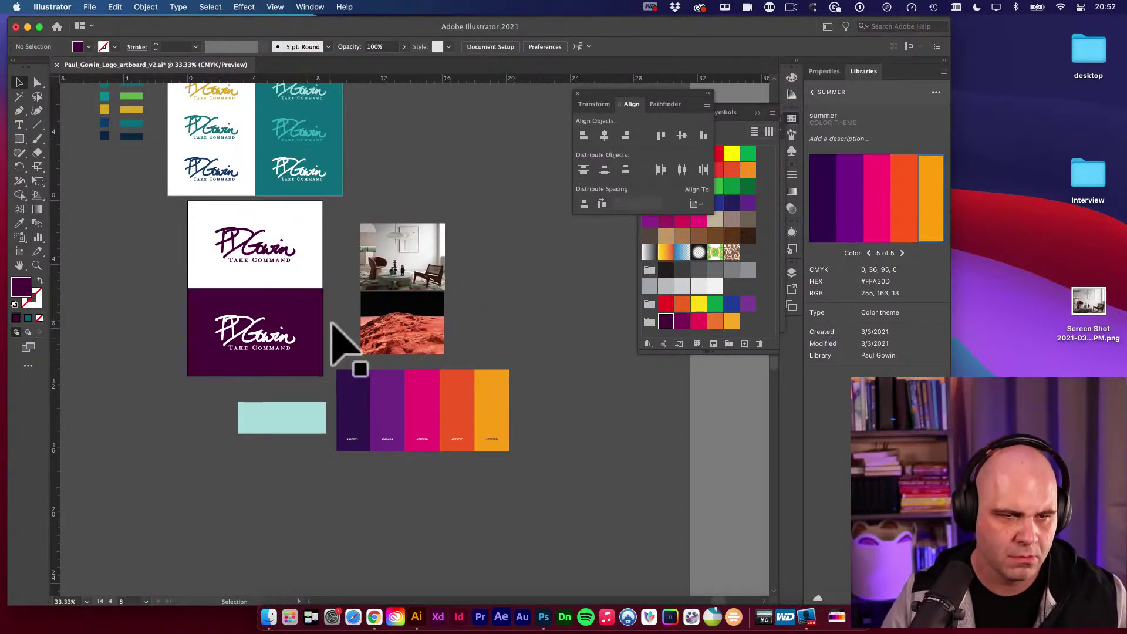
left_click(229, 303, "shift")
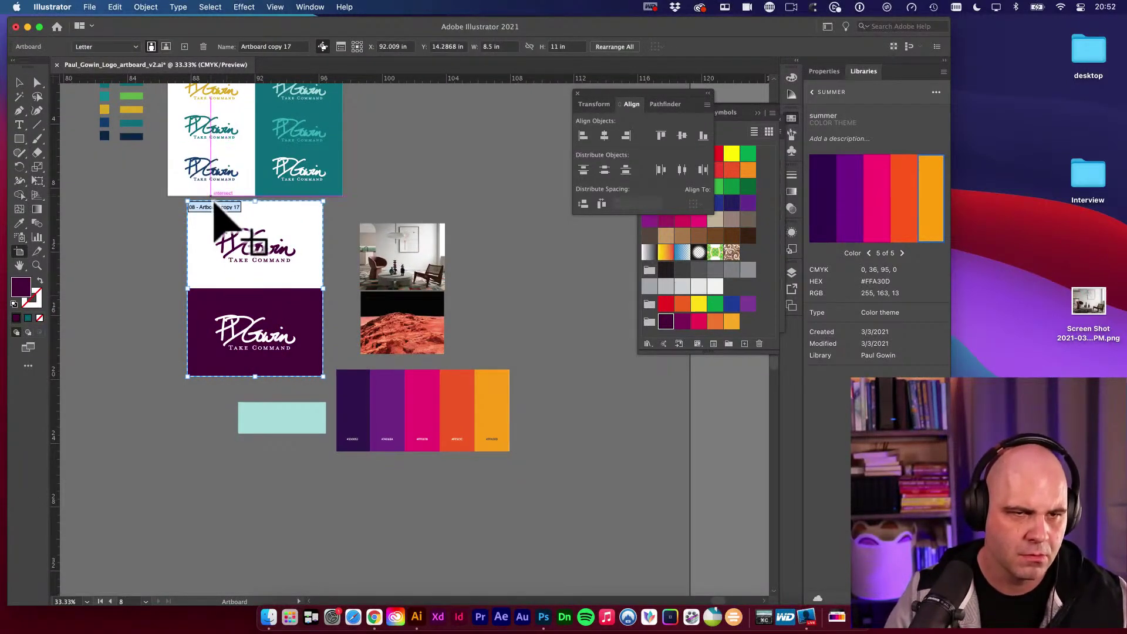
scroll(214, 202, "down", 1)
left_click_drag(214, 209, 194, 216)
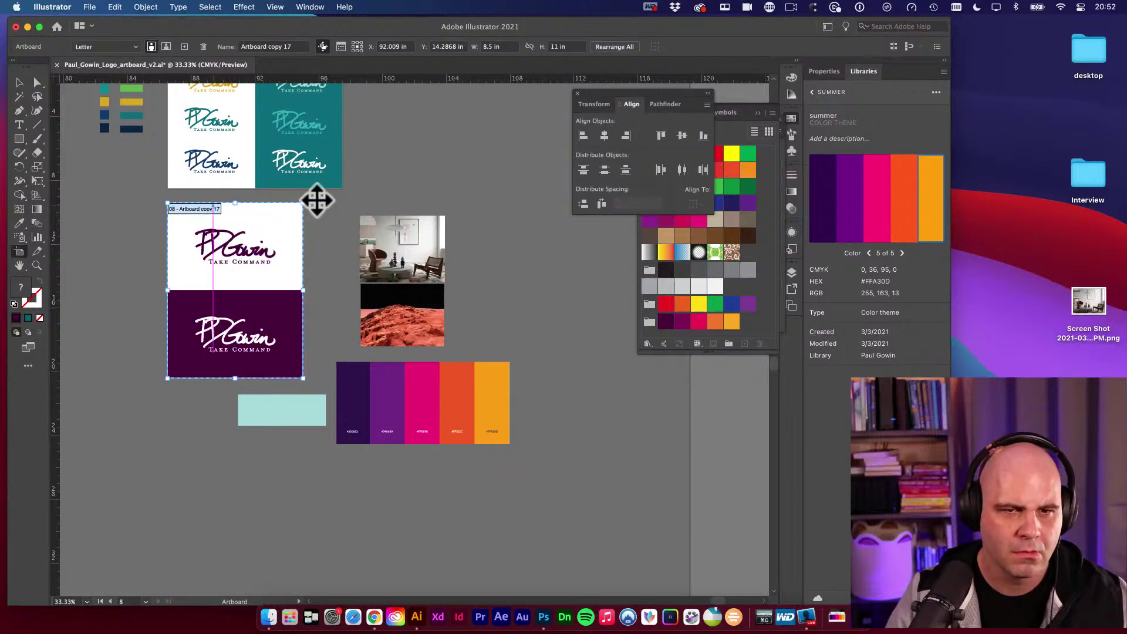
key("v")
left_click_drag(419, 270, 411, 247)
left_click_drag(403, 398, 449, 405)
left_click_drag(241, 399, 376, 525)
left_click(325, 473)
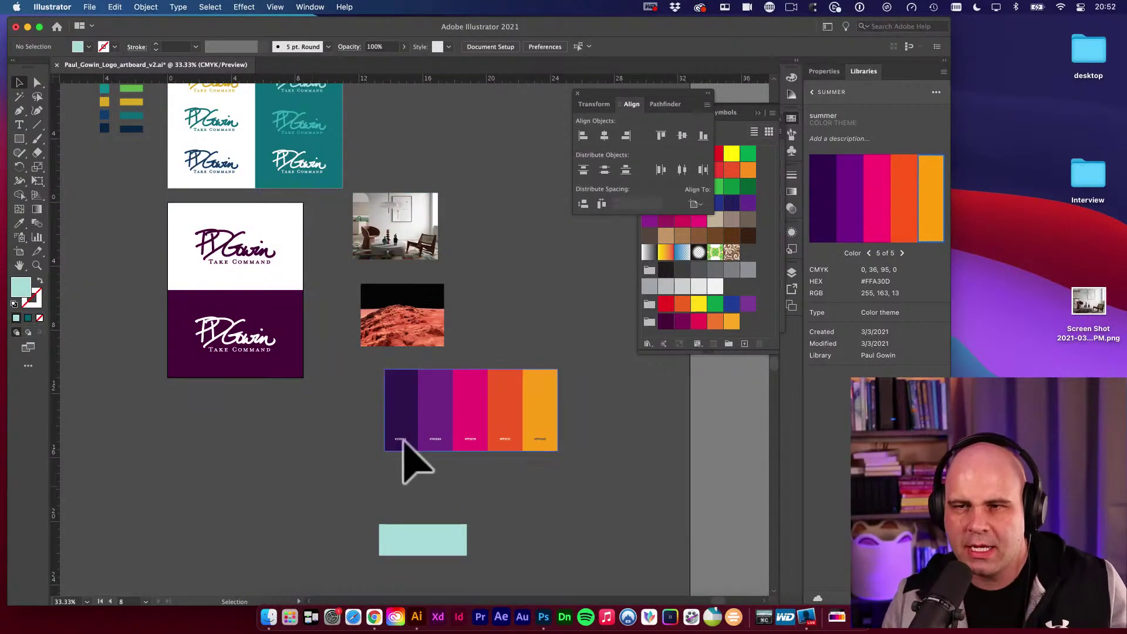
left_click_drag(327, 478, 483, 521)
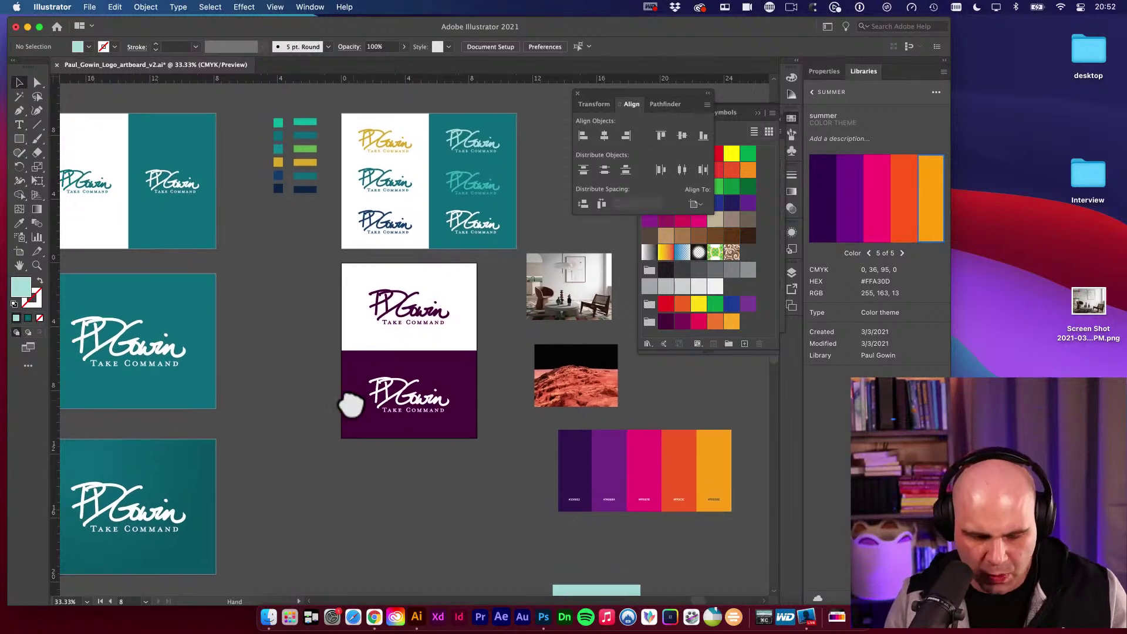
Duplicate the purple split-layout artboard directly below the original.
key("shift+o")
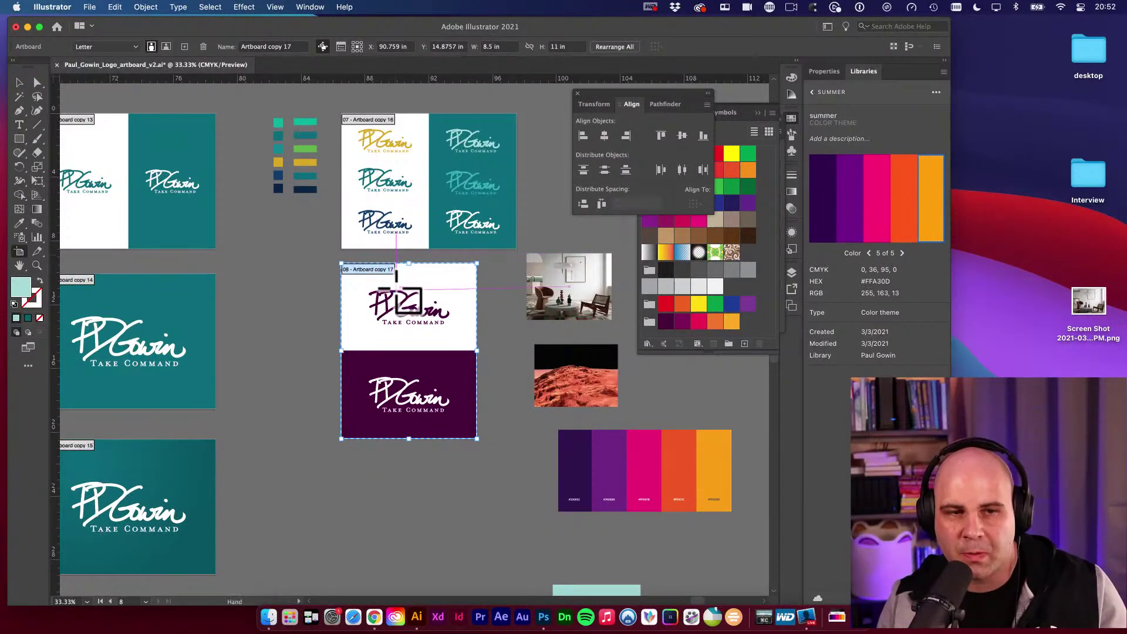
scroll(382, 247, "down", 3)
left_click_drag(395, 198, 404, 391)
Fill the copy's lower panel with the orange swatch.
key("v")
left_click_drag(477, 379, 417, 348)
left_click(371, 379)
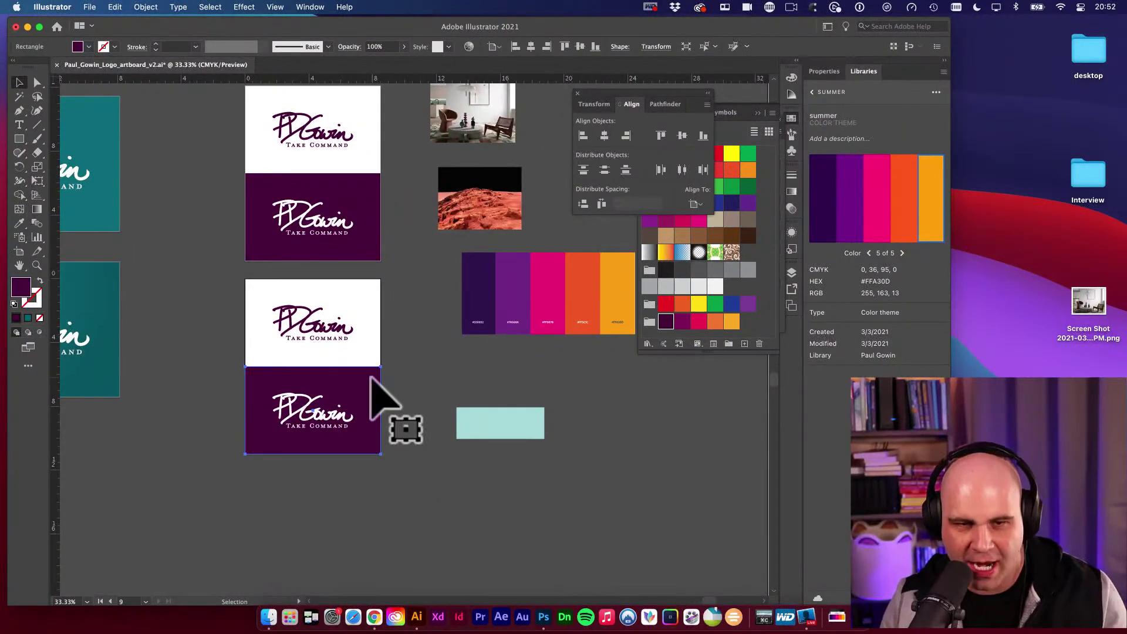
key("i")
left_click(517, 291)
left_click(558, 284)
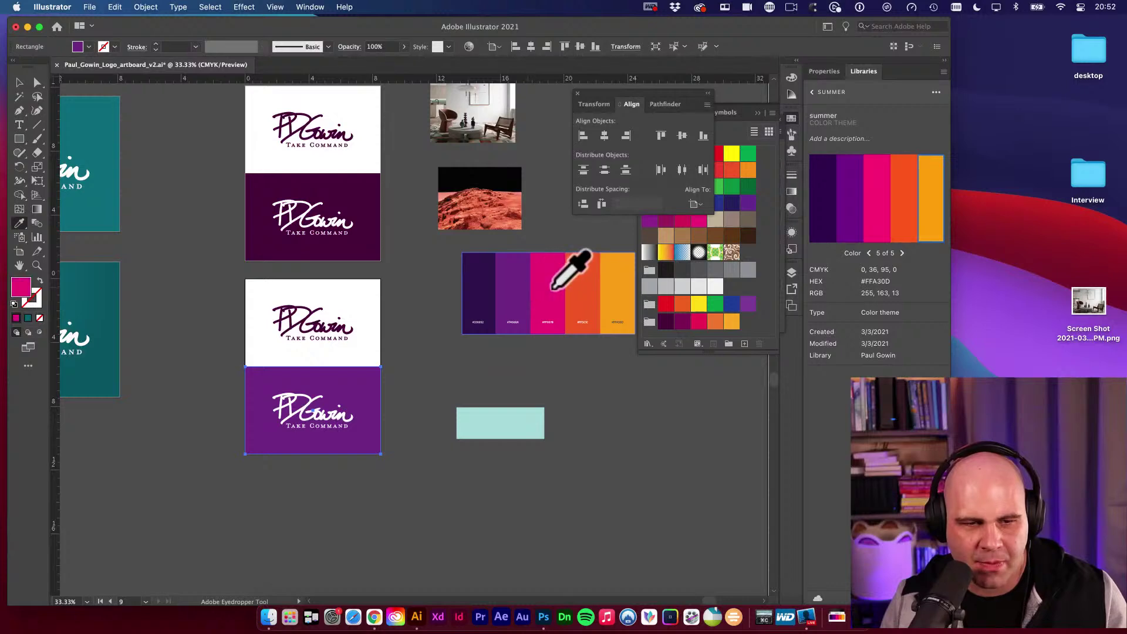
left_click(592, 296)
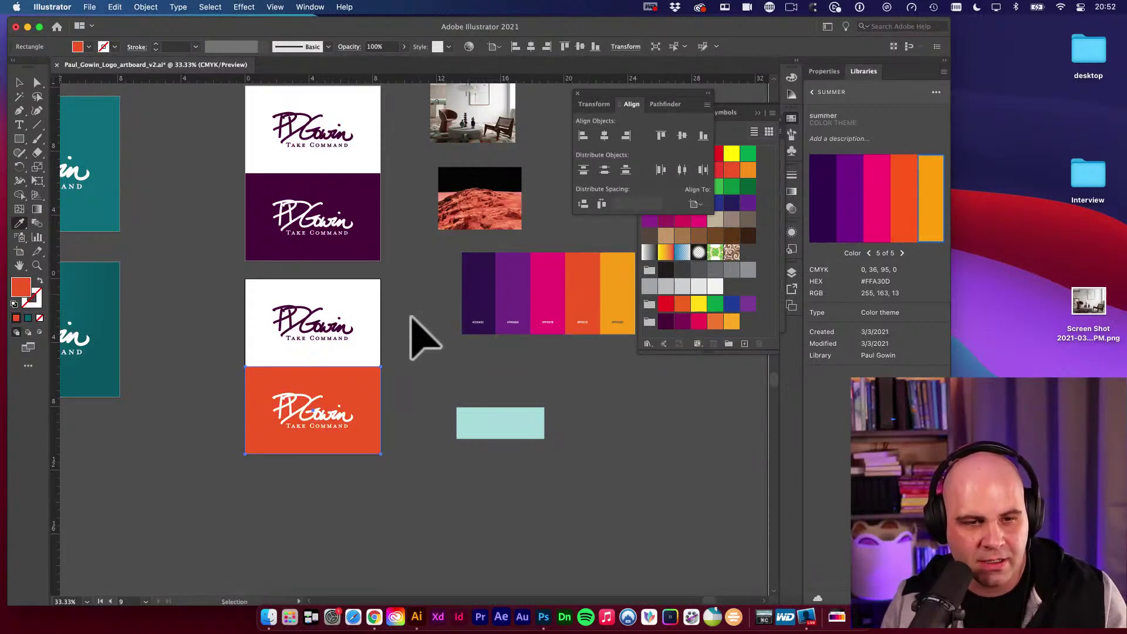
Make the top logo orange and move the cyan rectangle up under the swatches.
left_click(345, 327, "super")
left_click(364, 391)
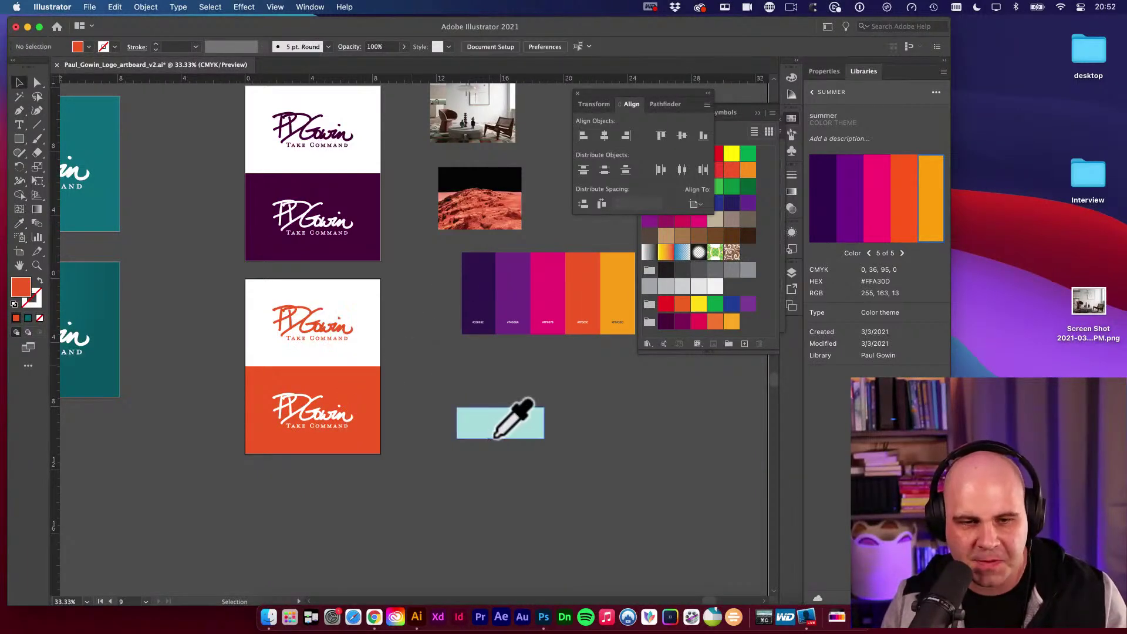
key("v")
left_click_drag(504, 430, 515, 372)
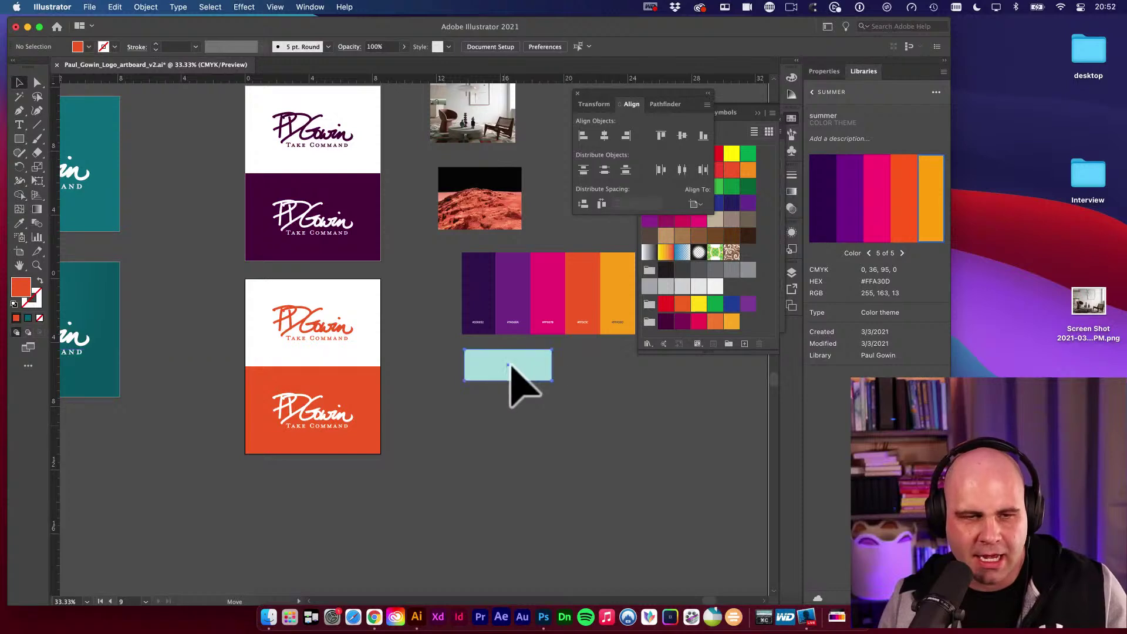
key("space")
left_click_drag(434, 415, 478, 423)
left_click(478, 423)
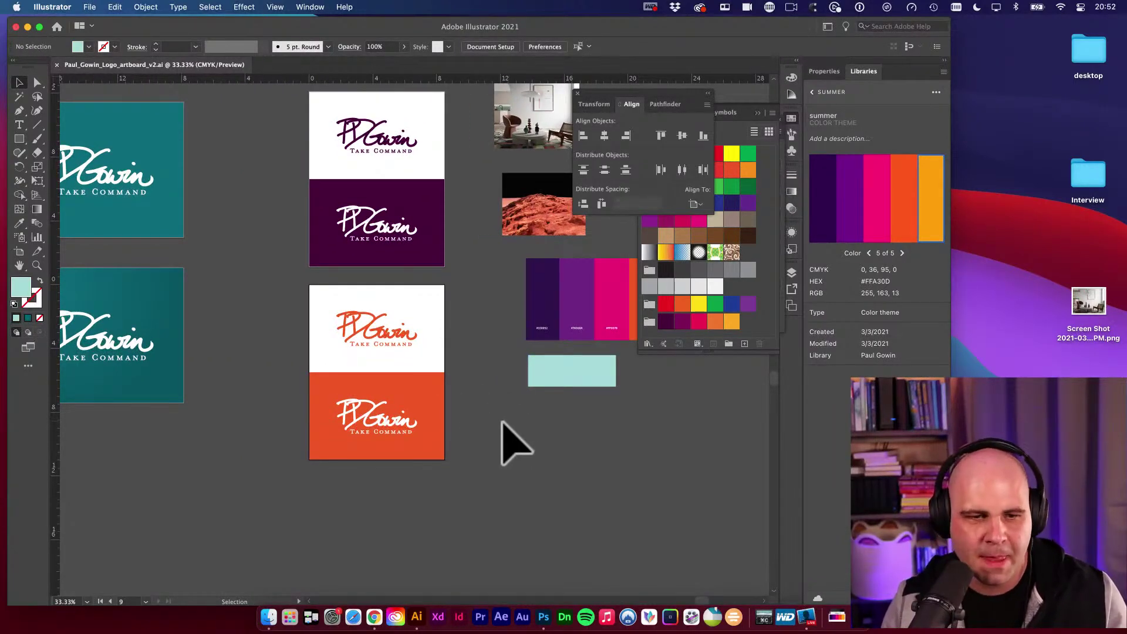
Zoom out to about 16.67% so all the logo artboards are visible.
scroll(483, 452, "right", 5)
key("z")
left_click(360, 395, "alt")
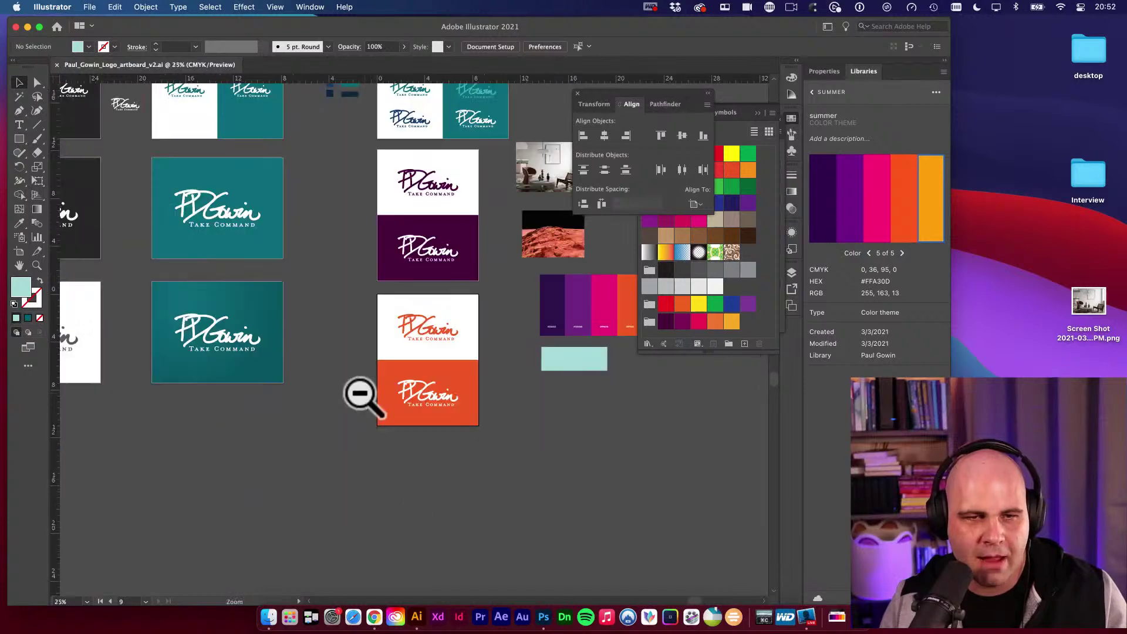
left_click(355, 339, "alt")
Select the teal background rectangle, then pan the canvas across the artboards.
key("v")
left_click(357, 340)
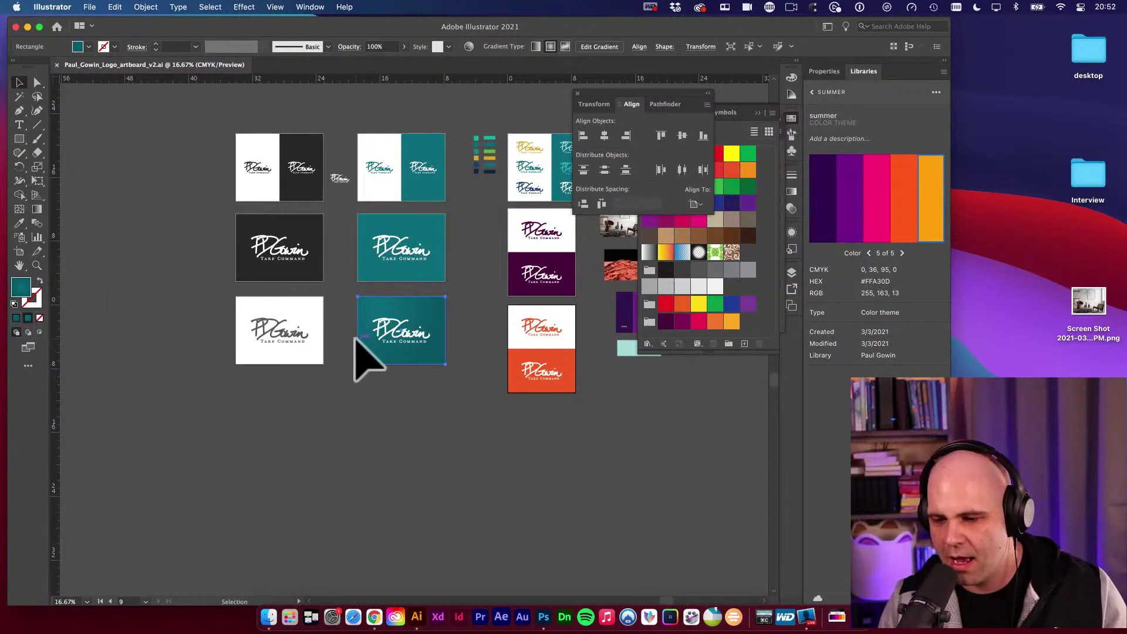
key("shift+o")
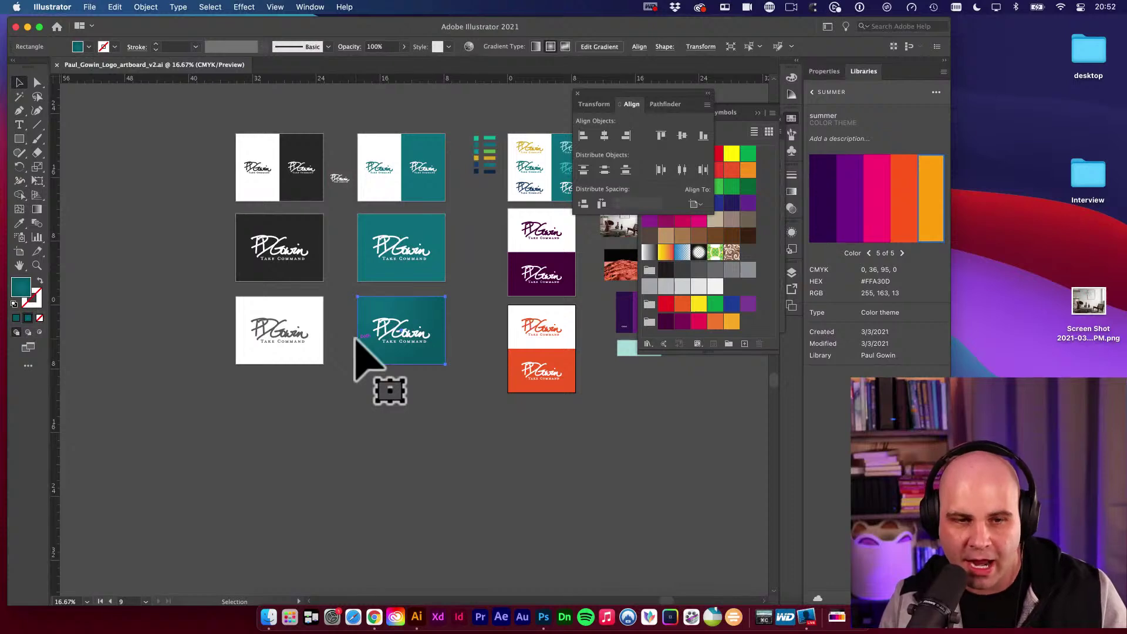
key("Escape")
scroll(528, 460, "right", 5)
scroll(529, 460, "up", 3)
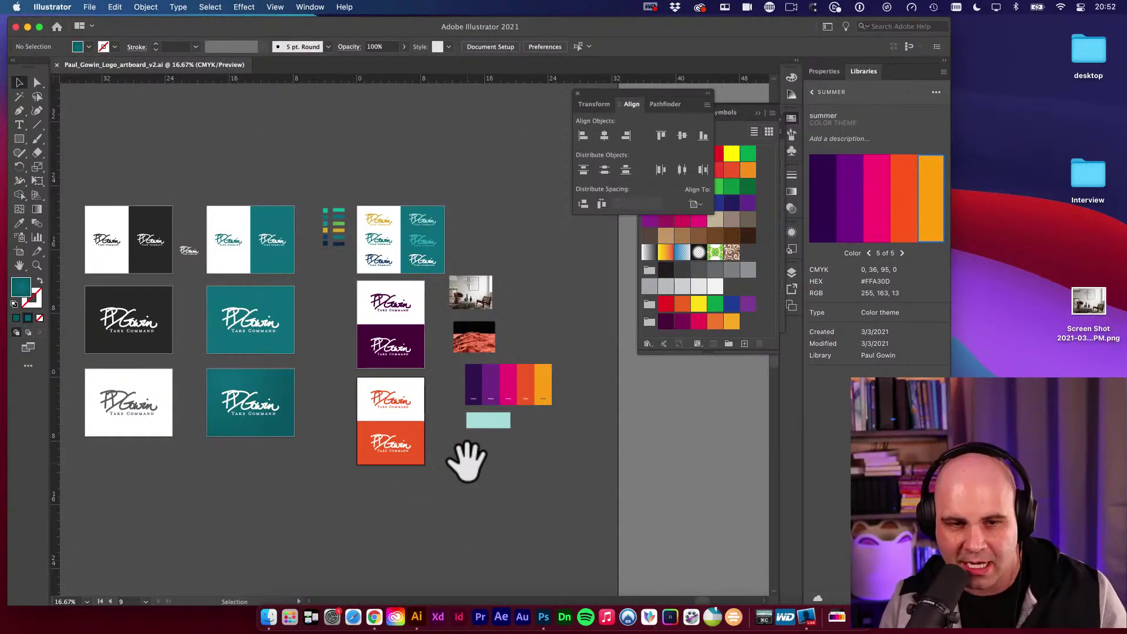
scroll(481, 485, "right", 2)
scroll(482, 484, "down", 1)
Drag the summer colour swatch group over to the left of the artboards.
left_click(487, 389)
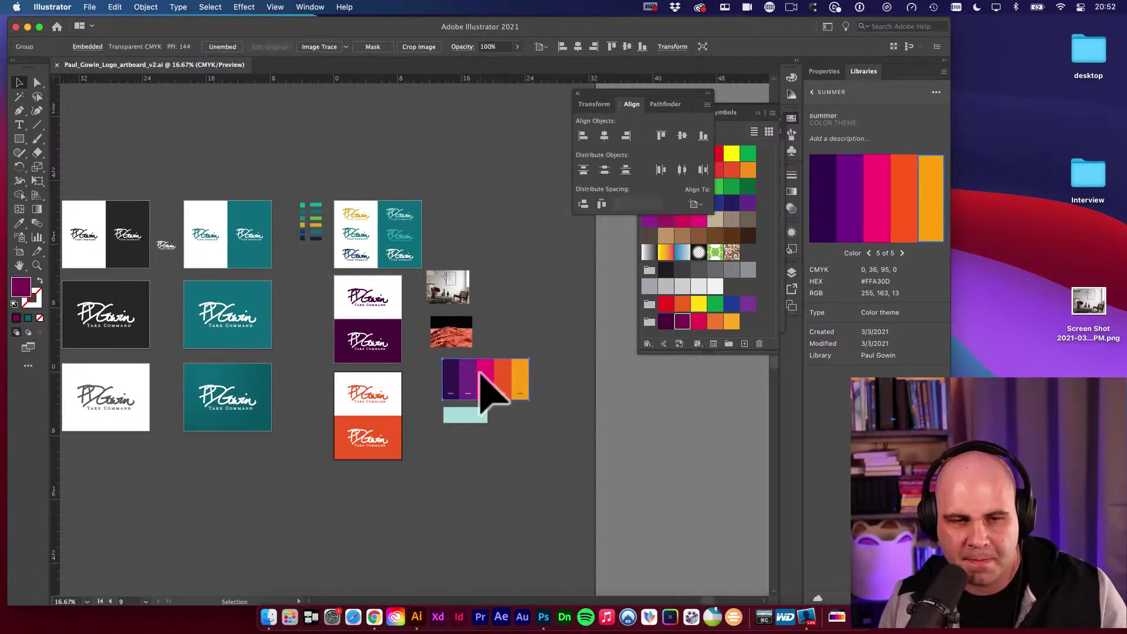
left_click_drag(487, 389, 487, 389)
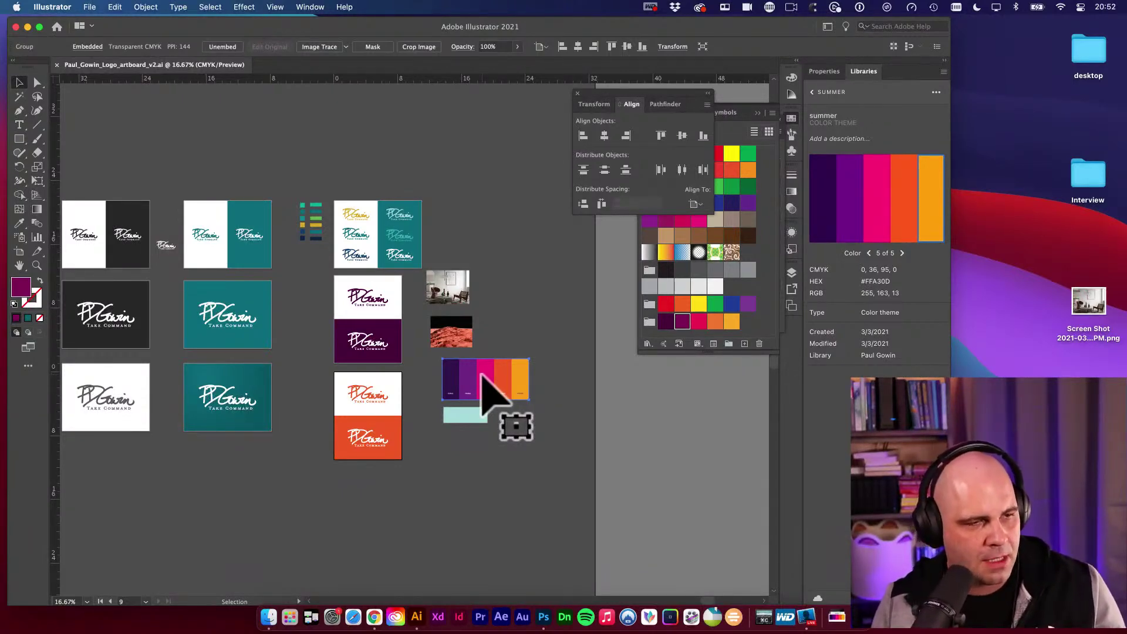
mouse_move(488, 389)
left_mouse_down()
mouse_move(88, 264)
mouse_move(26, 212)
left_mouse_up()
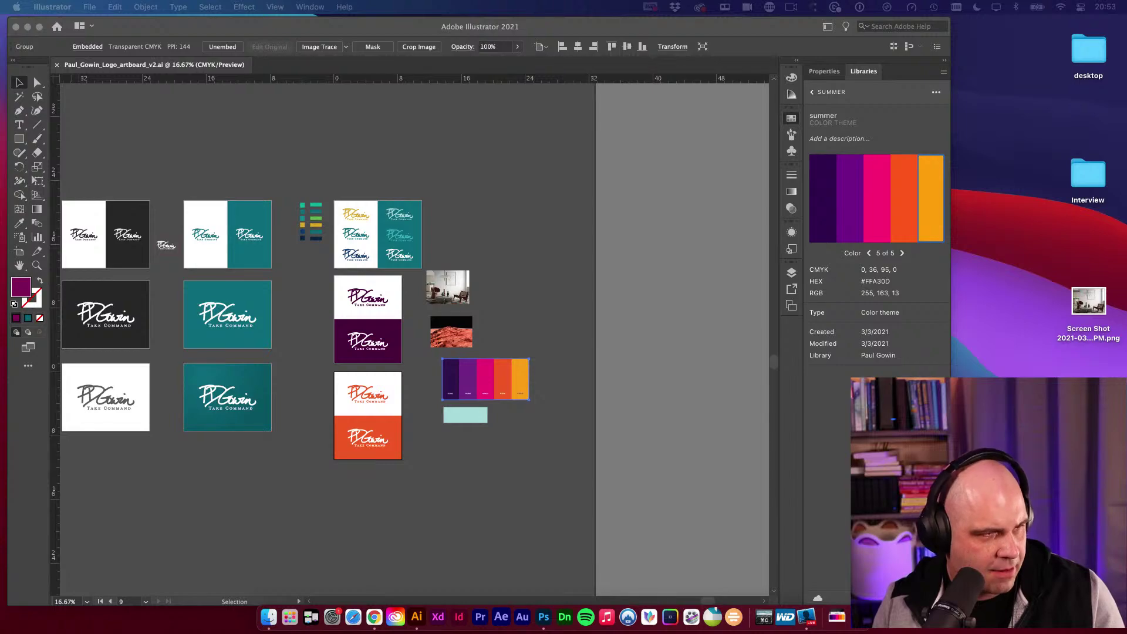
key("super+Tab")
Post 'Thanks for joining in, @[viewer] and @[viewer]! :)' in the live-stream chat, tagging both viewers.
left_click_drag(624, 252, 521, 59)
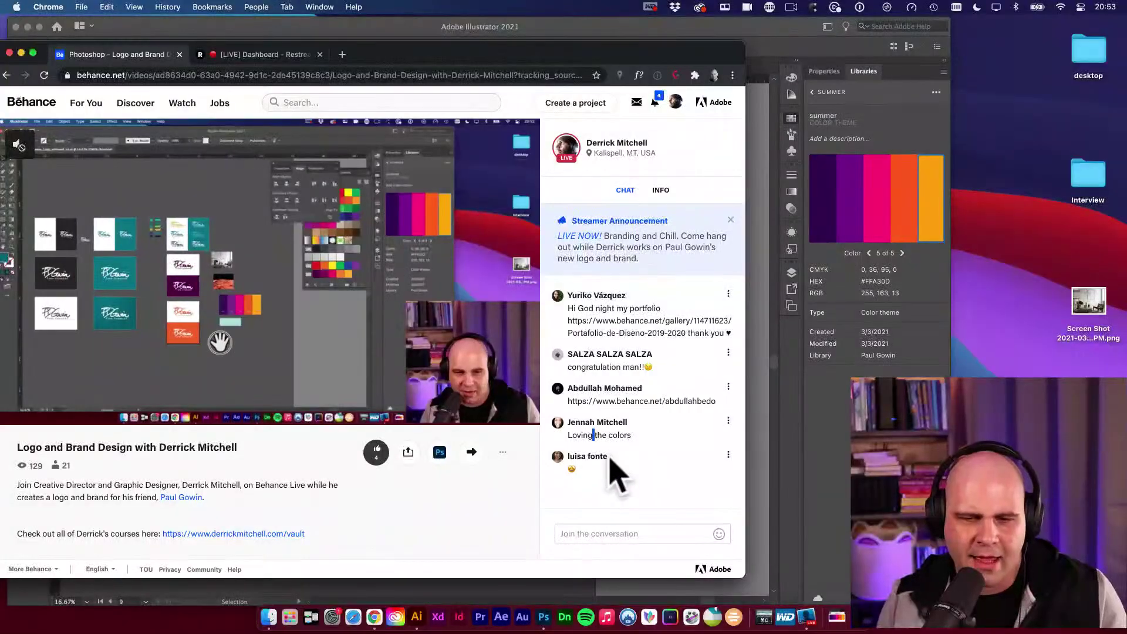
left_click(579, 532)
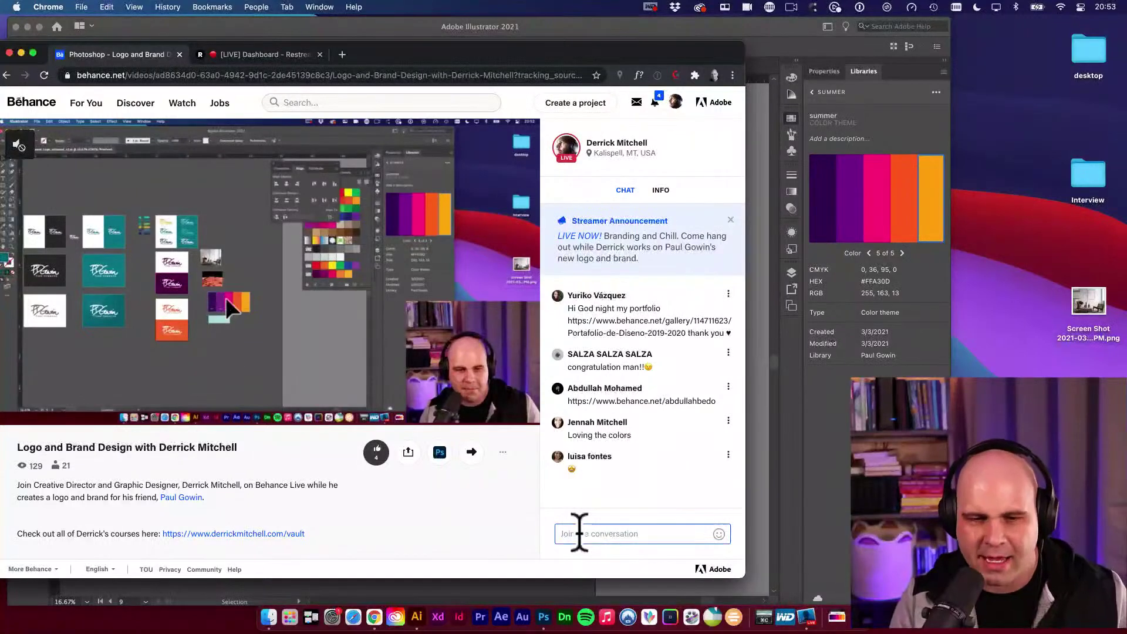
type("Thanks for")
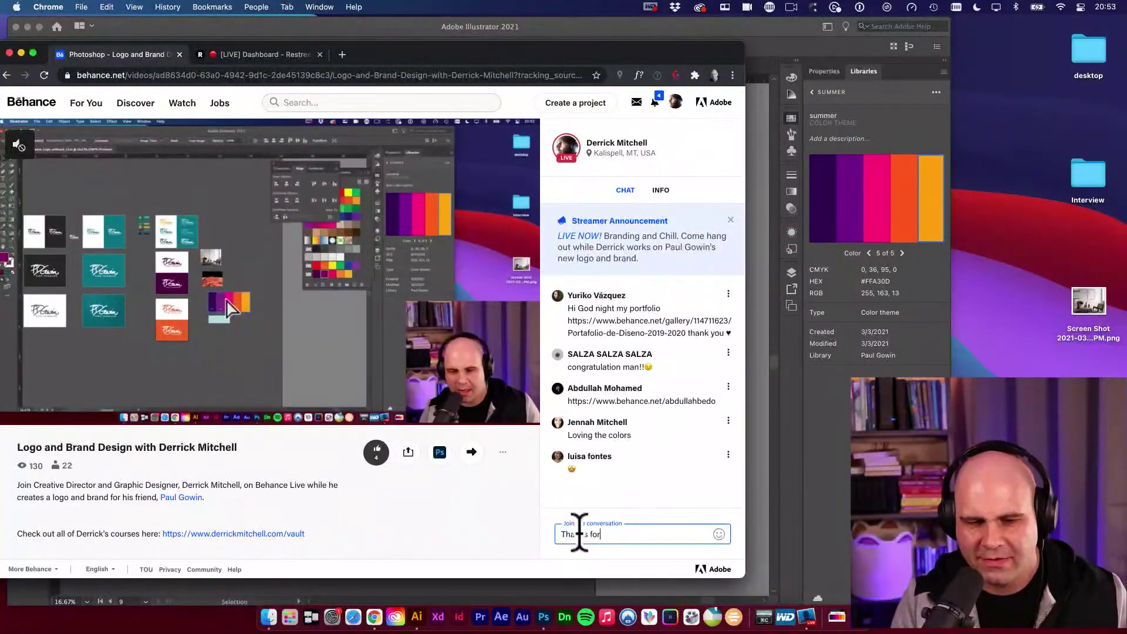
type(" joining in")
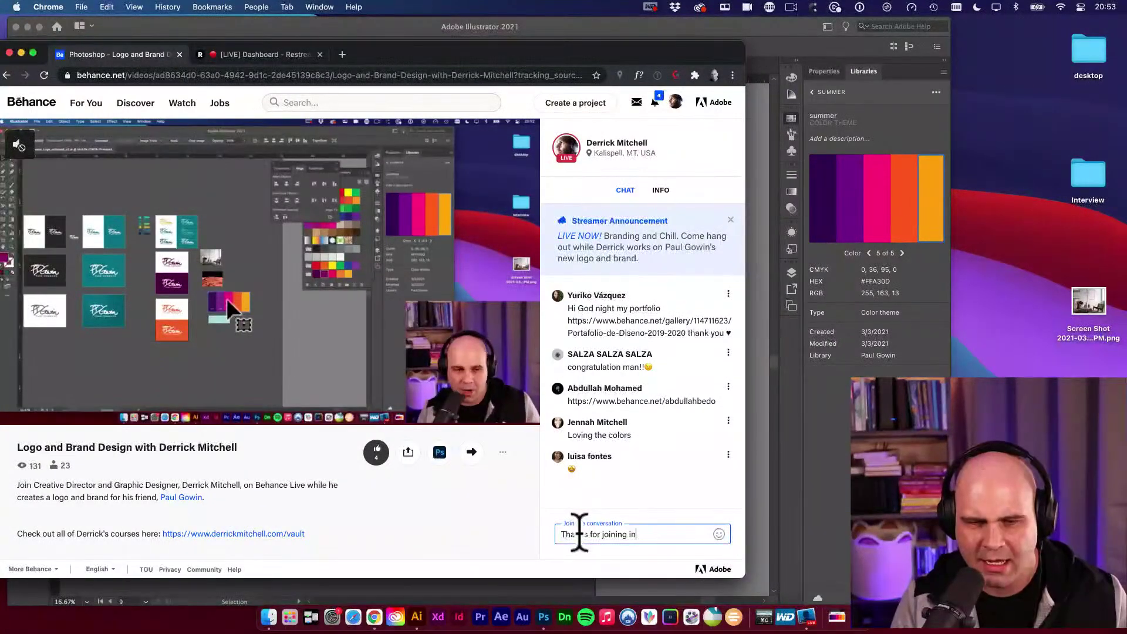
type(", @lo")
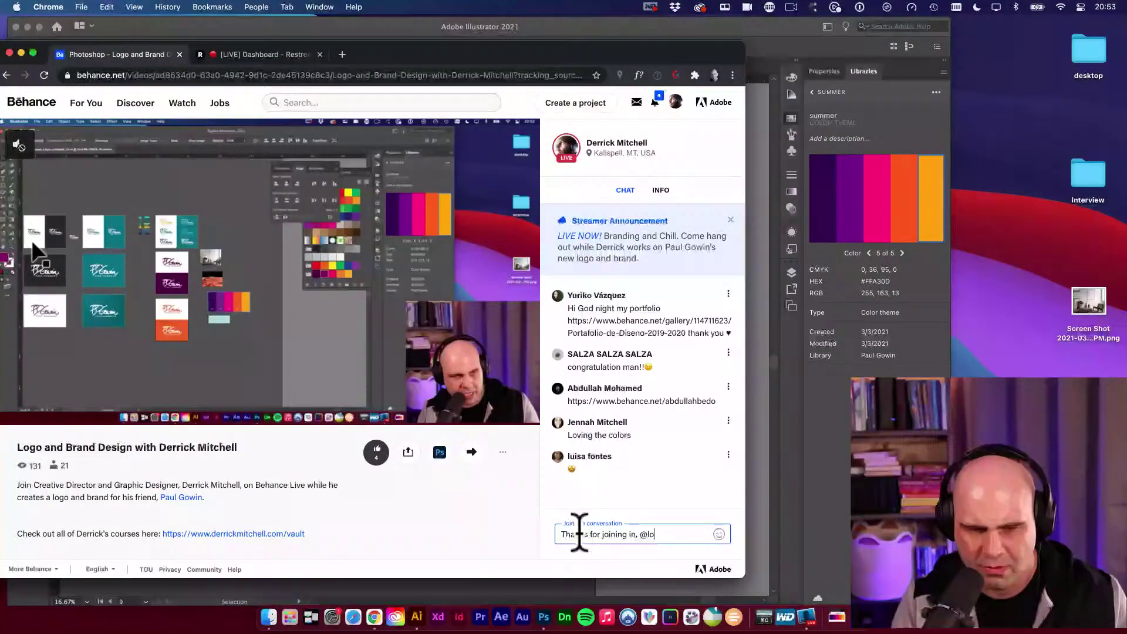
key("BackSpace")
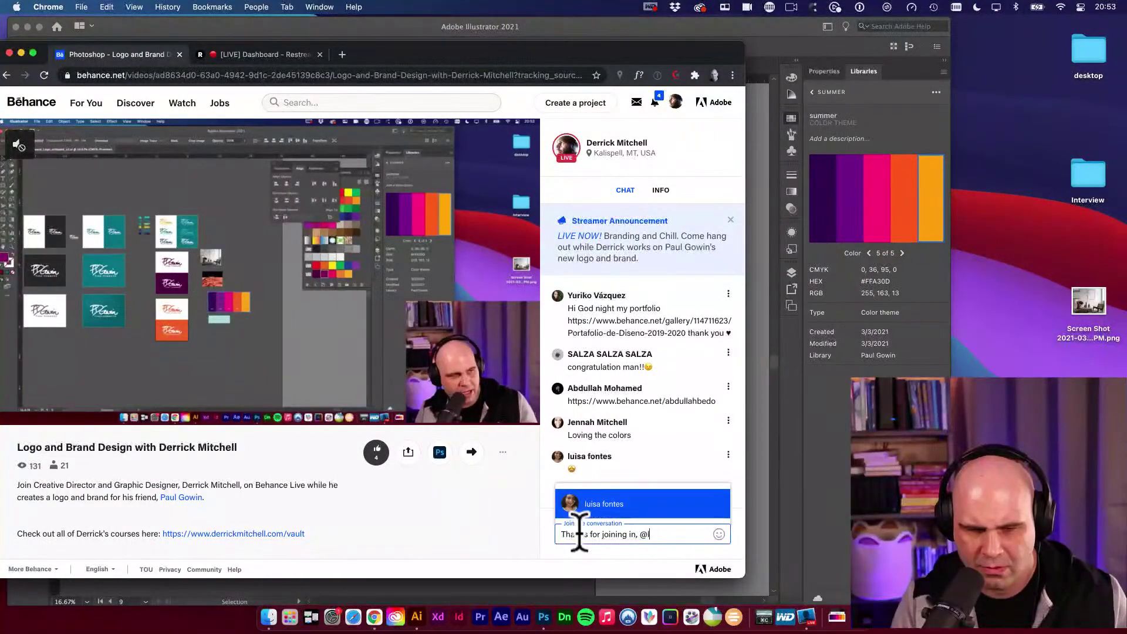
type("ui")
key("Return")
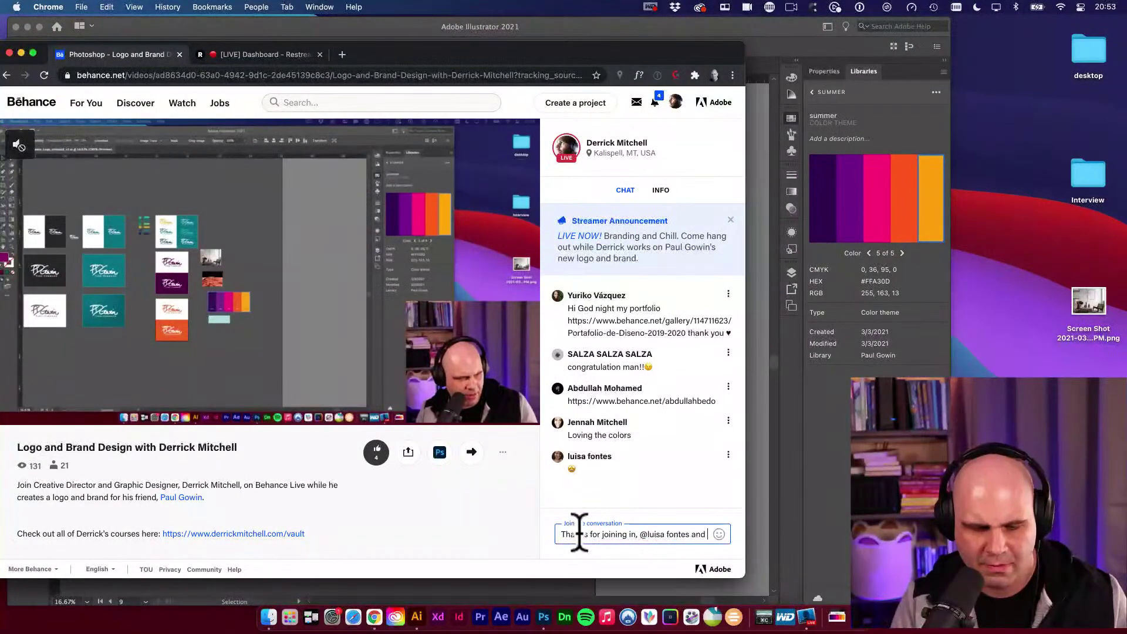
type("and @je")
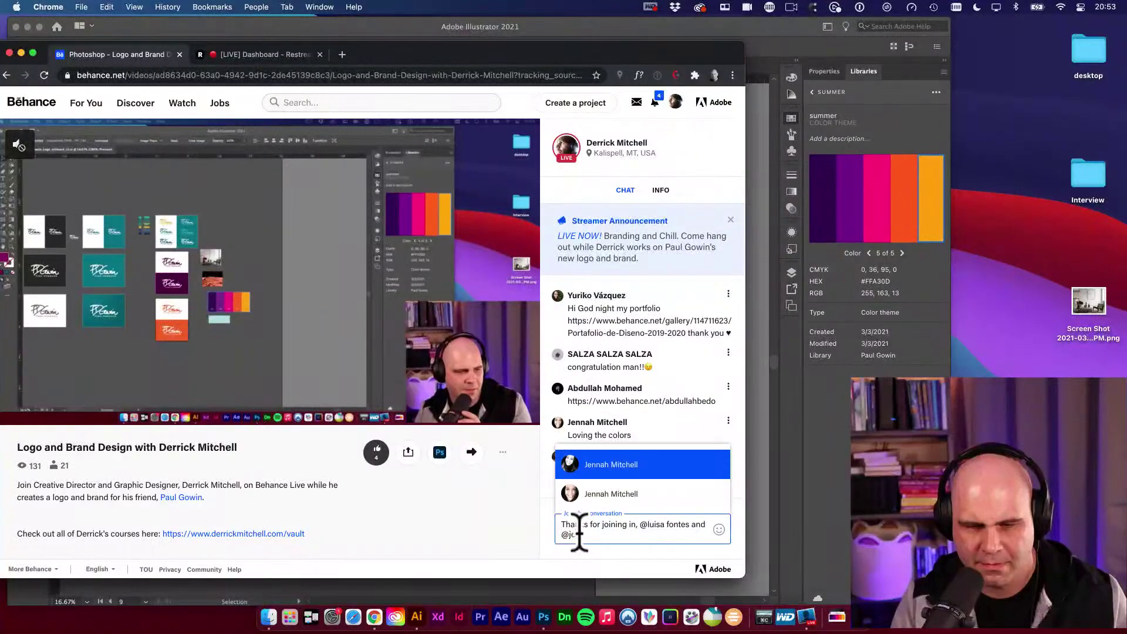
key("Return")
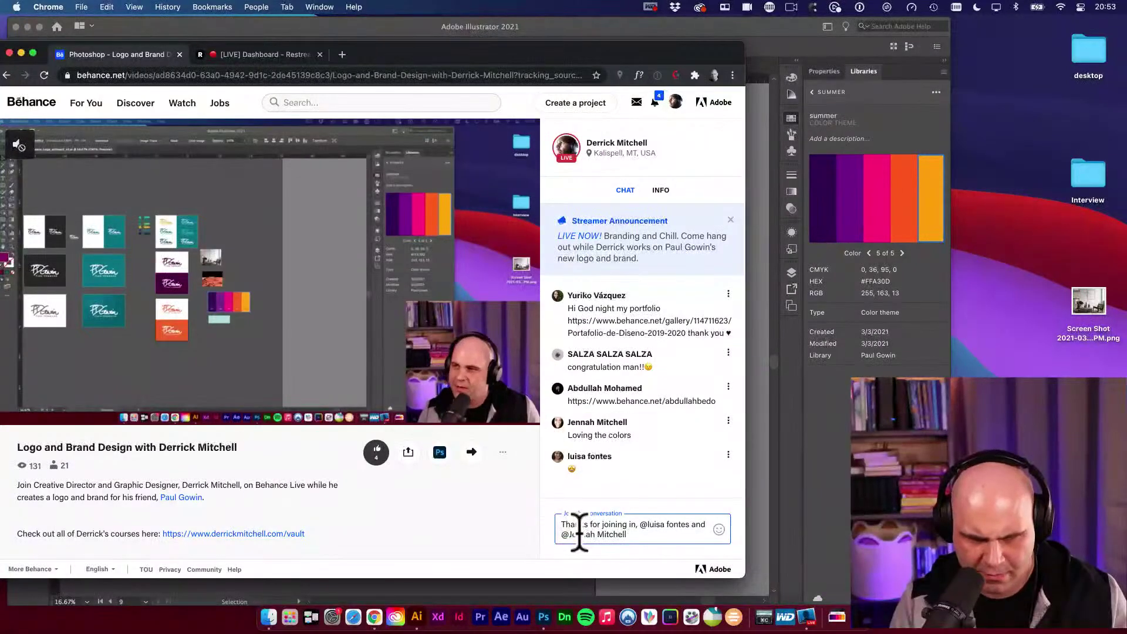
type("! :)")
key("Return")
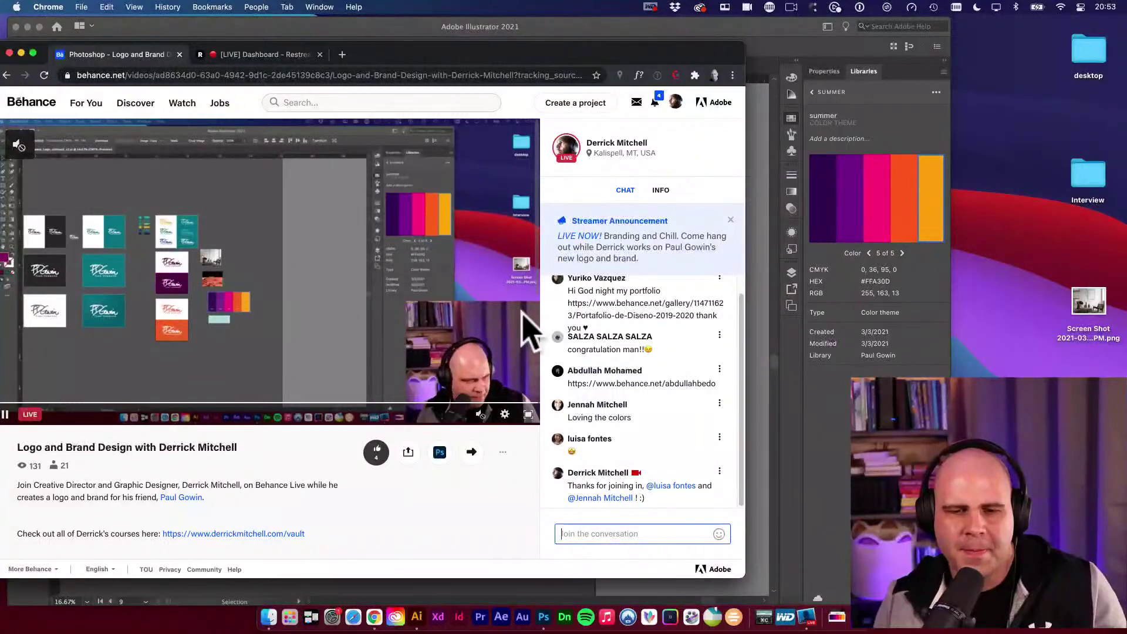
Back in Illustrator, nudge the summer swatch group slightly up and left toward the purple and orange artboards.
left_click(446, 32)
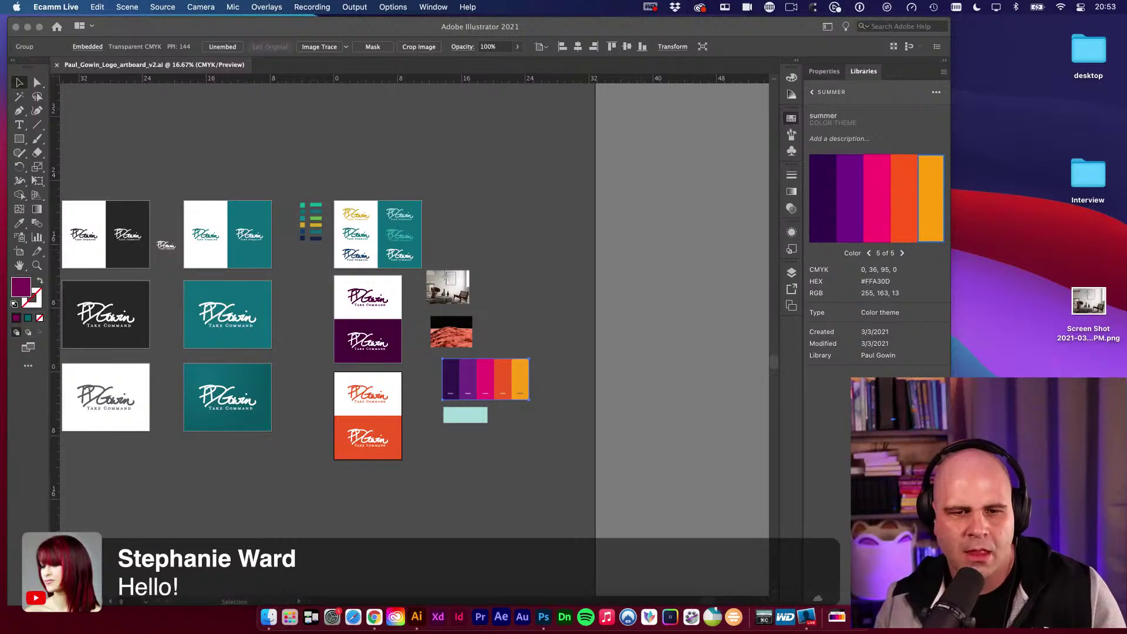
left_click(509, 222)
scroll(509, 221, "left", 2)
left_click_drag(556, 346, 535, 333)
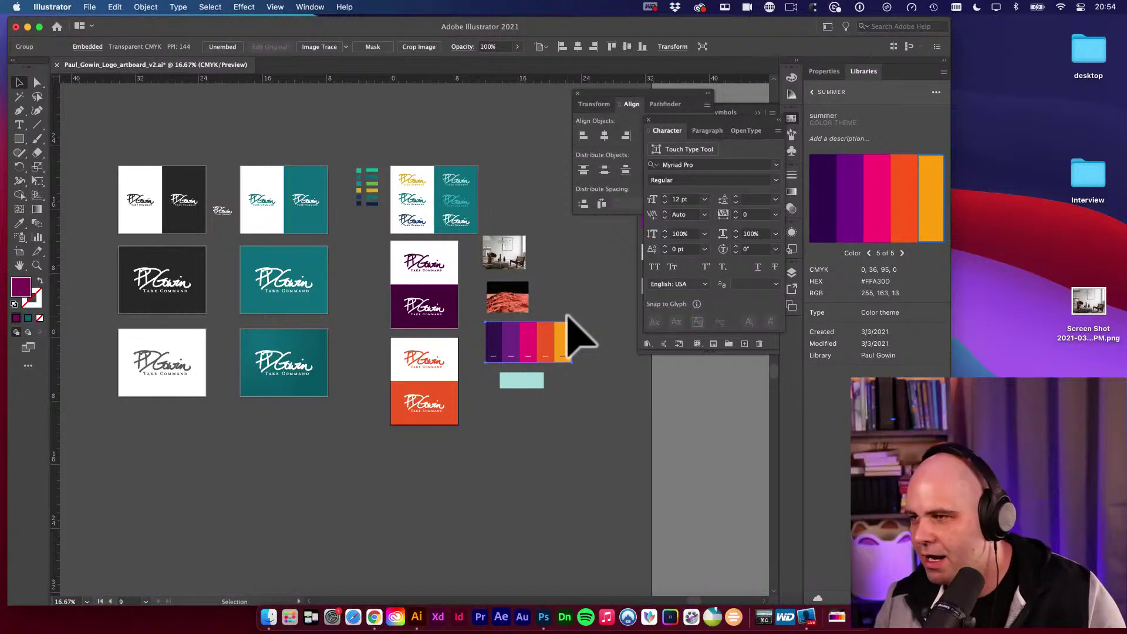
left_click(588, 300)
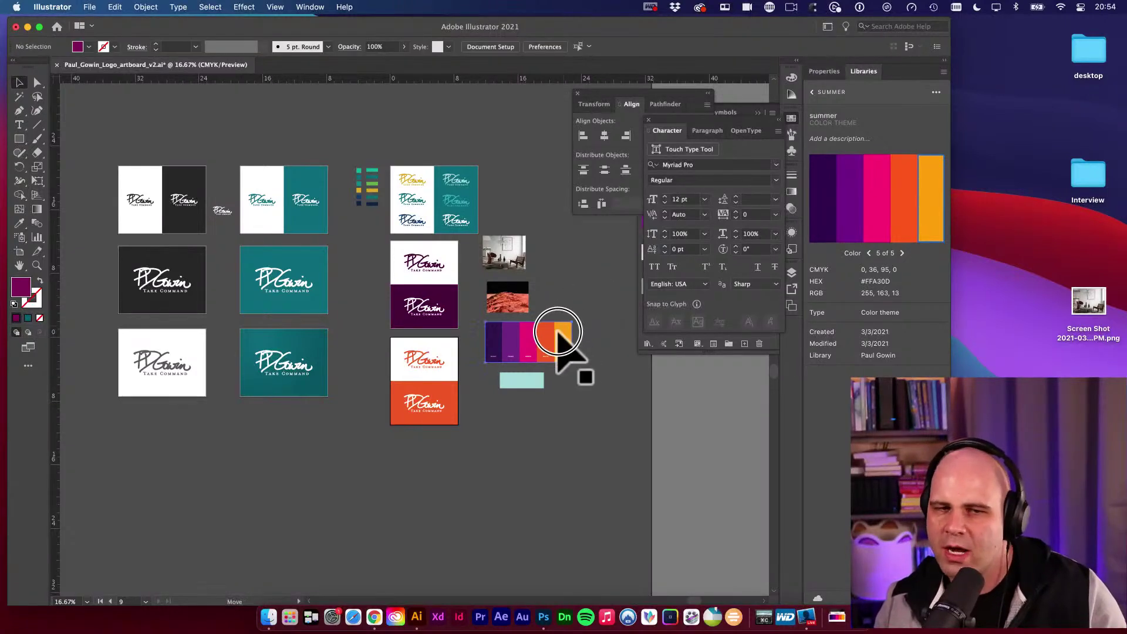
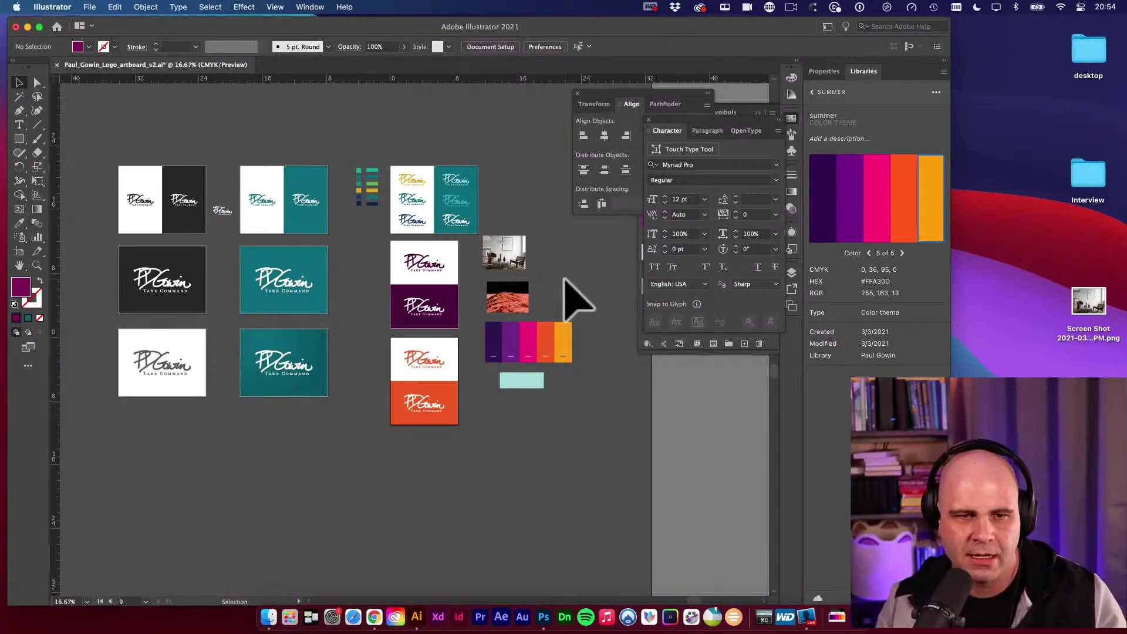
Zoom into the bottom teal artboard logo to inspect the spiky tip of the final n.
scroll(347, 352, "down", 3)
scroll(347, 352, "right", 3)
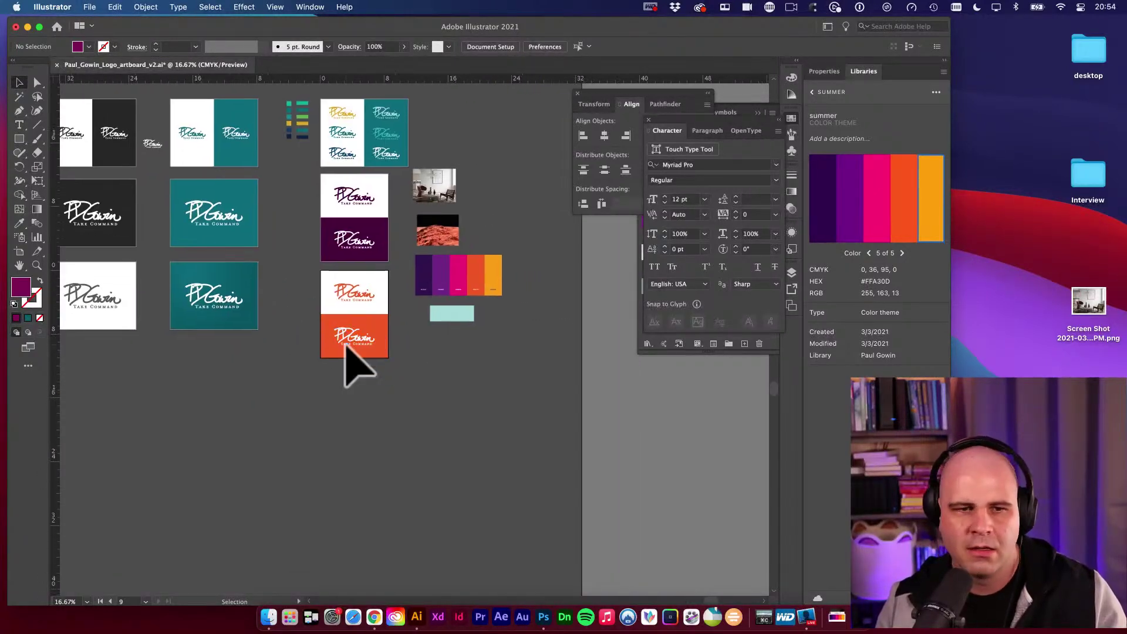
left_click_drag(319, 365, 372, 319)
left_click_drag(290, 307, 599, 382)
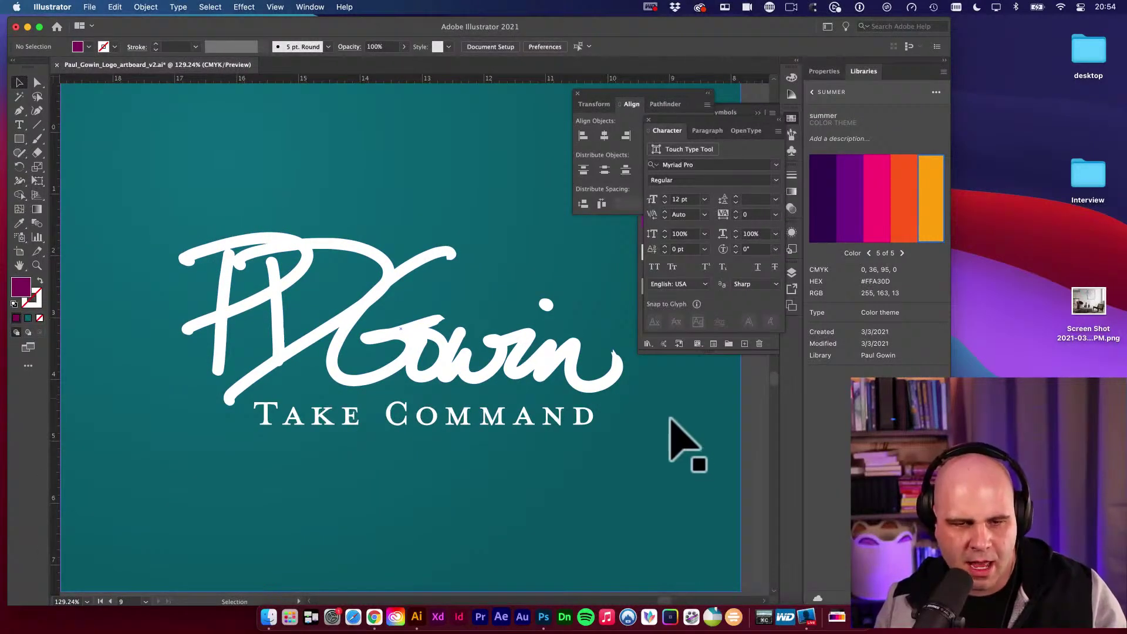
left_click_drag(670, 418, 563, 379)
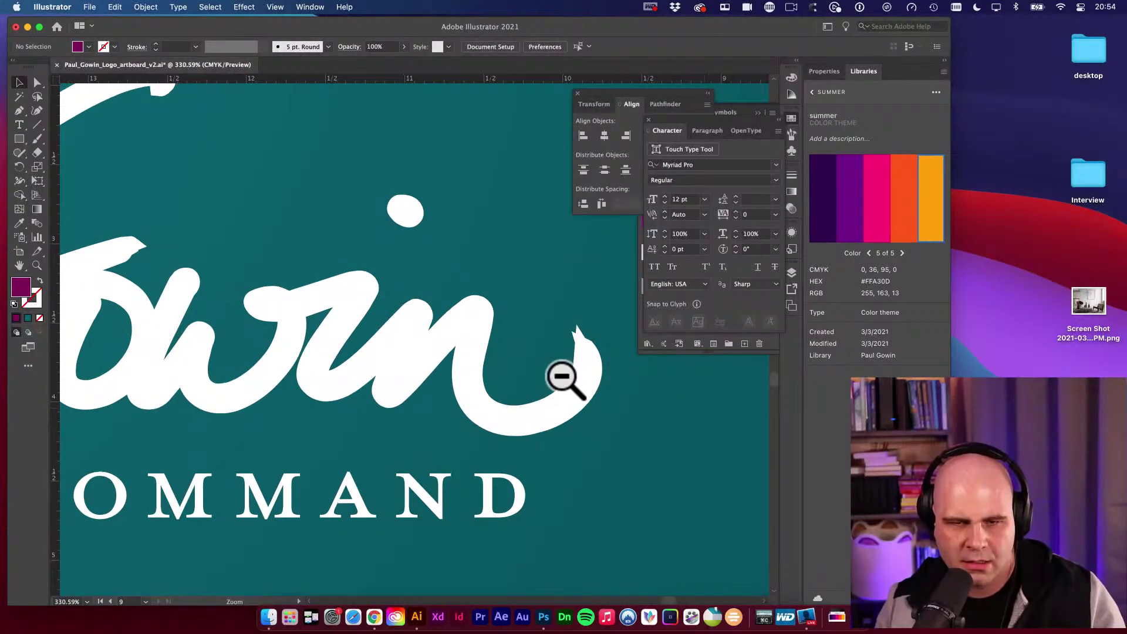
key("a")
left_click(565, 389)
scroll(529, 390, "right", 3)
scroll(528, 390, "up", 1)
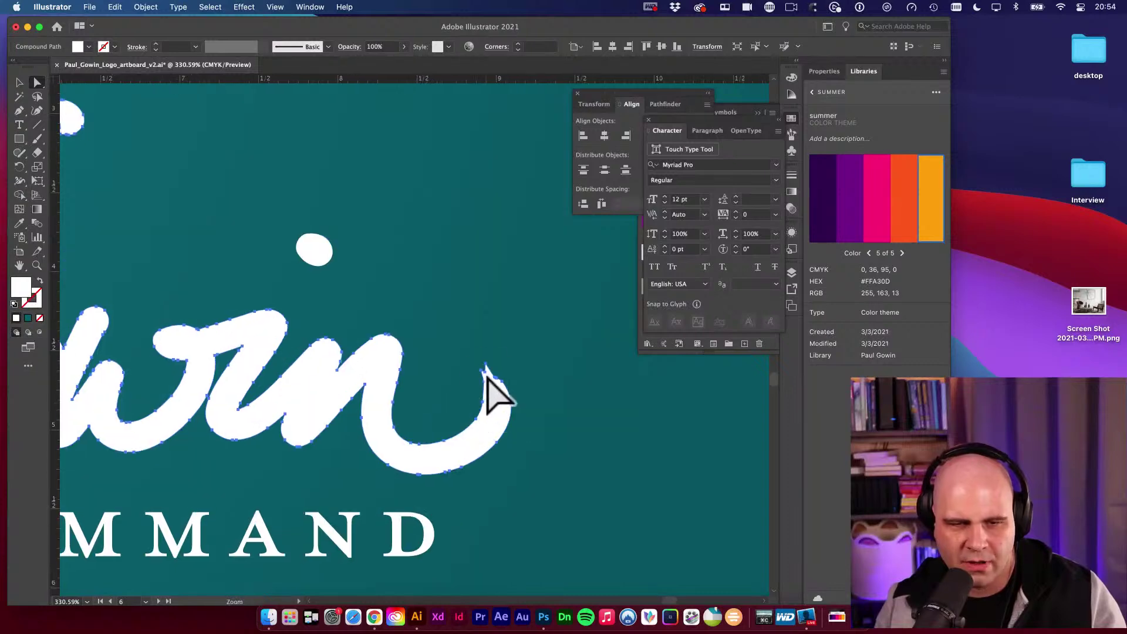
left_click_drag(541, 427, 674, 442)
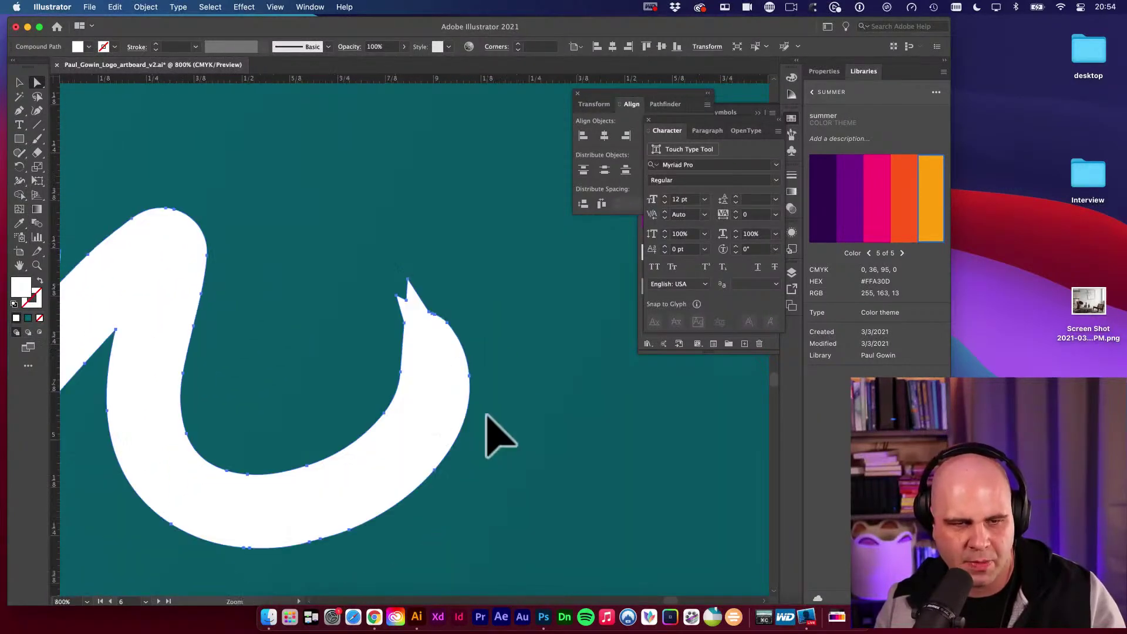
mouse_move(494, 438)
left_mouse_down()
mouse_move(365, 370)
mouse_move(359, 336)
mouse_move(403, 395)
mouse_move(491, 370)
mouse_move(395, 423)
mouse_move(452, 436)
left_mouse_up()
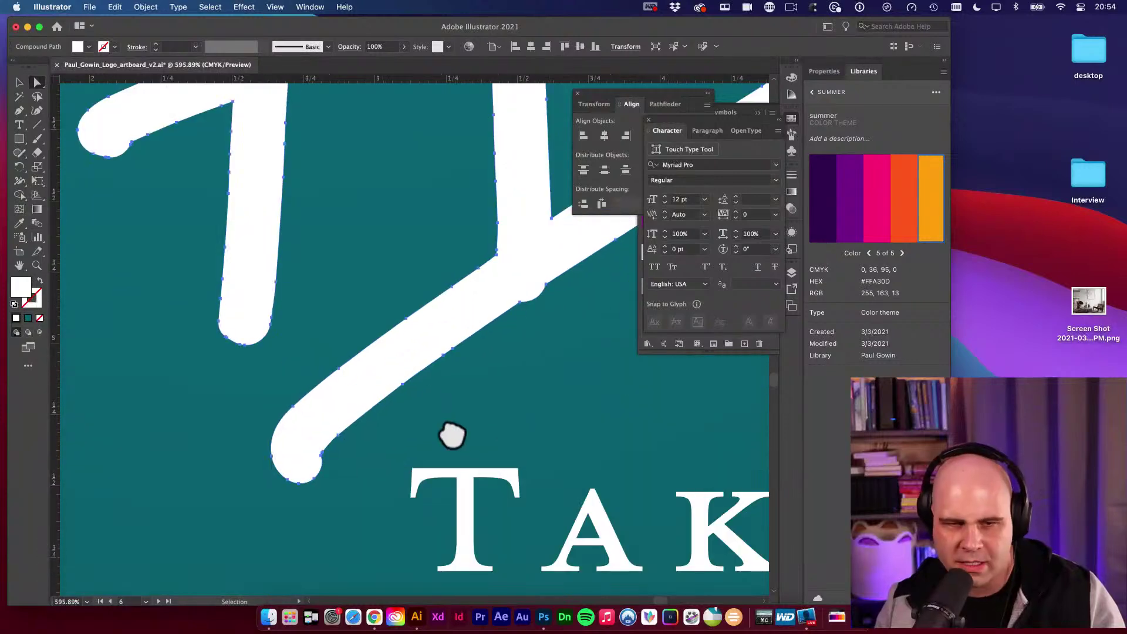
Option-drag a copy of the white signature logo onto the canvas below the artboards.
mouse_move(403, 308)
left_mouse_down()
mouse_move(390, 335)
mouse_move(432, 453)
mouse_move(378, 415)
mouse_move(393, 423)
mouse_move(443, 378)
mouse_move(409, 378)
mouse_move(372, 443)
mouse_move(573, 478)
mouse_move(552, 467)
mouse_move(684, 460)
left_mouse_up()
left_click_drag(591, 393, 415, 466)
scroll(540, 445, "down", 3)
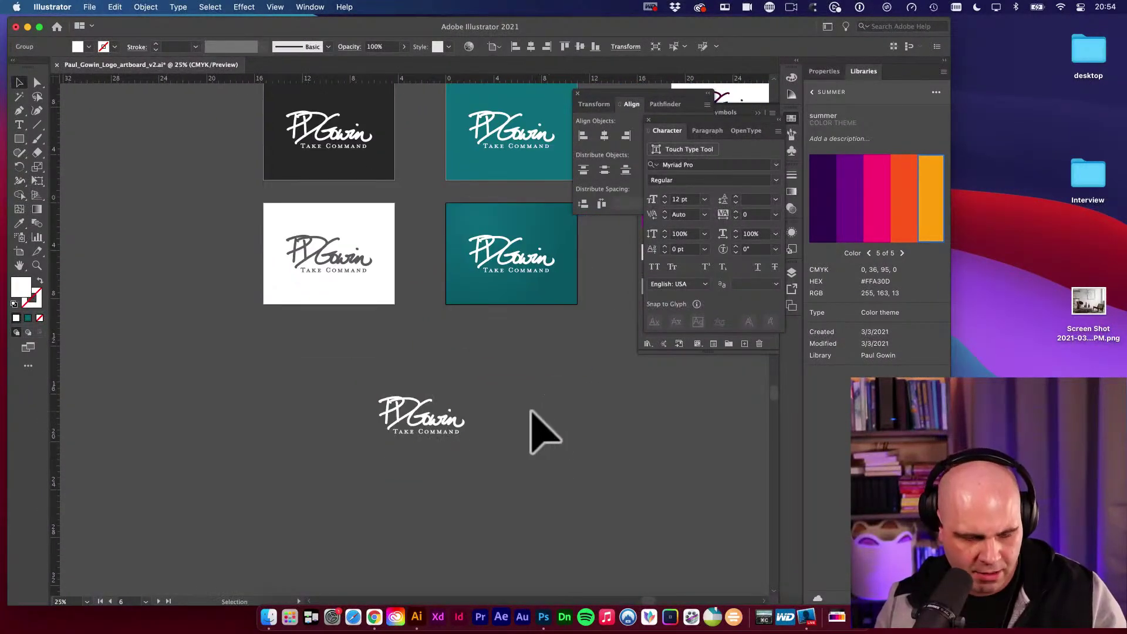
Deselect the copy and zoom in closely on the spiky tip of its final n.
left_click(541, 435)
key("m")
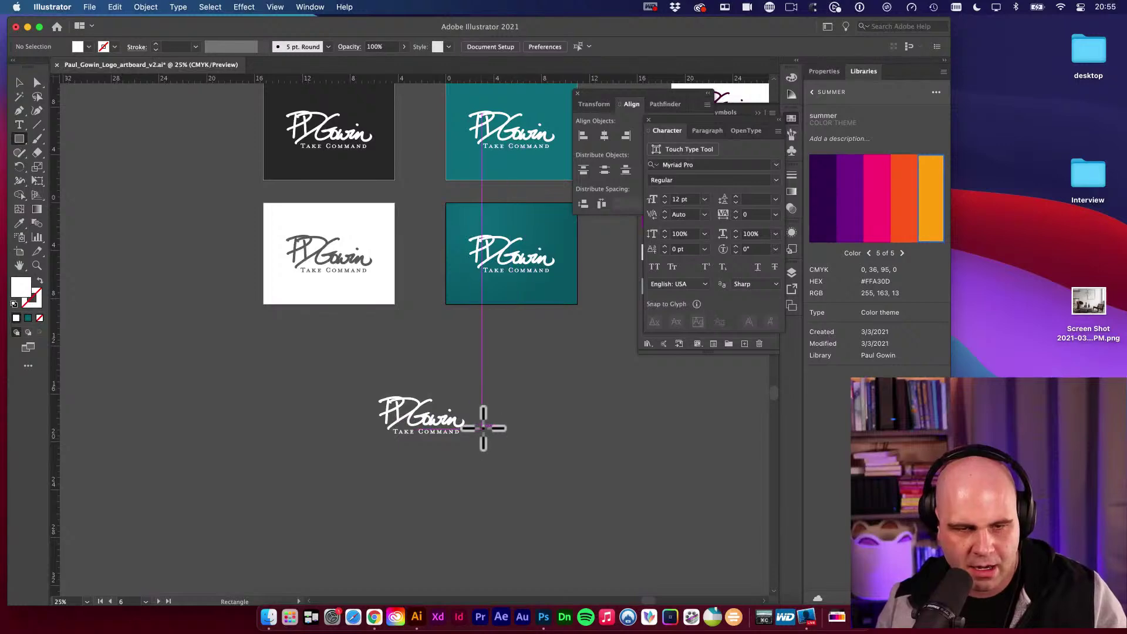
key("z")
left_click_drag(483, 428, 675, 468)
left_click(476, 428)
left_click_drag(476, 428, 684, 473)
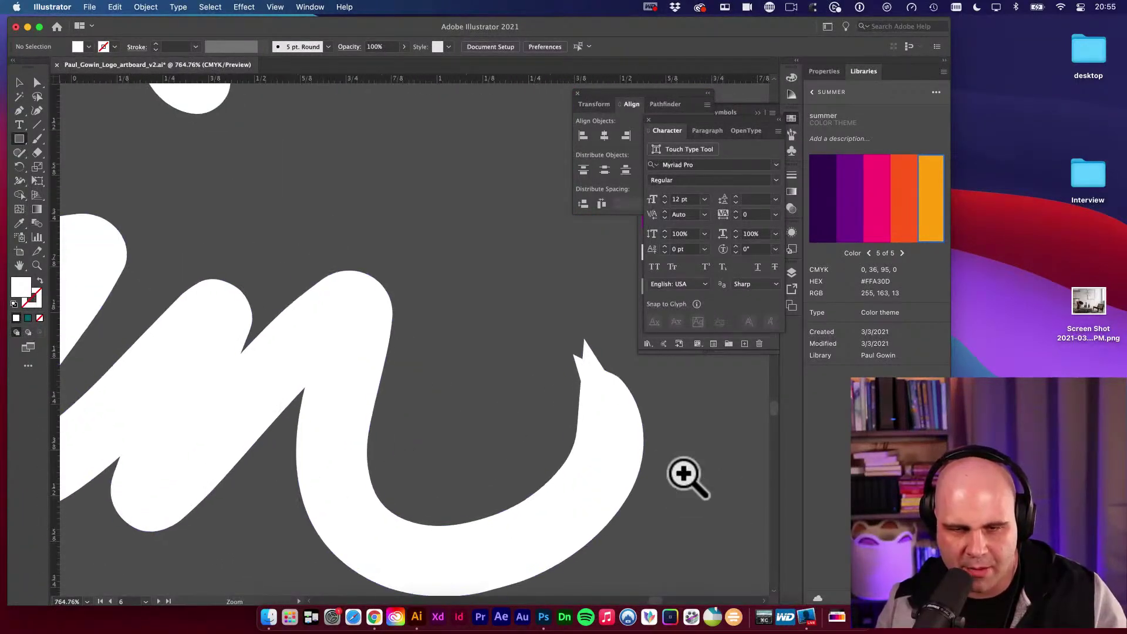
Delete the sharp anchor at the tip of the final n's stroke with the Pen tool.
key("p")
left_click(641, 432, "super")
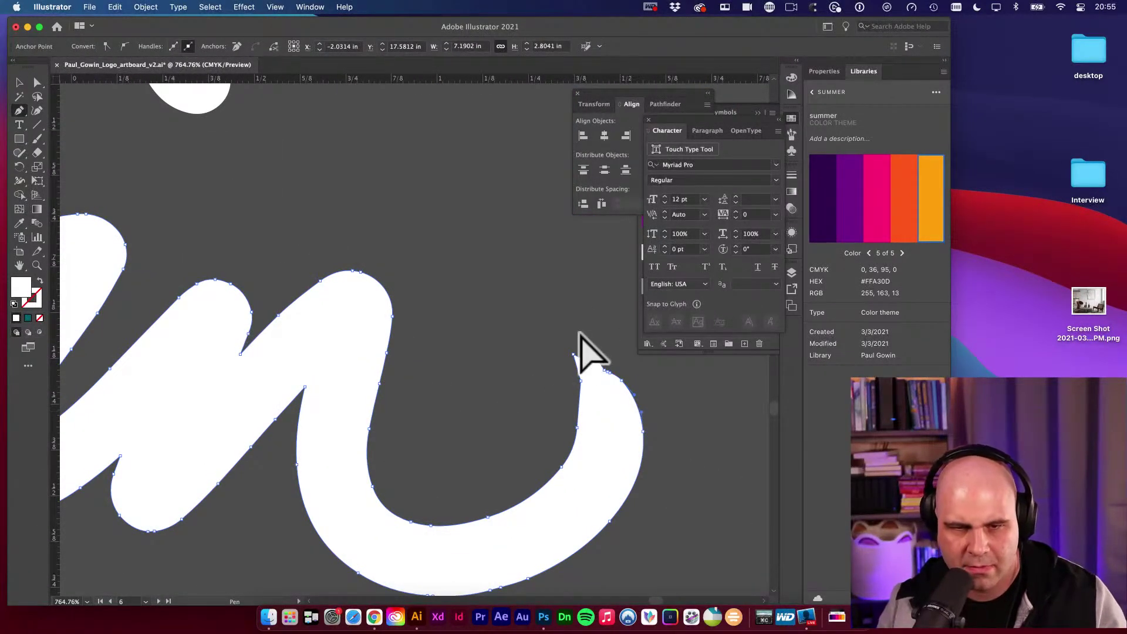
left_click(574, 354, "super")
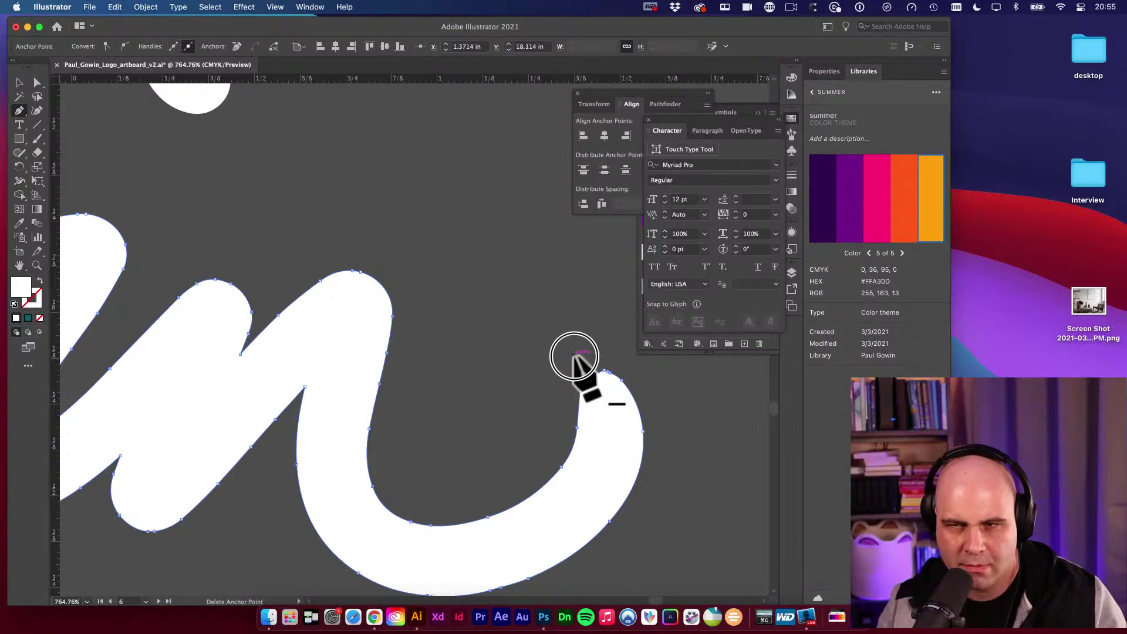
left_click(574, 354)
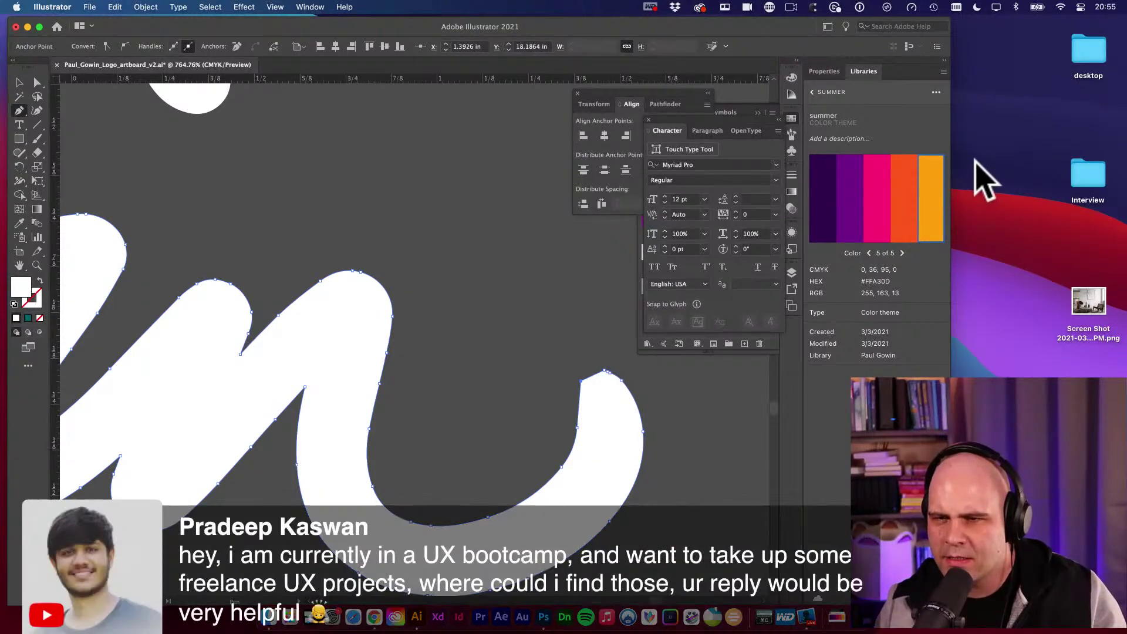
key("super+Tab")
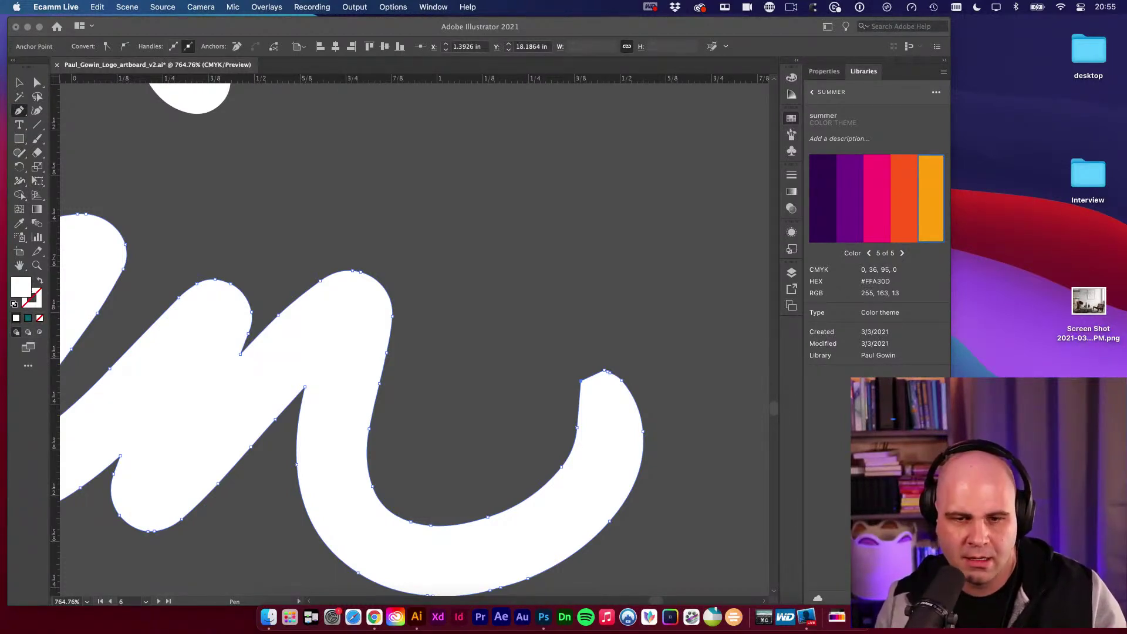
left_click(585, 390)
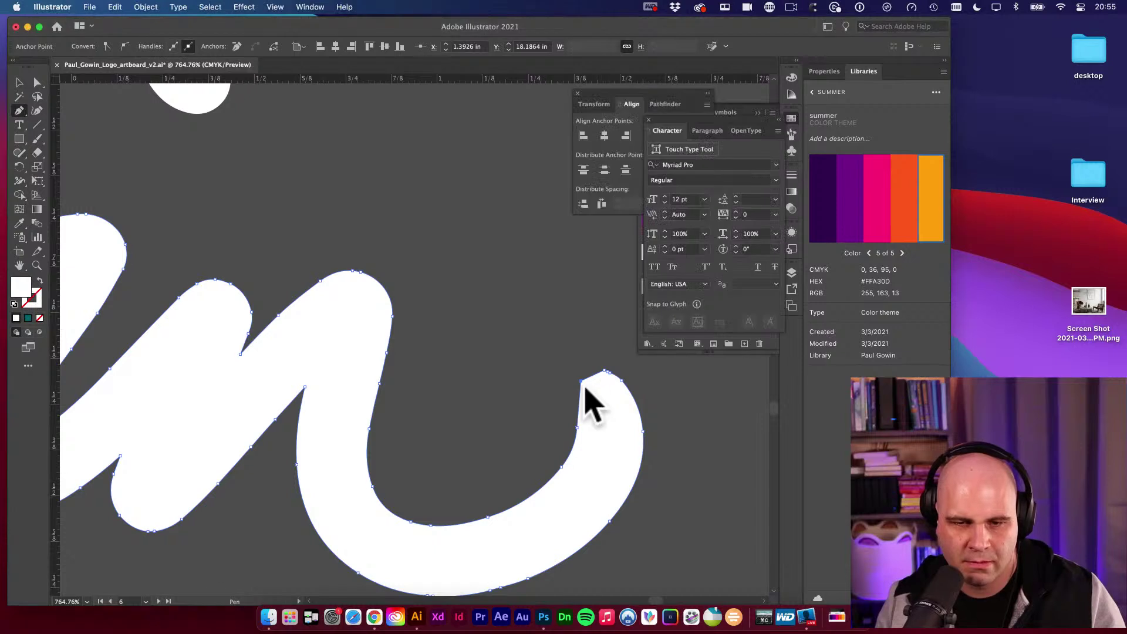
left_click(581, 381)
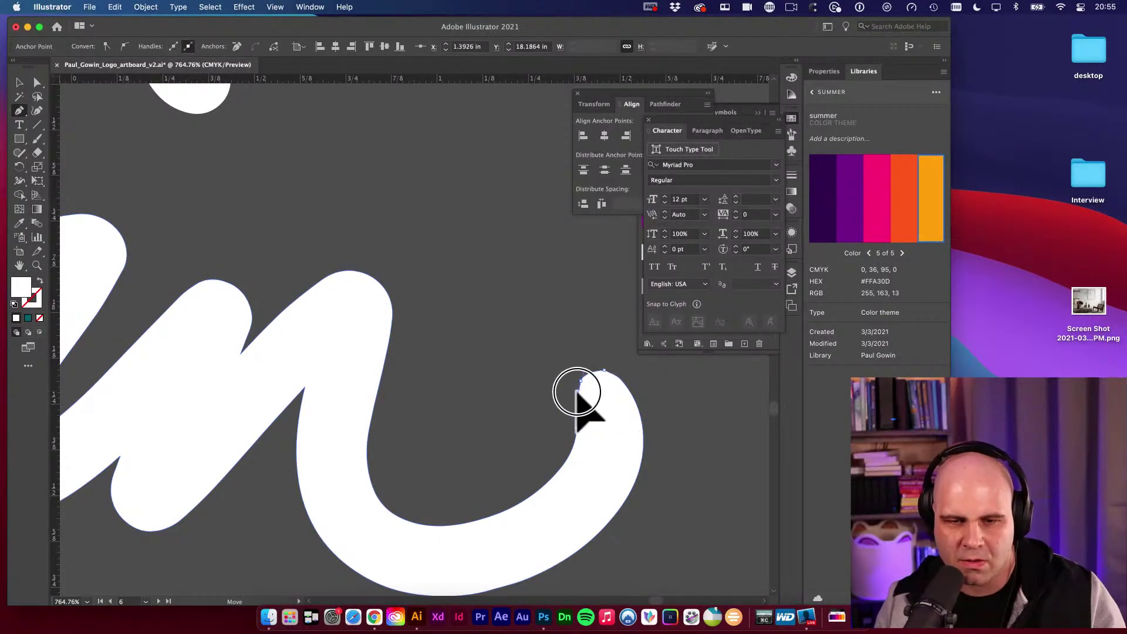
Reshape the stroke's top anchor to round off its end, then place a text line above it.
left_click(576, 392)
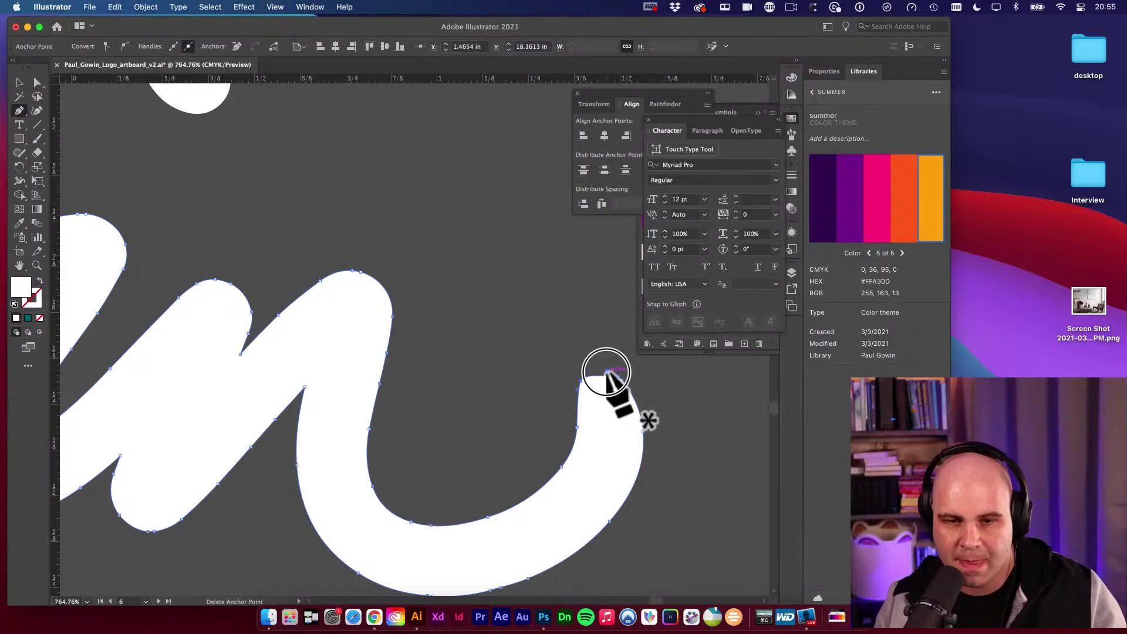
left_click(609, 371)
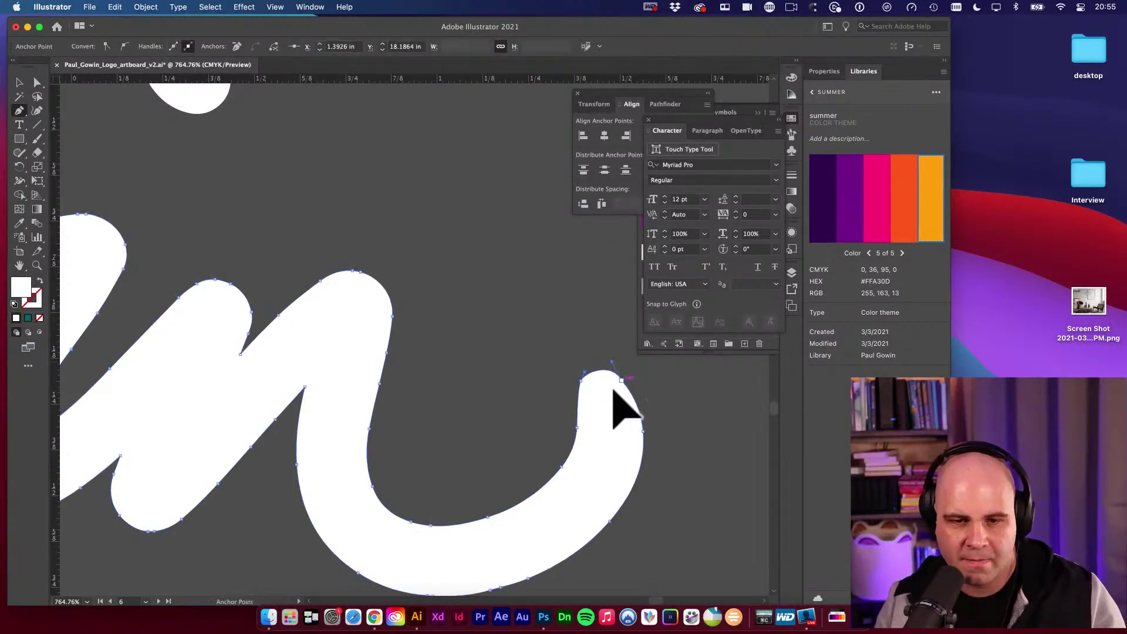
mouse_move(577, 428)
left_mouse_down()
mouse_move(581, 449)
mouse_move(590, 445)
mouse_move(577, 449)
left_mouse_up()
left_click(644, 383, "super")
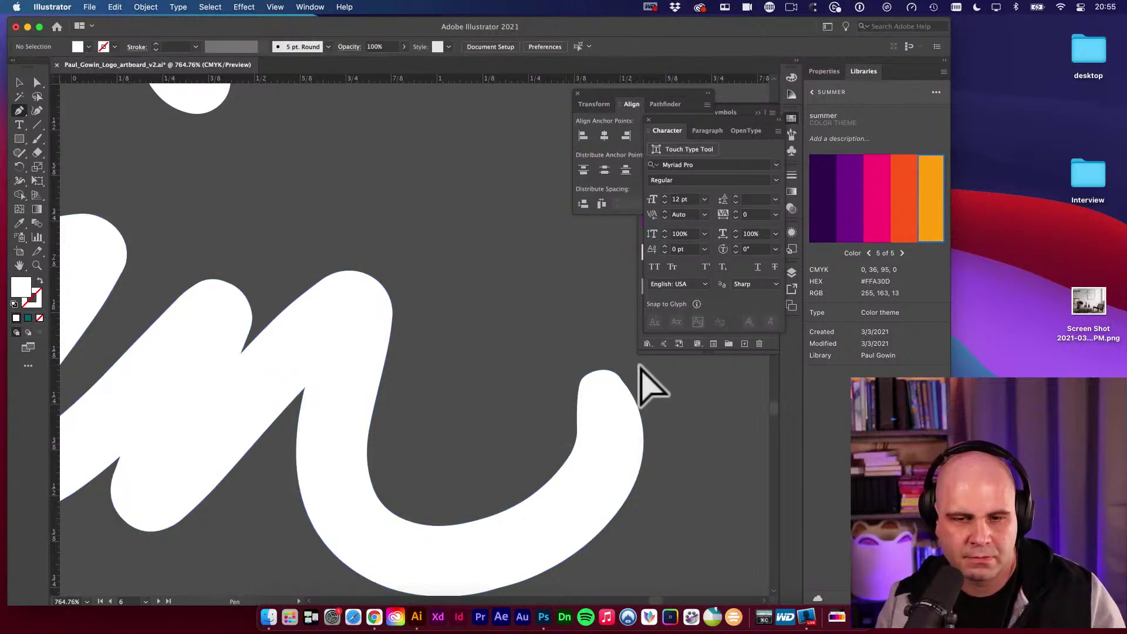
left_click(627, 399)
key("p")
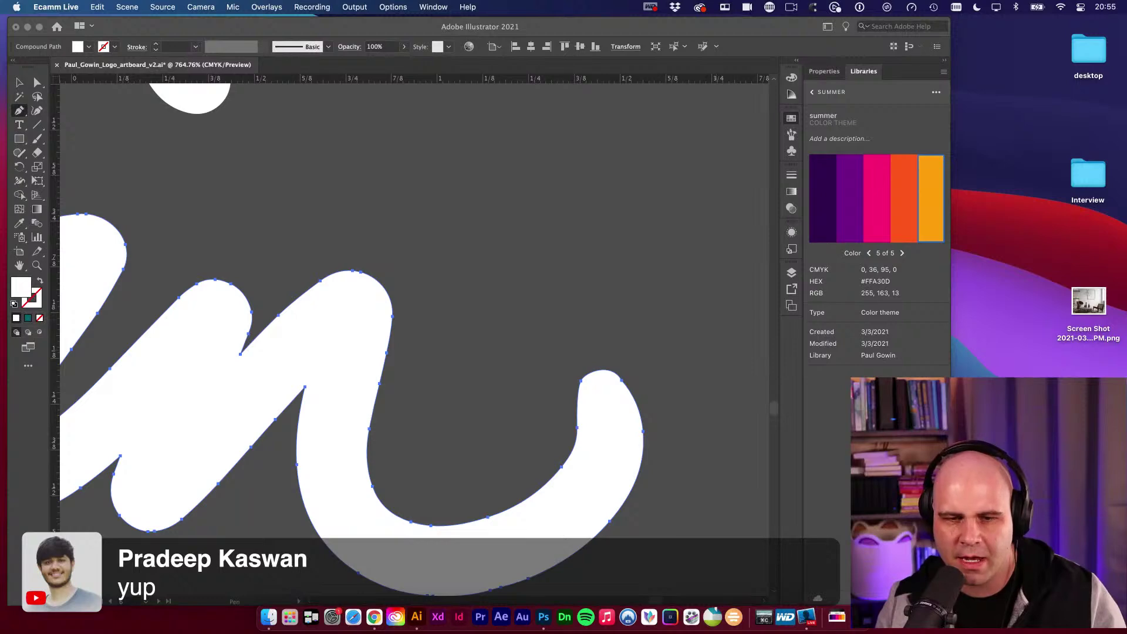
left_click(622, 381)
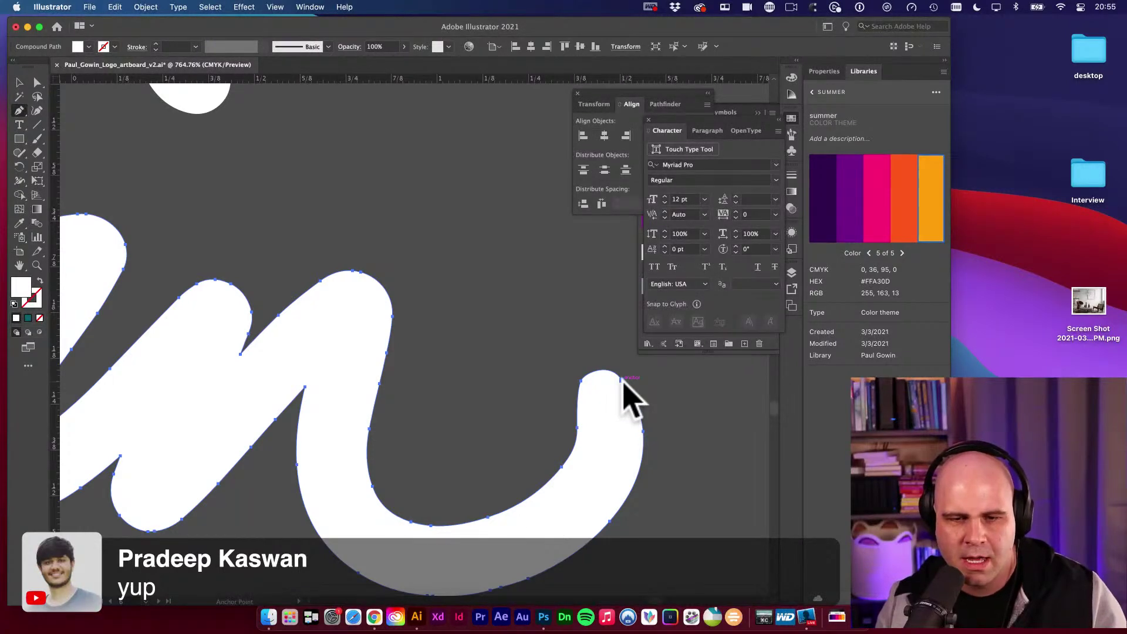
left_click_drag(624, 382, 610, 365)
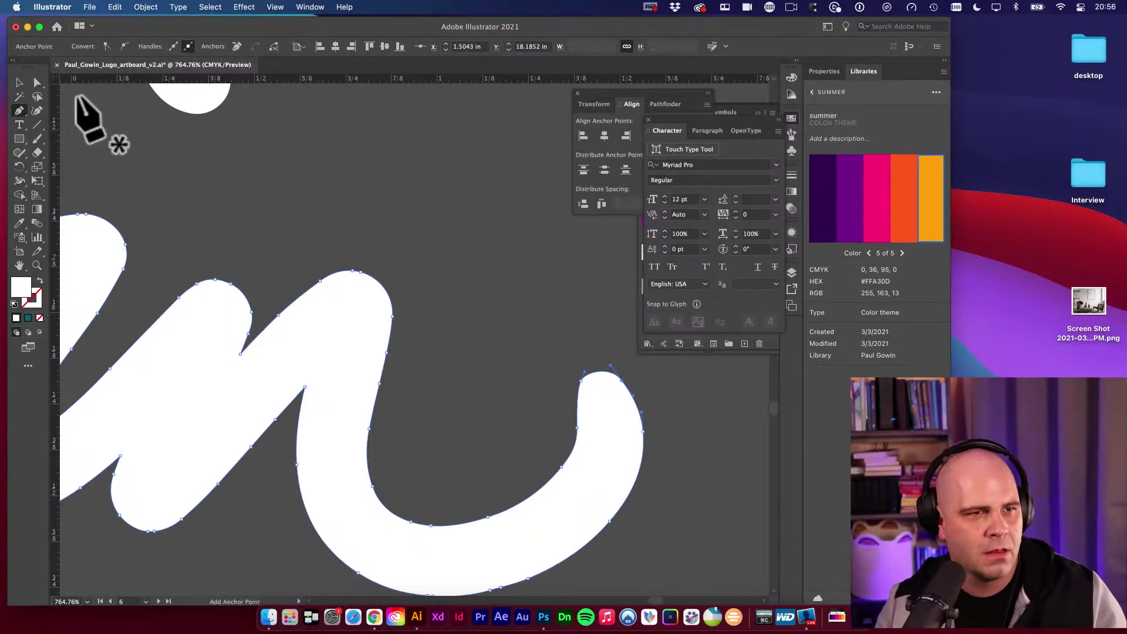
left_click(20, 124)
left_click(260, 173)
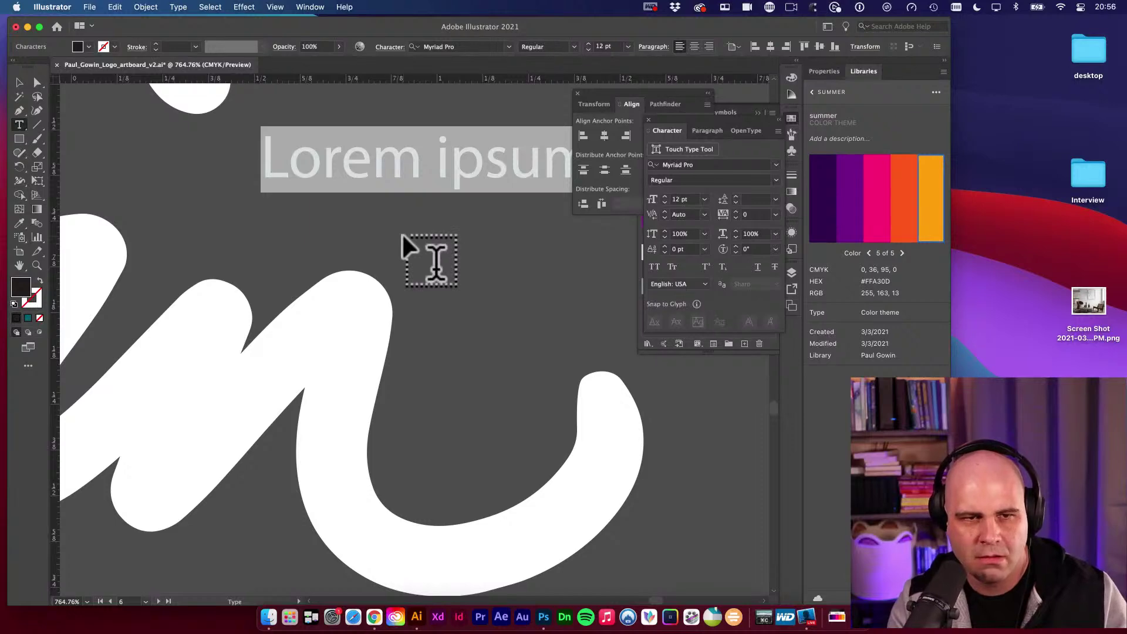
Type the sample text line, replacing the misspelled 'comopl' with 'completegraphic'.
type("comopl")
key("super+a")
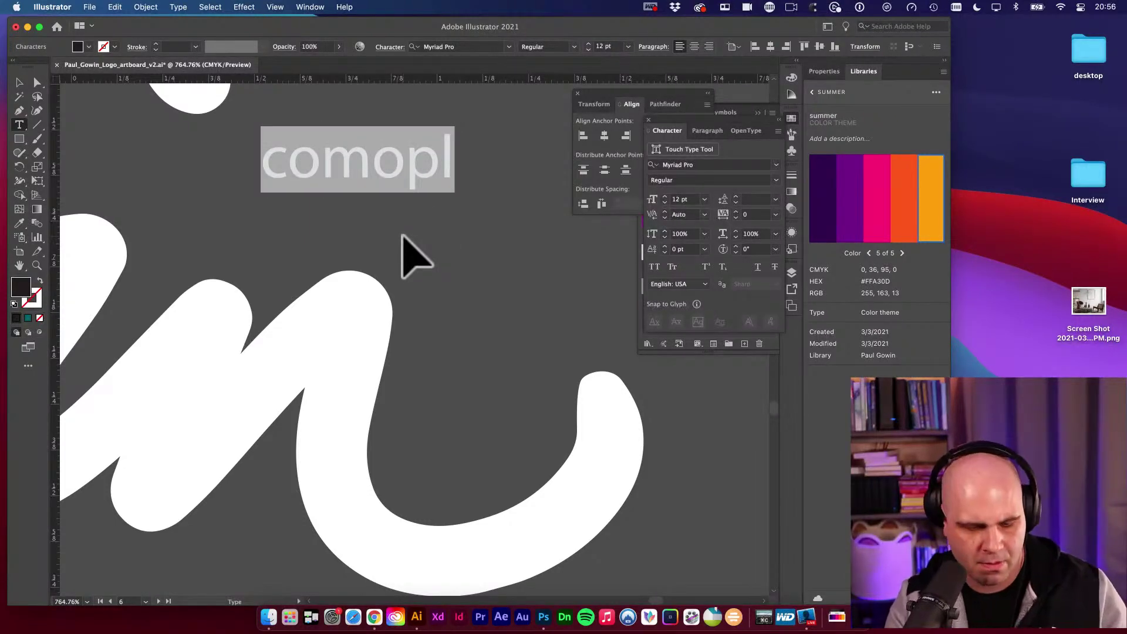
key("Escape")
key("super+a")
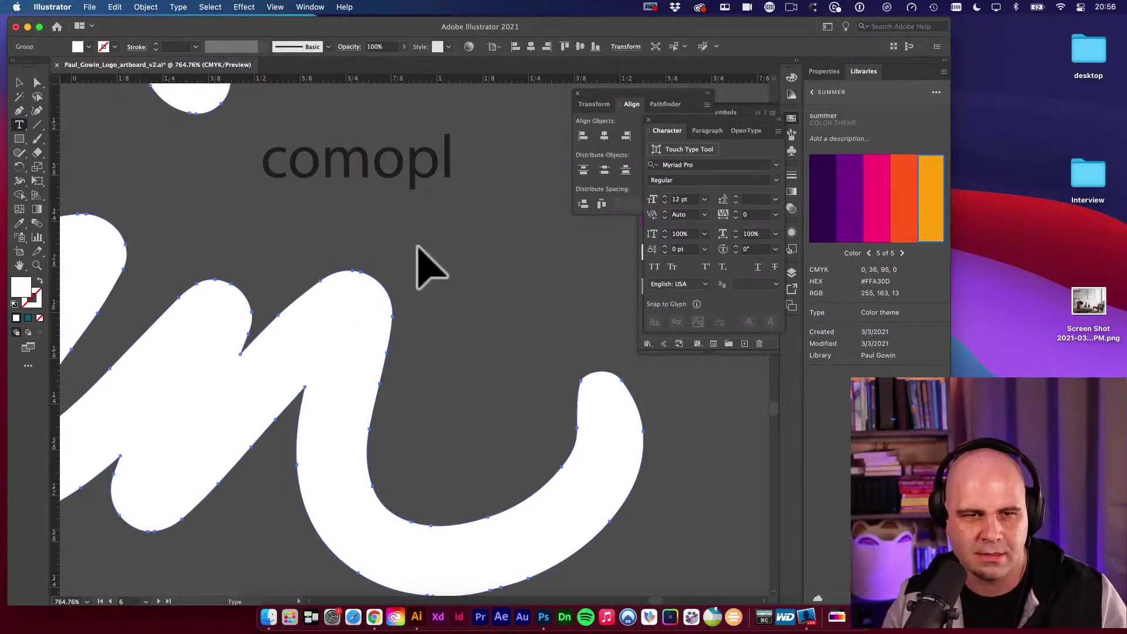
scroll(478, 194, "right", 5)
scroll(478, 193, "up", 3)
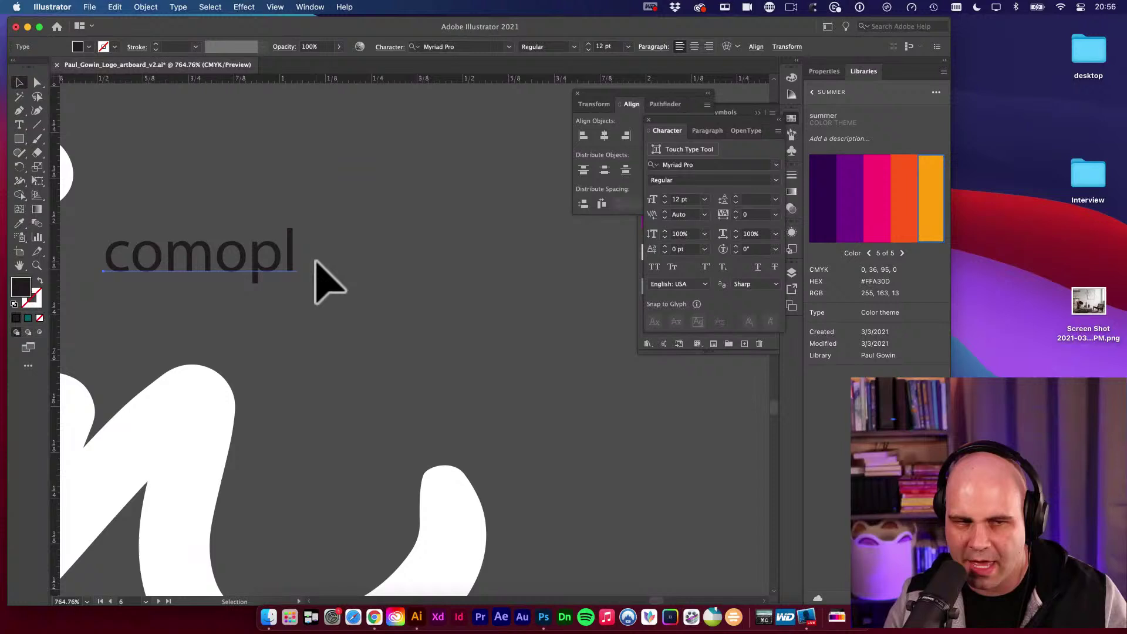
double_click(246, 261)
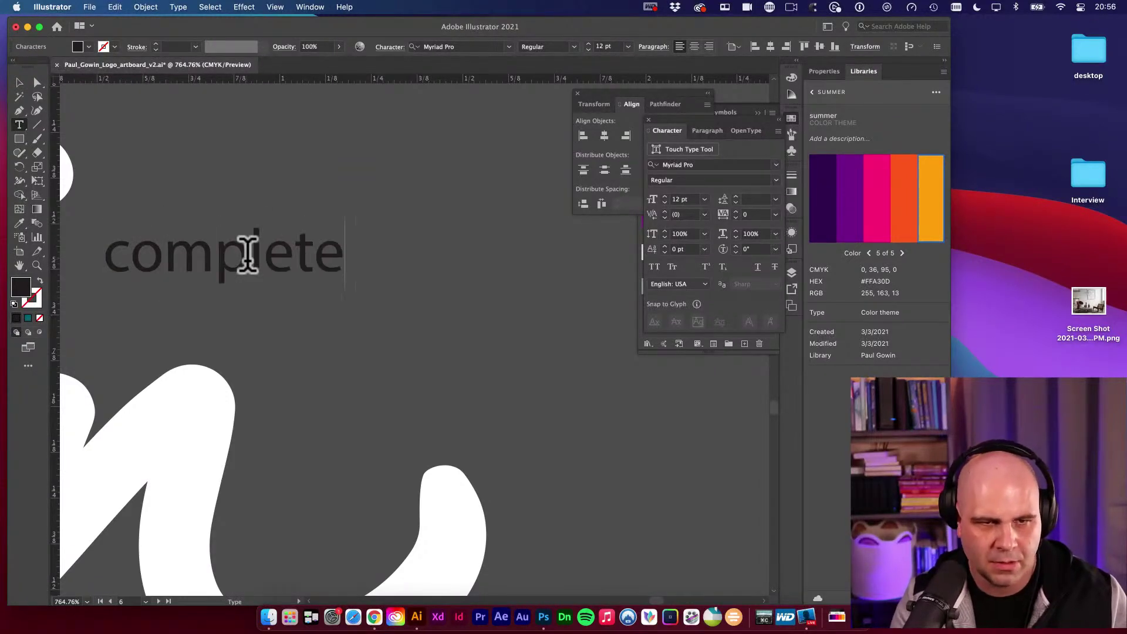
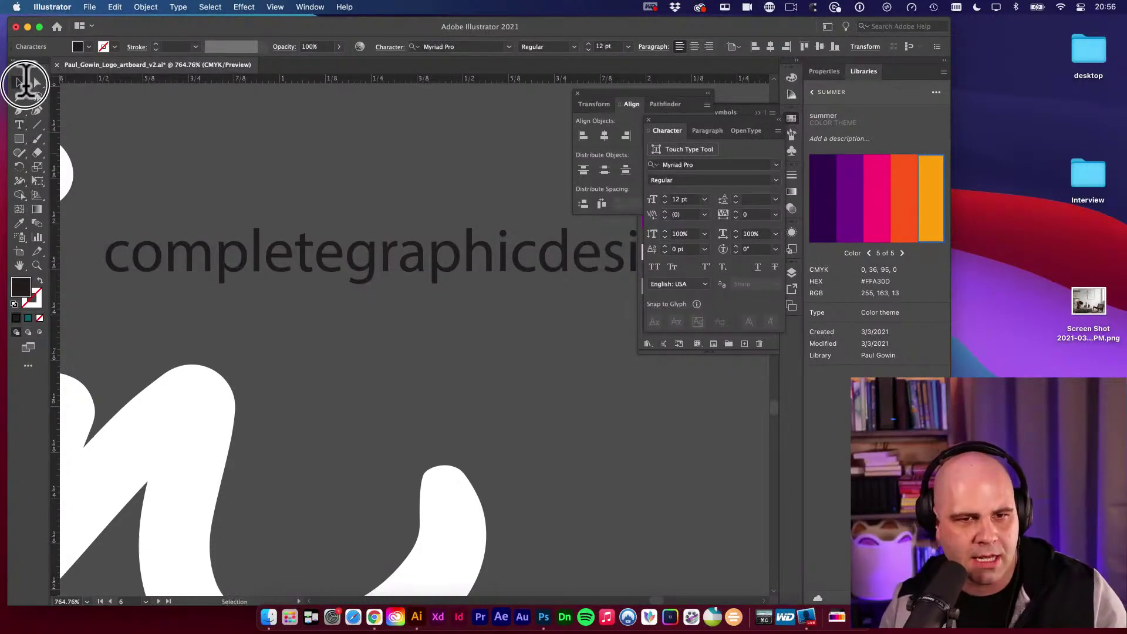
Move the e-mail text object left and down beside the signature copy.
left_click(19, 82)
left_click_drag(391, 265, 362, 314)
key("e")
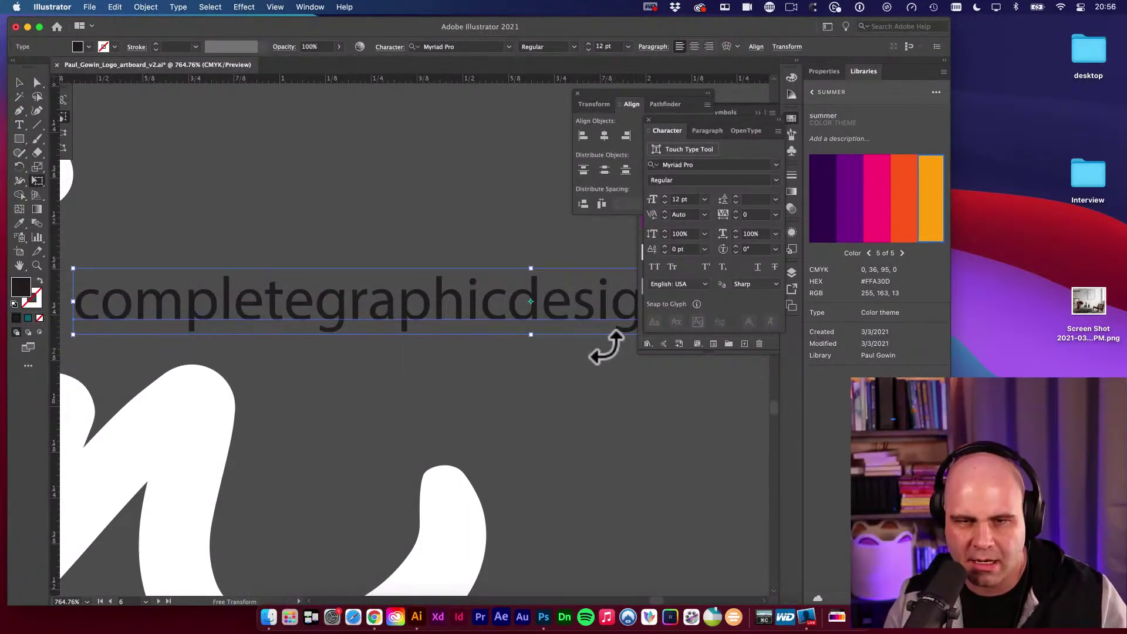
key("f")
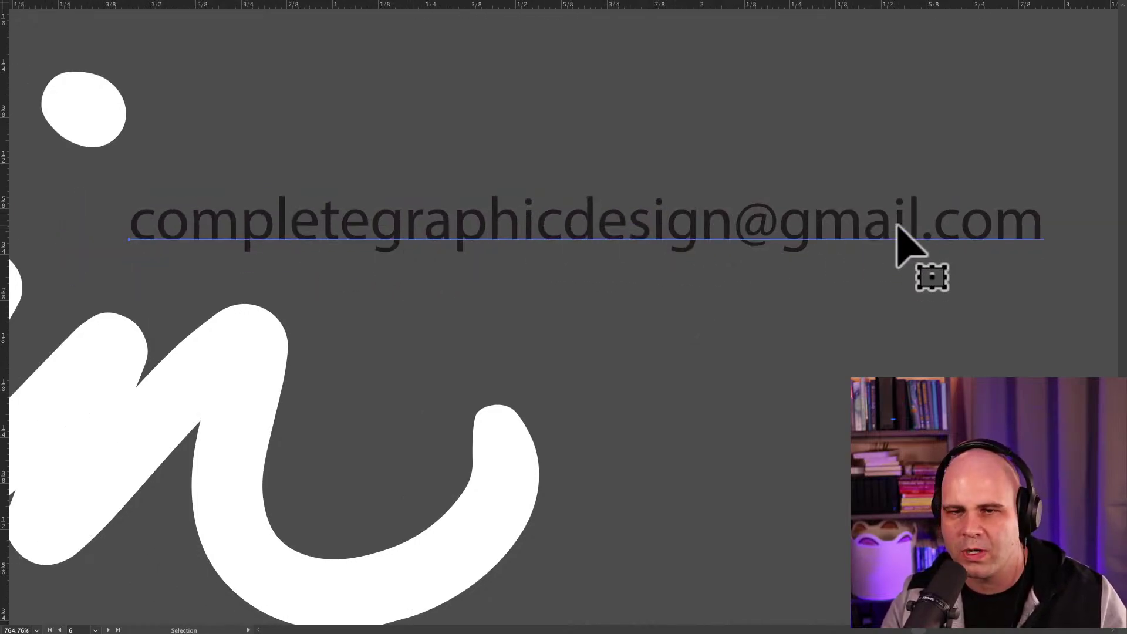
key("Left")
key("Left")
key("Left")
mouse_move(804, 247)
left_mouse_down()
mouse_move(796, 223)
mouse_move(793, 243)
left_mouse_up()
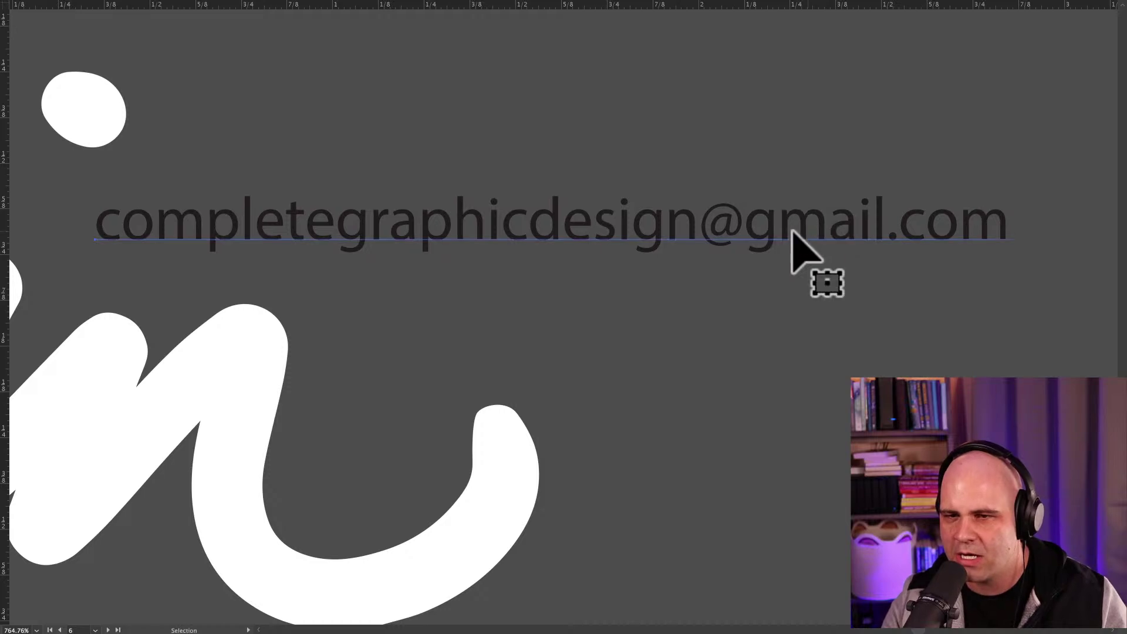
left_click(618, 375)
Add a name text line below the e-mail, then delete both text objects.
key("t")
left_click(604, 336)
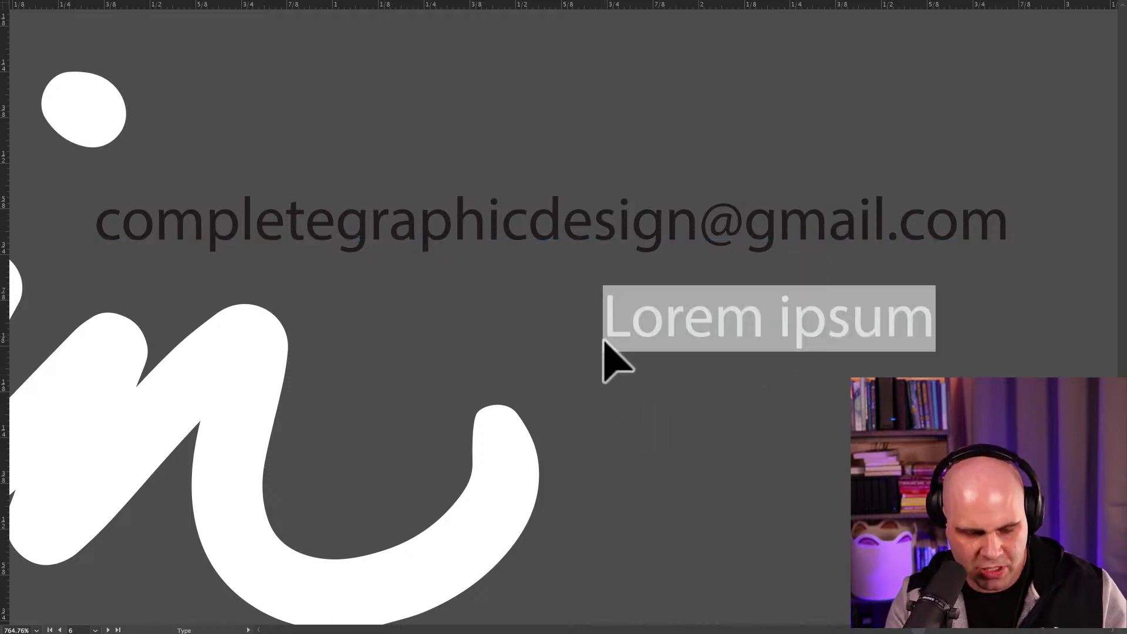
type("Jennah")
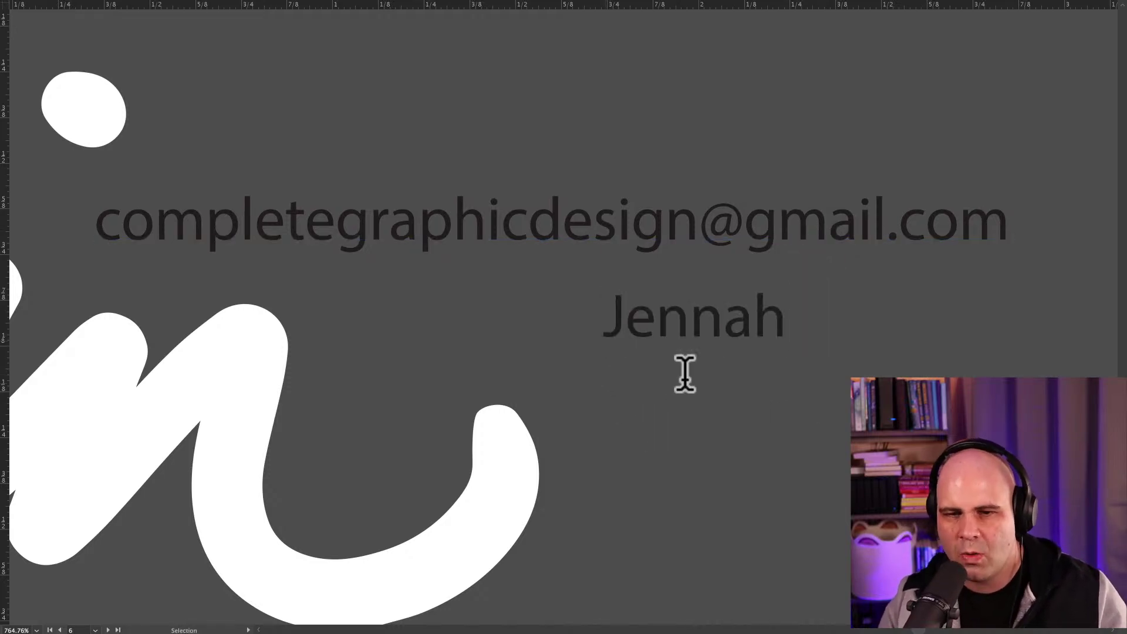
left_click_drag(702, 328, 672, 326)
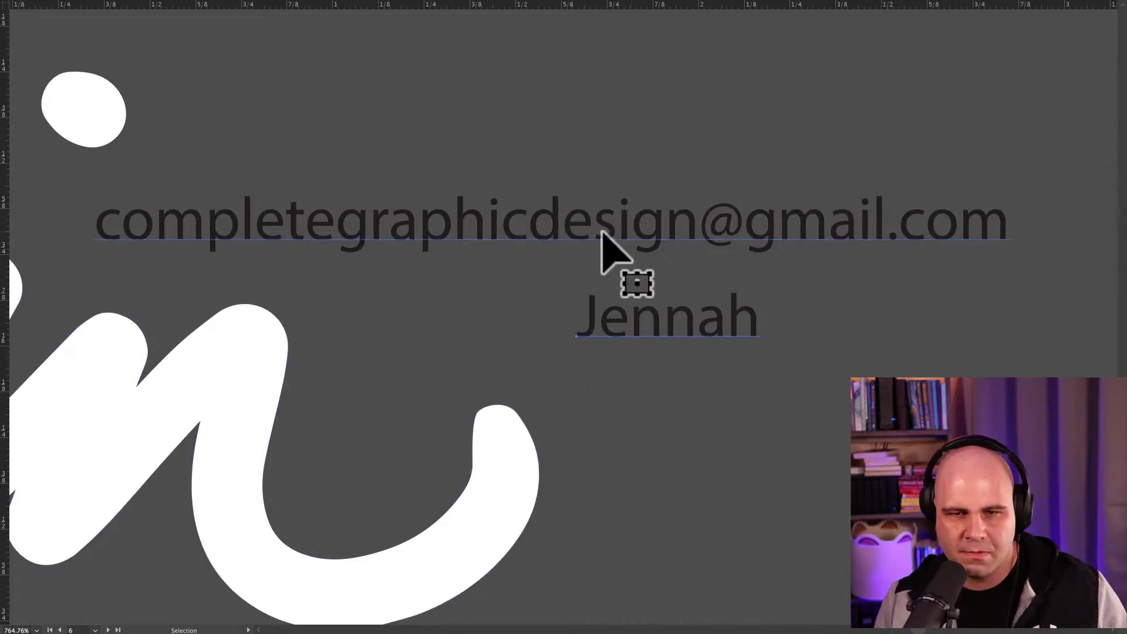
key("Delete")
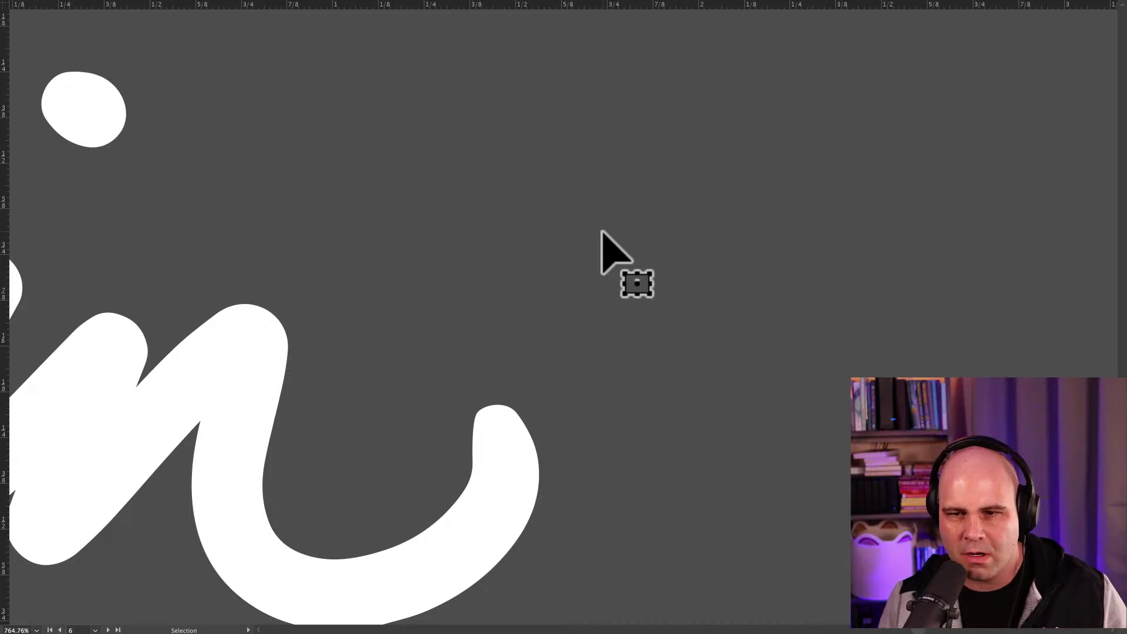
Delete the extra anchor at a lettering stroke tip with the Pen tool, then deselect.
key("f")
key("f")
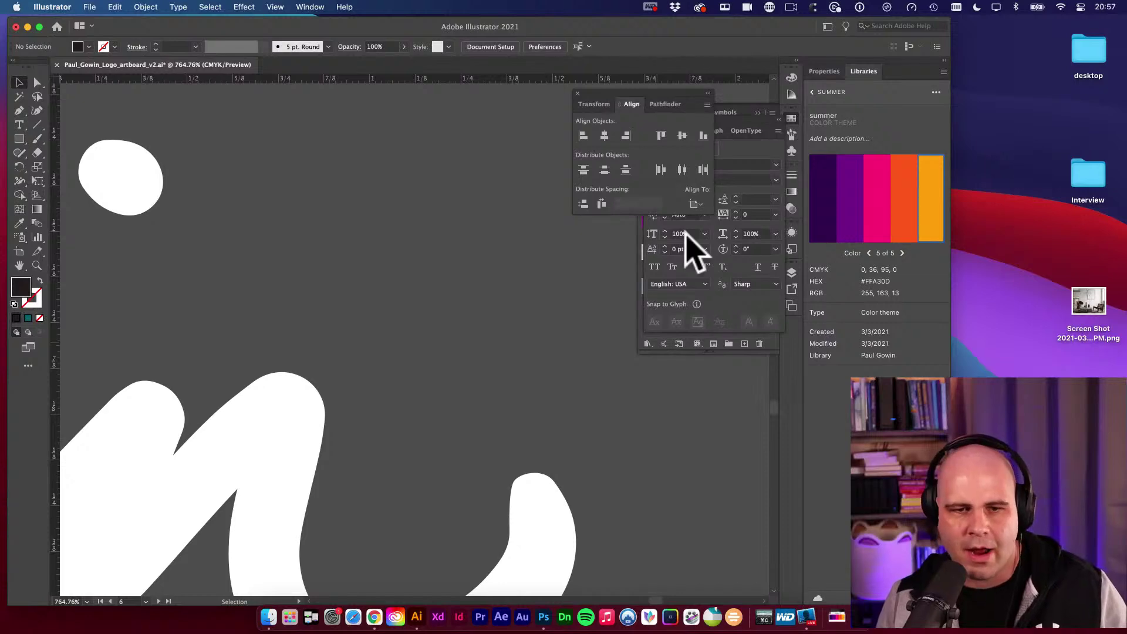
left_click_drag(524, 306, 569, 263)
left_click(423, 422, "alt")
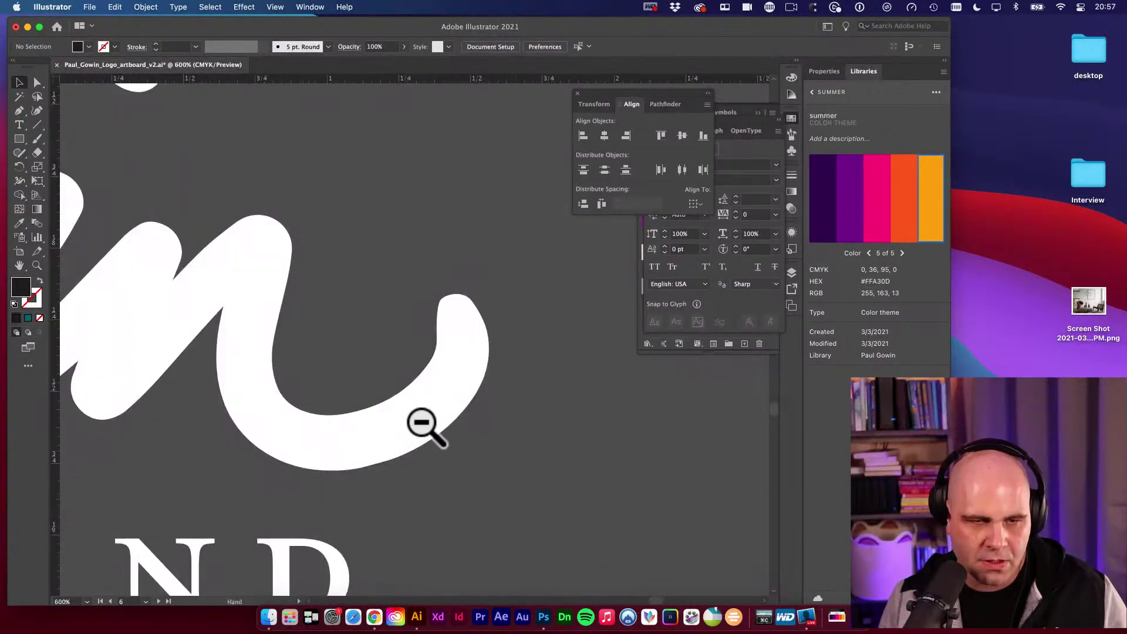
left_click(438, 383, "alt")
left_click(418, 370, "alt")
left_click(419, 370, "alt")
left_click_drag(403, 360, 523, 428)
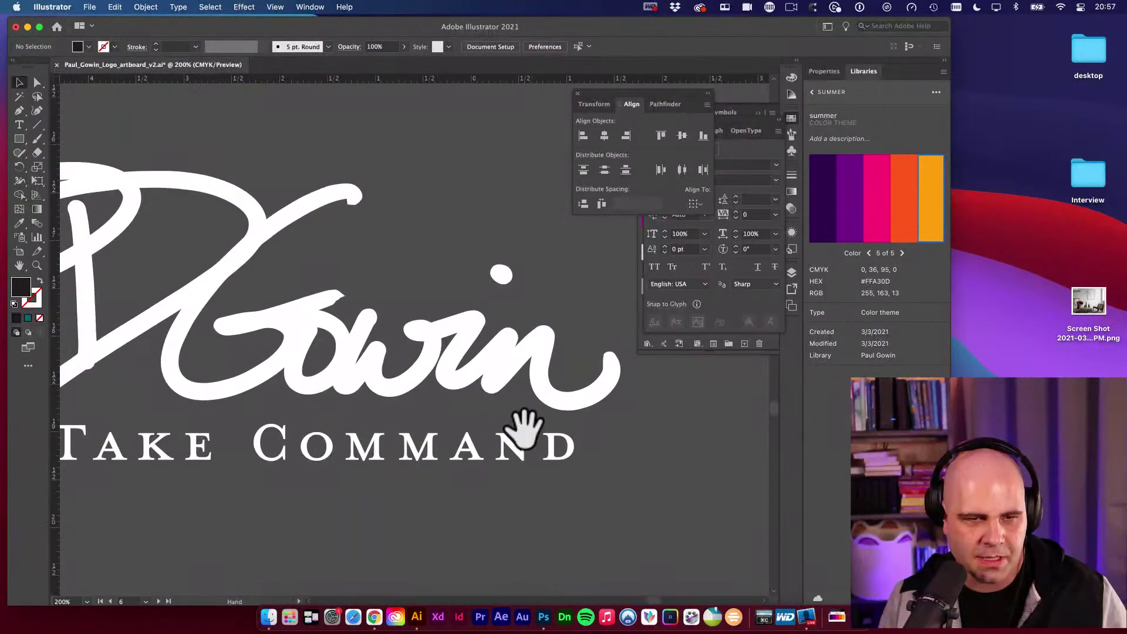
scroll(696, 402, "up", 10)
key("a")
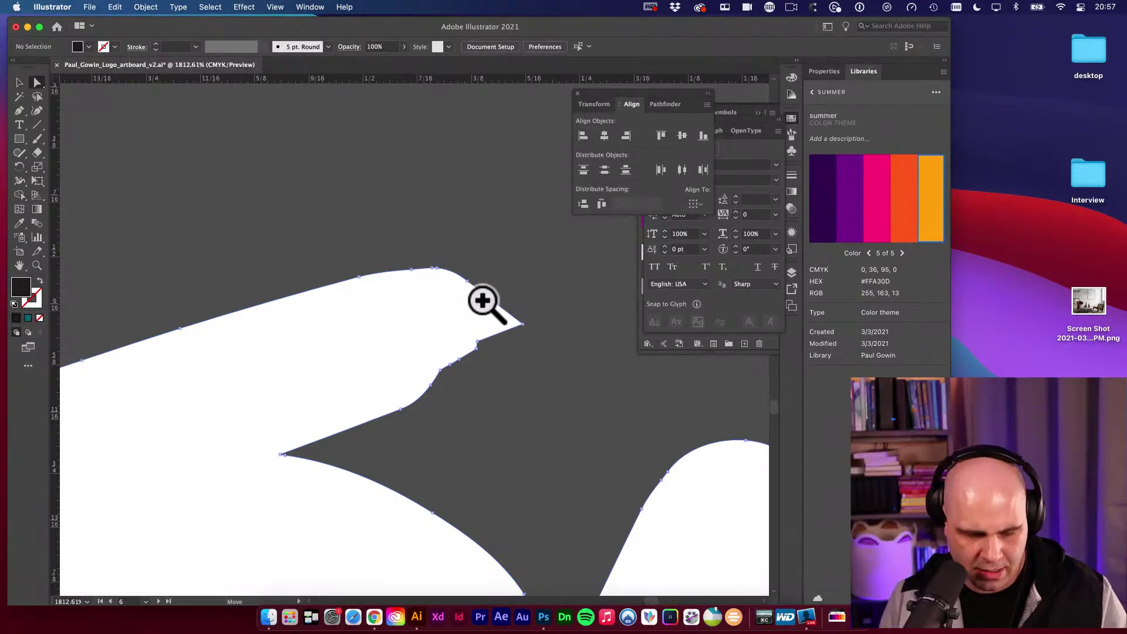
left_click(491, 327)
key("p")
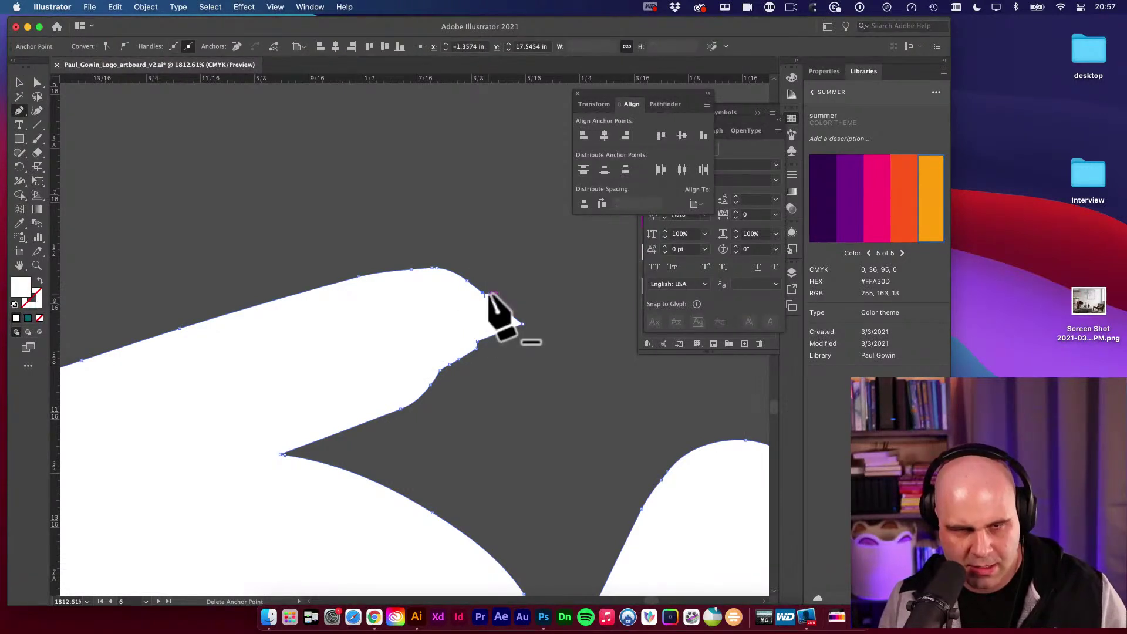
left_click(491, 294)
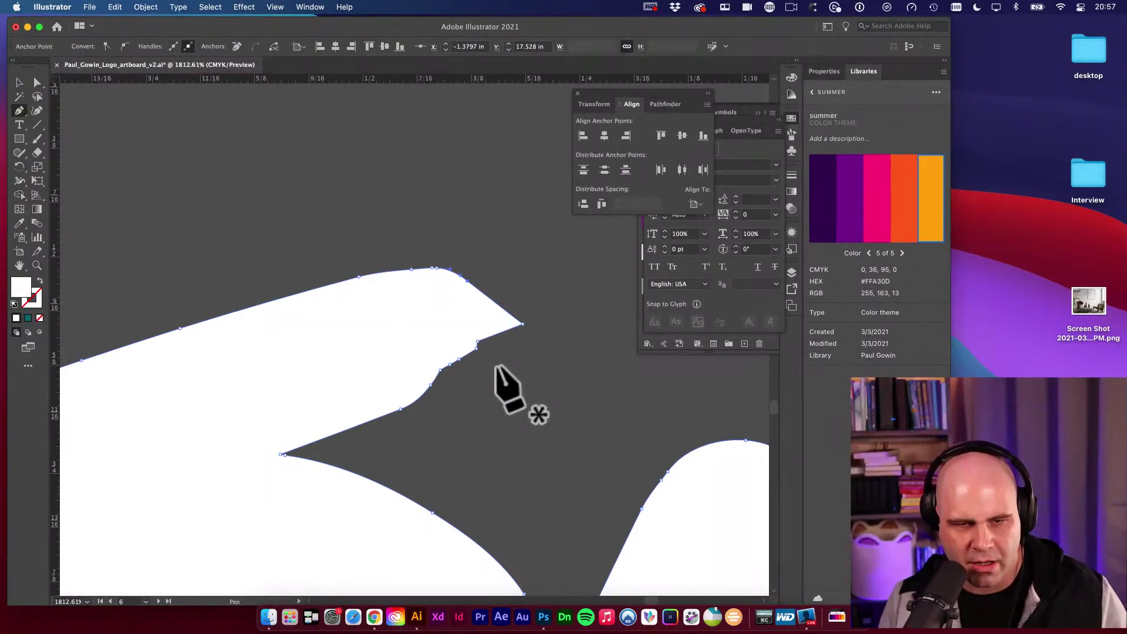
key("super+shift+a")
Zoom and pan across the lettering to inspect stroke ends, returning to the Gowin stroke tip.
left_click(509, 334, "alt+super")
left_click(510, 333, "alt+super")
left_click(509, 334, "alt+super")
left_click(510, 333, "alt+super")
left_click(509, 334, "alt+super")
left_click(338, 338, "alt+super")
left_click(323, 333, "super")
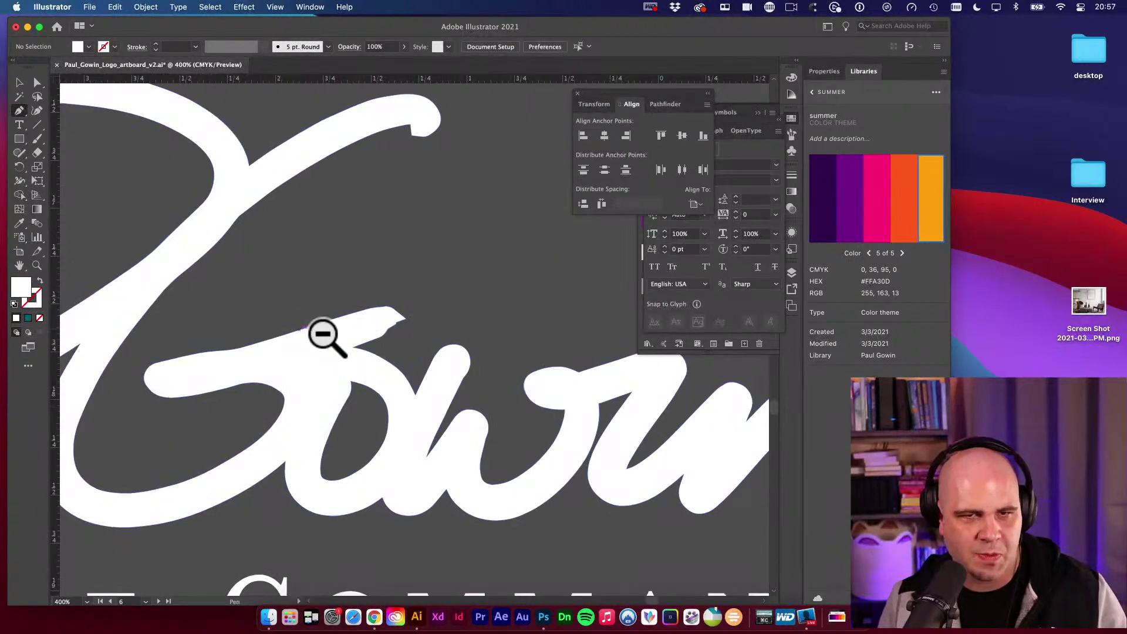
left_click(323, 335, "alt+super")
left_click(496, 291, "alt+super")
left_click(213, 323, "super")
left_click(407, 359, "super")
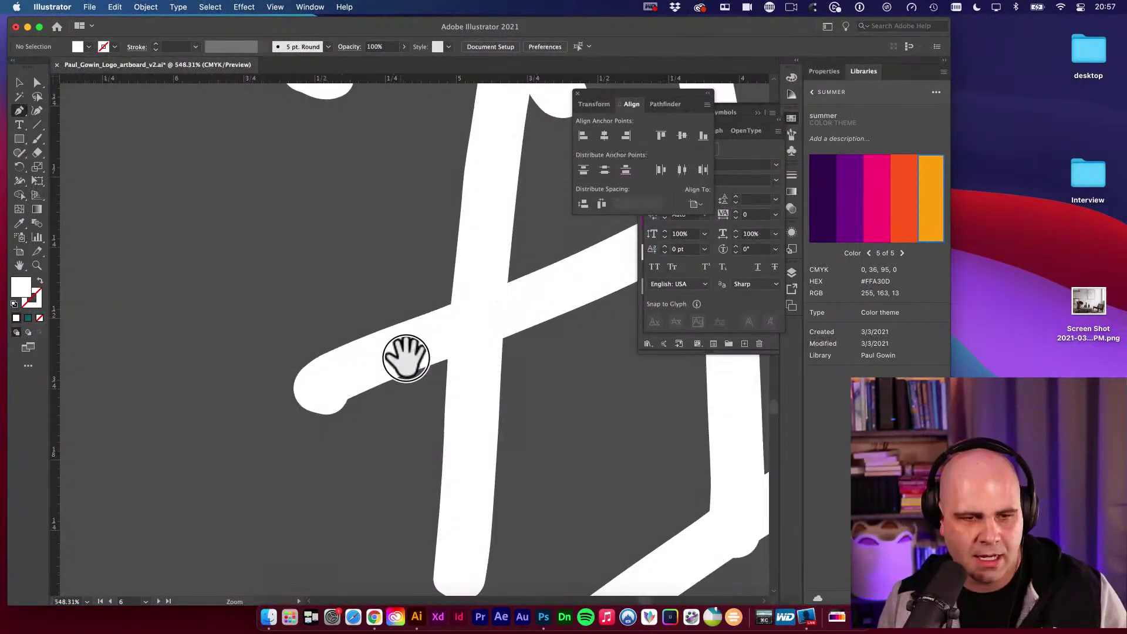
left_click_drag(390, 355, 362, 216)
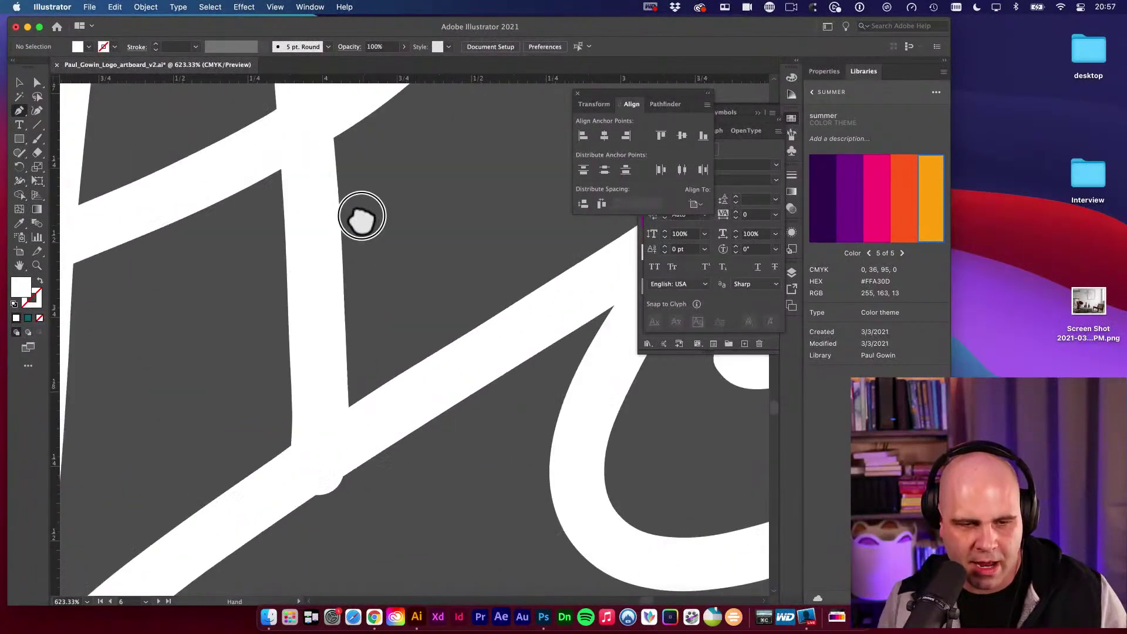
scroll(362, 216, "down", 5)
left_click(433, 340, "alt+super")
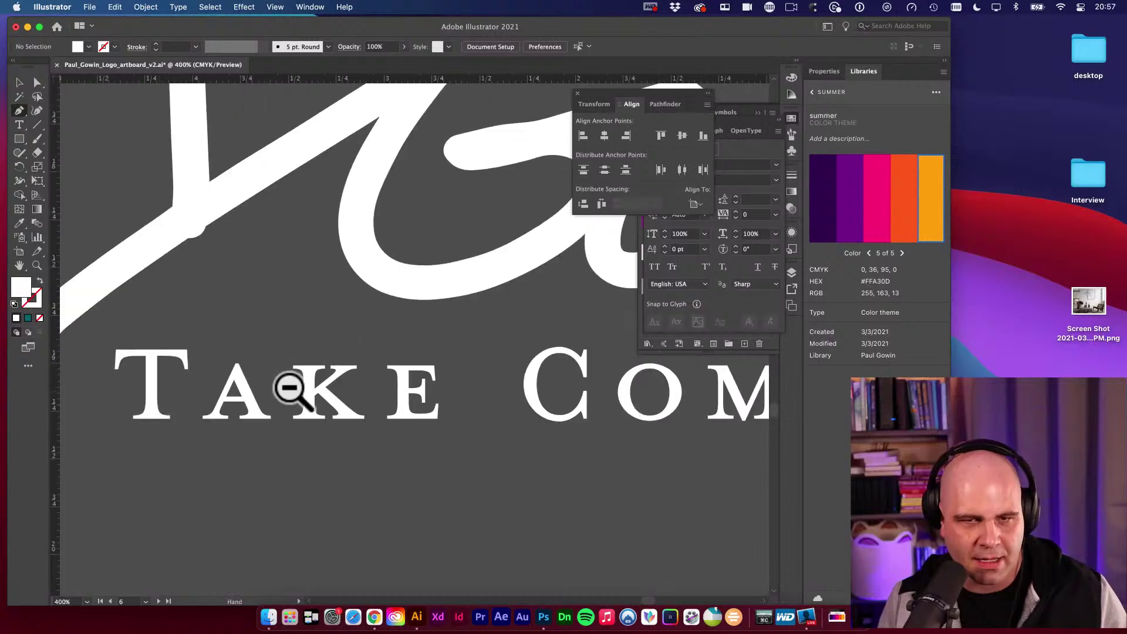
left_click_drag(289, 388, 210, 414)
mouse_move(595, 219)
left_mouse_down()
mouse_move(486, 360)
mouse_move(276, 440)
left_mouse_up()
left_click_drag(311, 338, 470, 378)
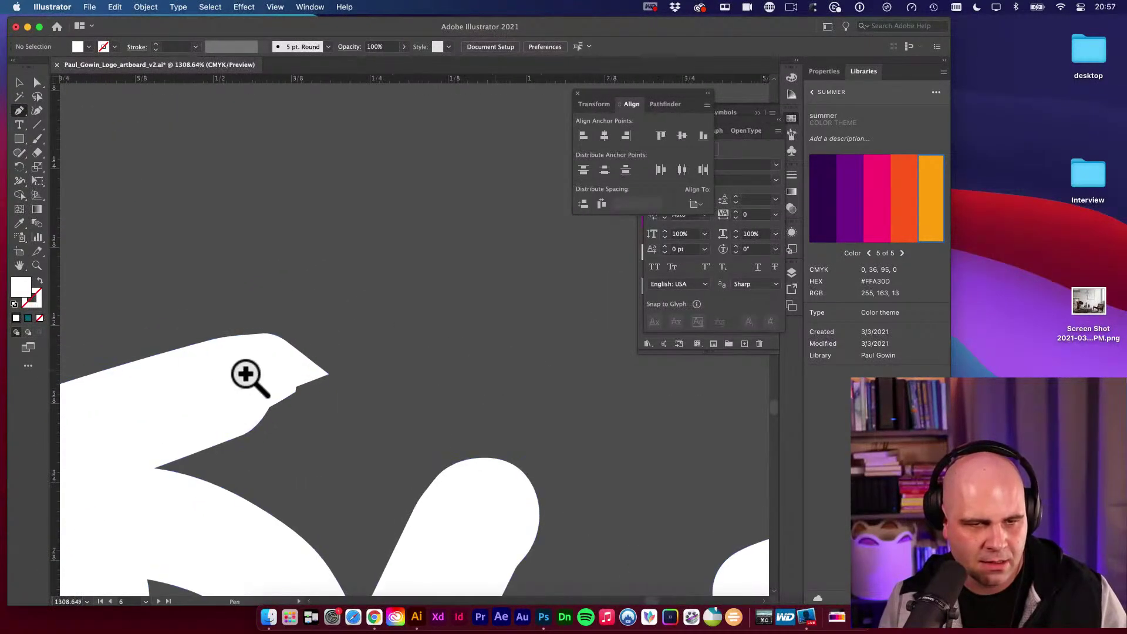
Delete the Gowin stroke end's pointed tip and top corner anchors, trying rounder corners and undoing one.
left_click(329, 374, "super")
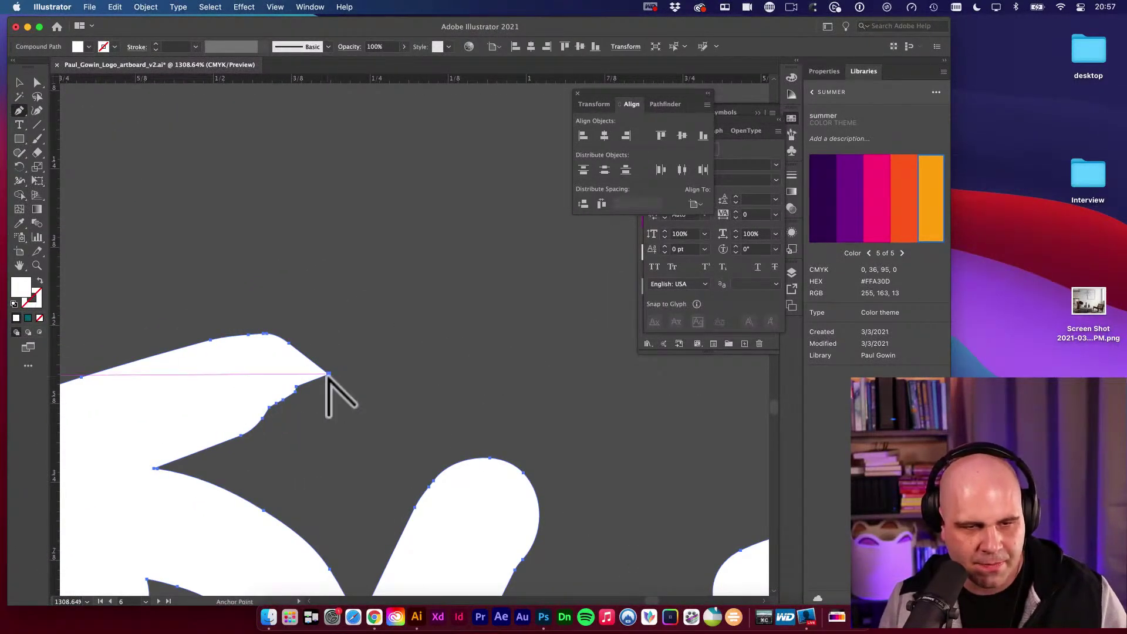
left_click(328, 374)
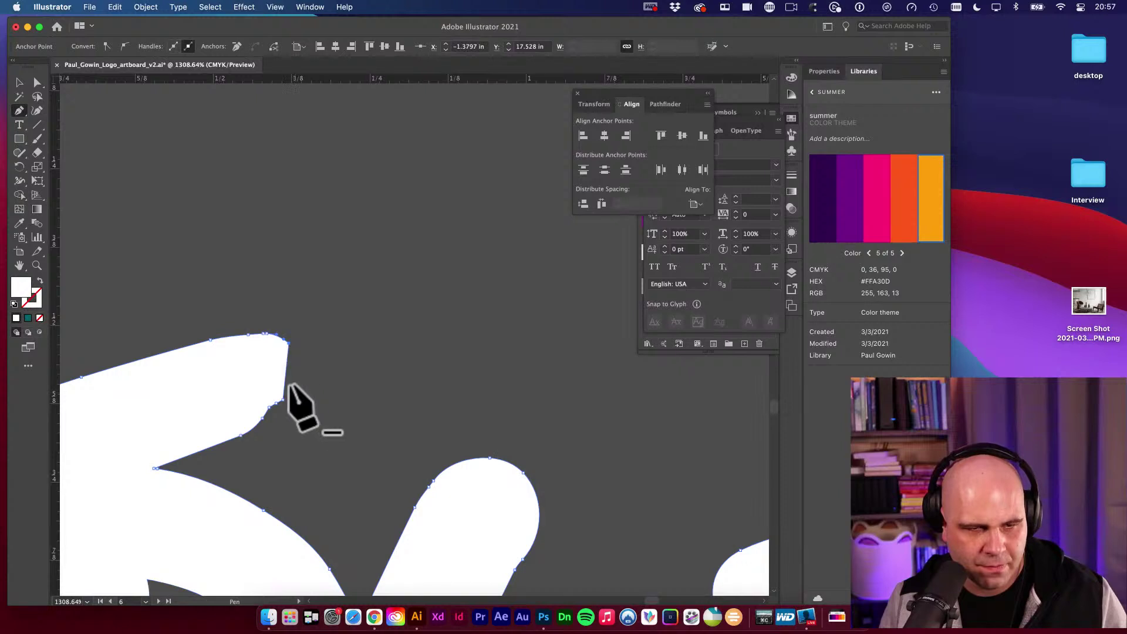
left_click(286, 343)
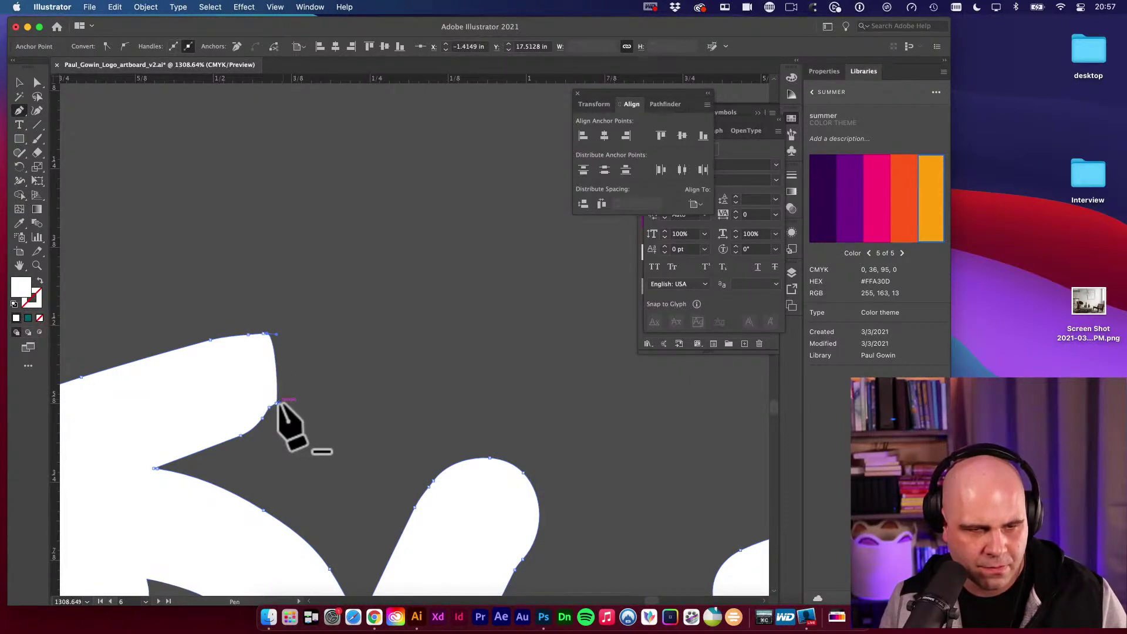
left_click_drag(278, 402, 313, 380)
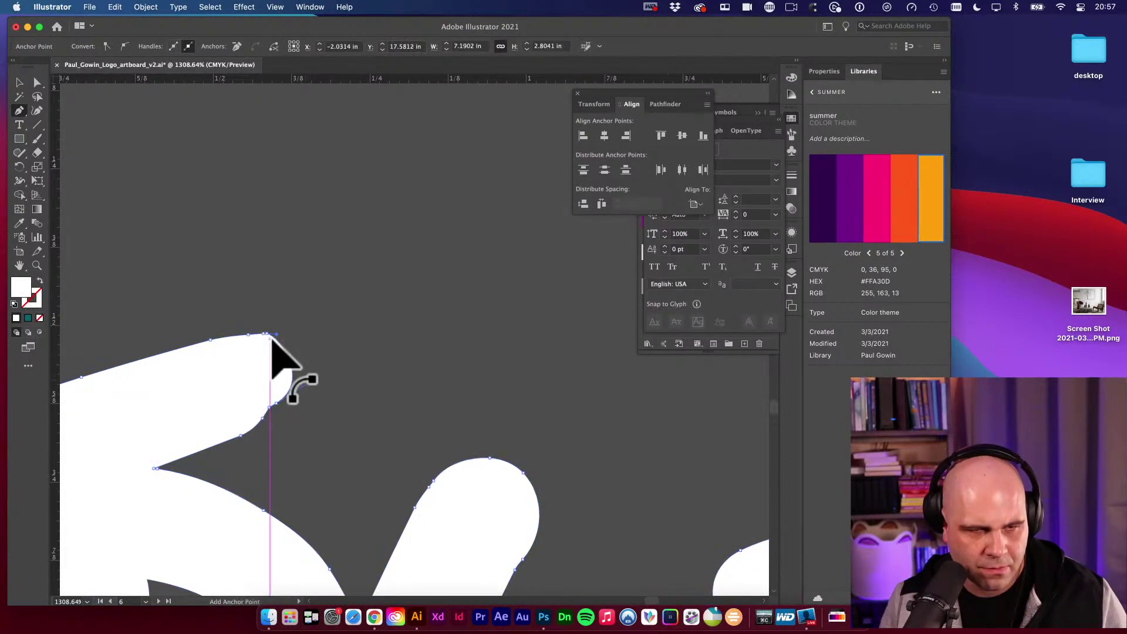
left_click_drag(267, 333, 295, 331)
key("super+z")
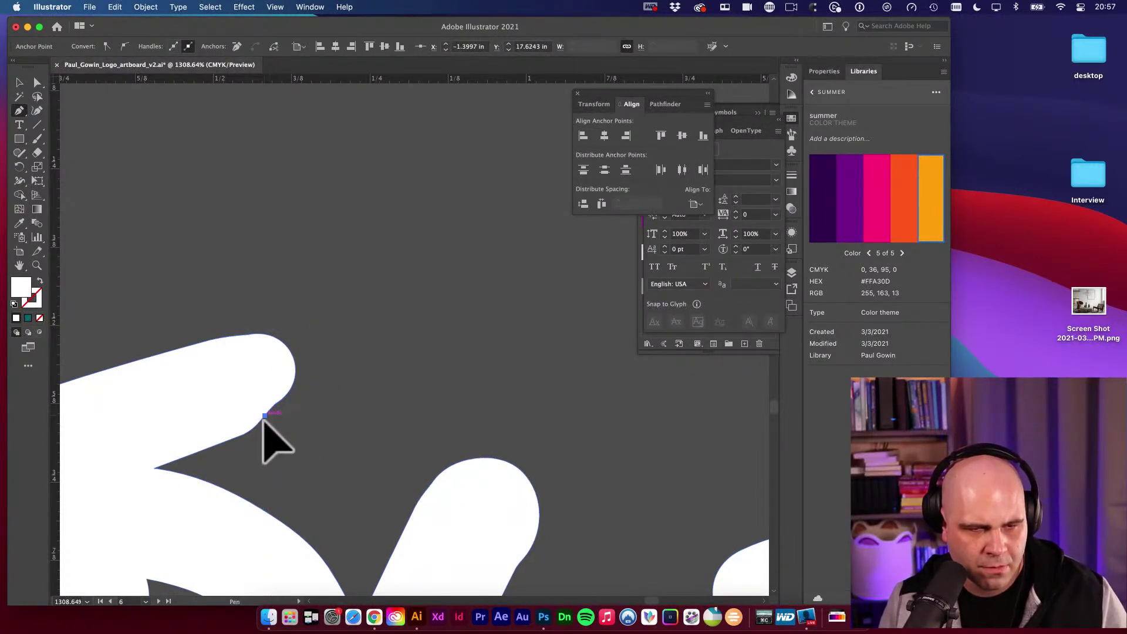
Remove the stray anchor on the stroke end's upper lobe, then zoom back out.
left_click(264, 414, "super")
left_click(265, 413)
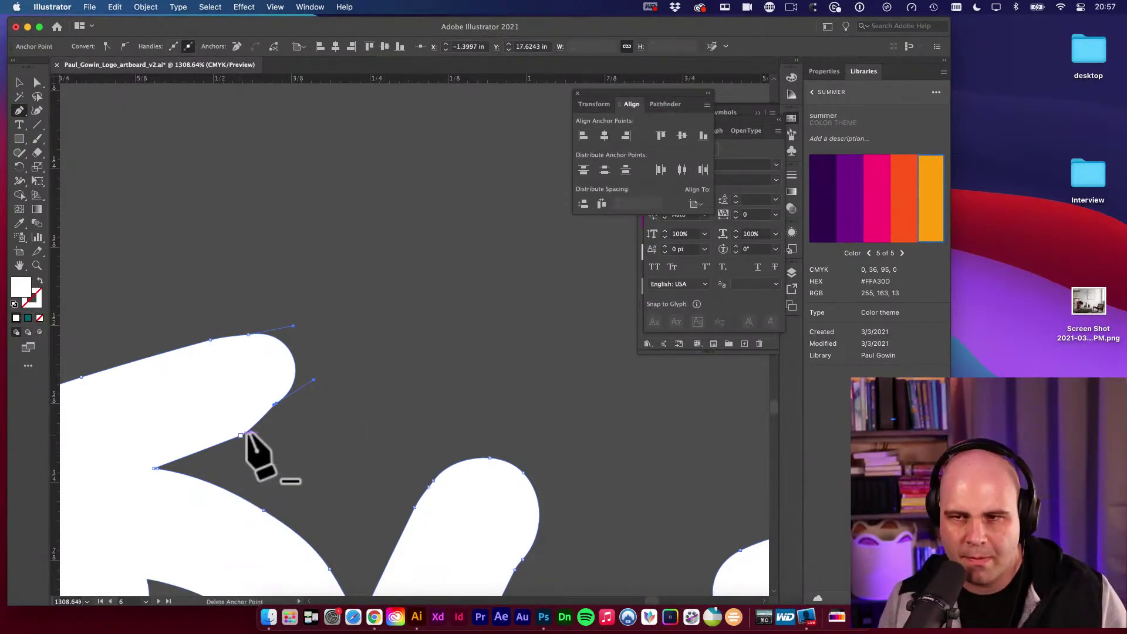
left_click(975, 214)
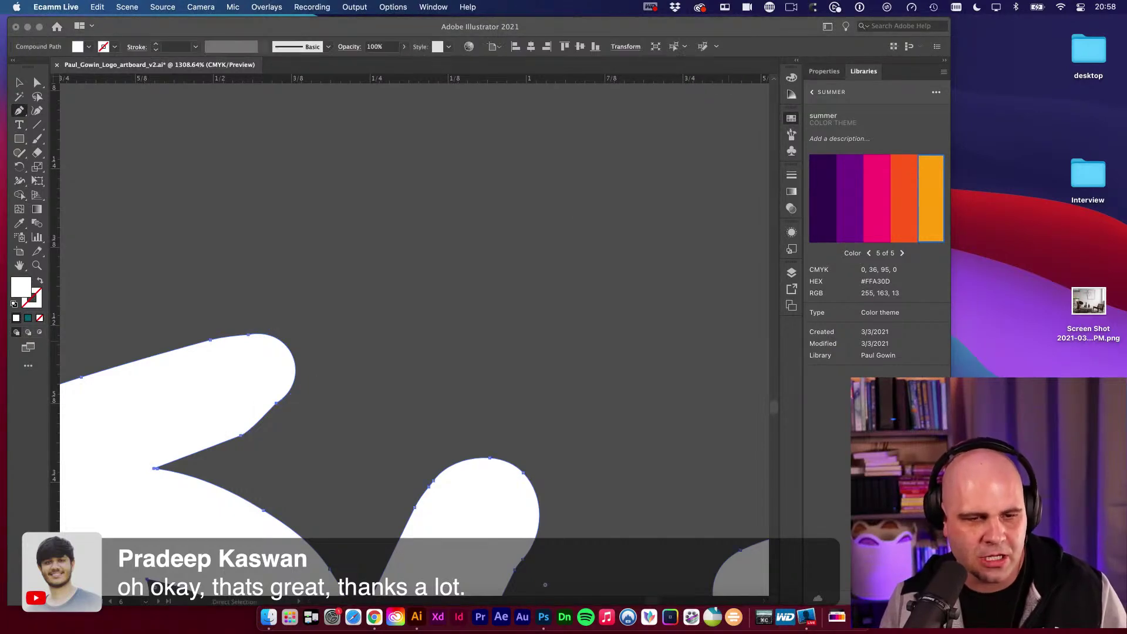
left_click(244, 452)
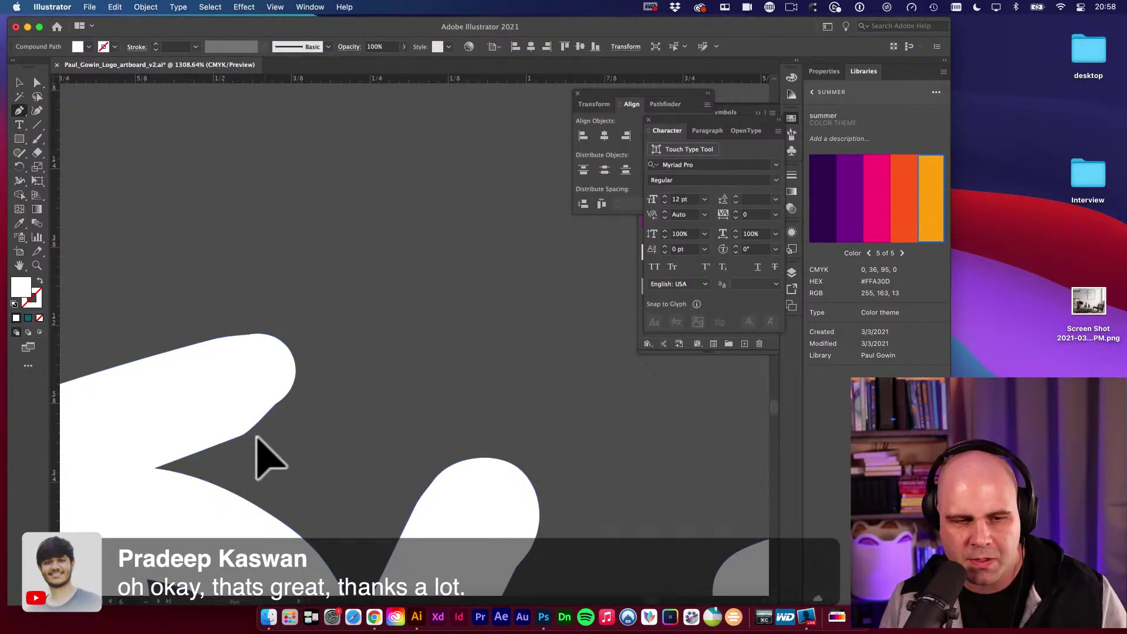
left_click(234, 423)
left_click(241, 435)
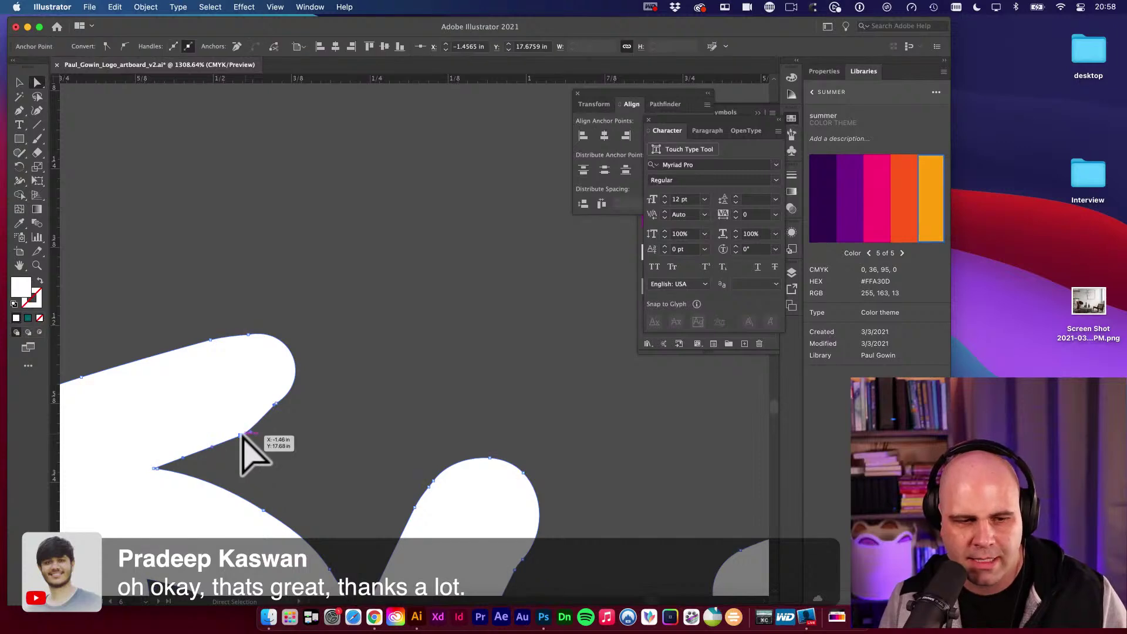
left_click(275, 404)
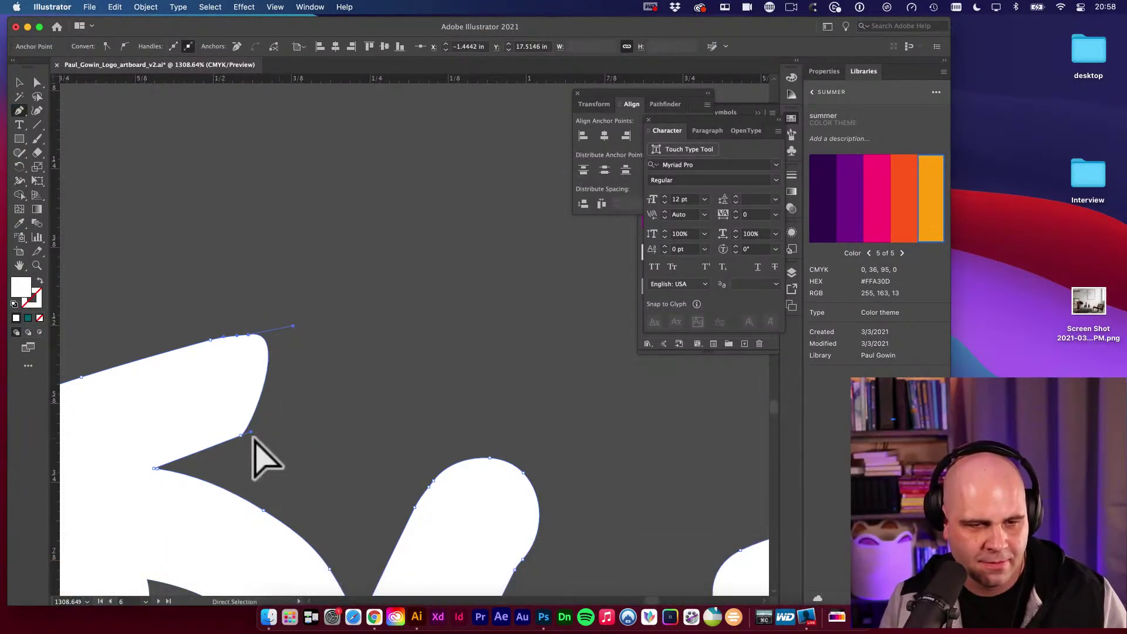
left_click(352, 446, "super")
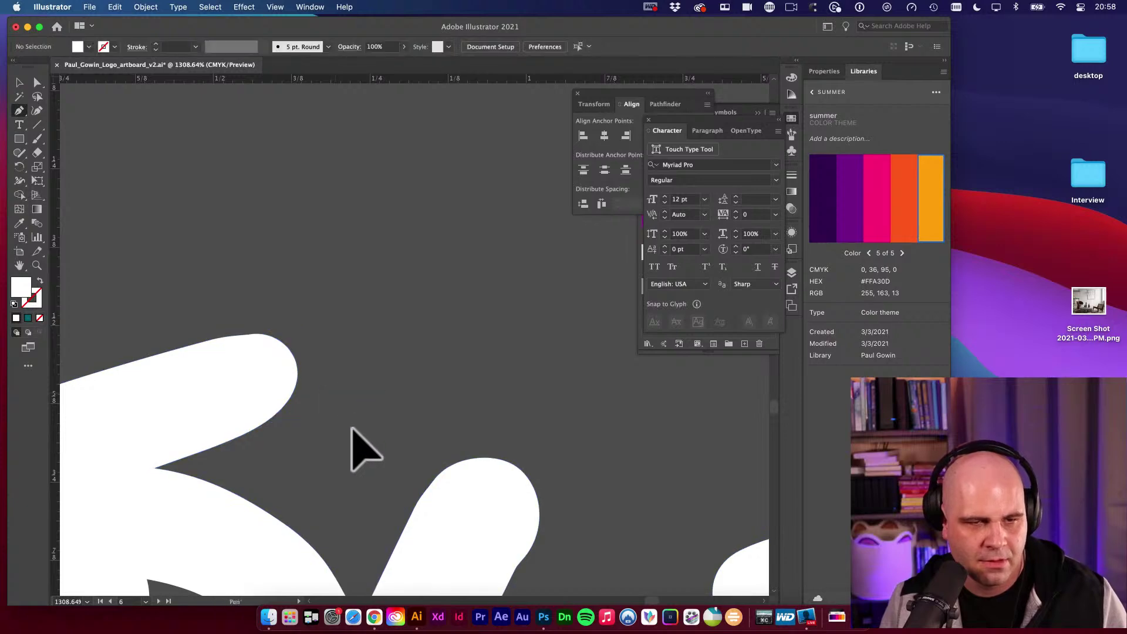
left_click(350, 414, "alt+super")
left_click(350, 414, "alt+super")
left_click(351, 414, "alt+super")
left_click(352, 413, "alt+super")
left_click(380, 393, "alt+super")
Zoom out and pan until the whole white PDGowin logo and COMMAND tagline are visible.
left_click_drag(499, 219, 303, 380)
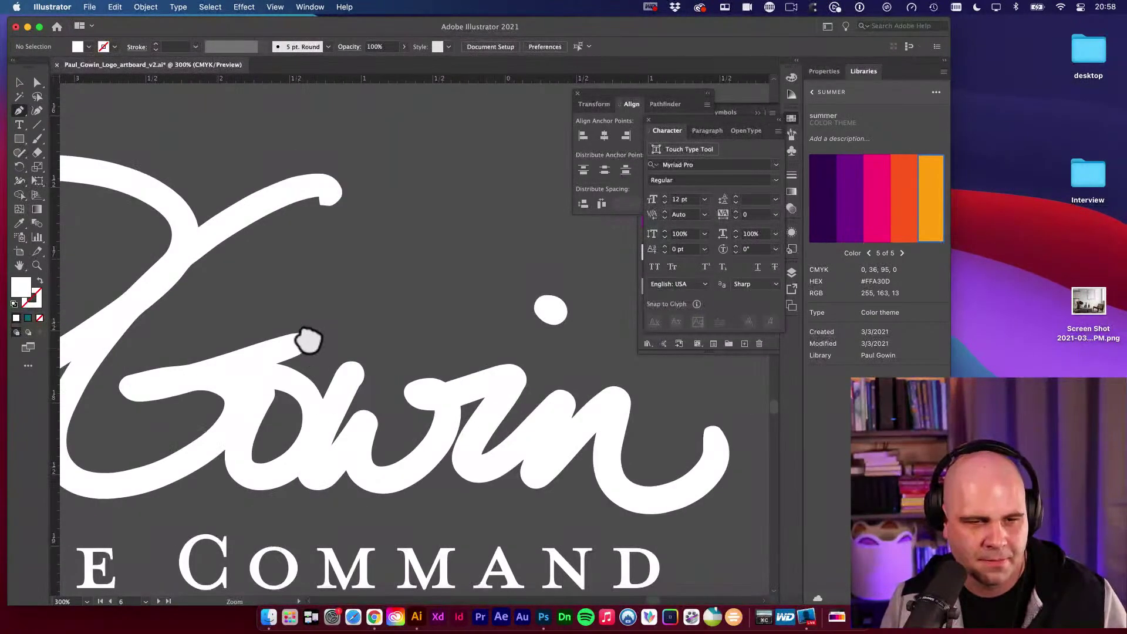
left_click_drag(365, 357, 488, 382)
left_click(428, 365, "alt+super")
left_click(517, 335, "alt+super")
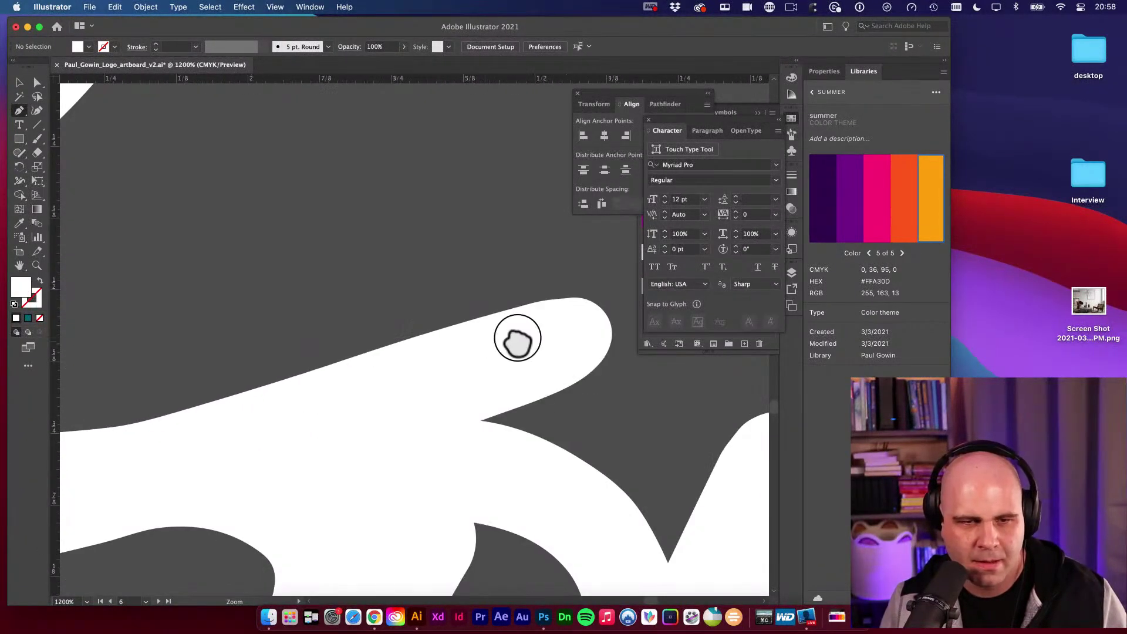
left_click(514, 341, "alt+super")
left_click(512, 340, "alt+super")
left_click(504, 343, "alt+super")
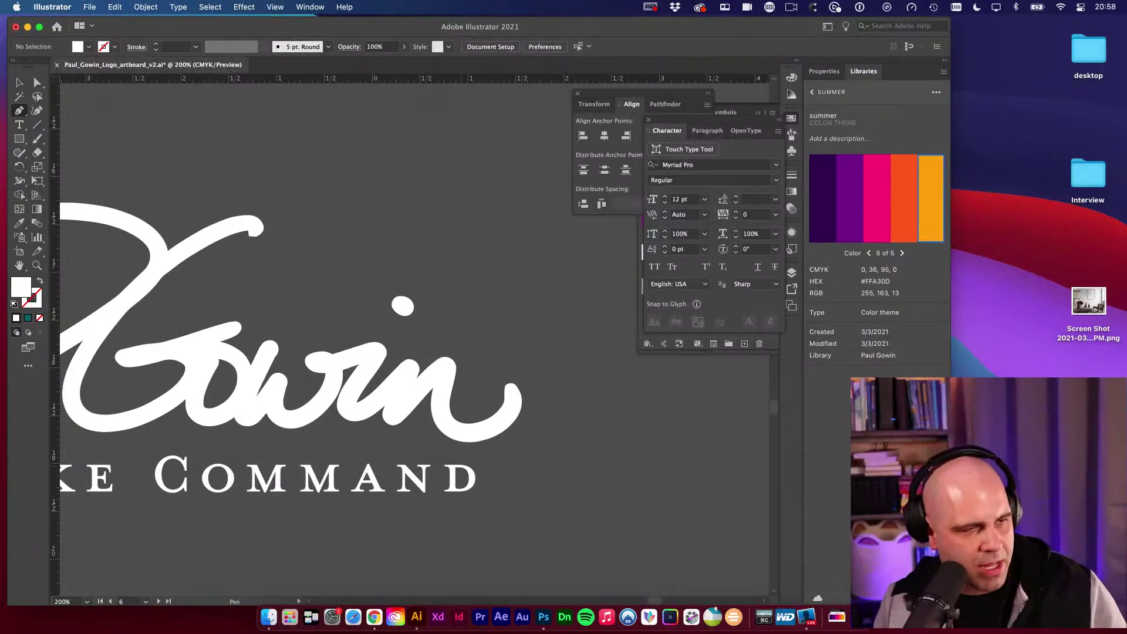
key("super+shift+4")
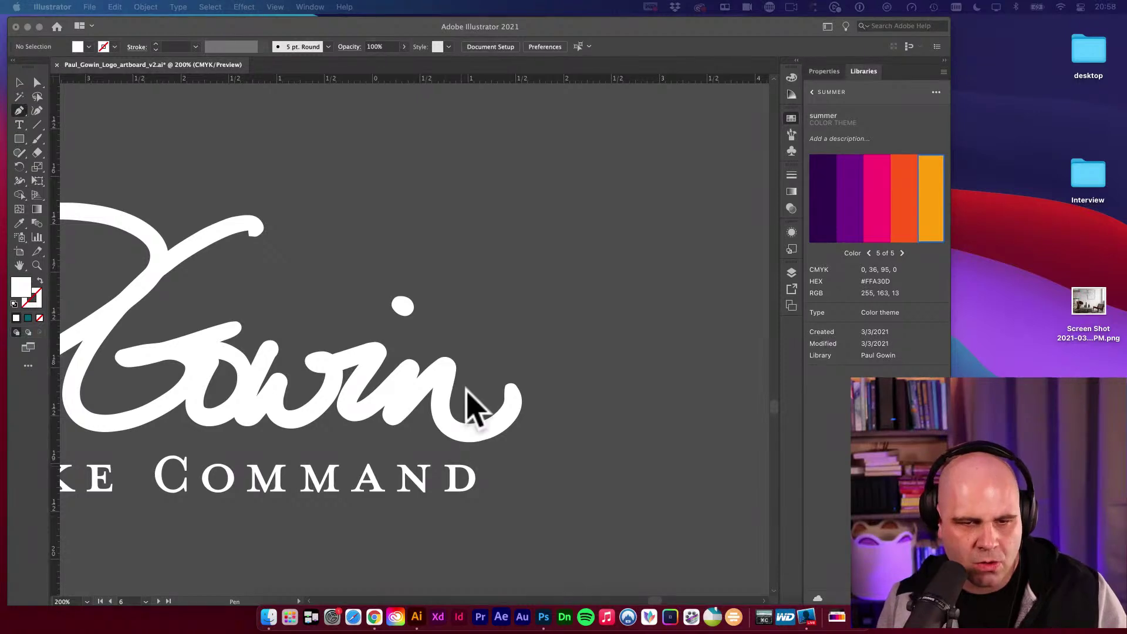
key("v")
left_click_drag(448, 415, 660, 360)
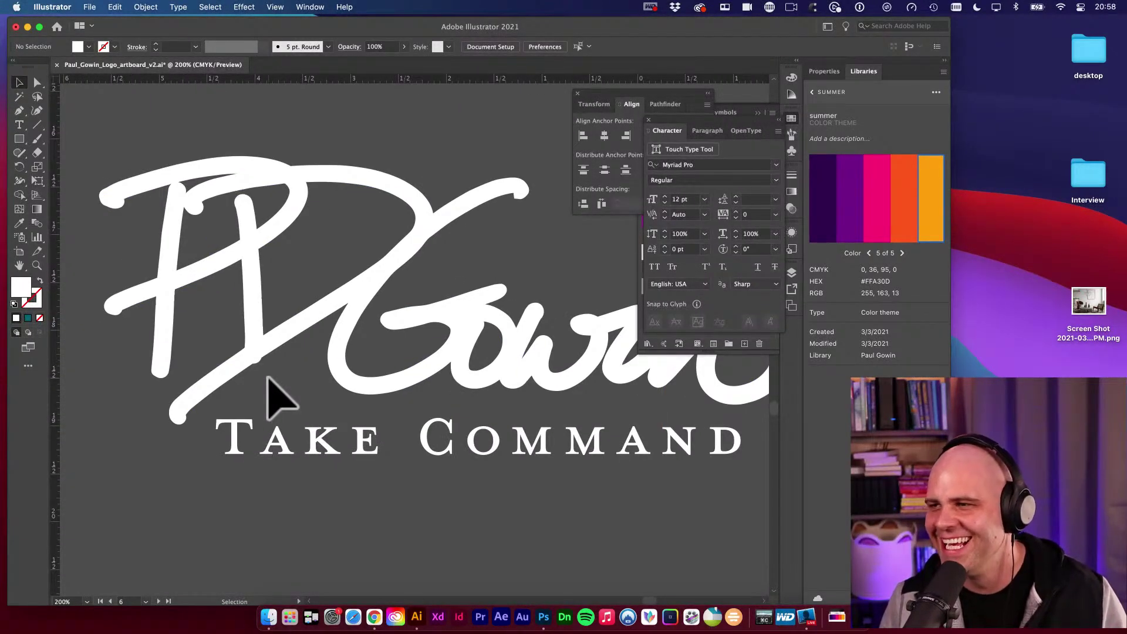
key("space")
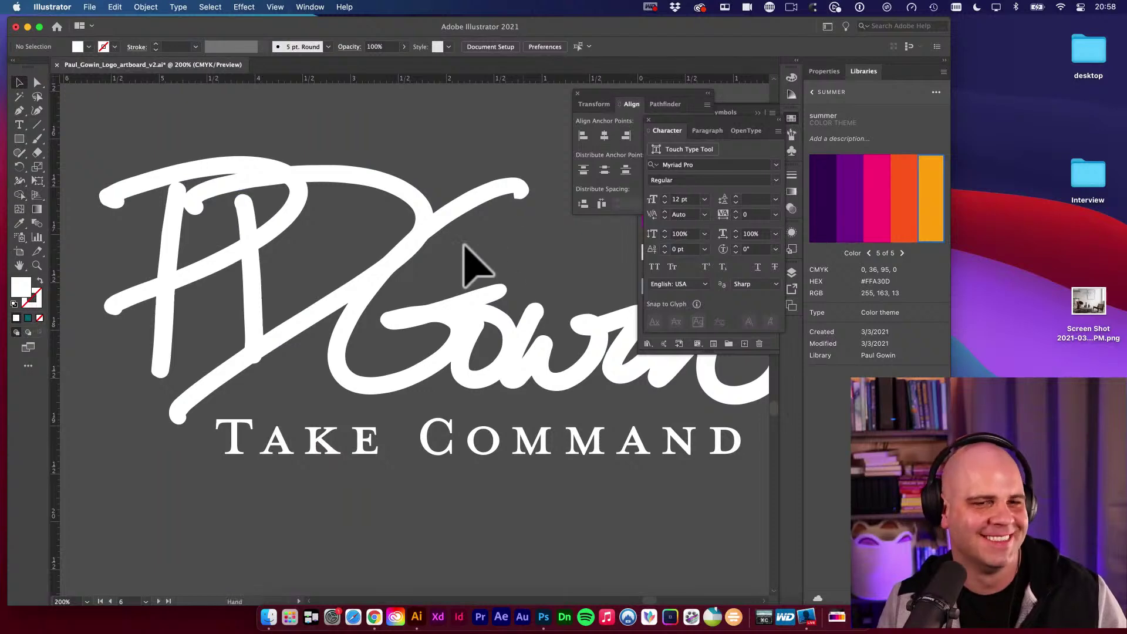
left_click(452, 256, "alt+super")
left_click(503, 432, "alt+super")
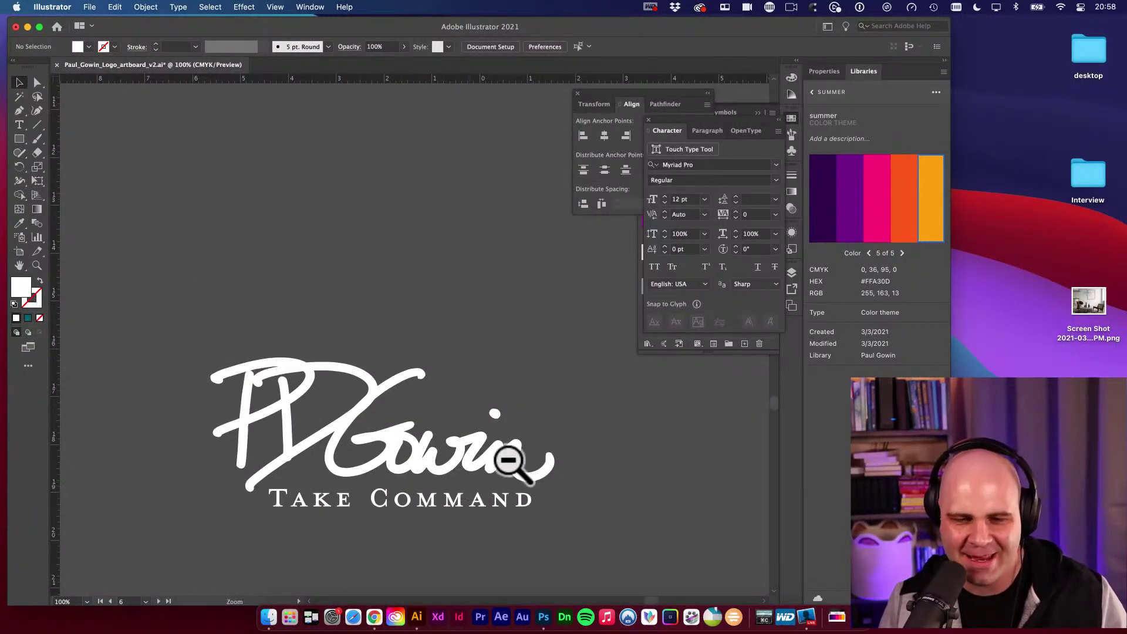
Zoom into the Gowin tail tip and drag its top anchor's handle to smooth the kink.
mouse_move(510, 461)
left_mouse_down()
mouse_move(730, 503)
mouse_move(554, 458)
mouse_move(729, 510)
left_mouse_up()
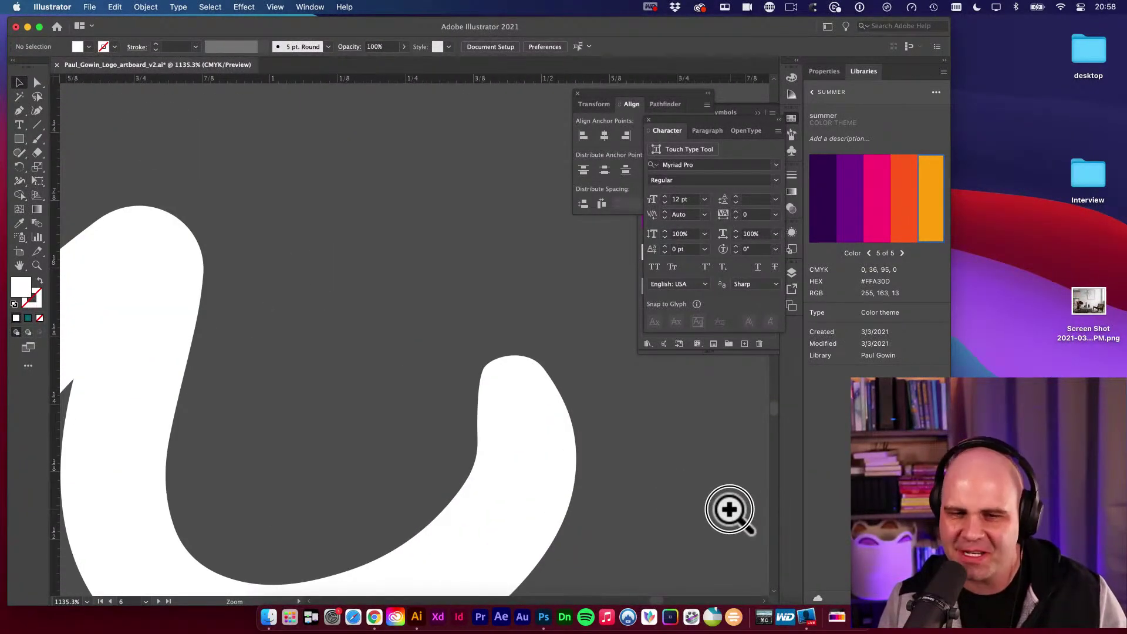
left_click_drag(559, 415, 593, 425)
left_click_drag(470, 334, 476, 349)
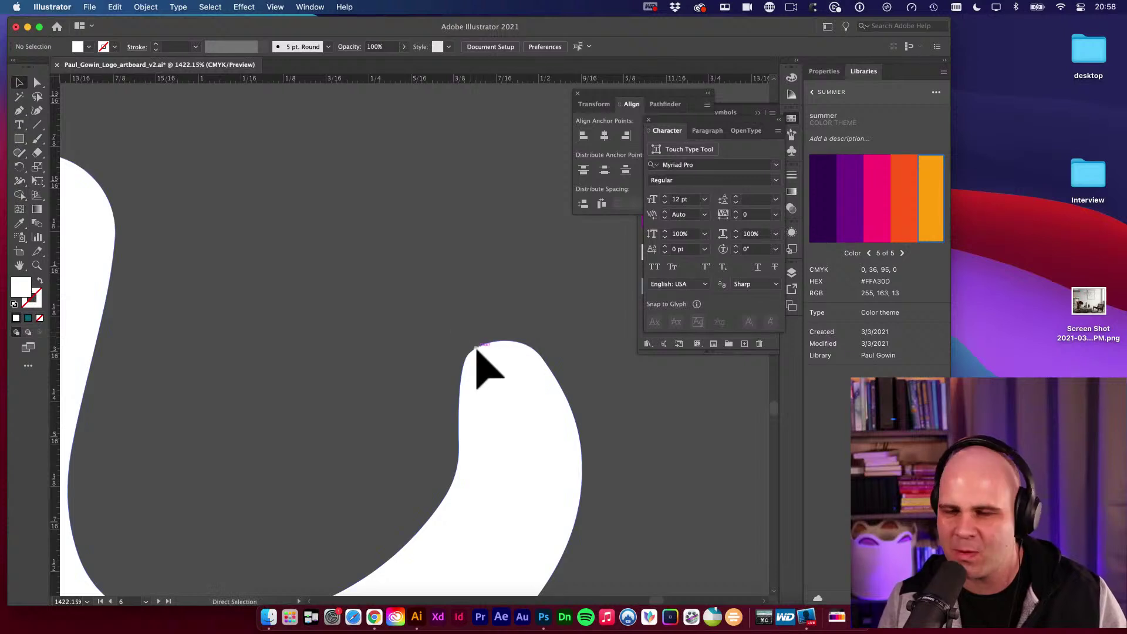
left_click(476, 351)
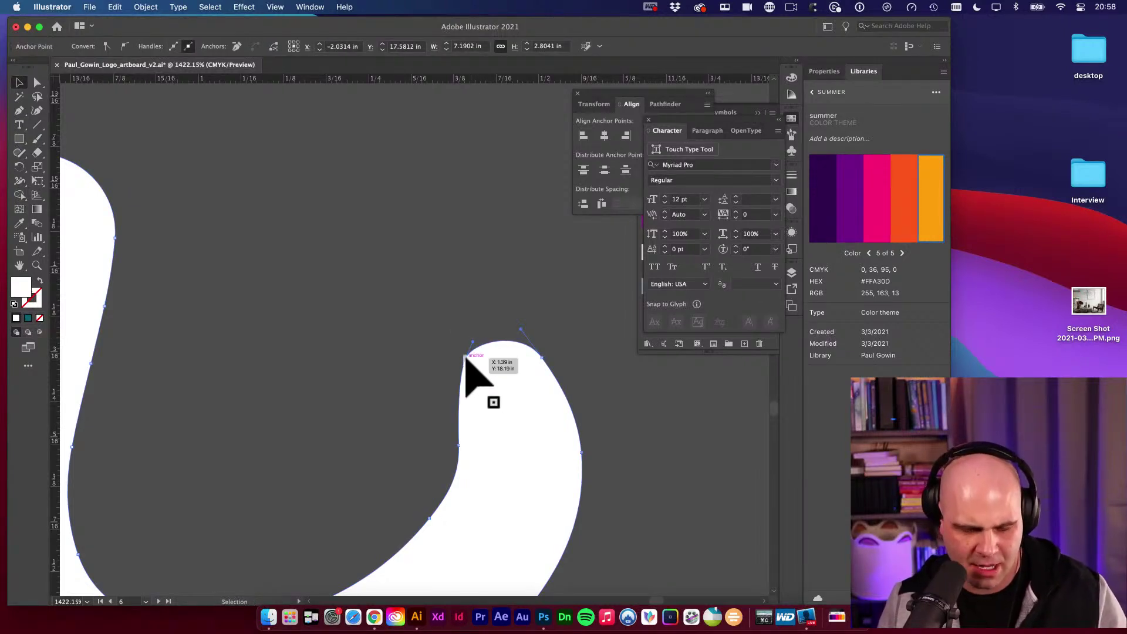
left_click_drag(466, 357, 455, 390)
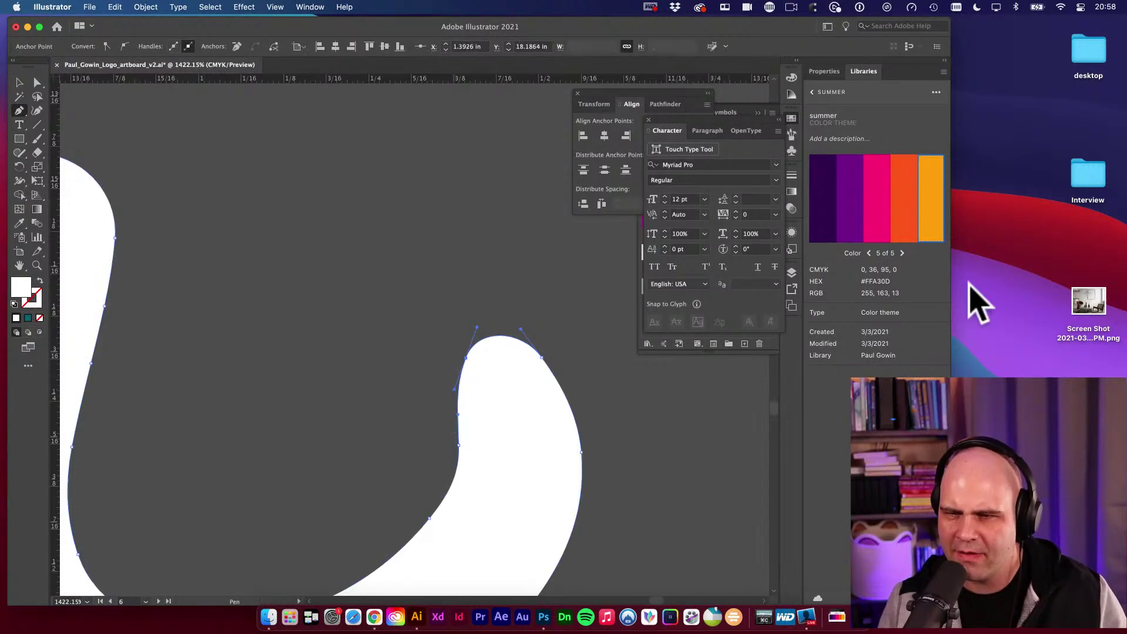
Deselect the edited anchor and zoom out to review the whole smoothed signature logo.
left_click(968, 228)
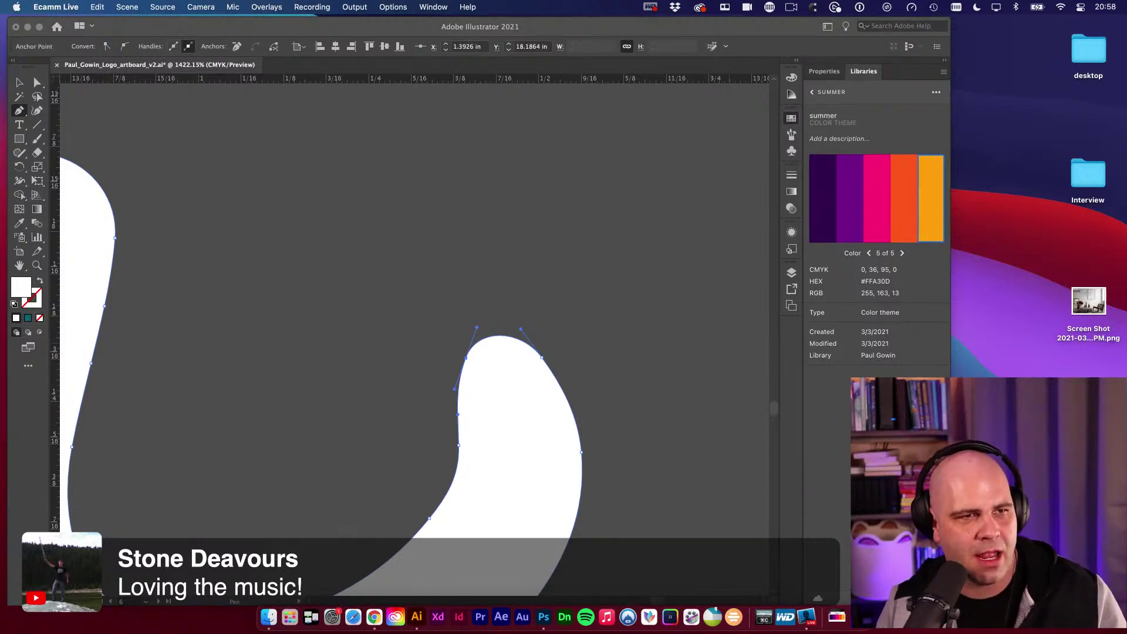
left_click(19, 83)
left_click(324, 169)
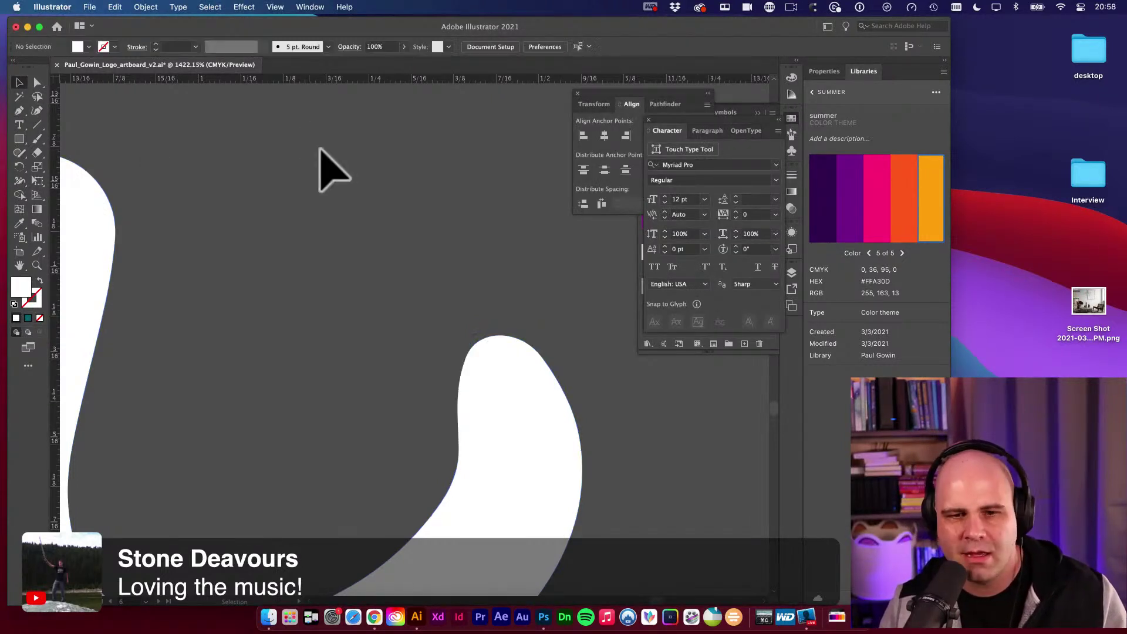
key("super+minus")
key("super+minus")
left_click_drag(546, 305, 533, 166)
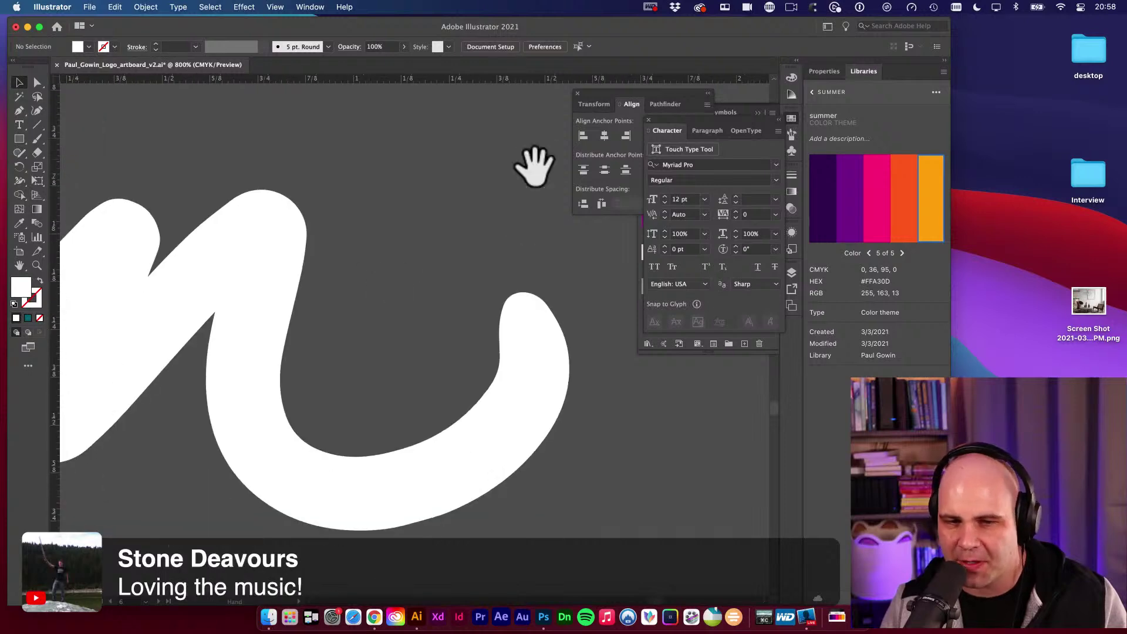
key("a")
left_click(516, 365)
left_click(392, 288, "alt+super")
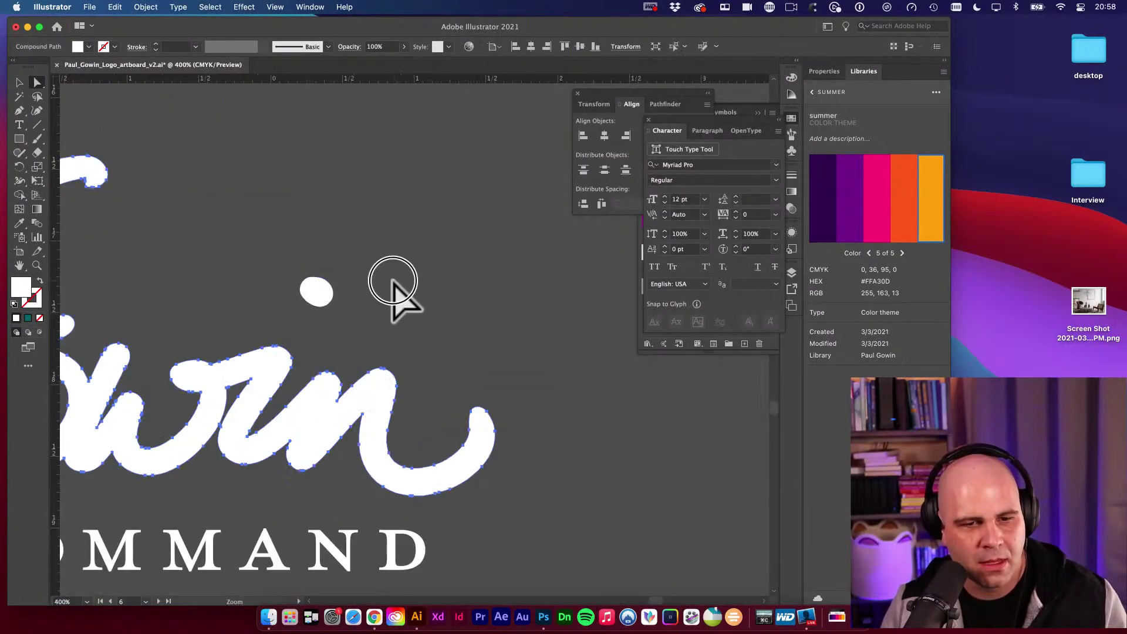
left_click(393, 287, "alt+super")
left_click(602, 249, "alt+super")
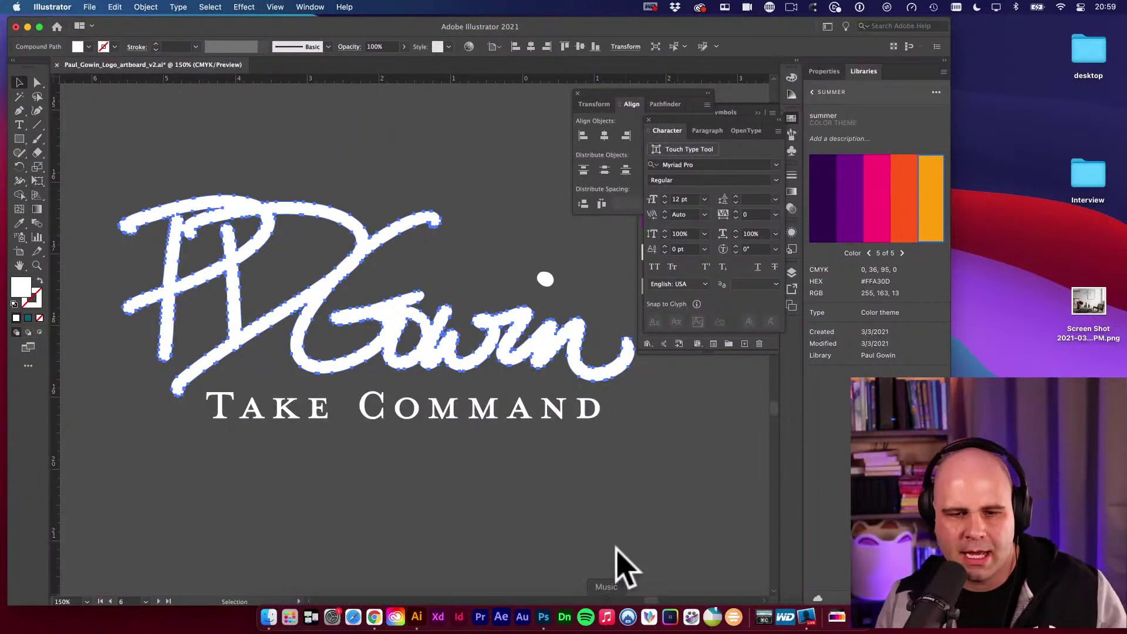
left_click_drag(553, 482, 490, 475)
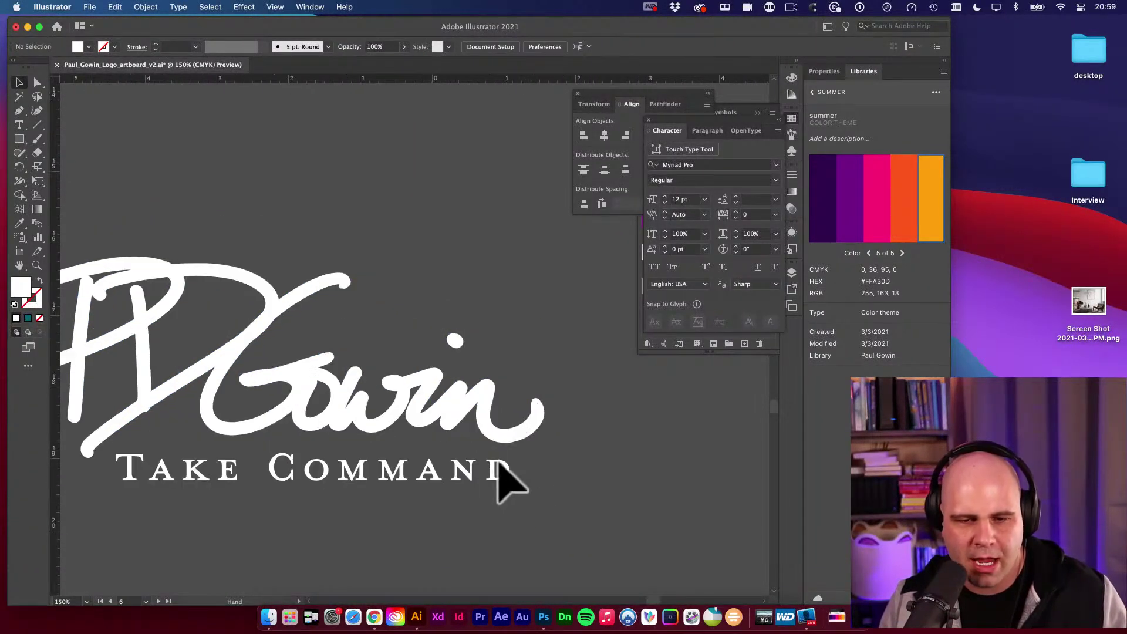
Select the stroke path with Direct Selection and drag its inner corner anchor into a smooth curve.
scroll(503, 473, "up", 10)
scroll(532, 432, "down", 10)
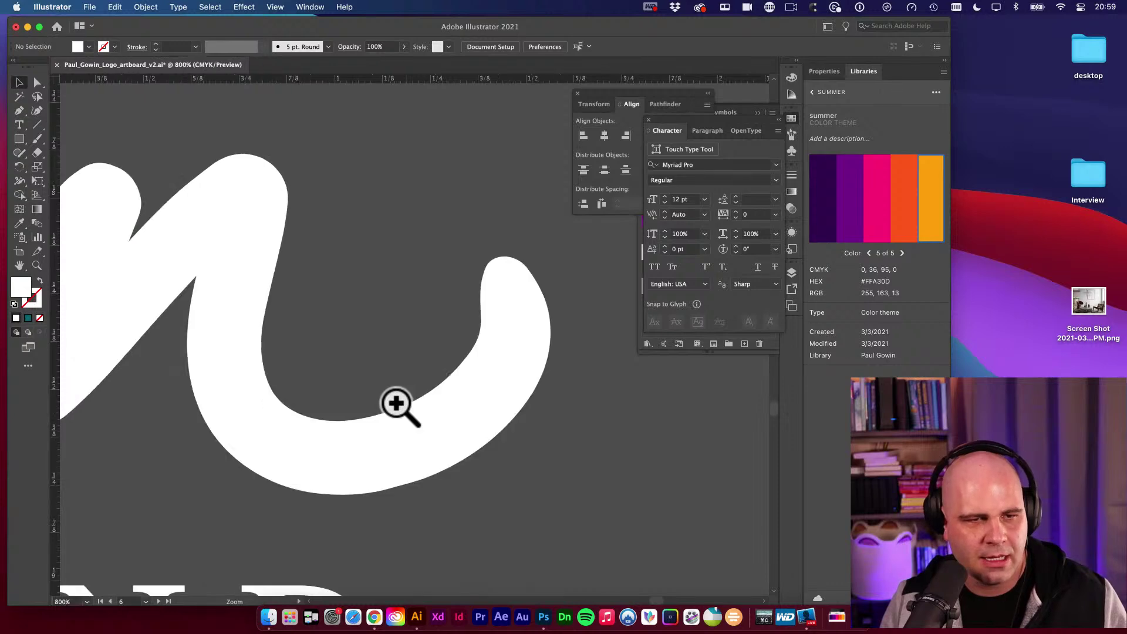
scroll(420, 399, "down", 3)
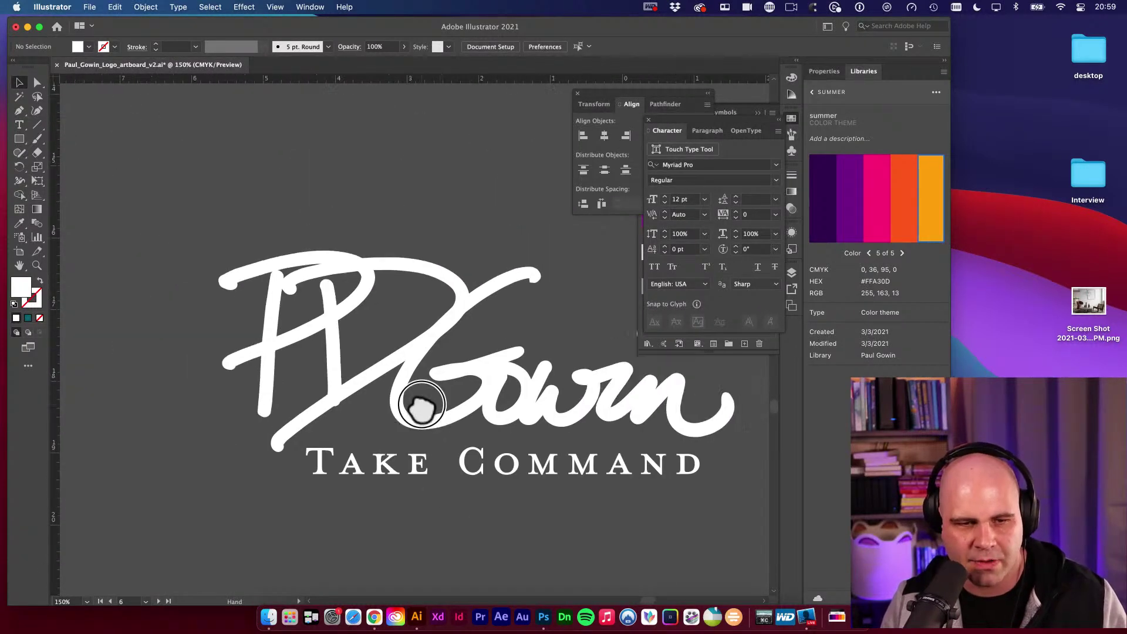
scroll(428, 395, "down", 3)
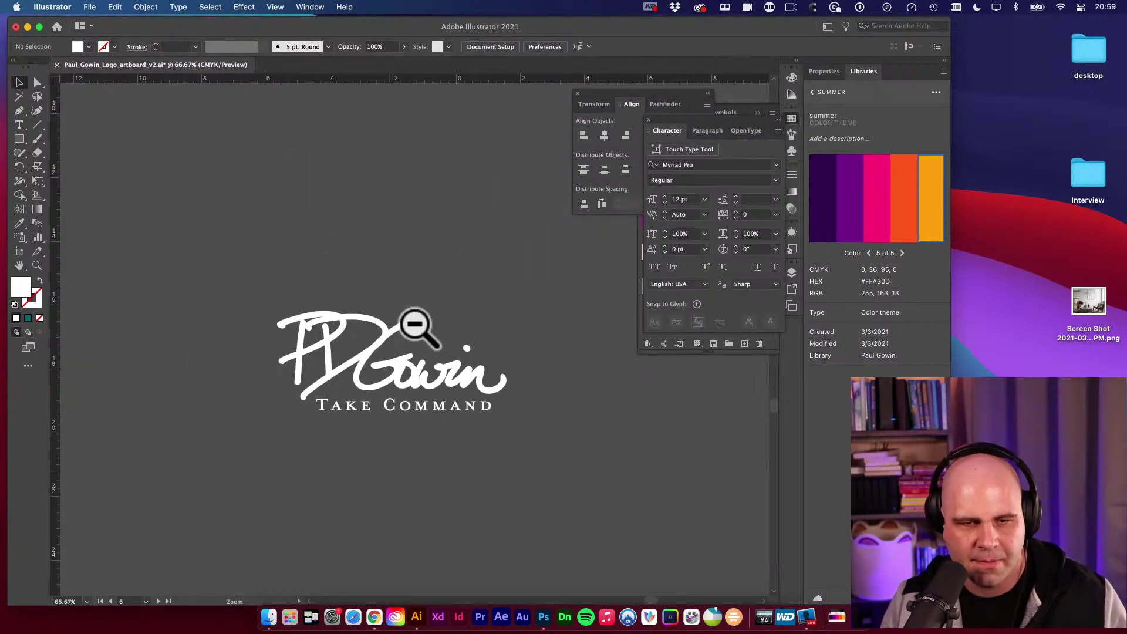
scroll(415, 322, "up", 15)
key("a")
left_click(503, 344)
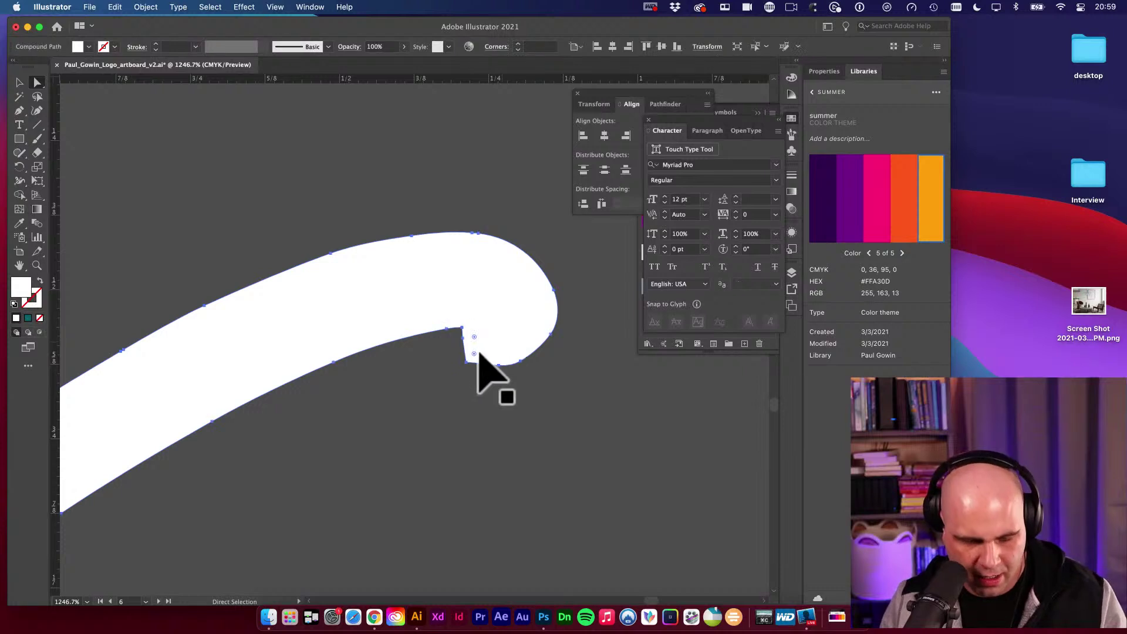
key("p")
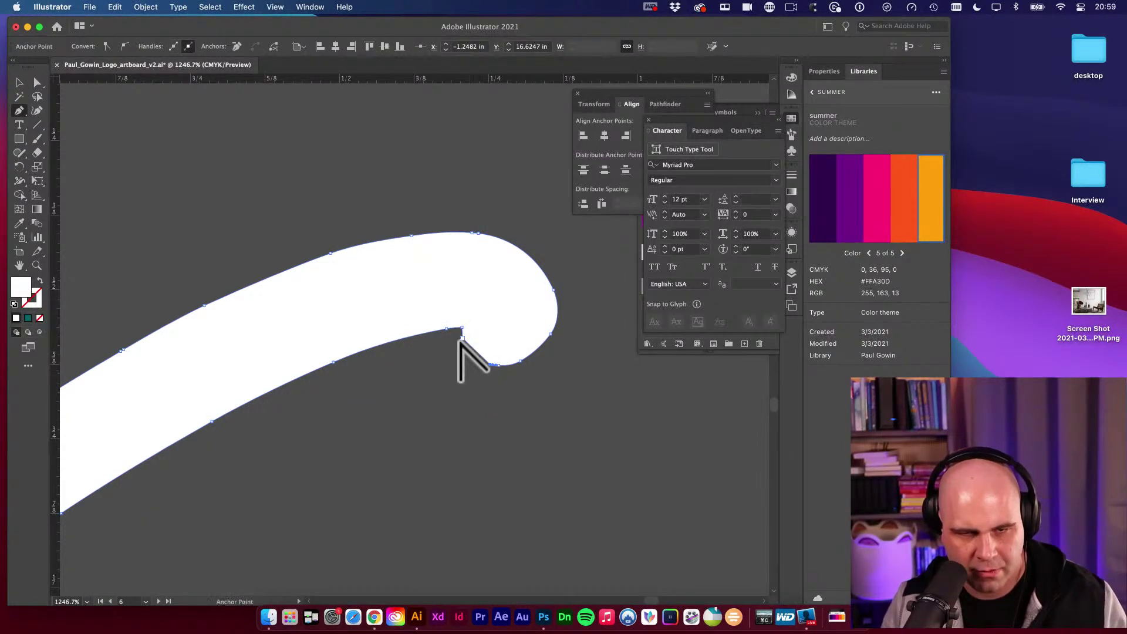
left_click_drag(463, 338, 463, 353)
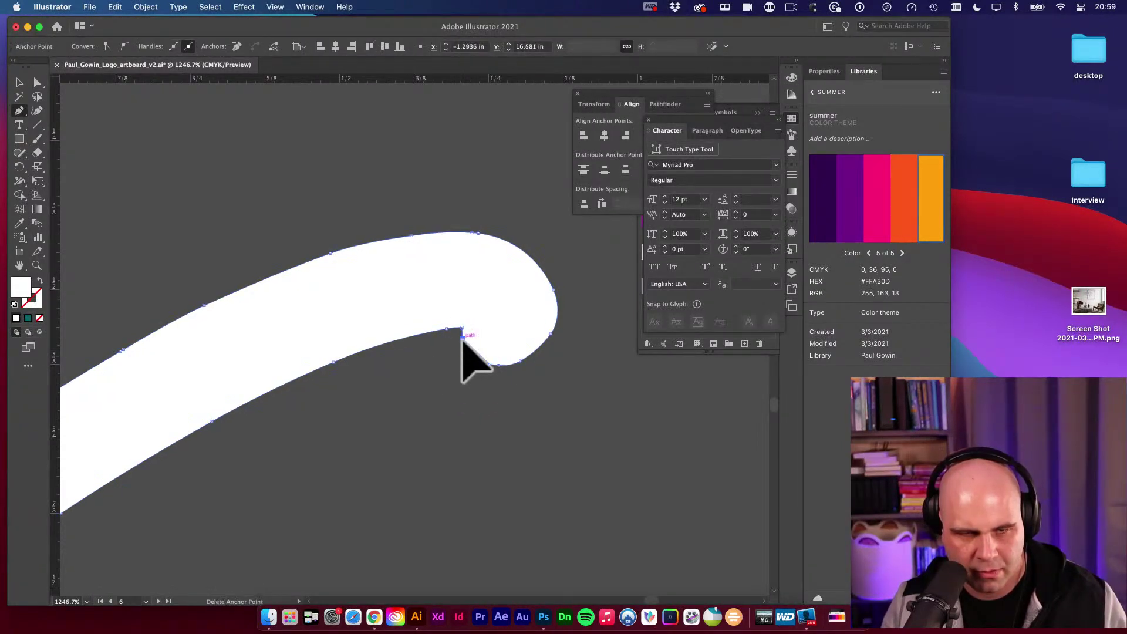
Check the smoothed hook up close, then zoom out and select the whole logo compound path.
left_click(460, 340, "super")
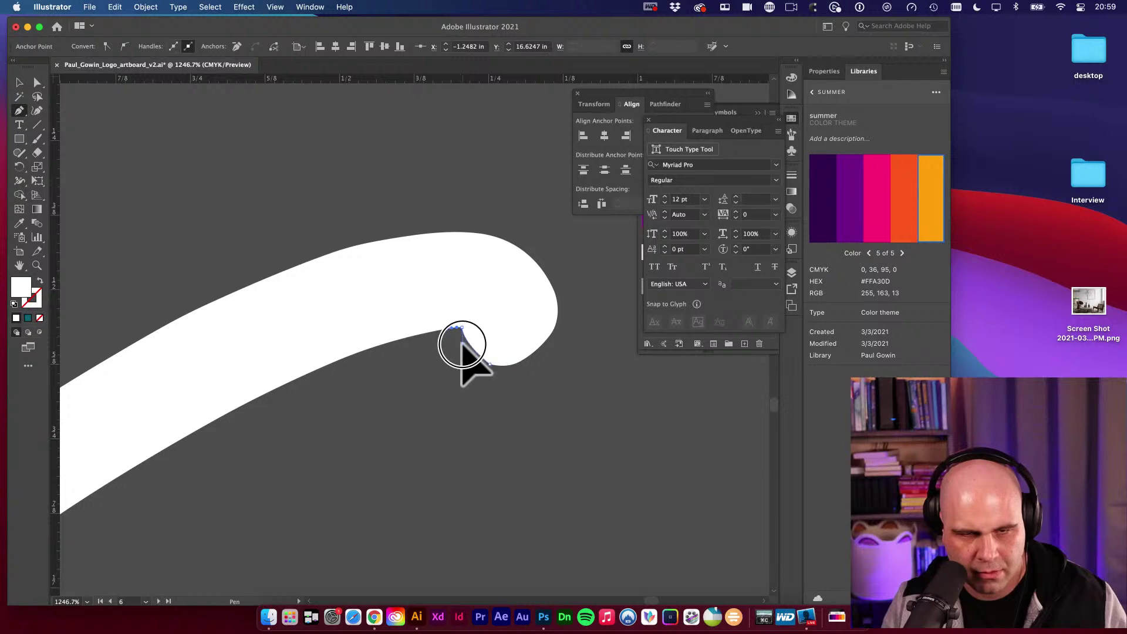
left_click_drag(464, 362, 441, 410)
left_click(486, 381, "super")
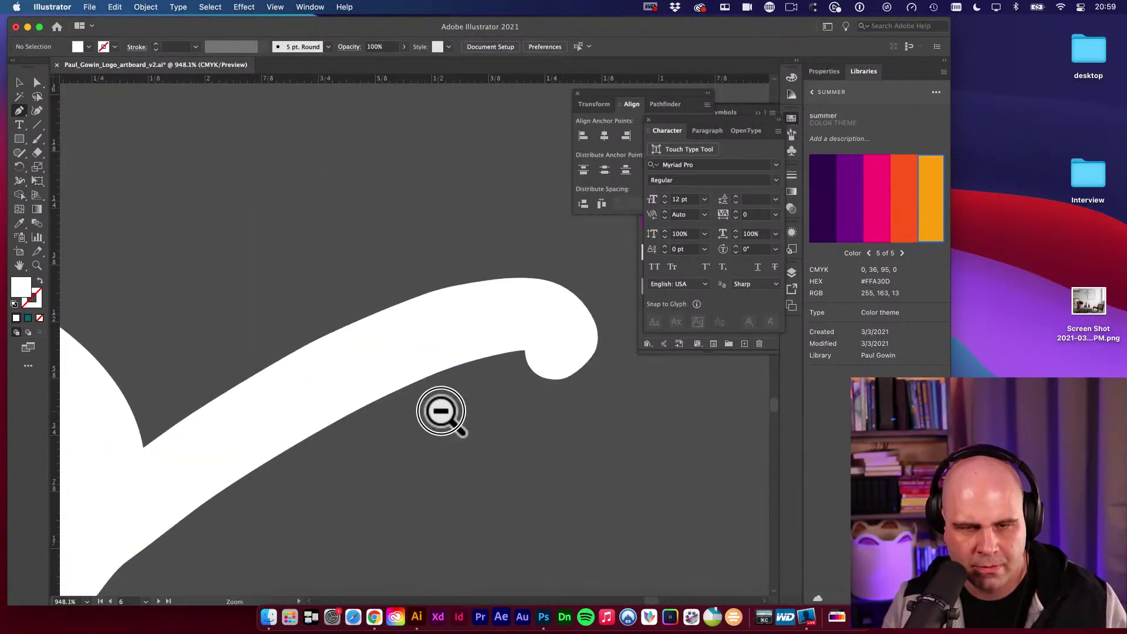
left_click(579, 374, "super")
left_click(519, 336, "alt+super")
left_click(523, 323, "alt+super")
left_click(524, 320, "alt+super")
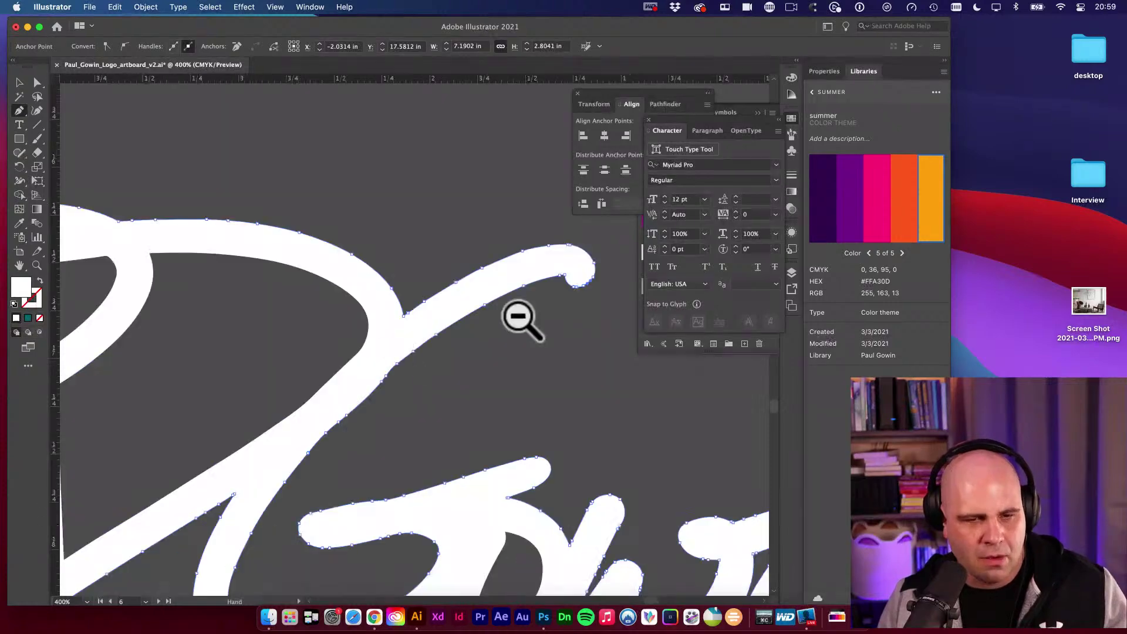
left_click(288, 364, "alt+super")
left_click(287, 365, "alt+super")
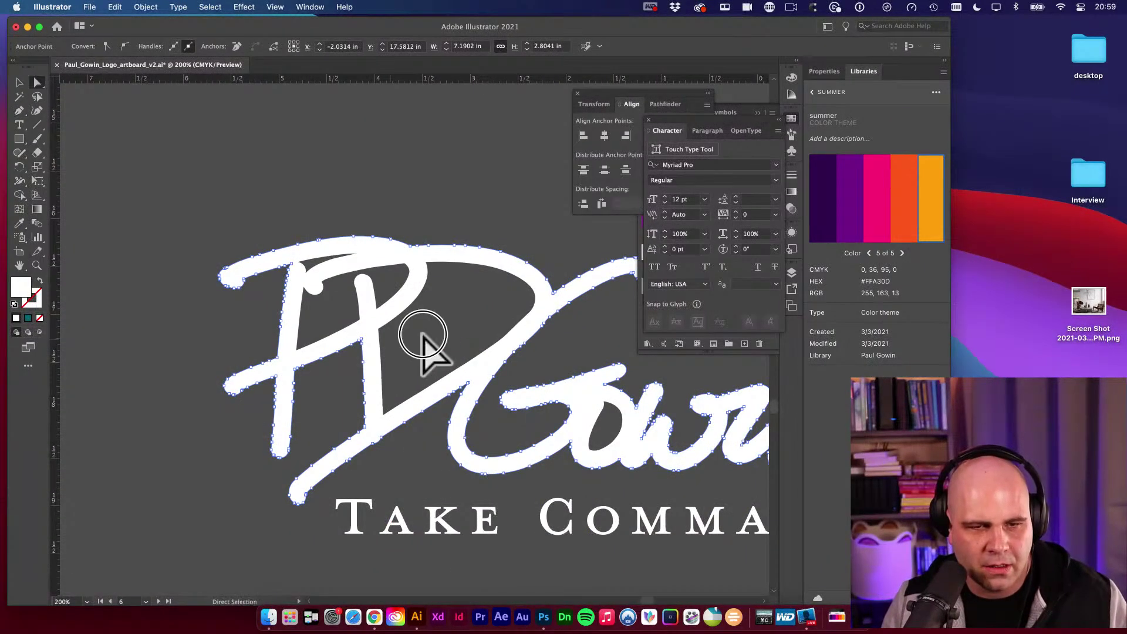
left_click(379, 328)
key("super+minus")
key("super+minus")
key("super+minus")
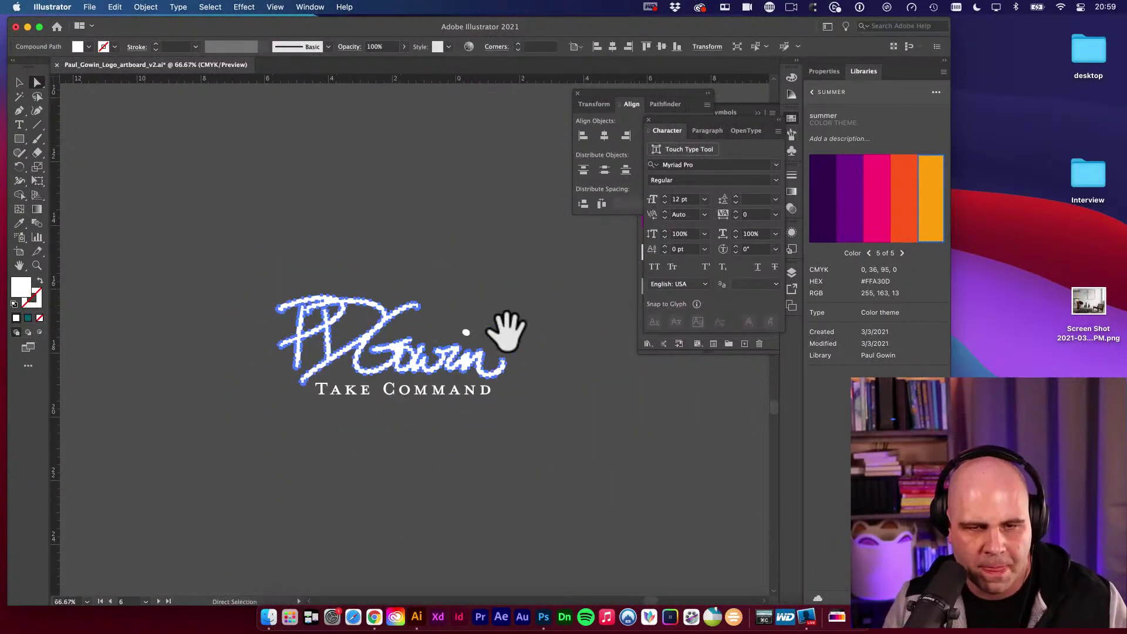
left_click(511, 327)
scroll(552, 420, "up", 6)
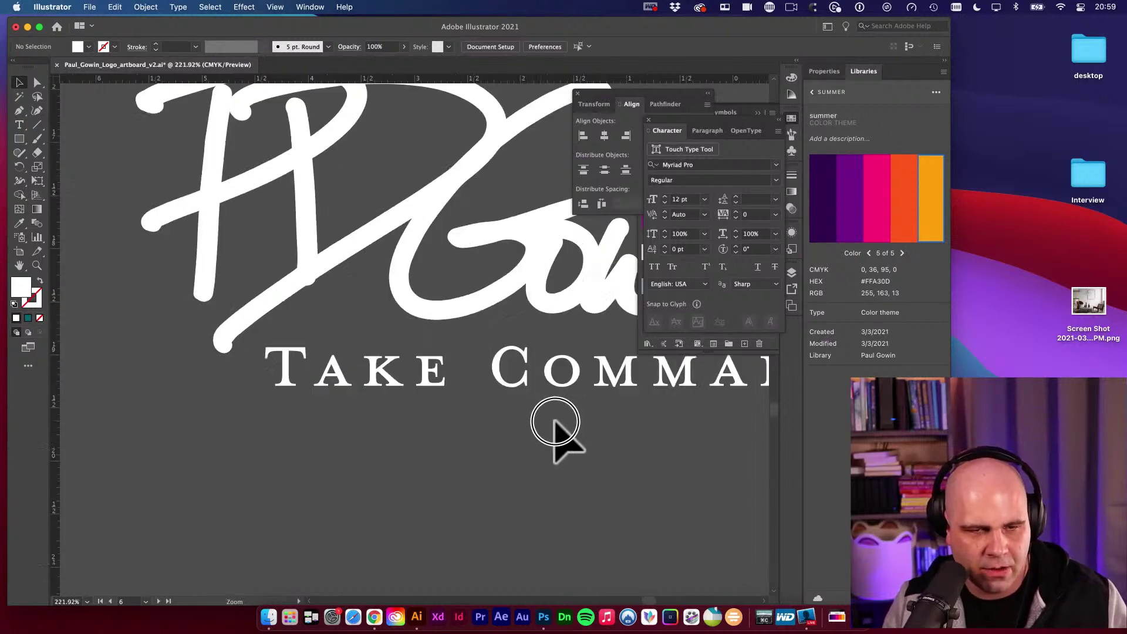
key("a")
key("super+minus")
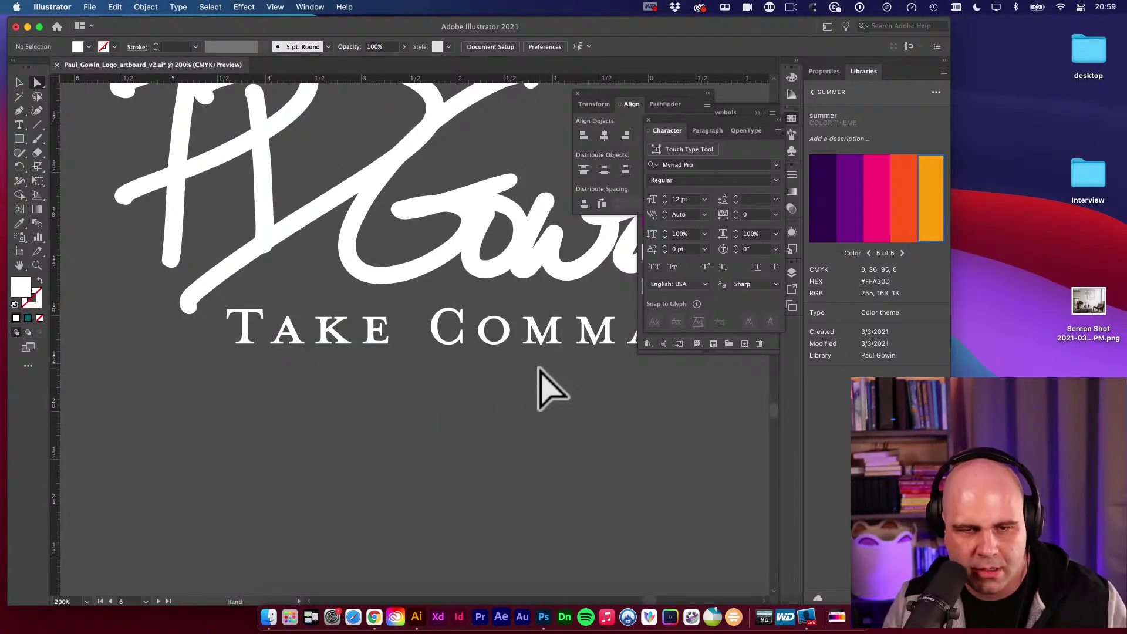
left_click_drag(536, 385, 344, 458)
key("v")
key("super+minus")
key("super+minus")
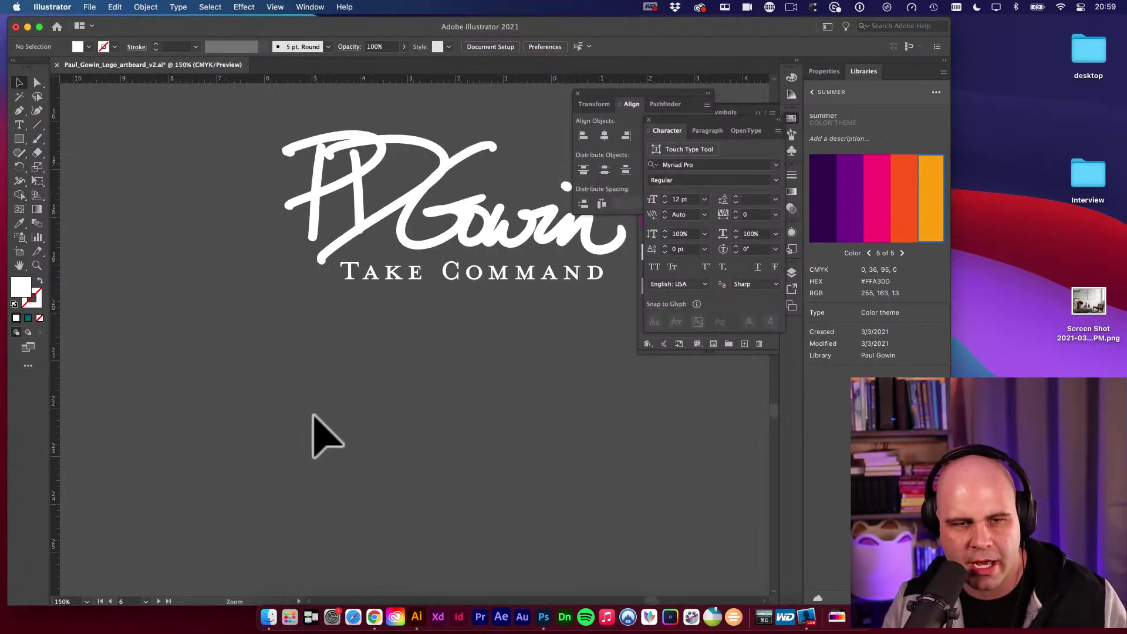
left_click_drag(415, 317, 345, 463)
key("super+a")
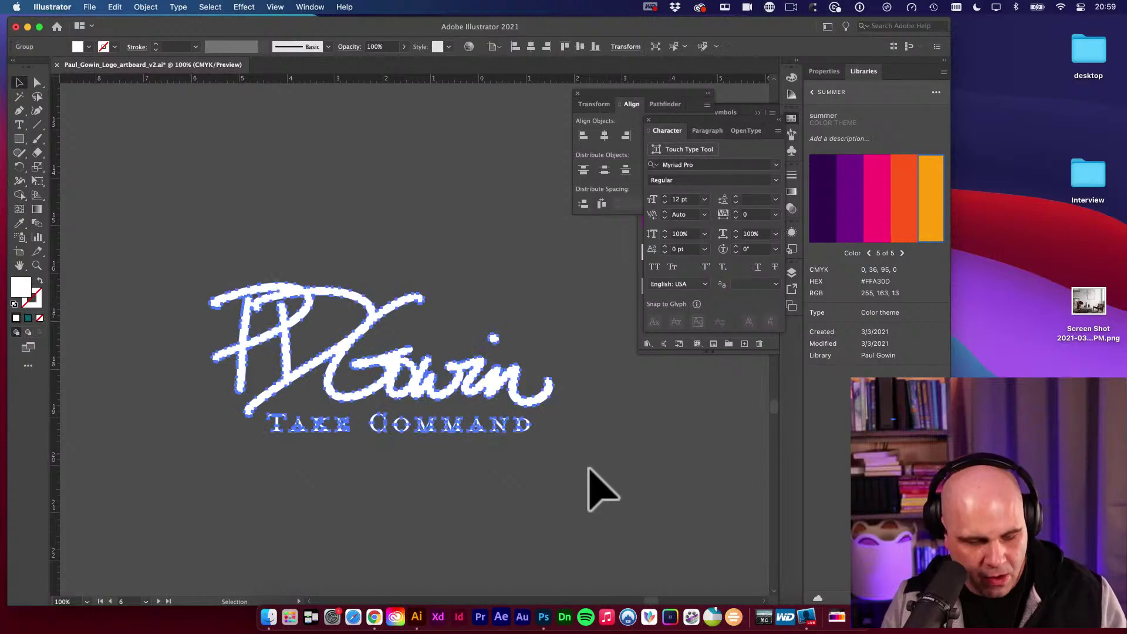
key("a")
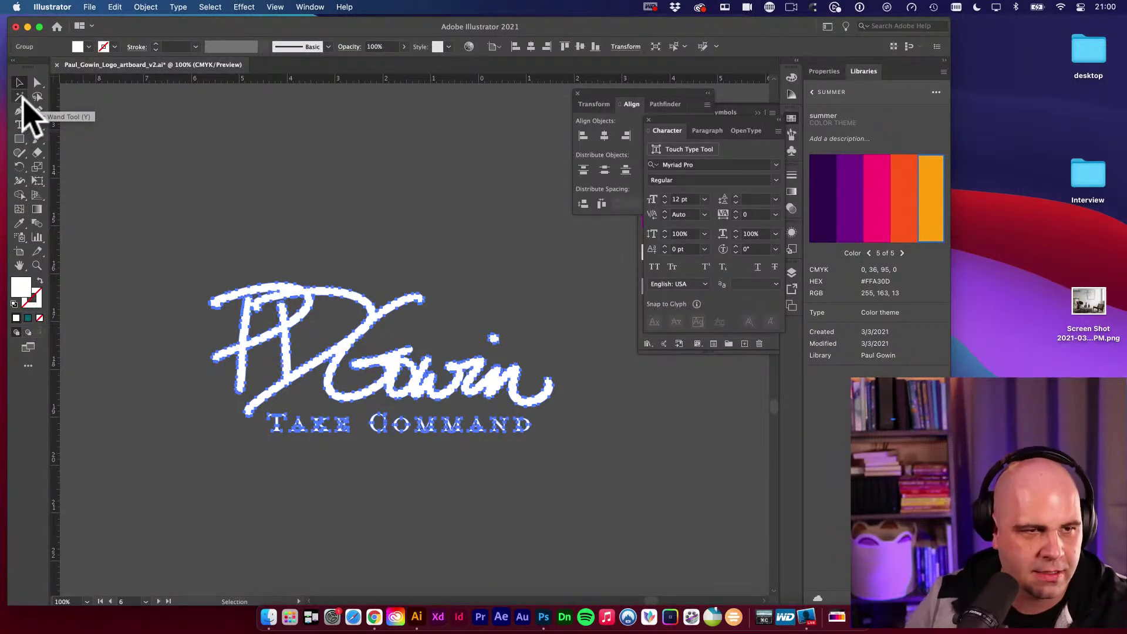
left_click(330, 227)
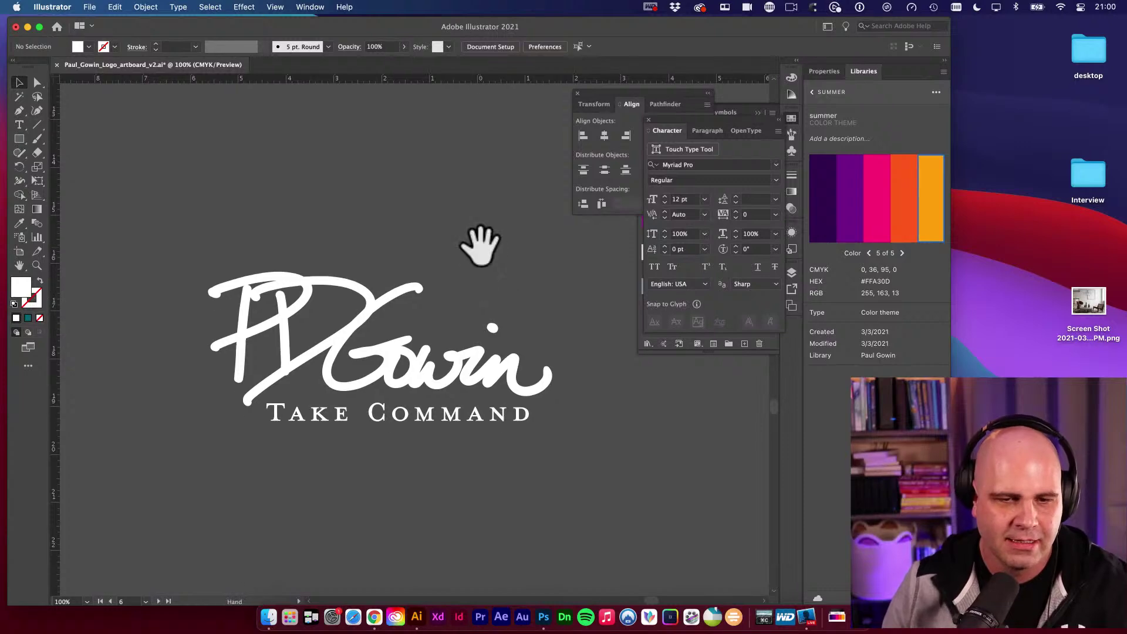
Pan and zoom out to view all logo artboards, then start a new document with Cmd+N.
left_click_drag(478, 257, 480, 245)
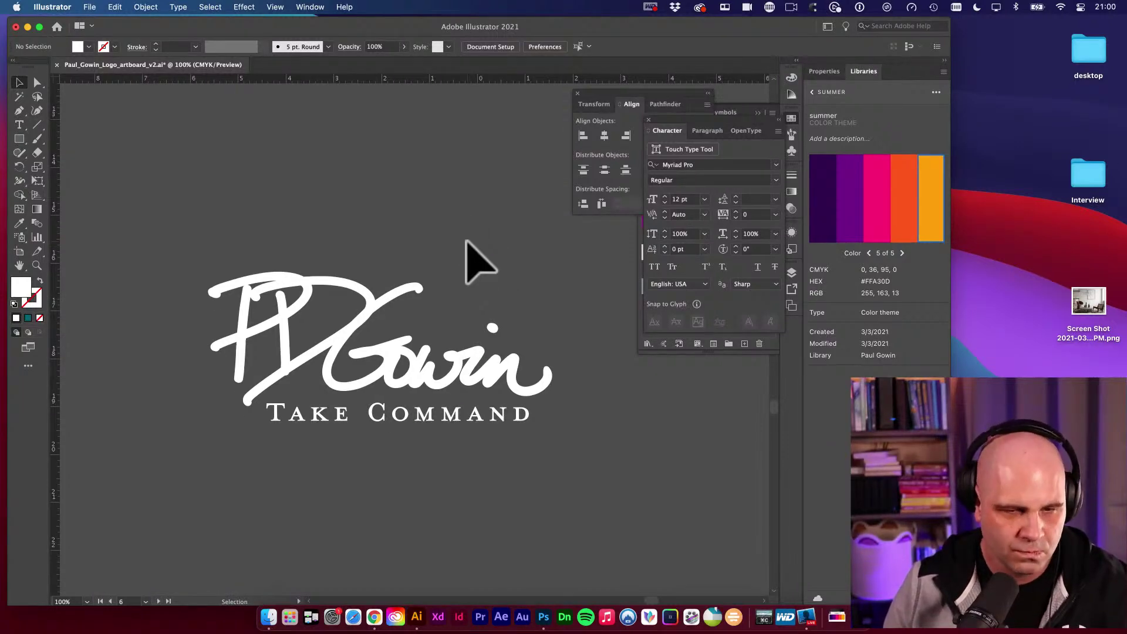
key("super+minus")
key("super+minus")
left_click_drag(479, 253, 533, 271)
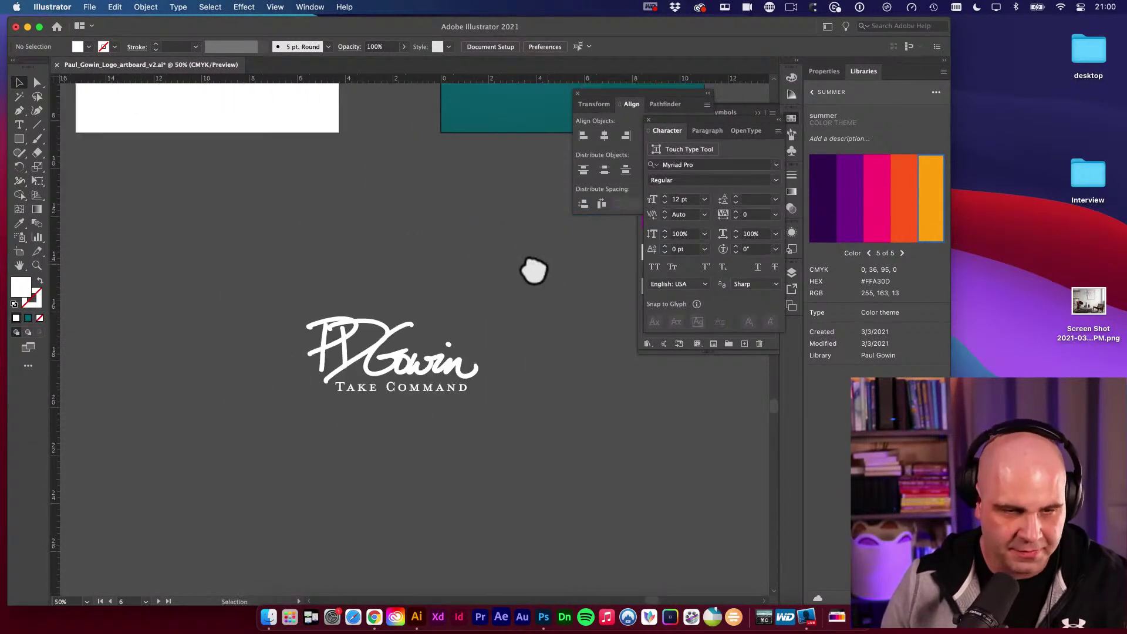
key("super+minus")
key("super+minus")
key("super+minus")
key("super+minus")
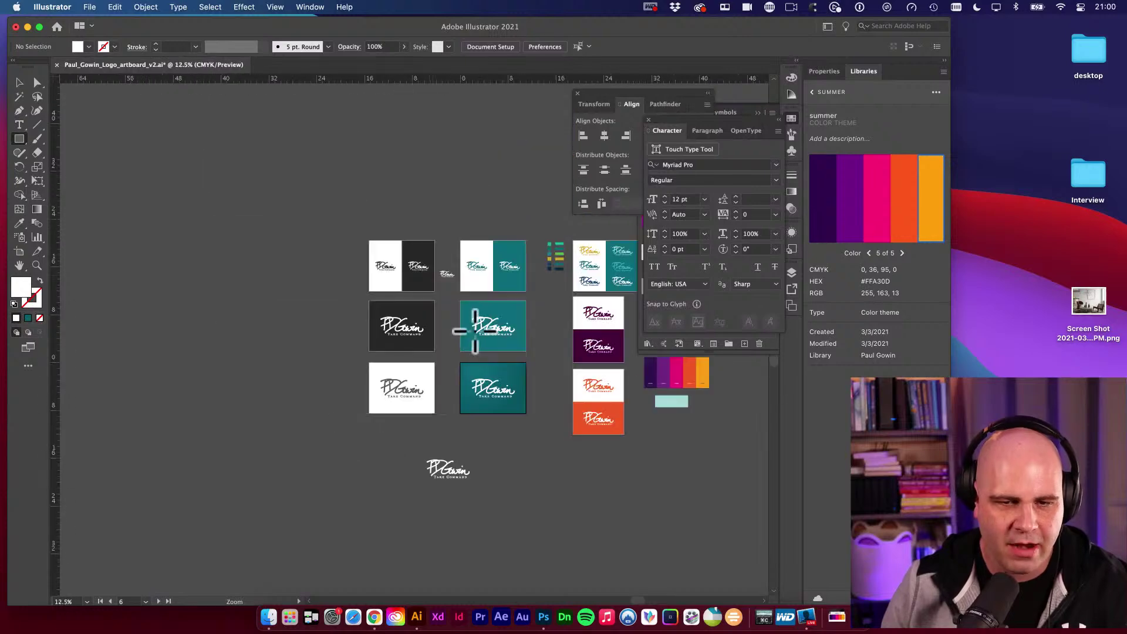
left_click_drag(475, 330, 403, 252)
scroll(307, 332, "right", 3)
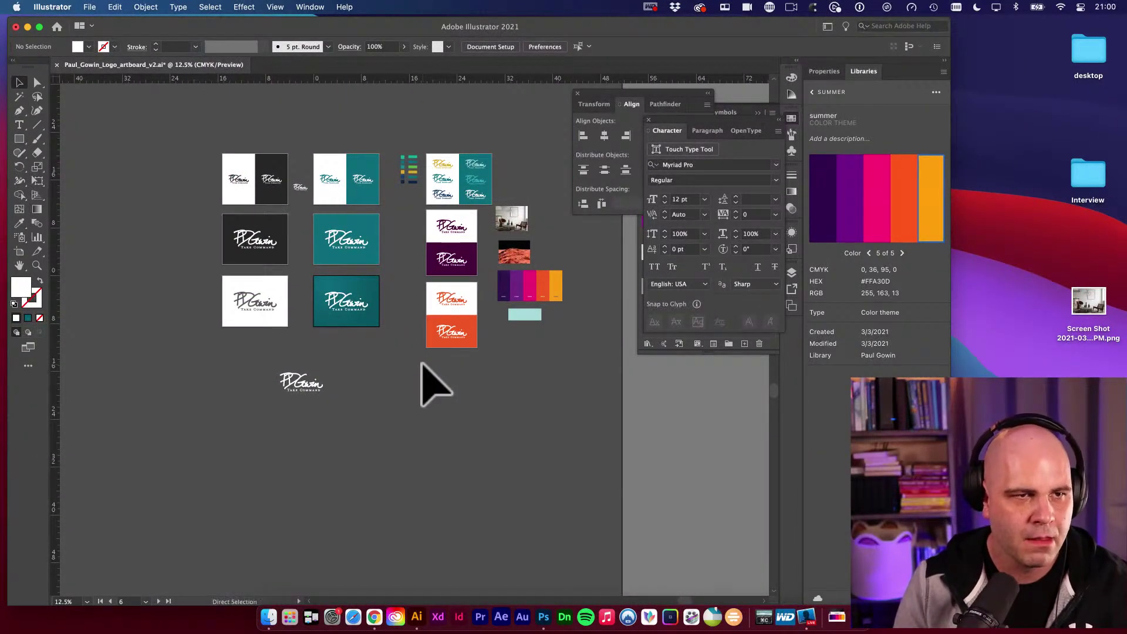
key("super+n")
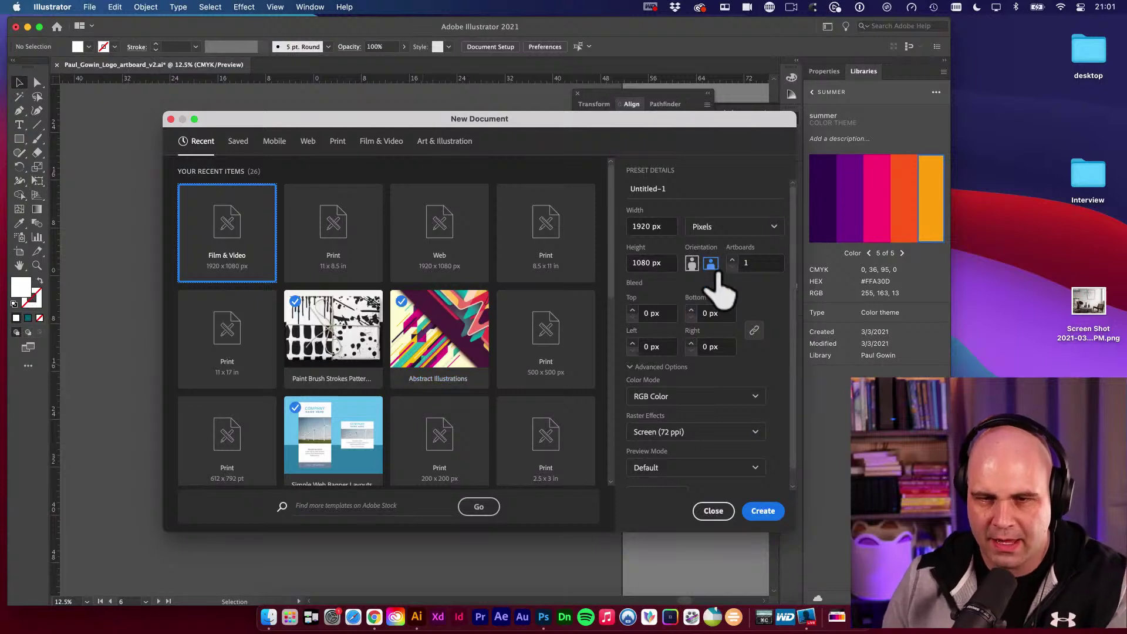
Switch the New Document units to Inches, close the dialog, and show the logo folder in Finder.
left_click(728, 229)
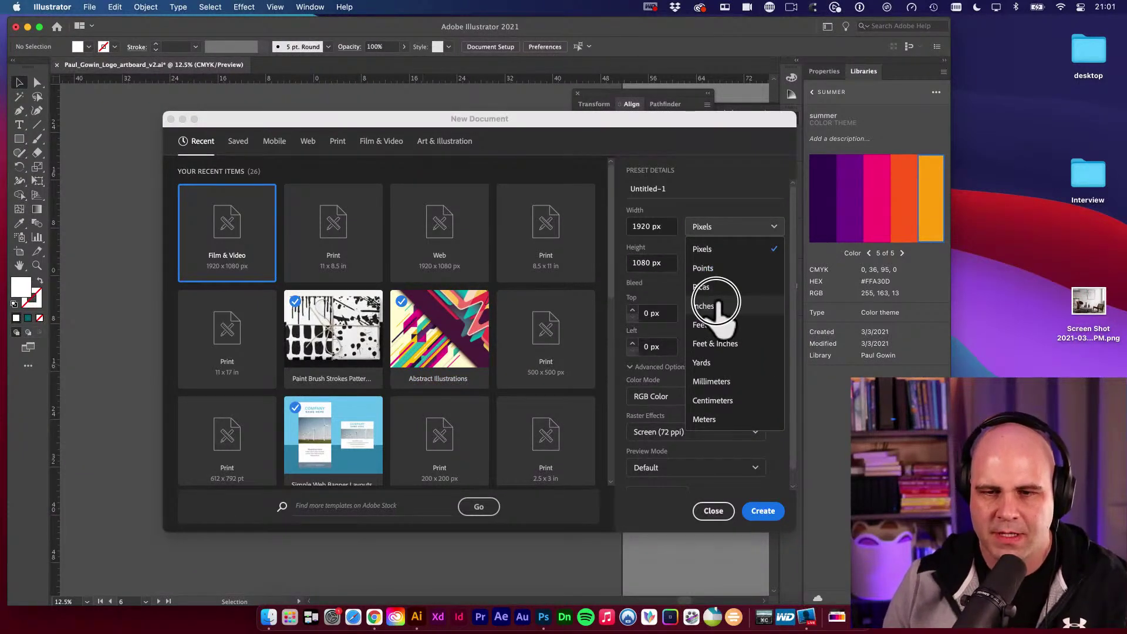
left_click(714, 306)
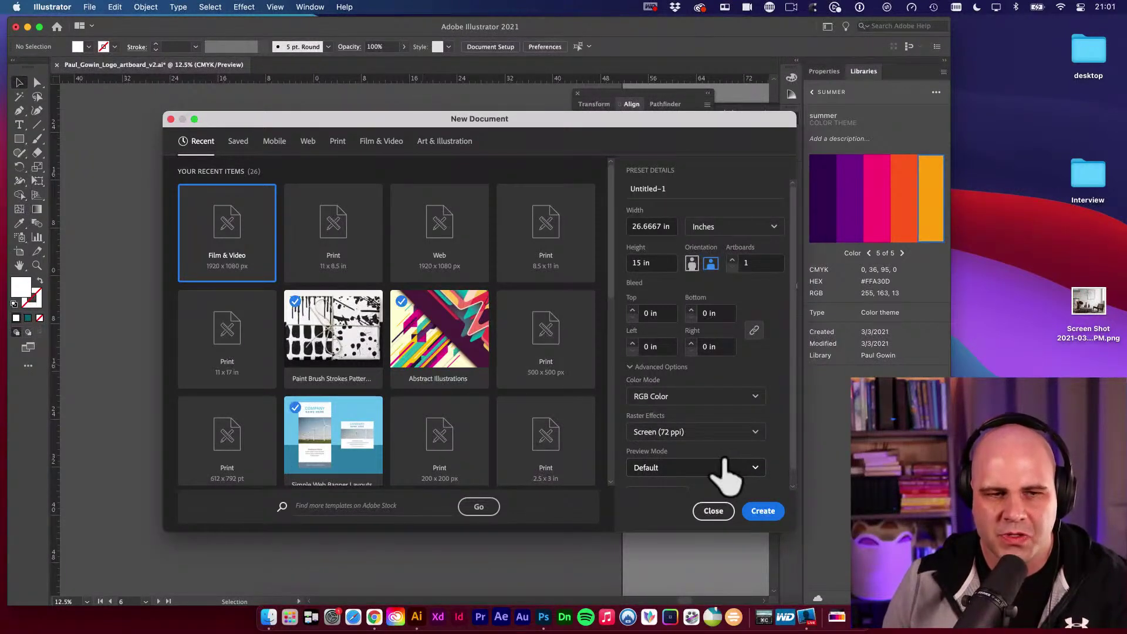
left_click(716, 512)
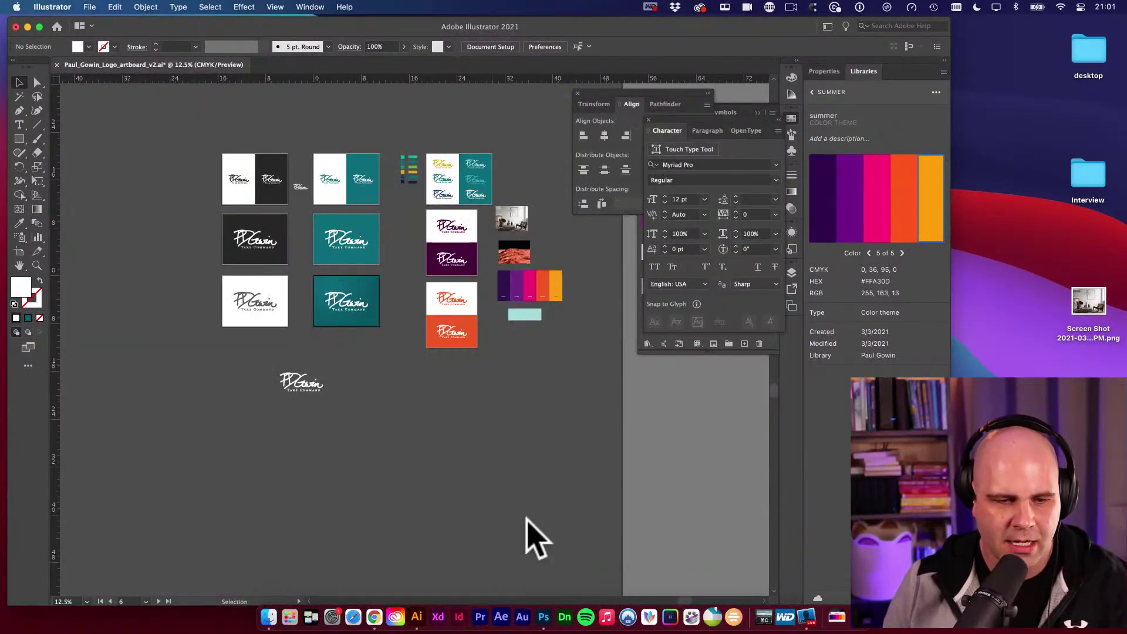
left_click(270, 616)
left_click_drag(415, 196, 337, 226)
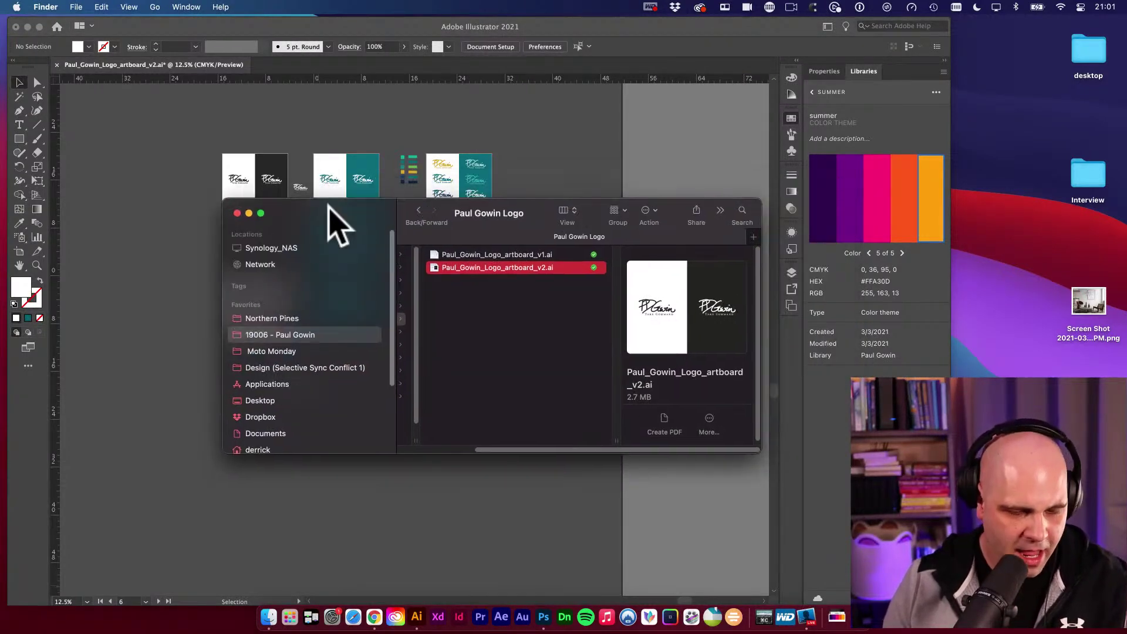
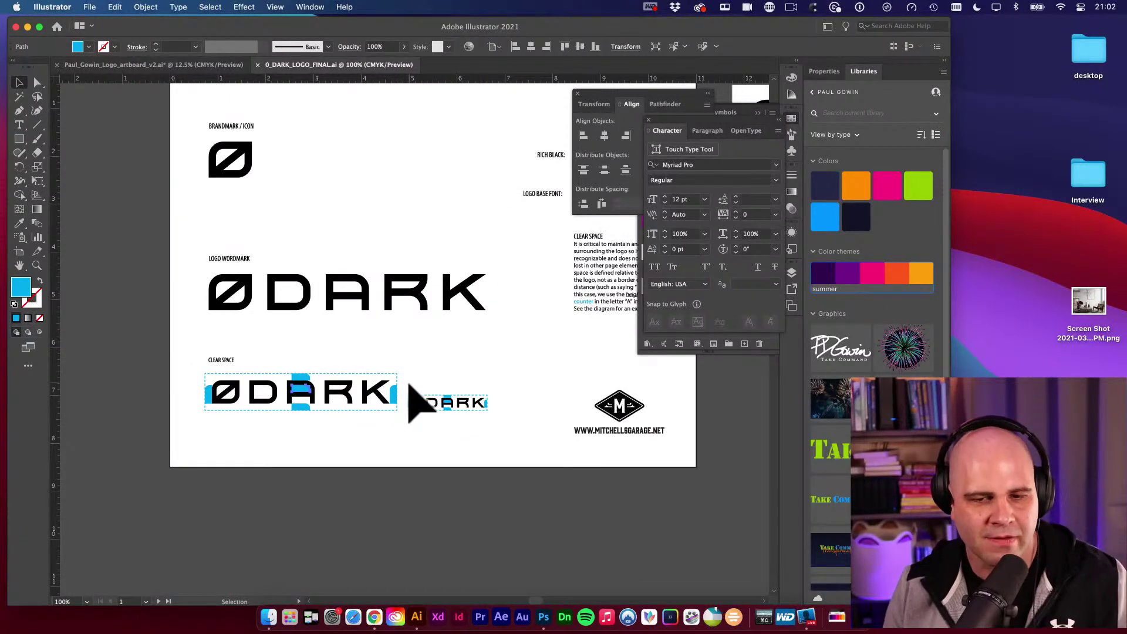
Select all the ØDARK page artwork, then start a new document from the signature logo file.
left_click(435, 370)
left_click_drag(461, 370, 452, 446)
left_click_drag(485, 315, 392, 321)
left_click(423, 333, "alt")
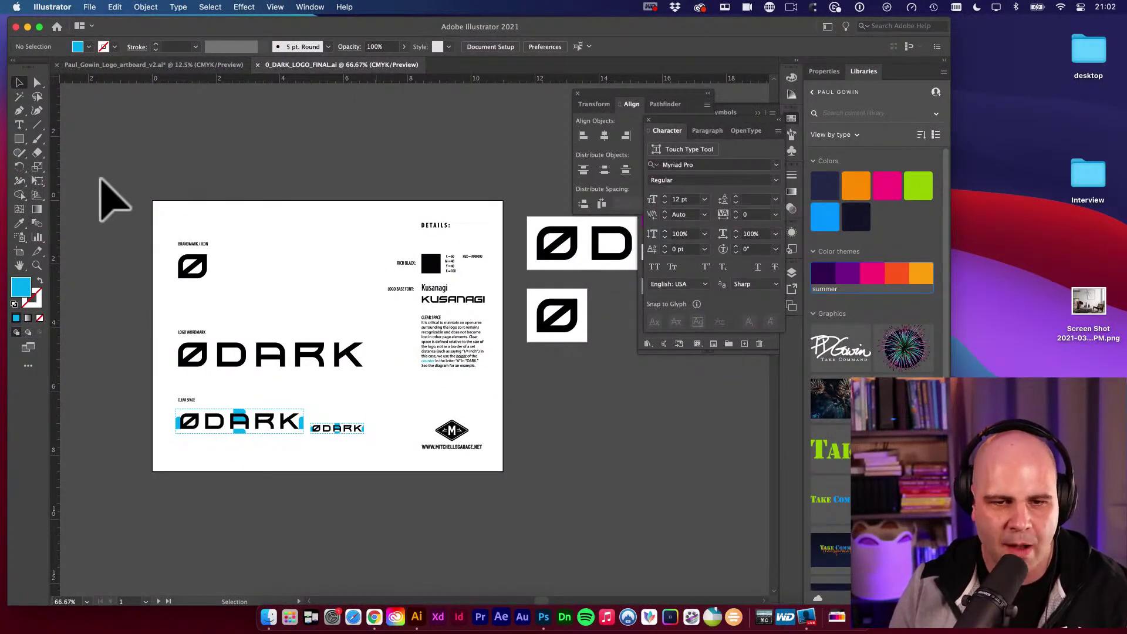
left_click_drag(100, 188, 510, 510)
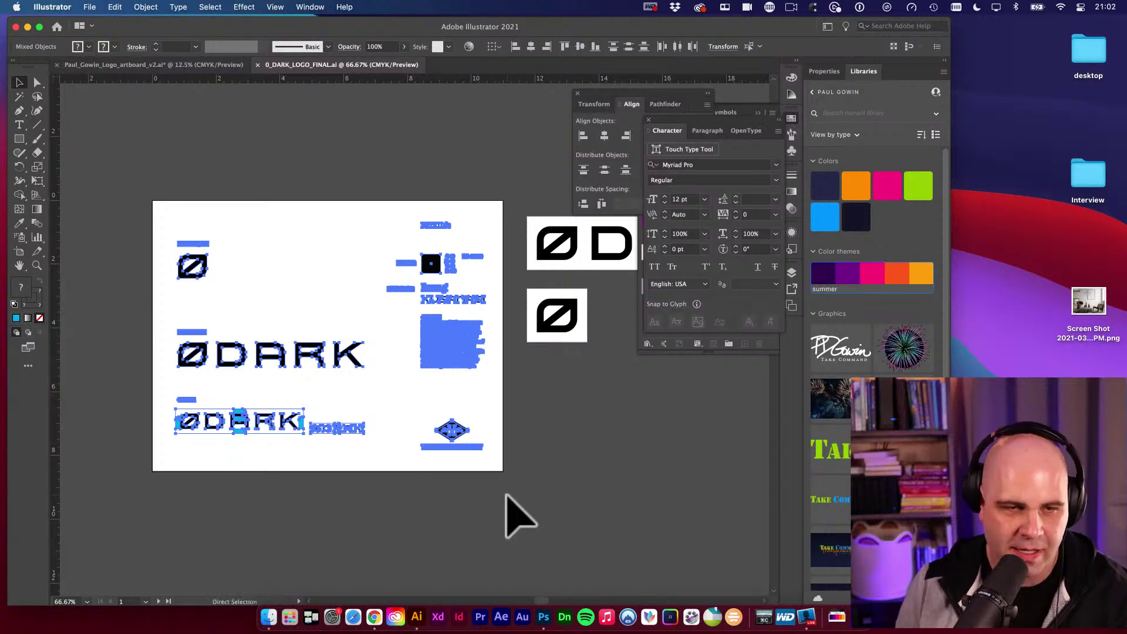
left_click(175, 65)
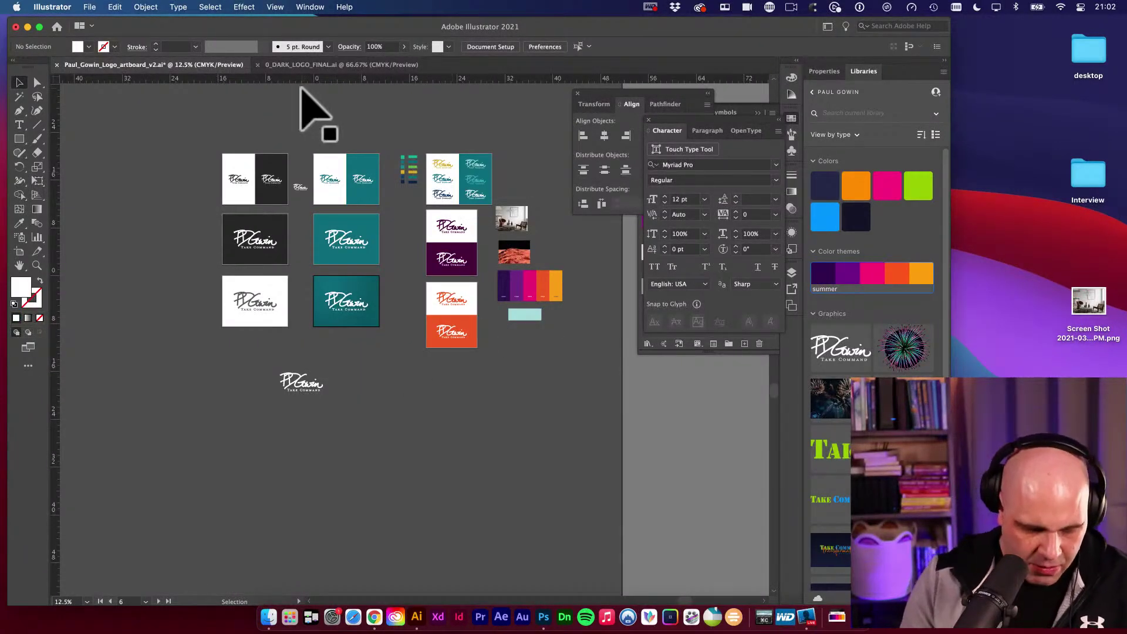
key("super+n")
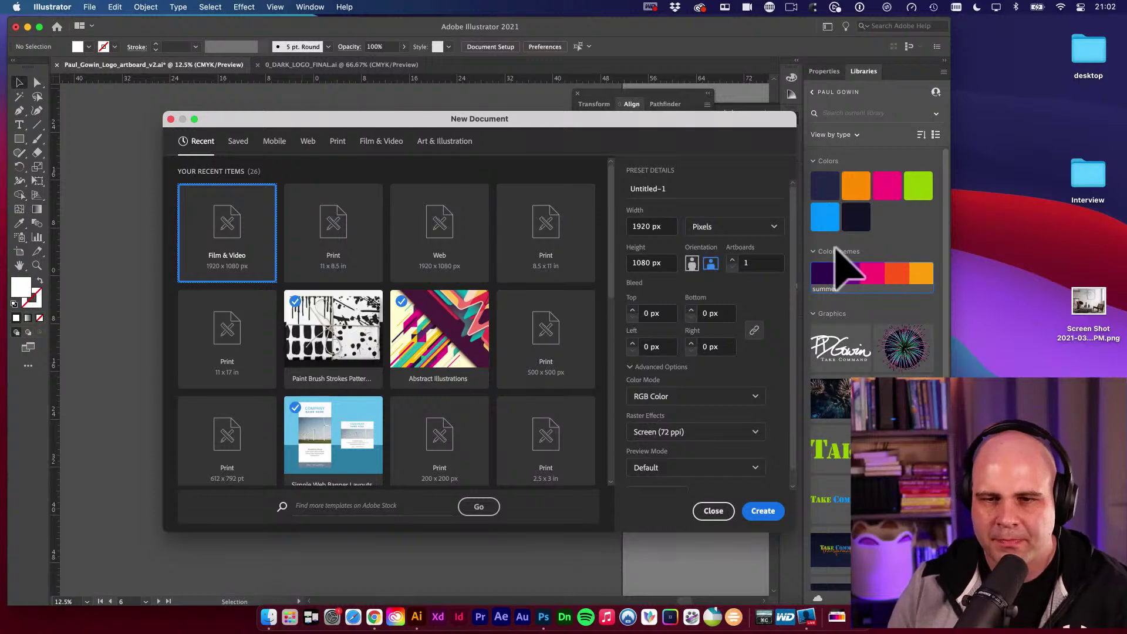
Create a landscape Letter print document at 11 × 8.5 in, measured in inches.
left_click(722, 228)
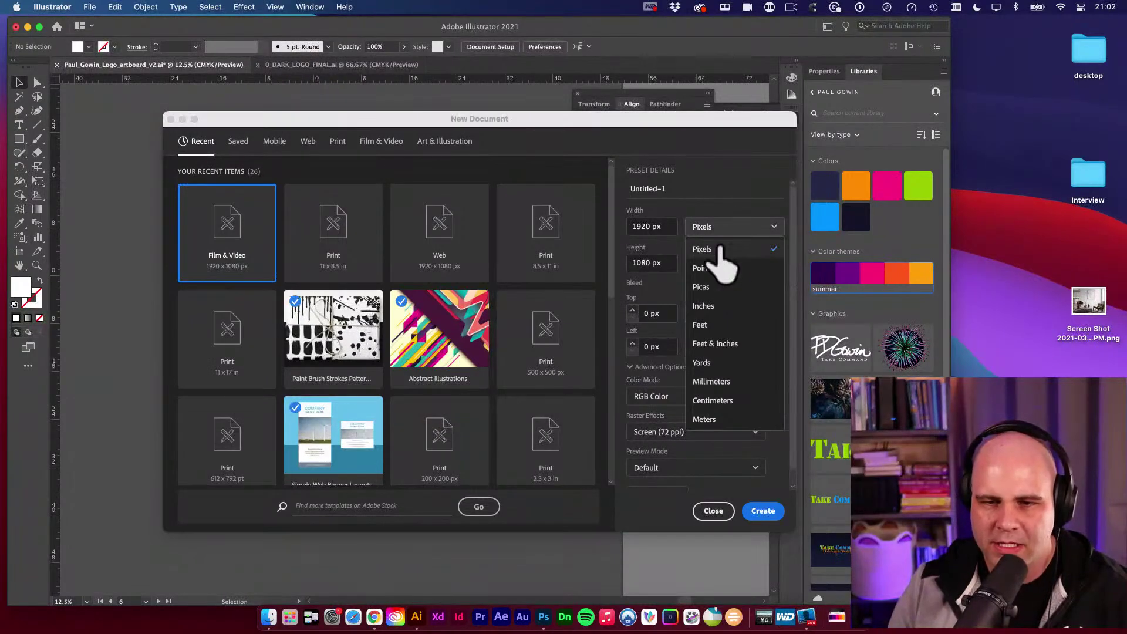
left_click(711, 306)
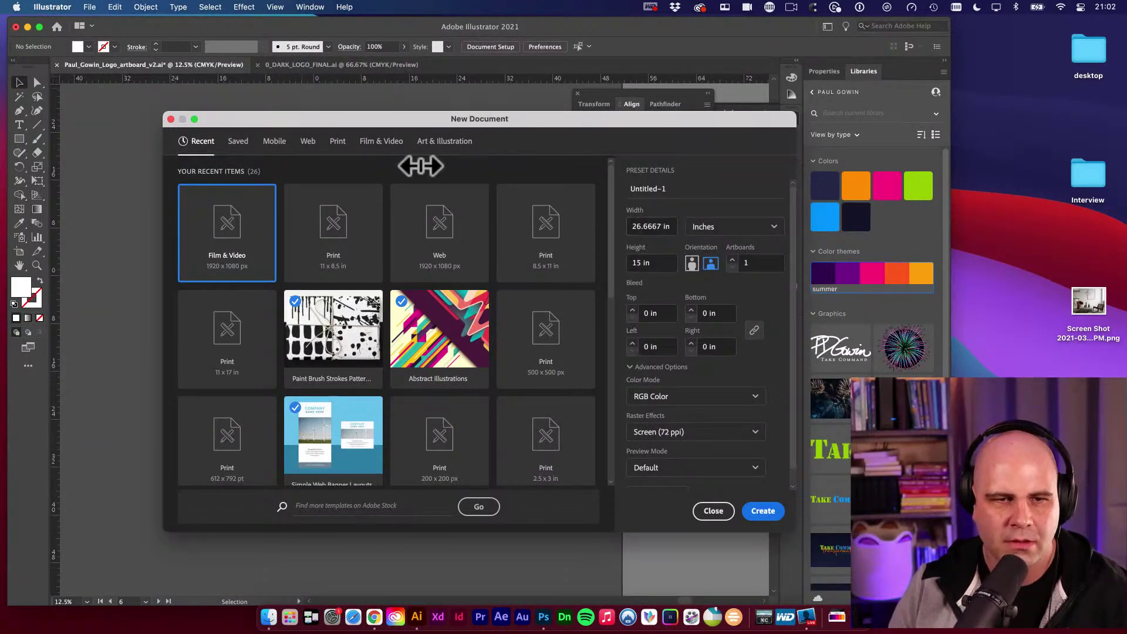
left_click(338, 142)
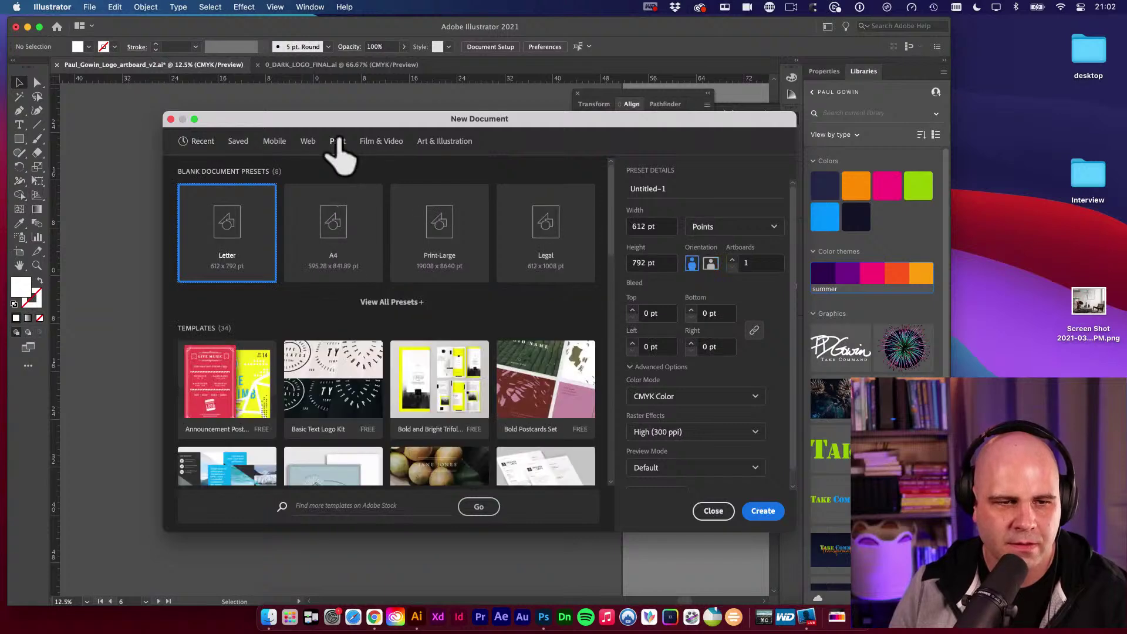
left_click(743, 228)
left_click(715, 306)
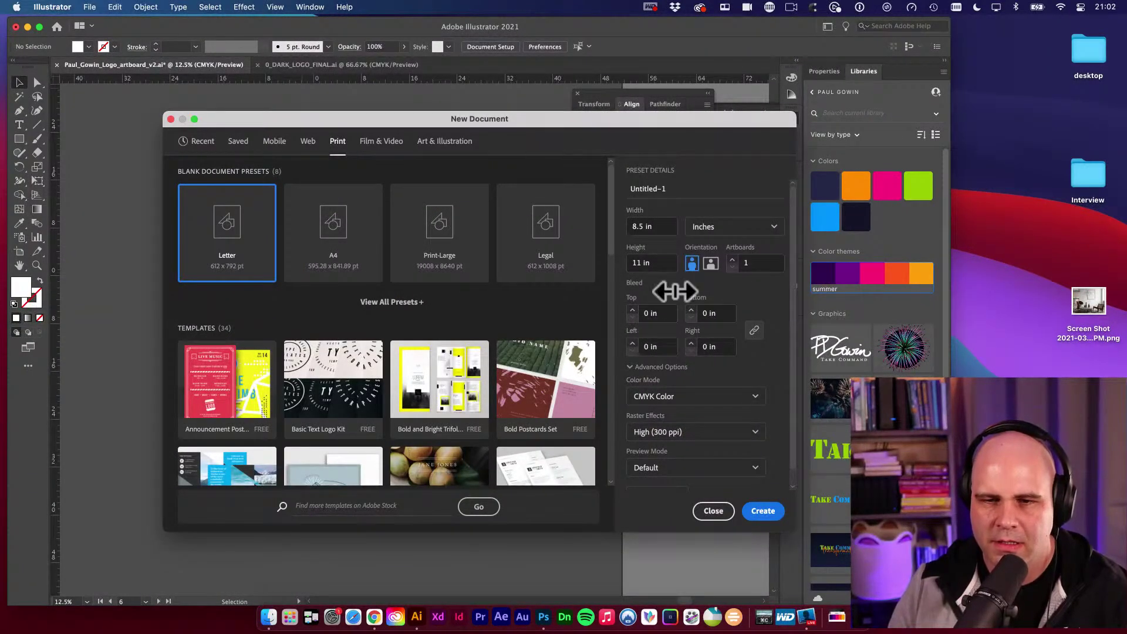
left_click(711, 264)
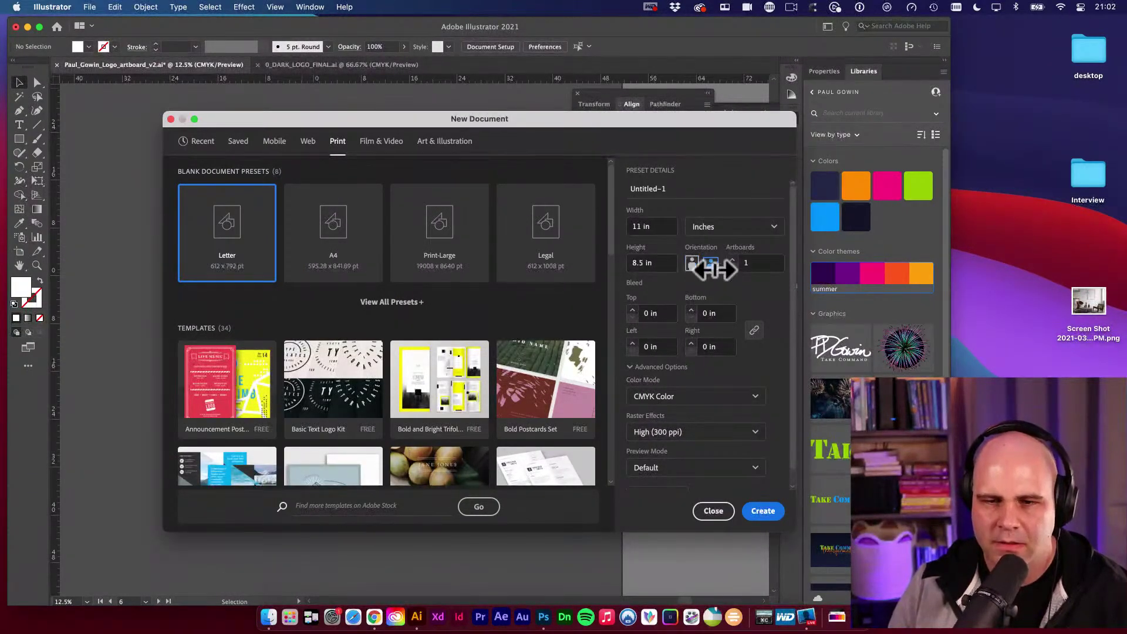
left_click(763, 511)
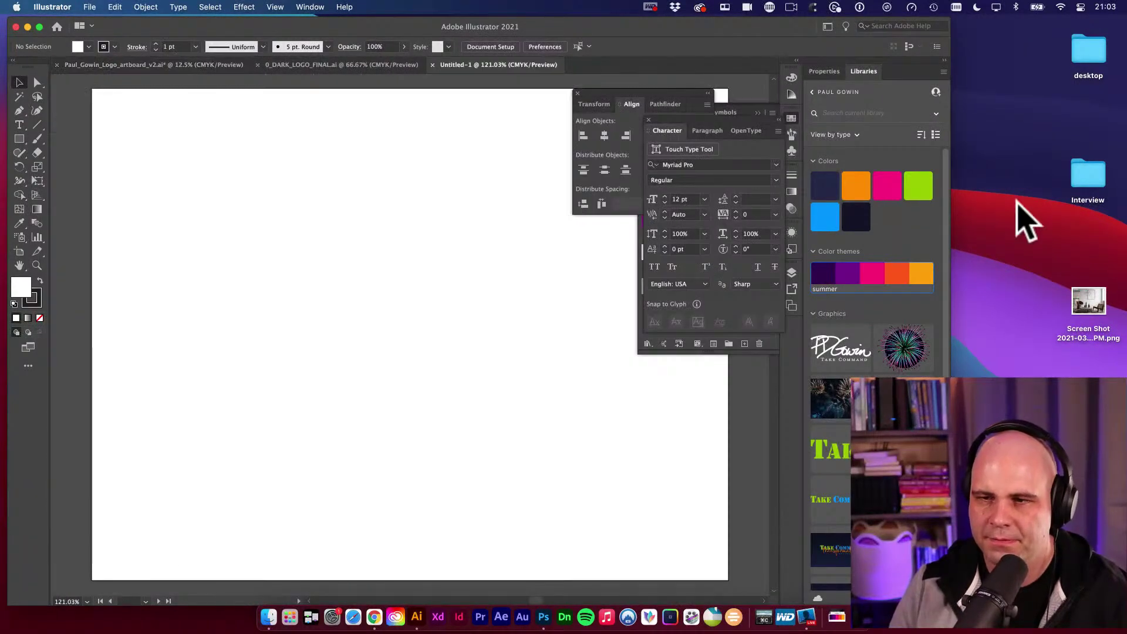
Paste the copied ØDARK page artwork into the new blank document.
scroll(469, 237, "down", 2)
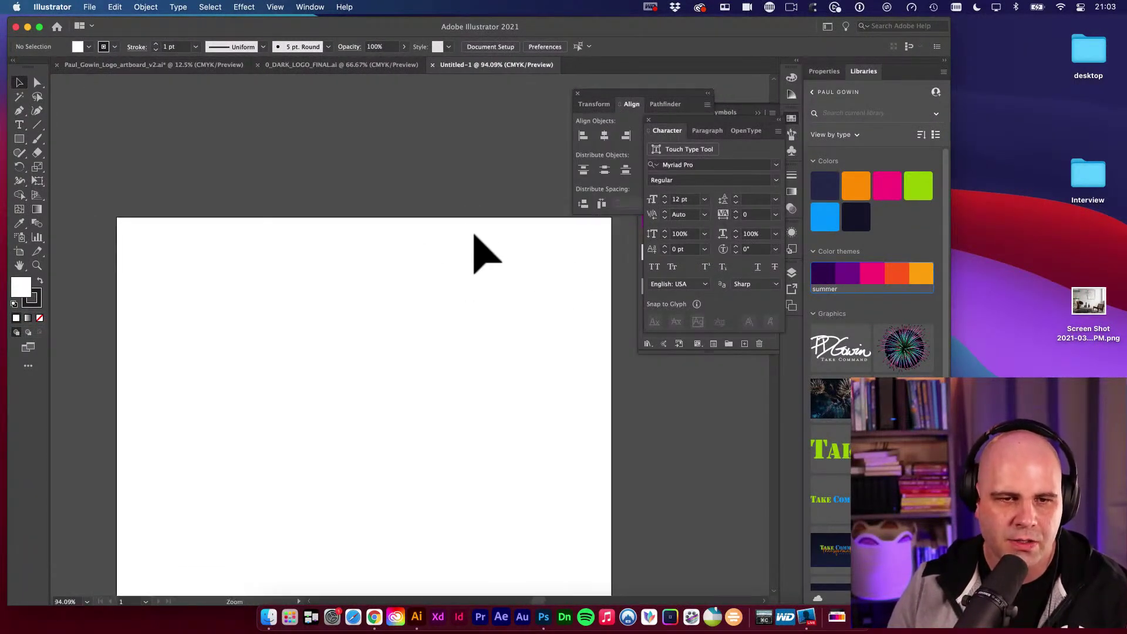
left_click_drag(484, 286, 454, 192)
scroll(461, 196, "down", 2)
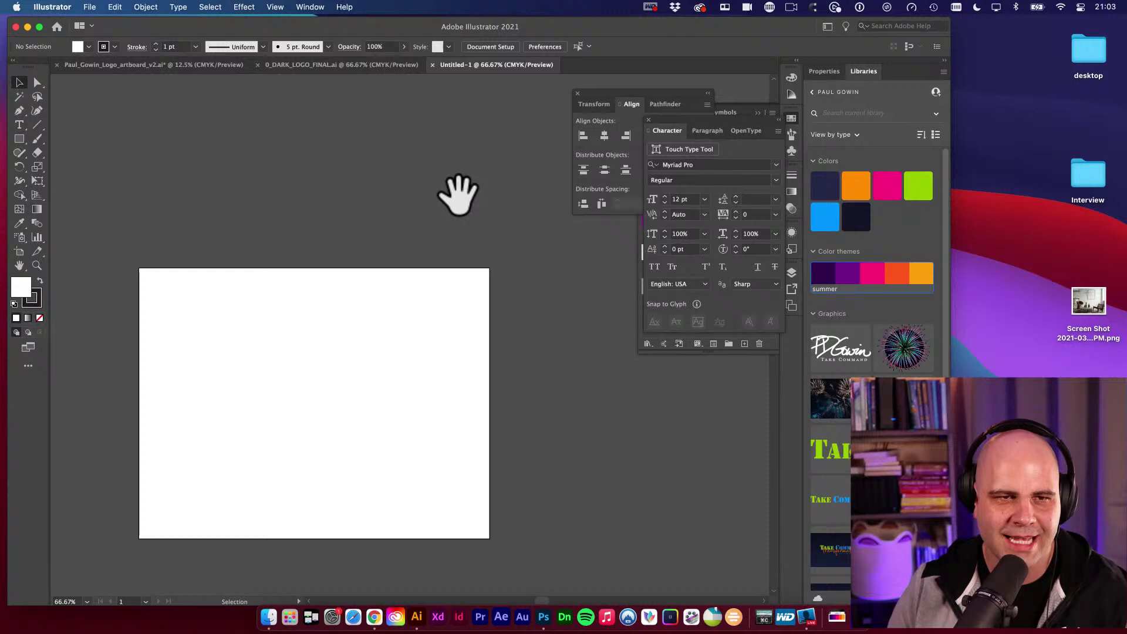
left_click(355, 65)
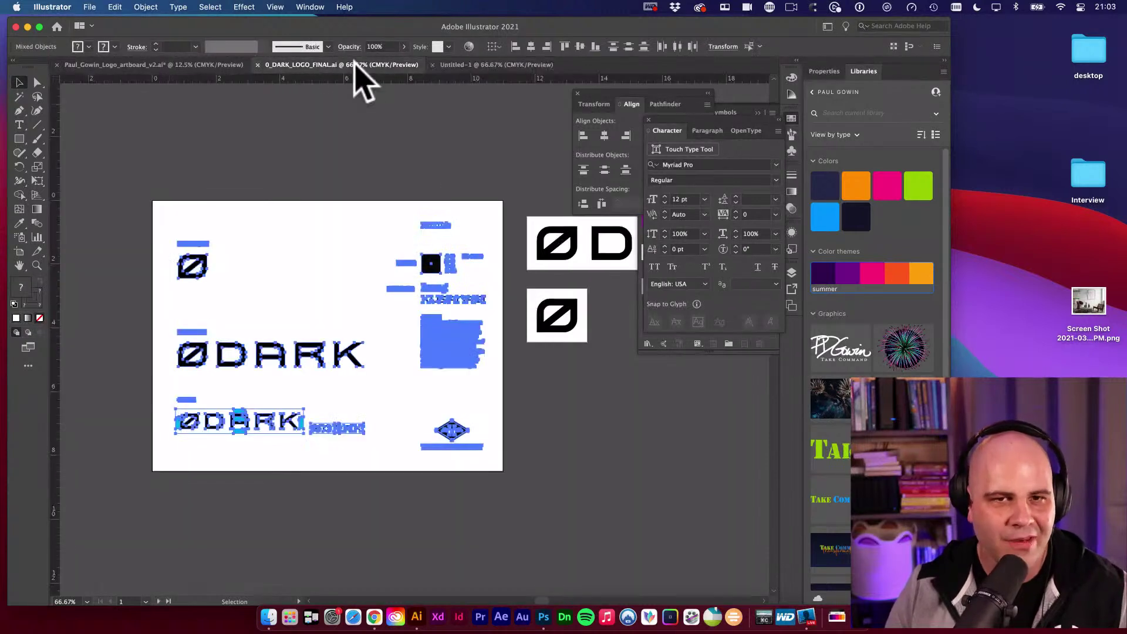
left_click(479, 65)
key("super+v")
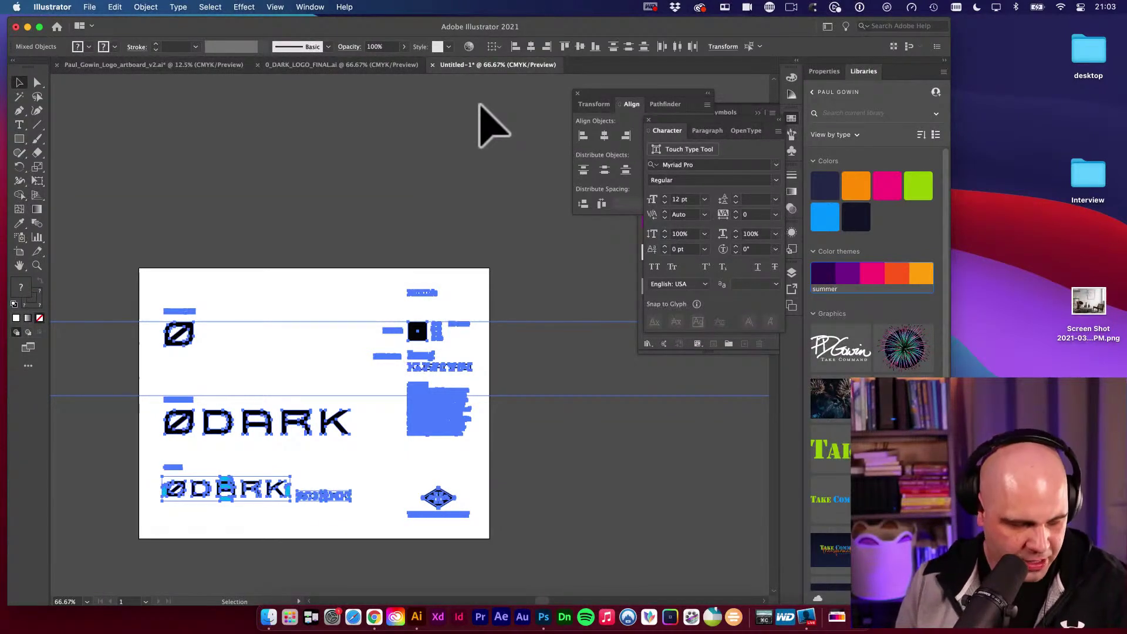
key("super+z")
key("super+v")
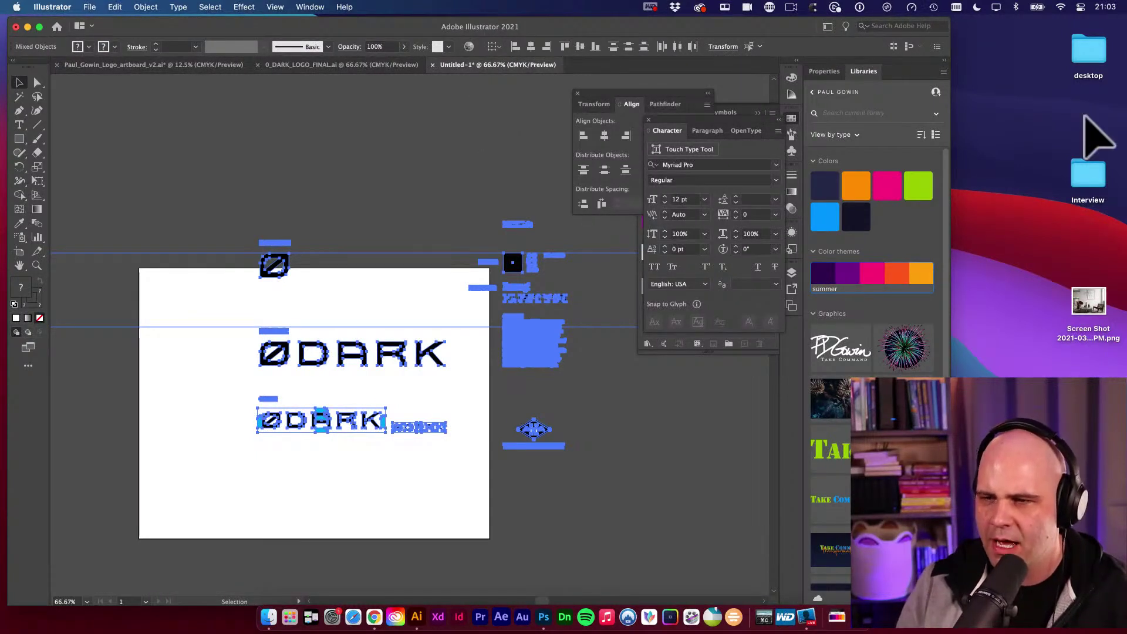
Cut and re-paste the ØDARK artwork so it lines up with the page.
left_click(975, 223)
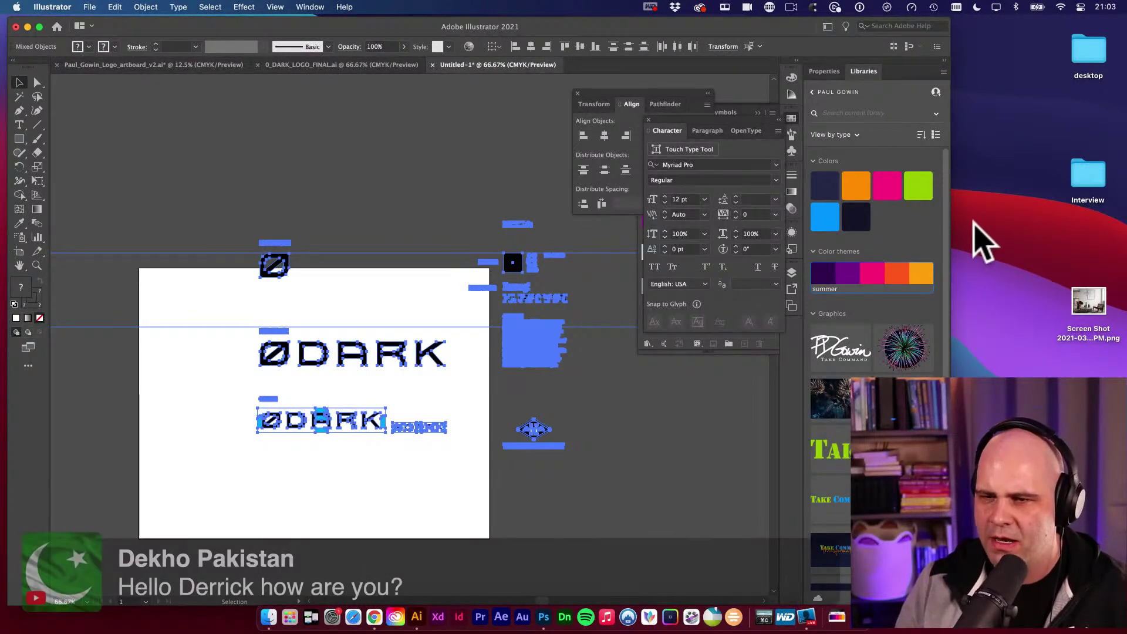
left_click(428, 470)
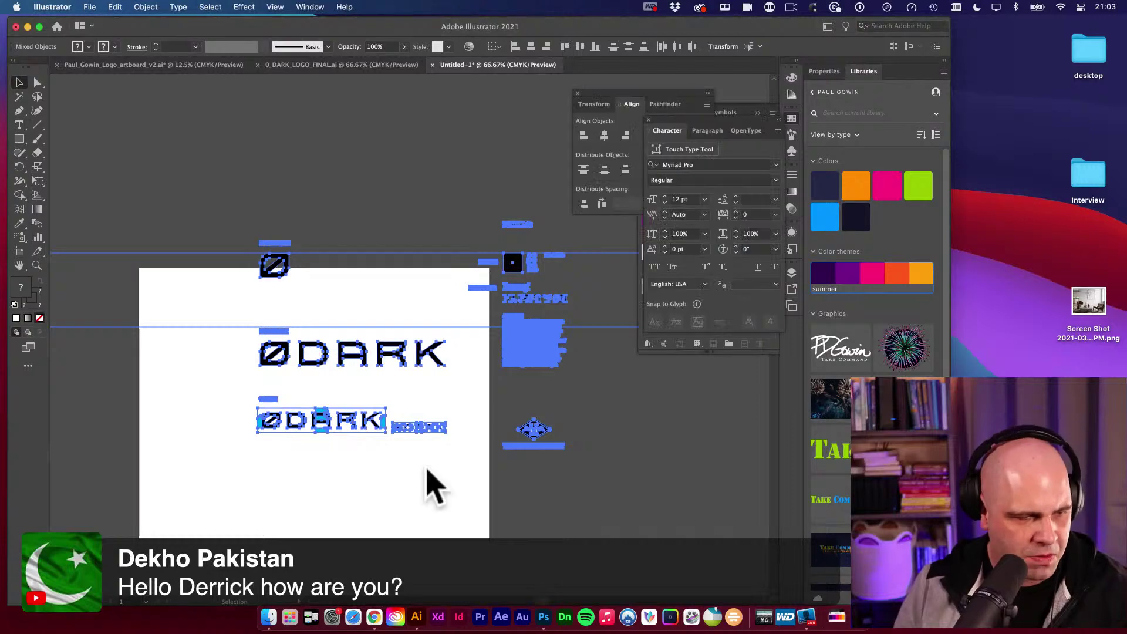
key("super+x")
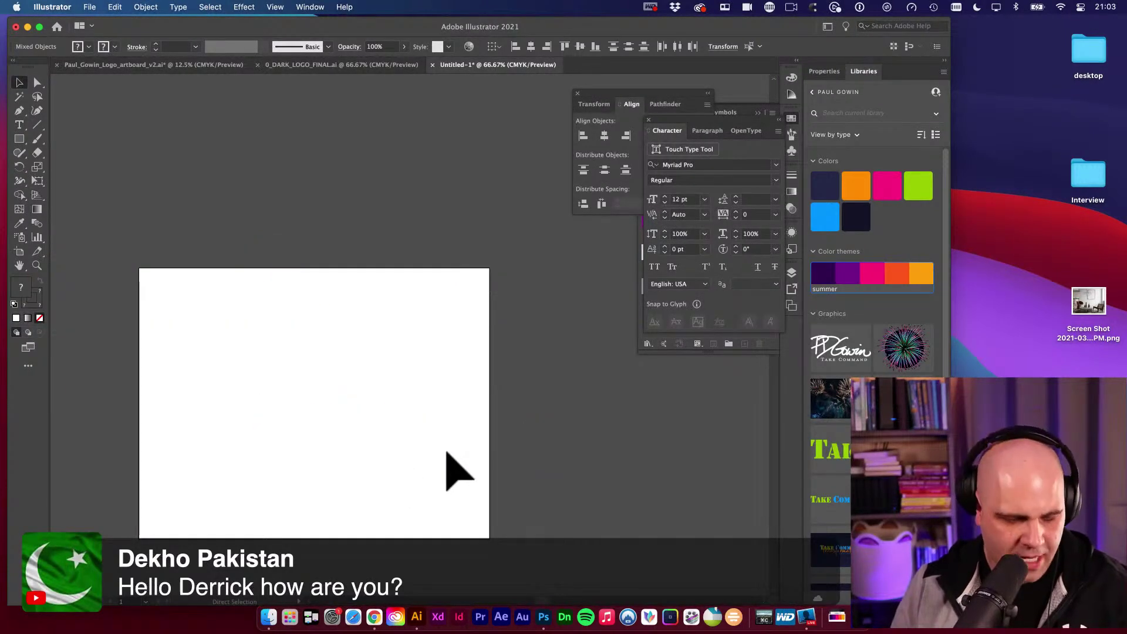
key("super+v")
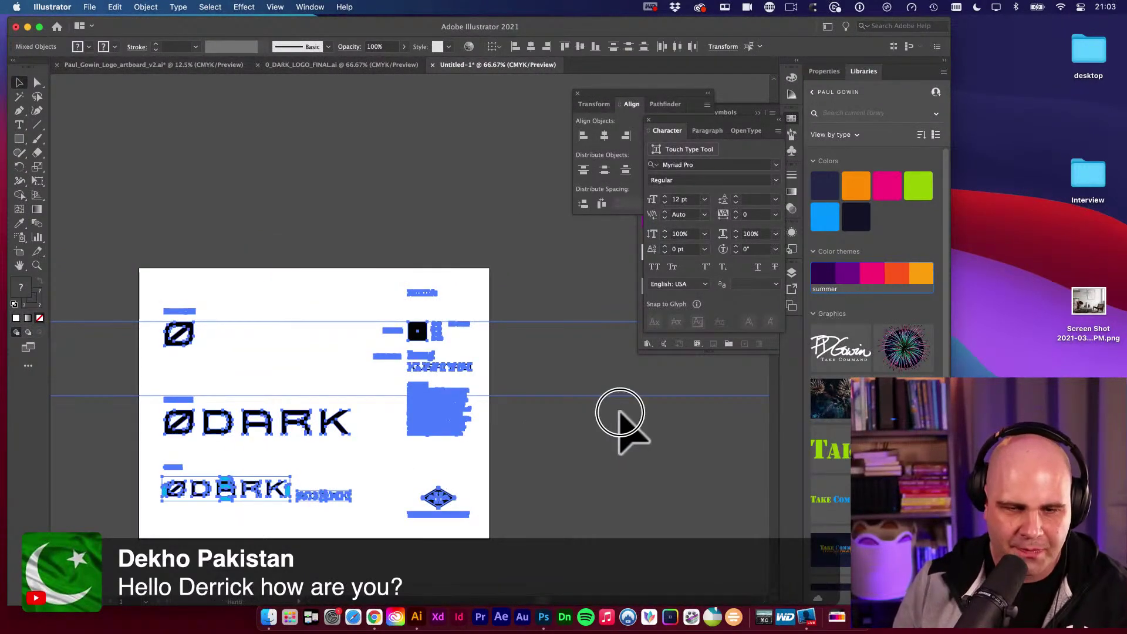
left_click(599, 448)
Delete the horizontal guides, the Ø icon and the ØDARK wordmark.
scroll(581, 464, "right", 2)
left_click(562, 488)
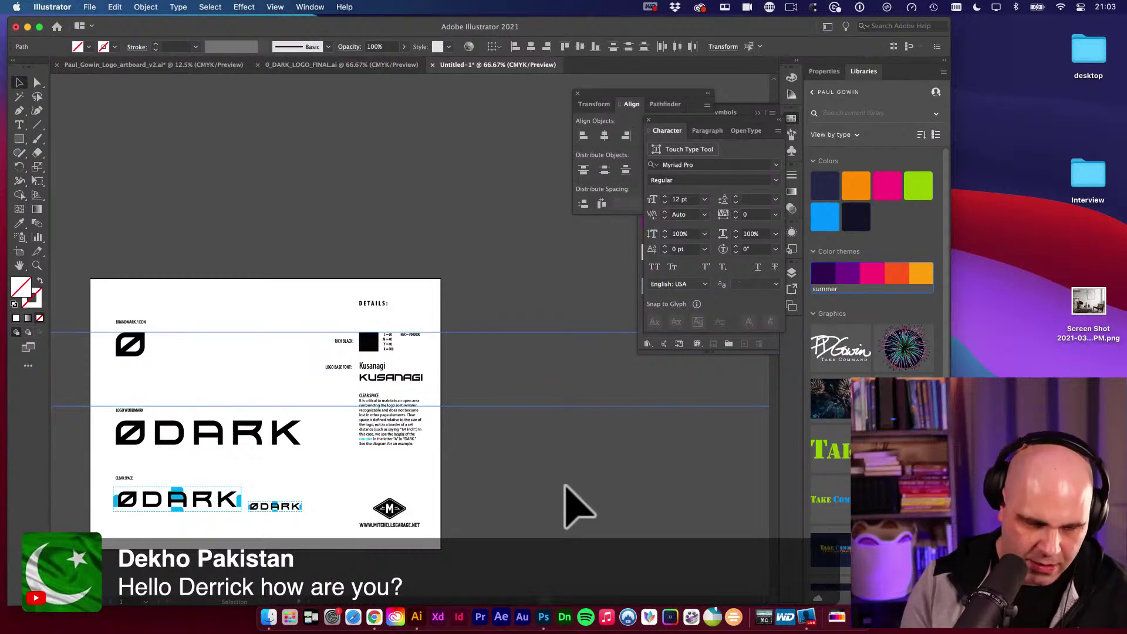
key("Delete")
scroll(323, 461, "left", 2)
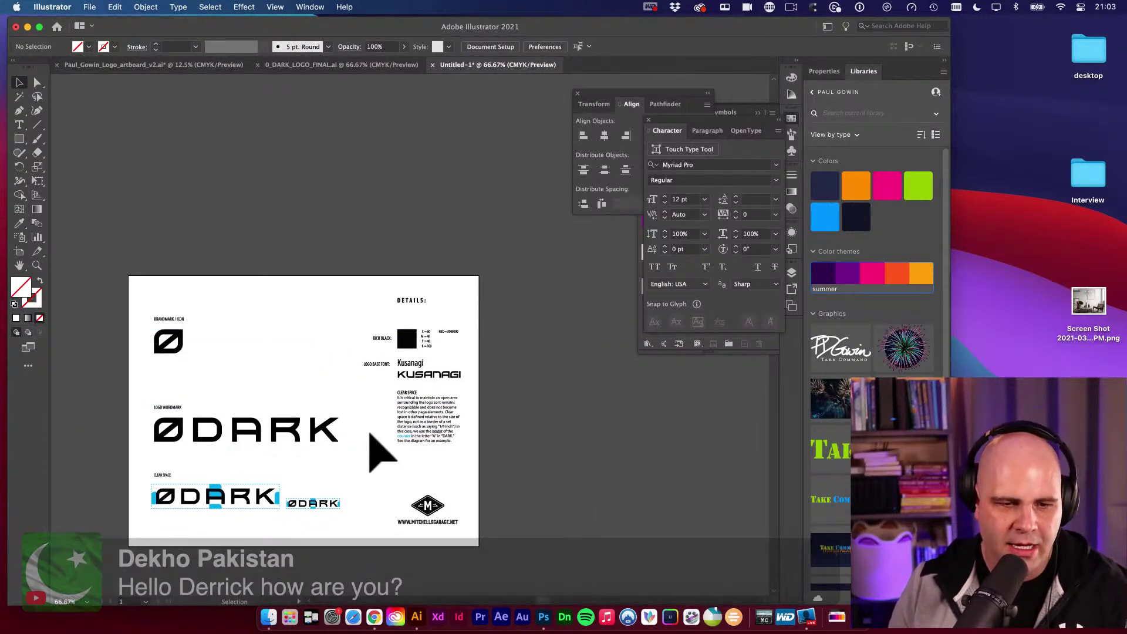
left_click(287, 438)
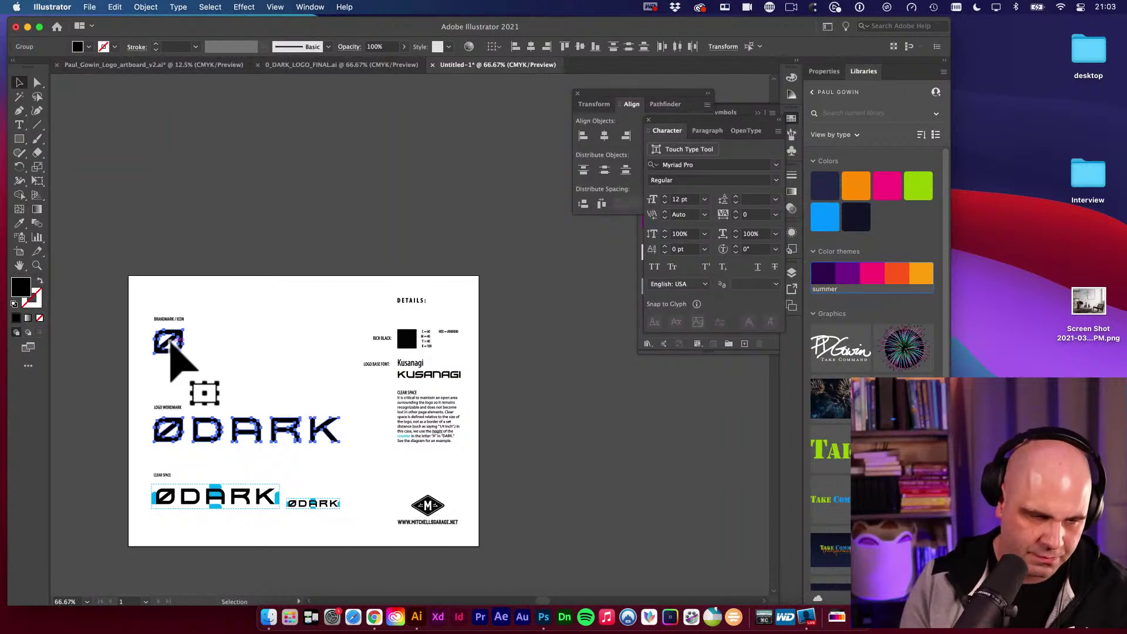
key("Delete")
left_click_drag(342, 395, 409, 379)
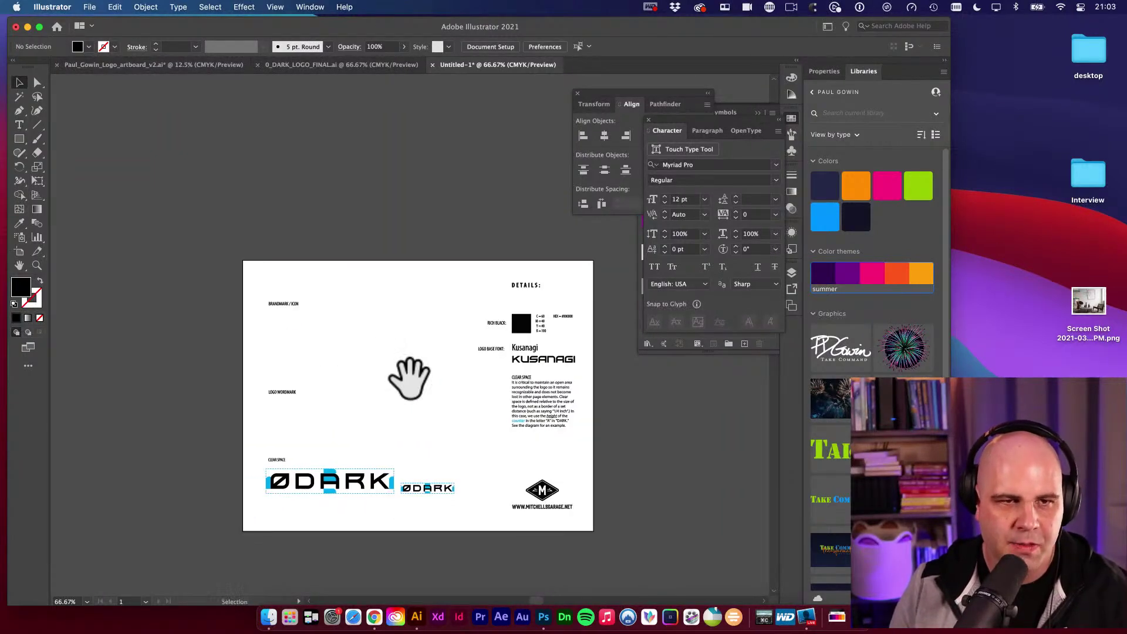
Paste the white signature logo onto the brand page and eyedrop it black.
left_click(164, 65)
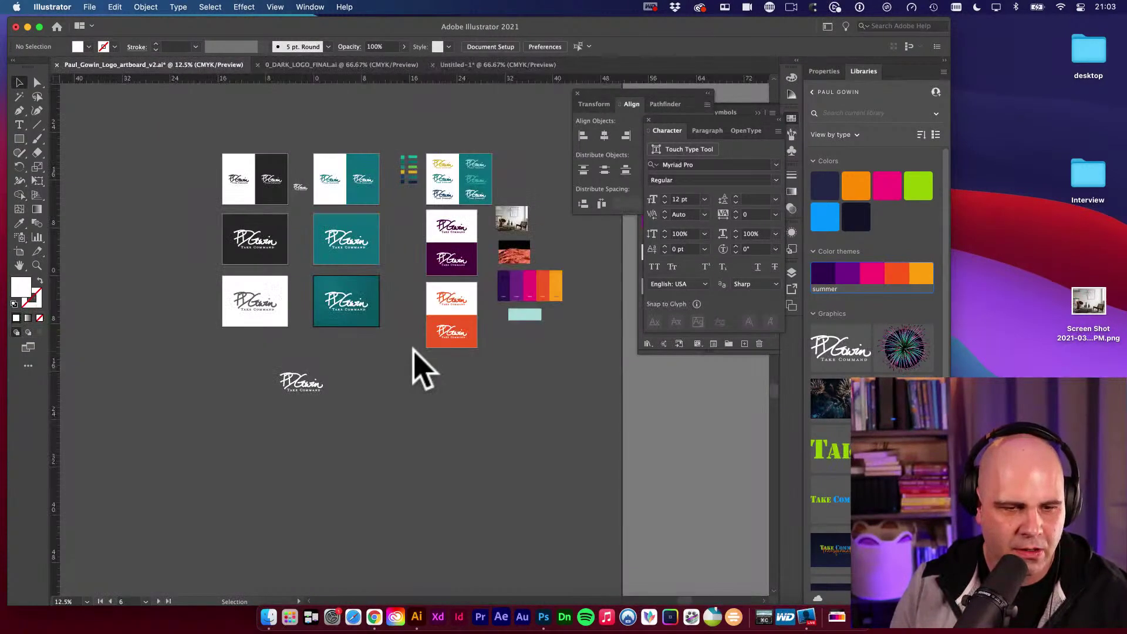
left_click(300, 383)
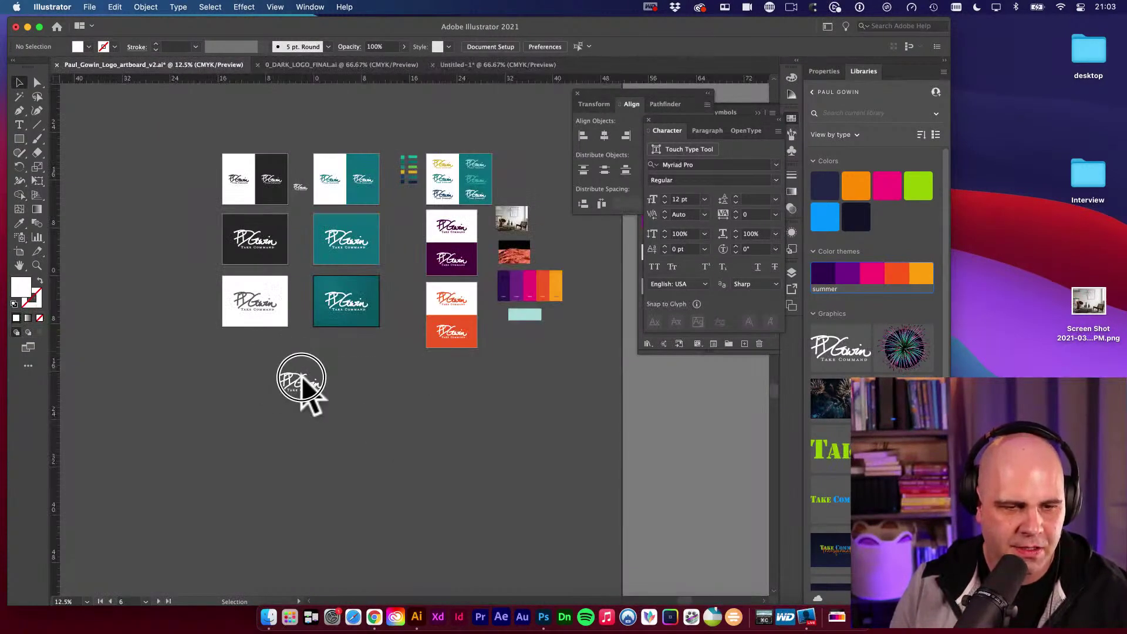
left_click(499, 65)
key("super+v")
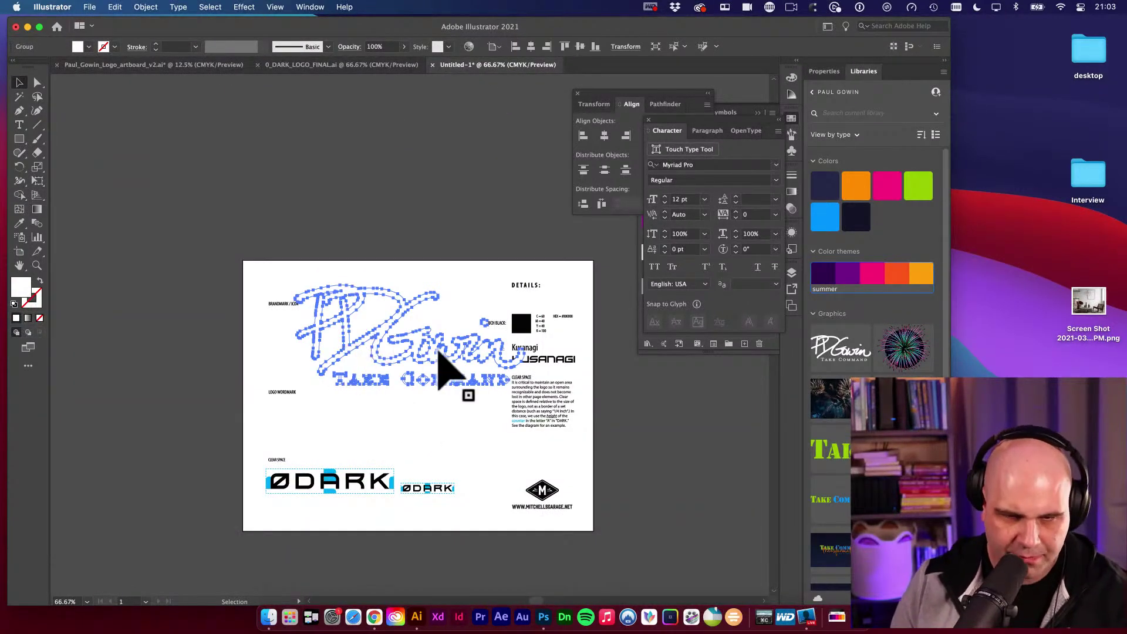
key("i")
left_click(521, 323)
key("v")
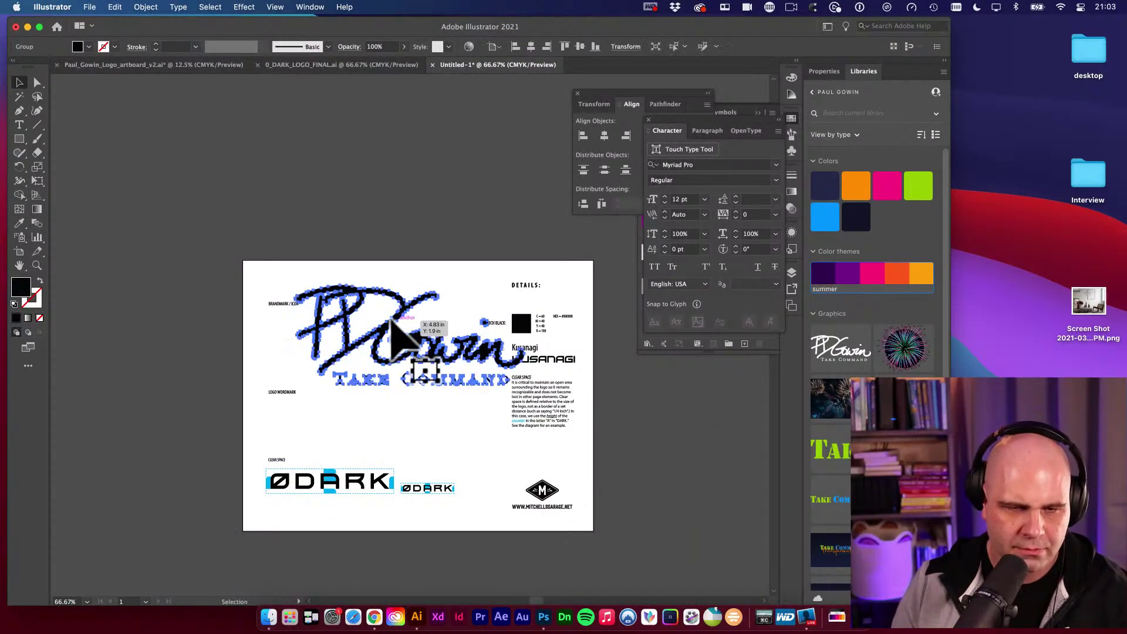
Shrink the logo with Free Transform and place it under BRANDMARK / ICON.
left_click_drag(392, 321, 393, 323)
key("e")
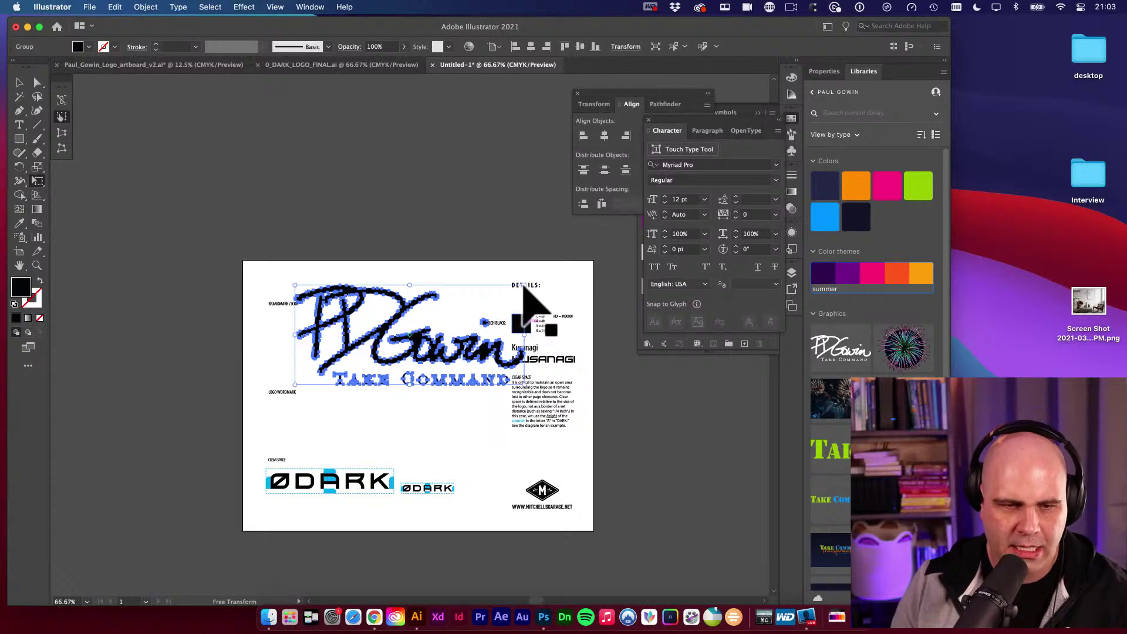
left_click_drag(524, 288, 427, 313)
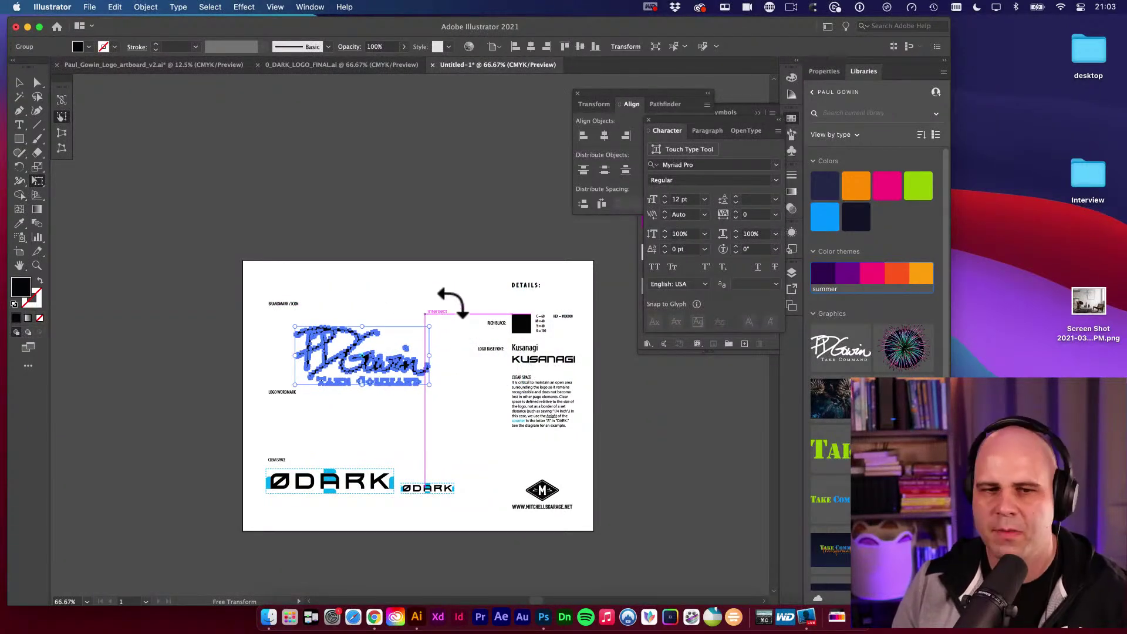
key("v")
left_click(448, 284)
left_click_drag(368, 365, 353, 357)
left_click(470, 355)
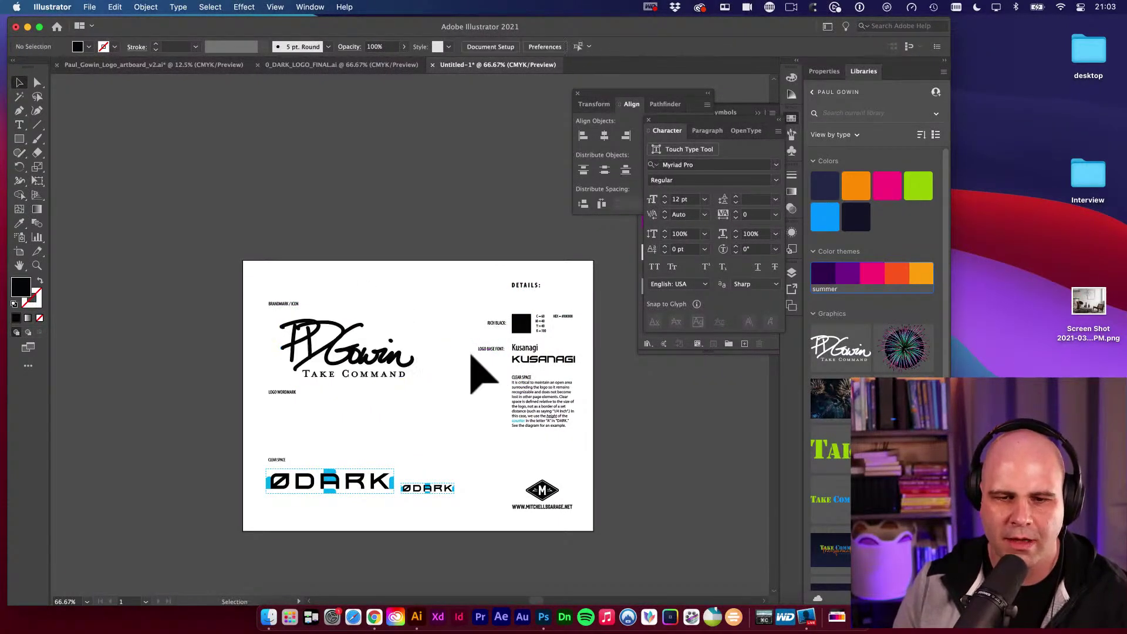
left_click_drag(471, 354, 611, 369)
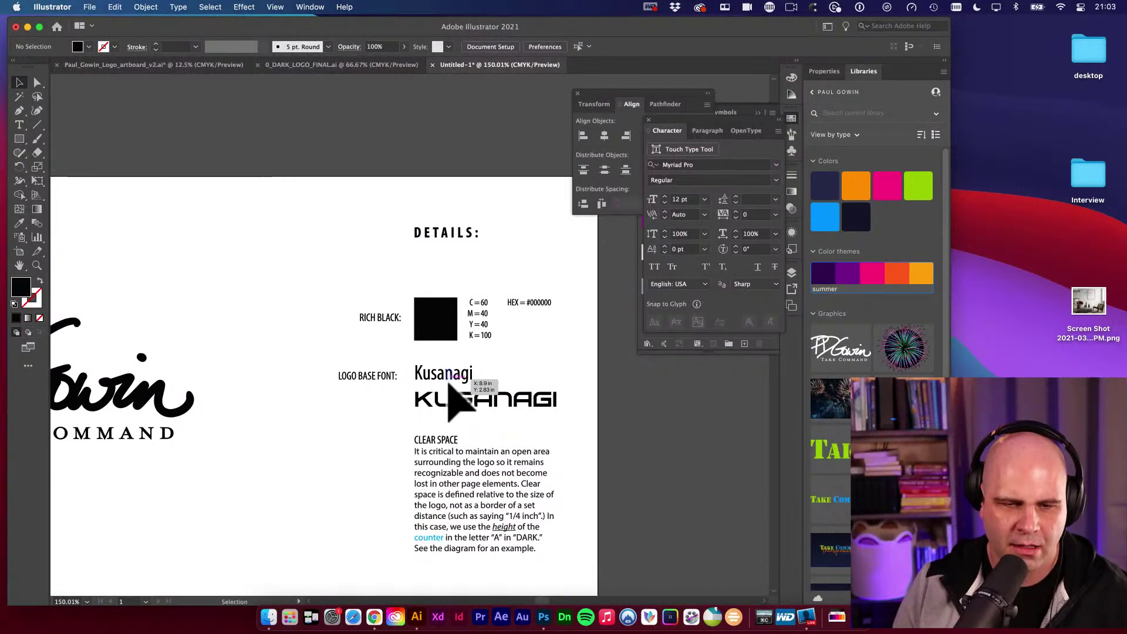
Delete the KUSANAGI logo graphic below the font name.
left_click(514, 404)
key("Delete")
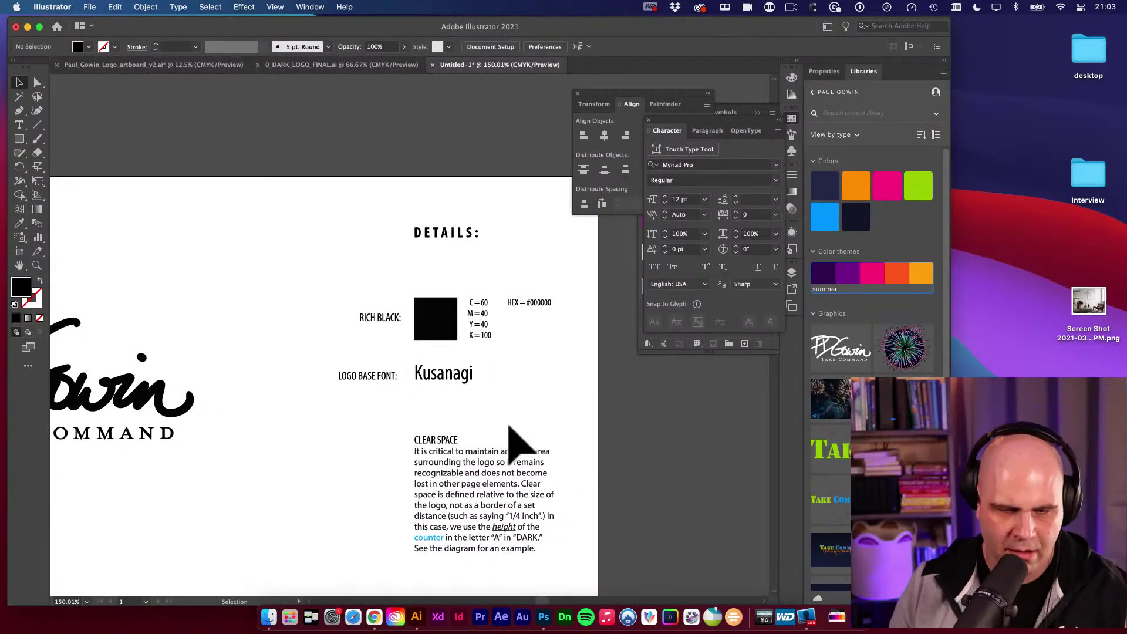
left_click_drag(509, 429, 504, 364)
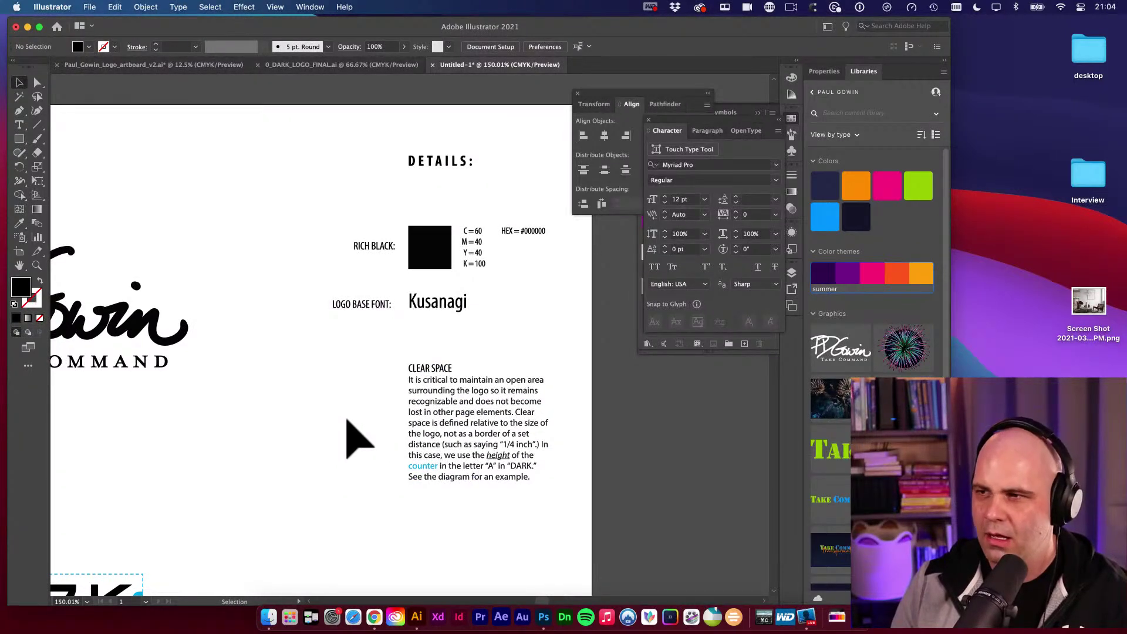
Pan over the signature logo and check the Clear Space text group.
left_click(364, 433)
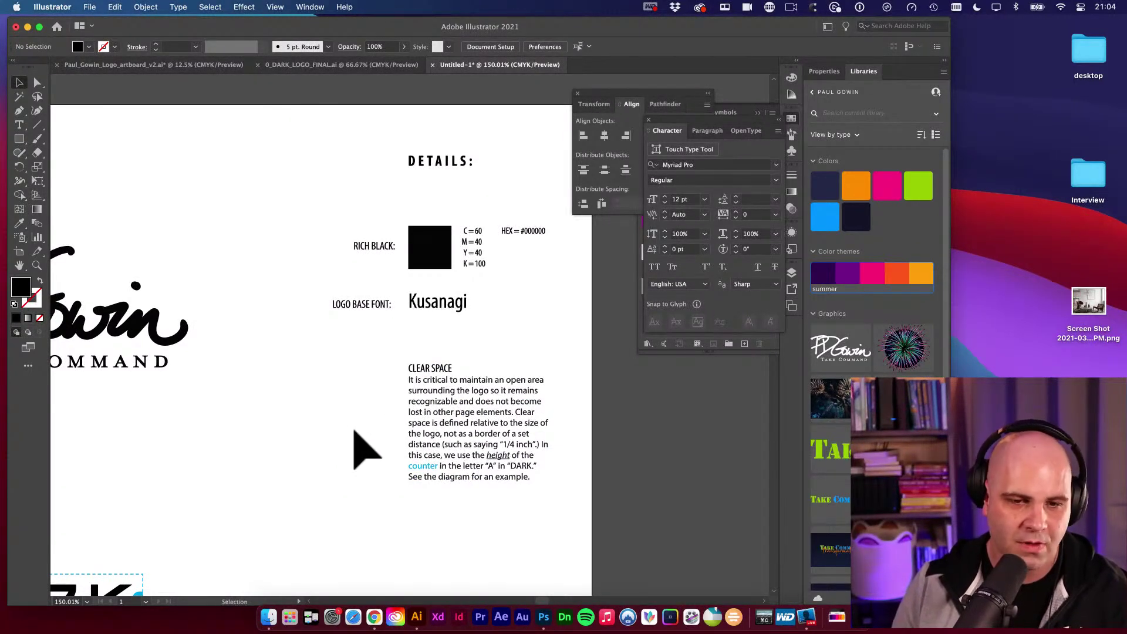
left_click_drag(360, 408, 428, 395)
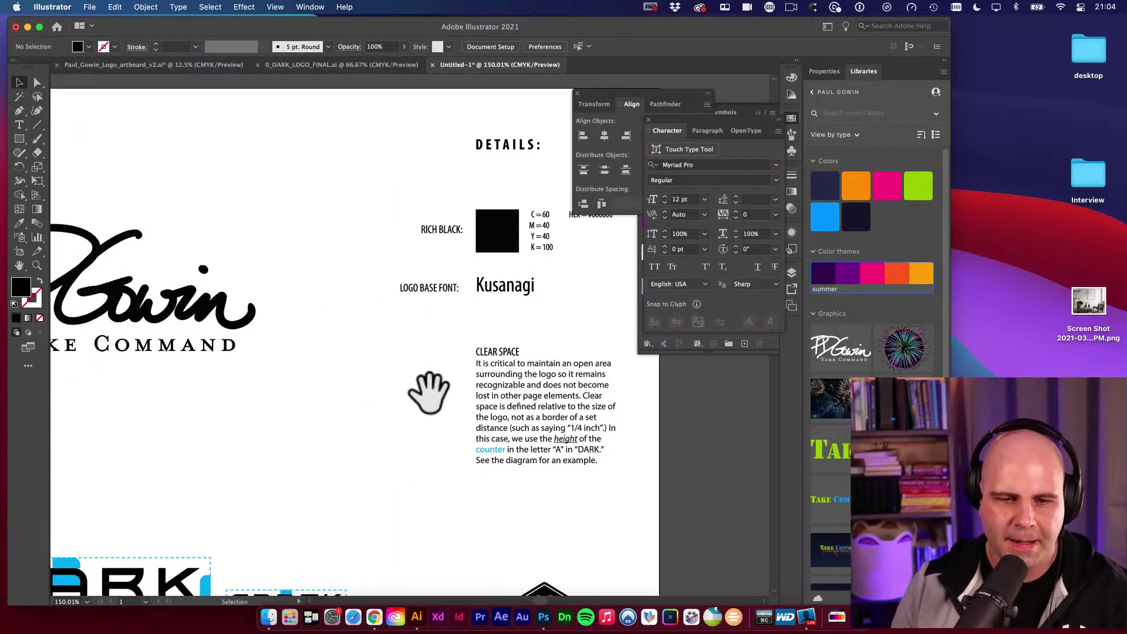
left_click(506, 399)
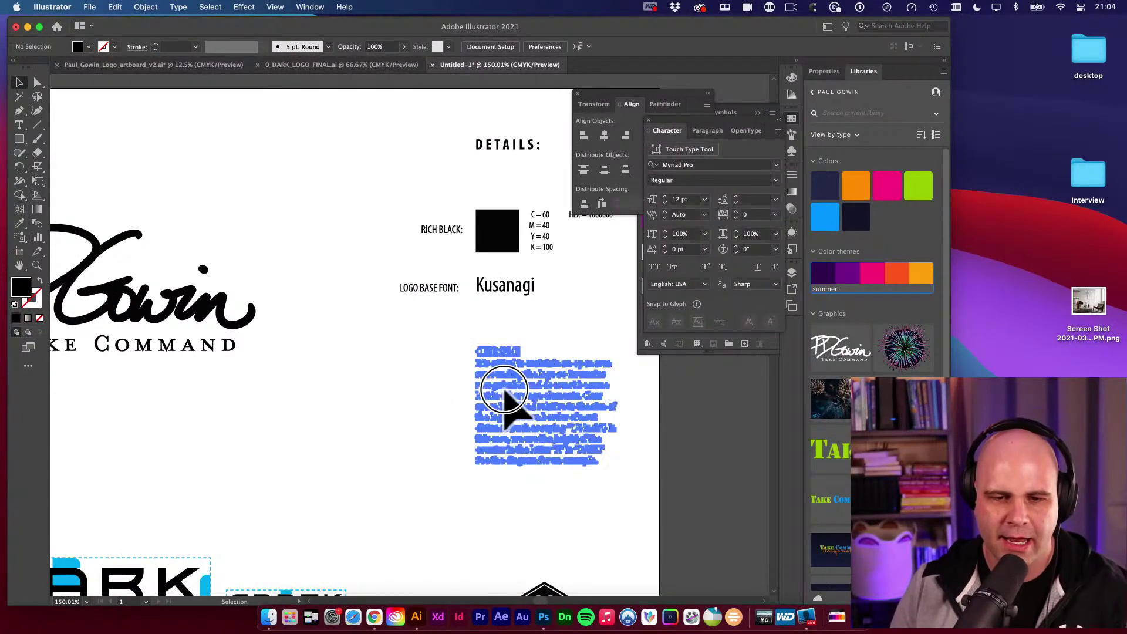
left_click(351, 404)
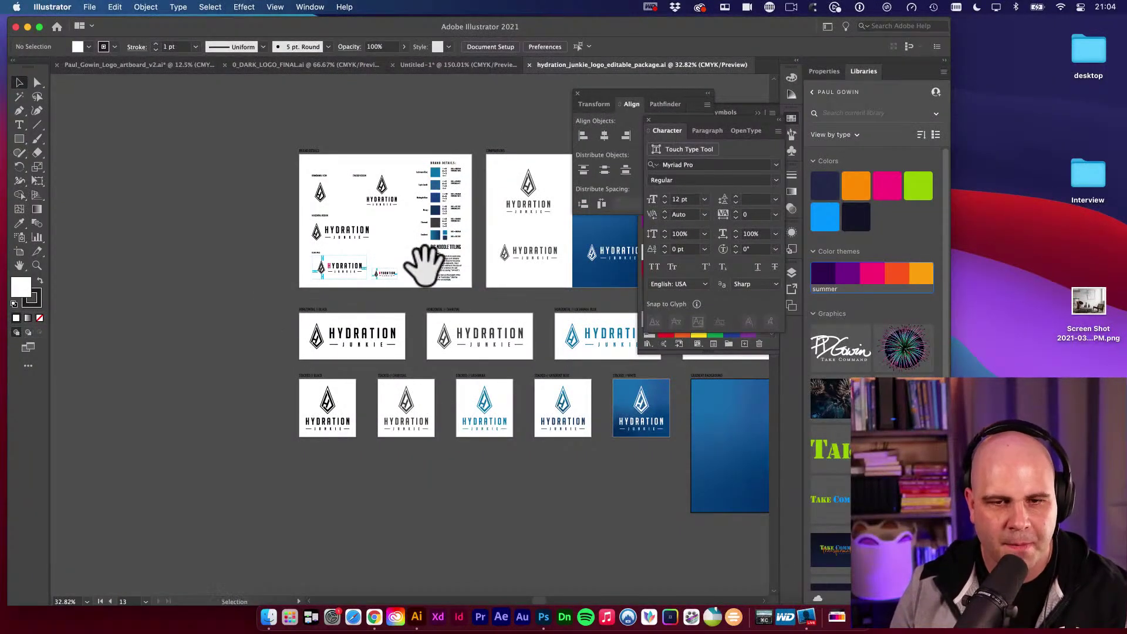
Pan and zoom around the Hydration Junkie logo artboards.
left_click_drag(422, 264, 239, 252)
scroll(289, 239, "up", 2)
scroll(289, 239, "left", 2)
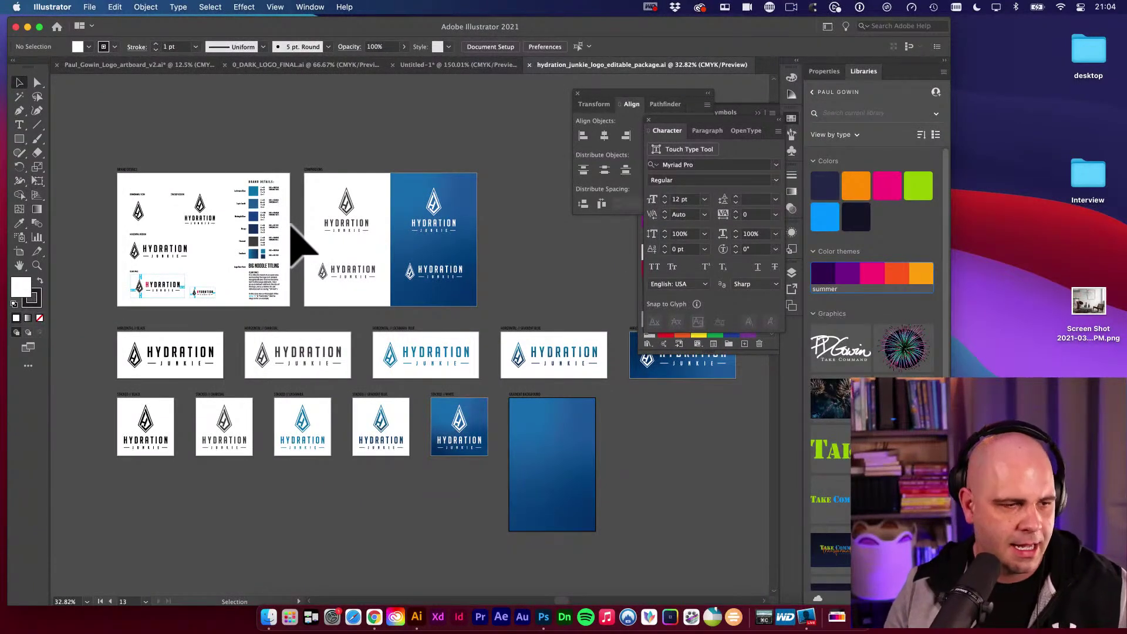
left_click_drag(232, 241, 327, 206)
left_click(403, 327, "alt")
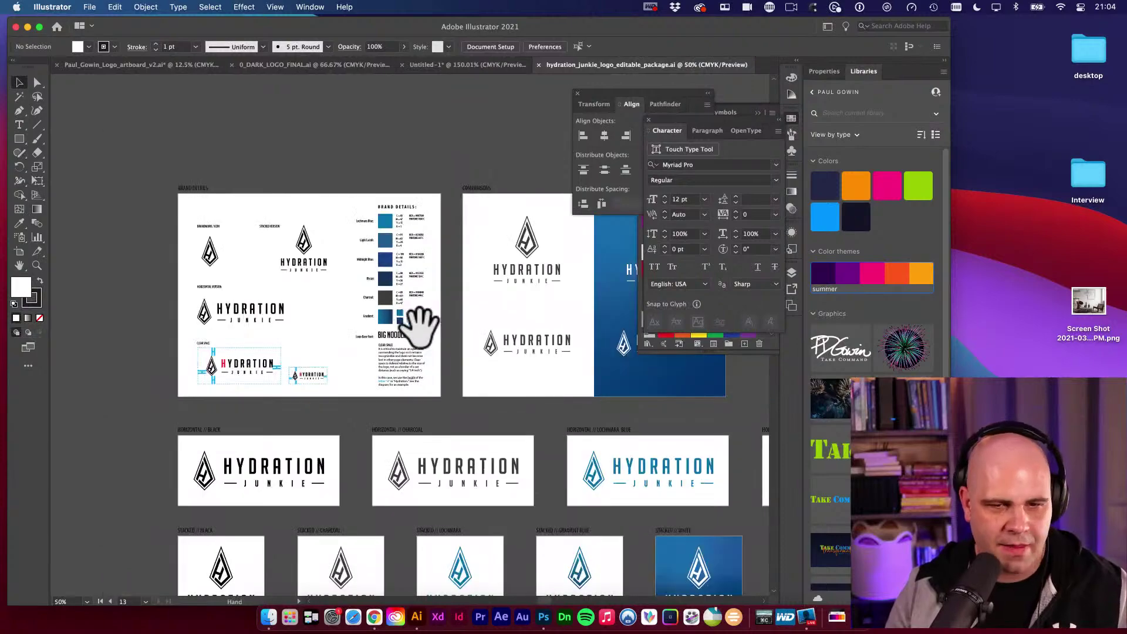
left_click_drag(415, 323, 304, 291)
scroll(387, 405, "up", 3)
scroll(388, 406, "left", 3)
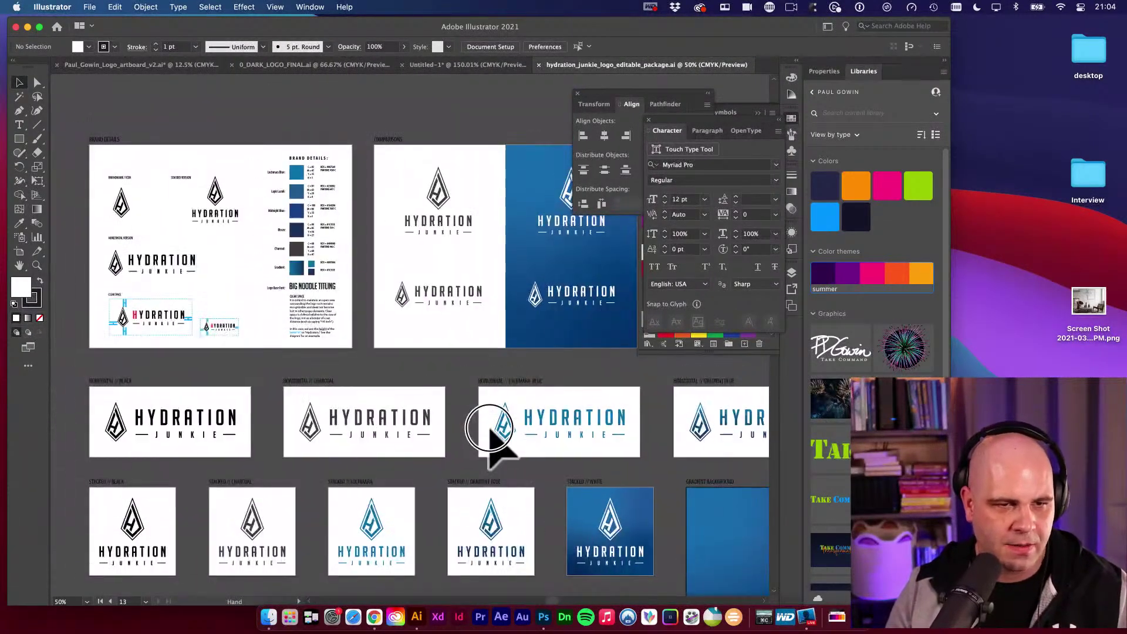
Zoom in on the brand details page, then bring the Chrome course website forward.
left_click_drag(517, 428, 270, 327)
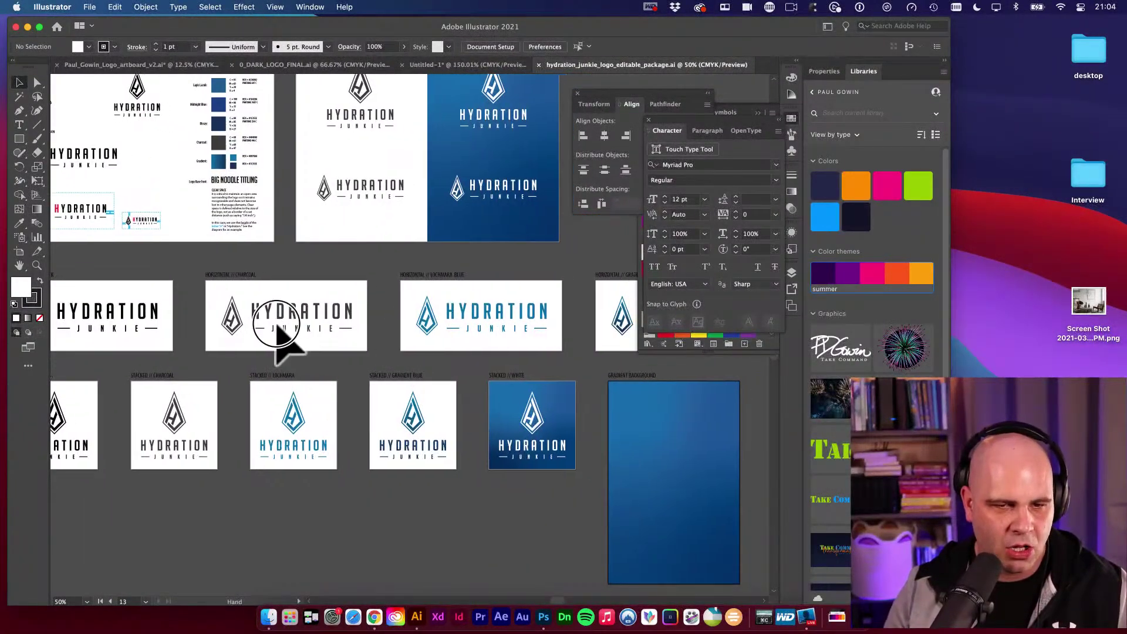
scroll(252, 321, "left", 2)
scroll(277, 322, "up", 5)
key("z")
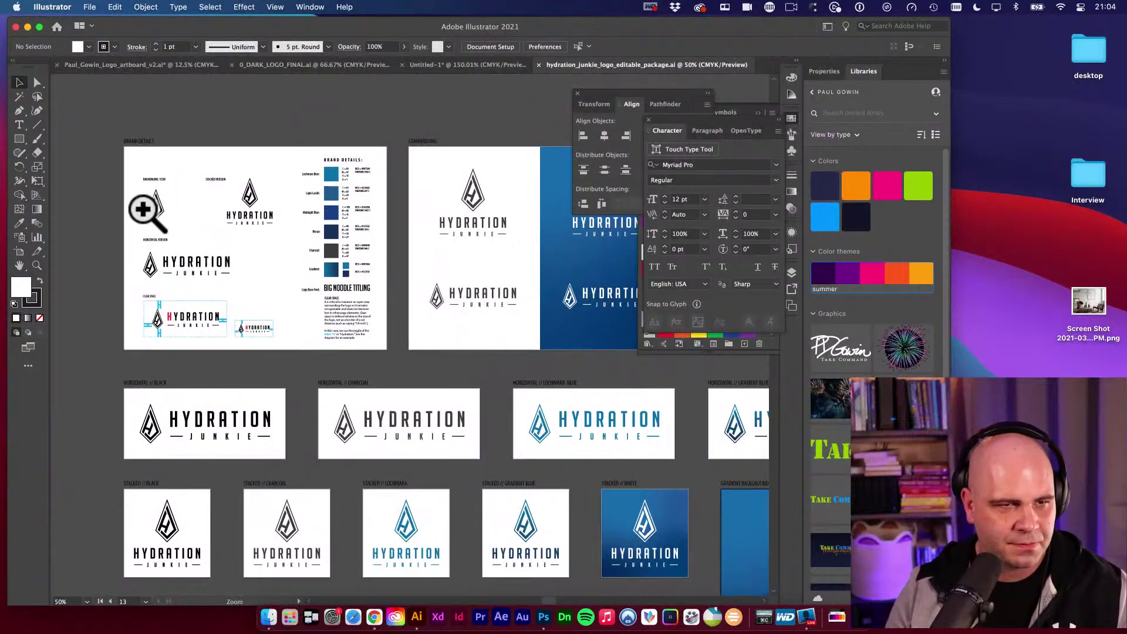
left_click_drag(143, 208, 313, 294)
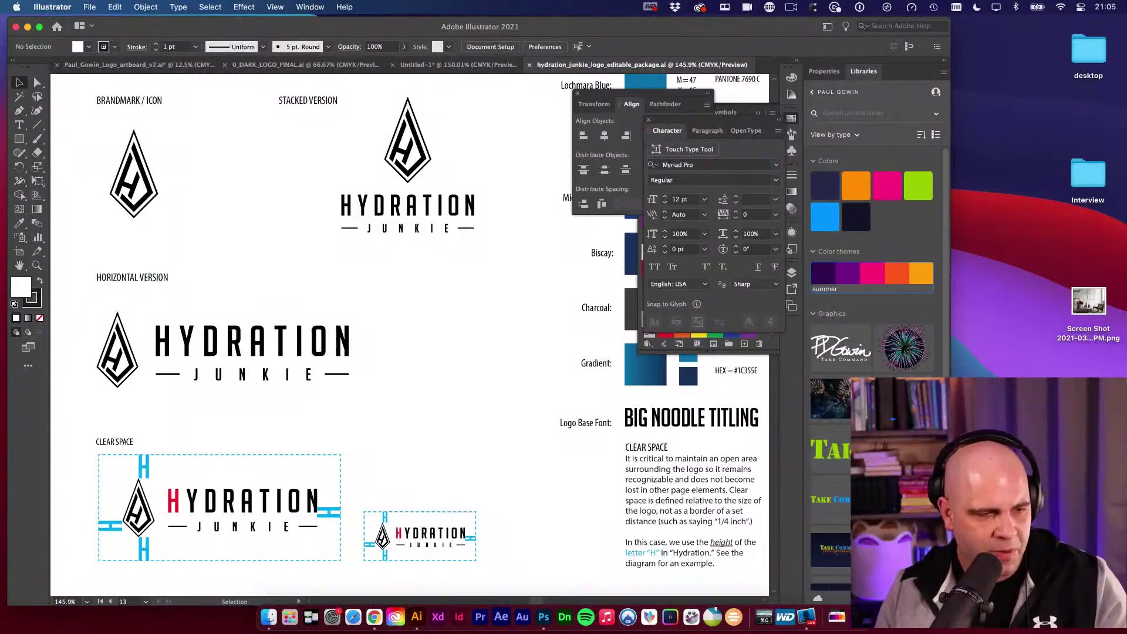
key("super+Tab")
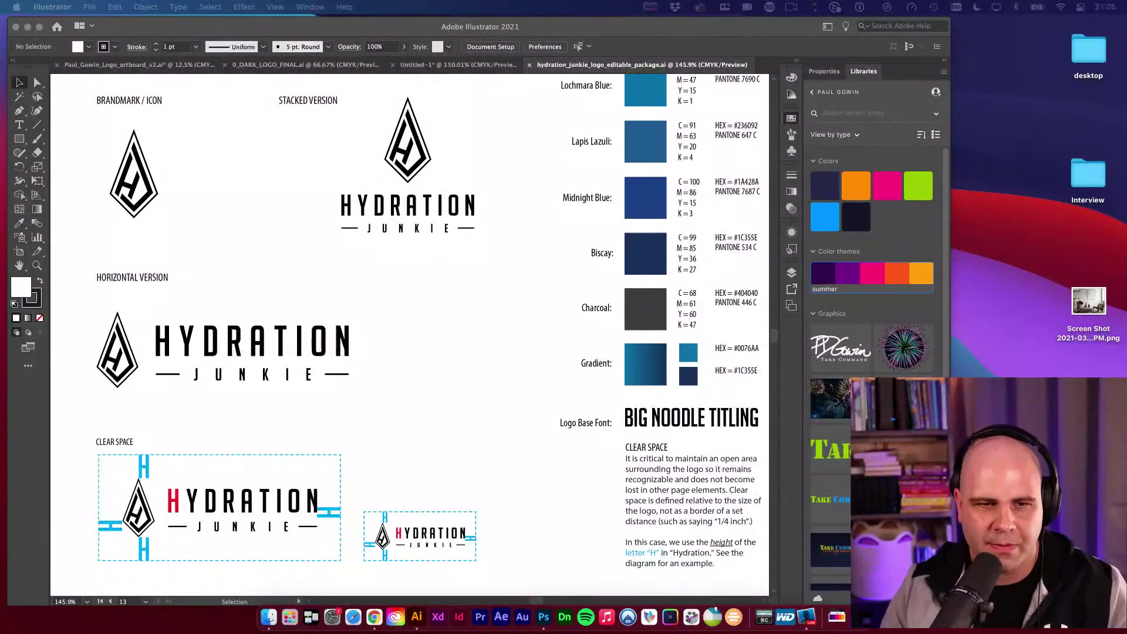
left_click_drag(203, 55, 591, 70)
Pause the course video, scroll the vault page, close its tab and return to Illustrator.
left_click(178, 419)
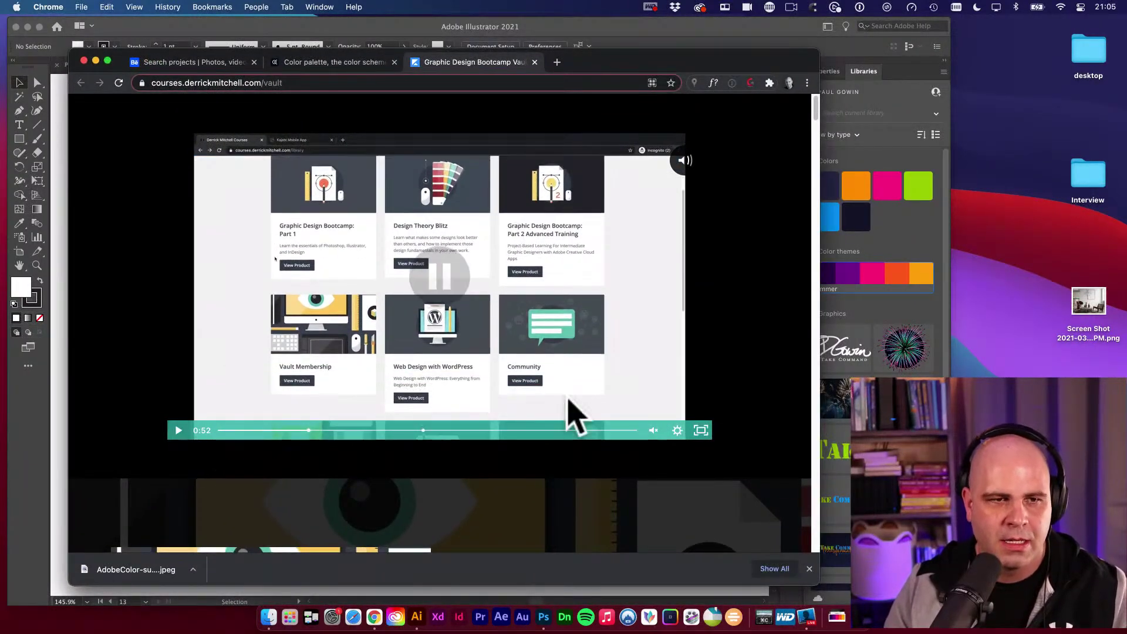
scroll(590, 391, "down", 5)
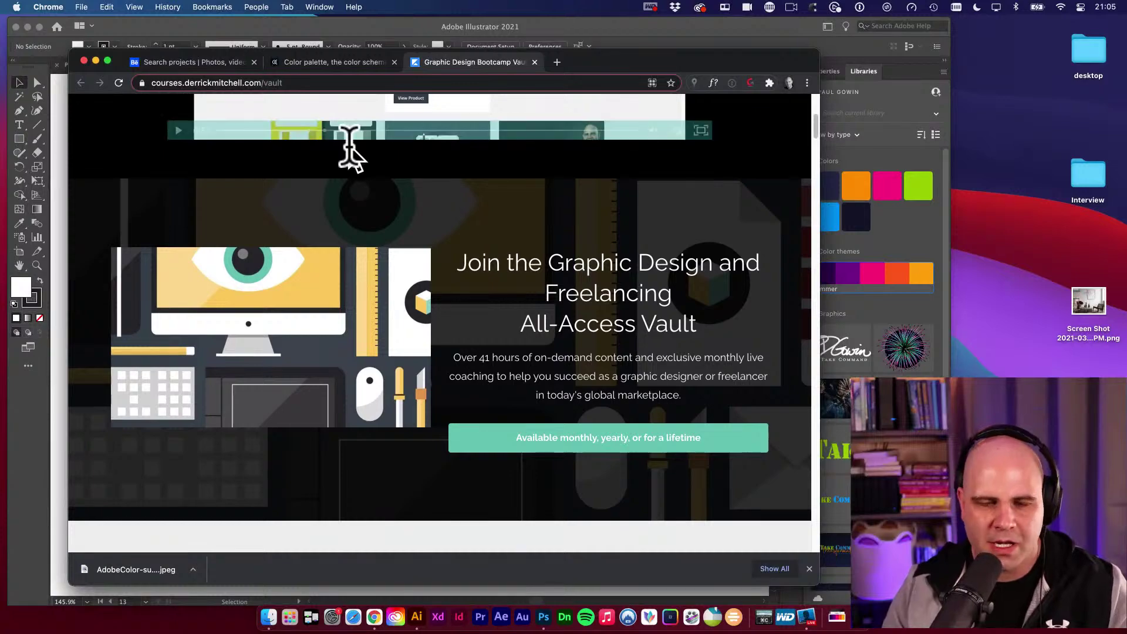
scroll(587, 382, "down", 1)
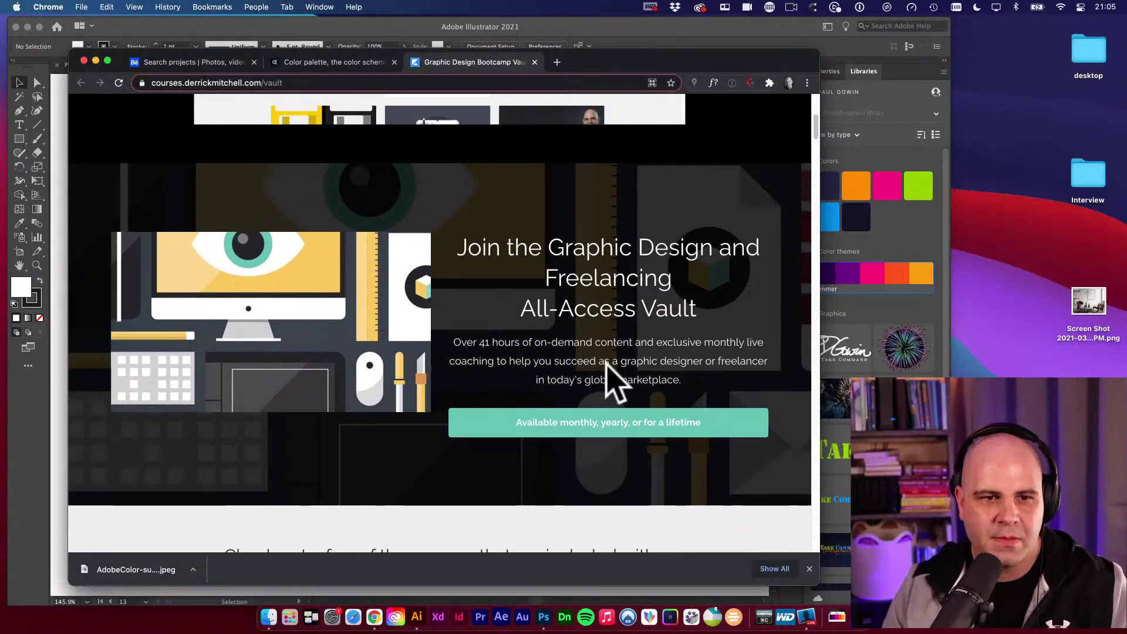
scroll(611, 375, "down", 10)
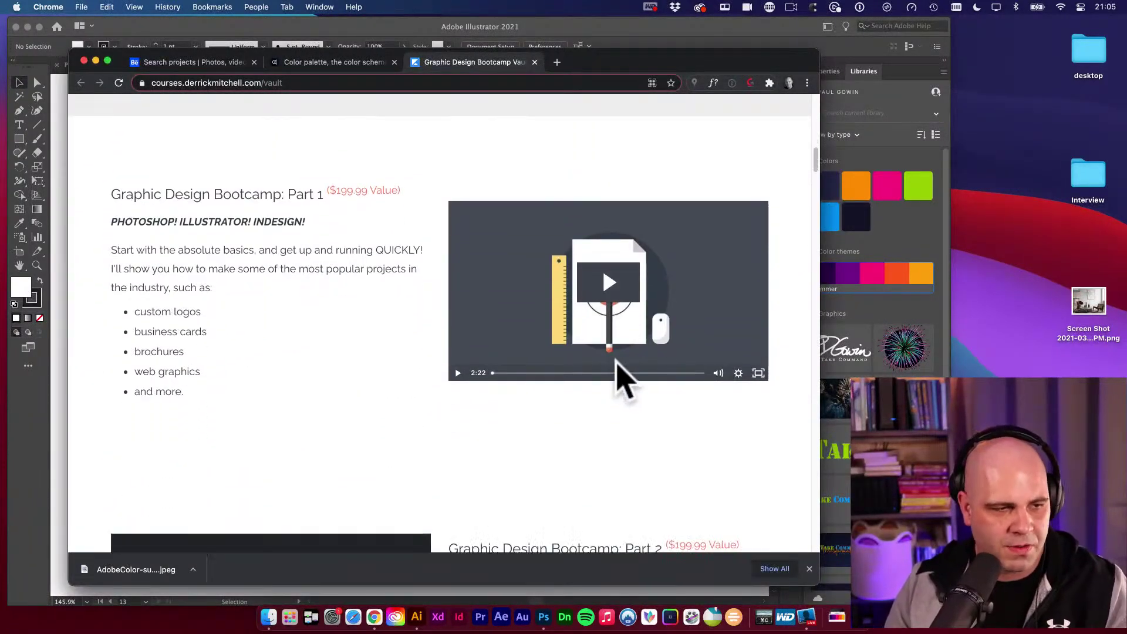
scroll(617, 362, "down", 10)
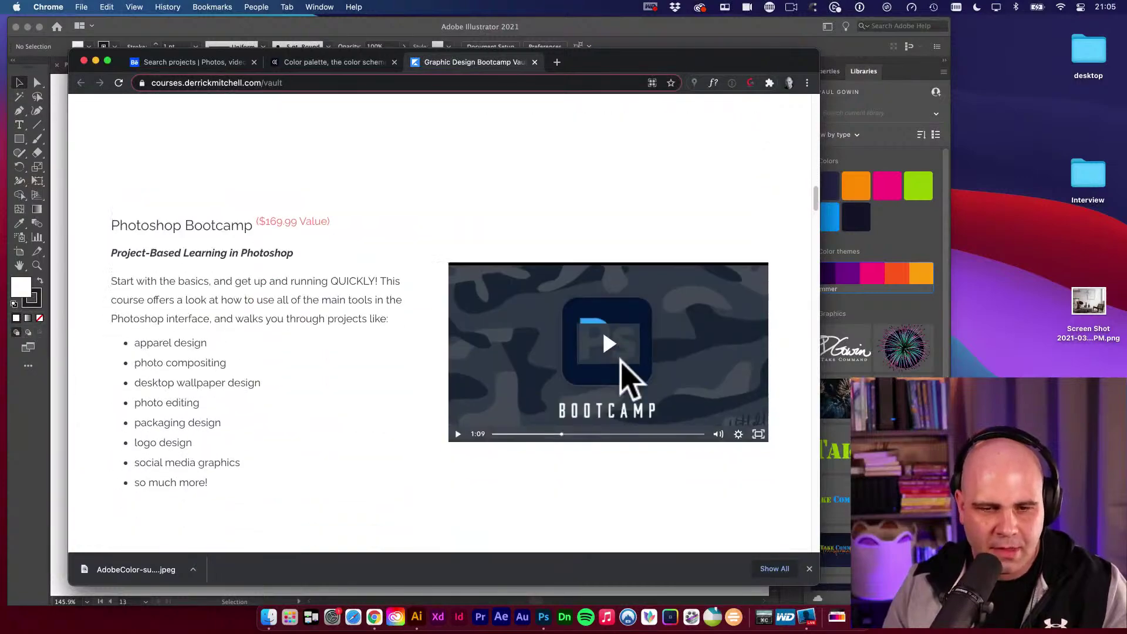
scroll(621, 361, "down", 20)
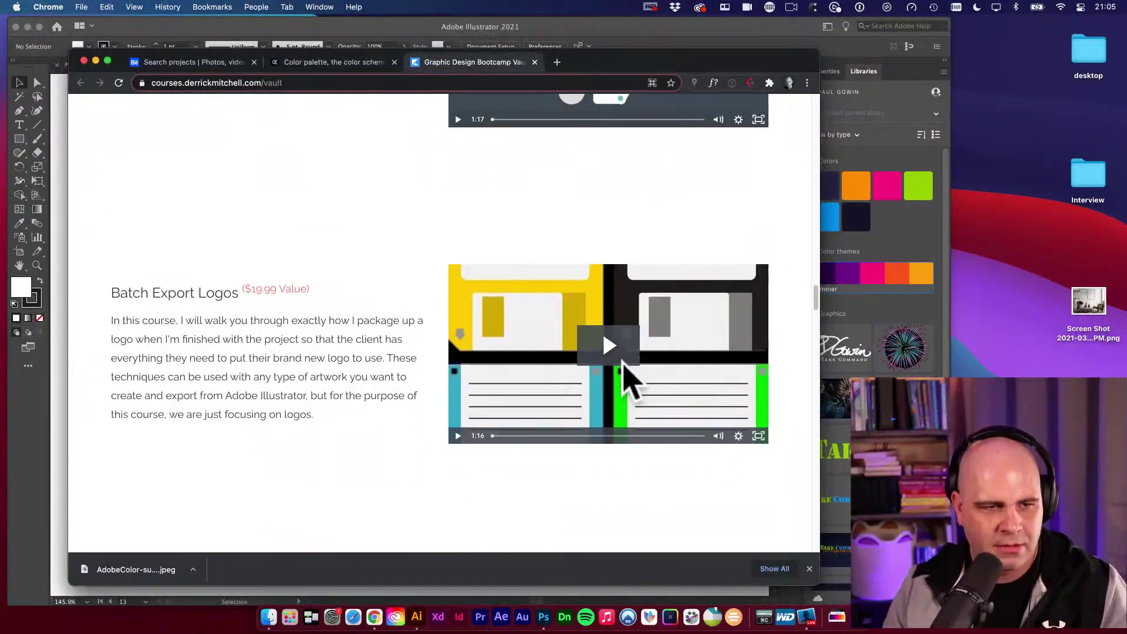
scroll(626, 379, "down", 3)
scroll(624, 377, "up", 3)
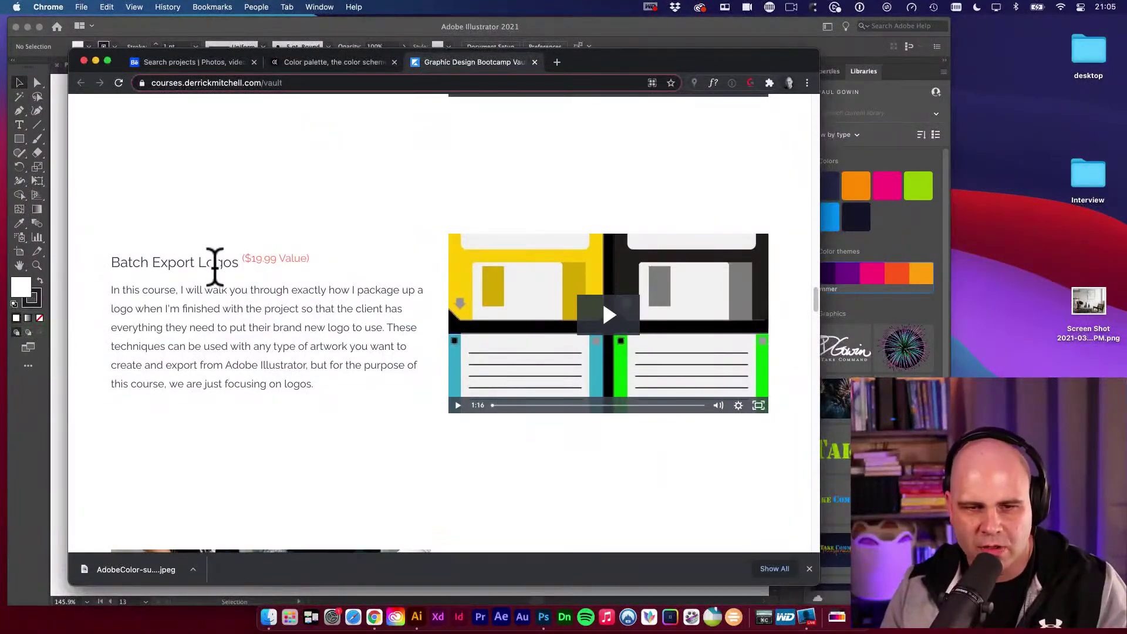
scroll(278, 348, "down", 5)
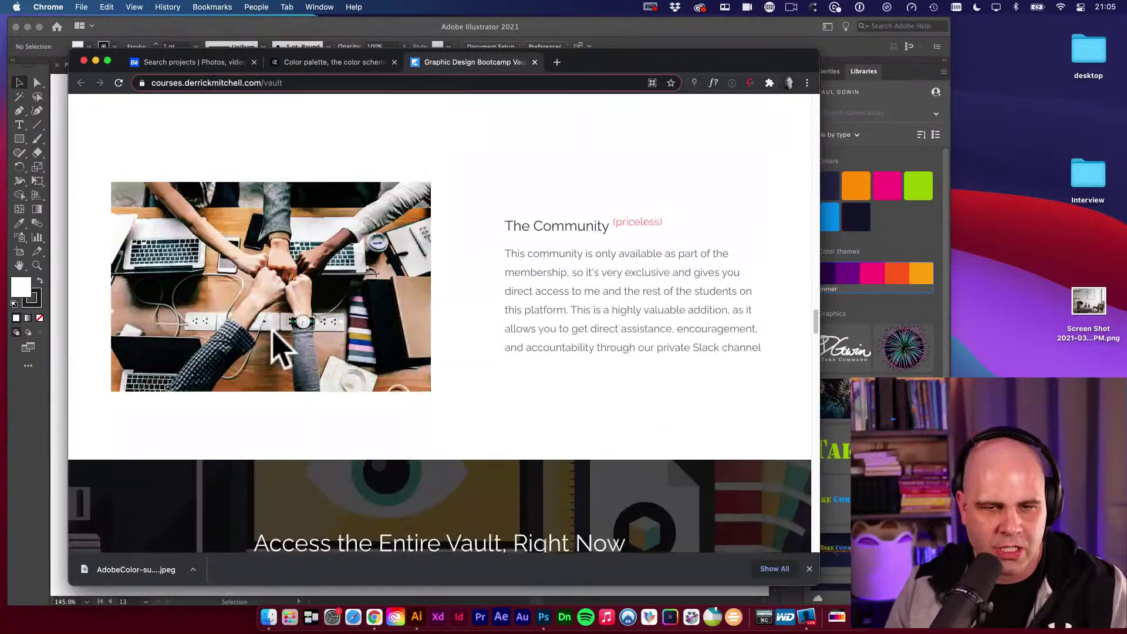
scroll(574, 315, "up", 15)
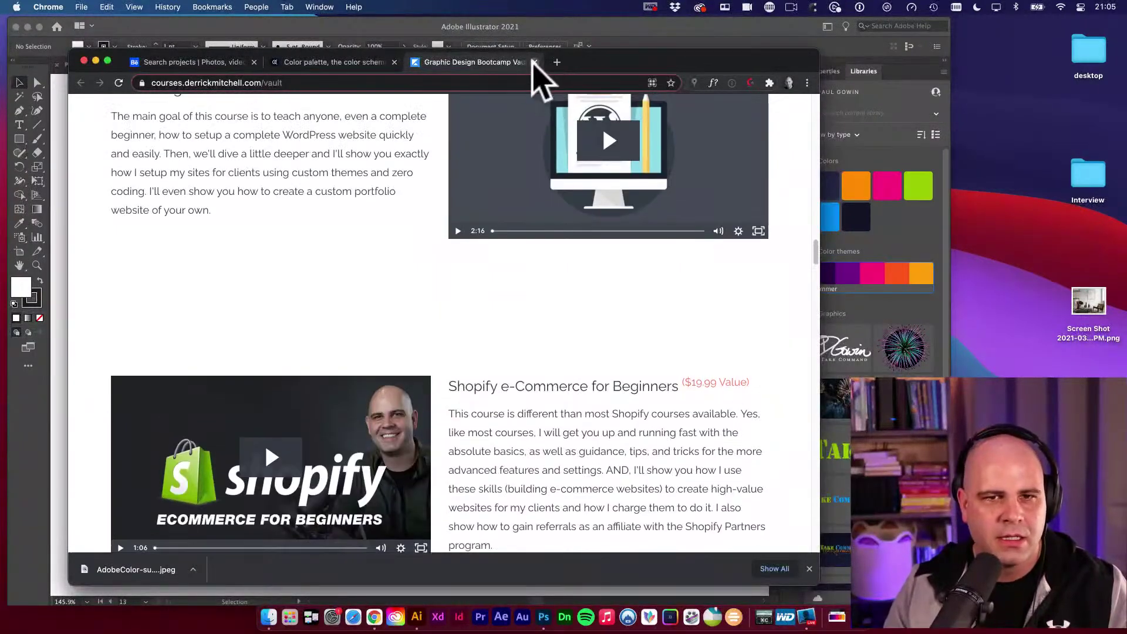
left_click(534, 62)
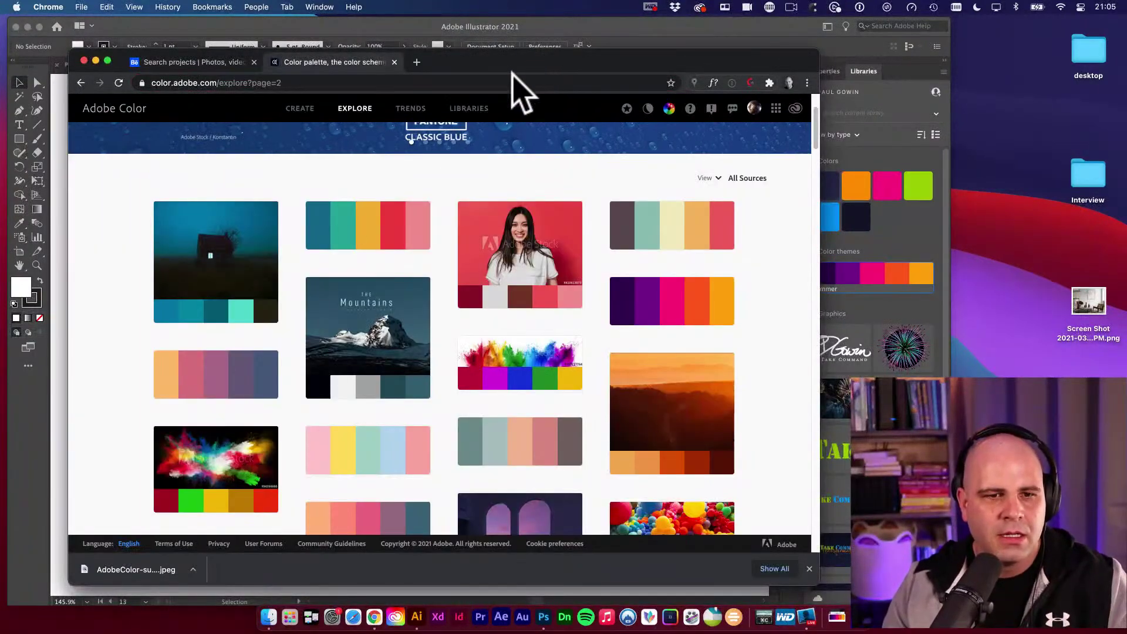
left_click(58, 152)
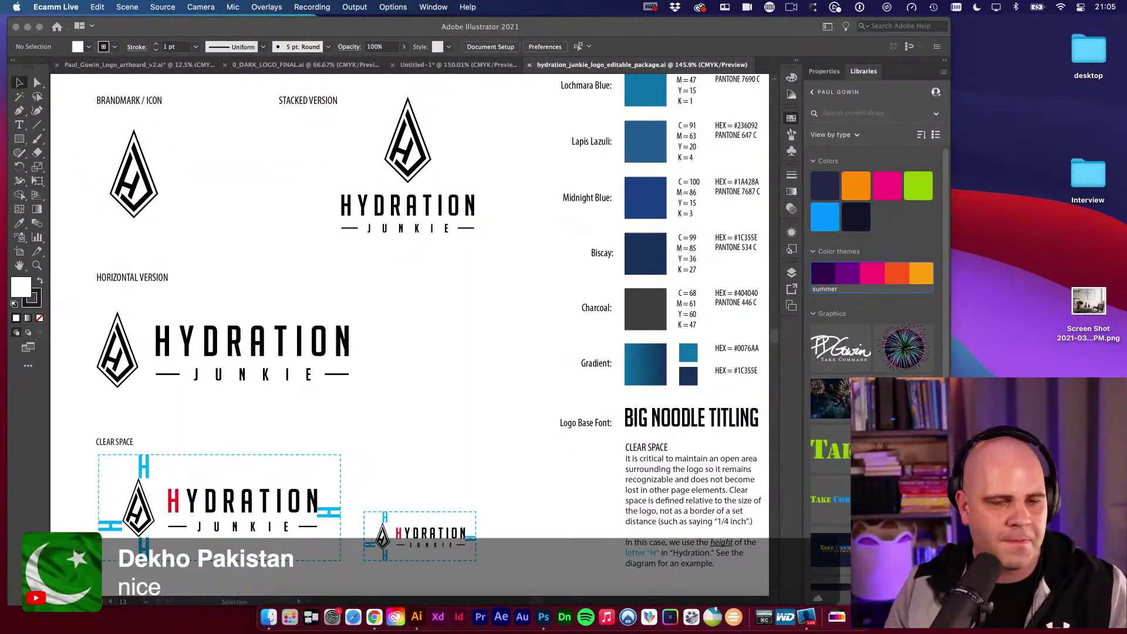
left_click(272, 282)
scroll(449, 283, "up", 1)
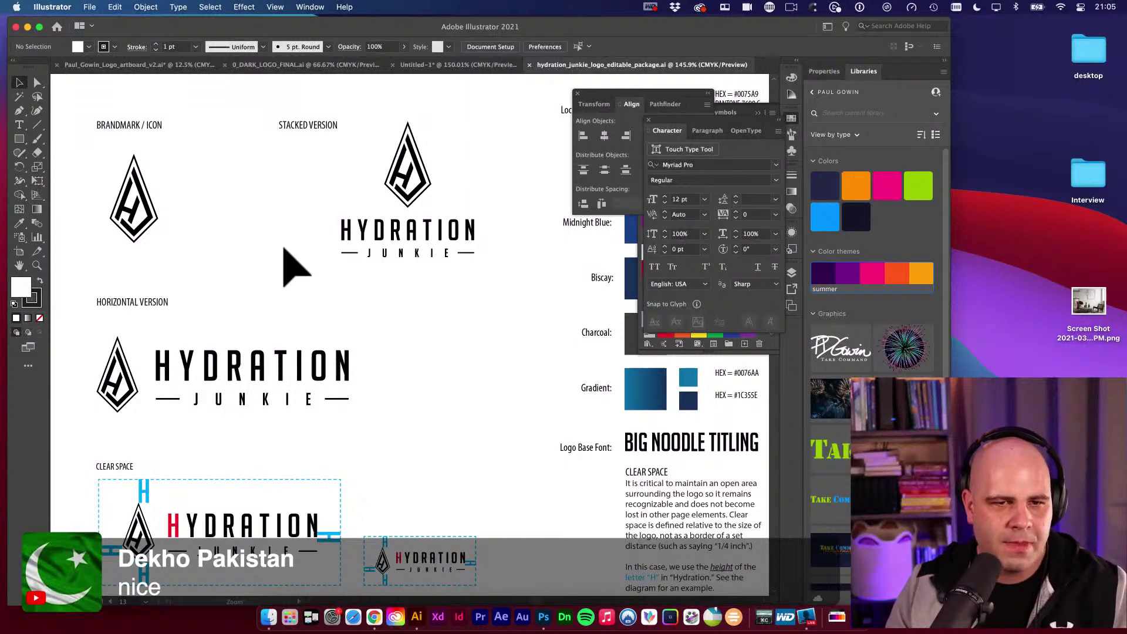
left_click_drag(284, 249, 441, 331)
left_click_drag(299, 267, 458, 275)
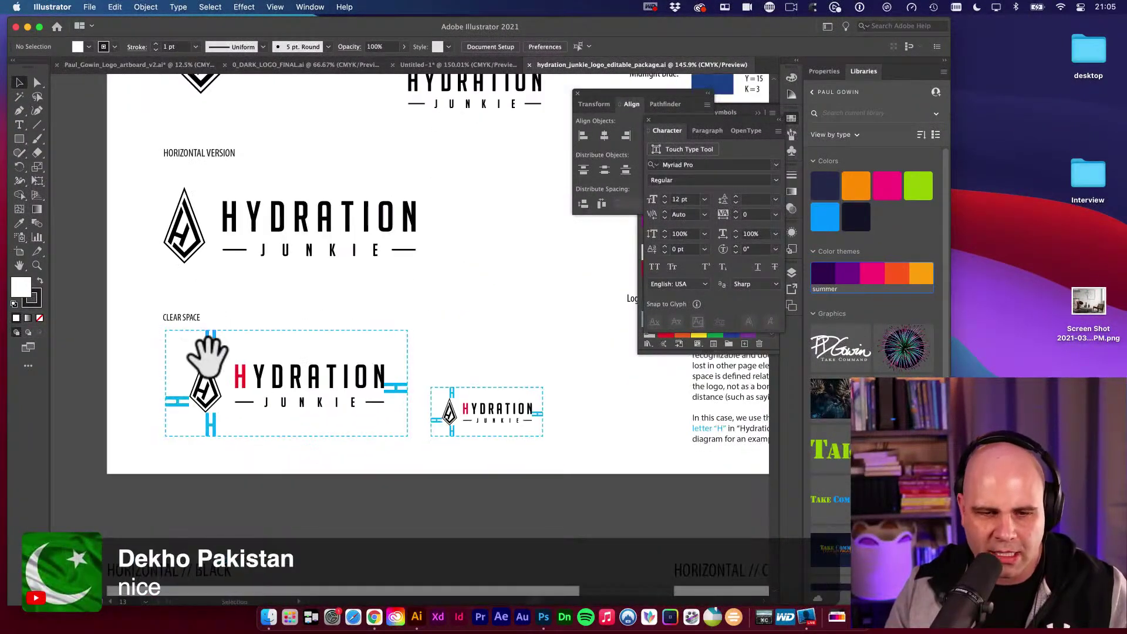
left_click_drag(503, 408, 247, 417)
left_click(508, 382)
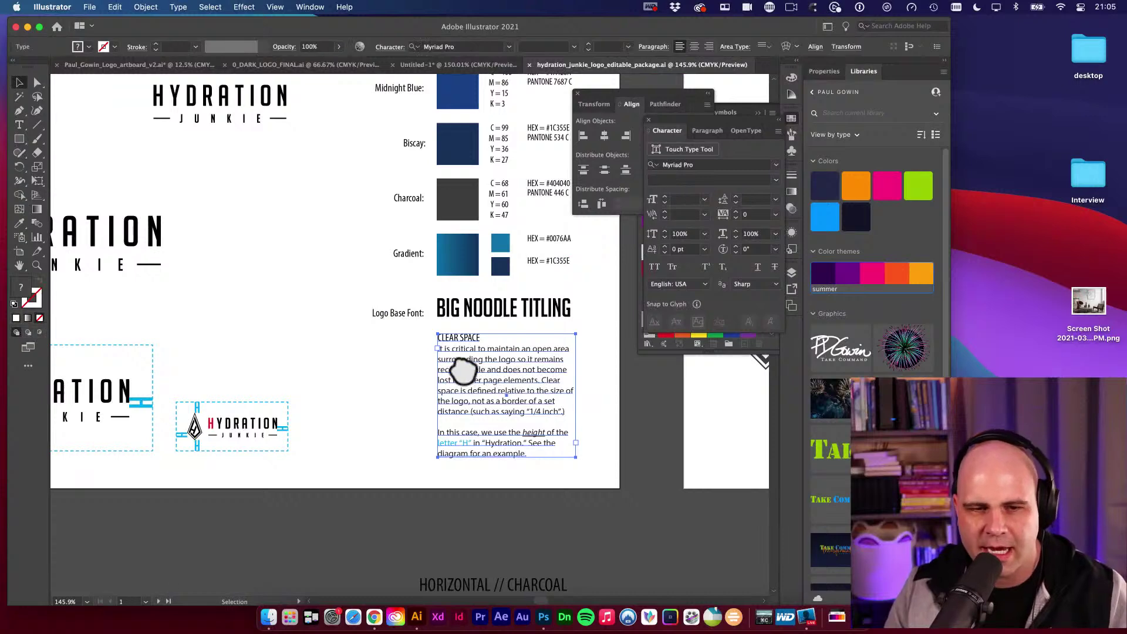
left_click_drag(496, 334, 424, 331)
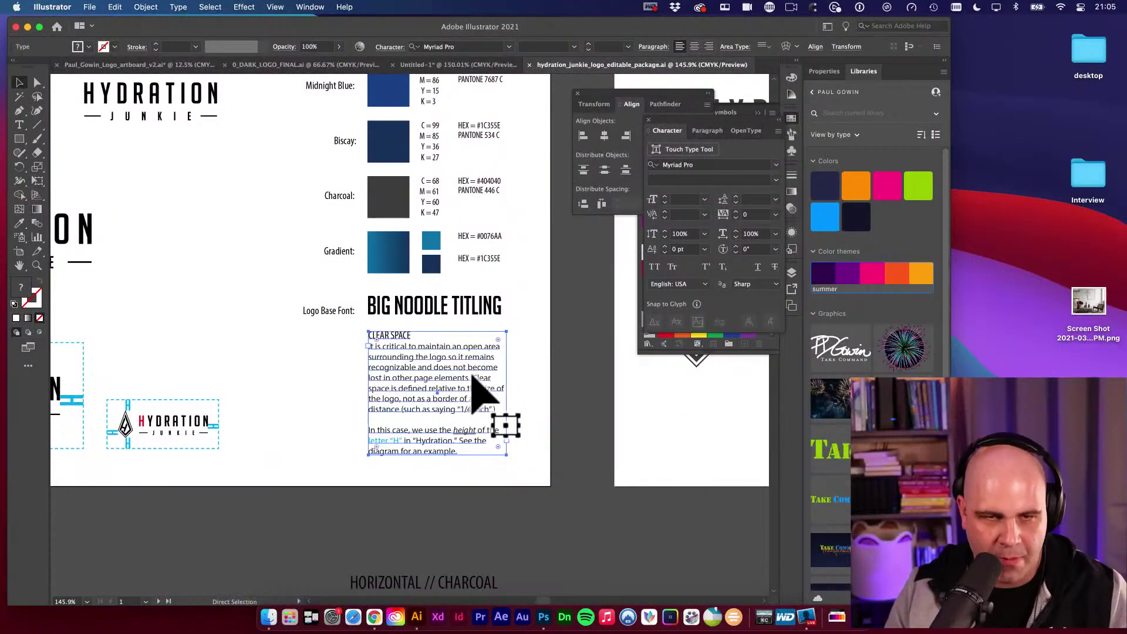
key("space")
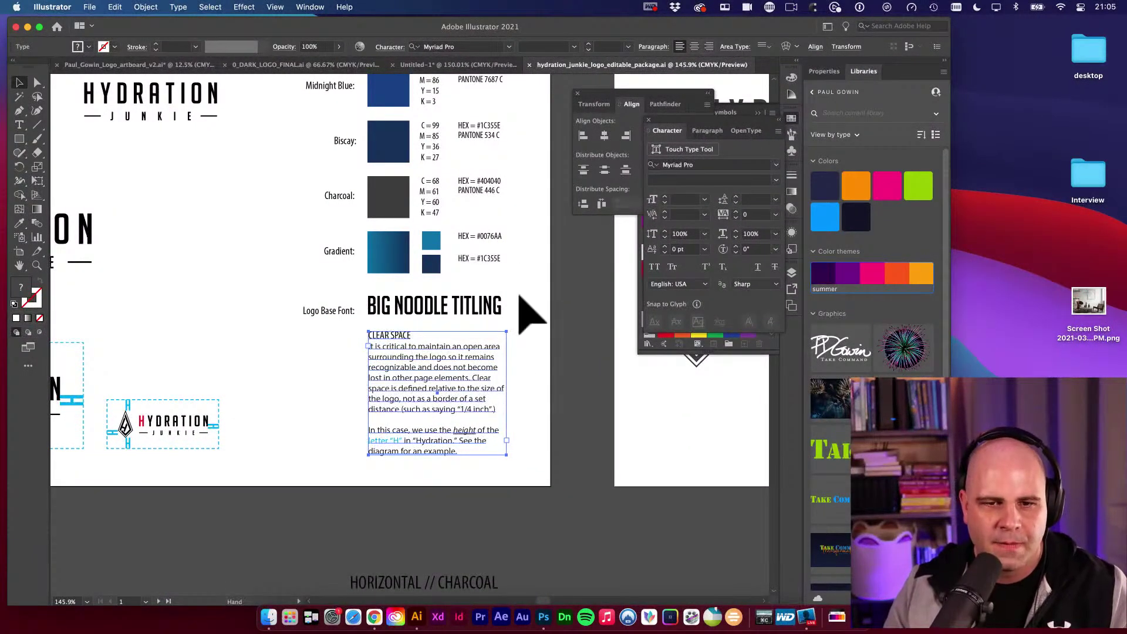
left_click_drag(521, 232, 496, 403)
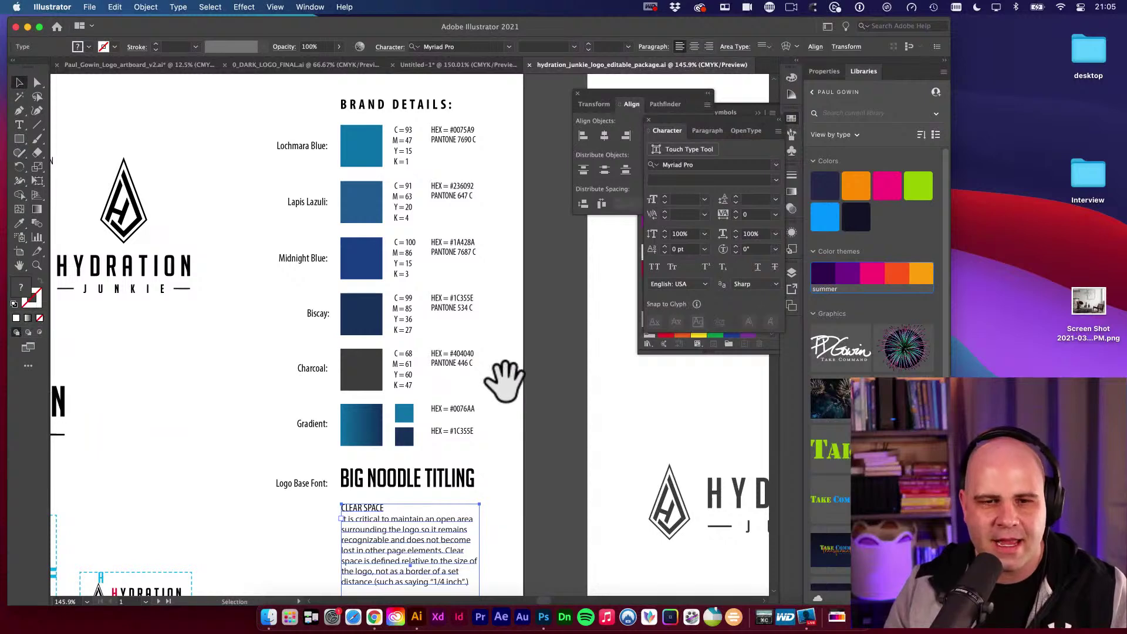
key("super+shift+a")
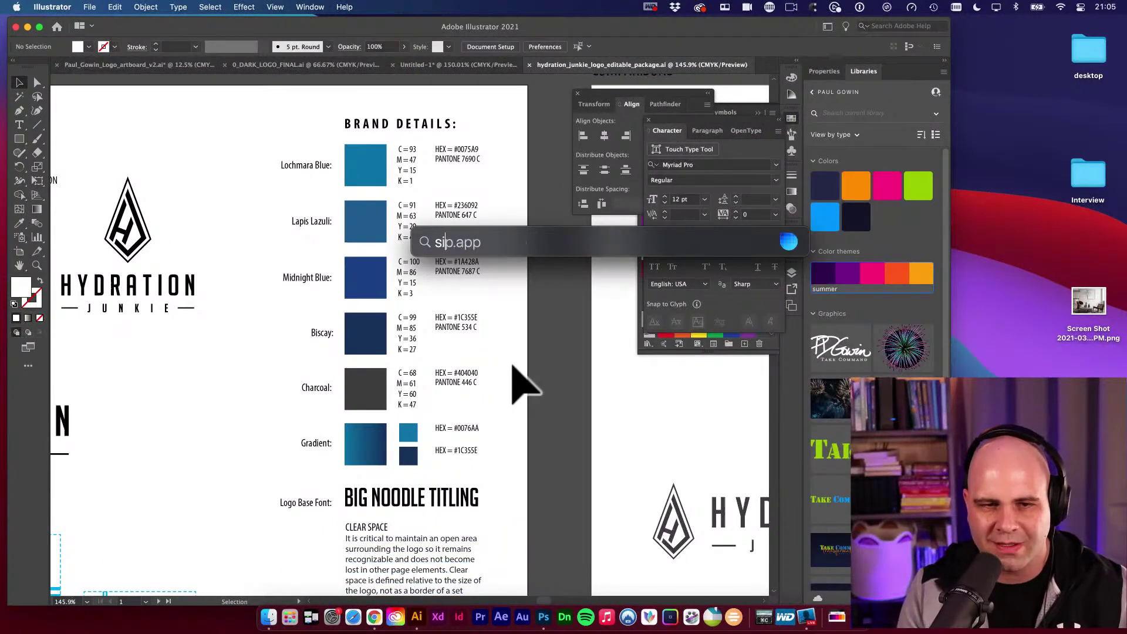
Launch Sip and sample the pink and green library colours.
key("Return")
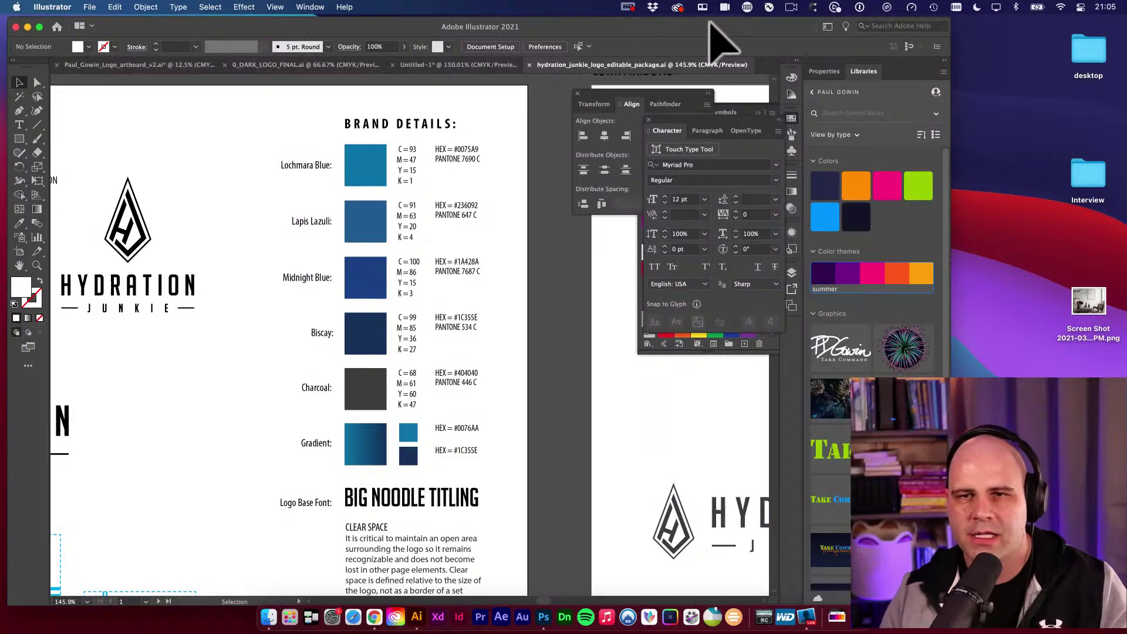
left_click(770, 7)
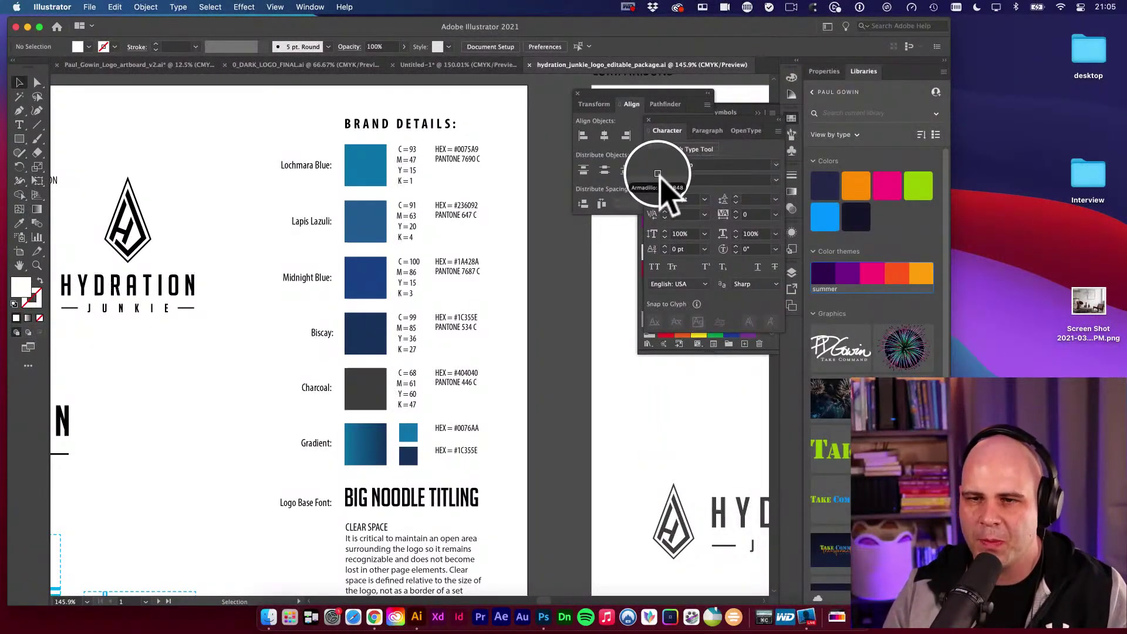
left_click(888, 187)
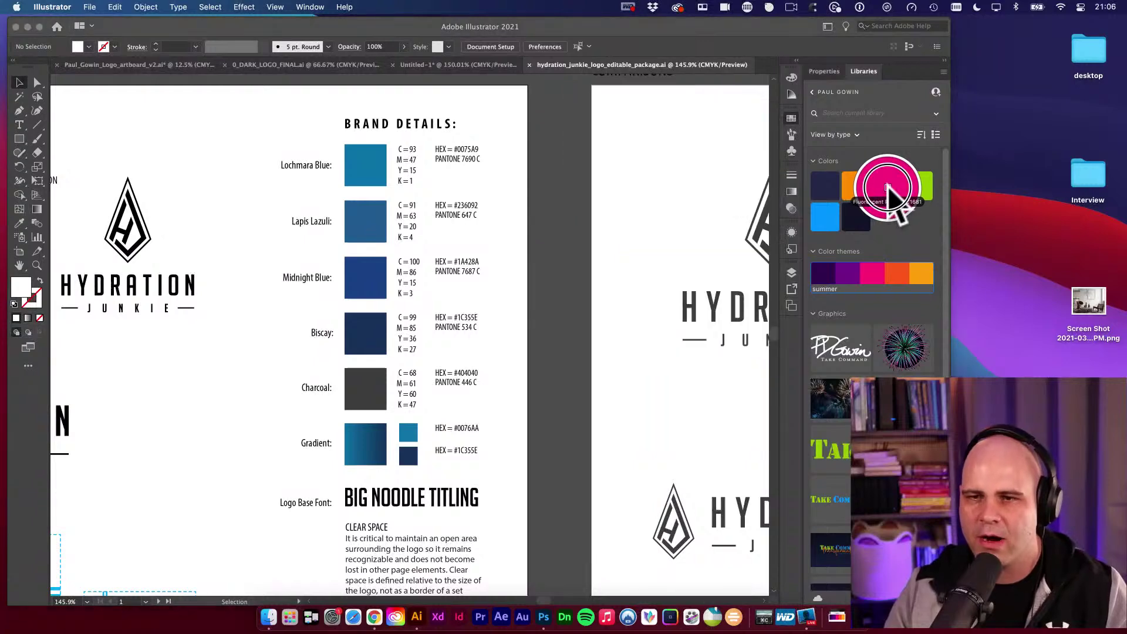
left_click(769, 7)
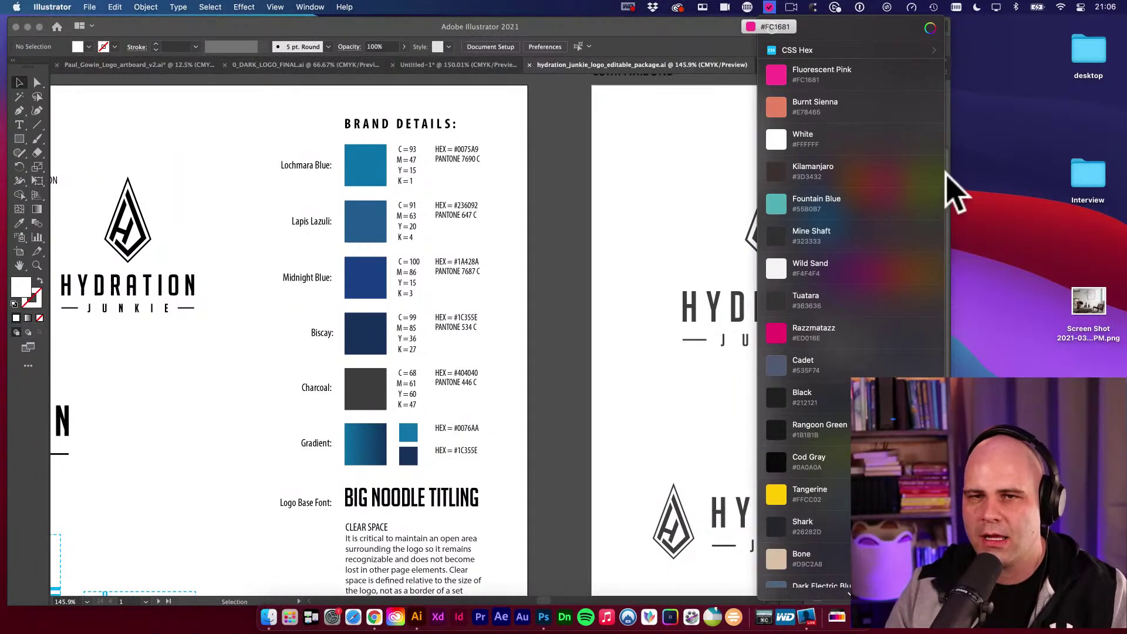
left_click(772, 28)
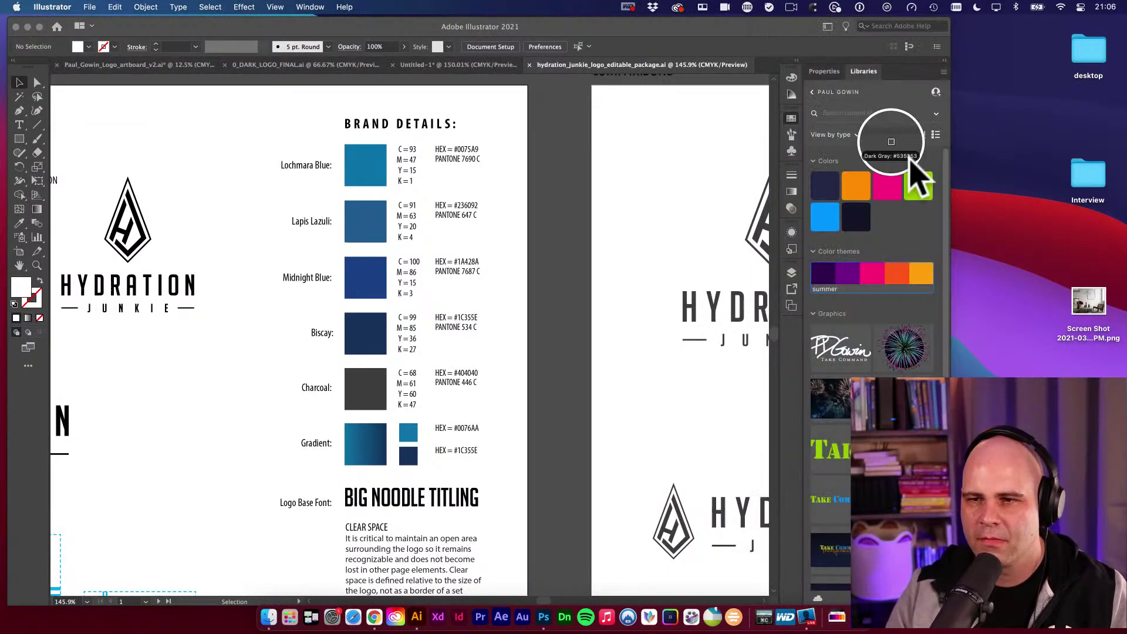
left_click(963, 179)
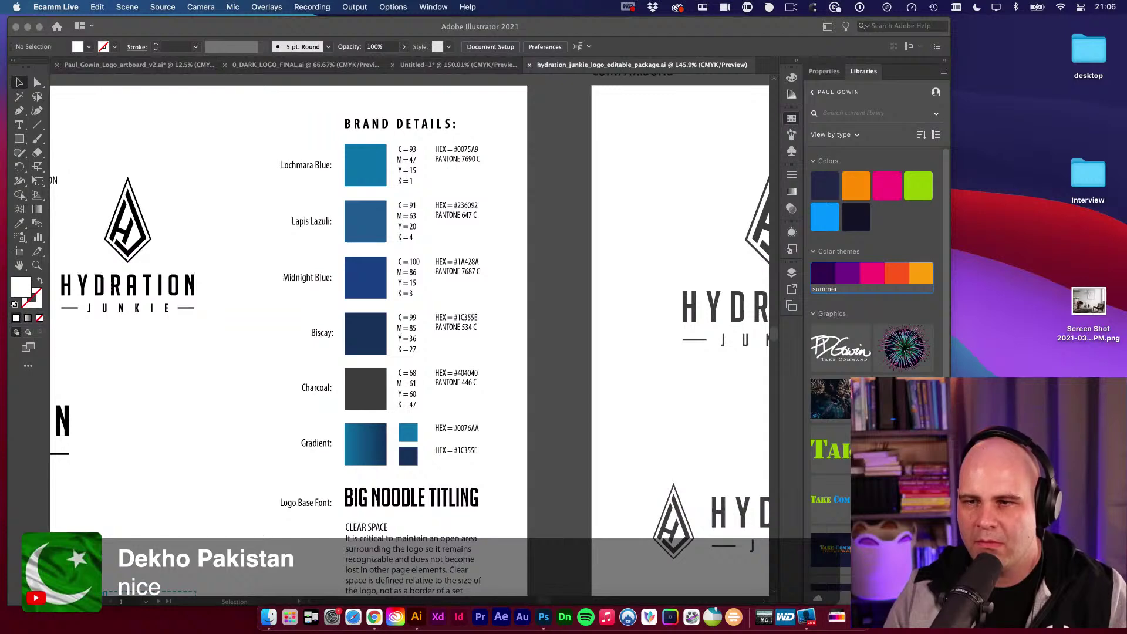
Sample the dark green and Biscay (#1A355E) colours and check Sip's saved list.
key("super+shift+p")
left_click(772, 29)
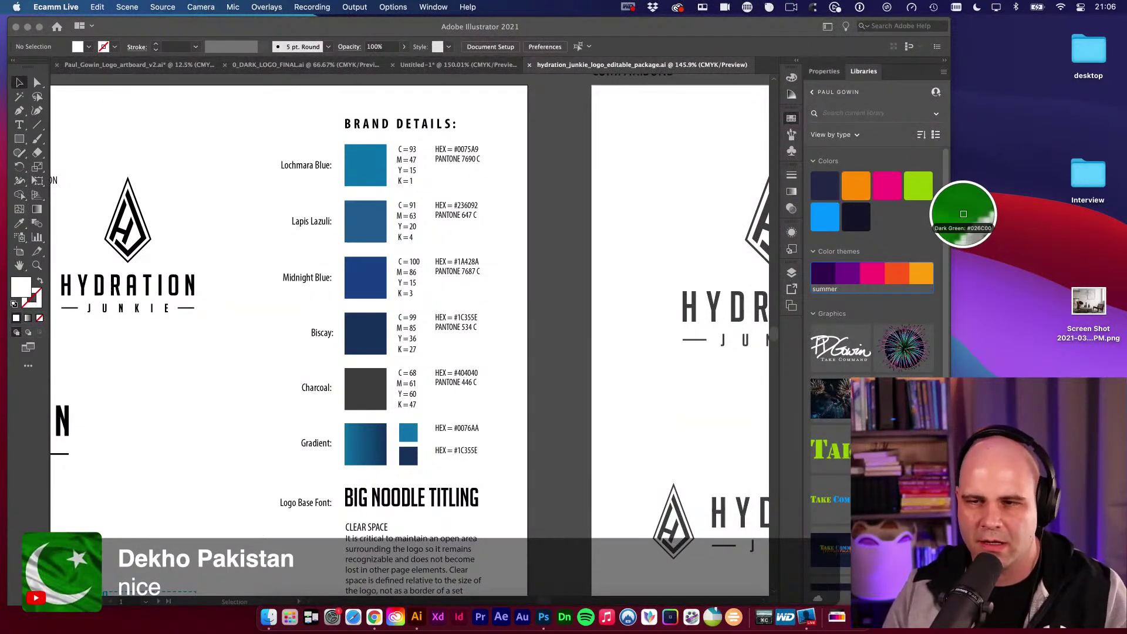
left_click(964, 215)
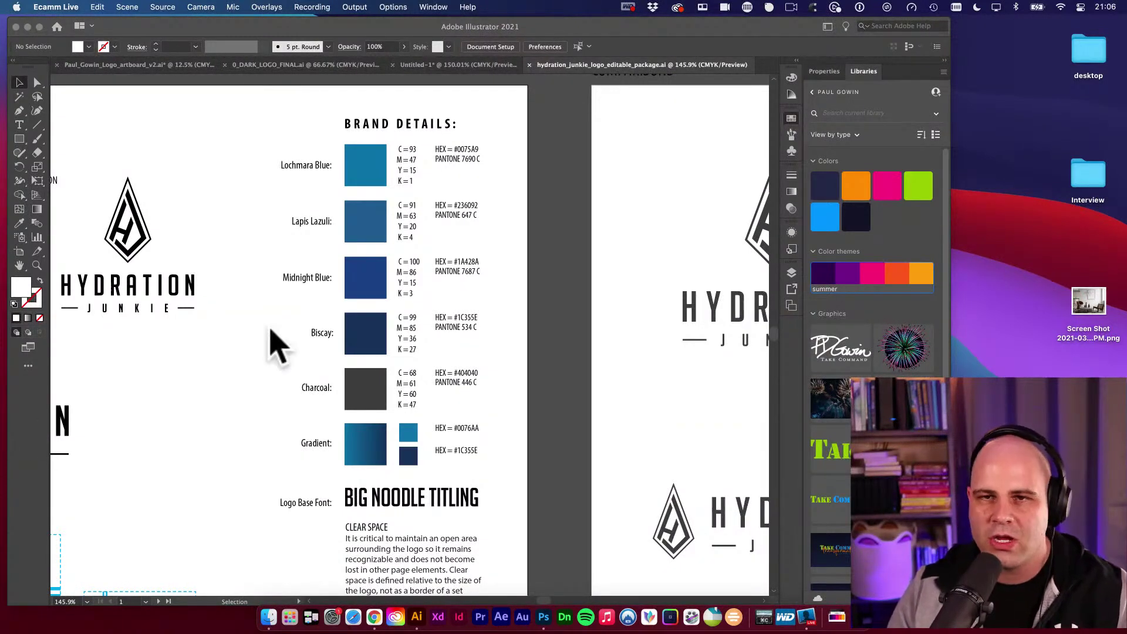
left_click(769, 8)
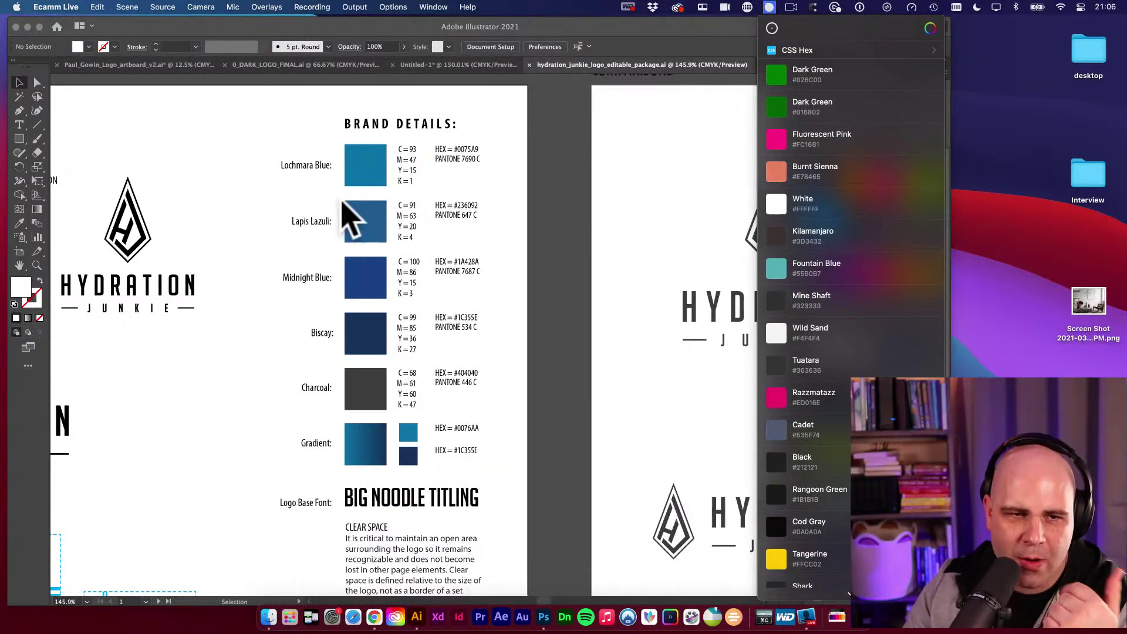
left_click(773, 30)
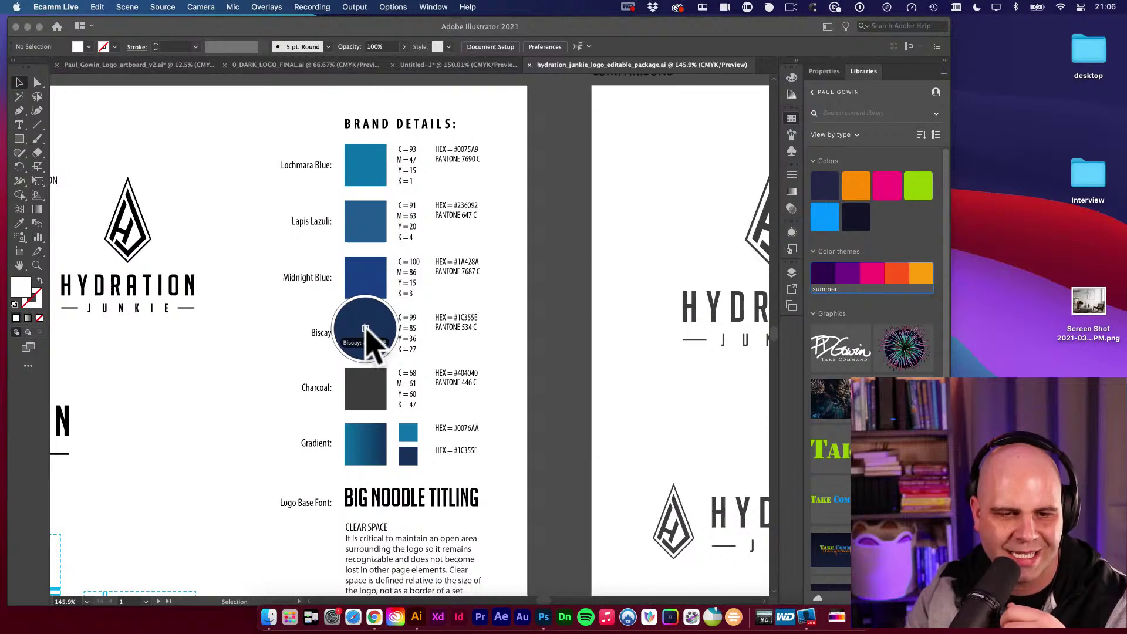
left_click(366, 328)
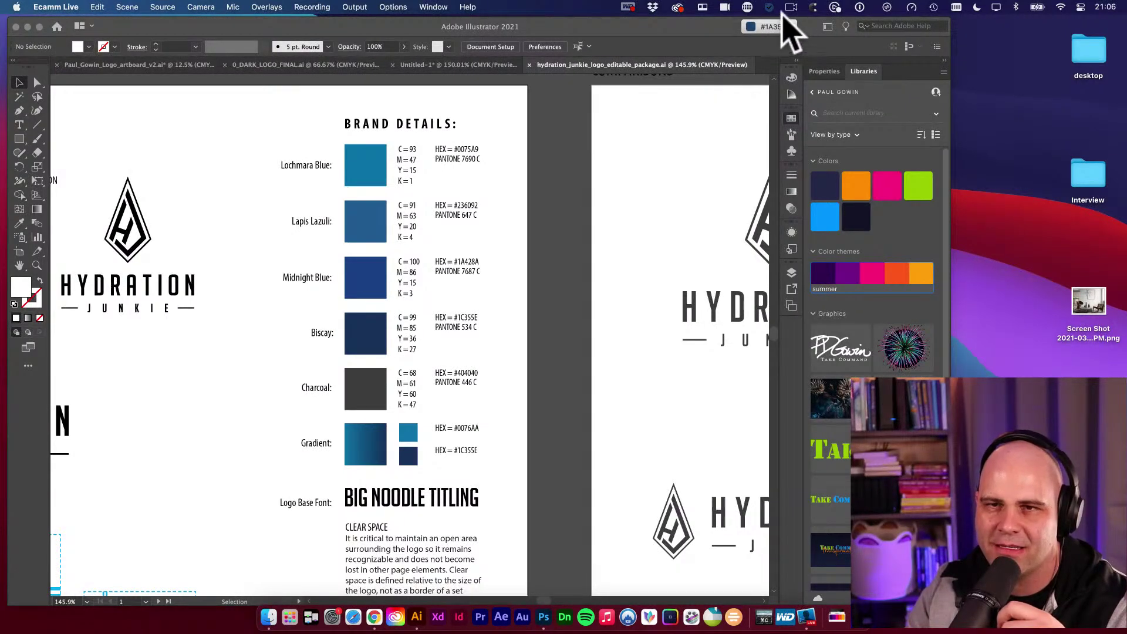
left_click(768, 8)
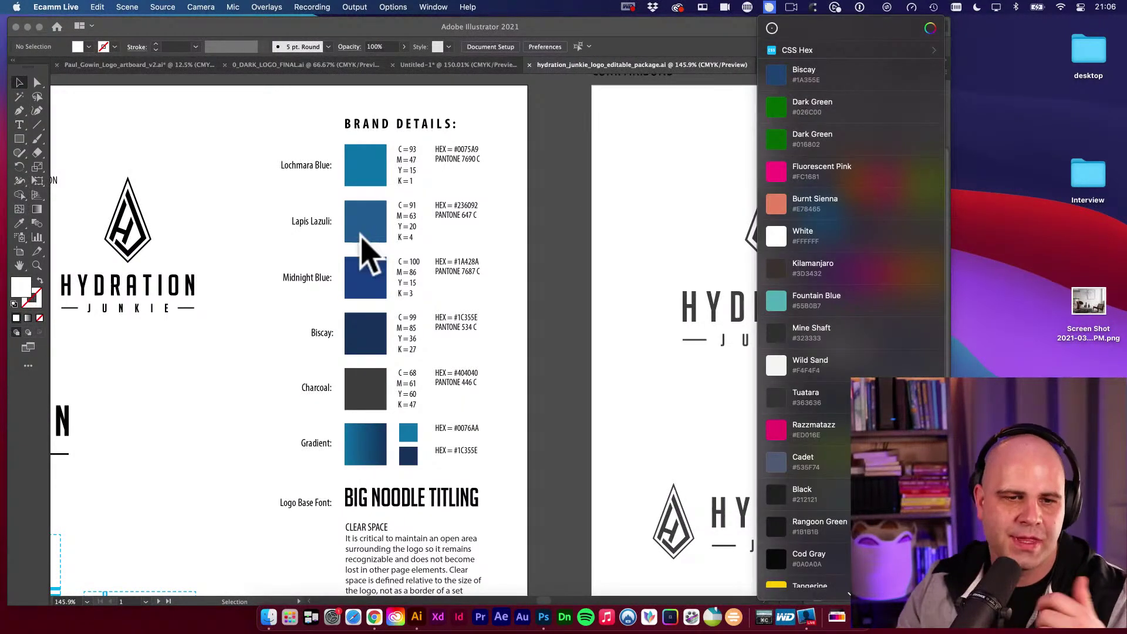
Zoom in on the colour swatches and eyedrop Lochmara Blue as the fill.
left_click(252, 340)
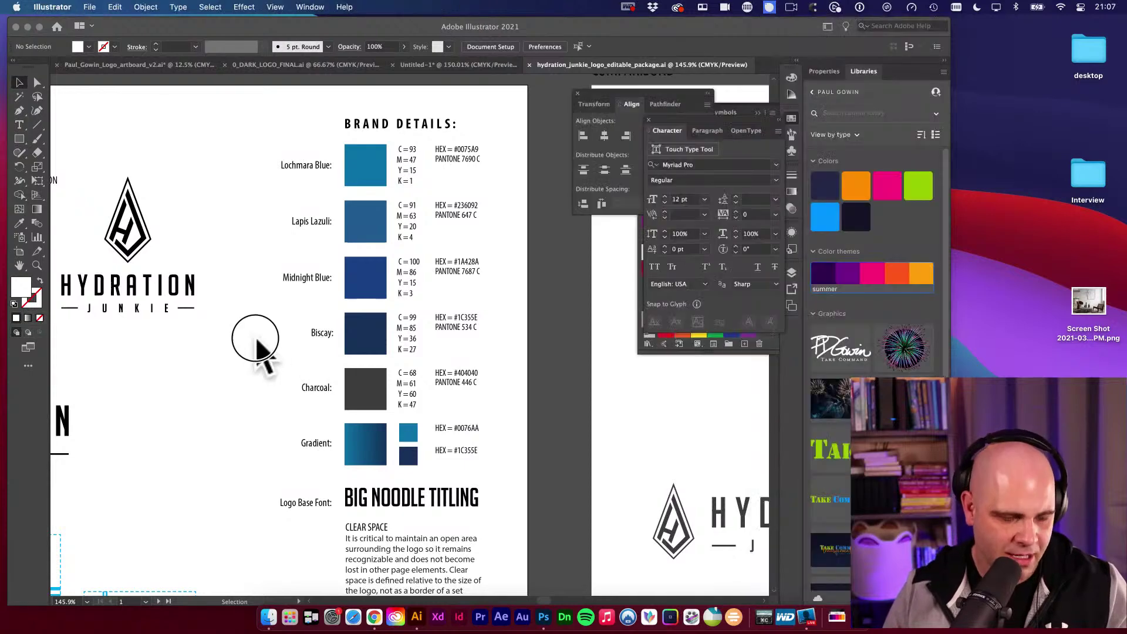
left_click(388, 290, "super")
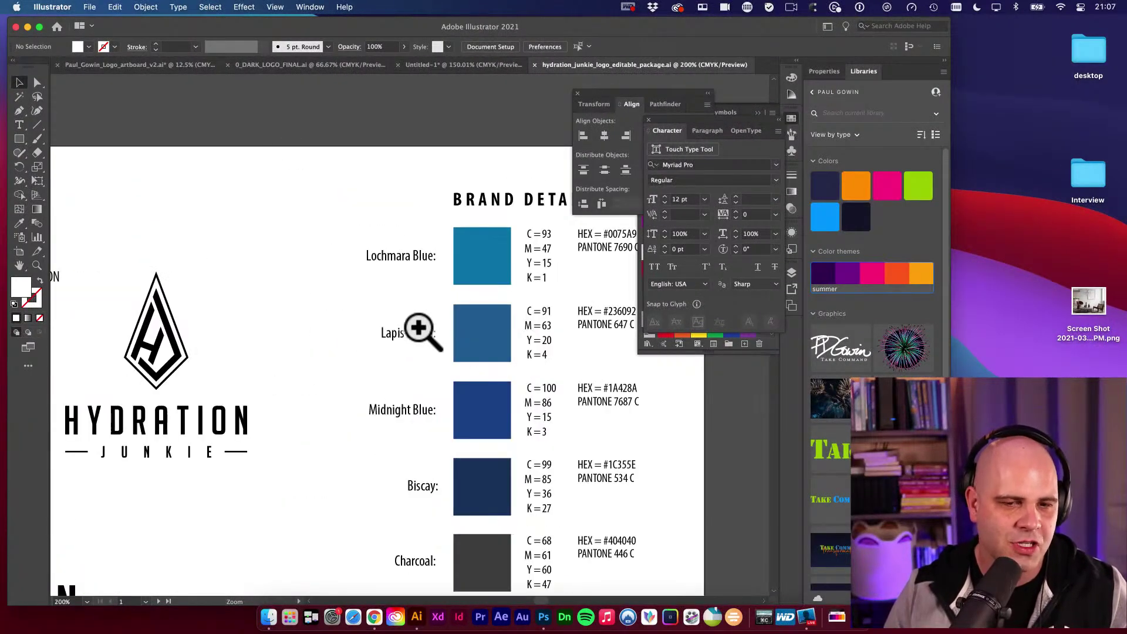
left_click(434, 335)
left_click_drag(460, 350, 302, 326)
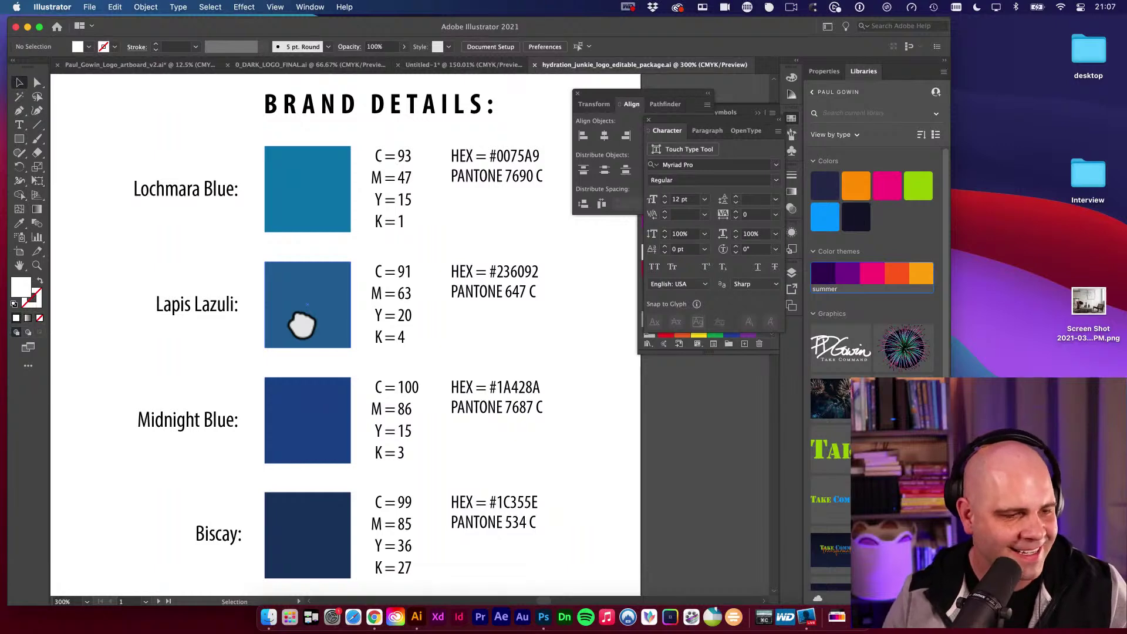
scroll(511, 226, "right", 5)
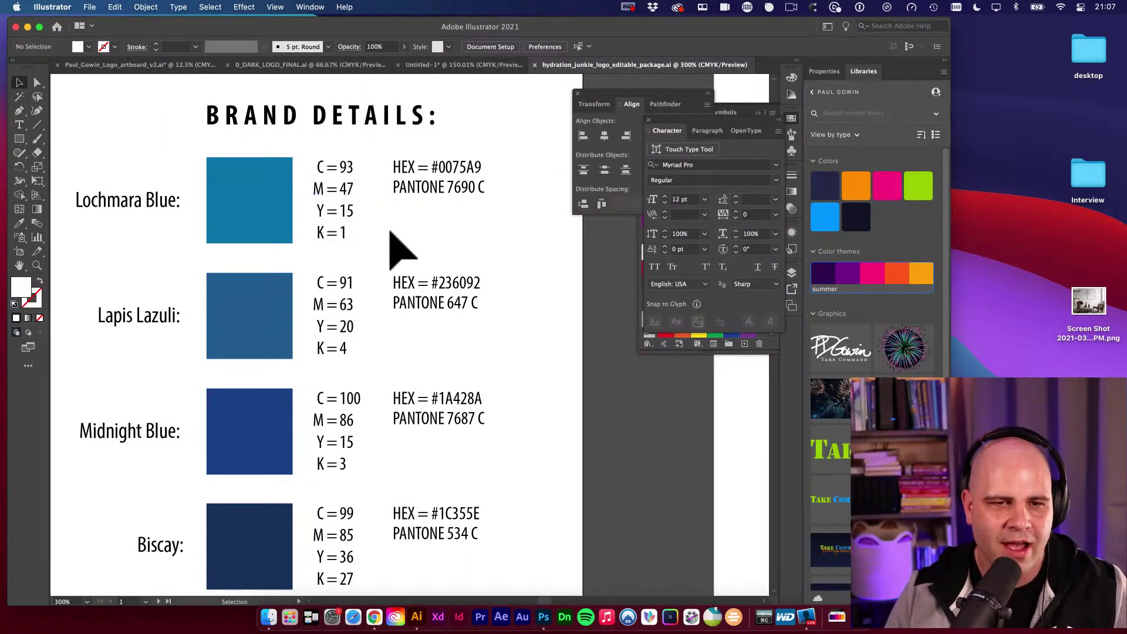
scroll(390, 233, "left", 5)
scroll(446, 249, "down", 5)
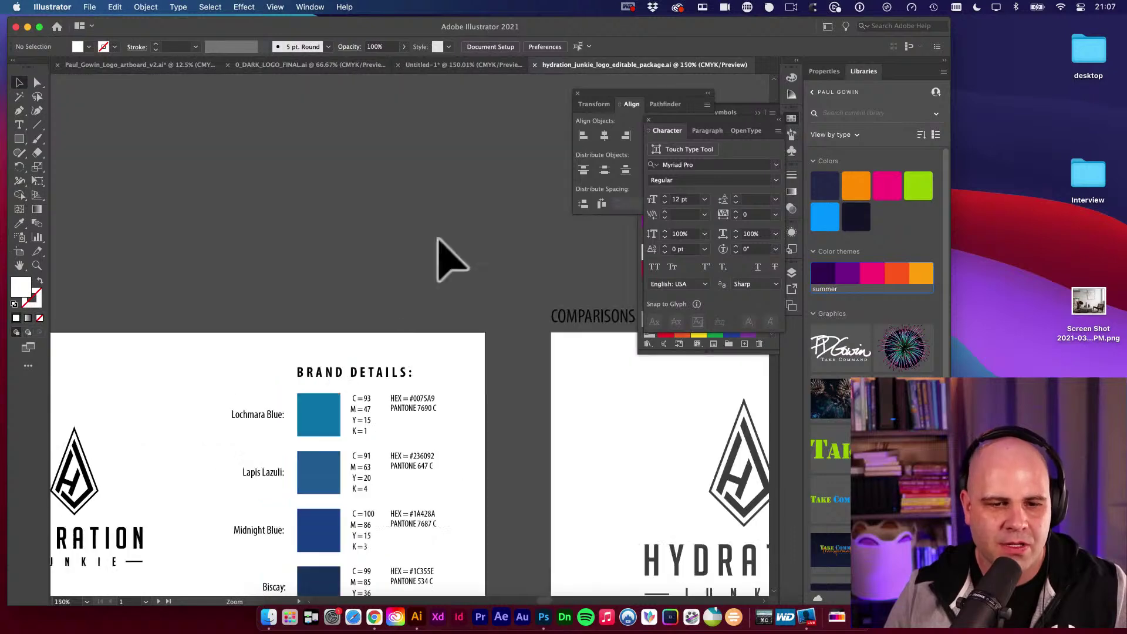
scroll(527, 220, "up", 4)
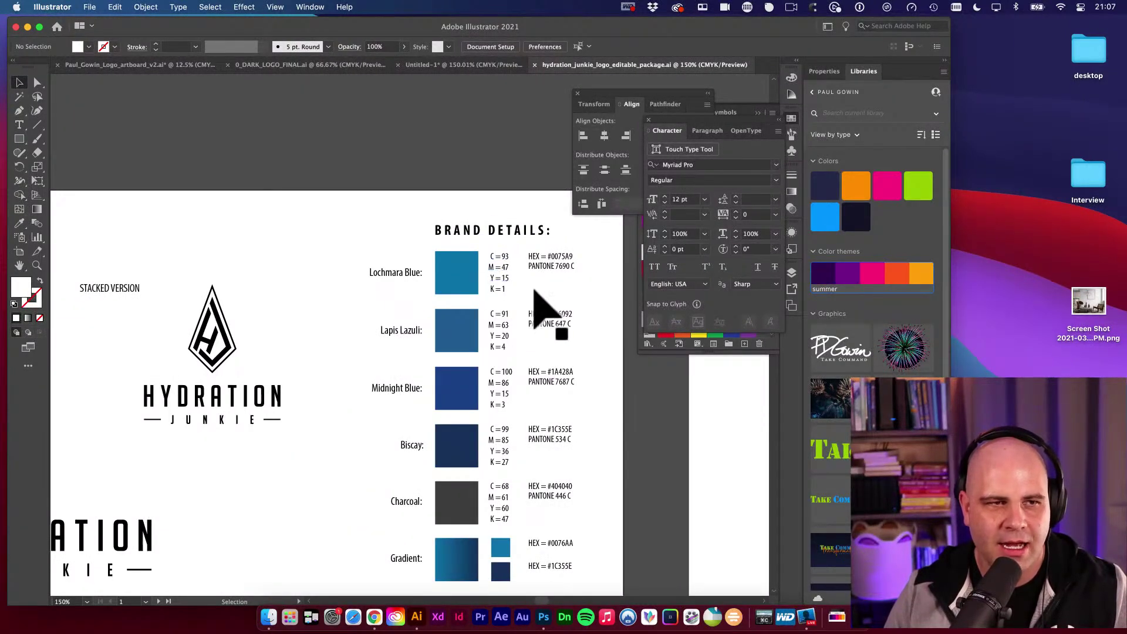
left_click_drag(464, 294, 551, 292)
scroll(551, 292, "right", 5)
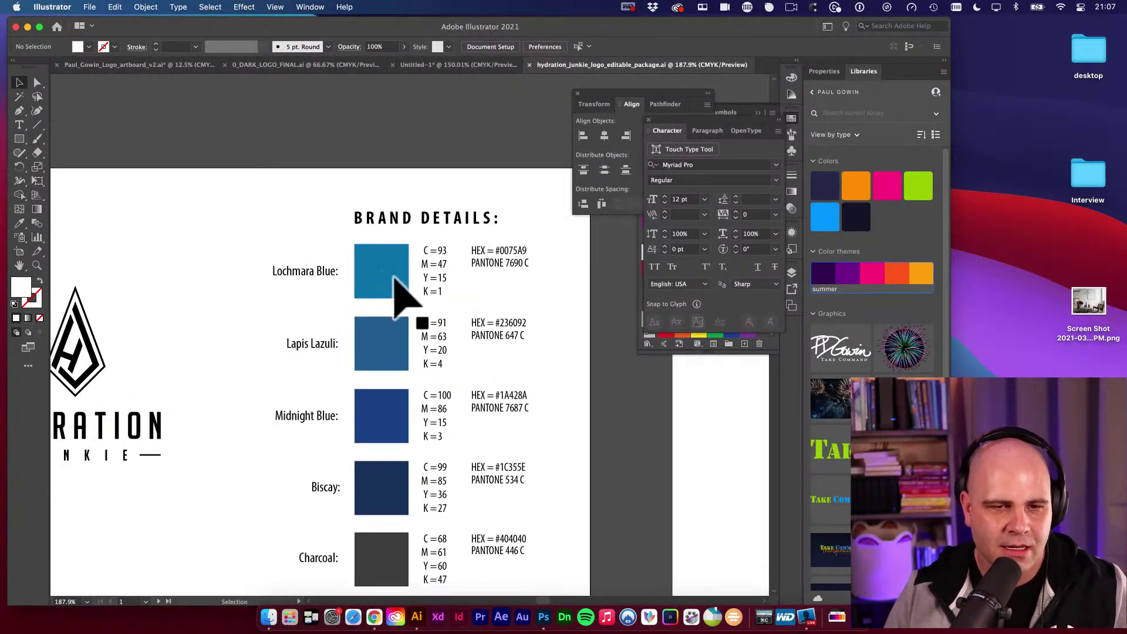
key("i")
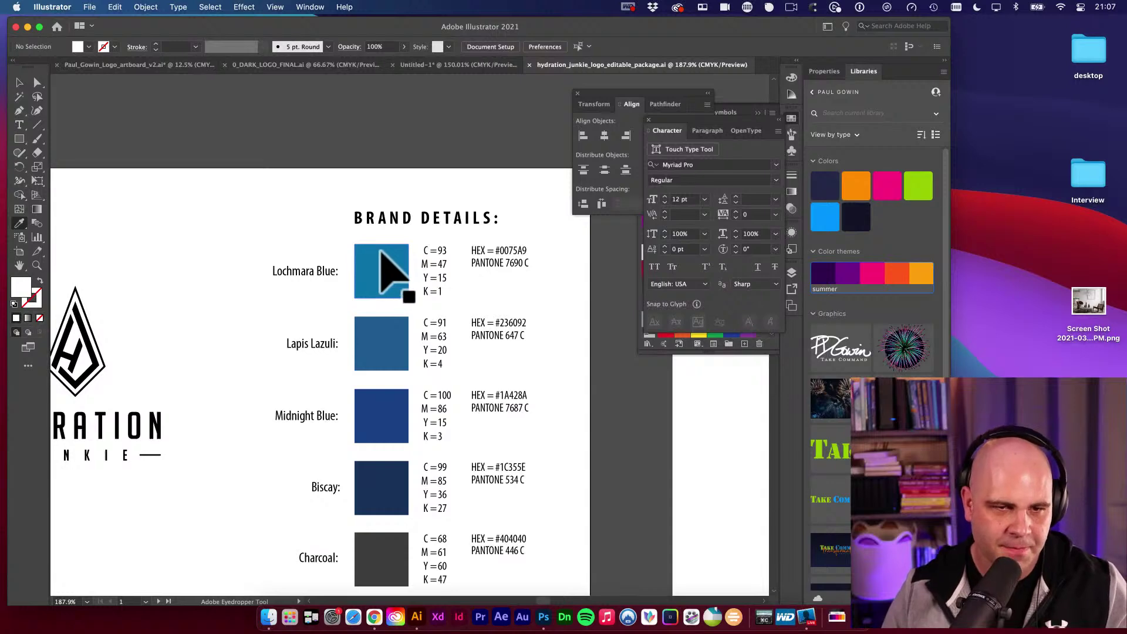
left_click(380, 254)
Open the Color Picker for the Lochmara Blue fill (#0075A9) and screenshot it.
double_click(23, 287)
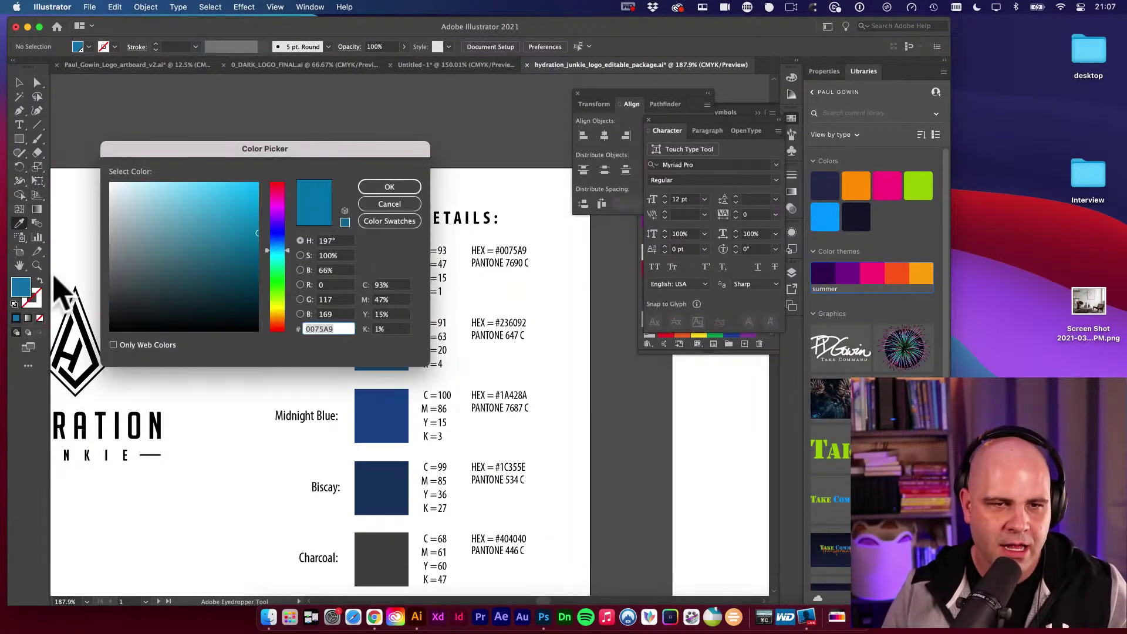
left_click_drag(289, 156, 201, 118)
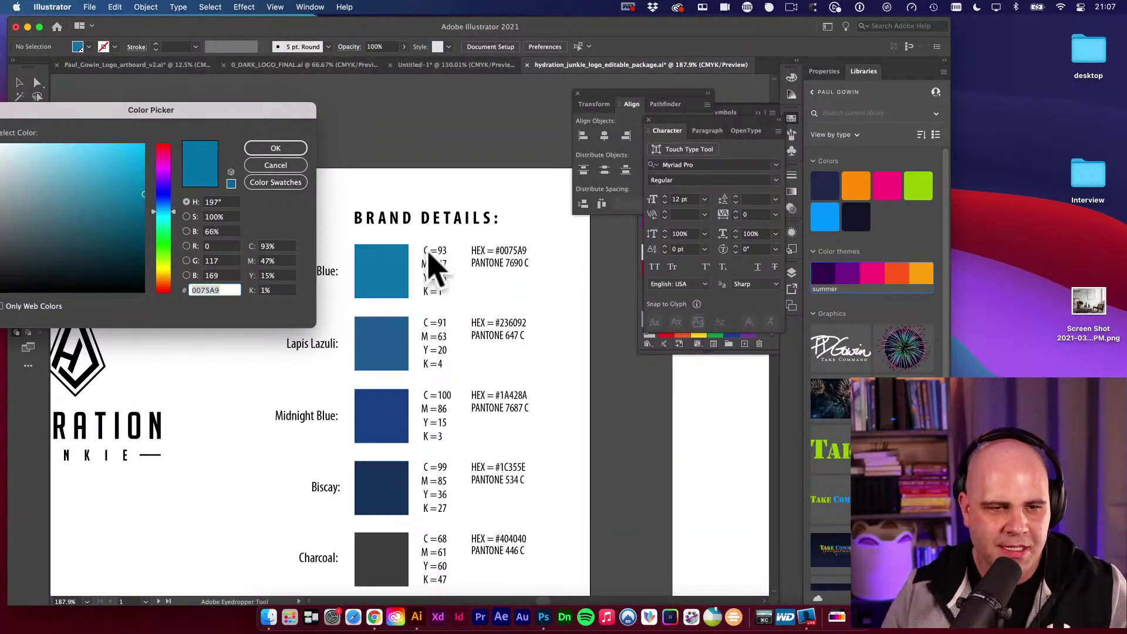
left_click_drag(264, 113, 338, 97)
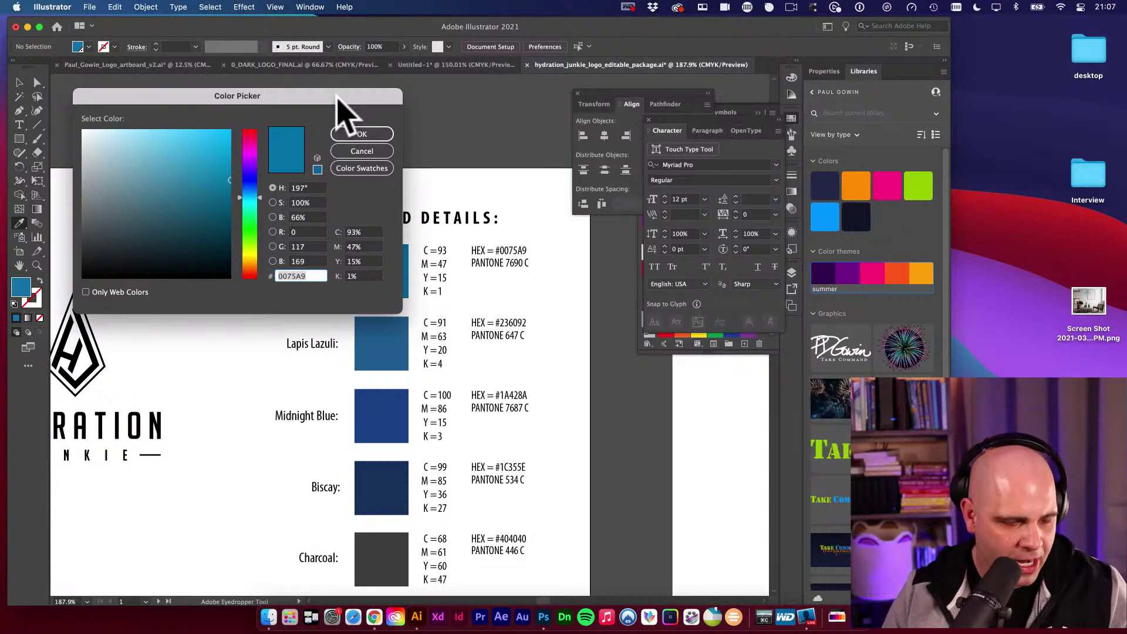
key("super+shift+4")
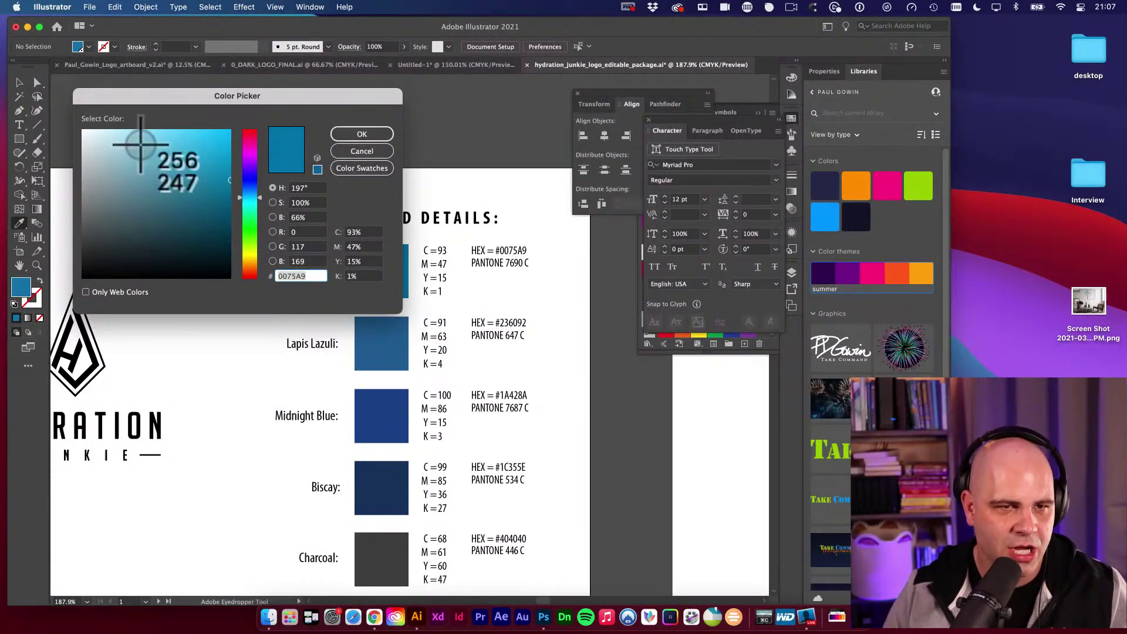
left_click_drag(327, 211, 397, 290)
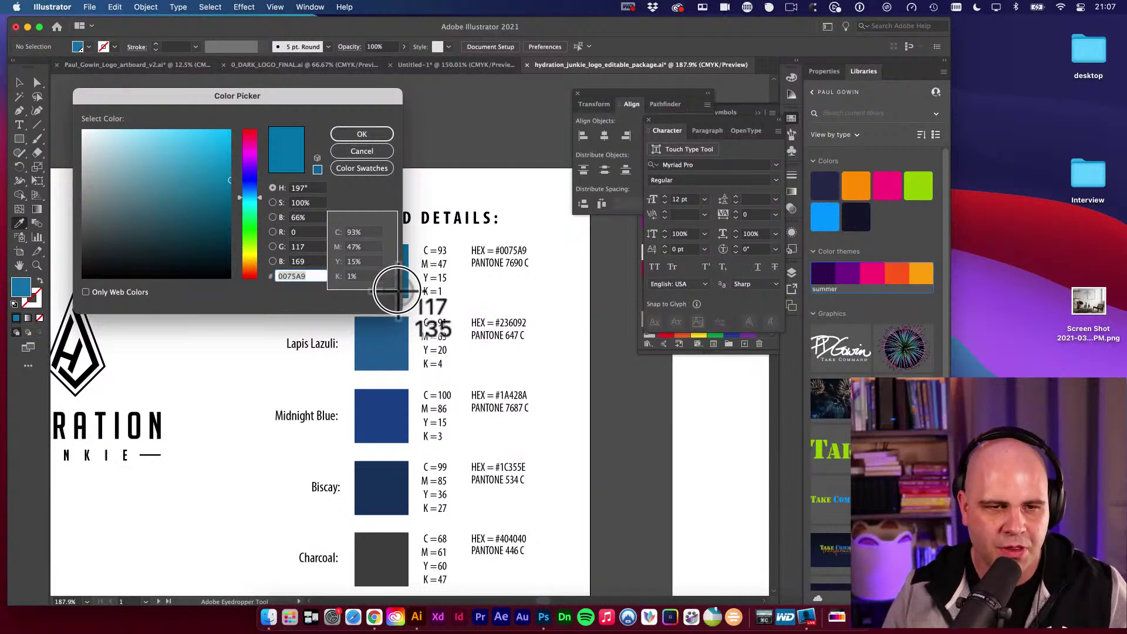
key("Escape")
key("super+shift+4")
left_click_drag(73, 89, 400, 306)
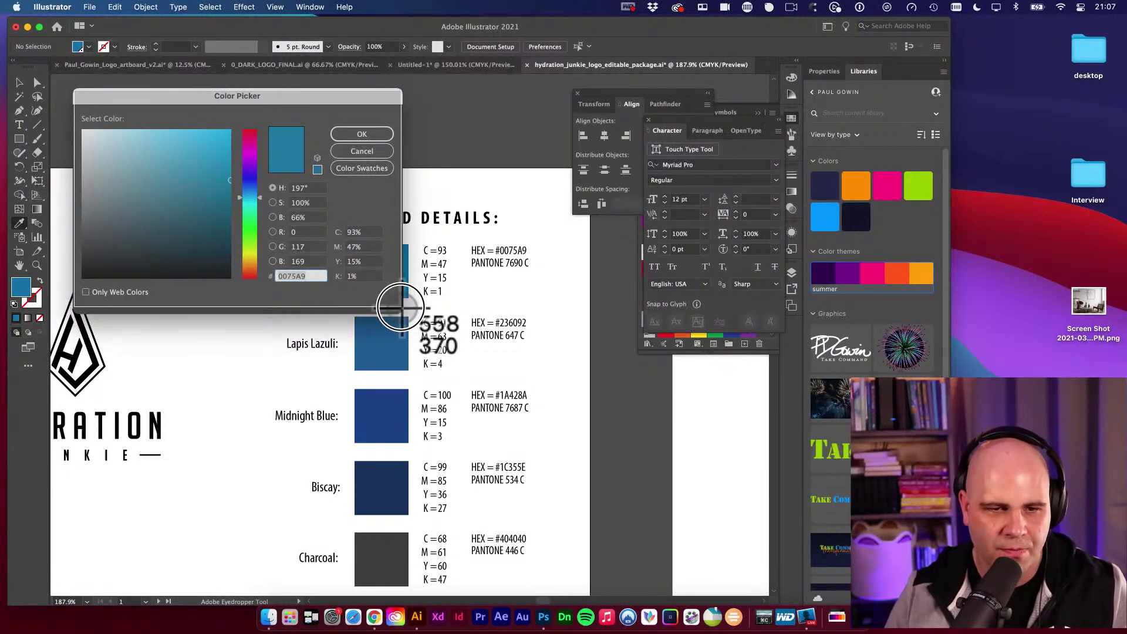
left_click_drag(400, 306, 401, 307)
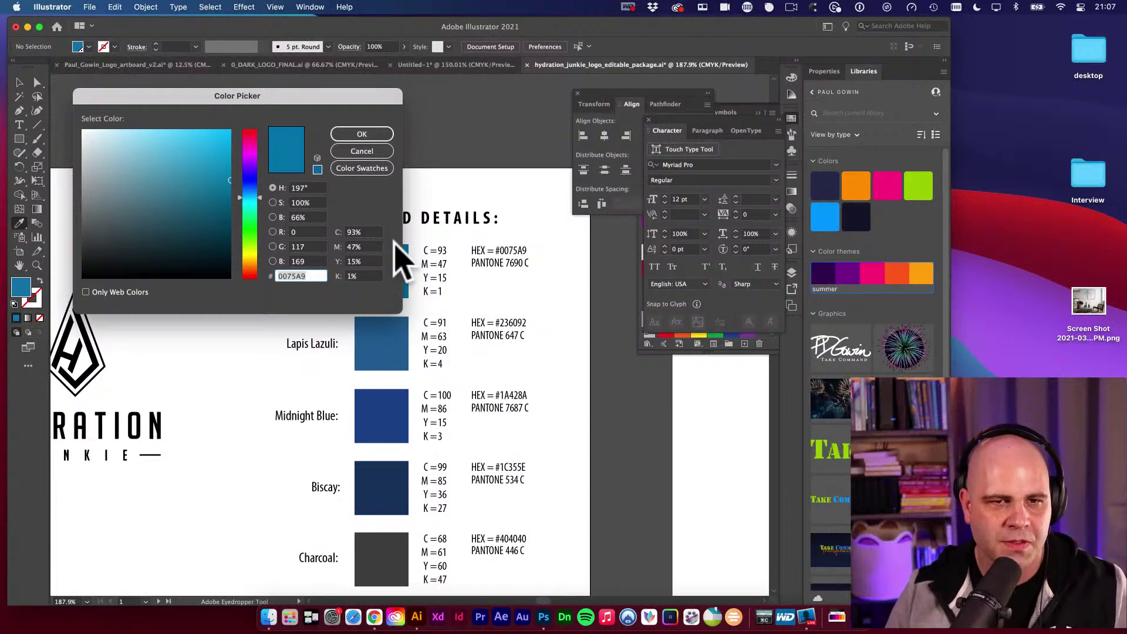
Paste the Color Picker screenshot onto the page, scaled down and moved top-left.
left_click(362, 151)
key("v")
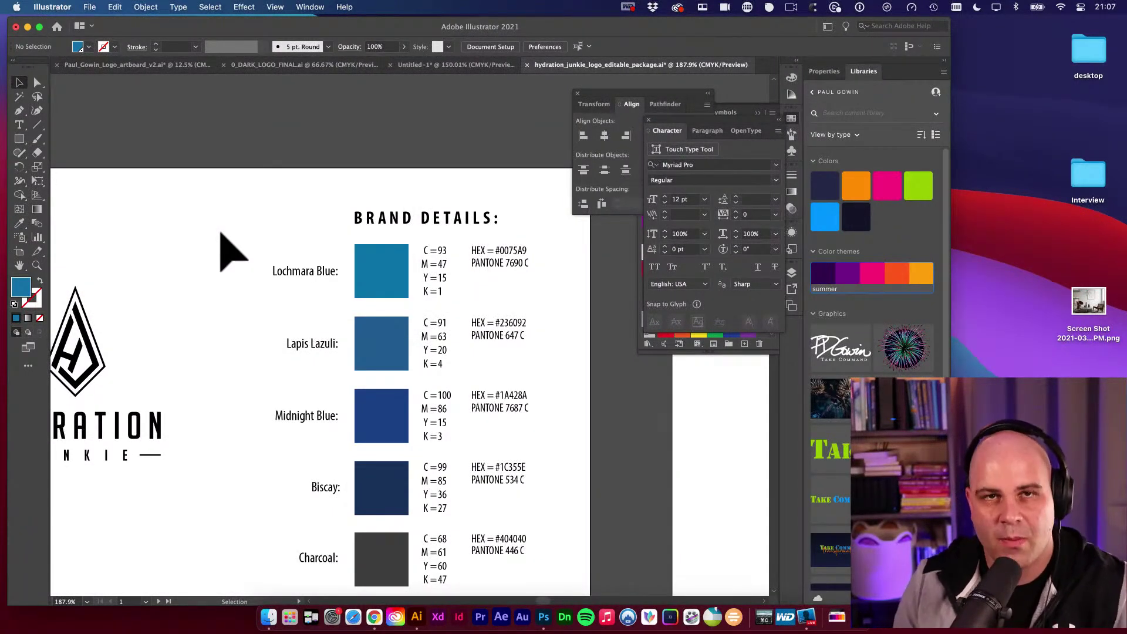
key("super+v")
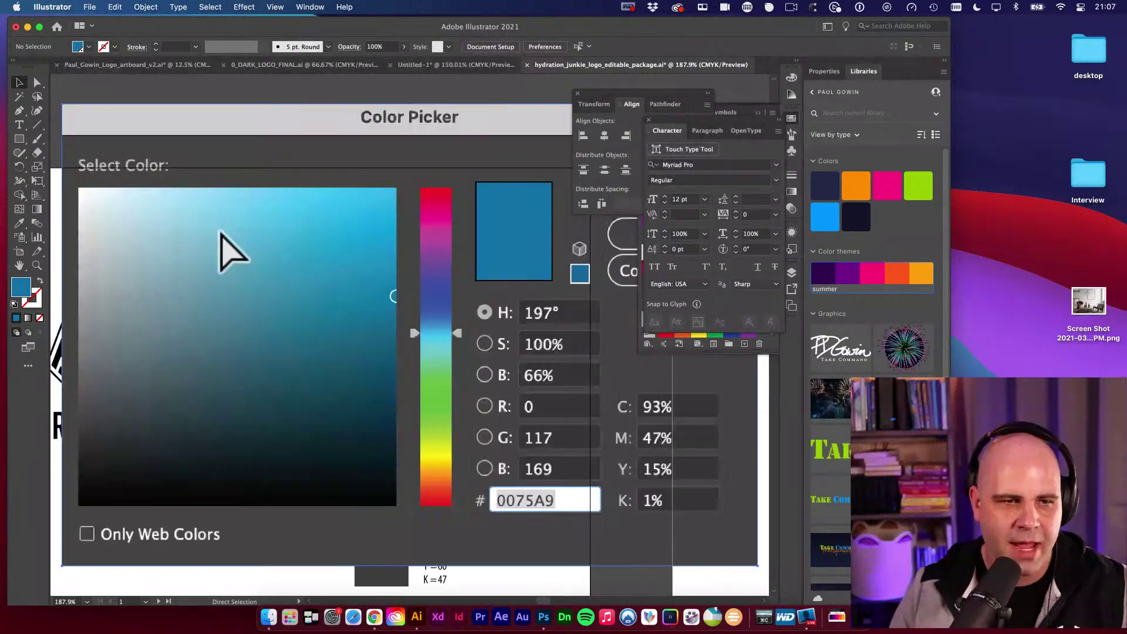
left_click_drag(294, 214, 327, 239)
key("e")
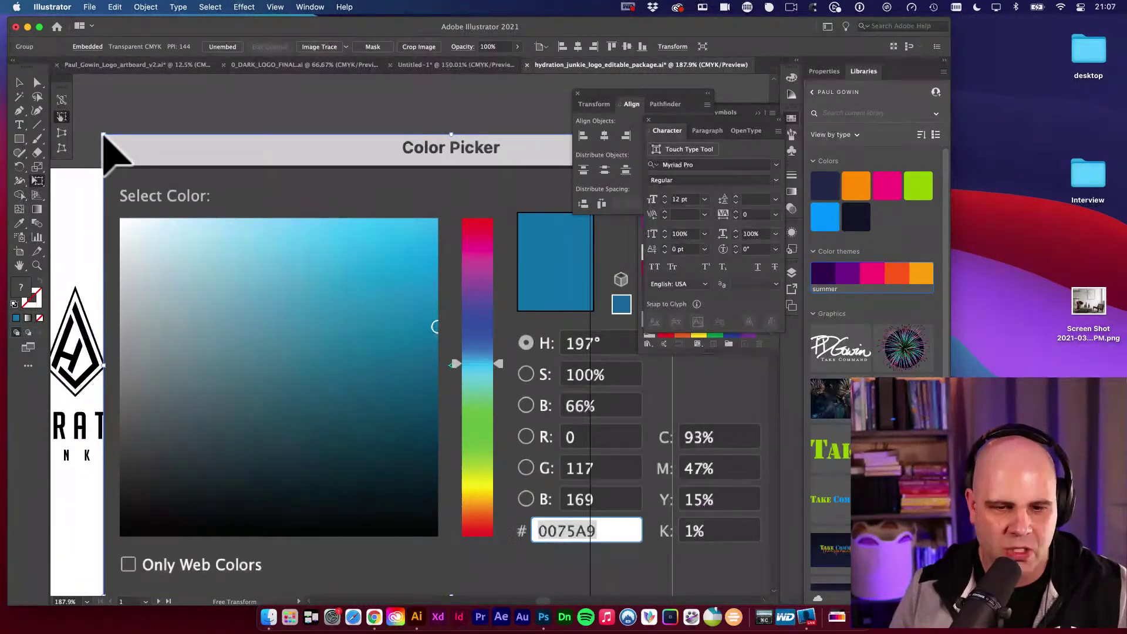
left_click_drag(103, 136, 319, 277)
key("v")
left_click_drag(474, 348, 210, 122)
Edit the Lochmara Blue Y value to 15, then delete the screenshot.
left_click(452, 268)
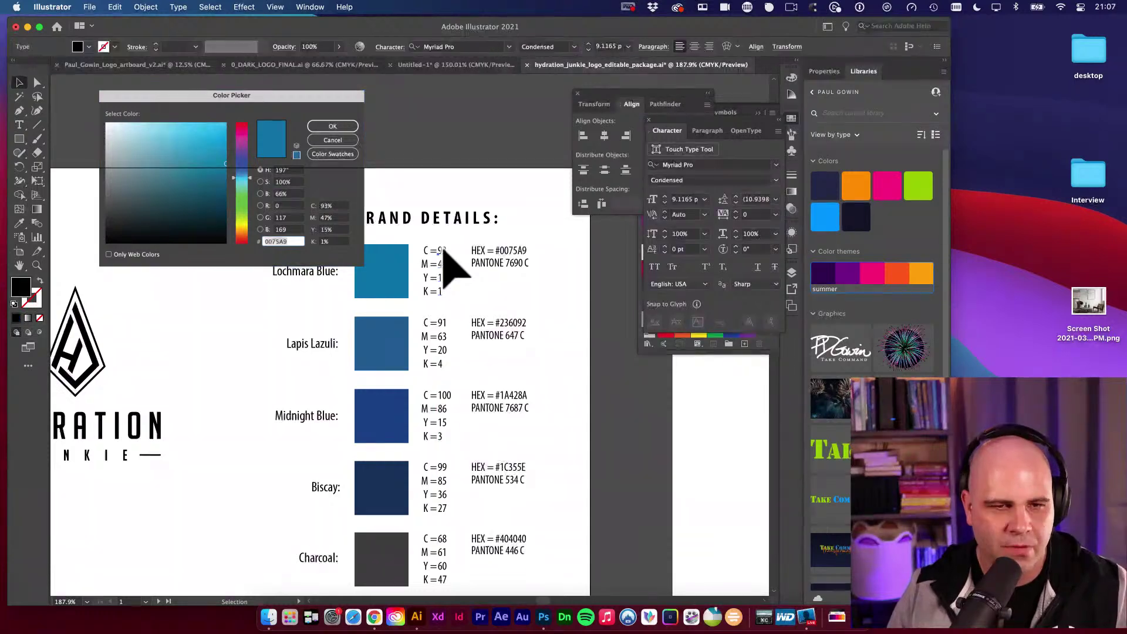
key("t")
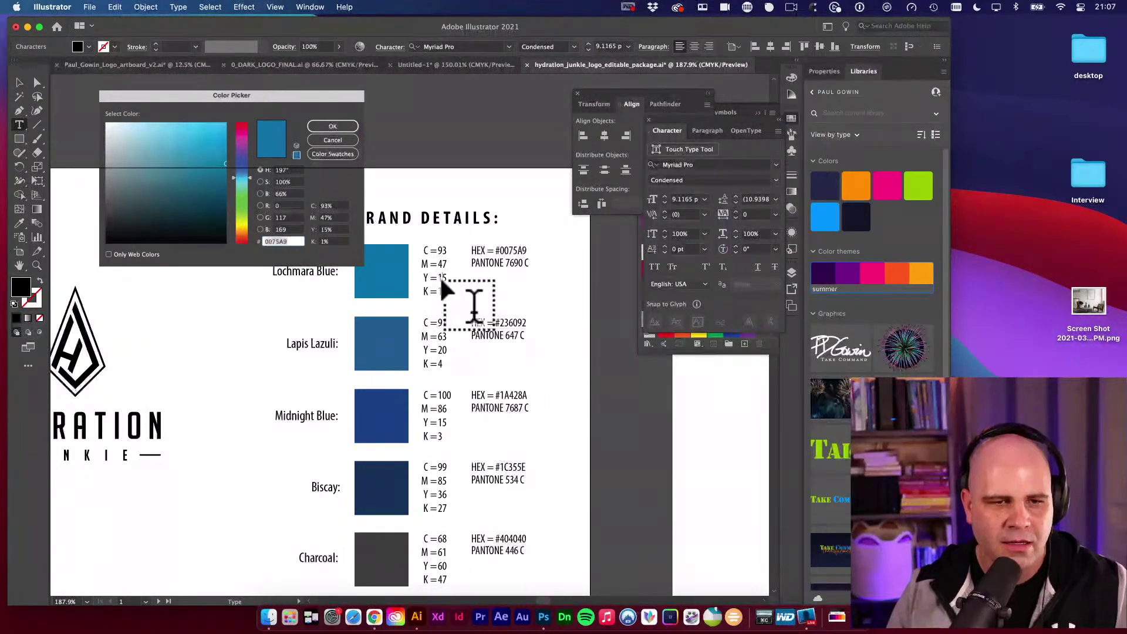
double_click(442, 279)
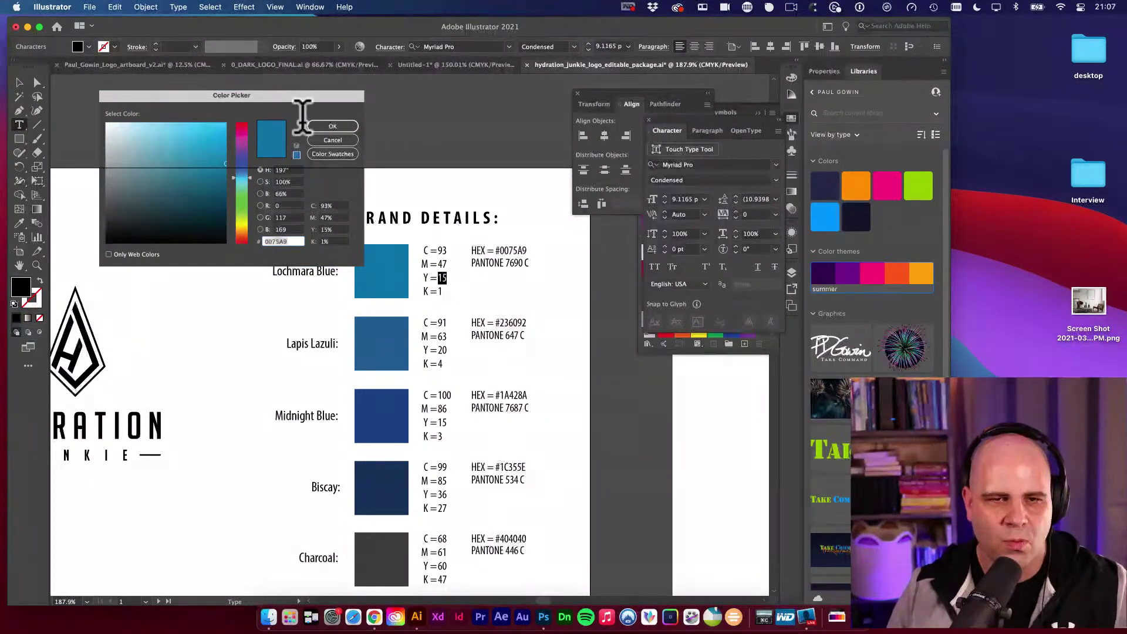
key("Escape")
left_click_drag(352, 171, 198, 126)
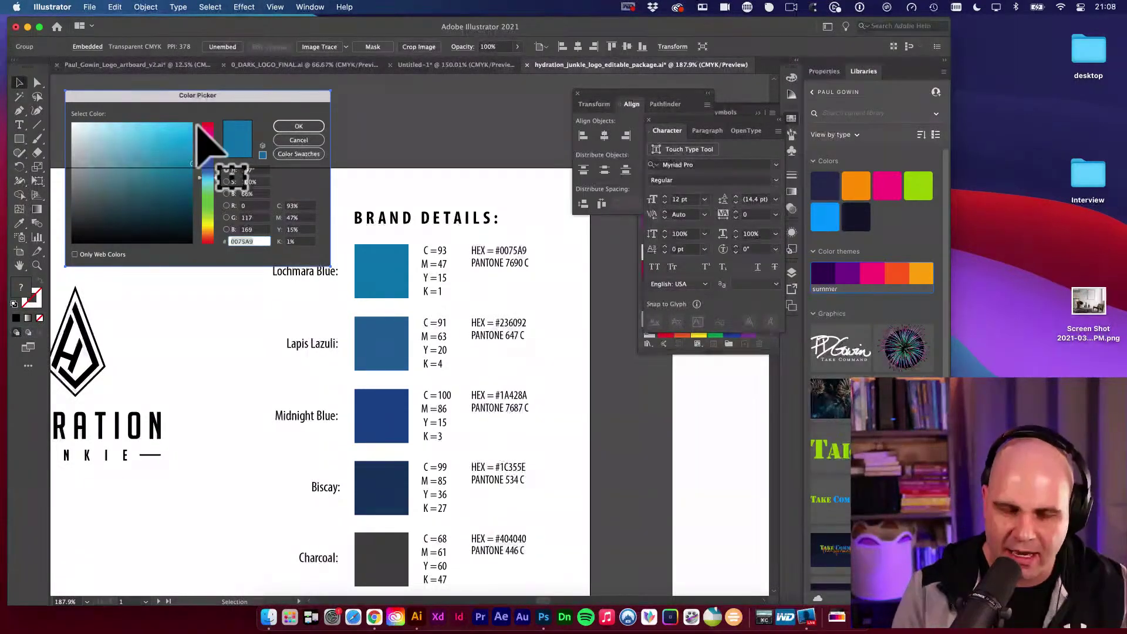
key("Delete")
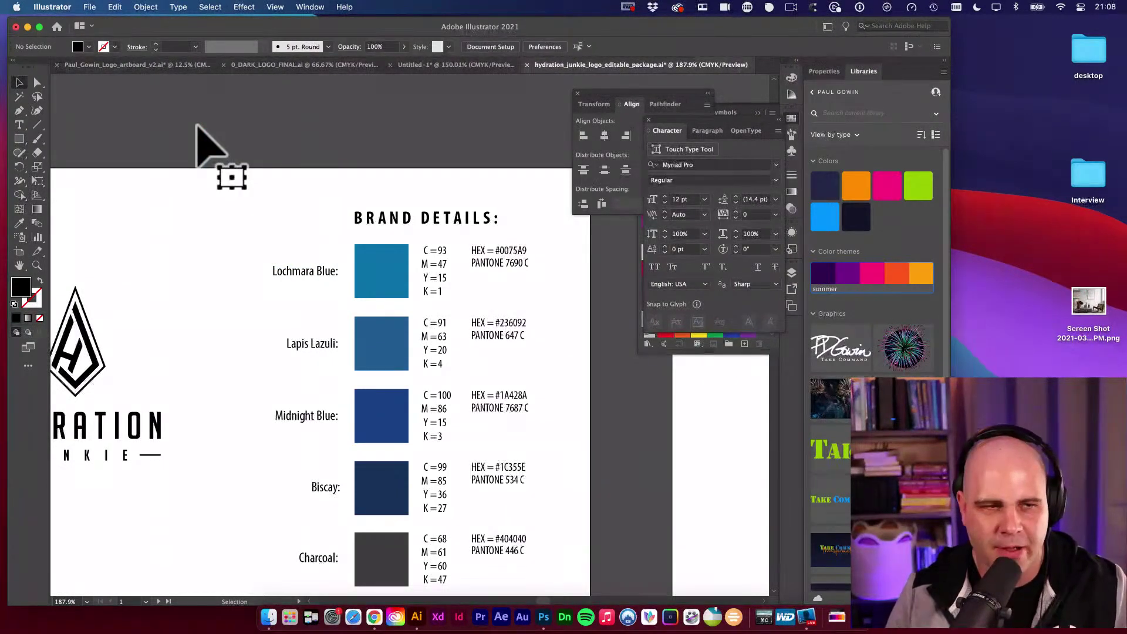
Fit the Hydration Junkie artboards in view, select the Clear Space text, then switch to Untitled-1.
left_click_drag(478, 282, 443, 229)
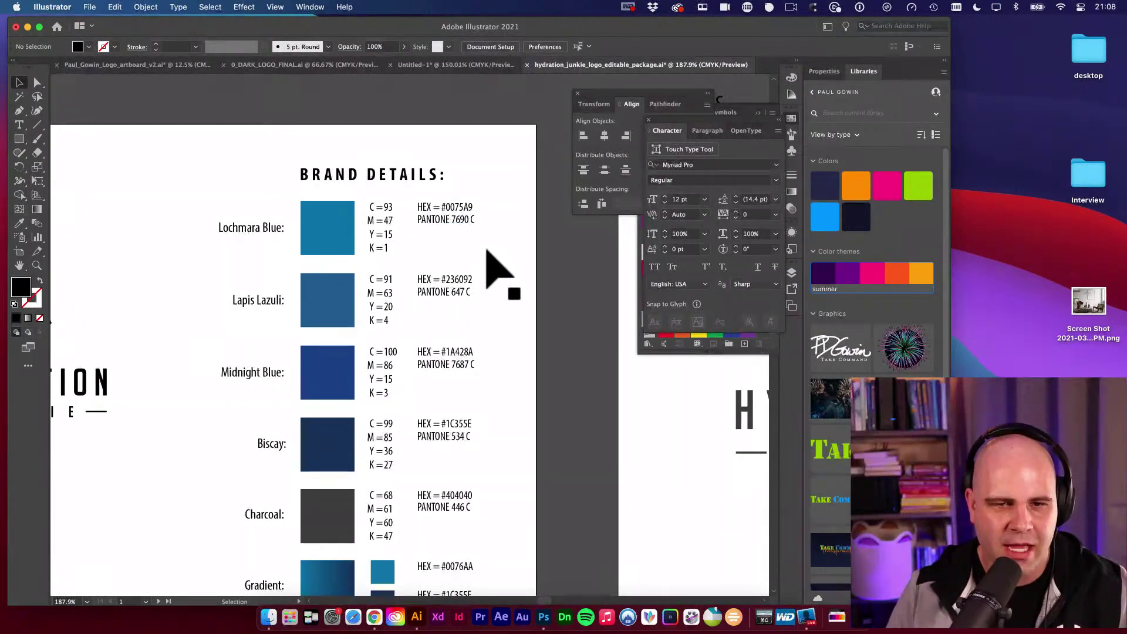
key("super+1")
left_click_drag(450, 276, 574, 167)
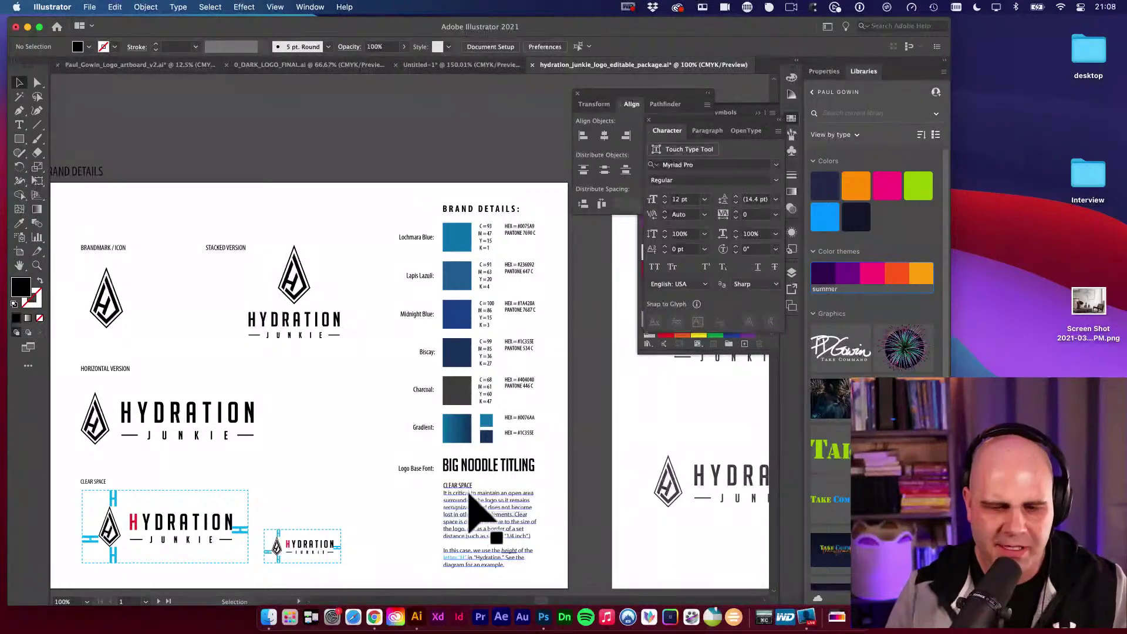
left_click(470, 495)
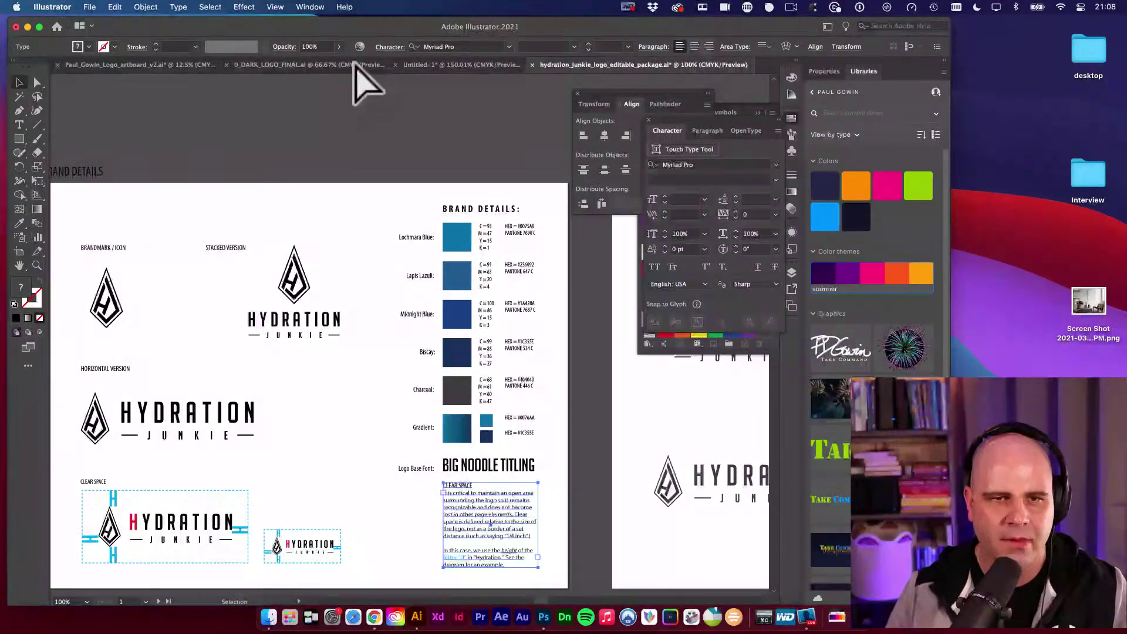
left_click(432, 65)
Replace the outlined Clear Space group with pasted live text moved up below Kusanagi.
left_click_drag(377, 281, 339, 222)
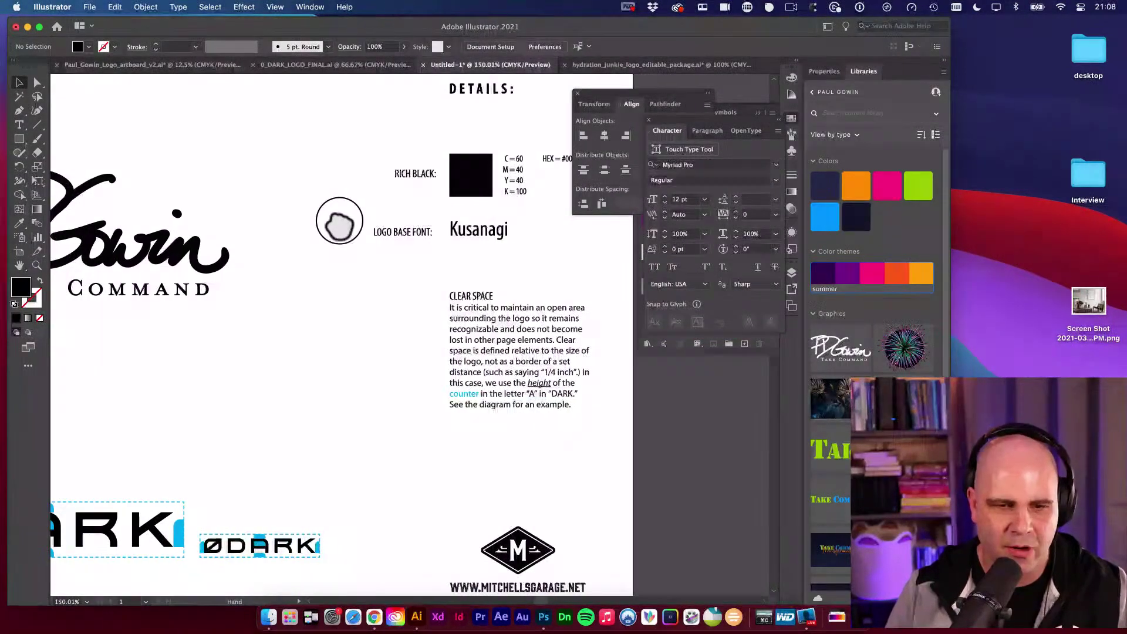
left_click(491, 329)
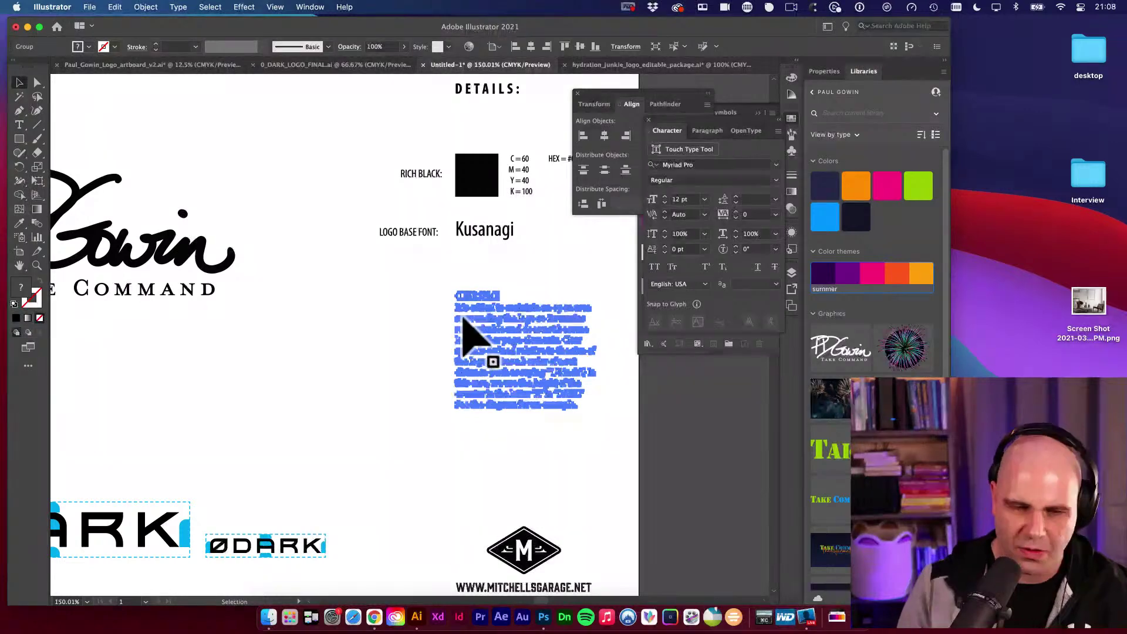
key("Delete")
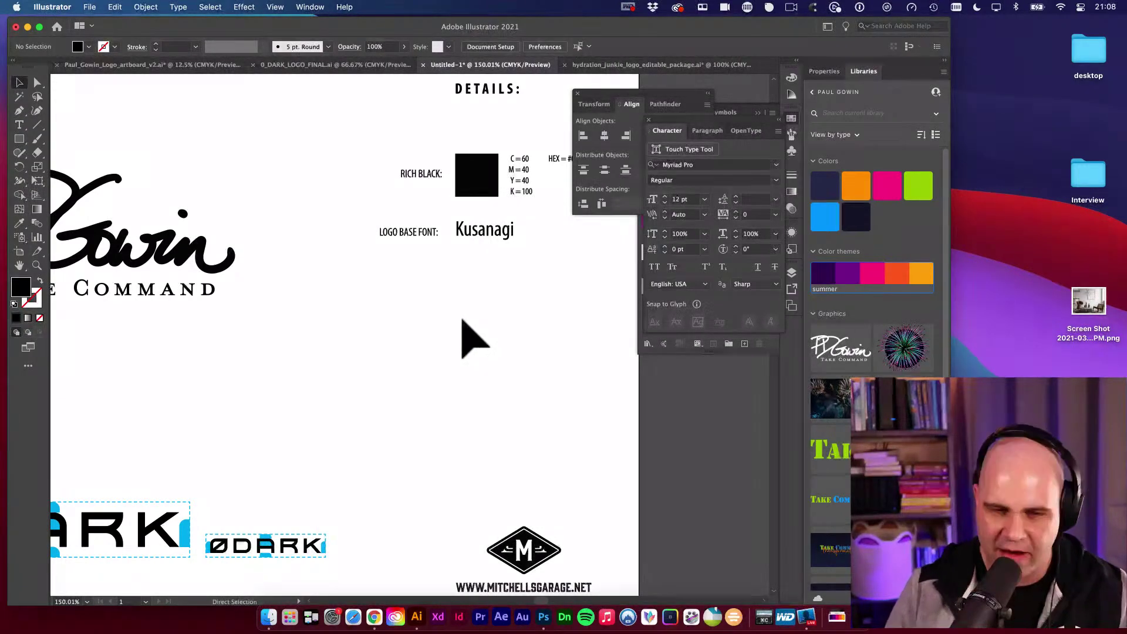
key("super+f")
key("super+z")
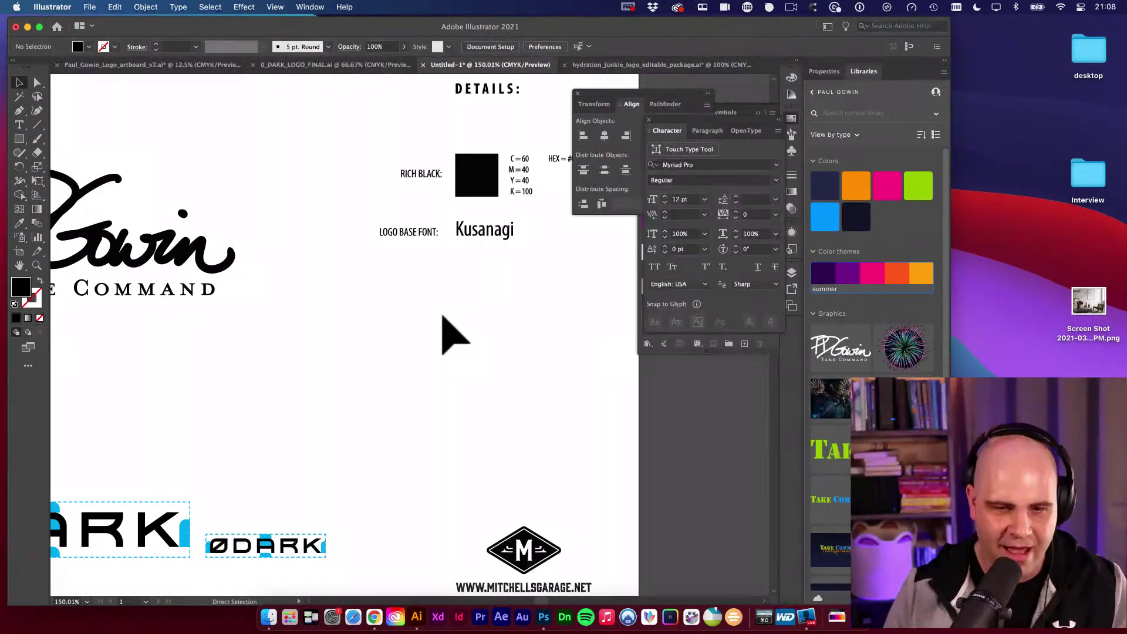
key("super+v")
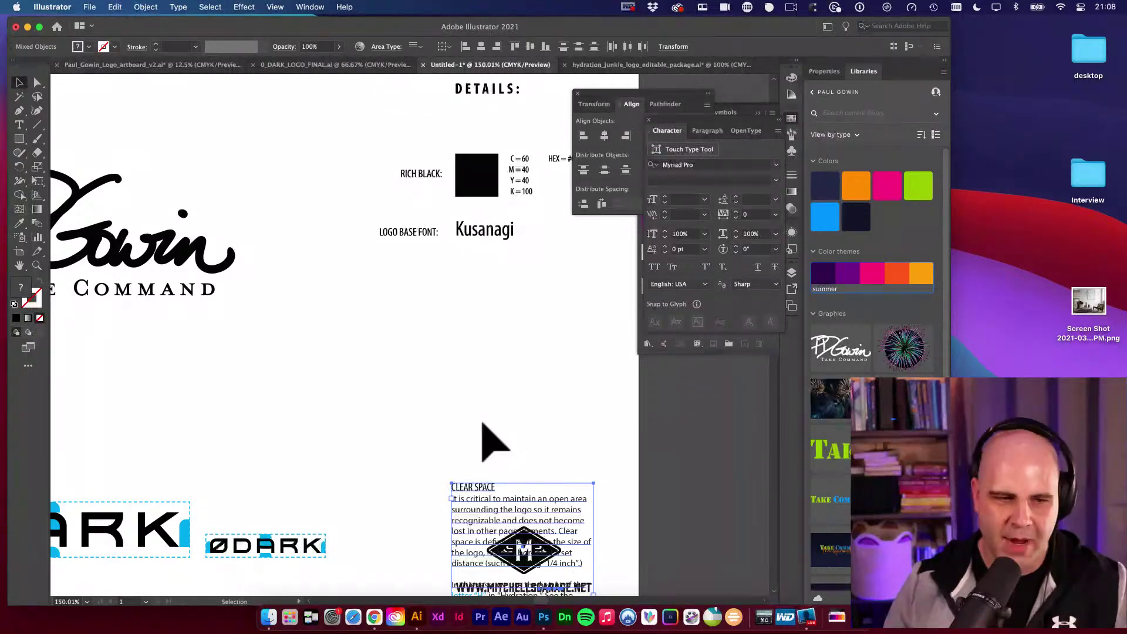
left_click_drag(521, 510, 487, 339)
left_click(367, 333)
Select all the Details column objects, including the Logo Base Font label, and delete them.
scroll(411, 306, "left", 2)
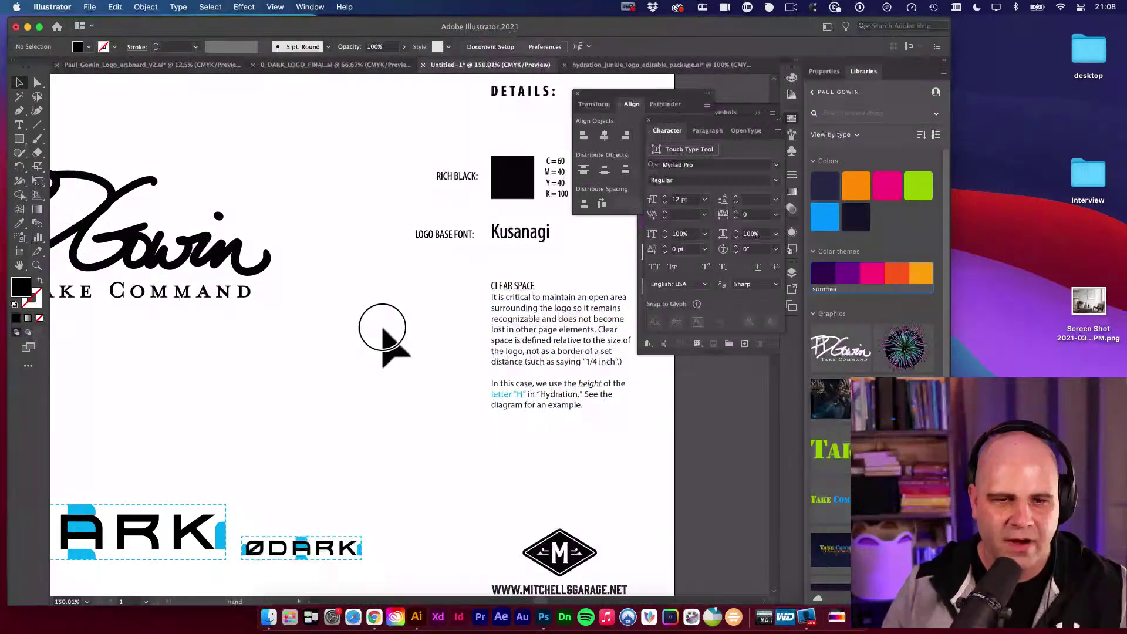
scroll(372, 315, "left", 4)
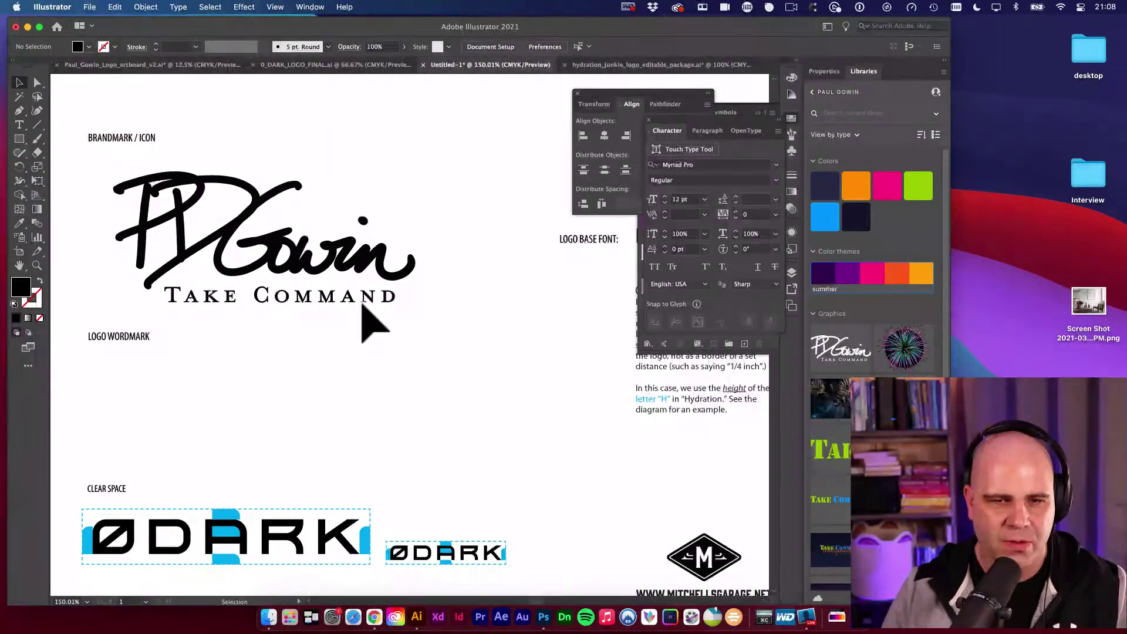
scroll(372, 319, "right", 6)
key("t")
left_click(407, 283)
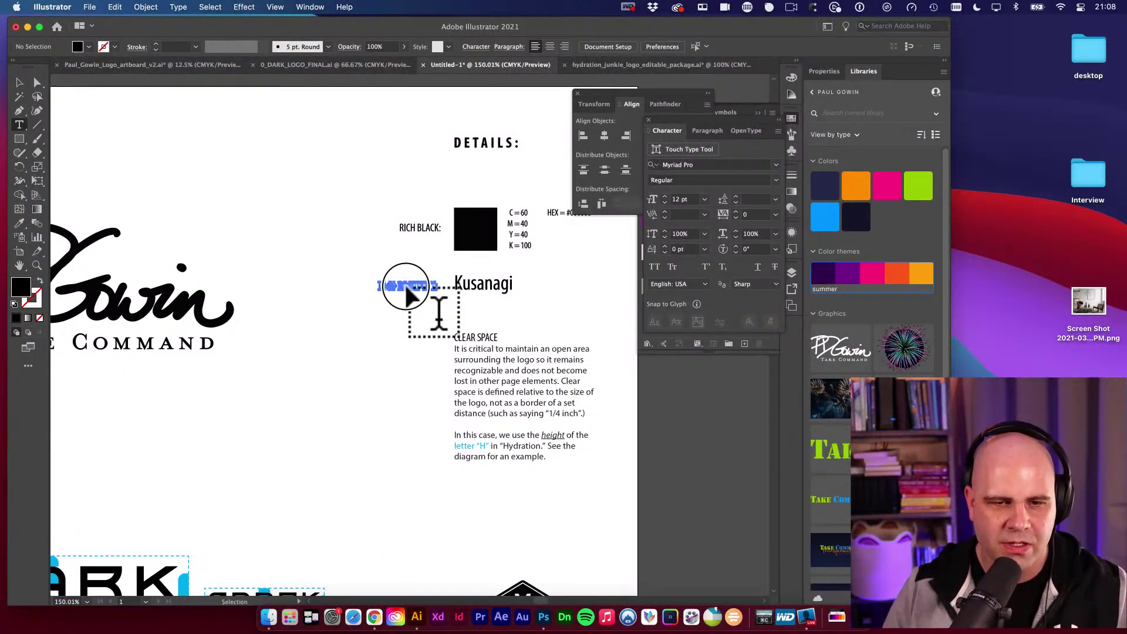
key("Escape")
left_click(420, 253)
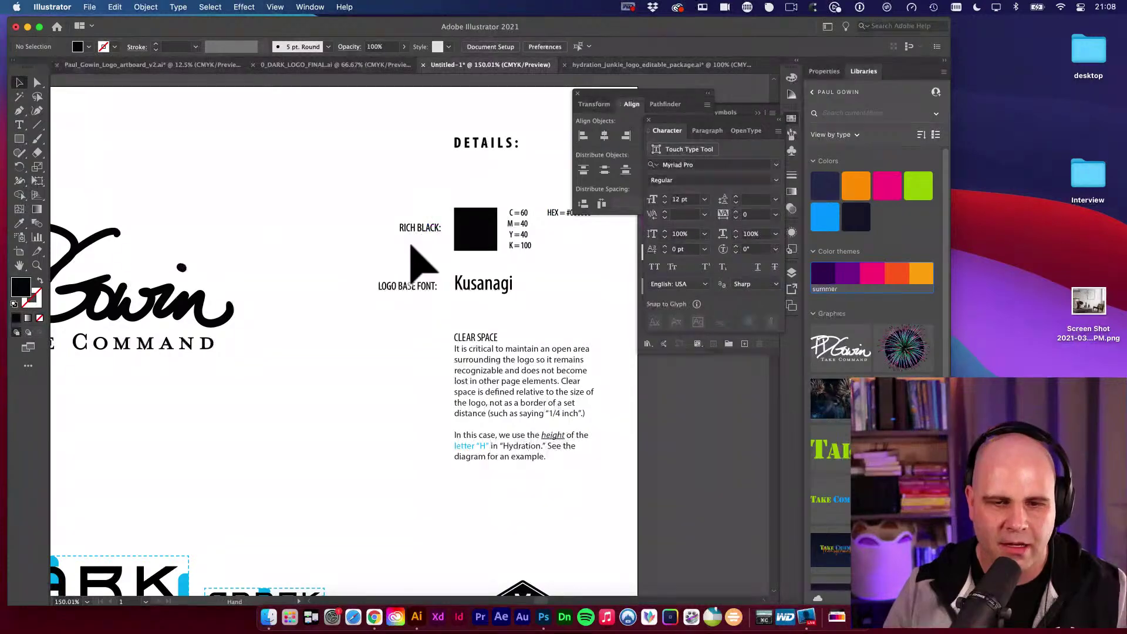
key("super+1")
key("super+a")
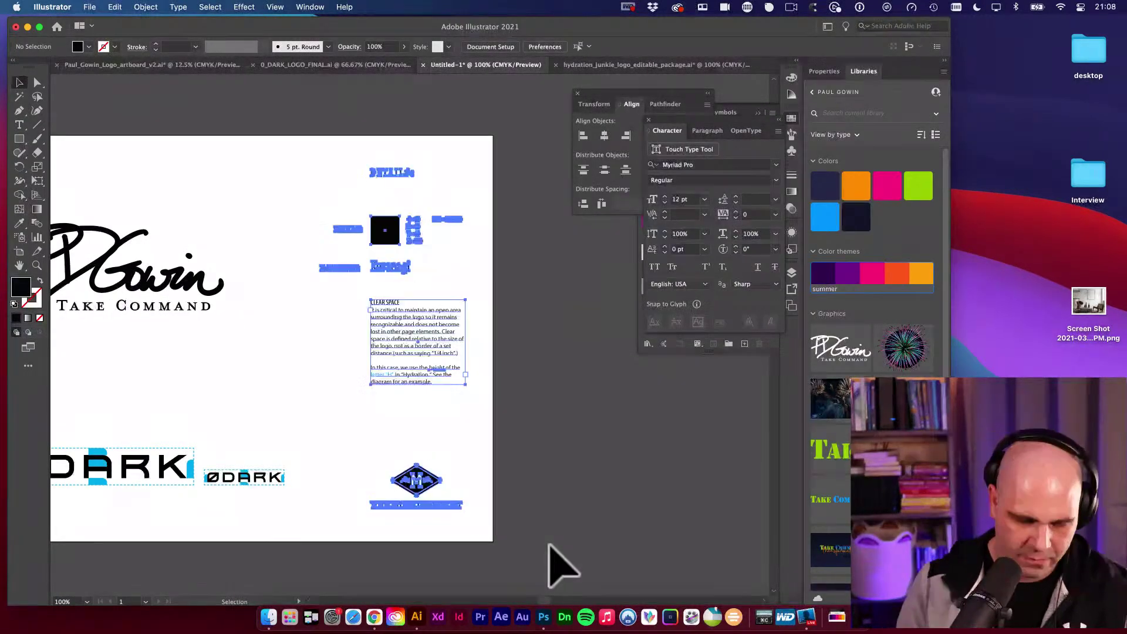
key("Delete")
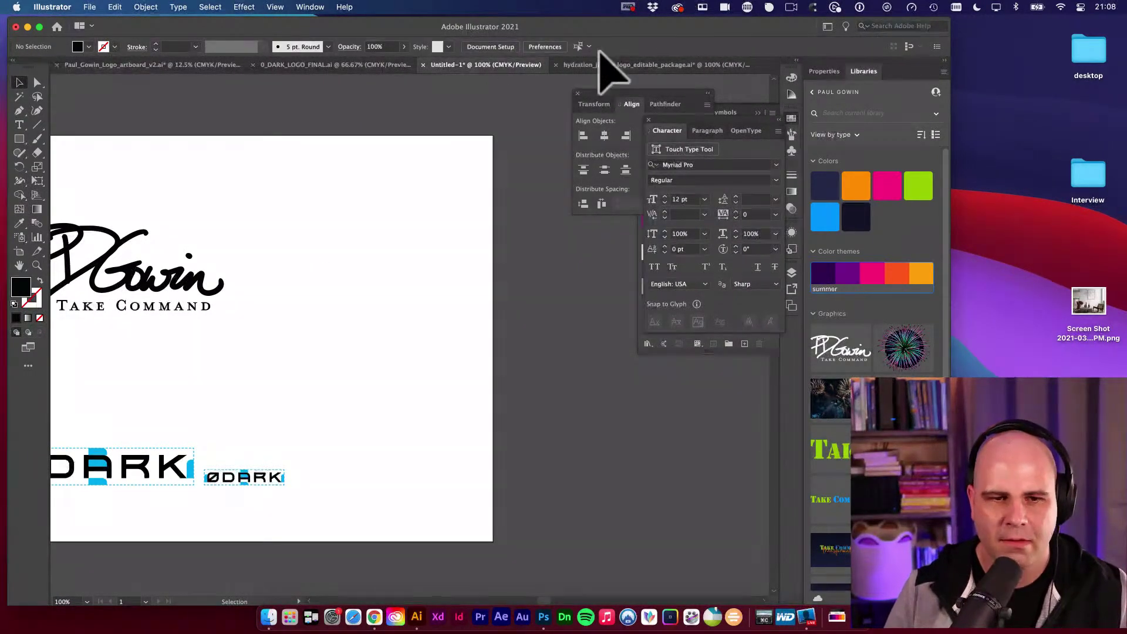
Select the Brand Details column in Hydration Junkie and remove leftover Details objects from Untitled-1.
left_click(605, 65)
scroll(491, 244, "down", 5)
scroll(491, 244, "right", 5)
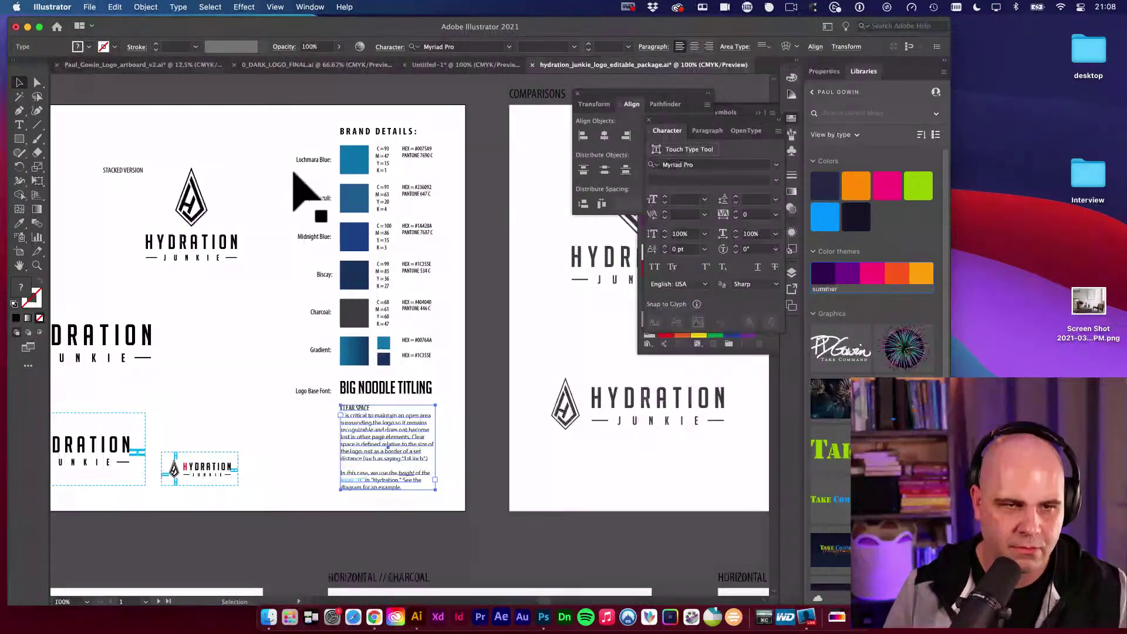
left_click_drag(276, 124, 487, 482)
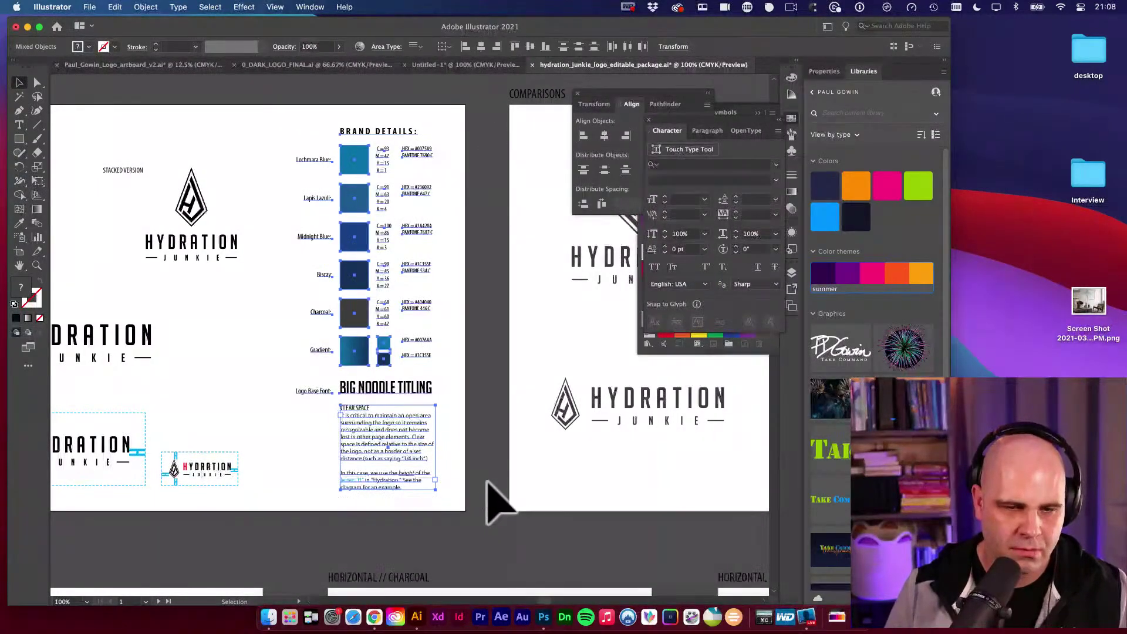
left_click(294, 67)
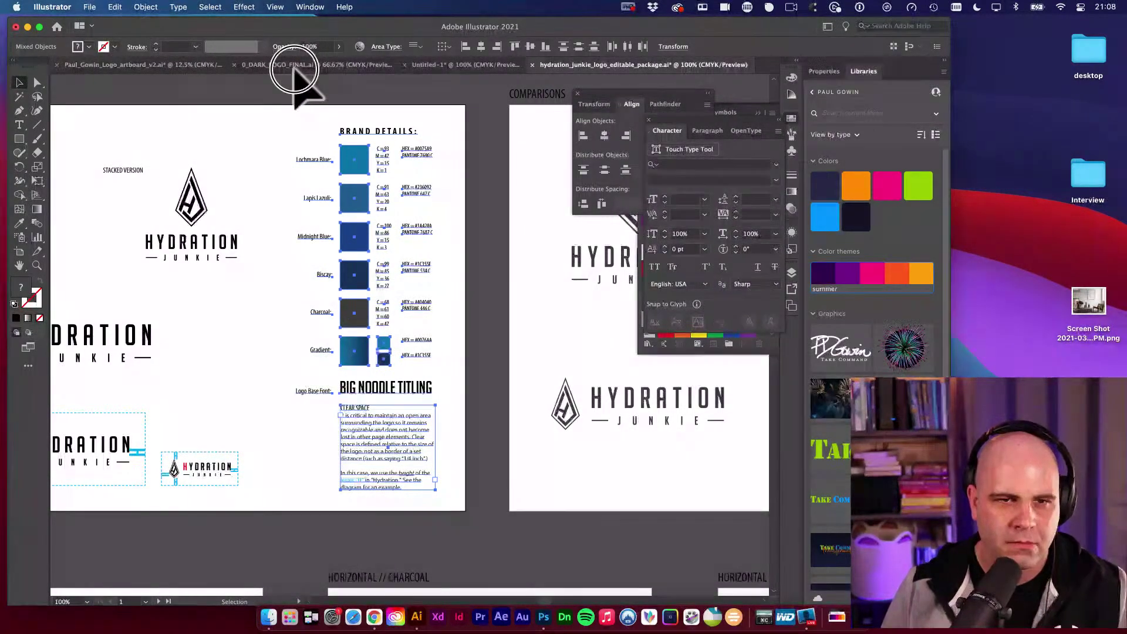
left_click(466, 66)
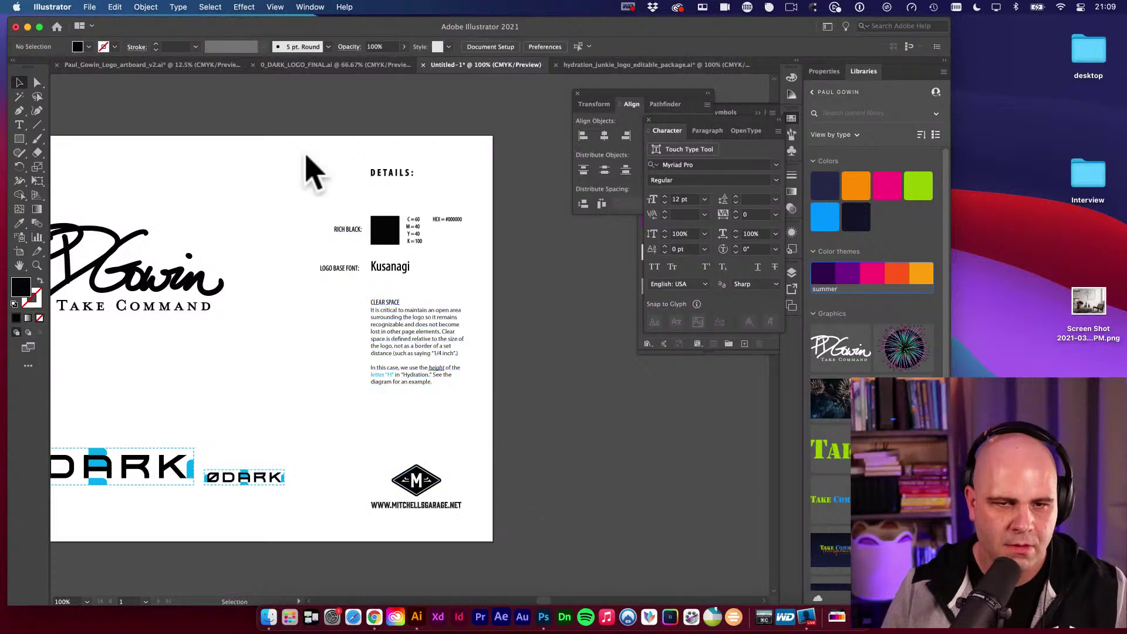
left_click(485, 393)
key("super+z")
key("Delete")
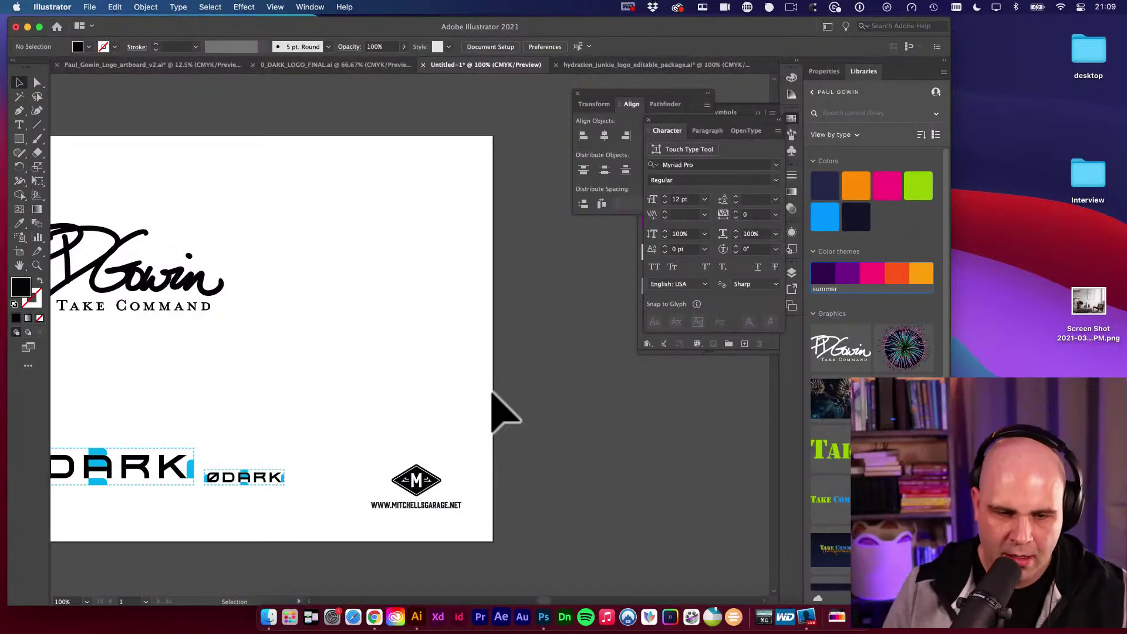
Copy the swatches, labels and Clear Space text from Hydration Junkie and paste them into Untitled-1.
left_click(624, 66)
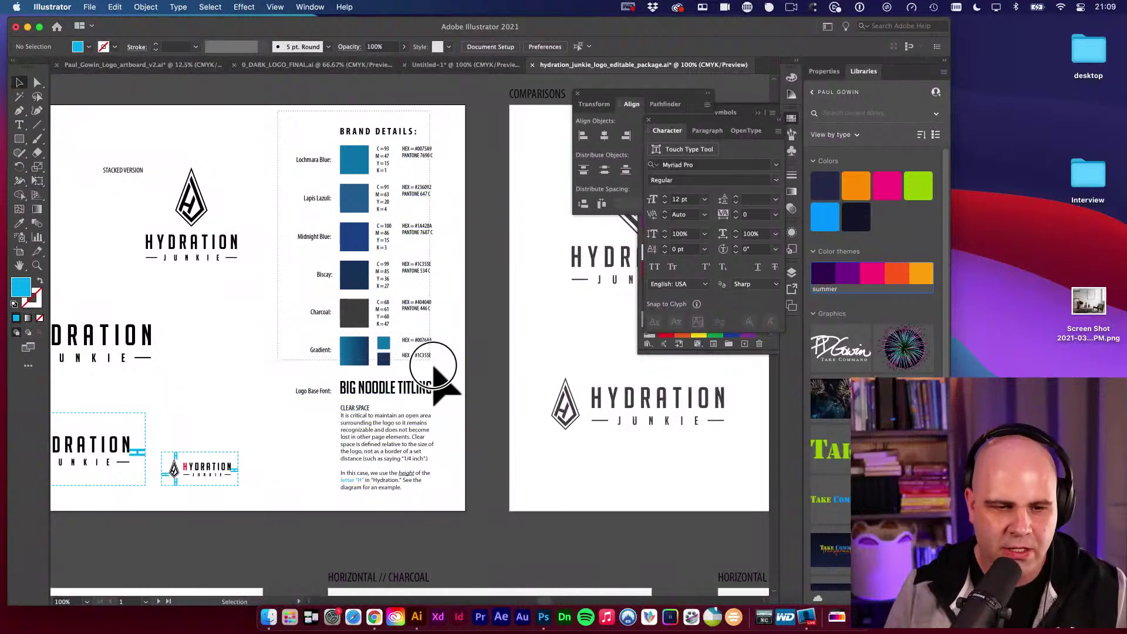
left_click(479, 452)
scroll(469, 449, "right", 1)
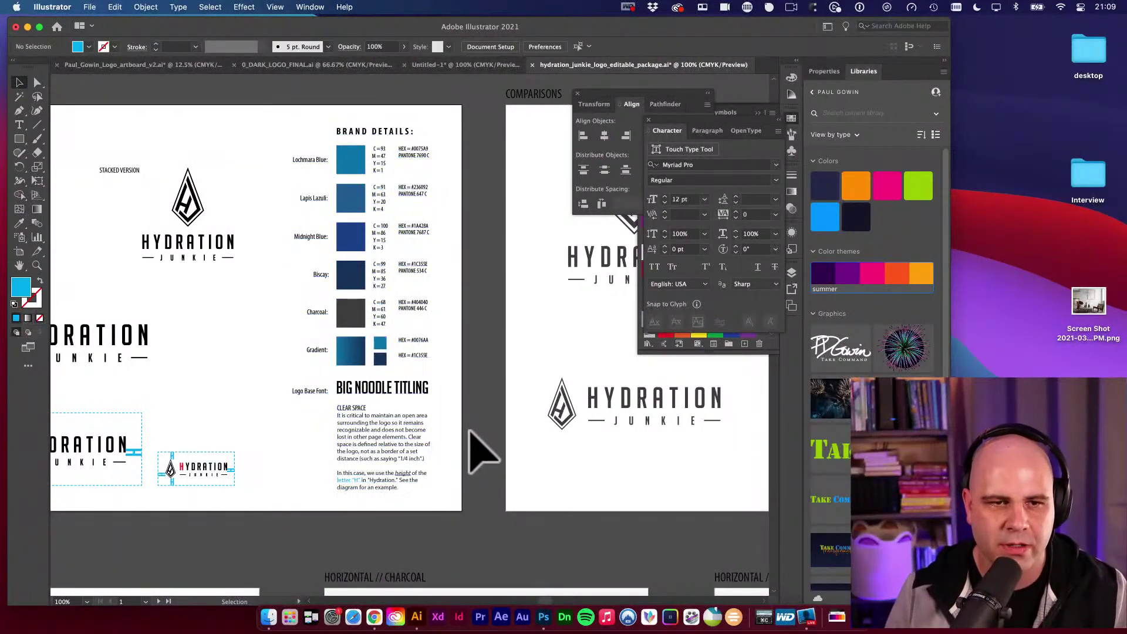
left_click_drag(457, 435, 458, 436)
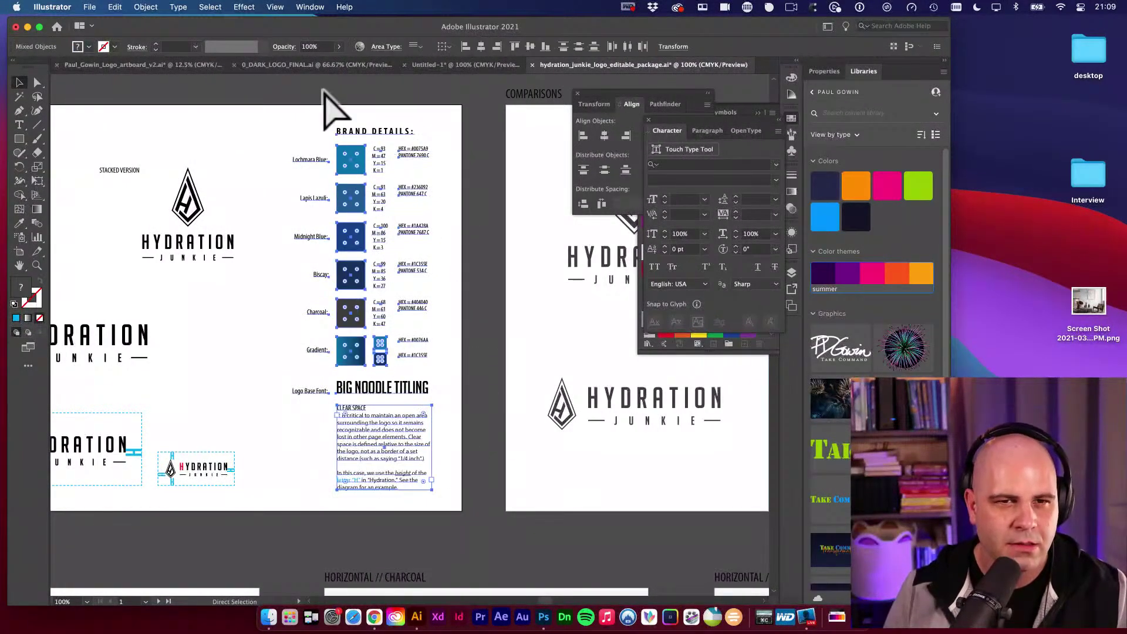
key("ctrl+shift+Tab")
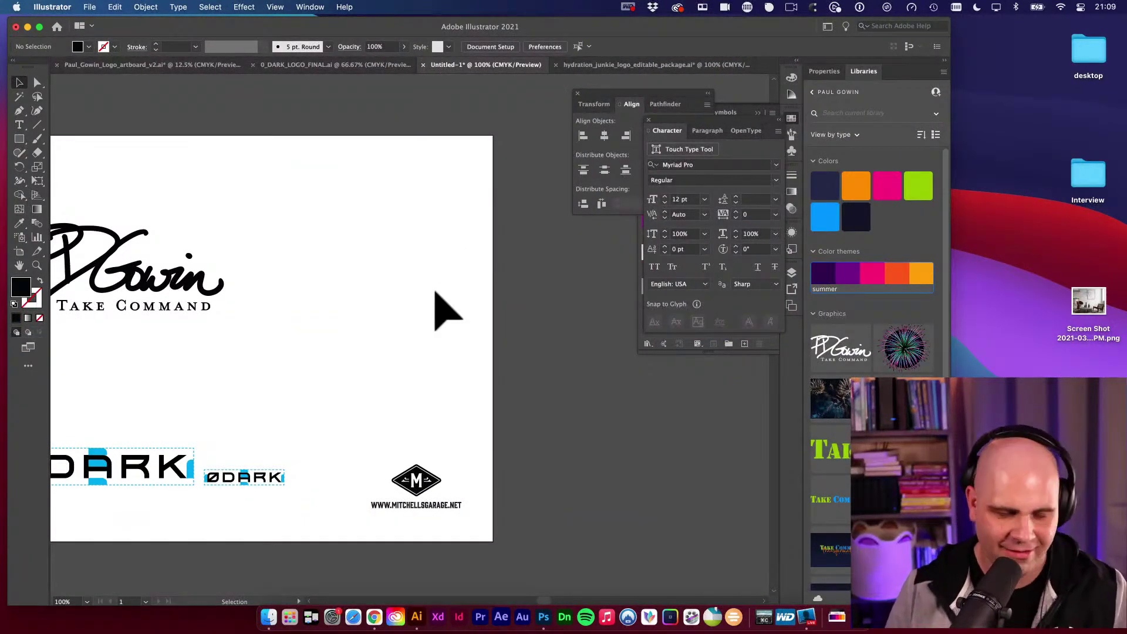
key("a")
key("super+v")
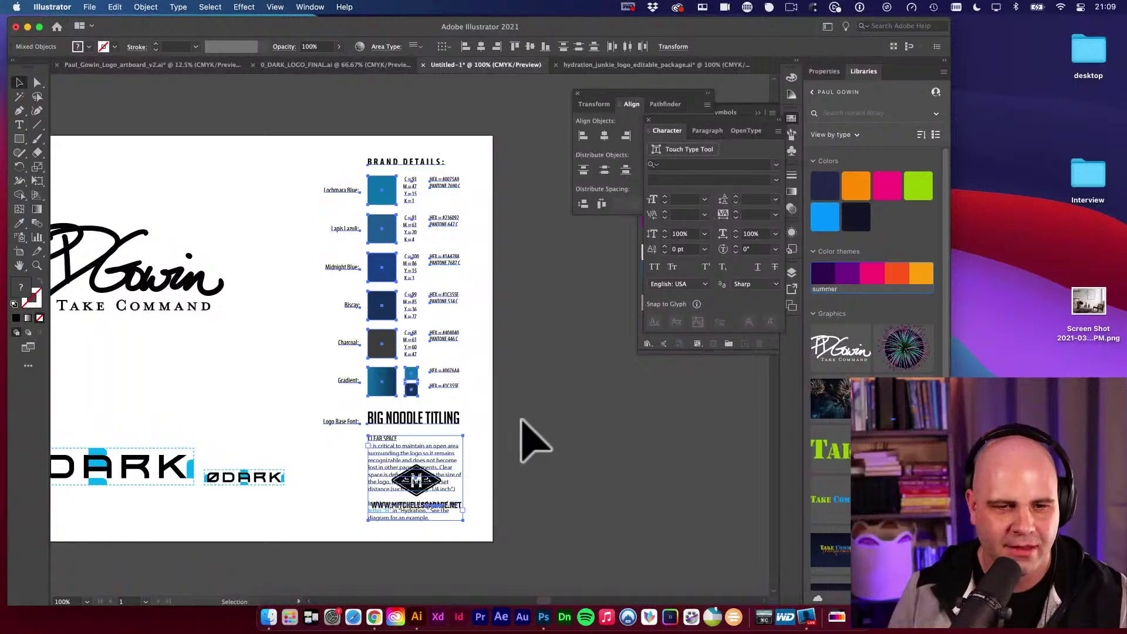
Delete the Biscay, Charcoal and Gradient rows and move the font and Clear Space text under Midnight Blue.
left_click_drag(337, 287, 493, 417)
key("Delete")
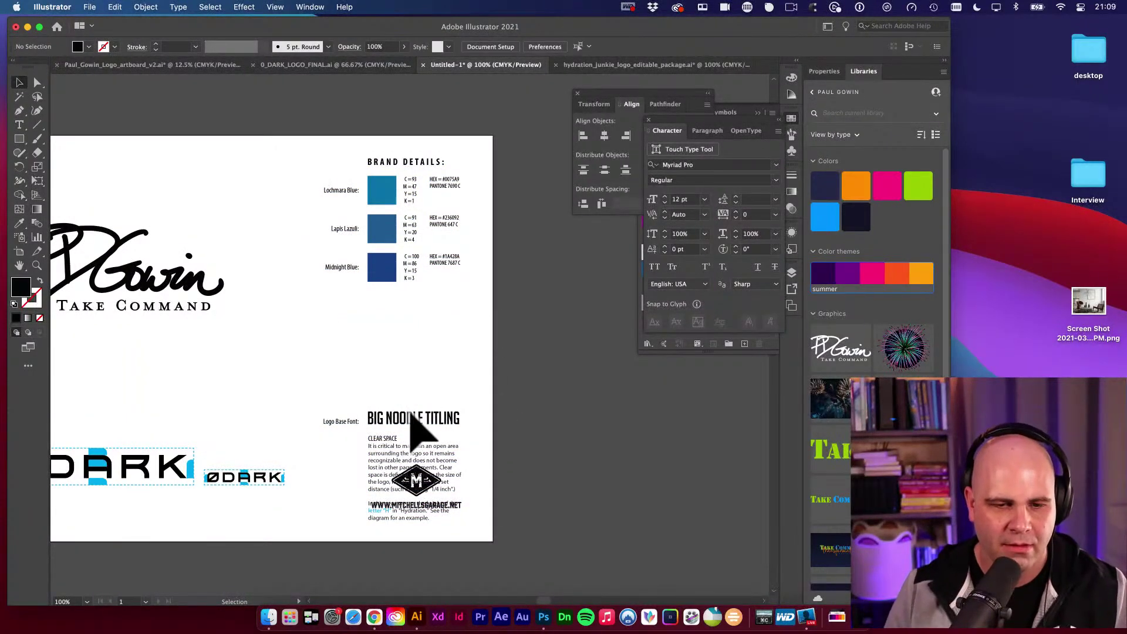
left_click(409, 435)
left_click_drag(377, 466, 401, 371)
left_click(528, 390)
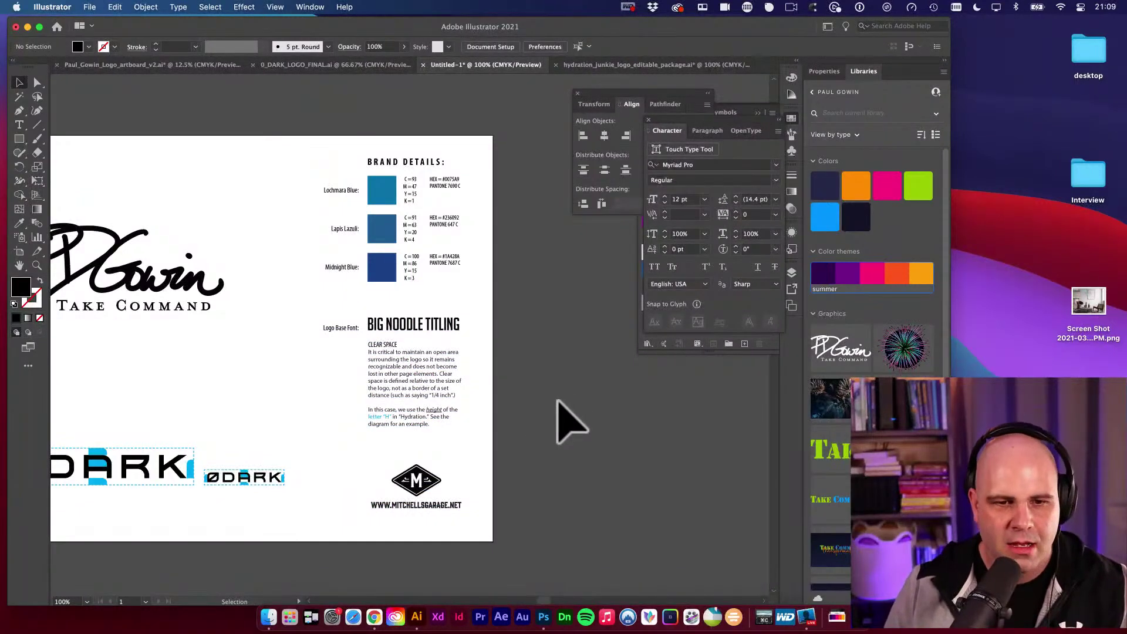
scroll(525, 382, "left", 3)
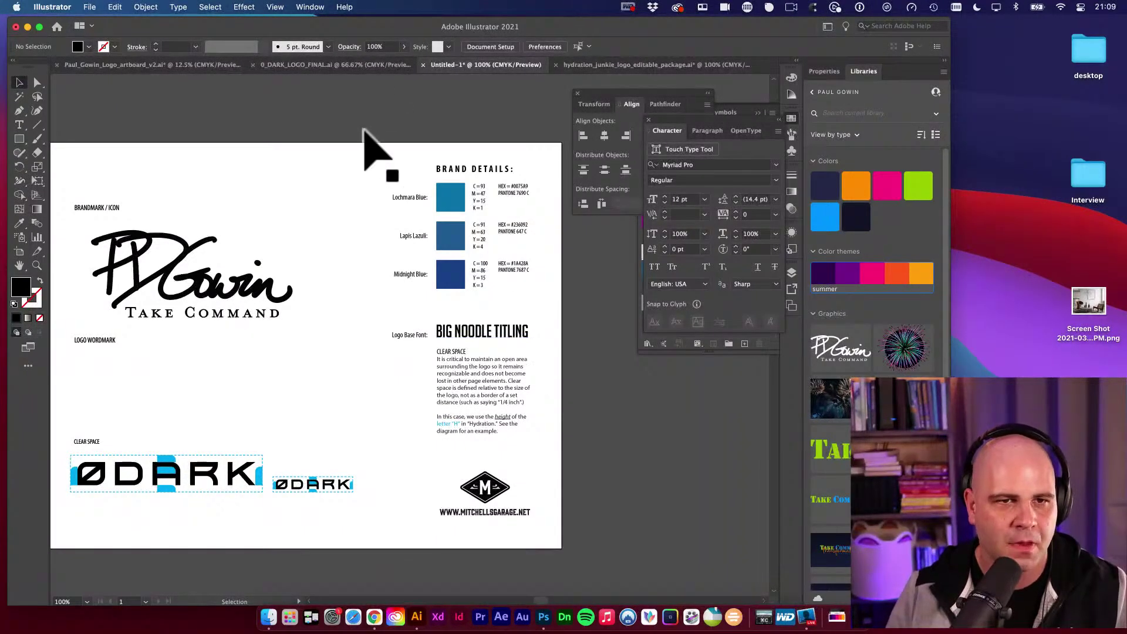
Close 0_DARK_LOGO_FINAL and open the v1 logo artboard .ai file from the client's Logo folder in Finder.
left_click(329, 64)
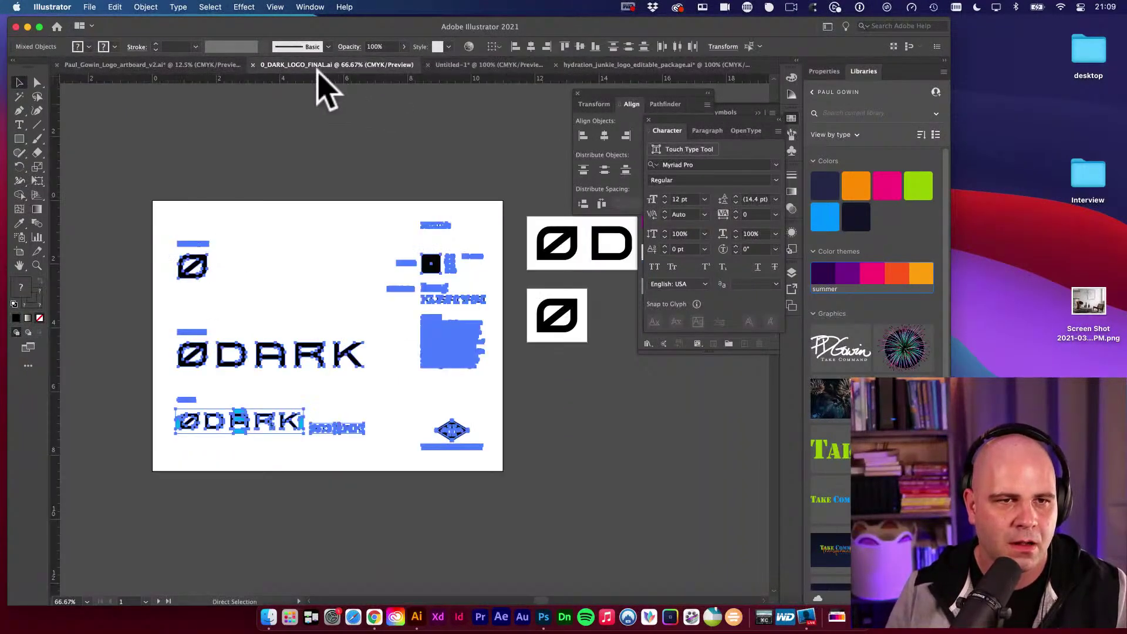
left_click(254, 64)
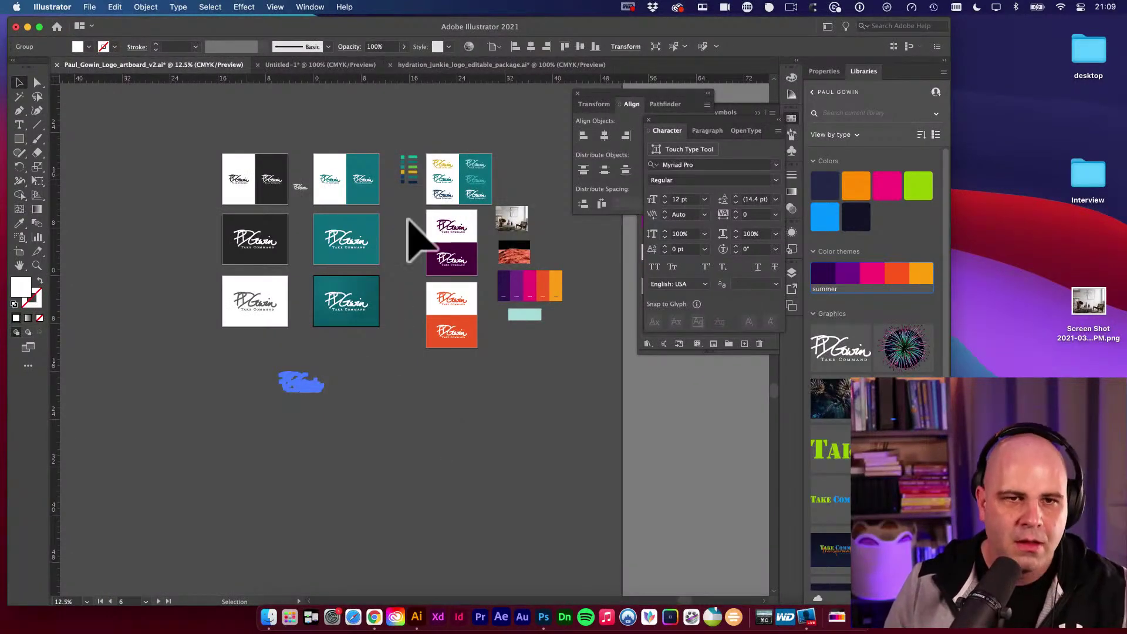
left_click(268, 617)
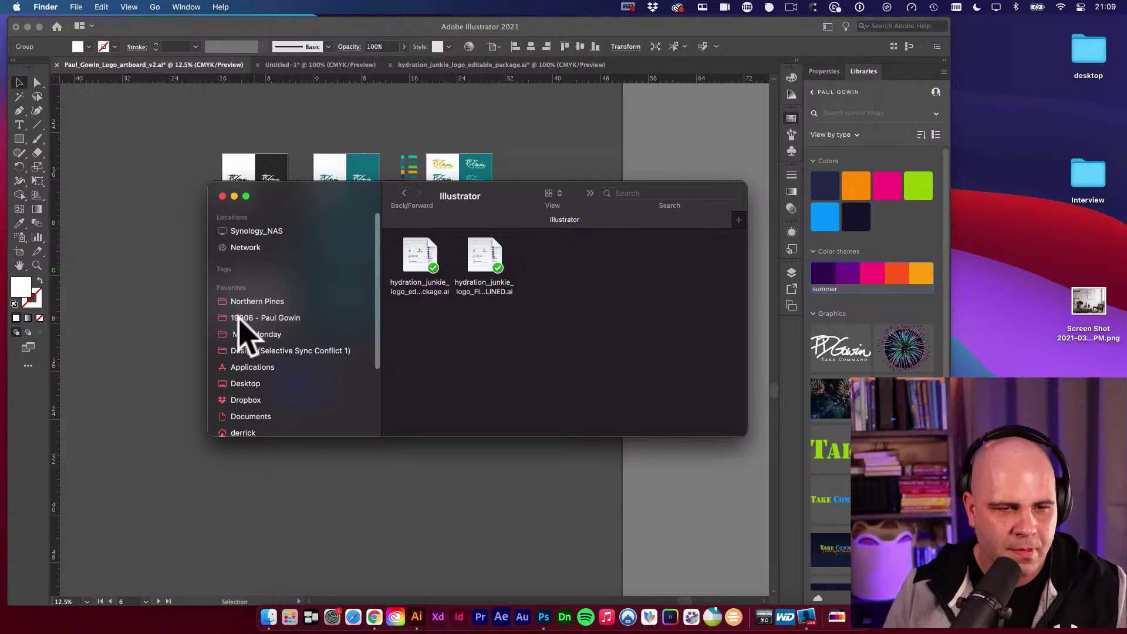
left_click(242, 317)
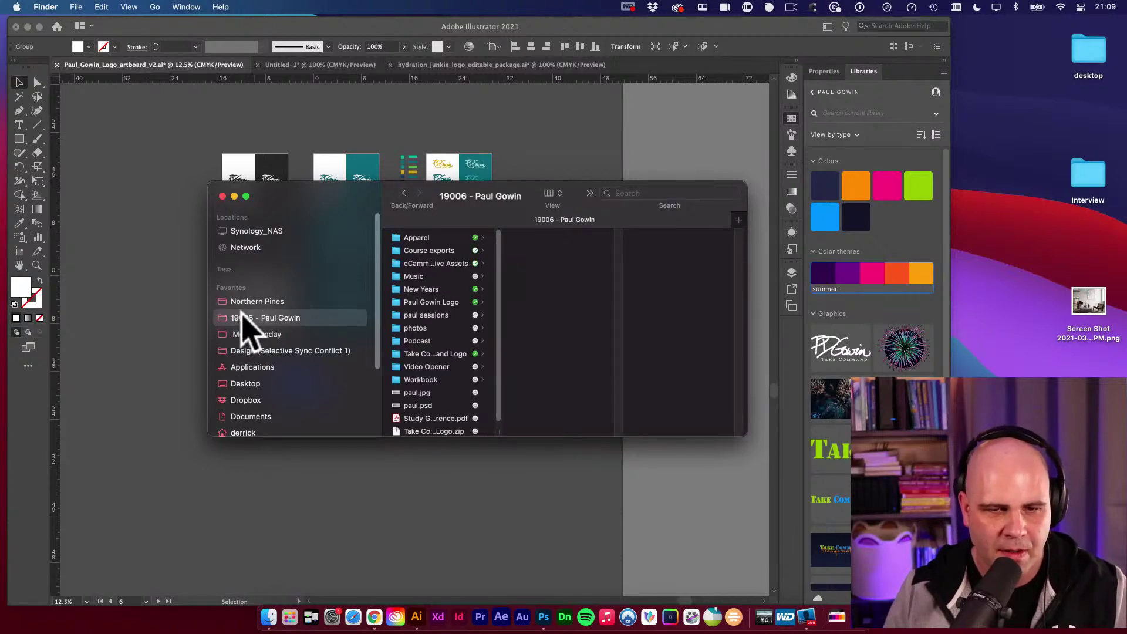
left_click(439, 302)
double_click(568, 238)
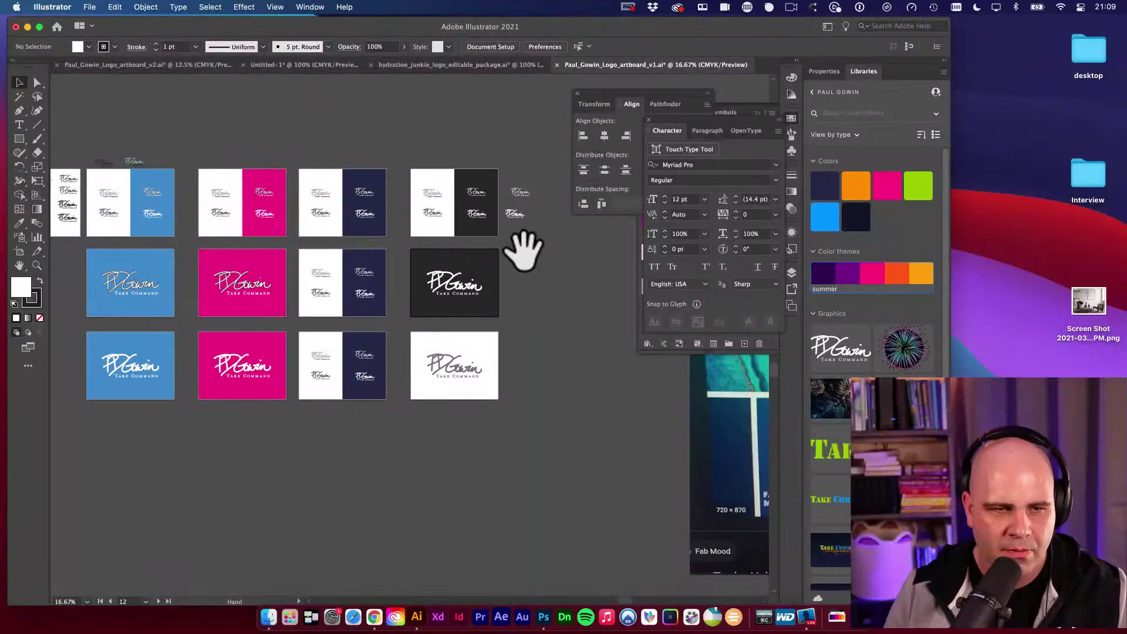
Zoom in on the signature logos and copy the lower TAKE COMMAND tagline text.
left_click_drag(524, 249, 586, 275)
left_click_drag(303, 223, 590, 256)
left_click(405, 265, "super")
left_click_drag(406, 265, 552, 401)
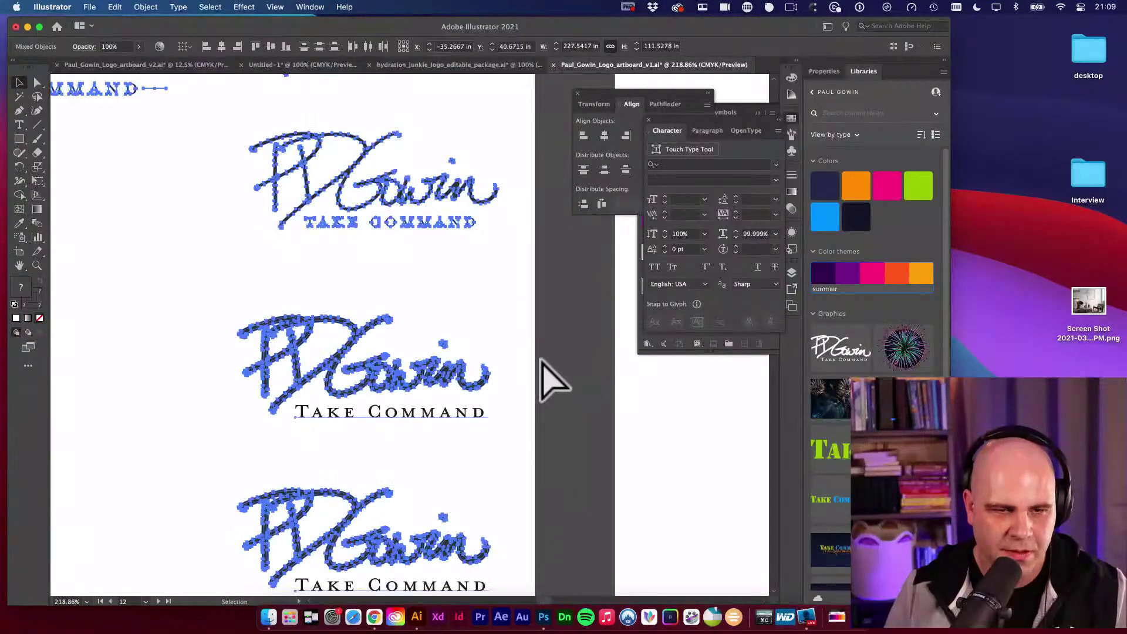
left_click(385, 414)
double_click(441, 425)
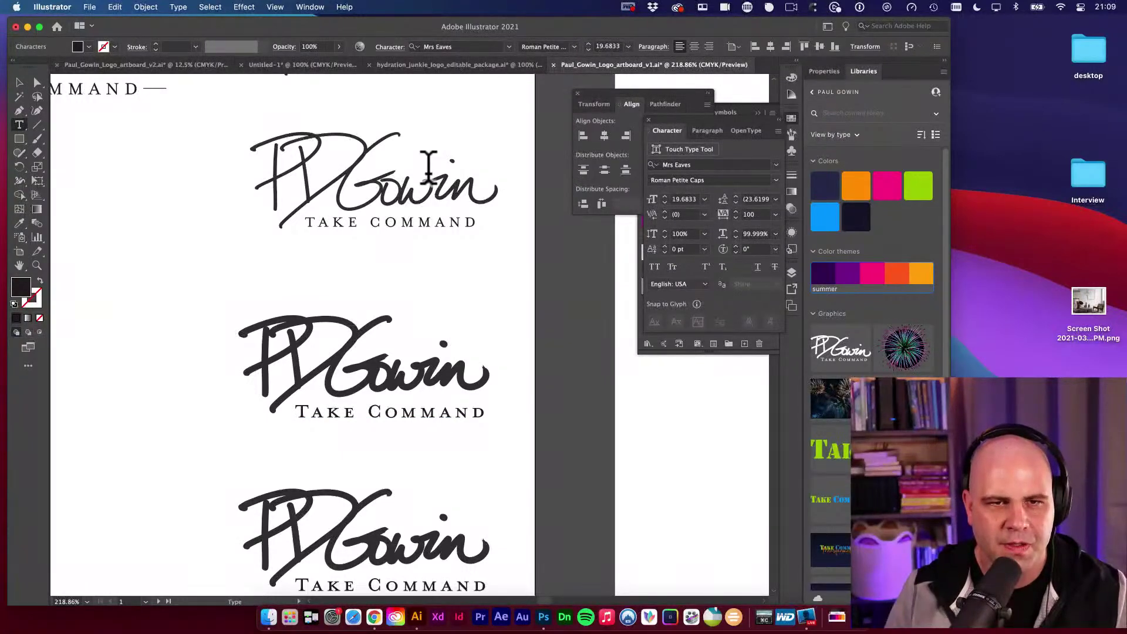
key("super+a")
key("super+c")
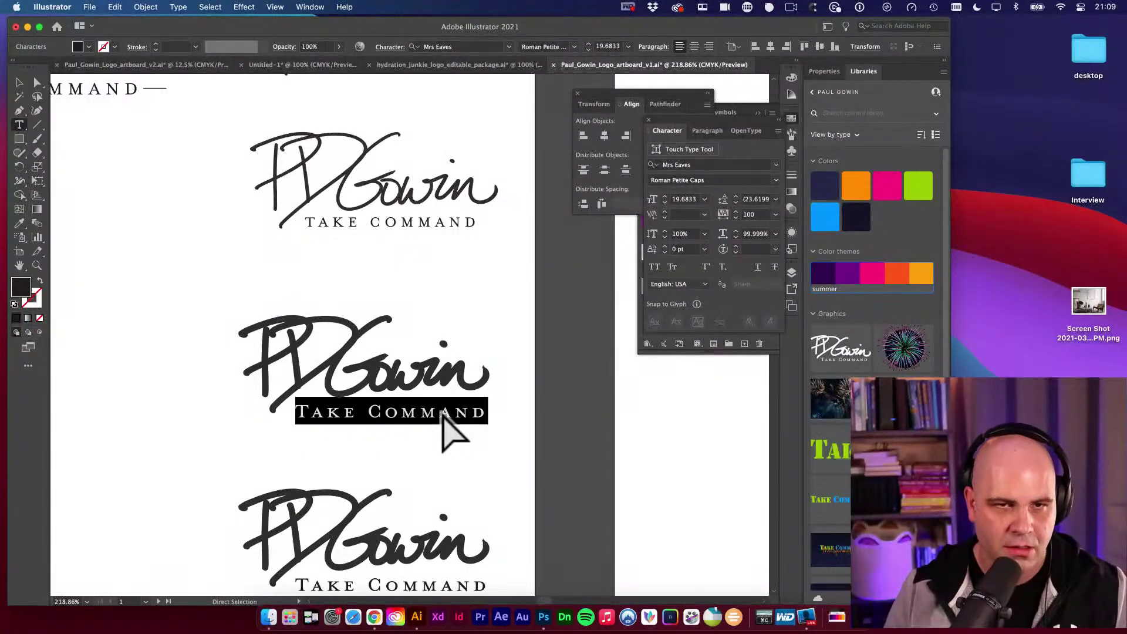
key("Escape")
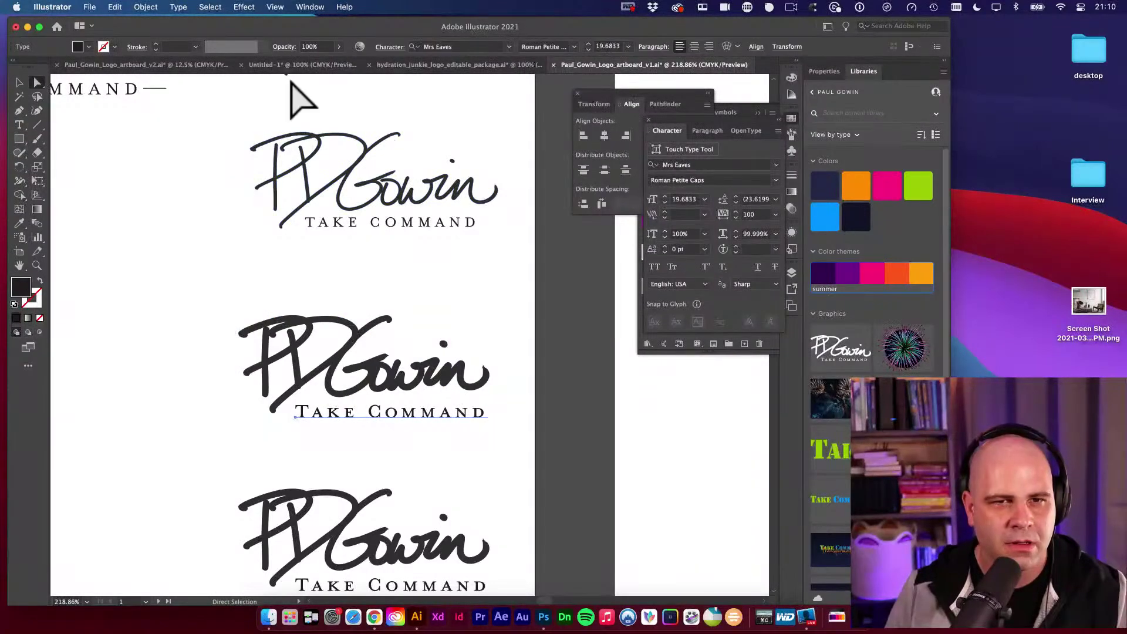
Paste the tagline into Untitled-1, move it below the logo and scale it up to match.
left_click(347, 65)
left_click_drag(532, 376, 597, 322)
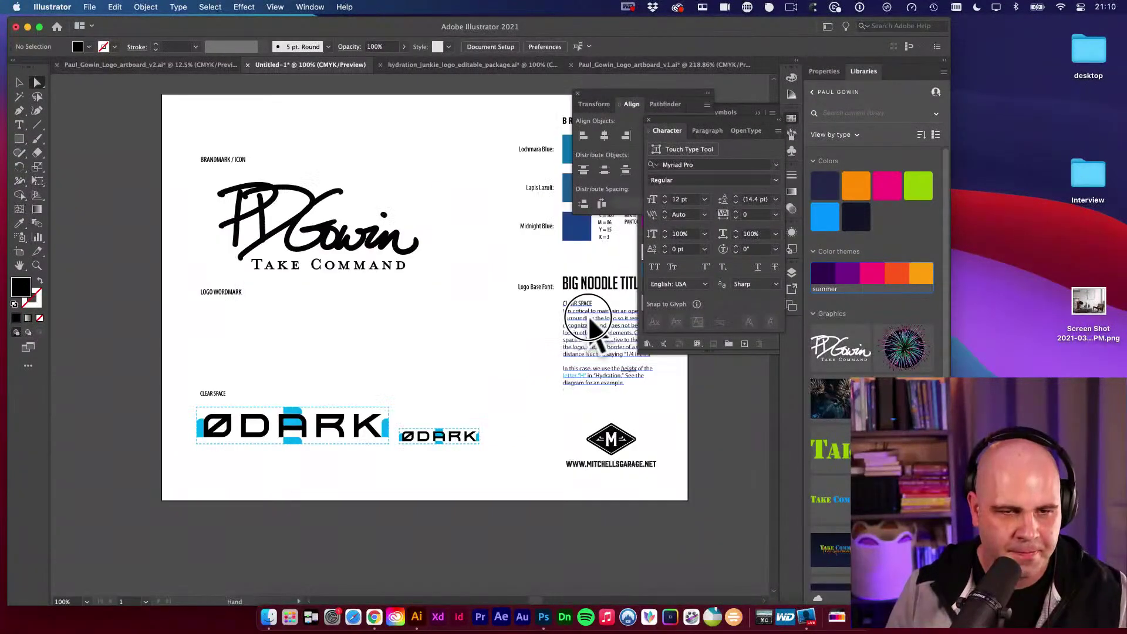
key("super+v")
key("v")
left_click_drag(493, 352, 559, 358)
scroll(340, 317, "up", 5)
key("e")
key("v")
left_click_drag(533, 311, 582, 428)
Enter the pasted tagline's text, check its font, and select its whole line.
scroll(470, 431, "right", 5)
key("t")
left_click(401, 421)
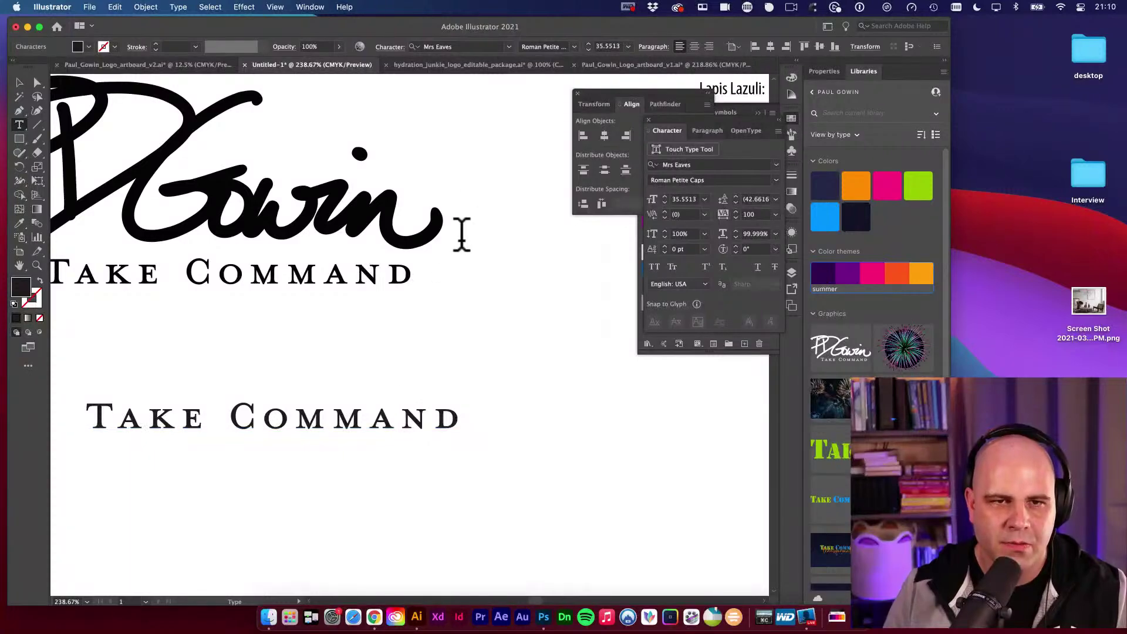
left_click(464, 46)
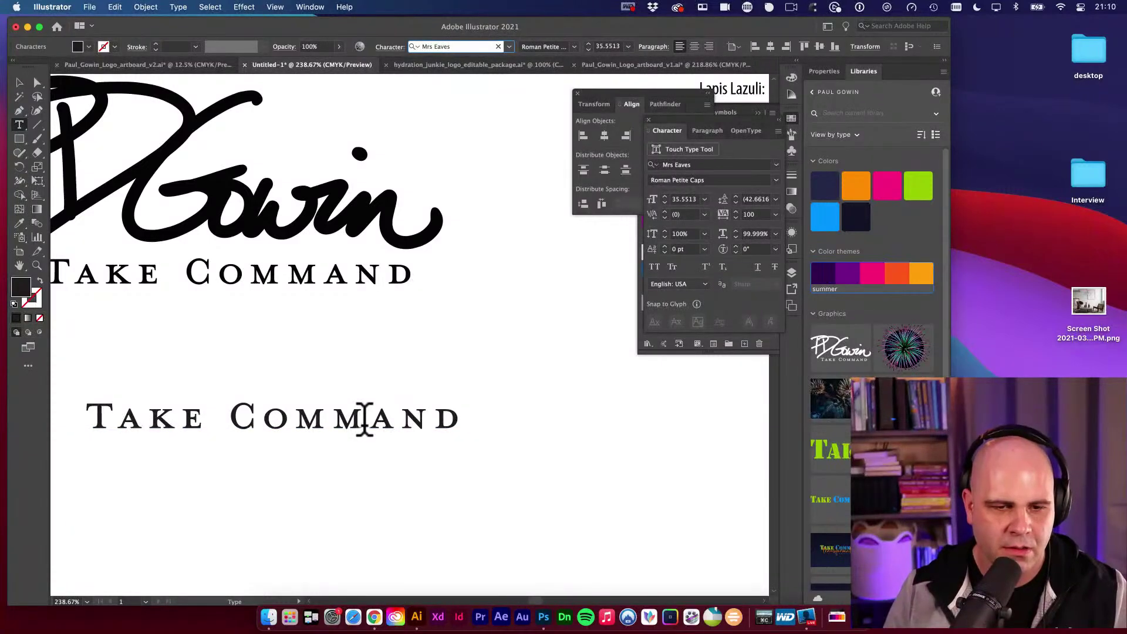
triple_click(365, 416)
key("BackSpace")
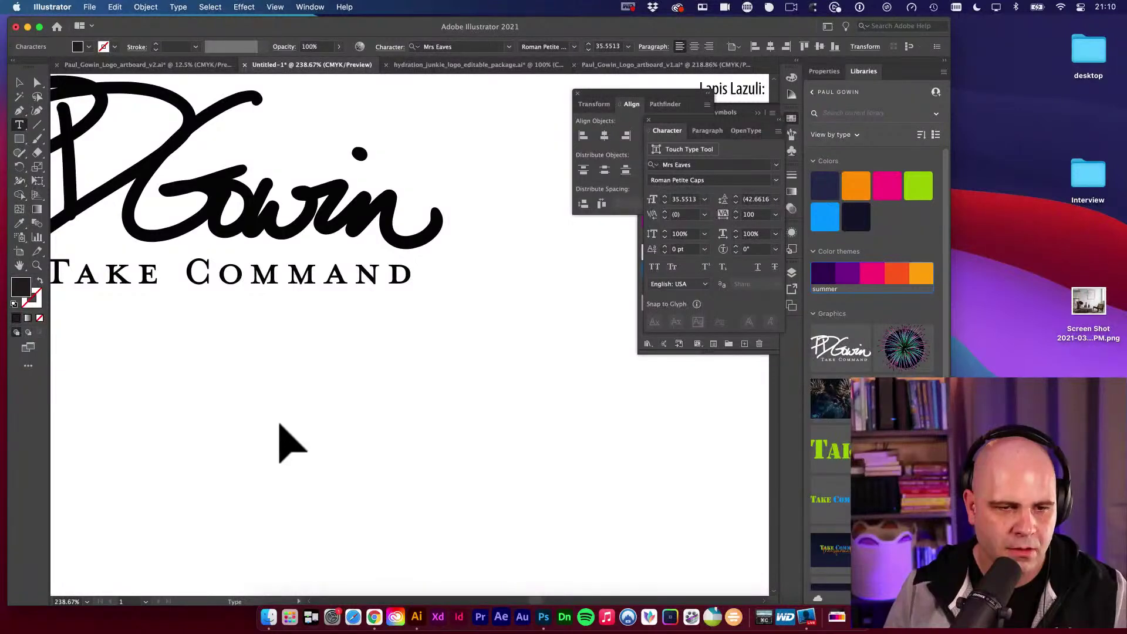
key("super+z")
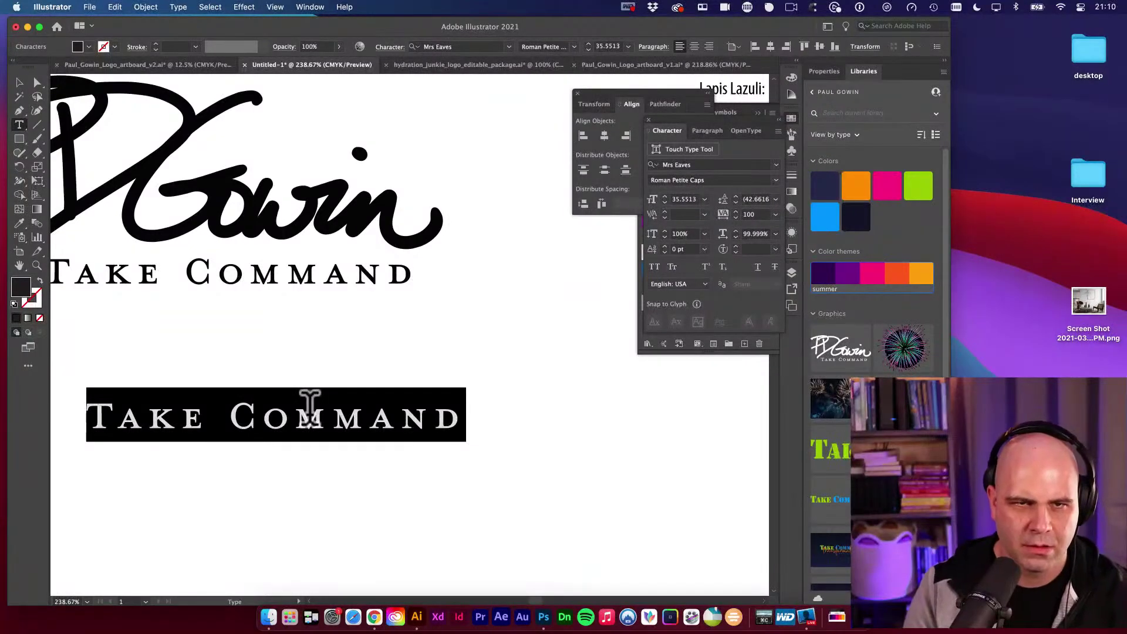
Retype the copied tagline as 'Mrs Eaves' and bring the font sample area into view.
type("Mrs Eaves")
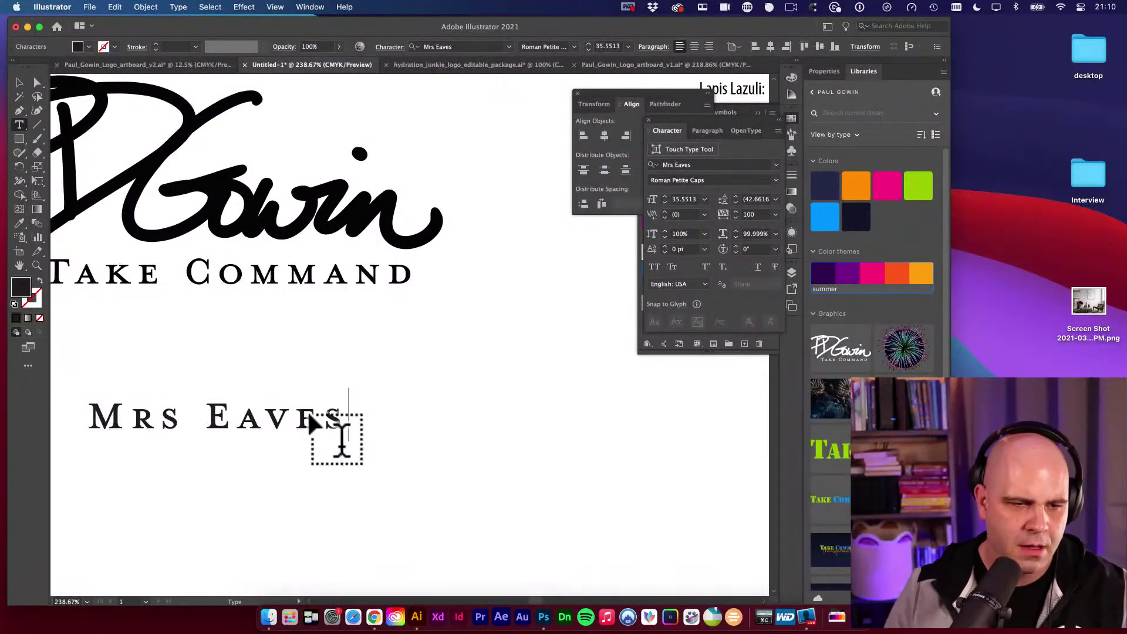
key("Escape")
left_click(548, 415, "alt+super")
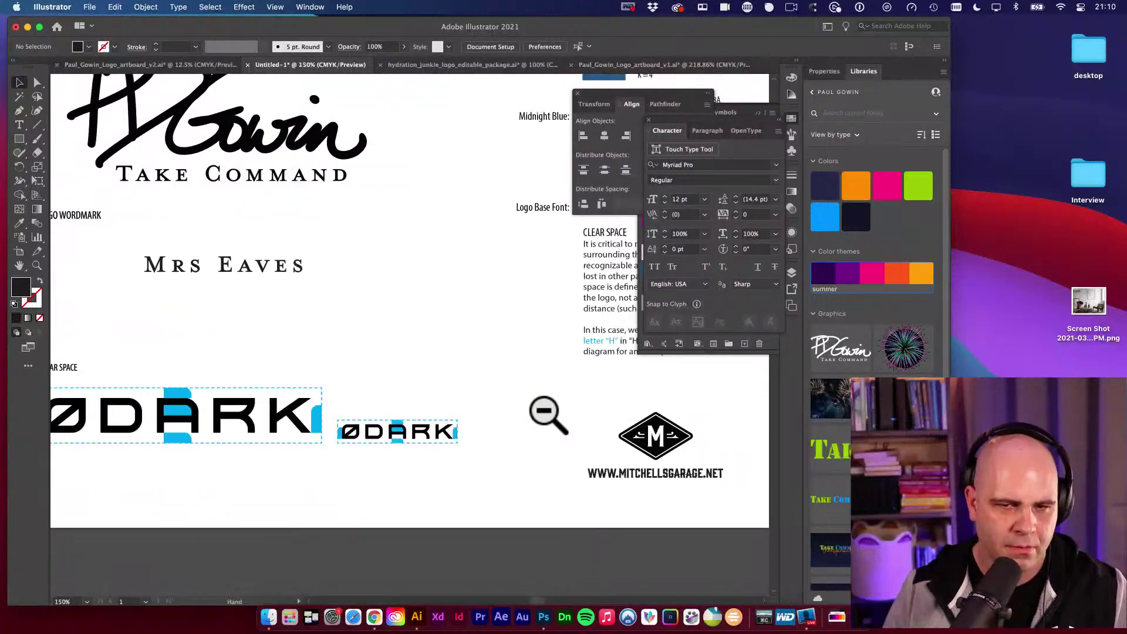
left_click_drag(548, 415, 437, 491)
Align the Mrs Eaves text left and vertically with the BIG NOODLE TITLING sample.
key("a")
left_click(497, 277)
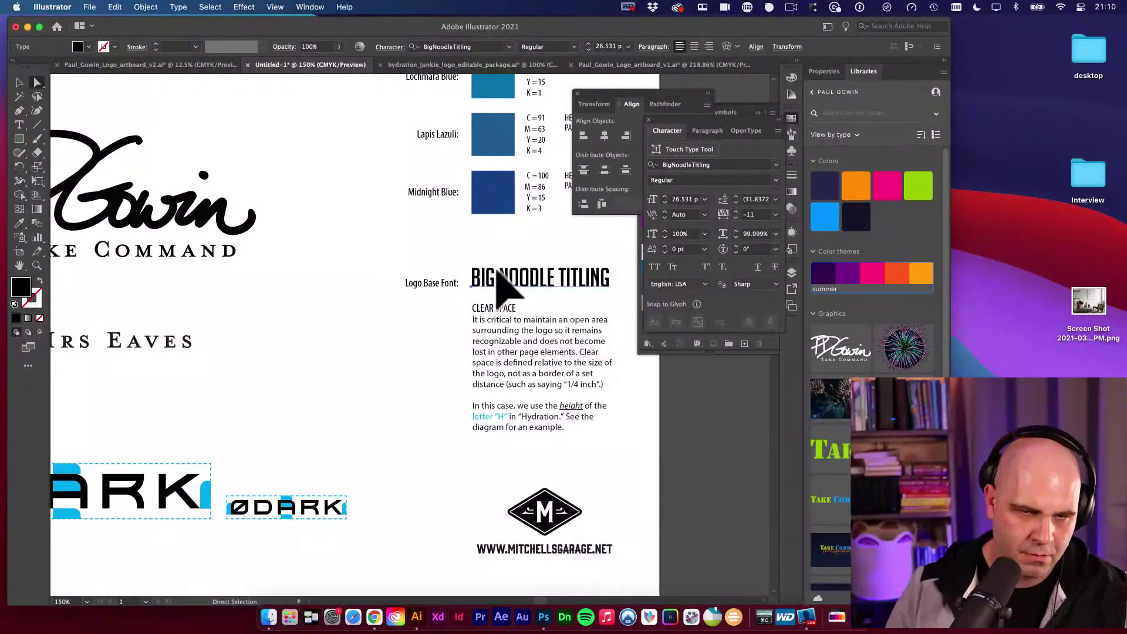
left_click(202, 346)
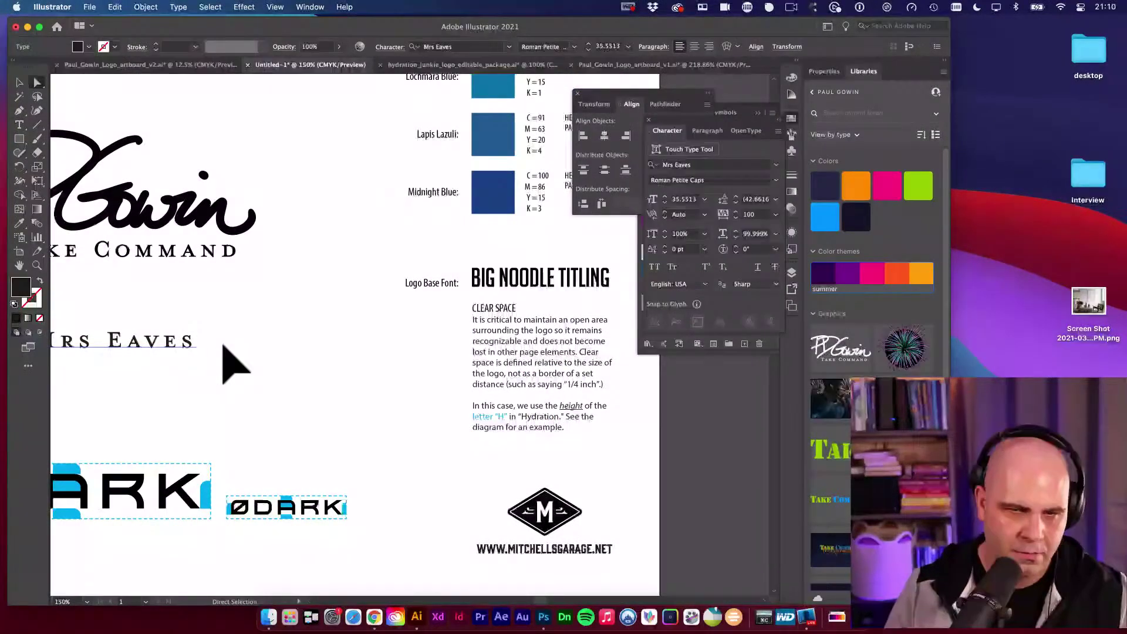
key("v")
left_click(520, 277, "shift")
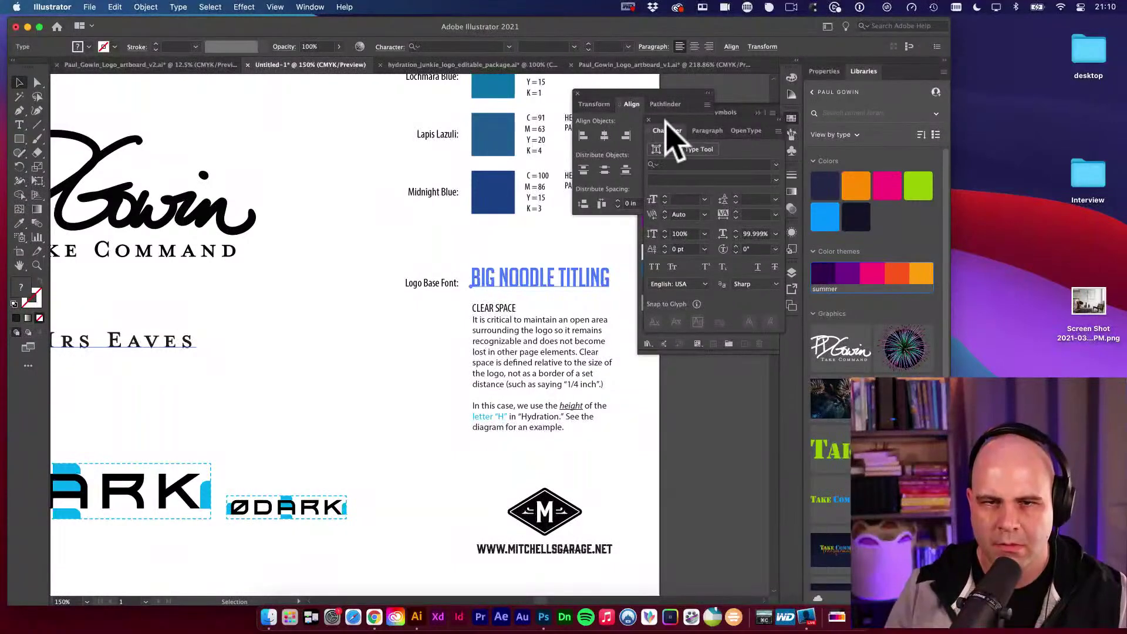
left_click(631, 116)
left_click(584, 136)
left_click(682, 136)
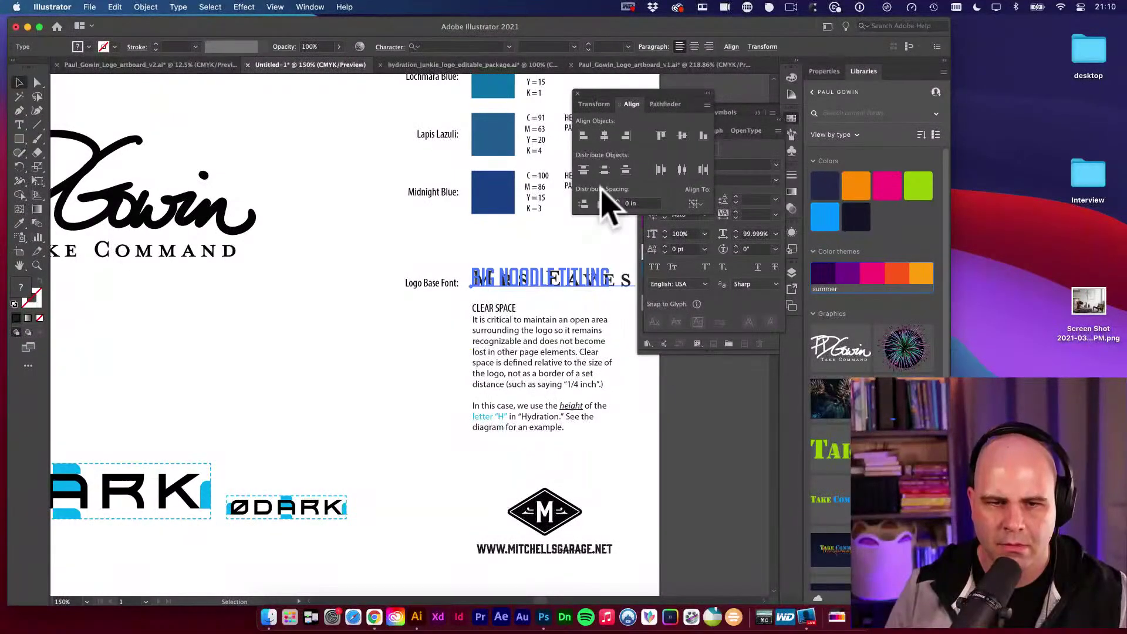
left_click(429, 335)
scroll(529, 317, "right", 5)
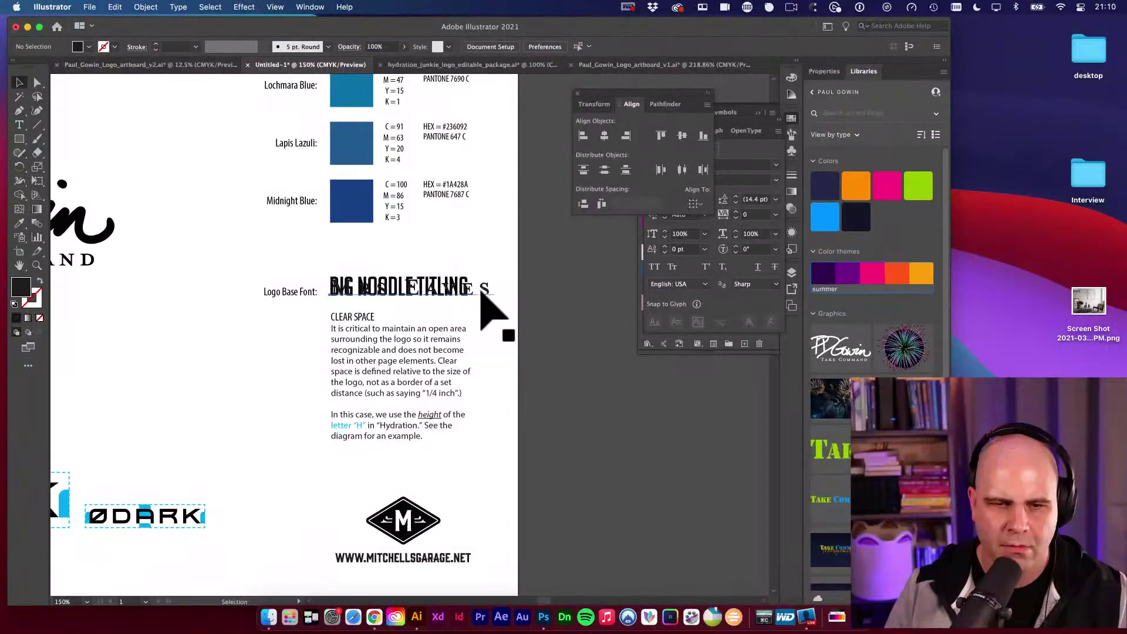
Remove the overlapping BIG NOODLE TITLING sample, keeping and resizing the Mrs Eaves sample.
left_click(479, 290)
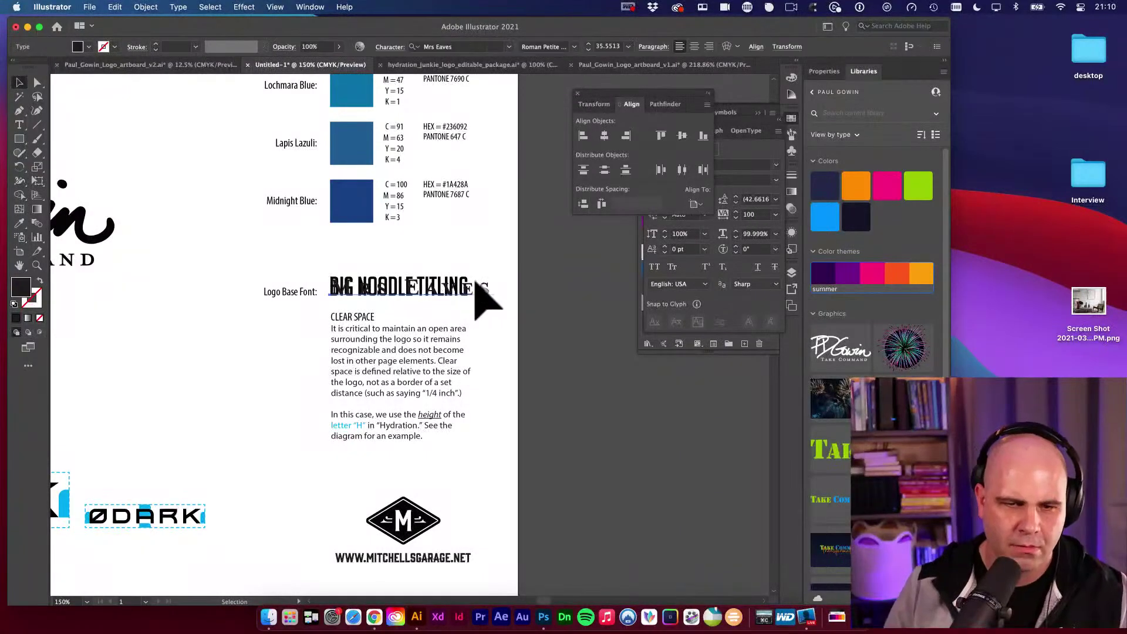
left_click_drag(481, 297, 529, 290)
key("Delete")
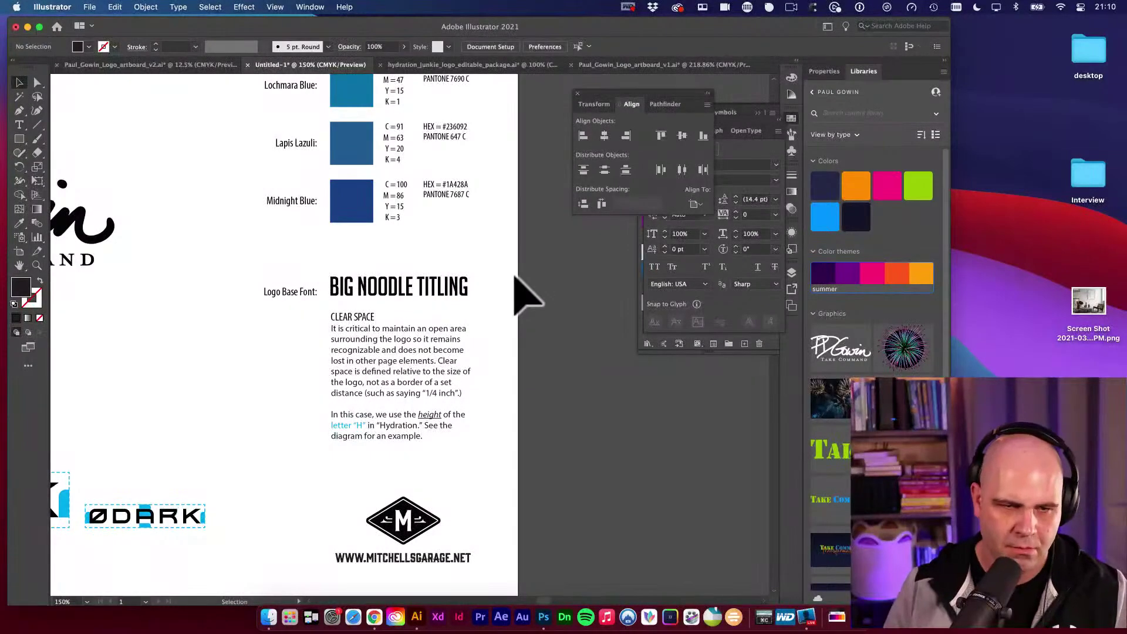
key("super+z")
key("super+z")
key("super+z")
scroll(420, 292, "up", 2)
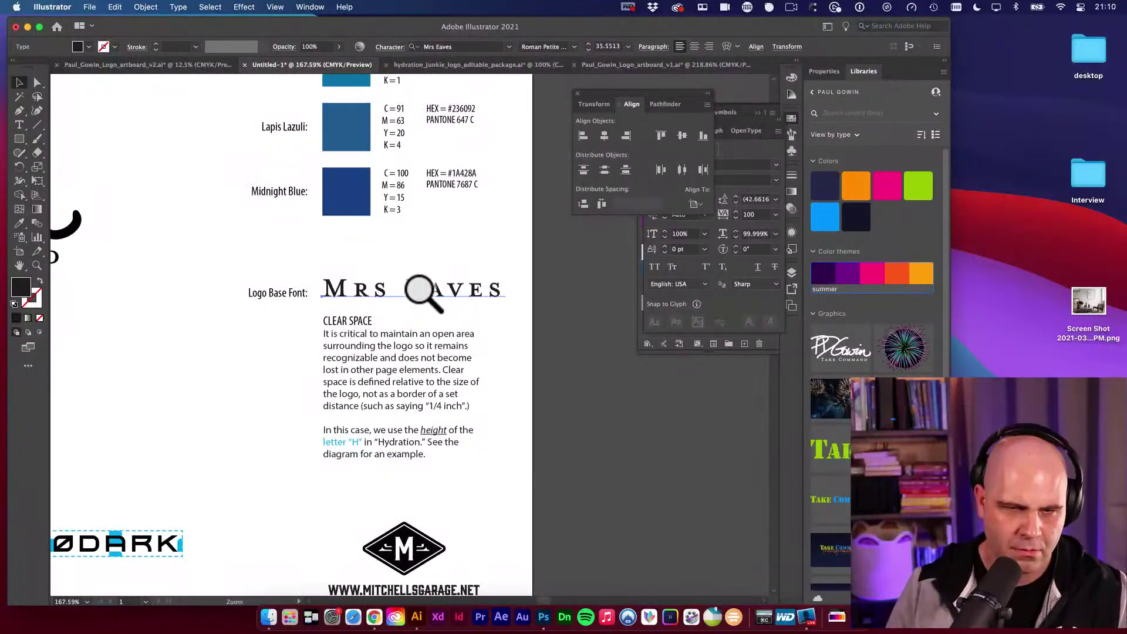
key("e")
left_click_drag(505, 269, 486, 272)
key("super+shift+a")
scroll(564, 305, "left", 3)
key("v")
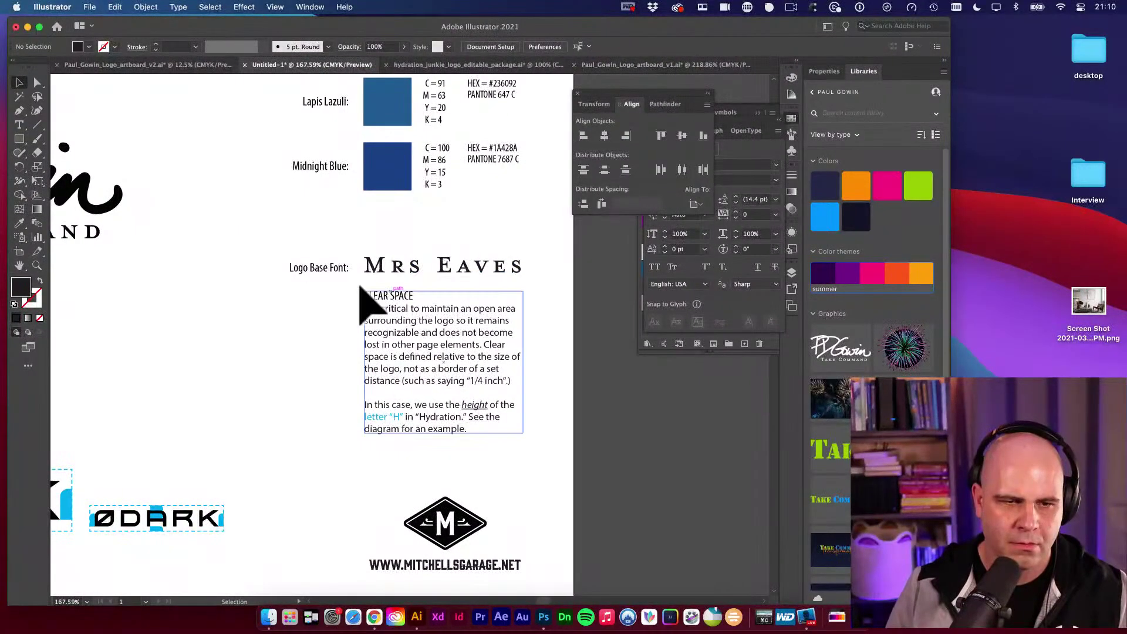
Change the label's word 'Base' to 'Tagline' so it reads Logo Tagline Font.
key("t")
double_click(321, 267)
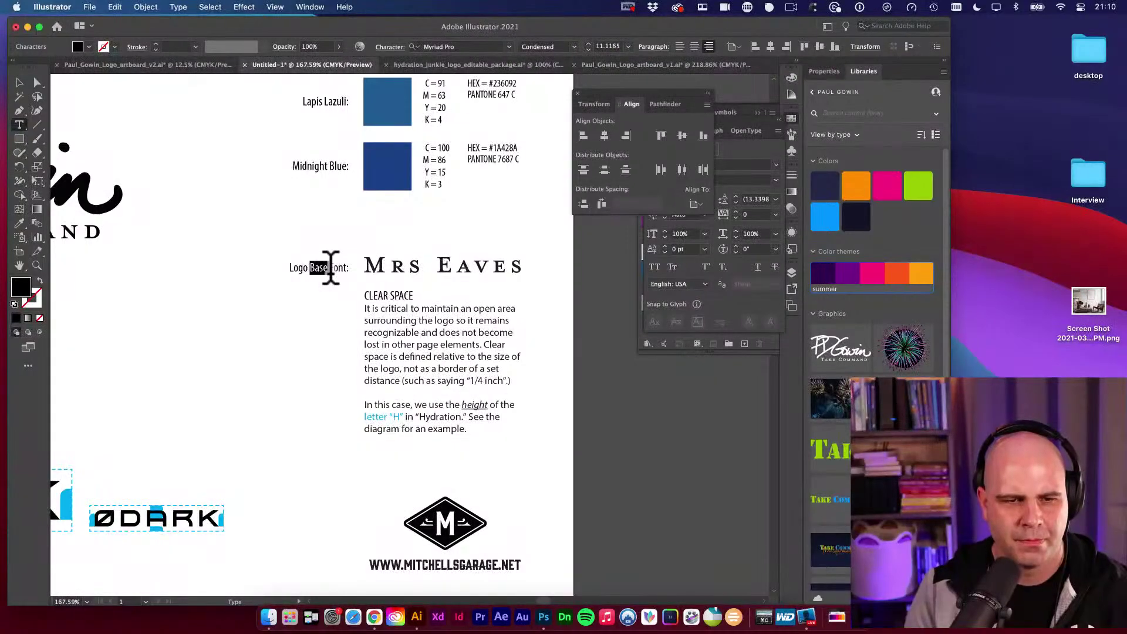
type("Tagline")
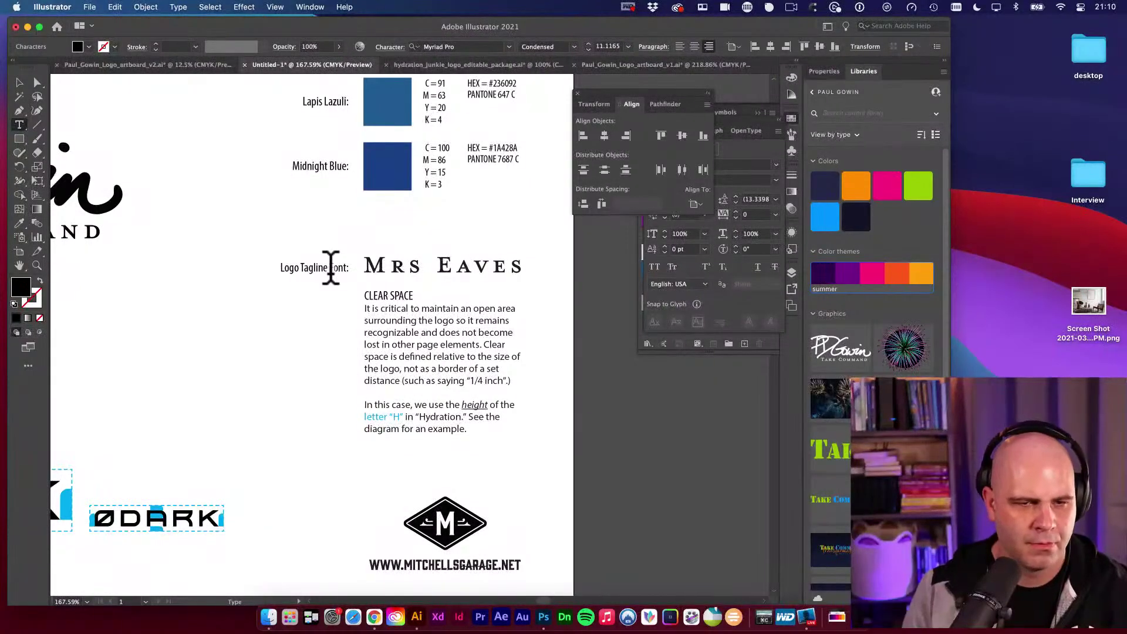
key("Escape")
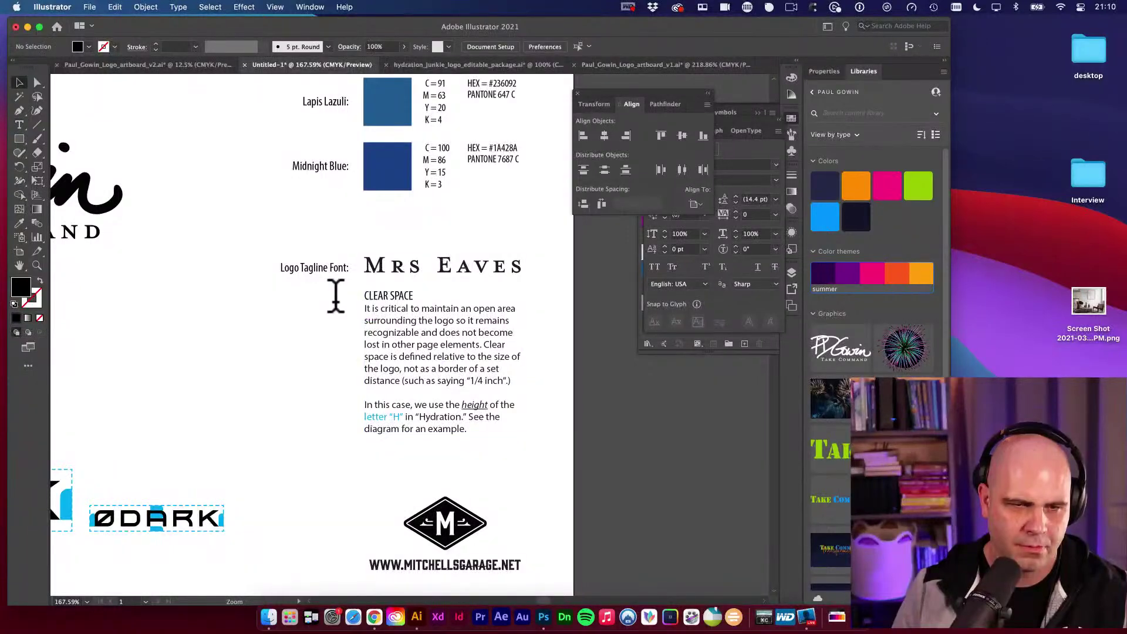
key("super+1")
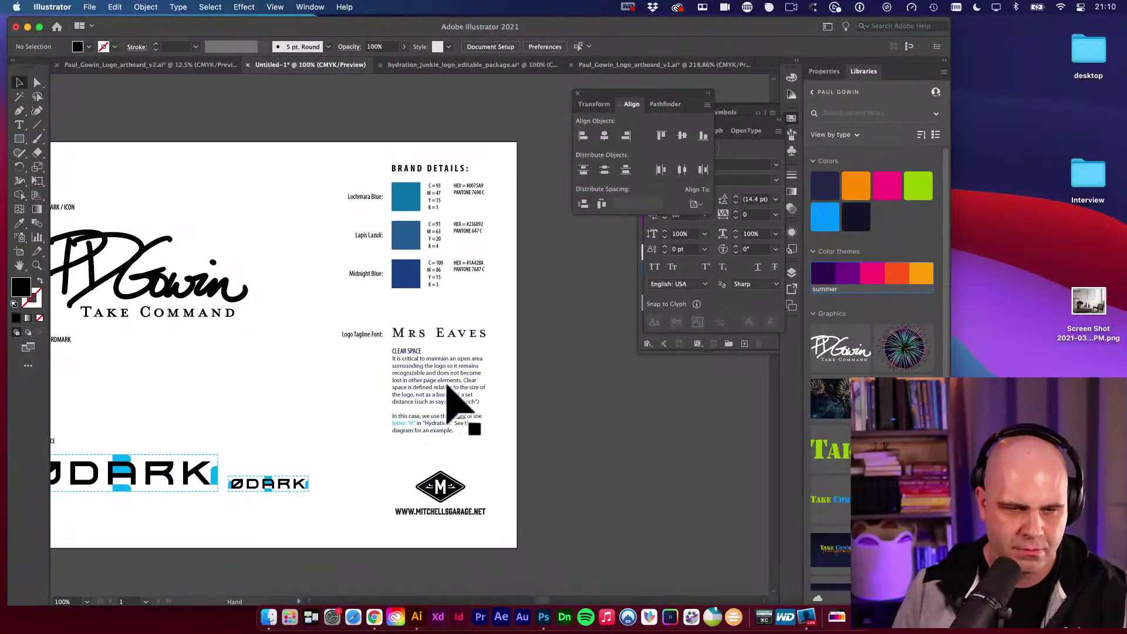
Scroll across the brand sheet's clear-space section, then switch away from Illustrator.
scroll(453, 387, "right", 3)
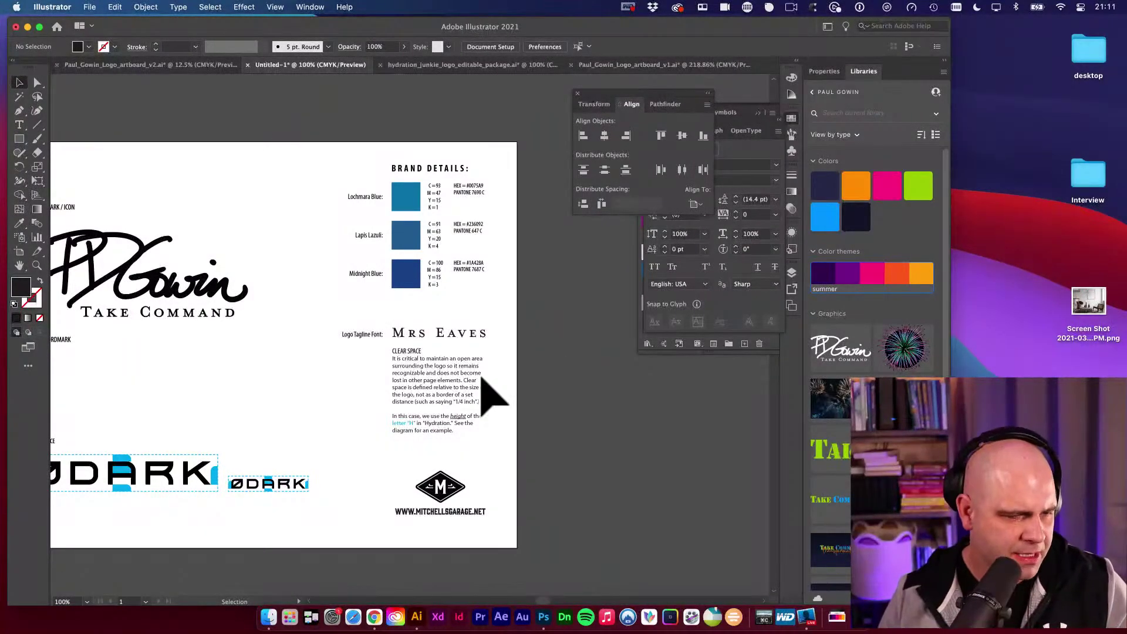
key("super+Tab")
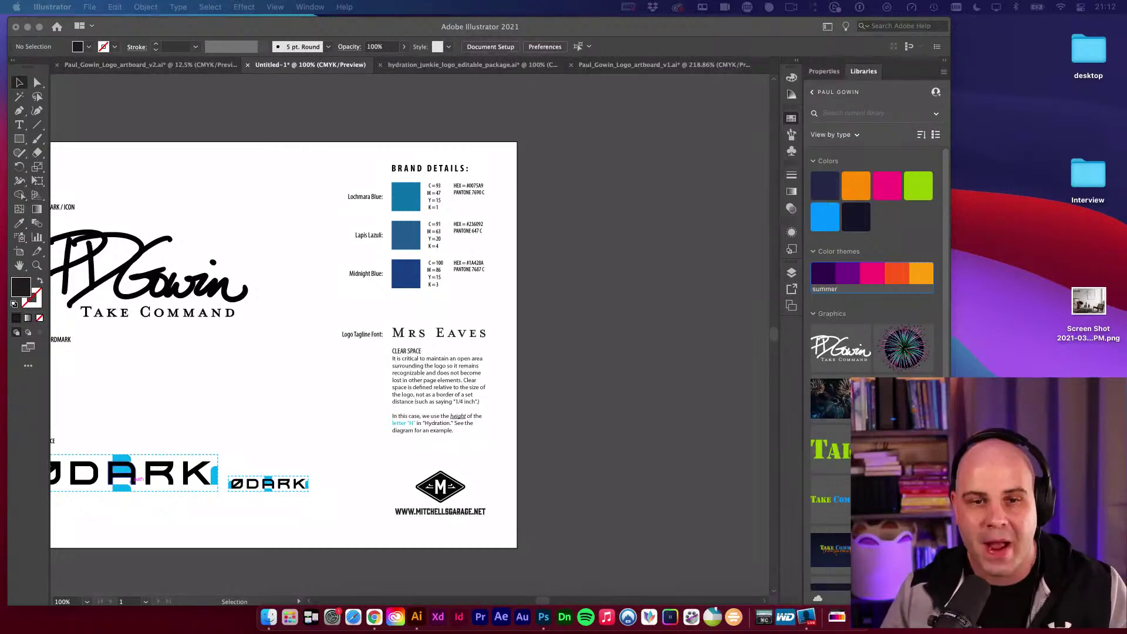
left_click(611, 495)
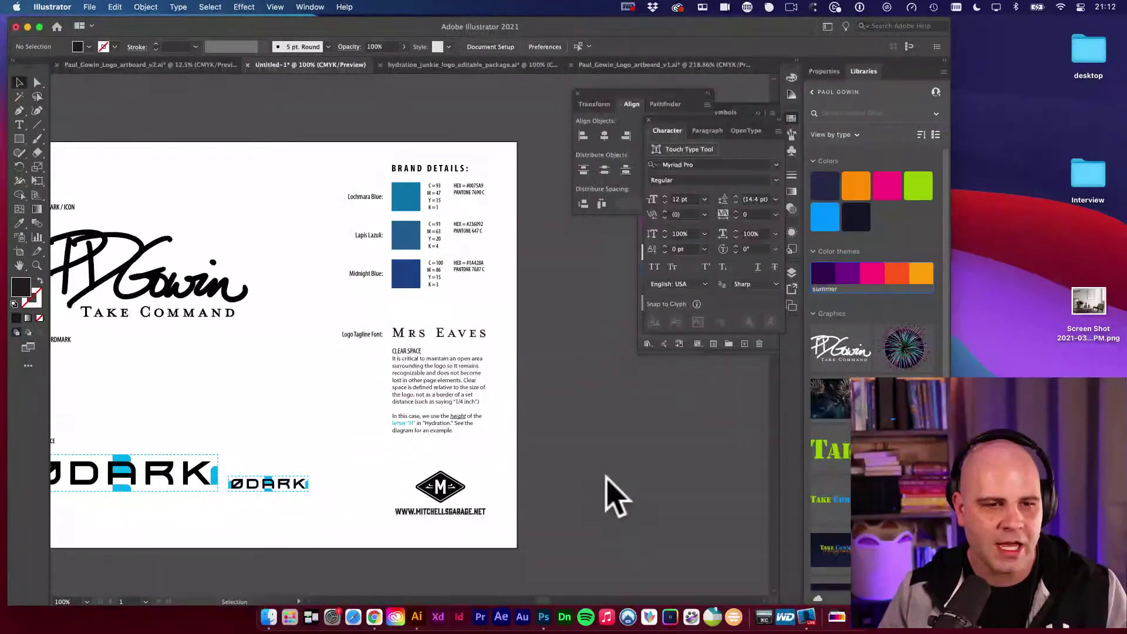
left_click_drag(216, 306, 397, 337)
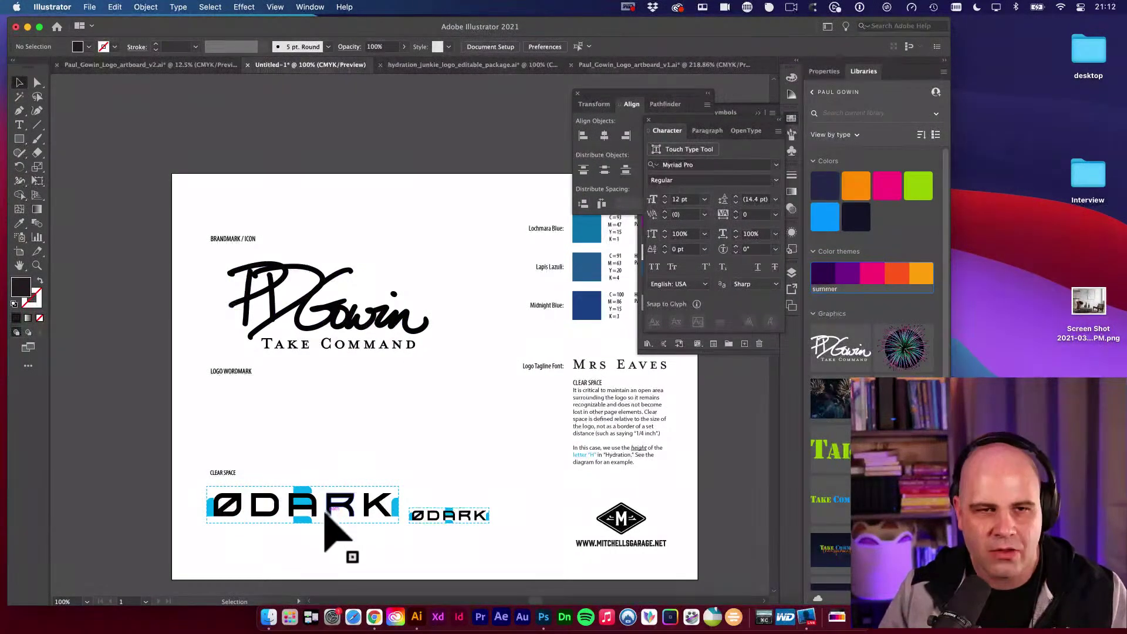
left_click(434, 66)
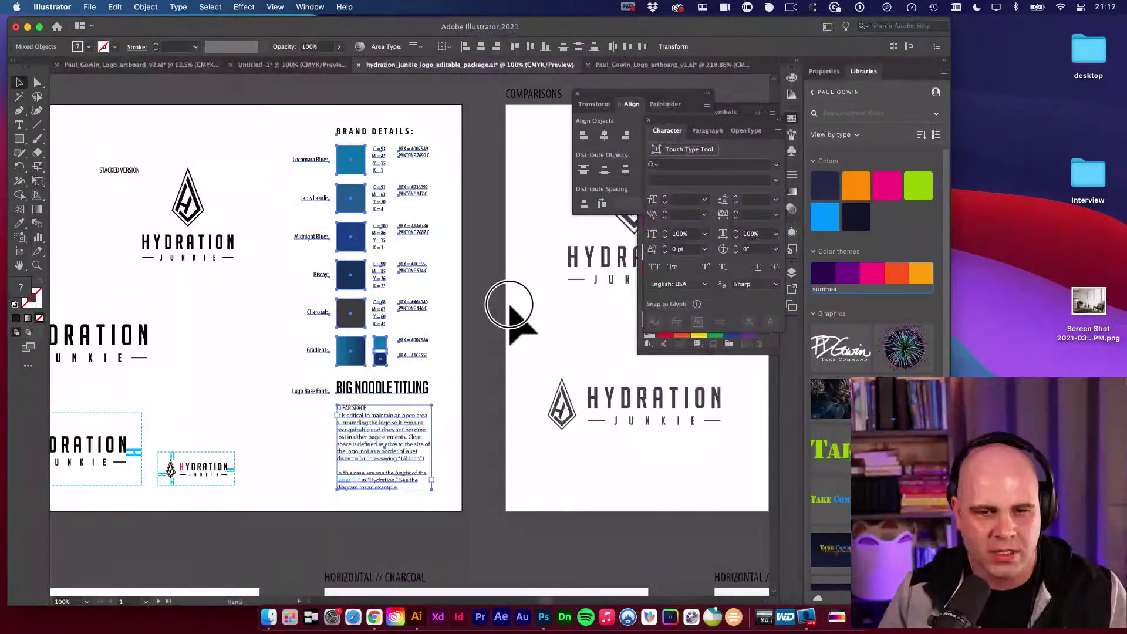
key("super+minus")
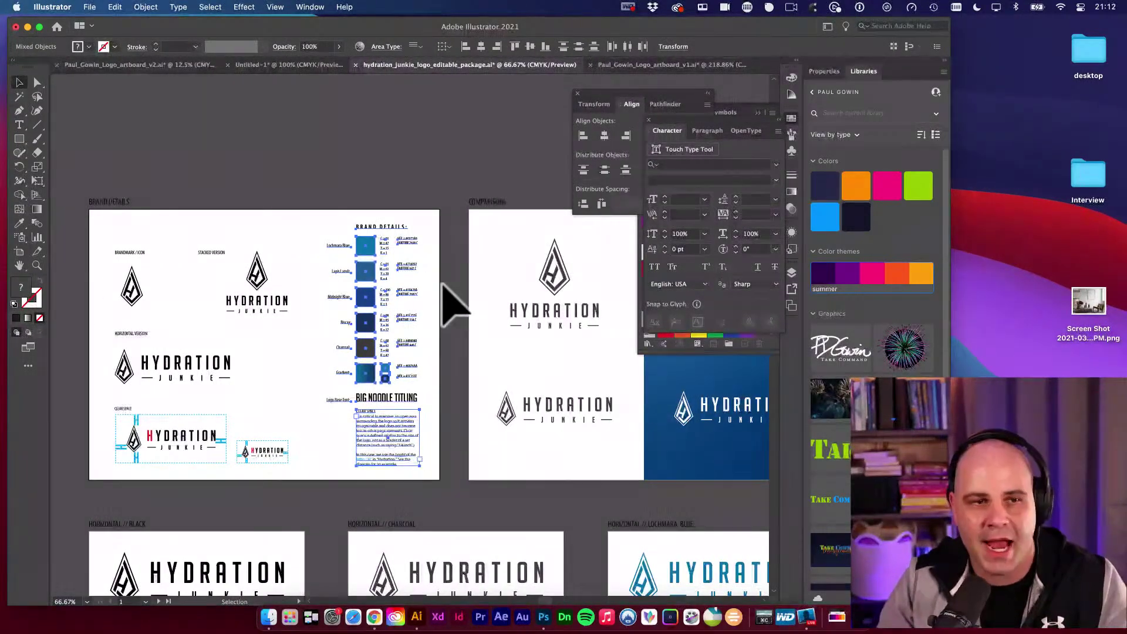
left_click(291, 64)
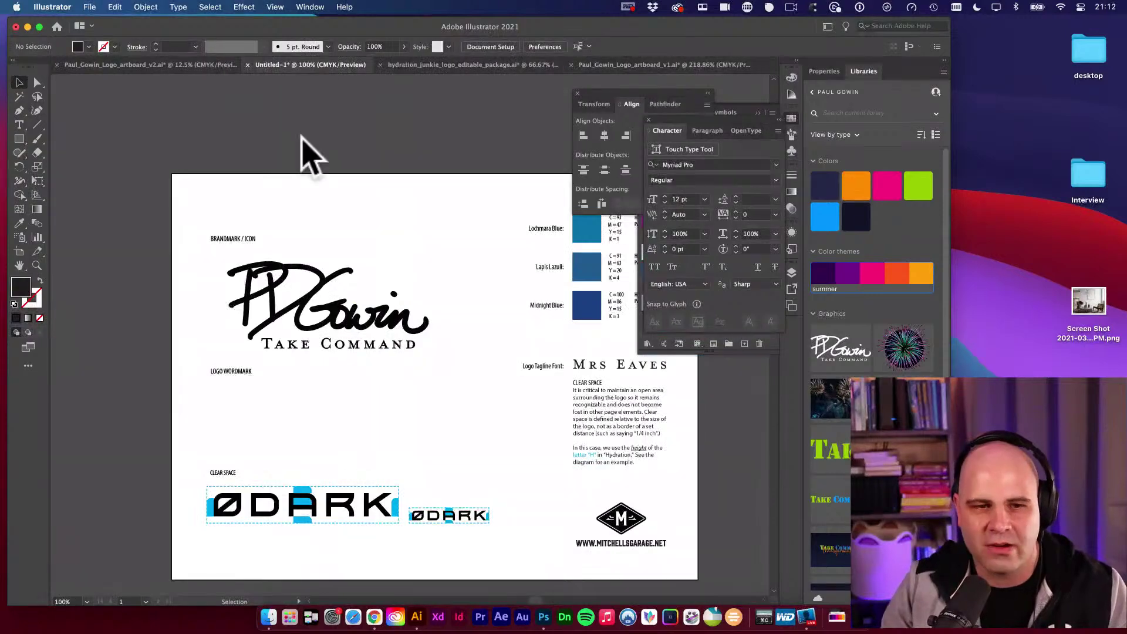
left_click_drag(455, 203, 308, 190)
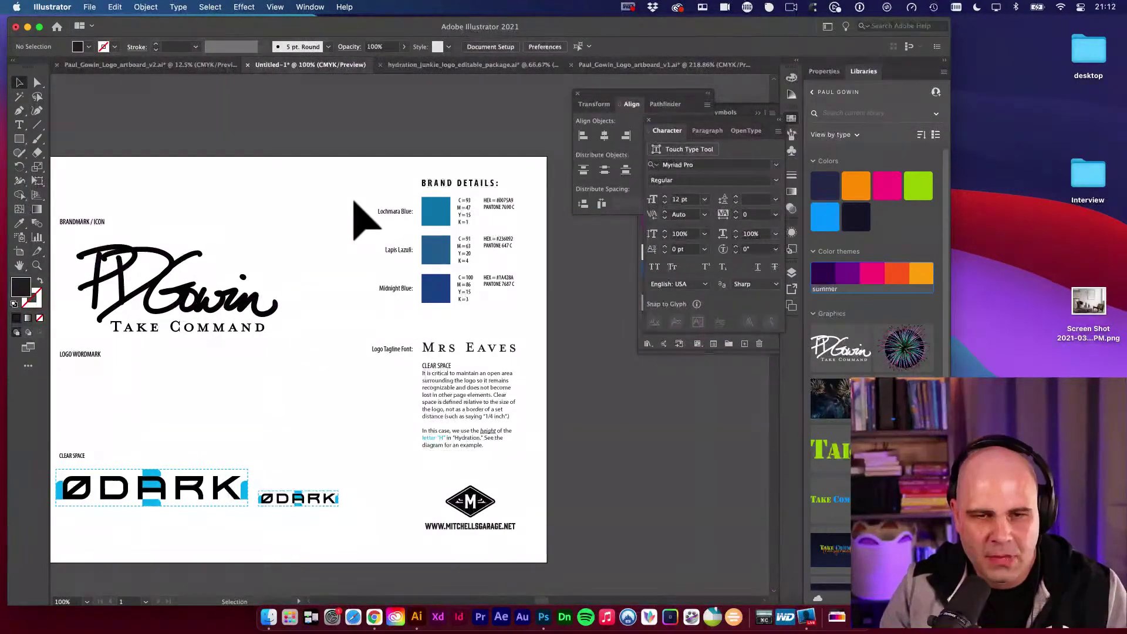
left_click_drag(335, 244, 384, 199)
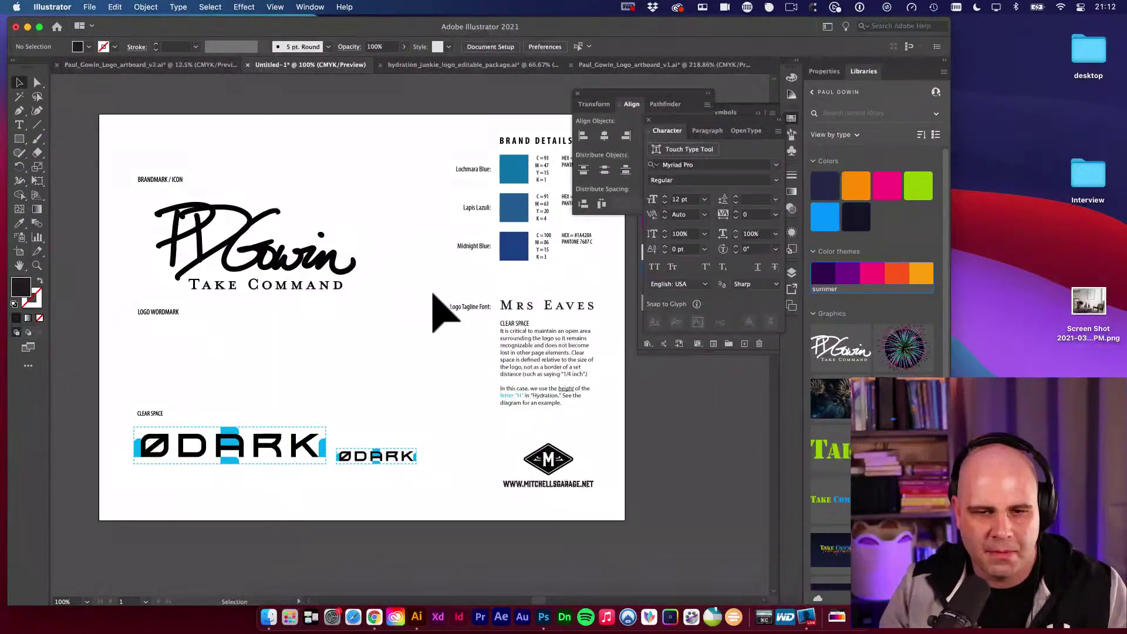
left_click_drag(434, 295, 383, 269)
left_click_drag(317, 407, 419, 399)
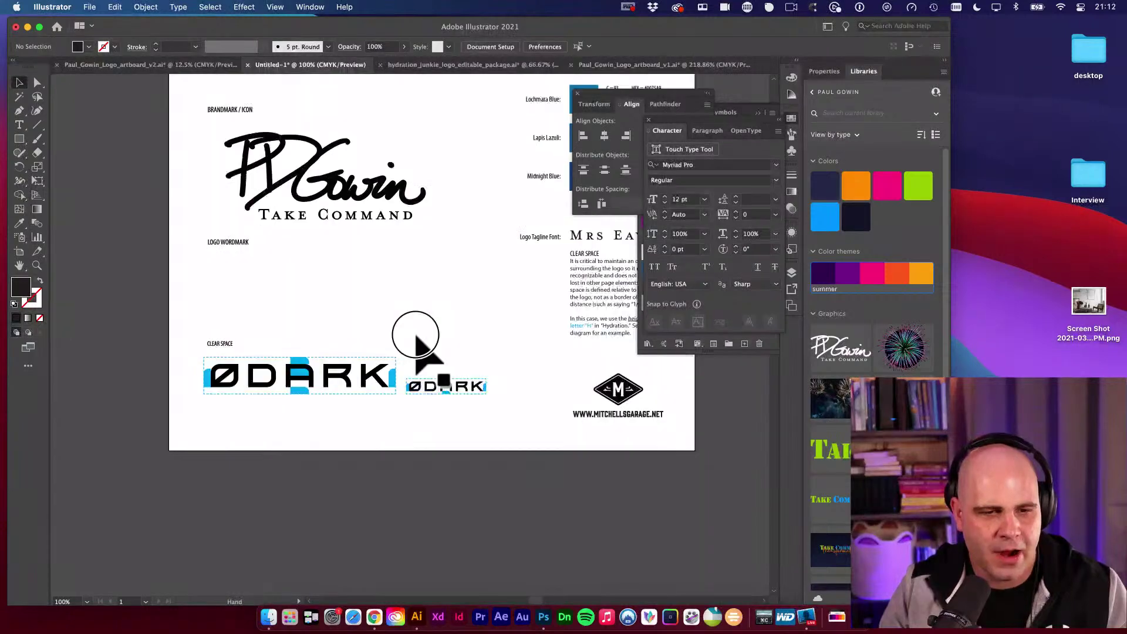
left_click_drag(416, 335, 418, 333)
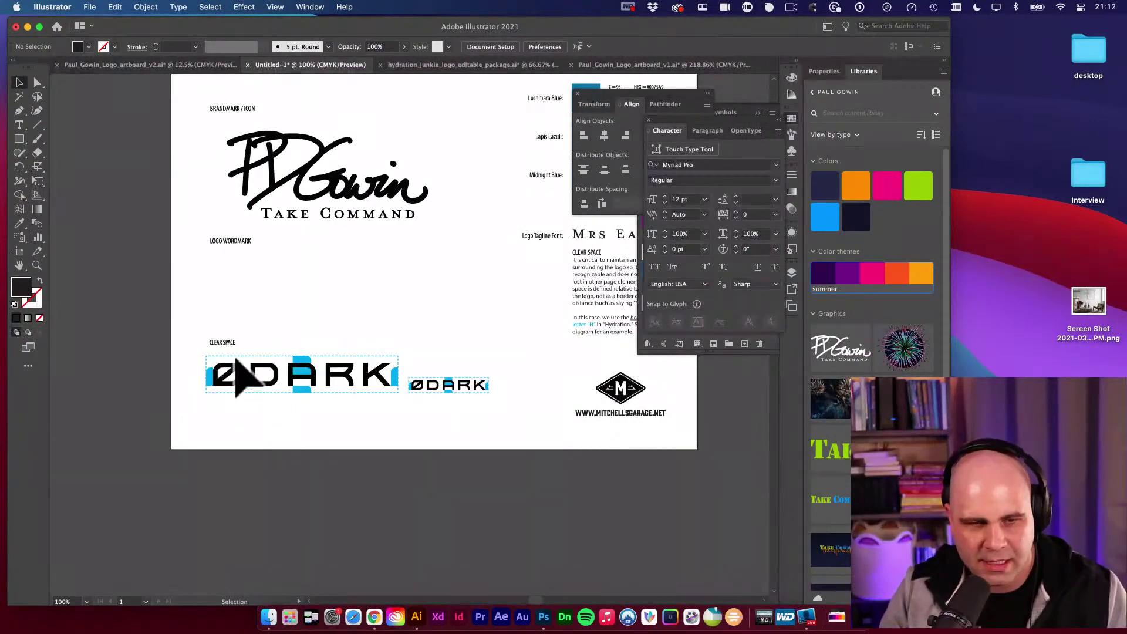
scroll(235, 402, "left", 2)
left_click_drag(235, 340, 529, 405)
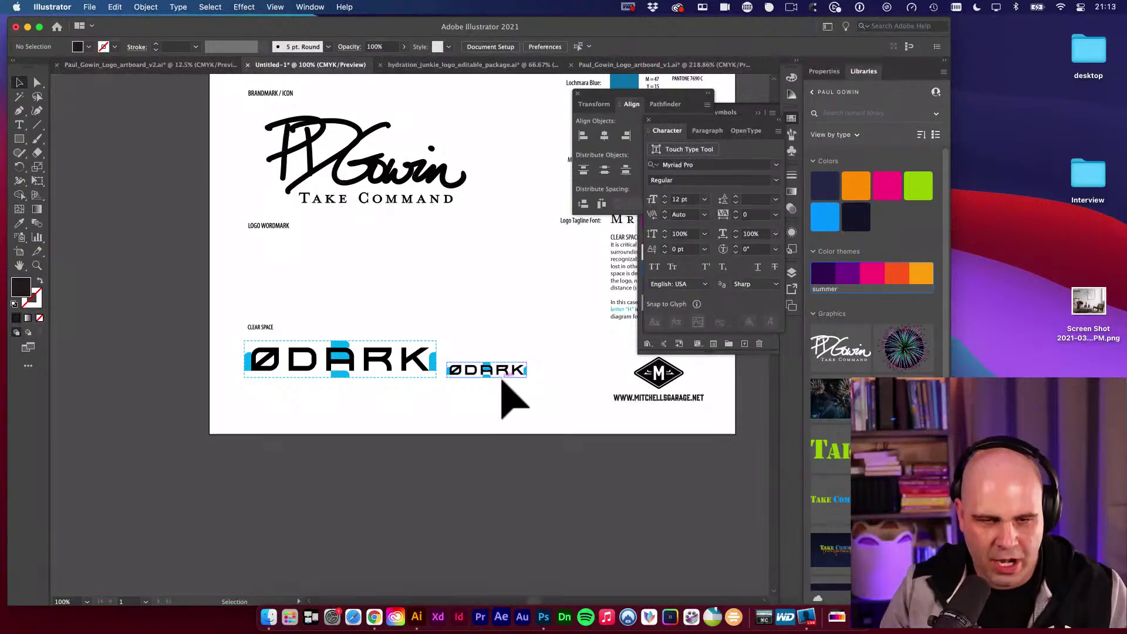
key("m")
scroll(408, 347, "up", 3)
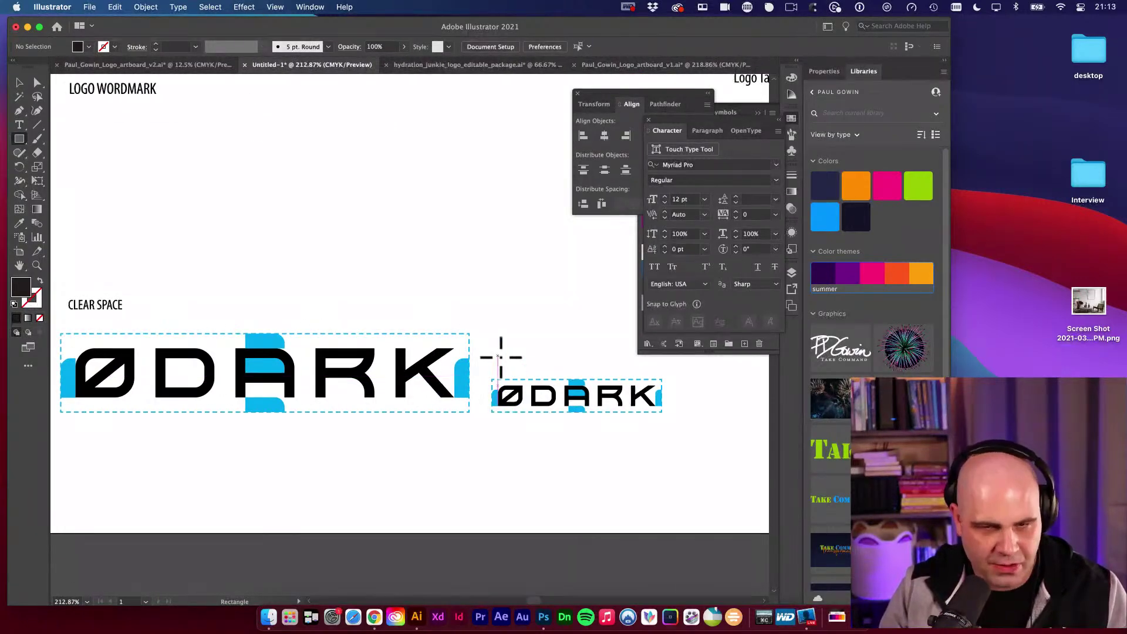
Duplicate the blue K end pieces of both ØDARK logos upward above the logos.
key("a")
left_click(463, 379)
scroll(470, 384, "up", 2)
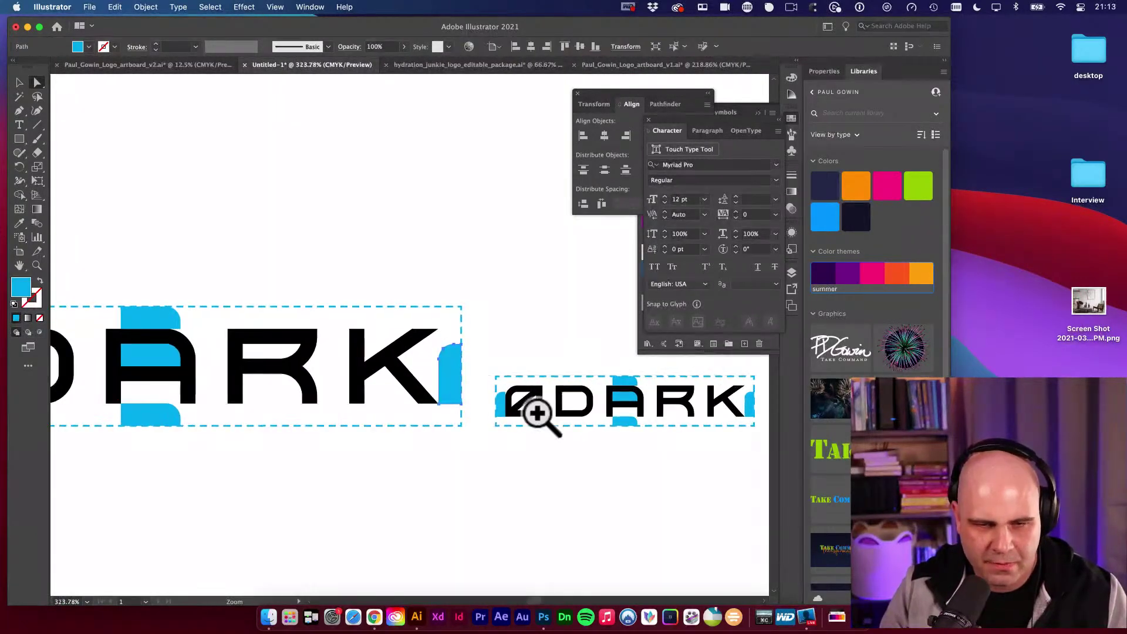
left_click(501, 405, "shift")
left_click_drag(504, 414, 492, 238)
left_click(549, 337)
scroll(542, 269, "up", 3)
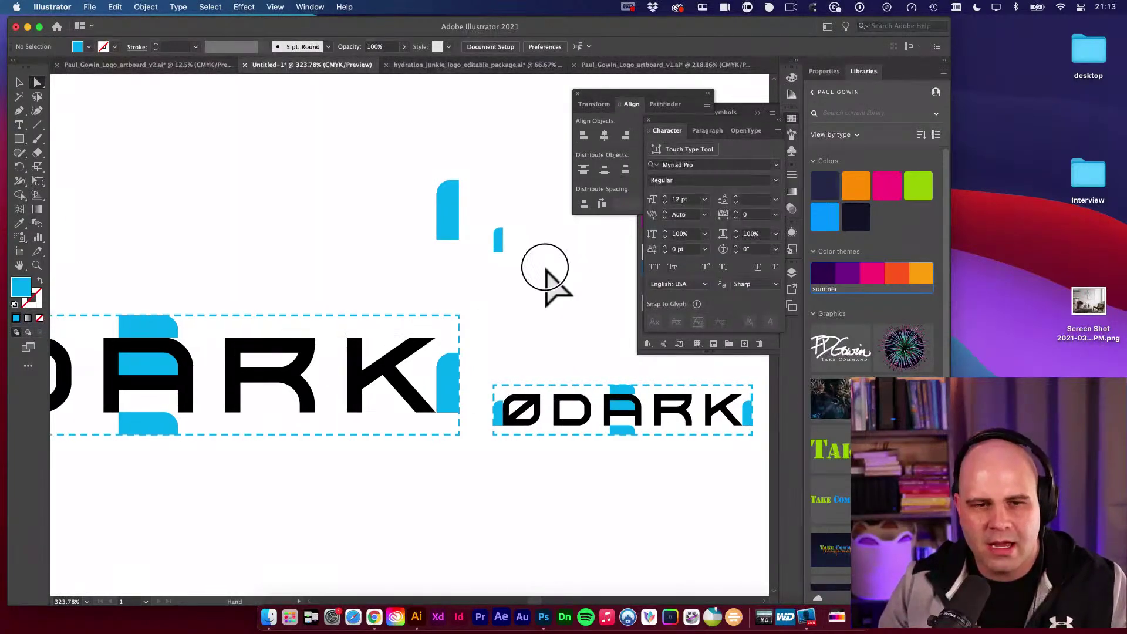
key("v")
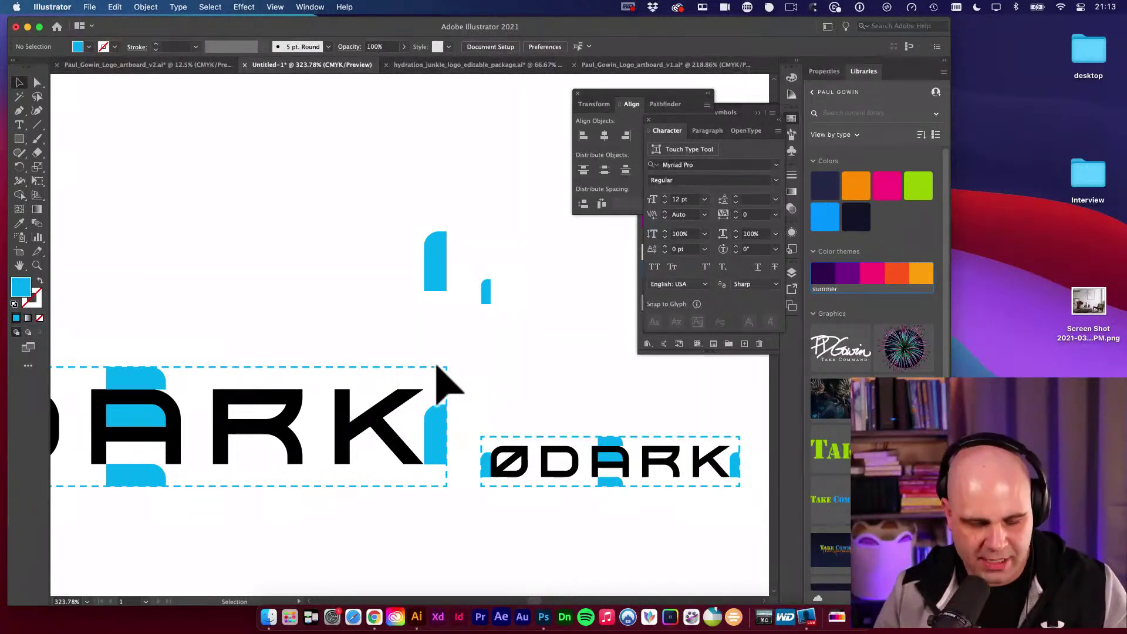
Copy the large ØDARK wordmark 1.25 in directly below the original.
left_click_drag(437, 370, 483, 319)
key("a")
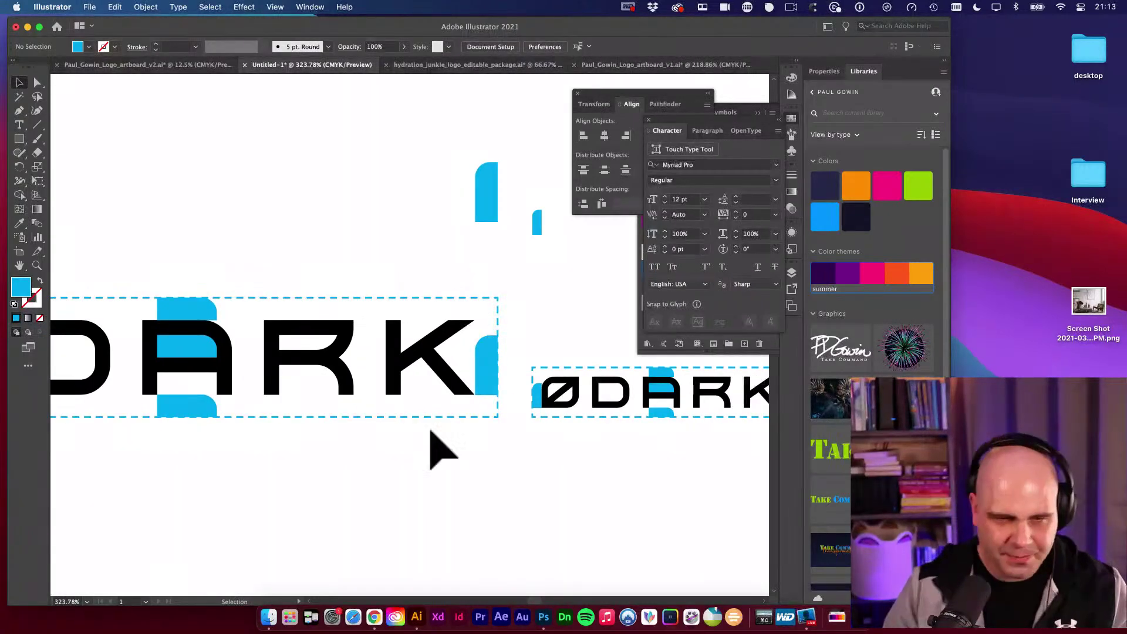
left_click_drag(433, 448, 479, 317)
key("v")
left_click(403, 315)
left_click_drag(486, 258, 493, 415)
left_click(466, 420, "alt+super")
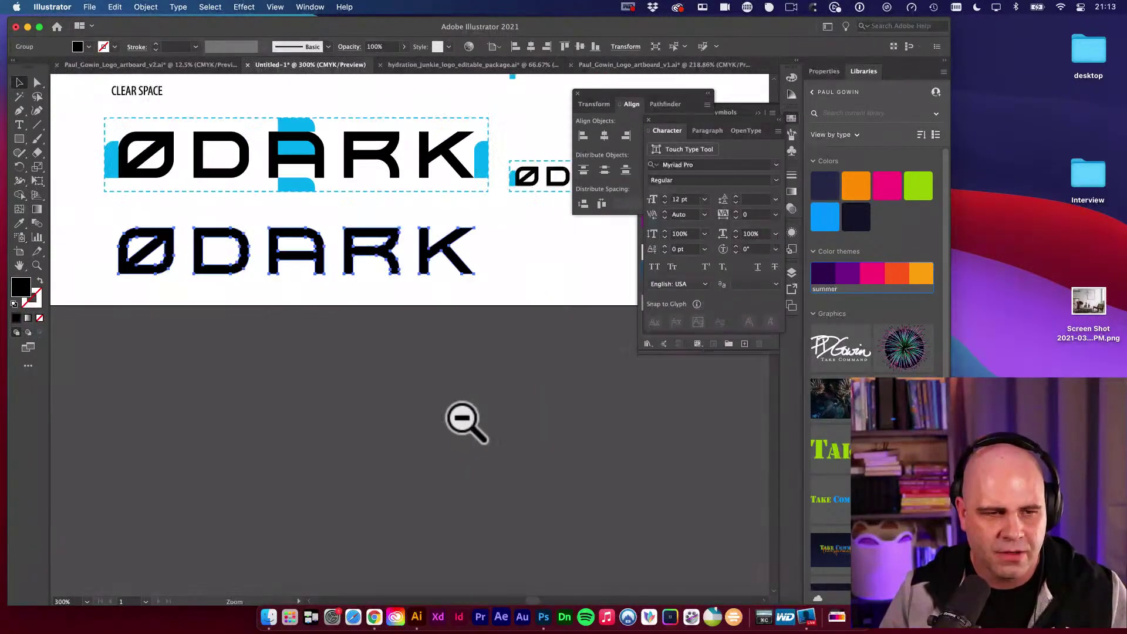
left_click(370, 446, "alt+super")
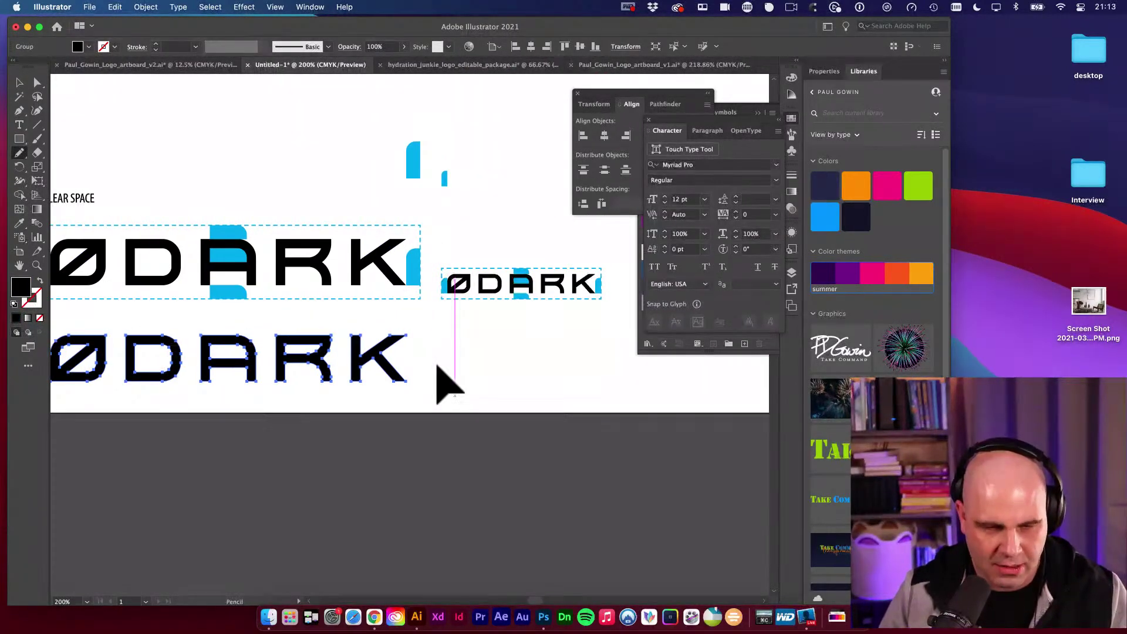
key("m")
left_click(487, 380)
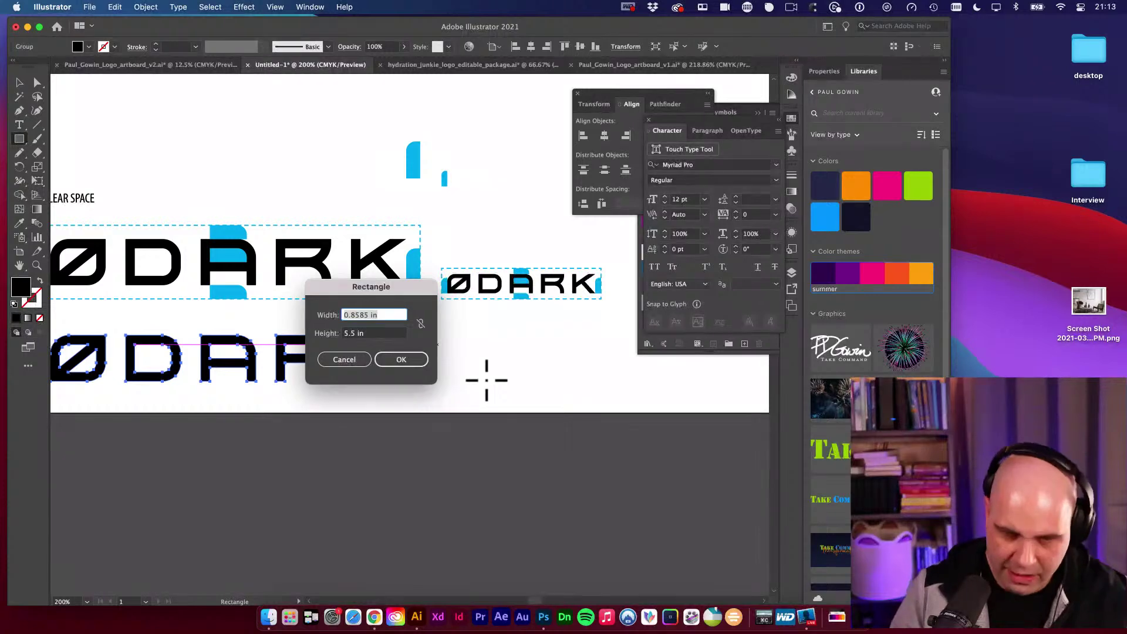
type("1")
key("Tab")
type("1")
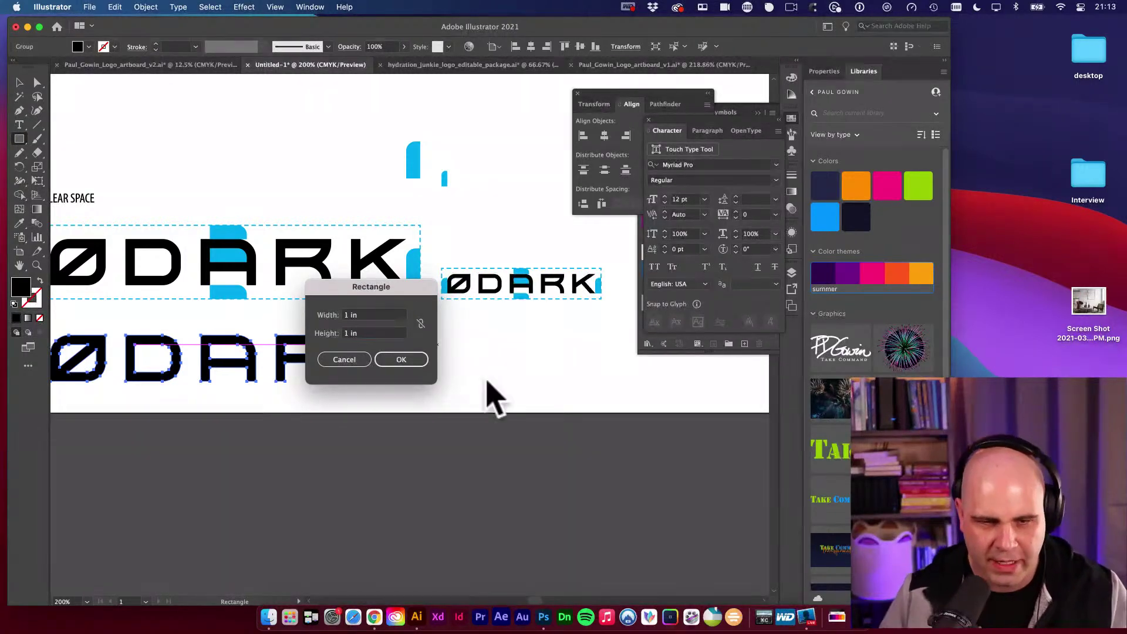
key("Return")
key("i")
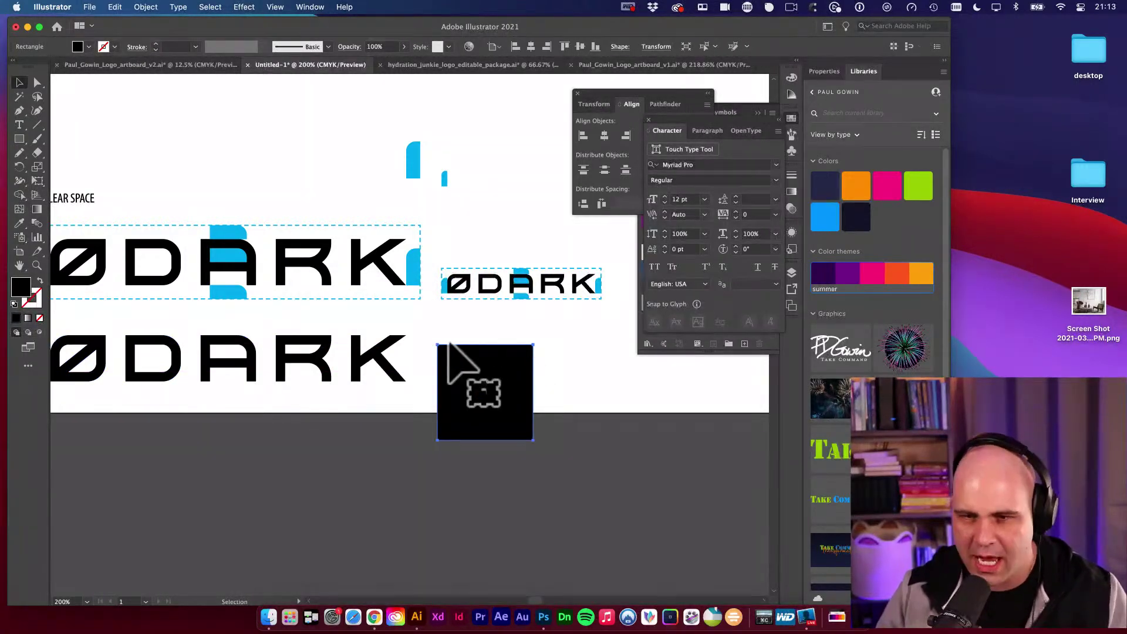
left_click(847, 273)
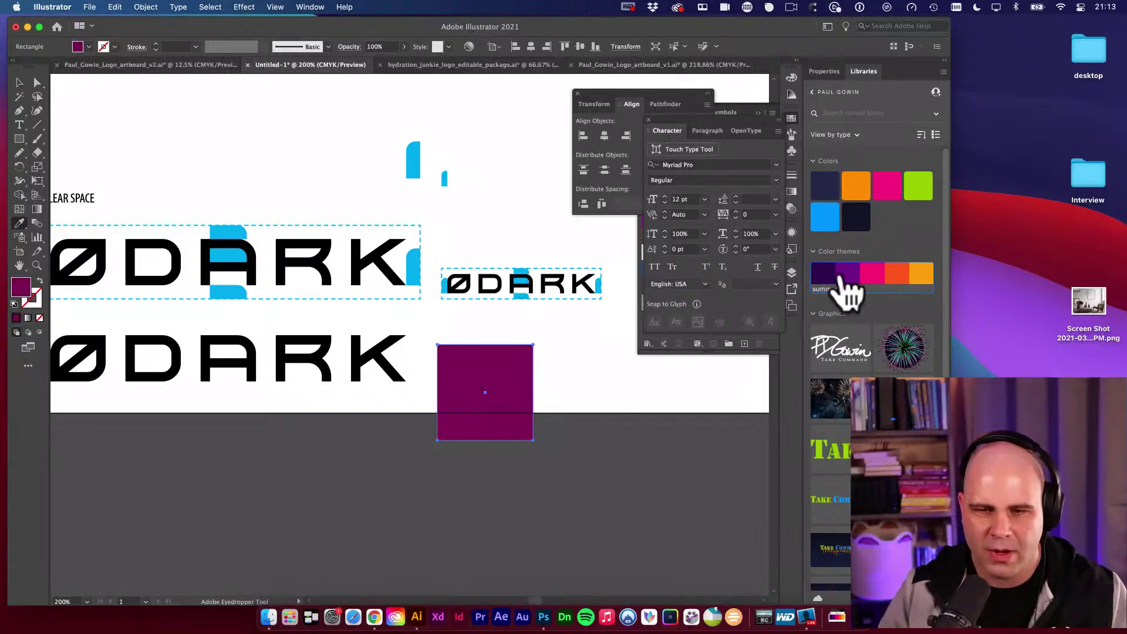
key("v")
left_click_drag(478, 391, 238, 404)
left_click(384, 363, "shift")
left_click_drag(103, 357, 390, 415)
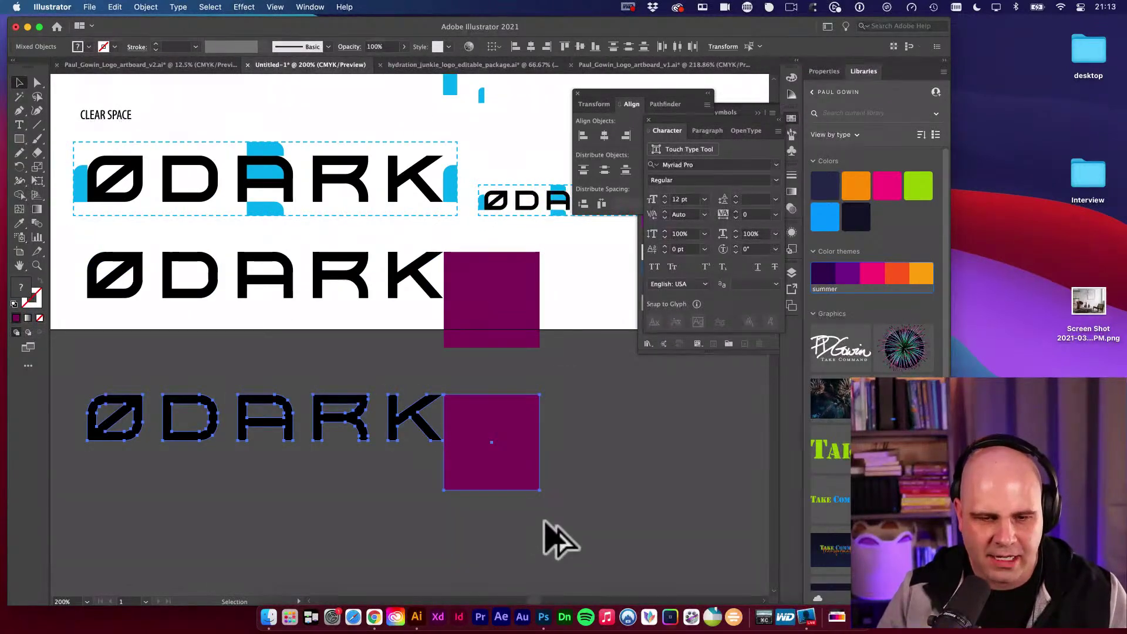
left_click(534, 525)
left_click(403, 433)
key("e")
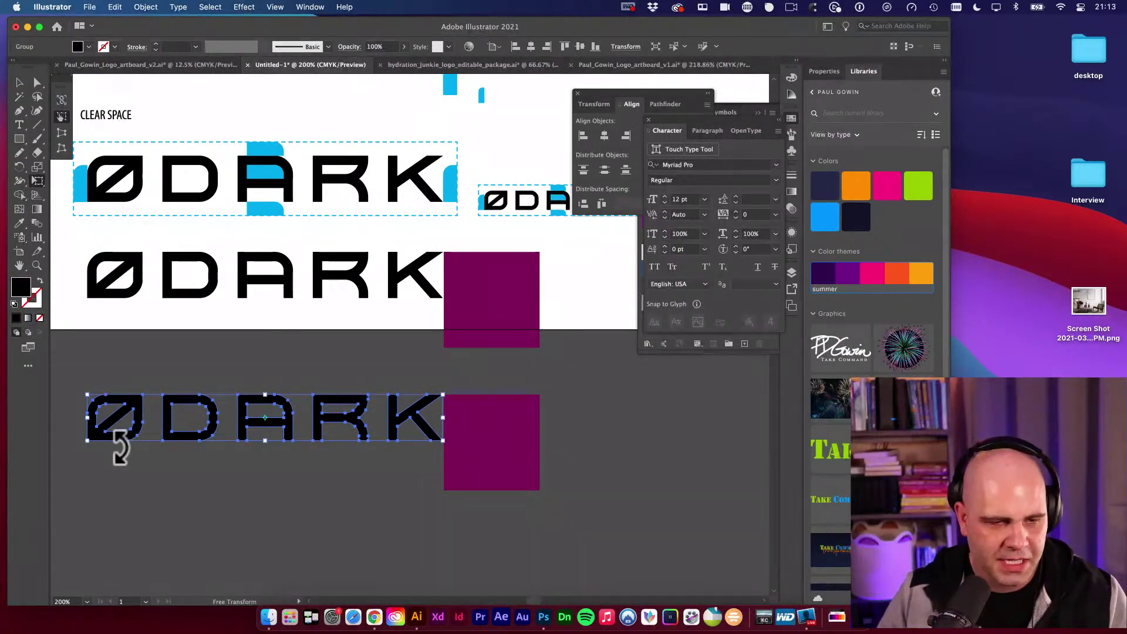
left_click_drag(88, 440, 339, 427)
key("v")
left_click_drag(503, 434, 292, 437)
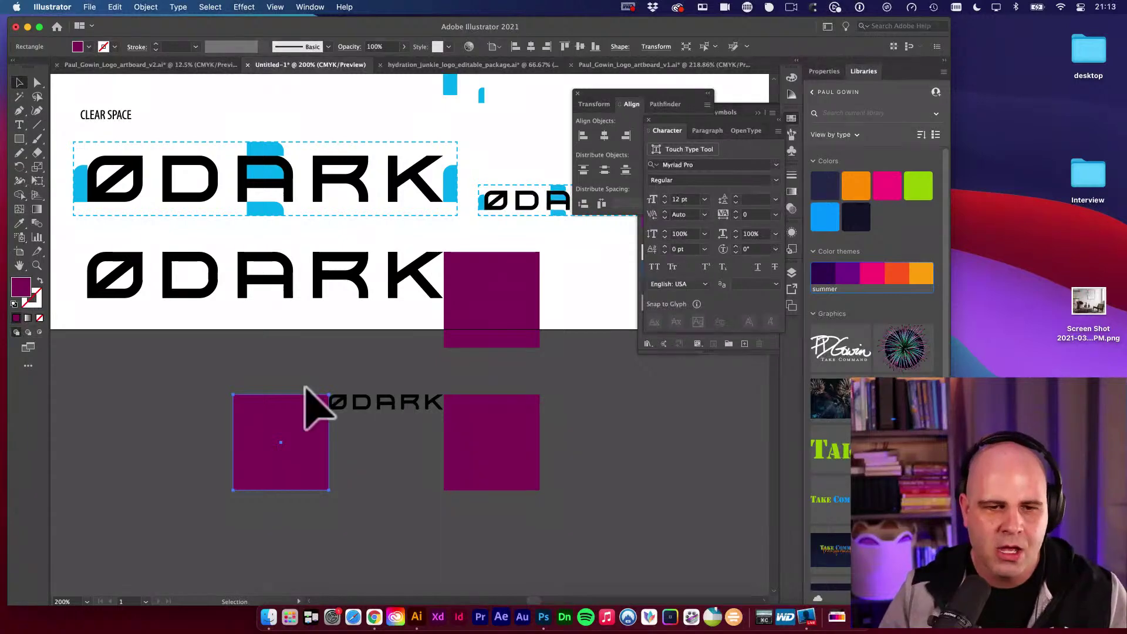
left_click_drag(276, 414, 474, 529)
key("Delete")
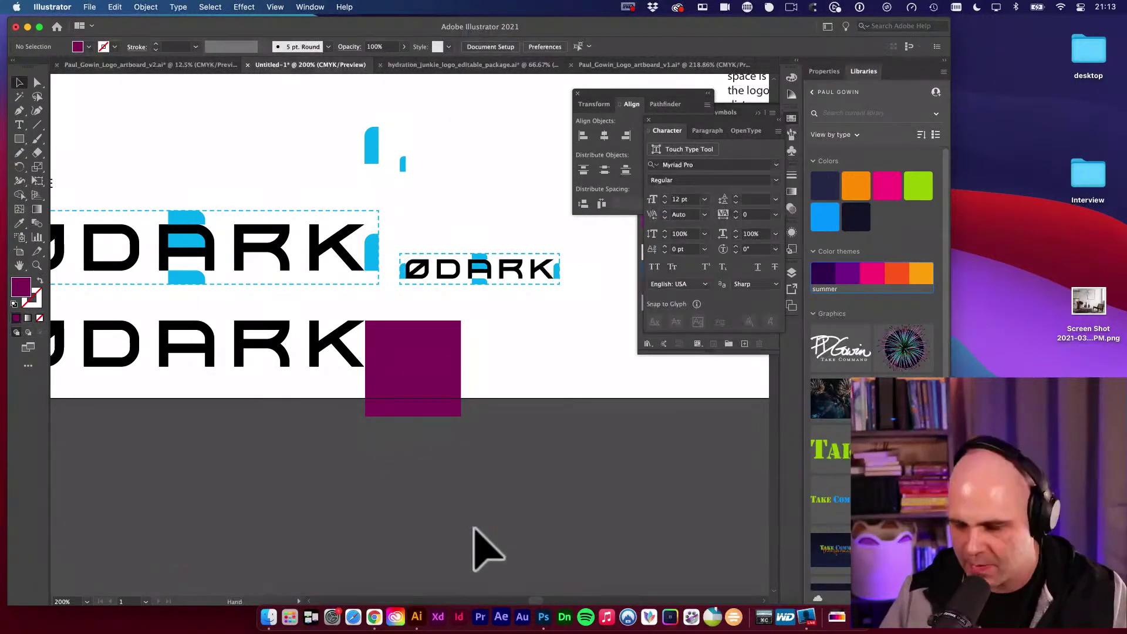
left_click_drag(390, 491, 509, 538)
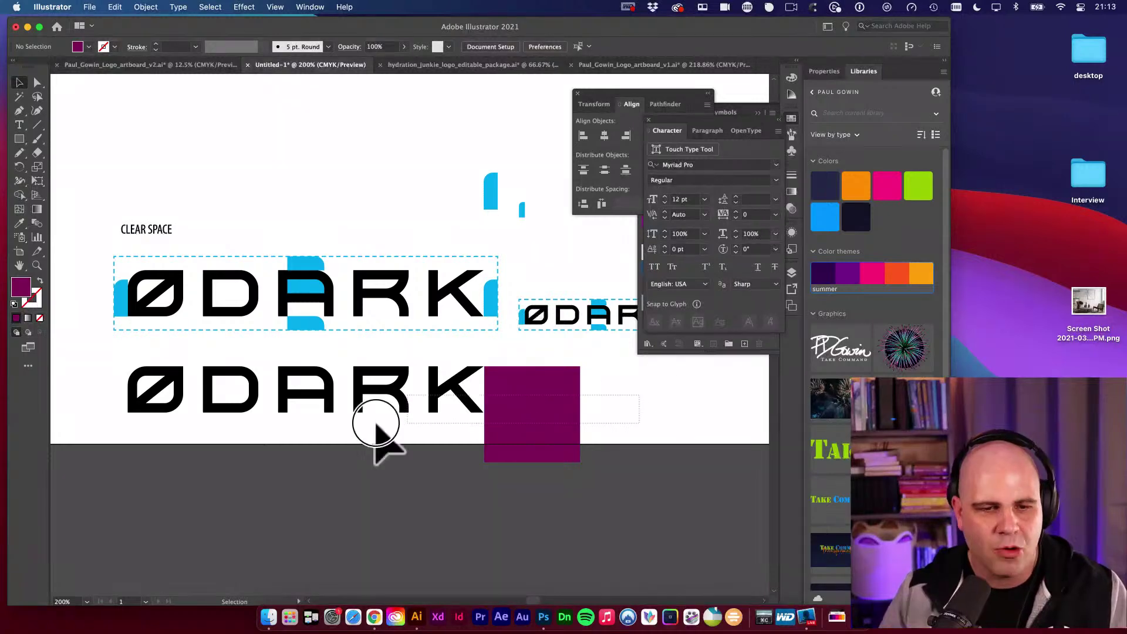
left_click(529, 433)
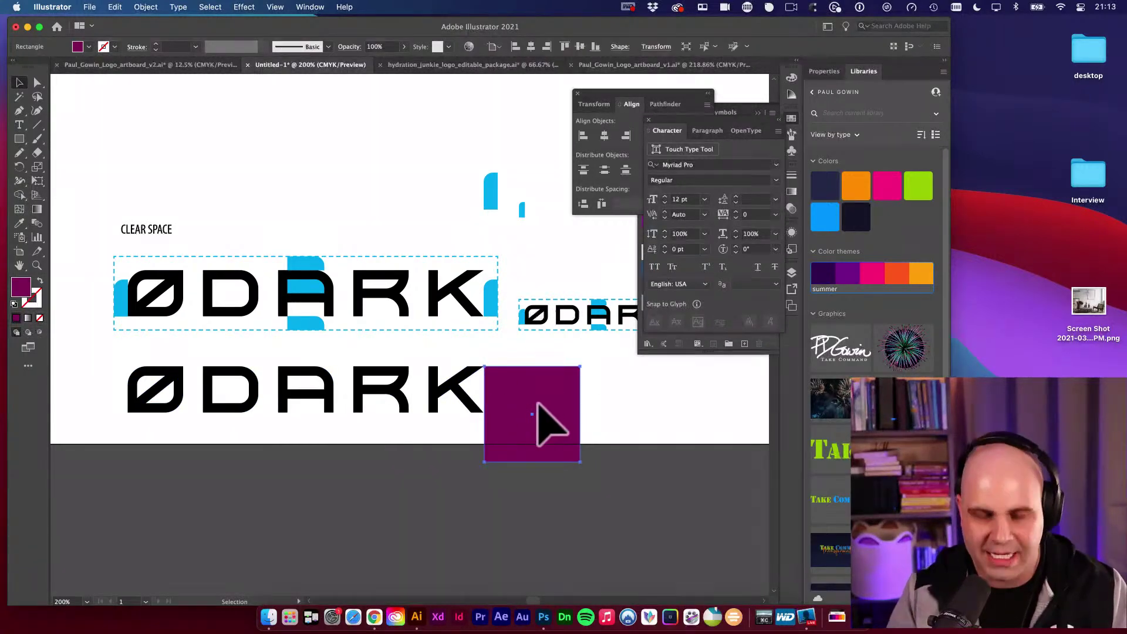
left_click_drag(541, 423, 541, 411)
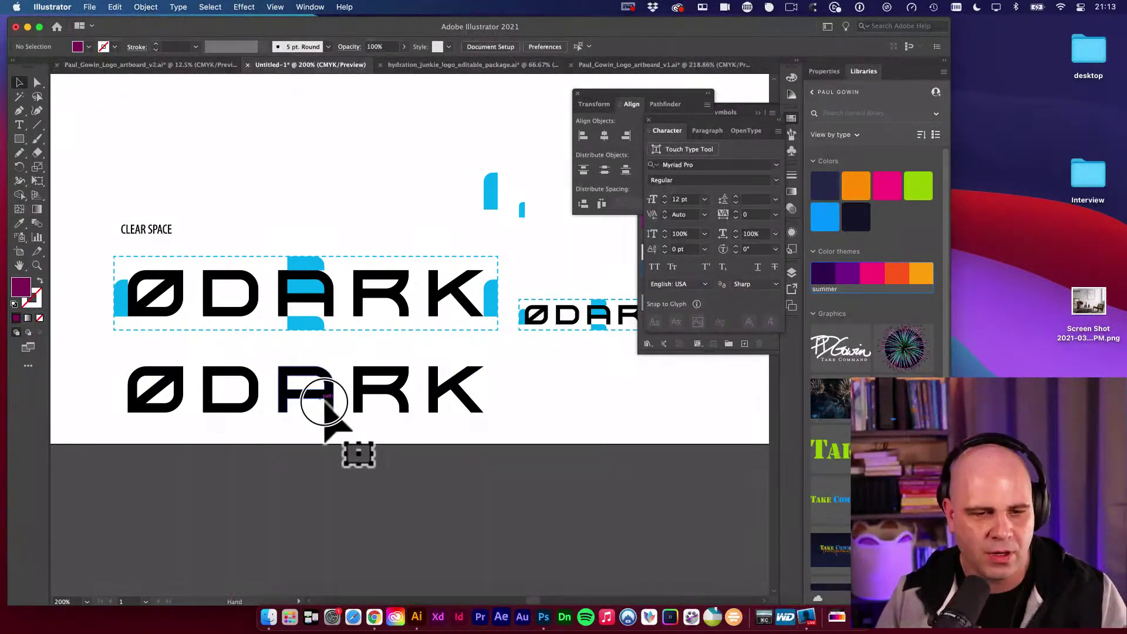
key("super+space")
left_click_drag(323, 403, 332, 369)
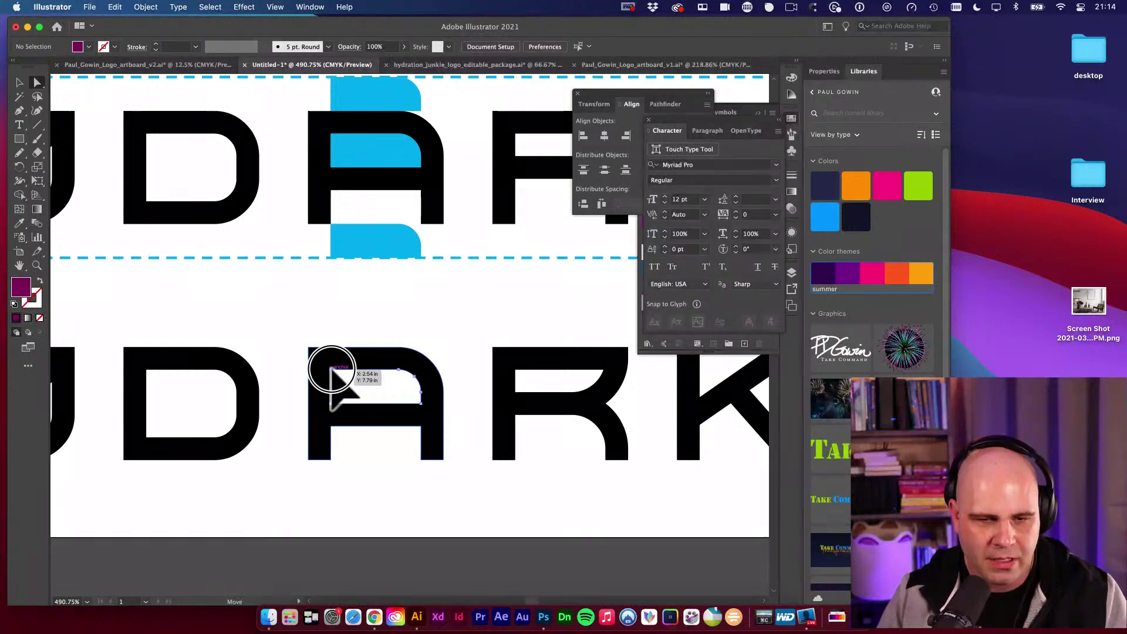
Attempt to lasso the lower A's inner counter, hiding panels and zooming out to 400%.
left_click(330, 371)
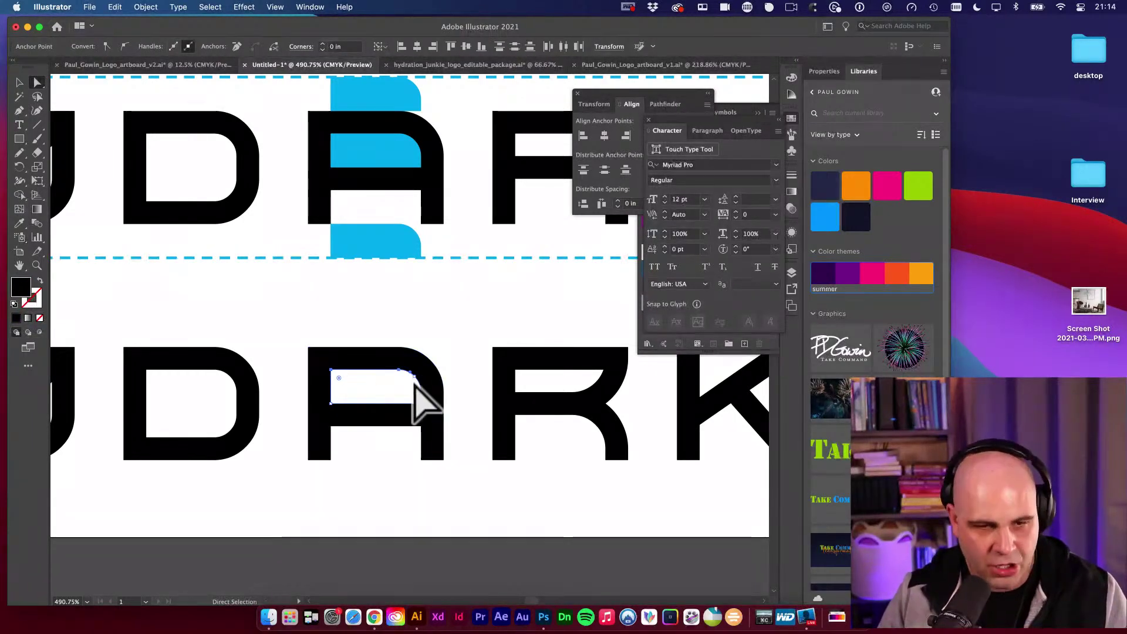
key("q")
mouse_move(317, 405)
left_mouse_down()
mouse_move(378, 410)
mouse_move(428, 398)
mouse_move(402, 360)
mouse_move(432, 413)
left_mouse_up()
key("a")
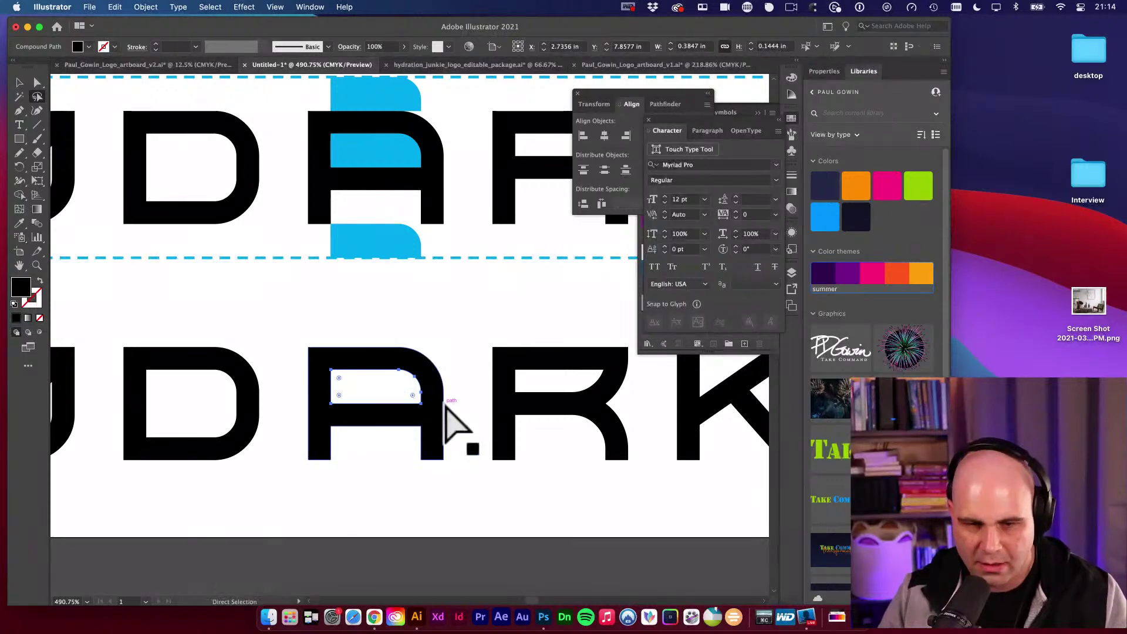
key("q")
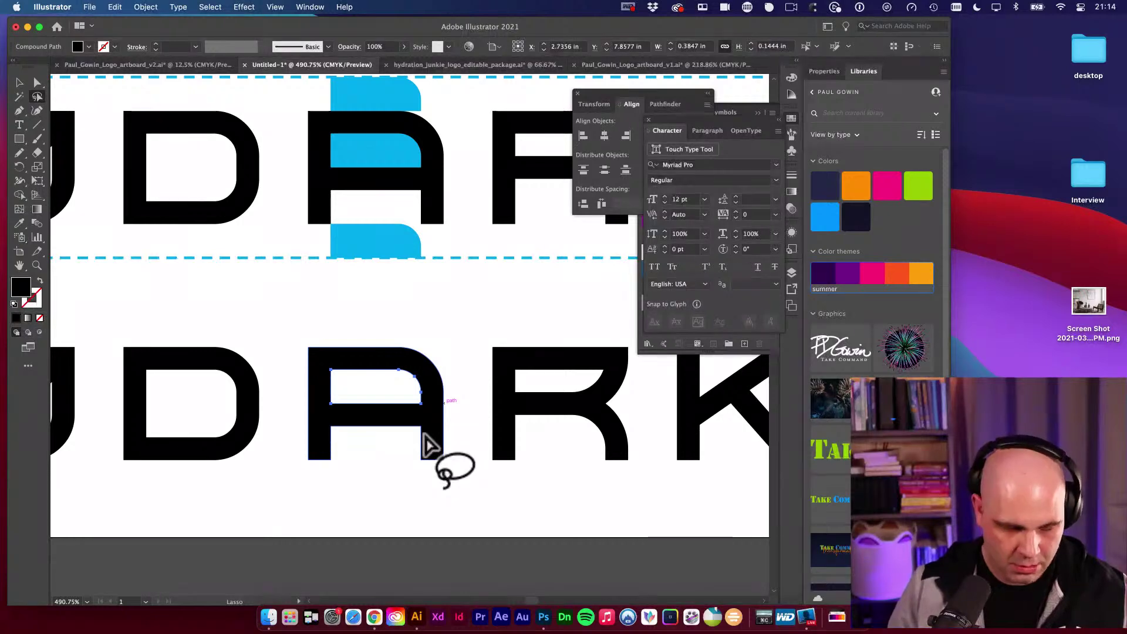
scroll(246, 418, "down", 1)
key("Tab")
key("super+minus")
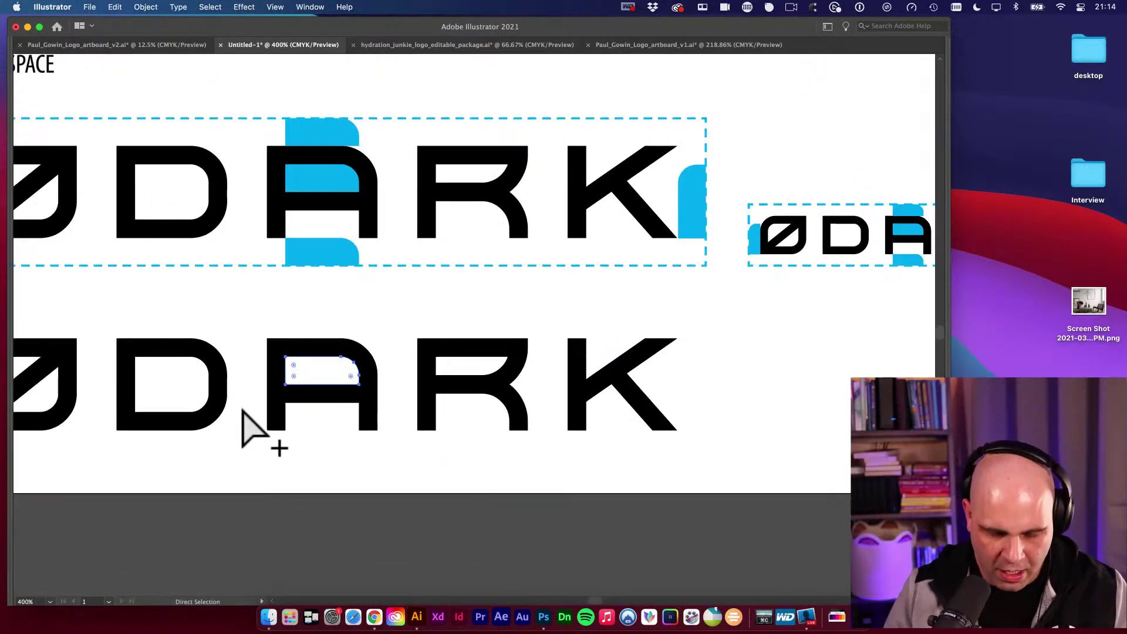
key("a")
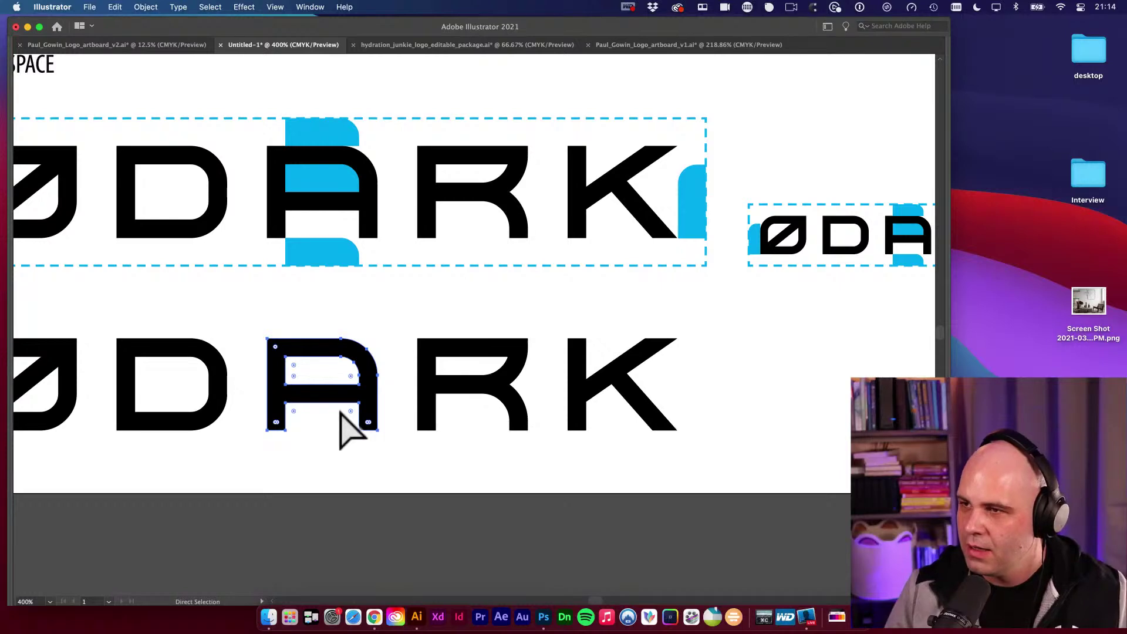
Zoom in on the lower A, lasso-select its inner counter path, and switch to full-screen view.
left_click(295, 389)
left_click(299, 375, "super")
left_click(558, 353, "alt+super")
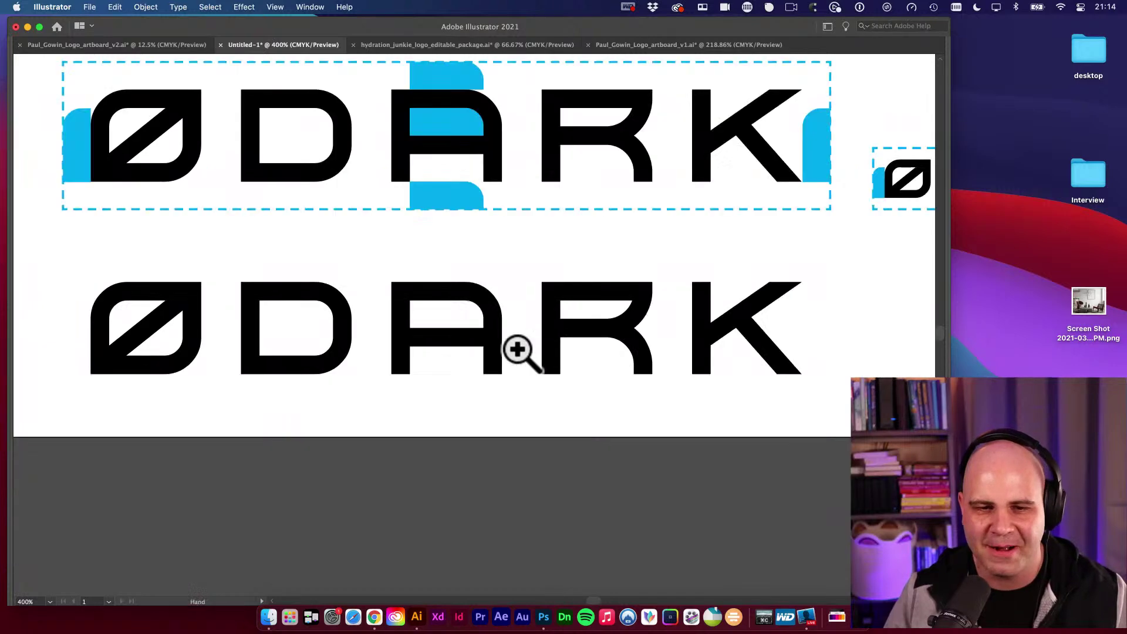
left_click_drag(460, 347, 491, 360)
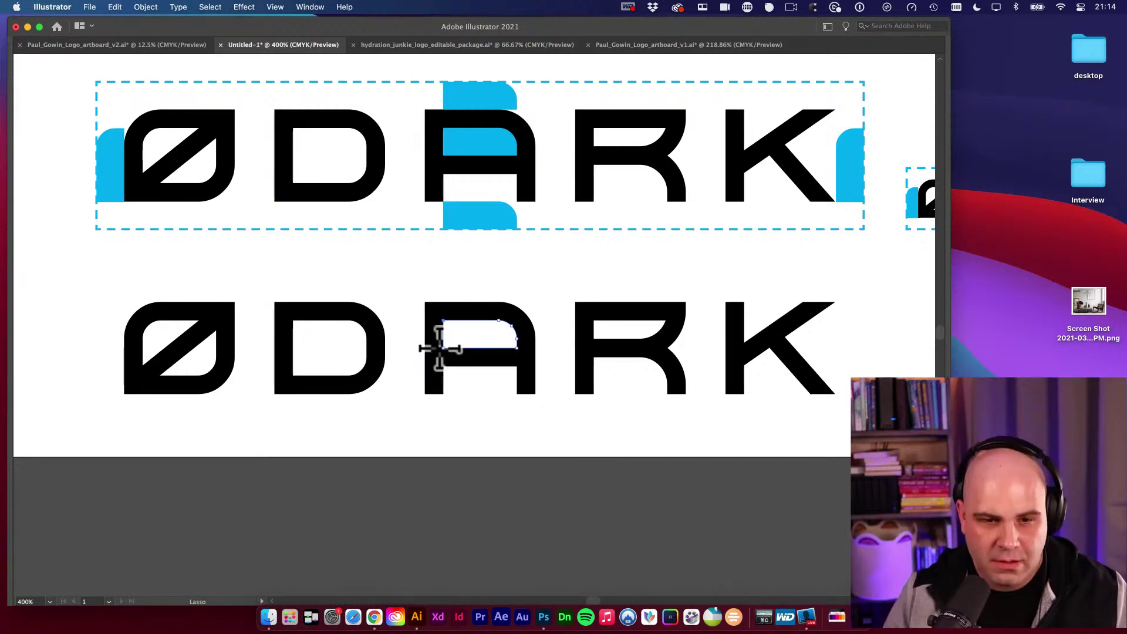
mouse_move(452, 335)
left_mouse_down()
mouse_move(442, 310)
mouse_move(435, 346)
mouse_move(518, 354)
mouse_move(521, 327)
mouse_move(476, 312)
mouse_move(534, 328)
mouse_move(508, 355)
left_mouse_up()
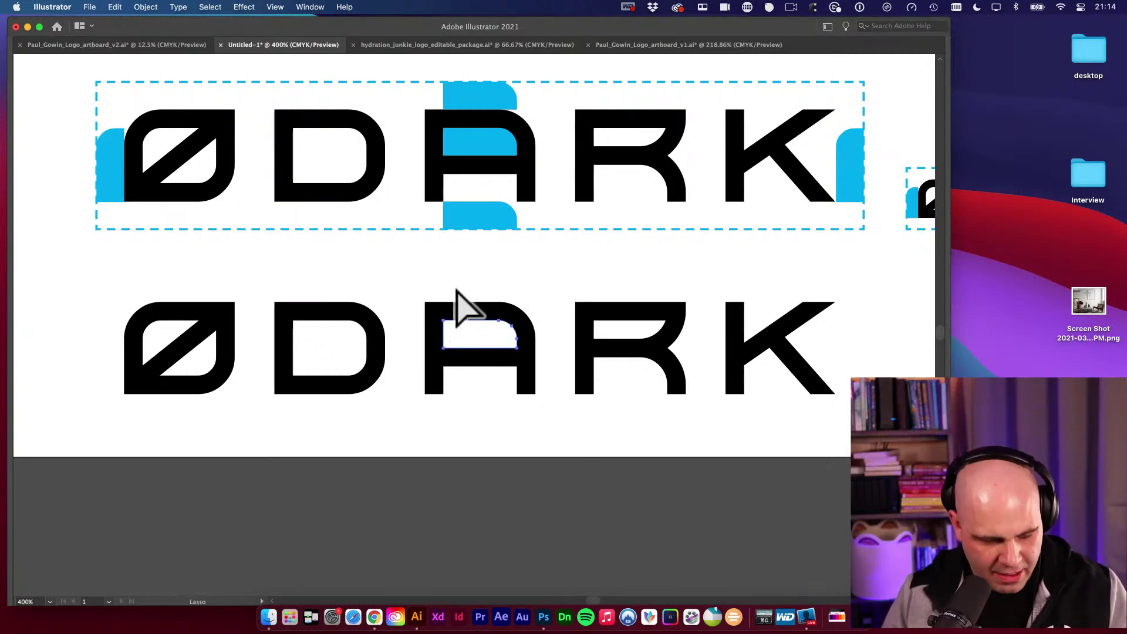
key("a")
key("q")
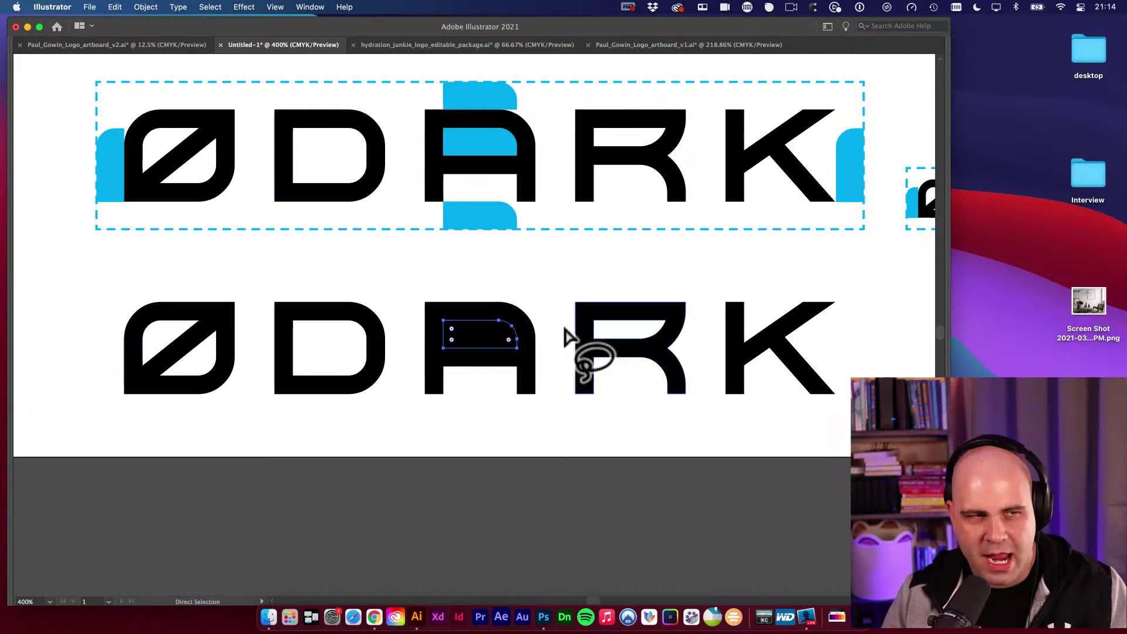
key("a")
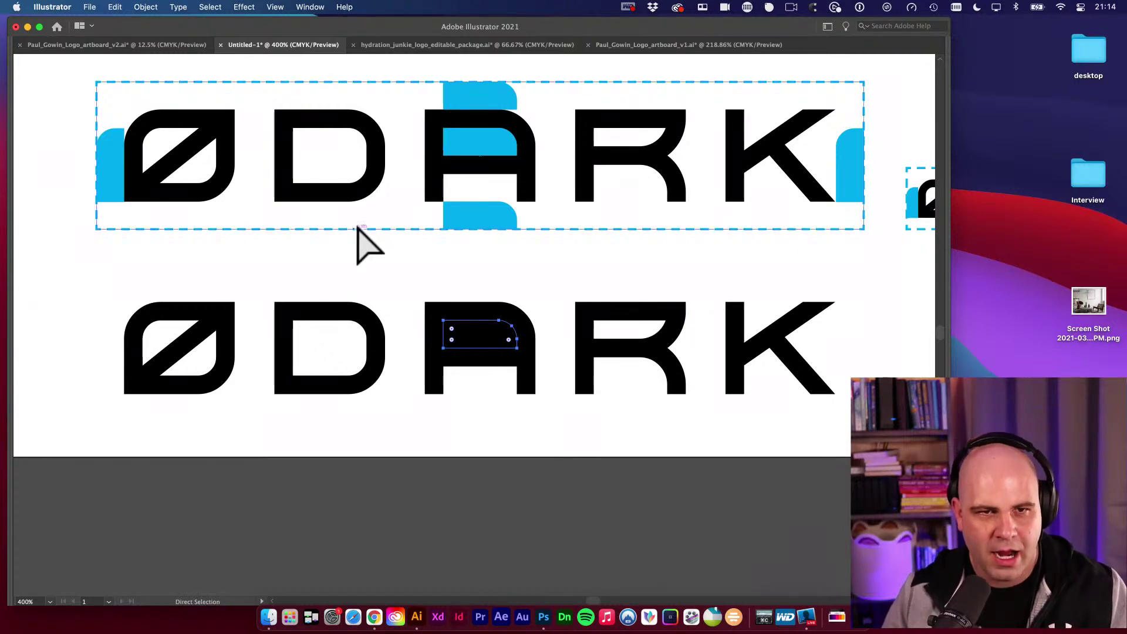
key("f")
key("f")
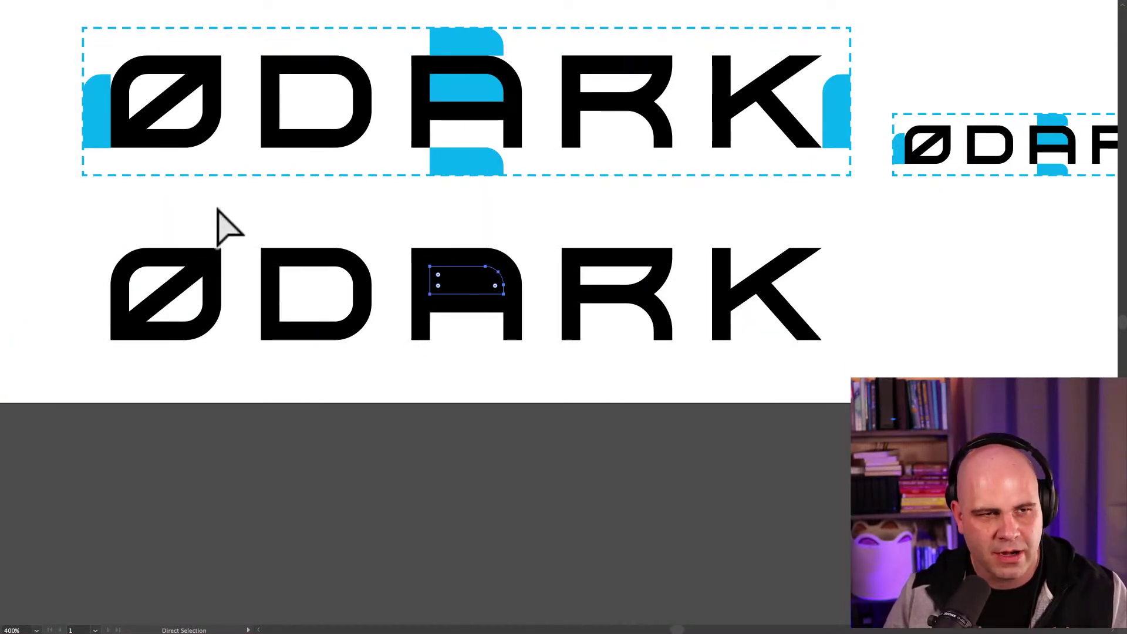
key("f")
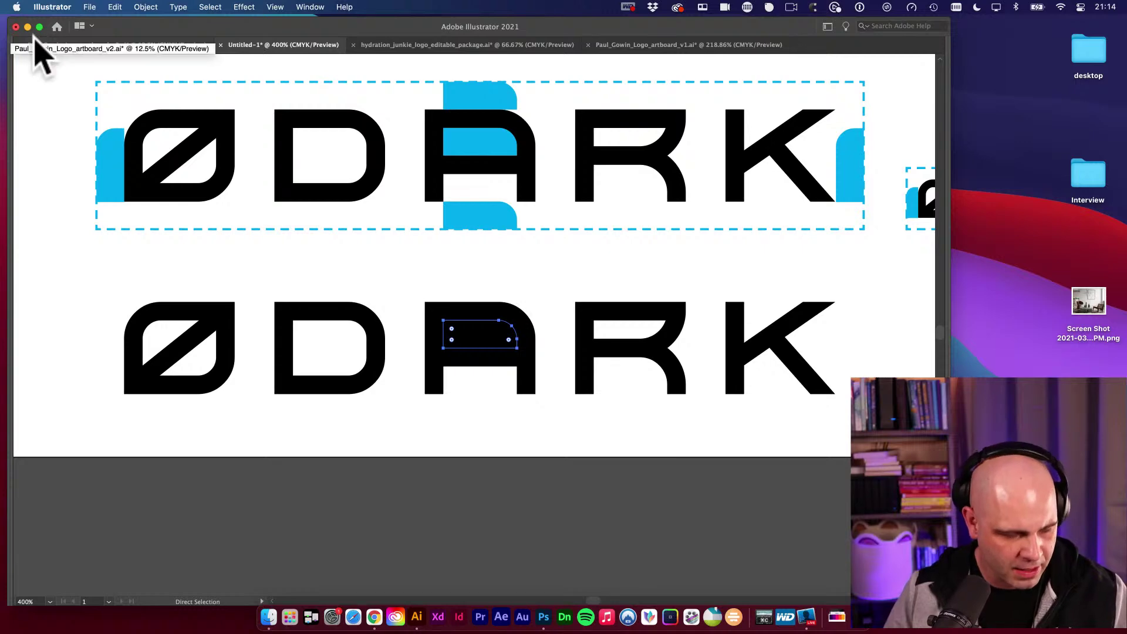
Show the hidden toolbar and panels again and reset the Essentials Classic workspace.
key("Tab")
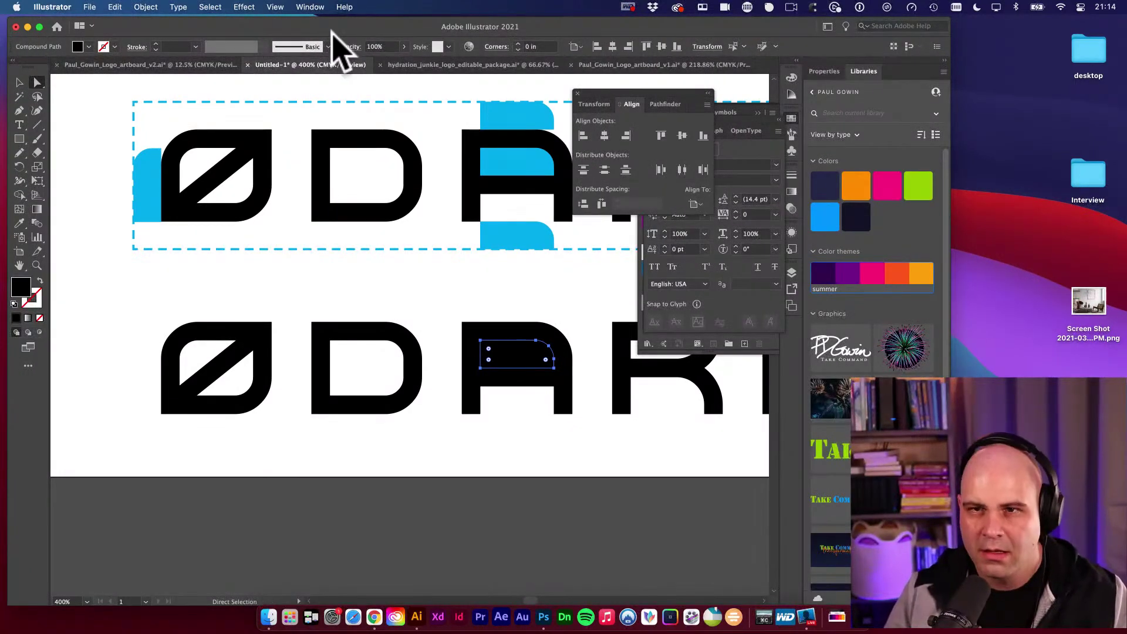
left_click(828, 26)
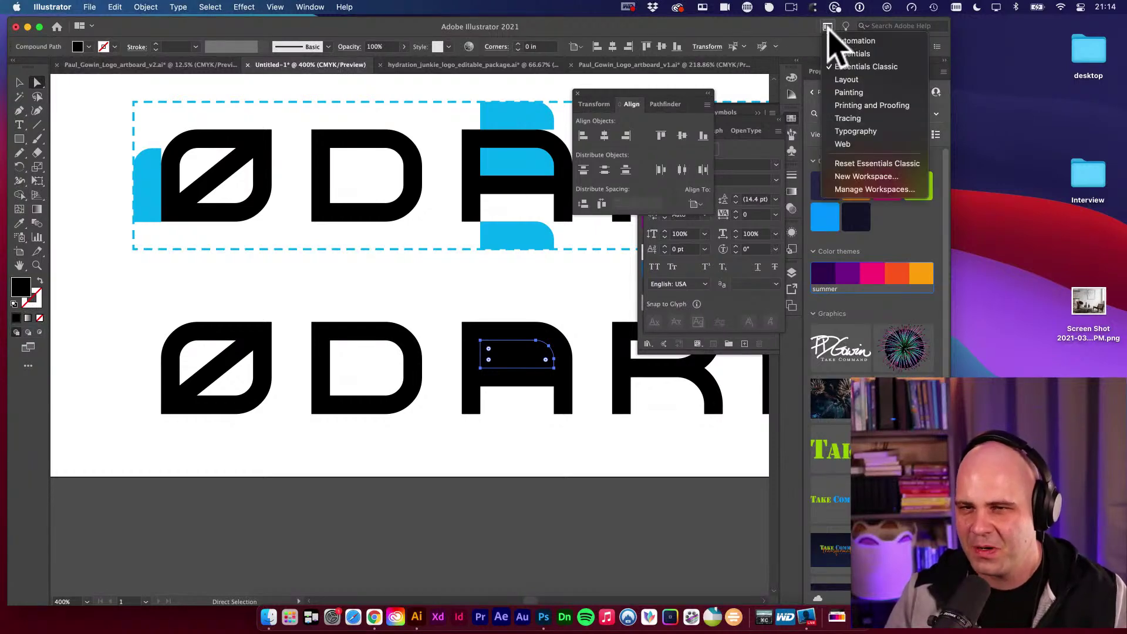
left_click(870, 162)
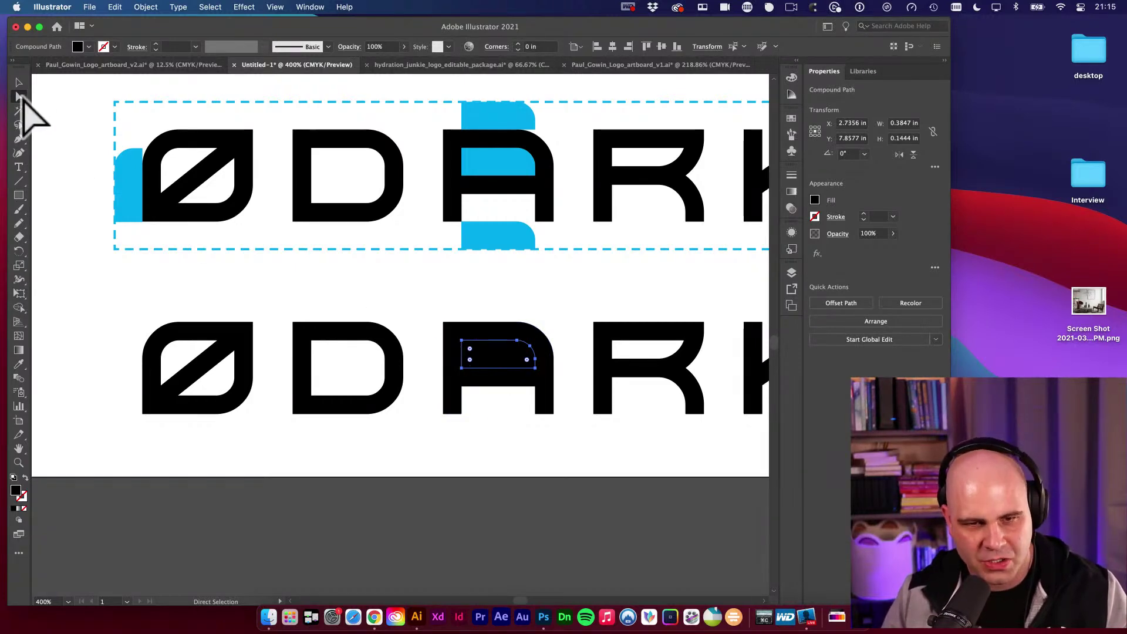
Undo the accidental edits to the lower A and lasso-select its counter piece.
left_click(498, 332)
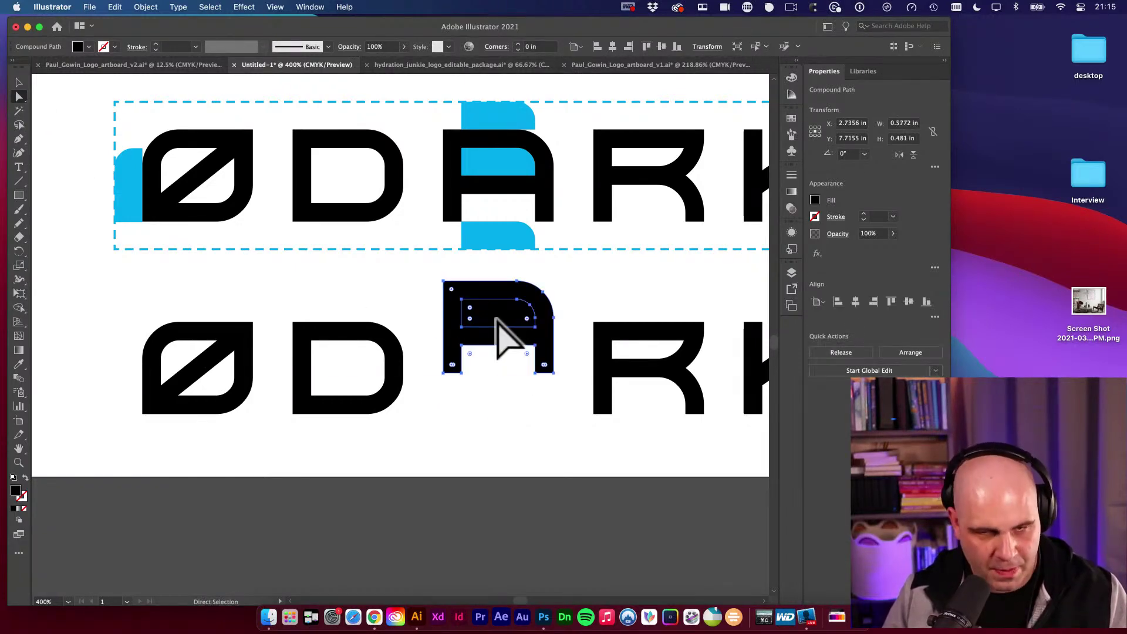
key("super+z")
key("super+shift+z")
key("super+z")
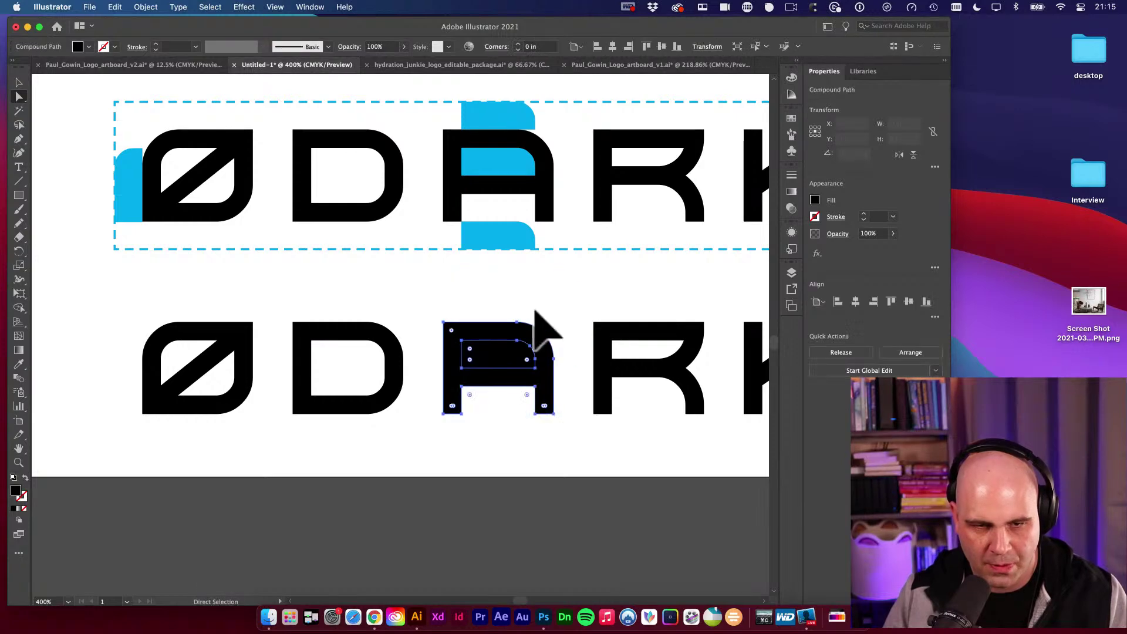
key("super+z")
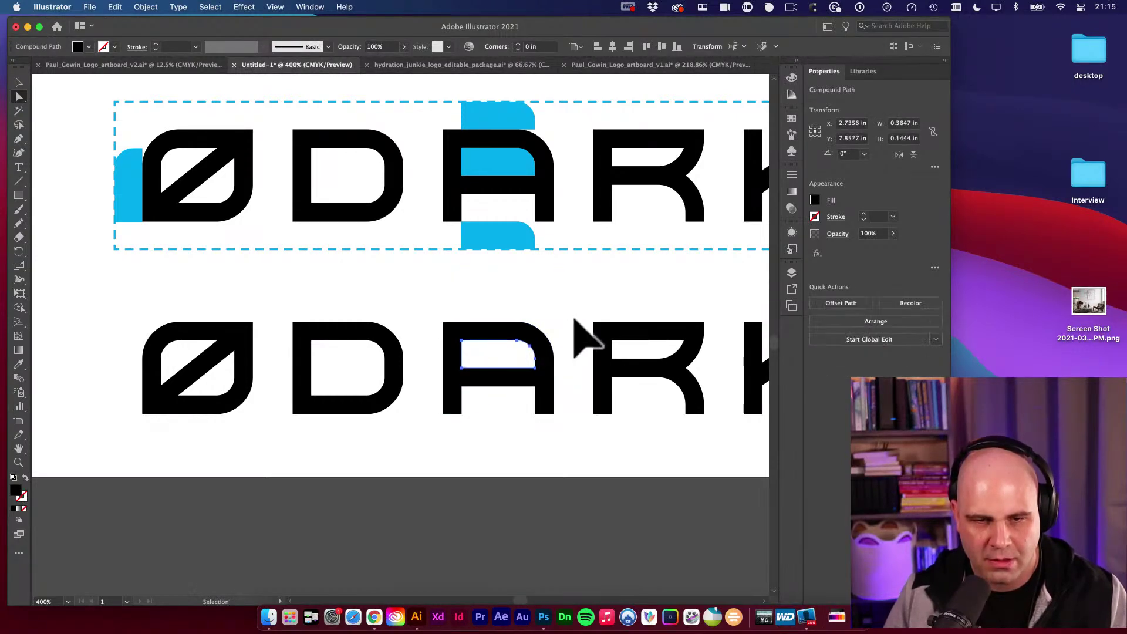
key("super+shift+a")
key("q")
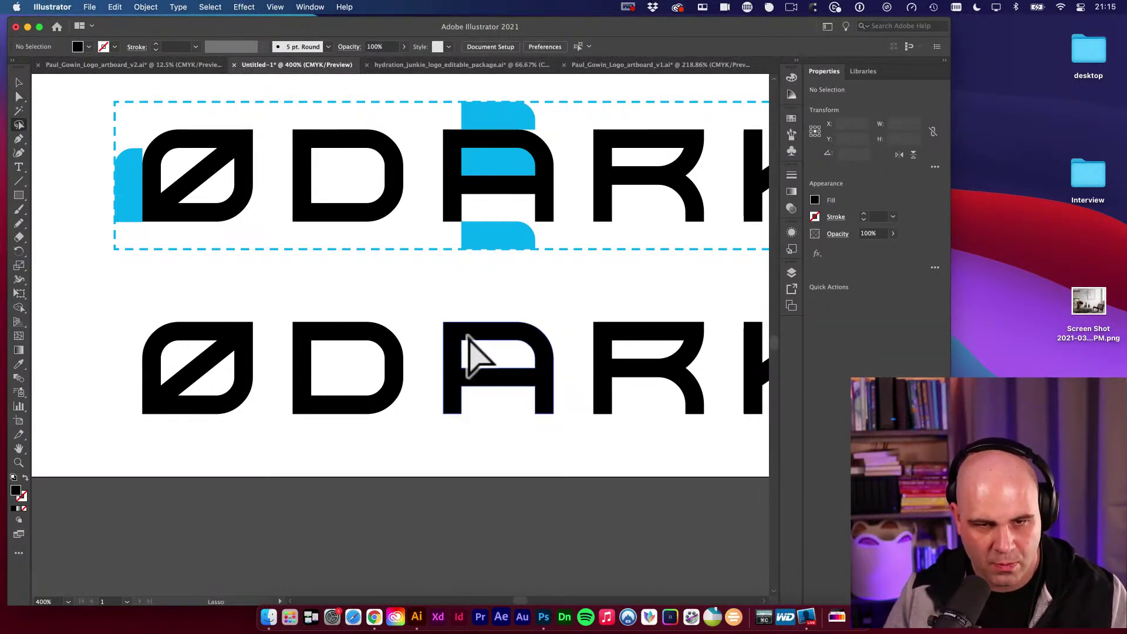
mouse_move(467, 336)
left_mouse_down()
mouse_move(448, 352)
mouse_move(478, 379)
mouse_move(474, 335)
mouse_move(452, 345)
mouse_move(478, 372)
mouse_move(529, 372)
mouse_move(536, 344)
mouse_move(502, 342)
mouse_move(519, 338)
left_mouse_up()
left_click(559, 314)
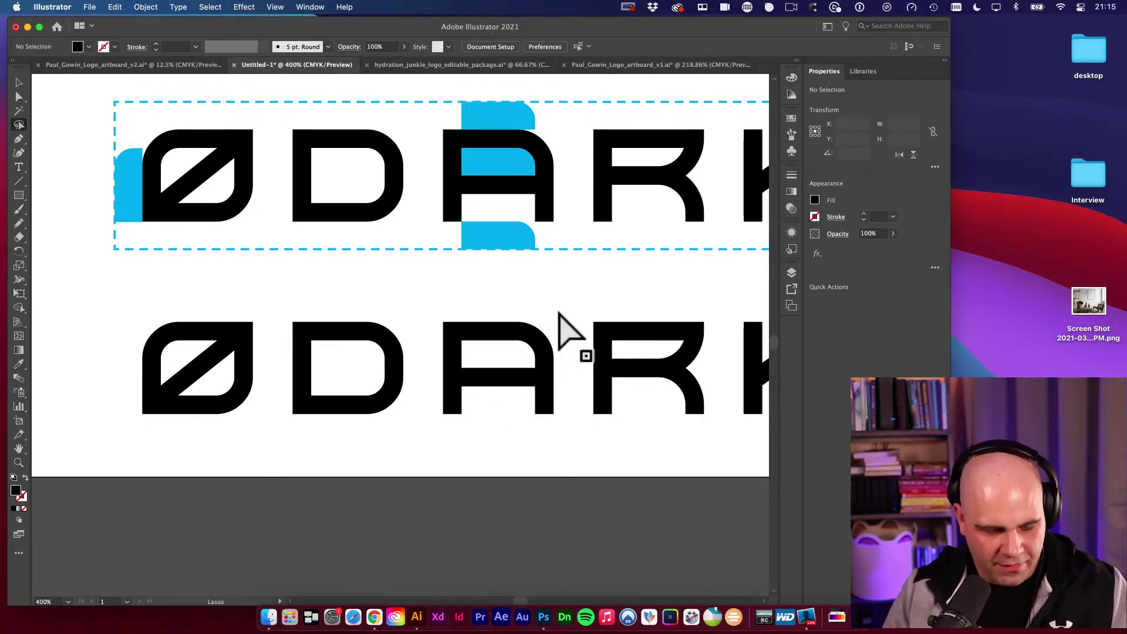
Move the counter piece directly above the lower A and colour it the logo's blue.
key("a")
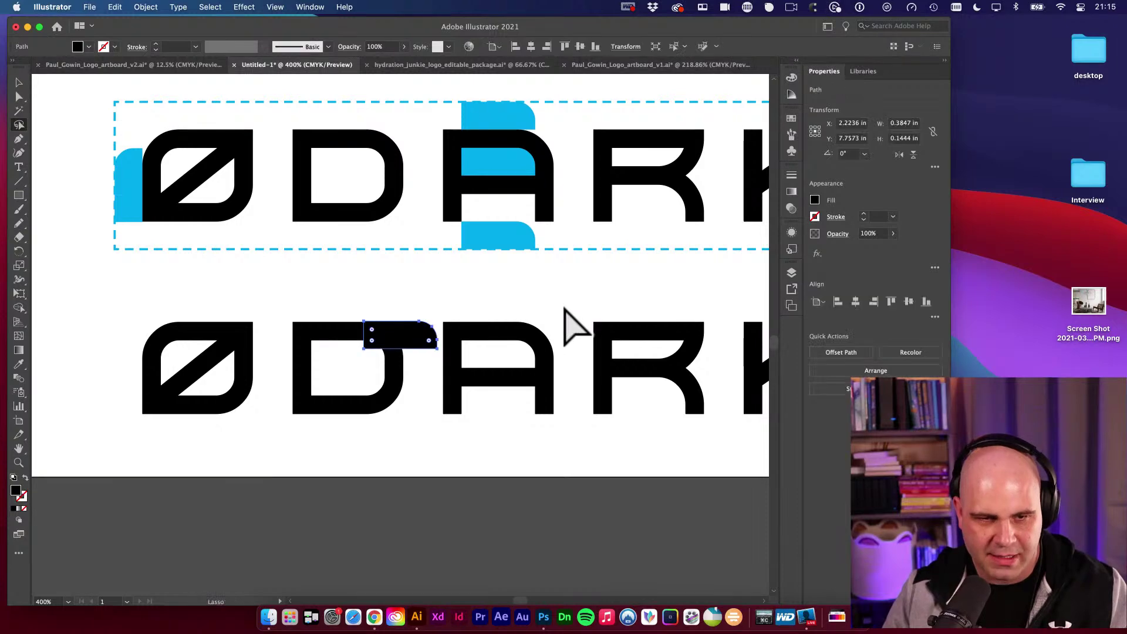
mouse_move(408, 334)
left_mouse_down()
mouse_move(446, 289)
mouse_move(468, 288)
mouse_move(479, 305)
left_mouse_up()
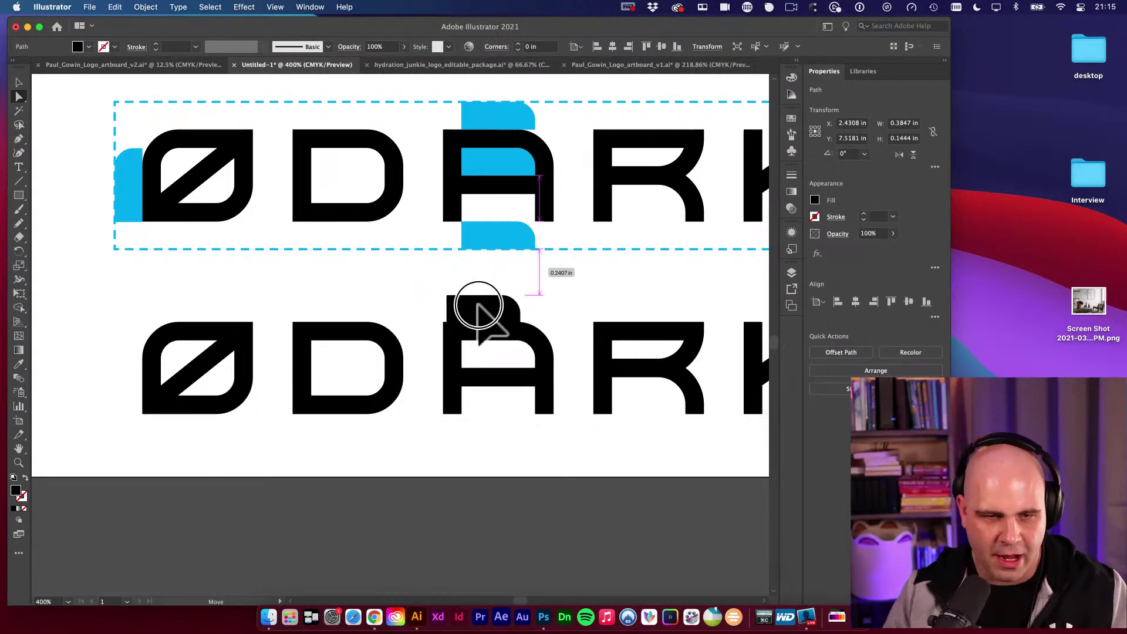
key("i")
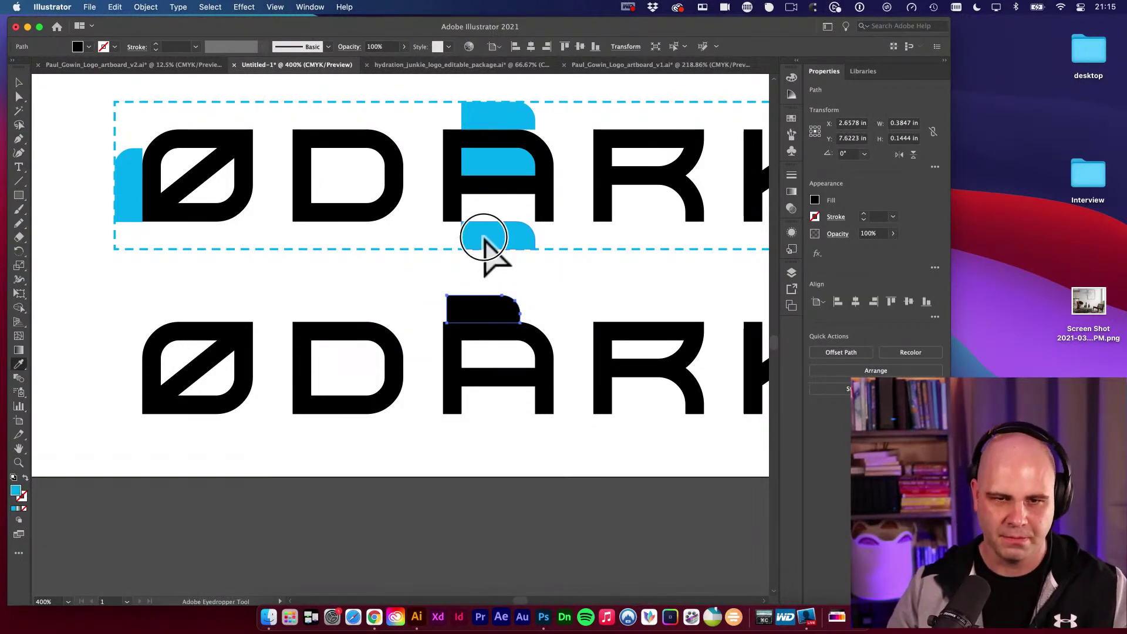
left_click(483, 238)
key("a")
left_click_drag(579, 297, 397, 339)
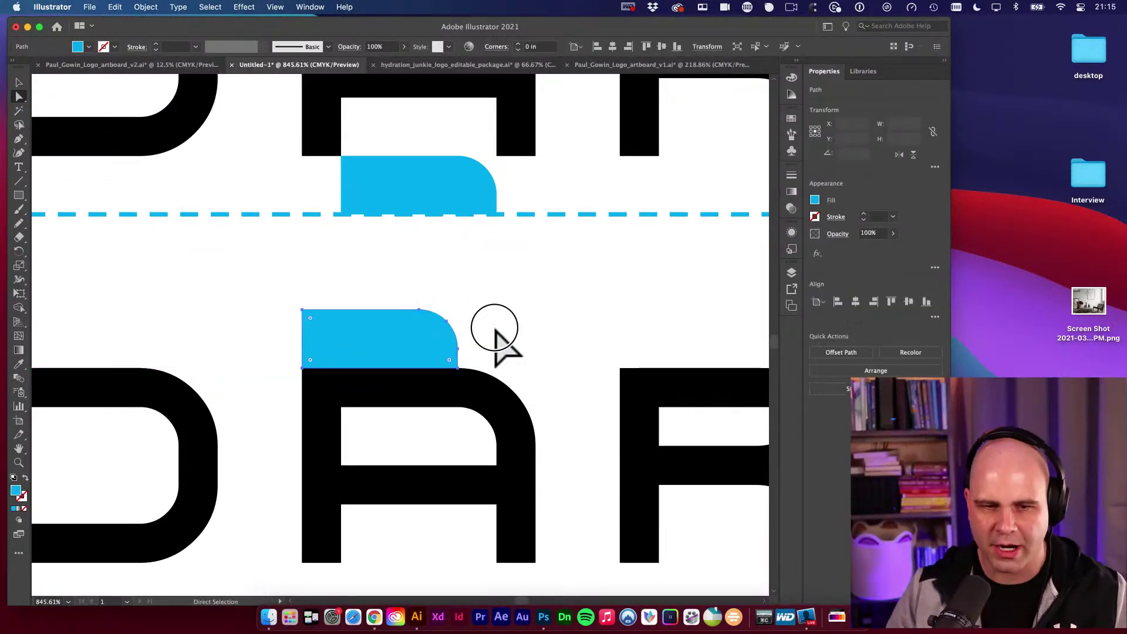
scroll(558, 344, "right", 3)
scroll(289, 365, "down", 5)
left_click(531, 273, "alt+super")
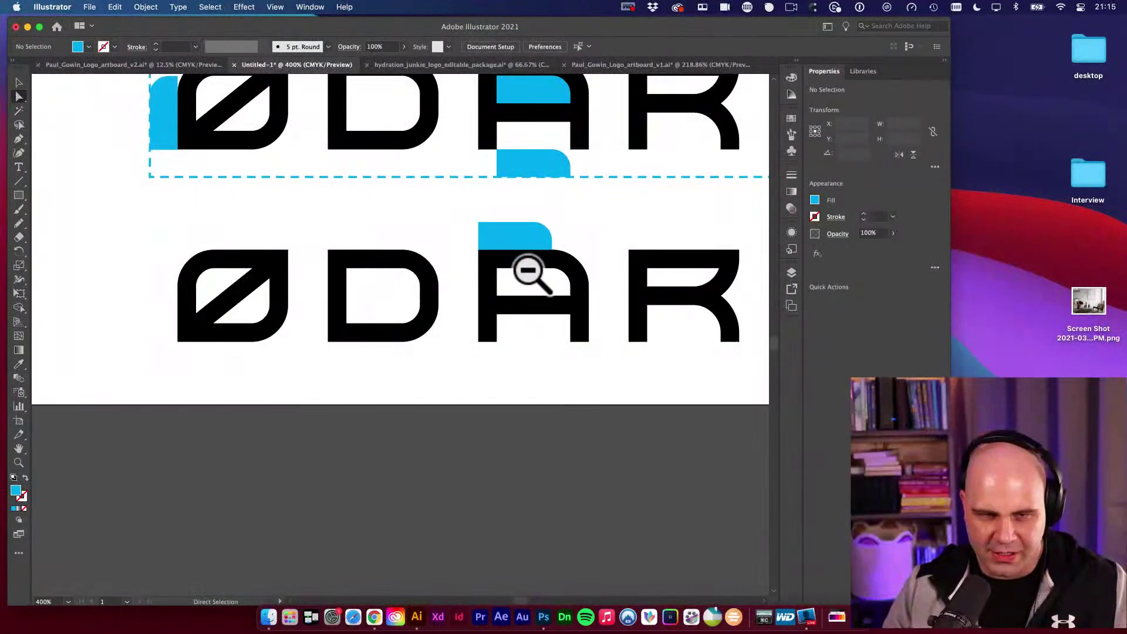
Copy the blue cap below the A, rotate one 90°, and place copies left of Ø and right of K.
left_click_drag(516, 246, 75, 239)
key("v")
left_click_drag(131, 335, 175, 304)
key("super+minus")
left_click_drag(390, 329, 176, 335)
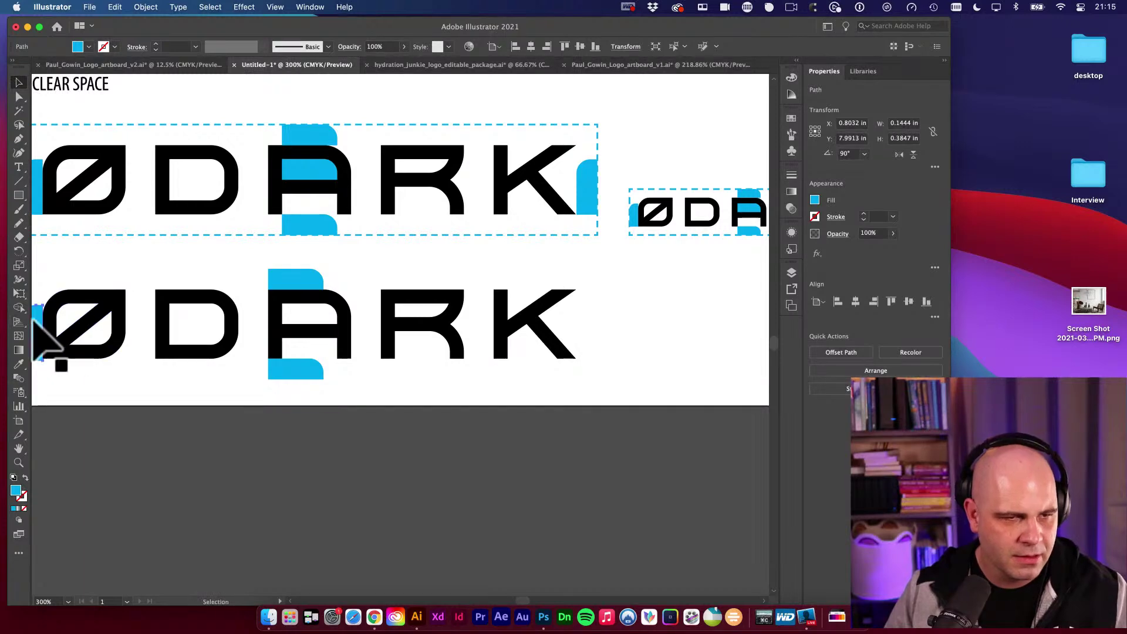
left_click_drag(39, 328, 590, 322)
Draw a rectangle framing the whole lower ØDARK logo.
scroll(517, 323, "left", 2)
scroll(517, 323, "down", 1)
key("m")
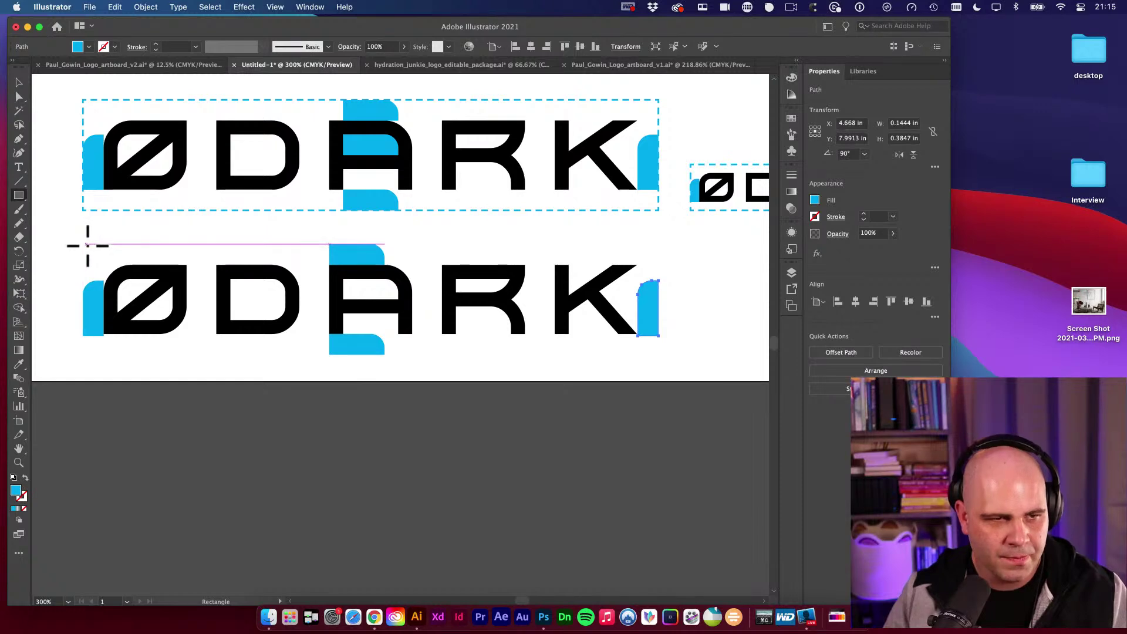
left_click_drag(85, 245, 659, 354)
key("super+z")
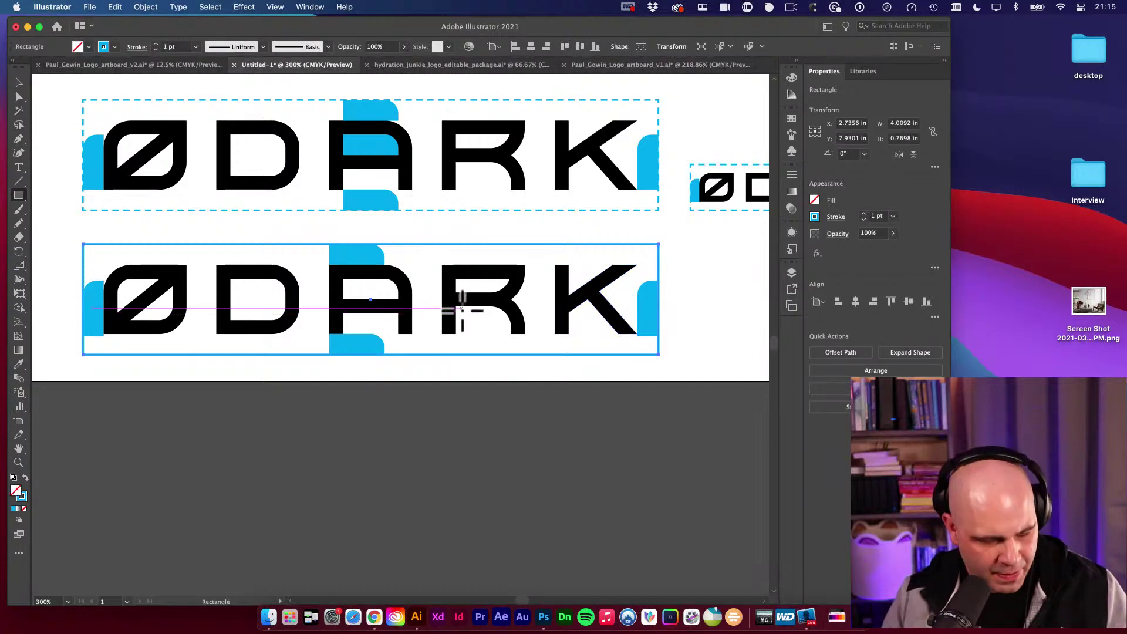
key("super+shift+z")
Make the rectangle an unfilled outline with a 1 pt blue stroke.
left_click(23, 479)
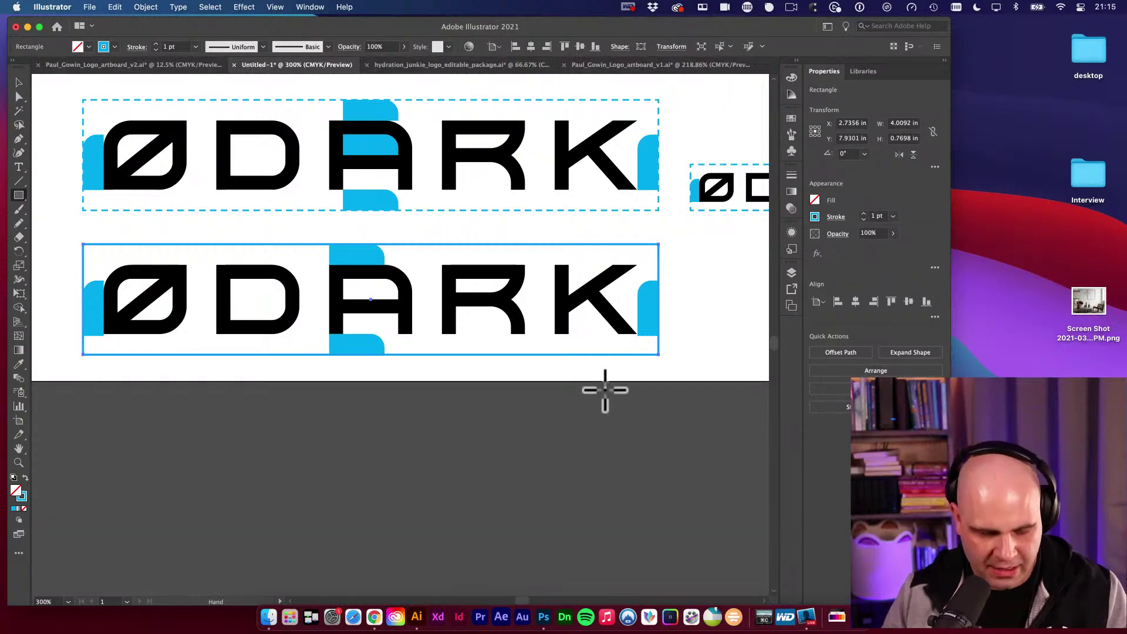
key("i")
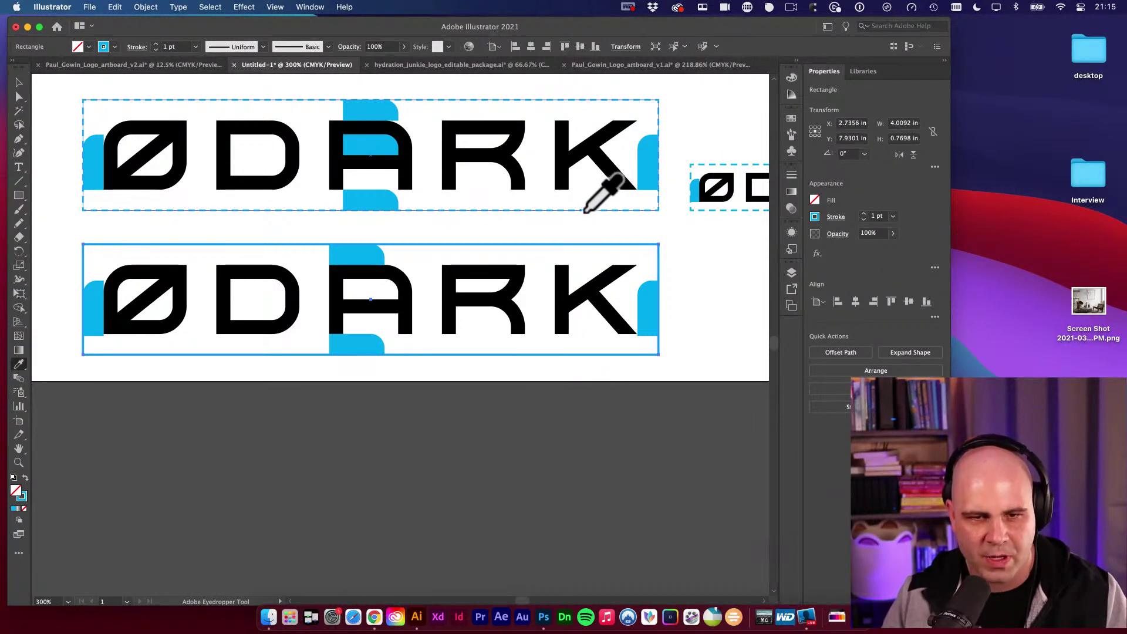
left_click(585, 210)
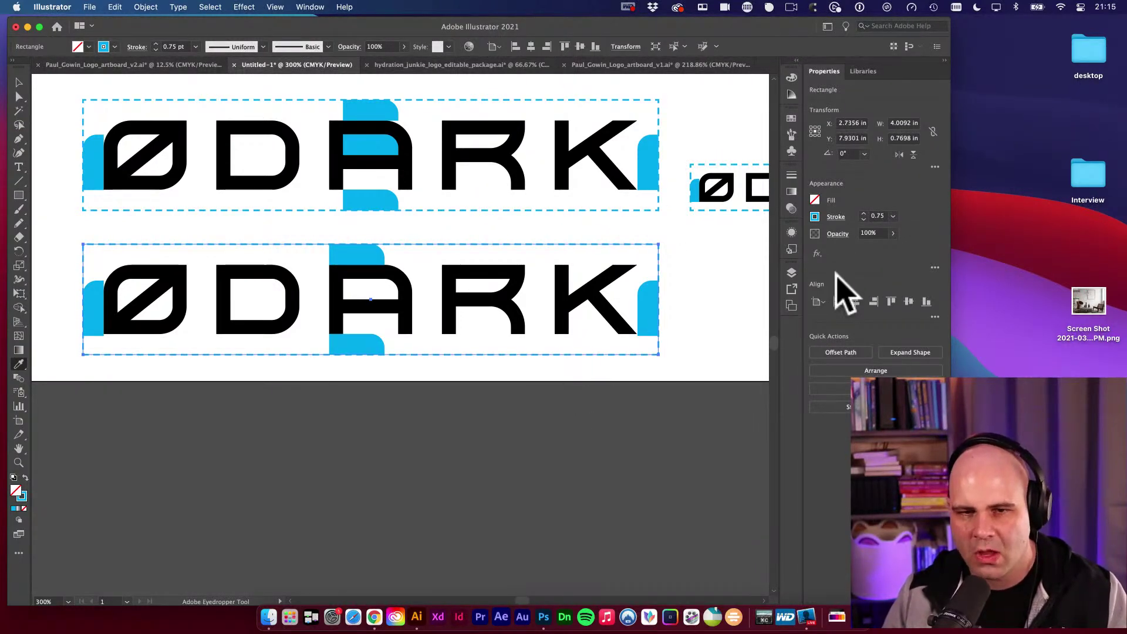
key("super+z")
Turn on Dashed Line for the lower box and try dash 8, gap 4, dash 2.
left_click(791, 175)
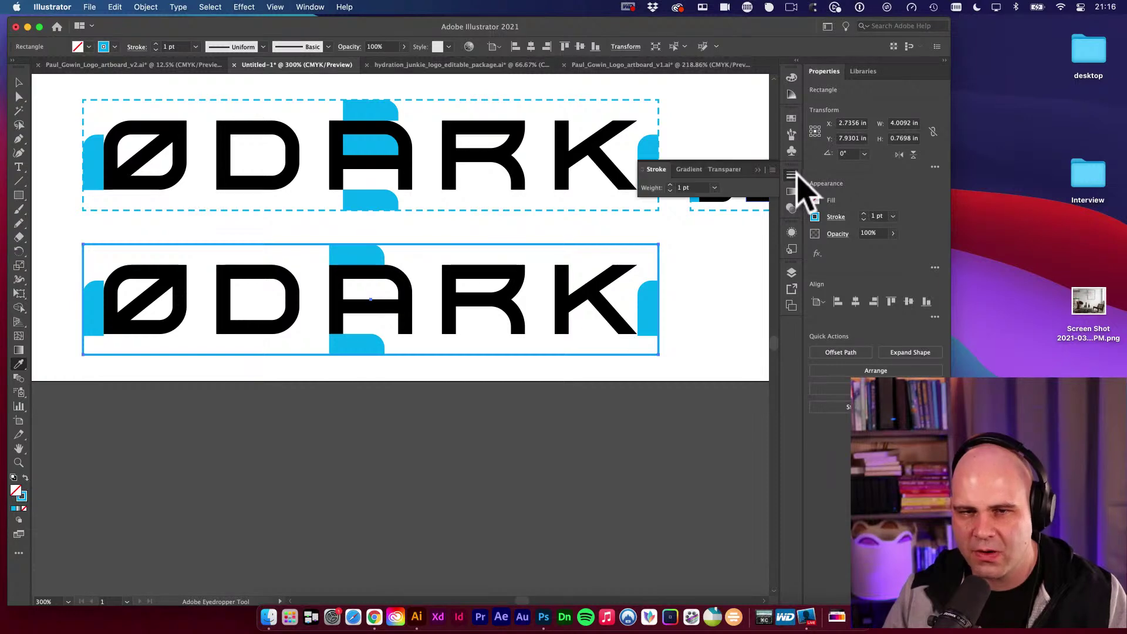
left_click(768, 169)
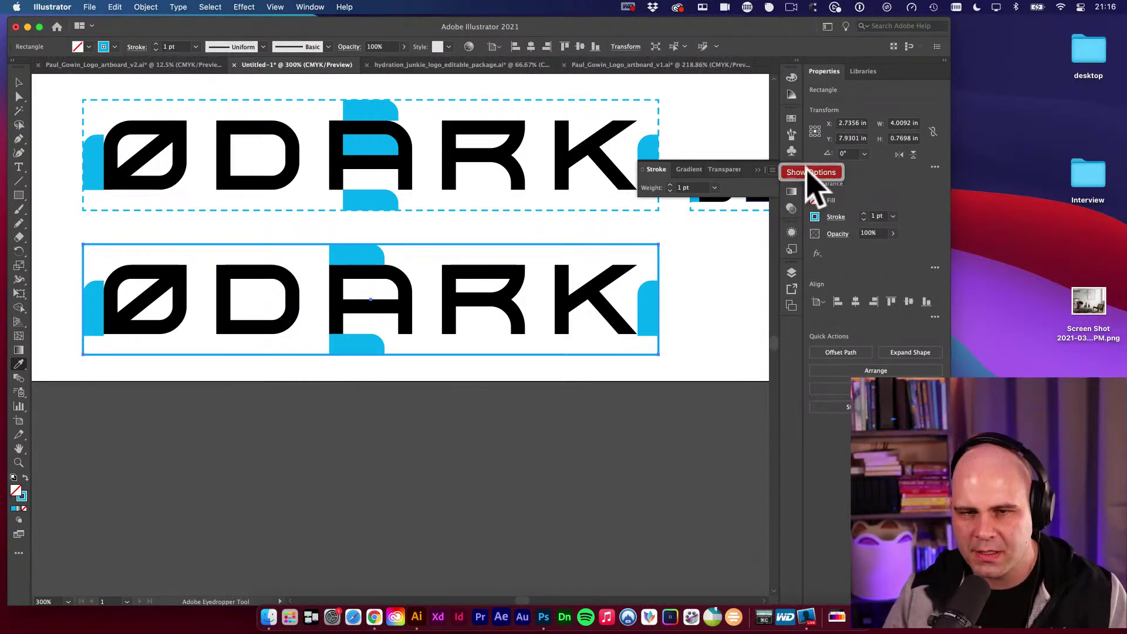
left_click(811, 171)
left_click(645, 255)
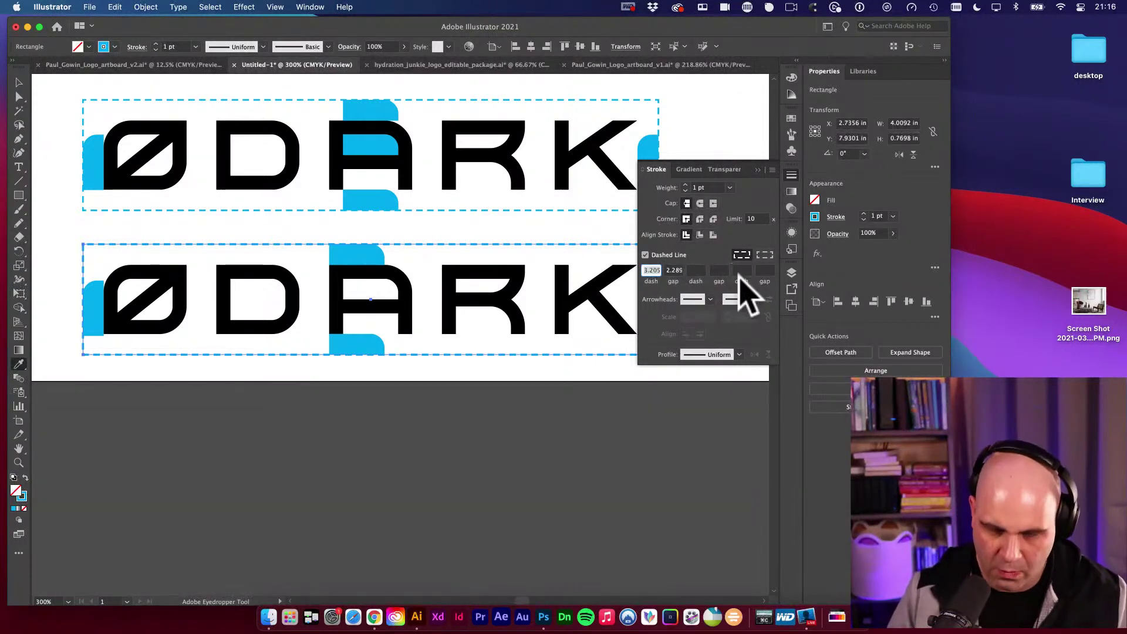
key("Tab")
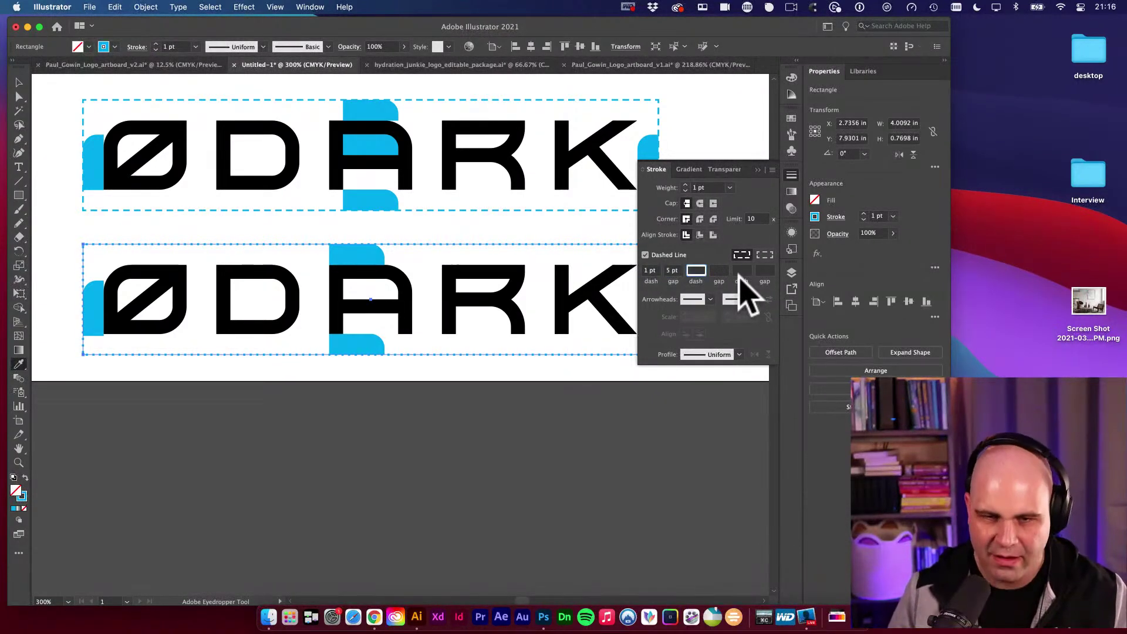
type("8")
key("Tab")
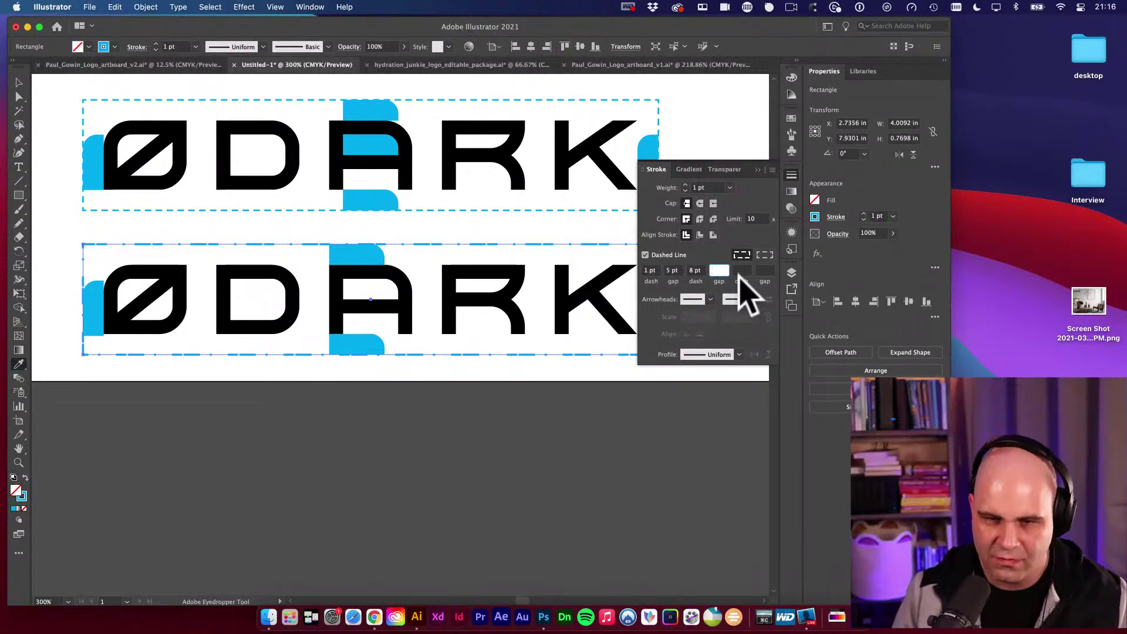
type("4")
key("Tab")
type("2")
key("Tab")
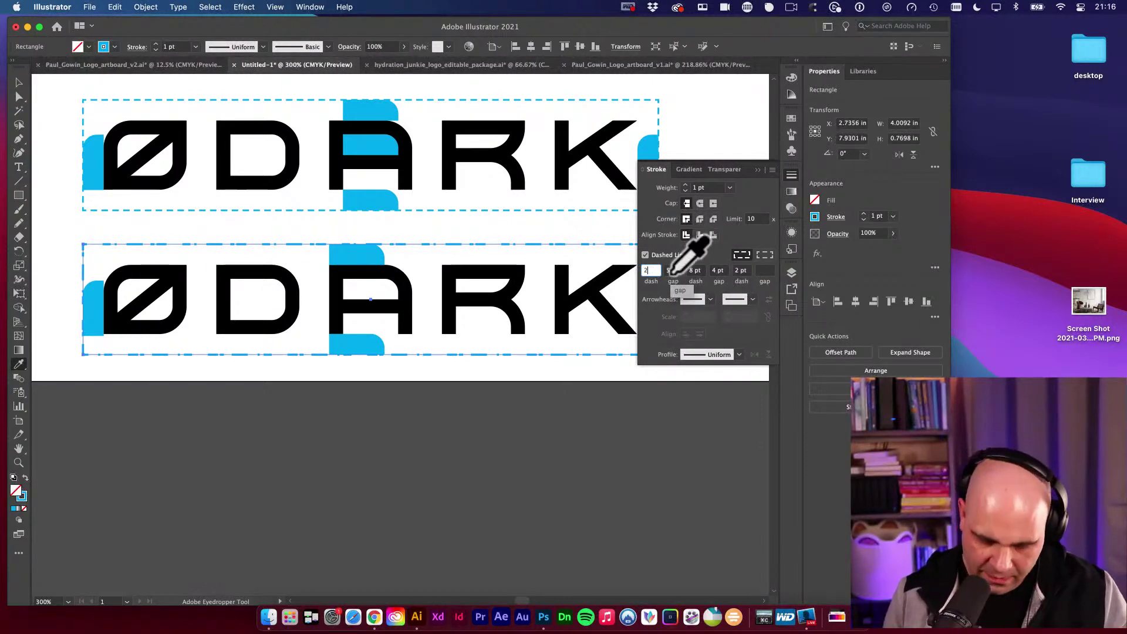
Rework the dash values and try 0.25 pt, then 0.5 pt stroke weight with a 3 pt dash.
left_click(673, 270)
type("0")
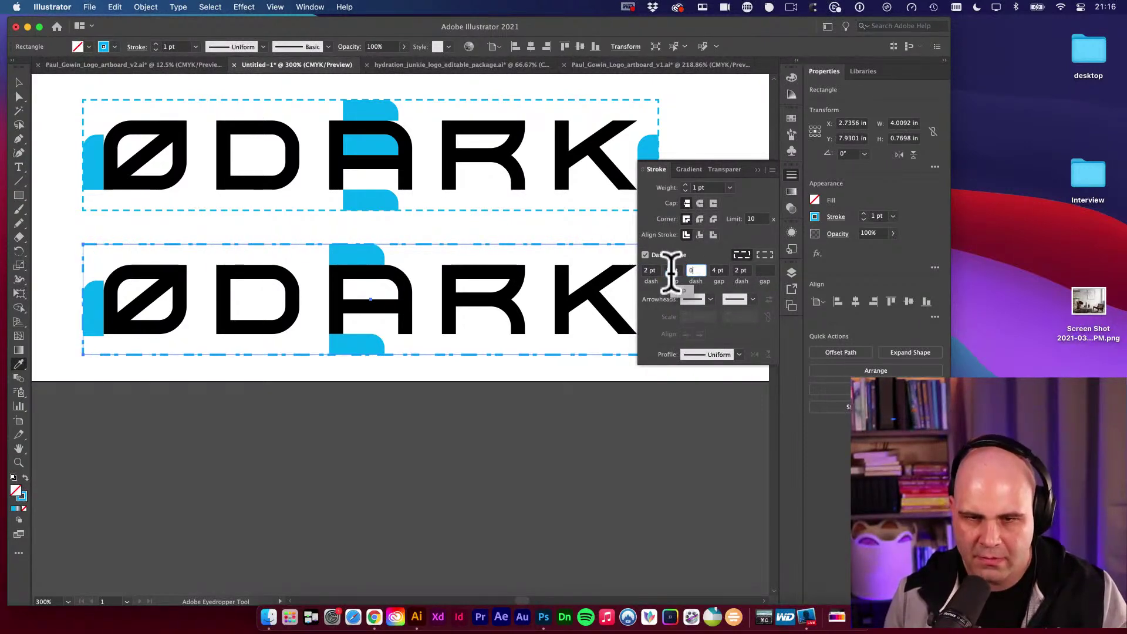
key("Tab")
type("0")
key("Tab")
type("0")
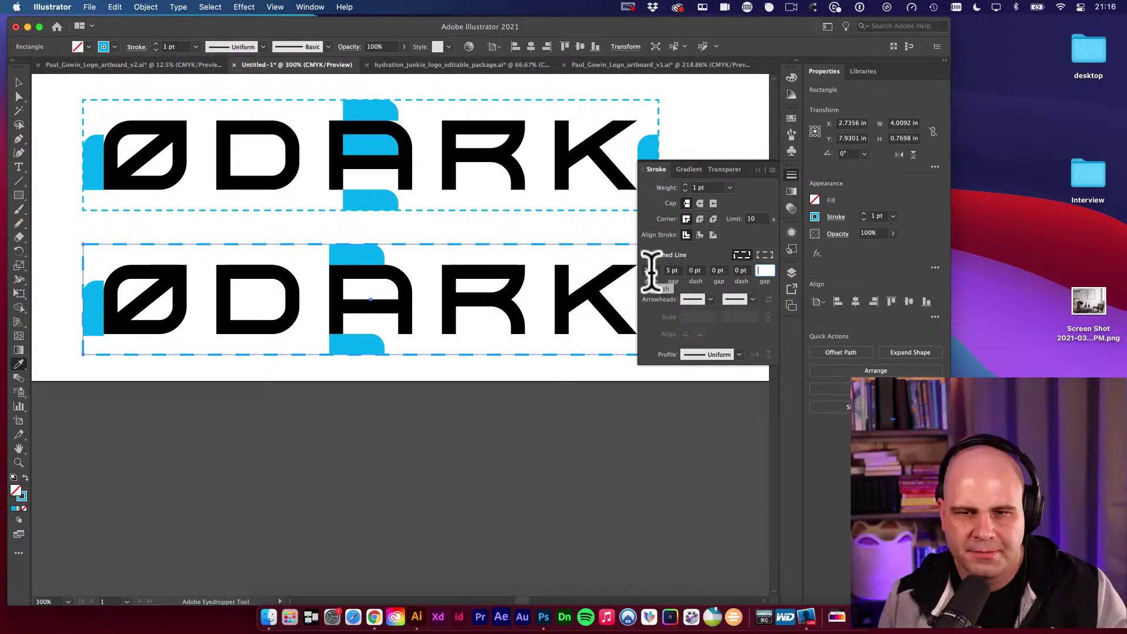
left_click(730, 187)
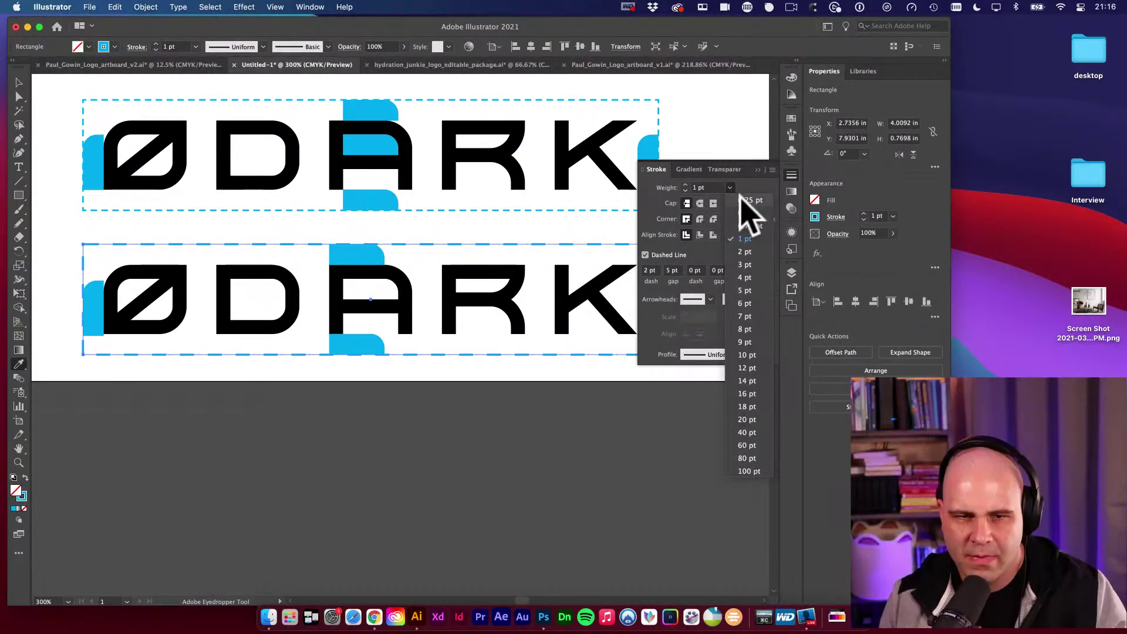
left_click(739, 198)
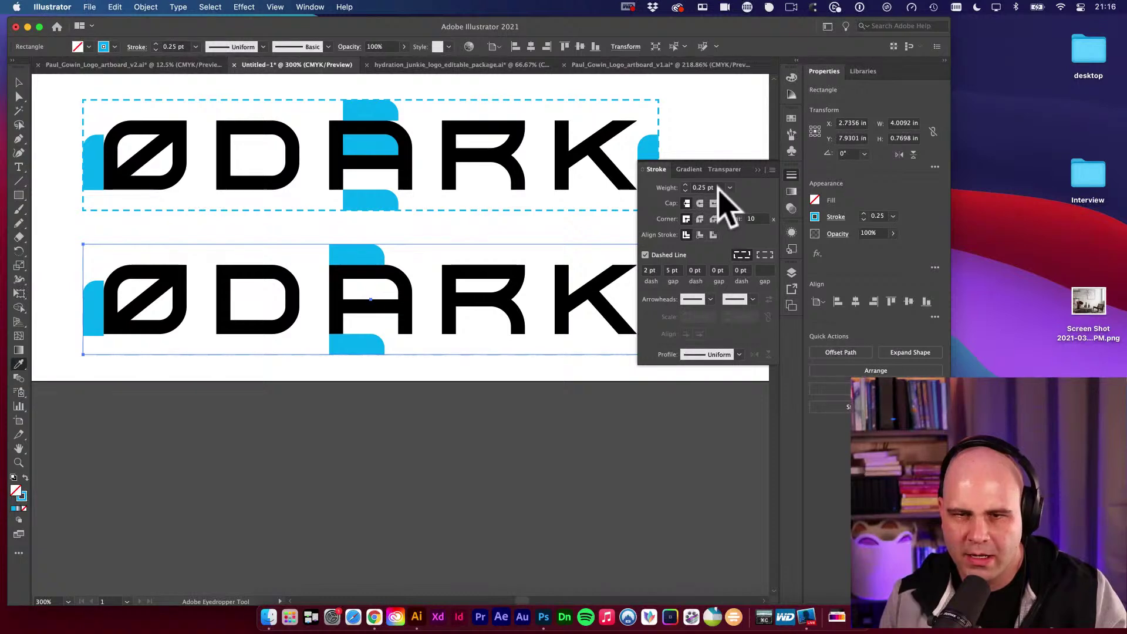
left_click(729, 187)
left_click(757, 228)
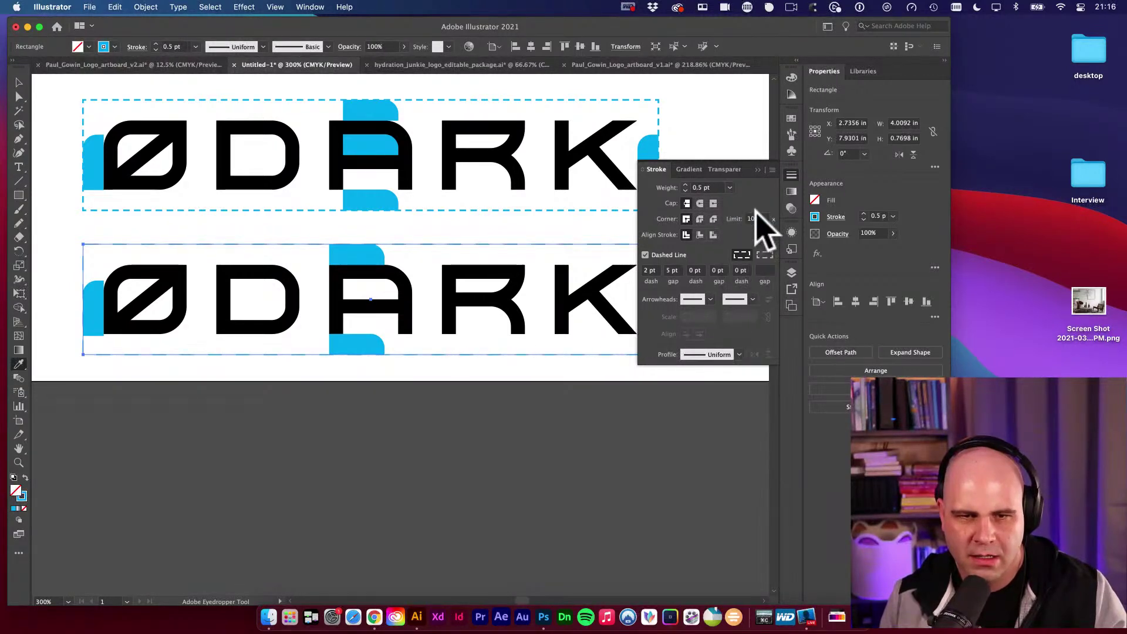
left_click(650, 271)
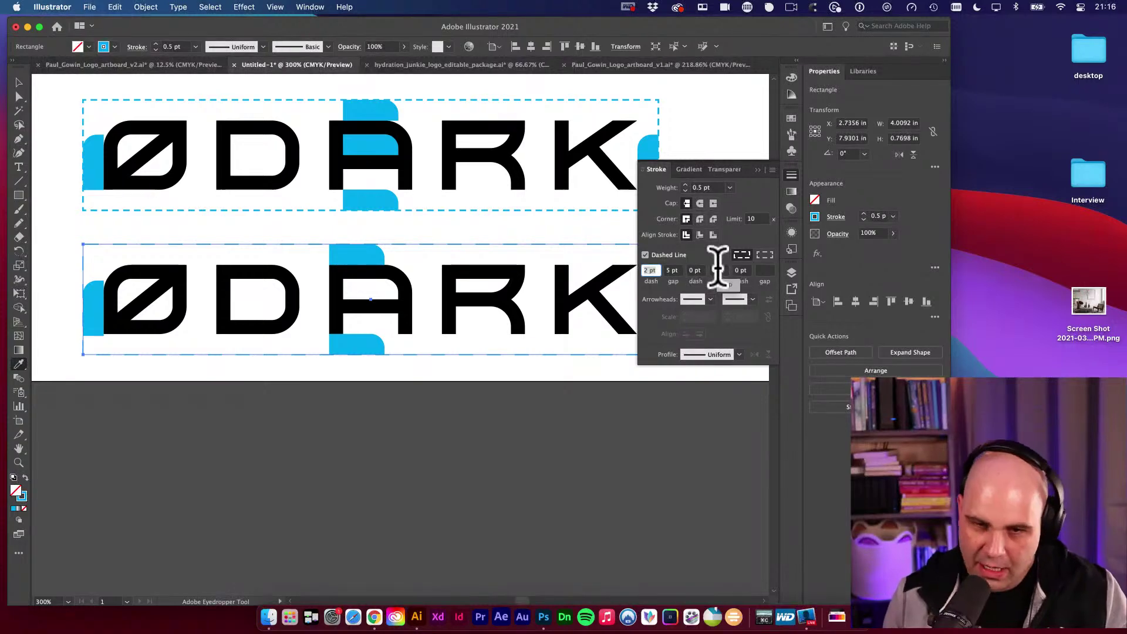
type("3")
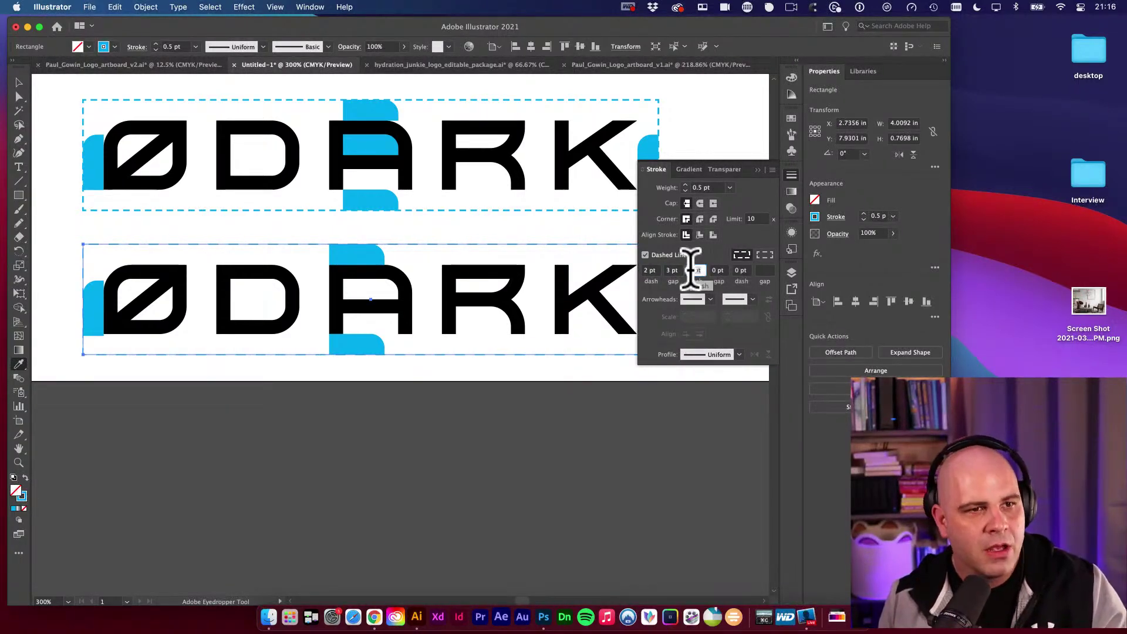
Deselect the box and bring both clear-space logo boxes into view to preview the dashes.
left_click(19, 83)
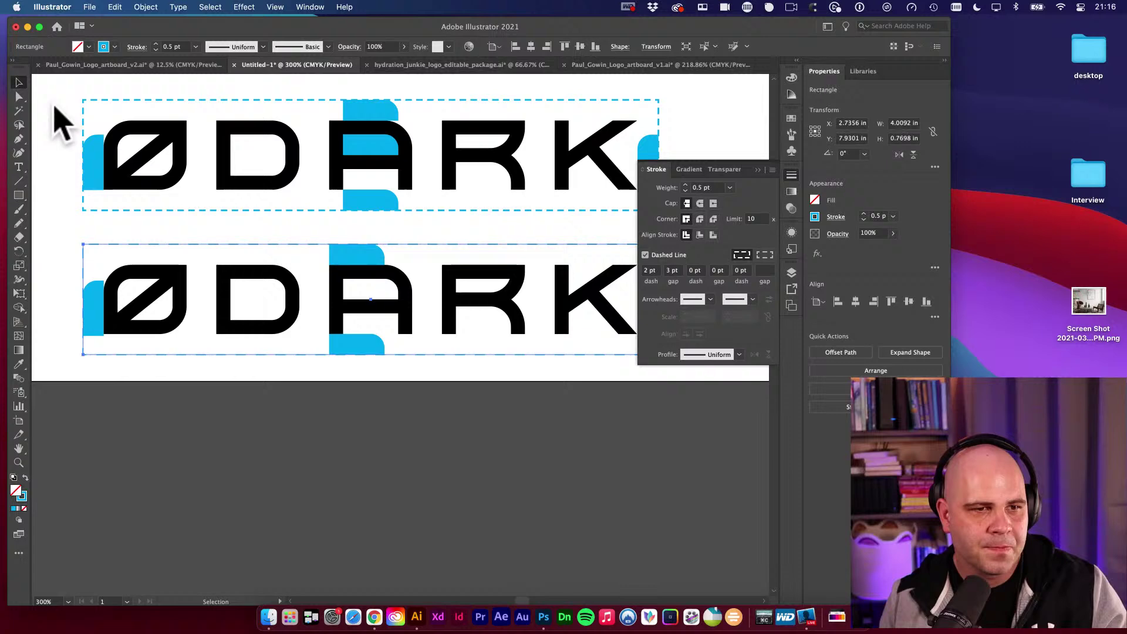
left_click(57, 189)
left_click(421, 291, "alt")
left_click_drag(499, 272, 417, 272)
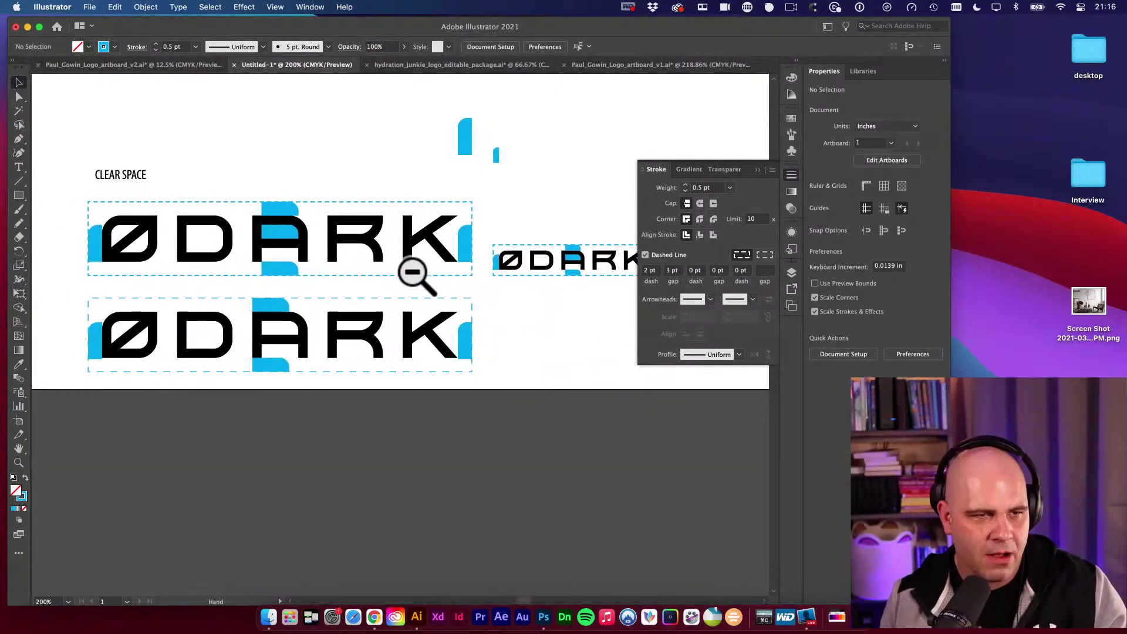
left_click_drag(135, 234, 156, 171)
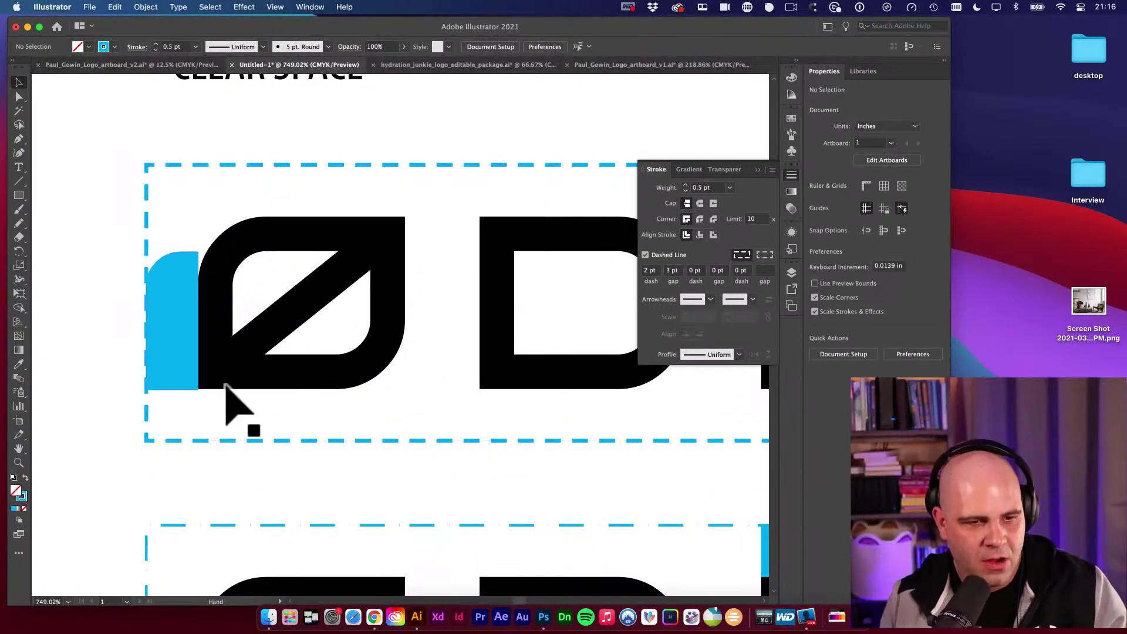
scroll(224, 385, "down", 5)
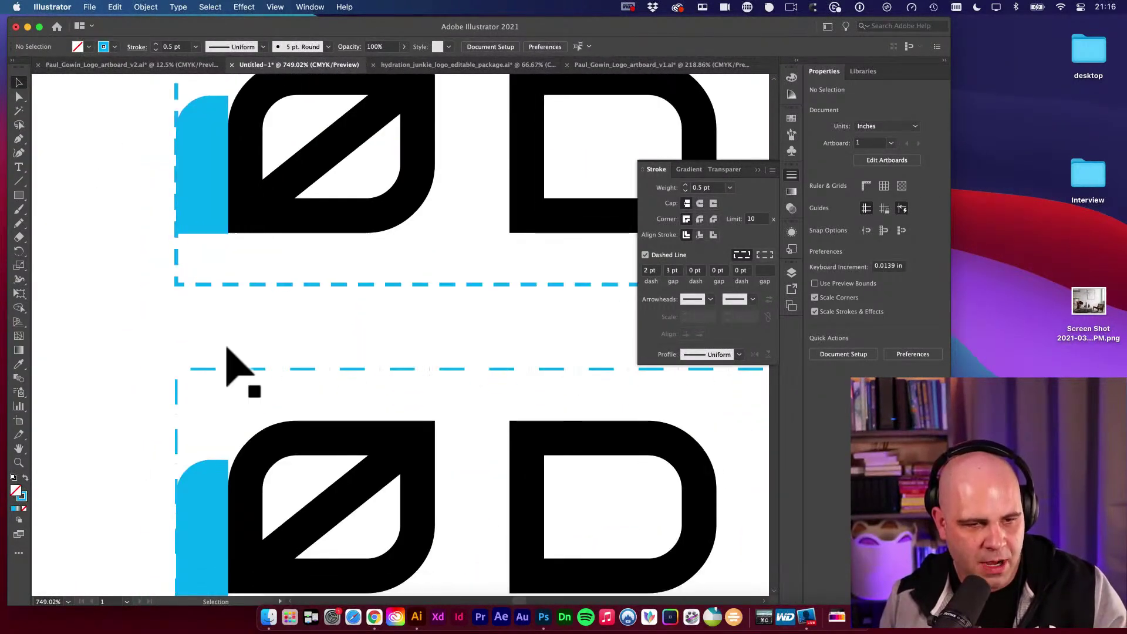
Select a dashed clear-space box and align its dashes to the corners.
left_click(246, 440)
scroll(223, 440, "down", 7)
scroll(359, 417, "right", 8)
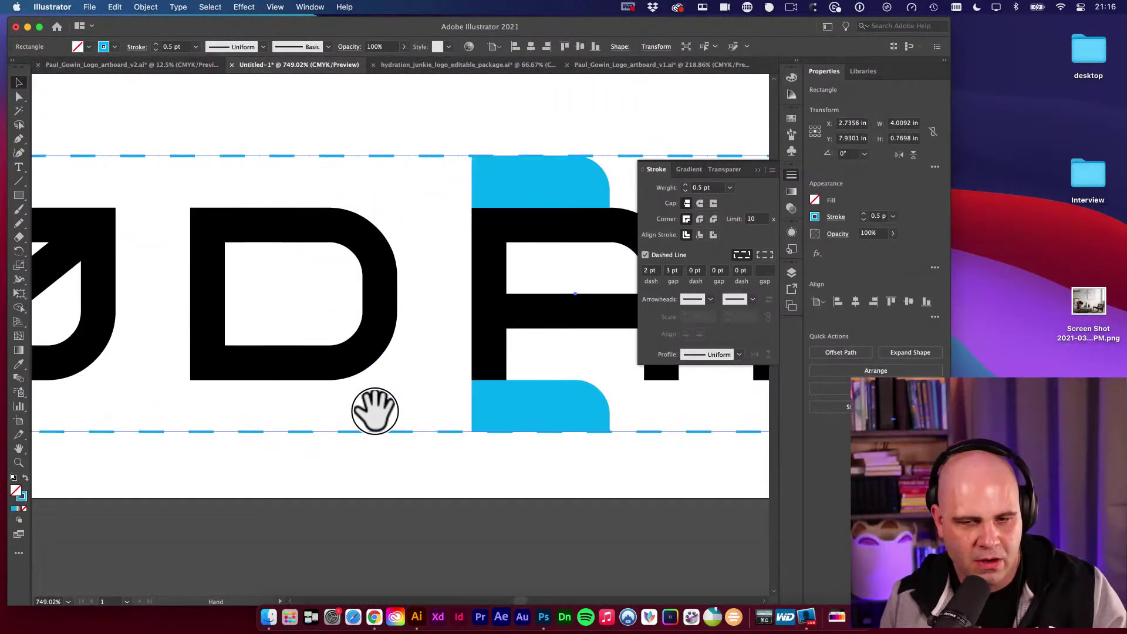
scroll(323, 411, "right", 10)
scroll(267, 423, "down", 5)
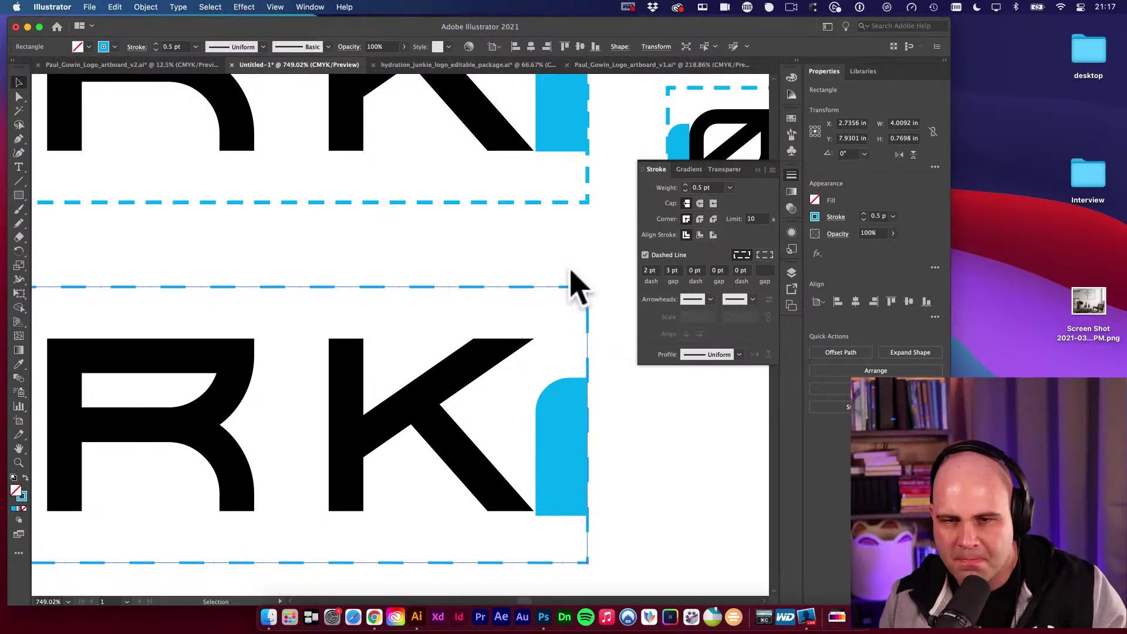
scroll(587, 283, "up", 4)
scroll(587, 283, "right", 4)
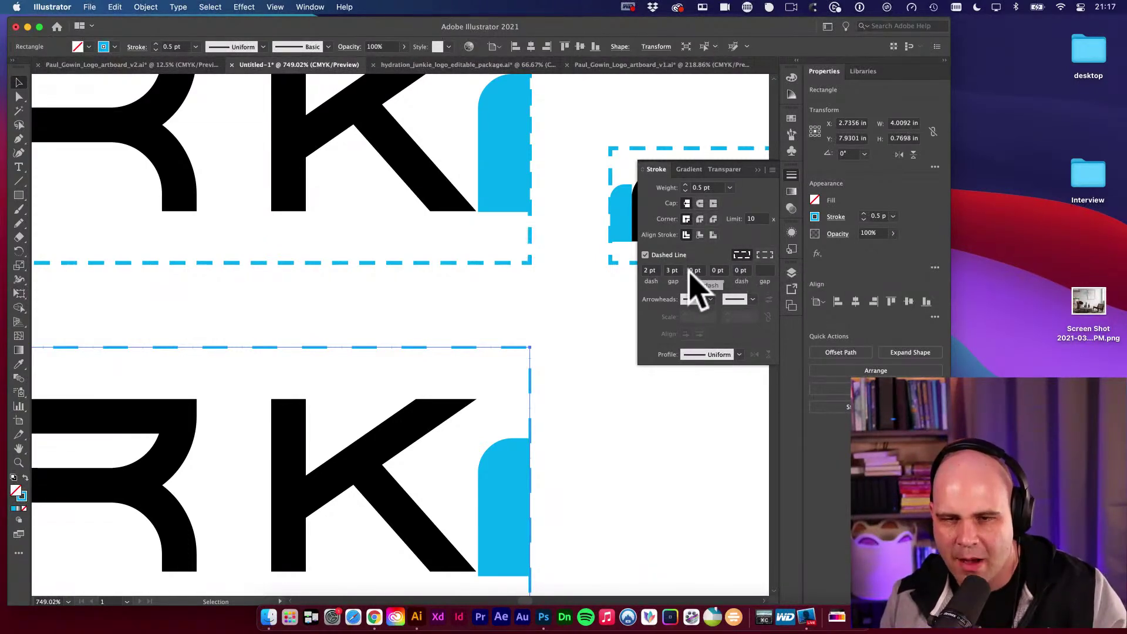
left_click(765, 255)
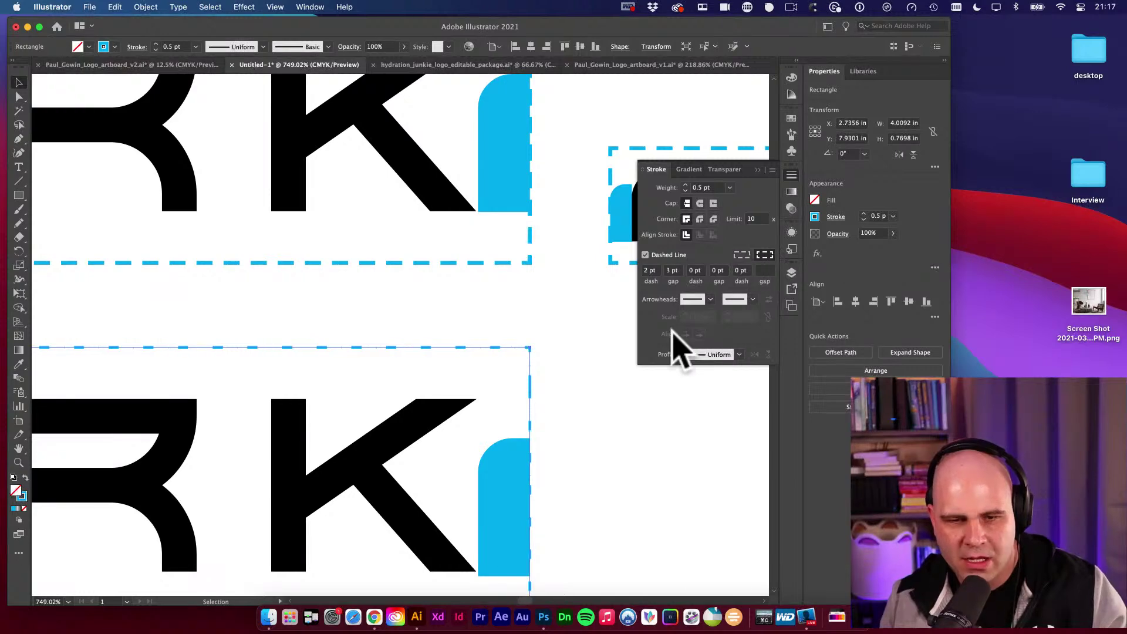
Check the upper box's stroke, then give the lower box a 3 pt dash and 2 pt gap.
left_click_drag(516, 352, 631, 353)
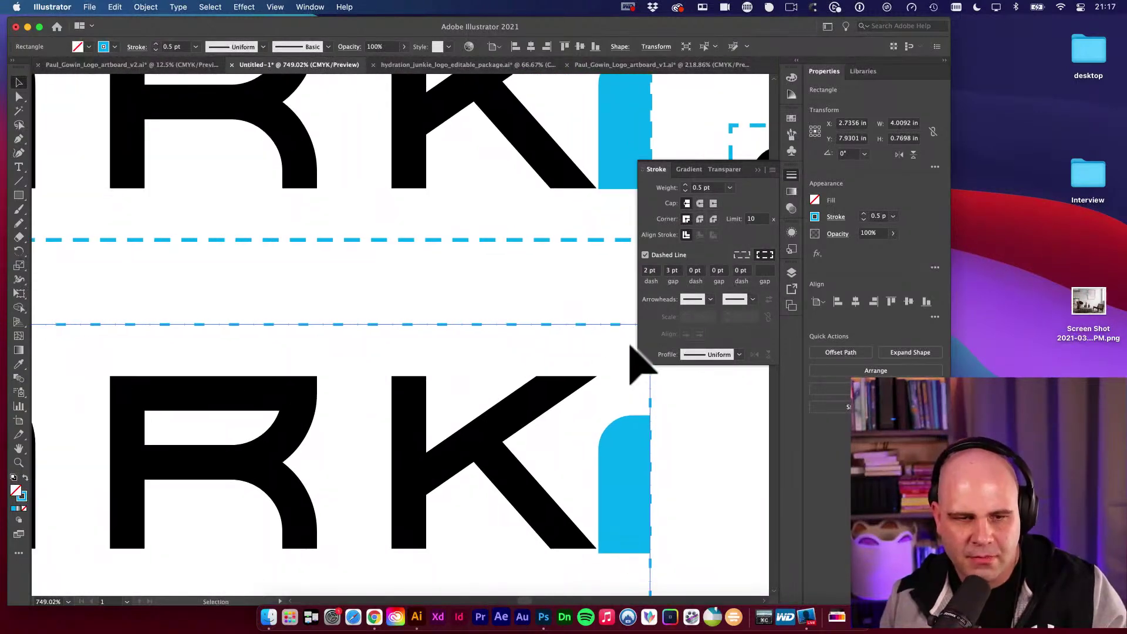
left_click(577, 237)
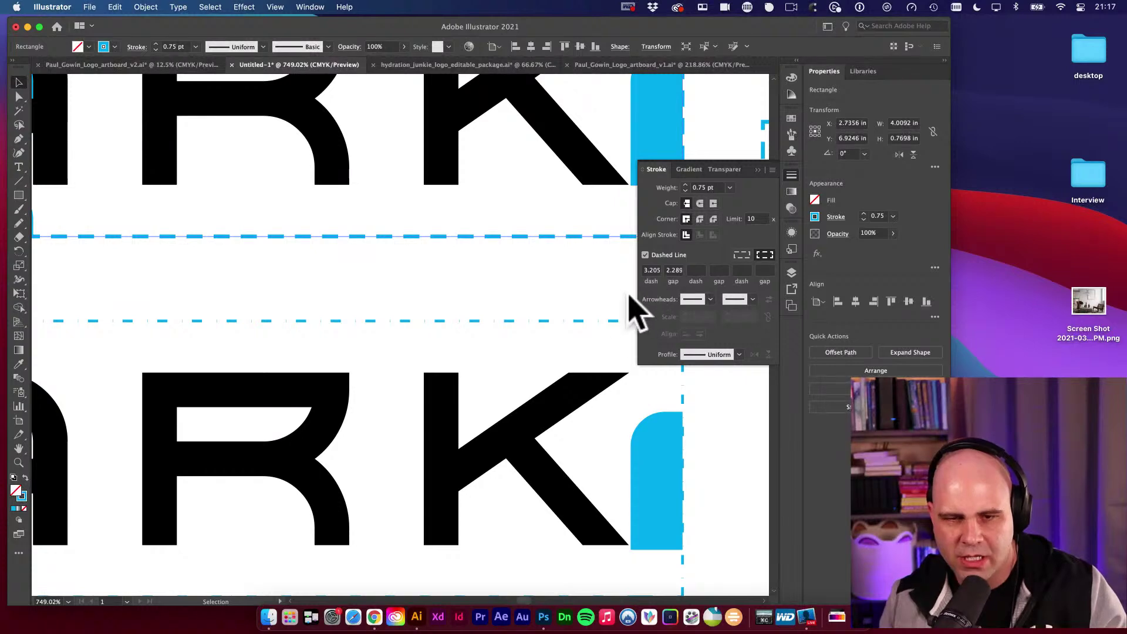
left_click(598, 338)
left_click(599, 322)
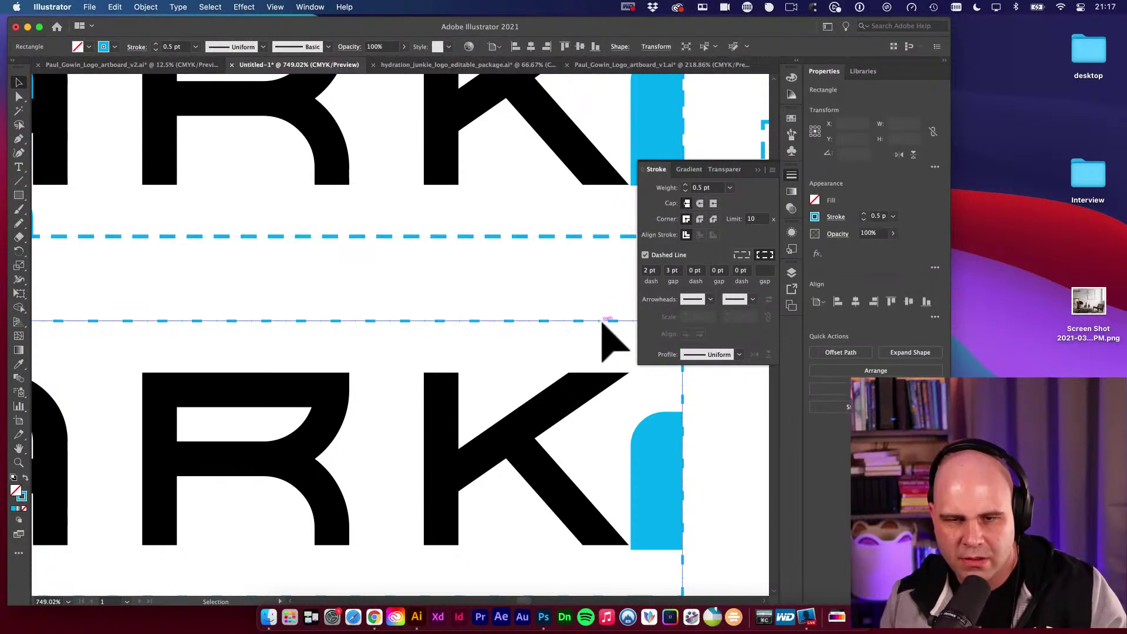
left_click(650, 270)
type("3")
key("Tab")
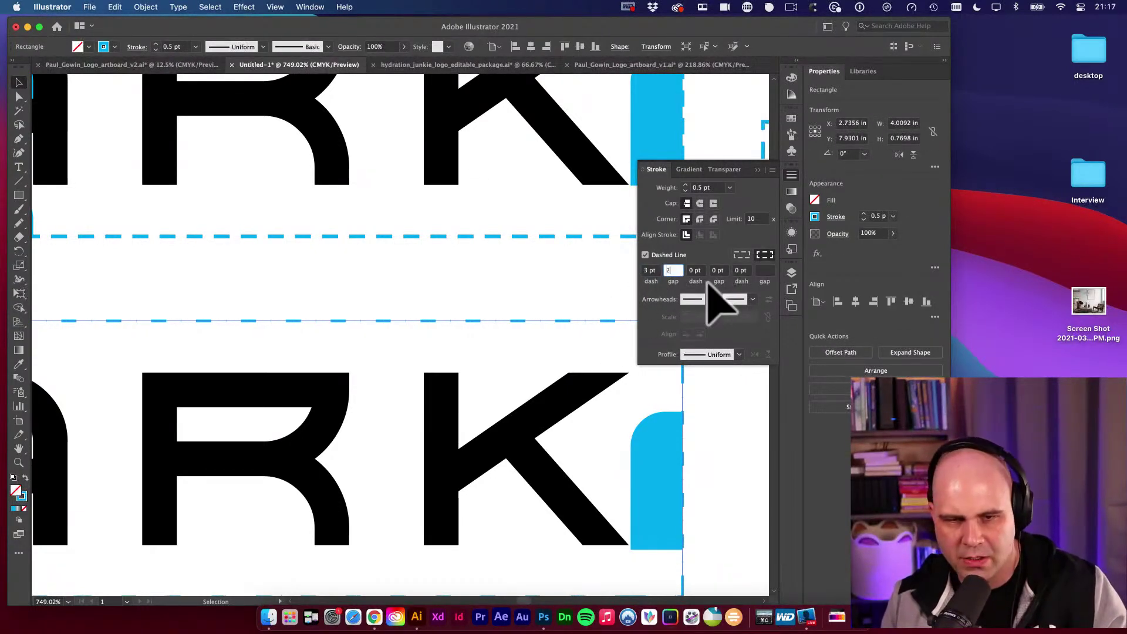
type("2")
key("Tab")
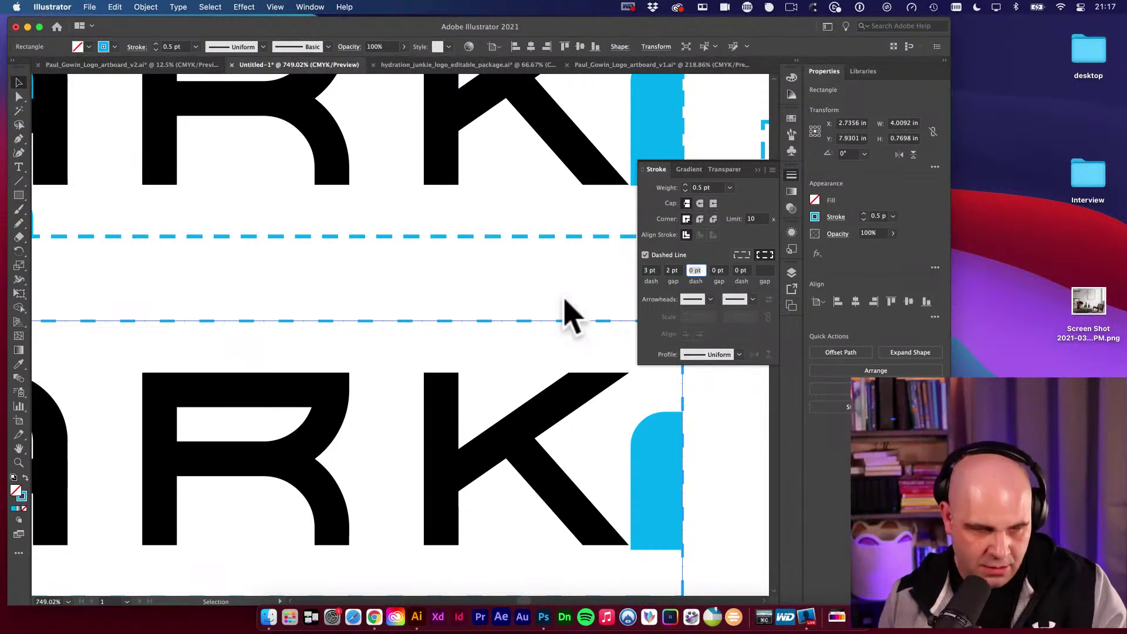
left_click(570, 253)
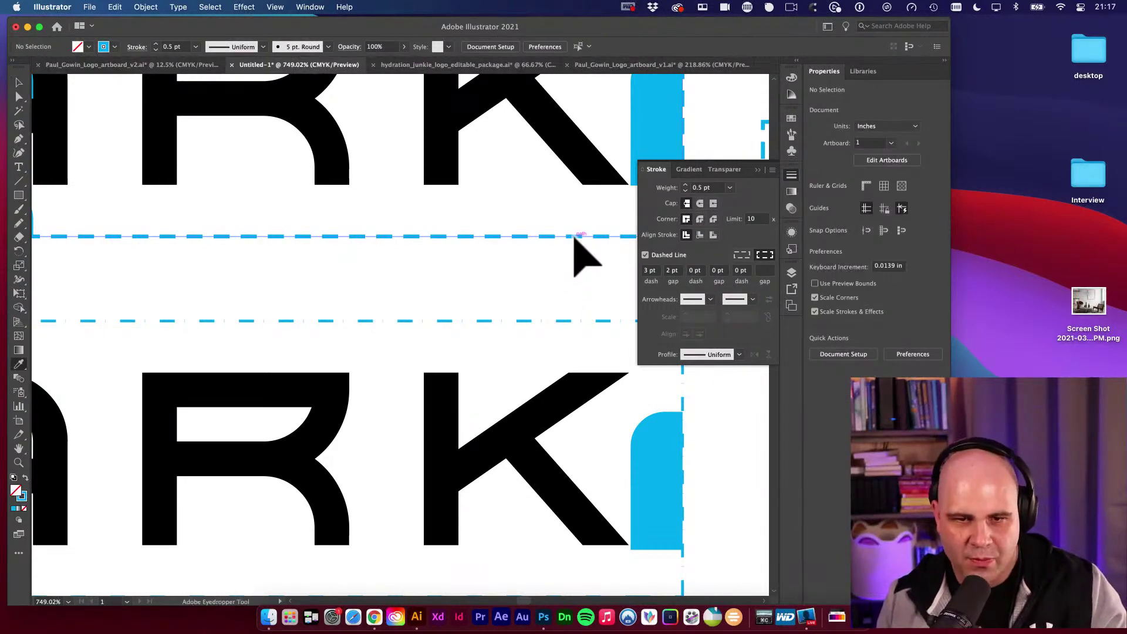
Eyedrop the upper box's 0.75 pt dashed stroke onto the lower box.
left_click(577, 236)
key("v")
key("super+minus")
key("super+minus")
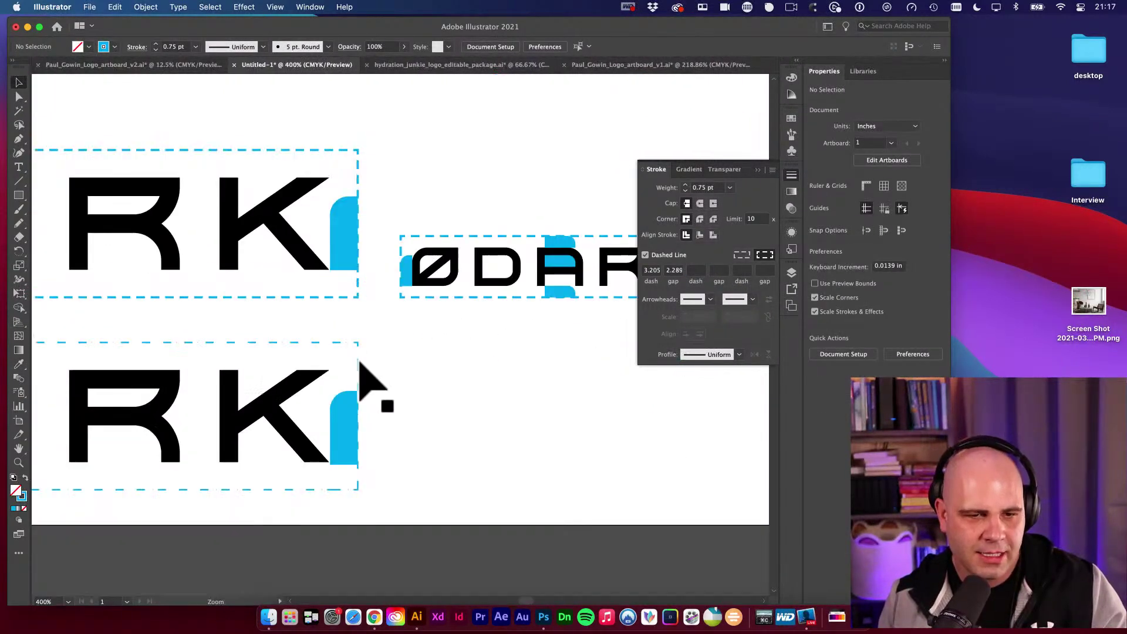
left_click(359, 346)
key("i")
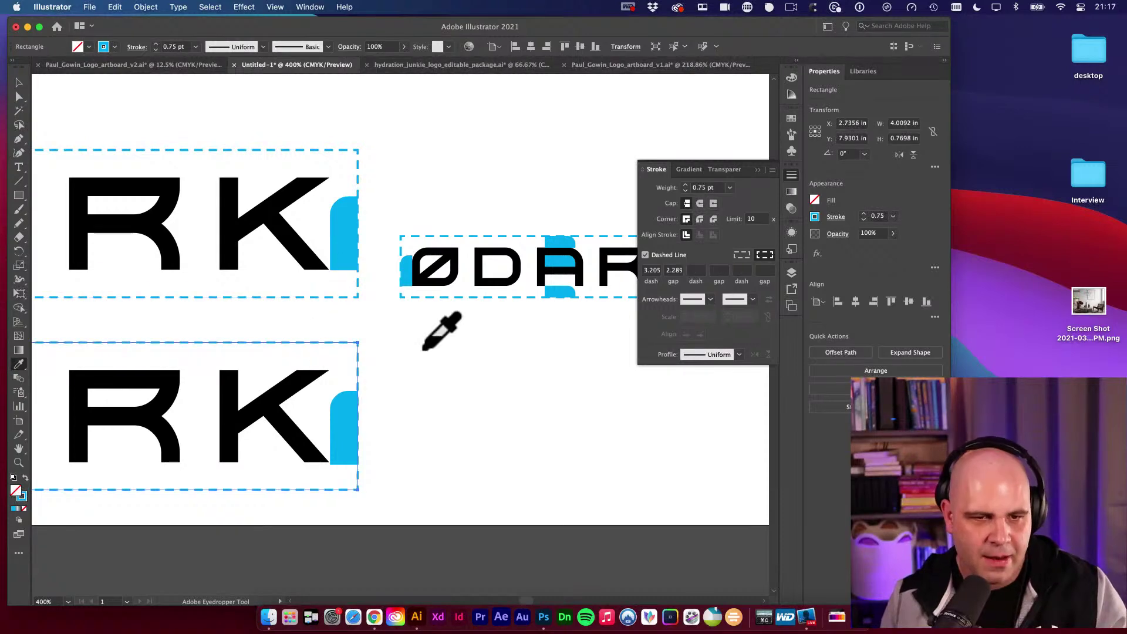
key("v")
left_click(416, 349, "alt+super")
left_click(416, 348, "alt+super")
left_click(416, 350, "alt+super")
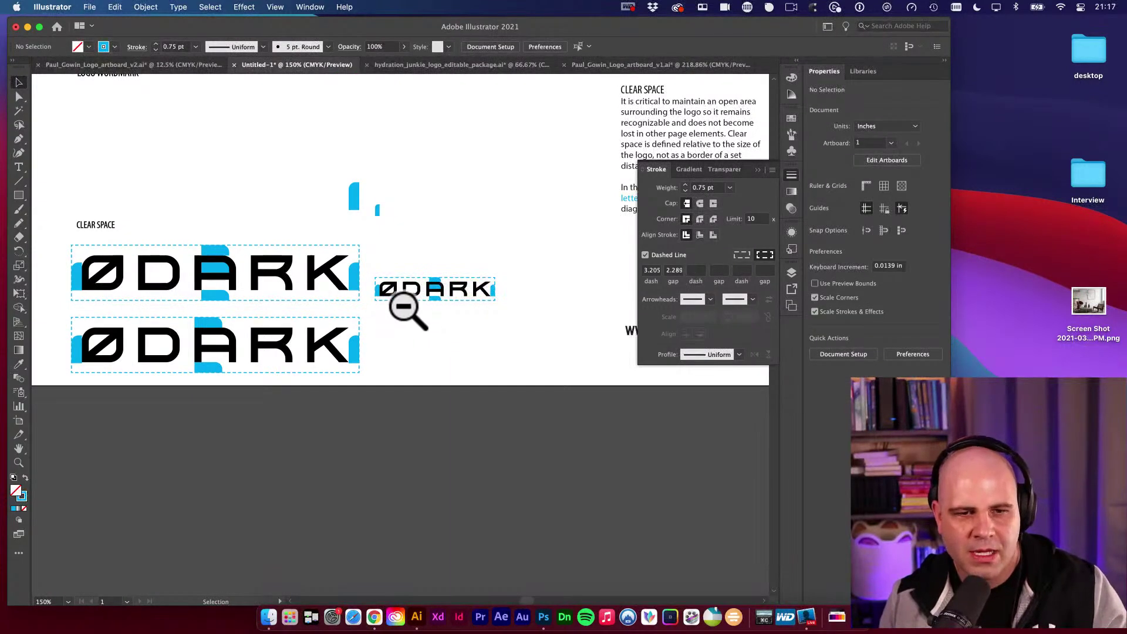
left_click_drag(68, 335, 394, 390)
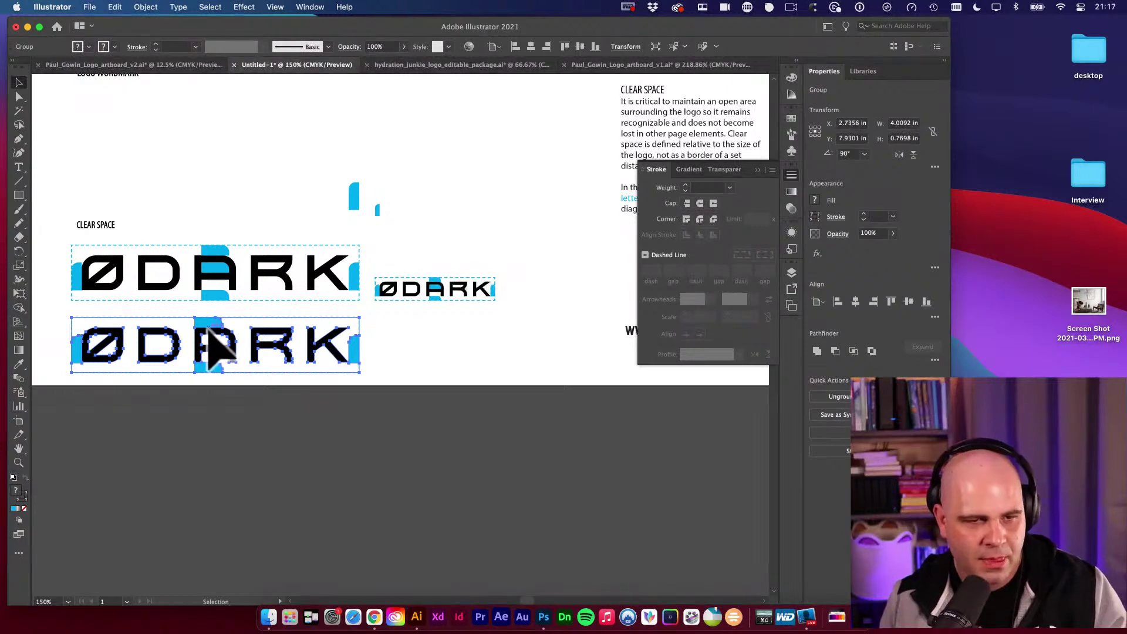
left_click_drag(213, 327, 516, 351)
scroll(383, 355, "down", 3)
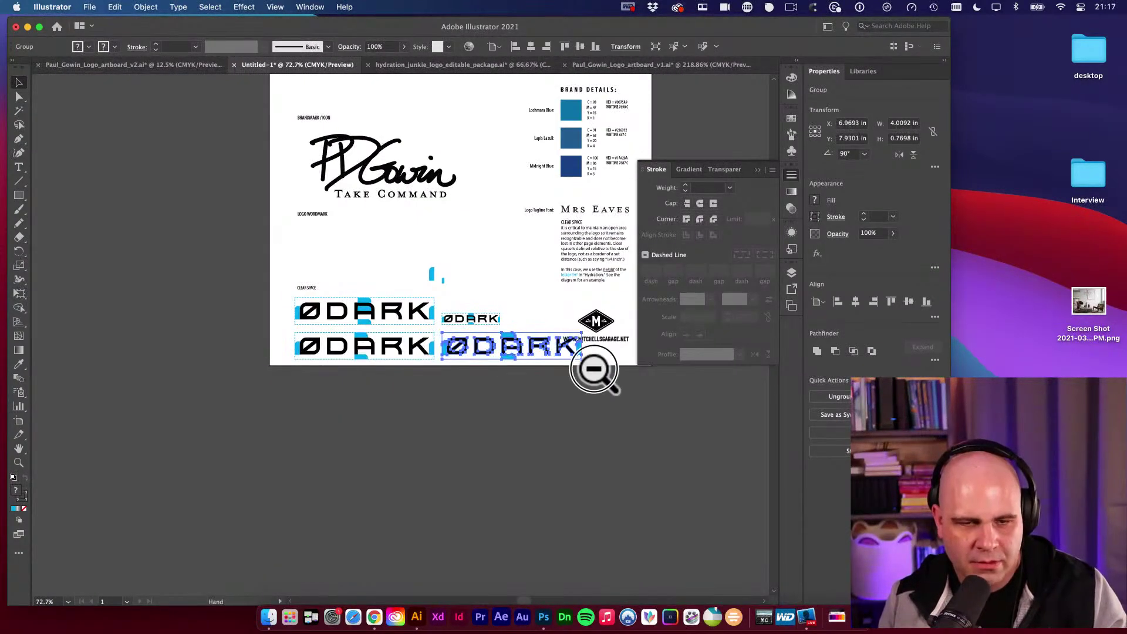
scroll(458, 378, "up", 5)
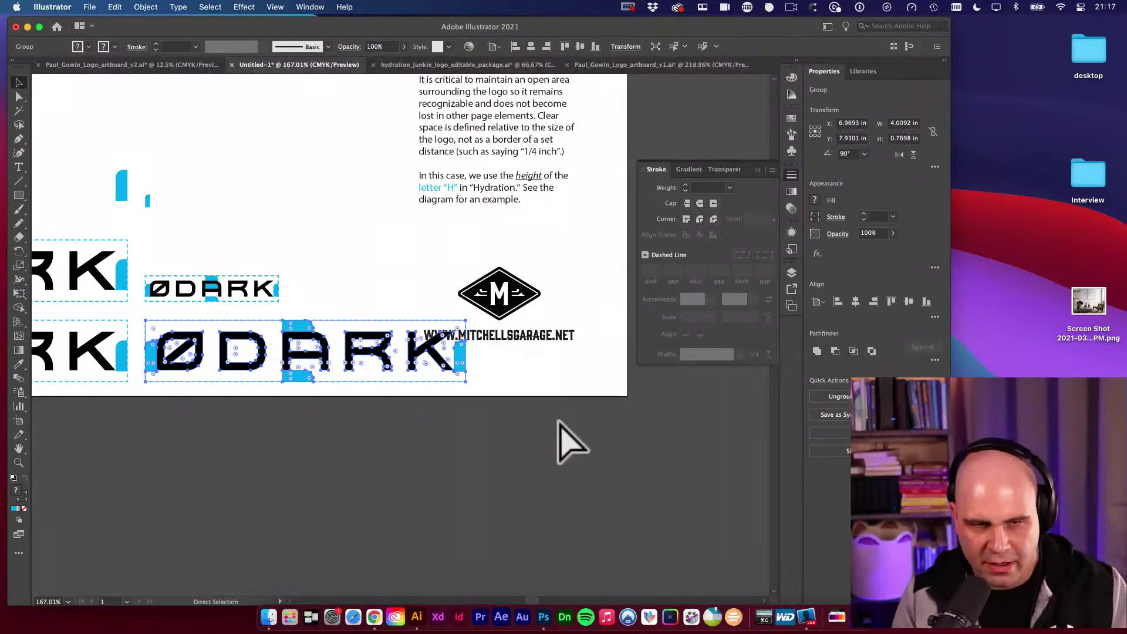
key("super+space")
type("visu")
key("Return")
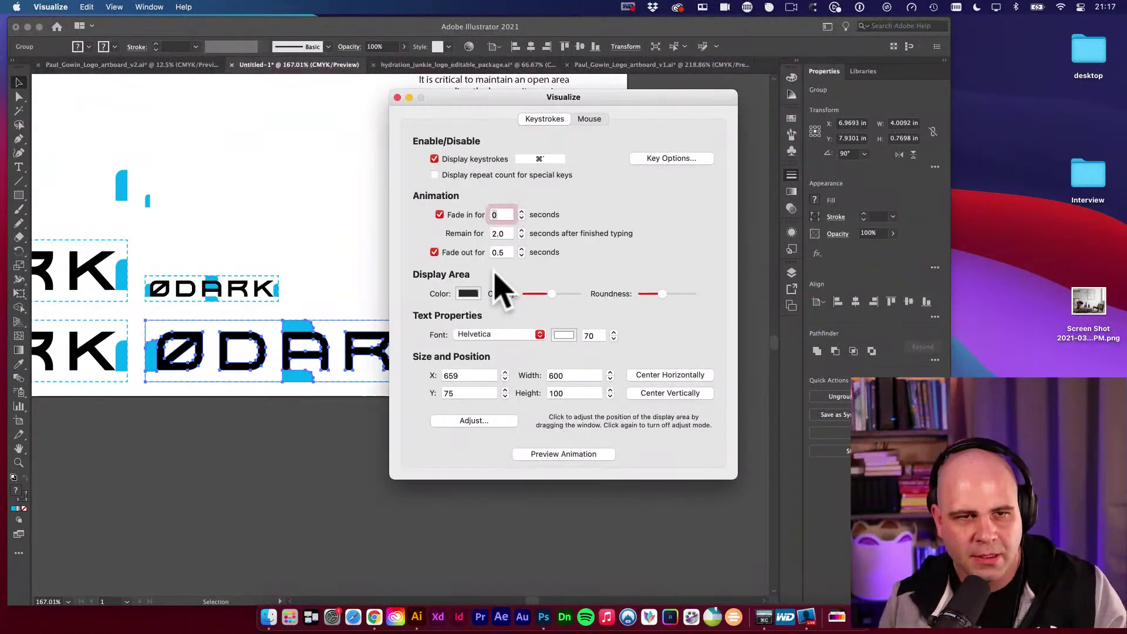
left_click(398, 97)
left_click(534, 392)
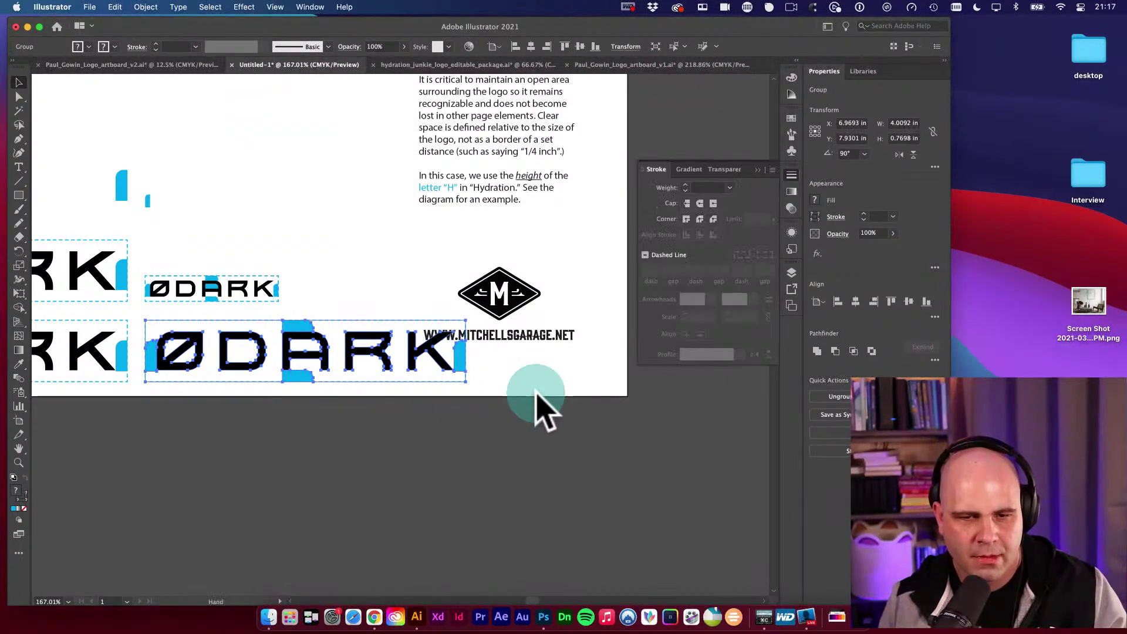
key("e")
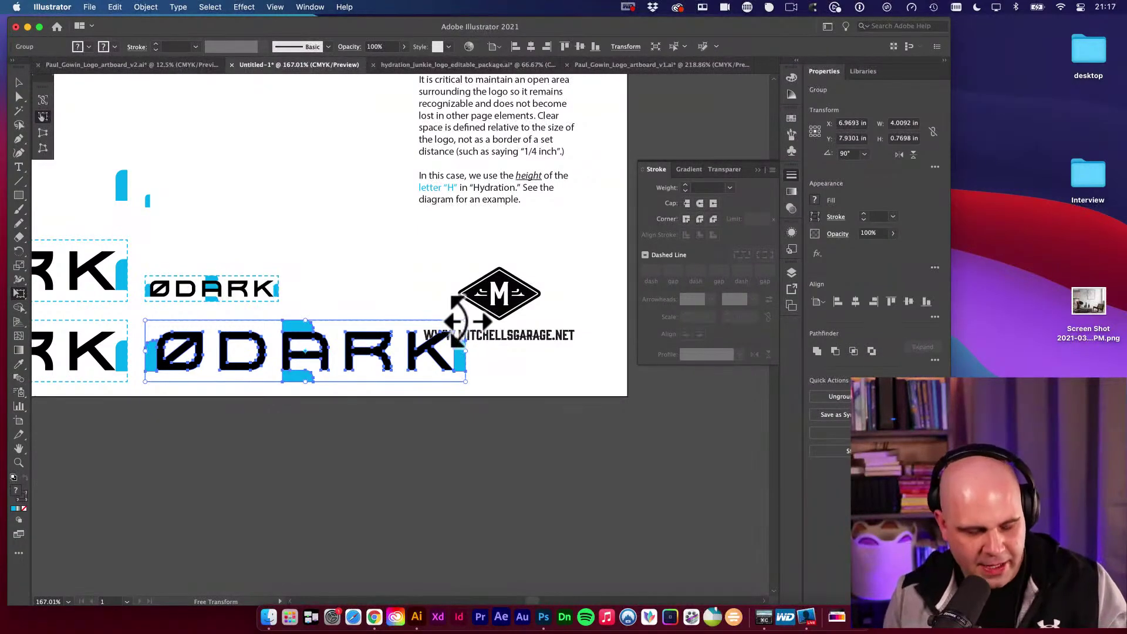
key("s")
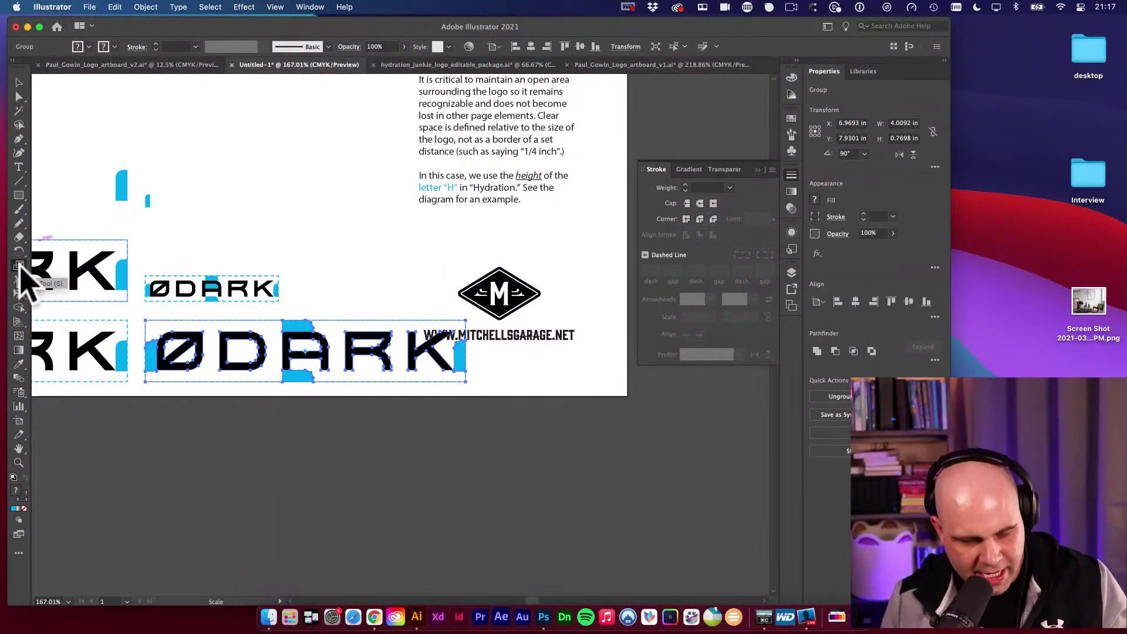
Uniformly scale the lower ØDARK copy, frame and markers to 50% in the Scale dialog.
double_click(19, 266)
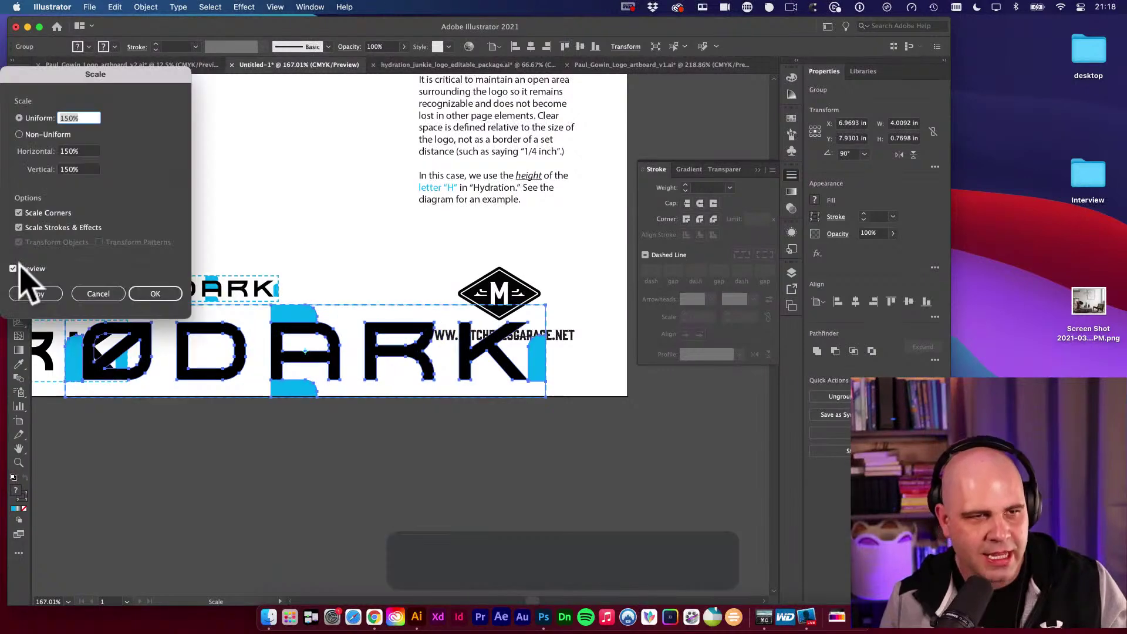
left_click_drag(165, 74, 319, 79)
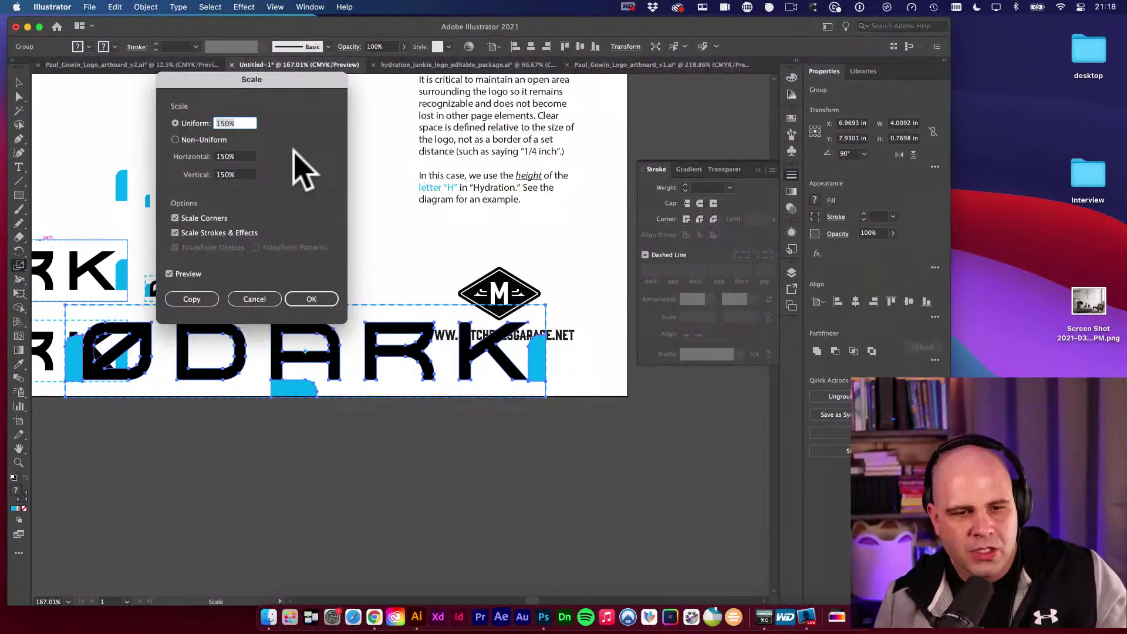
left_click(217, 121)
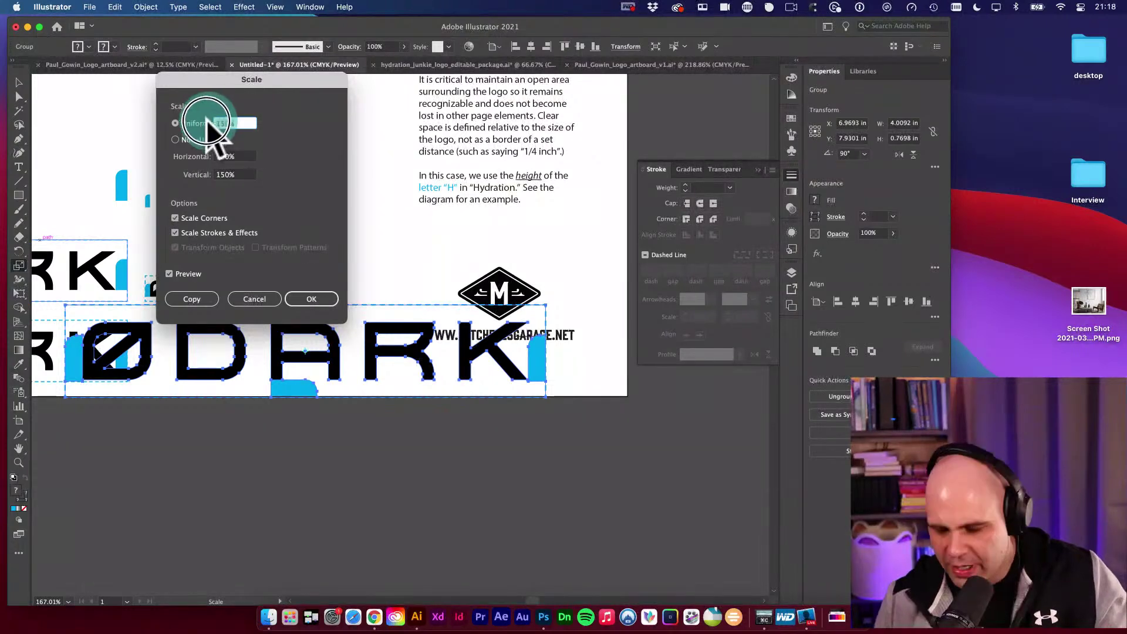
type("5")
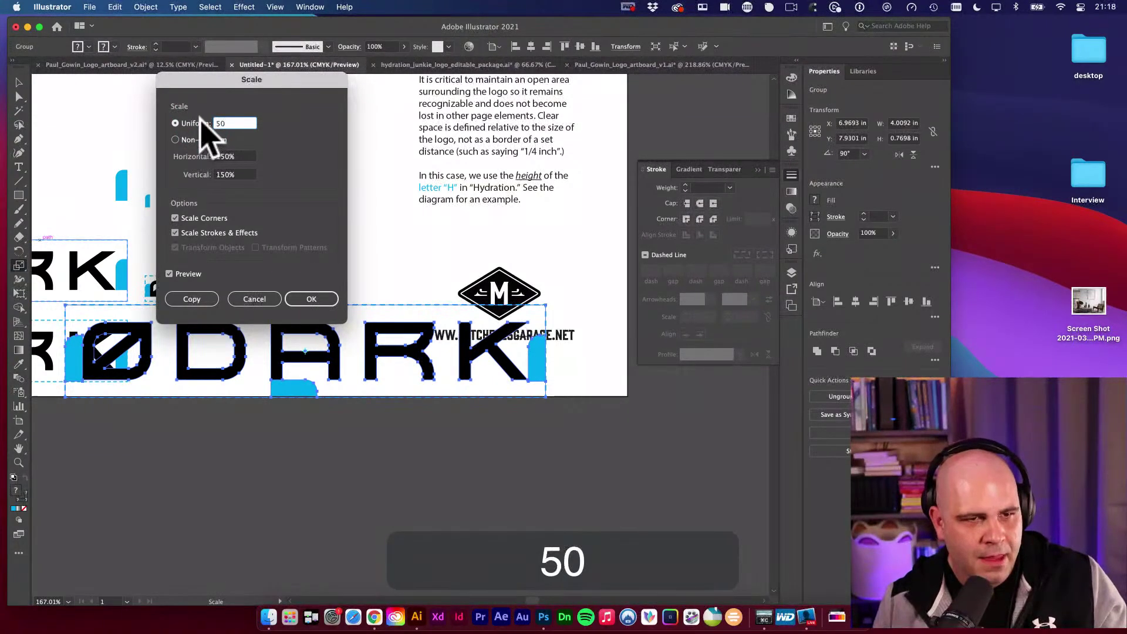
key("Tab")
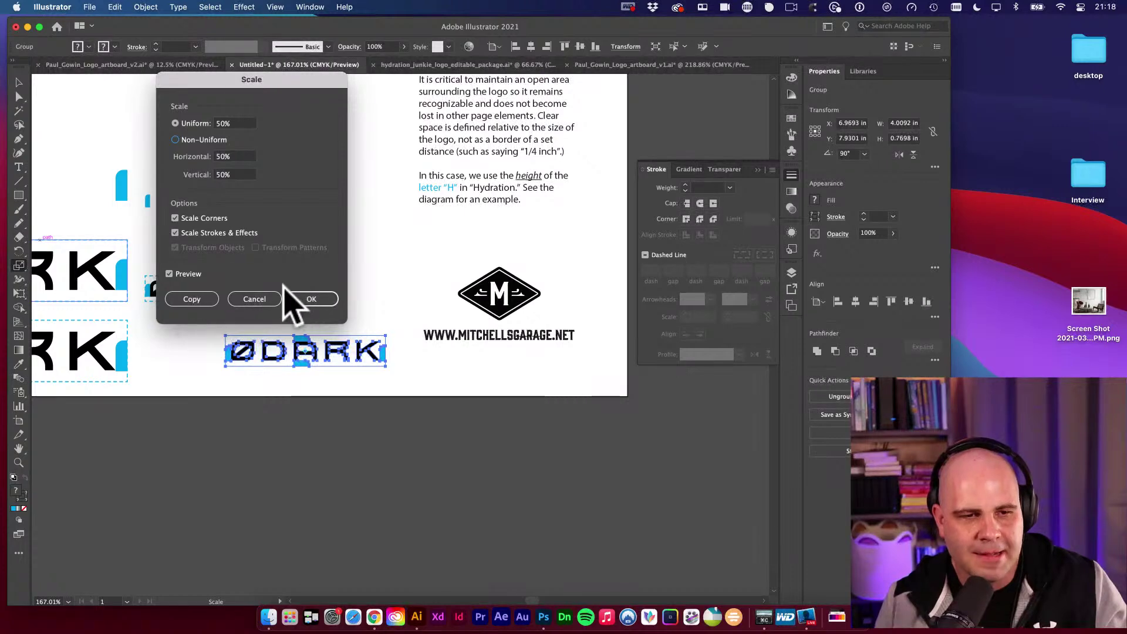
left_click(312, 299)
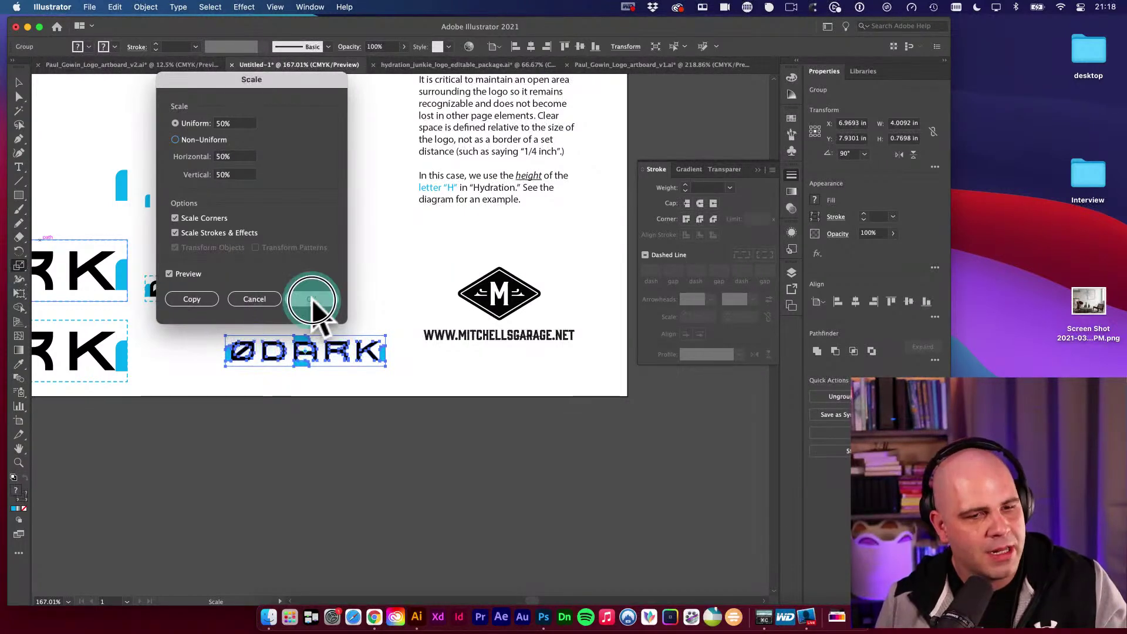
left_click(19, 82)
Copy the left box's 0.75 pt dashed stroke onto the small copy's box with the Eyedropper.
key("space")
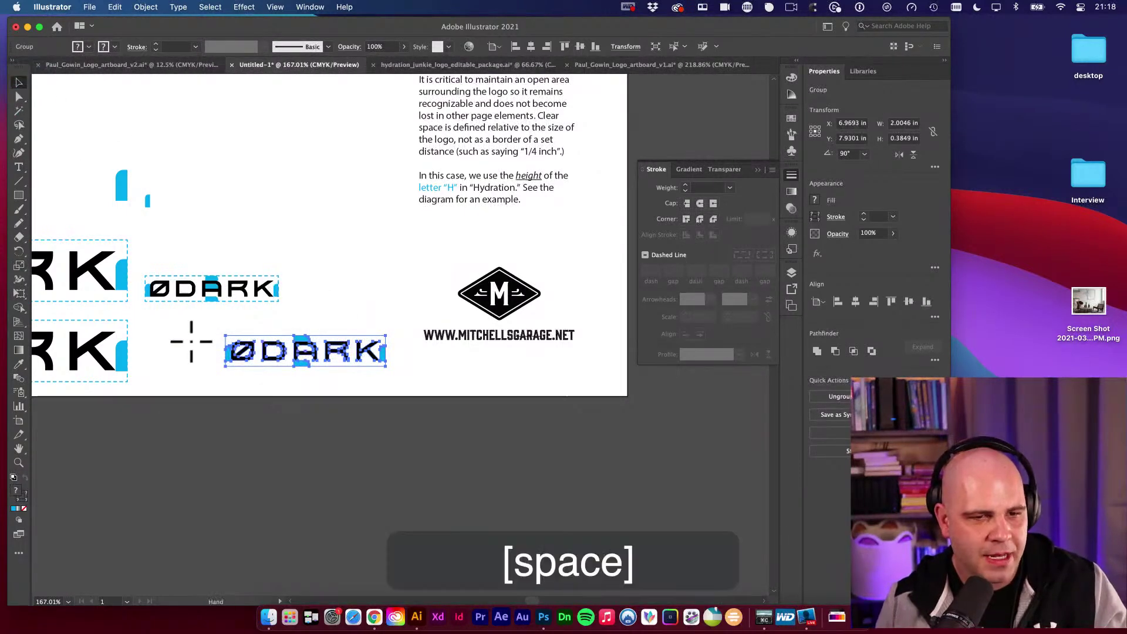
left_click_drag(192, 342, 470, 327)
key("v")
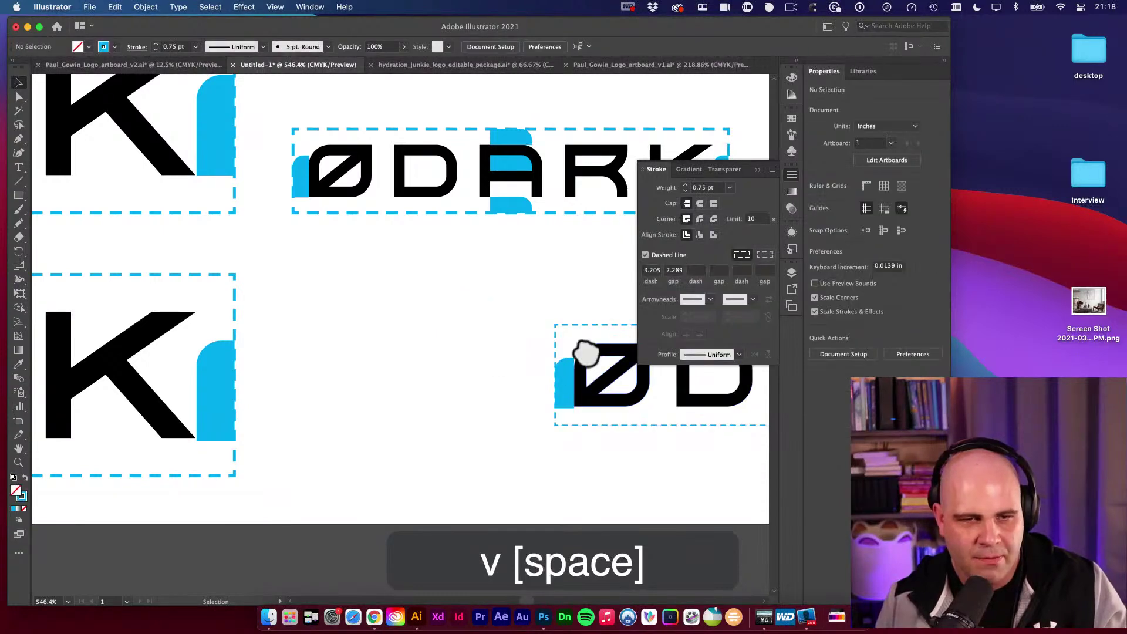
key("space")
left_click_drag(586, 352, 503, 355)
key("space")
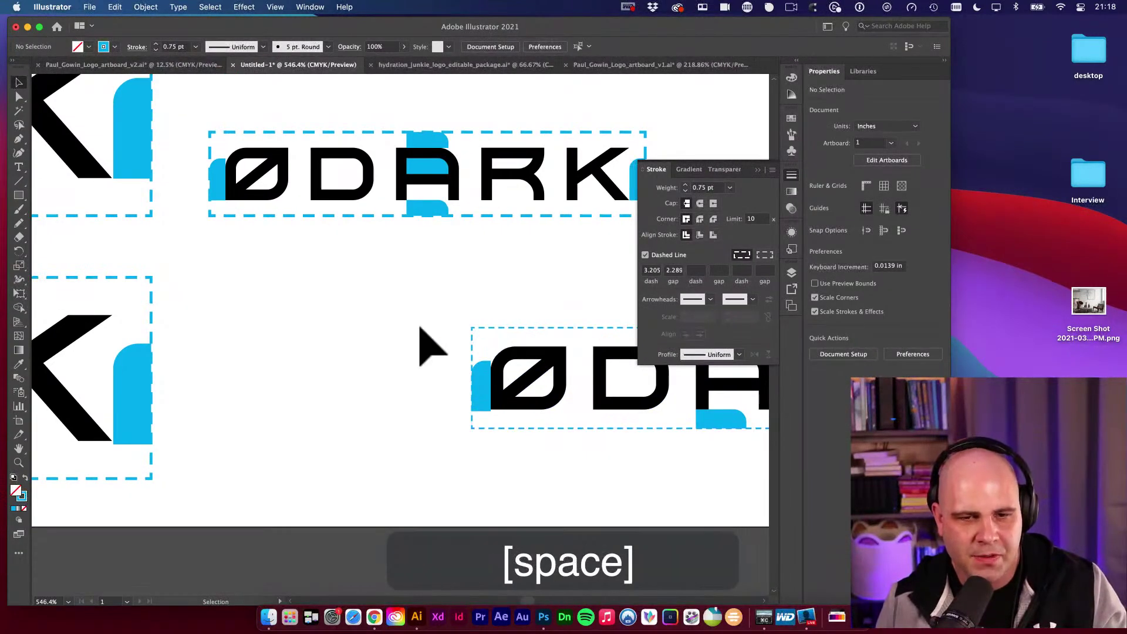
key("a")
left_click_drag(435, 312, 500, 335)
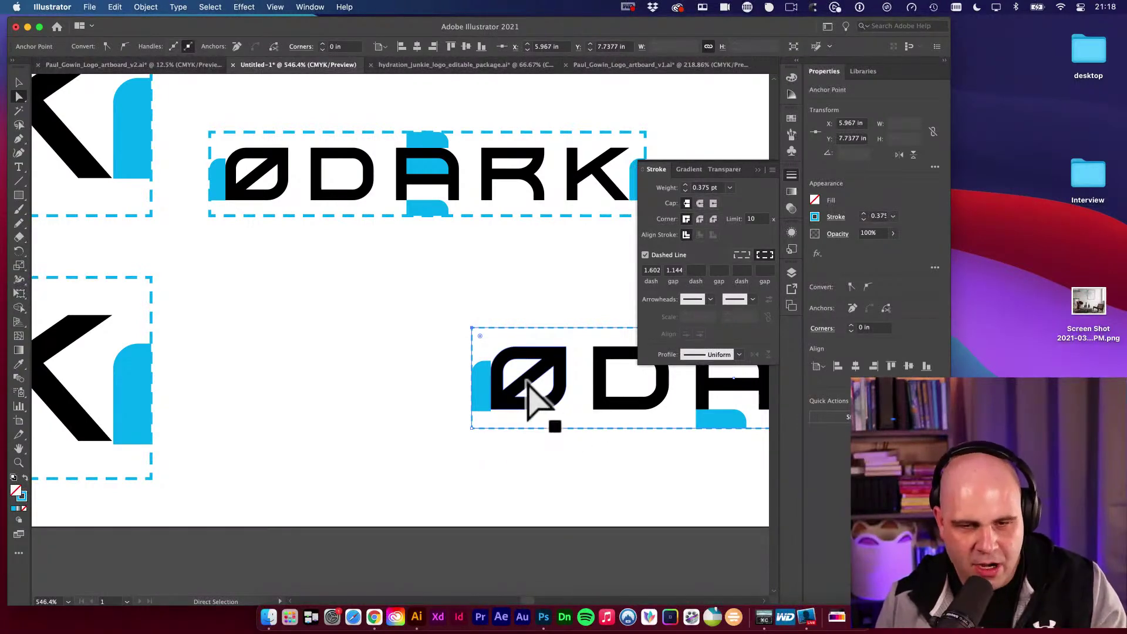
key("i")
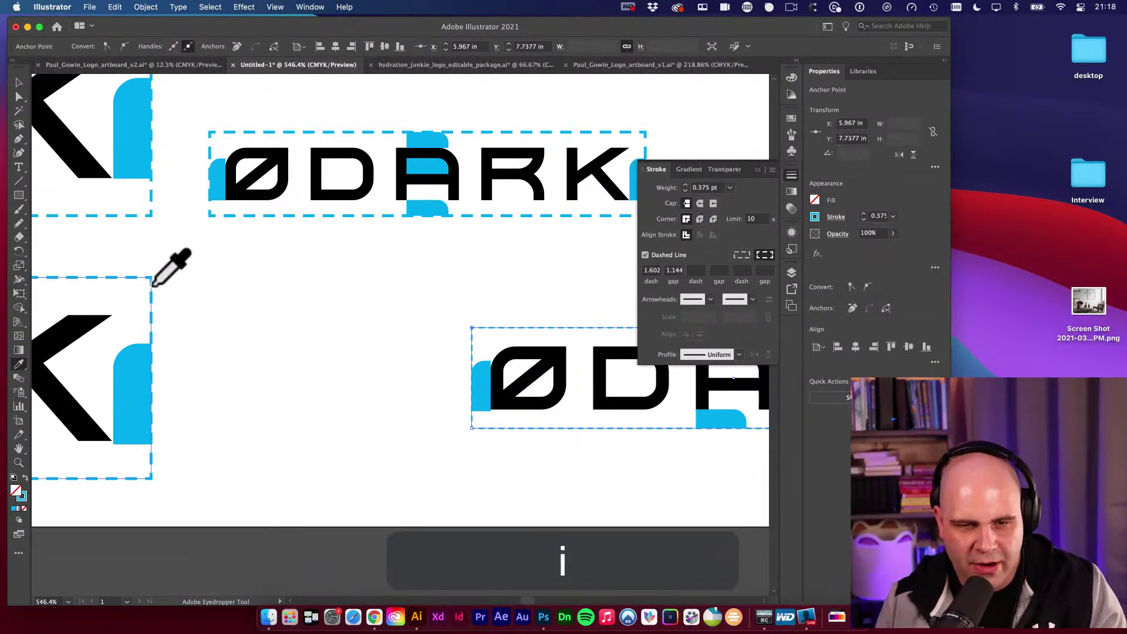
left_click(152, 285)
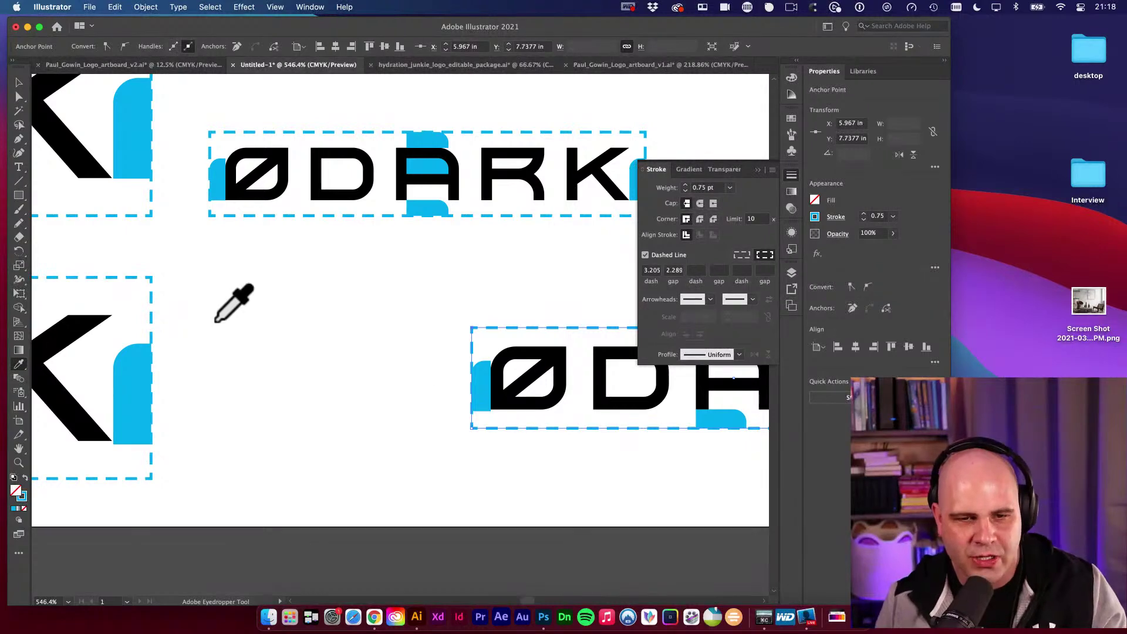
left_click(382, 308)
Group the small ØDARK copy and place it beneath the upper small wordmark.
key("v")
left_click(448, 344, "alt+super")
left_click_drag(474, 361, 455, 384)
left_click(373, 326, "alt+super")
key("v")
key("super+g")
left_click(530, 358)
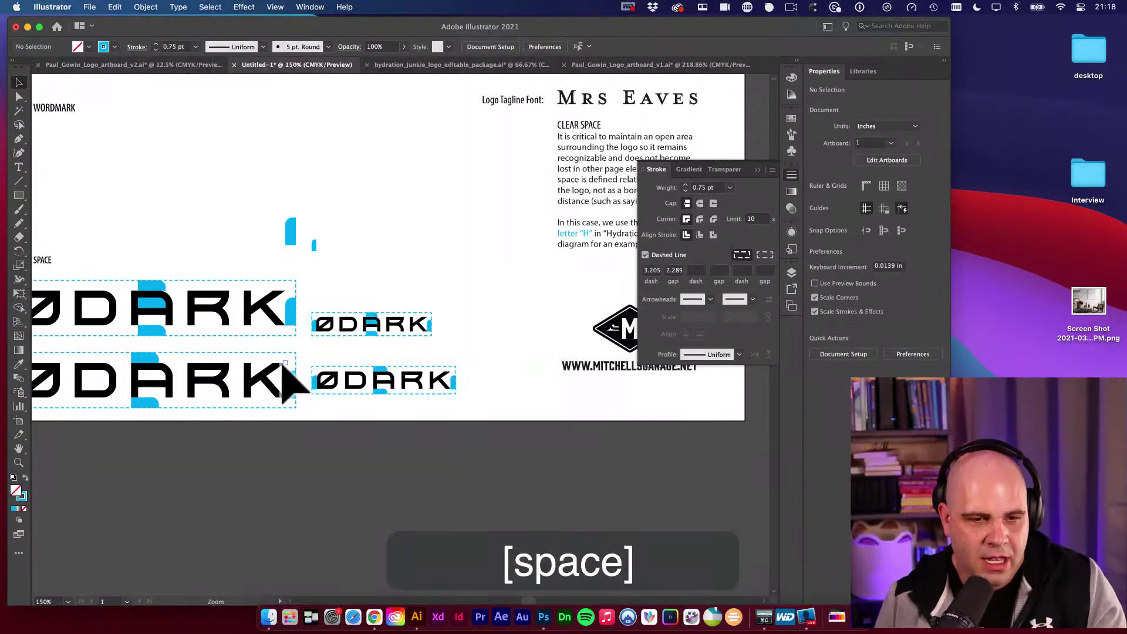
Select and delete both lower ØDARK wordmark groups.
left_click_drag(287, 367, 416, 382)
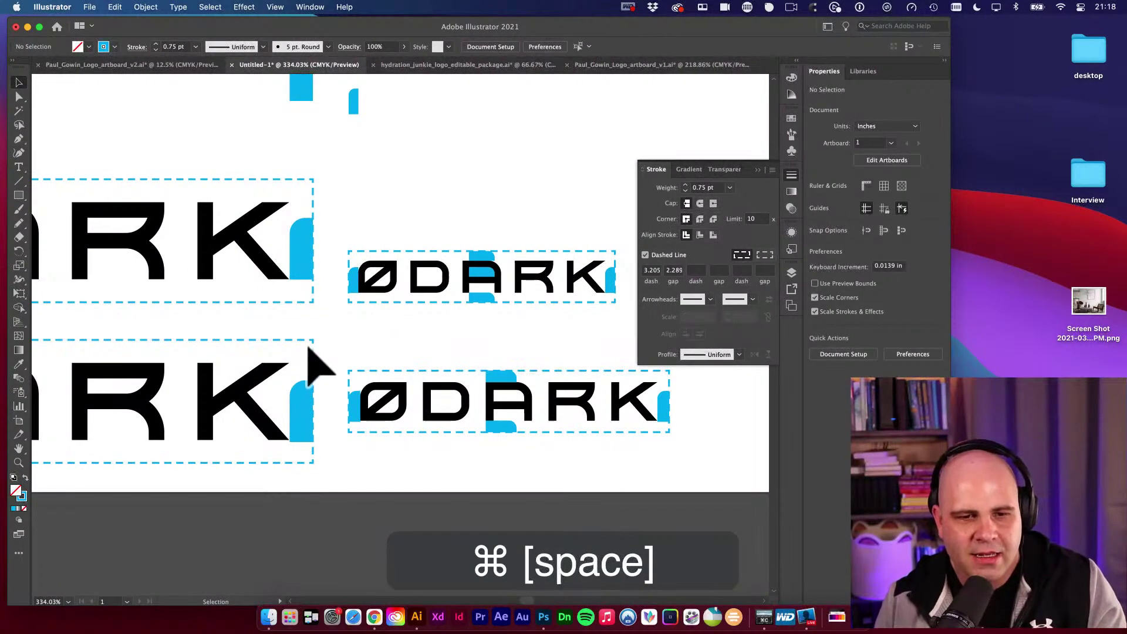
key("d")
key("v")
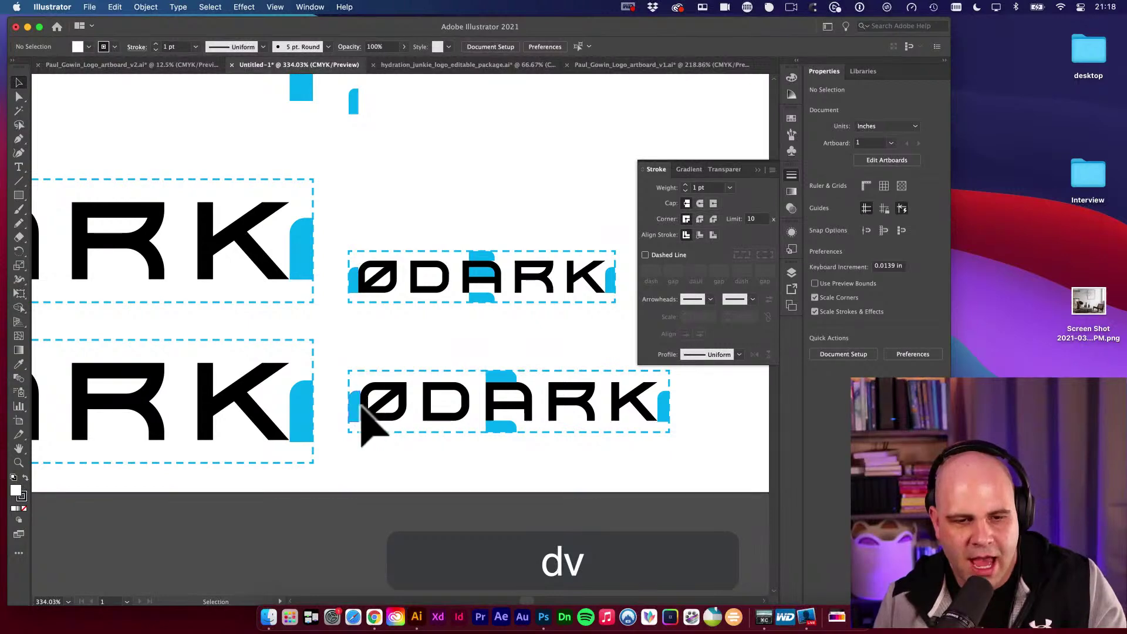
left_click(365, 420)
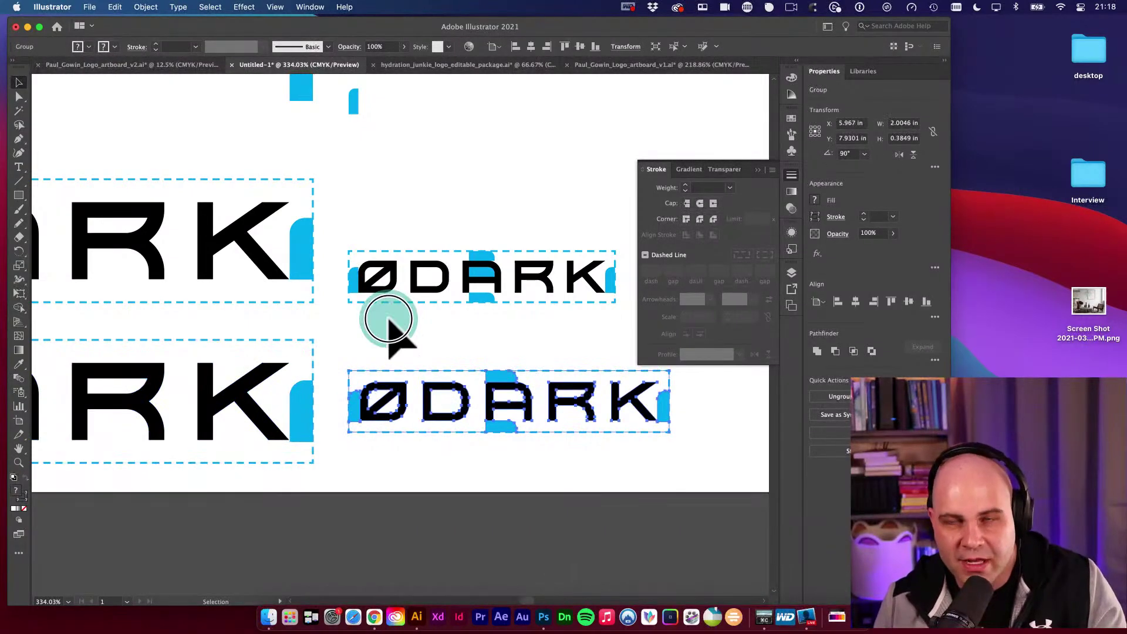
key("alt+super+space")
left_click(411, 337)
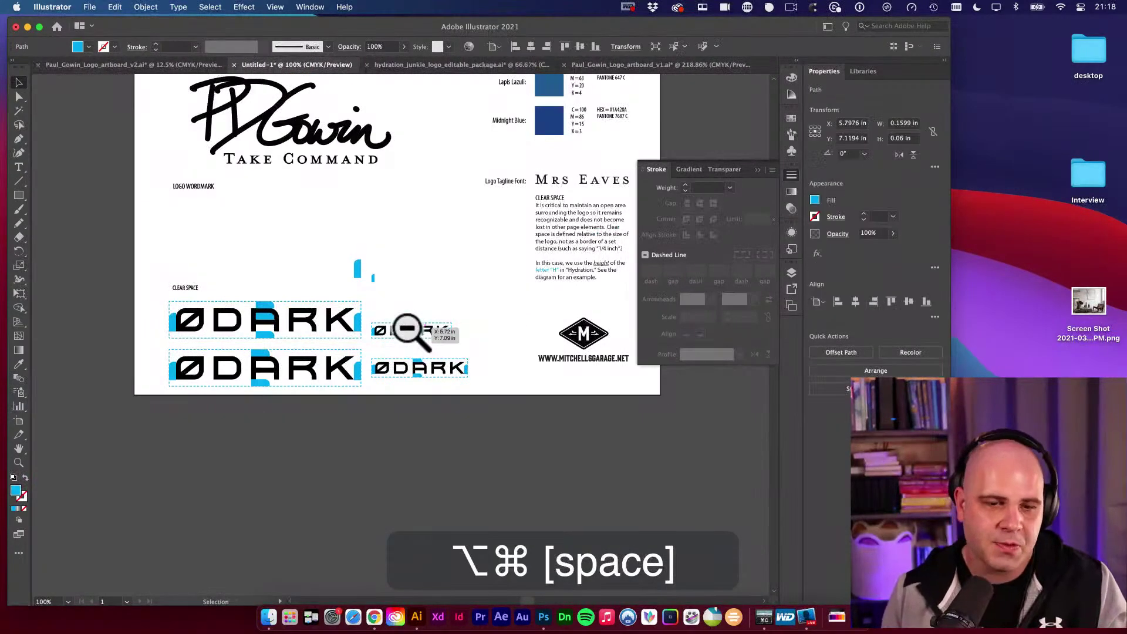
left_click_drag(408, 395, 429, 391)
key("v")
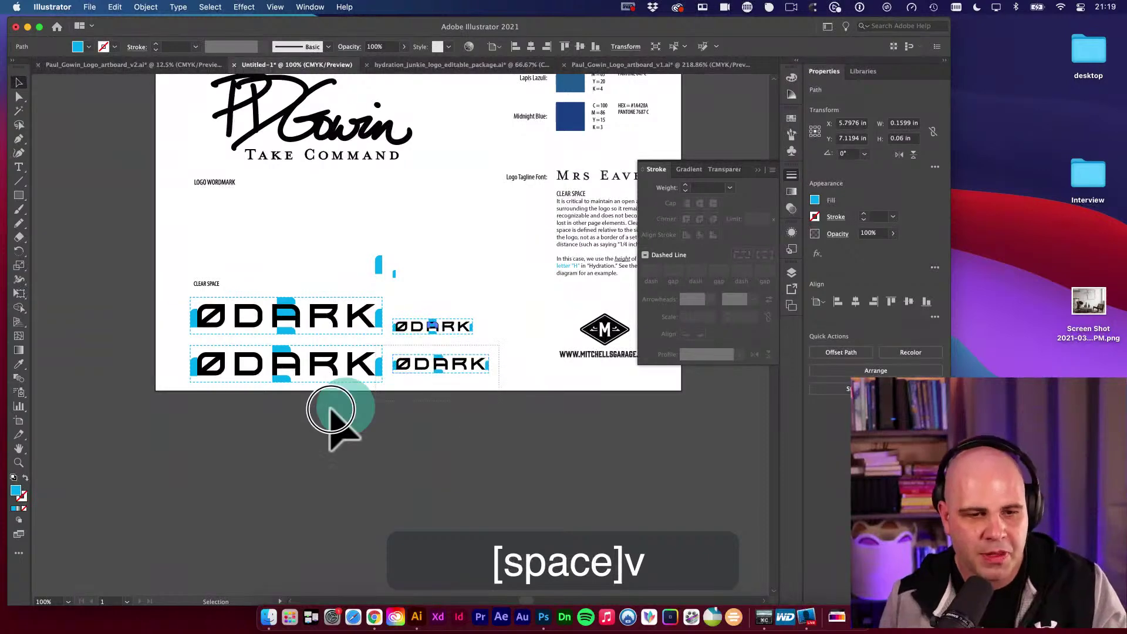
left_click_drag(331, 411, 148, 433)
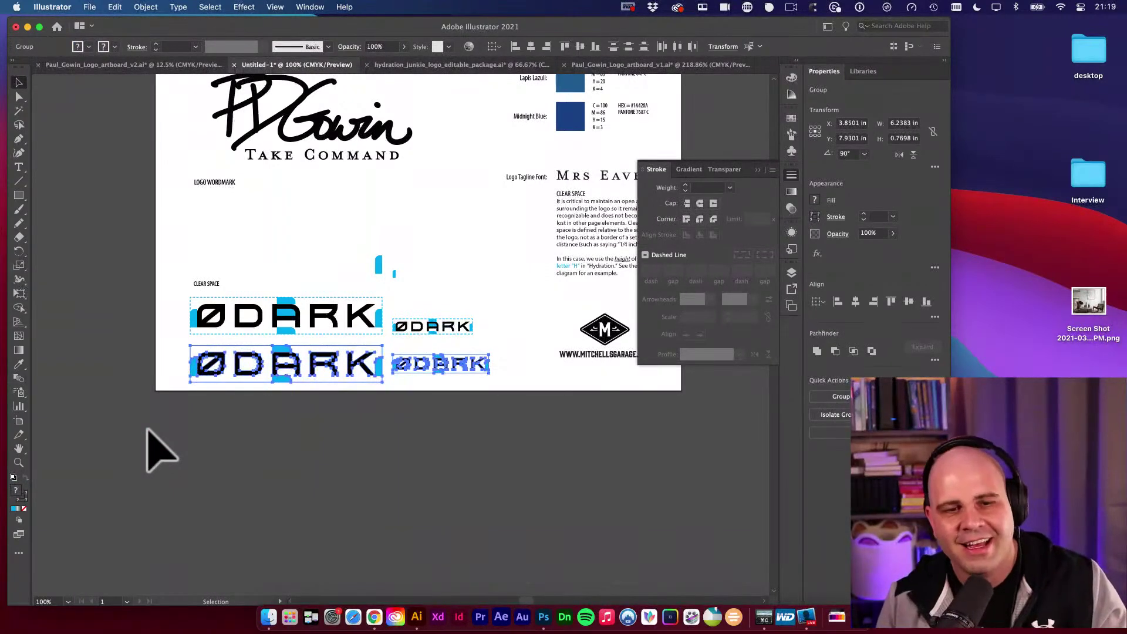
key("BackSpace")
Delete the stray blue fragments left above the logos.
left_click_drag(349, 234, 436, 286)
key("BackSpace")
key("v")
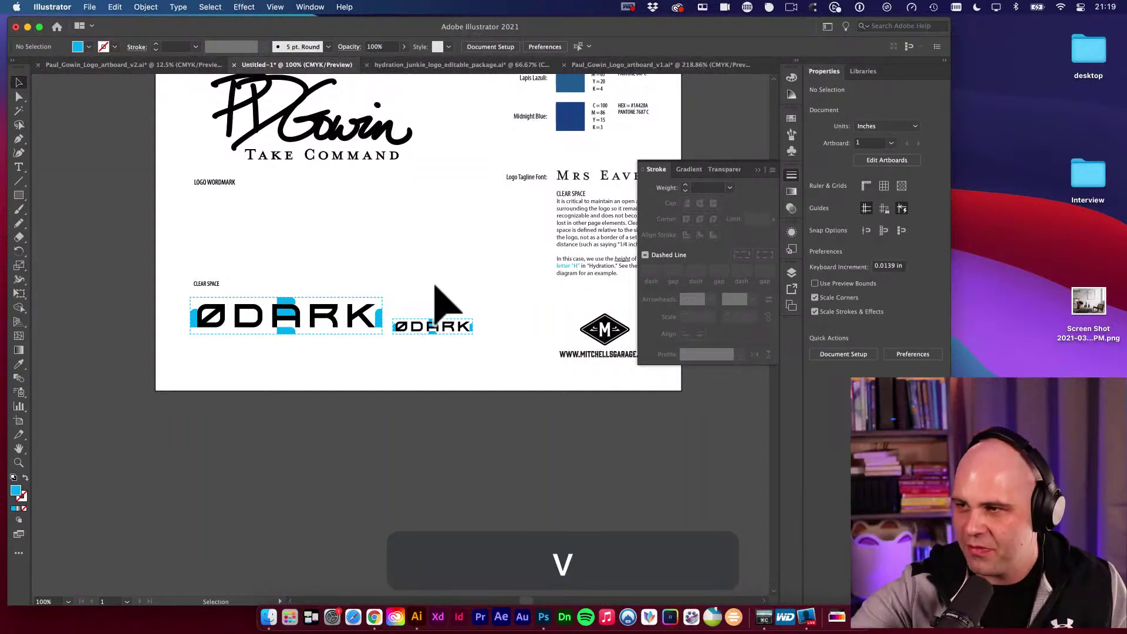
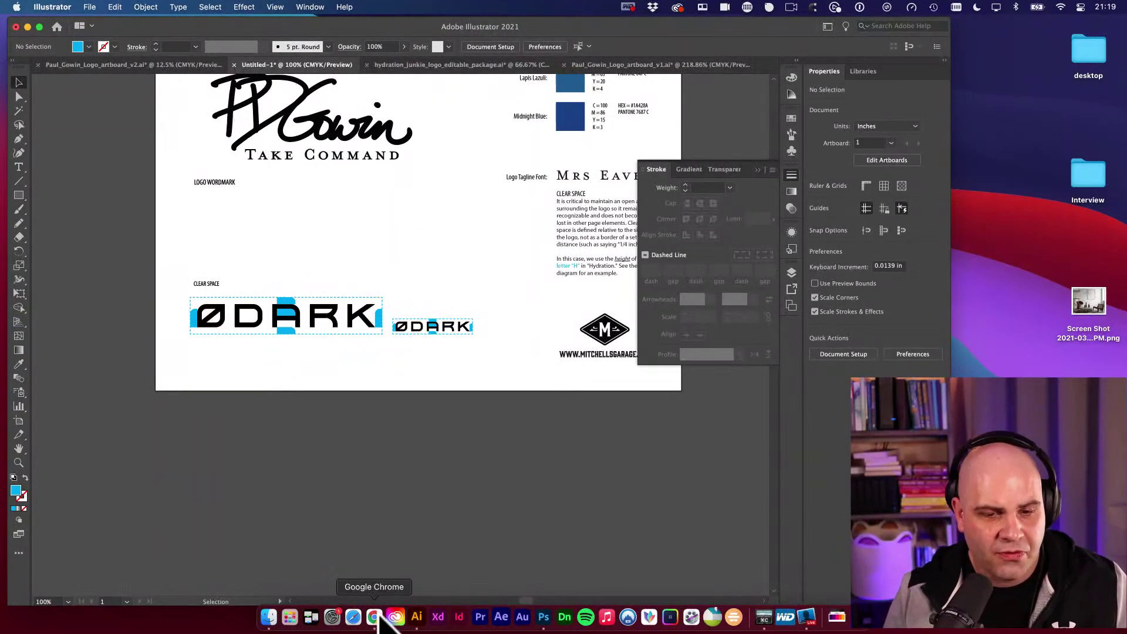
Open the Pexels stock photo site in a new Chrome tab and browse its page.
left_click(374, 616)
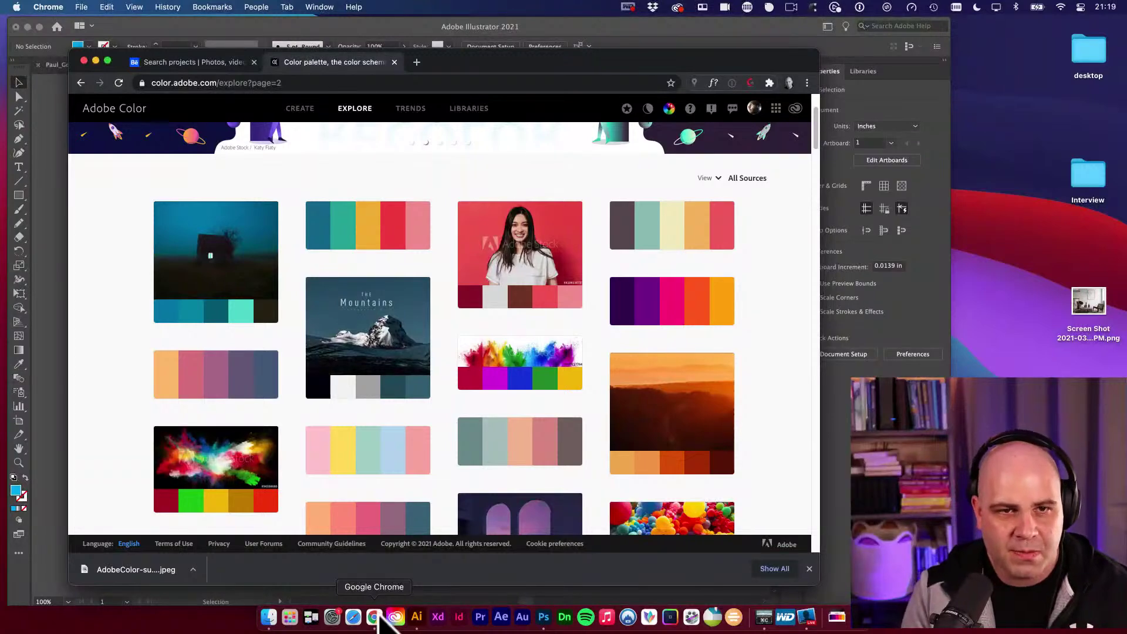
key("super+t")
type("pex")
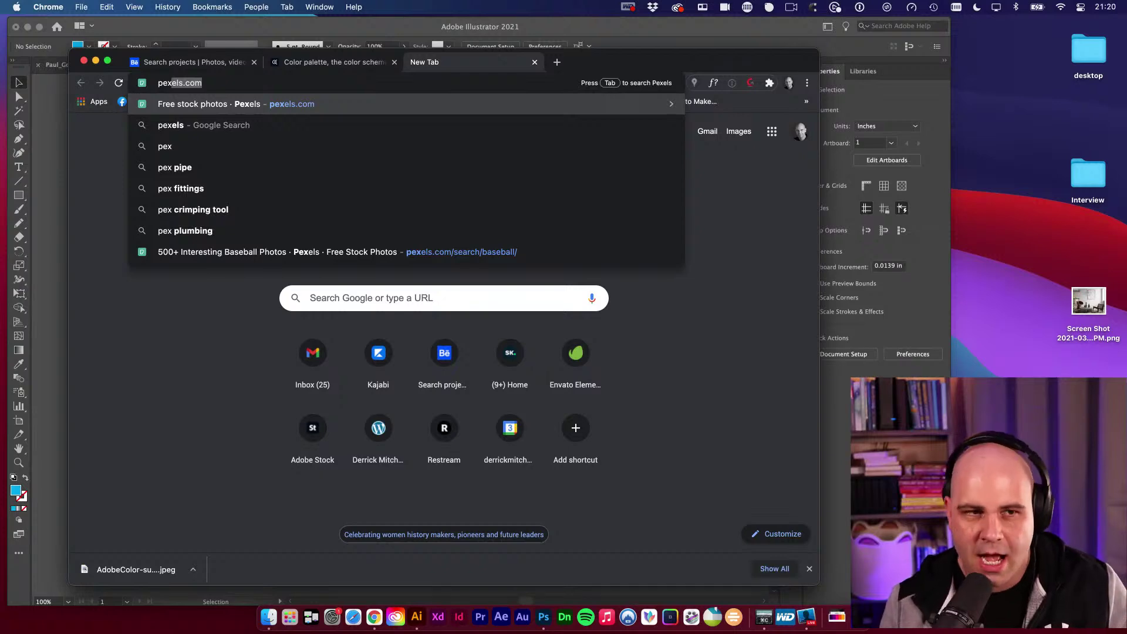
key("Return")
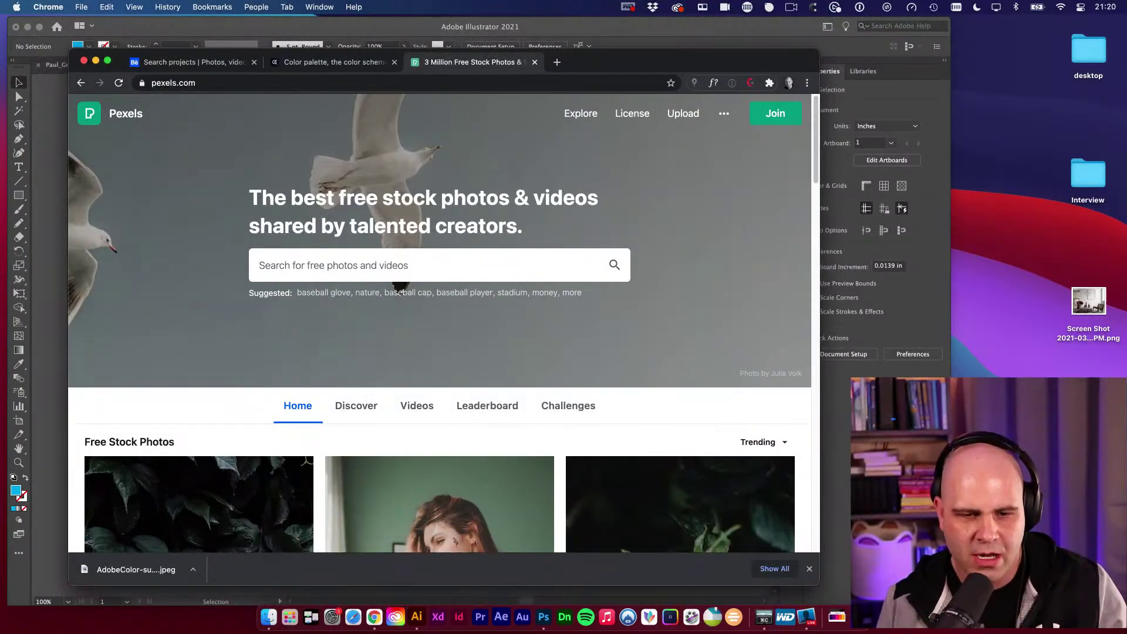
scroll(343, 446, "down", 10)
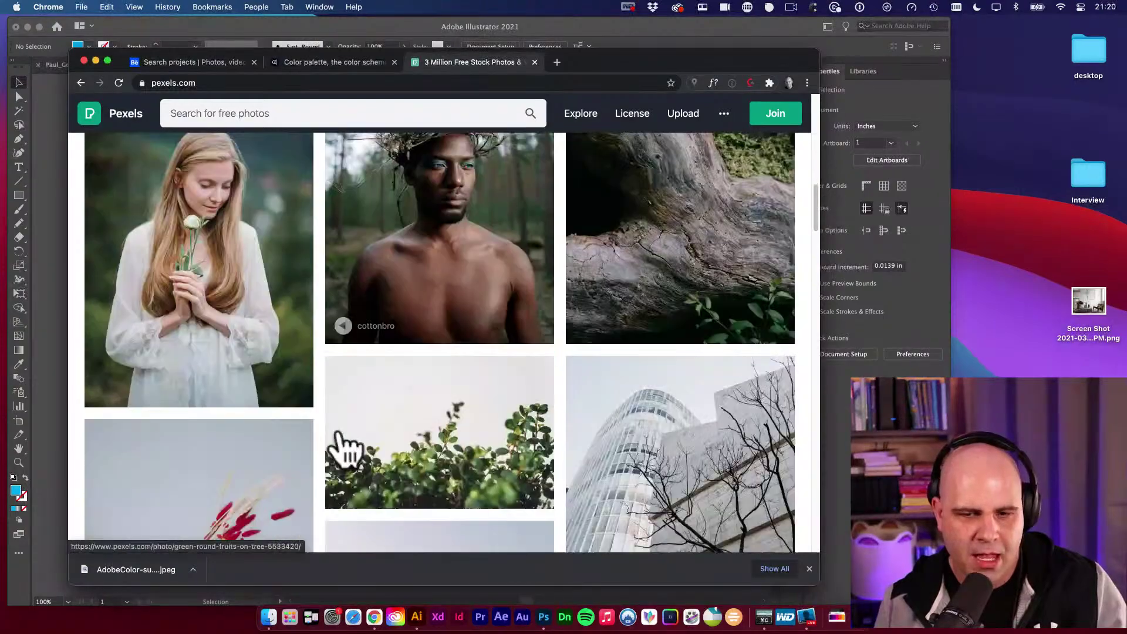
scroll(346, 449, "down", 15)
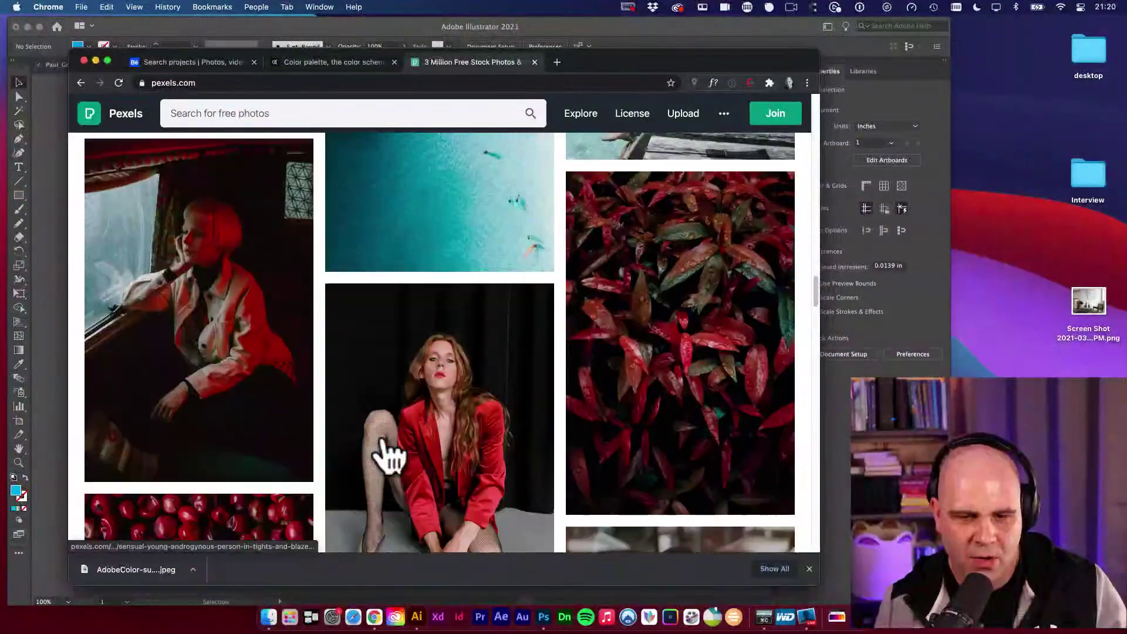
scroll(385, 456, "down", 10)
scroll(365, 358, "up", 2)
Search Pexels for 'background' and scroll through the results.
left_click(250, 115)
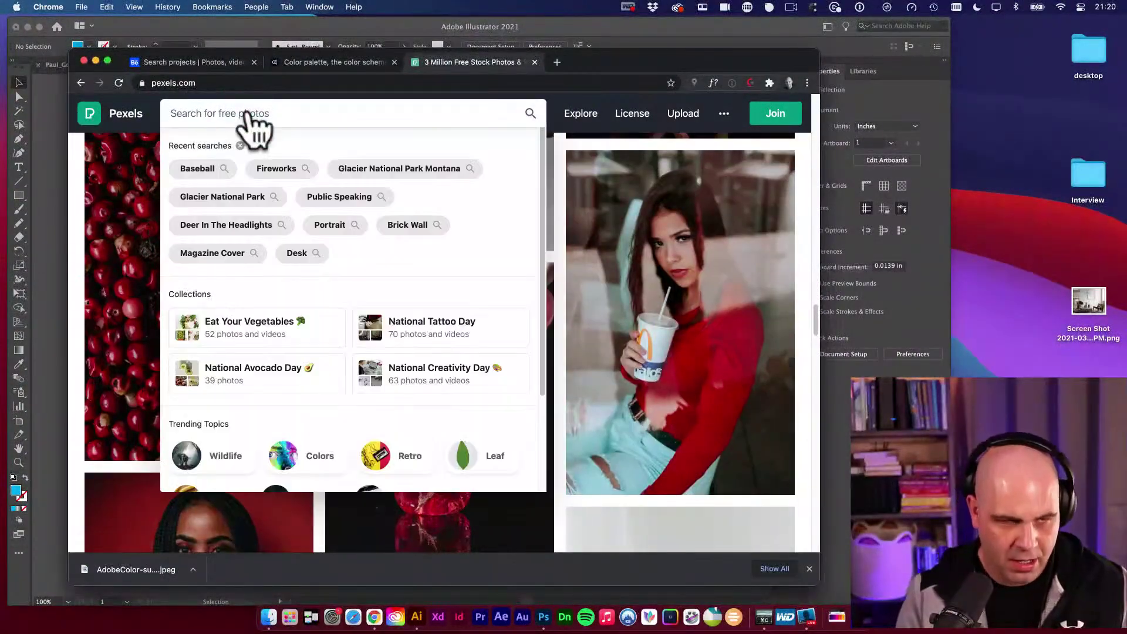
type("background")
key("Return")
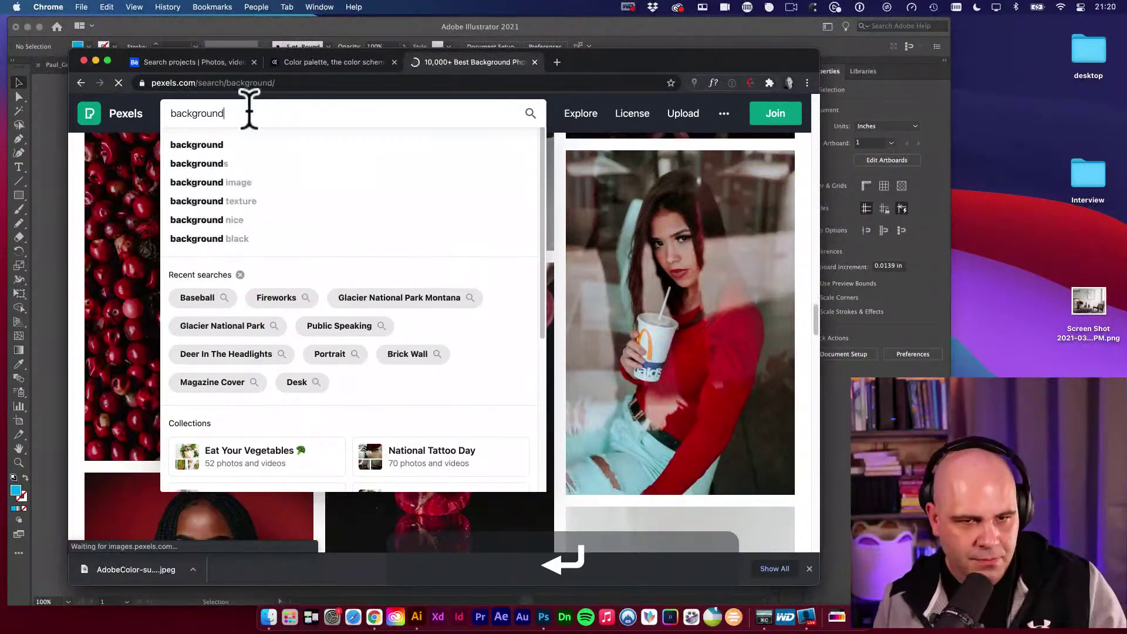
scroll(360, 415, "down", 5)
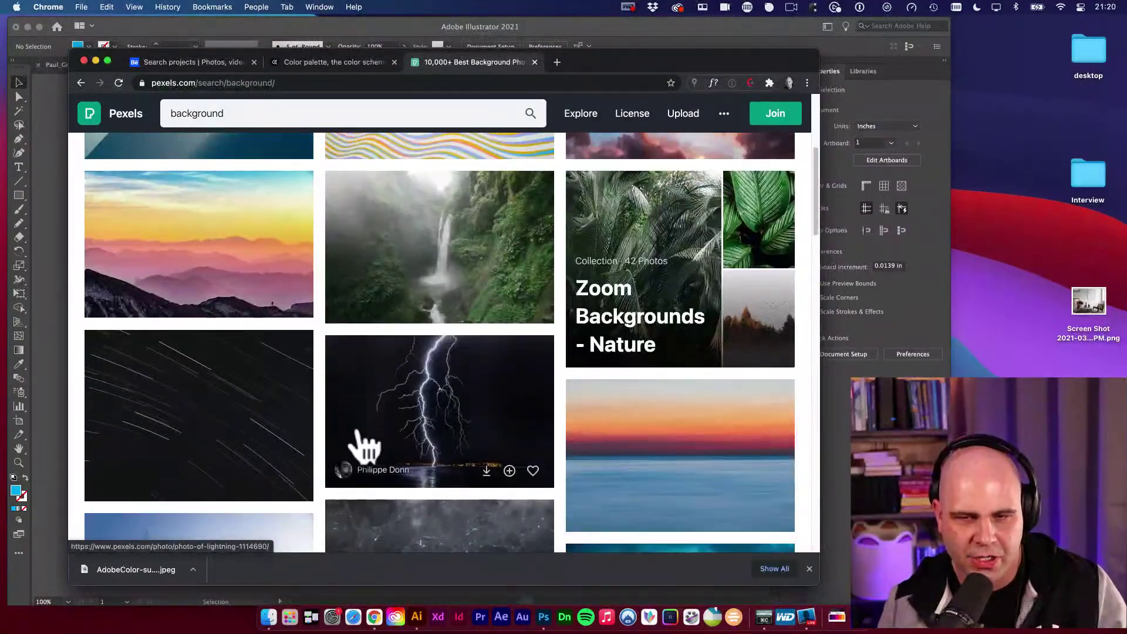
scroll(505, 443, "down", 15)
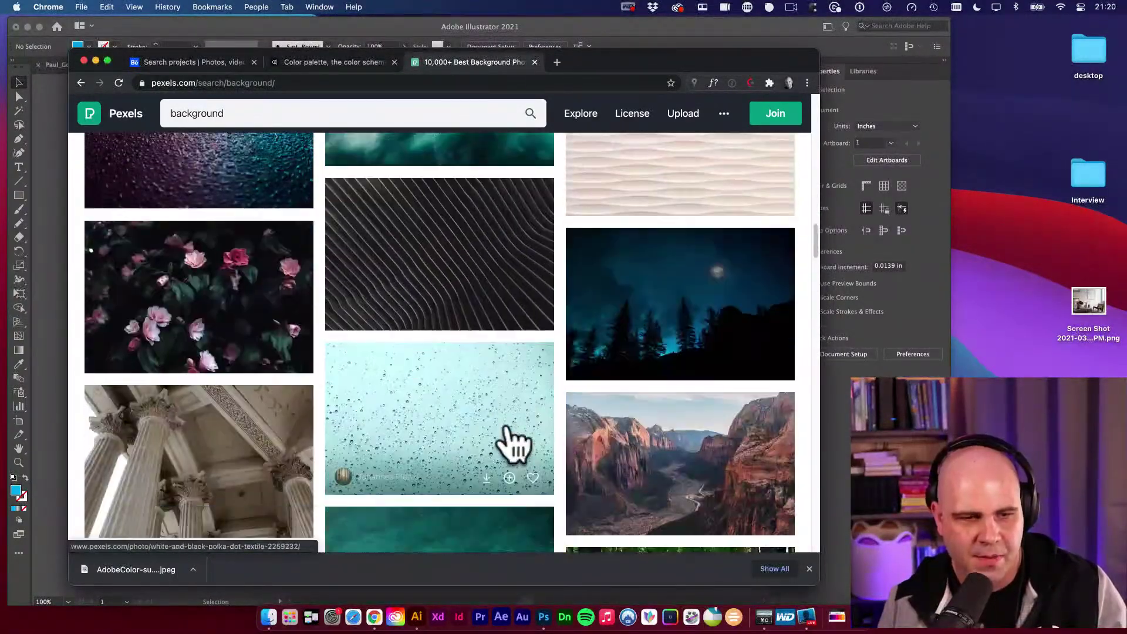
scroll(513, 444, "down", 10)
Search Pixabay for 'background' images in another new tab.
key("super+t")
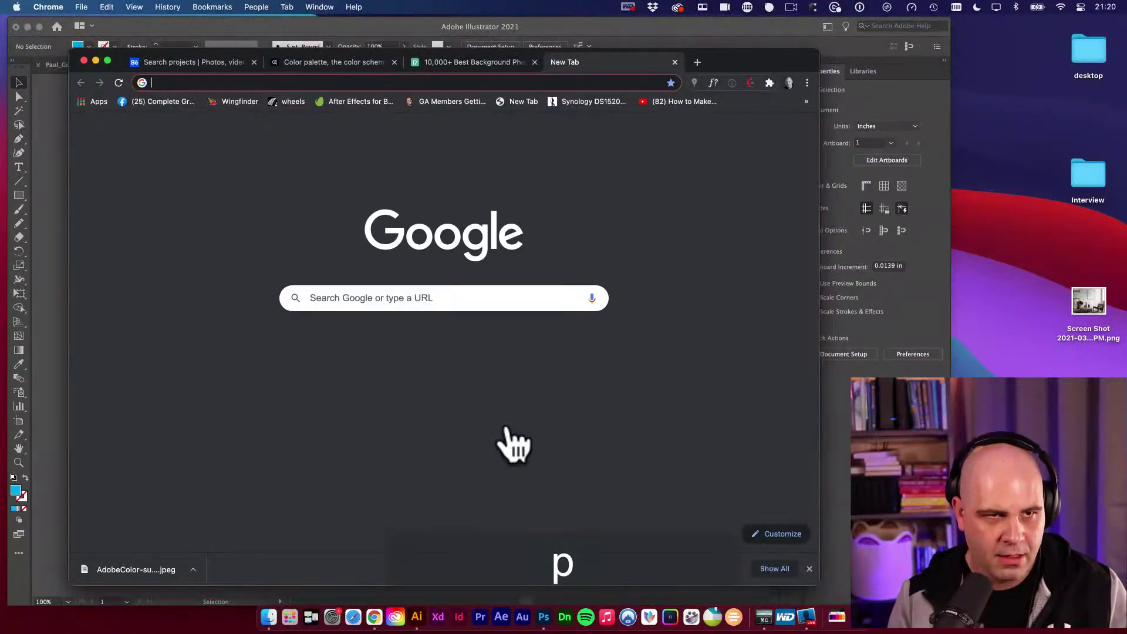
type("pixabay")
key("Return")
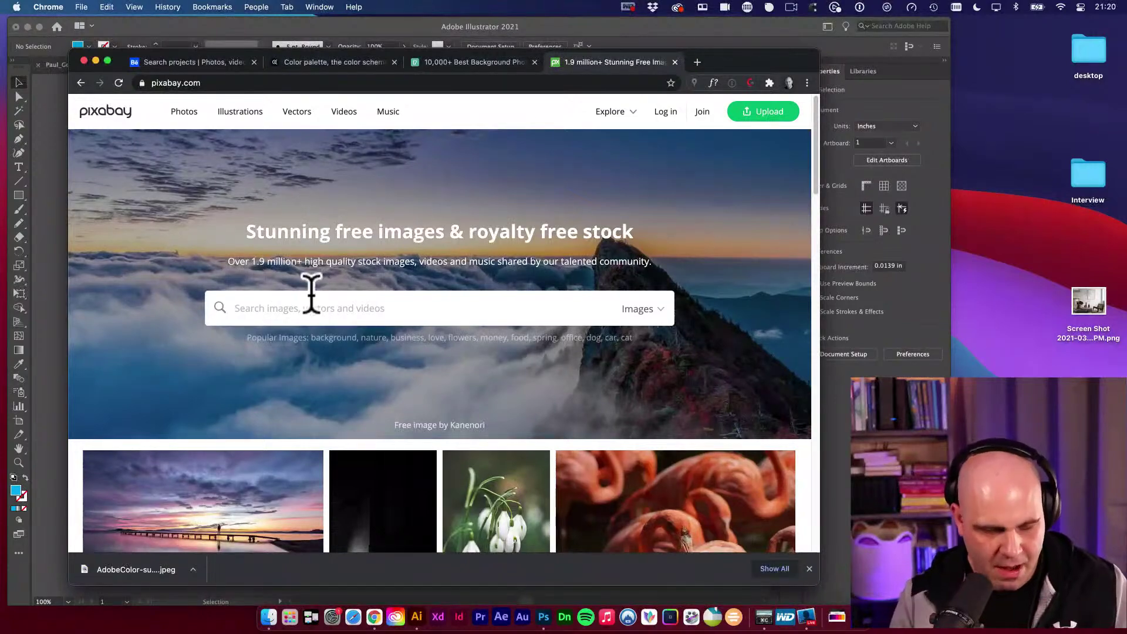
type("background")
key("Return")
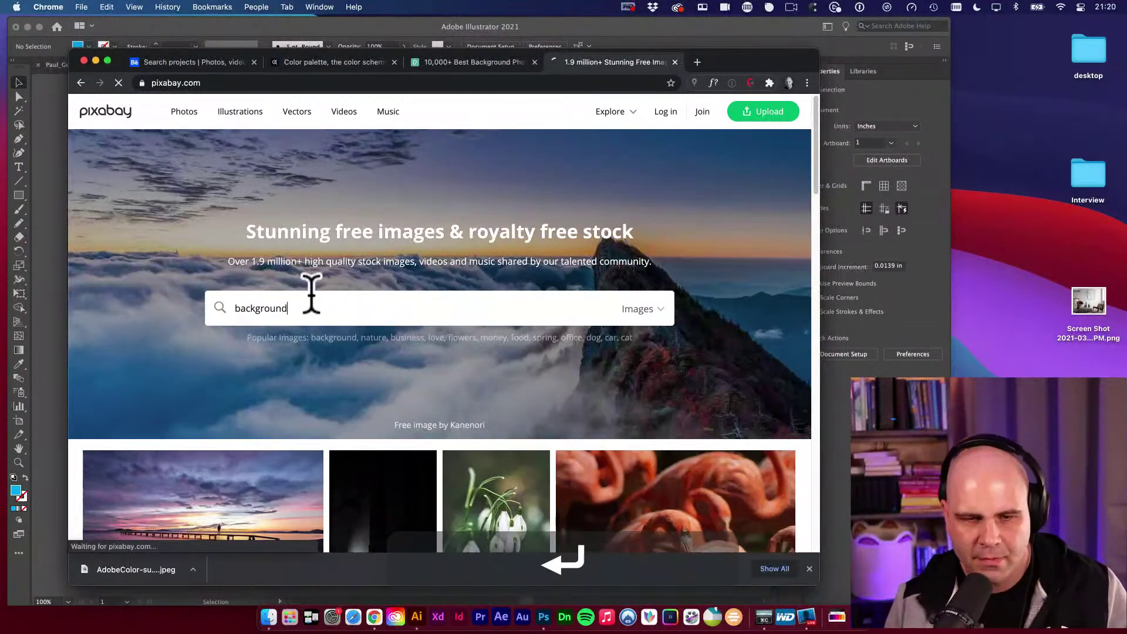
scroll(362, 353, "down", 5)
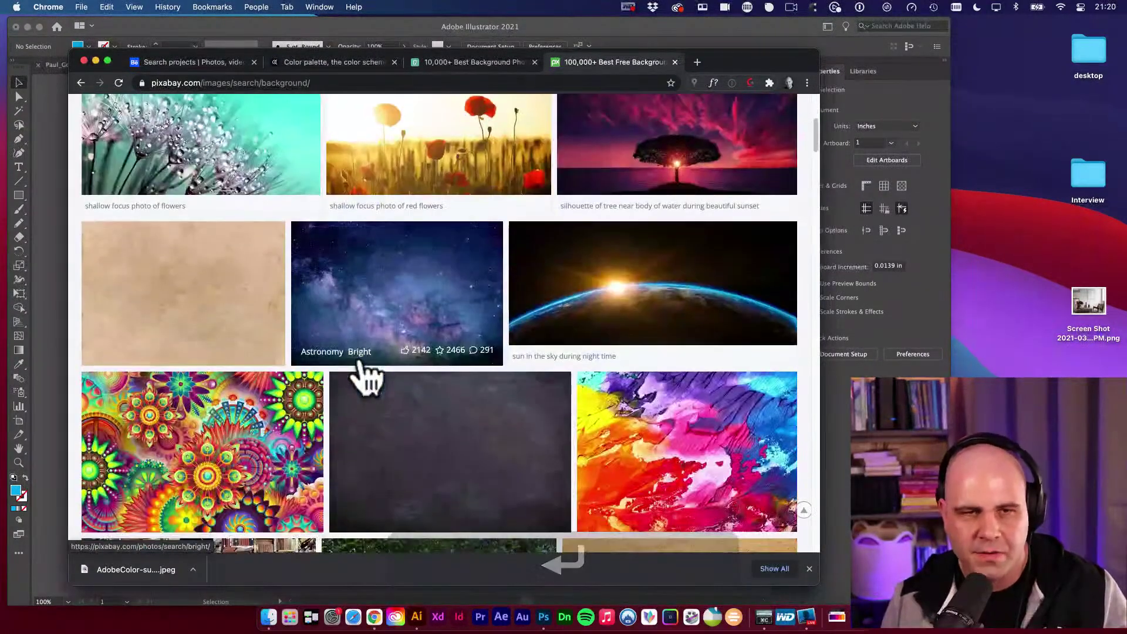
Open the TextureKing free stock textures site in a new tab.
key("super+t")
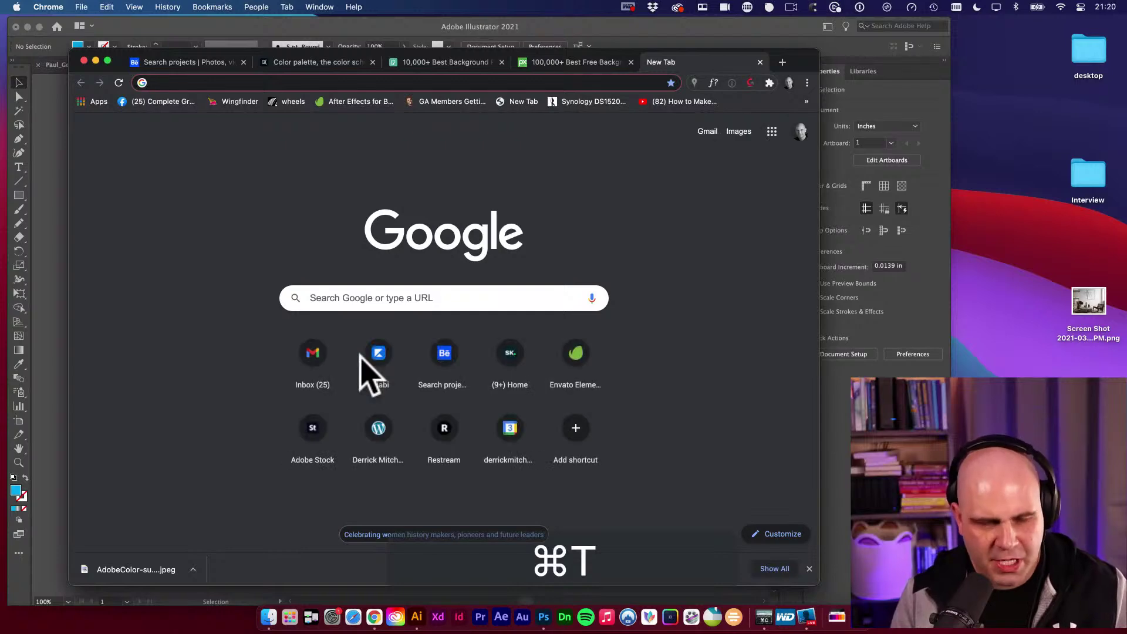
type("textu")
key("Return")
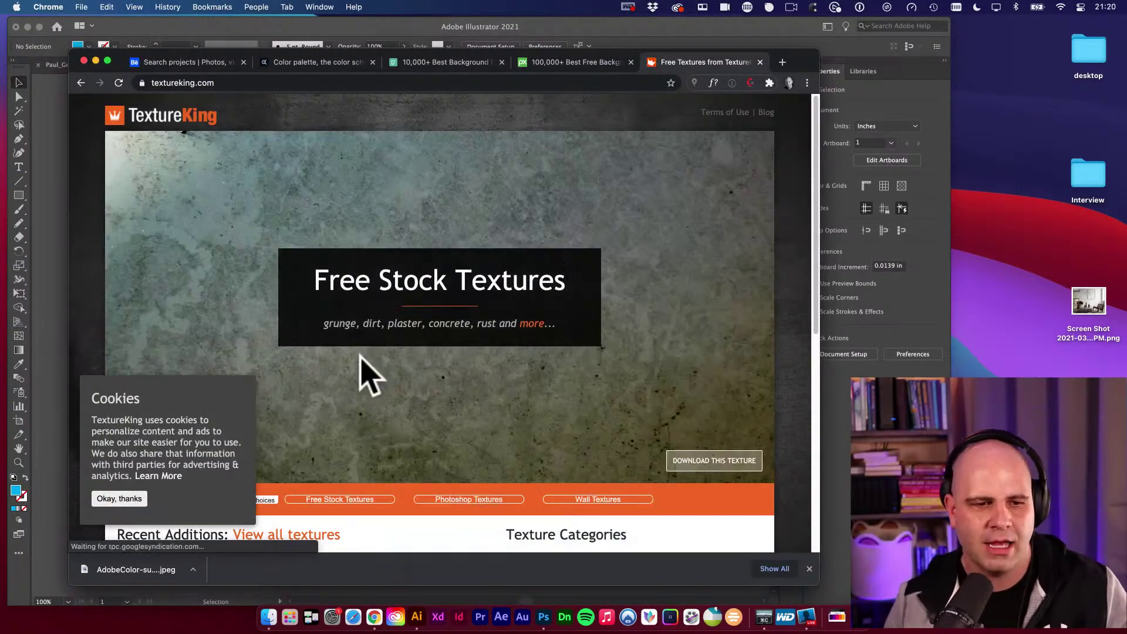
Open TextureKing's full-size DSC_4464.JPG rusty texture and close its download page.
left_click(136, 500)
scroll(448, 403, "down", 10)
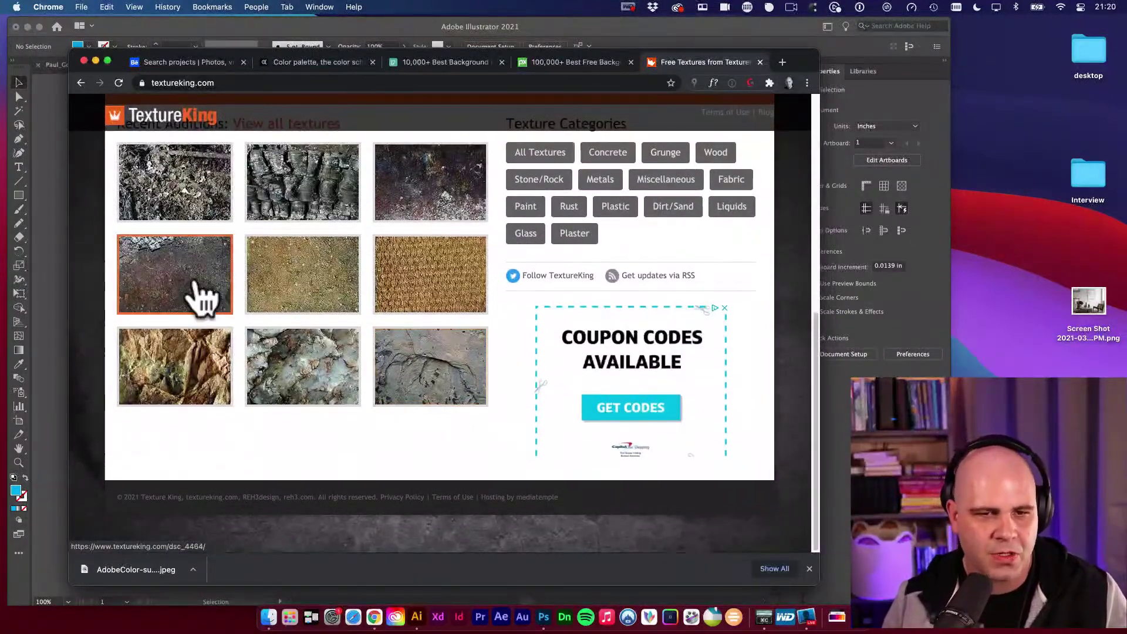
left_click(199, 295)
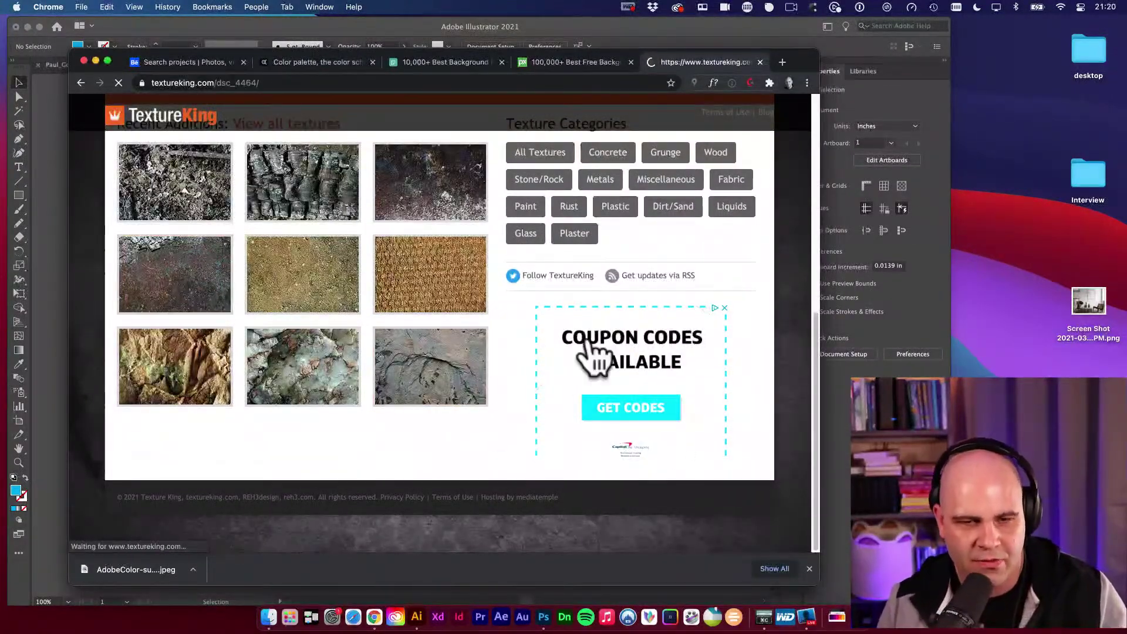
scroll(581, 332, "down", 1)
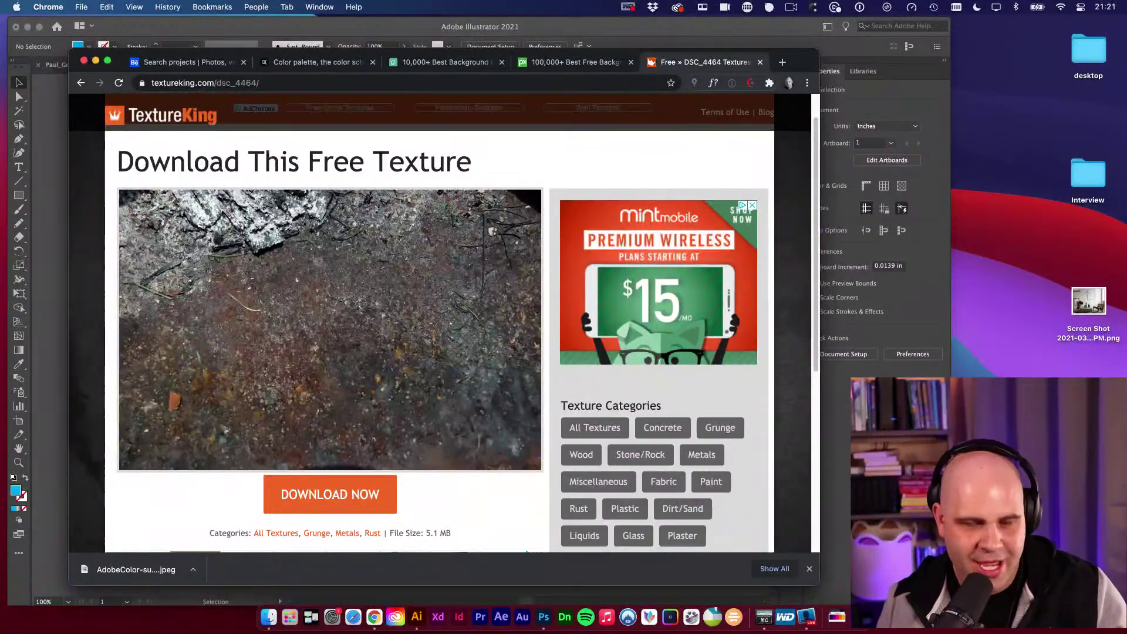
left_click(444, 373)
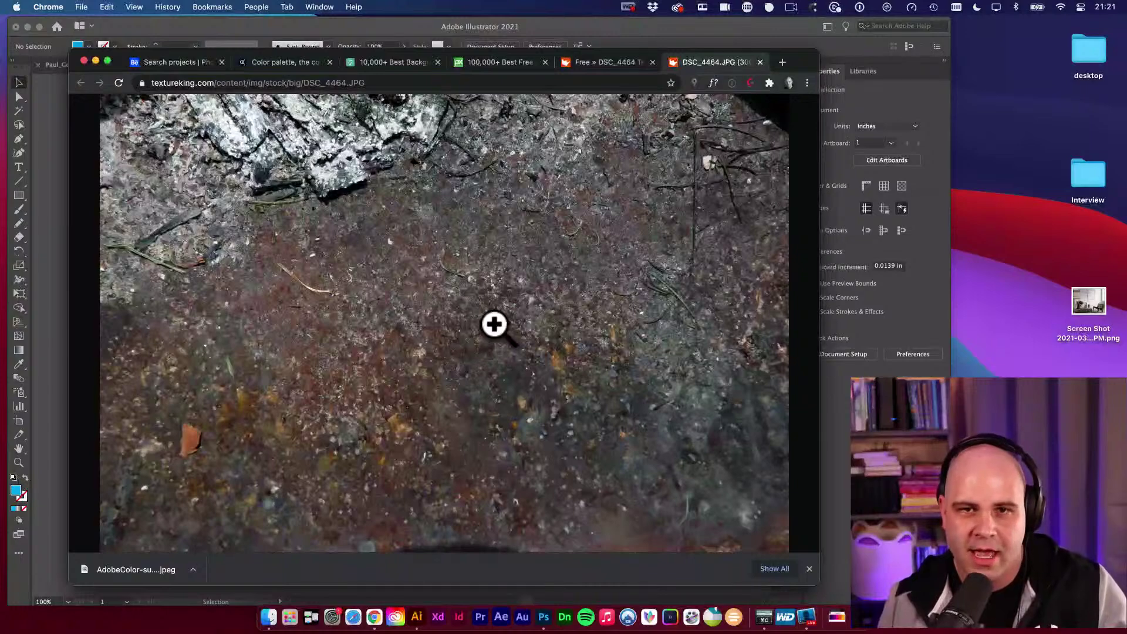
left_click(617, 64)
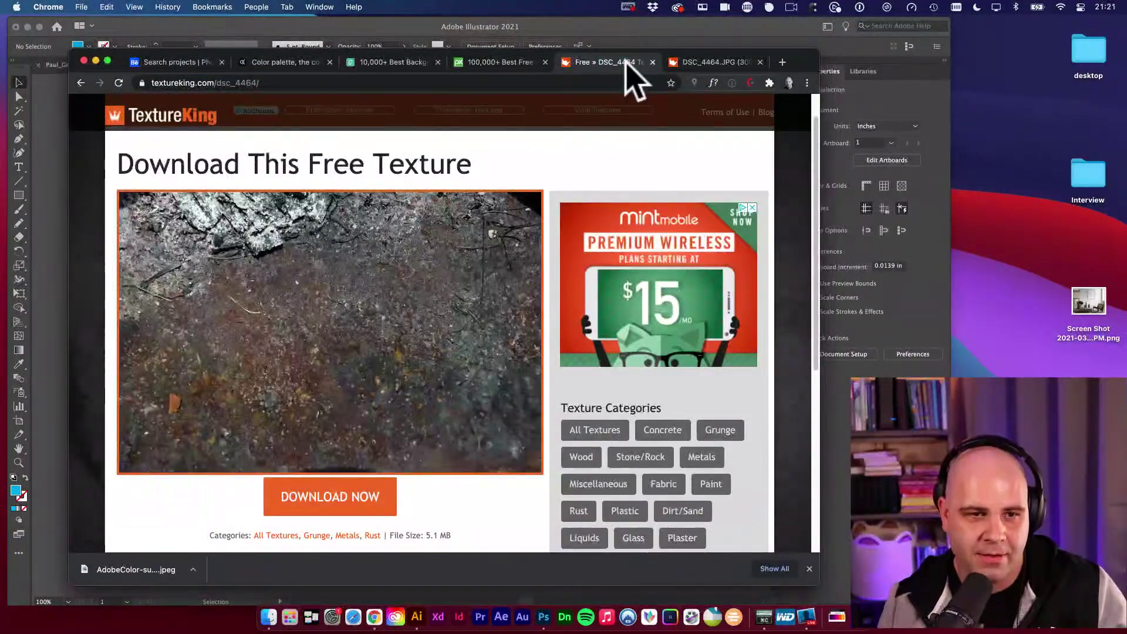
key("super+w")
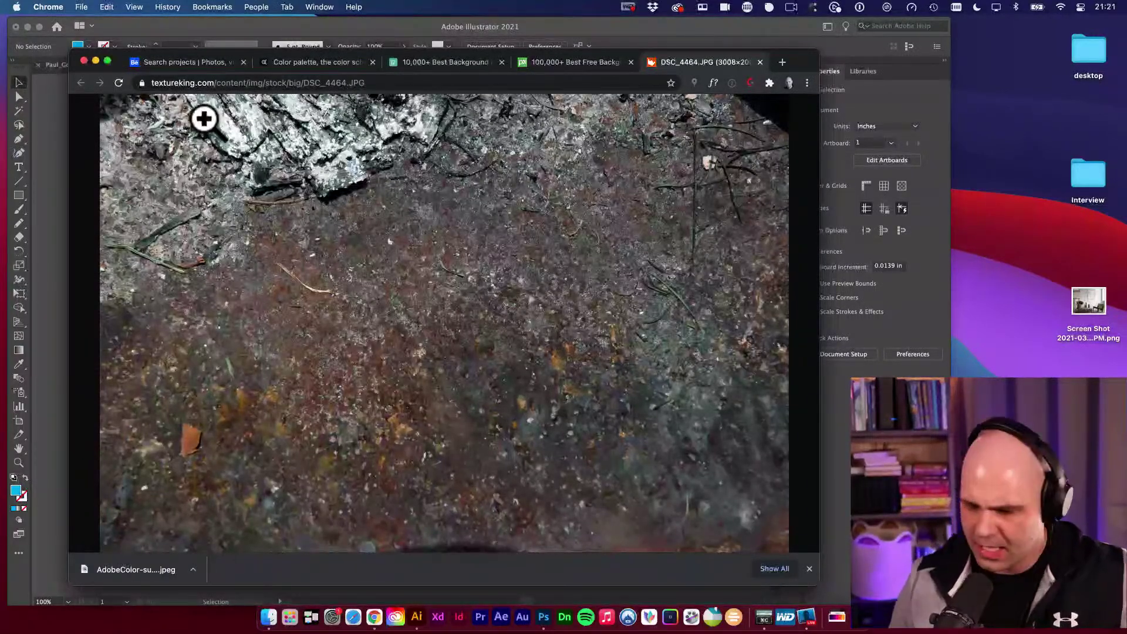
Move both ØDARK logos down below the artboard in Illustrator.
left_click(43, 169)
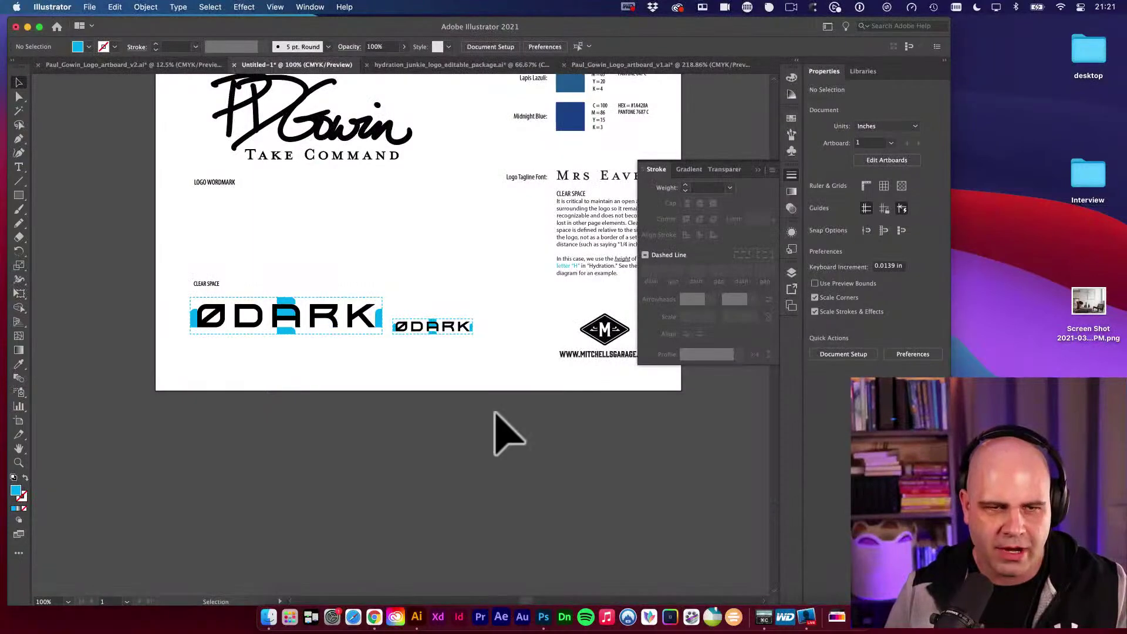
key("space")
left_click_drag(482, 364, 441, 378)
key("v")
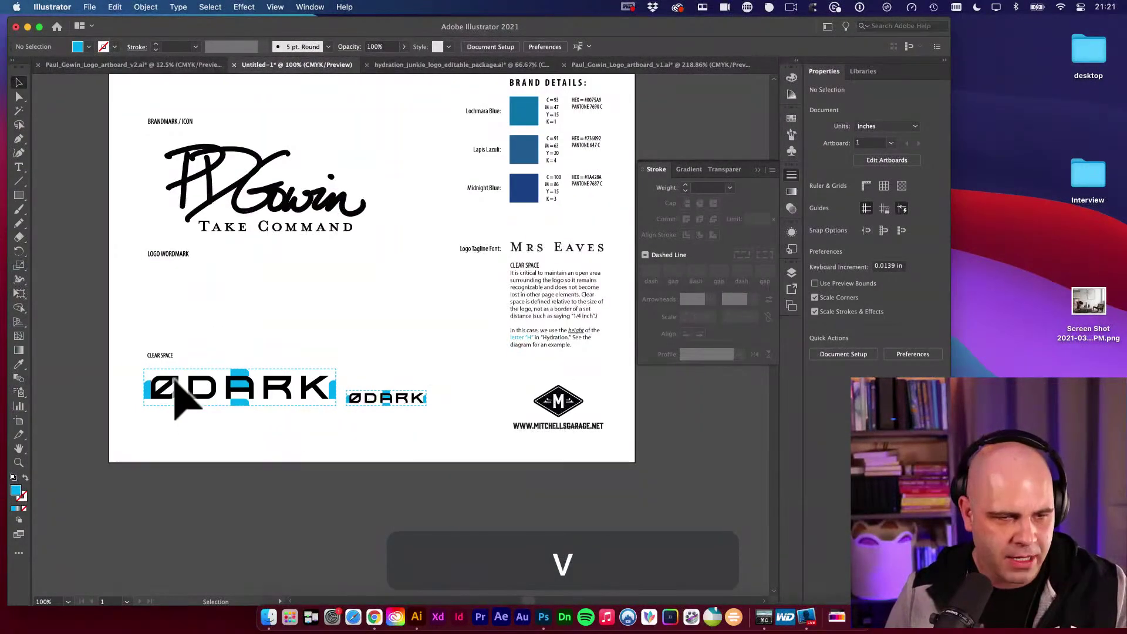
left_click(193, 393)
left_click_drag(250, 414, 579, 376)
key("space")
left_click_drag(442, 329, 443, 453)
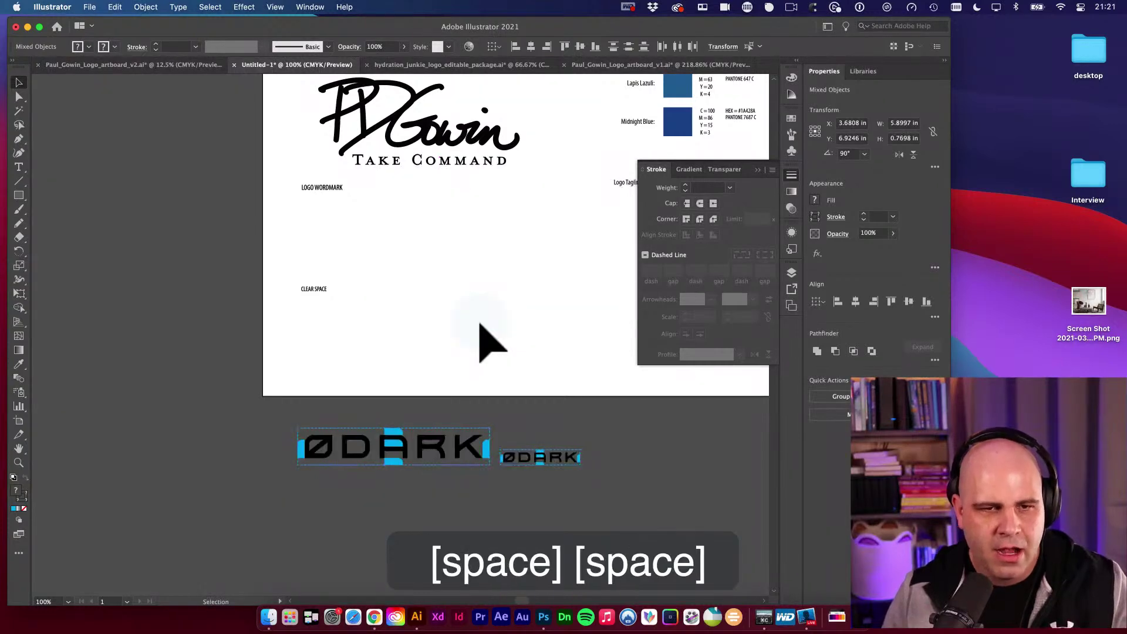
key("space")
left_click_drag(478, 327, 437, 378)
key("v")
left_click(438, 379)
Copy the signature logo into CLEAR SPACE, shrink it, and left-align it with the large logo.
left_click_drag(341, 169, 346, 399)
key("e")
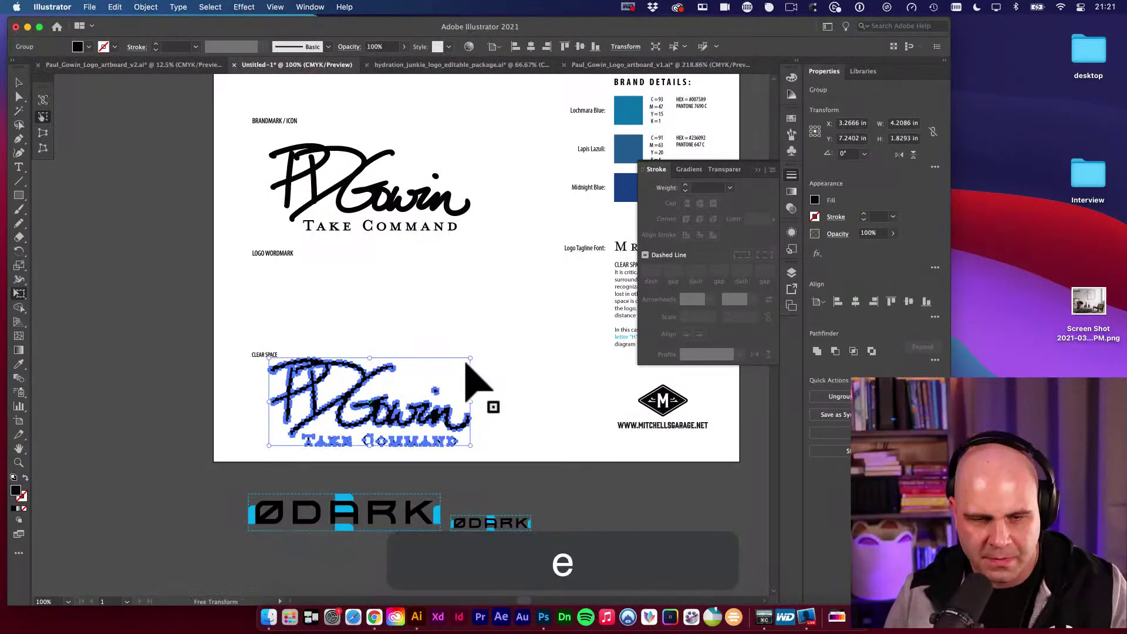
left_click_drag(468, 363, 388, 377)
key("v")
key("space")
scroll(423, 411, "down", 3)
scroll(423, 411, "left", 5)
key("v")
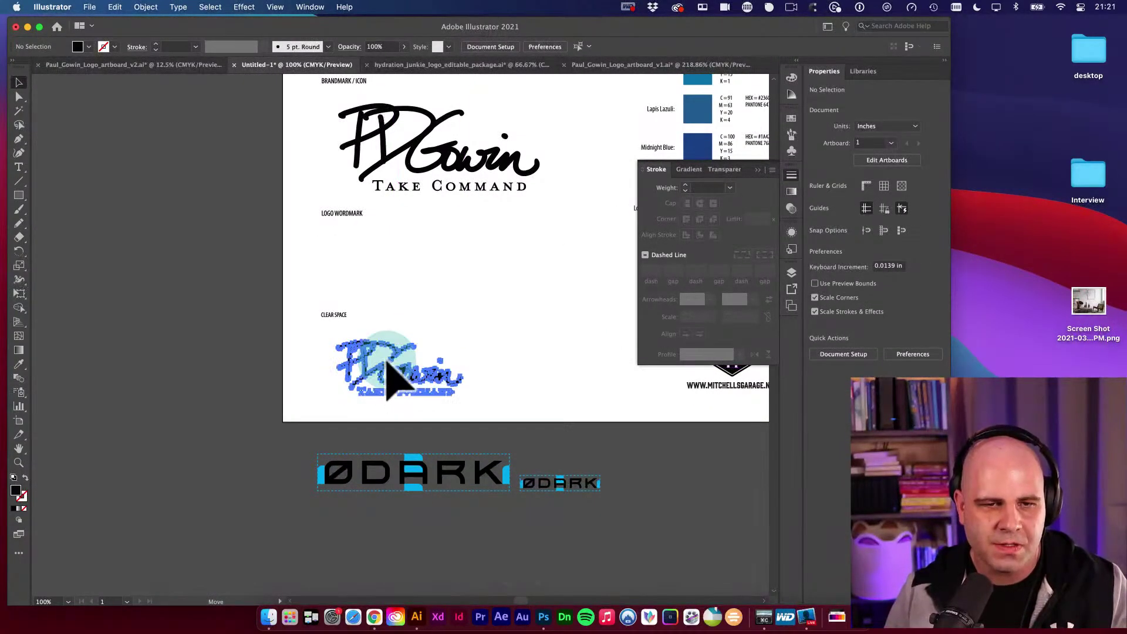
left_click(367, 140, "shift")
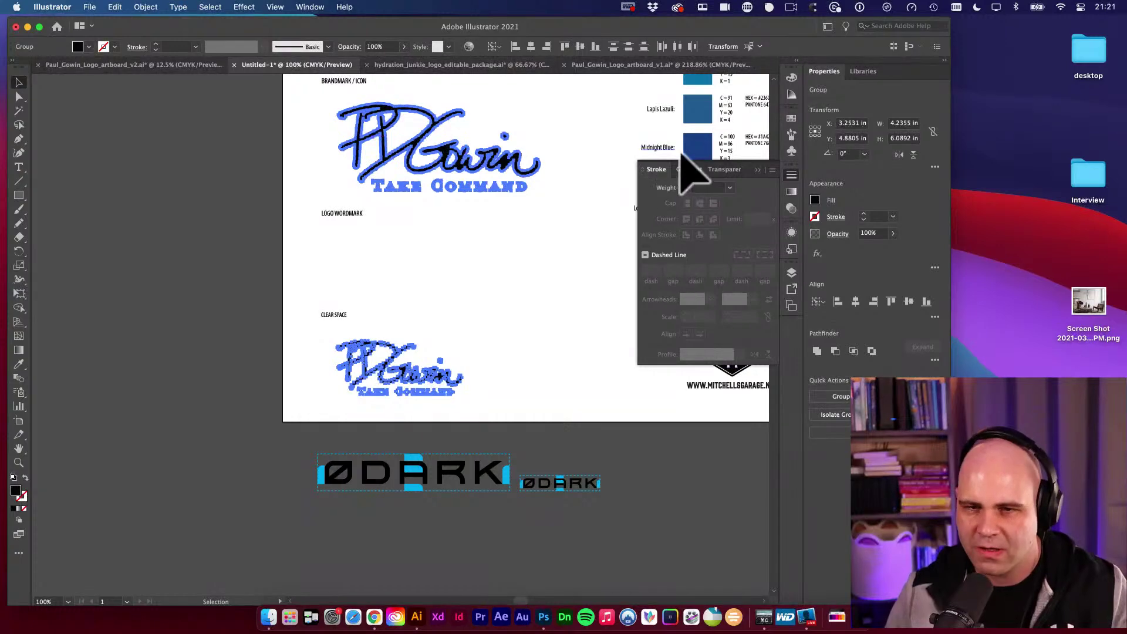
left_click(838, 302)
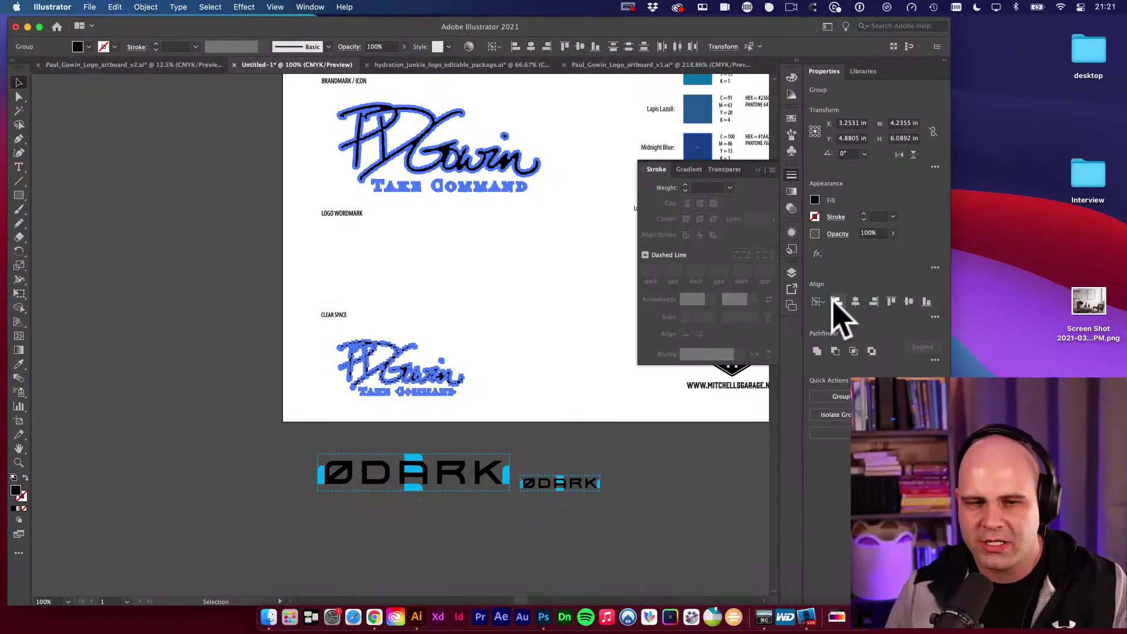
left_click(481, 346)
Duplicate the small signature logo to the right, shrink it, then delete that copy.
scroll(482, 343, "right", 3)
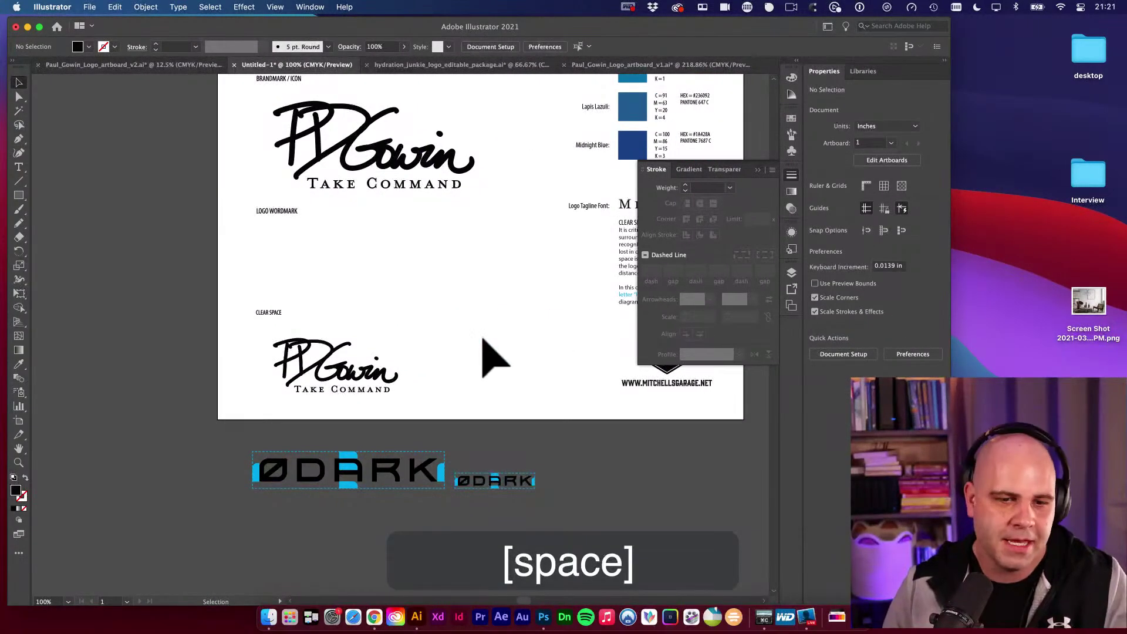
left_click_drag(355, 382, 523, 389)
key("e")
key("super+z")
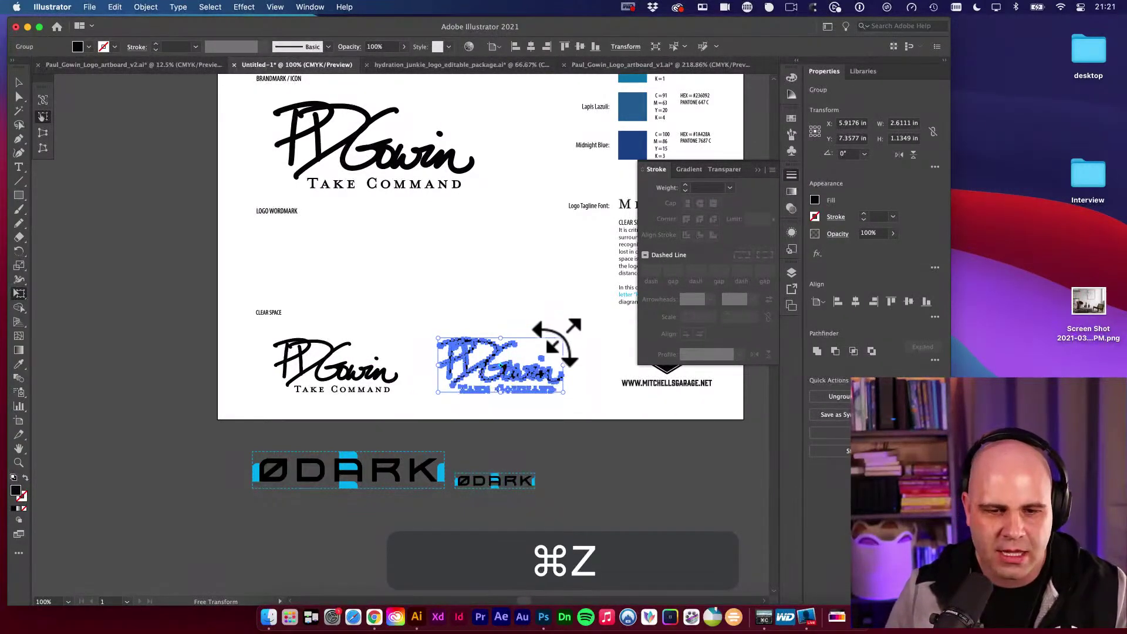
left_click_drag(559, 339, 511, 361)
key("v")
key("v")
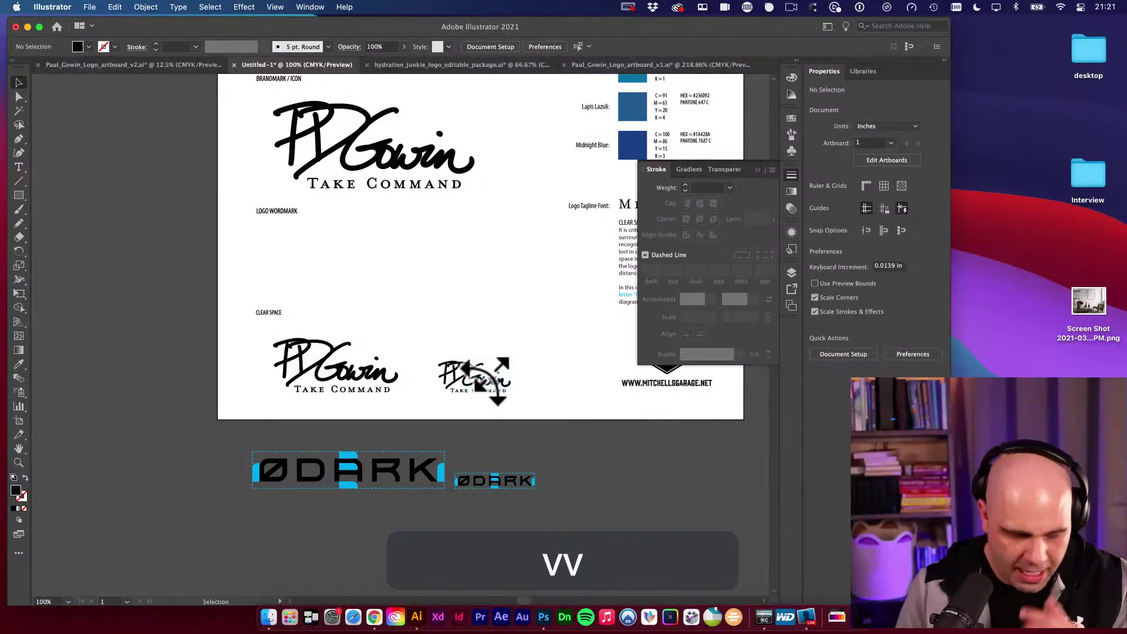
left_click(468, 382)
key("BackSpace")
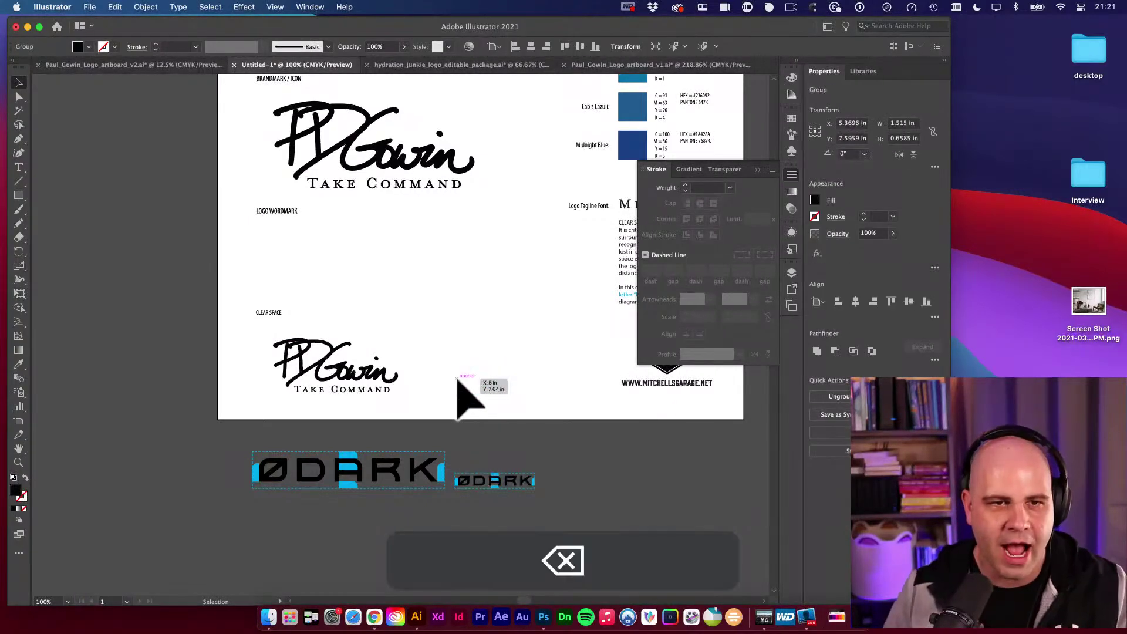
Zoom in on the Hydration Junkie package's clear-space logos, focusing on the smaller one.
left_click(500, 65)
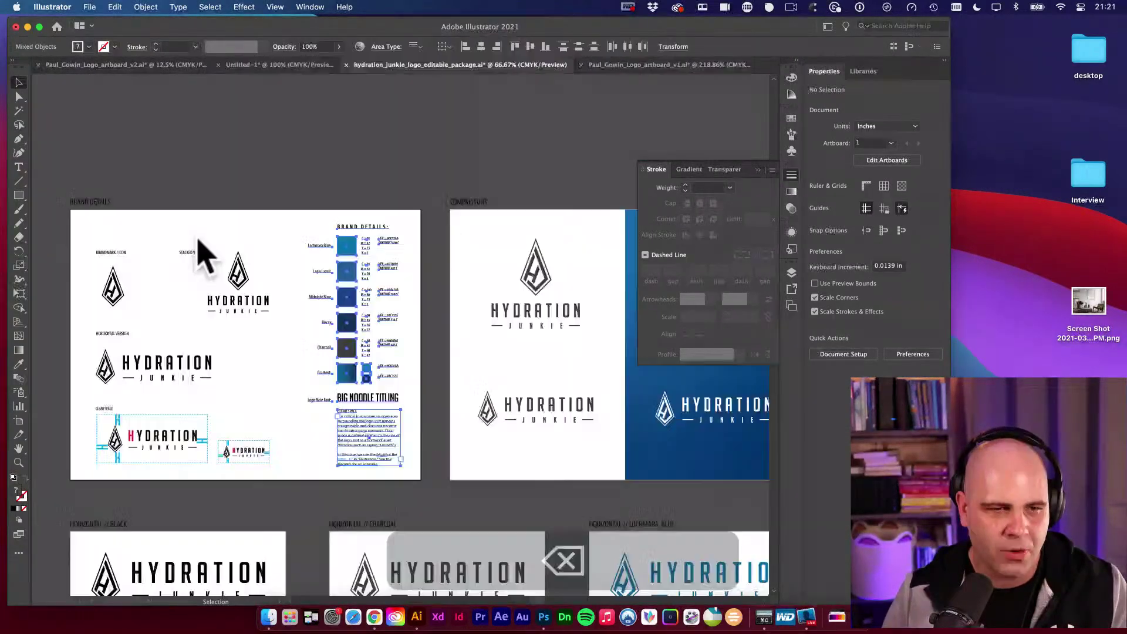
left_click_drag(253, 364, 378, 221)
left_click(131, 327)
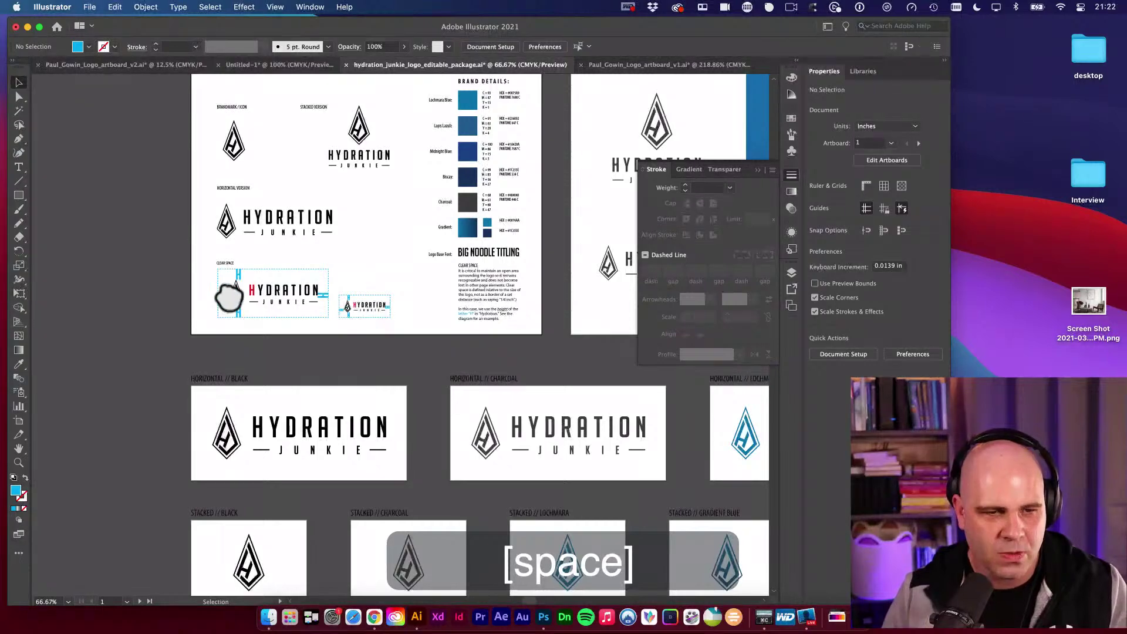
left_click_drag(305, 317, 259, 289)
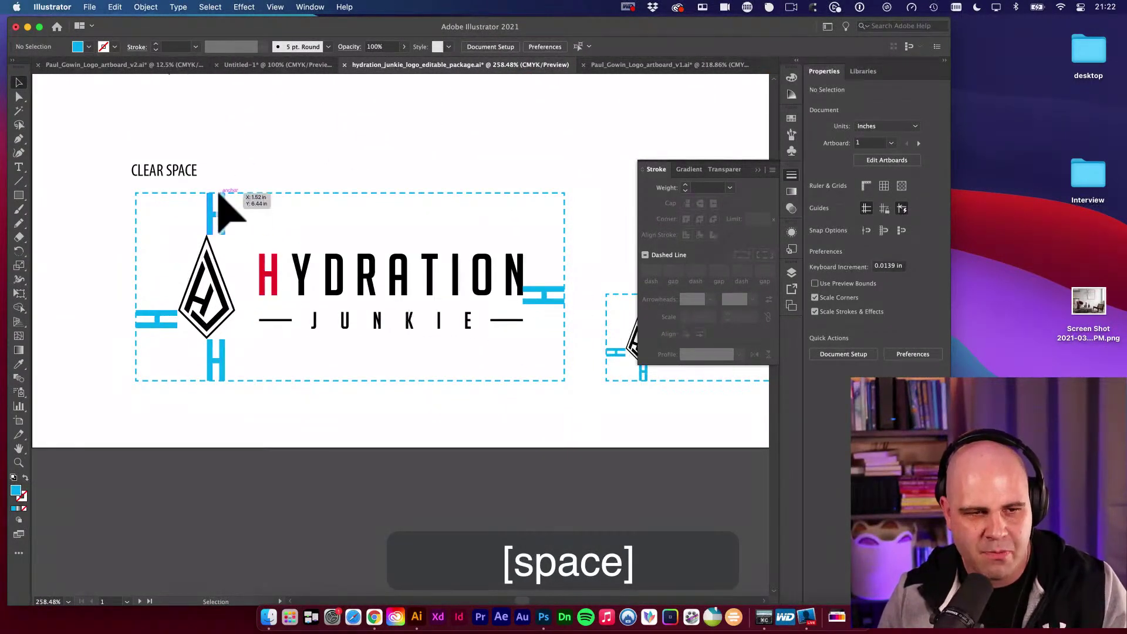
left_click_drag(460, 231, 251, 213)
left_click_drag(478, 377, 440, 372)
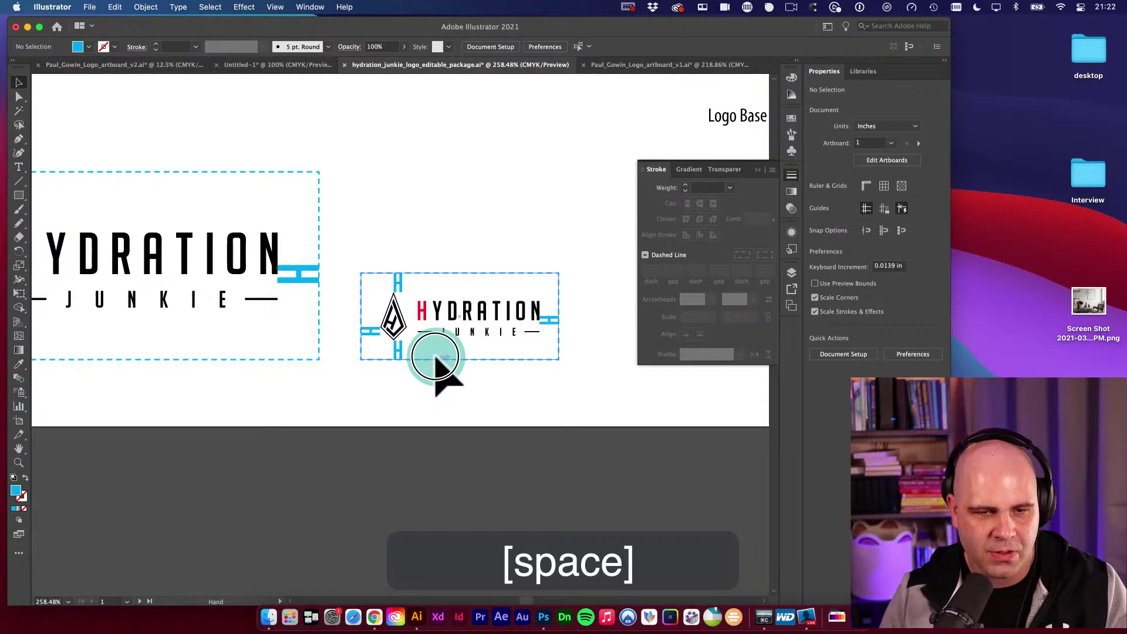
mouse_move(352, 335)
left_mouse_down()
mouse_move(449, 353)
mouse_move(353, 335)
left_mouse_up()
Zoom out over the Hydration Junkie brand guide pages, then return to Untitled-1.
left_click(352, 329, "alt+super")
left_click(352, 335, "alt+super")
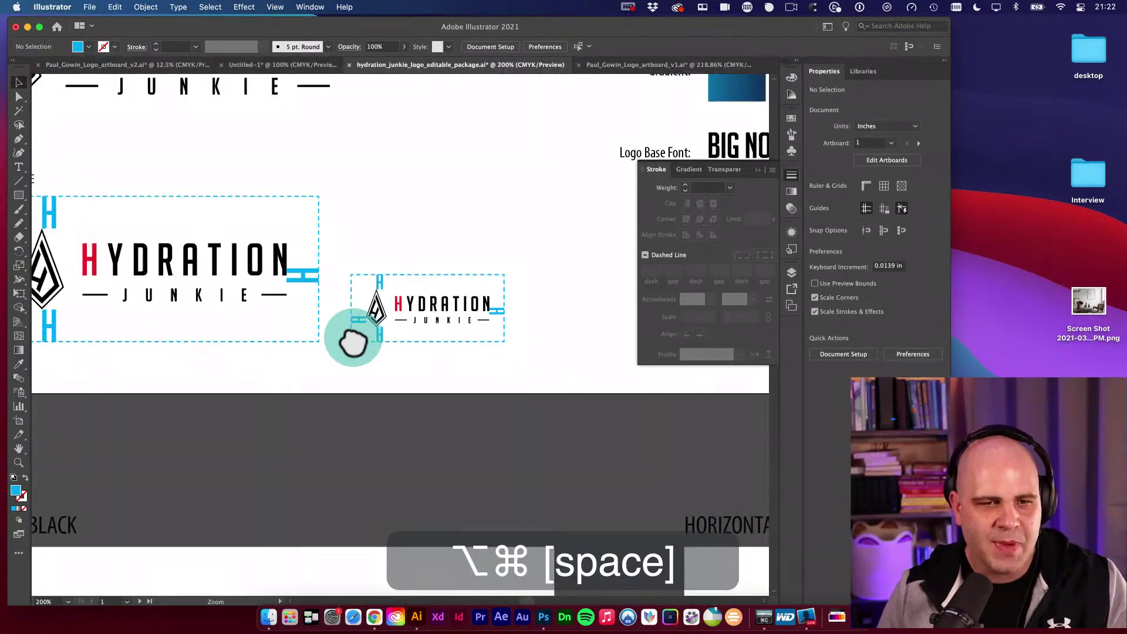
left_click(352, 335, "alt+super")
left_click(390, 299, "alt+super")
left_click_drag(395, 294, 471, 276)
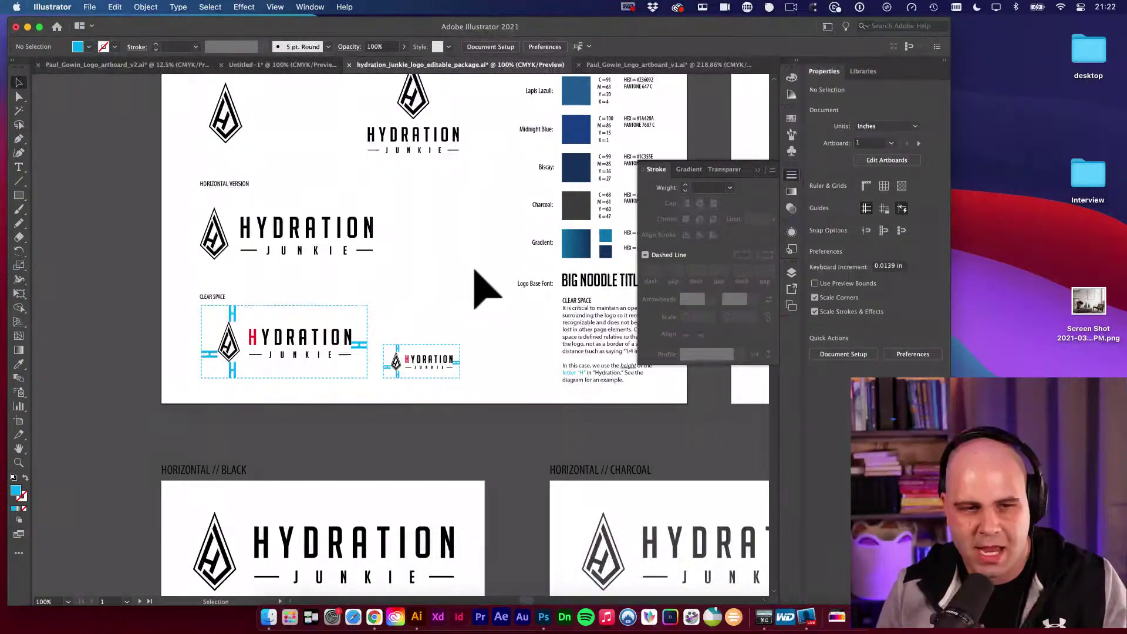
left_click_drag(415, 297, 283, 292)
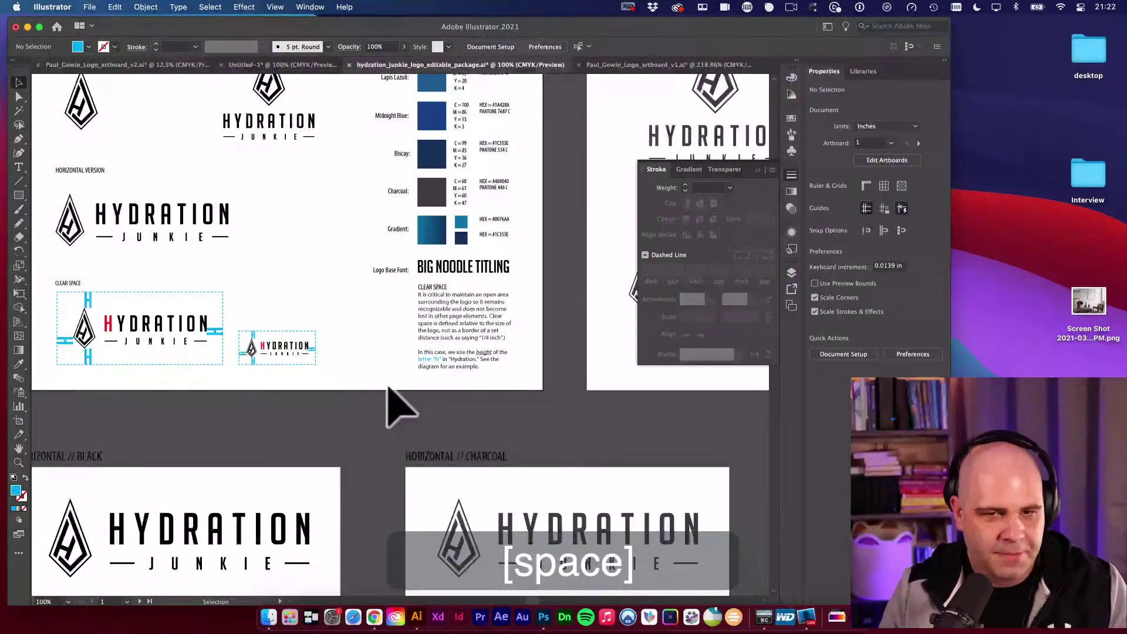
left_click_drag(403, 191, 372, 252)
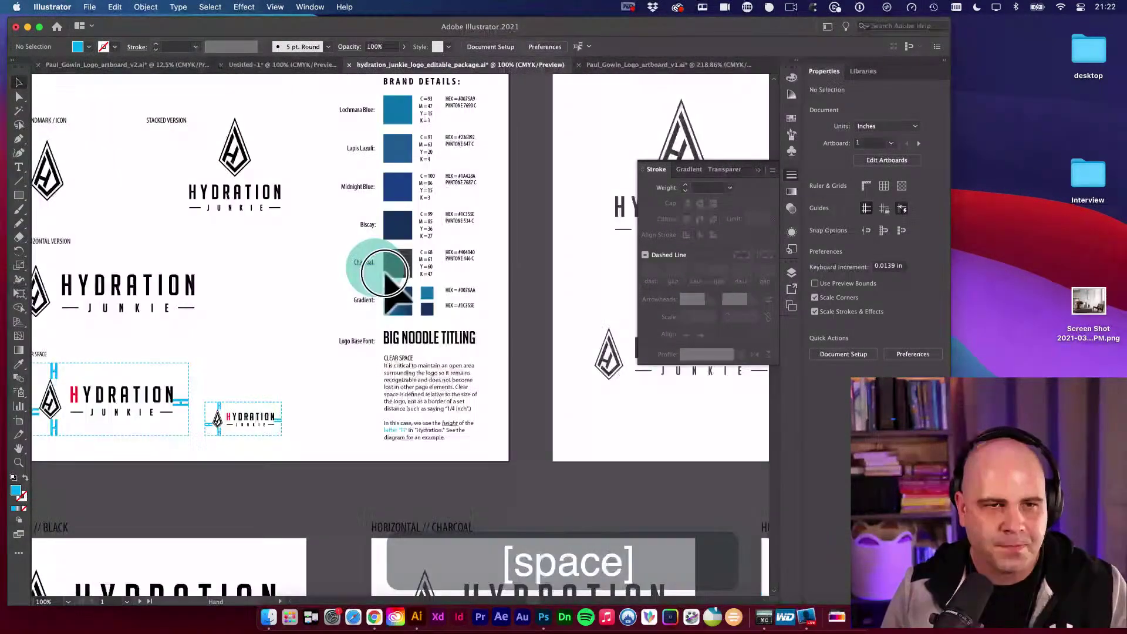
left_click(293, 65)
Zoom in on the Gowin logo and its CLEAR SPACE heading.
left_click_drag(403, 306, 390, 292)
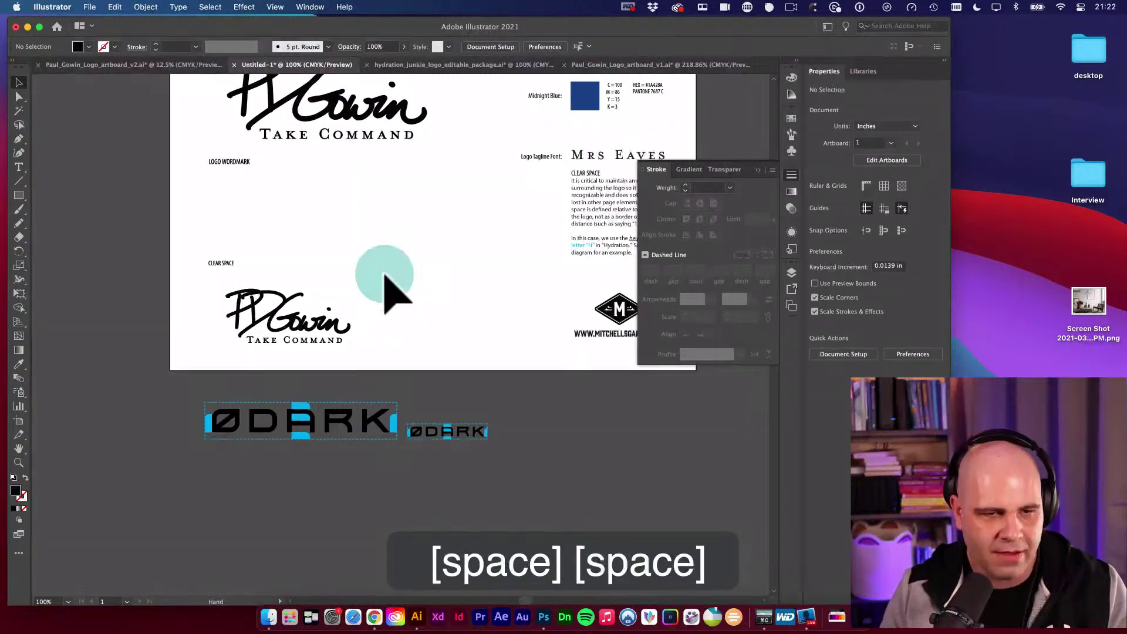
left_click(322, 317)
left_click(322, 317, "super")
left_click_drag(532, 223, 320, 194)
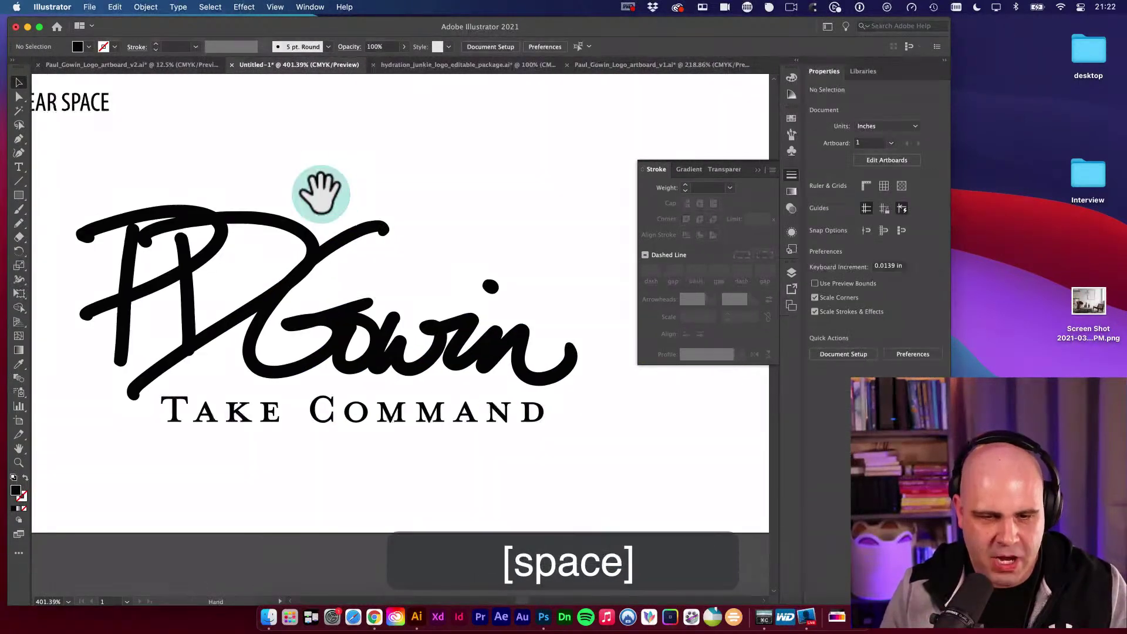
left_click_drag(241, 511, 267, 501)
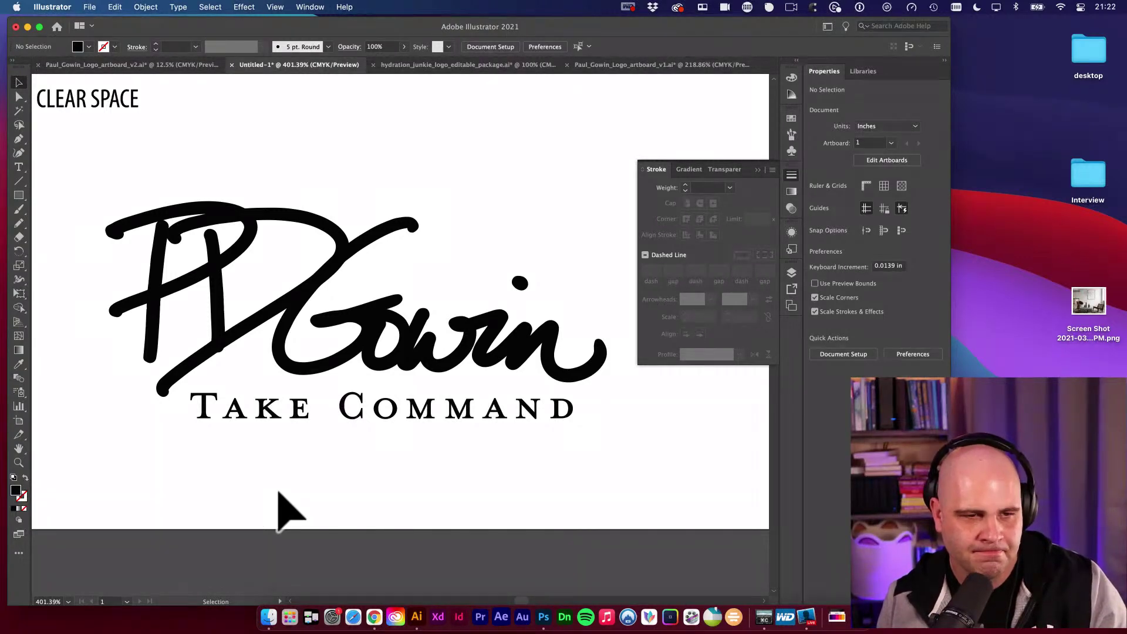
Select the outlined AND letters of Take Command, paste a copy in front, and group it.
key("a")
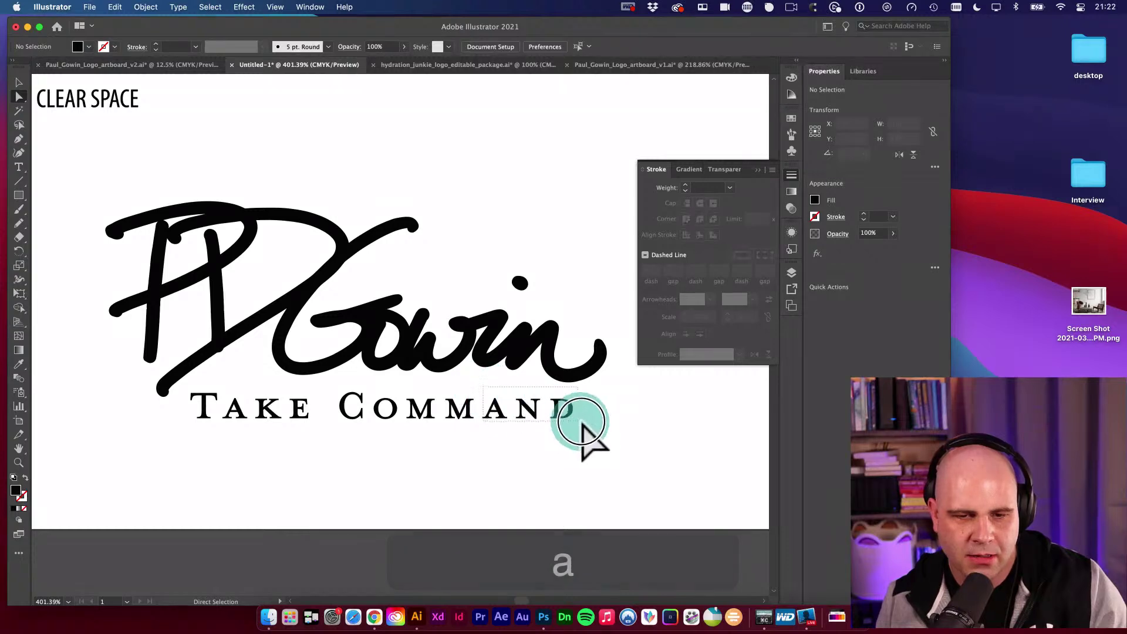
key("space")
left_click_drag(580, 448, 537, 432)
key("space")
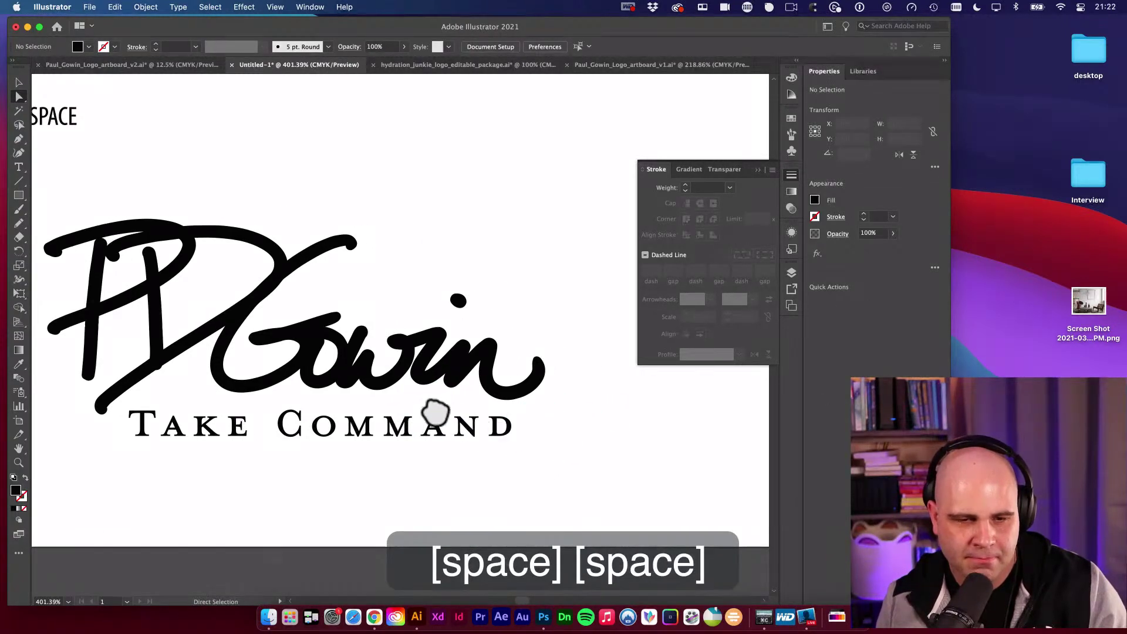
left_click_drag(419, 405, 559, 460)
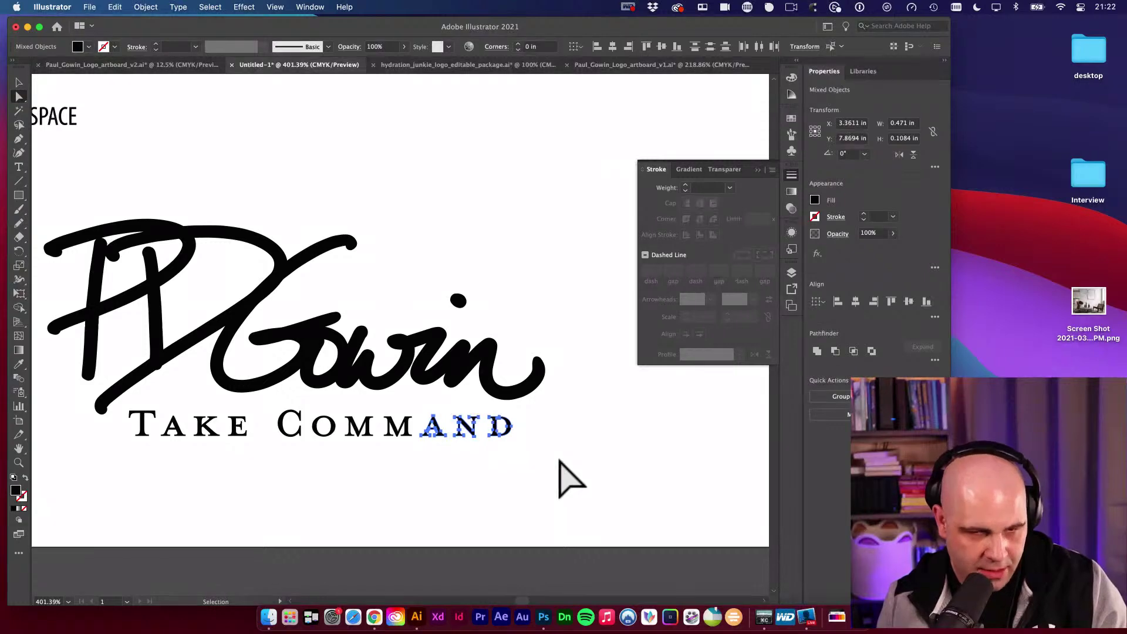
key("super+v")
key("super+f")
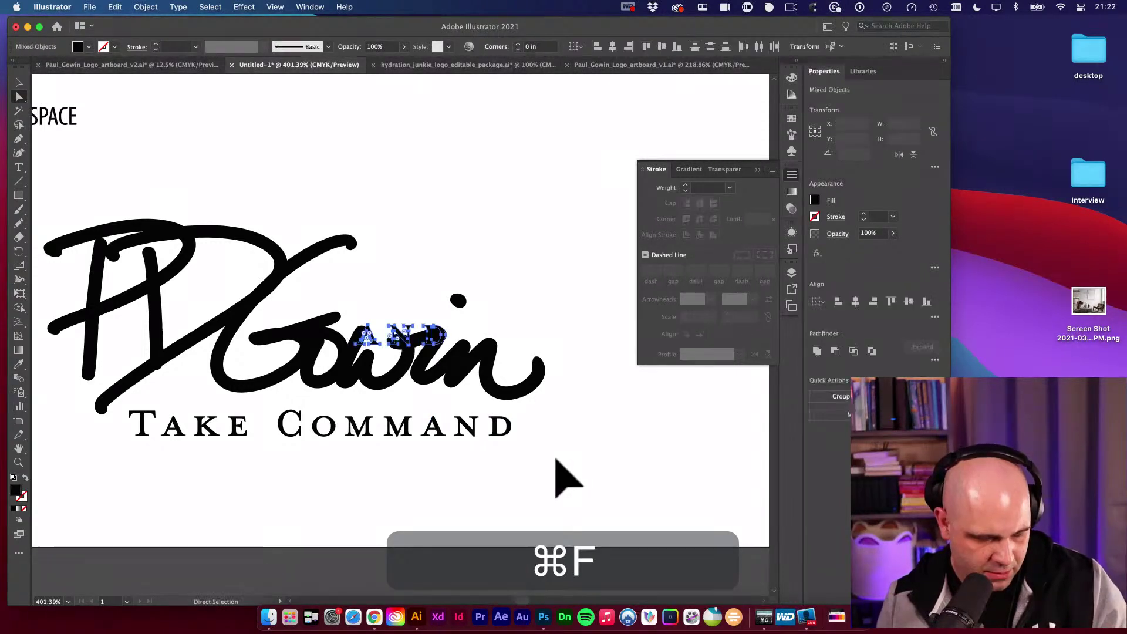
key("super+g")
key("v")
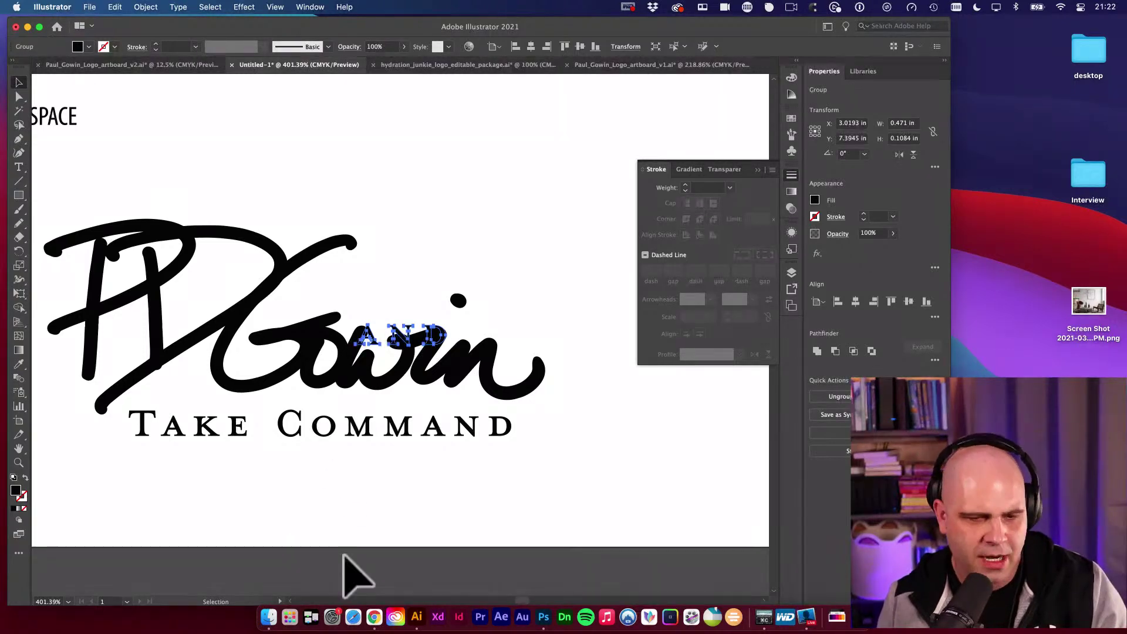
Load textures.com in a new Chrome tab and scroll through its homepage.
left_click(368, 626)
key("super+t")
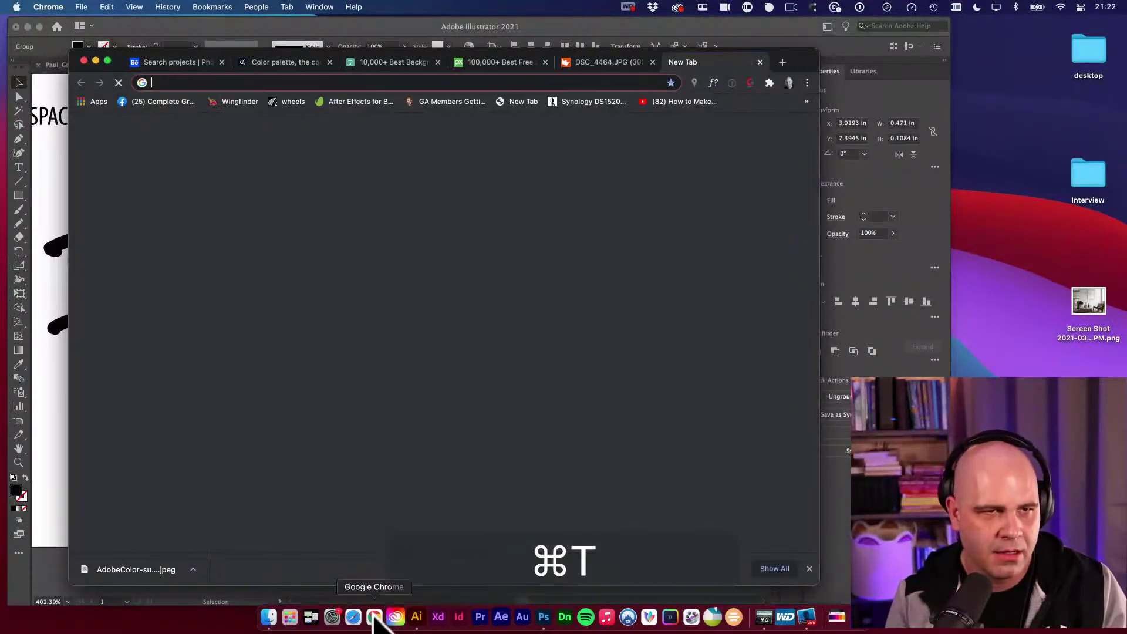
type("textures.com")
key("Return")
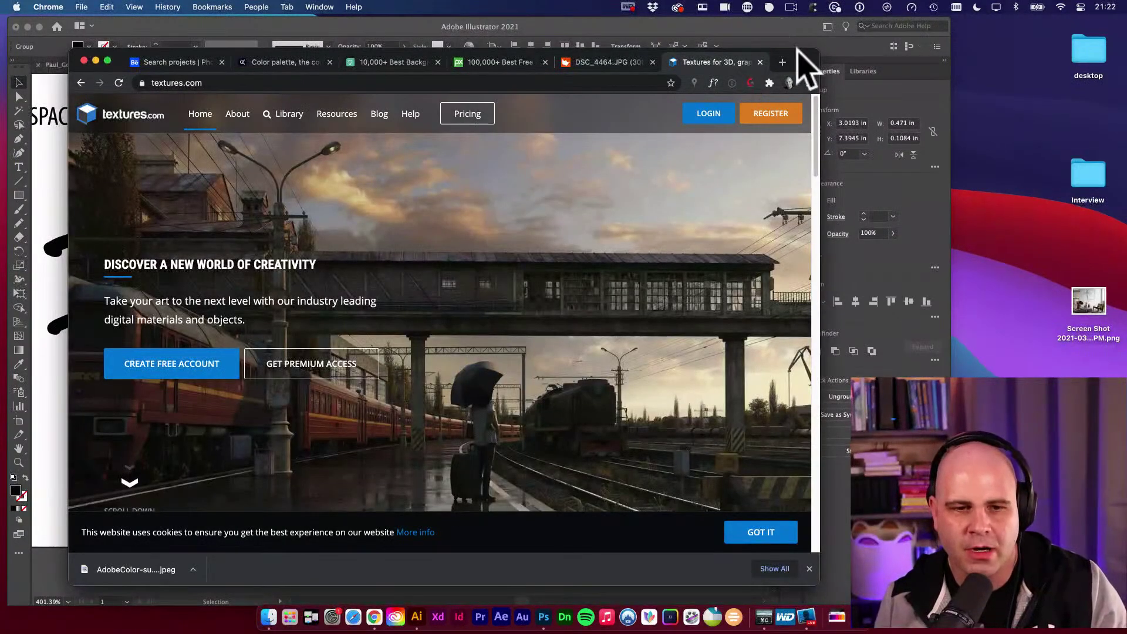
left_click_drag(799, 51, 831, 36)
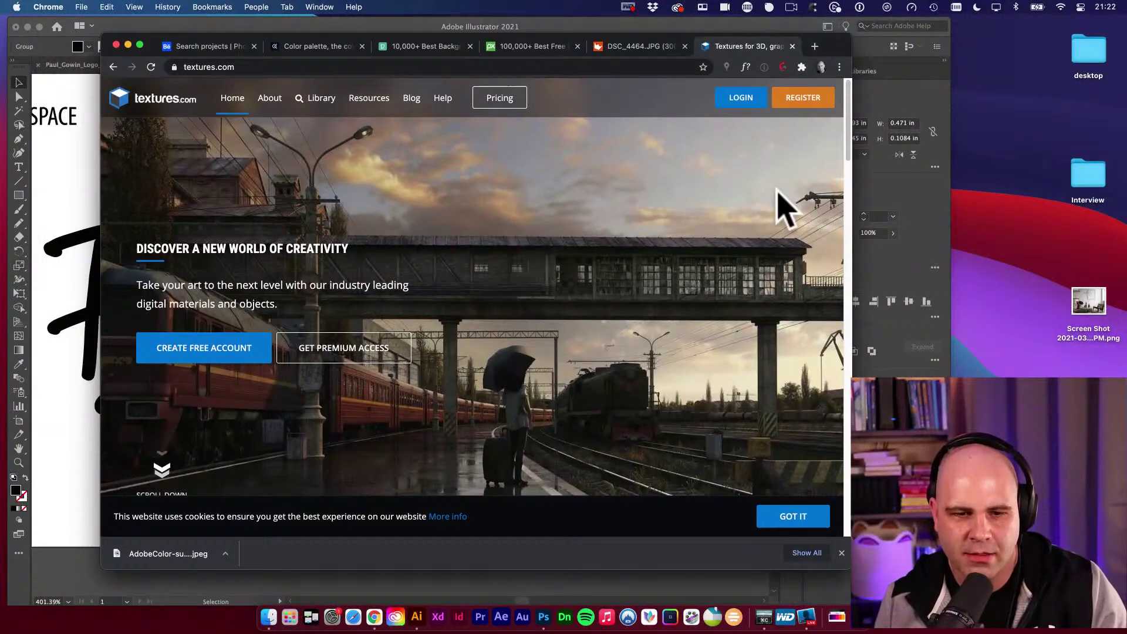
scroll(784, 194, "down", 6)
scroll(792, 209, "down", 1)
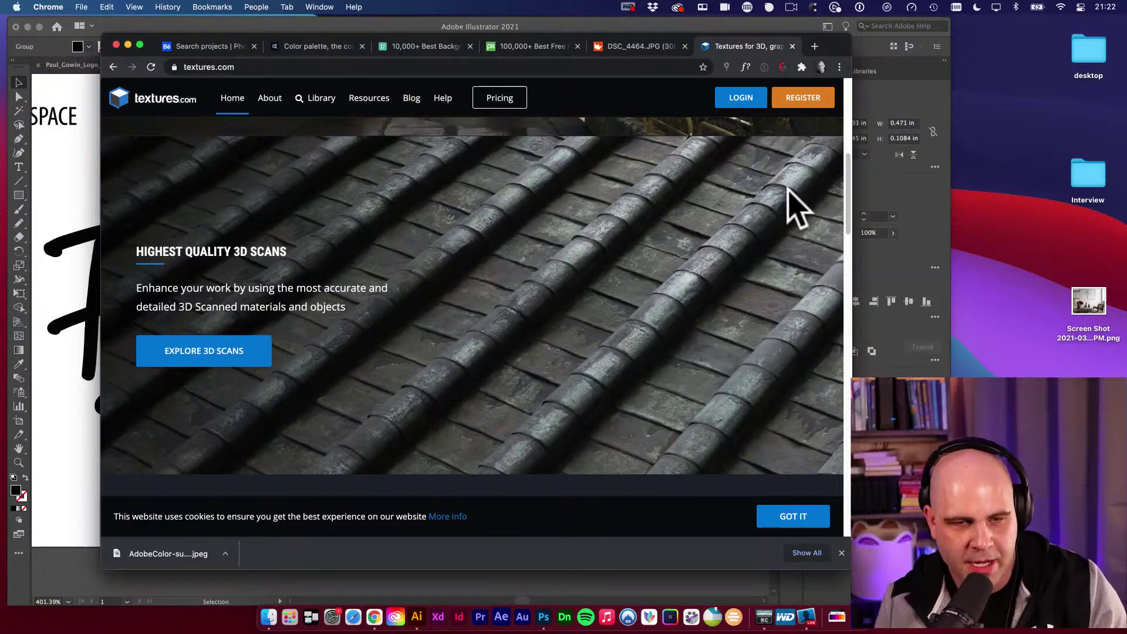
scroll(790, 182, "up", 6)
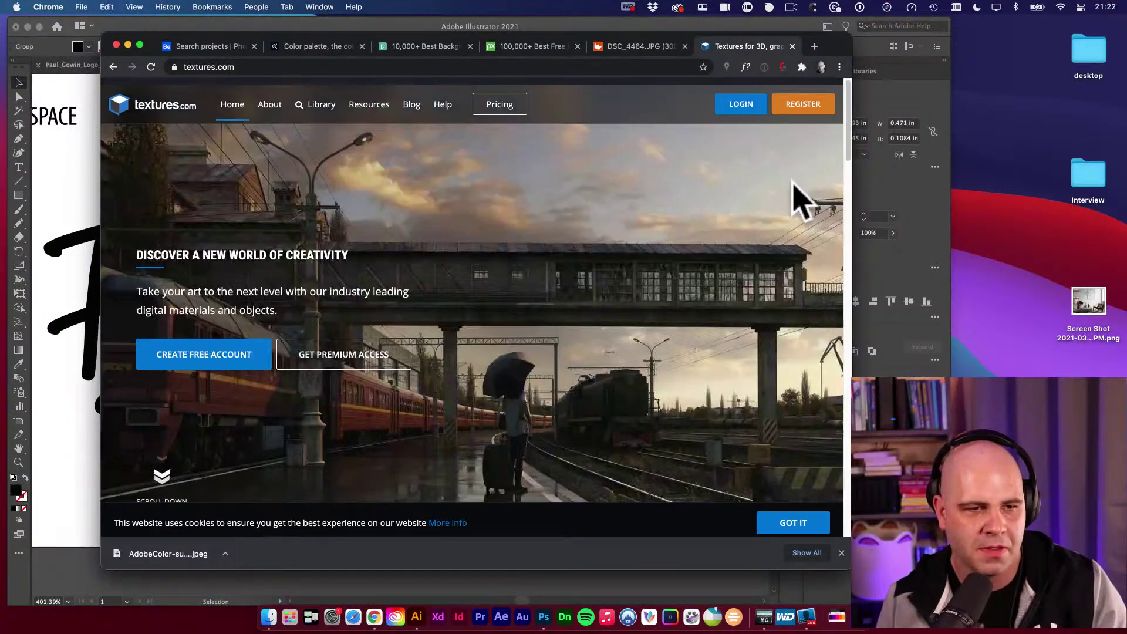
scroll(586, 258, "down", 15)
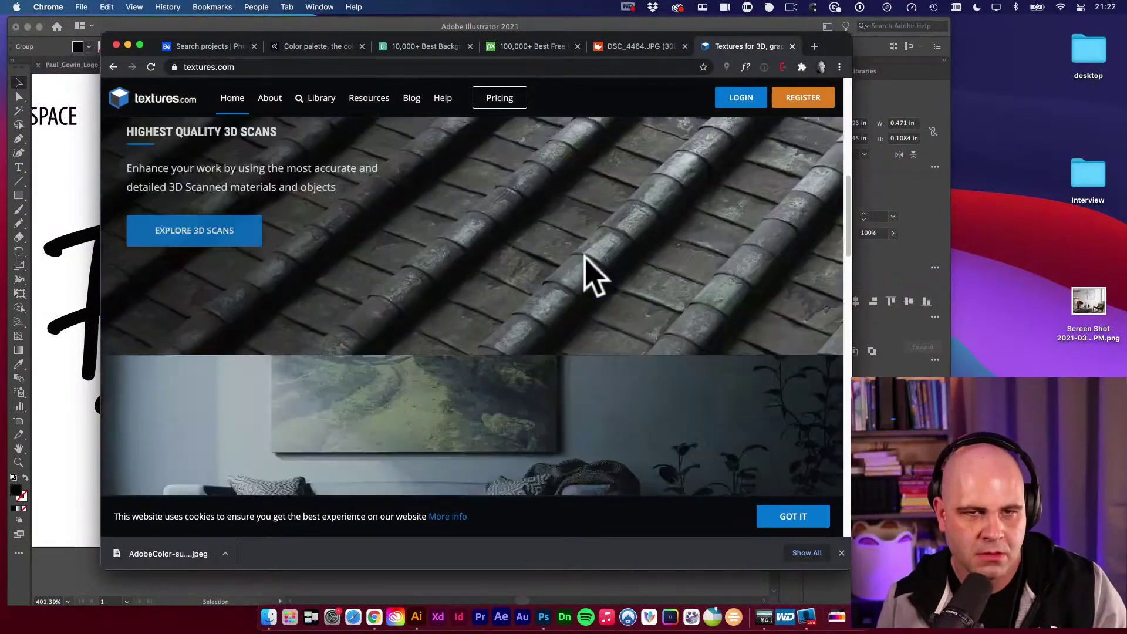
scroll(587, 258, "down", 15)
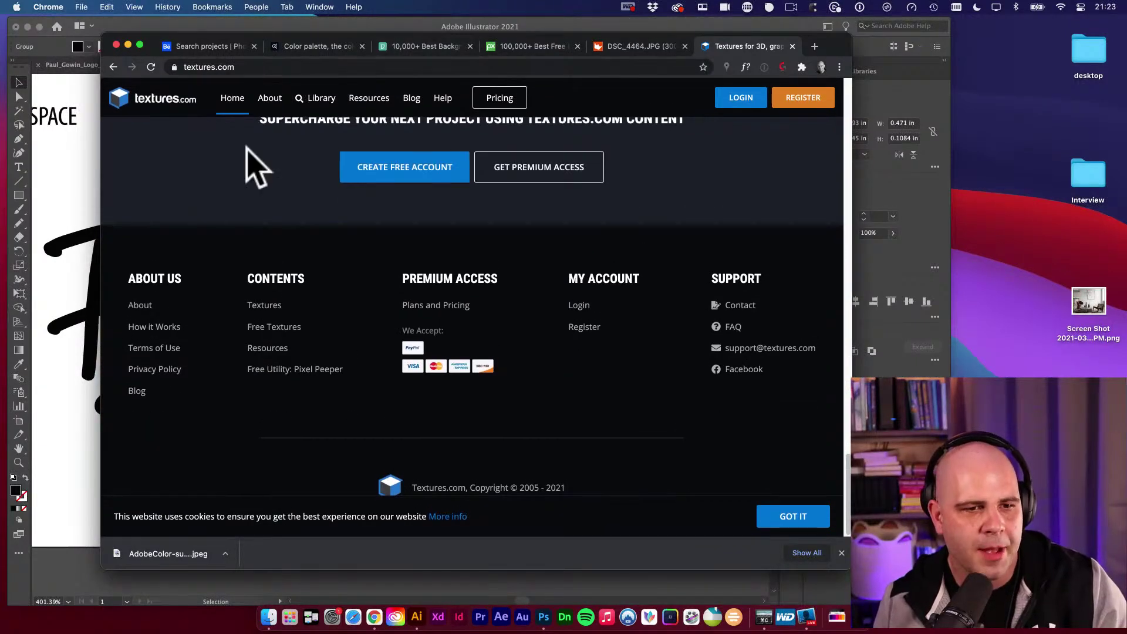
left_click(75, 181)
Move the AND group above Gowin and fill it light cyan (#14B8F2).
key("v")
left_click_drag(393, 355, 445, 283)
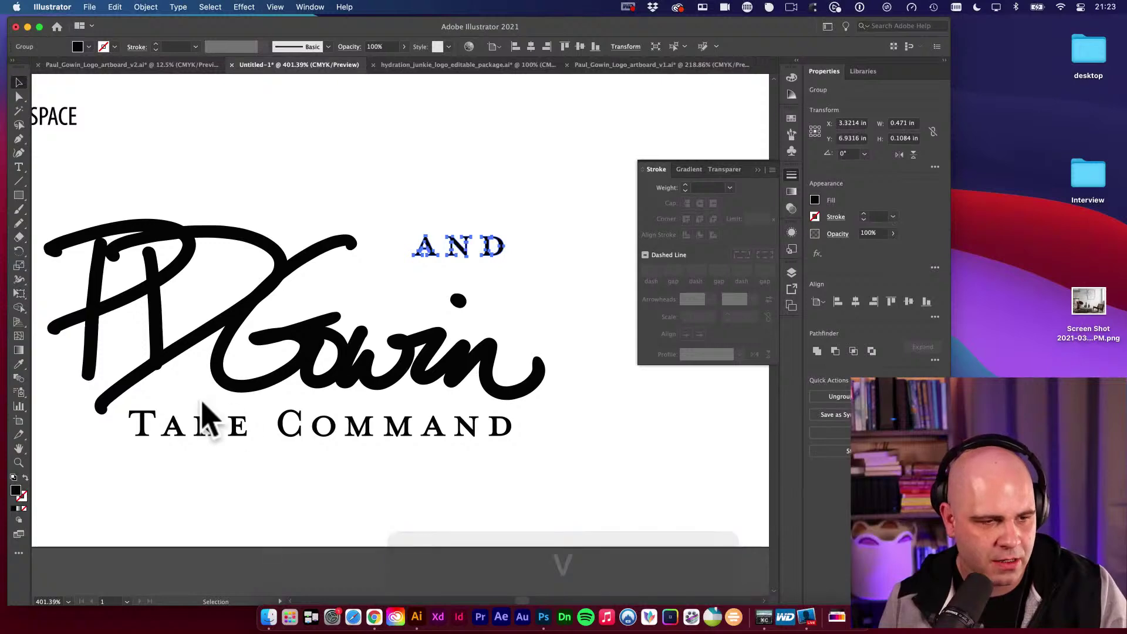
double_click(16, 490)
left_click(221, 126)
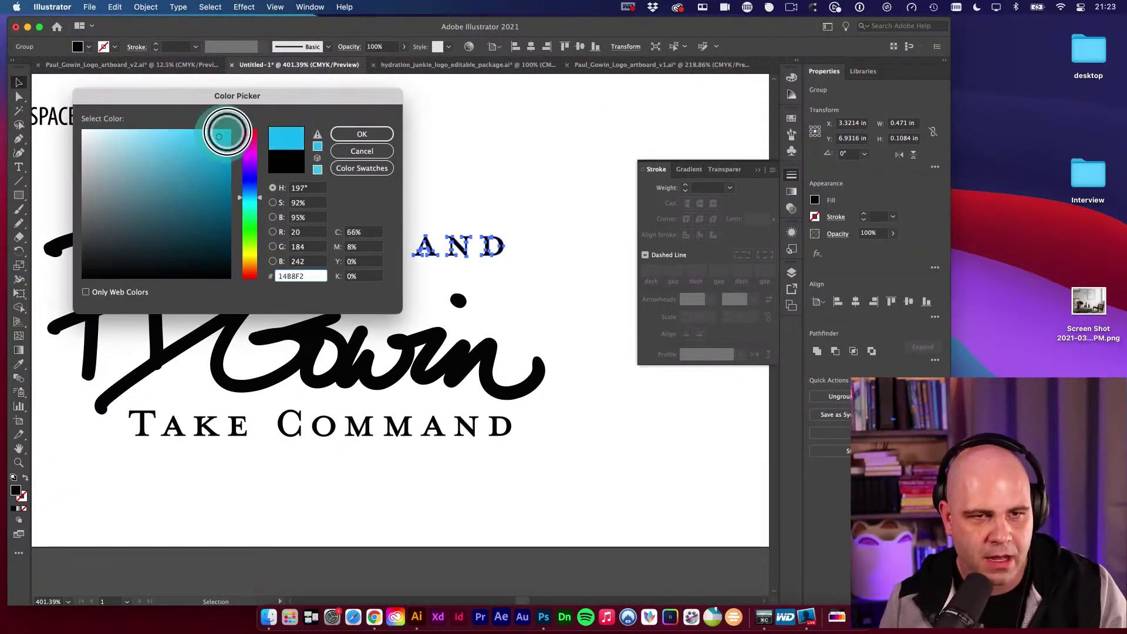
left_click(368, 124)
key("v")
left_click(540, 137)
Rotate the AND group 90 degrees and move it left above the signature.
left_click(491, 277, "alt+super")
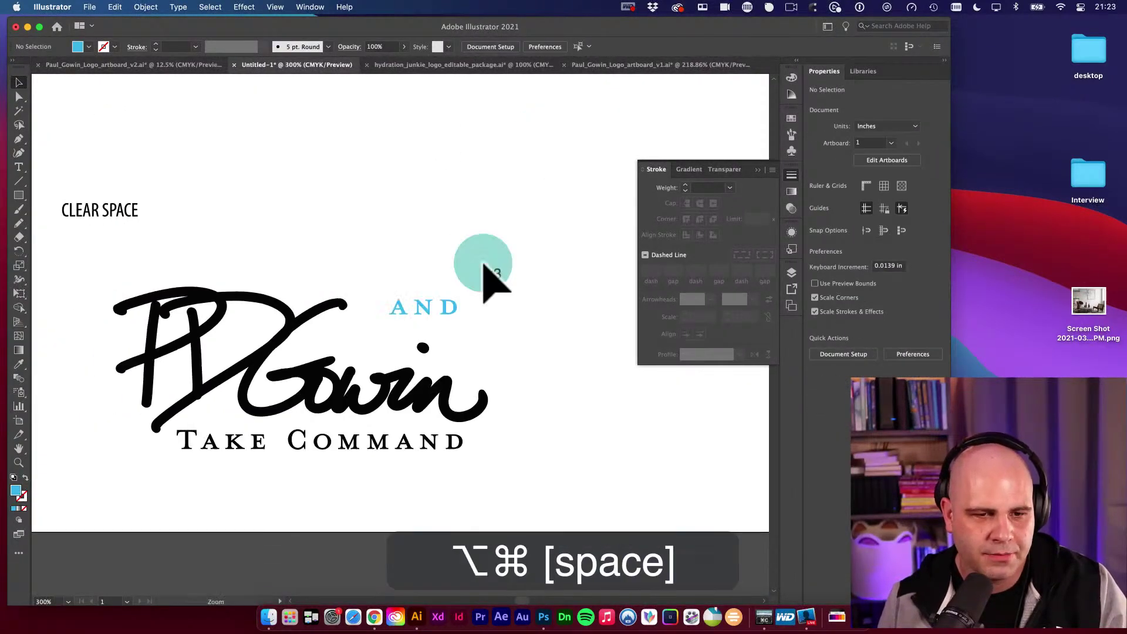
left_click_drag(491, 277, 418, 181)
key("v")
key("r")
left_click_drag(493, 207, 436, 124)
key("v")
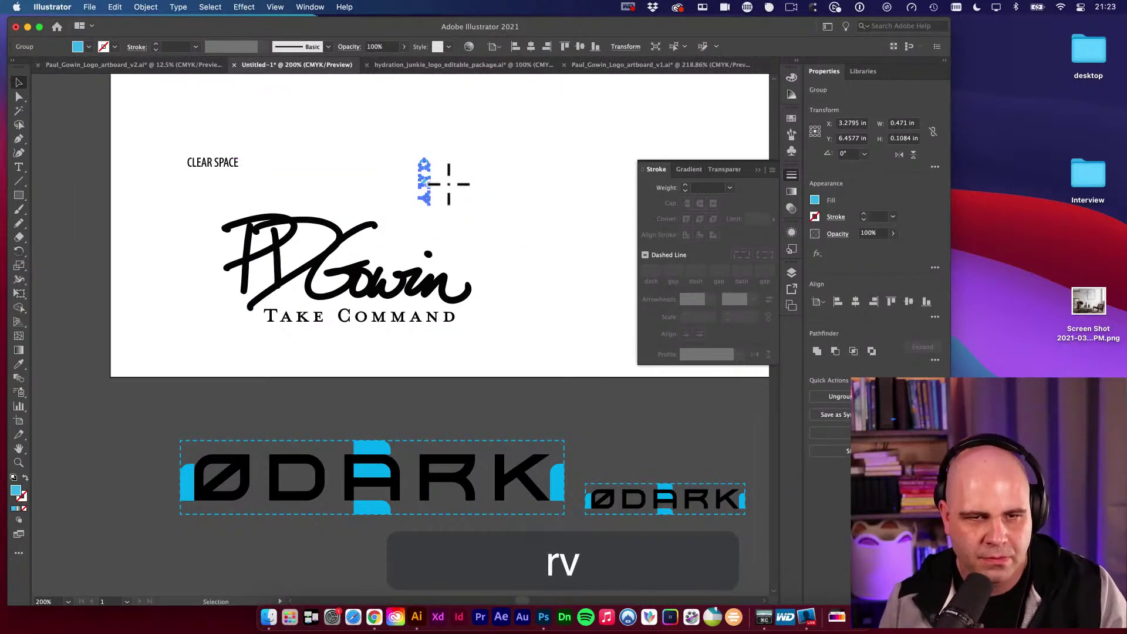
left_click_drag(424, 183, 678, 340)
scroll(304, 212, "up", 2)
key("r")
key("v")
key("space")
key("super+space")
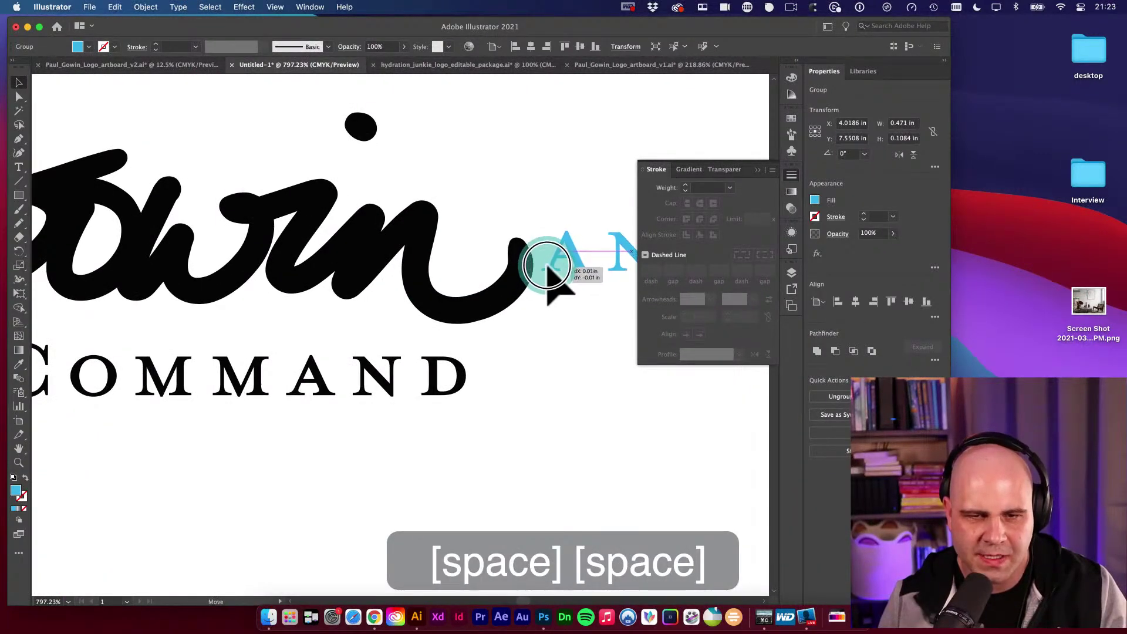
Zoom in on the vertical AND copy, settle it into place, then zoom back out around the logo.
key("alt+super+space")
left_click(513, 261)
key("space")
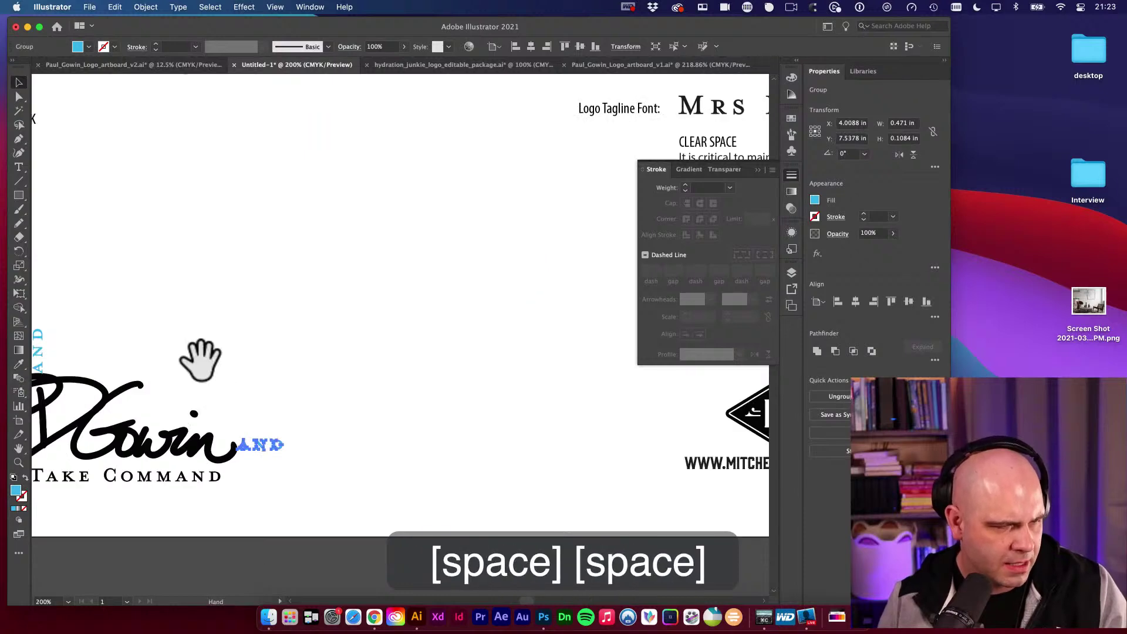
left_click_drag(196, 360, 415, 282)
key("super+space")
left_click_drag(252, 320, 549, 345)
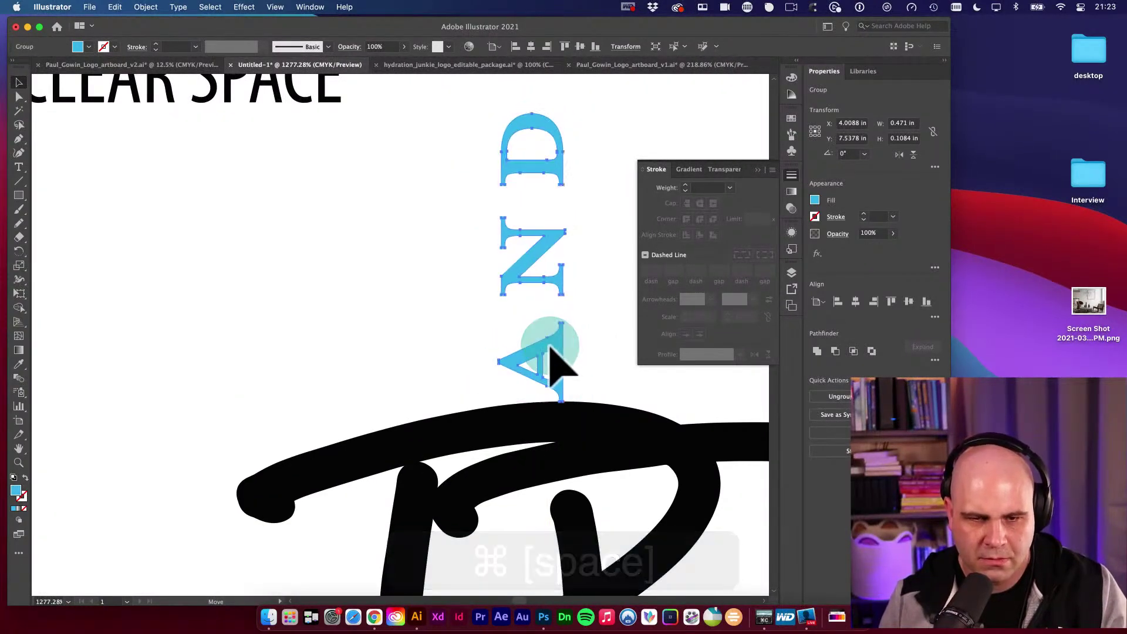
key("alt+super+space")
left_click(578, 362, "alt+super")
left_click(585, 364, "alt+super")
left_click(428, 370, "alt+super")
left_click(428, 370, "alt+super")
left_click(428, 370, "alt+super")
key("super+space")
left_click(472, 384, "super")
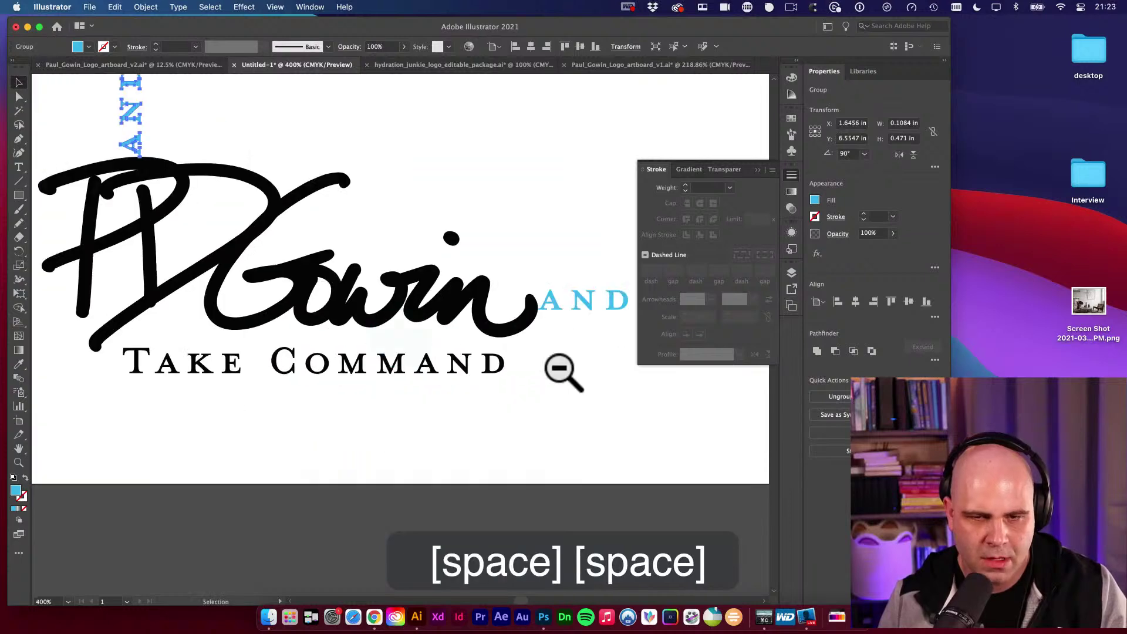
key("space")
left_click(563, 299, "alt+super")
key("space")
key("v")
Alt-drag a copy of the horizontal AND to the logo's left, then undo the misplaced copy.
left_click_drag(374, 343, 492, 330)
key("space")
left_click_drag(552, 304, 106, 317)
key("super+space")
left_click_drag(190, 313, 335, 322)
left_click(397, 327, "alt+super")
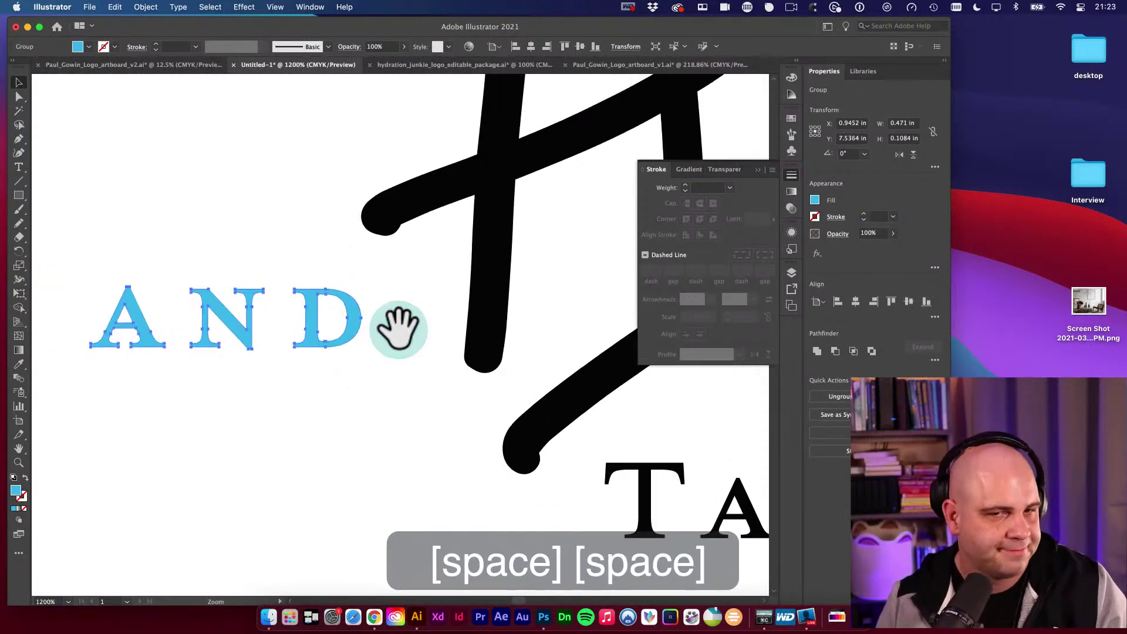
left_click(411, 325, "alt+super")
left_click(329, 317, "alt+super")
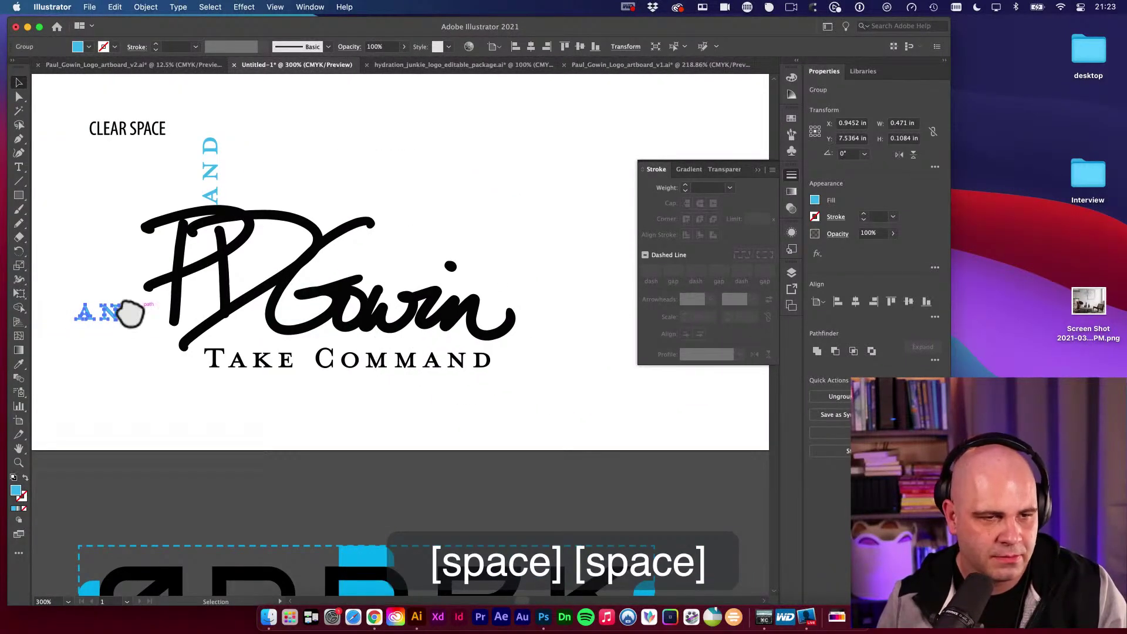
key("super+z")
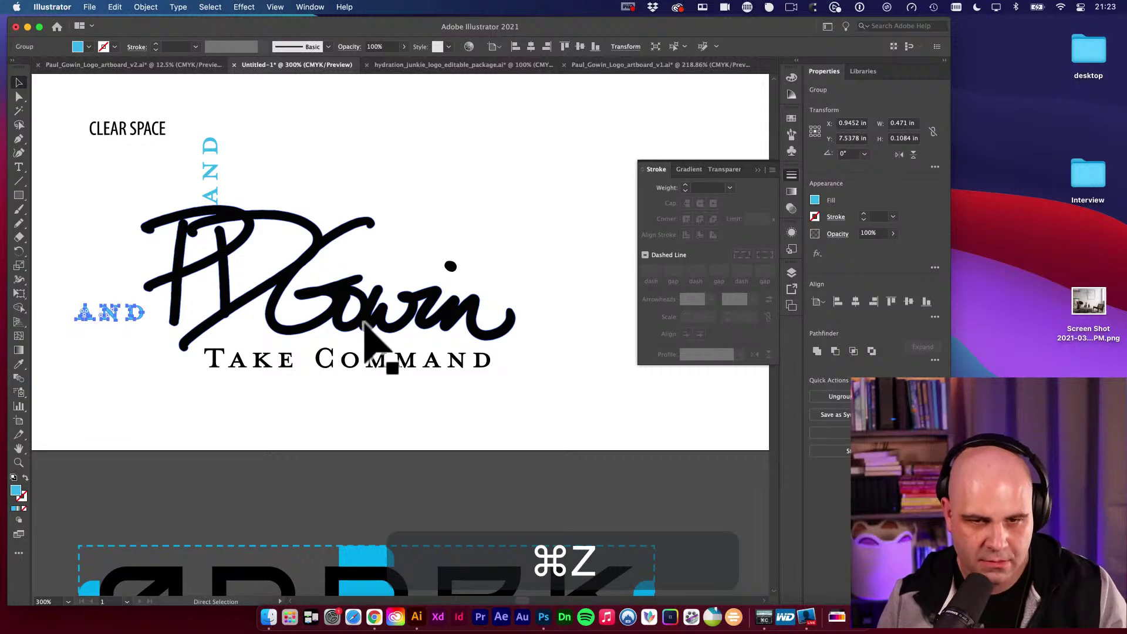
key("super+z")
Copy the AND again to the left of the PDGowin logo and nudge it up into line.
key("v")
left_click_drag(555, 317, 372, 322)
key("space")
key("super+space")
key("super+space")
left_click(353, 309, "super")
left_click(470, 323, "super")
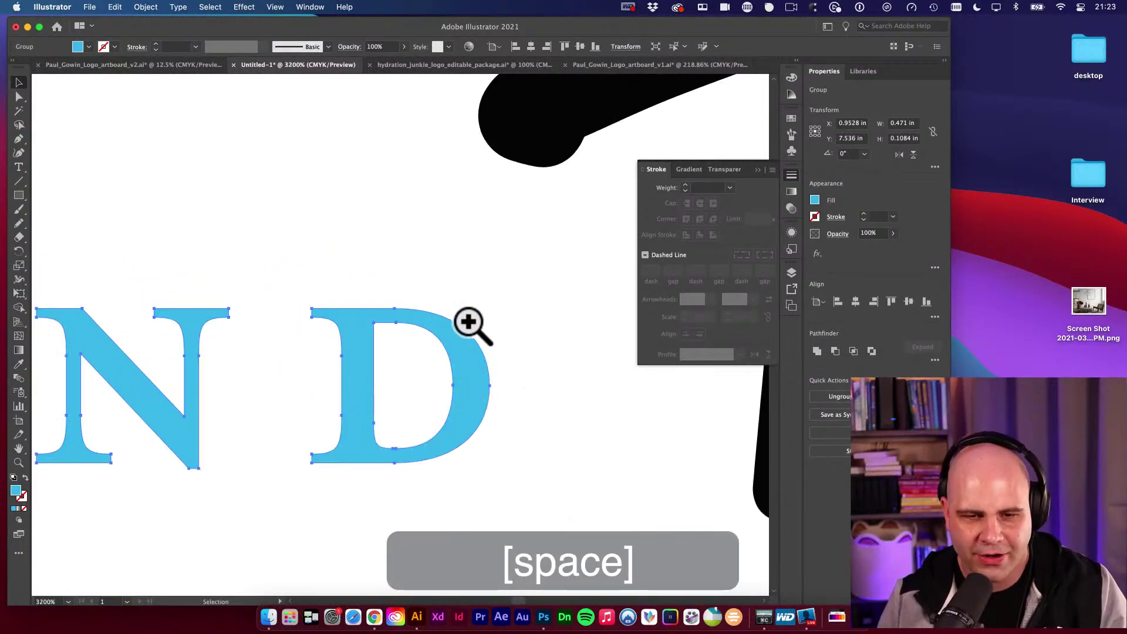
key("alt+super+space")
left_click(452, 360, "alt+super")
left_click(360, 345, "alt+super")
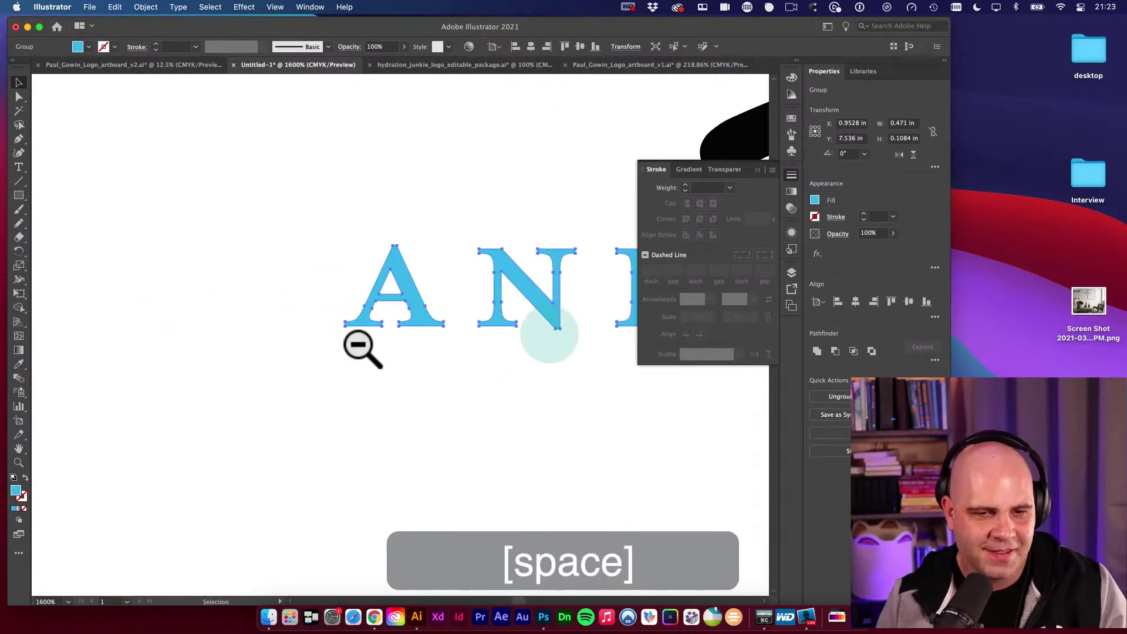
scroll(445, 318, "right", 10)
key("v")
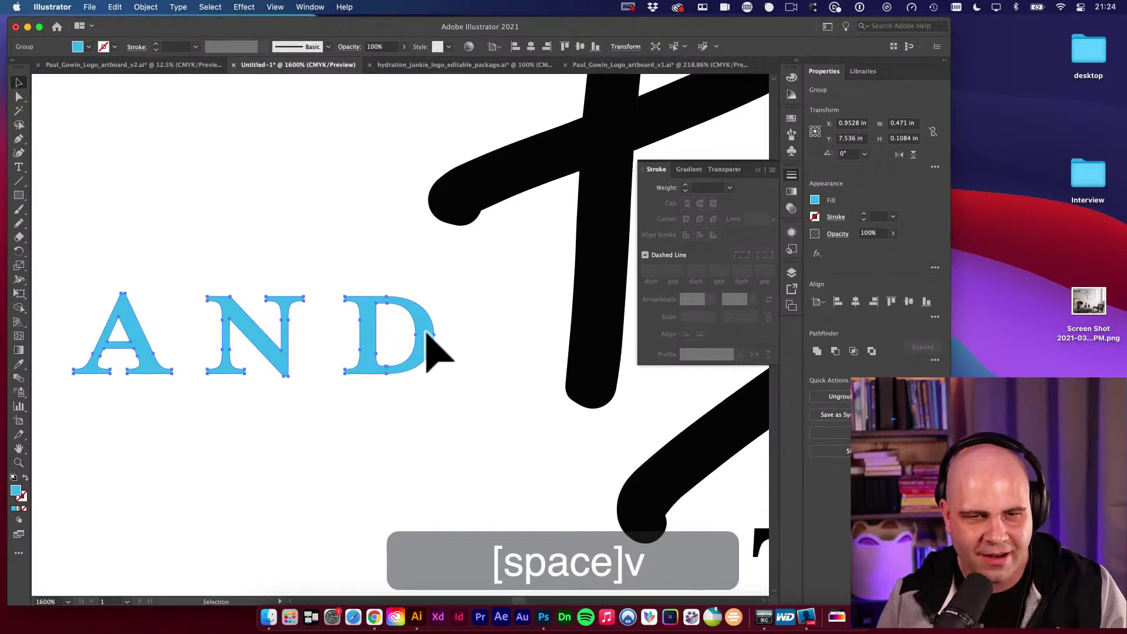
left_click_drag(433, 343, 419, 211)
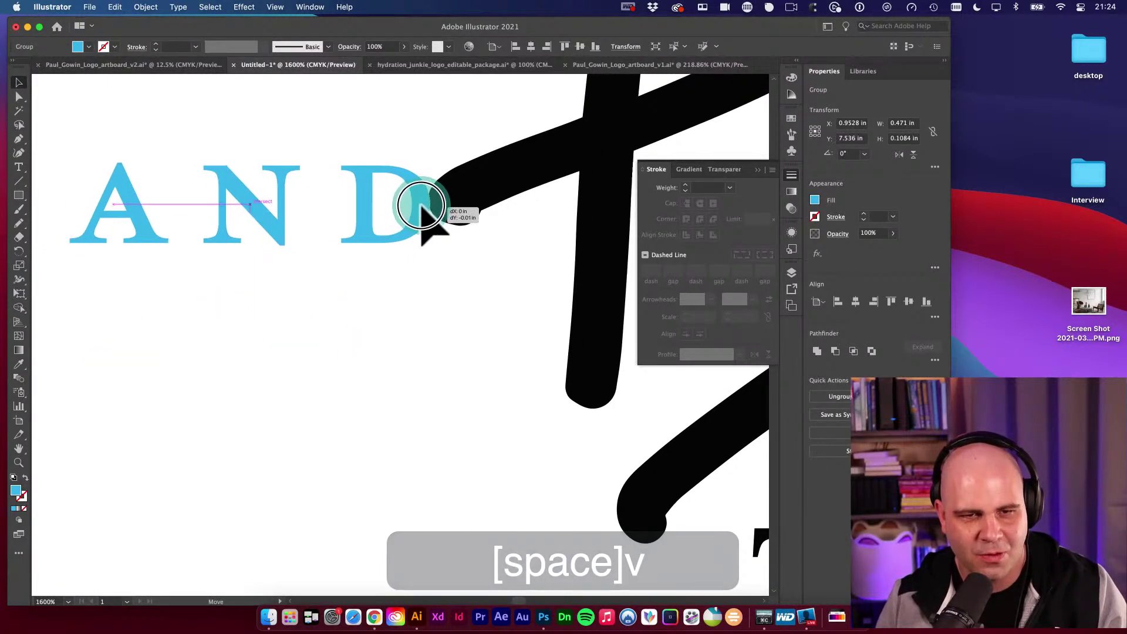
key("space")
key("alt+super+space")
left_click(433, 240, "alt+super")
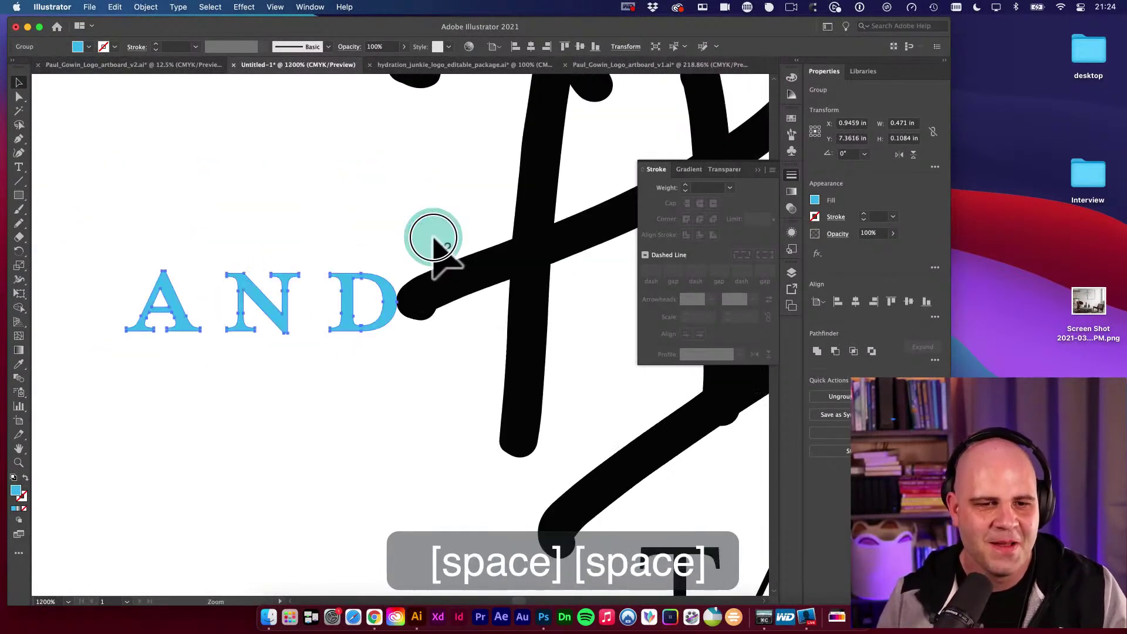
left_click(431, 282, "alt+super")
left_click(428, 322, "alt+super")
left_click(458, 352, "alt+super")
left_click(489, 387, "alt+super")
Copy the vertical AND to below TAKE COMMAND and zoom out to check the markers.
key("space")
scroll(516, 396, "down", 5)
scroll(516, 395, "right", 8)
key("v")
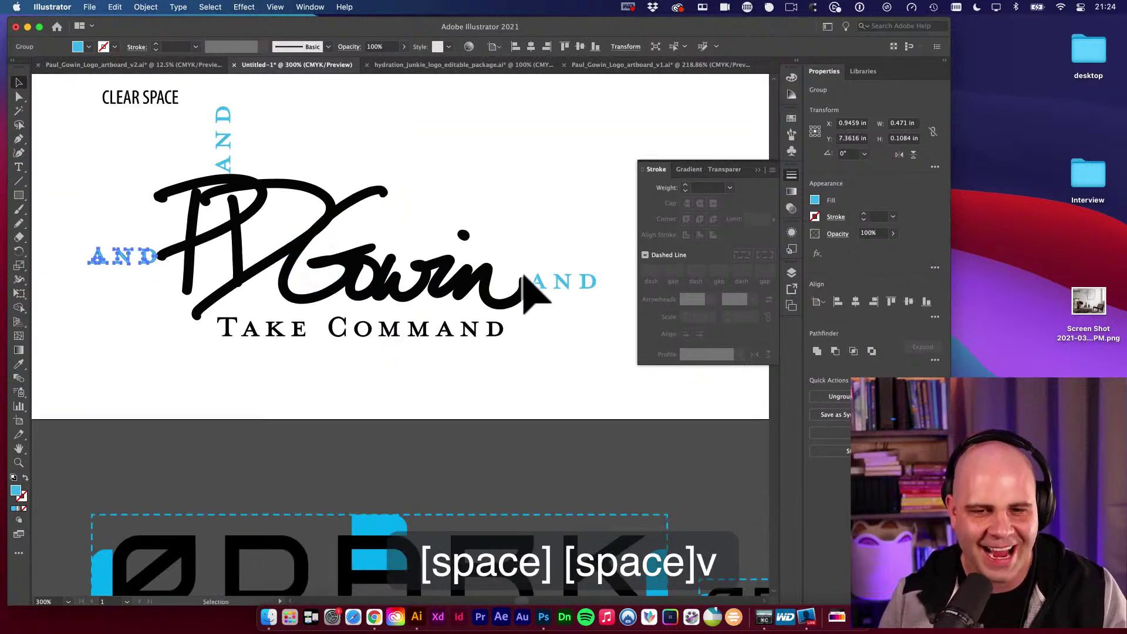
left_click(567, 283)
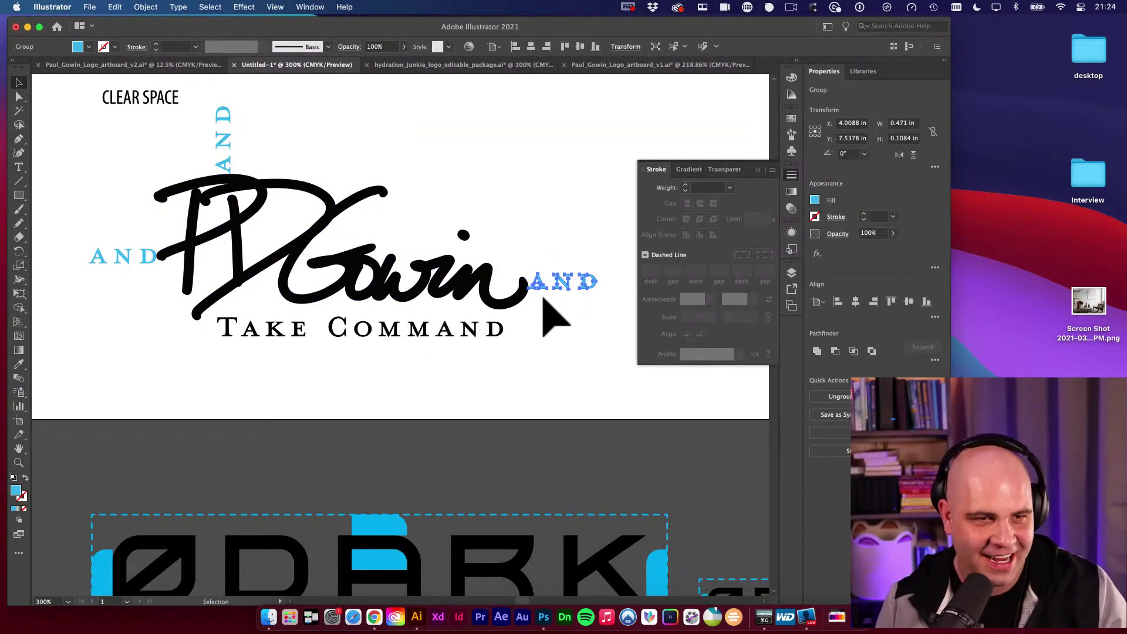
left_click_drag(226, 115, 253, 353)
key("space")
scroll(402, 348, "down", 3)
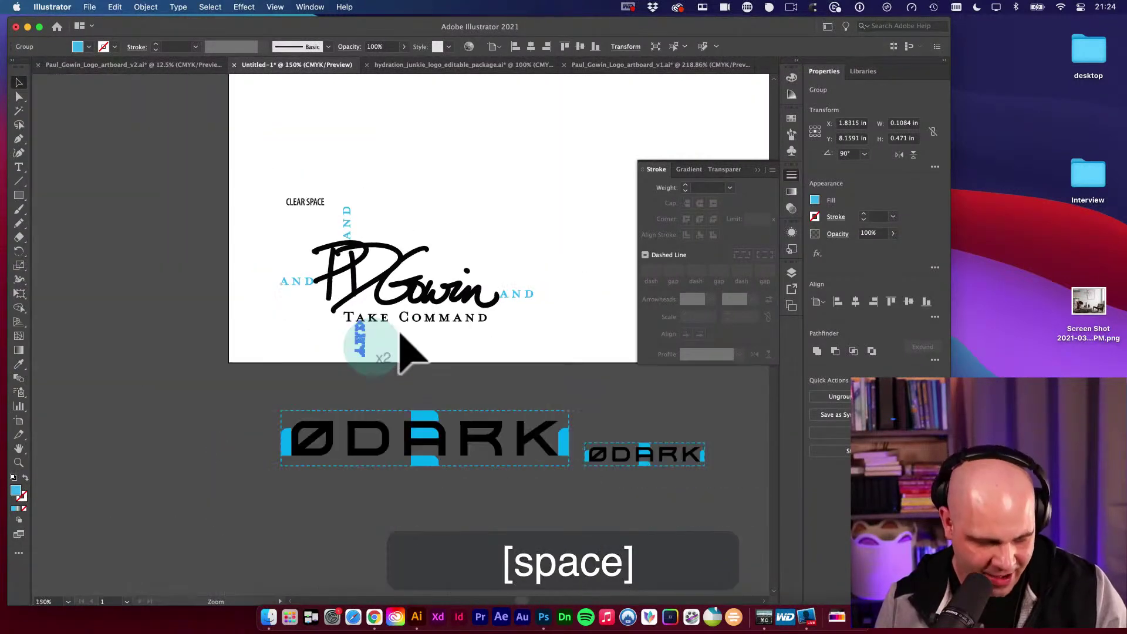
left_click_drag(403, 347, 346, 330)
Draw a rectangle around the logo and give it no fill and a dashed blue stroke.
key("m")
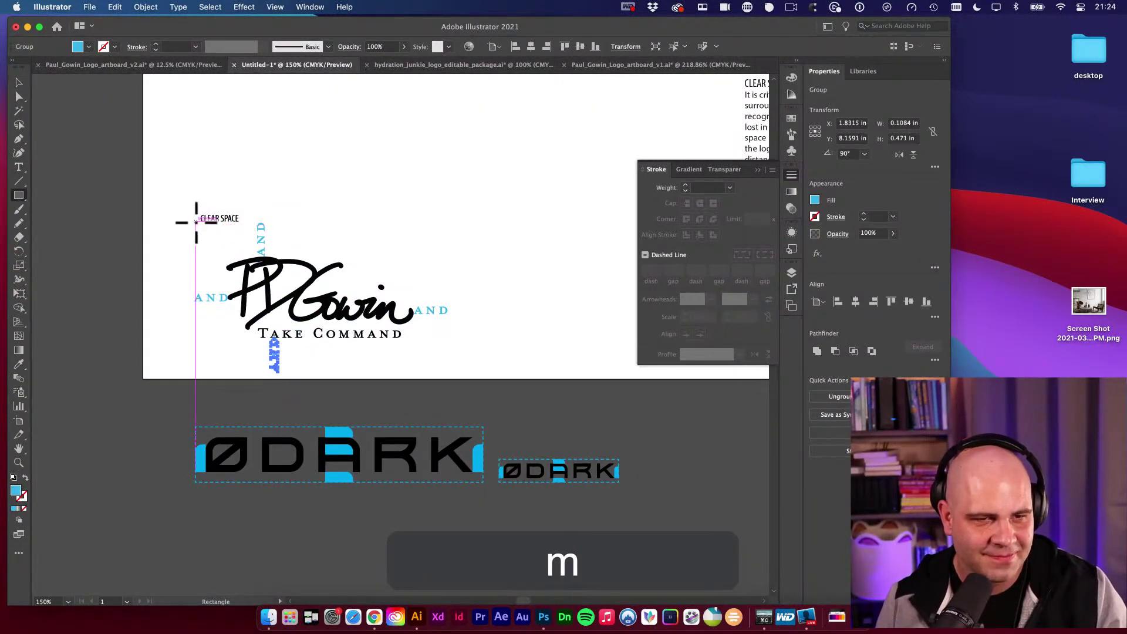
mouse_move(195, 223)
left_mouse_down()
mouse_move(322, 327)
mouse_move(447, 371)
left_mouse_up()
key("shift+x")
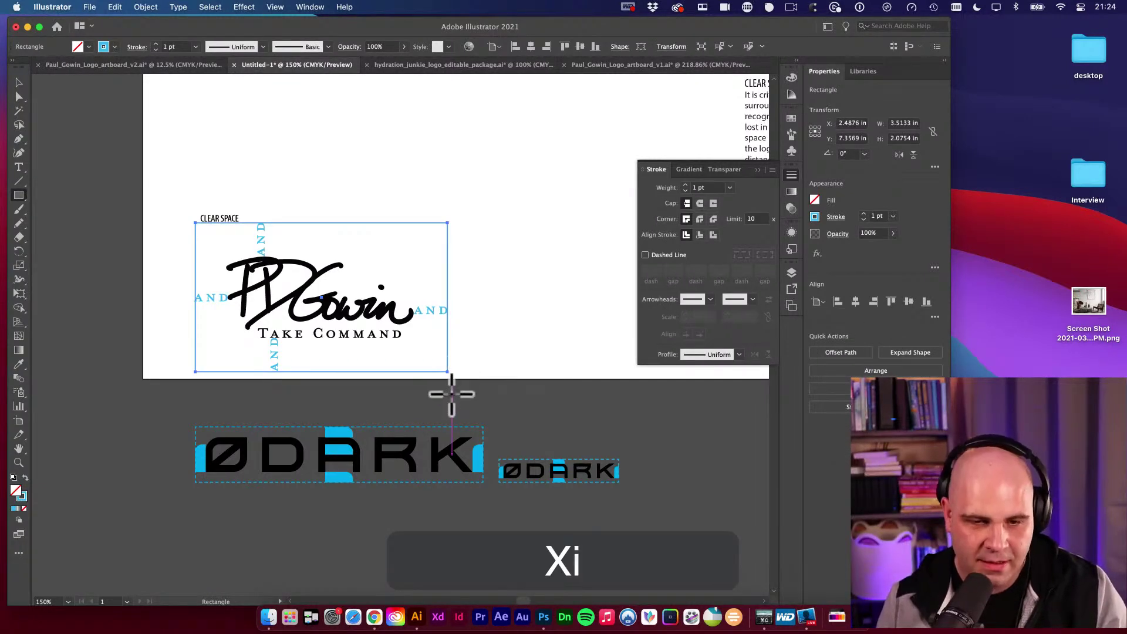
left_click(485, 434)
key("v")
Zoom in to check the dashed rectangle's corners and edges against the AND markers.
key("space")
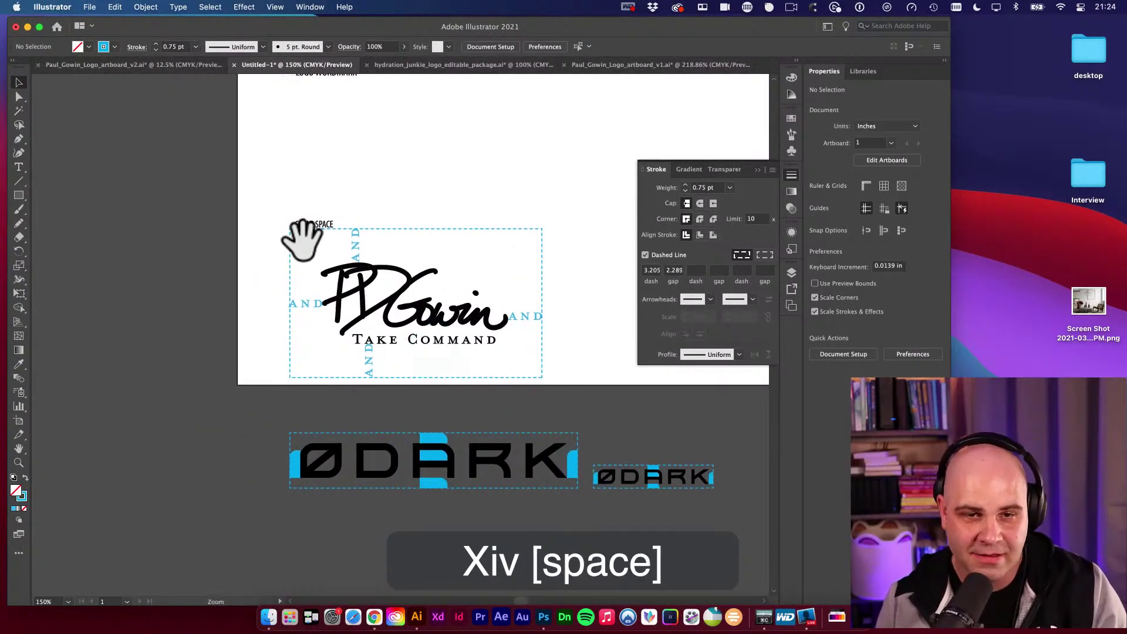
key("super+space")
left_click_drag(302, 239, 584, 380)
key("b")
key("space")
left_click_drag(549, 322, 284, 377)
key("v")
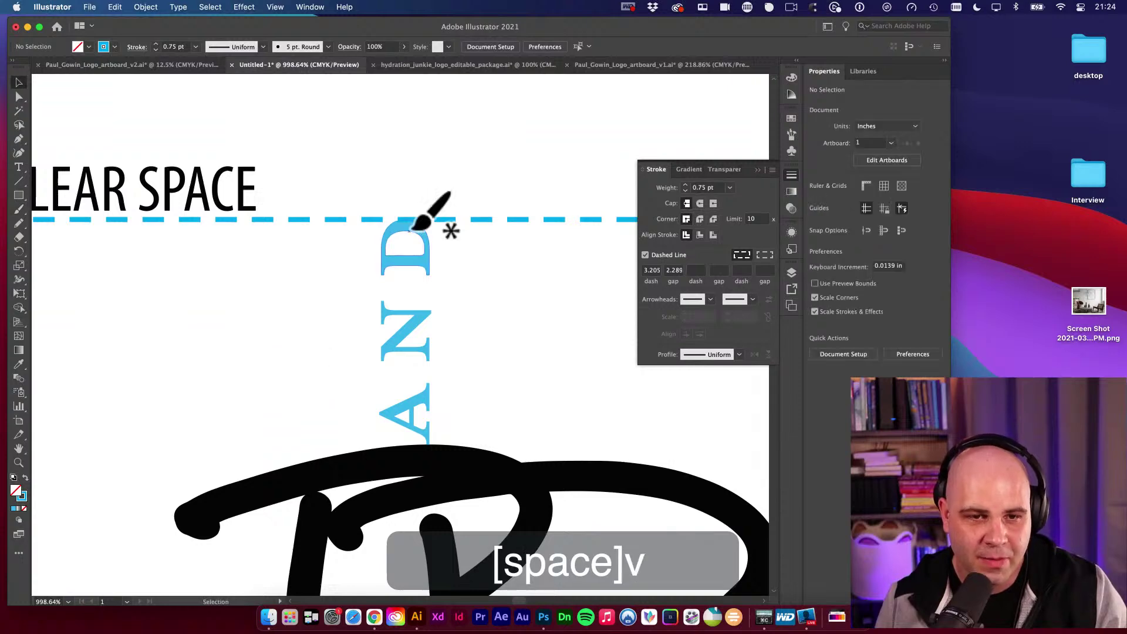
left_click(411, 221)
key("space")
left_click_drag(302, 276, 423, 420)
key("space")
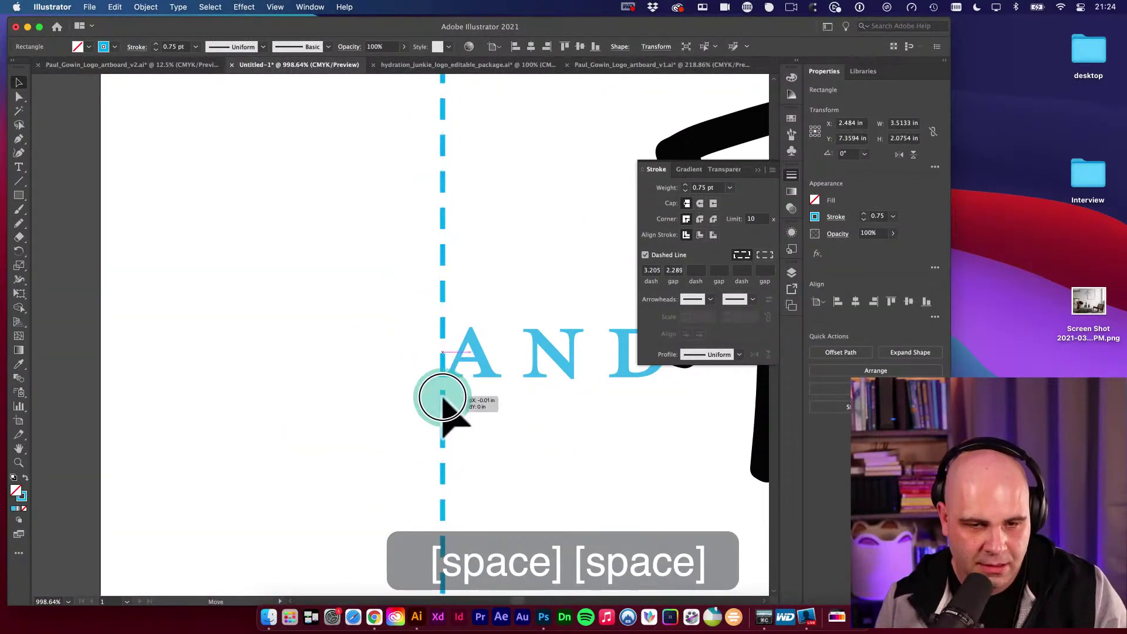
key("alt+super+space")
left_click(257, 360)
left_click(359, 343)
key("space")
mouse_move(359, 343)
left_mouse_down()
mouse_move(197, 385)
mouse_move(144, 252)
mouse_move(196, 364)
mouse_move(471, 363)
mouse_move(460, 335)
left_mouse_up()
key("space")
Resize the dashed rectangle with Free Transform so its edges meet the AND markers.
key("e")
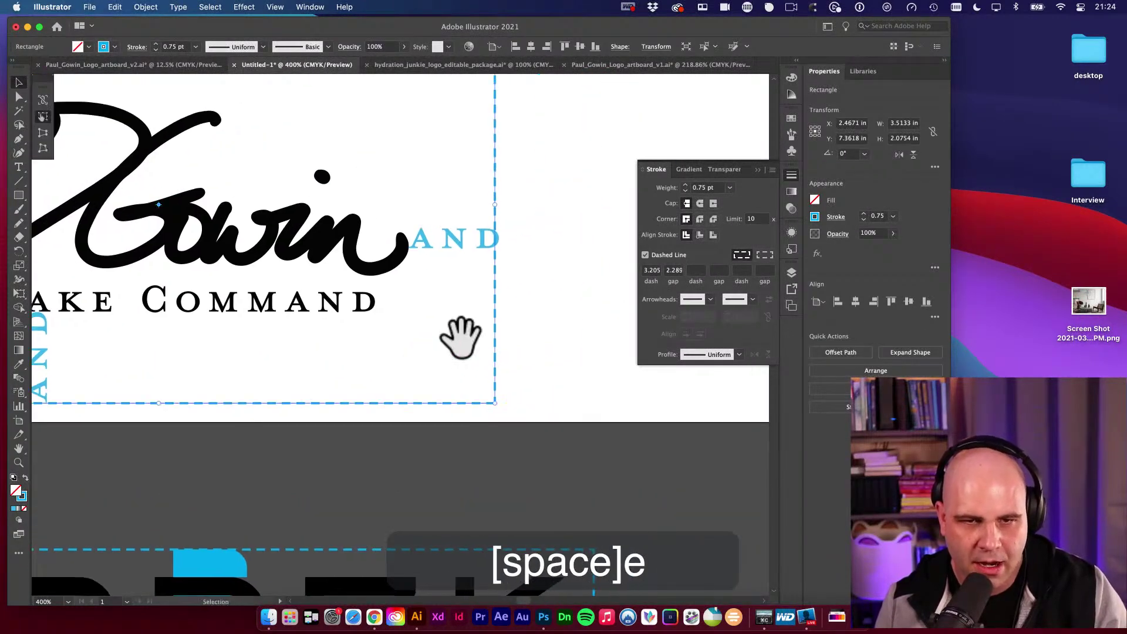
key("space")
mouse_move(495, 204)
left_mouse_down()
mouse_move(324, 320)
mouse_move(503, 221)
left_mouse_up()
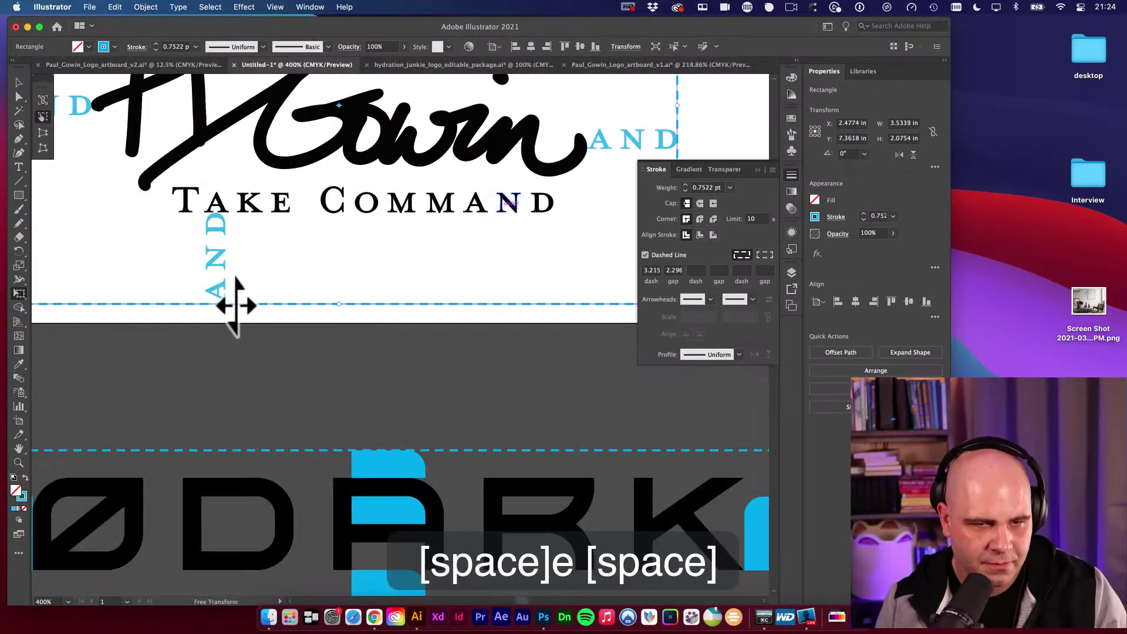
left_click_drag(339, 306, 327, 290)
key("space")
scroll(328, 290, "down", 5)
key("v")
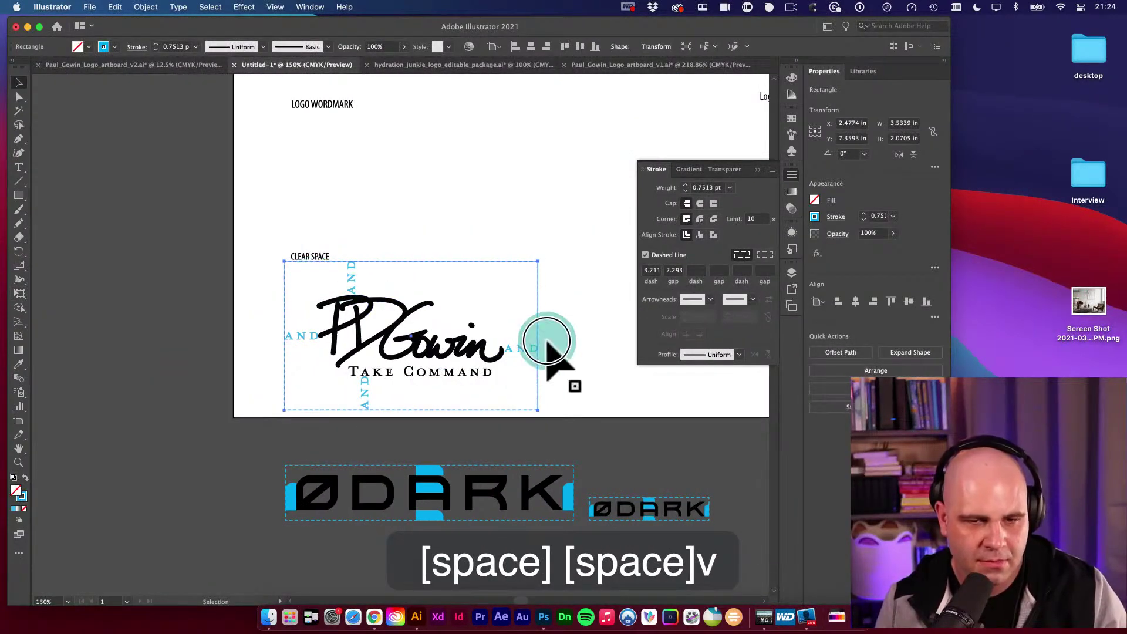
left_click(548, 343)
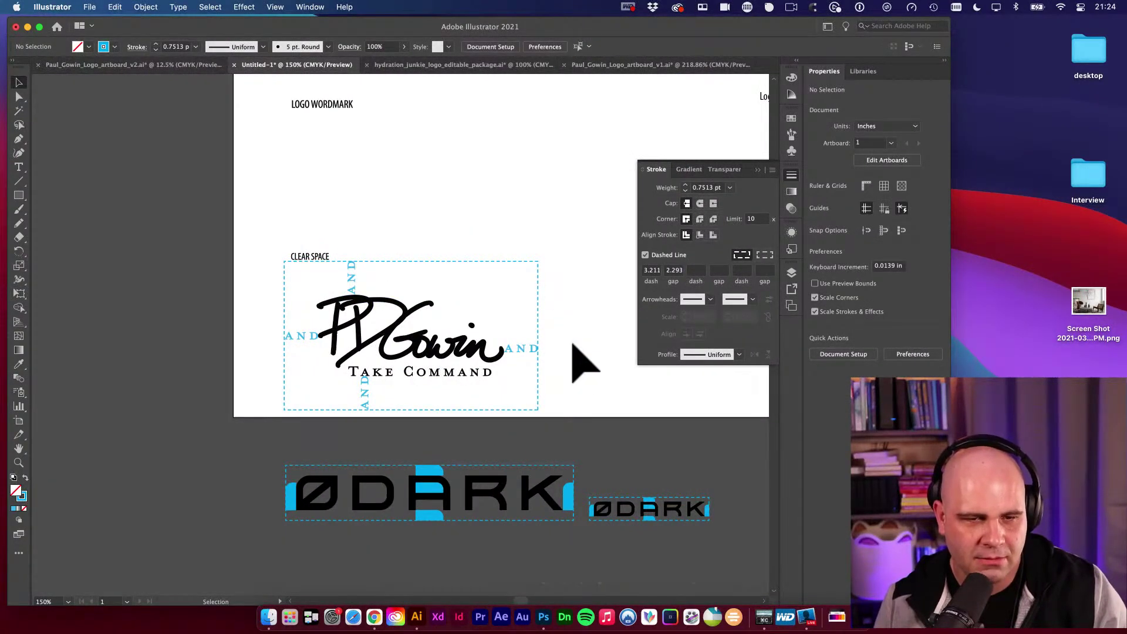
Zoom out to review the brand page, checking the CLEAR SPACE label and main logo group.
key("space")
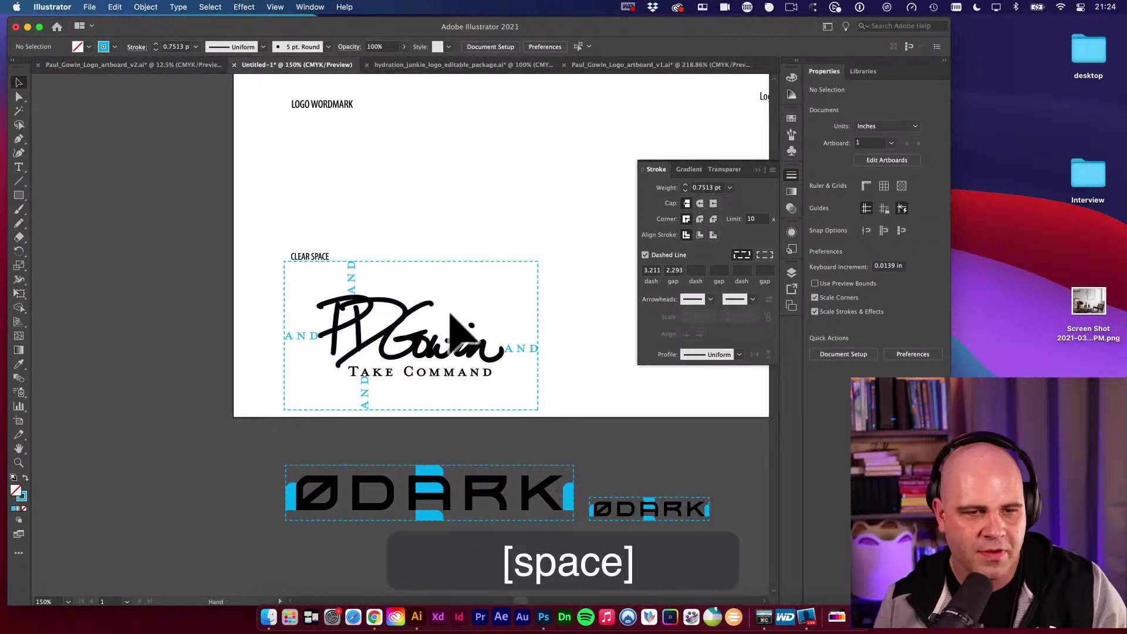
left_click(315, 253)
key("v")
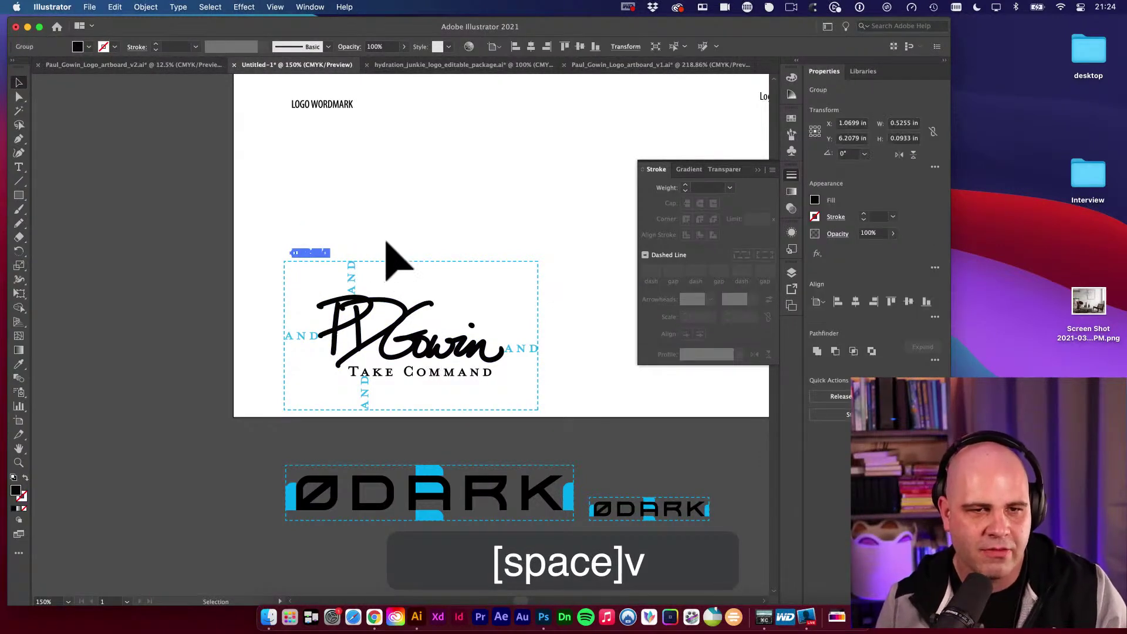
key("alt+super+space")
left_click(387, 239, "alt+super")
left_click(388, 239, "alt+super")
key("space")
left_click_drag(511, 294, 293, 265)
key("v")
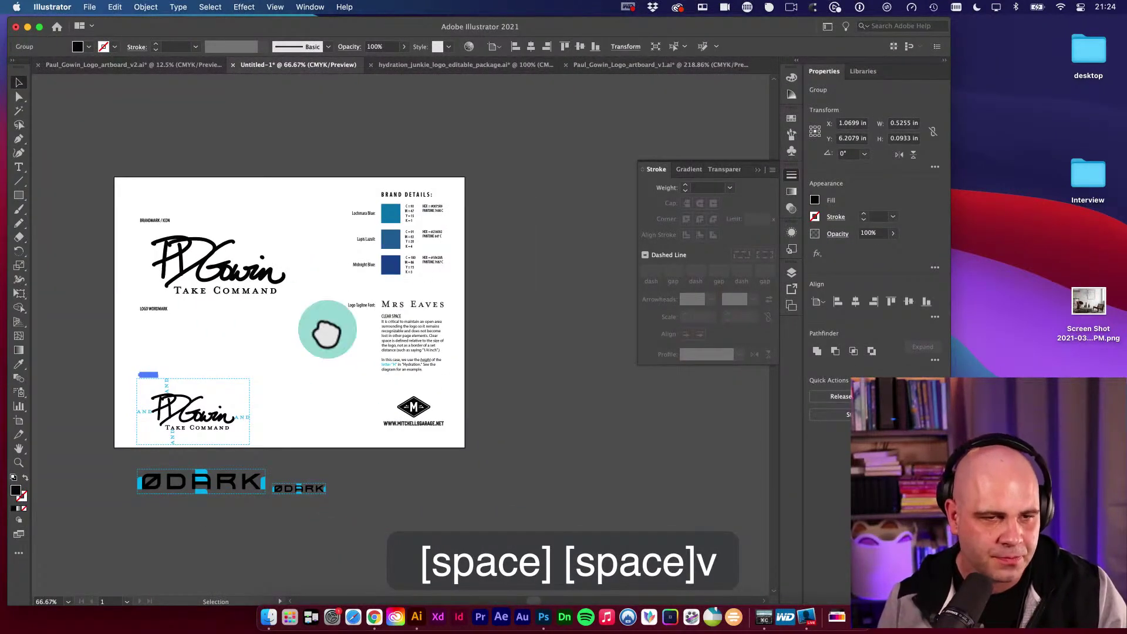
key("space")
left_click_drag(327, 333, 296, 288)
key("v")
left_click(234, 257)
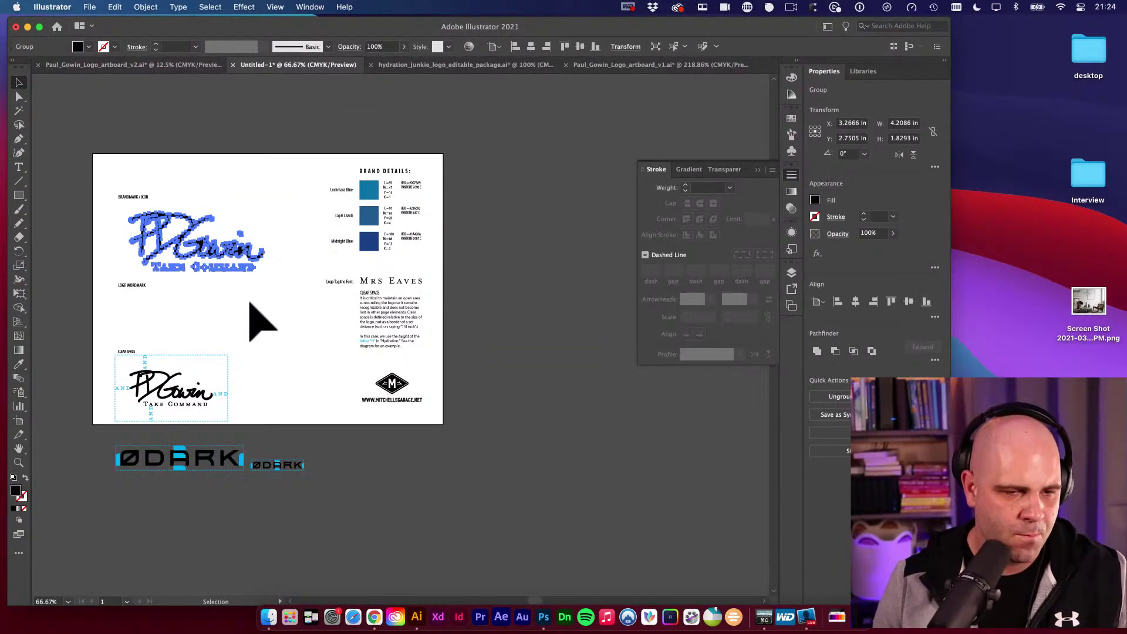
key("space")
key("space")
left_click_drag(232, 382, 271, 335)
key("v")
left_click(347, 348)
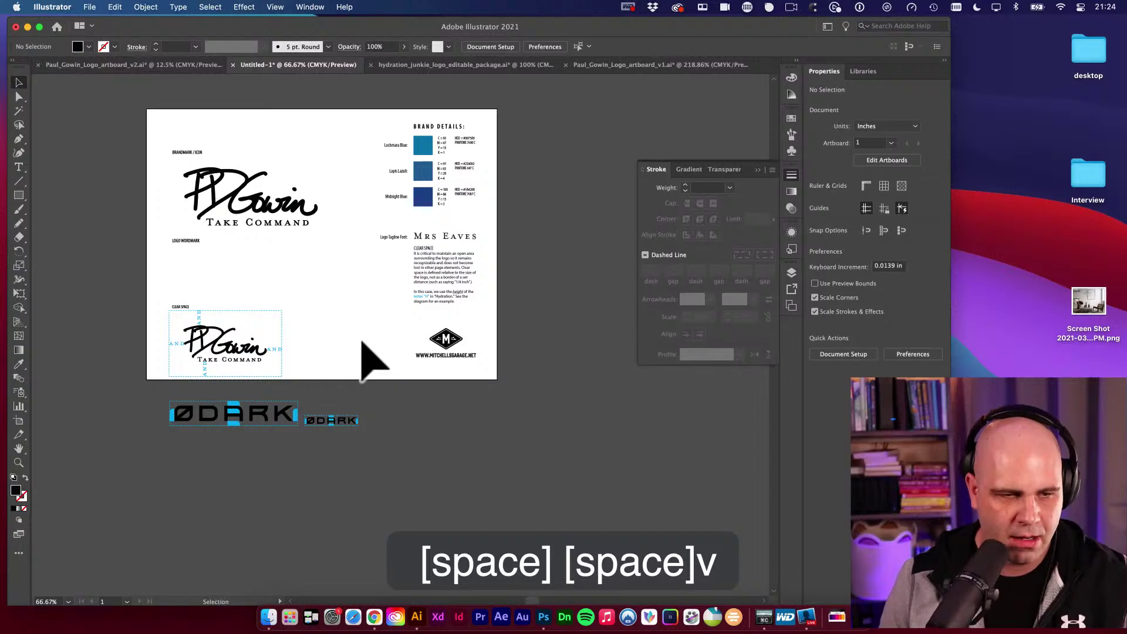
key("space")
left_click_drag(362, 342, 317, 336)
Move the whole clear-space diagram off the artboard to the right.
left_click_drag(115, 316, 241, 368)
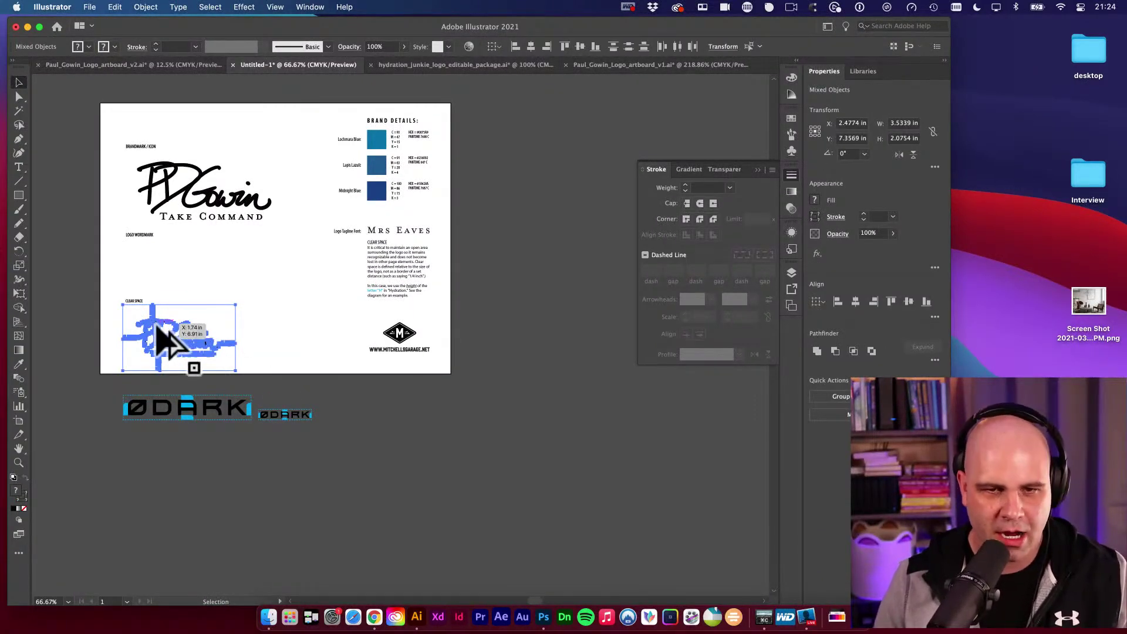
left_click_drag(167, 340, 573, 228)
key("space")
left_click_drag(604, 352, 405, 370)
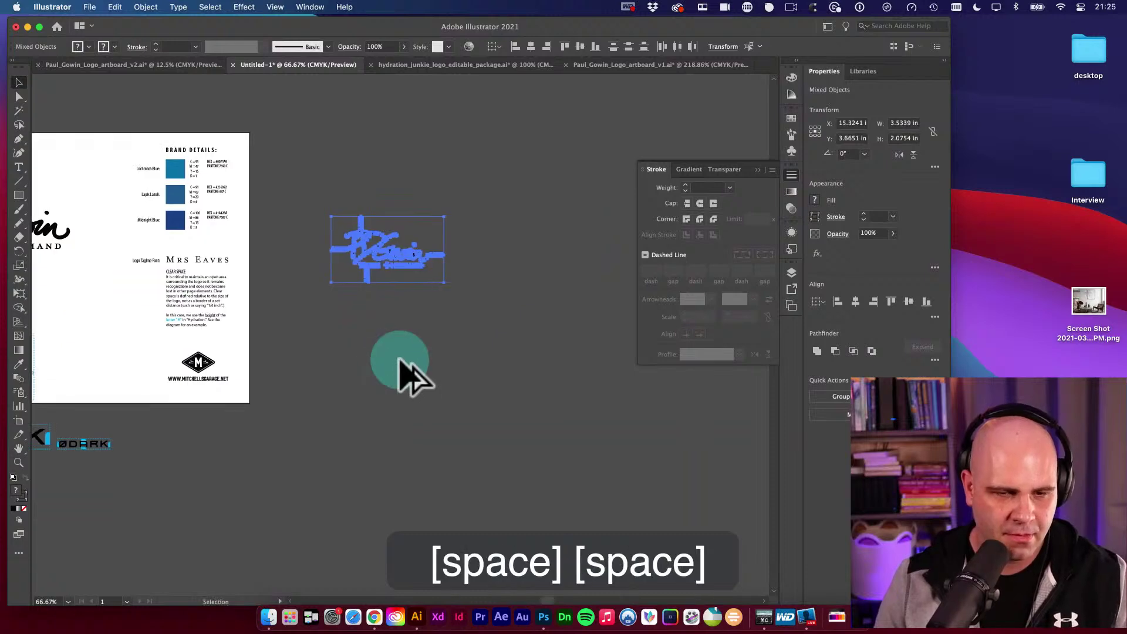
left_click(399, 361)
Draw Artboard 2, about 3.53 × 2.07 in, tightly around the dashed clear-space frame.
key("shift+o")
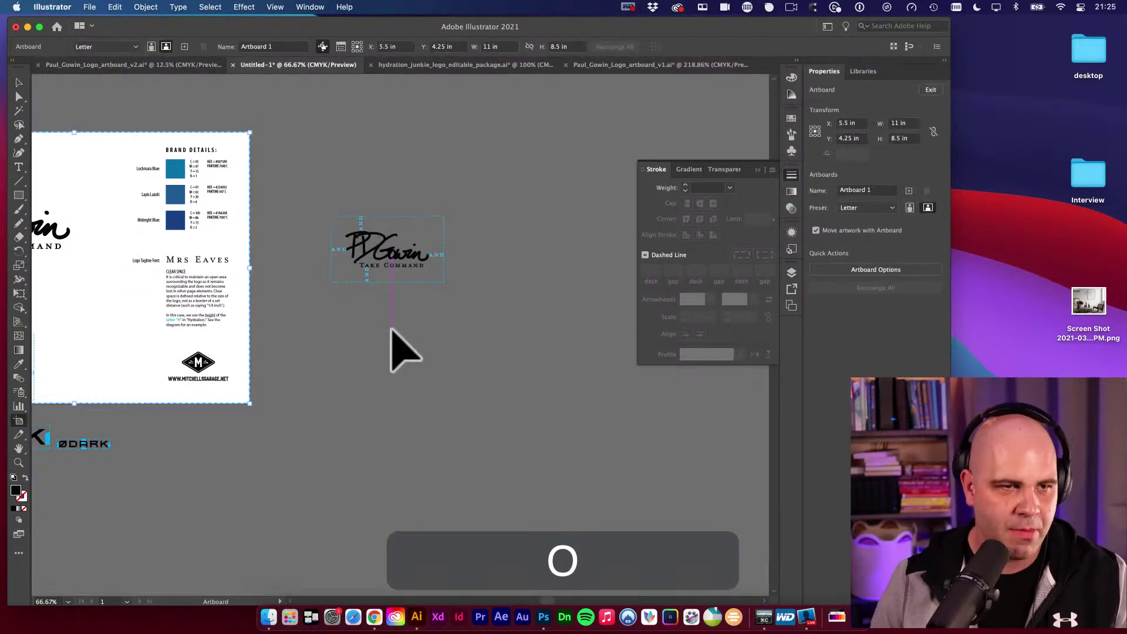
key("super+space")
left_click_drag(347, 222, 380, 285)
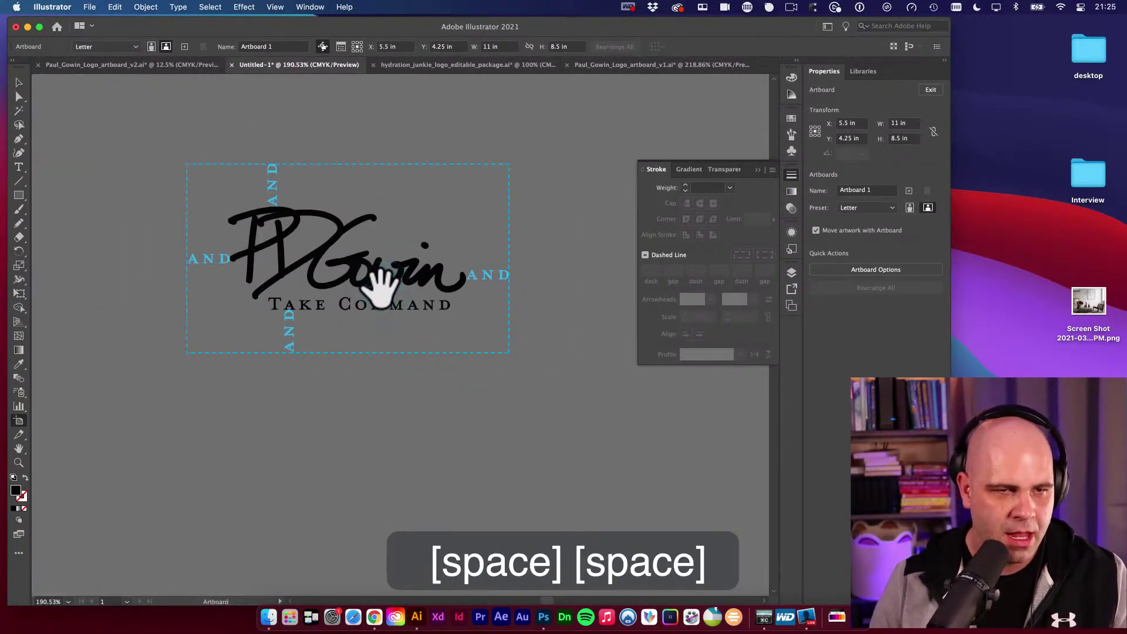
left_click(275, 7)
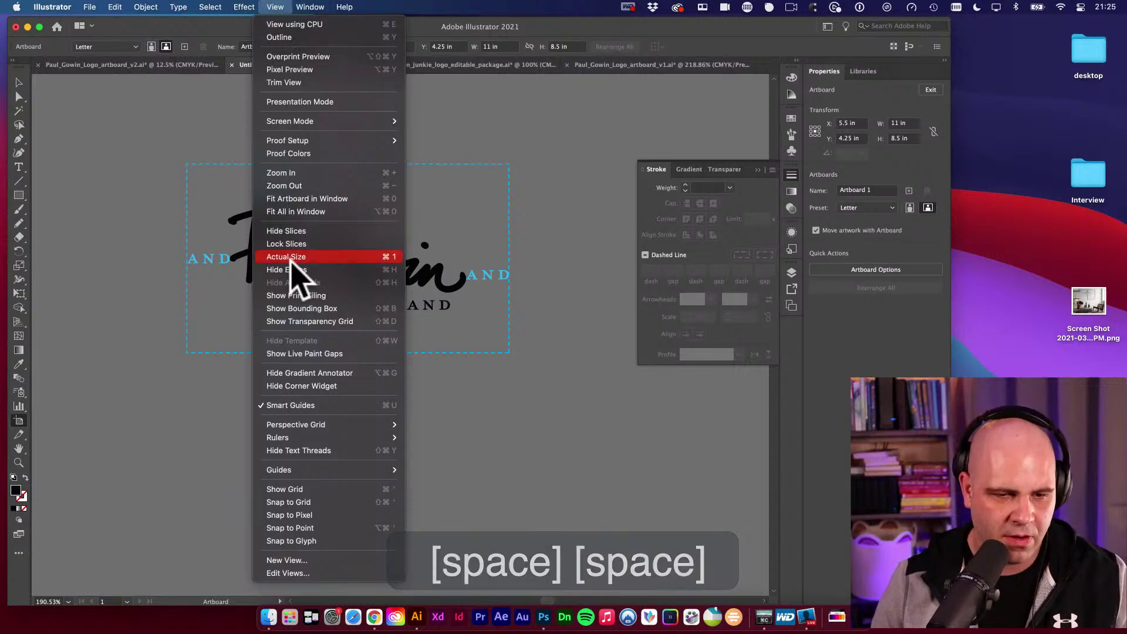
left_click(194, 152)
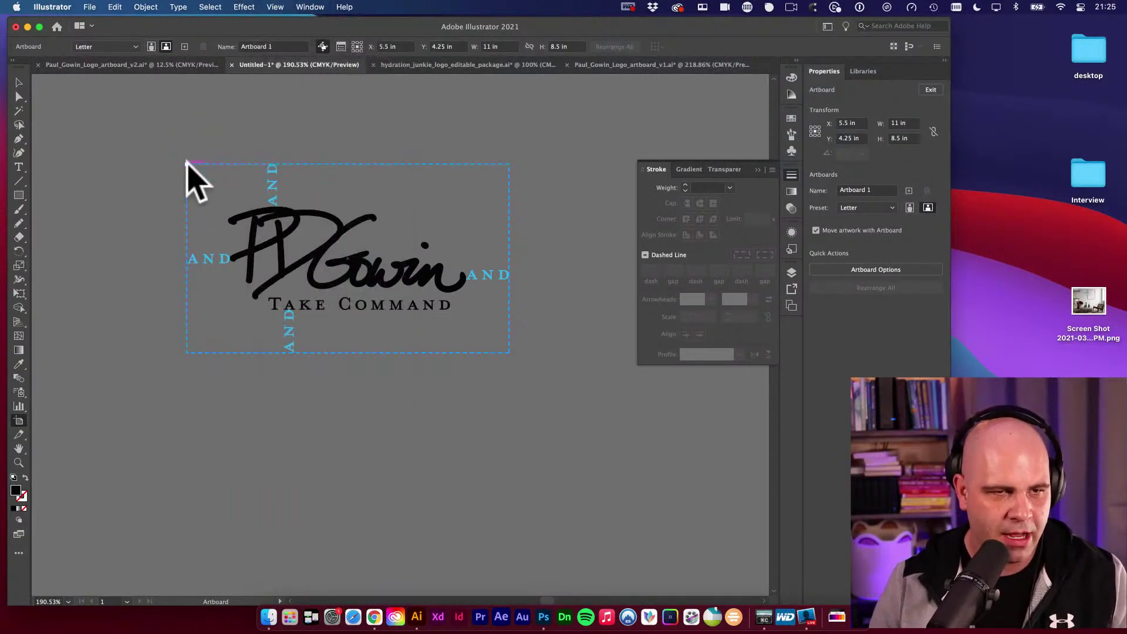
left_click_drag(186, 164, 509, 353)
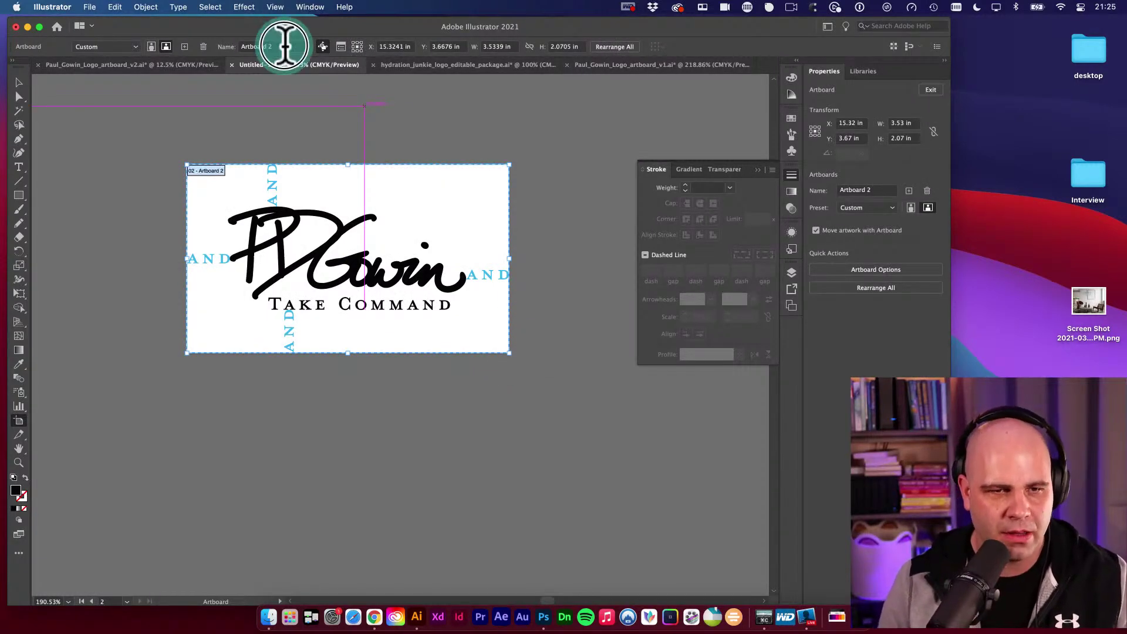
key("super+a")
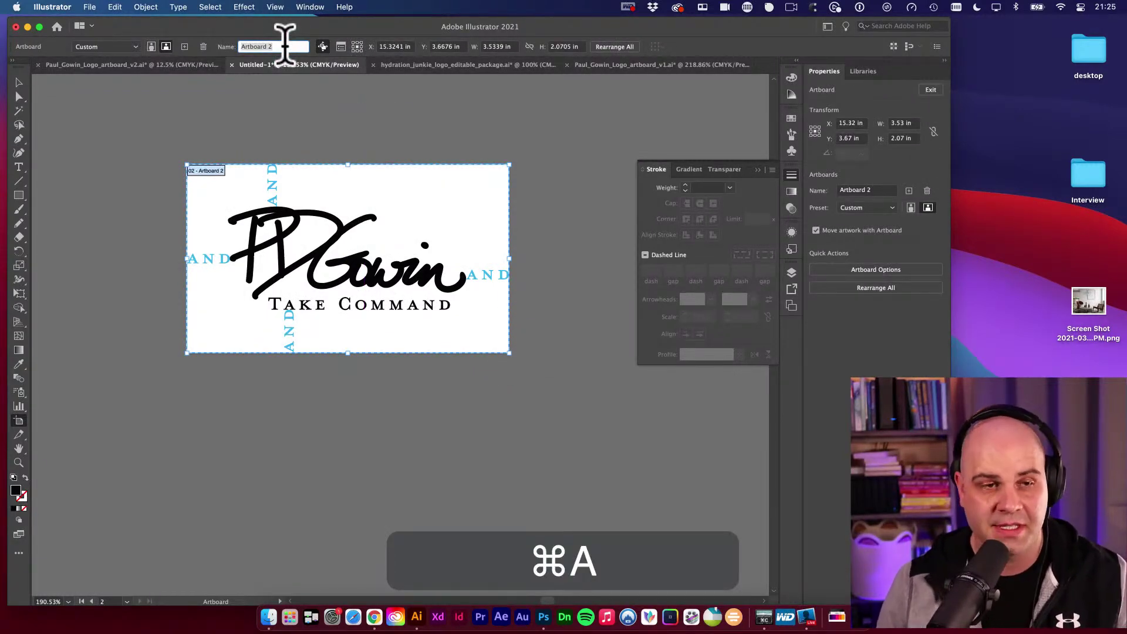
left_click(19, 83)
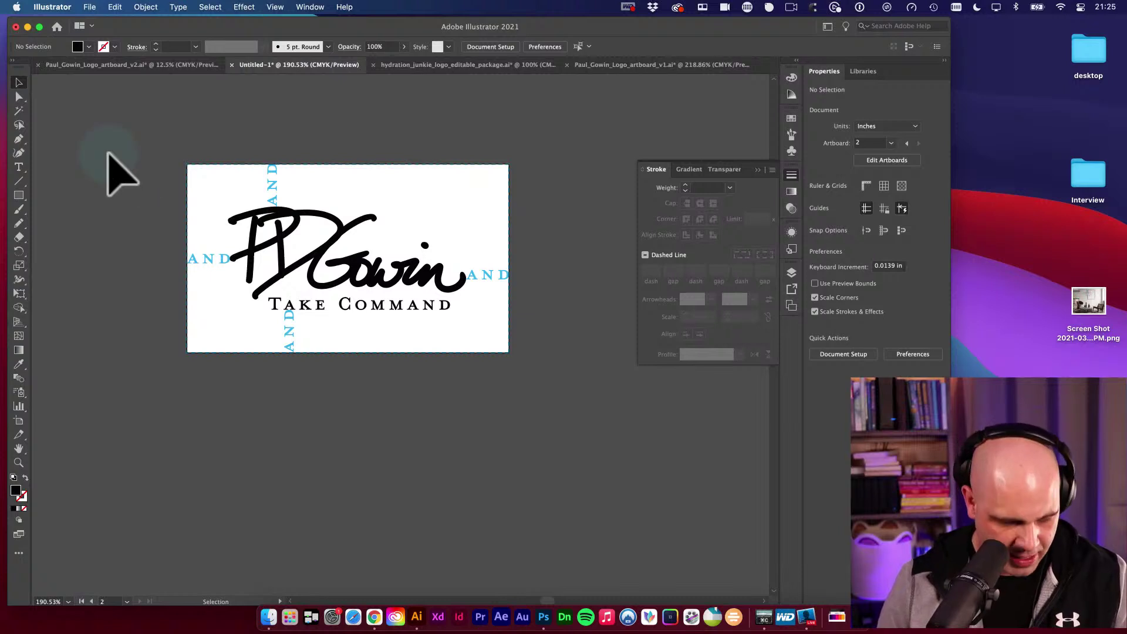
Save into the client's project folder, naming the file with the client's name plus '-Logo-Final'.
key("super+s")
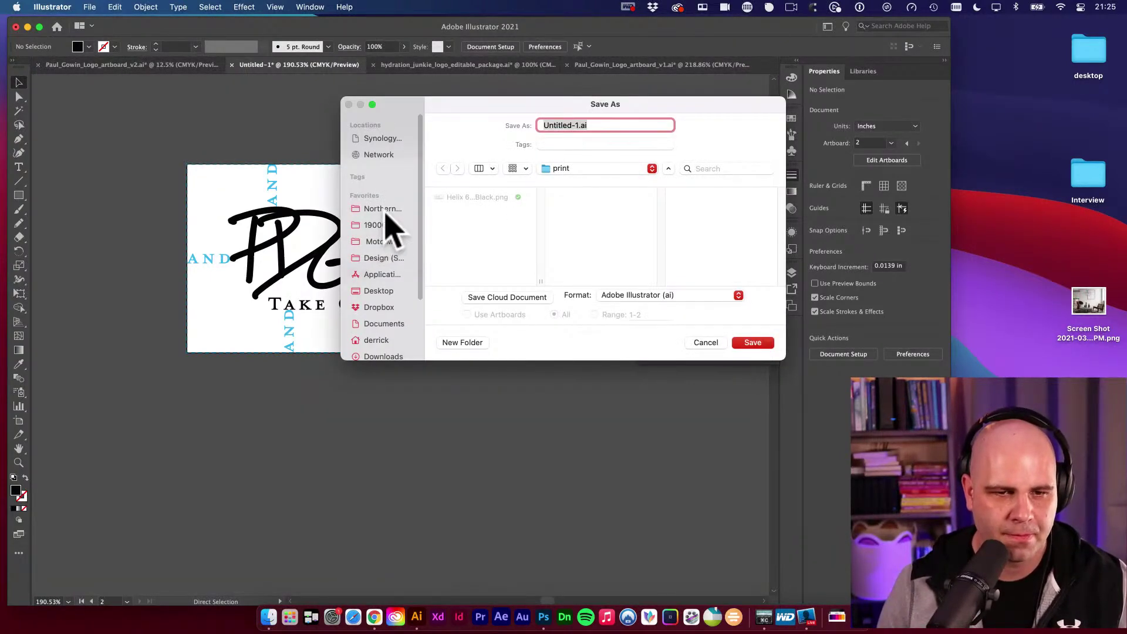
scroll(386, 250, "down", 1)
left_click(387, 218)
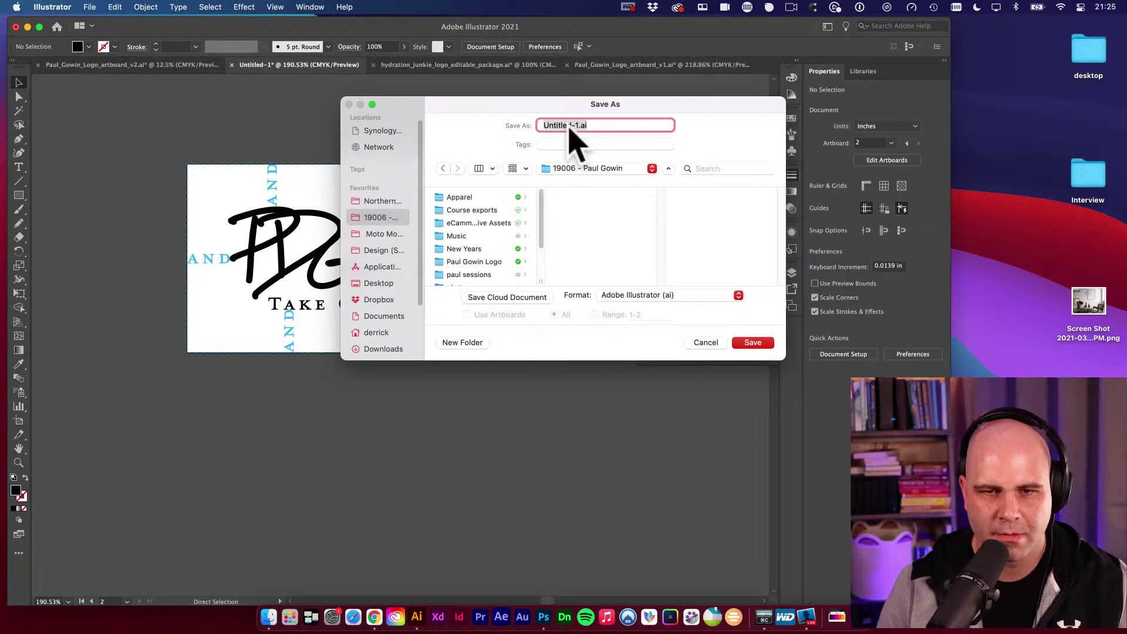
left_click(579, 125)
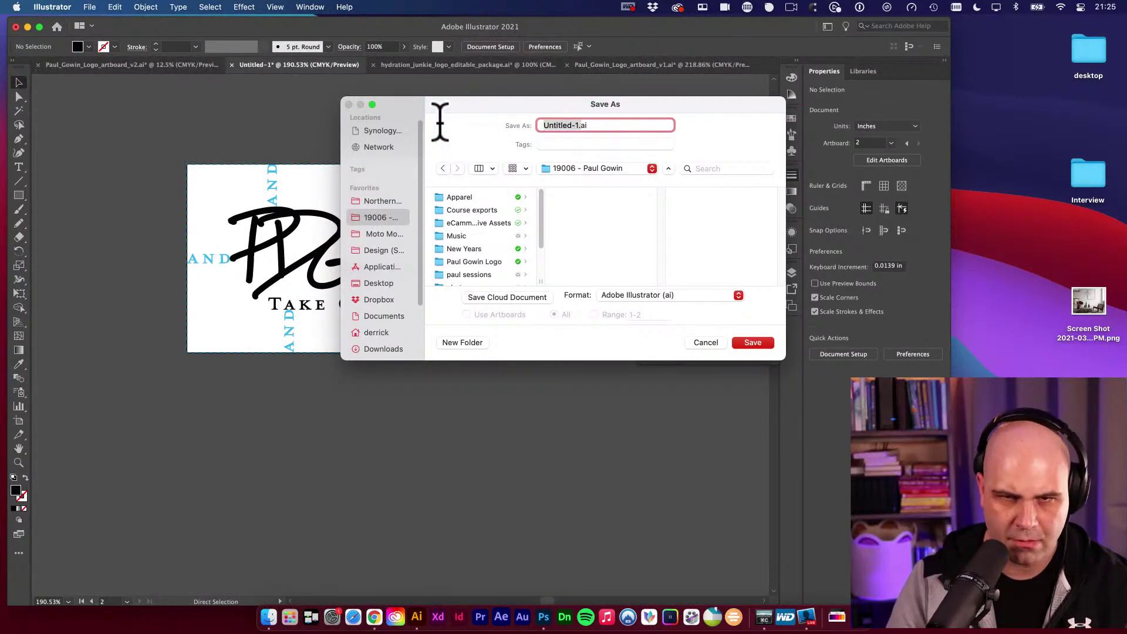
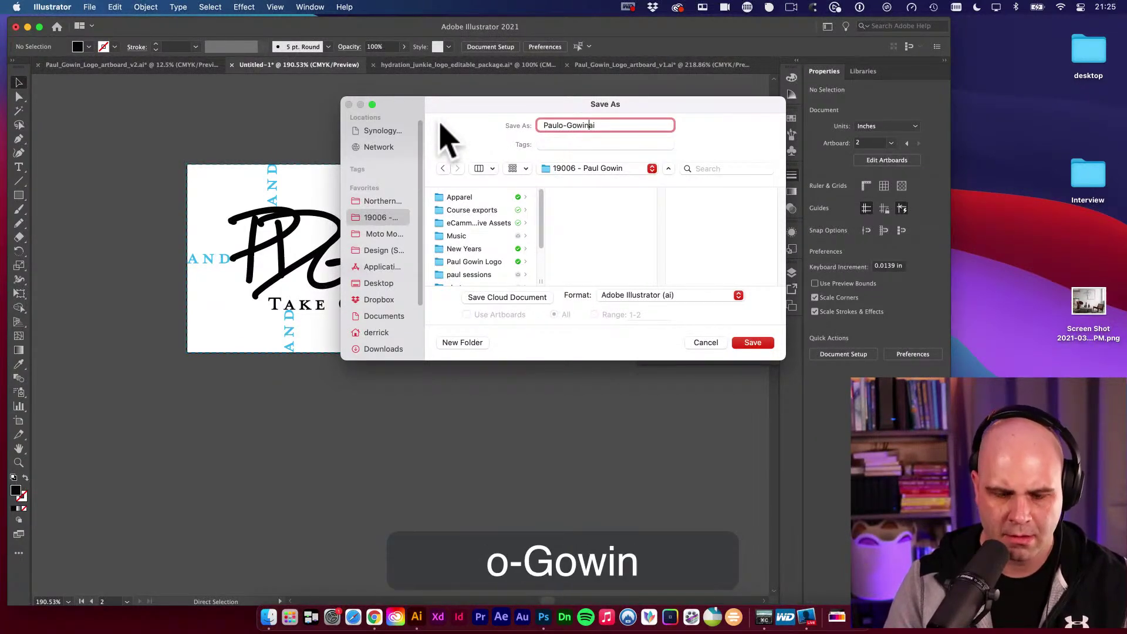
type("-Logo-Final")
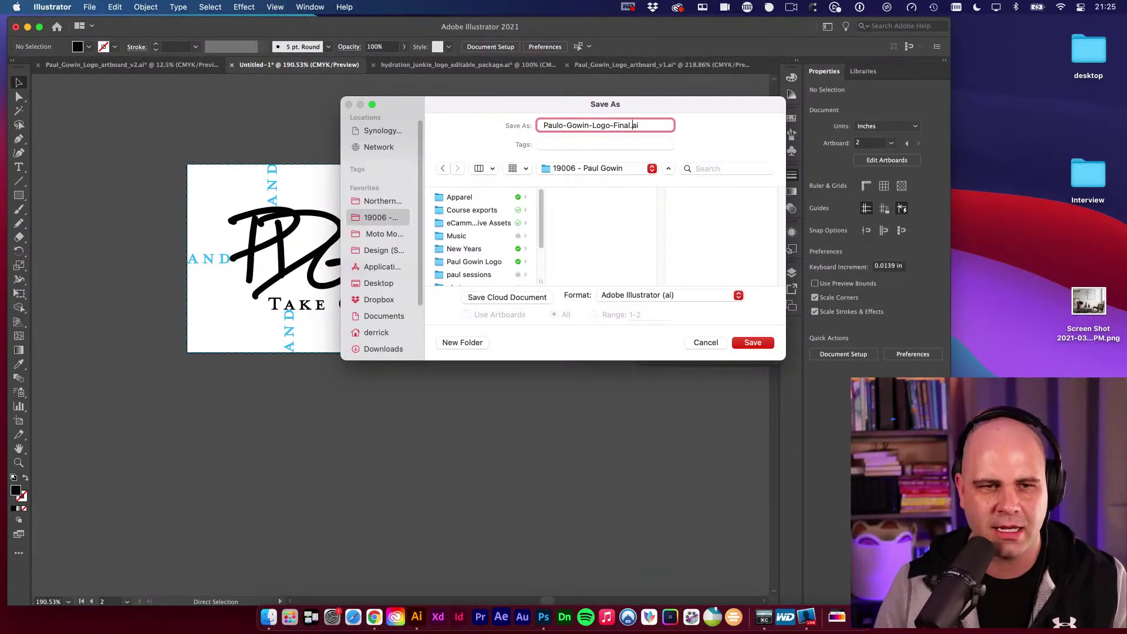
Move the Save As window left and widen its file list column.
left_click_drag(402, 121, 377, 100)
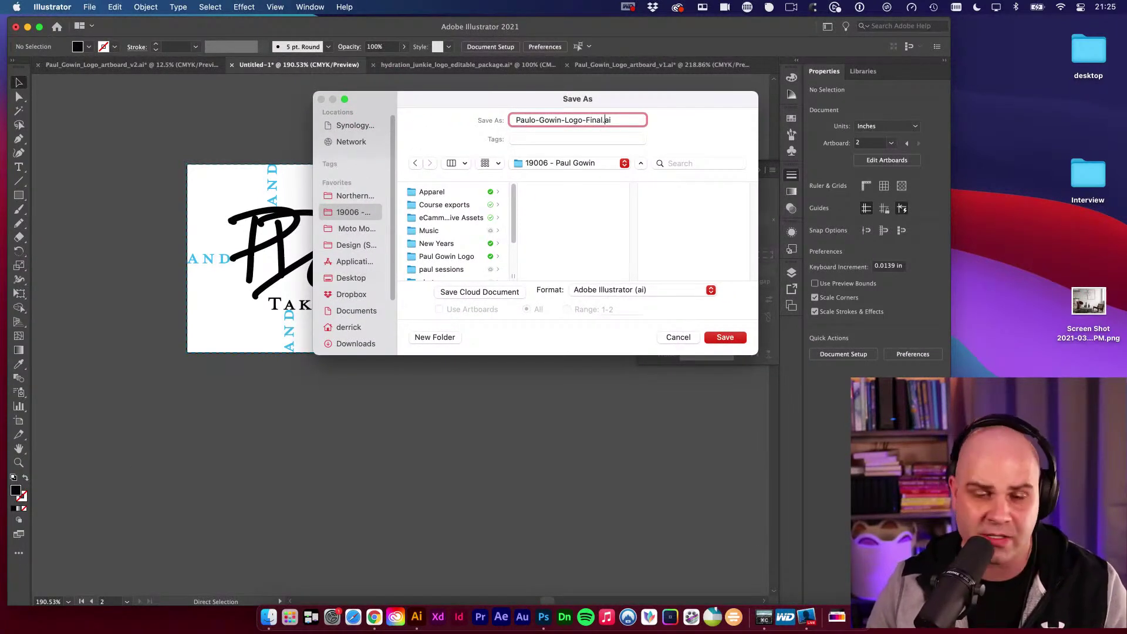
left_click_drag(390, 100, 369, 109)
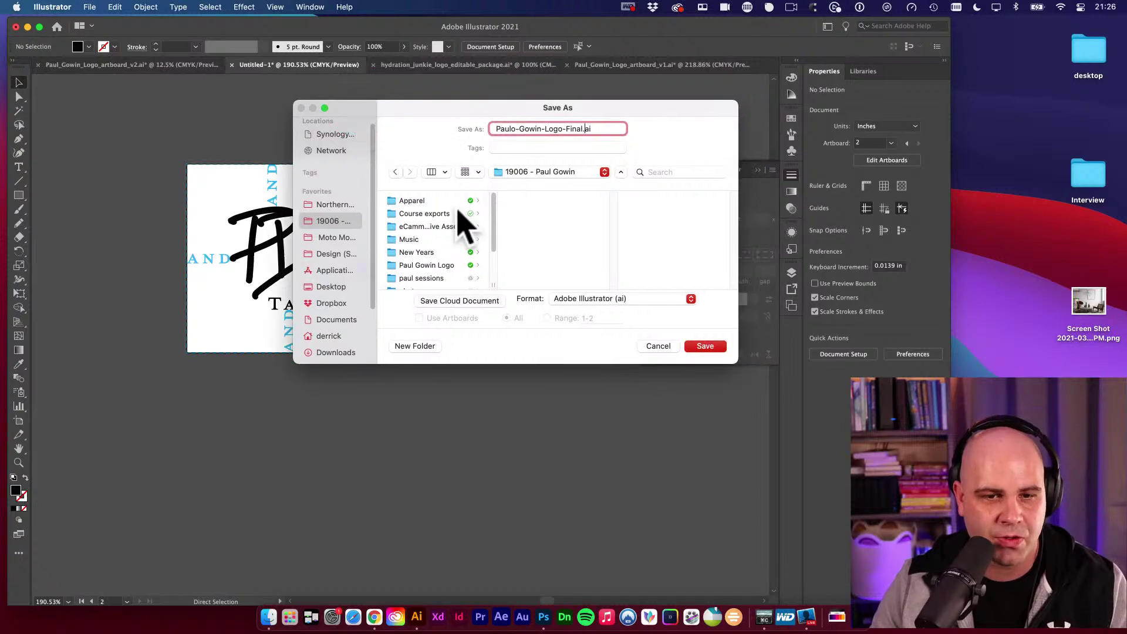
left_click_drag(494, 286, 545, 287)
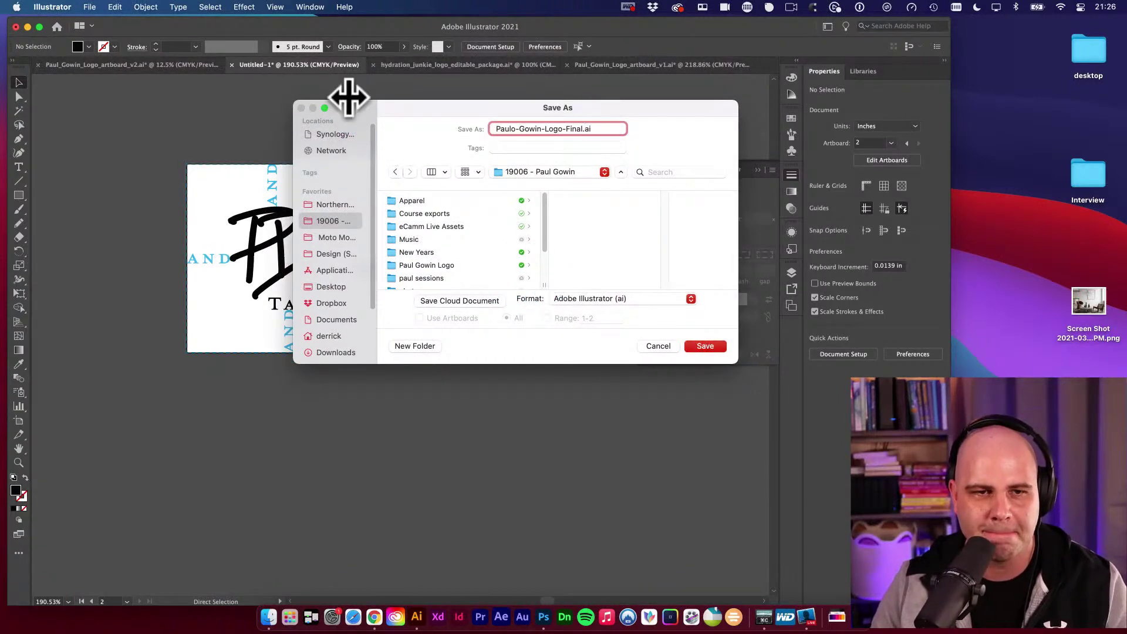
left_click_drag(357, 108, 388, 150)
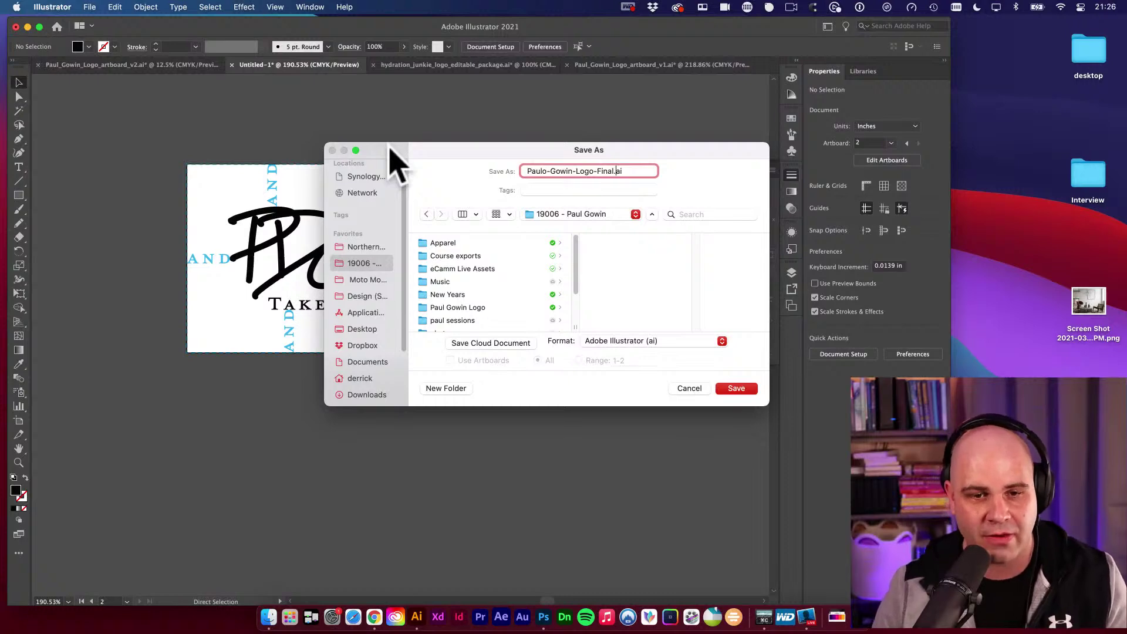
Create a FINALS folder inside the client's logo folder as the save location.
scroll(455, 297, "down", 1)
left_click(459, 292)
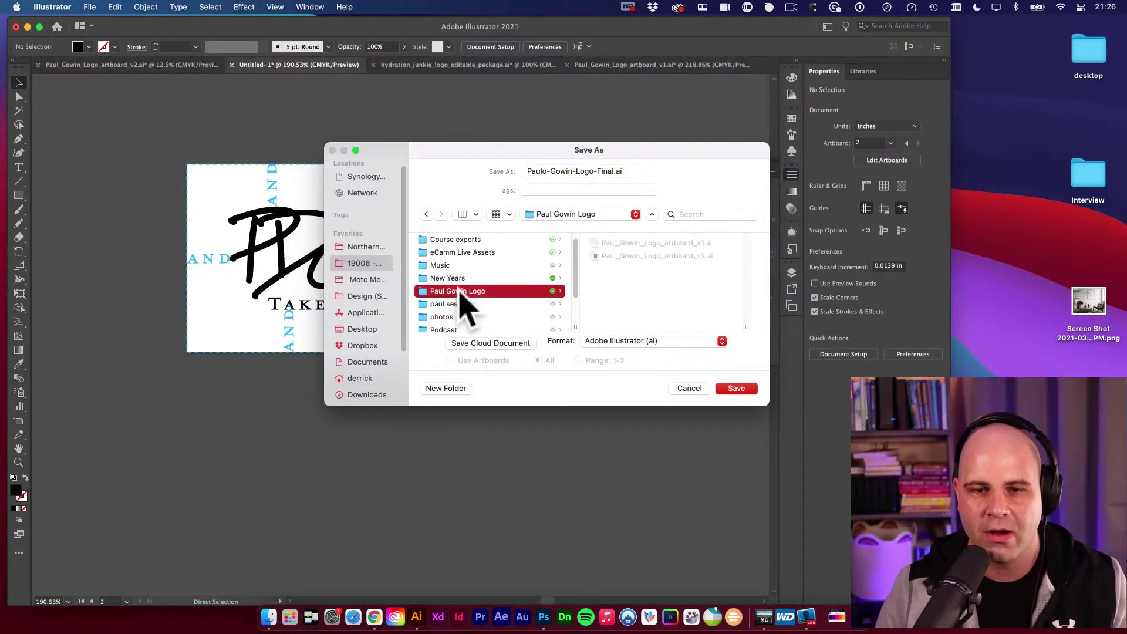
left_click(629, 294)
left_click_drag(390, 164, 363, 154)
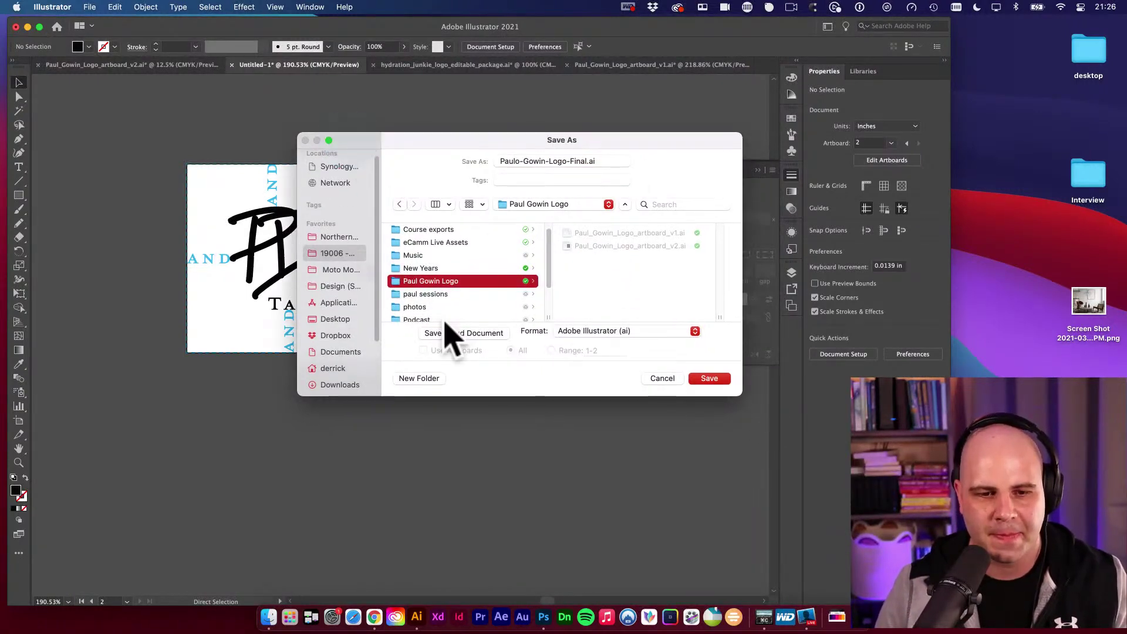
left_click(427, 381)
type("FINAL")
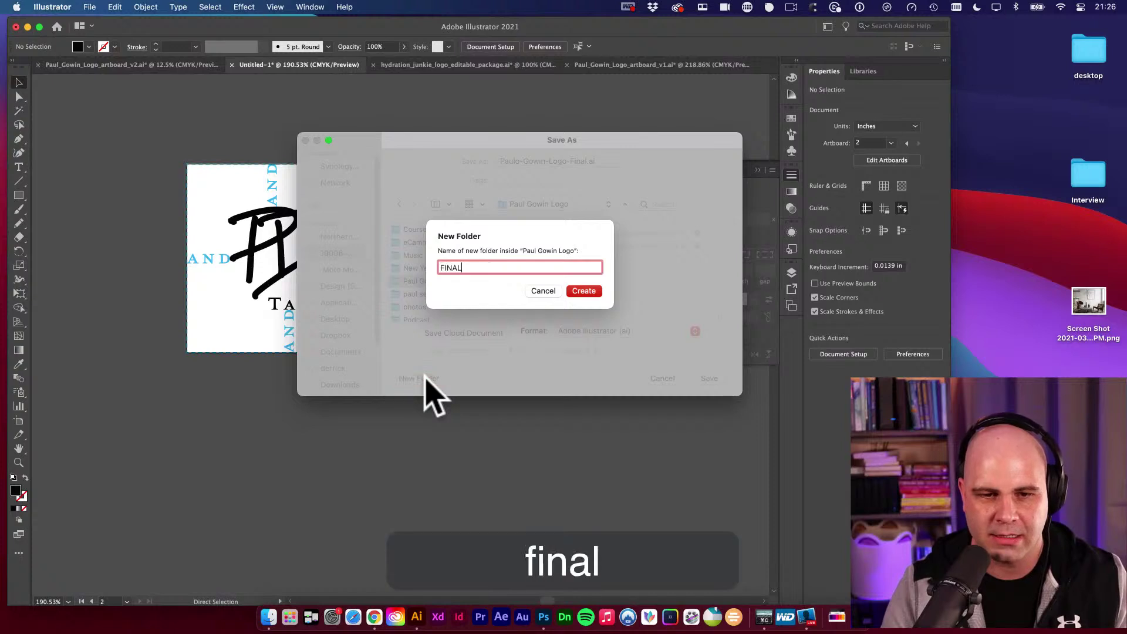
type("S")
key("Return")
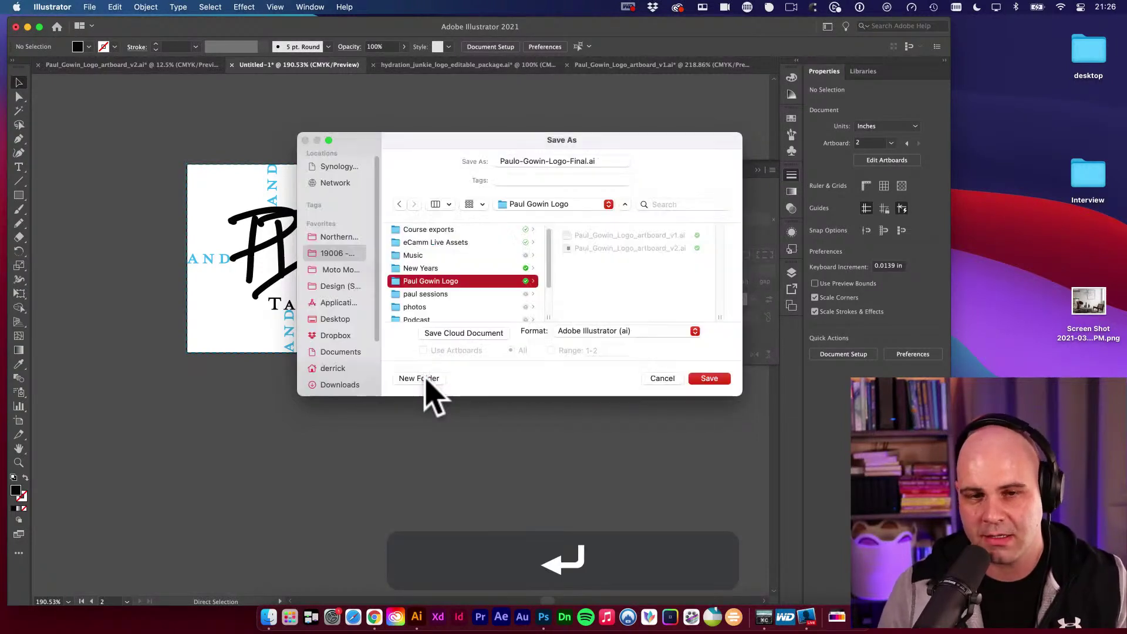
Add an AI subfolder inside FINALS and save the Illustrator file there with default options.
left_click_drag(381, 150, 322, 153)
left_click_drag(681, 397, 757, 475)
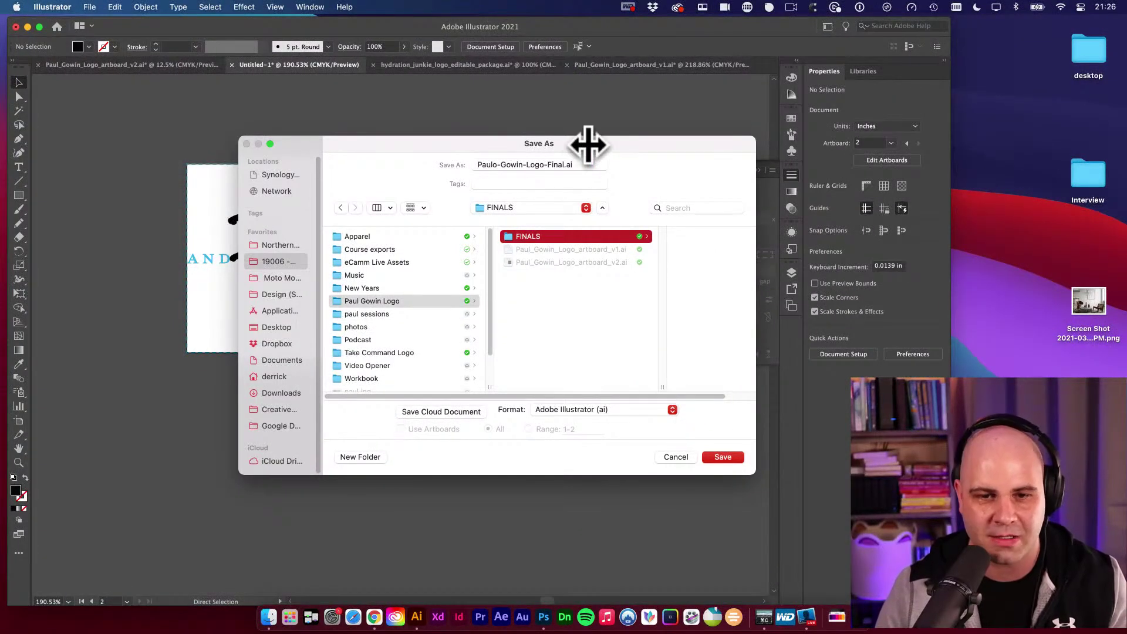
left_click_drag(586, 144, 548, 139)
scroll(528, 352, "right", 2)
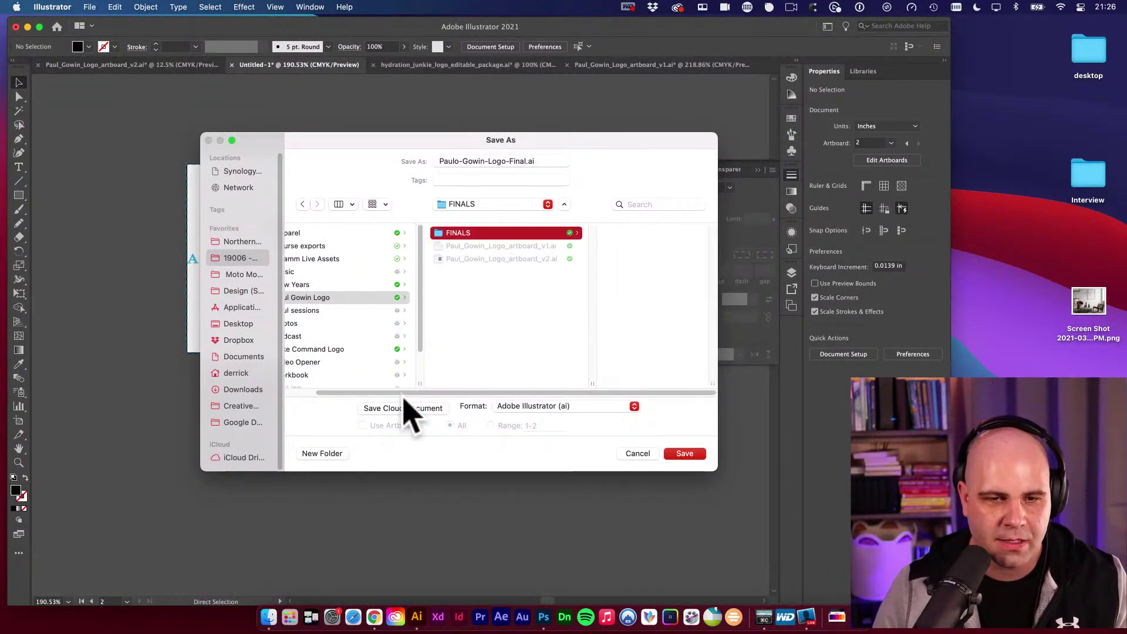
left_click(331, 454)
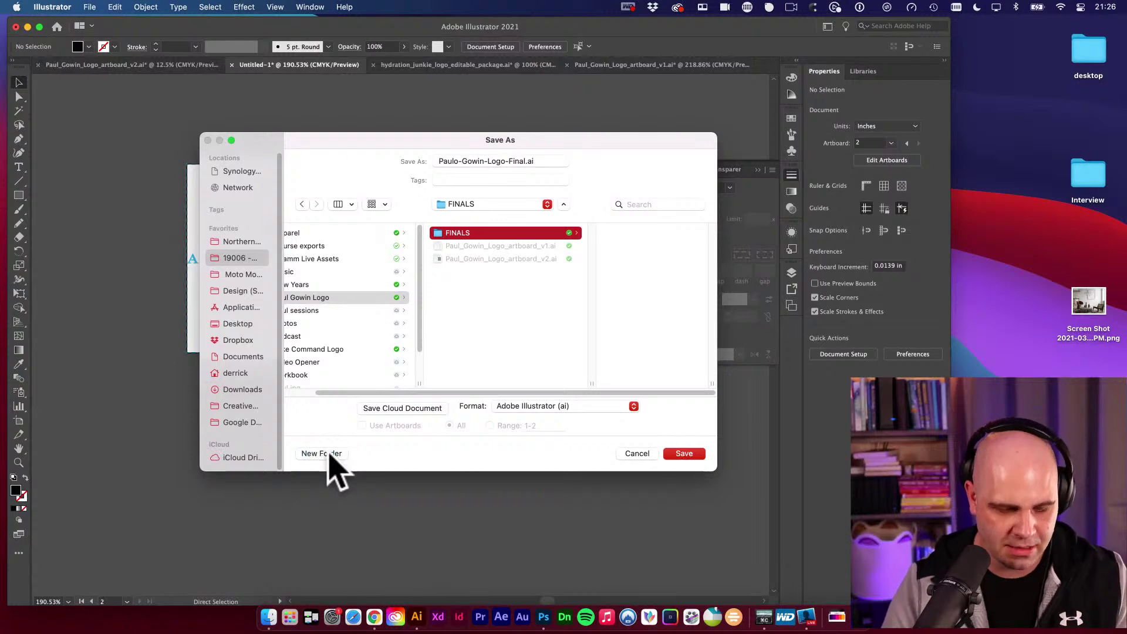
left_click(329, 454)
type("Ai")
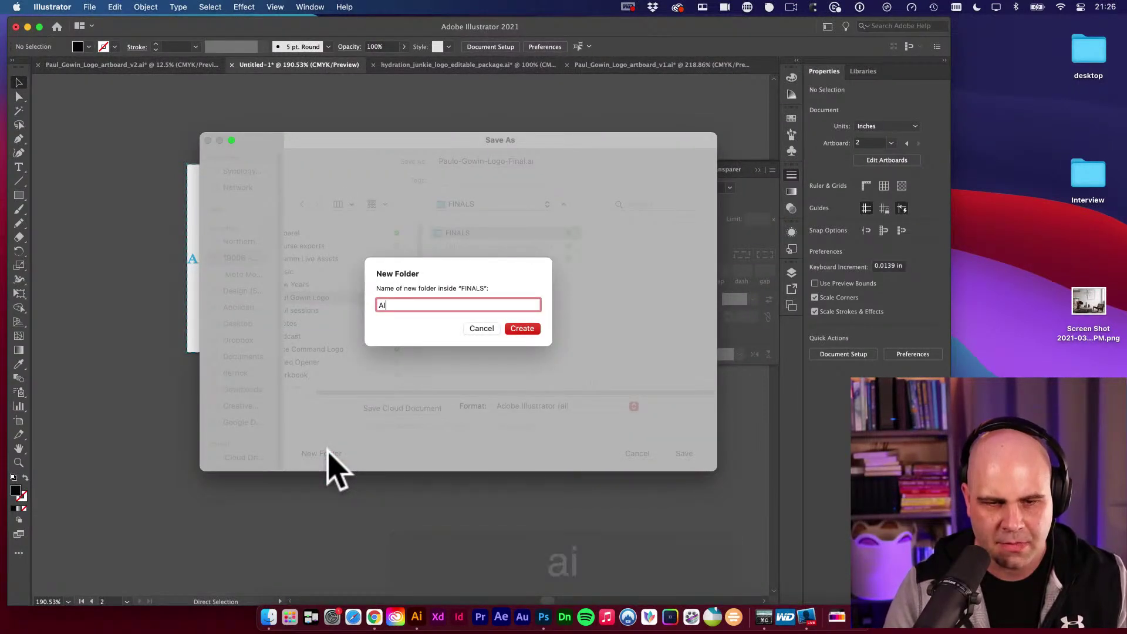
key("Return")
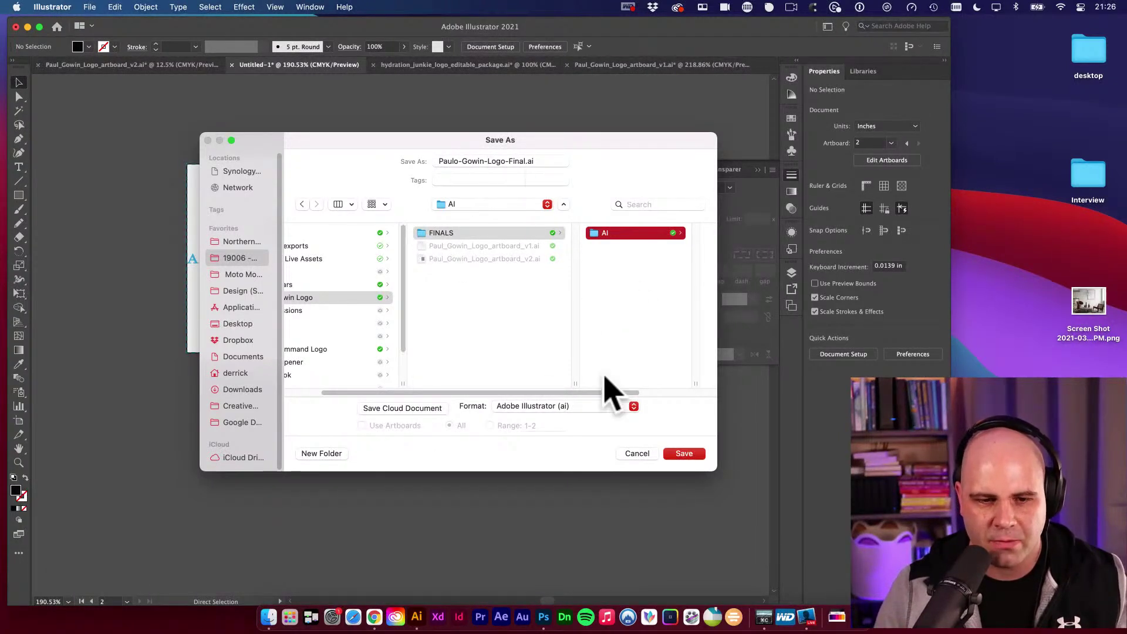
left_click(681, 455)
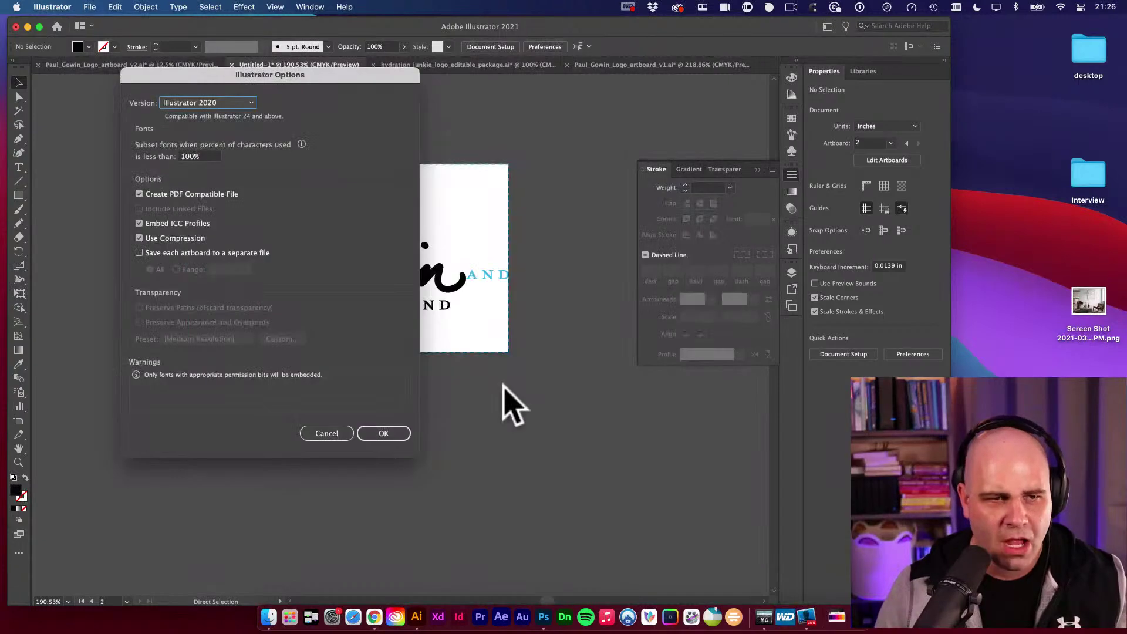
left_click(375, 433)
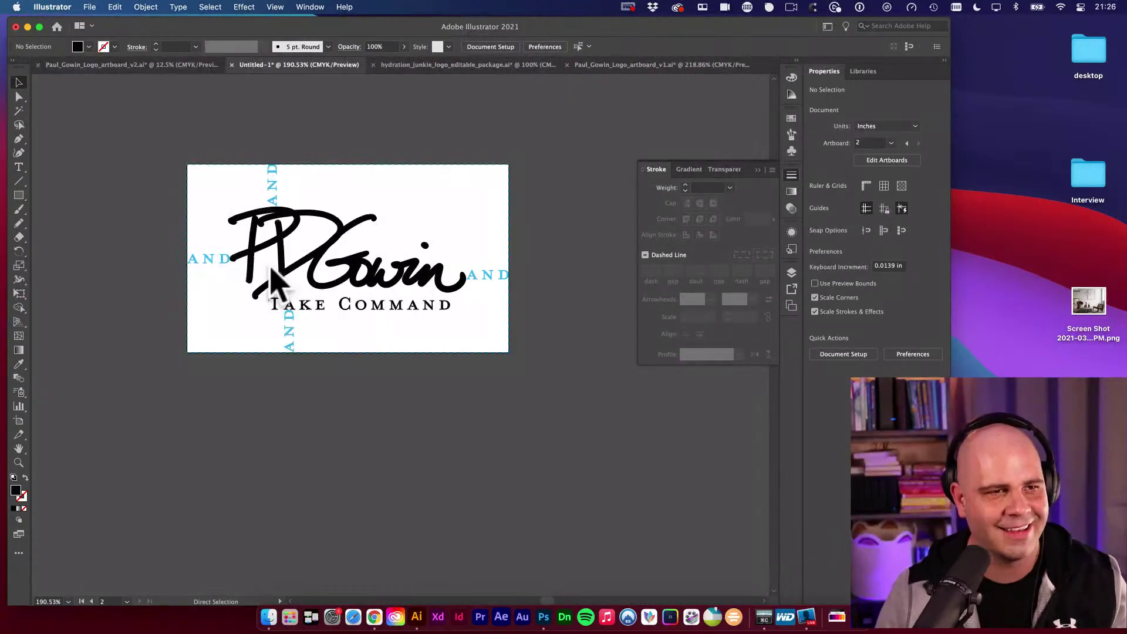
Zoom out to show both artboards and select the stray blue AND pieces of the logo.
key("space")
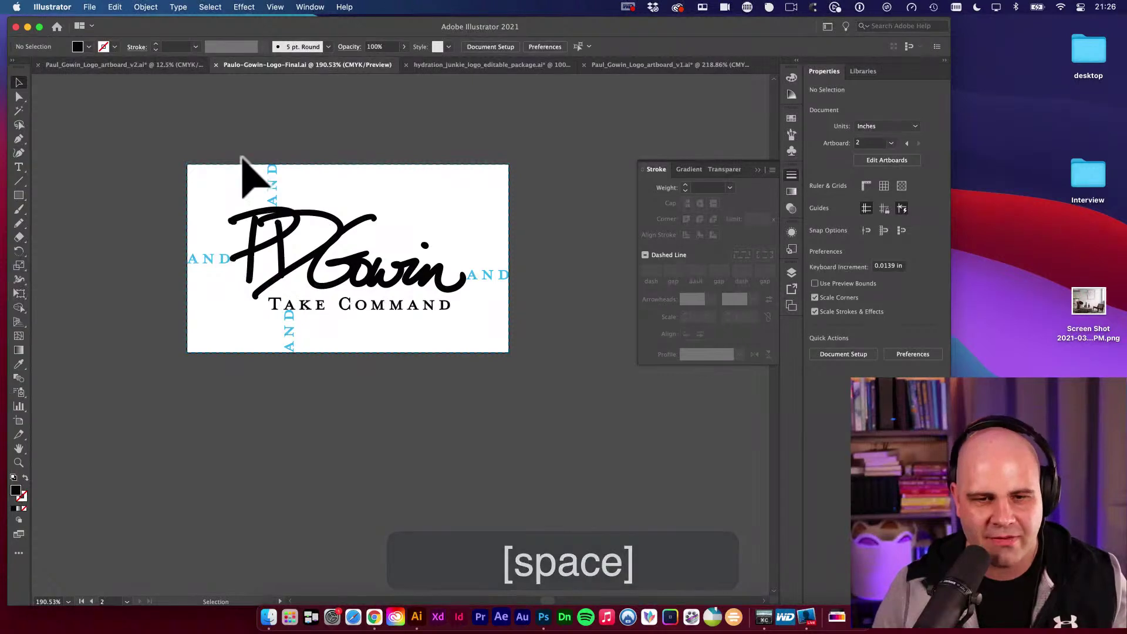
left_click(466, 365, "alt+super")
left_click(464, 366, "alt+super")
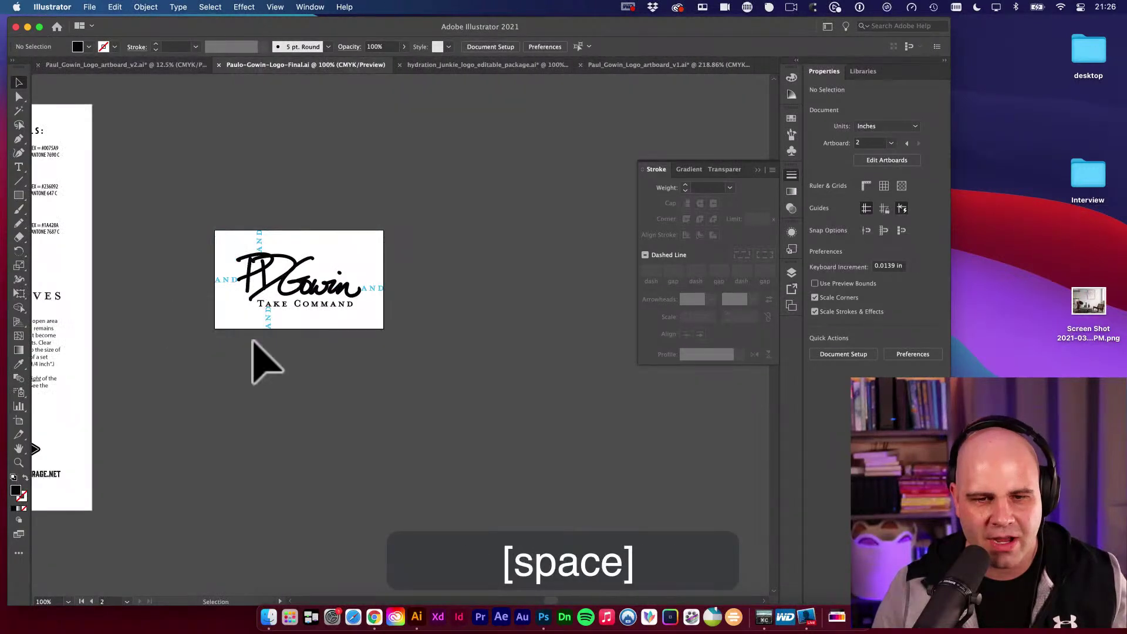
left_click_drag(219, 200, 423, 296)
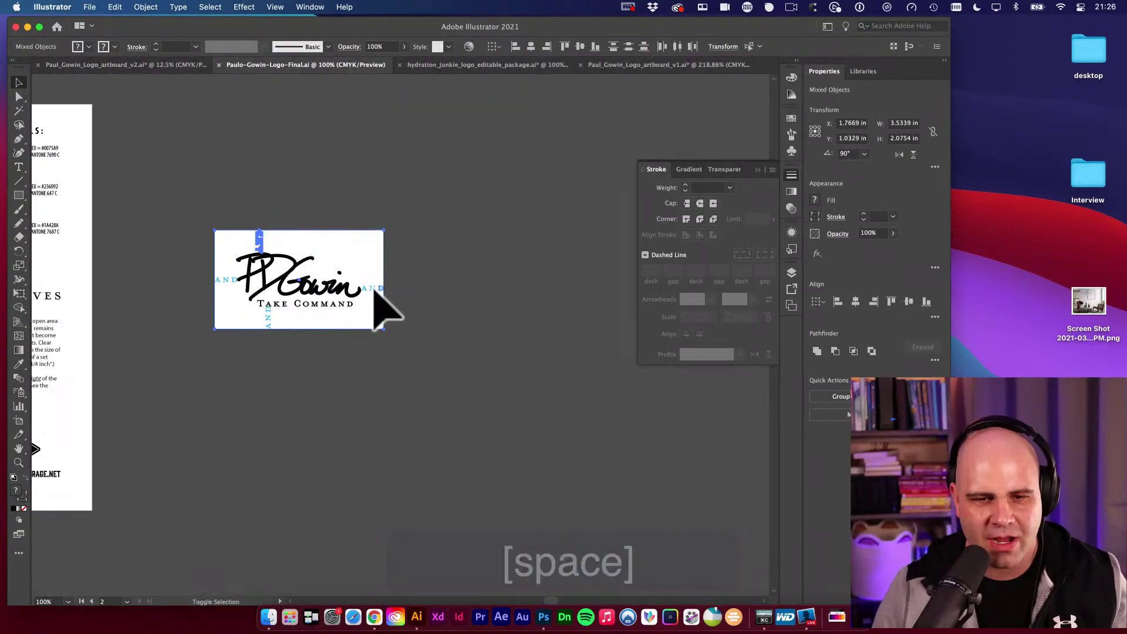
left_click(229, 279, "shift")
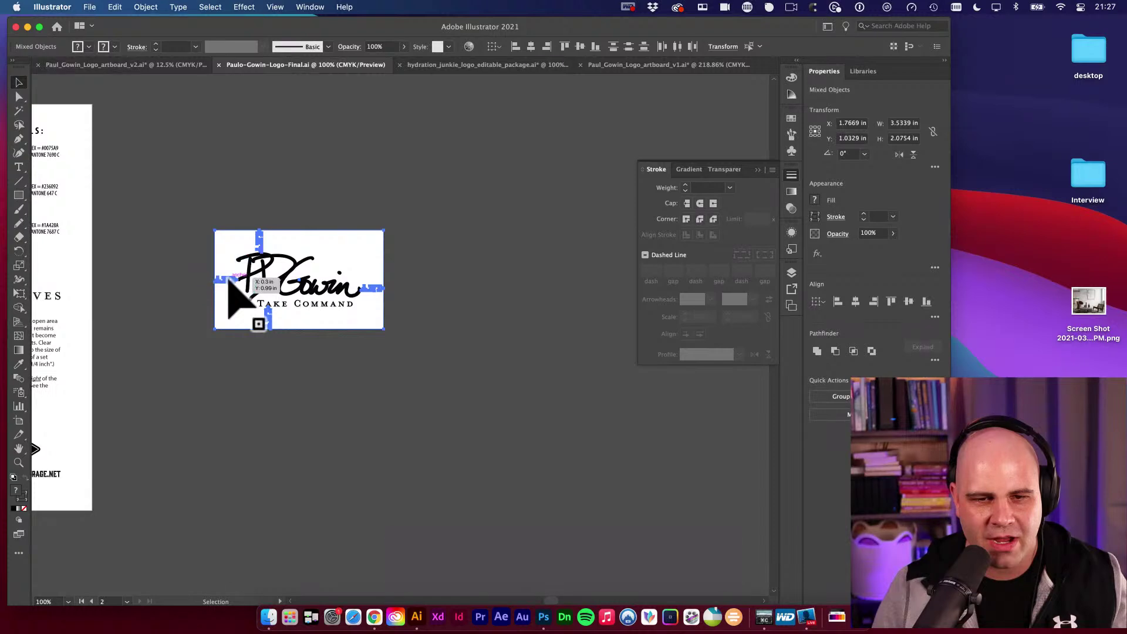
Delete the stray blue AND pieces and bring the brand-details artboard into view.
key("BackSpace")
scroll(329, 188, "left", 5)
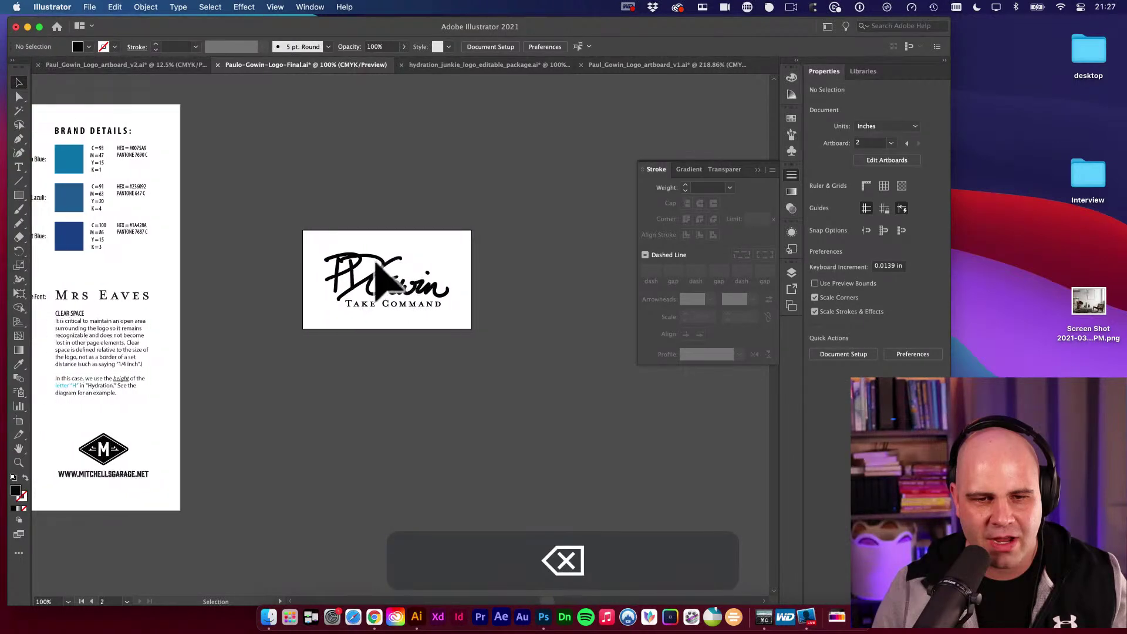
left_click_drag(245, 229, 411, 231)
key("v")
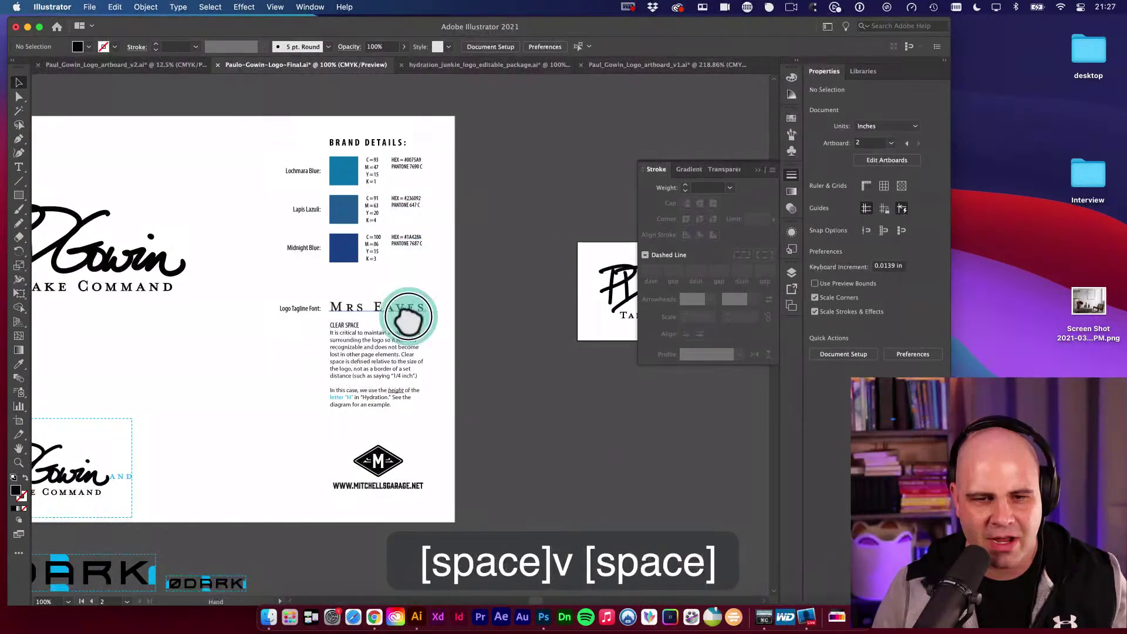
left_click_drag(403, 314, 462, 274)
left_click(462, 275, "alt+super")
Frame the Clear Space paragraph up close, undoing an accidental move of its text frame.
left_click_drag(360, 332, 579, 345)
scroll(521, 373, "left", 2)
left_click_drag(521, 372, 481, 358)
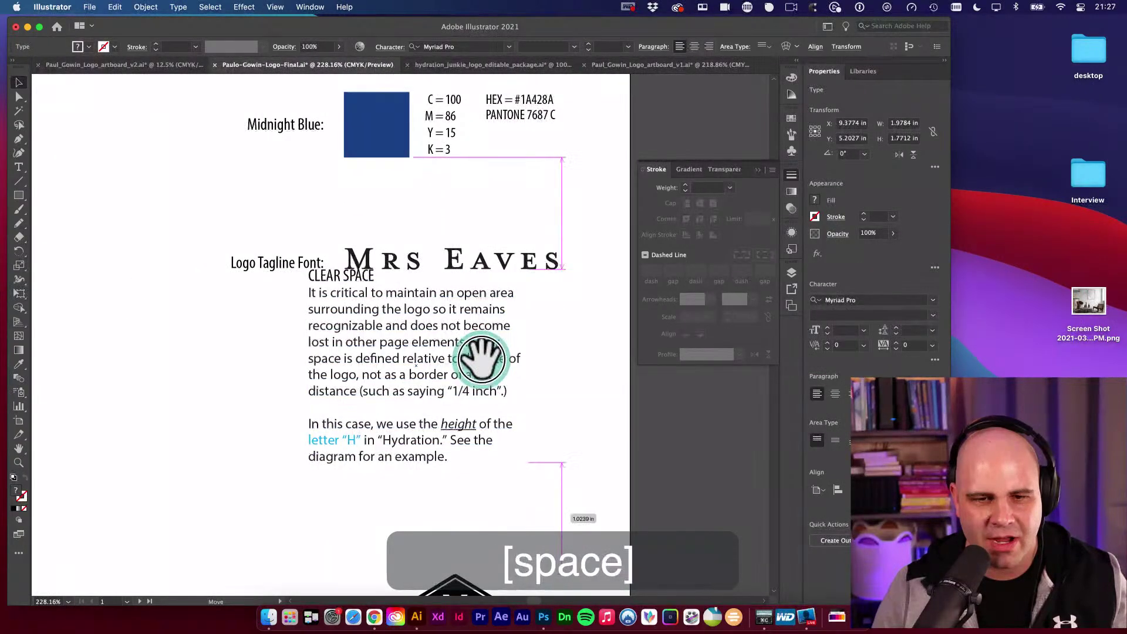
key("super+z")
left_click_drag(573, 405, 452, 290)
key("v")
left_click(425, 280)
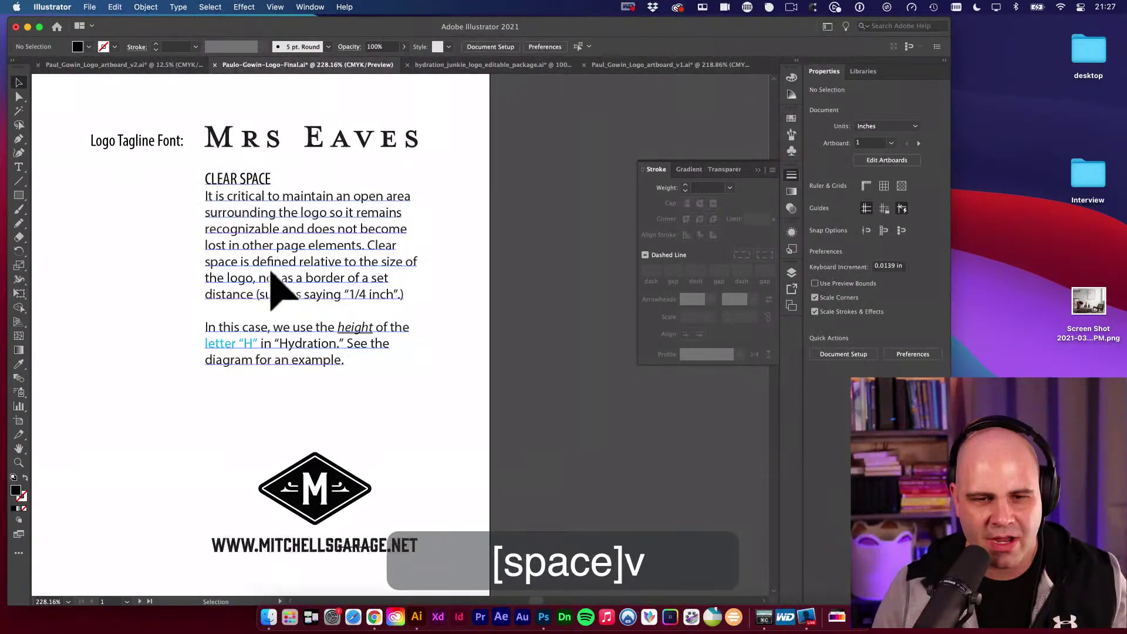
left_click_drag(277, 323, 286, 306)
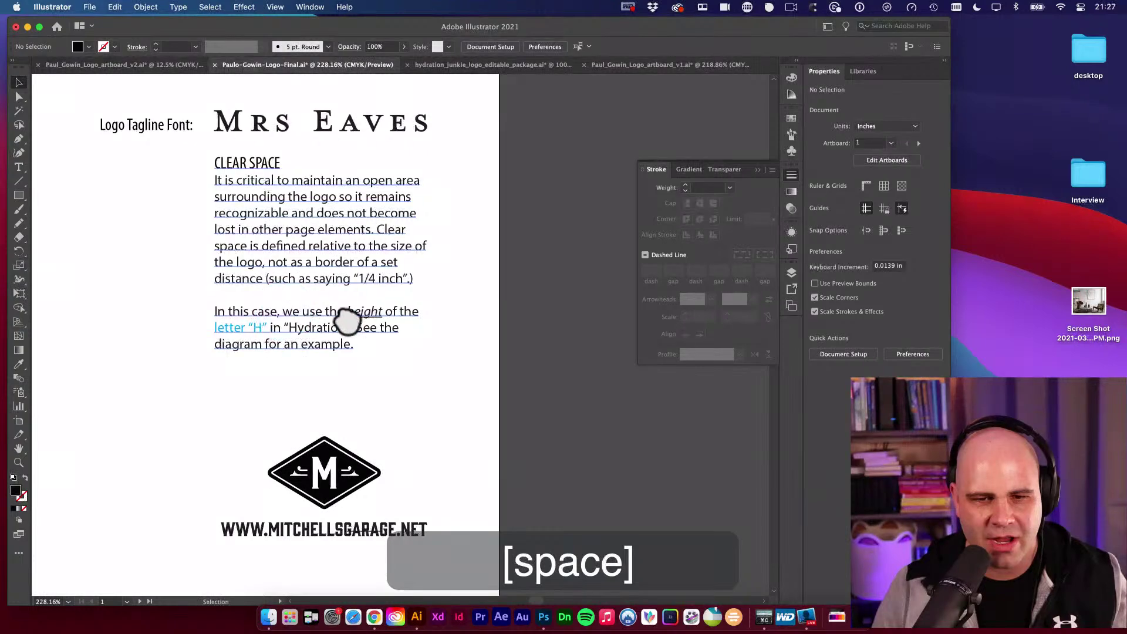
Reword the Clear Space note from 'letter H in Hydration' to 'letters AND in Command'.
key("t")
left_click(214, 322)
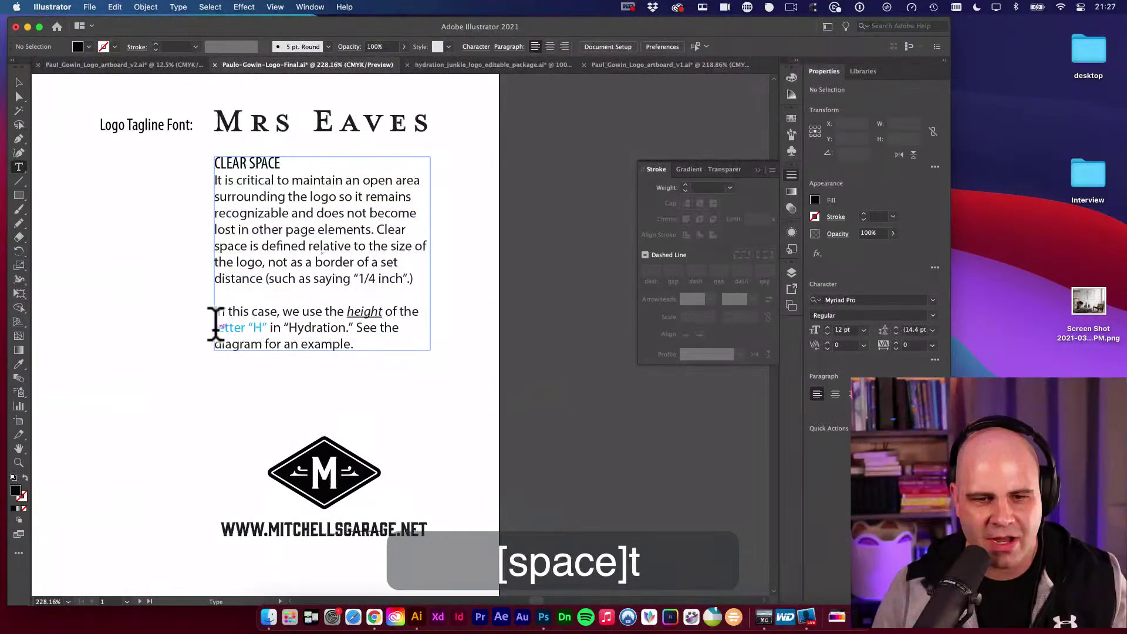
double_click(220, 326)
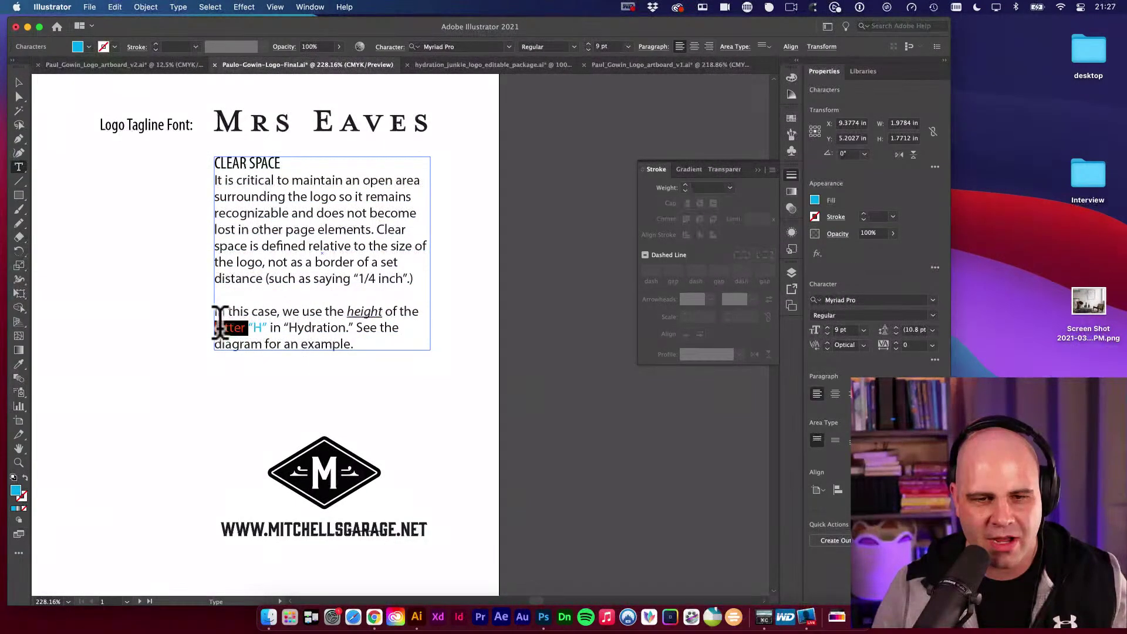
type("let")
key("BackSpace")
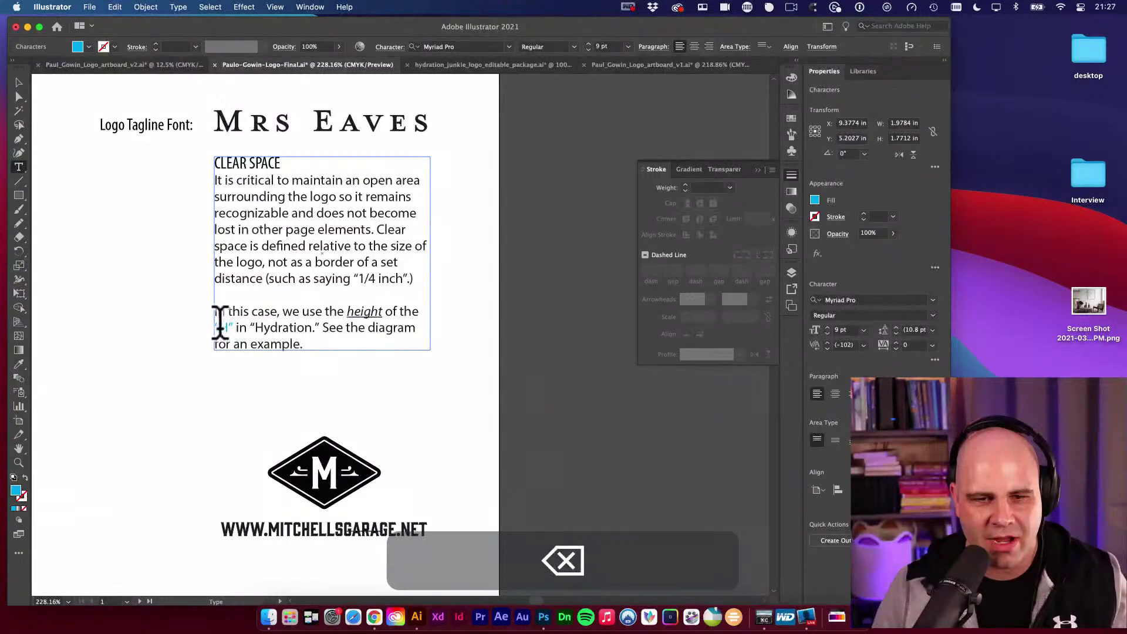
type("tters")
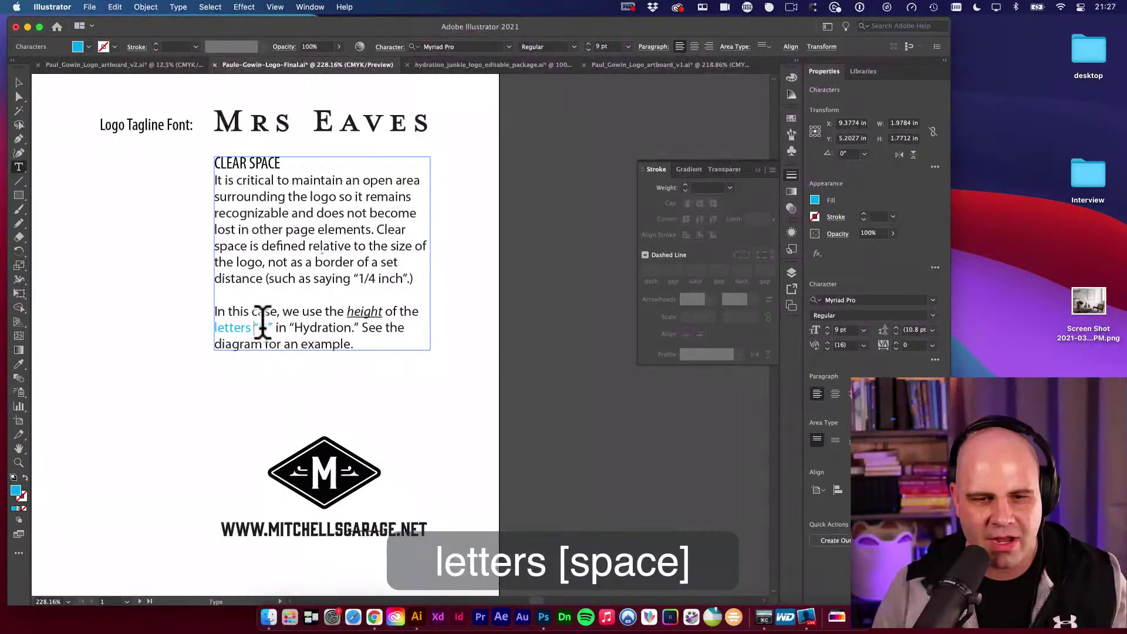
type(" and")
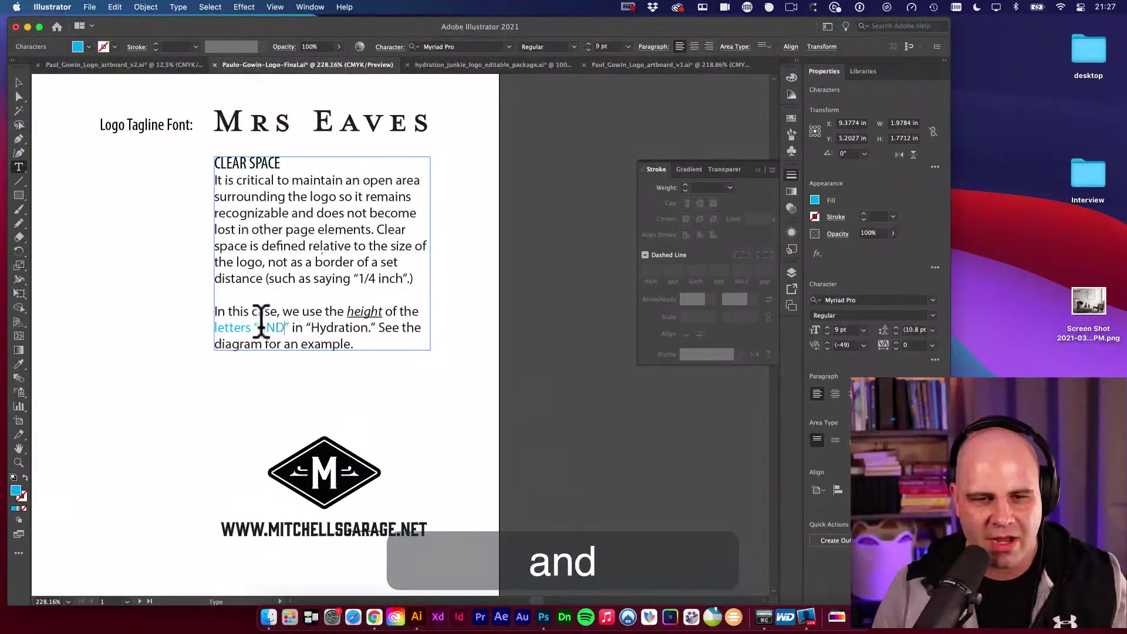
left_click_drag(310, 327, 368, 327)
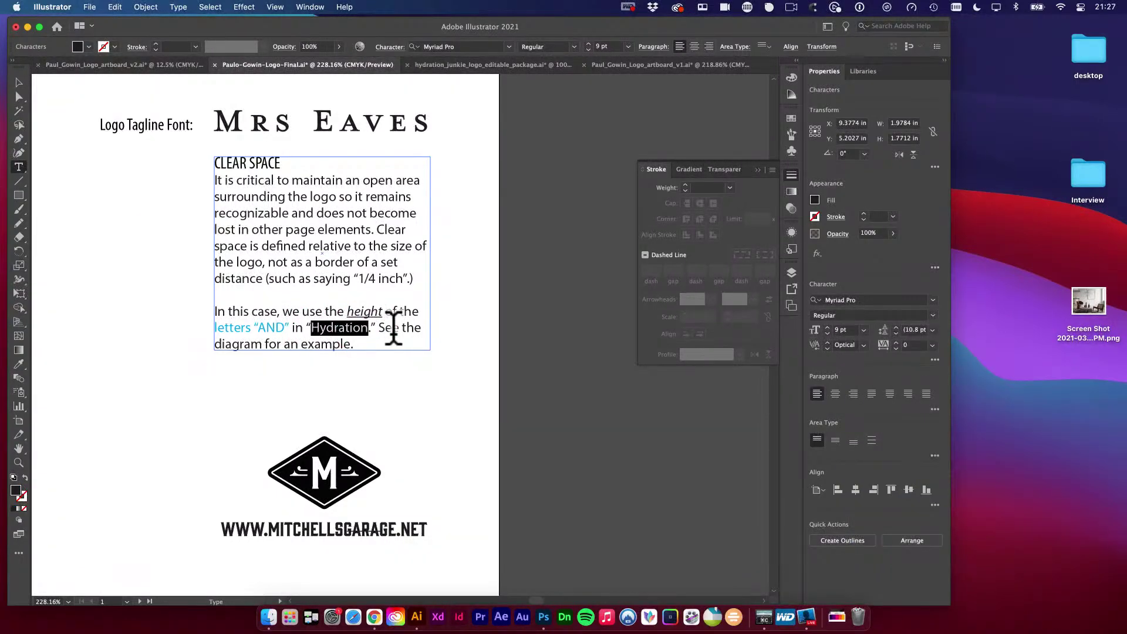
type("Command")
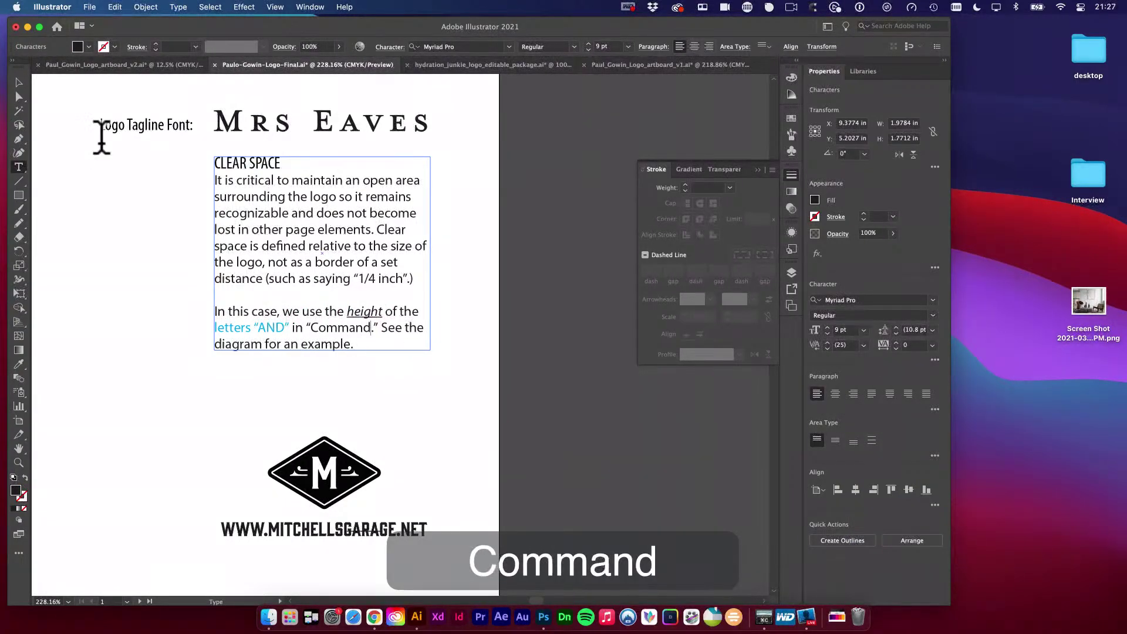
key("Escape")
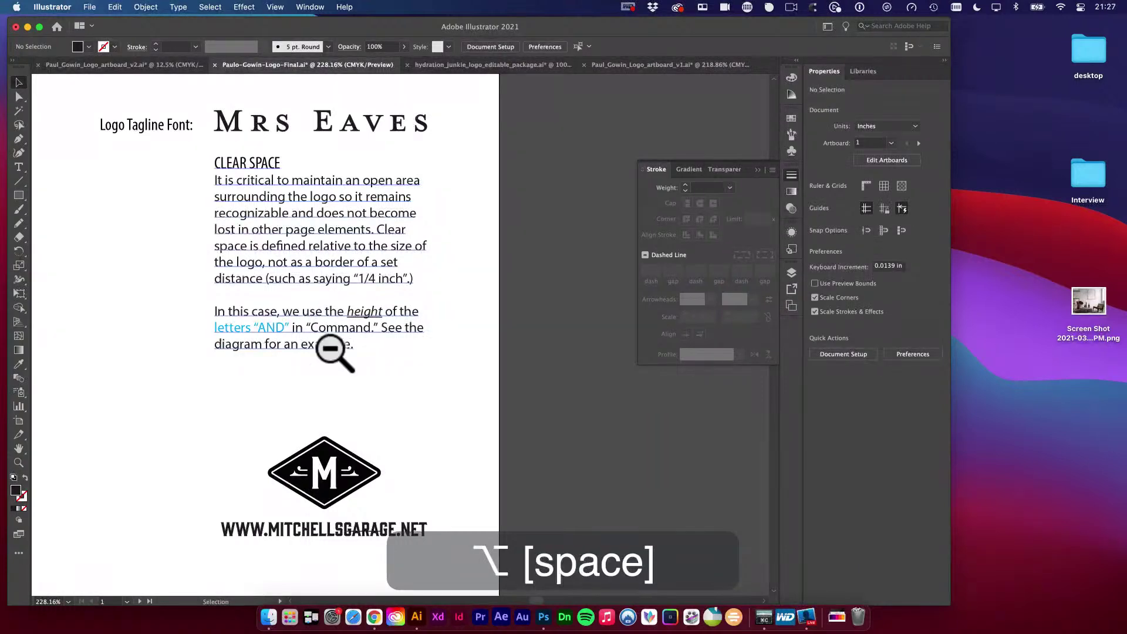
Move the clear-space logo and label up, then group the logo with its clear-space marks.
left_click(361, 380, "alt+super")
left_click(361, 381, "alt+super")
key("v")
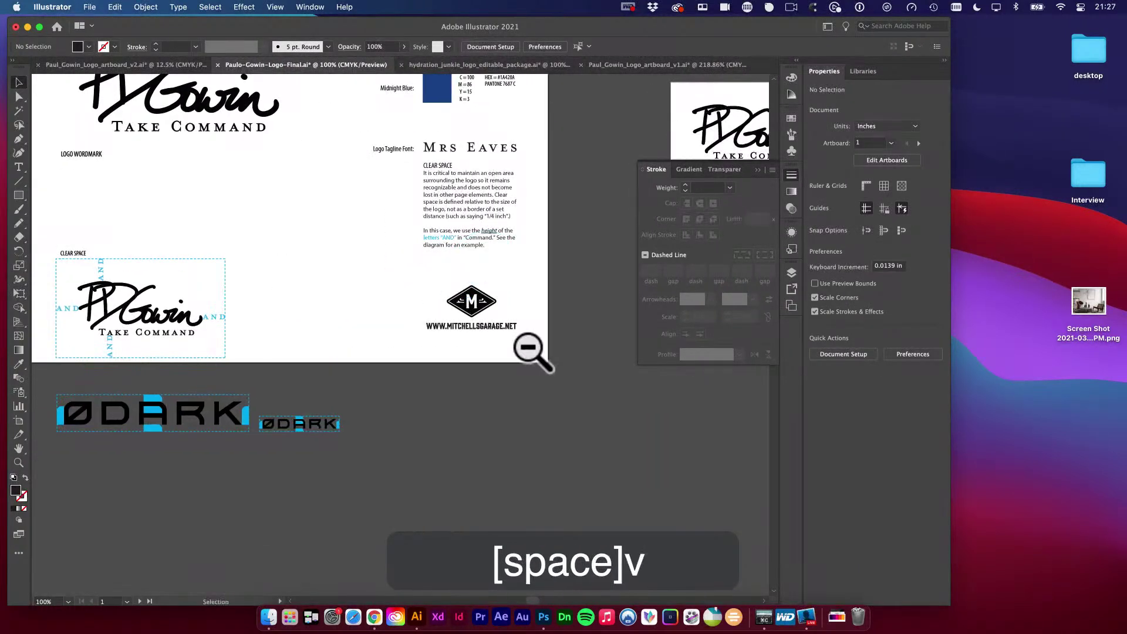
left_click_drag(344, 325, 453, 285)
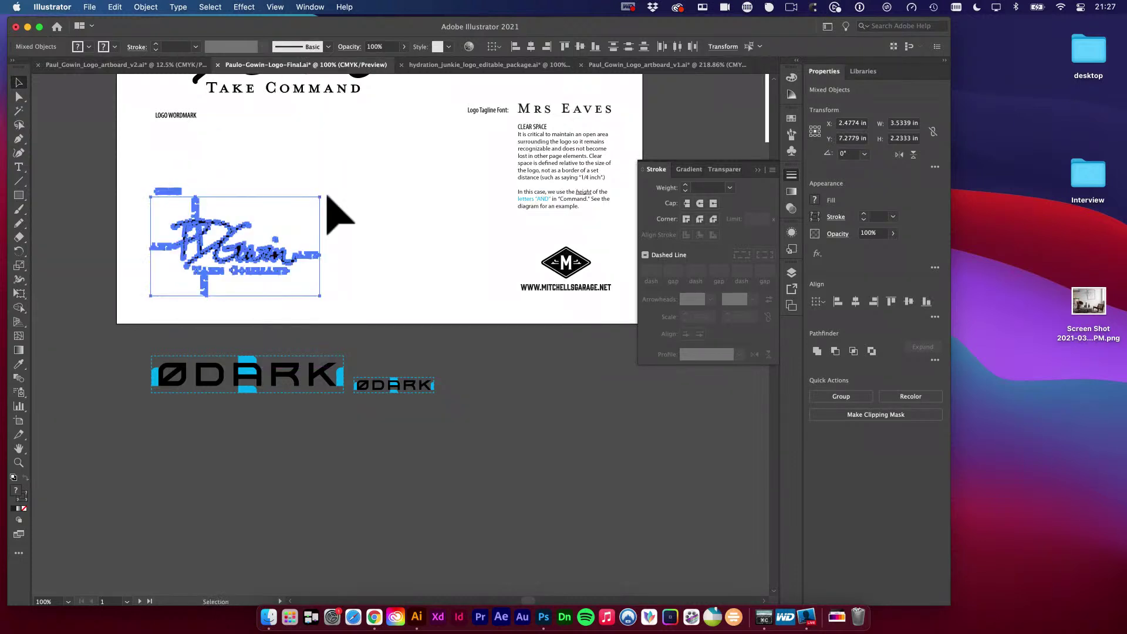
left_click_drag(246, 267, 246, 244)
left_click_drag(312, 277, 354, 297)
key("super+g")
Duplicate the logo group to the right and scale the copy down.
left_click_drag(252, 231, 441, 231)
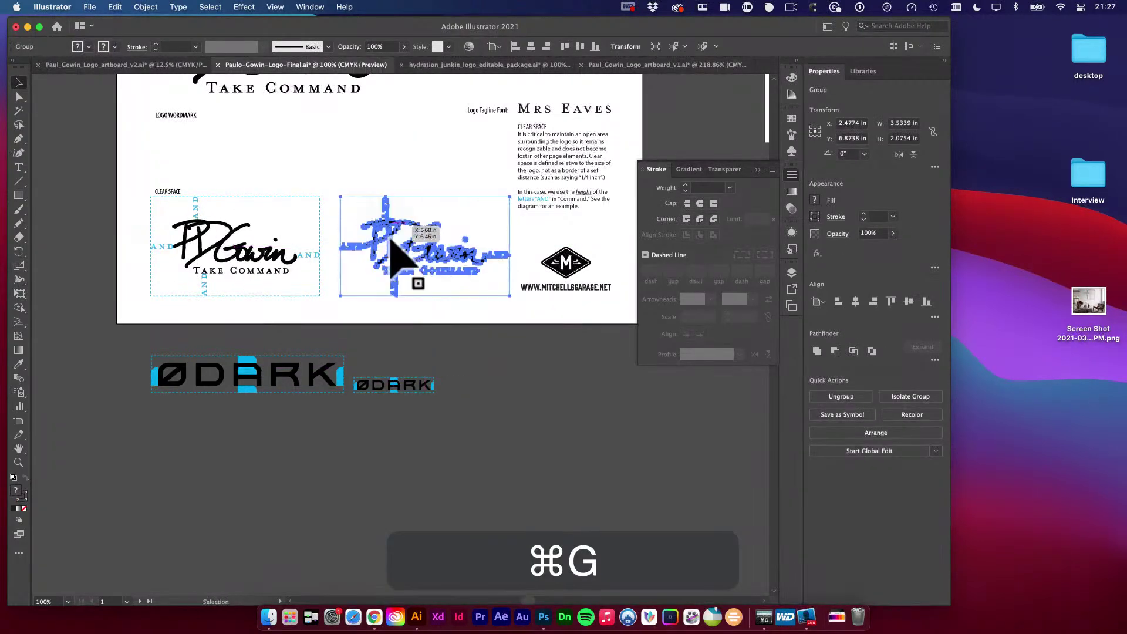
key("e")
left_click_drag(510, 197, 414, 253)
Give the small logo copy the dashed stroke sampled from the original outline.
key("v")
key("a")
left_click(405, 246)
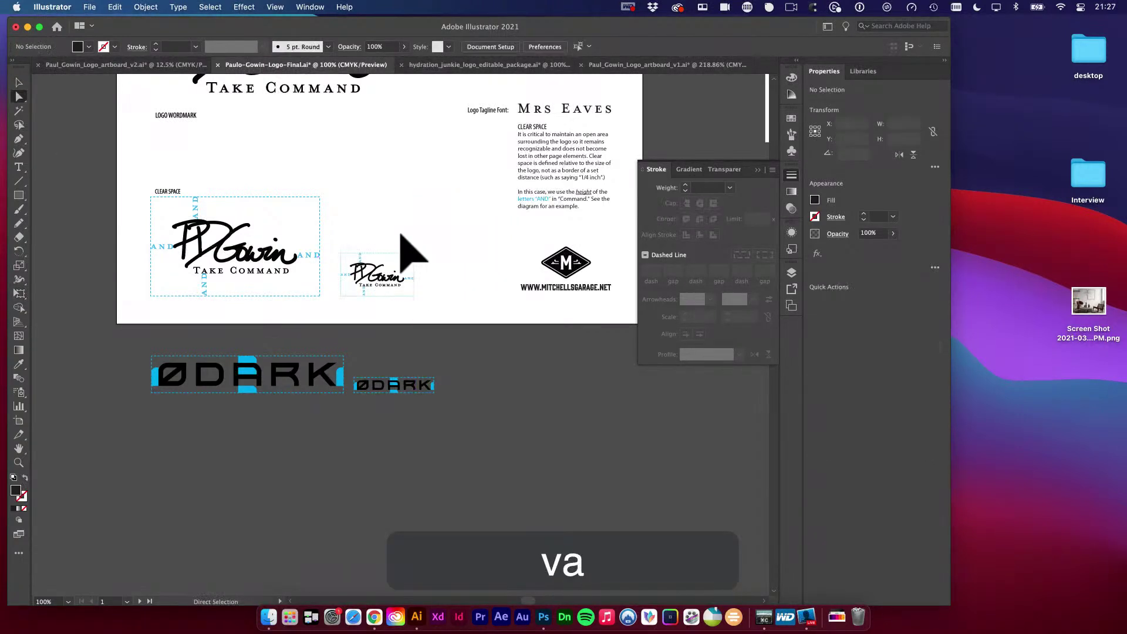
left_click(426, 263)
key("i")
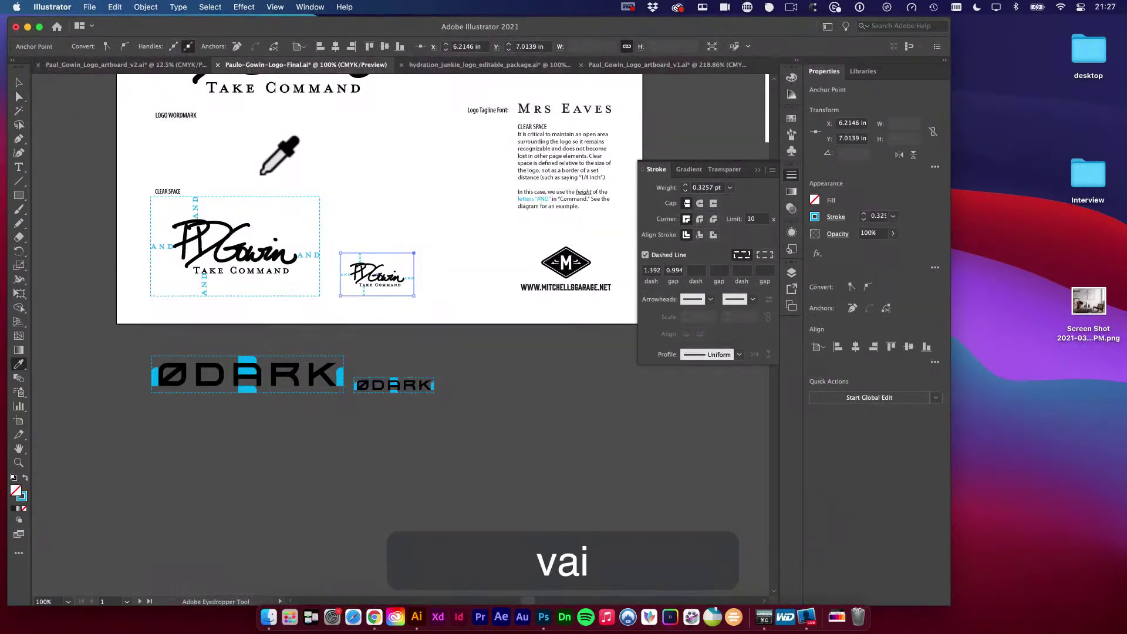
left_click(271, 200)
left_click_drag(315, 251, 428, 307)
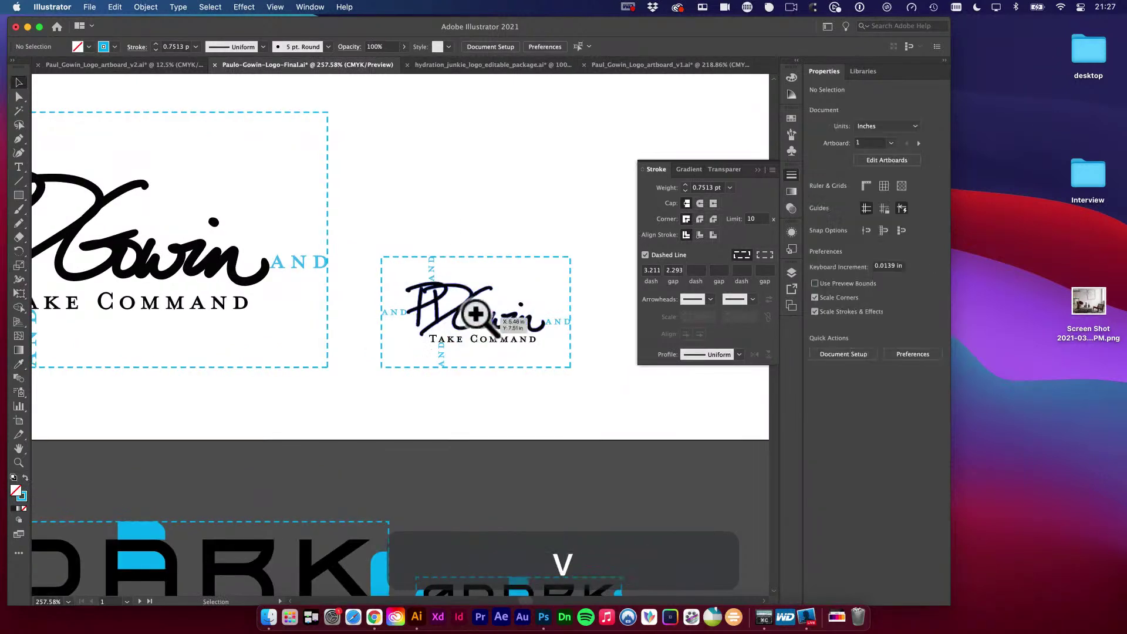
key("v")
left_click(455, 244)
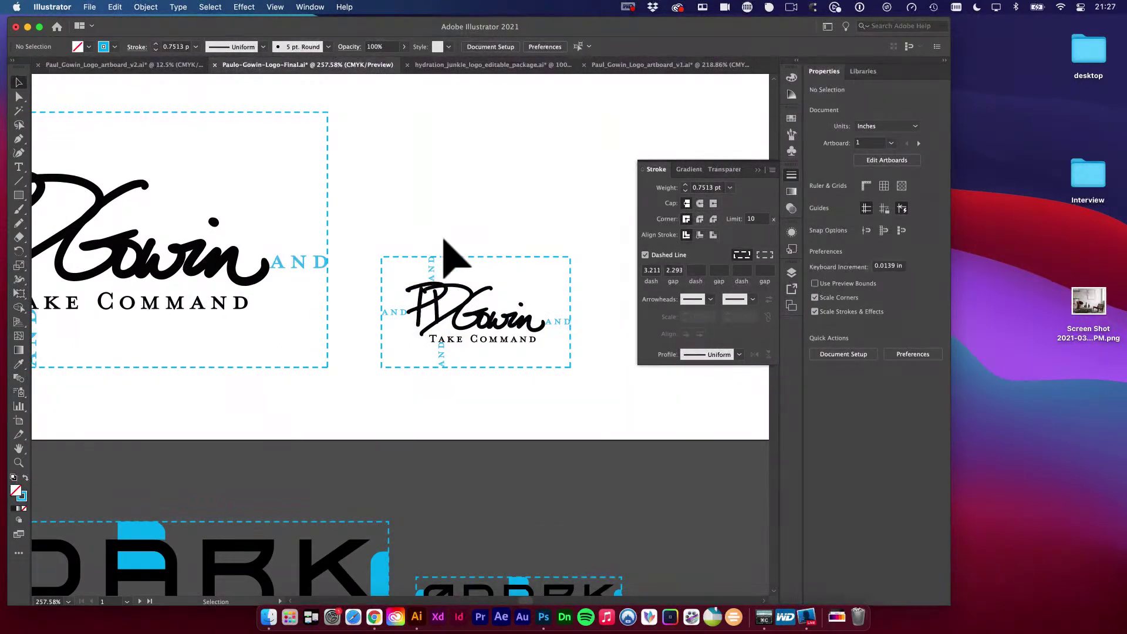
left_click(496, 226, "alt+super")
left_click(478, 239, "alt+super")
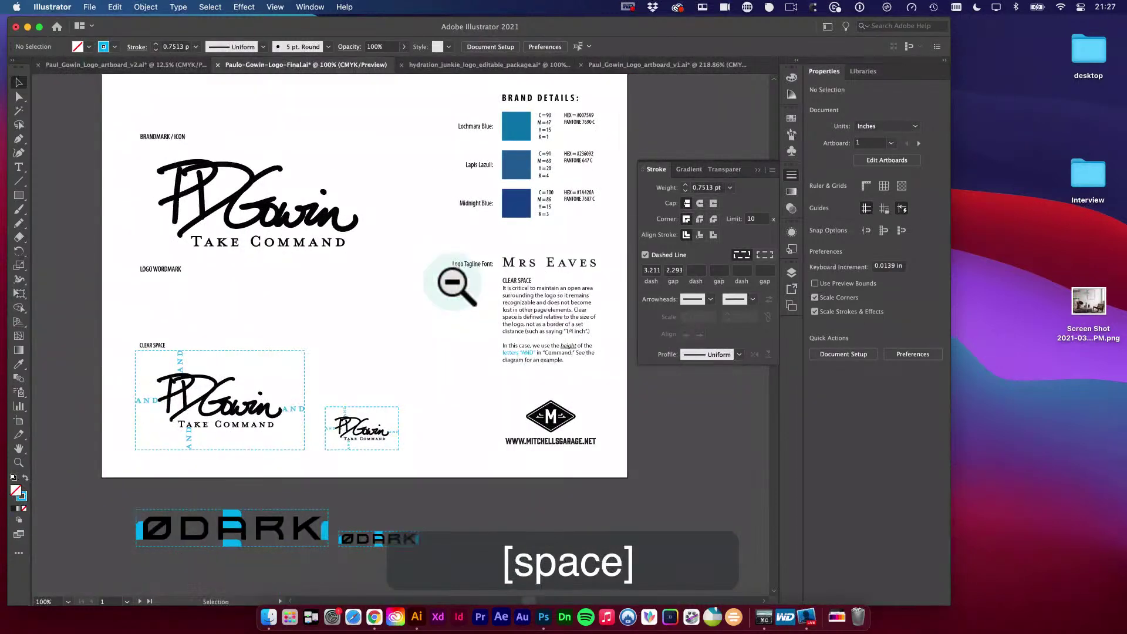
key("super+s")
key("space")
left_click_drag(373, 315, 330, 266)
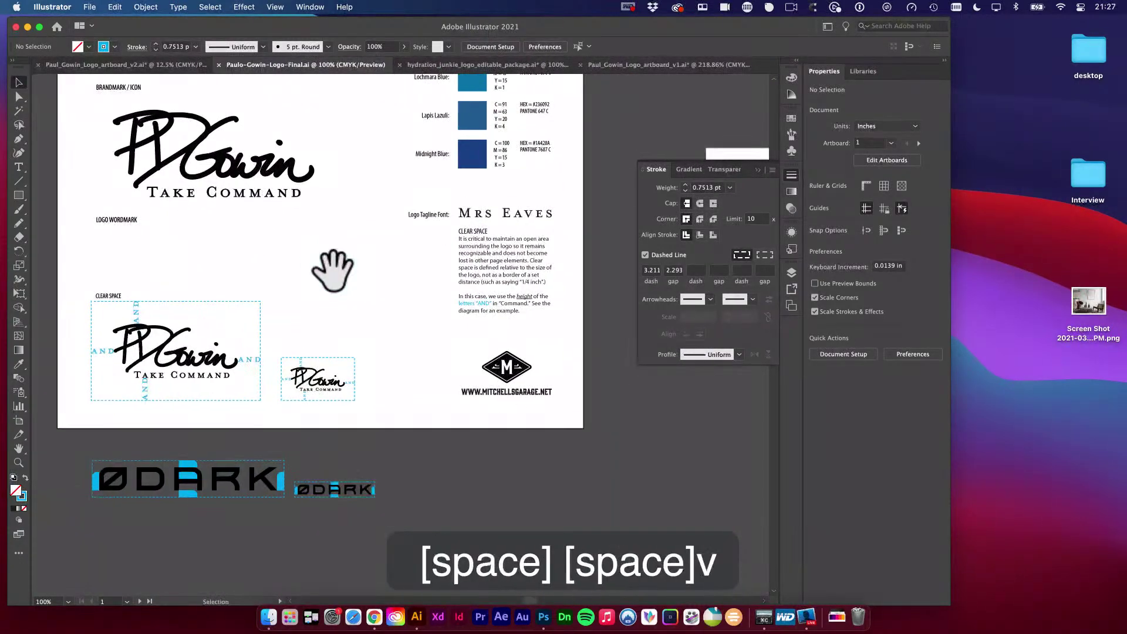
key("space")
left_click_drag(453, 251, 447, 302)
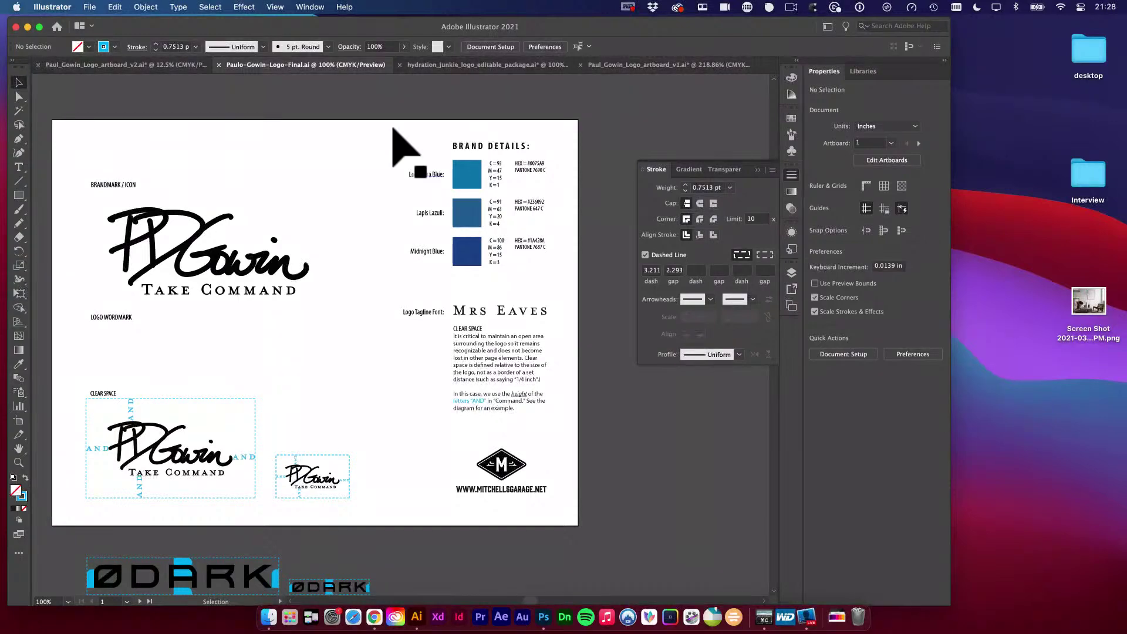
left_click(169, 66)
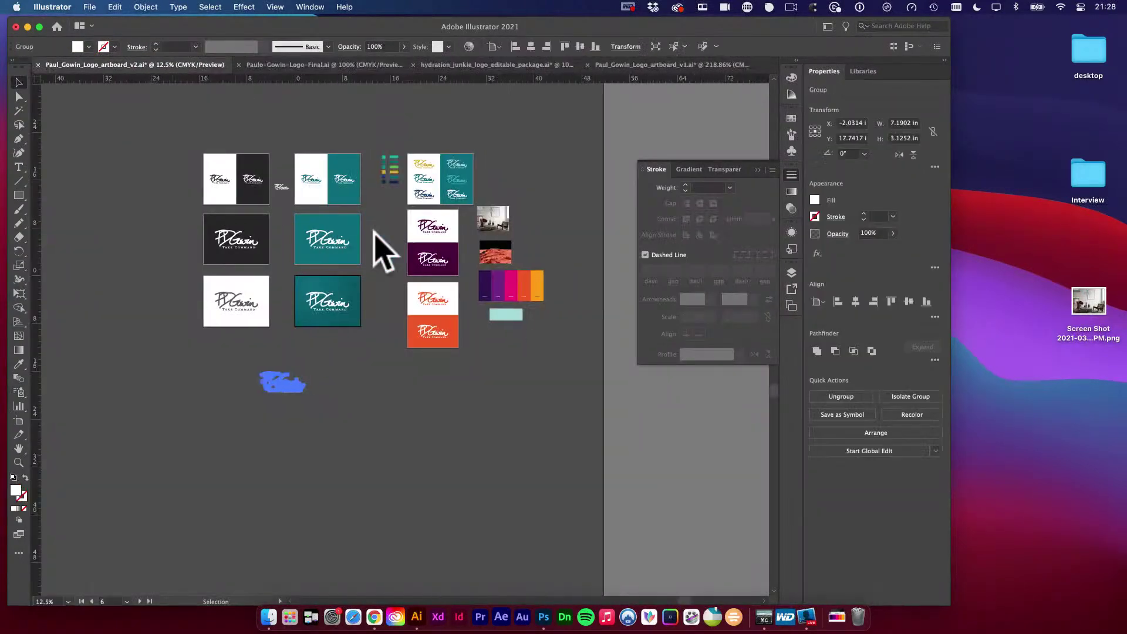
Inspect the v2 logo colour variations and purple rectangle, then switch to the v1 document.
left_click(555, 220)
scroll(534, 297, "up", 5)
key("space")
left_click_drag(604, 335, 528, 314)
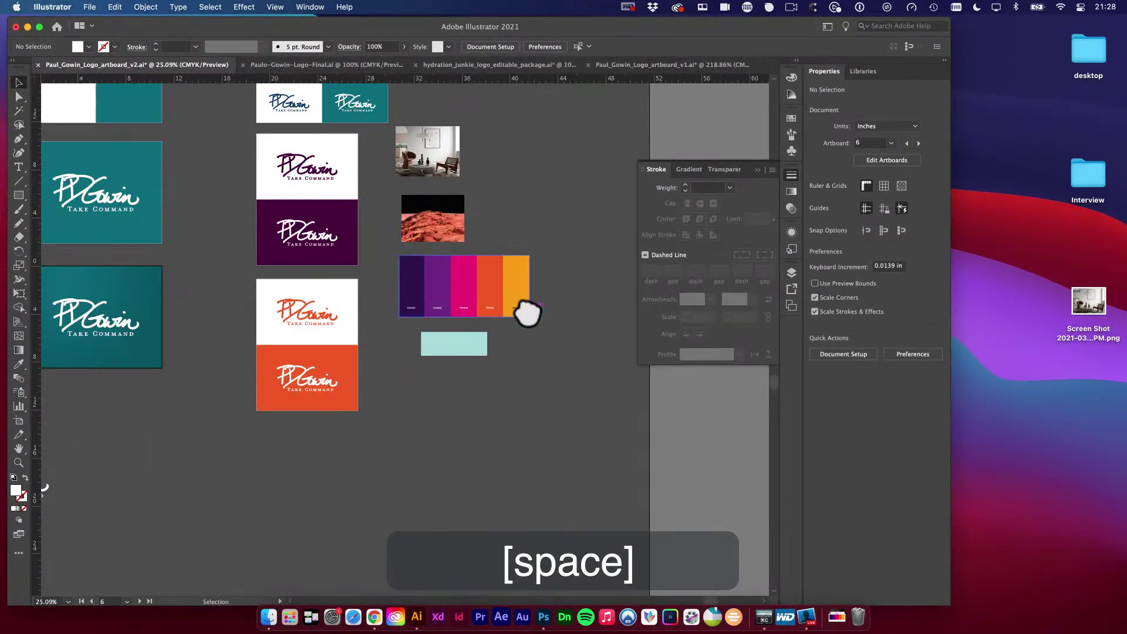
key("space")
key("super+space")
left_click_drag(398, 282, 347, 284)
key("alt+super+space")
left_click(347, 284)
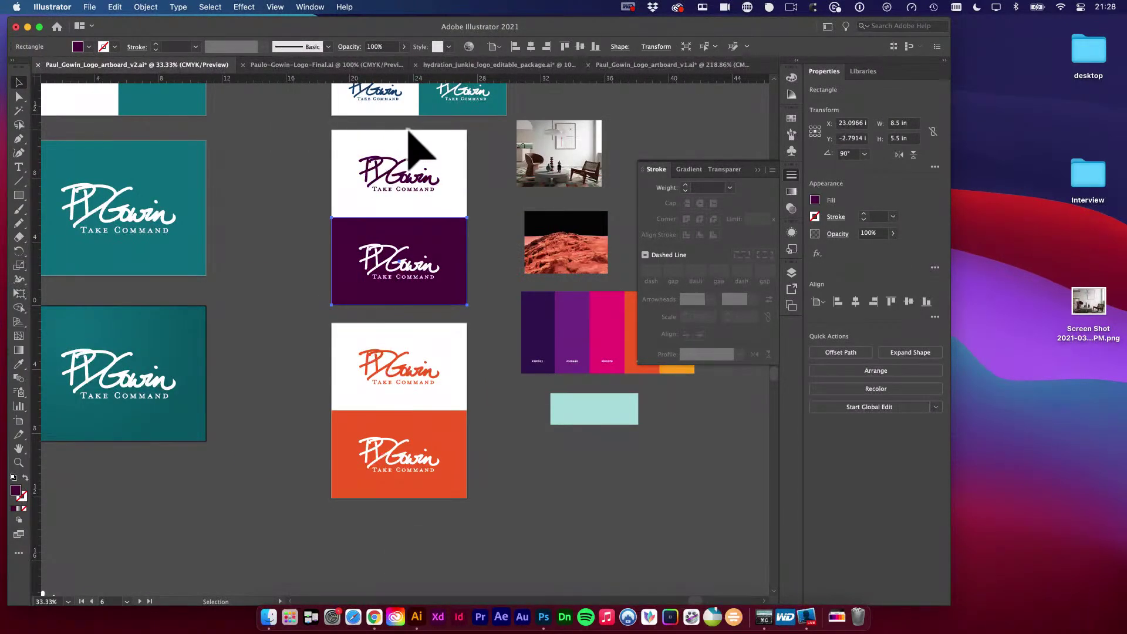
left_click(682, 65)
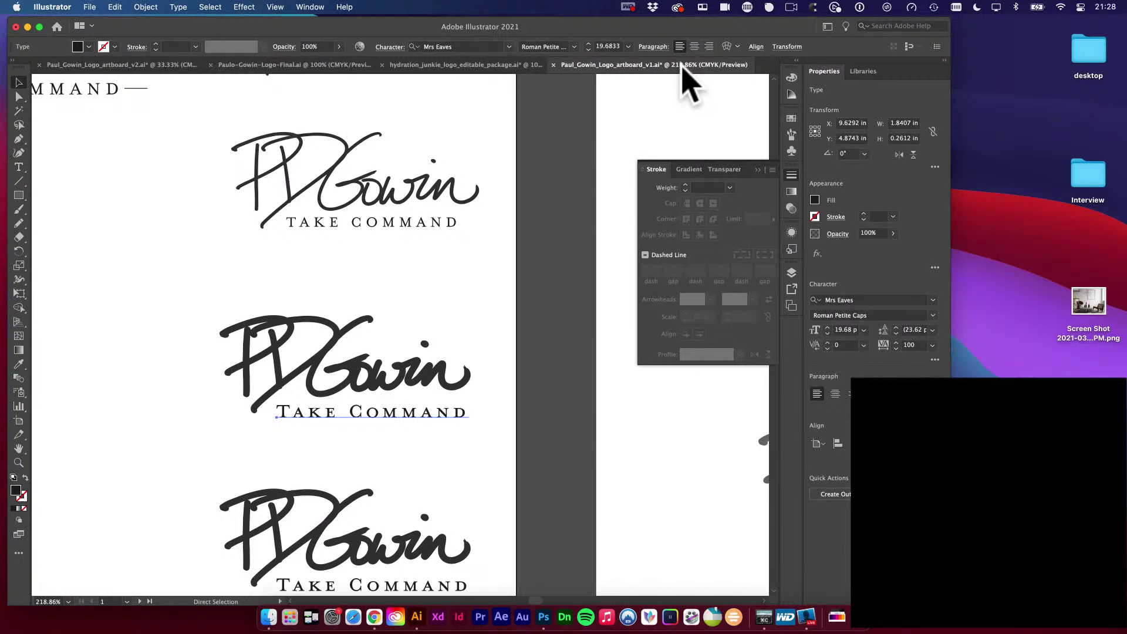
Zoom out over the logo artboards and close the v1 document without saving.
key("v")
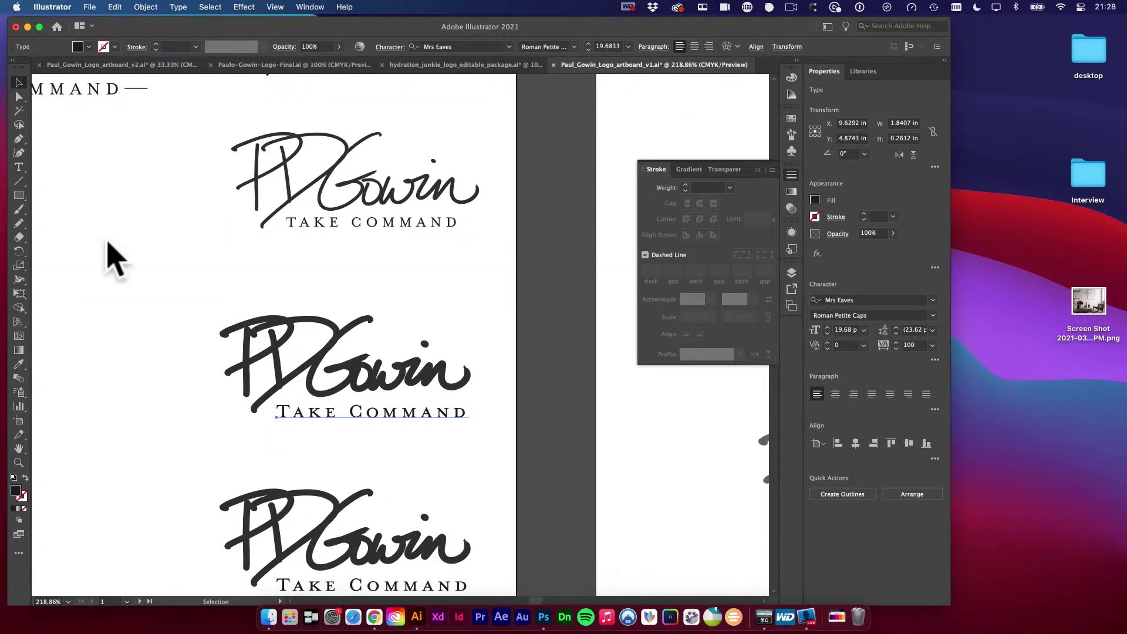
key("super+Tab")
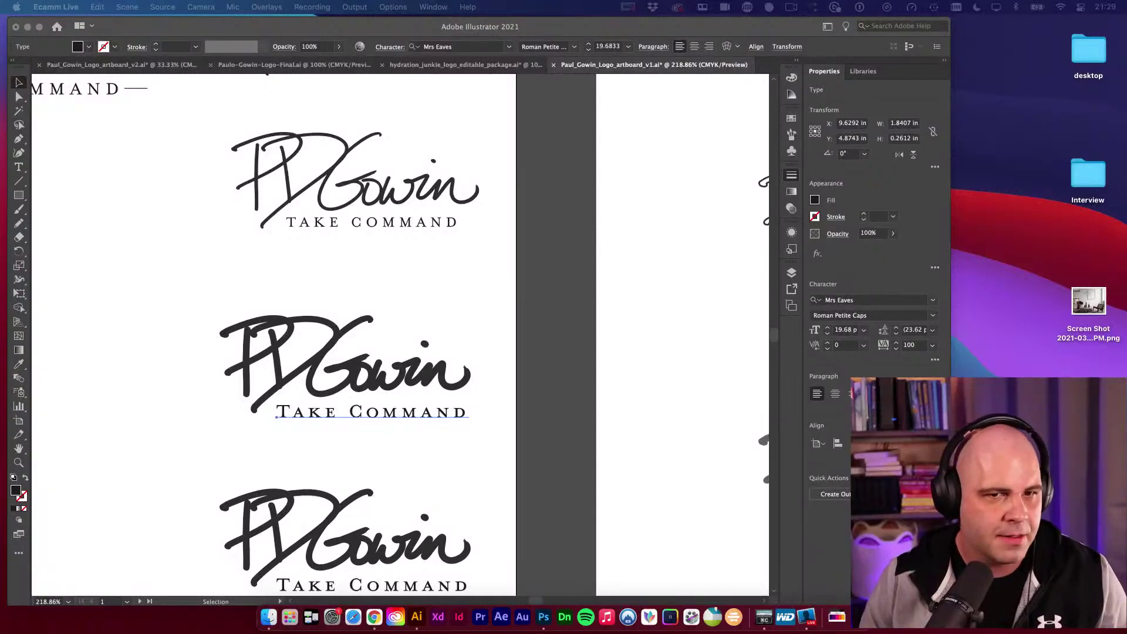
left_click(553, 322)
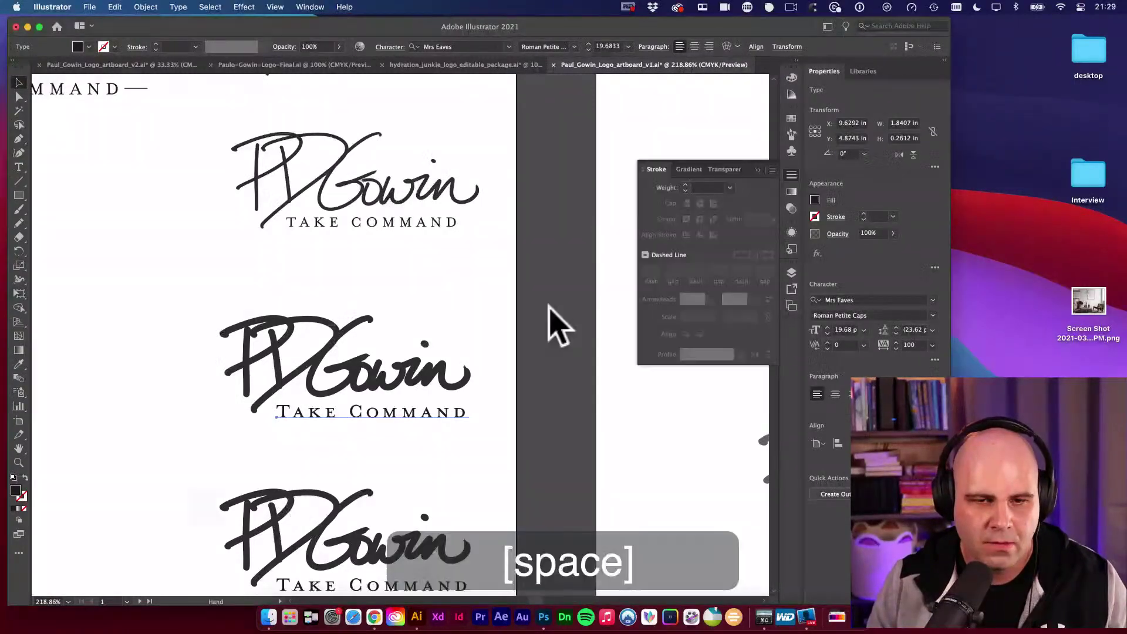
left_click(516, 347, "alt+super")
left_click(496, 368, "alt+super")
left_click(464, 365, "alt+super")
left_click_drag(399, 362, 310, 262)
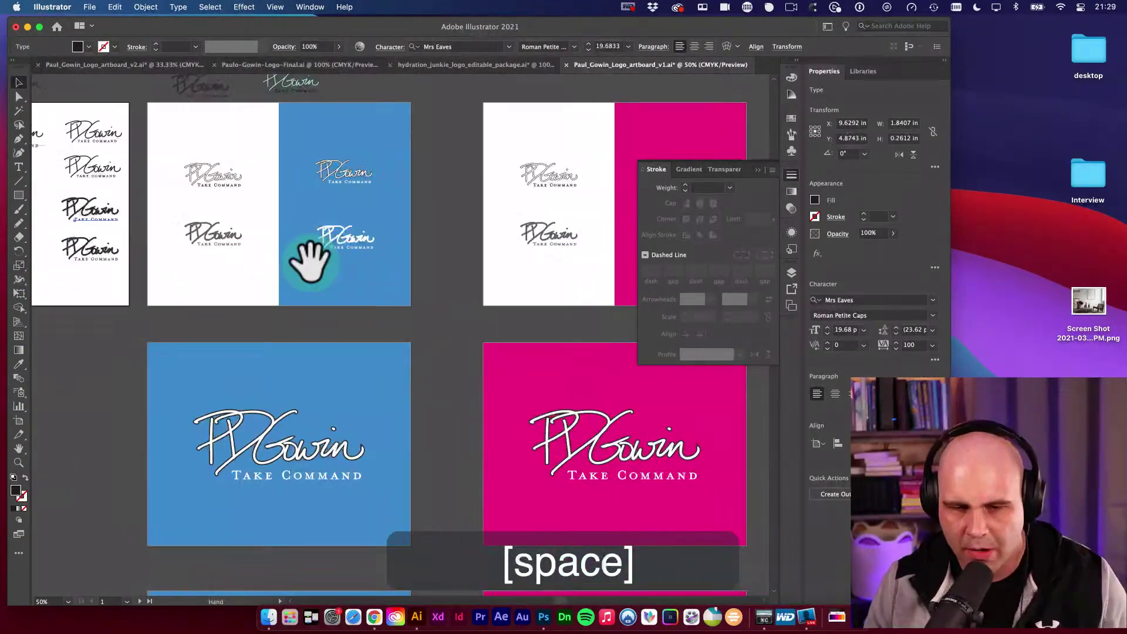
left_click(430, 317, "alt+super")
left_click_drag(563, 368, 309, 316)
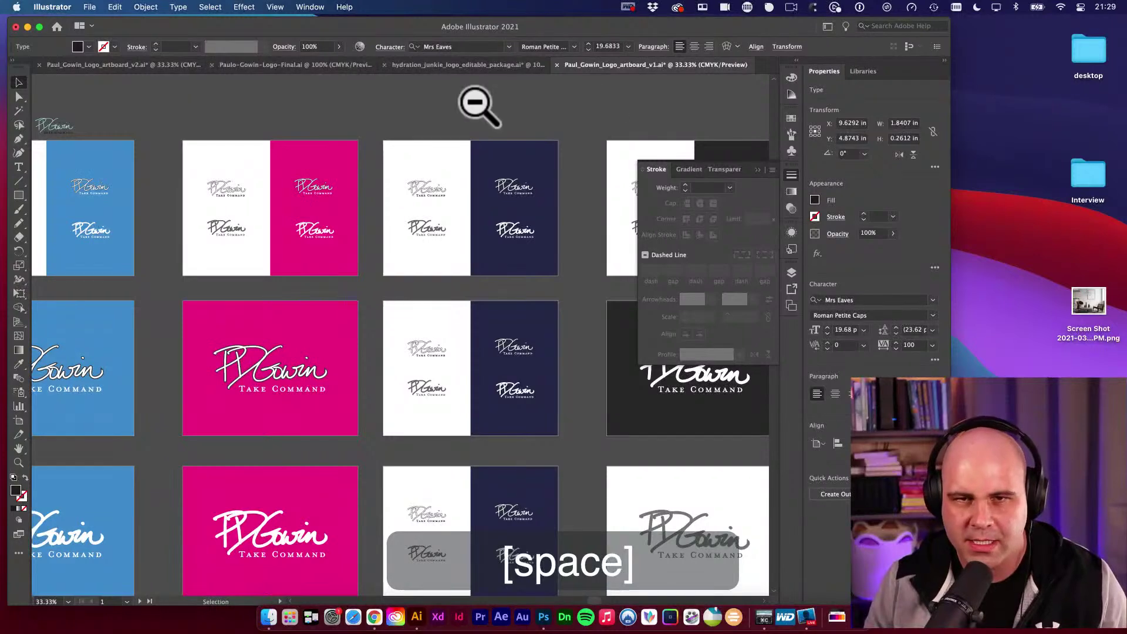
left_click(557, 64)
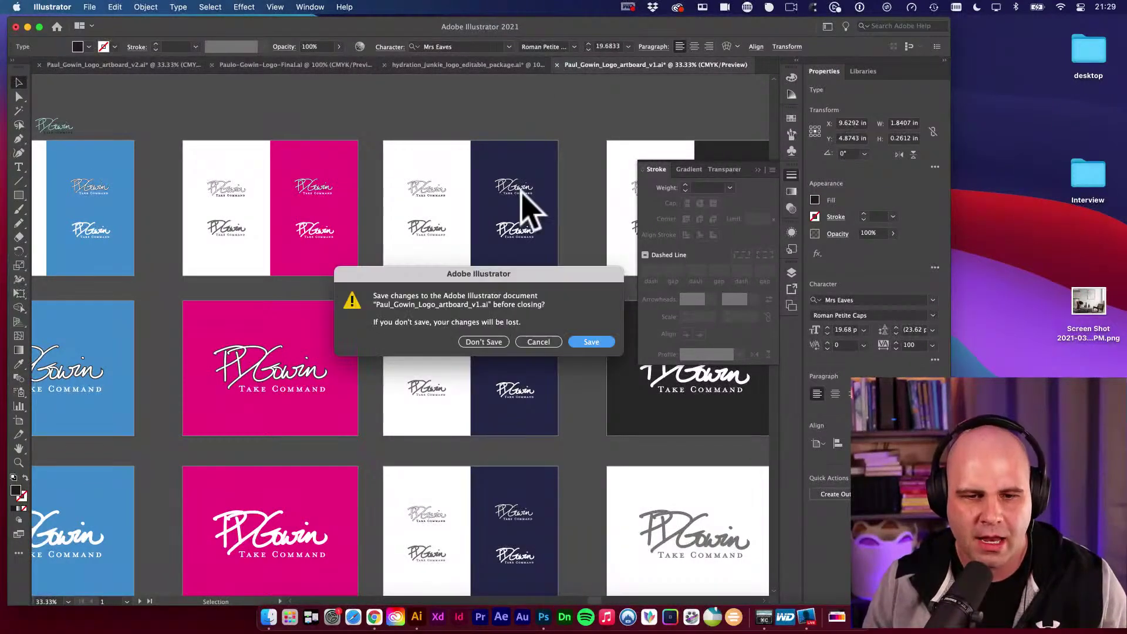
left_click(484, 342)
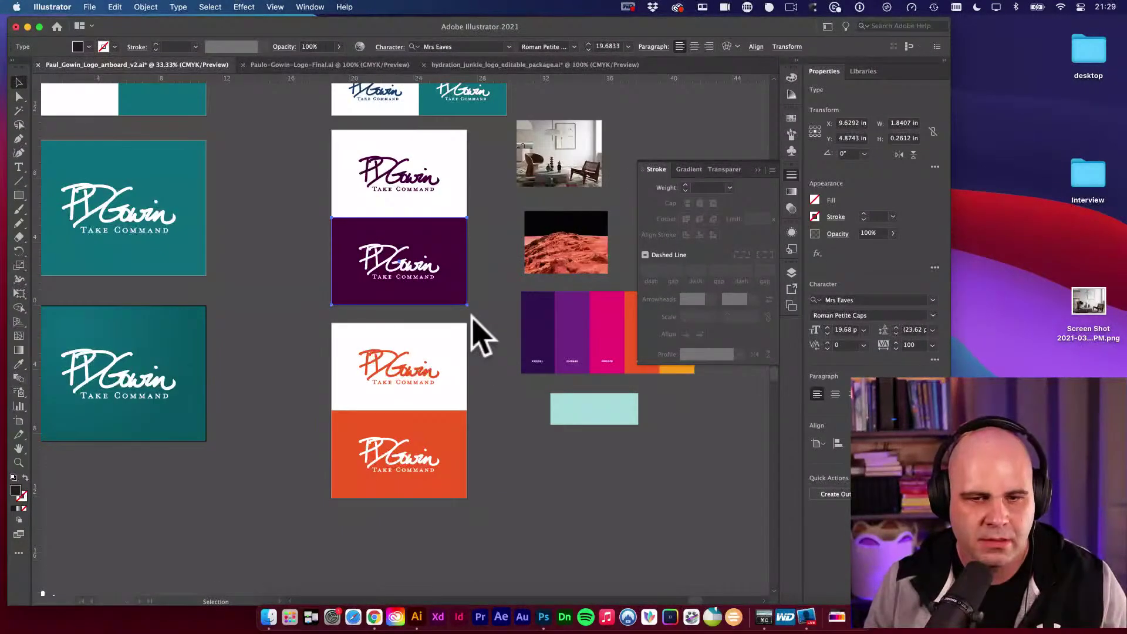
Close the v2 logo artboard document, saving its changes.
left_click(515, 201)
key("super+w")
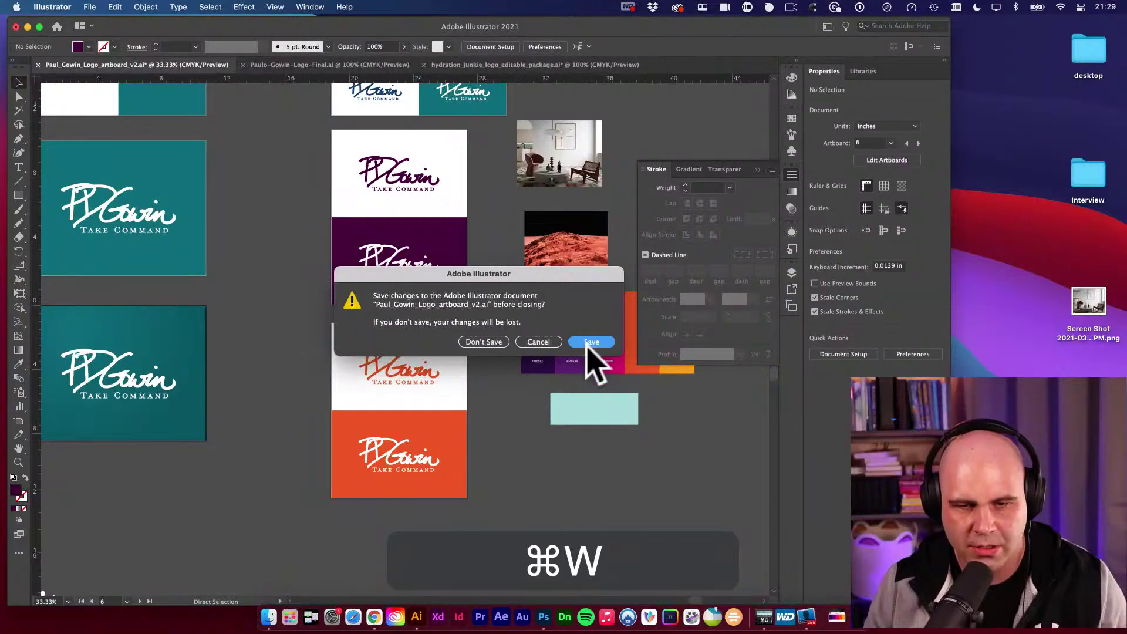
left_click(593, 342)
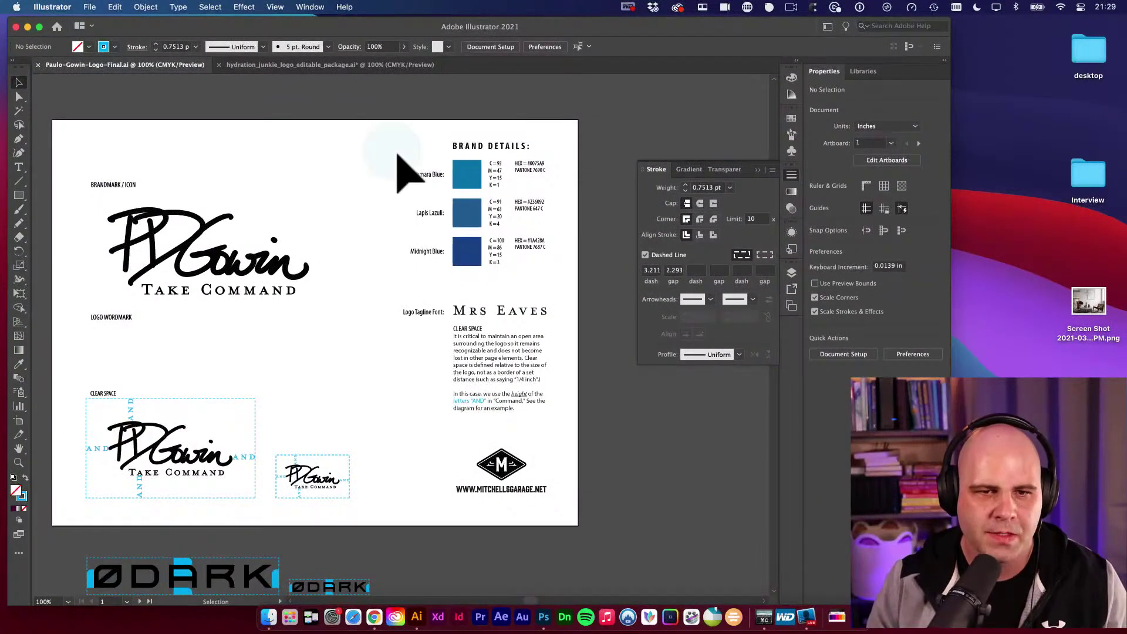
Select and remove the three blue colour swatches from Brand Details.
key("a")
key("v")
left_click_drag(401, 160, 570, 282)
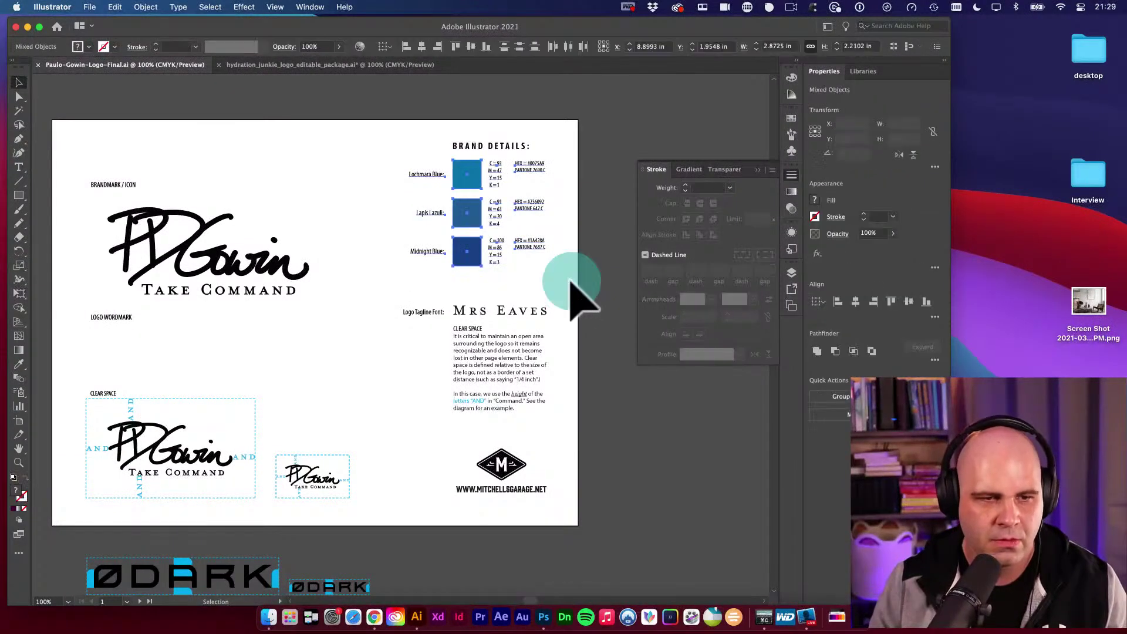
key("space")
left_click(600, 269)
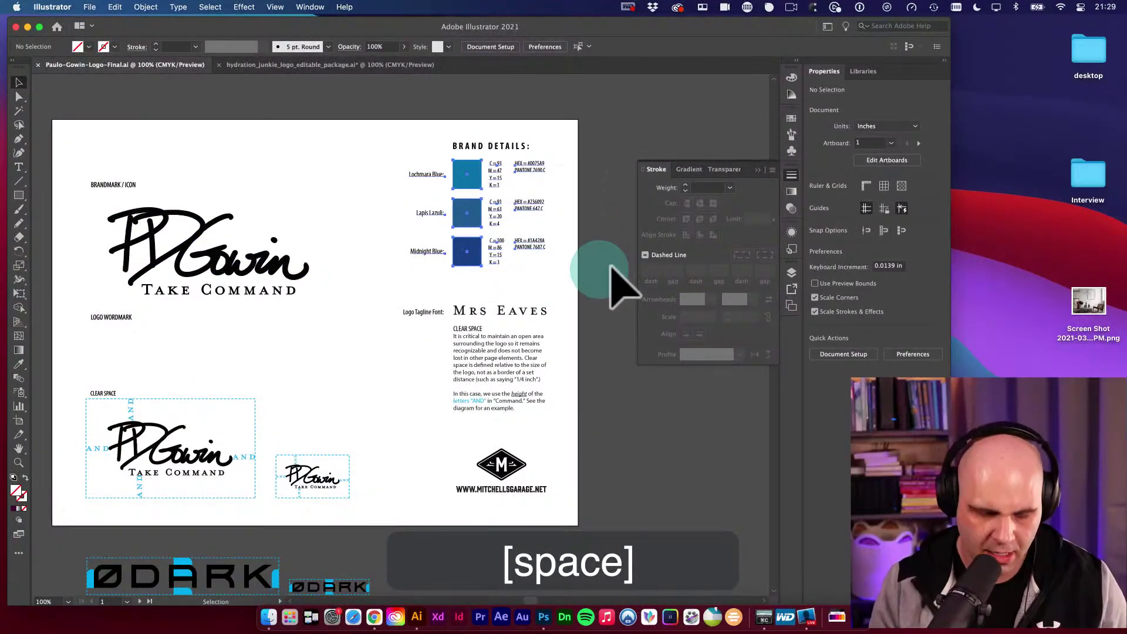
key("v")
Move the Mrs Eaves tagline font and Clear Space text up directly under BRAND DETAILS.
key("space")
left_click_drag(496, 251, 500, 236)
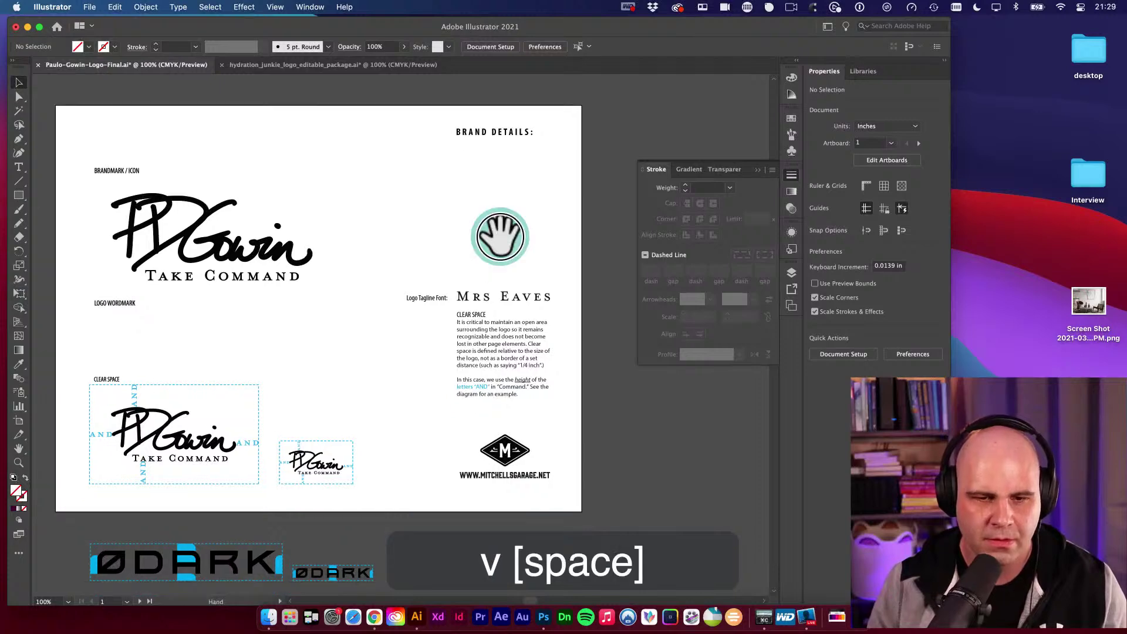
key("v")
left_click_drag(537, 323, 652, 282)
key("super+space")
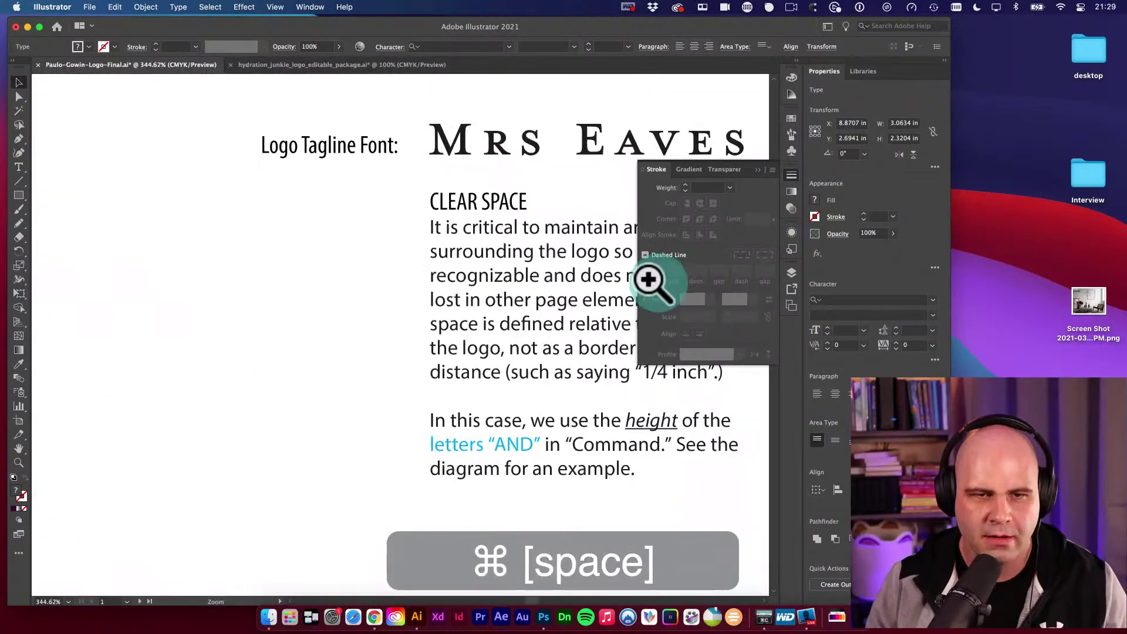
key("alt+super+space")
left_click(491, 181, "alt+super")
left_click(446, 297, "alt+super")
left_click(428, 305, "alt+super")
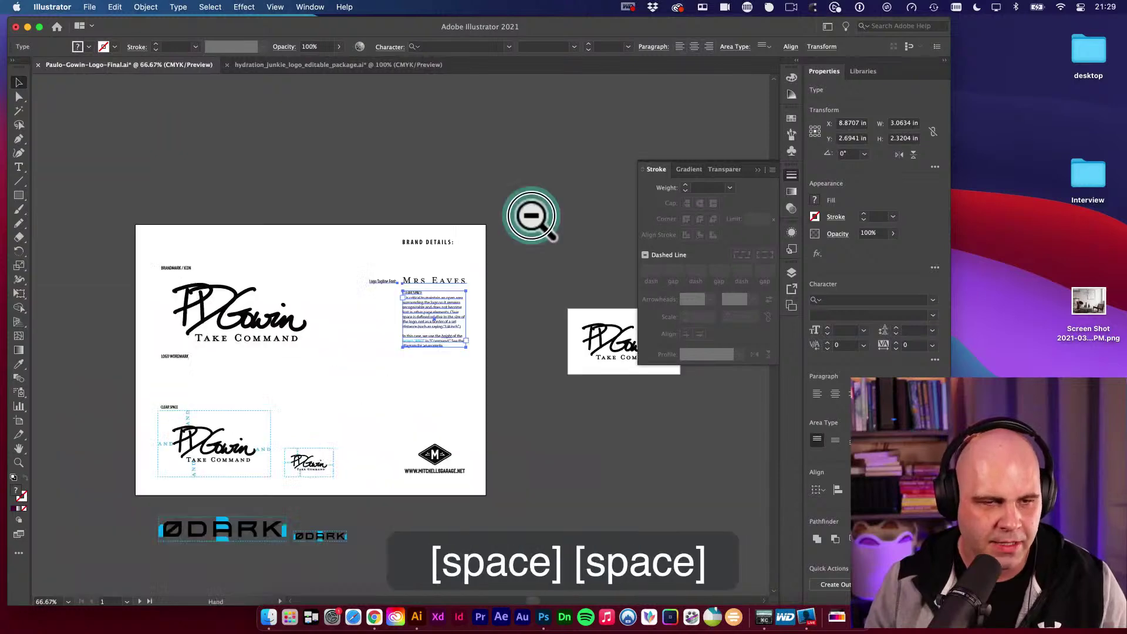
left_click_drag(531, 215, 571, 166)
left_click_drag(478, 276, 436, 238)
key("v")
left_click(404, 278)
Delete both ØDARK logos below the artboard.
key("space")
left_click_drag(389, 300, 388, 274)
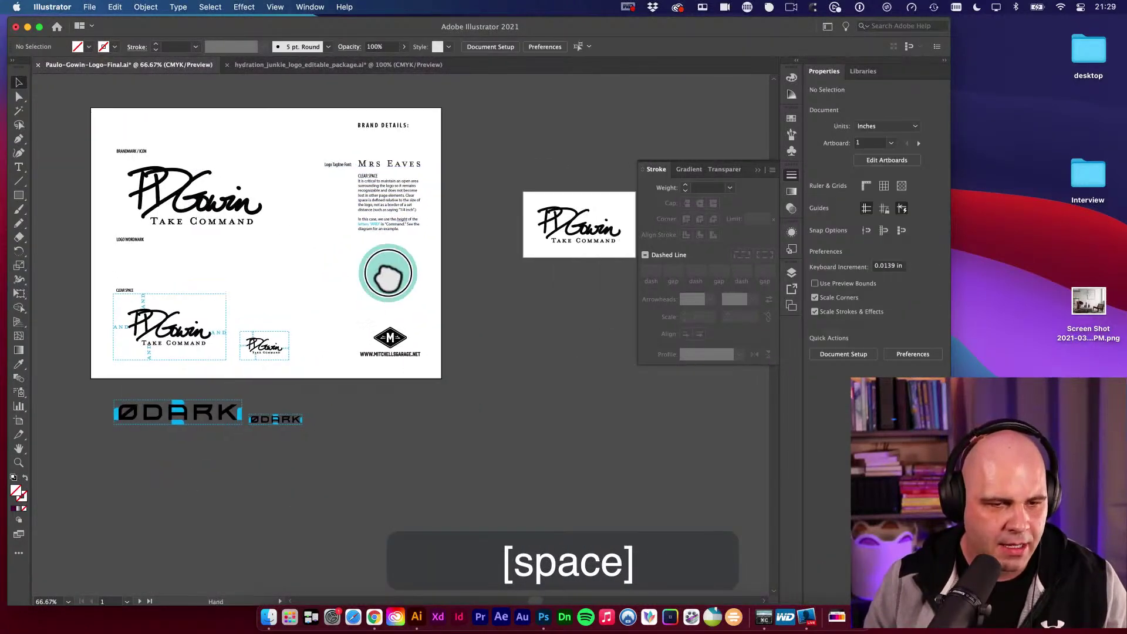
left_click_drag(98, 391, 340, 461)
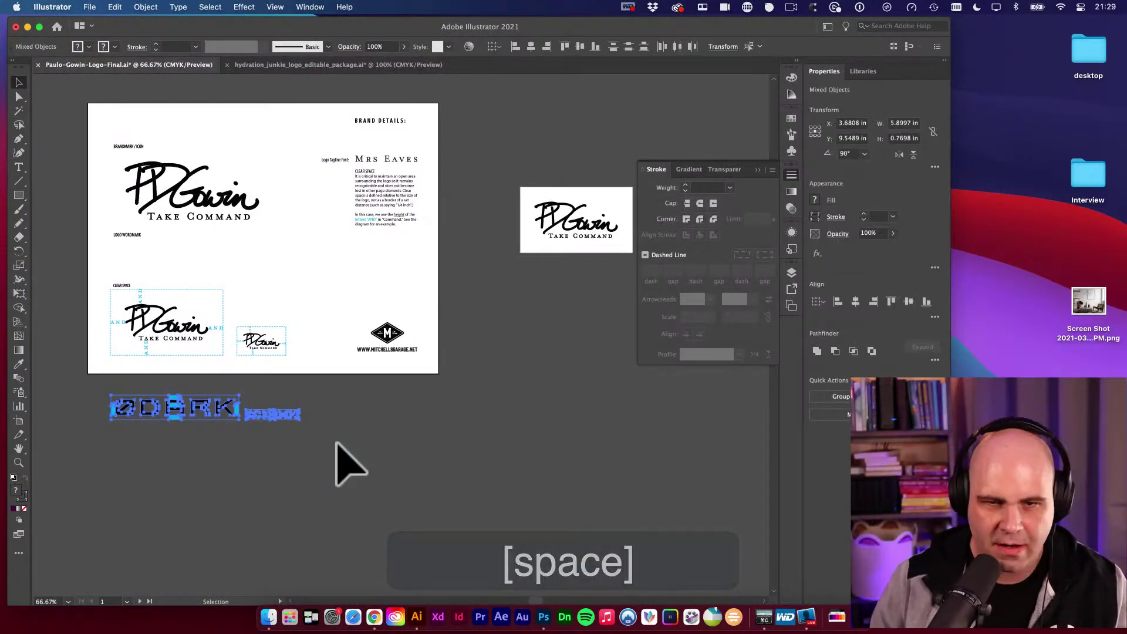
key("BackSpace")
key("space")
left_click_drag(478, 333, 357, 355)
Move the small logo artboard closer to the brand guide artboard.
key("shift+o")
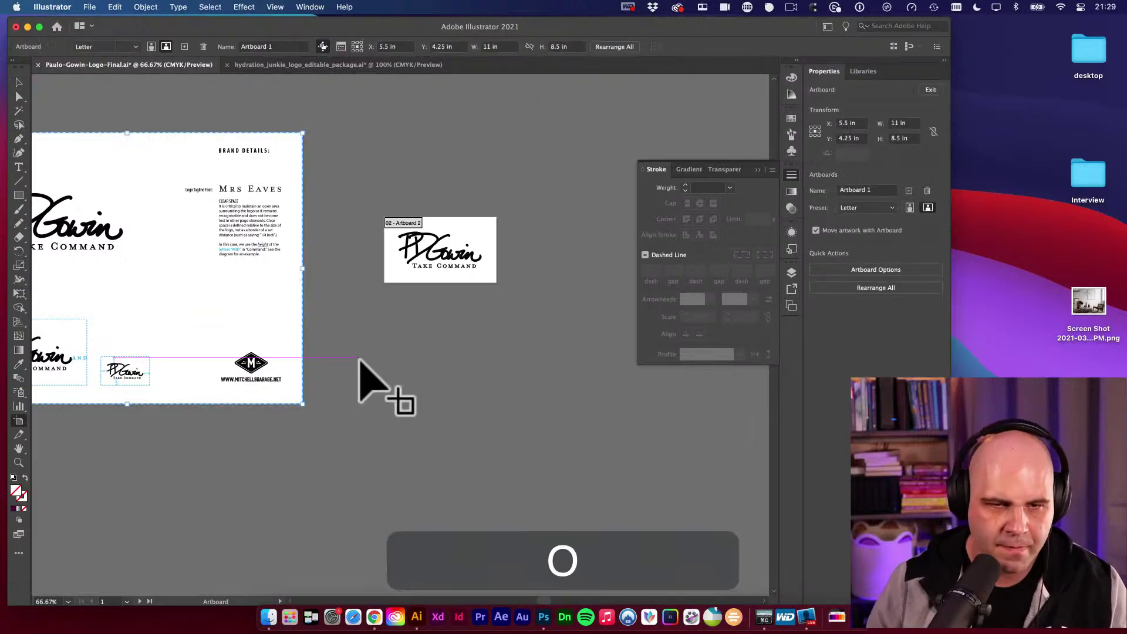
left_click_drag(415, 251, 372, 234)
key("Escape")
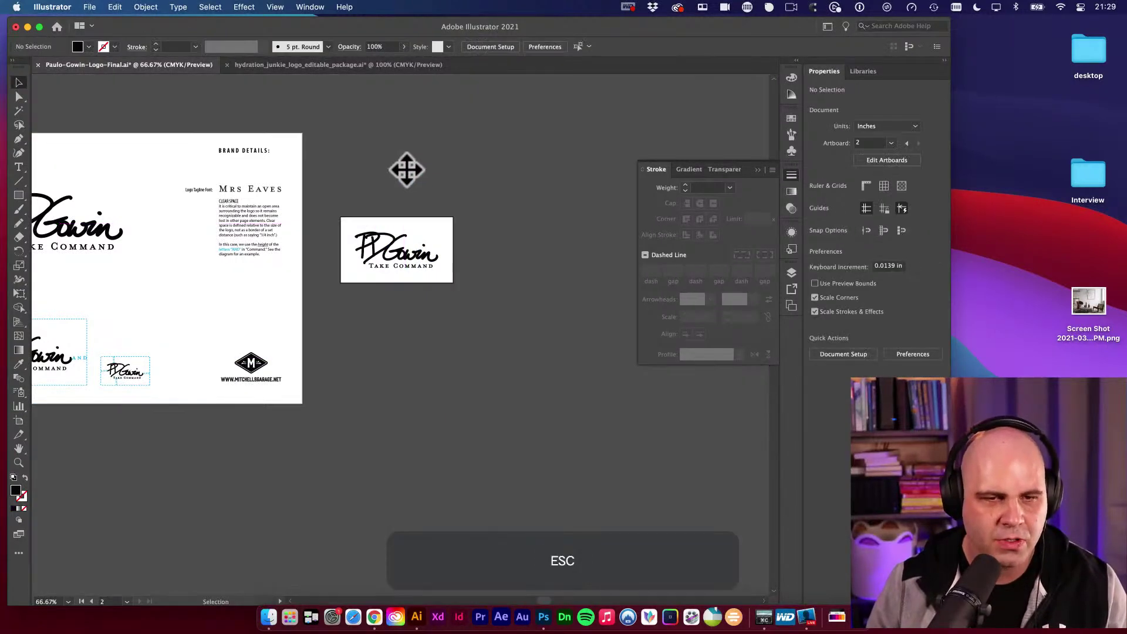
key("space")
left_click_drag(390, 183, 523, 171)
Try renaming the brand guide and logo artboards, then save the document.
key("shift+o")
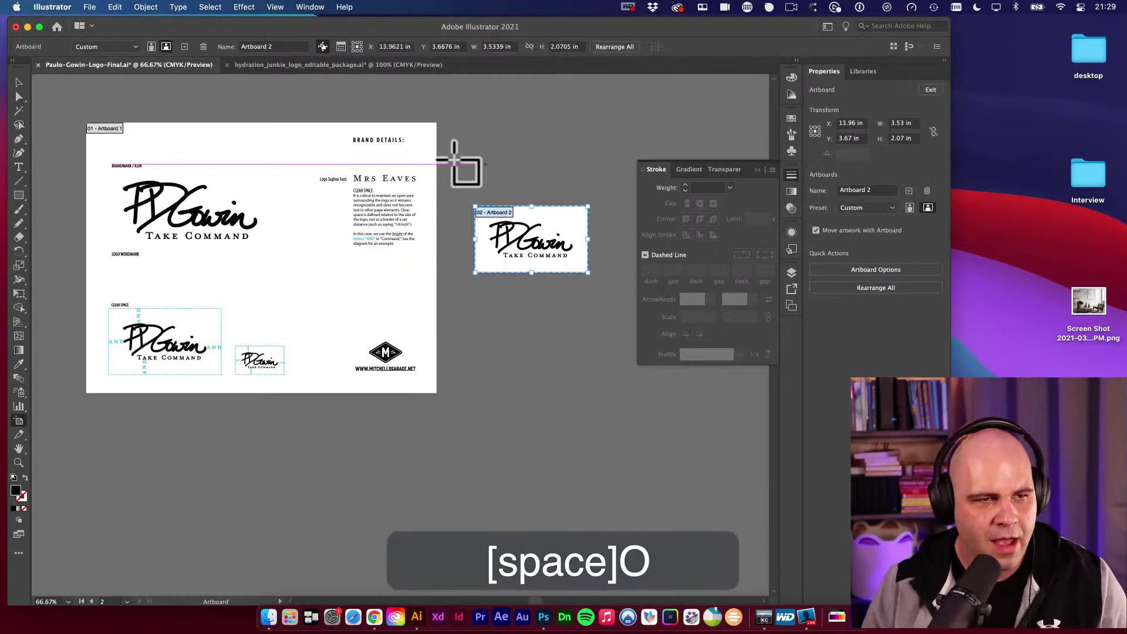
left_click(105, 128)
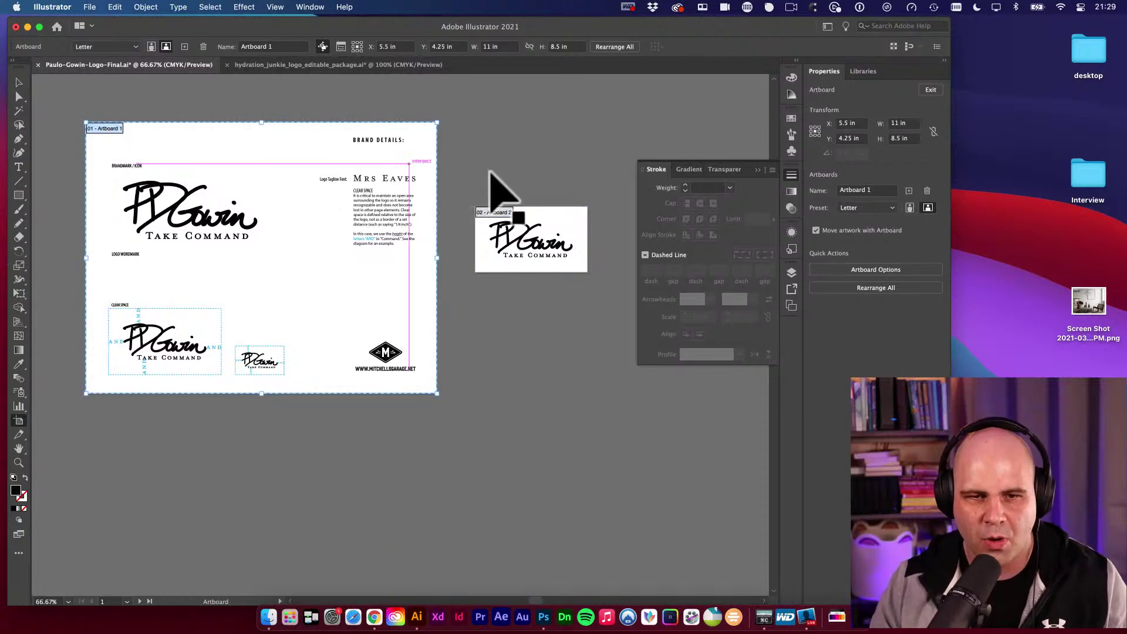
left_click(281, 45)
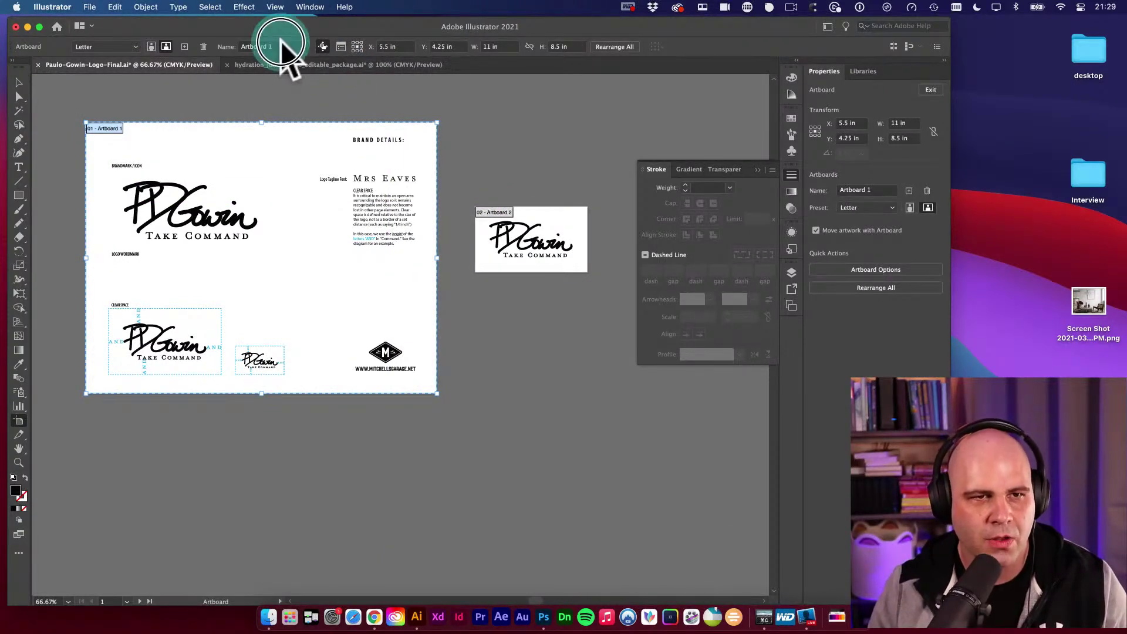
left_click(242, 47)
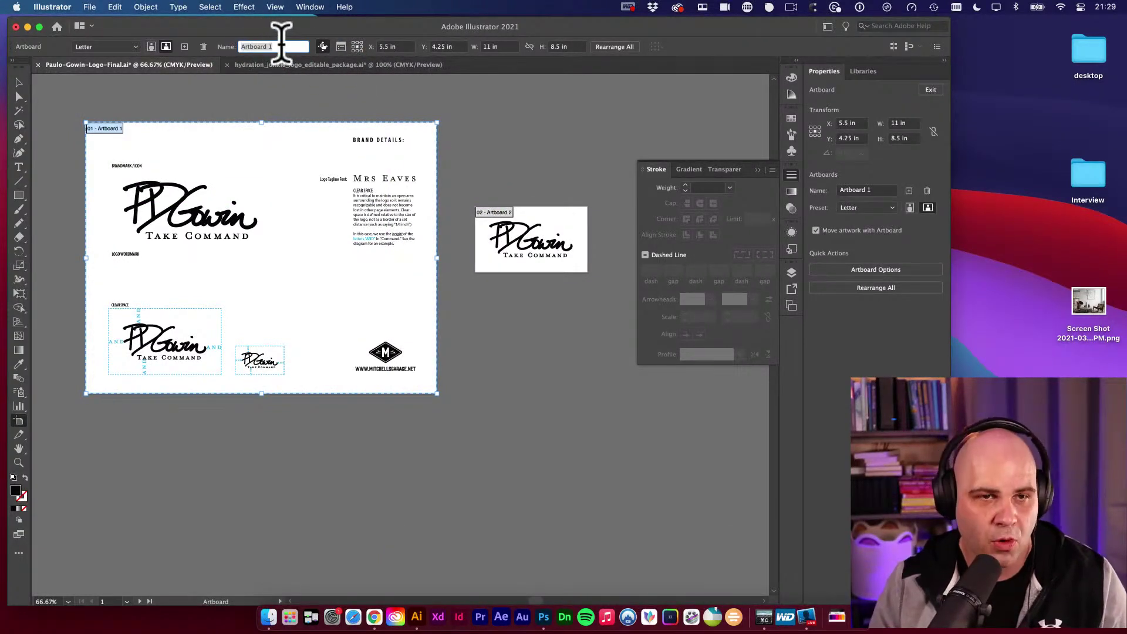
left_click(504, 213)
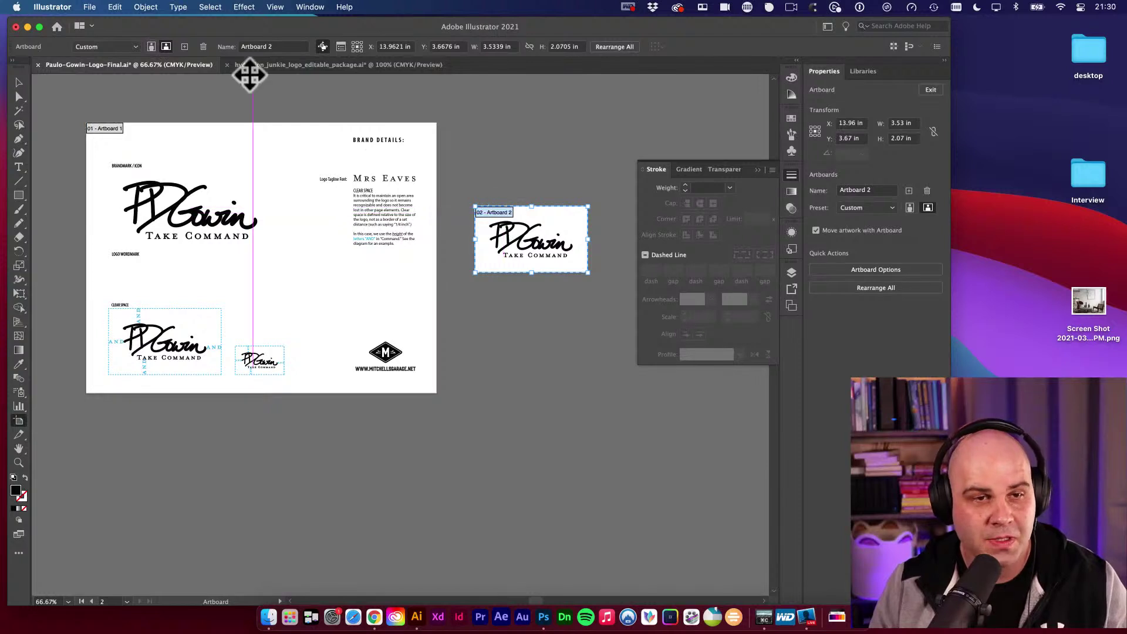
left_click(287, 46)
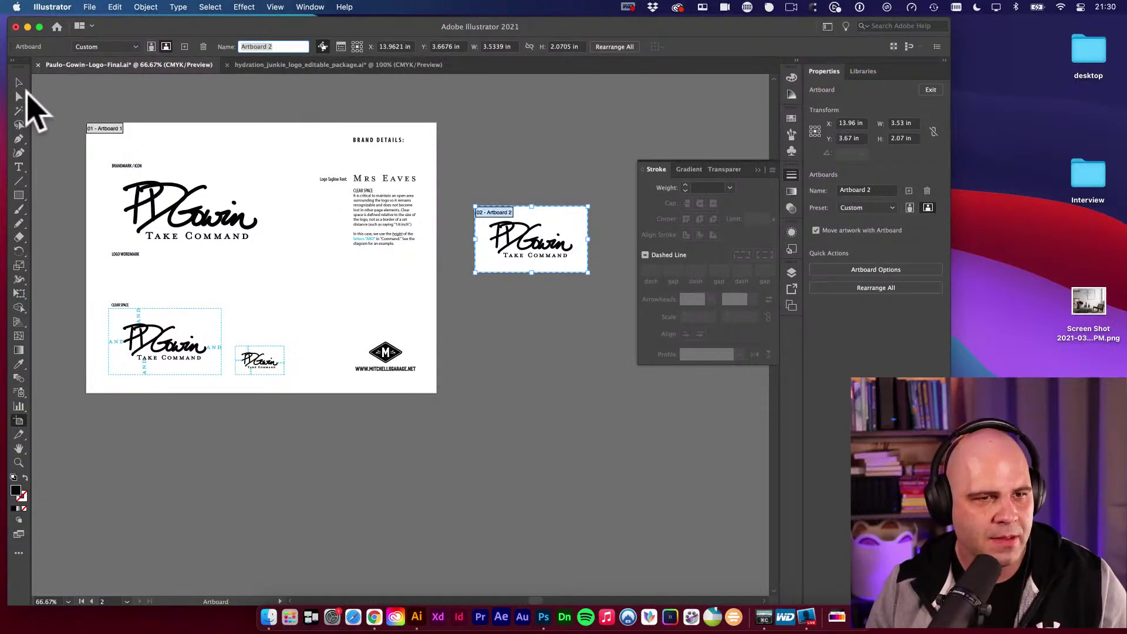
left_click(19, 82)
key("super+s")
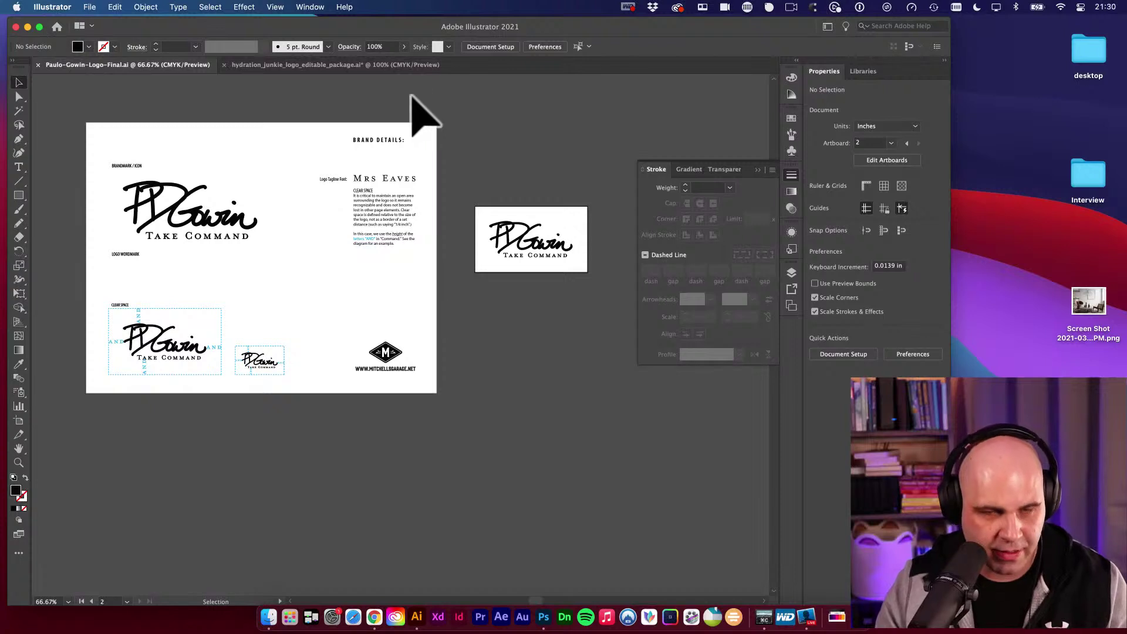
Rename the brand guide artboard (Artboard 1) to DETAILS.
key("shift+o")
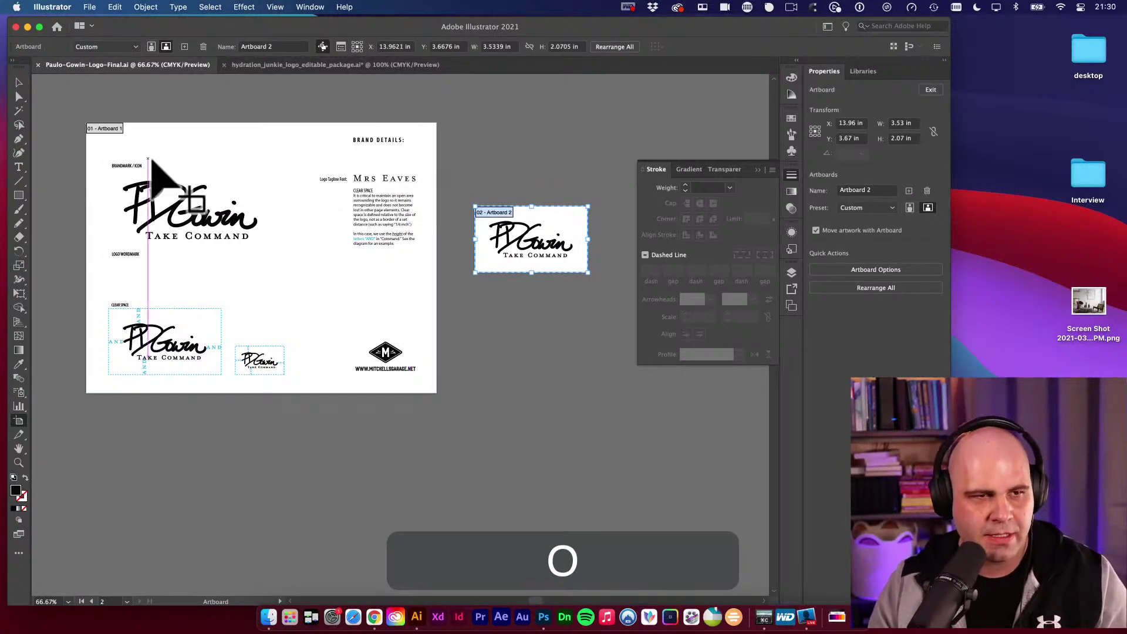
left_click(123, 147)
left_click(282, 47)
key("super+a")
type("Detail")
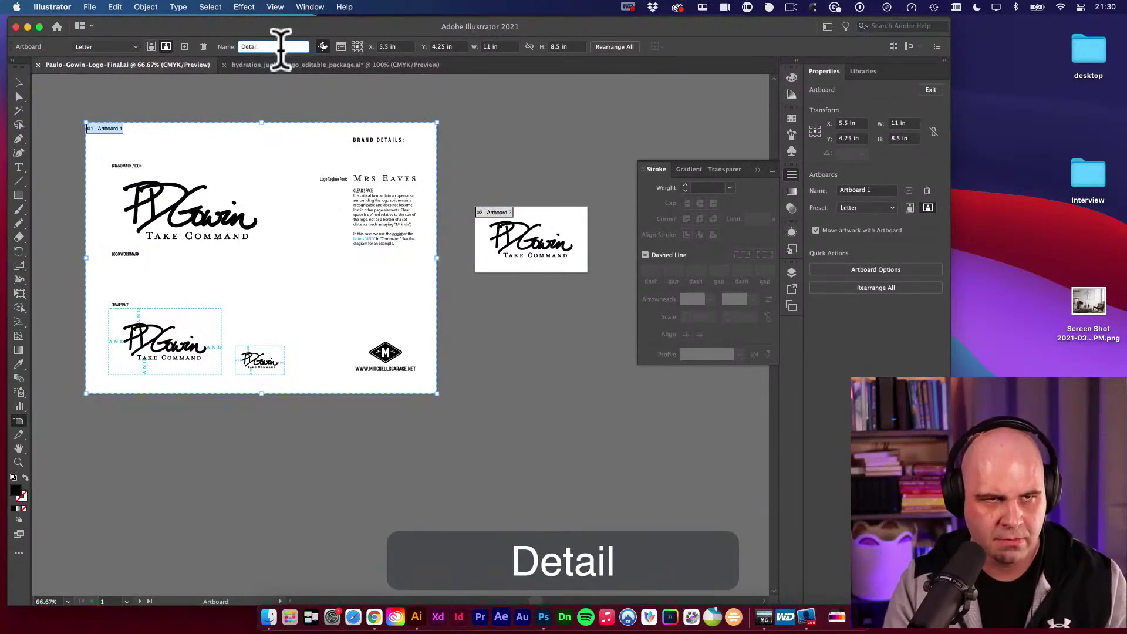
key("super+a")
type("DETAILS")
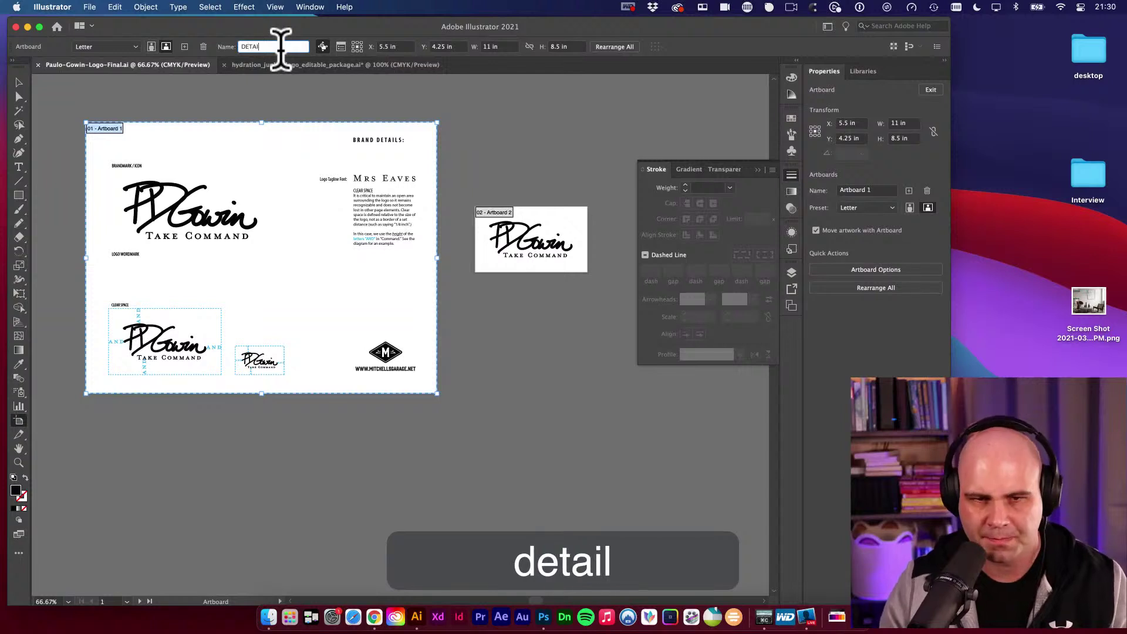
Rename the logo artboard (Artboard 2) to Black and leave artboard editing.
left_click(503, 213)
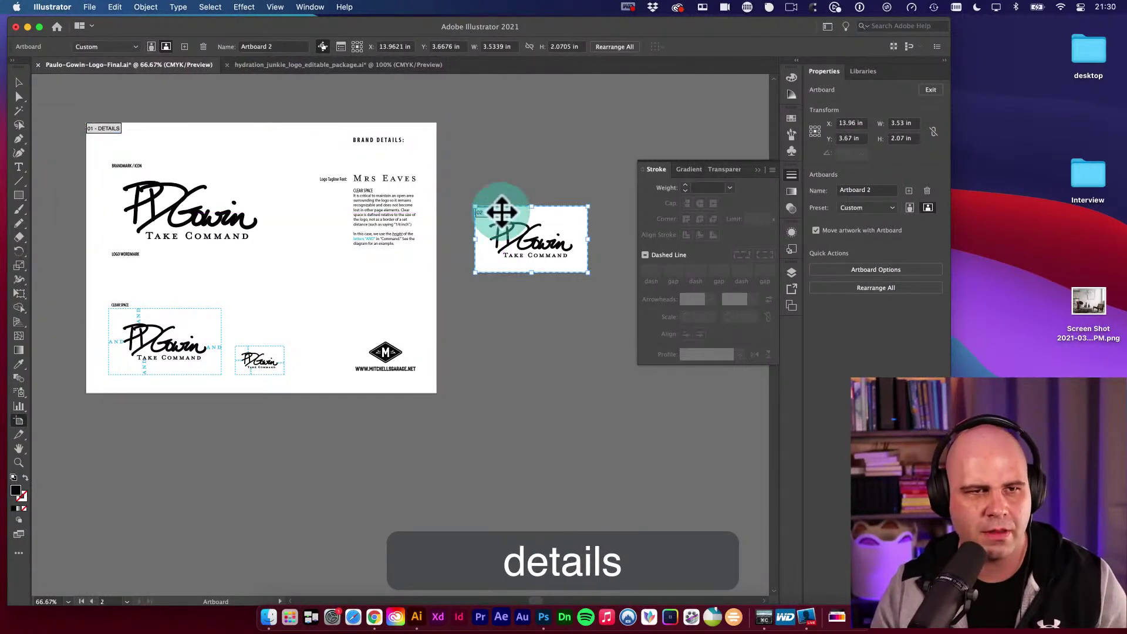
left_click(289, 47)
key("super+a")
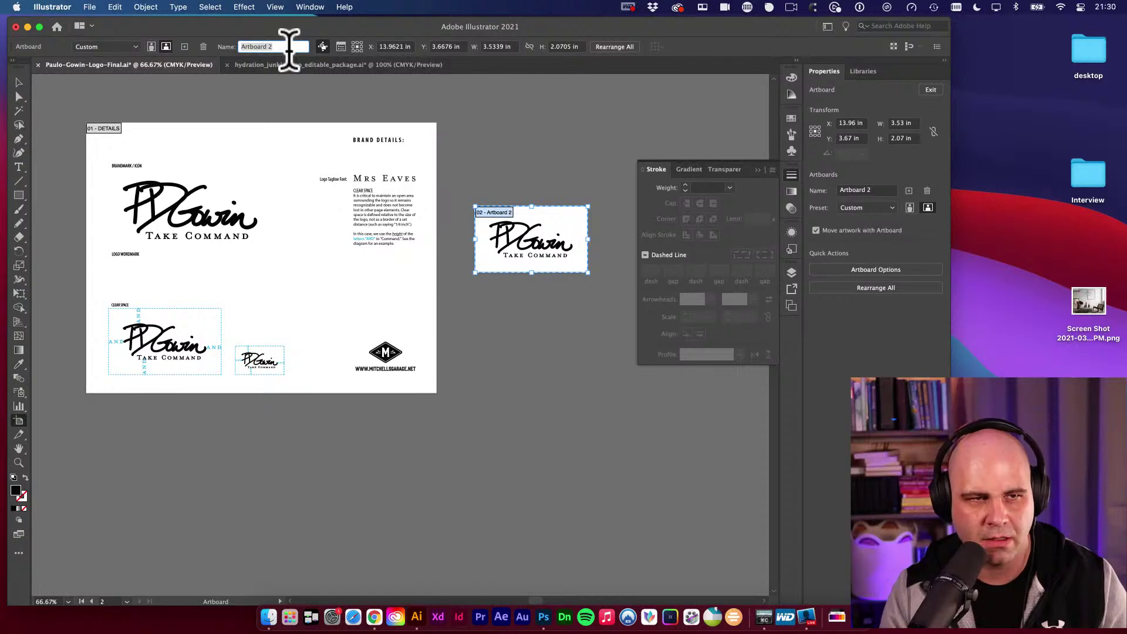
type("L")
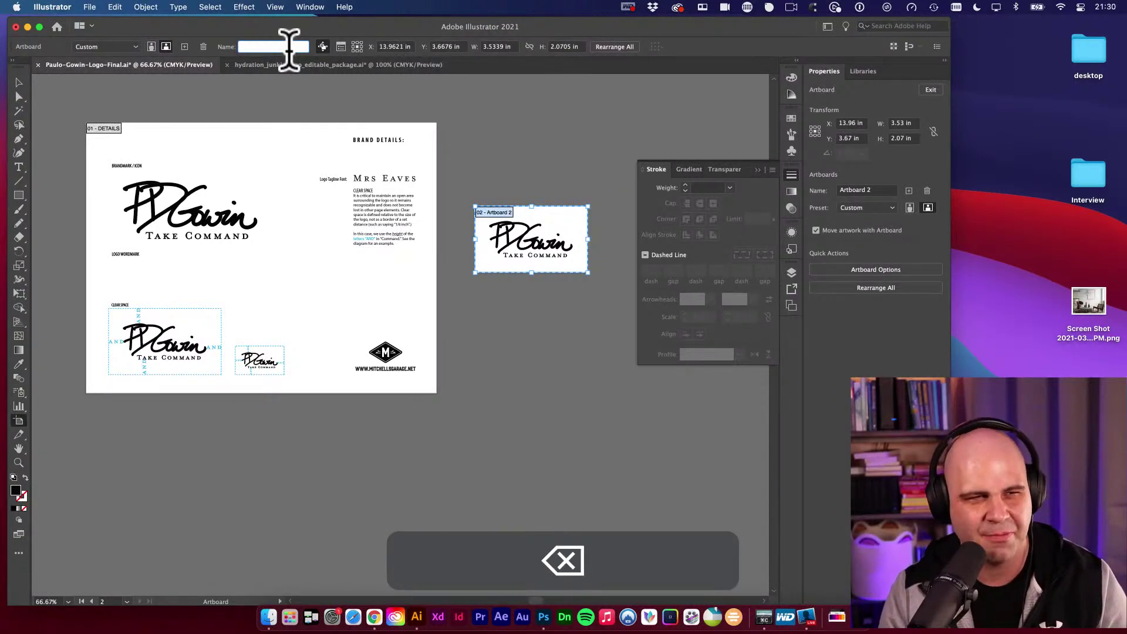
type("black")
key("BackSpace")
key("BackSpace")
key("BackSpace")
key("BackSpace")
key("BackSpace")
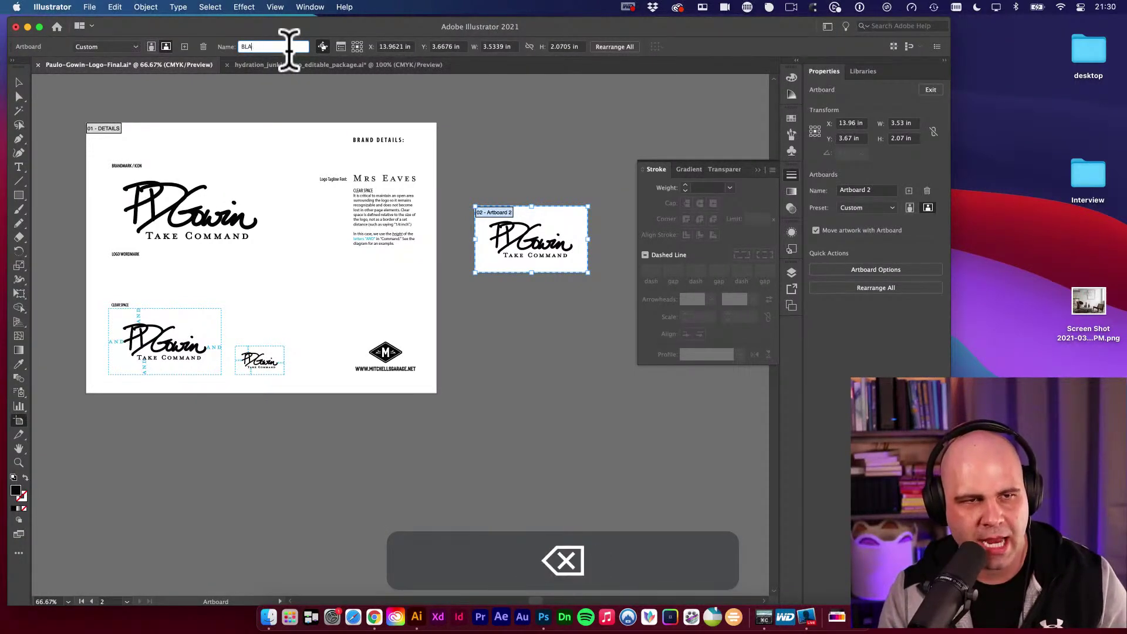
type("B")
key("BackSpace")
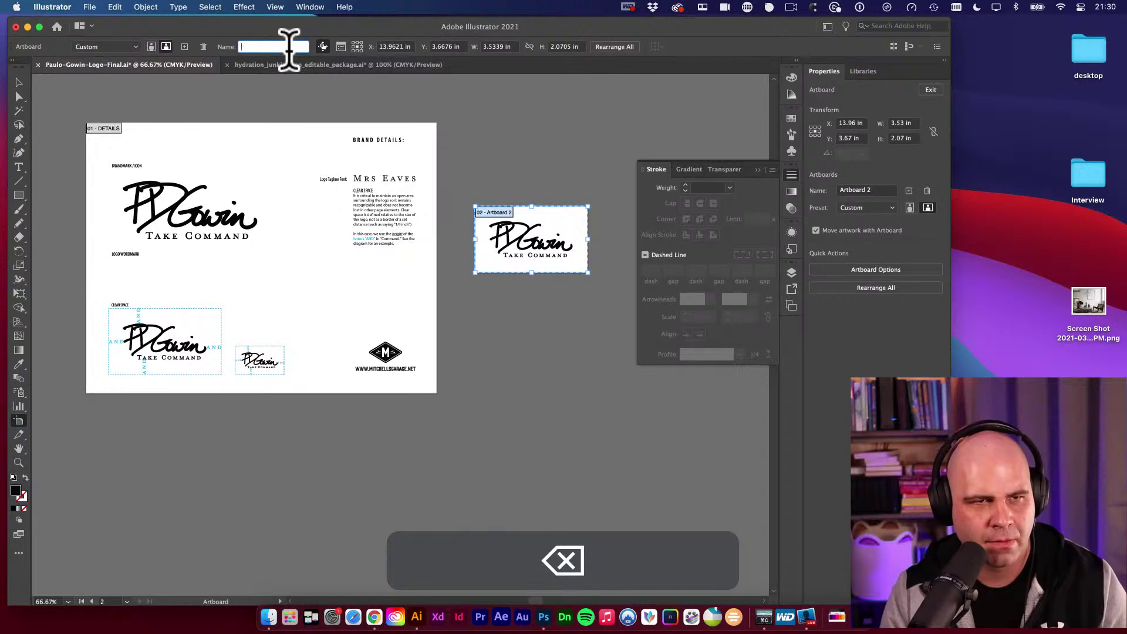
type("Black")
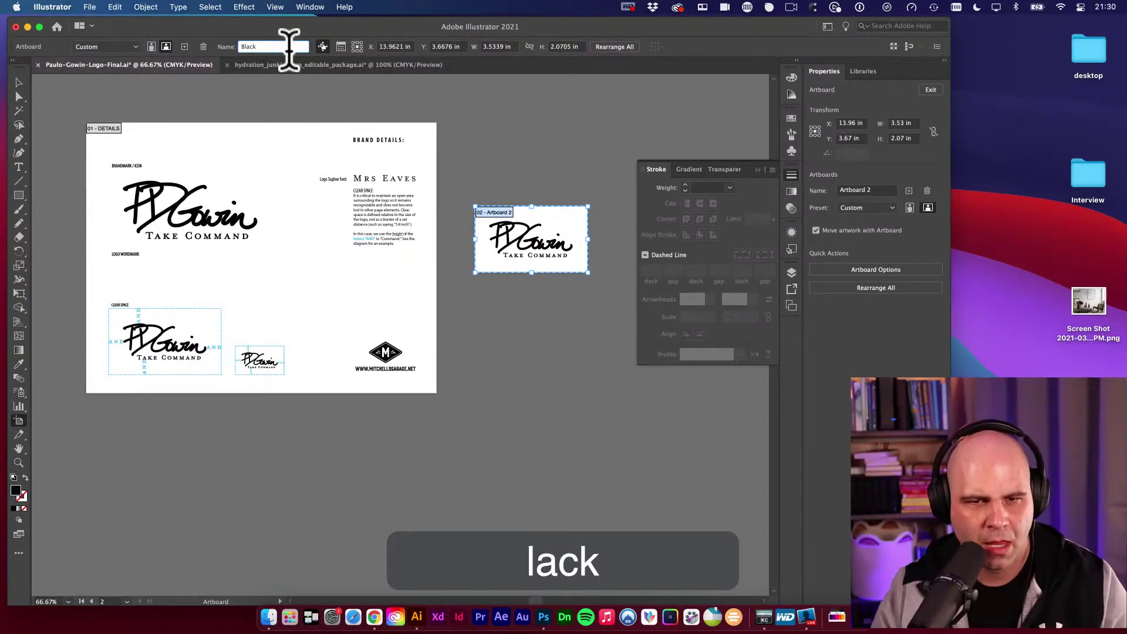
left_click(19, 83)
left_click(487, 160)
Save, then start Save As with the format set to Illustrator EPS (eps).
key("super+s")
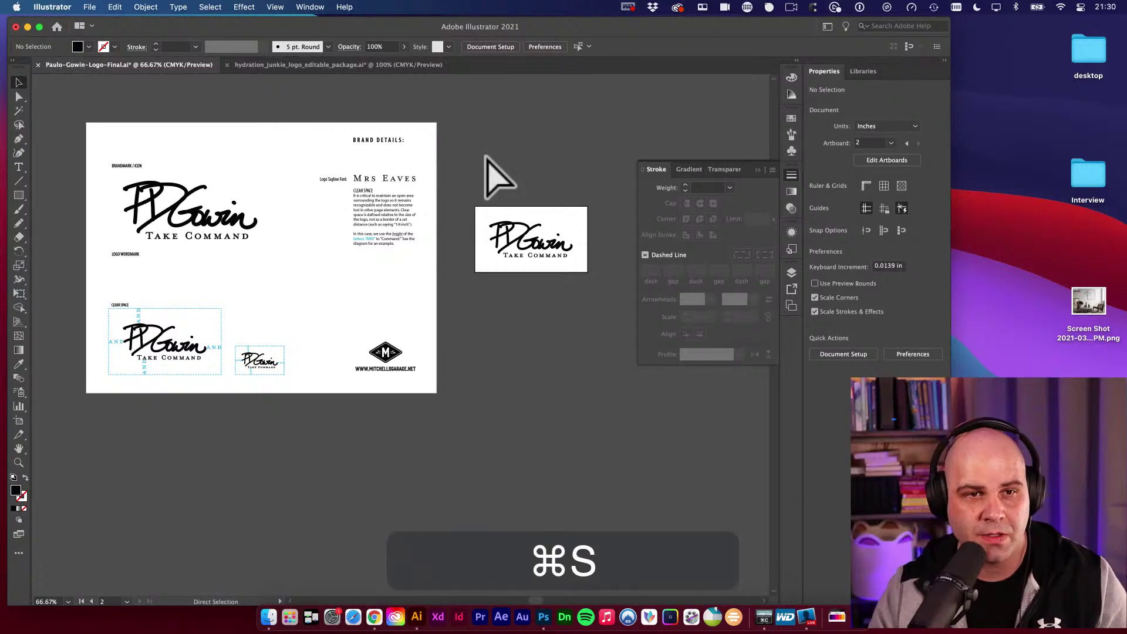
left_click(360, 99)
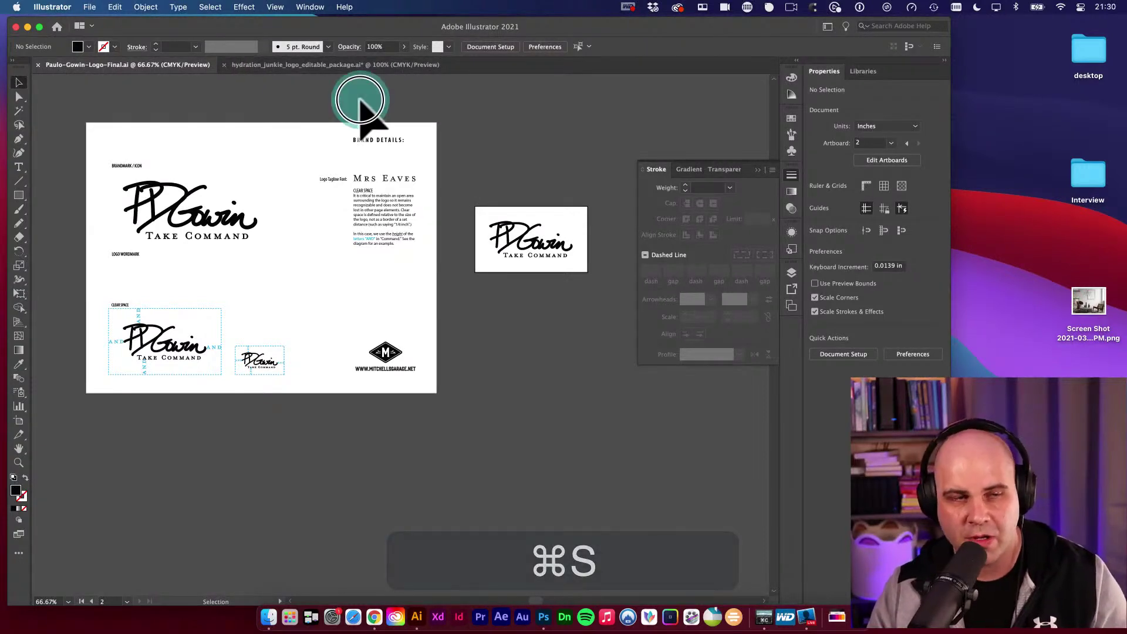
left_click(93, 8)
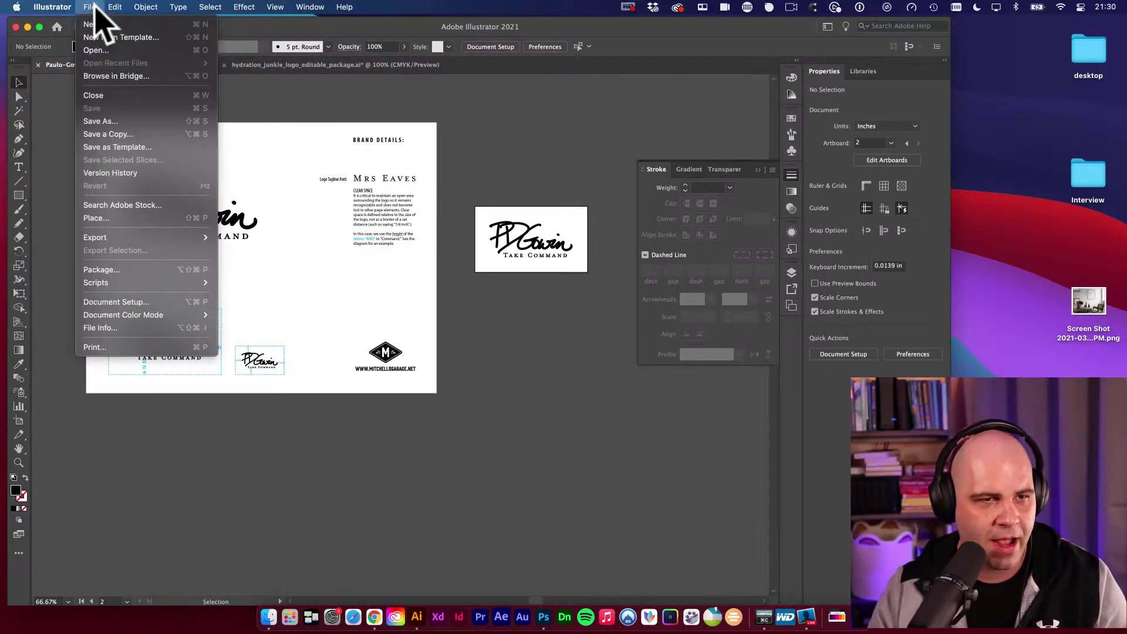
left_click(101, 121)
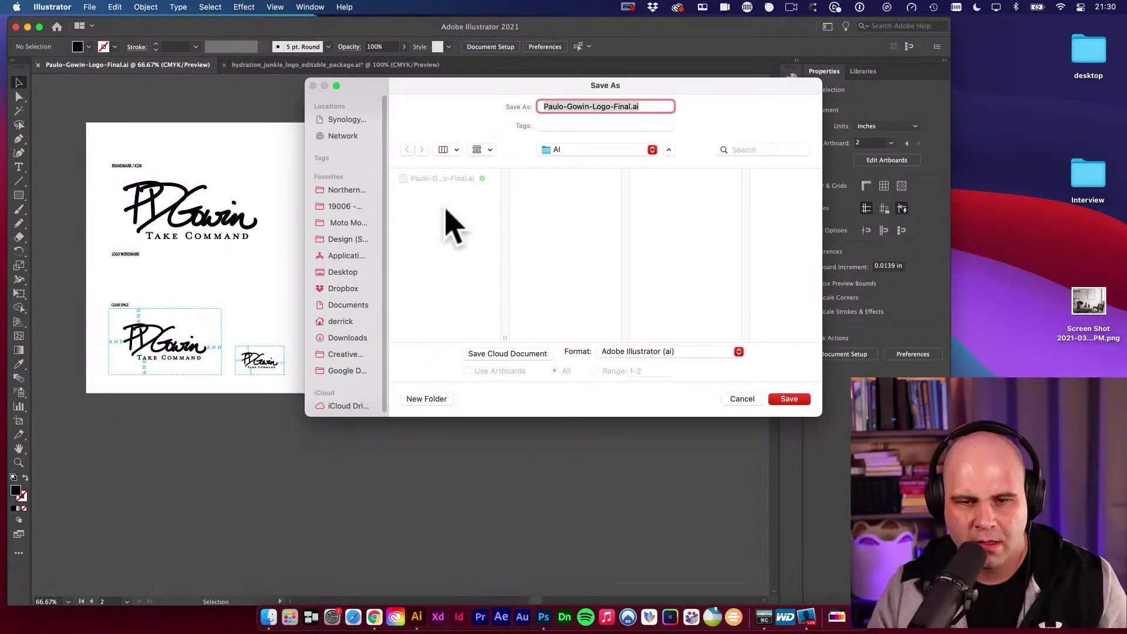
left_click(587, 151)
left_click(599, 378)
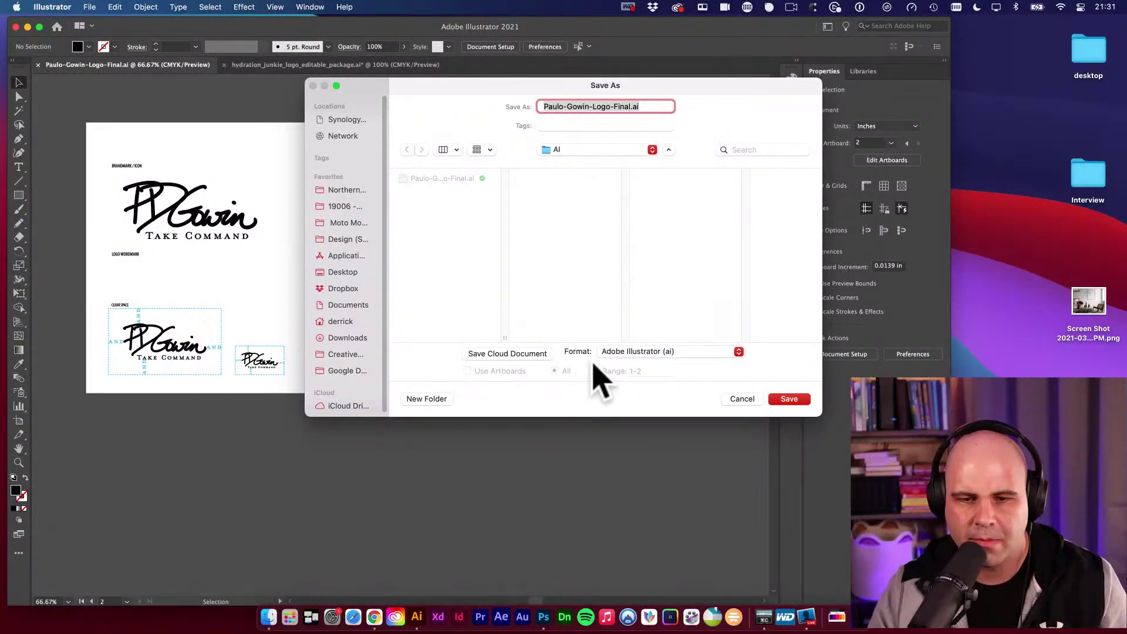
left_click(627, 352)
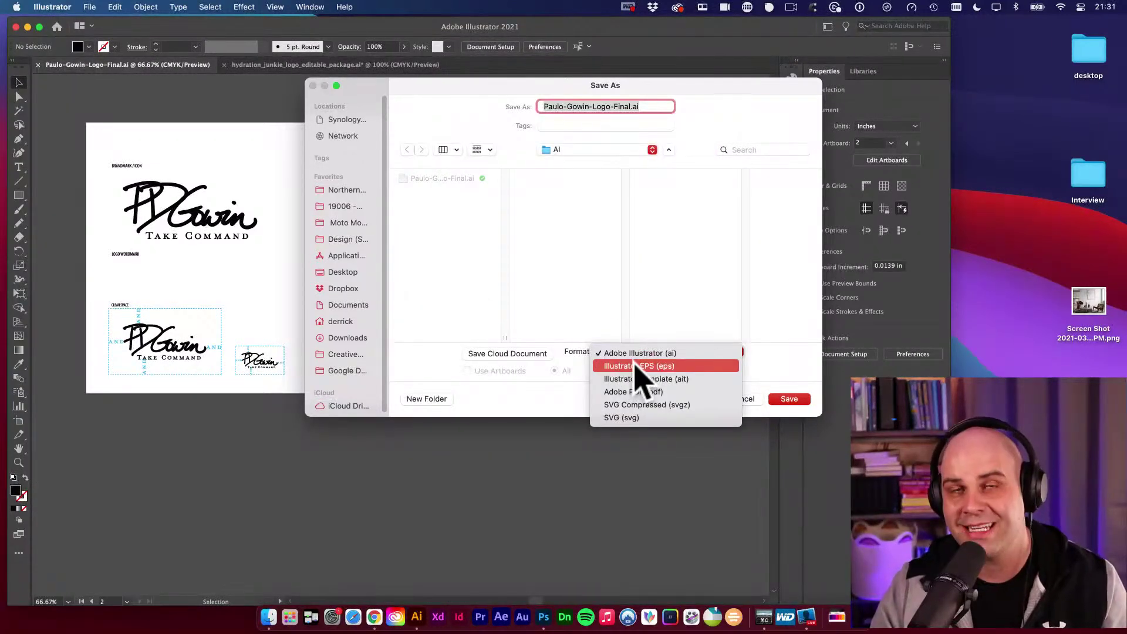
left_click(641, 368)
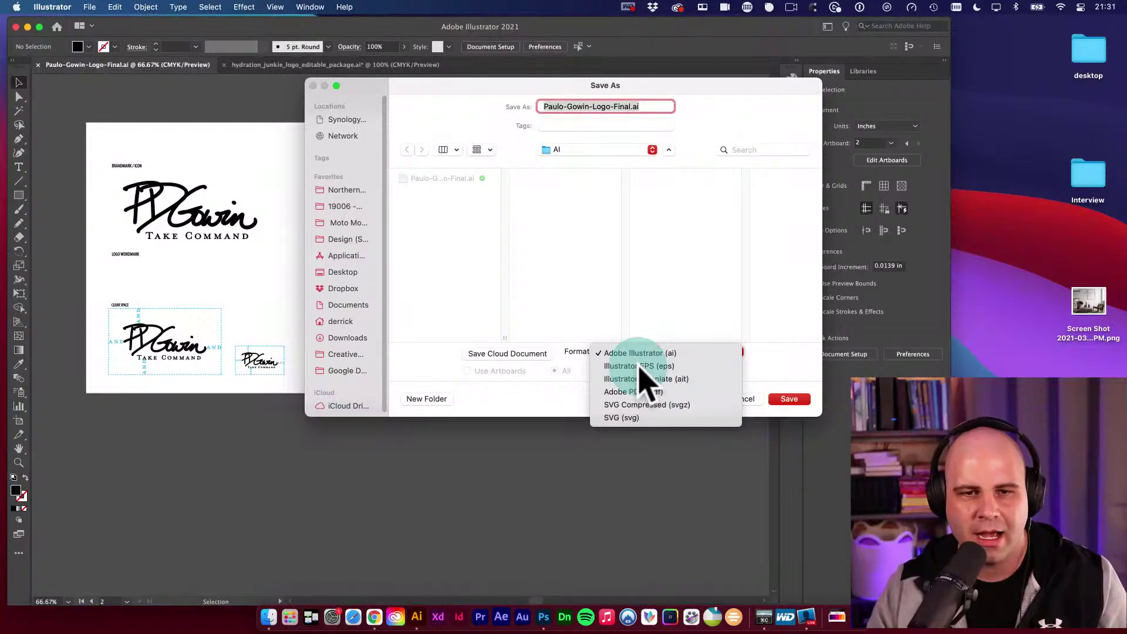
left_click(621, 151)
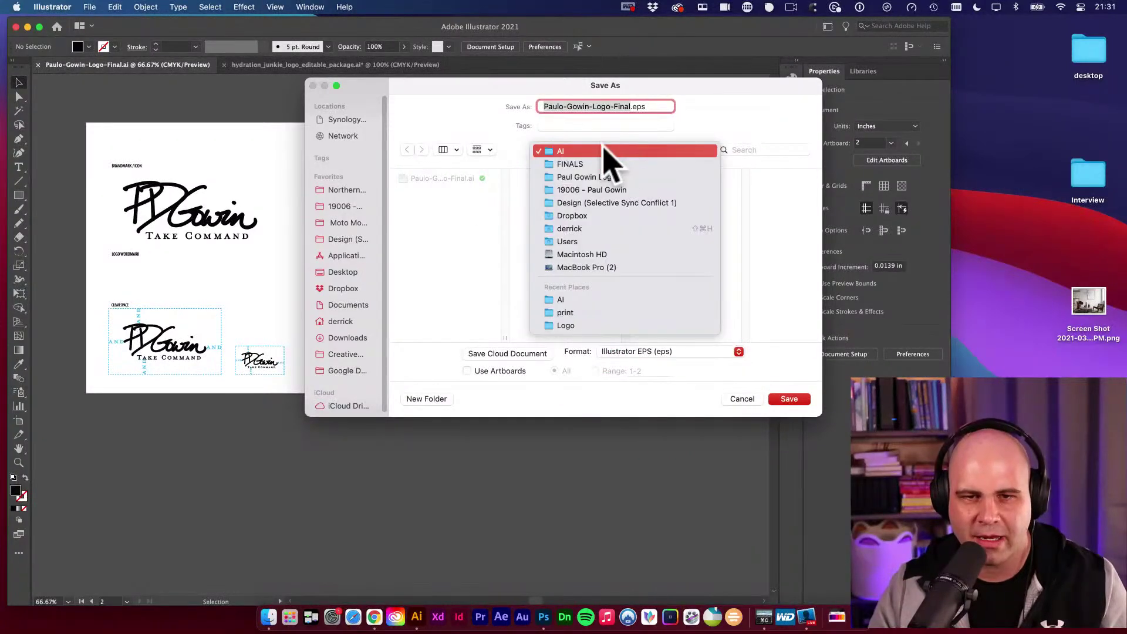
left_click(581, 177)
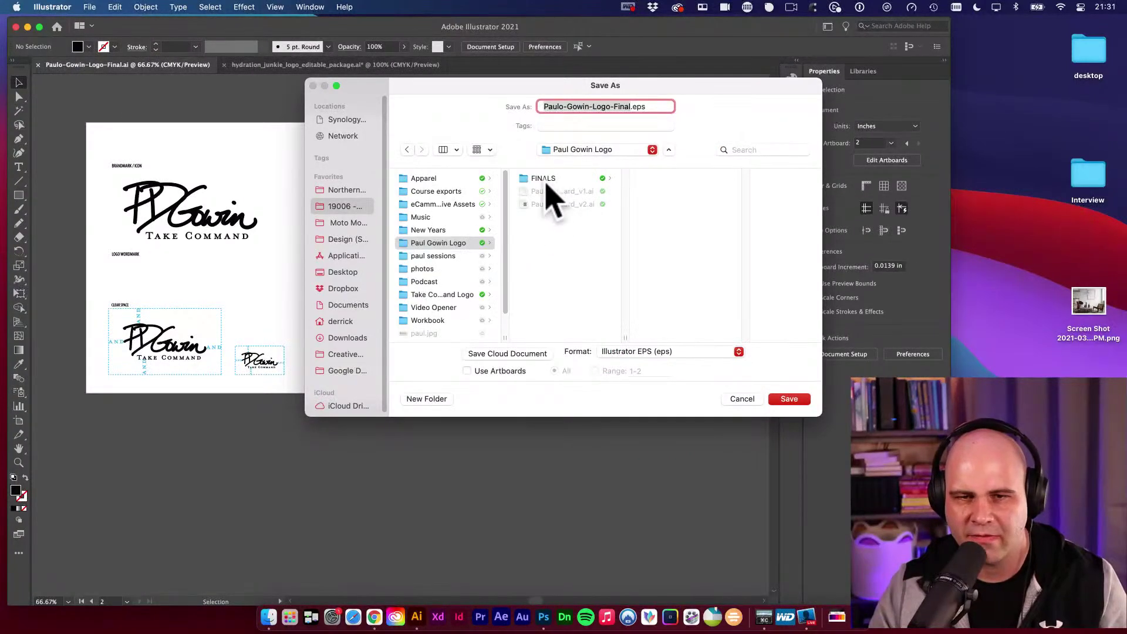
left_click(543, 178)
left_click(667, 231)
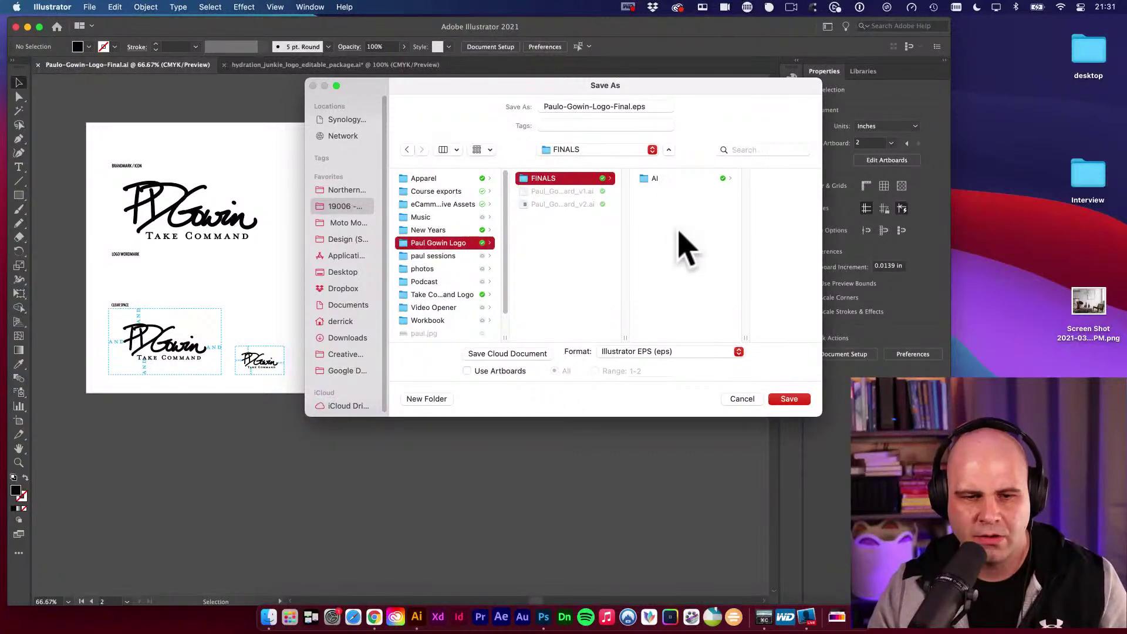
left_click(434, 399)
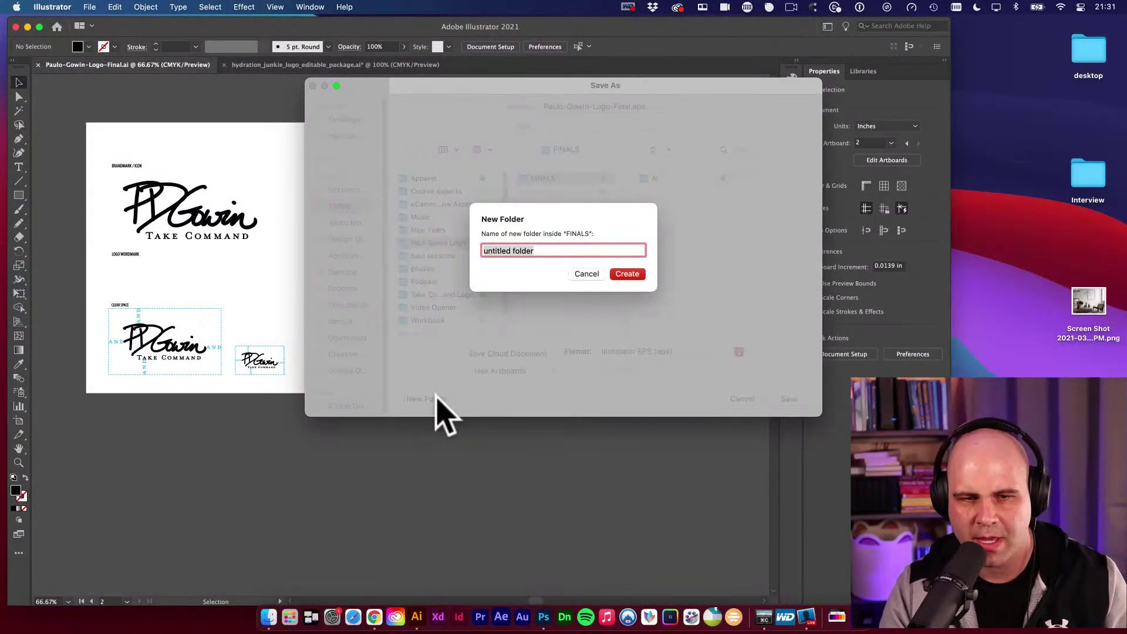
Create a new folder named EPS inside FINALS.
type("EPS")
key("Return")
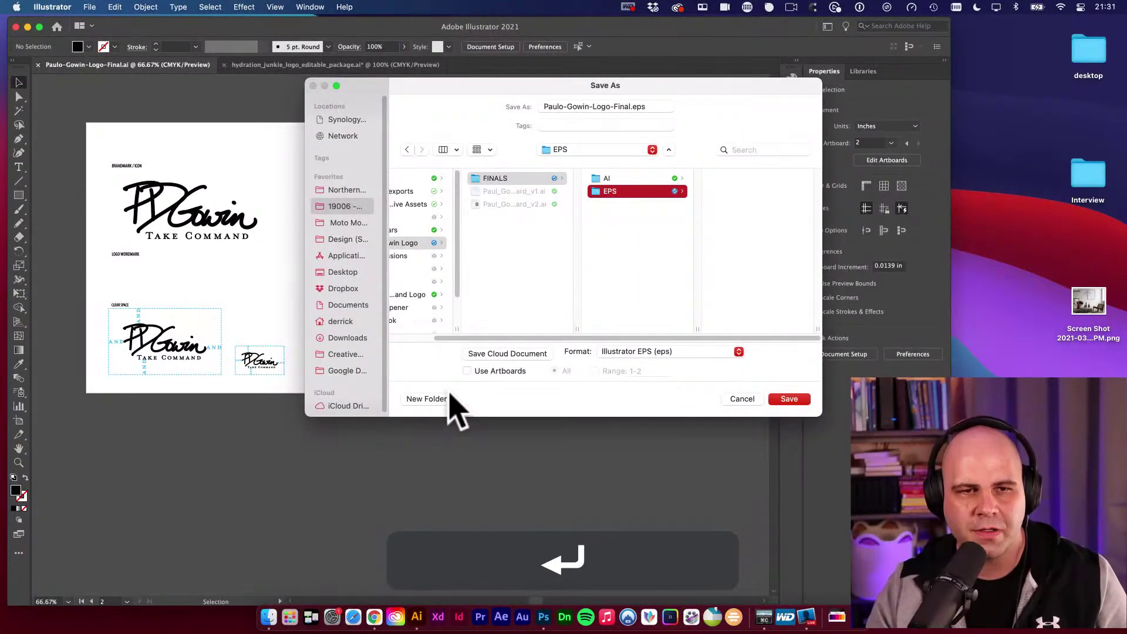
left_click_drag(368, 89, 305, 104)
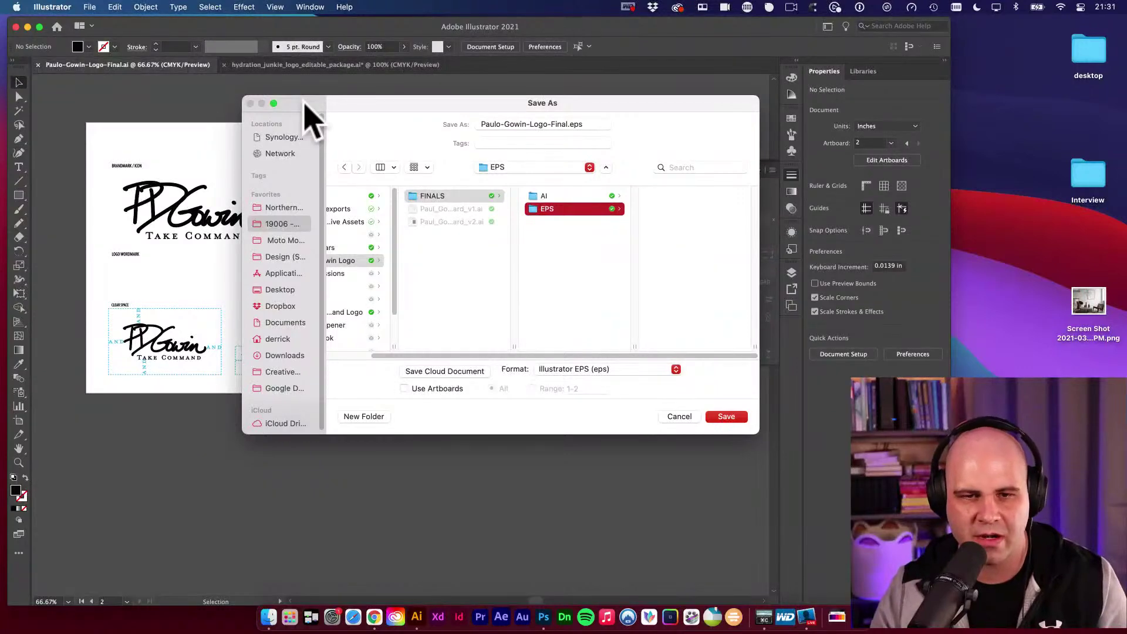
left_click(404, 389)
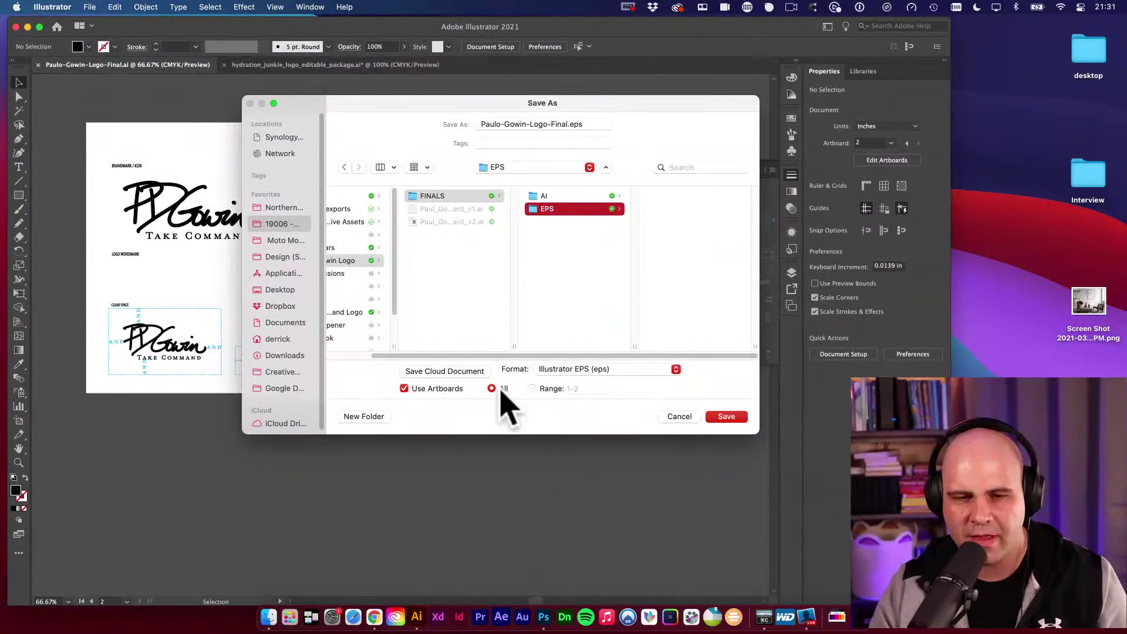
left_click(537, 392)
left_click(537, 388)
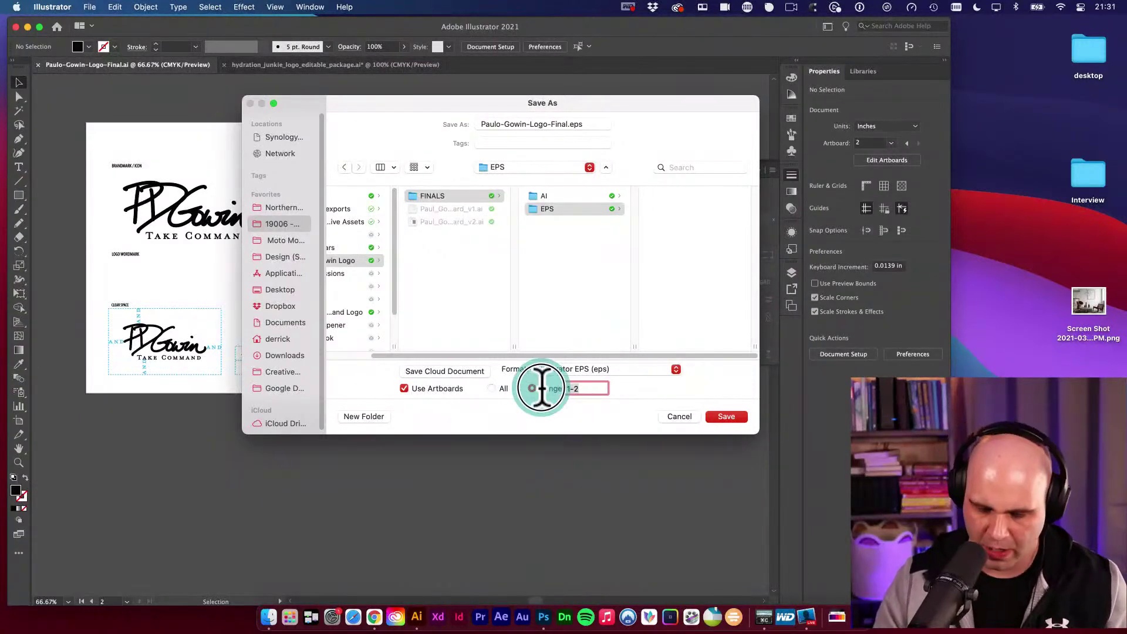
type("1")
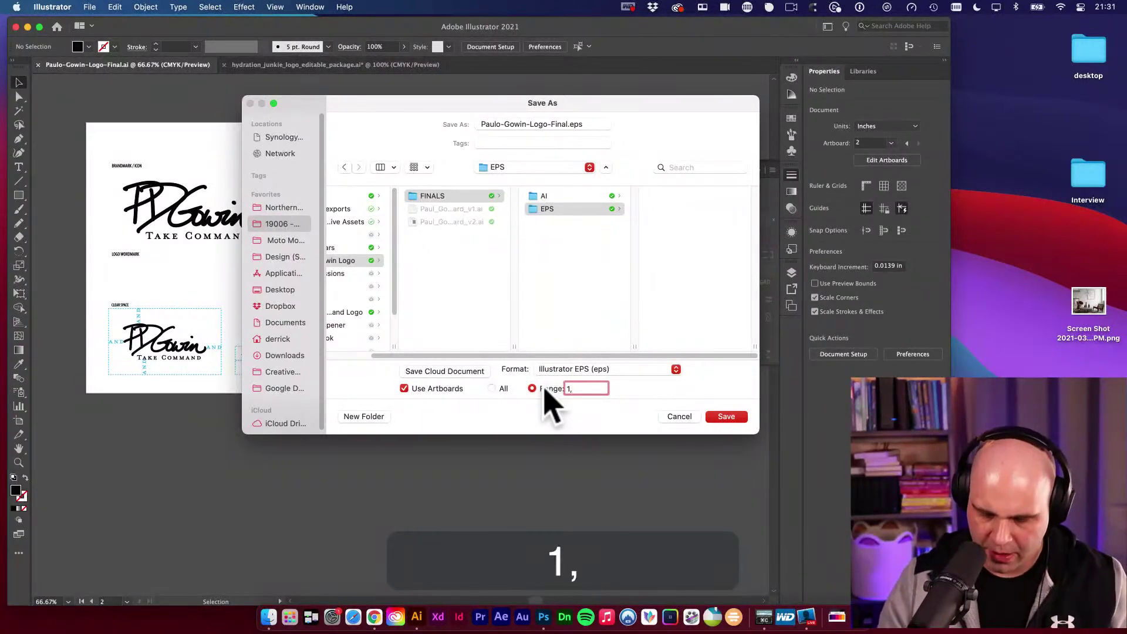
type(",3,")
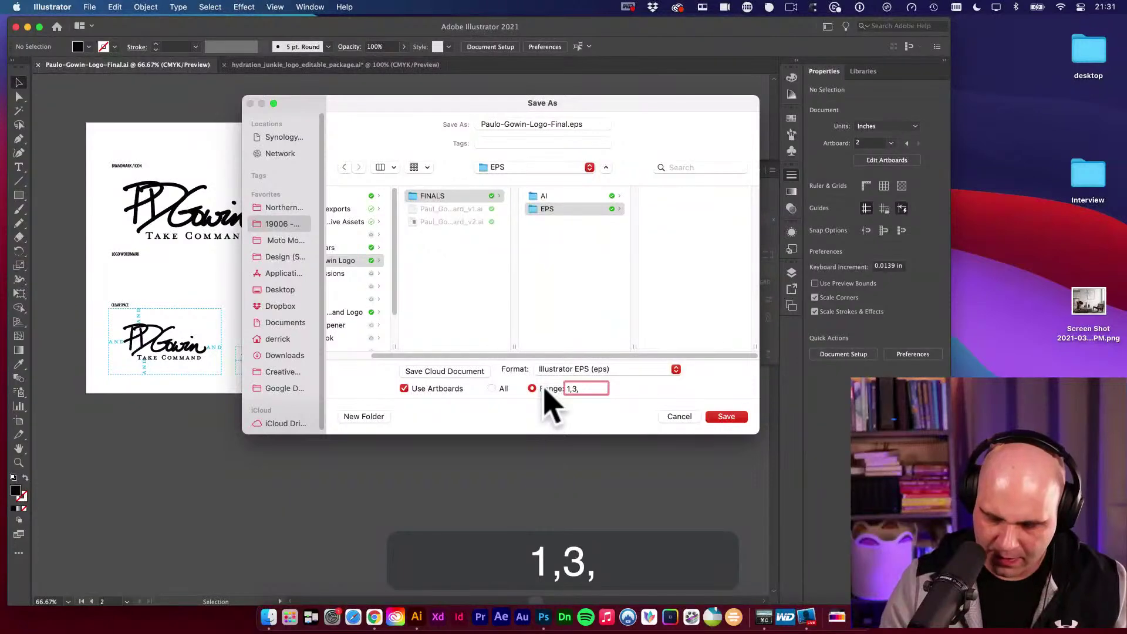
type("6-10")
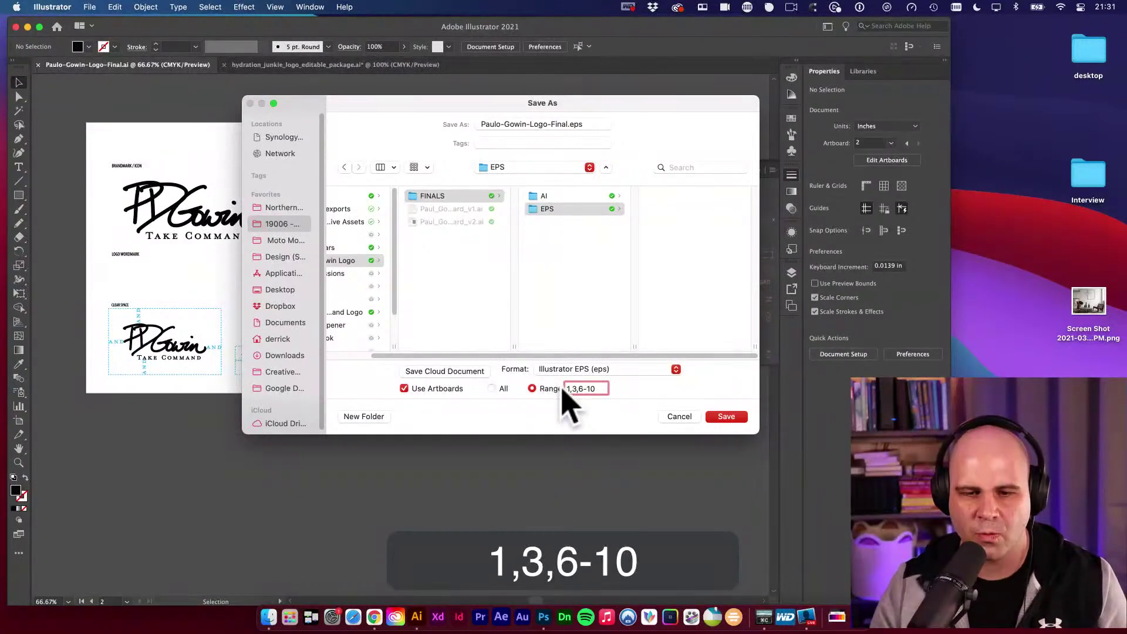
triple_click(599, 390)
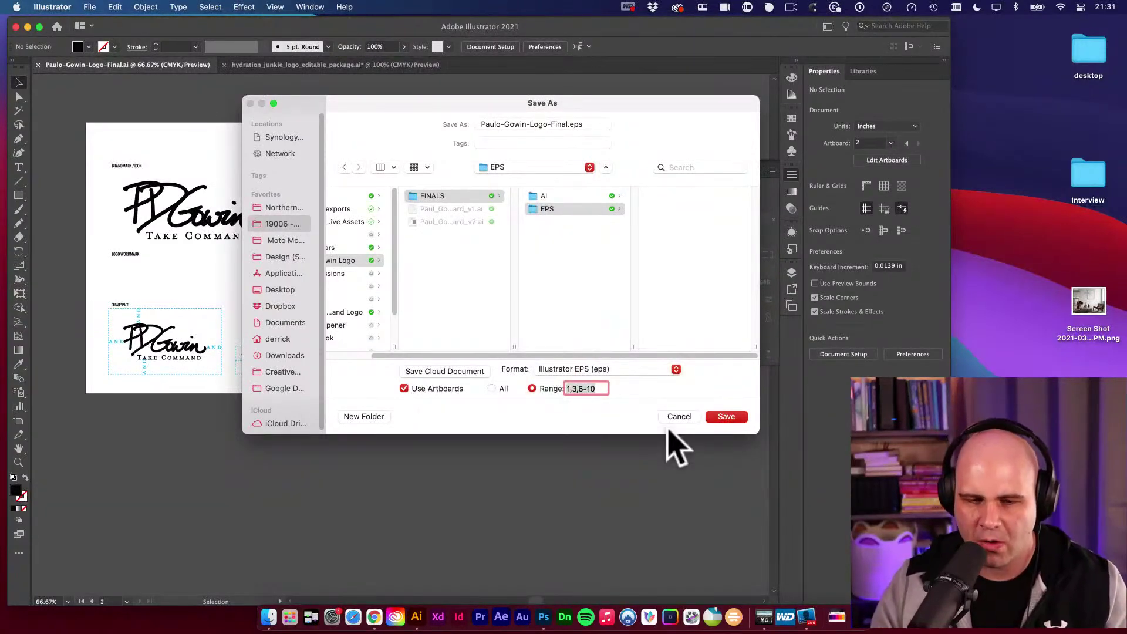
type("1-2")
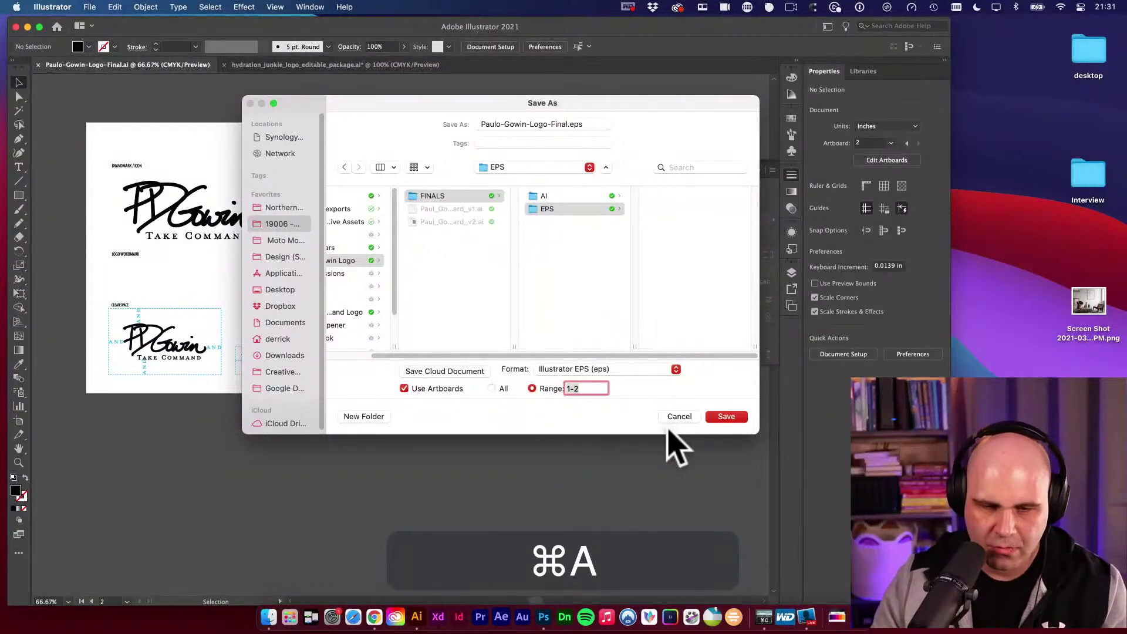
left_click(491, 389)
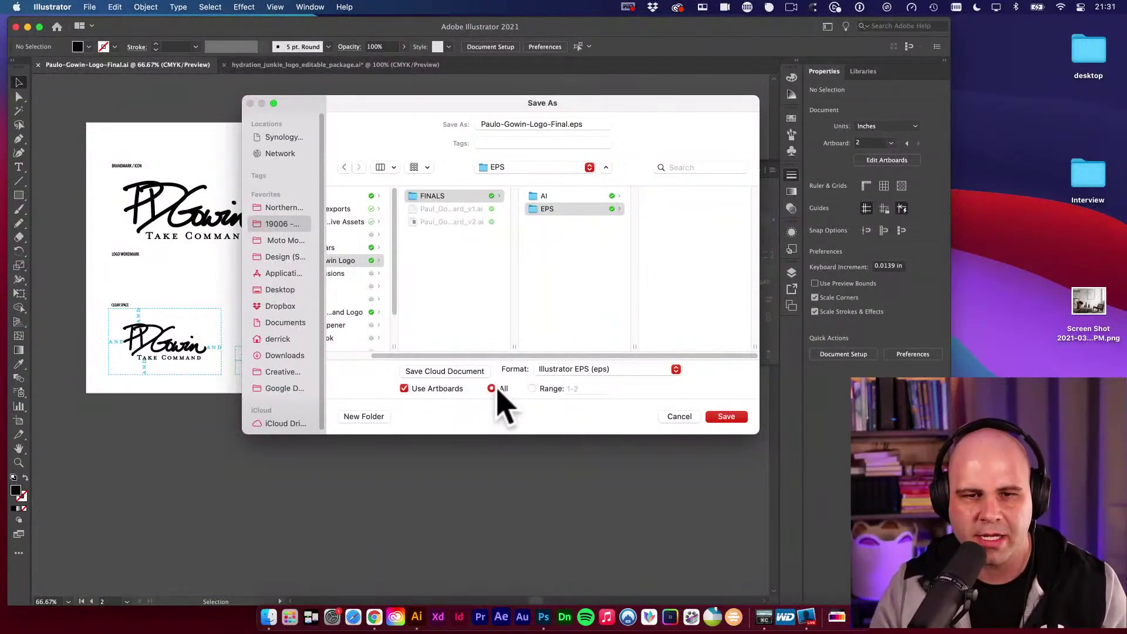
left_click(728, 417)
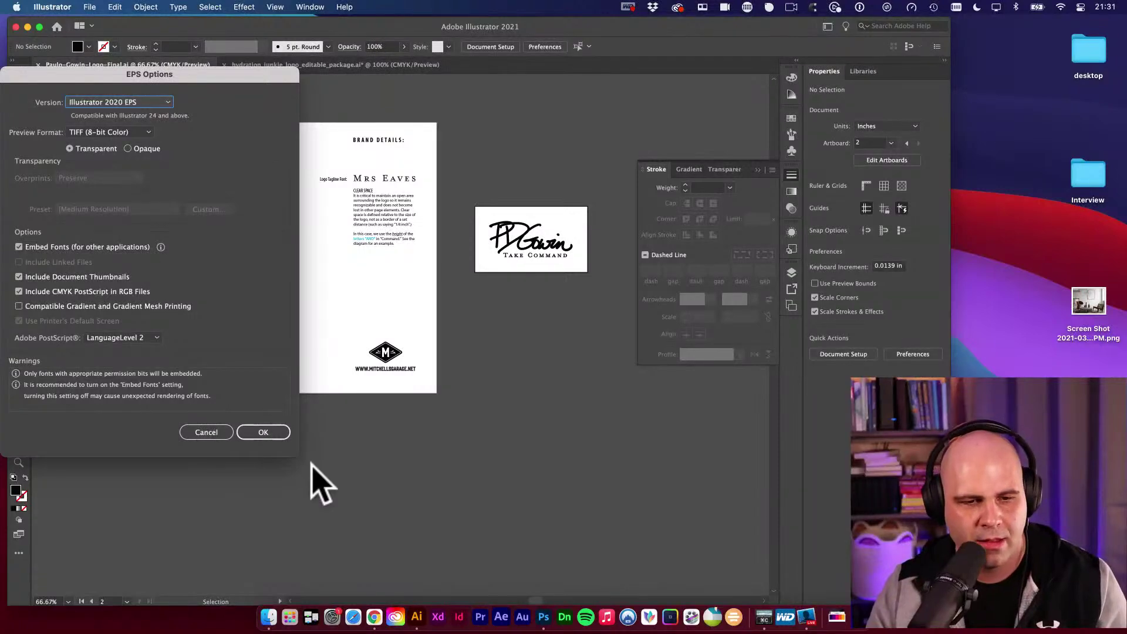
left_click(274, 433)
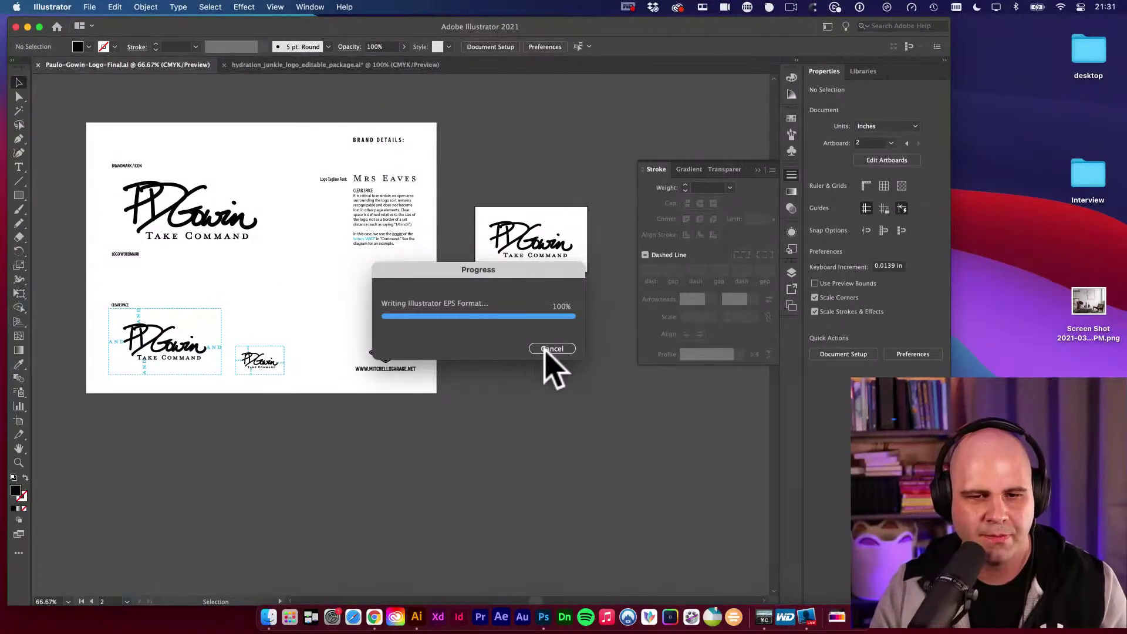
left_click(90, 7)
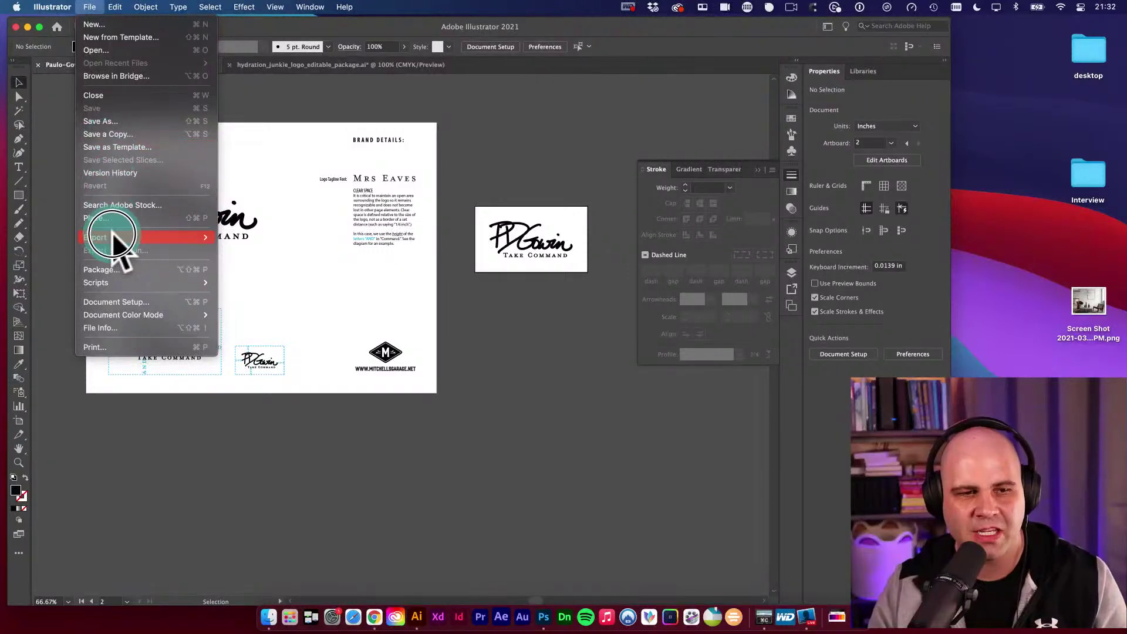
Start Export As with Use Artboards checked for all artboards.
mouse_move(115, 239)
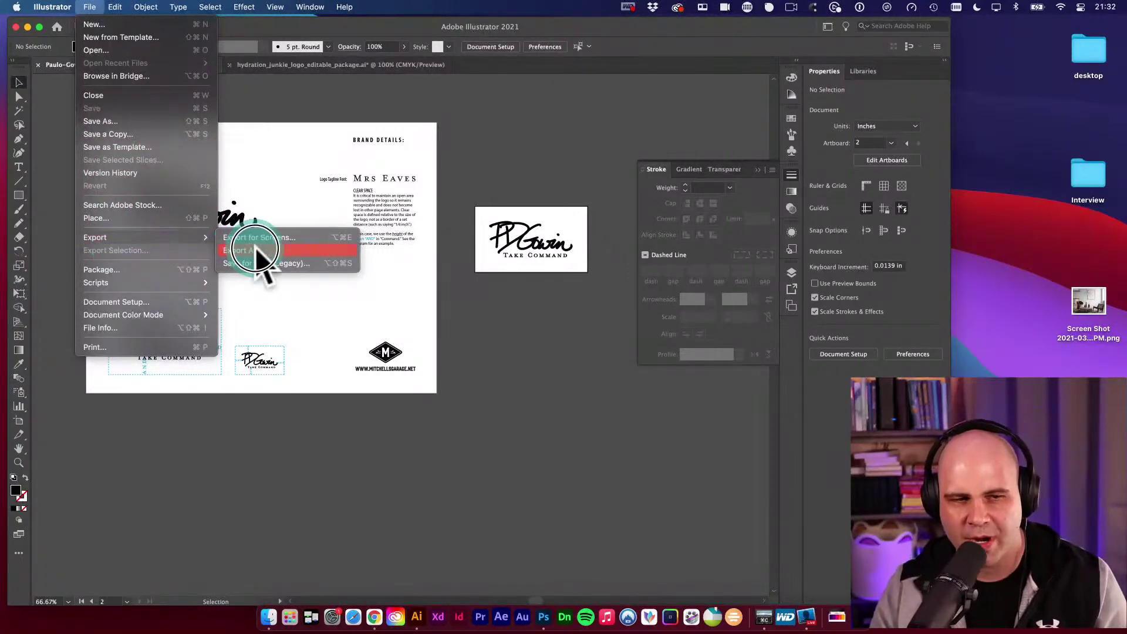
left_click(281, 252)
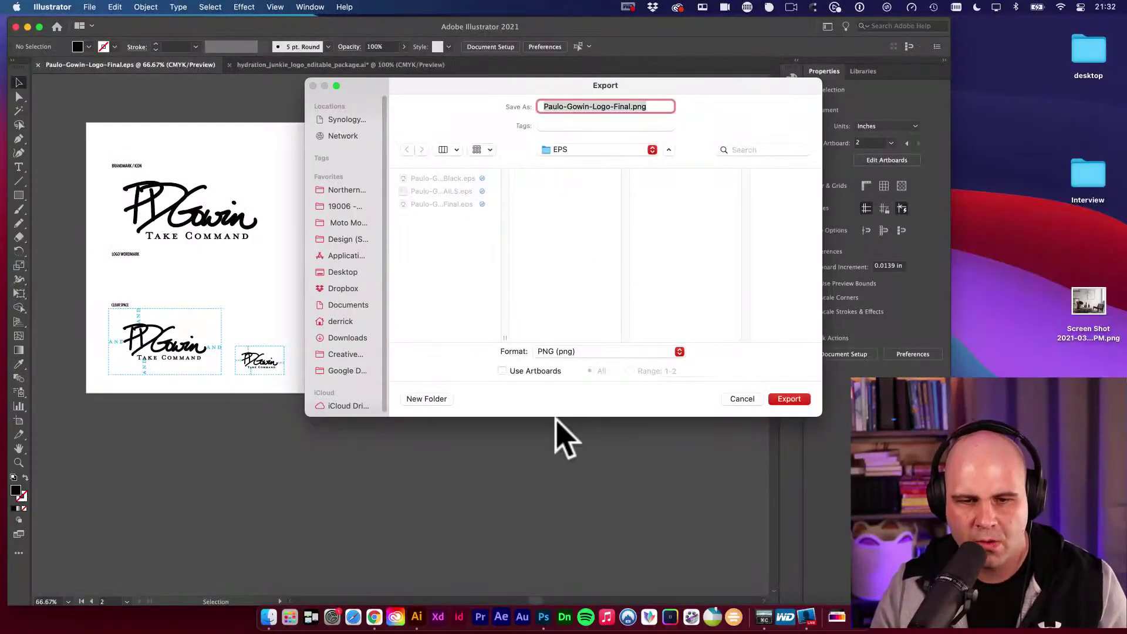
left_click(502, 370)
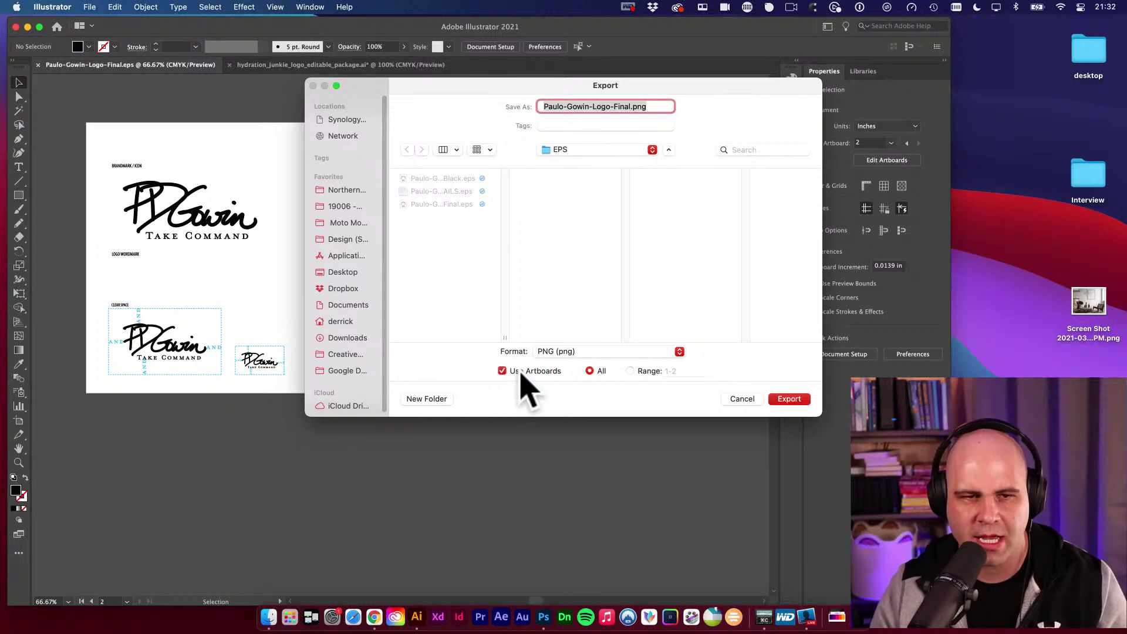
left_click(598, 150)
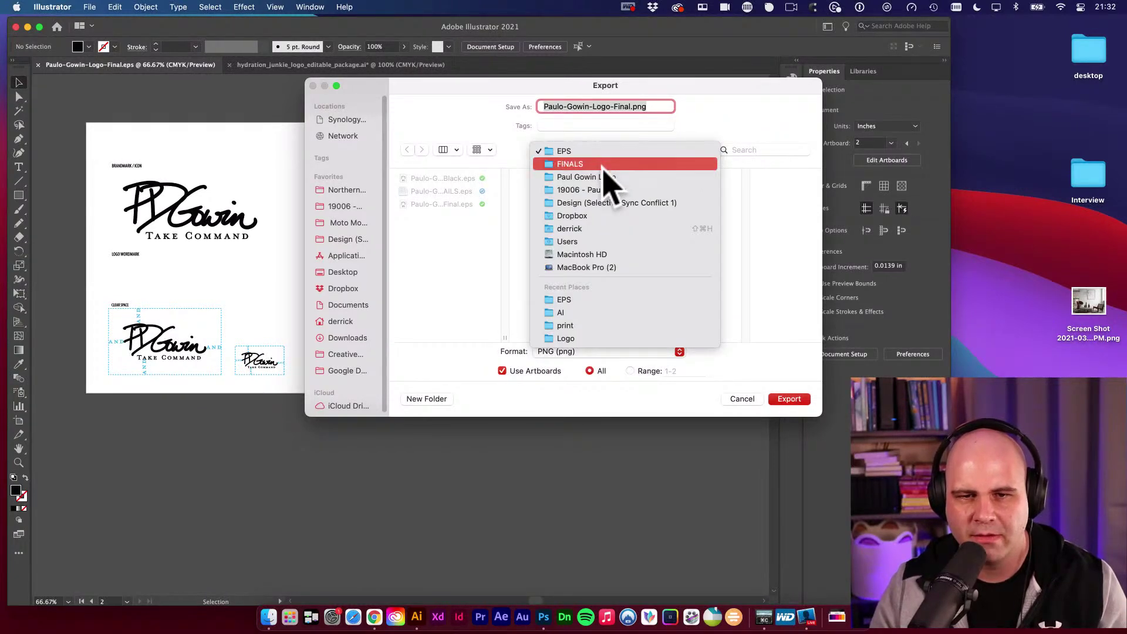
left_click(605, 168)
left_click(573, 179)
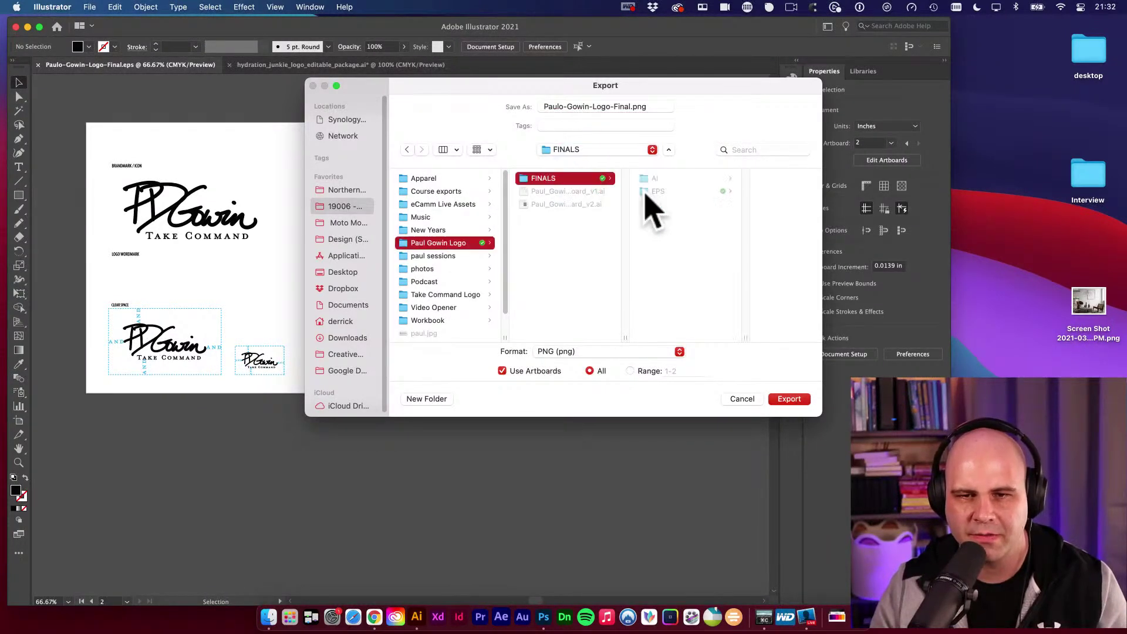
left_click(427, 399)
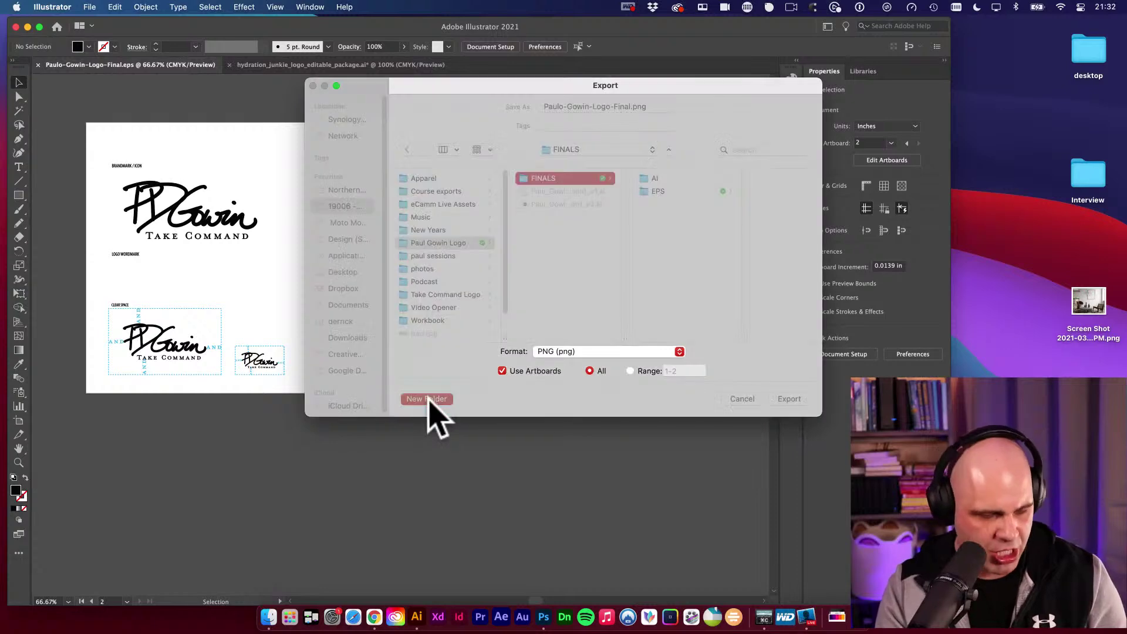
type("PNG")
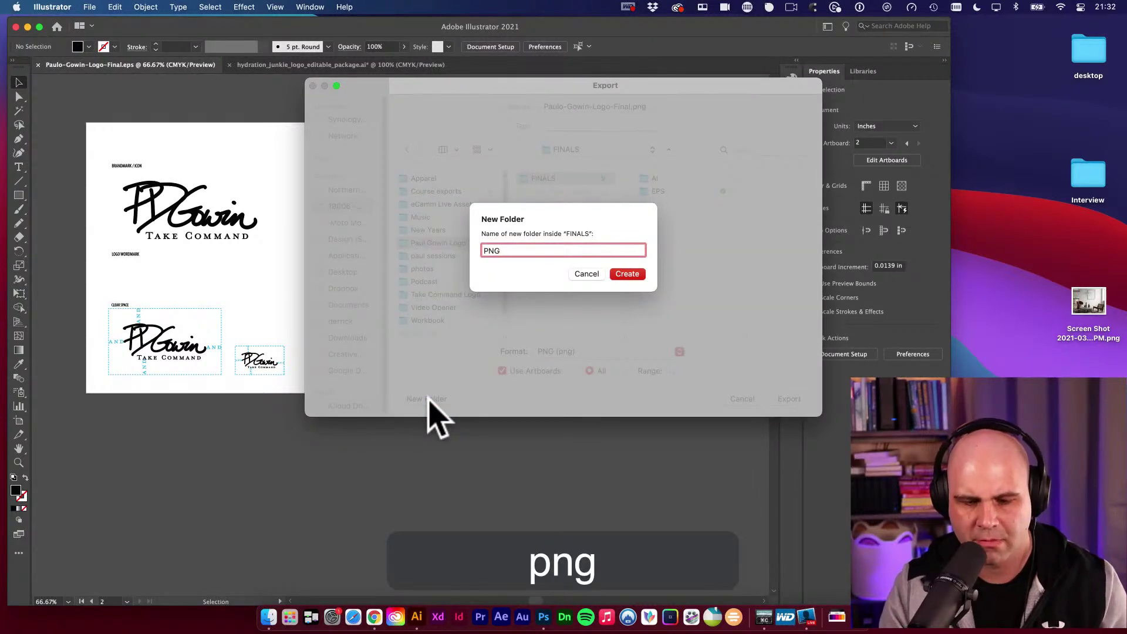
key("Return")
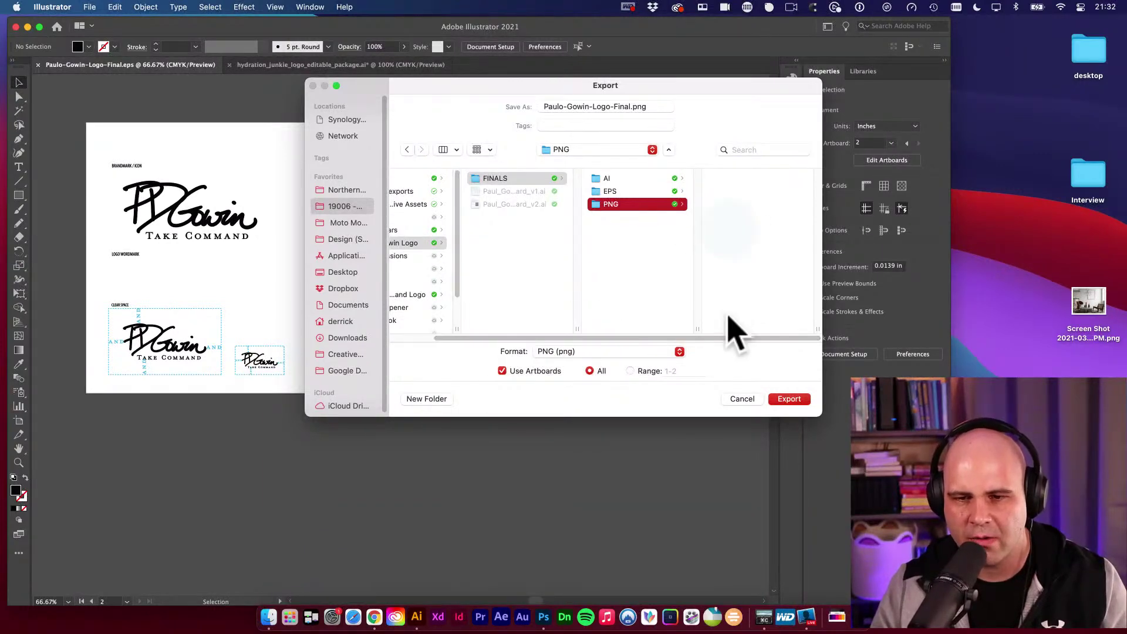
left_click(789, 399)
Preview White and Black backgrounds, then set the PNG background to Transparent.
left_click_drag(363, 121, 521, 130)
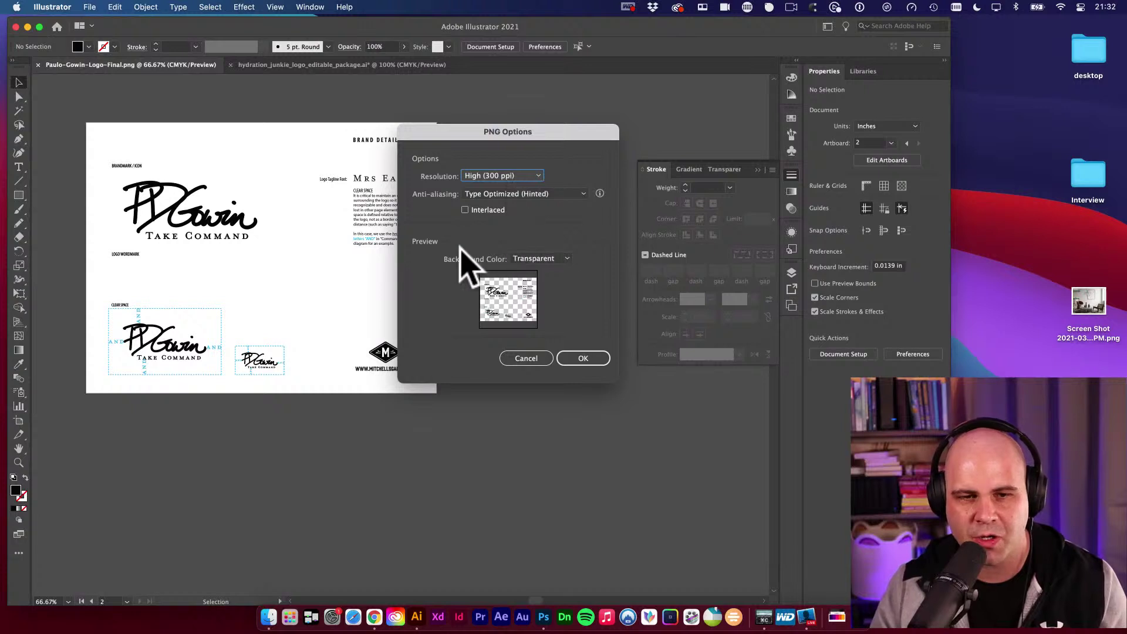
left_click(539, 260)
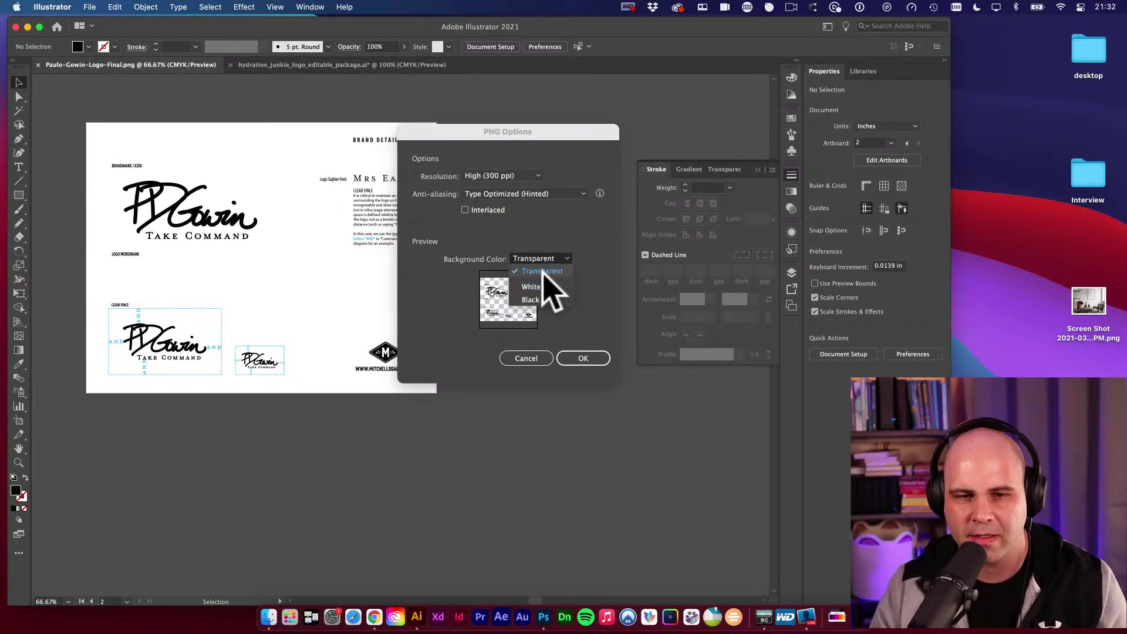
left_click(532, 286)
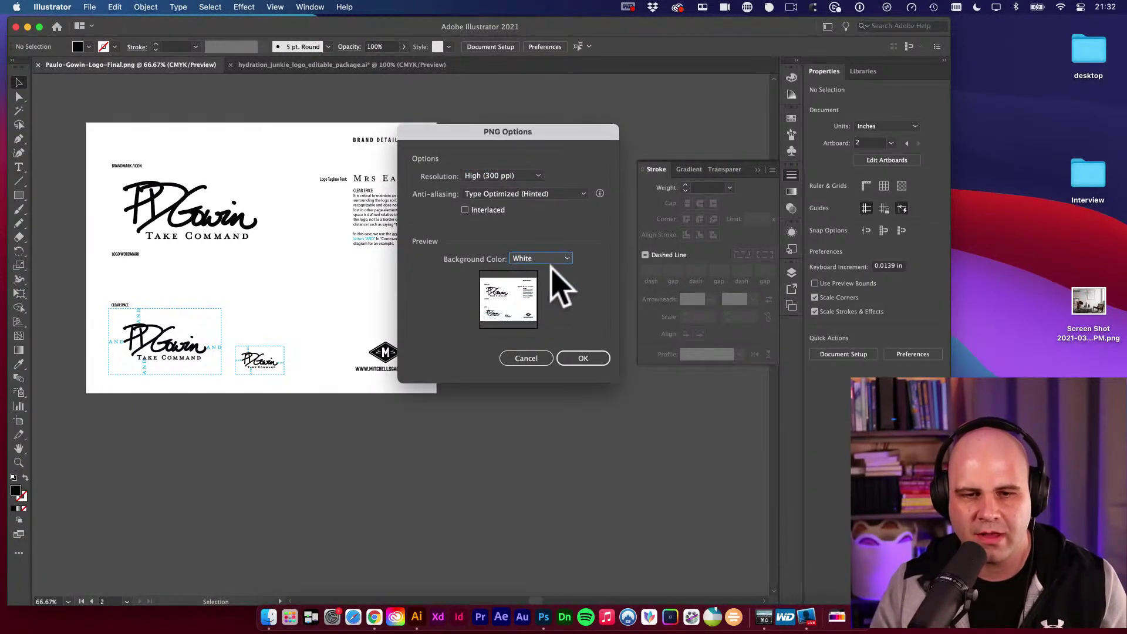
left_click(552, 260)
left_click(542, 299)
left_click(540, 258)
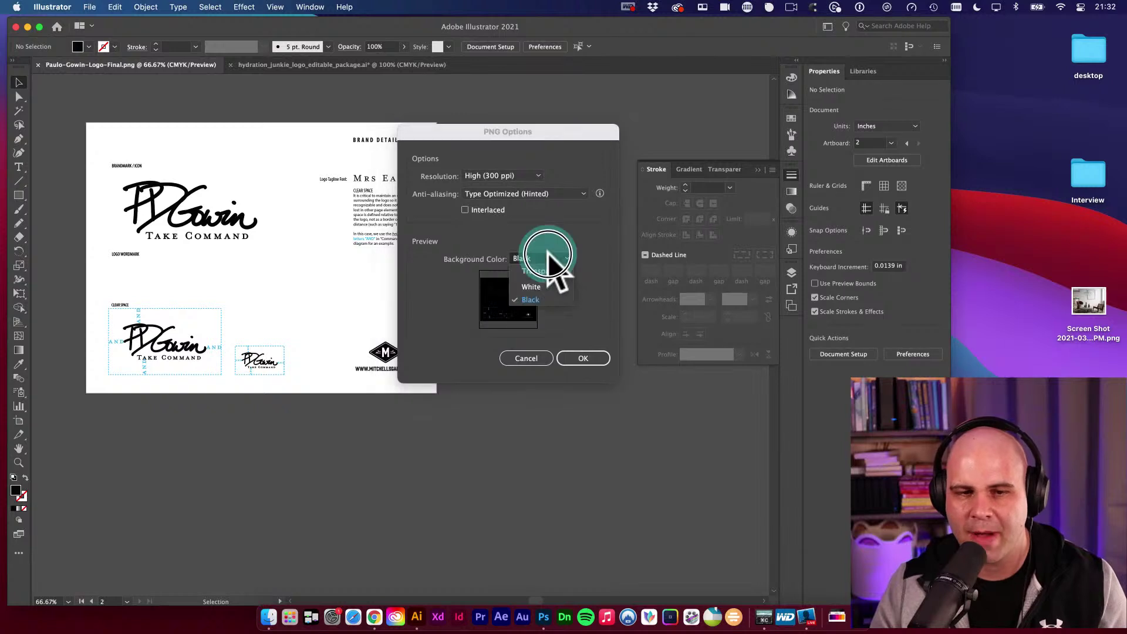
left_click(534, 287)
left_click(543, 260)
left_click(543, 271)
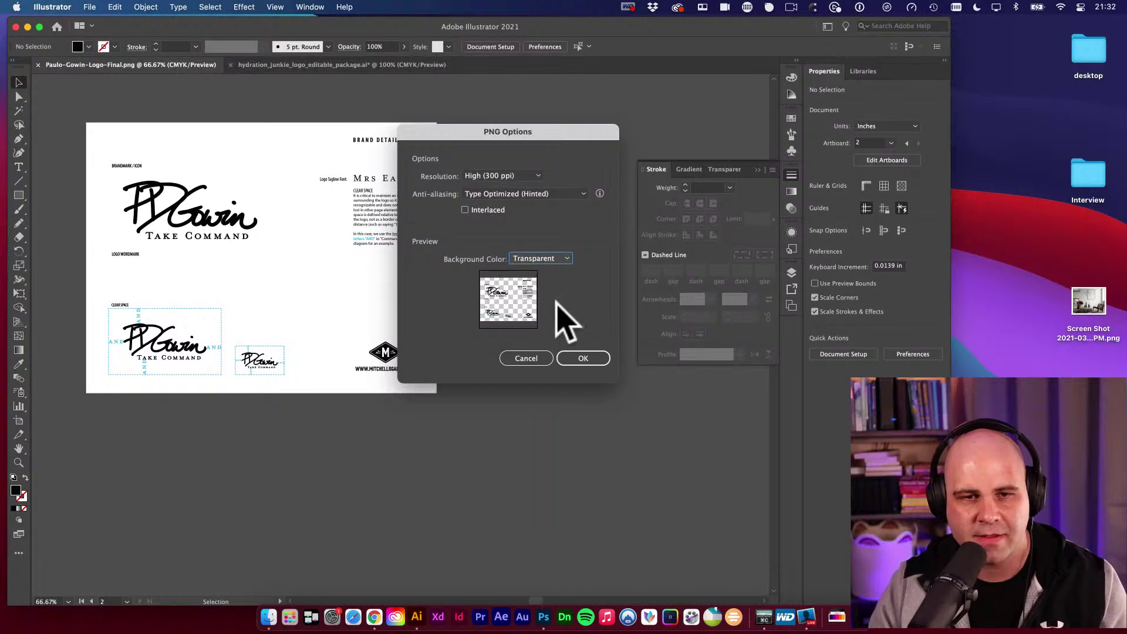
Keep resolution at High (300 ppi) and confirm the PNG options.
left_click(496, 176)
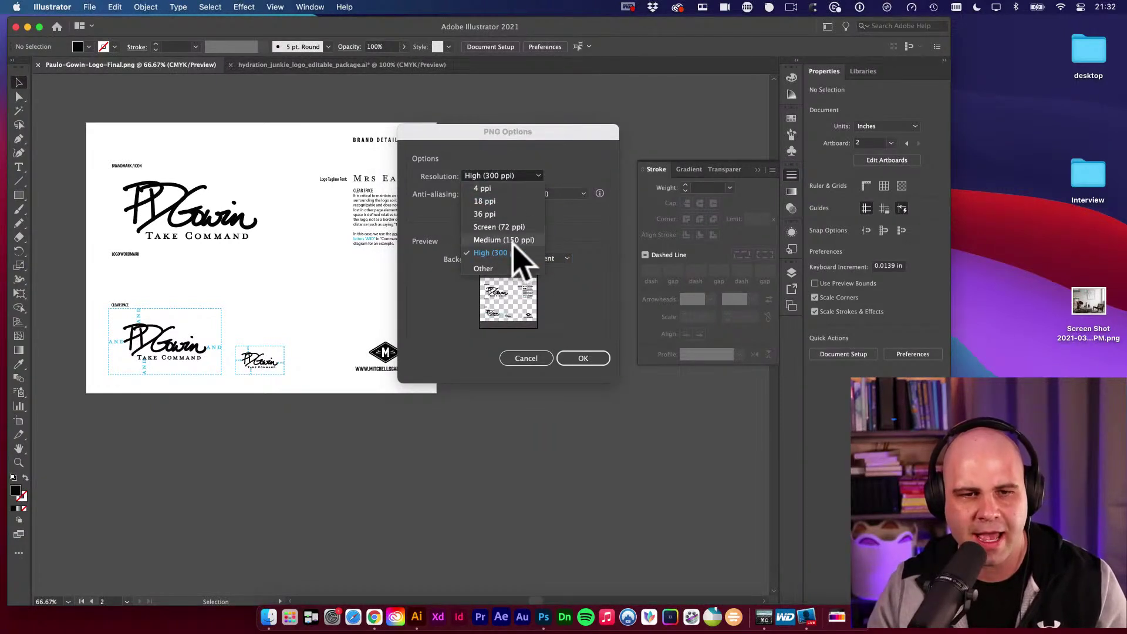
left_click(430, 197)
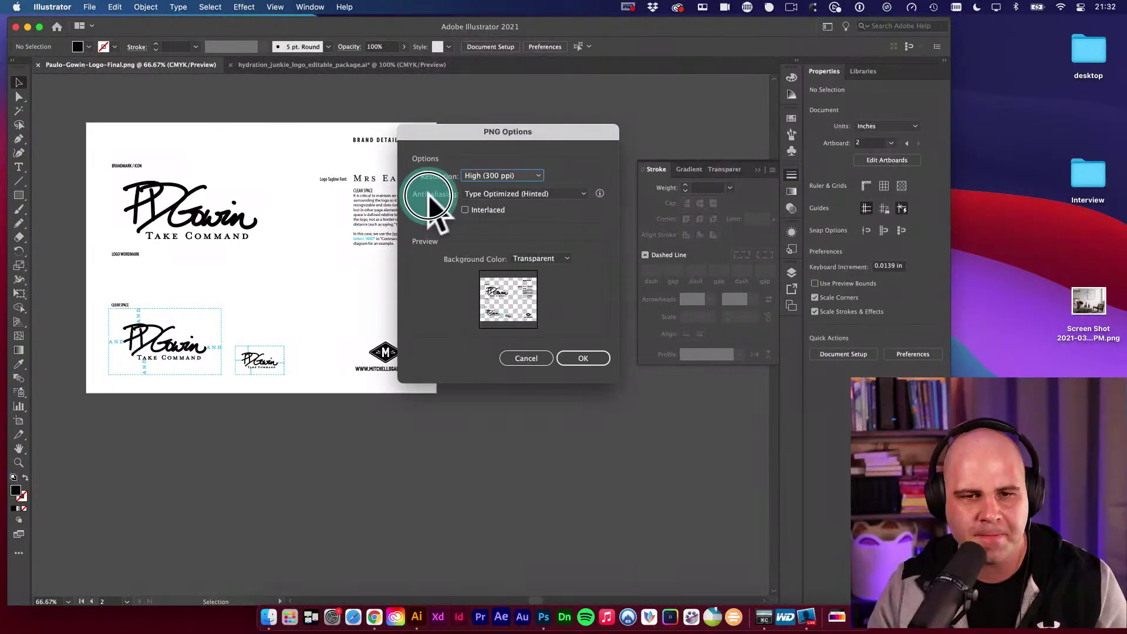
left_click(568, 361)
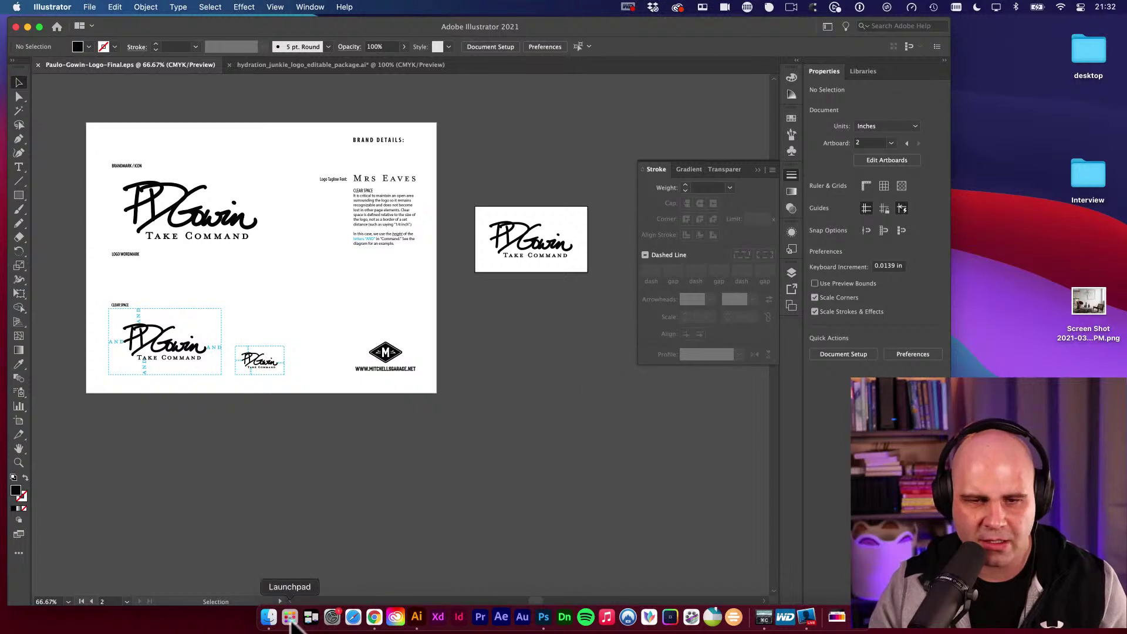
left_click(269, 617)
left_click(520, 237)
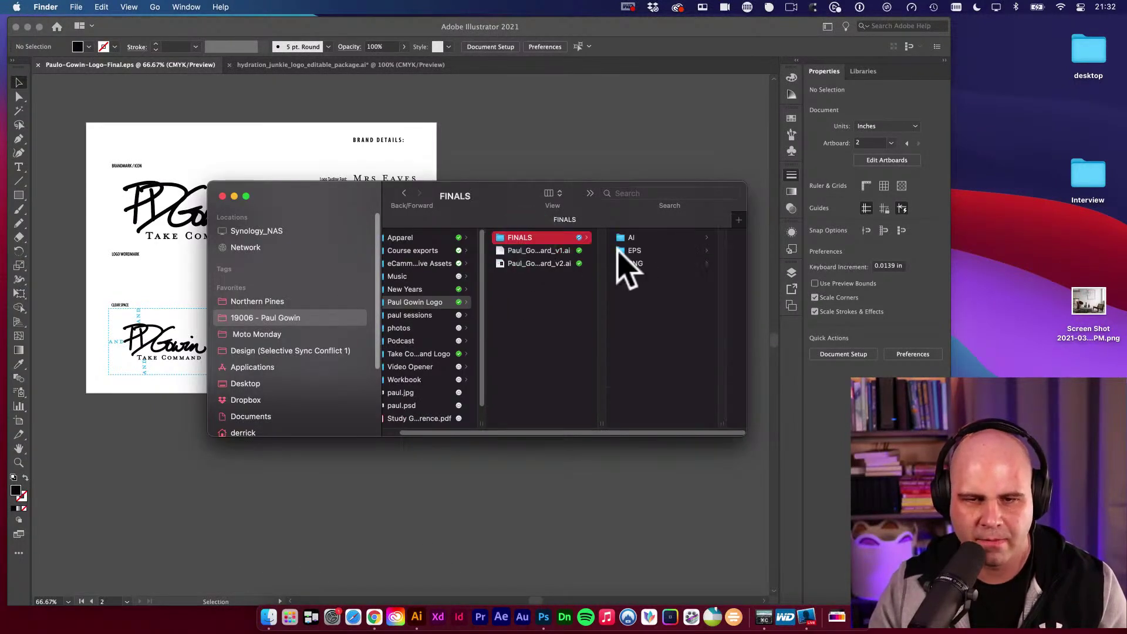
left_click(646, 263)
left_click(681, 238)
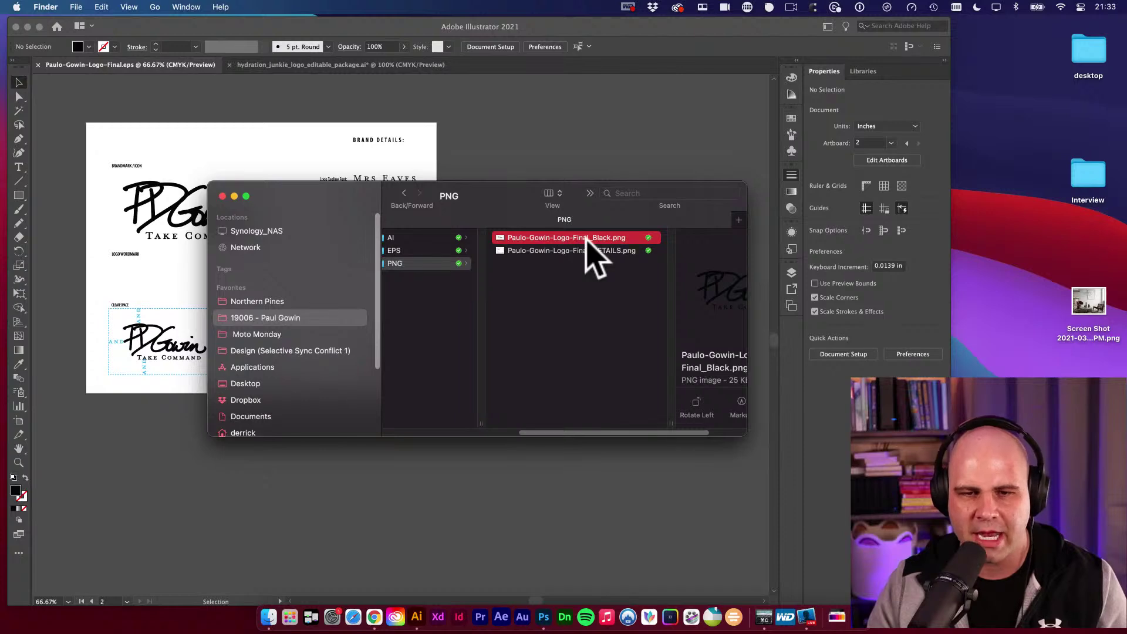
left_click_drag(608, 239, 526, 232)
key("shift+o")
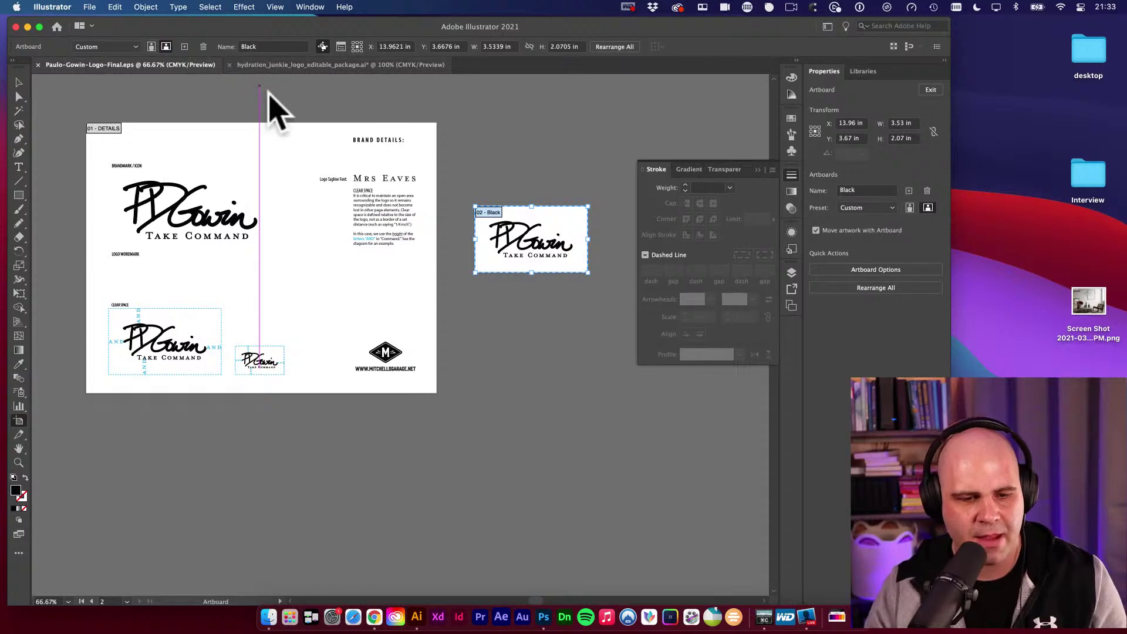
left_click(269, 616)
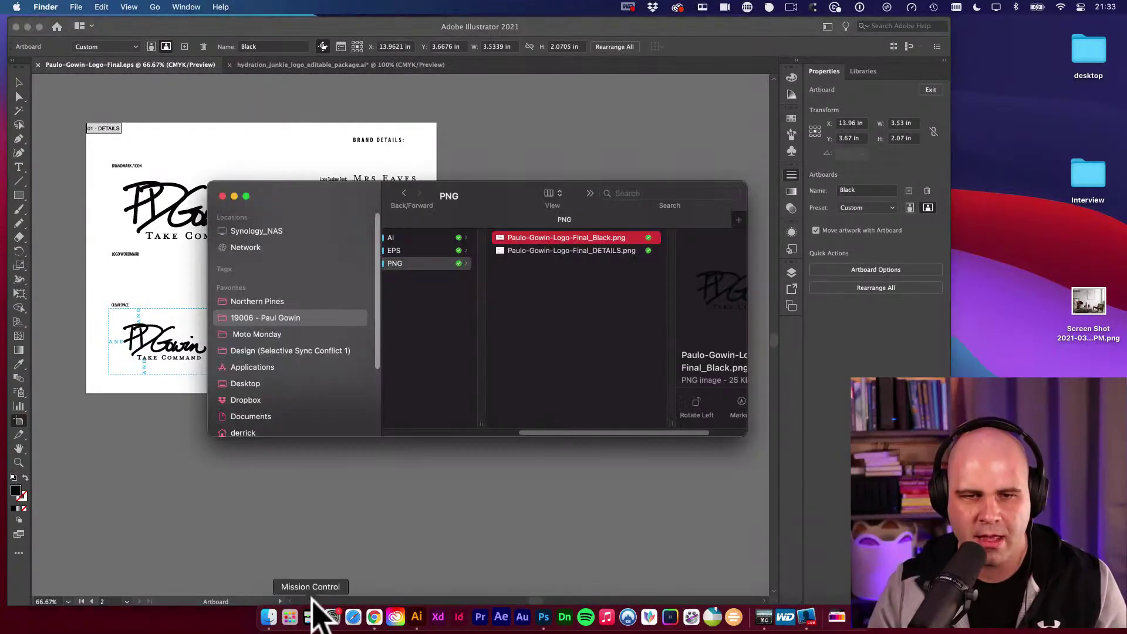
left_click(585, 250)
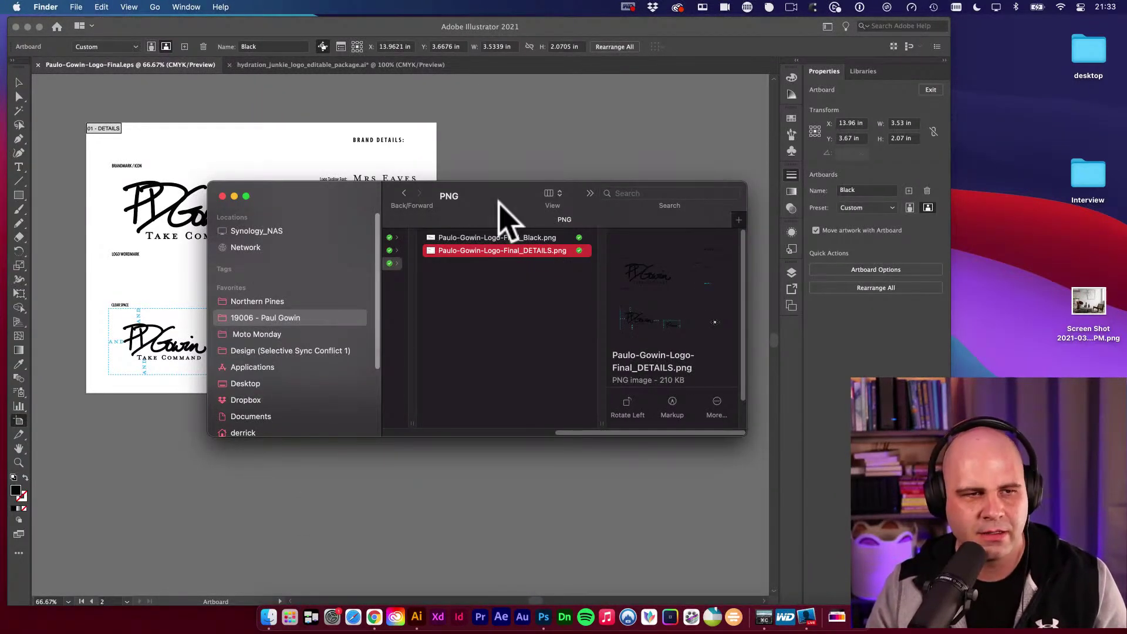
left_click(156, 147)
left_click(95, 126)
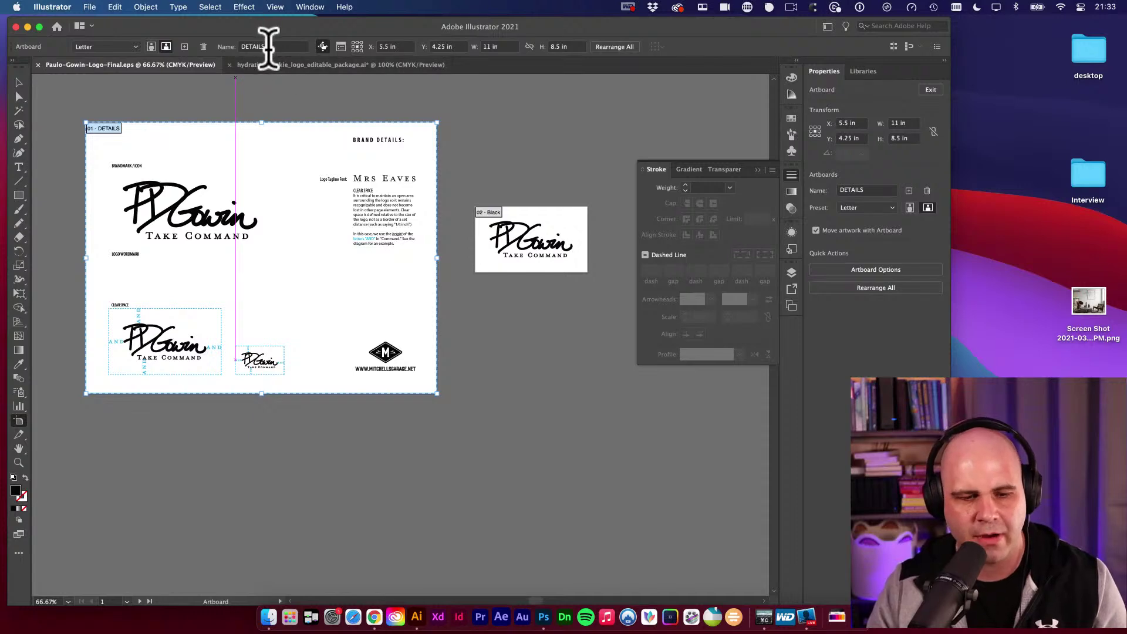
left_click(270, 616)
left_click(546, 310)
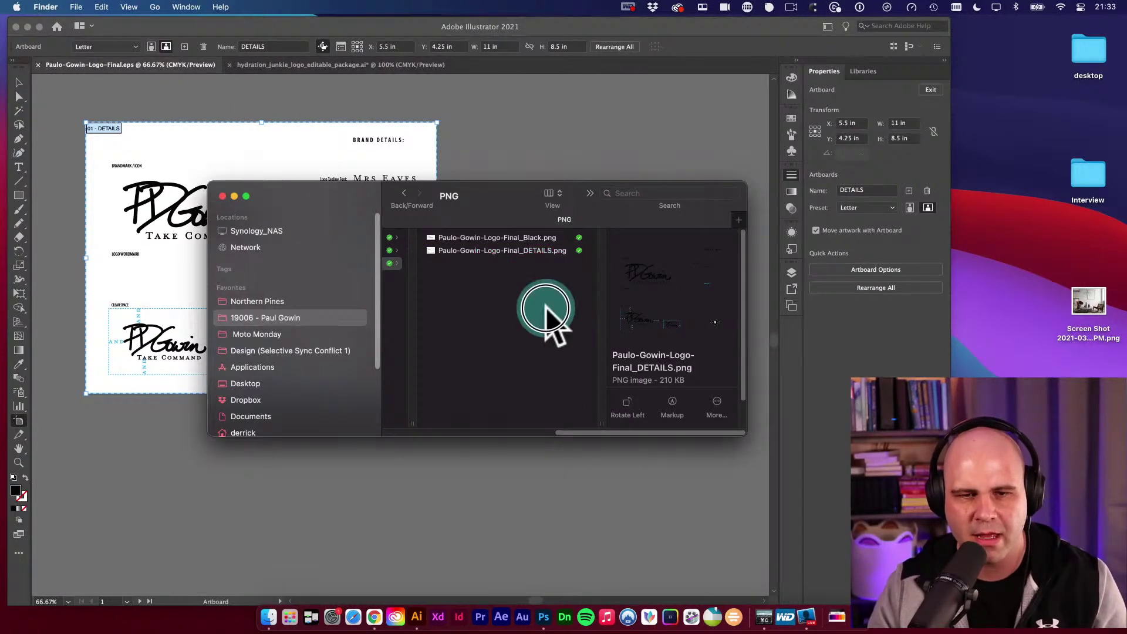
left_click(543, 251)
key("space")
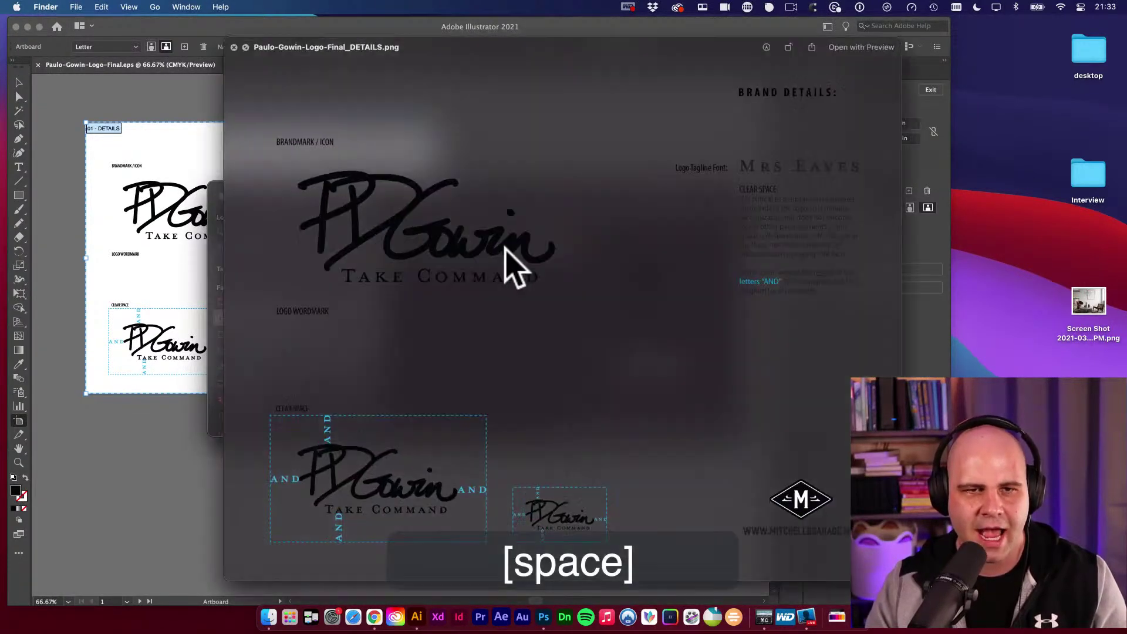
left_click_drag(441, 115, 402, 94)
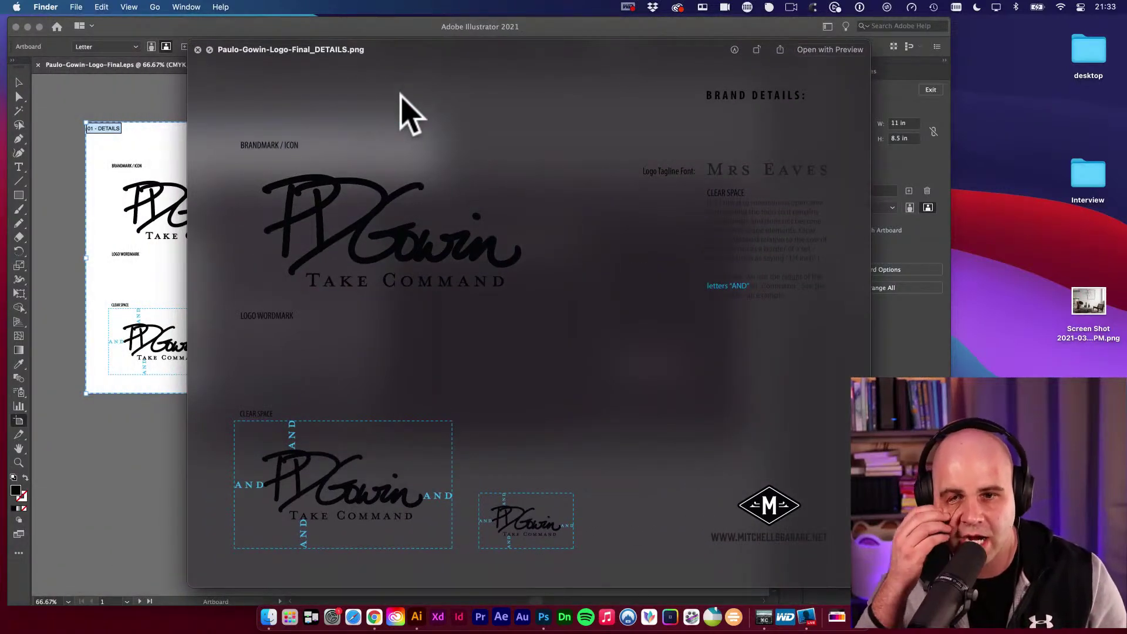
key("space")
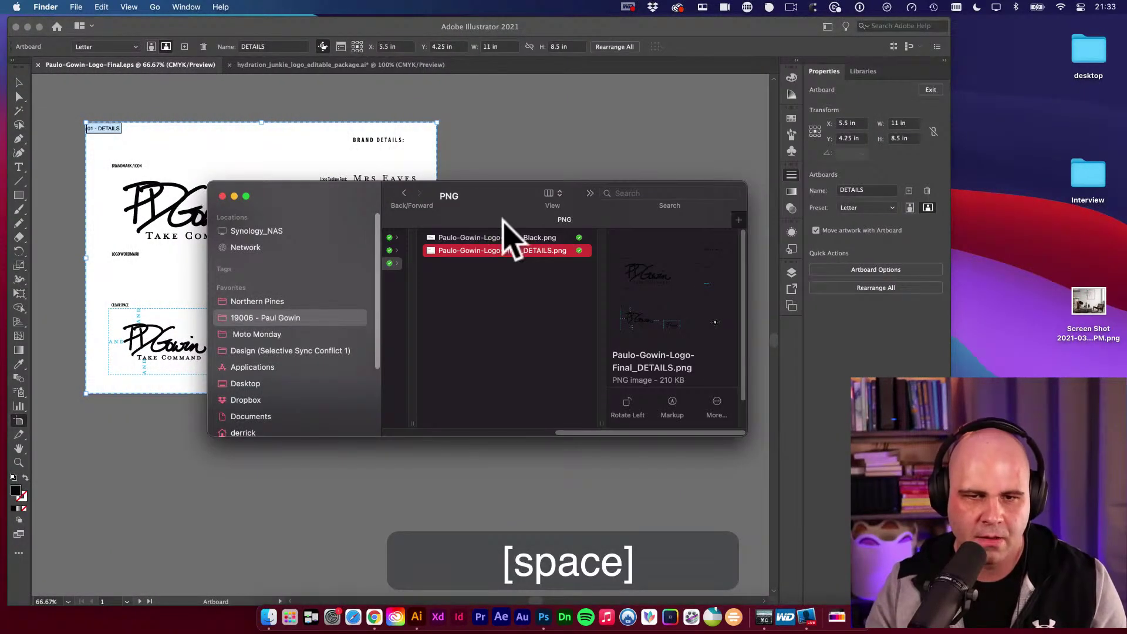
left_click(505, 232)
key("space")
left_click_drag(414, 136, 469, 153)
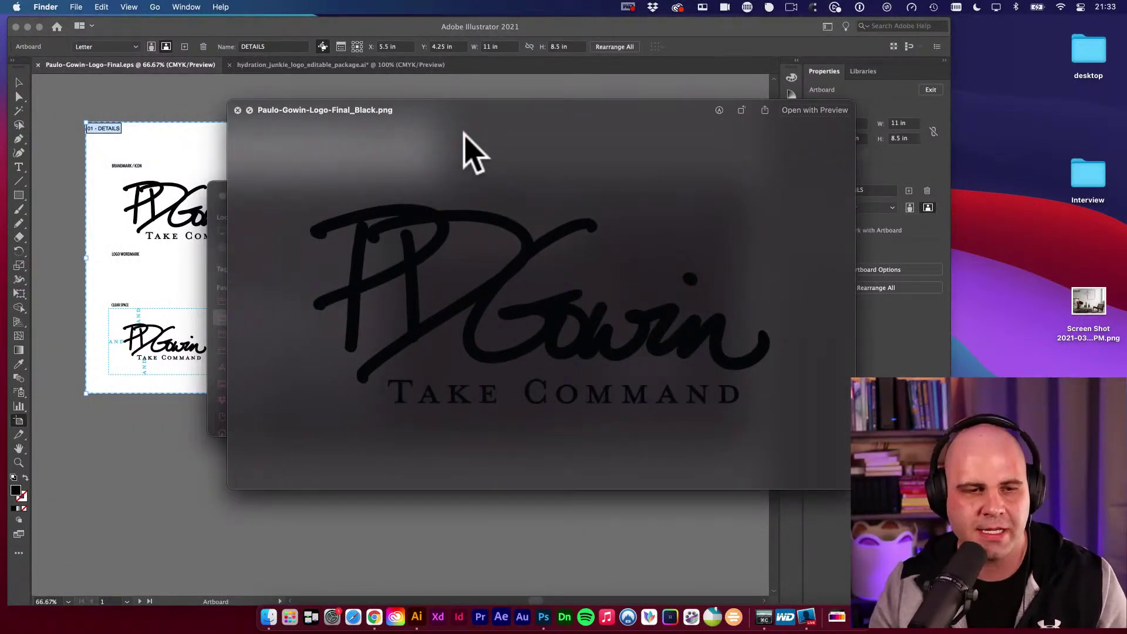
left_click_drag(465, 134, 437, 149)
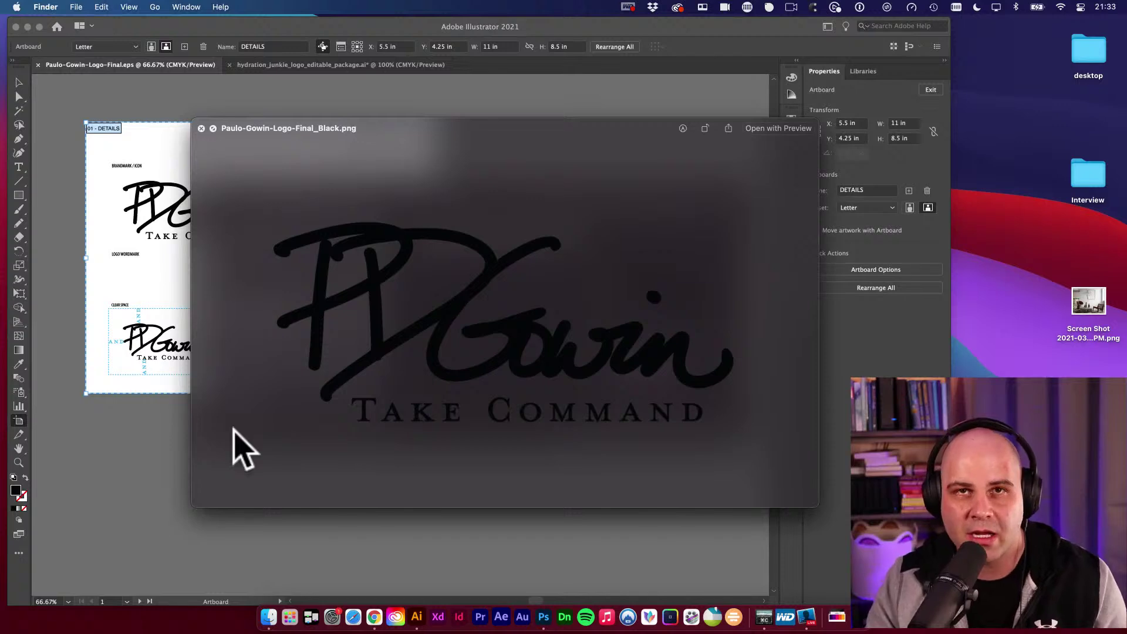
left_click(170, 505)
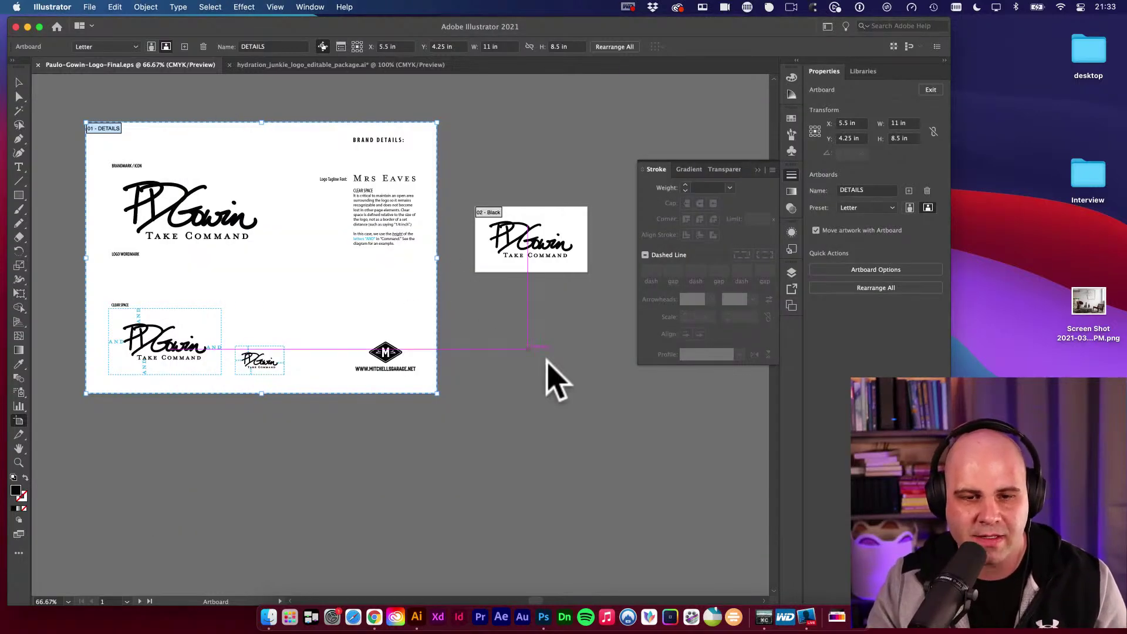
Duplicate the Black logo artboard below the original as Black copy.
key("space")
key("shift+o")
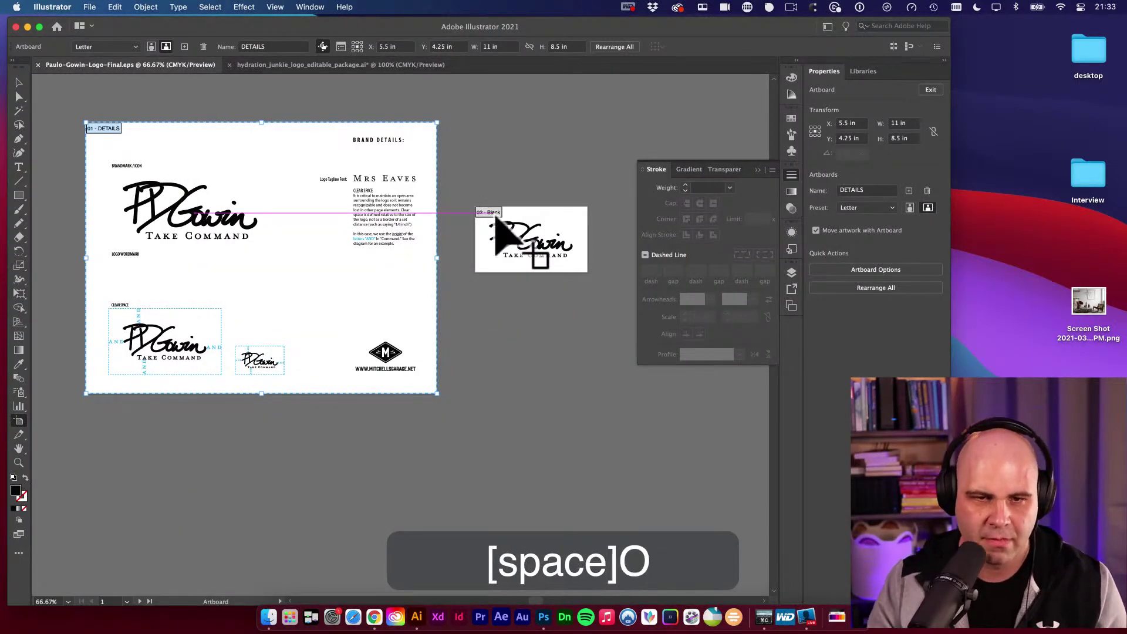
left_click_drag(496, 226, 503, 301)
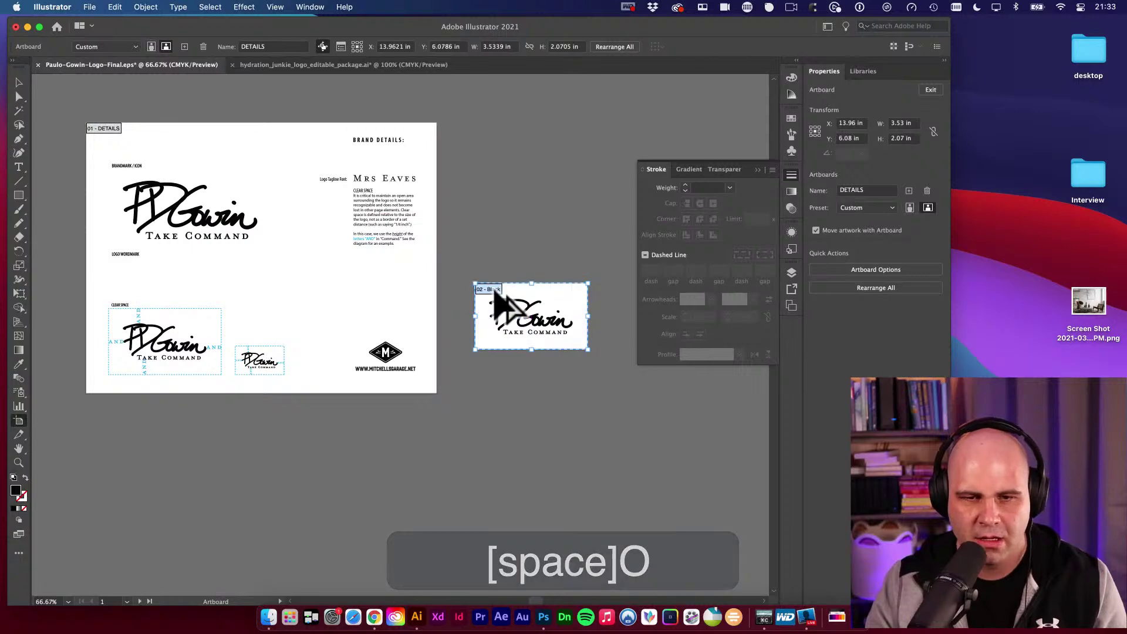
key("Escape")
key("super+z")
key("super+z")
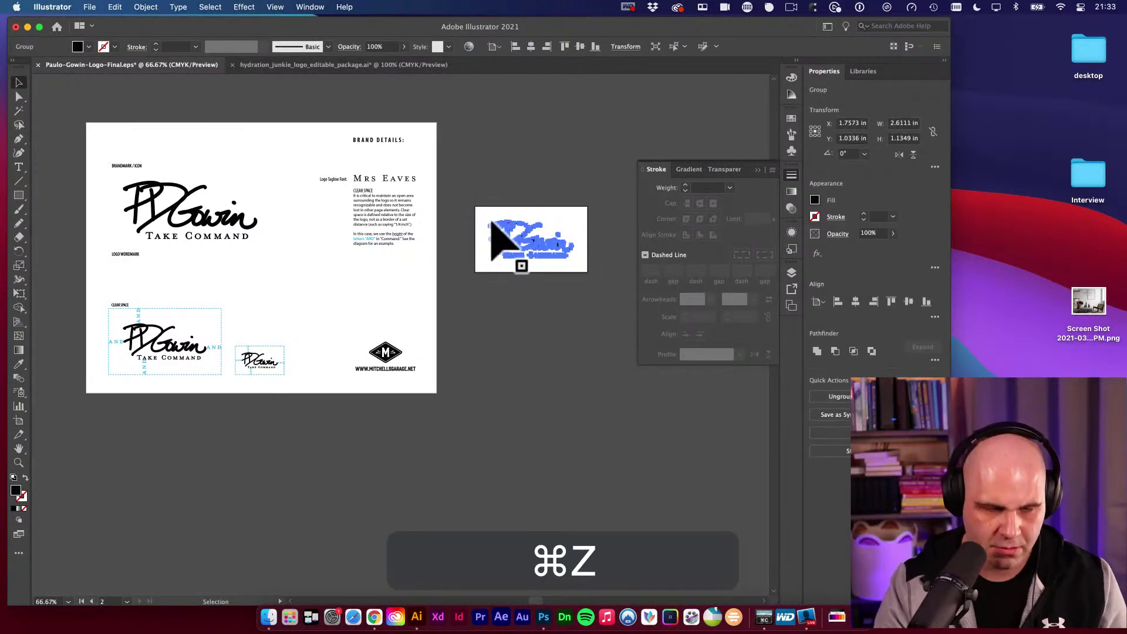
key("shift+o")
left_click_drag(500, 235, 376, 358)
Trim the Black copy artboard tightly around the logo, about 2.61 × 1.13 in.
key("super+space")
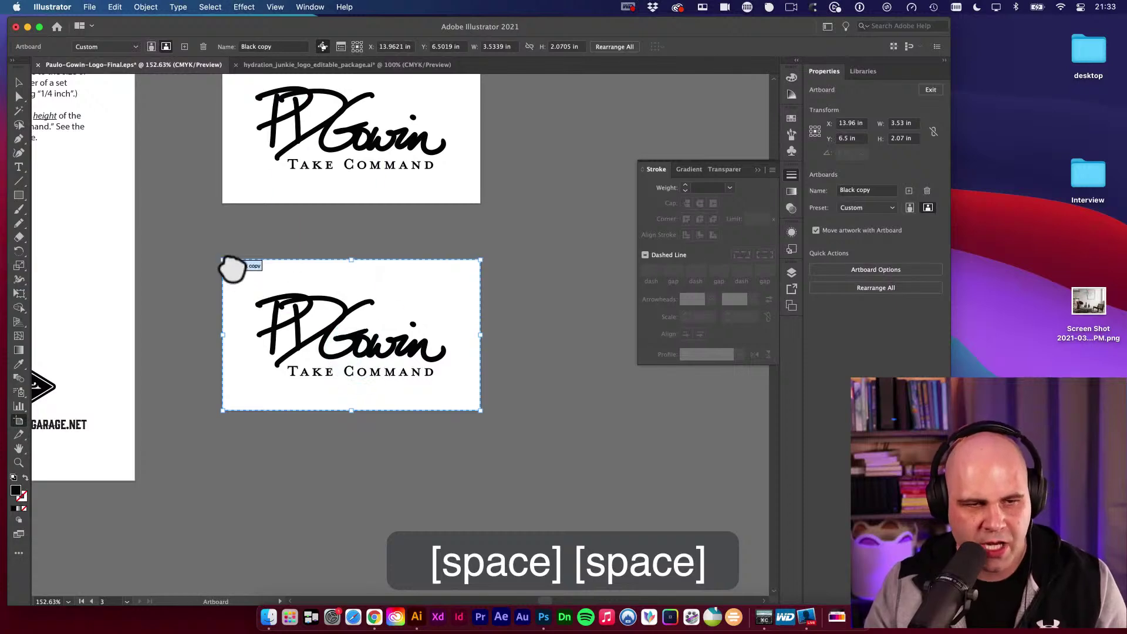
left_click_drag(223, 260, 256, 294)
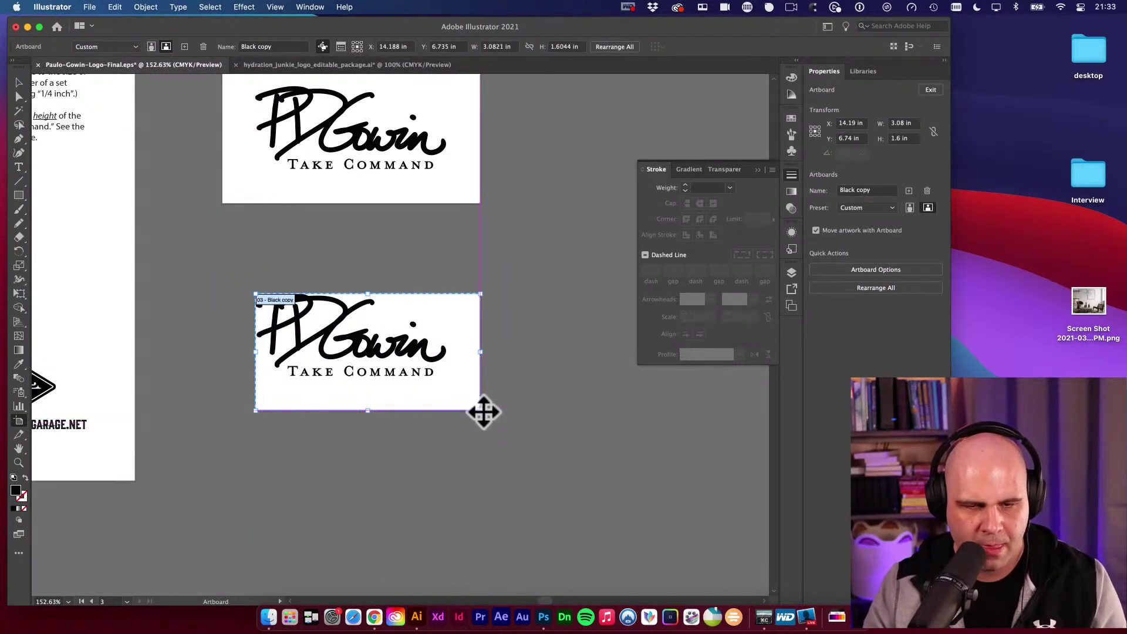
left_click_drag(481, 411, 447, 376)
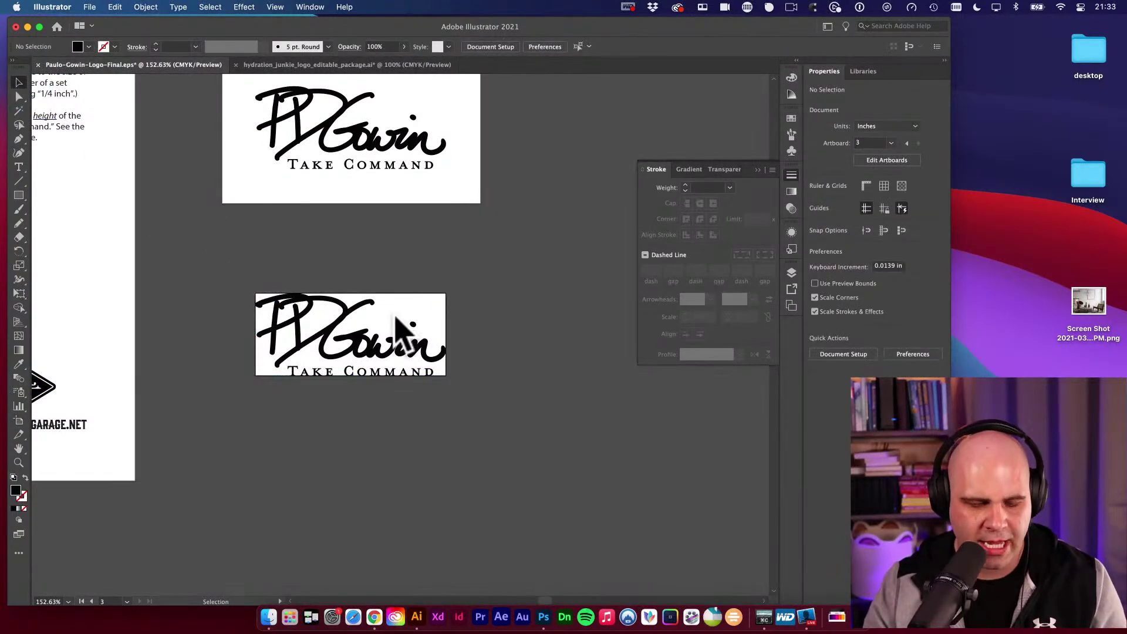
key("space")
left_click_drag(388, 292, 466, 311)
key("o")
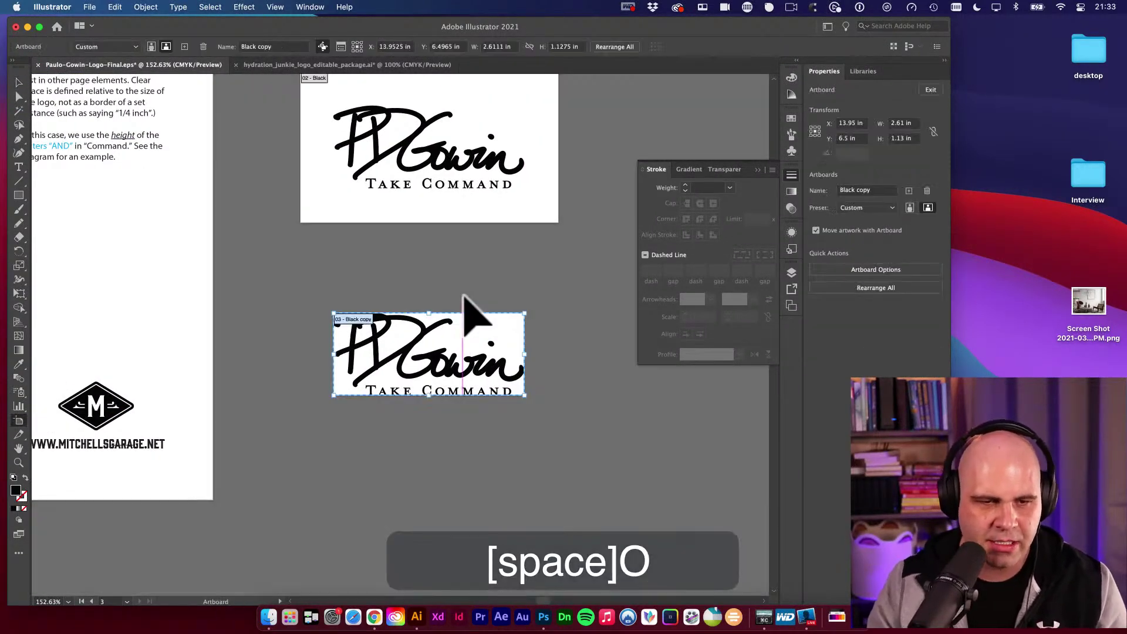
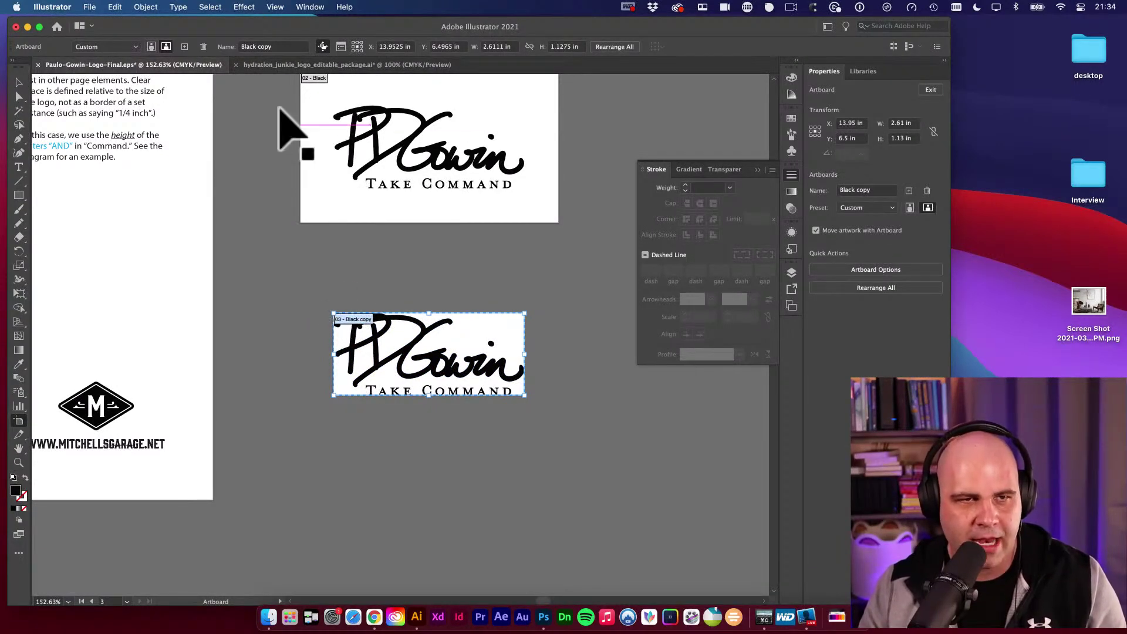
Type 'Black Trimmed' as the new name of the duplicated artboard in the Control bar.
double_click(282, 46)
key("super+a")
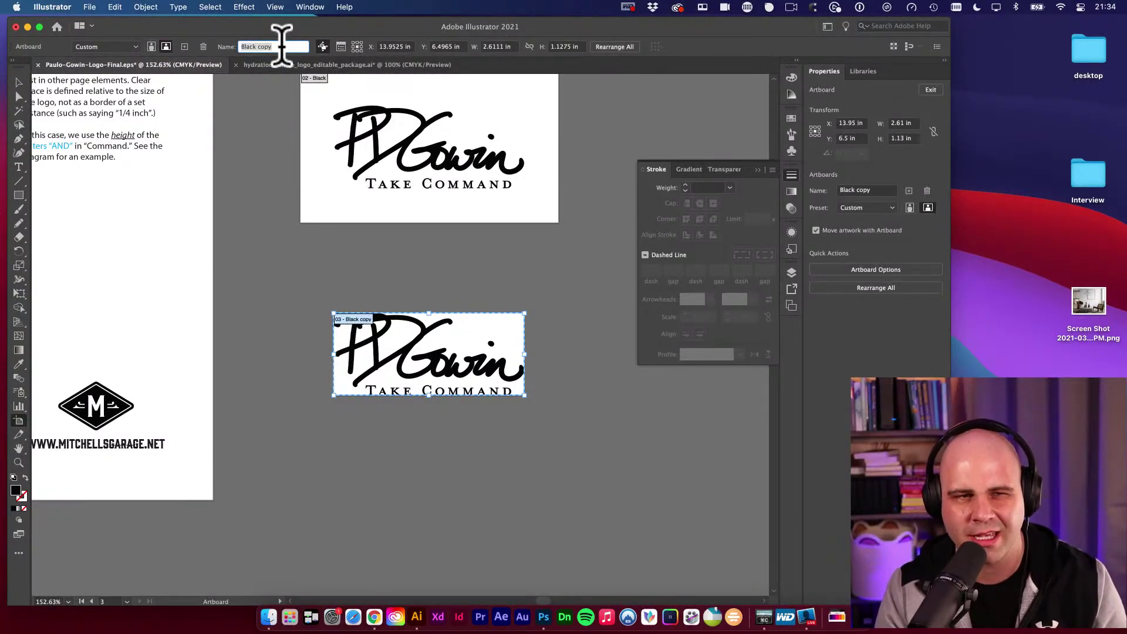
type("Black")
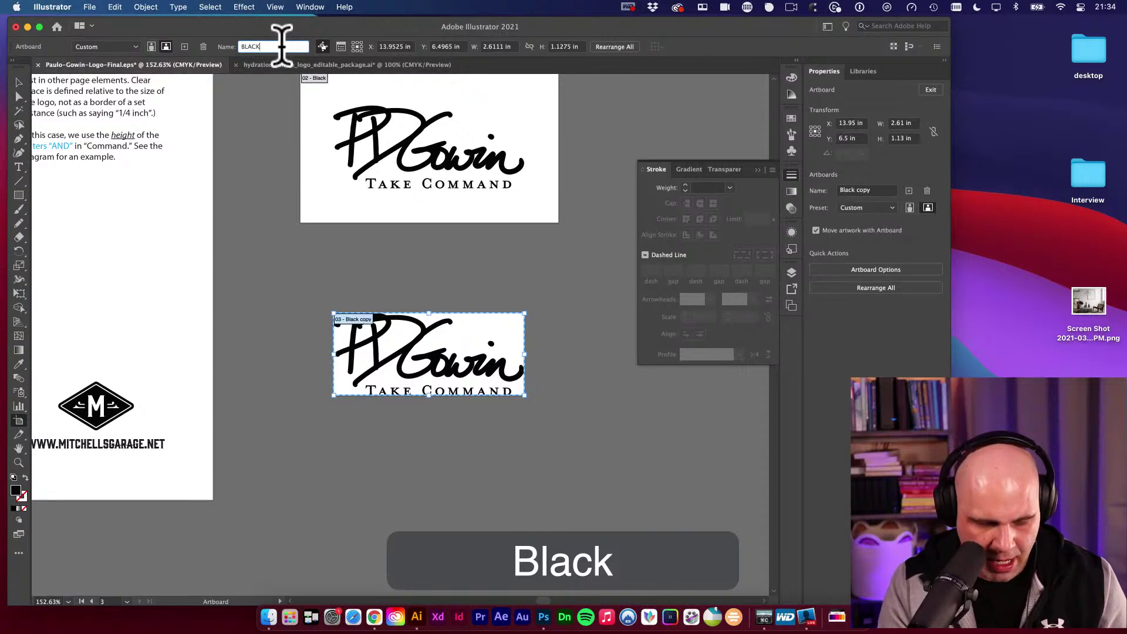
key("BackSpace")
key("BackSpace")
type("ck Trimmed")
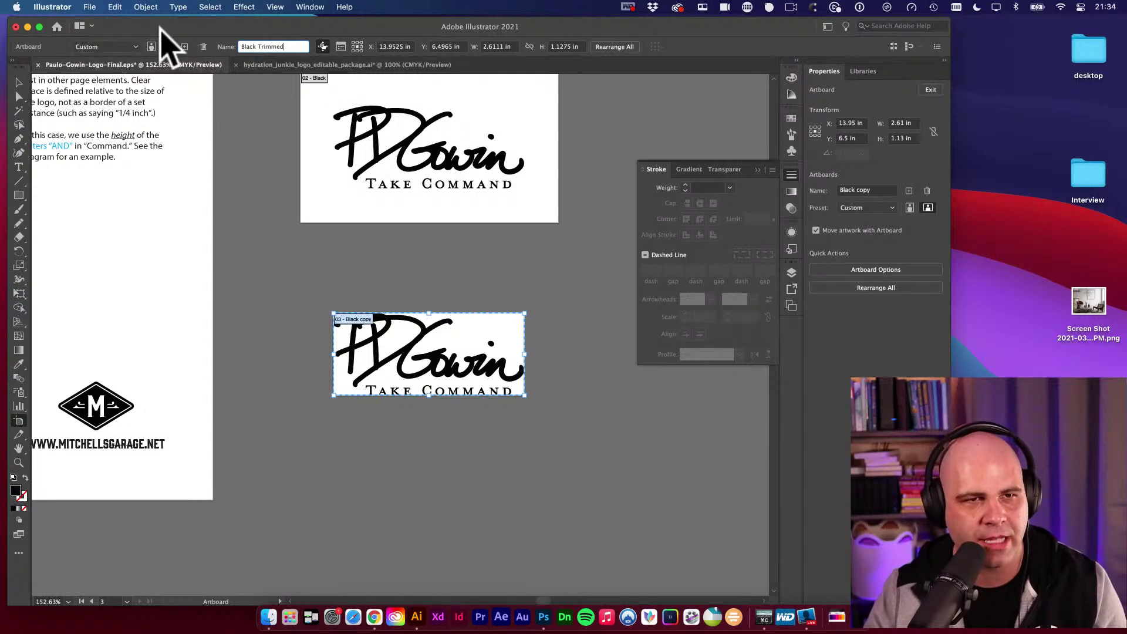
Export only artboard 3 (Black Trimmed) as a transparent High 300 ppi PNG.
key("Return")
left_click(91, 7)
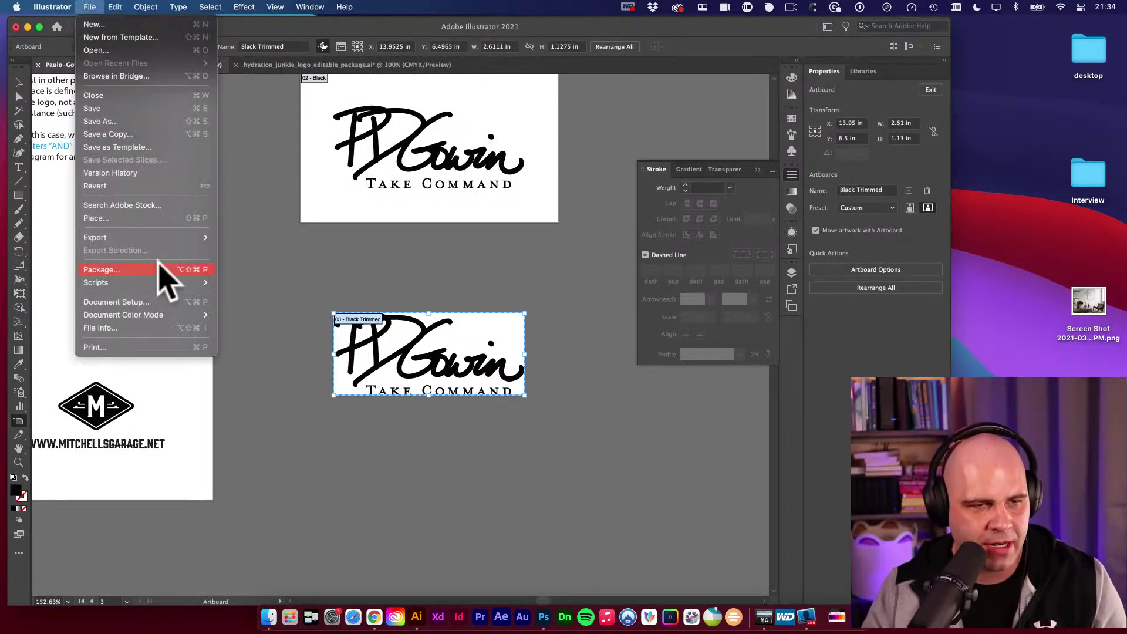
mouse_move(154, 237)
left_click(243, 250)
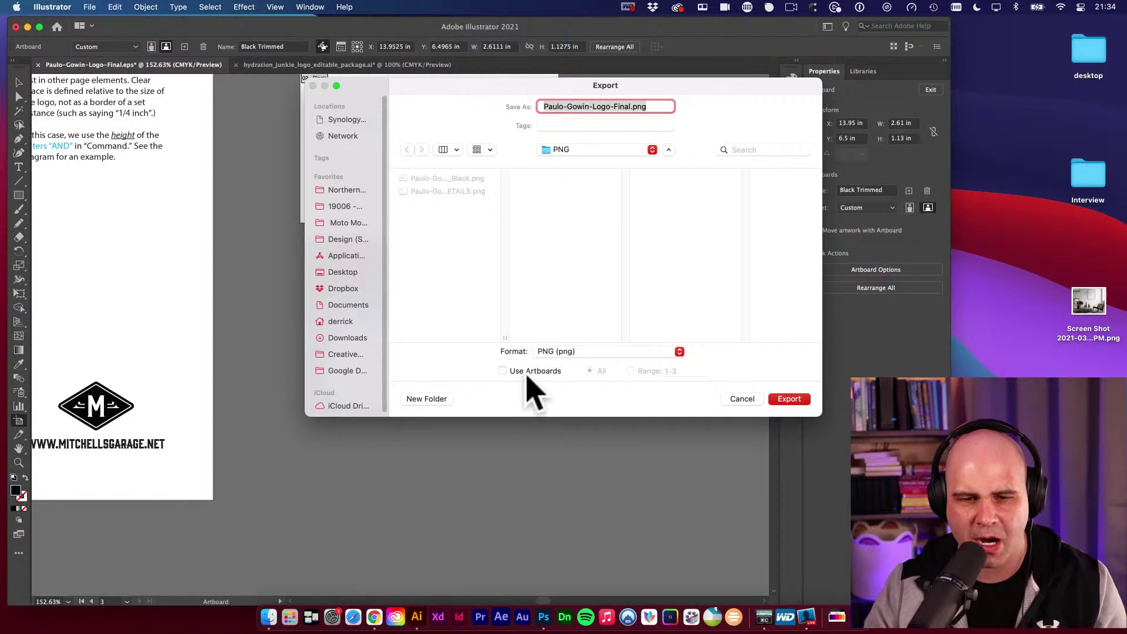
left_click(521, 372)
left_click(637, 371)
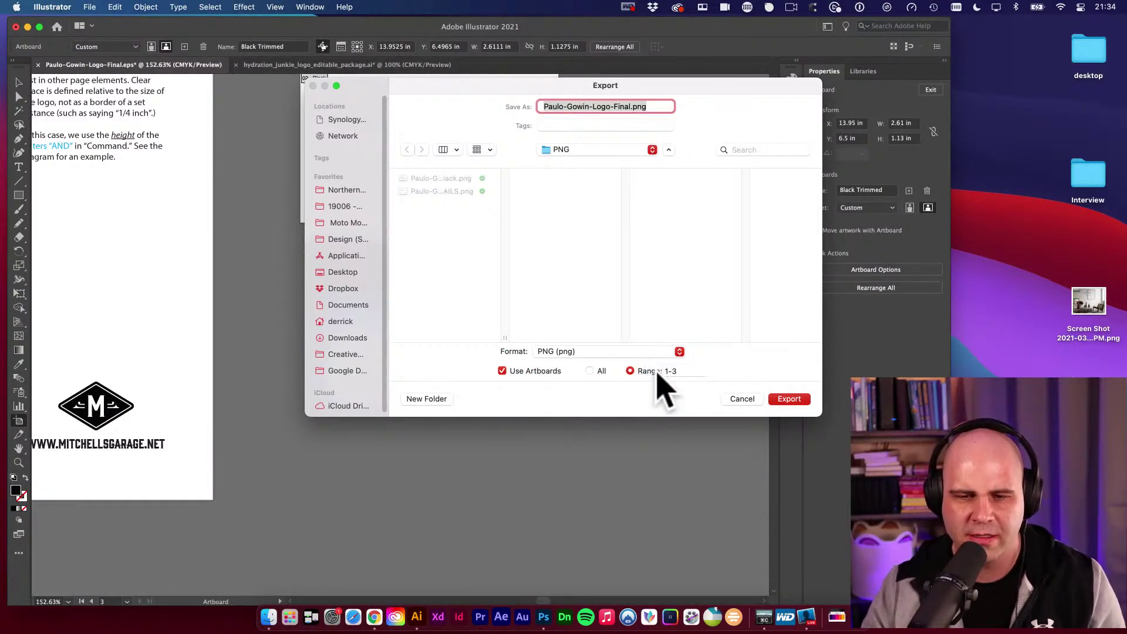
key("Tab")
key("BackSpace")
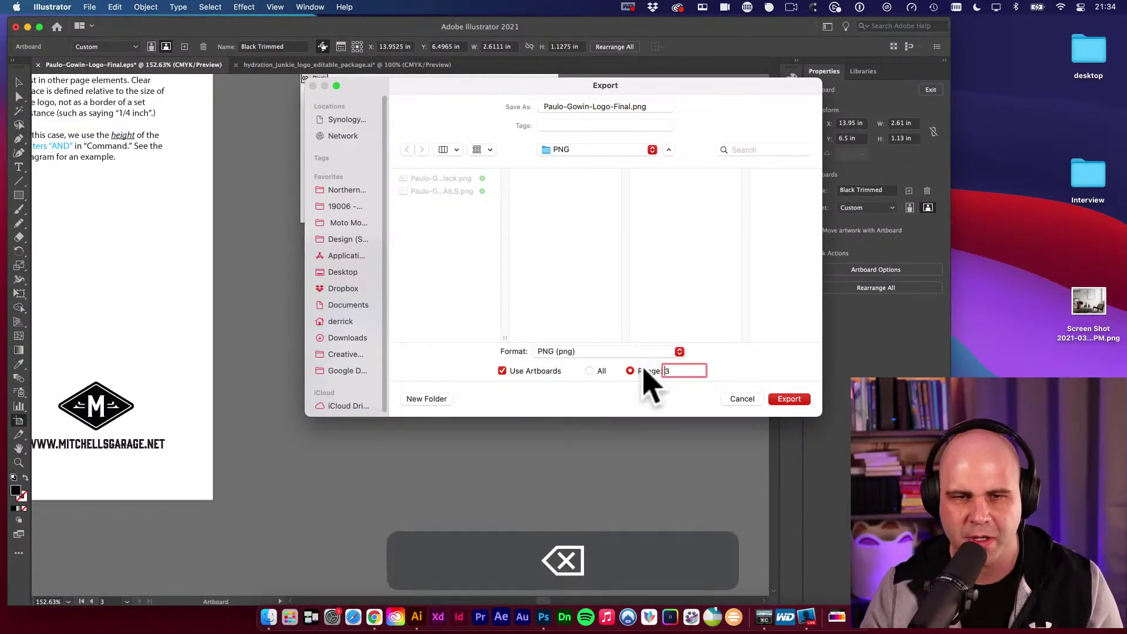
left_click(790, 399)
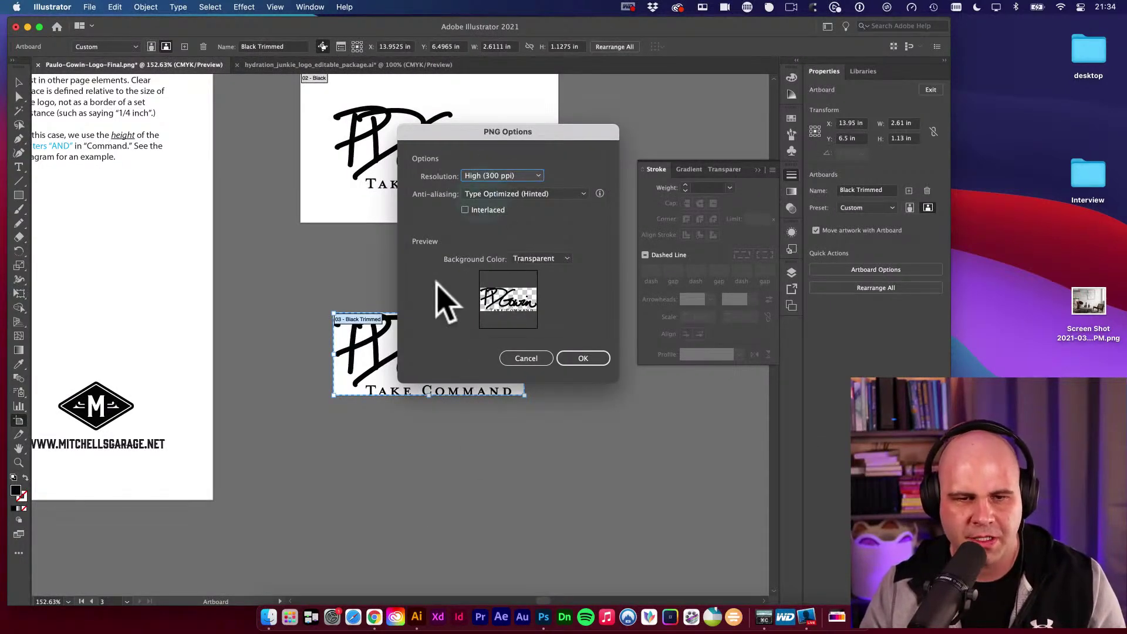
left_click(578, 359)
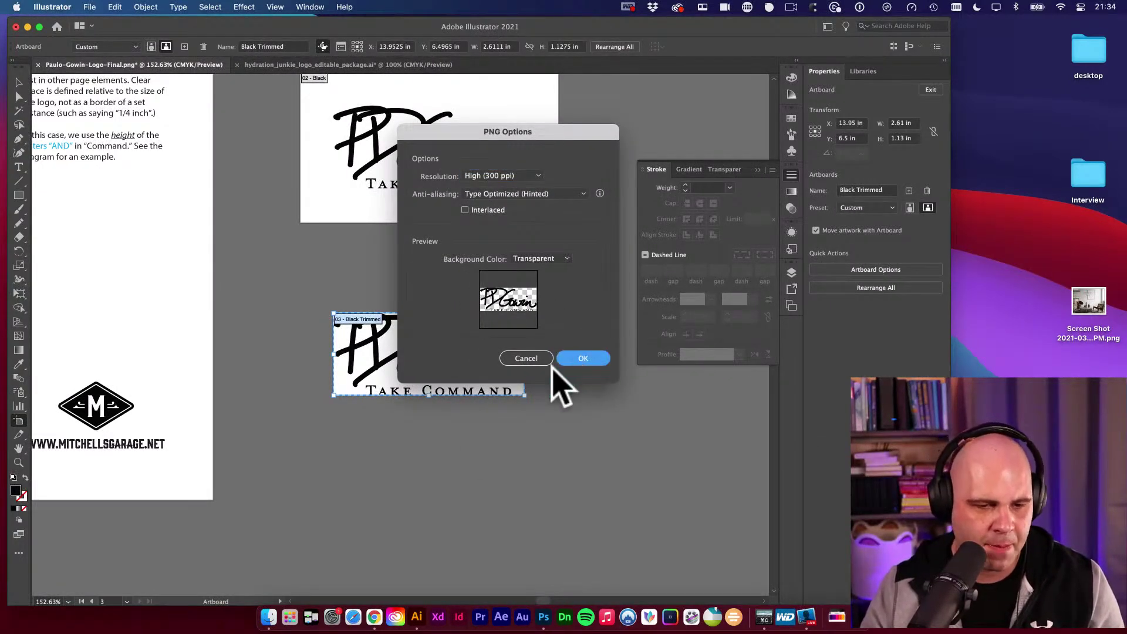
left_click(269, 618)
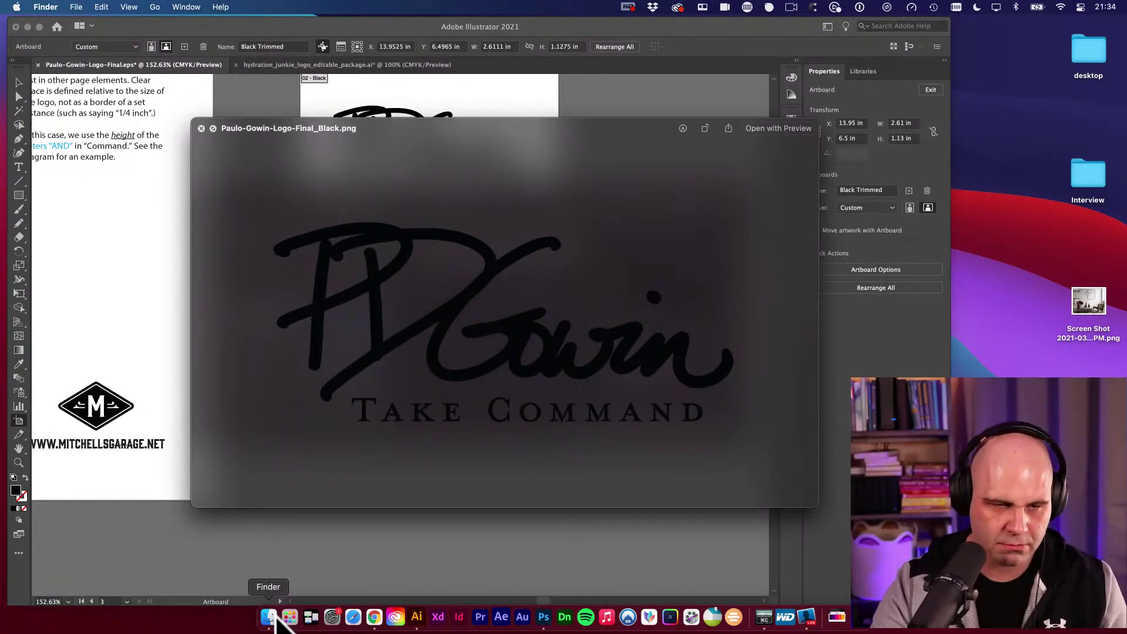
Preview the Black and Black Trimmed PNGs in Finder, then drag the trimmed PNG into Illustrator.
key("space")
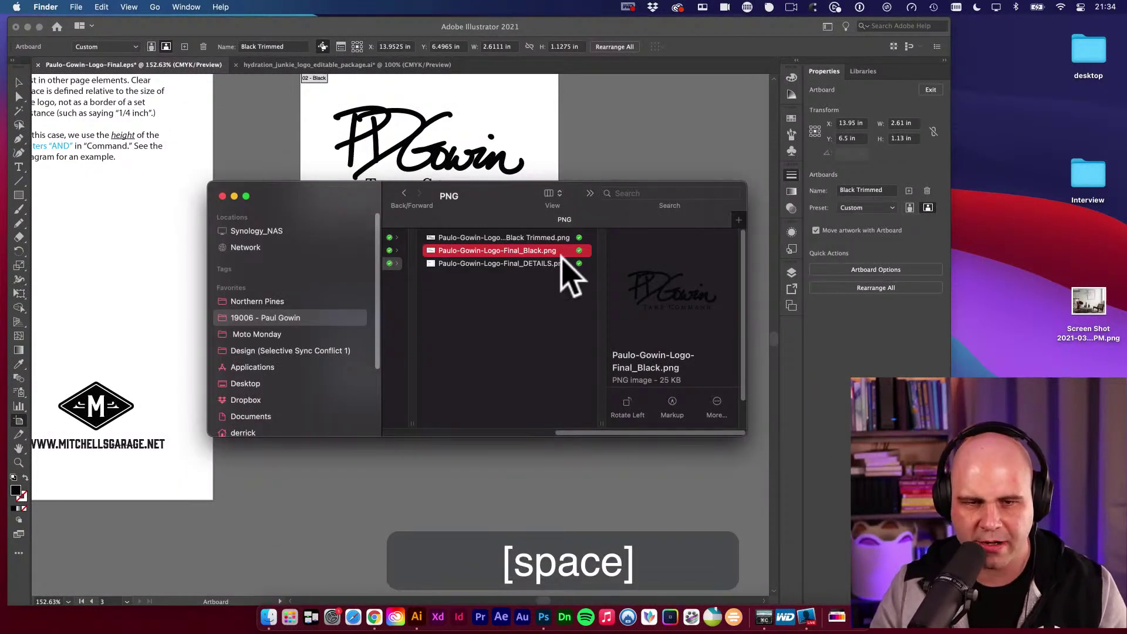
left_click(566, 290)
left_click(612, 239)
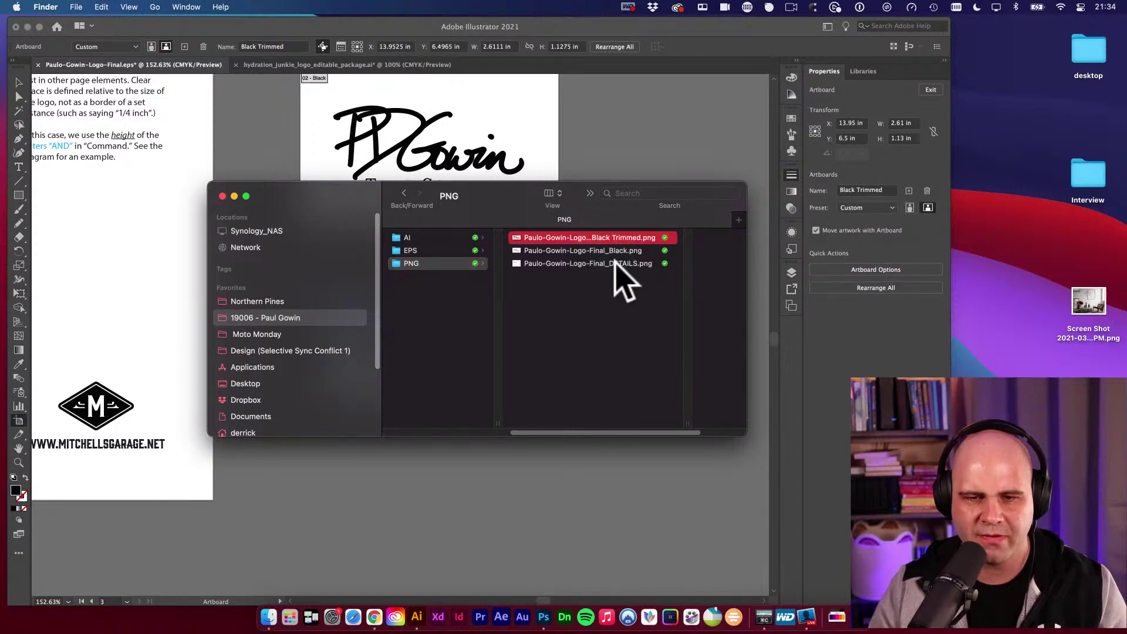
key("space")
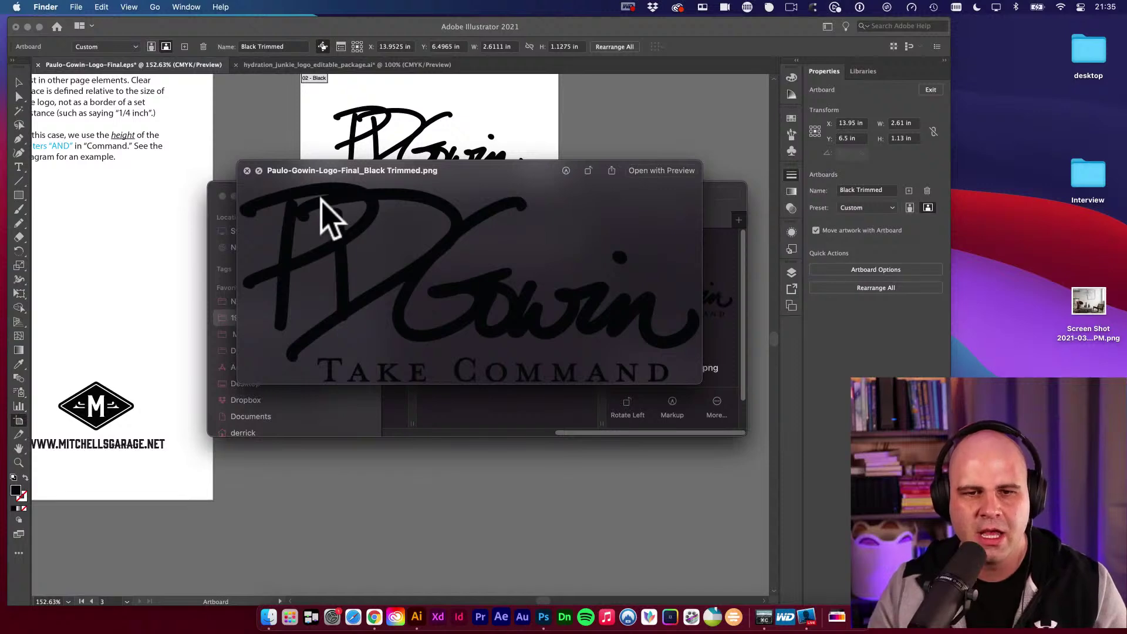
key("space")
left_click_drag(344, 194, 270, 209)
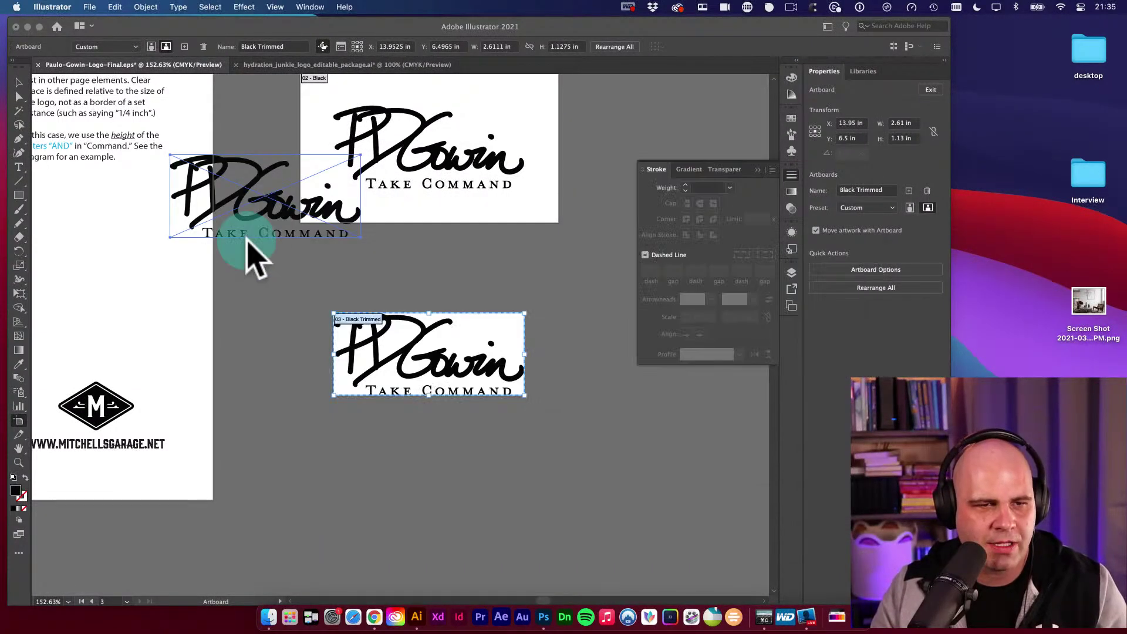
Move the placed Black Trimmed PNG aside and delete it.
key("v")
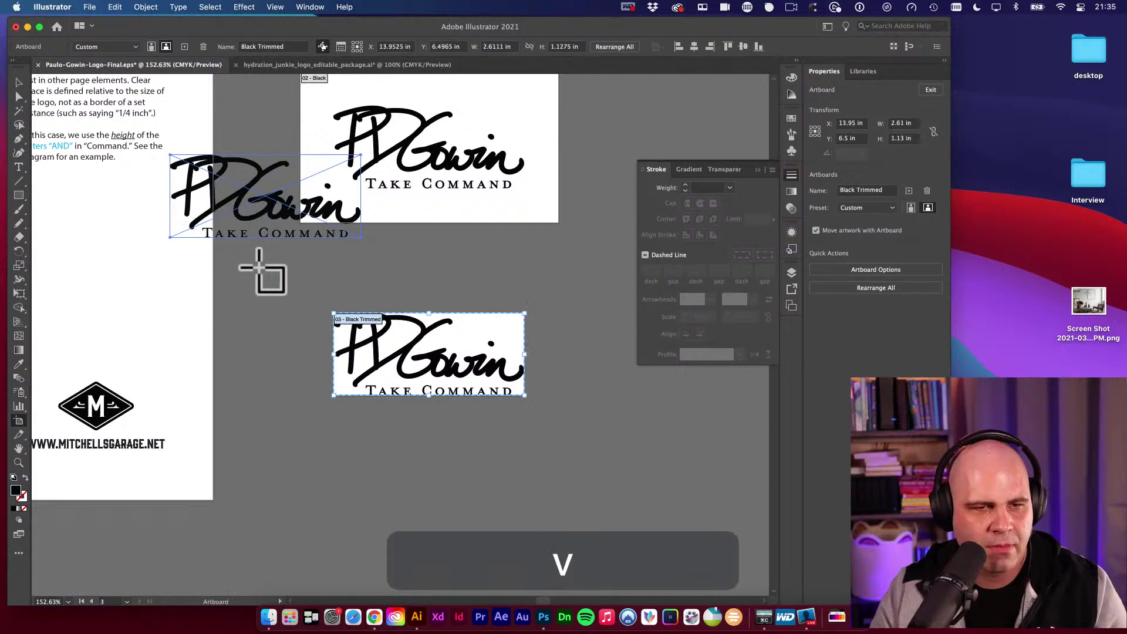
left_click_drag(276, 235, 319, 284)
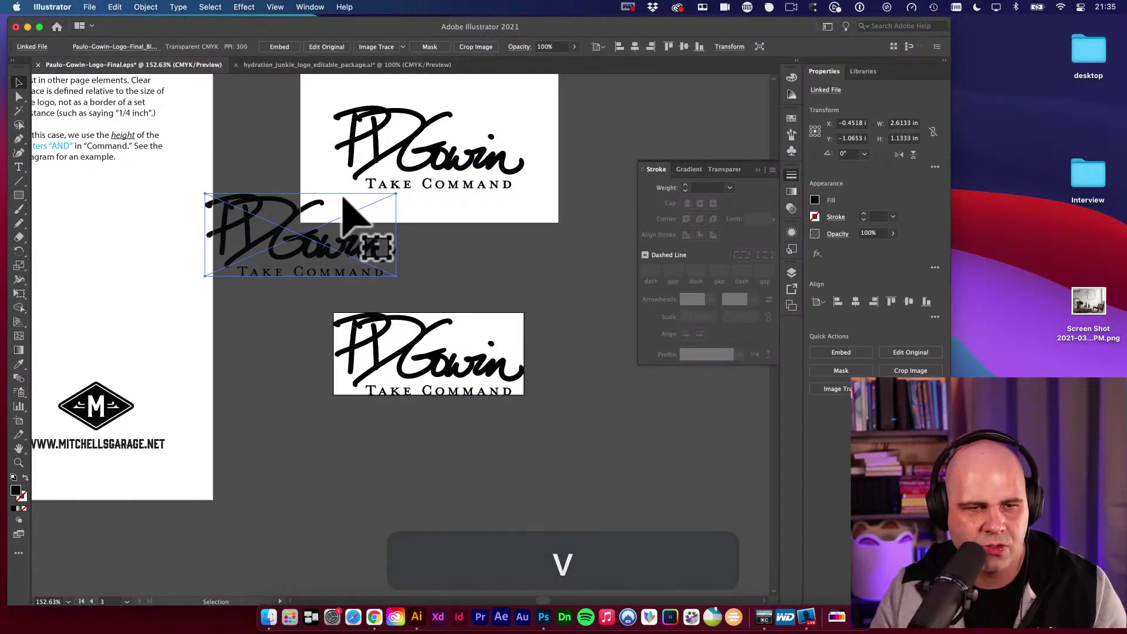
left_click_drag(252, 264, 208, 300)
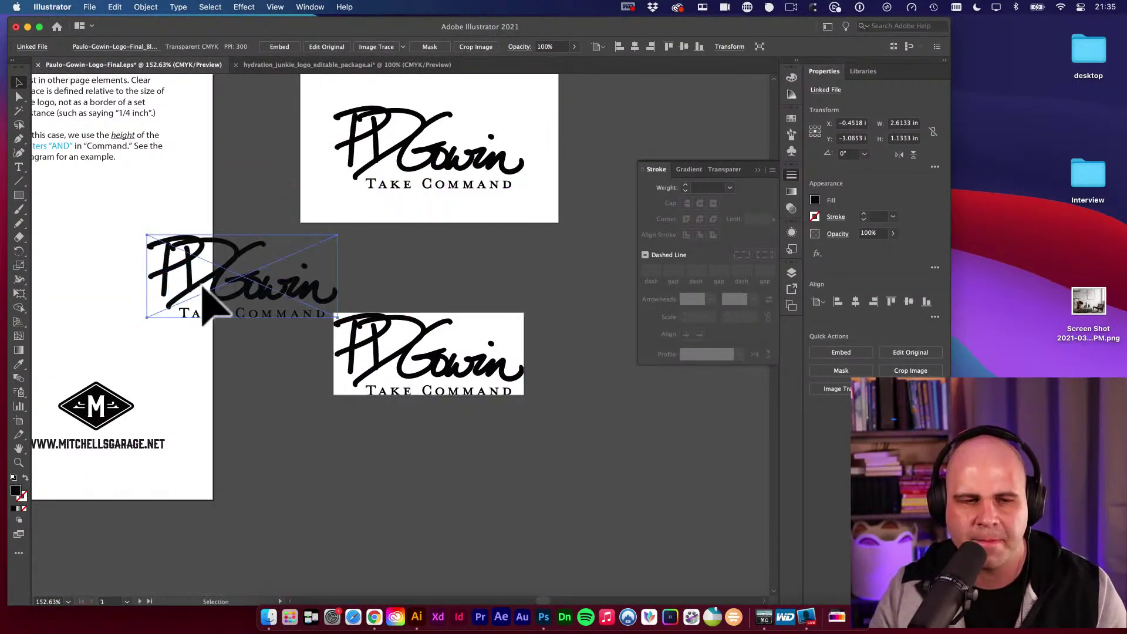
key("BackSpace")
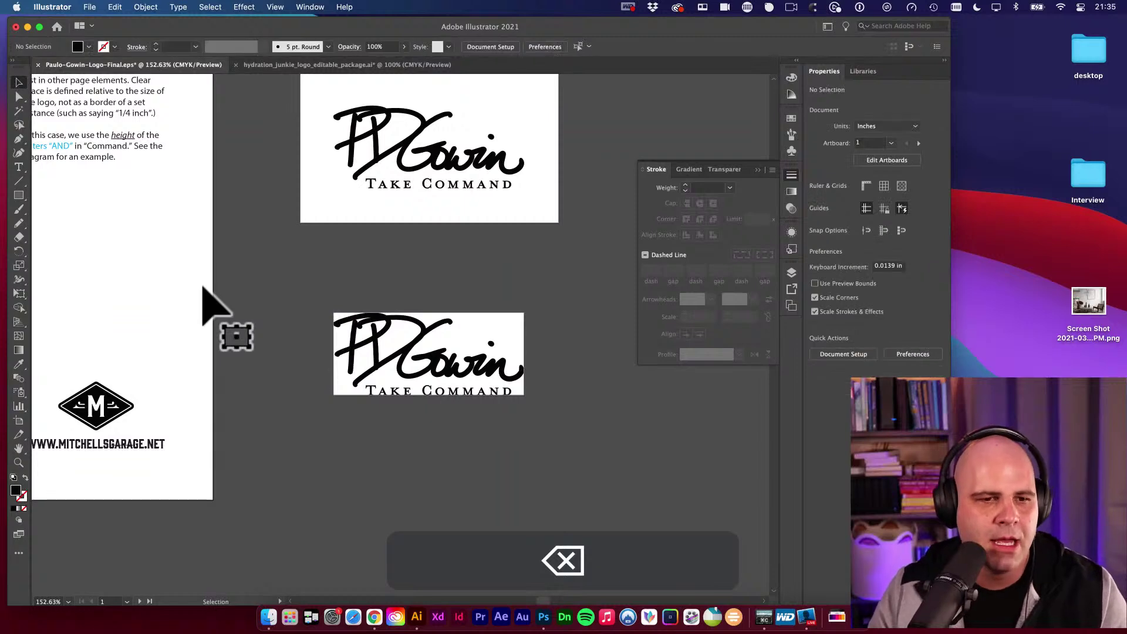
key("space")
left_click(331, 277, "alt+super")
left_click(390, 307, "alt+super")
key("v")
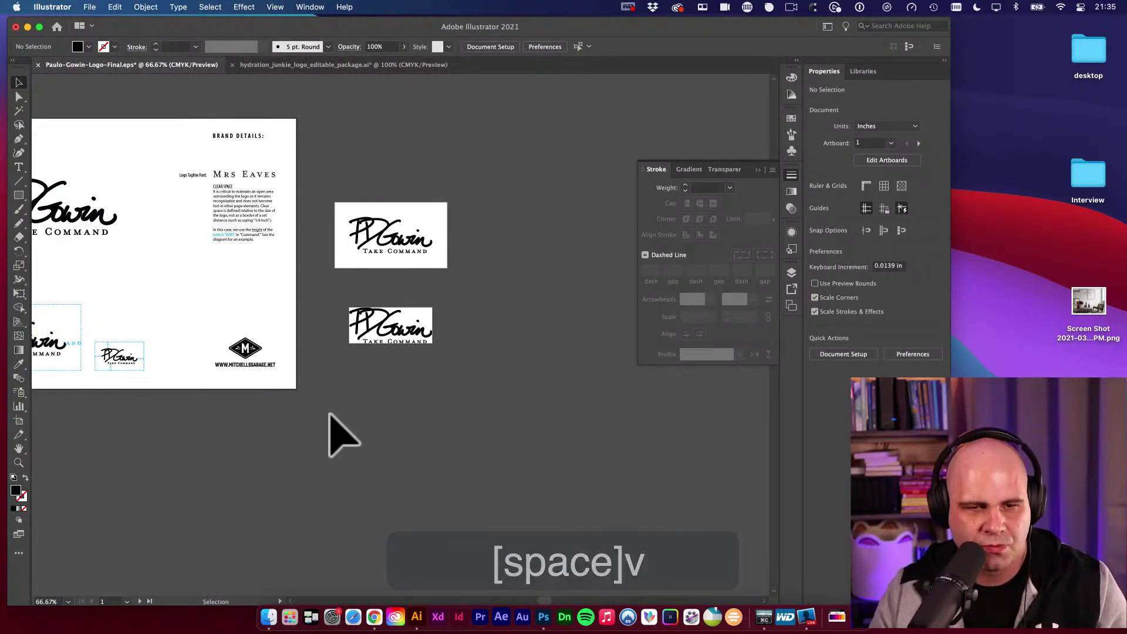
Delete the 02 - Black artboard and its logo, then undo to restore both.
left_click_drag(514, 288, 428, 294)
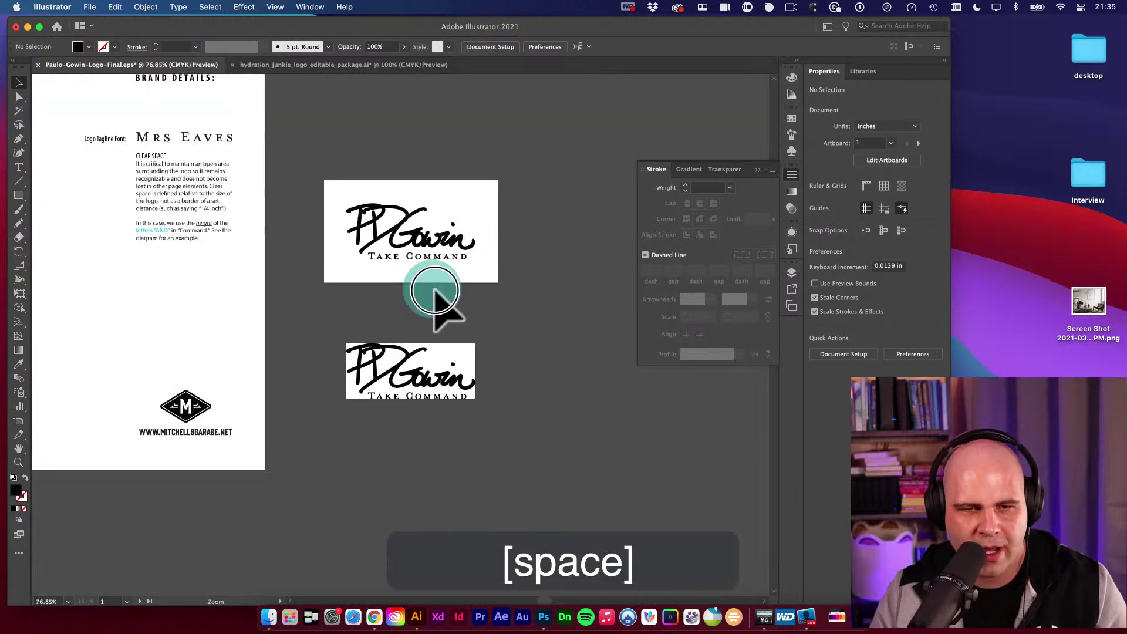
key("v")
left_click(440, 247)
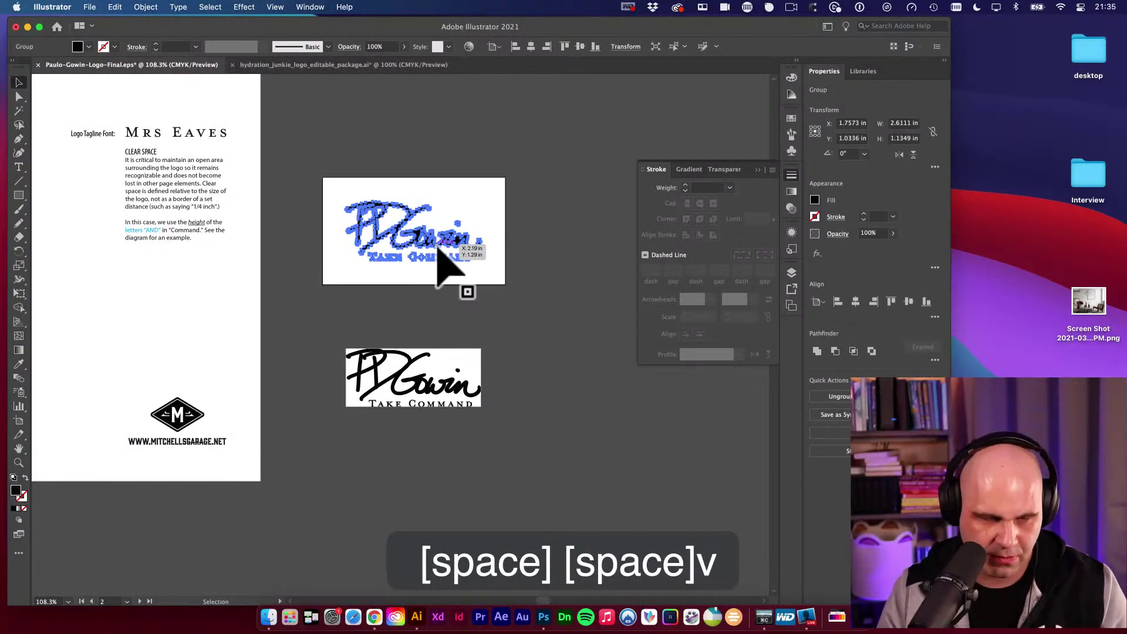
key("shift+o")
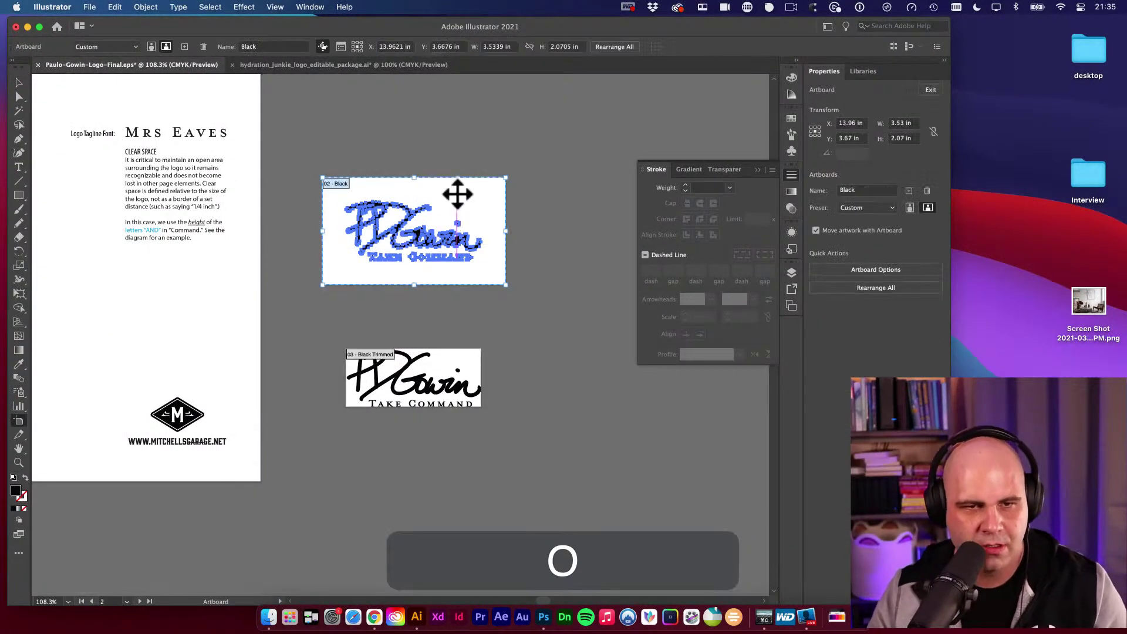
key("BackSpace")
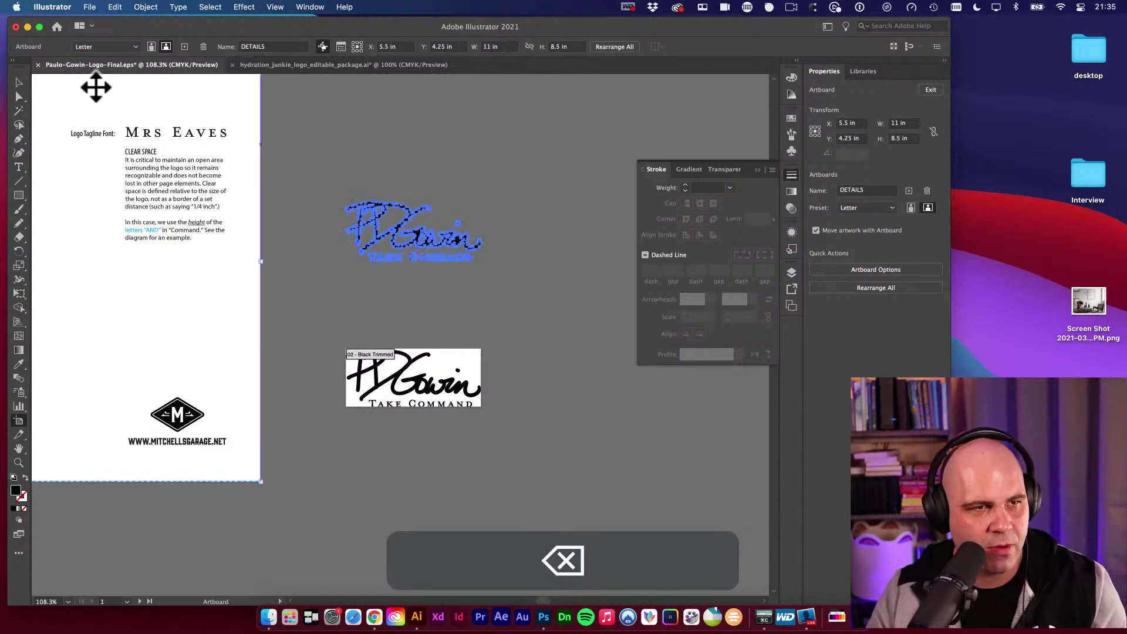
left_click(323, 188)
left_click(503, 289)
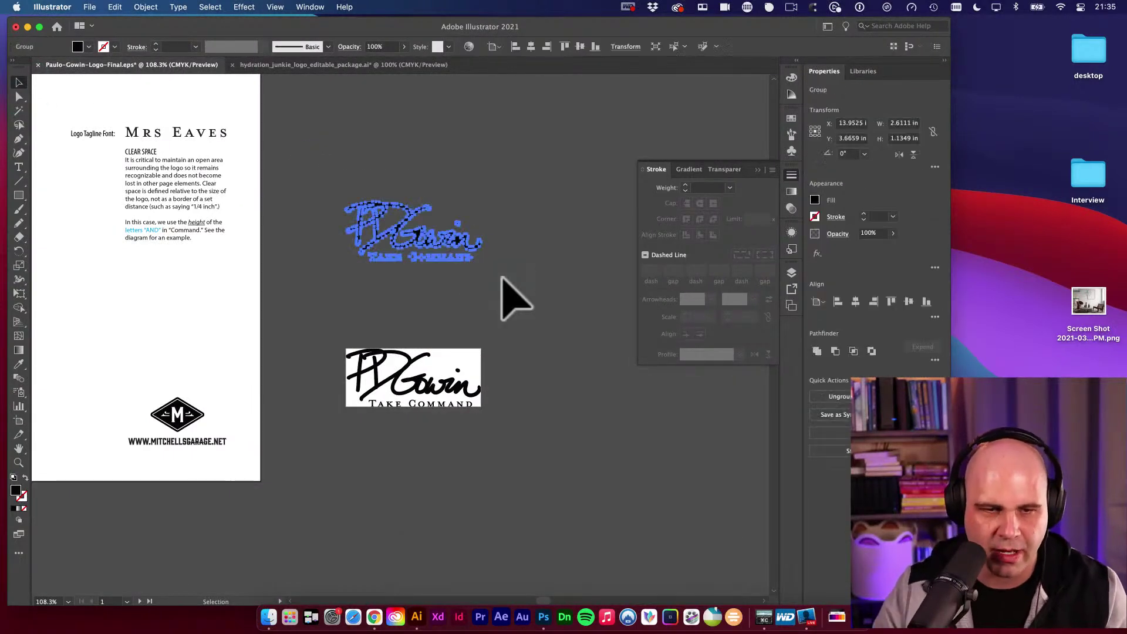
key("BackSpace")
key("v")
key("super+z")
key("super+z")
key("super+z")
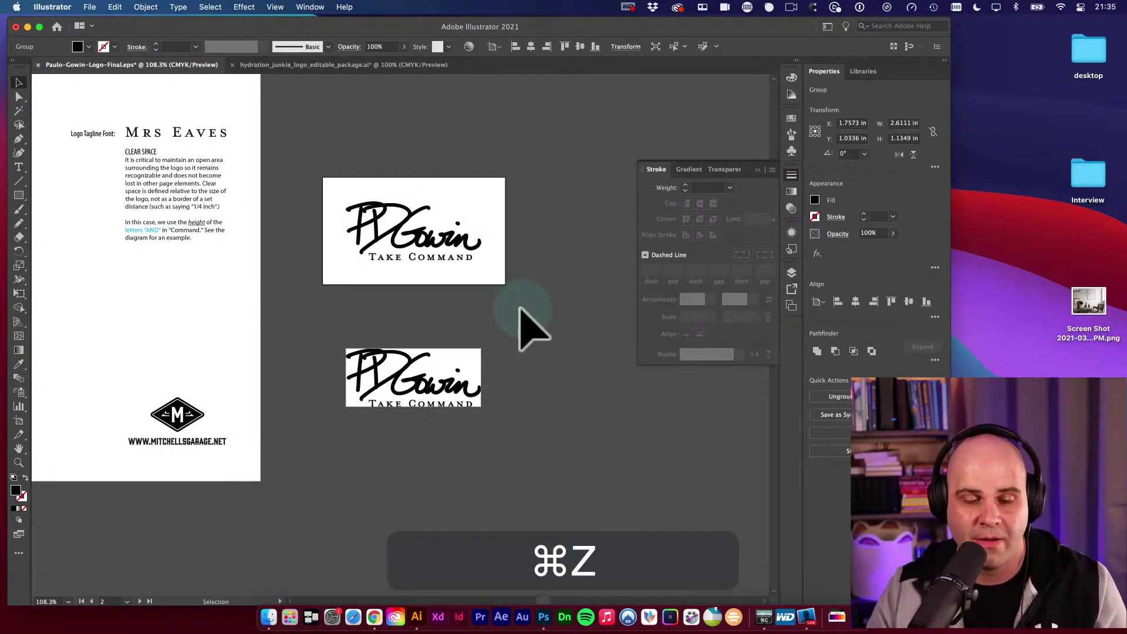
key("v")
left_click_drag(508, 344, 506, 306)
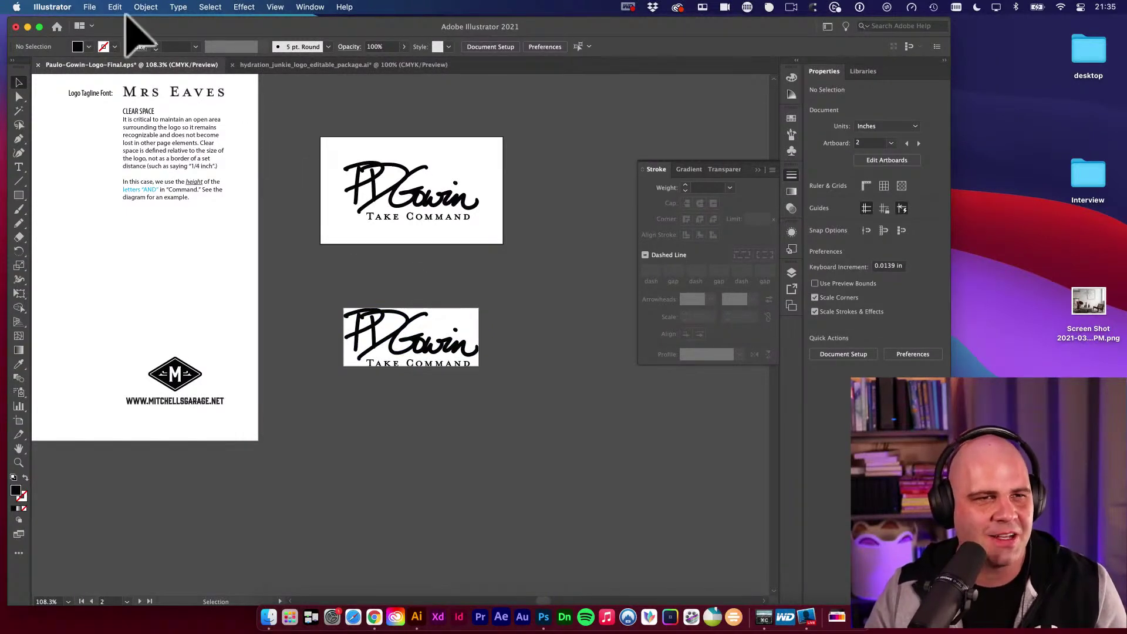
Set up Export As with JPEG format and Use Artboards set to All.
left_click(90, 7)
mouse_move(144, 237)
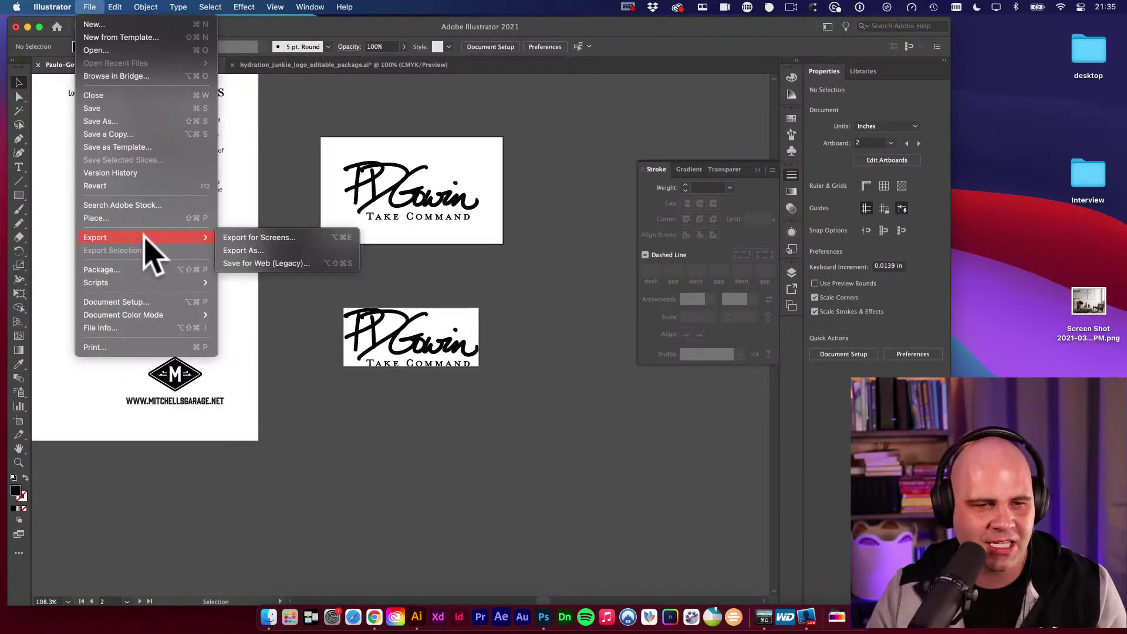
left_click(267, 251)
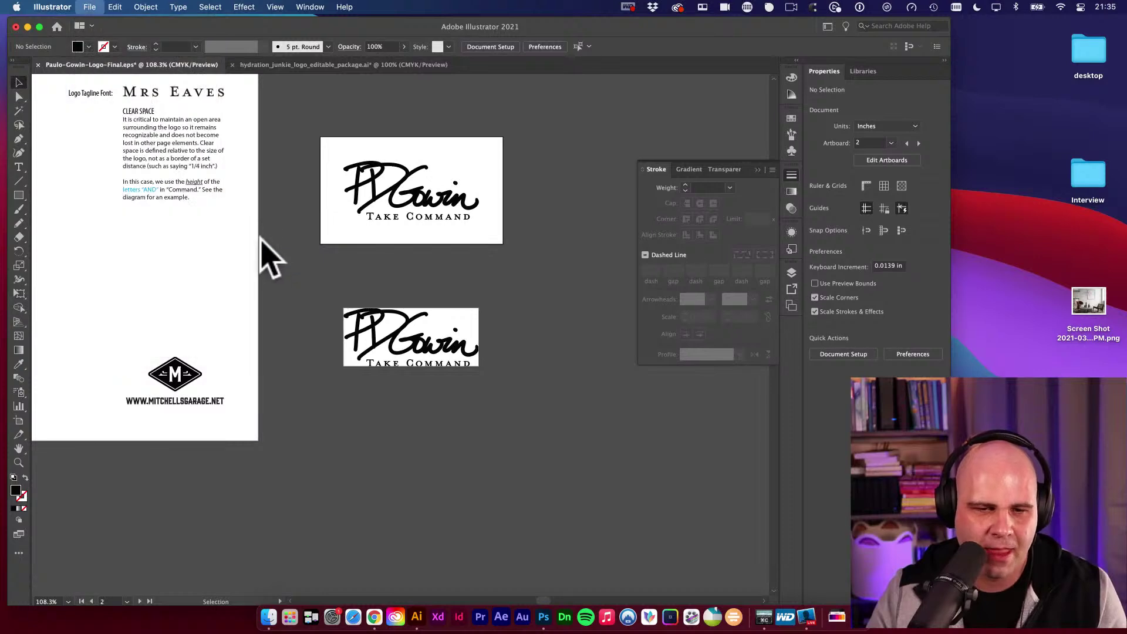
left_click(590, 353)
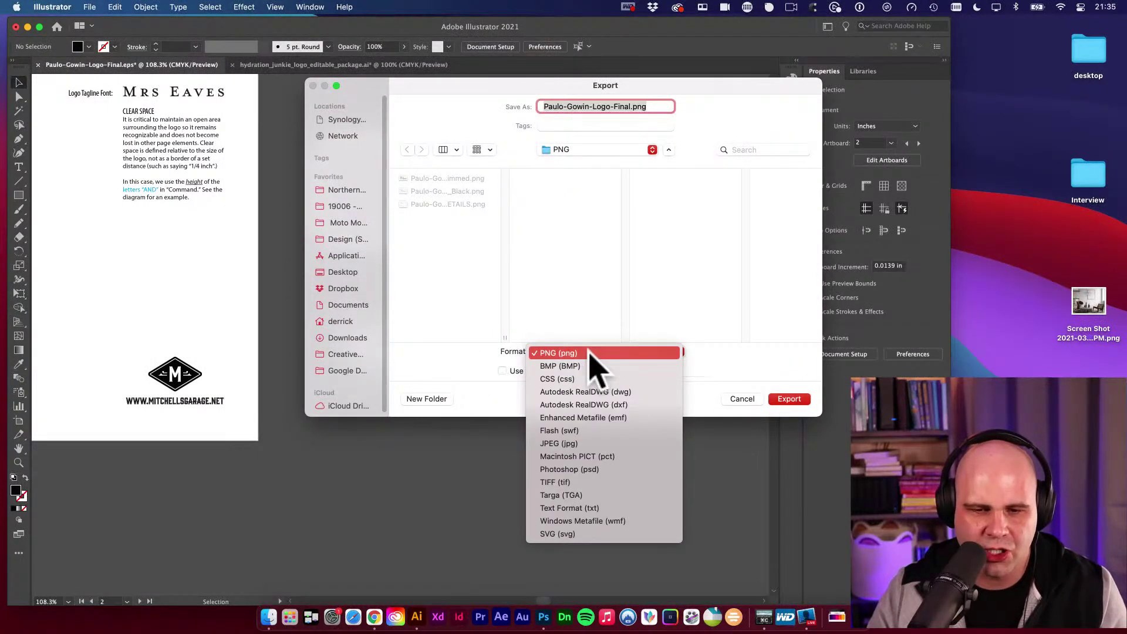
left_click(589, 445)
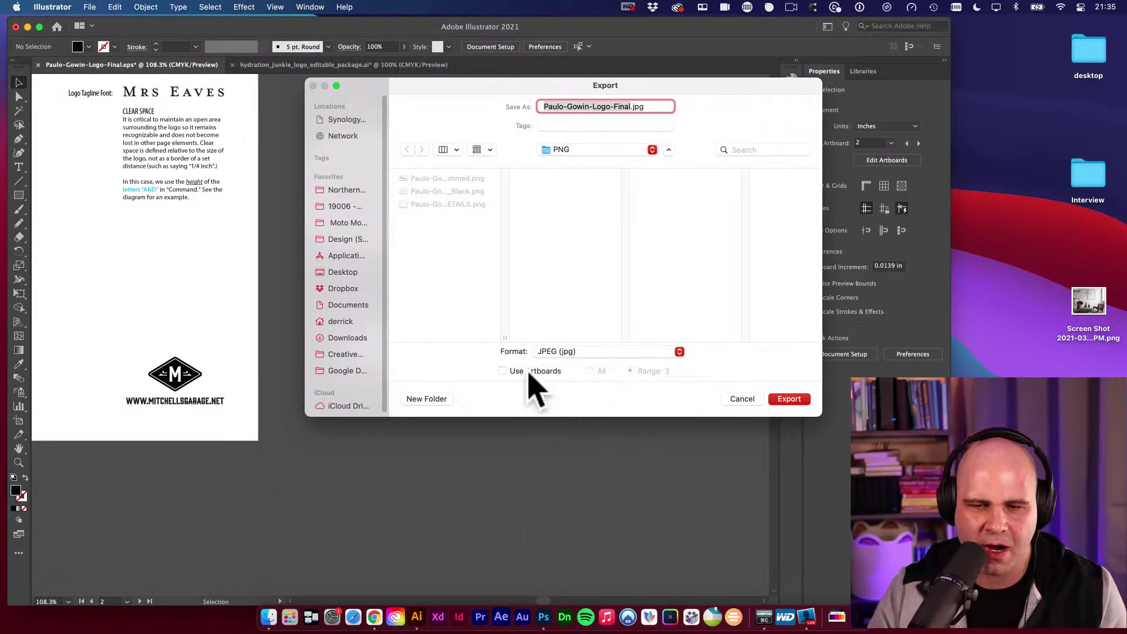
left_click(590, 371)
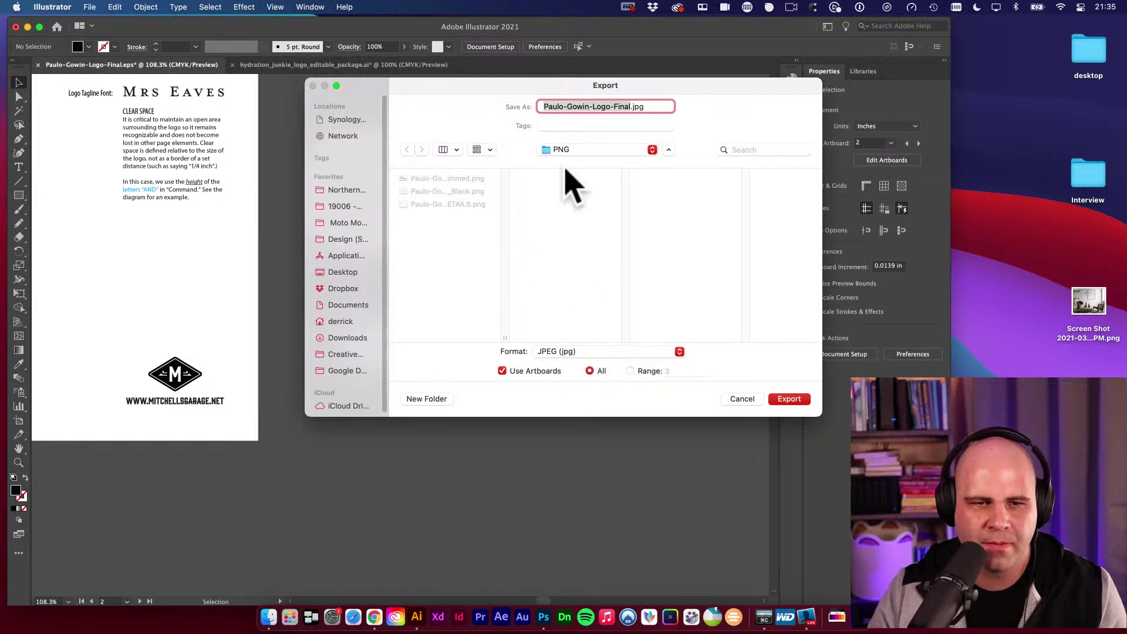
Export the JPEGs into a new JPG folder inside FINALS, accepting the JPEG options.
left_click(604, 150)
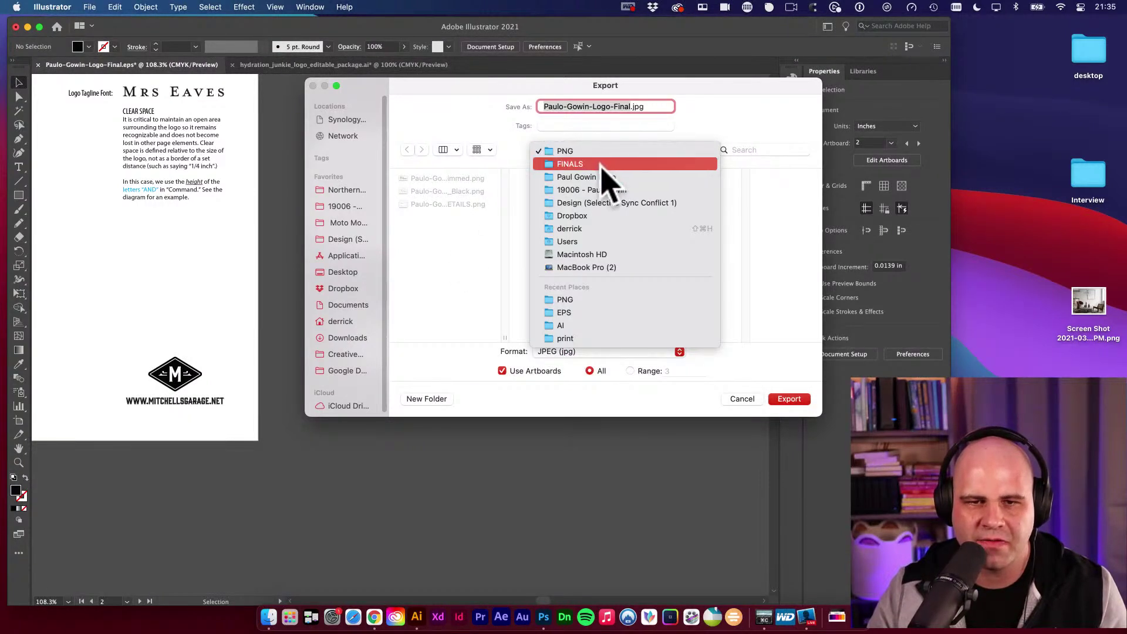
left_click(600, 164)
left_click(674, 231)
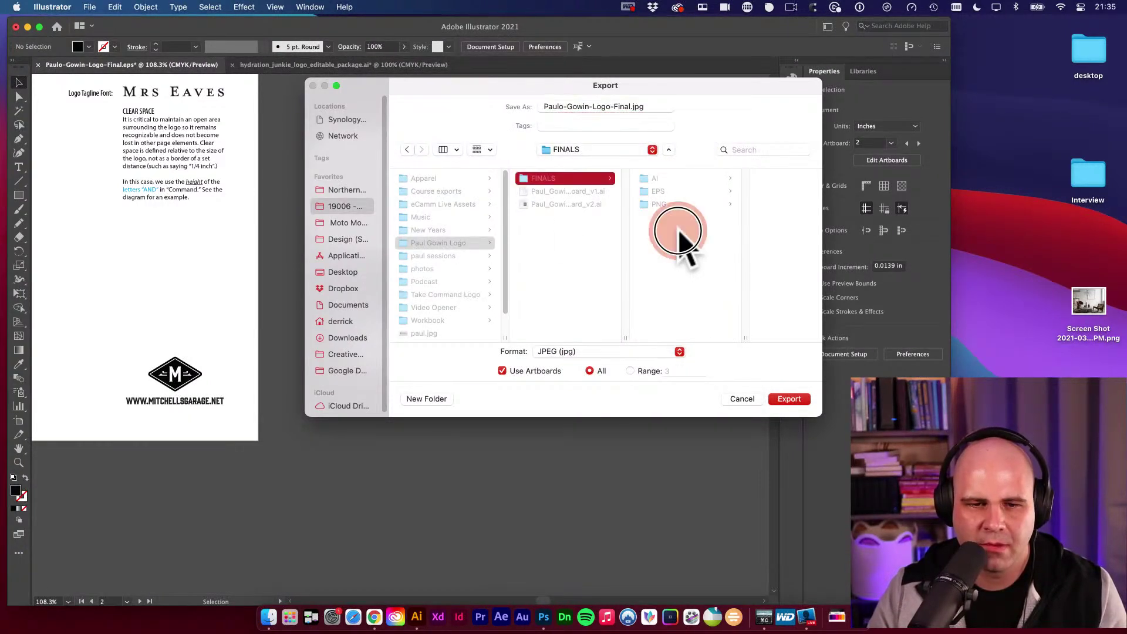
left_click(447, 399)
type("JPG")
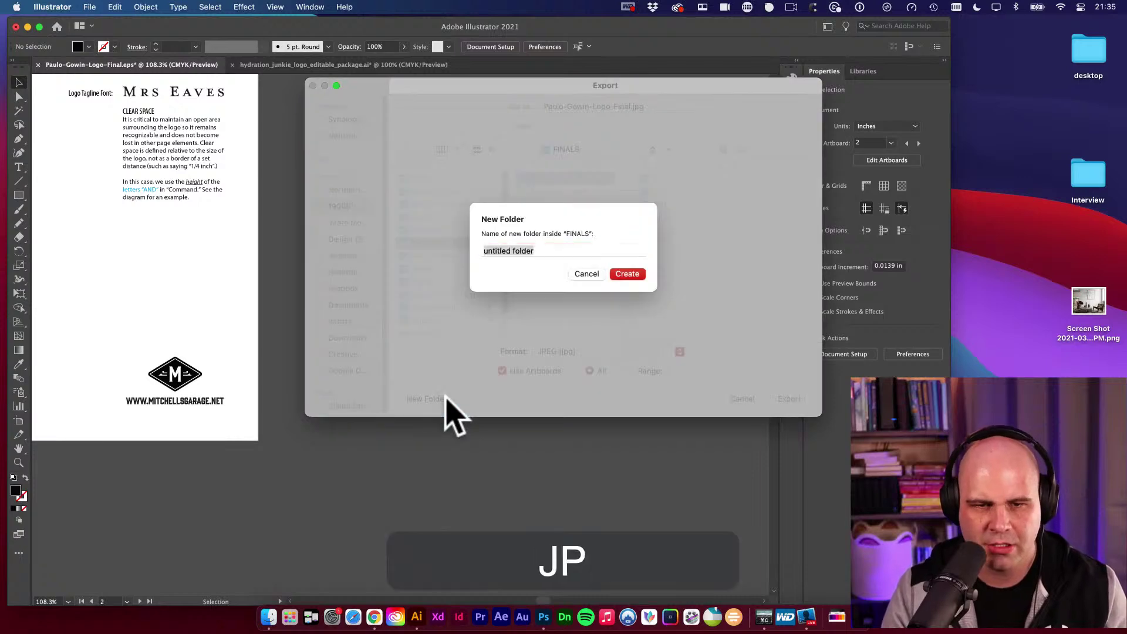
key("Return")
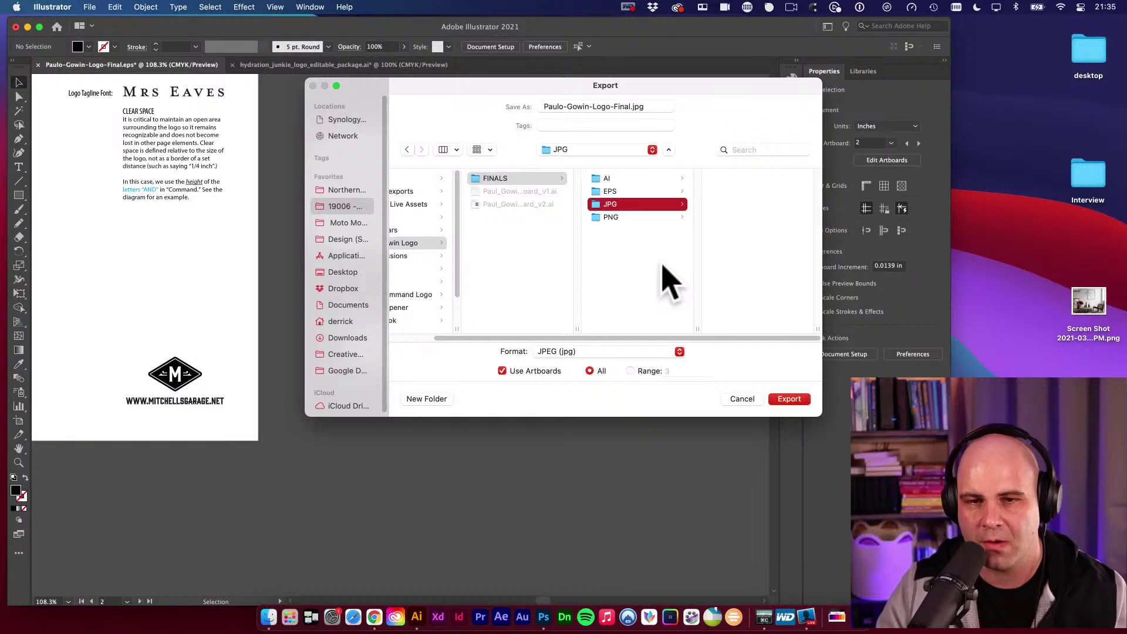
left_click(789, 400)
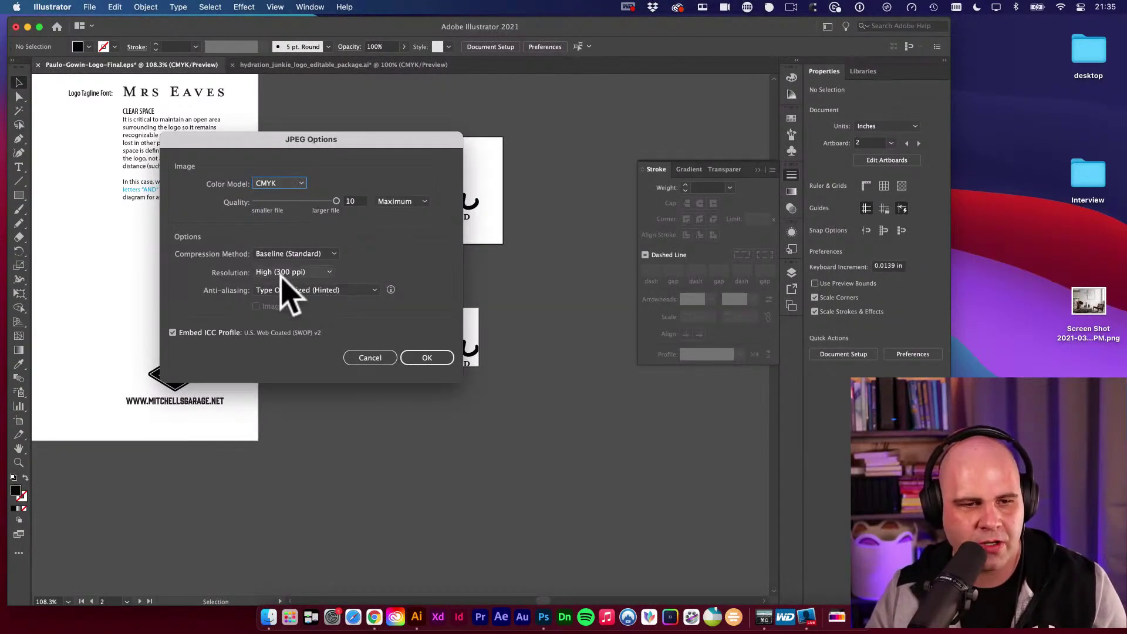
left_click(418, 359)
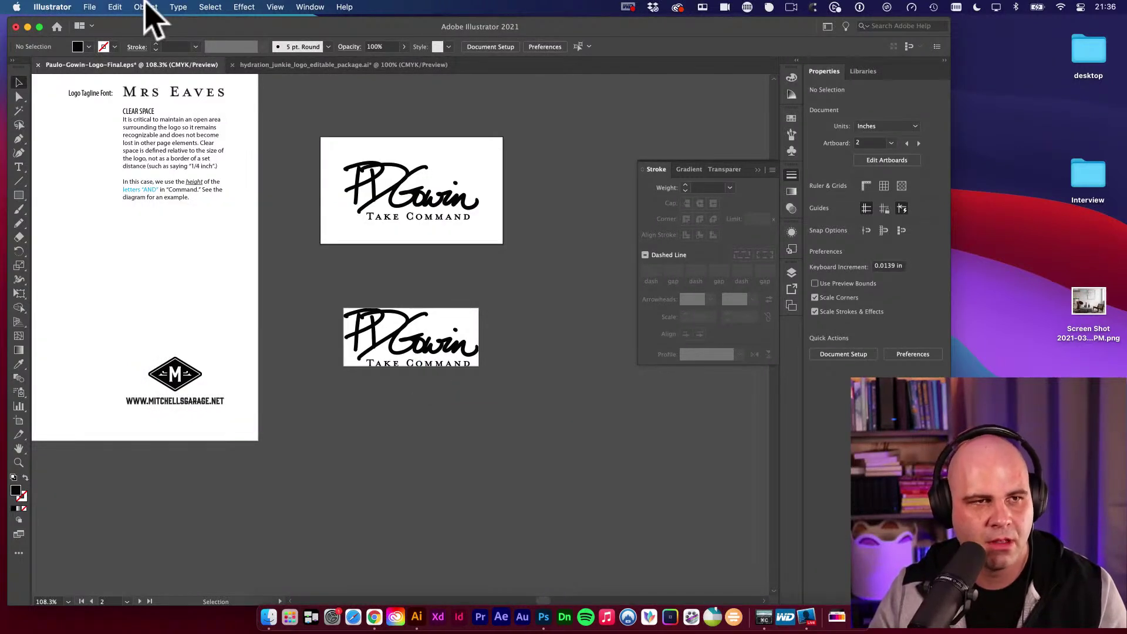
Bring up File > Export > Export As again for a second export.
left_click(90, 7)
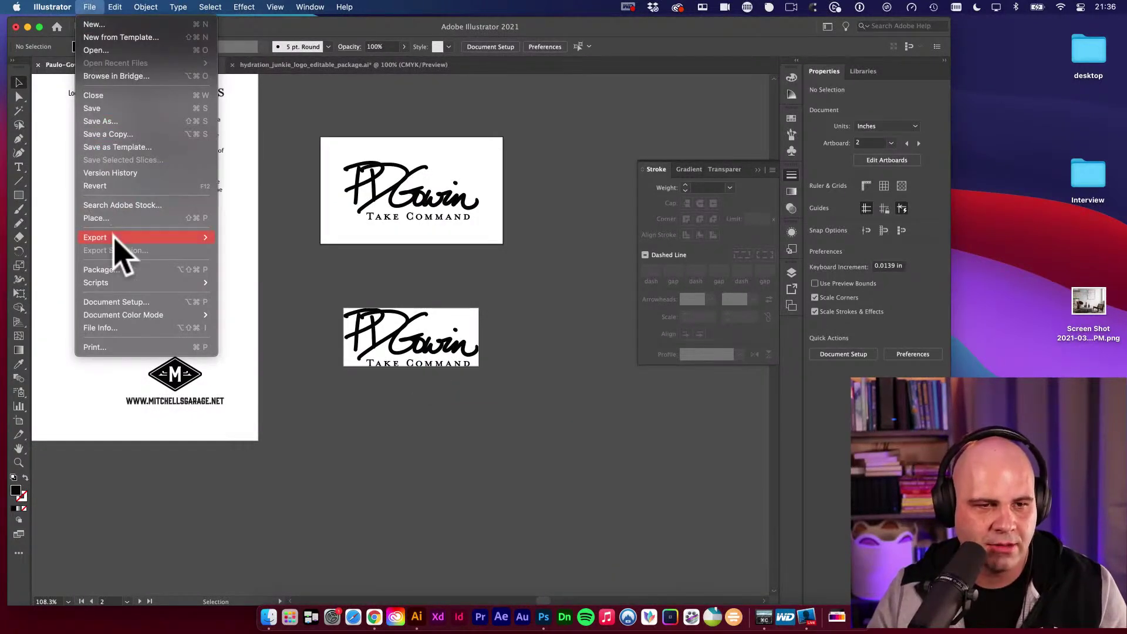
mouse_move(117, 239)
left_click(271, 251)
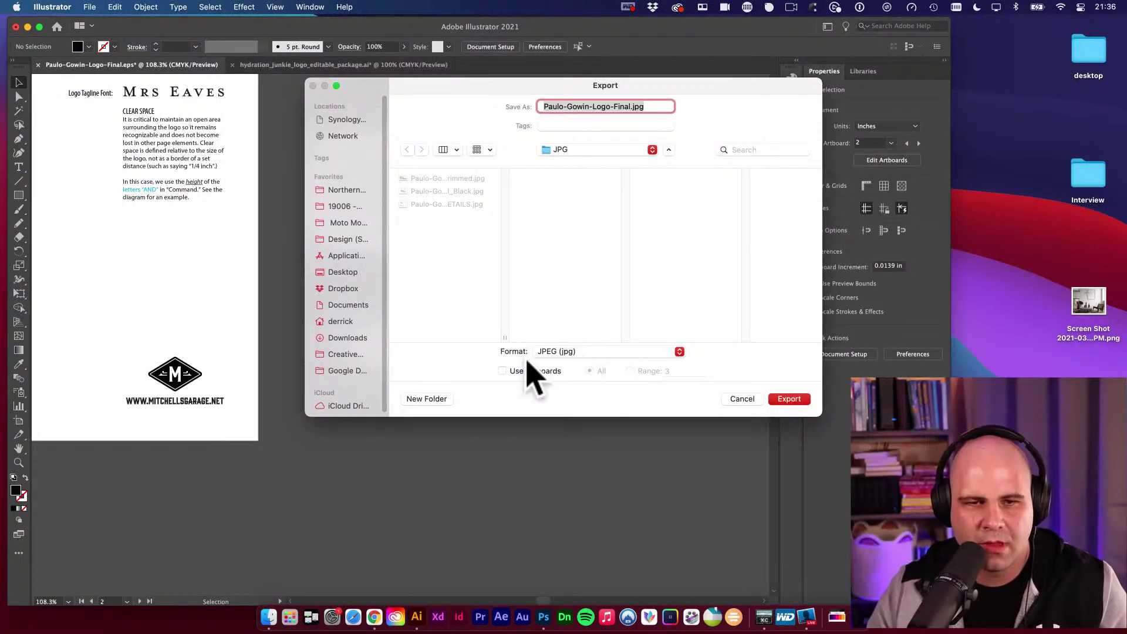
Export all artboards into a new 'JPG - Web' folder inside FINALS.
left_click(608, 150)
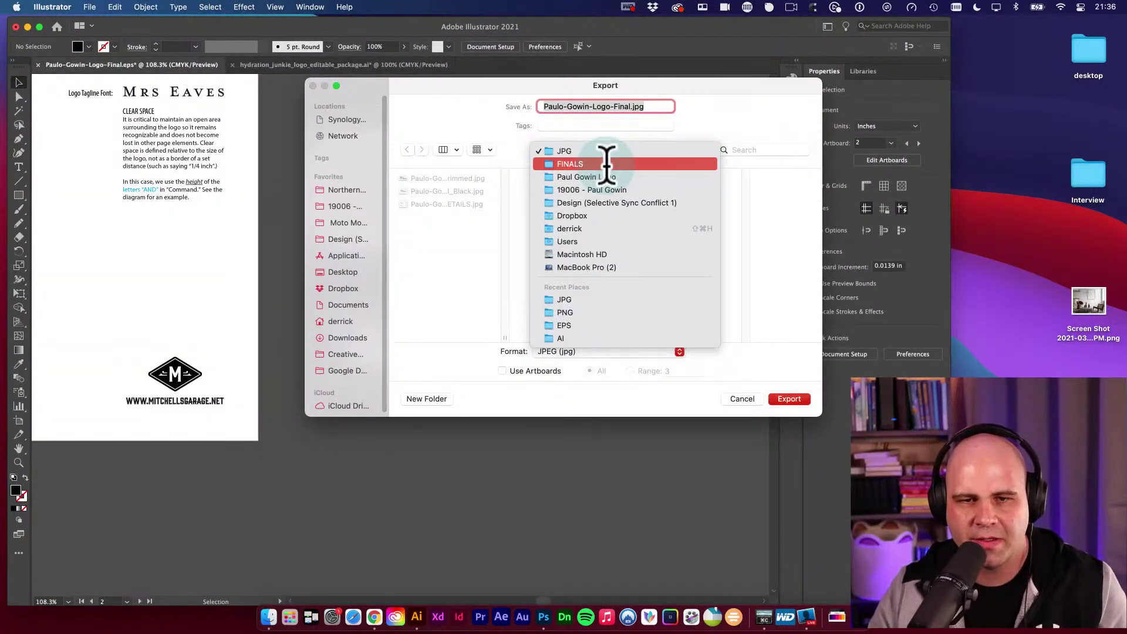
left_click(608, 163)
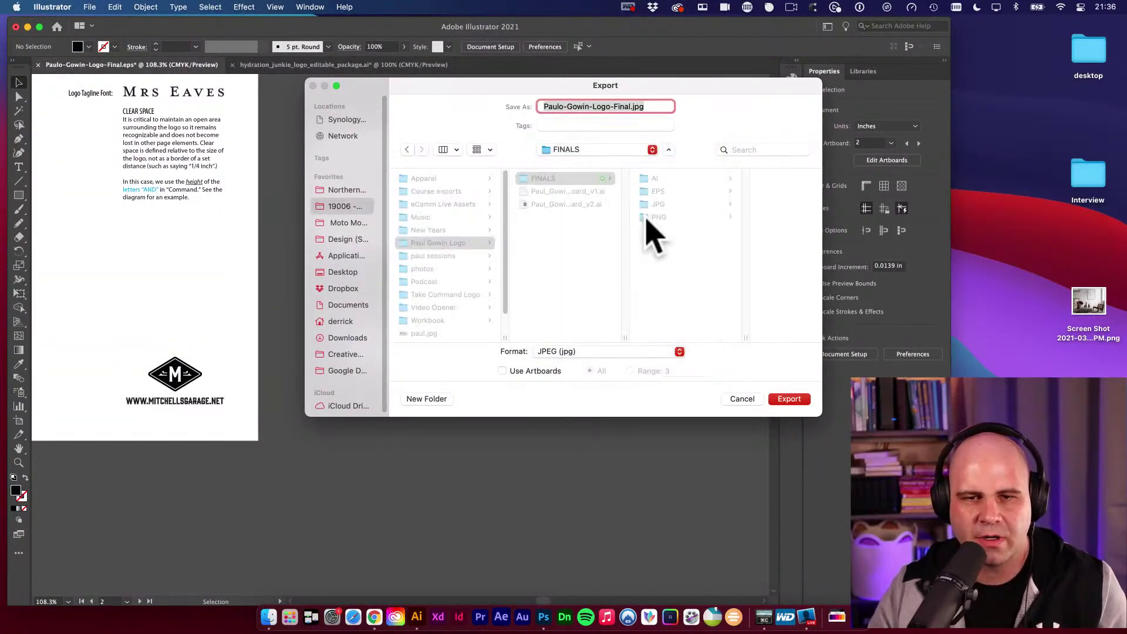
left_click(504, 372)
left_click(421, 399)
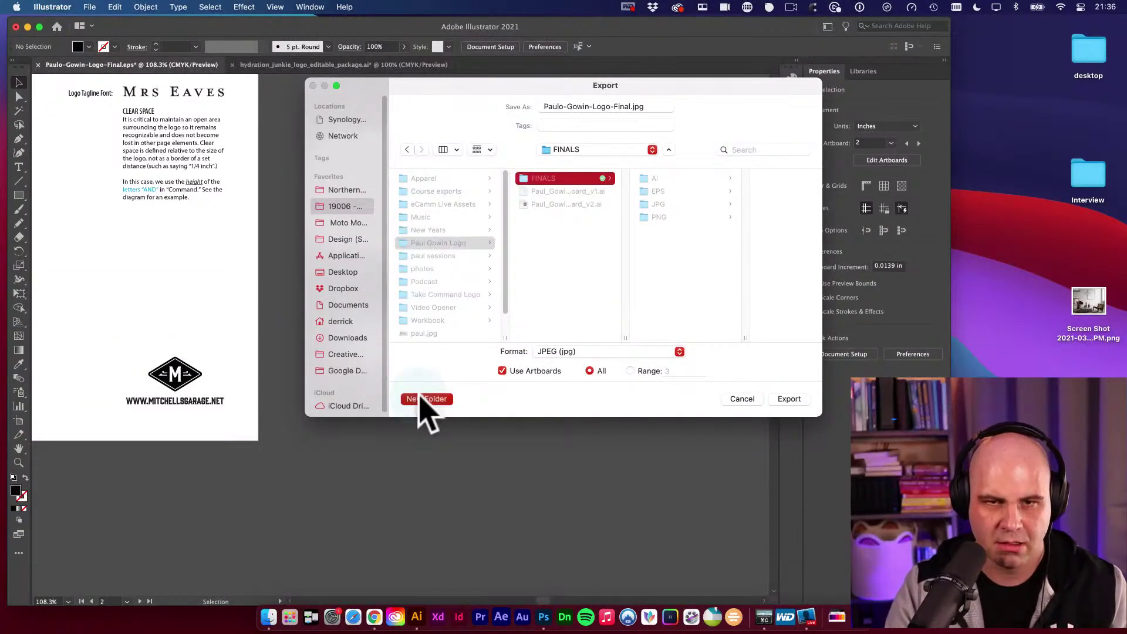
type("JPG - Web")
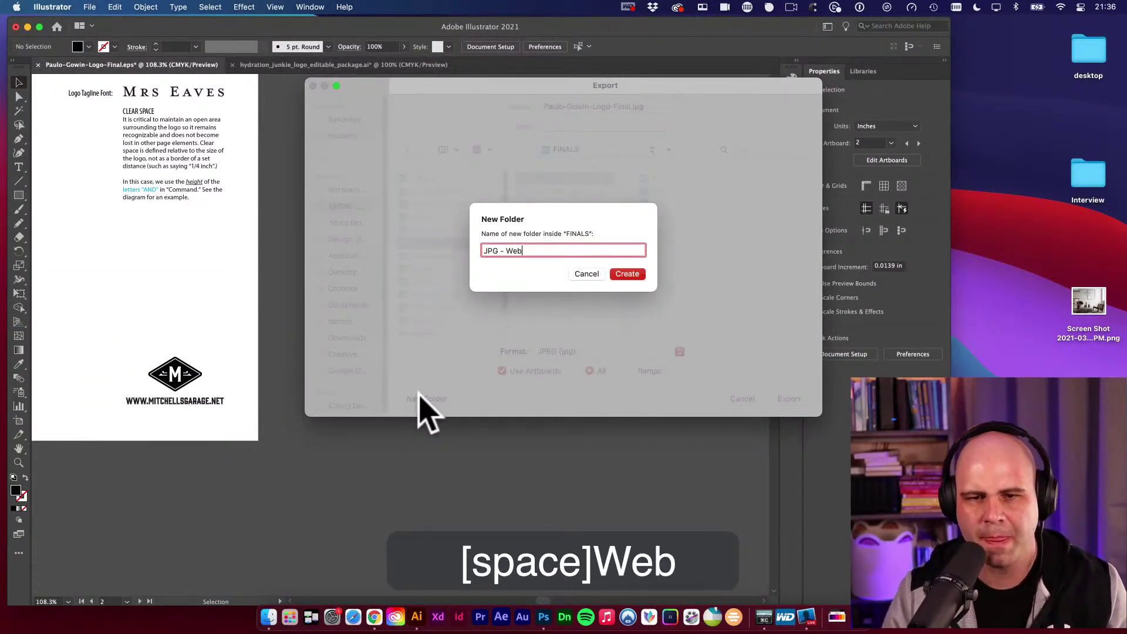
key("Return")
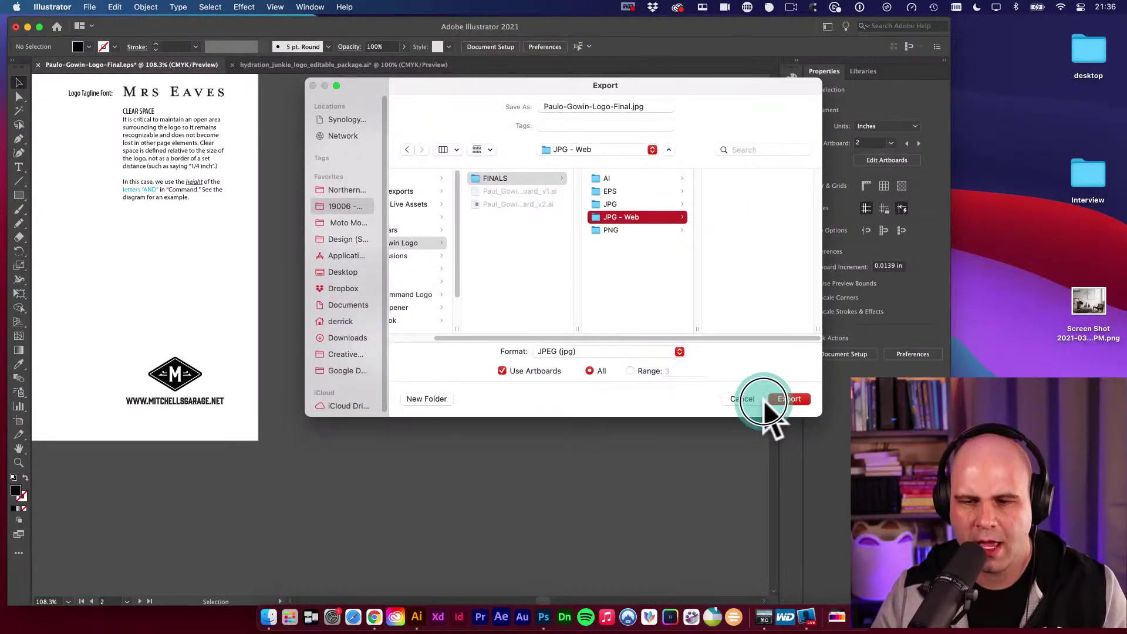
left_click(789, 400)
Set the JPEG options to RGB, Screen 72 ppi with embedded sRGB profile, and confirm.
left_click(290, 184)
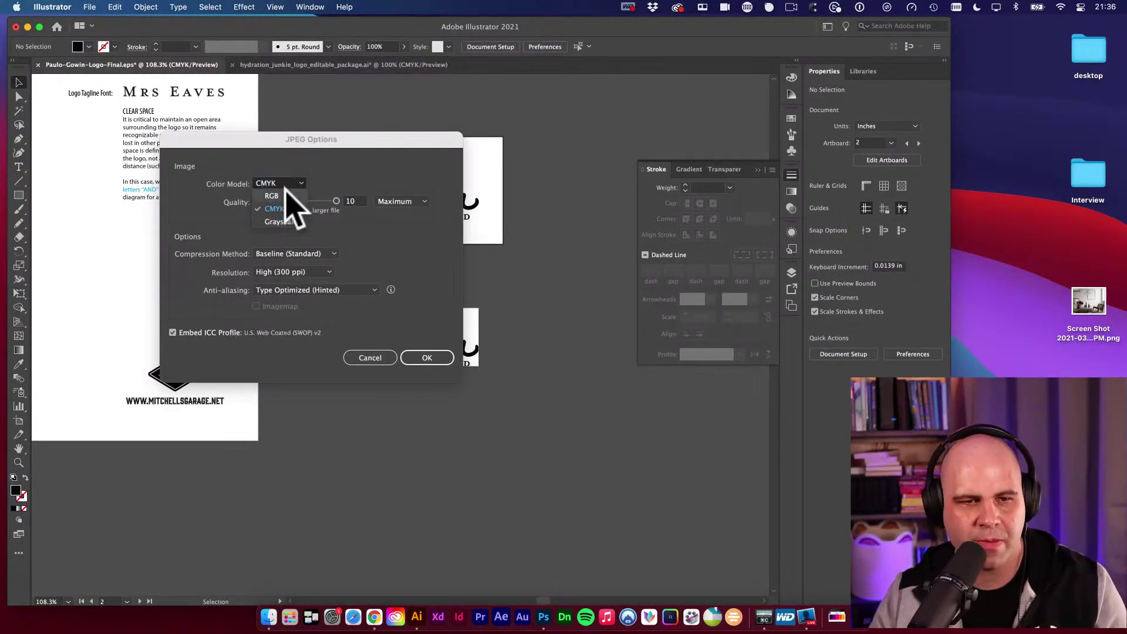
left_click(282, 171)
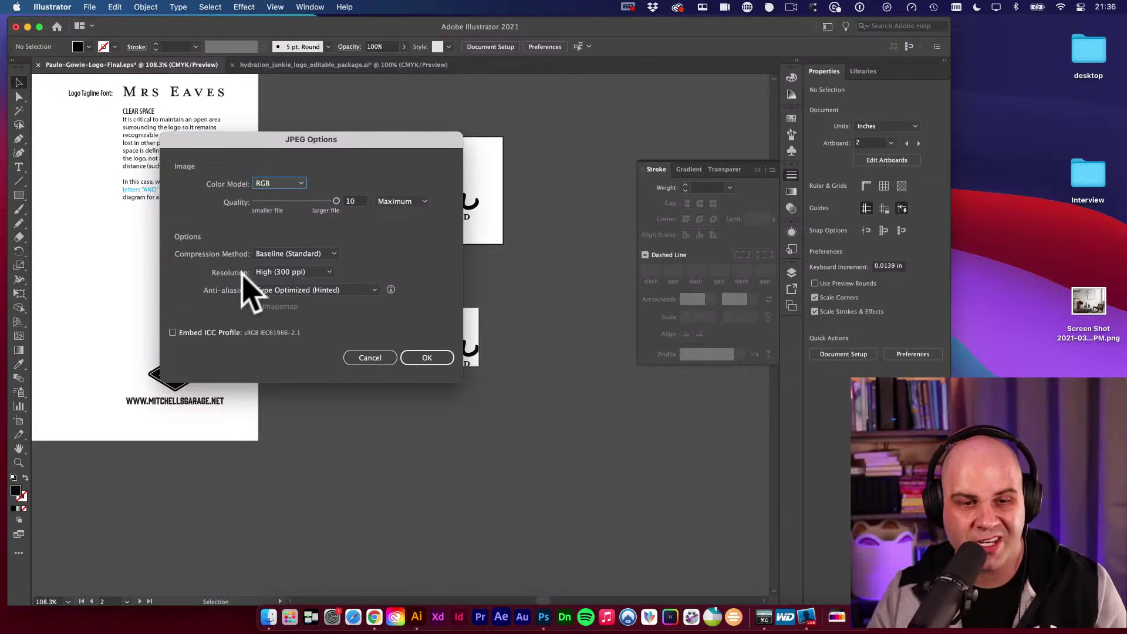
left_click(327, 273)
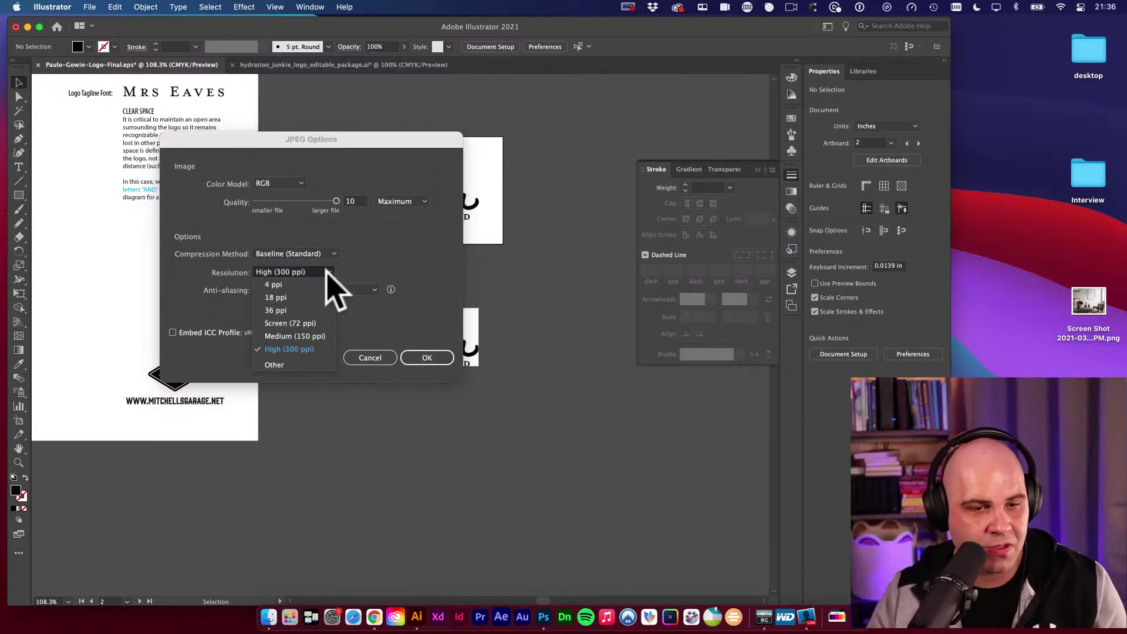
left_click(297, 323)
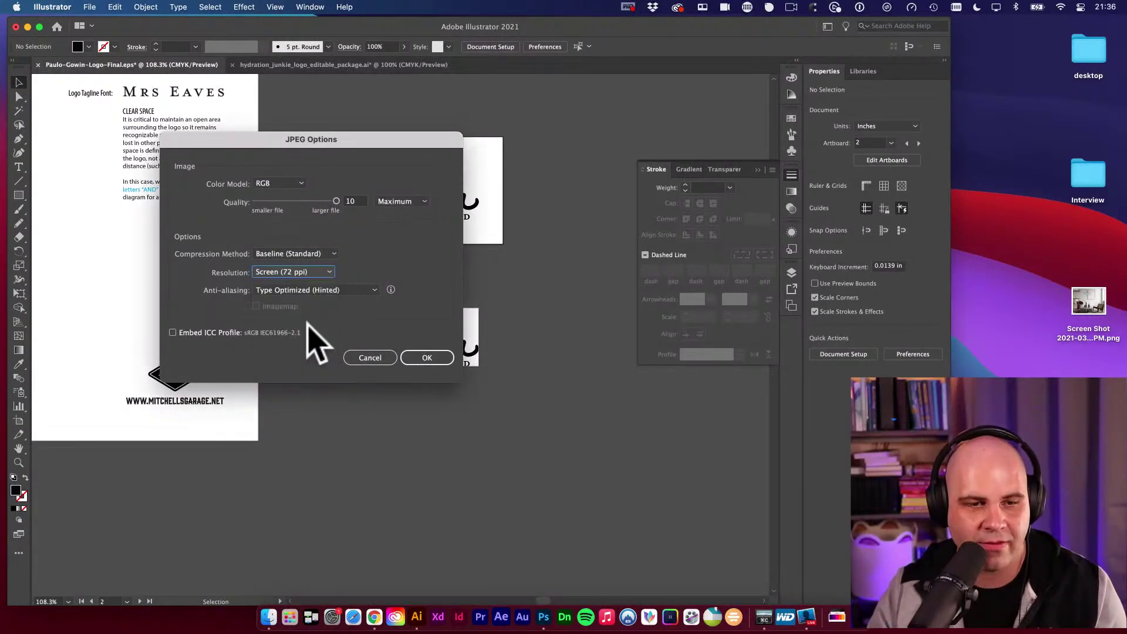
left_click(188, 332)
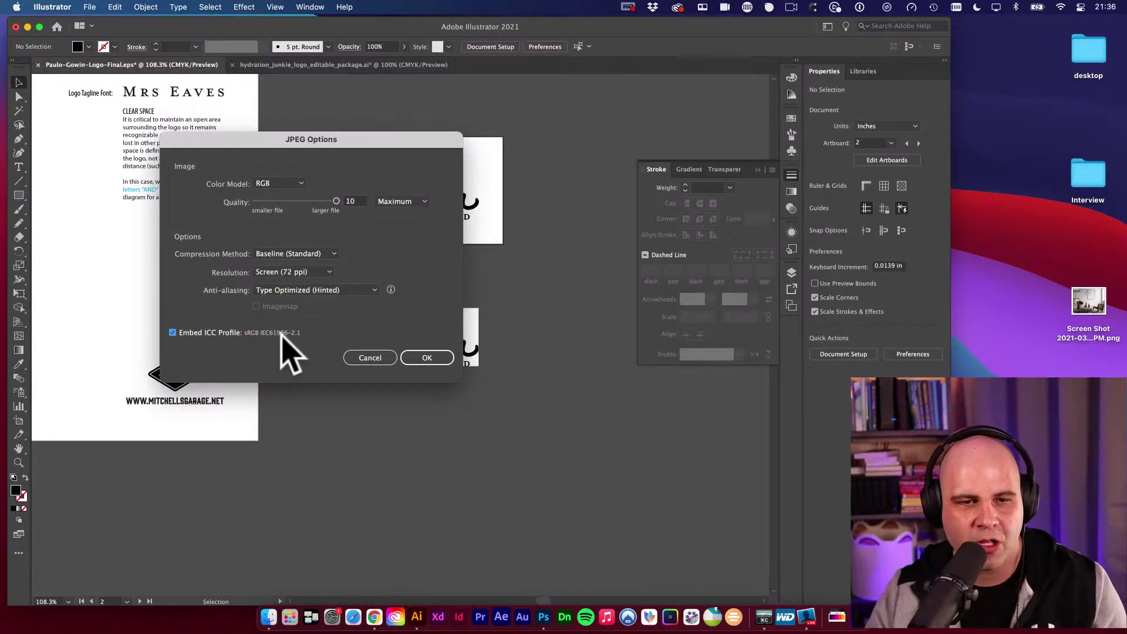
left_click(427, 359)
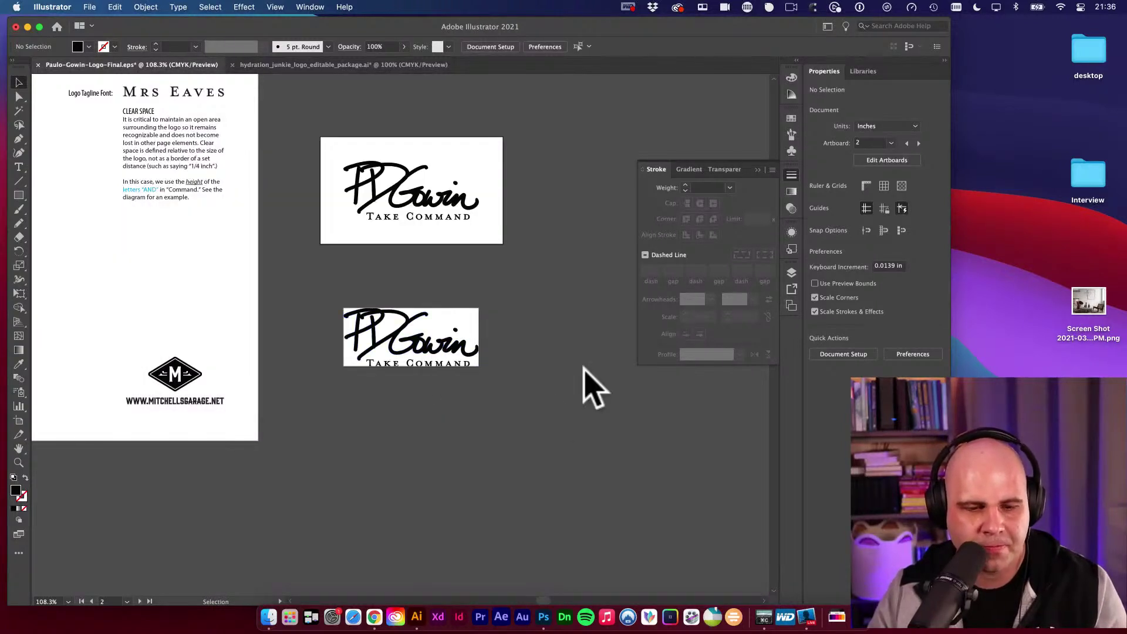
Preview the DETAILS, Black and Black Trimmed JPGs in the JPG folder.
left_click(269, 616)
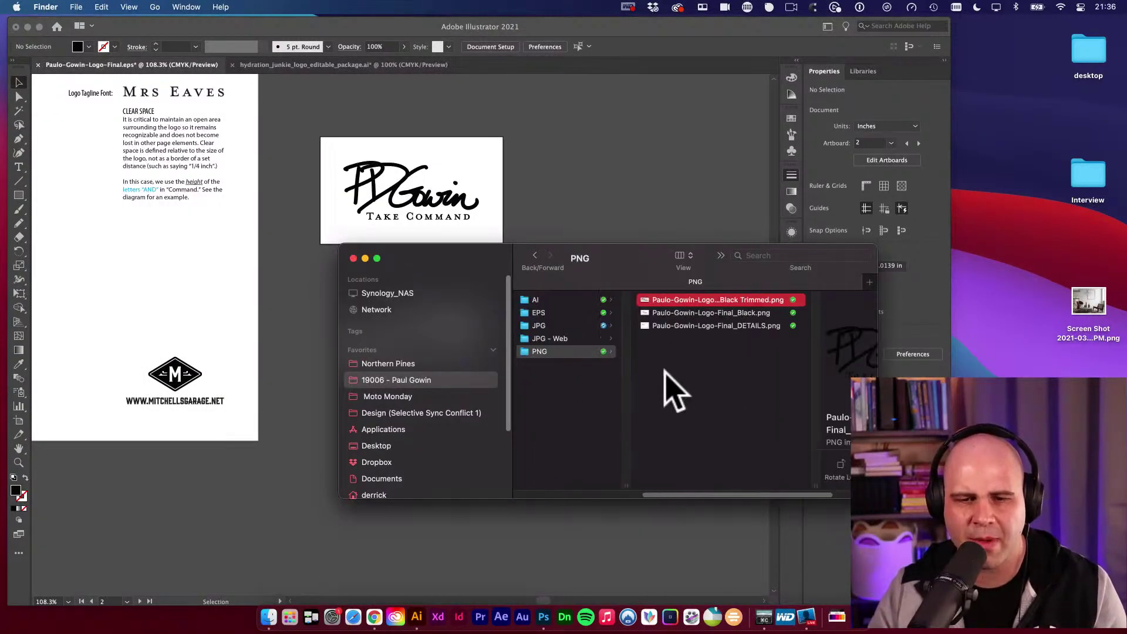
left_click(604, 325)
left_click_drag(453, 259, 361, 252)
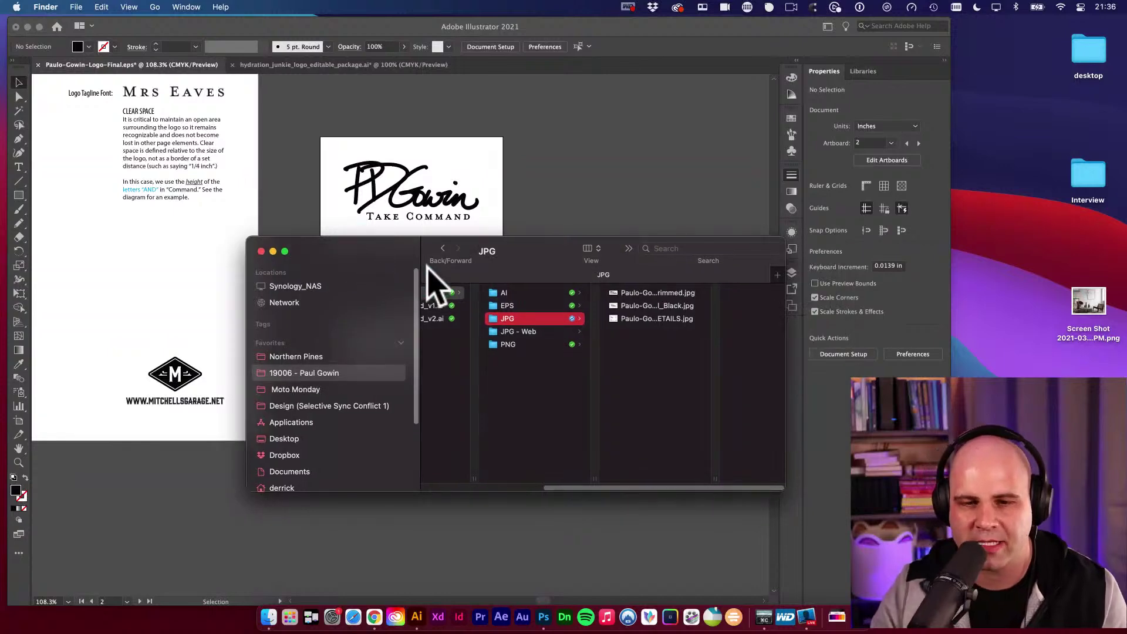
left_click(653, 323)
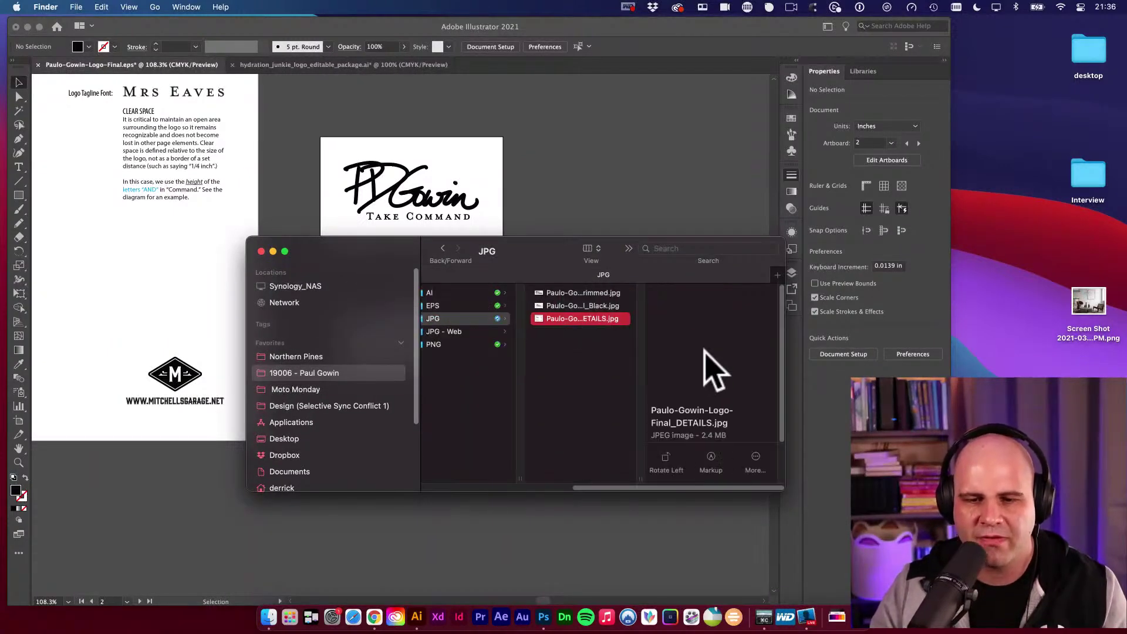
key("space")
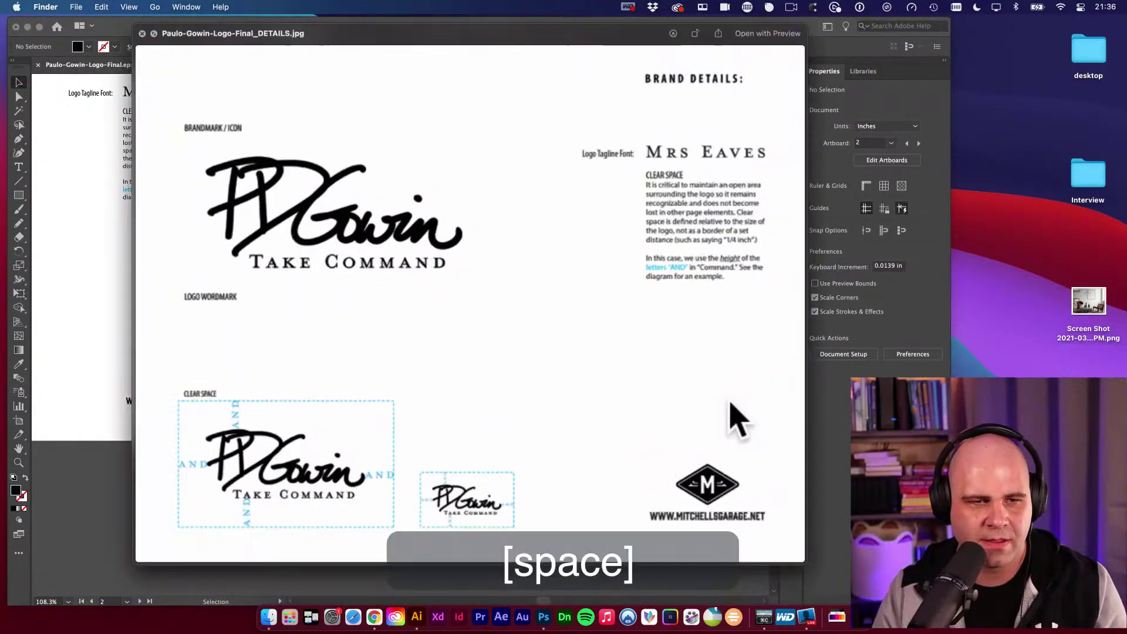
key("space")
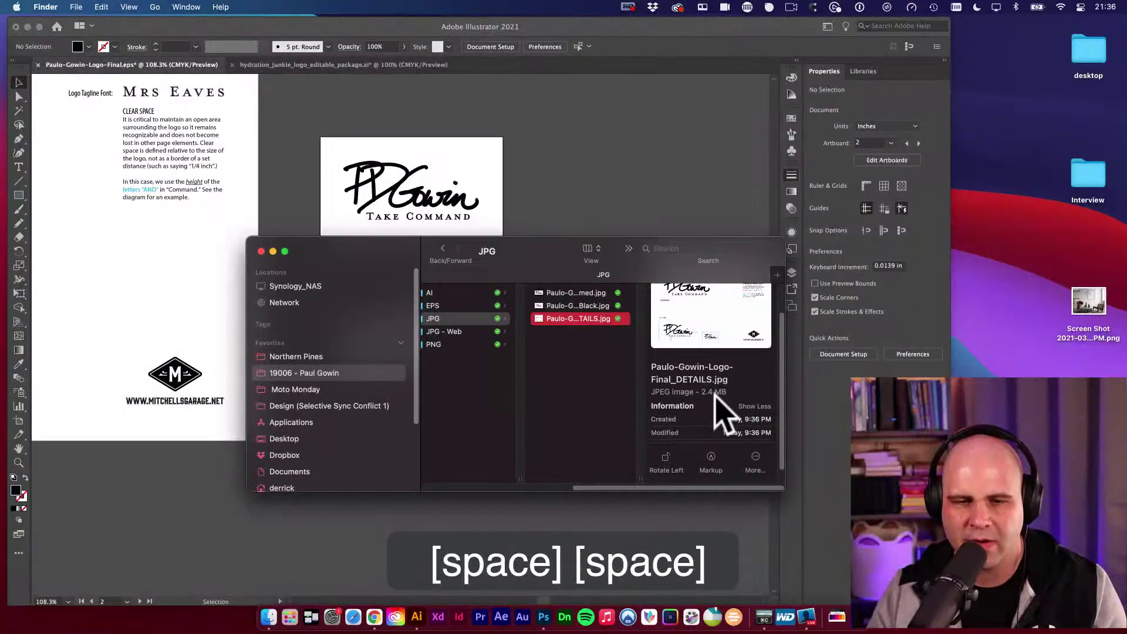
left_click(595, 305)
key("space")
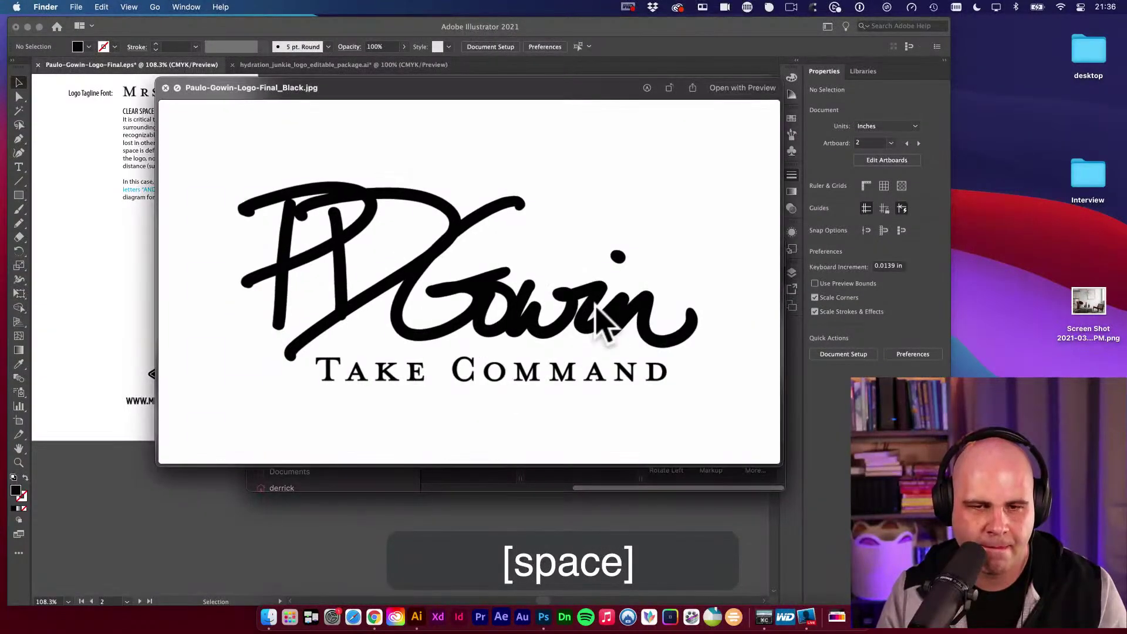
key("space")
left_click(599, 294)
key("space")
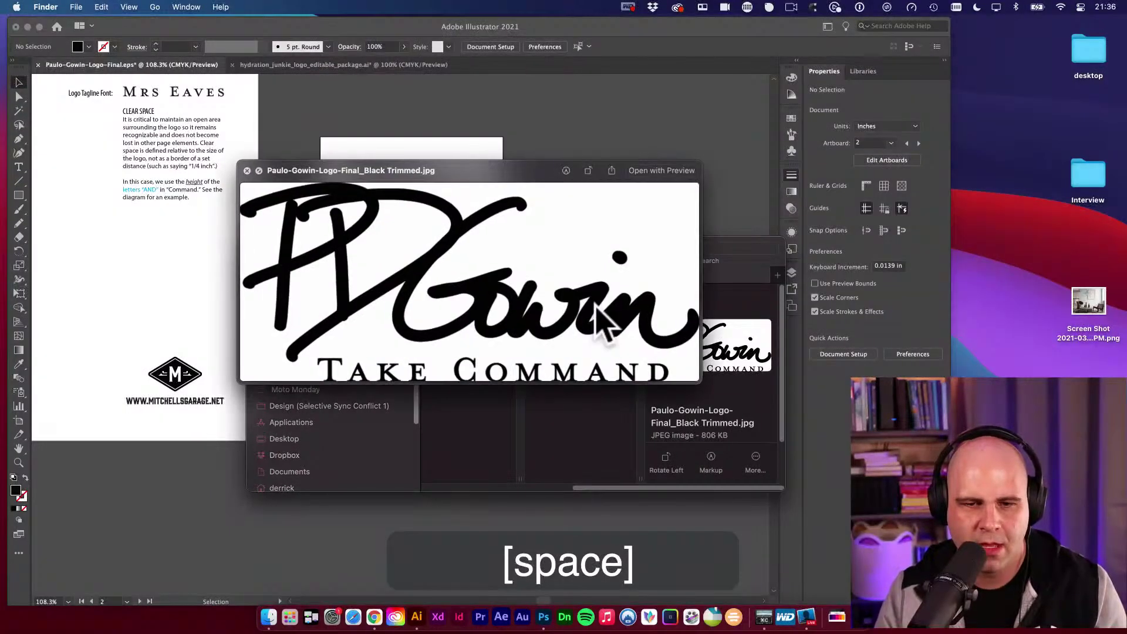
key("space")
Preview the JPG - Web images, then return to the Illustrator document.
key("Down")
key("Right")
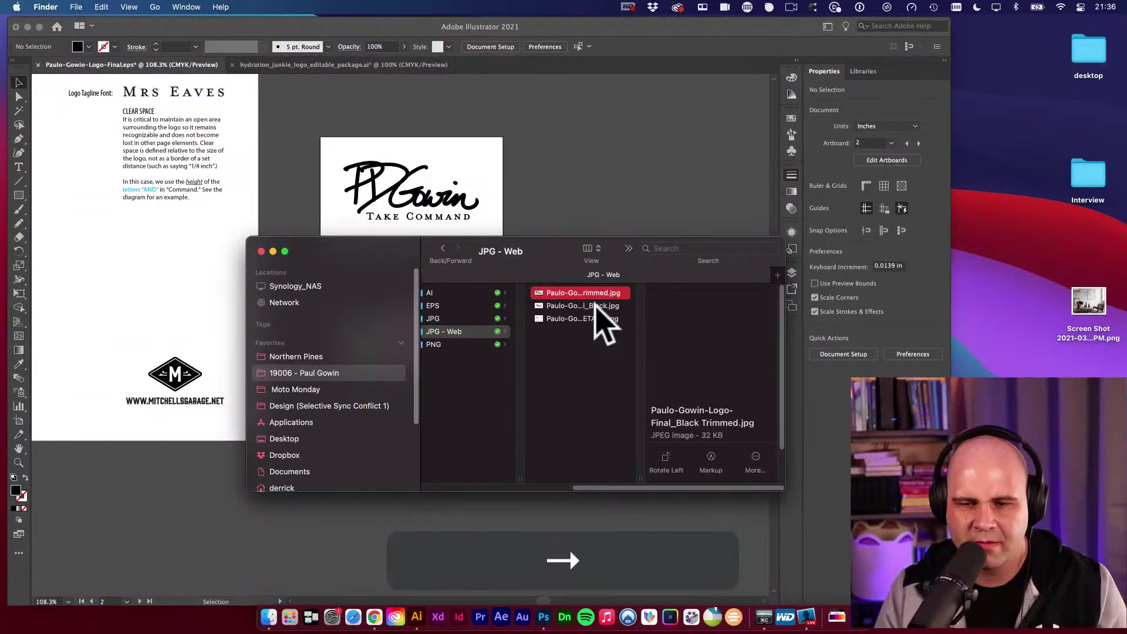
key("Down")
key("Down")
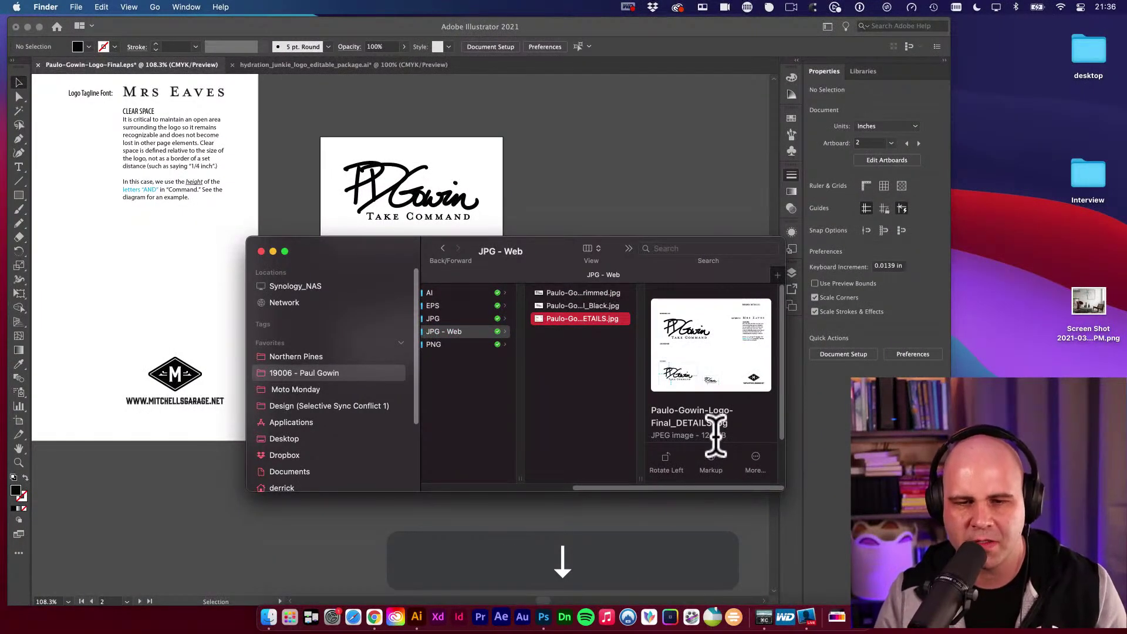
key("space")
key("Up")
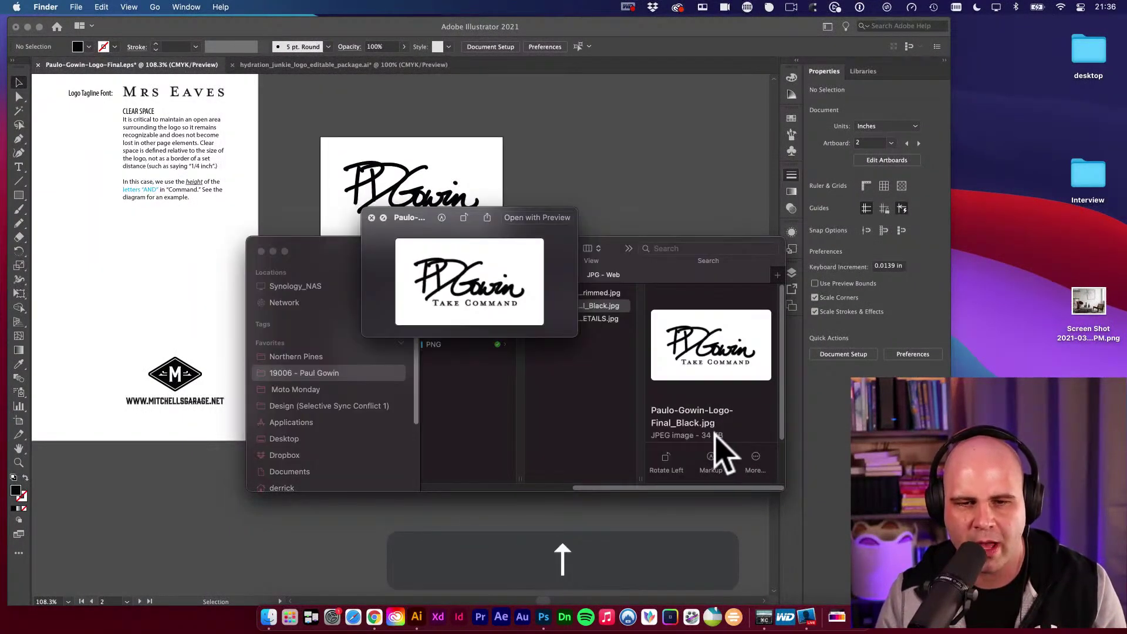
key("space")
key("space")
key("space")
key("Left")
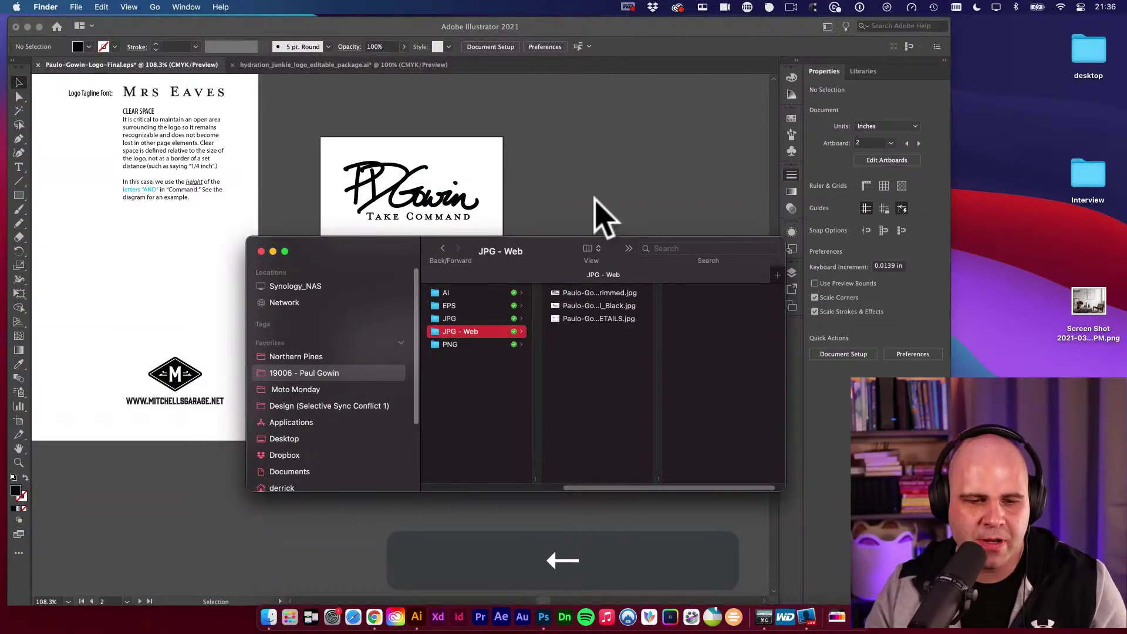
left_click(594, 199)
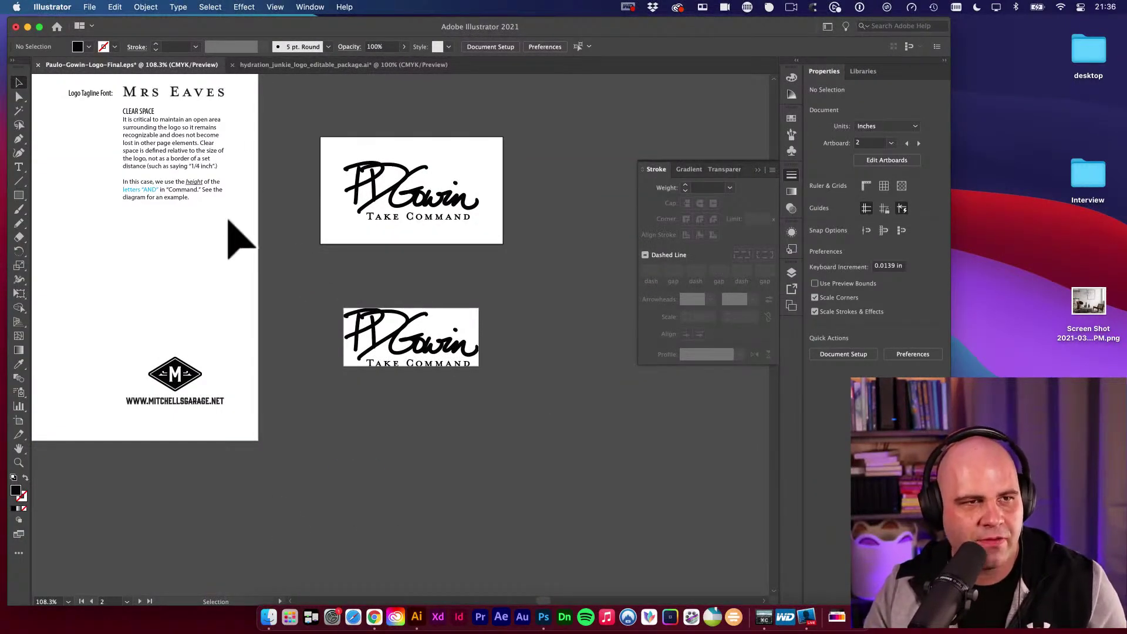
Start Save As for the logo document with Use Artboards turned on.
left_click(89, 7)
left_click(123, 120)
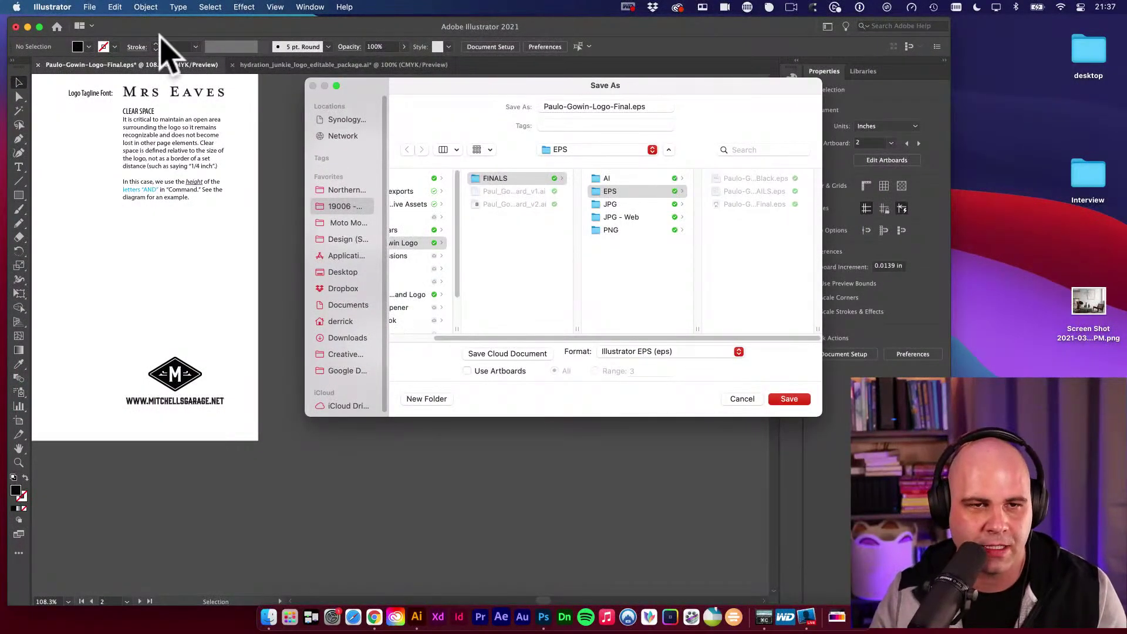
left_click_drag(364, 93, 333, 108)
left_click(462, 388)
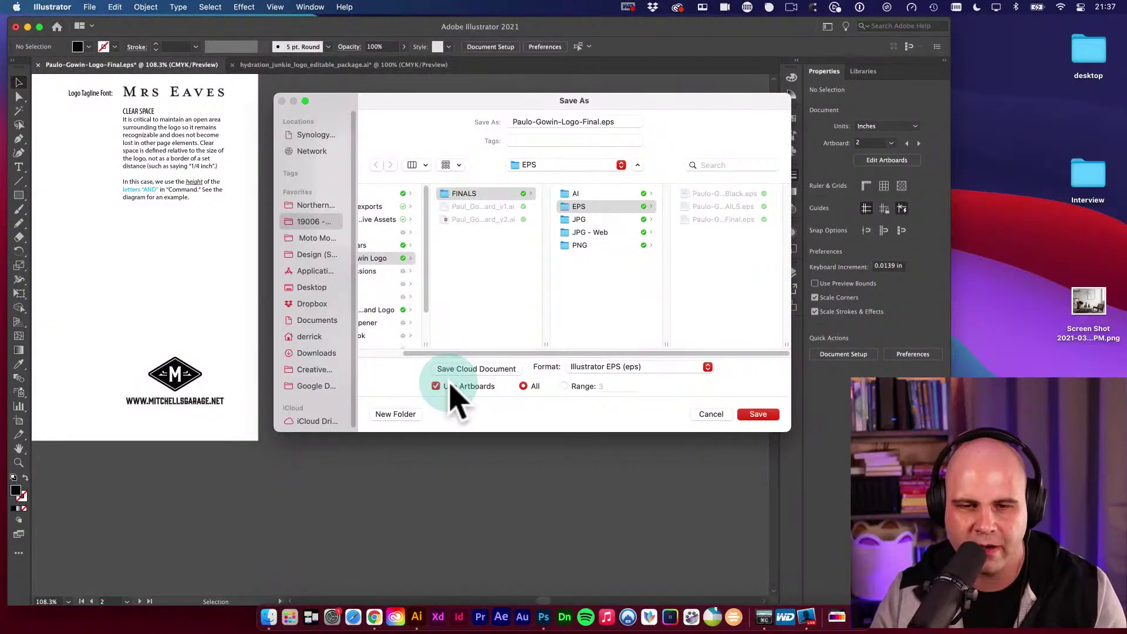
left_click_drag(670, 105, 662, 109)
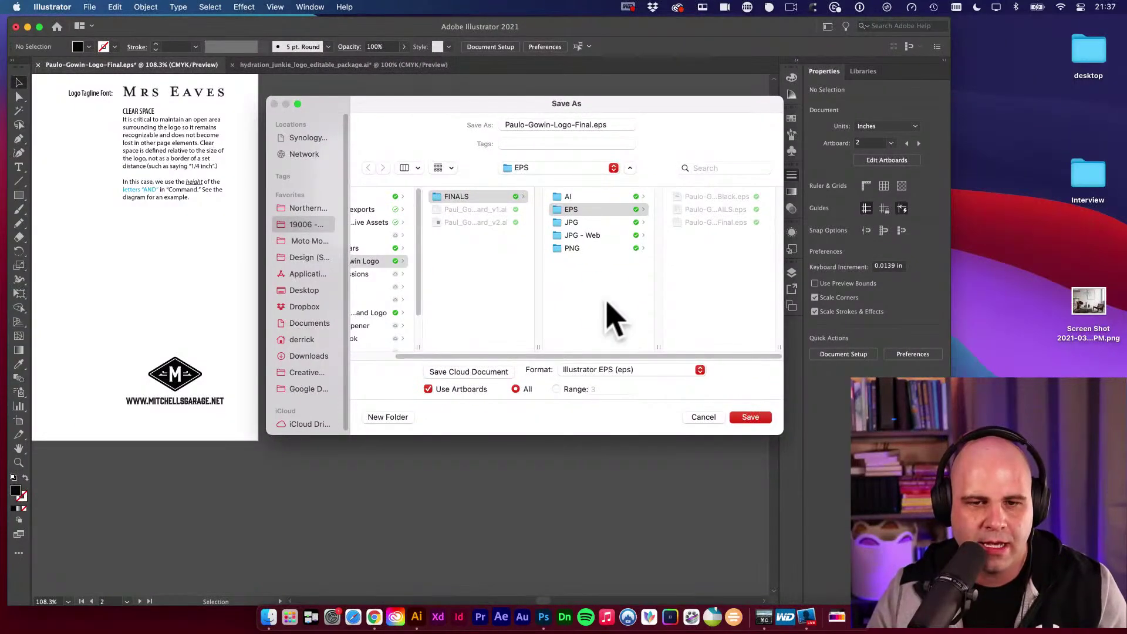
Create a PDF folder in FINALS and set the format to Adobe PDF (pdf).
key("Left")
left_click(387, 417)
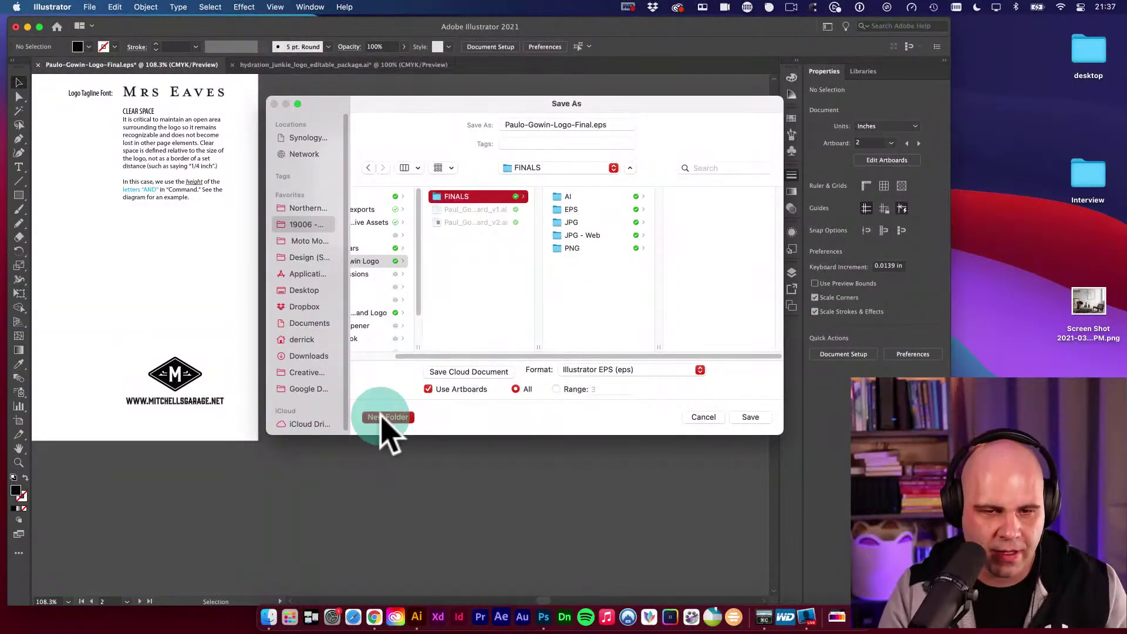
type("PDF")
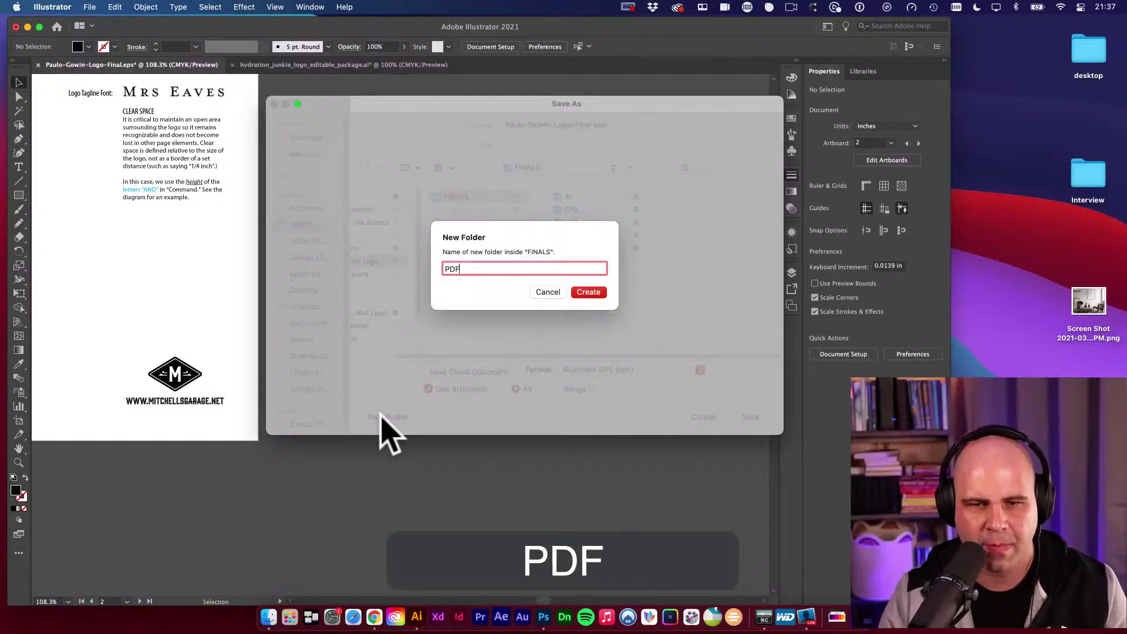
key("Return")
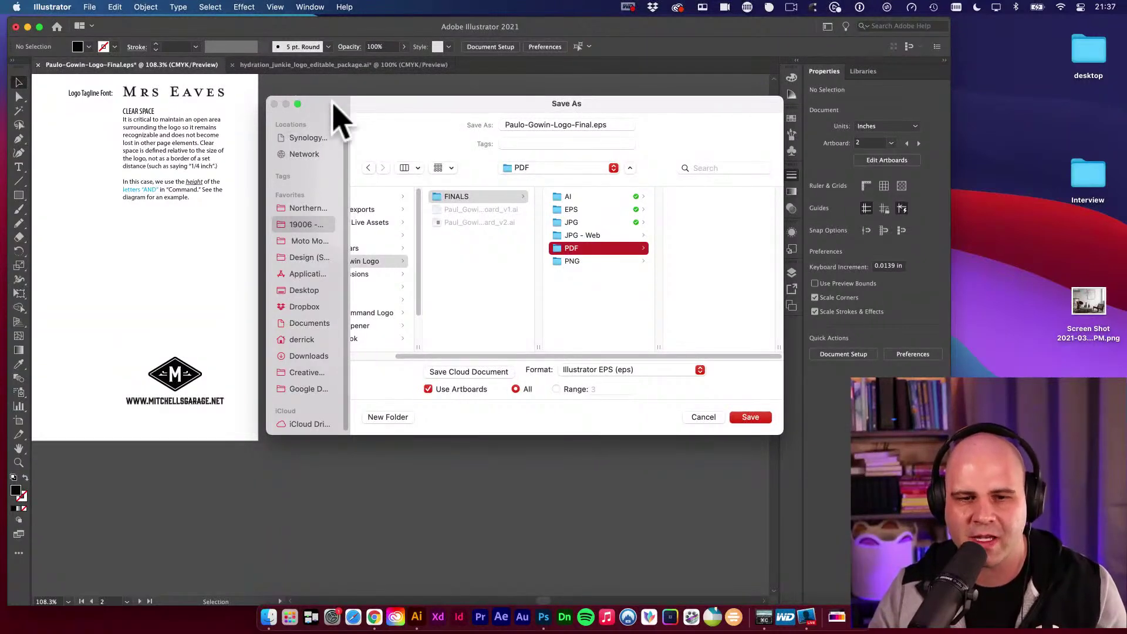
left_click(589, 372)
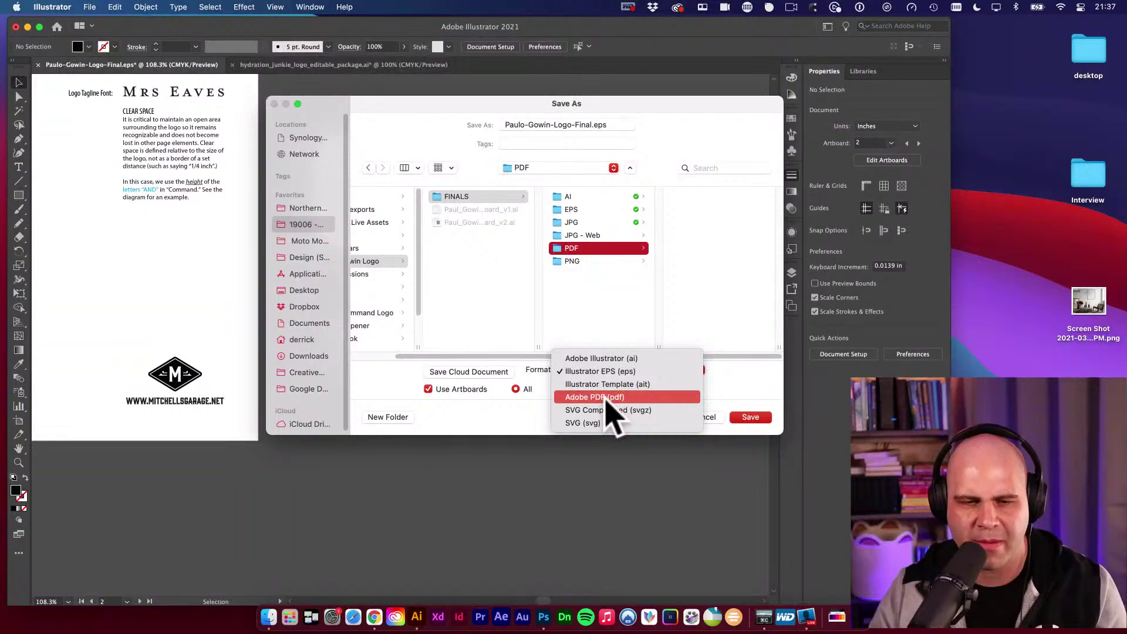
left_click(607, 399)
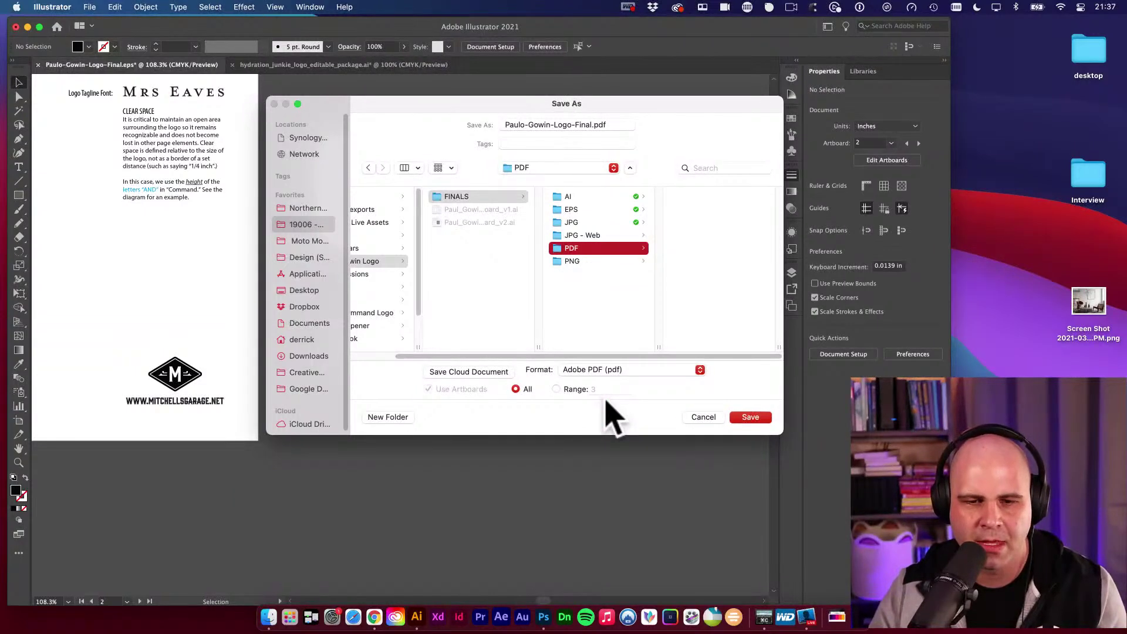
left_click(691, 213)
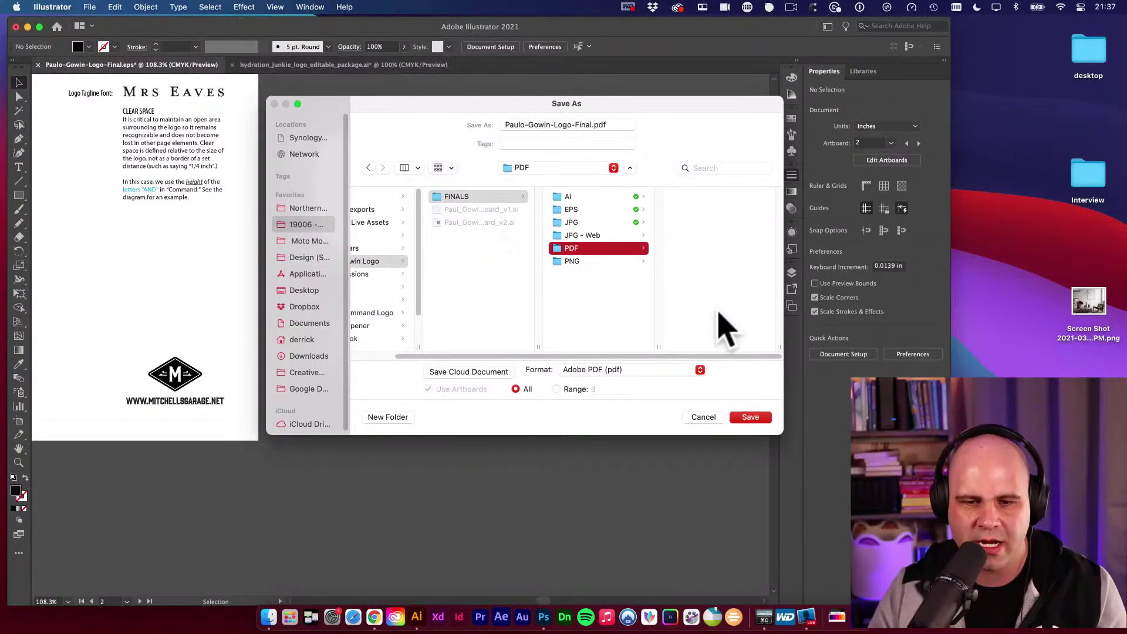
Save into the PDF folder, keeping the [Illustrator Default] PDF preset.
left_click(756, 419)
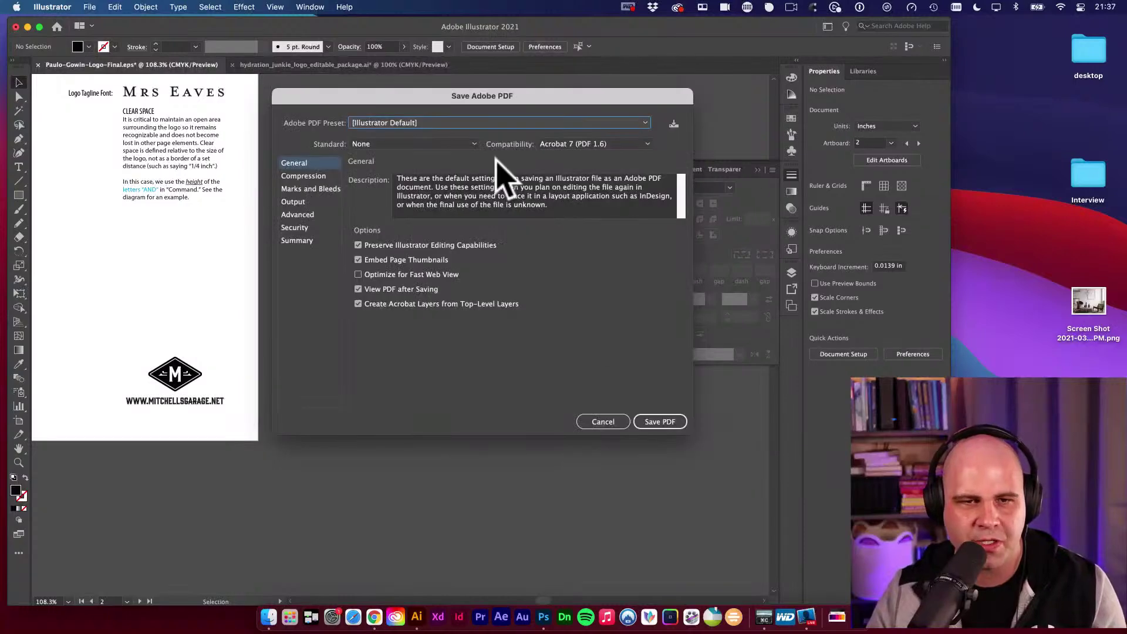
left_click_drag(483, 97, 519, 119)
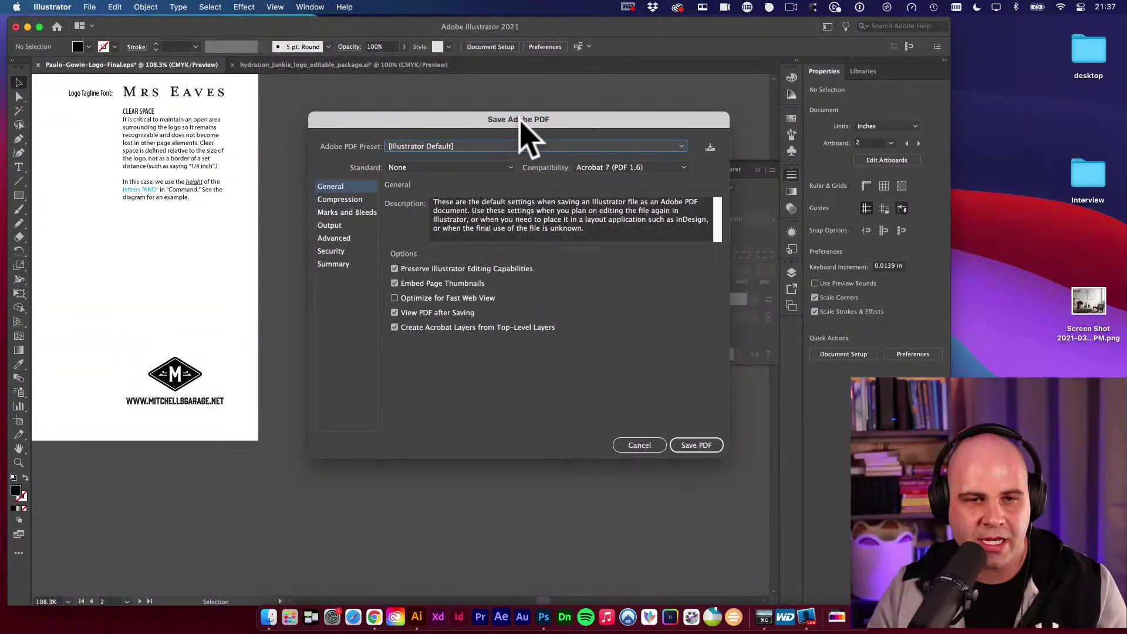
left_click(463, 147)
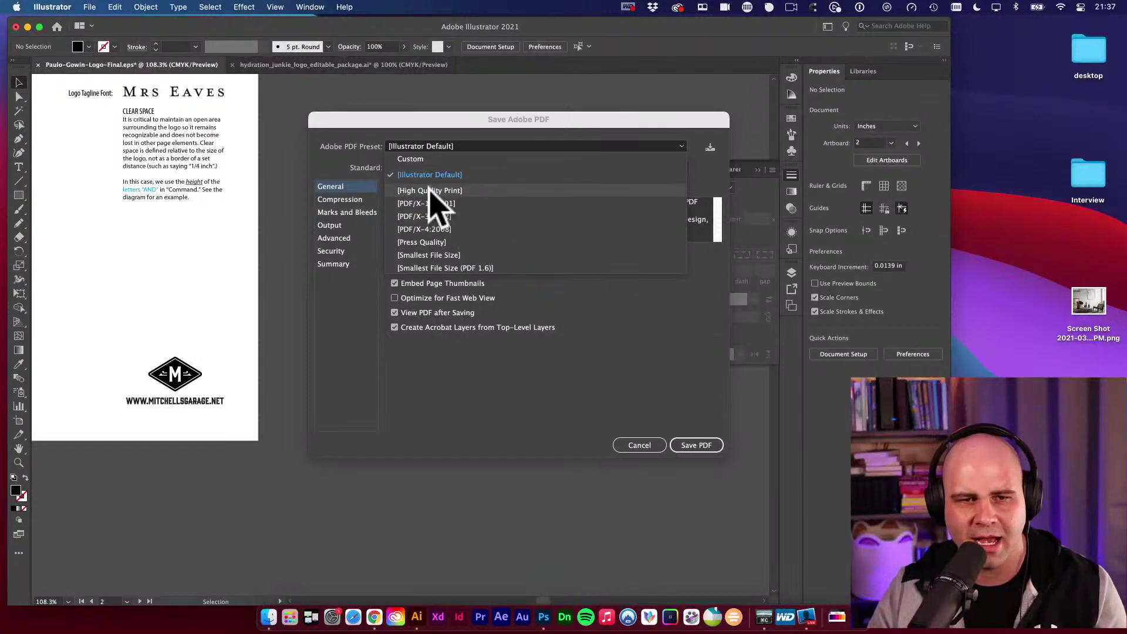
left_click(354, 172)
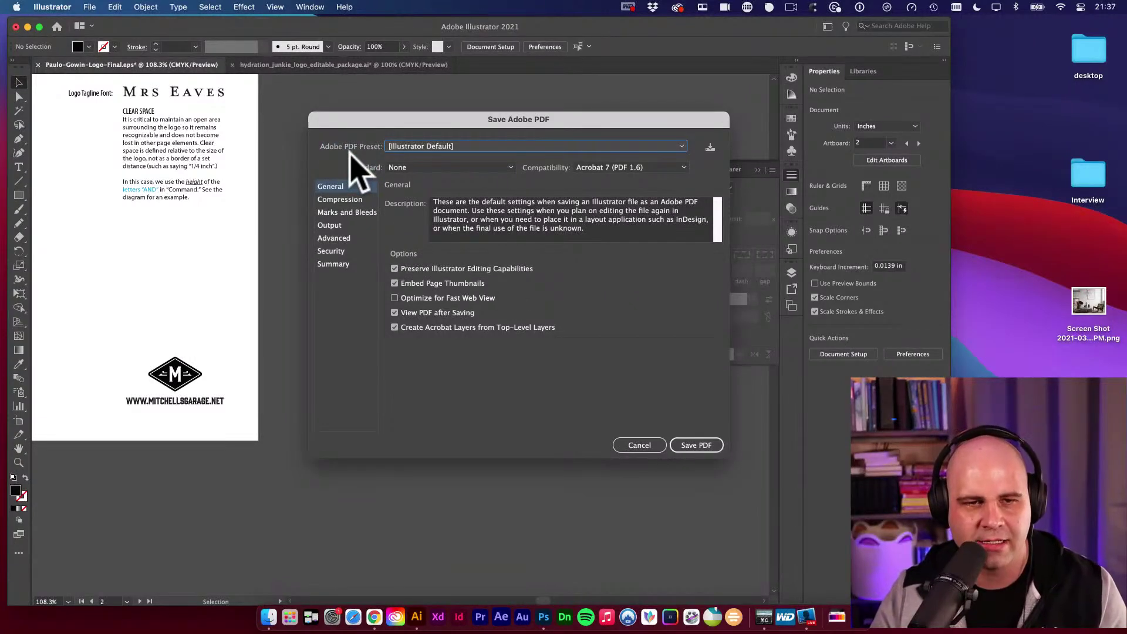
left_click(404, 148)
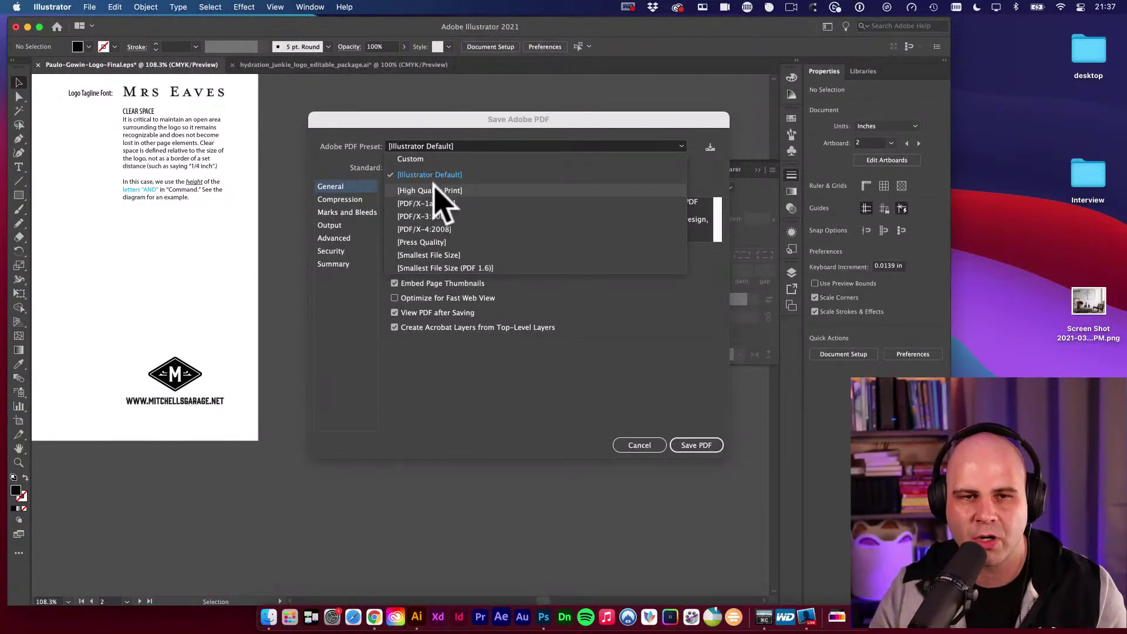
left_click(450, 121)
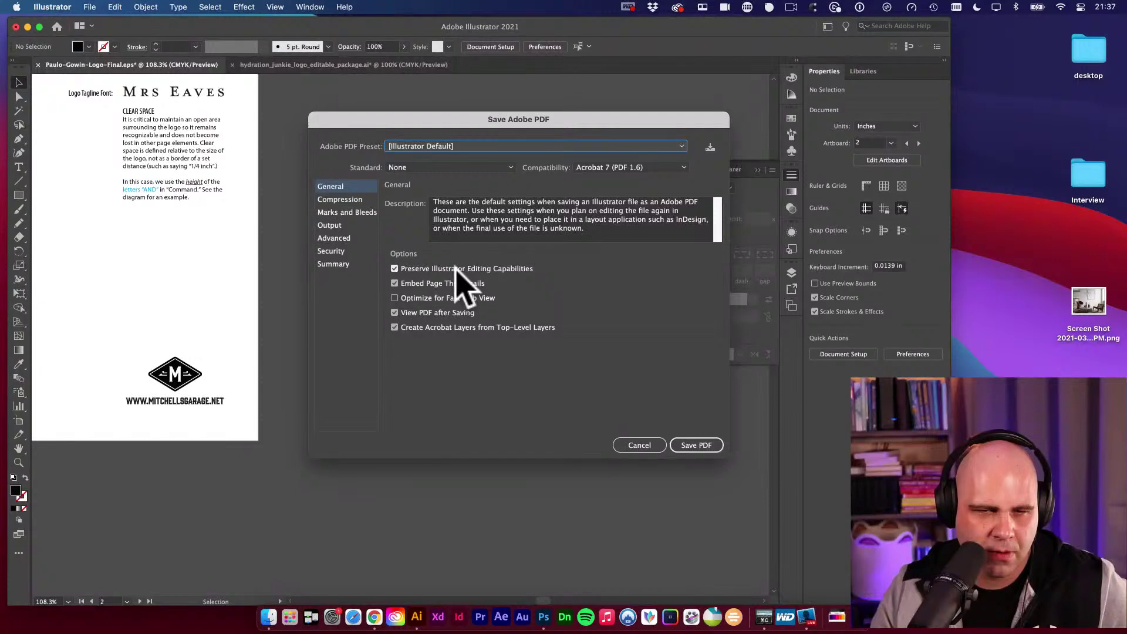
Review the Compression, Marks and Bleeds, Output and Advanced settings, then return to General.
left_click(341, 201)
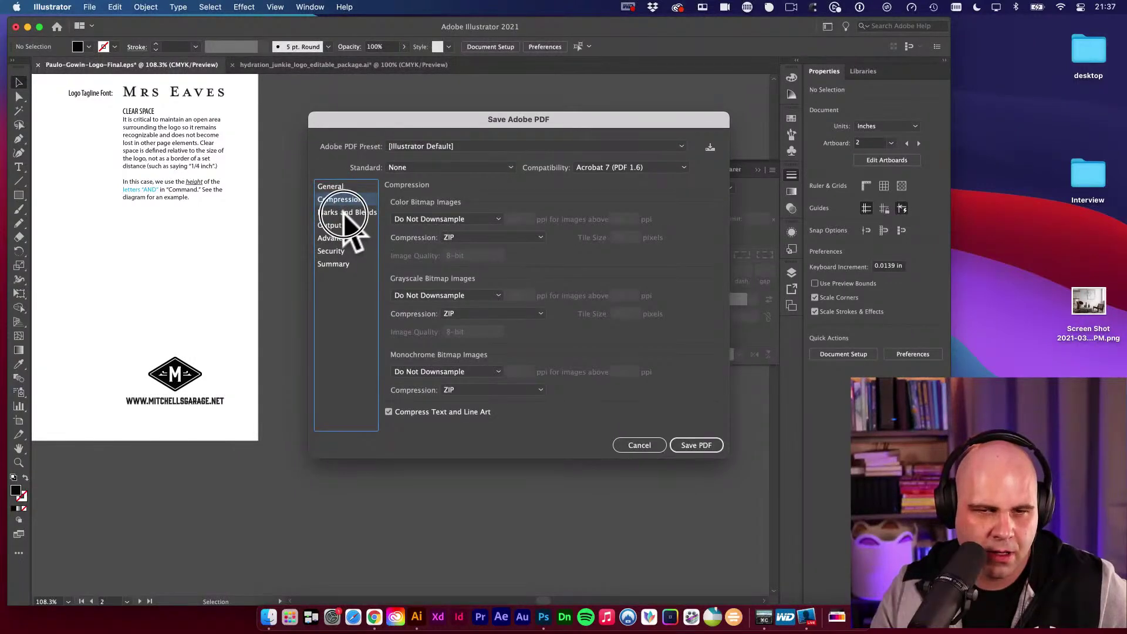
left_click(344, 212)
left_click(334, 225)
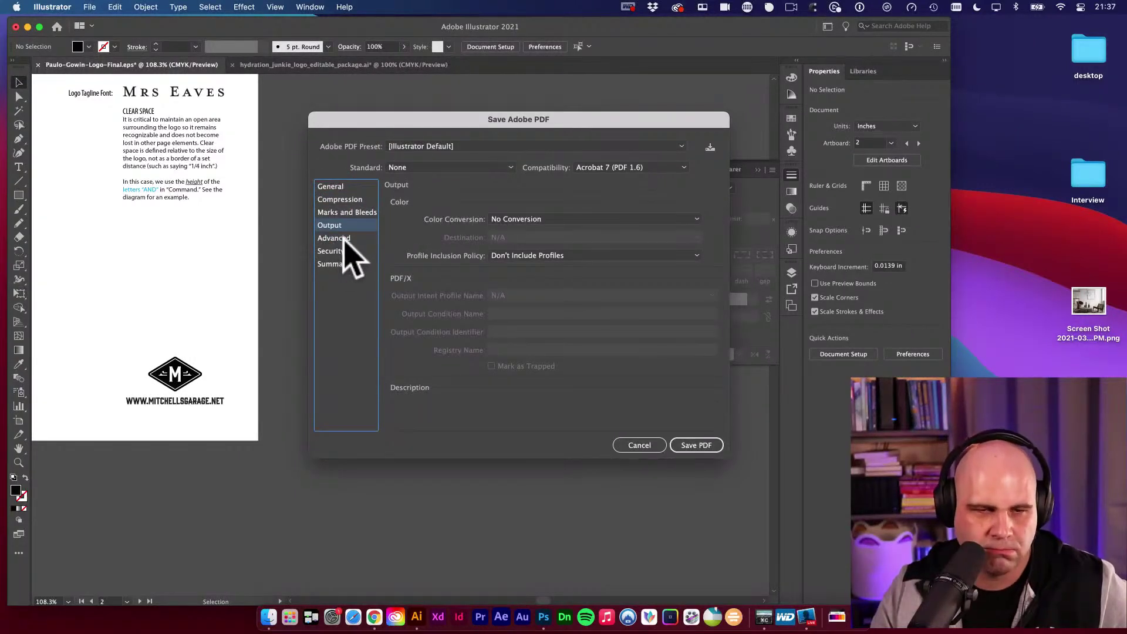
left_click(344, 239)
left_click(336, 188)
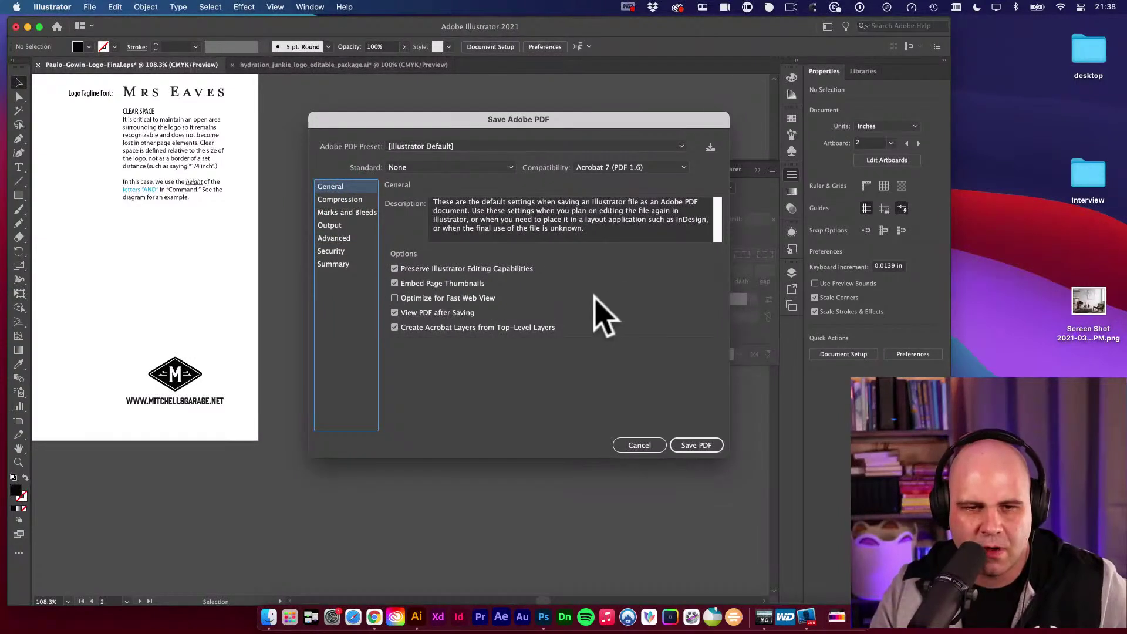
Save the PDF, step through its three pages in Acrobat, and close it.
left_click(692, 445)
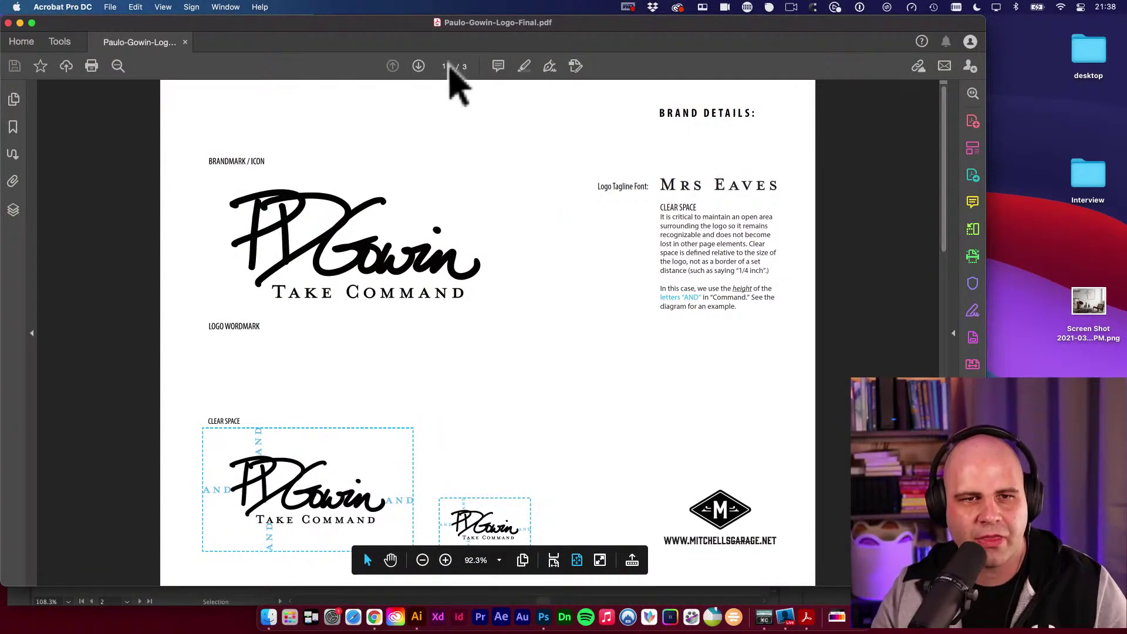
left_click(418, 66)
left_click(418, 66)
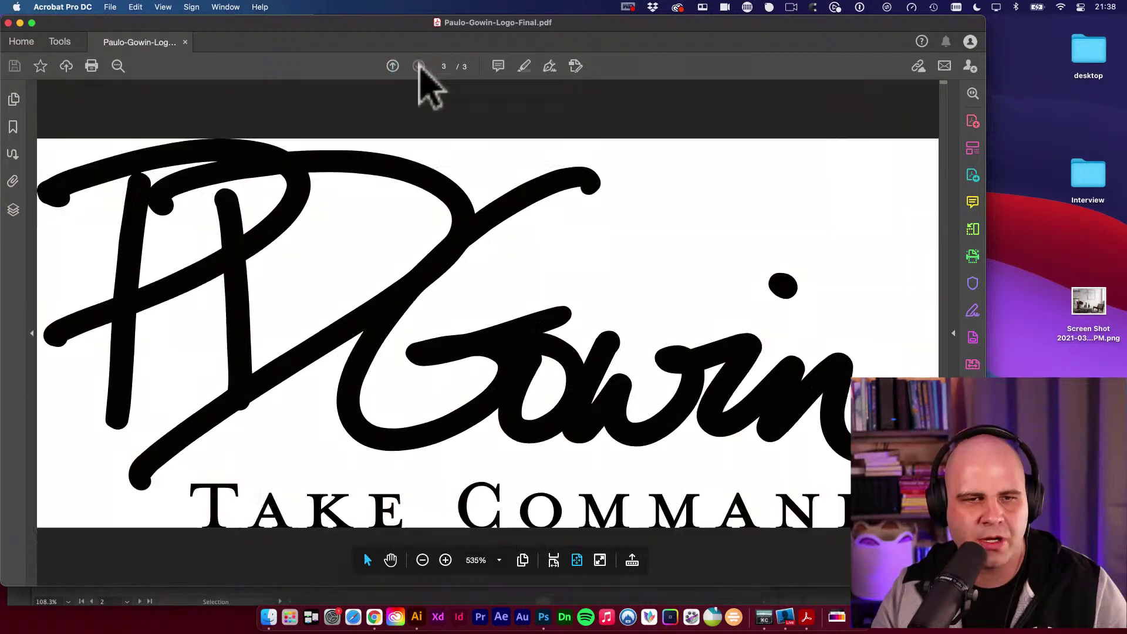
left_click(393, 66)
left_click(393, 66)
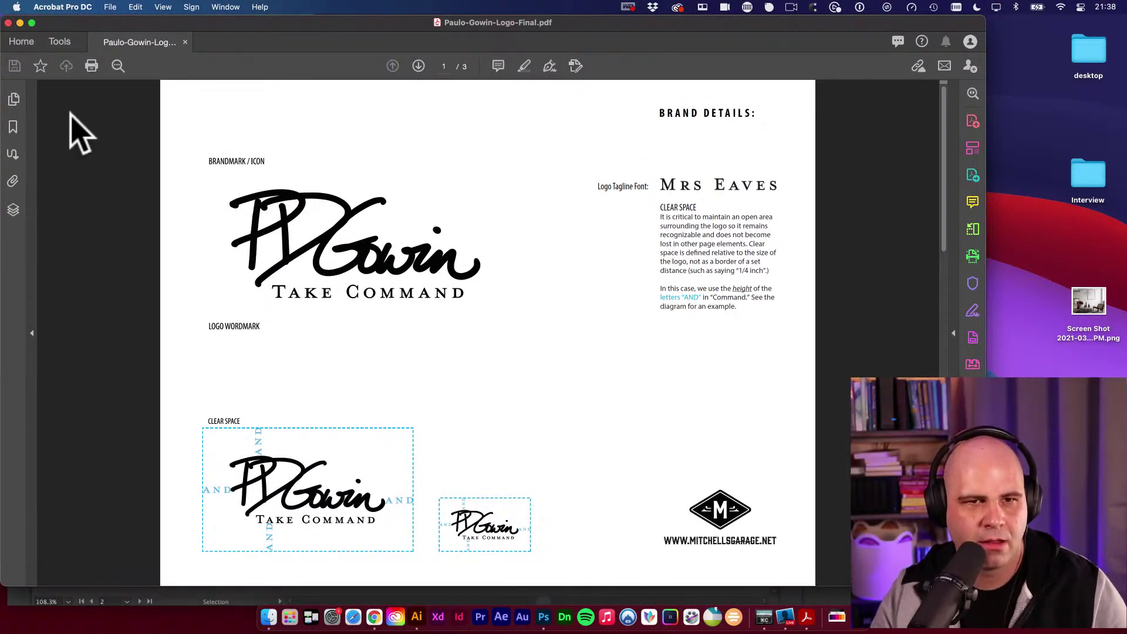
key("super+w")
Preview the exported logo PDF in the PDF folder with Quick Look.
left_click(269, 617)
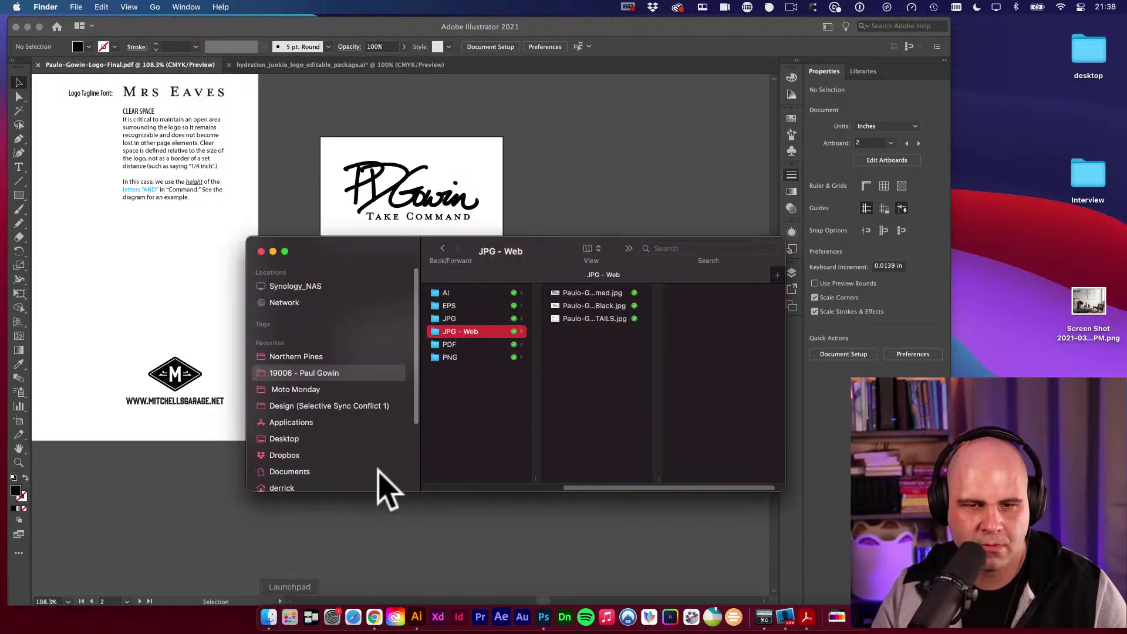
left_click(464, 346)
left_click(607, 294)
key("space")
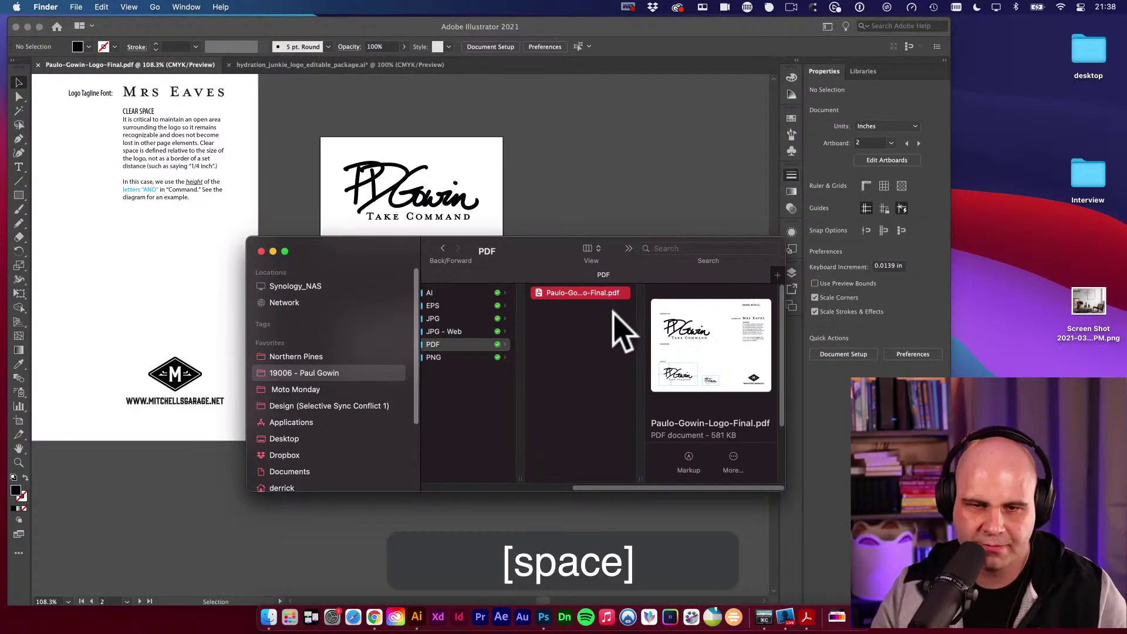
scroll(649, 344, "down", 5)
key("space")
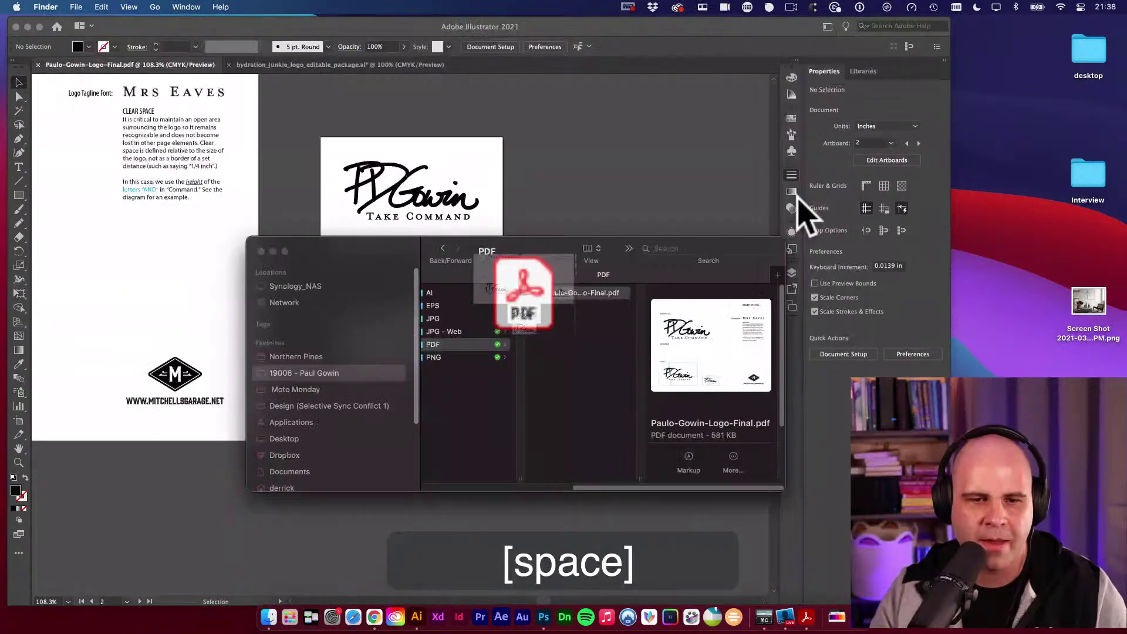
Go back up to the FINALS folder and shift the Finder window to reveal the signature logo.
left_click(608, 375)
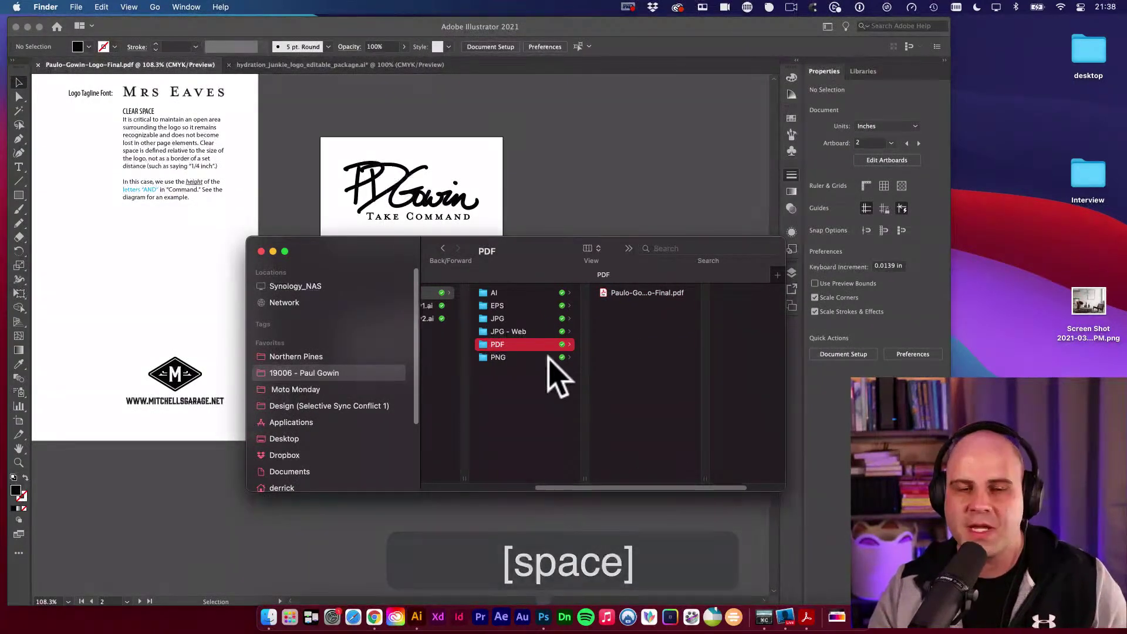
key("Left")
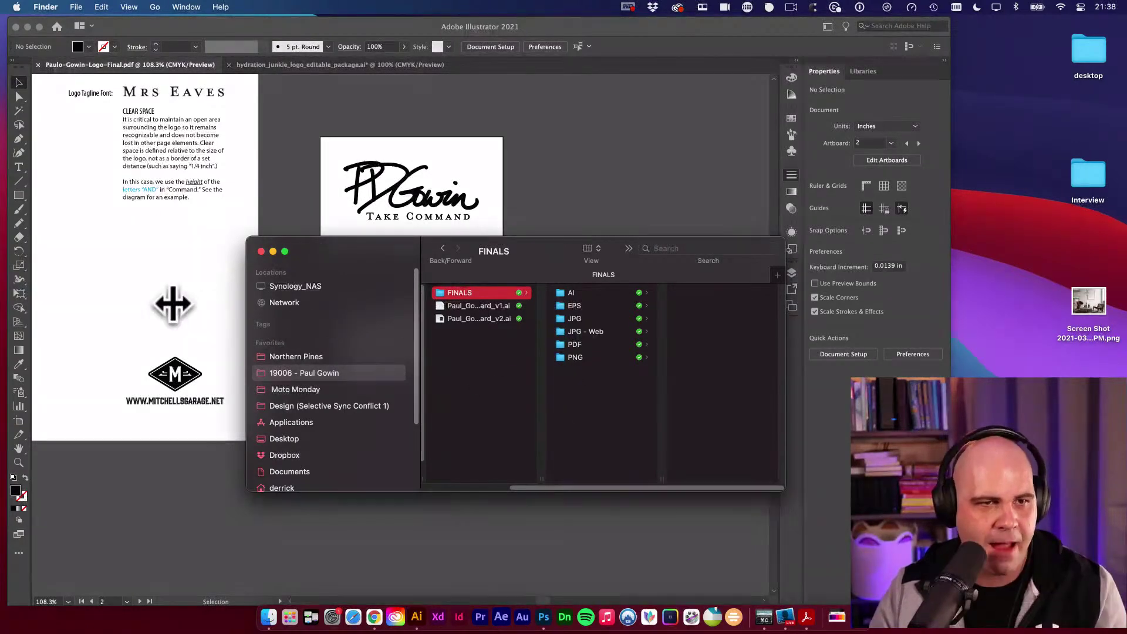
scroll(173, 303, "up", 4)
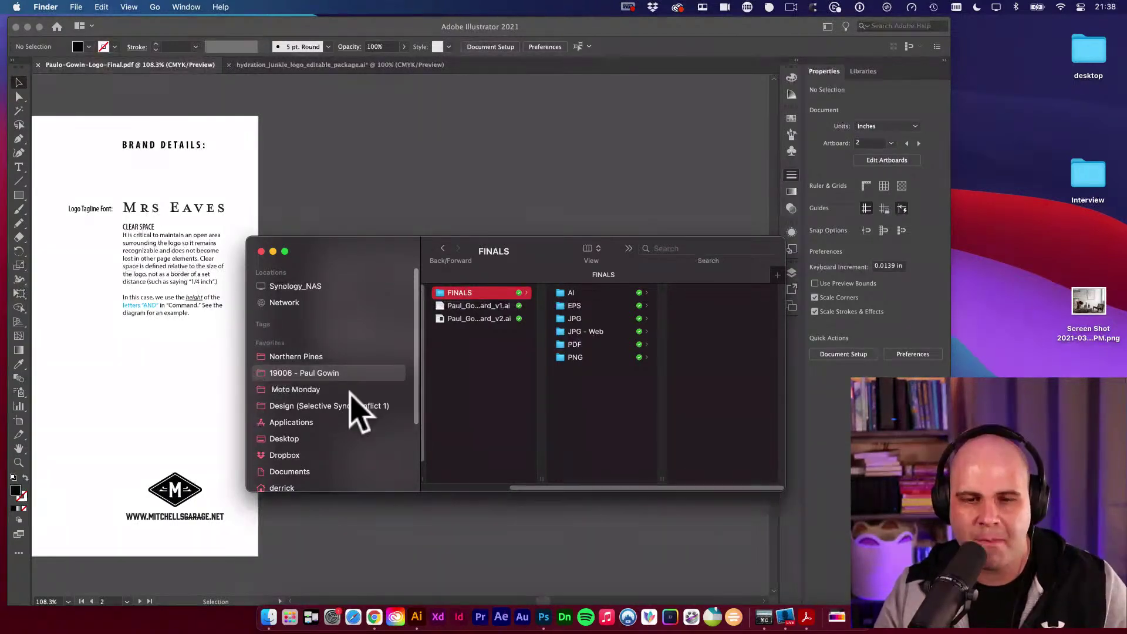
left_click(601, 398)
right_click(602, 395)
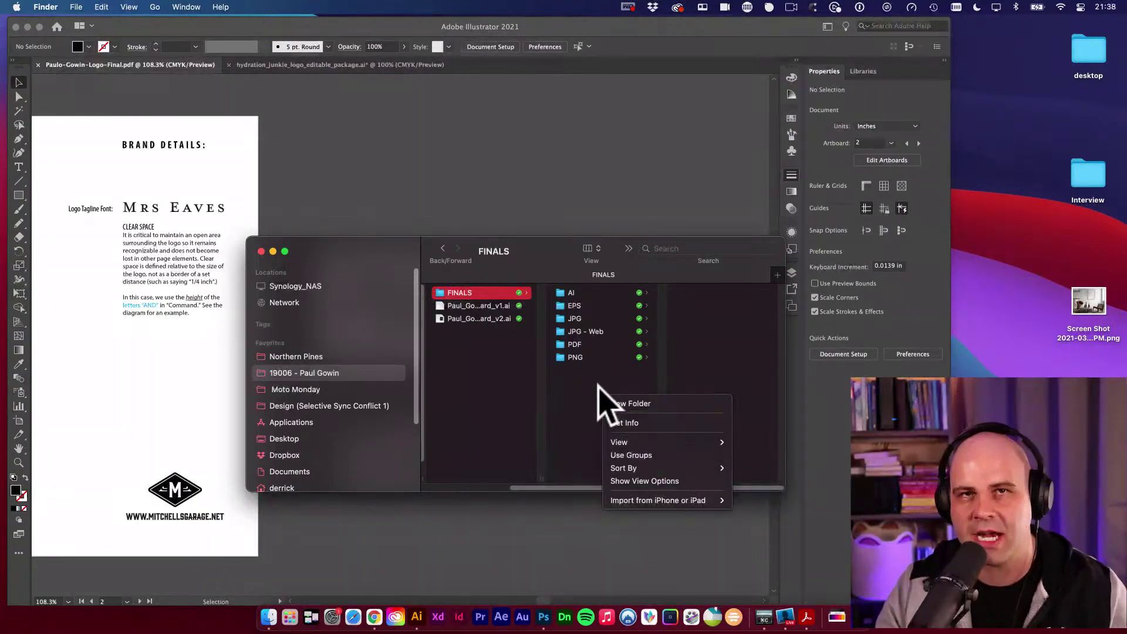
left_click(590, 385)
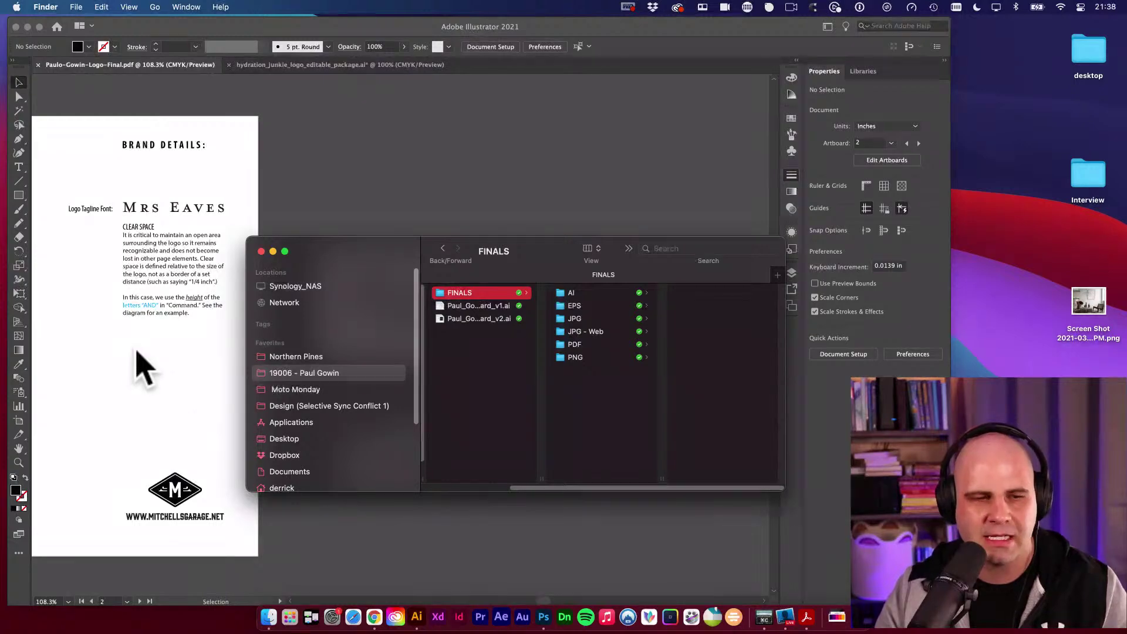
mouse_move(322, 245)
left_mouse_down()
mouse_move(344, 239)
mouse_move(332, 159)
left_mouse_up()
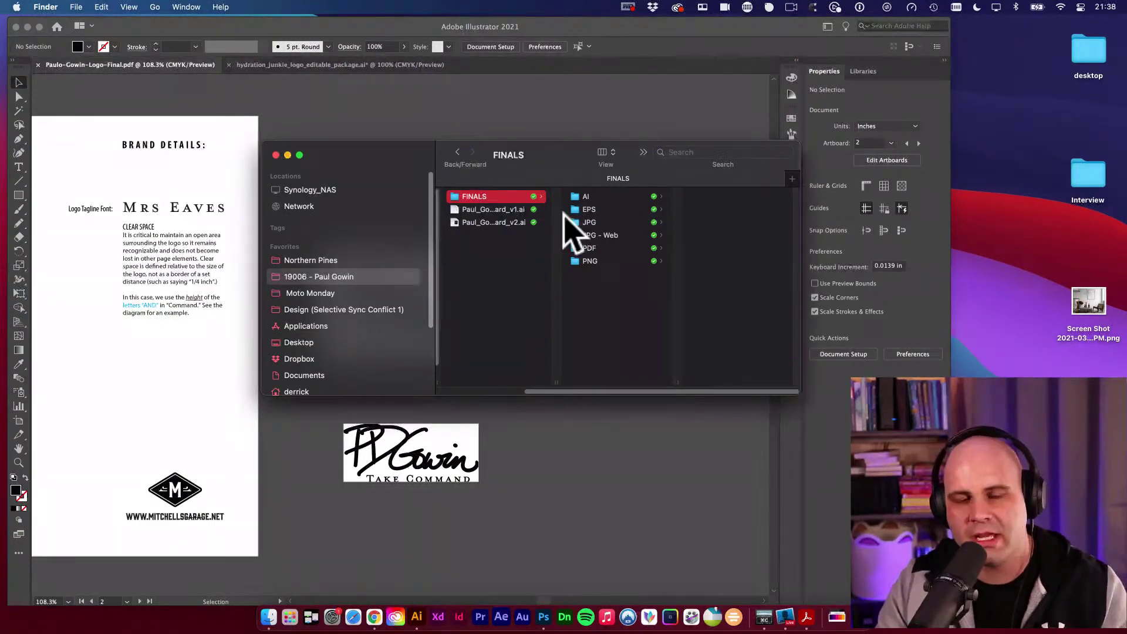
Compress the FINALS folder, then delete the resulting FINALS.zip.
scroll(566, 221, "left", 2)
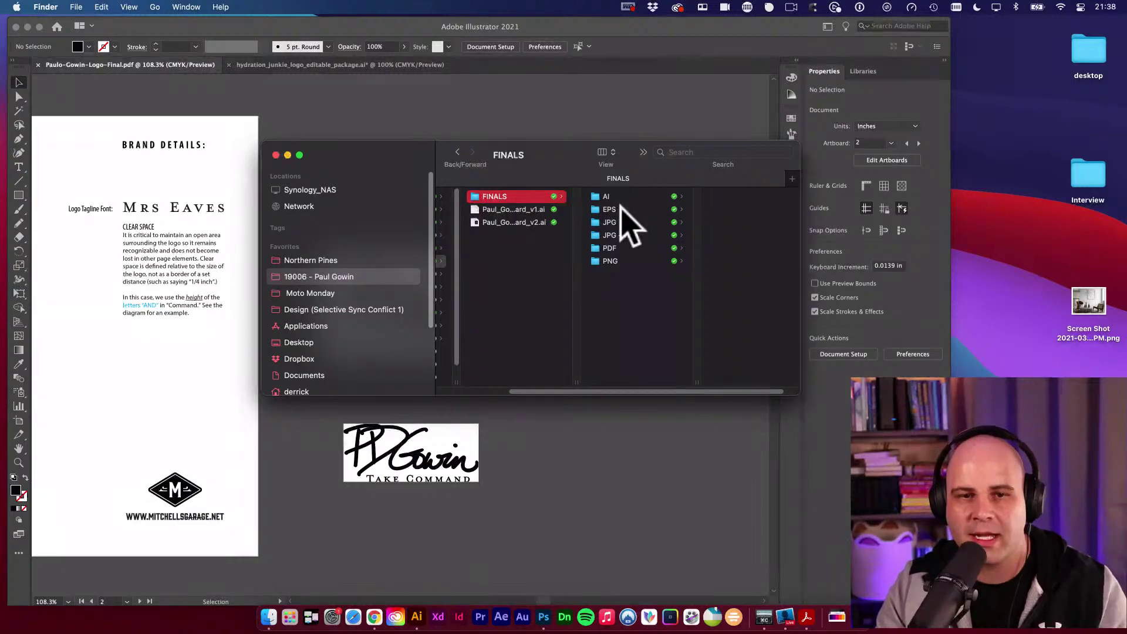
right_click(507, 198)
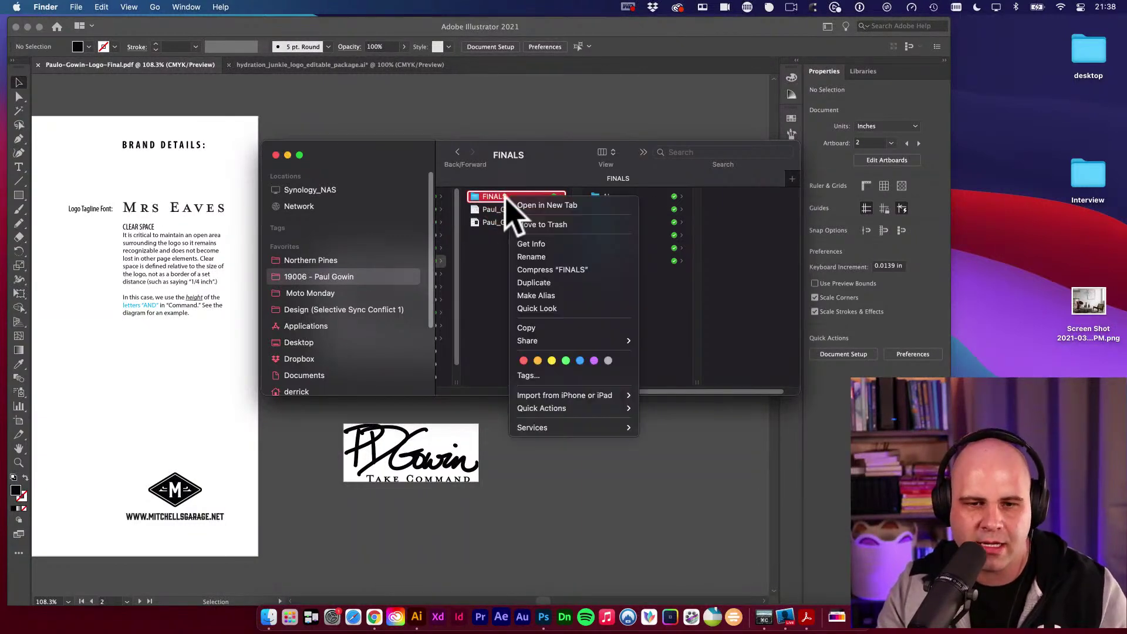
left_click(564, 283)
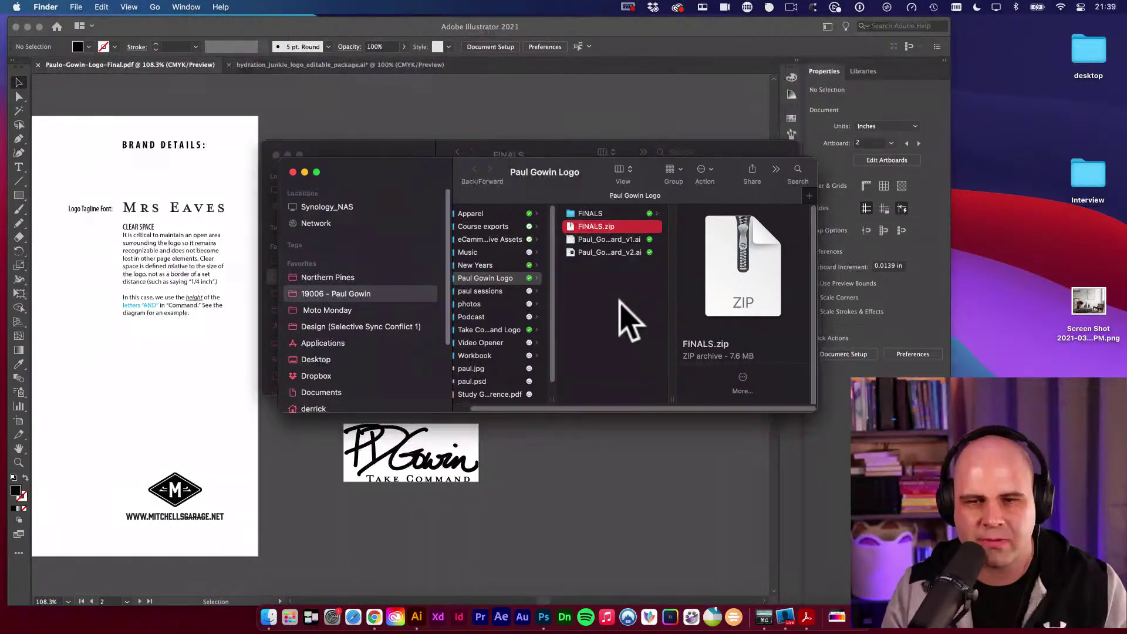
key("super+BackSpace")
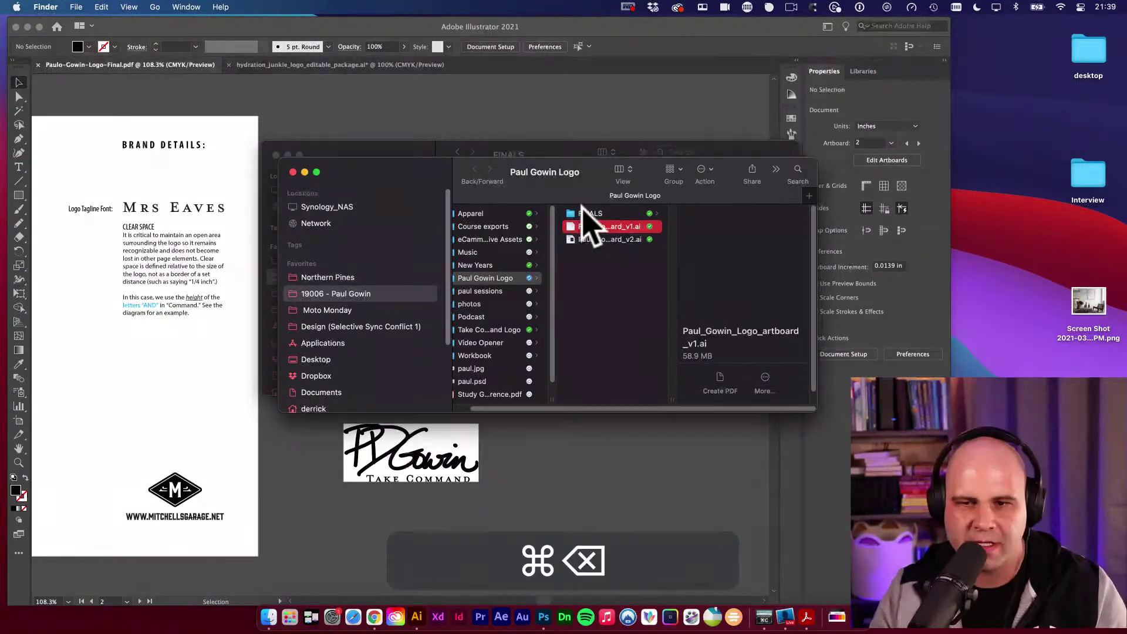
Rename the FINALS folder by prefixing the client's name and 'LOGO'.
left_click(586, 214)
key("Return")
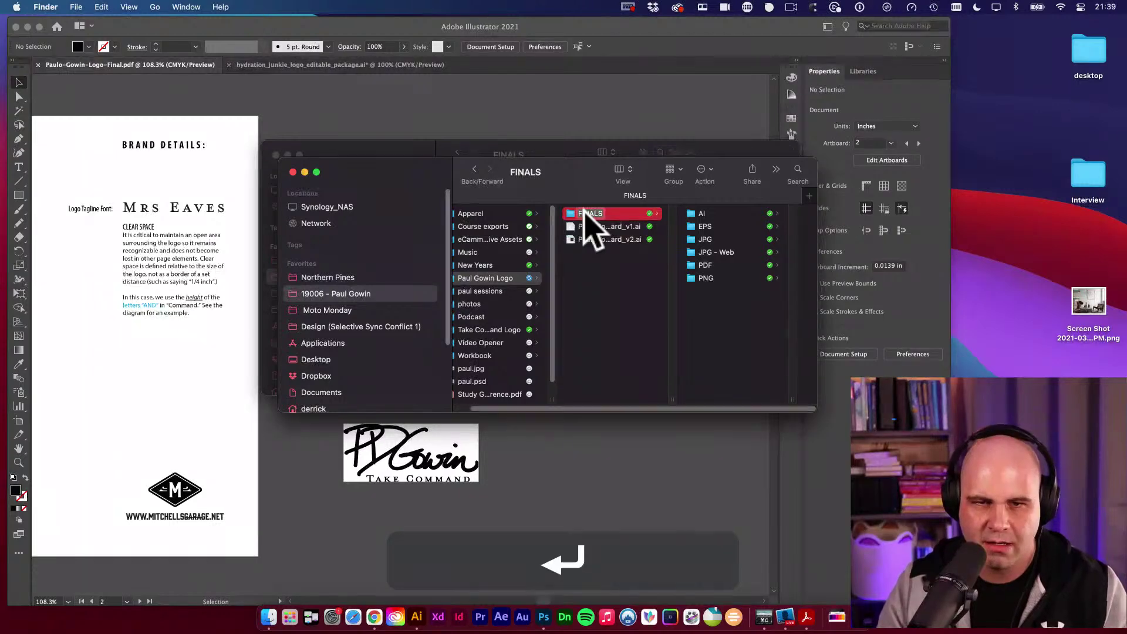
key("Left")
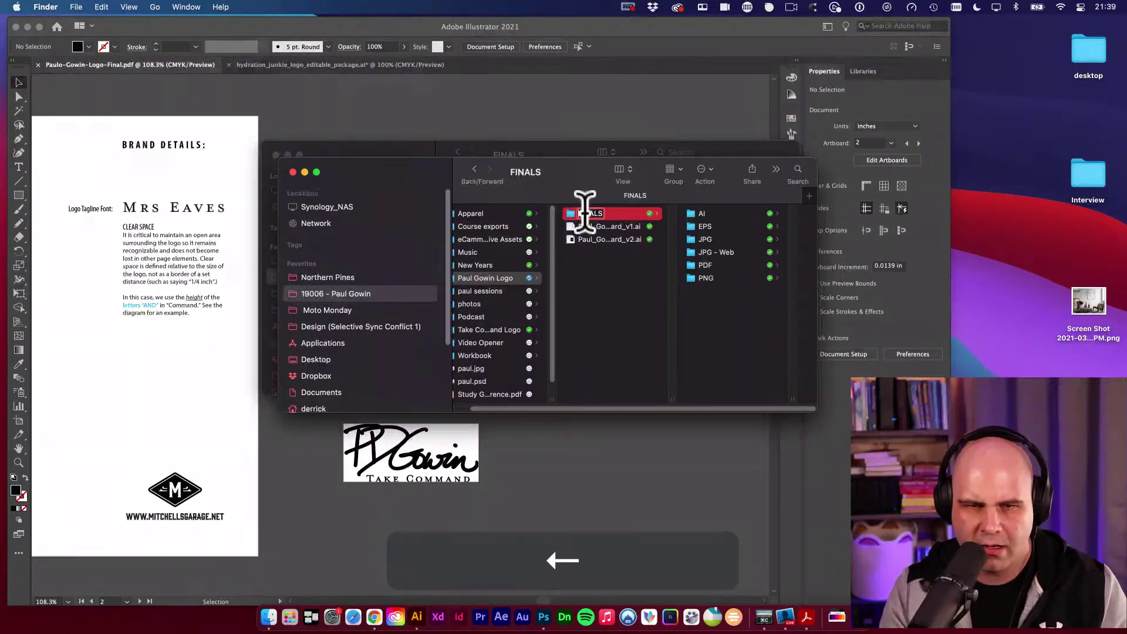
type("LOGO")
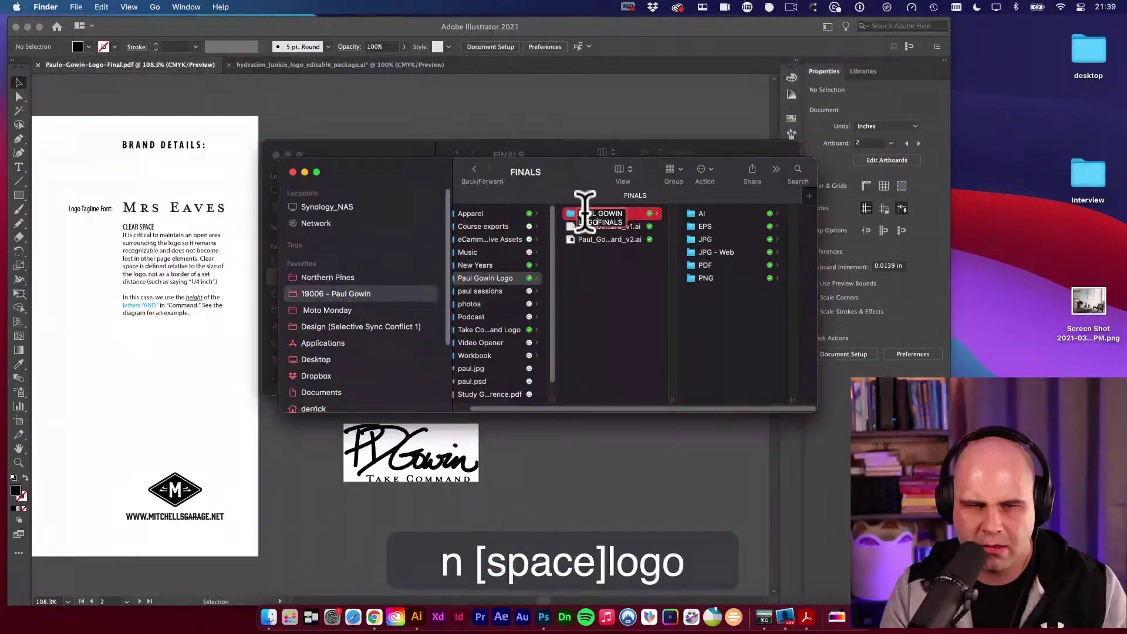
key("Return")
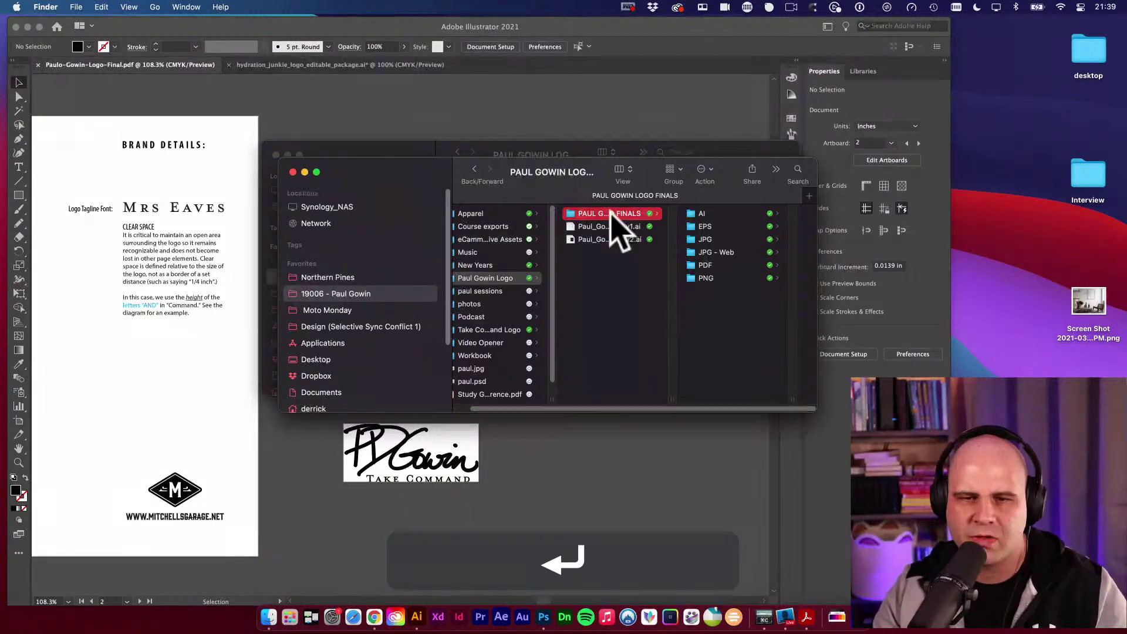
Compress the renamed logo finals folder into a 7.6 MB zip archive and check it.
right_click(615, 214)
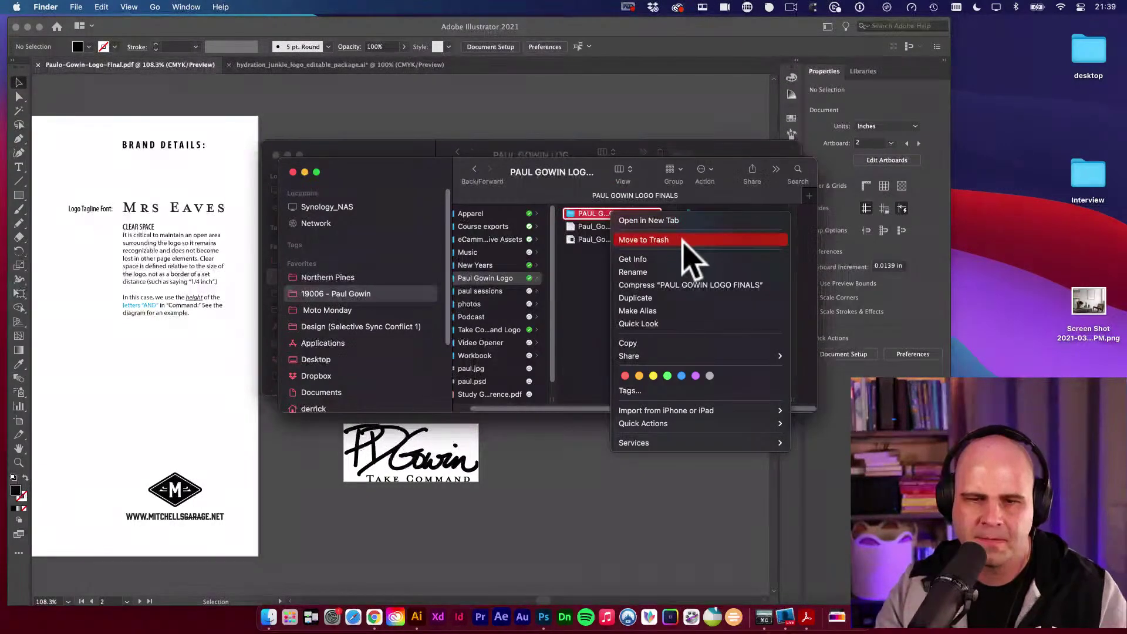
key("Escape")
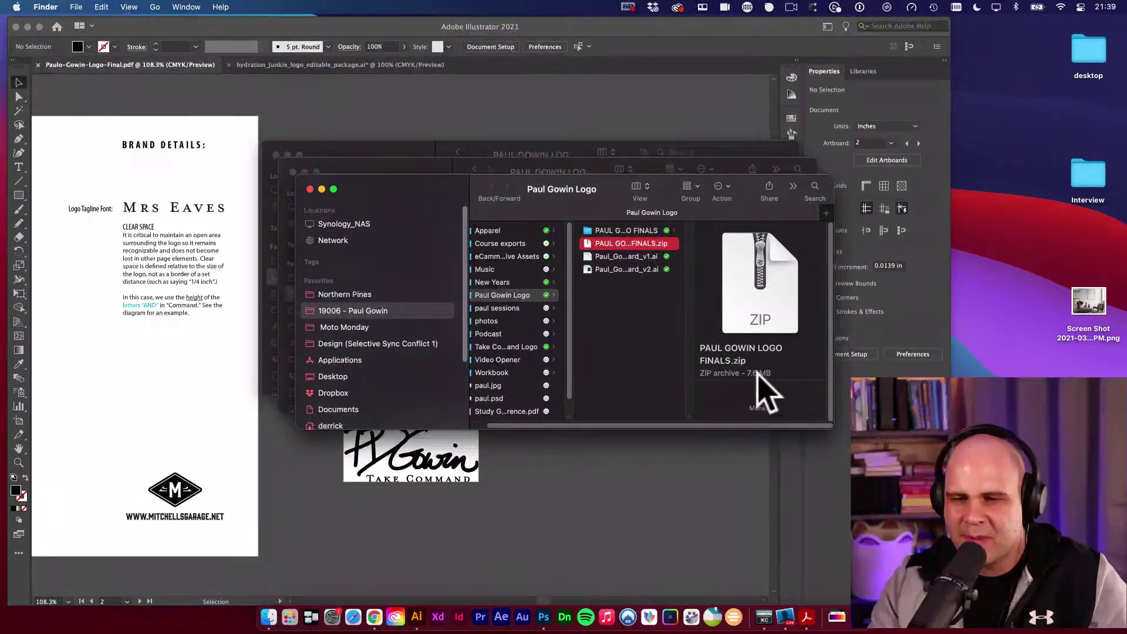
left_click(734, 367)
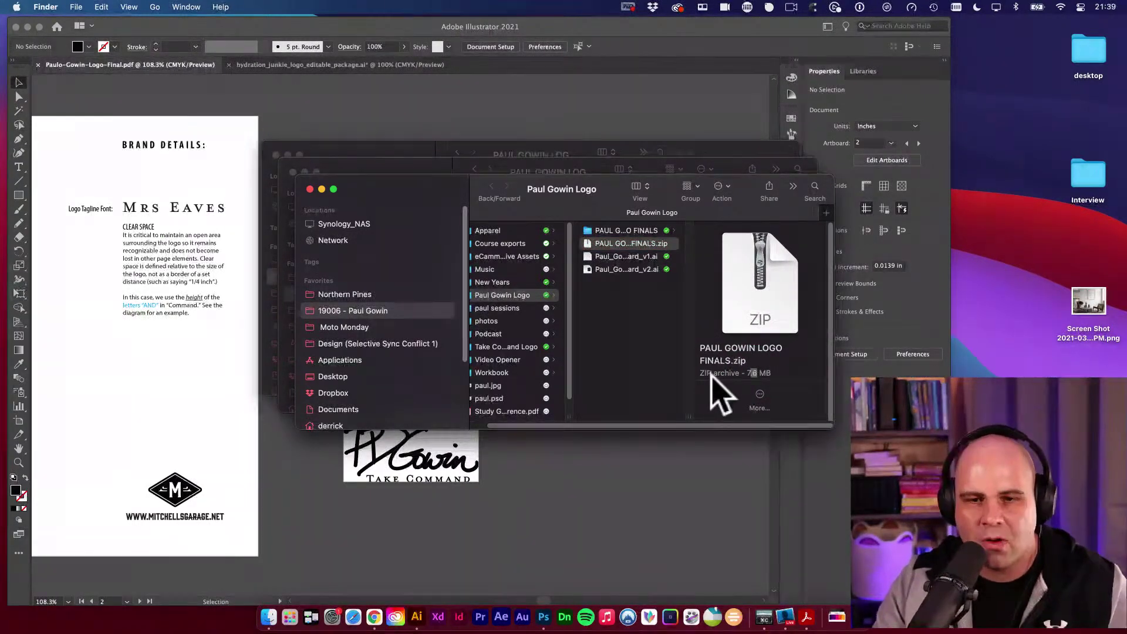
left_click(642, 349)
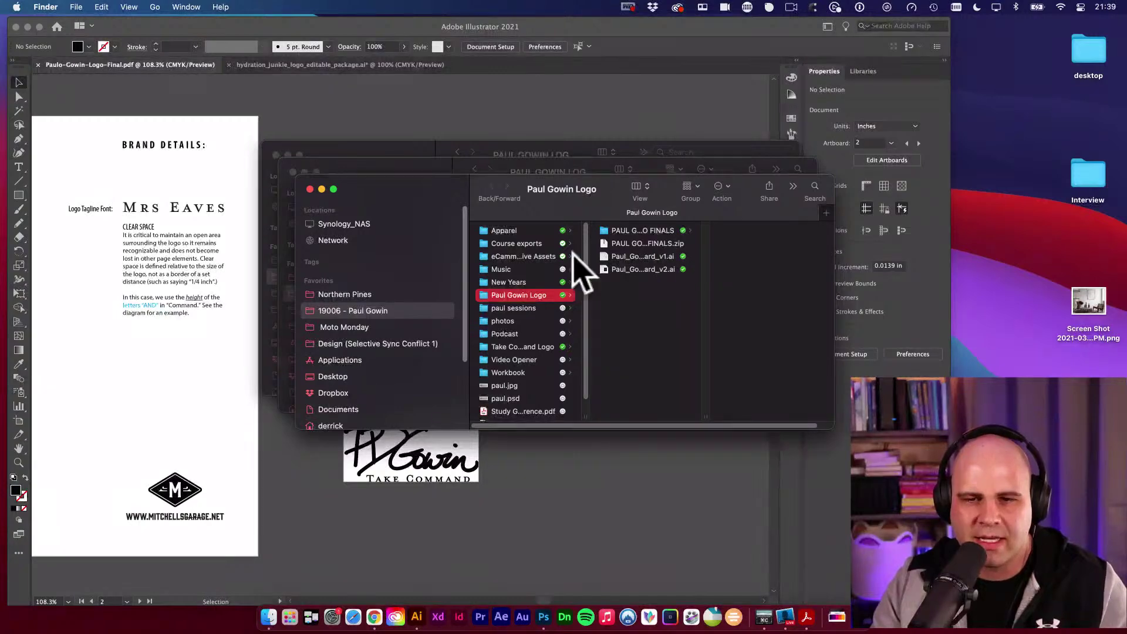
right_click(644, 246)
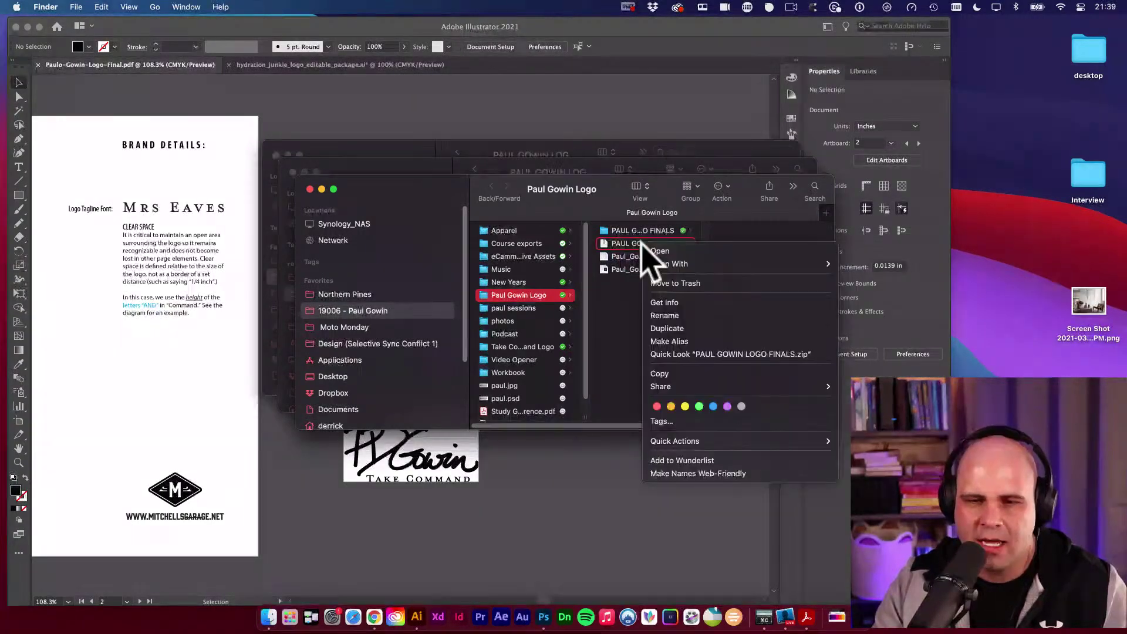
left_click(643, 341)
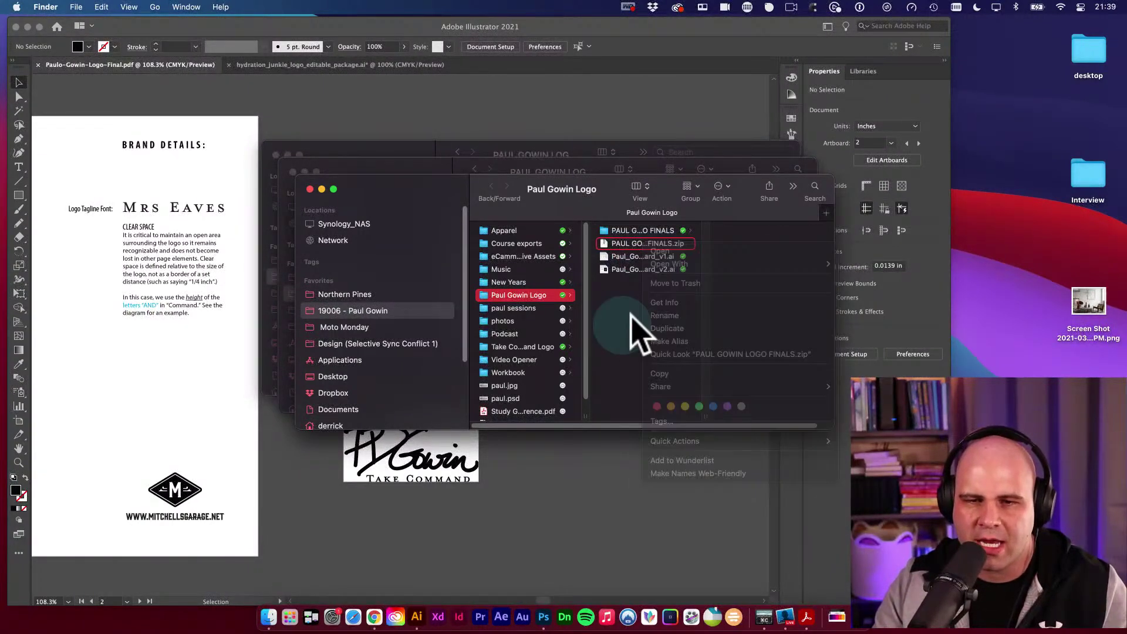
right_click(658, 231)
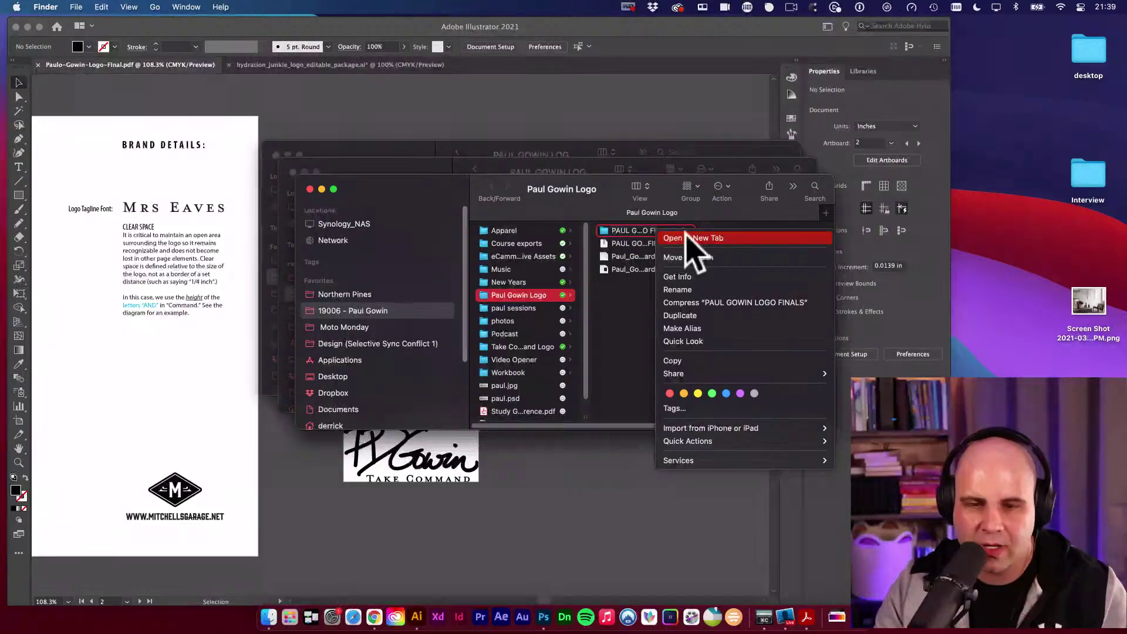
left_click(638, 307)
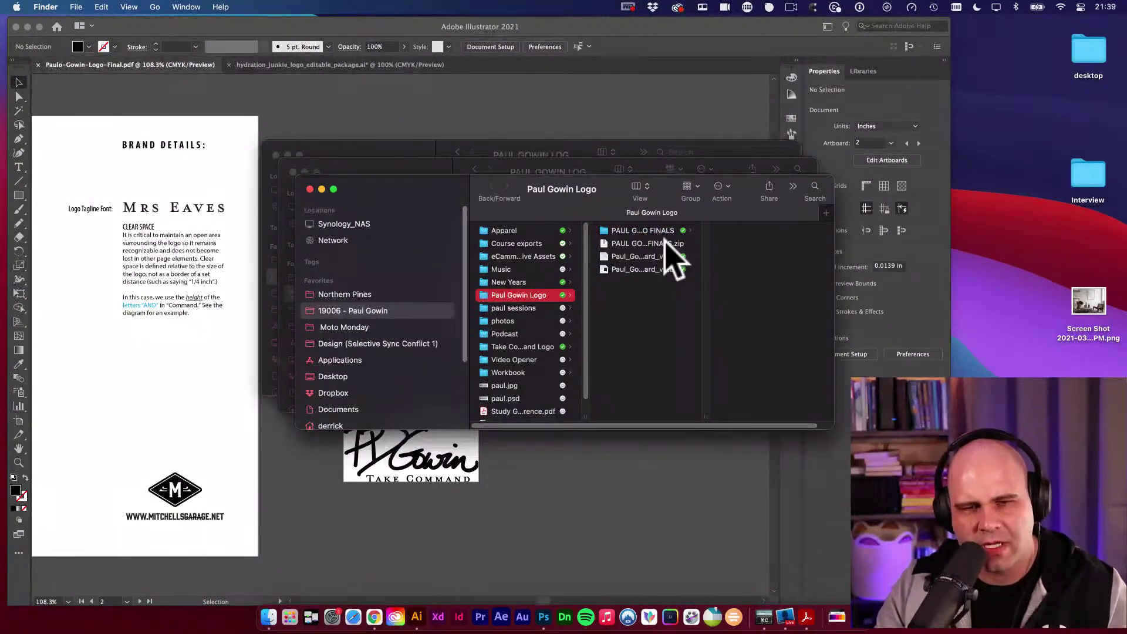
left_click(639, 245)
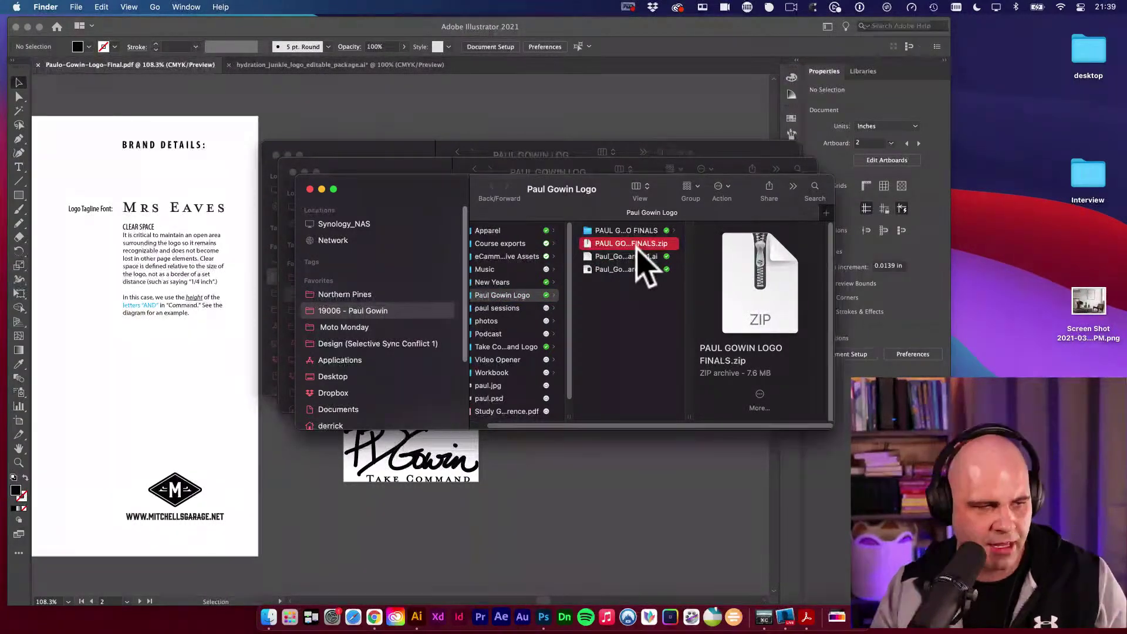
left_click_drag(398, 183, 375, 154)
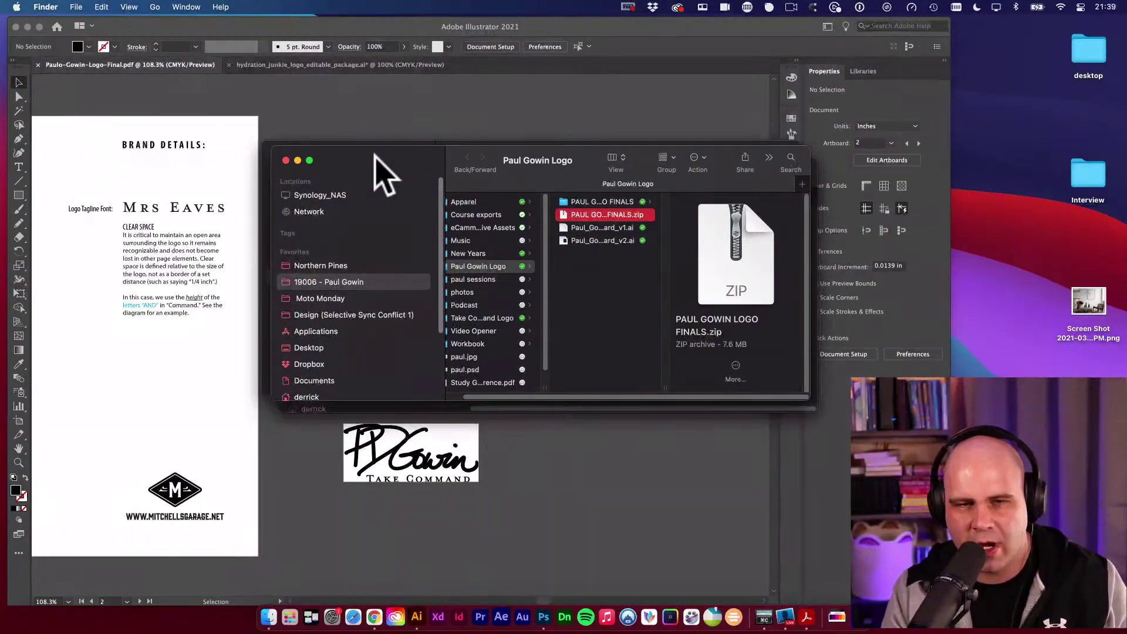
Launch TextEdit from Spotlight after searching 'texe'.
key("super+space")
type("tex")
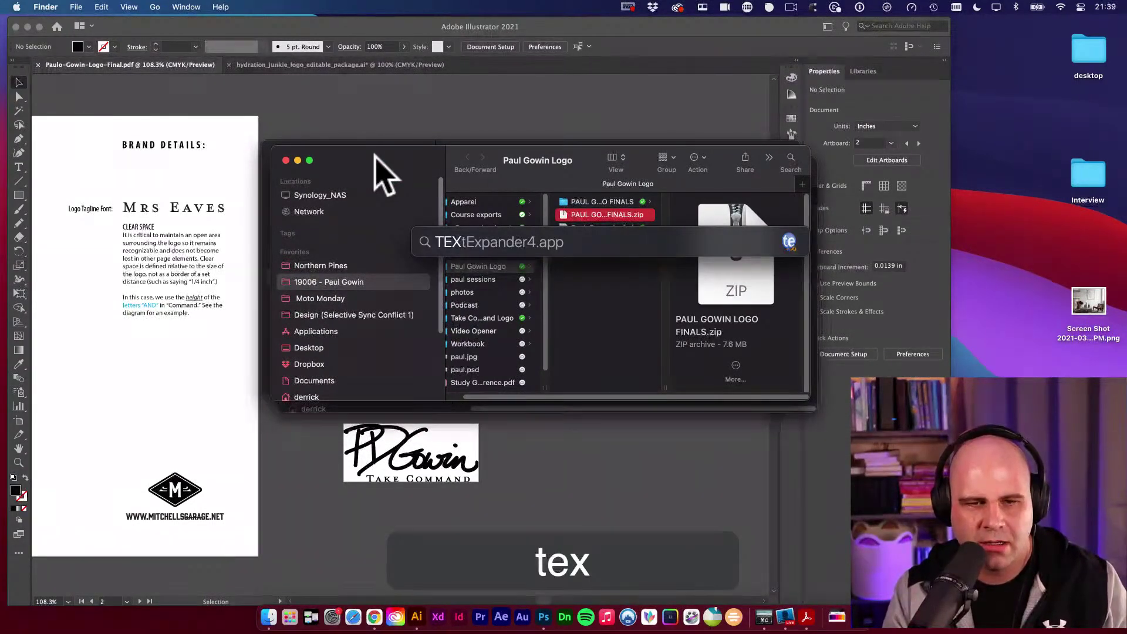
type("e")
key("BackSpace")
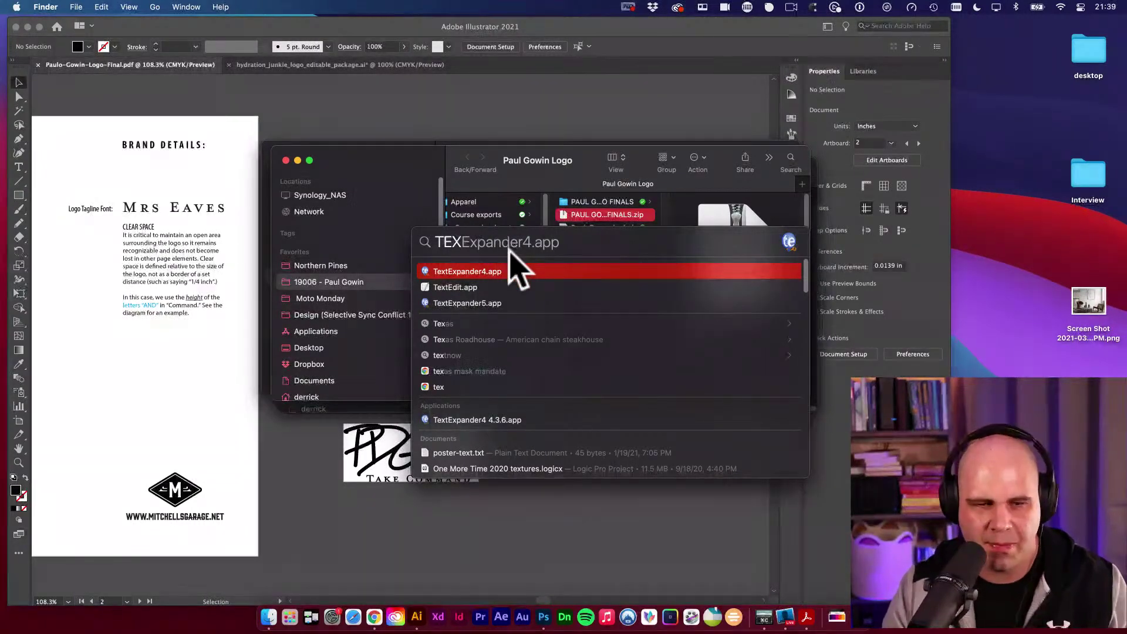
key("Down")
key("Return")
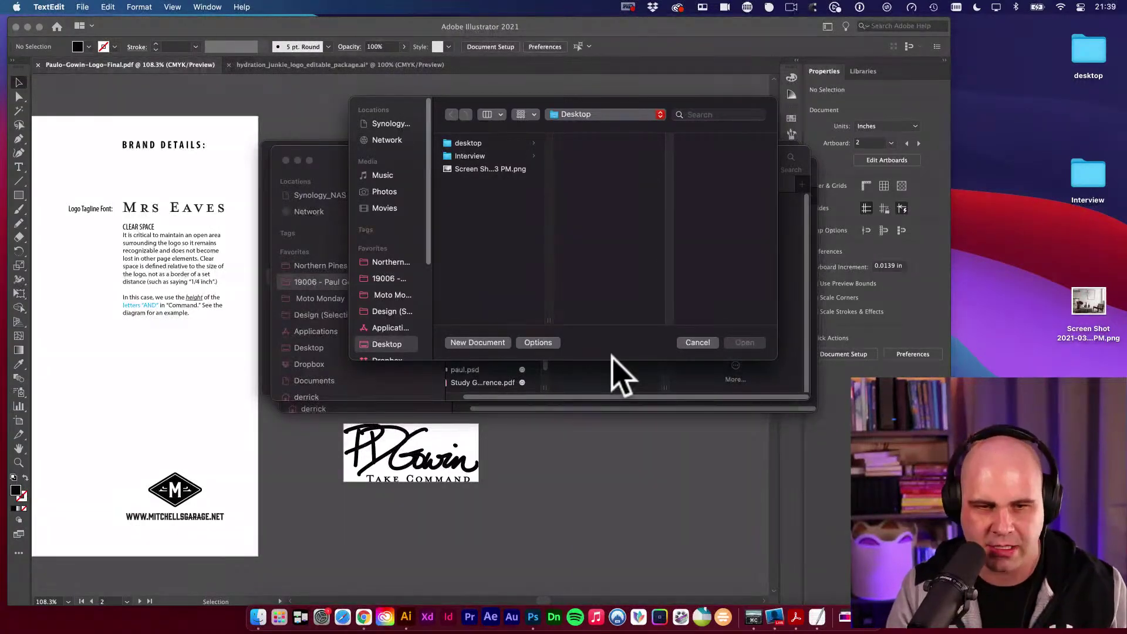
Launch Pages from Spotlight by searching 'page'.
key("super+space")
type("page")
key("Return")
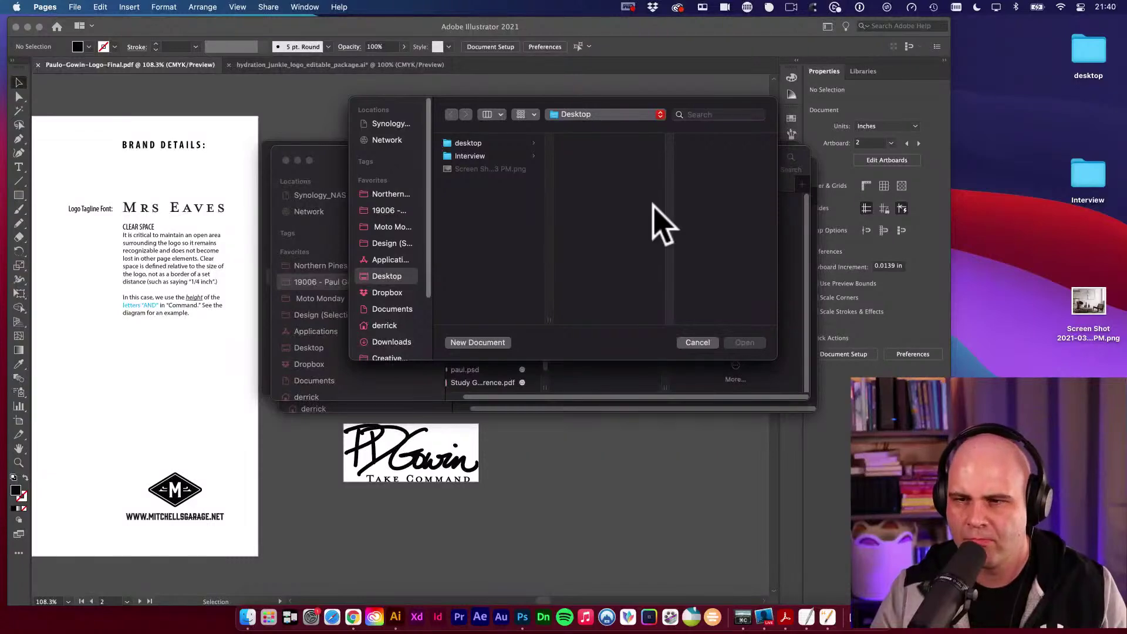
Create a new Pages document from the Blank template.
left_click(478, 342)
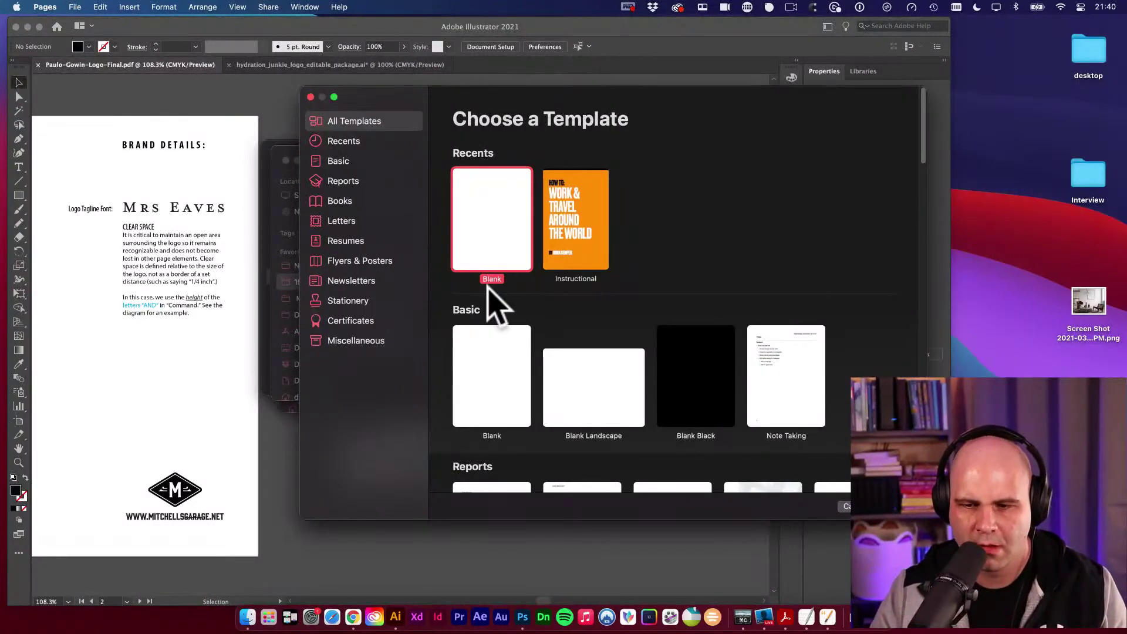
key("Return")
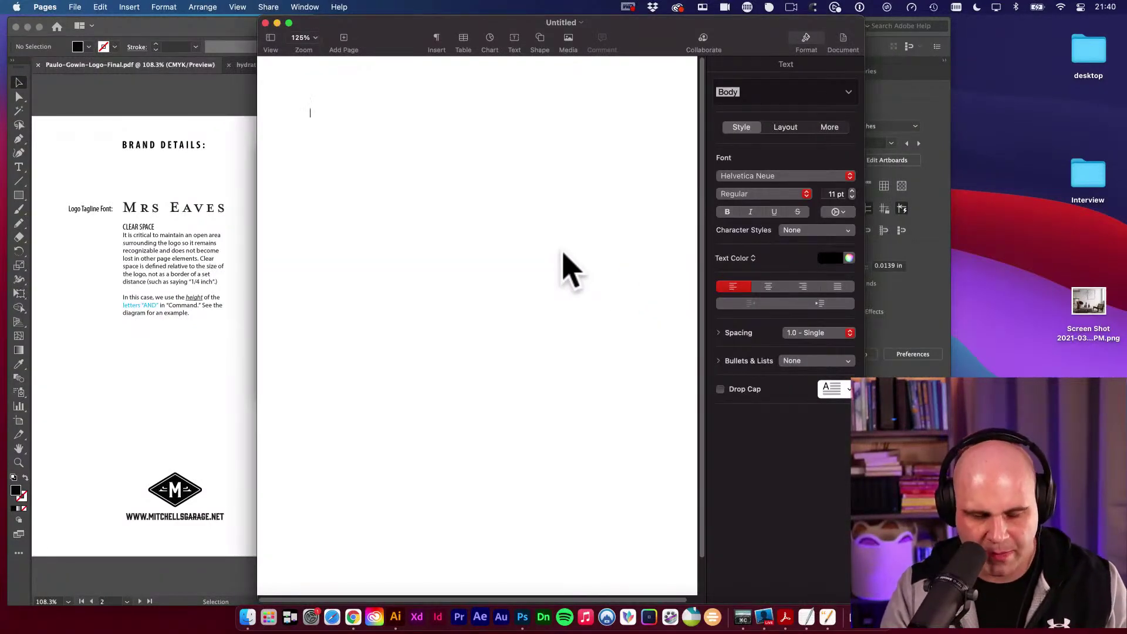
Type the llogo abbreviation, which stays unexpanded, then delete it.
type("llogo")
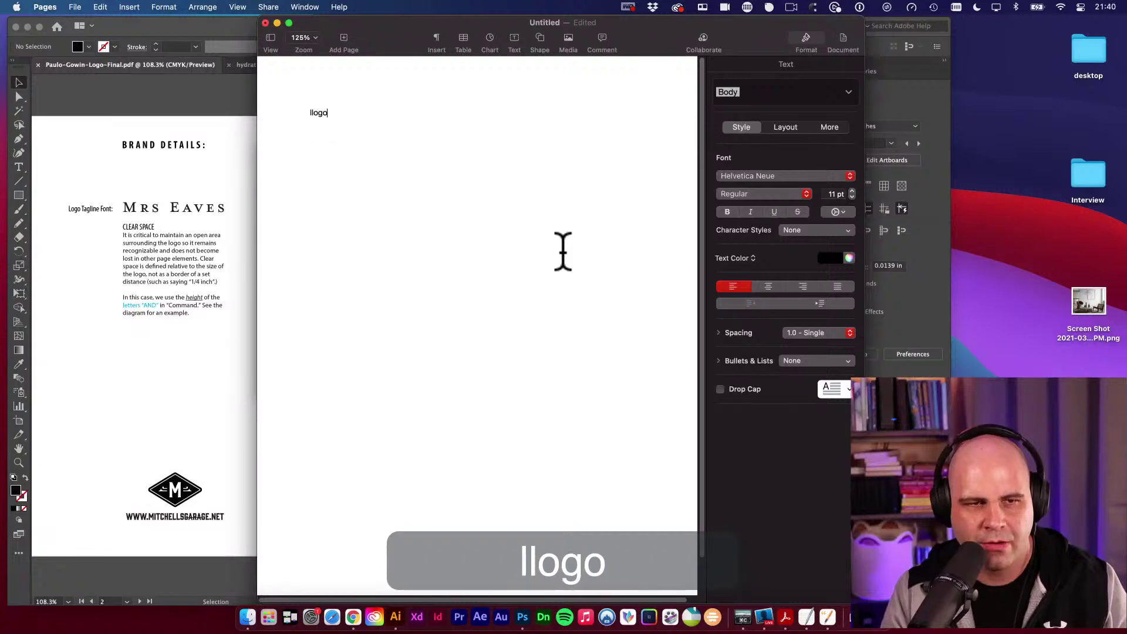
key("Return")
key("BackSpace")
key("BackSpace")
key("BackSpace")
key("BackSpace")
key("BackSpace")
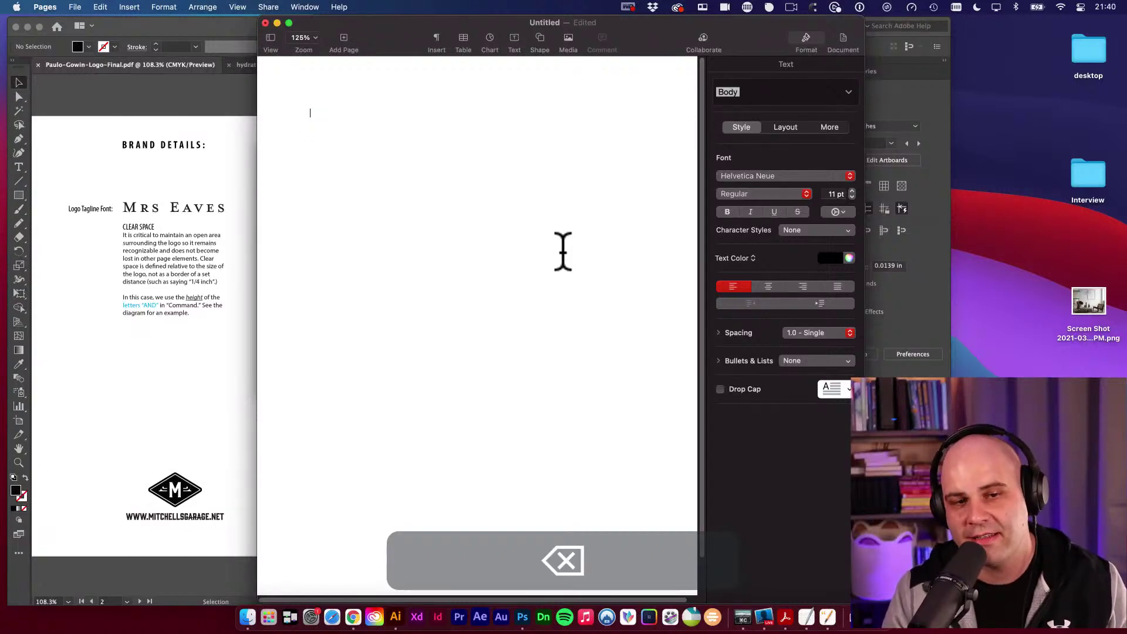
Launch TextExpander 5 from Spotlight.
key("super+space")
type("text")
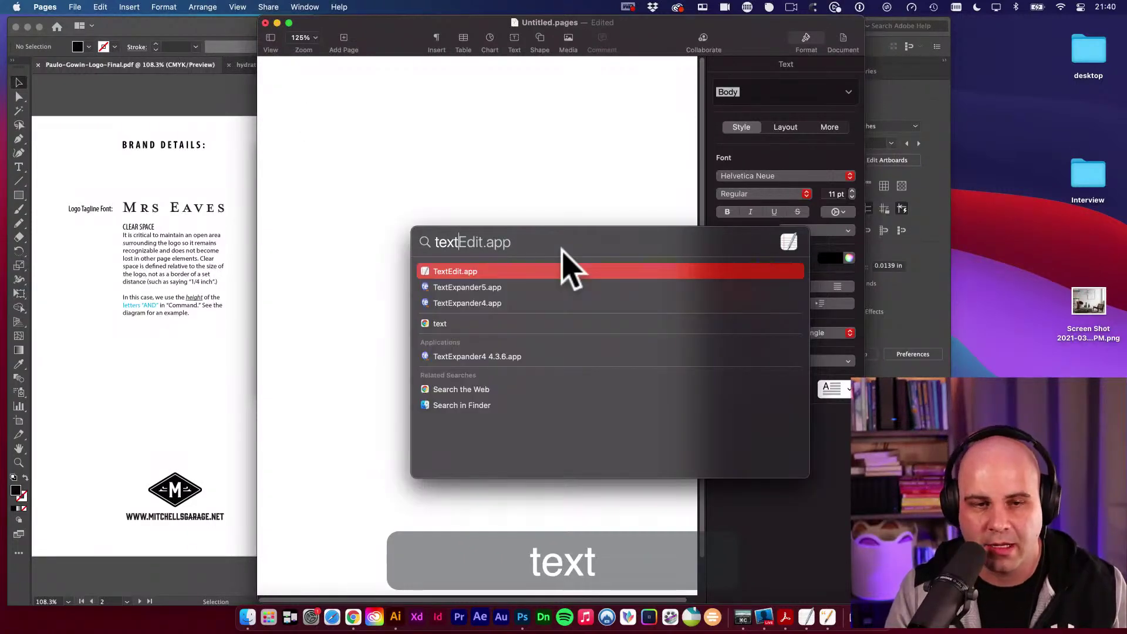
key("Down")
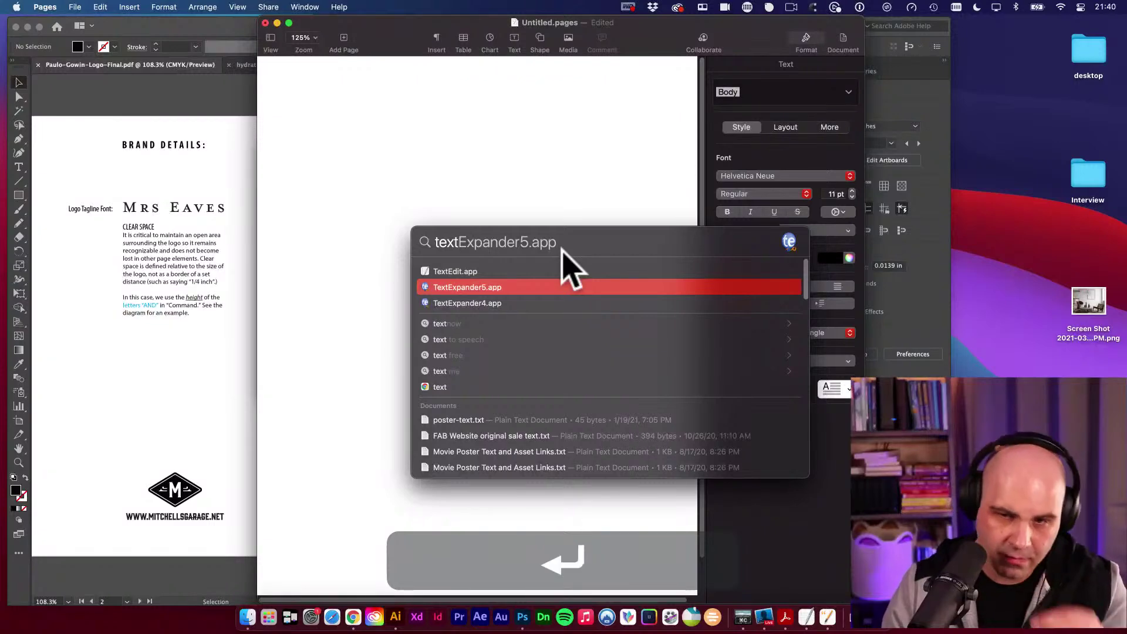
key("Return")
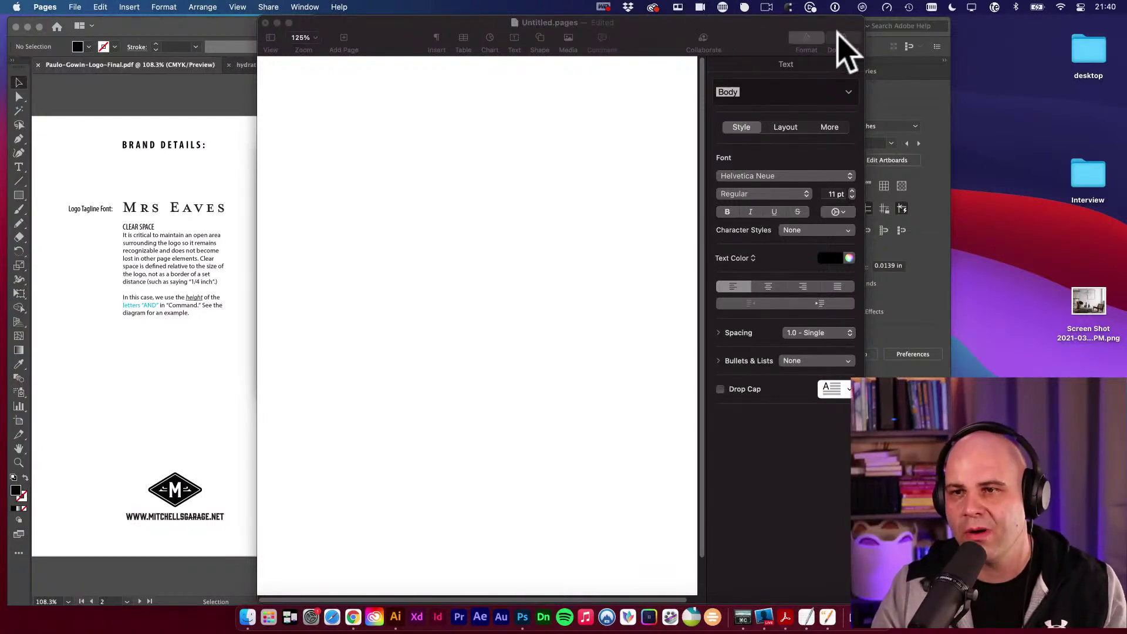
Browse the TextExpander menu-bar snippets, then return to the empty Pages document.
left_click(994, 7)
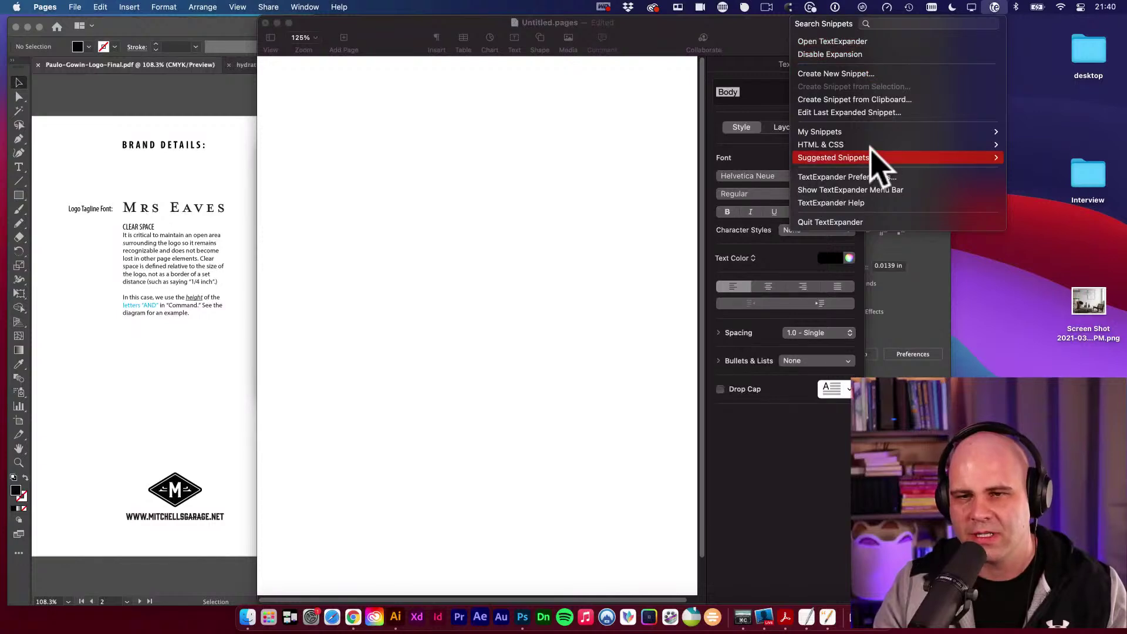
mouse_move(828, 145)
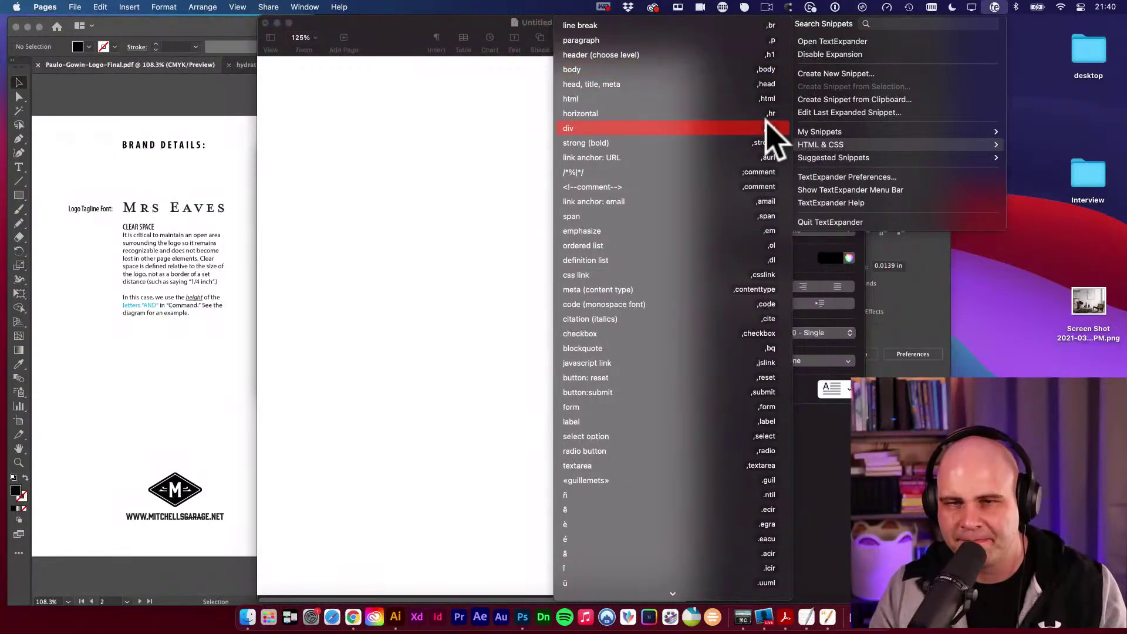
scroll(764, 250, "down", 4)
scroll(767, 259, "down", 6)
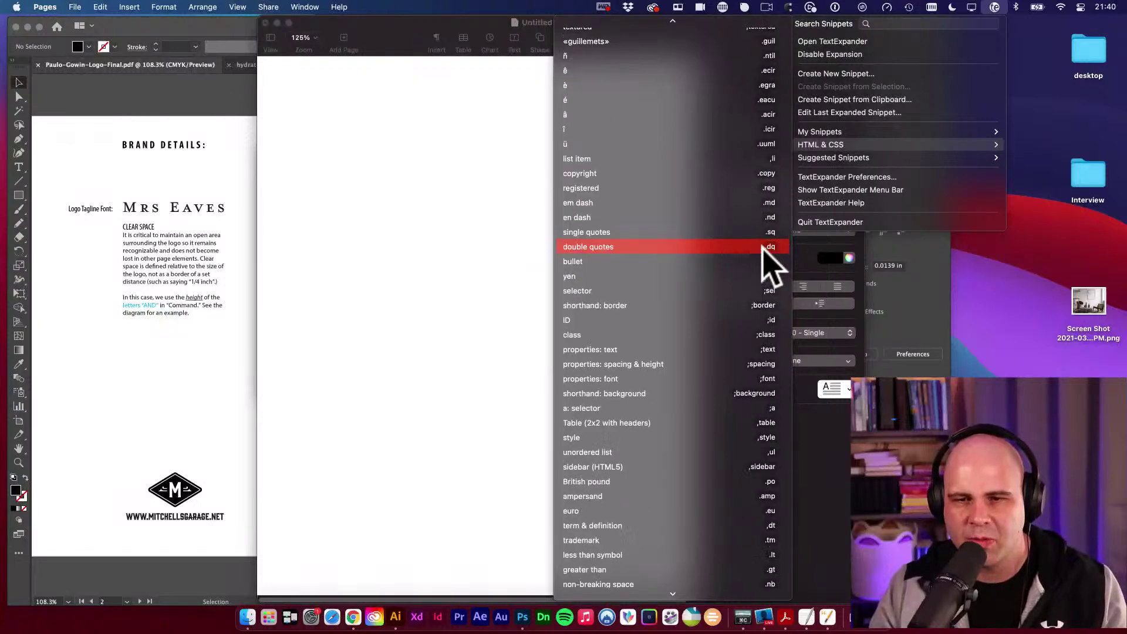
left_click(452, 170)
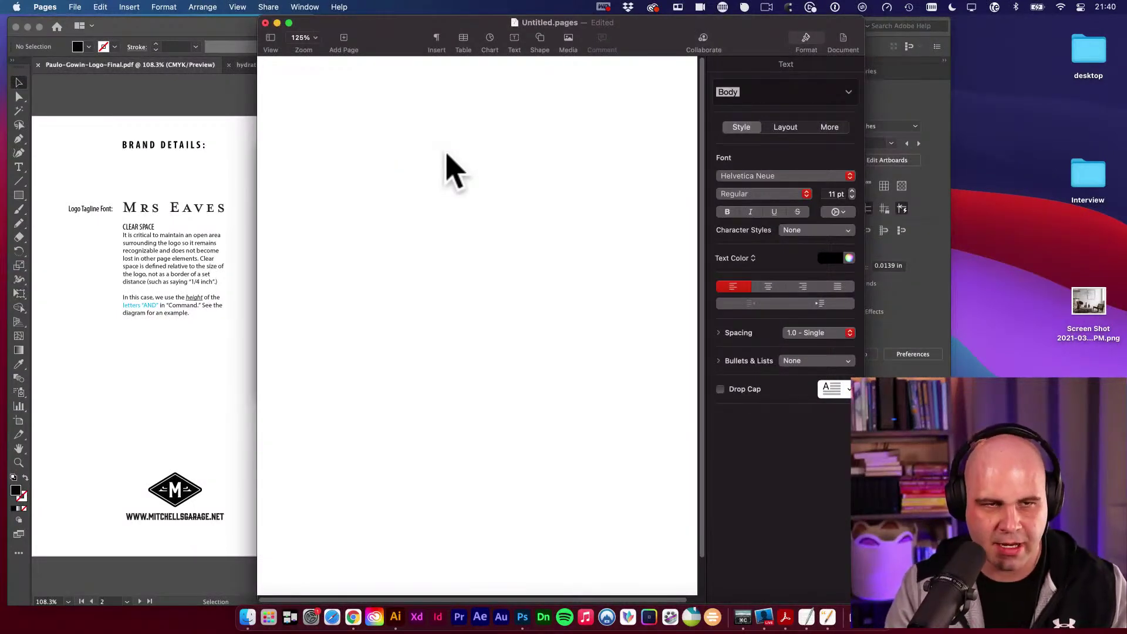
Expand the llogo snippet and review the FONTS, JPG-print and PDF lines of the message.
type("llogo. It includes the following files:")
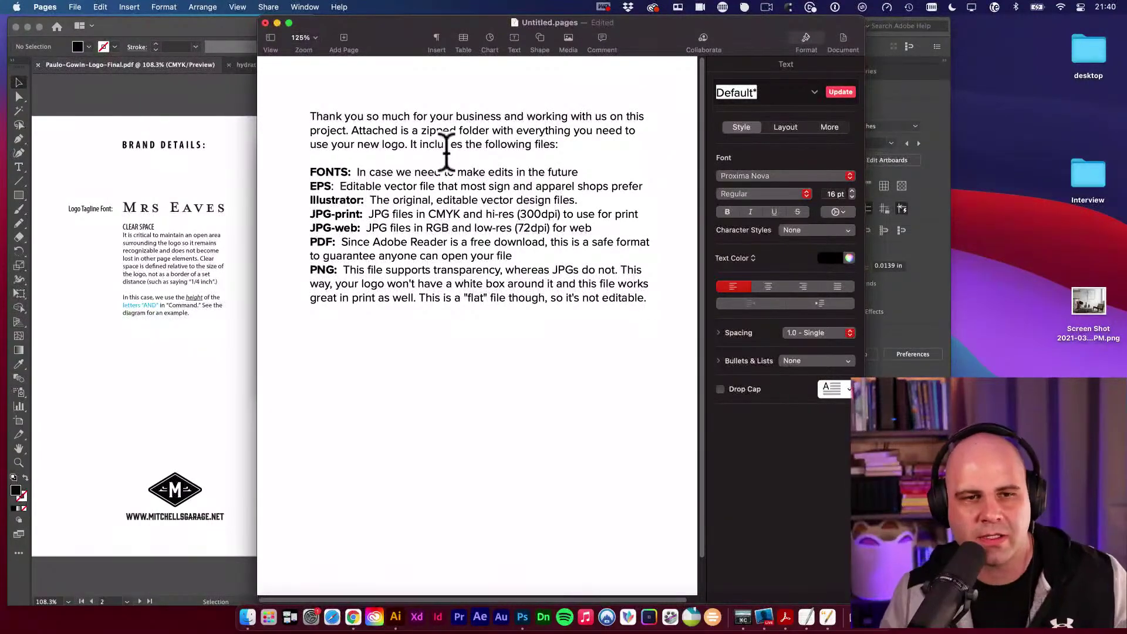
left_click(350, 130)
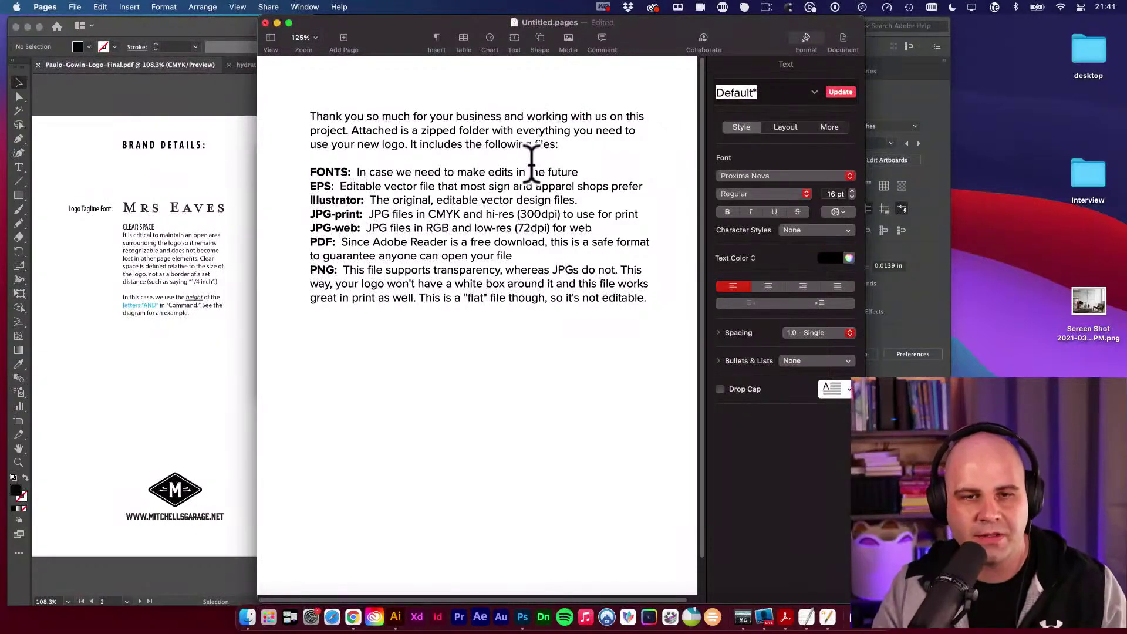
left_click_drag(362, 171, 579, 171)
left_click(600, 170)
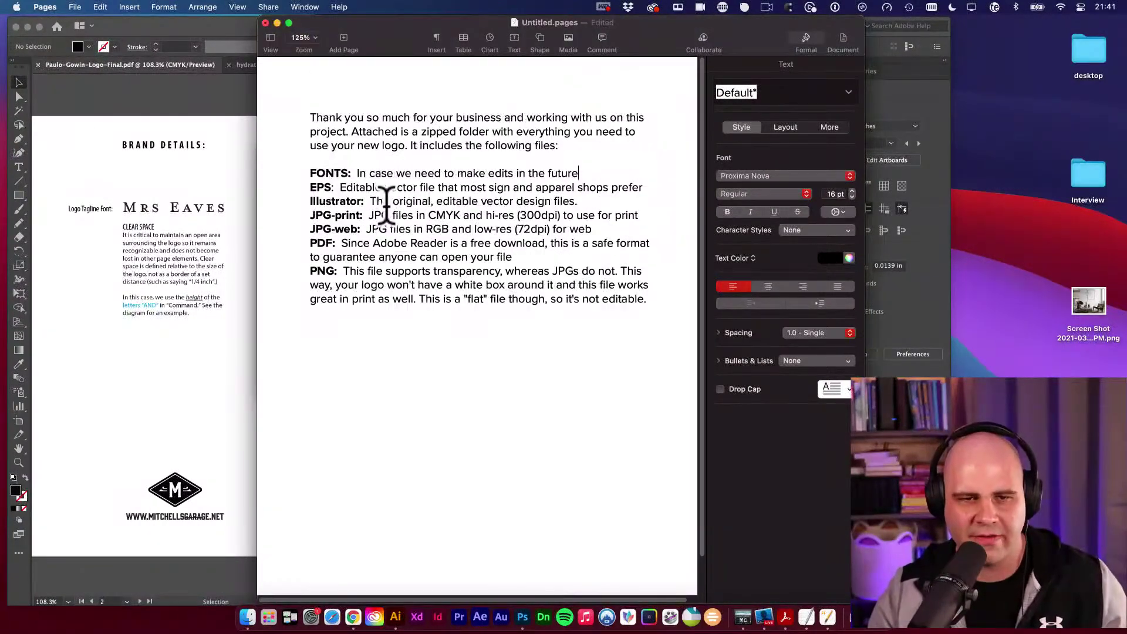
left_click_drag(310, 215, 363, 215)
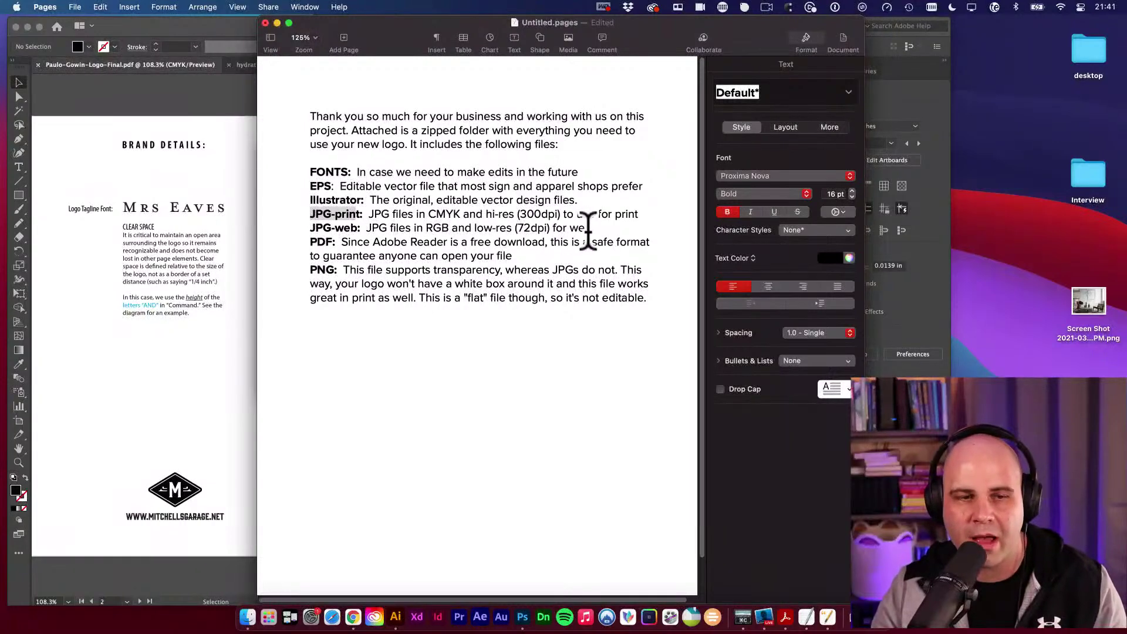
left_click(486, 242)
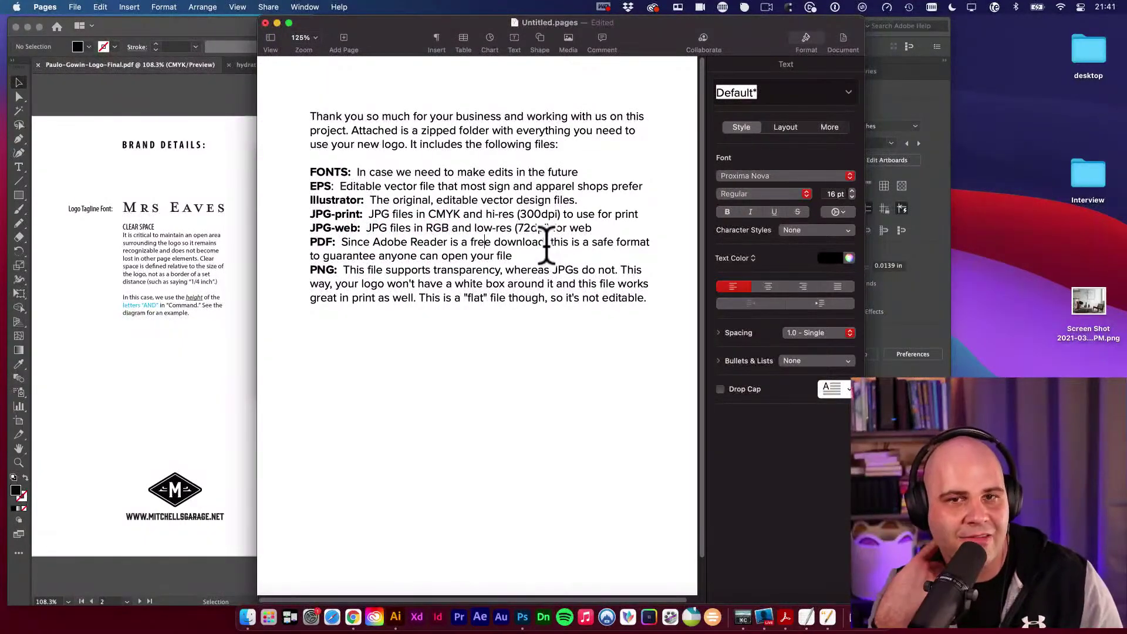
left_click(470, 254)
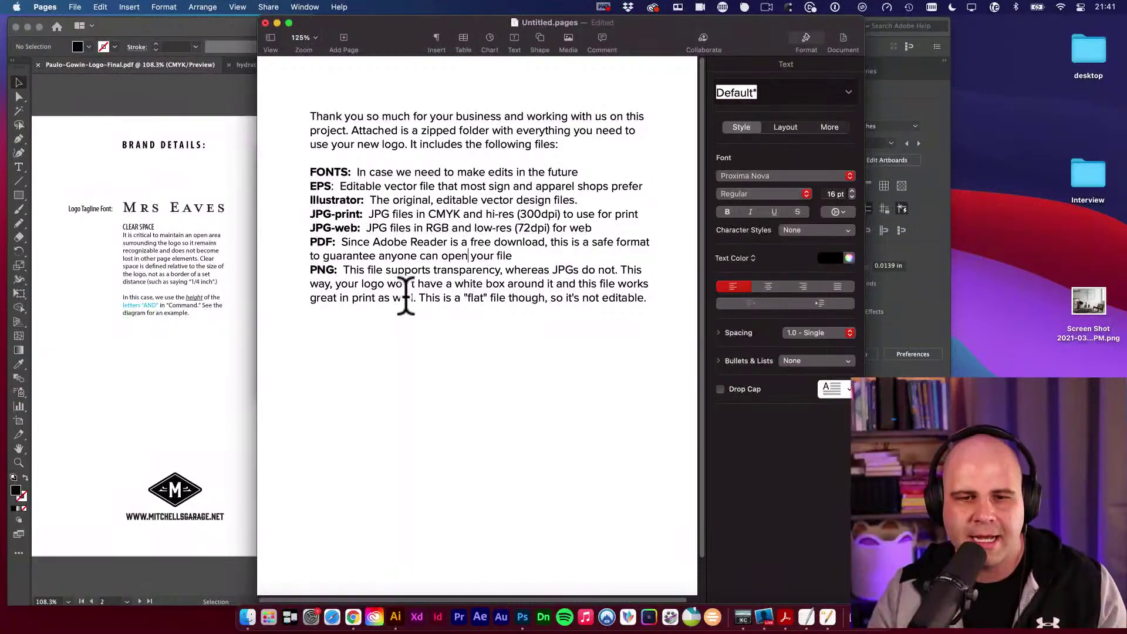
scroll(407, 296, "down", 2)
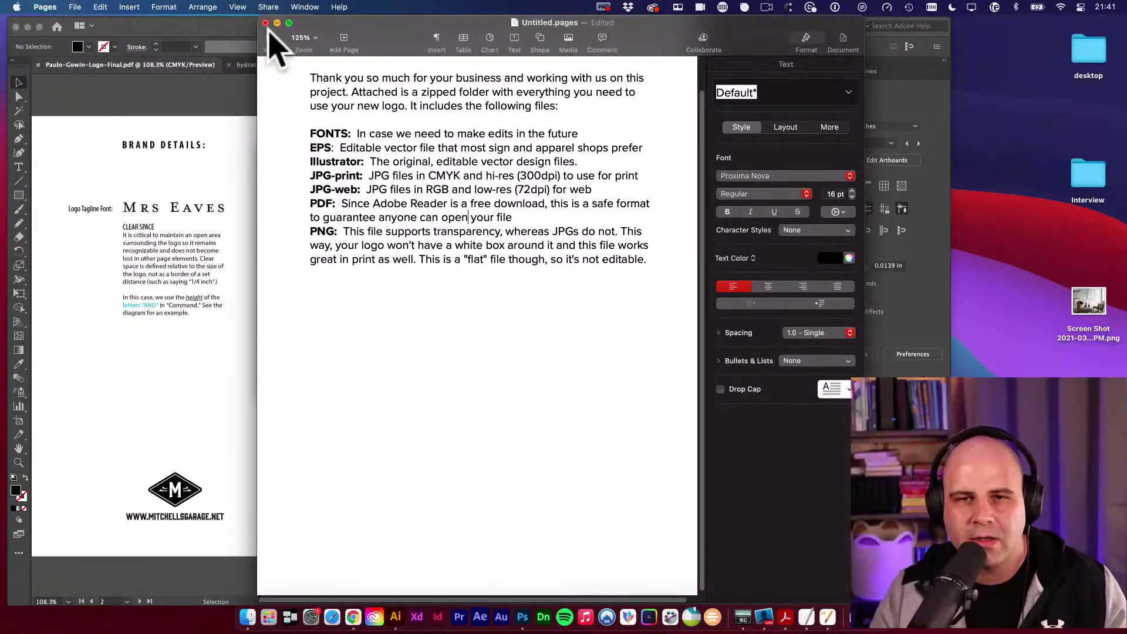
Close the untitled Pages document and delete it without saving.
key("super+w")
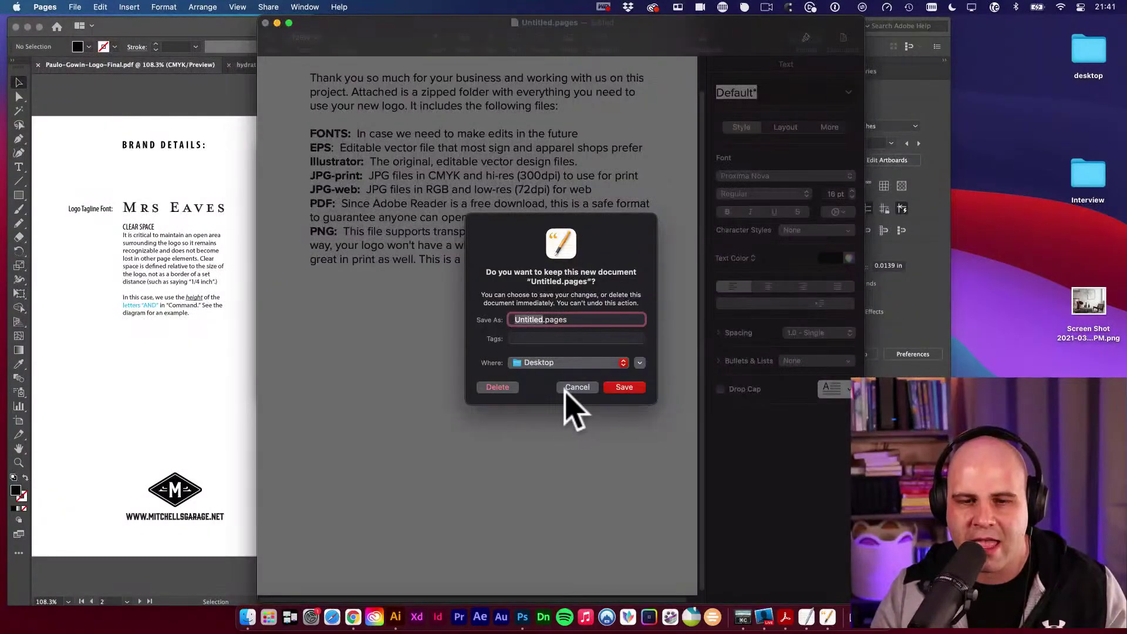
left_click(582, 394)
left_click(577, 393)
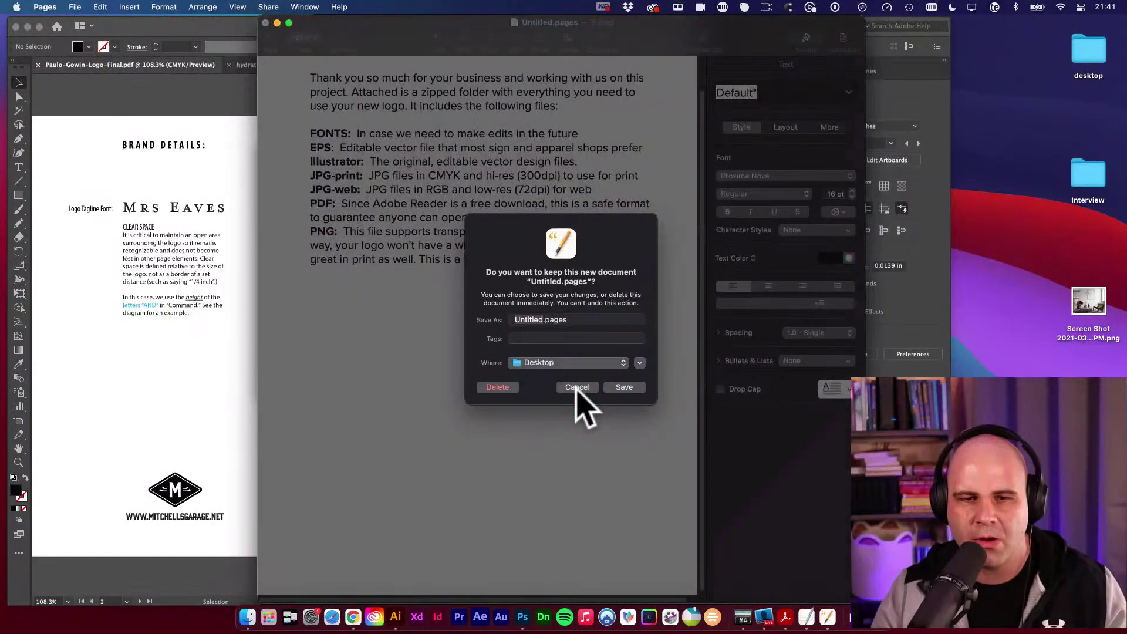
left_click(514, 219)
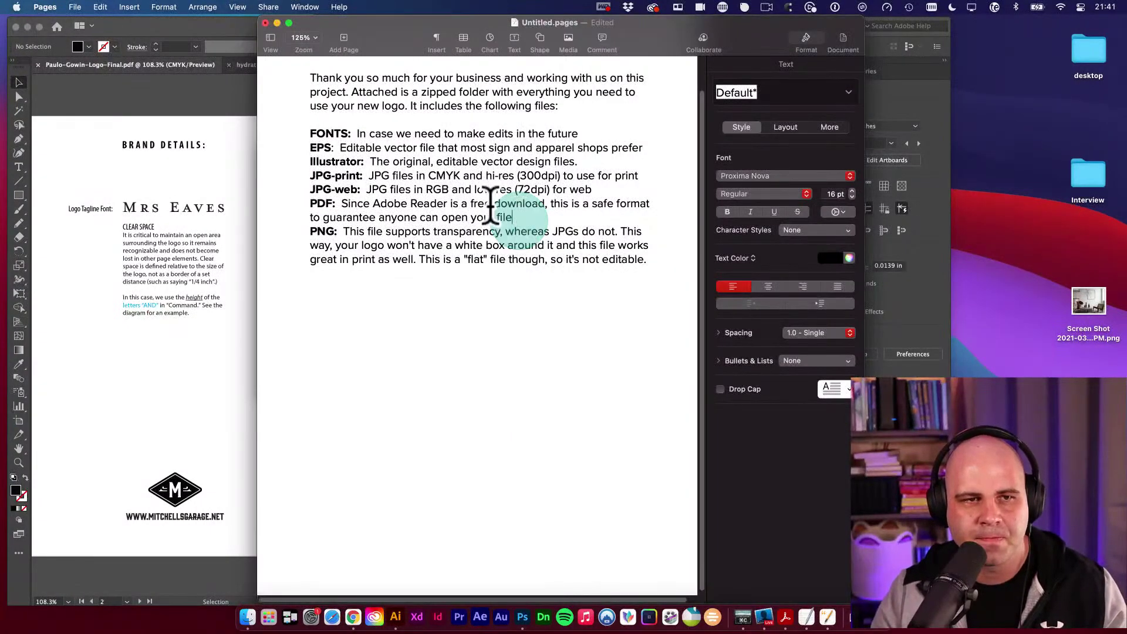
left_click(266, 23)
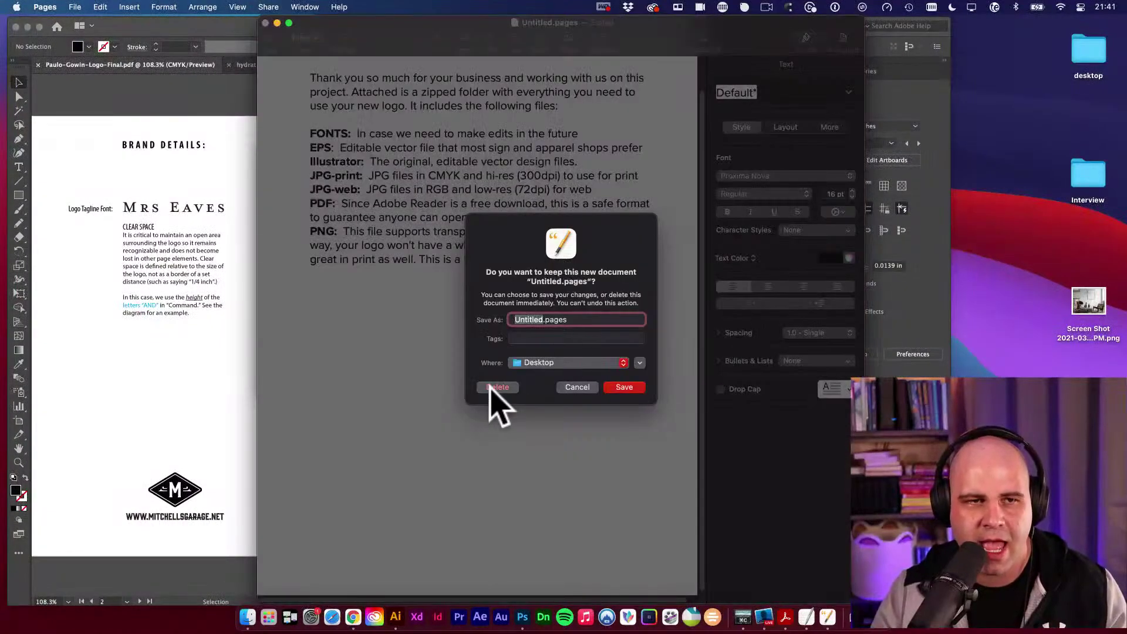
left_click(497, 388)
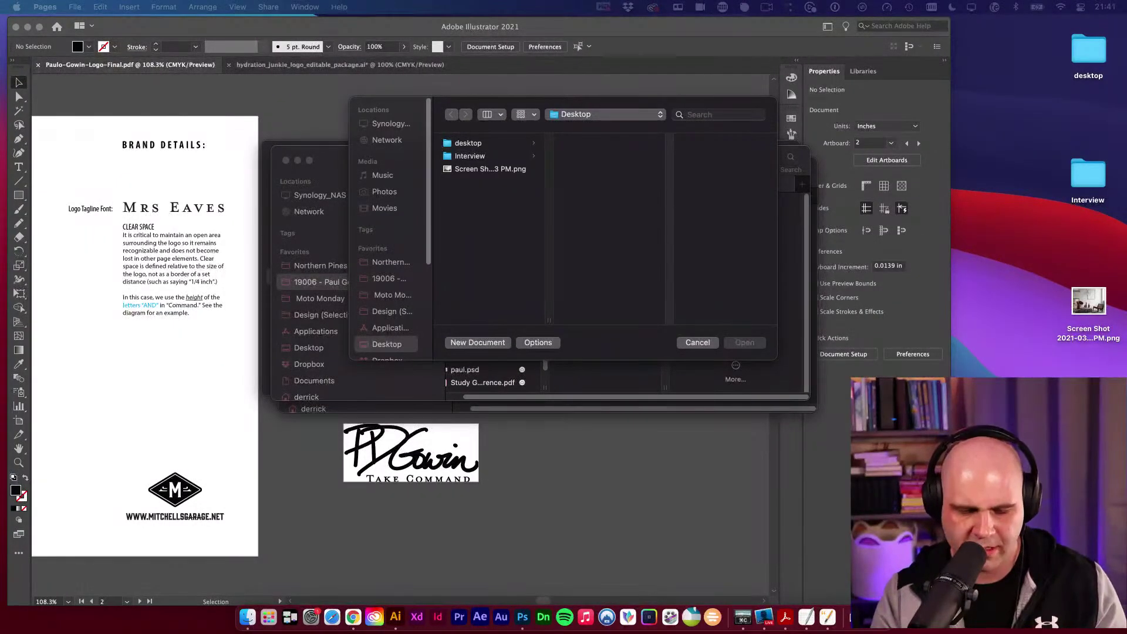
Raise the system volume and cancel TextEdit's leftover open-file dialog.
key("XF86AudioRaiseVolume")
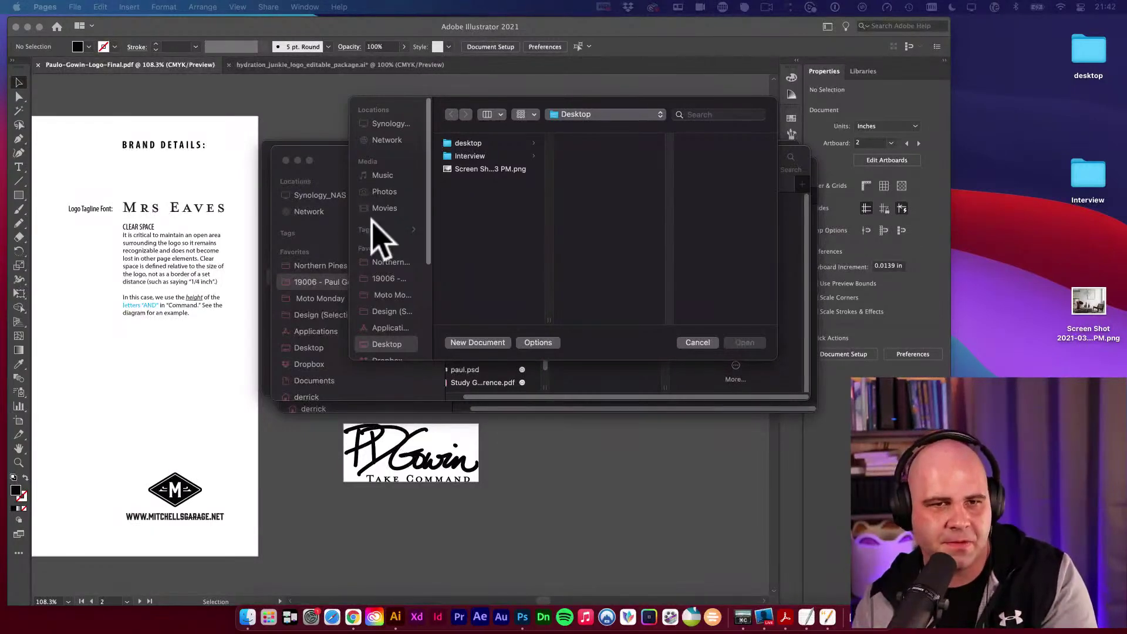
scroll(428, 118, "down", 2)
left_click(469, 188)
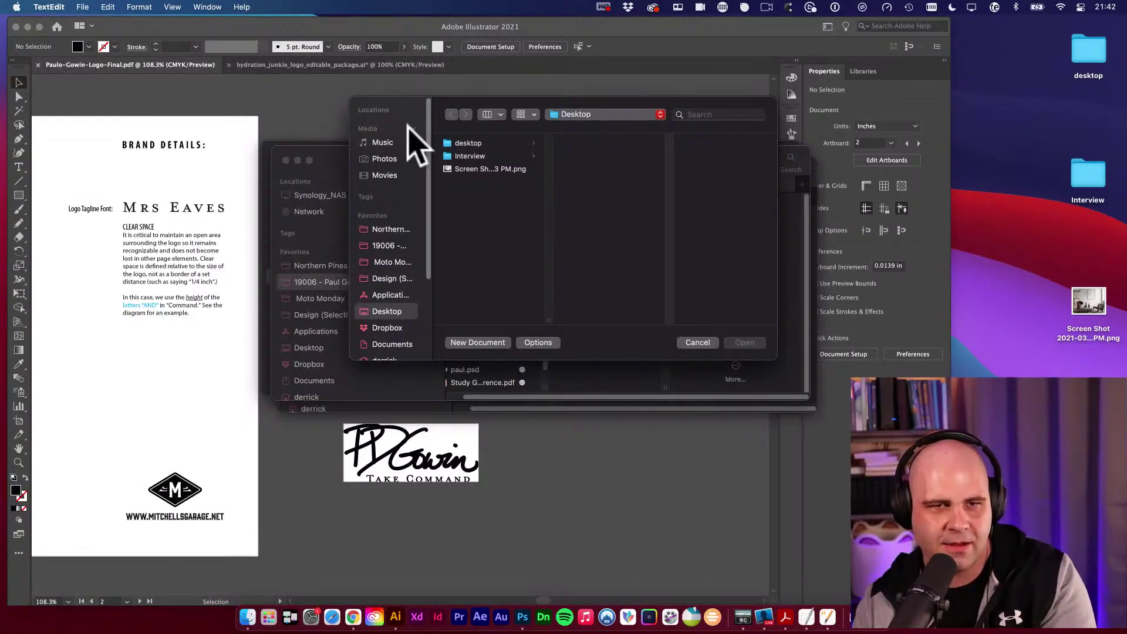
scroll(417, 108, "up", 2)
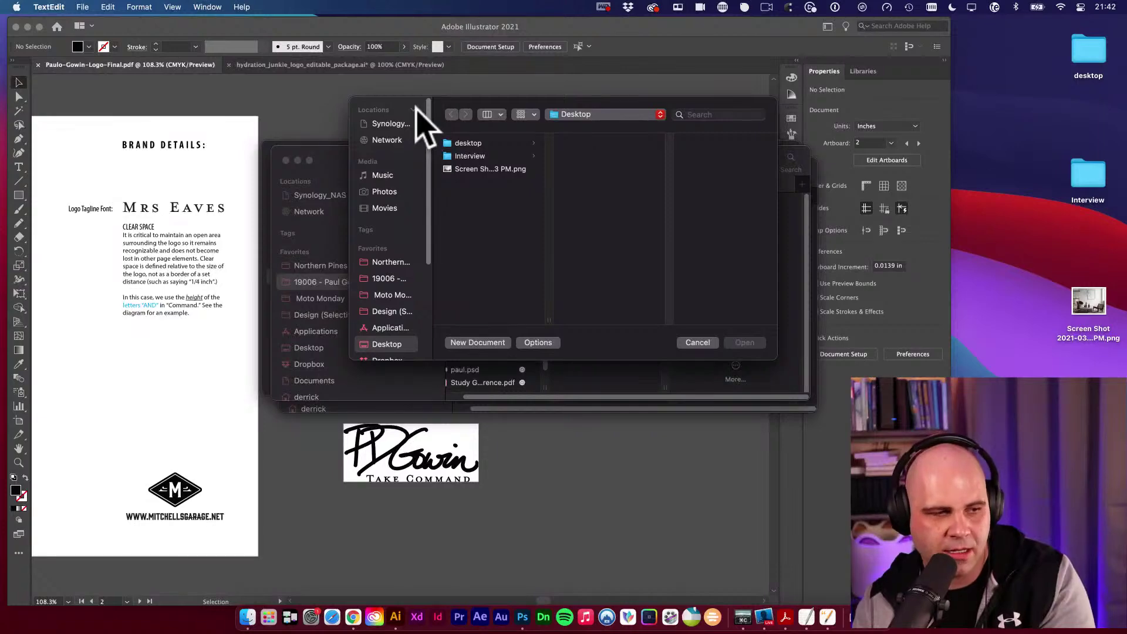
left_click(700, 342)
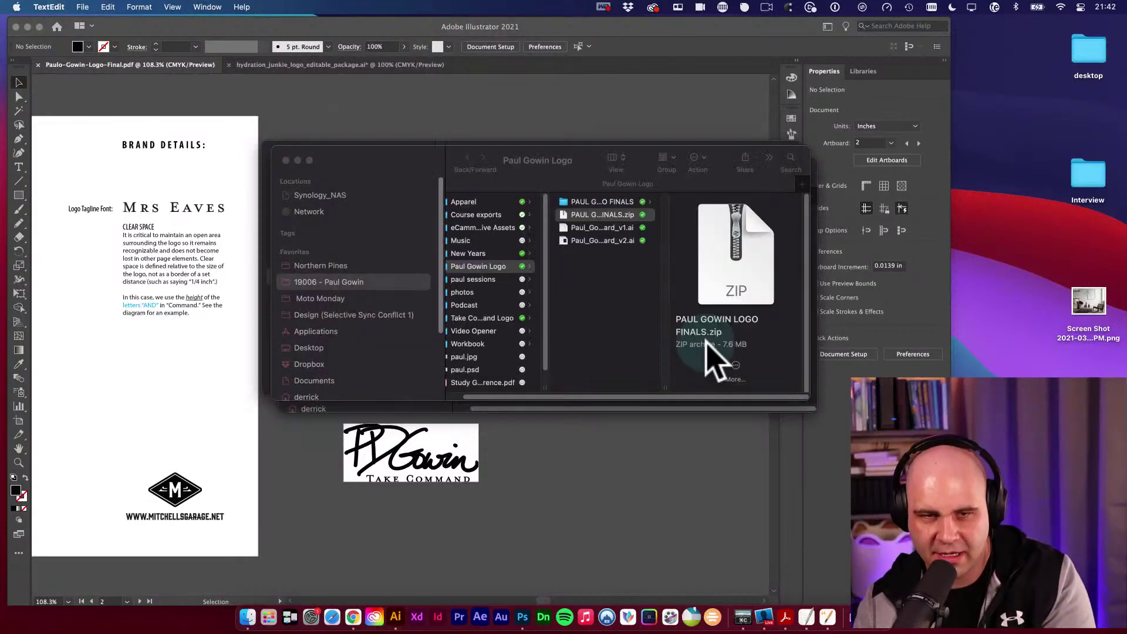
Close the logo project folder and LOGO FINALS Finder windows.
left_click(387, 168)
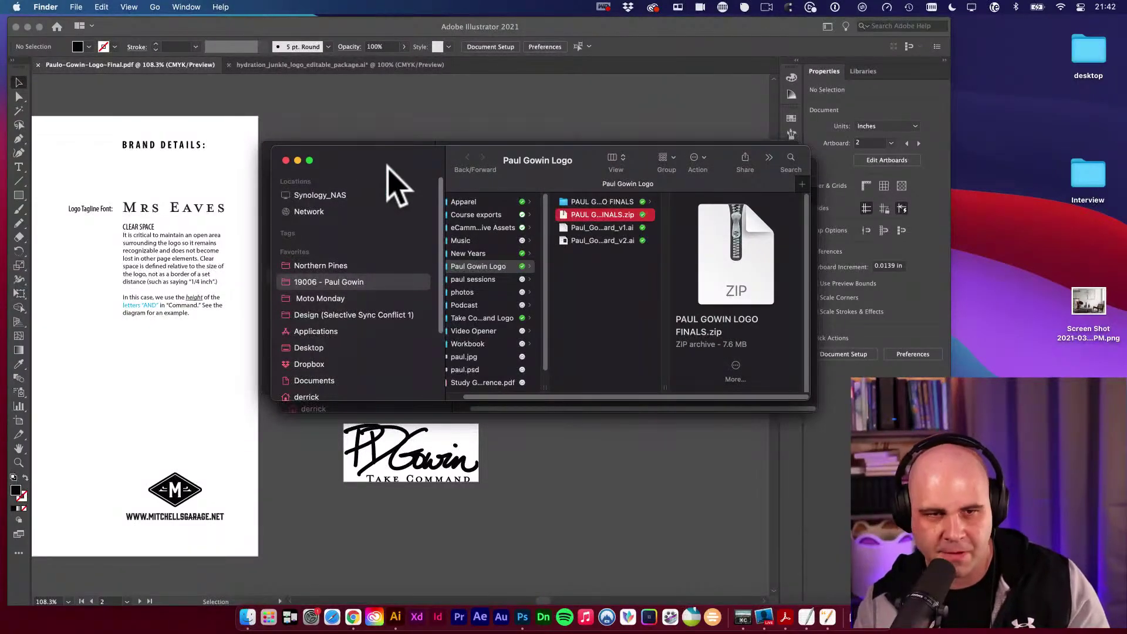
key("super+w")
left_click(403, 164)
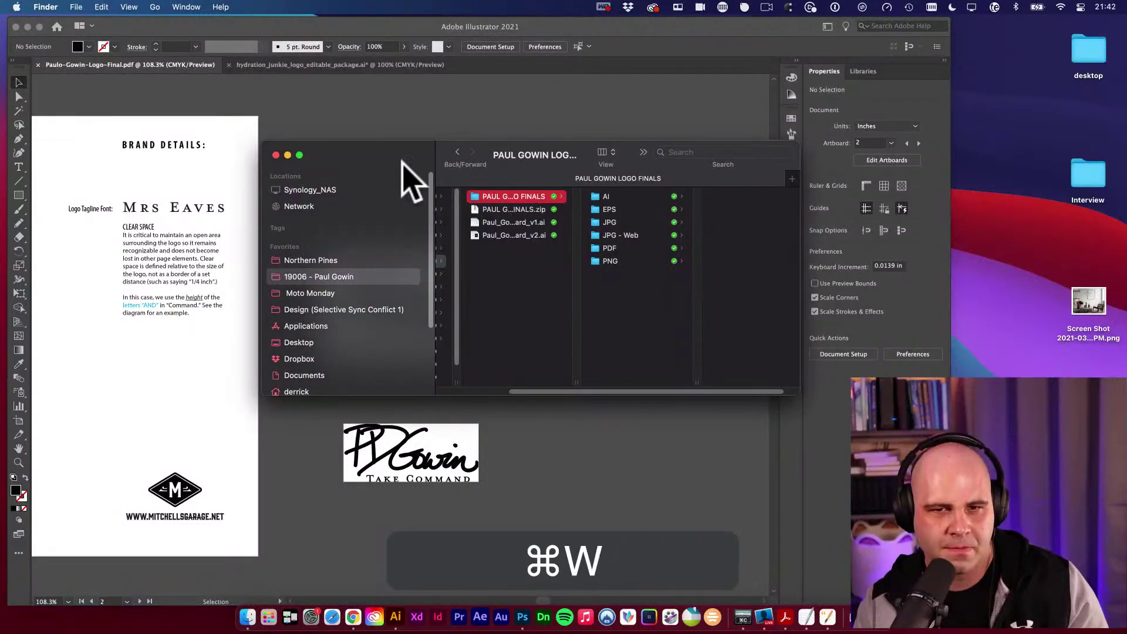
key("super+w")
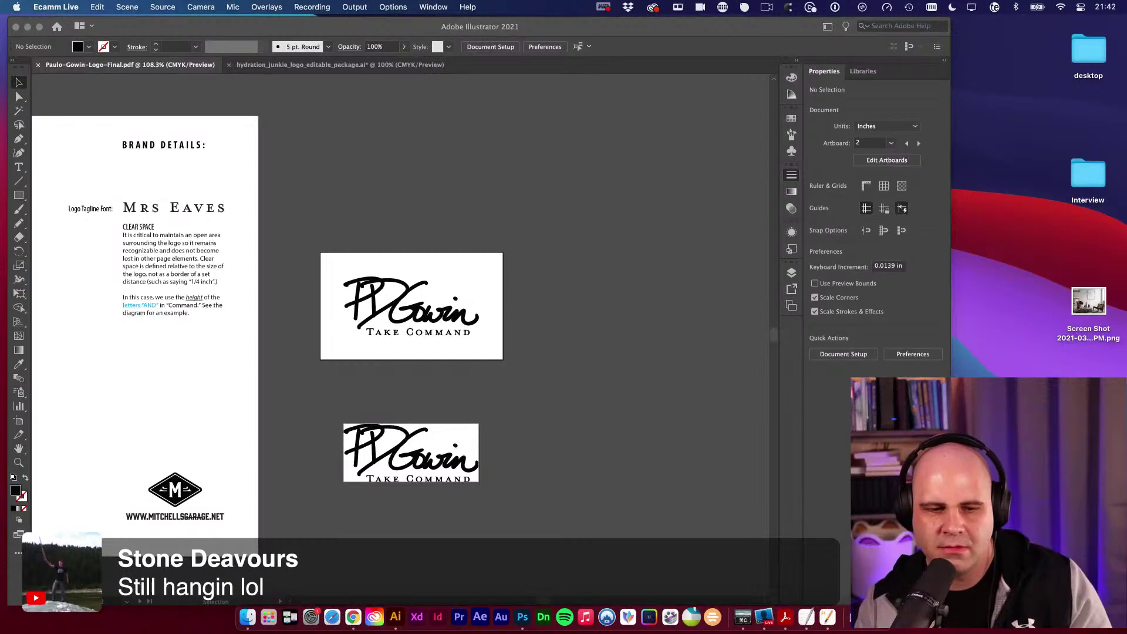
Open the courses website in a new Chrome tab.
left_click(353, 616)
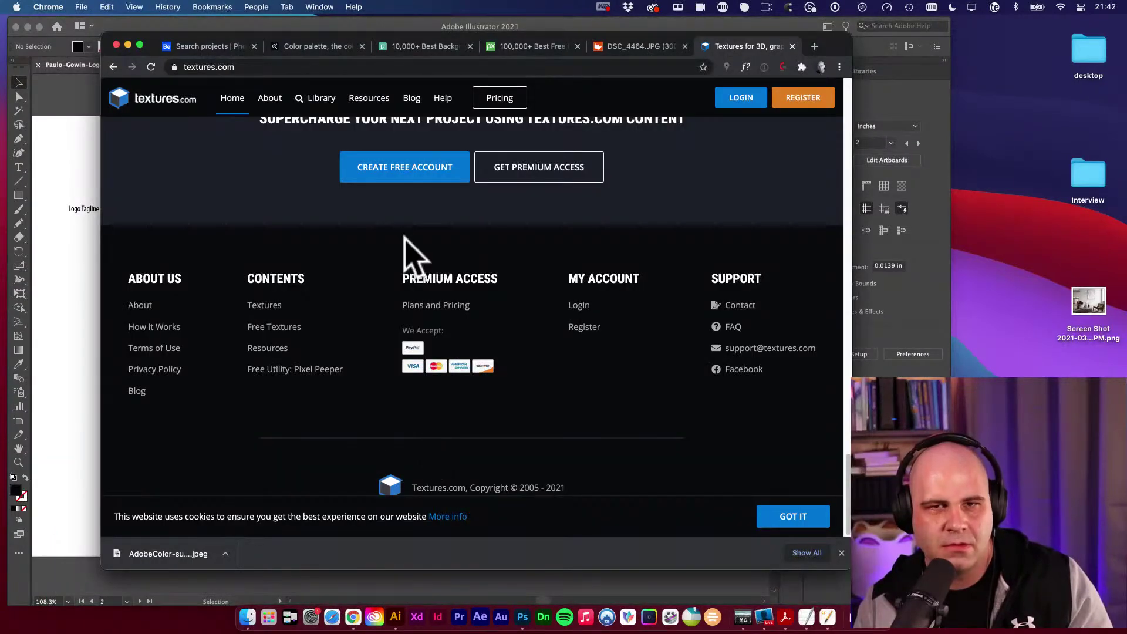
key("super+t")
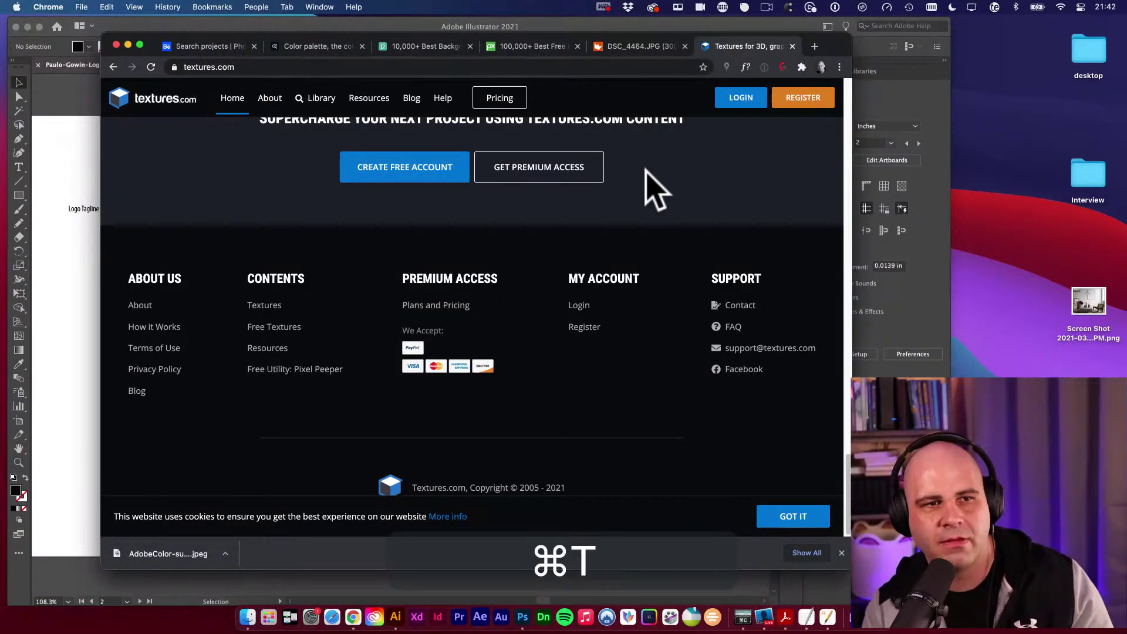
type("cour")
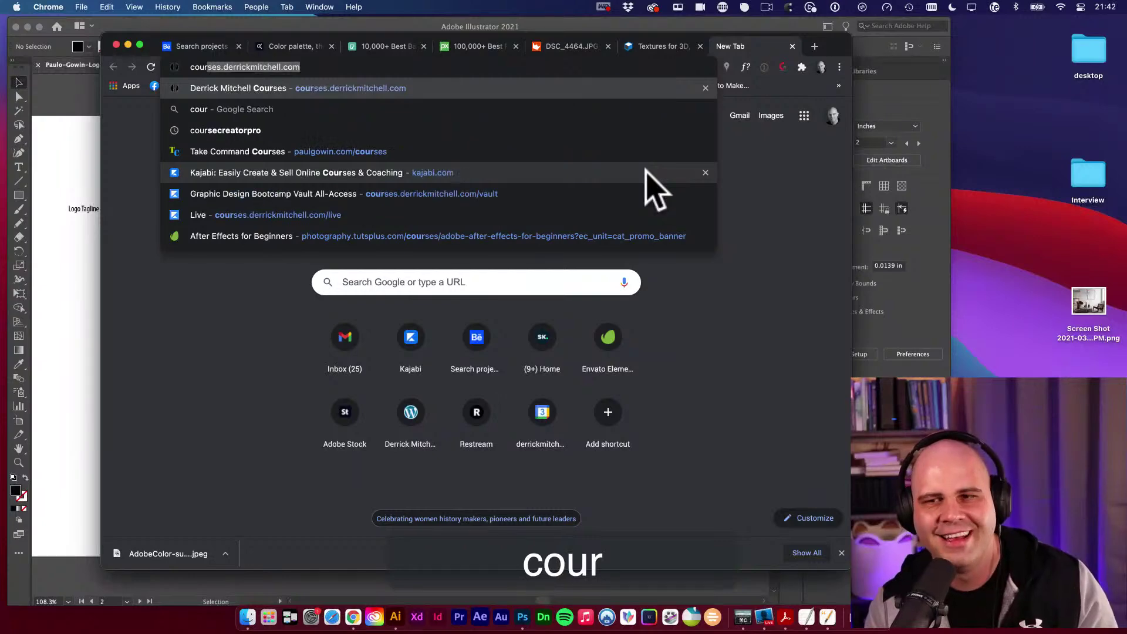
key("Return")
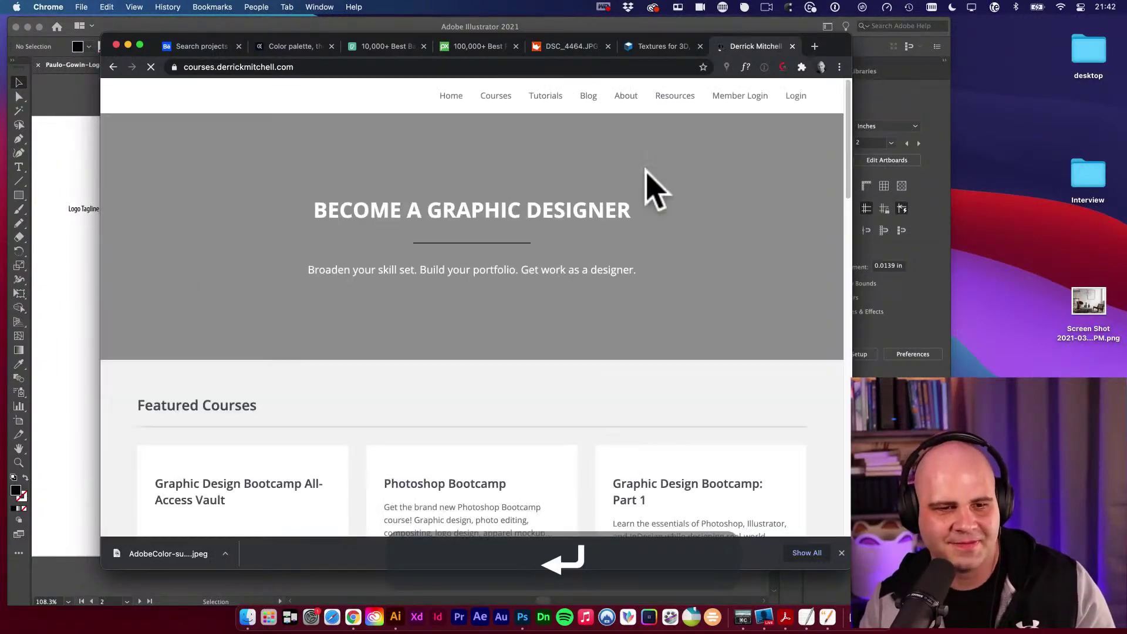
Scroll through the Featured Courses and move to the next page of courses.
scroll(546, 425, "down", 6)
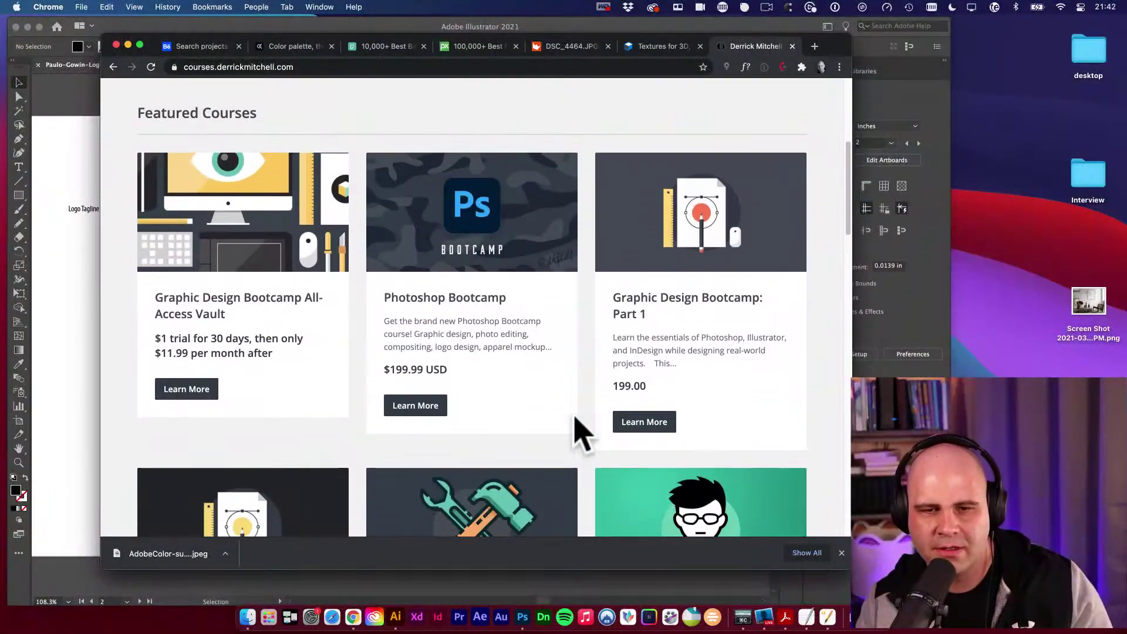
scroll(578, 428, "down", 5)
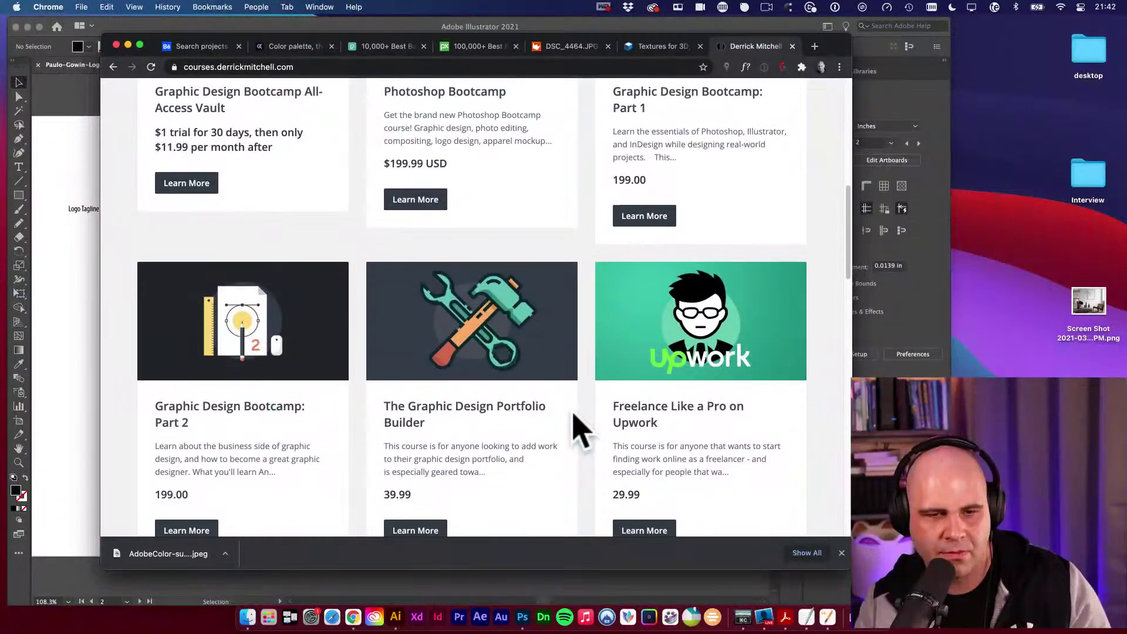
scroll(578, 429, "down", 4)
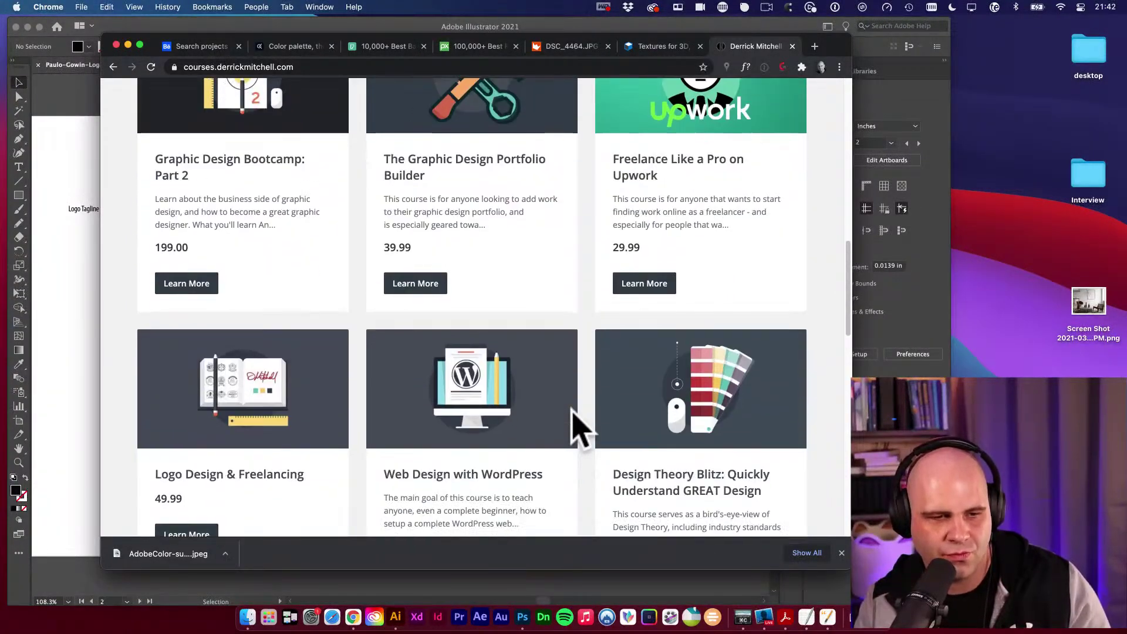
scroll(574, 428, "down", 3)
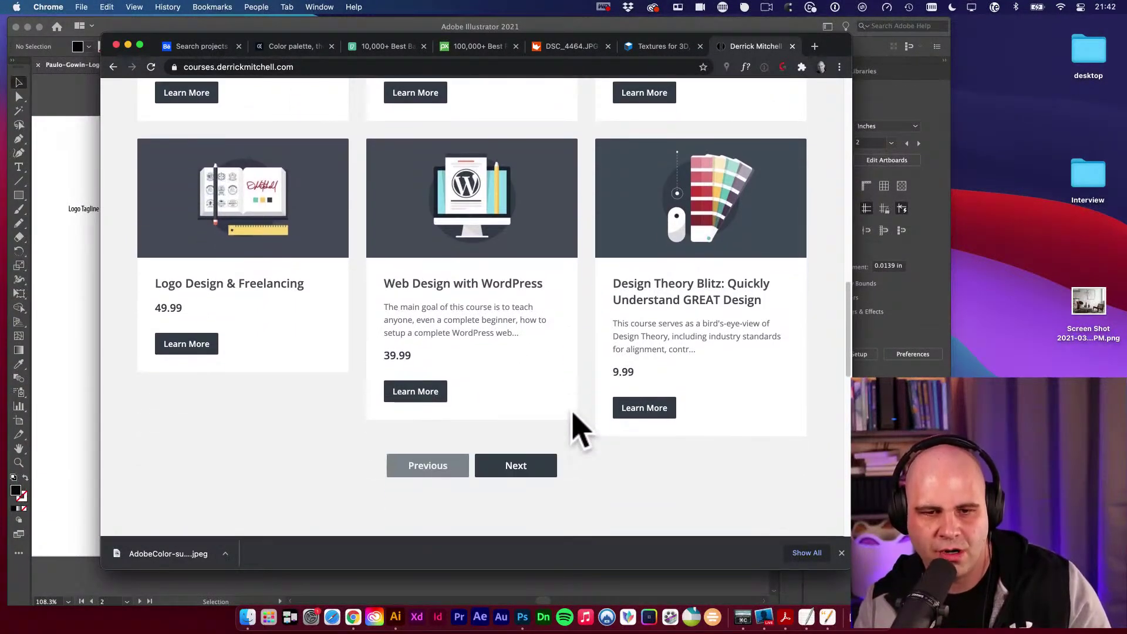
left_click(516, 401)
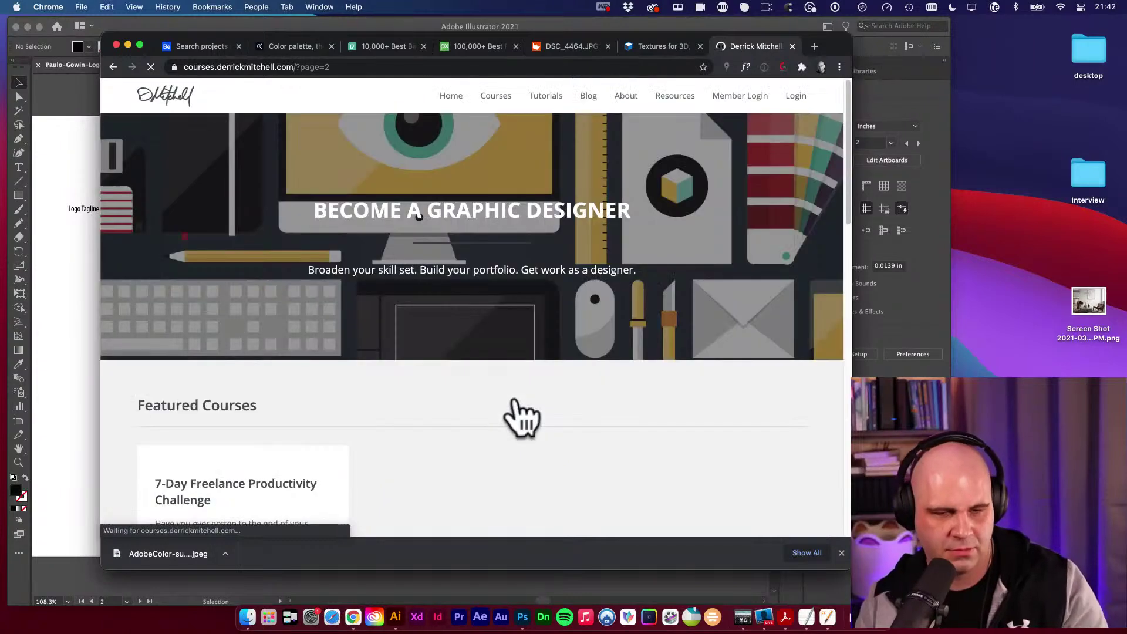
scroll(520, 418, "down", 6)
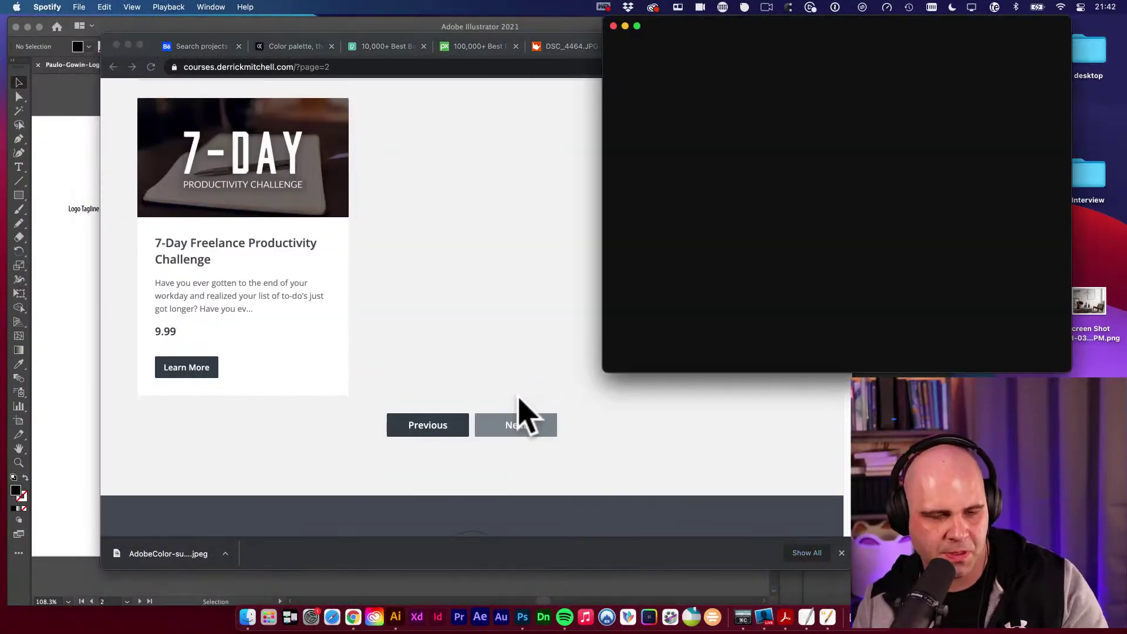
left_click(519, 416)
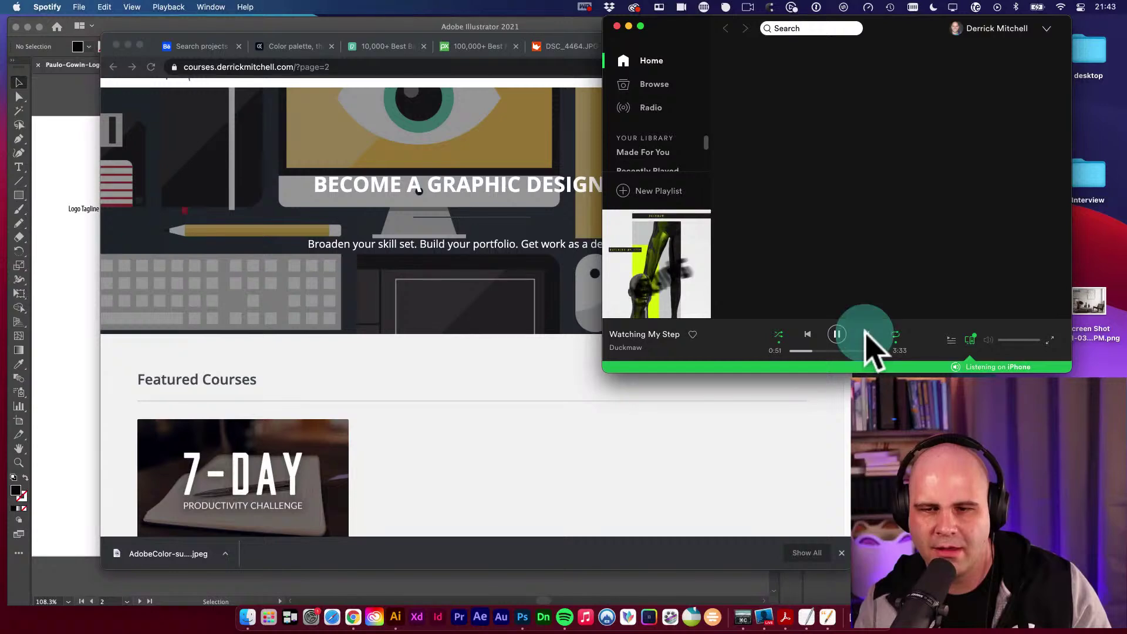
left_click(416, 411)
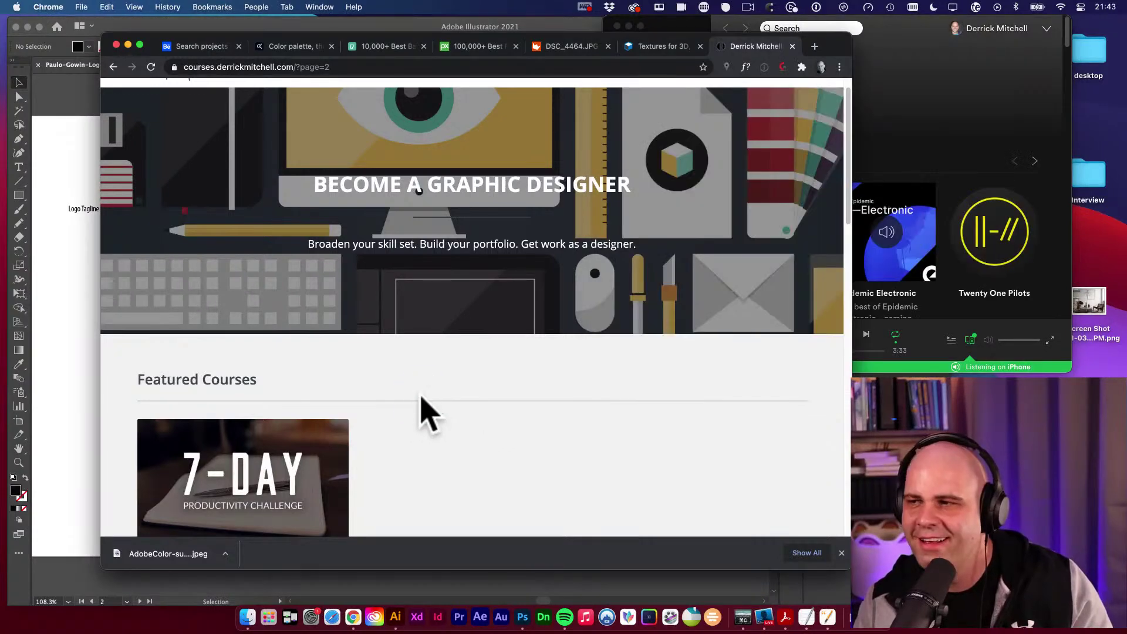
scroll(421, 407, "down", 4)
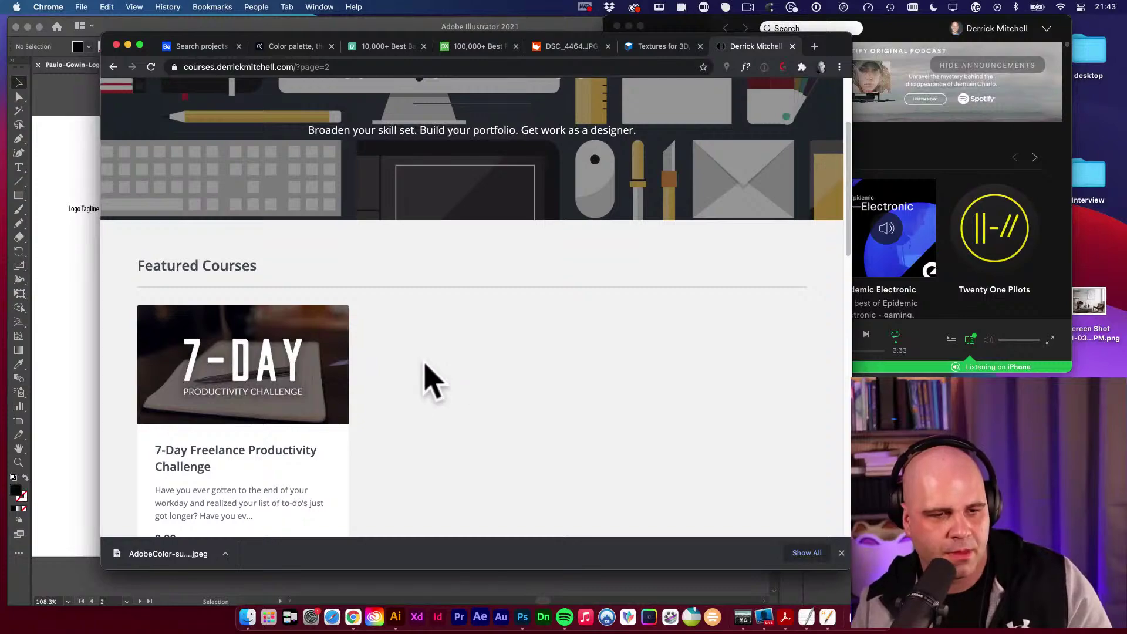
scroll(446, 376, "down", 2)
Go back to the first courses page, browse it again, then return to Illustrator.
key("super+bracketleft")
scroll(444, 396, "up", 10)
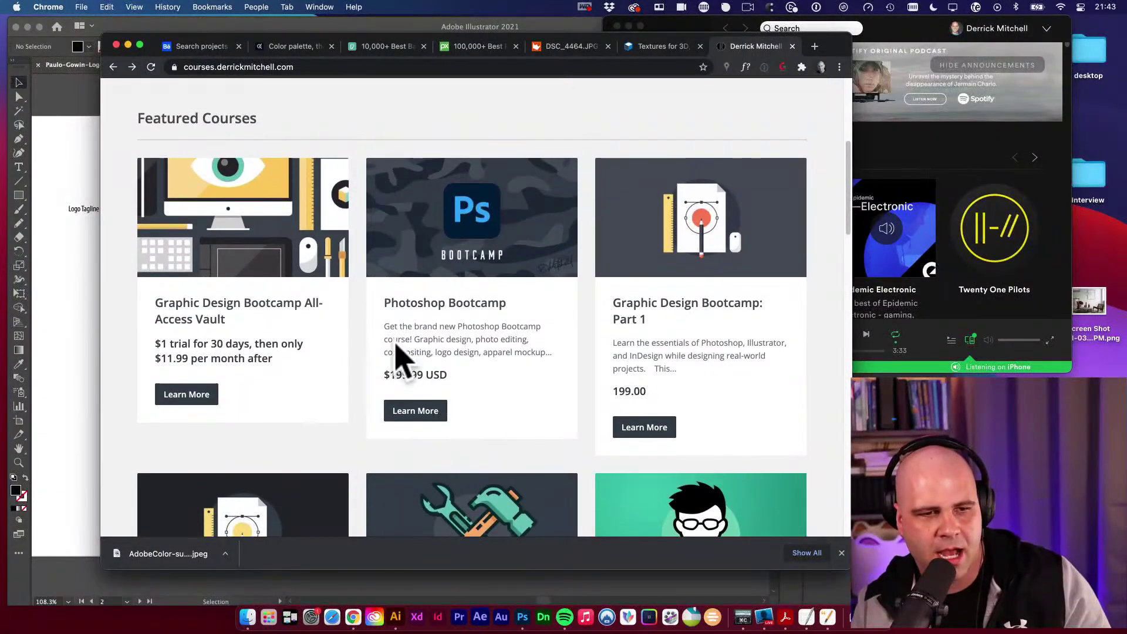
scroll(396, 356, "up", 1)
scroll(395, 339, "up", 5)
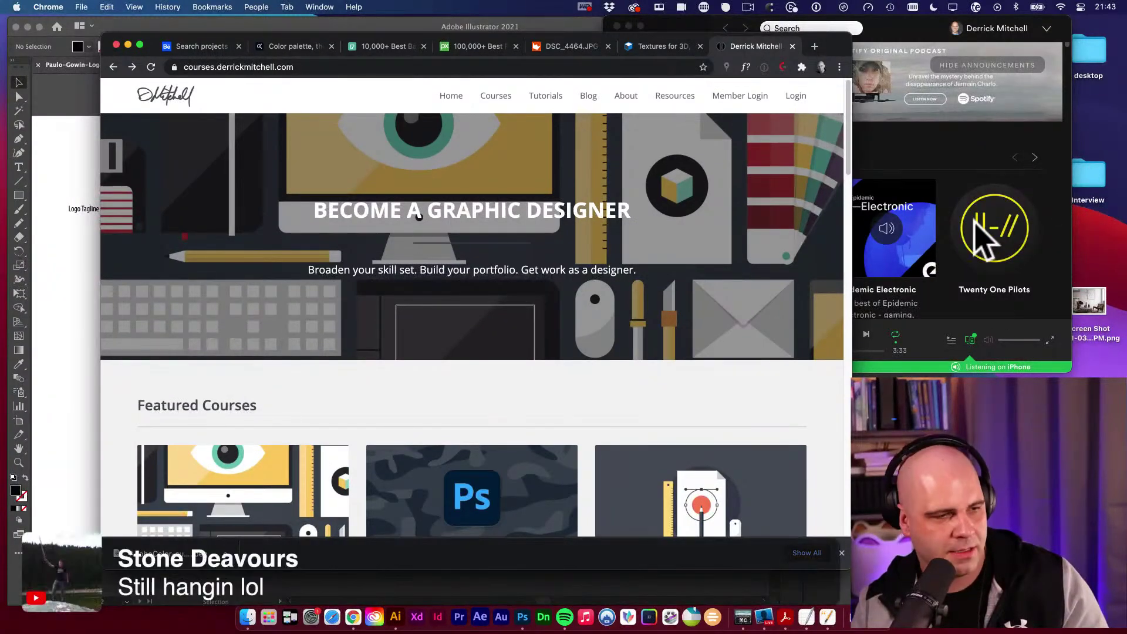
scroll(418, 217, "down", 5)
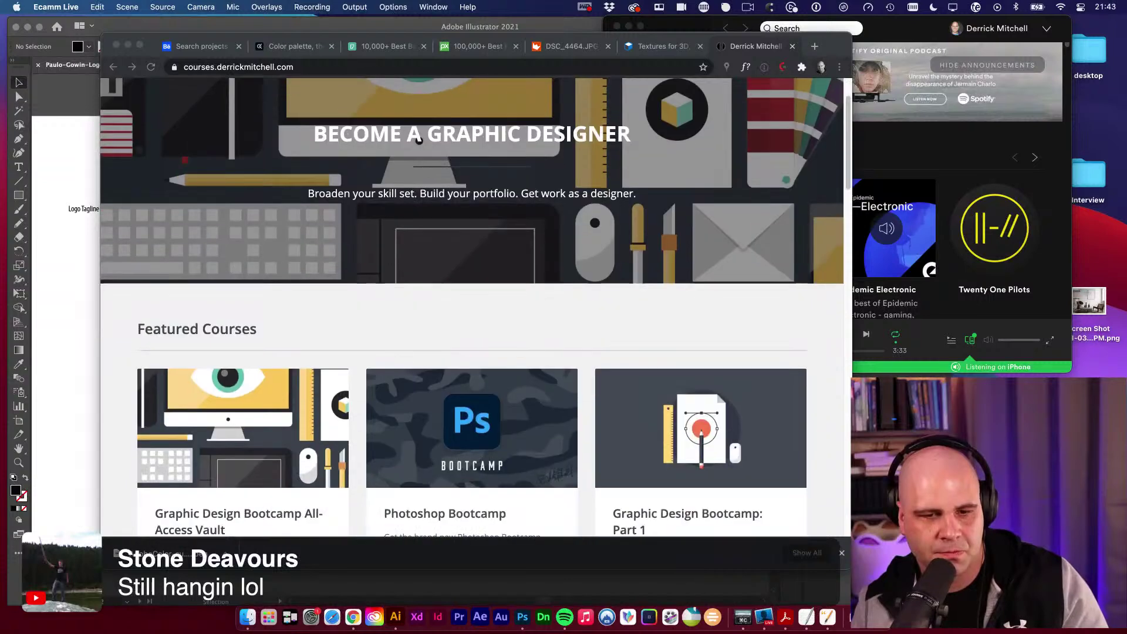
left_click(518, 329)
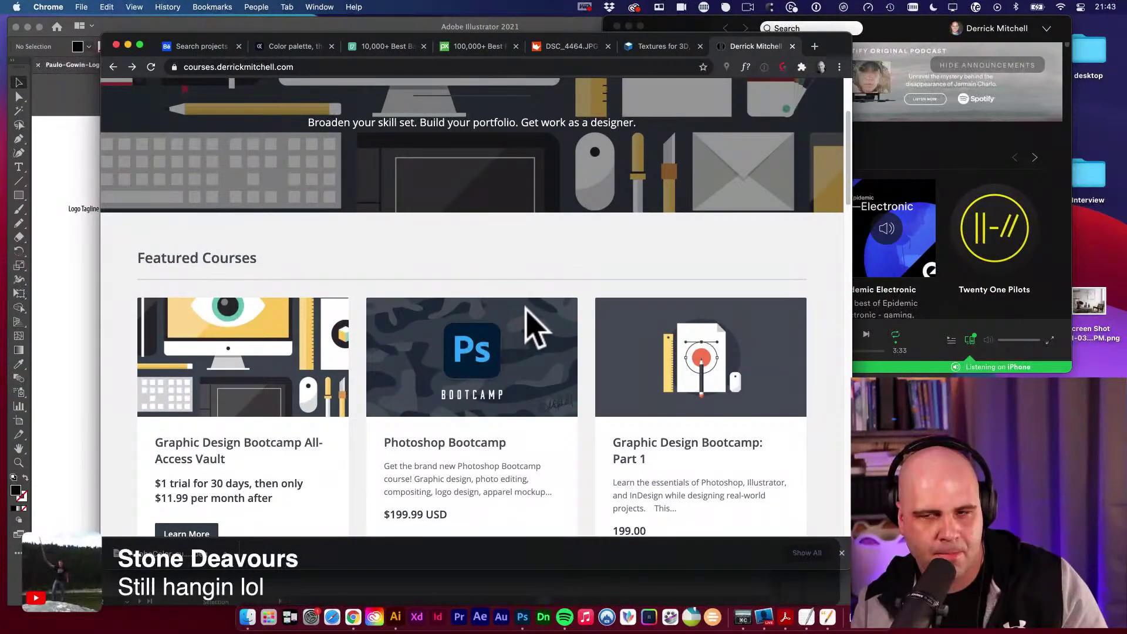
scroll(531, 326, "down", 1)
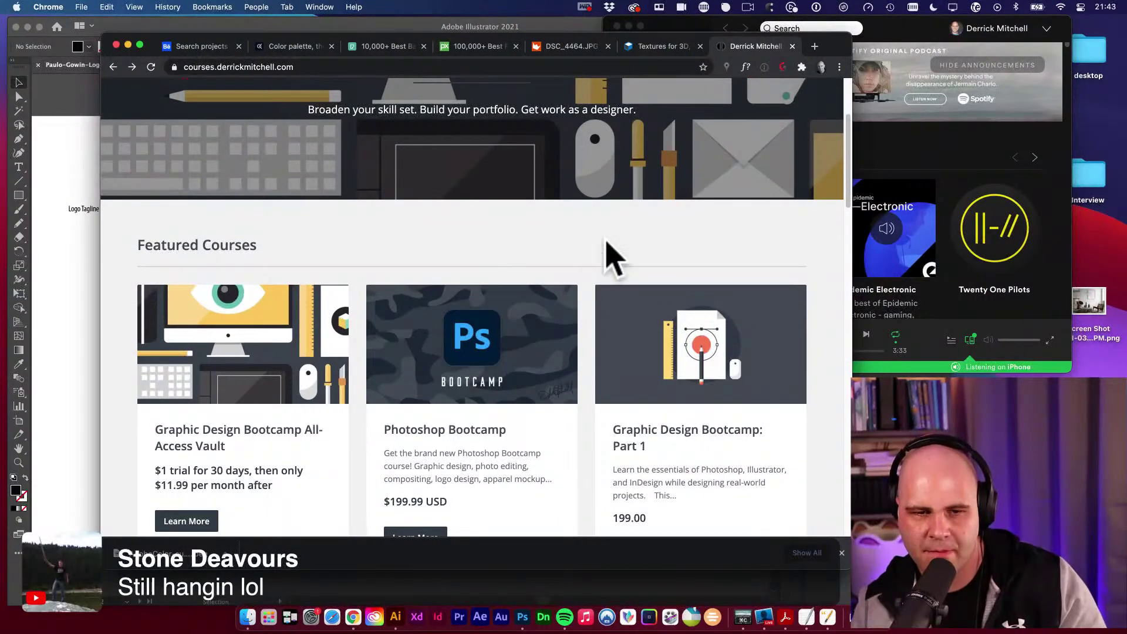
scroll(611, 258, "down", 3)
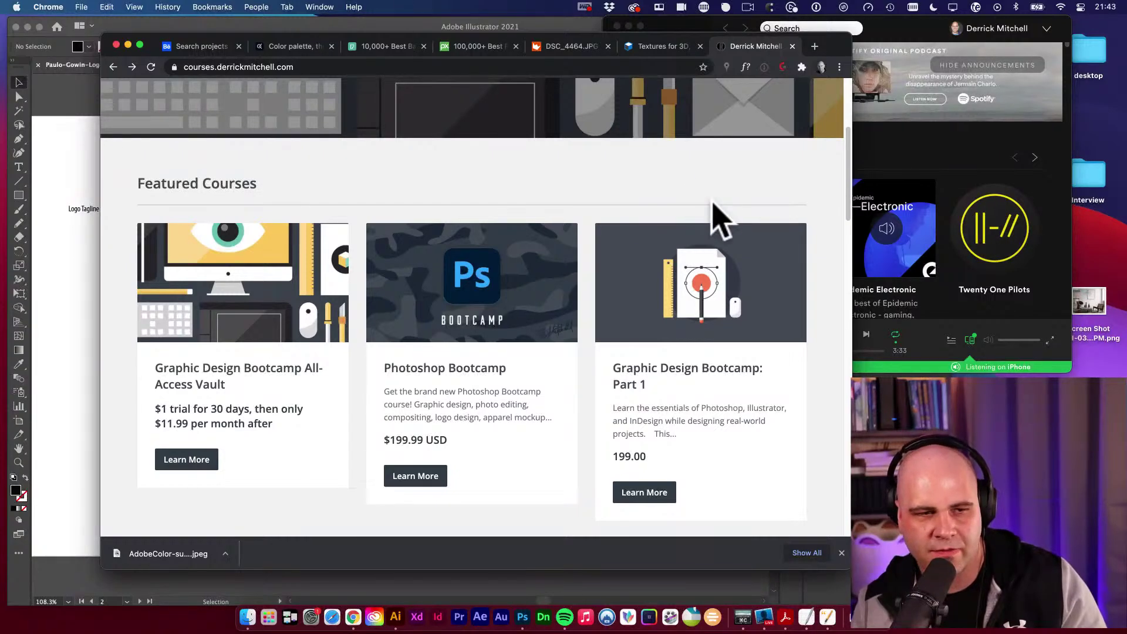
scroll(415, 246, "down", 2)
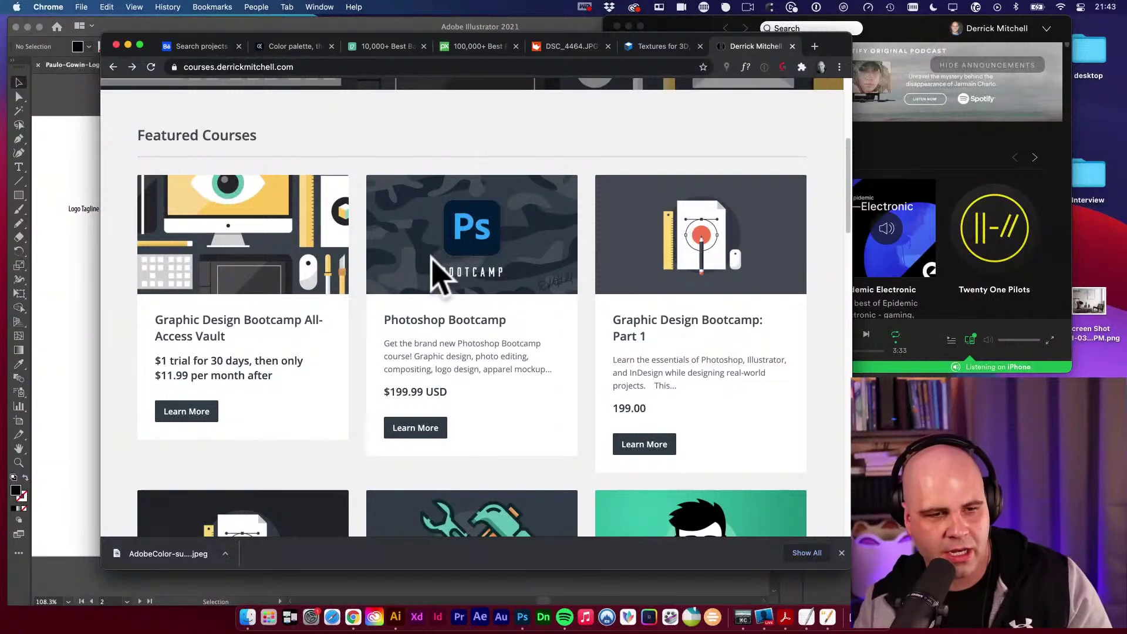
left_click(82, 276)
Type the contact e-mail address as a new text line above the logo artboard.
left_click(469, 210)
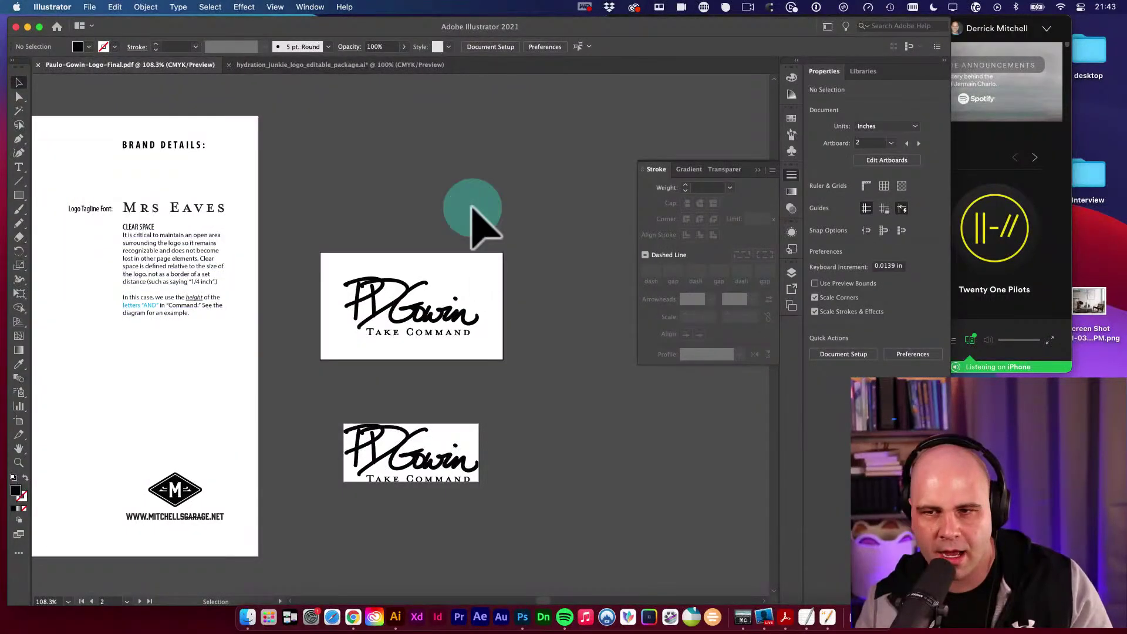
key("t")
left_click(392, 158)
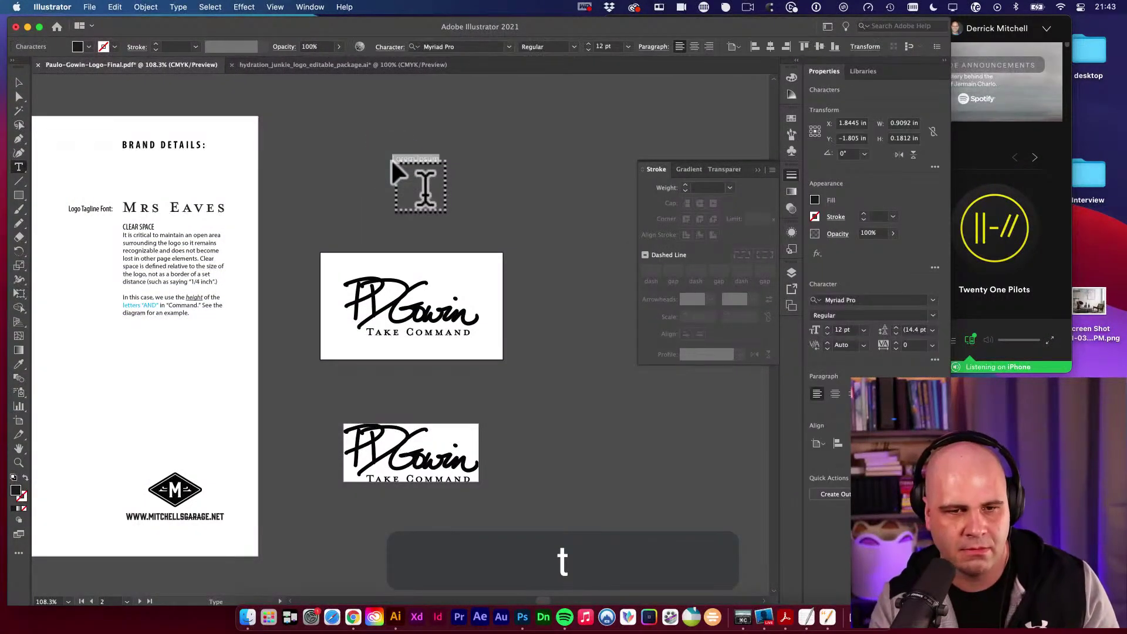
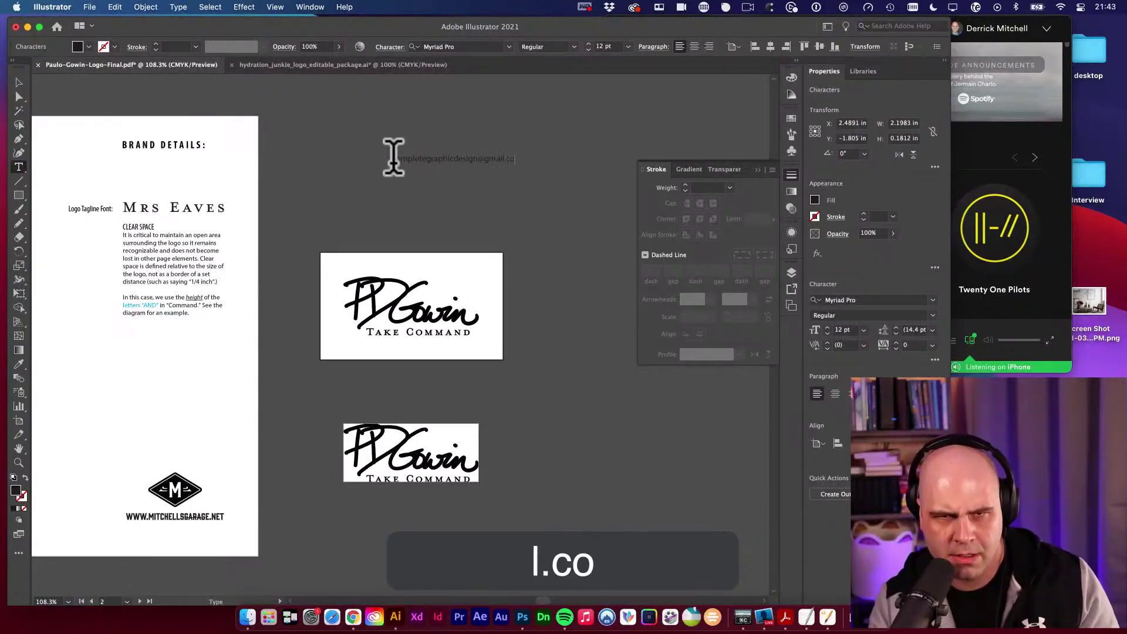
left_click(428, 158, "super")
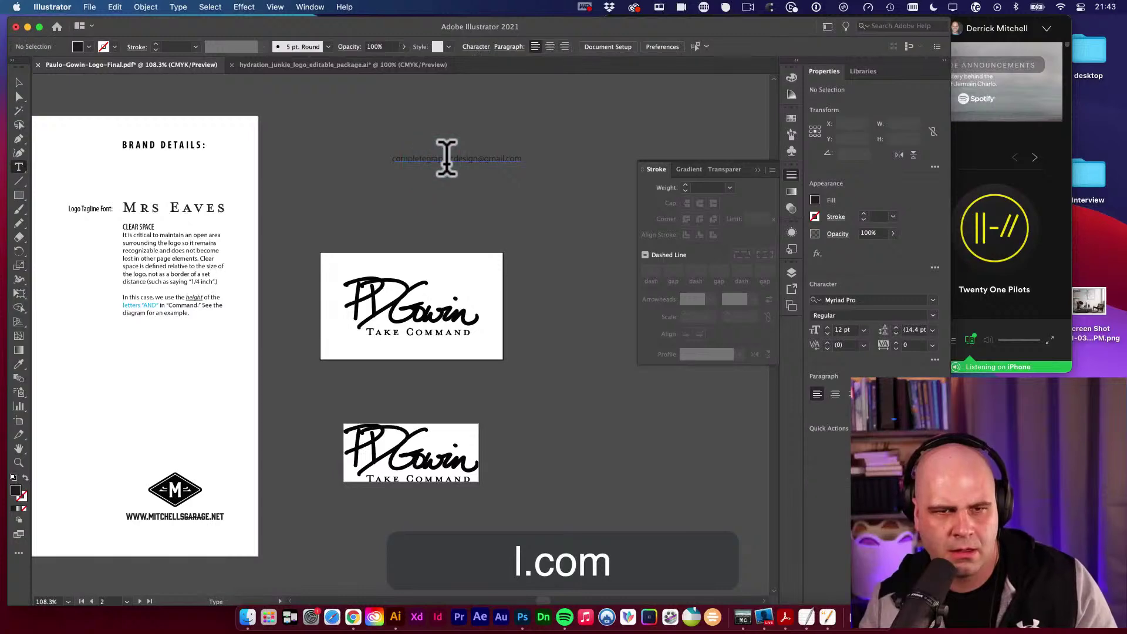
Colour the e-mail text teal, scale it to about 20 pt, and place it above the logo.
left_click(446, 159, "super")
left_click(501, 158, "super")
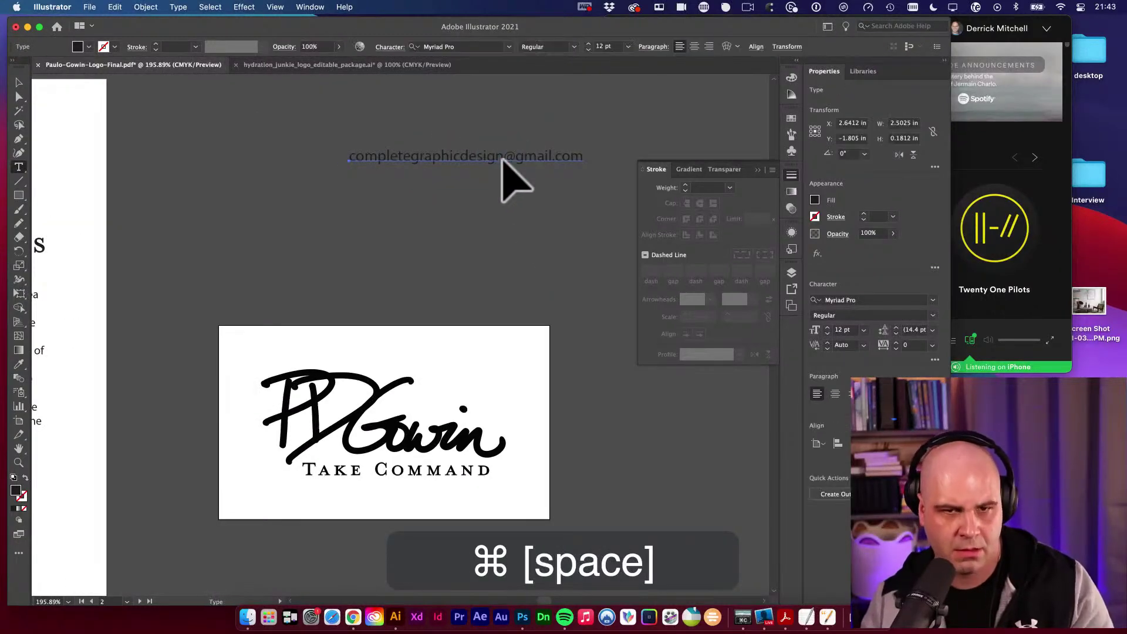
key("i")
key("v")
left_click_drag(507, 158, 396, 211)
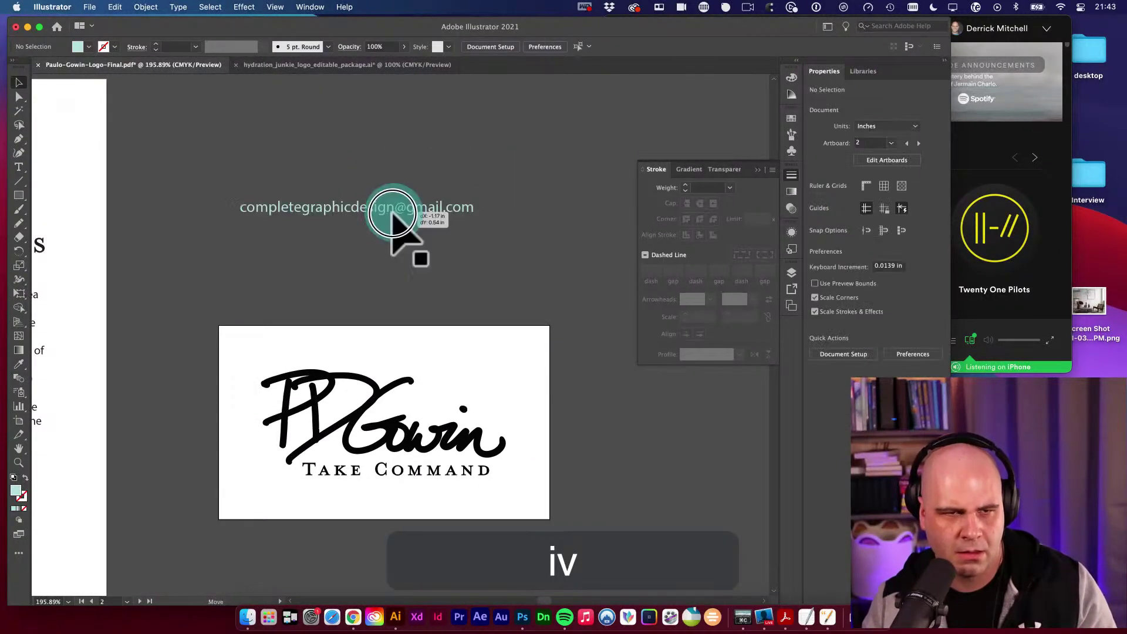
key("e")
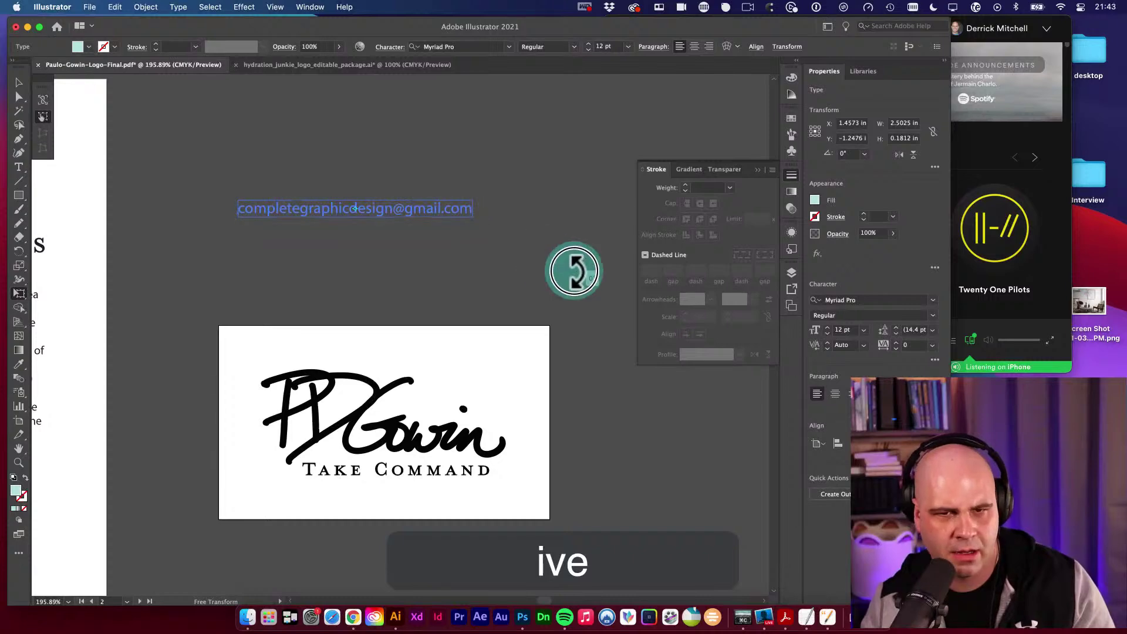
left_click_drag(464, 218, 616, 297)
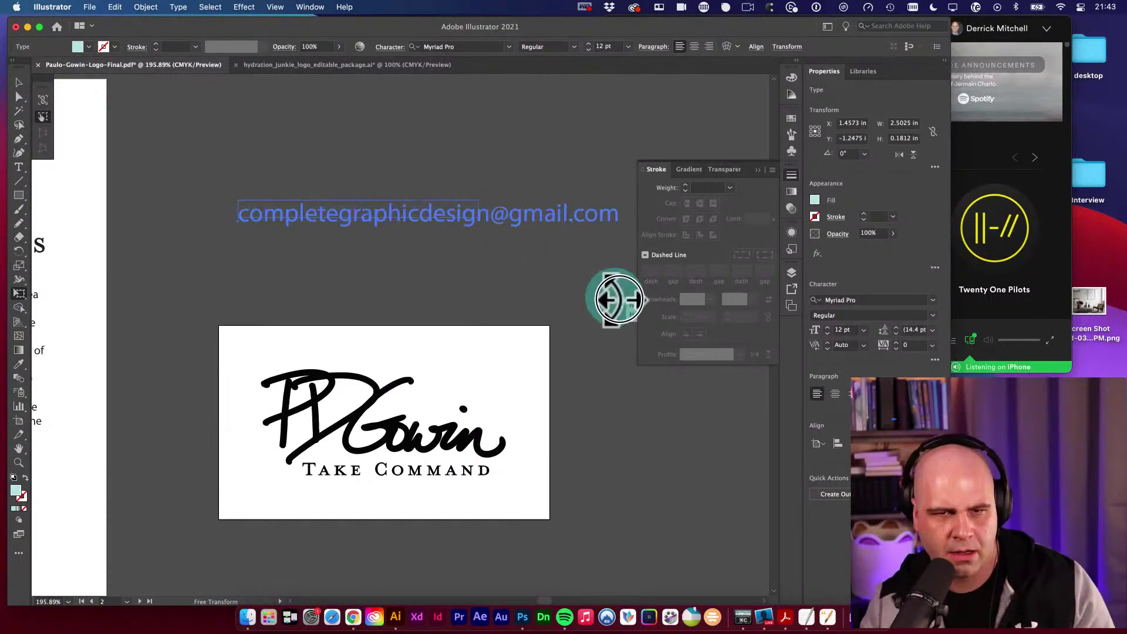
key("v")
left_click_drag(573, 221, 473, 252)
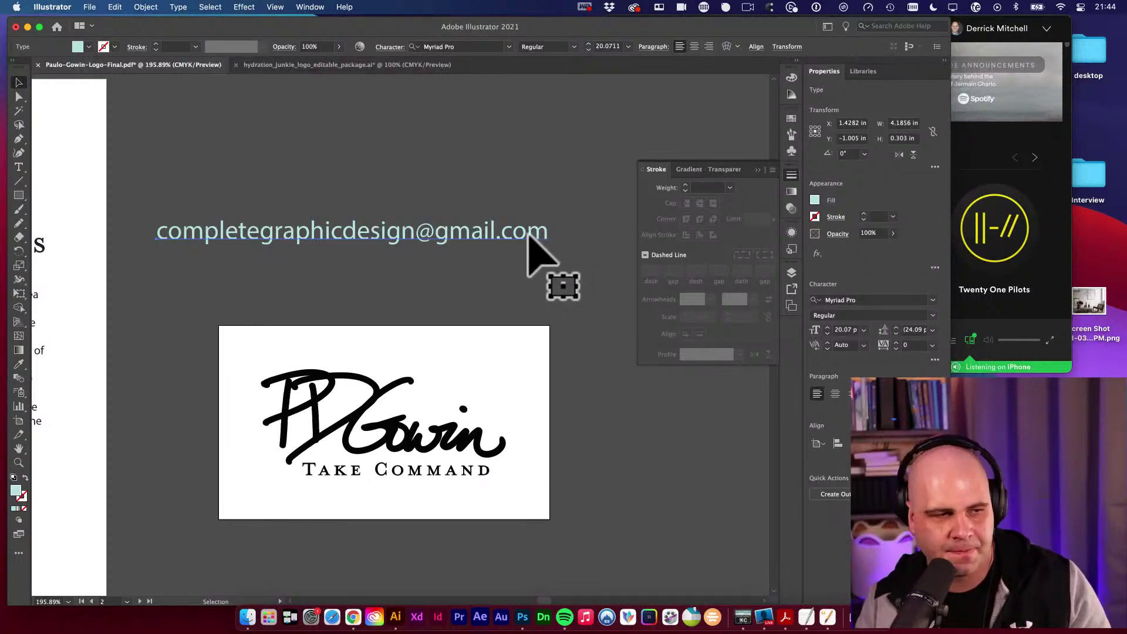
Zoom out and pan to bring the brand details page into view.
key("space")
left_click(400, 253, "alt+super")
key("space")
left_click_drag(395, 256, 459, 267)
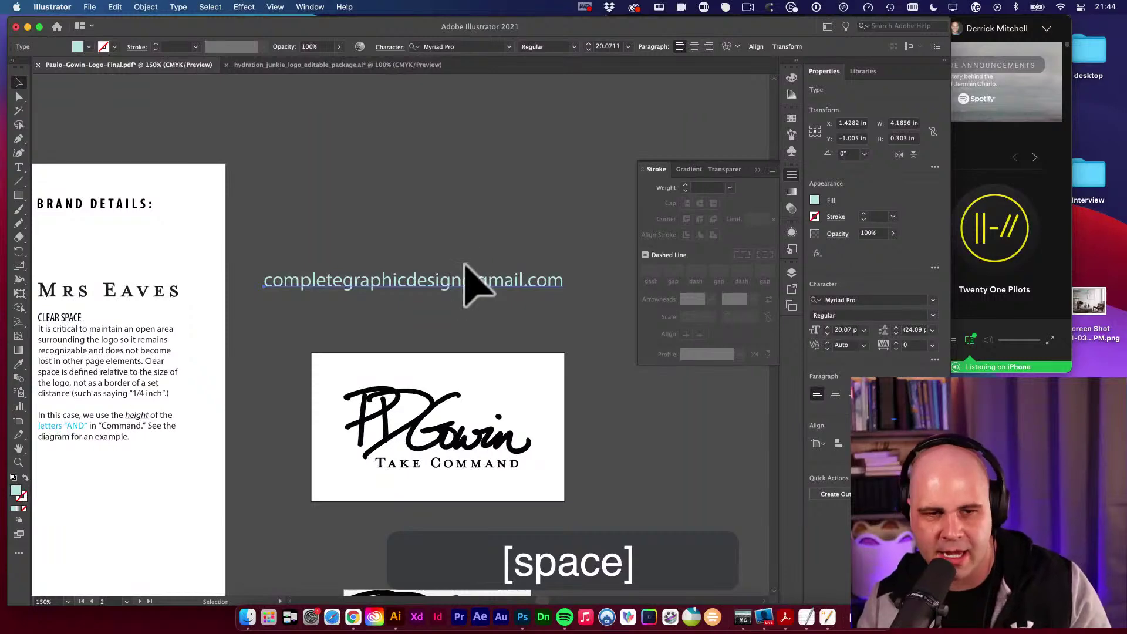
left_click(448, 246)
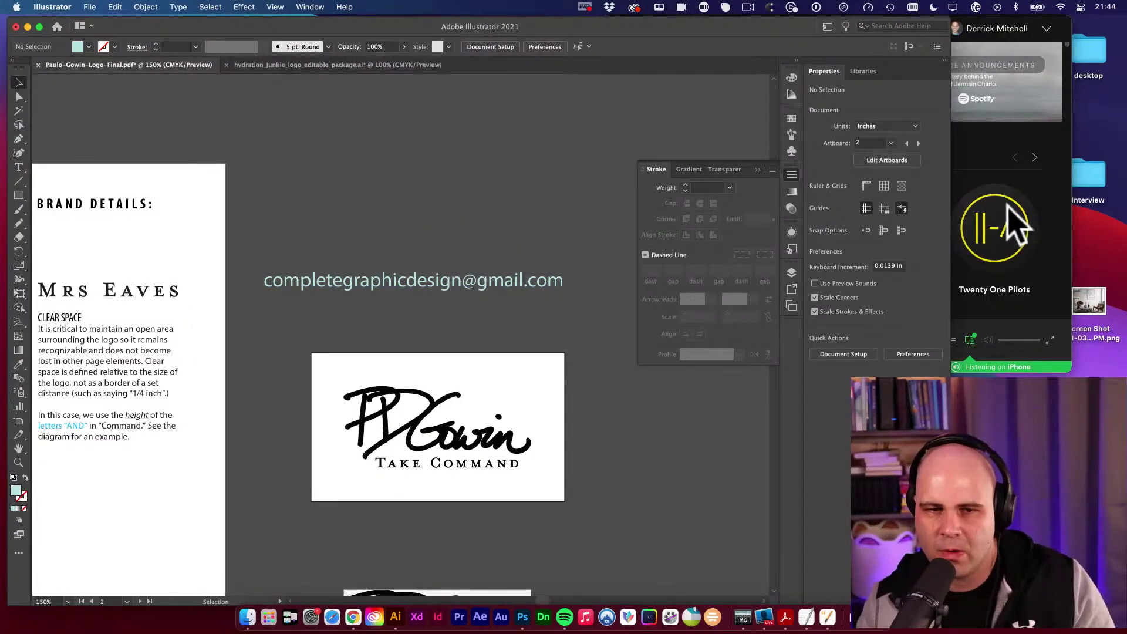
Delete the e-mail text line and collapse the Stroke panel.
left_click(571, 287)
key("BackSpace")
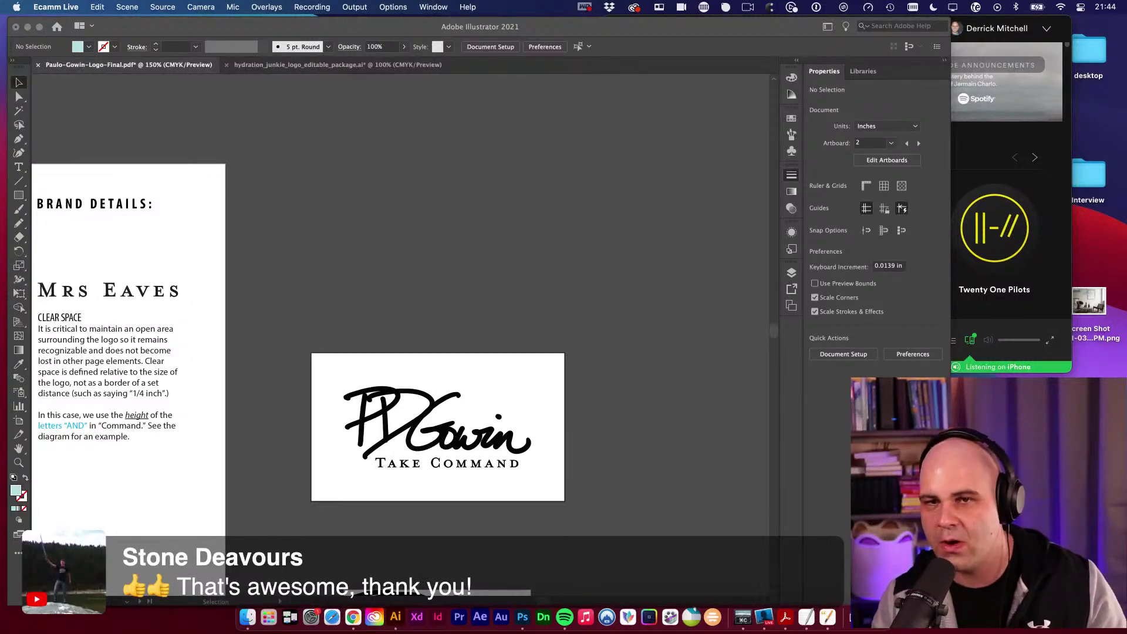
left_click(667, 226)
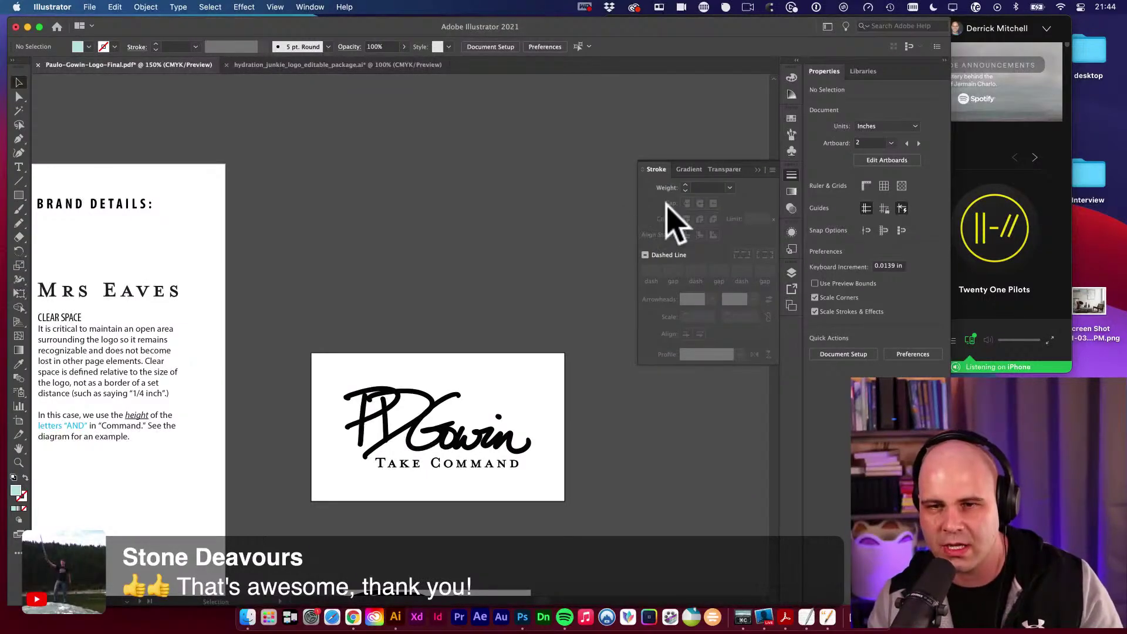
left_click(791, 175)
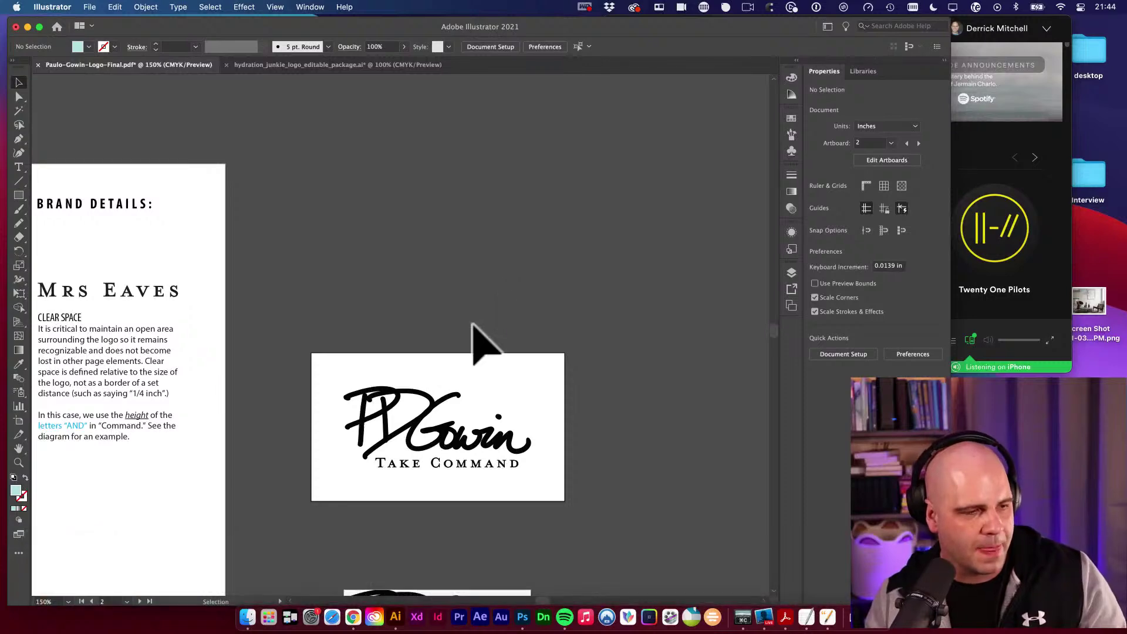
Zoom out to 50% and center all logo artboards, then bring Chrome forward.
left_click(400, 340, "alt+super")
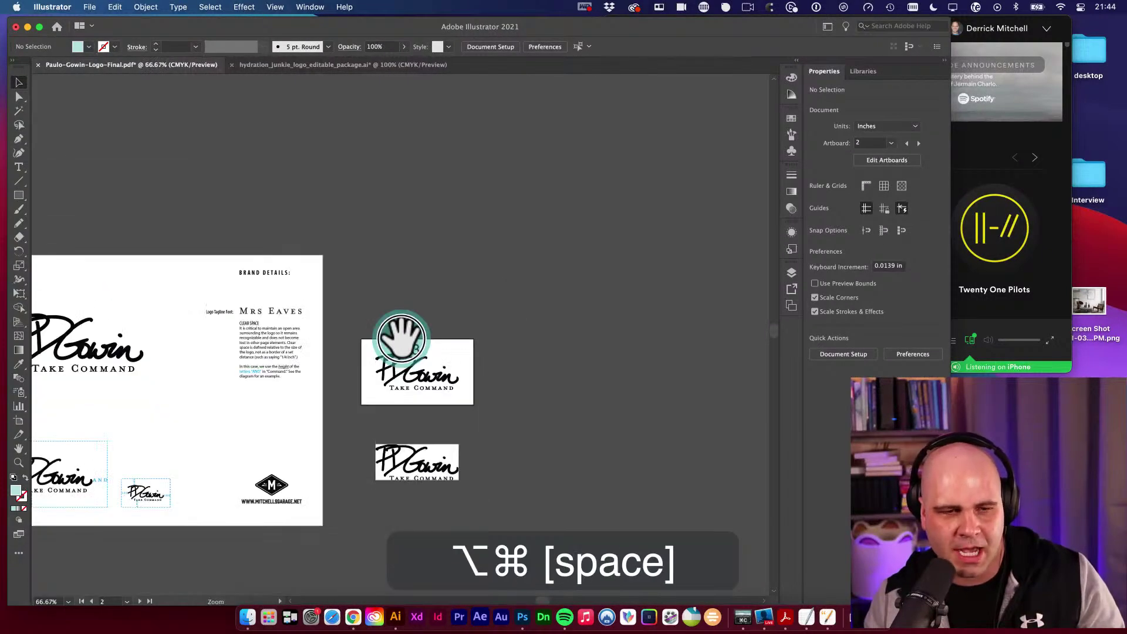
left_click(397, 340, "alt+super")
left_click_drag(396, 340, 594, 308)
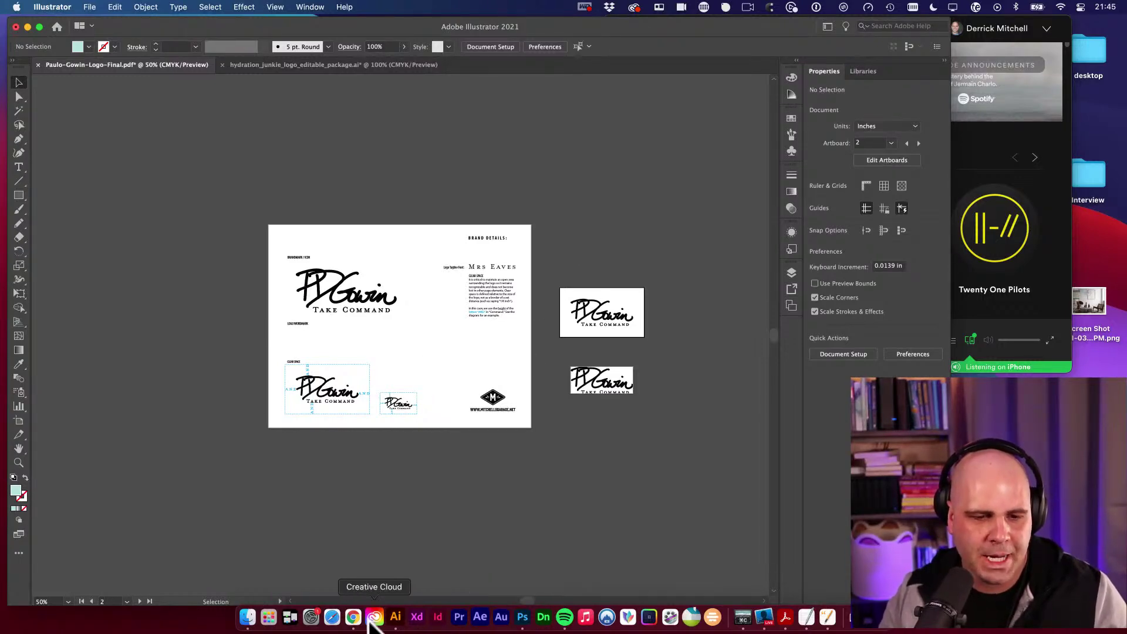
left_click(353, 617)
Open stock.adobe.com in a new Chrome tab and search for 'waterbottle mockup'.
key("super+t")
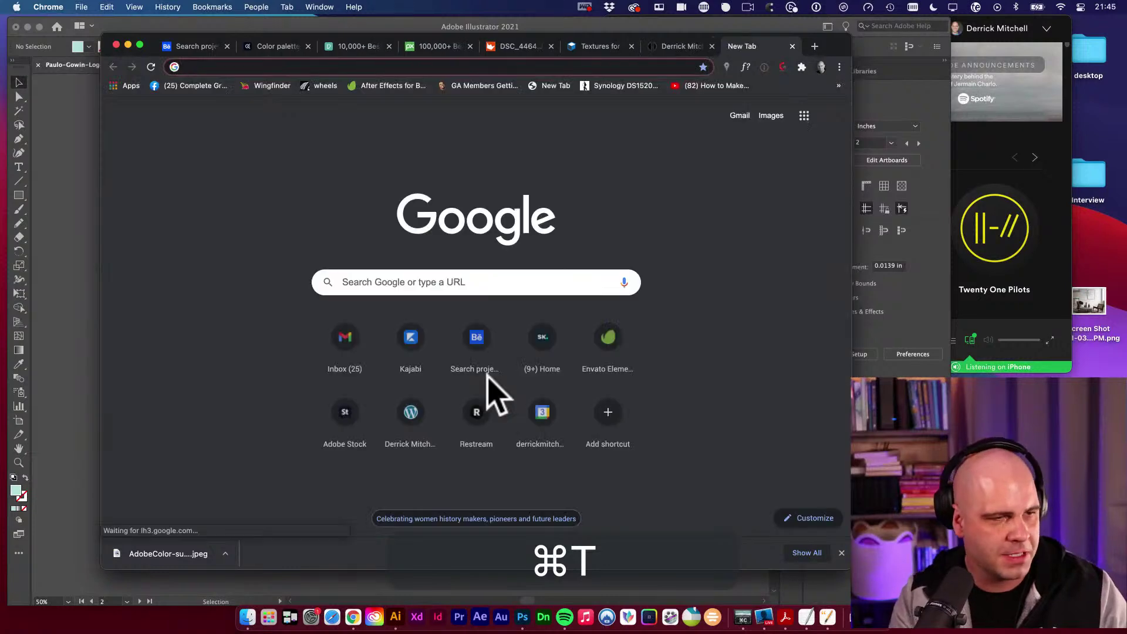
type("stock.adobe.com")
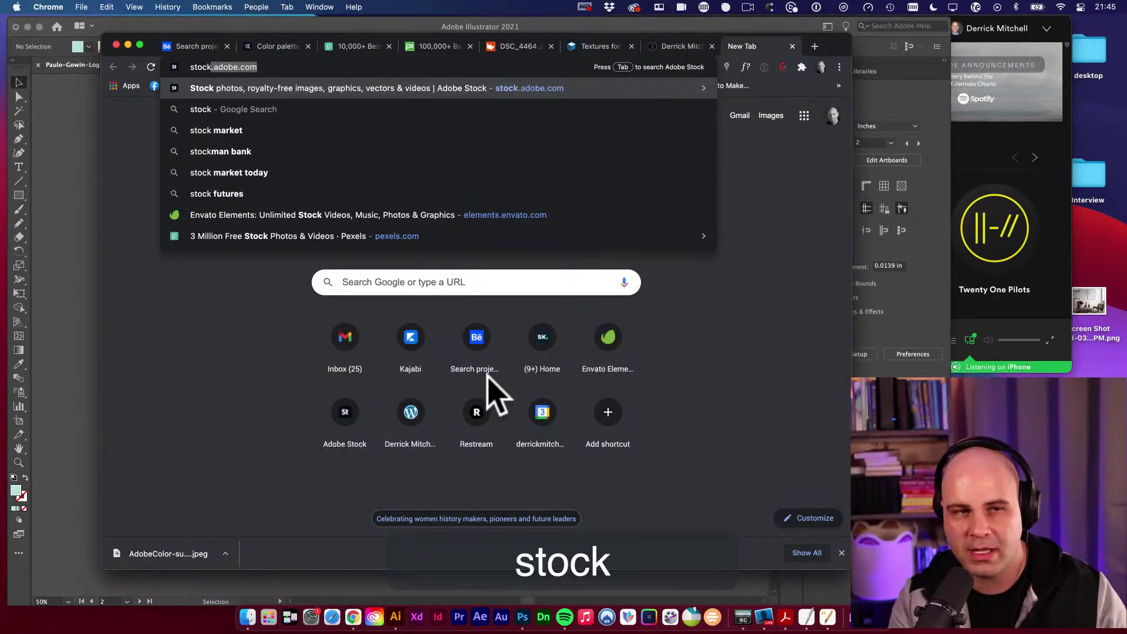
key("Return")
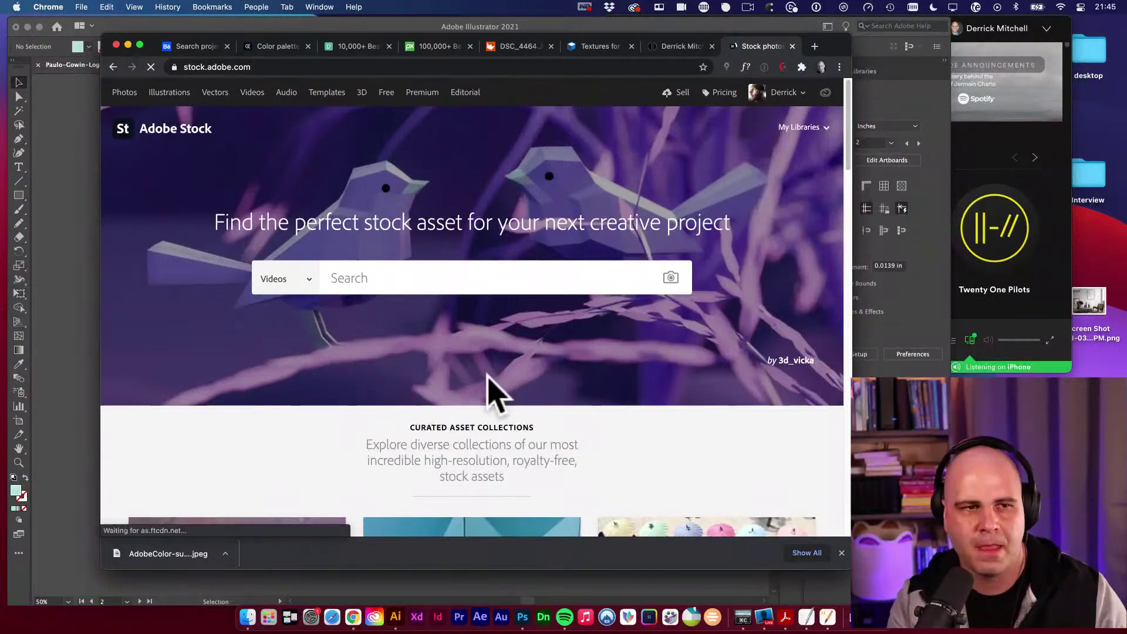
type("waterbot")
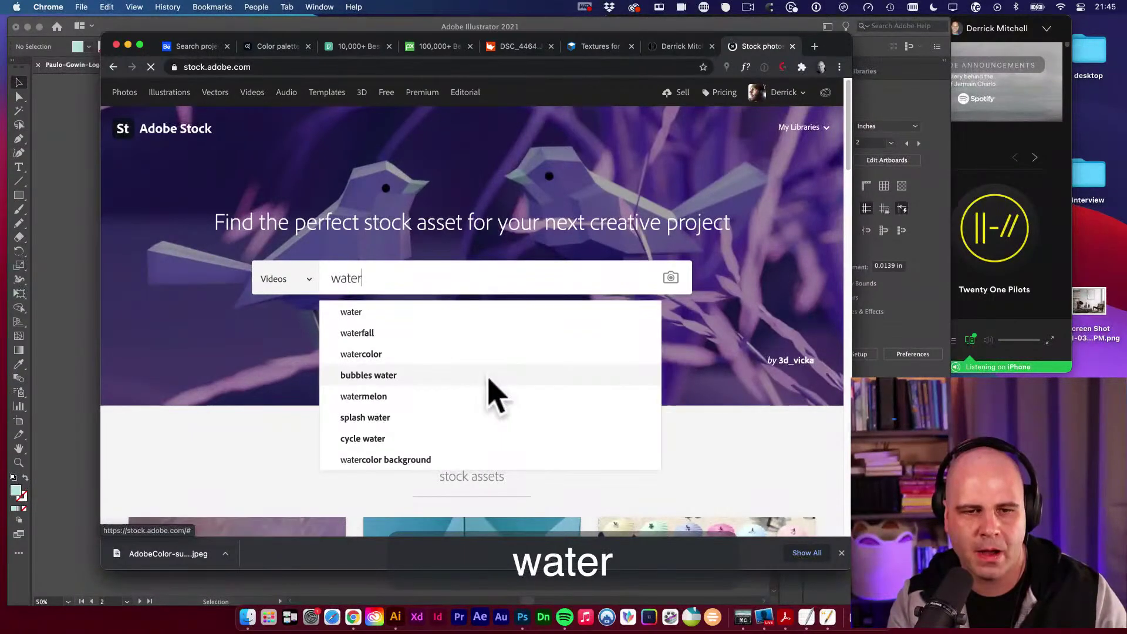
type("tle mockup")
key("Return")
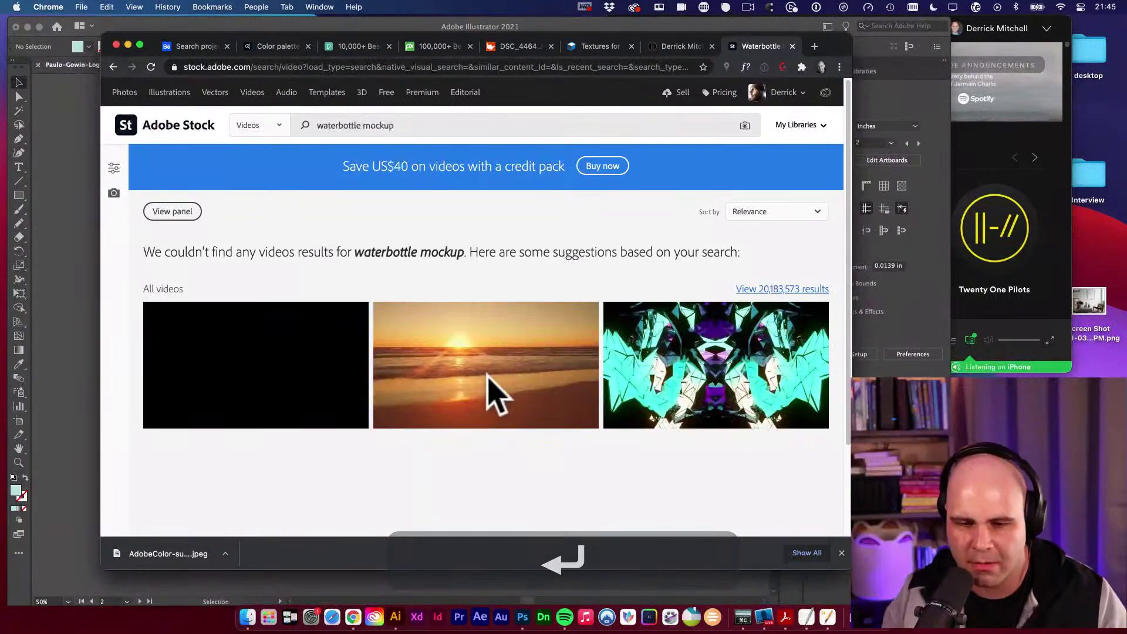
Launch Adobe Dimension through Spotlight, then bring Chrome back to the front.
key("super+space")
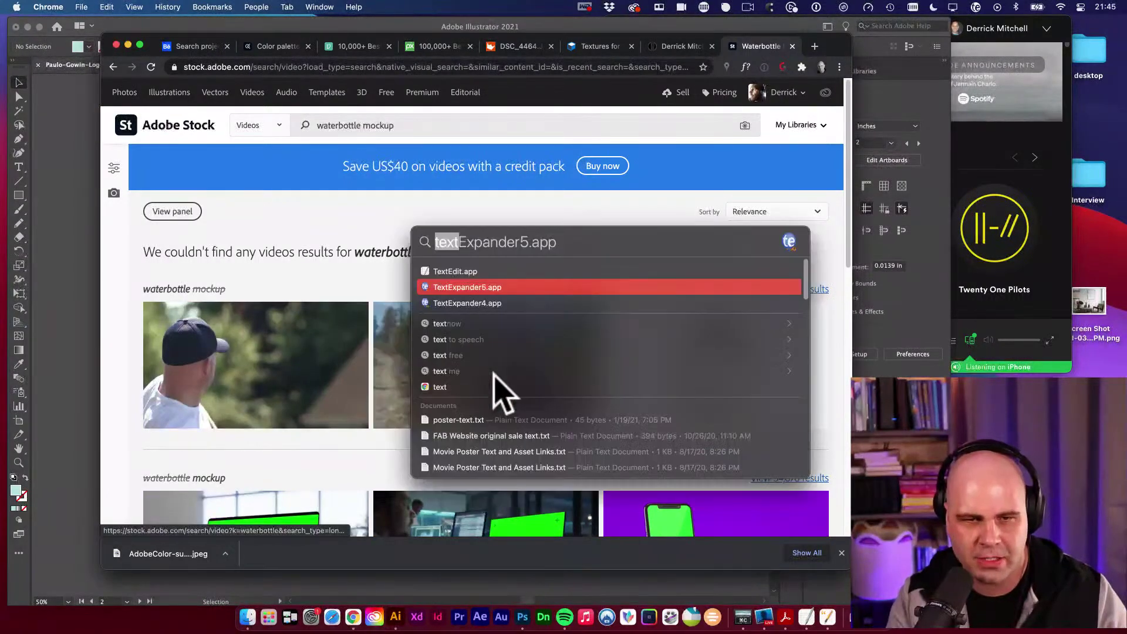
type("dimen")
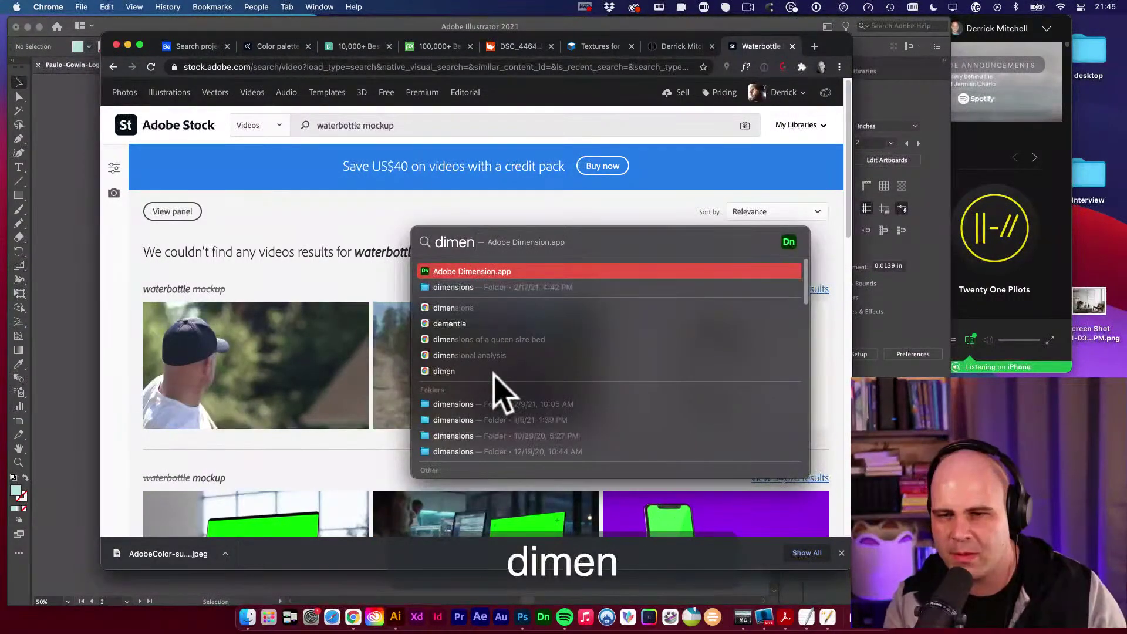
key("Return")
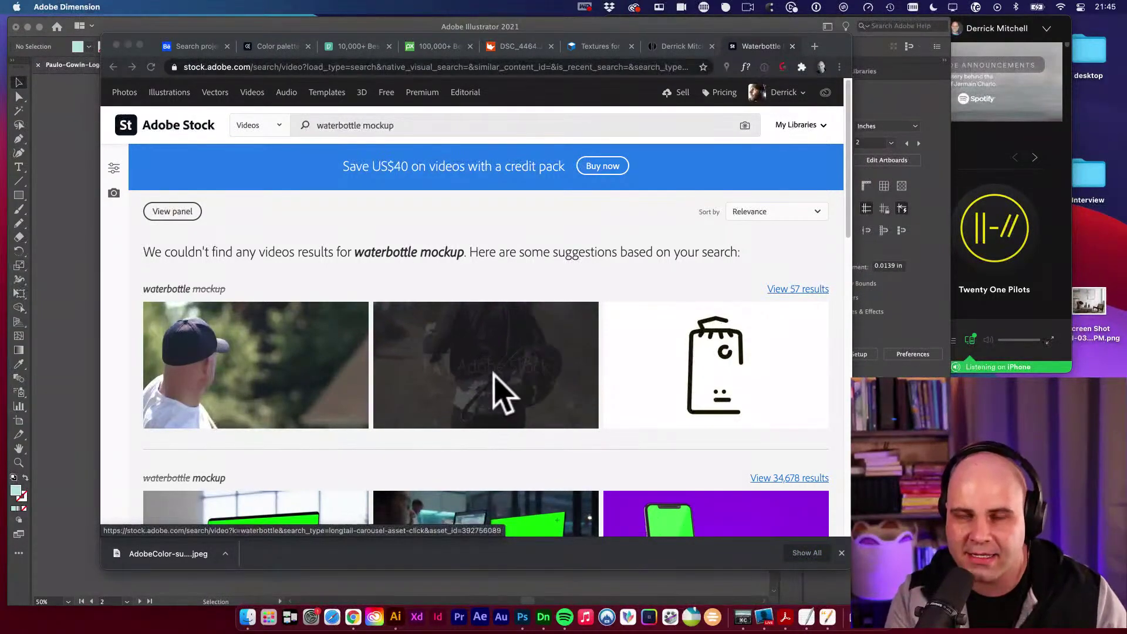
key("super+t")
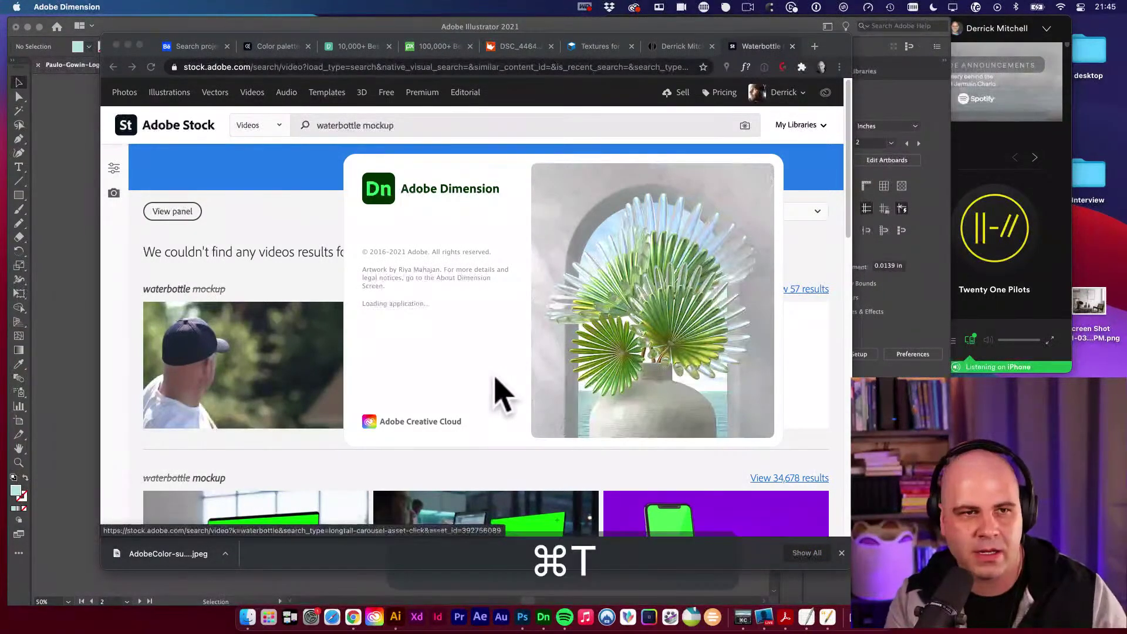
type("sk")
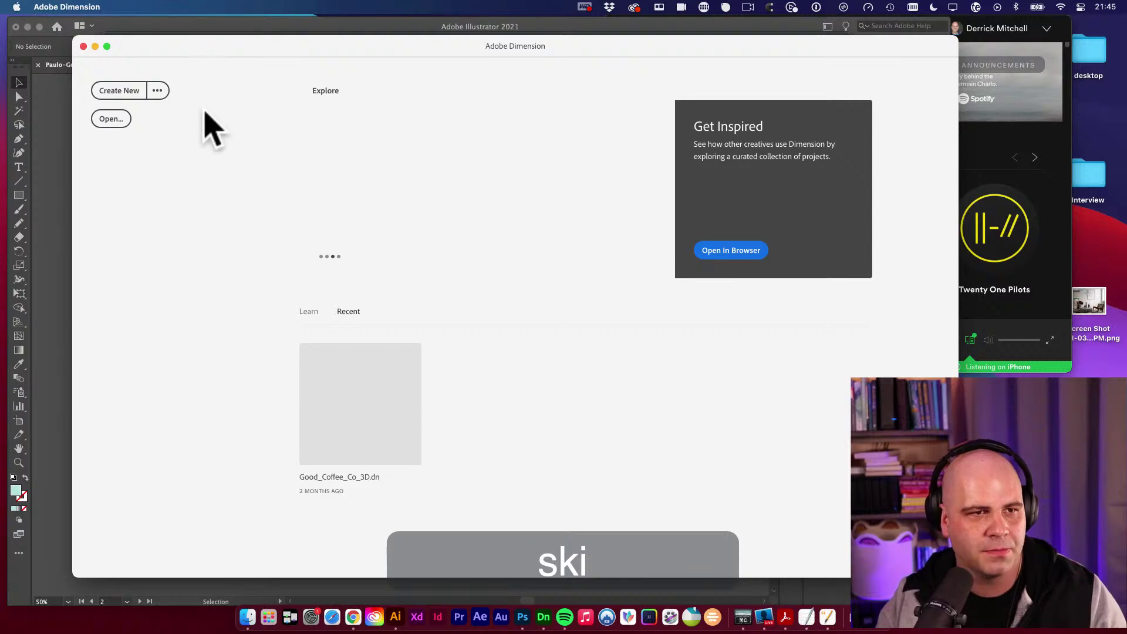
left_click(353, 617)
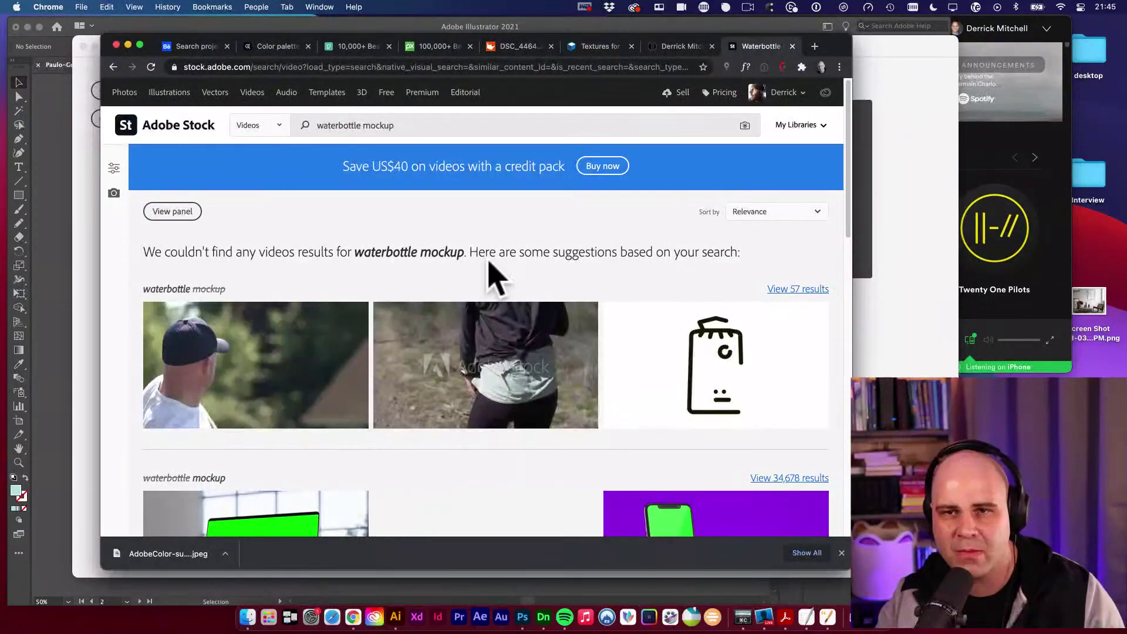
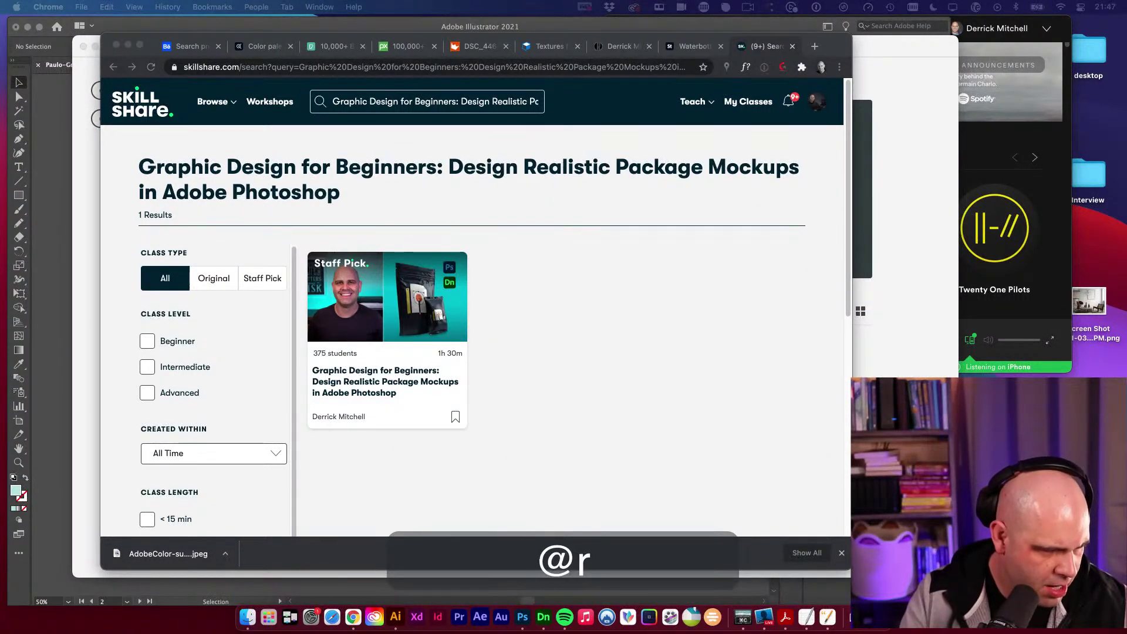
Type a note giving a contact e-mail address and how to get vault access.
key("Return")
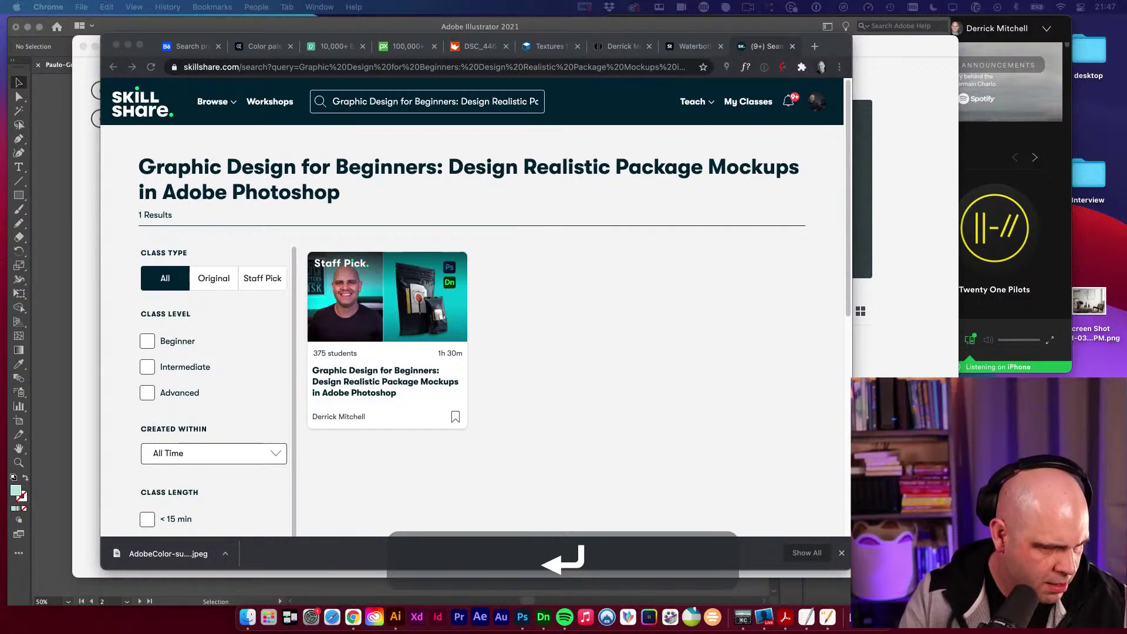
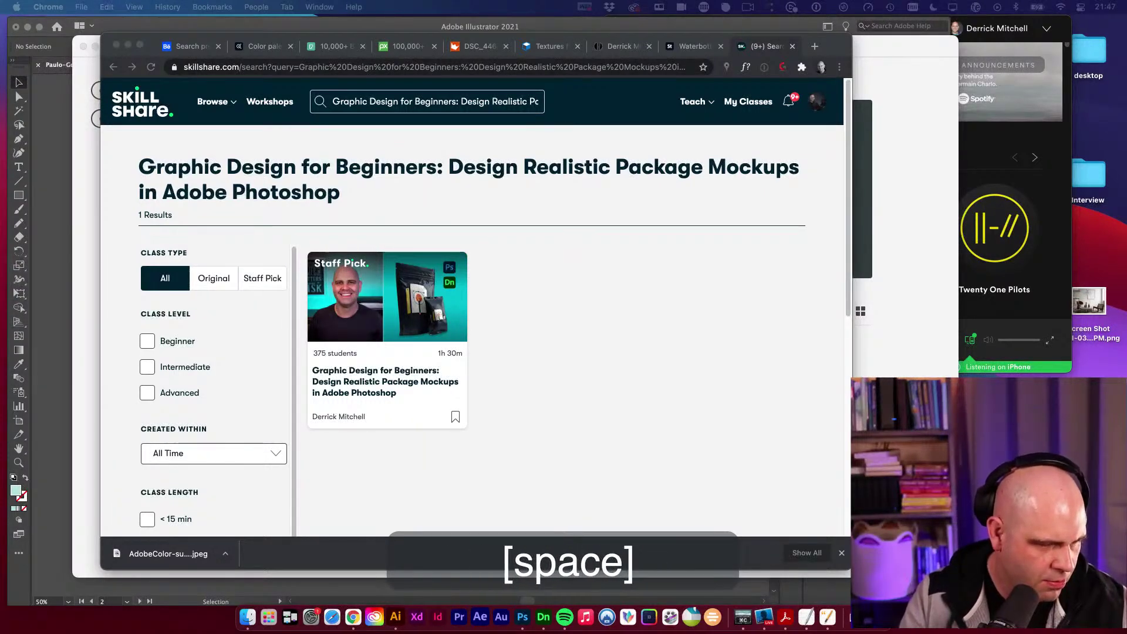
key("BackSpace")
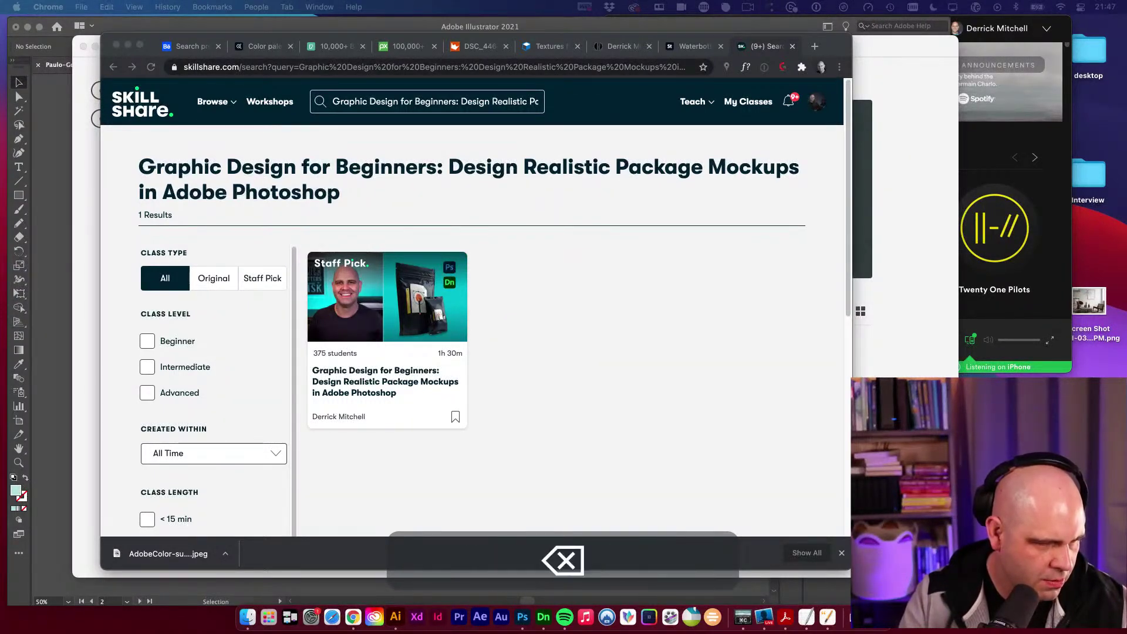
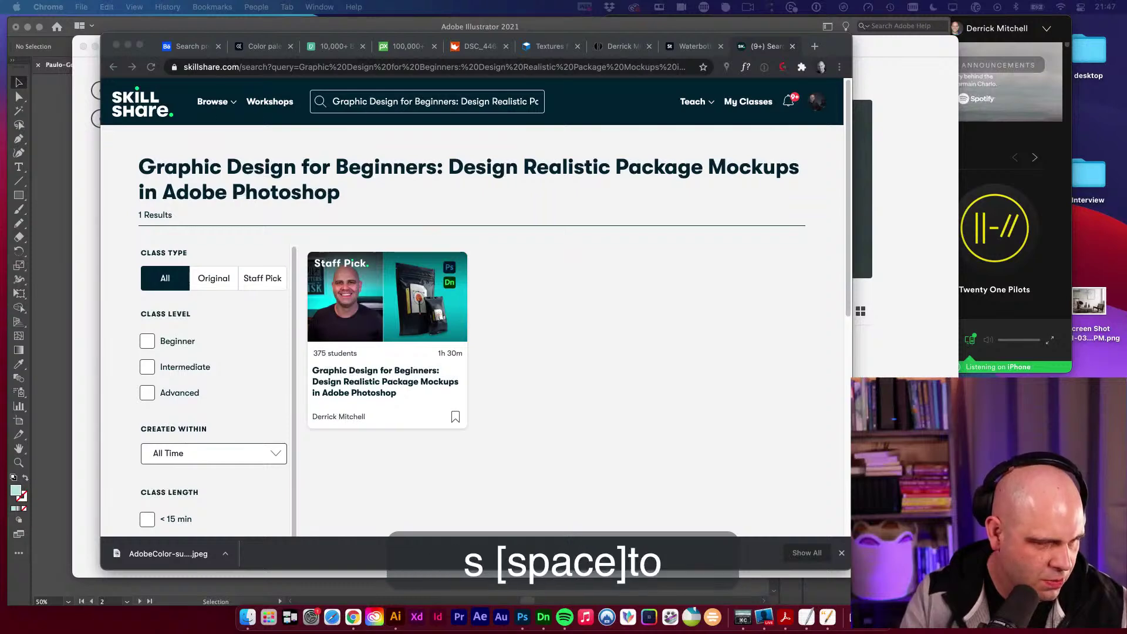
key("Return")
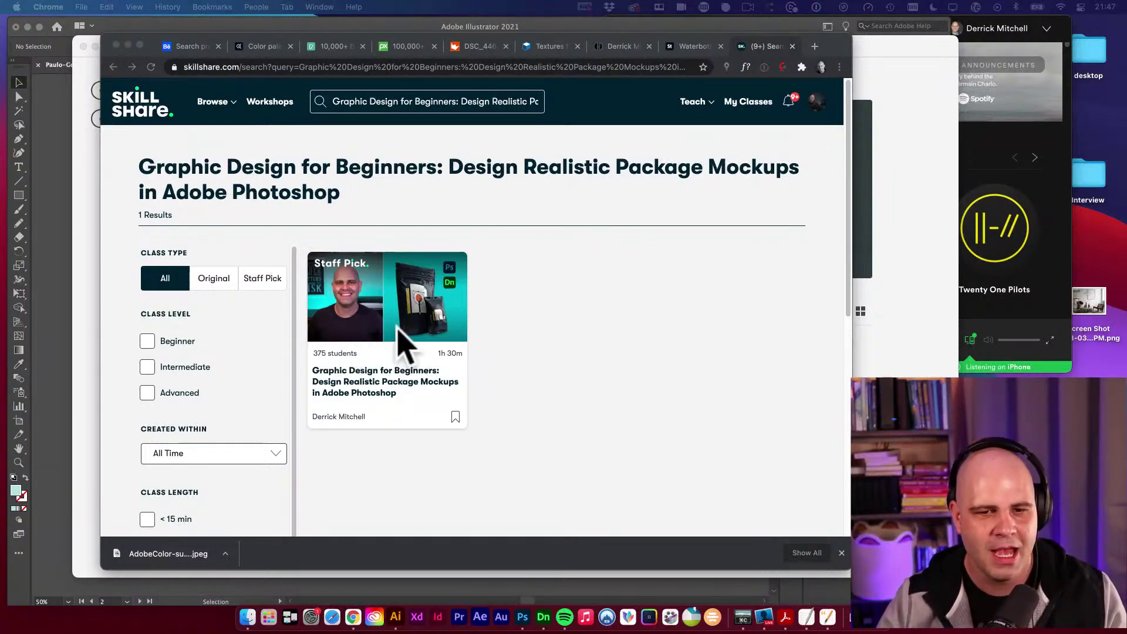
Start a new blank 3D scene from Adobe Dimension's start screen.
left_click(541, 335)
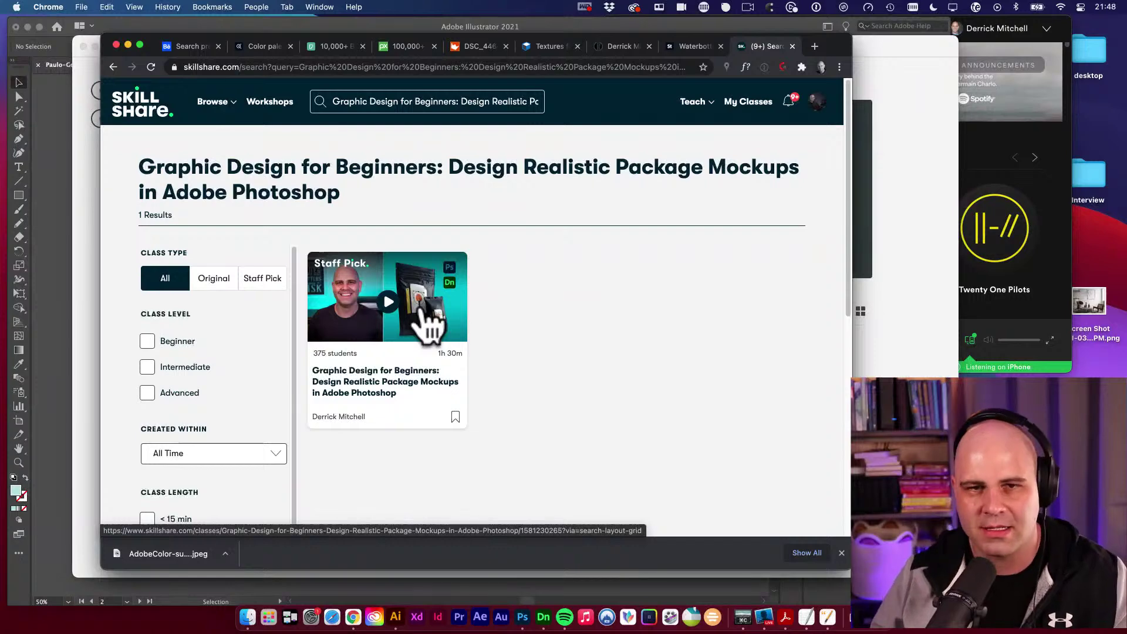
left_click(888, 199)
left_click(256, 273)
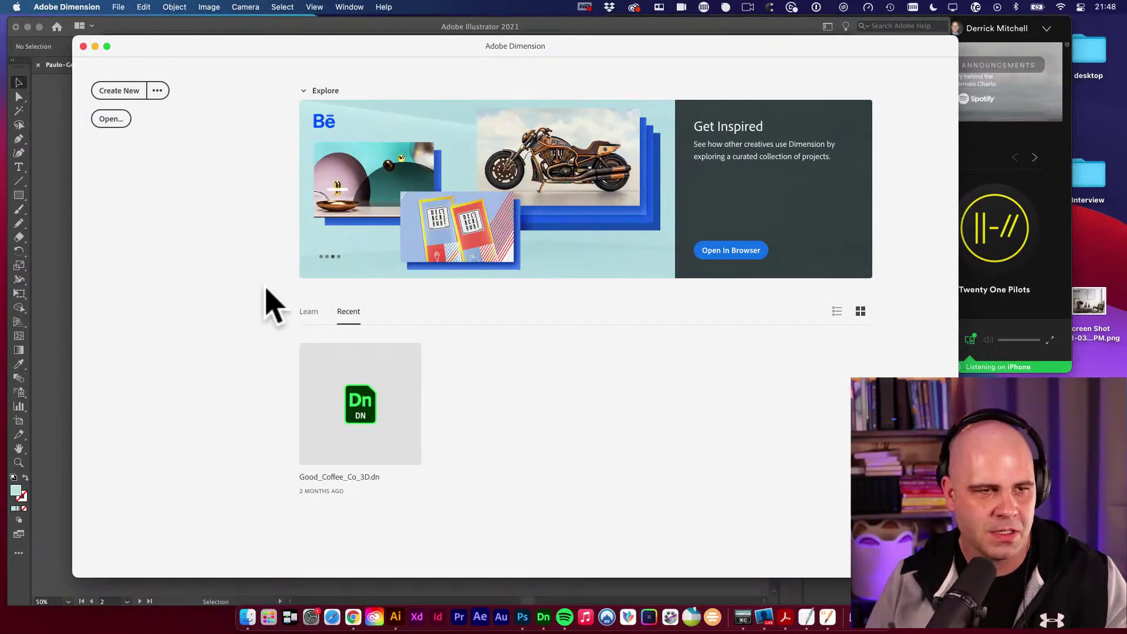
left_click(120, 93)
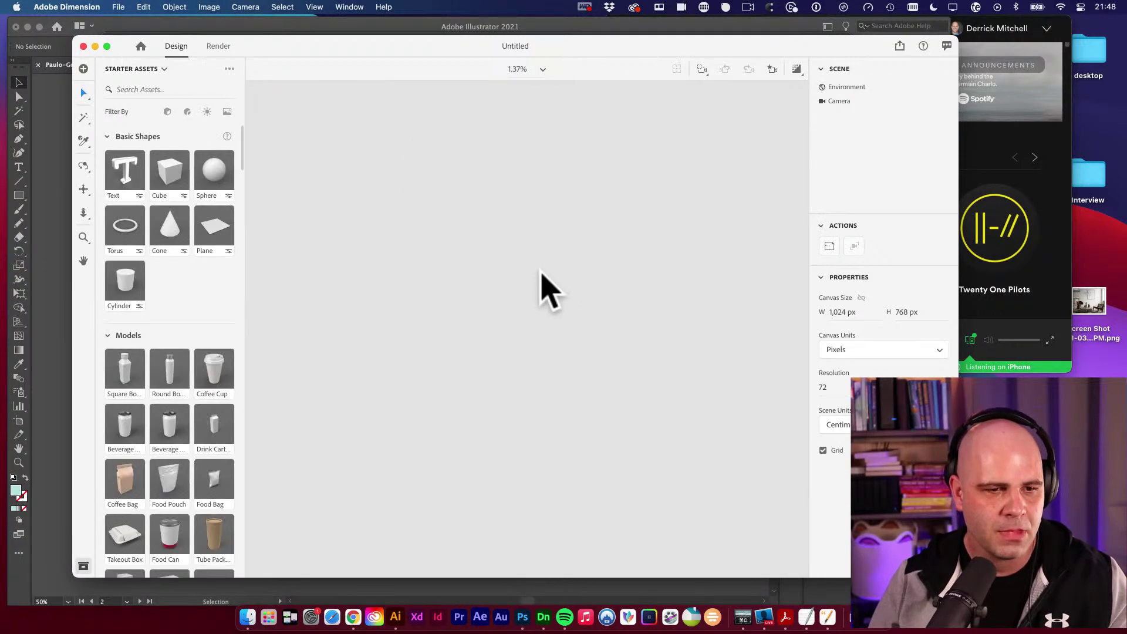
scroll(223, 276, "down", 3)
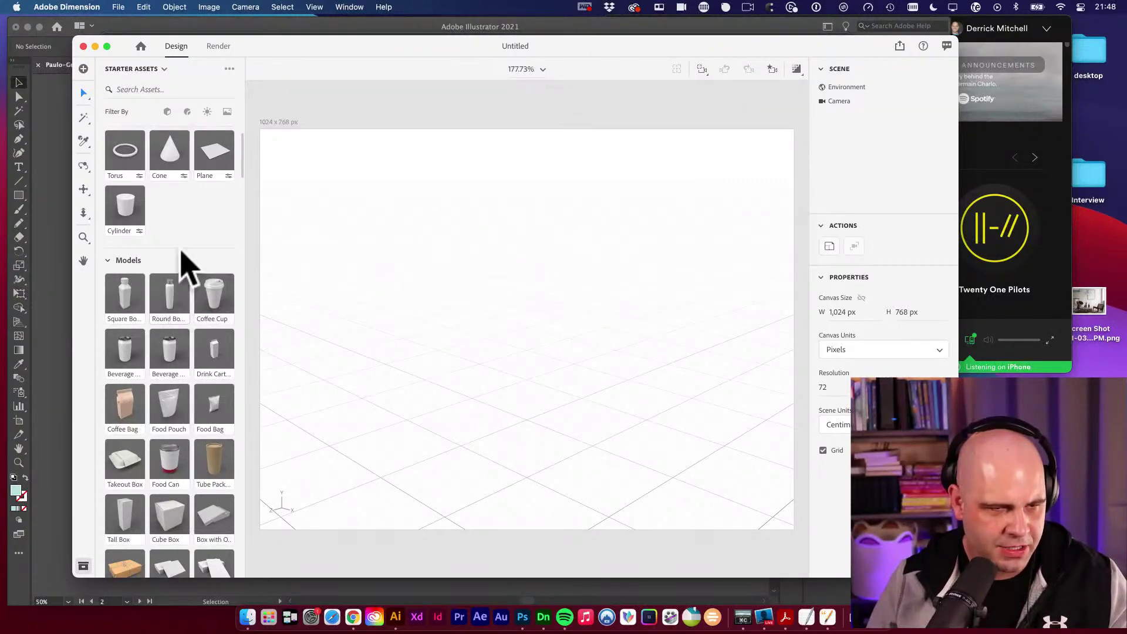
Place a Round Bottle from Starter Assets on the ground plane, then deselect it.
left_click_drag(173, 301, 499, 314)
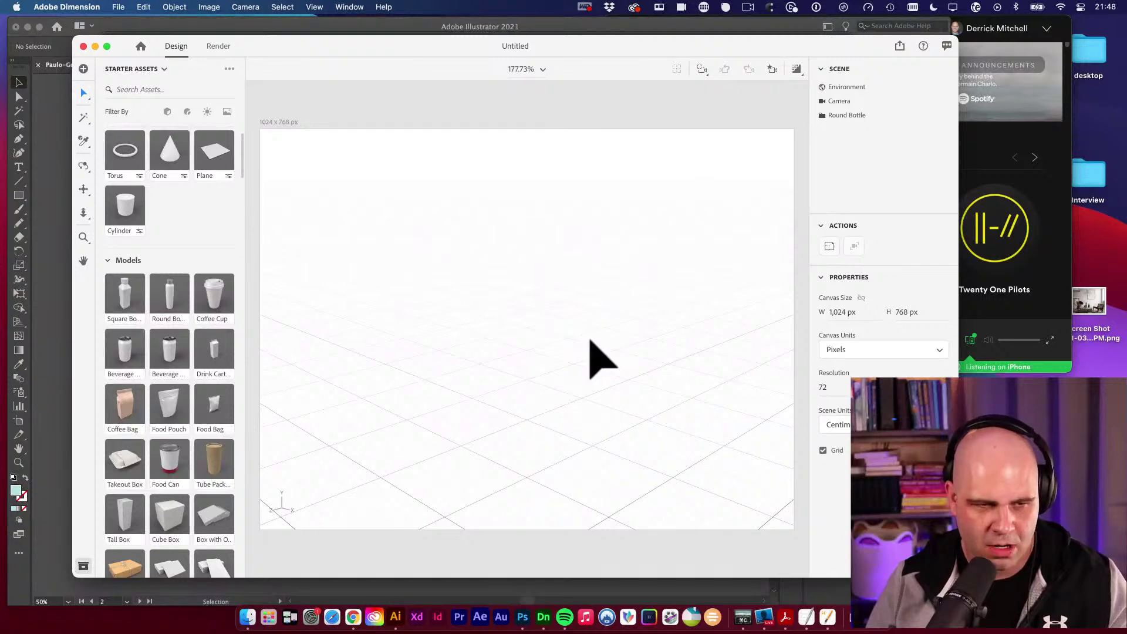
mouse_move(512, 296)
left_mouse_down()
mouse_move(506, 308)
mouse_move(506, 287)
left_mouse_up()
left_click(362, 242)
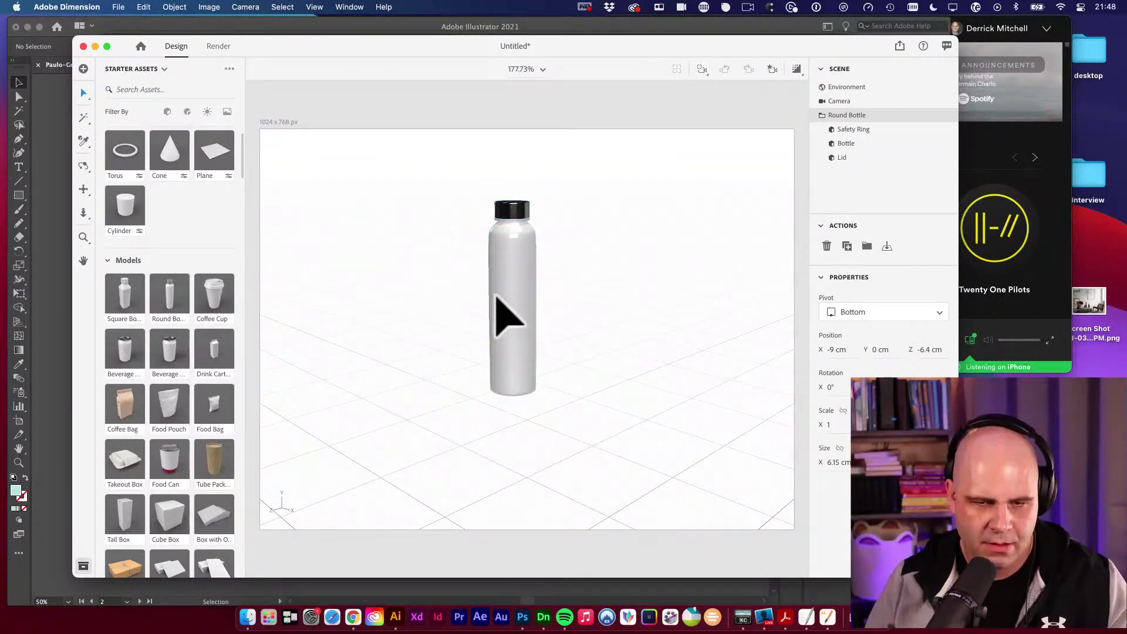
left_click(416, 298)
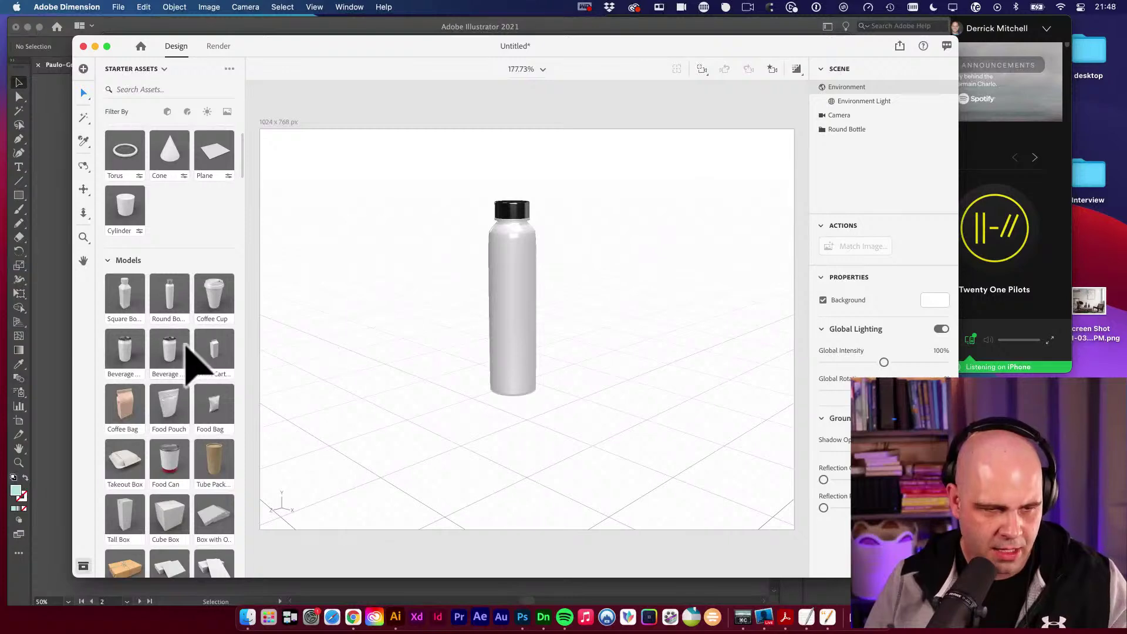
scroll(186, 358, "down", 1)
scroll(199, 379, "down", 1)
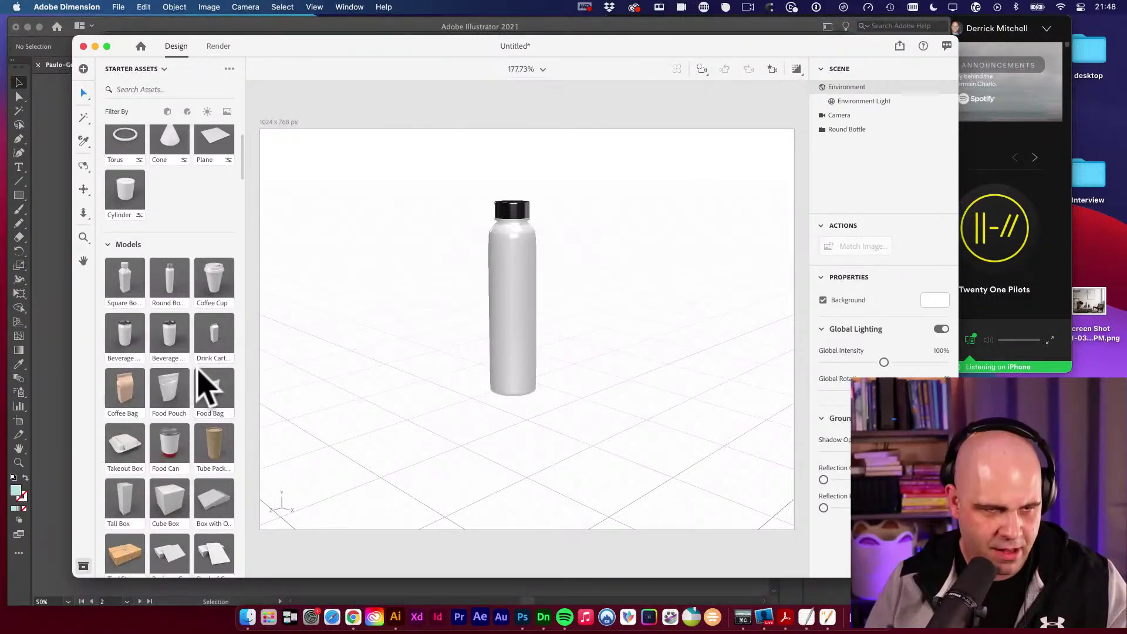
Add a Square Bottle and a Beverage Can, then delete both, leaving only the round bottle.
left_click(122, 280)
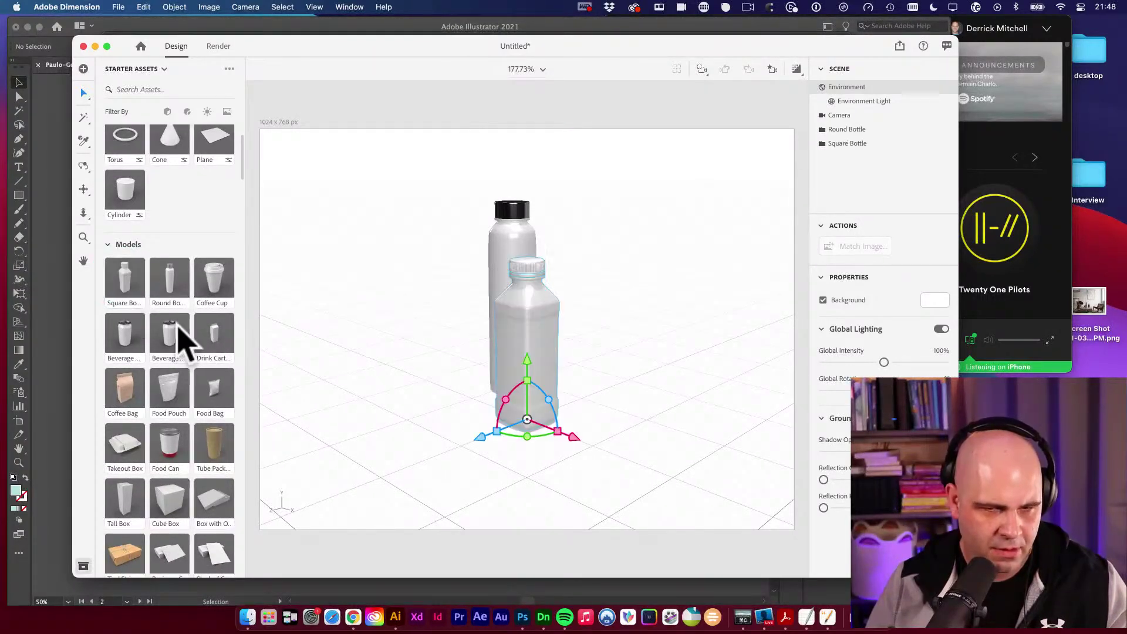
left_click_drag(520, 345, 403, 323)
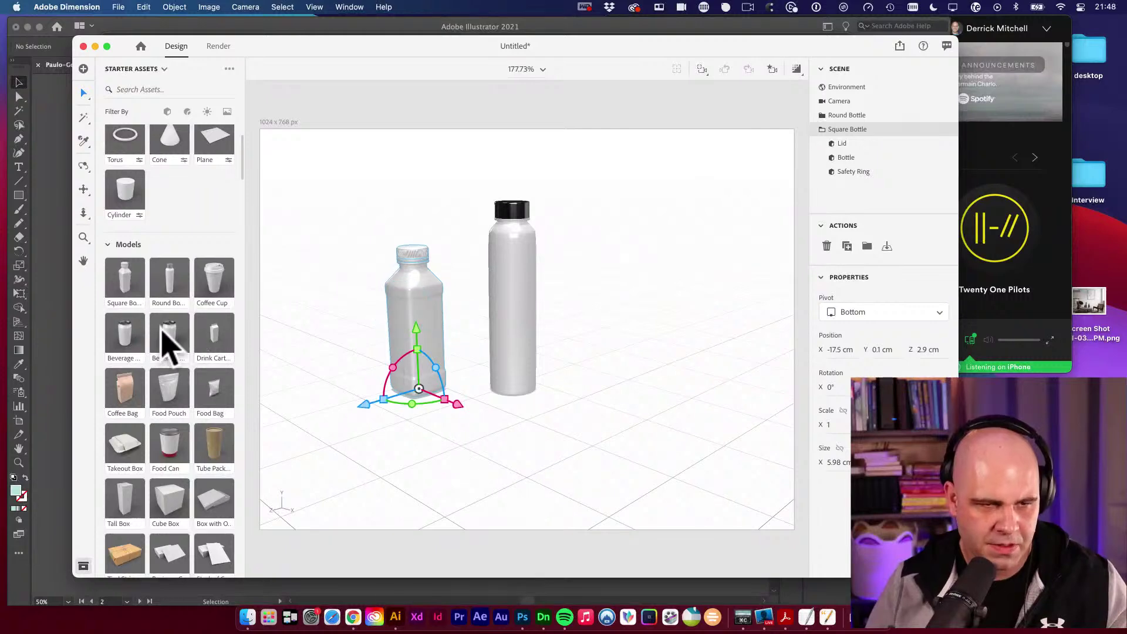
left_click_drag(169, 343, 624, 364)
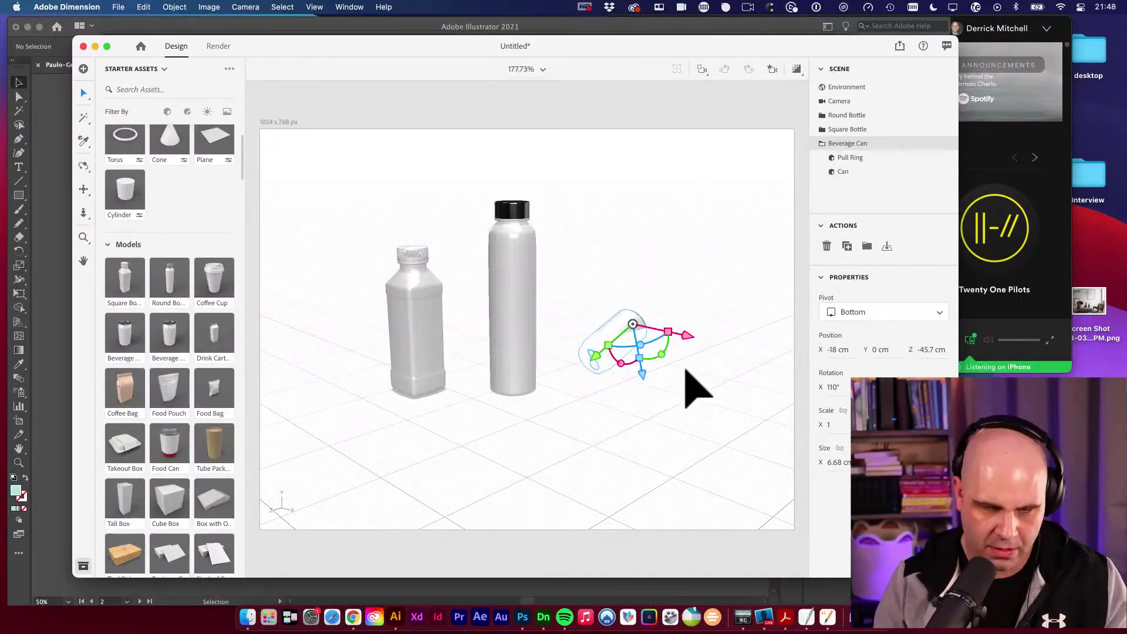
key("BackSpace")
left_click(436, 361)
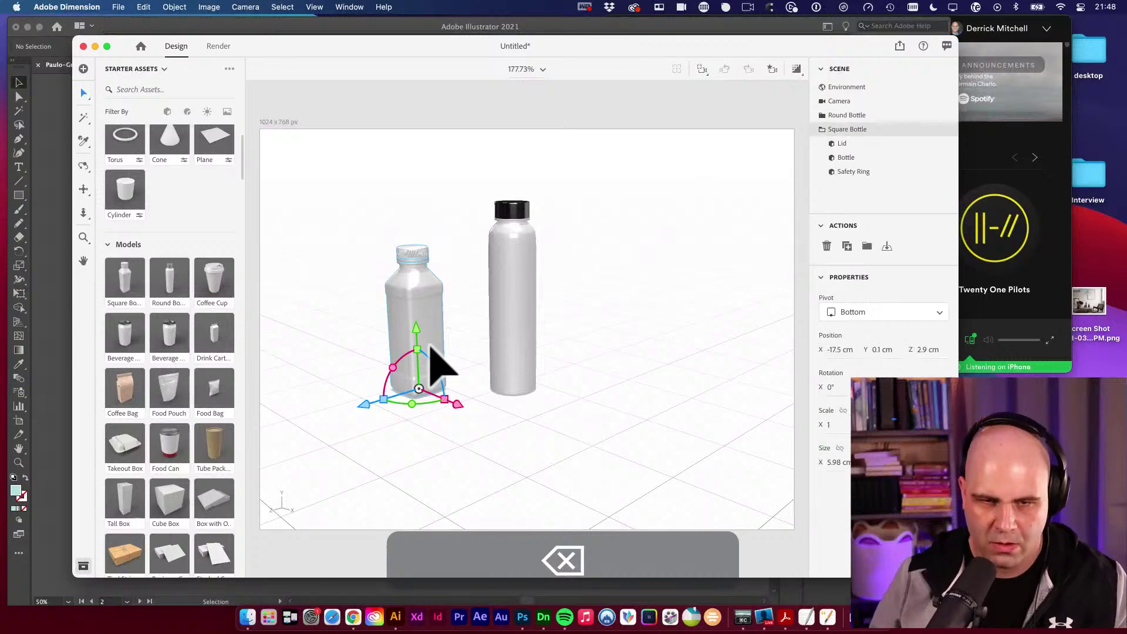
key("BackSpace")
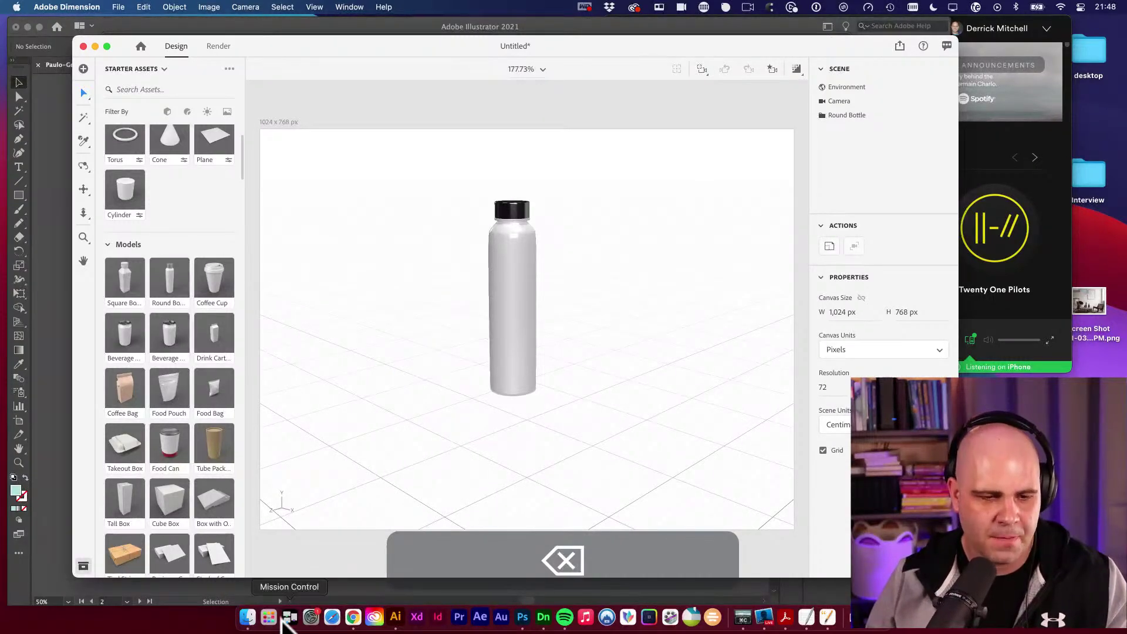
left_click(258, 618)
Browse to the client's logo > finals > PNG folder and drop the trimmed logo PNG onto the bottle.
scroll(322, 328, "up", 2)
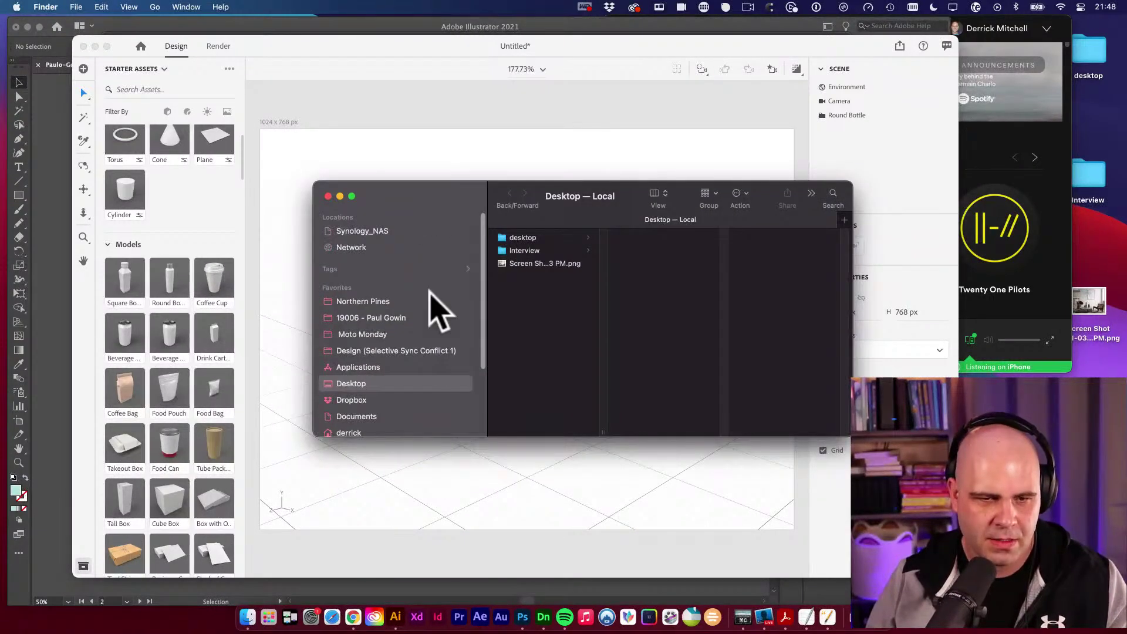
left_click(396, 321)
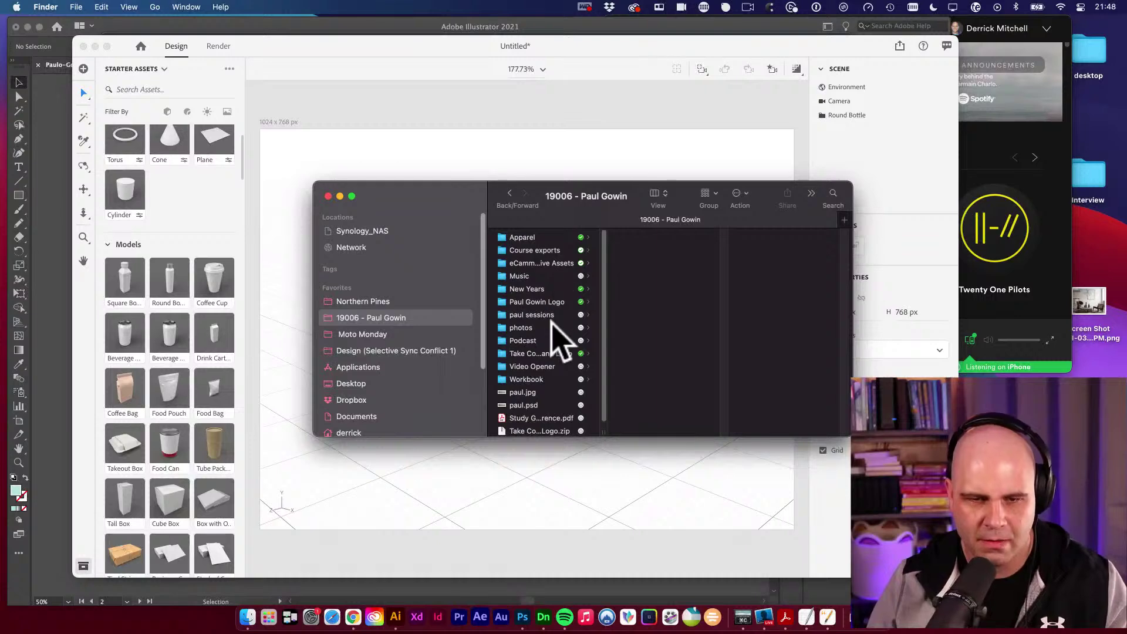
left_click(561, 301)
left_click(683, 240)
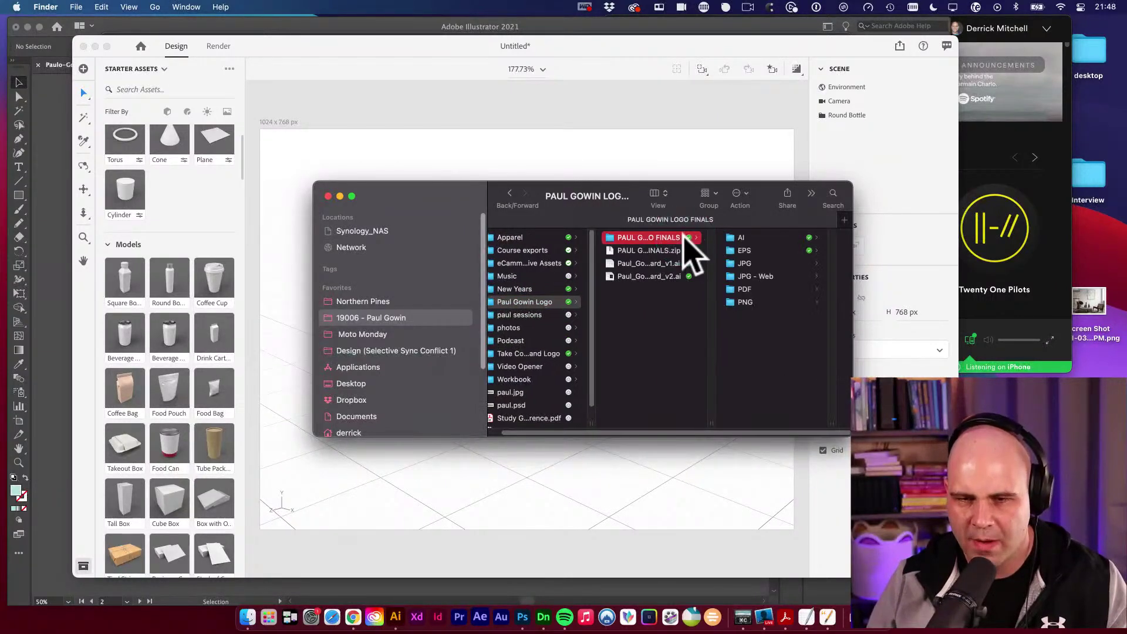
left_click(755, 302)
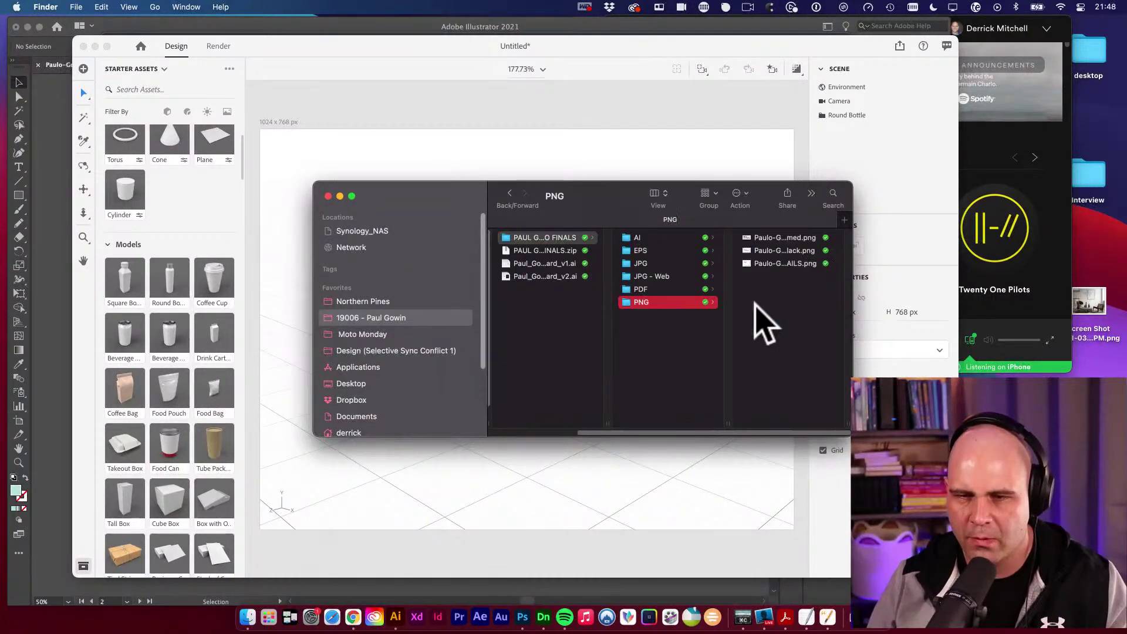
left_click(794, 252)
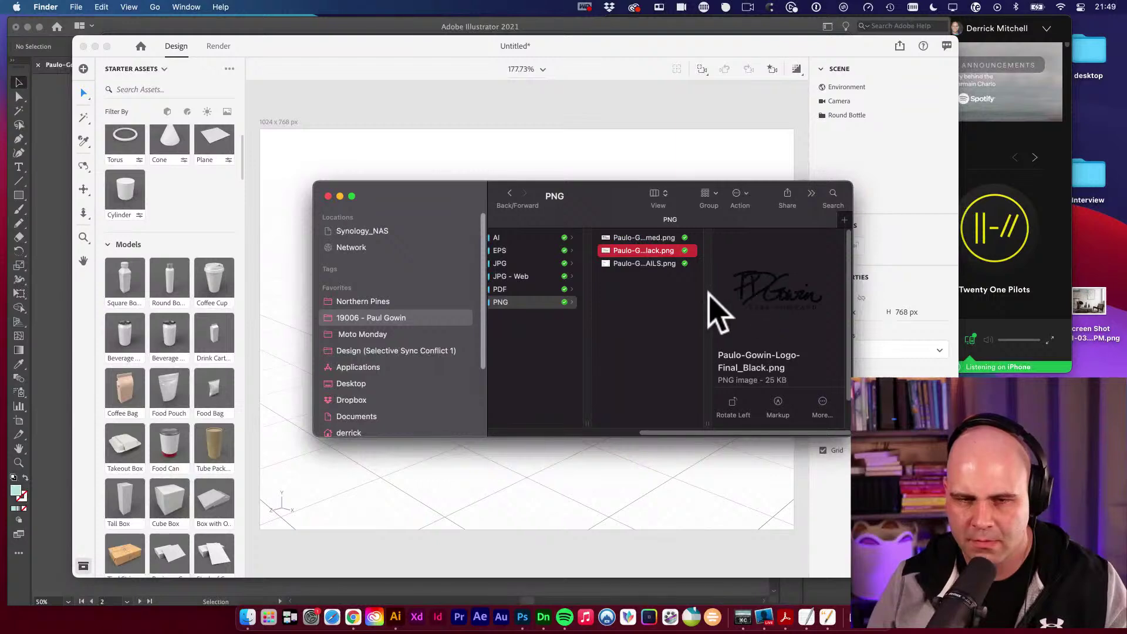
left_click(653, 238)
left_click_drag(422, 200, 492, 390)
left_click_drag(741, 432, 528, 285)
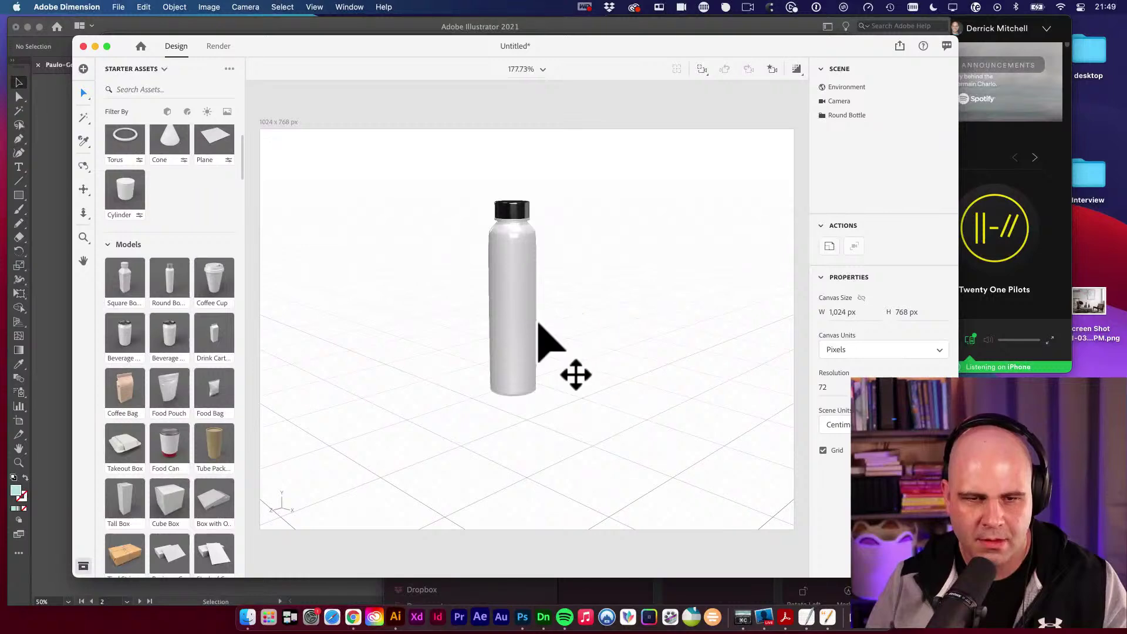
Move the logo decal lower and rotate it to run vertically along the bottle.
left_click_drag(526, 288, 523, 329)
left_click_drag(519, 235, 512, 329)
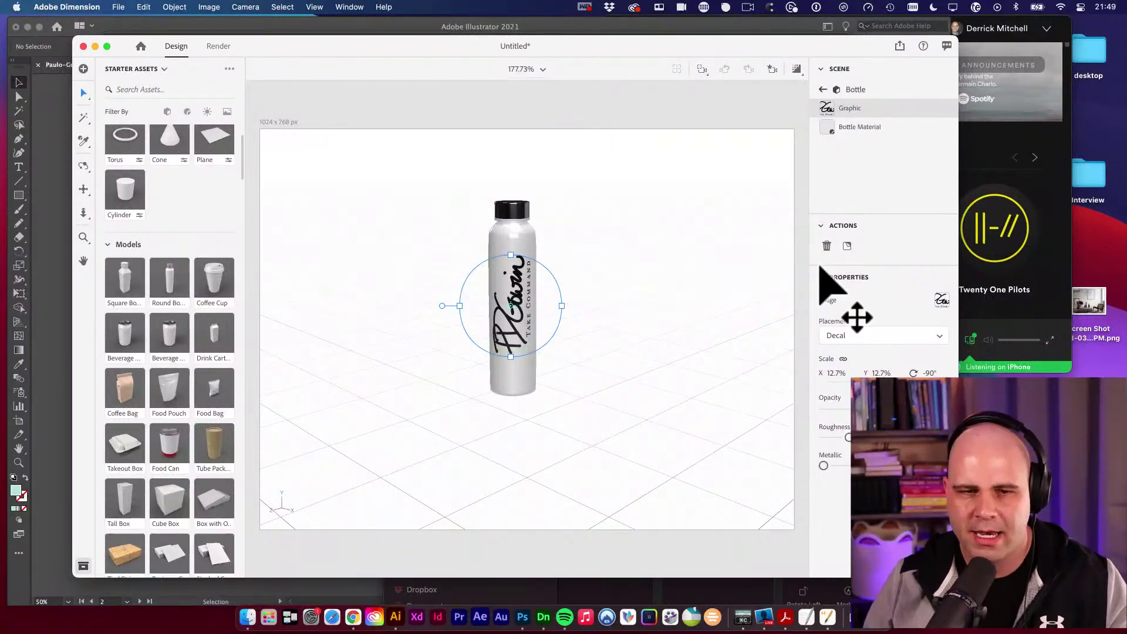
left_click(532, 234)
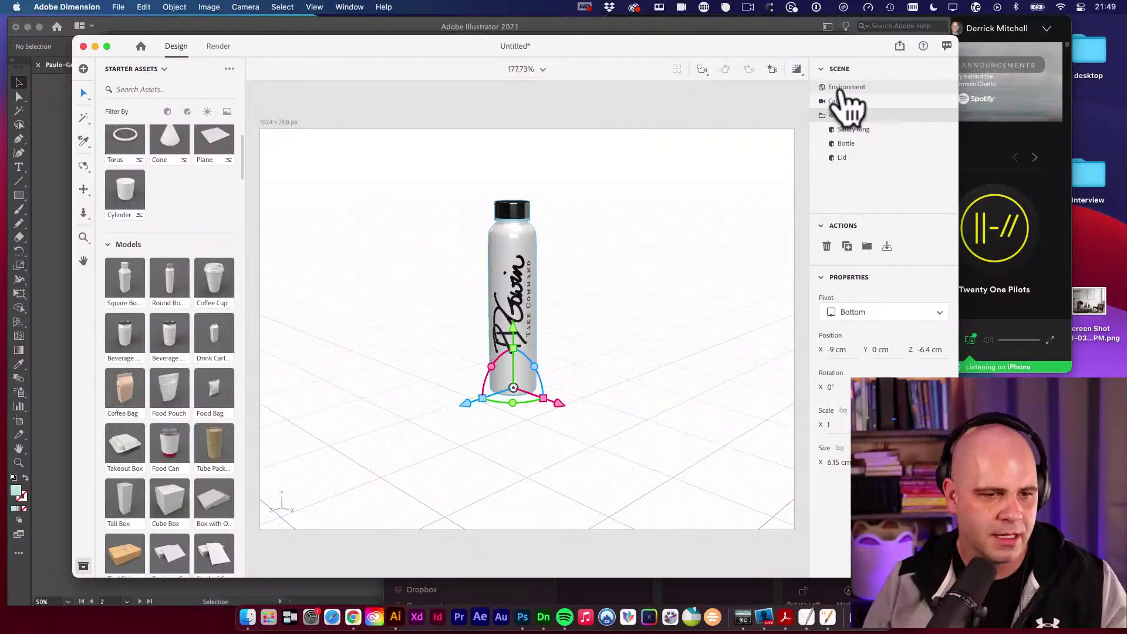
Place the café Table photo as the scene background.
scroll(176, 277, "down", 15)
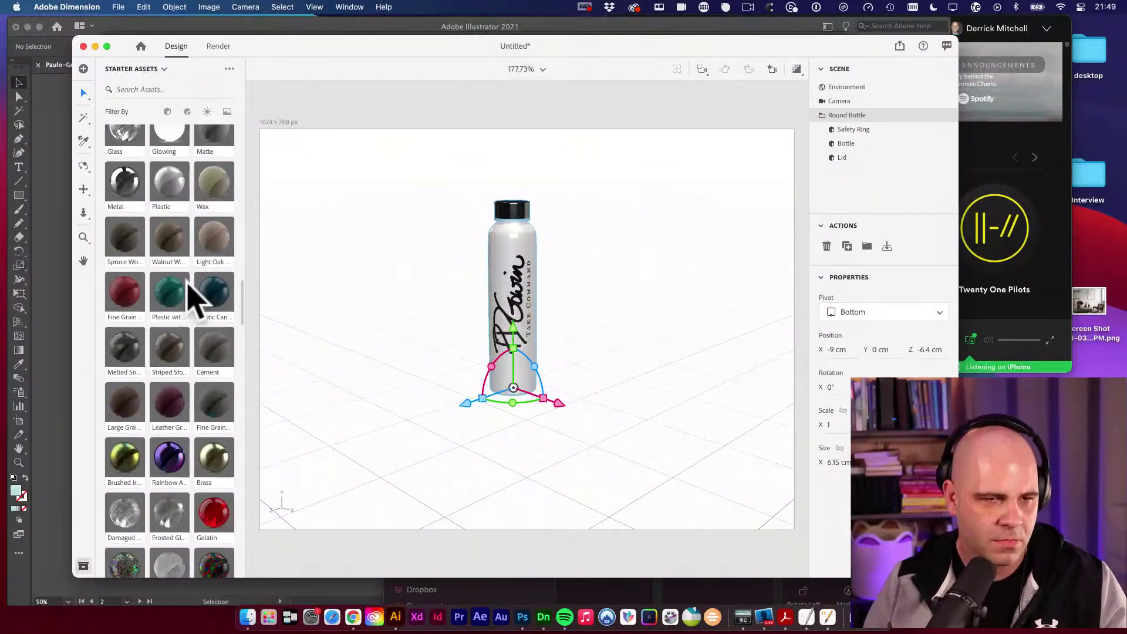
scroll(197, 299, "down", 10)
scroll(209, 317, "up", 8)
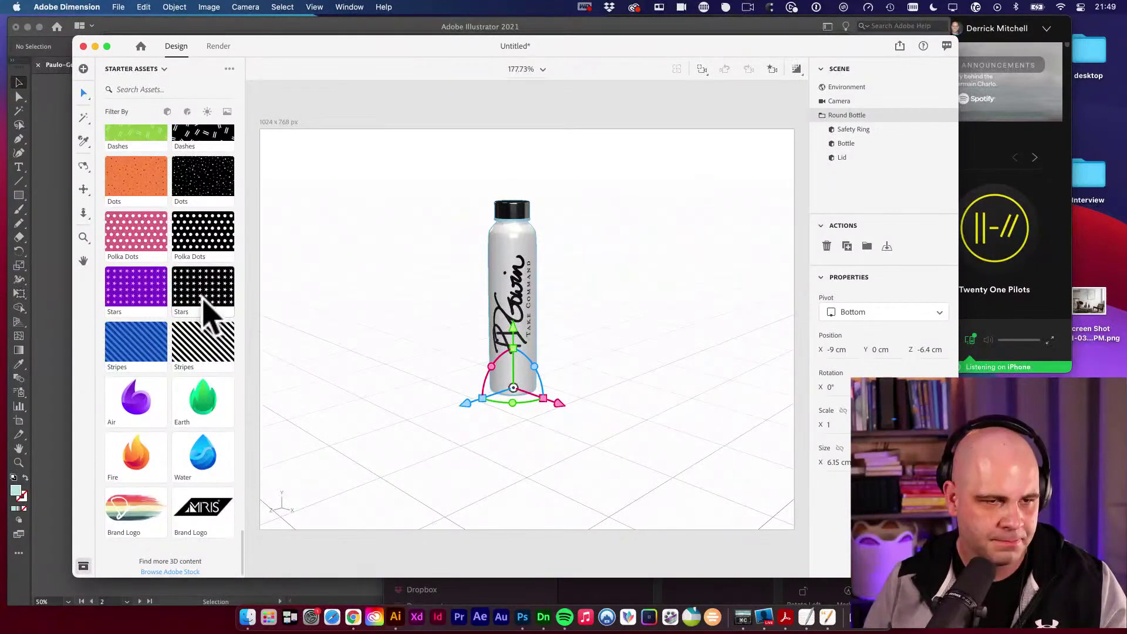
scroll(209, 311, "up", 2)
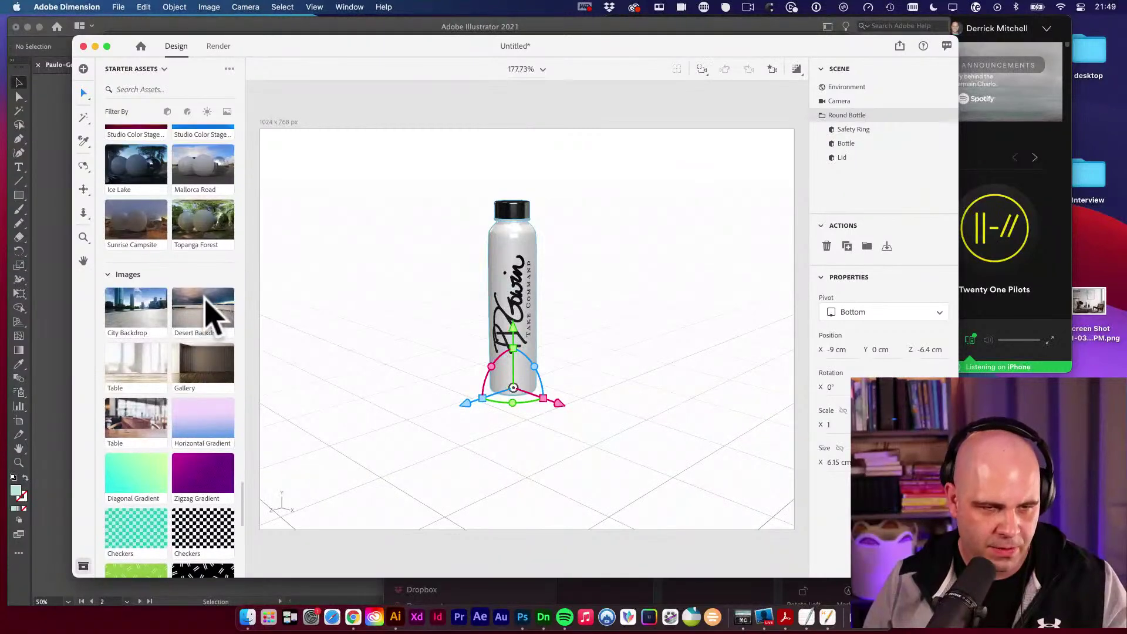
scroll(224, 336, "down", 1)
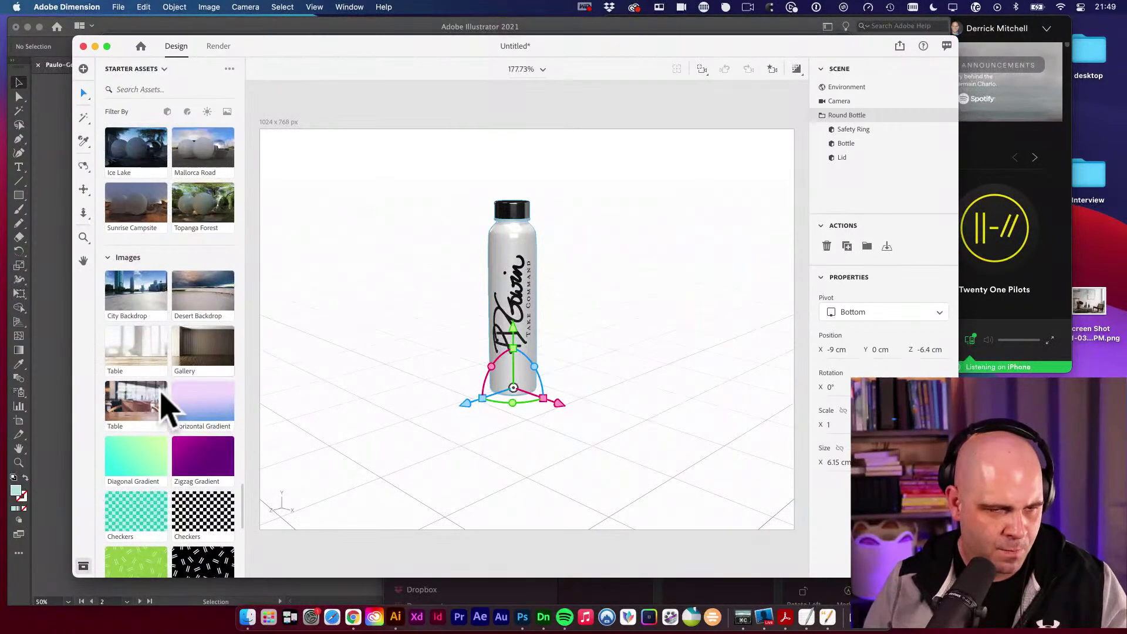
left_click_drag(147, 408, 384, 367)
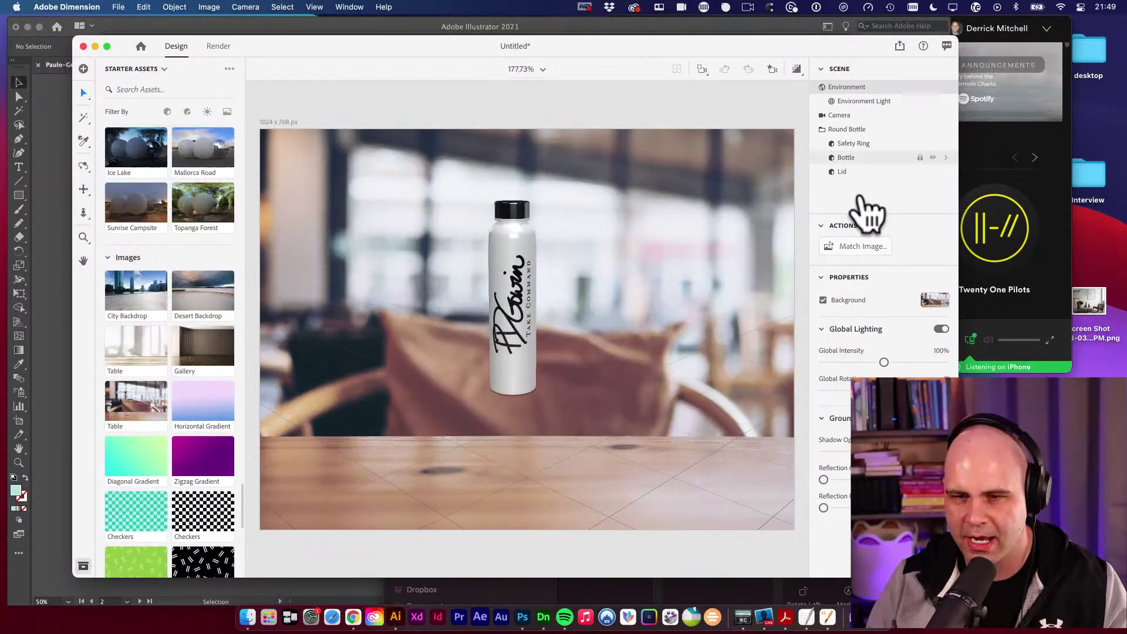
Run Match Image with all options to fit canvas, lighting and perspective to the table photo.
left_click(867, 248)
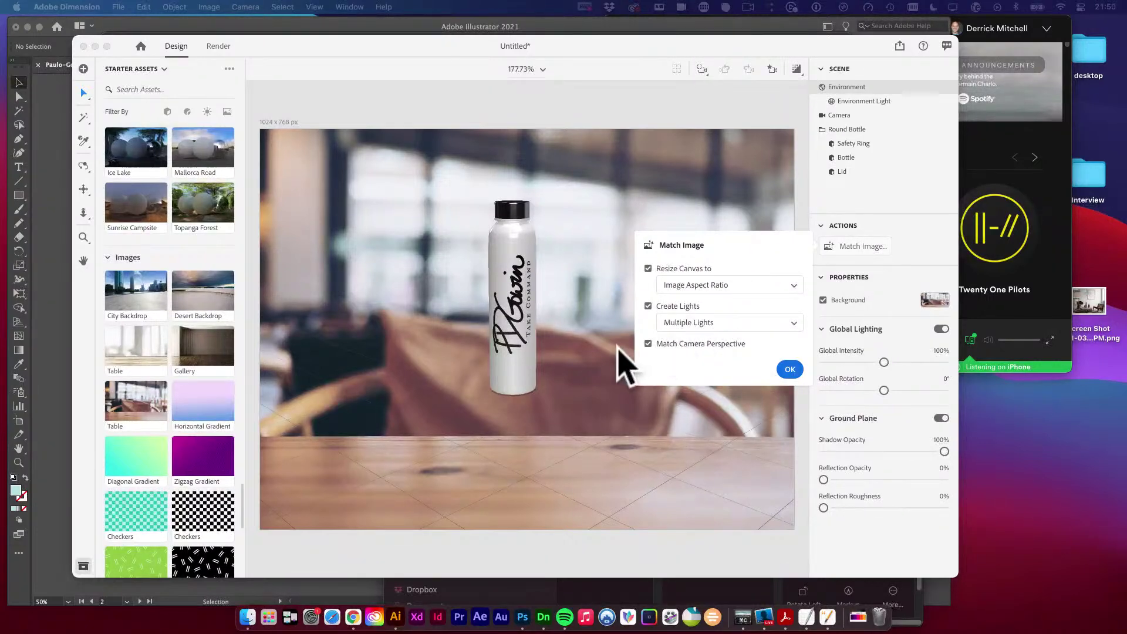
left_click(792, 370)
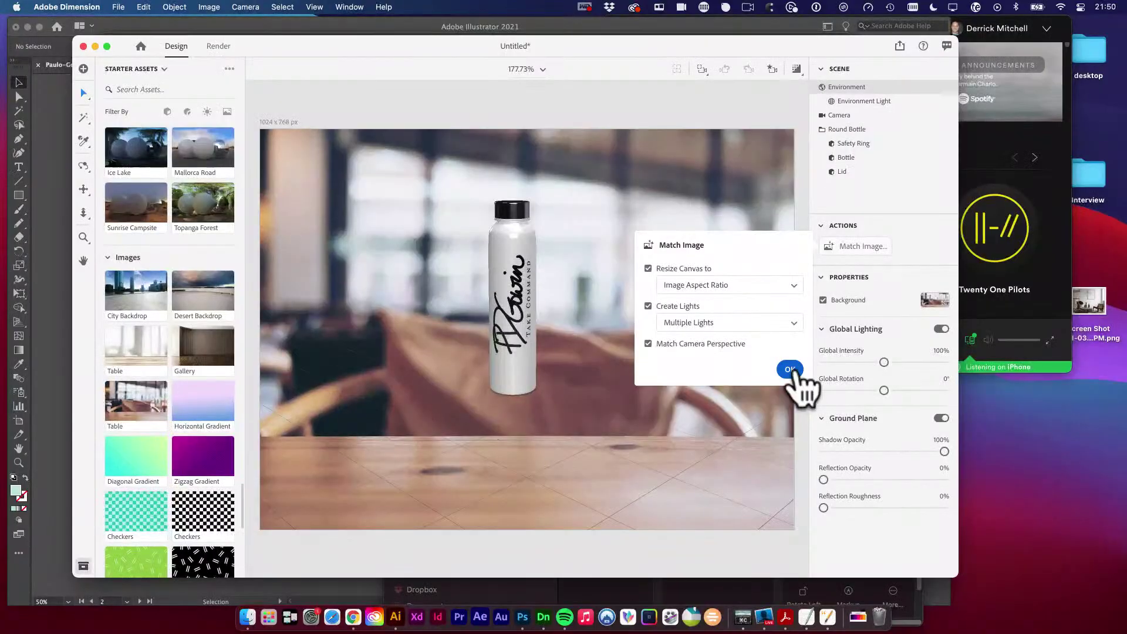
left_click(792, 370)
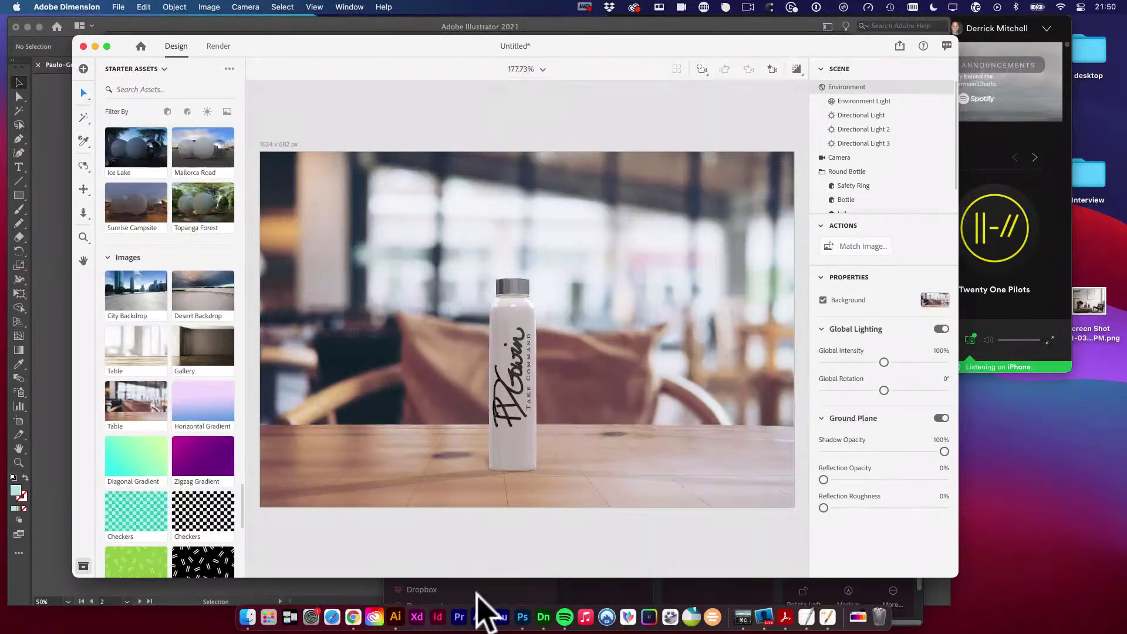
Open elements.envato.com in a new Chrome tab and search for 'brand mockup'.
left_click(353, 616)
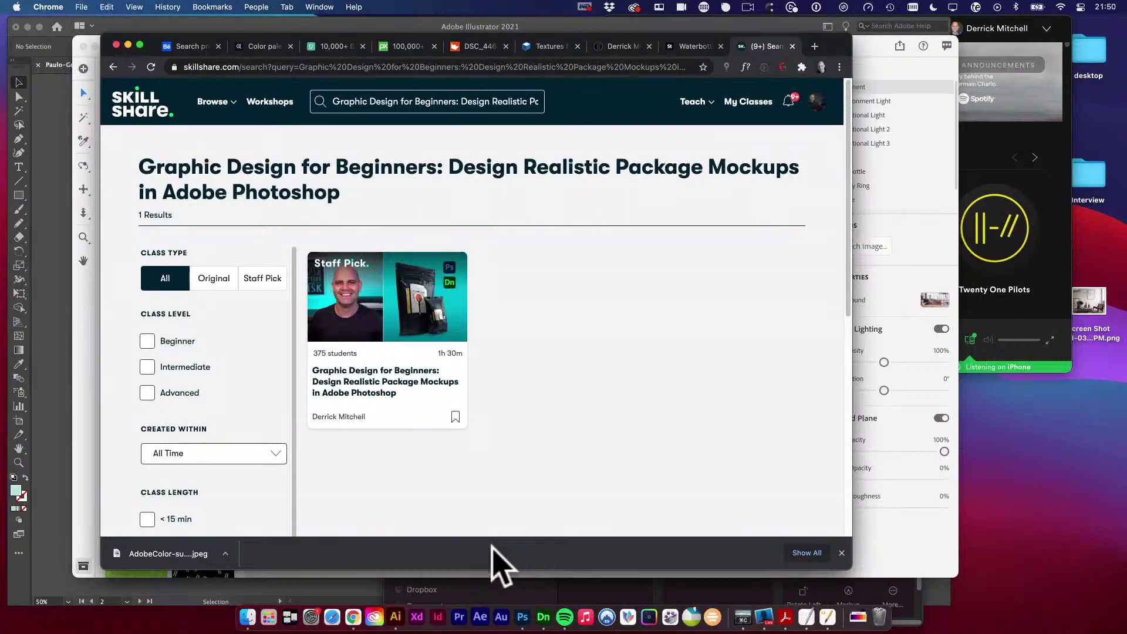
key("super+t")
type("e")
key("Return")
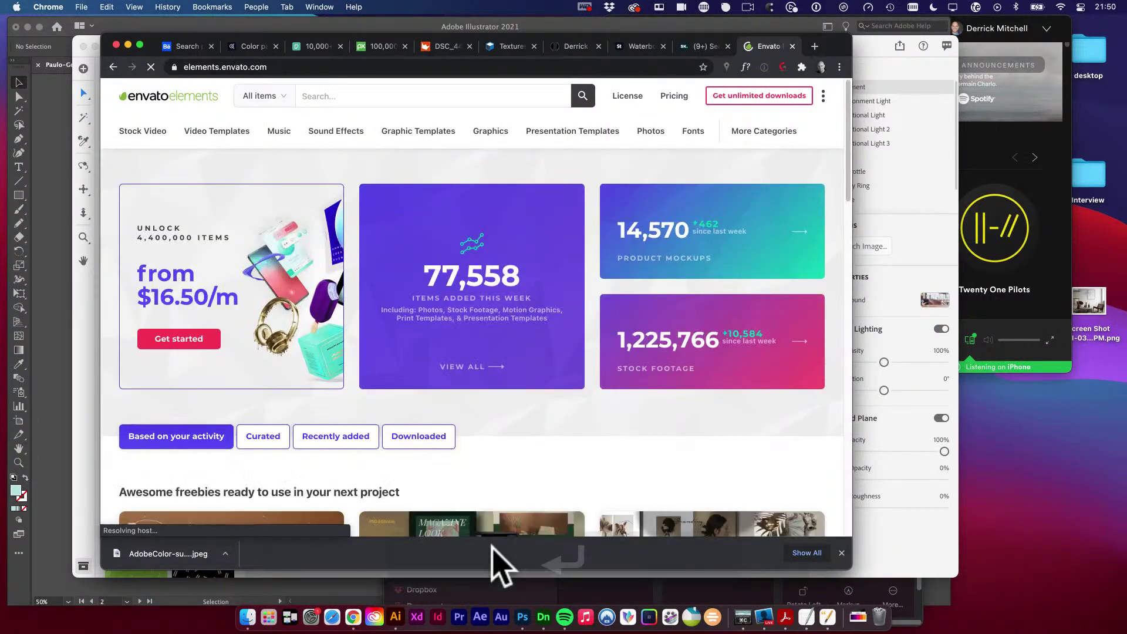
left_click(367, 96)
type("brand mockup")
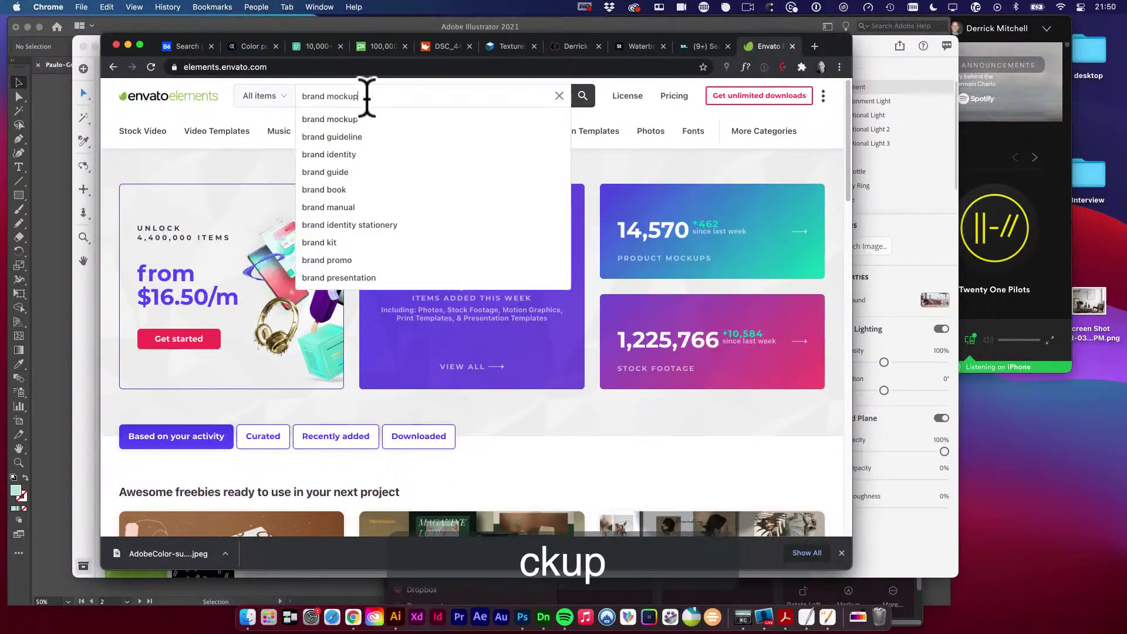
key("Return")
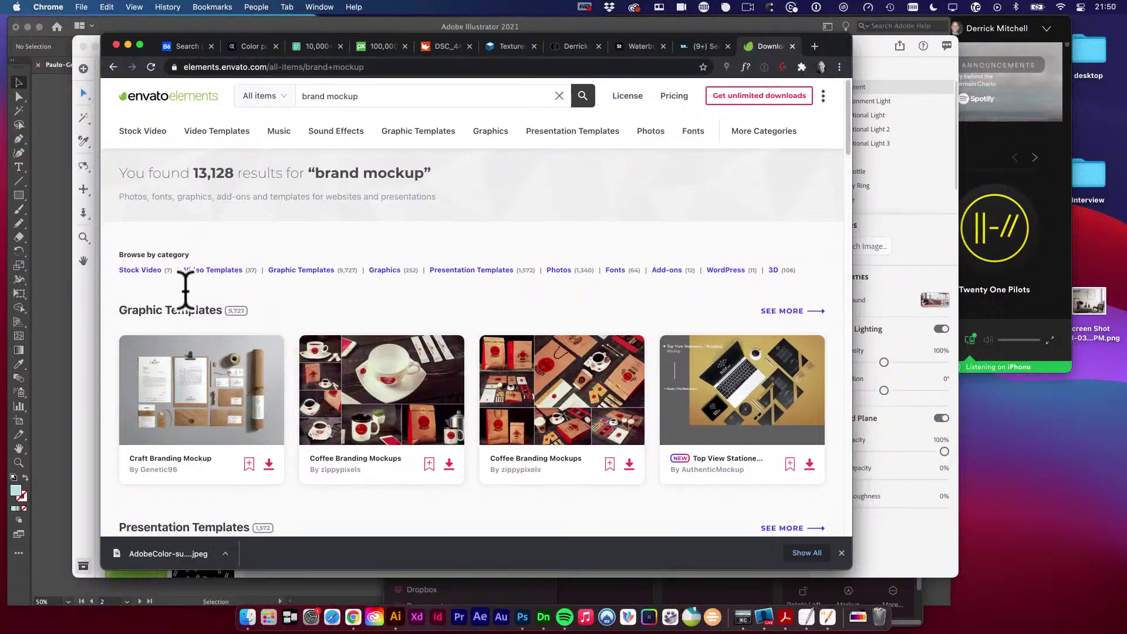
Show all Graphic Templates results and browse to page 2.
left_click(784, 314)
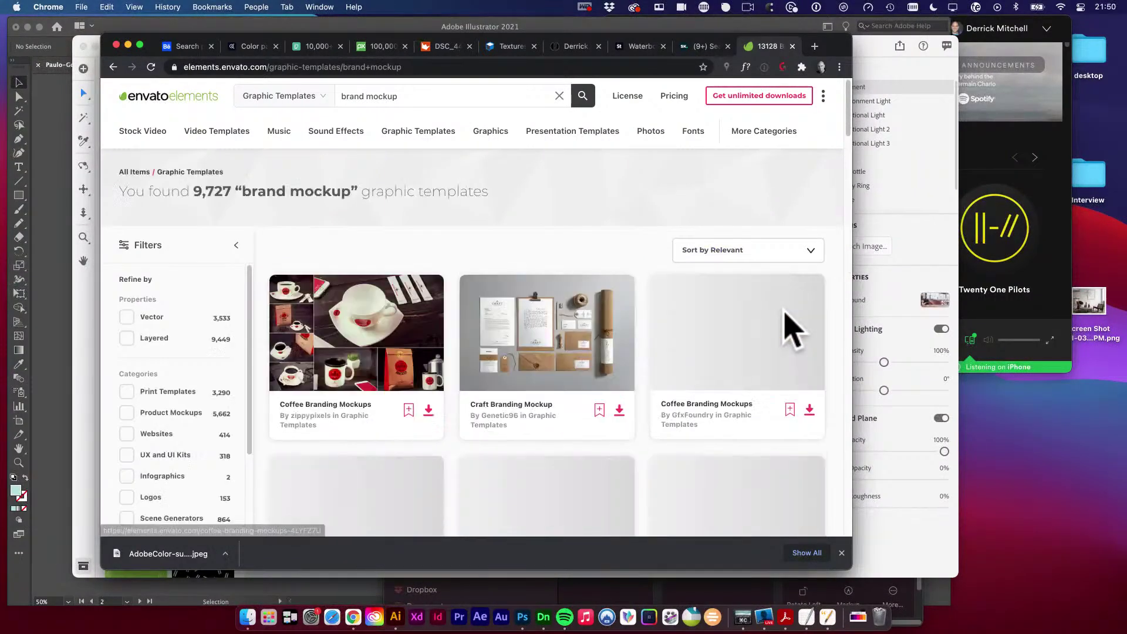
scroll(715, 351, "down", 6)
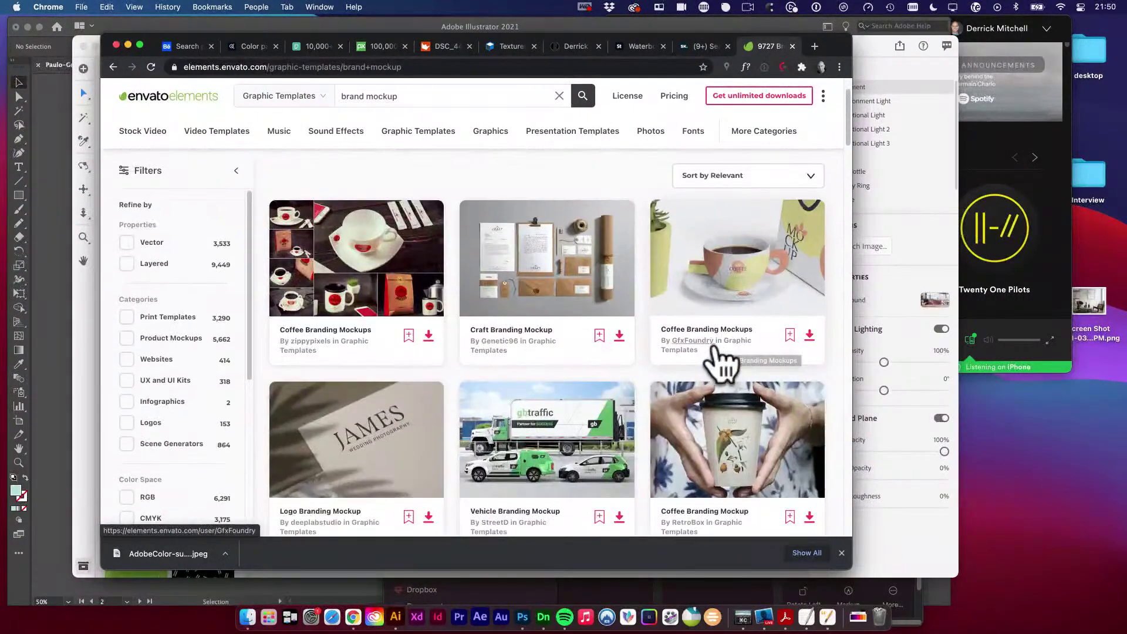
scroll(726, 367, "down", 3)
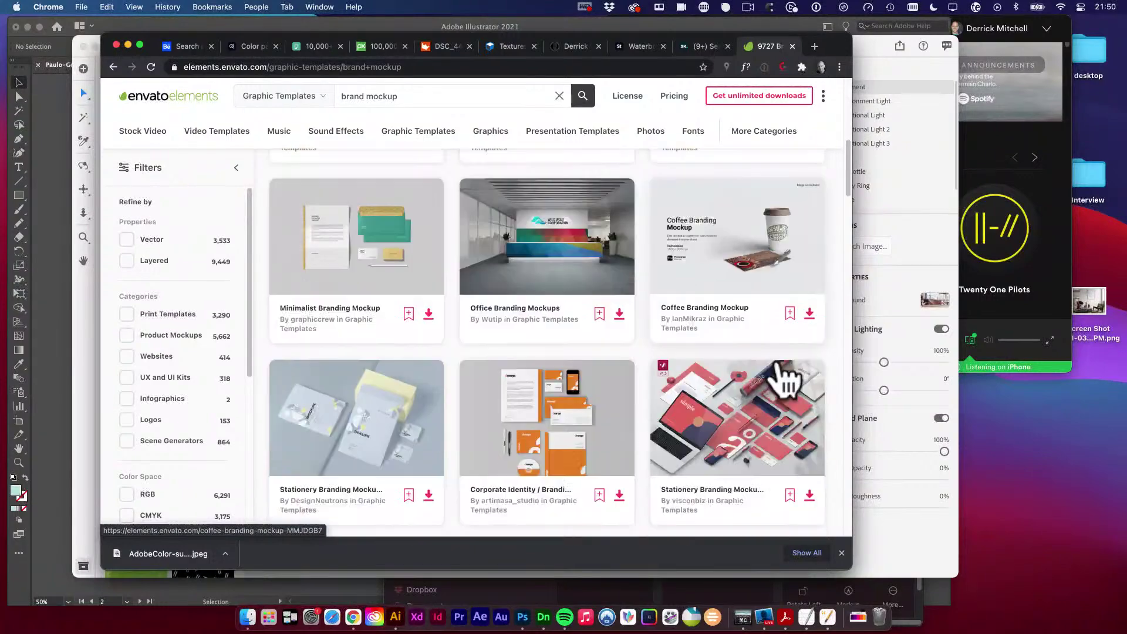
scroll(741, 379, "down", 7)
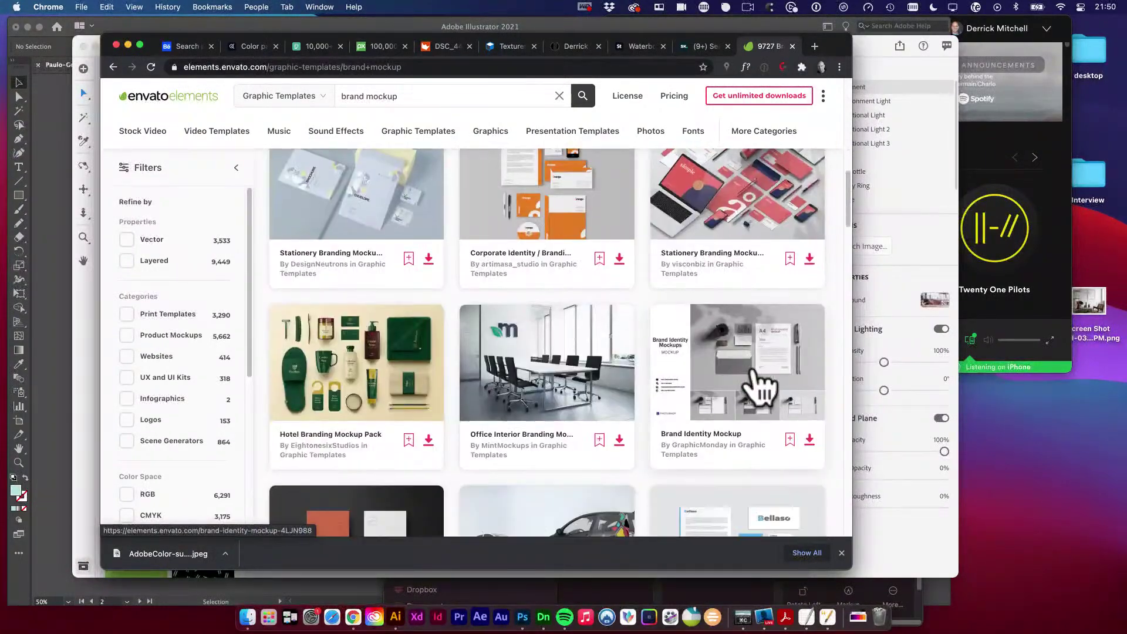
scroll(772, 390, "down", 2)
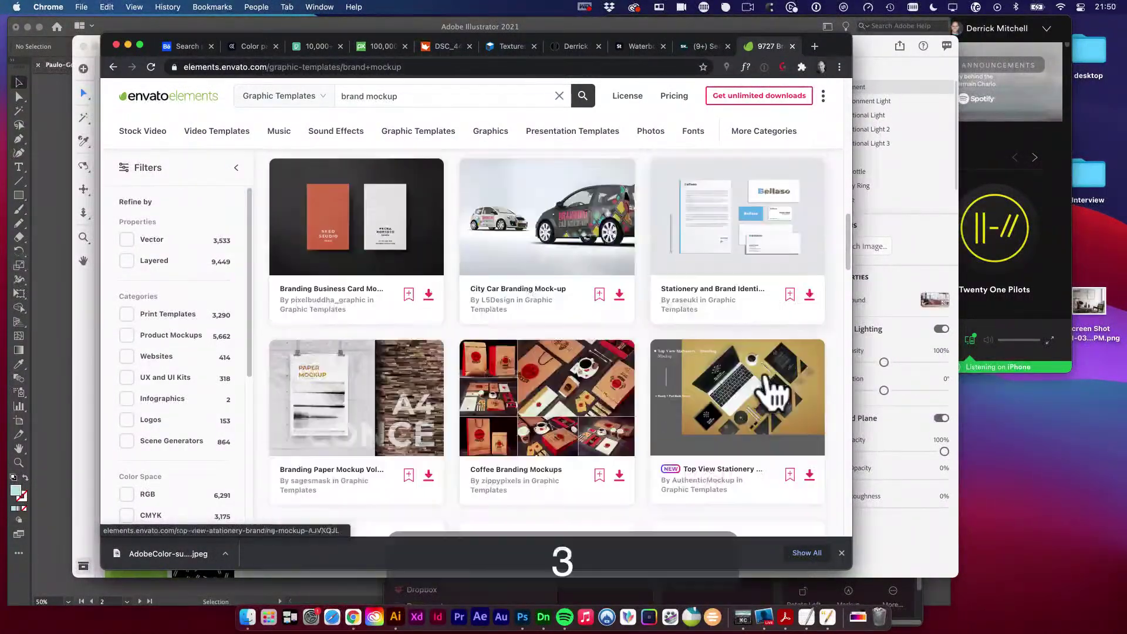
scroll(769, 391, "up", 1)
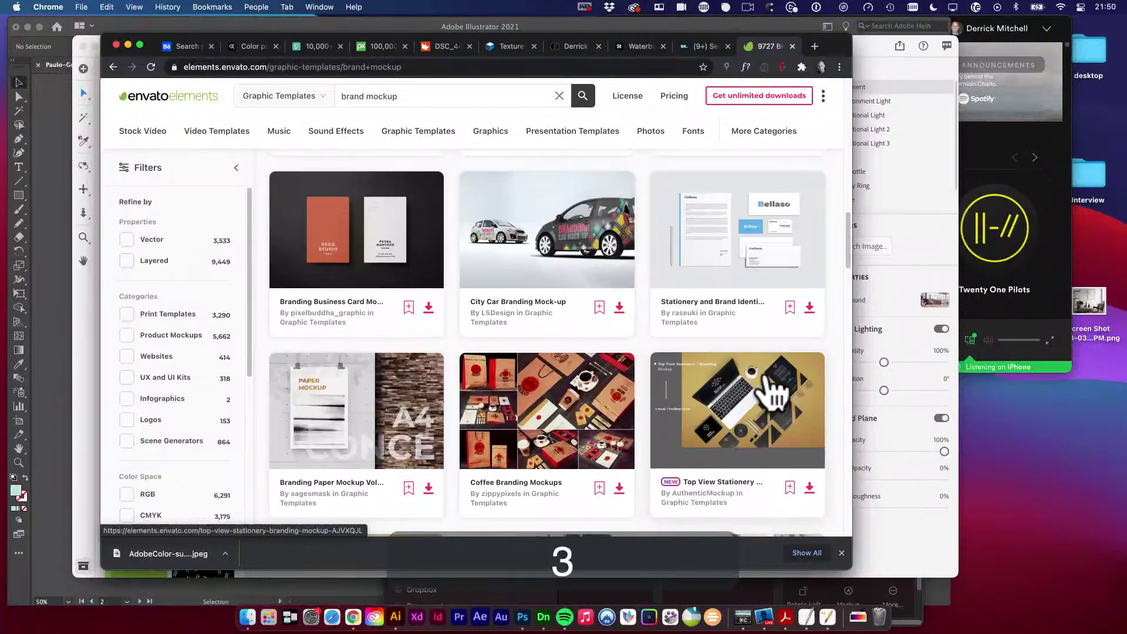
scroll(767, 387, "down", 1)
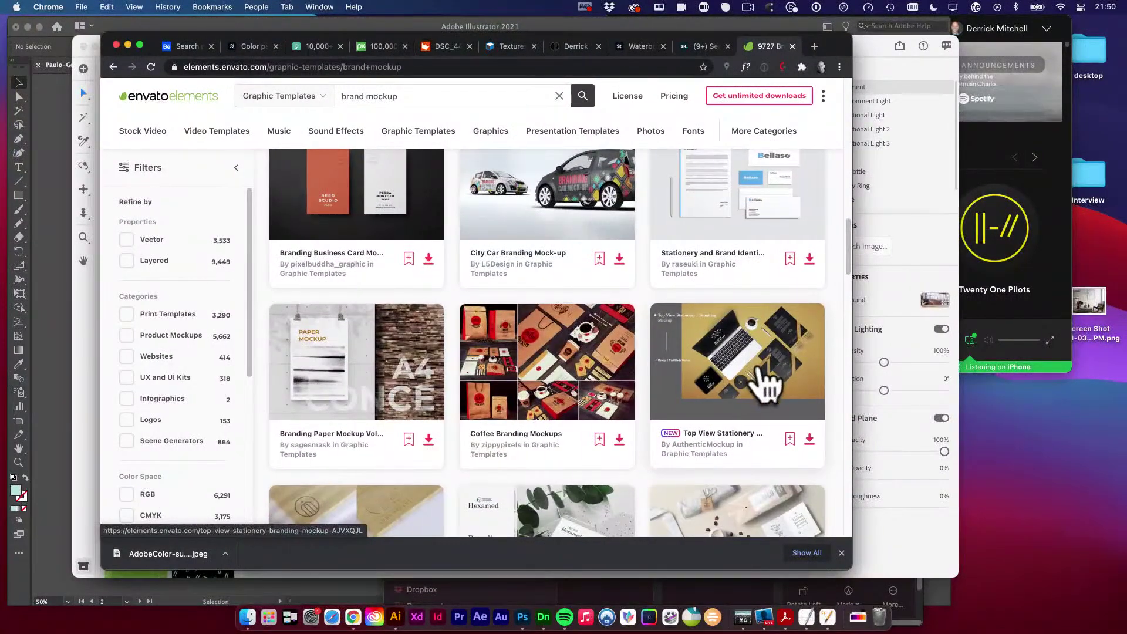
scroll(769, 388, "down", 3)
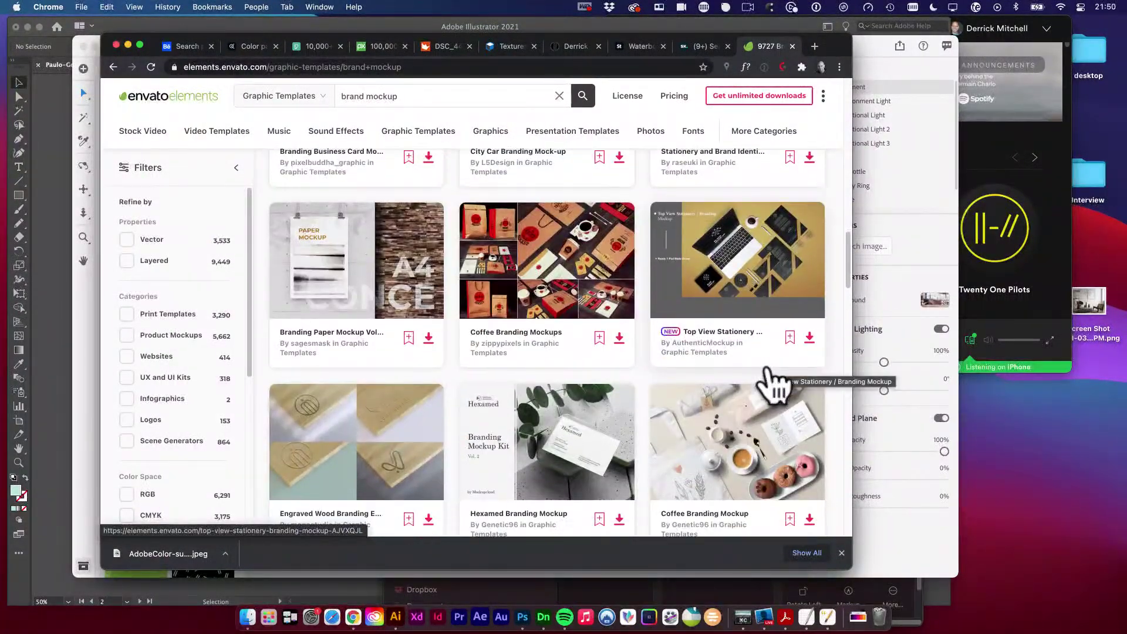
scroll(787, 384, "down", 5)
scroll(801, 383, "down", 2)
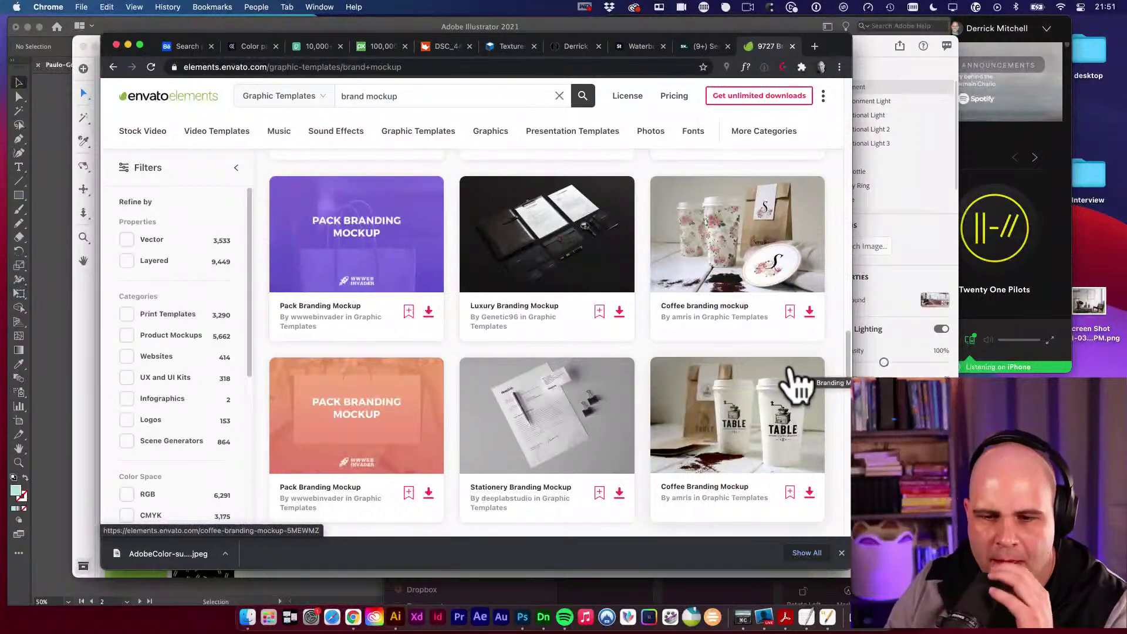
scroll(807, 371, "down", 3)
scroll(743, 393, "down", 10)
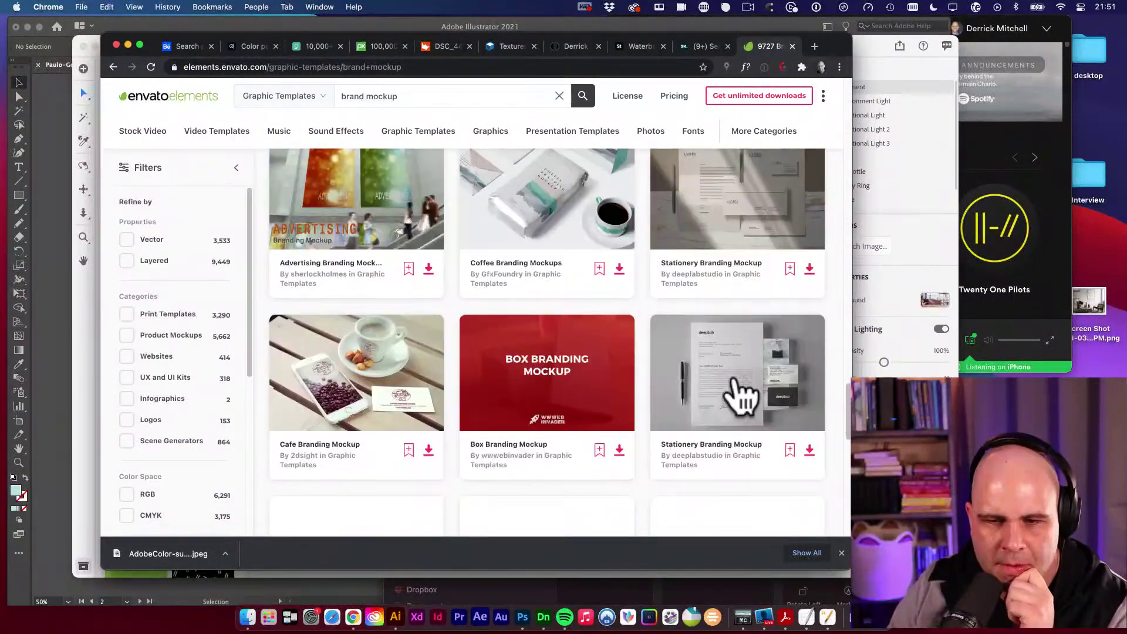
scroll(737, 393, "down", 9)
scroll(746, 392, "down", 9)
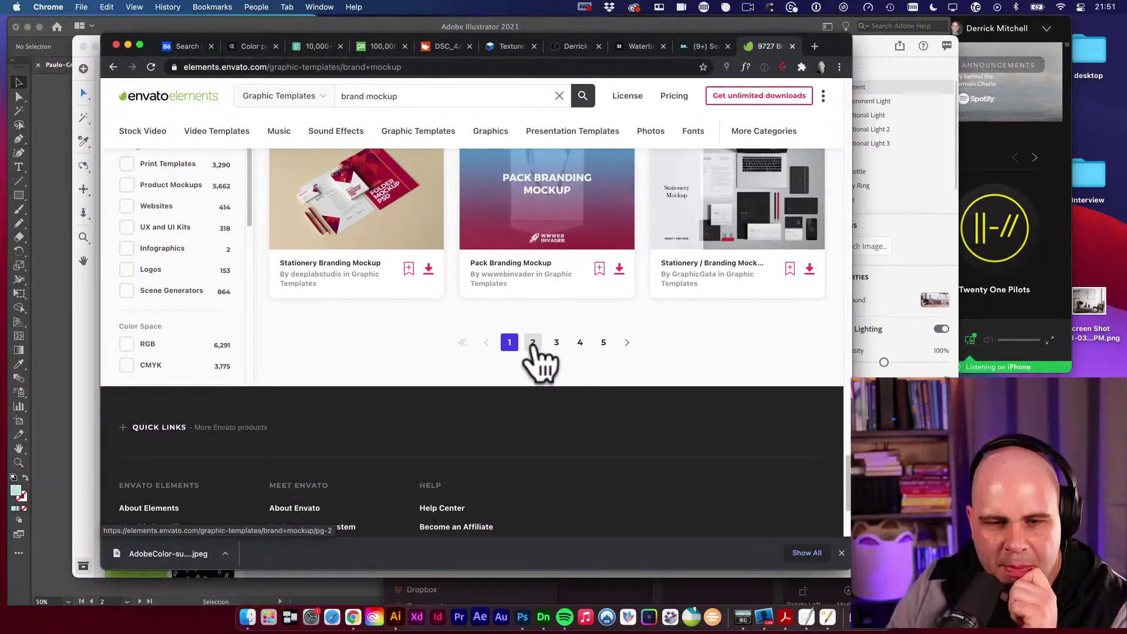
left_click(542, 347)
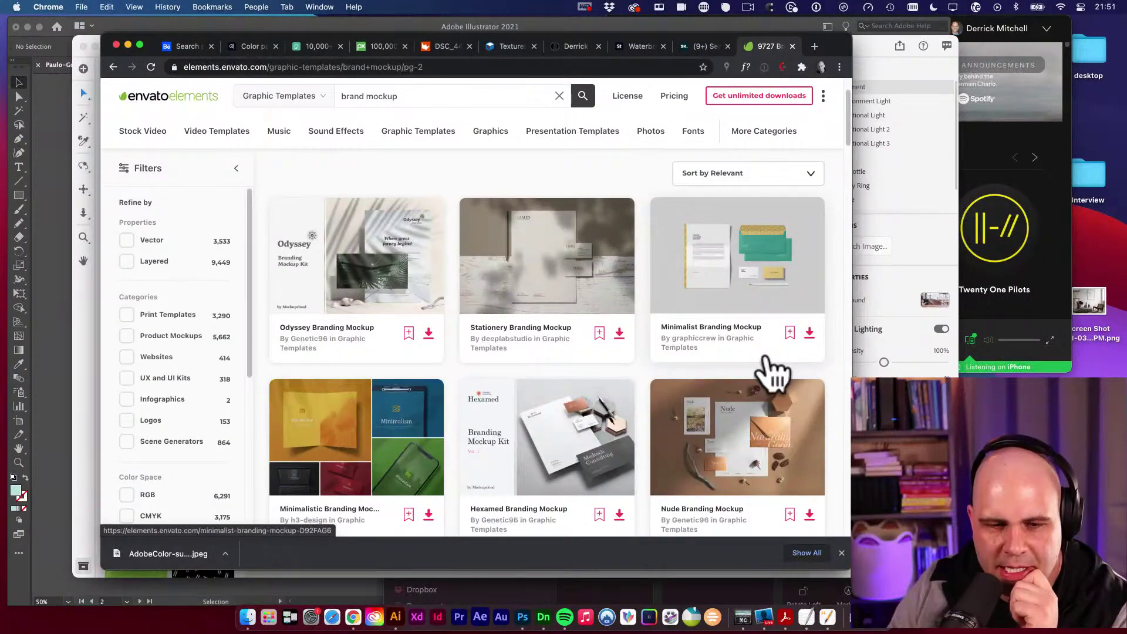
scroll(774, 371, "down", 14)
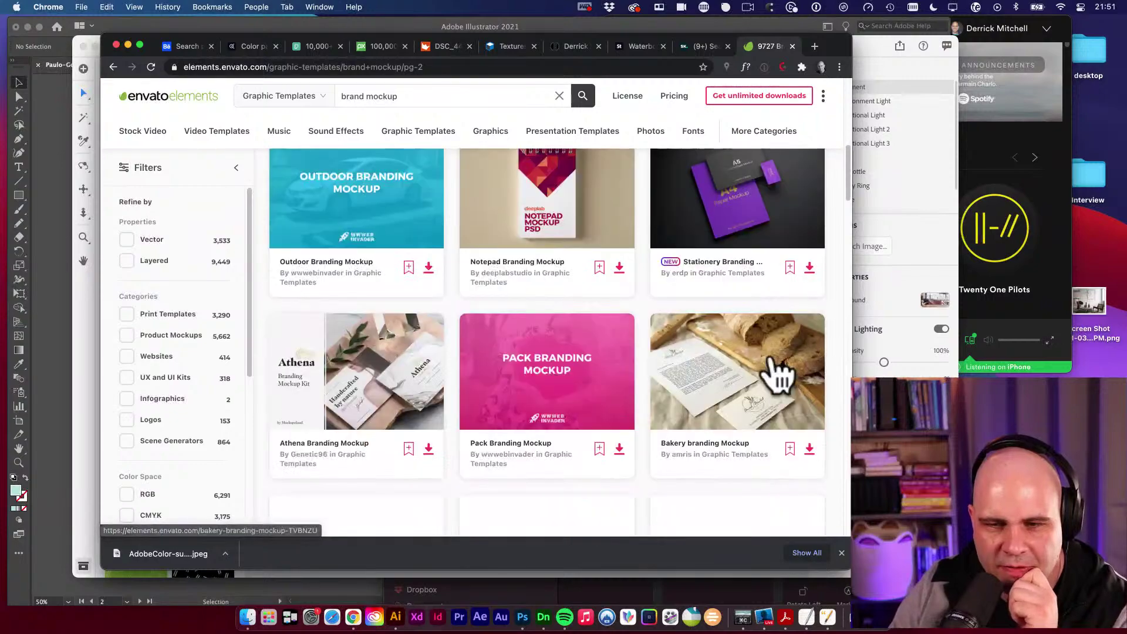
scroll(774, 371, "down", 11)
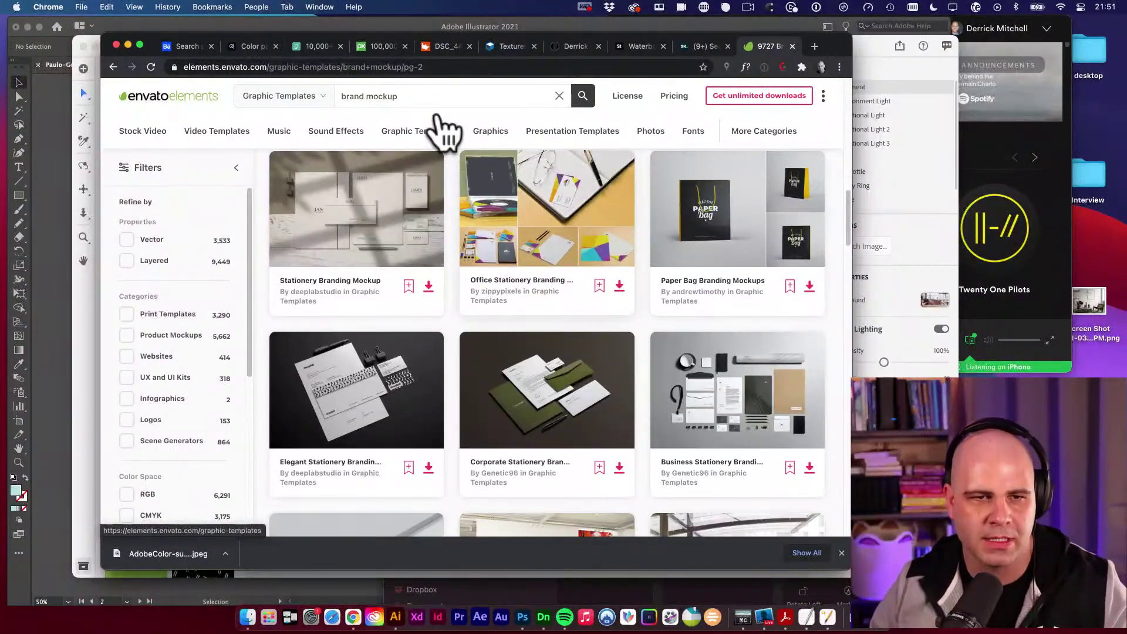
Change the search to 'apparel mockup' and browse the results.
double_click(351, 96)
type("a")
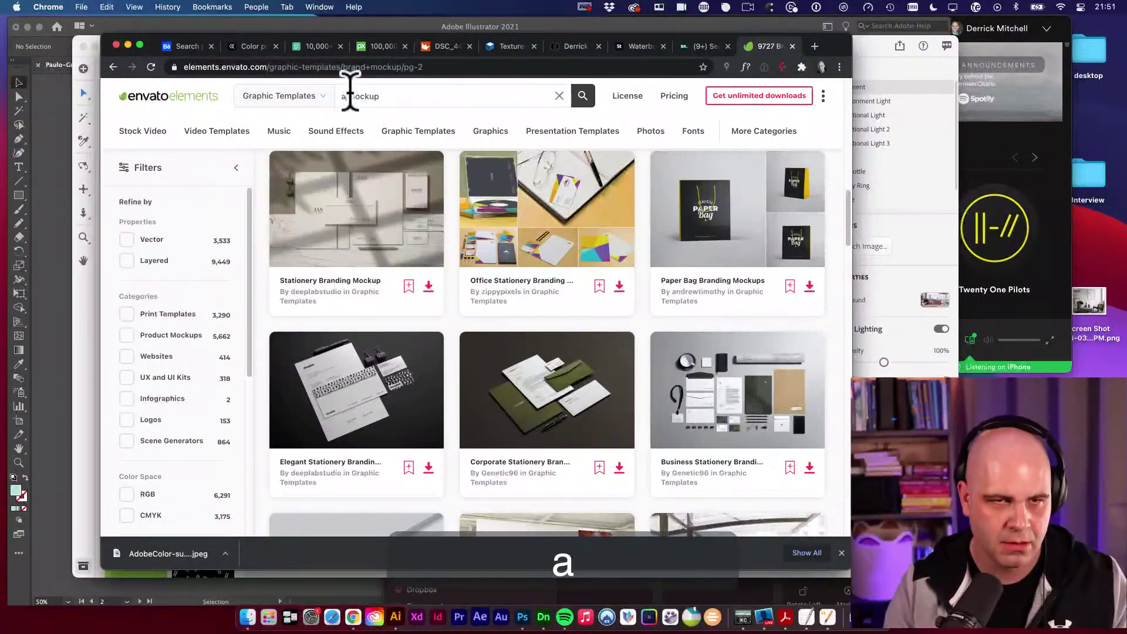
type("pparel")
key("Return")
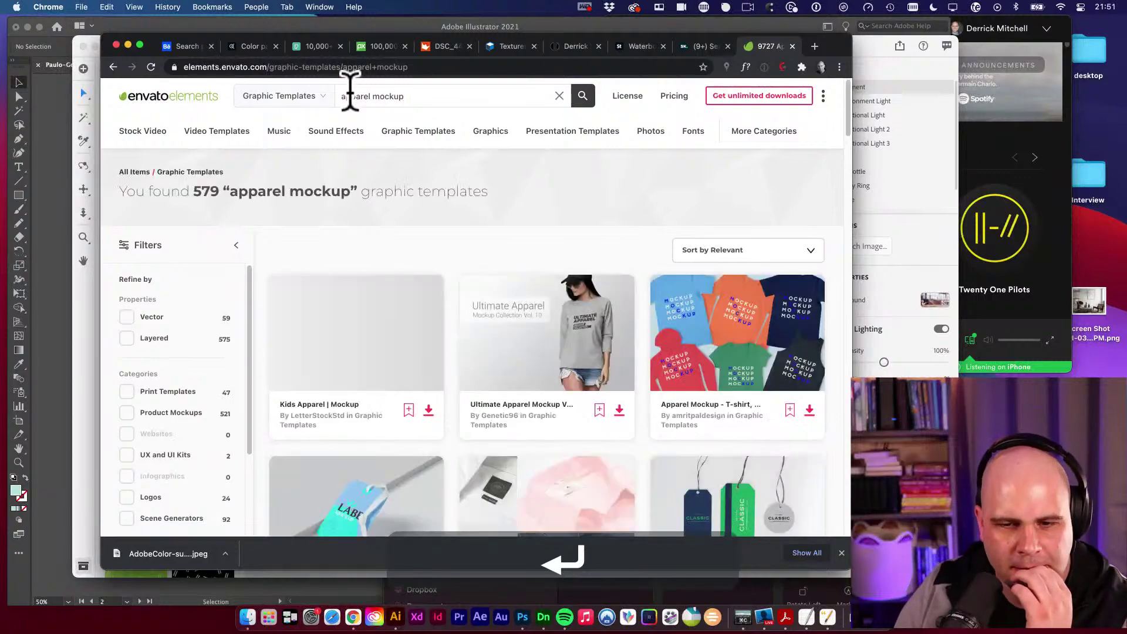
scroll(822, 464, "down", 5)
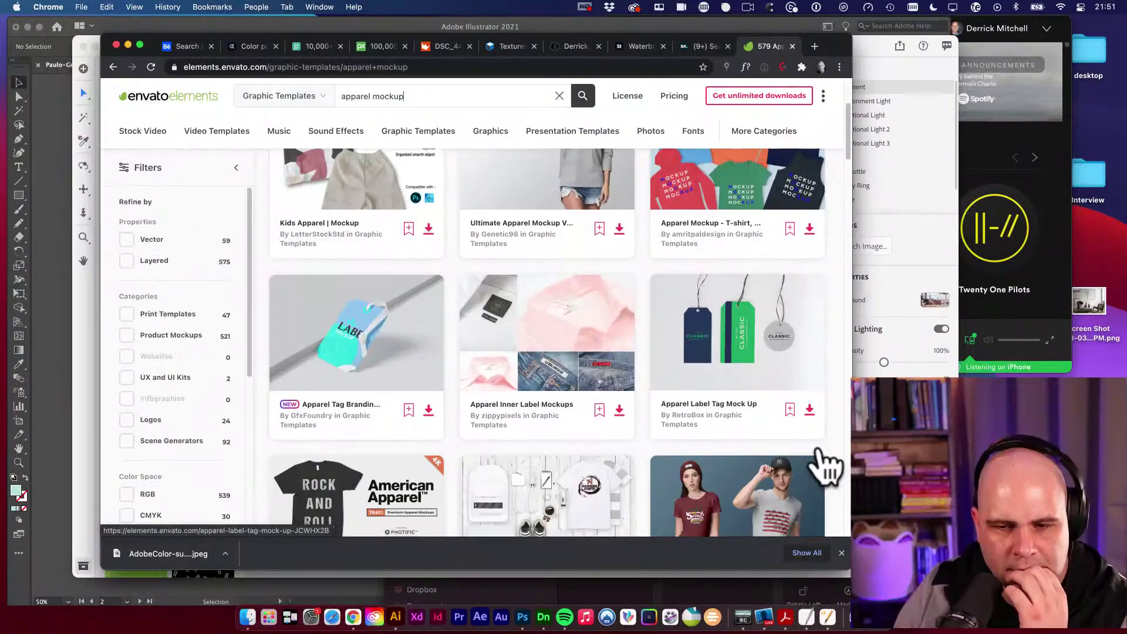
scroll(825, 466, "down", 5)
scroll(793, 405, "up", 10)
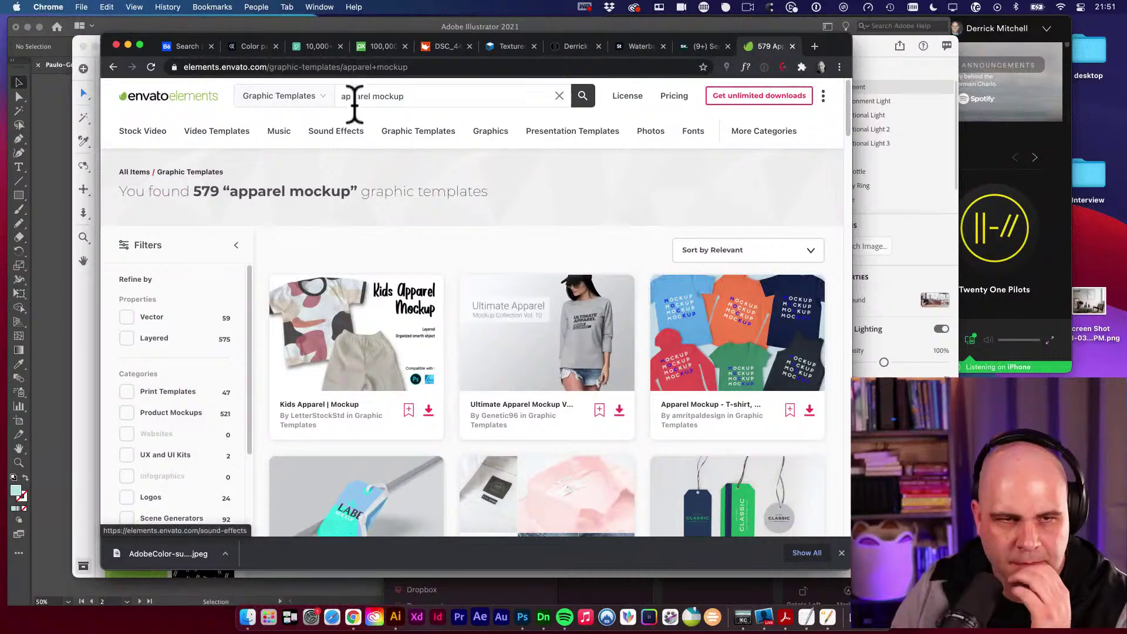
double_click(353, 95)
type("sw")
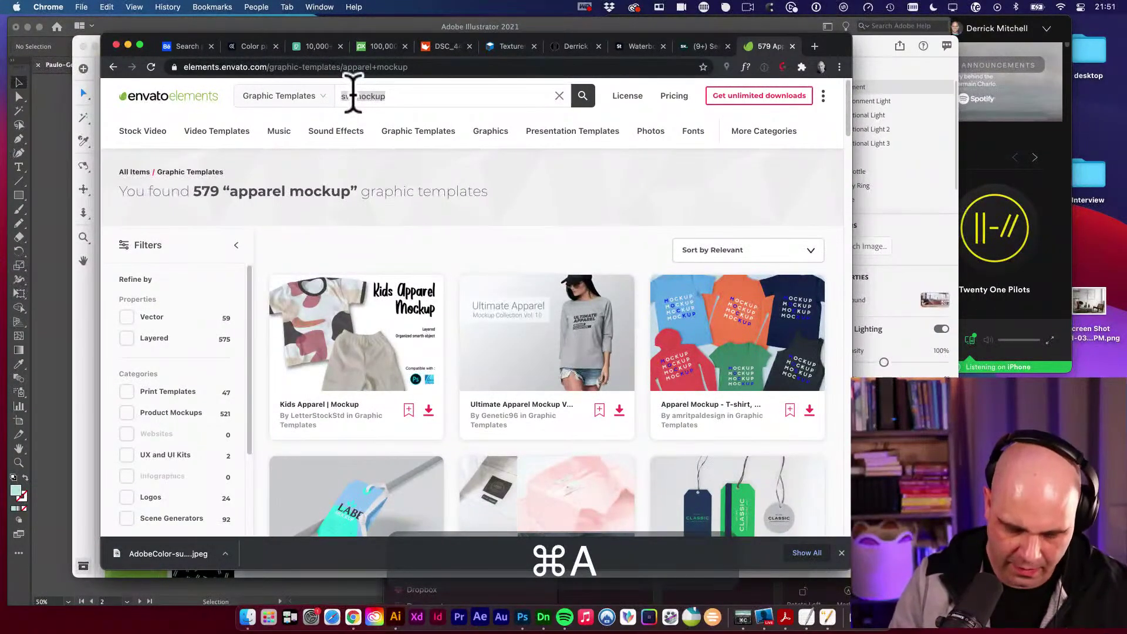
type("apparel")
key("Return")
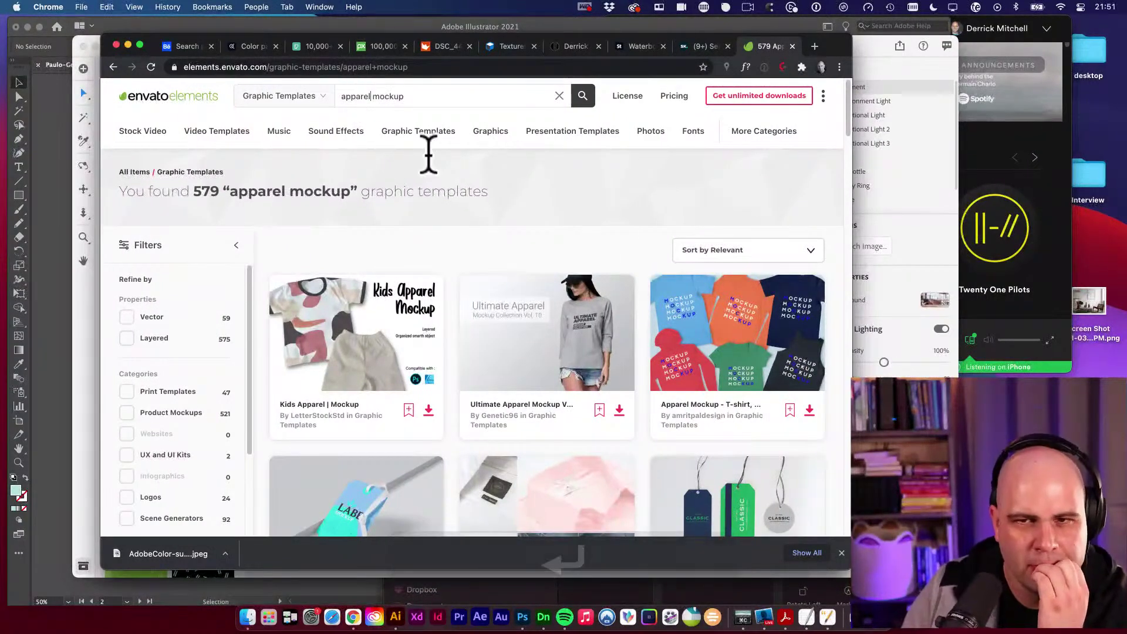
left_click(587, 96)
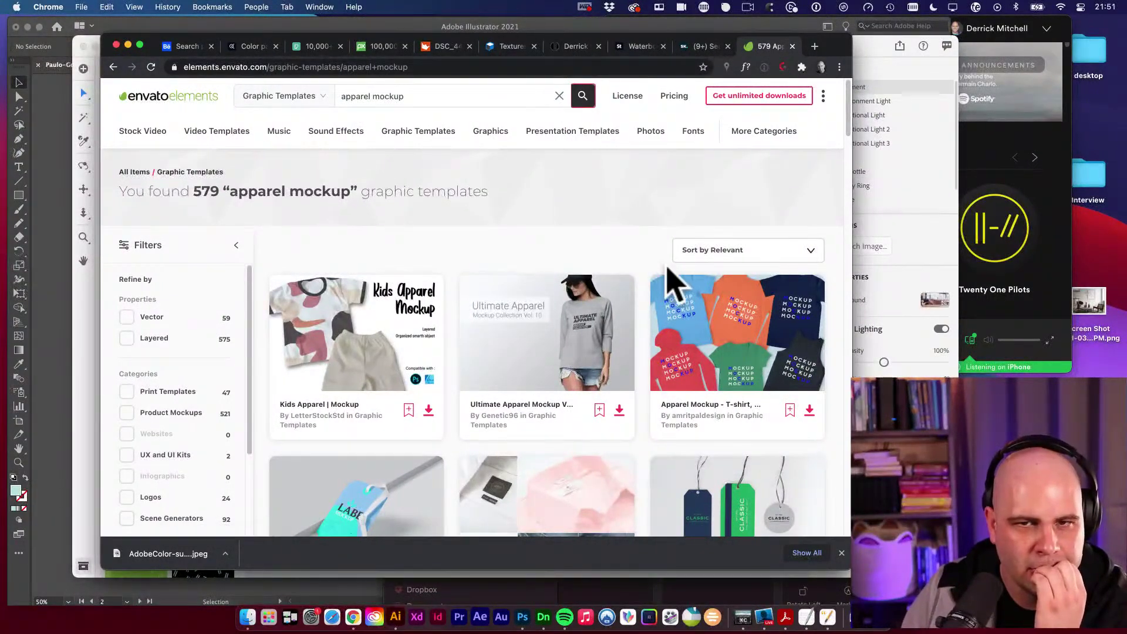
scroll(616, 297, "down", 10)
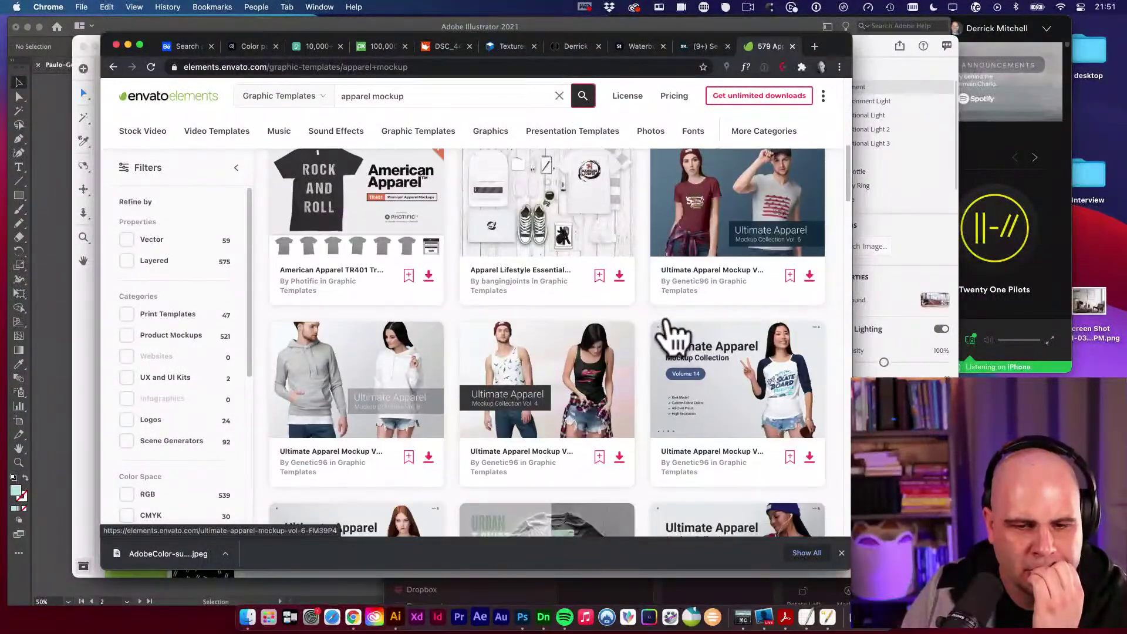
scroll(675, 336, "down", 5)
scroll(675, 336, "up", 2)
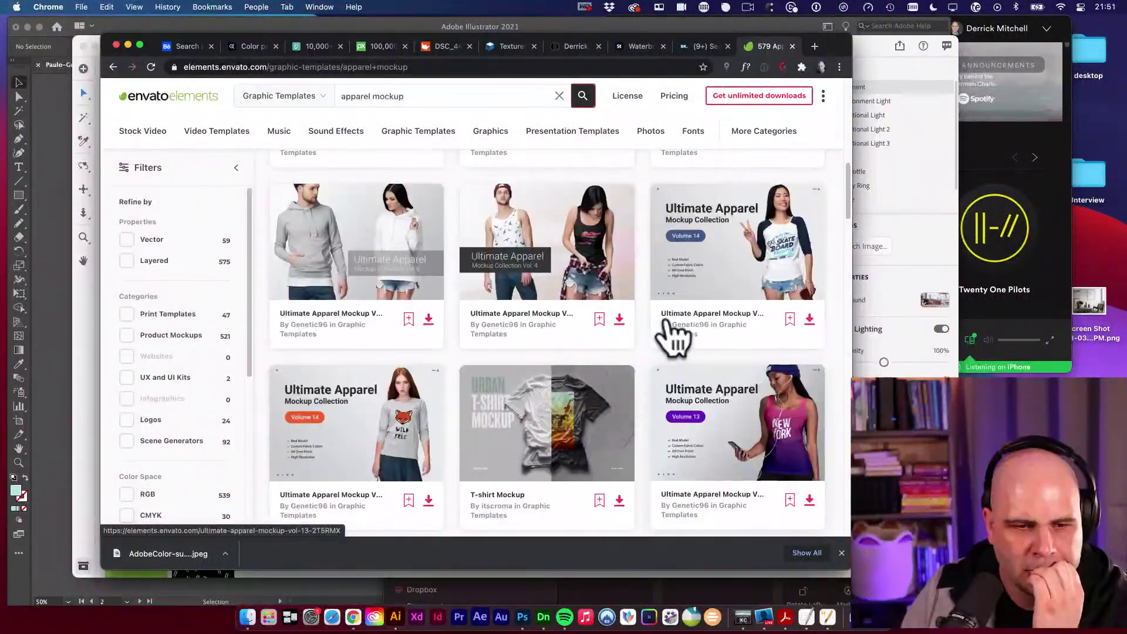
scroll(675, 338, "down", 4)
scroll(675, 336, "down", 5)
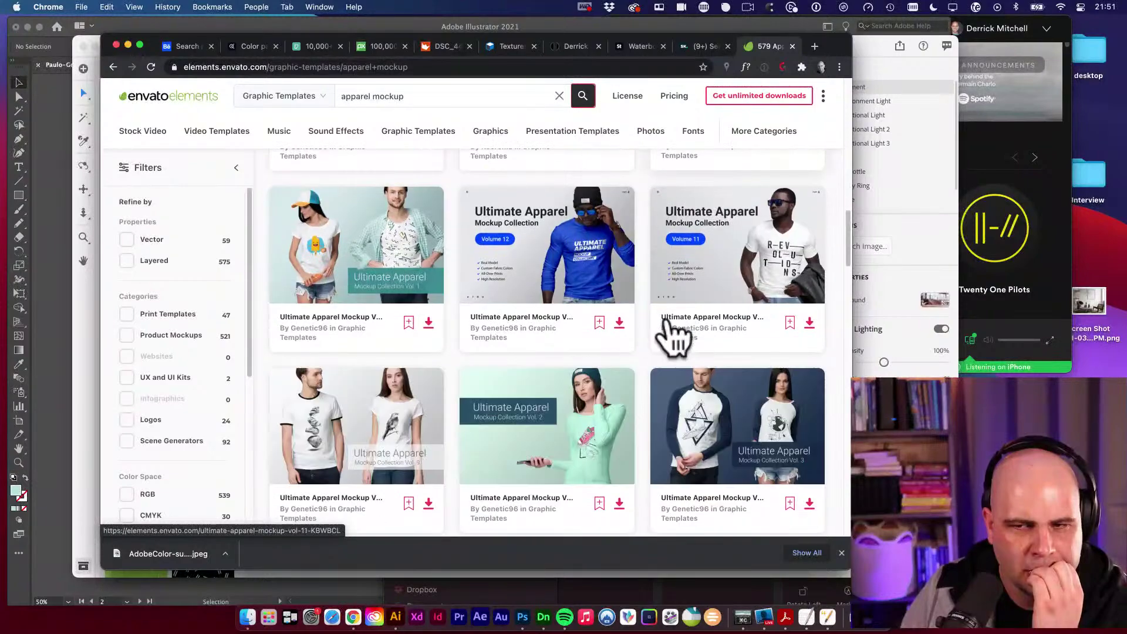
scroll(675, 338, "down", 5)
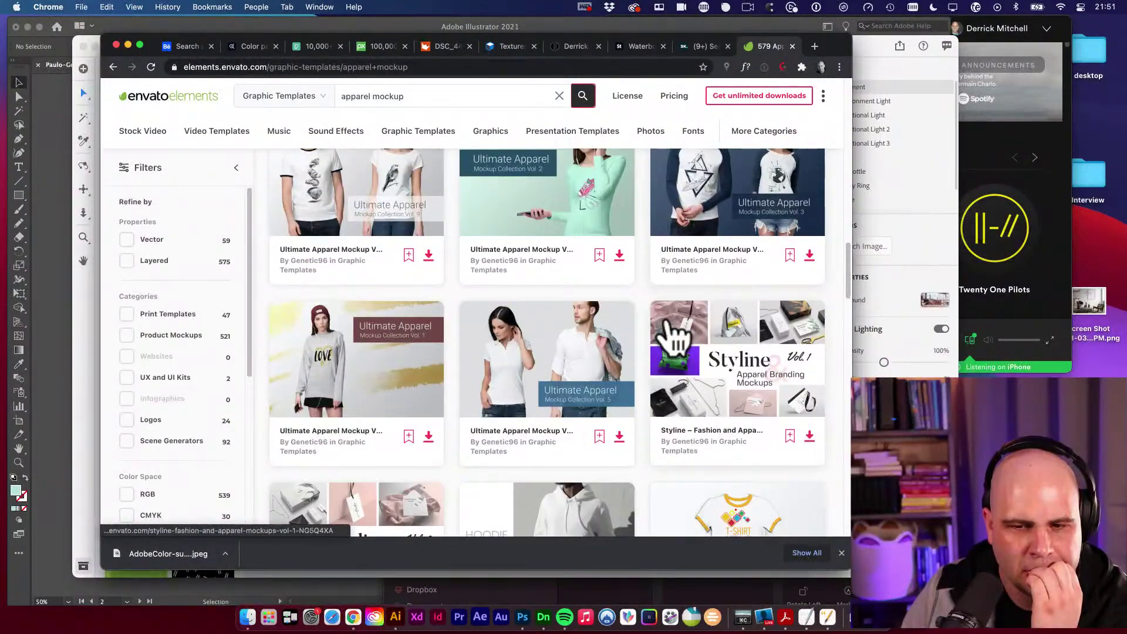
scroll(676, 338, "down", 6)
scroll(680, 338, "down", 4)
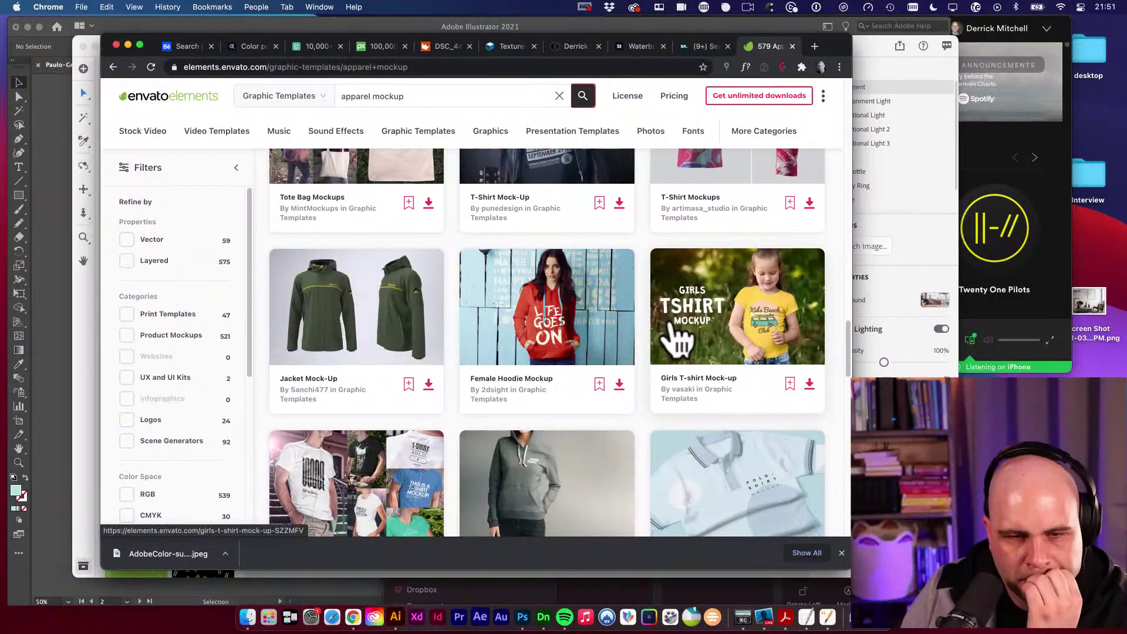
Open the Jacket Mock-Up and the Snapback Cap Mockup in new tabs.
left_click(352, 332, "super")
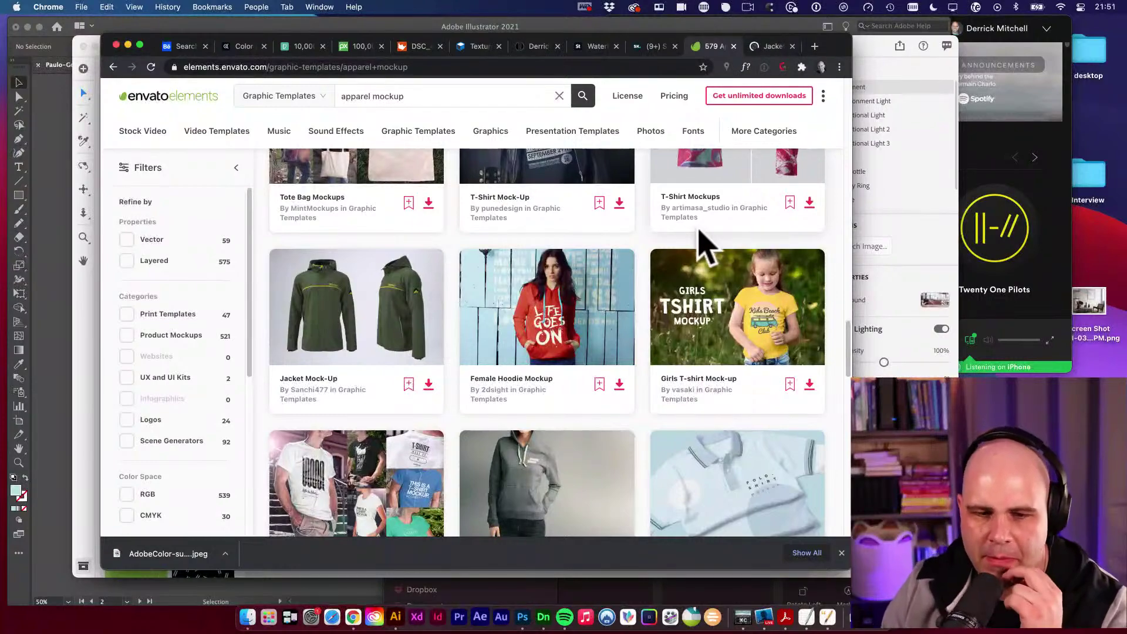
scroll(690, 253, "down", 5)
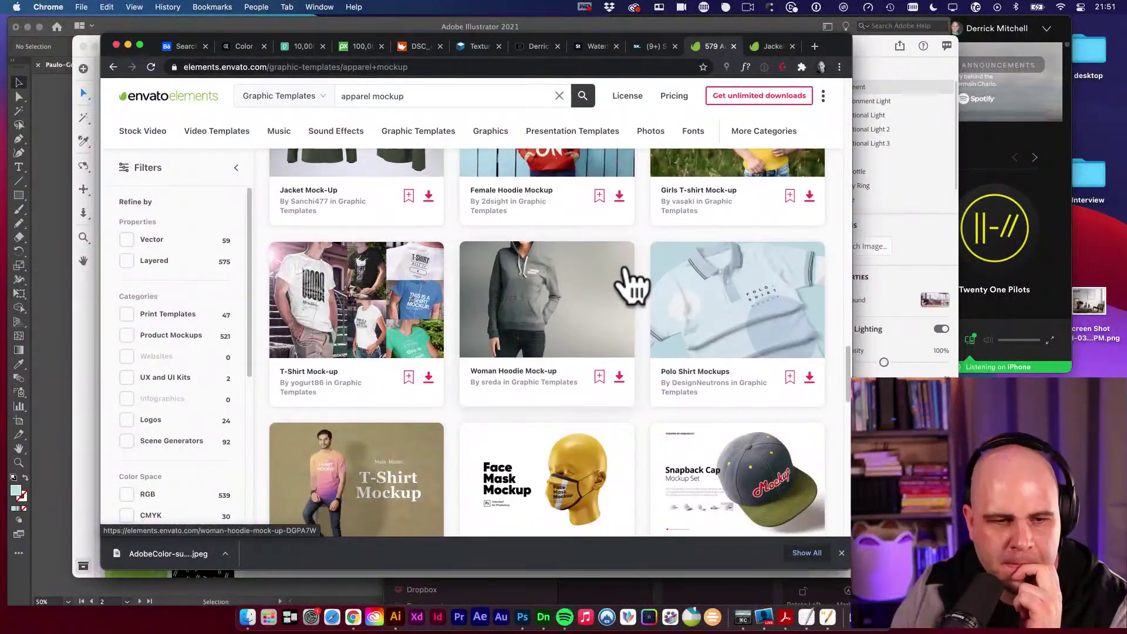
scroll(631, 285, "down", 3)
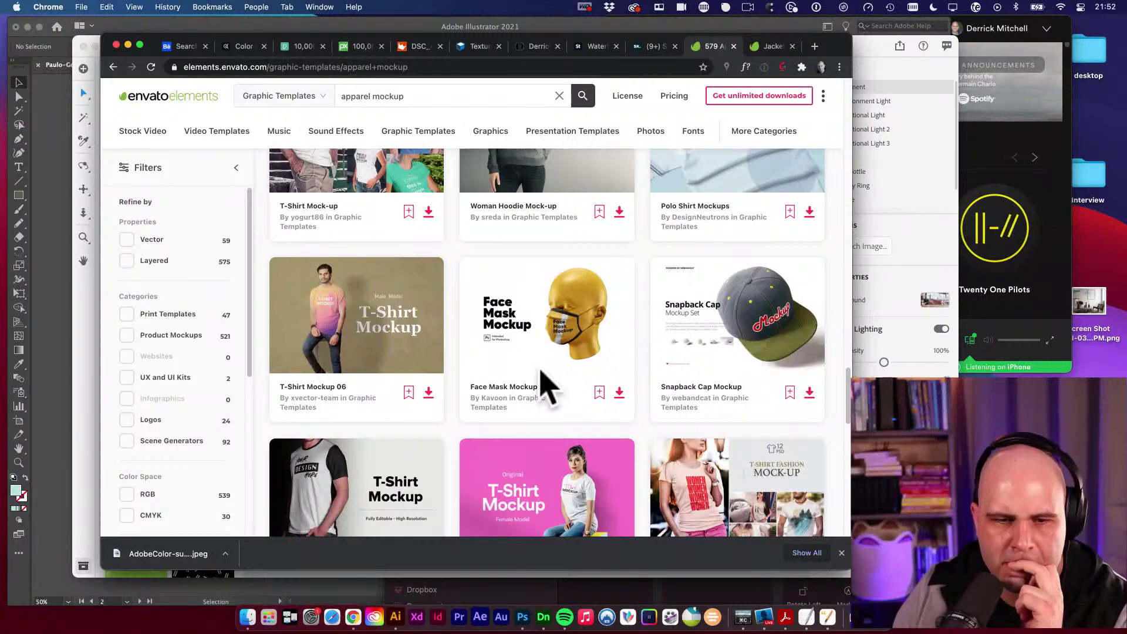
scroll(546, 374, "down", 1)
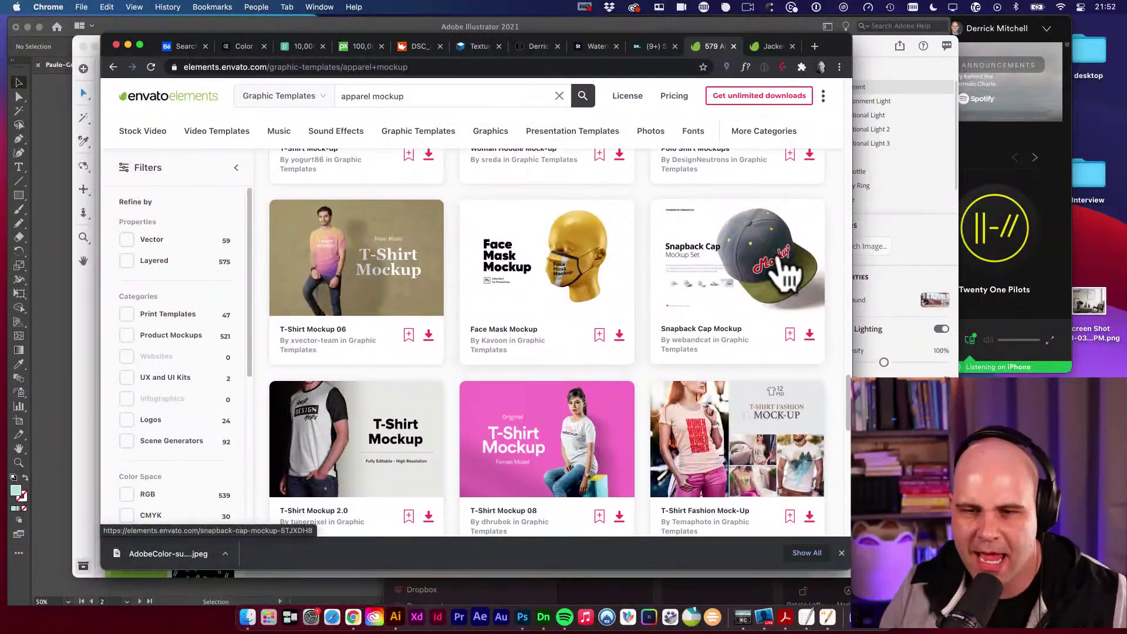
left_click(784, 267, "super")
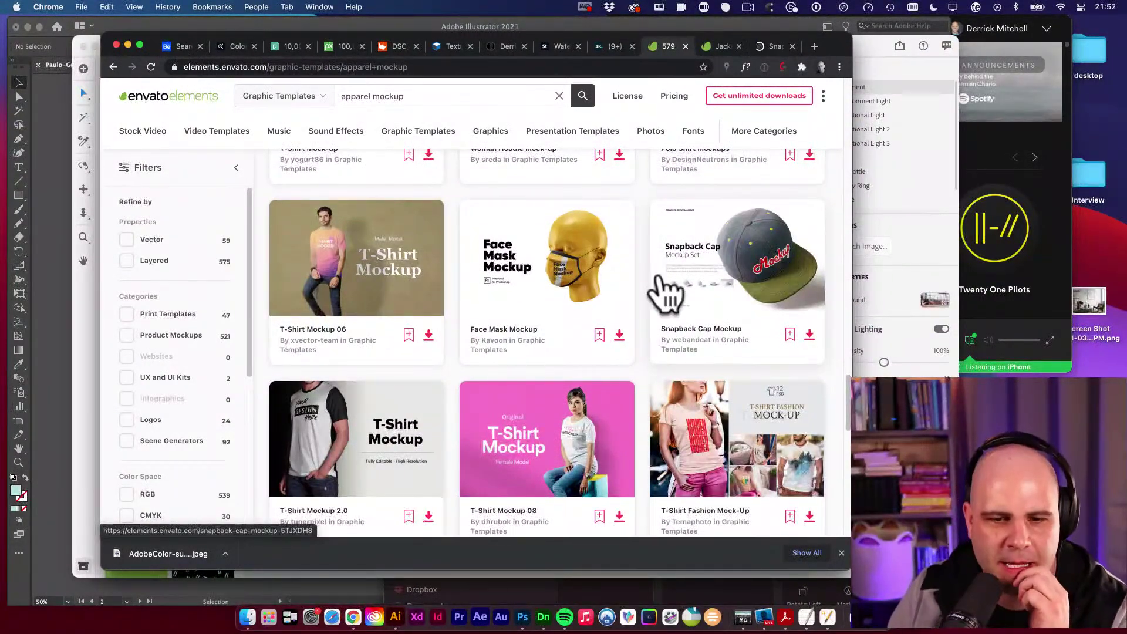
scroll(531, 300, "down", 1)
scroll(581, 337, "down", 1)
scroll(584, 335, "up", 2)
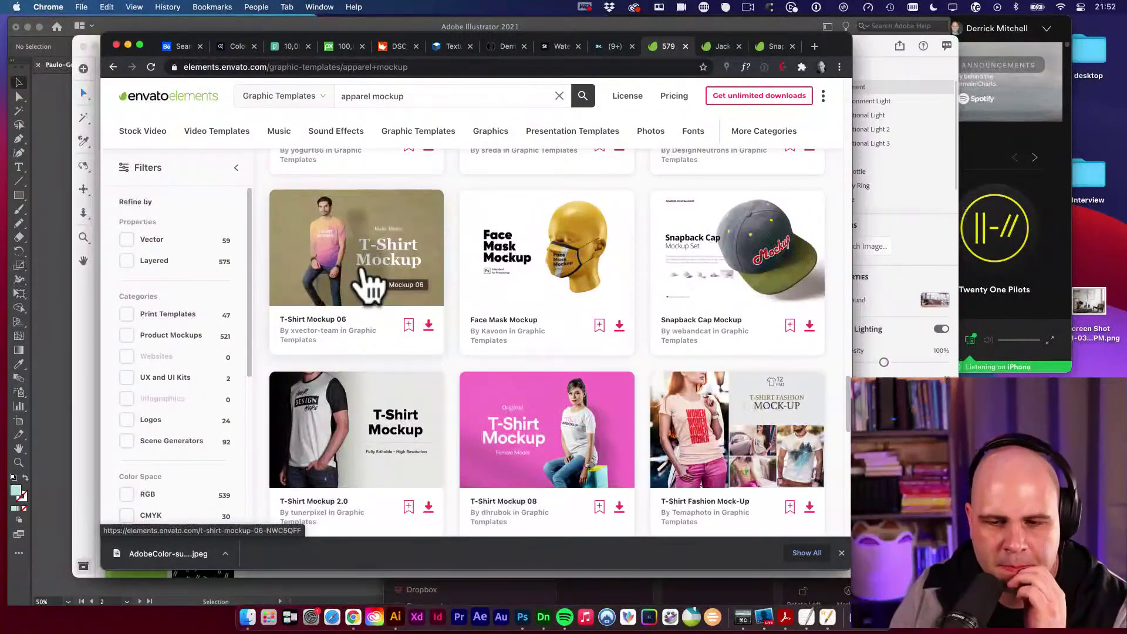
scroll(373, 285, "down", 6)
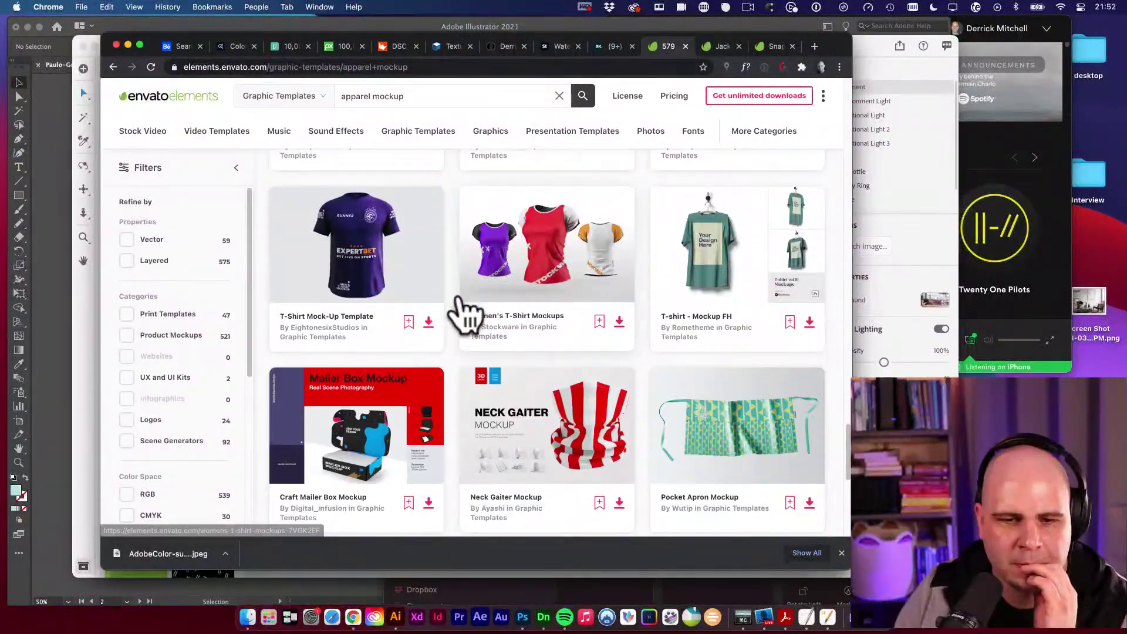
scroll(464, 314, "down", 3)
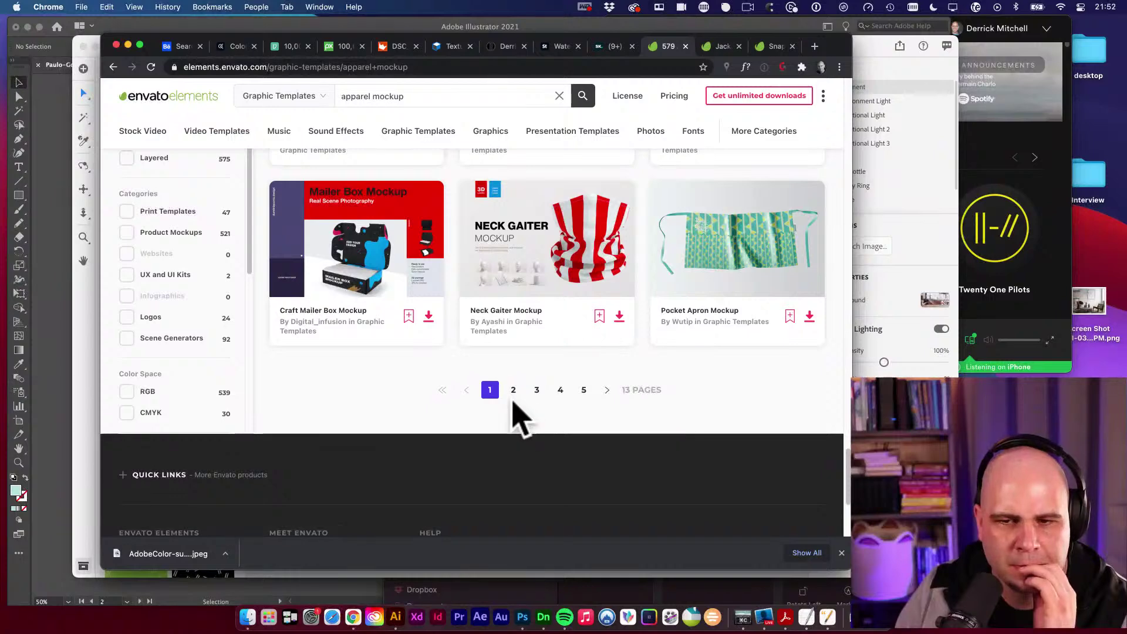
Go to page 2 of the apparel mockup results.
left_click(513, 390)
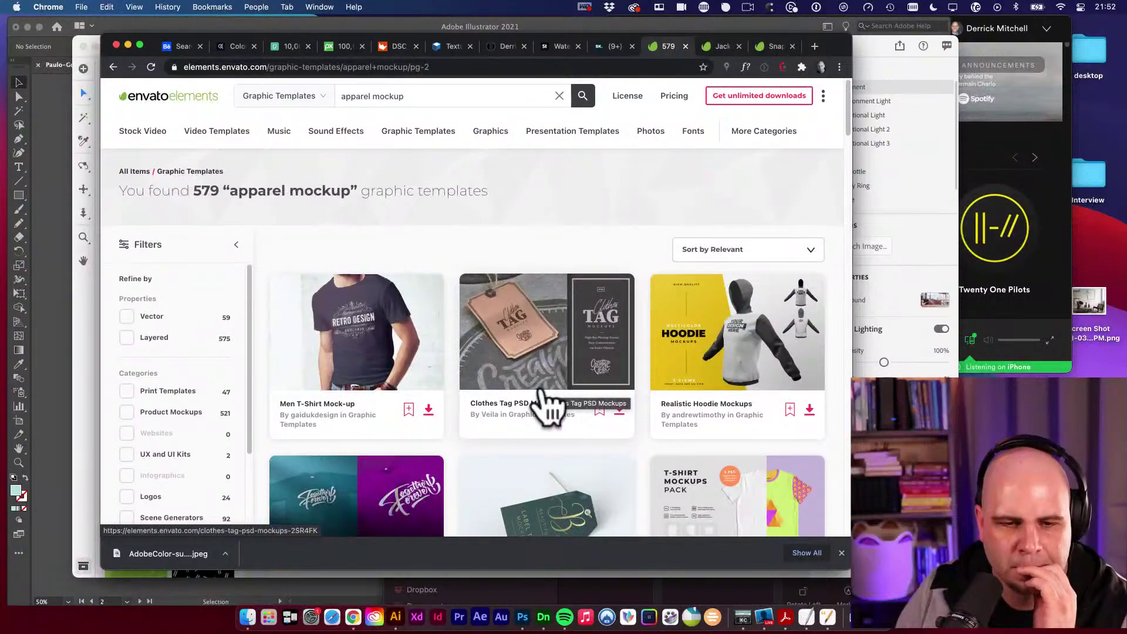
scroll(545, 404, "down", 2)
scroll(547, 405, "down", 8)
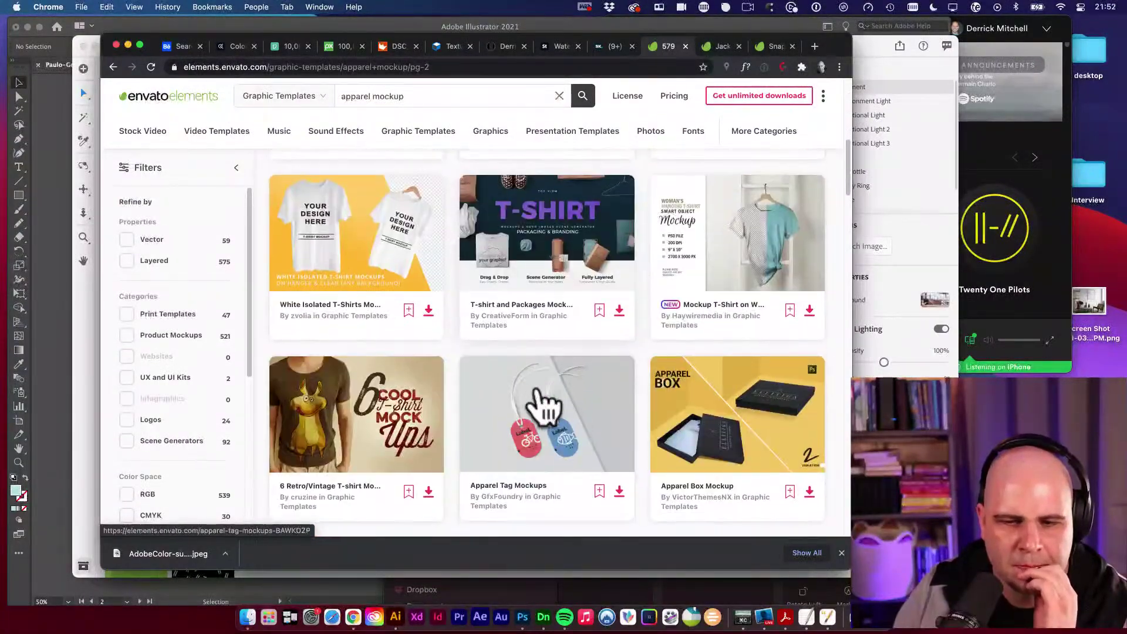
scroll(544, 403, "down", 3)
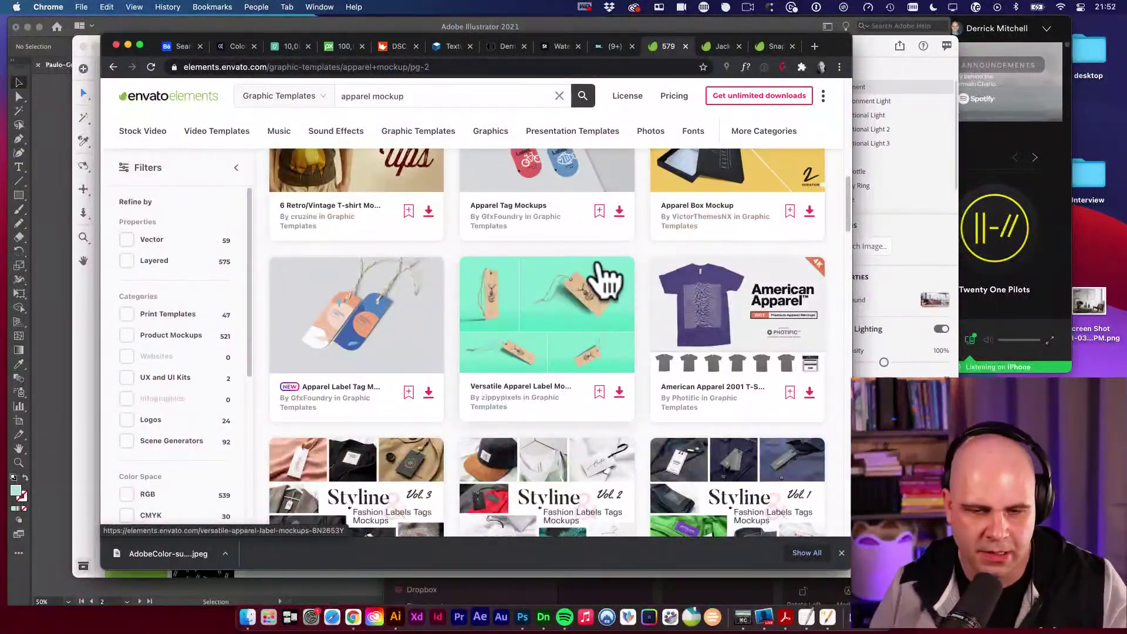
scroll(600, 265, "down", 5)
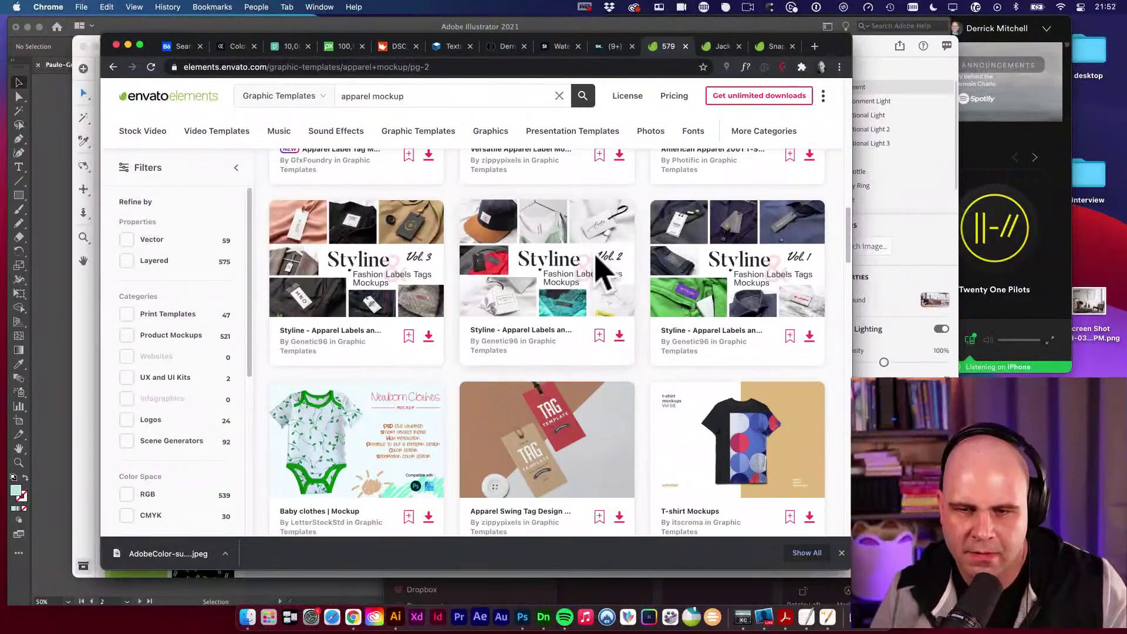
scroll(600, 266, "down", 7)
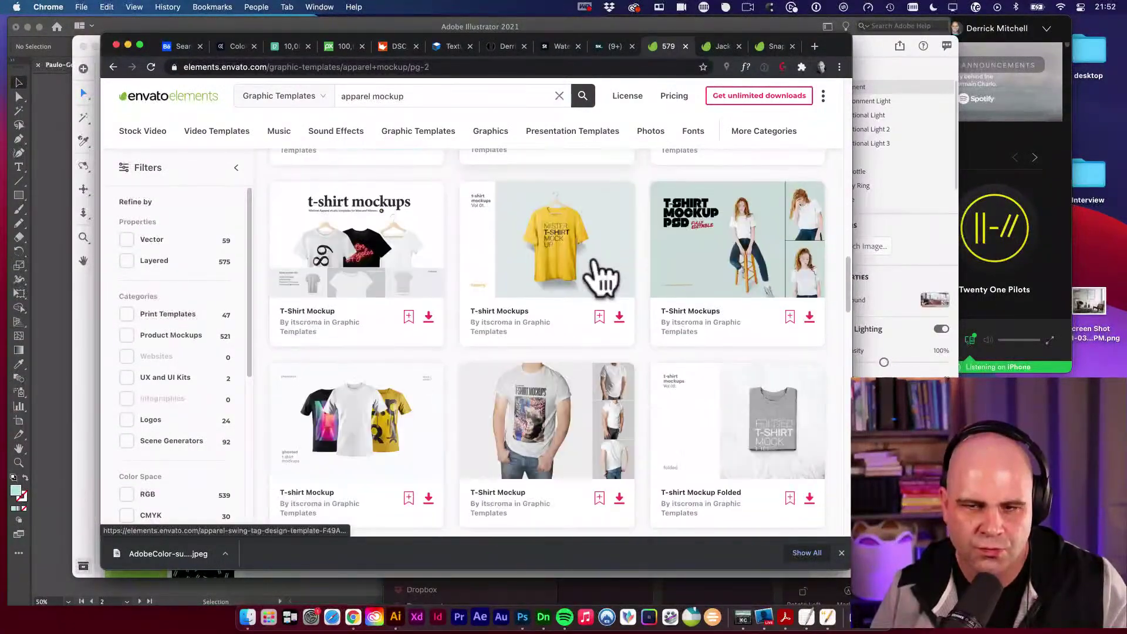
scroll(598, 276, "down", 6)
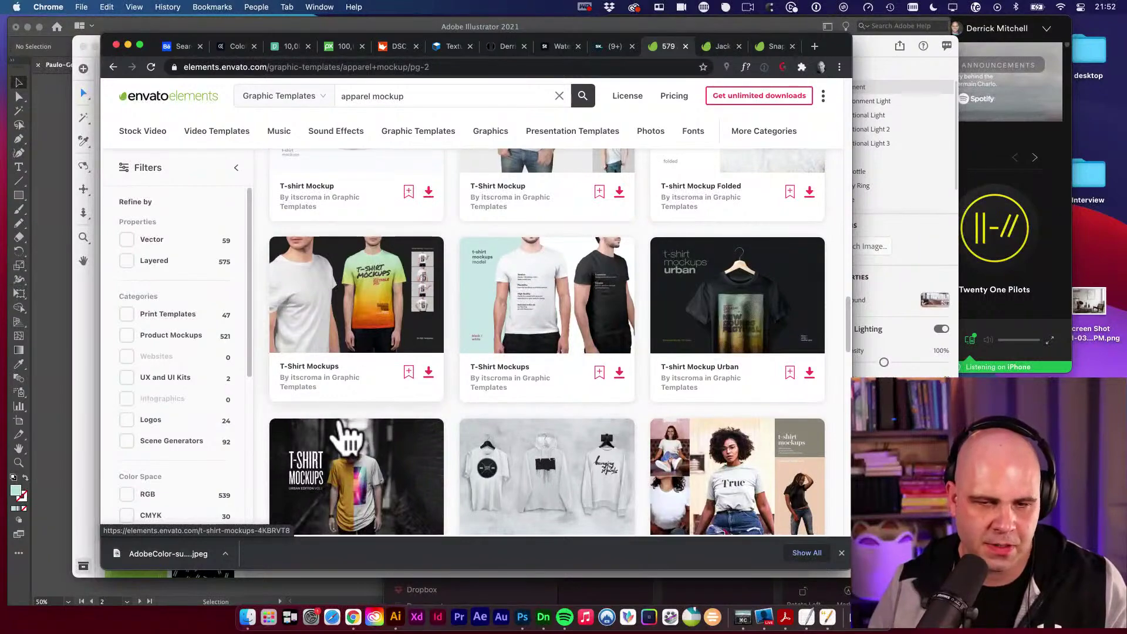
Add the Jacket Mock-Up to the client's project and start its download.
left_click(728, 47)
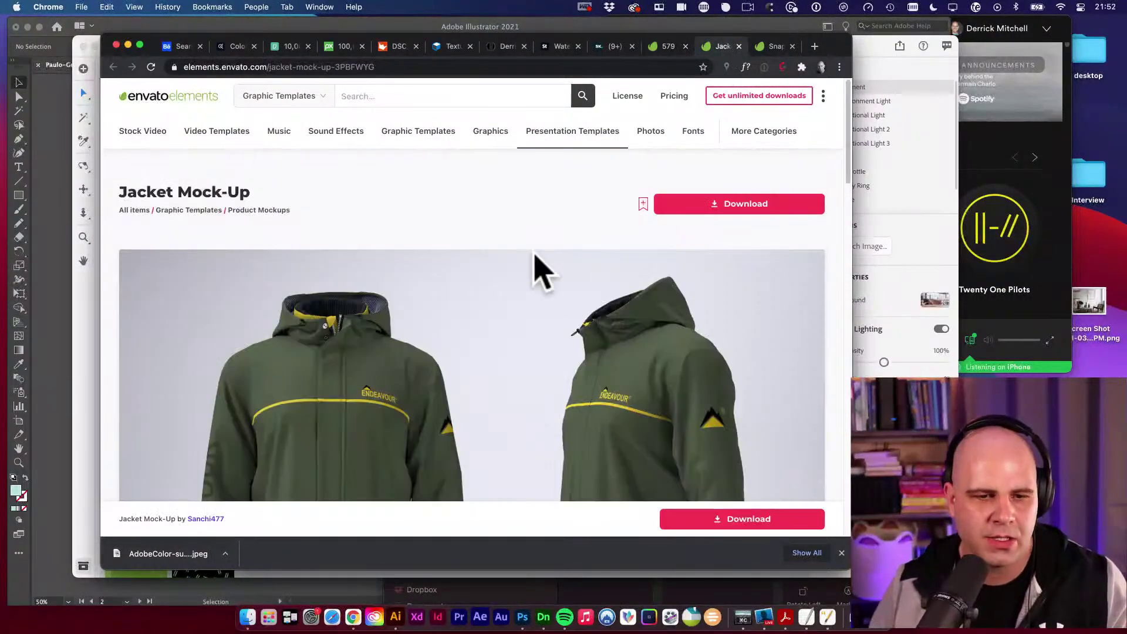
scroll(420, 323, "down", 8)
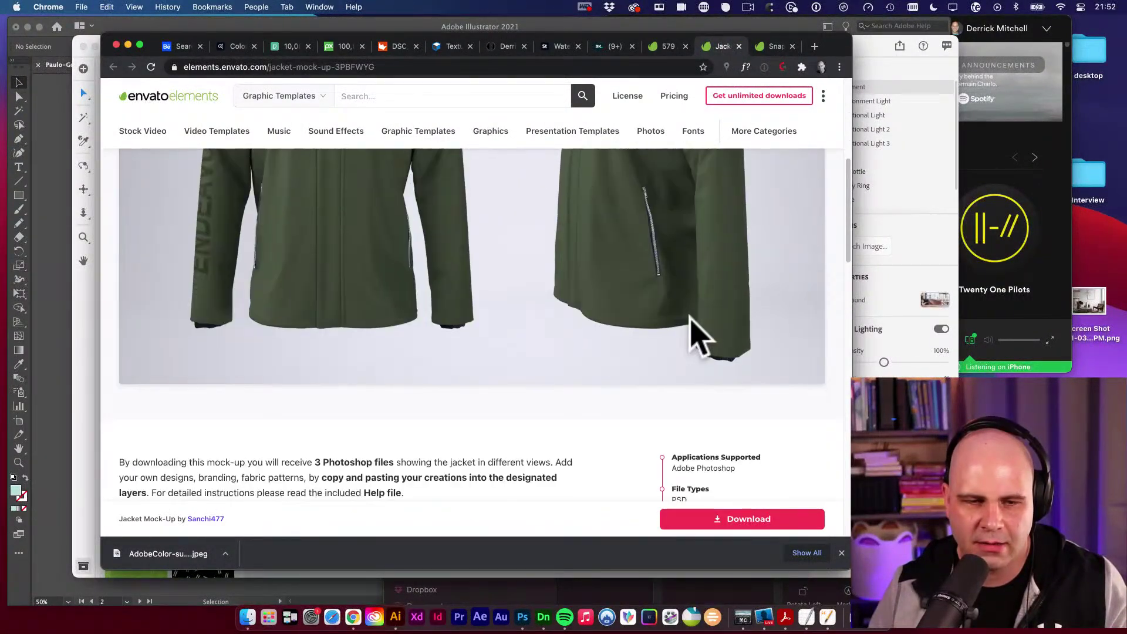
scroll(707, 323, "down", 3)
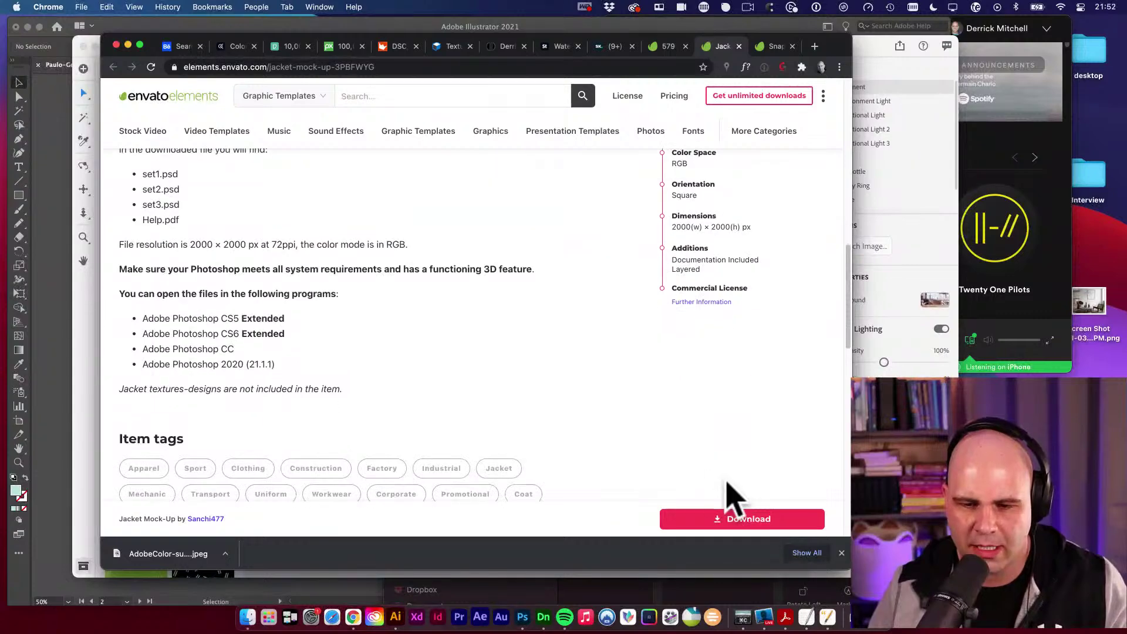
left_click(737, 517)
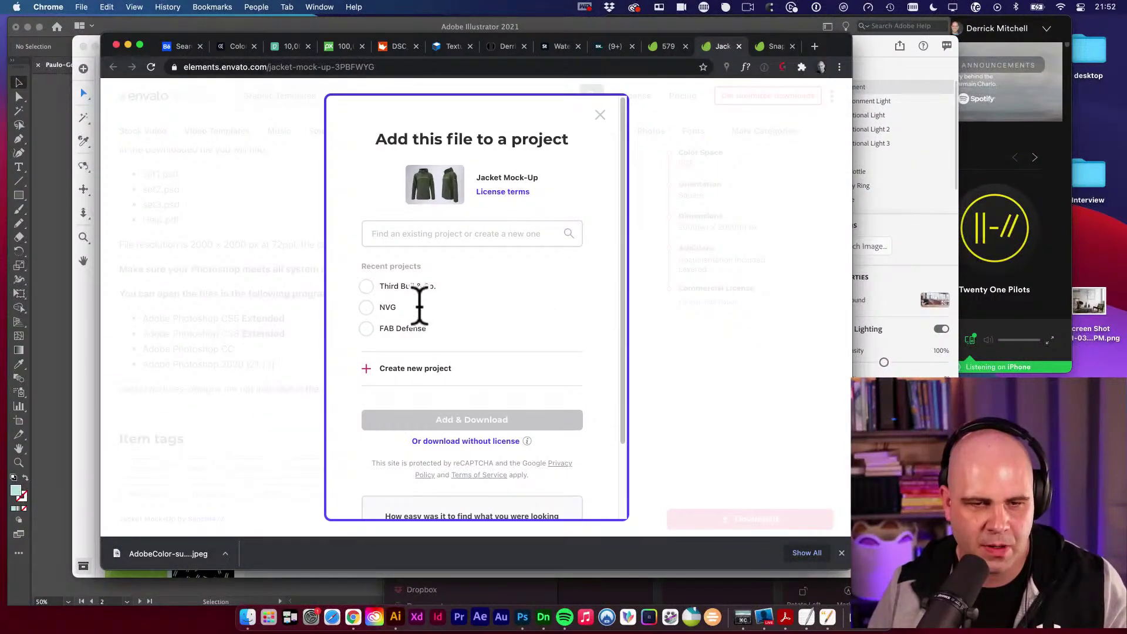
left_click(425, 235)
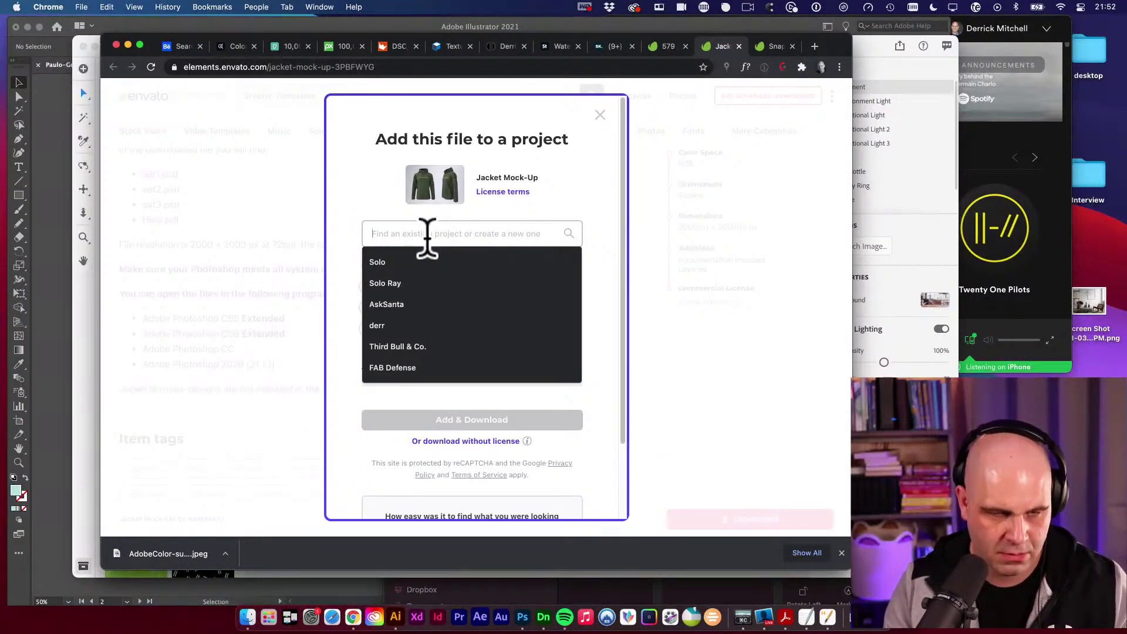
type("Paul")
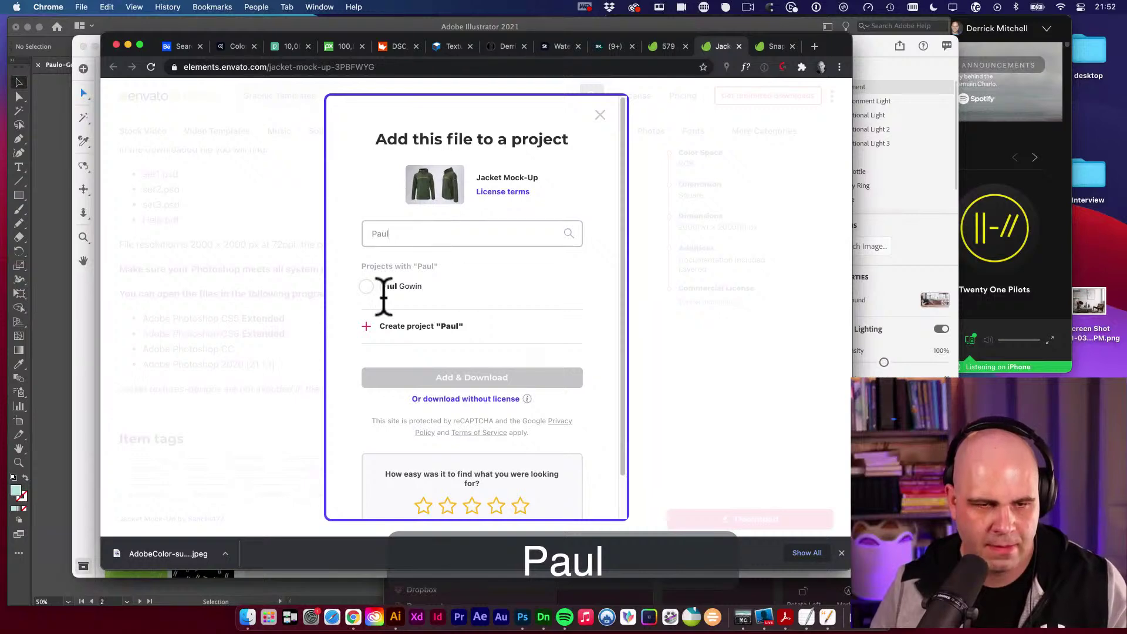
left_click(366, 286)
left_click(487, 381)
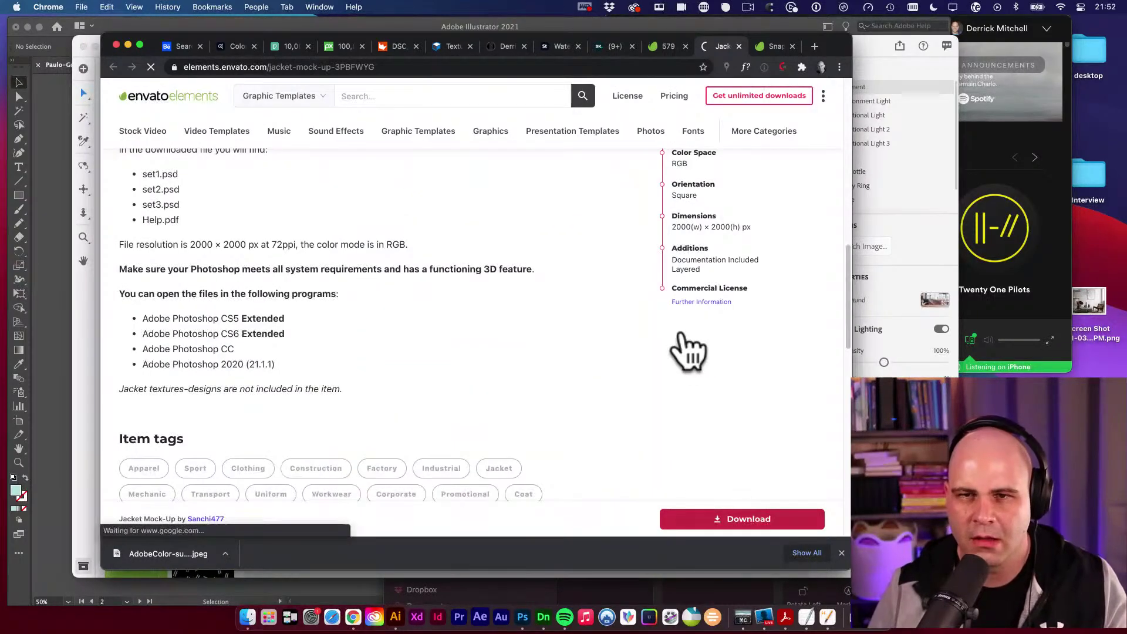
Add the Snapback Cap Mockup to the client's project and start its download.
left_click(774, 48)
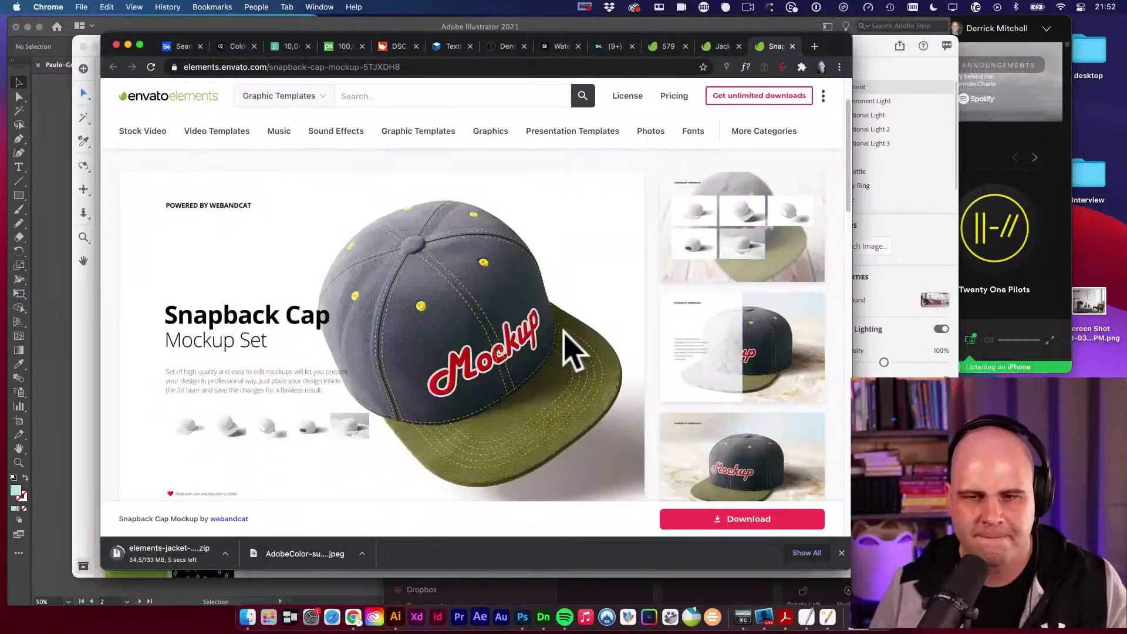
left_click(785, 525)
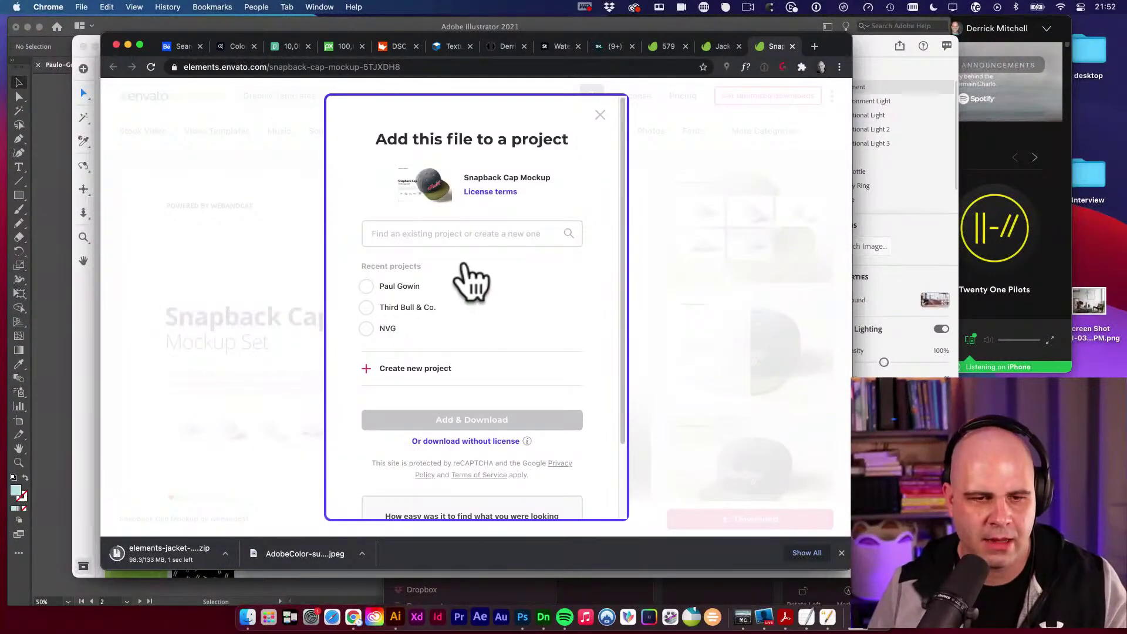
left_click(390, 287)
left_click(477, 422)
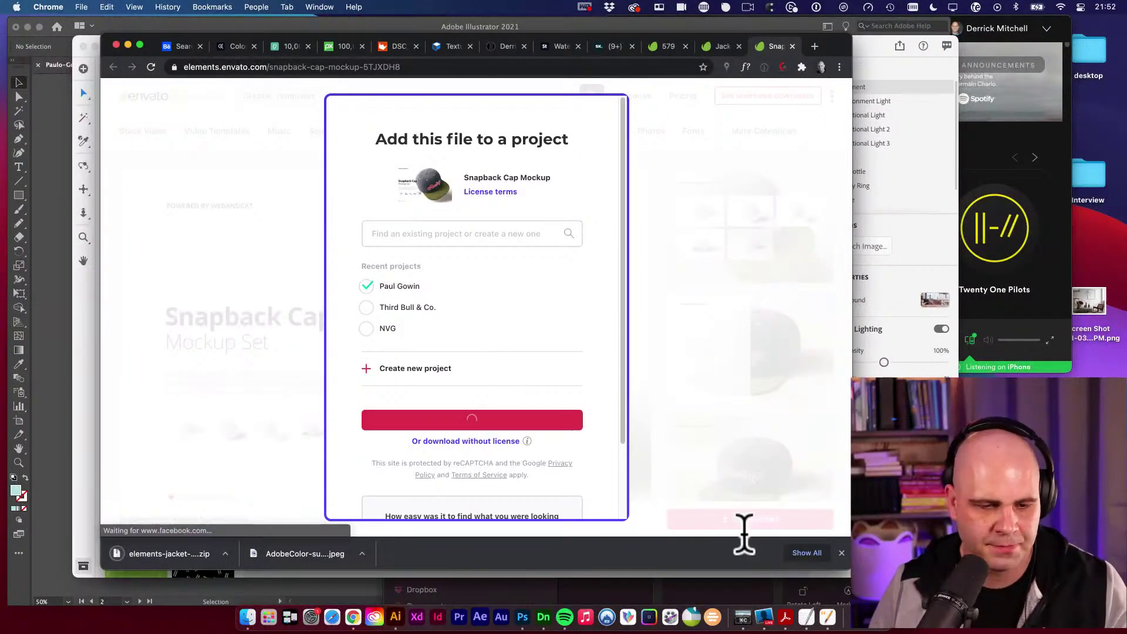
left_click(248, 616)
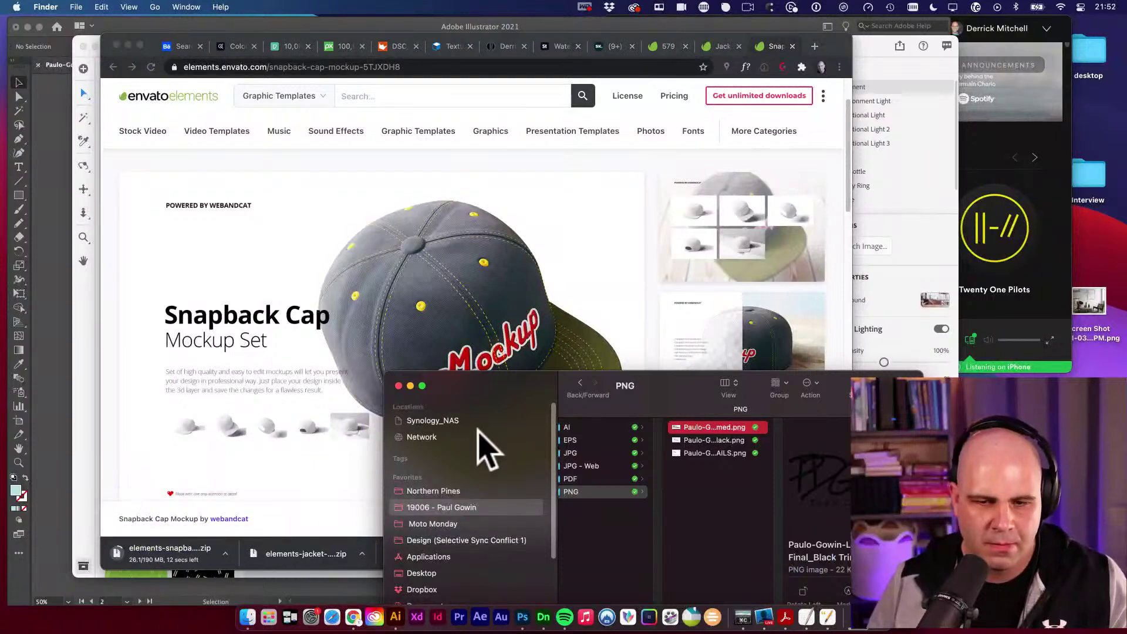
left_click_drag(464, 389, 317, 269)
Duplicate hoodie.psd in the Apparel folder and name the copy hoodie-v2.psd.
scroll(472, 414, "left", 8)
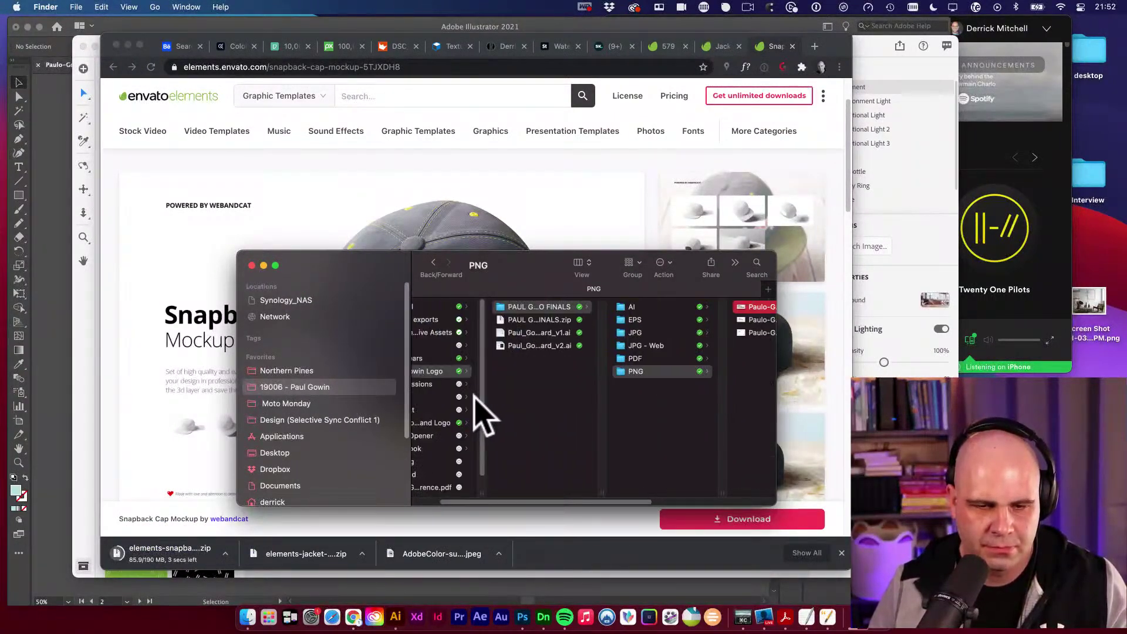
left_click(446, 307)
left_click(578, 307)
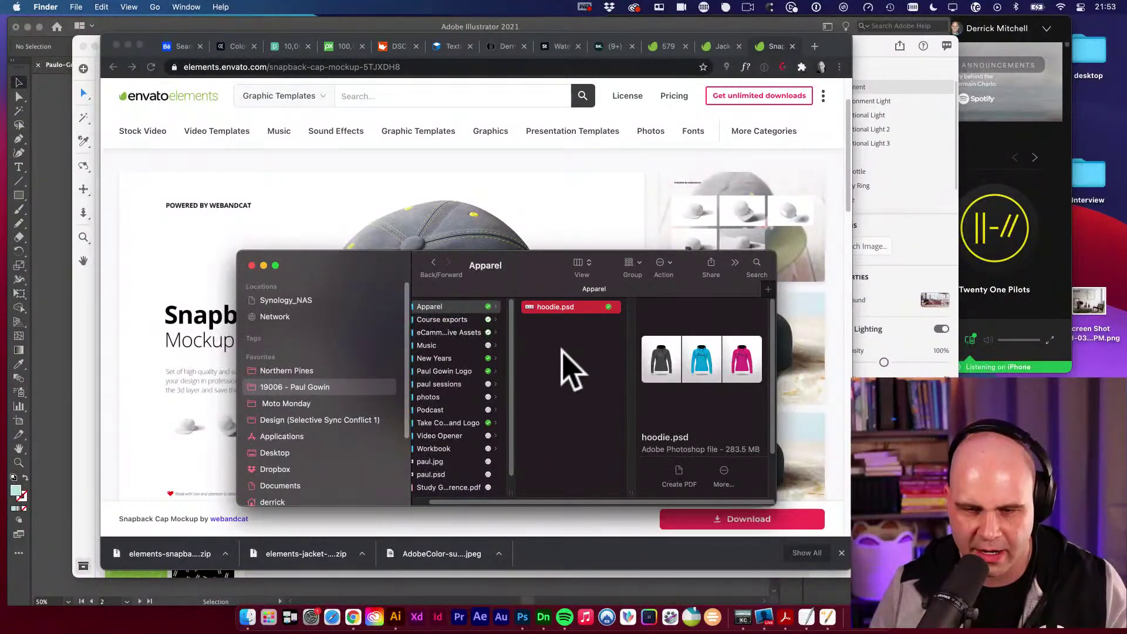
key("super+d")
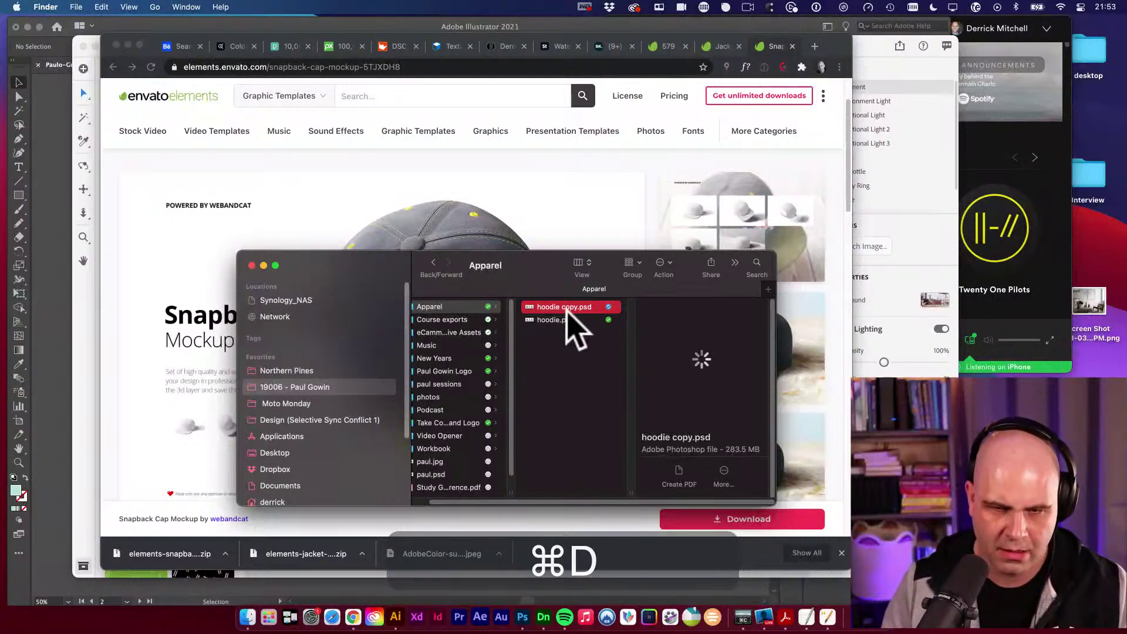
key("BackSpace")
key("BackSpace")
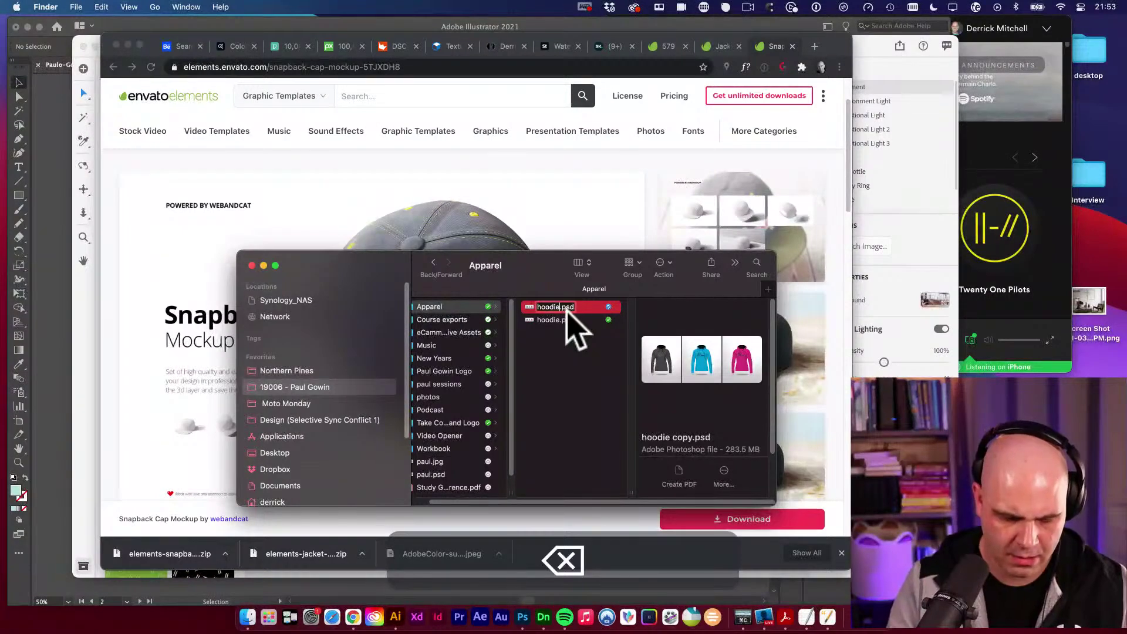
type("-v2")
key("Return")
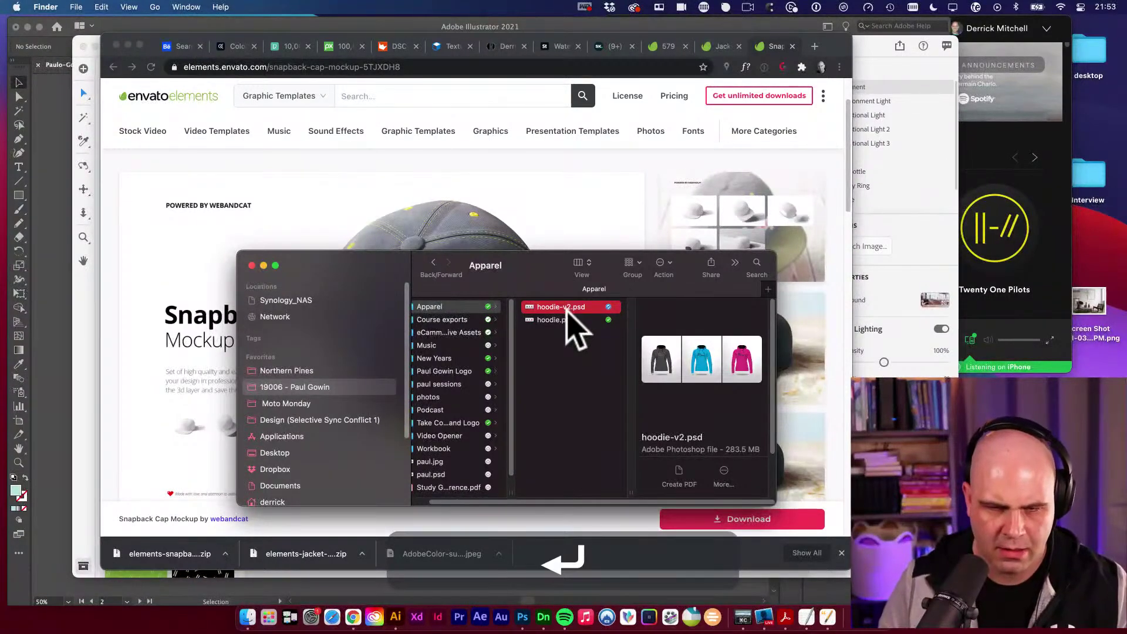
Rename the original to hoodie-v1.psd and open hoodie-v2.psd in Photoshop.
key("Down")
key("Return")
key("Right")
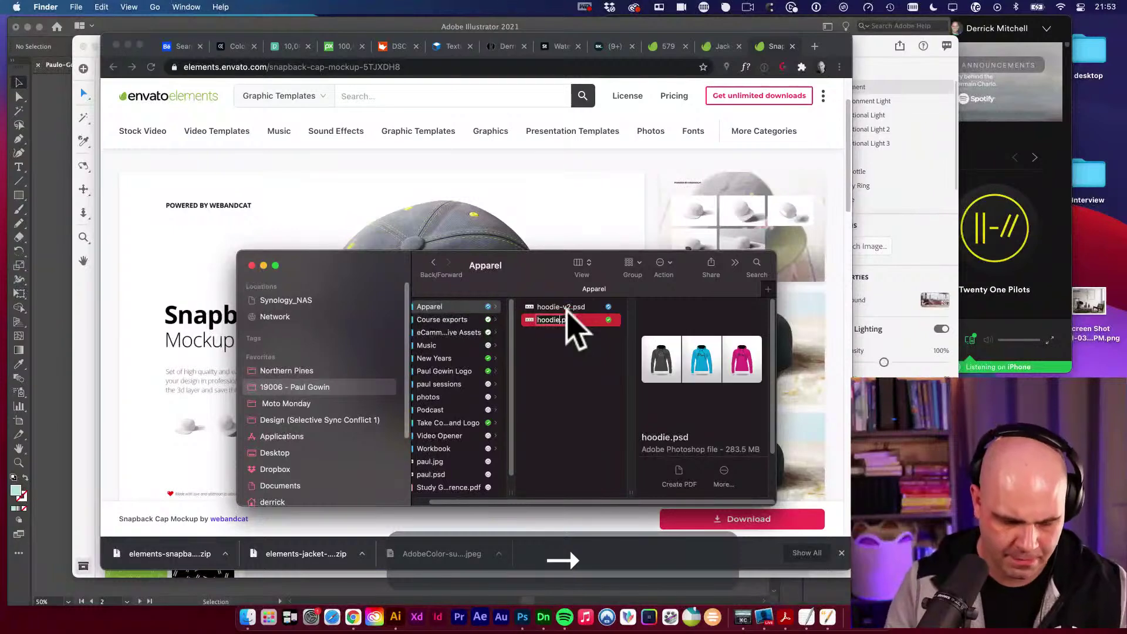
type("-v1")
key("Return")
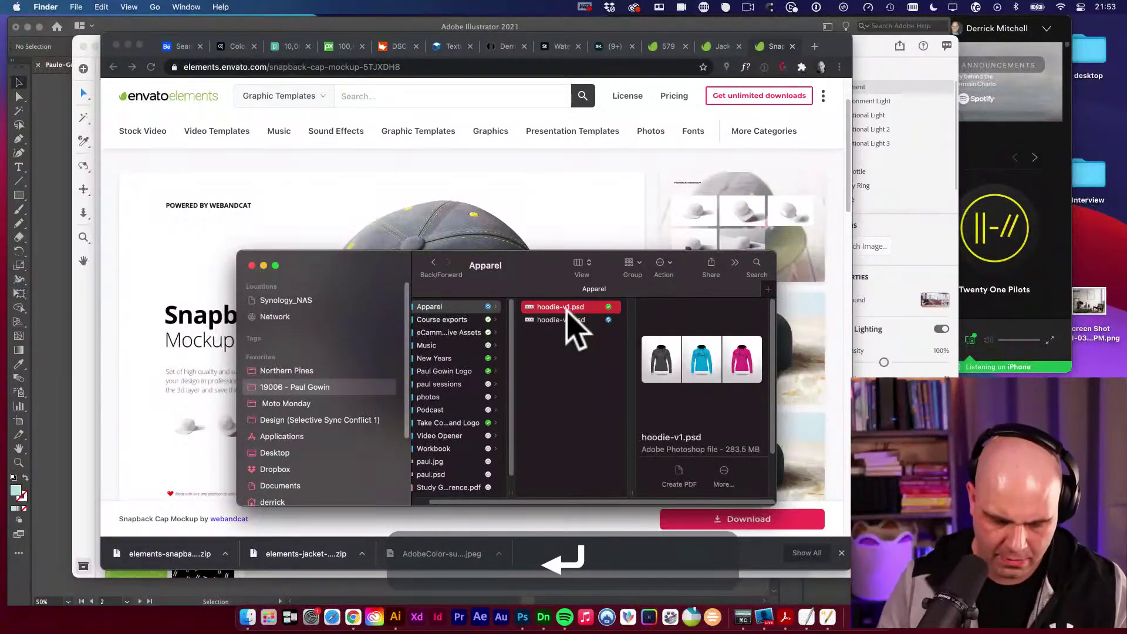
key("Down")
key("cmd+o")
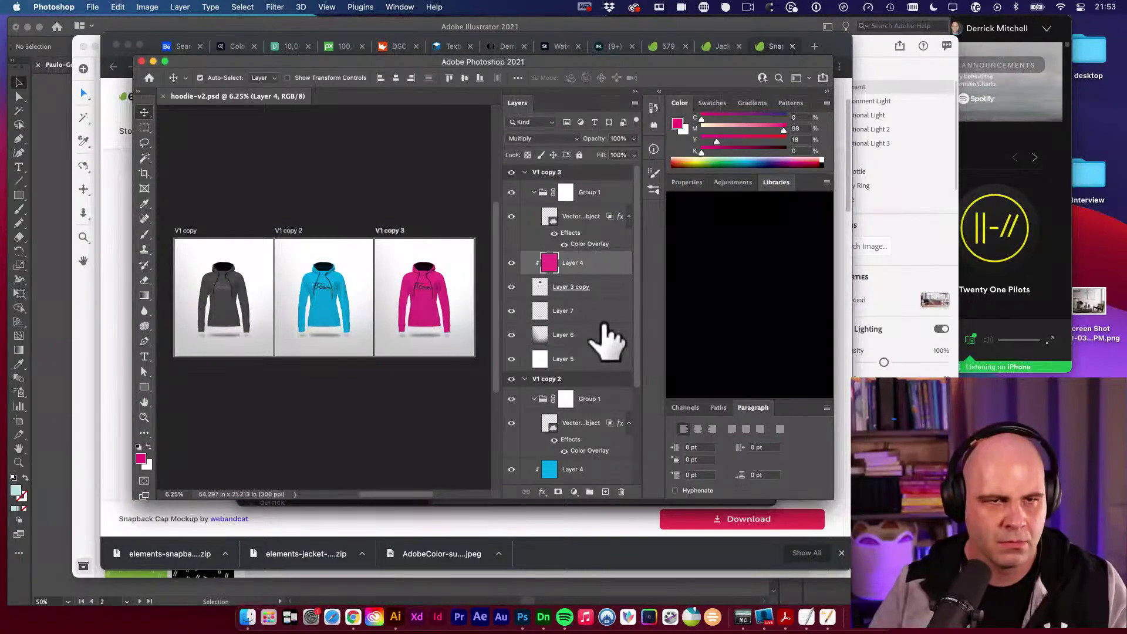
Enlarge the Photoshop window and zoom in on the grey hoodie's PDGowin logo.
left_click(229, 147)
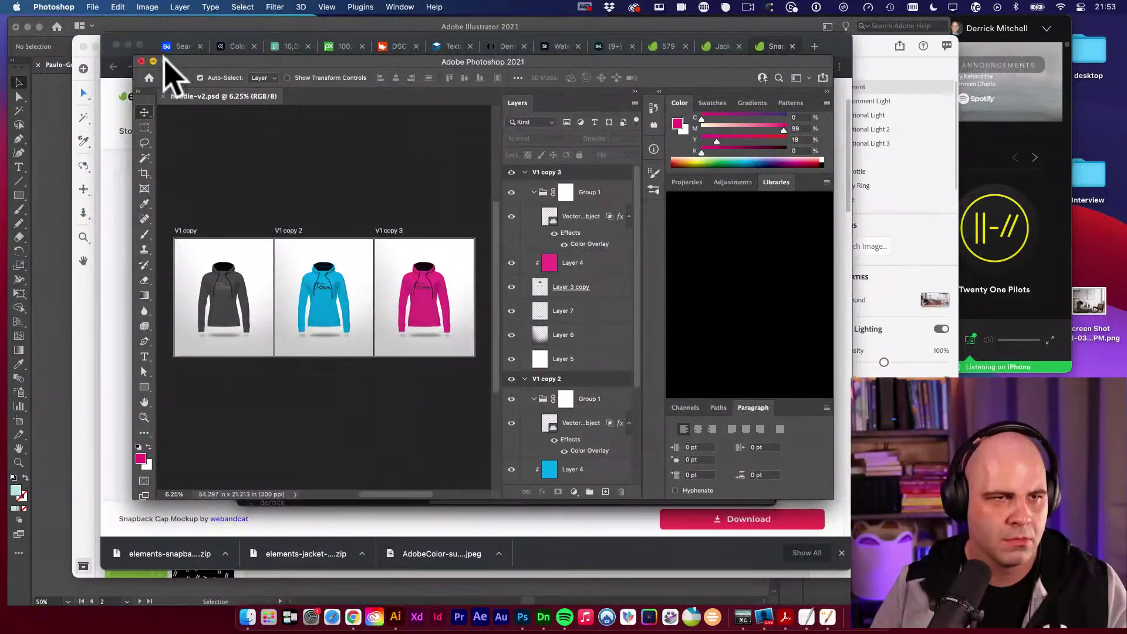
left_click_drag(136, 60, 9, 12)
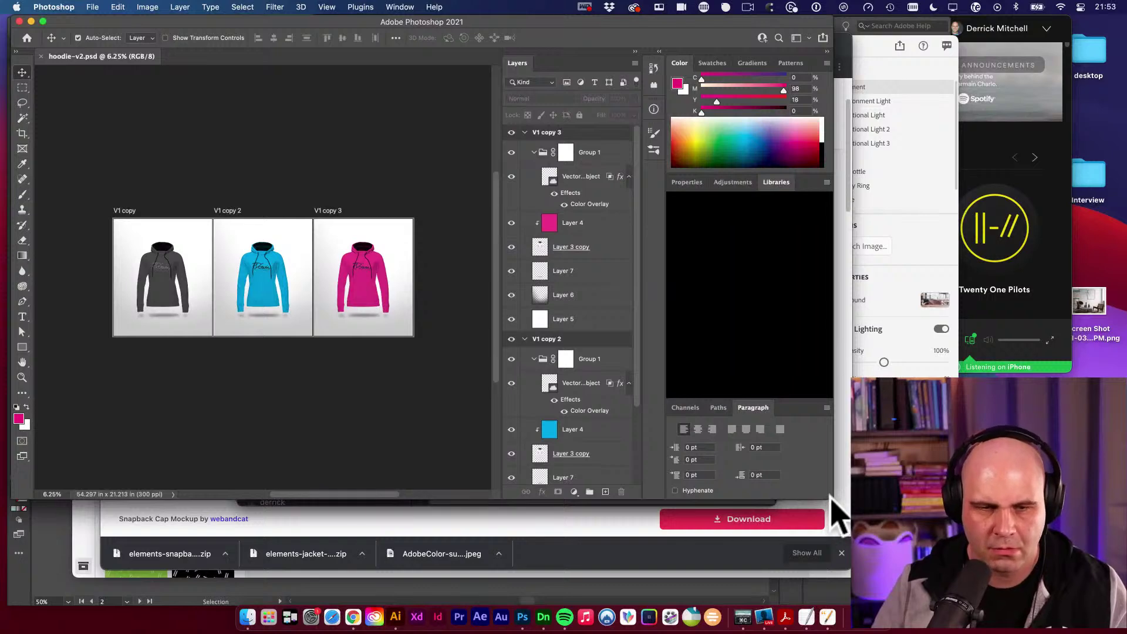
left_click_drag(834, 511, 1005, 557)
key("space")
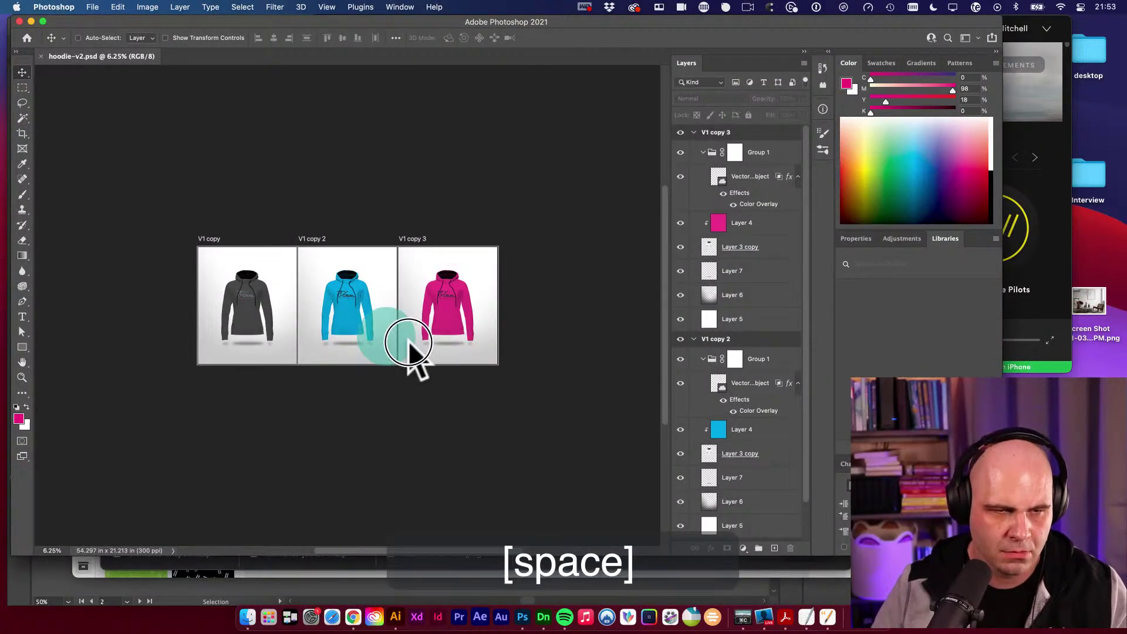
key("super+space")
left_click_drag(411, 344, 376, 331)
left_click_drag(421, 341, 519, 391)
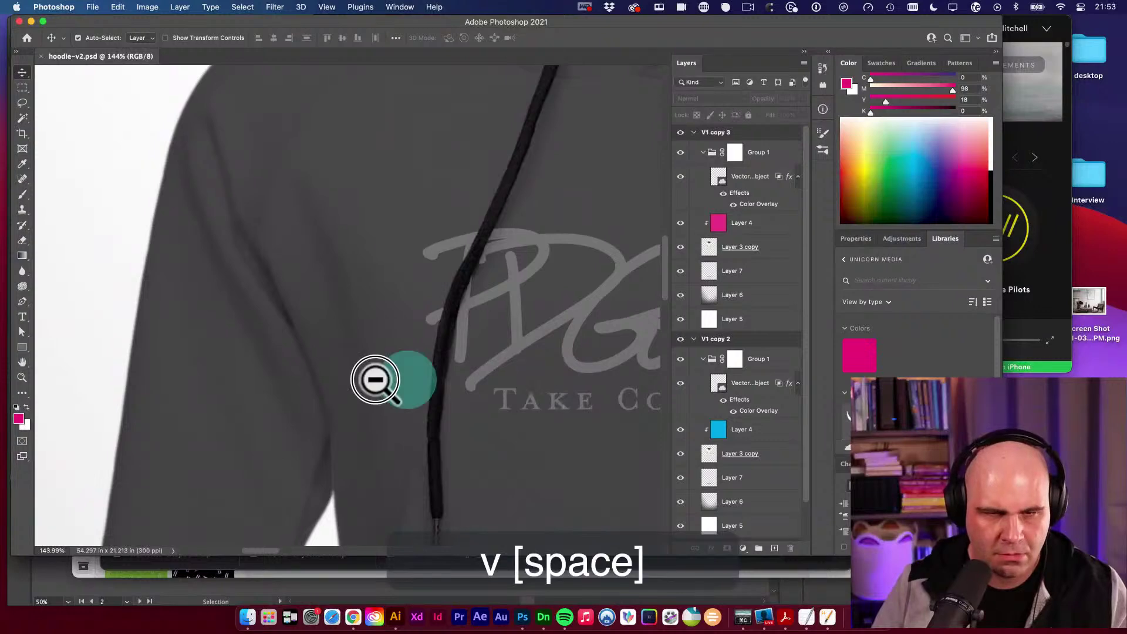
left_click_drag(372, 377, 276, 395)
Select the V1 copy Vector Smart Object layer and open it for editing in Illustrator.
key("v")
left_click(421, 333)
key("v")
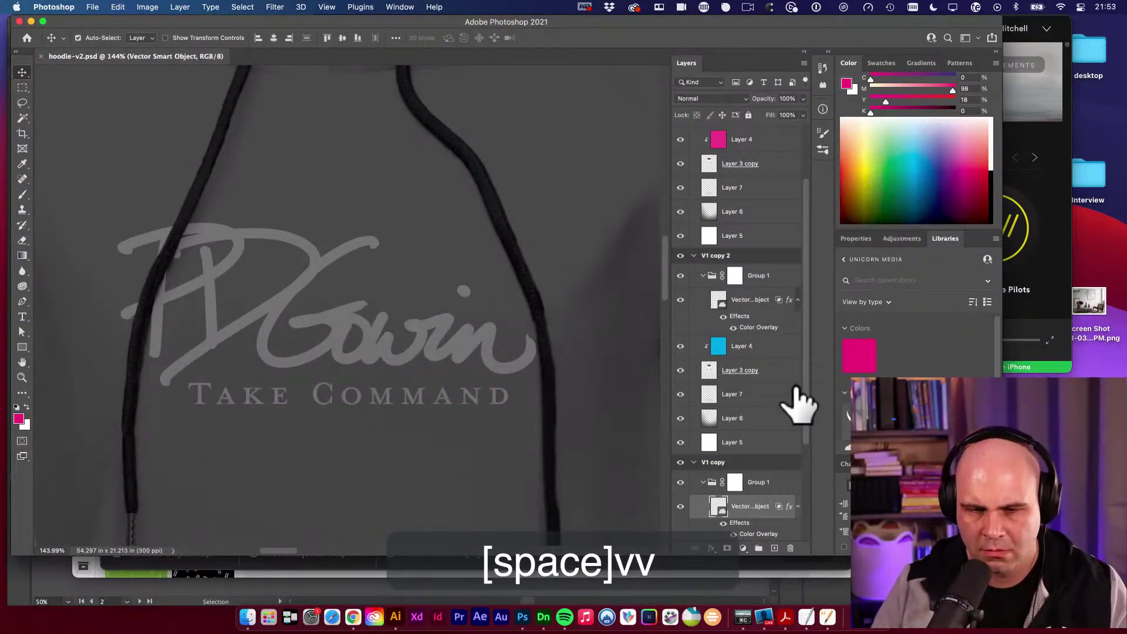
scroll(792, 403, "down", 5)
left_click(719, 358)
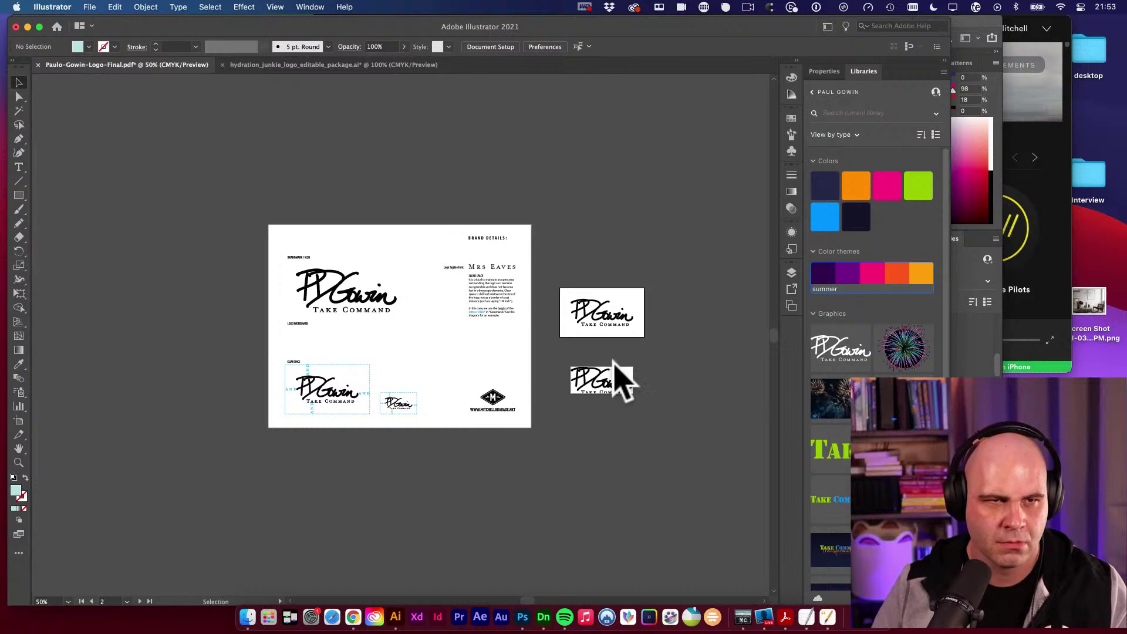
Copy the main black logo from the logo brand-sheet document.
key("space")
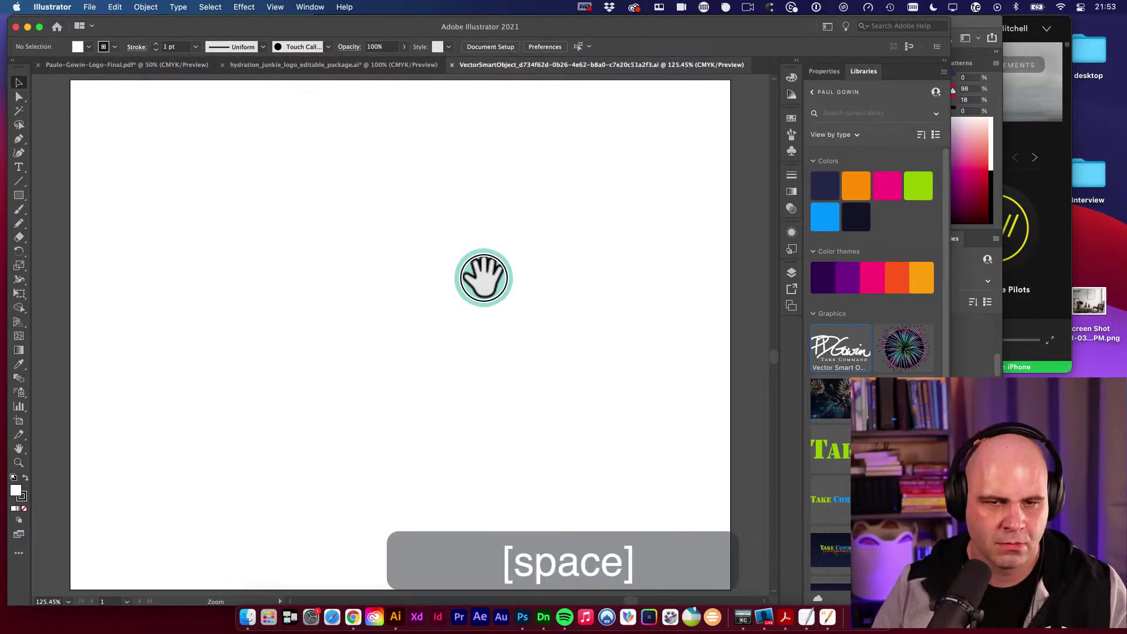
left_click(483, 277, "alt+super")
key("super+a")
left_click(460, 391, "alt+super")
left_click_drag(460, 391, 488, 393)
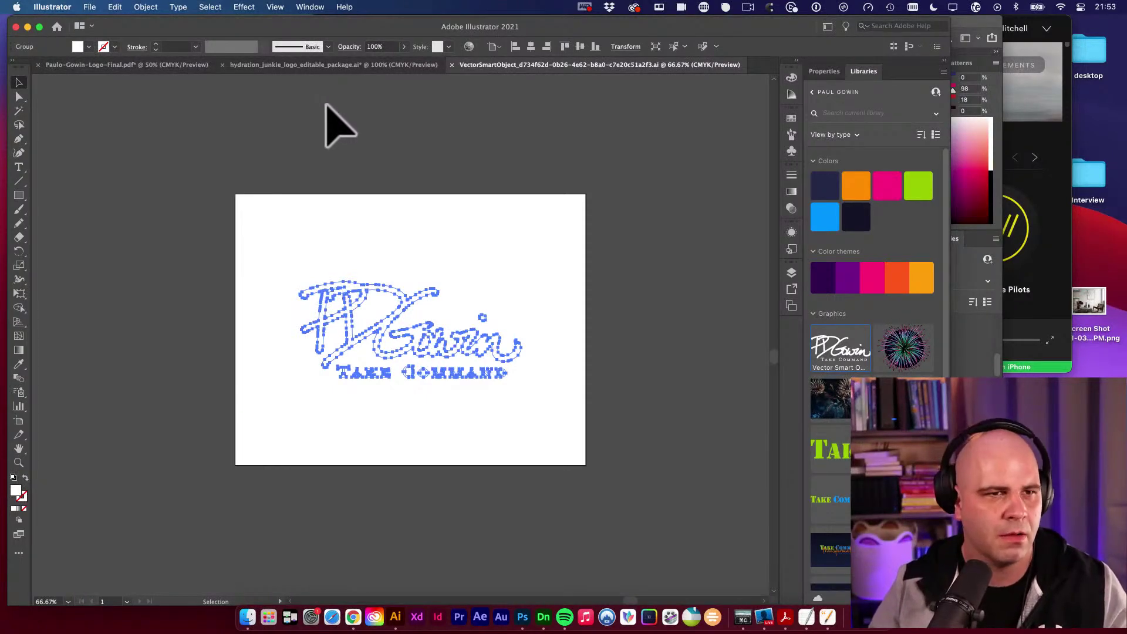
left_click(156, 65)
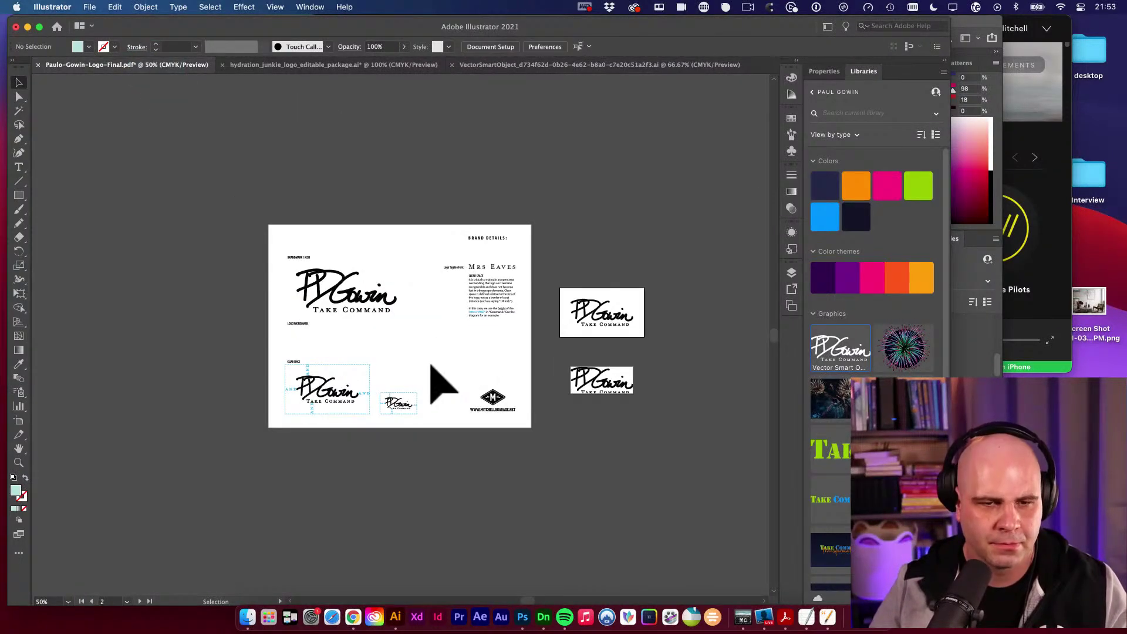
left_click(364, 300)
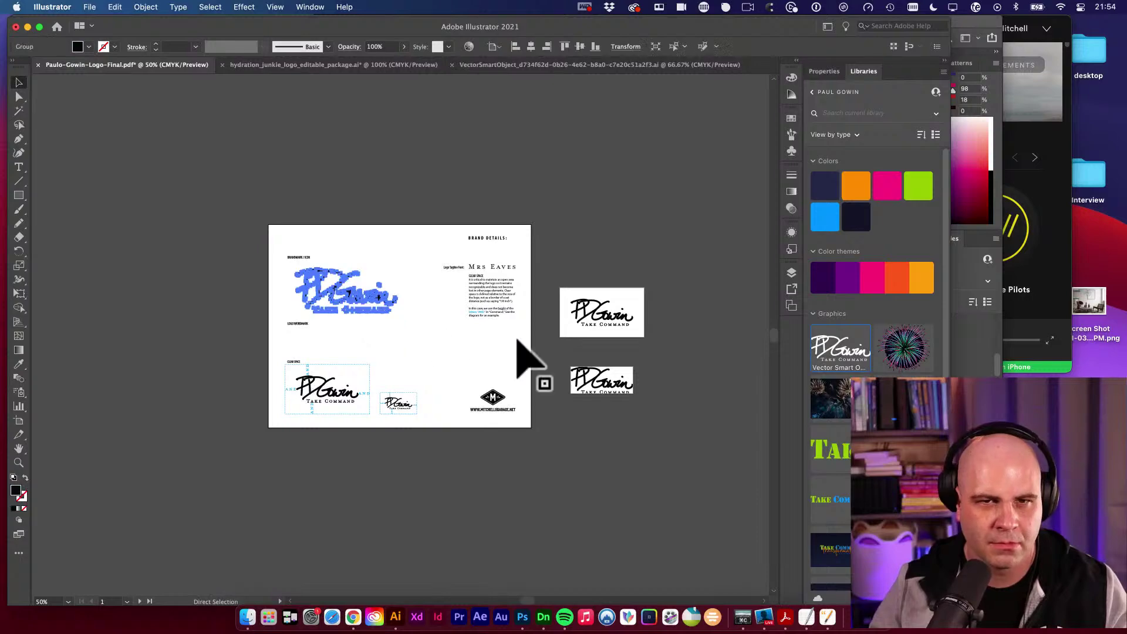
key("super+c")
Paste the black logo into the vector smart object and fill it orange.
left_click(558, 65)
key("super+space")
left_click_drag(423, 339, 499, 358)
key("super+v")
left_click(853, 188)
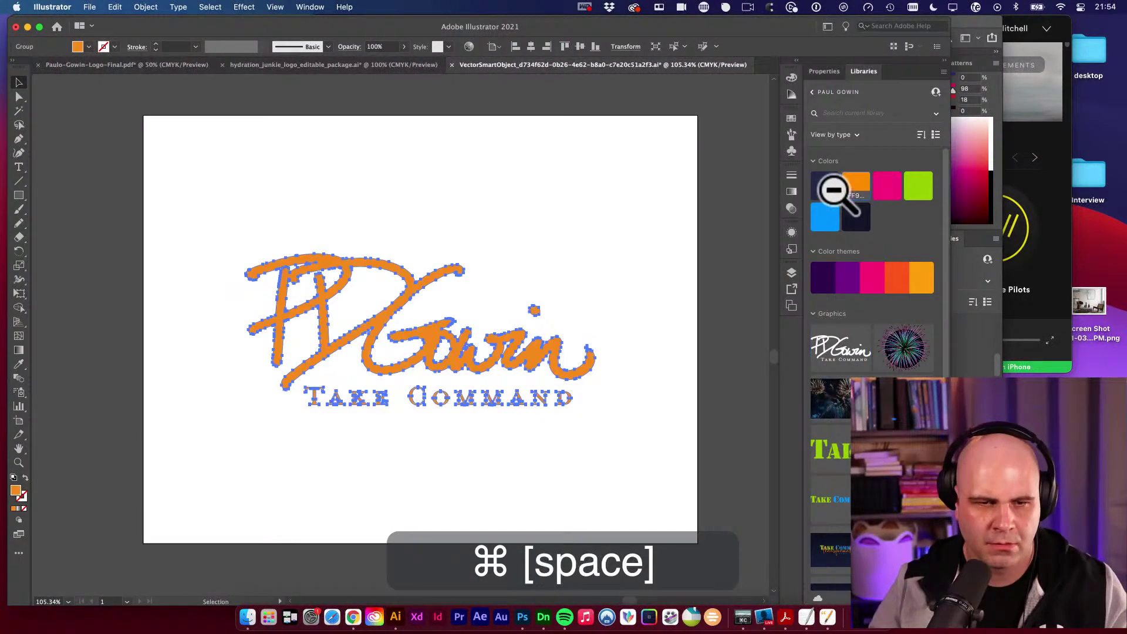
left_click(613, 222)
Paste another black logo in front and scale it up to cover the orange one.
key("super+f")
key("super+space")
left_click_drag(302, 252, 352, 287)
key("v")
key("e")
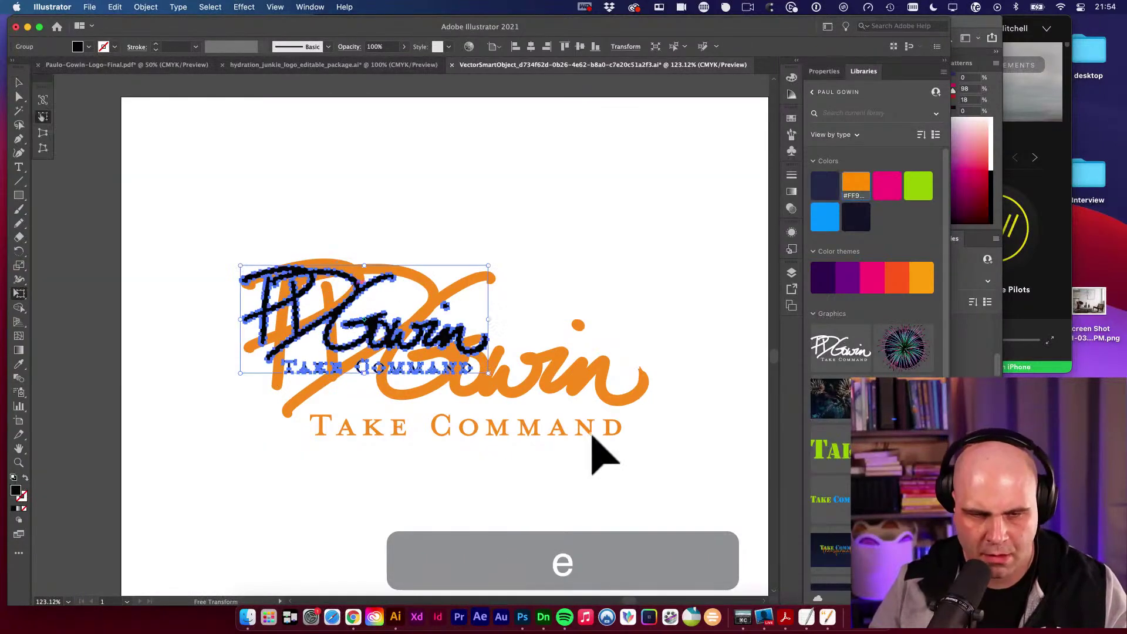
left_click_drag(485, 370, 644, 439)
key("v")
mouse_move(399, 282)
left_mouse_down()
mouse_move(402, 271)
mouse_move(408, 286)
left_mouse_up()
left_click_drag(658, 417, 597, 417)
Paste the black logo back over the orange artwork, sample a colour and set the fill to white.
key("super+x")
key("super+a")
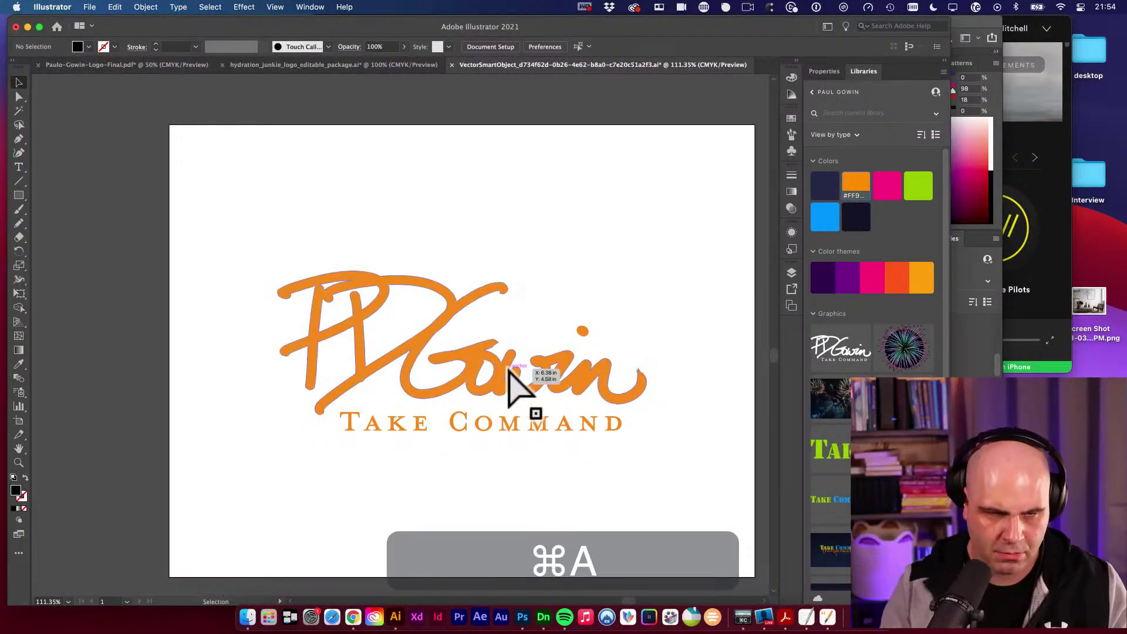
key("super+f")
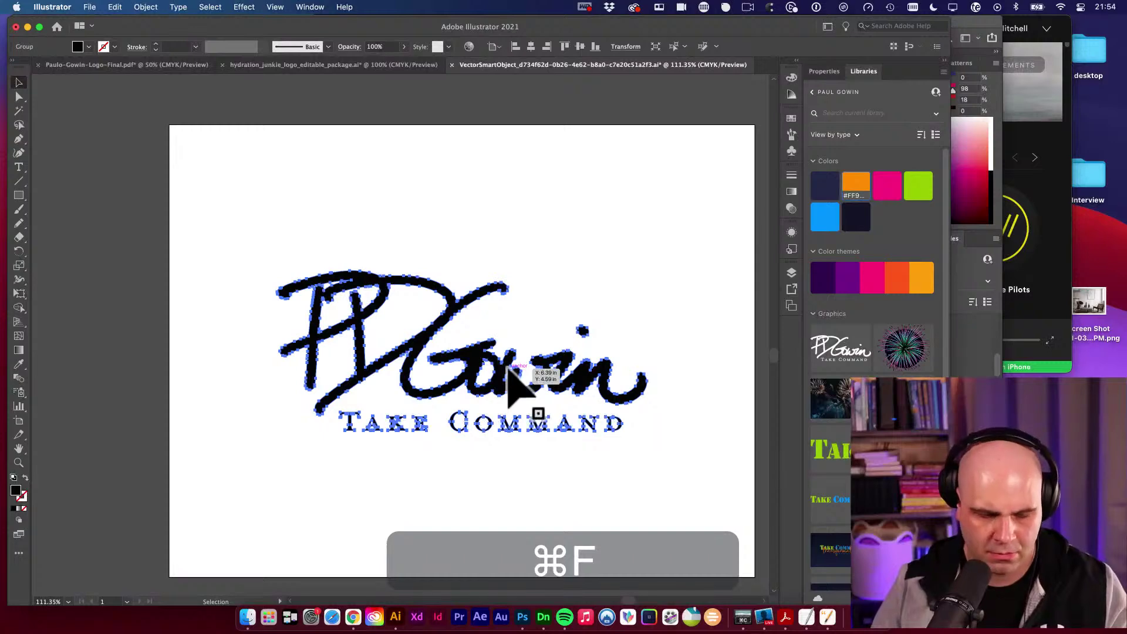
key("i")
left_click(562, 253)
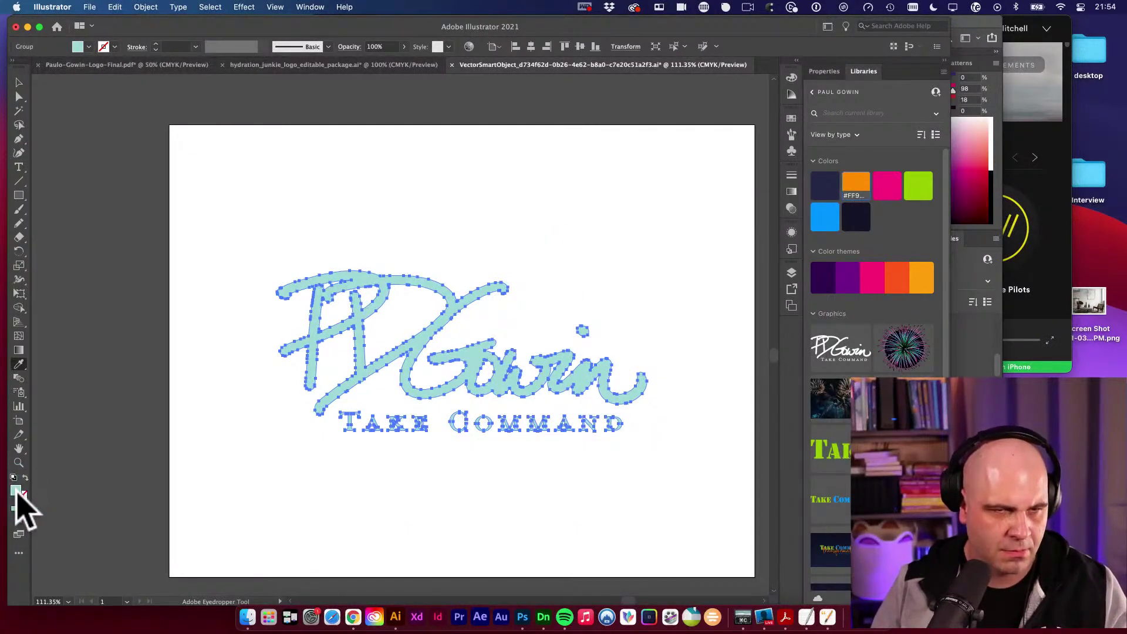
double_click(16, 490)
left_click_drag(206, 234, 68, 117)
left_click(359, 133)
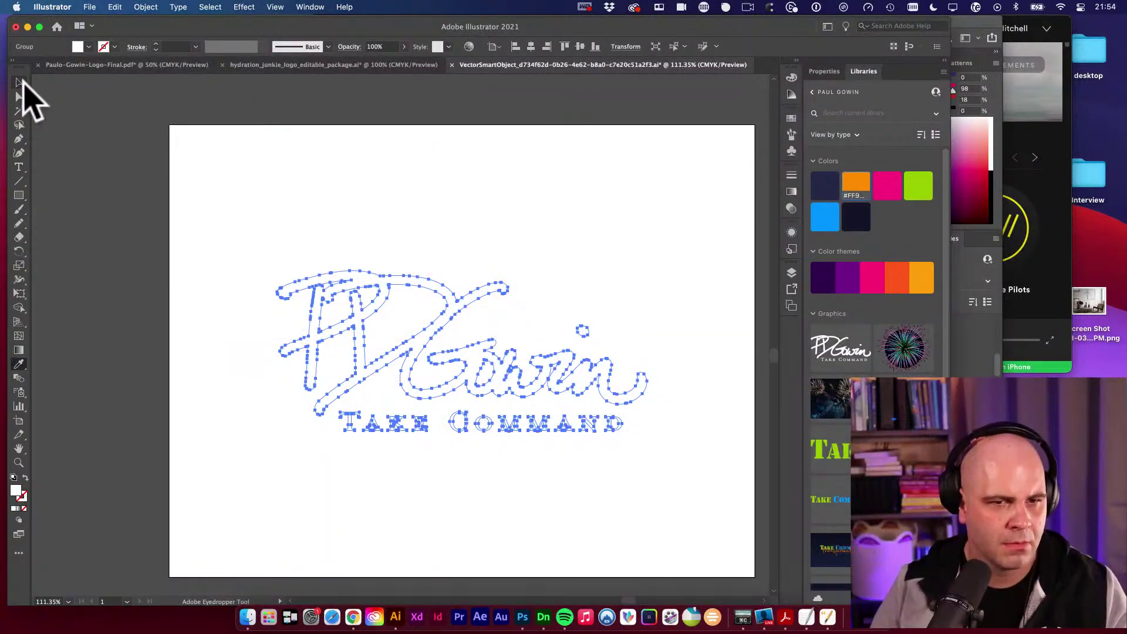
left_click(20, 82)
left_click(65, 129)
Save and close the vector smart object document, then inspect the logo close up.
key("super+s")
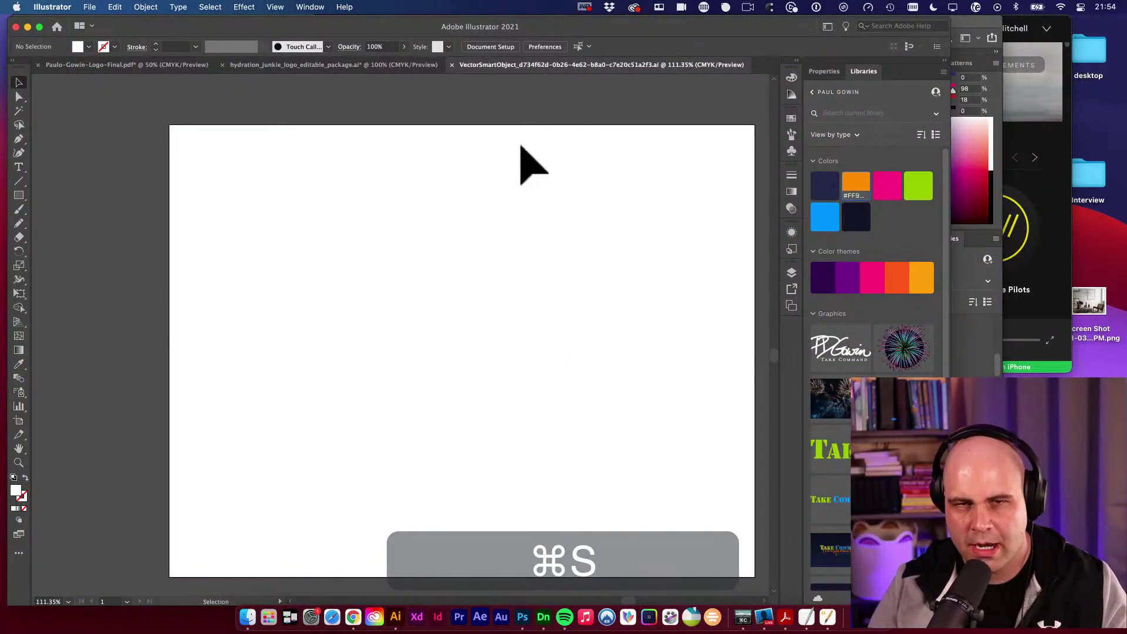
left_click(452, 65)
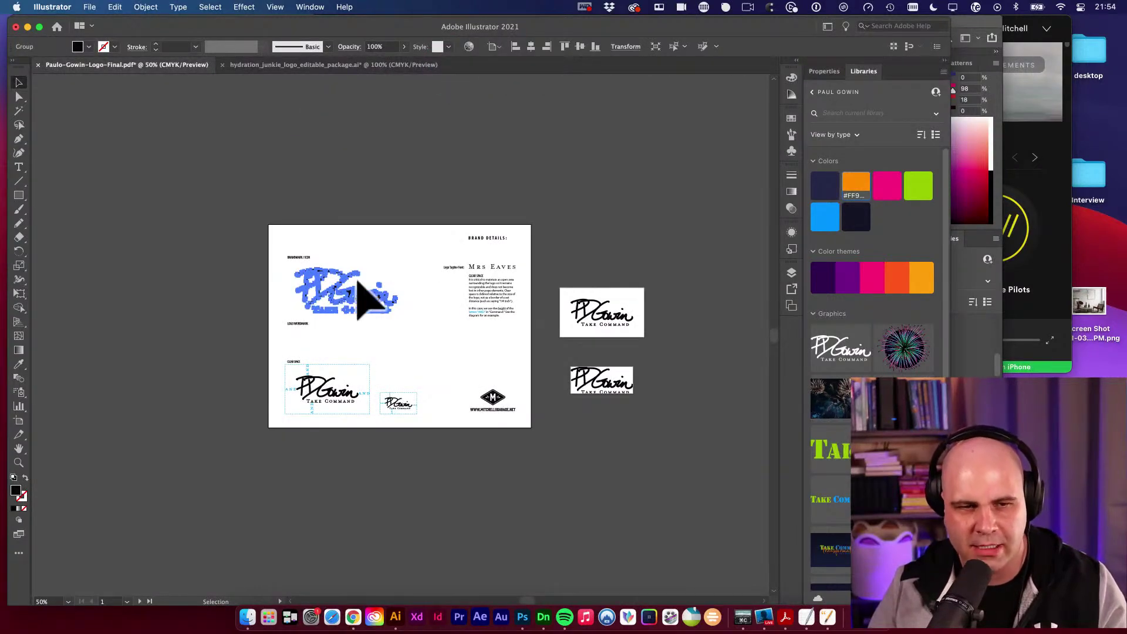
left_click(390, 288, "super")
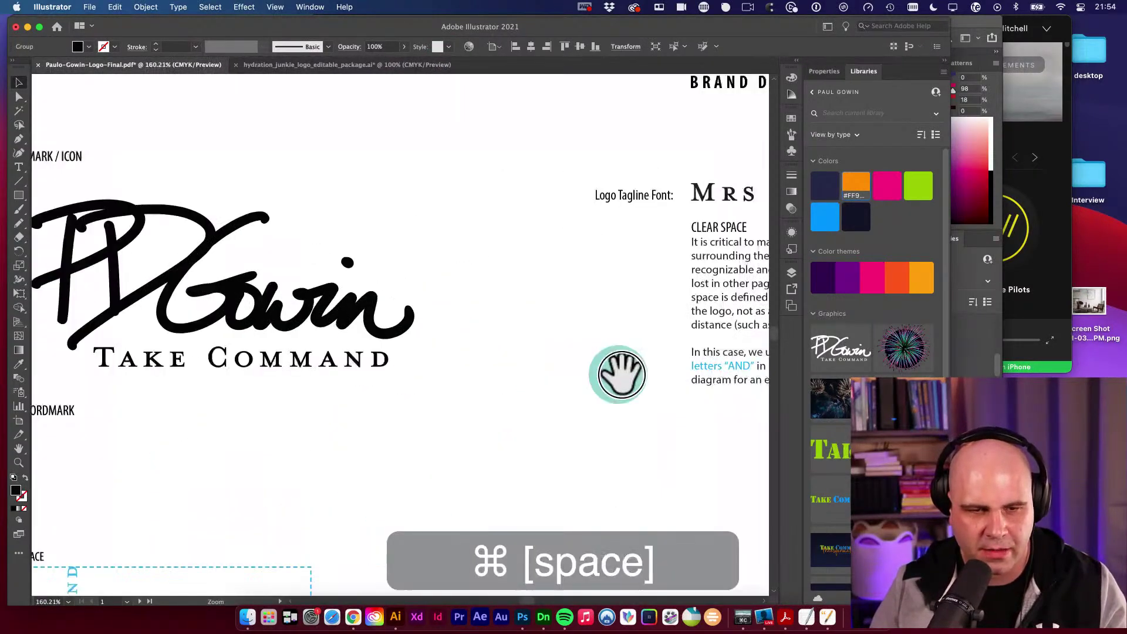
left_click(415, 315, "super")
left_click_drag(322, 329, 553, 295)
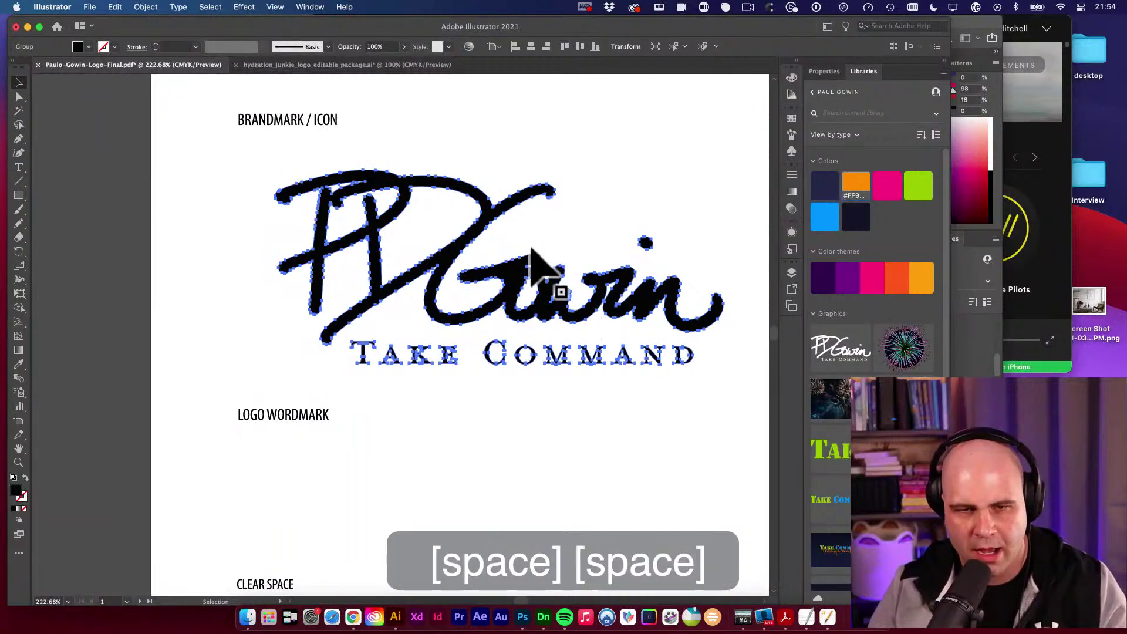
left_click(543, 267, "super")
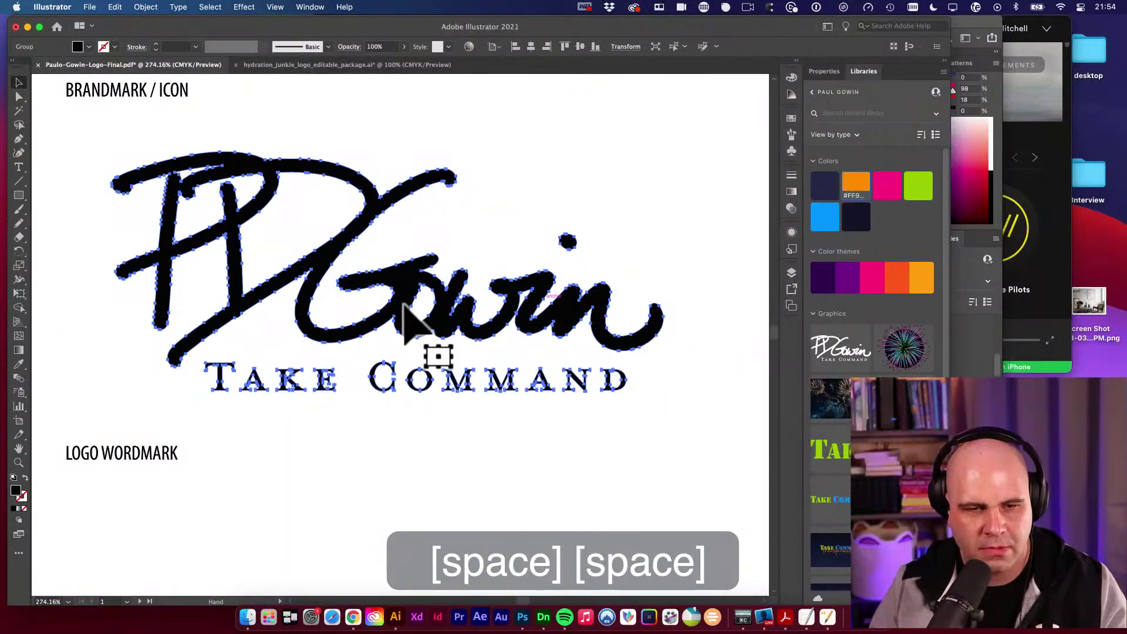
left_click(491, 284, "alt+super")
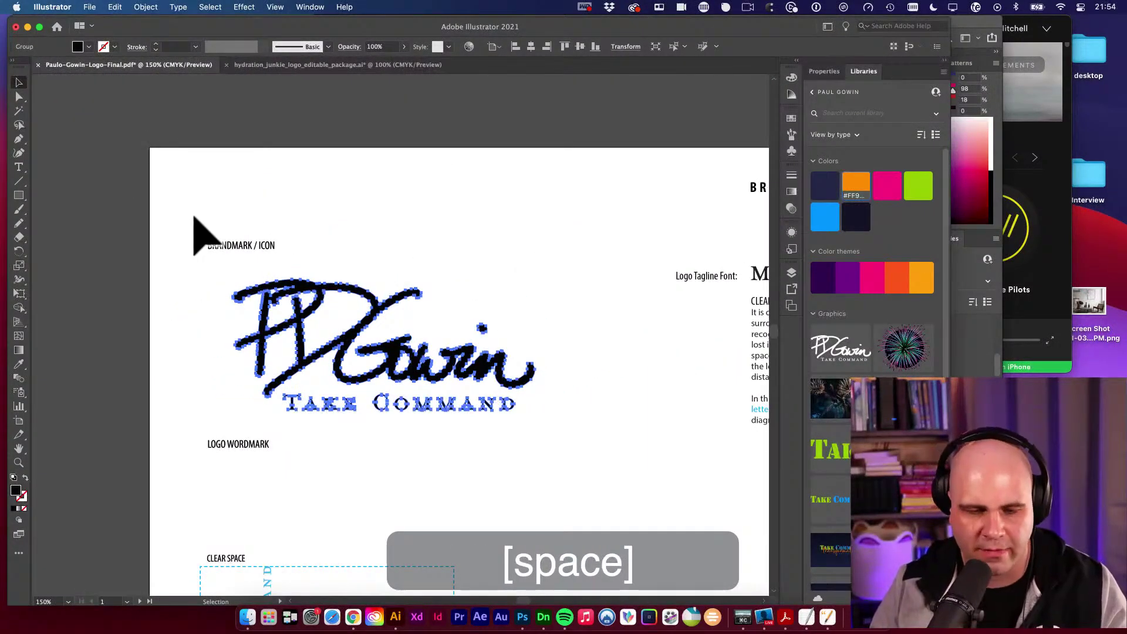
Back in Photoshop, check the updated logo on the blue hoodie at close zoom.
left_click(522, 617)
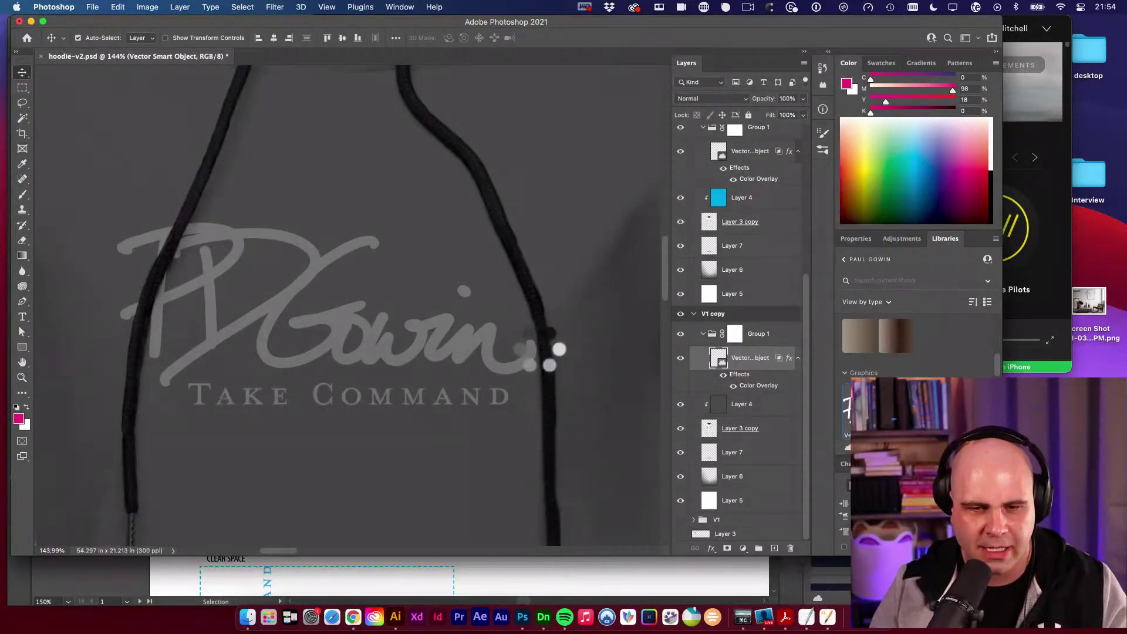
left_click_drag(496, 345, 319, 344)
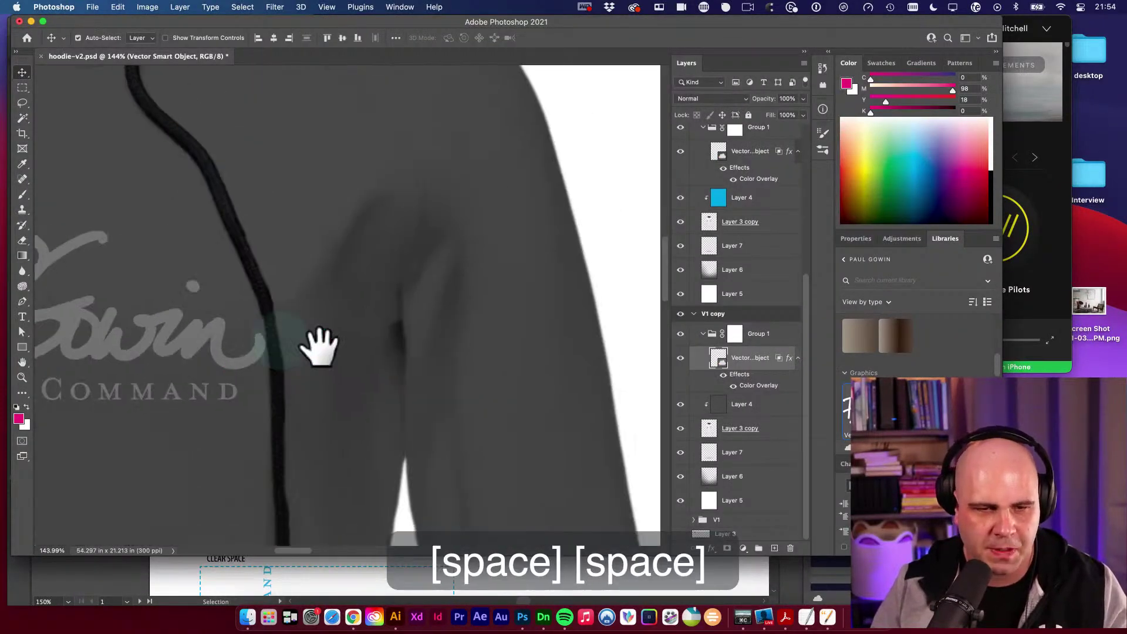
left_click(513, 373, "alt+super")
left_click_drag(513, 373, 55, 370)
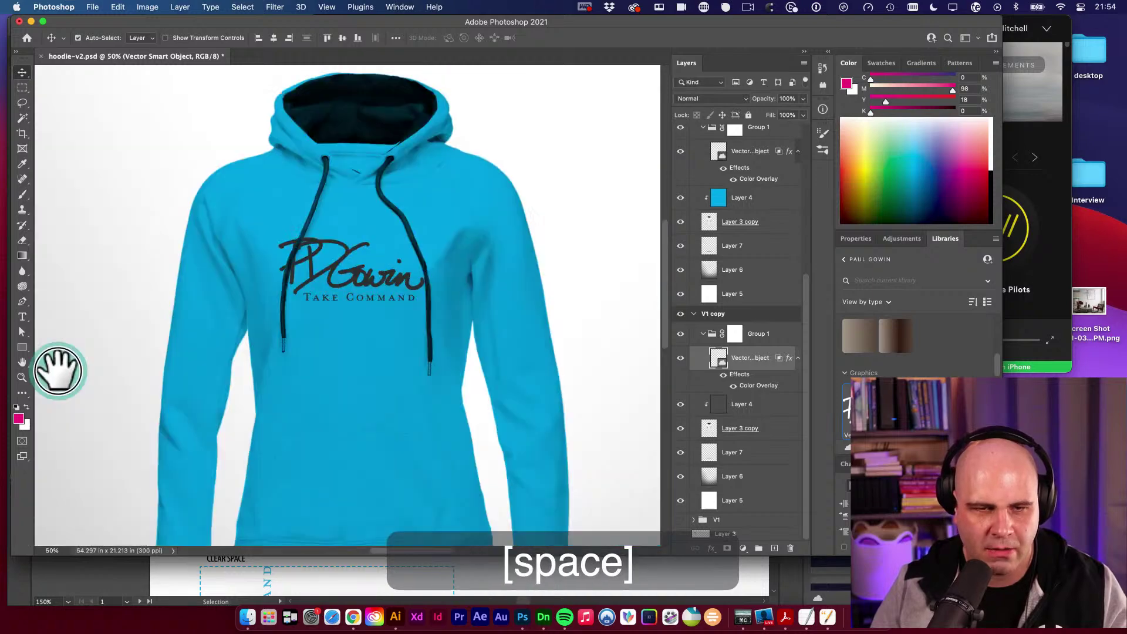
left_click_drag(403, 277, 420, 341)
left_click(558, 355, "alt+super")
left_click(448, 345, "alt+super")
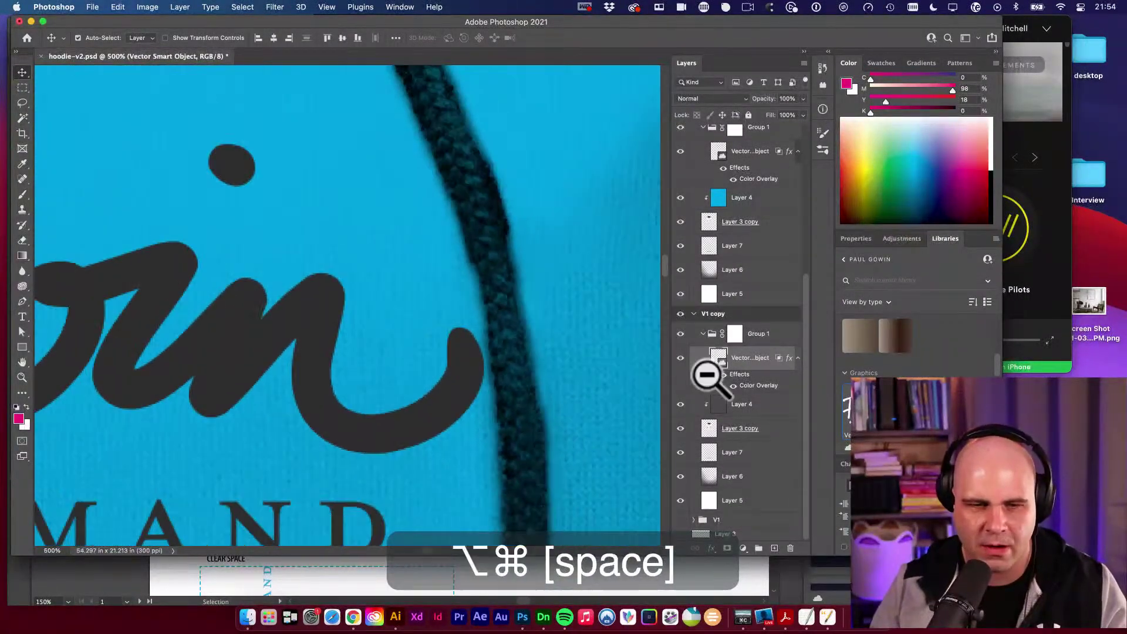
left_click(453, 327, "alt+super")
left_click(438, 303, "alt+super")
left_click_drag(506, 345, 598, 270)
left_click(279, 262, "alt+super")
left_click_drag(100, 190, 284, 202)
Zoom out to all three hoodie artboards, deselect the logo layer and save hoodie-v2.psd.
left_click(322, 239, "alt+super")
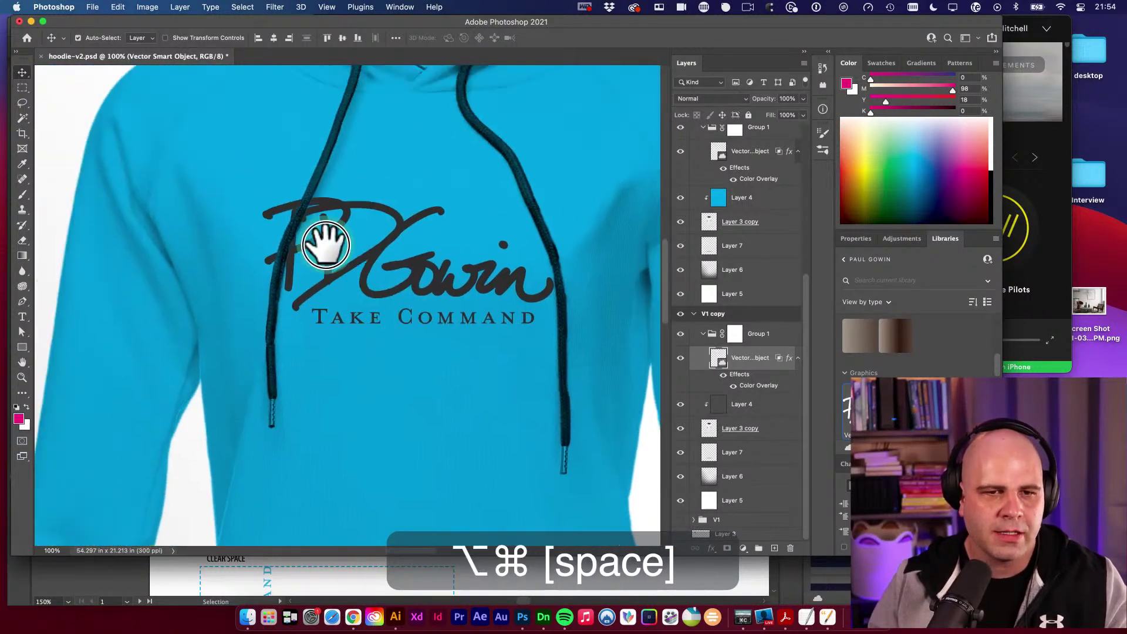
left_click(323, 244, "alt+super")
left_click(325, 247, "alt+super")
left_click(325, 247, "alt+super")
left_click(325, 247, "alt+super")
left_click(325, 247, "alt+super")
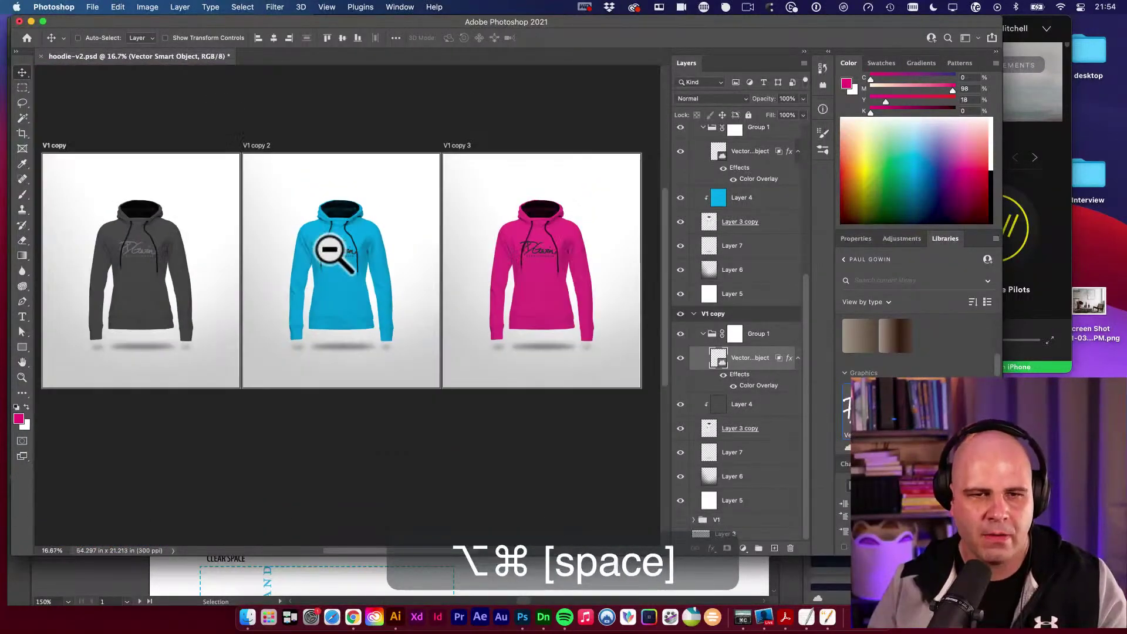
left_click(411, 121, "super")
key("super+s")
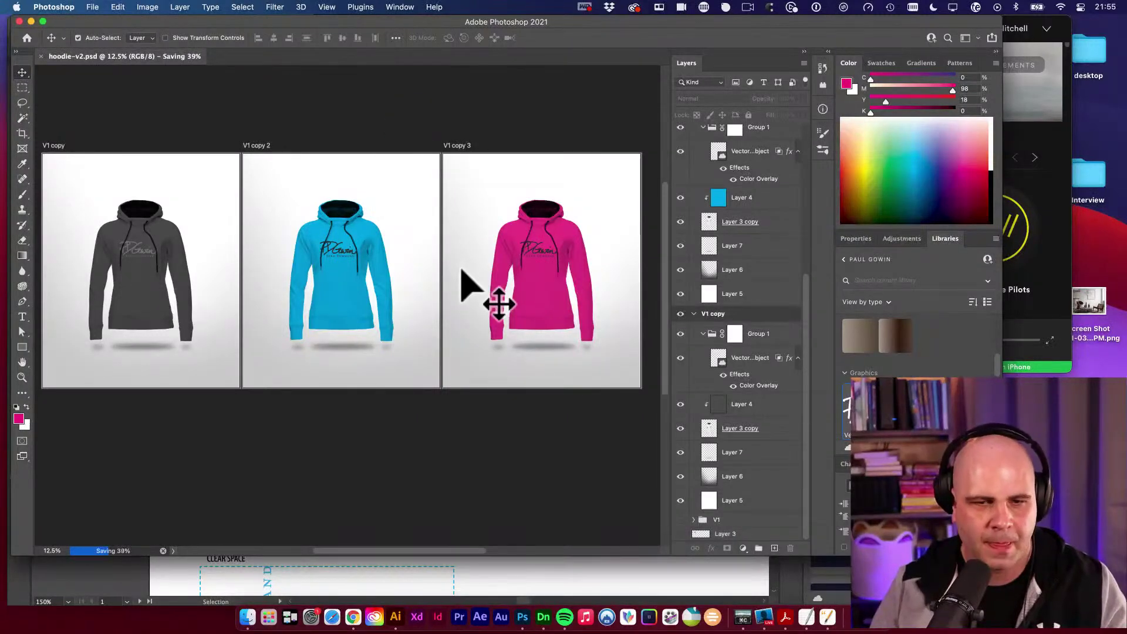
key("v")
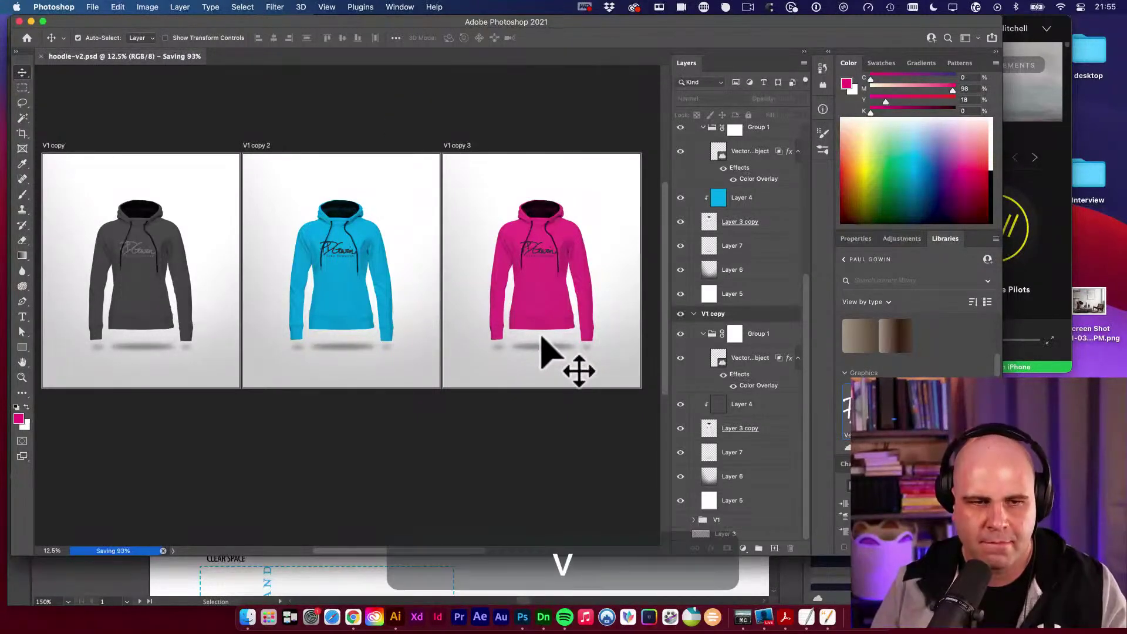
left_click(532, 439)
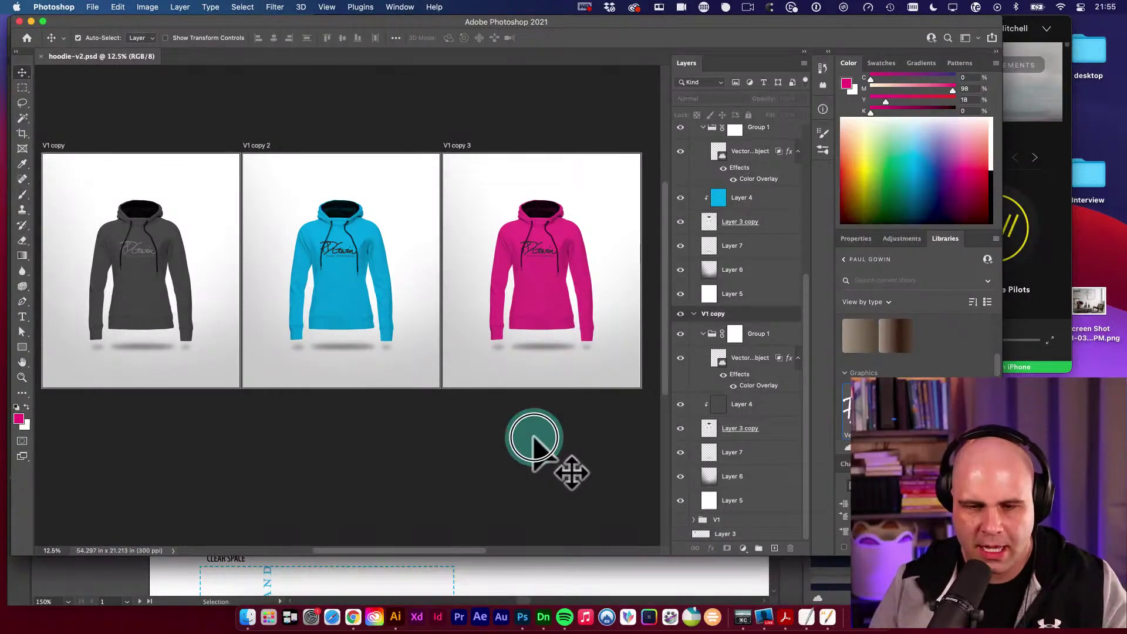
Create a new folder named 'assets' in the Apparel folder and open it.
left_click(248, 617)
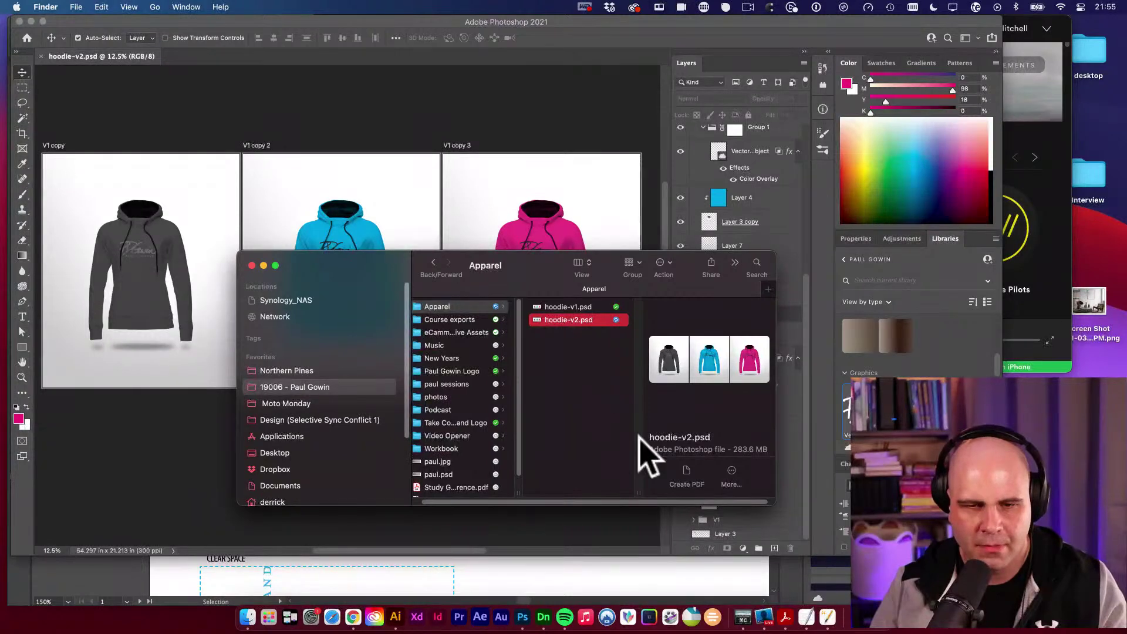
left_click(584, 352)
right_click(594, 351)
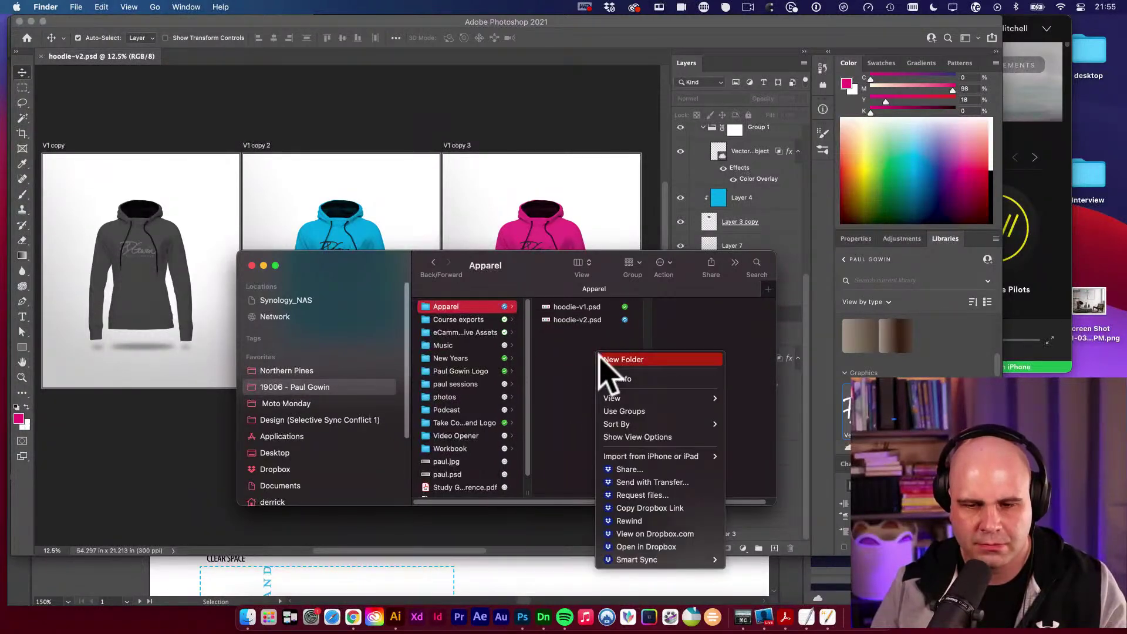
left_click(574, 368)
right_click(574, 365)
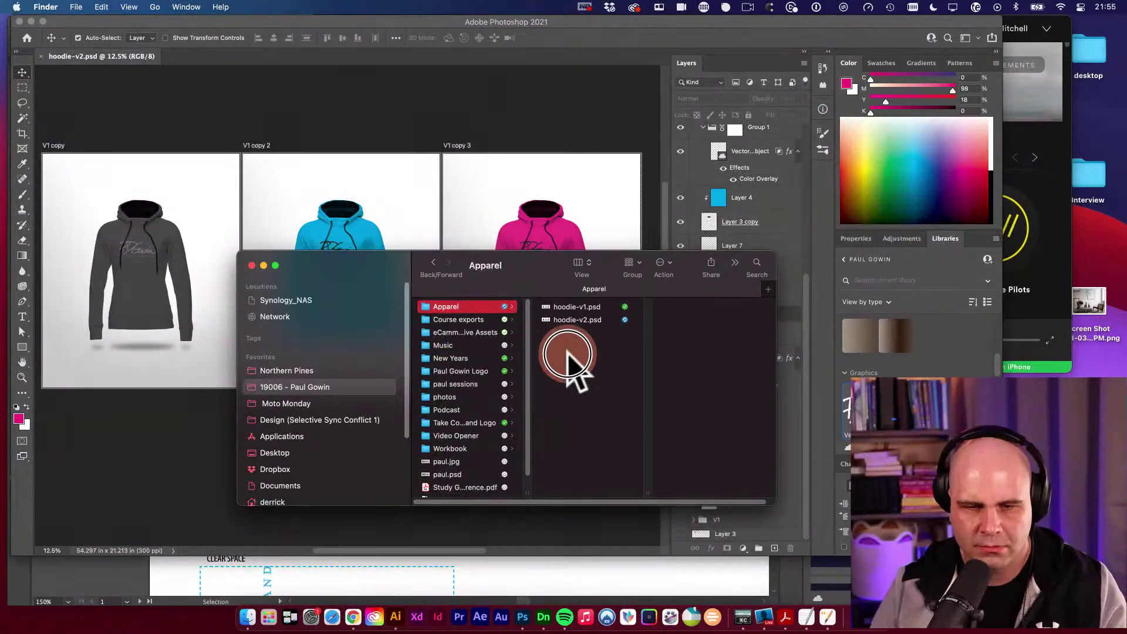
left_click(593, 373)
type("assetjs")
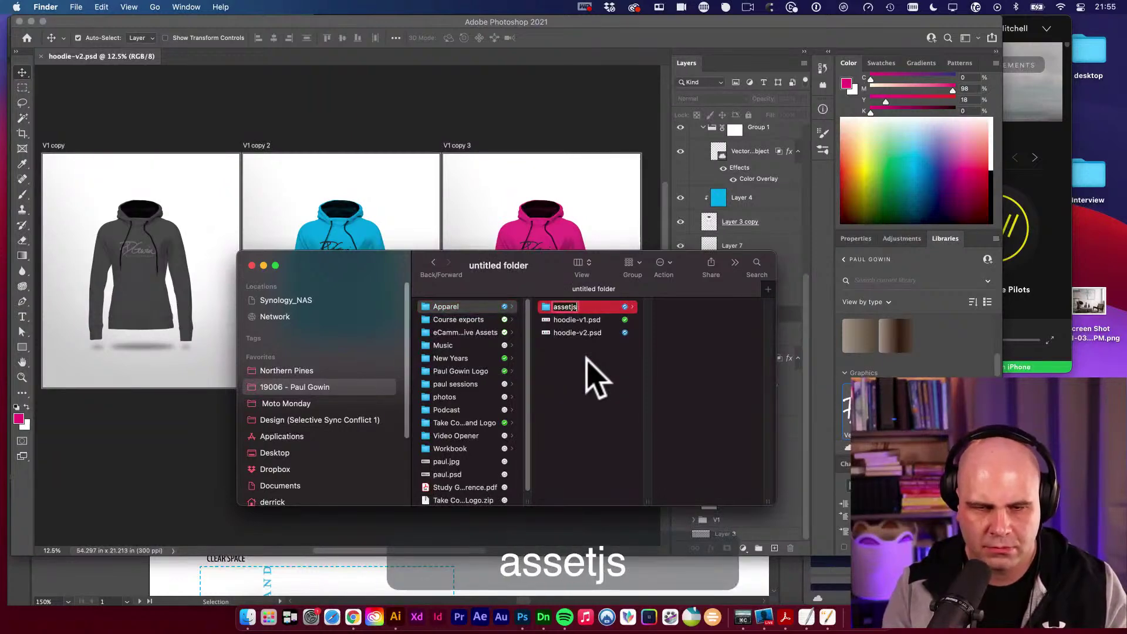
key("BackSpace")
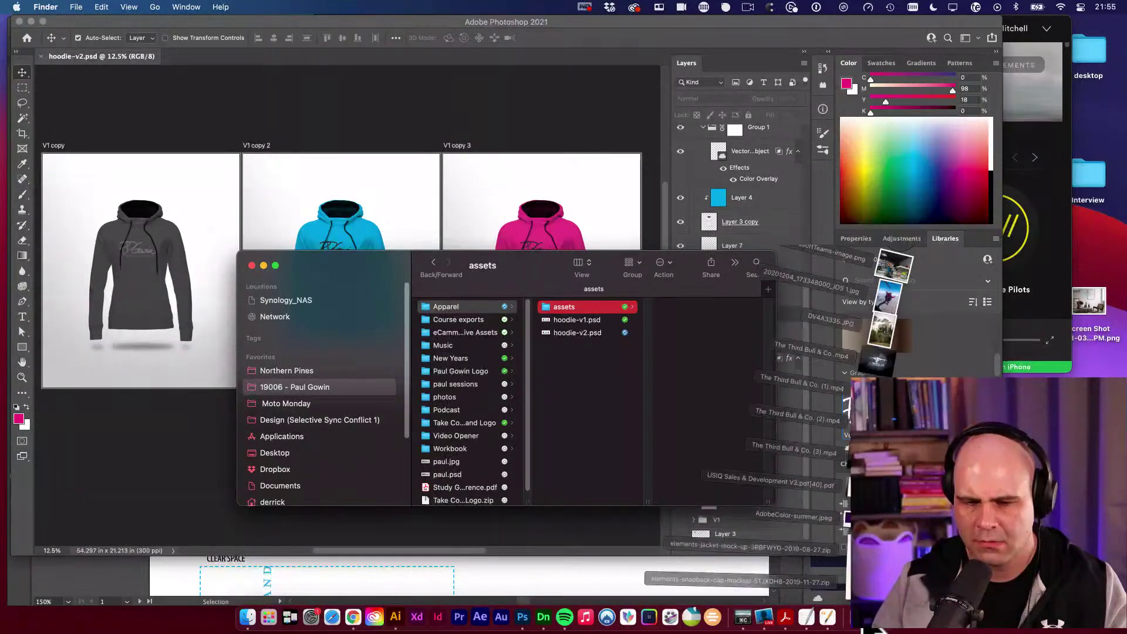
left_click(619, 372)
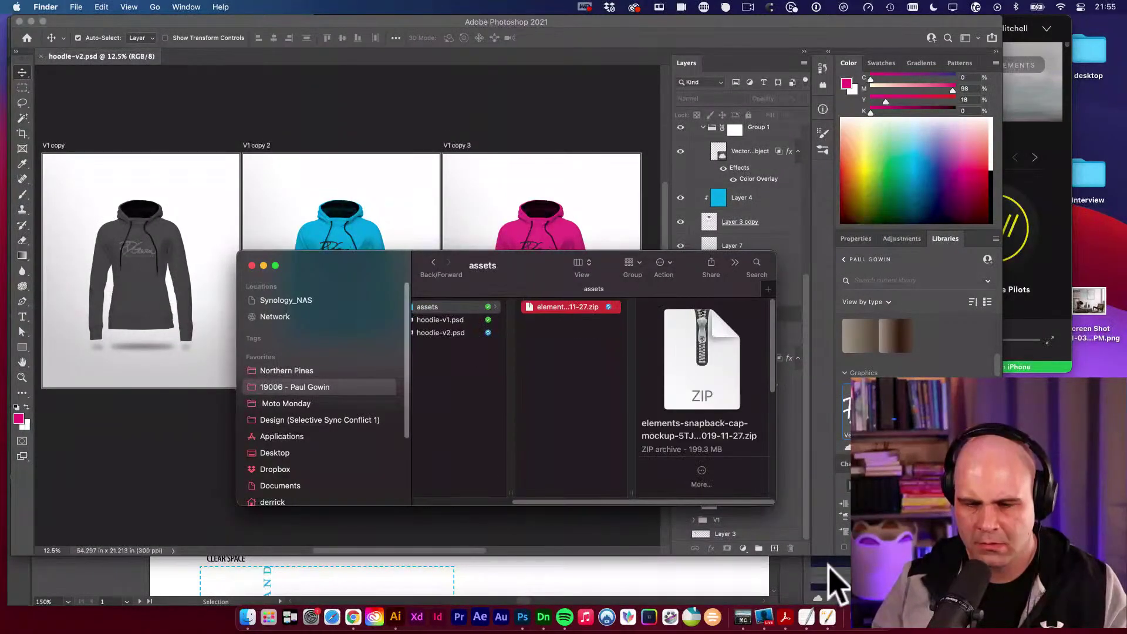
Unzip both mockup archives and open the extracted elements-jacket-mock-up folder.
left_click(579, 396)
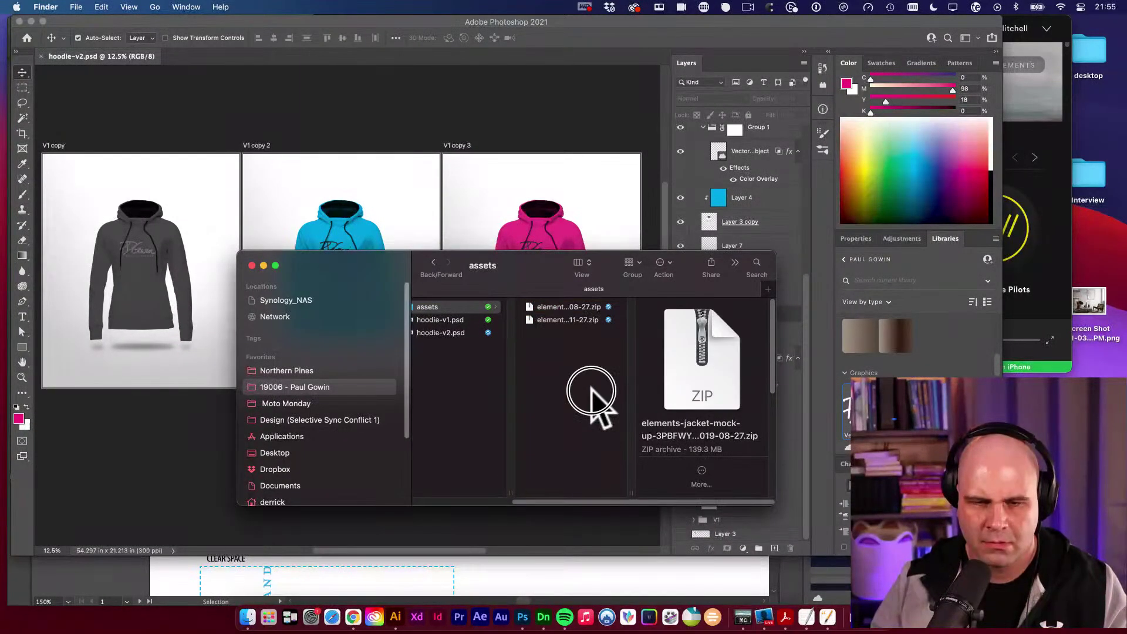
left_click_drag(592, 322, 576, 276)
key("super+o")
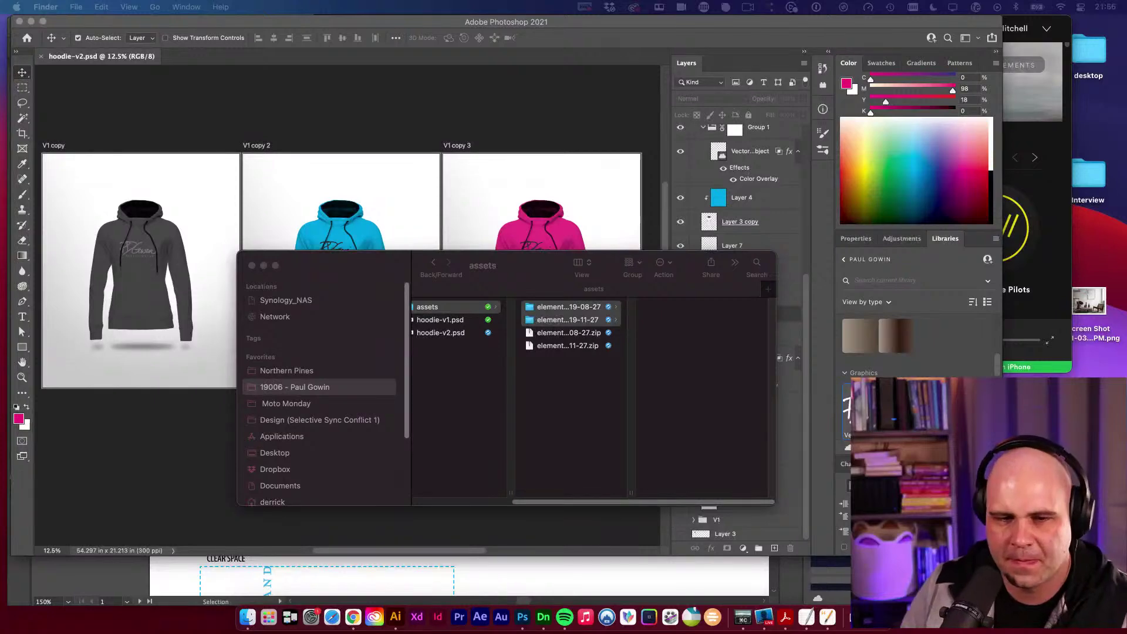
left_click(573, 473)
left_click(594, 306)
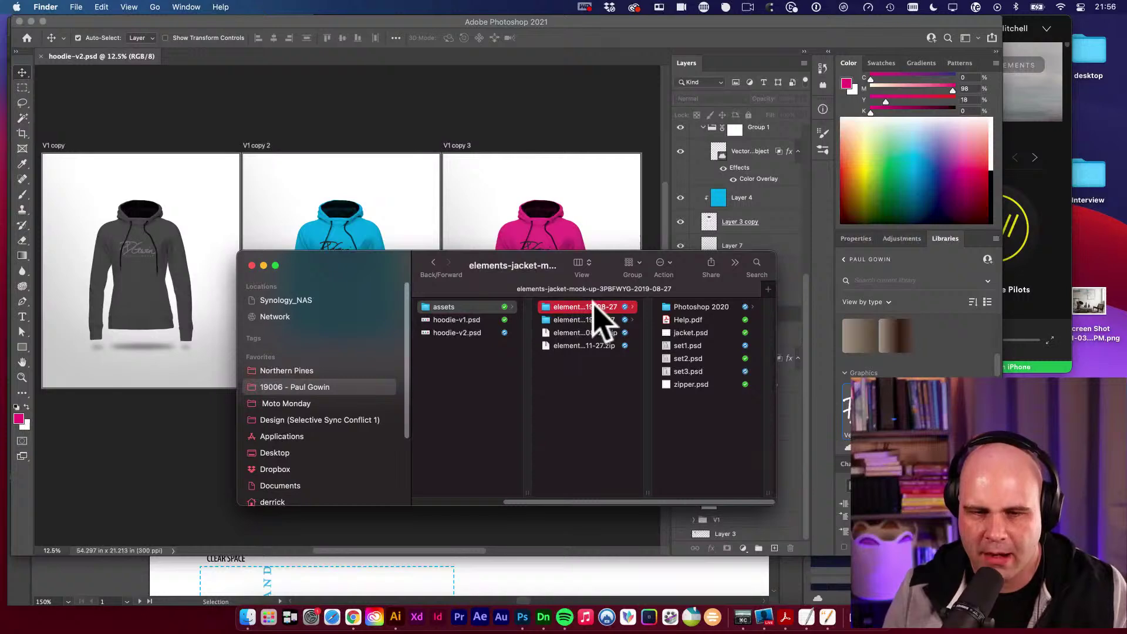
Quick Look preview set1, set2, set3, zipper and the 2020 set files.
key("Right")
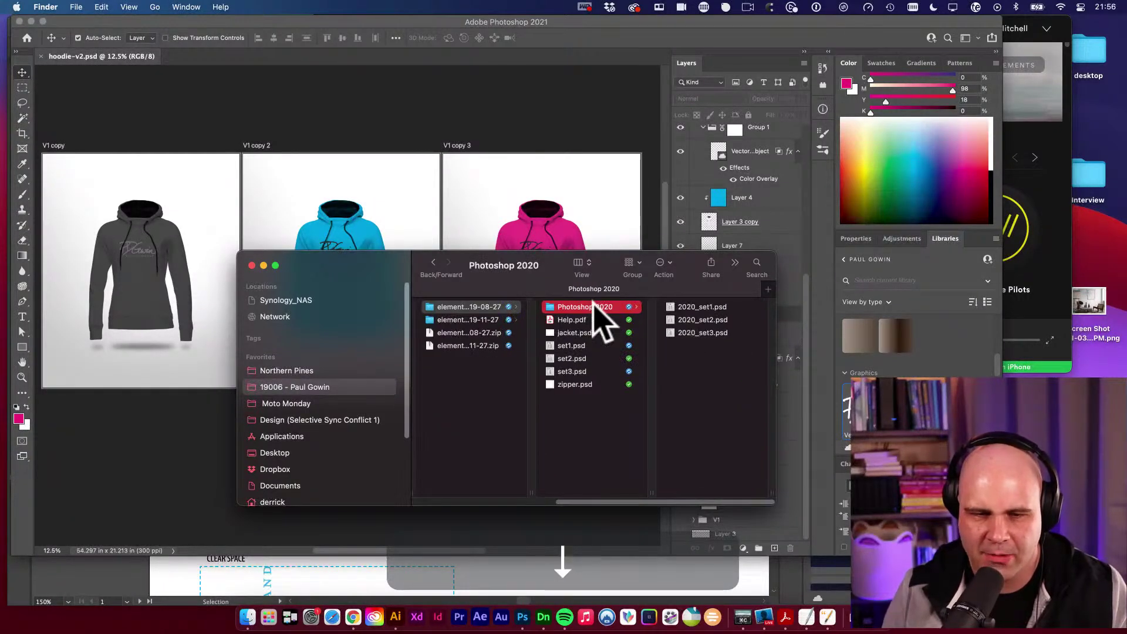
key("Down")
key("Down")
key("Down")
key("space")
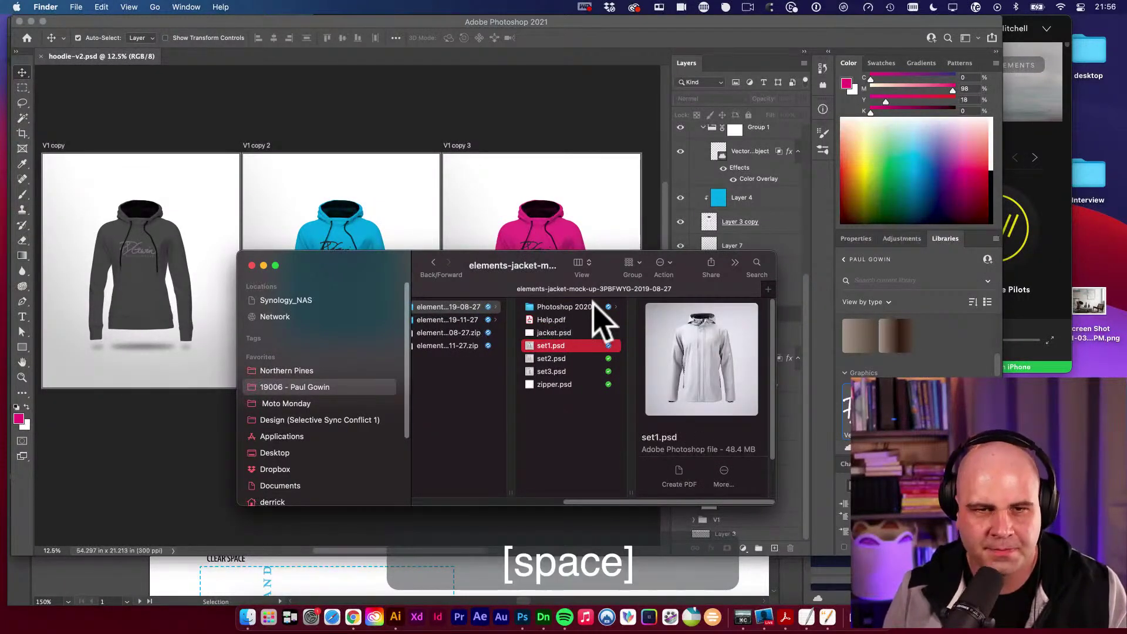
key("Down")
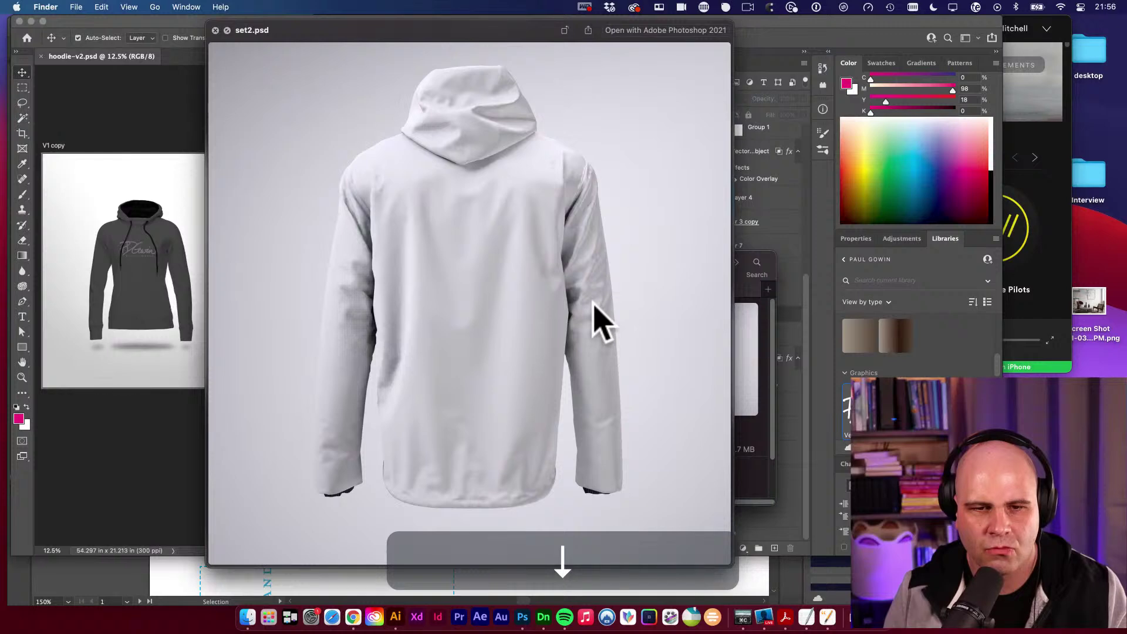
key("Down")
key("space")
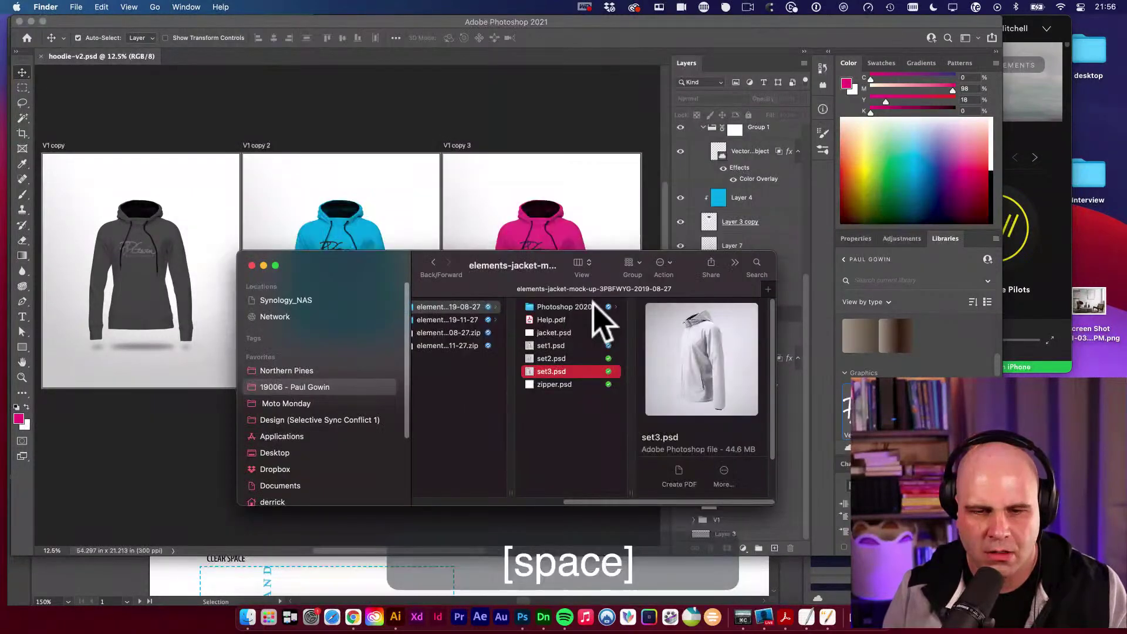
key("Down")
key("space")
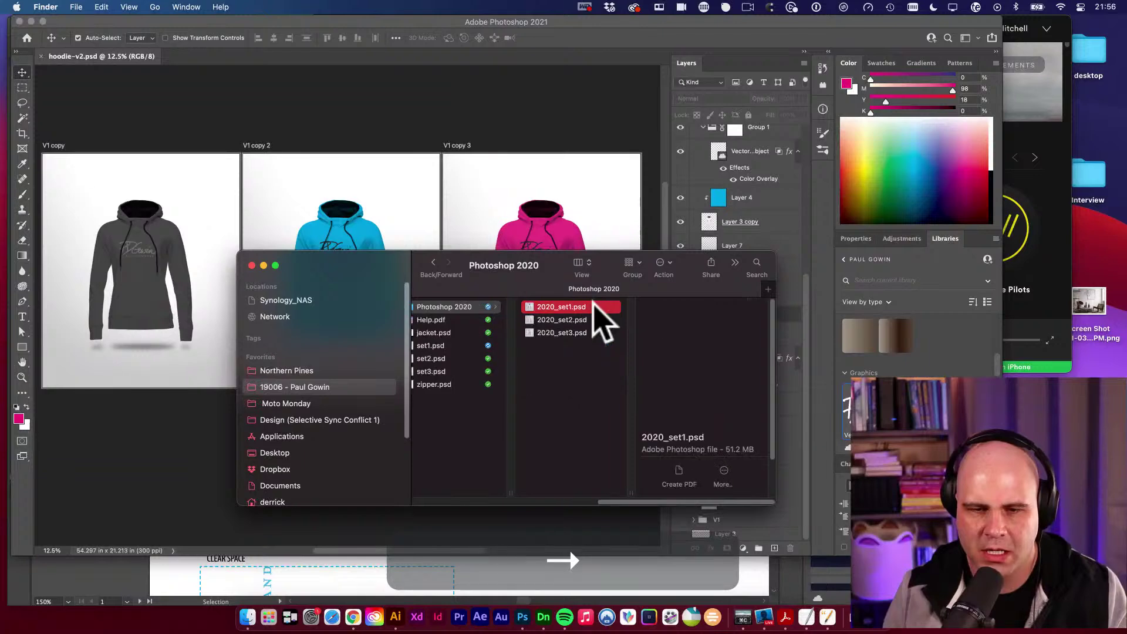
key("space")
key("Down")
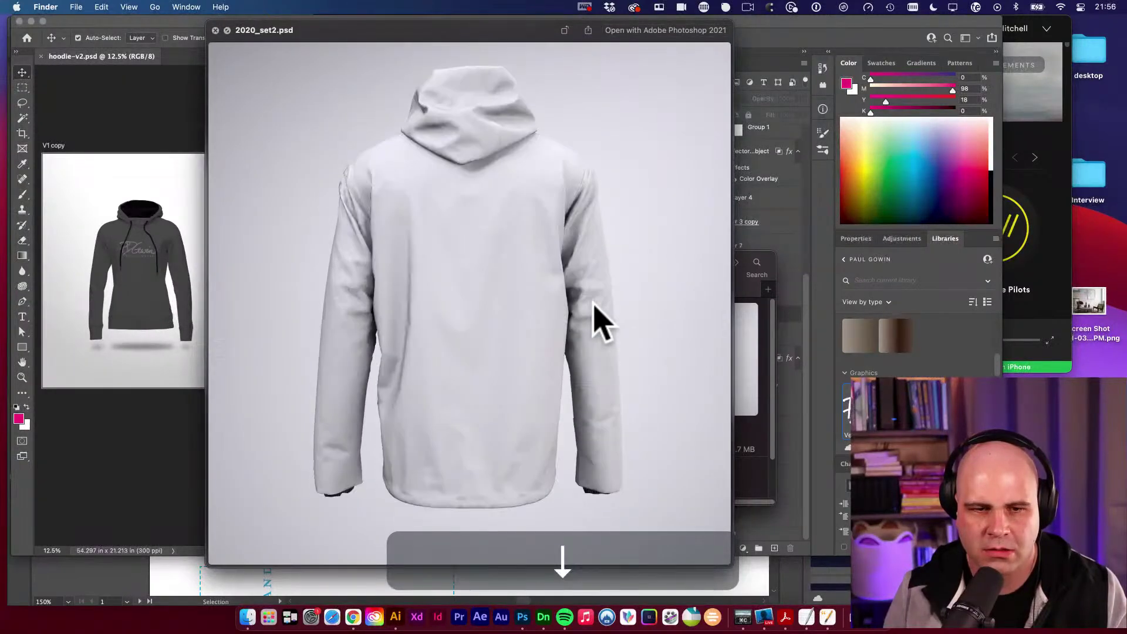
key("space")
Preview jacket.psd at a larger size and open it in Photoshop with ⌘O.
key("Left")
key("Down")
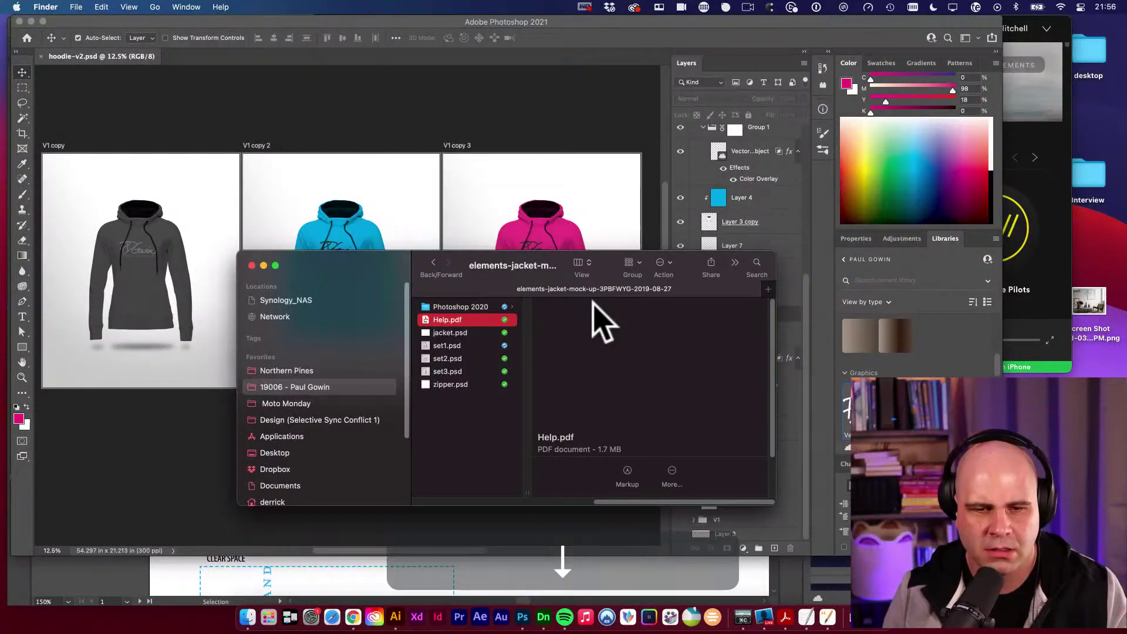
key("Down")
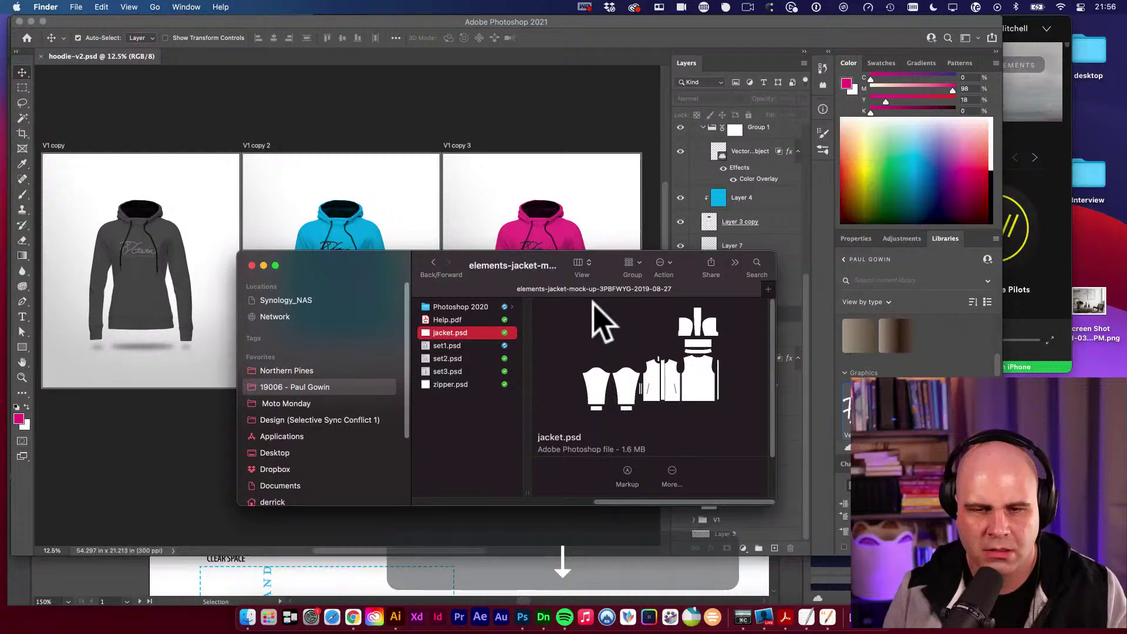
key("Down")
key("Up")
key("space")
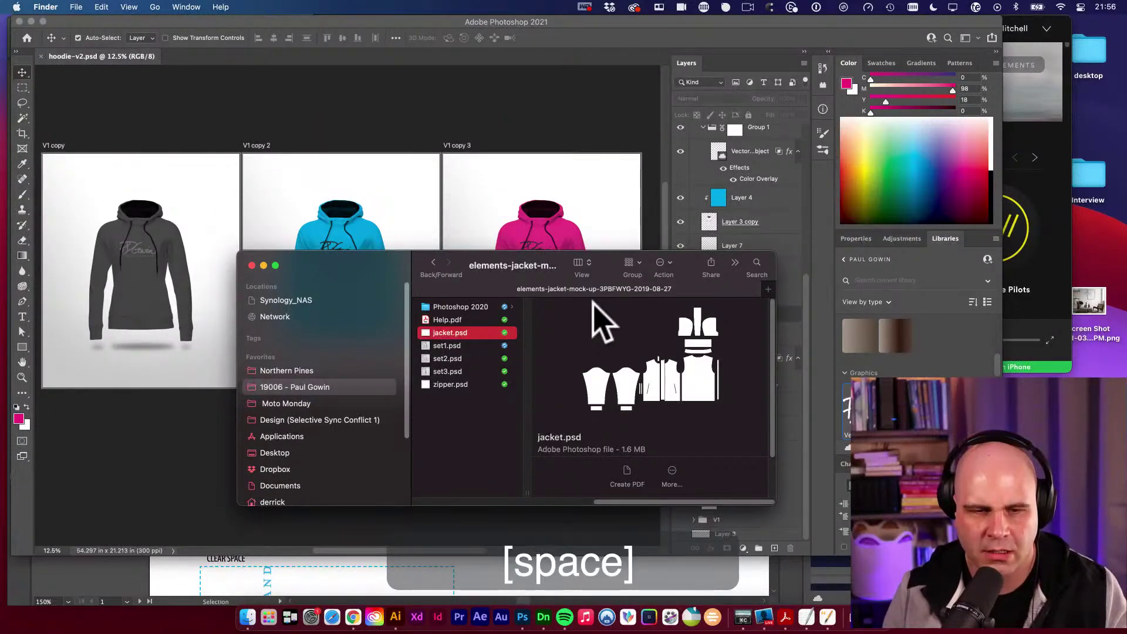
key("space")
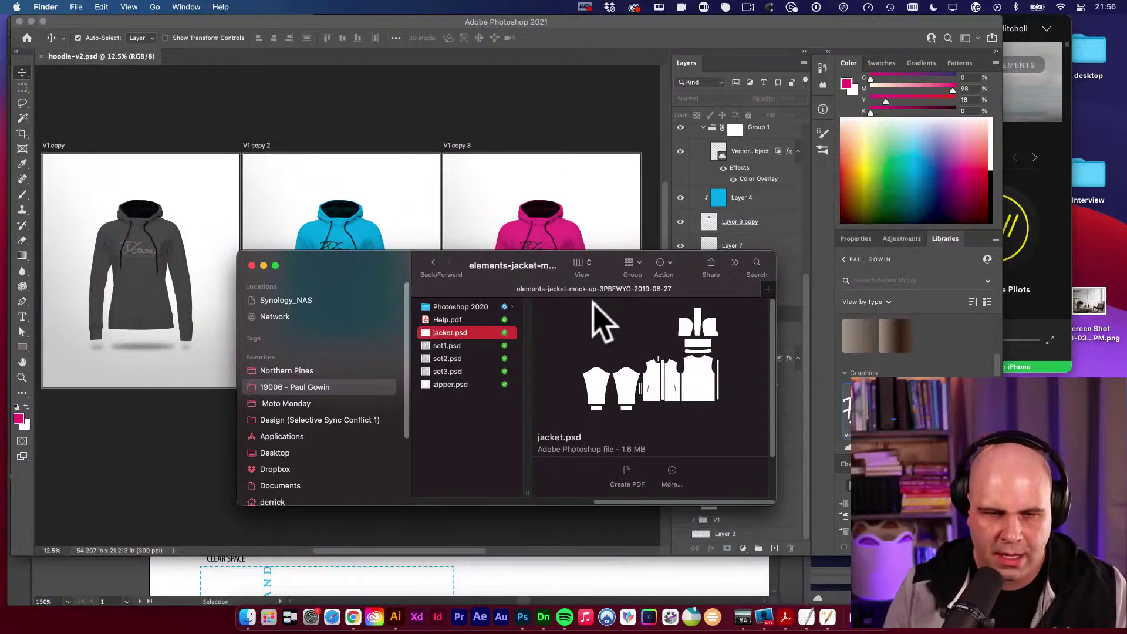
key("super+o")
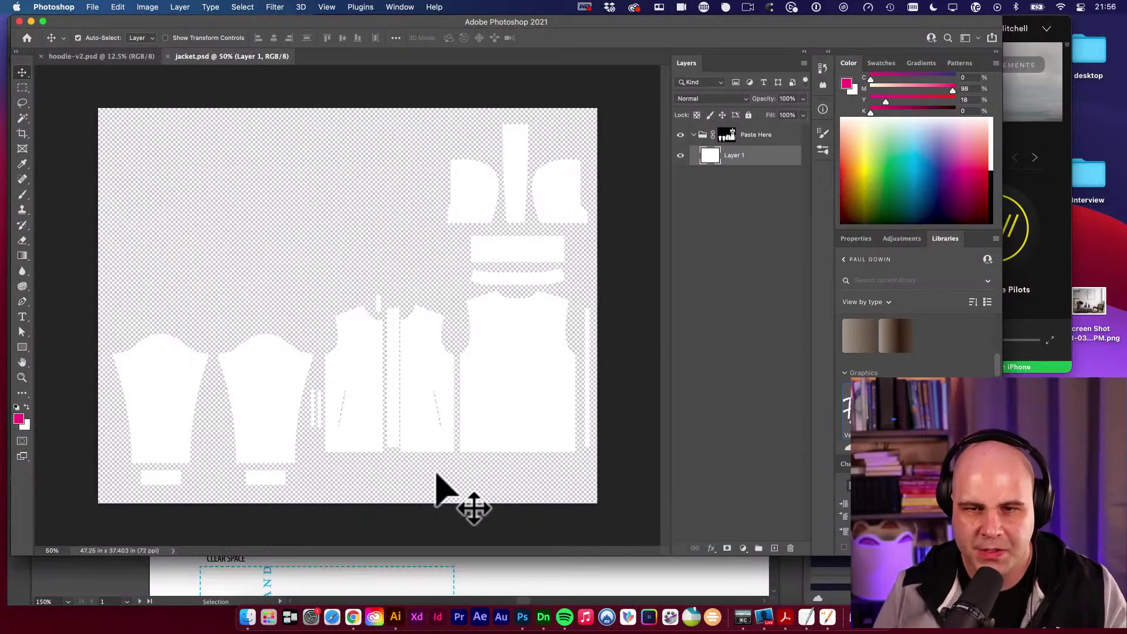
Preview Help.pdf, paging through to the Add Texture to the Jacket page.
left_click(247, 616)
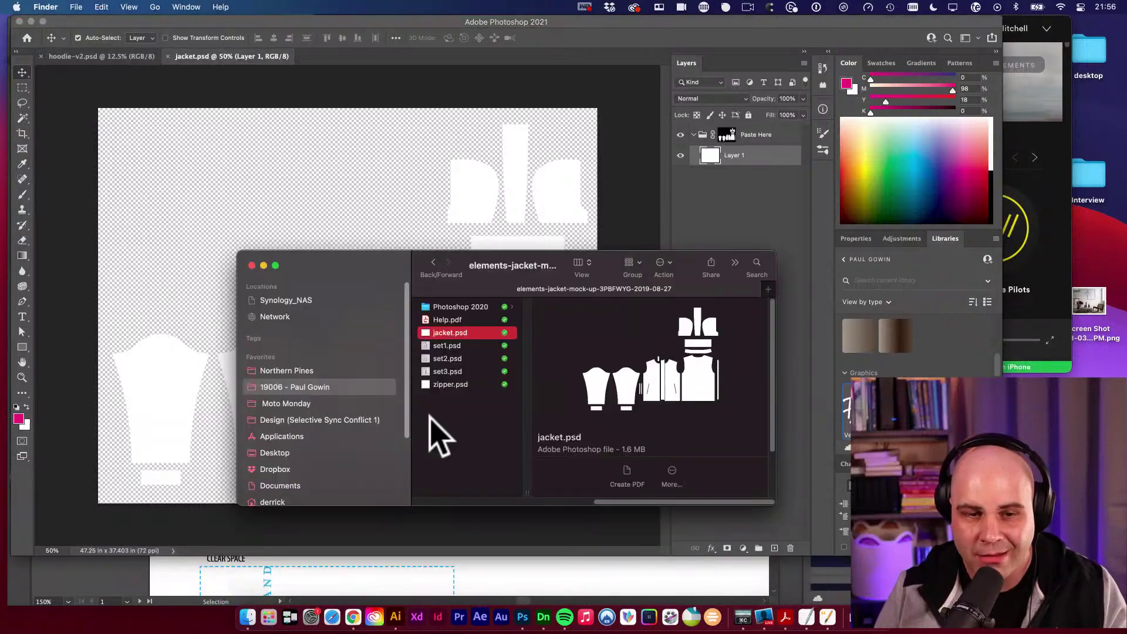
left_click(451, 320)
key("space")
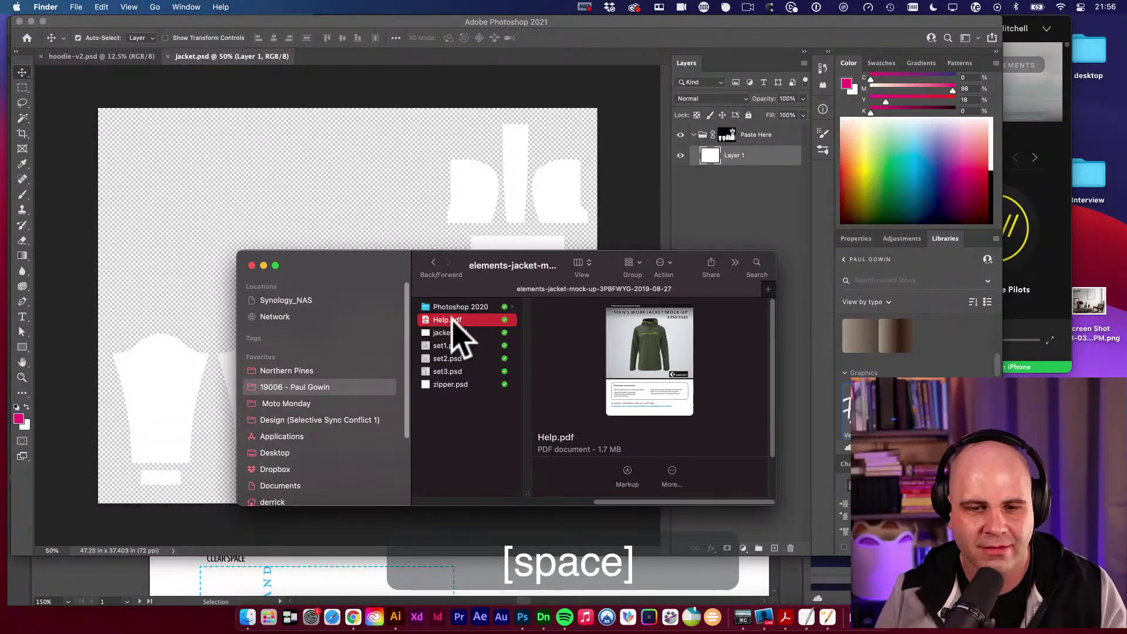
left_click(684, 167)
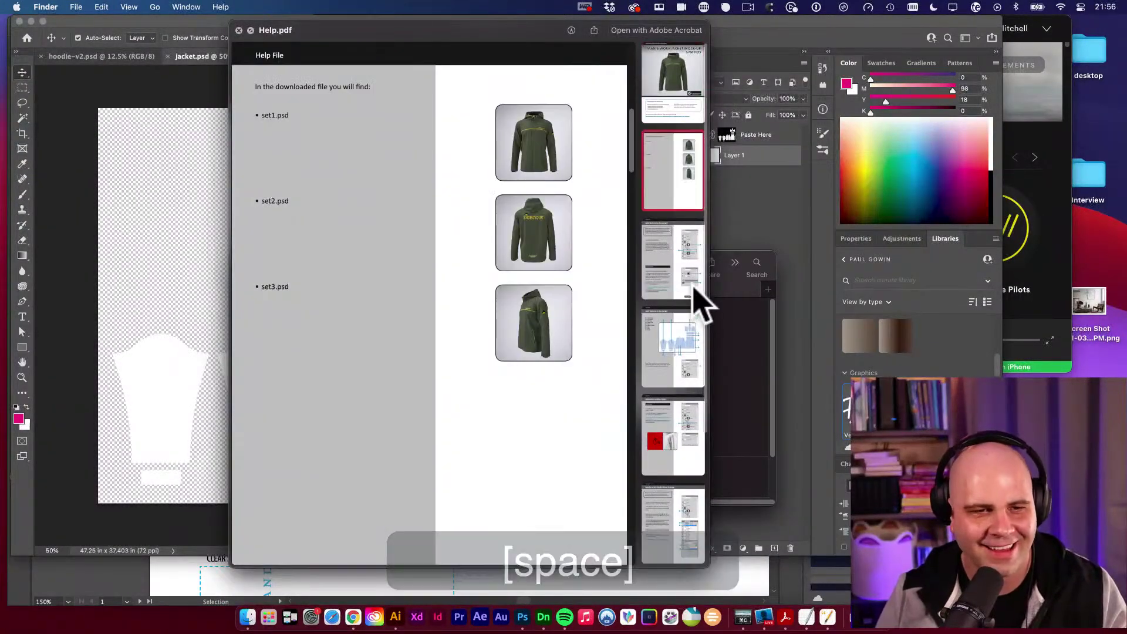
left_click(691, 271)
left_click(693, 353)
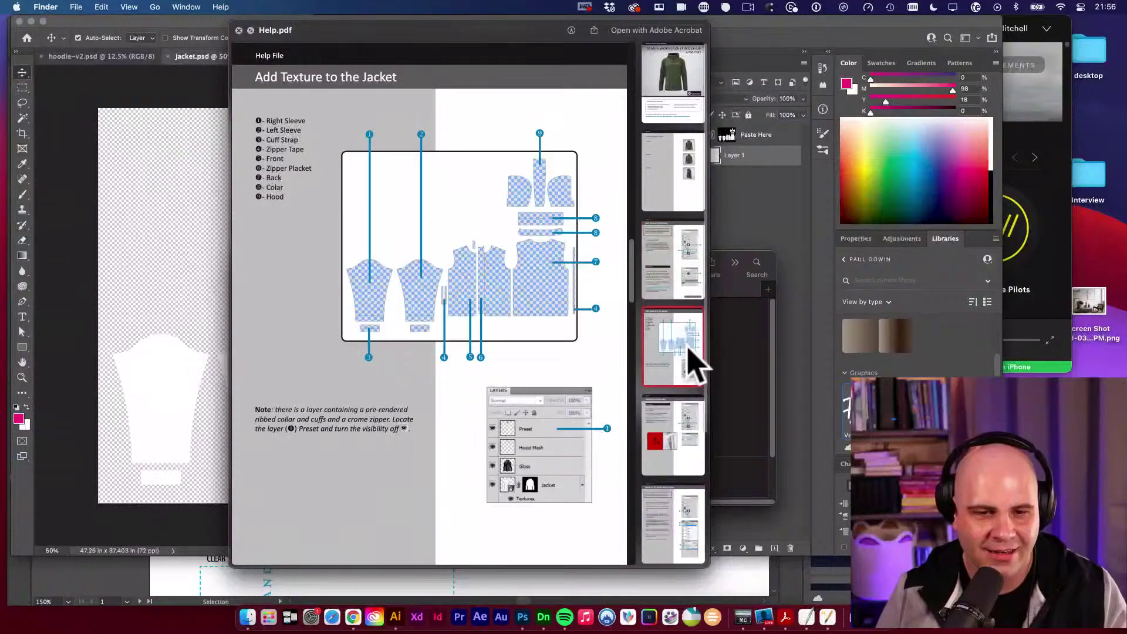
key("space")
Drag set1.psd from Finder onto Photoshop to open it as a new document.
left_click(491, 400)
left_click_drag(561, 345, 509, 382)
key("super+Tab")
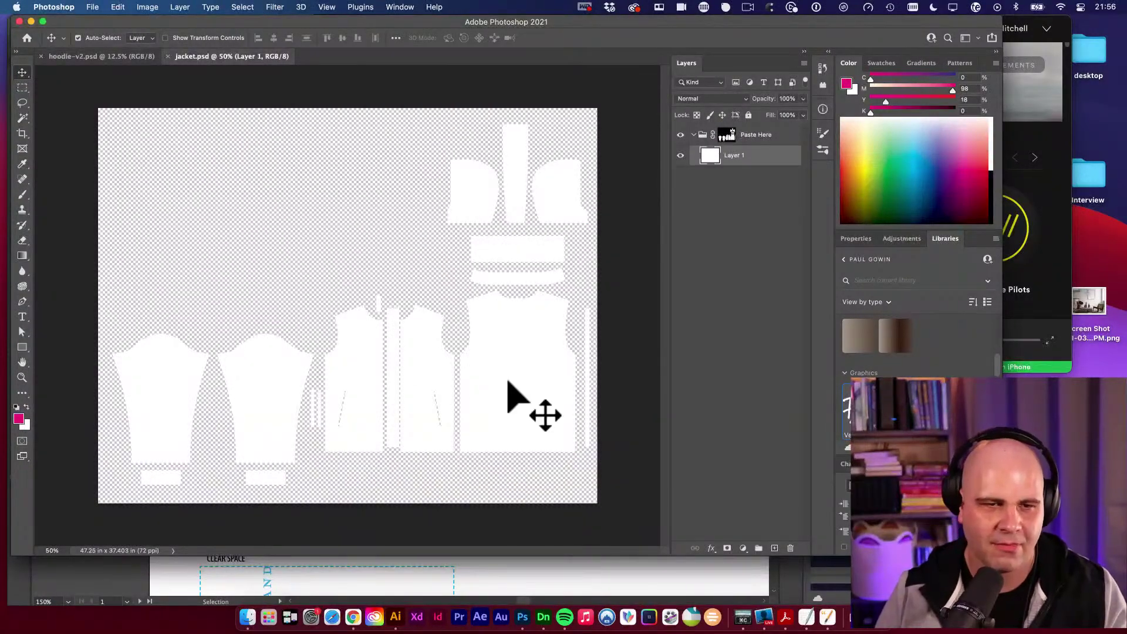
left_click_drag(440, 327, 465, 307)
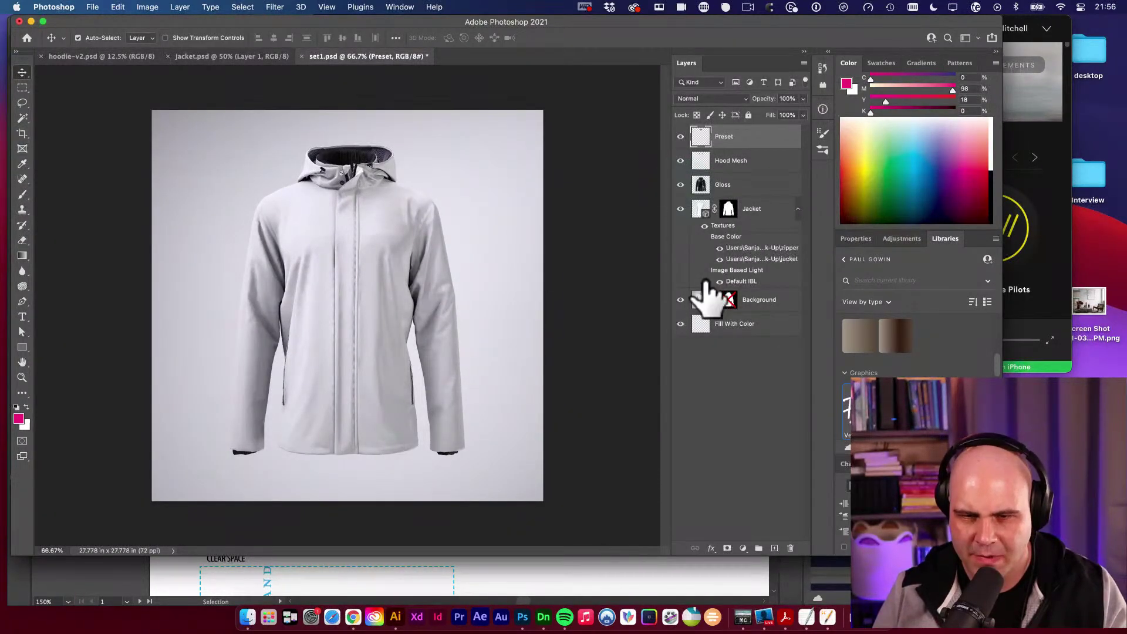
Copy the PDGowin logo and paste it as a Smart Object above the Gloss layer in set1.psd.
left_click(752, 391)
key("space")
key("super+space")
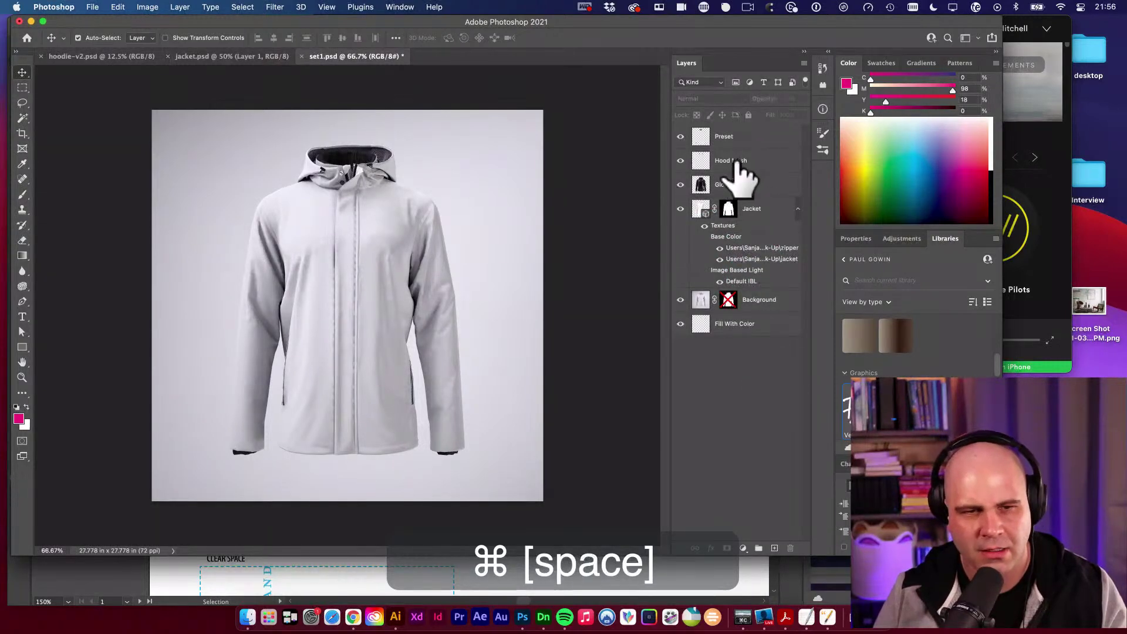
left_click(416, 245)
key("v")
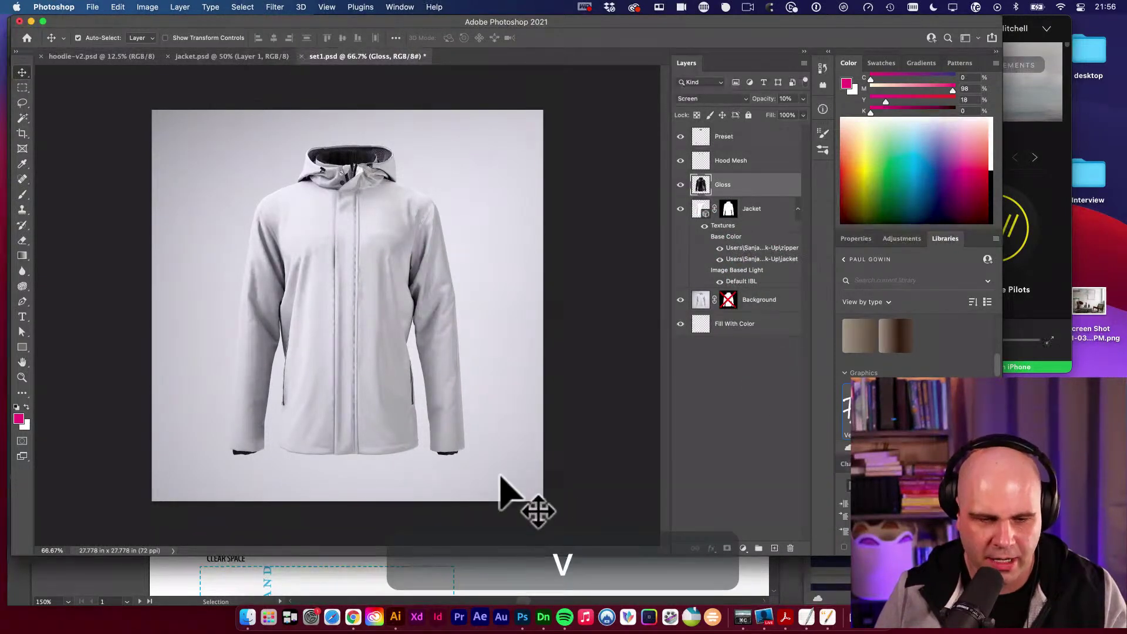
key("super+c")
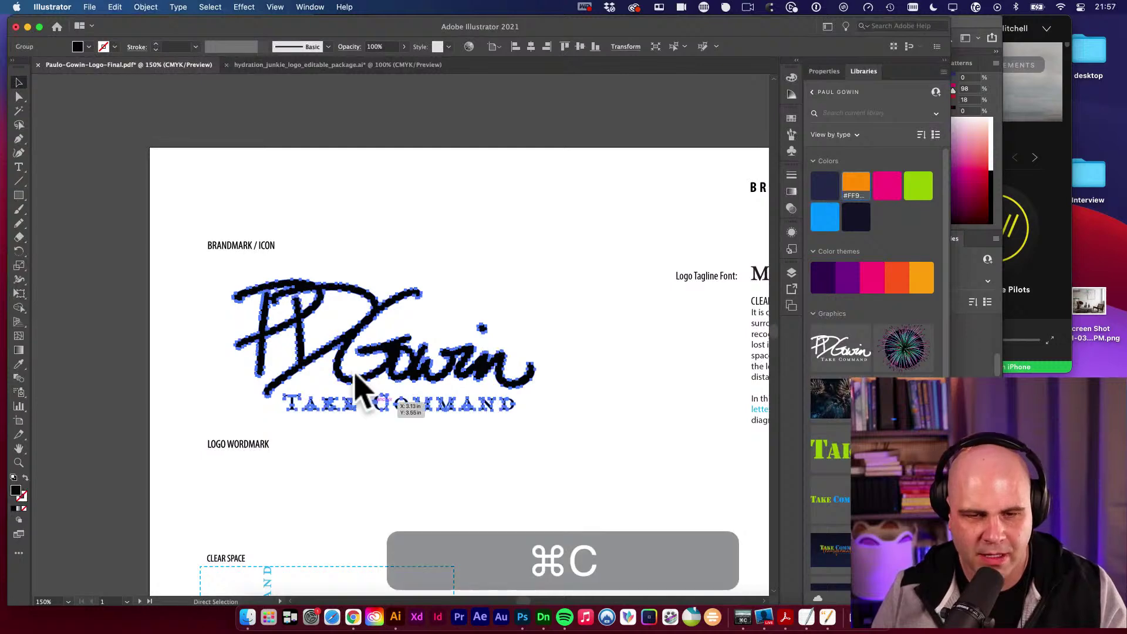
left_click(524, 620)
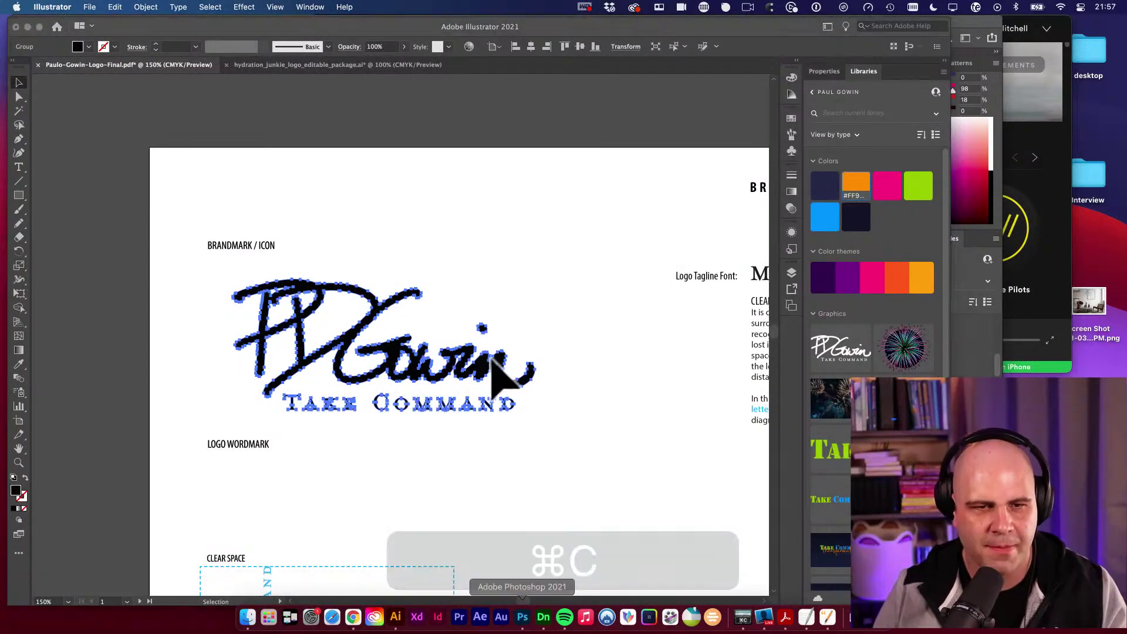
left_click_drag(400, 260, 446, 254)
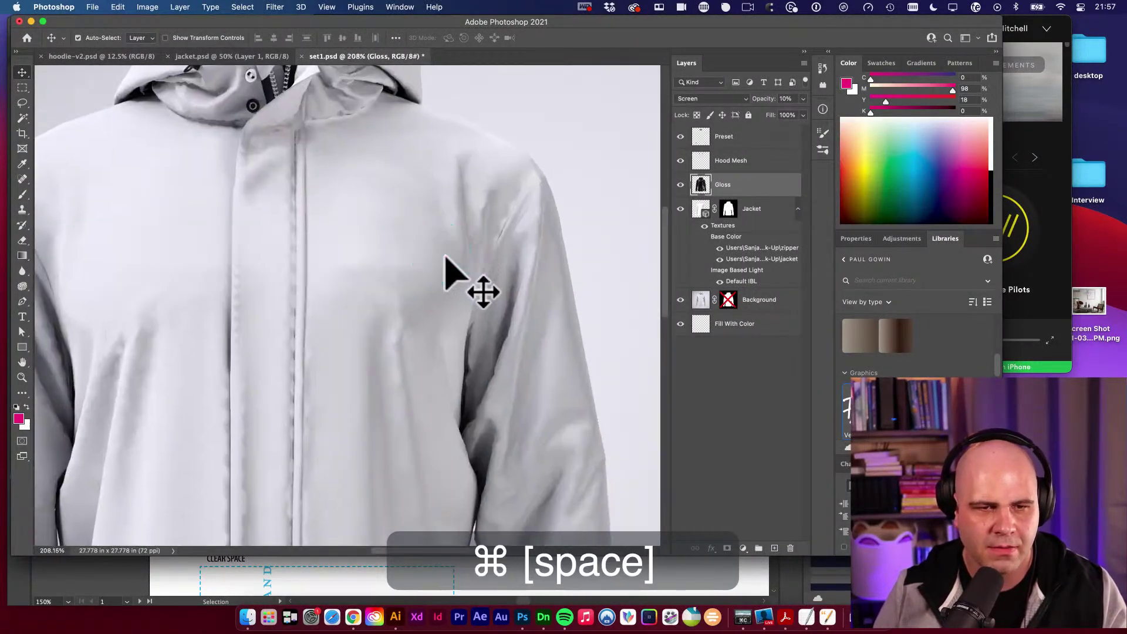
key("super+v")
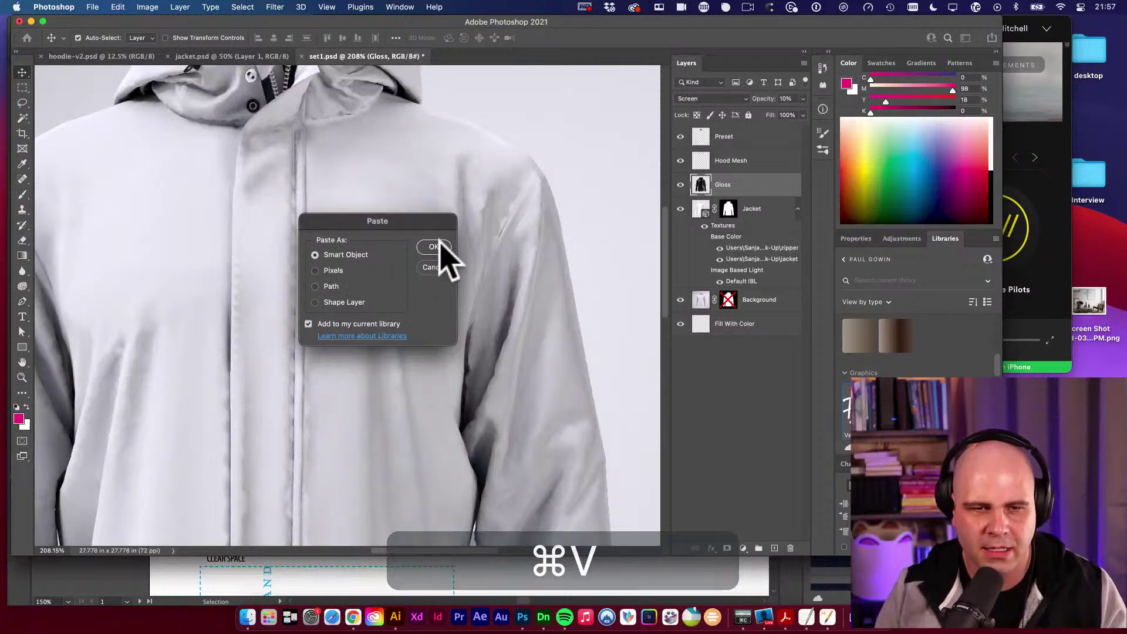
left_click(440, 247)
Shrink the logo and fix its position on the upper chest beside the zipper.
mouse_move(444, 272)
left_mouse_down()
mouse_move(414, 311)
mouse_move(423, 259)
mouse_move(379, 292)
mouse_move(426, 253)
mouse_move(428, 291)
mouse_move(427, 260)
left_mouse_up()
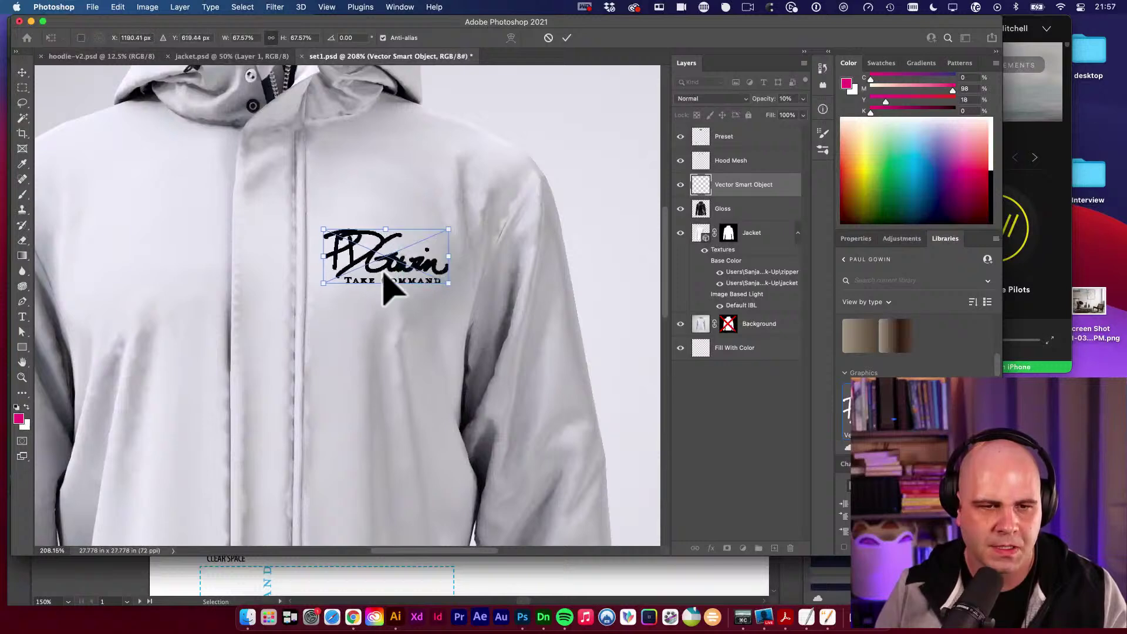
left_click_drag(356, 253, 360, 251)
left_click_drag(447, 228, 361, 235)
key("v")
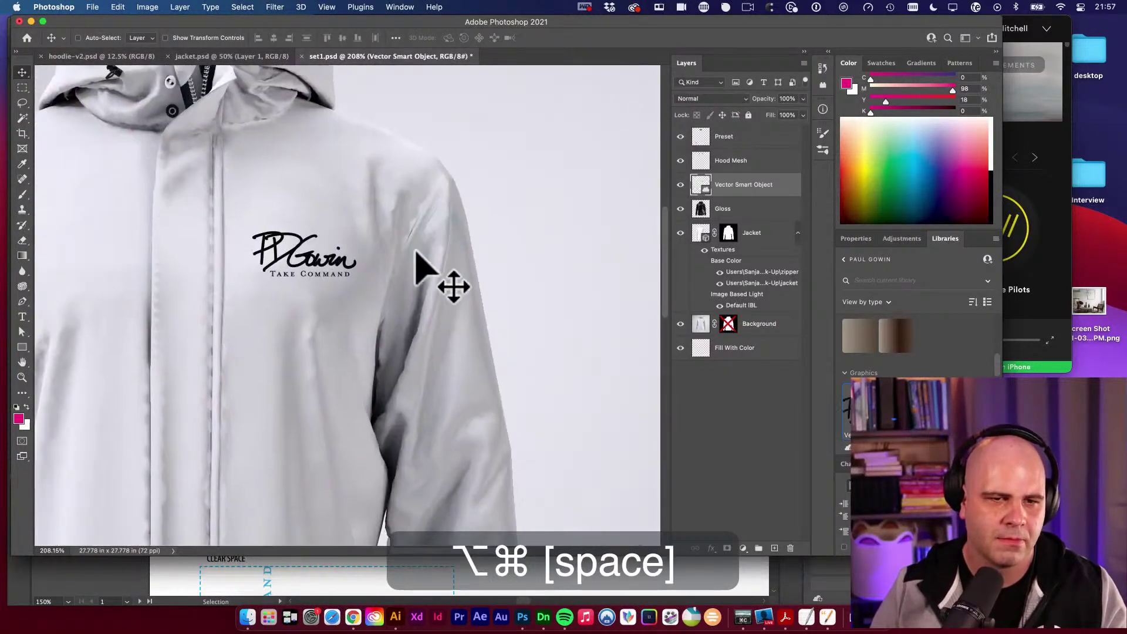
left_click(398, 262, "alt+super")
left_click(423, 240, "super")
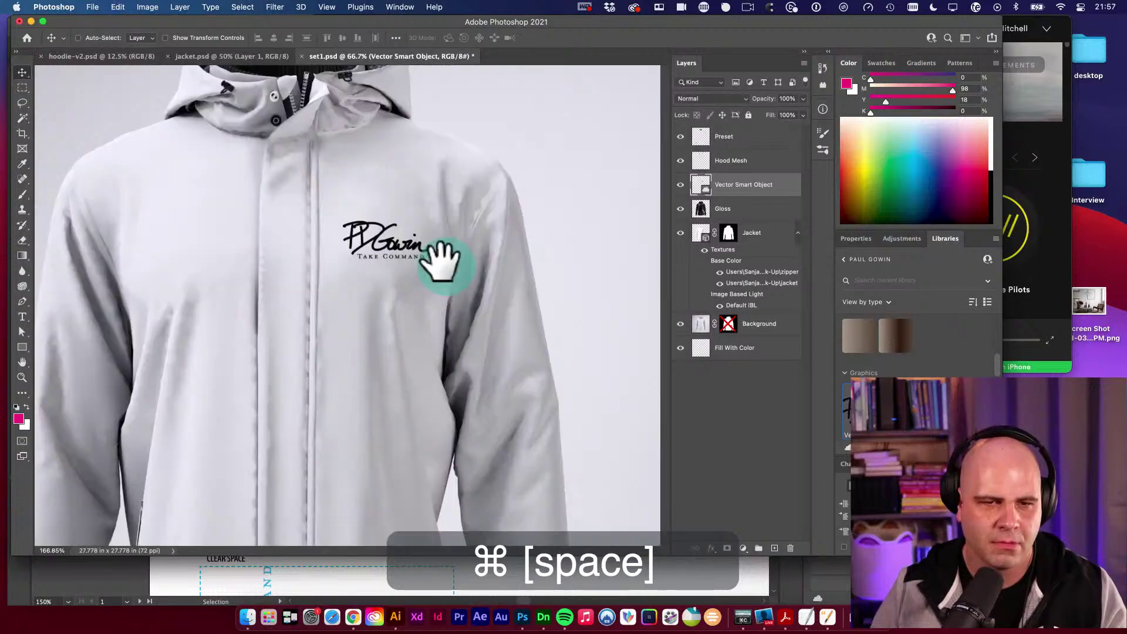
key("v")
left_click_drag(379, 235, 392, 273)
key("super+z")
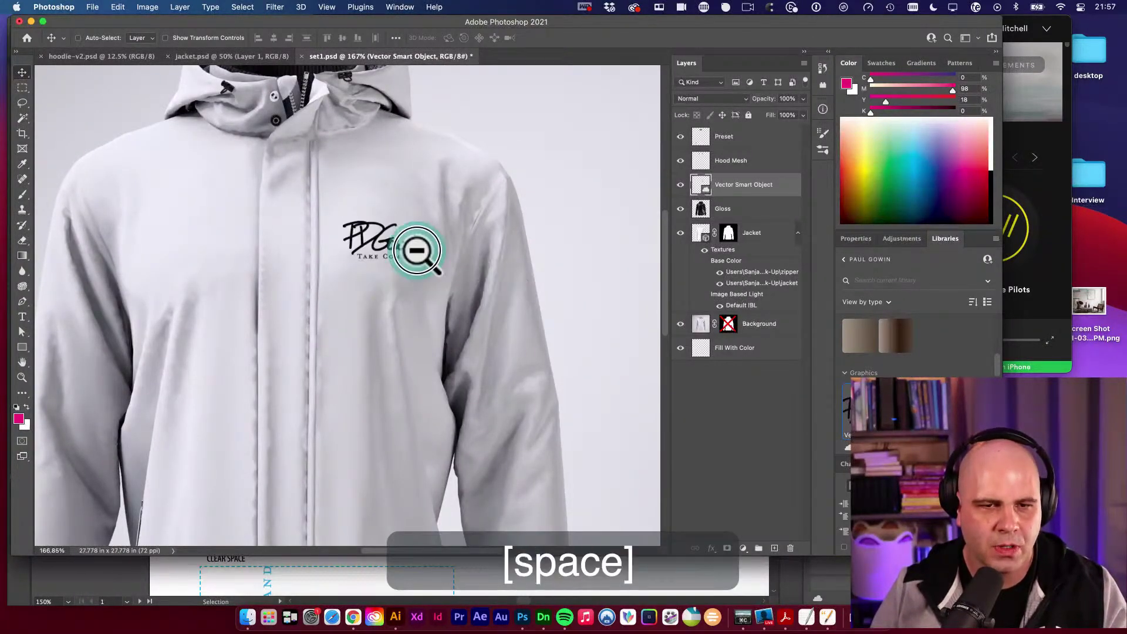
left_click(417, 251, "alt+super")
left_click(418, 251, "alt+super")
key("v")
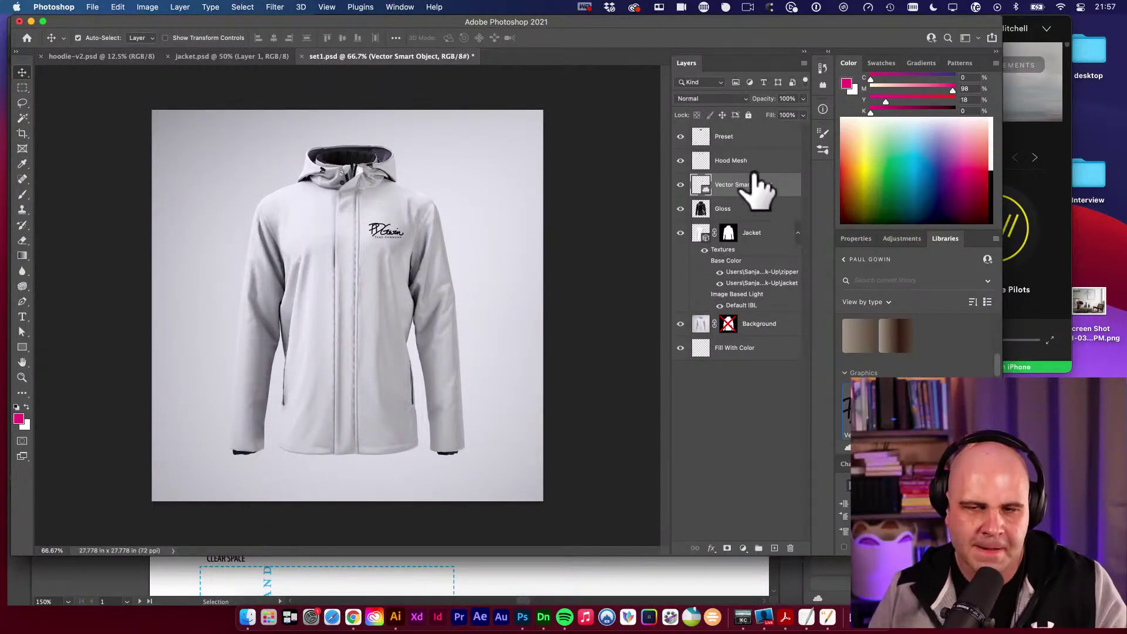
Bring the logo layer to the top of the layer stack.
key("shift+super+bracketright")
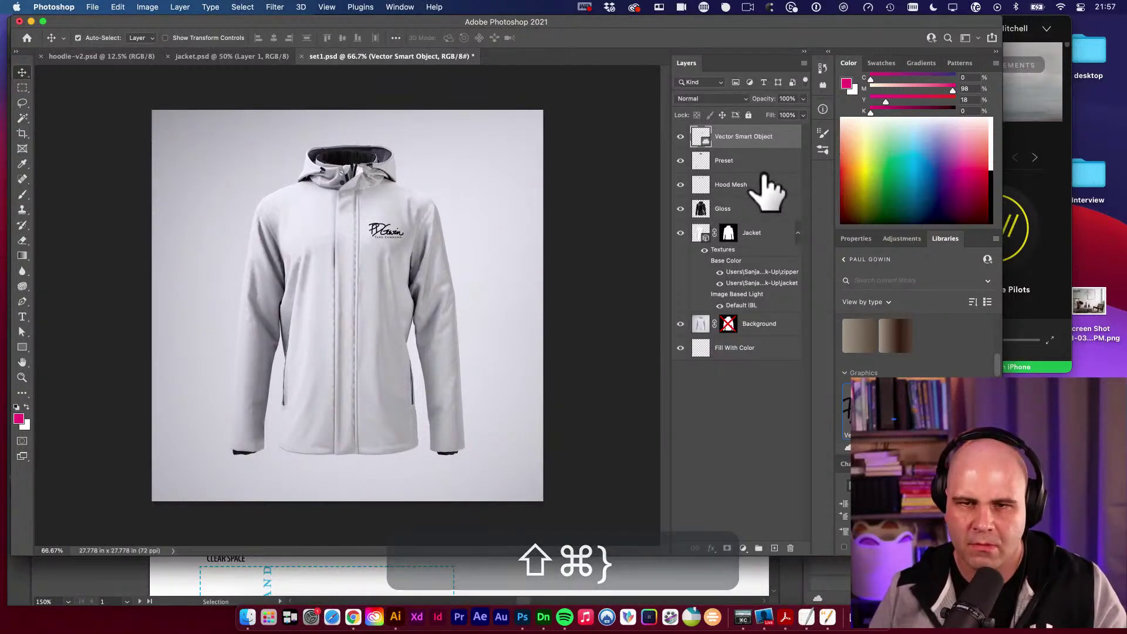
left_click(681, 136)
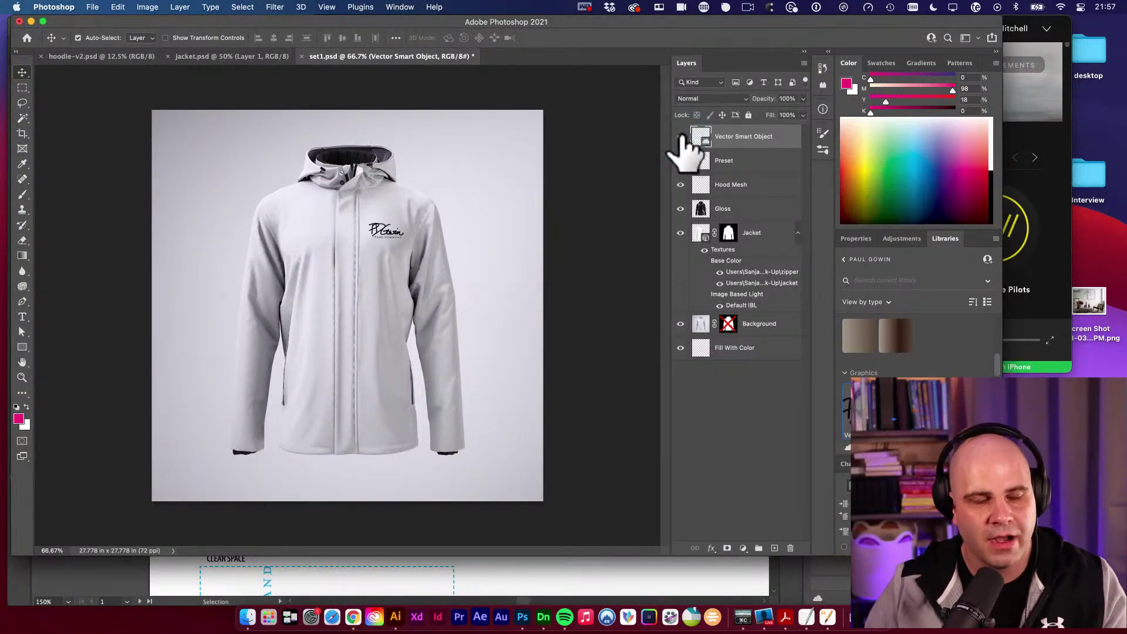
left_click(680, 136)
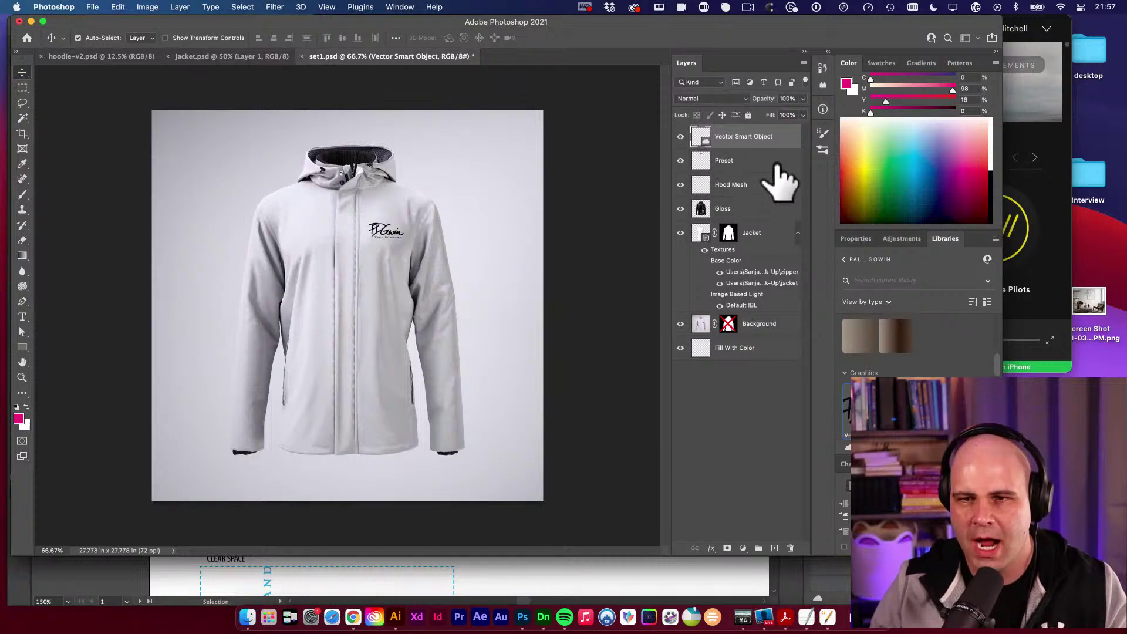
Create a layer comp named 'white base black logo' in the Layer Comps panel.
left_click(397, 7)
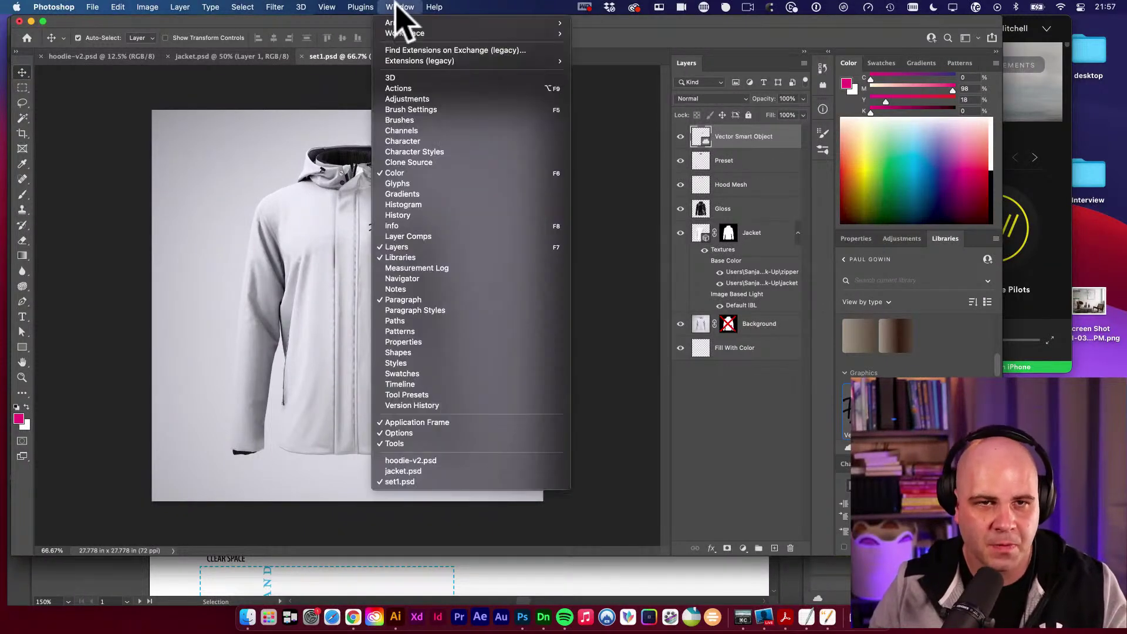
left_click(423, 237)
left_click_drag(676, 154, 567, 114)
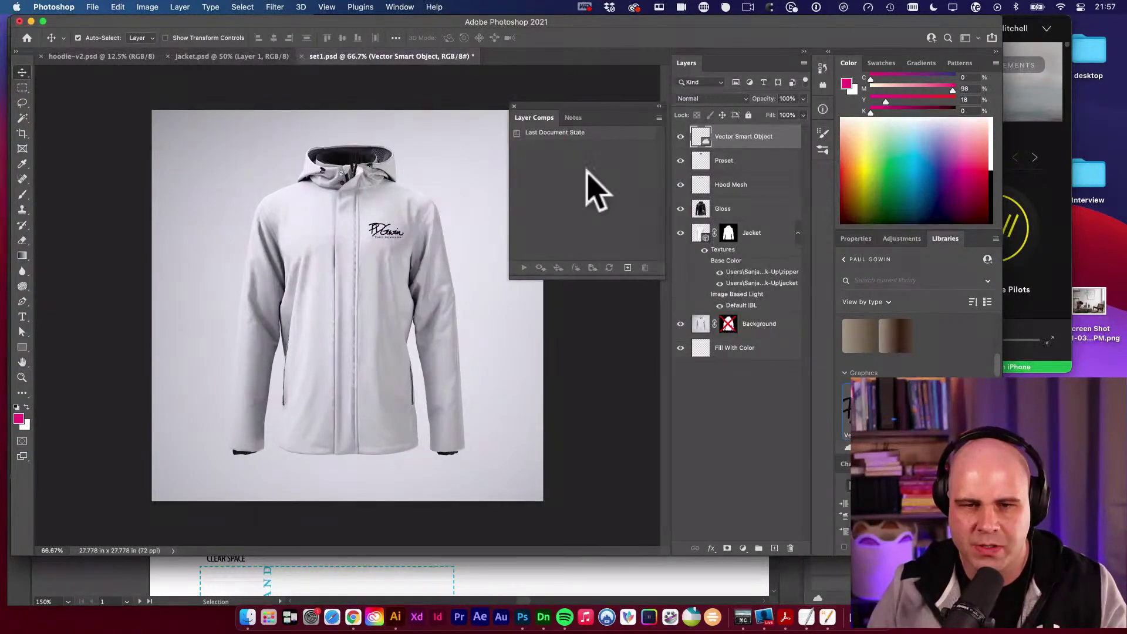
left_click(627, 268)
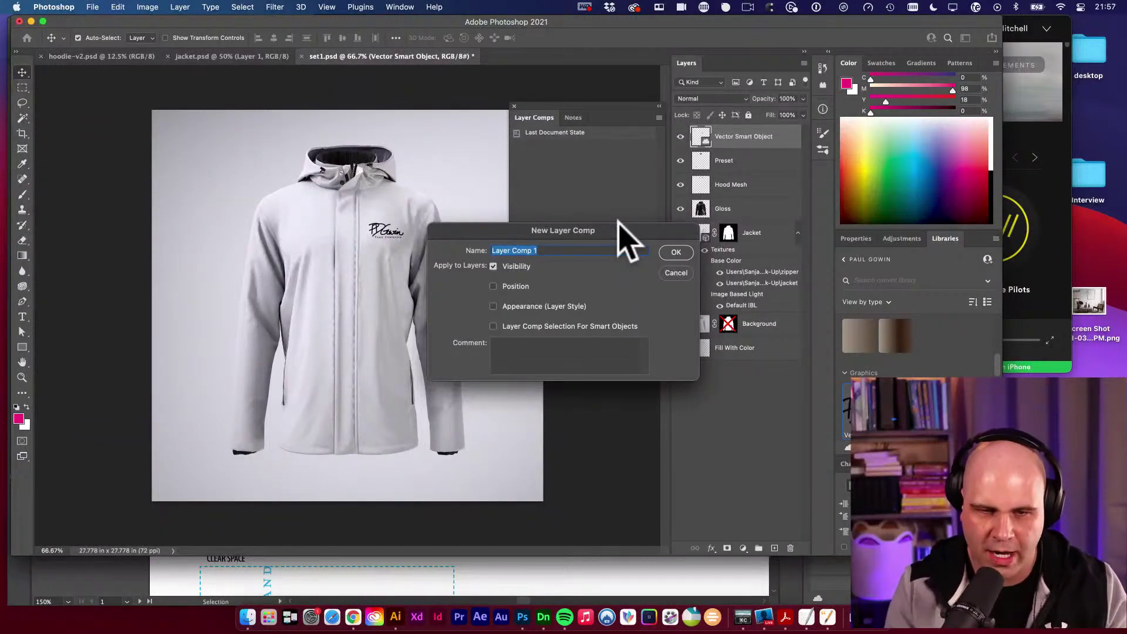
type("white base blac")
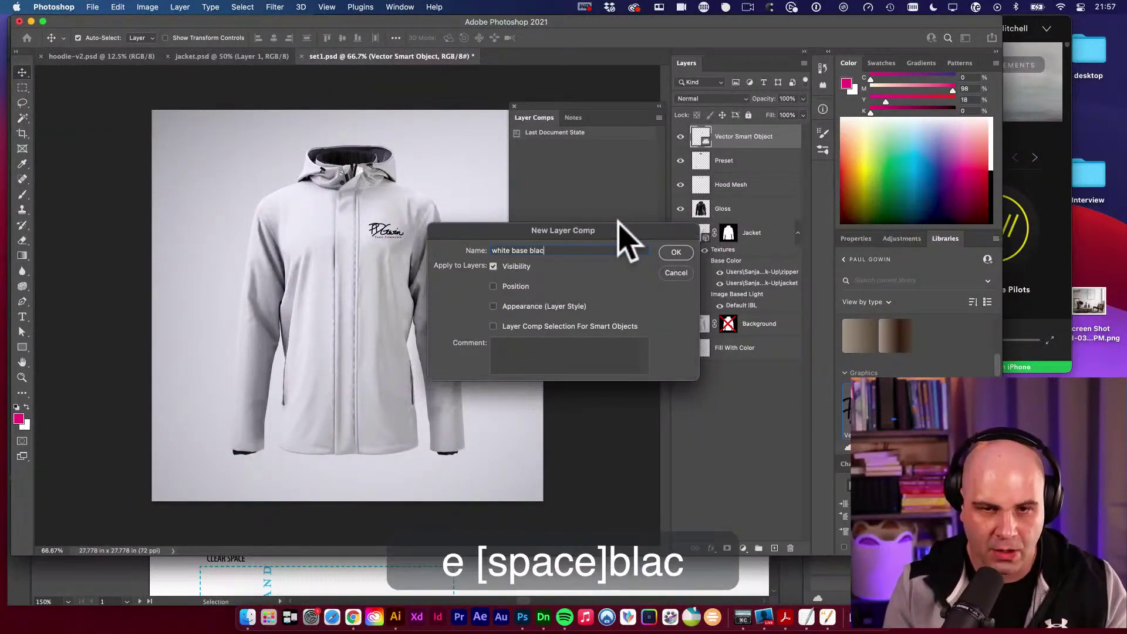
type("k logo")
key("Return")
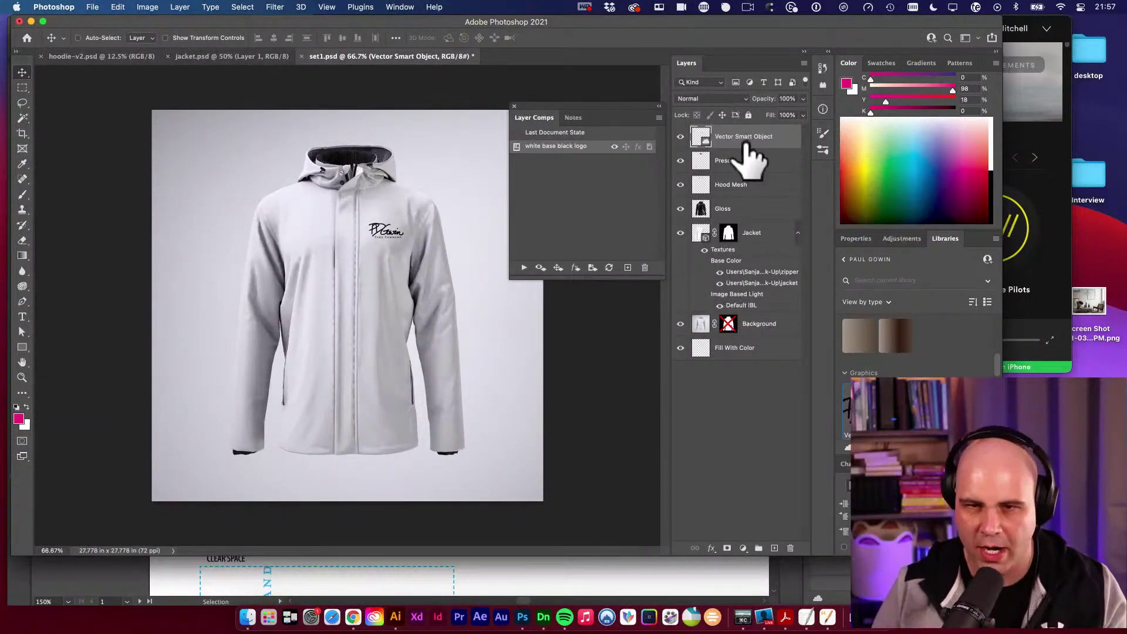
Add a magenta Color Overlay effect to the logo layer.
left_click(711, 548)
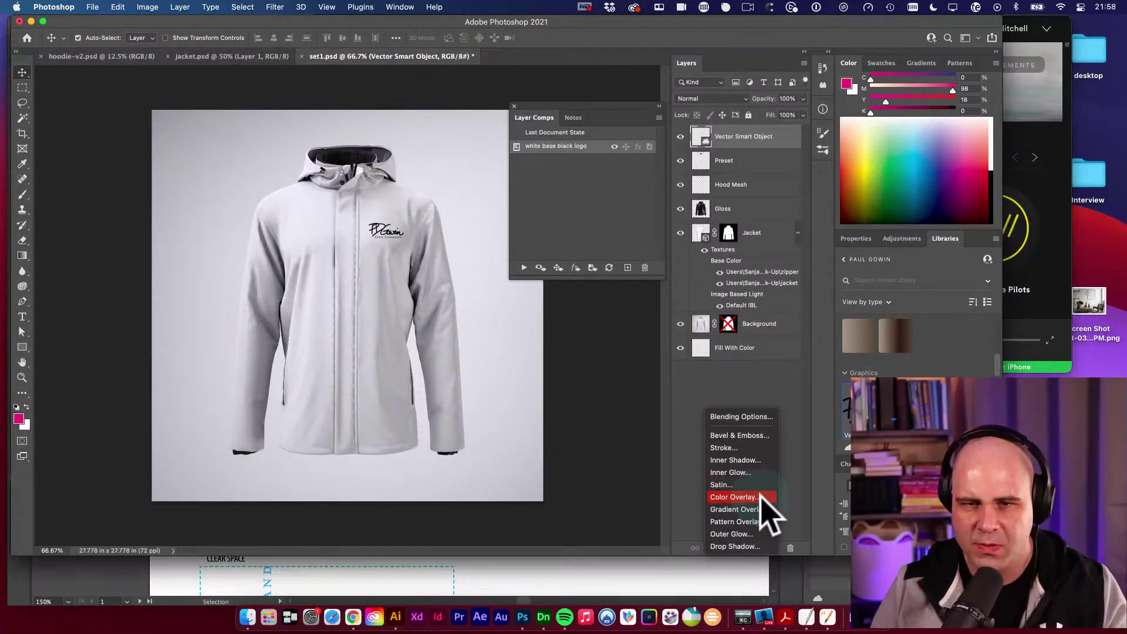
left_click(761, 497)
left_click_drag(520, 179, 779, 207)
left_click(780, 236)
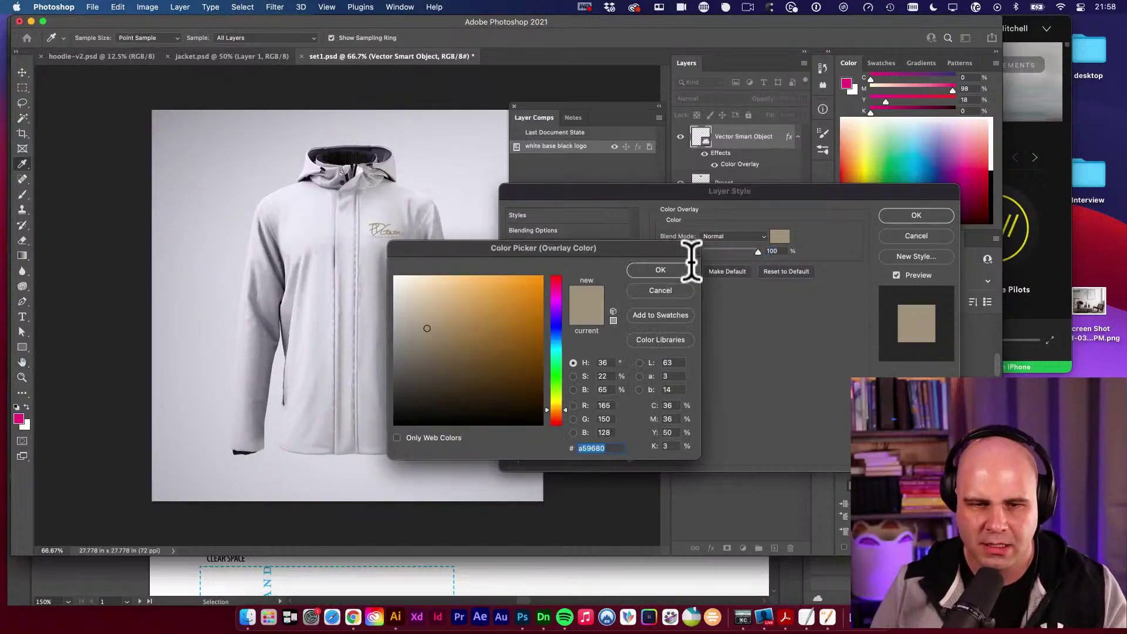
left_click_drag(539, 301, 513, 281)
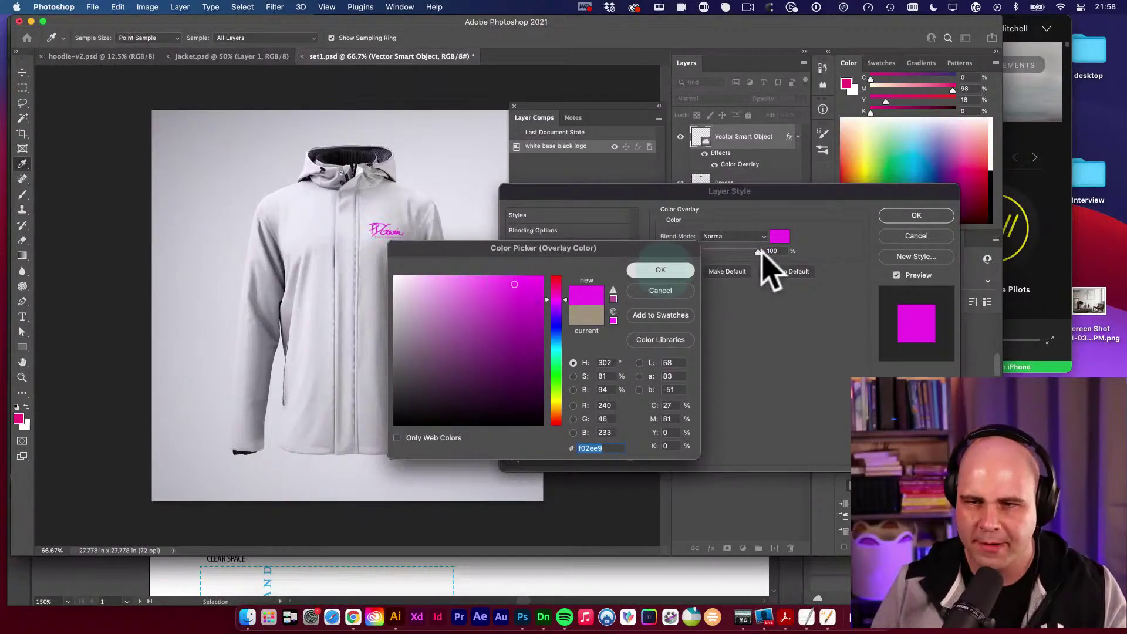
key("Return")
key("Return")
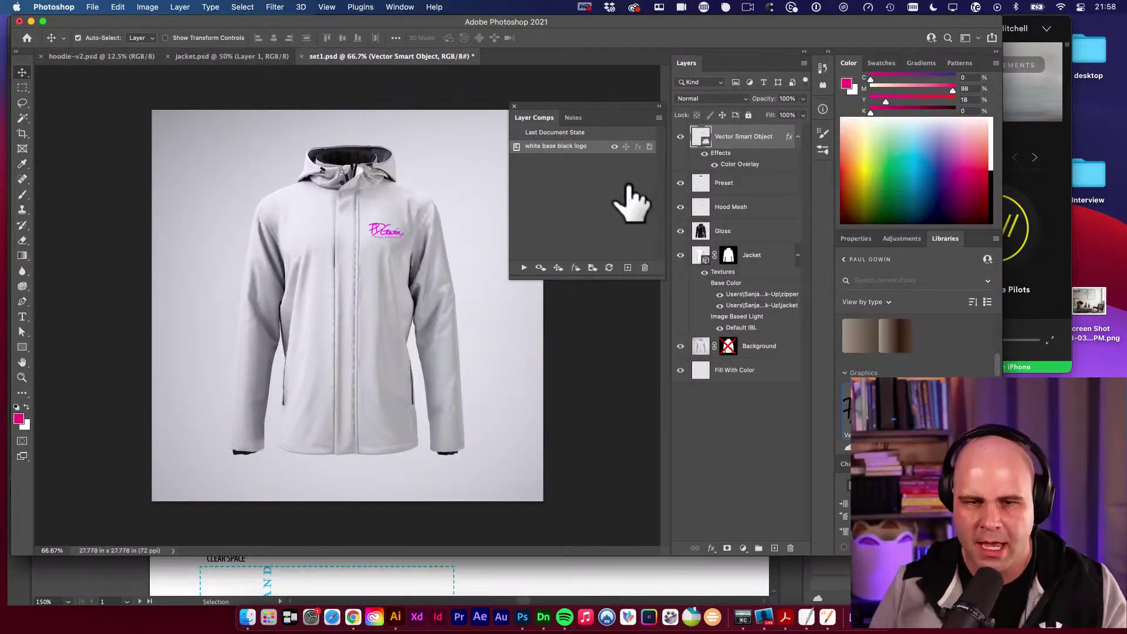
left_click(628, 268)
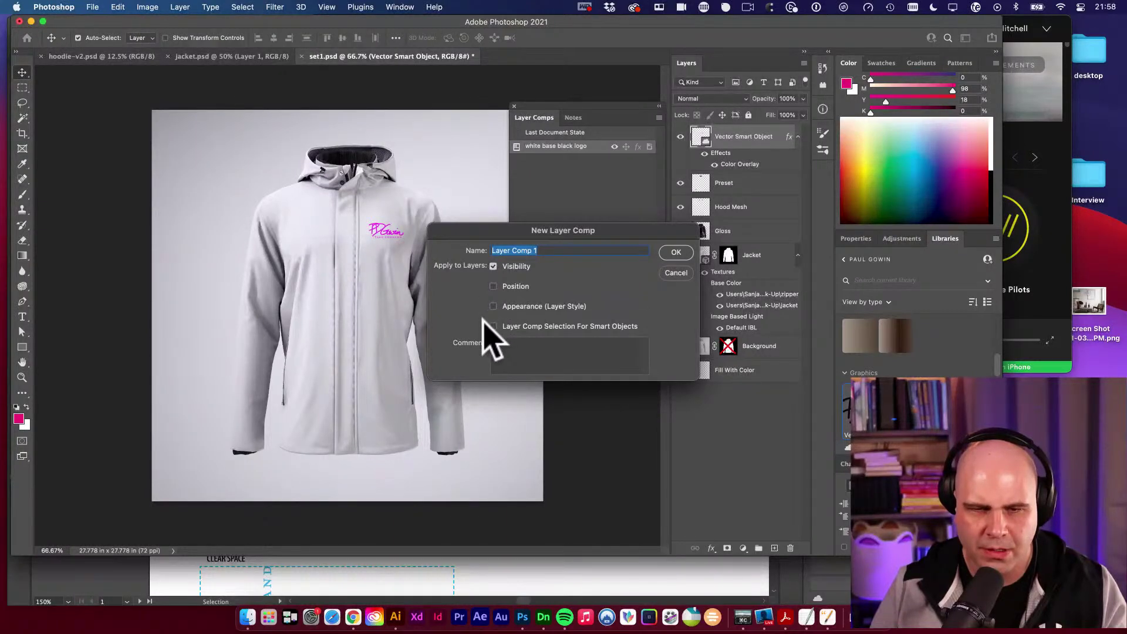
left_click(683, 272)
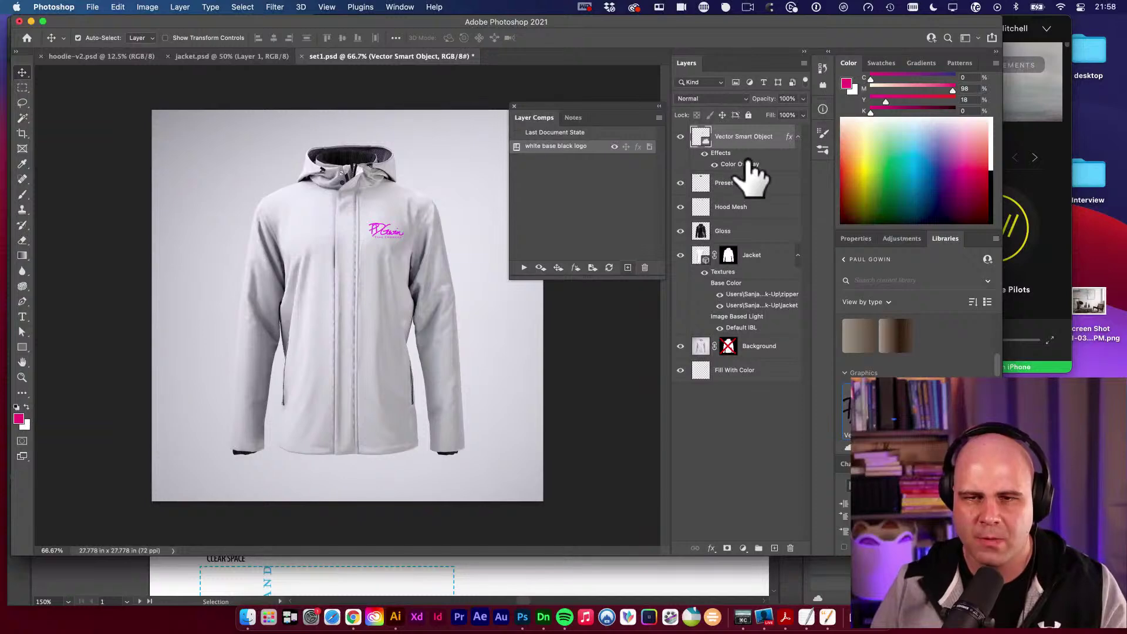
Duplicate the logo layer so the pink copy shows and the black original is hidden.
key("super+j")
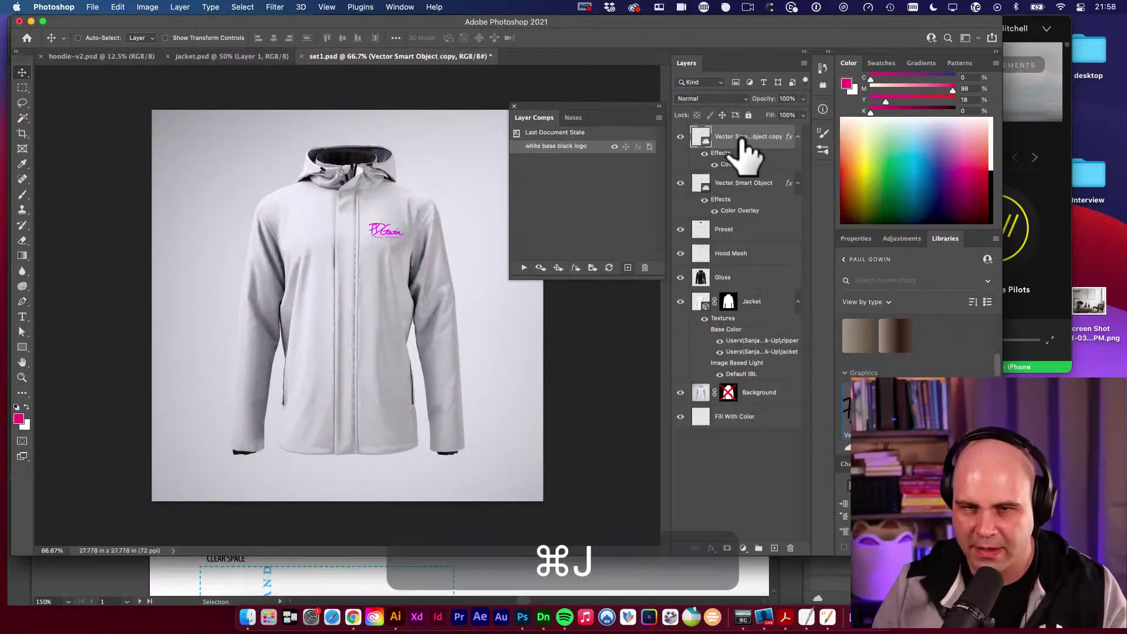
left_click(680, 183)
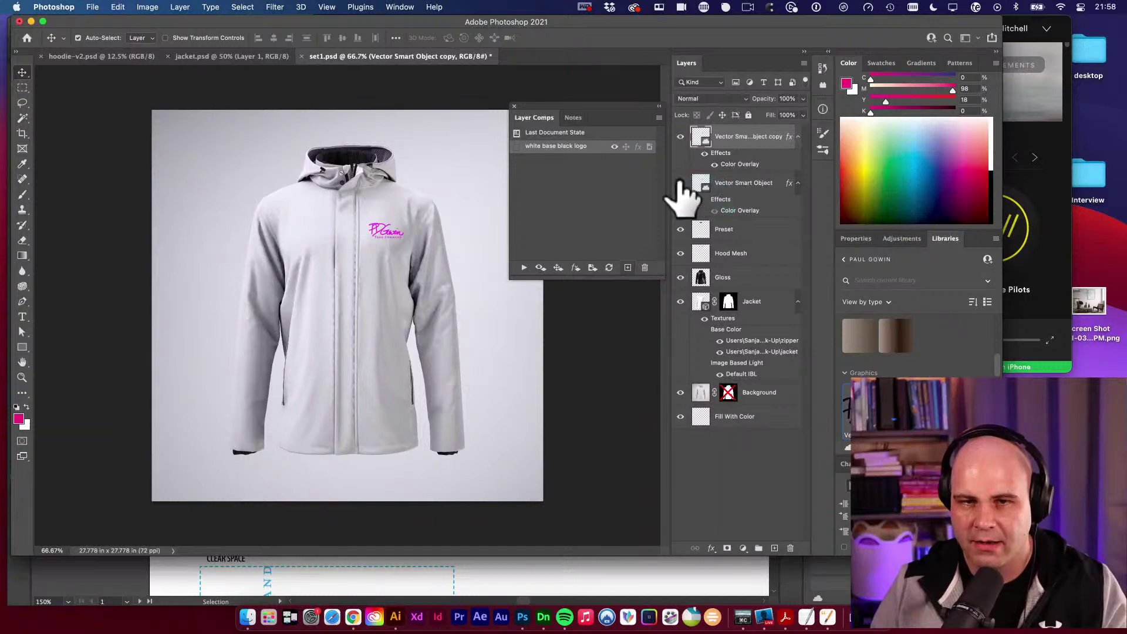
left_click(680, 183)
left_click(681, 136)
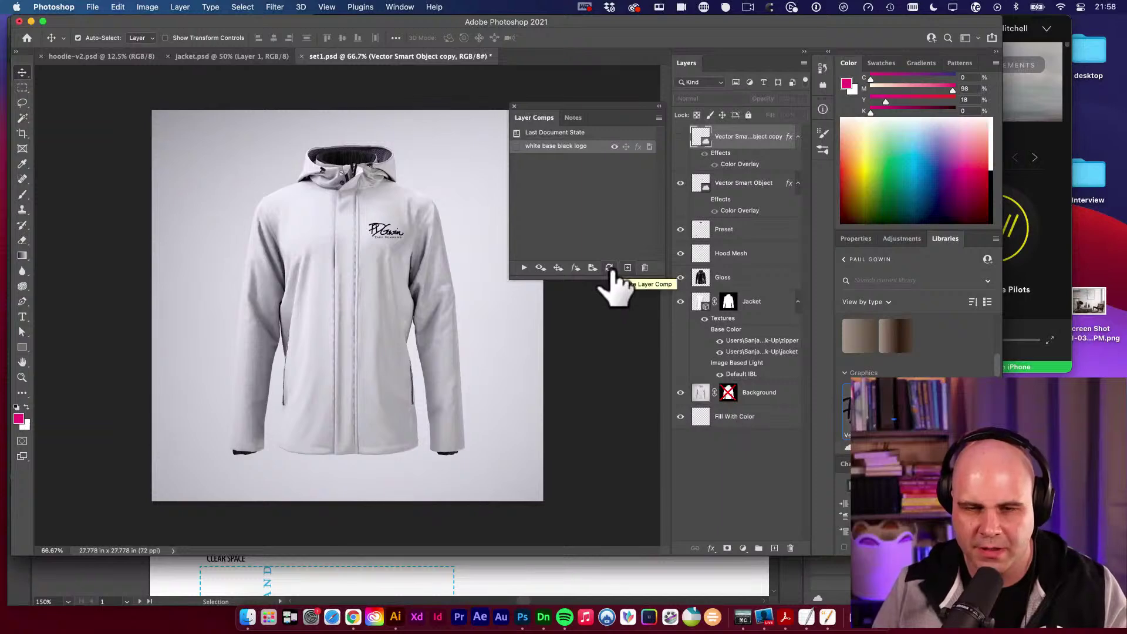
left_click(609, 268)
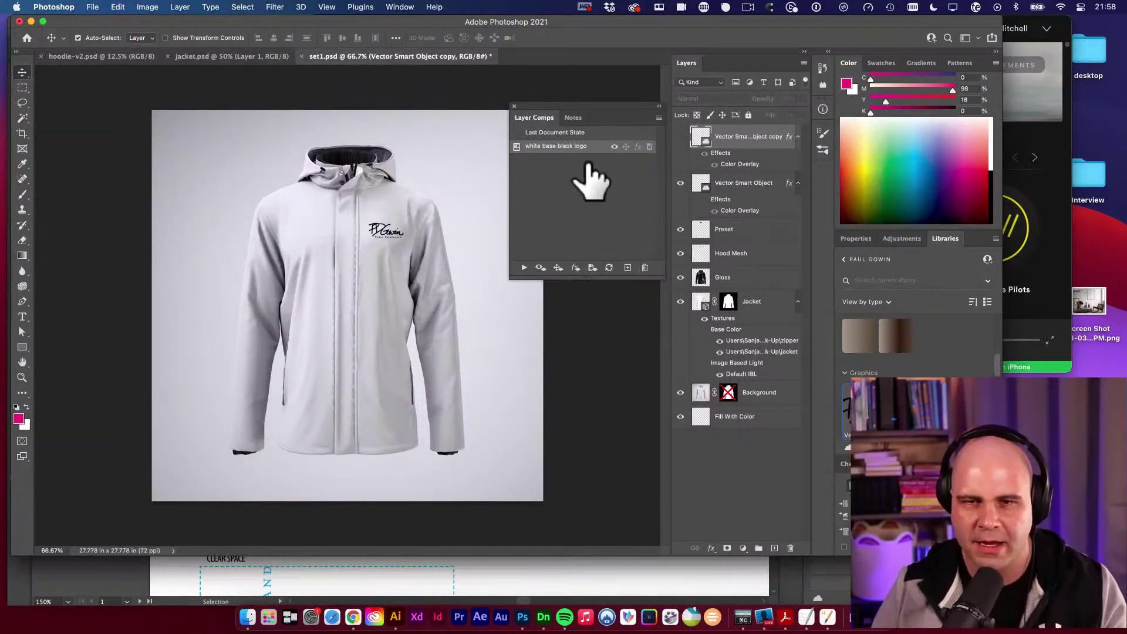
left_click(680, 136)
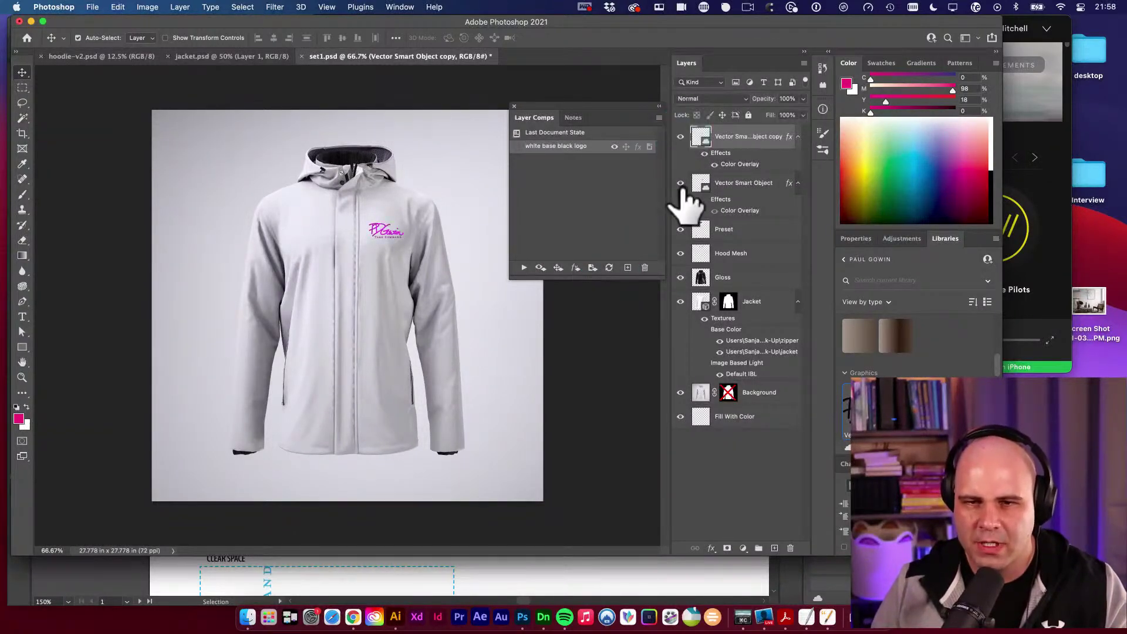
left_click(681, 182)
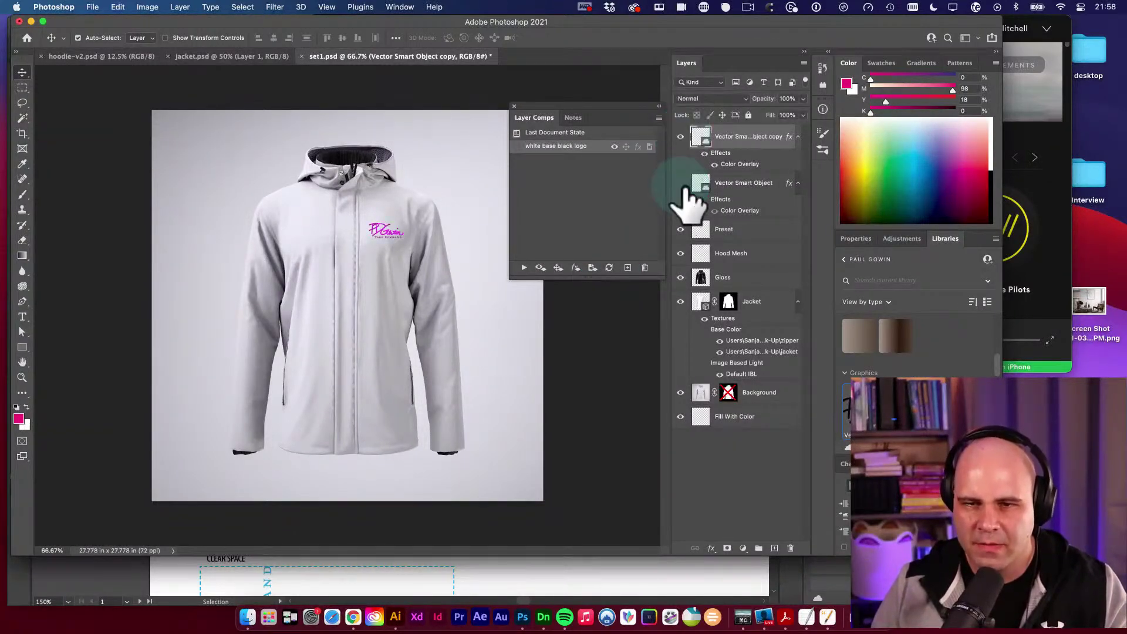
Save this look as a new layer comp named 'white base pink logo'.
left_click(627, 268)
type("w")
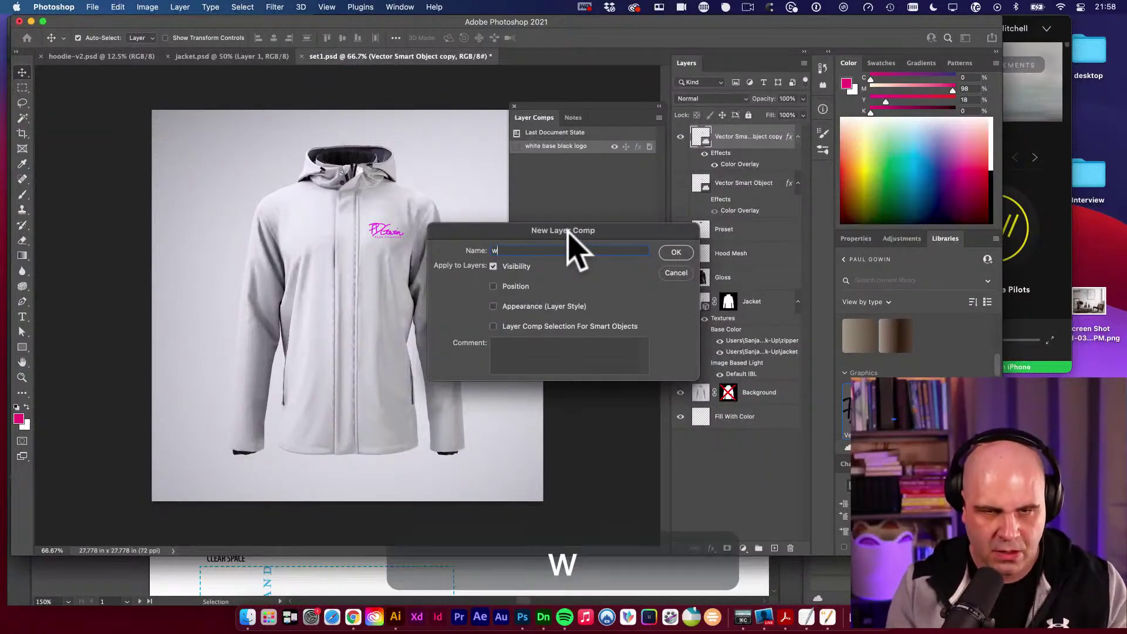
type("hte")
key("BackSpace")
key("BackSpace")
type("ite ")
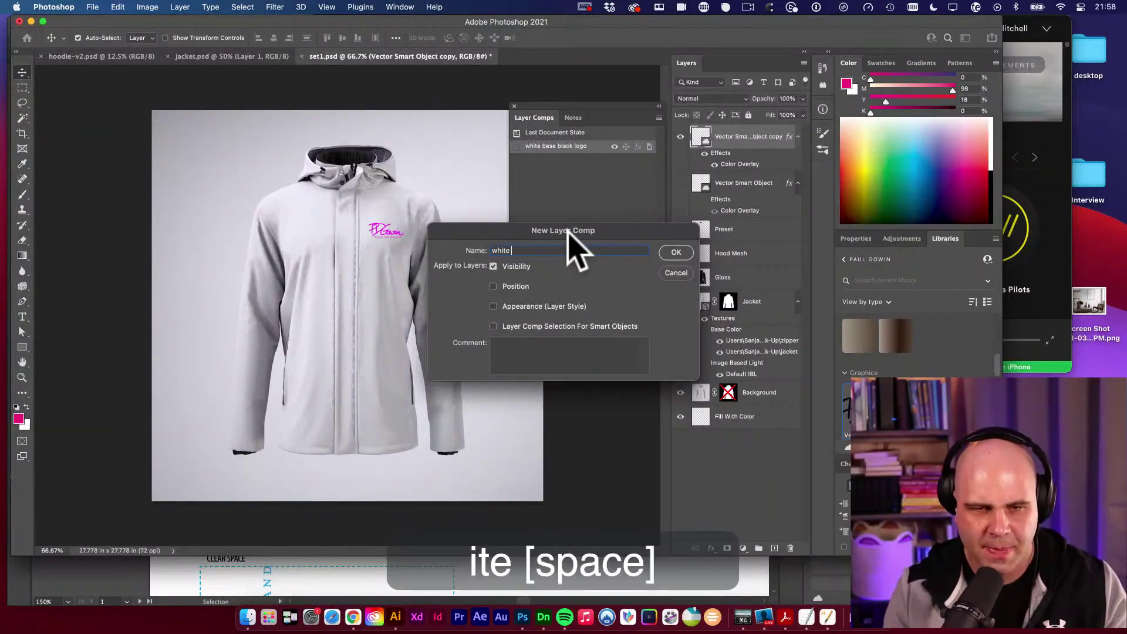
type("base pink logo")
key("Return")
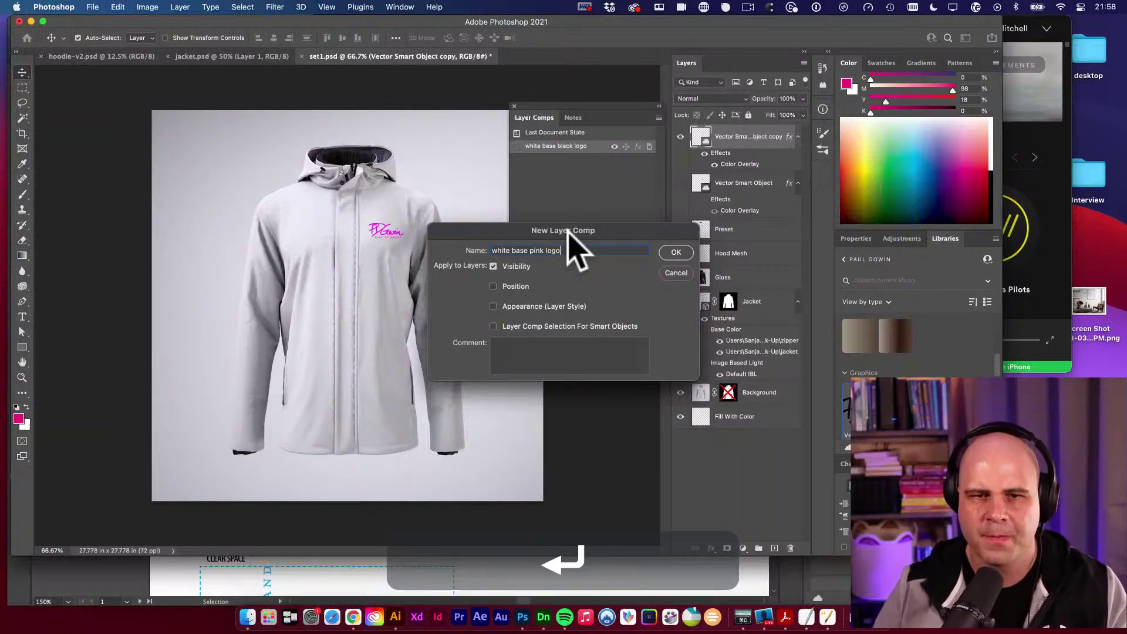
Switch back and forth between the black and pink logo comps to compare them.
left_click(517, 147)
left_click(517, 159)
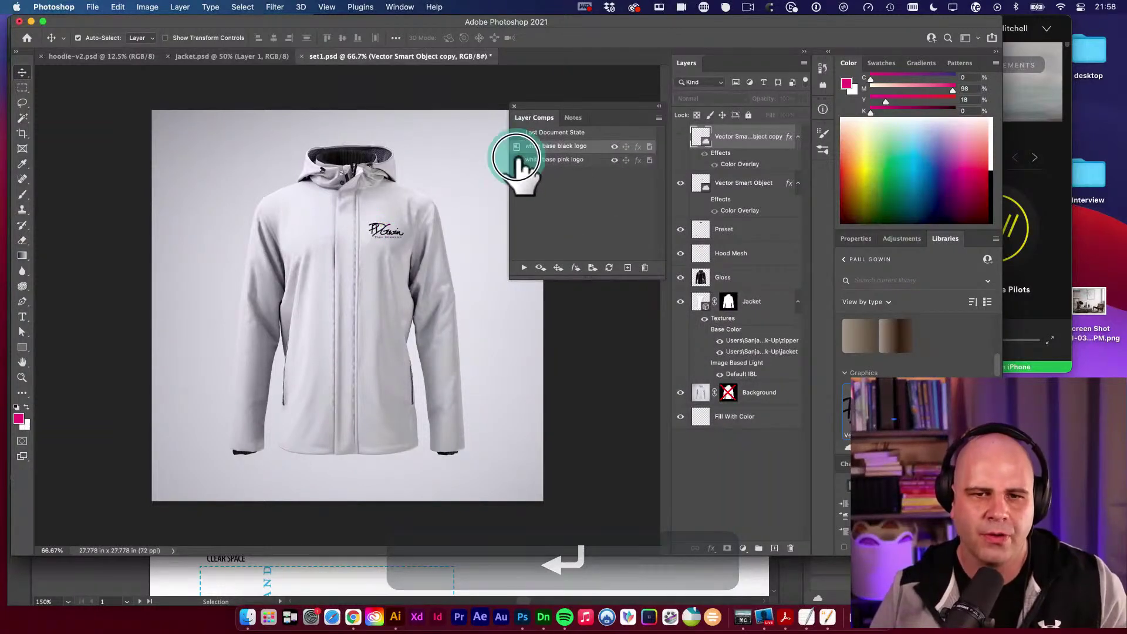
left_click(516, 146)
left_click(516, 160)
left_click(517, 146)
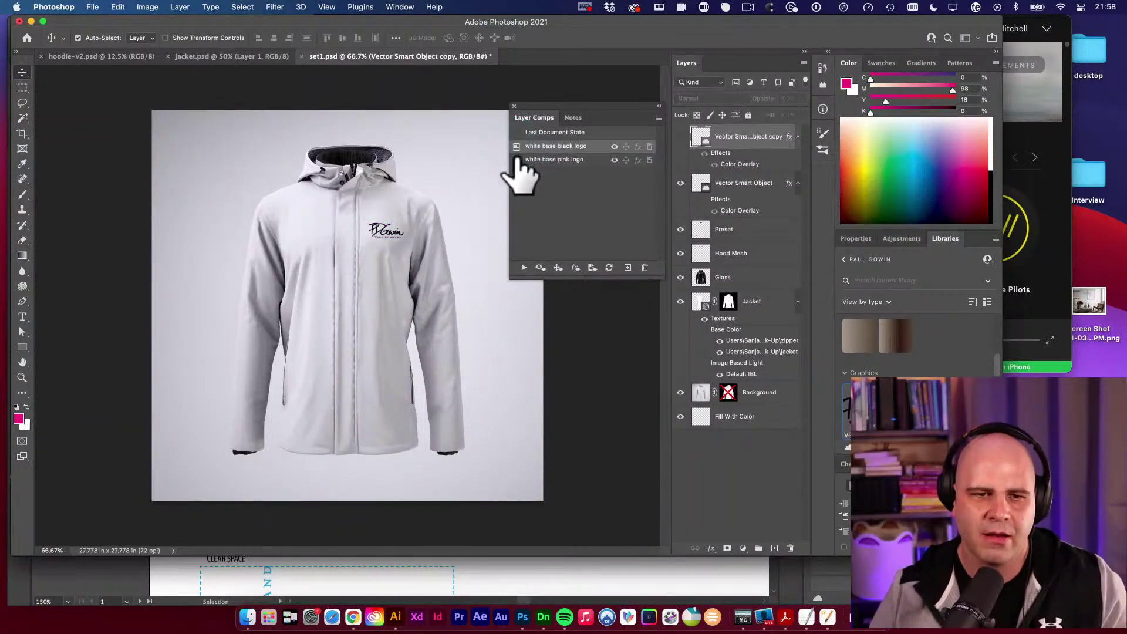
left_click(517, 160)
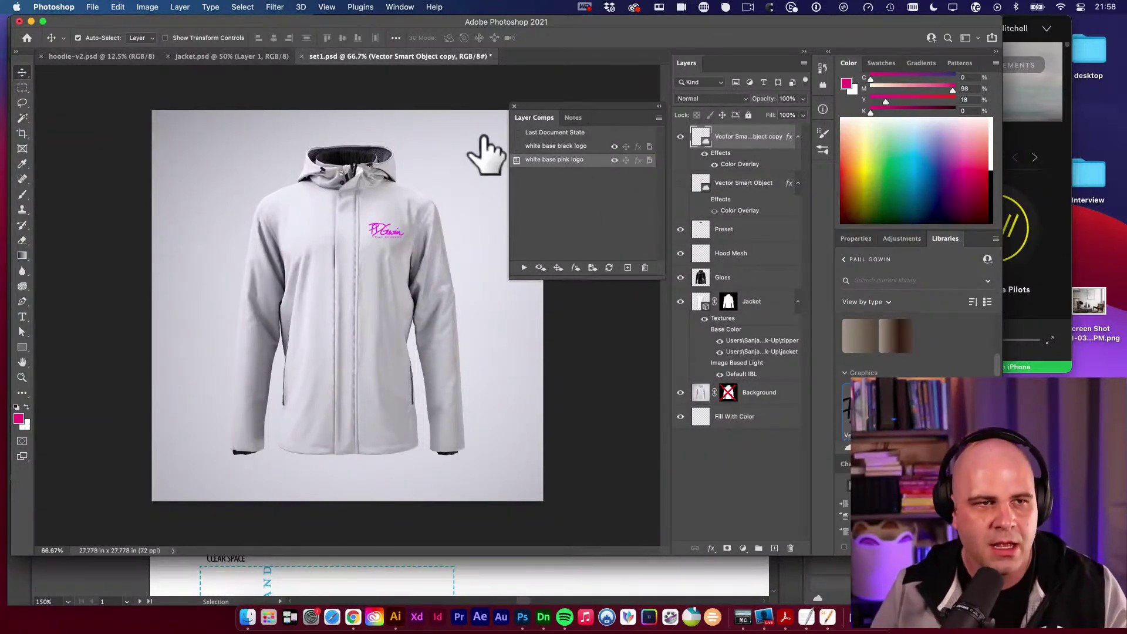
left_click(93, 7)
Browse the File menu's export options, then dismiss them without exporting.
left_click(83, 7)
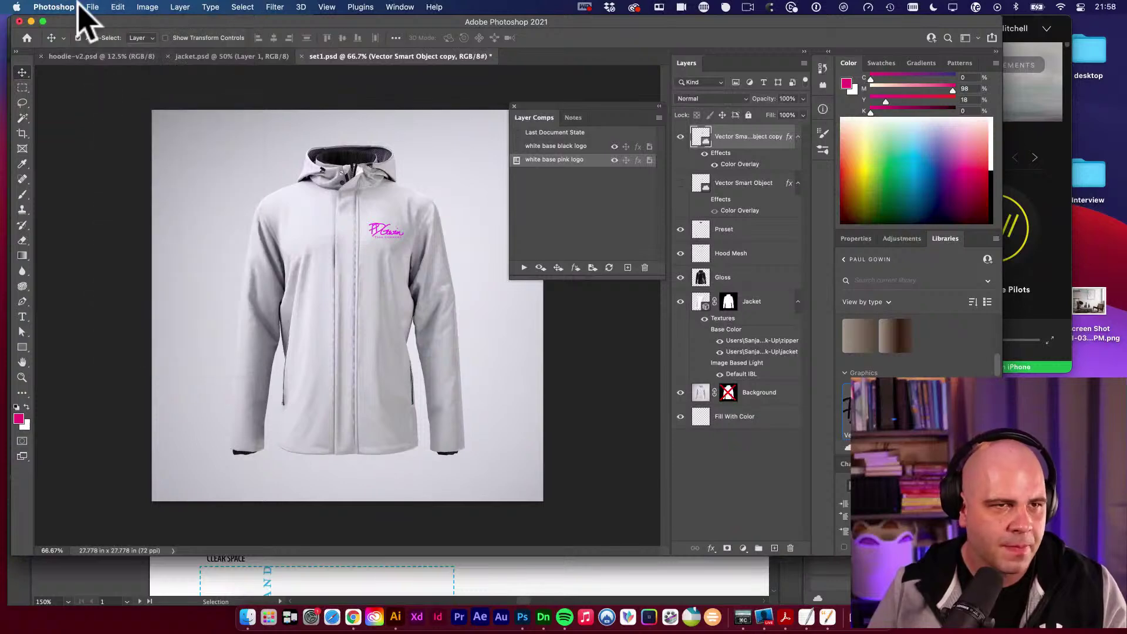
left_click(93, 7)
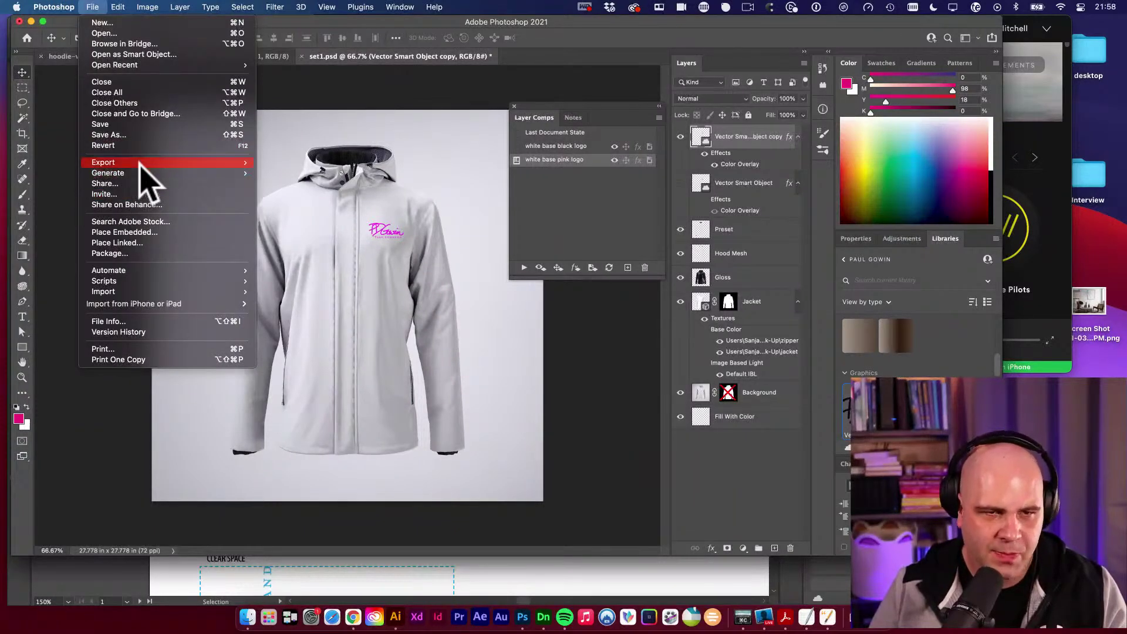
mouse_move(151, 165)
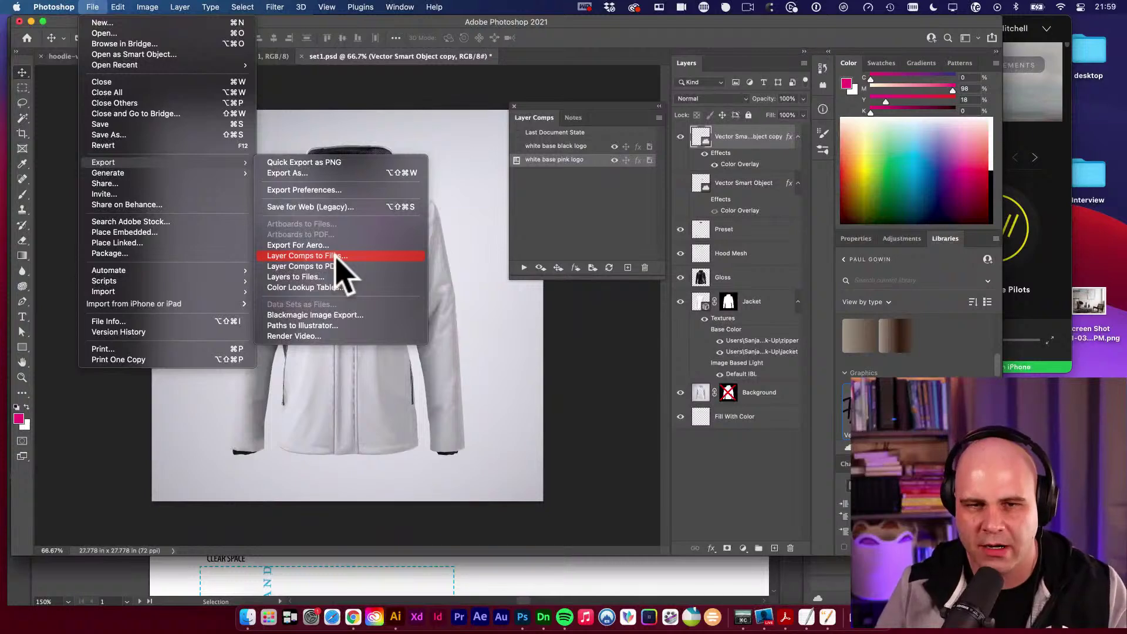
left_click(574, 218)
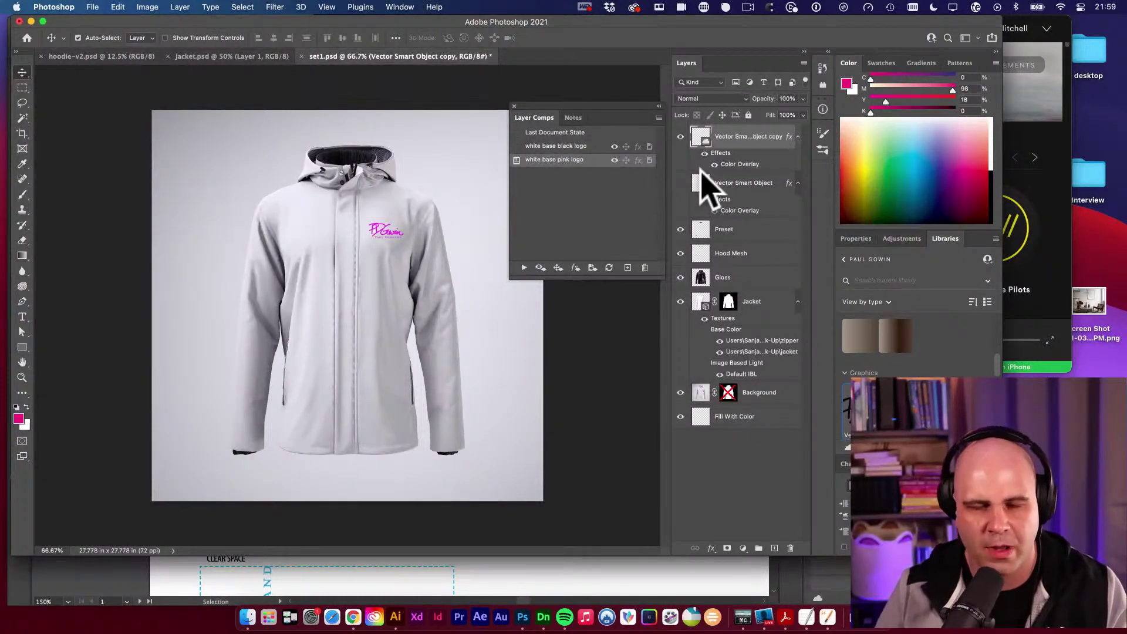
Change the logo copy's Color Overlay to dark slate grey (585b62) sampled from the jacket.
double_click(743, 165)
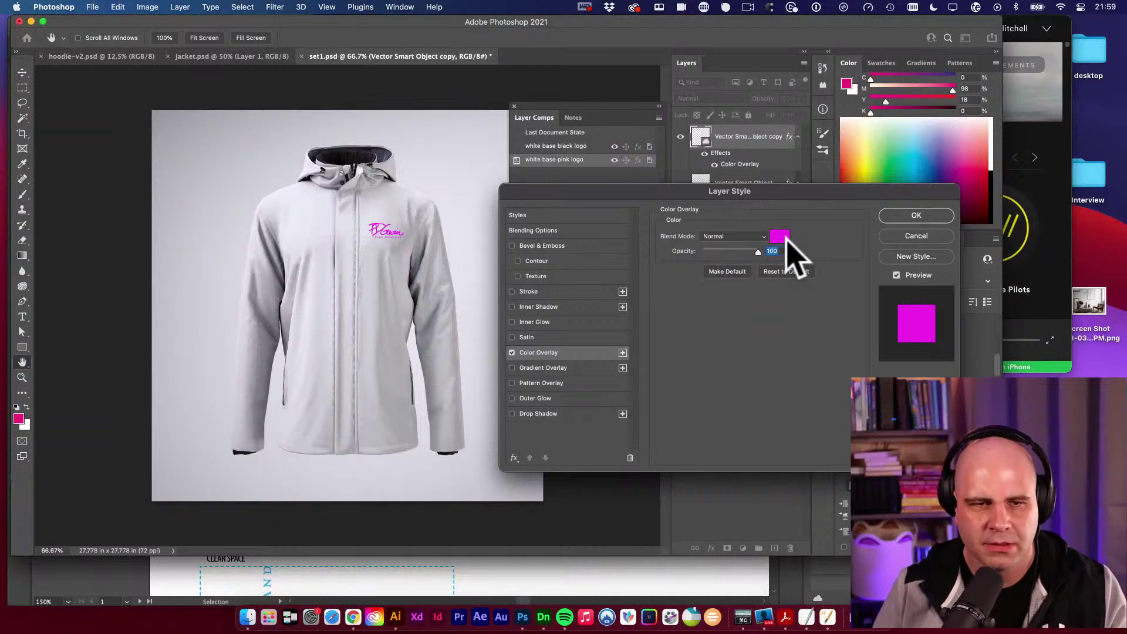
left_click(781, 236)
left_click(277, 222)
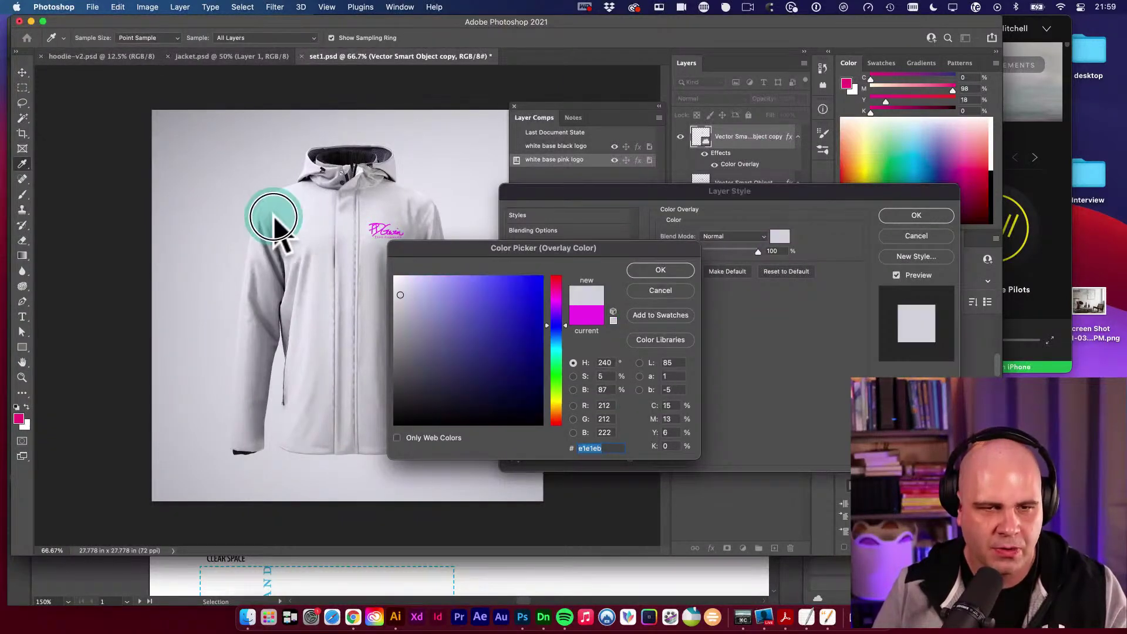
left_click(275, 264)
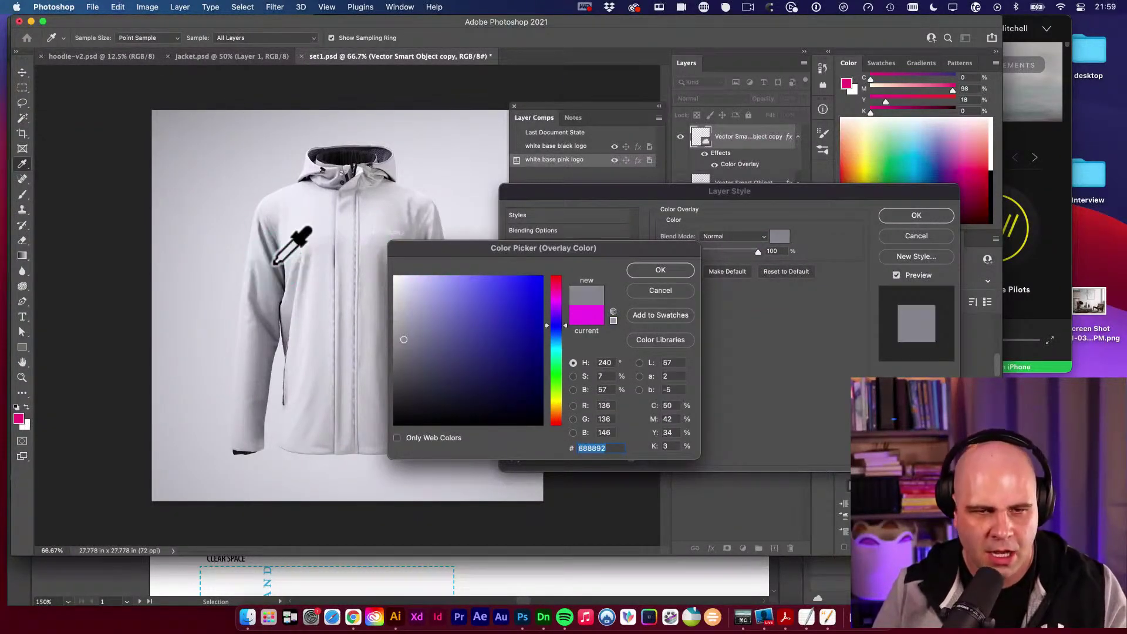
left_click(275, 265)
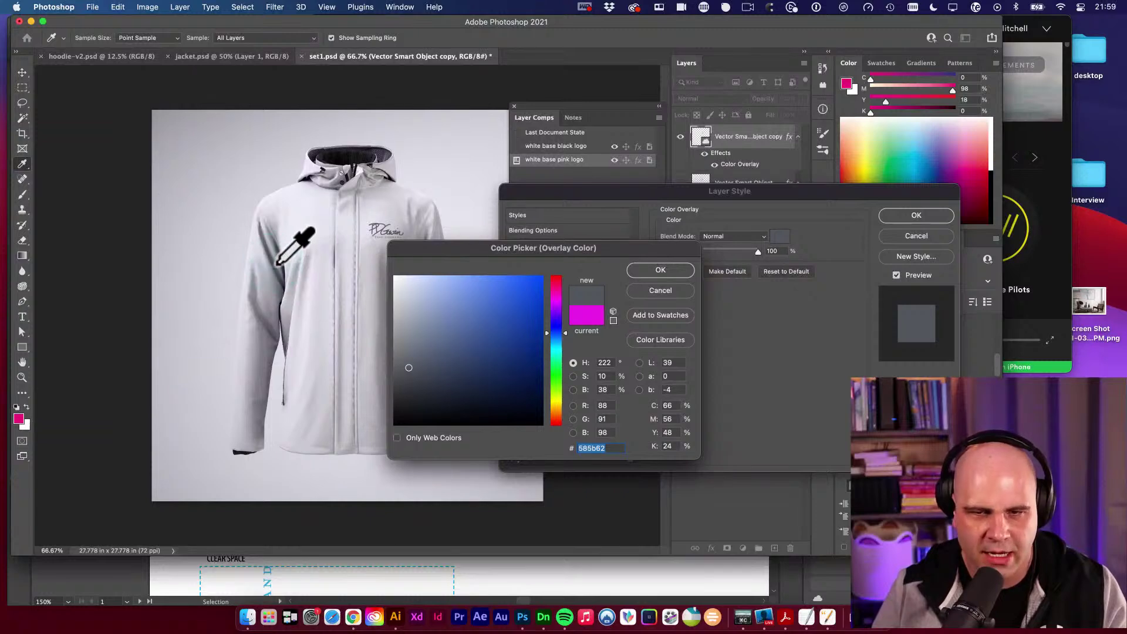
left_click(661, 270)
left_click_drag(849, 187, 834, 187)
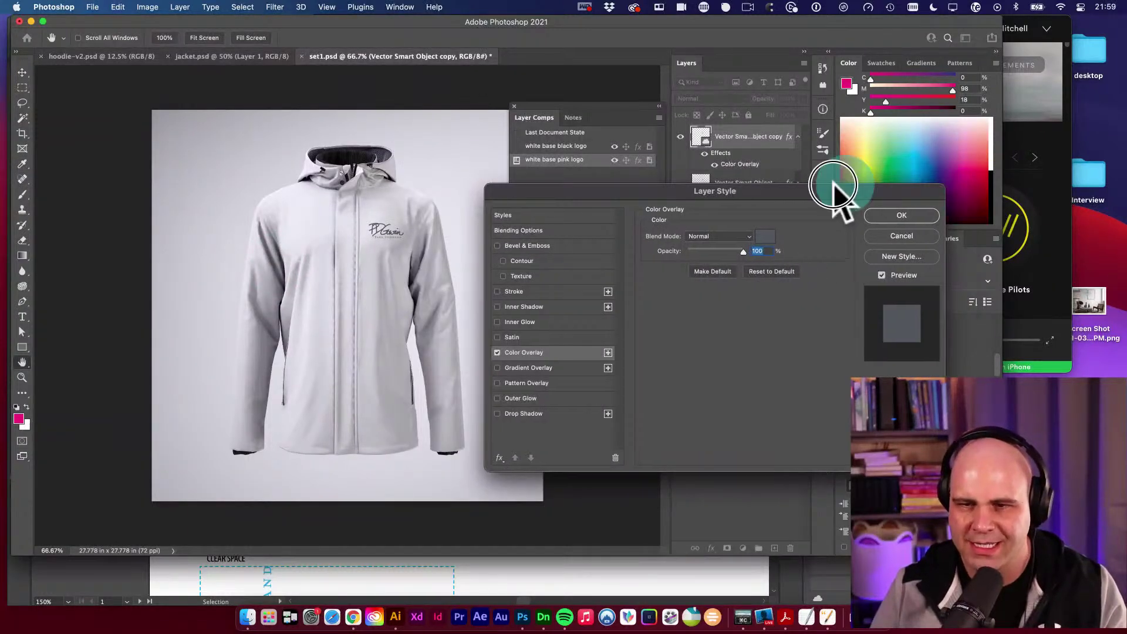
left_click(904, 217)
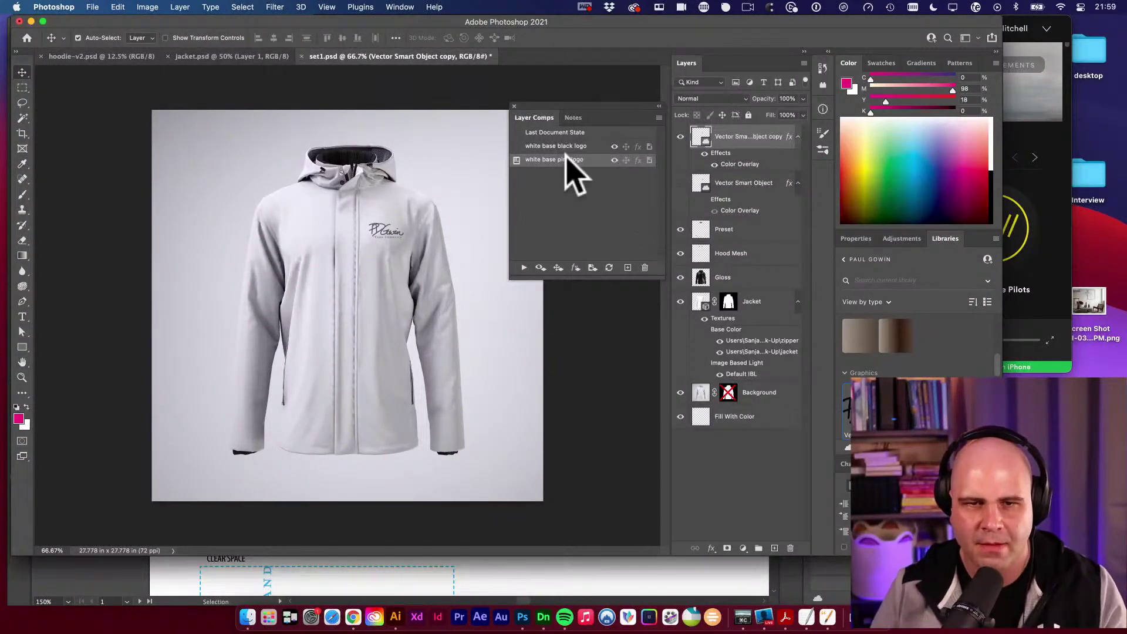
Rename the pink comp to 'white base slate logo', then apply the black logo comp.
double_click(565, 158)
left_click(564, 159)
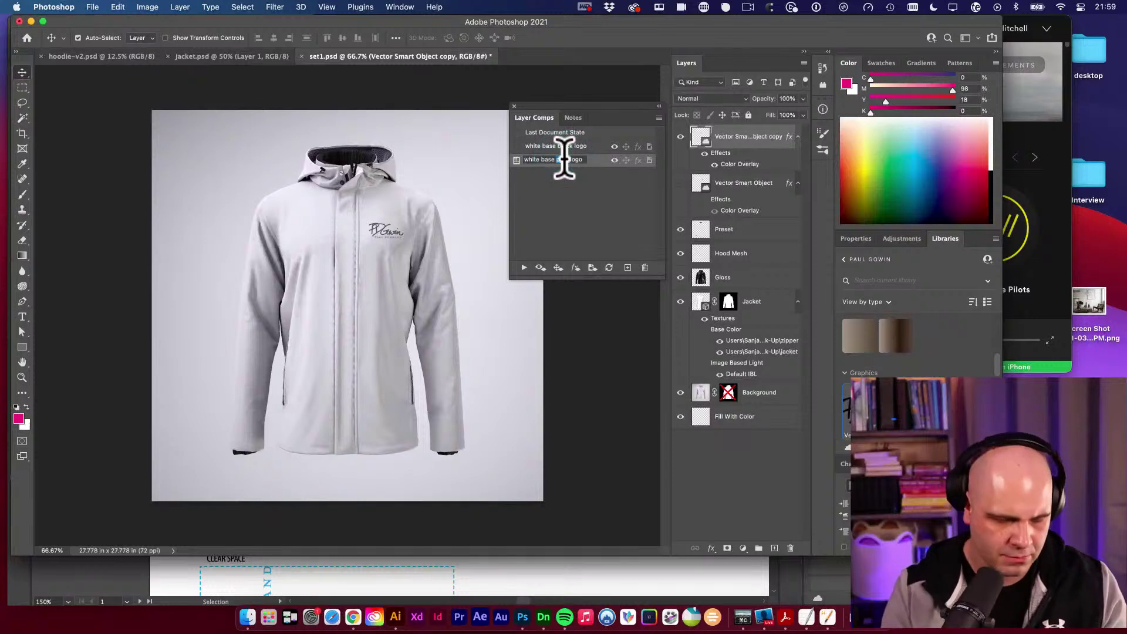
type("slate")
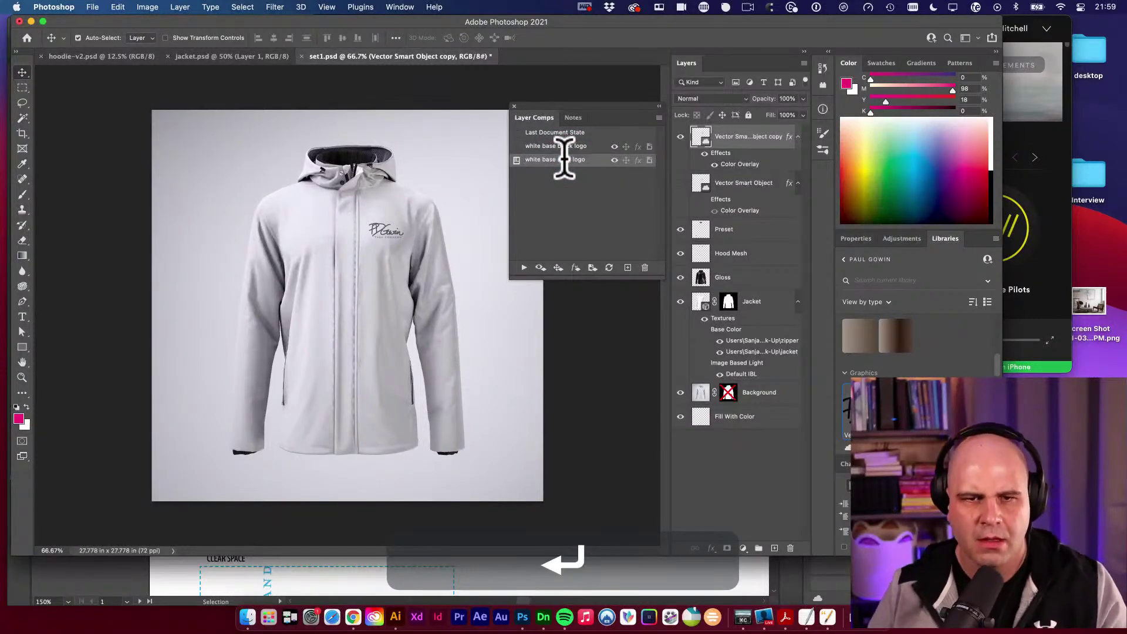
left_click(517, 147)
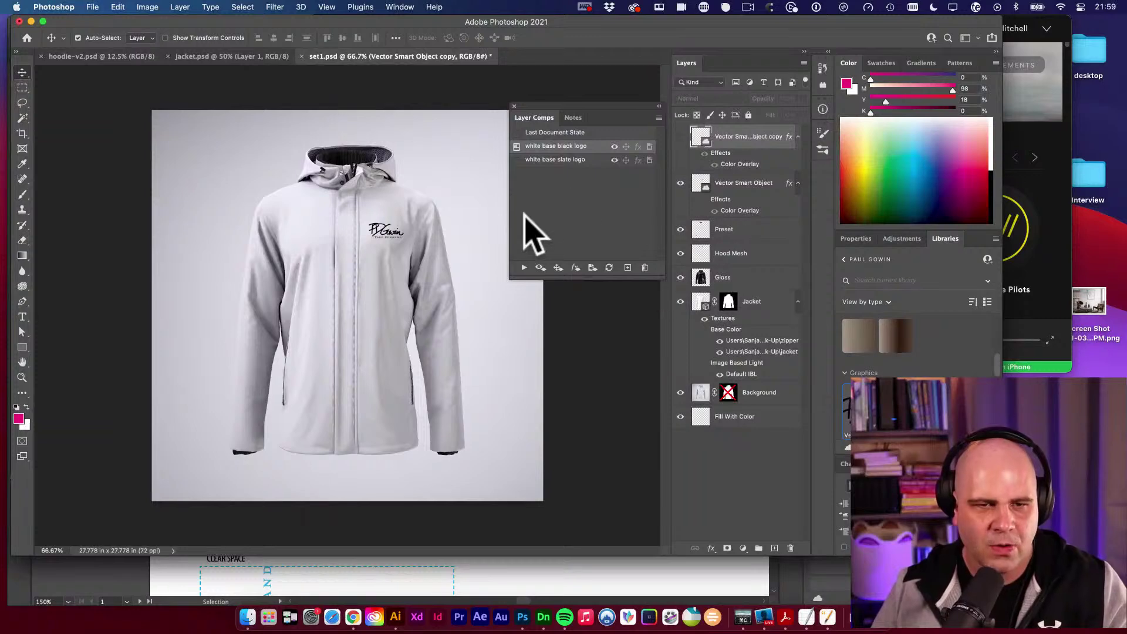
Close the older jacket document, leaving the logo mockup open.
left_click(269, 57)
key("super+w")
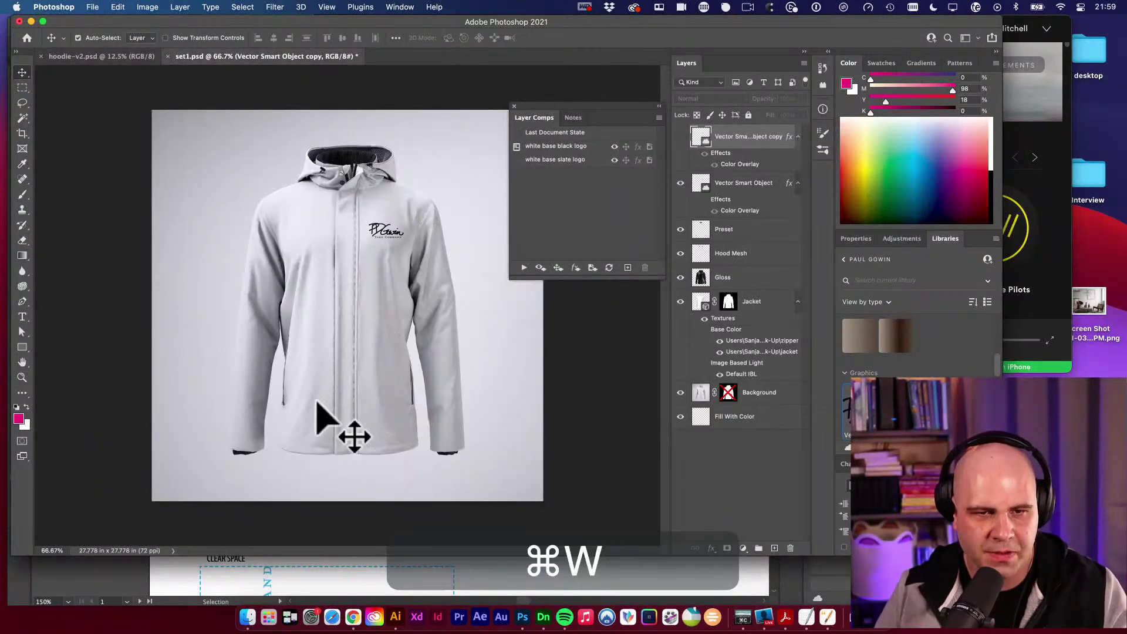
left_click(485, 360)
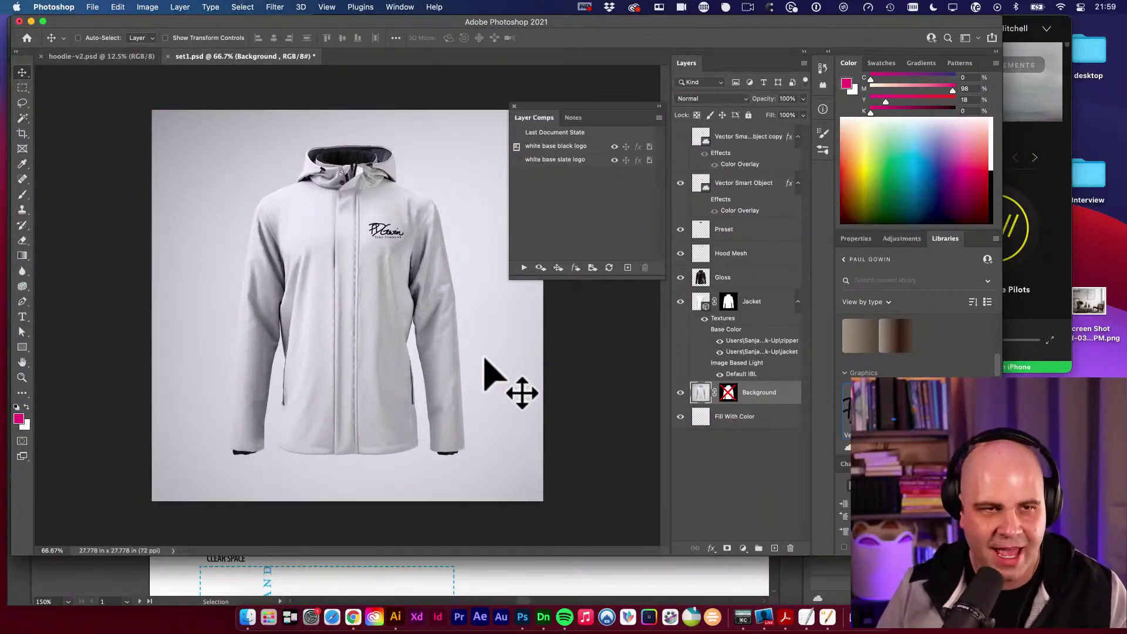
Save the mockup as Jacket.psd in a new Jacket folder inside Apparel.
key("shift+super+s")
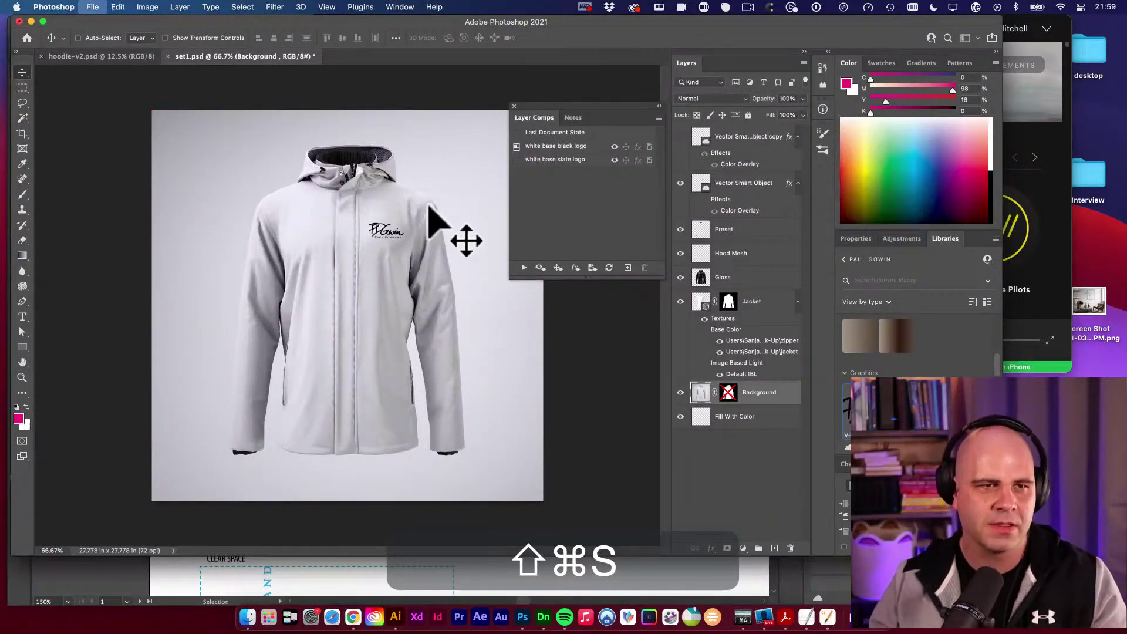
left_click(556, 110)
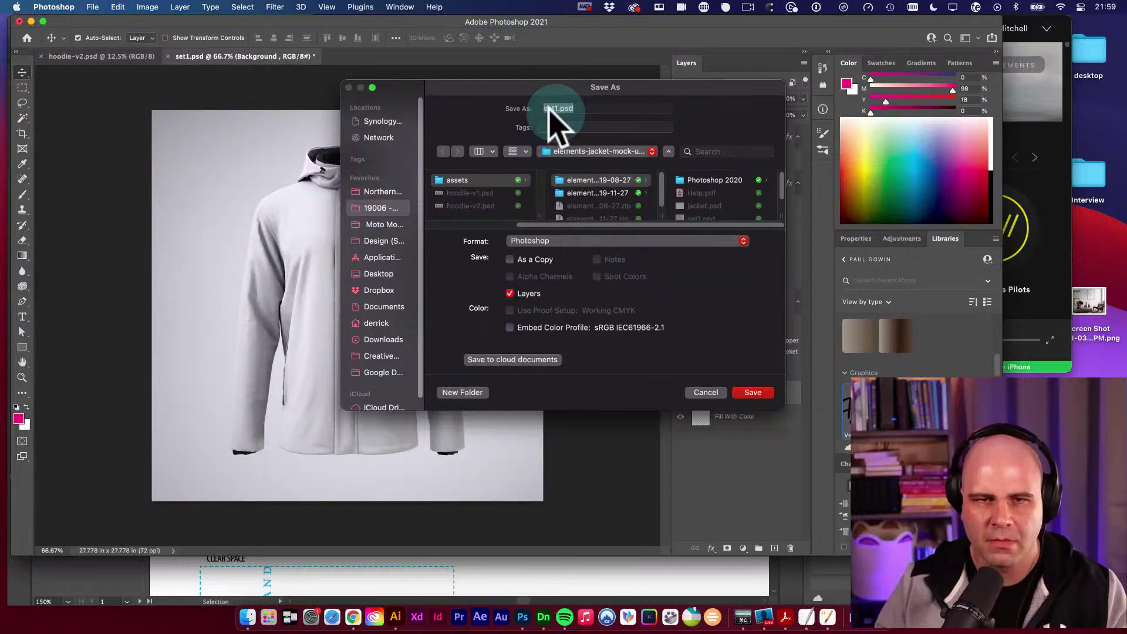
key("BackSpace")
key("BackSpace")
key("BackSpace")
key("BackSpace")
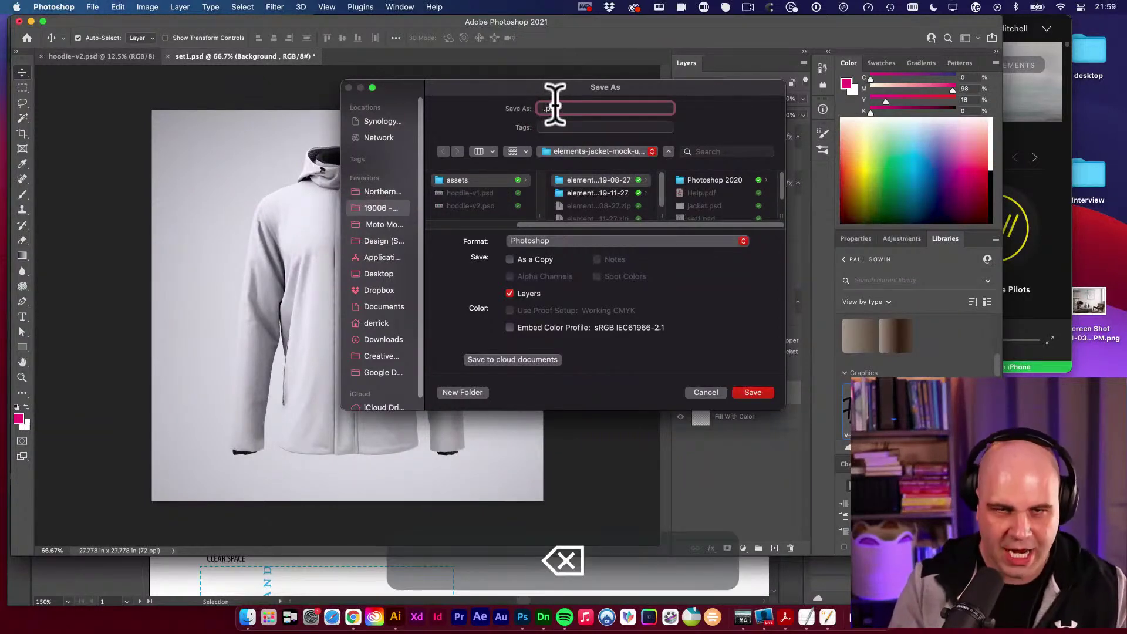
type("Jacket")
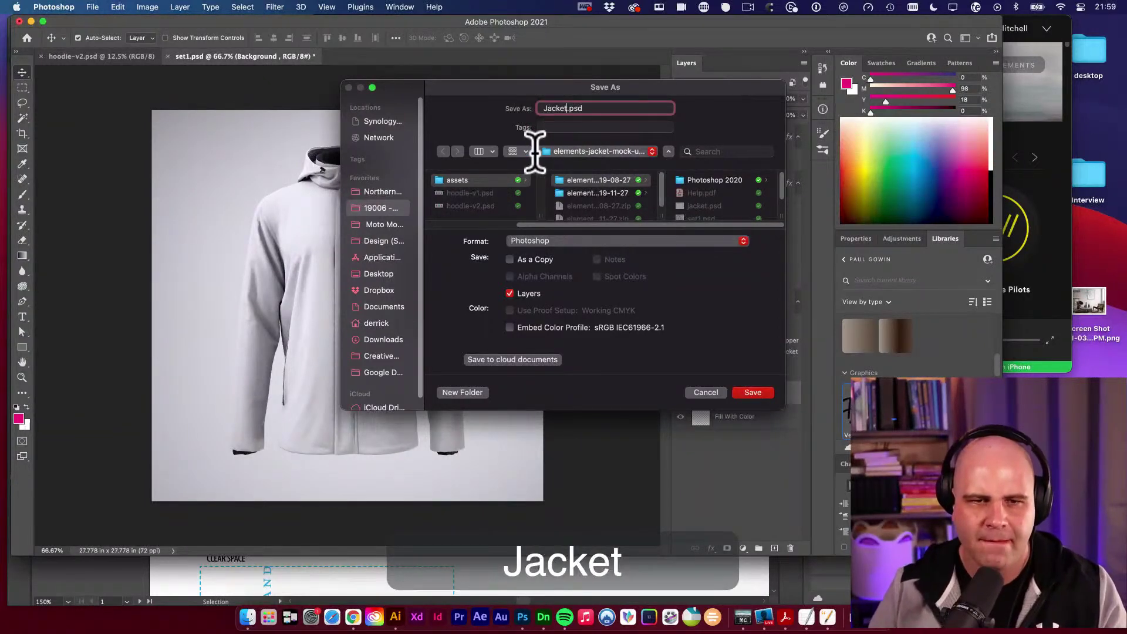
left_click(382, 208)
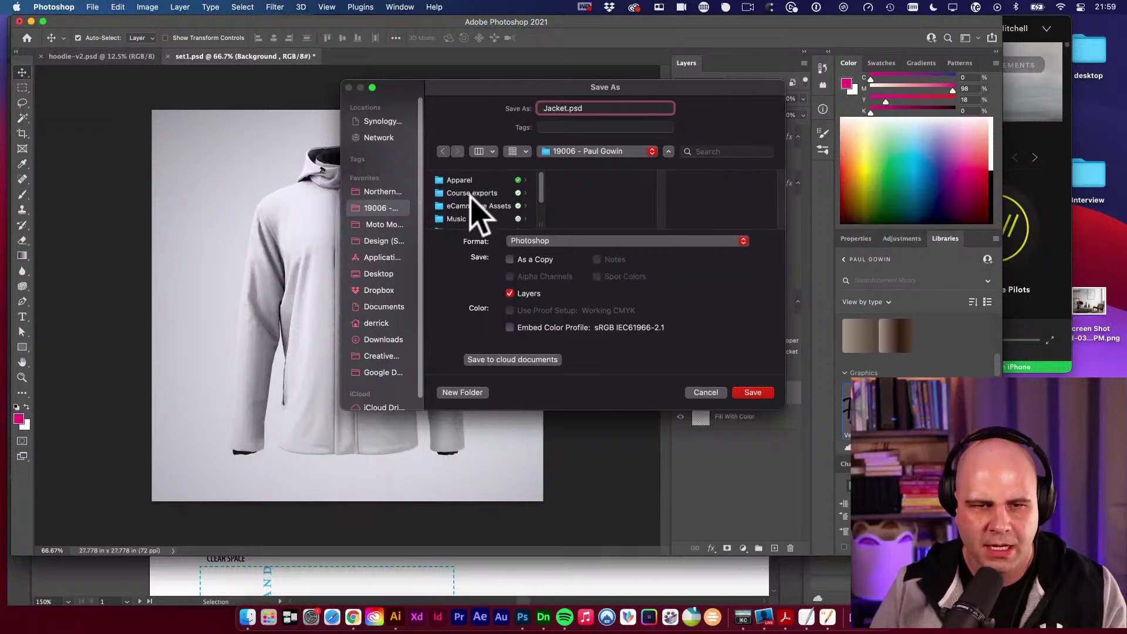
left_click(469, 182)
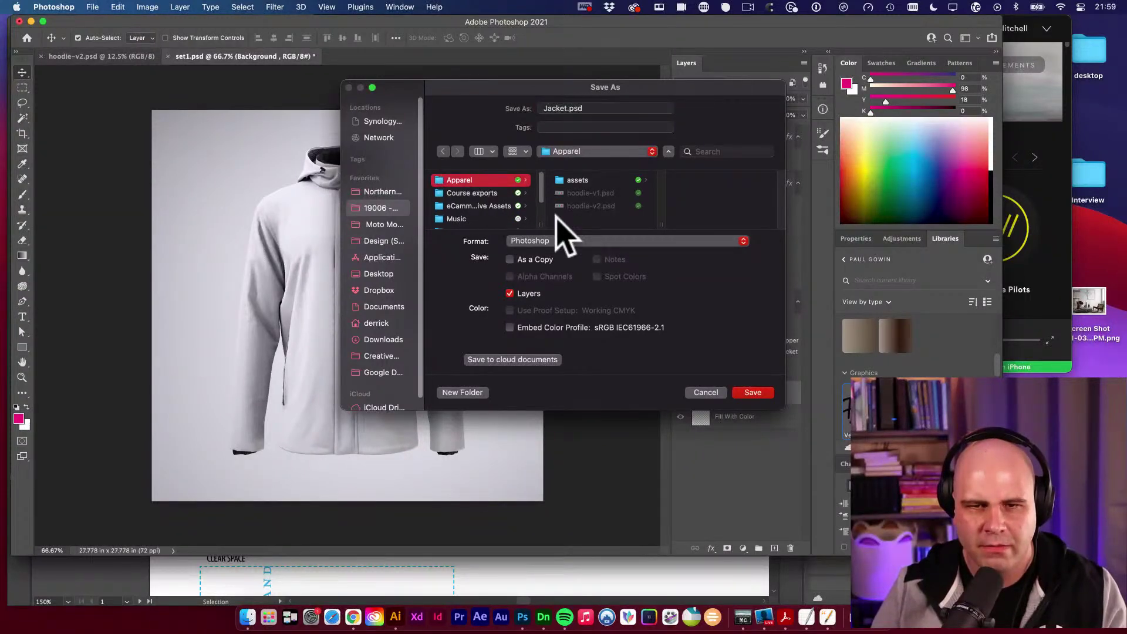
left_click(466, 394)
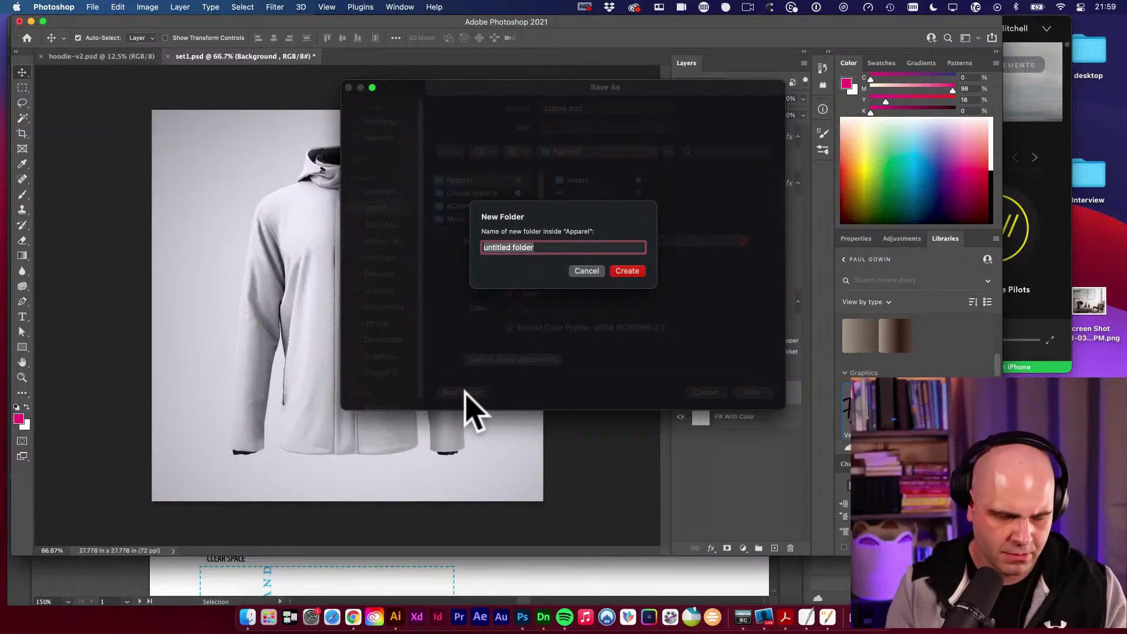
type("Jacket")
key("Return")
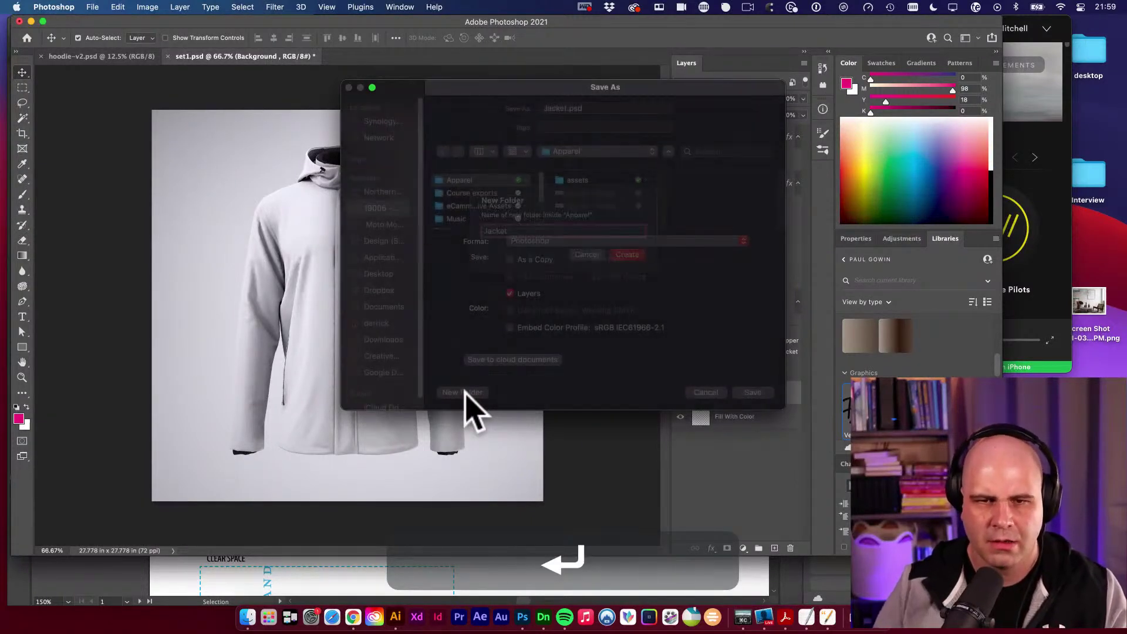
left_click(763, 392)
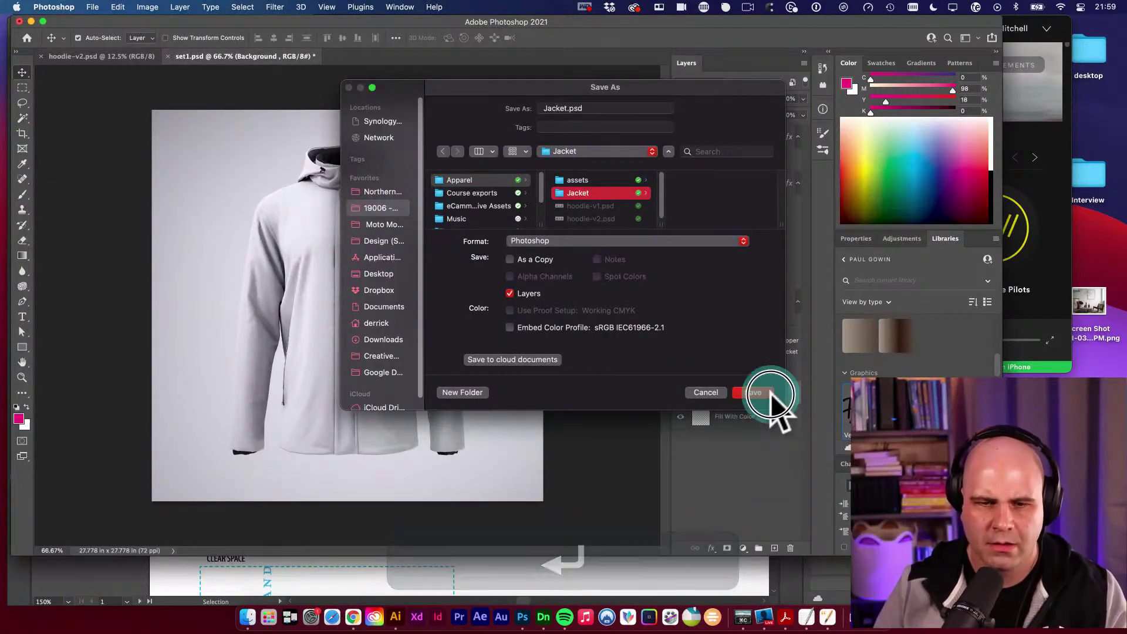
left_click(709, 272)
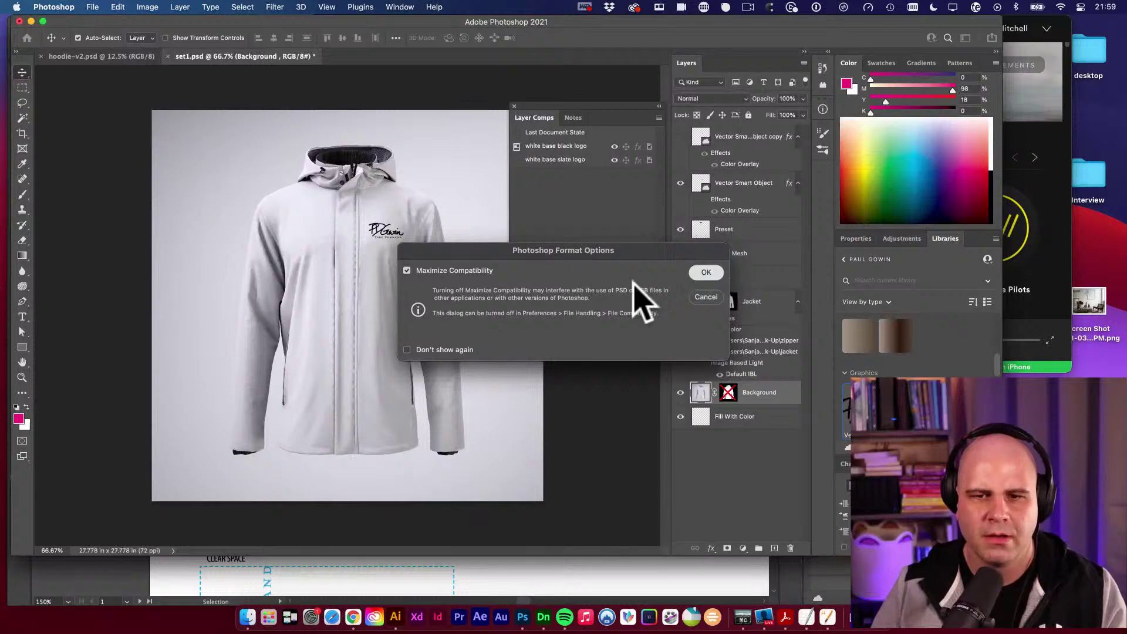
left_click(721, 273)
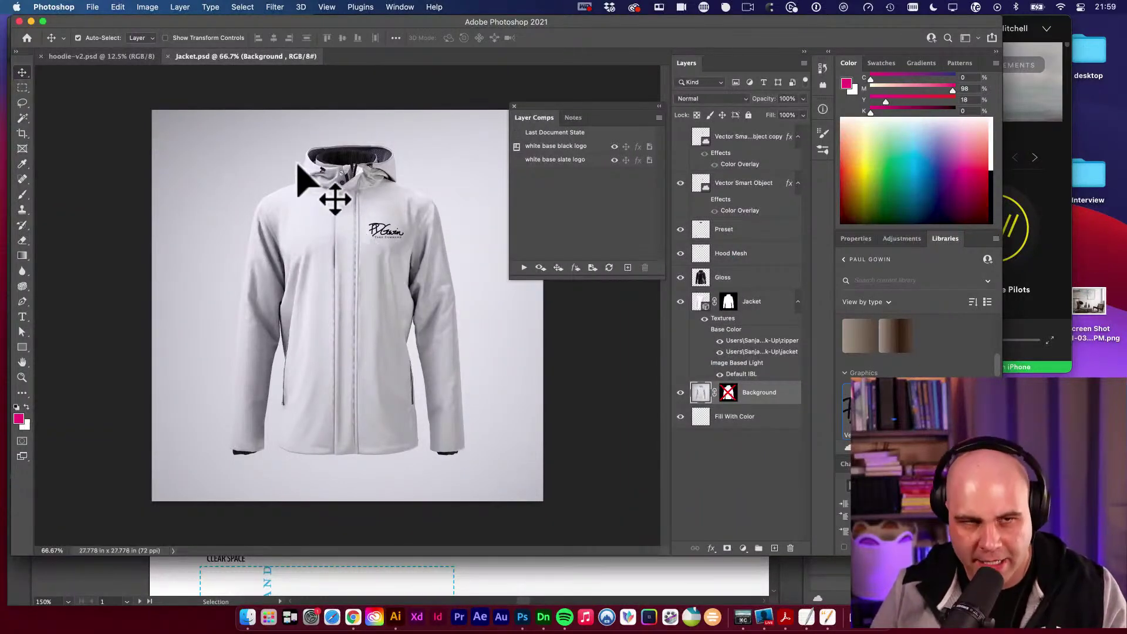
Set up Export As for the mockup as a 2000×2000 JPG.
left_click_drag(94, 8, 318, 179)
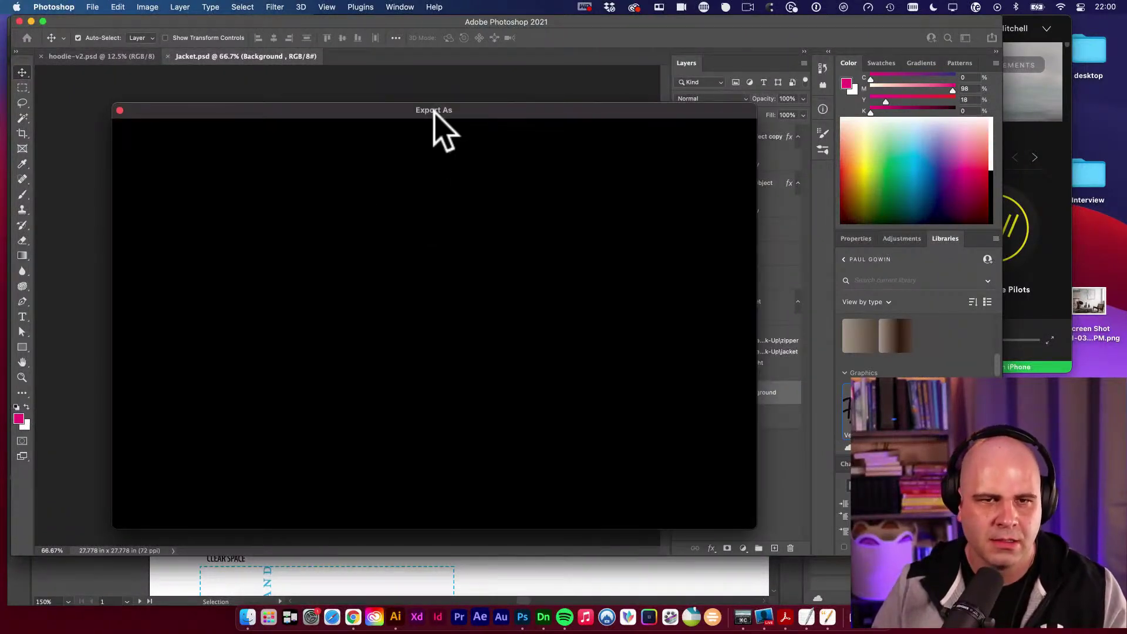
left_click_drag(434, 111, 466, 89)
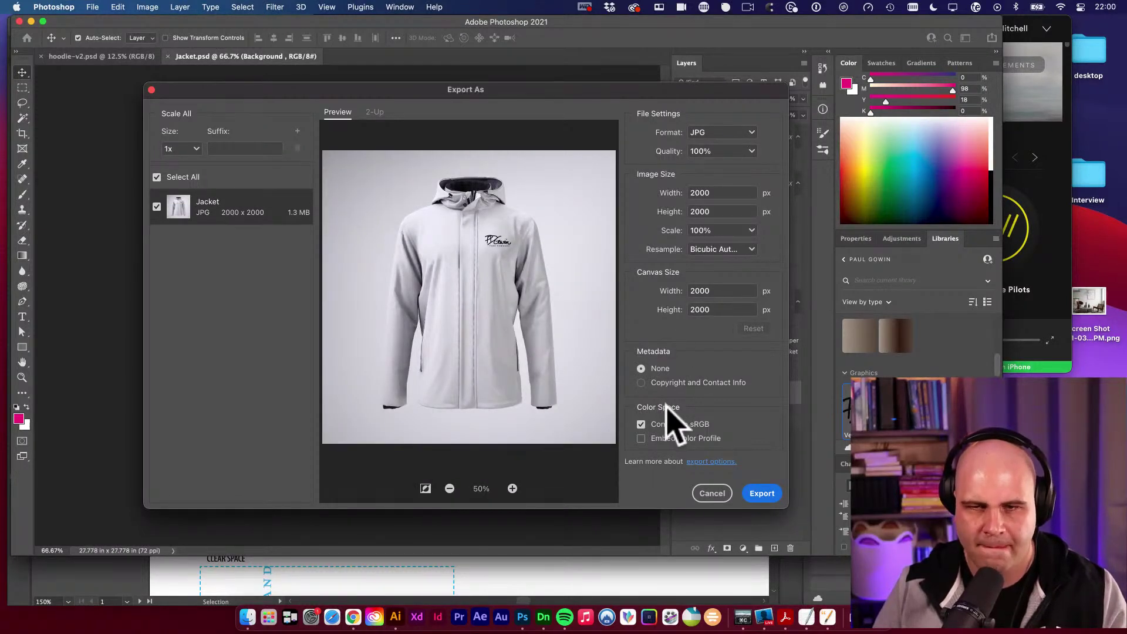
left_click(763, 495)
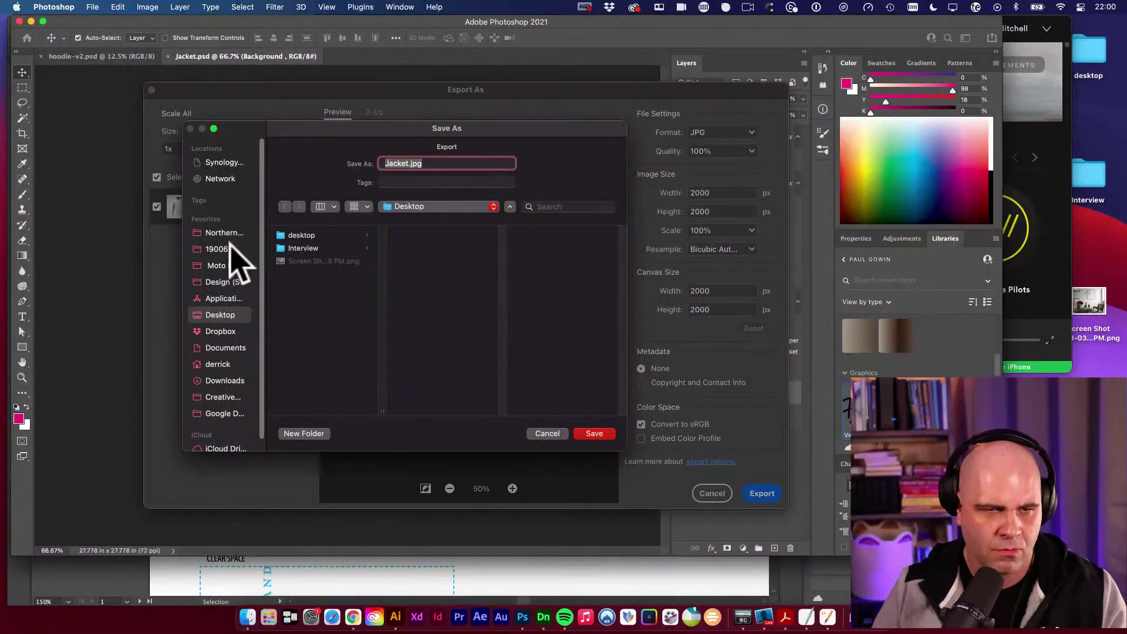
Save Jacket.jpg into a new comps folder inside Apparel.
left_click(220, 250)
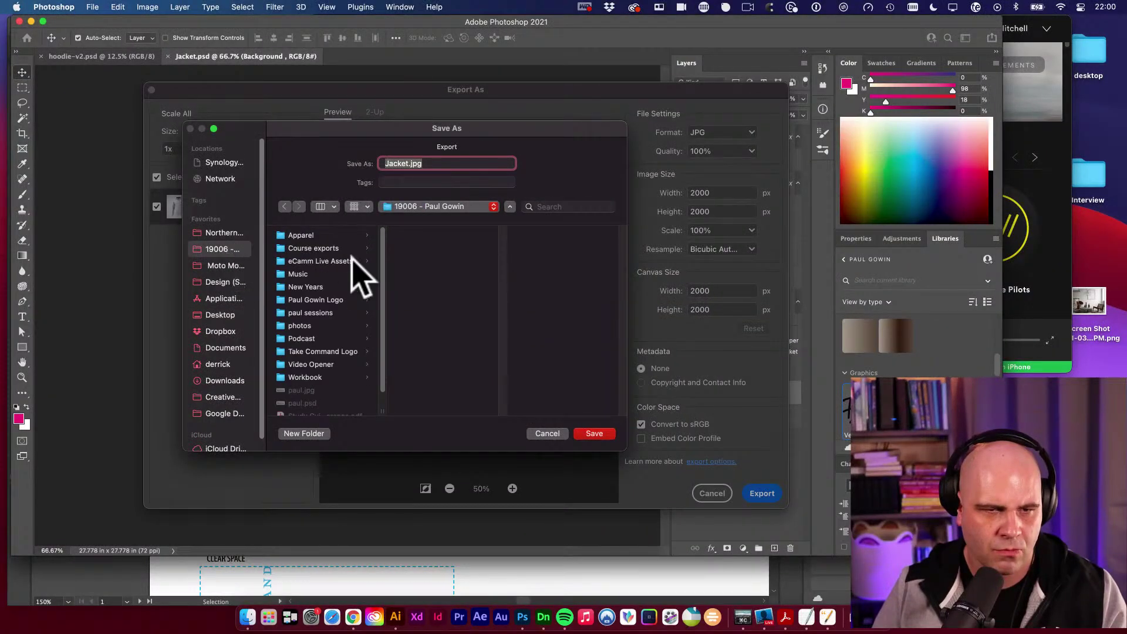
scroll(340, 288, "down", 1)
left_click(330, 233)
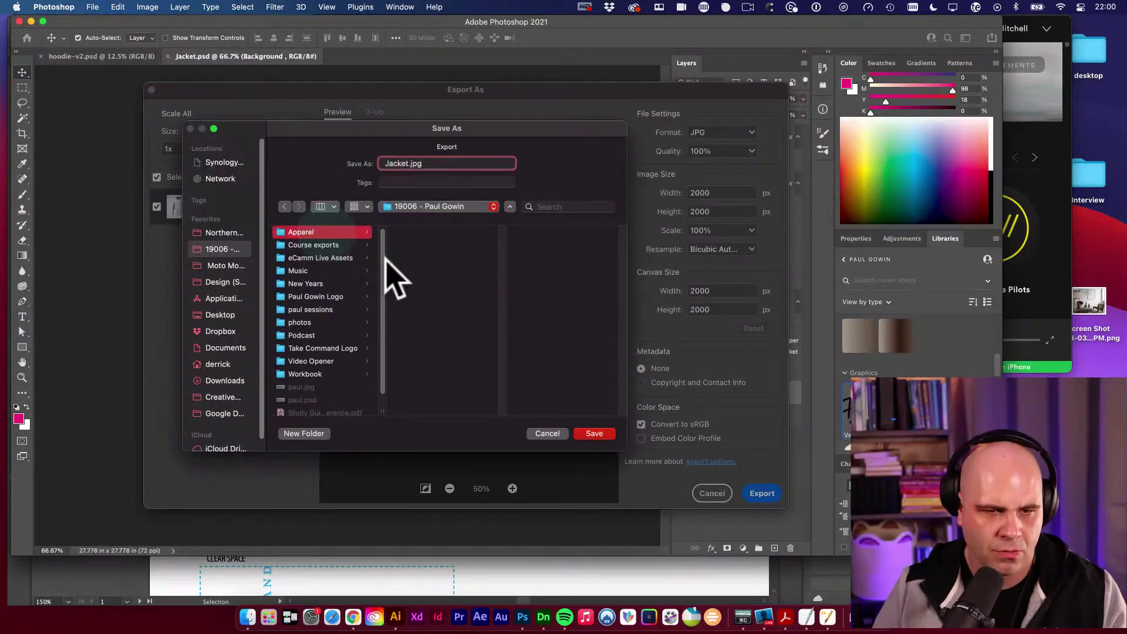
left_click(431, 321)
left_click(305, 434)
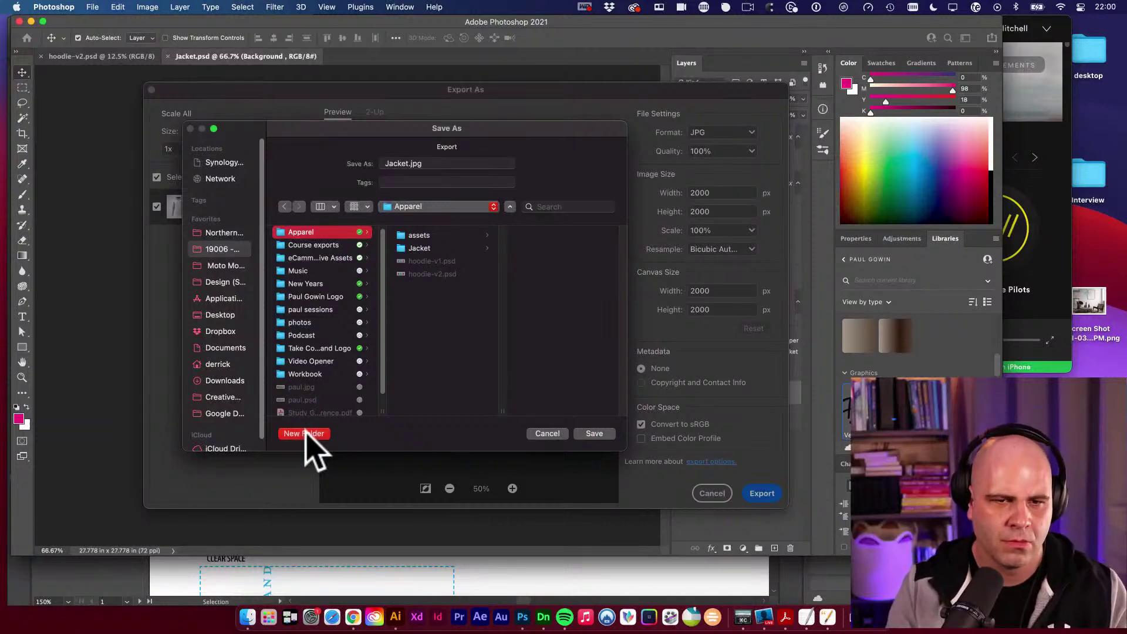
type("C")
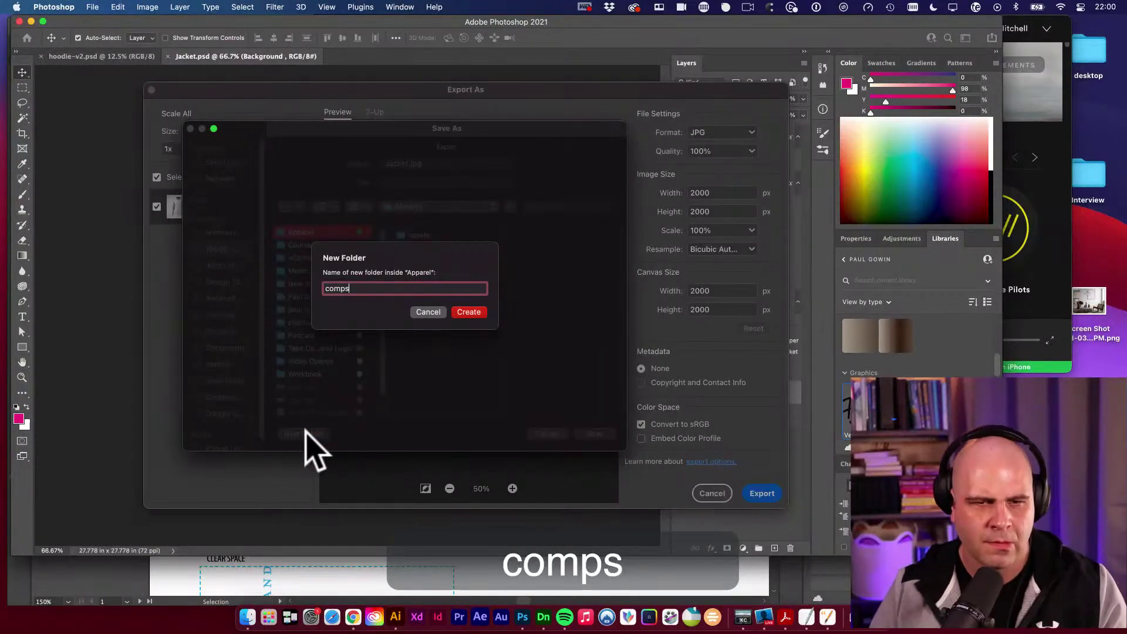
key("Return")
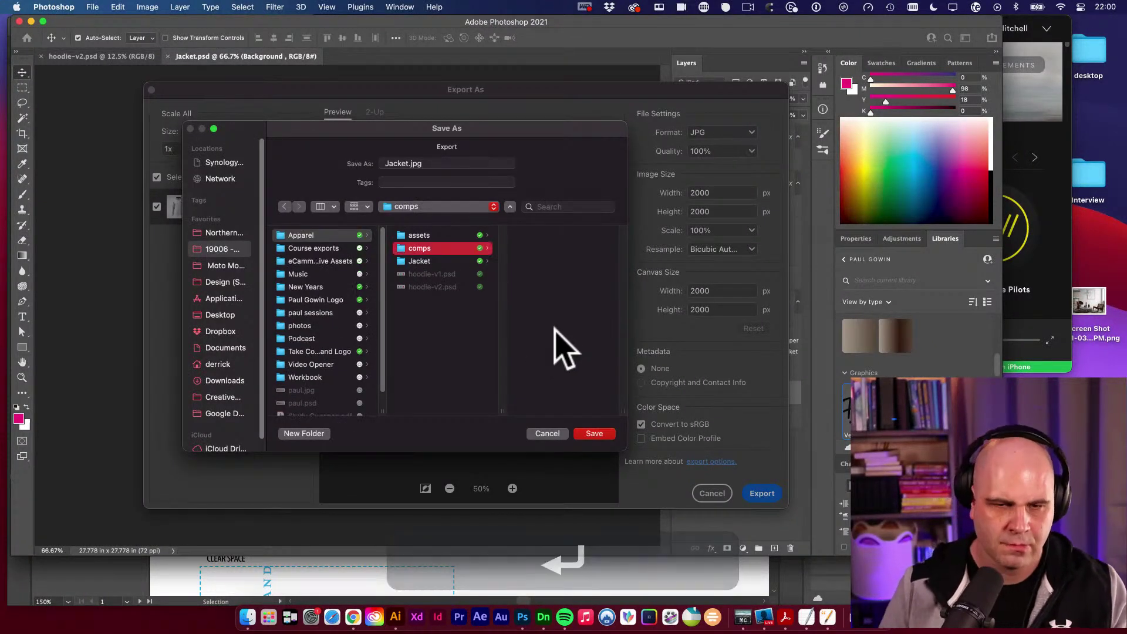
key("Return")
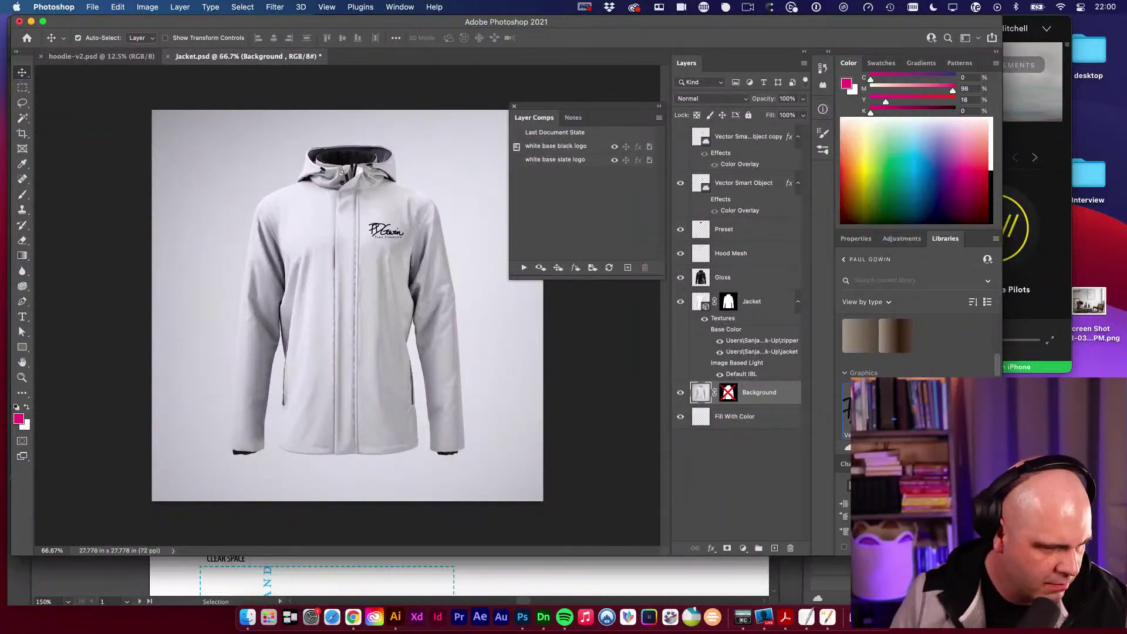
key("super+Tab")
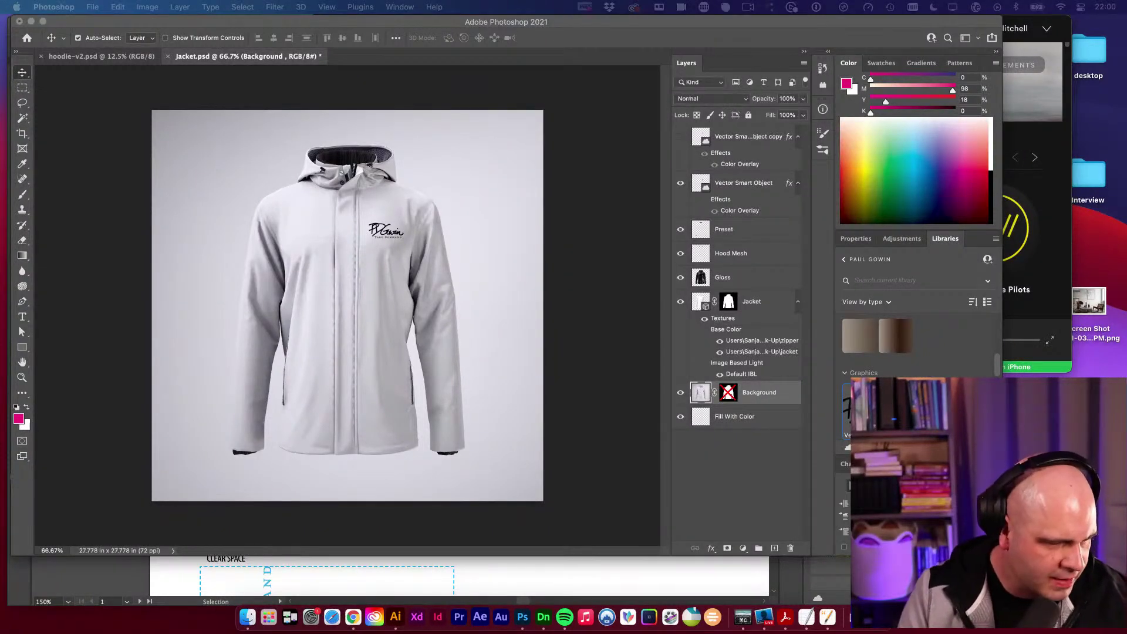
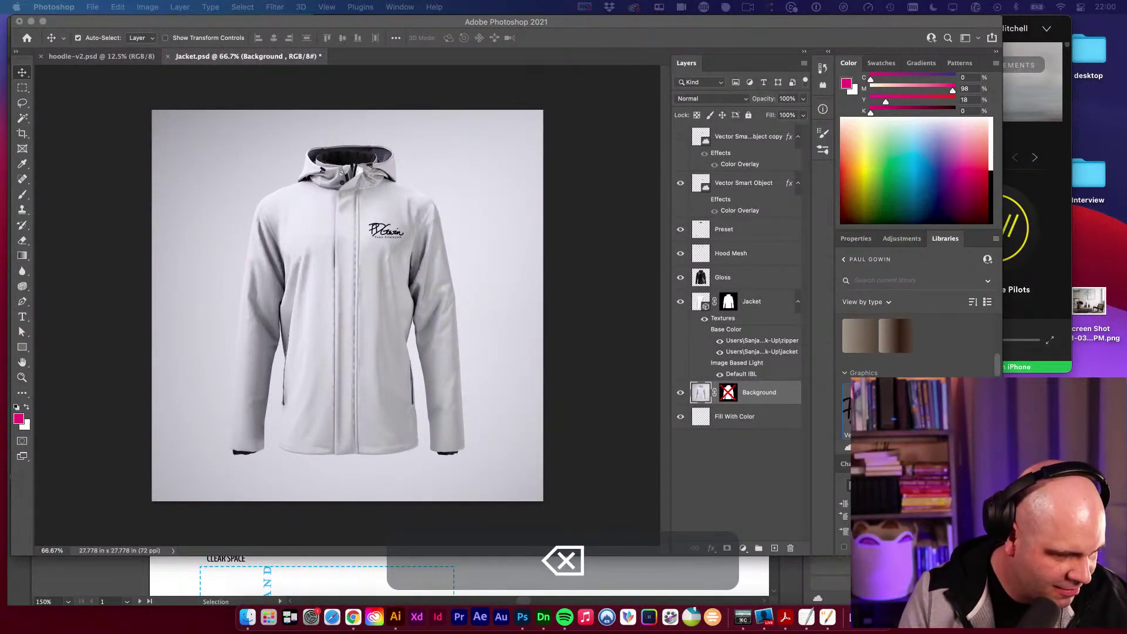
key("Return")
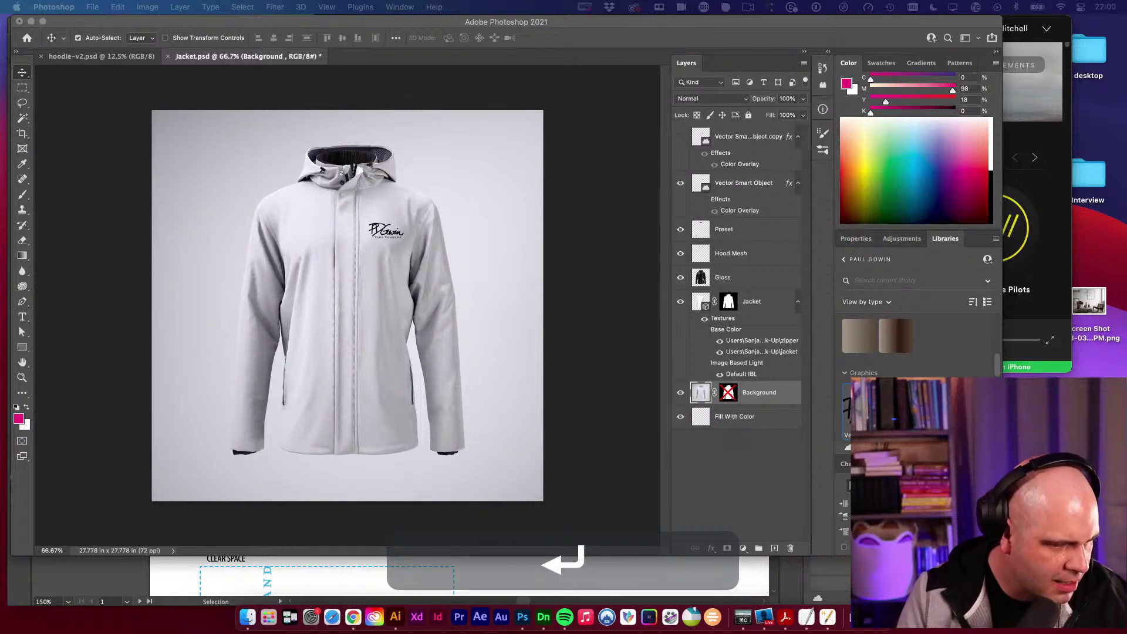
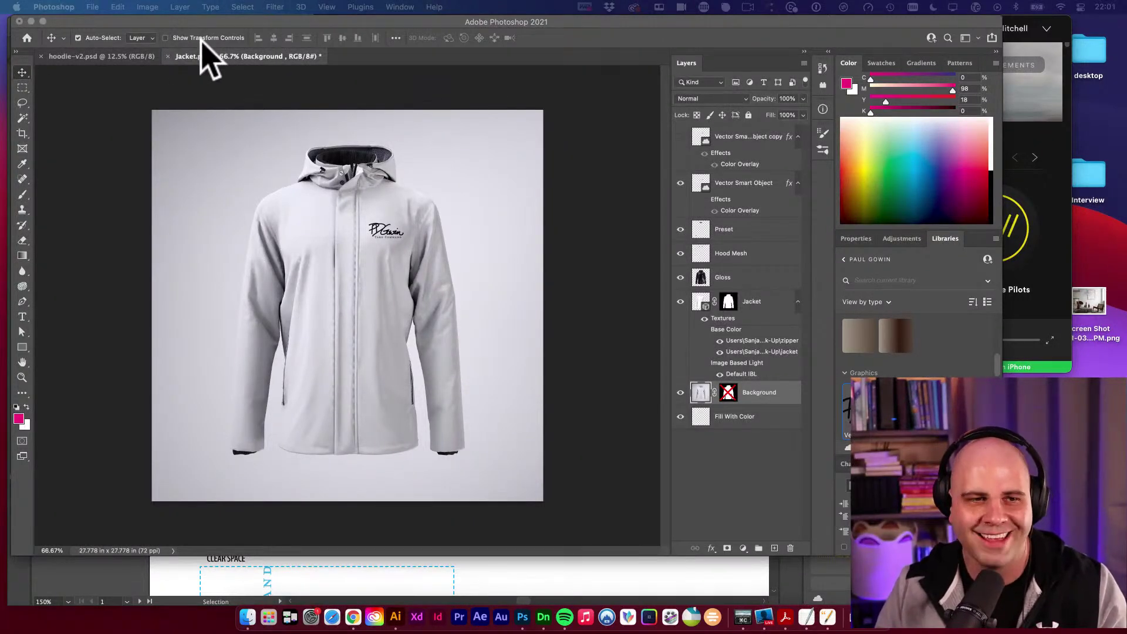
Save Jacket.psd and close its tab, bringing hoodie-v2.psd back into view.
key("super+s")
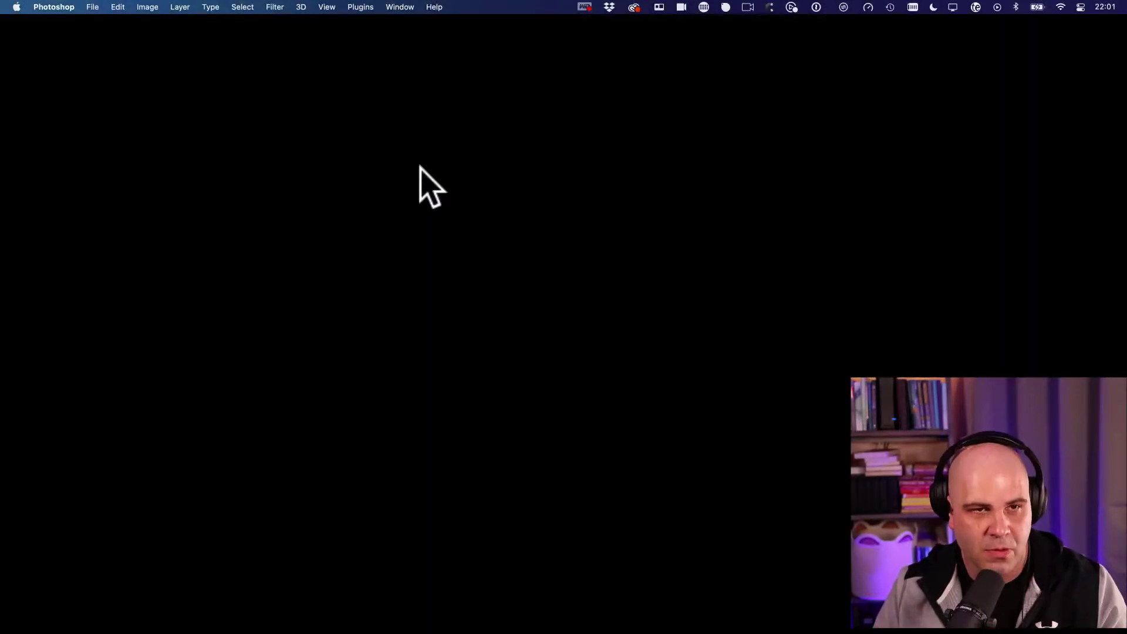
key("super+s")
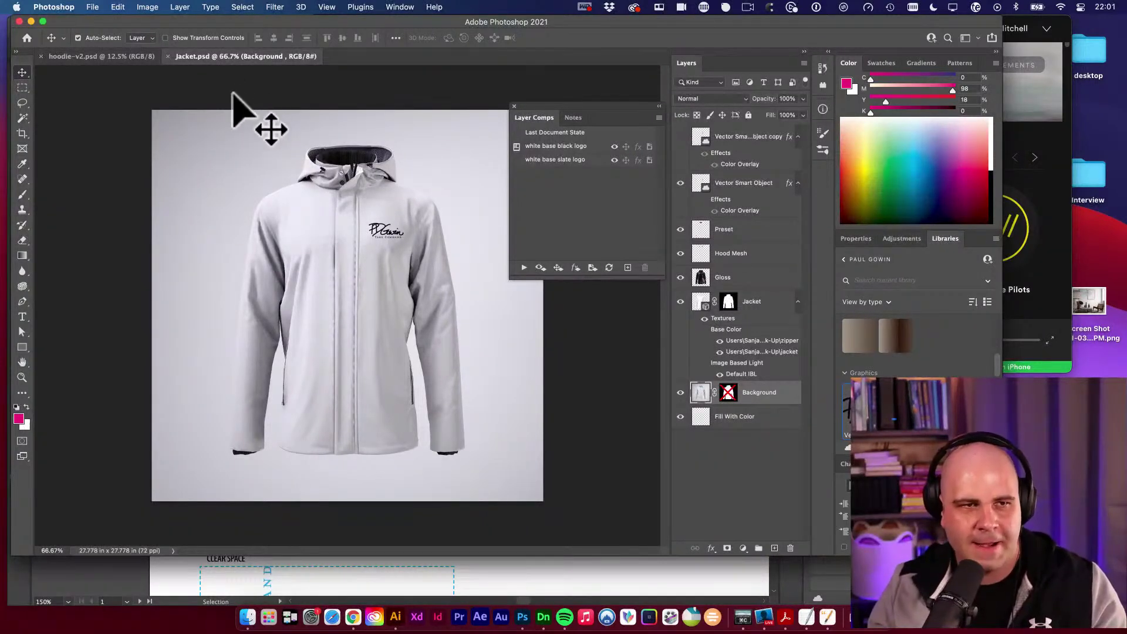
left_click(167, 56)
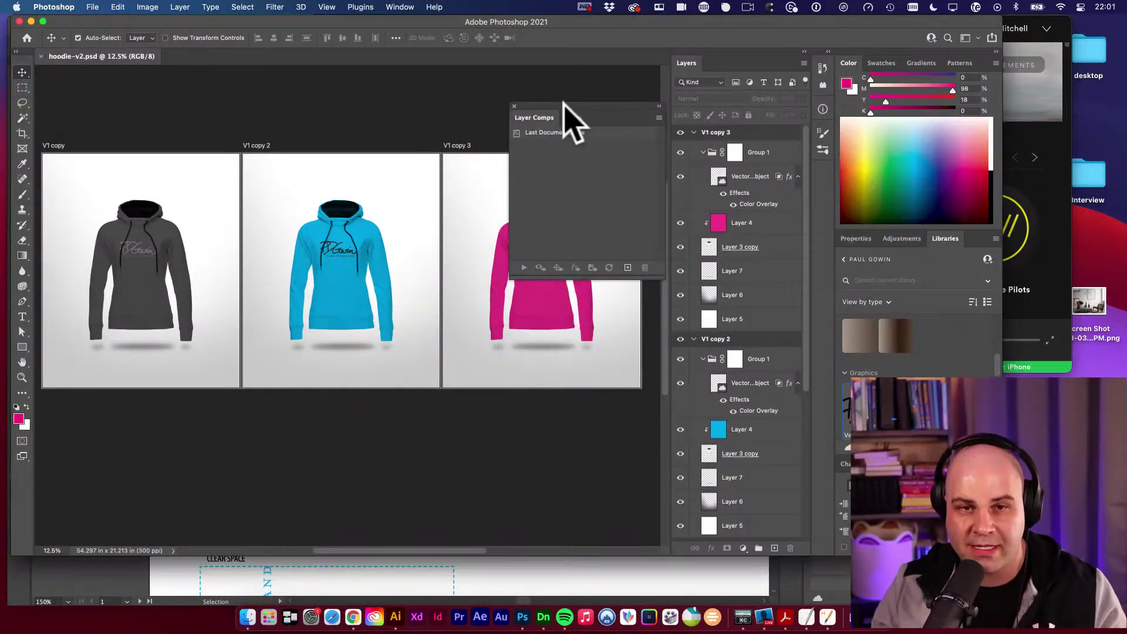
Close the Layer Comps panel and collapse the V1 copy, V1 copy 2 and V1 copy 3 groups.
left_click(515, 107)
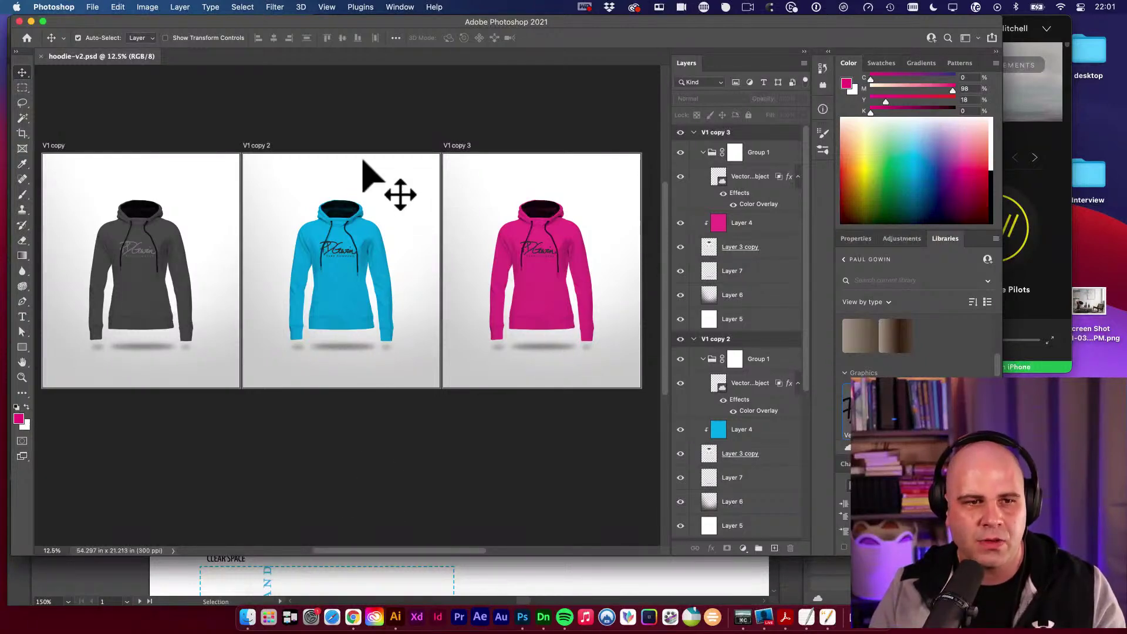
left_click(258, 147)
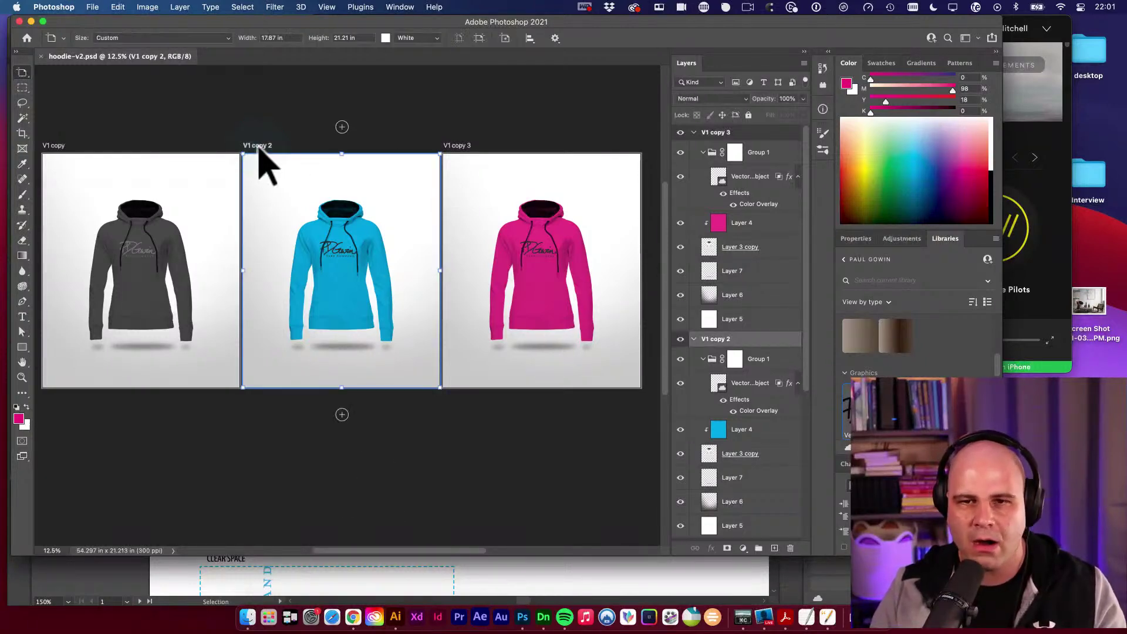
left_click(694, 133)
left_click(694, 148)
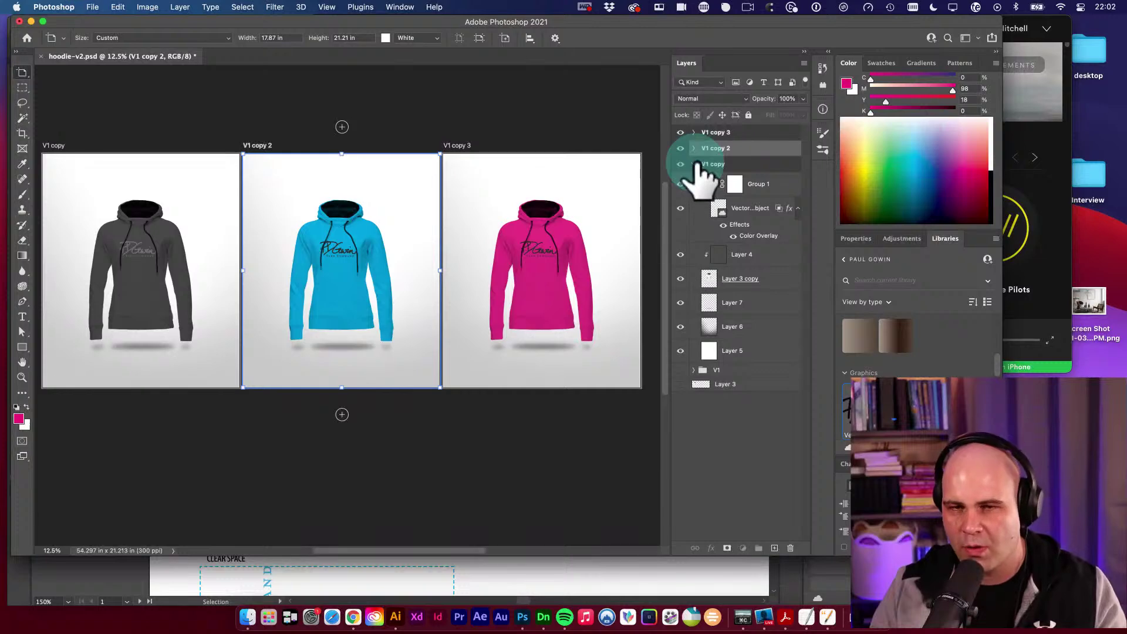
left_click(694, 164)
left_click(680, 164)
left_click(680, 164)
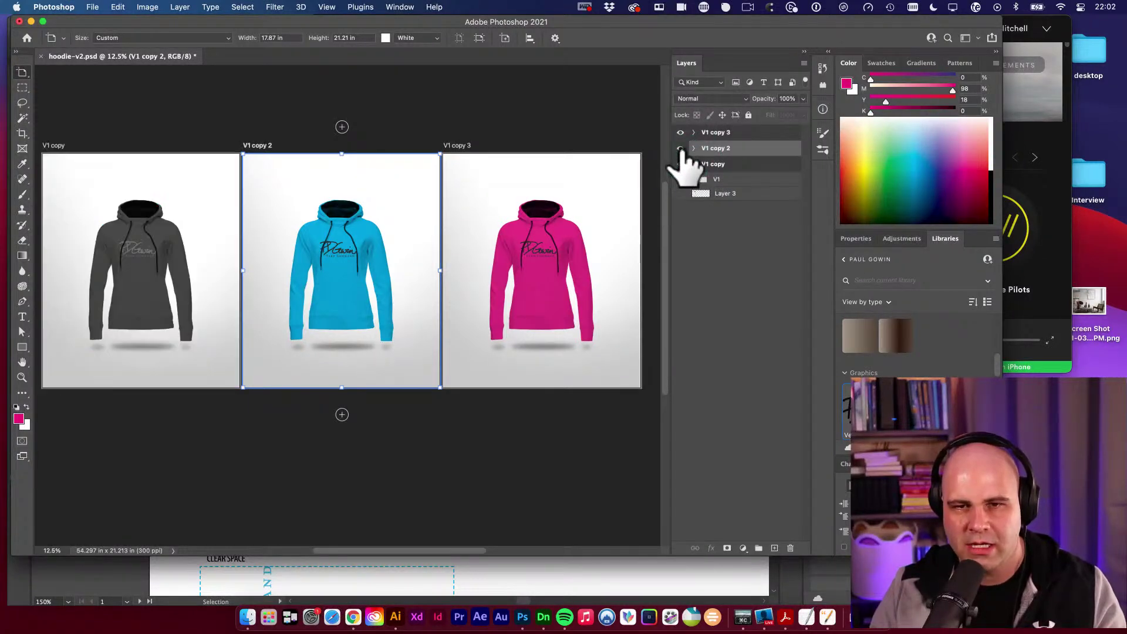
left_click(681, 148)
left_click(681, 148)
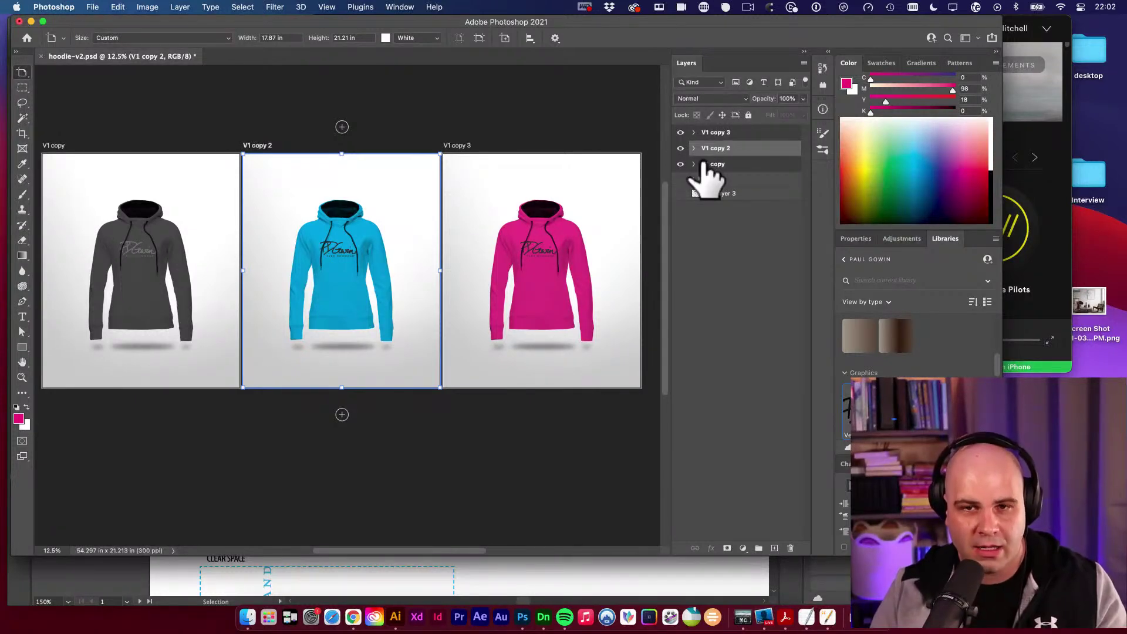
Re-expand the artboard groups, collapse V1 copy 2 and V1 copy, and set Move to layers.
left_click(694, 165)
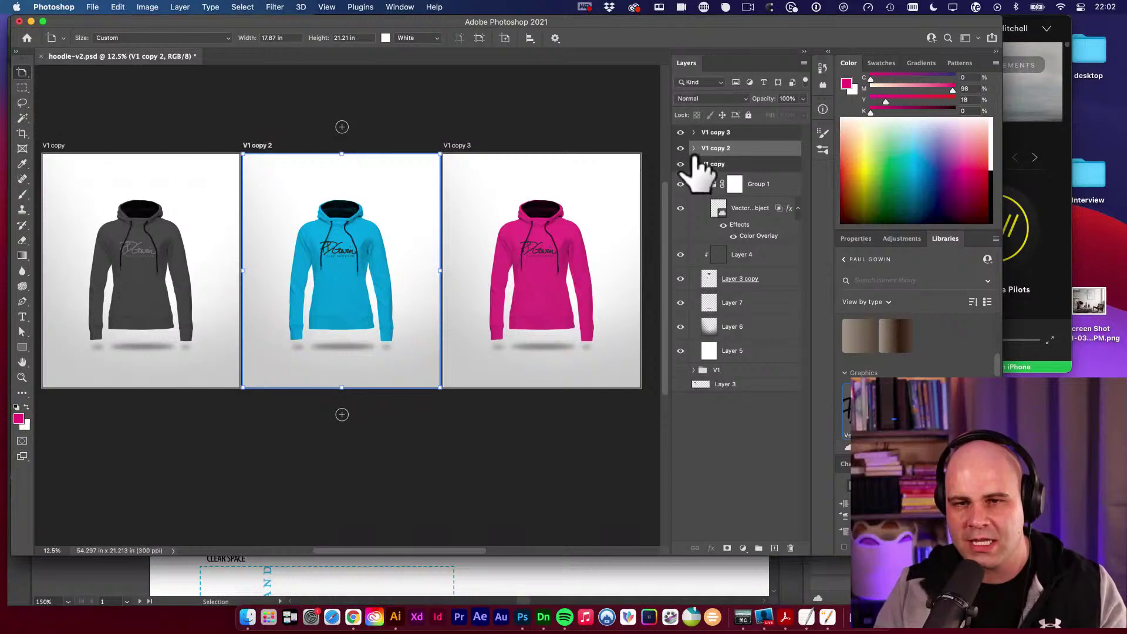
left_click(695, 148)
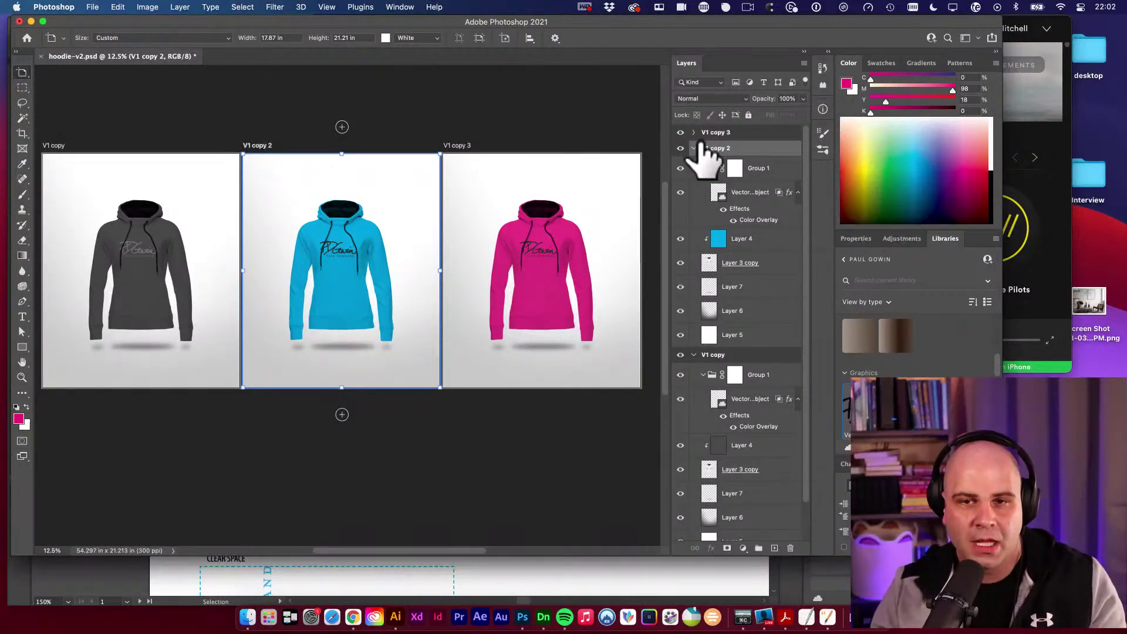
left_click(694, 132)
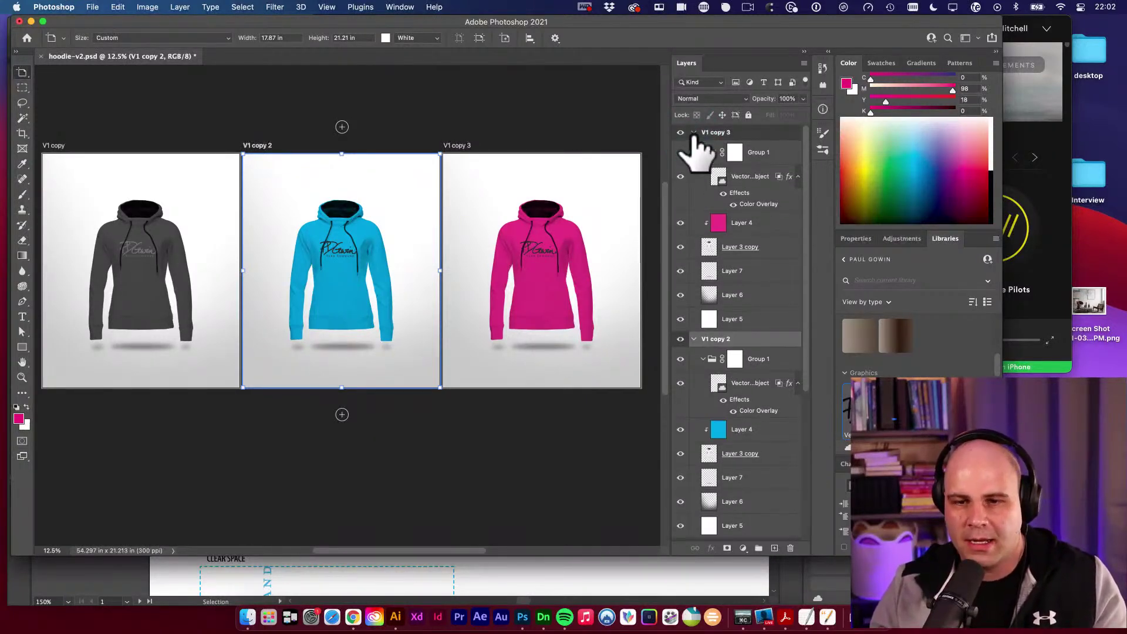
left_click(696, 339)
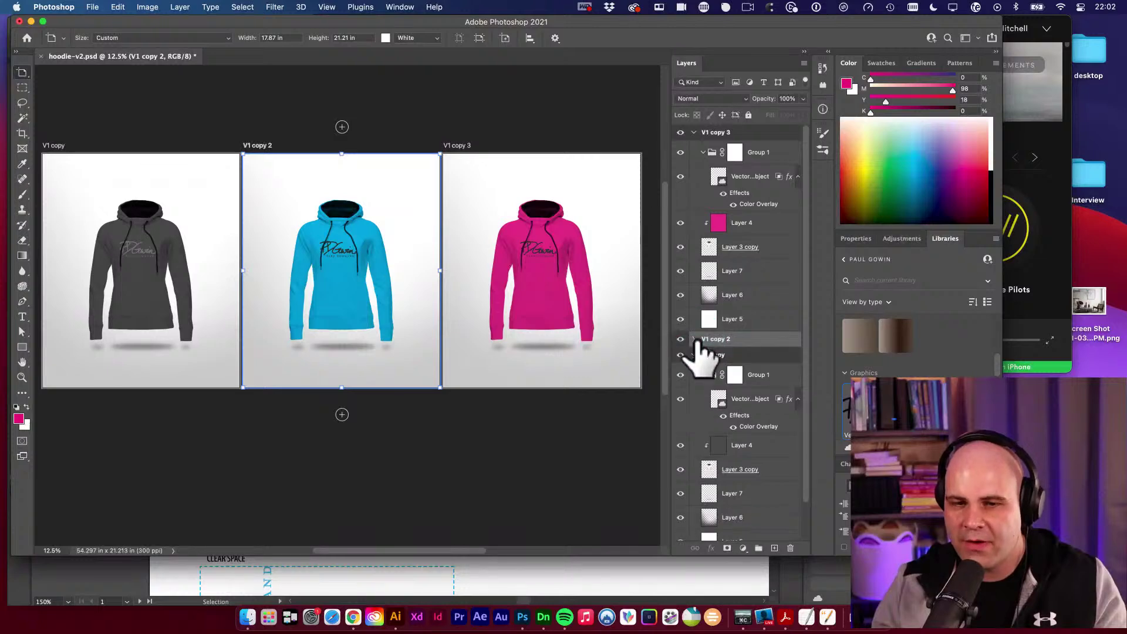
left_click(695, 356)
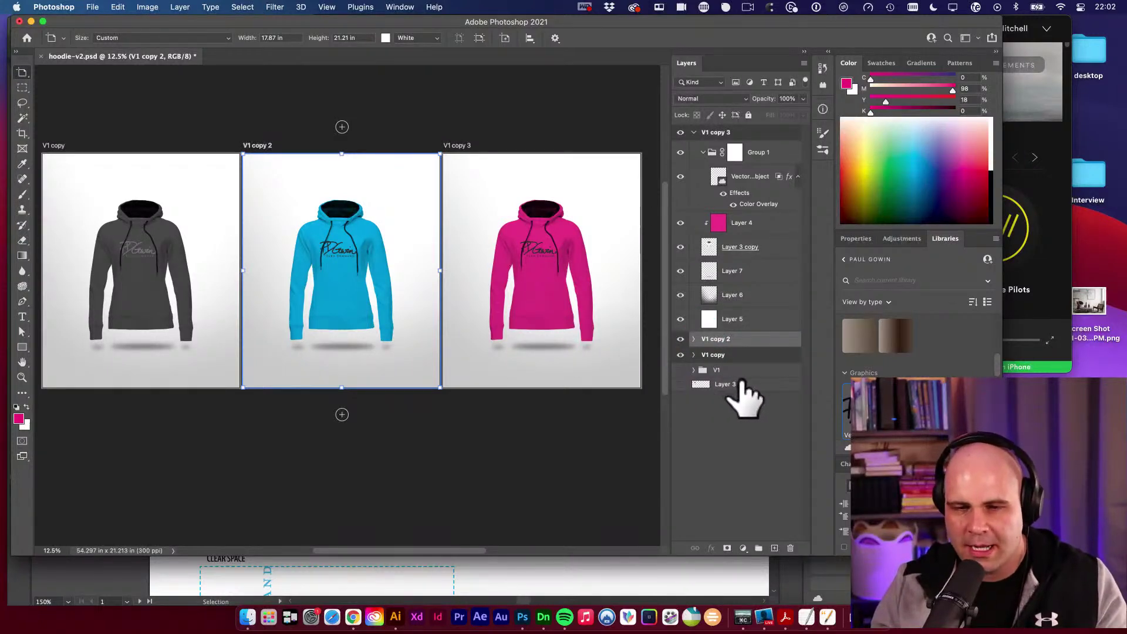
left_click_drag(22, 73, 75, 76)
left_click(92, 7)
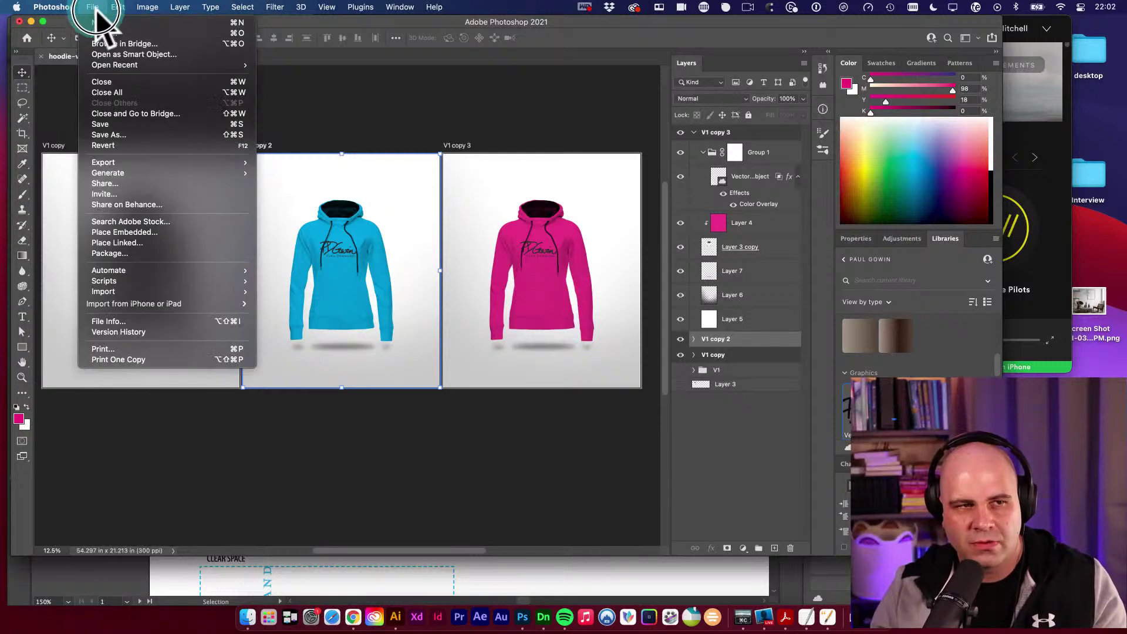
left_click(101, 23)
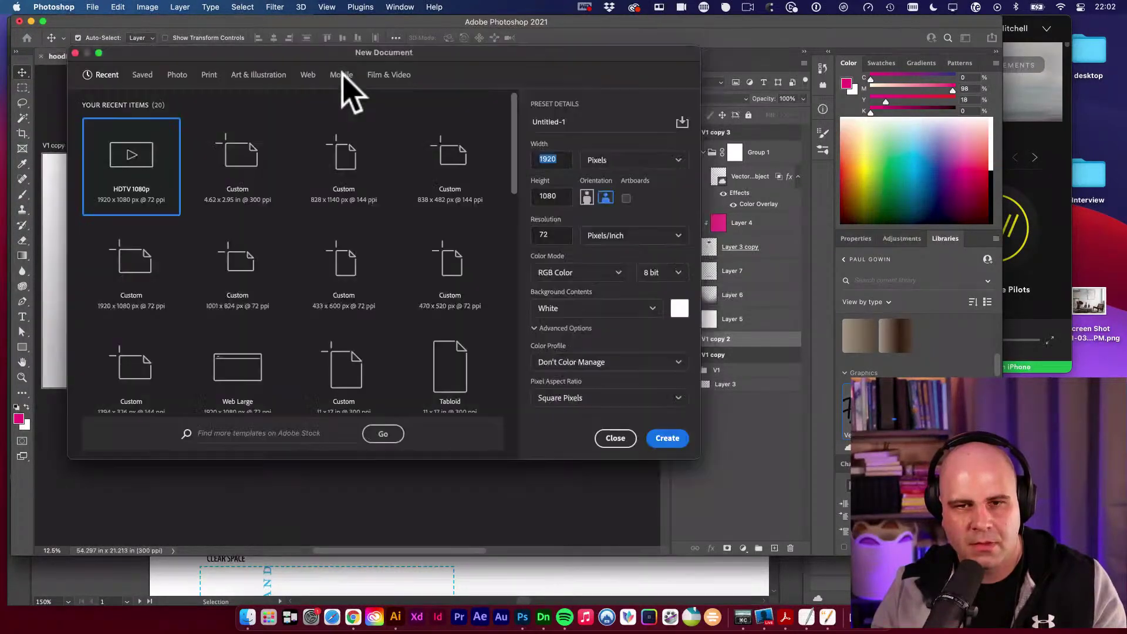
left_click(626, 198)
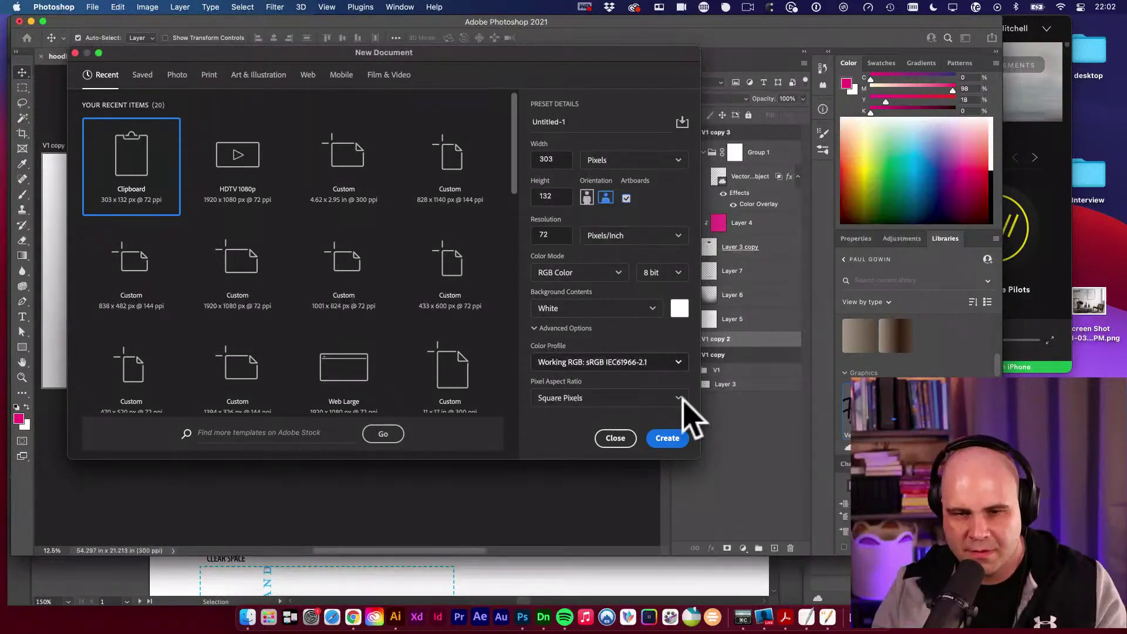
left_click(670, 441)
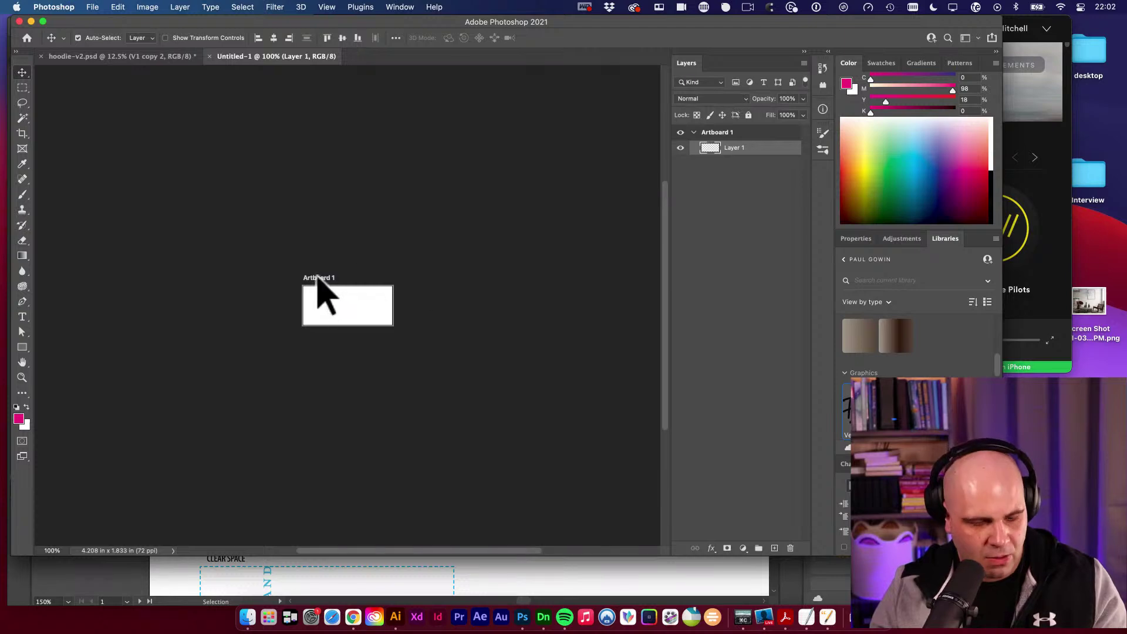
left_click_drag(370, 282, 448, 289)
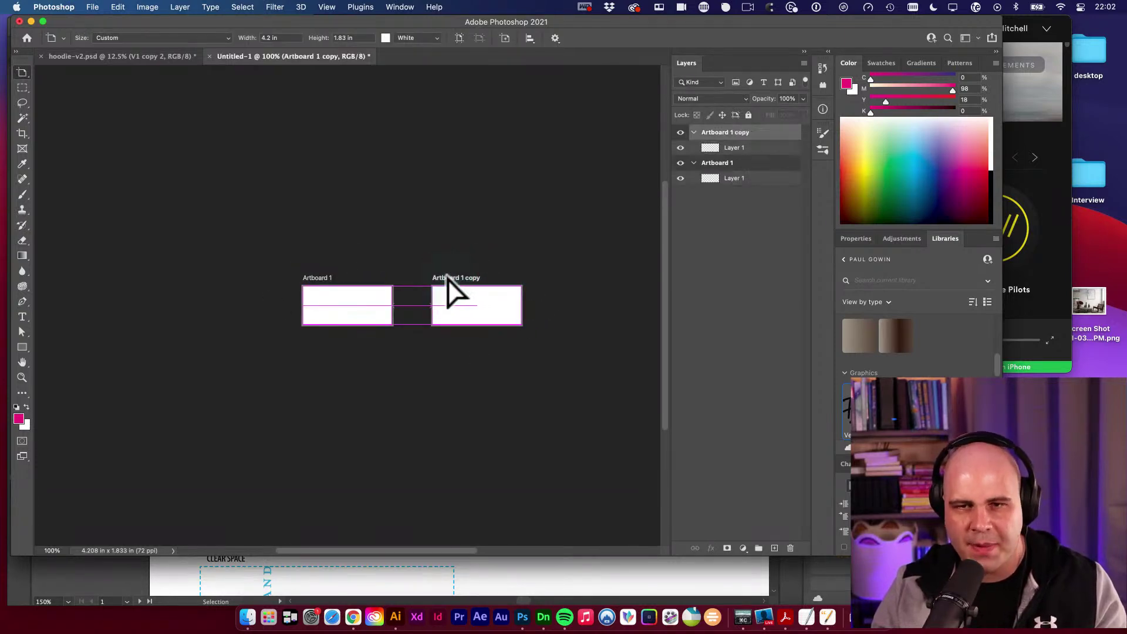
right_click(736, 136)
left_click(780, 77)
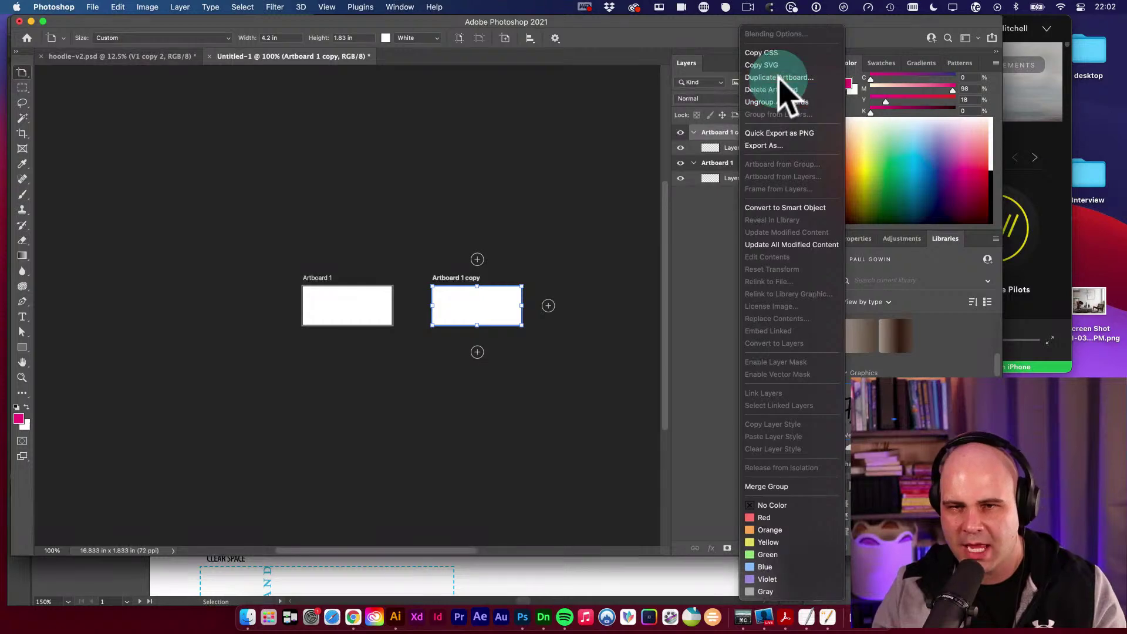
left_click(668, 269)
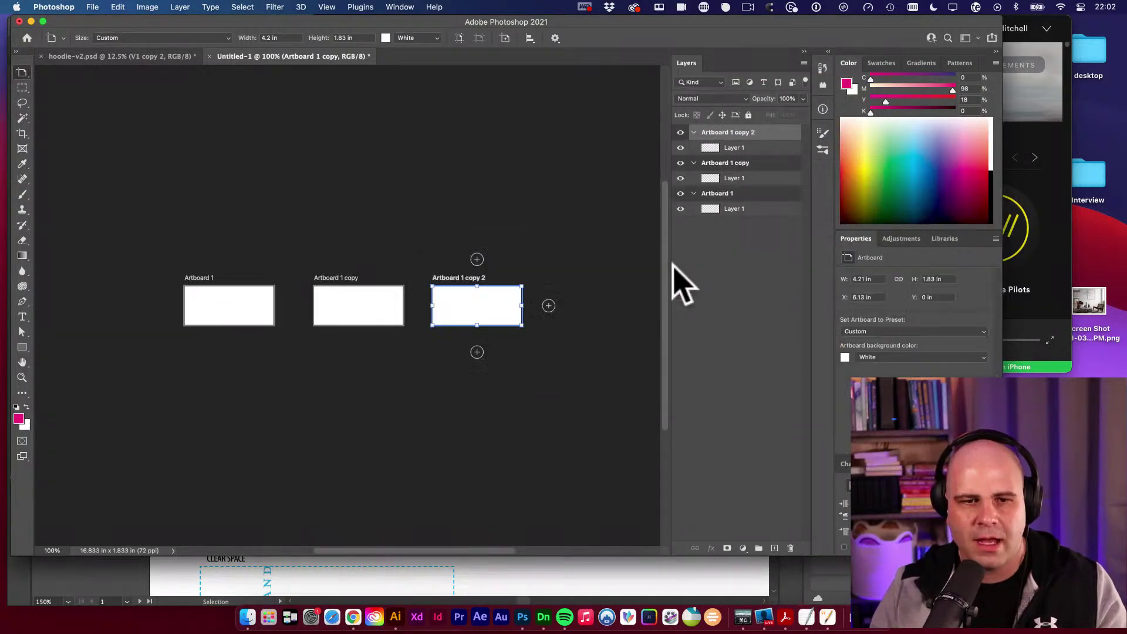
left_click(209, 56)
left_click(544, 251)
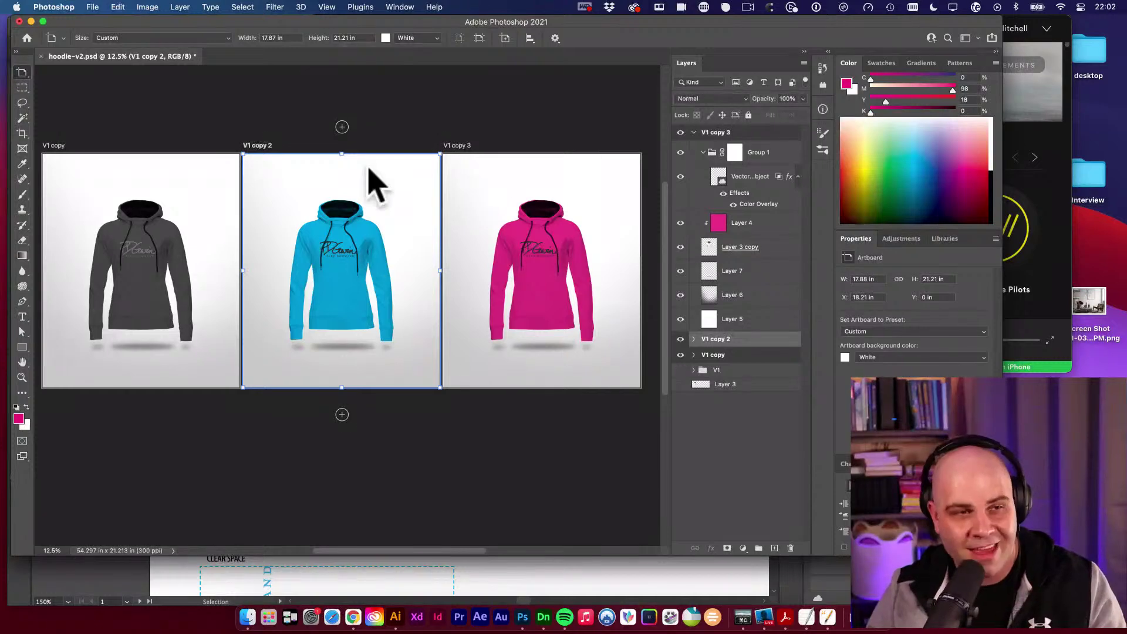
Switch the Move tool to layers and rename the V1 copy artboard to Grey Hoodie.
left_click(22, 71)
left_click(49, 71)
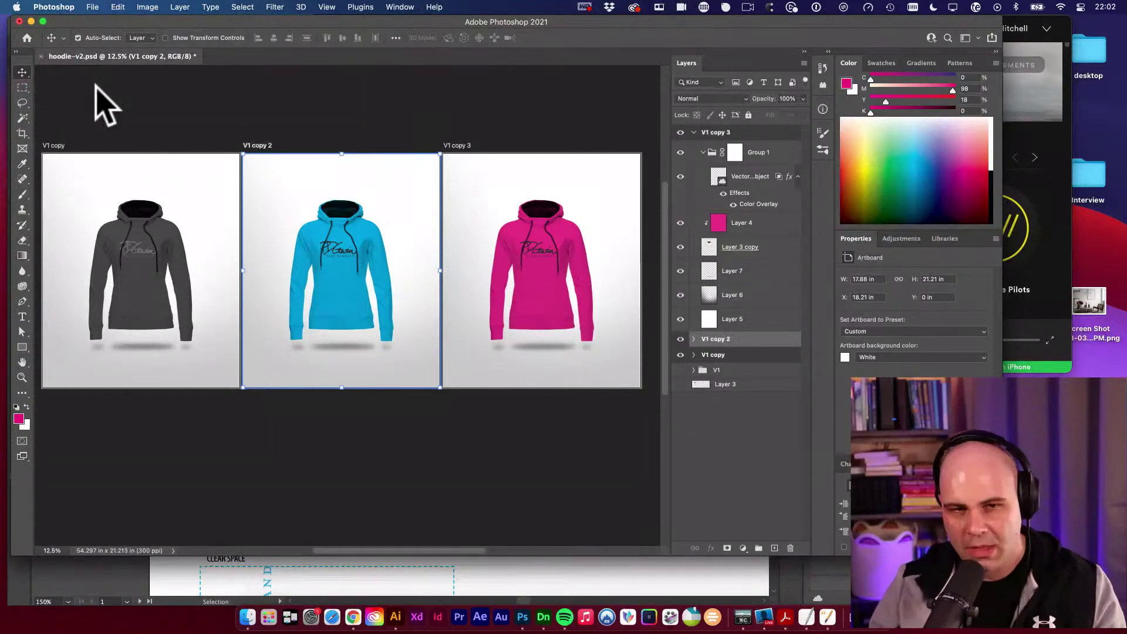
left_click(95, 91)
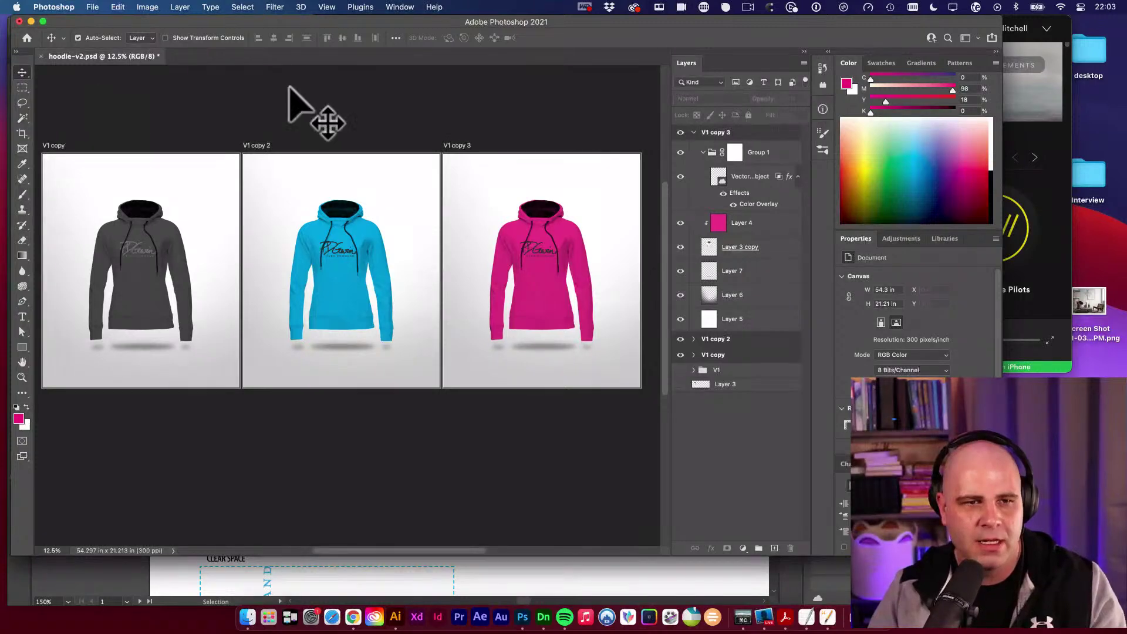
left_click(694, 132)
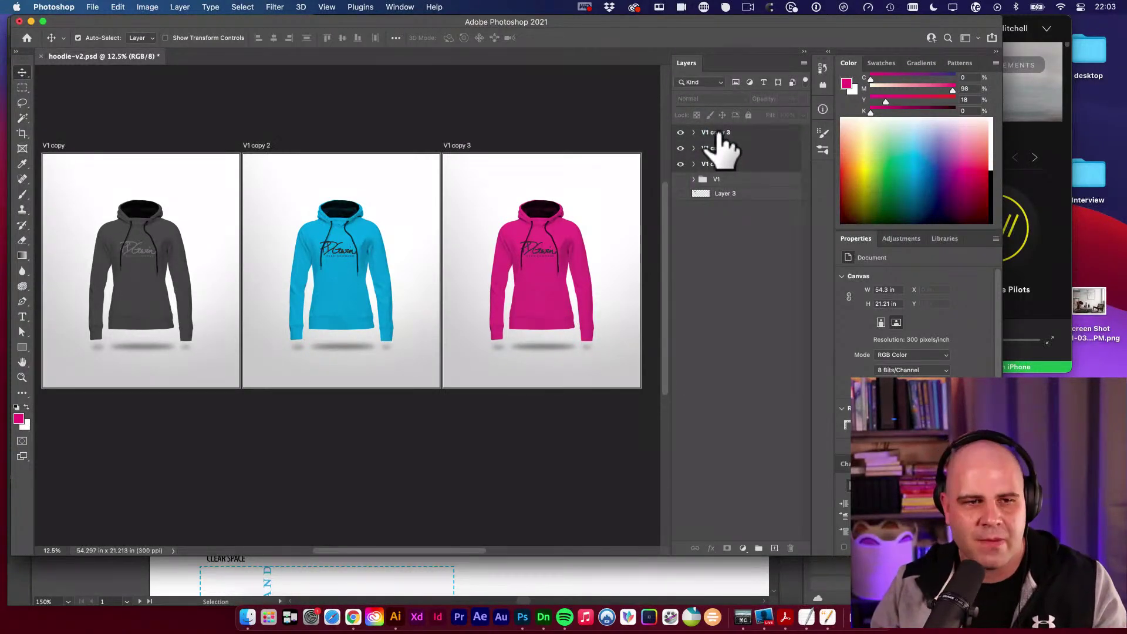
left_click(43, 148)
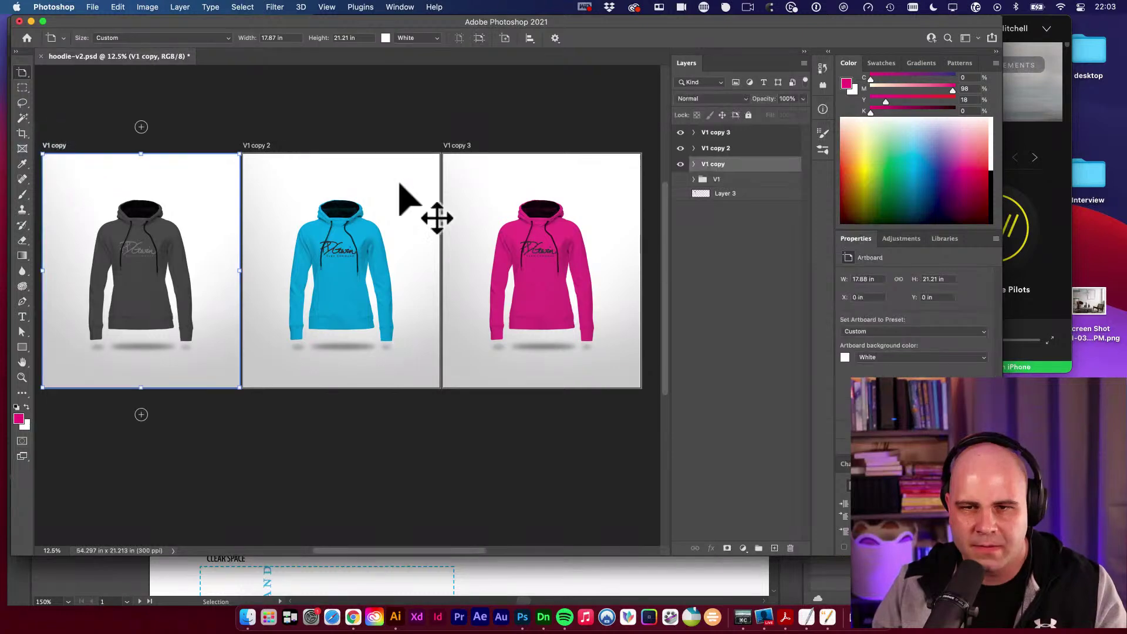
double_click(717, 165)
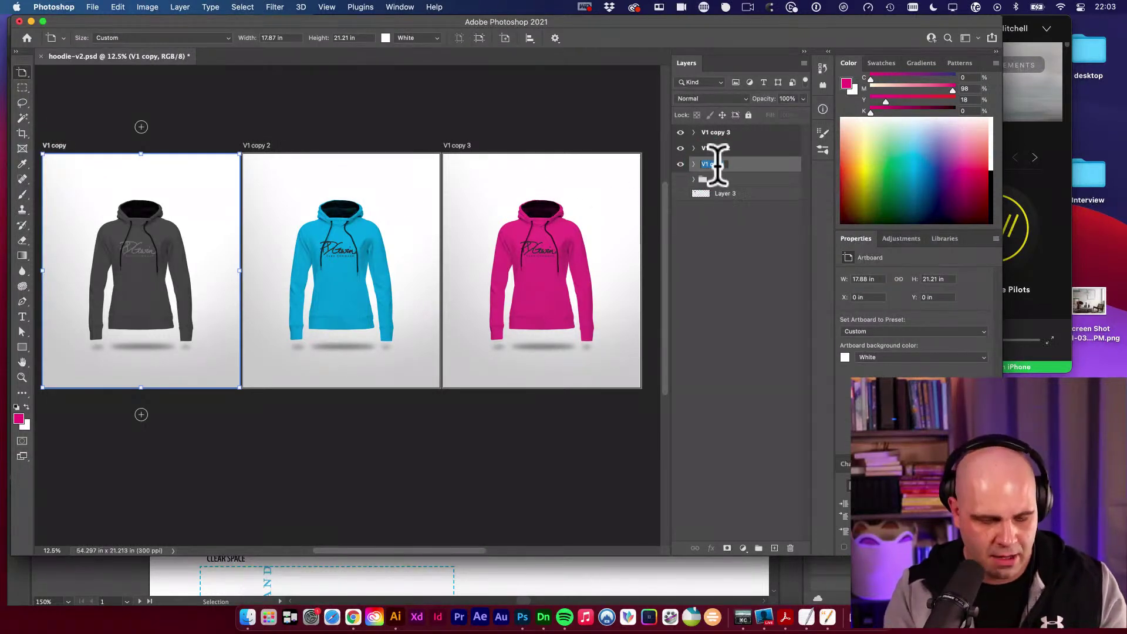
type("Grey Ho")
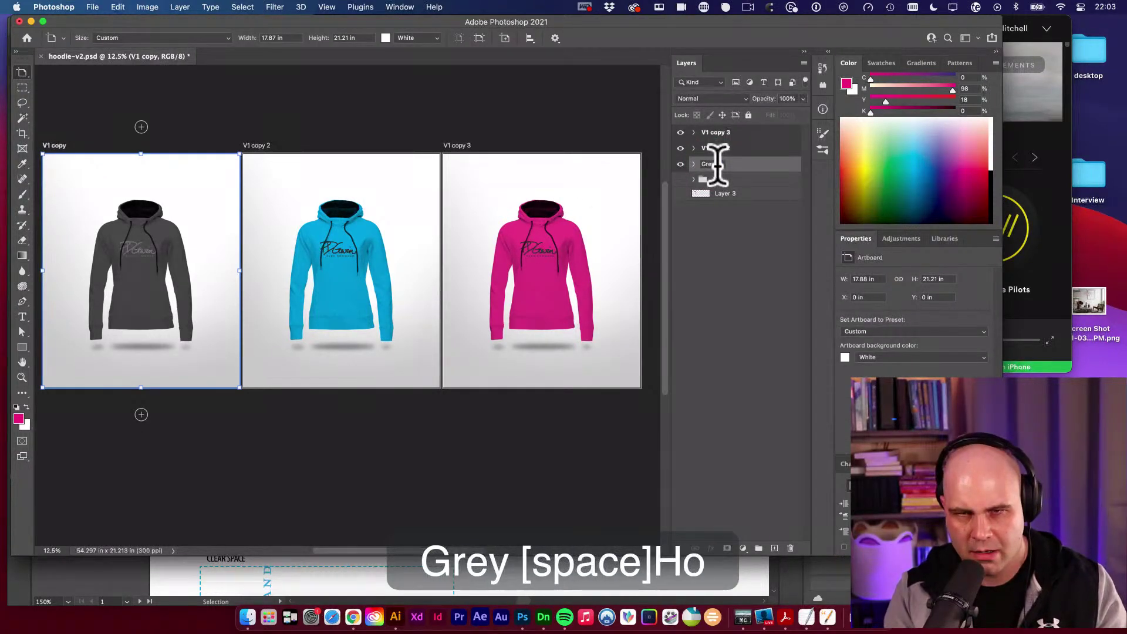
type("odie")
key("Return")
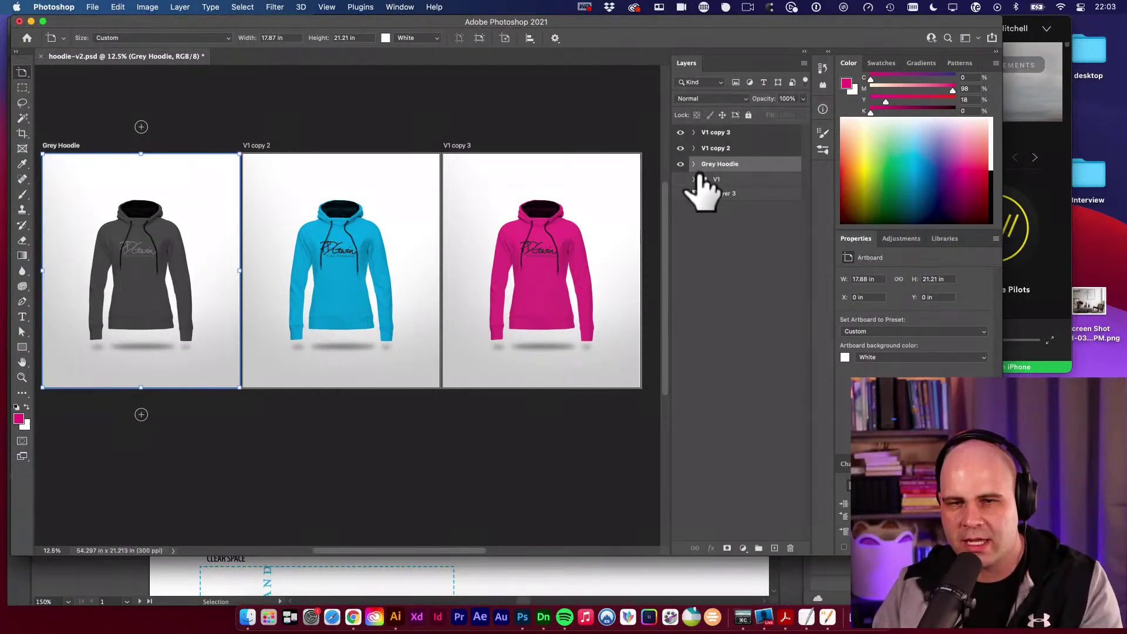
Rename V1 copy 2 to Blue Hoodie and V1 copy 3 to Pink Hoodie.
left_click(718, 150)
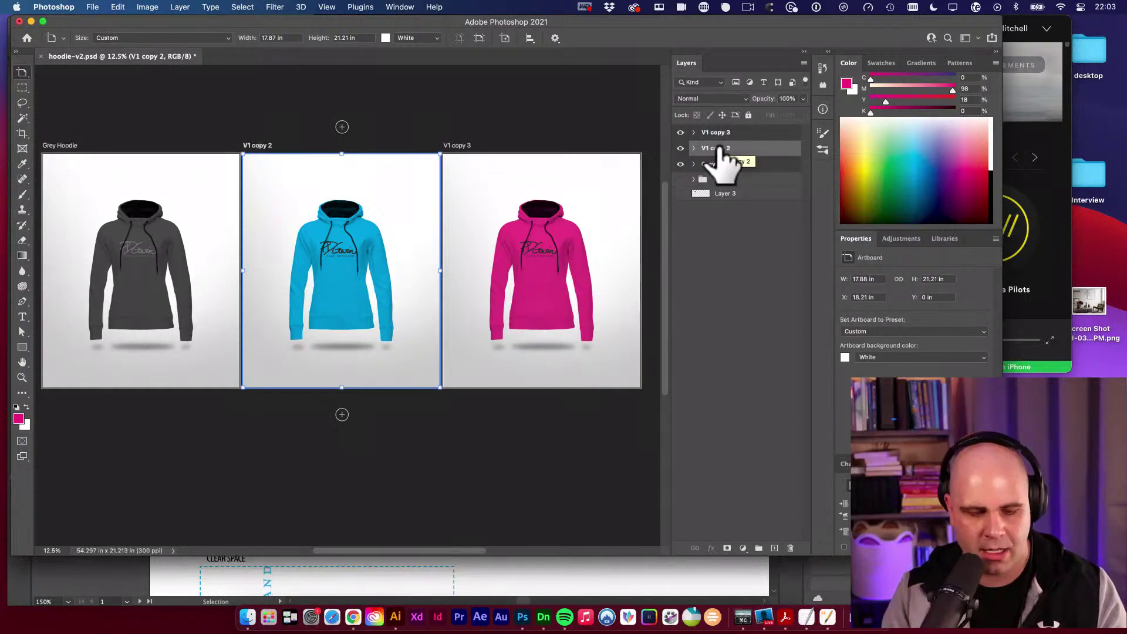
key("shift+super+r")
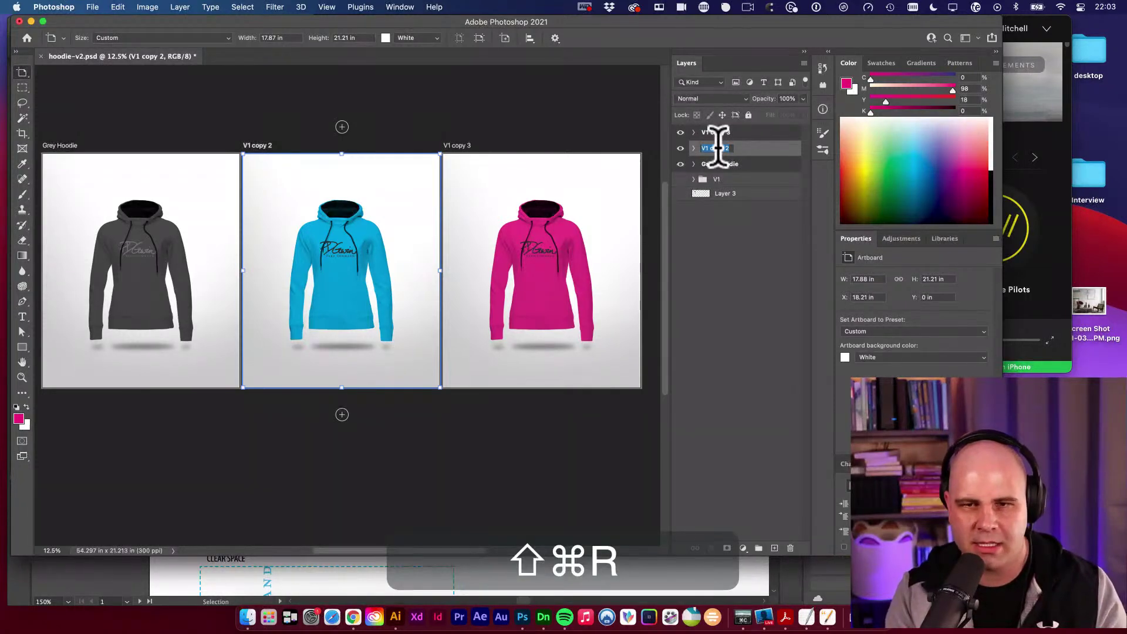
type("B")
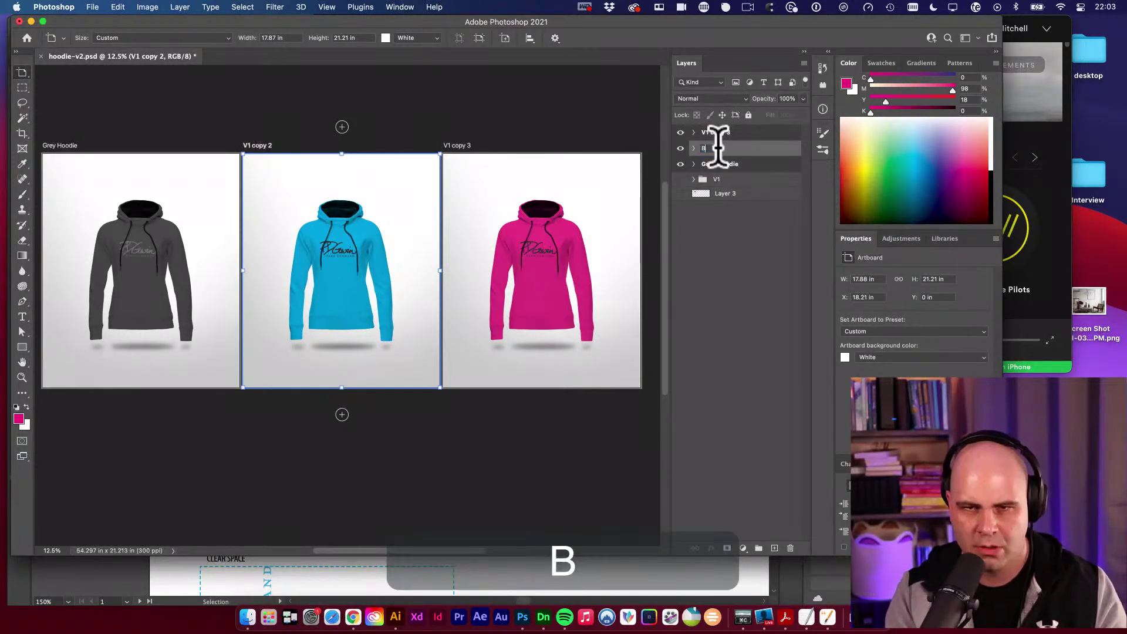
type("lue Hoodie")
key("Return")
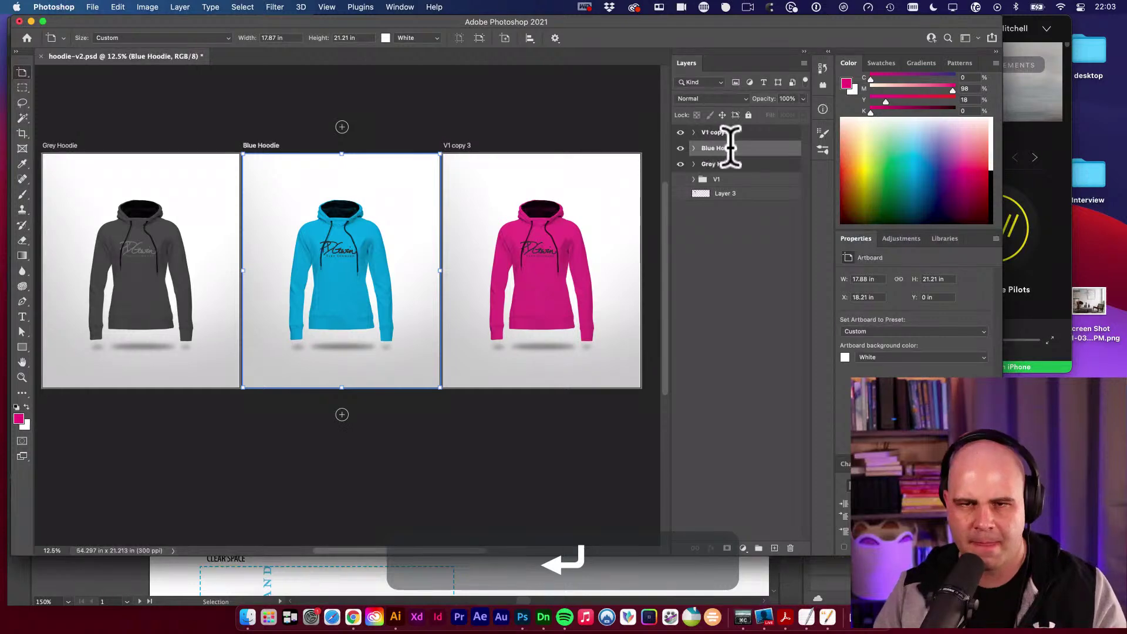
left_click(721, 133)
key("shift+super+r")
type("P")
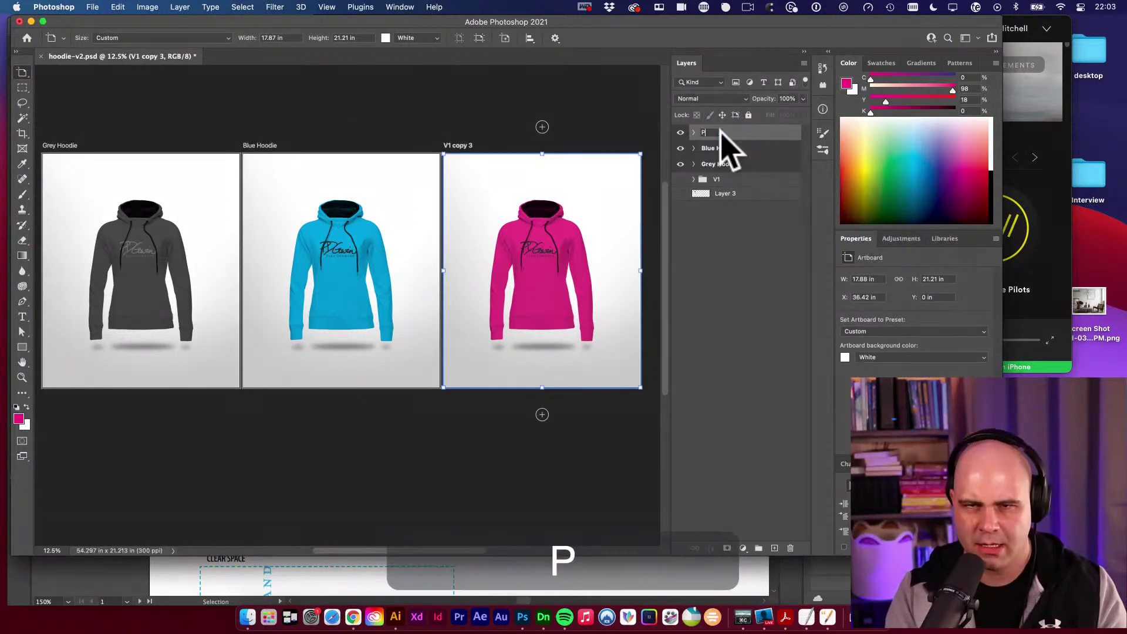
type("ink Hoodie")
key("Return")
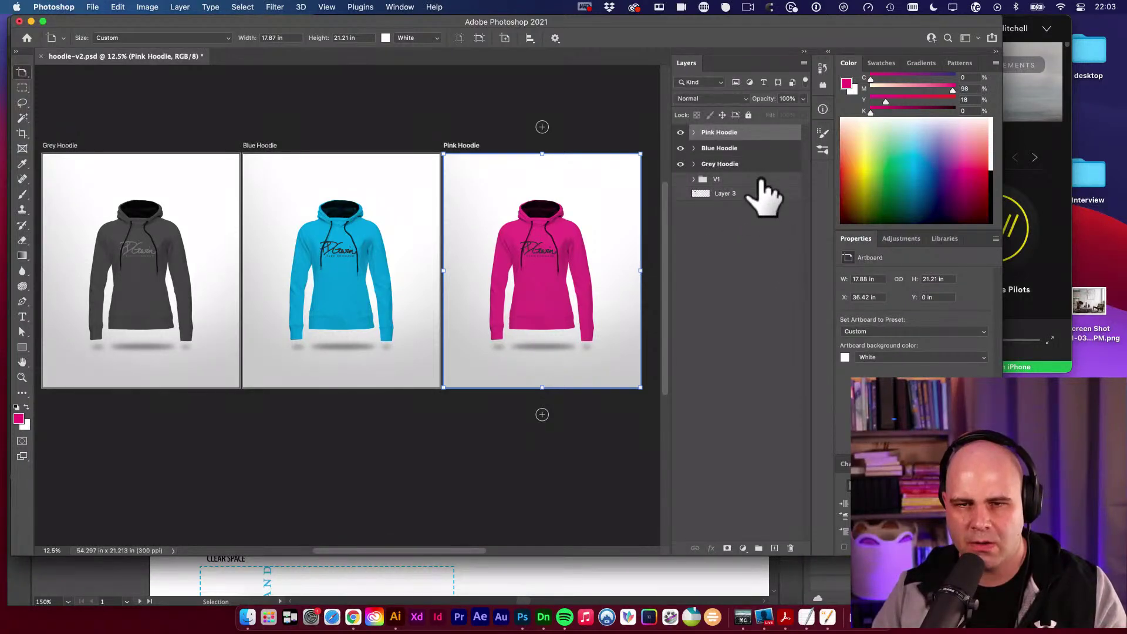
key("v")
left_click(761, 181)
Drag the V1 group below Layer 3 in the Grey Hoodie artboard, keeping all artboards visible.
left_click(680, 179)
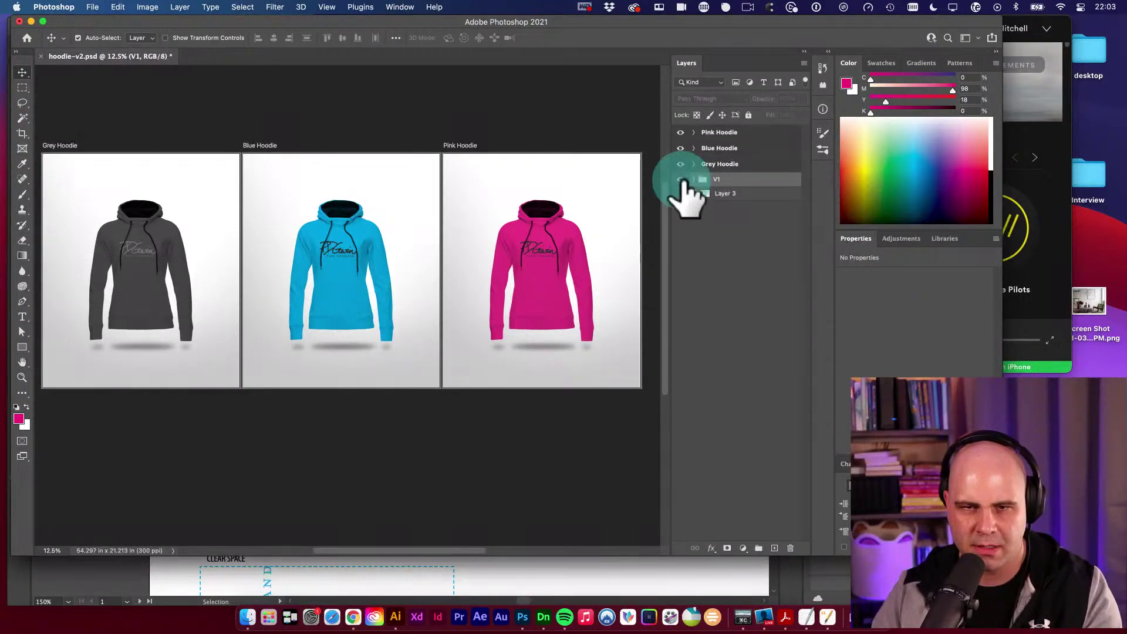
left_click_drag(681, 129, 680, 179)
left_click_drag(683, 136, 682, 176)
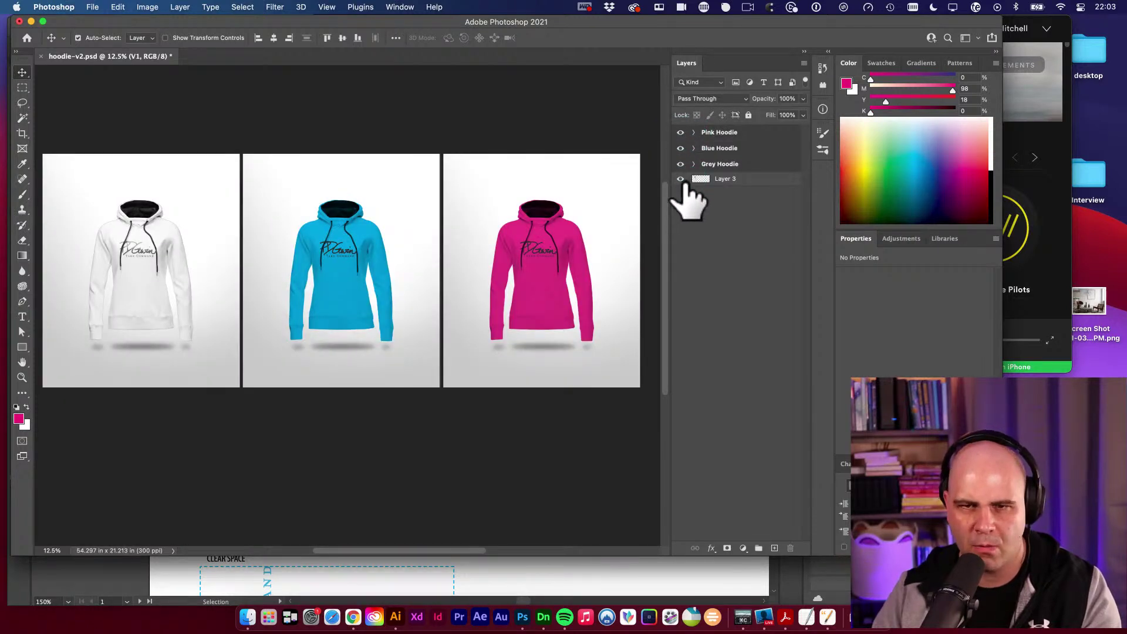
left_click(681, 179)
left_click(721, 221)
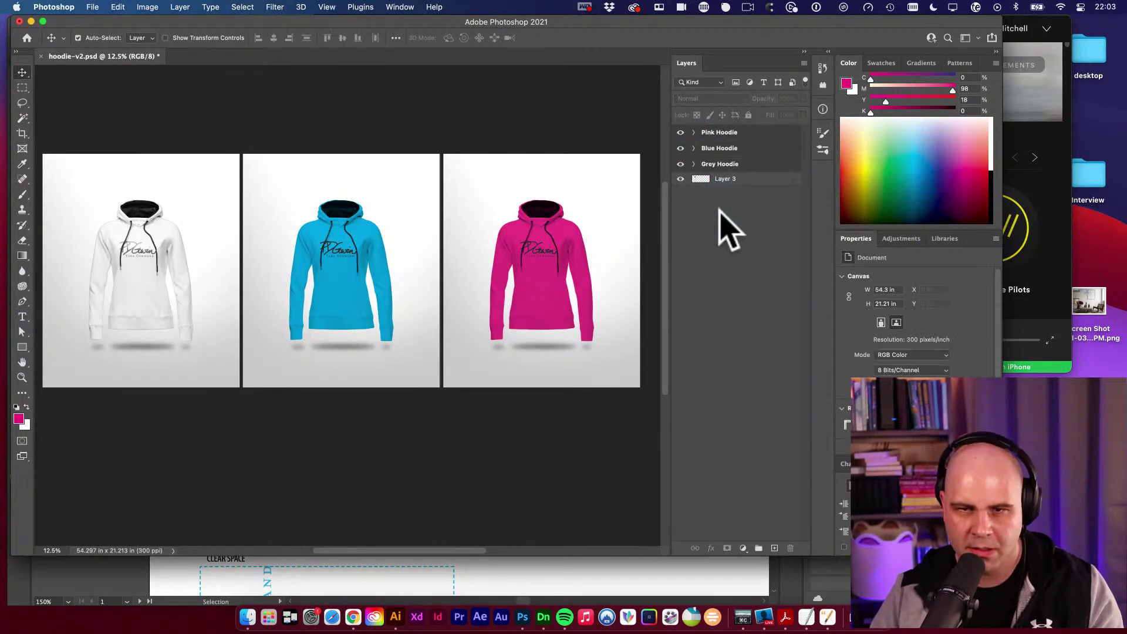
left_click(695, 165)
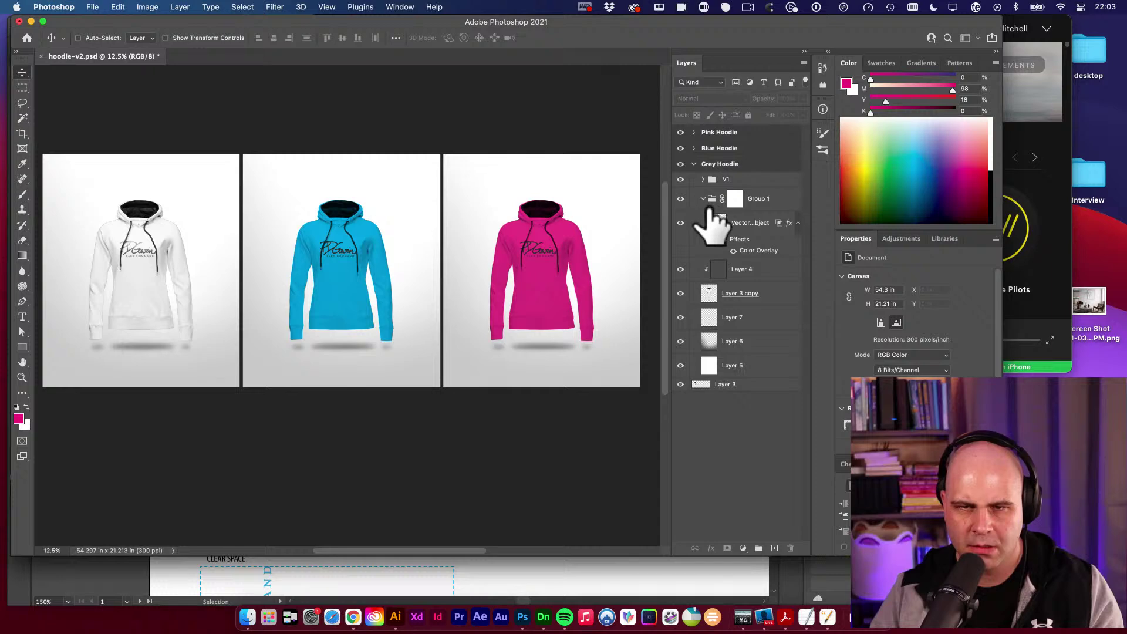
left_click(681, 179)
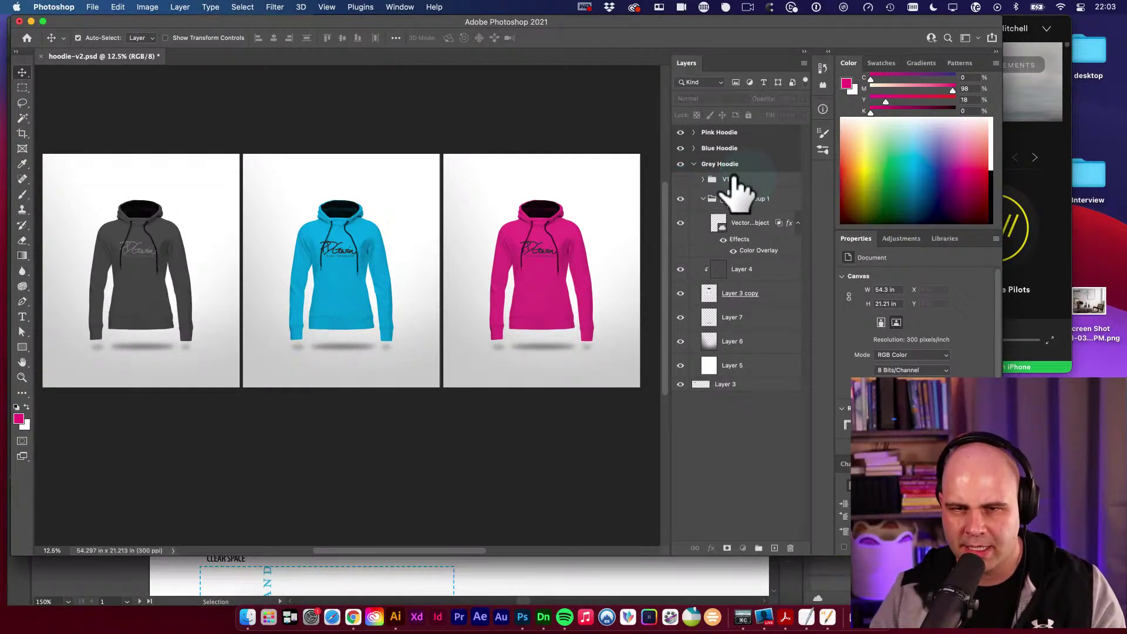
left_click_drag(732, 179, 730, 443)
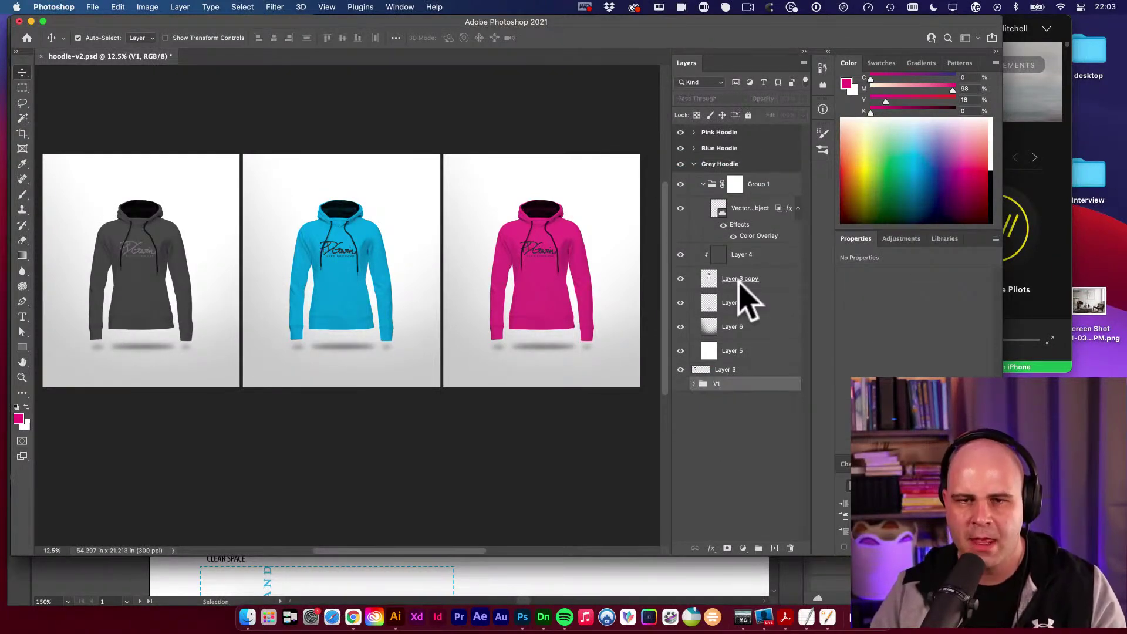
left_click(694, 165)
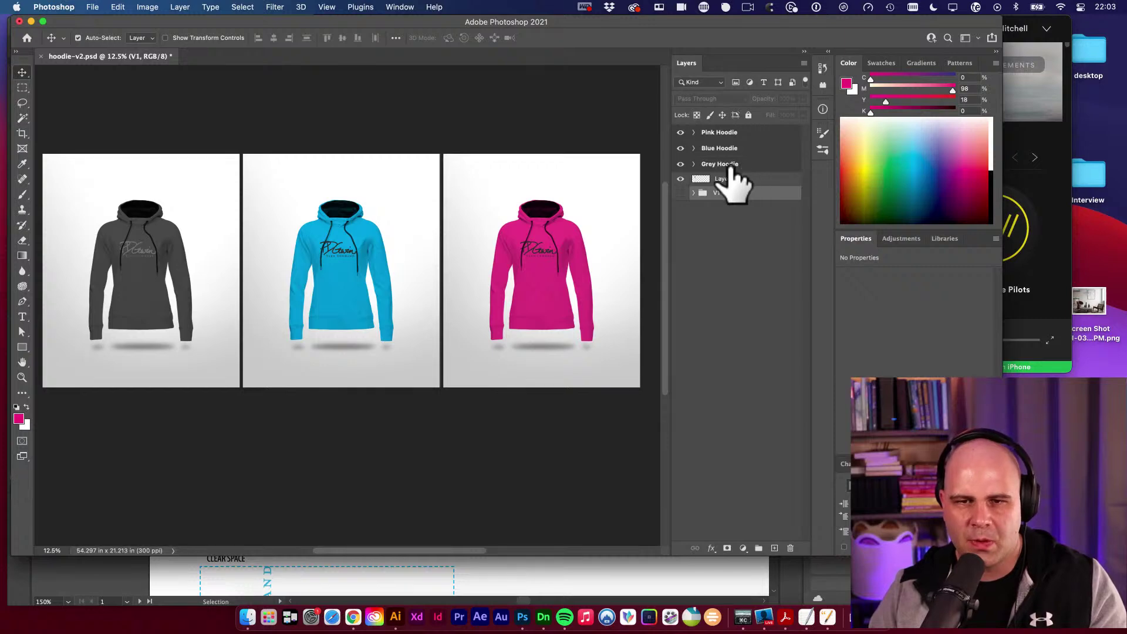
left_click(719, 165)
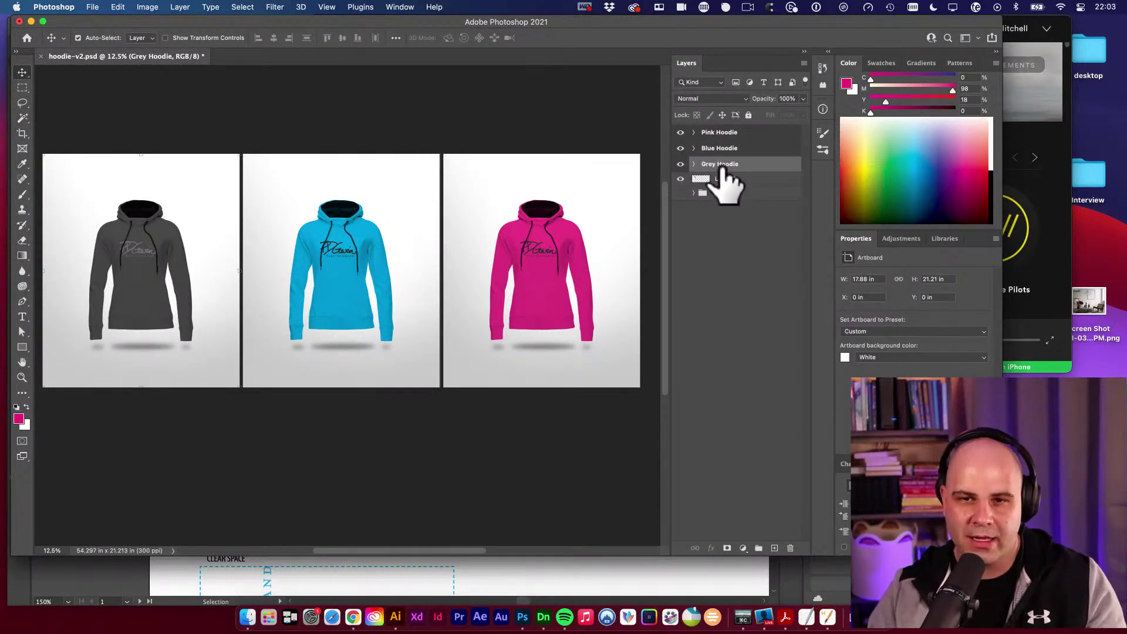
Trim the Pink Hoodie and Blue Hoodie artboard names down to Pink and Blue.
right_click(721, 166)
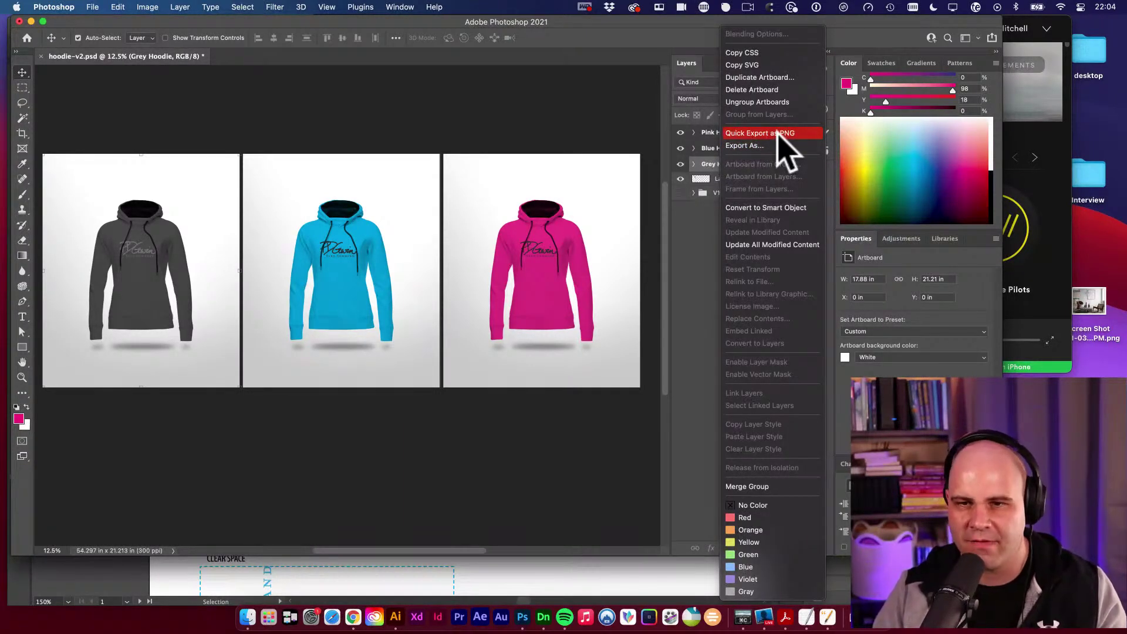
left_click(721, 167)
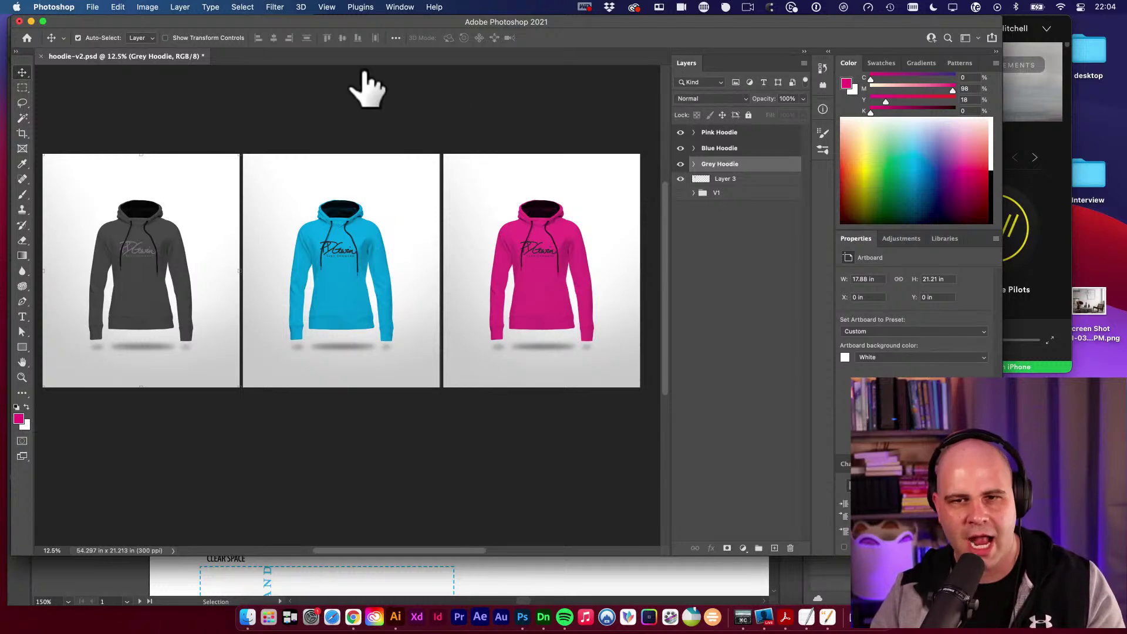
left_click(711, 131)
double_click(723, 131)
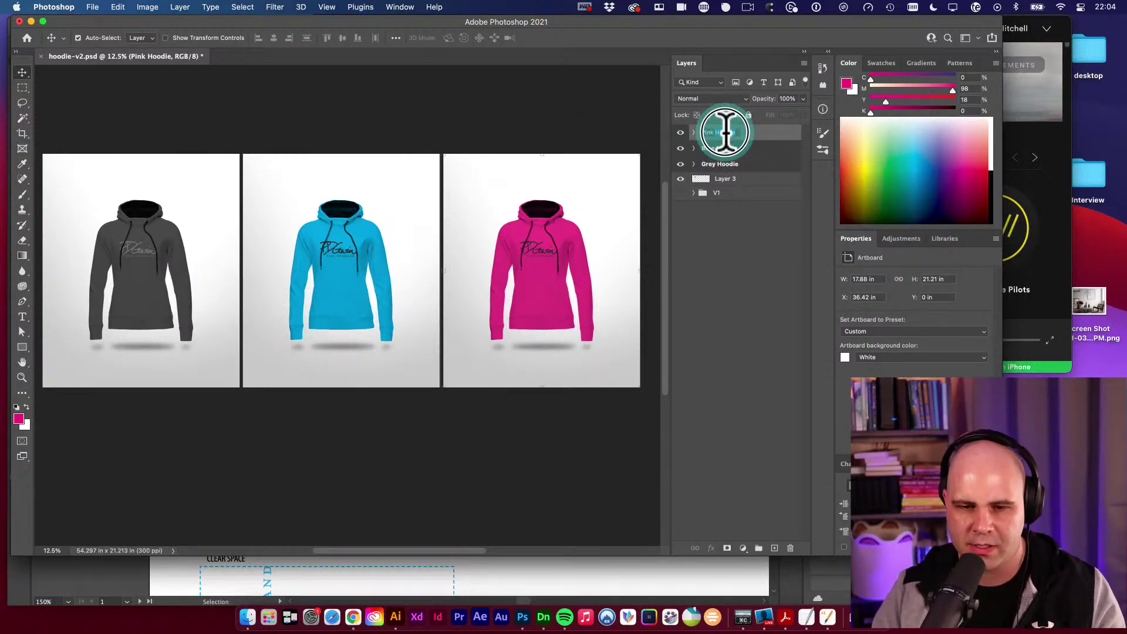
key("BackSpace")
key("BackSpace")
key("BackSpace")
key("BackSpace")
key("BackSpace")
key("BackSpace")
key("BackSpace")
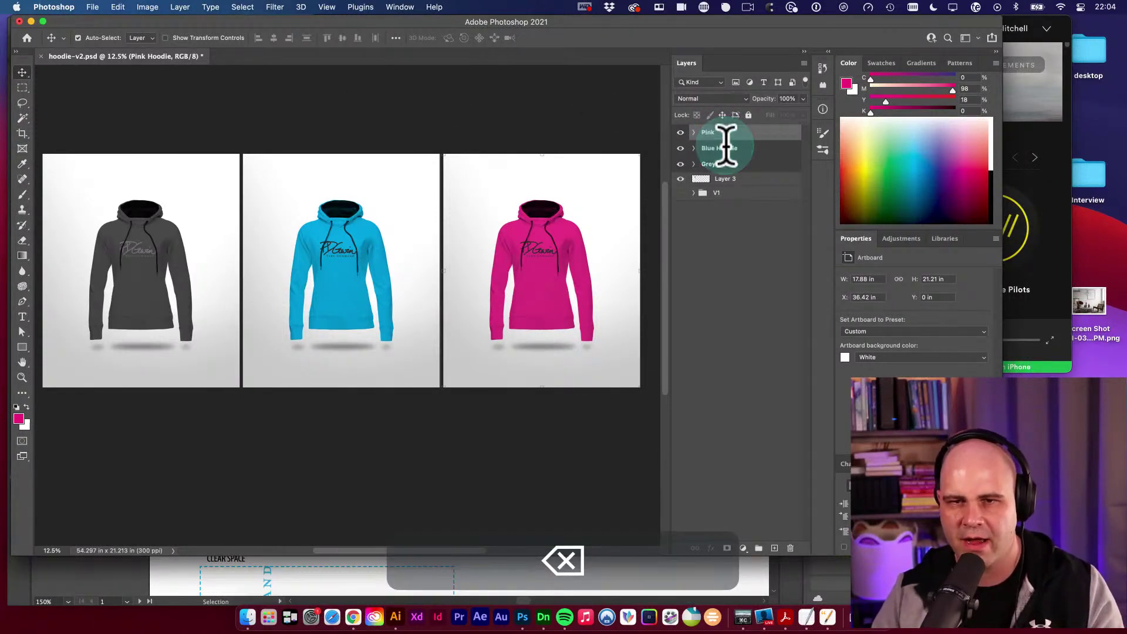
key("Return")
double_click(730, 149)
left_click(730, 148)
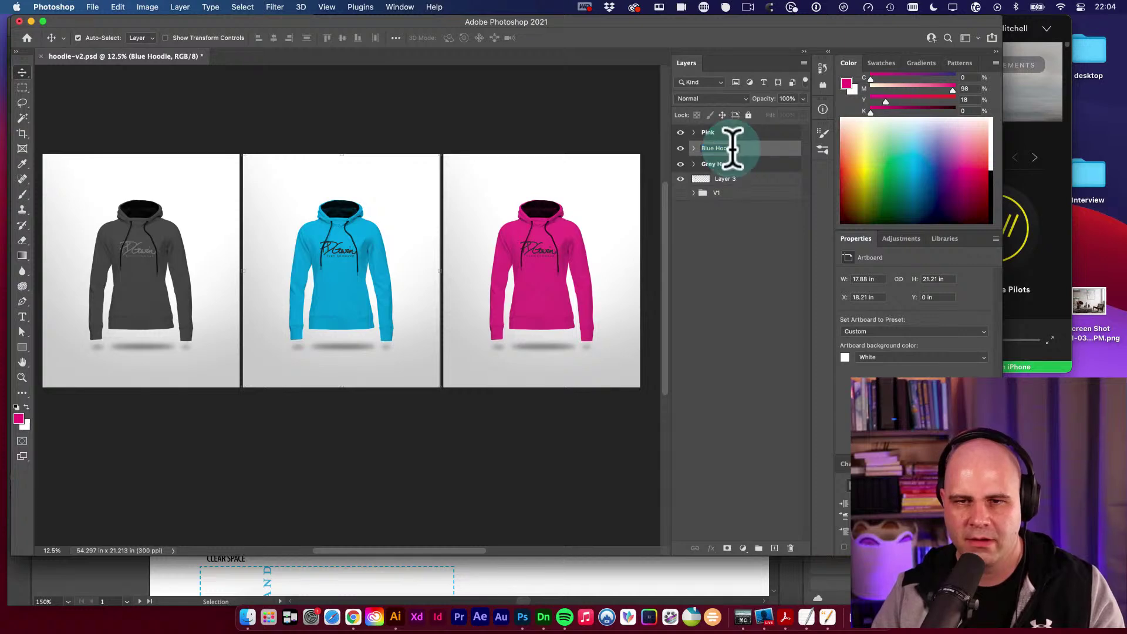
key("BackSpace")
key("BackSpace")
key("BackSpace")
key("BackSpace")
key("BackSpace")
key("BackSpace")
key("BackSpace")
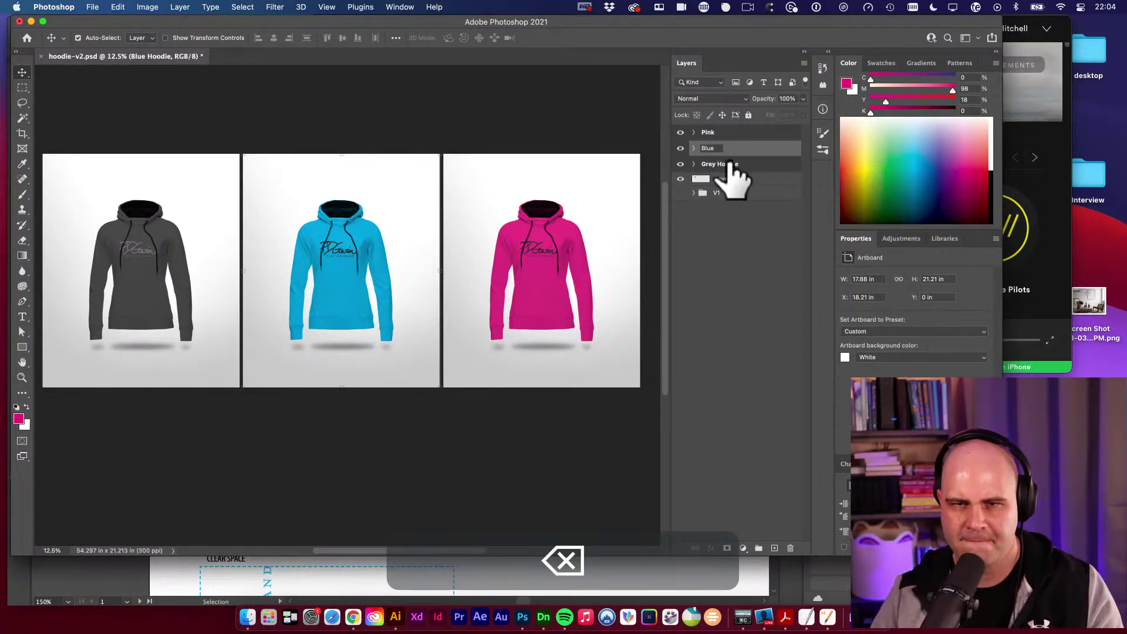
Commit the Blue name, start trimming Grey Hoodie, and undo the stray layer changes.
double_click(730, 164)
left_click(731, 164)
key("BackSpace")
key("BackSpace")
key("BackSpace")
key("BackSpace")
key("BackSpace")
key("BackSpace")
key("BackSpace")
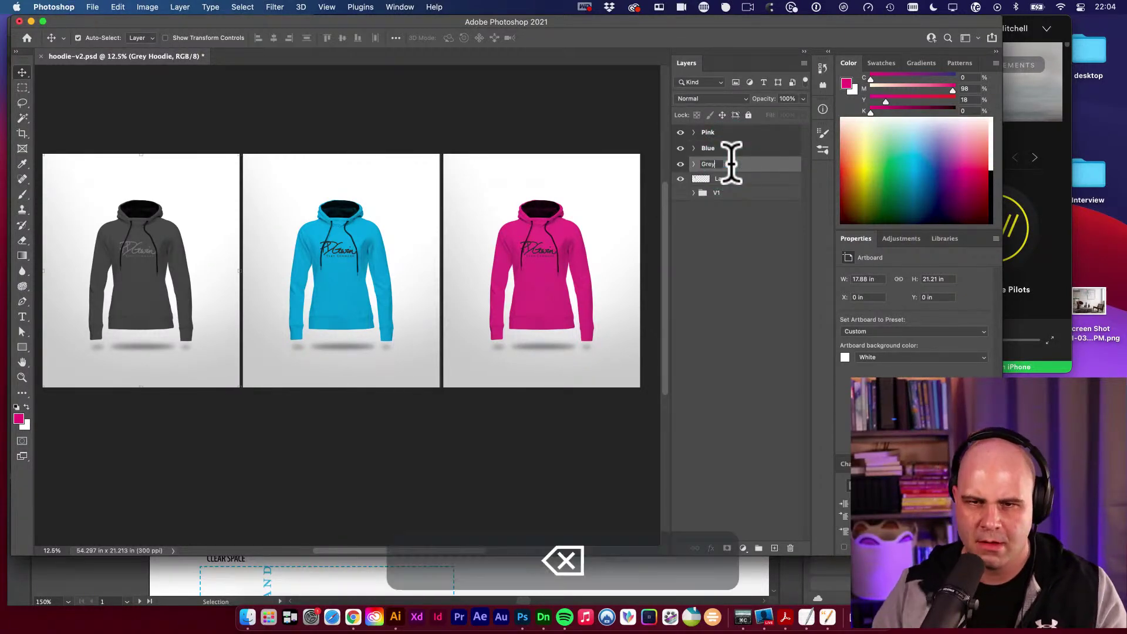
left_click(734, 227)
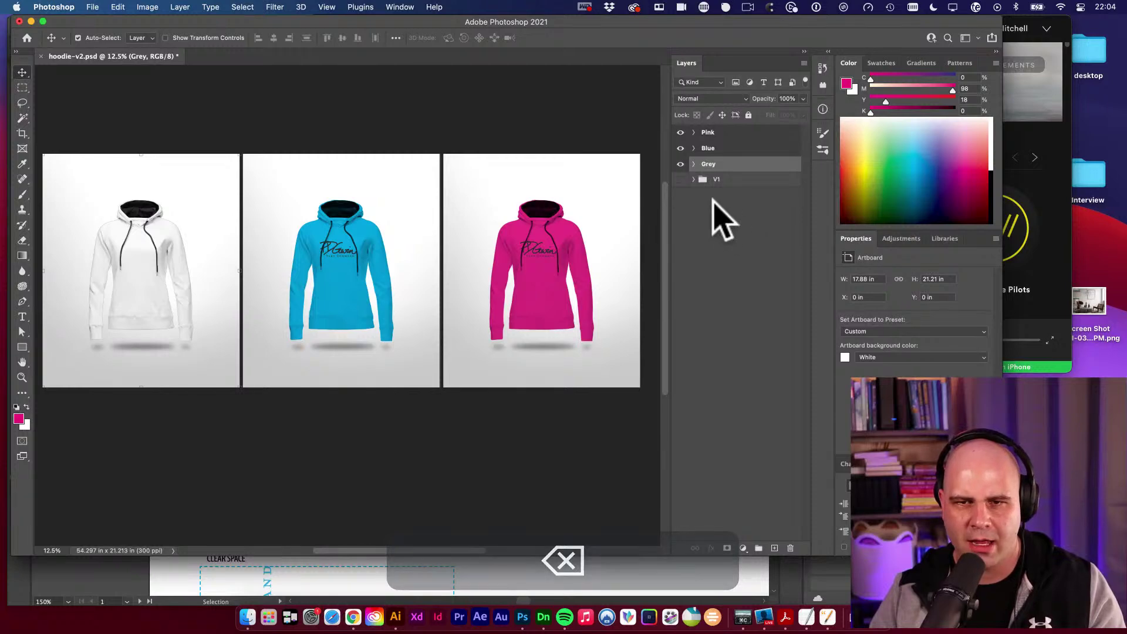
left_click(702, 180)
left_click(694, 164)
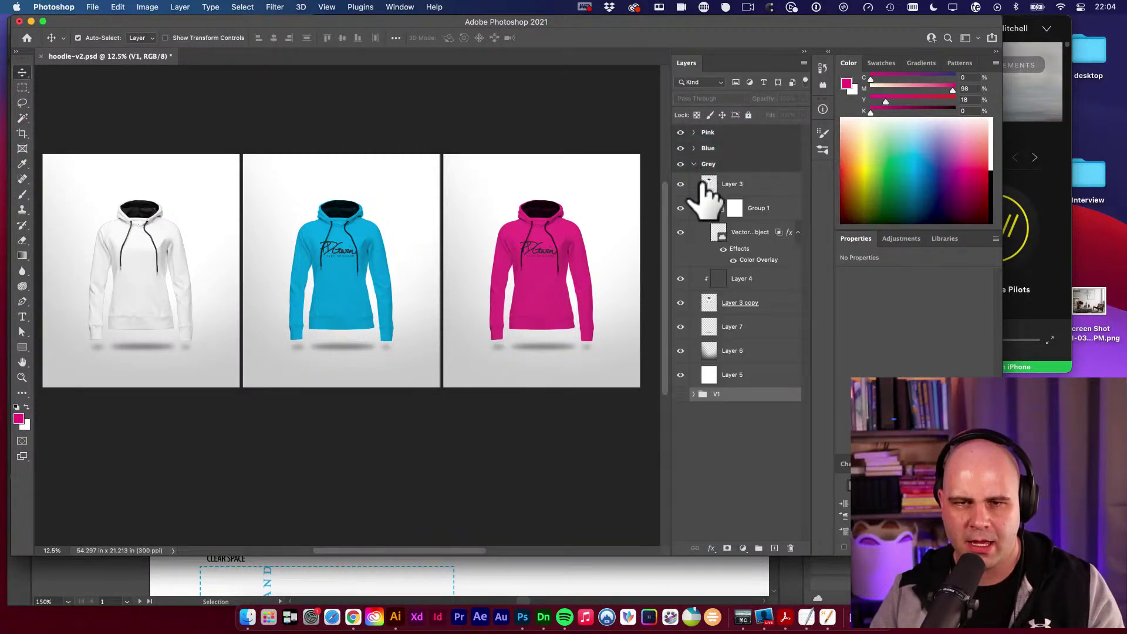
left_click(694, 165)
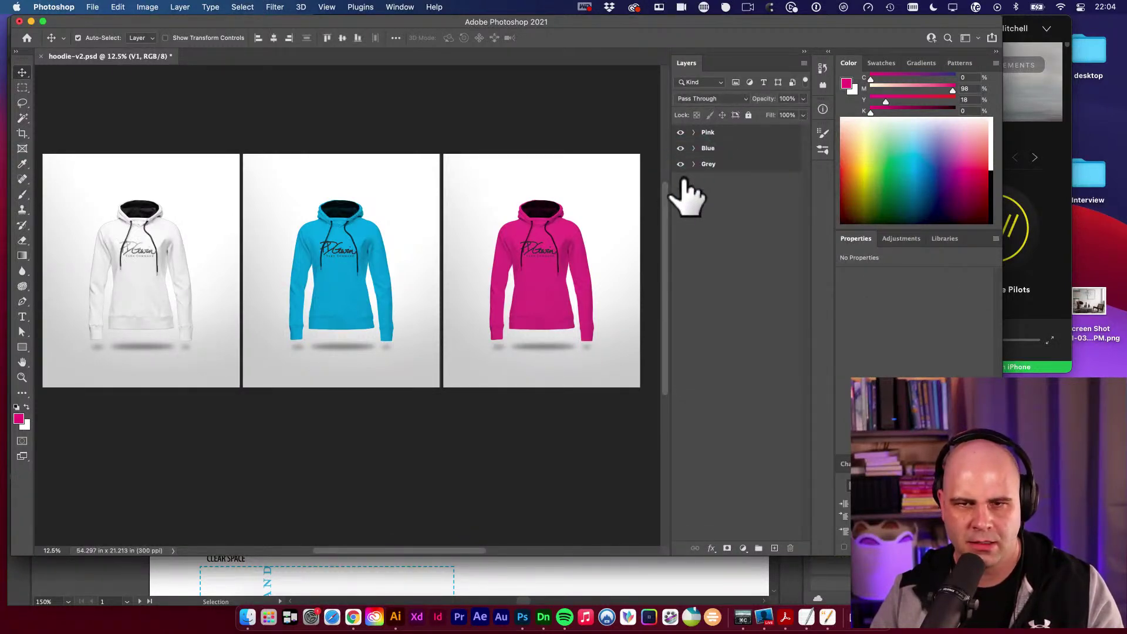
left_click(684, 182)
left_click(681, 164)
left_click(682, 164)
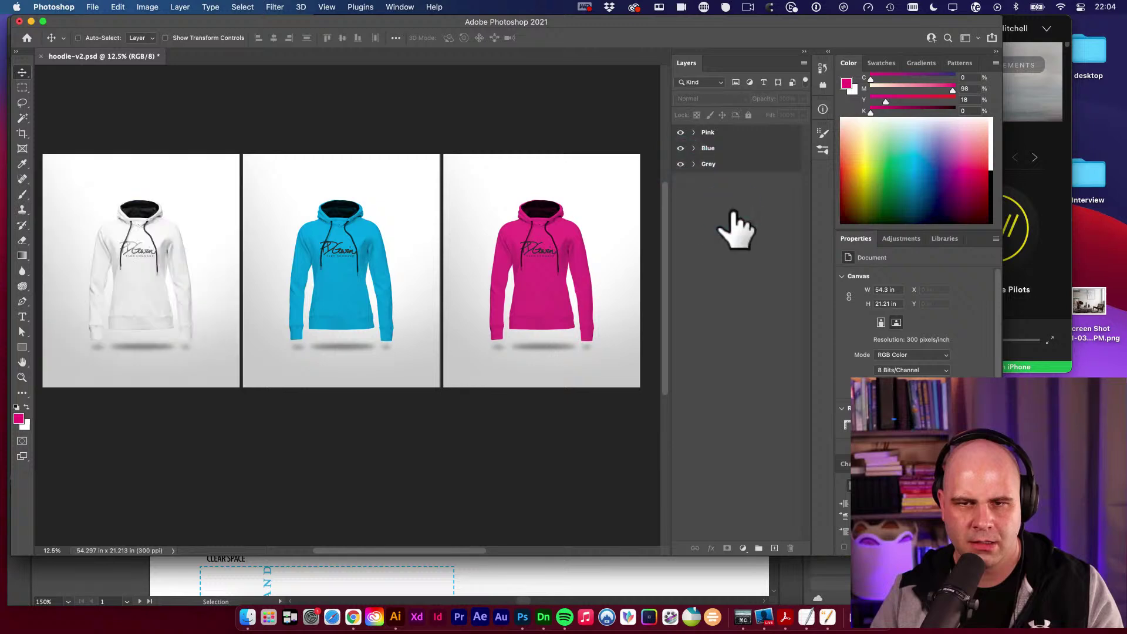
key("super+z")
key("super+z")
key("super+z")
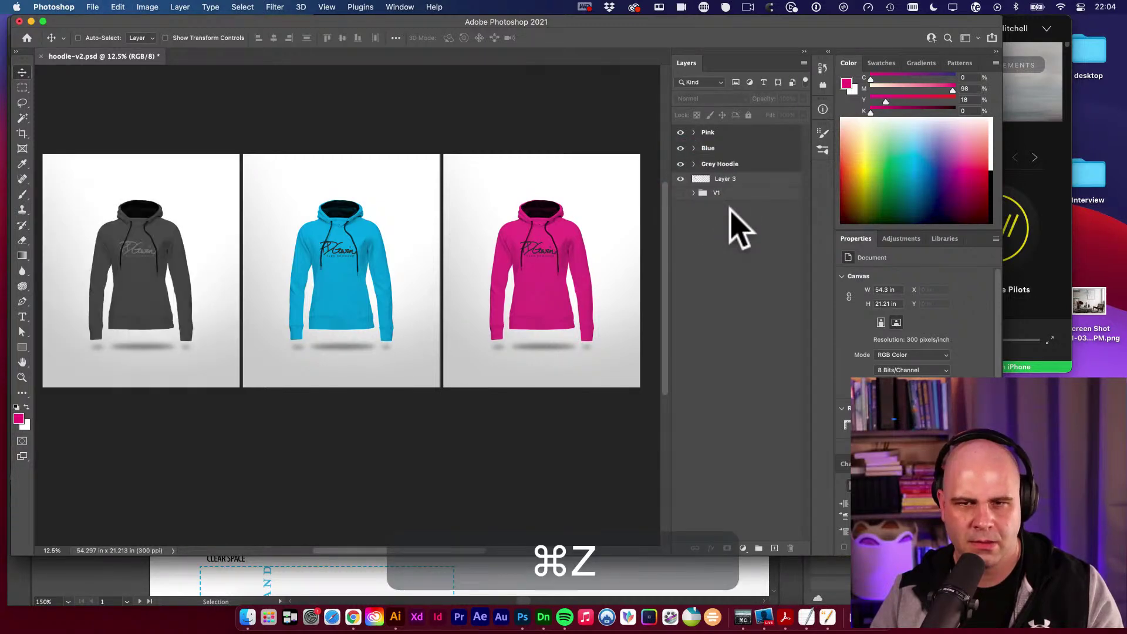
Delete Layer 3 and rename the Grey Hoodie artboard to Grey.
left_click(681, 179)
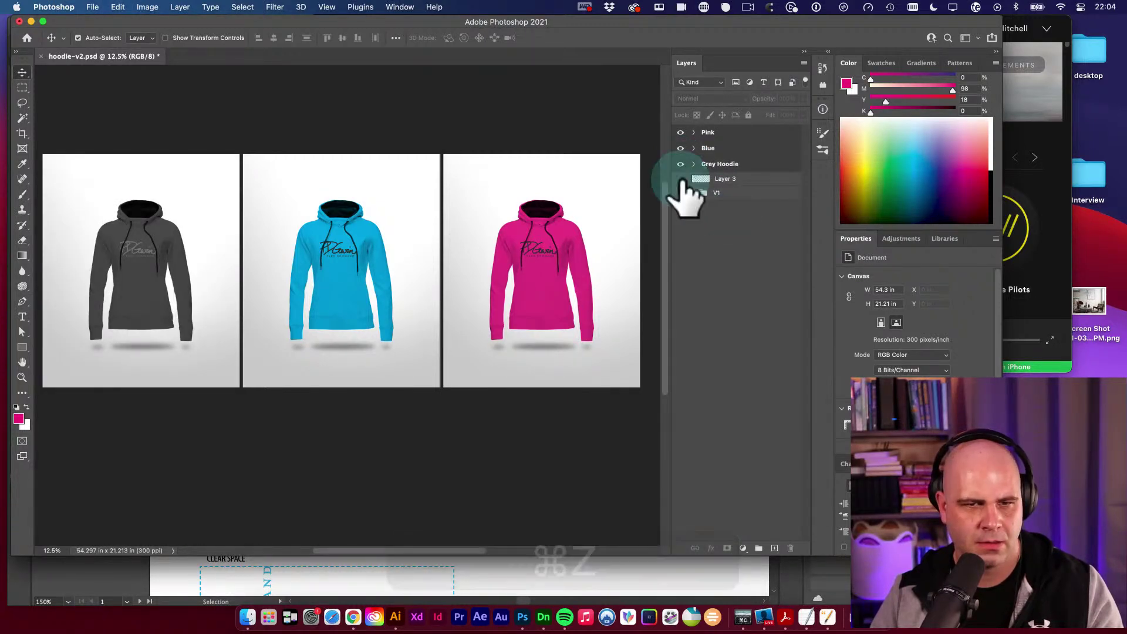
left_click(682, 179)
left_click(740, 180)
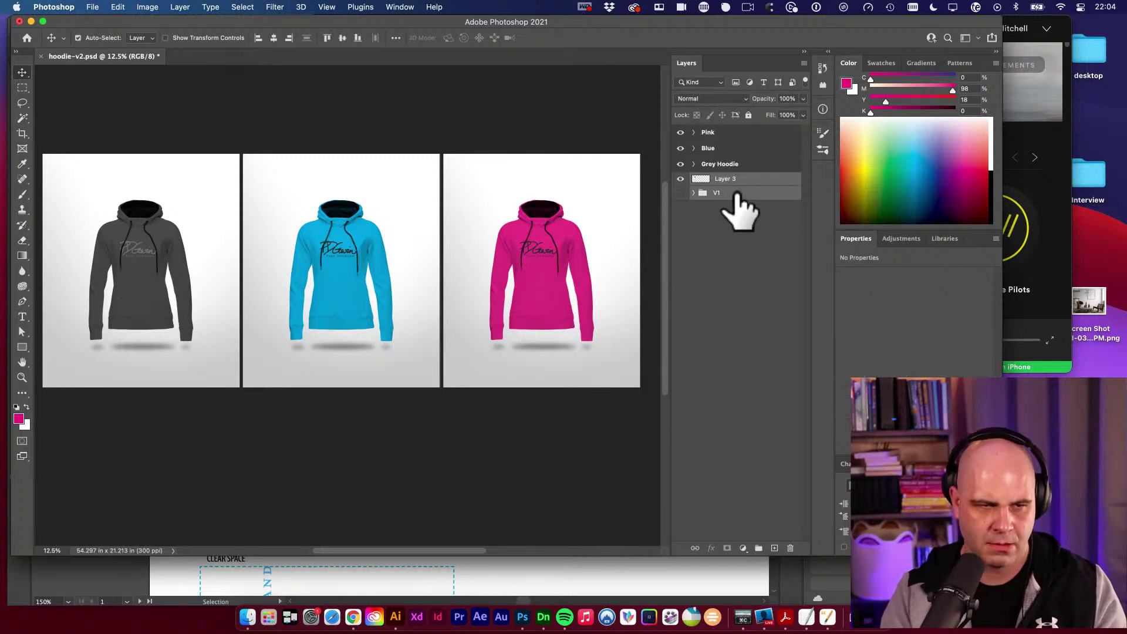
key("BackSpace")
double_click(721, 165)
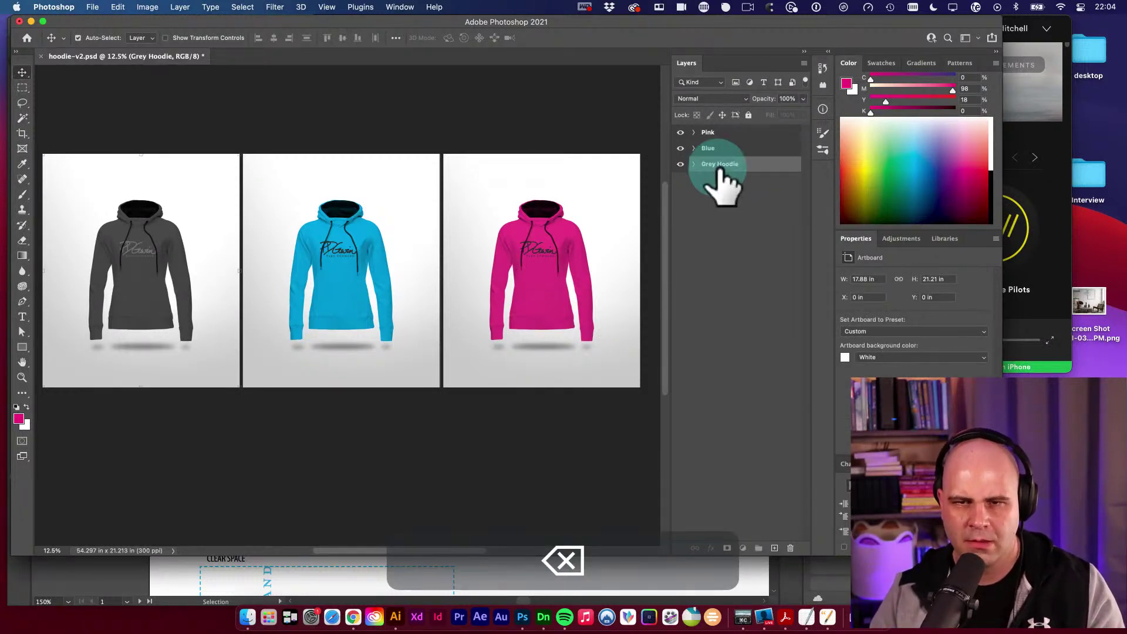
double_click(723, 164)
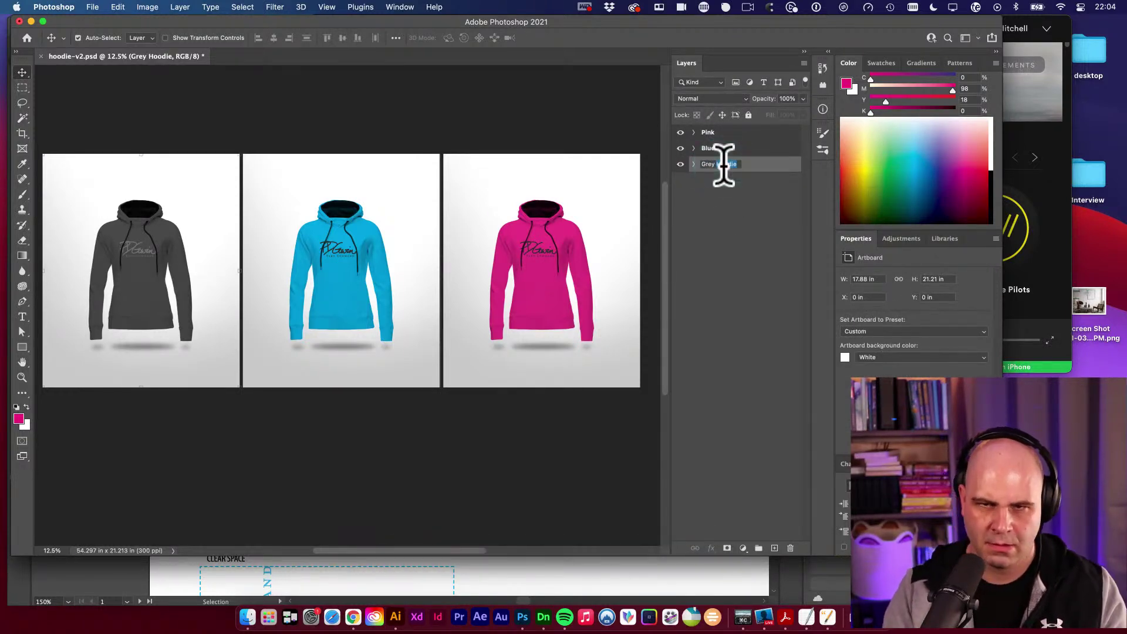
key("BackSpace")
key("Return")
Deselect the layers and save hoodie-v2.psd.
left_click(724, 207)
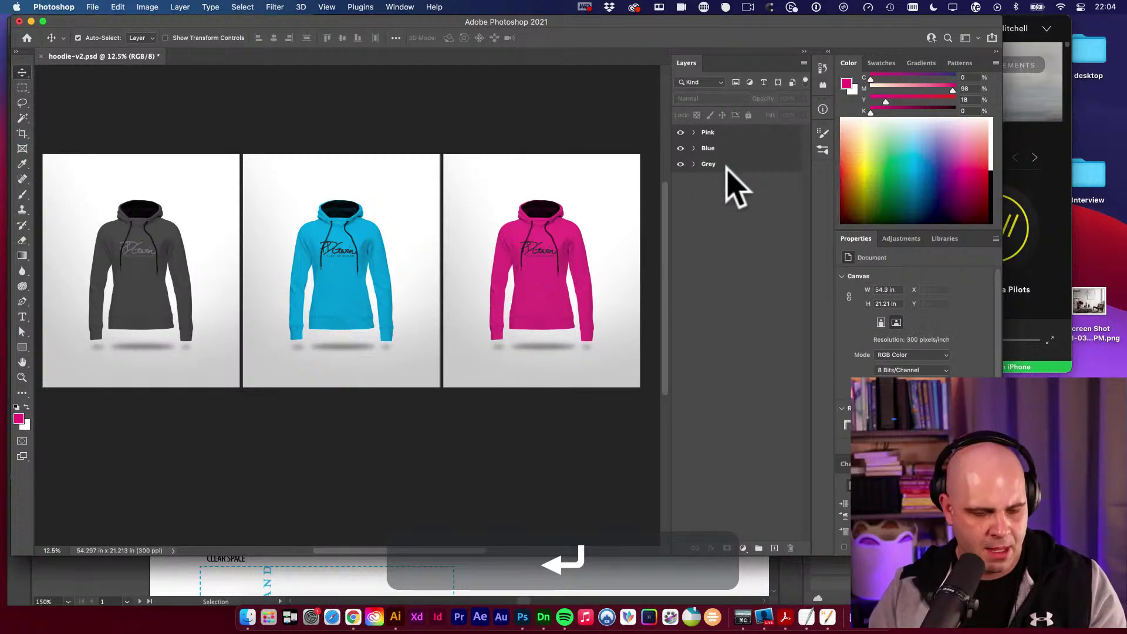
key("super")
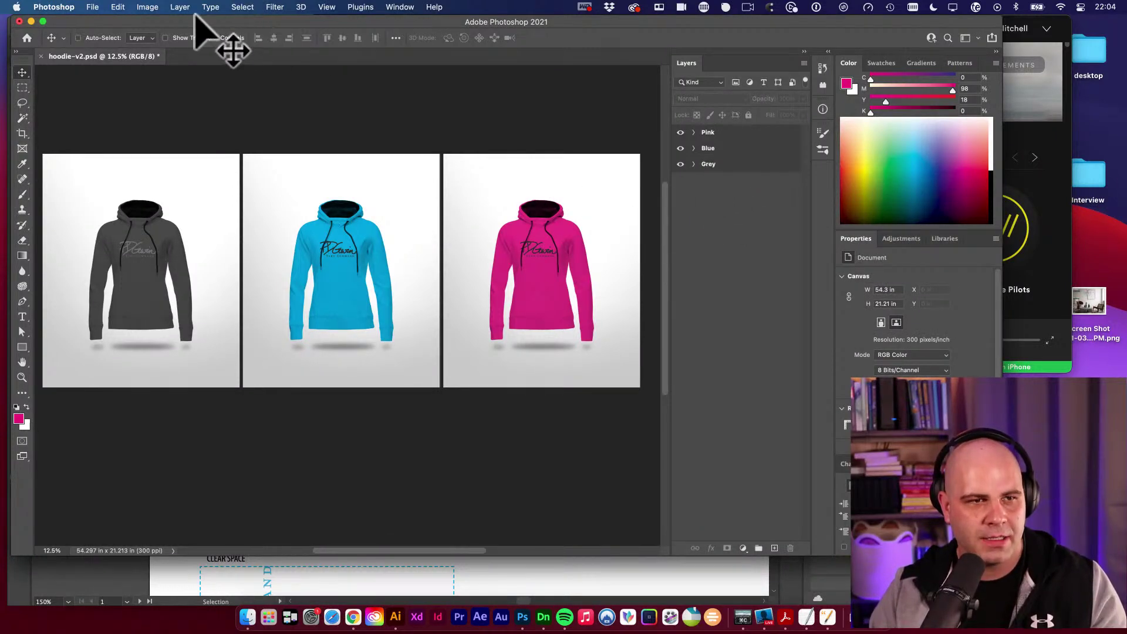
key("super+s")
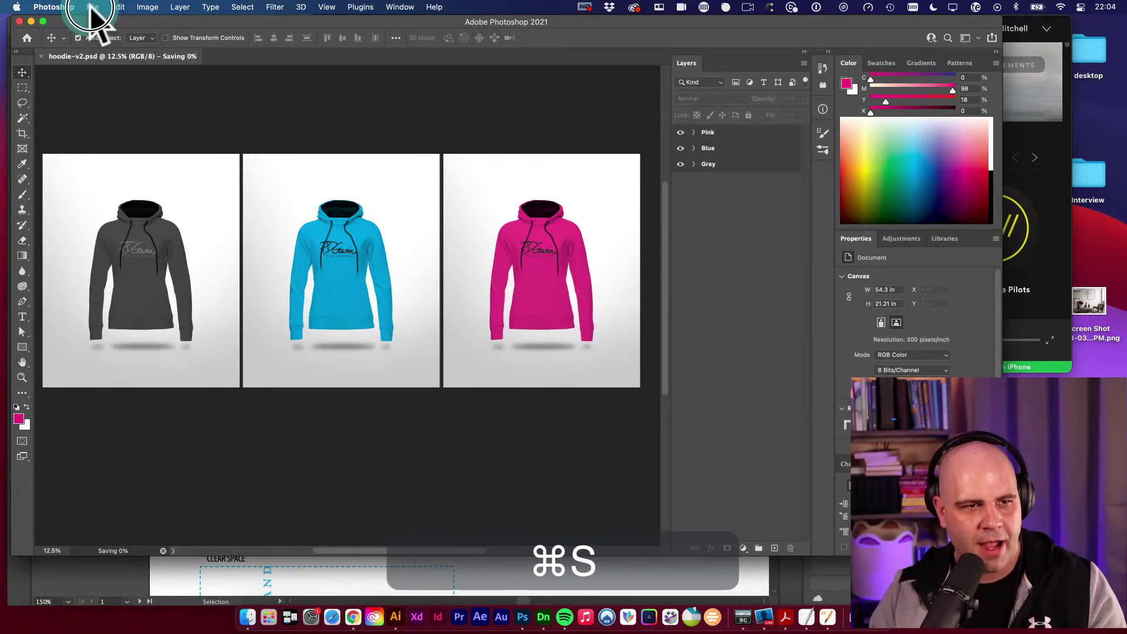
Choose File > Export > Artboards to Files… to bring up its dialog.
left_click(92, 7)
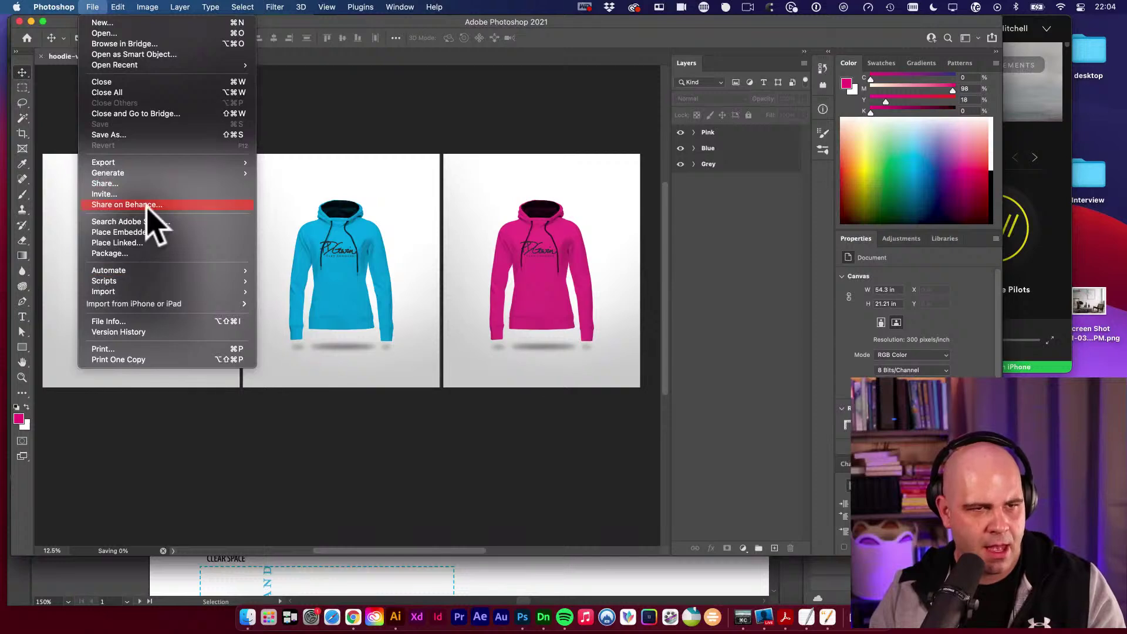
mouse_move(223, 162)
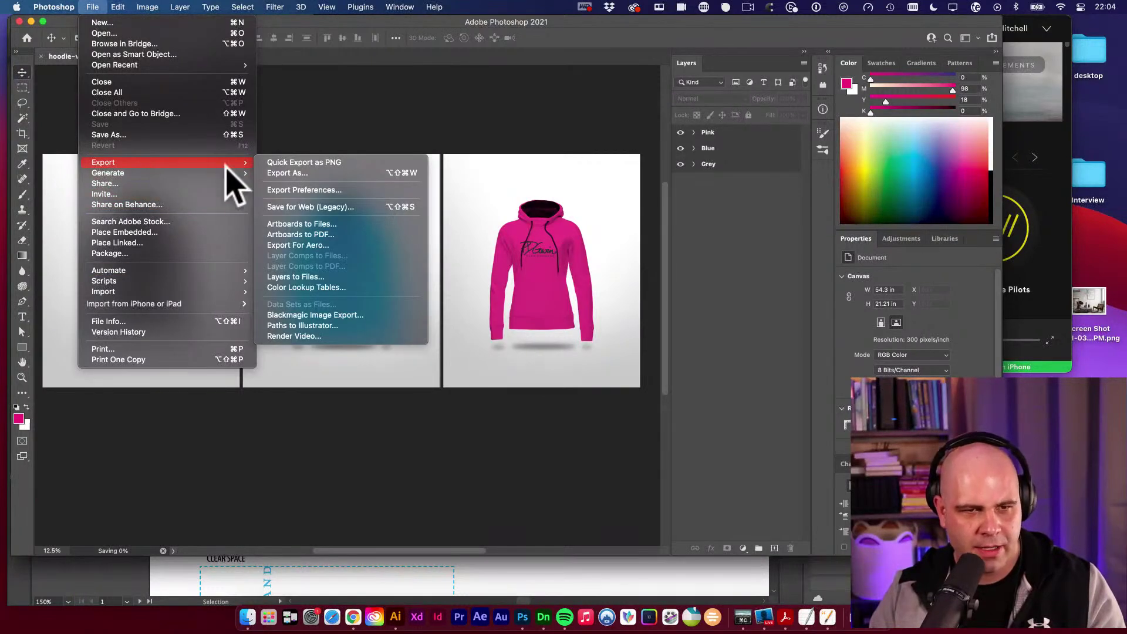
left_click(320, 234)
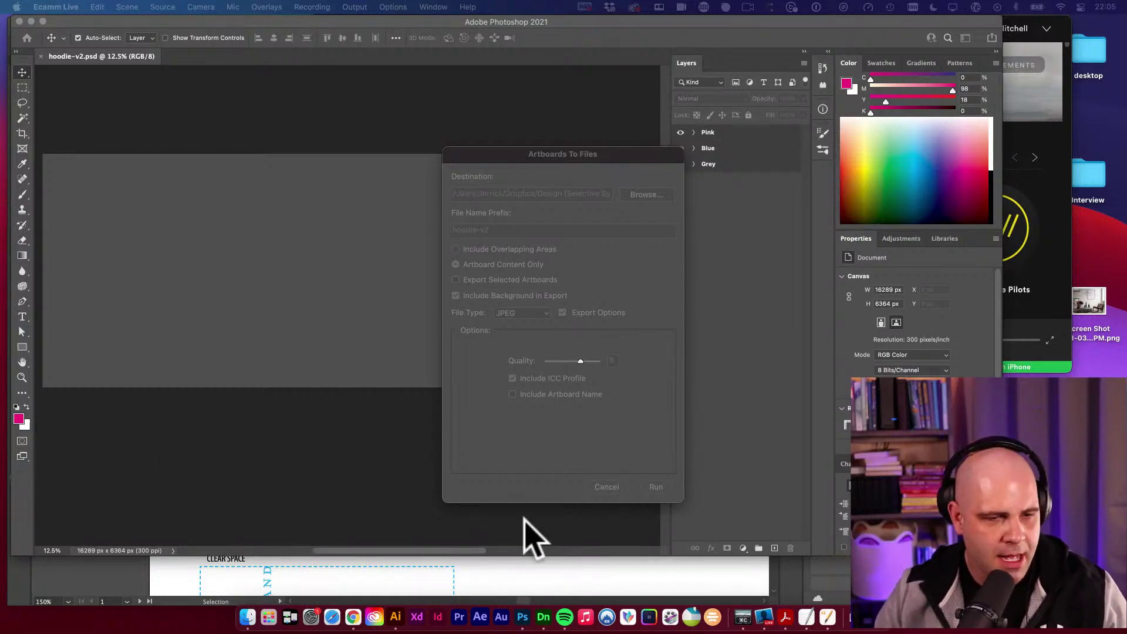
Set the Artboards To Files destination to the Apparel/comps folder.
left_click(560, 170)
left_click_drag(563, 168, 502, 132)
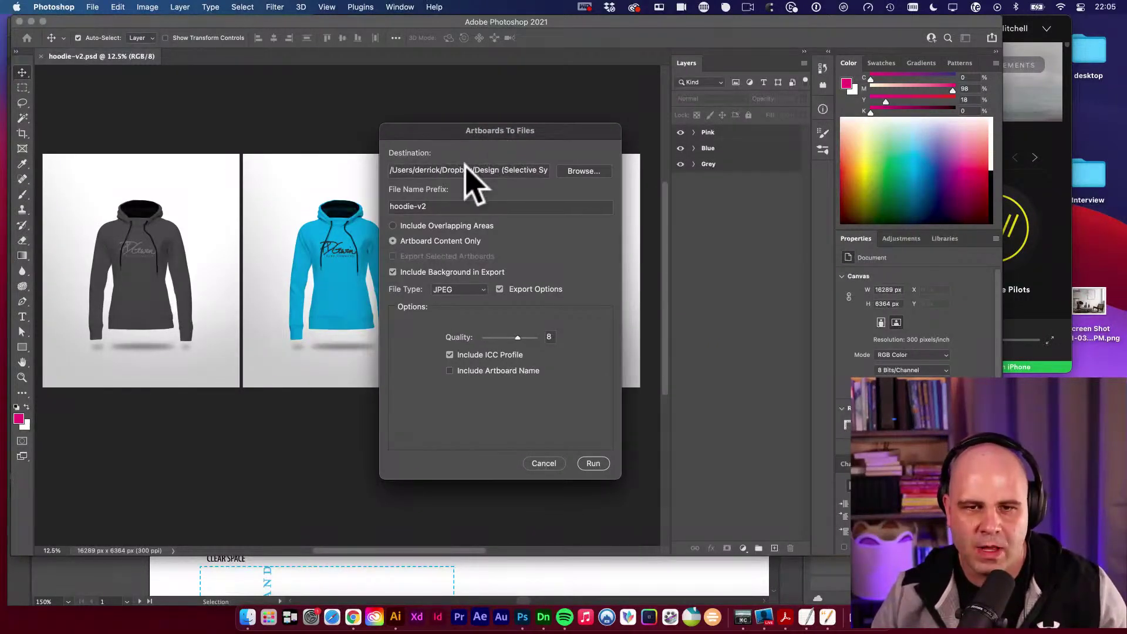
left_click(578, 171)
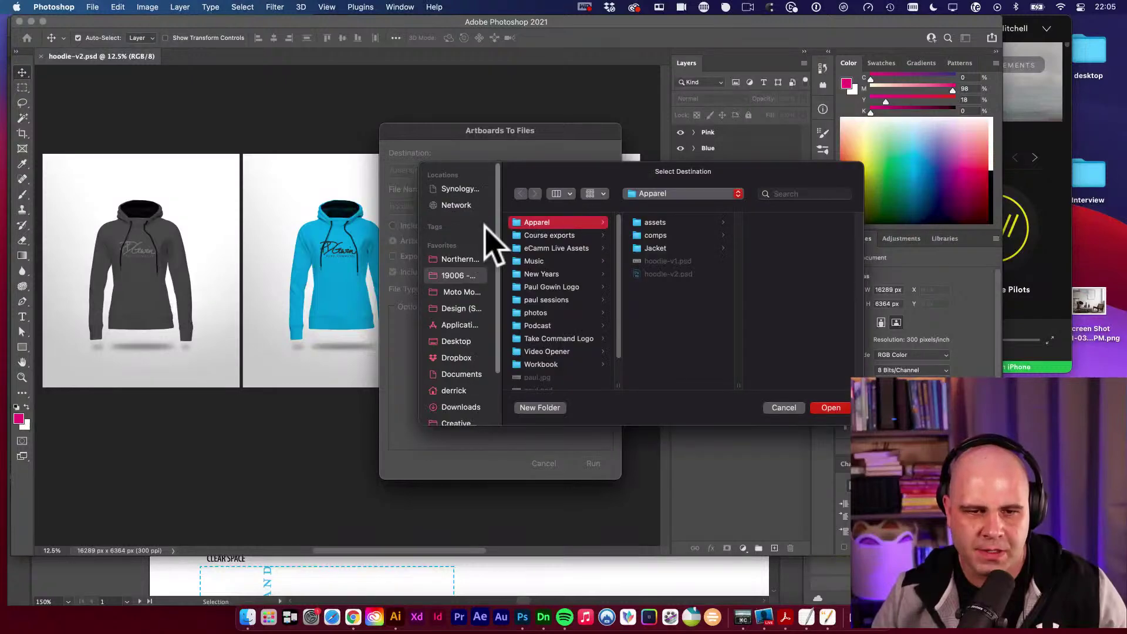
left_click(465, 276)
left_click(536, 222)
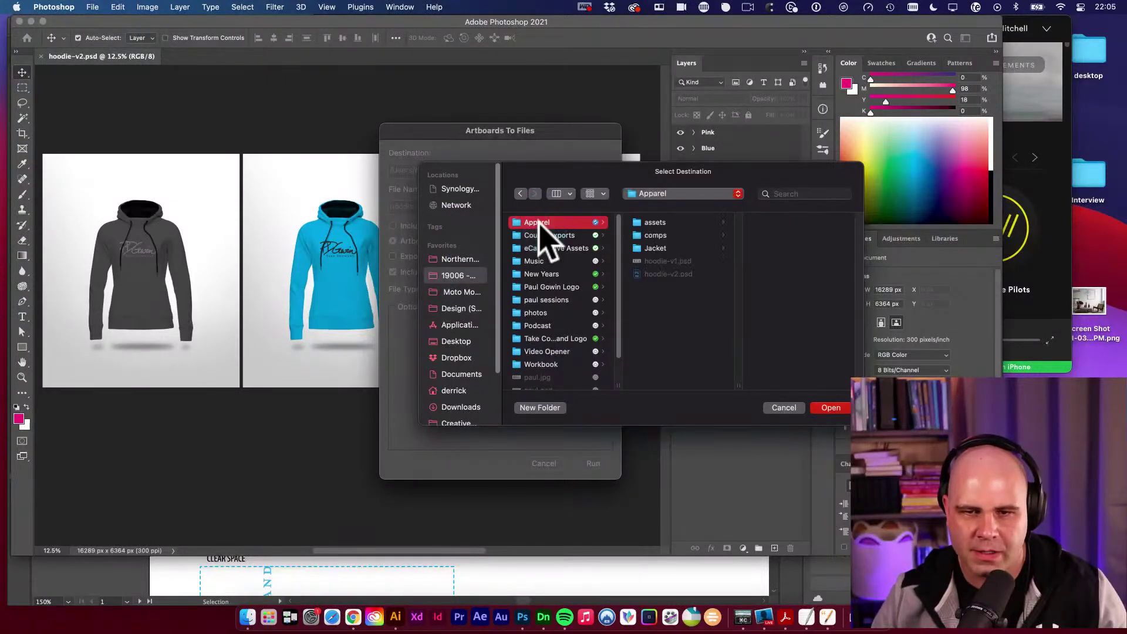
left_click(656, 234)
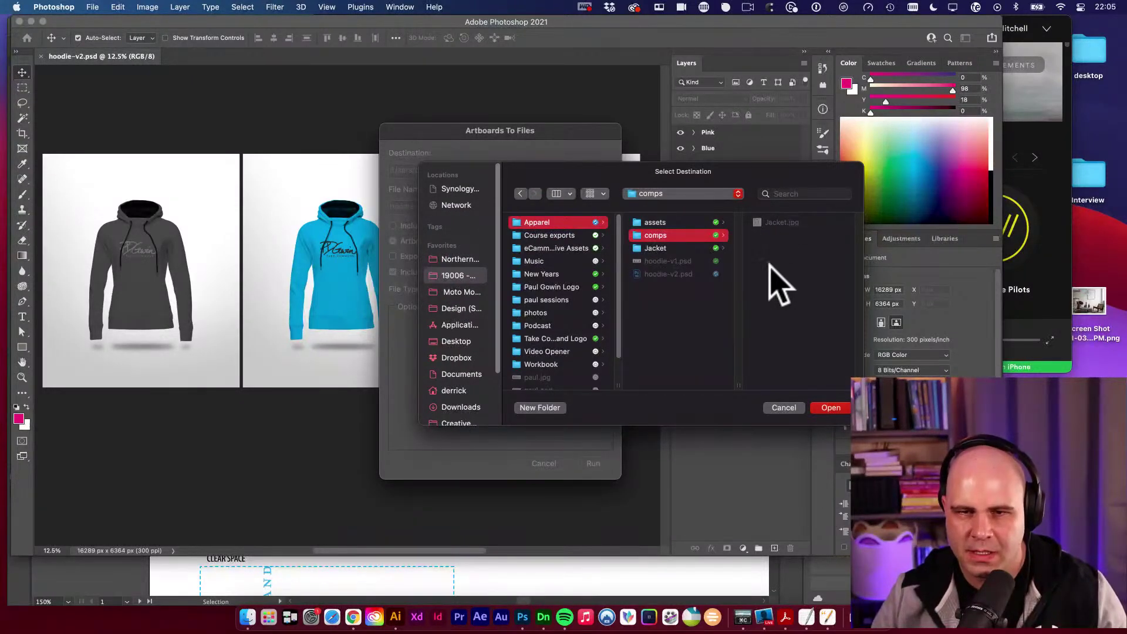
left_click(831, 408)
Use prefix Hoodie- with JPEG at quality 12, and run the export.
left_click(451, 206)
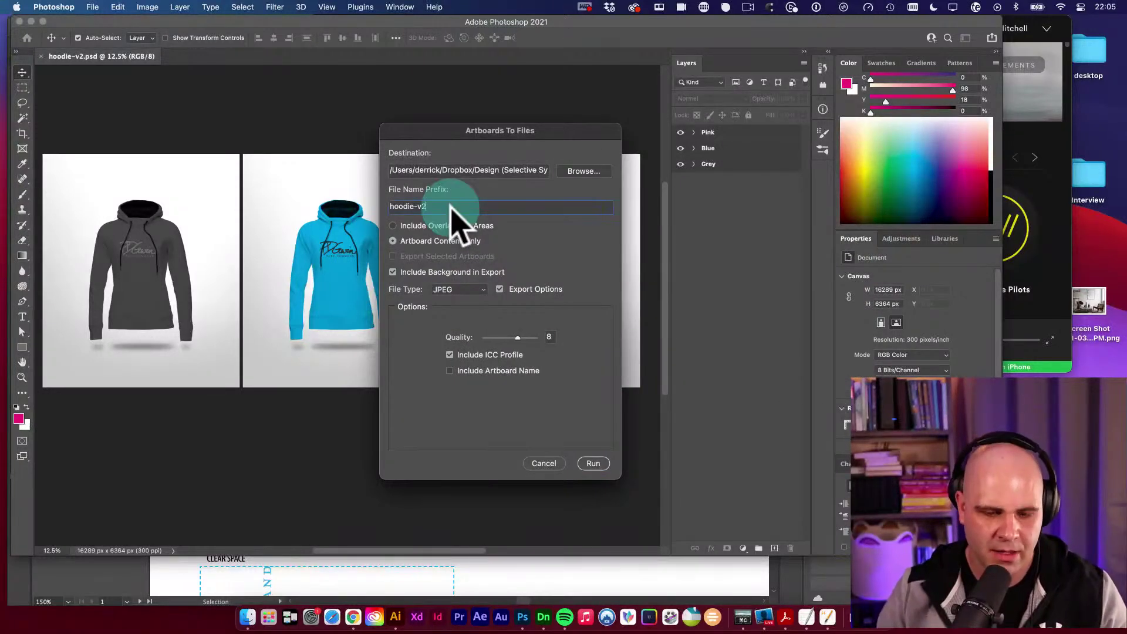
key("BackSpace")
key("BackSpace")
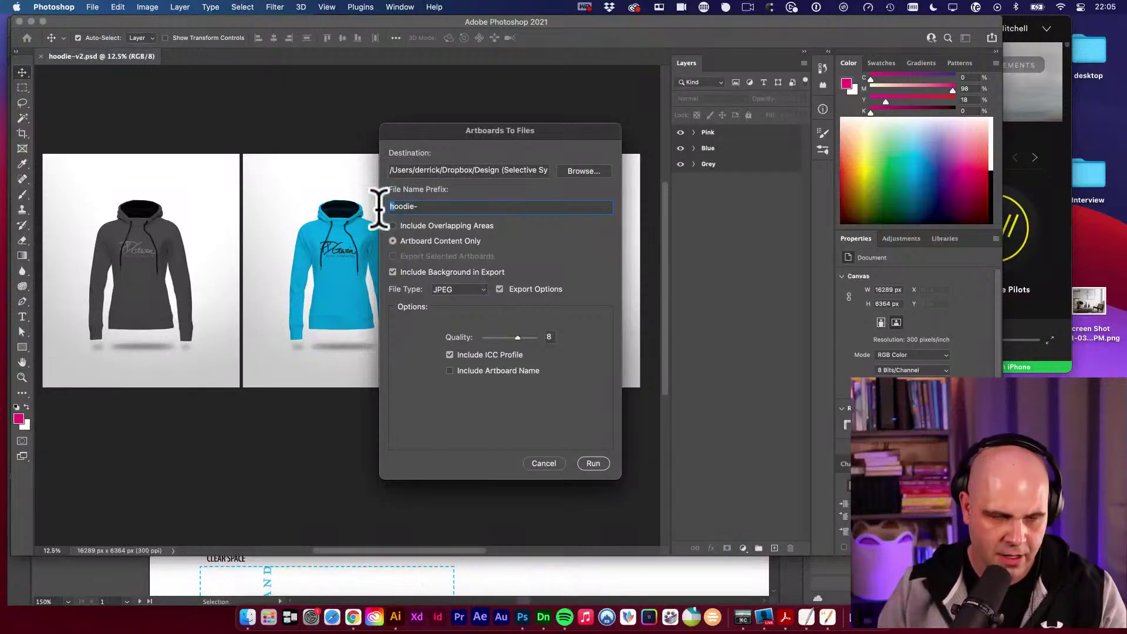
type("H")
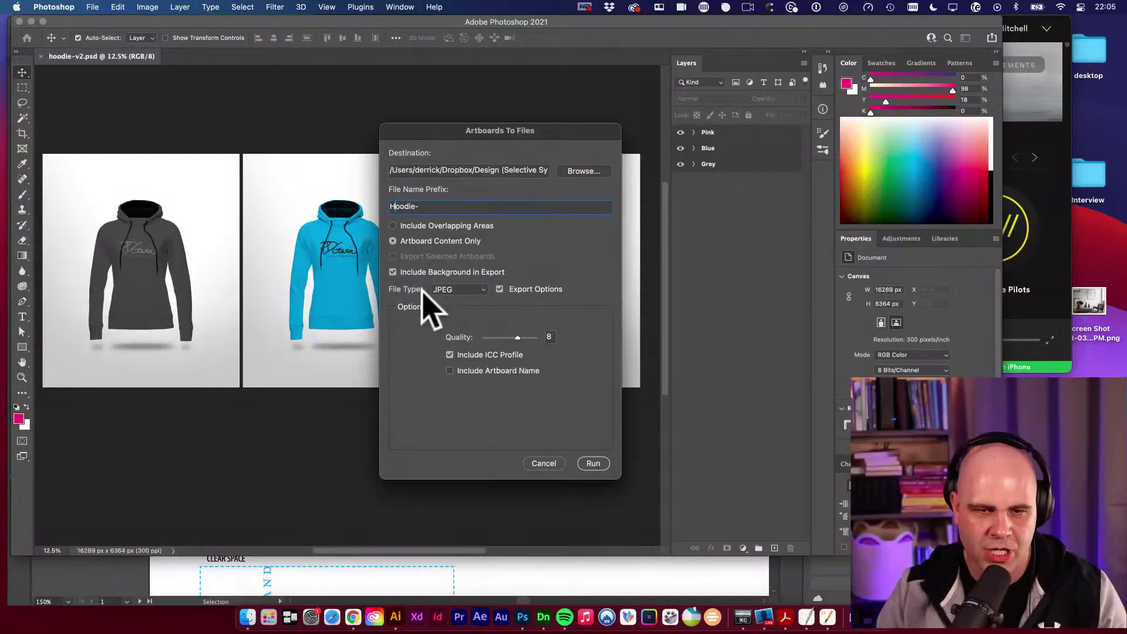
left_click(469, 290)
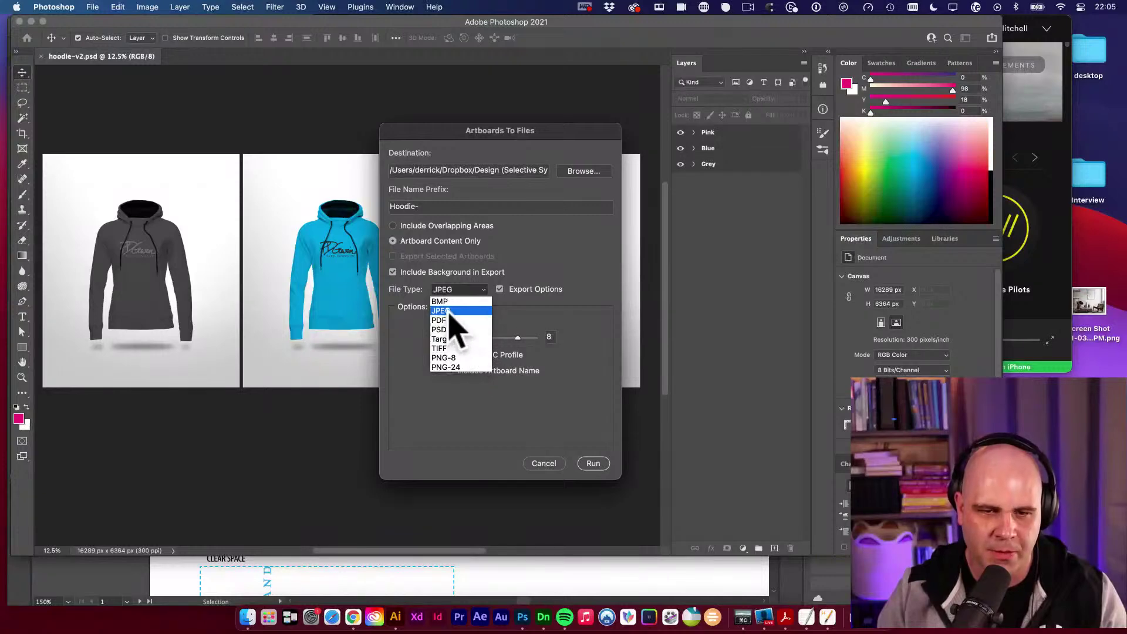
left_click(531, 315)
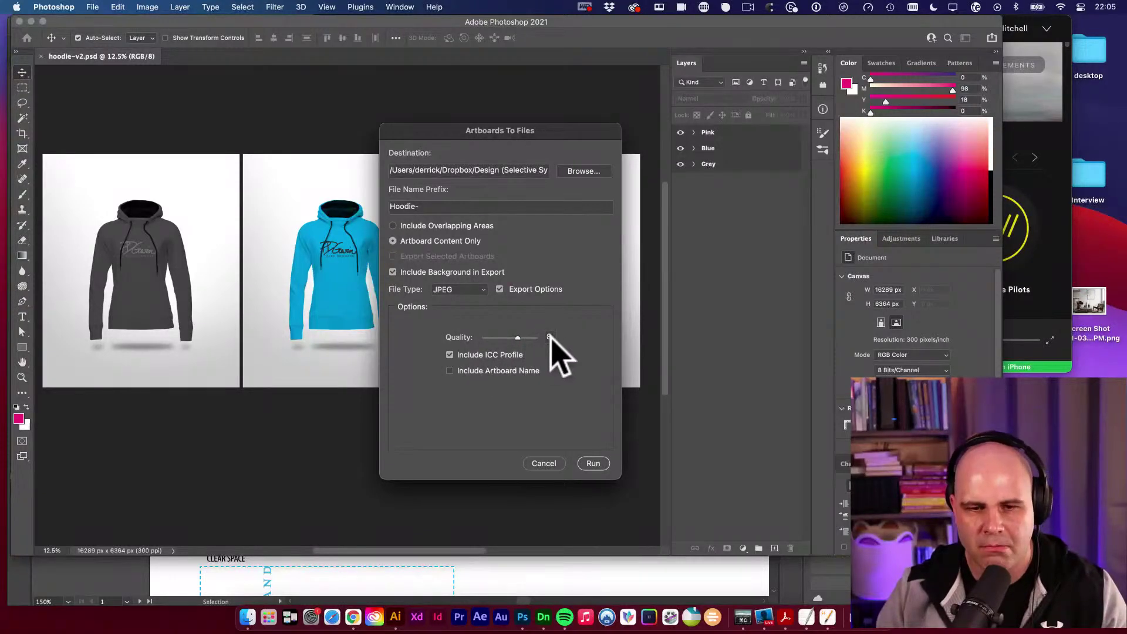
left_click_drag(518, 338, 544, 336)
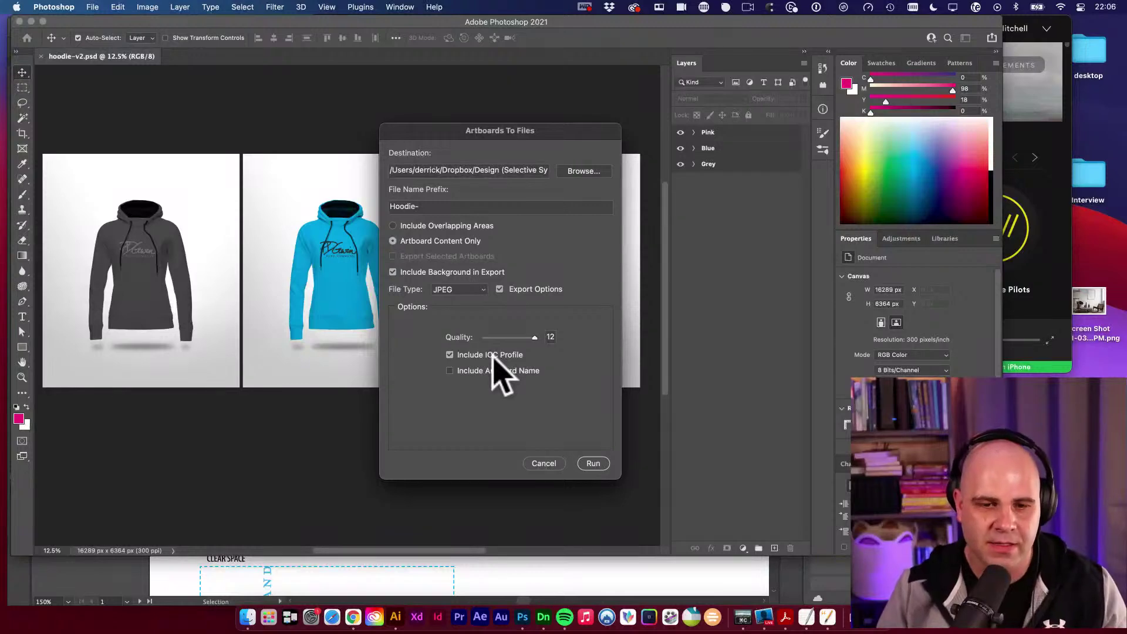
left_click(593, 463)
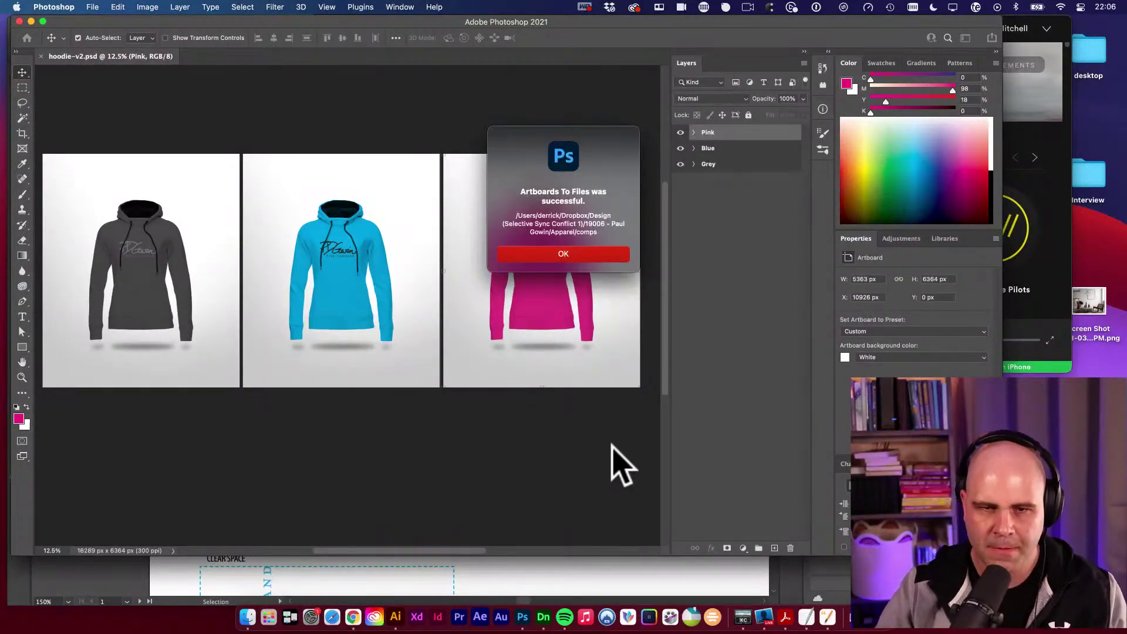
left_click(587, 254)
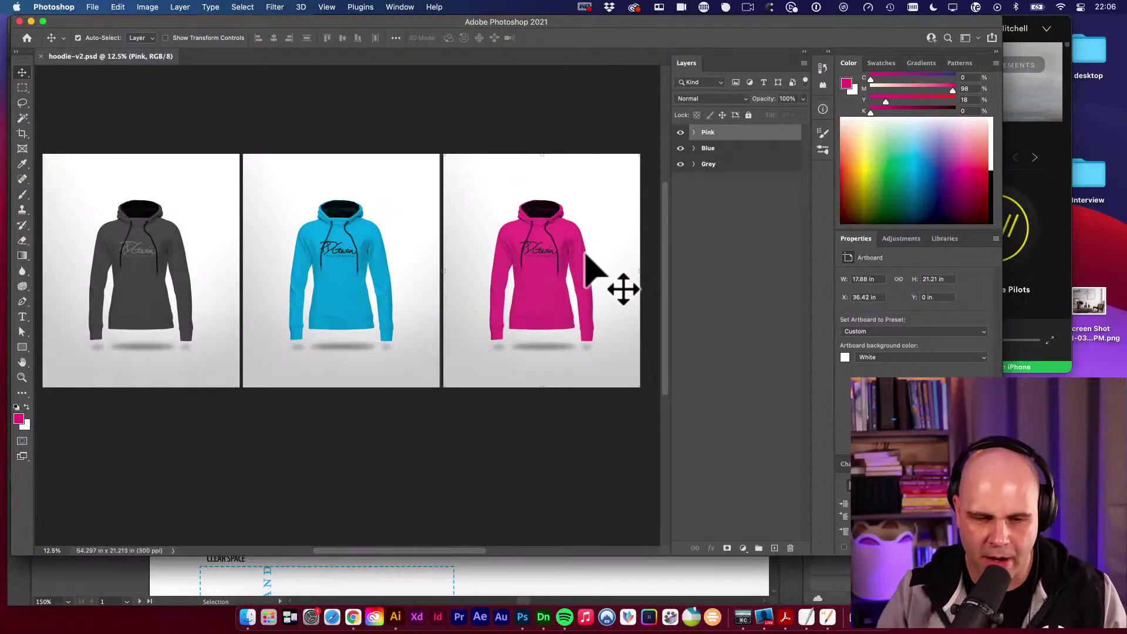
left_click(248, 618)
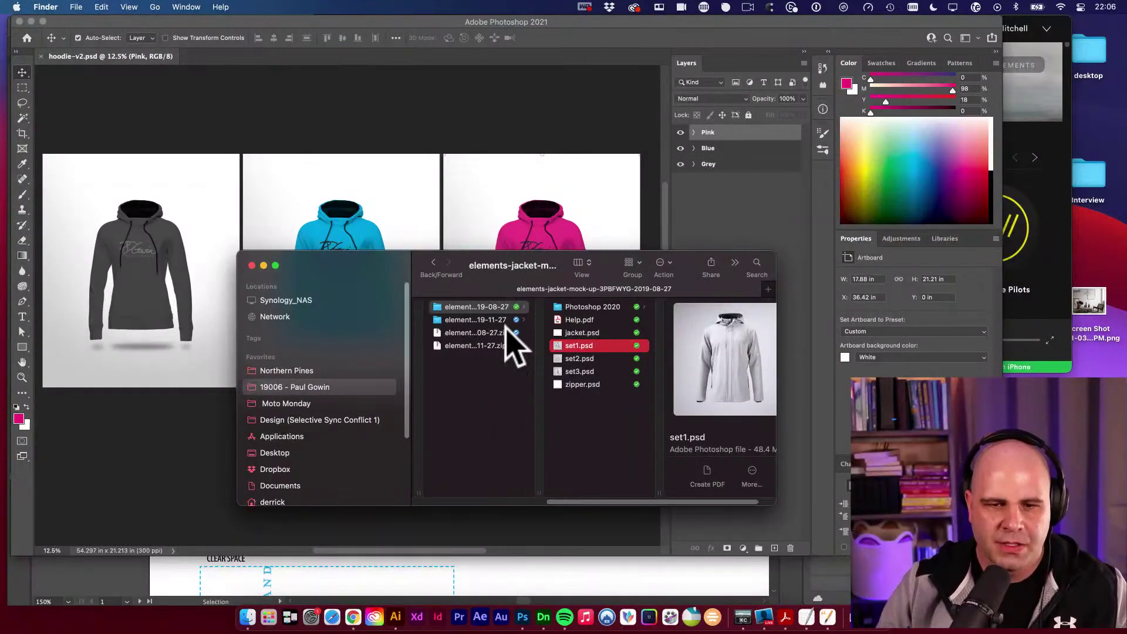
scroll(516, 347, "left", 10)
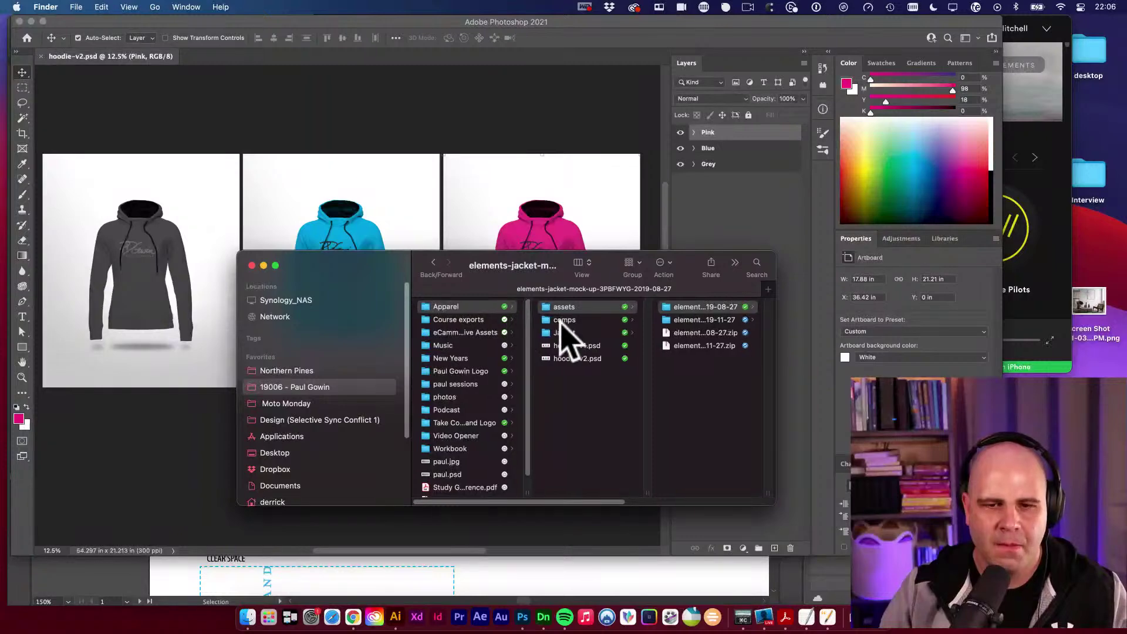
left_click(562, 320)
left_click(702, 307)
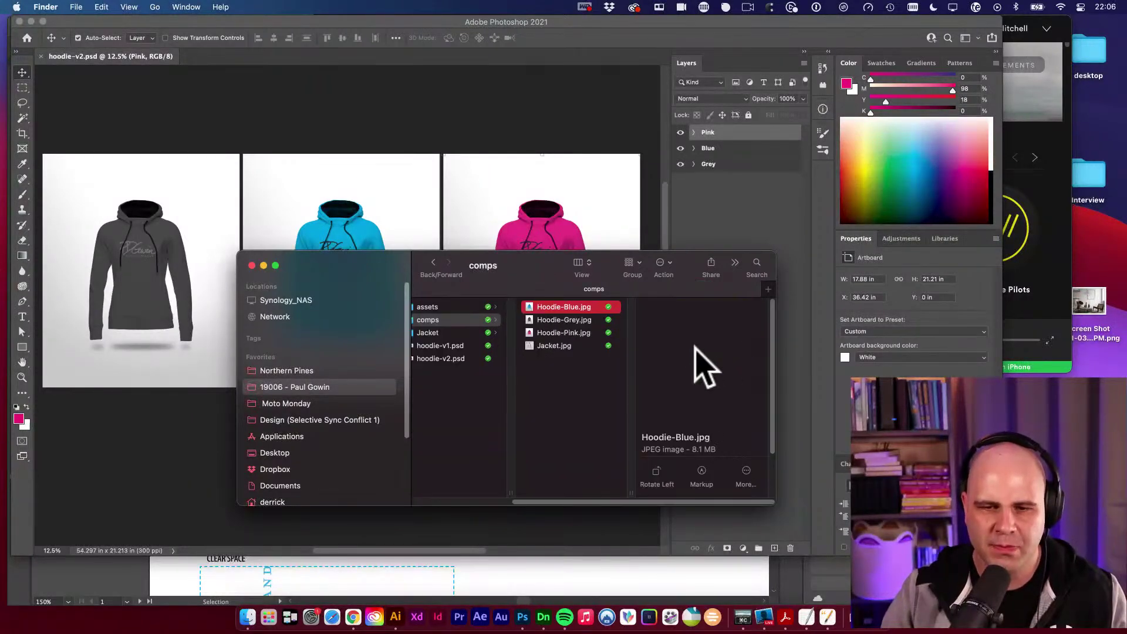
key("space")
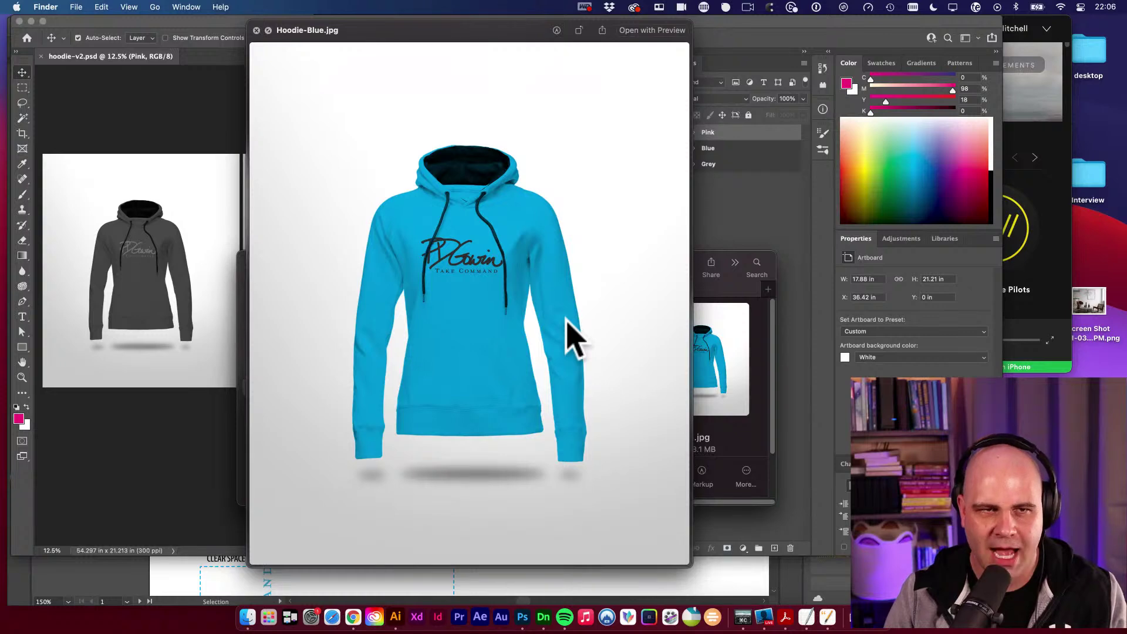
key("Down")
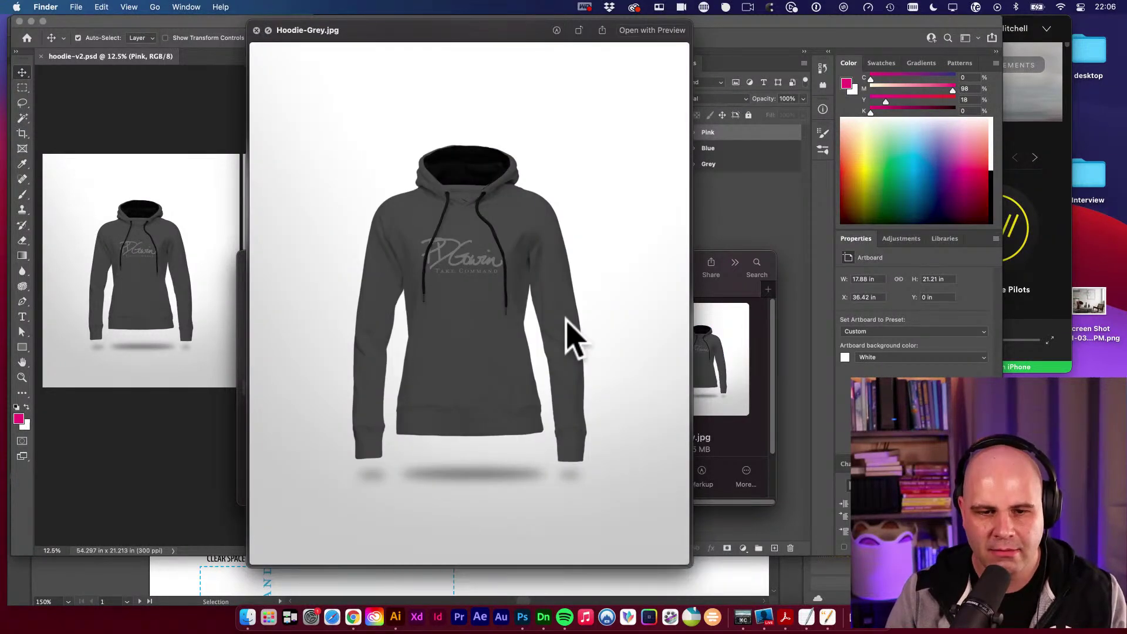
key("Down")
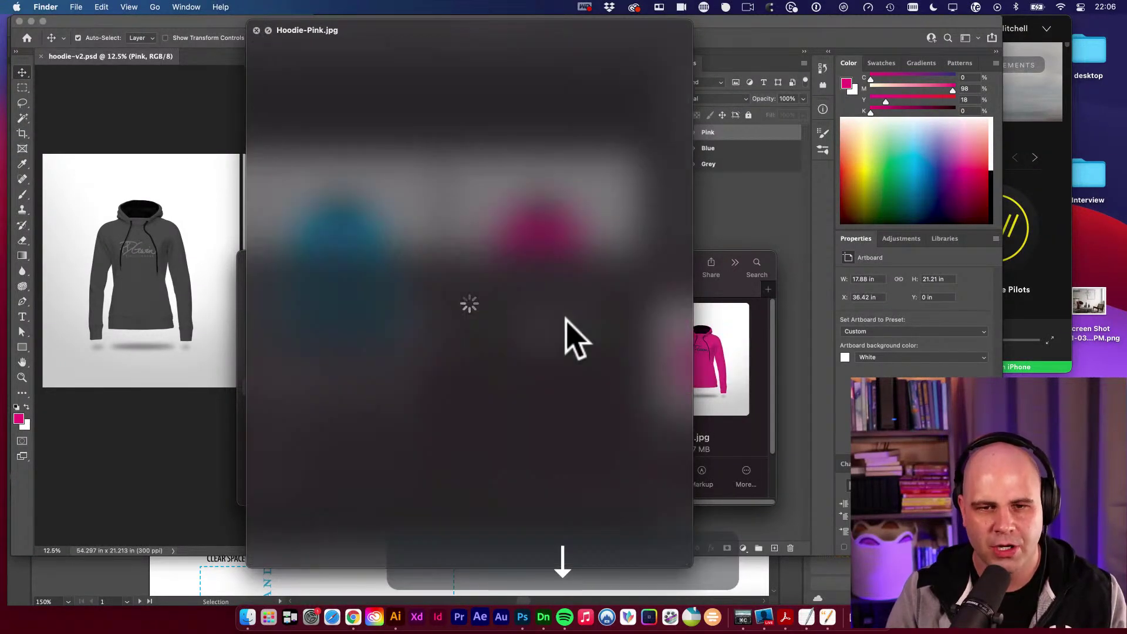
key("space")
key("space")
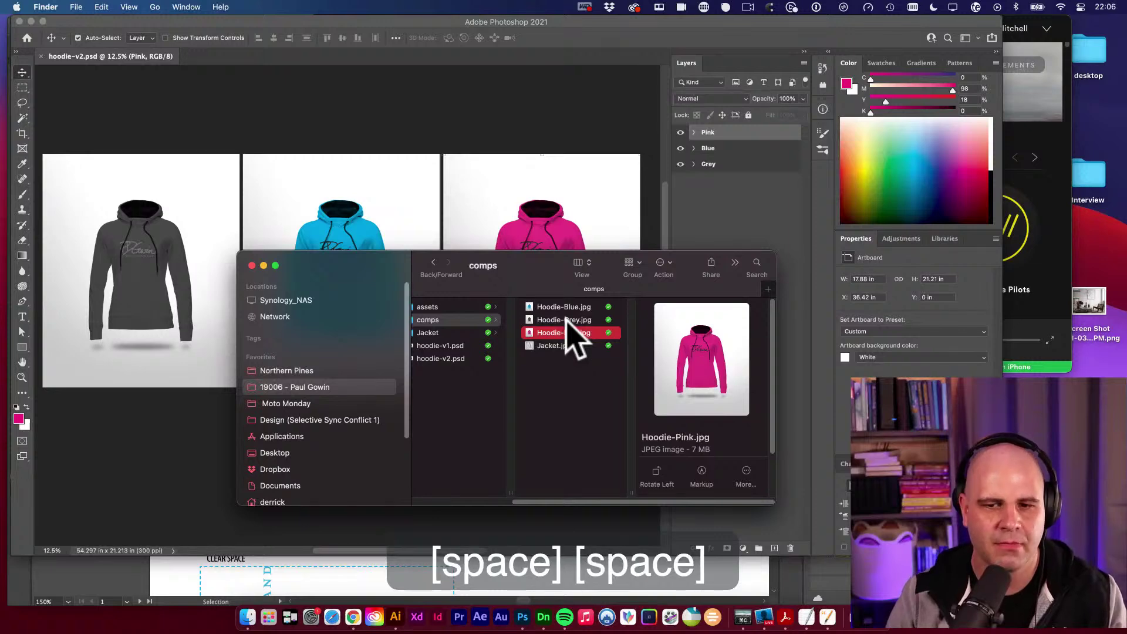
key("space")
key("Down")
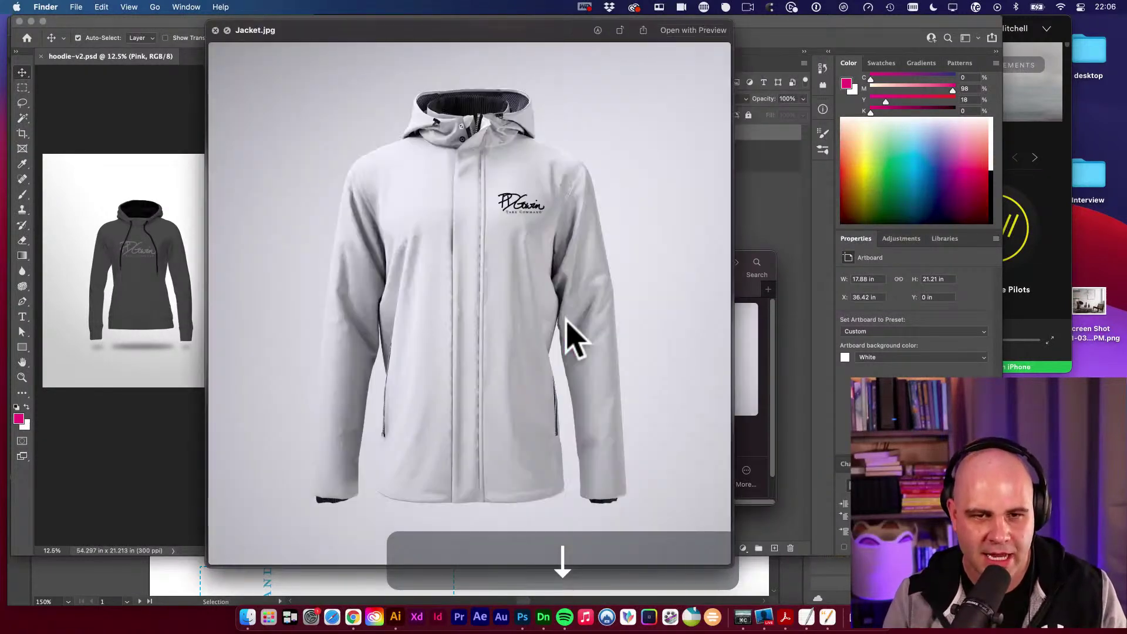
key("space")
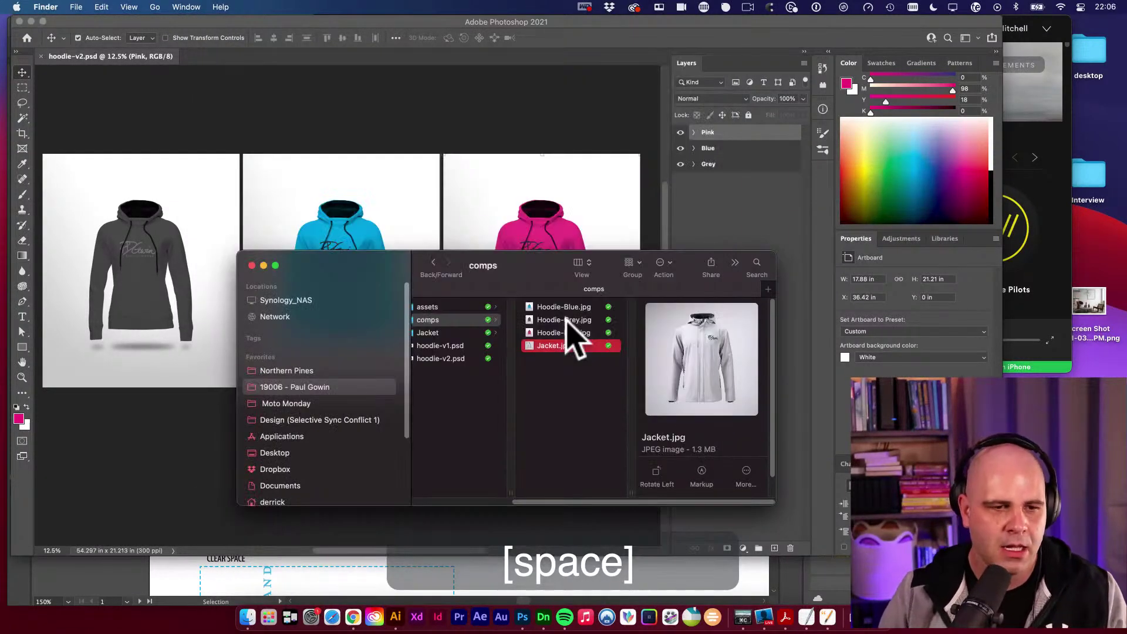
left_click(132, 460)
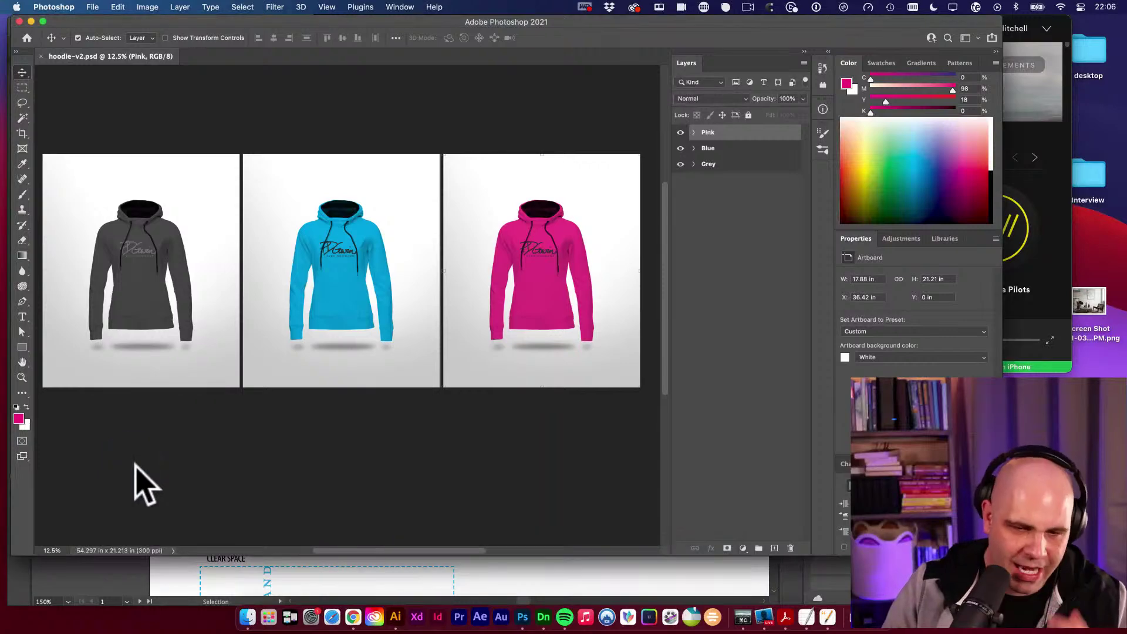
Open the snapback cap mockup folder and preview Scene-1.psd and Scene-2.psd full size.
left_click(248, 618)
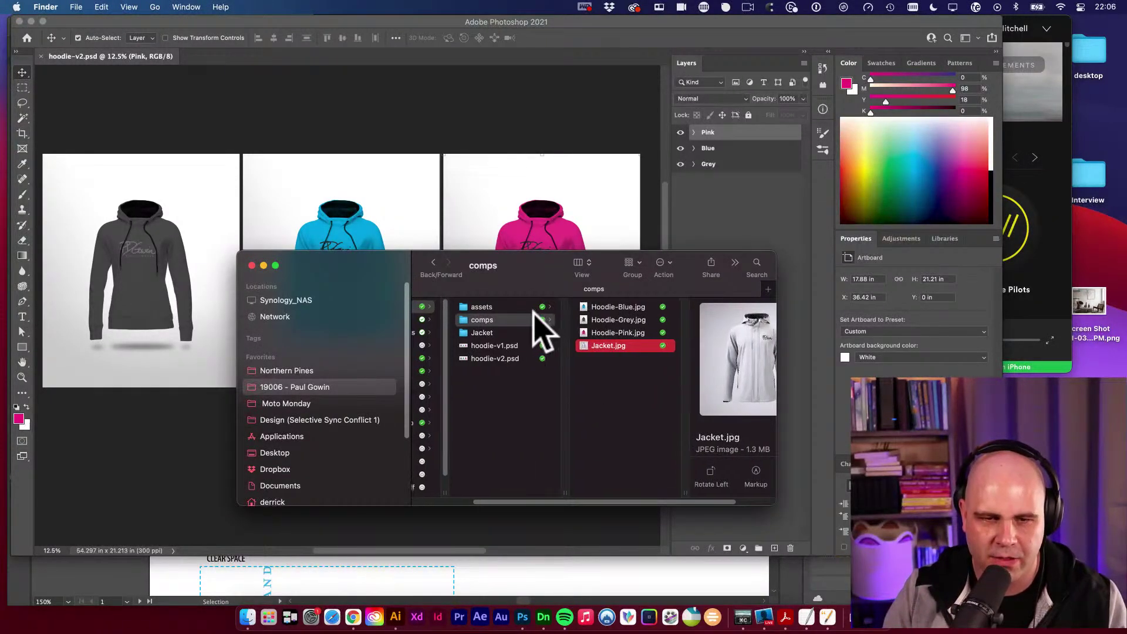
left_click(534, 308)
left_click(627, 319)
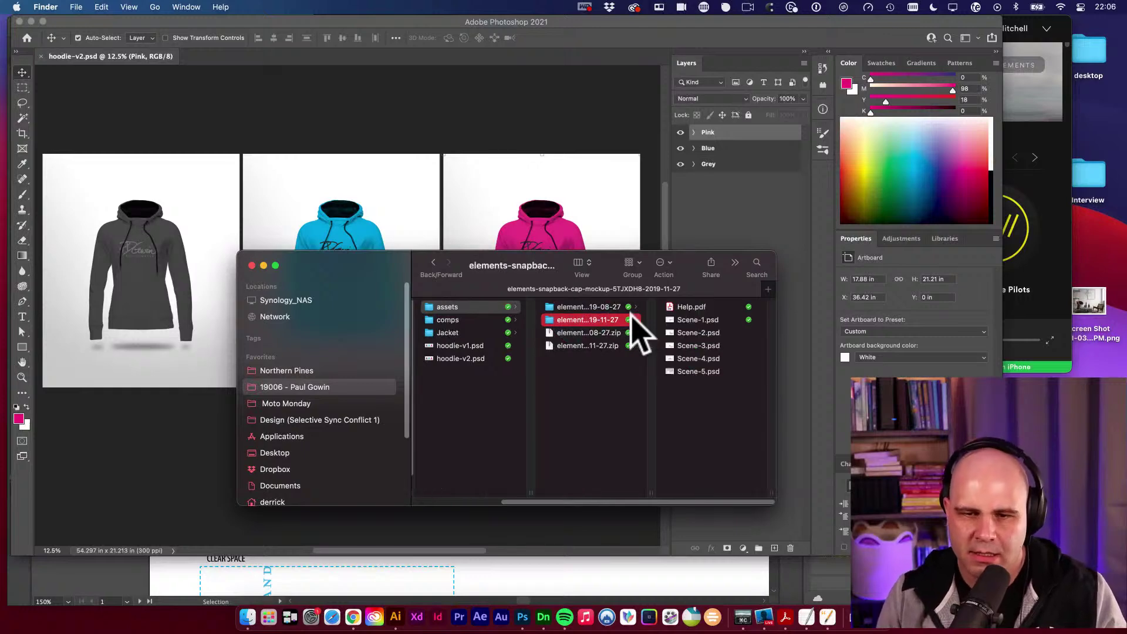
key("Right")
key("Down")
key("space")
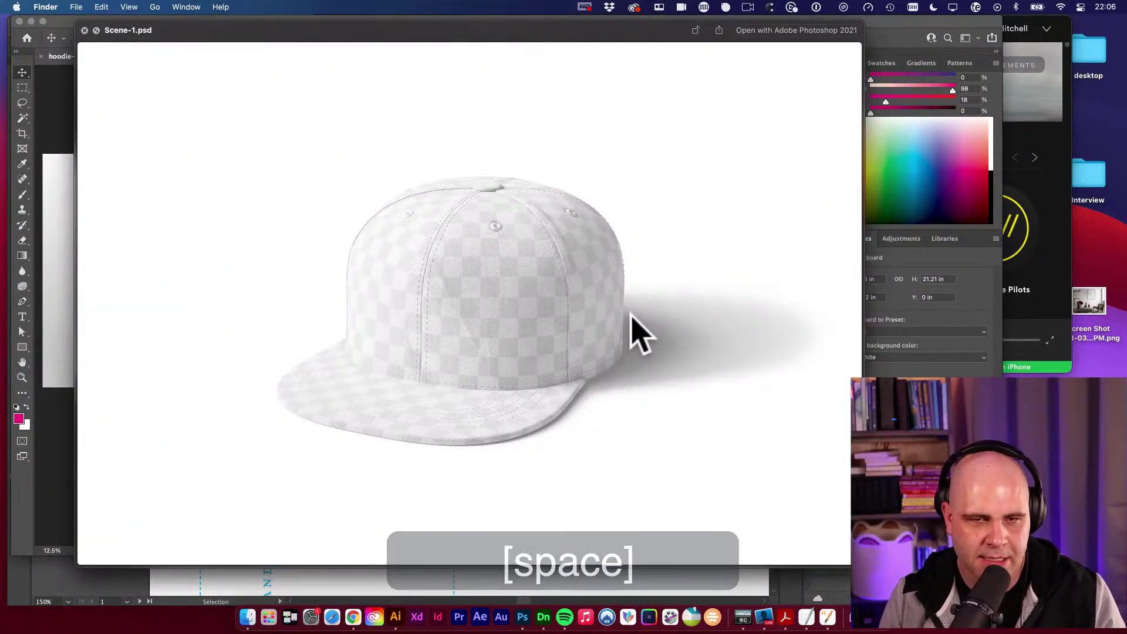
key("Down")
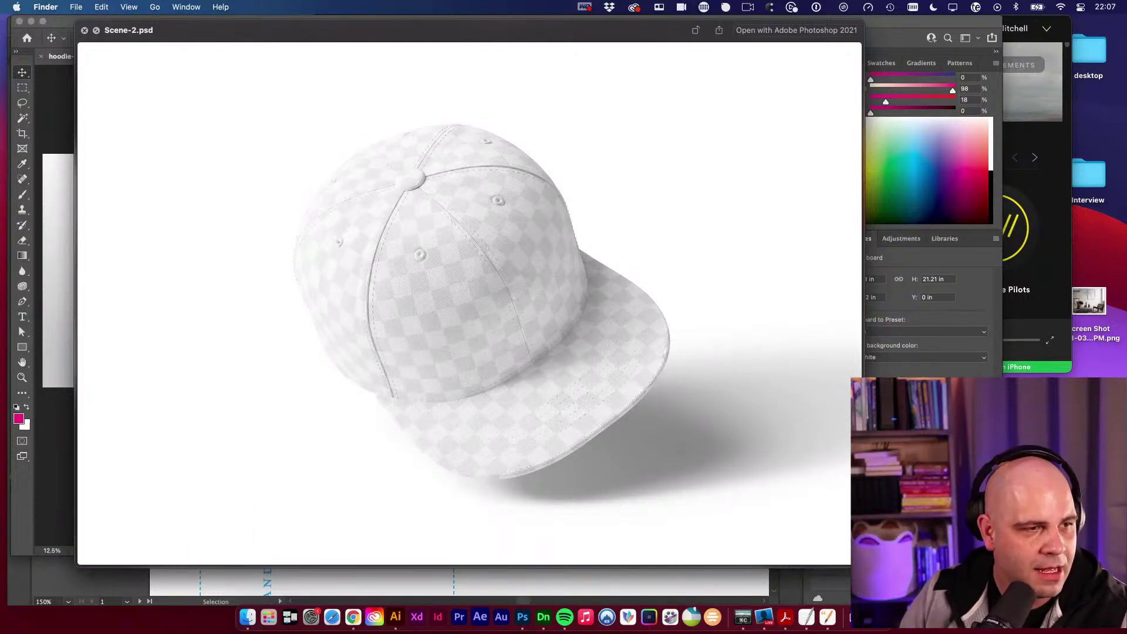
key("space")
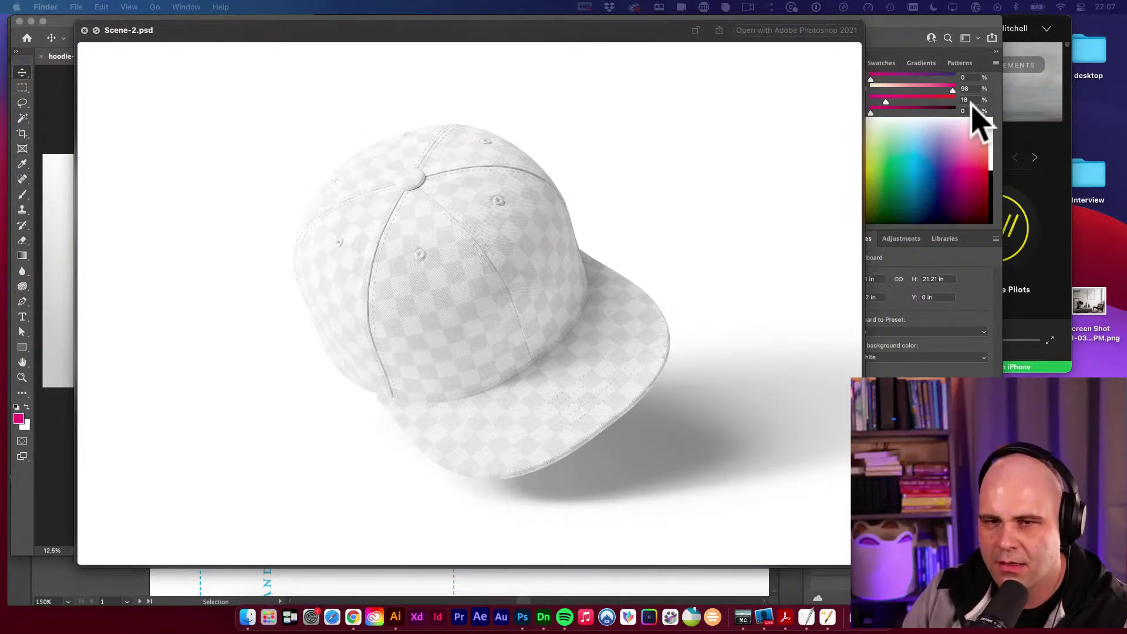
key("Left")
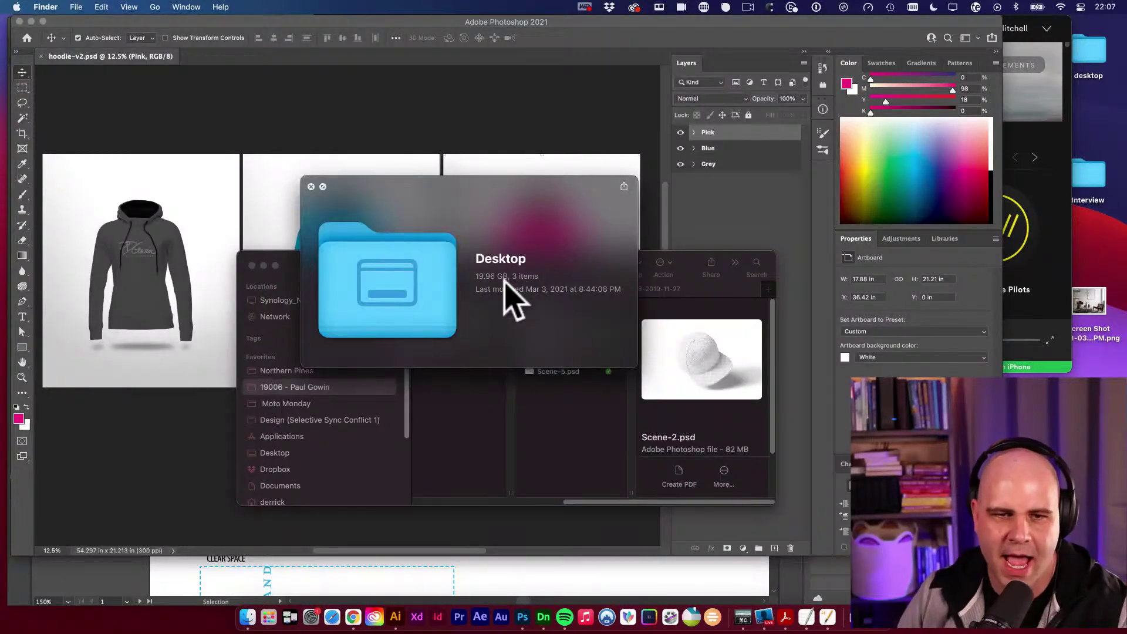
left_click(311, 187)
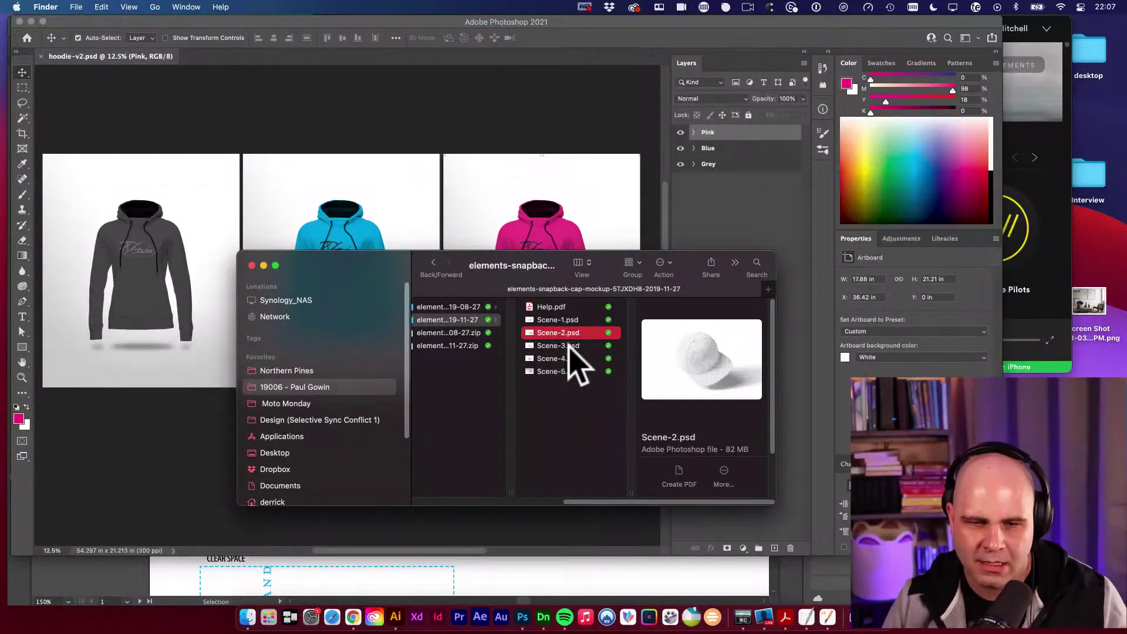
Read pages 3 to 5 of Help.pdf in Quick Look, then close the preview.
left_click(566, 310)
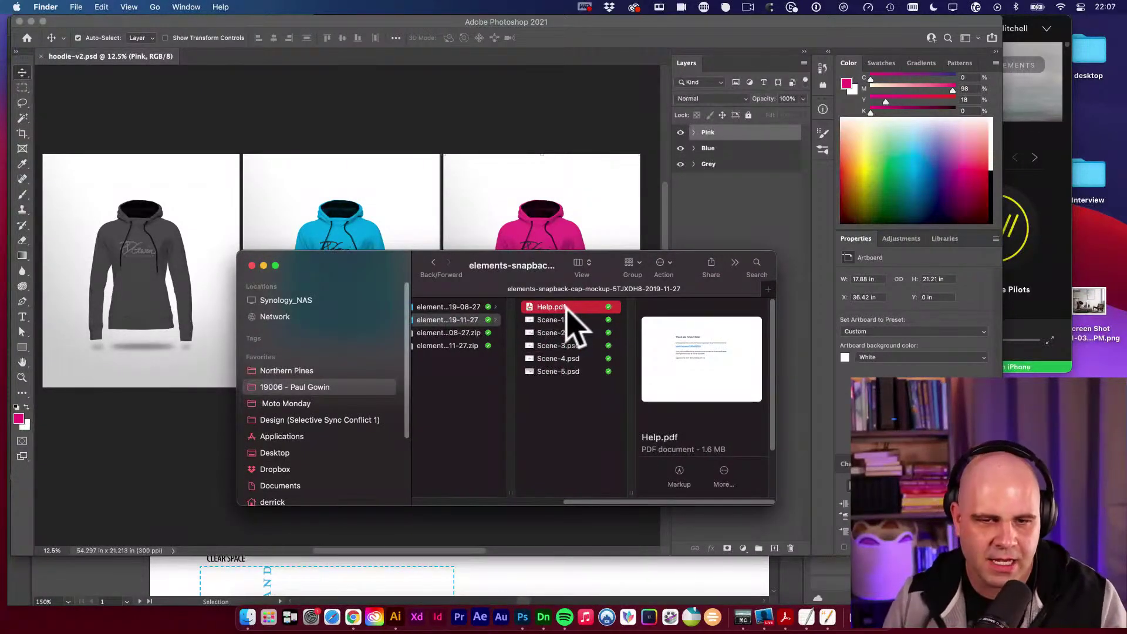
key("space")
left_click(839, 169)
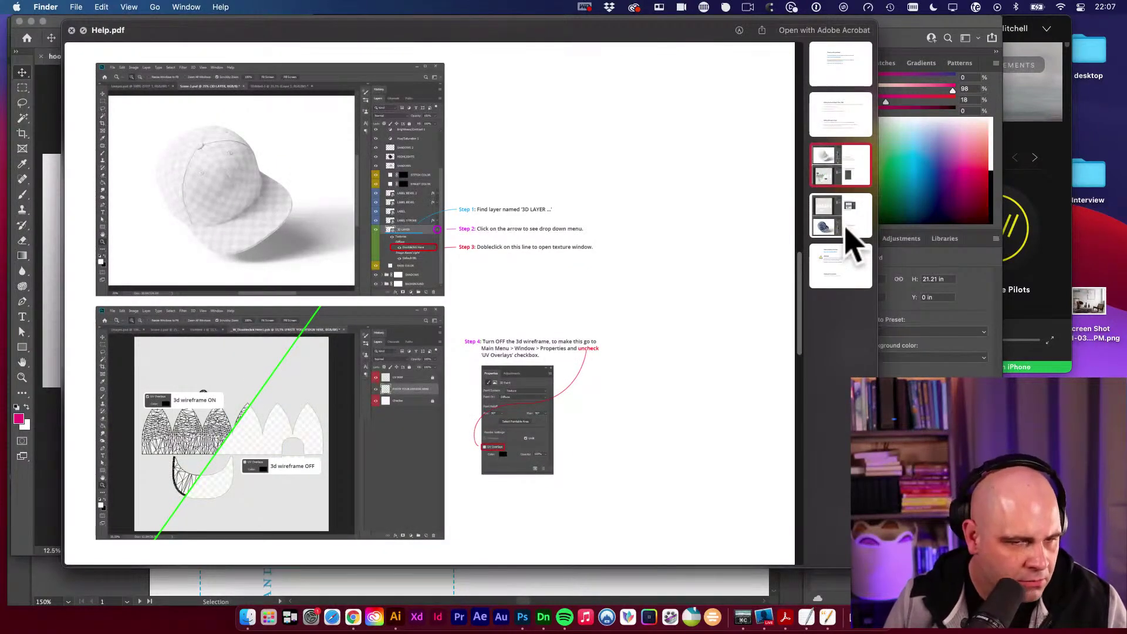
left_click(850, 235)
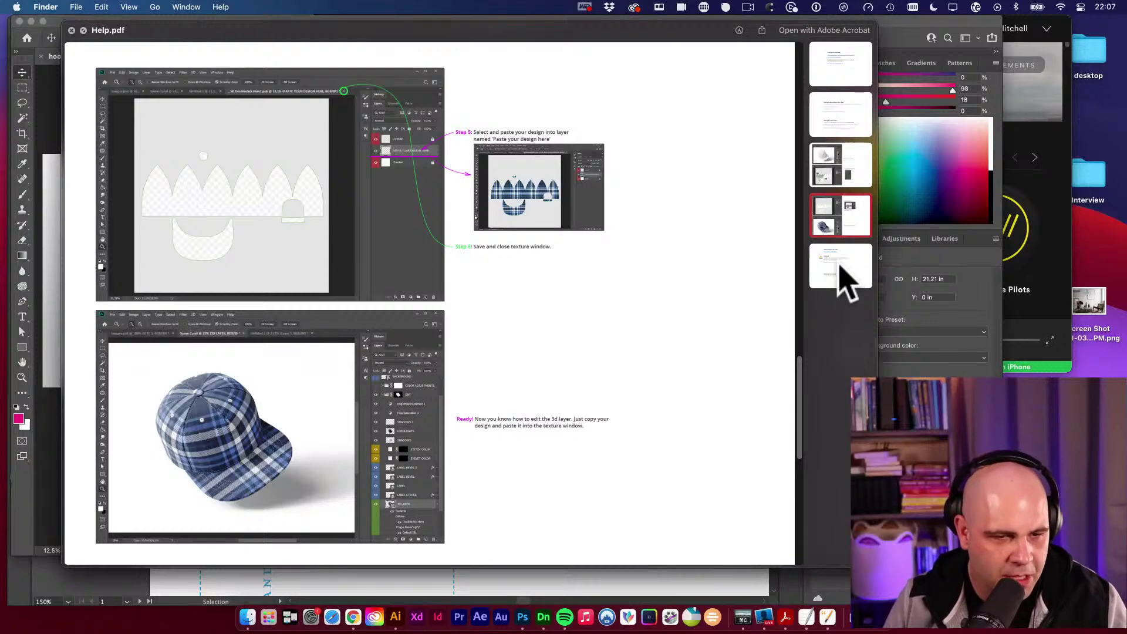
left_click(840, 268)
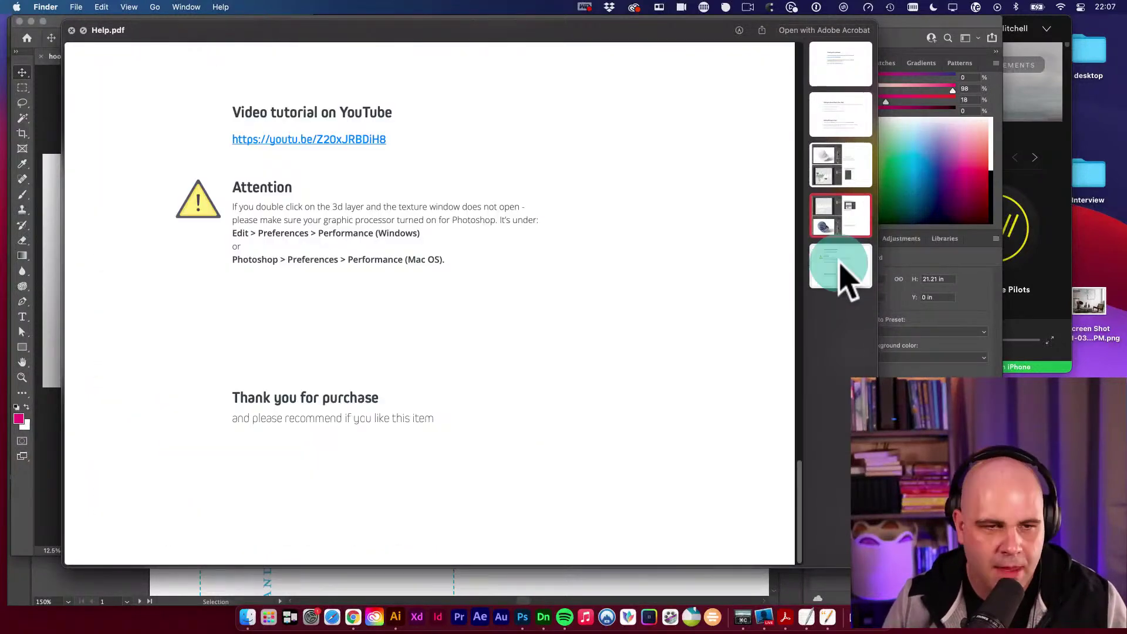
left_click(847, 222)
left_click(853, 168)
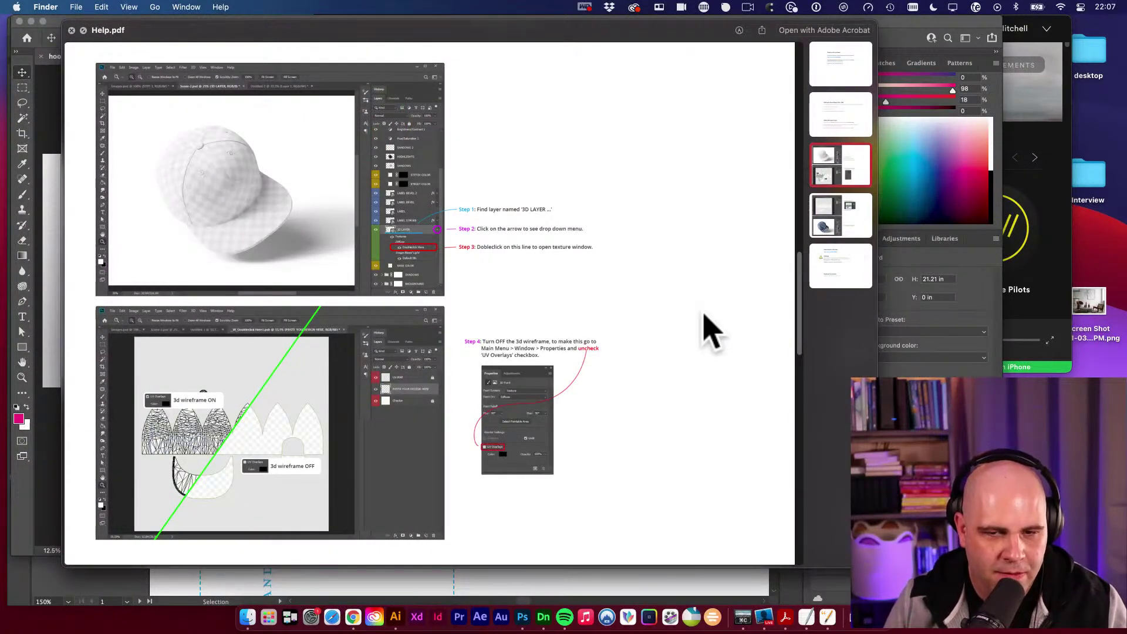
key("space")
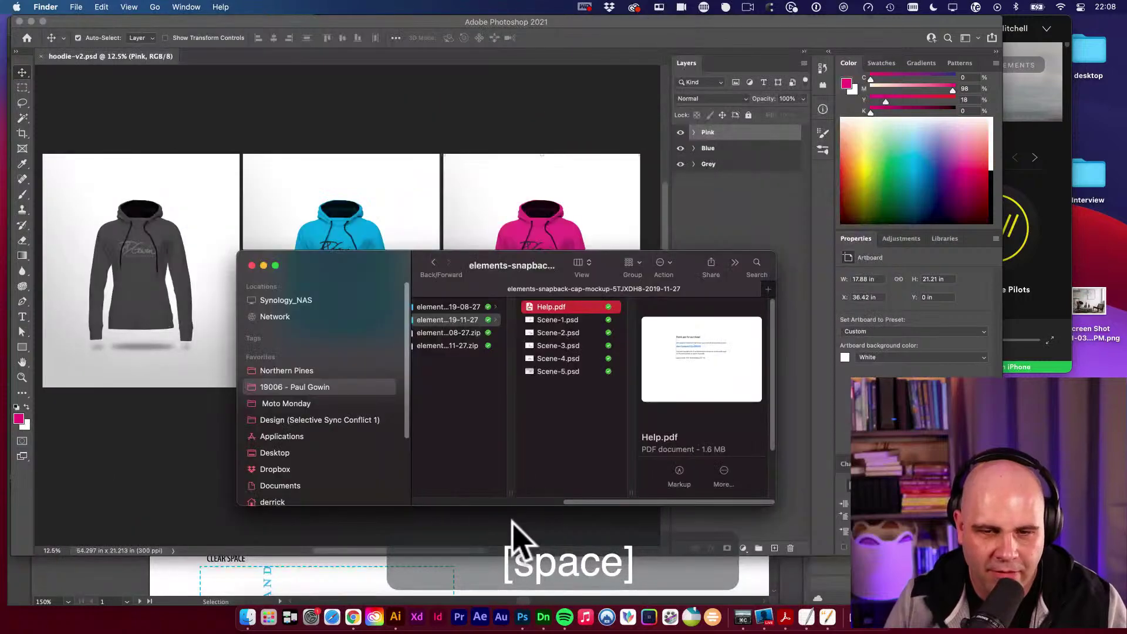
Open Scene-1.psd in Photoshop and hide the color group plus LABEL, FLOOR and BACKGROUND layers.
left_click(589, 332)
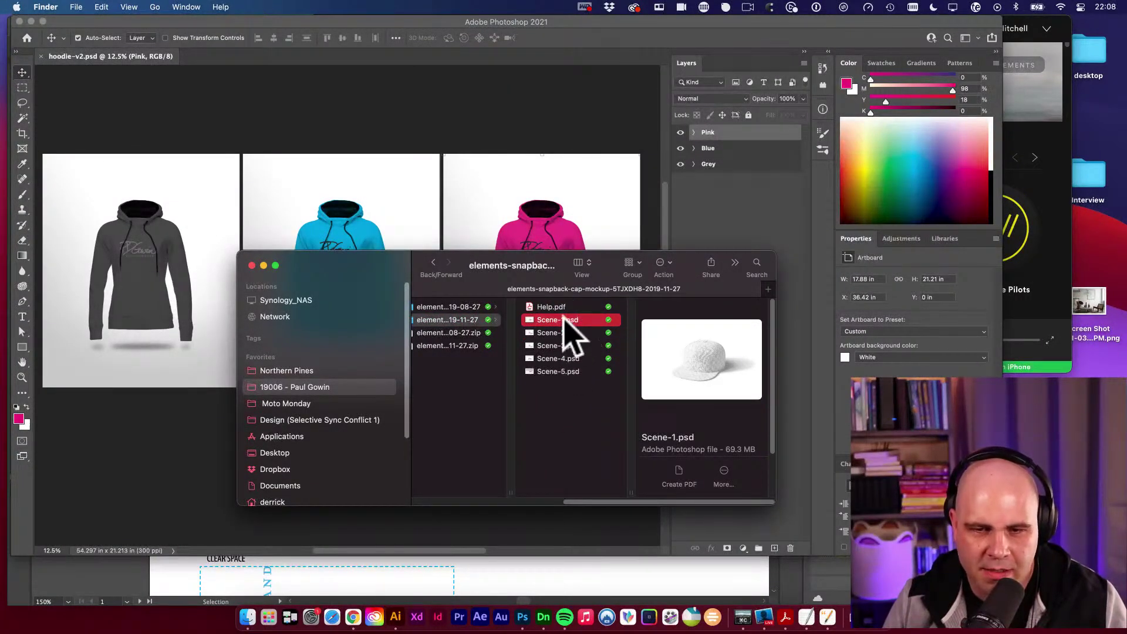
left_click(565, 321)
key("super+Tab")
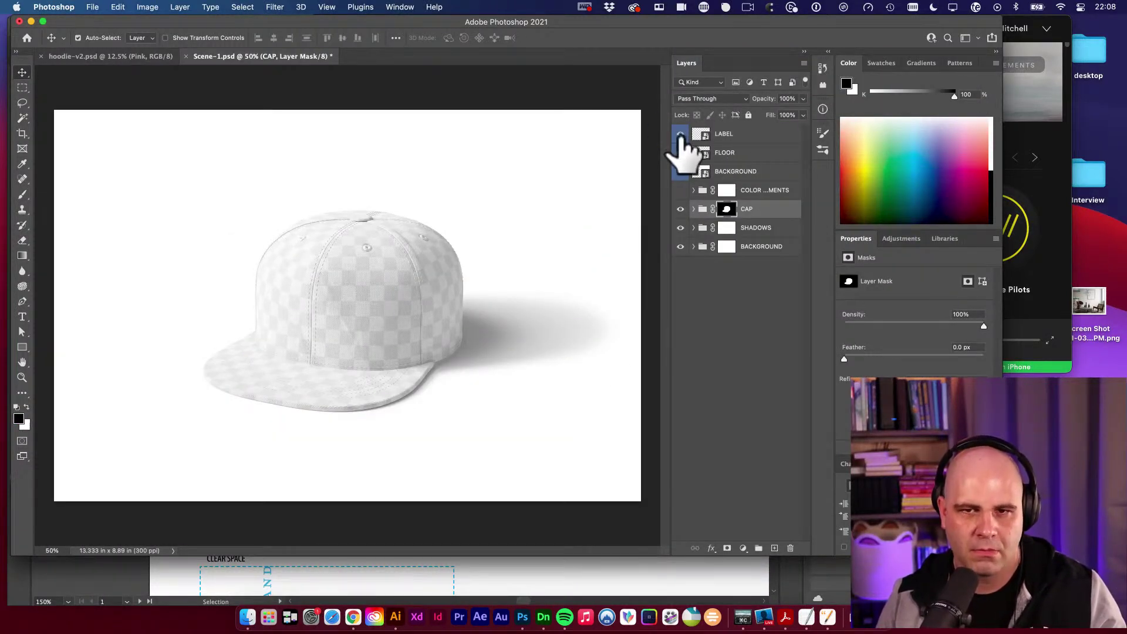
left_click_drag(680, 135, 686, 197)
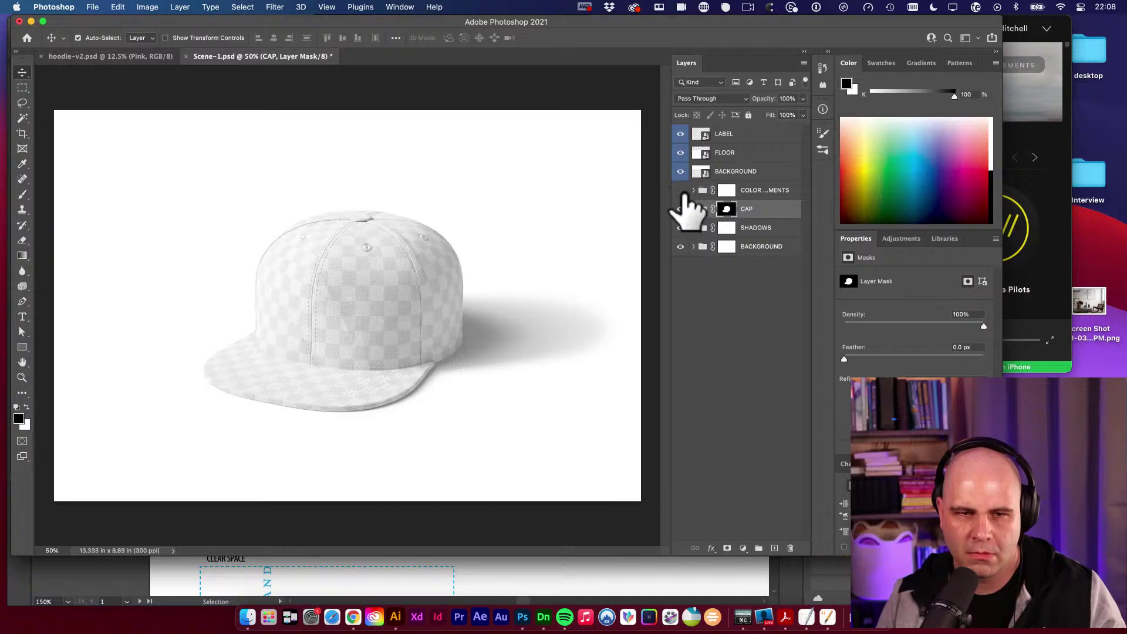
left_click(682, 192)
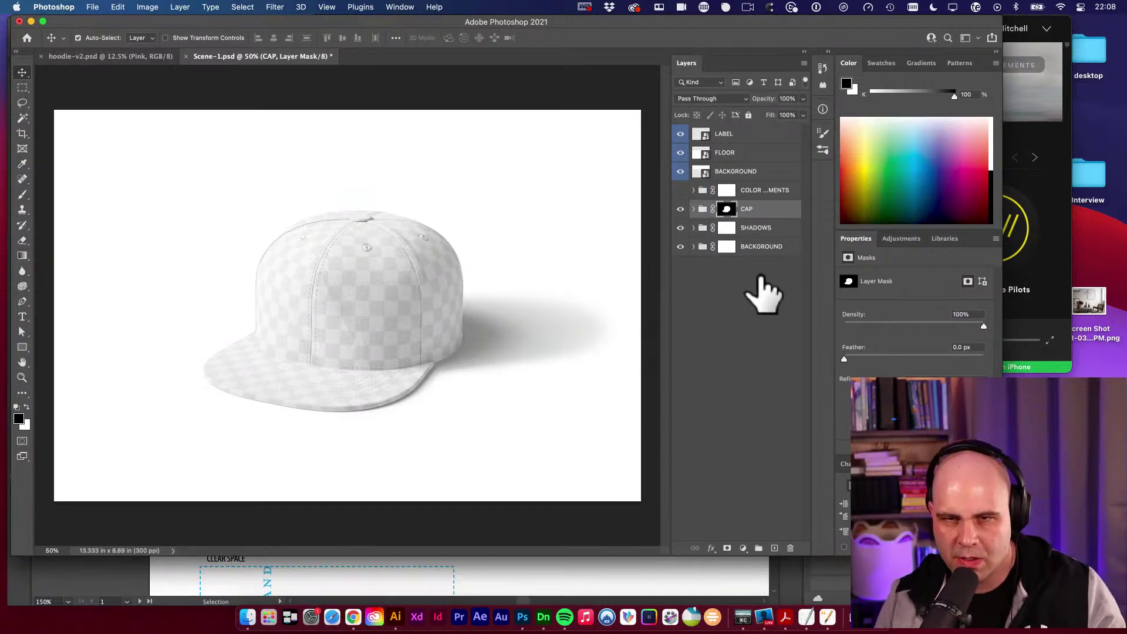
left_click_drag(681, 171, 682, 134)
Reveal the Exemple placeholder layer inside the LABEL smart object and save it.
double_click(704, 136)
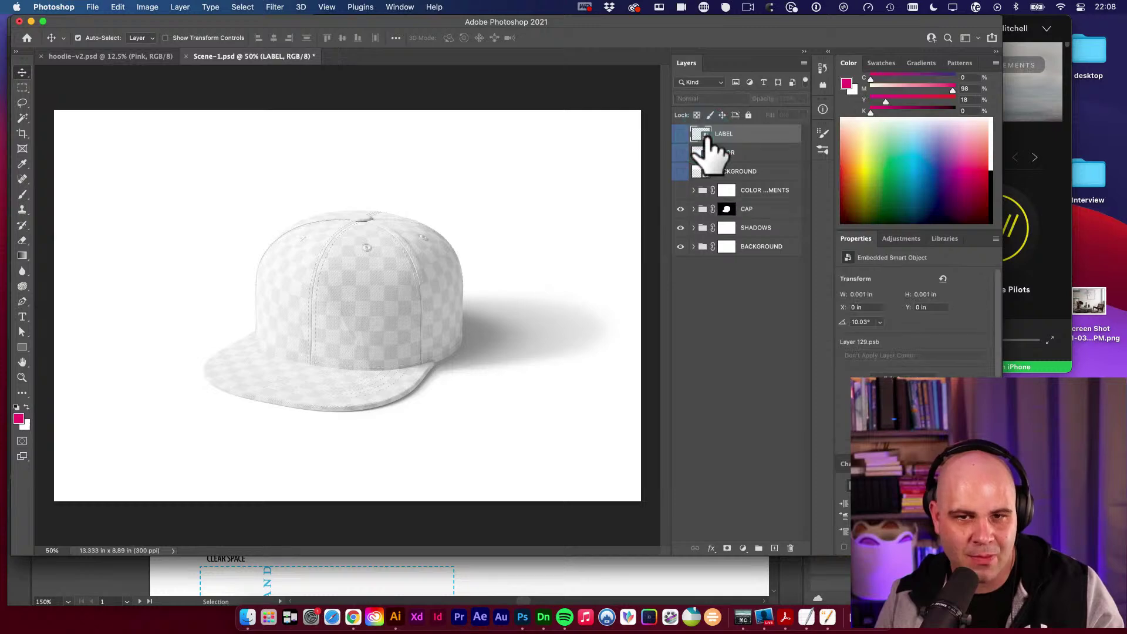
left_click(681, 132)
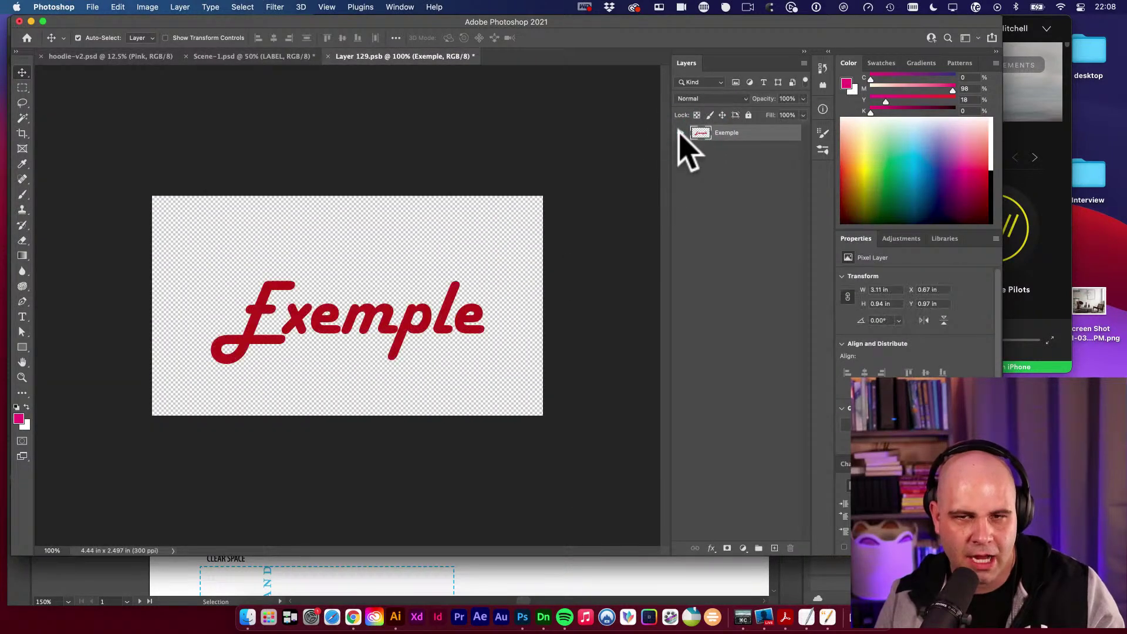
key("super+s")
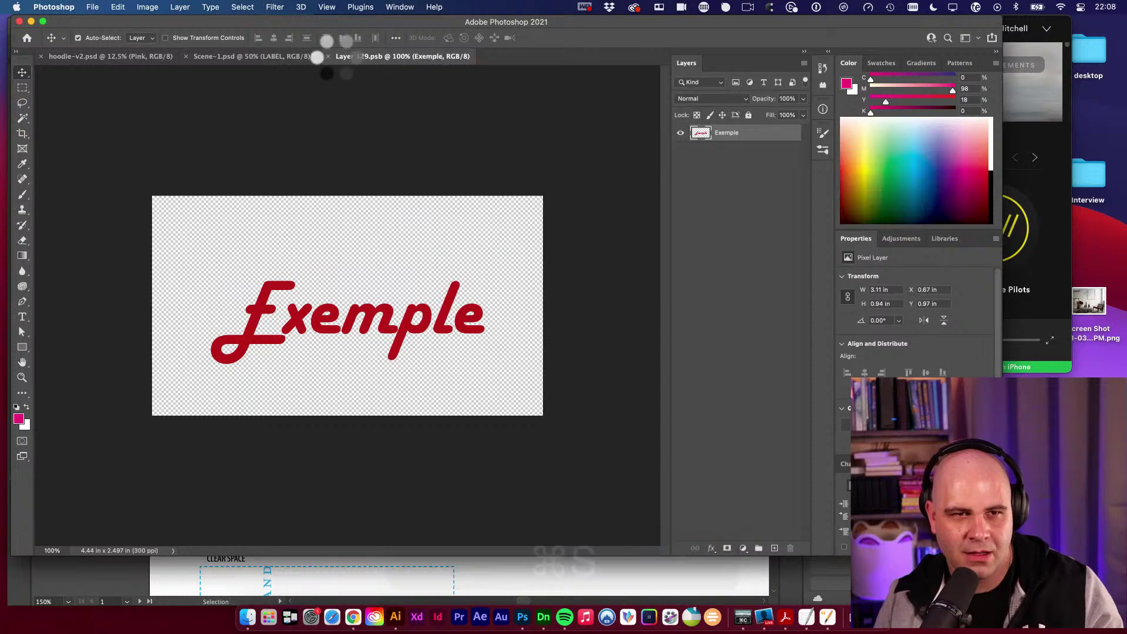
left_click(329, 56)
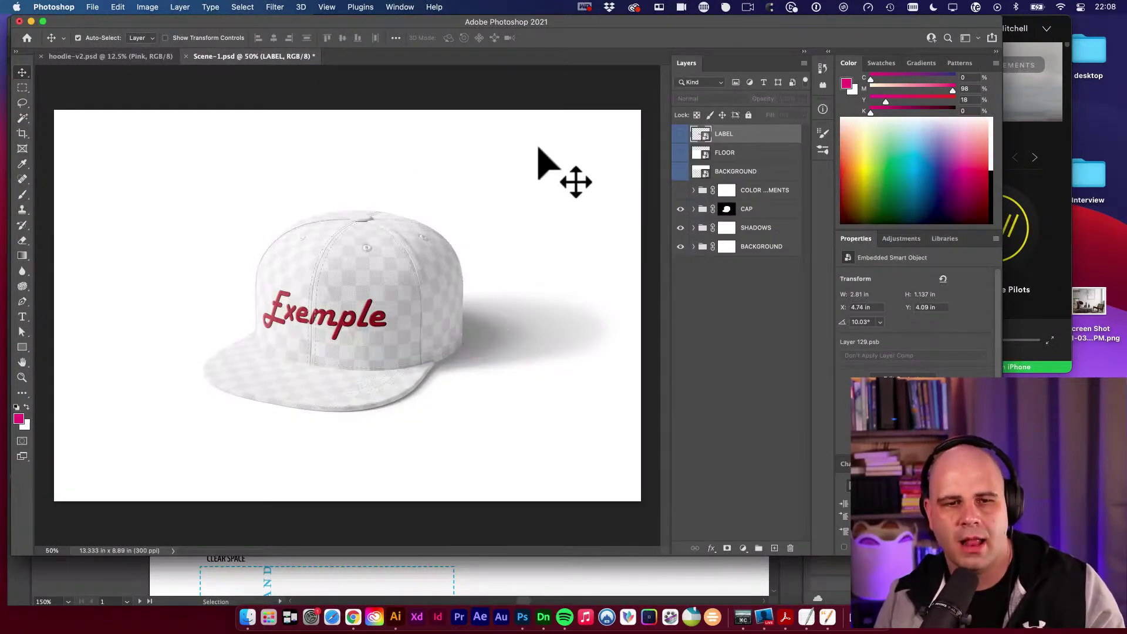
Replace the Exemple placeholder pixels with the pasted PDGowin logo as a smart object.
double_click(702, 135)
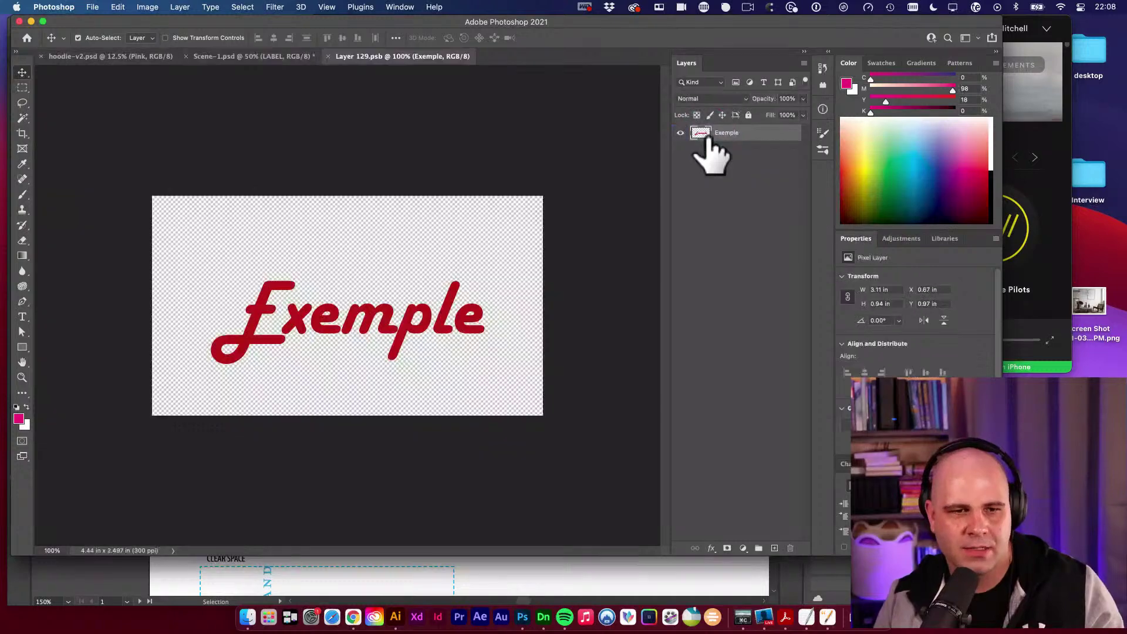
key("super+a")
key("BackSpace")
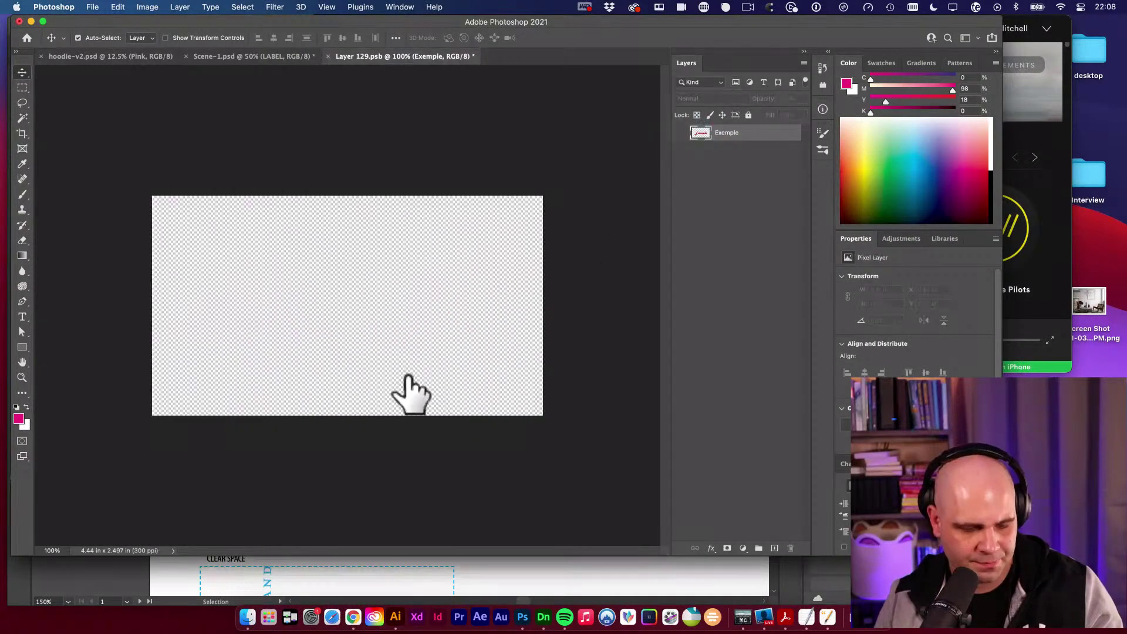
key("super+v")
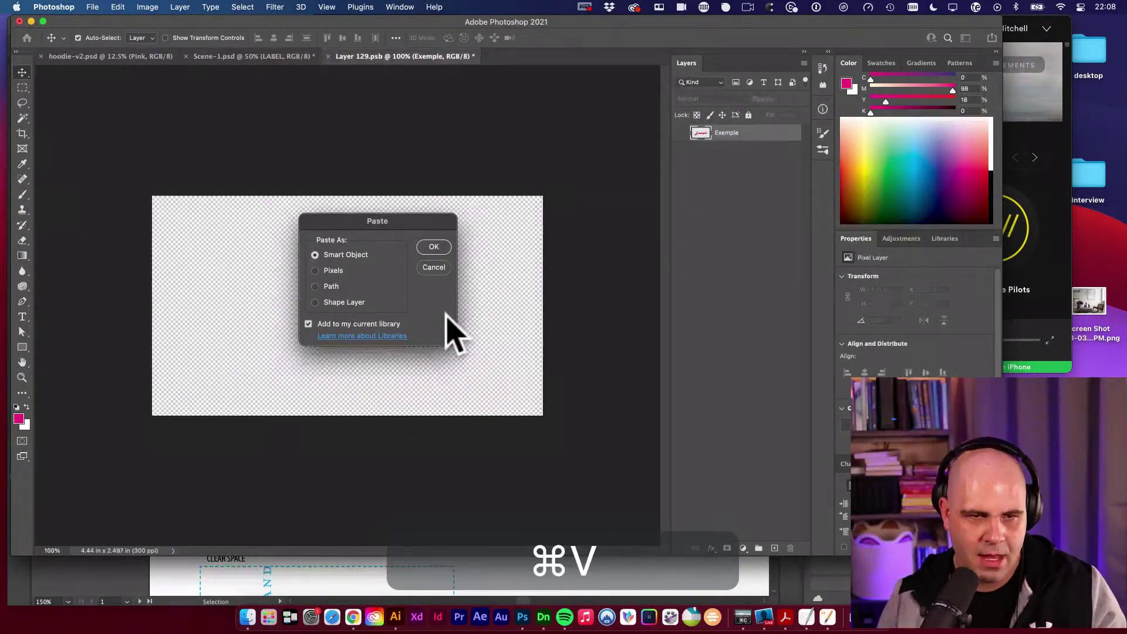
key("Return")
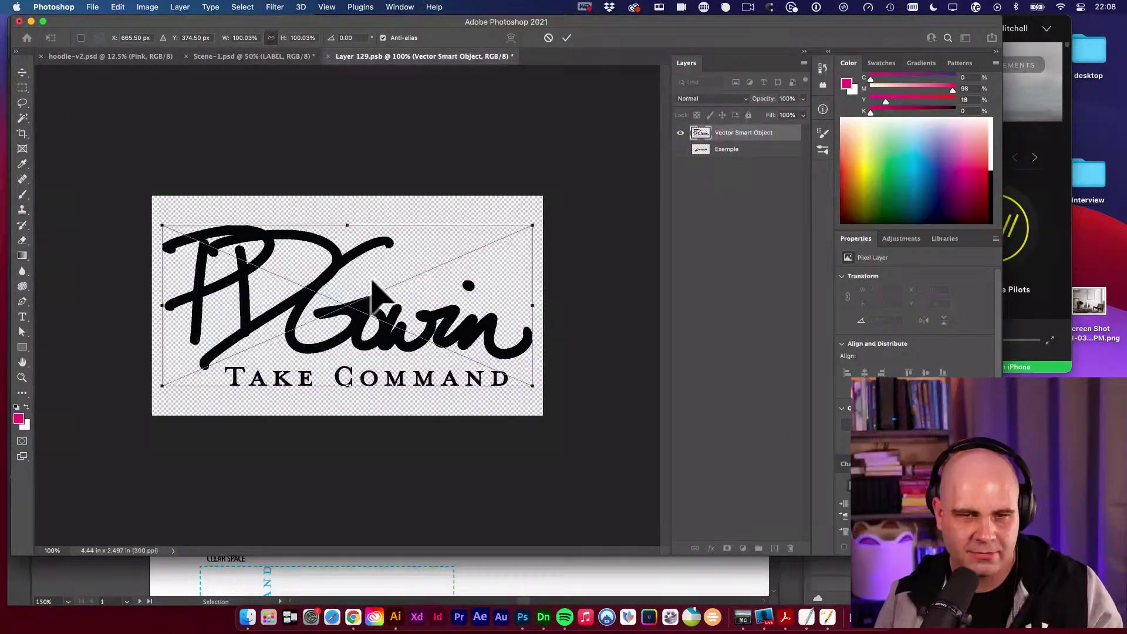
key("Return")
Scale the logo down toward the bottom-right, save the label, and return to Scene-1.
key("super+t")
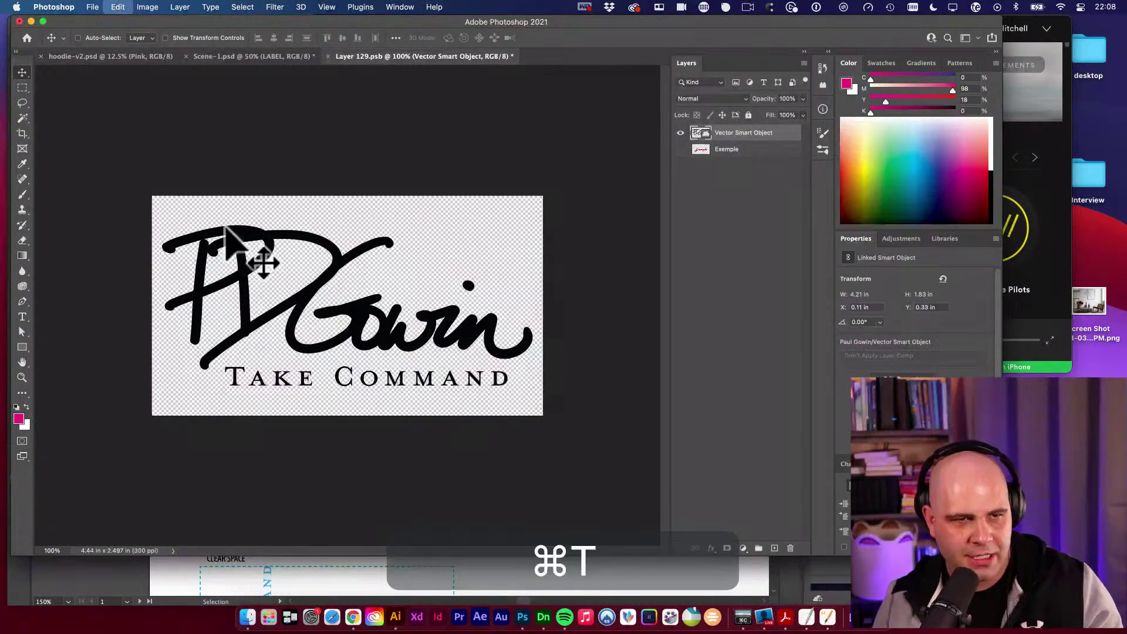
left_click_drag(154, 198, 415, 326)
key("Return")
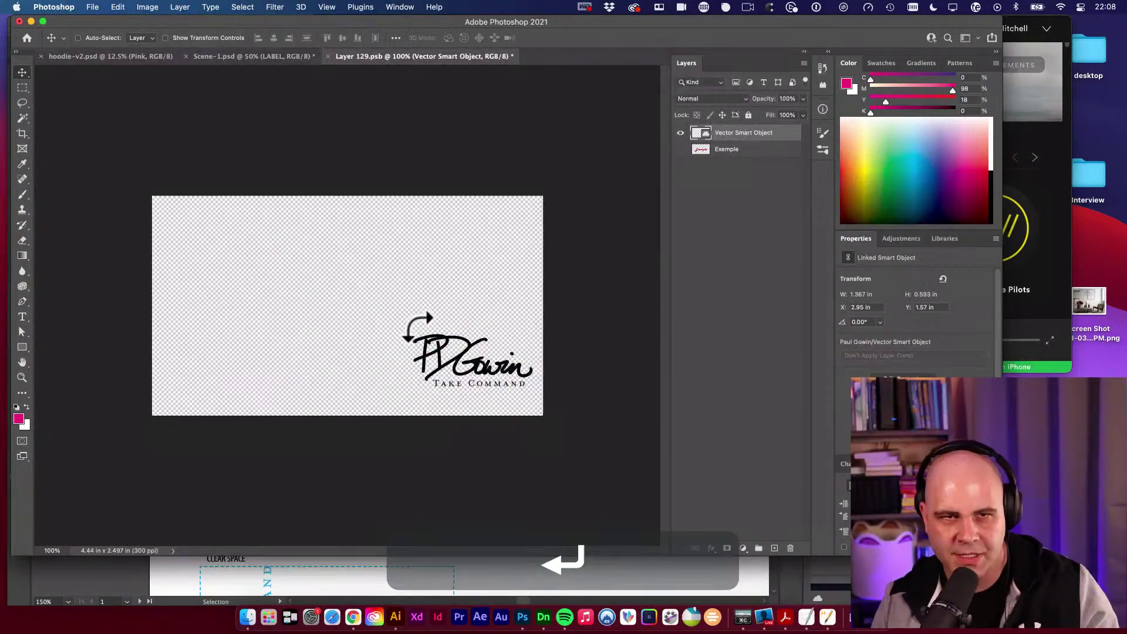
key("super+s")
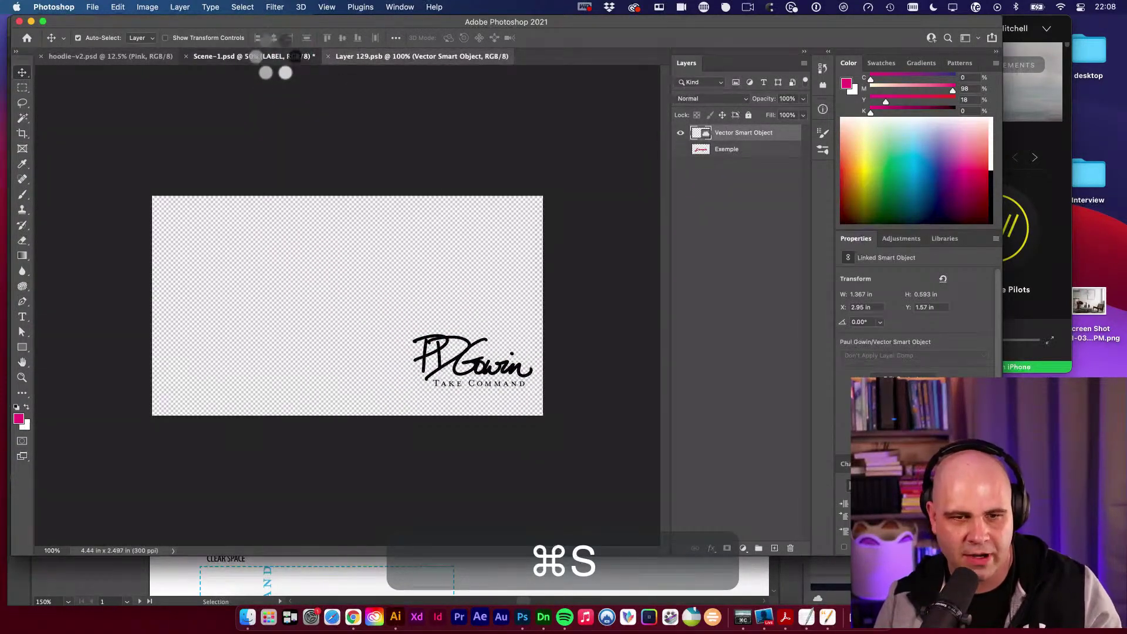
left_click(276, 56)
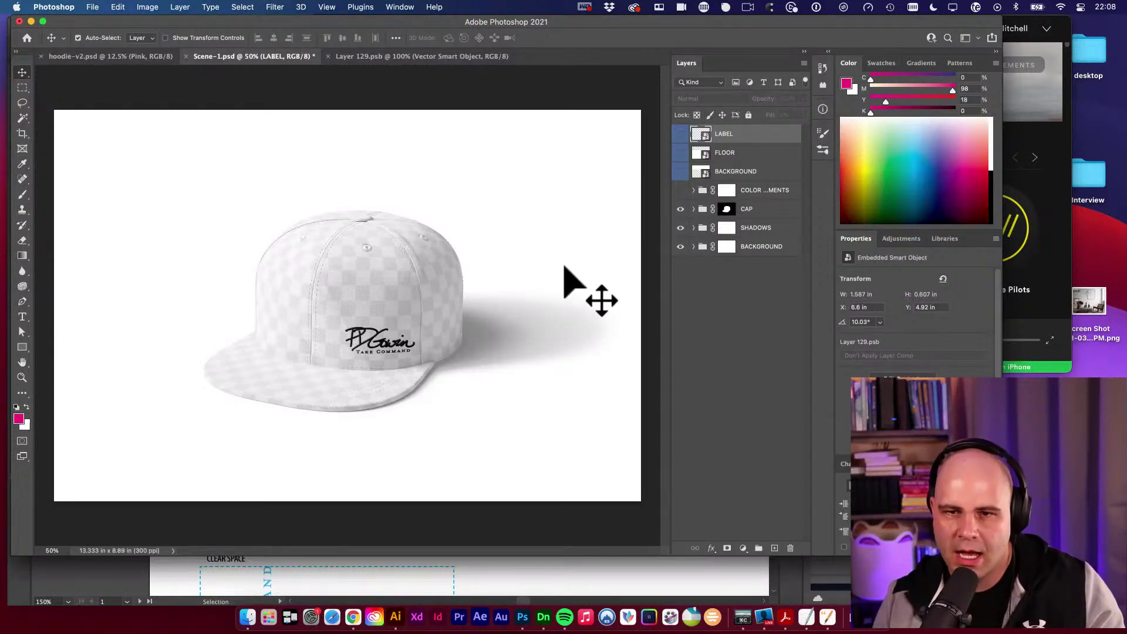
Expand the CAP group and turn on the stitch and eyelet colour layers.
left_click(680, 209)
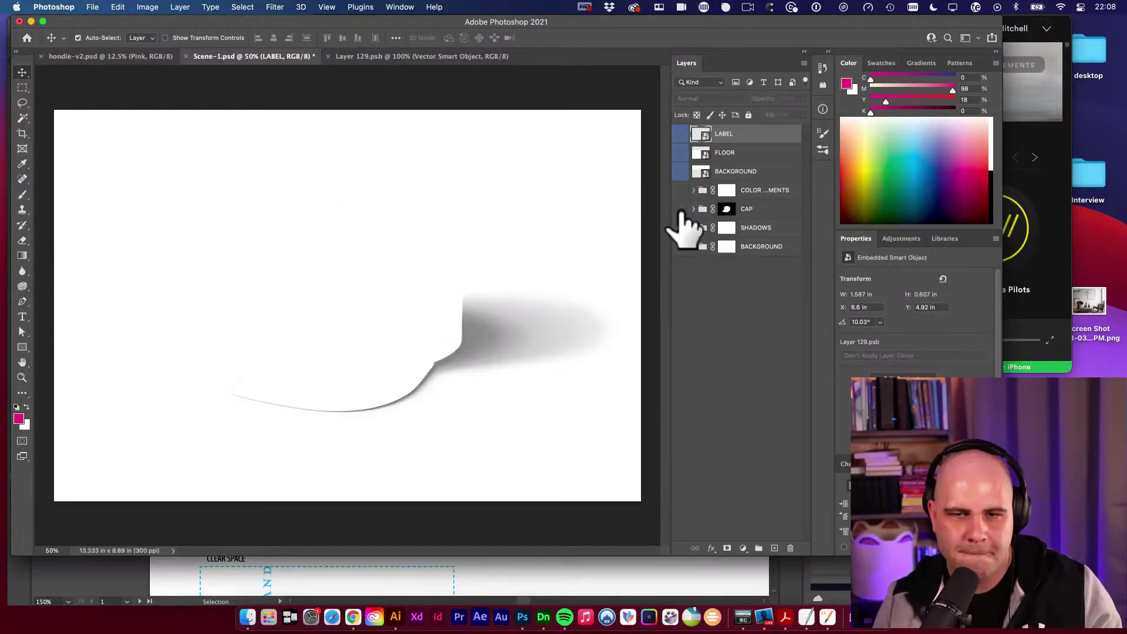
left_click(681, 209)
left_click(694, 209)
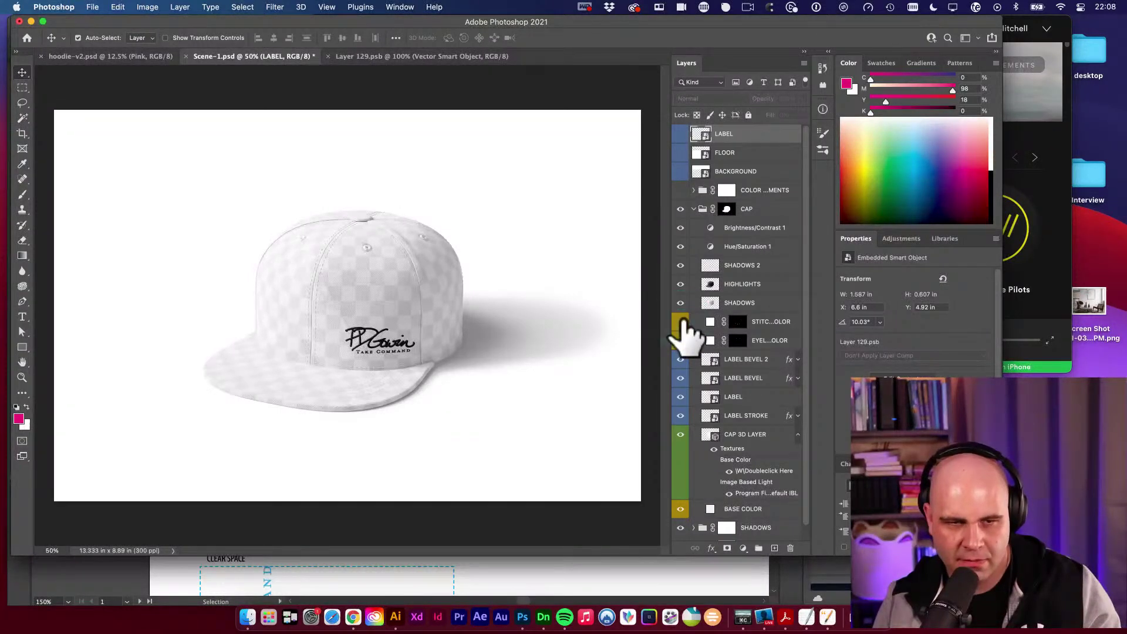
left_click(681, 322)
left_click(681, 341)
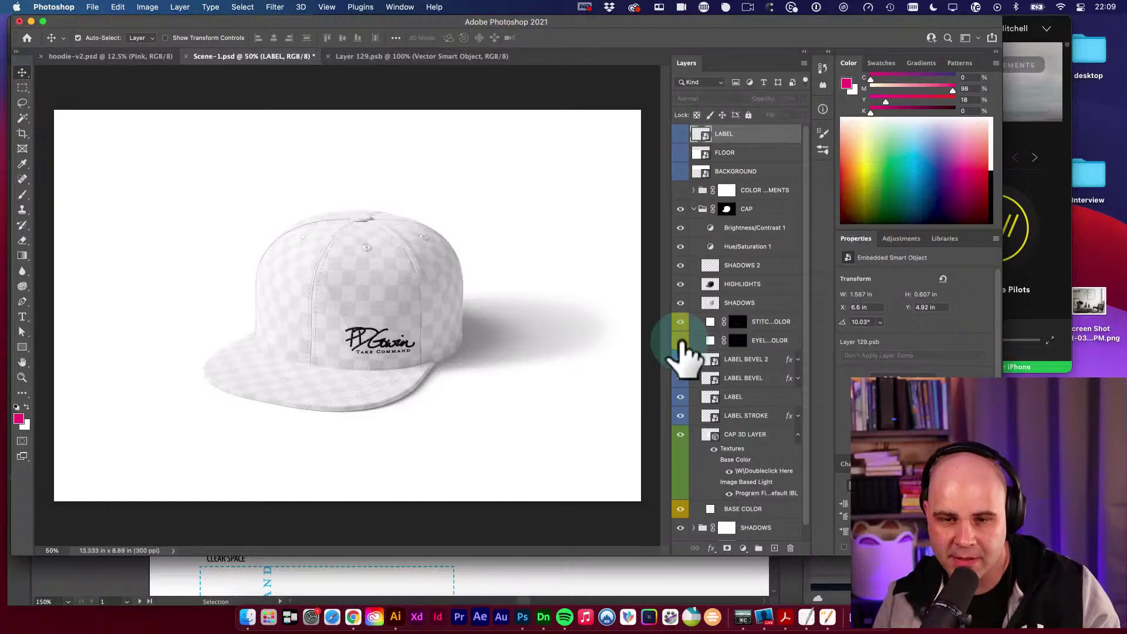
Hide the CAP 3D LAYER checkerboard texture so the cap renders plain white.
scroll(699, 370, "down", 1)
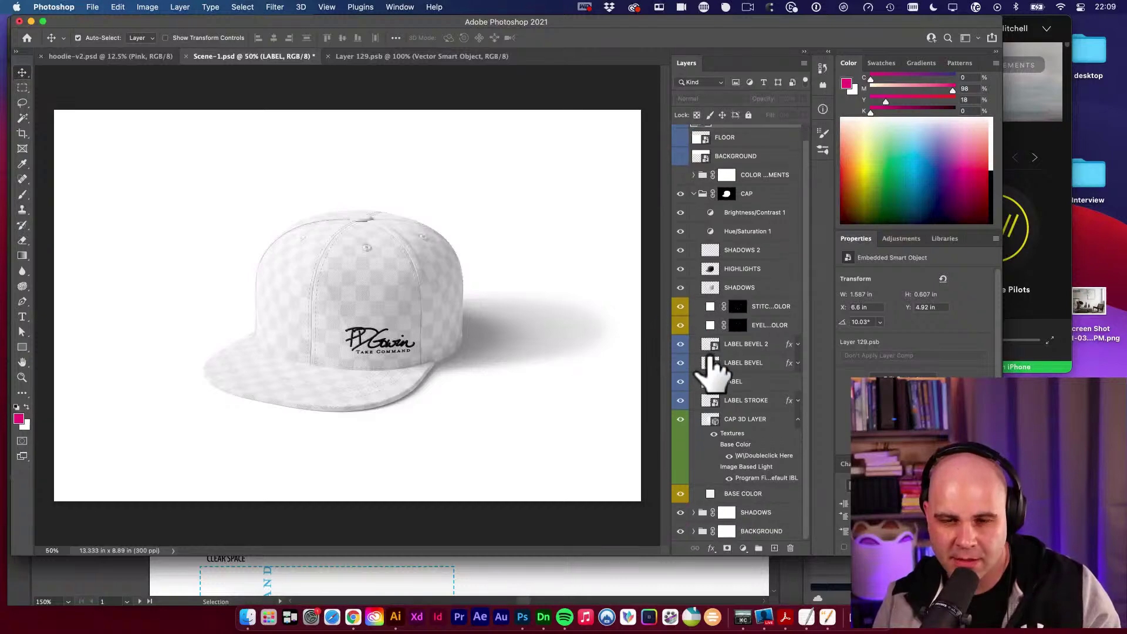
left_click(681, 419)
left_click(683, 420)
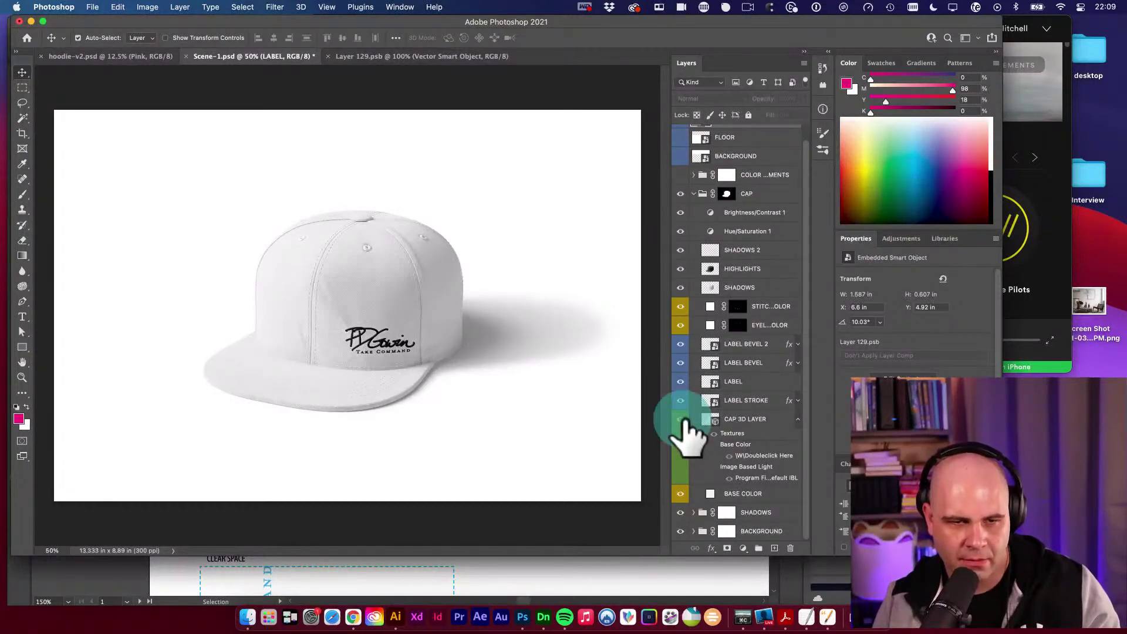
left_click(683, 420)
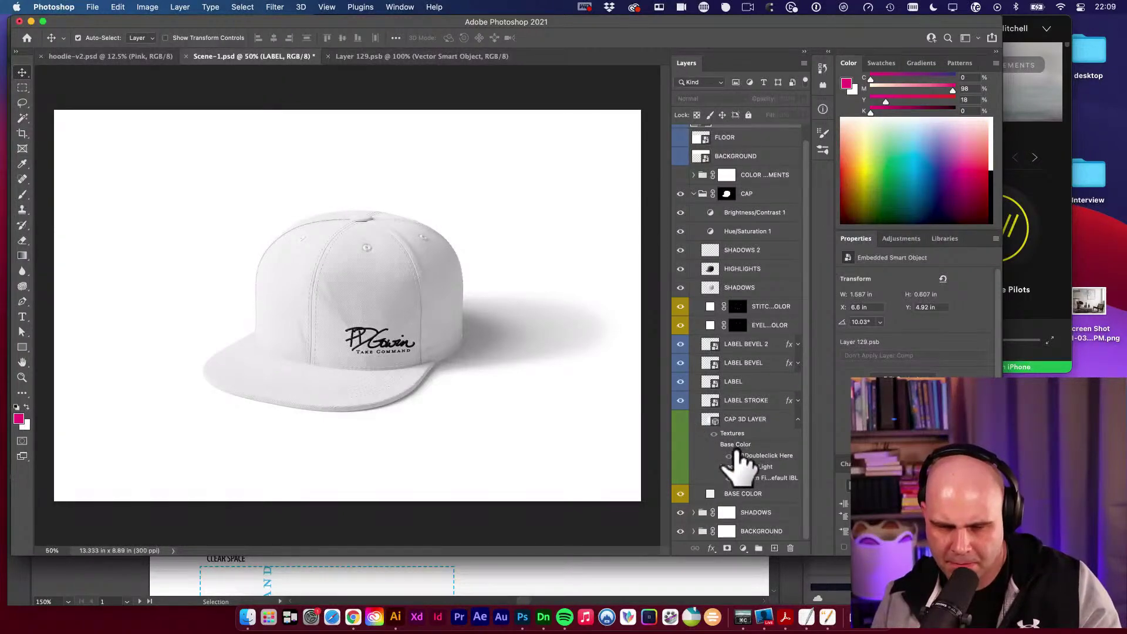
Fill the BASE COLOR layer with pink and zoom in on the cap logo.
left_click(718, 496)
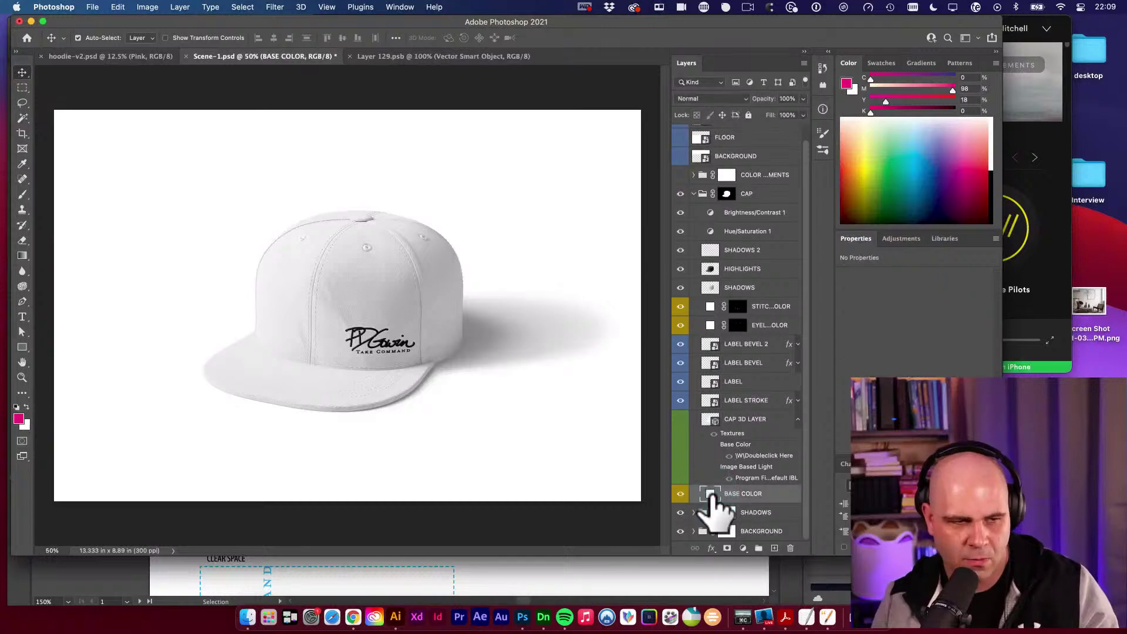
key("alt+BackSpace")
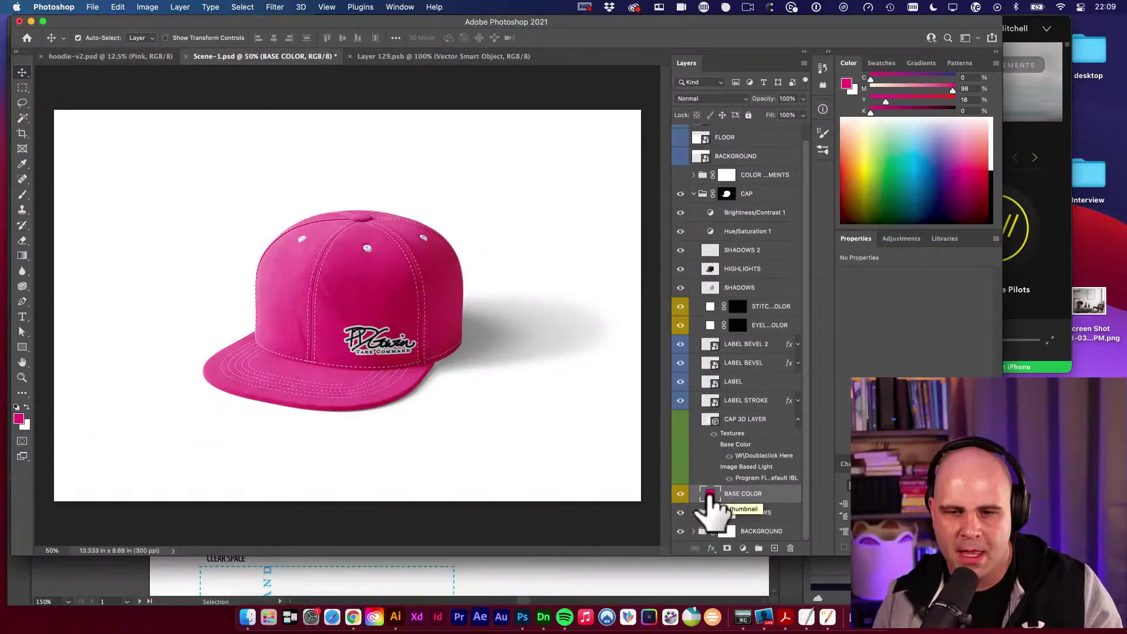
key("super+z")
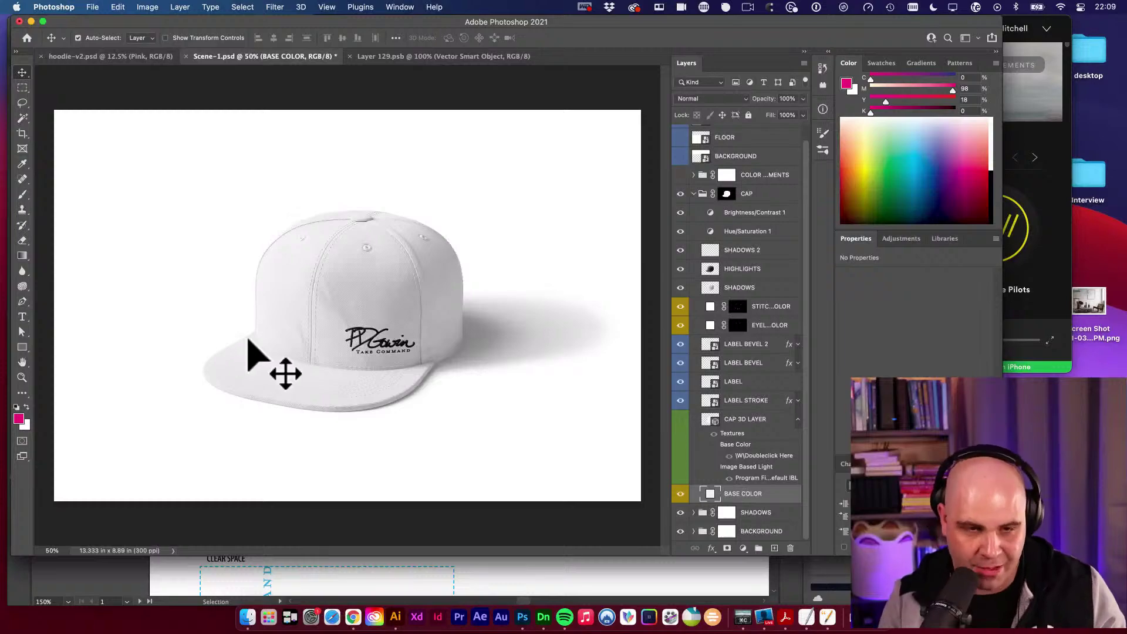
key("alt+BackSpace")
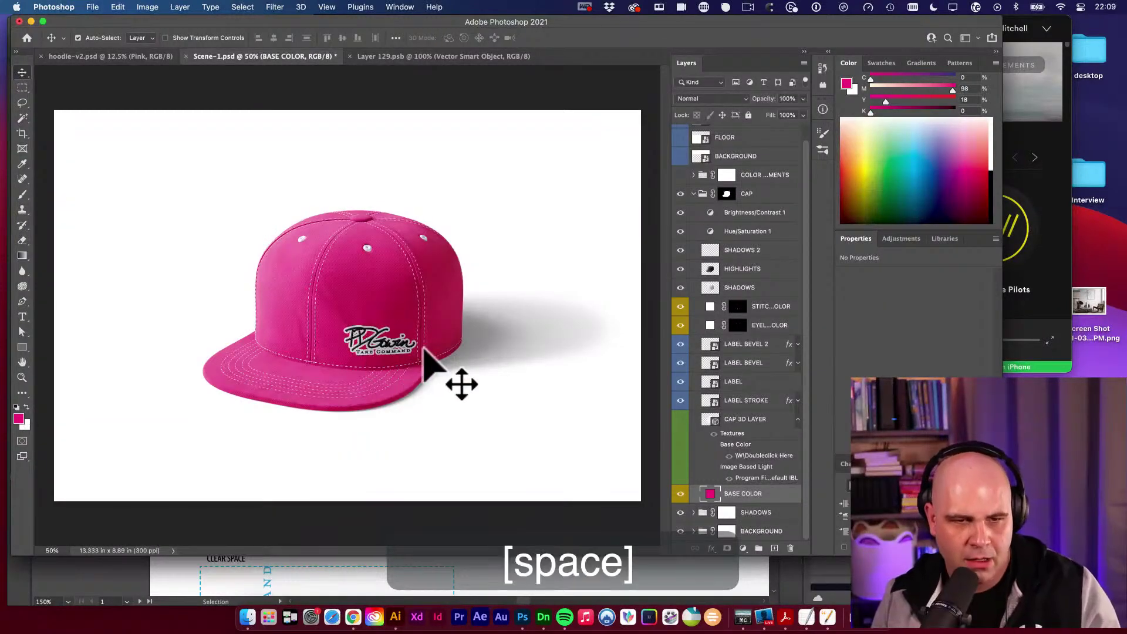
left_click_drag(377, 345, 497, 389)
left_click(531, 278)
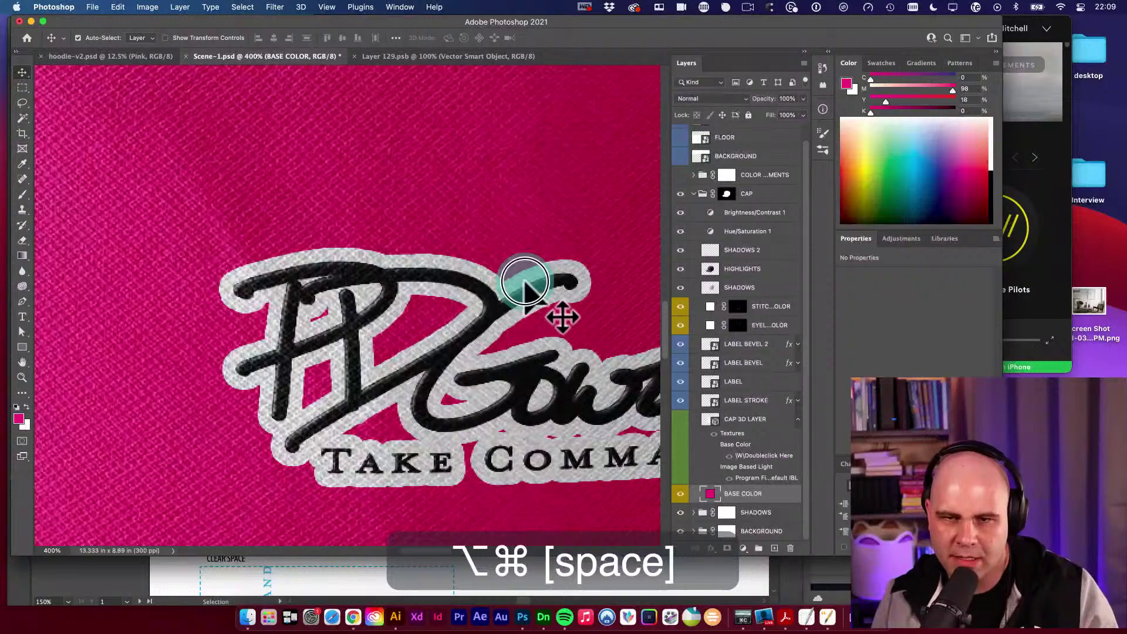
scroll(710, 194, "up", 1)
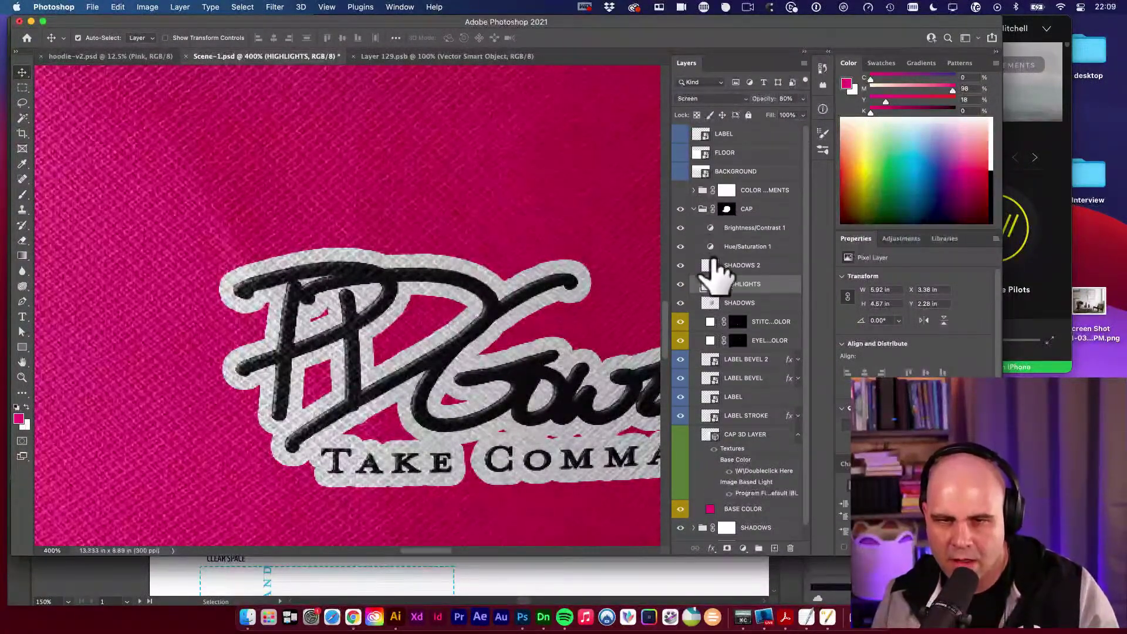
Expand COLOR ADJUSTMENTS, zoom out to the whole cap, and preview the vignette, leaving it off.
left_click(696, 191)
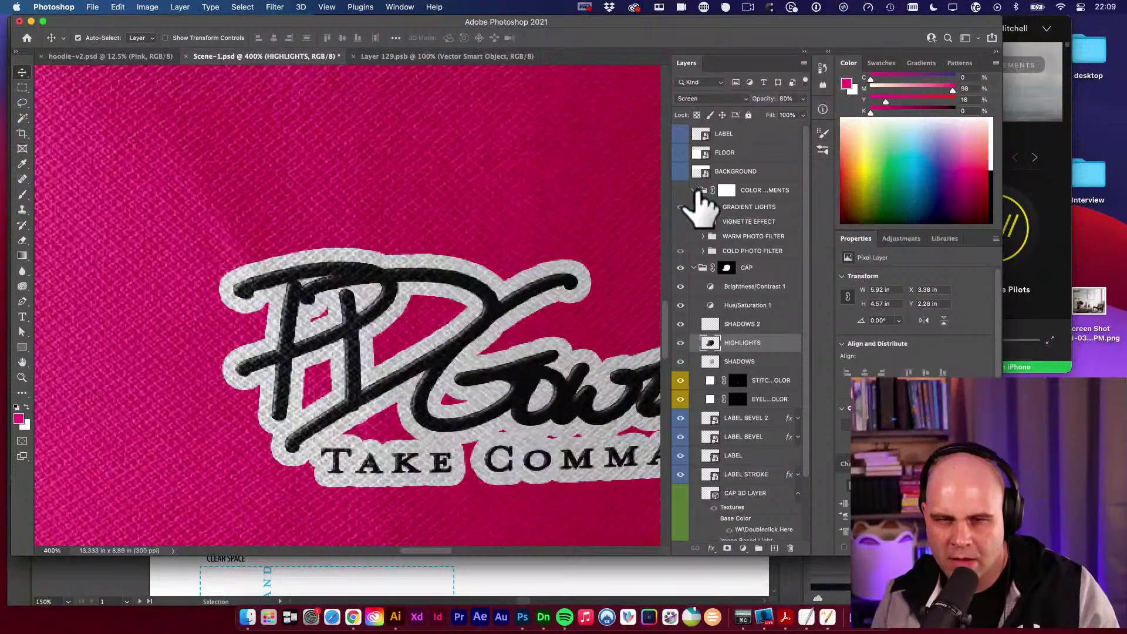
key("space")
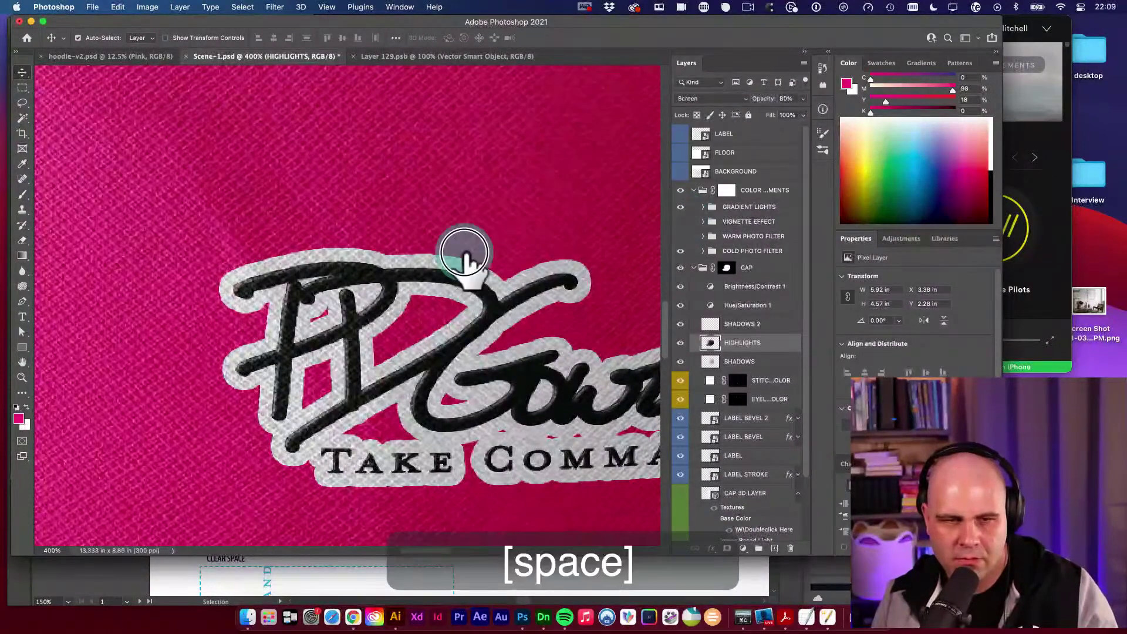
left_click(464, 253, "alt+super")
left_click(465, 244, "alt+super")
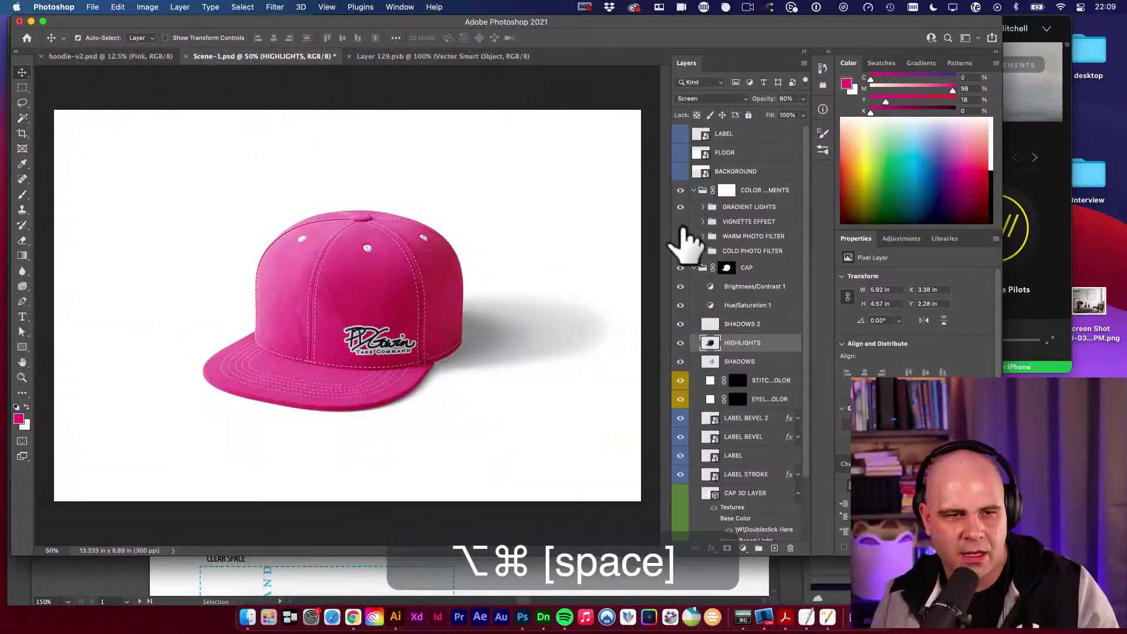
left_click(681, 222)
left_click(681, 222)
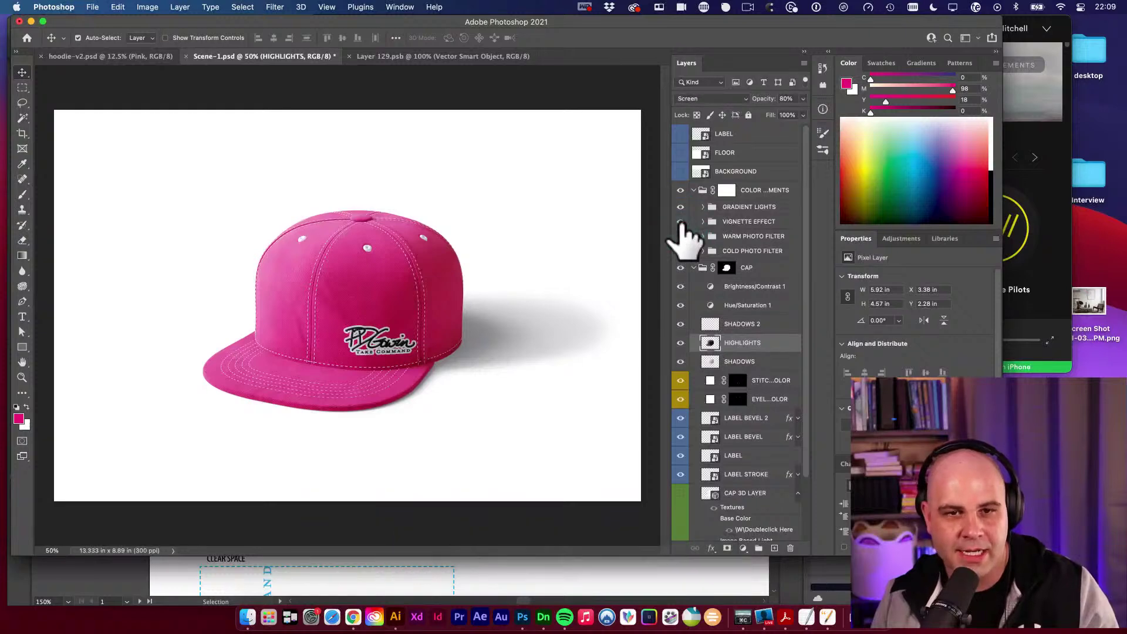
left_click(681, 222)
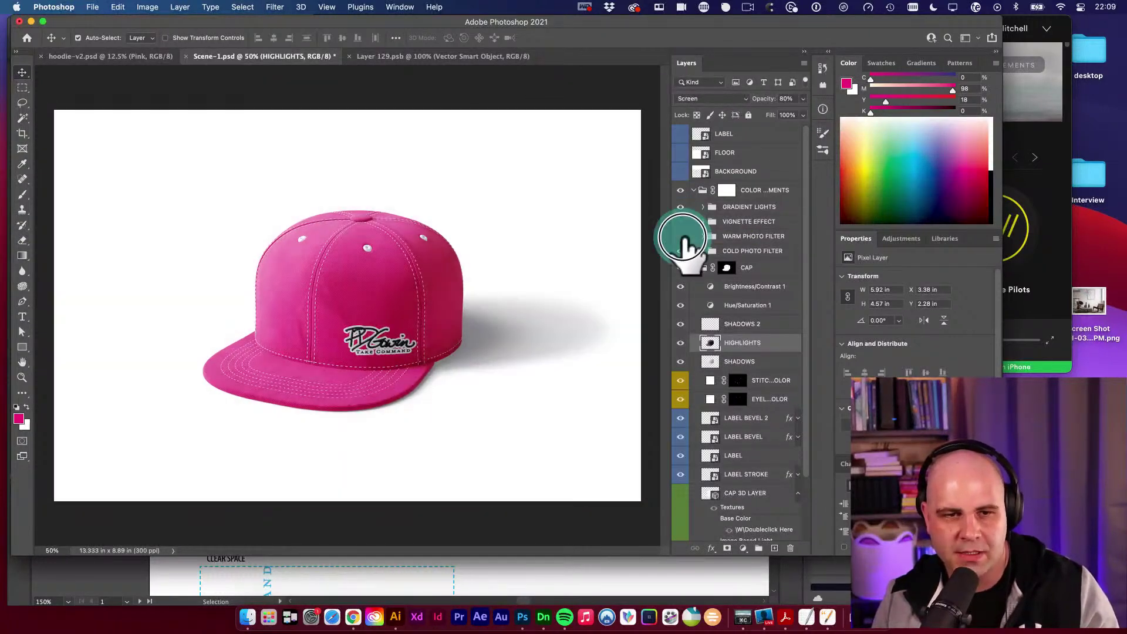
left_click(681, 223)
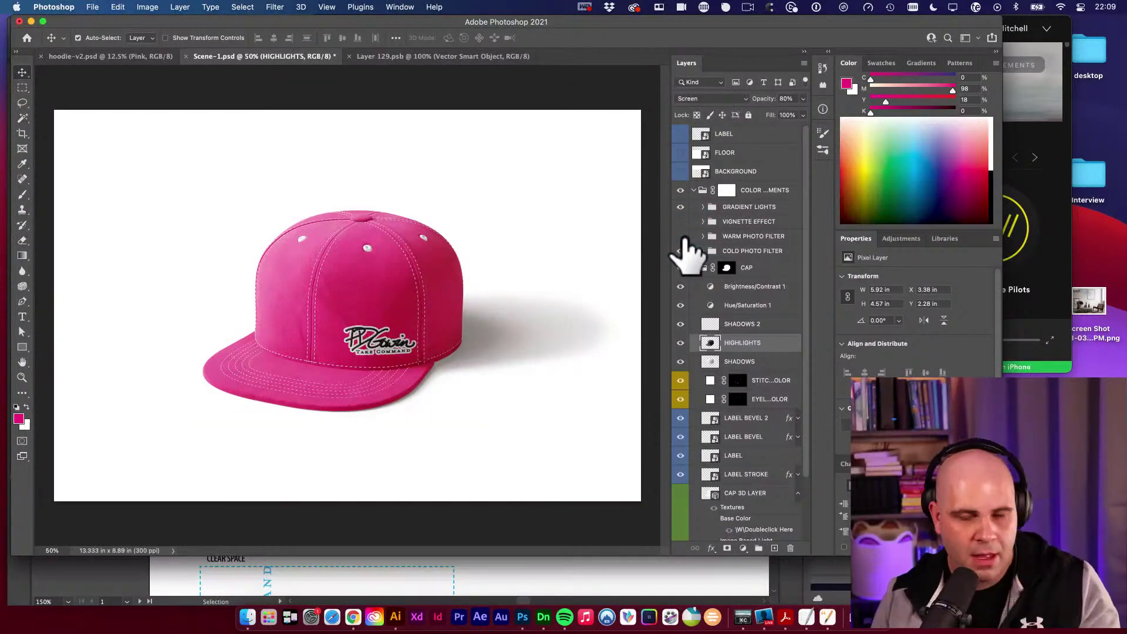
scroll(685, 285, "down", 1)
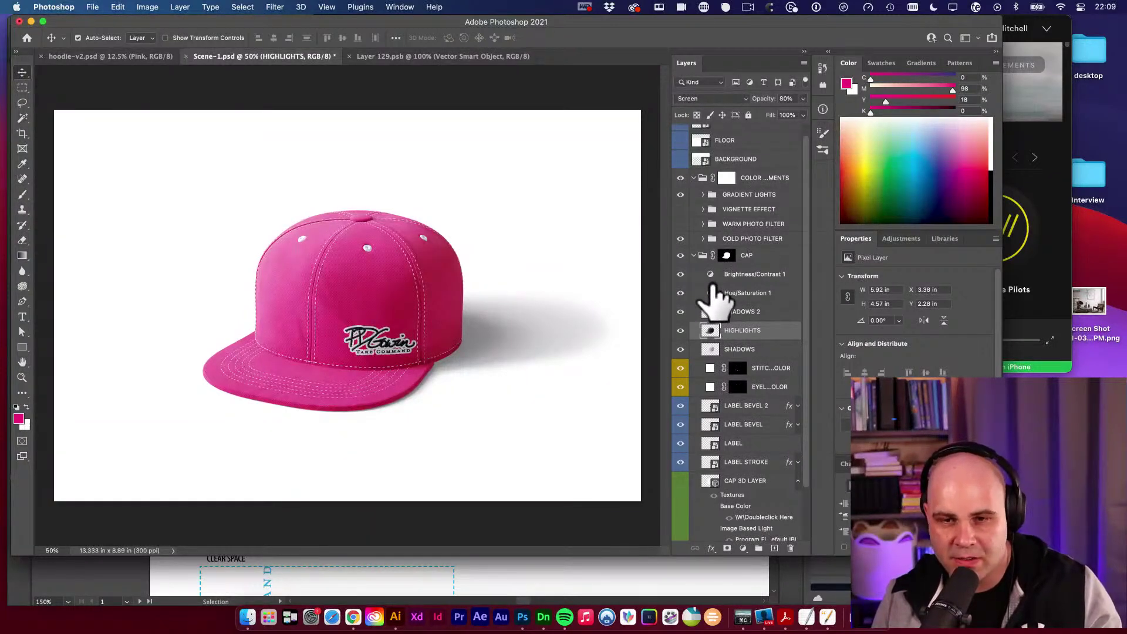
scroll(711, 296, "down", 5)
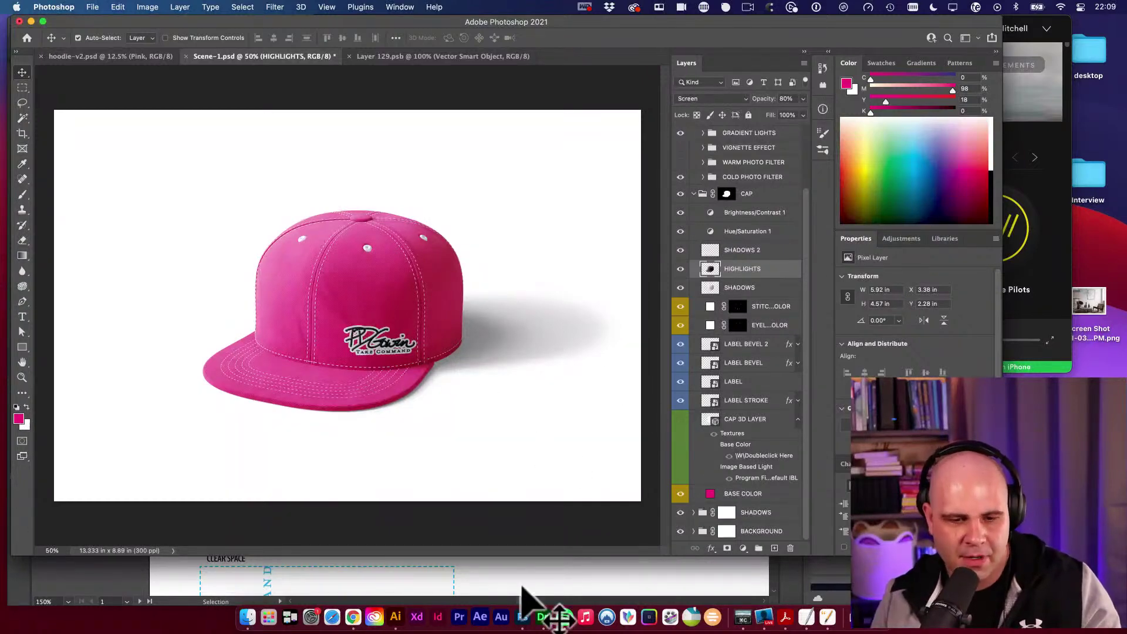
In Illustrator, capture the Libraries colour theme strip and paste it enlarged beside the logos.
left_click(396, 616)
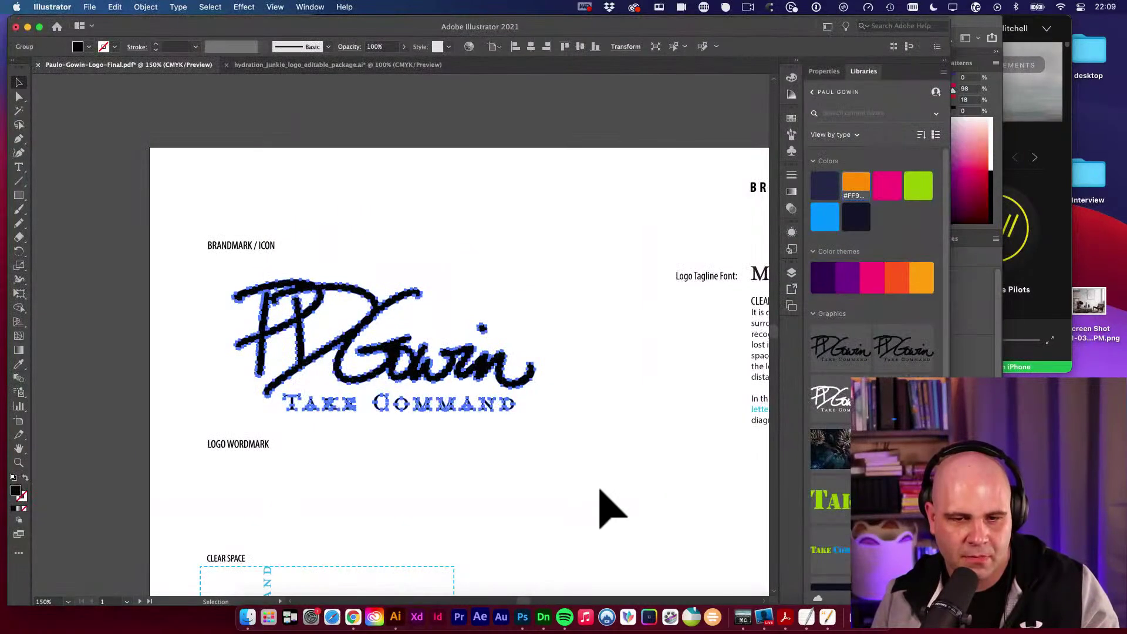
left_click(595, 405, "alt+super")
left_click(453, 378, "alt+super")
left_click(382, 335, "super")
key("v")
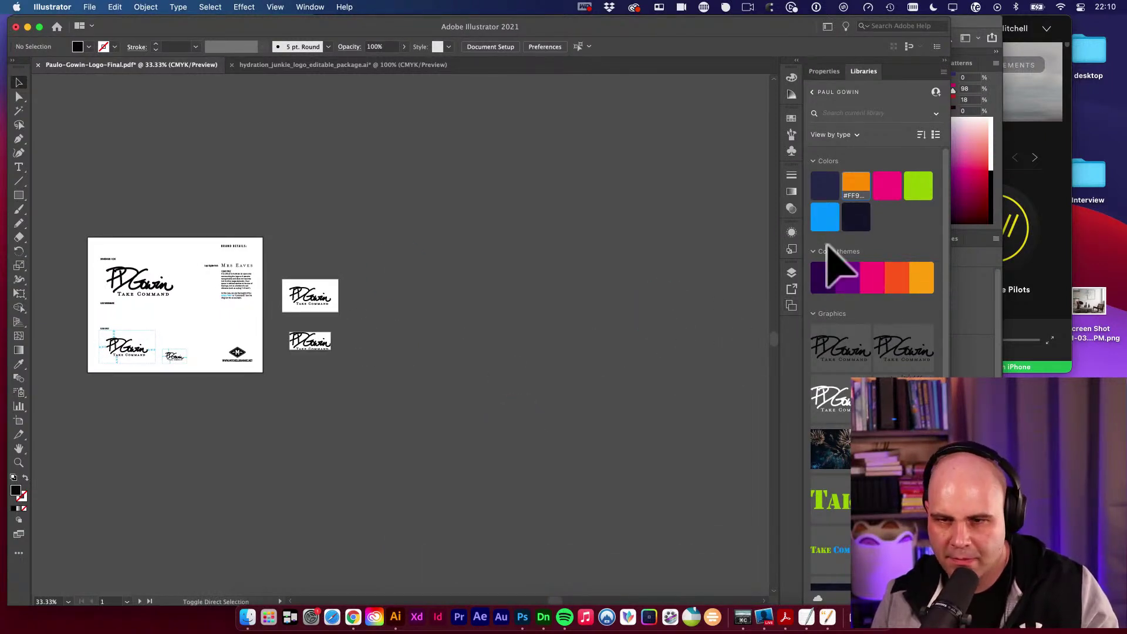
key("super+shift+4")
left_click_drag(807, 249, 938, 308)
key("v")
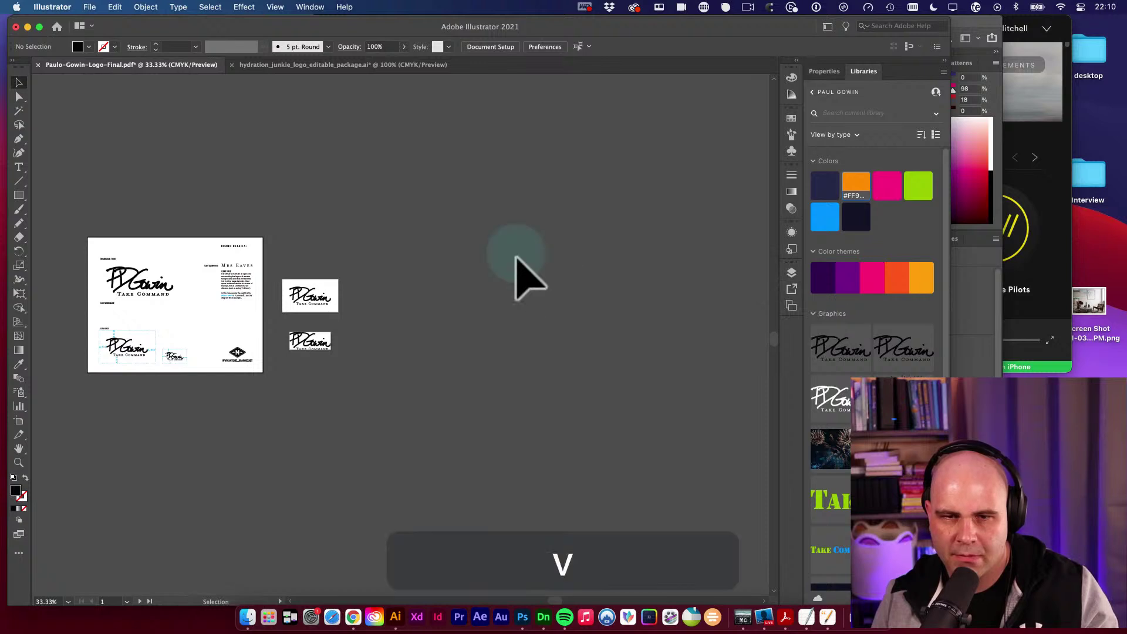
key("super+v")
key("v")
key("e")
left_click_drag(424, 322, 540, 271)
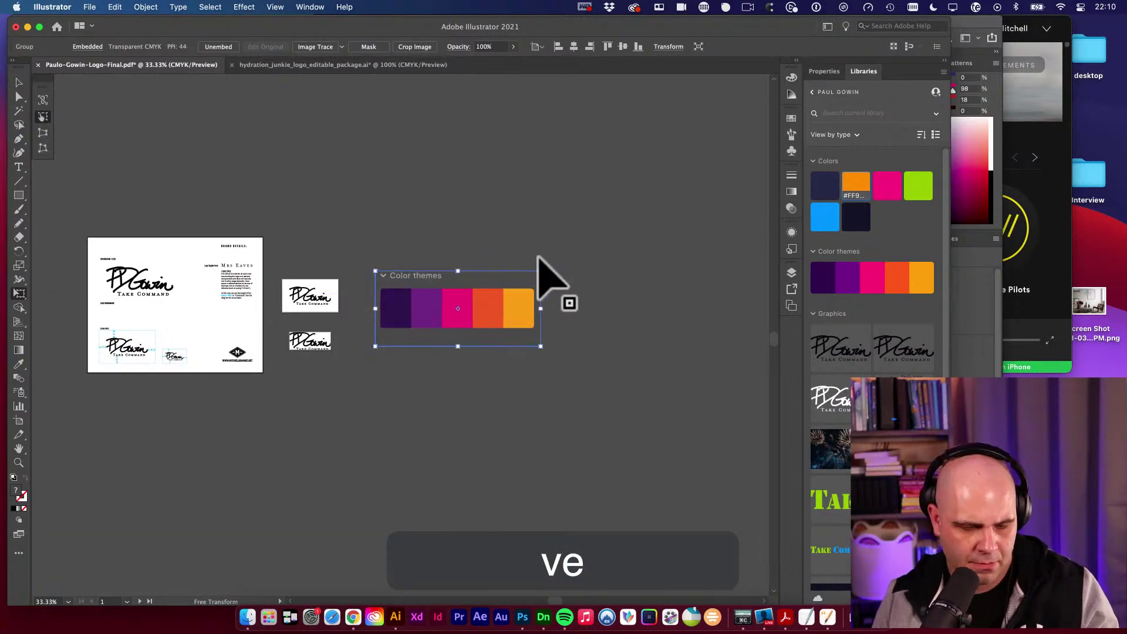
Sample the theme's purple with the Eyedropper and copy its hex 712A85.
key("i")
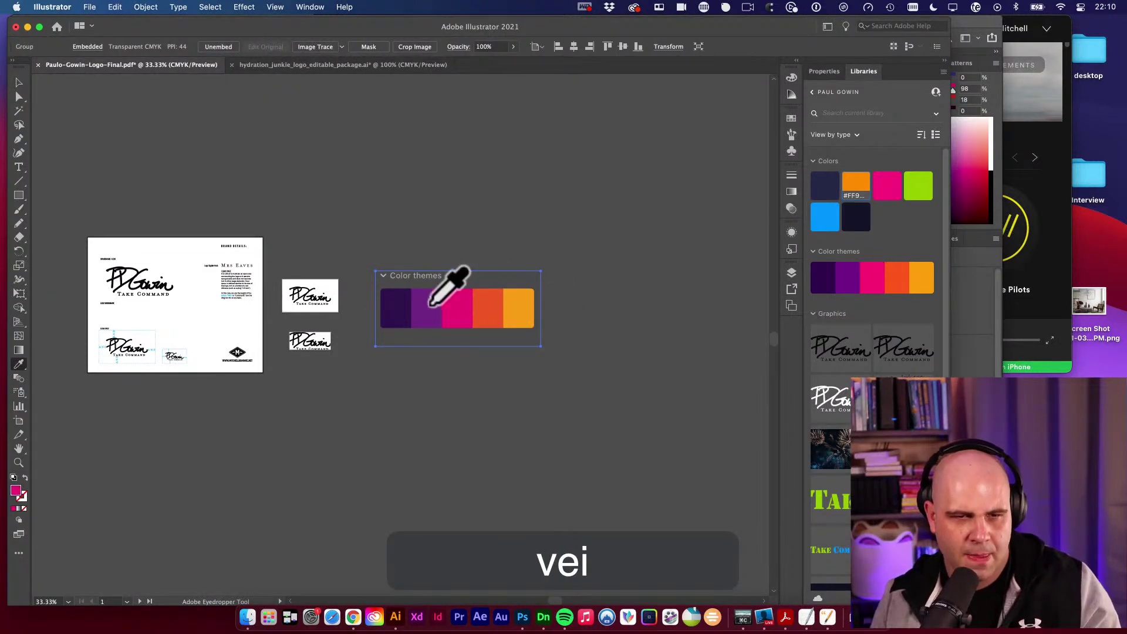
left_click(424, 304)
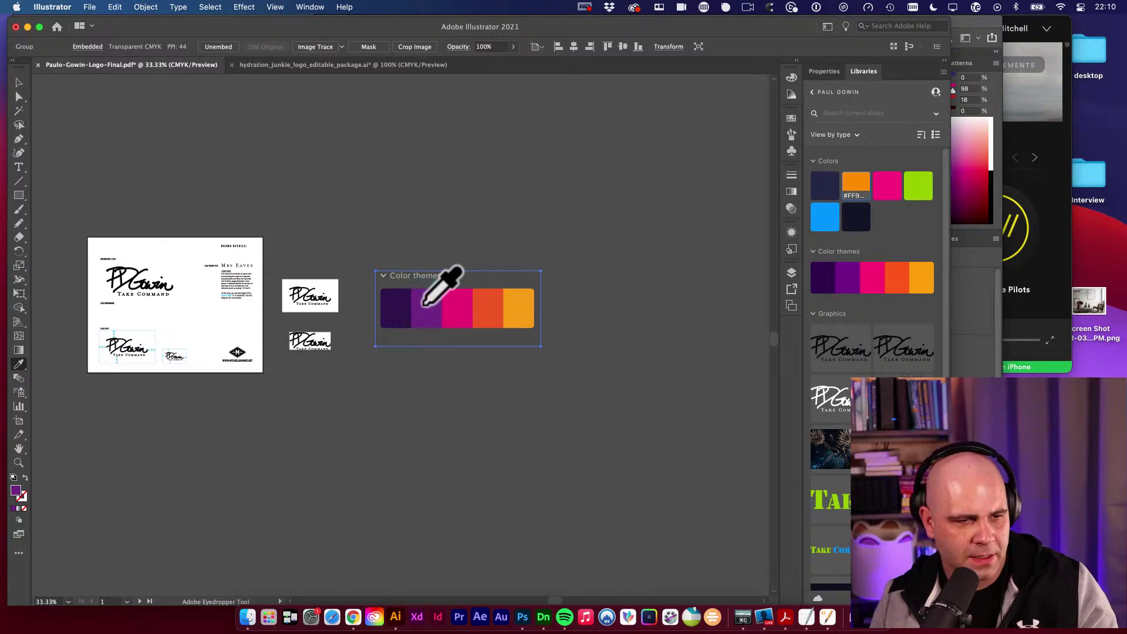
double_click(16, 490)
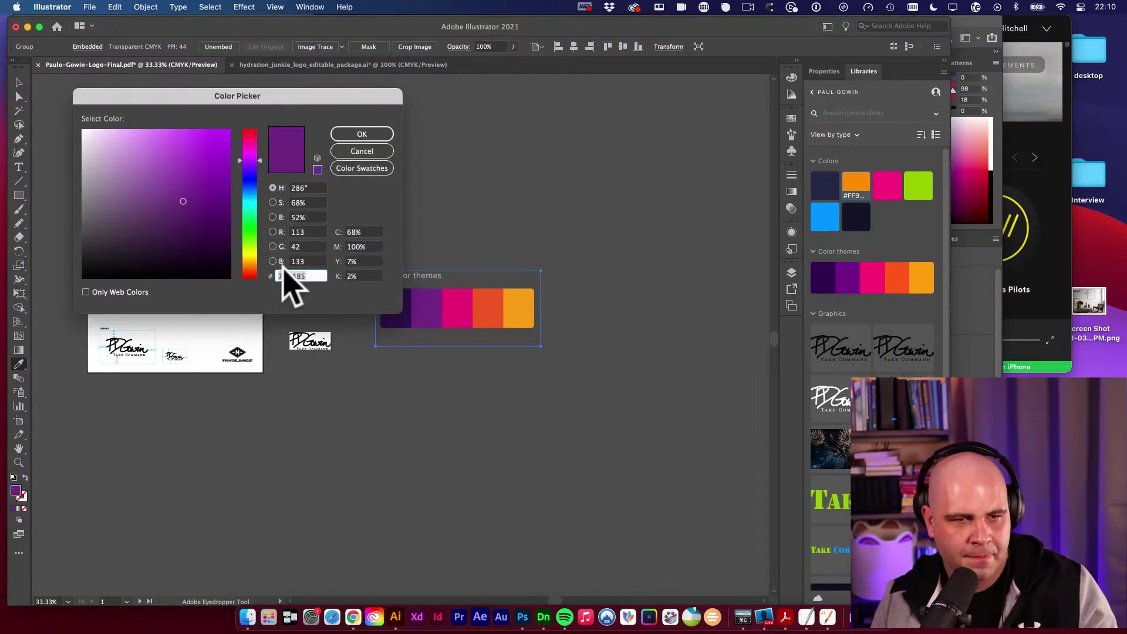
double_click(302, 276)
key("super+c")
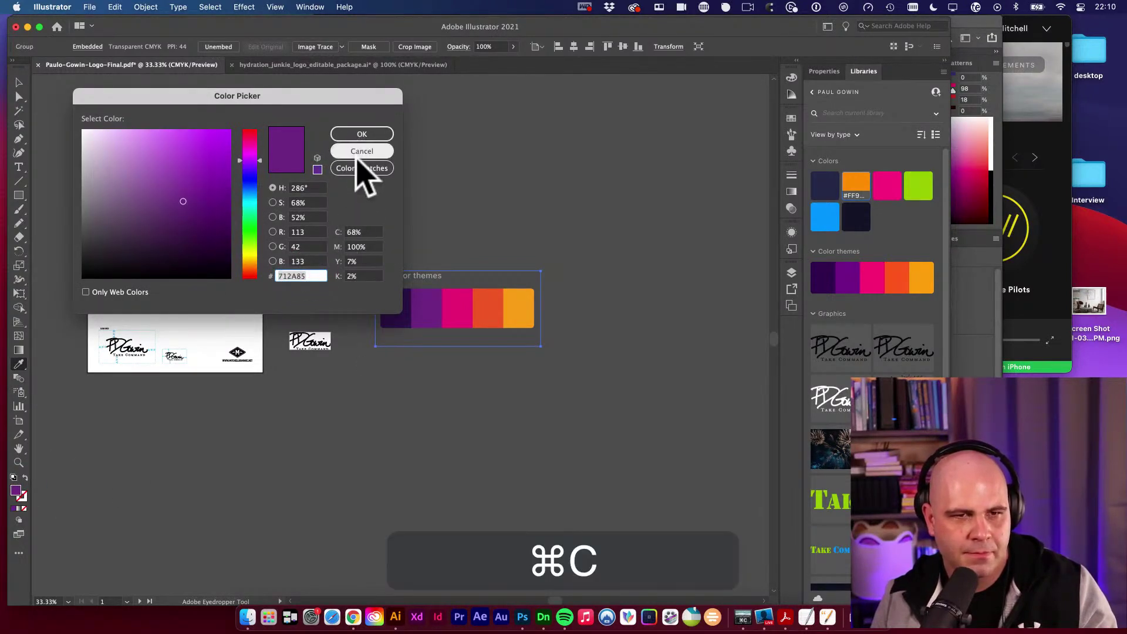
key("Return")
key("v")
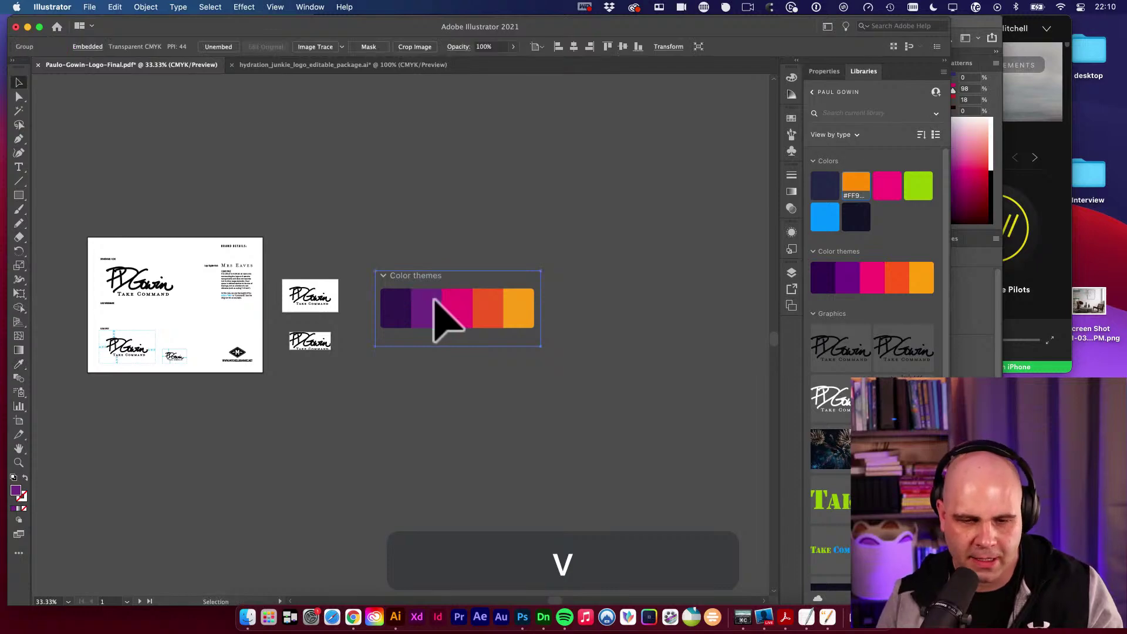
Set the Photoshop foreground colour to hex 712A85 and fill the BASE COLOR layer with it.
left_click(523, 617)
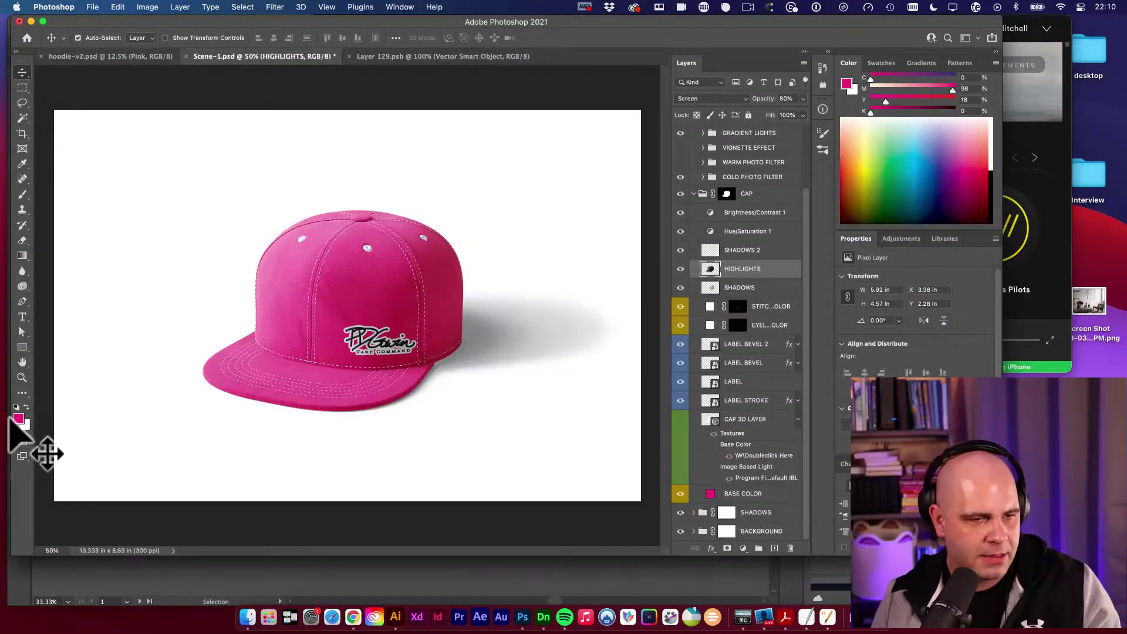
left_click(18, 419)
key("cmd+v")
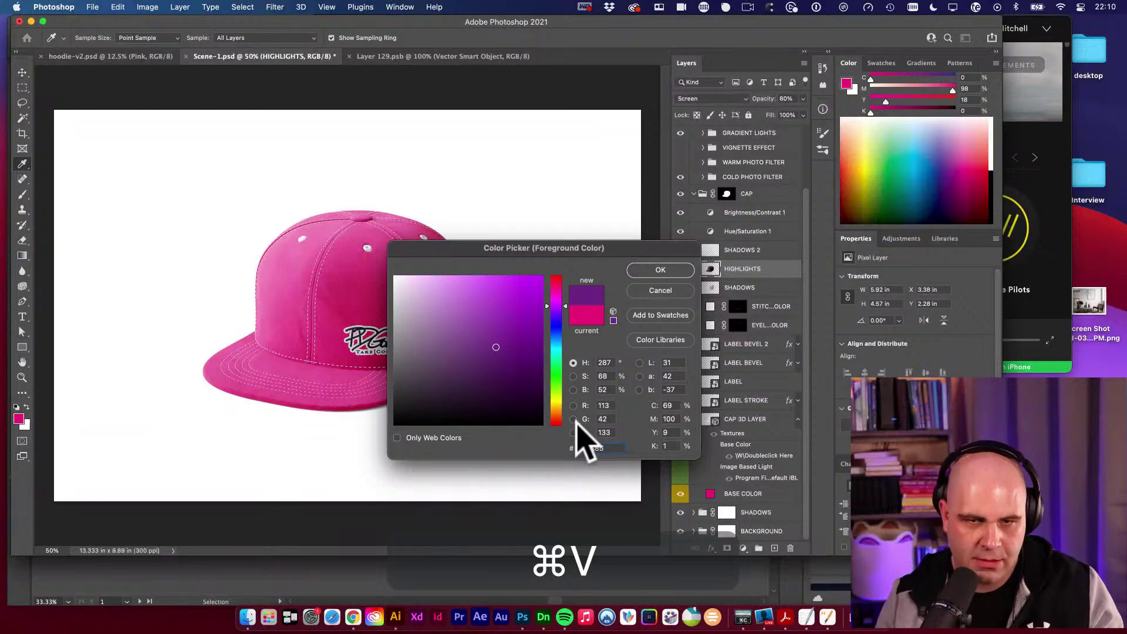
key("Return")
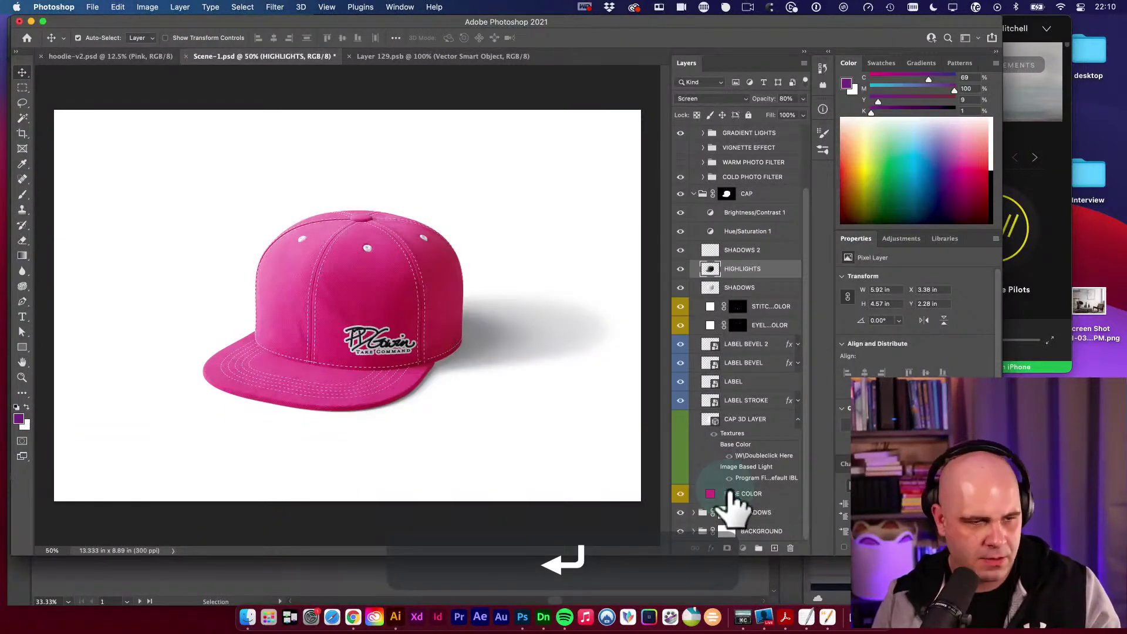
left_click(731, 496)
key("alt+BackSpace")
key("v")
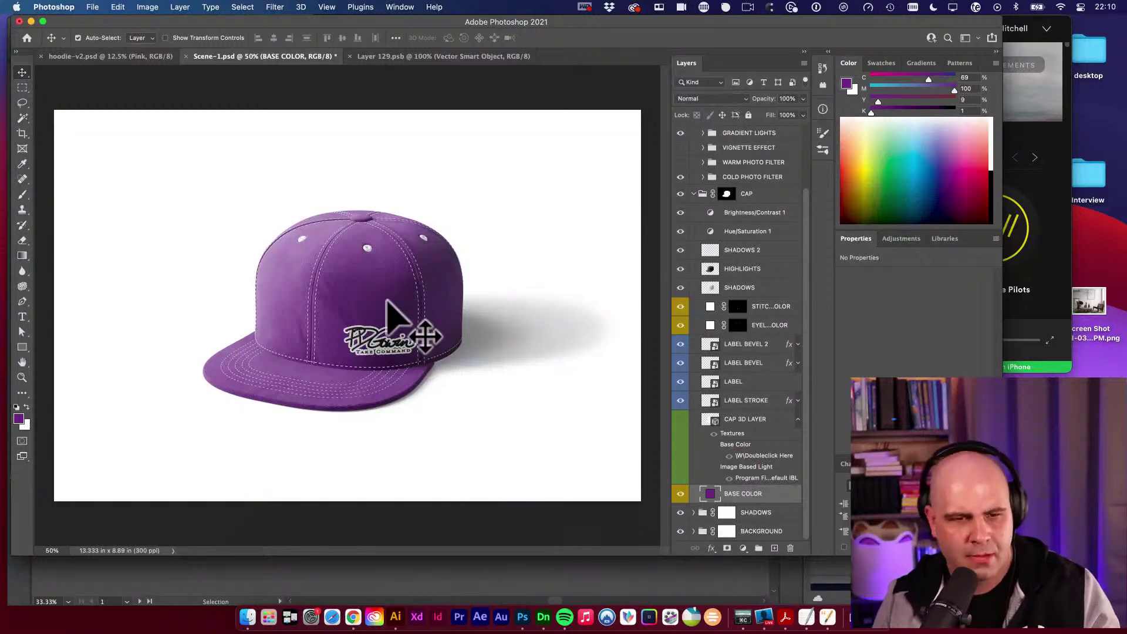
left_click(388, 358)
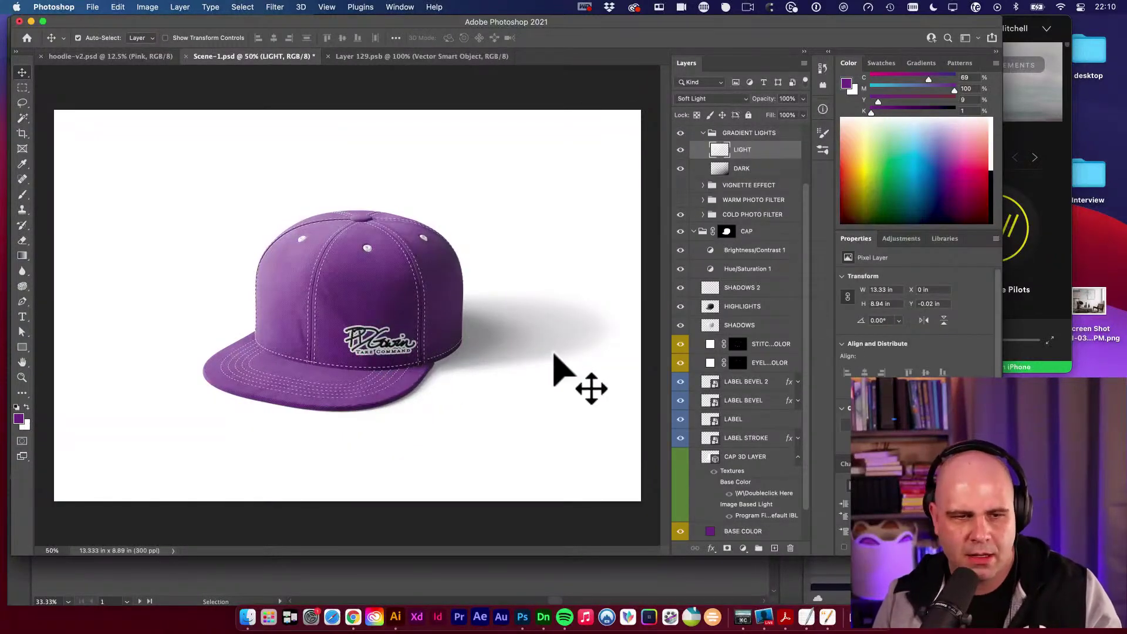
left_click(352, 282)
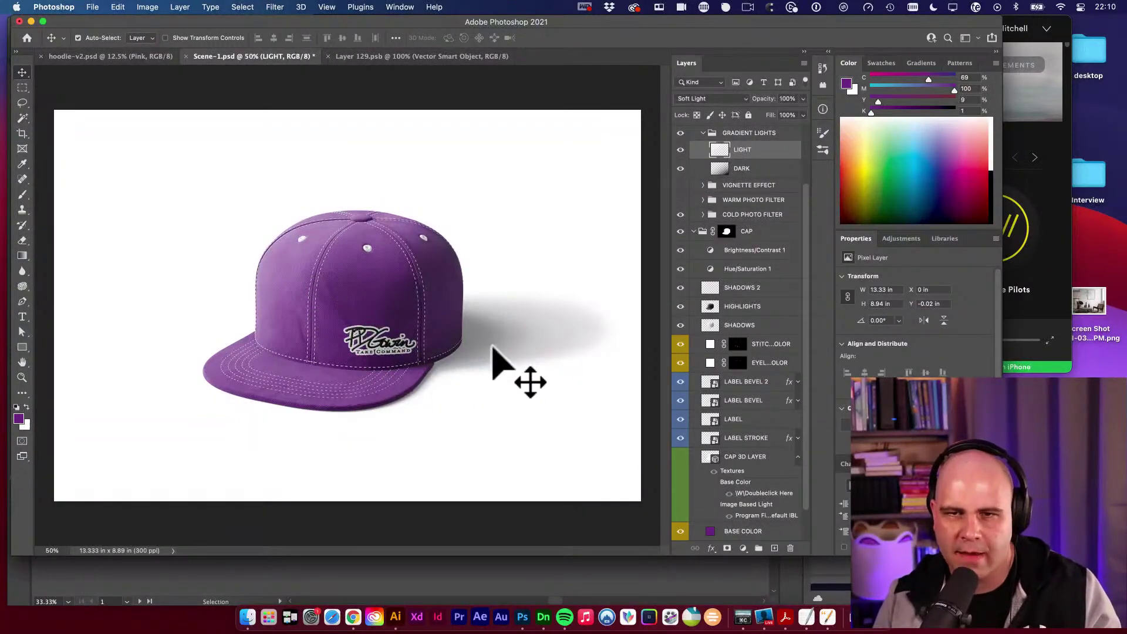
left_click(703, 133)
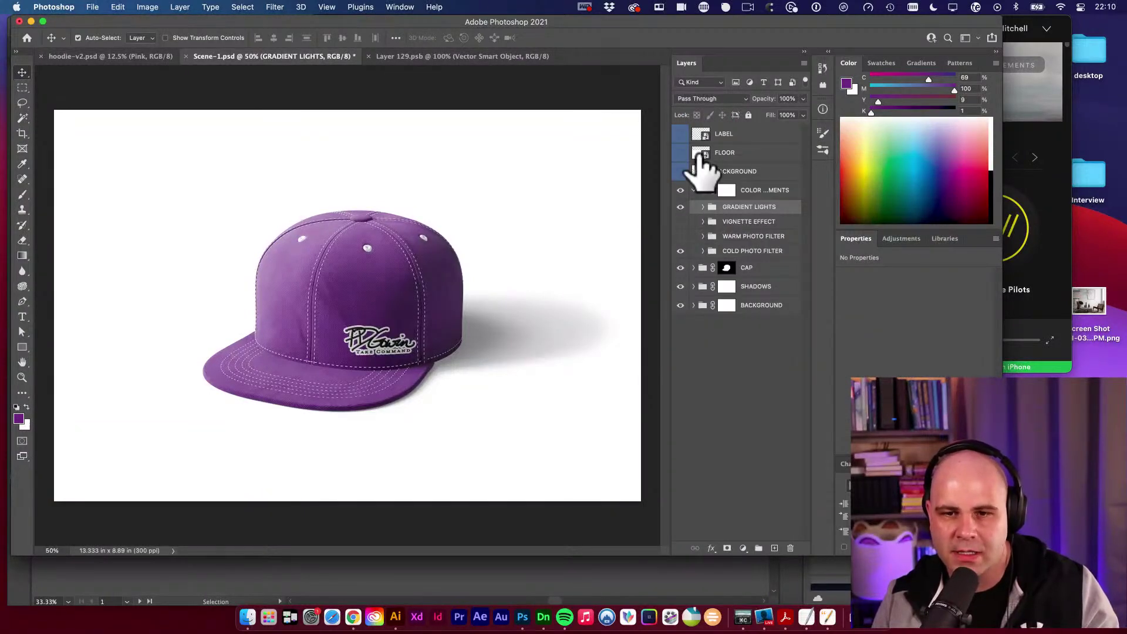
Create a layer comp named Purple from Window > Layer Comps.
left_click(400, 7)
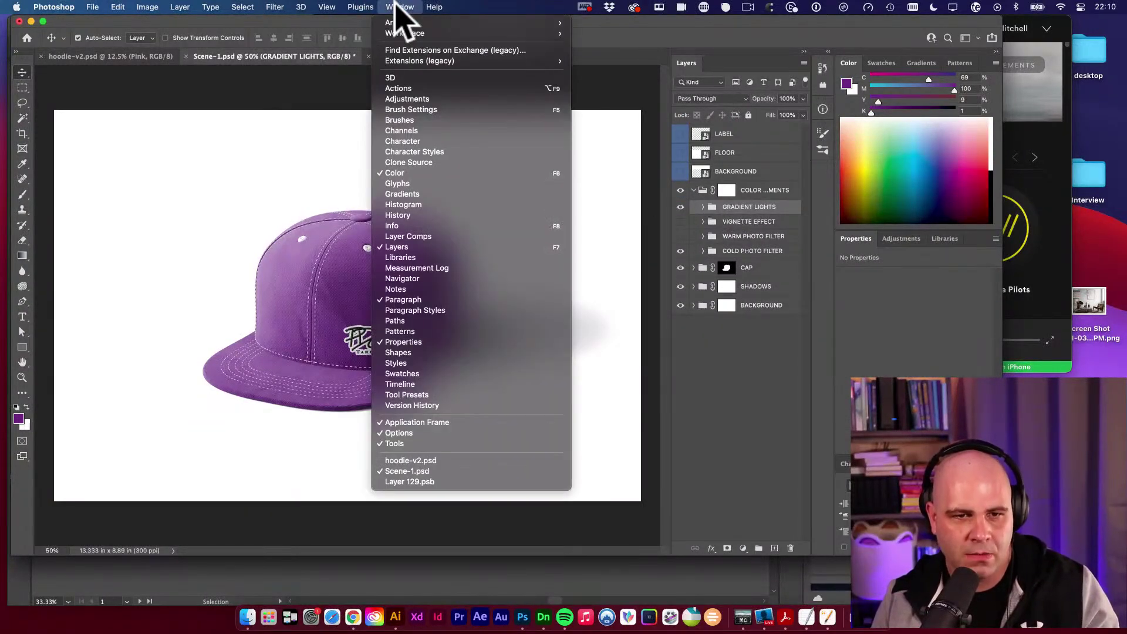
left_click(435, 238)
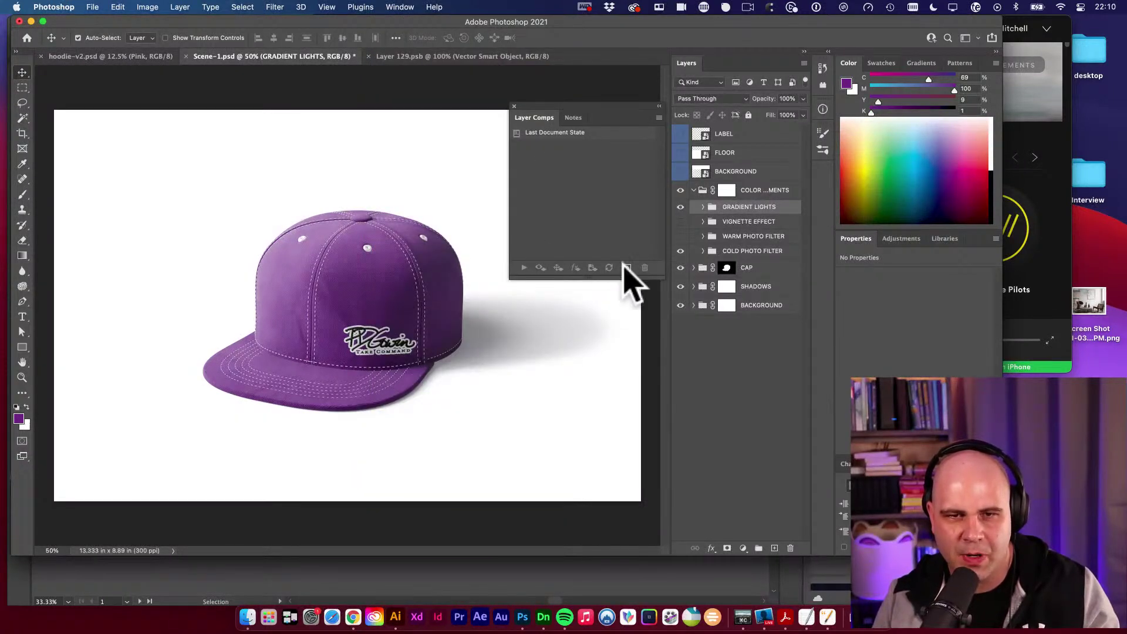
left_click(628, 267)
type("Purple")
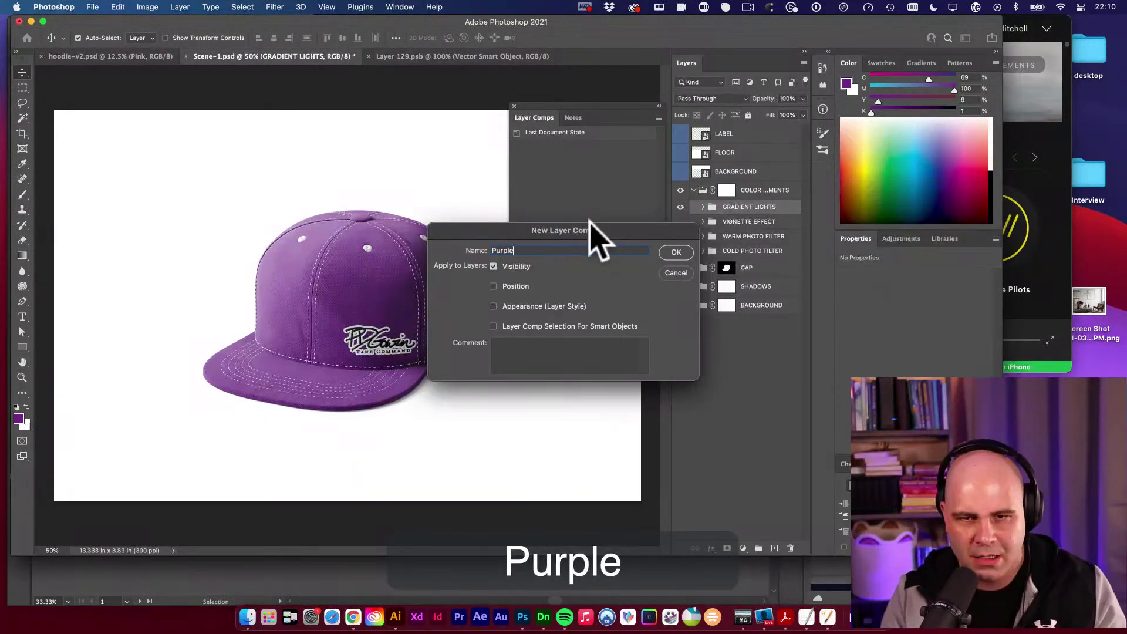
key("Return")
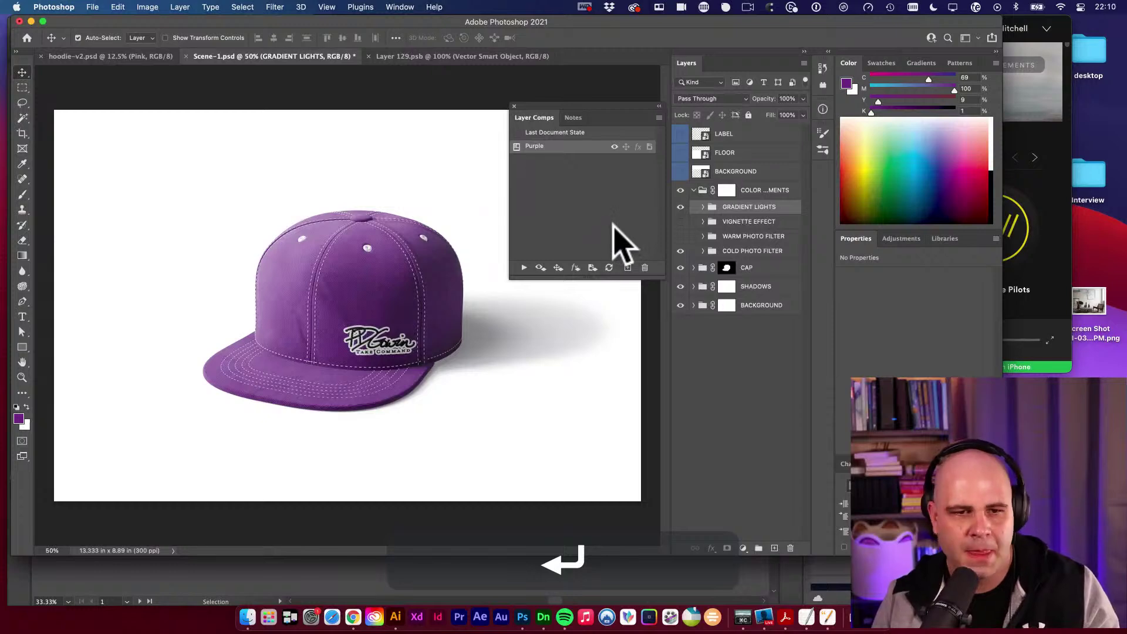
Expand the CAP group and select its BASE COLOR layer.
left_click(361, 269)
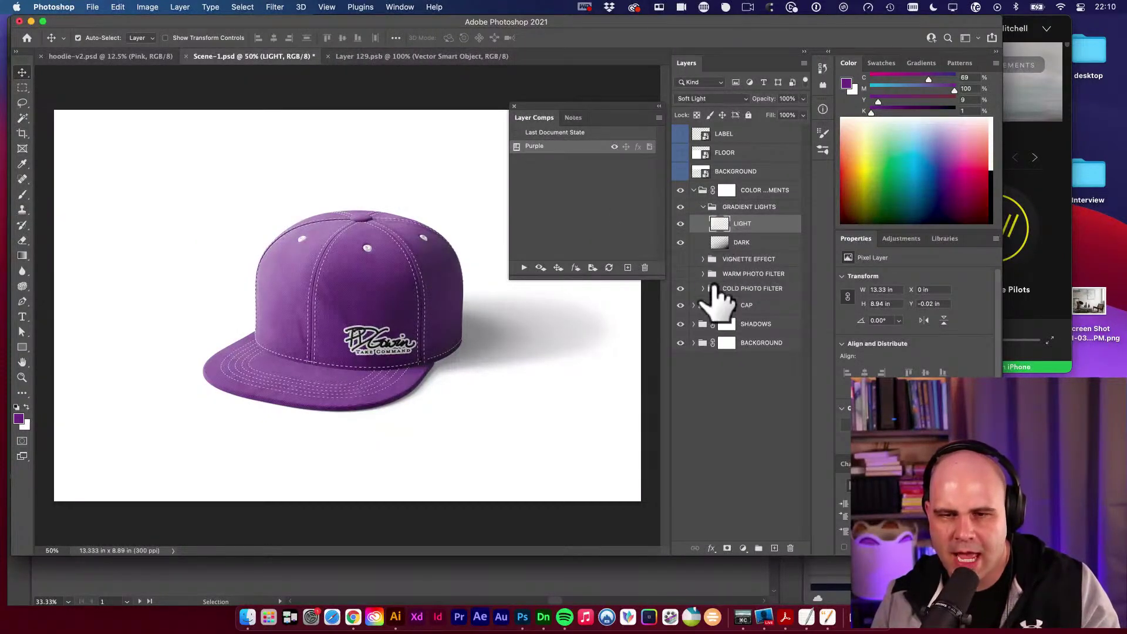
left_click(695, 305)
scroll(740, 364, "down", 5)
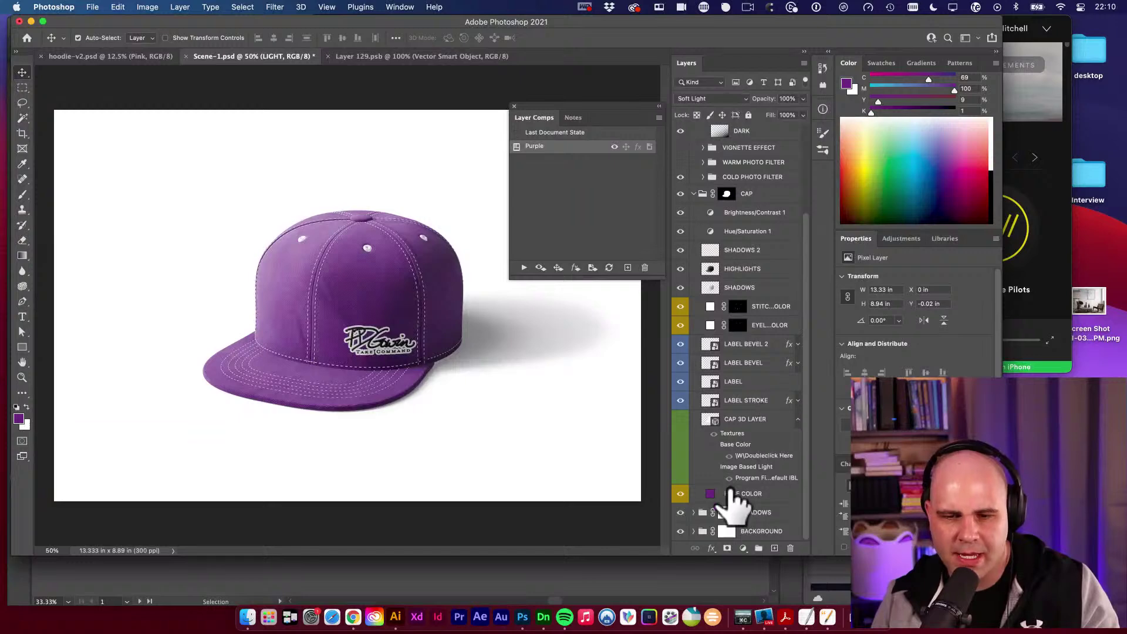
left_click(731, 495)
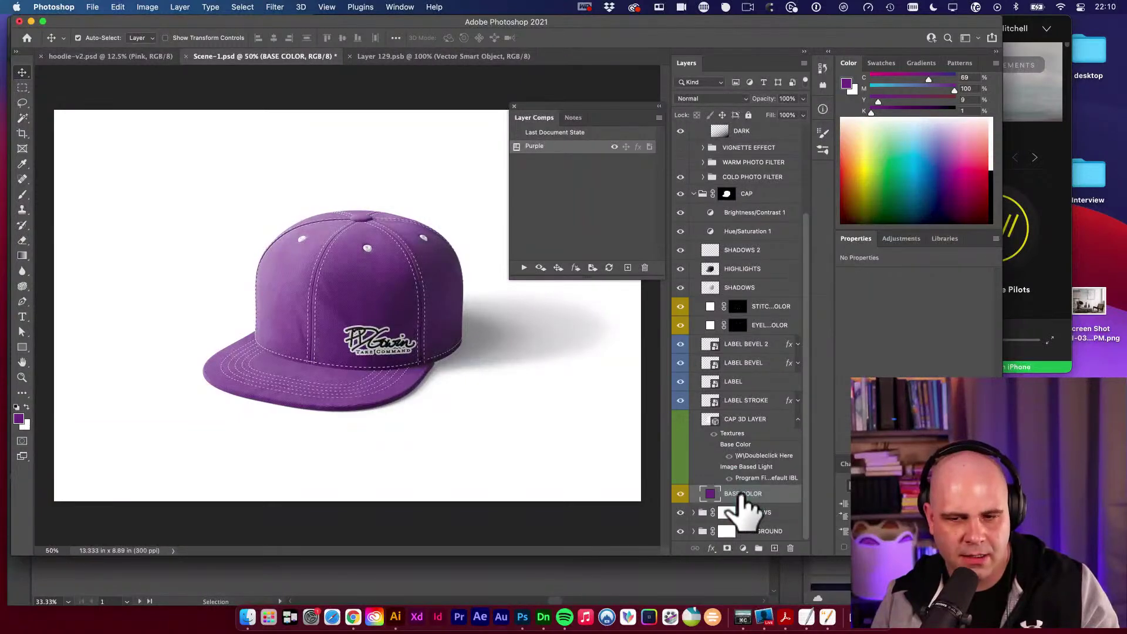
Pick a dark grey foreground colour, undoing a trial fill and a stray new layer.
left_click(18, 418)
left_click_drag(466, 358, 386, 392)
left_click(645, 270)
key("alt+BackSpace")
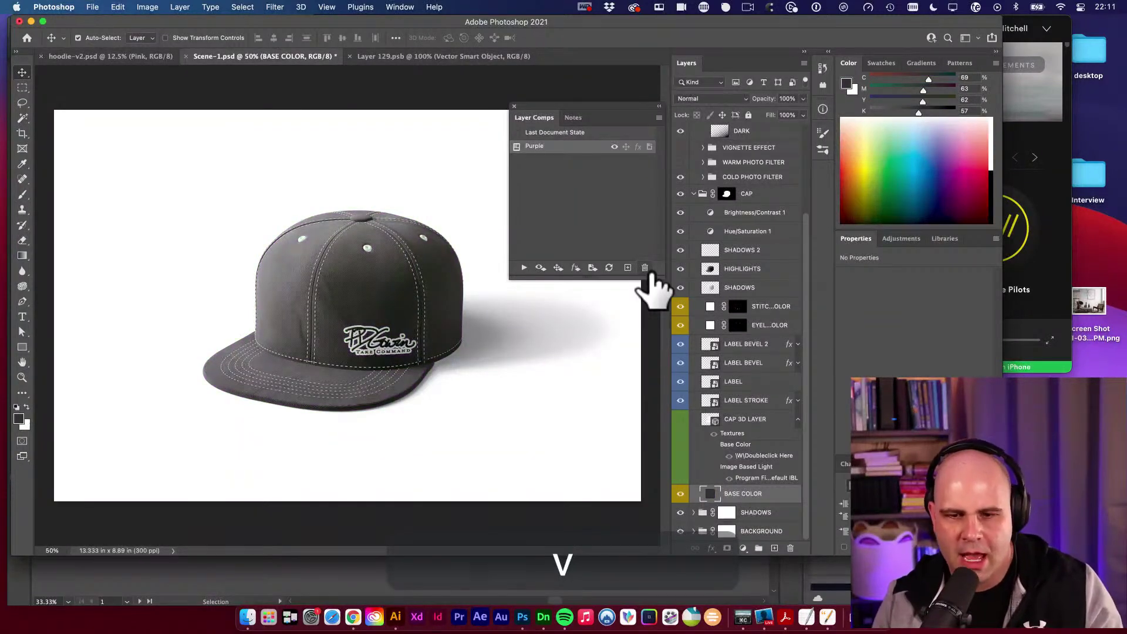
key("super+z")
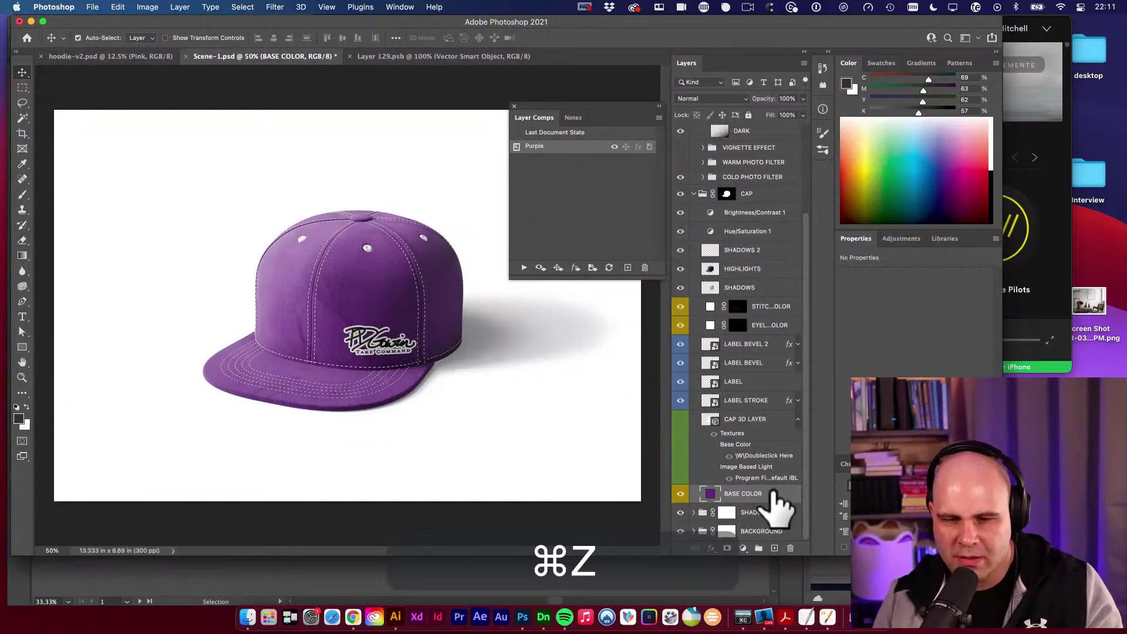
left_click(775, 548)
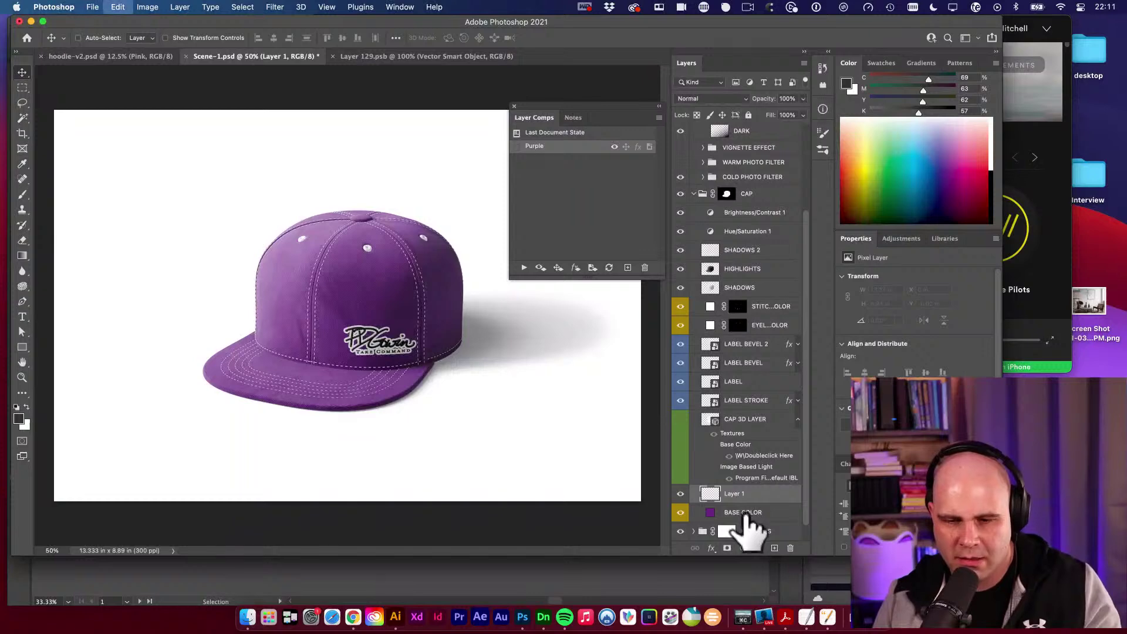
key("super+z")
Fill a duplicate of BASE COLOR with dark grey, hide the original, and save a Grey layer comp.
key("super+j")
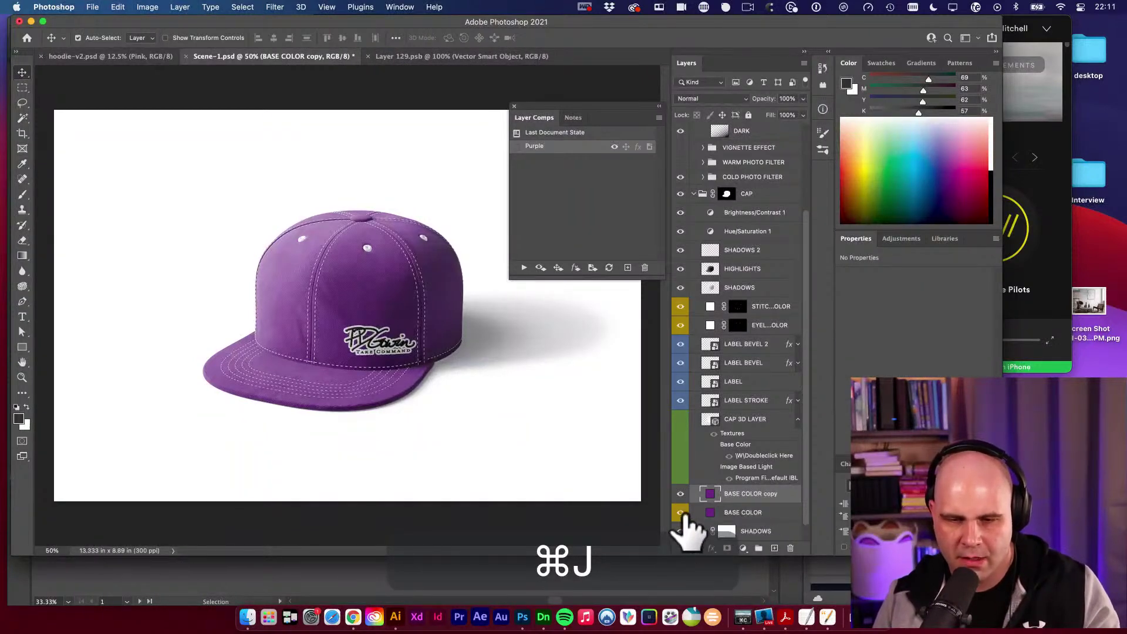
left_click(682, 512)
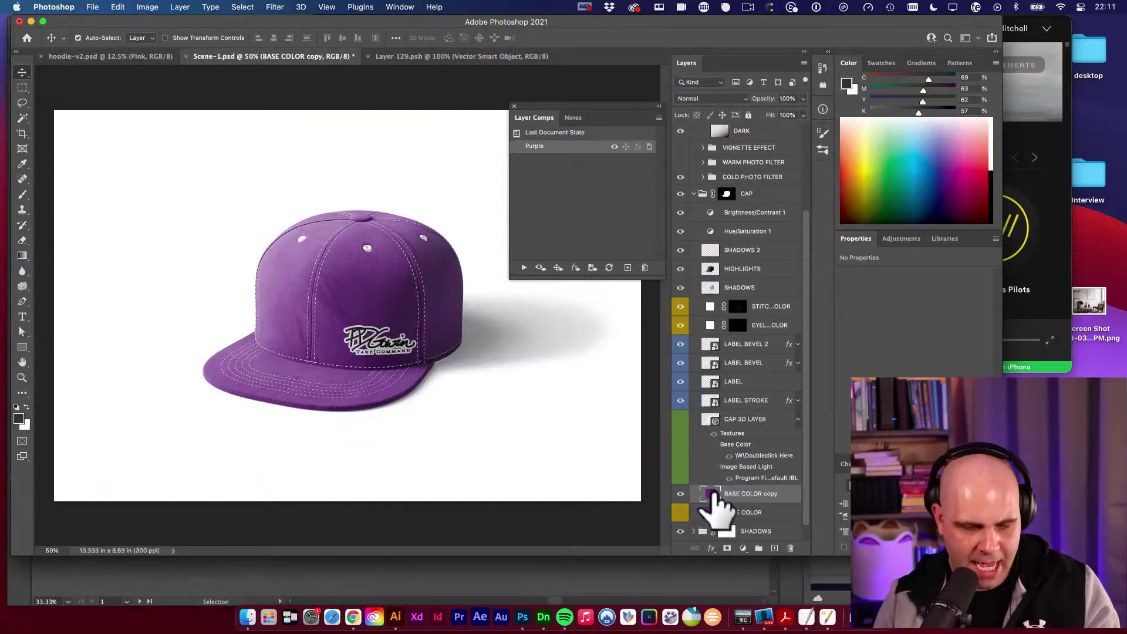
key("v")
key("alt+BackSpace")
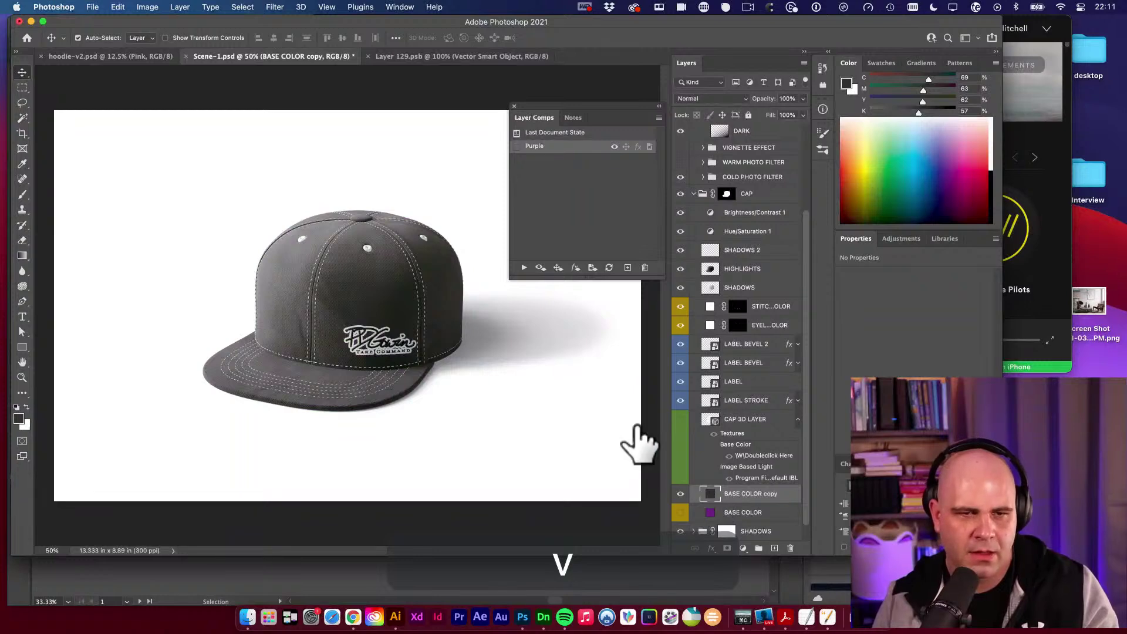
key("v")
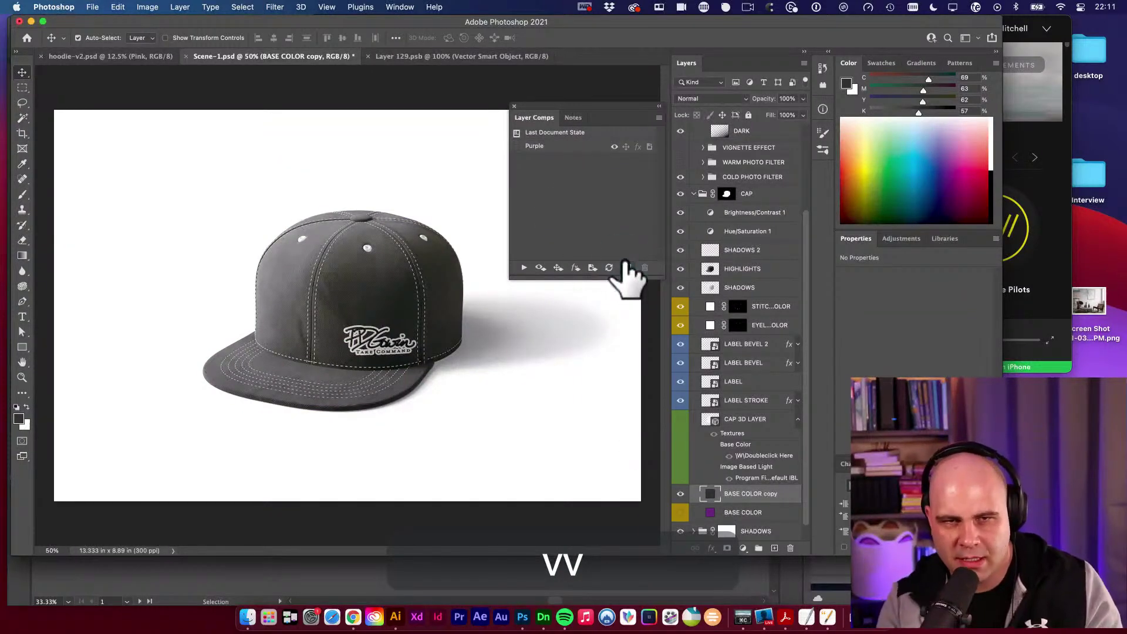
left_click(625, 267)
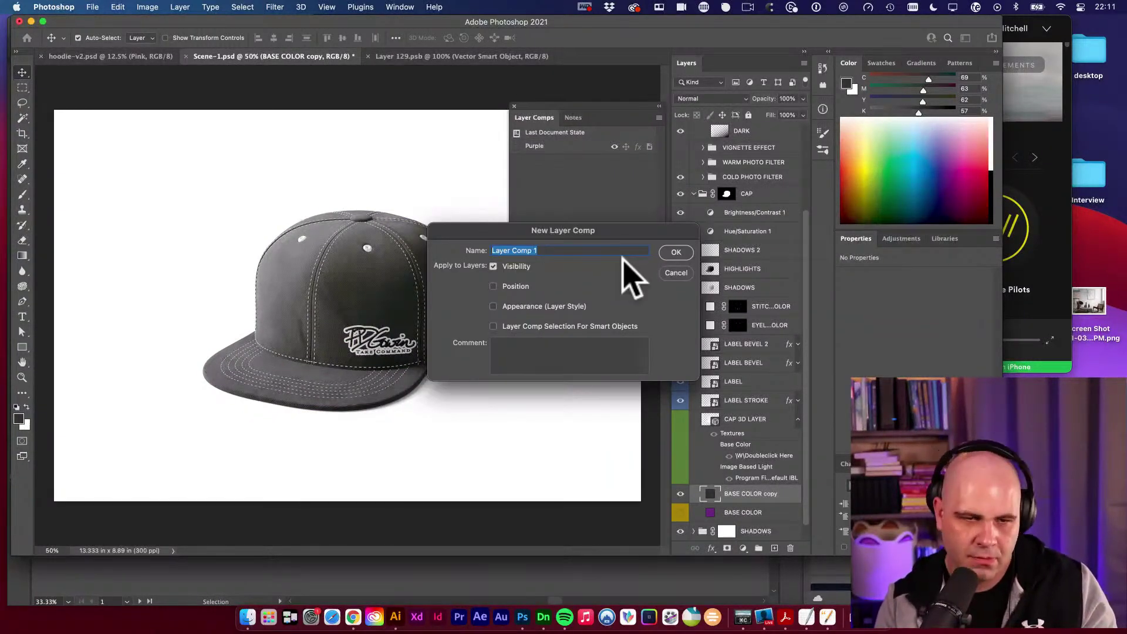
type("Grey")
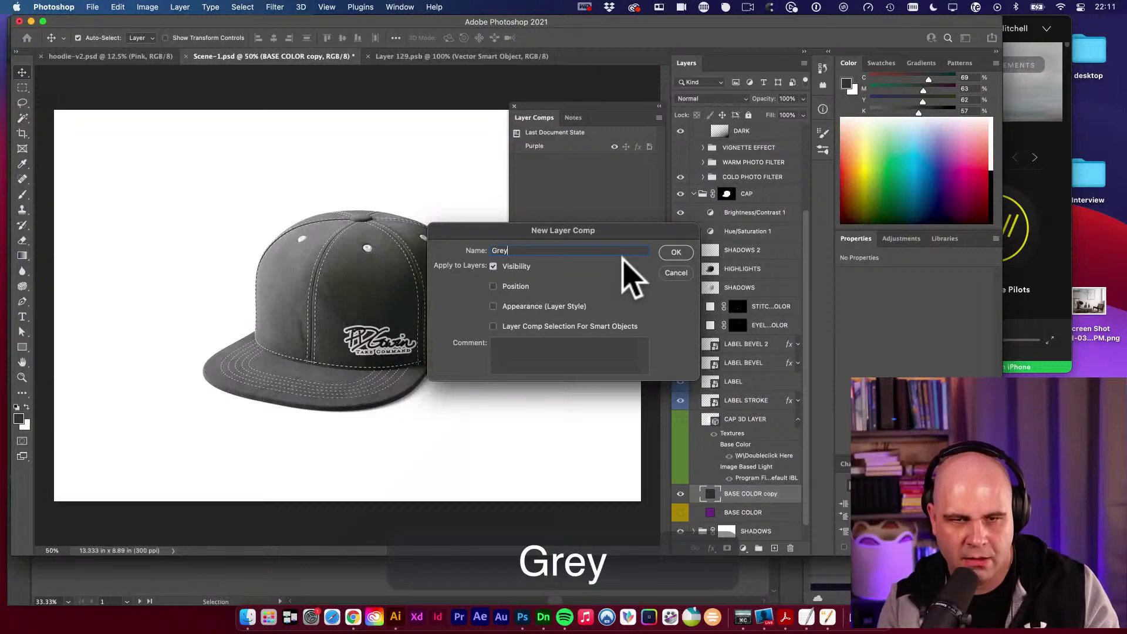
key("Return")
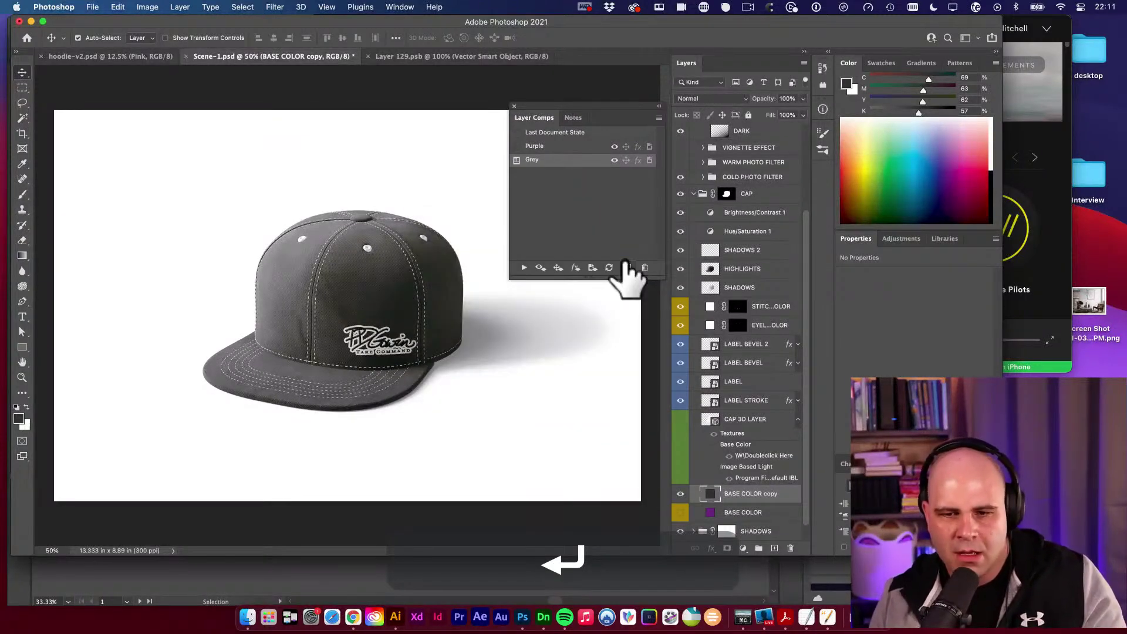
Apply the Grey layer comp, zoom into the logo, and hide the LABEL STROKE outline.
left_click(517, 159)
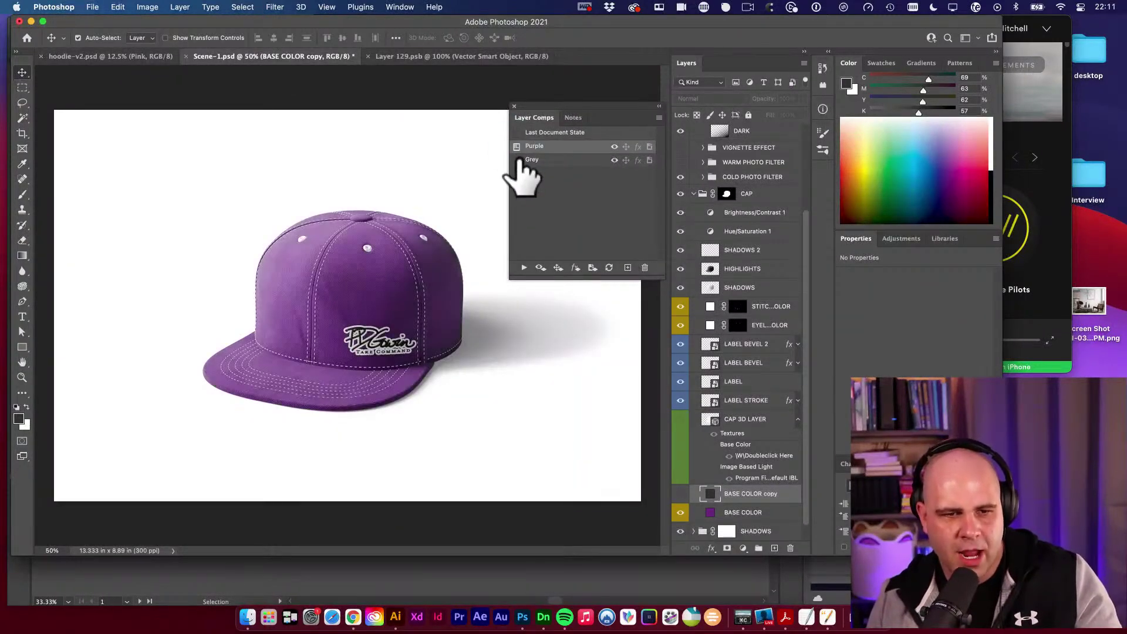
left_click(517, 160)
left_click(376, 362)
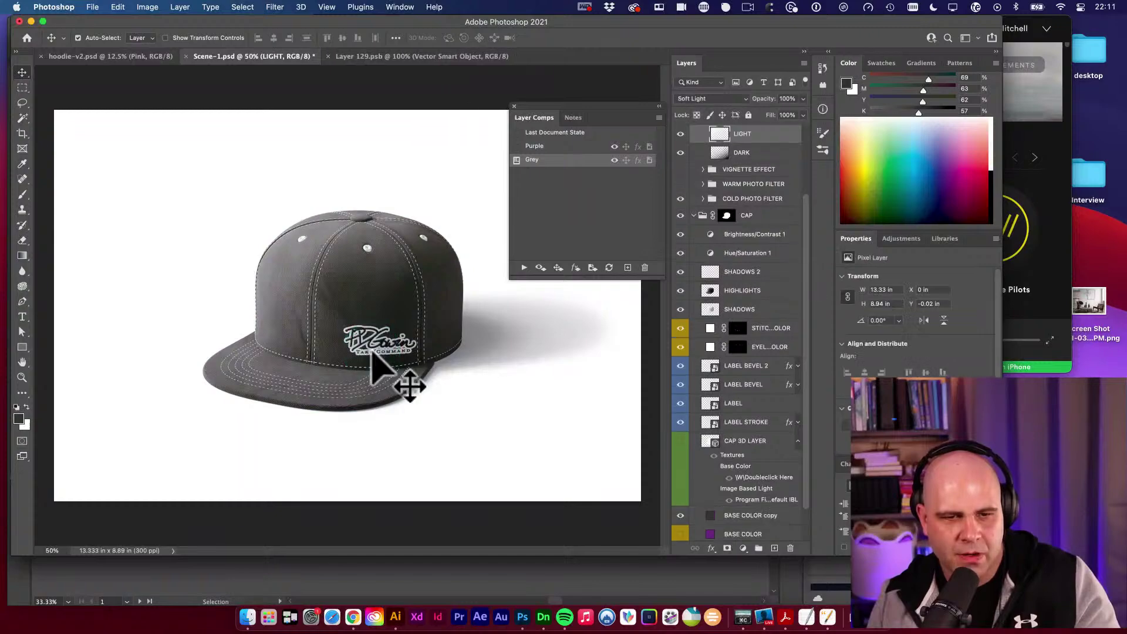
key("space")
key("super+space")
left_click_drag(396, 352, 466, 372)
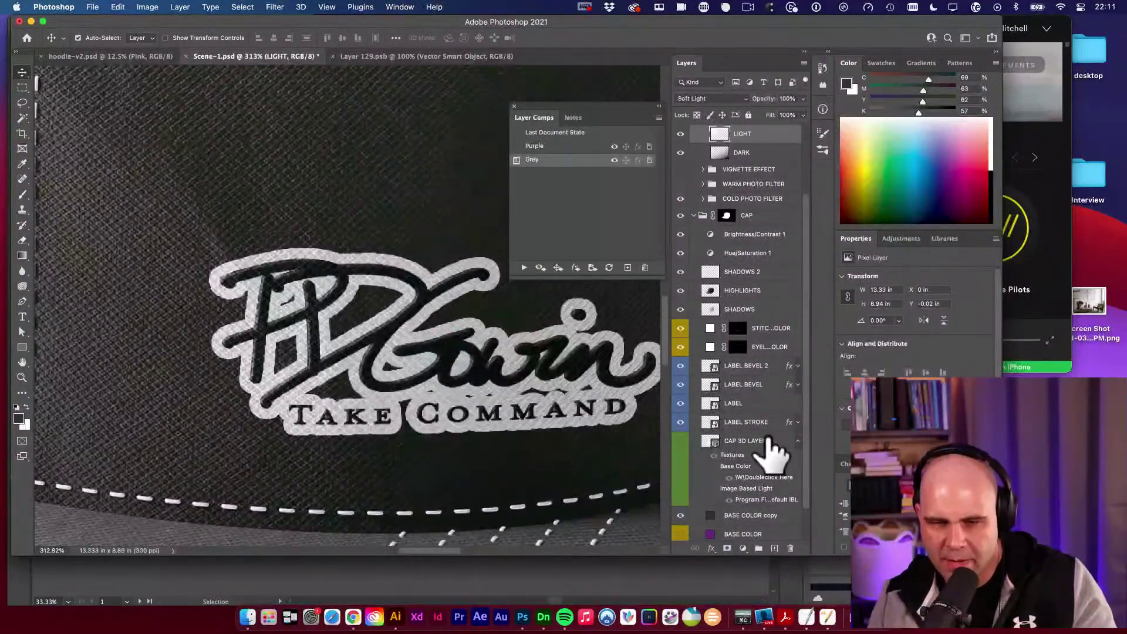
left_click(681, 422)
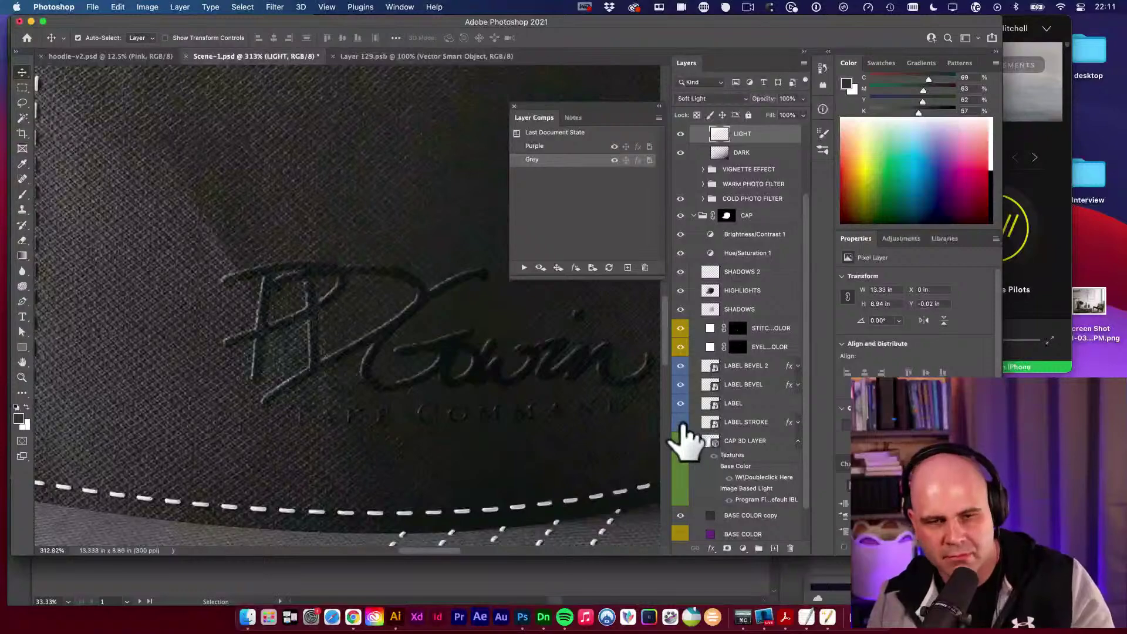
Zoom back out, compare the stroke on and off, leave it hidden, and show the LABEL layer.
key("alt+super+space")
left_click(566, 398)
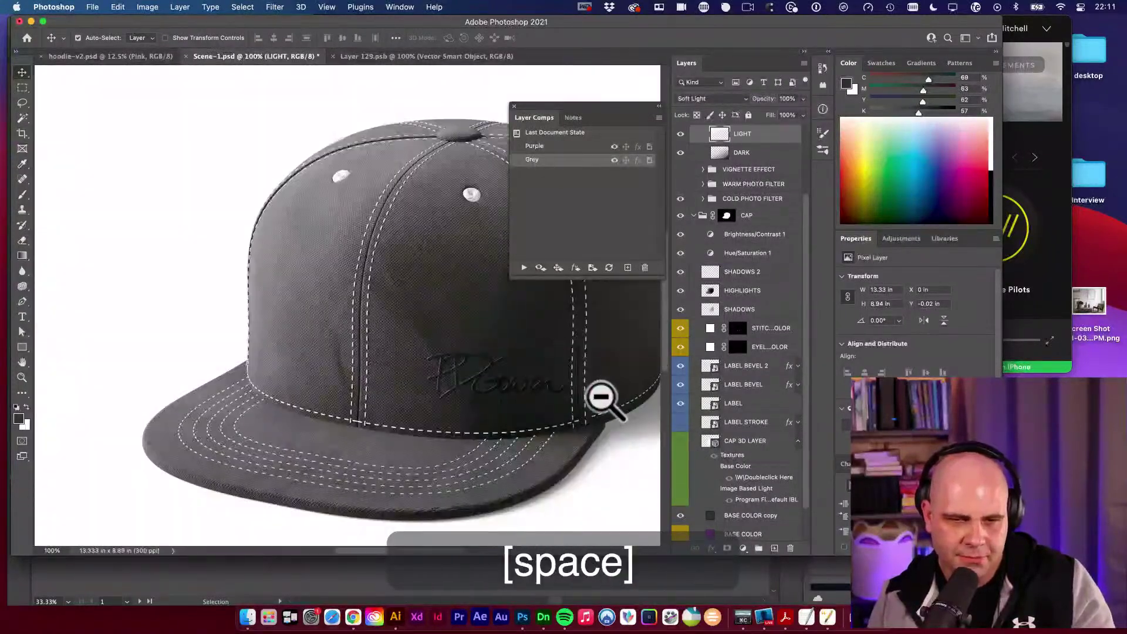
left_click_drag(602, 398, 559, 448)
key("v")
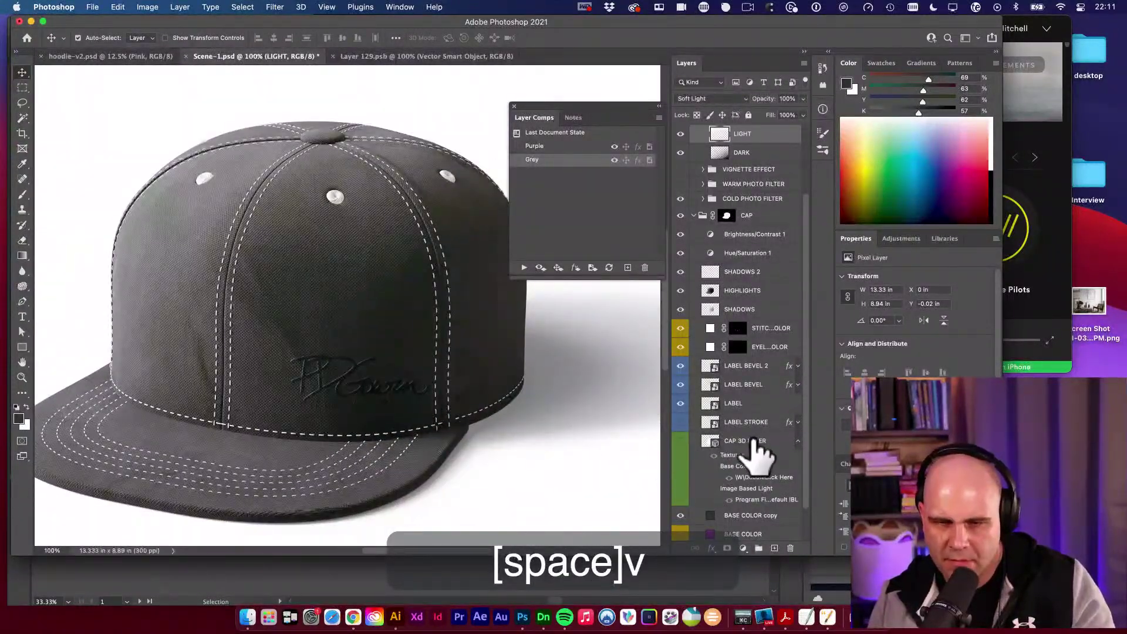
left_click(681, 423)
left_click(681, 423)
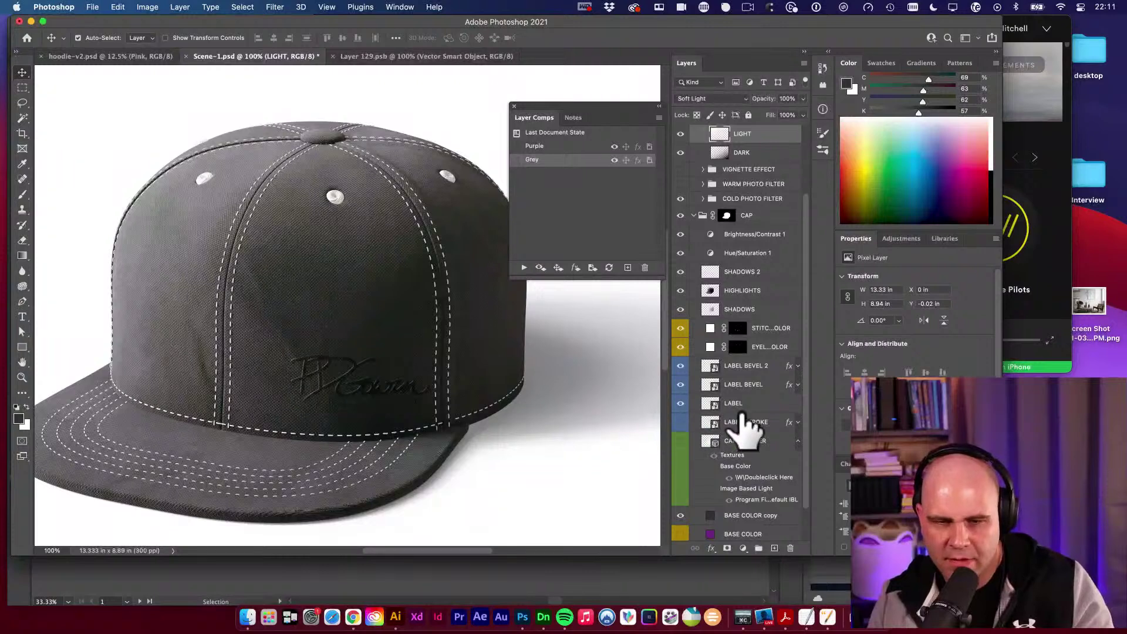
left_click(680, 403)
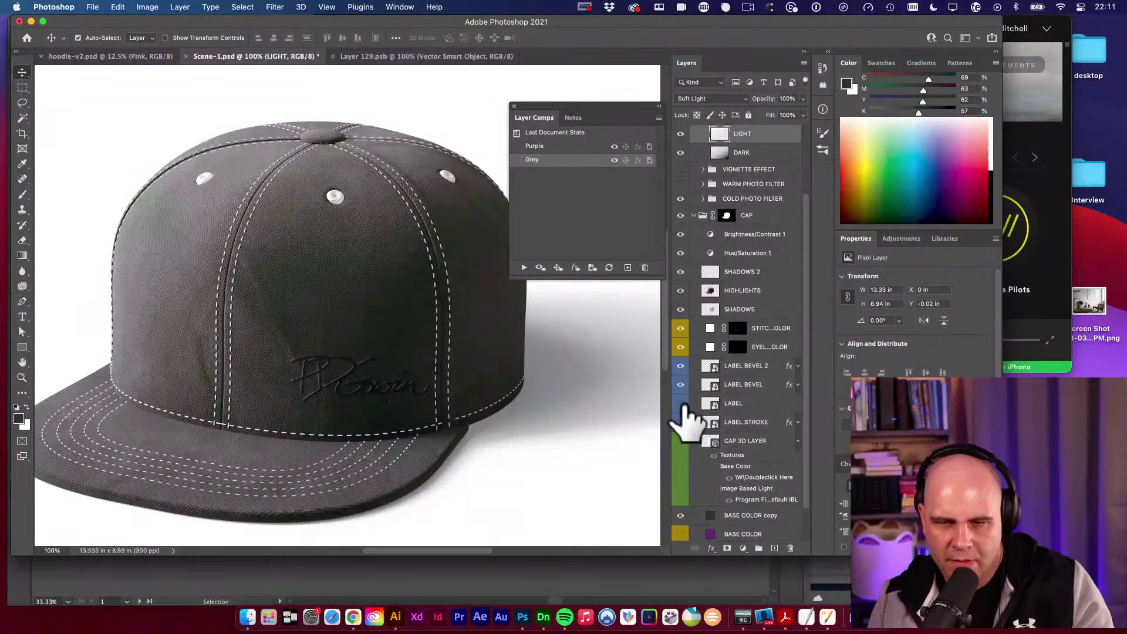
left_click(682, 403)
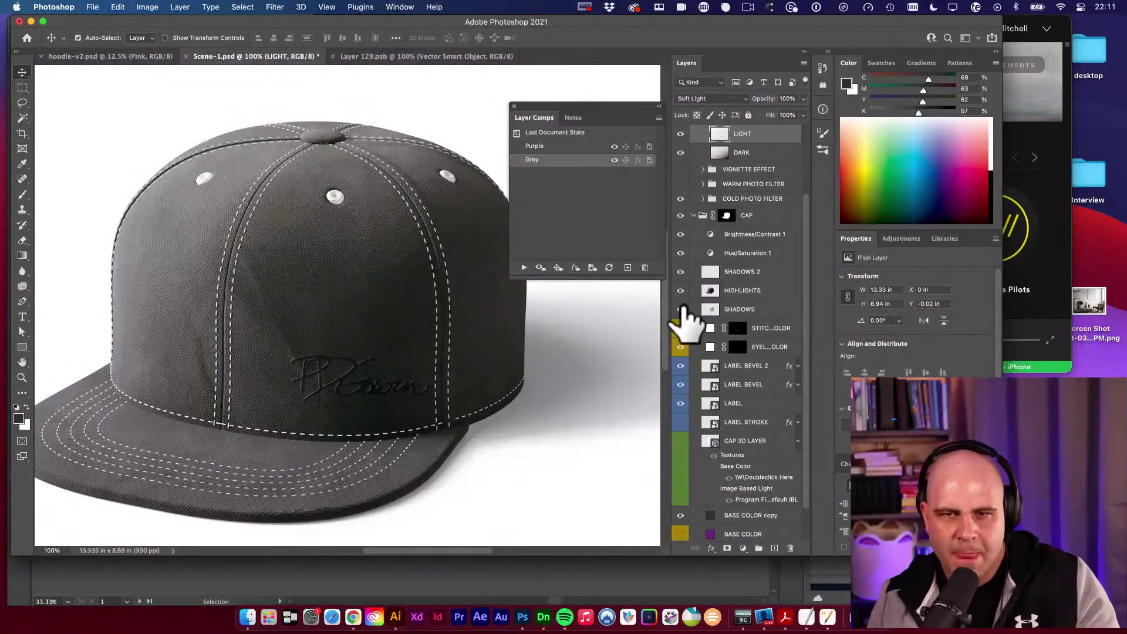
scroll(705, 288, "up", 5)
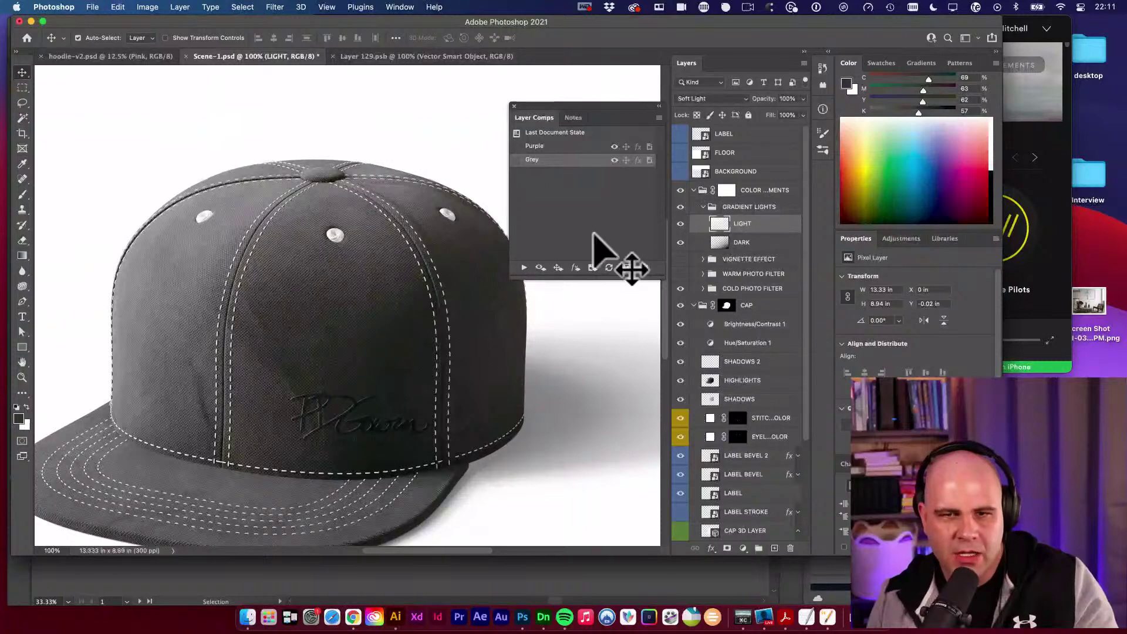
Give the logo inside the LABEL smart object a white Color Overlay and save it.
double_click(703, 136)
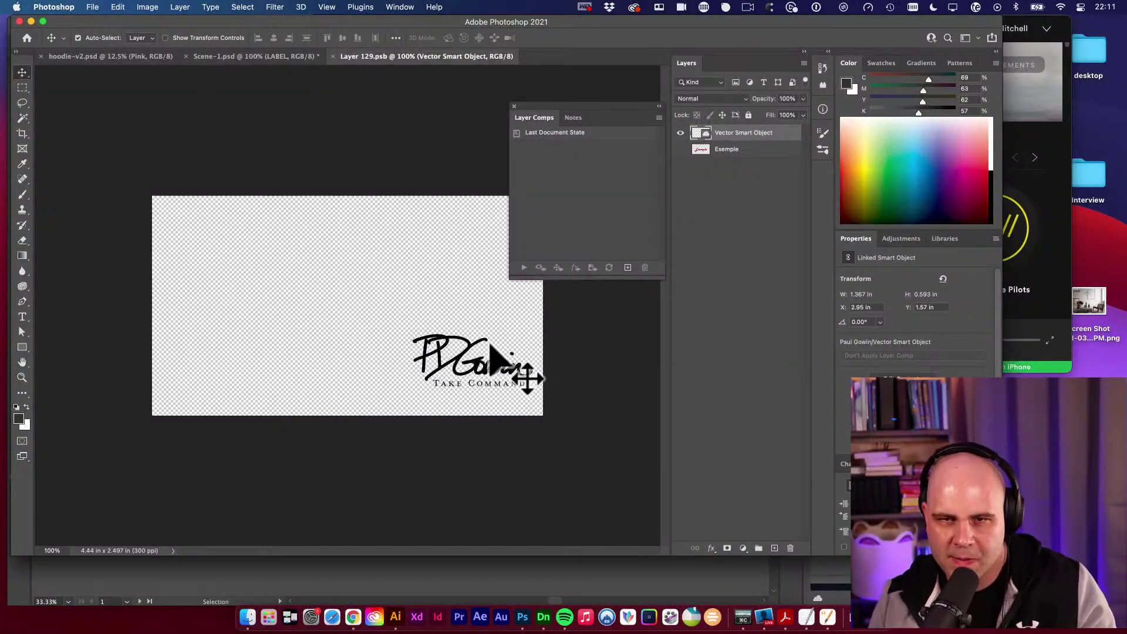
left_click(711, 548)
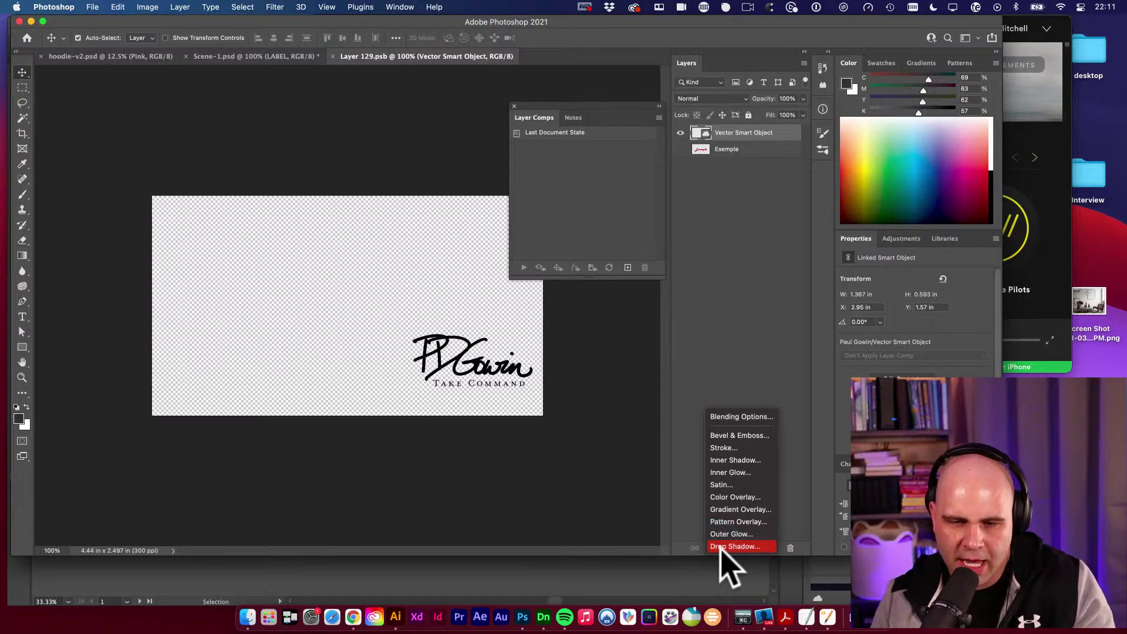
left_click(753, 498)
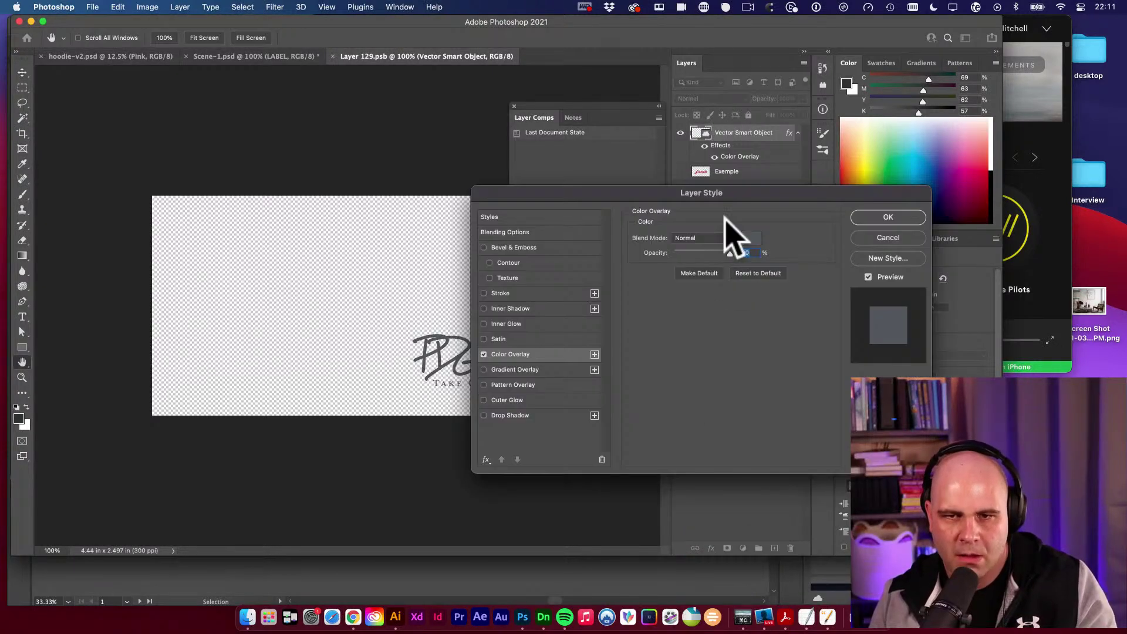
left_click(749, 237)
left_click_drag(526, 330, 375, 259)
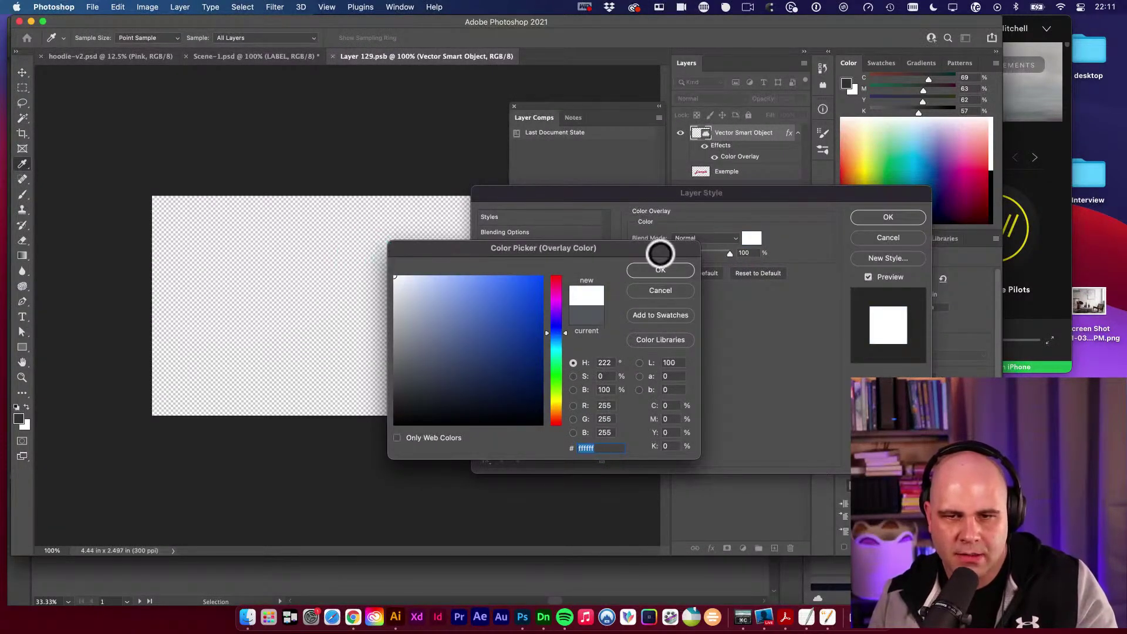
left_click(661, 268)
left_click(891, 216)
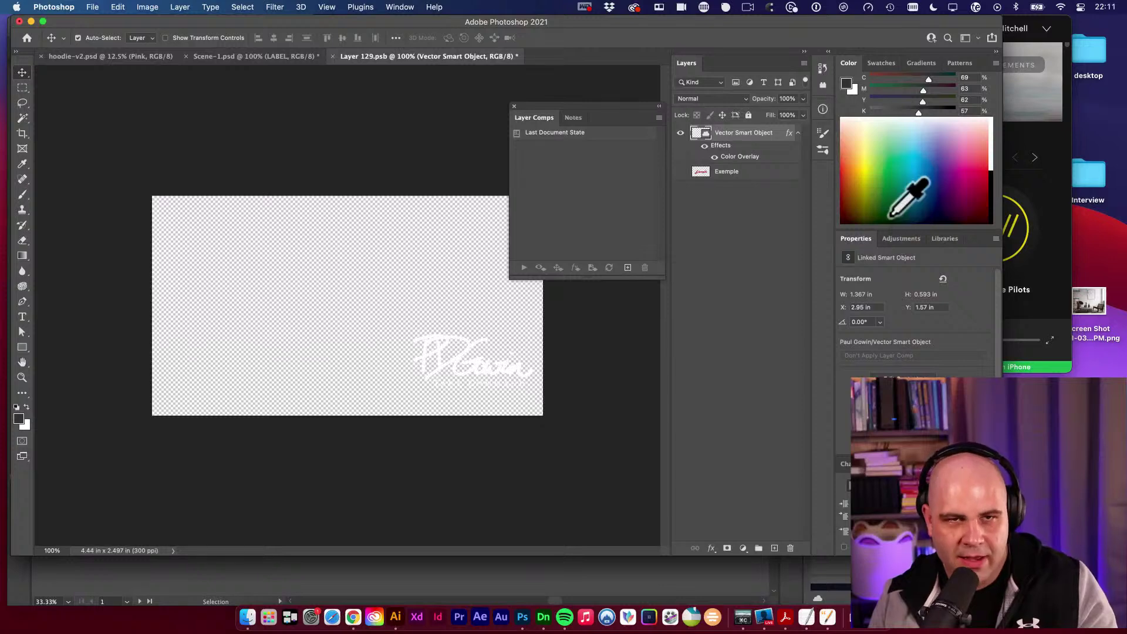
key("super+s")
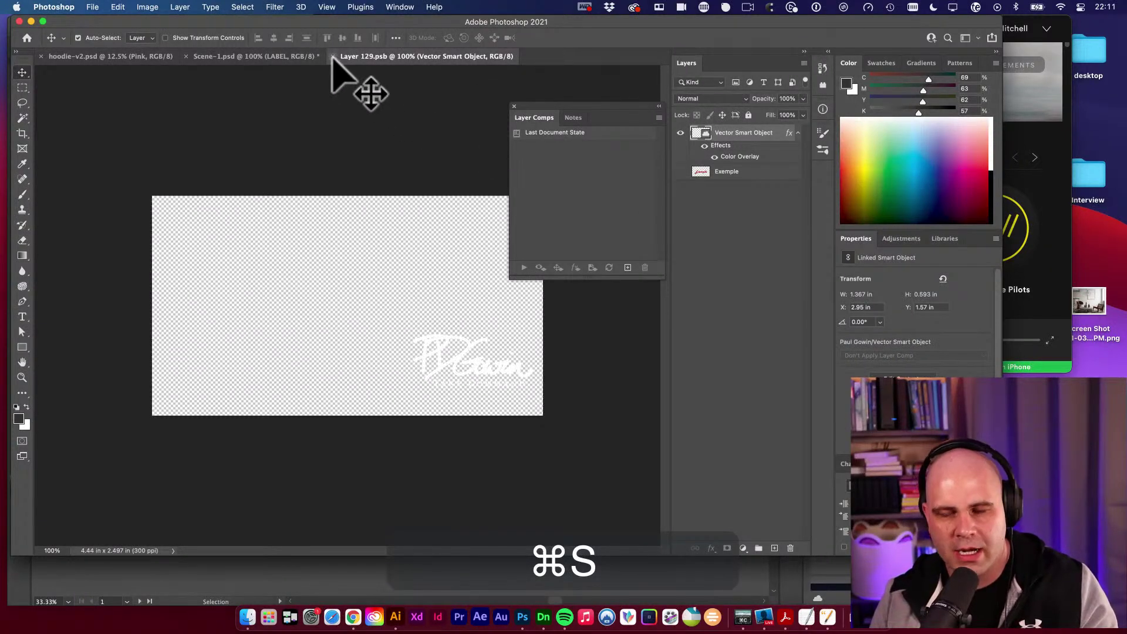
Return to Scene-1 and save the cap mockup with the white logo.
left_click(333, 56)
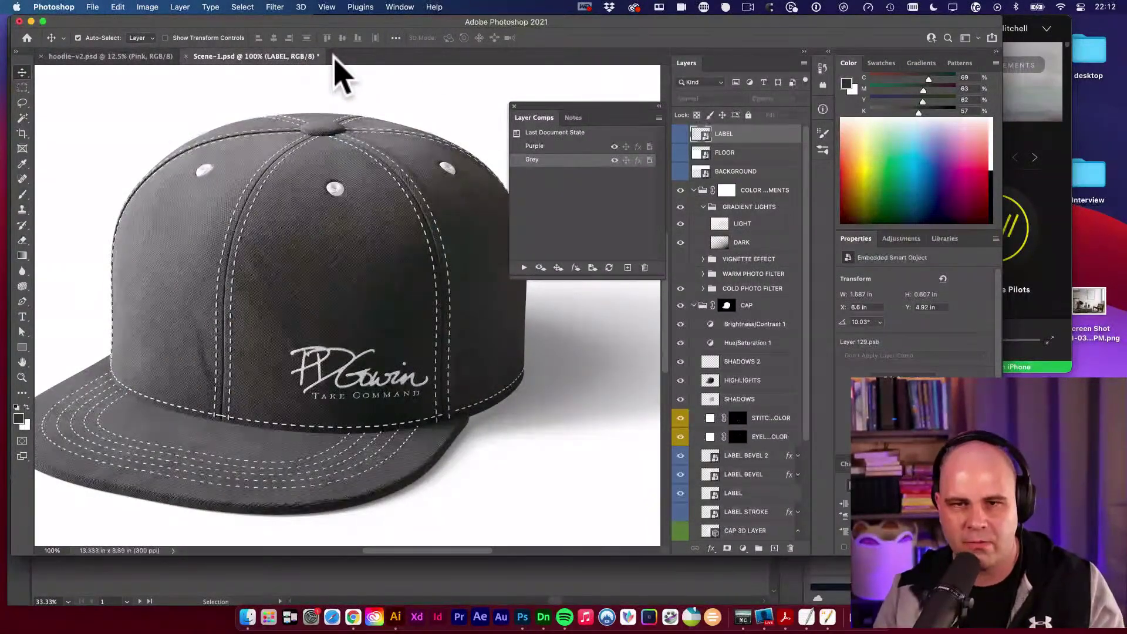
left_click(466, 126)
key("space")
scroll(407, 196, "right", 3)
scroll(408, 196, "down", 1)
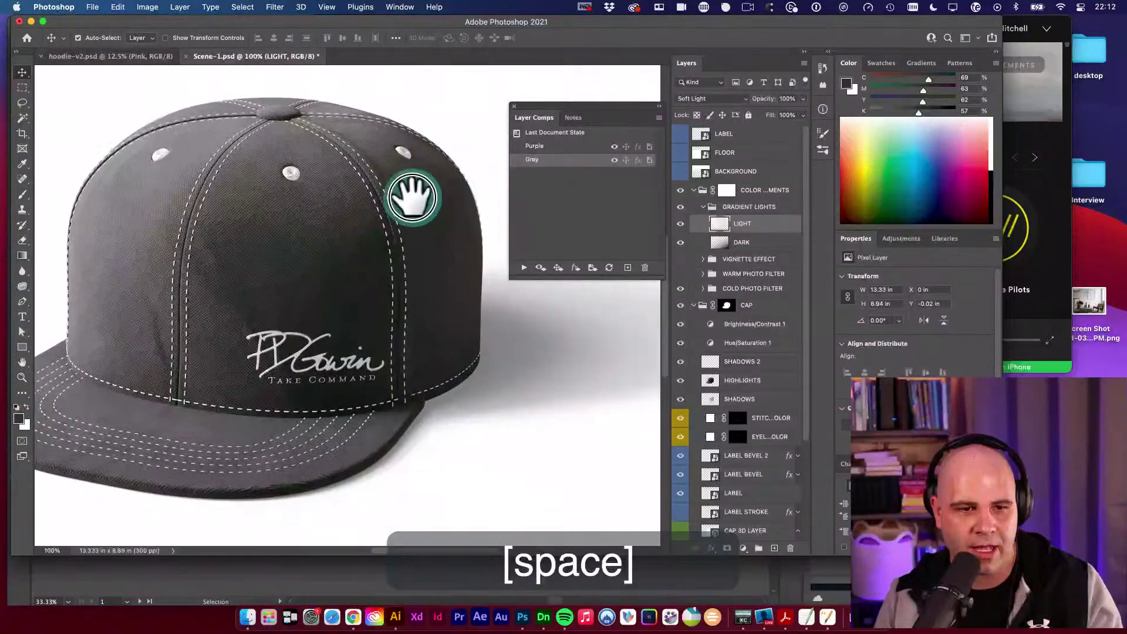
key("v")
key("super+s")
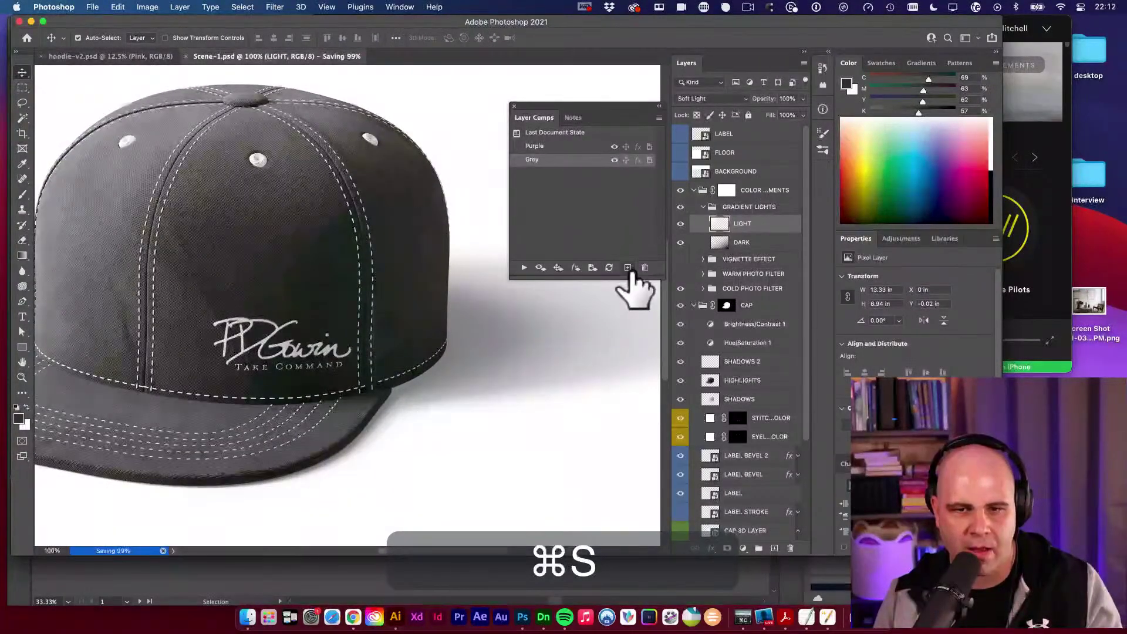
Update the Grey comp, then hide the label stroke on Purple and update the Purple comp.
left_click(609, 268)
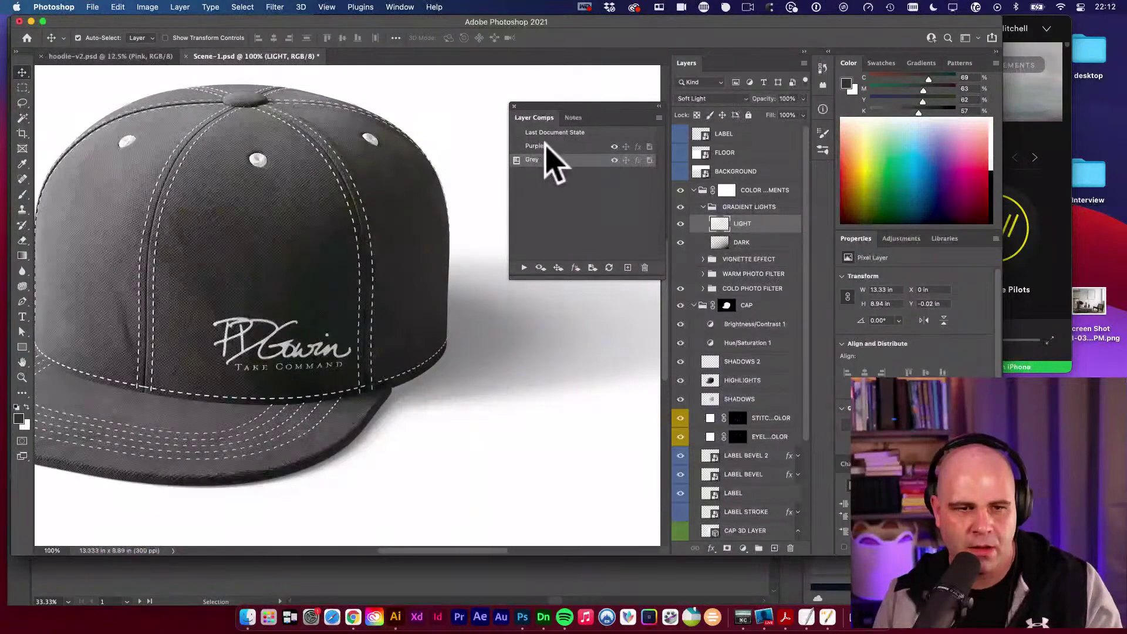
left_click(517, 146)
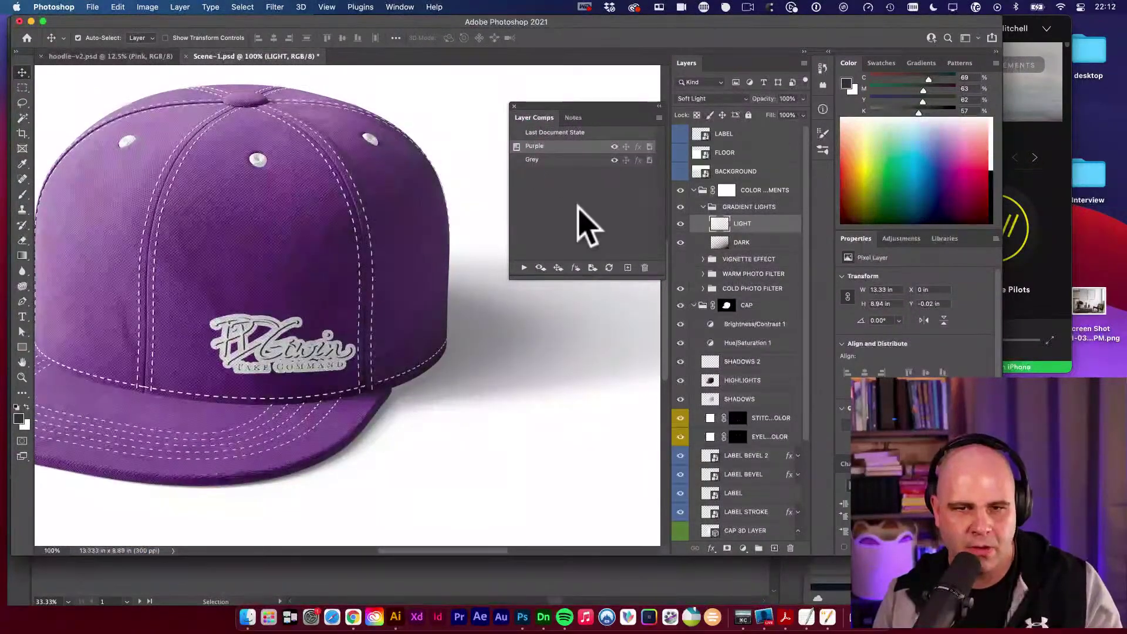
scroll(737, 399, "down", 5)
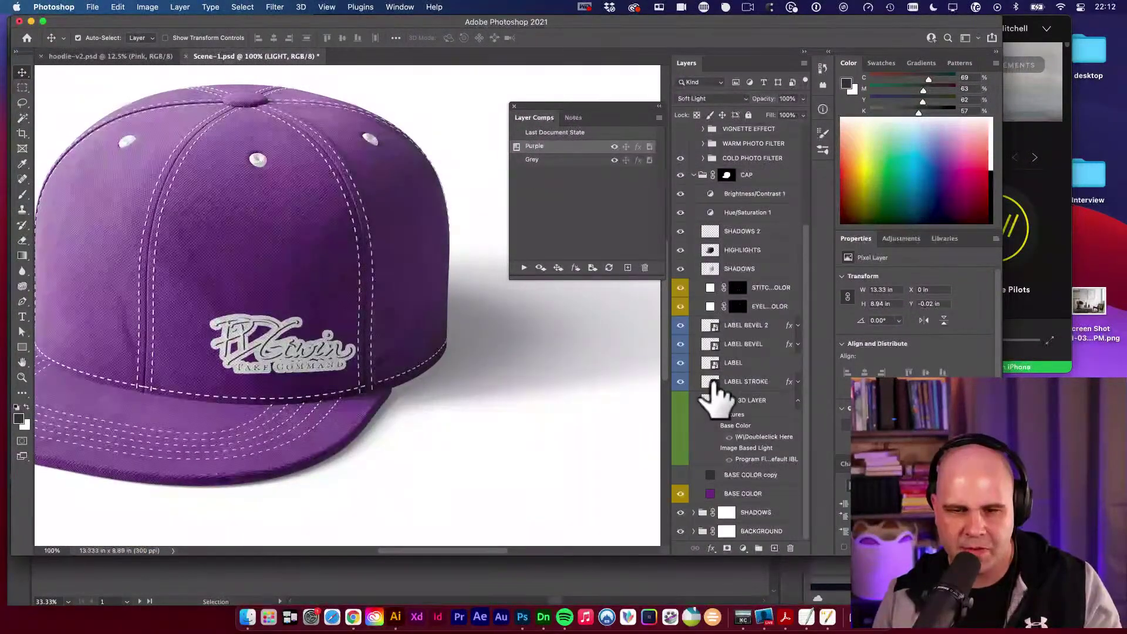
left_click(680, 382)
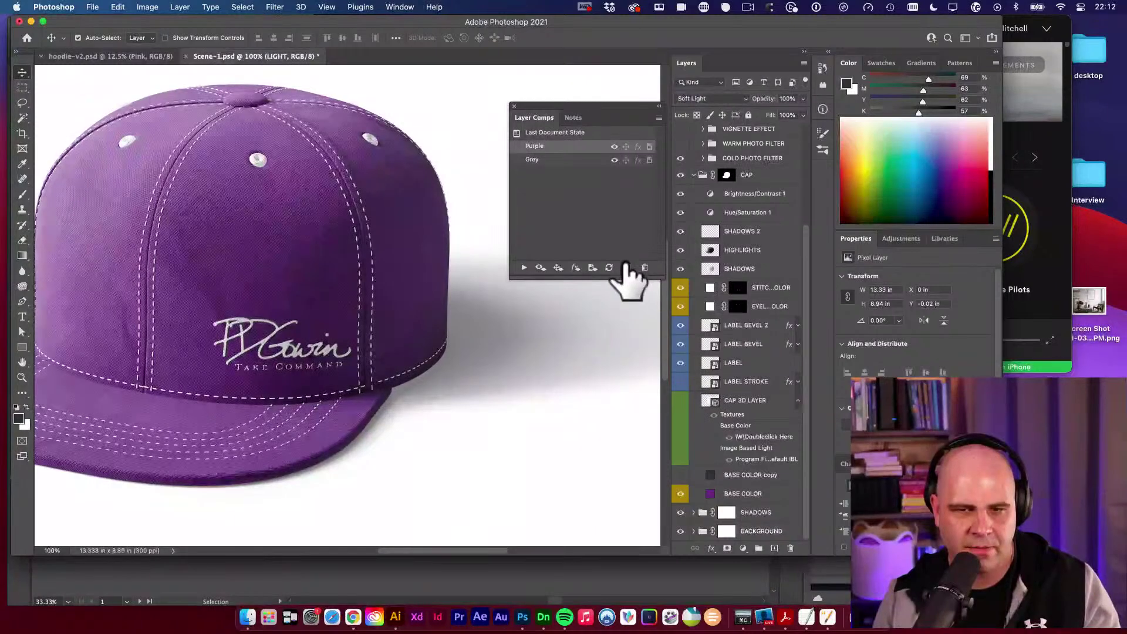
left_click(610, 268)
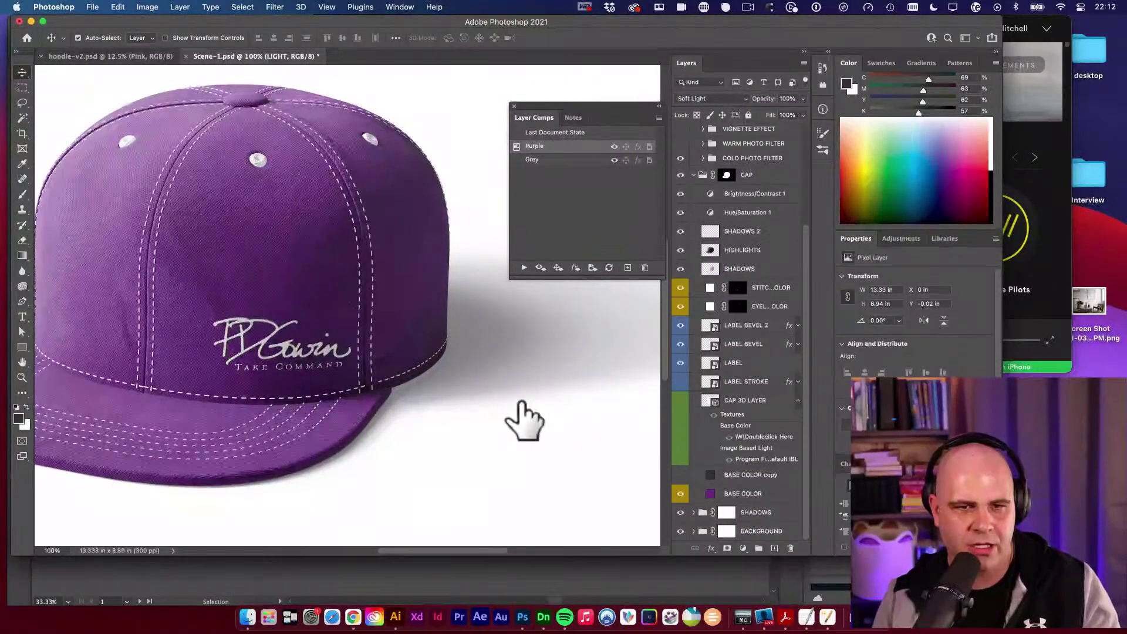
left_click(477, 235, "alt+super")
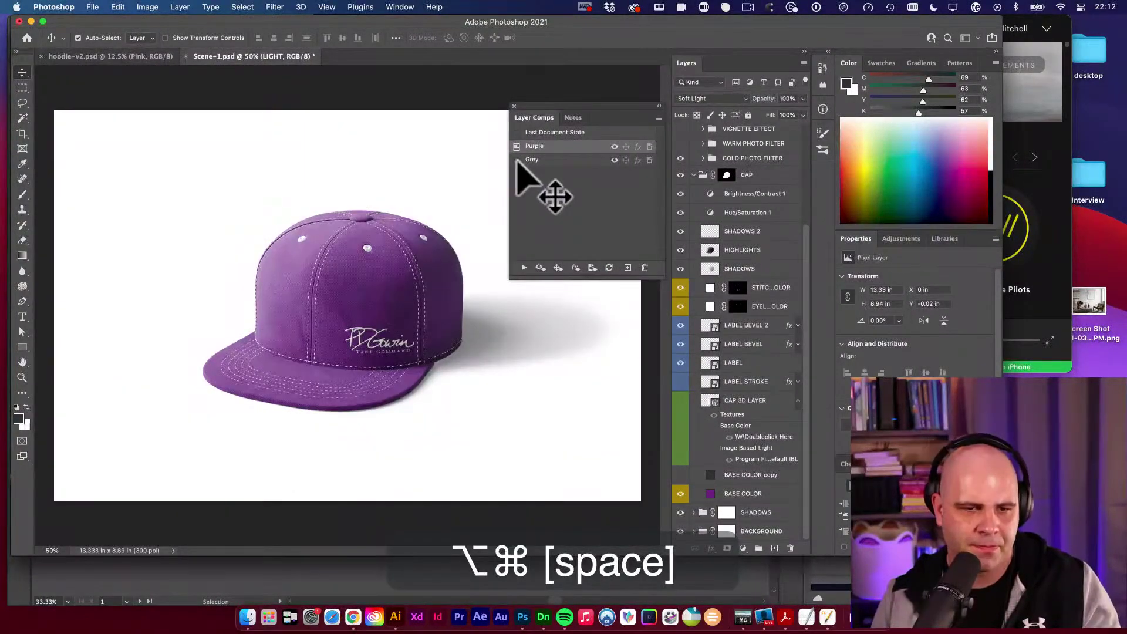
Switch back and forth between the Grey and Purple comps, finishing with Purple applied.
left_click(517, 159)
left_click(517, 146)
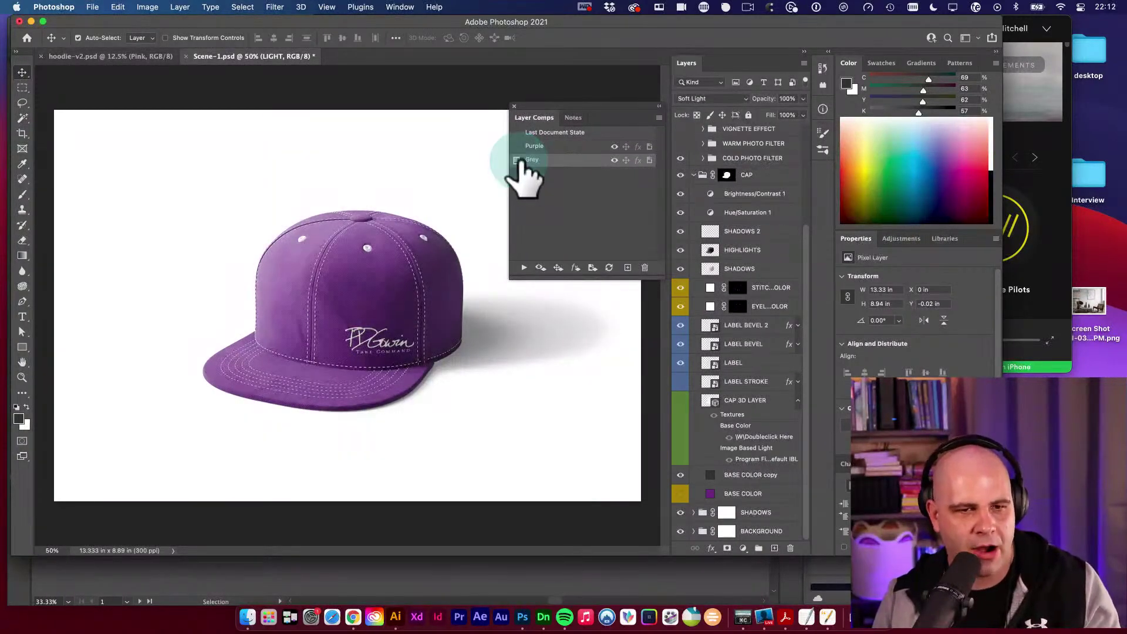
left_click(516, 160)
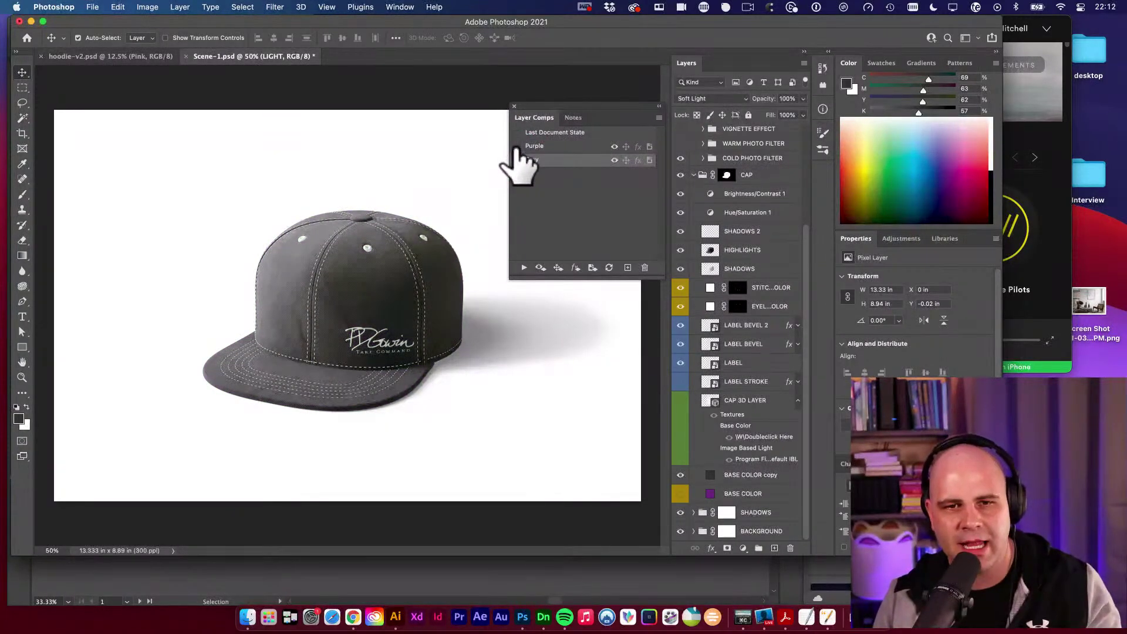
left_click(517, 146)
left_click(517, 160)
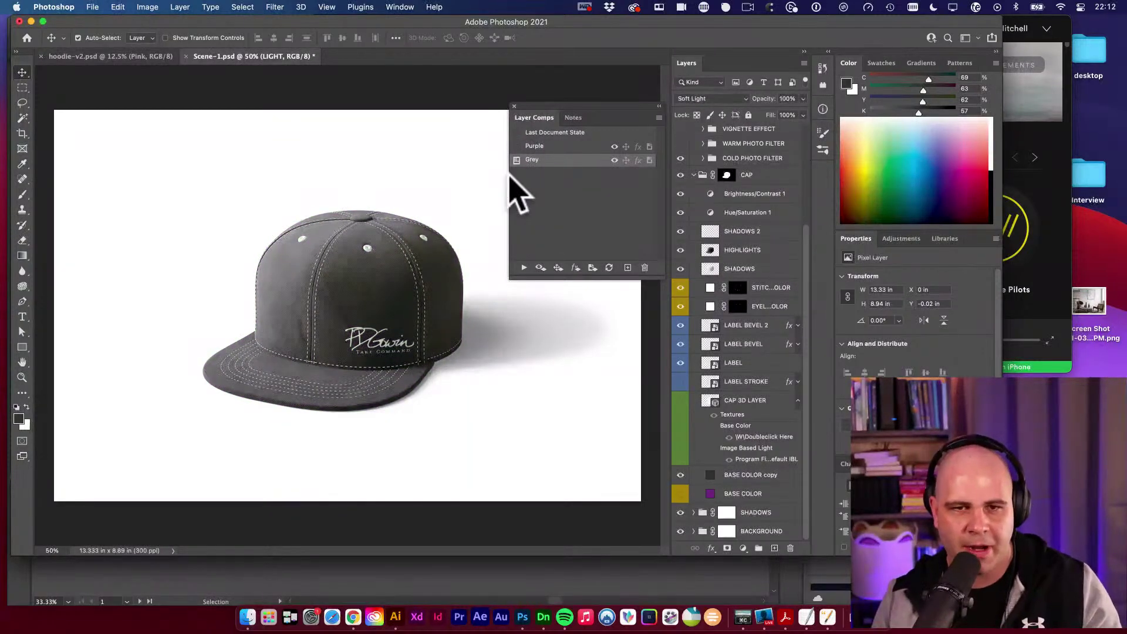
left_click(517, 146)
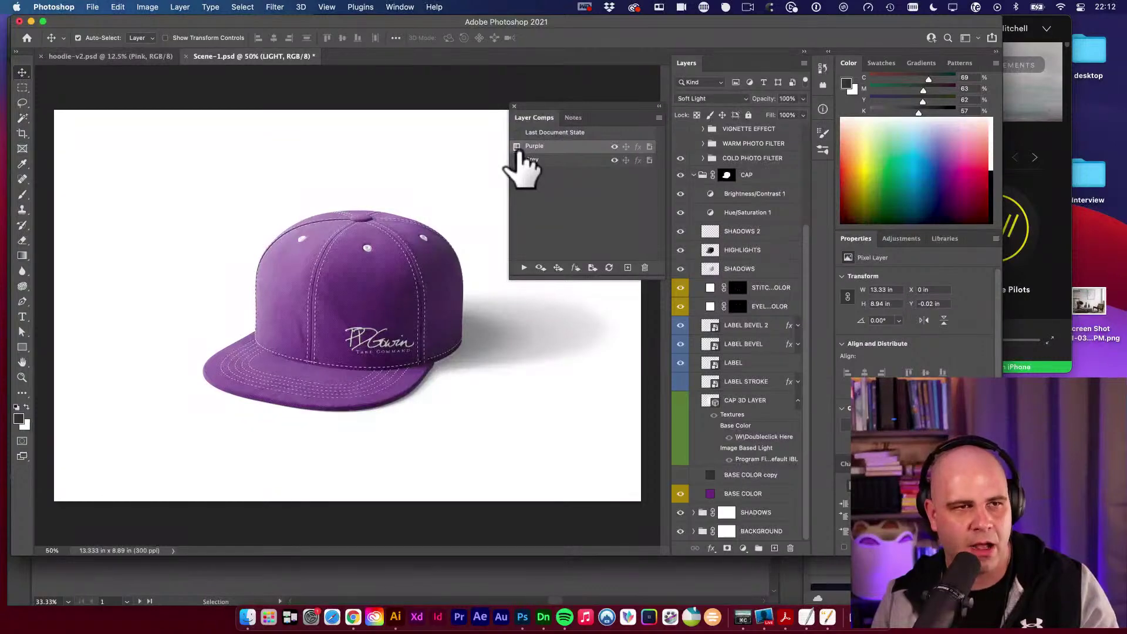
left_click(93, 7)
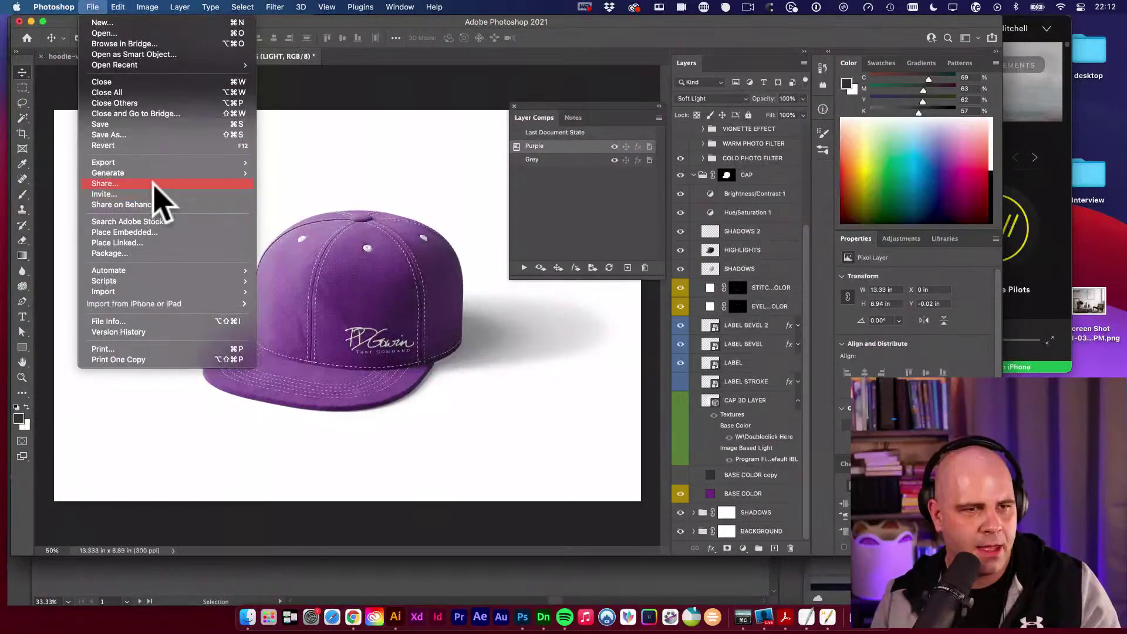
Start a Layer Comps to Files export with its destination set to the Apparel/comps folder.
mouse_move(157, 164)
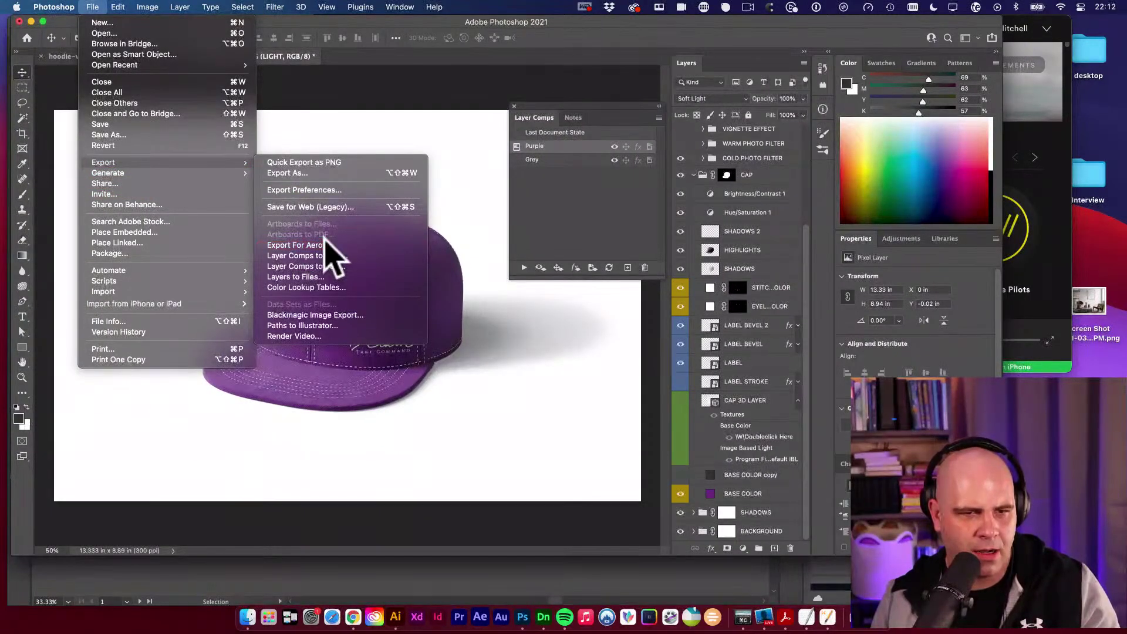
left_click(332, 256)
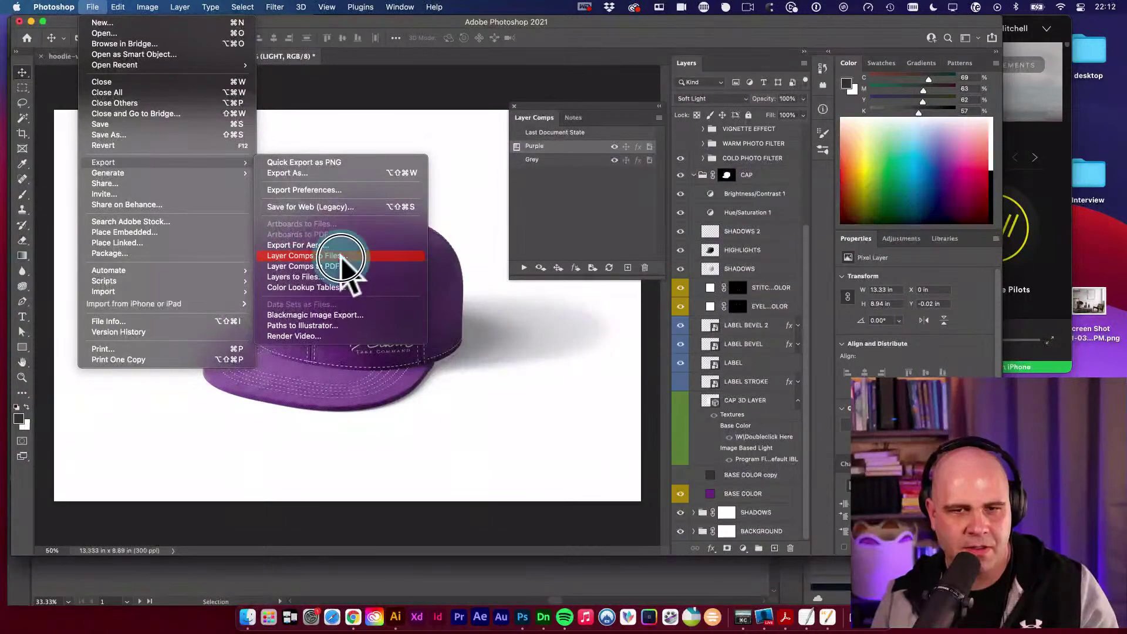
left_click(601, 242)
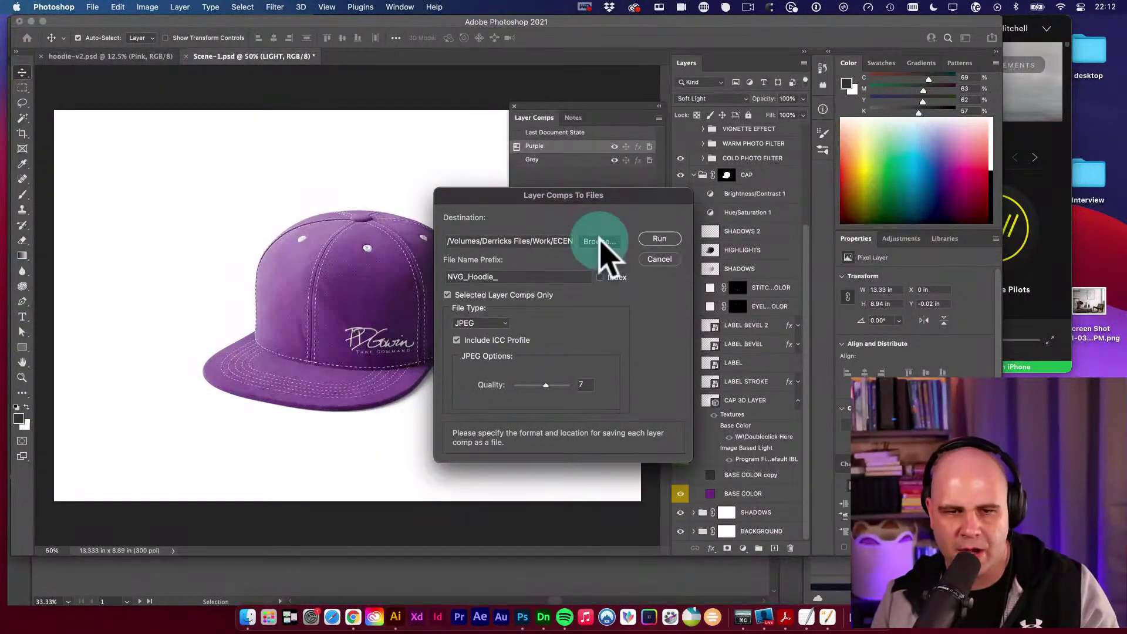
scroll(523, 302, "down", 1)
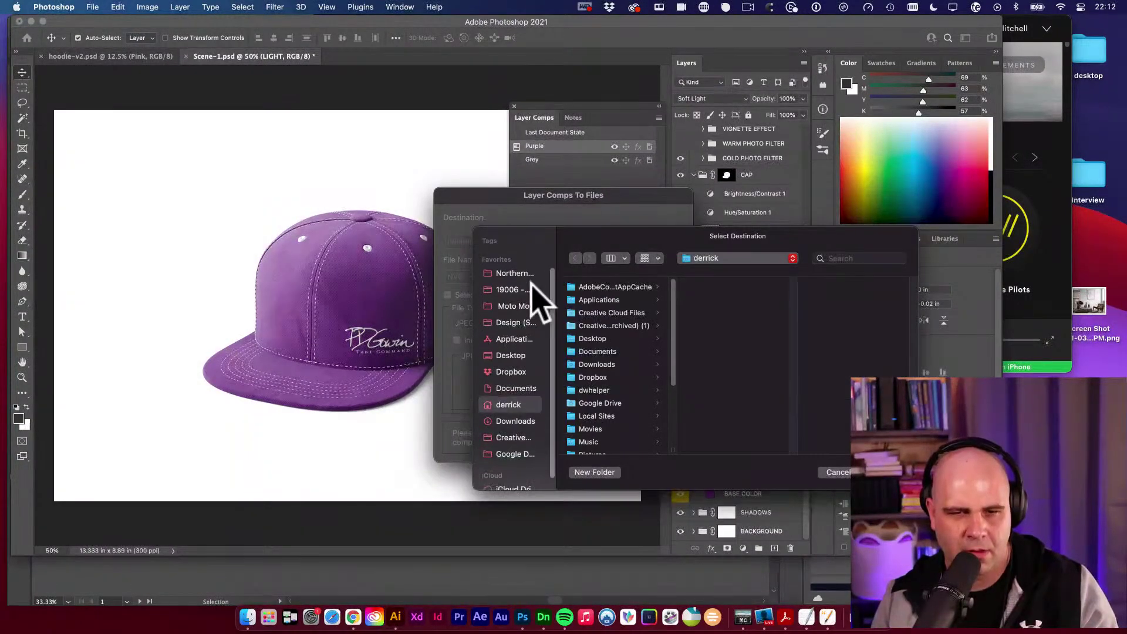
left_click(532, 291)
left_click(611, 335)
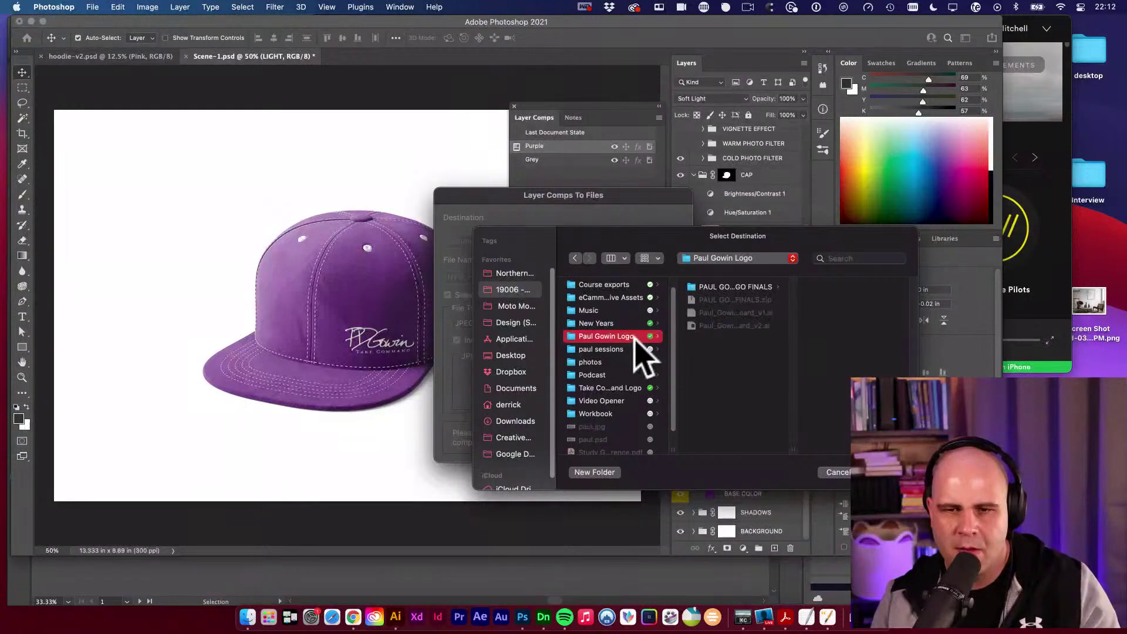
scroll(611, 302, "up", 1)
left_click(601, 287)
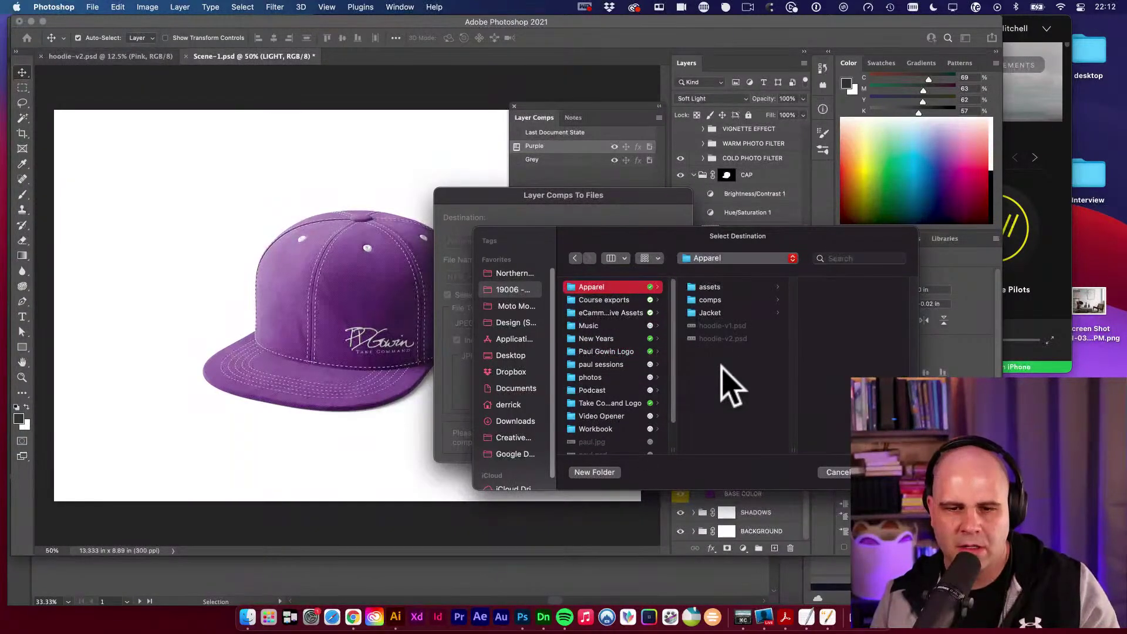
left_click(711, 300)
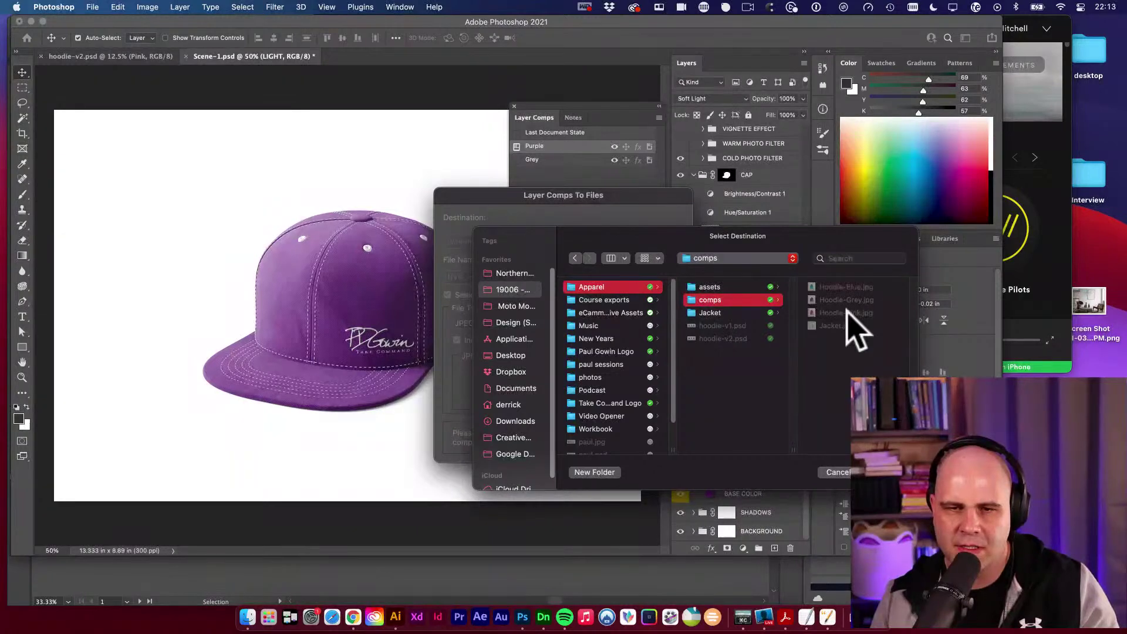
left_click(874, 472)
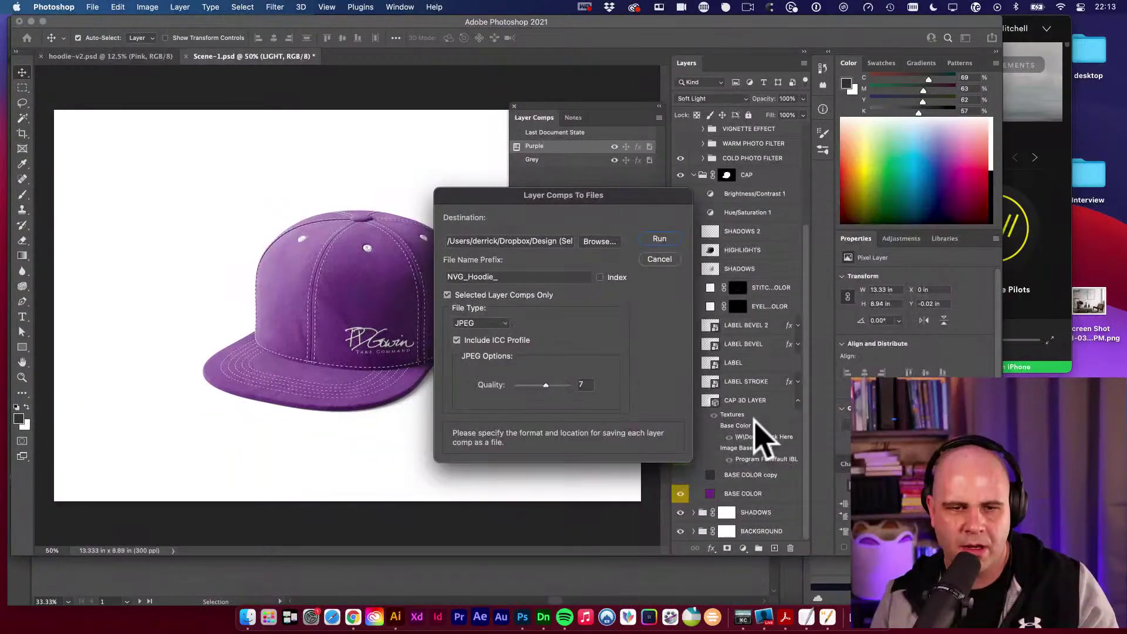
Set the file prefix to Hat- and JPEG quality to 12, then run the export.
left_click(515, 277)
double_click(516, 277)
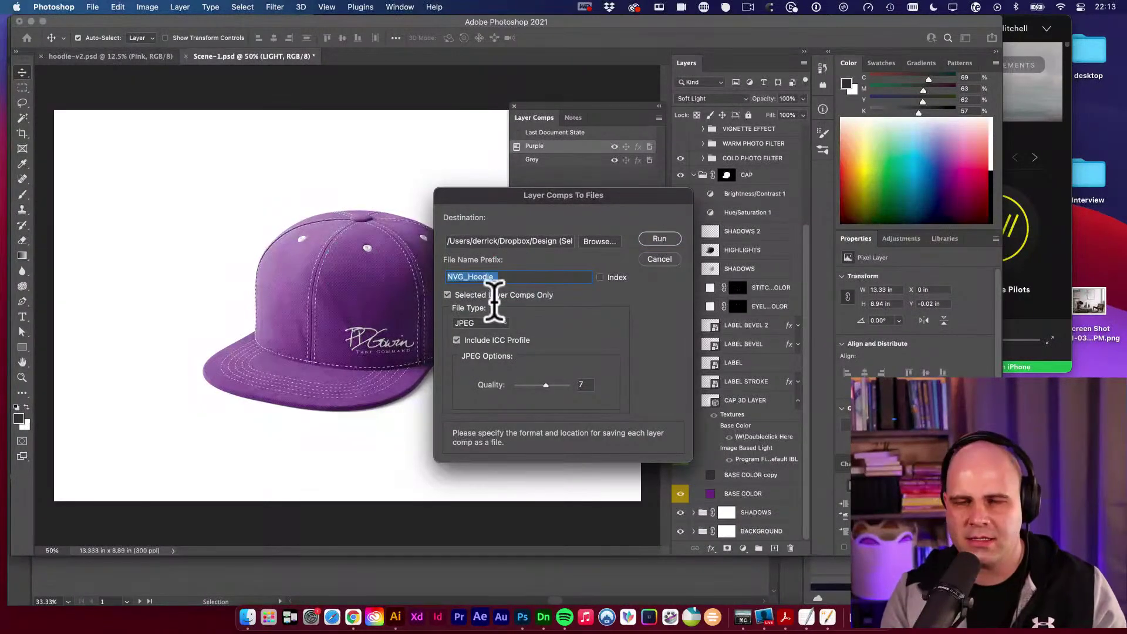
type("Hat")
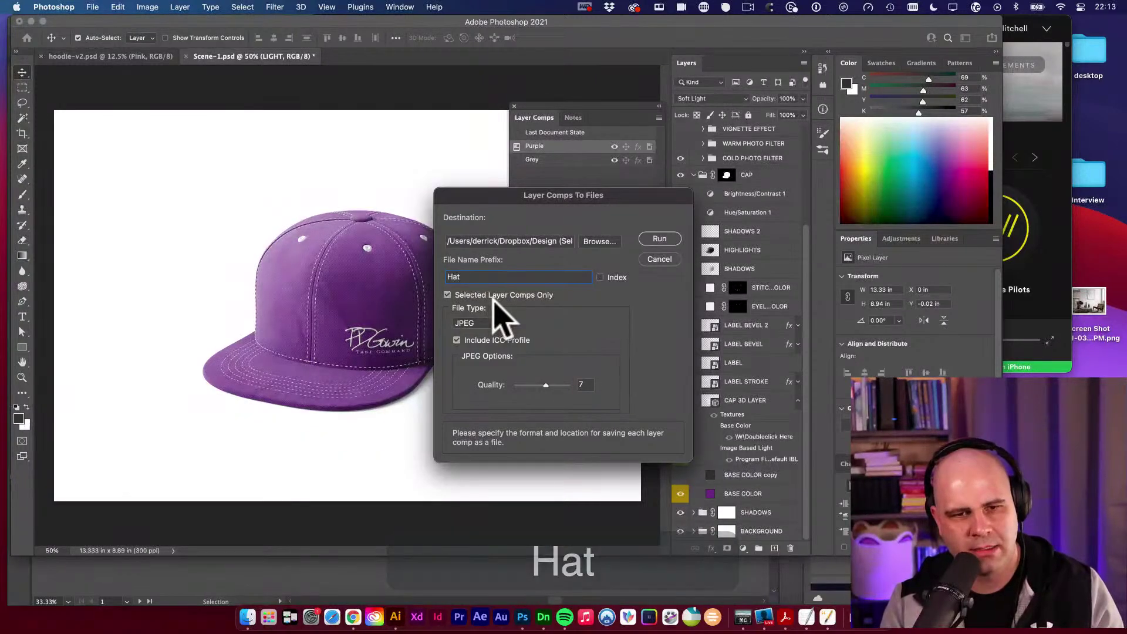
type("-")
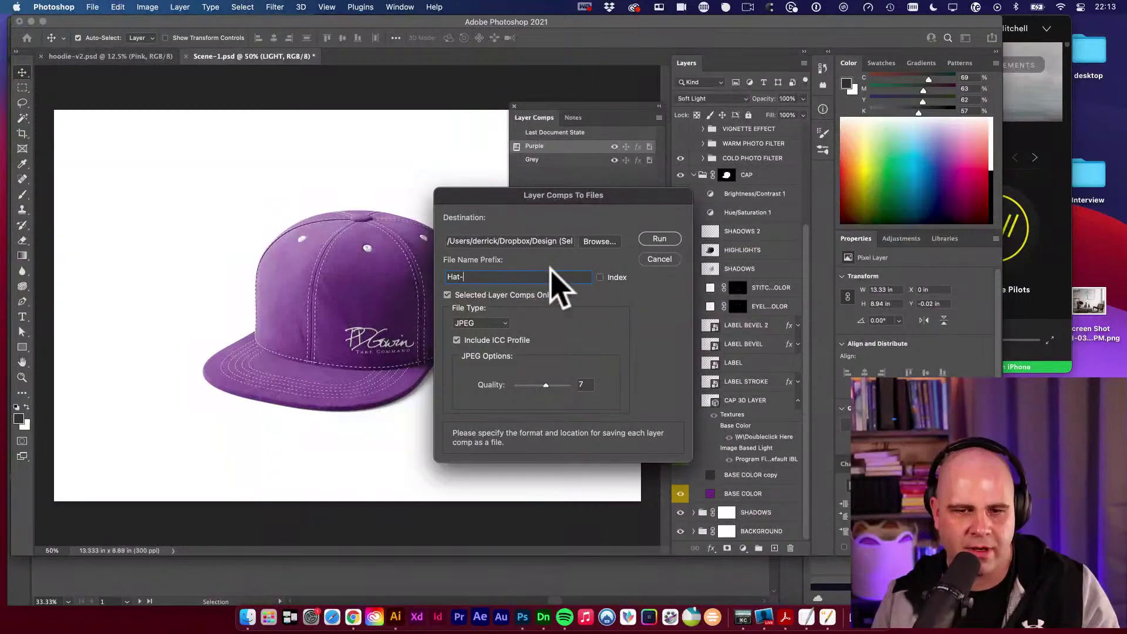
left_click_drag(549, 386, 611, 388)
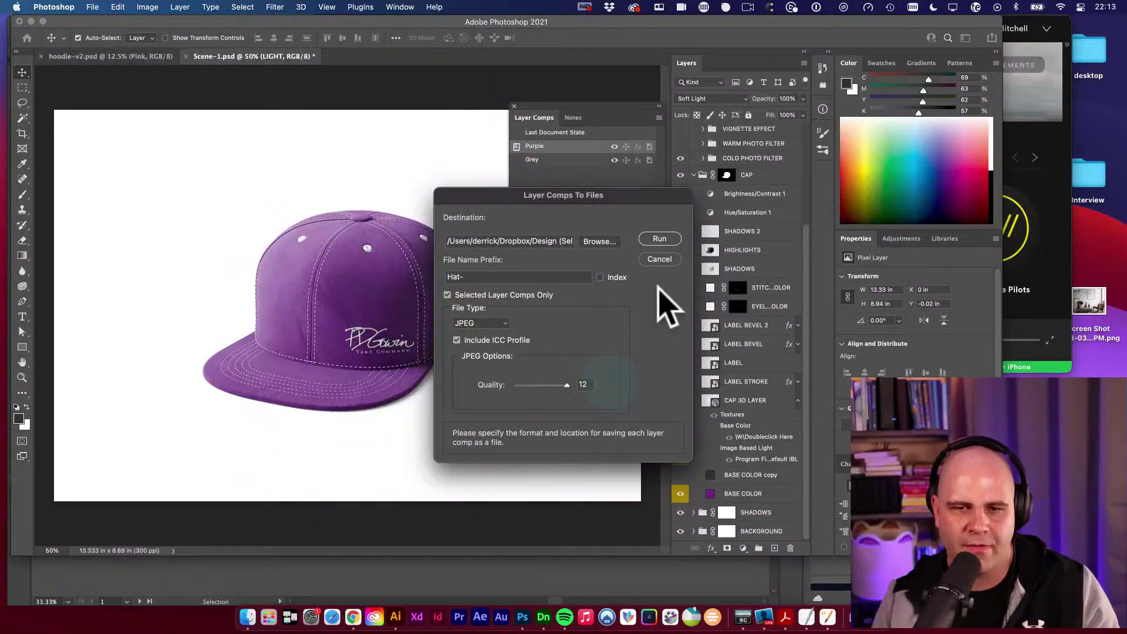
left_click(660, 239)
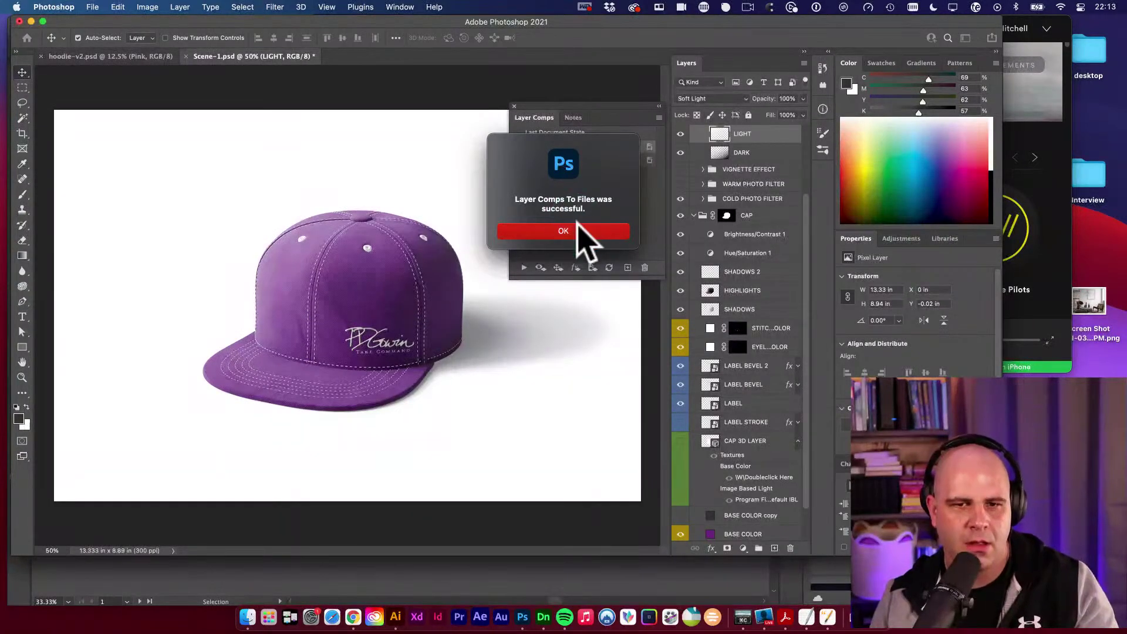
left_click(583, 231)
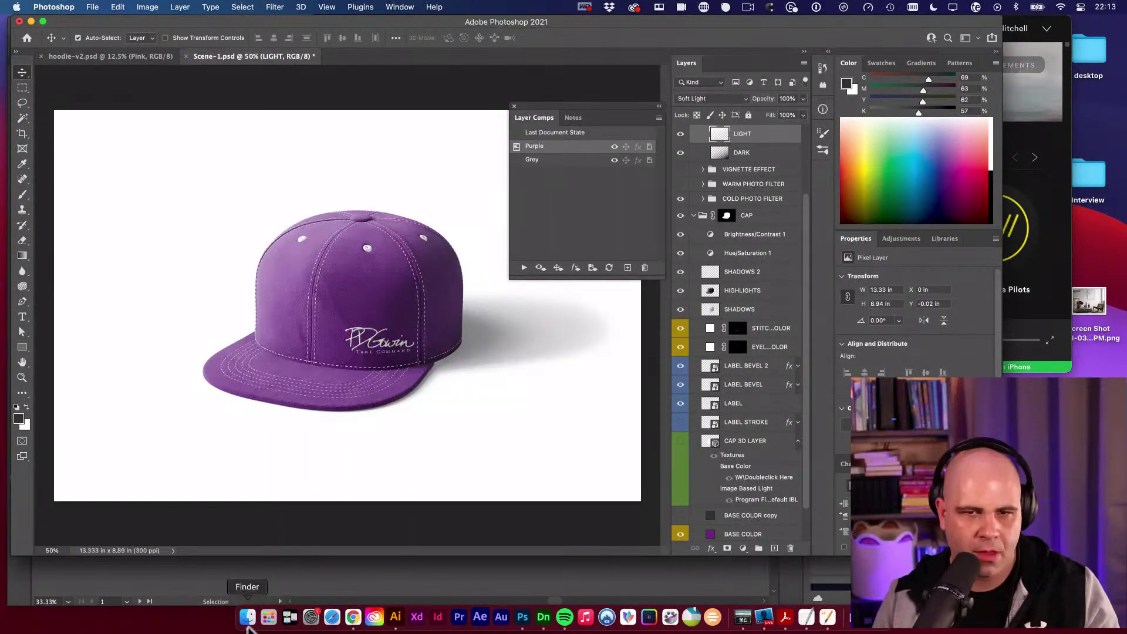
In Finder's Apparel/comps folder, rename Hat-_Purple.jpg to Hat_Purple.jpg.
left_click(248, 616)
scroll(543, 340, "left", 10)
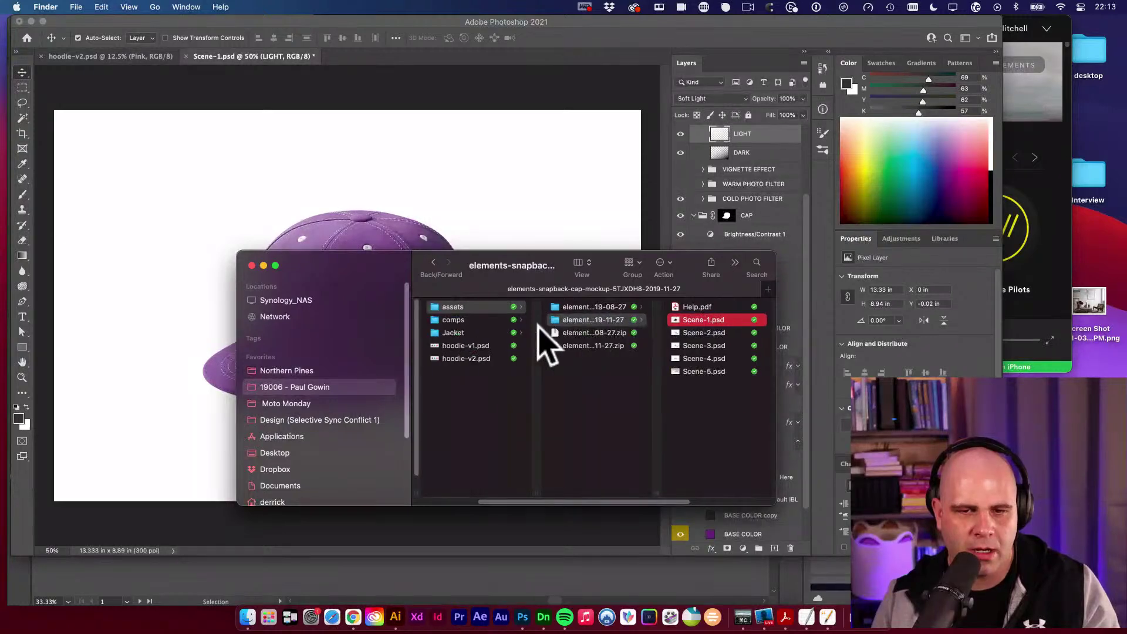
left_click(582, 320)
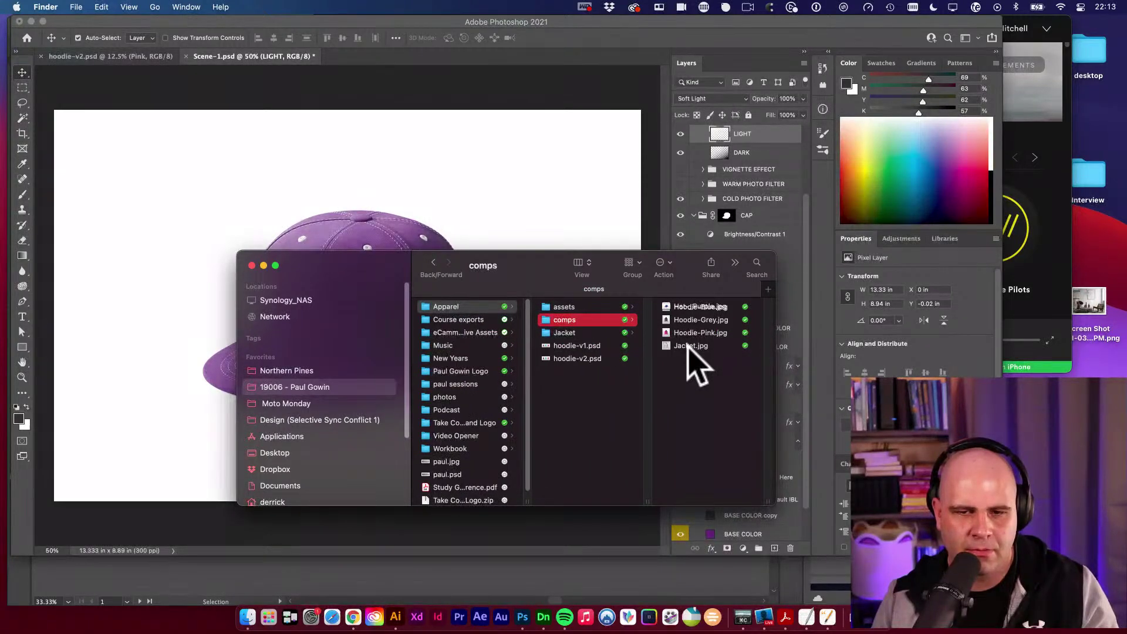
left_click(696, 308)
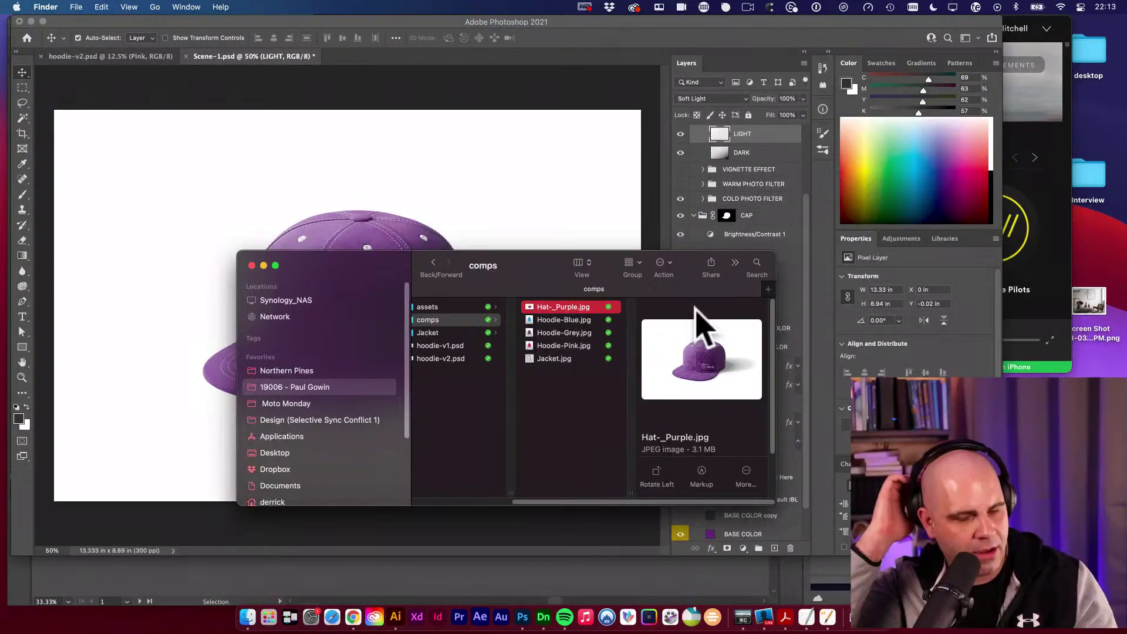
key("Return")
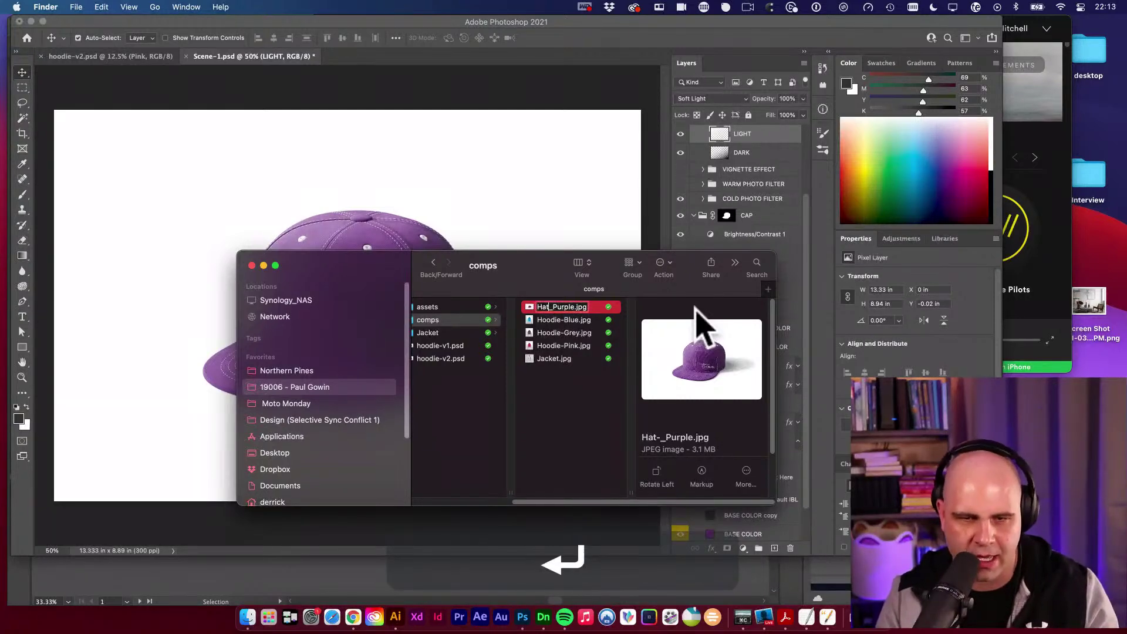
Quick Look the renamed image full size, then return to Photoshop.
key("space")
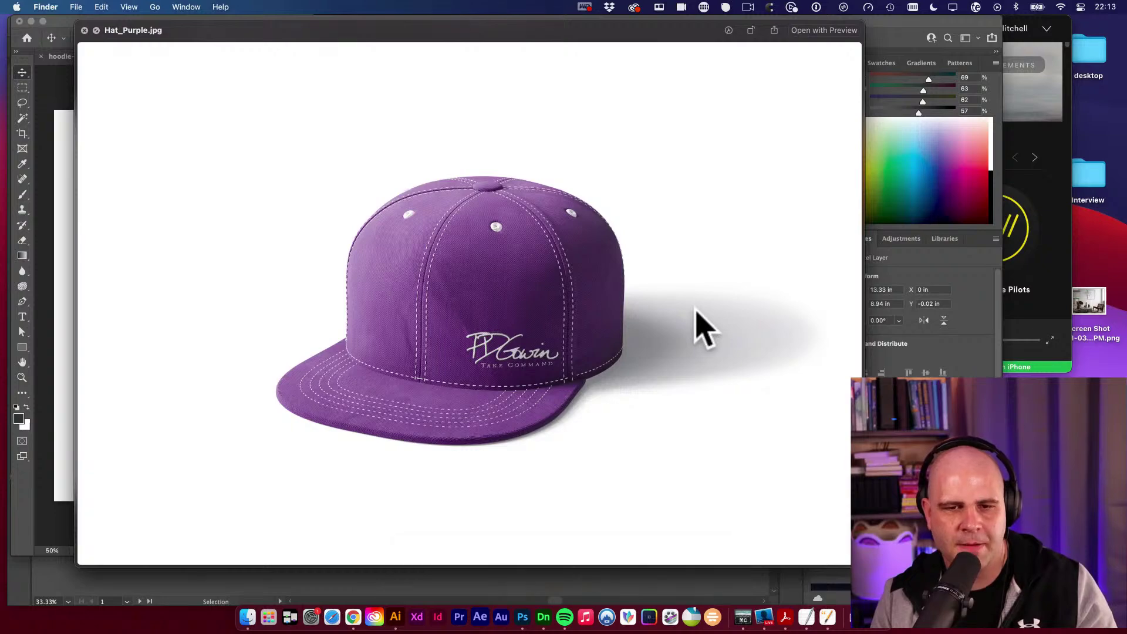
key("space")
key("Down")
key("Down")
key("Down")
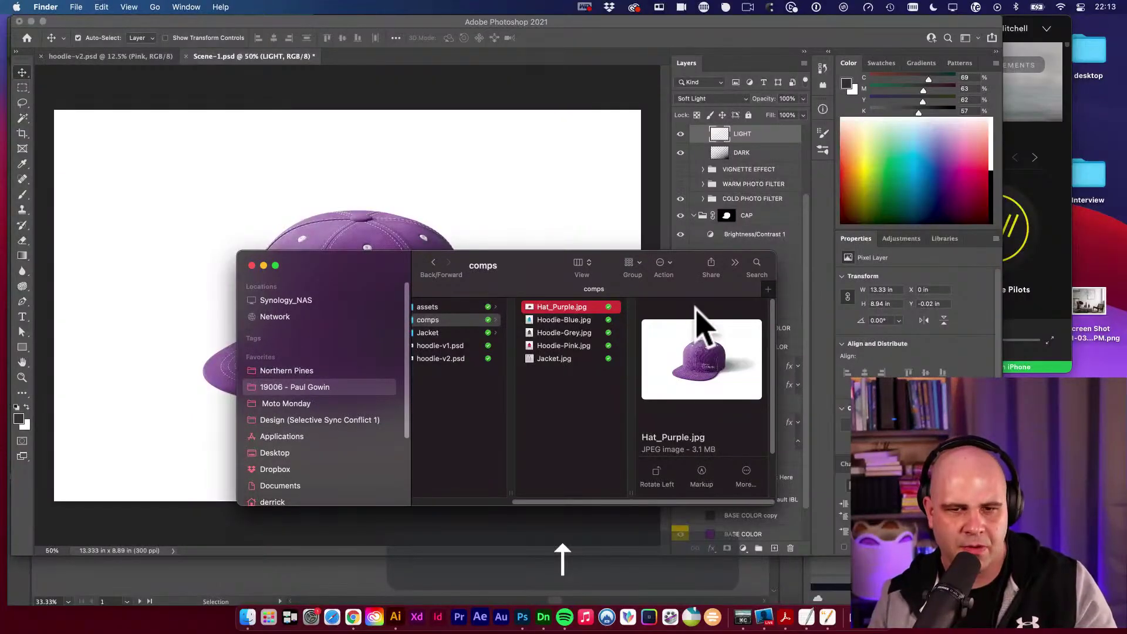
left_click(579, 239)
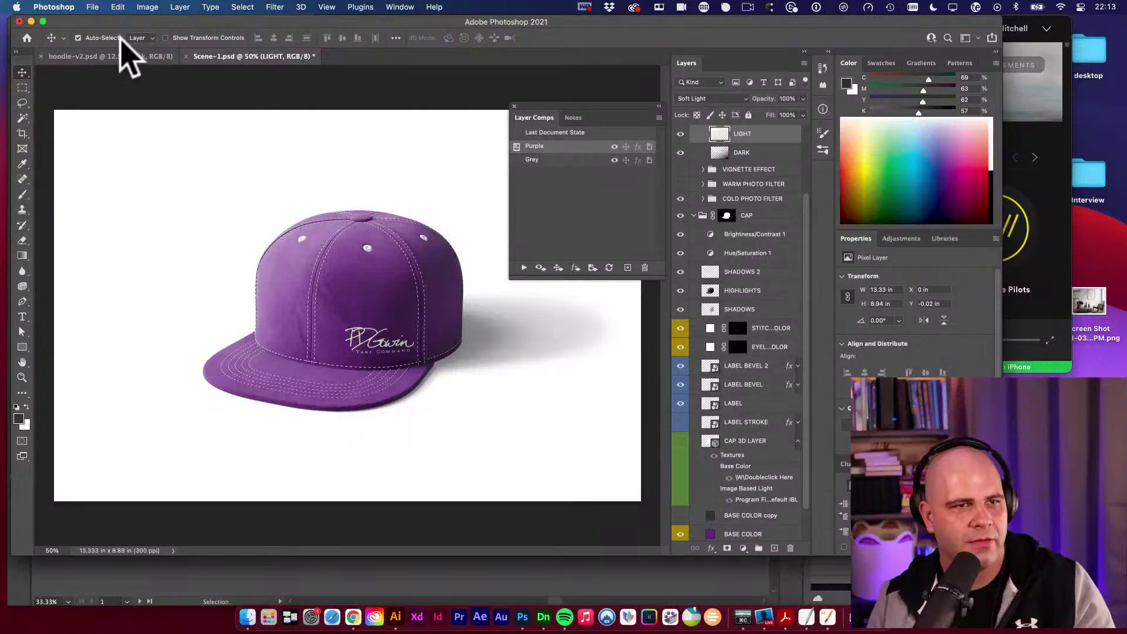
Run another Layer Comps to Files export with the existing settings.
left_click(94, 7)
mouse_move(135, 163)
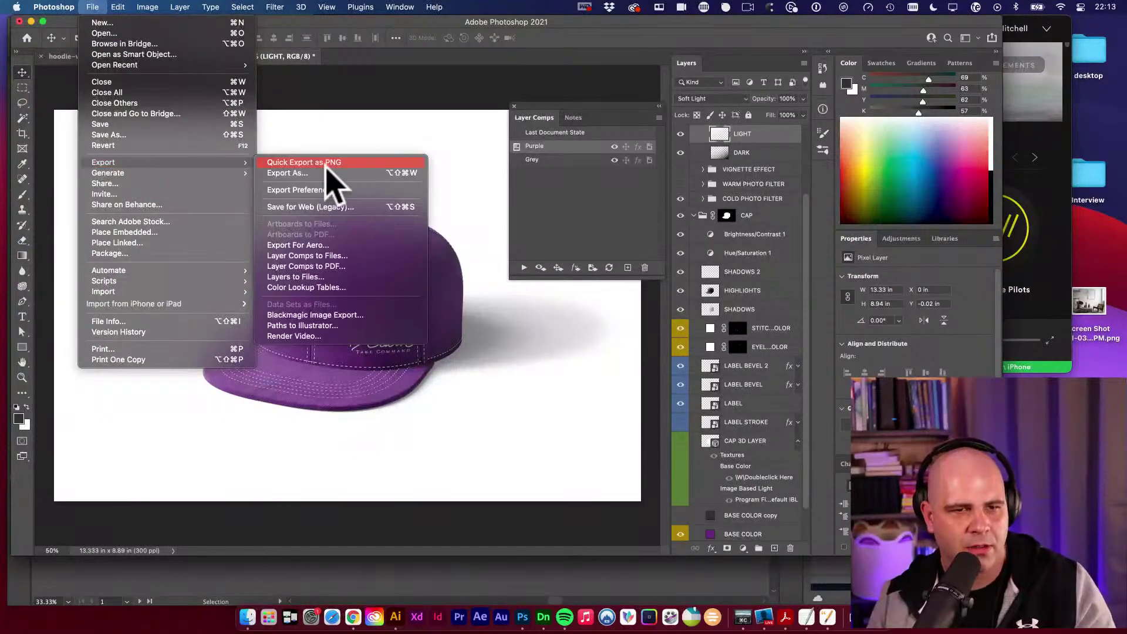
left_click(334, 257)
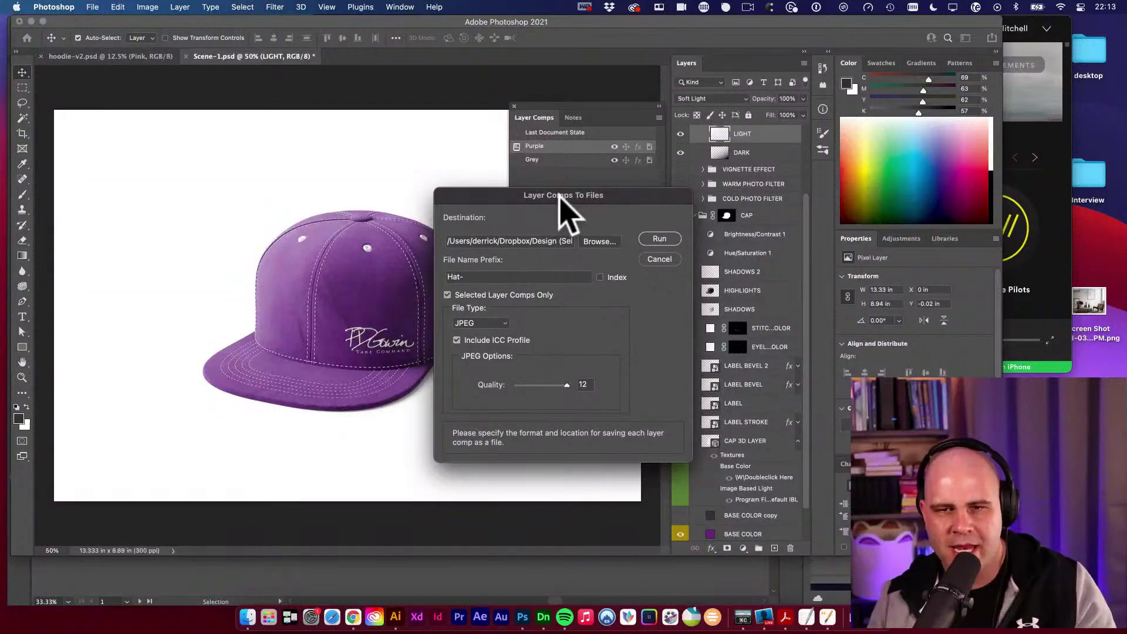
left_click_drag(561, 195, 428, 175)
left_click_drag(538, 176, 410, 151)
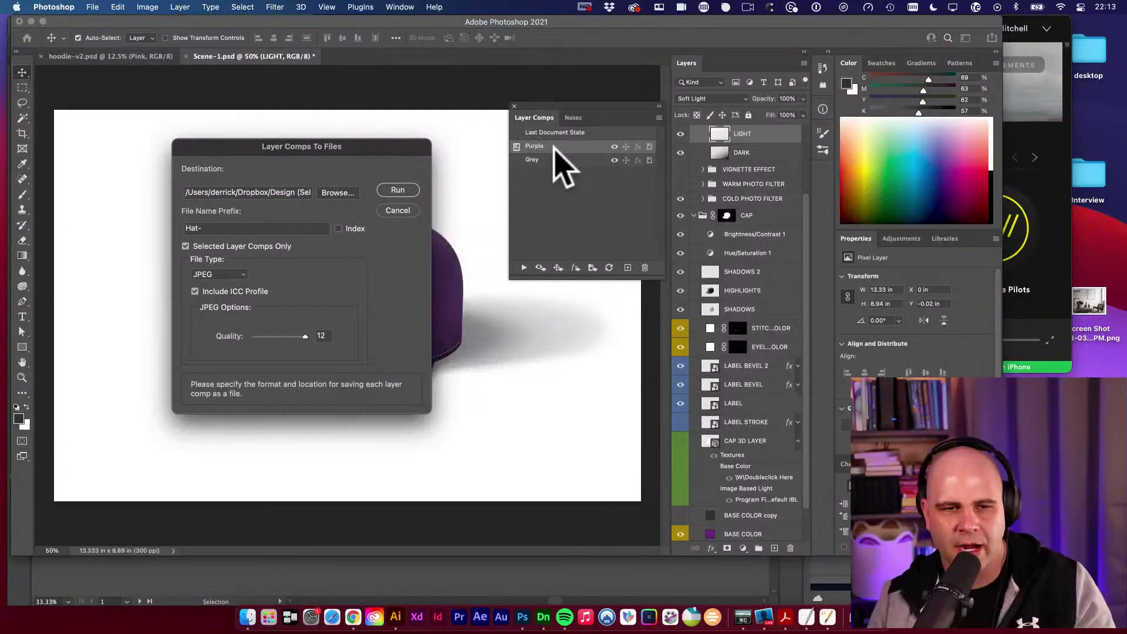
left_click(398, 190)
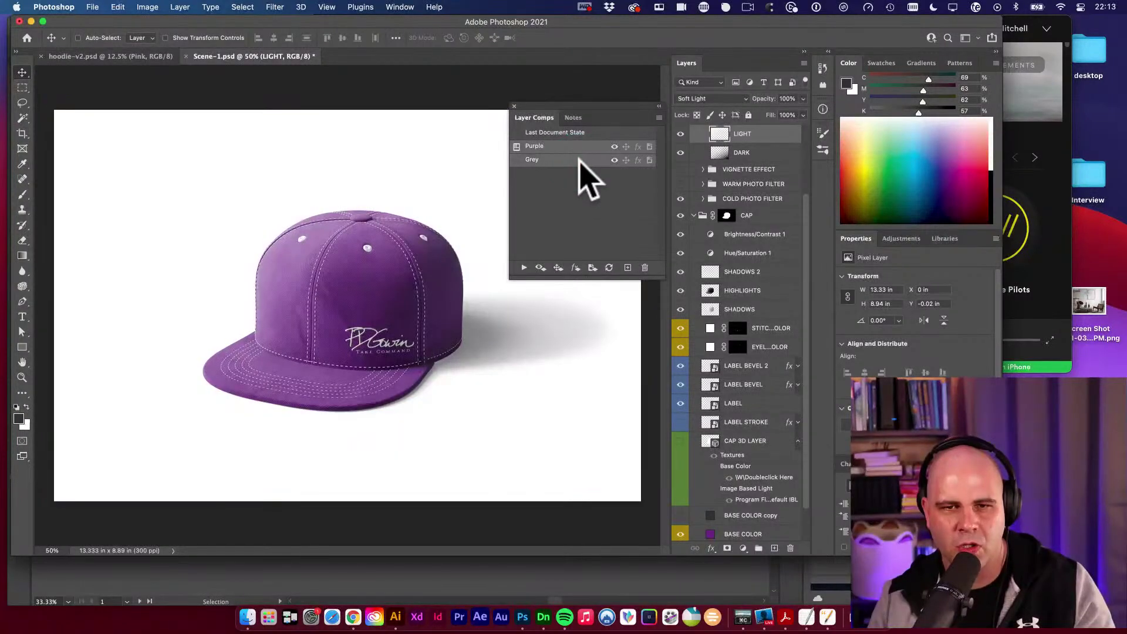
left_click(572, 151)
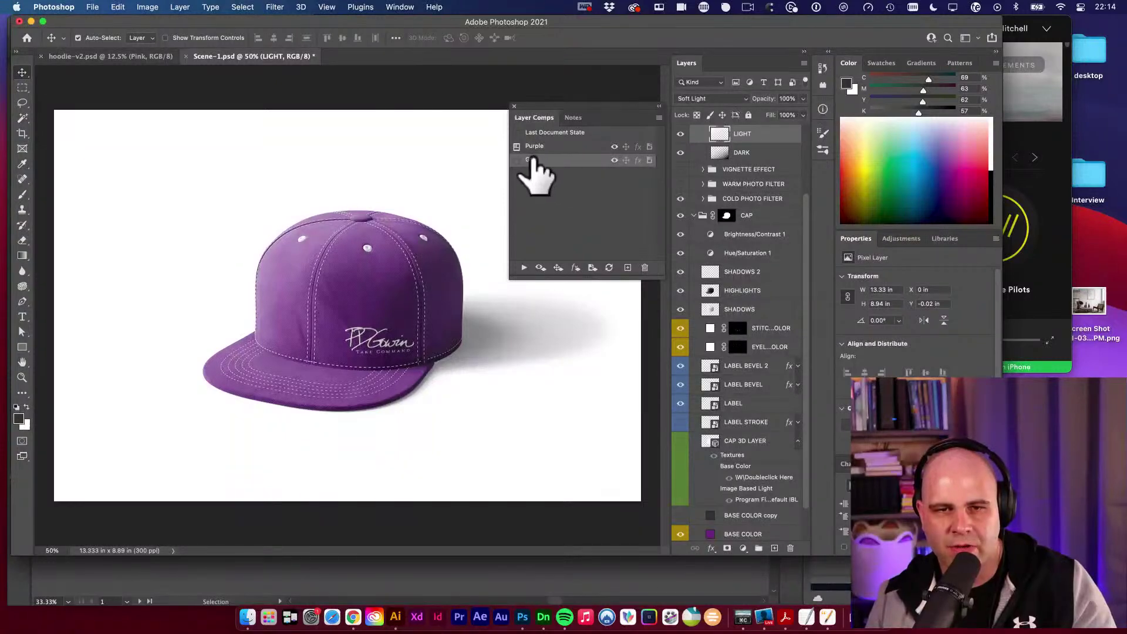
Show the cap's Grey layer comp and change the export prefix from Hat- to Hat.
left_click(518, 160)
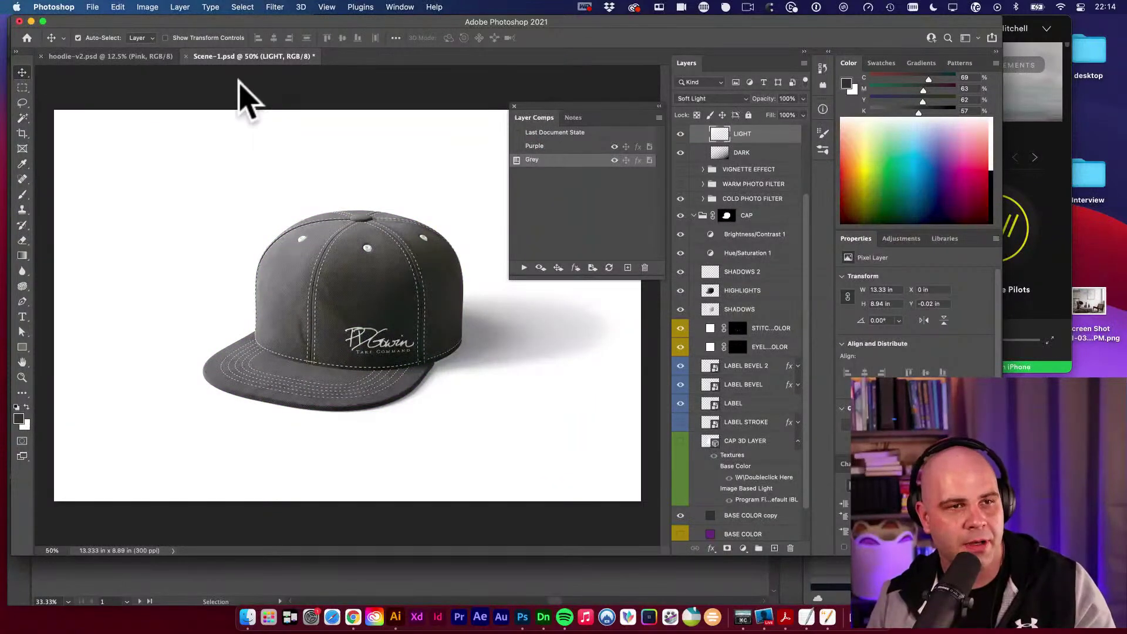
left_click(93, 7)
mouse_move(136, 164)
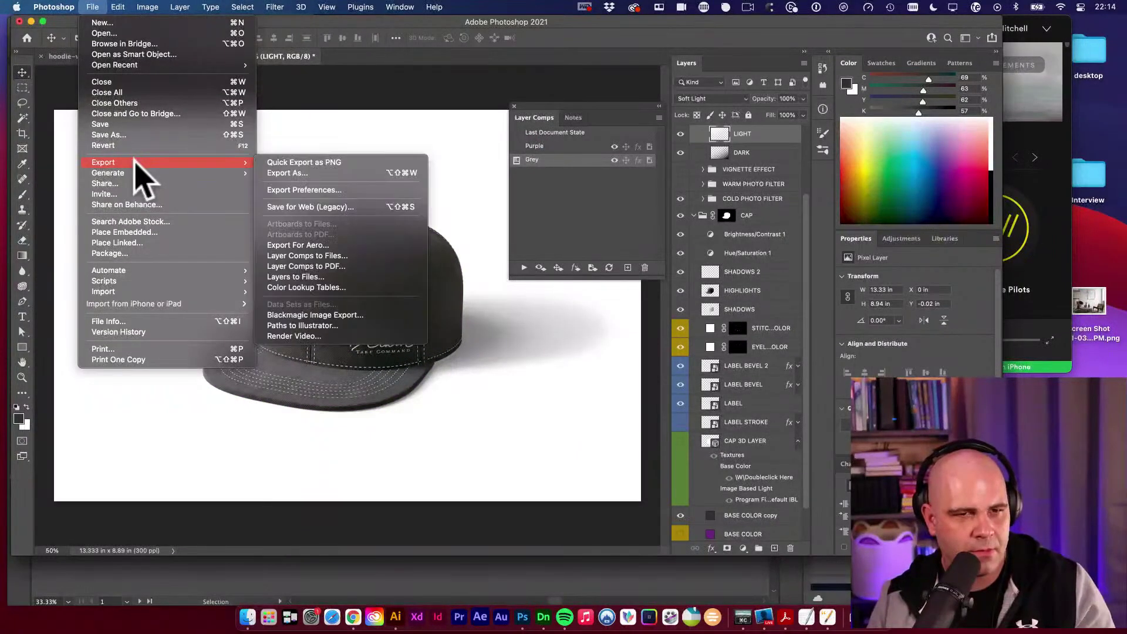
left_click(346, 256)
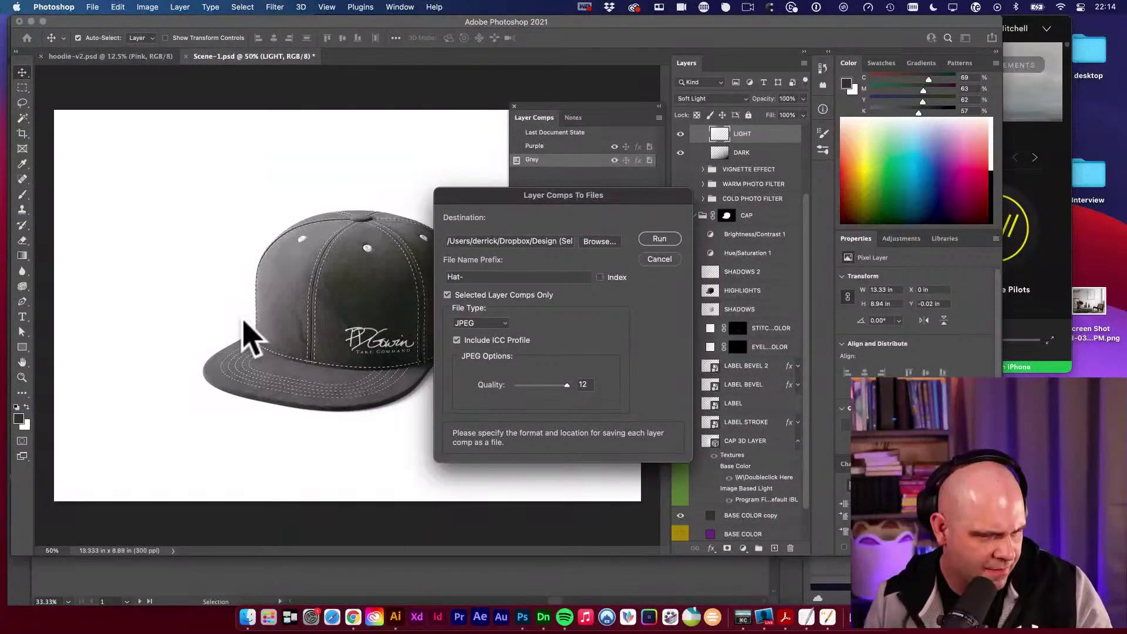
left_click(493, 277)
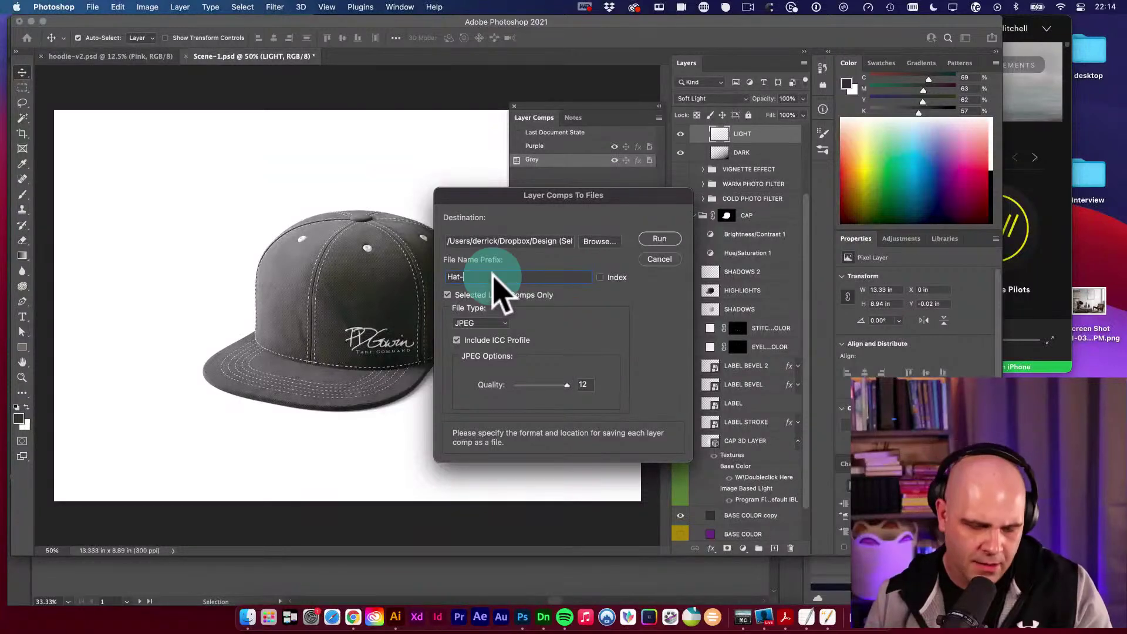
key("BackSpace")
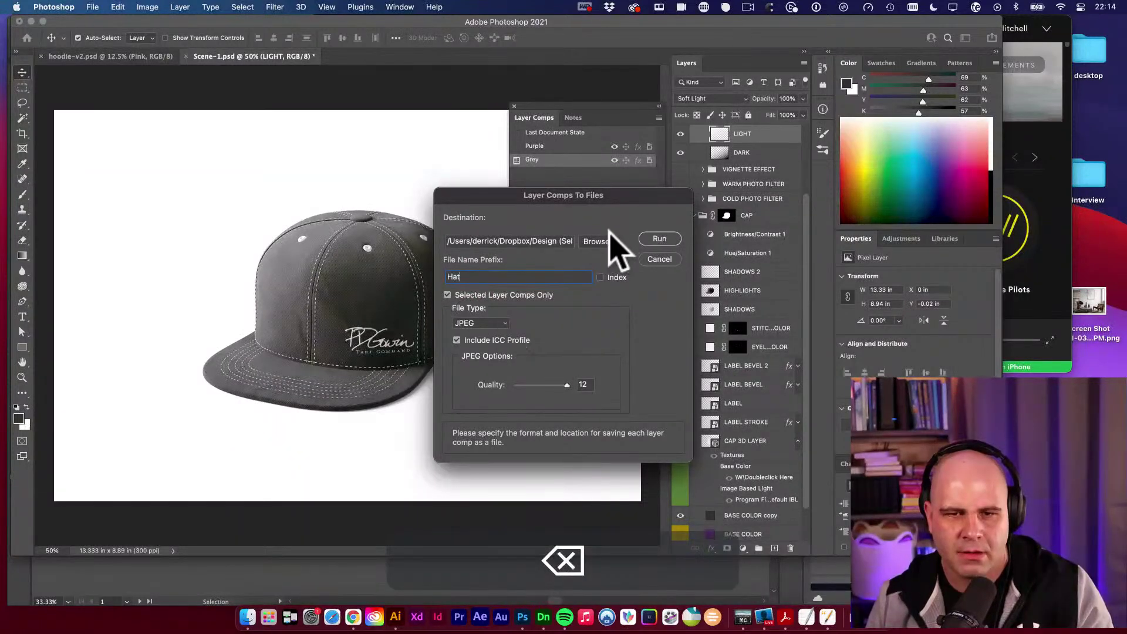
Keep comps as the destination folder and run the export.
left_click(602, 242)
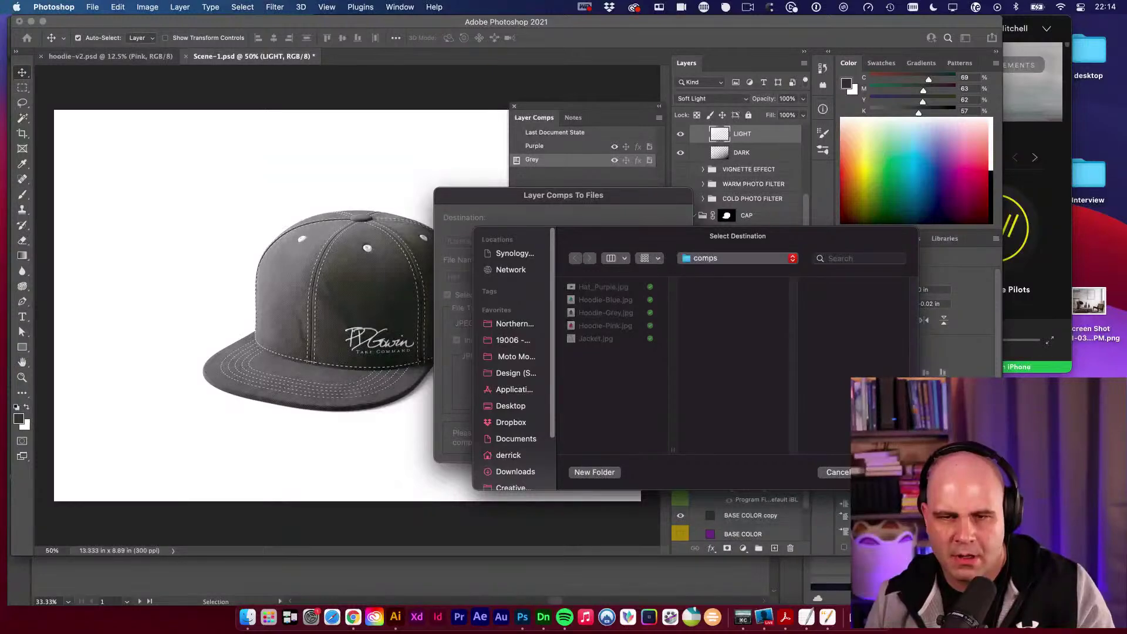
key("Return")
left_click(660, 240)
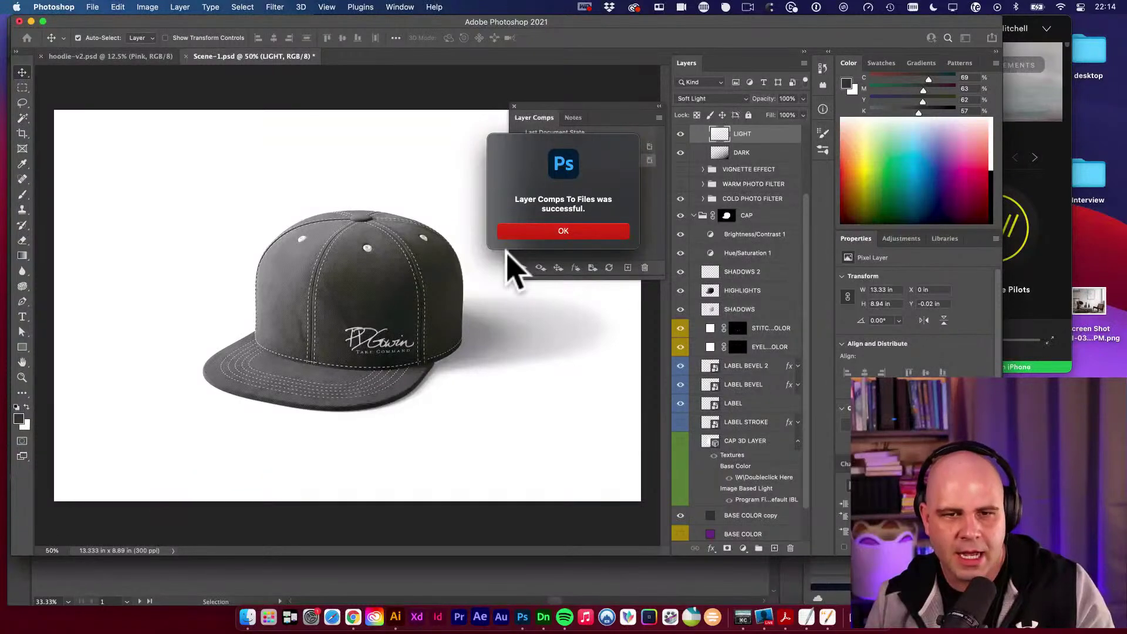
left_click(563, 232)
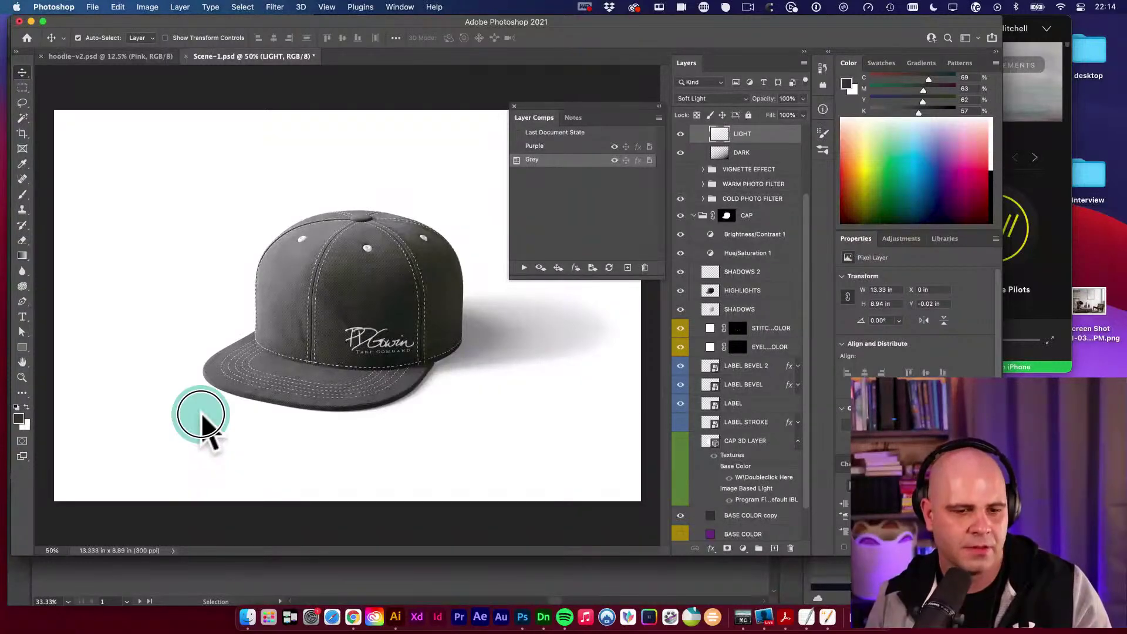
left_click(353, 616)
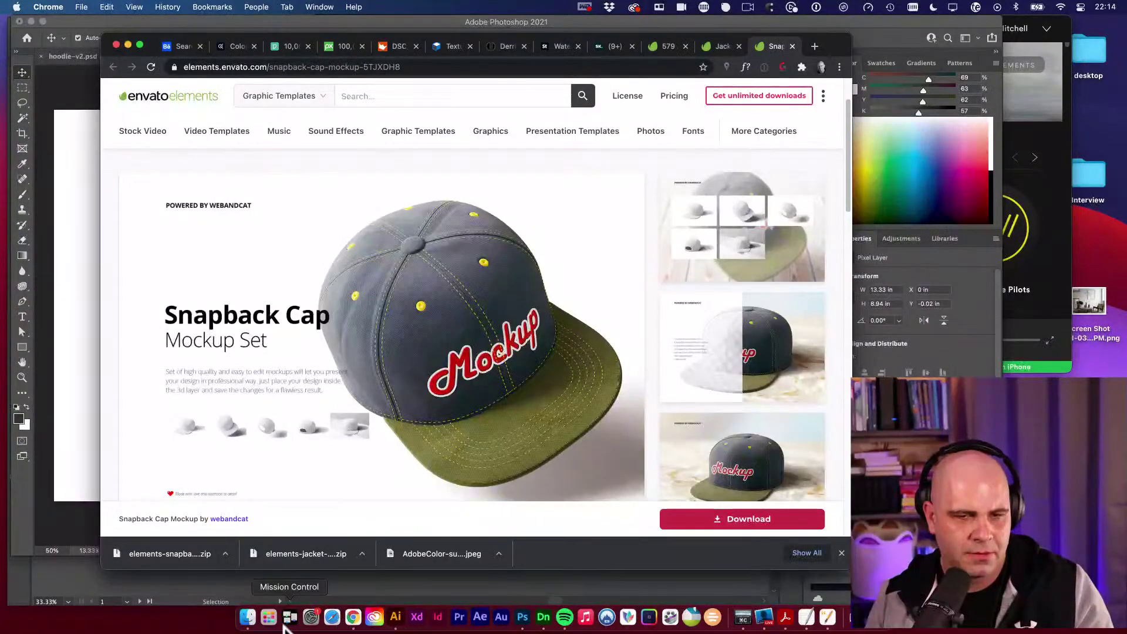
left_click(248, 617)
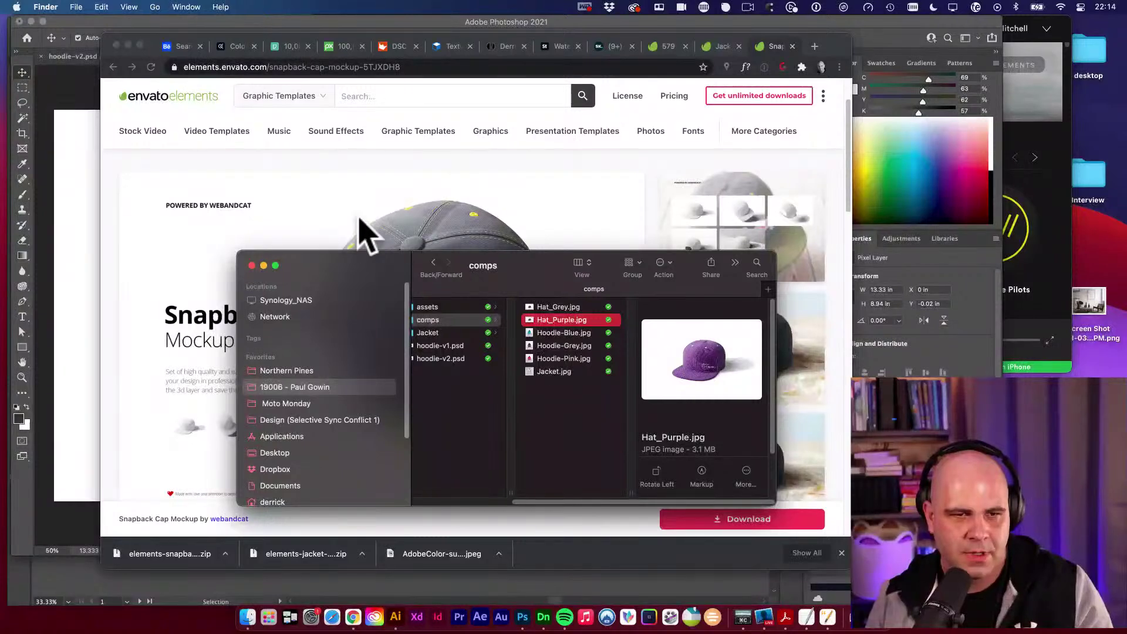
left_click(365, 231)
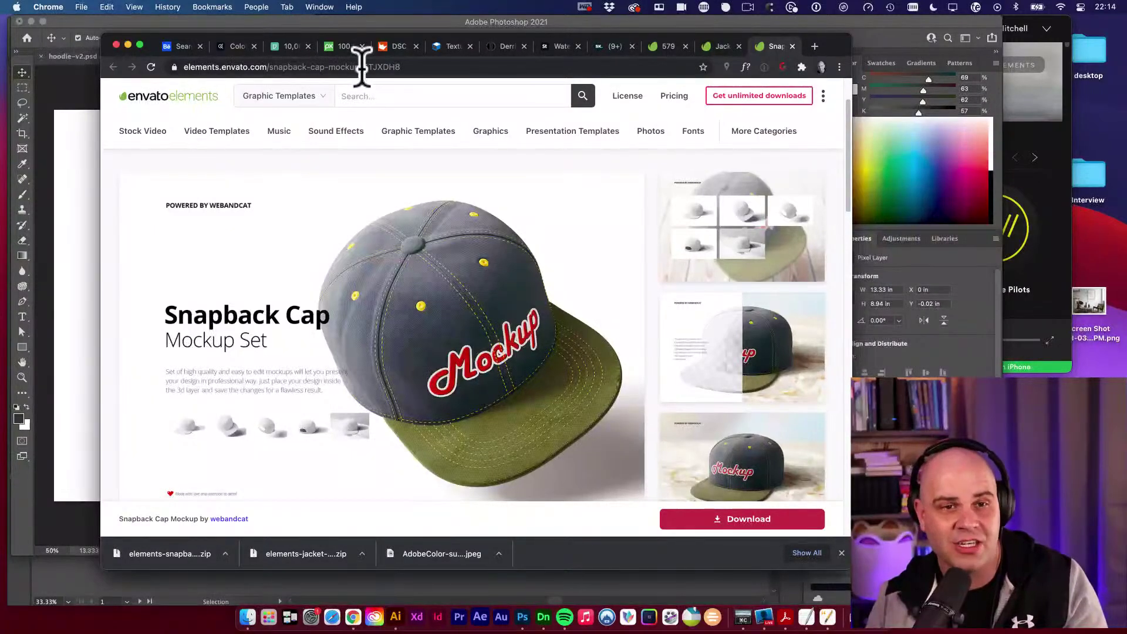
double_click(408, 66)
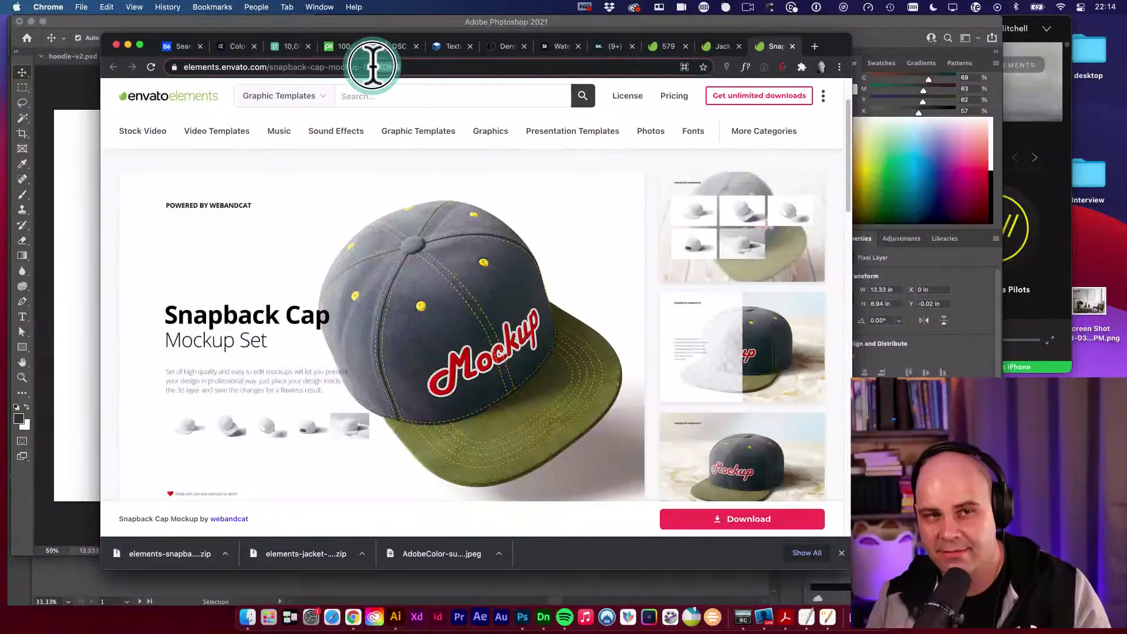
left_click(126, 188)
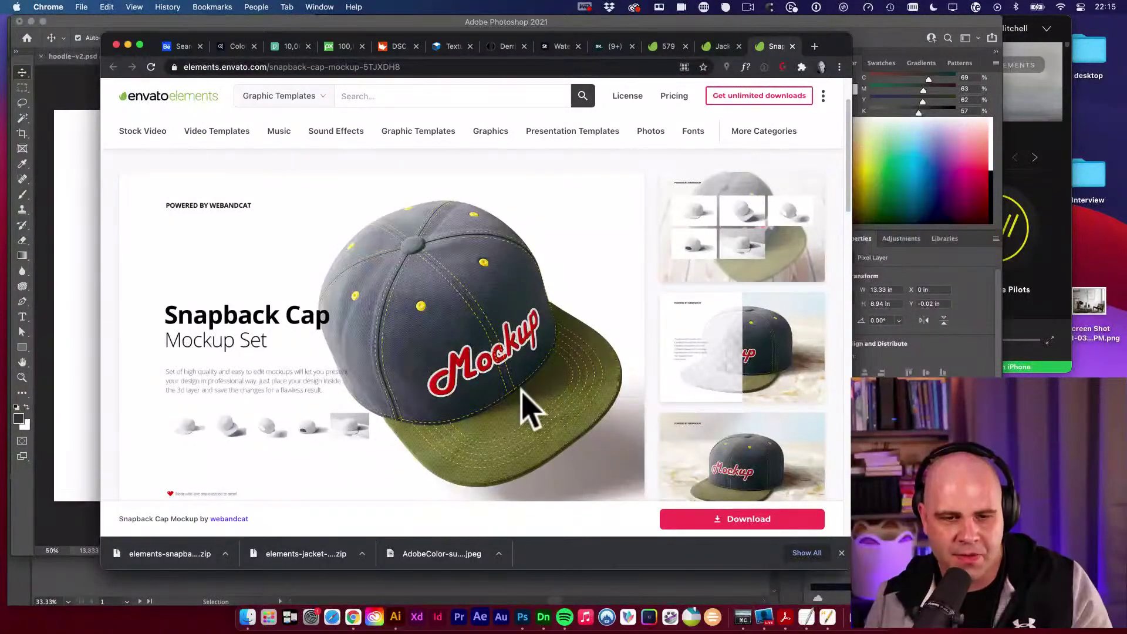
scroll(605, 437, "down", 3)
scroll(740, 428, "up", 3)
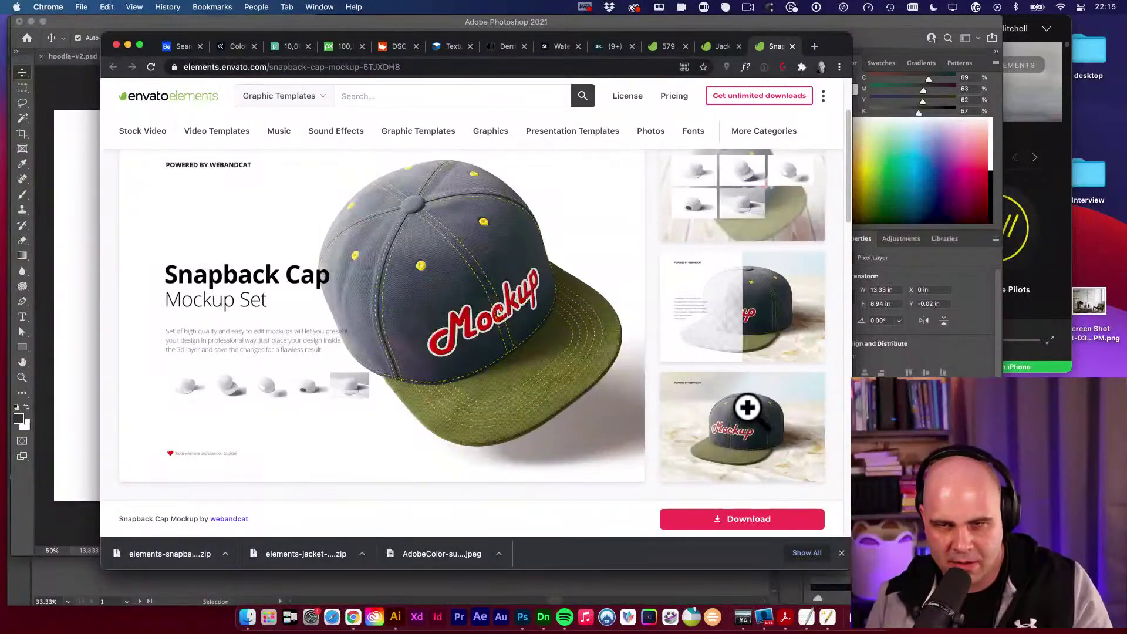
left_click(63, 220)
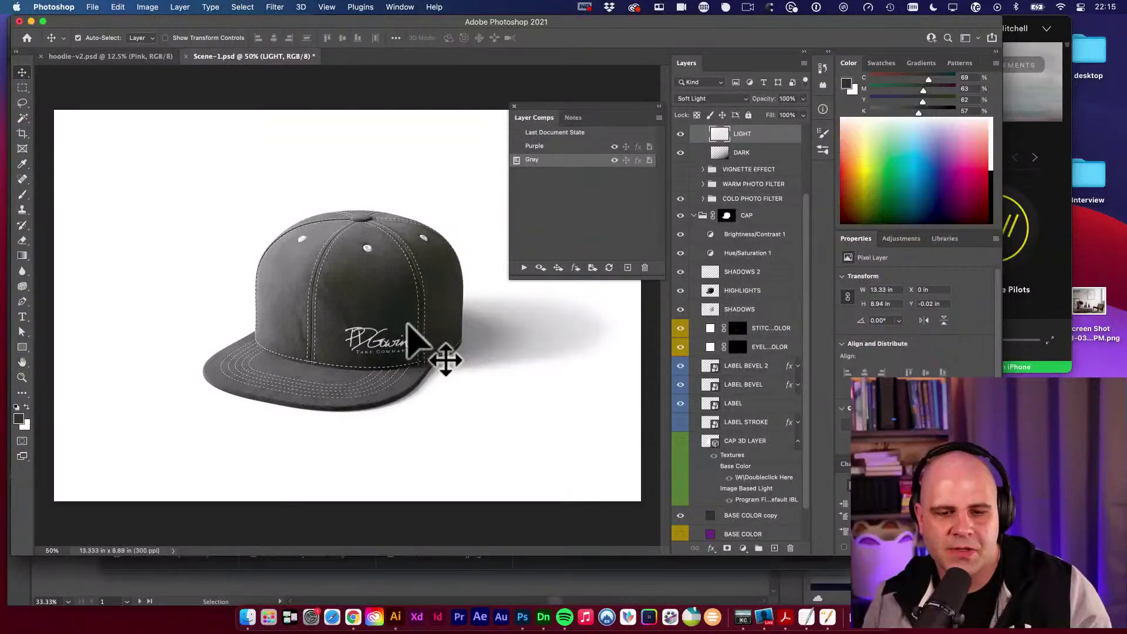
Zoom into the PDGowin logo in Illustrator, pan to Brand Details, then bring Chrome's cap mockup page back.
left_click(396, 616)
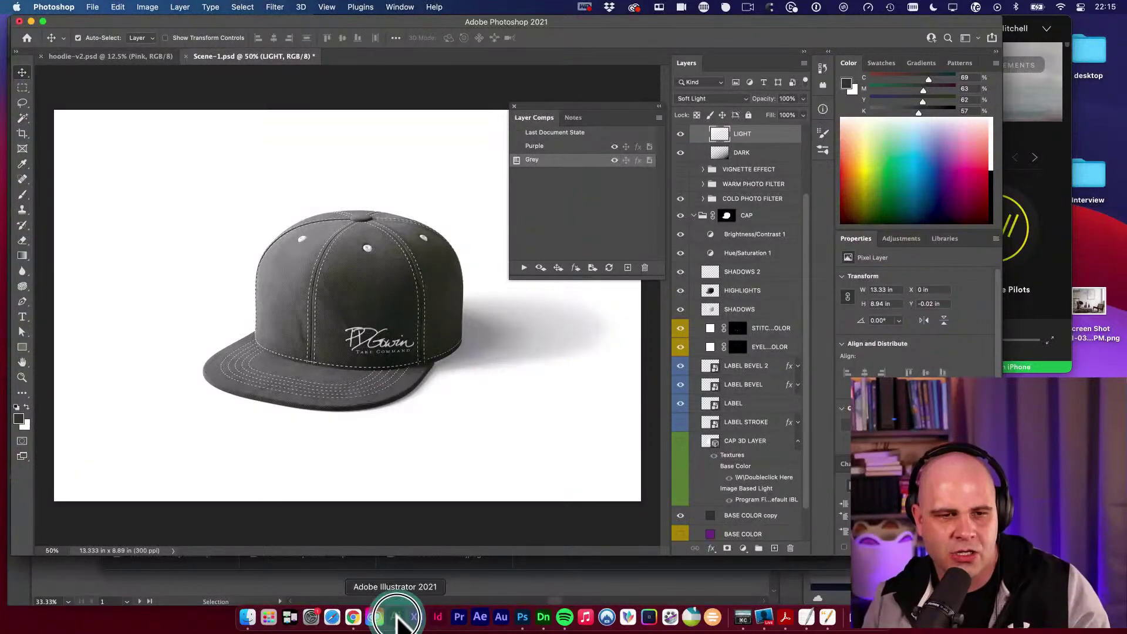
left_click(376, 441)
key("super+space")
left_click(265, 314, "super")
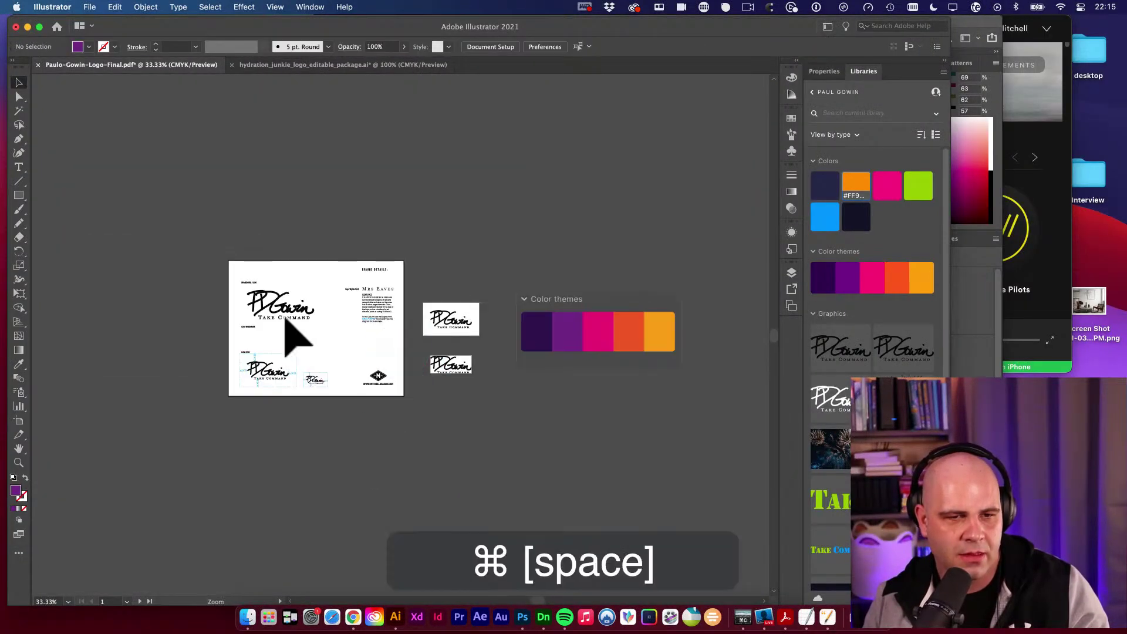
left_click(438, 372, "super")
left_click(395, 292, "super")
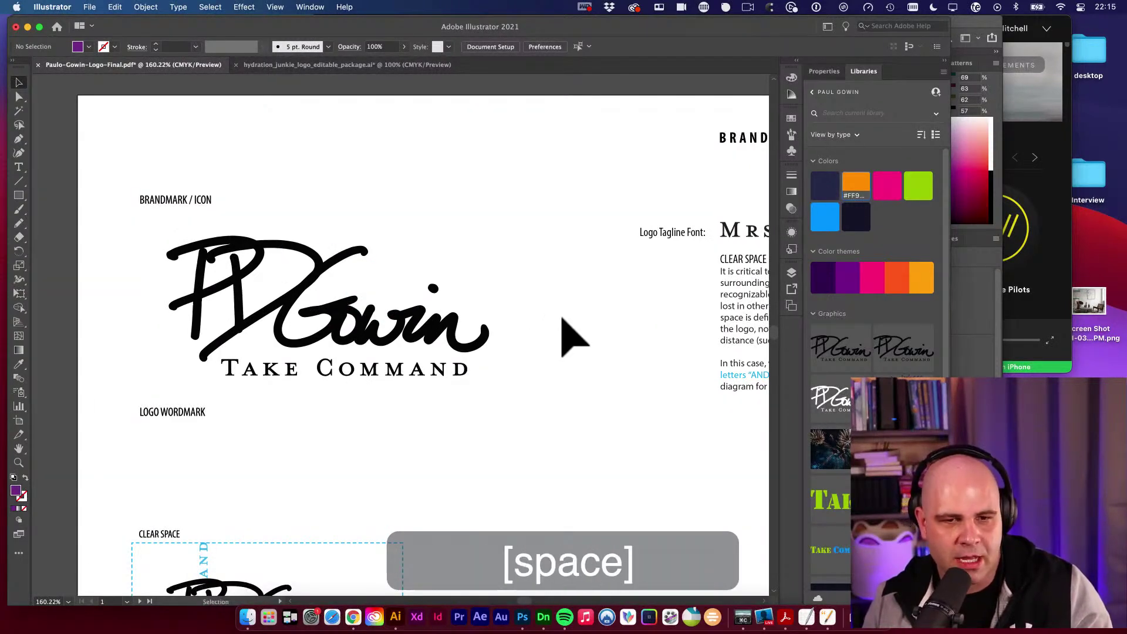
left_click_drag(563, 344, 392, 276)
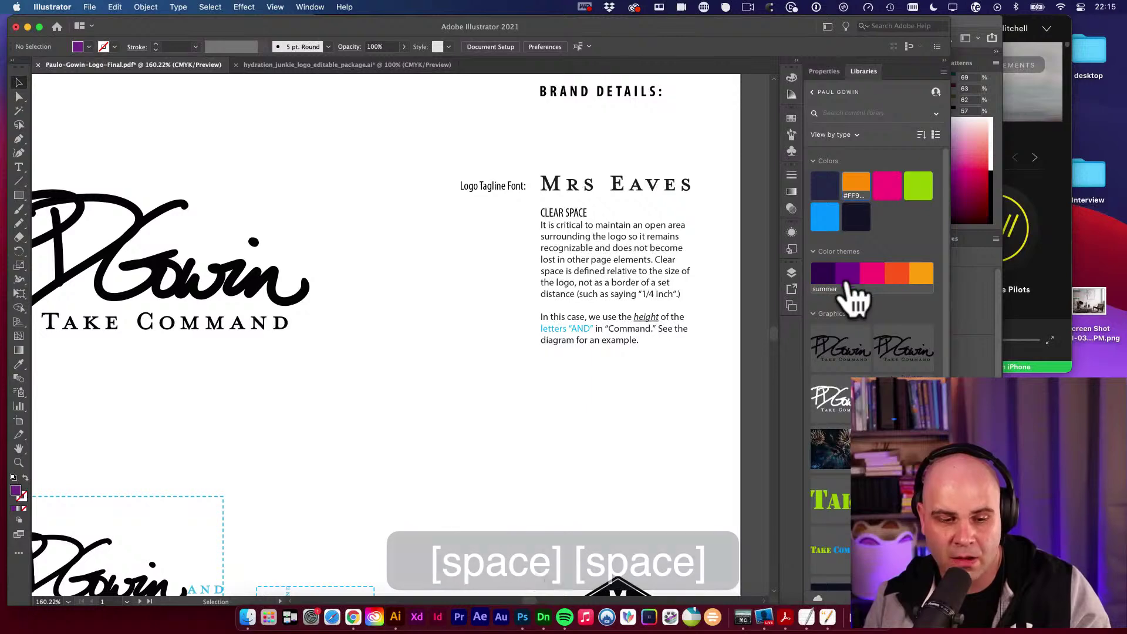
left_click(353, 617)
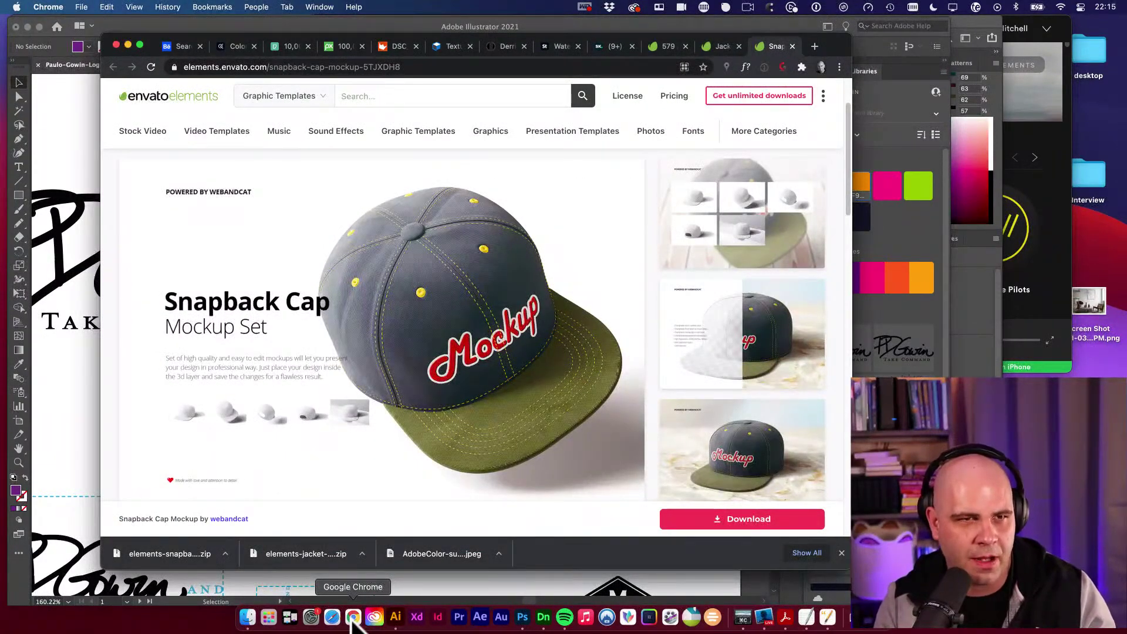
Look over the purple-to-orange palette on Adobe Color's Explore page, then return to Illustrator's Libraries.
left_click(235, 47)
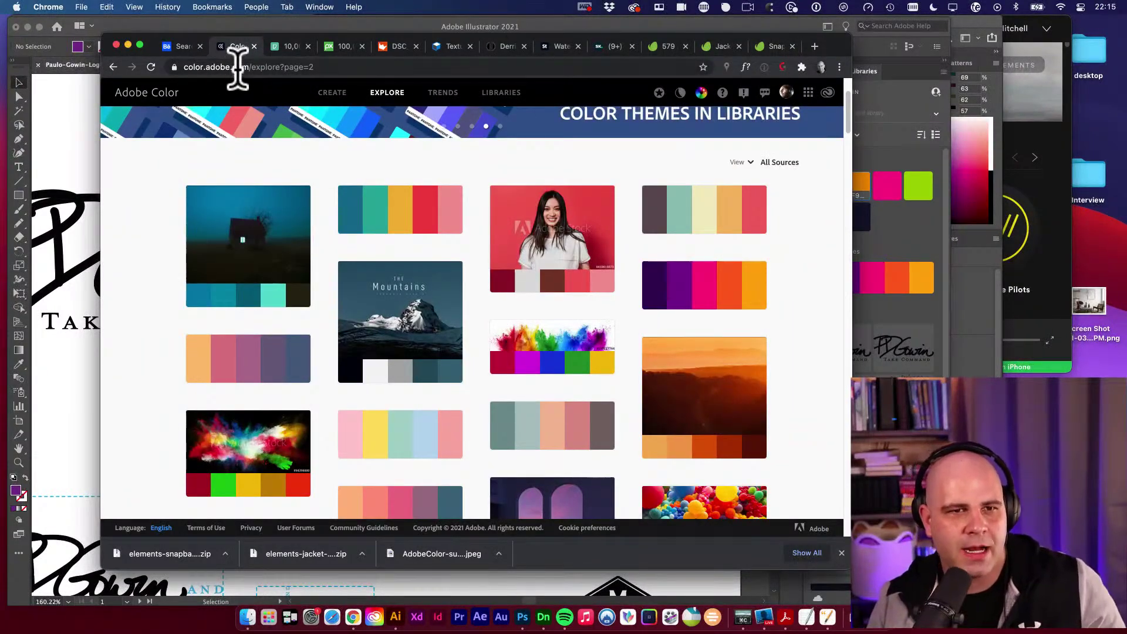
left_click(244, 69)
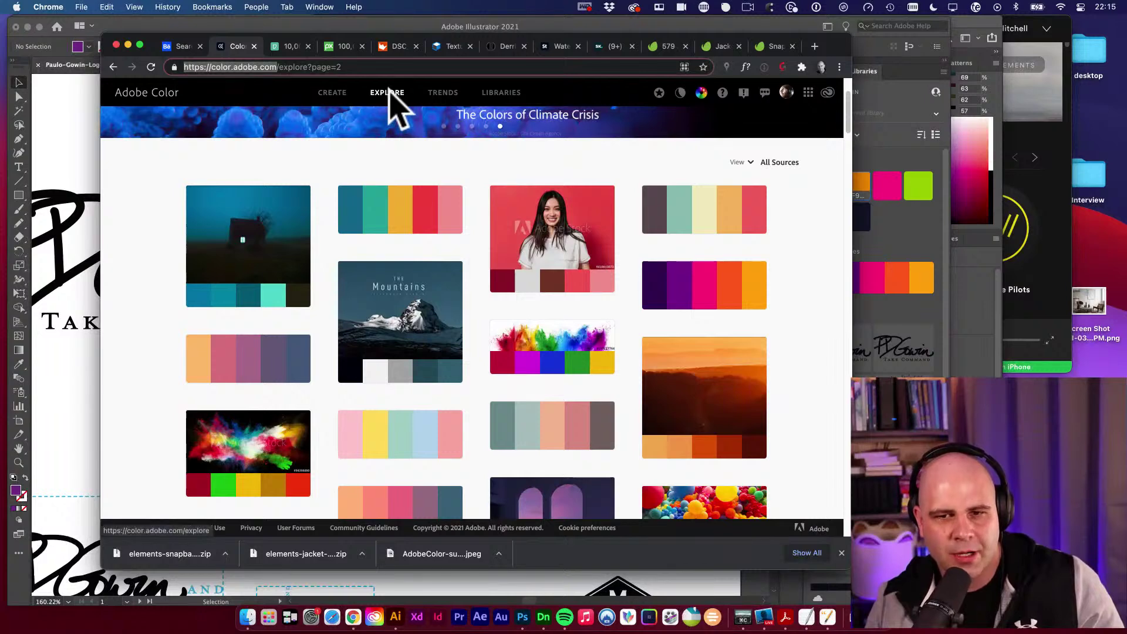
mouse_move(696, 287)
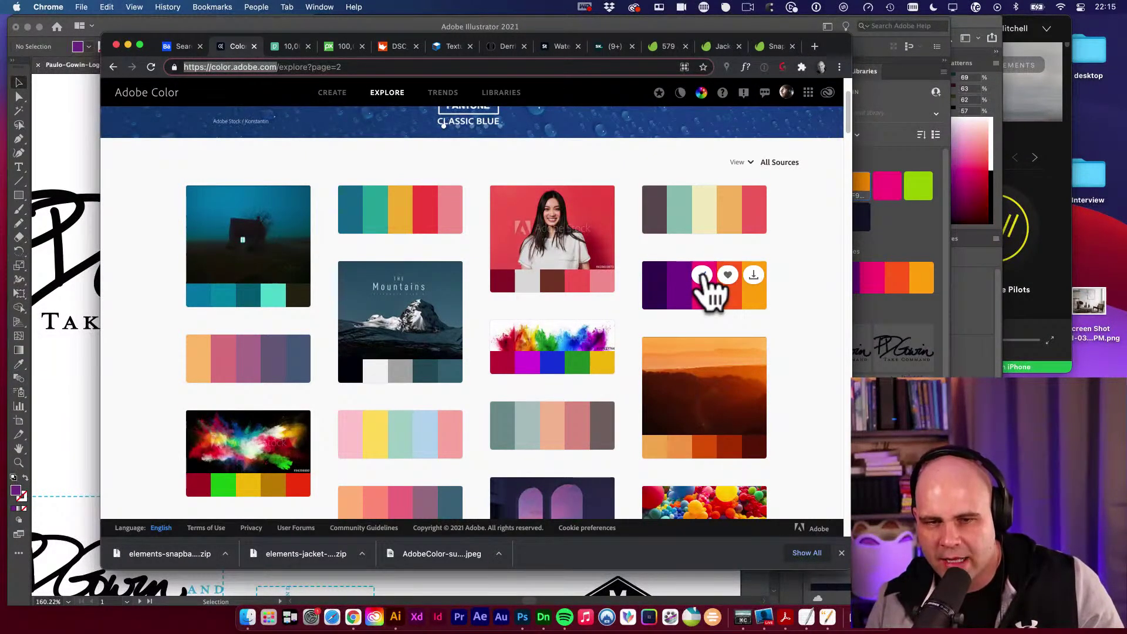
left_click(899, 277)
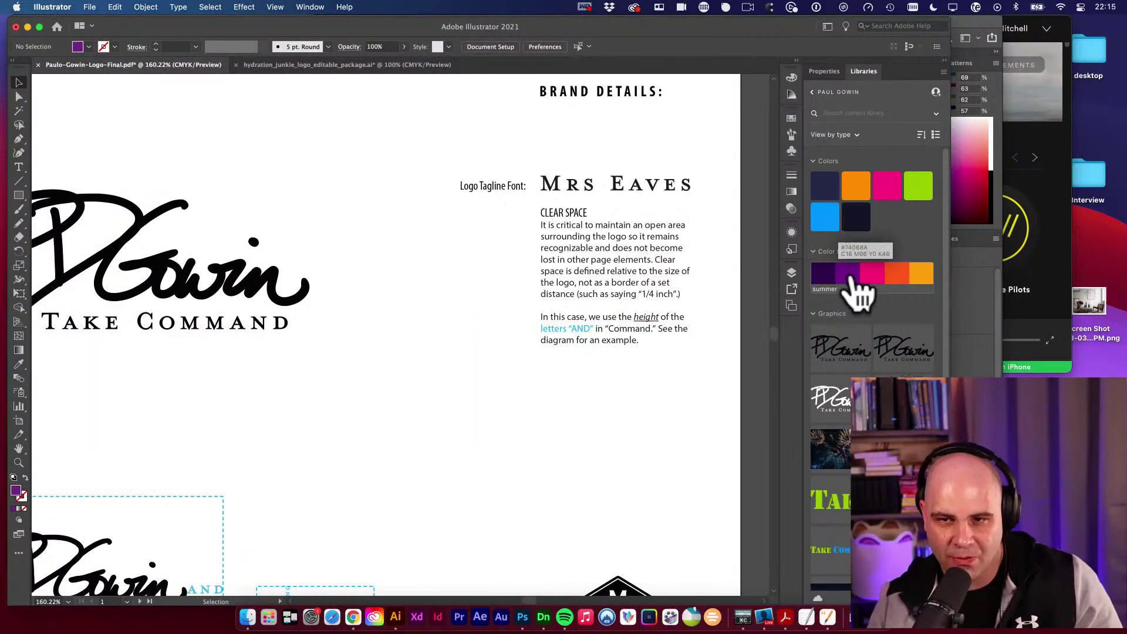
Open the Swatches panel and enlarge its list to show more colours.
right_click(856, 275)
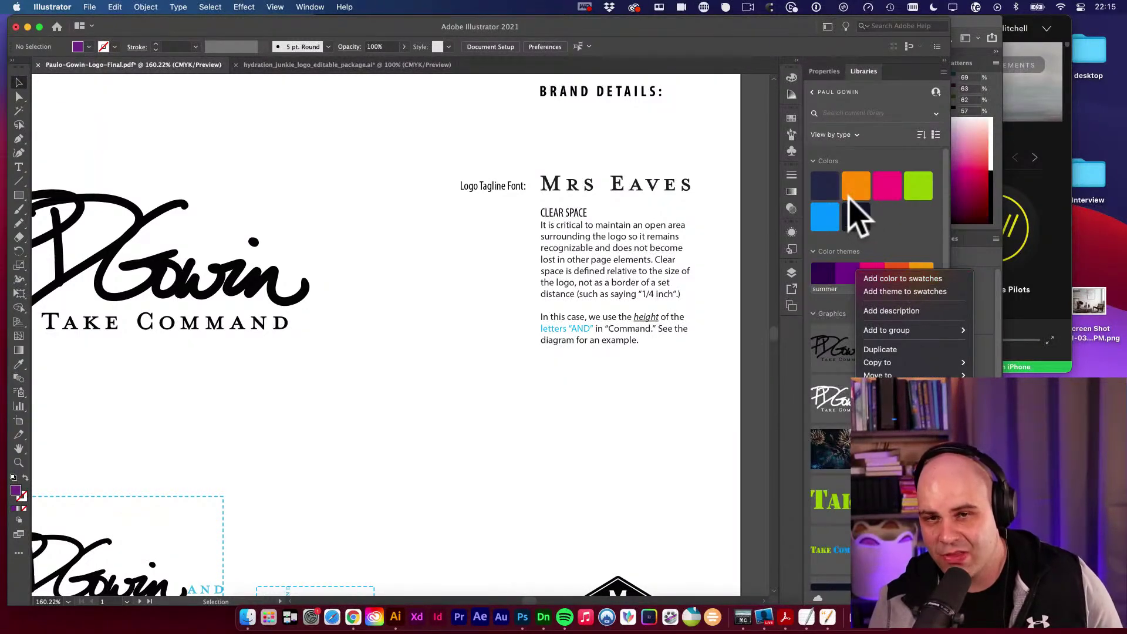
left_click(792, 118)
left_click(792, 118)
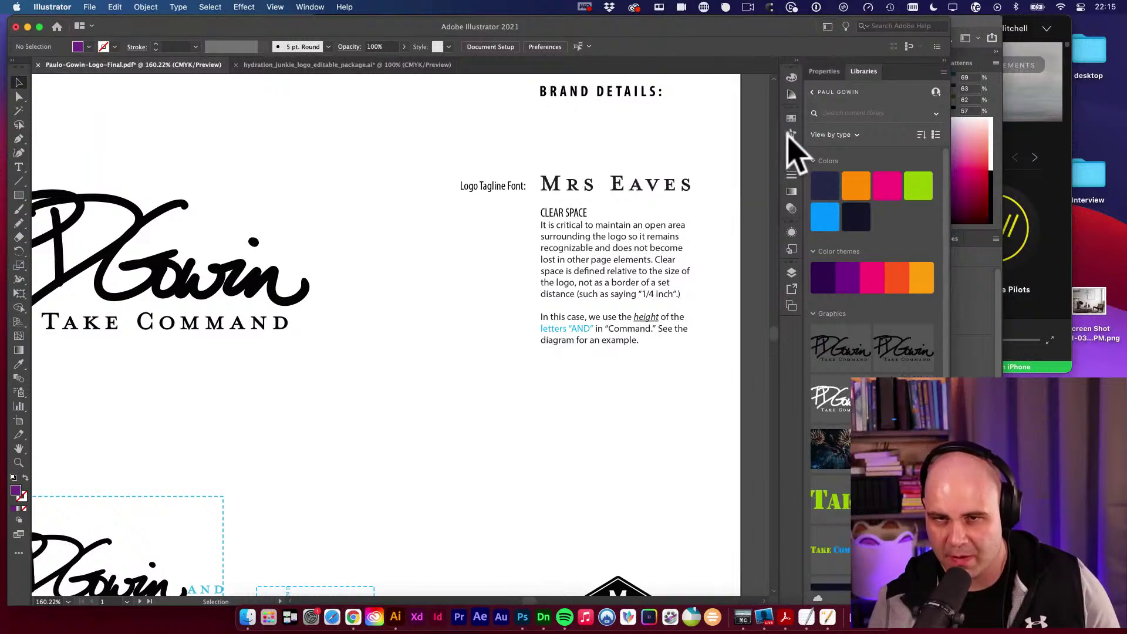
left_click(791, 118)
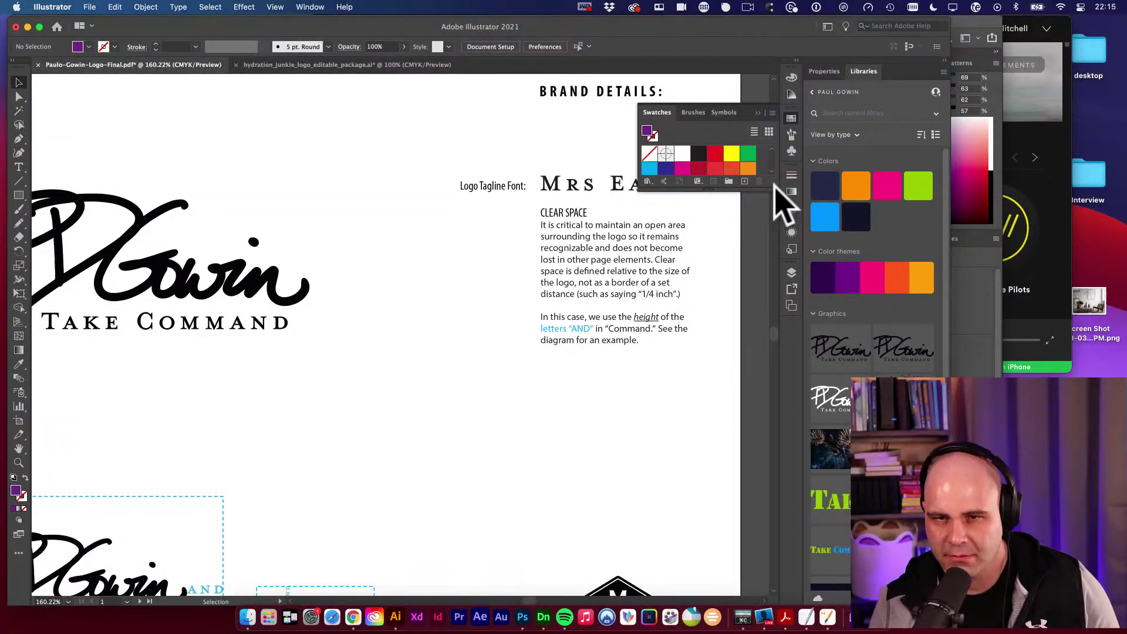
left_click_drag(773, 189, 771, 369)
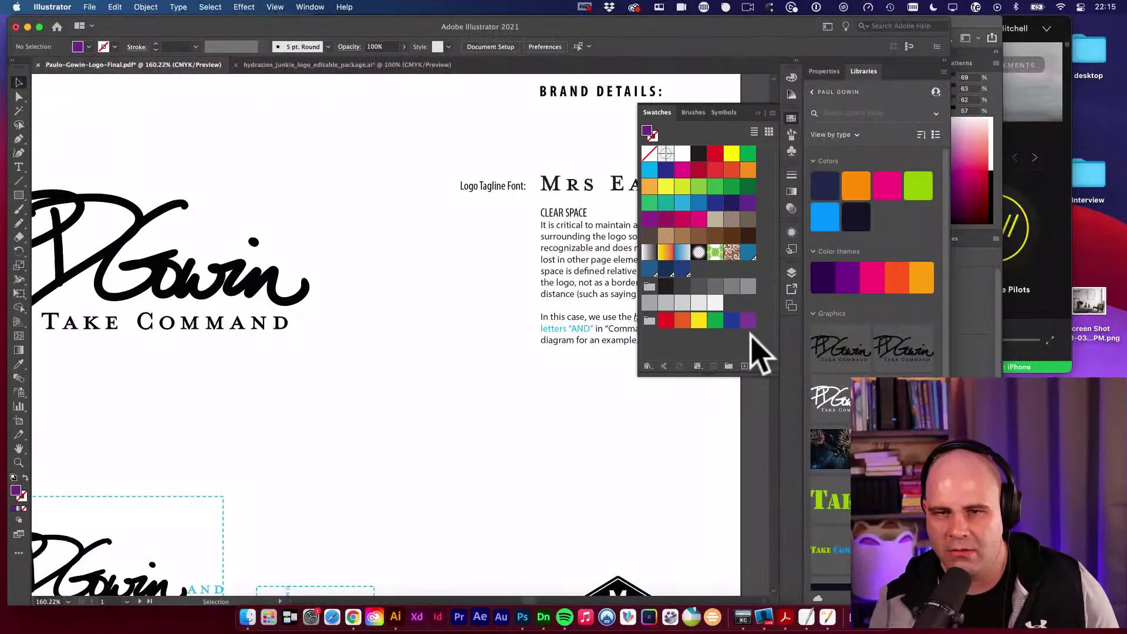
Add the summer theme's orange and dark purple, then the whole theme, to the swatches.
right_click(863, 289)
left_click(913, 294)
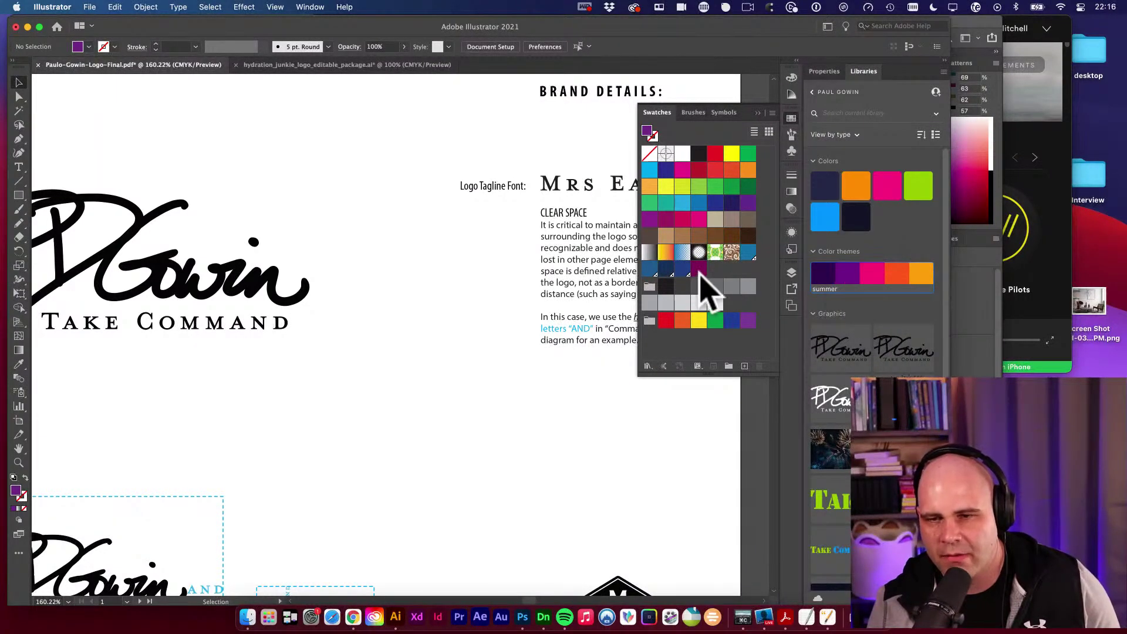
right_click(905, 275)
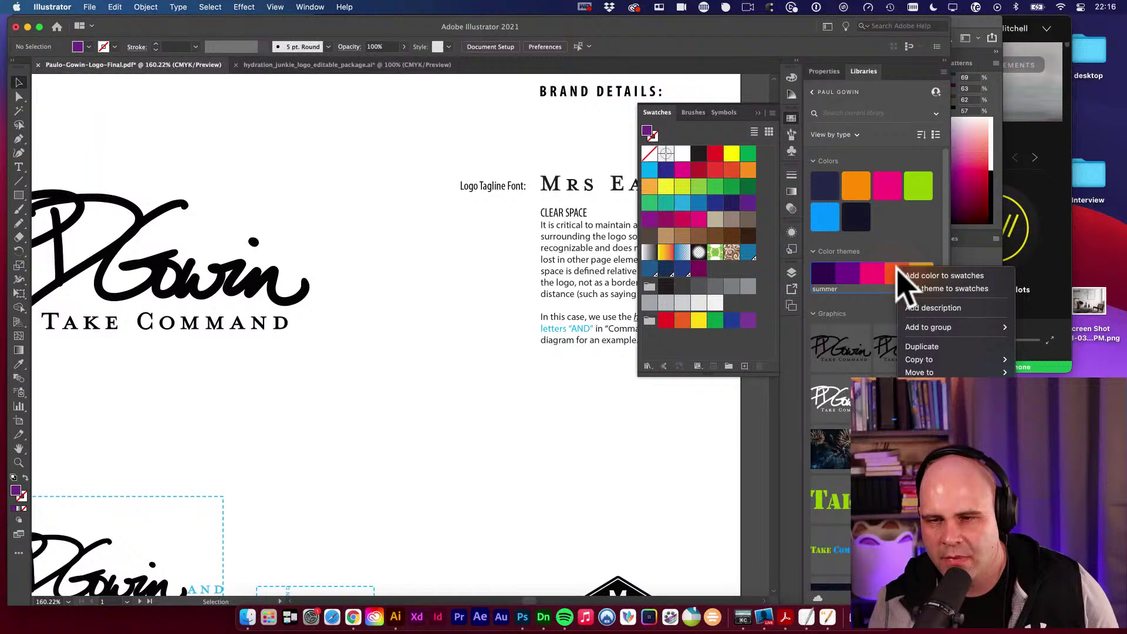
left_click(928, 276)
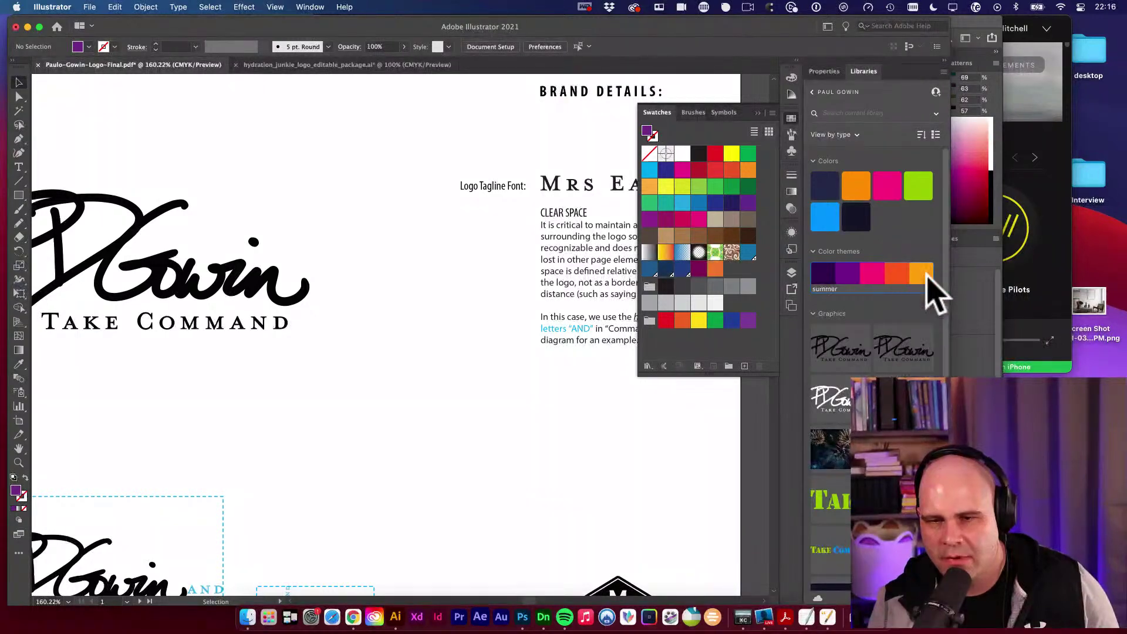
right_click(833, 276)
left_click(822, 282)
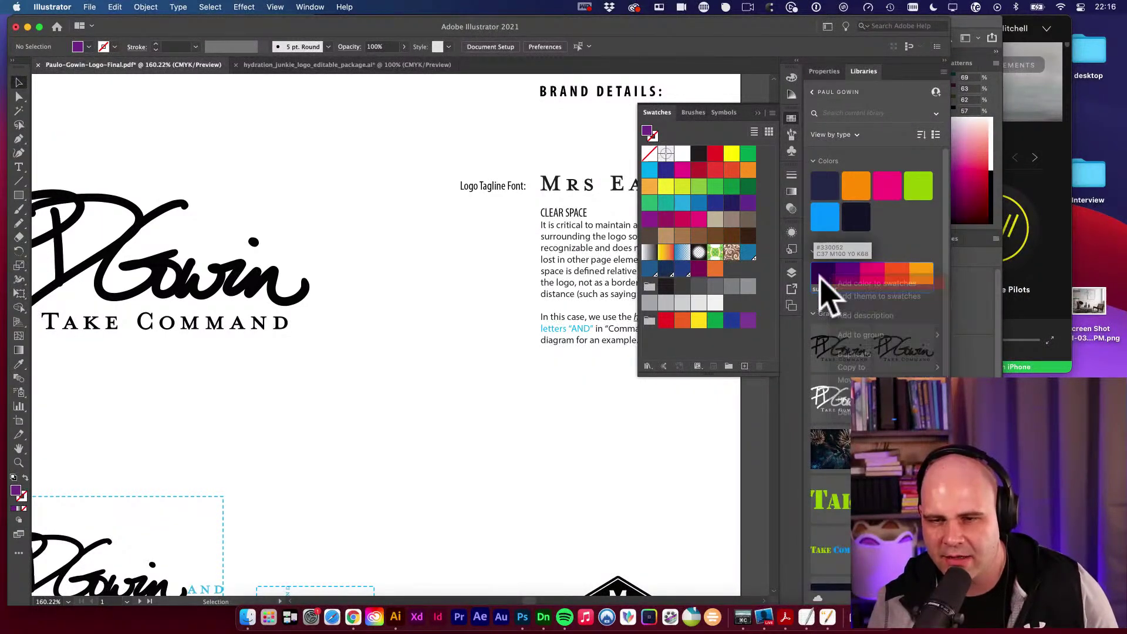
left_click(873, 272)
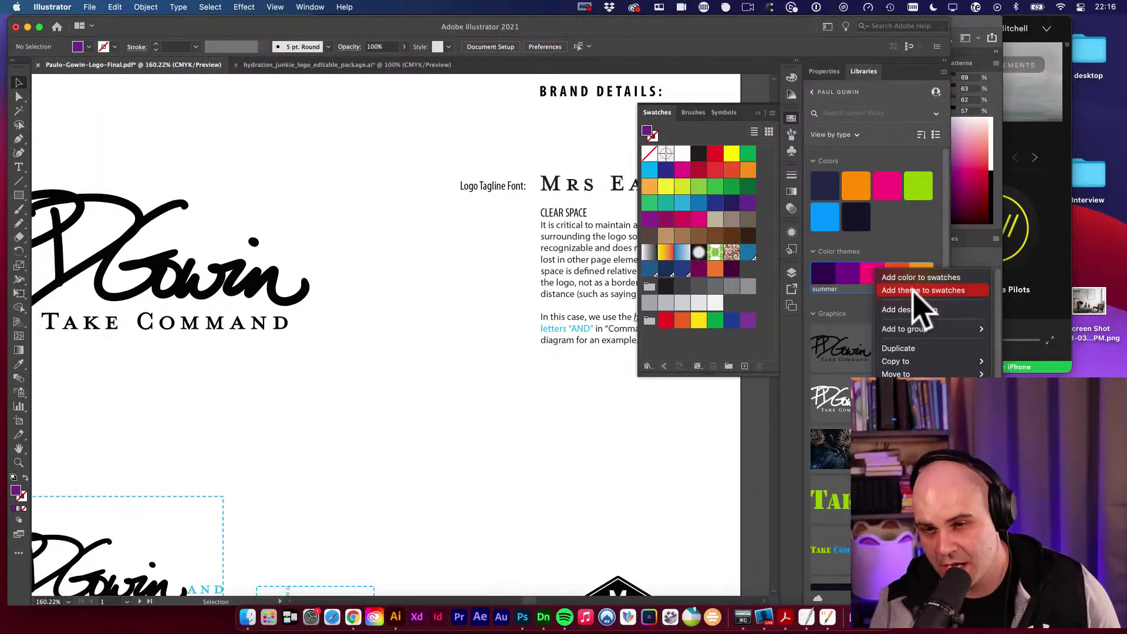
left_click(914, 292)
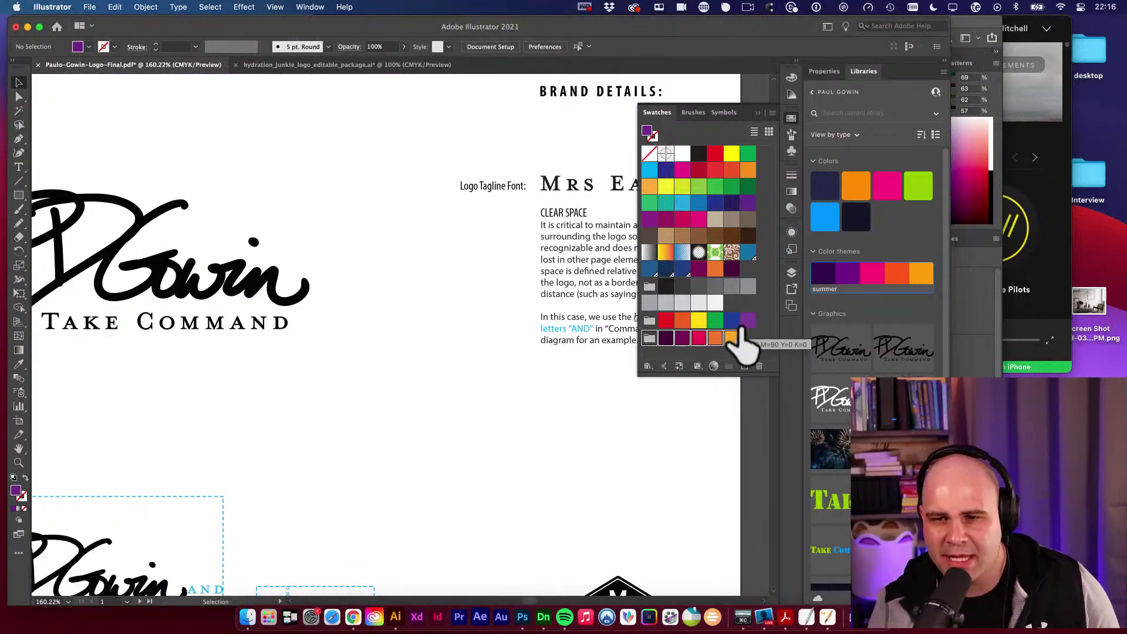
Zoom out to the Color themes artwork and screenshot the library's summer colour theme.
left_click(380, 357)
left_click(464, 297)
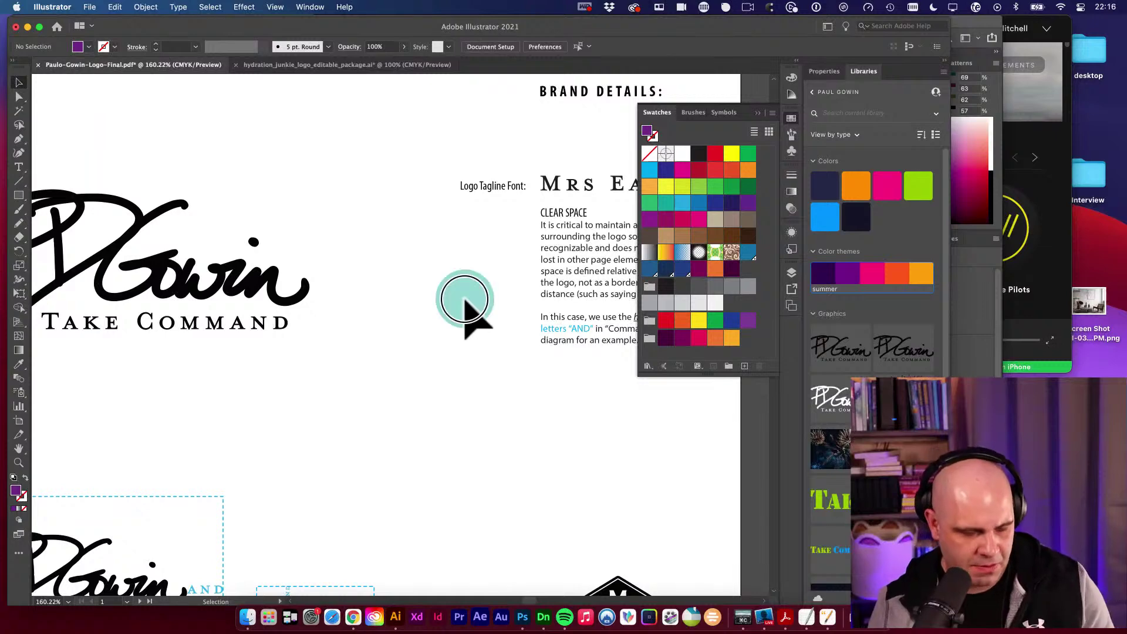
left_click(453, 293, "alt+super")
left_click(453, 294, "alt+super")
left_click_drag(456, 296, 324, 349)
left_click(572, 359, "alt+super")
left_click(572, 359, "alt+super")
left_click_drag(572, 359, 830, 289)
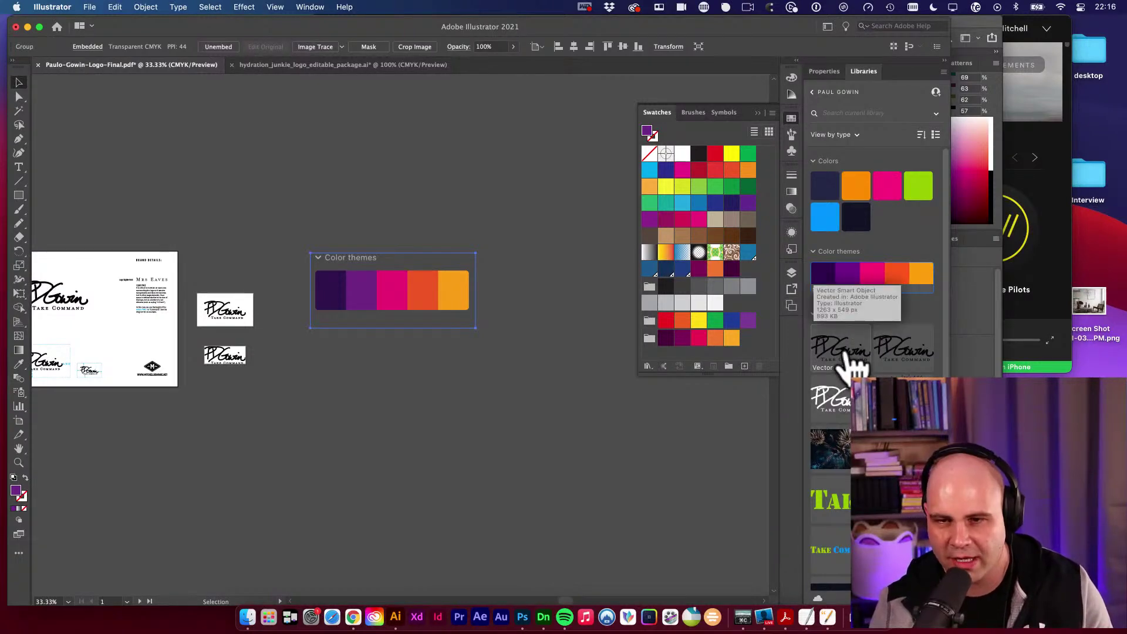
key("super+shift+4")
left_click_drag(792, 238, 951, 305)
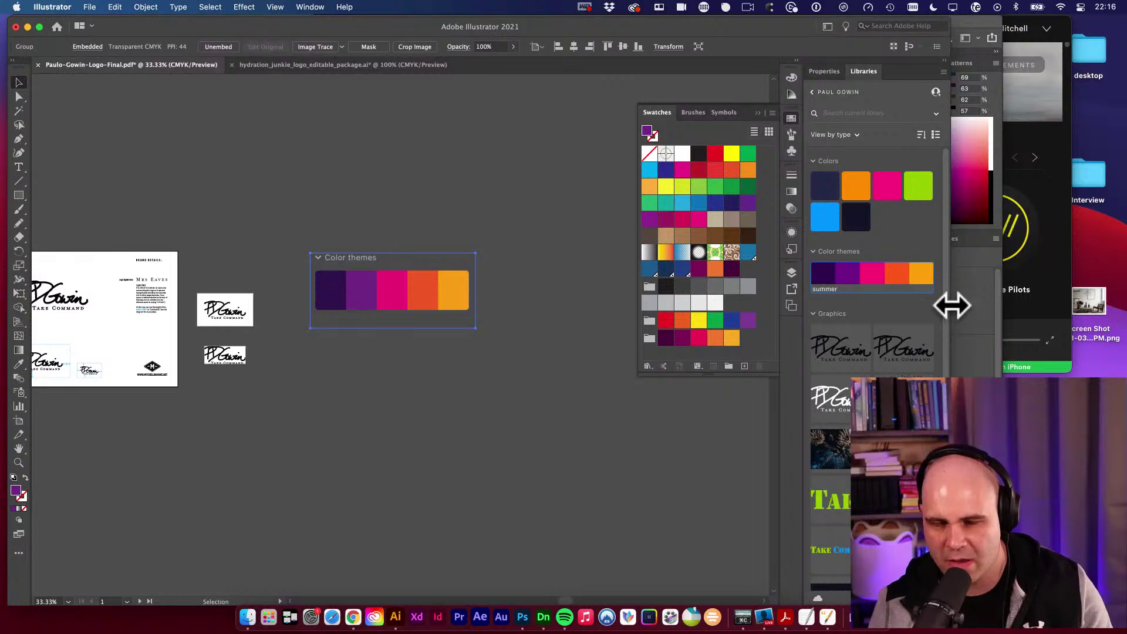
Paste the captured theme image, enlarge it, and place it below the first strip.
left_click(368, 161)
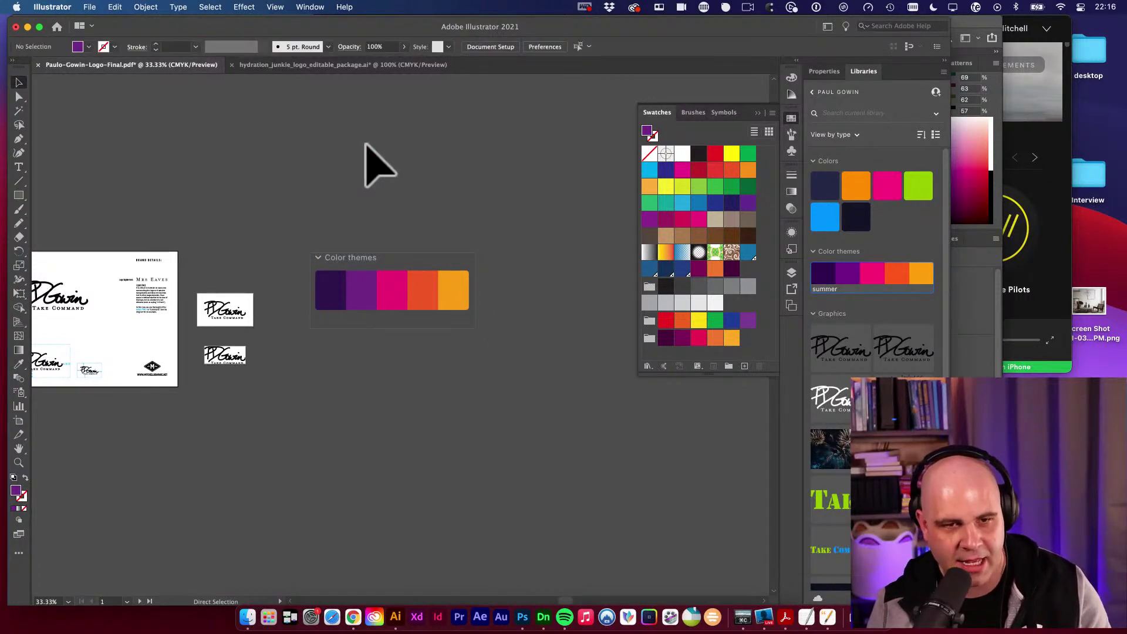
key("super+v")
left_click(383, 351)
key("e")
left_click_drag(382, 351, 516, 415)
key("v")
left_click_drag(480, 382, 446, 382)
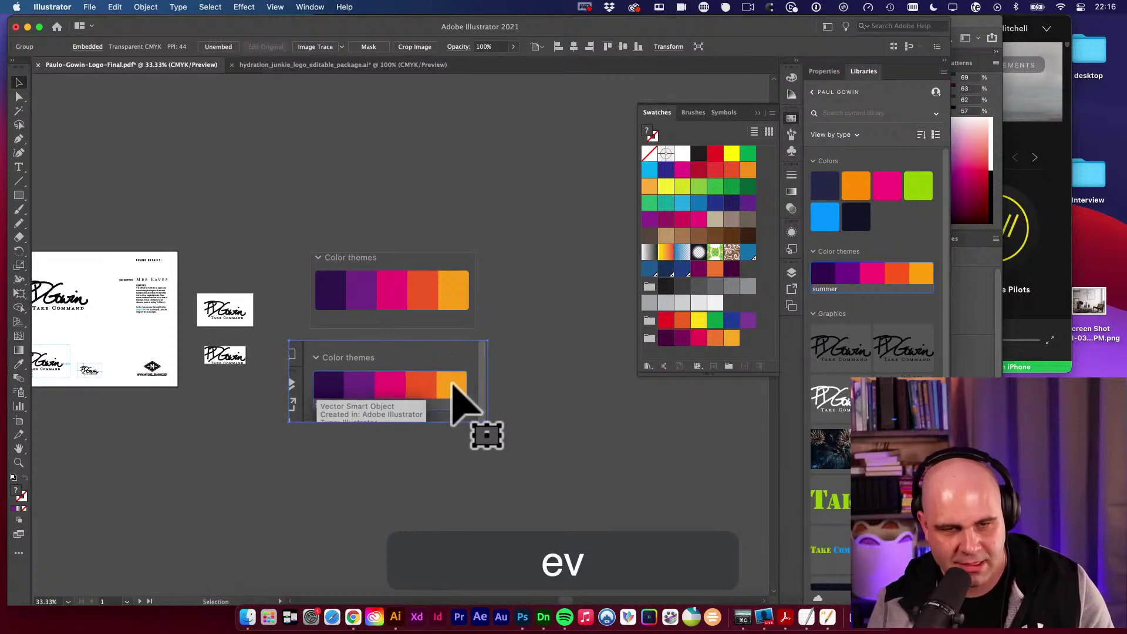
Eyedrop the theme's purple and copy its hex value 6D2A82 from the Color Picker.
key("i")
left_click(449, 381)
left_click(355, 390)
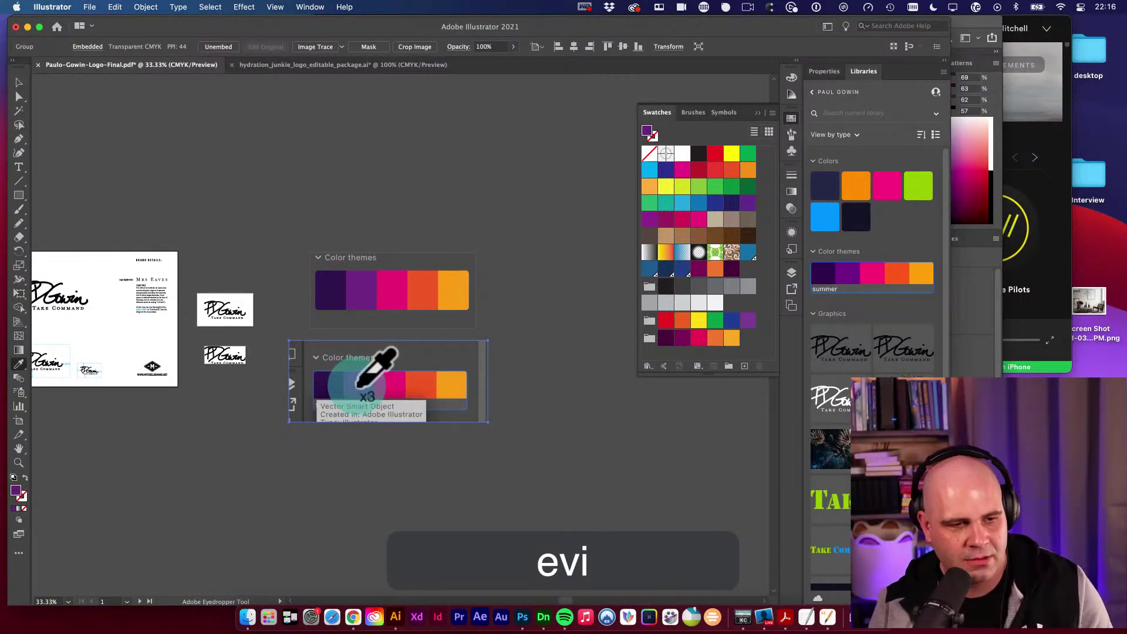
double_click(16, 491)
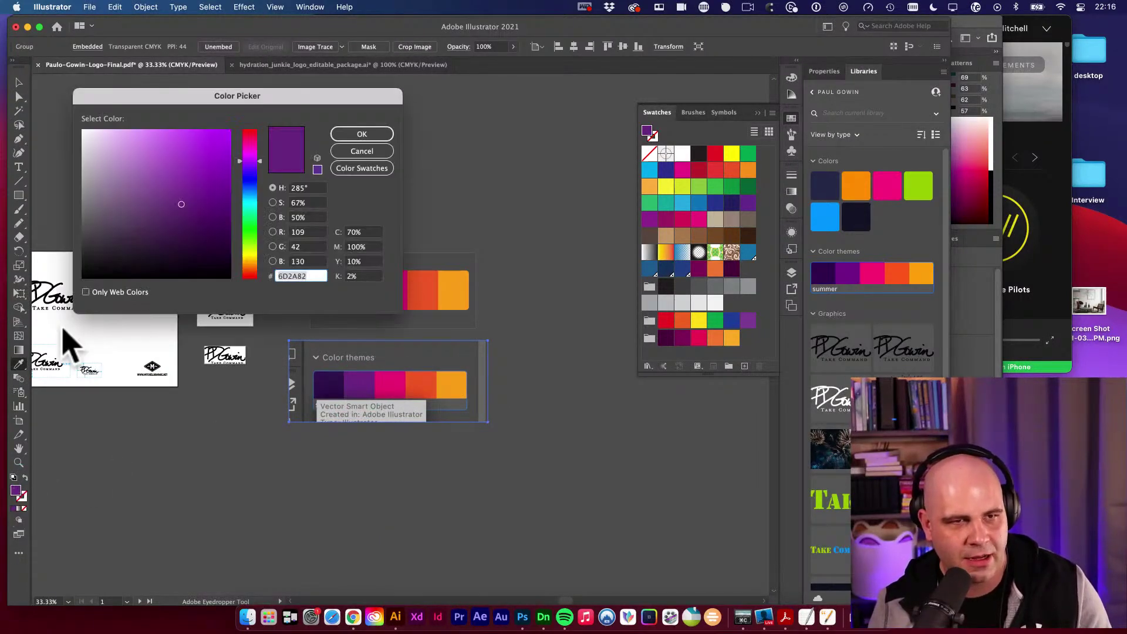
left_click(272, 94)
left_click_drag(271, 94, 385, 96)
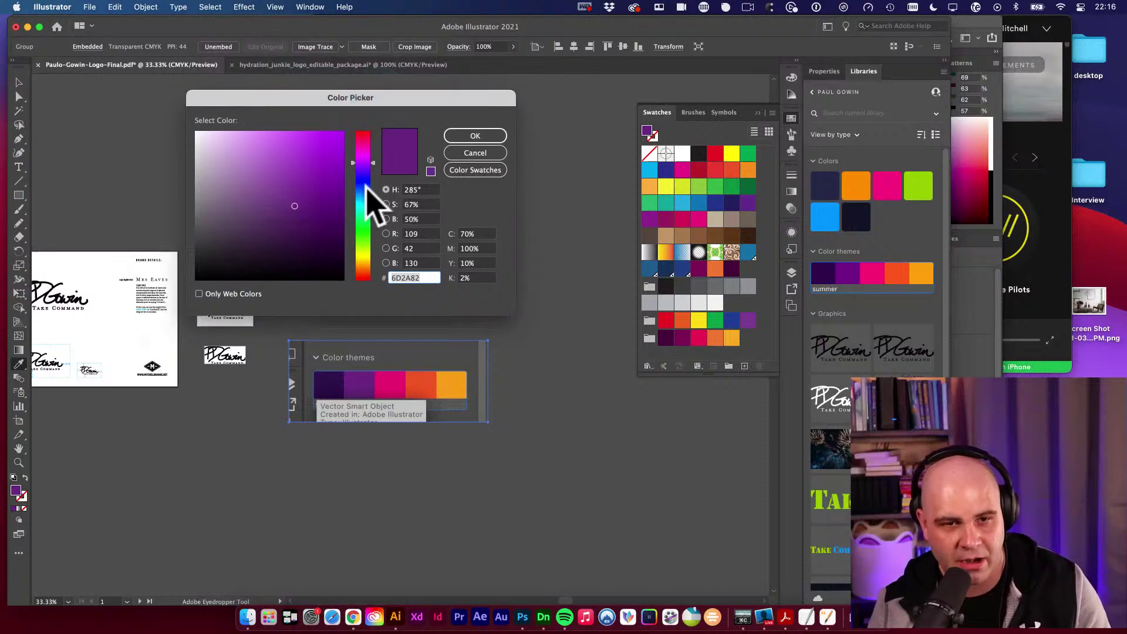
key("cmd+c")
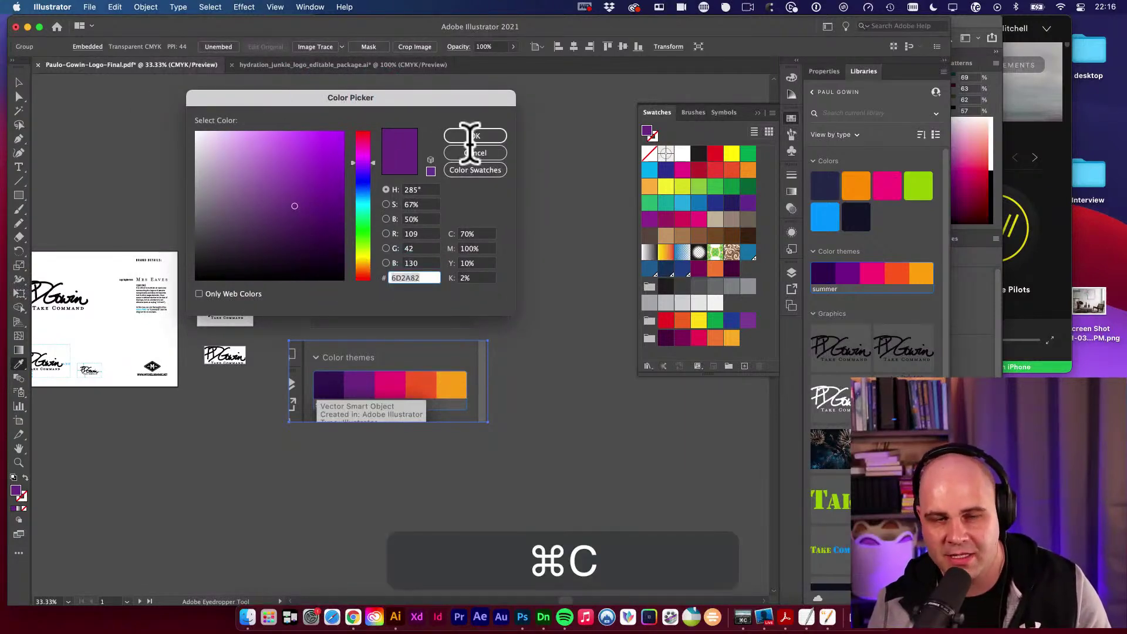
left_click(473, 136)
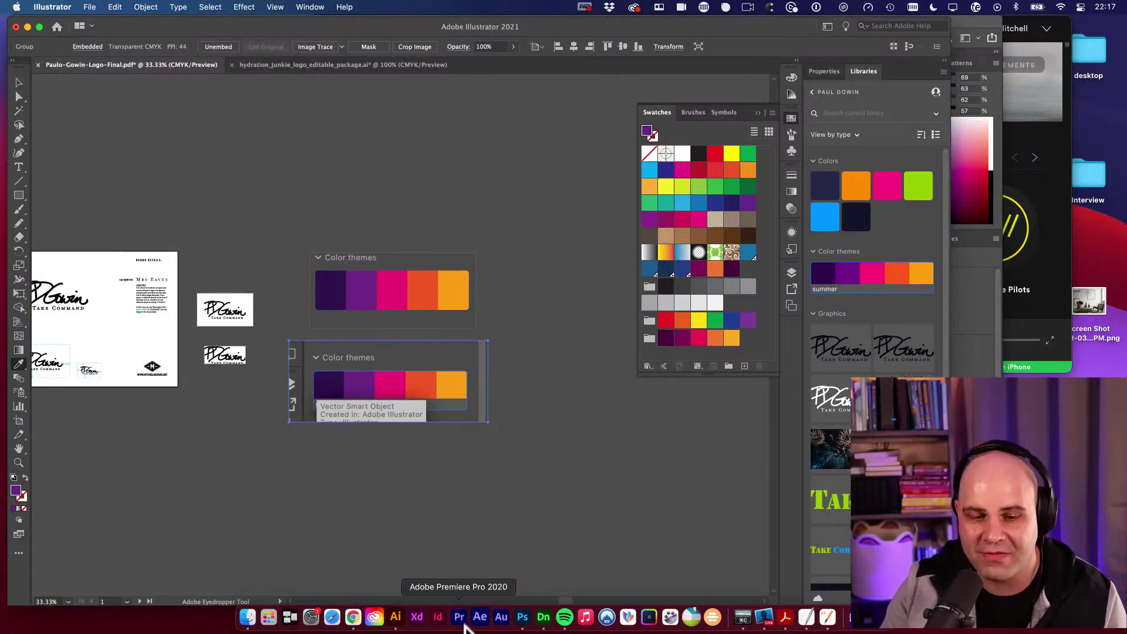
Show Photoshop's Libraries panel scrolled to the summer colour theme and select the BASE COLOR layer.
left_click(523, 618)
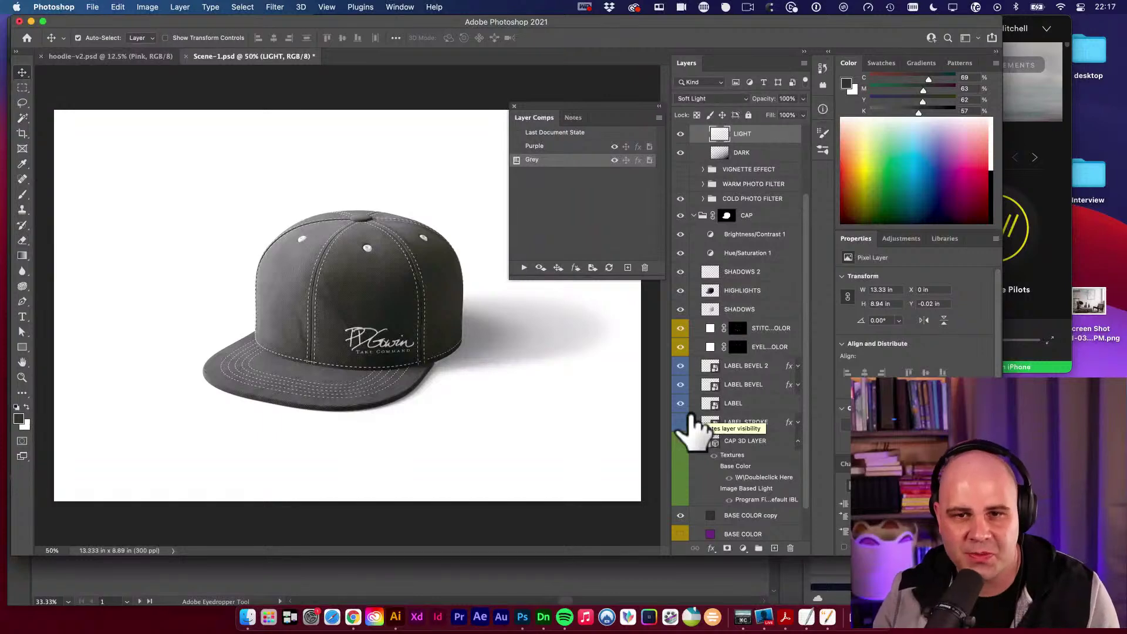
left_click(399, 7)
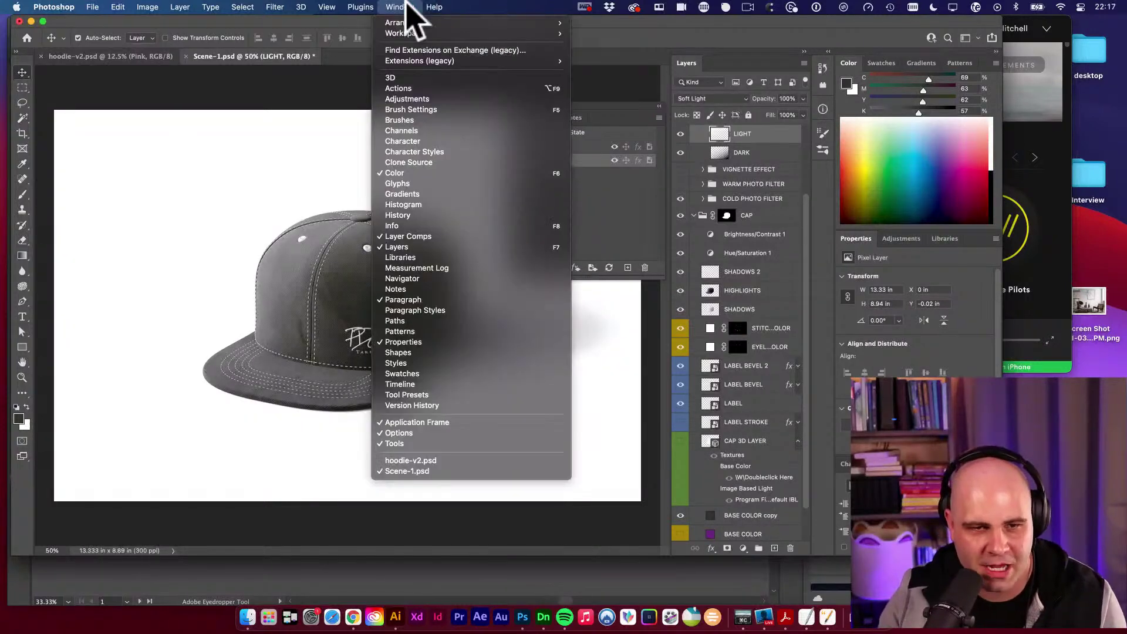
left_click(451, 257)
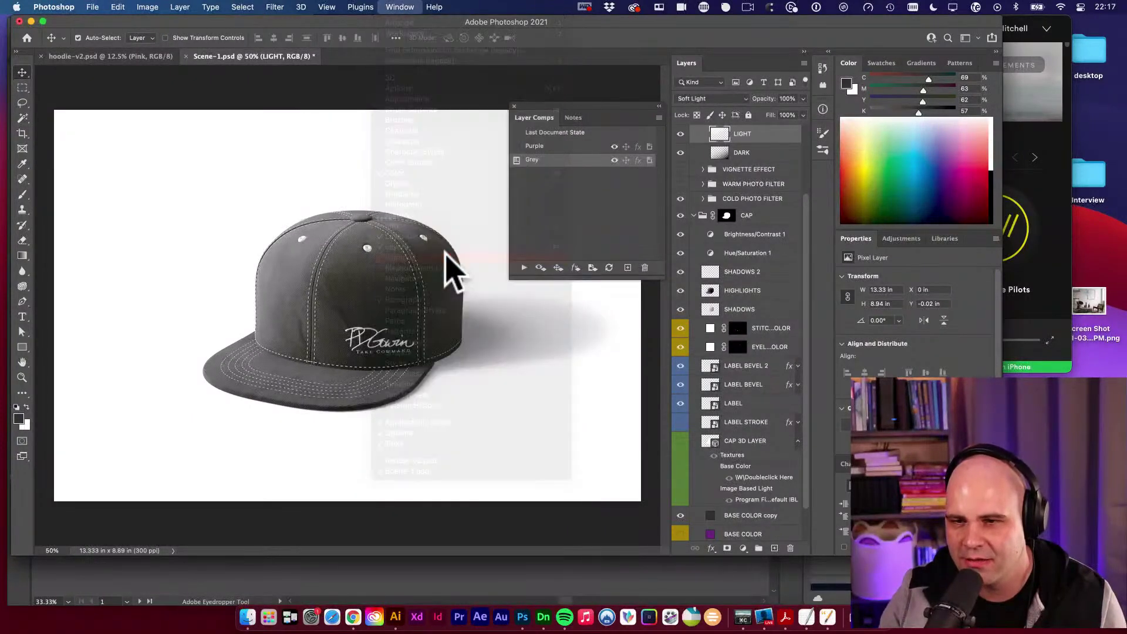
scroll(951, 334, "down", 5)
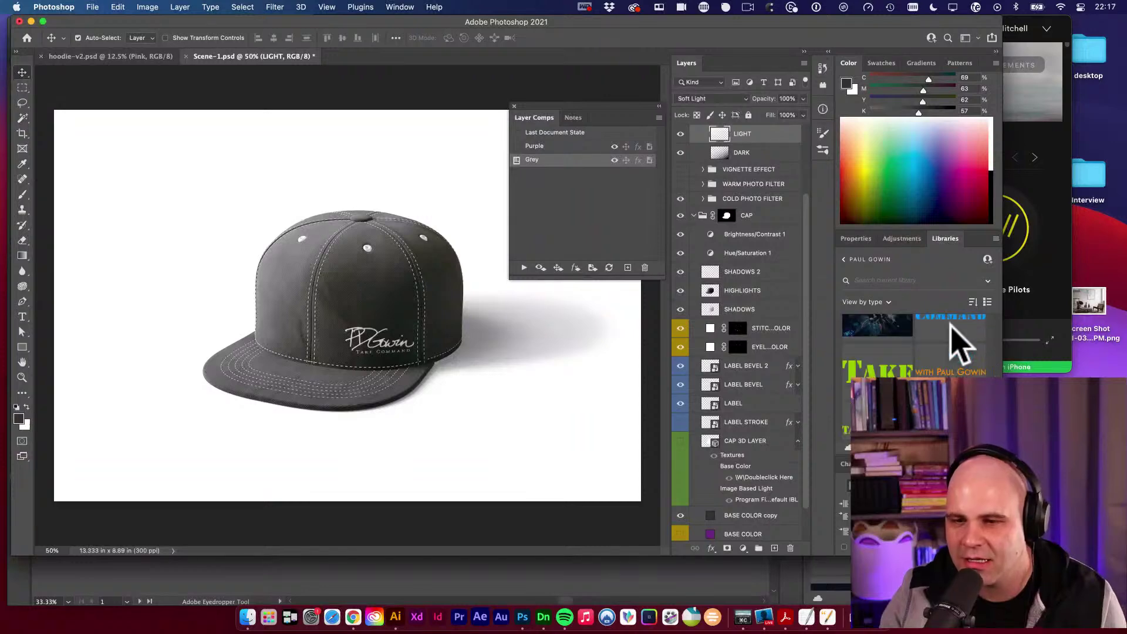
scroll(957, 347, "up", 5)
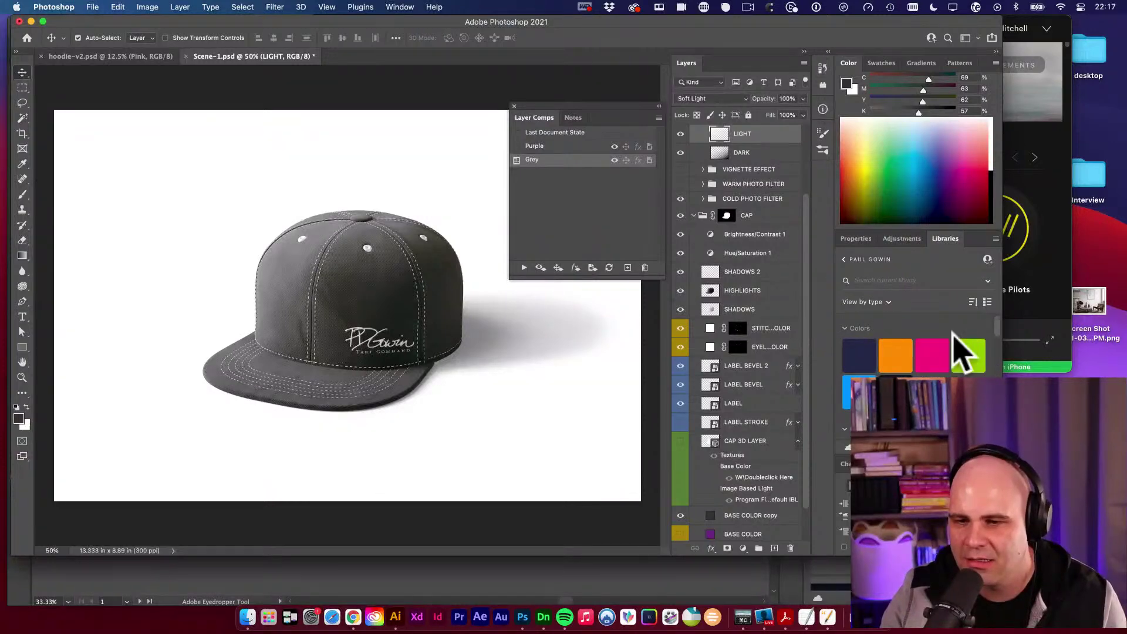
scroll(953, 336, "down", 1)
scroll(916, 340, "down", 1)
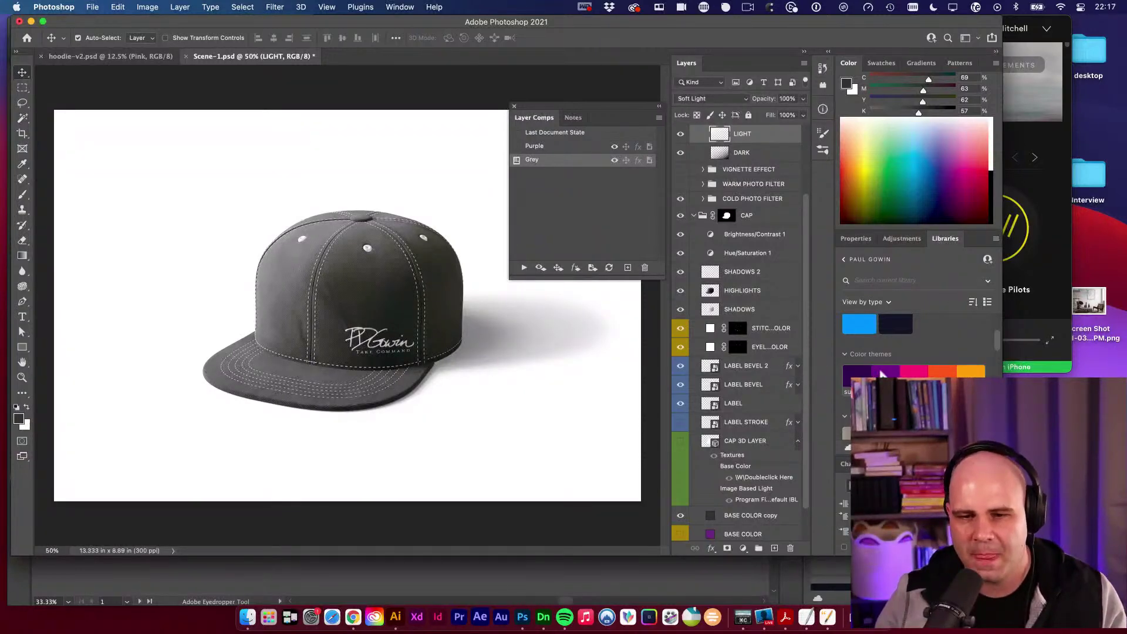
scroll(745, 378, "down", 2)
left_click(751, 494)
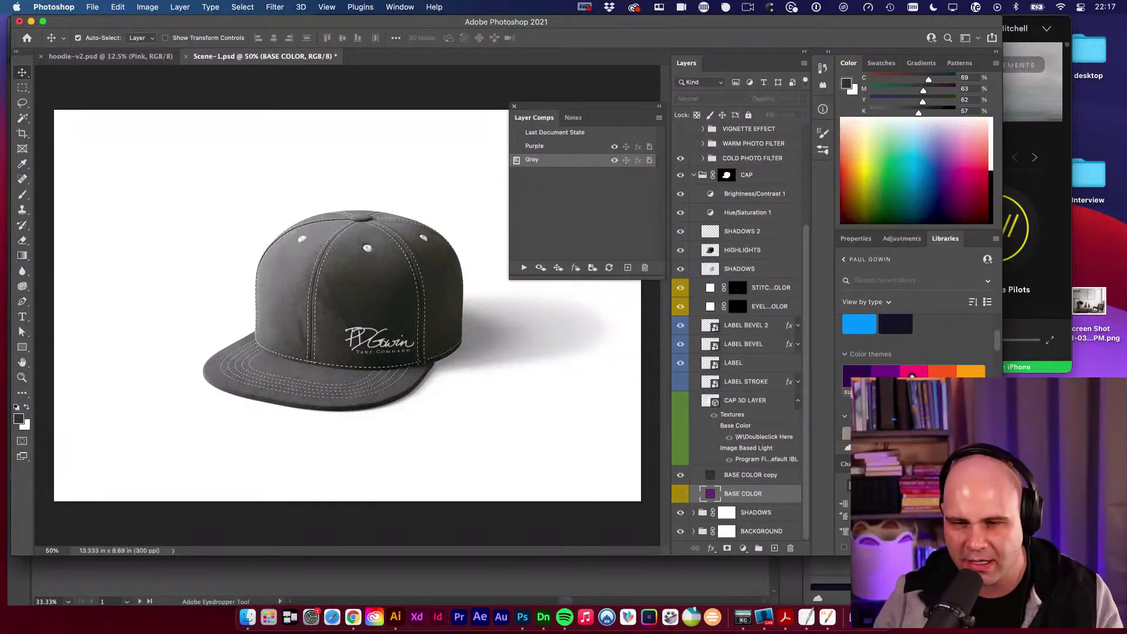
Try the theme's pink, orange and dark magenta on the BASE COLOR layer.
left_click(932, 376)
left_click(972, 371)
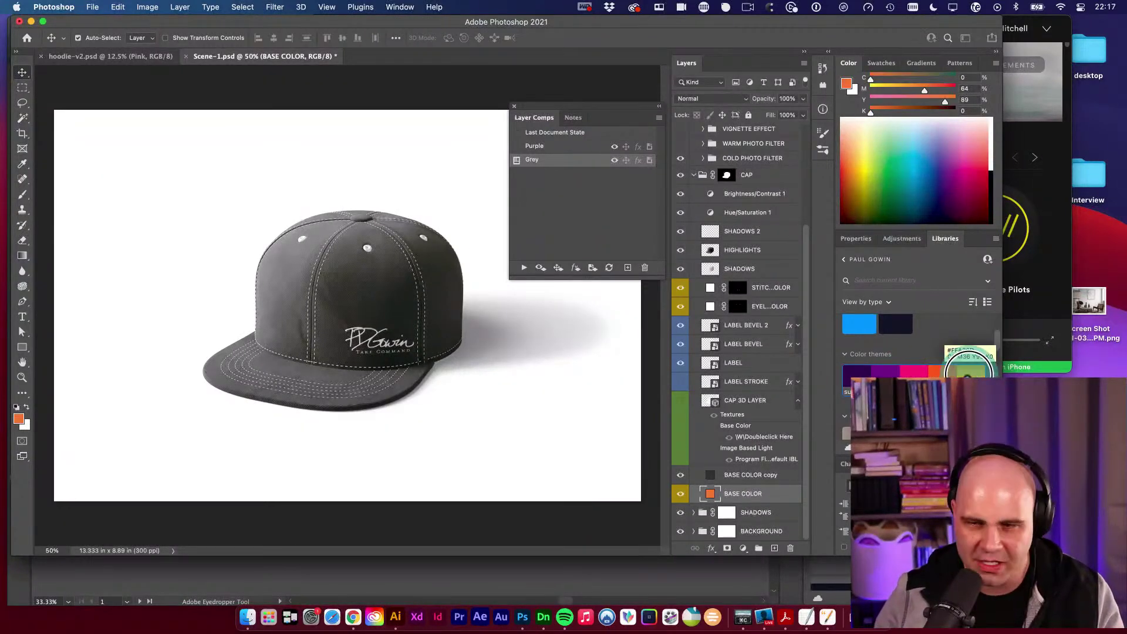
left_click_drag(916, 371, 965, 371)
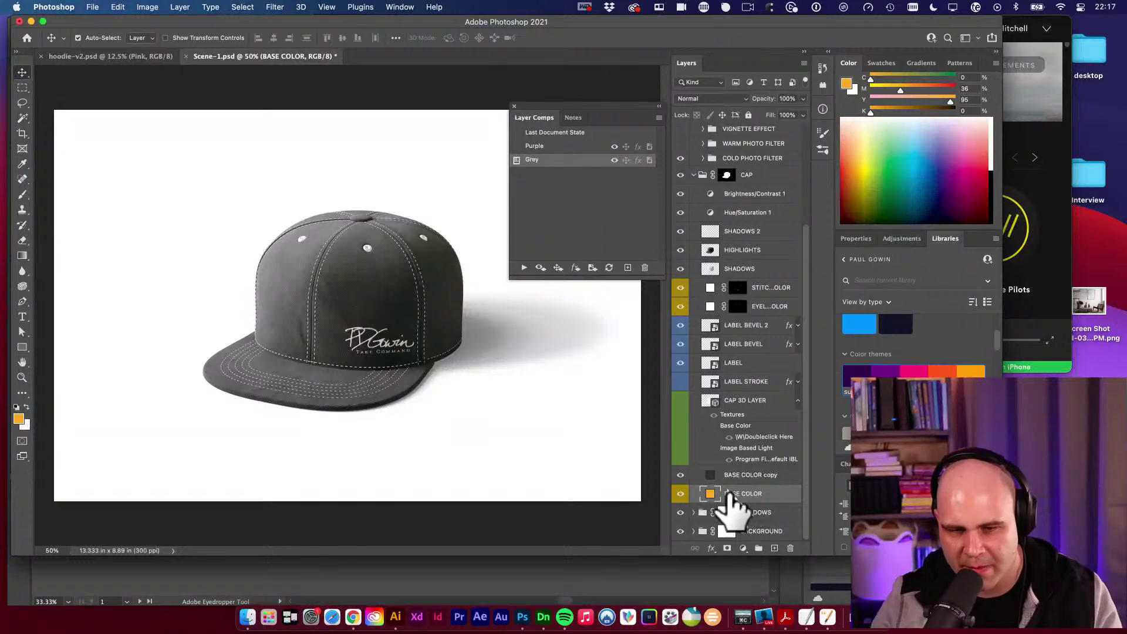
Hide the grey BASE COLOR copy layer and recolor the cap pink, orange, then yellow #FFA30D.
left_click(681, 476)
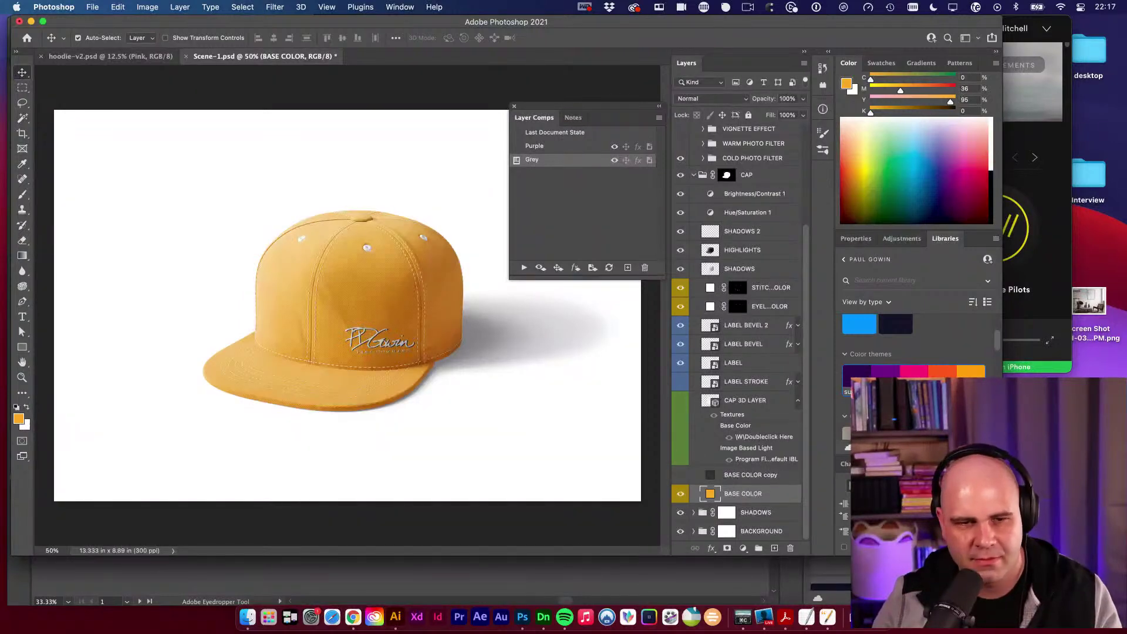
left_click_drag(946, 375, 884, 372)
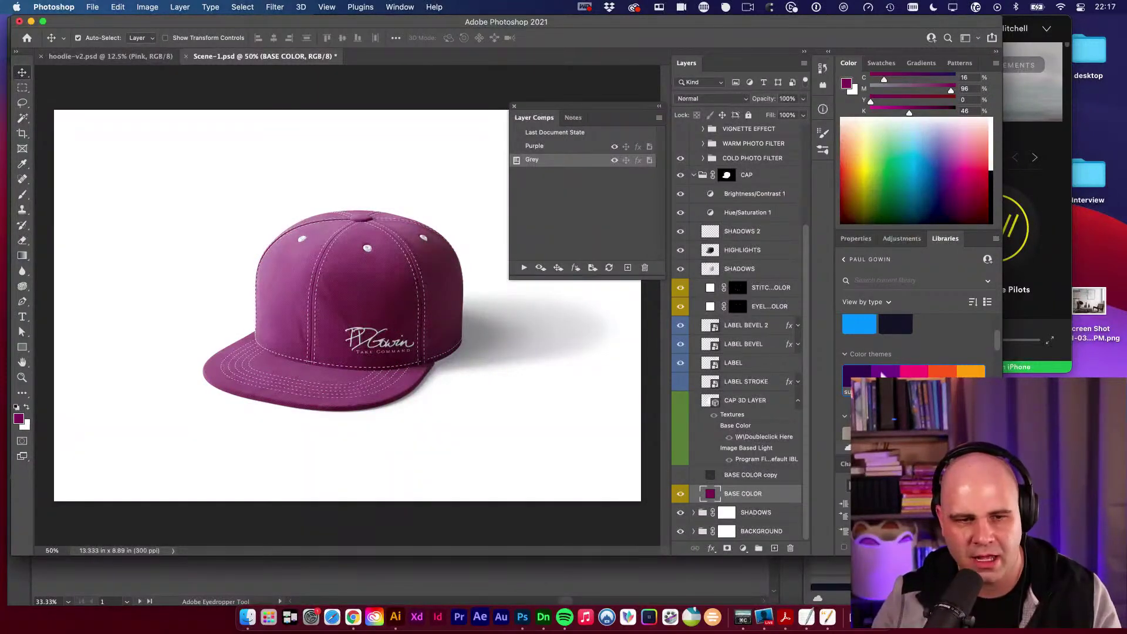
left_click(915, 372)
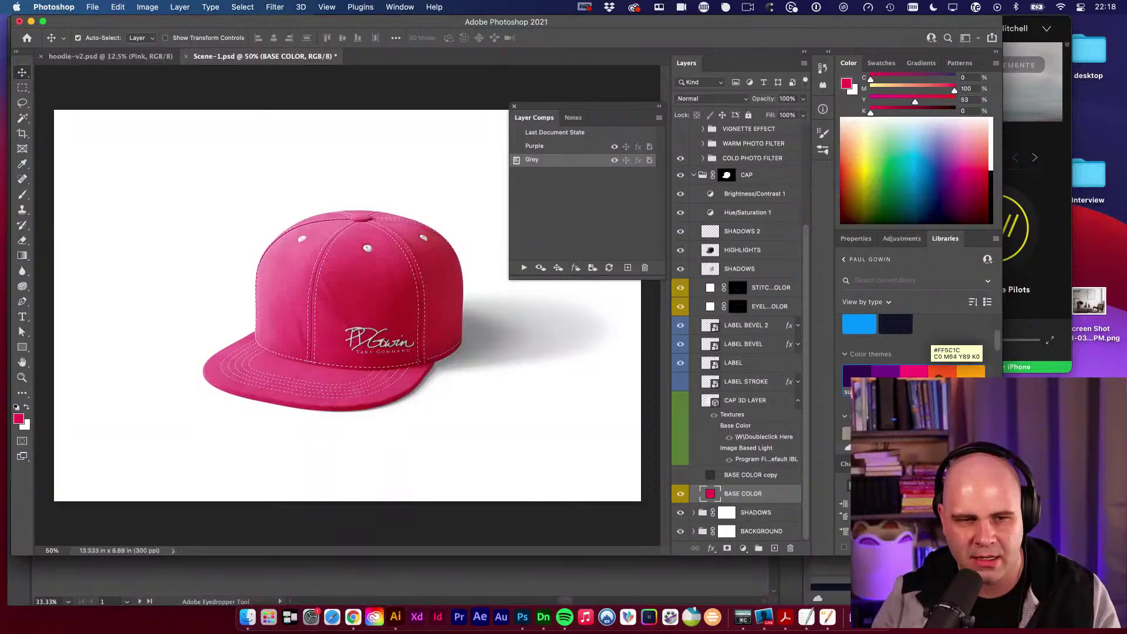
left_click(940, 372)
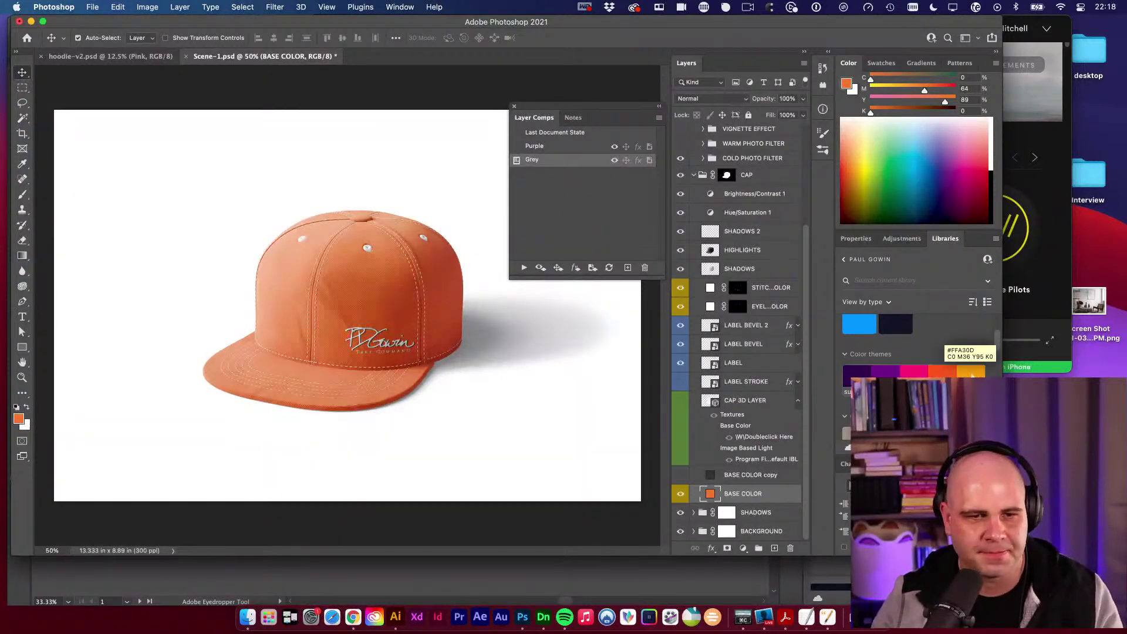
left_click(972, 372)
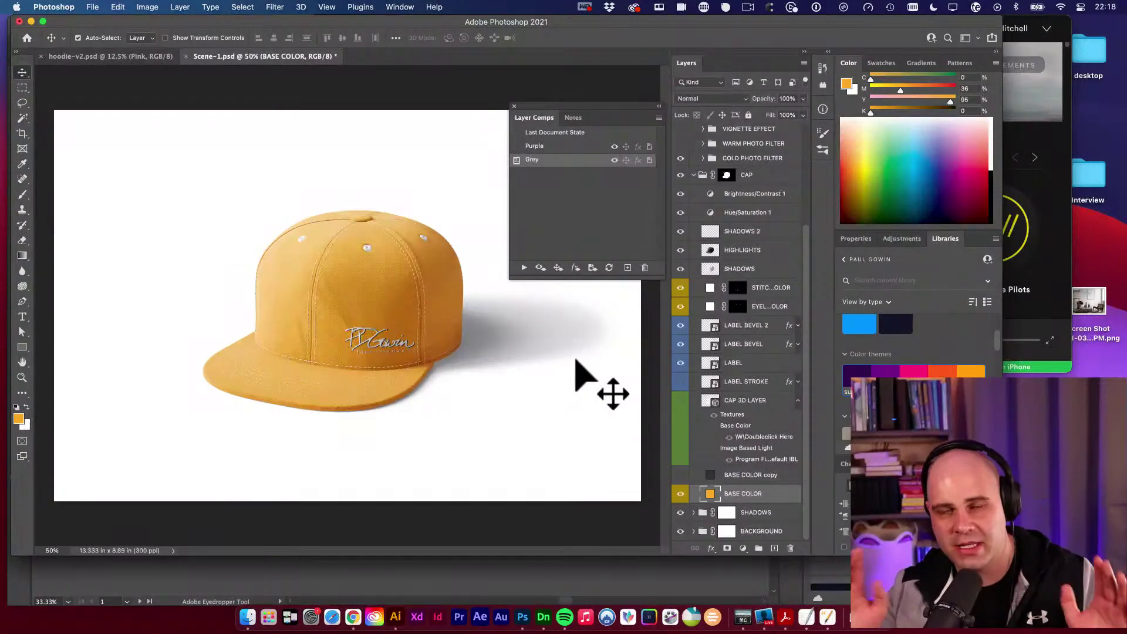
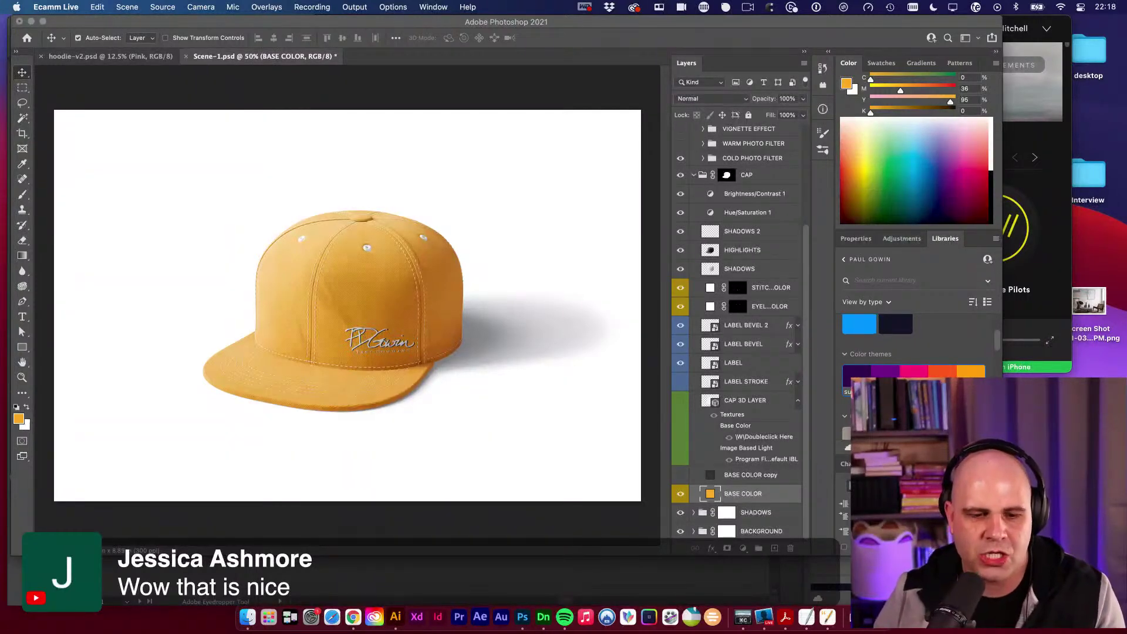
left_click(396, 617)
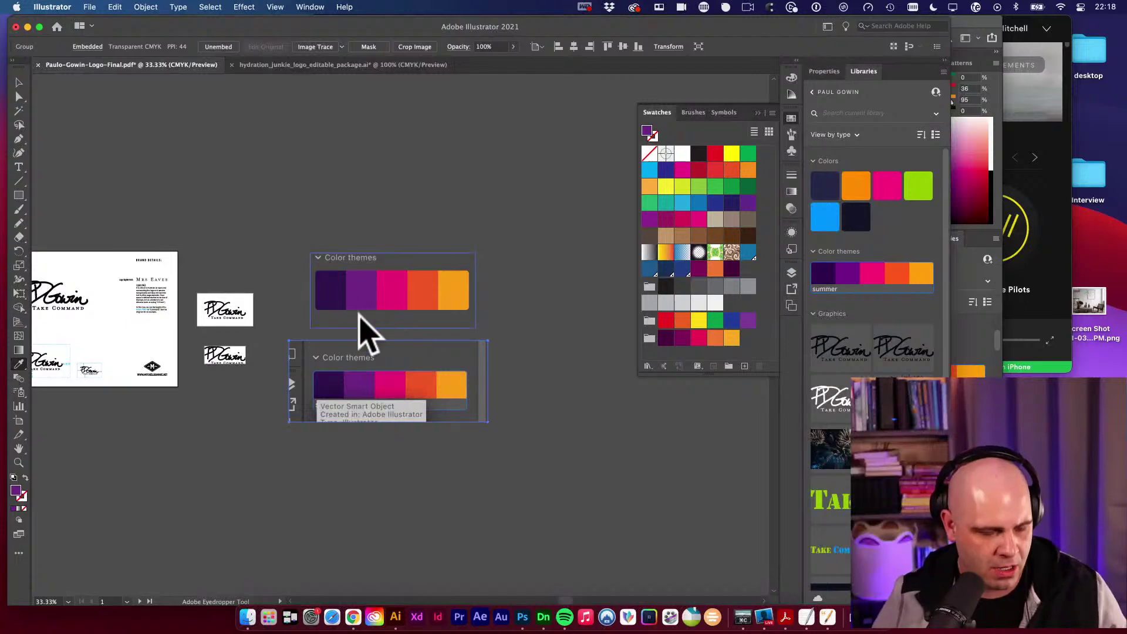
Copy the three colour swatches, with their labels and values, from the Hydration Junkie brand sheet.
key("v")
left_click_drag(412, 246, 517, 235)
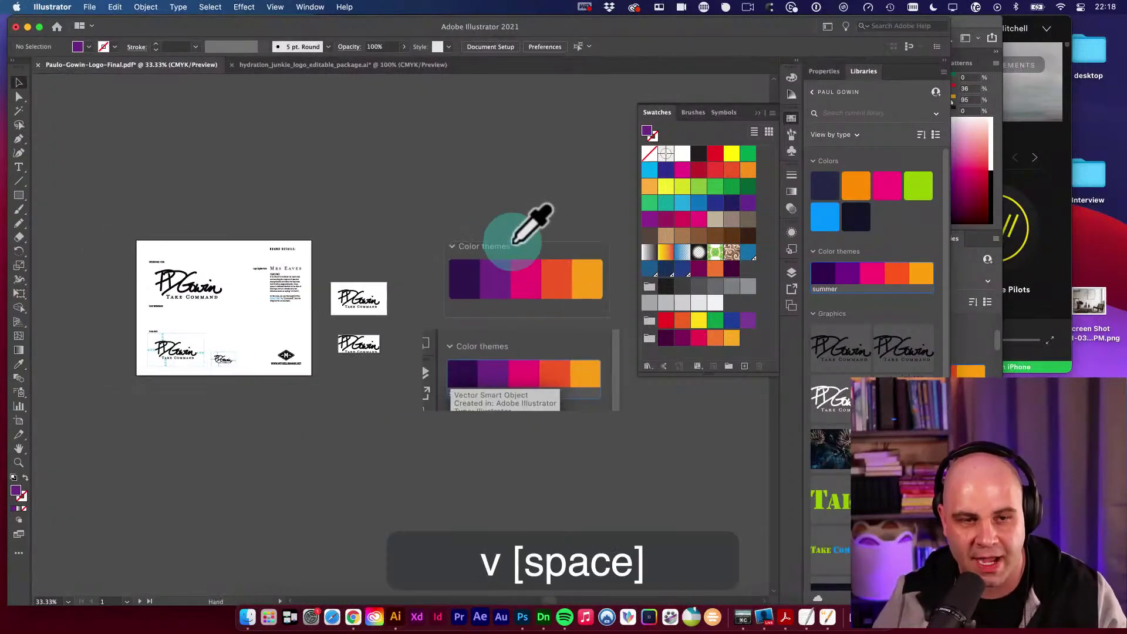
left_click(318, 66)
left_click_drag(433, 297, 360, 221)
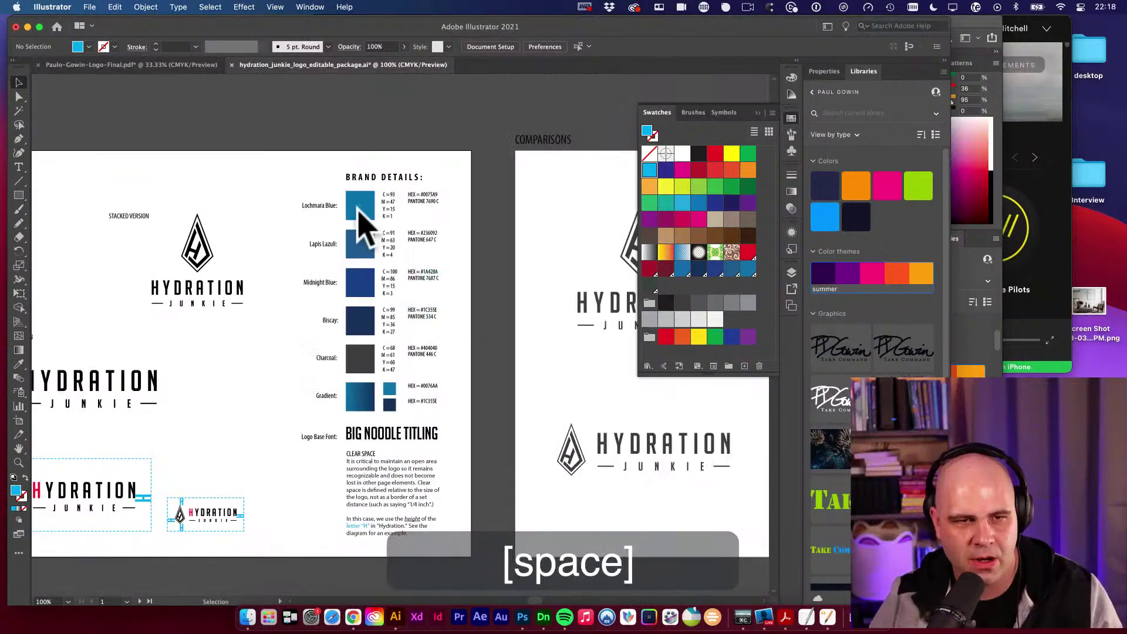
left_click_drag(282, 164, 455, 301)
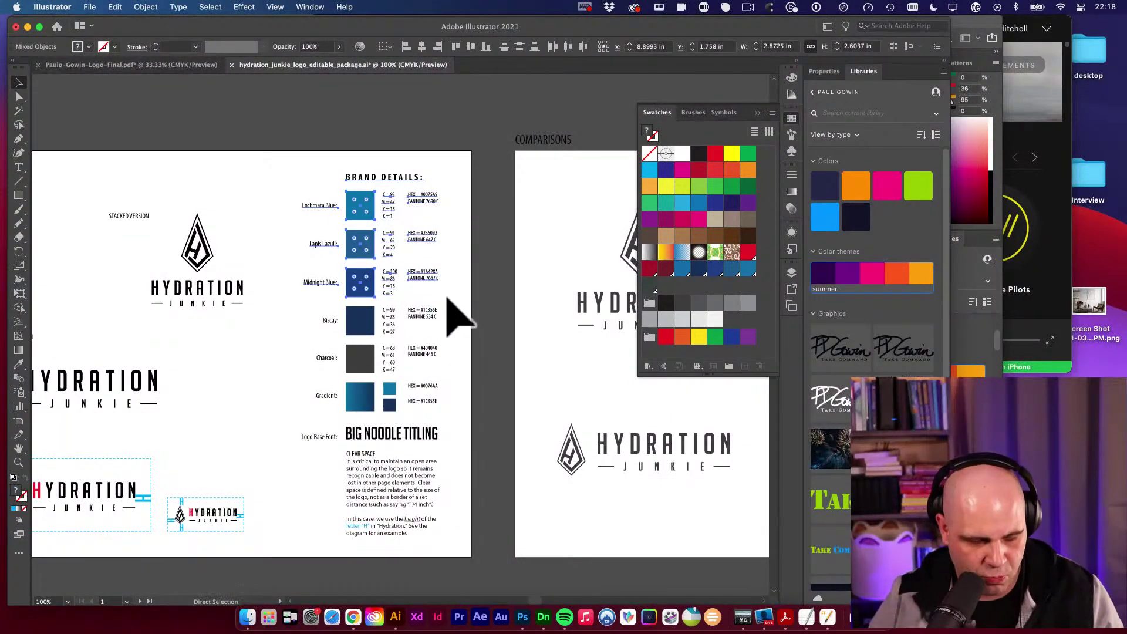
key("super+c")
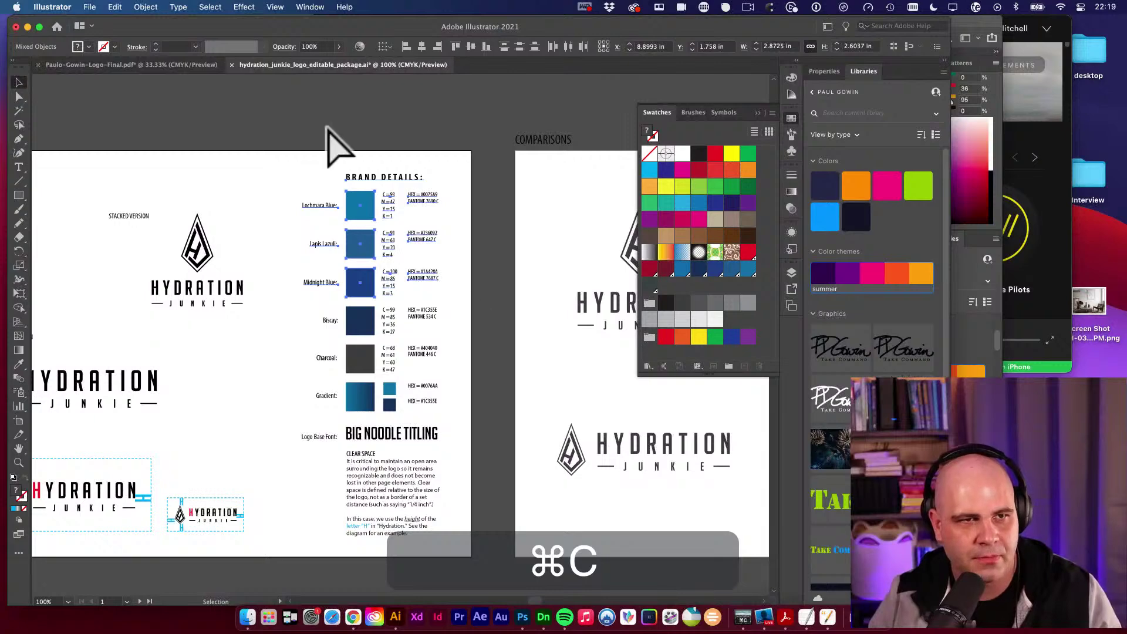
Zoom out on the Hydration Junkie document to view all its artboards.
left_click(182, 67)
key("v")
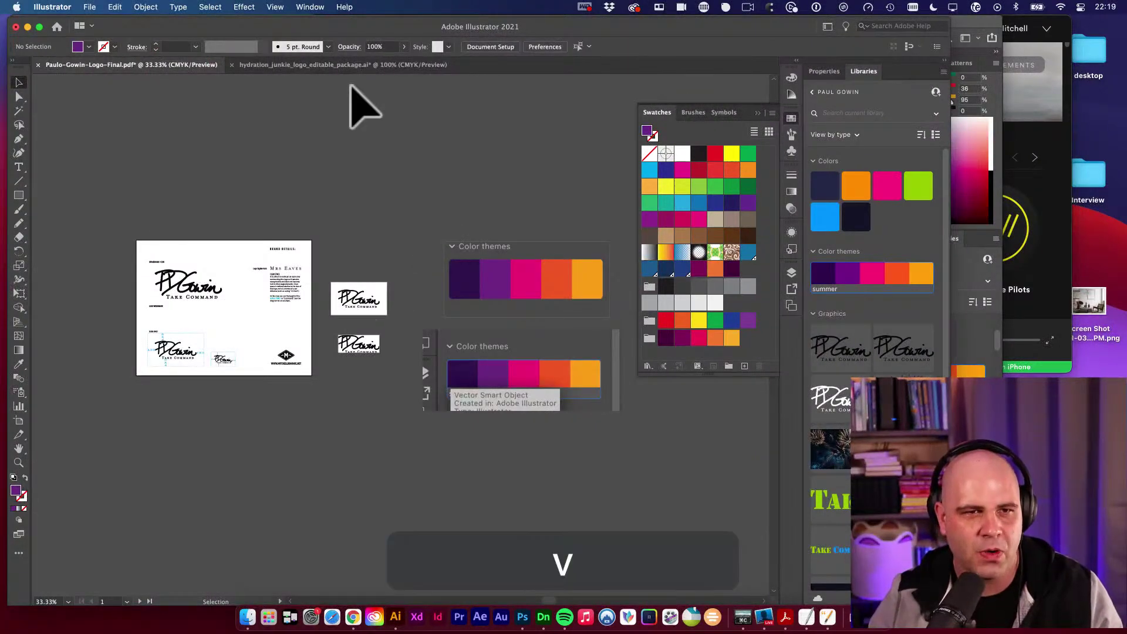
left_click(358, 66)
left_click(315, 241, "alt+super")
left_click(315, 242, "alt+super")
left_click_drag(416, 369, 334, 246)
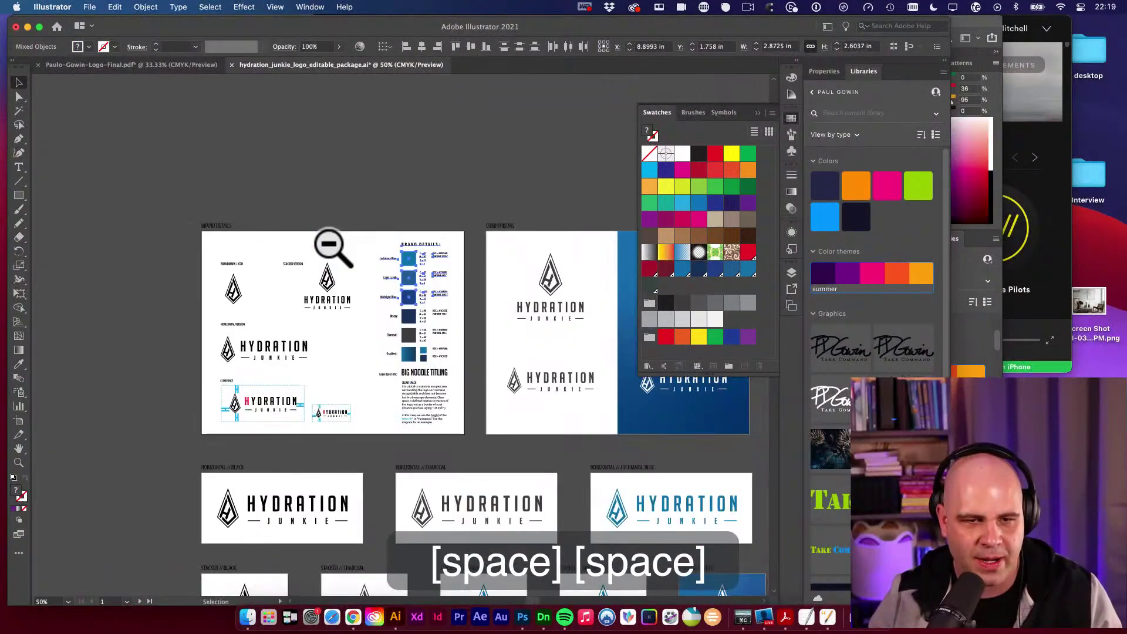
Paste the copied swatches in front onto the Gowin logo brand sheet.
left_click(177, 66)
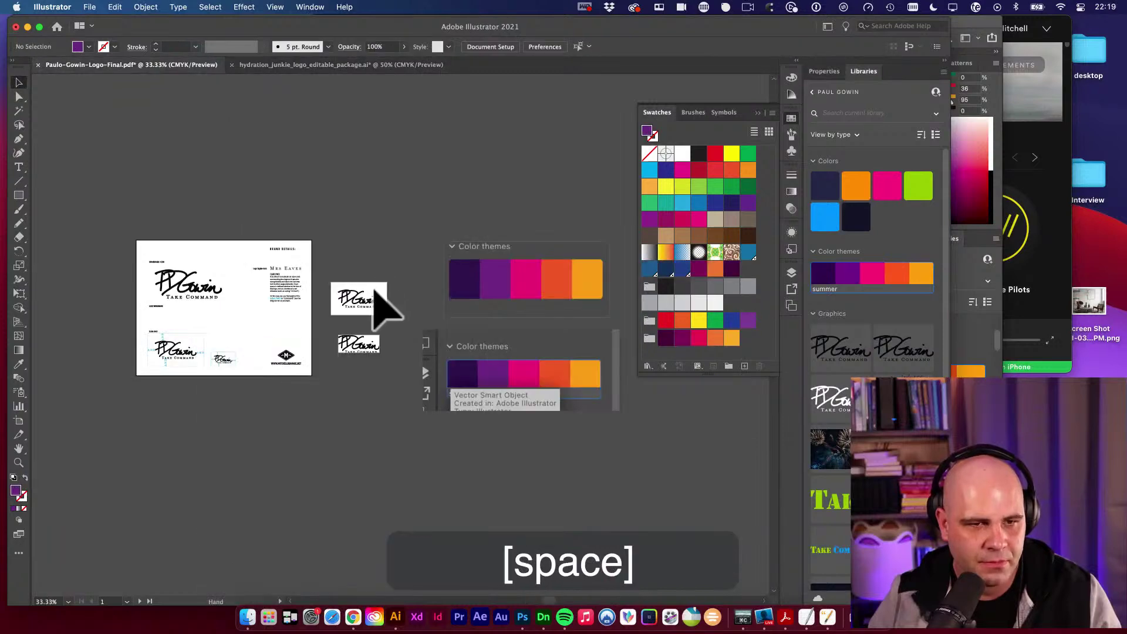
left_click(312, 309, "super")
left_click_drag(311, 309, 415, 381)
key("v")
left_click(409, 314)
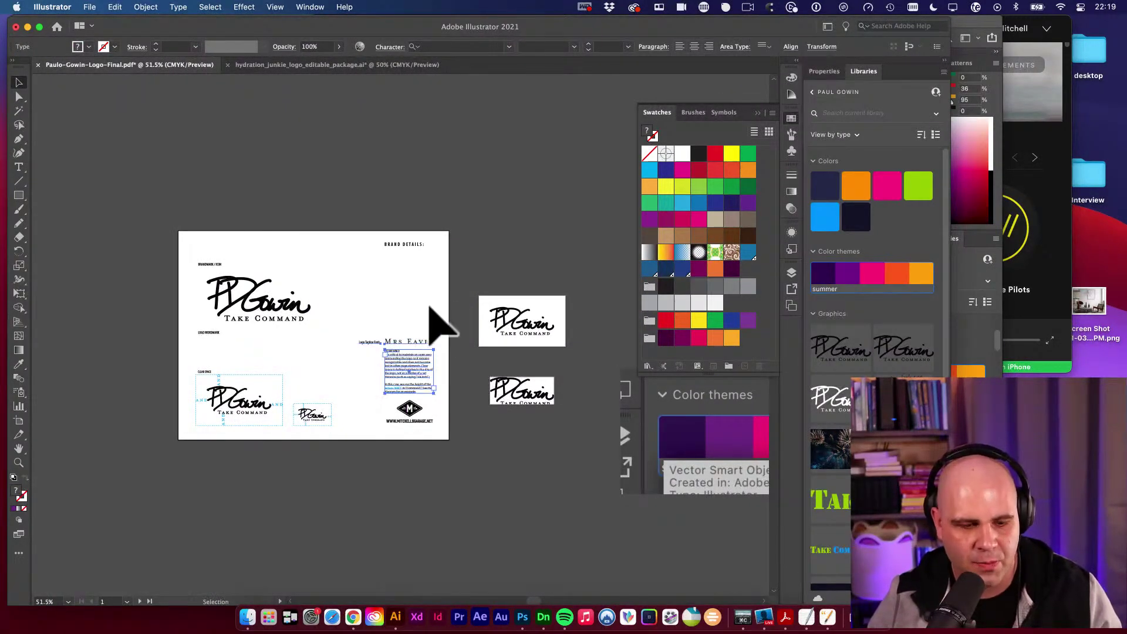
left_click(434, 292)
key("super+f")
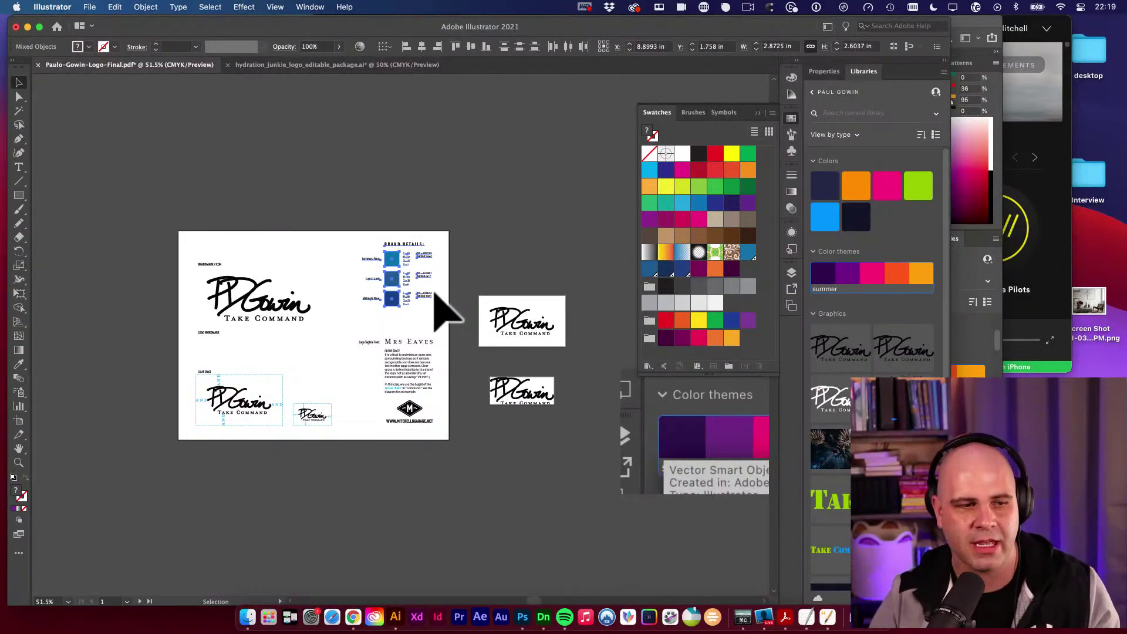
left_click(430, 232)
Delete the duplicate Brand Details heading.
left_click(431, 234)
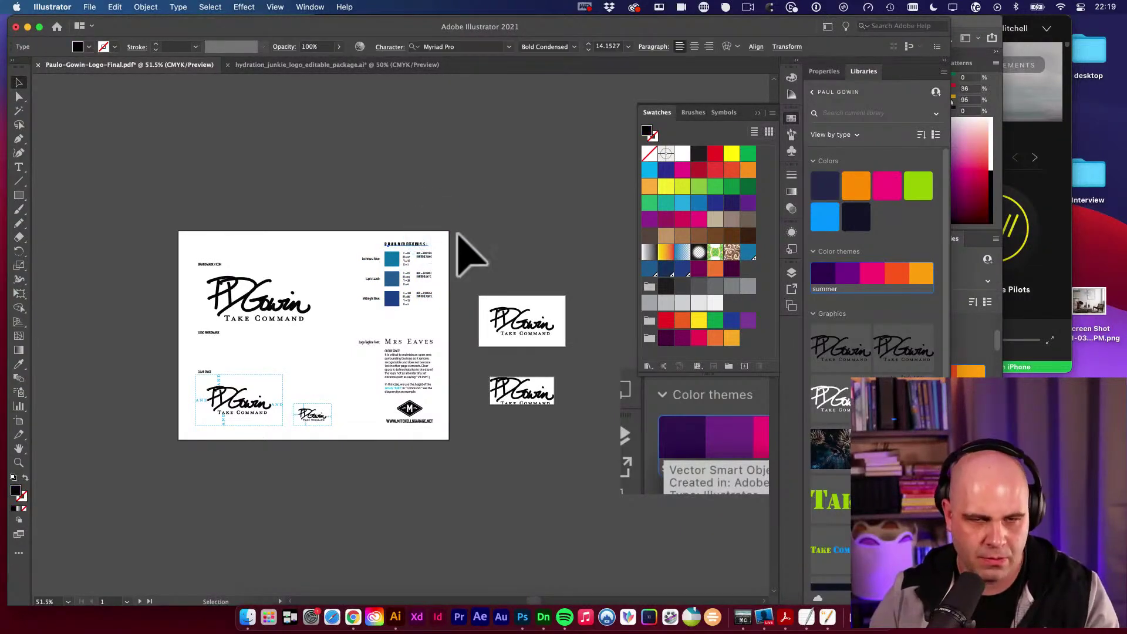
key("BackSpace")
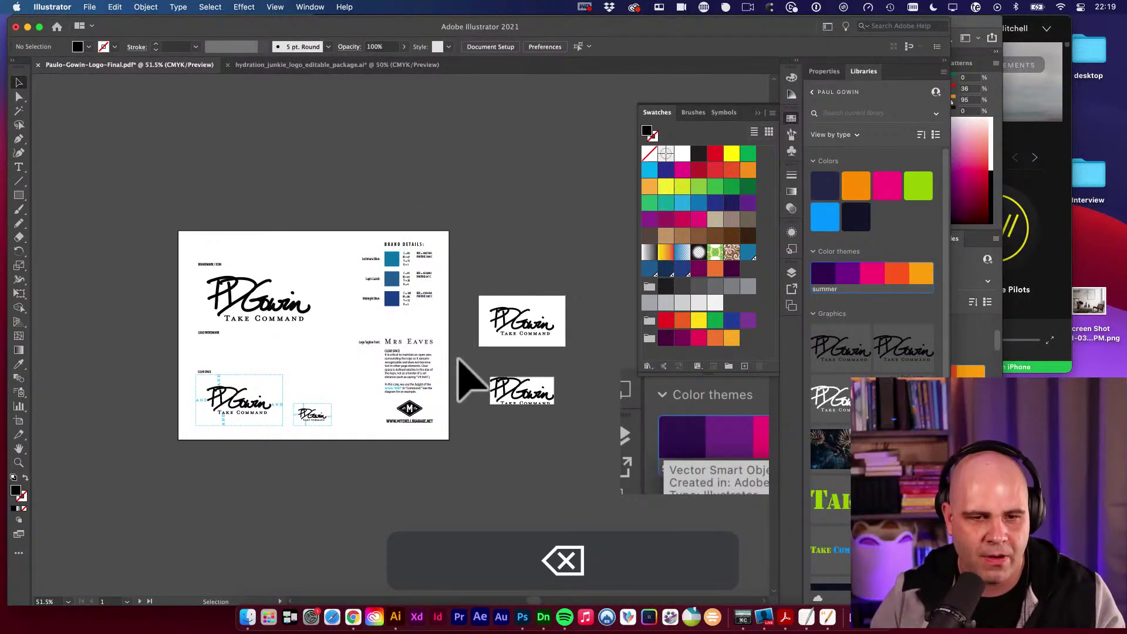
left_click(418, 371)
left_click(414, 367)
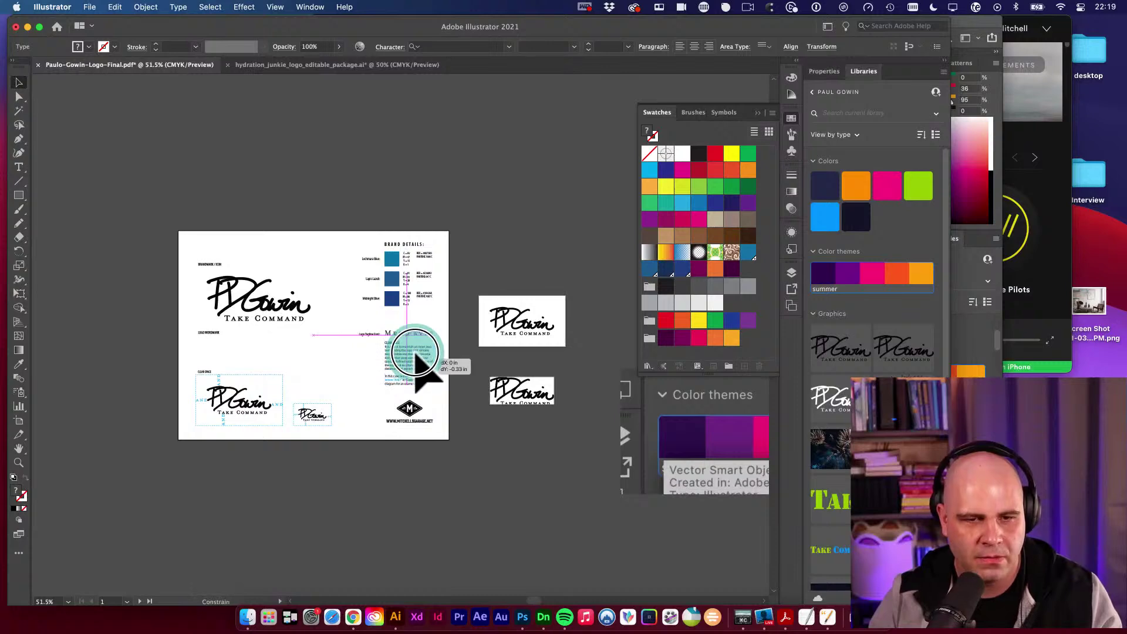
left_click(496, 368)
Delete the upper and lower Color themes images.
left_click_drag(622, 361, 531, 352)
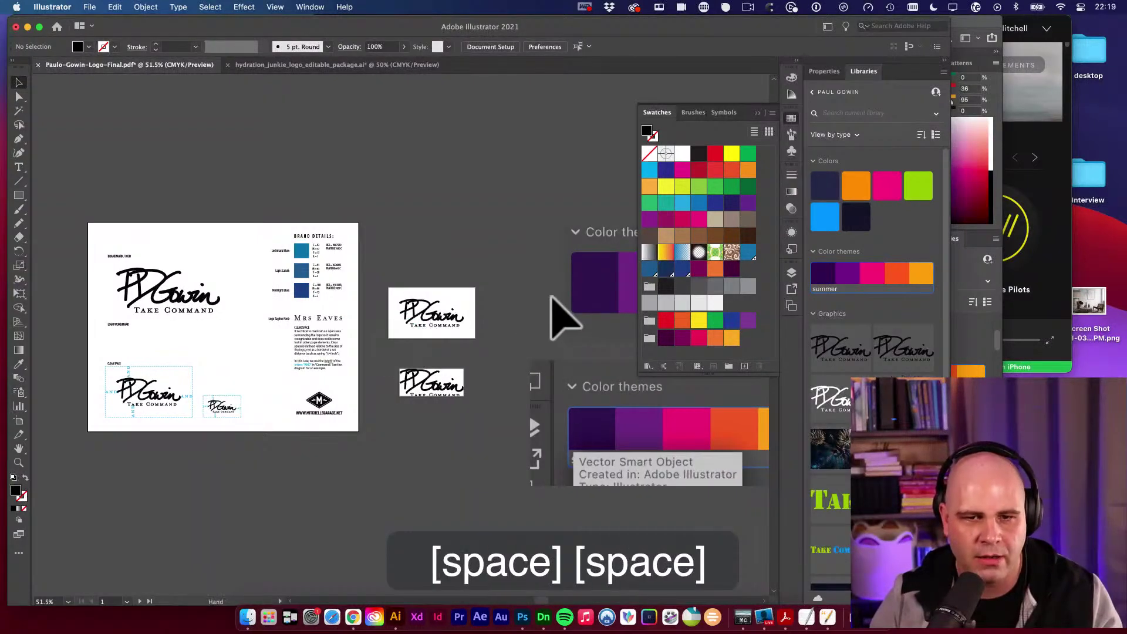
left_click_drag(617, 299, 503, 279)
key("v")
left_click(505, 279)
key("BackSpace")
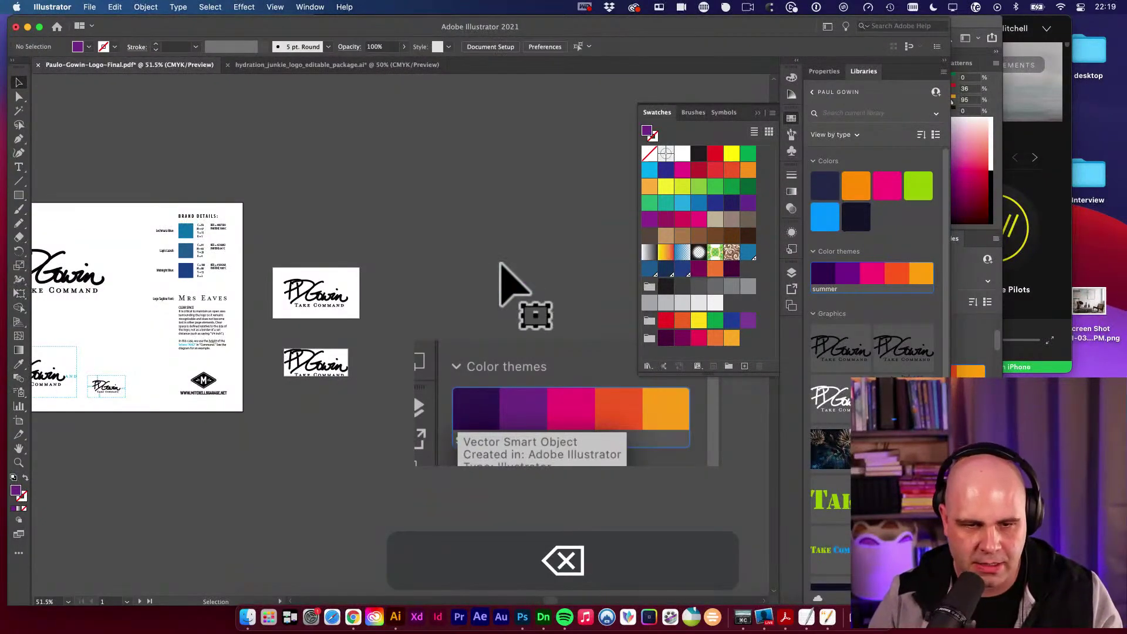
left_click(516, 398)
key("BackSpace")
Fill the Lochmara, Lapis Lazuli and Midnight Blue swatches purple, dark purple and light blue.
key("space")
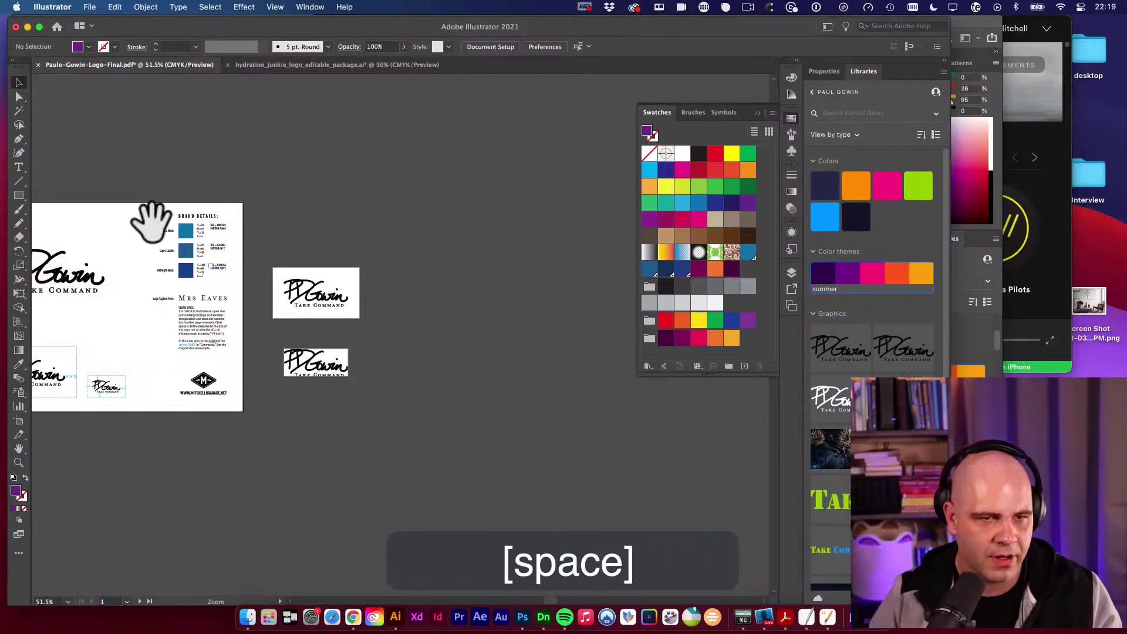
left_click_drag(151, 221, 519, 271)
key("v")
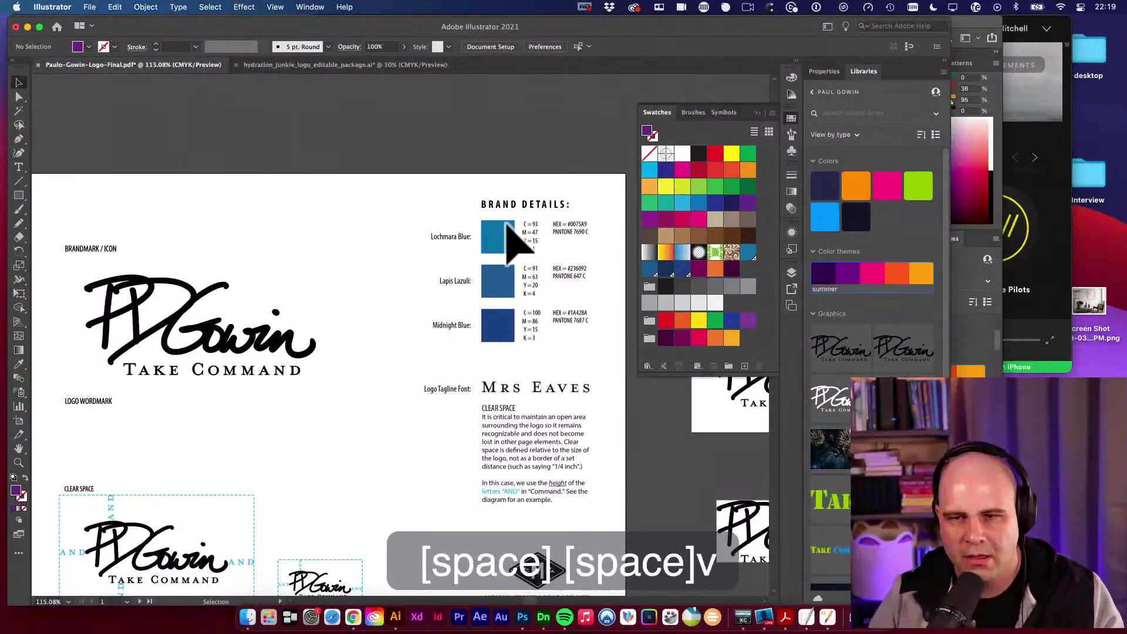
left_click(503, 234)
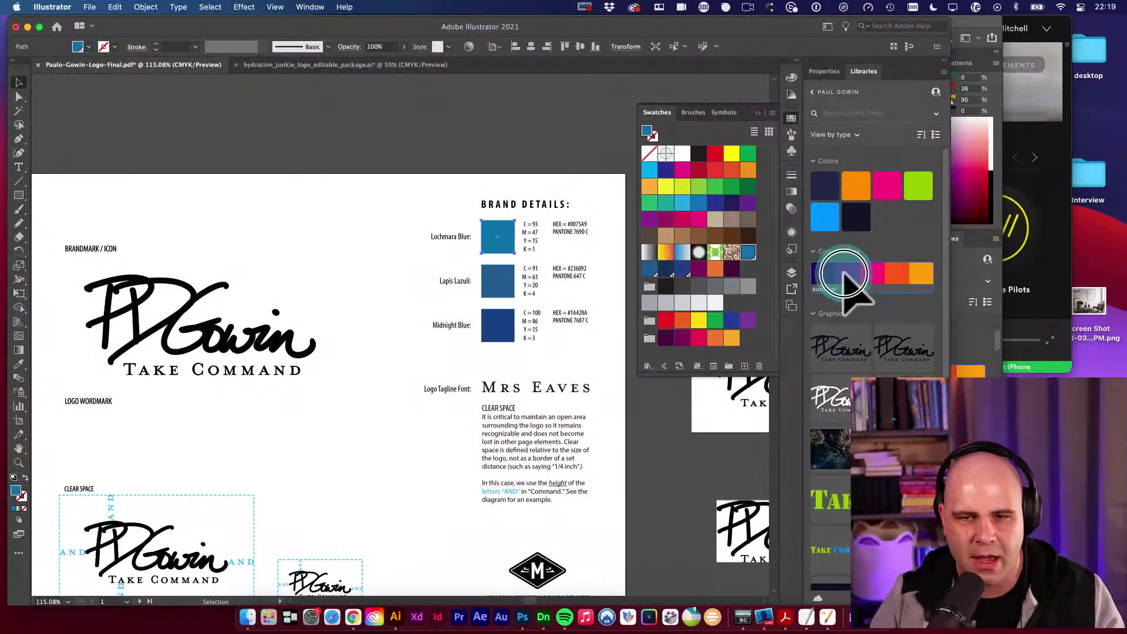
left_click(846, 274)
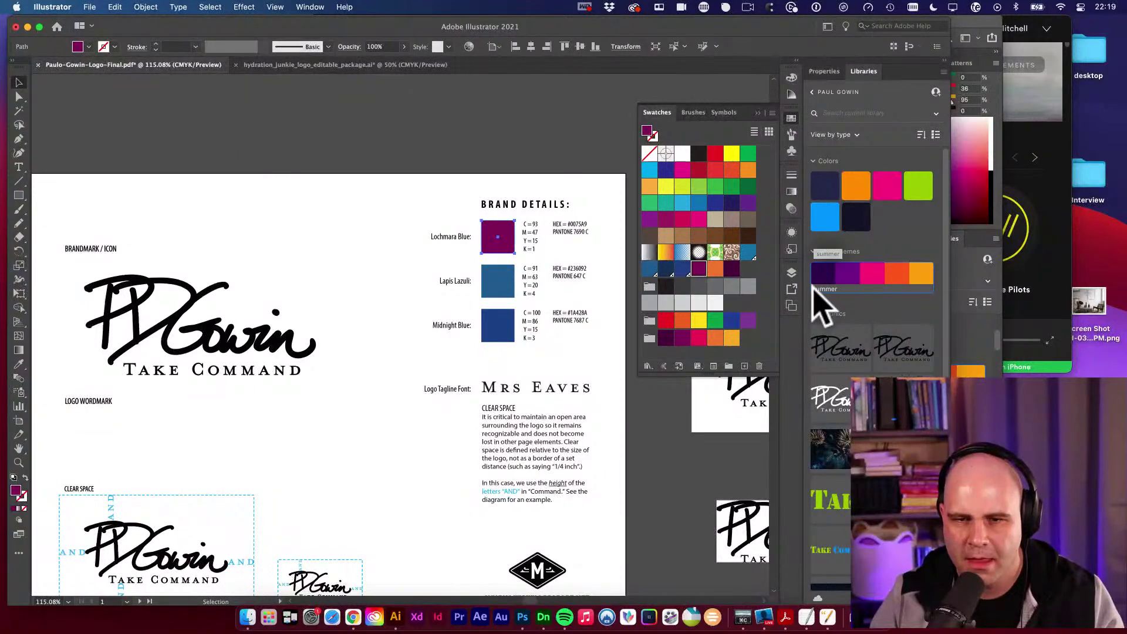
left_click_drag(732, 270, 492, 281)
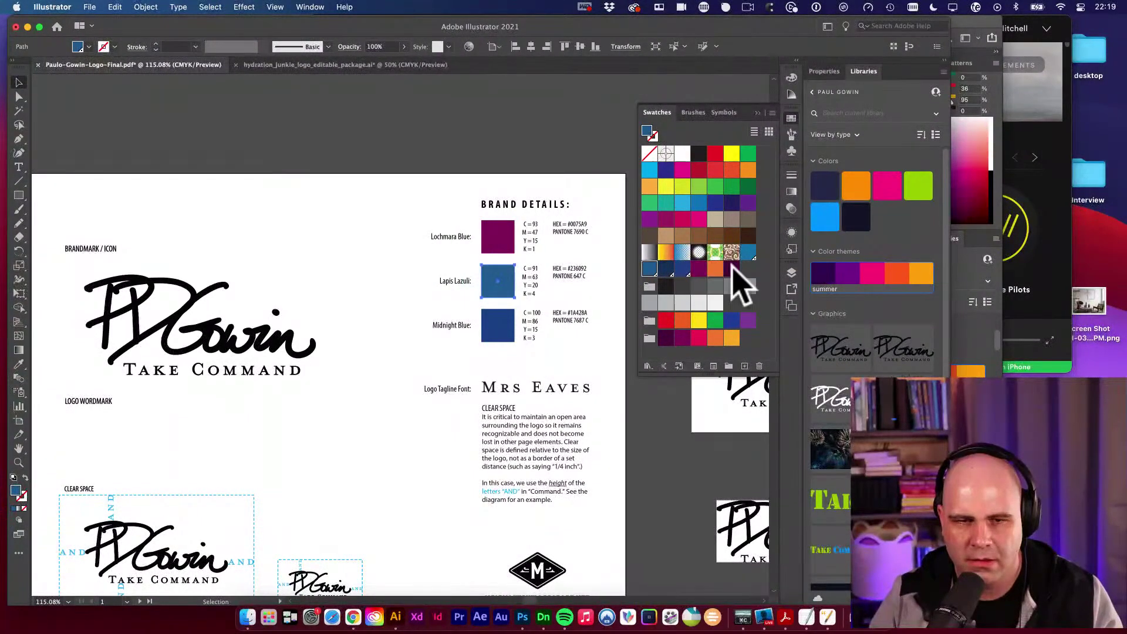
left_click_drag(732, 271, 492, 332)
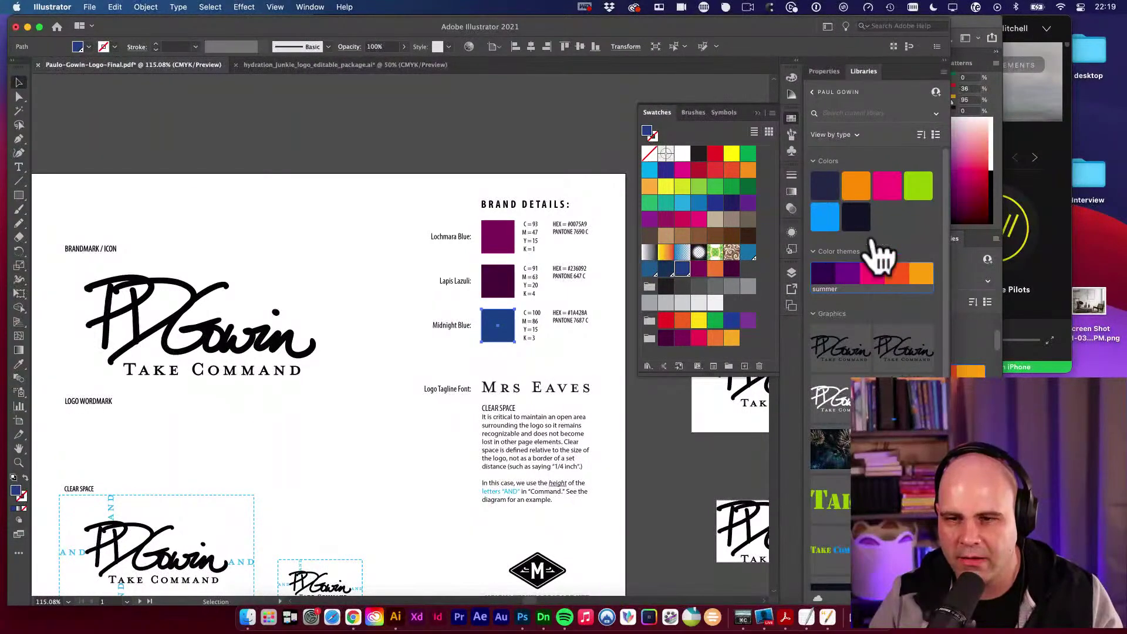
left_click(829, 221)
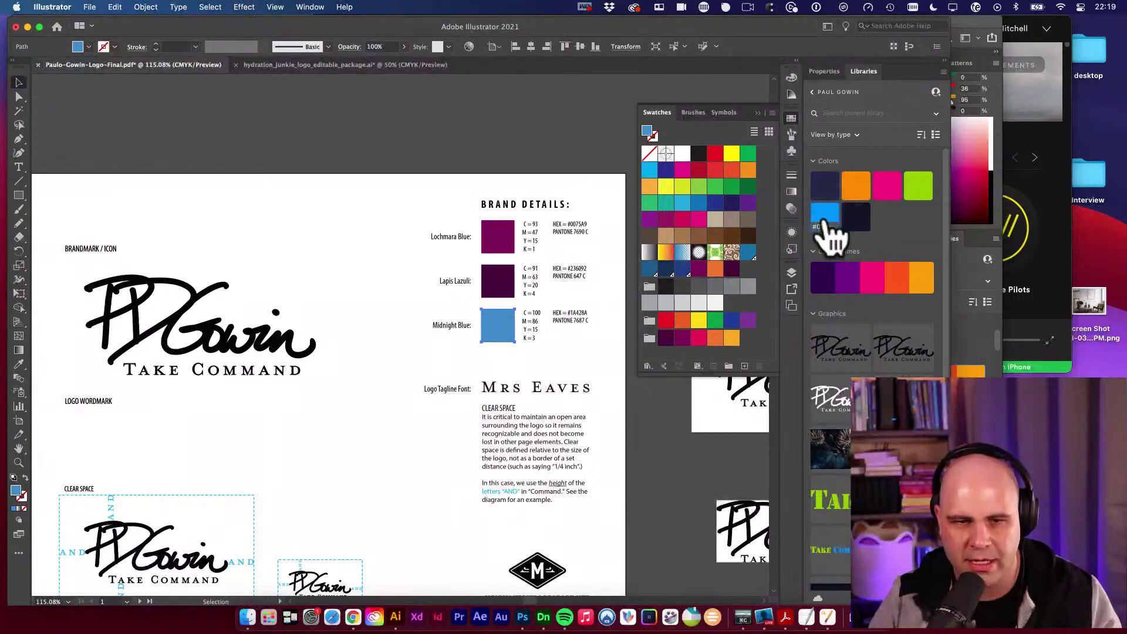
left_click(478, 196)
Zoom in and centre the view on the brand details swatches.
key("space")
key("super+space")
left_click_drag(528, 303, 605, 320)
left_click(411, 298)
left_click(427, 303)
left_click_drag(427, 304, 478, 297)
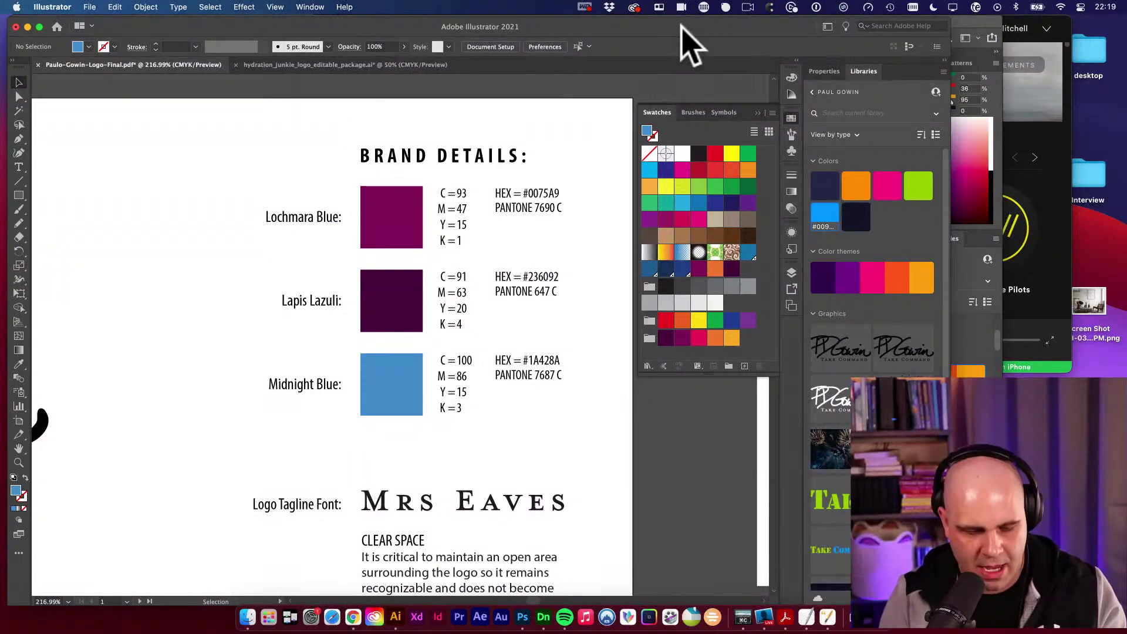
Launch Sip and sample the purple Lochmara swatch, adding Cardinal Pink #810A5A.
key("super+space")
type("si")
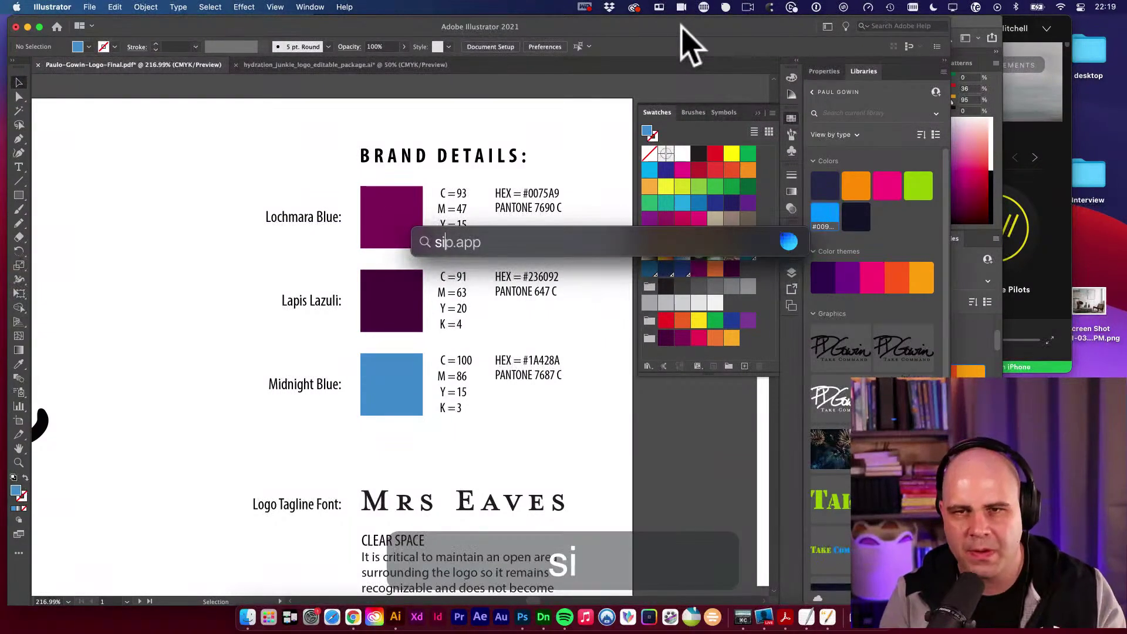
key("Return")
left_click(727, 8)
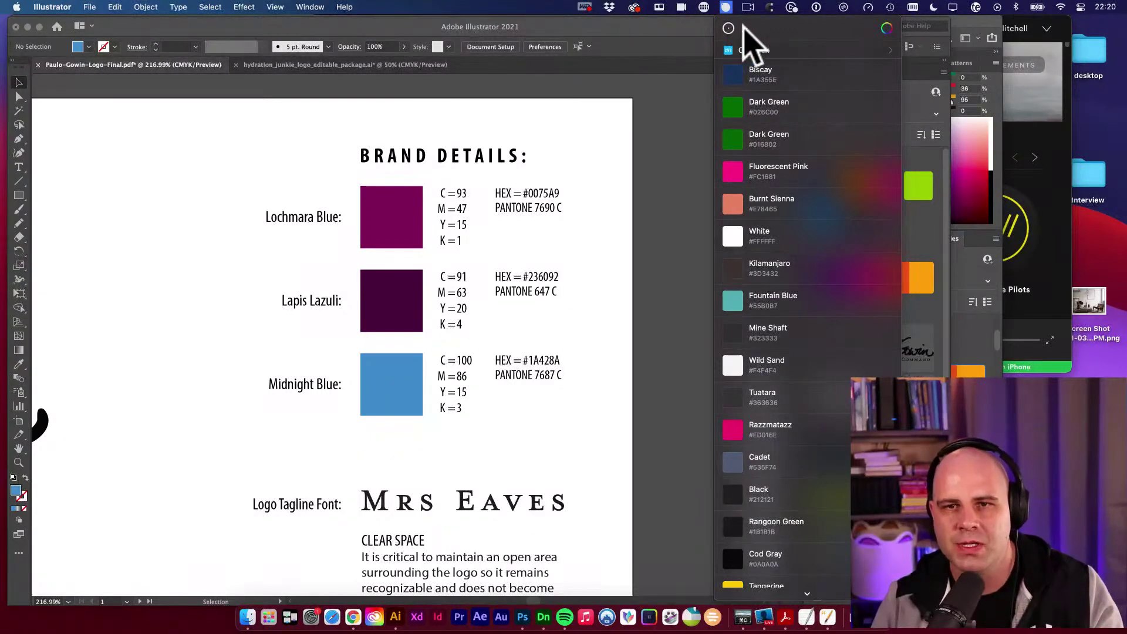
left_click(728, 28)
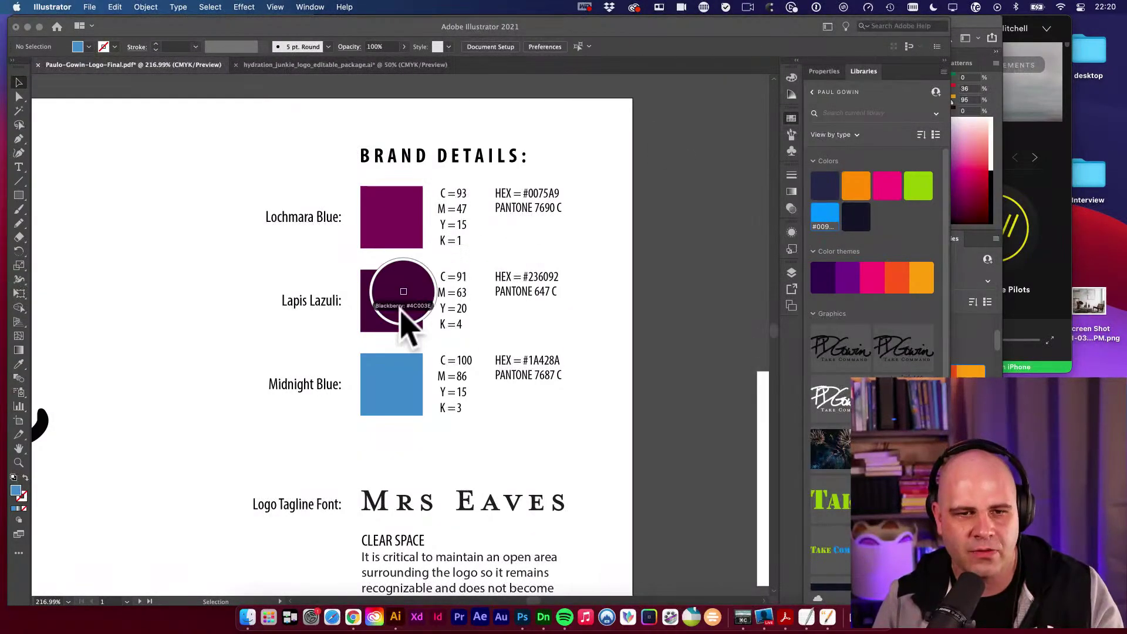
left_click(401, 223)
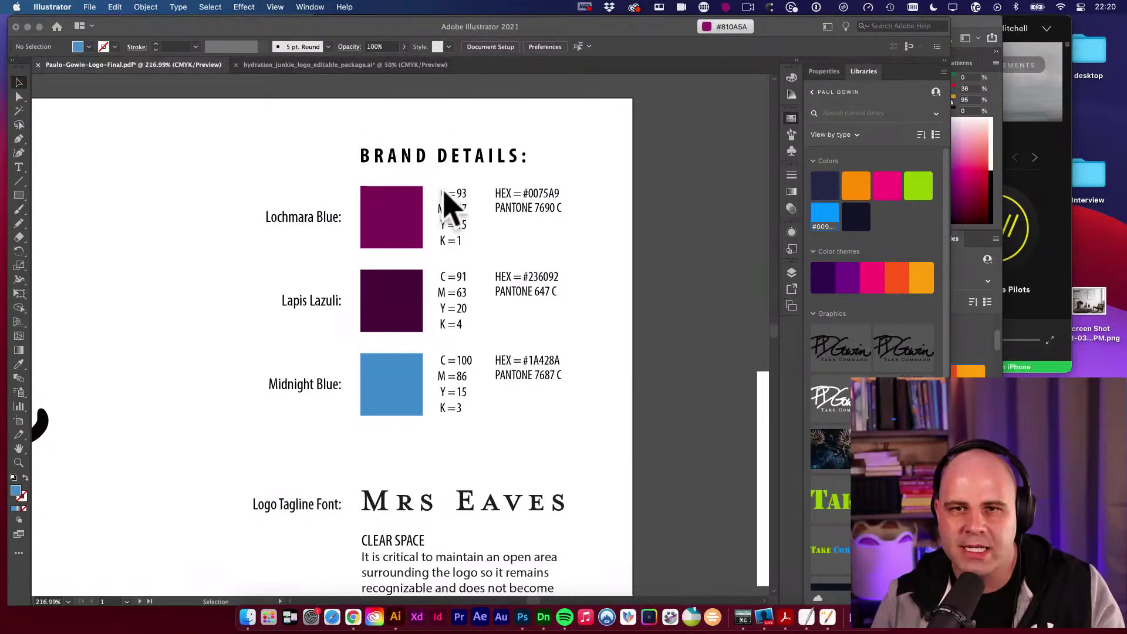
left_click(726, 7)
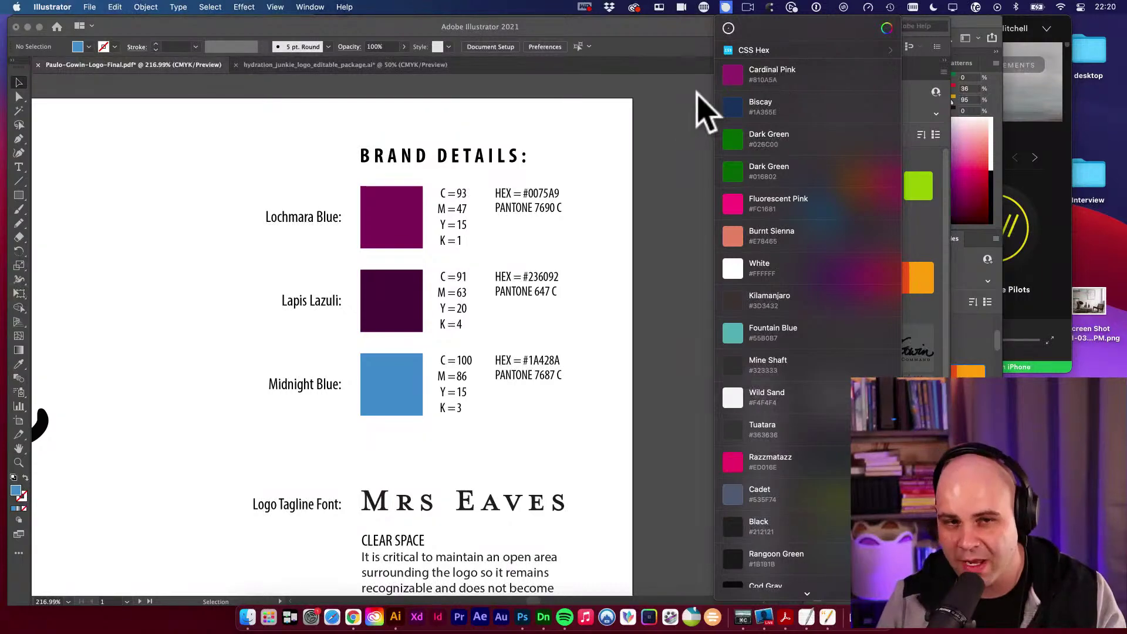
Replace the Lochmara Blue label with 'Cardinal Pink'.
double_click(315, 222)
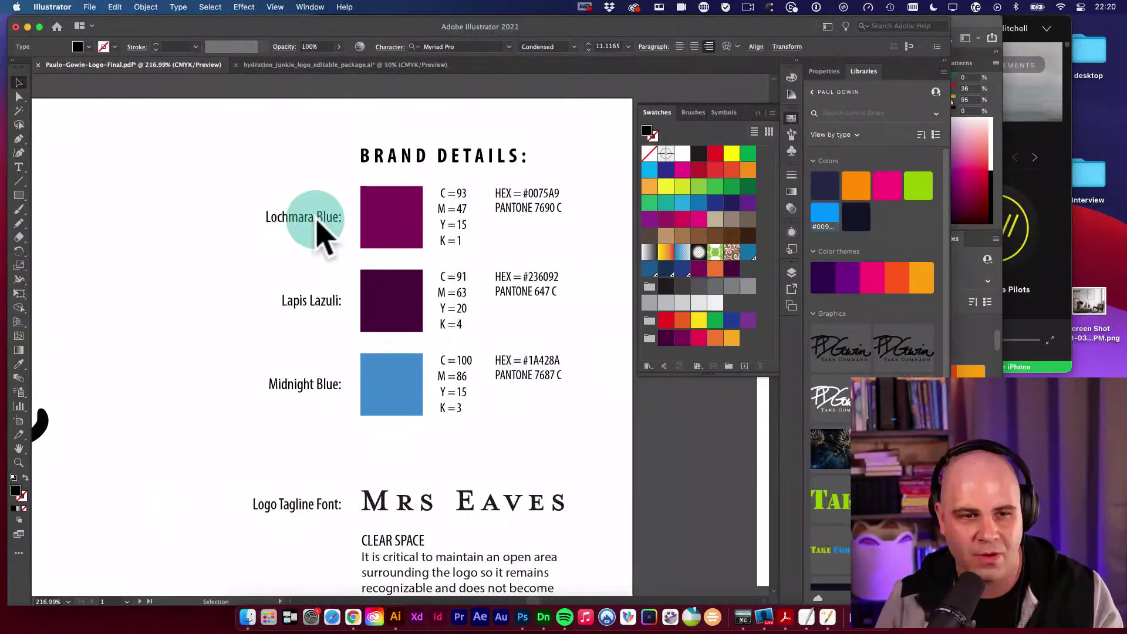
double_click(315, 222)
left_click_drag(338, 216, 262, 216)
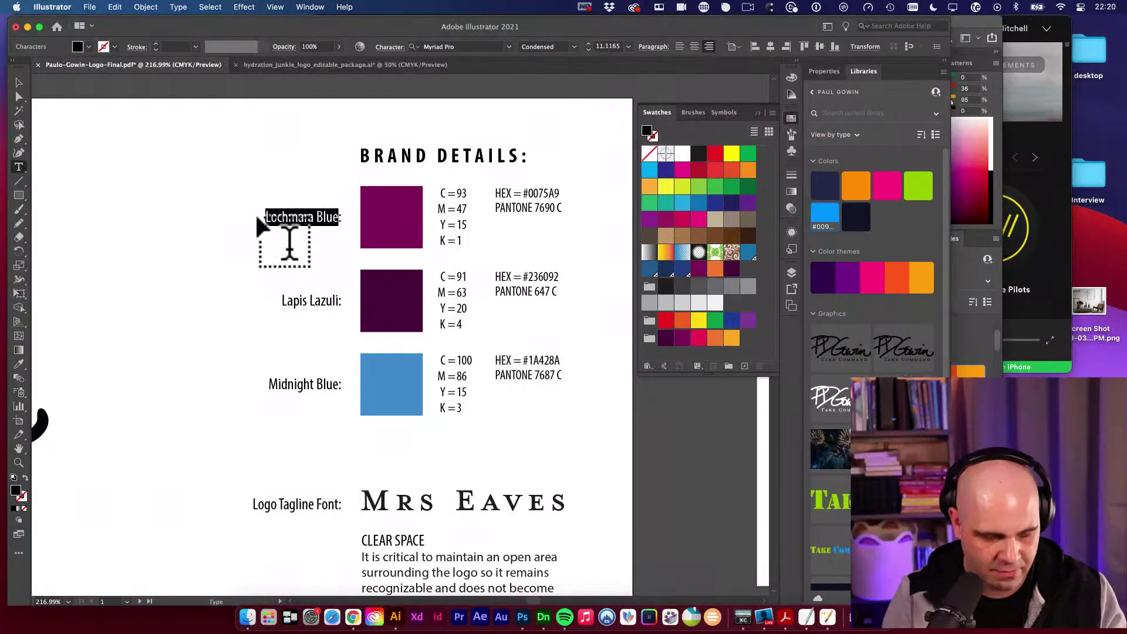
type("Cardinal Pink:")
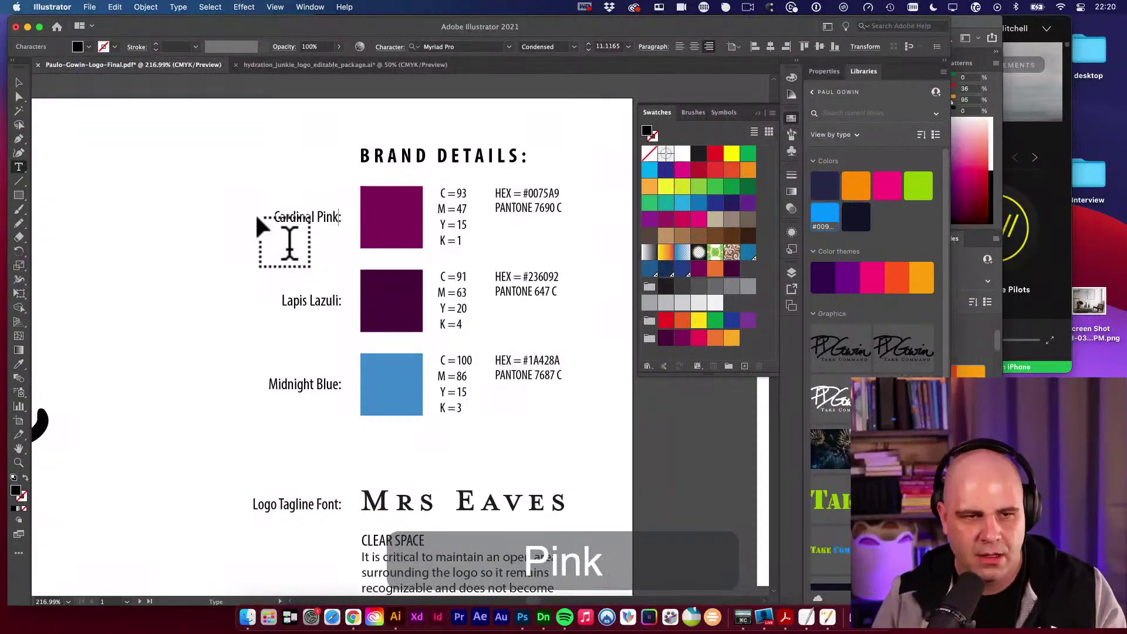
Sample the second swatch in Sip and rename Lapis Lazuli to 'Blackberry'.
scroll(279, 225, "down", 1)
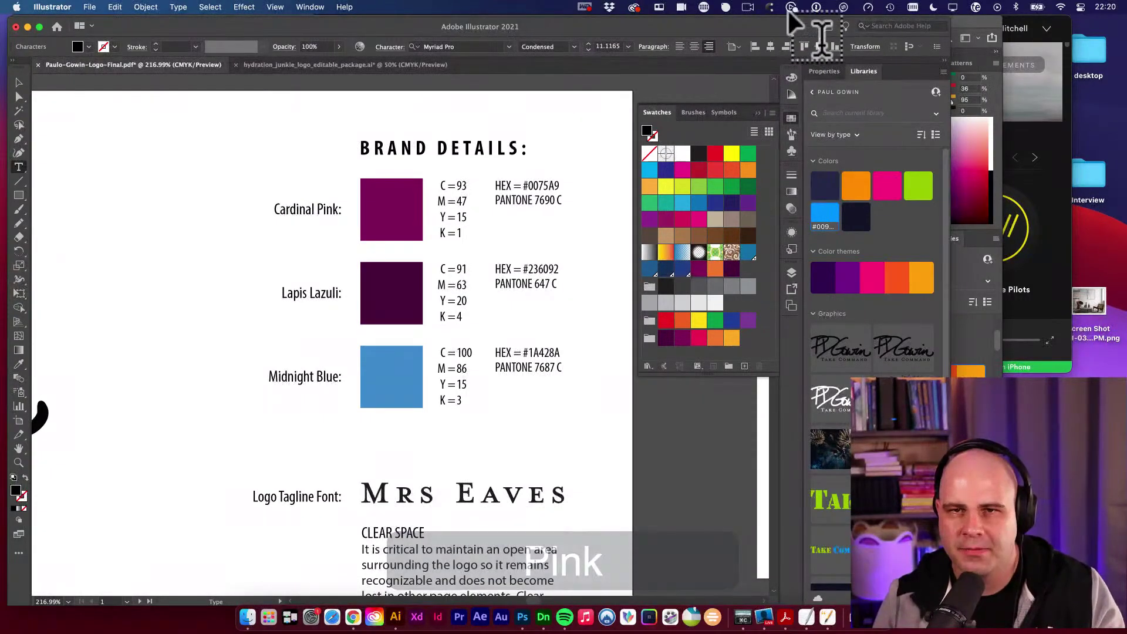
left_click(727, 6)
left_click(728, 28)
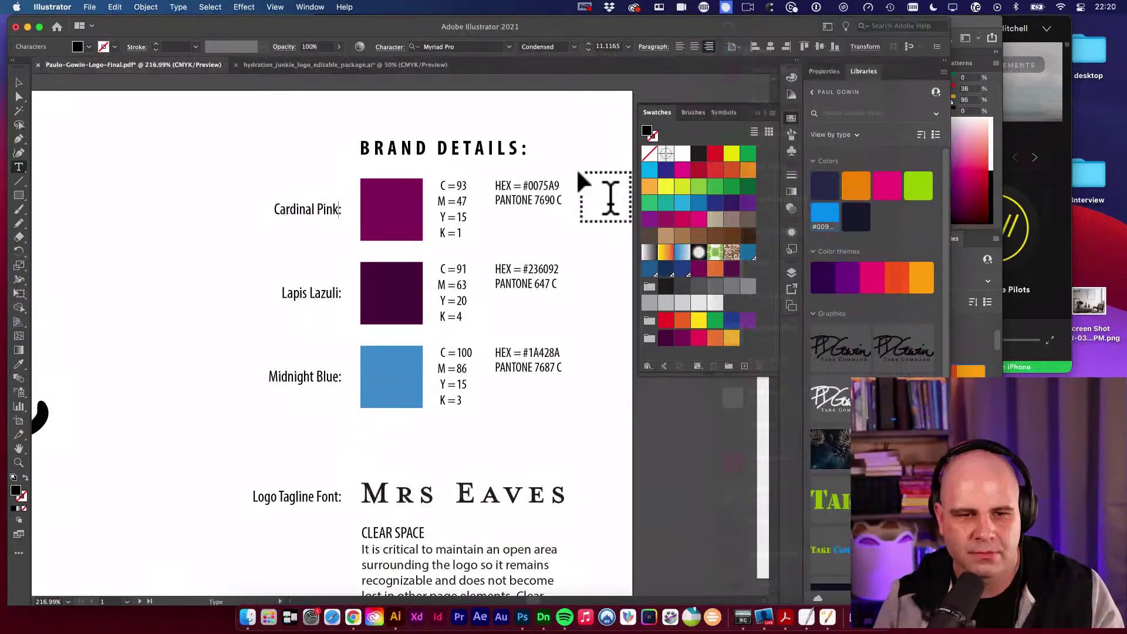
left_click(391, 293)
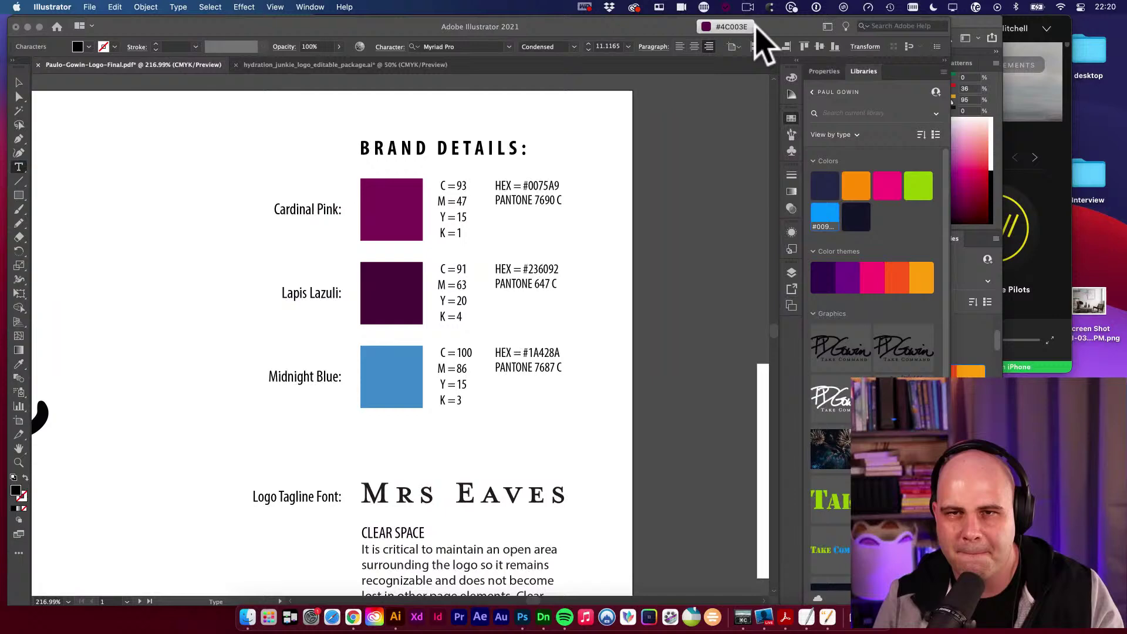
left_click(727, 7)
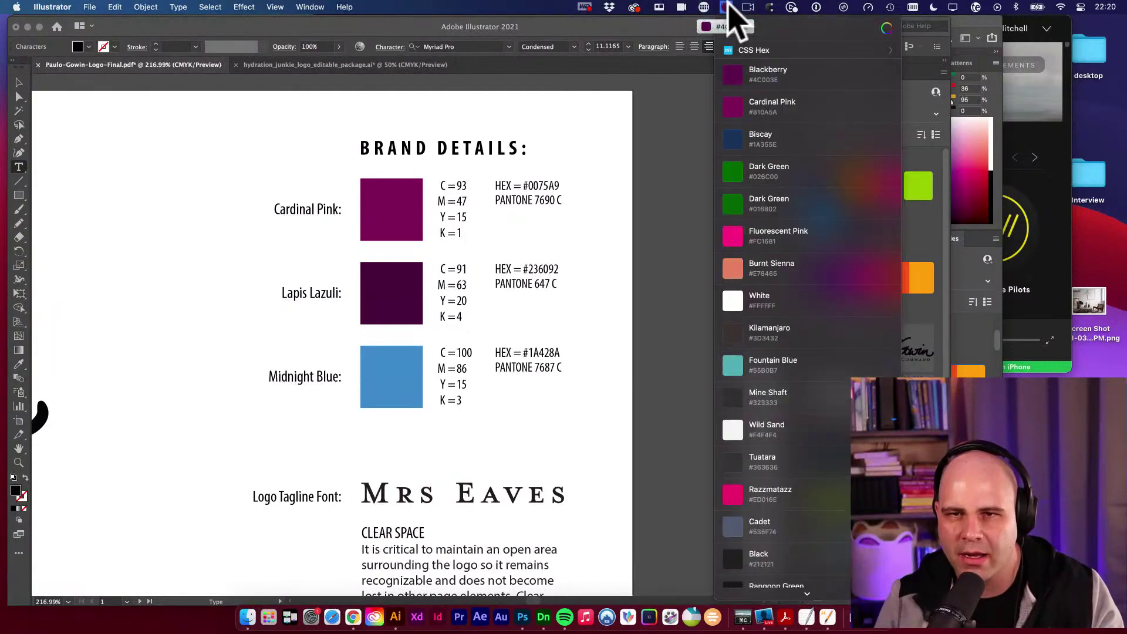
double_click(297, 294)
left_click_drag(336, 291, 222, 292)
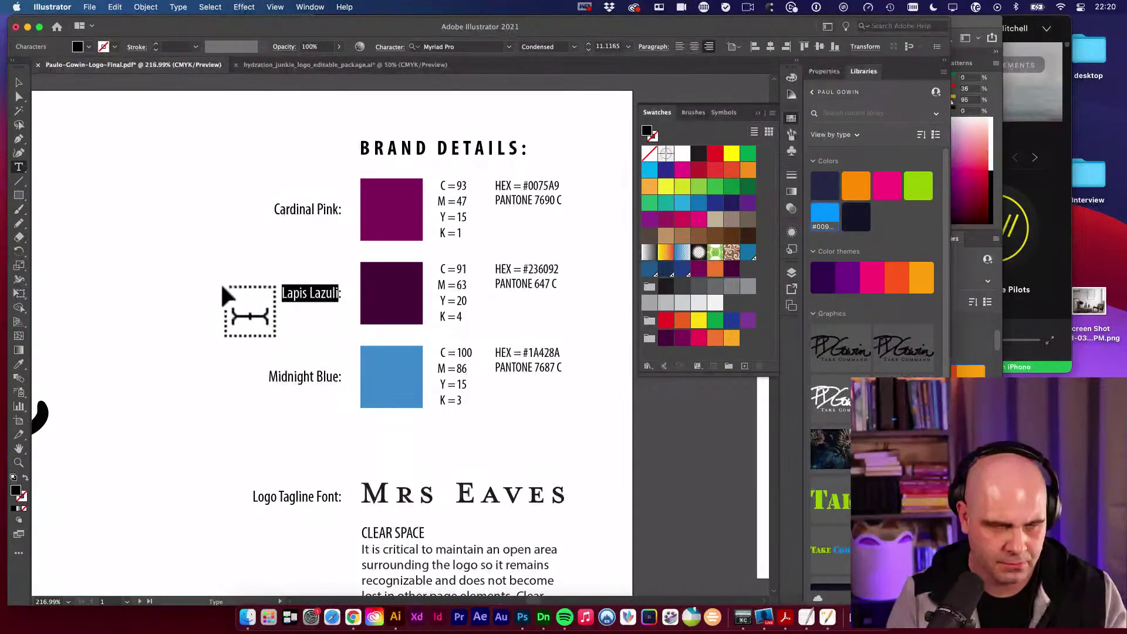
type("Blackberry:")
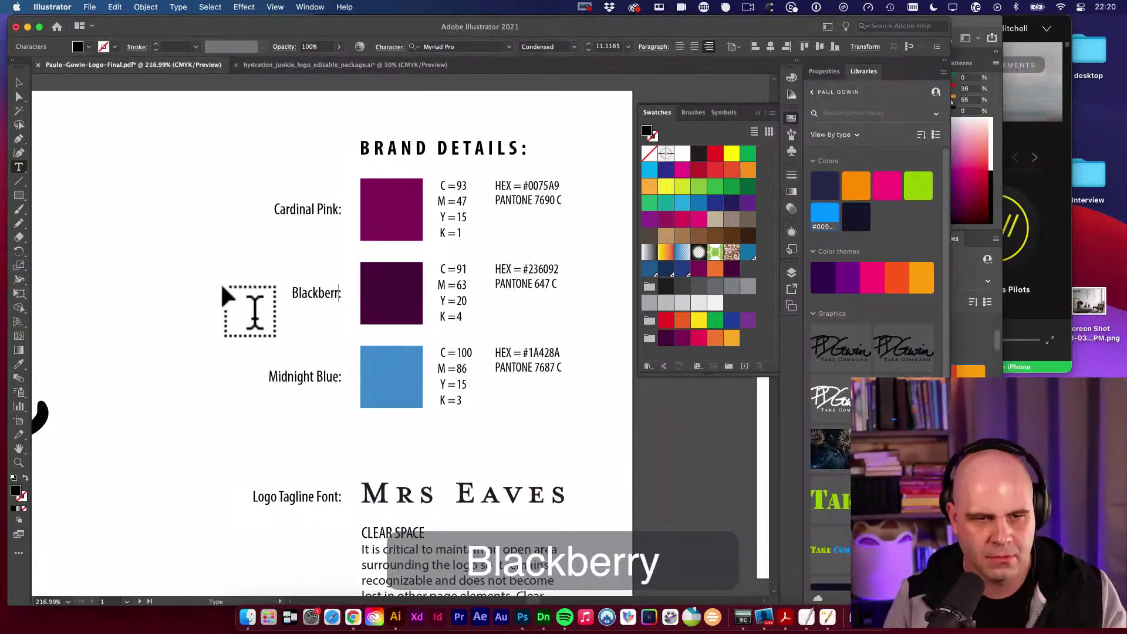
Sample the blue square as Celestial Blue and retype 'Midnight' as 'Celestial'.
left_click(726, 6)
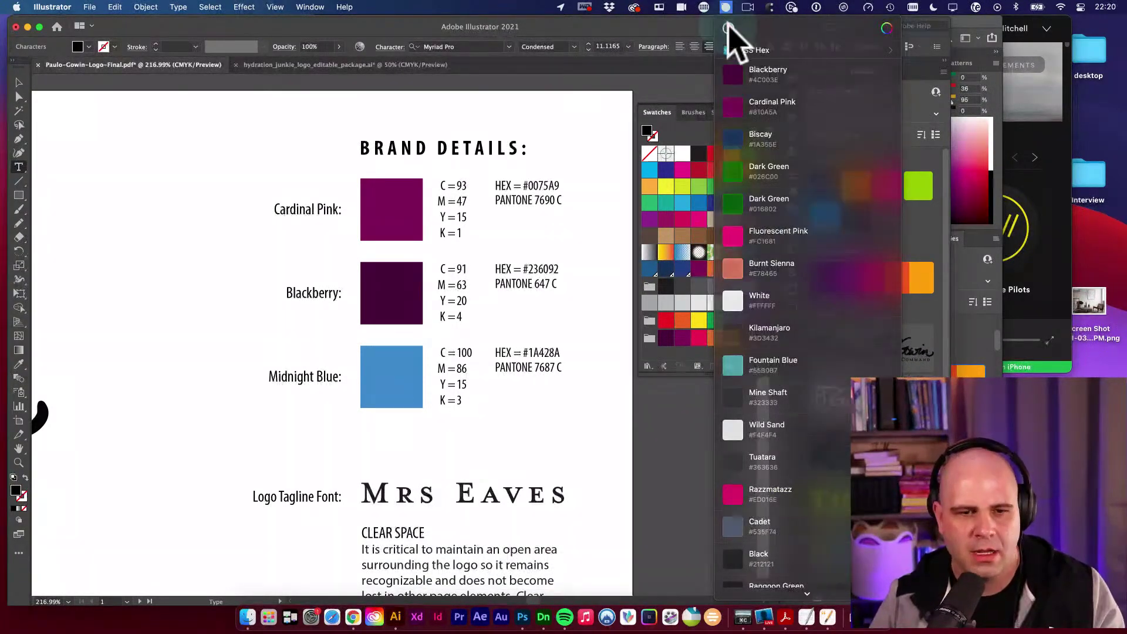
left_click(728, 24)
left_click(378, 390)
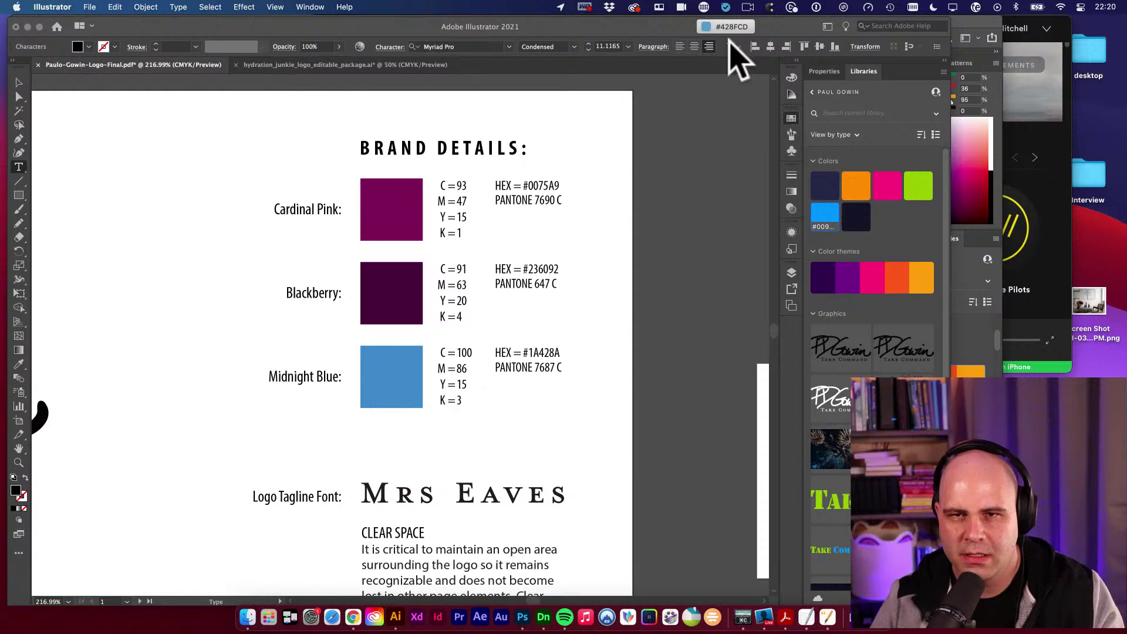
left_click(726, 7)
left_click(758, 75)
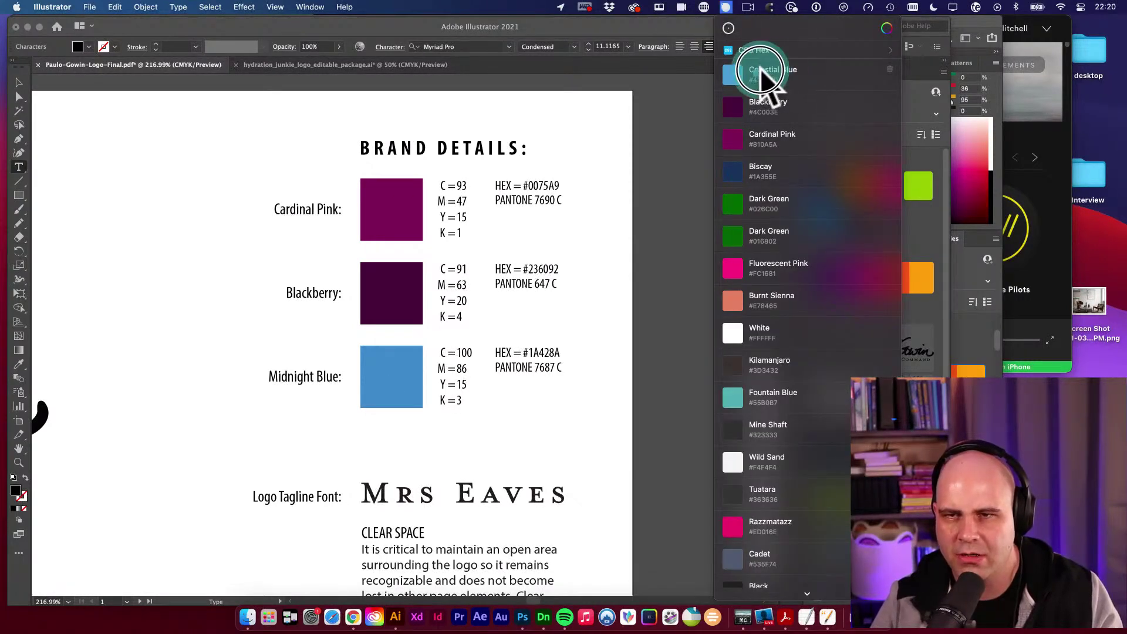
left_click(285, 377)
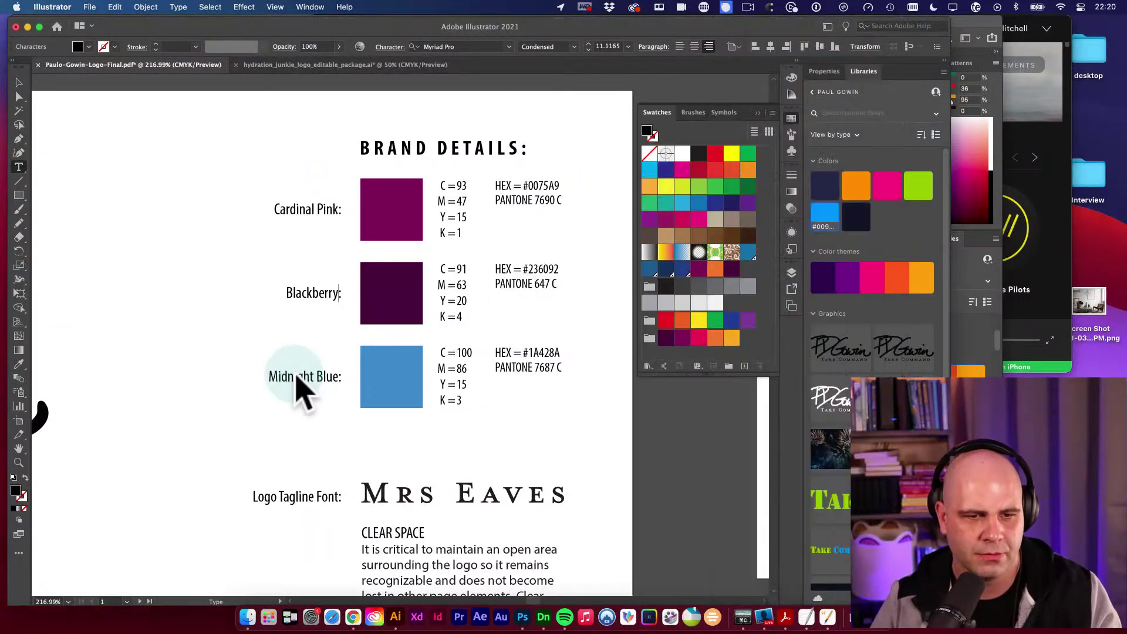
double_click(297, 376)
type("Celestial")
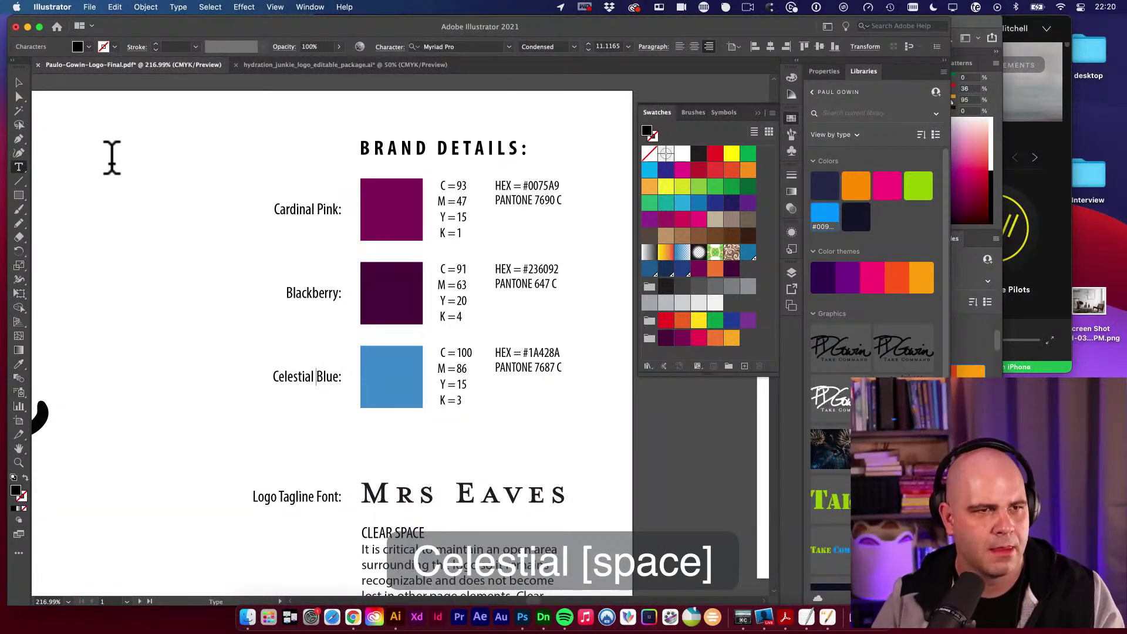
Finish the label edit and select the Cardinal Pink square.
left_click(138, 245, "super")
key("space")
scroll(360, 315, "left", 3)
key("v")
key("space")
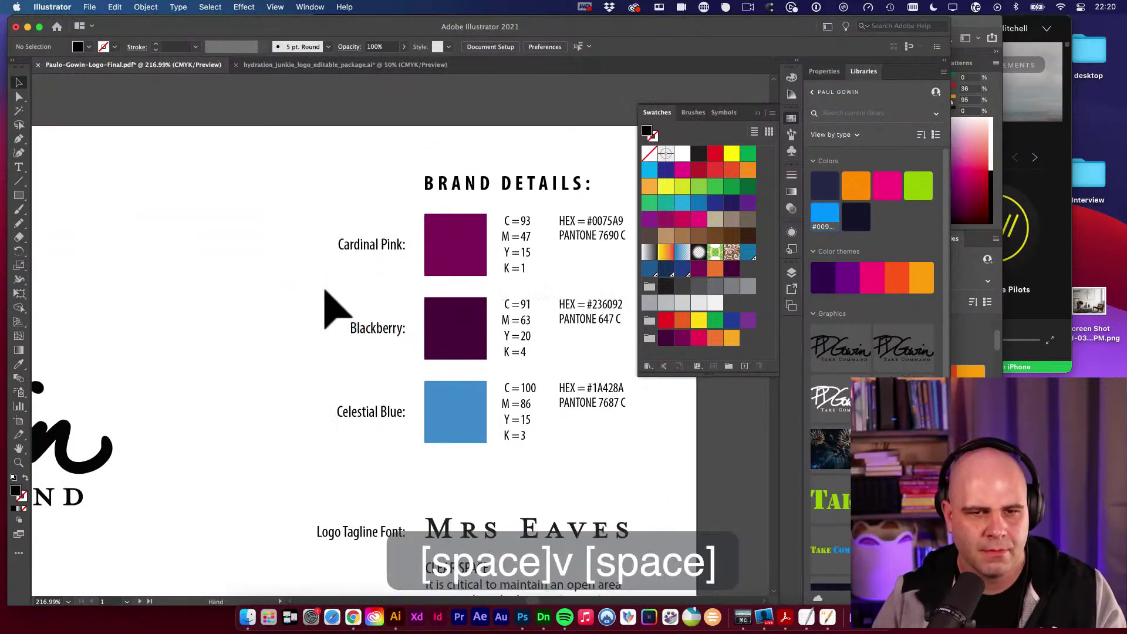
left_click_drag(397, 272, 381, 280)
left_click(431, 261)
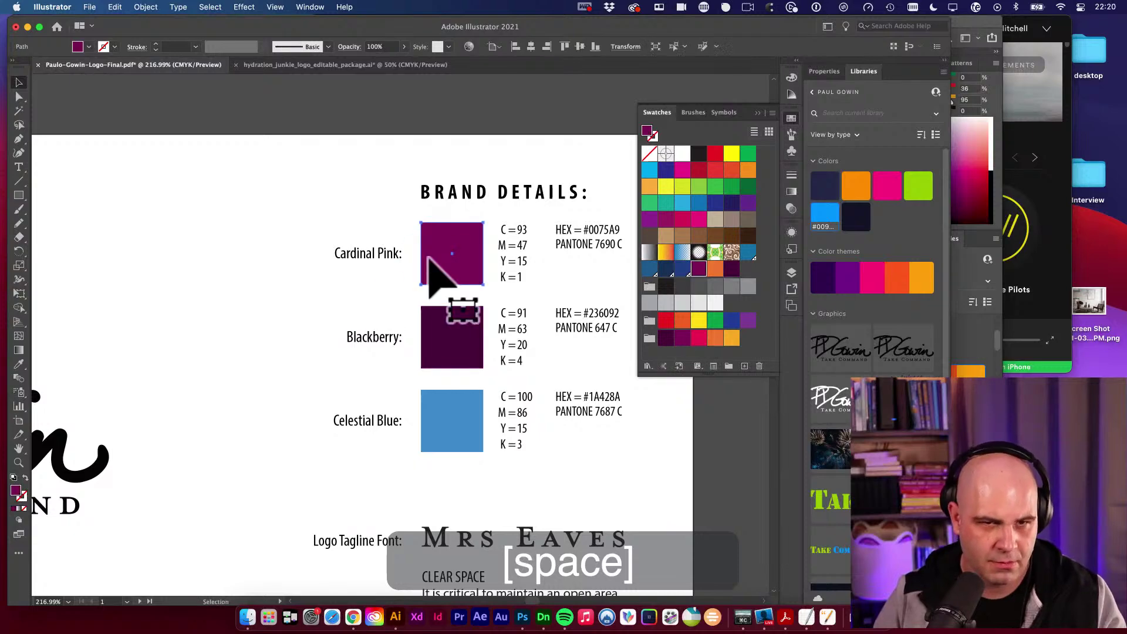
Copy hex 810359 from the square's fill Color Picker.
key("i")
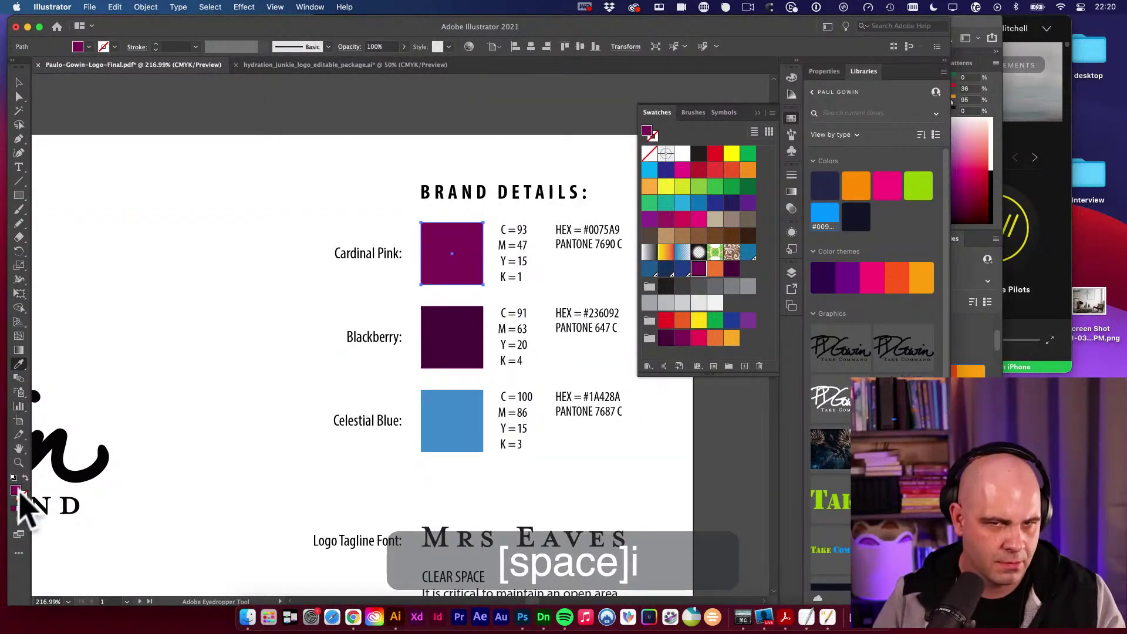
left_click(16, 491)
double_click(16, 491)
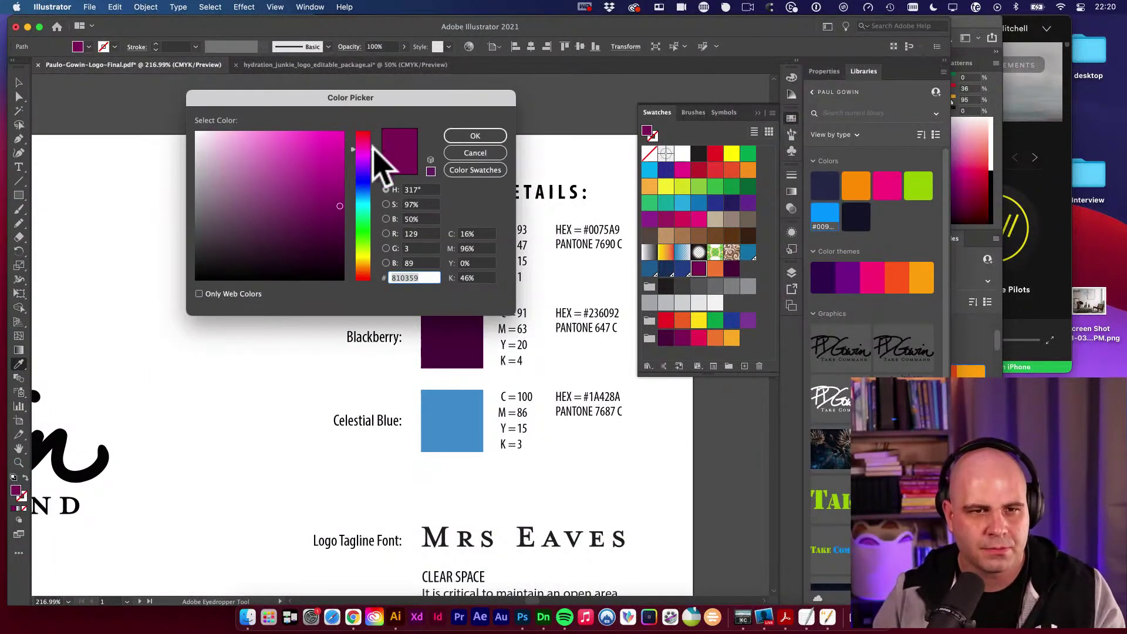
left_click_drag(412, 98, 272, 113)
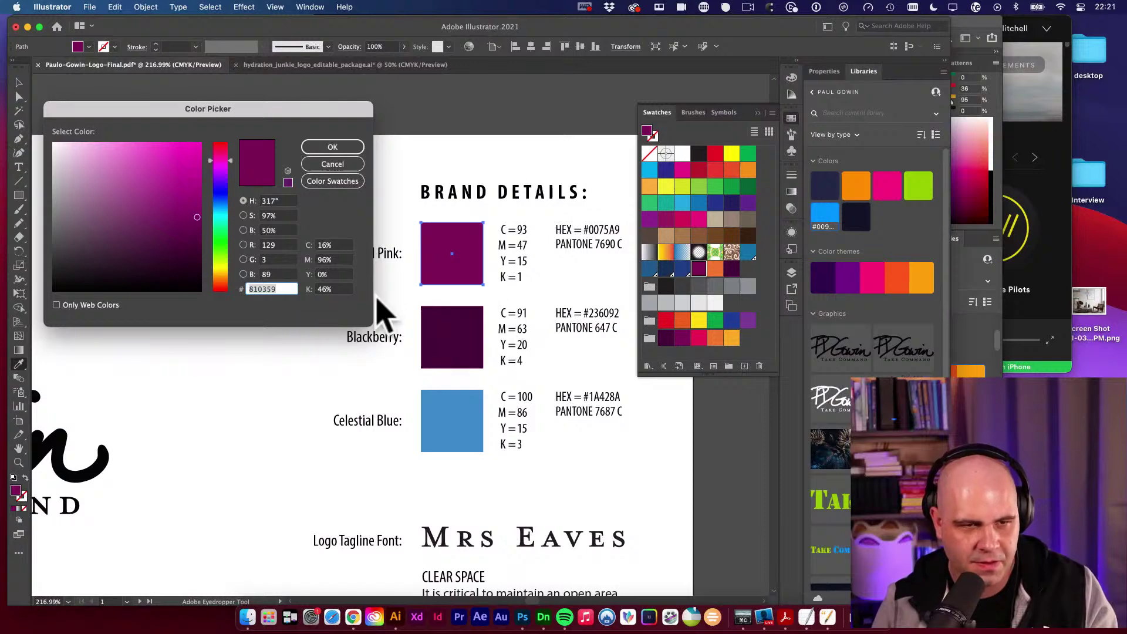
double_click(272, 294)
key("super+c")
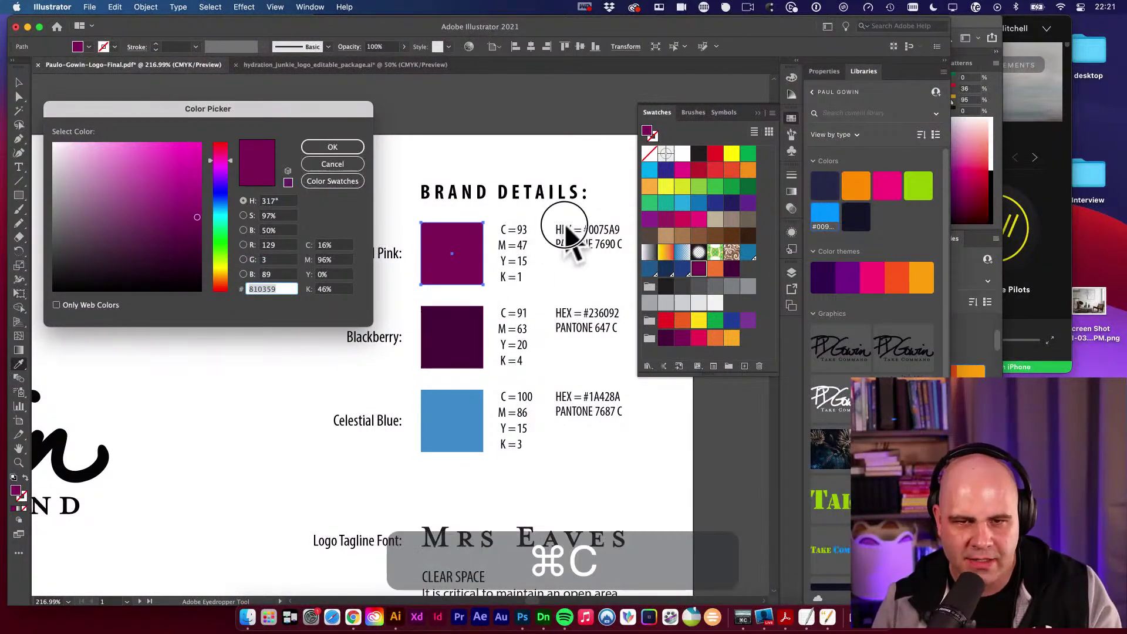
left_click(332, 147)
Replace the Cardinal Pink HEX entry with 810359, undoing an accidental black fill.
left_click(599, 238)
key("super+z")
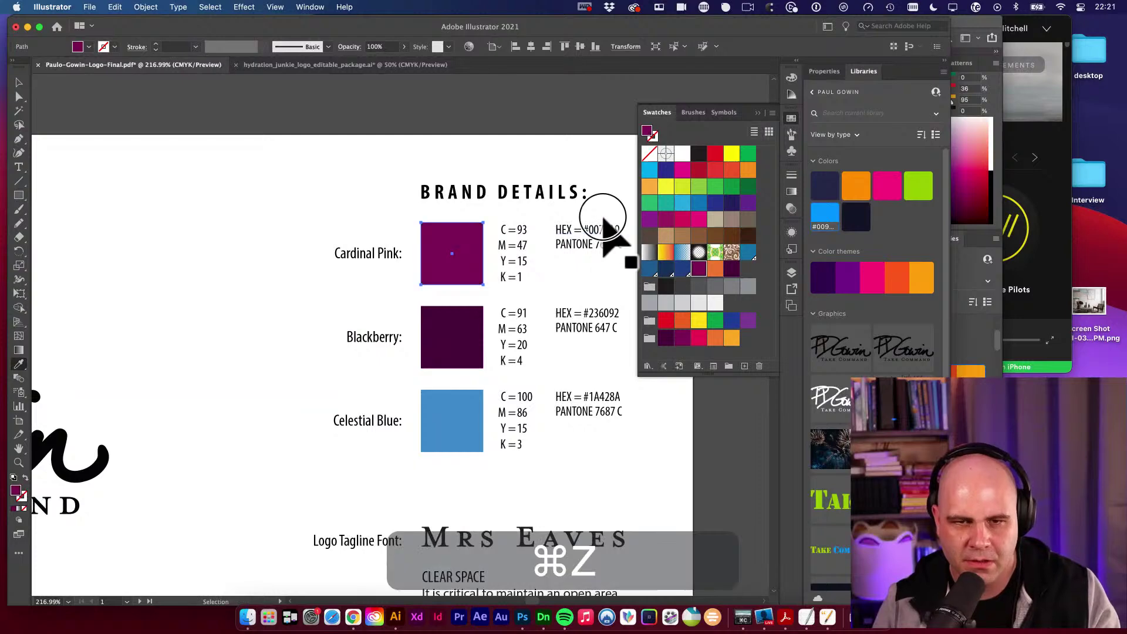
key("v")
double_click(602, 230)
key("super+v")
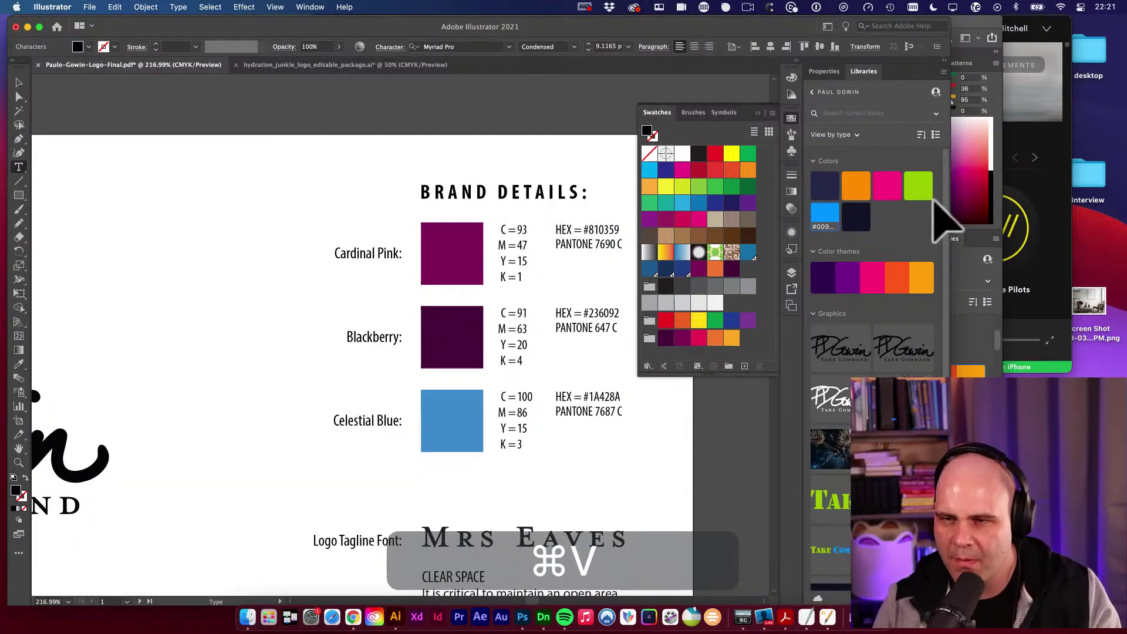
left_click(973, 221)
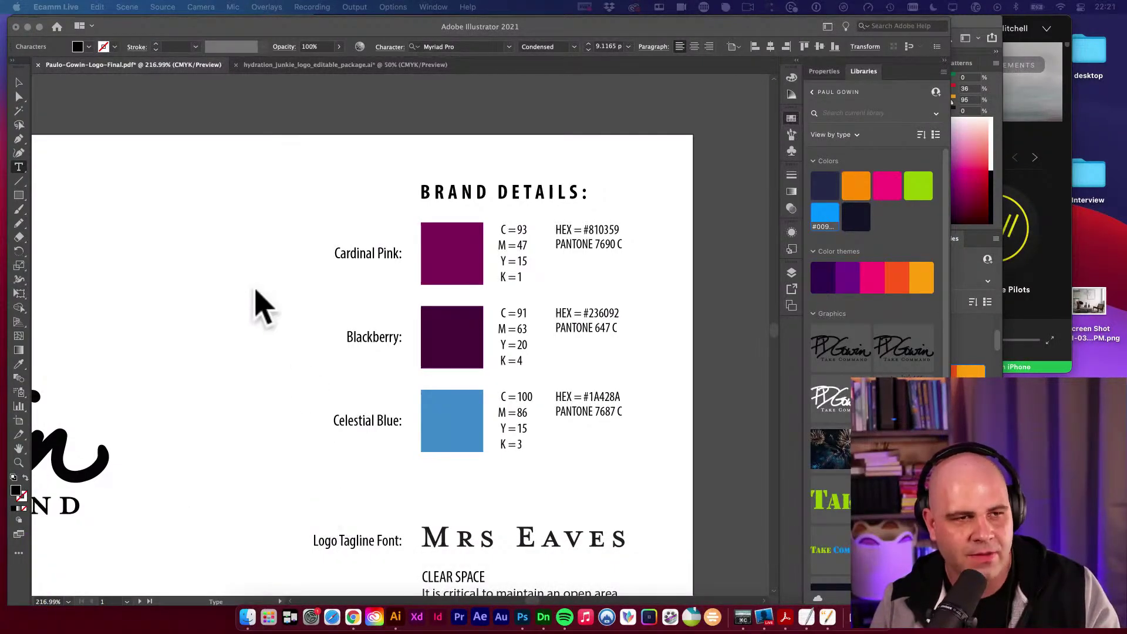
Inspect the Cardinal Pink square's fill in the Color Picker swatches, then cancel.
left_click(25, 87)
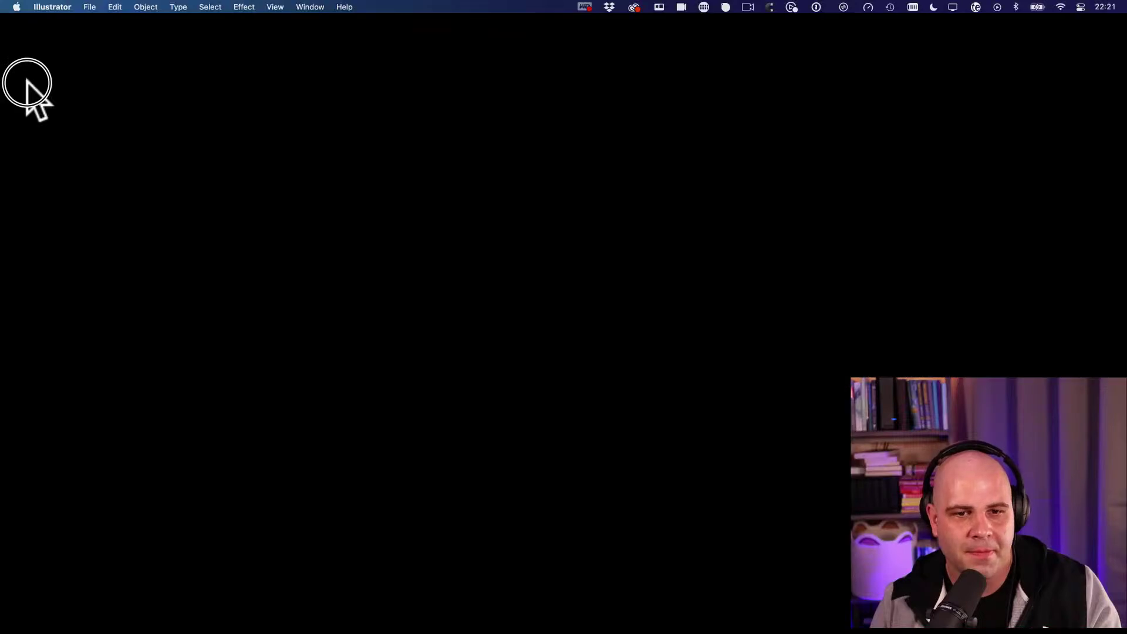
key("space")
left_click_drag(416, 239, 327, 216)
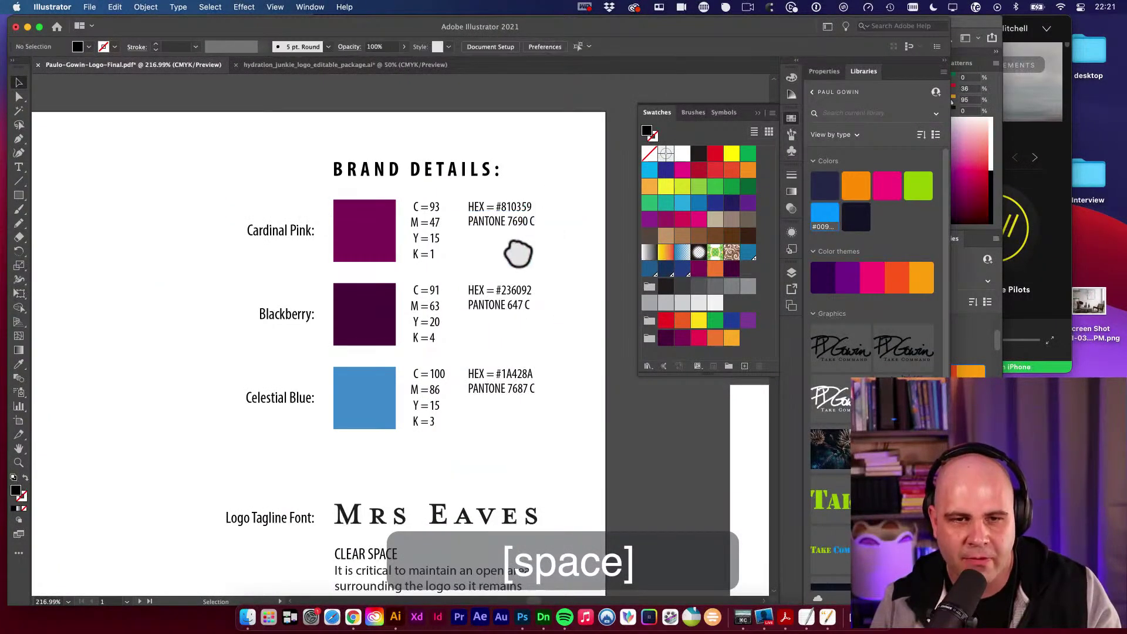
key("a")
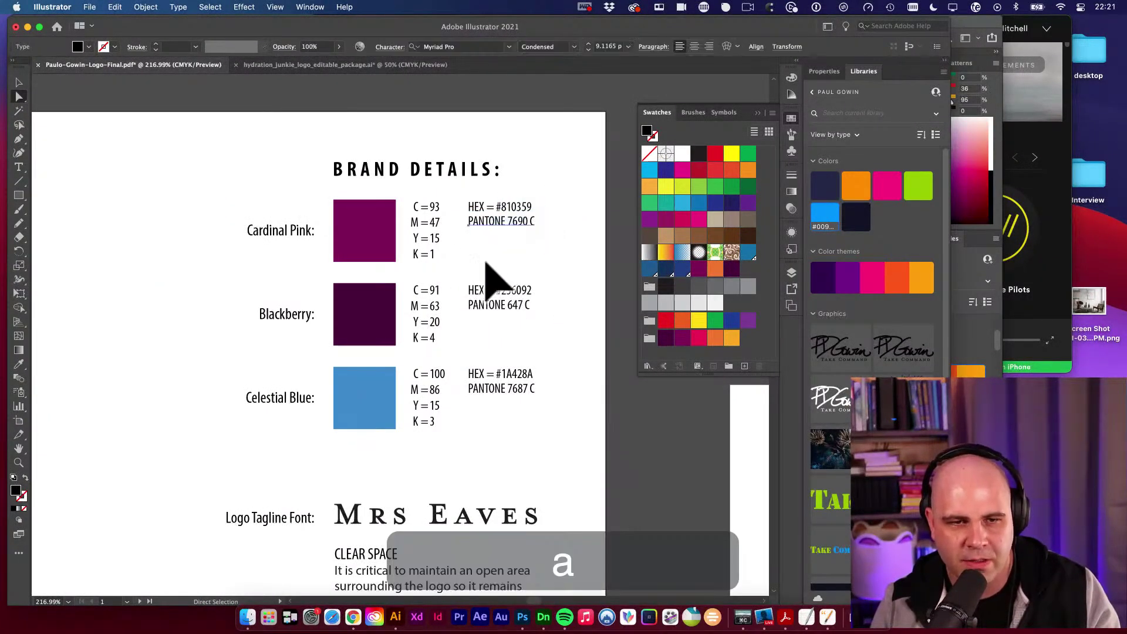
left_click(390, 239)
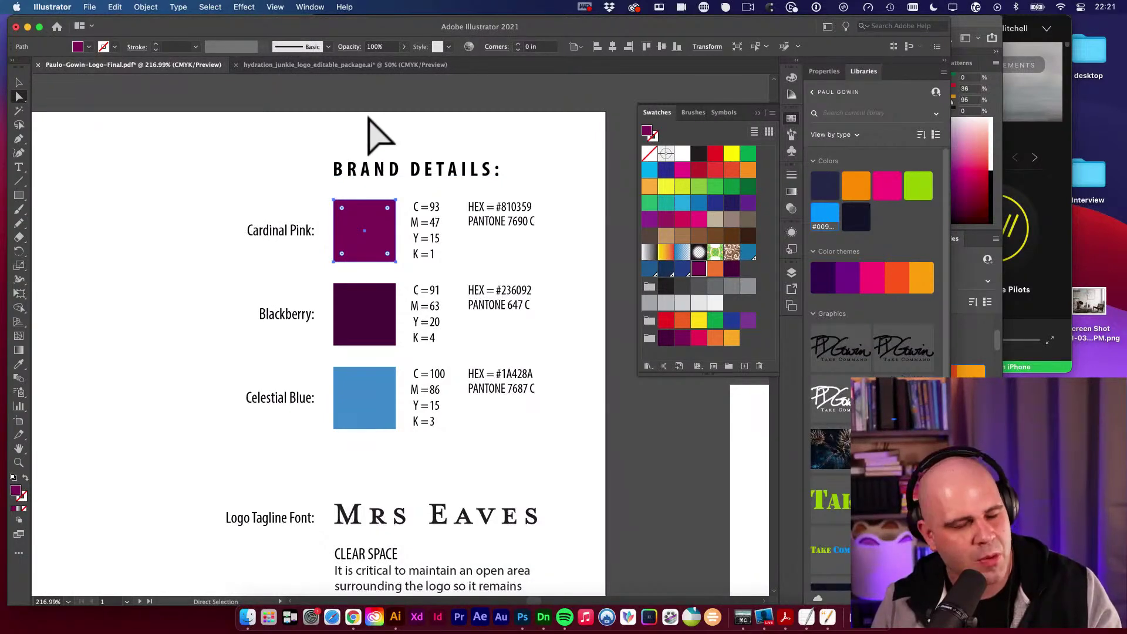
double_click(14, 490)
left_click(333, 182)
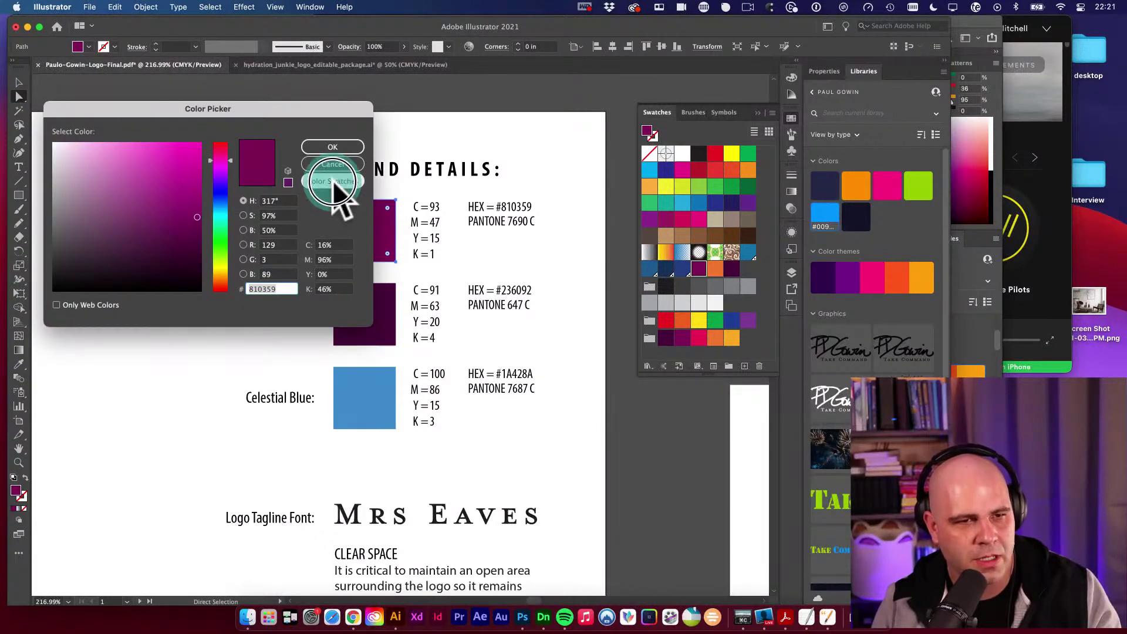
scroll(170, 202, "up", 3)
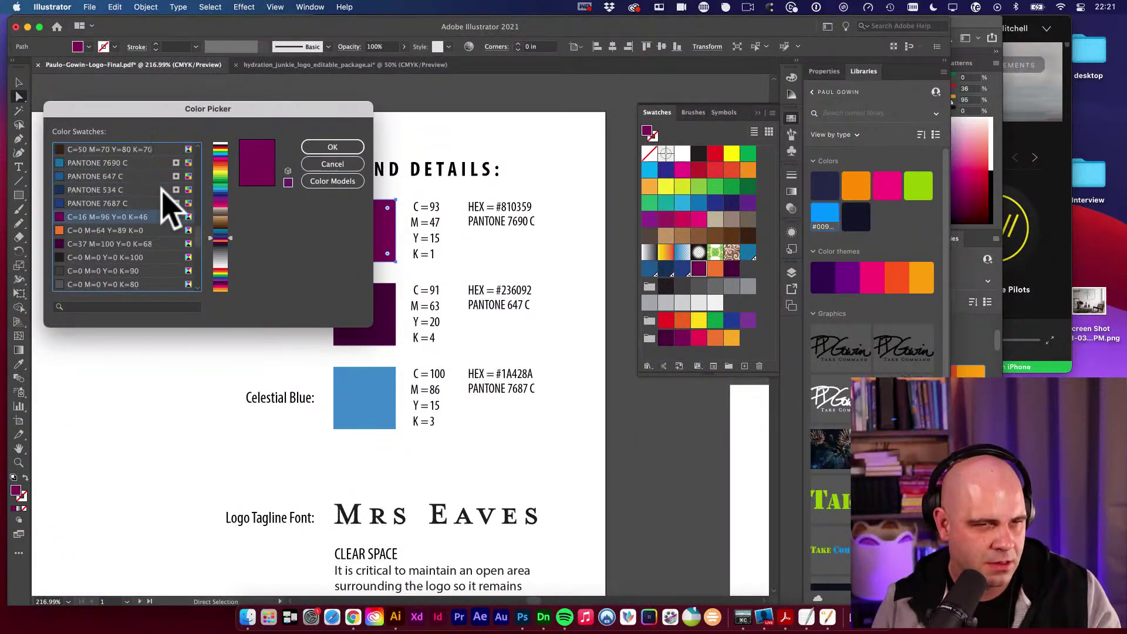
scroll(170, 211, "down", 3)
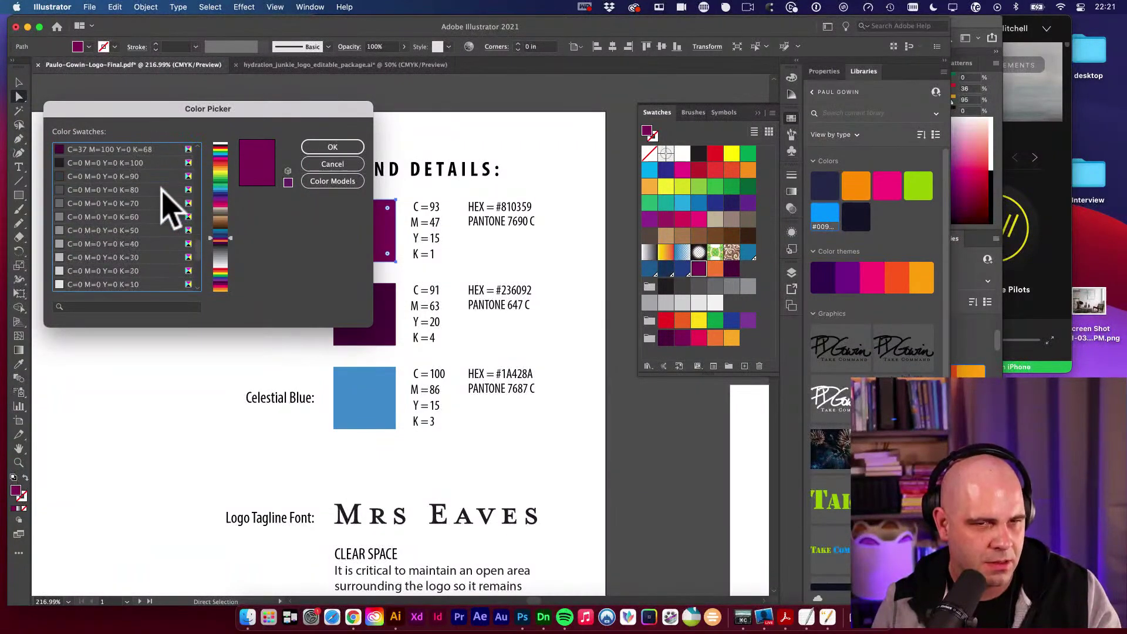
left_click(338, 165)
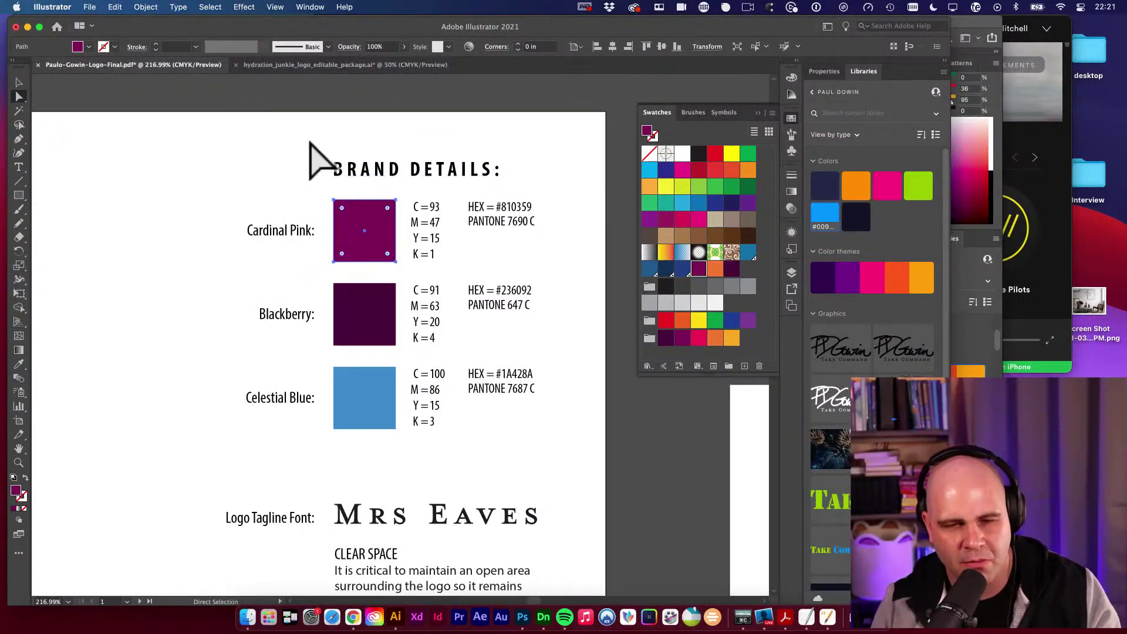
Reselect the Cardinal Pink square and reopen its fill Color Picker.
left_click(307, 145)
left_click(365, 230)
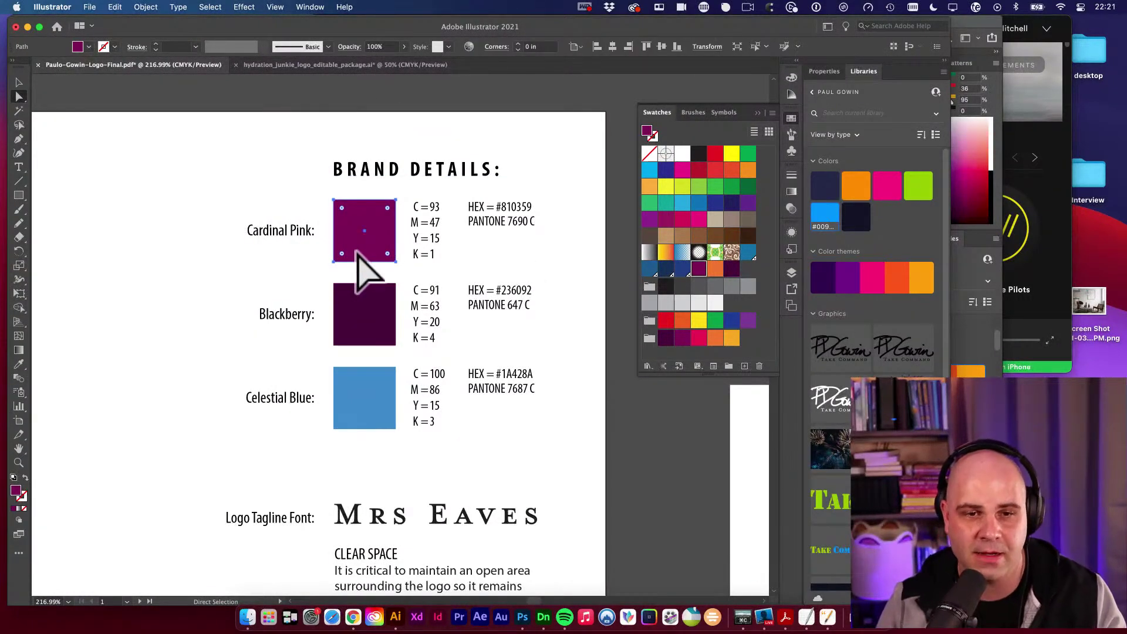
key("space")
left_click_drag(251, 215, 313, 224)
key("v")
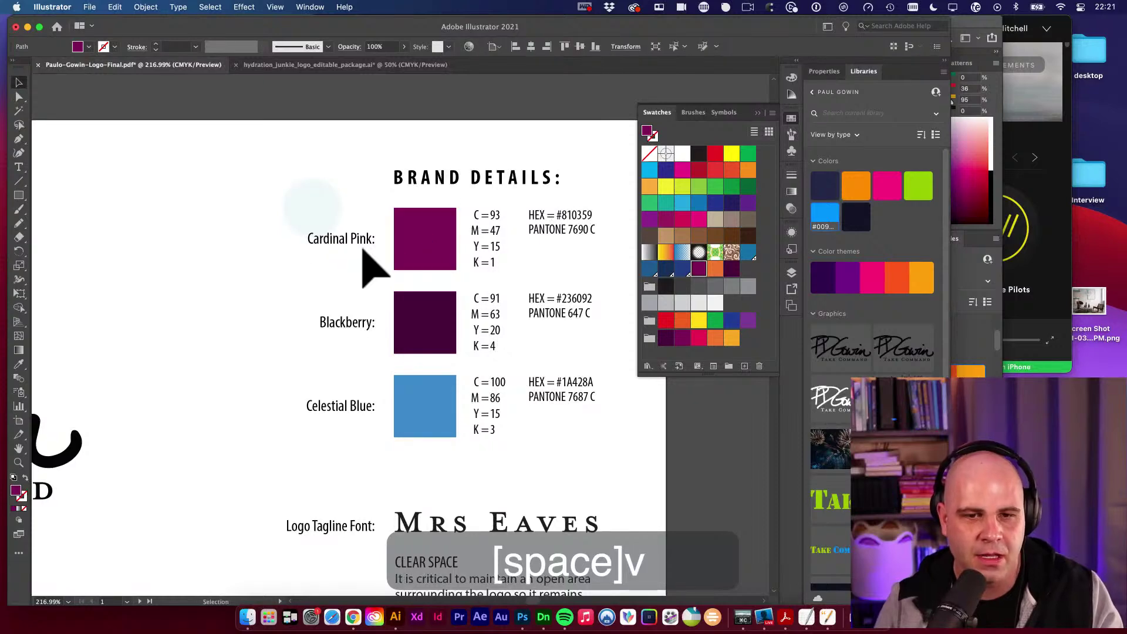
key("space")
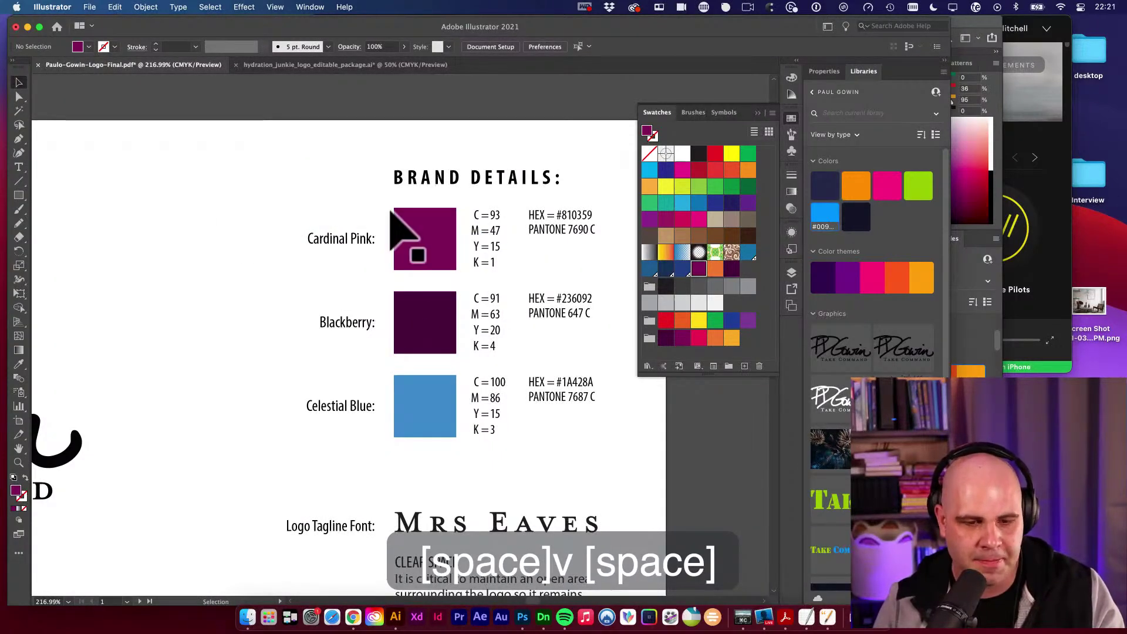
left_click(436, 250)
key("i")
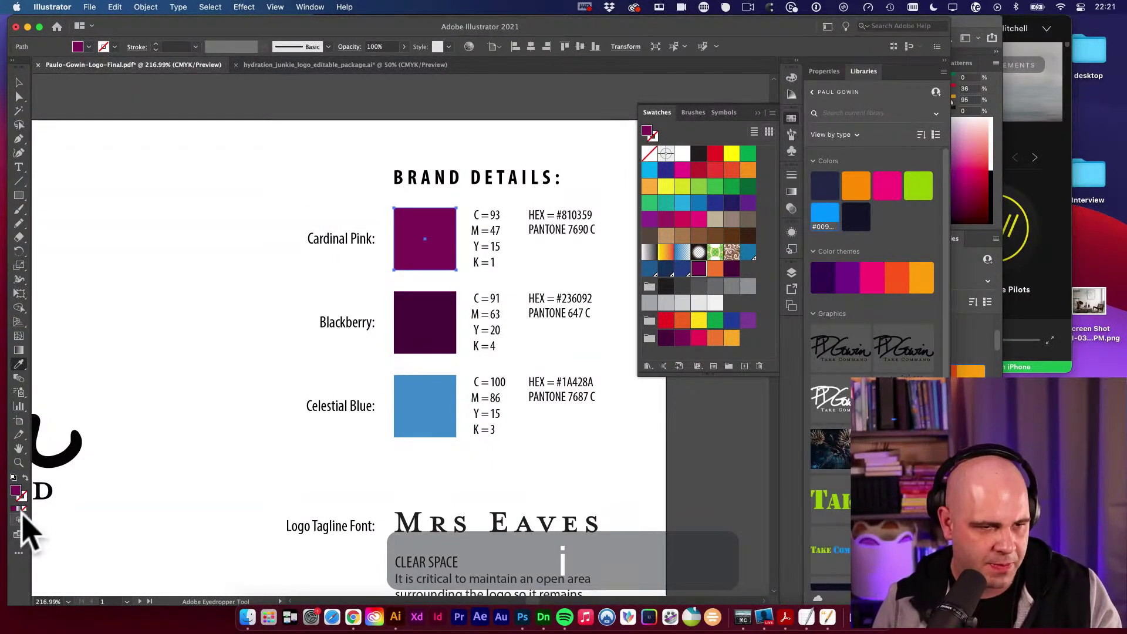
double_click(16, 491)
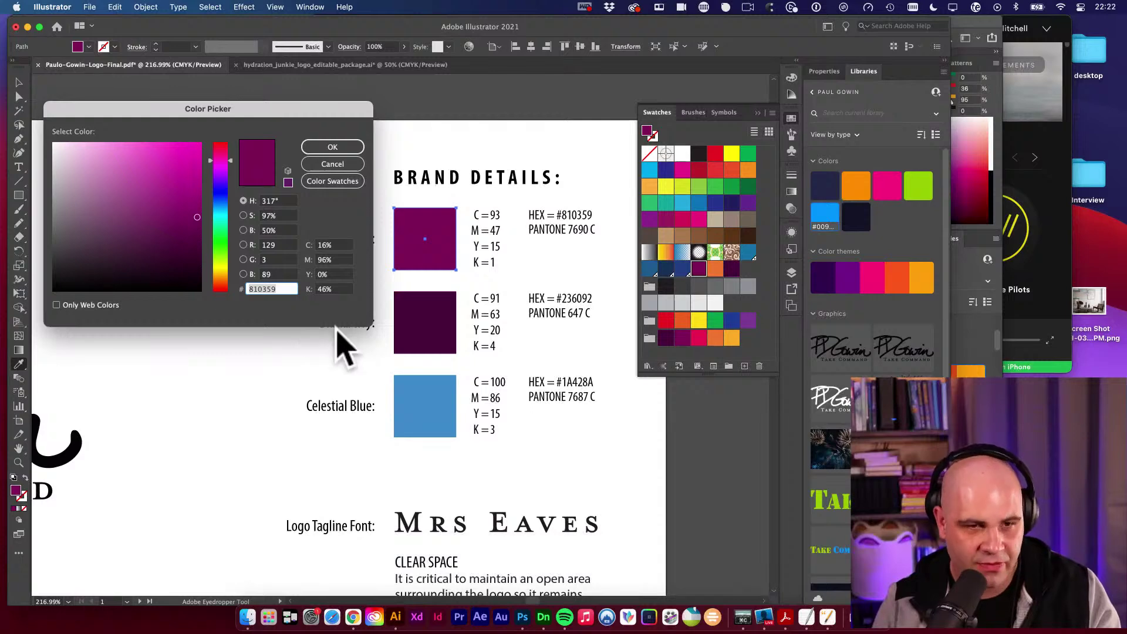
Screenshot the C 16%, M 96%, Y 0%, K 46% readings and paste them onto the artboard.
key("super+shift+4")
left_click_drag(294, 228, 366, 313)
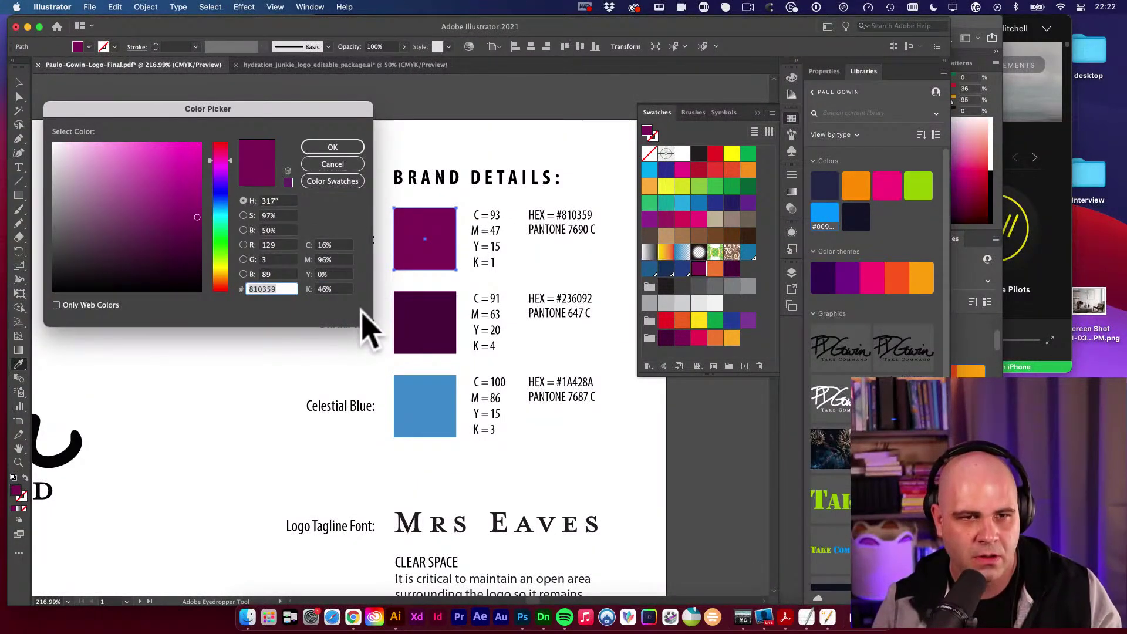
left_click(338, 164)
key("cmd+v")
Retype the Cardinal Pink CMYK numbers 93, 47, 15, 1 as 16, 96, 0 and 46.
key("v")
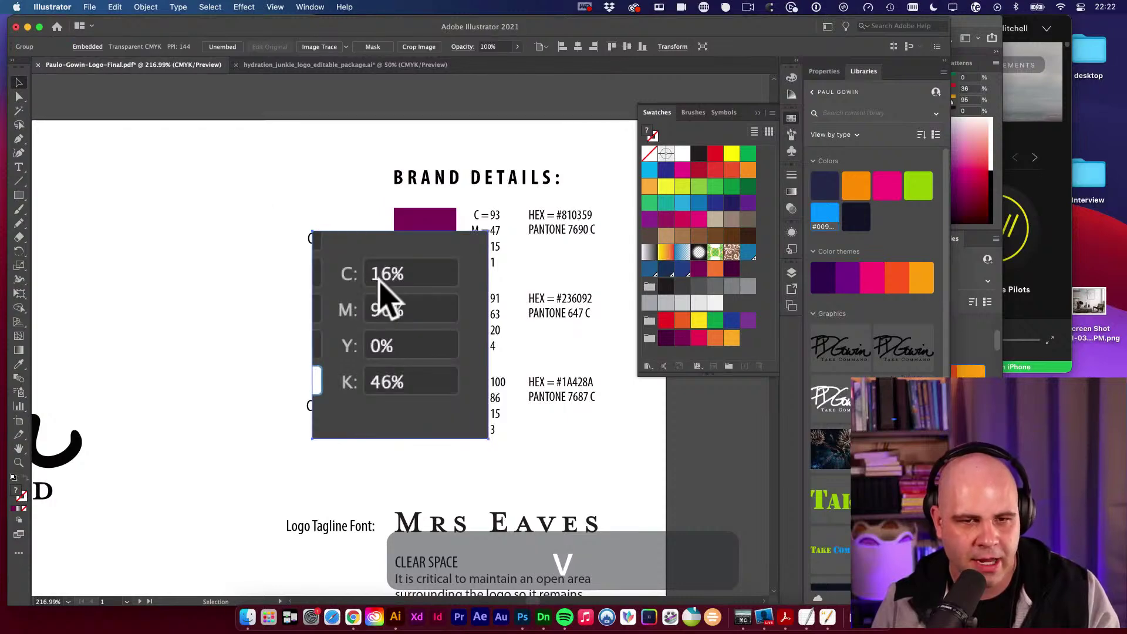
key("t")
double_click(493, 216)
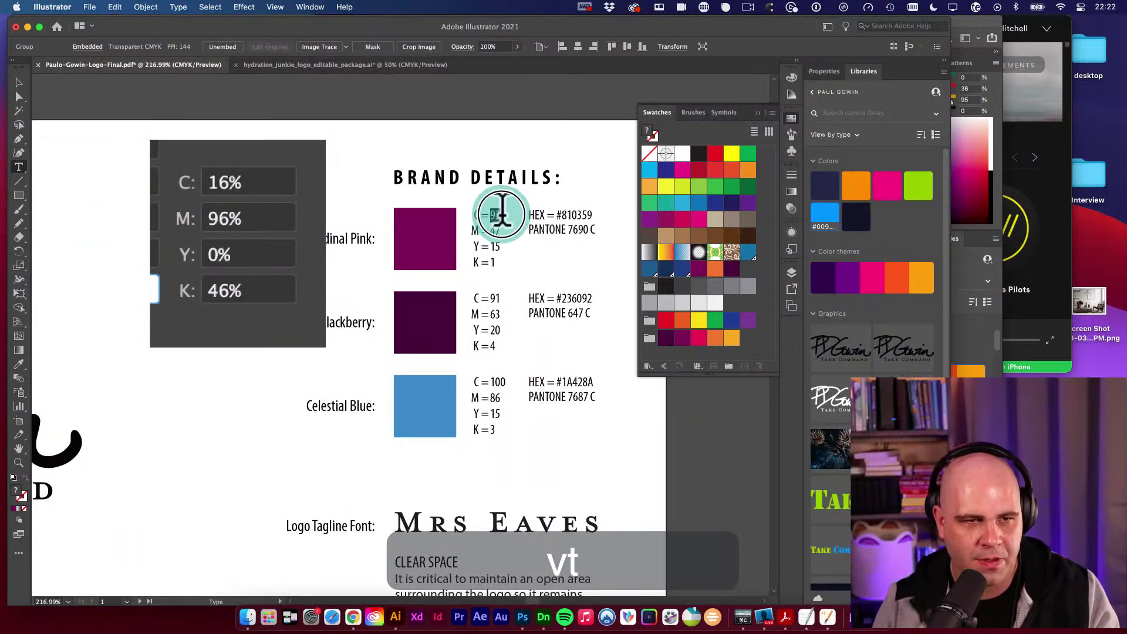
type("16")
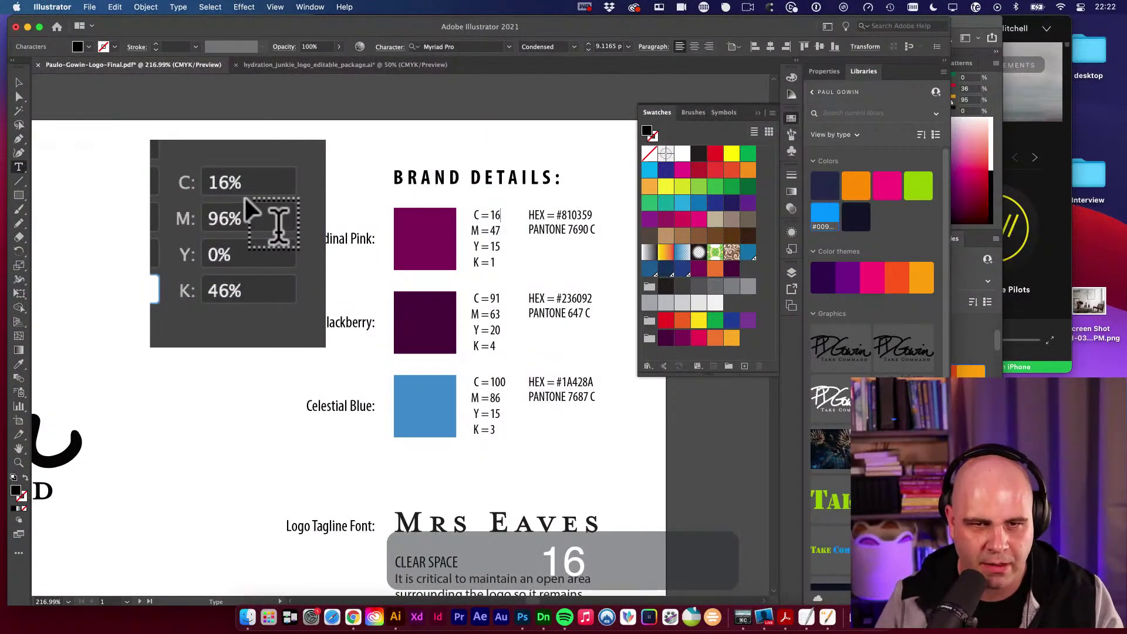
double_click(495, 231)
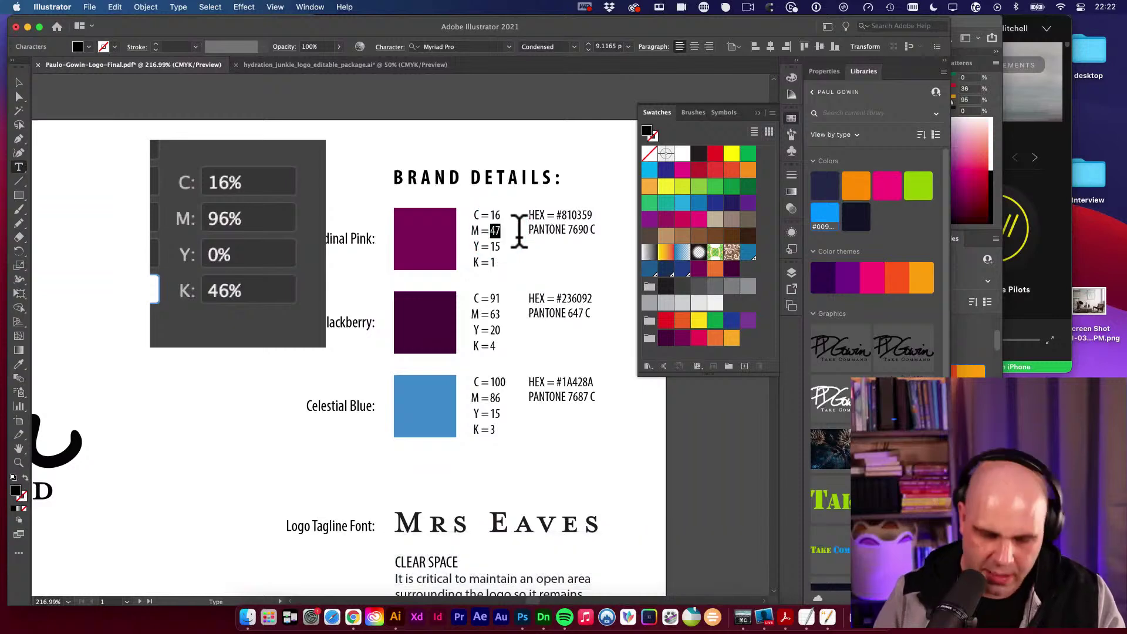
type("96")
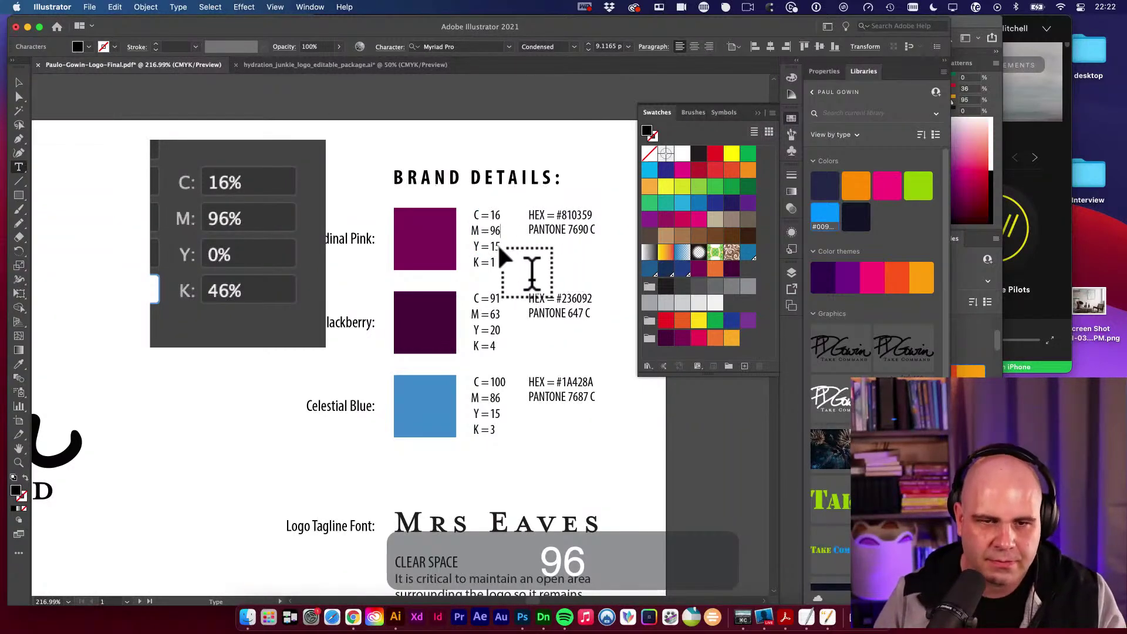
double_click(497, 246)
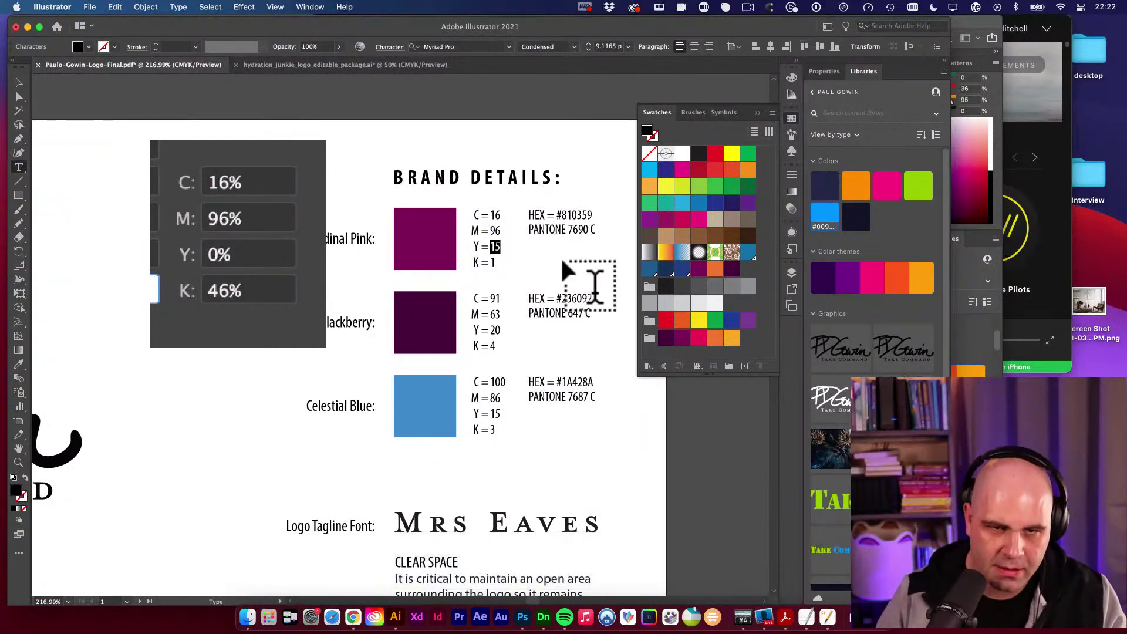
type("0")
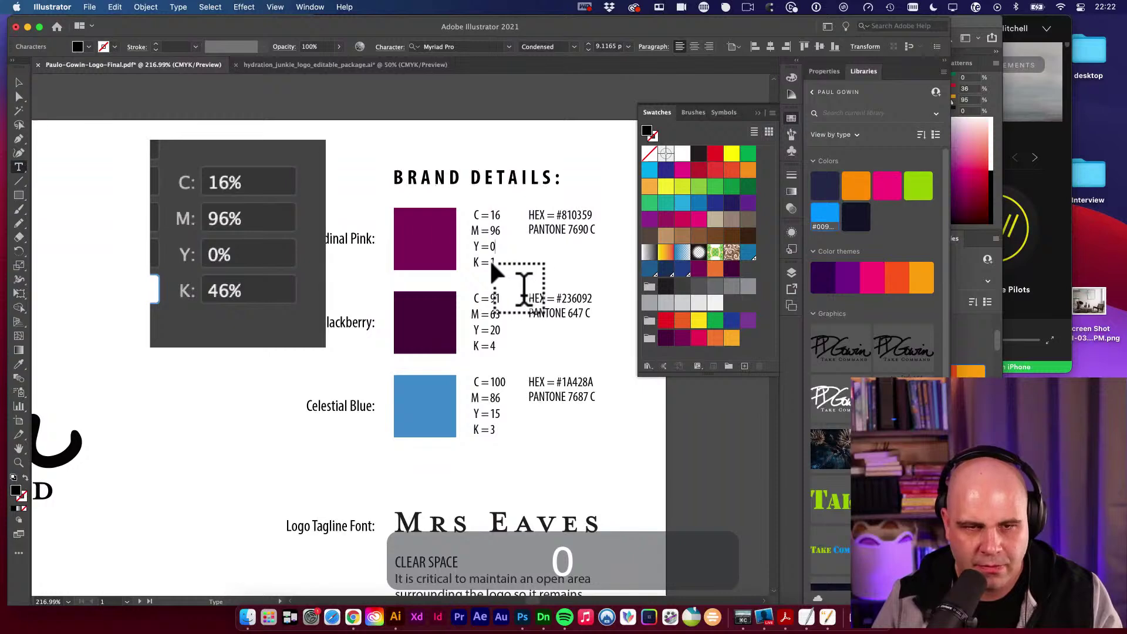
double_click(493, 262)
type("46")
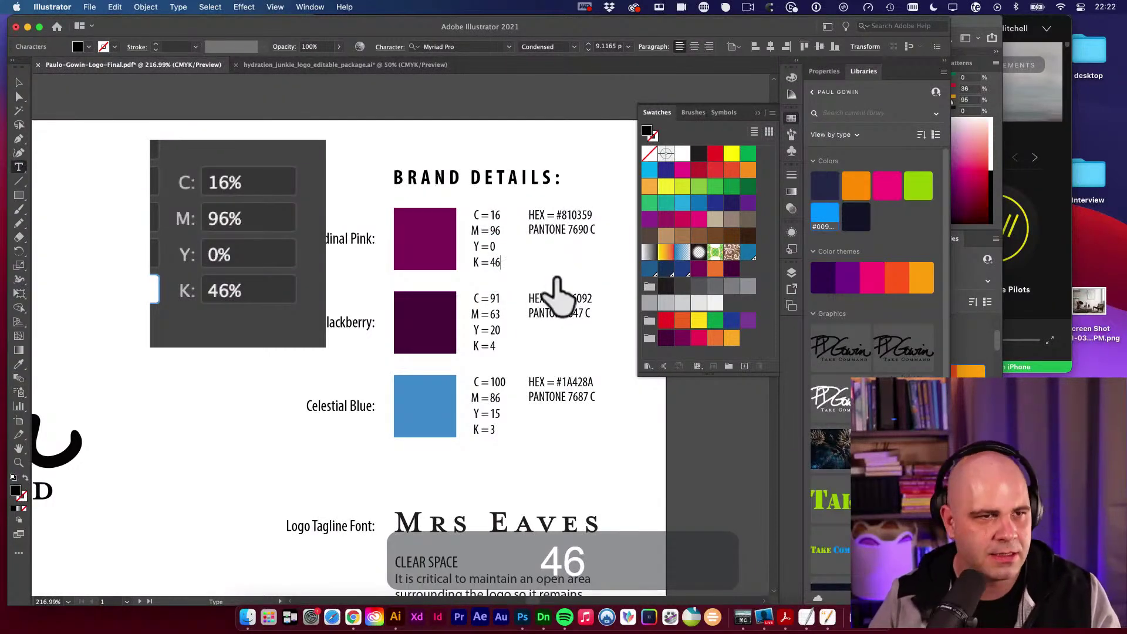
left_click(19, 82)
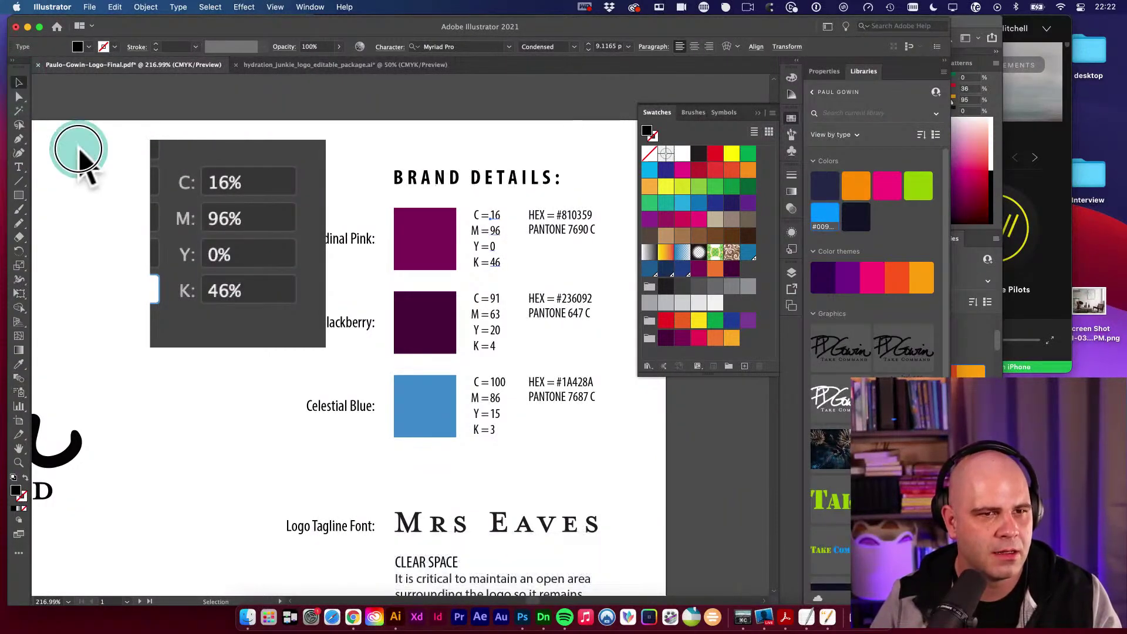
Delete the pasted CMYK reference image from the Gowin sheet.
left_click(227, 187)
key("Delete")
key("v")
key("space")
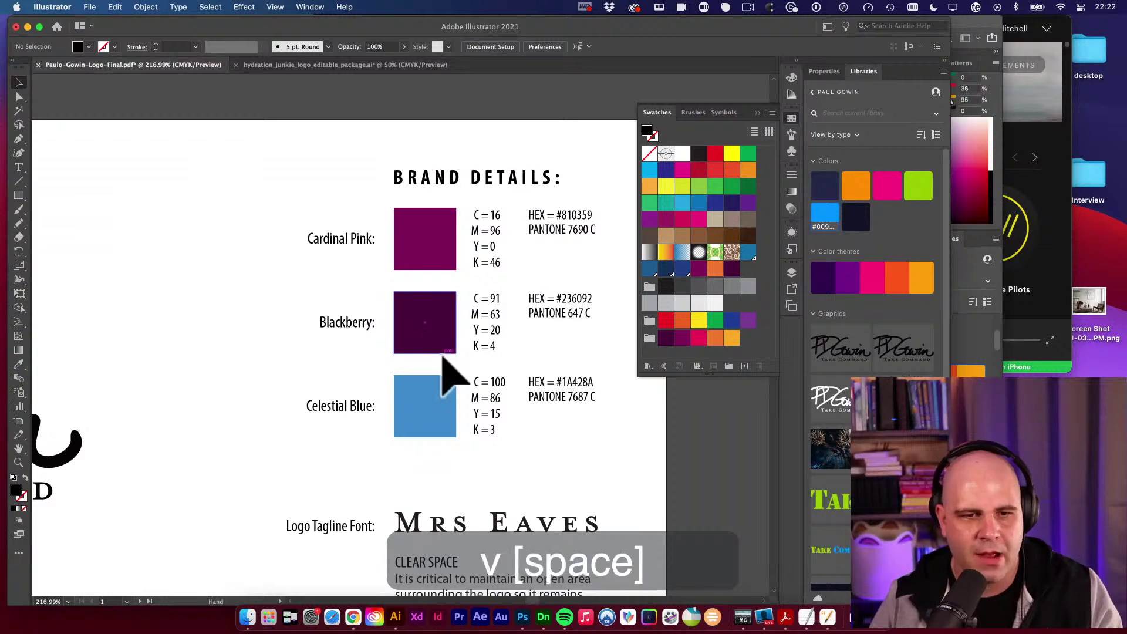
left_click_drag(444, 359, 418, 317)
key("v")
key("a")
key("v")
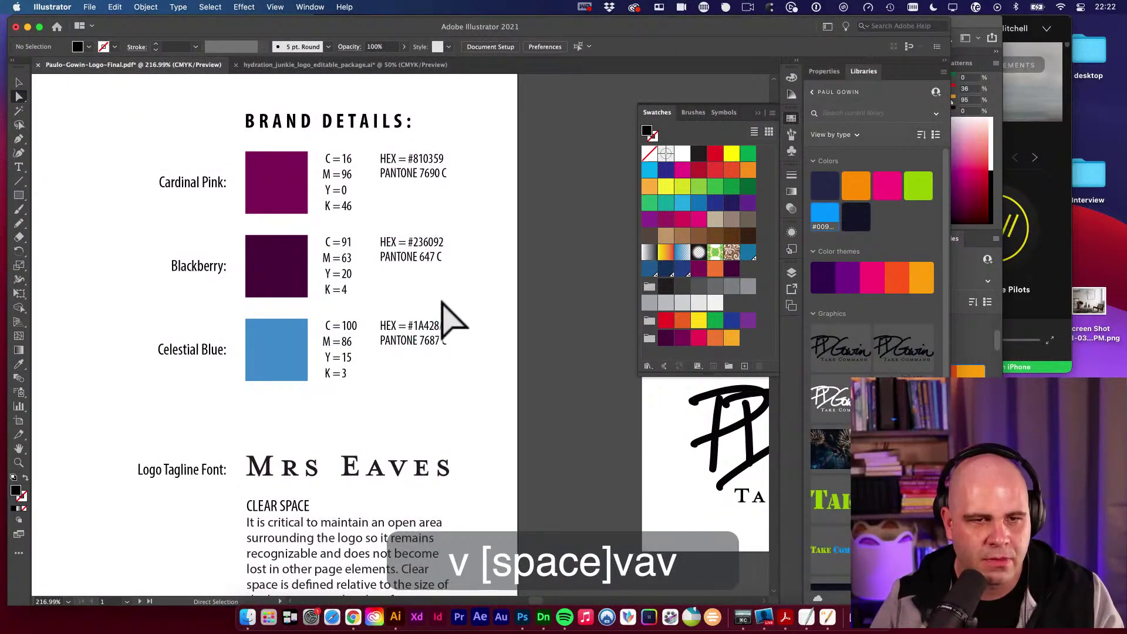
Cover the Blackberry and Celestial Blue values with a black rectangle.
left_click_drag(321, 231, 473, 399)
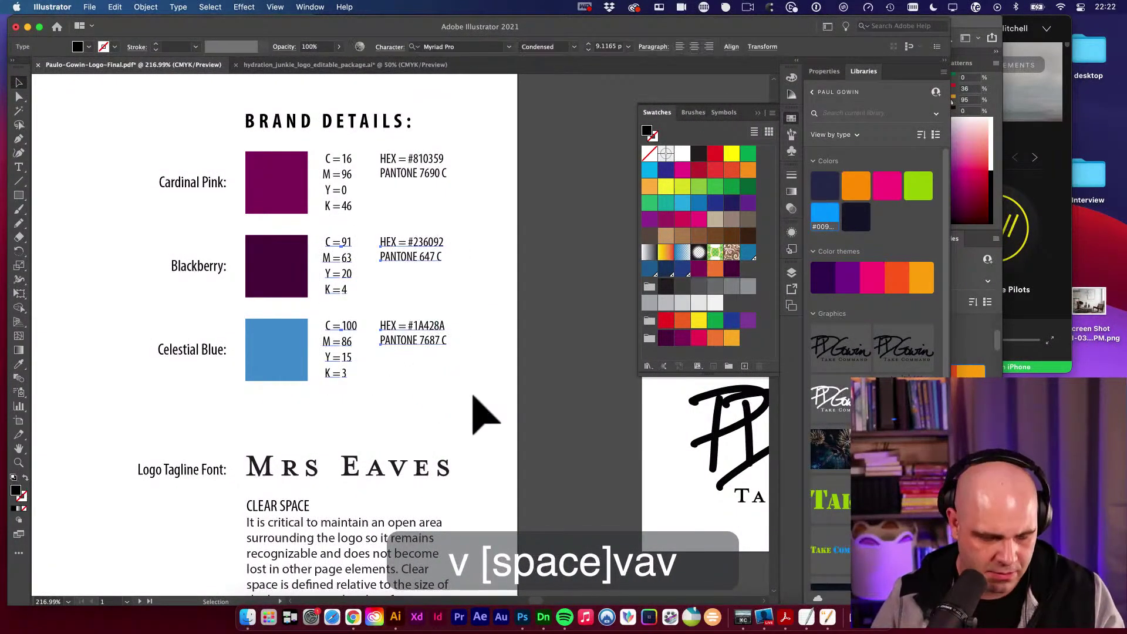
key("m")
left_click_drag(327, 246, 460, 386)
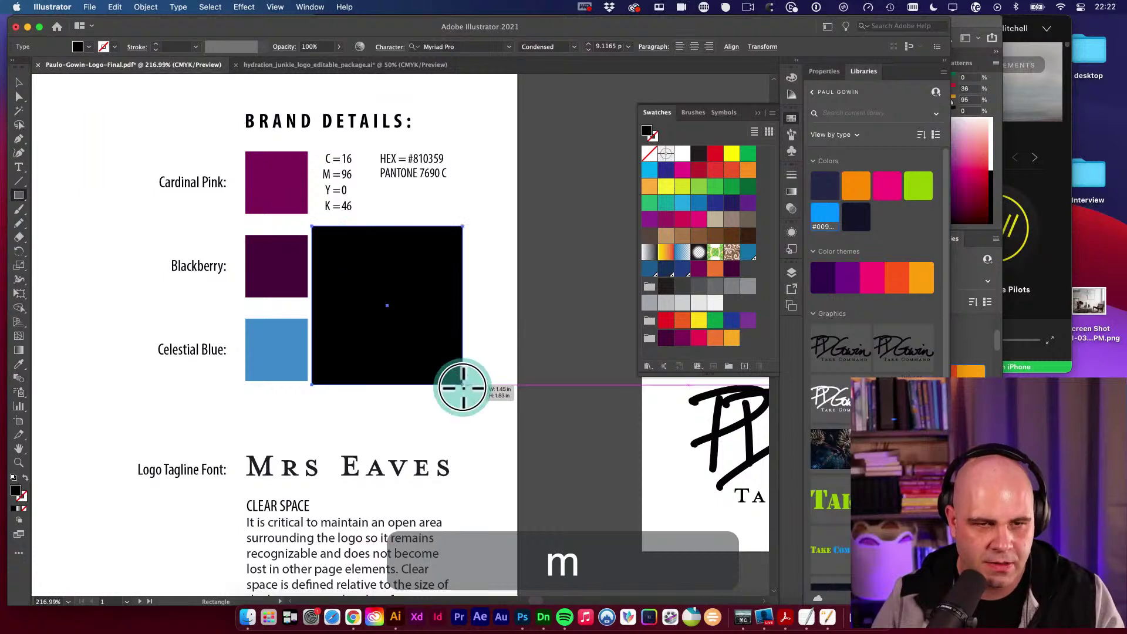
key("v")
left_click(506, 330)
Cover Cardinal Pink's PANTONE line with a black rectangle.
key("space")
left_click_drag(463, 333, 456, 301)
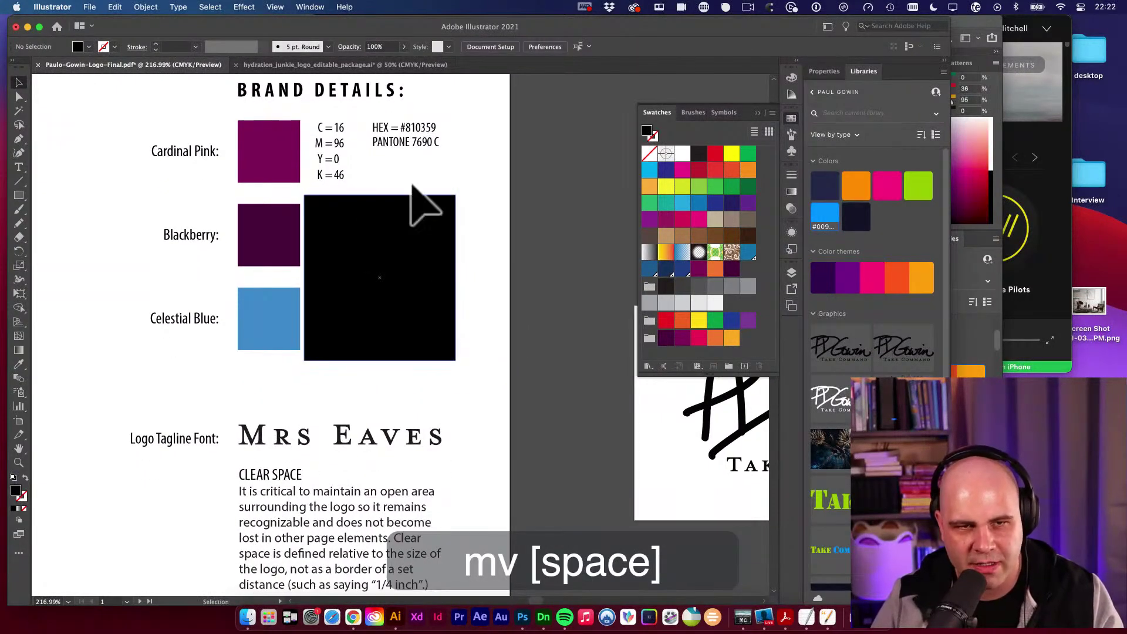
key("a")
key("m")
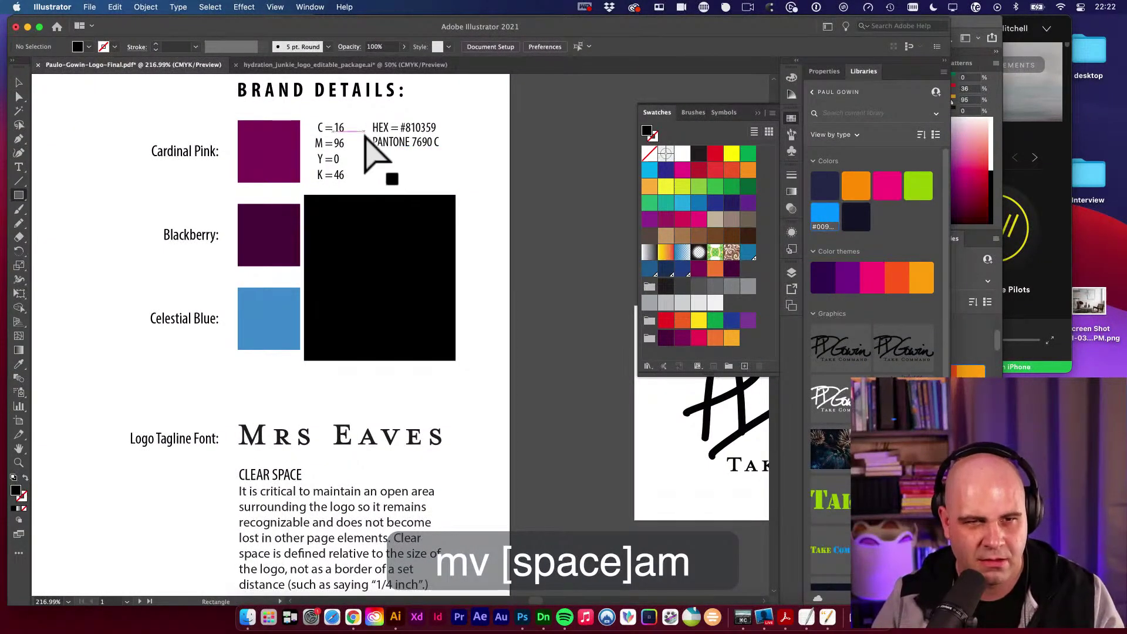
left_click_drag(364, 135, 457, 160)
key("v")
left_click(475, 223)
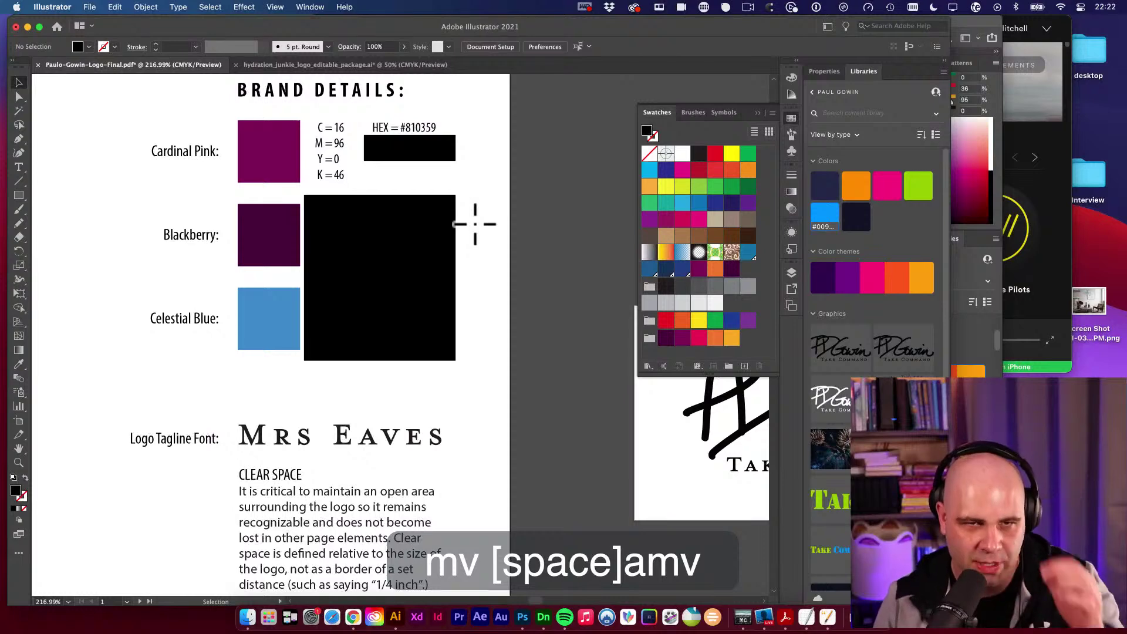
Save the document and dismiss the read-only file warning.
key("space")
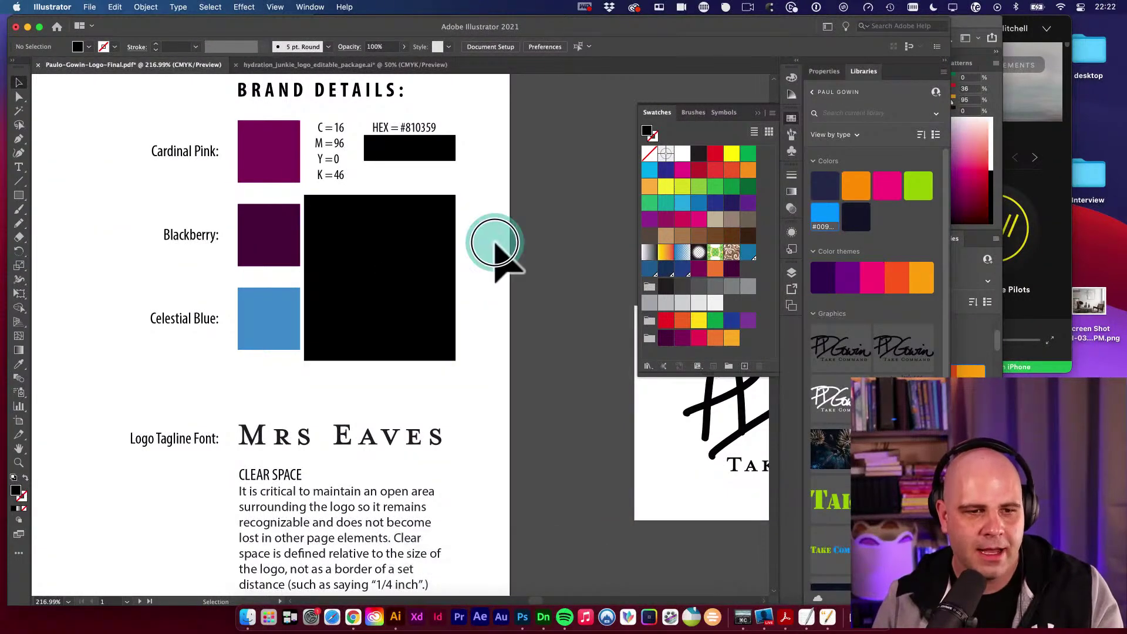
left_click_drag(498, 251, 501, 276)
key("super+s")
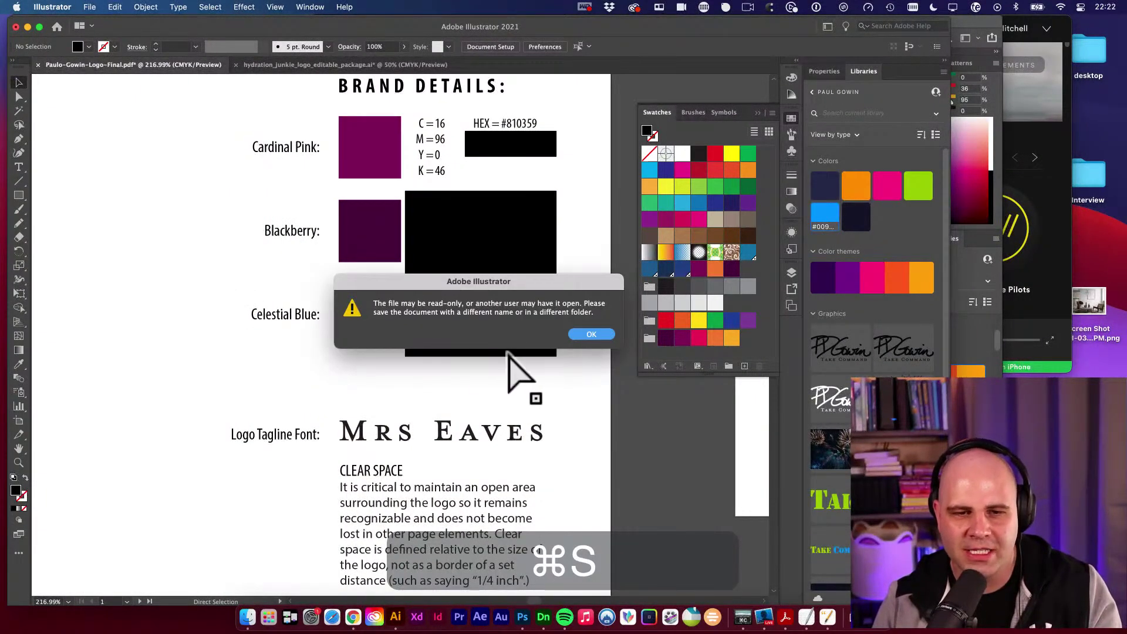
left_click(591, 334)
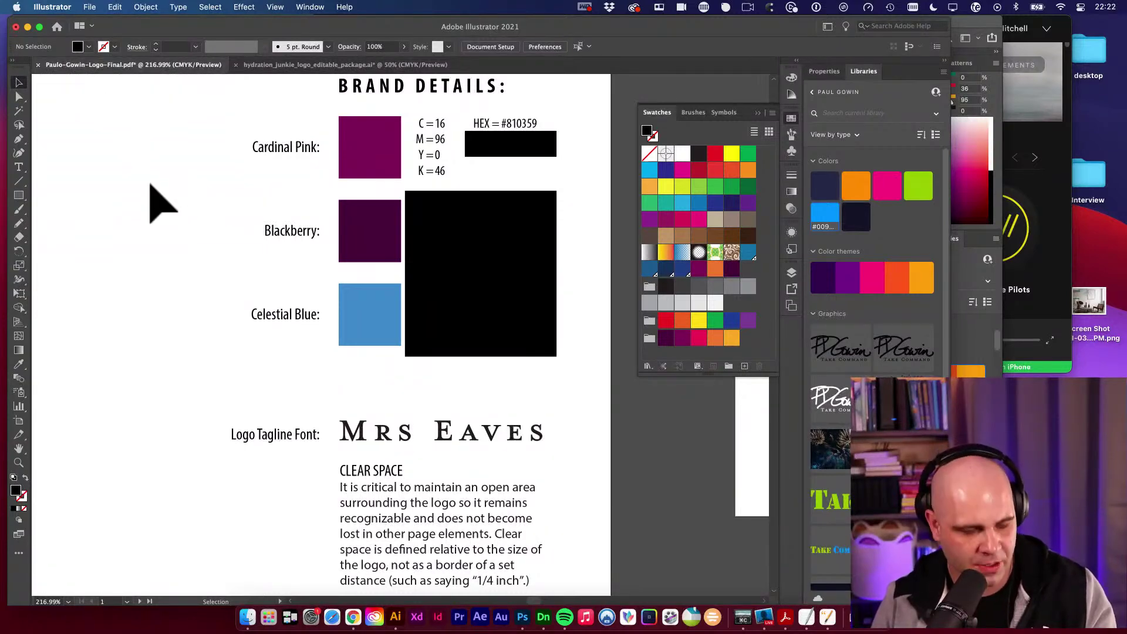
key("shift+super+s")
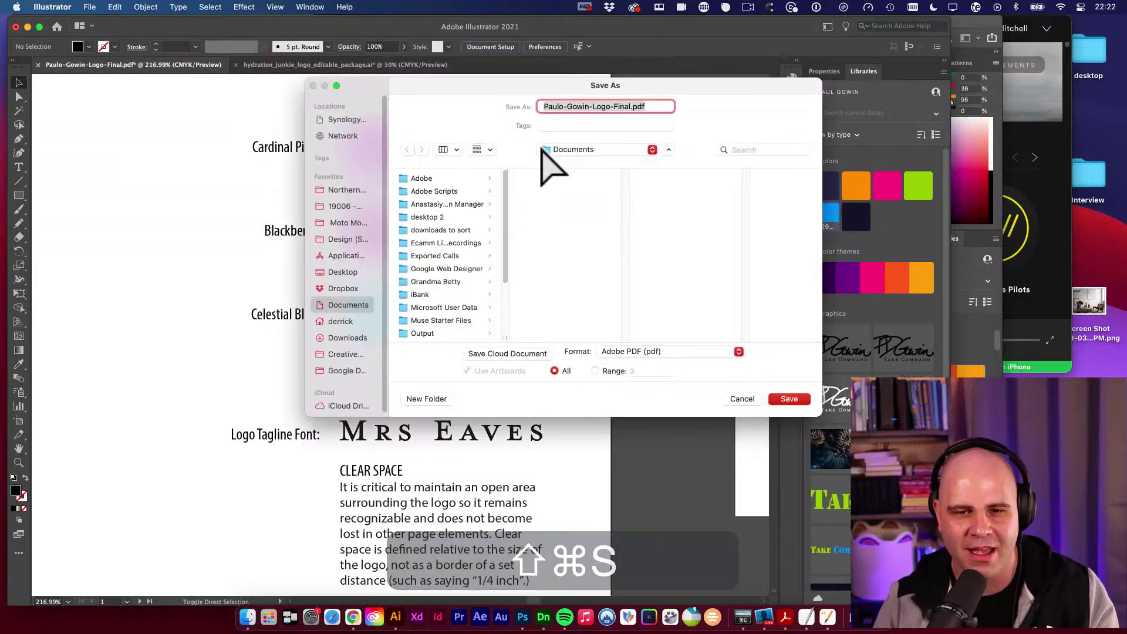
left_click(656, 352)
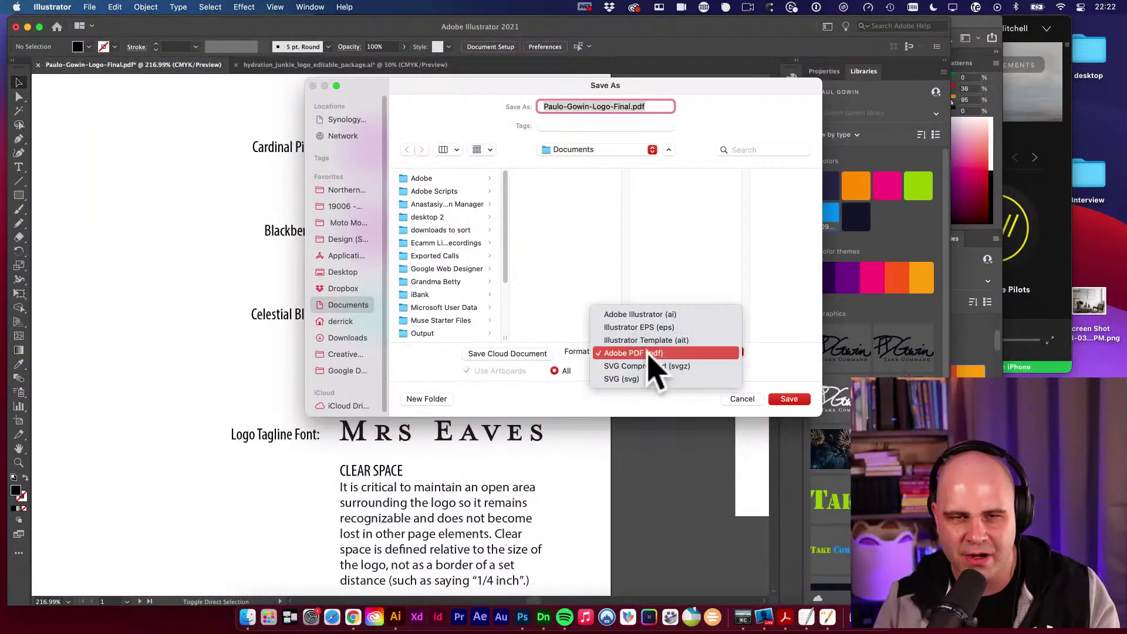
left_click(649, 314)
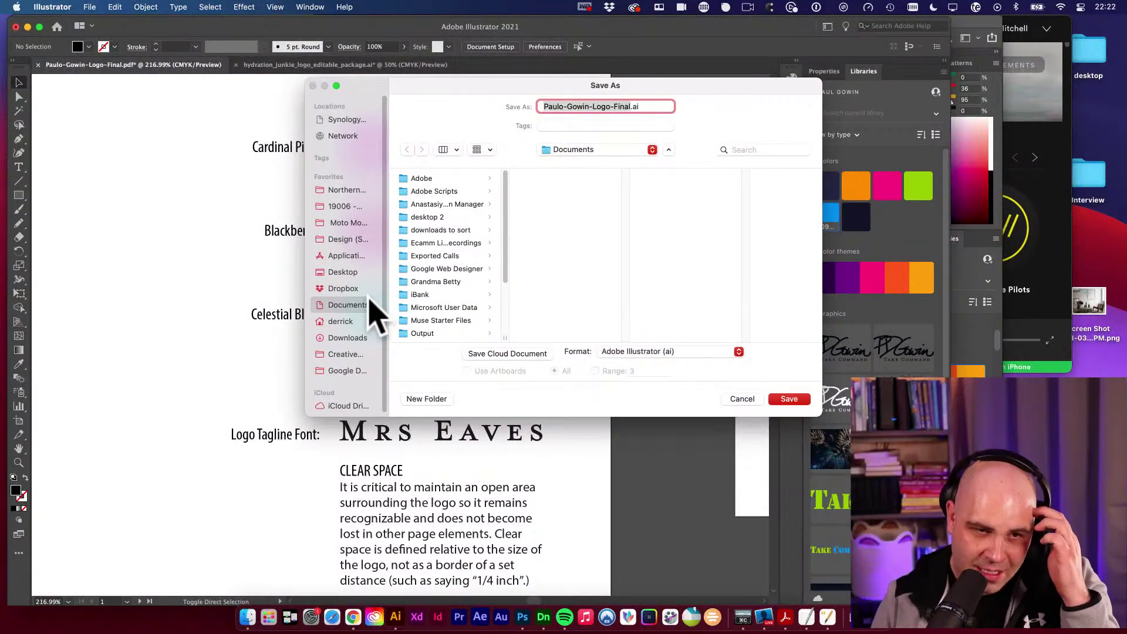
left_click(352, 272)
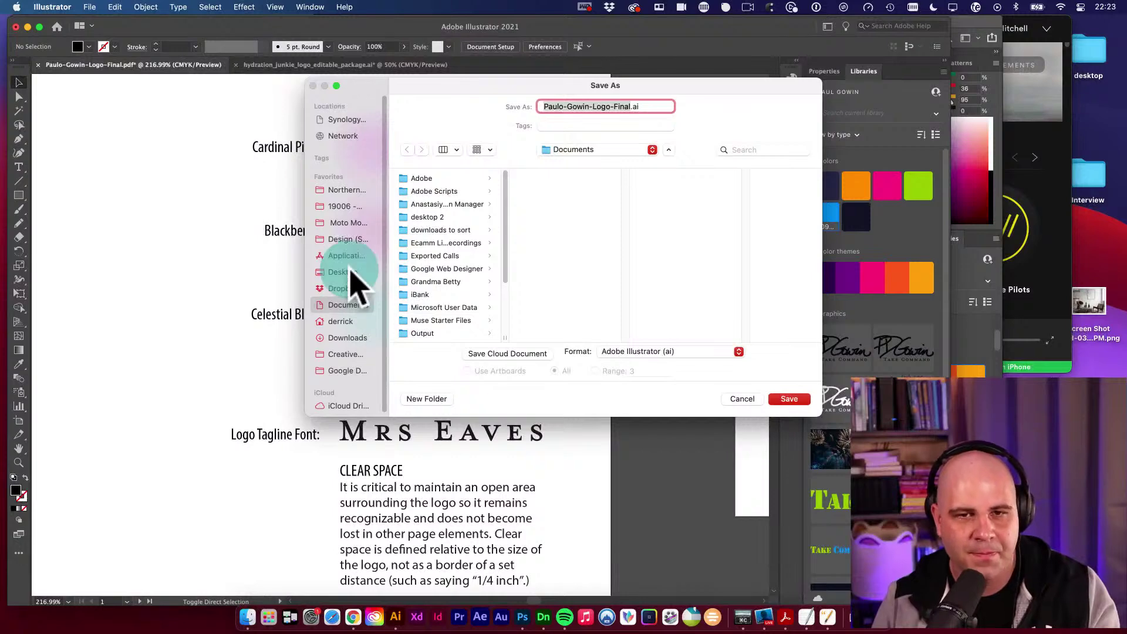
left_click(635, 107)
key("BackSpace")
key("BackSpace")
key("BackSpace")
key("BackSpace")
key("BackSpace")
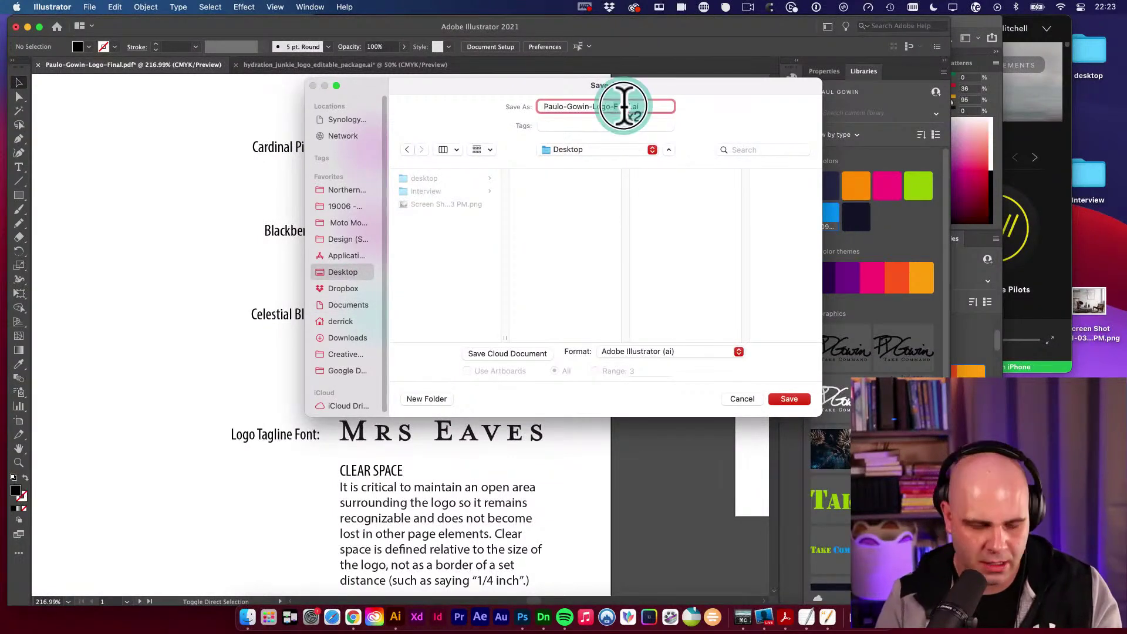
type("color-expl")
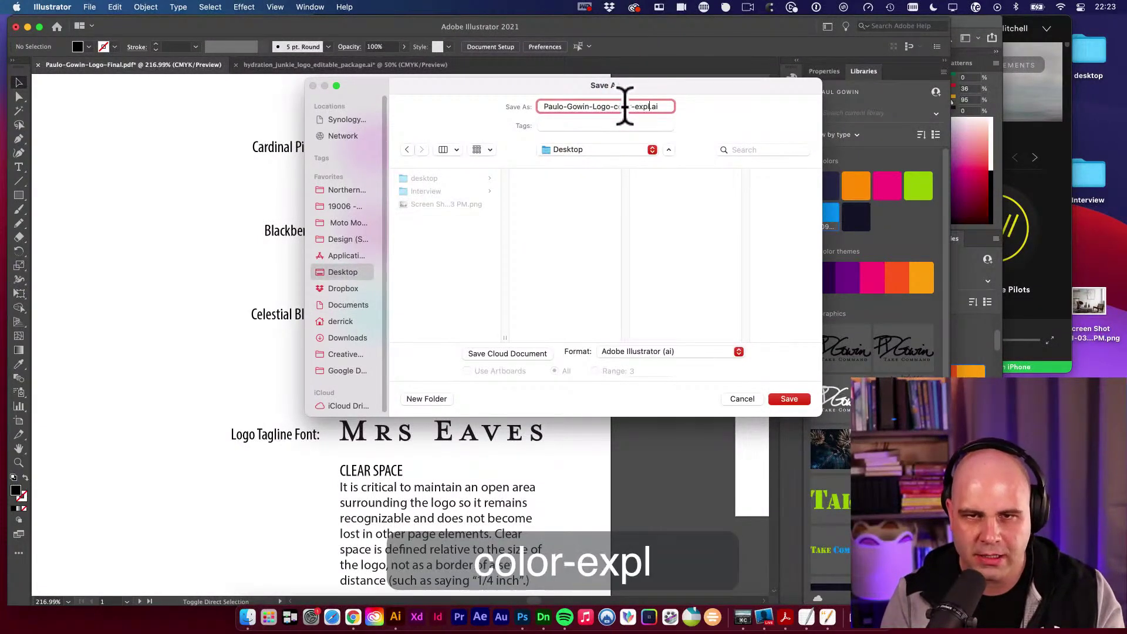
type("oration")
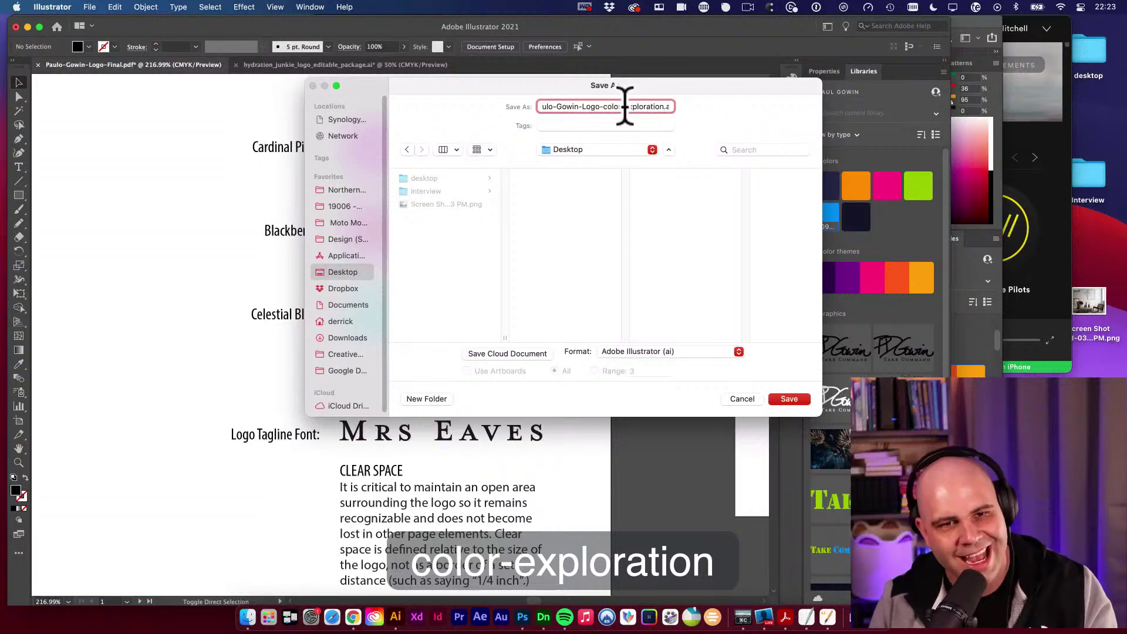
left_click(345, 208)
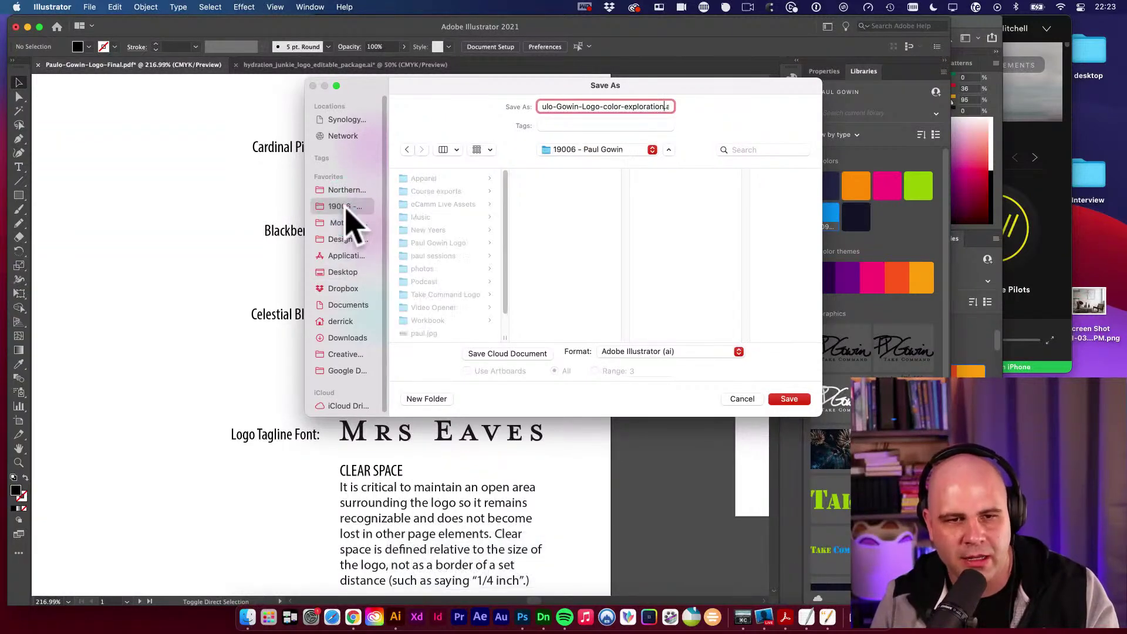
left_click(441, 244)
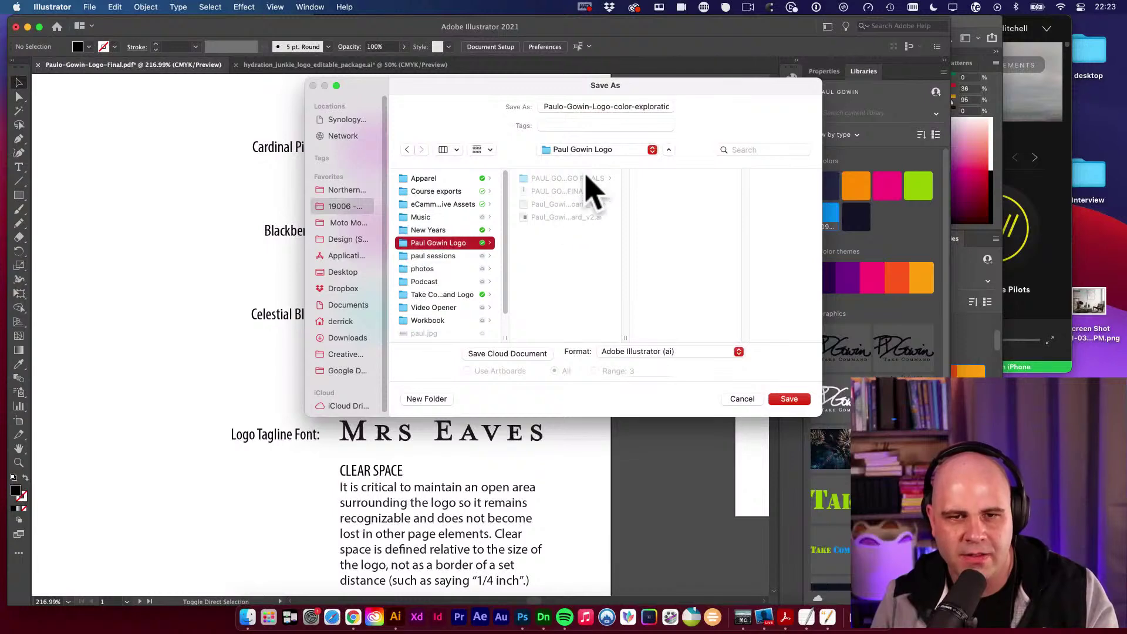
left_click(576, 246)
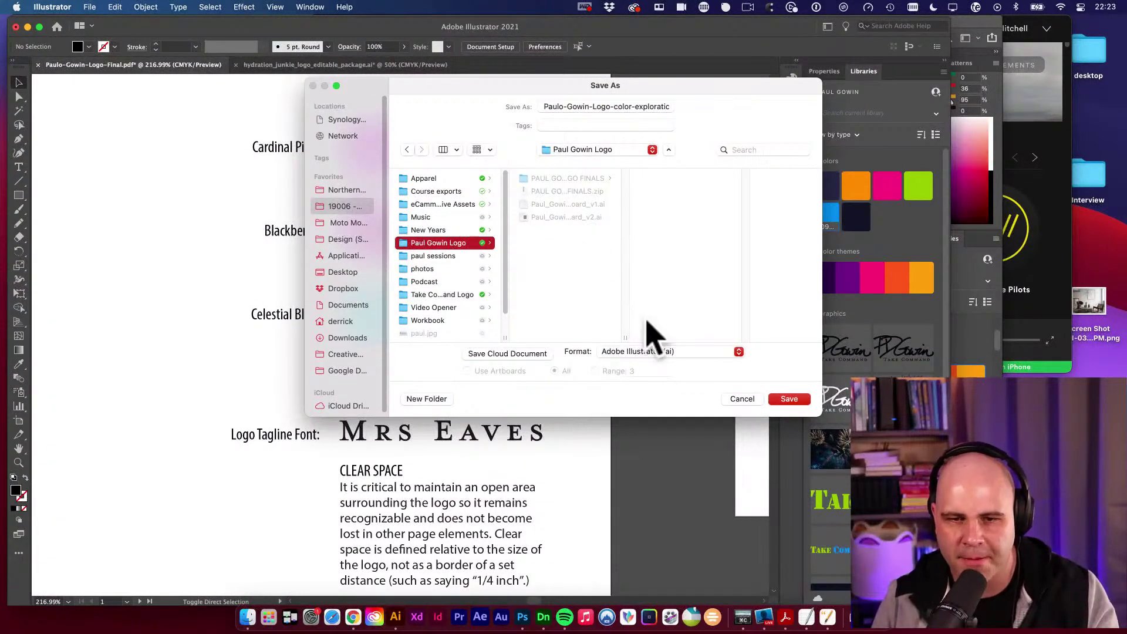
left_click(789, 400)
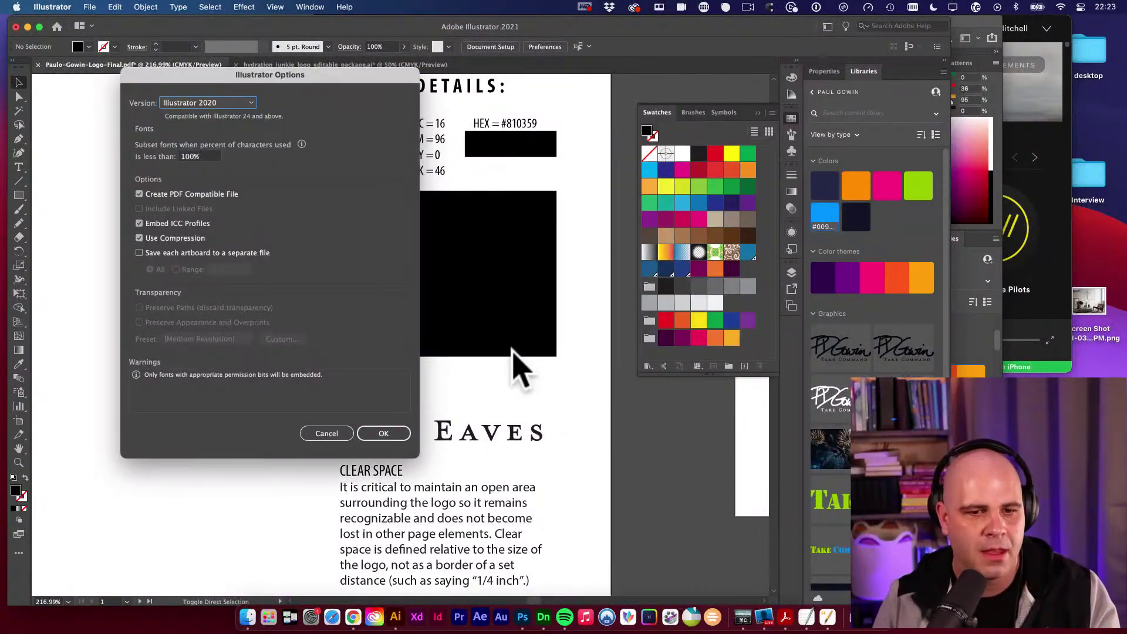
left_click(376, 429)
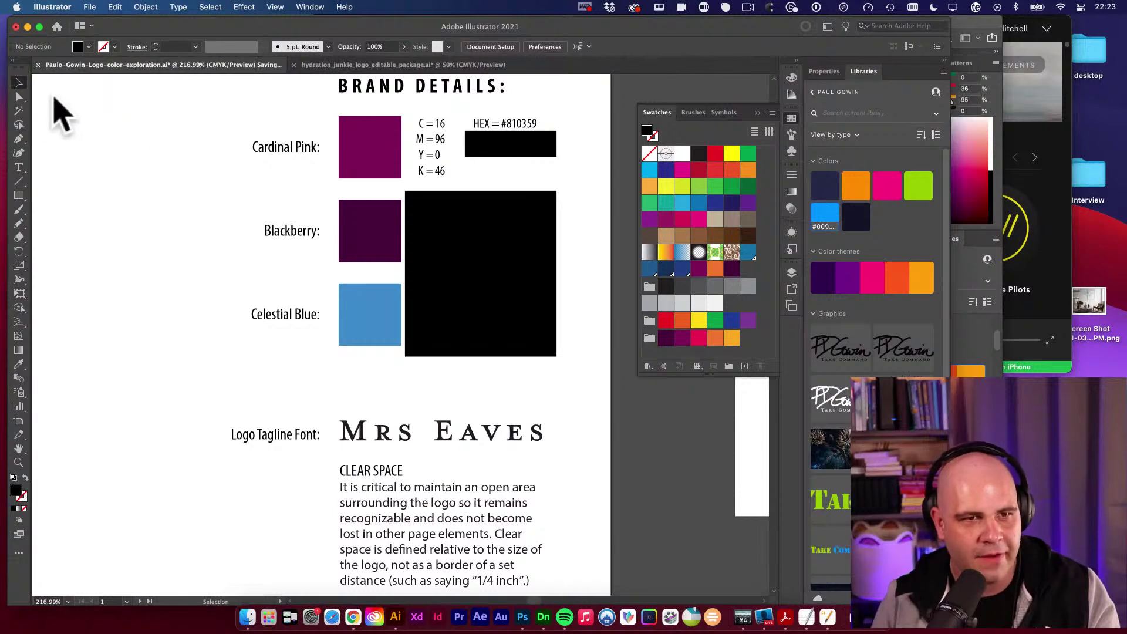
Zoom out and center the brand-details artboard with the logo variations beside it.
left_click(171, 146)
left_click(448, 171, "alt+super")
left_click(519, 322, "alt+super")
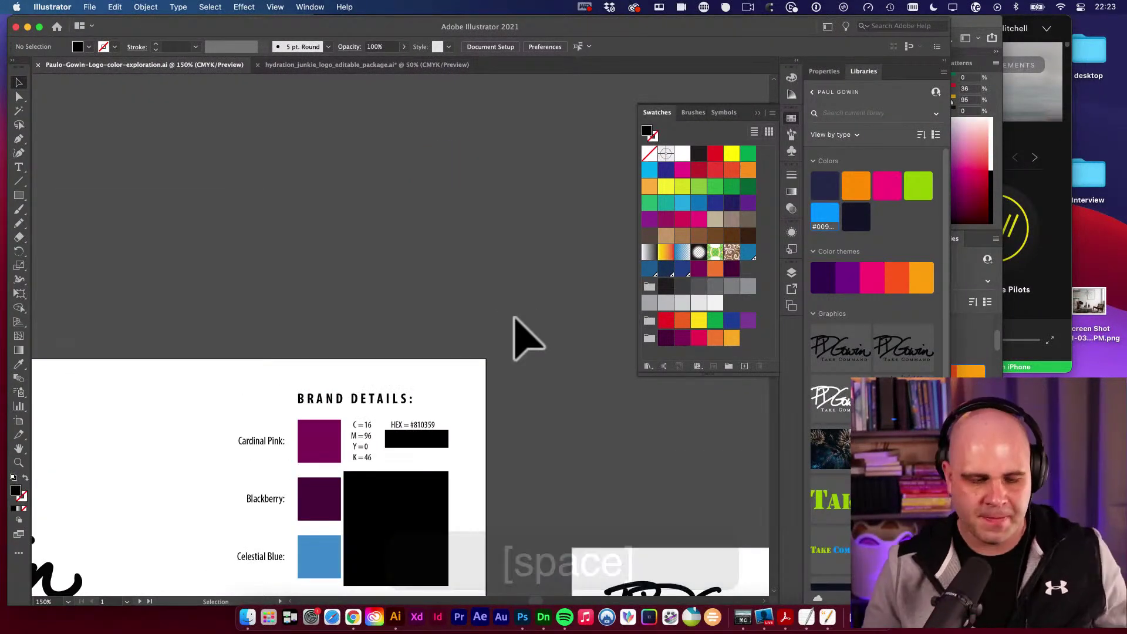
left_click(407, 327, "alt+super")
left_click(411, 327, "alt+super")
scroll(431, 300, "down", 5)
left_click_drag(462, 320, 481, 279)
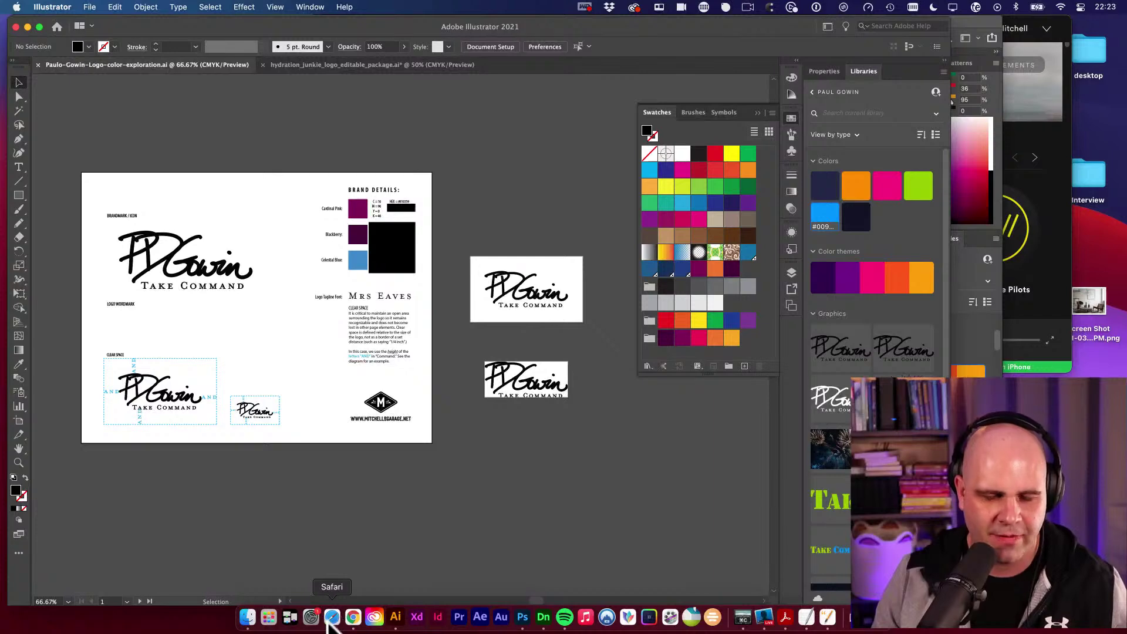
Quick Look the grey and purple hats, the blue, grey and pink hoodies, and the jacket mockups.
left_click(247, 617)
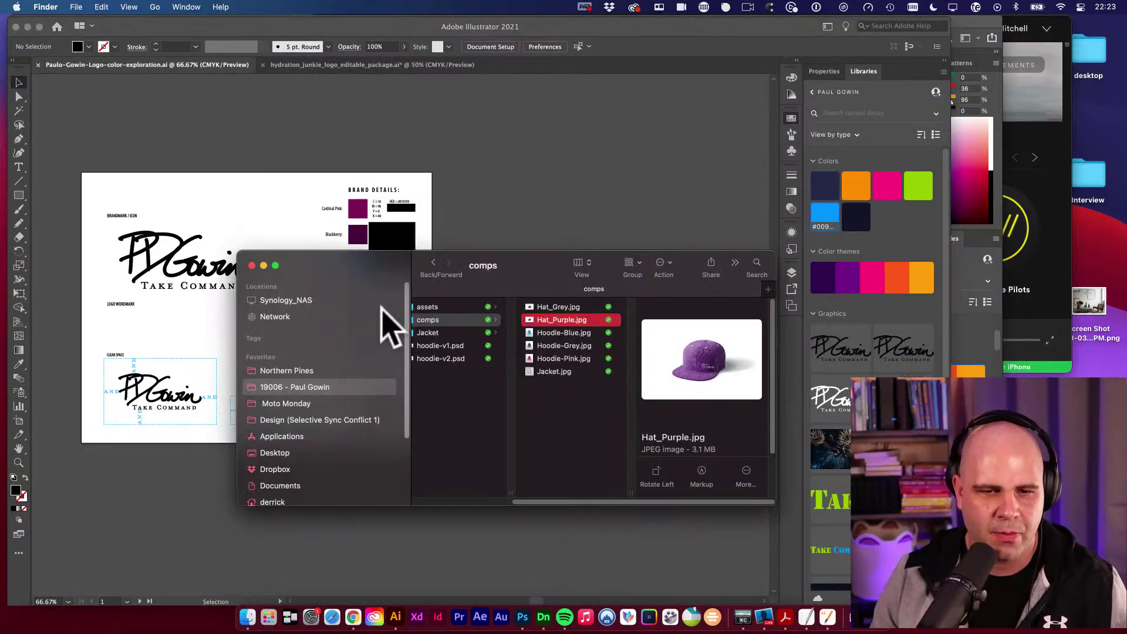
left_click_drag(404, 271, 376, 252)
left_click(530, 289)
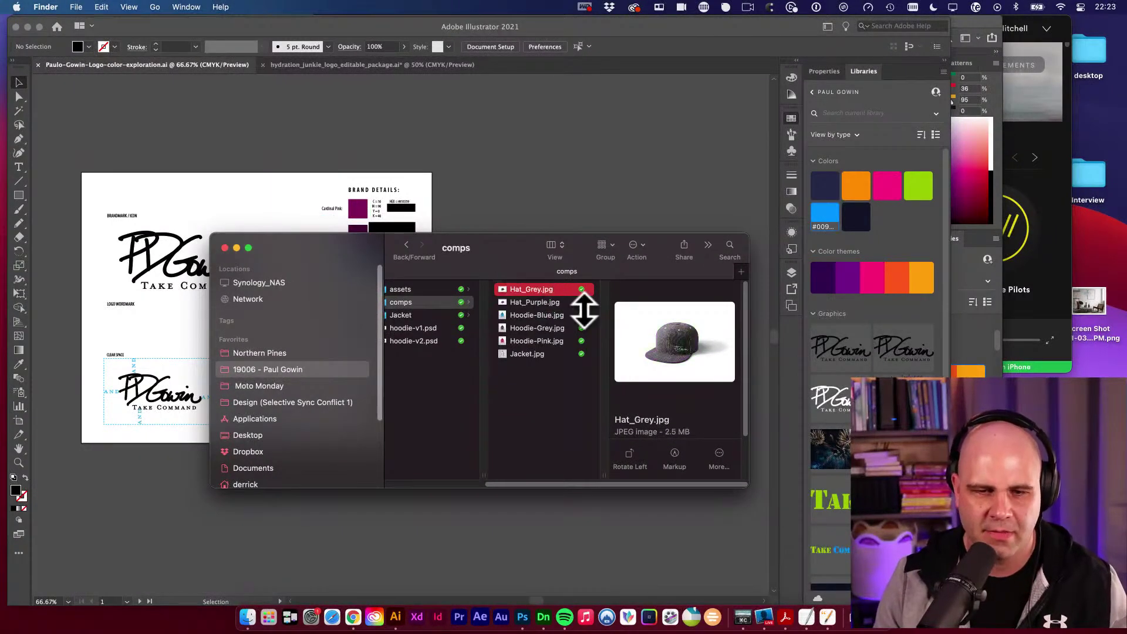
key("space")
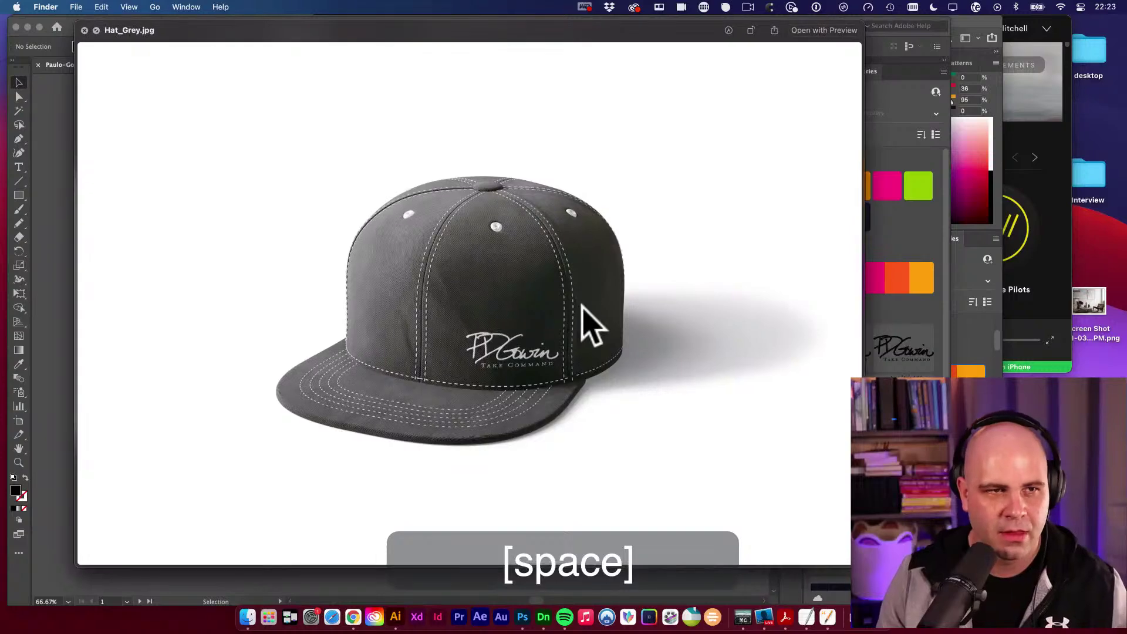
key("Down")
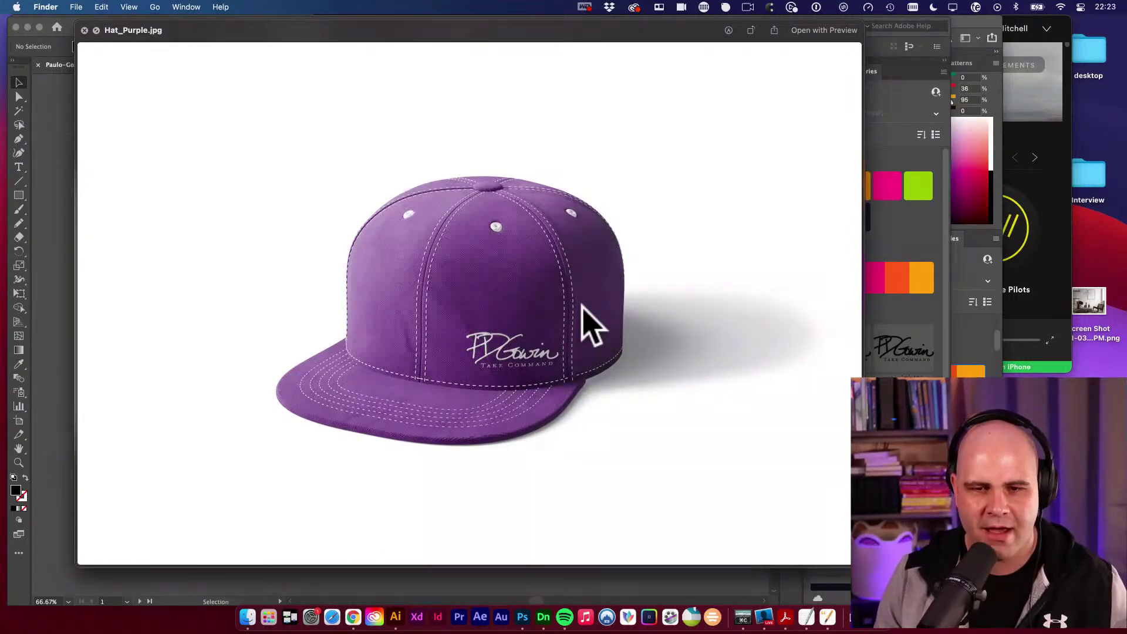
key("Down")
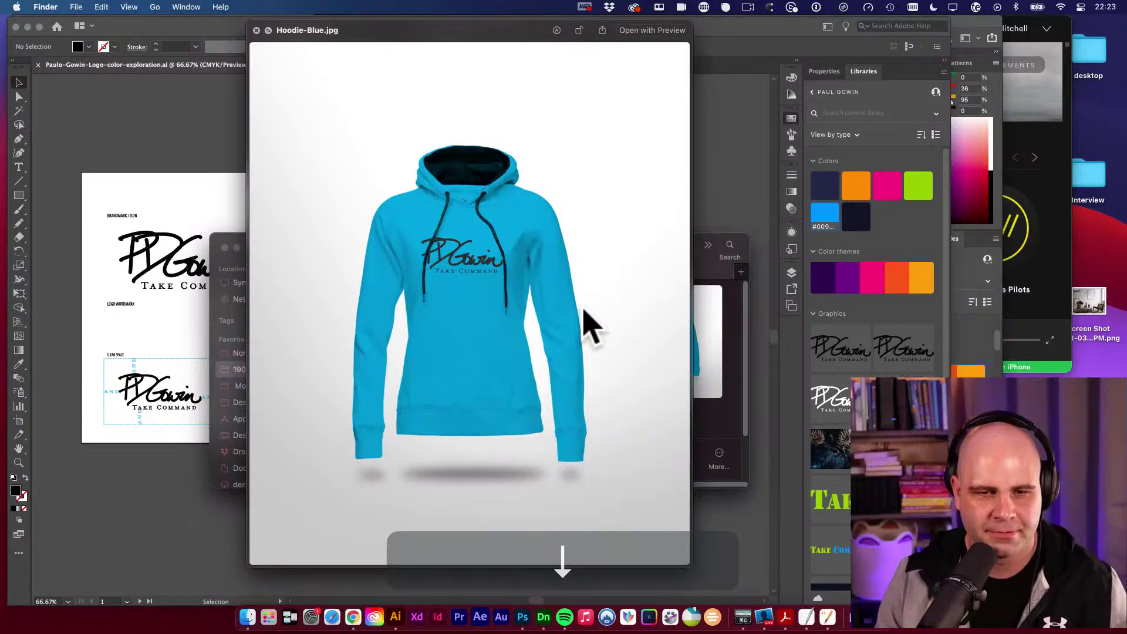
key("Down")
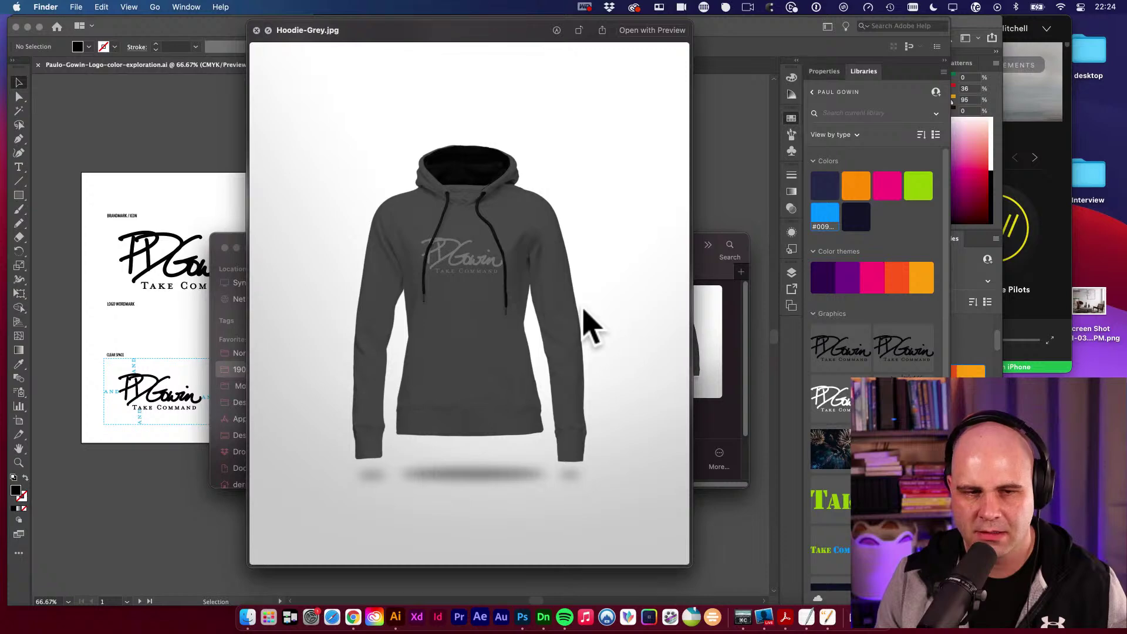
key("Down")
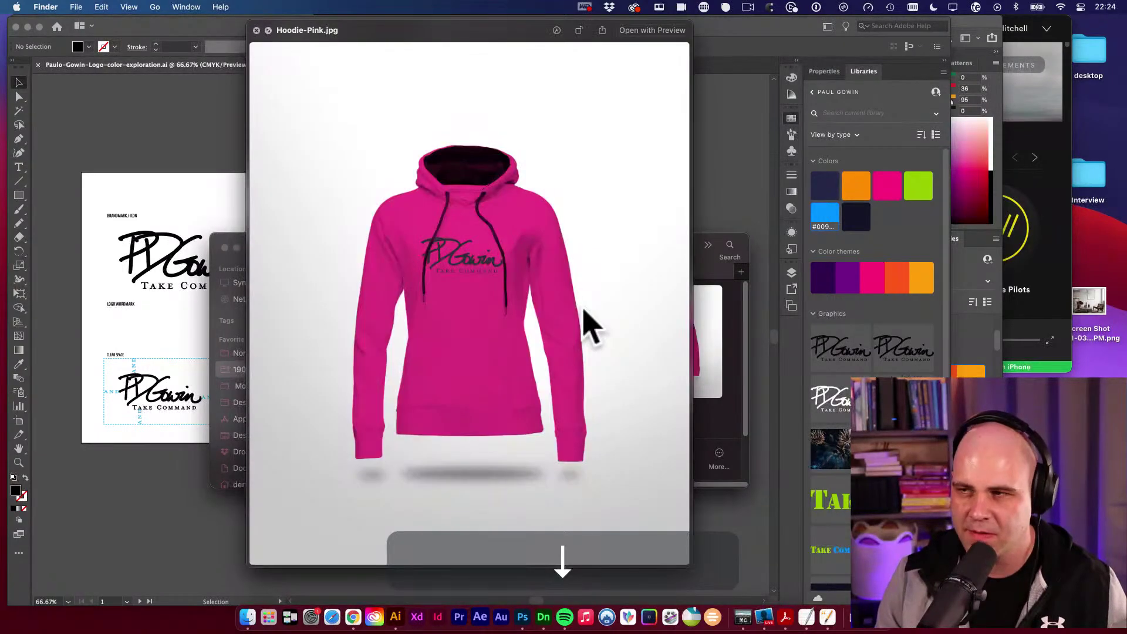
key("Down")
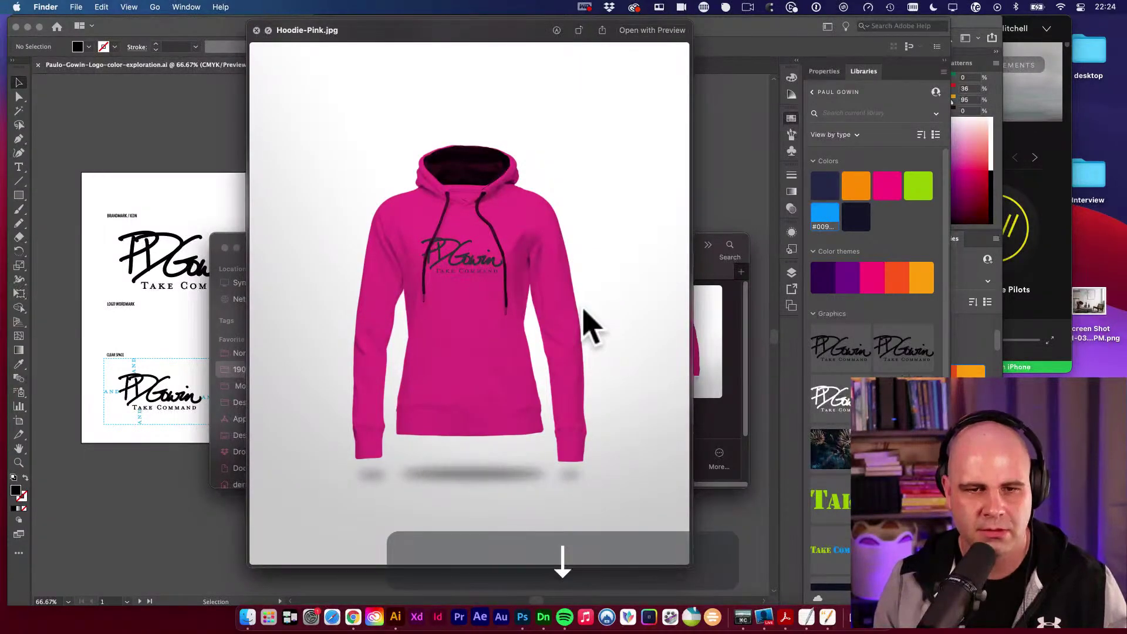
key("space")
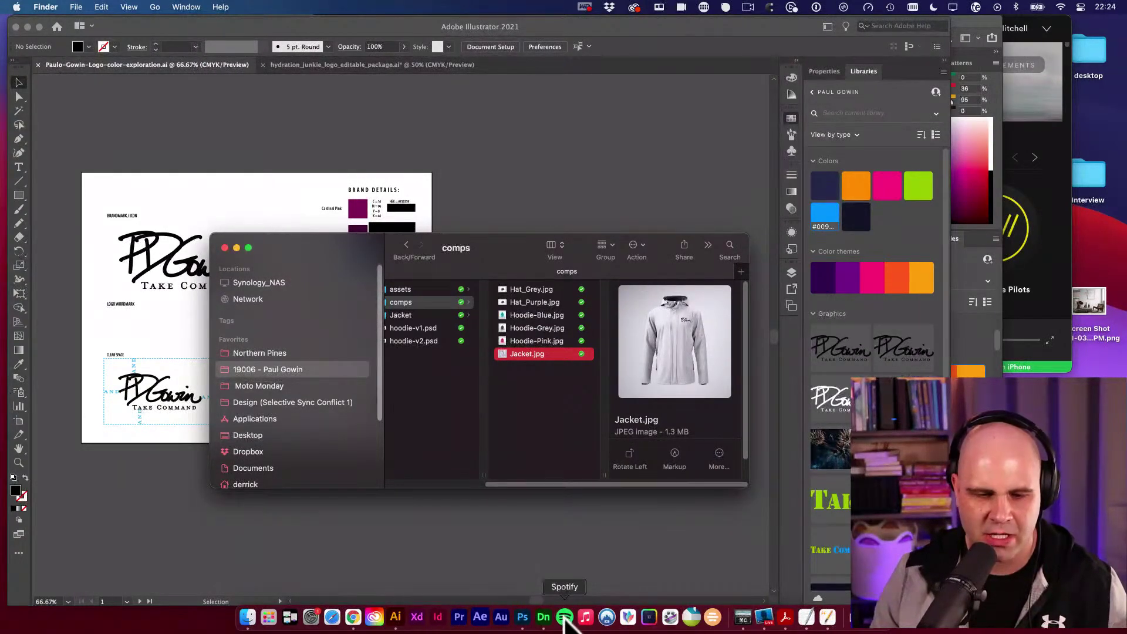
Select the logo water bottle and scale it to 140%, undoing the trial moves.
left_click(544, 617)
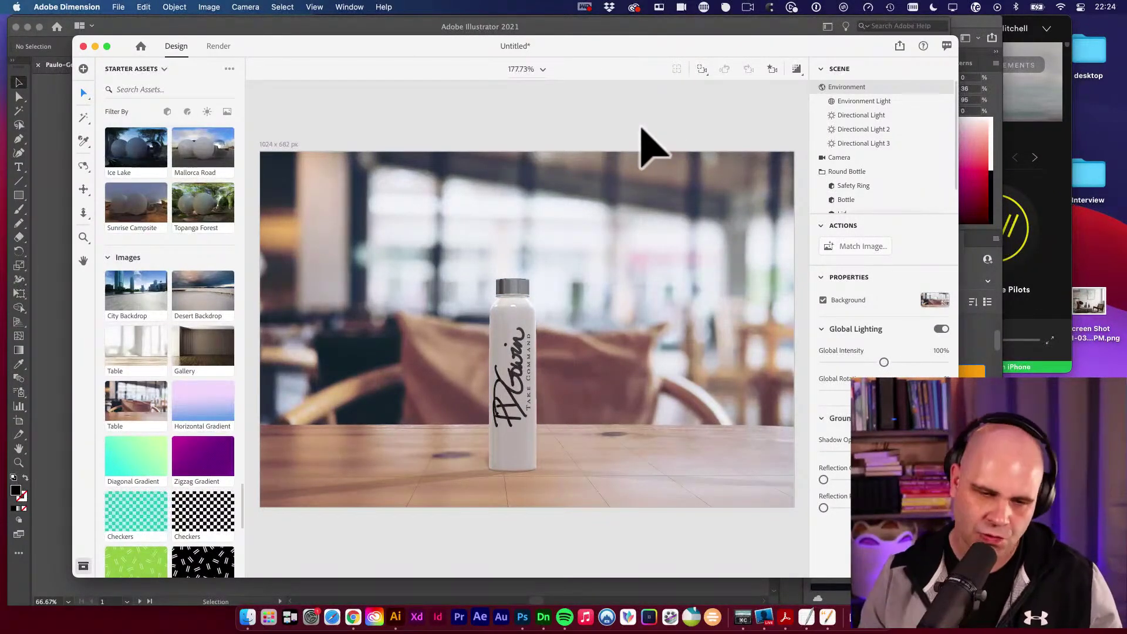
left_click(532, 294)
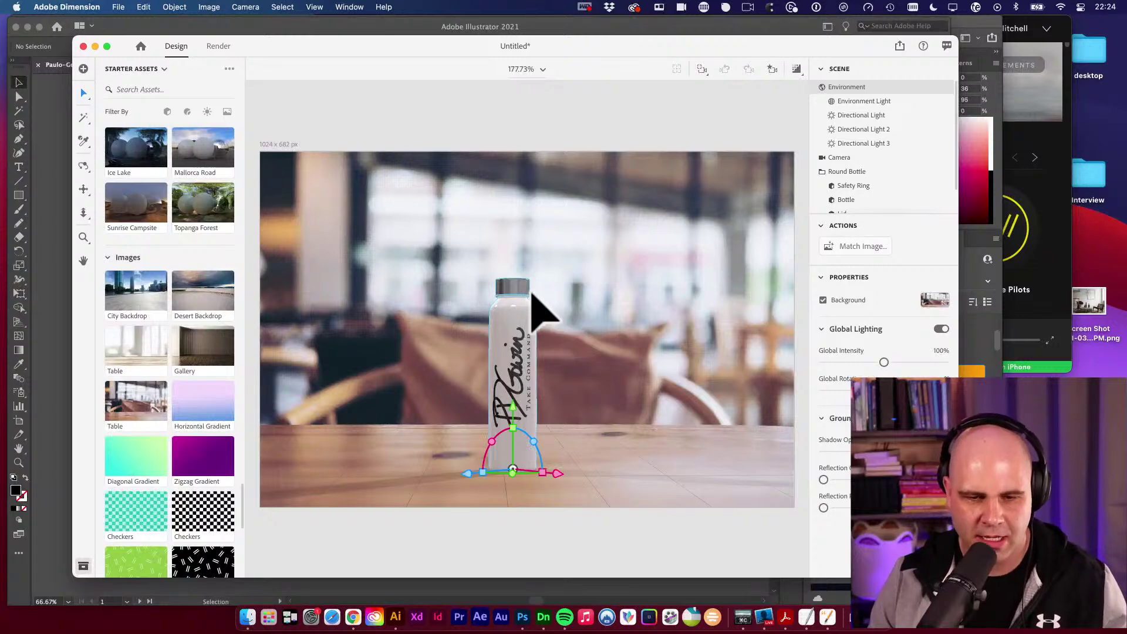
left_click_drag(515, 441, 517, 398)
key("super+z")
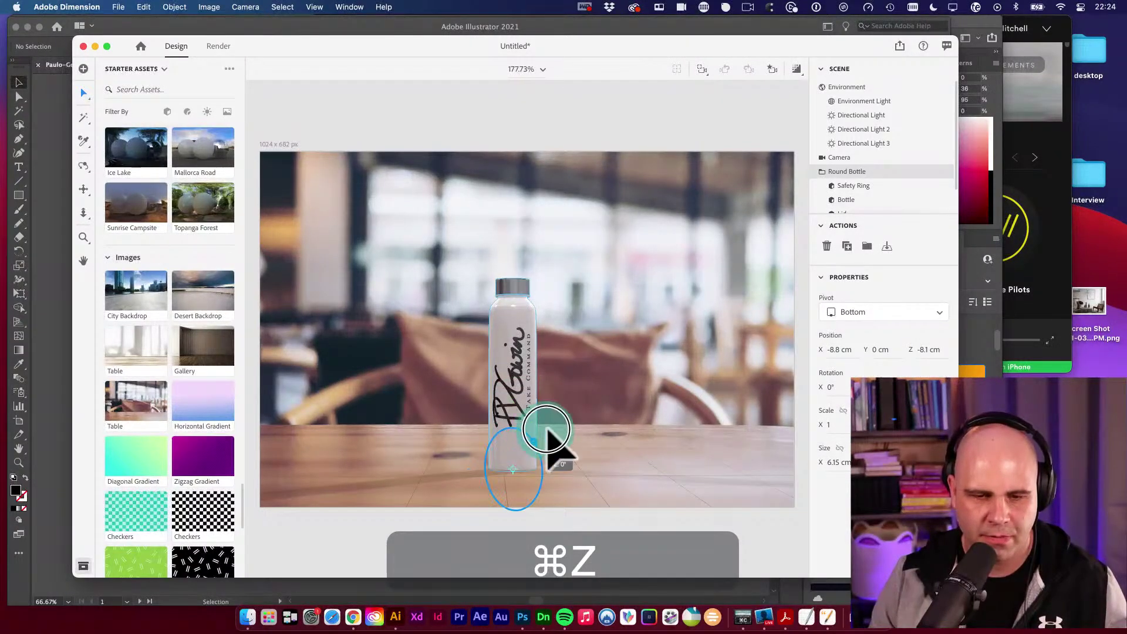
left_click_drag(559, 470, 593, 475)
key("super+z")
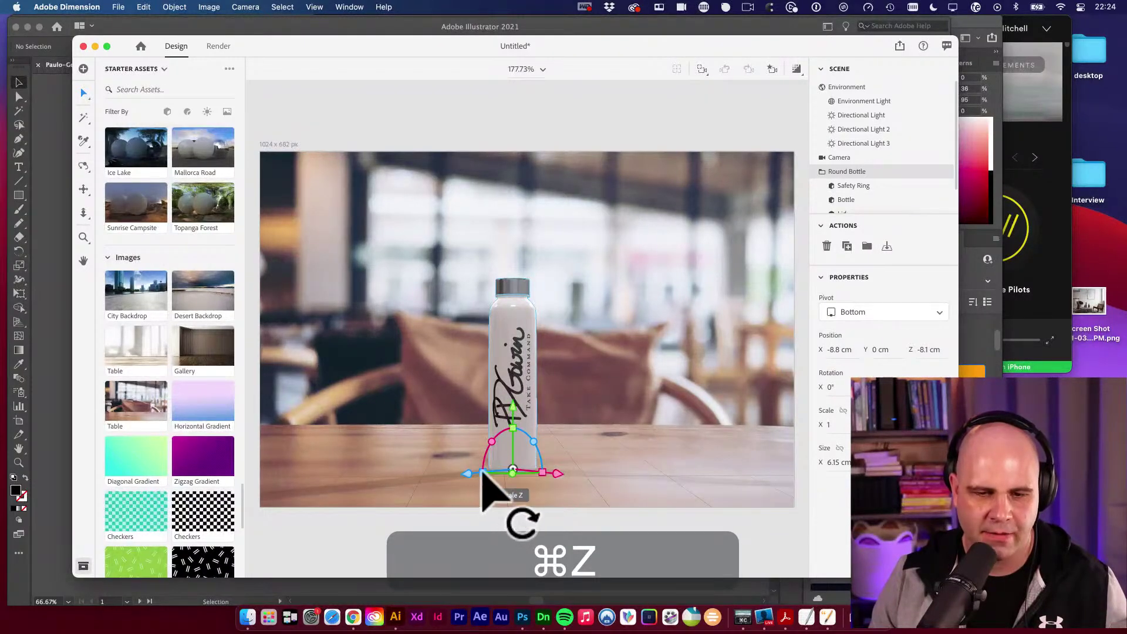
mouse_move(483, 474)
left_mouse_down()
mouse_move(453, 473)
mouse_move(468, 471)
left_mouse_up()
key("v")
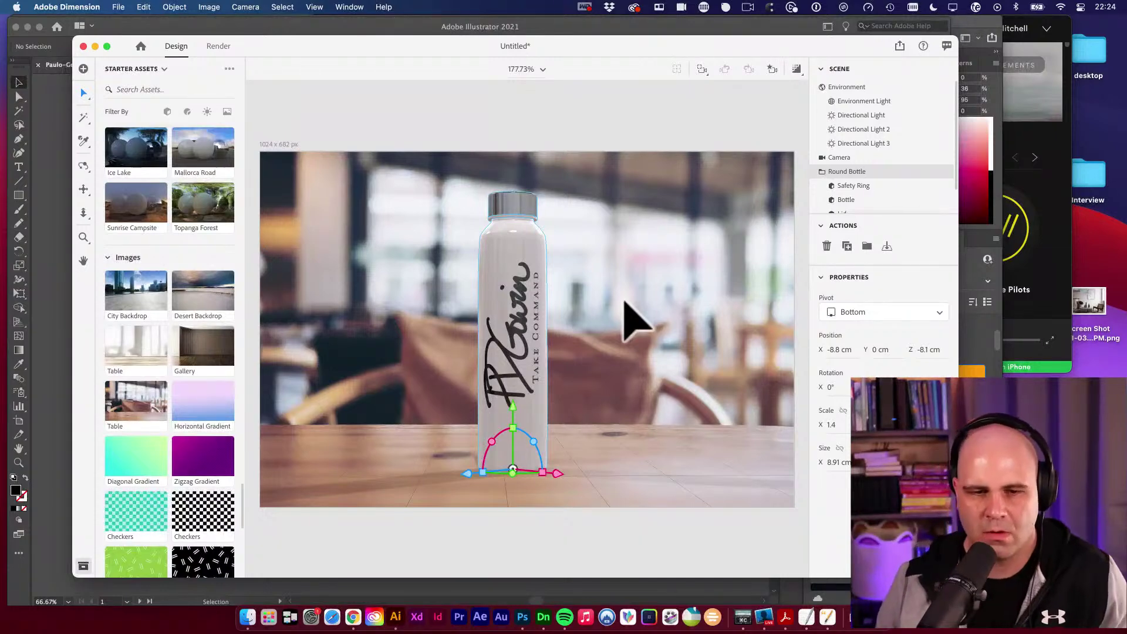
Name the render 'water bottle' at High quality, exporting PNG instead of PSD.
left_click(216, 47)
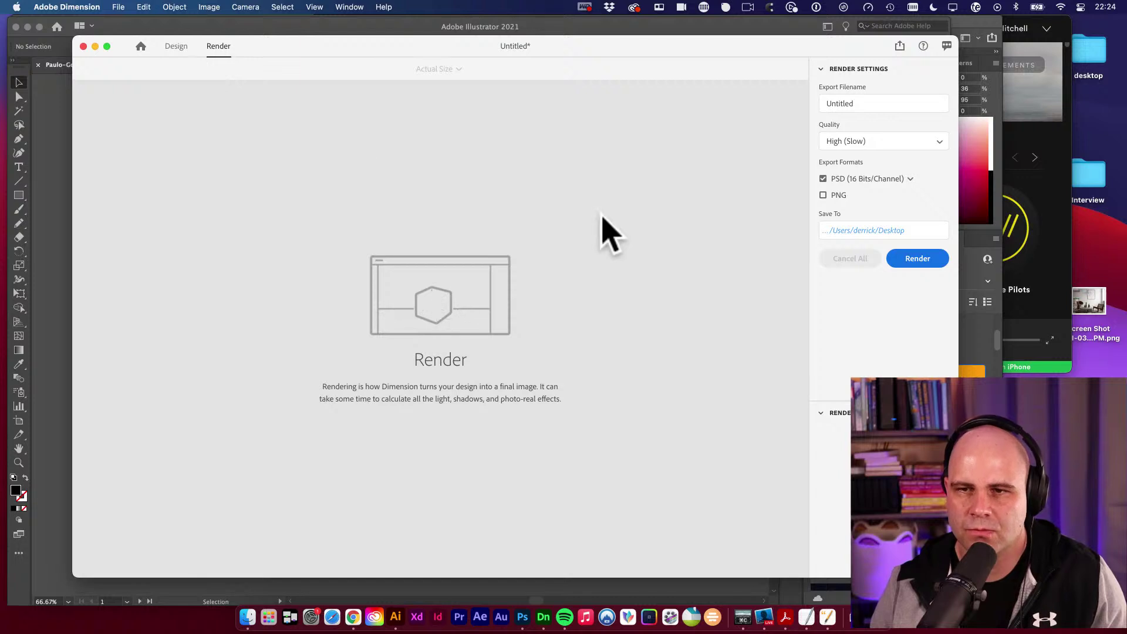
left_click(833, 104)
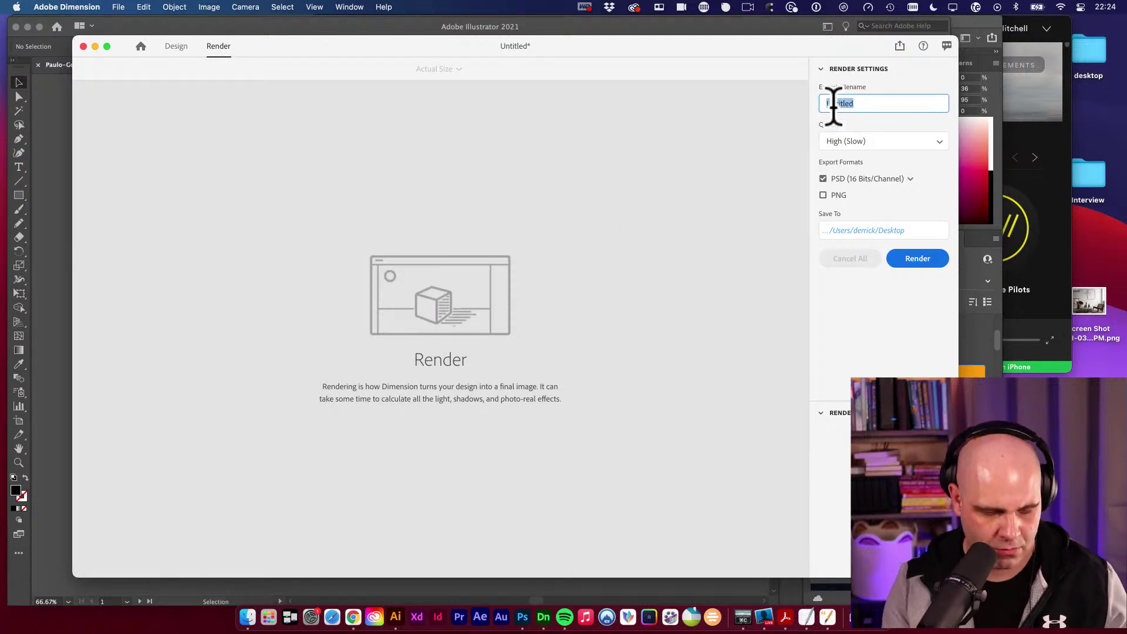
type("water bottle")
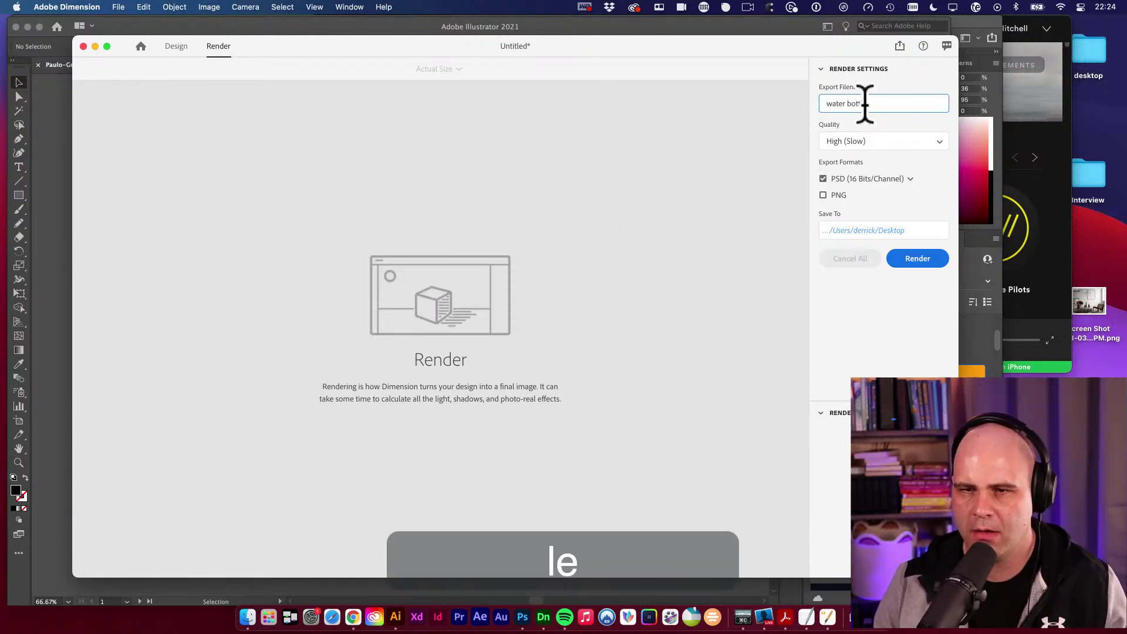
left_click(863, 143)
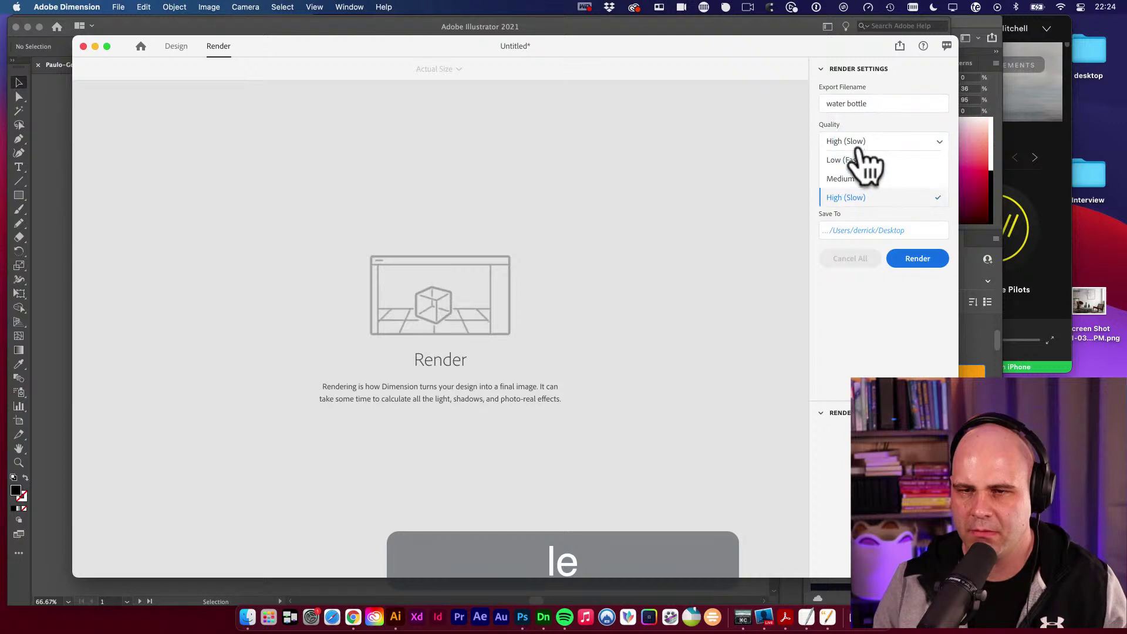
left_click(852, 161)
left_click(852, 196)
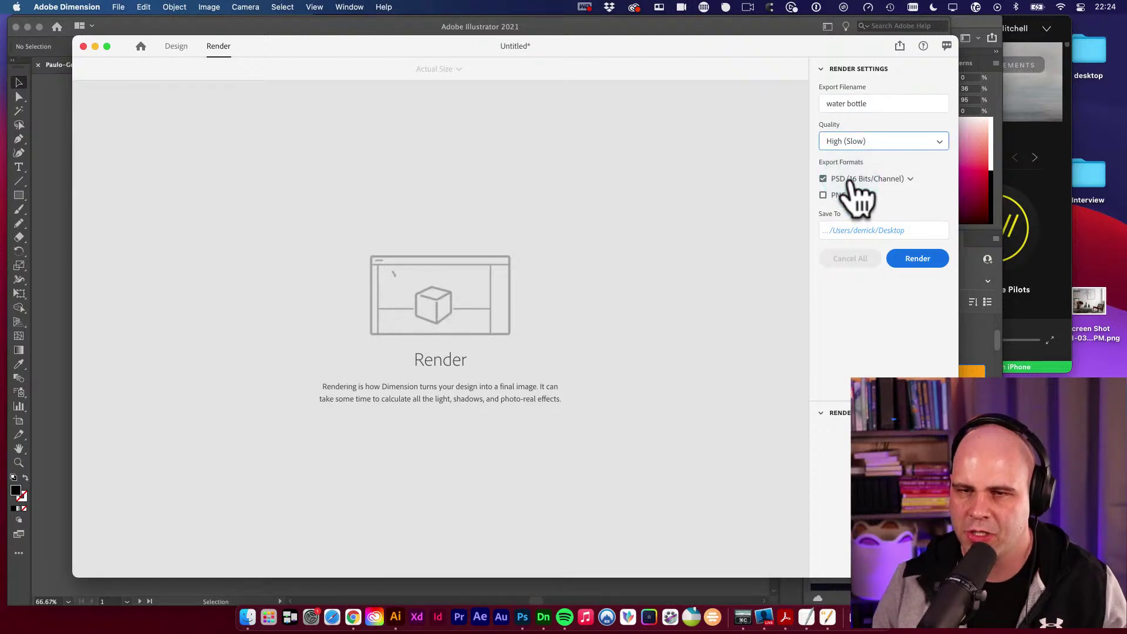
left_click(824, 195)
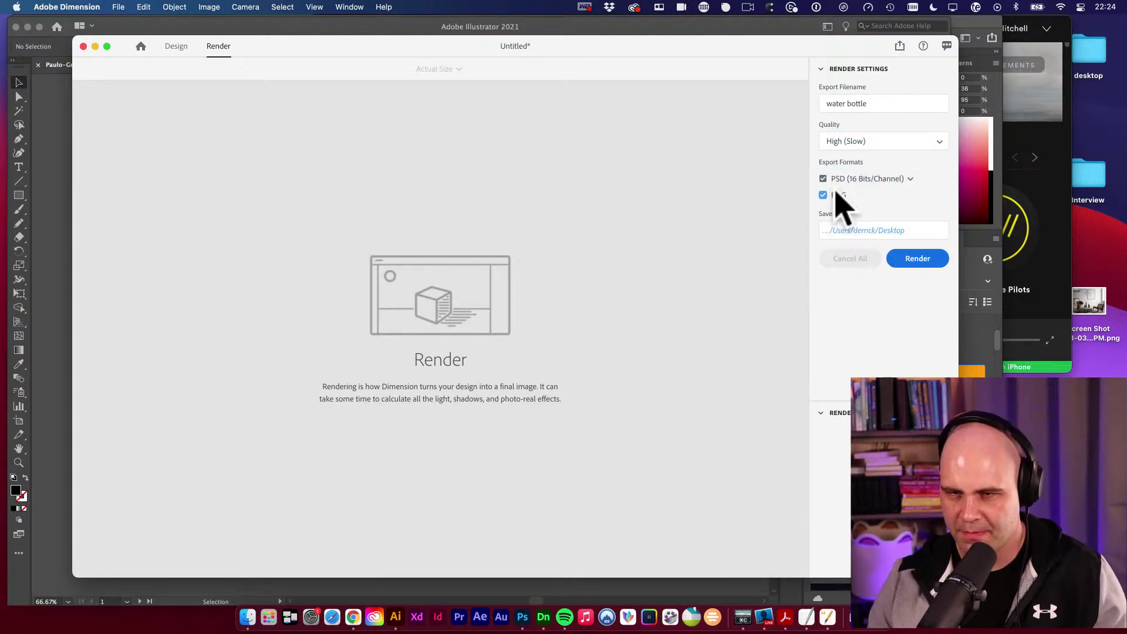
left_click(824, 179)
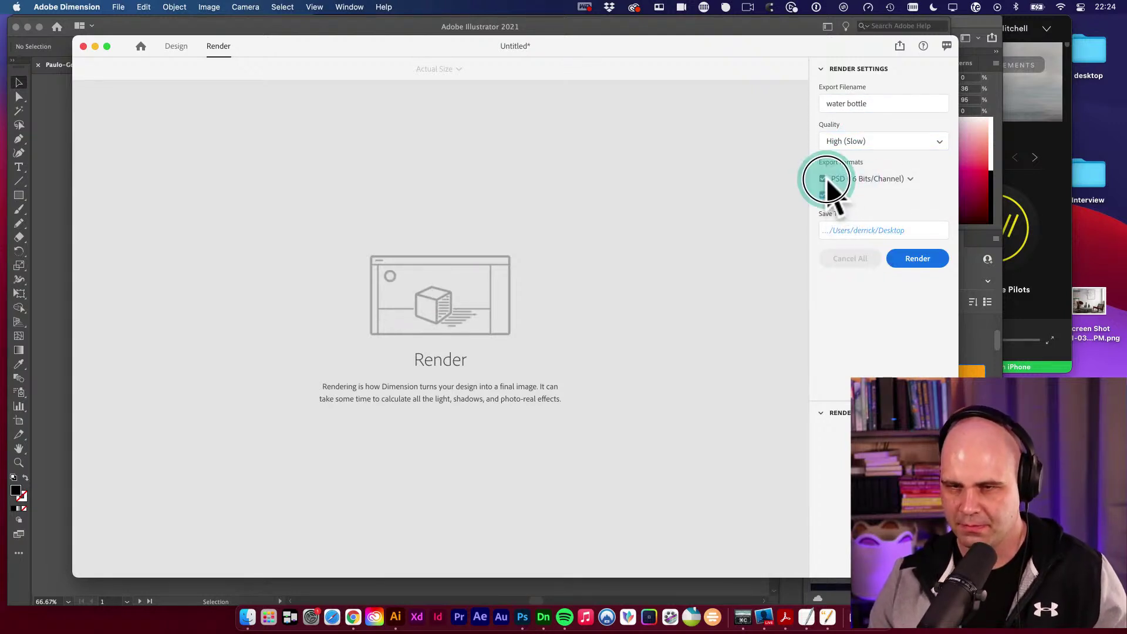
Set the save location to Apparel > comps and start the render.
left_click(884, 233)
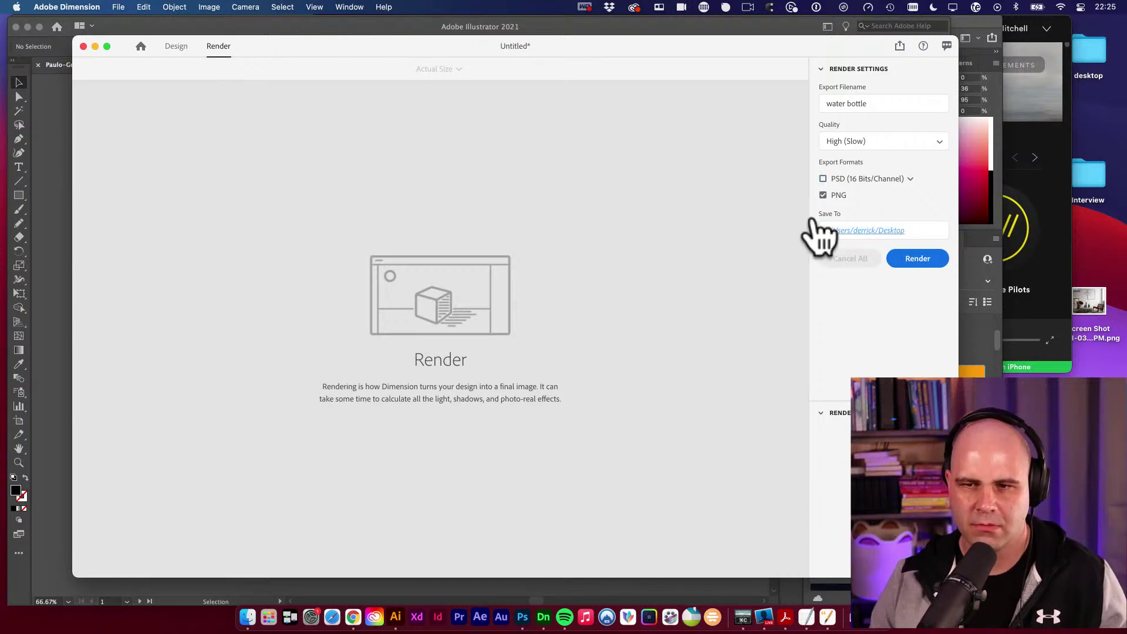
left_click(860, 232)
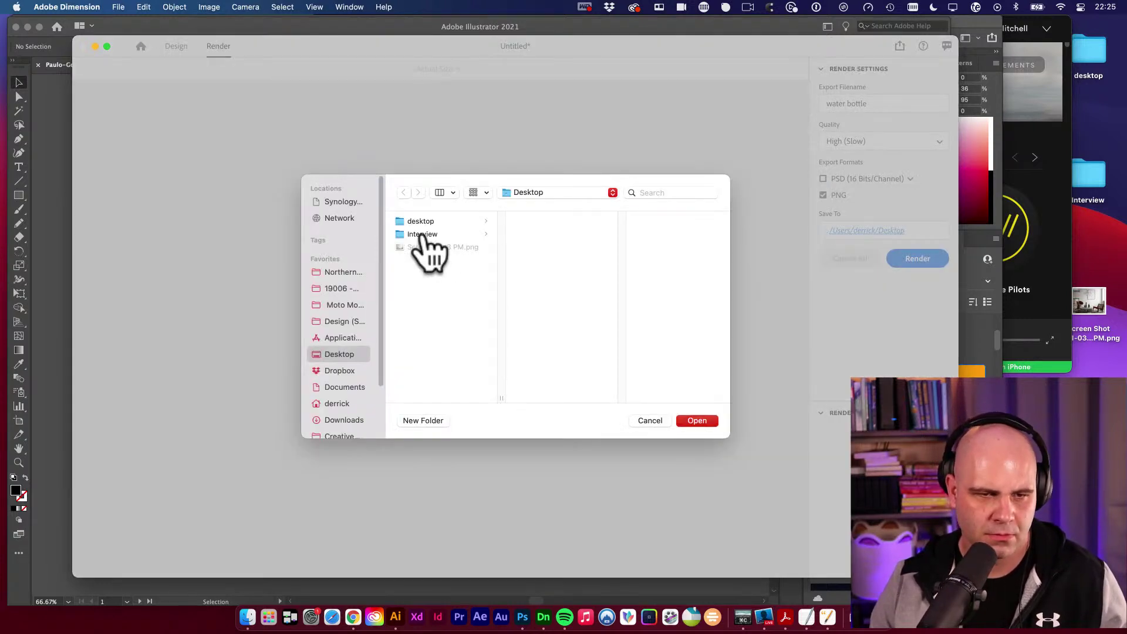
left_click(353, 289)
left_click(444, 222)
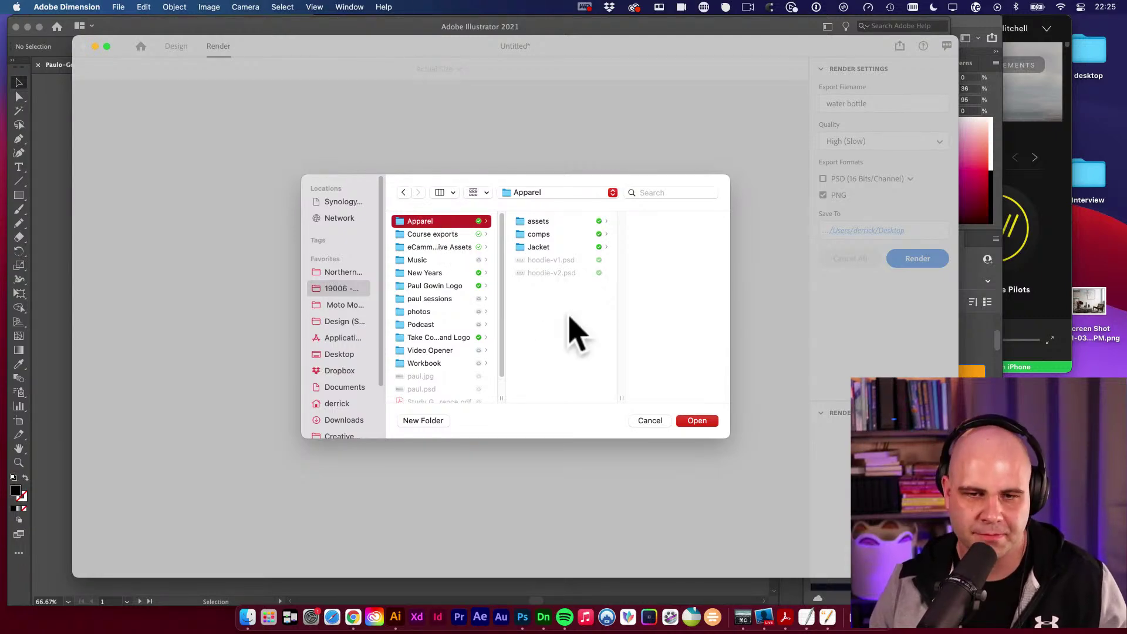
left_click(568, 234)
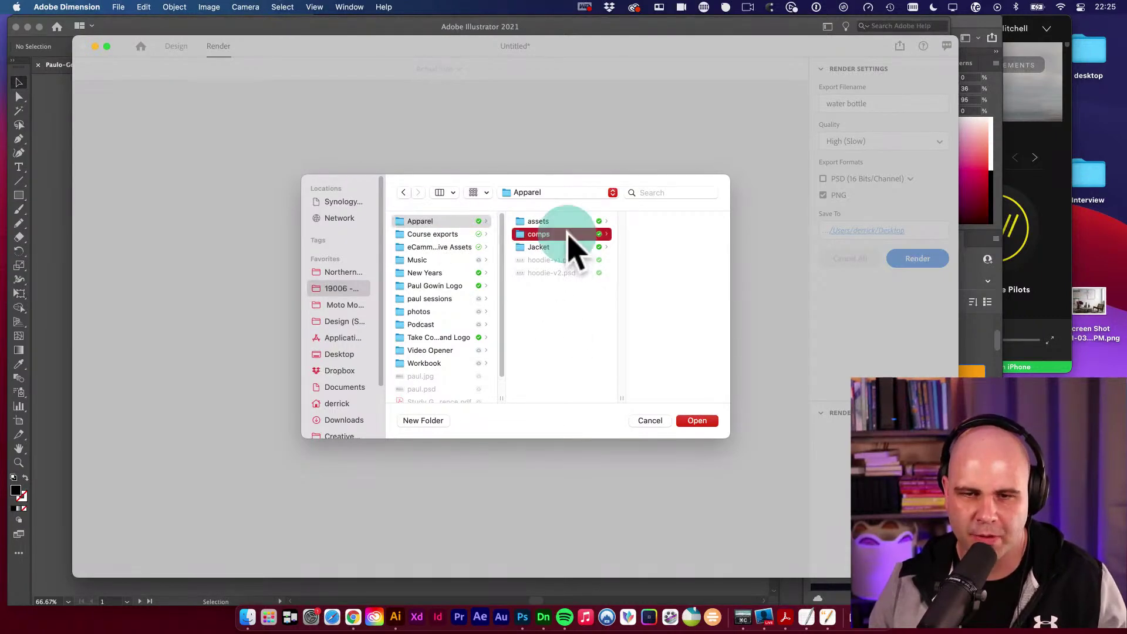
left_click(698, 421)
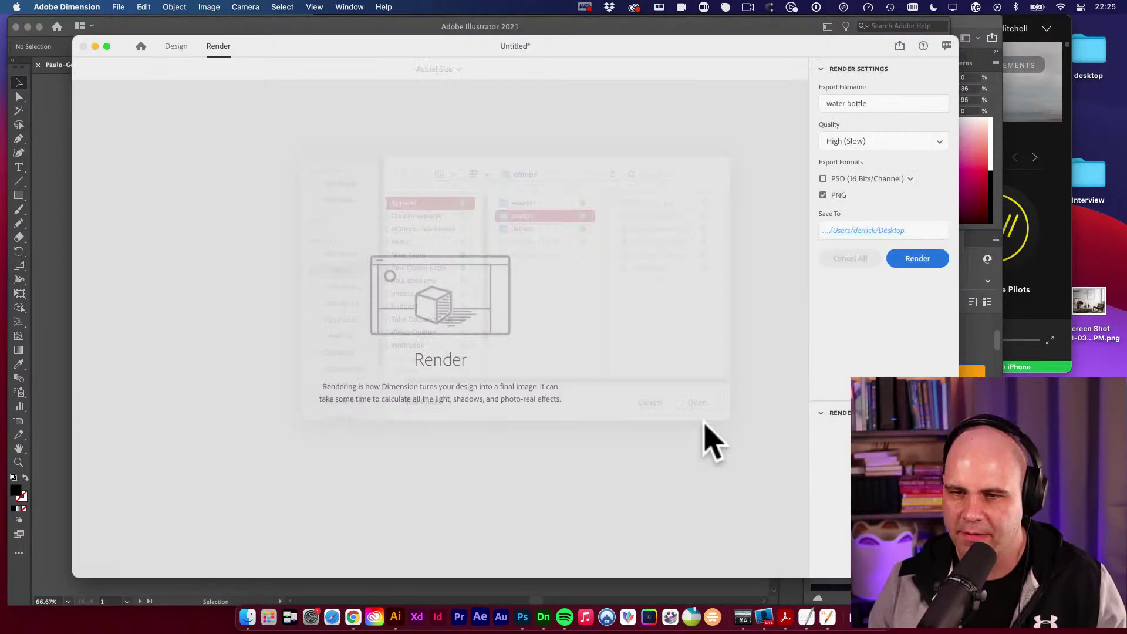
left_click(922, 260)
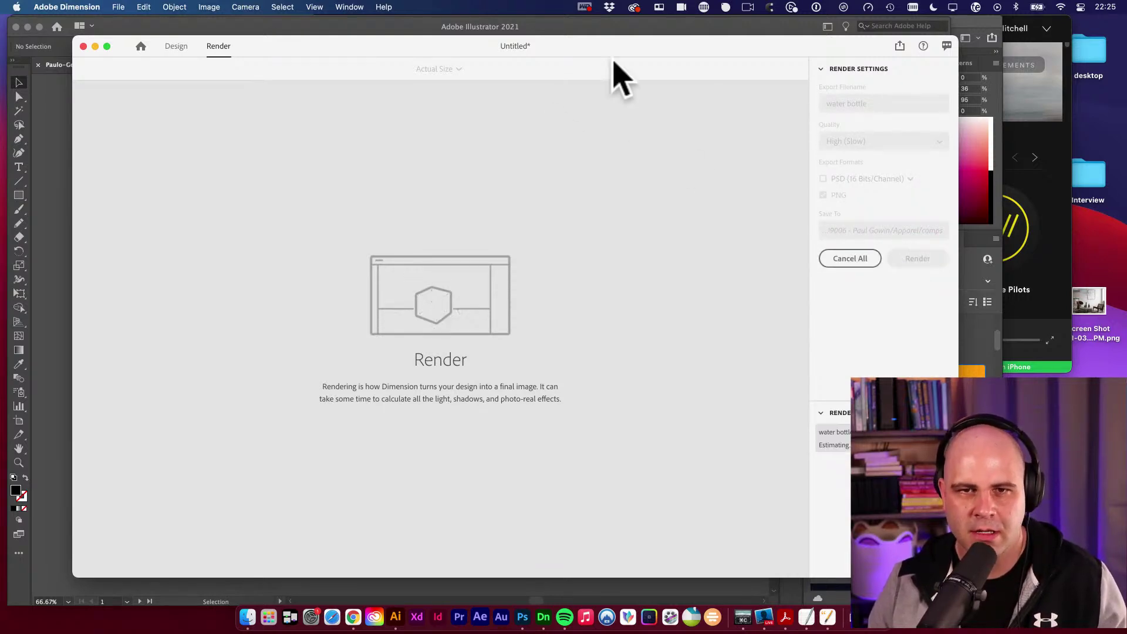
left_click_drag(616, 42, 725, 63)
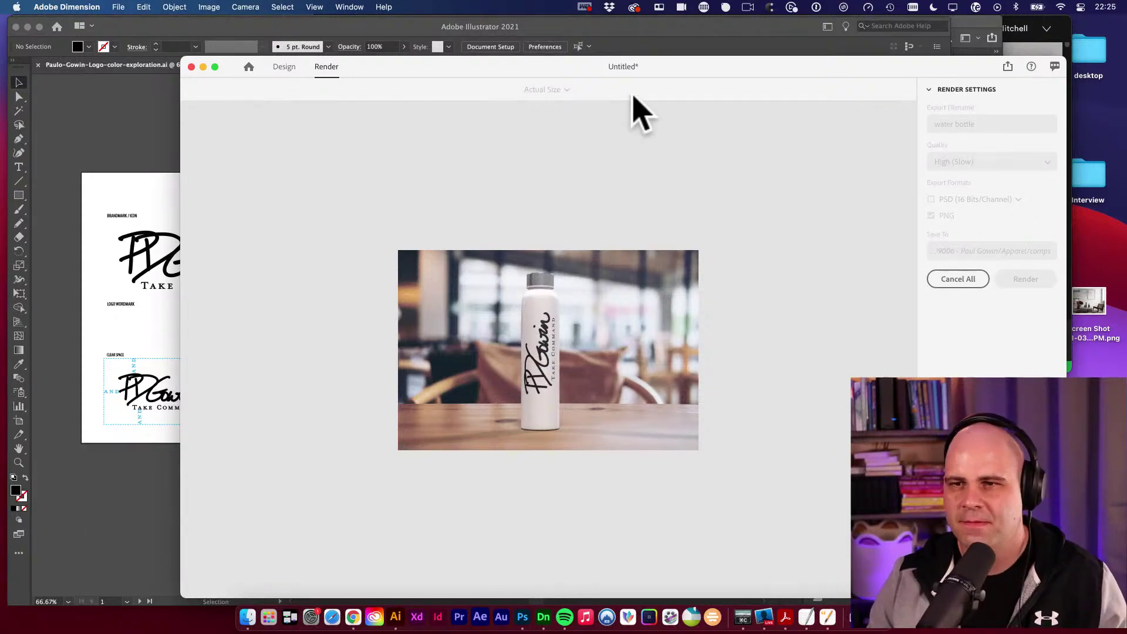
left_click_drag(728, 69, 605, 64)
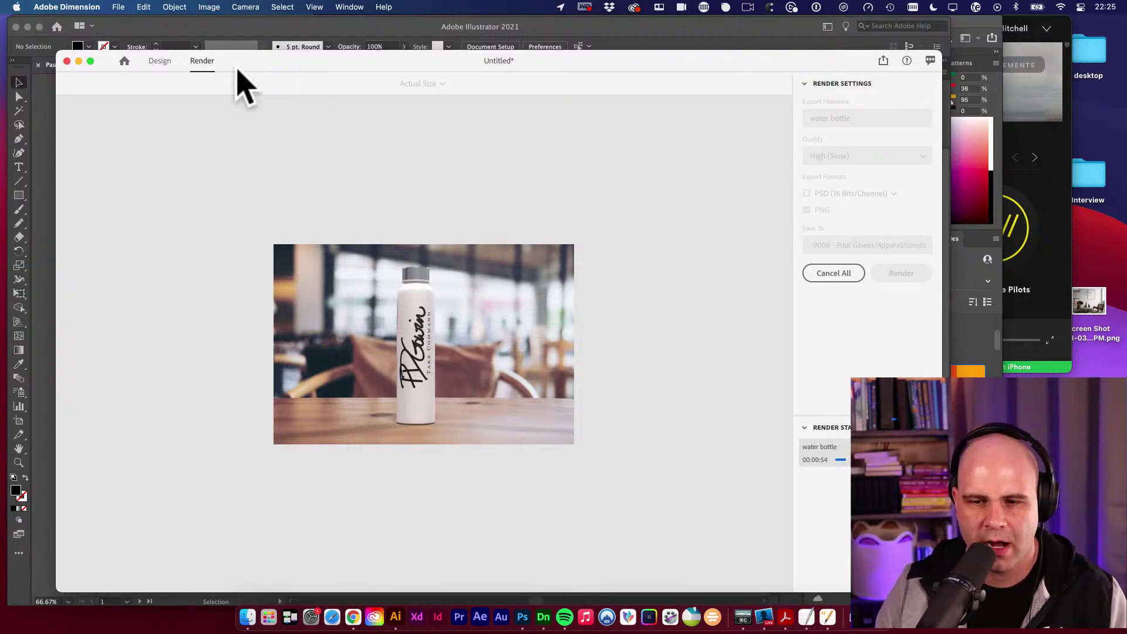
left_click(302, 81)
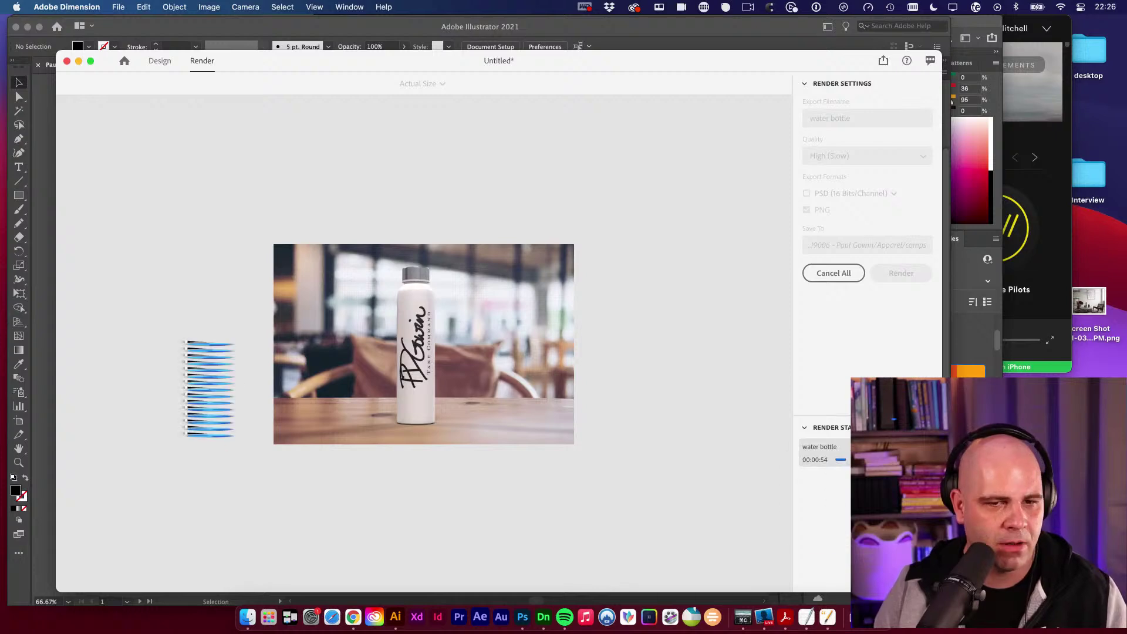
Bring Illustrator forward, then view and dismiss Dimension's recent files menu.
left_click(55, 276)
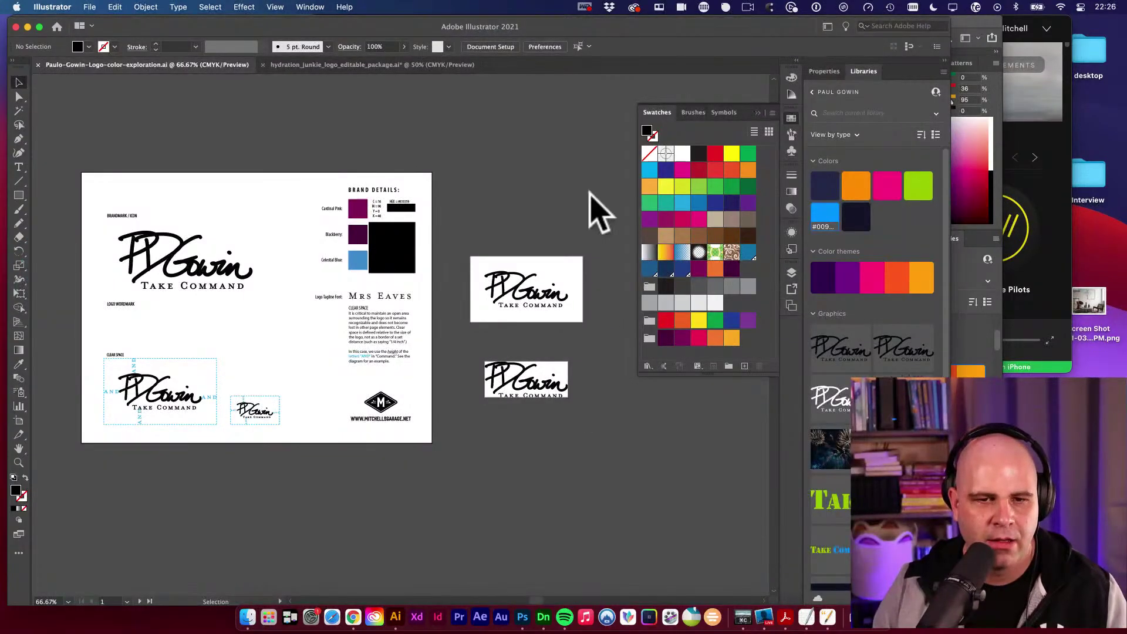
key("space")
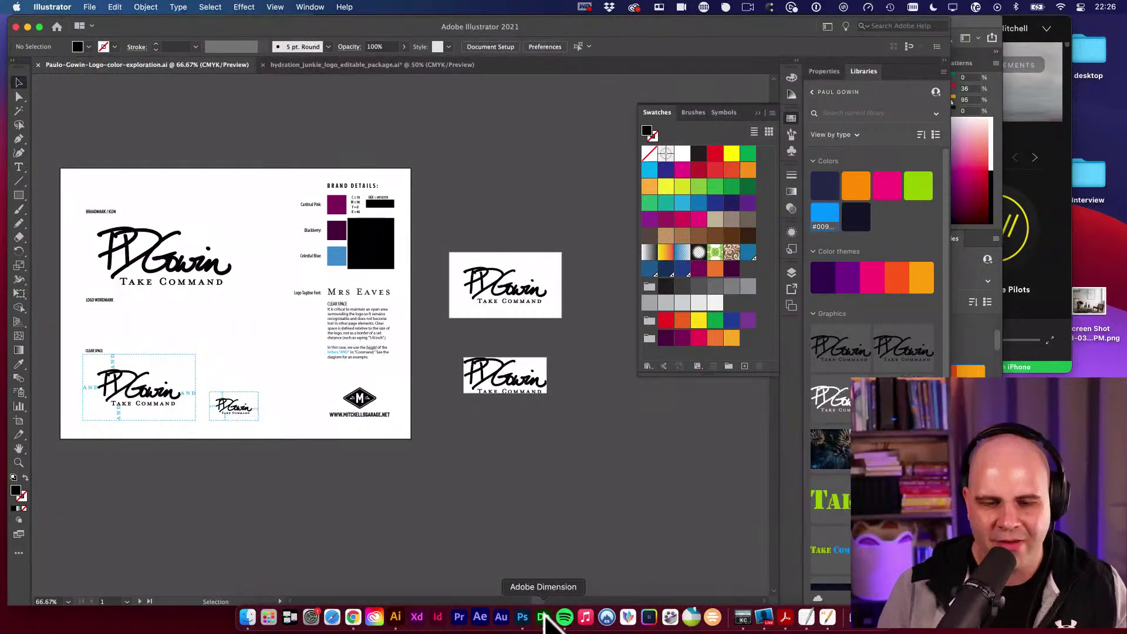
right_click(545, 615)
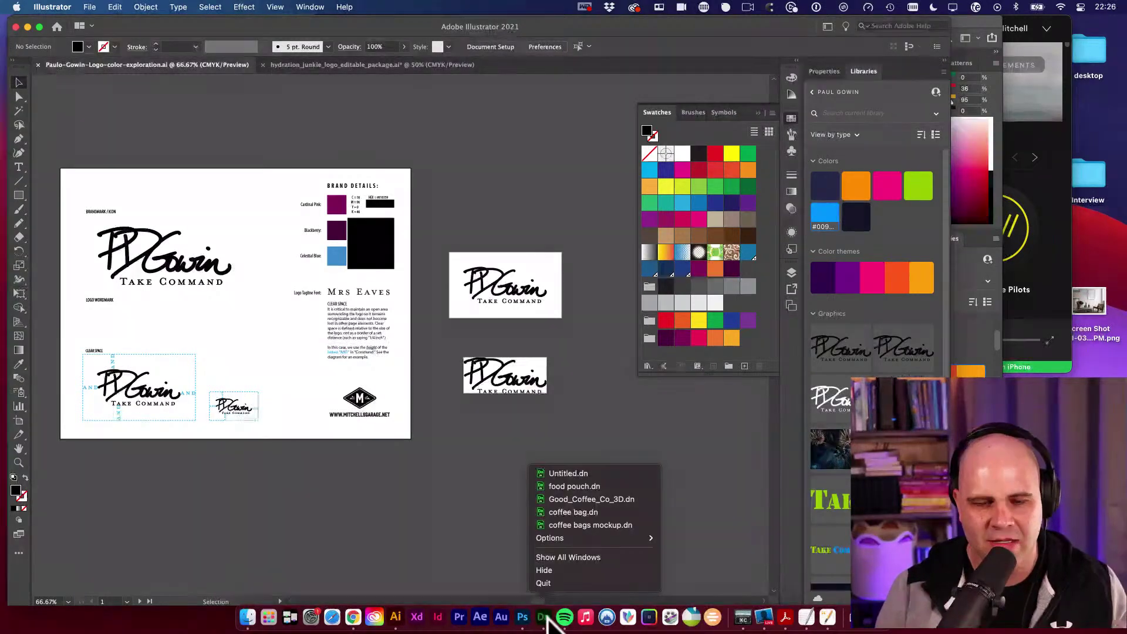
left_click(447, 528)
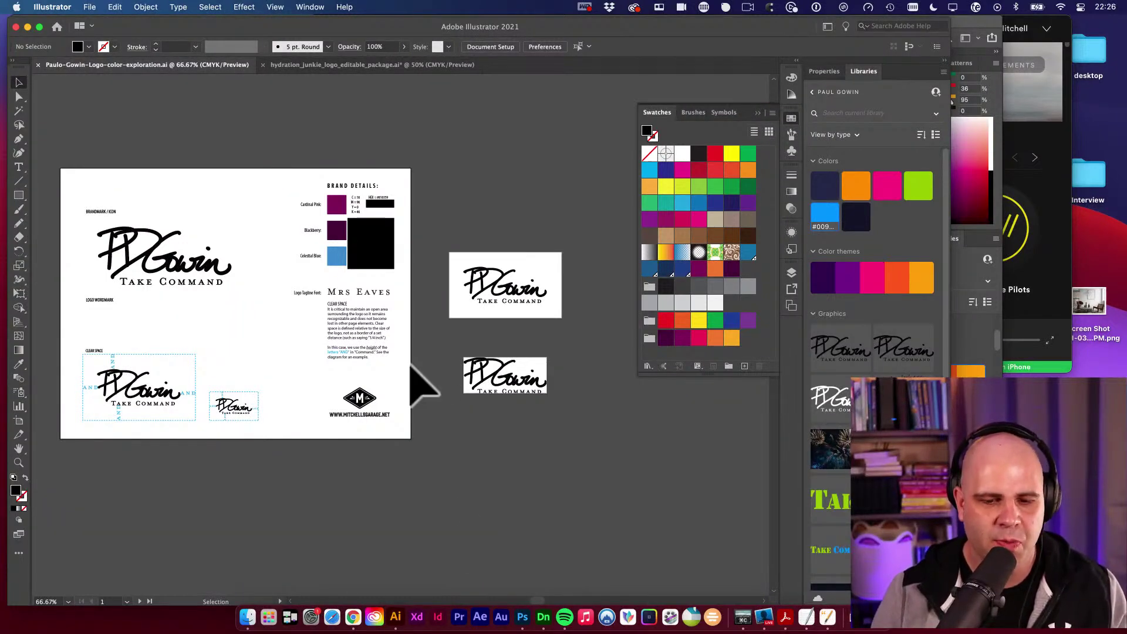
Switch to Photoshop's Scene-1.psd cap mockup and review File > Export without exporting.
left_click(523, 625)
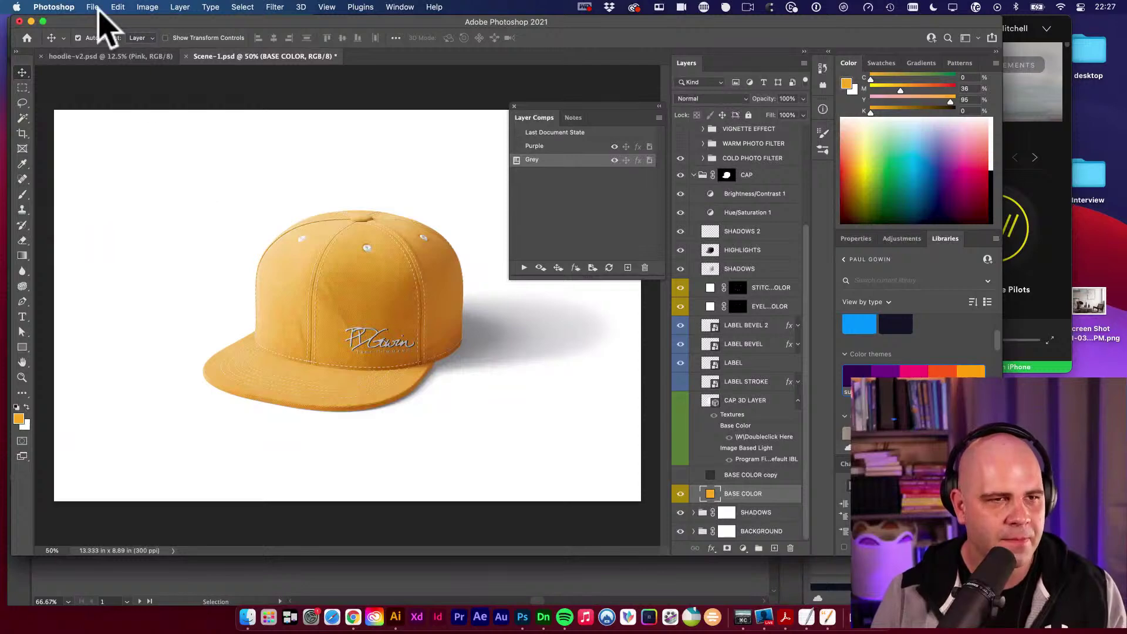
left_click(93, 7)
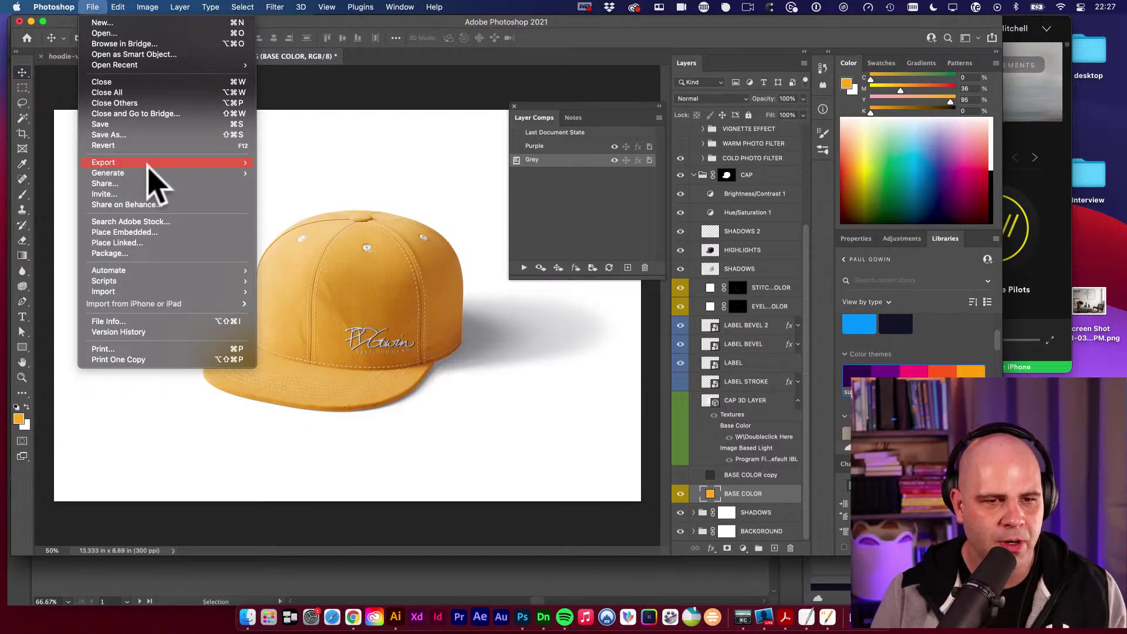
mouse_move(149, 167)
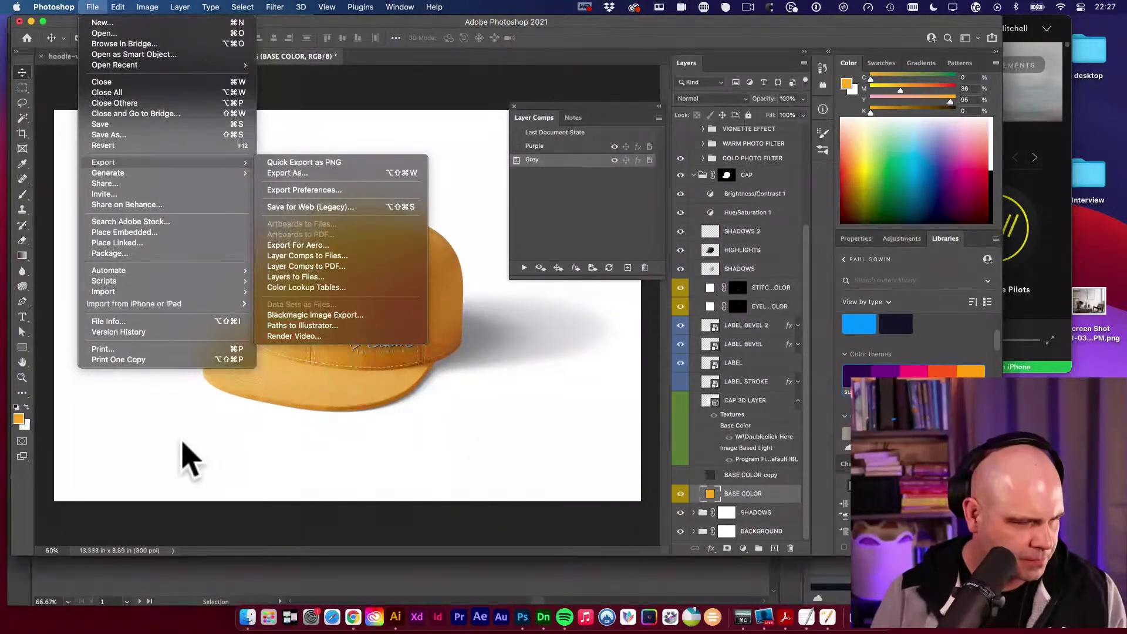
left_click(260, 458)
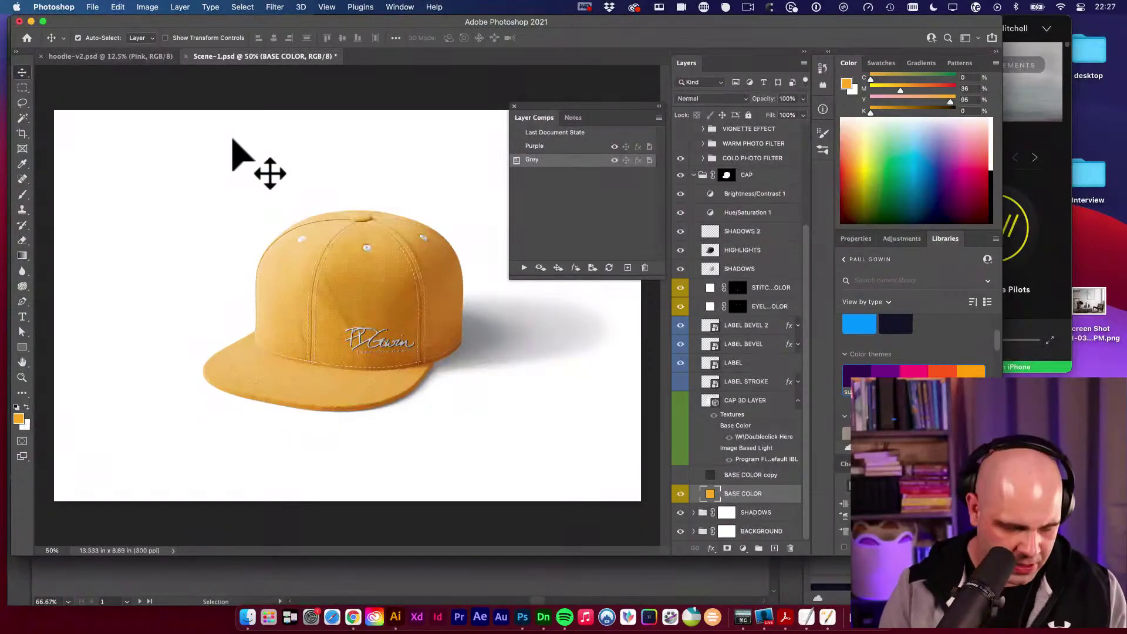
Start a new document and look at the Web presets, picking 1920 x 1080.
key("super+n")
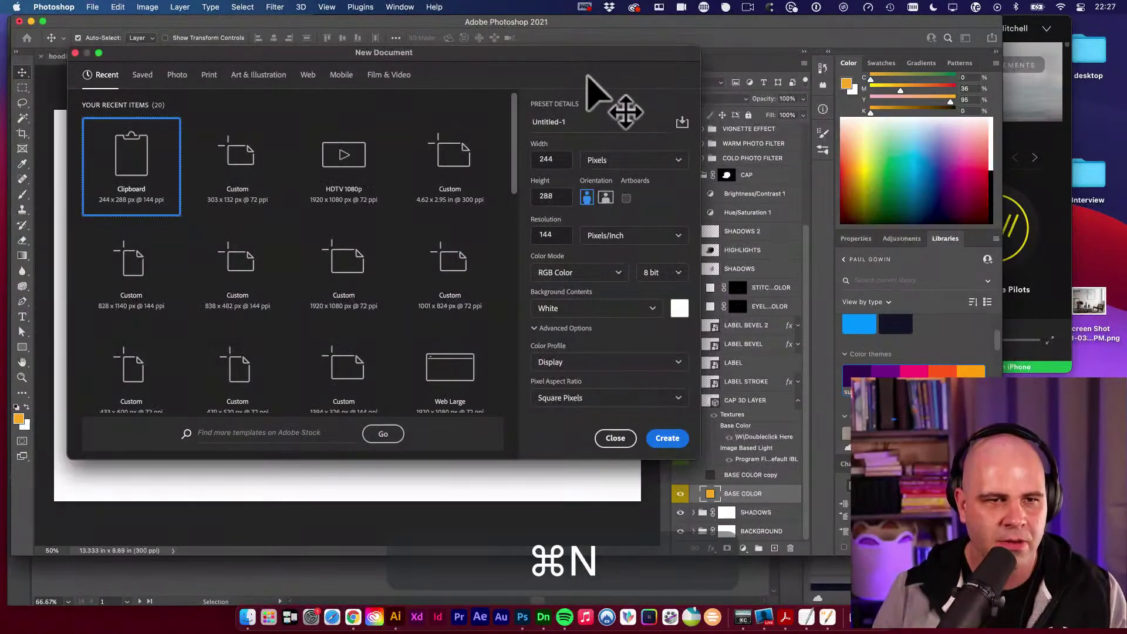
left_click(310, 75)
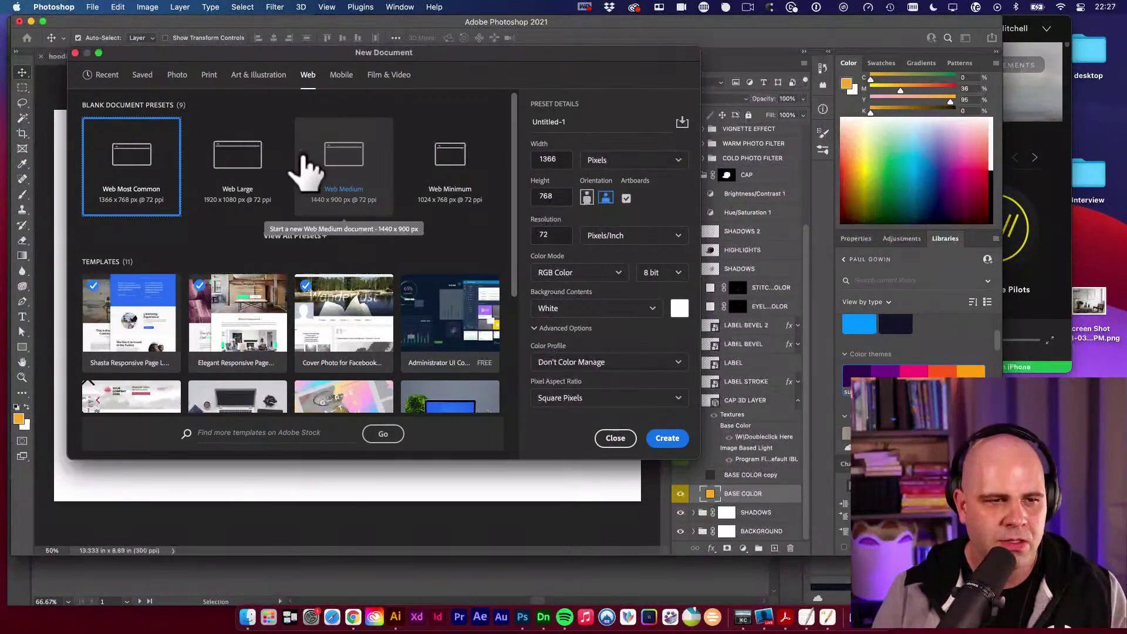
left_click(261, 157)
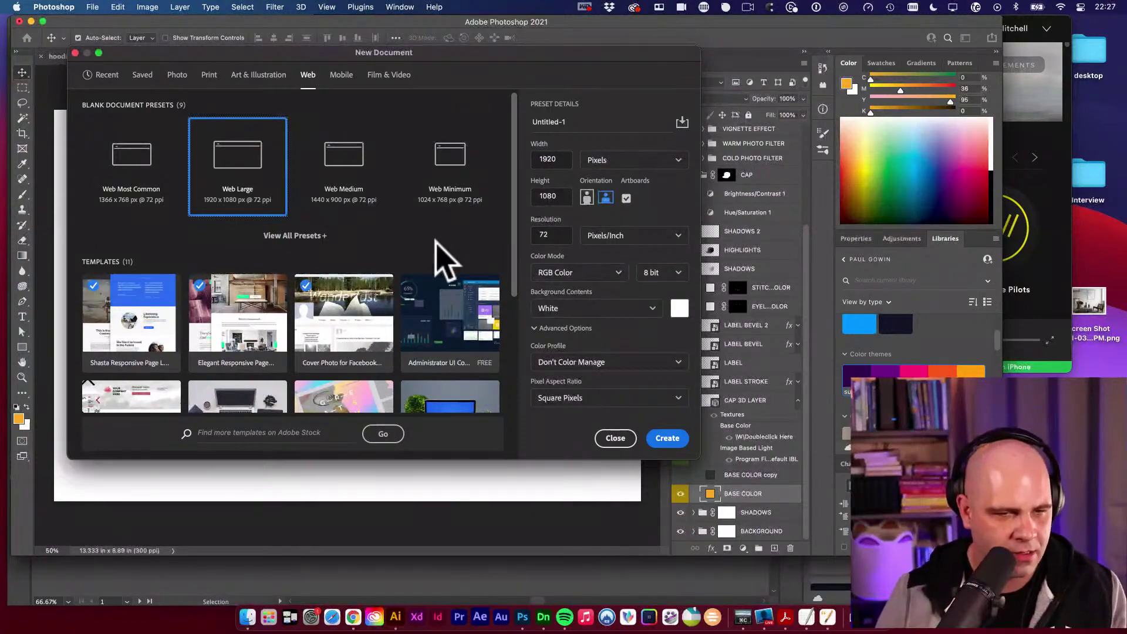
scroll(444, 258, "down", 5)
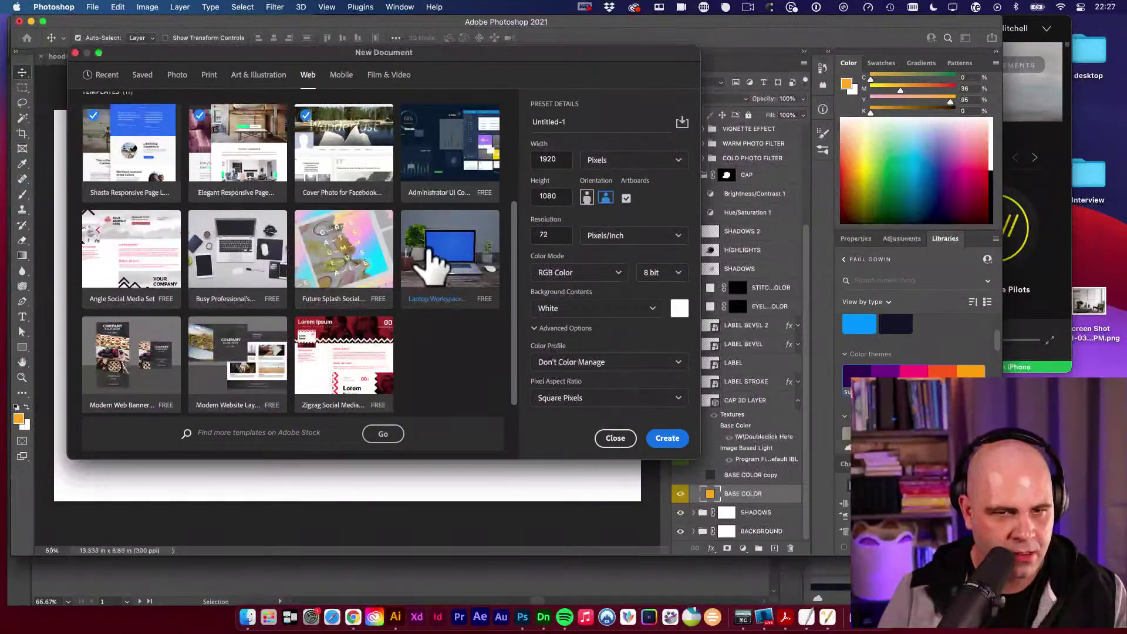
scroll(431, 250, "up", 3)
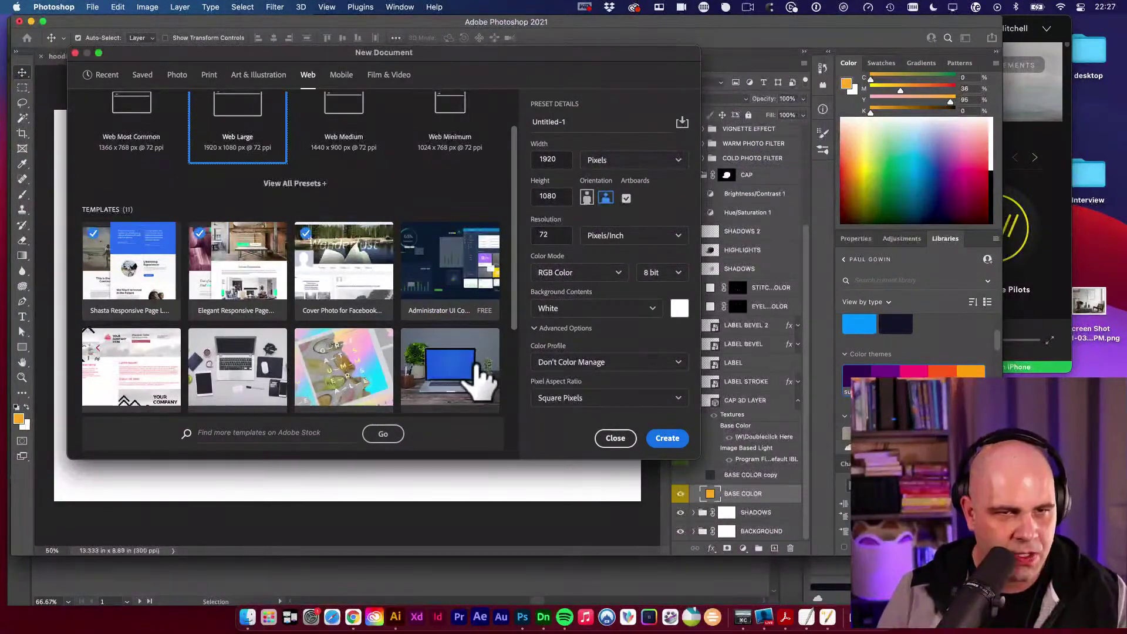
scroll(395, 227, "up", 2)
left_click_drag(240, 52, 259, 73)
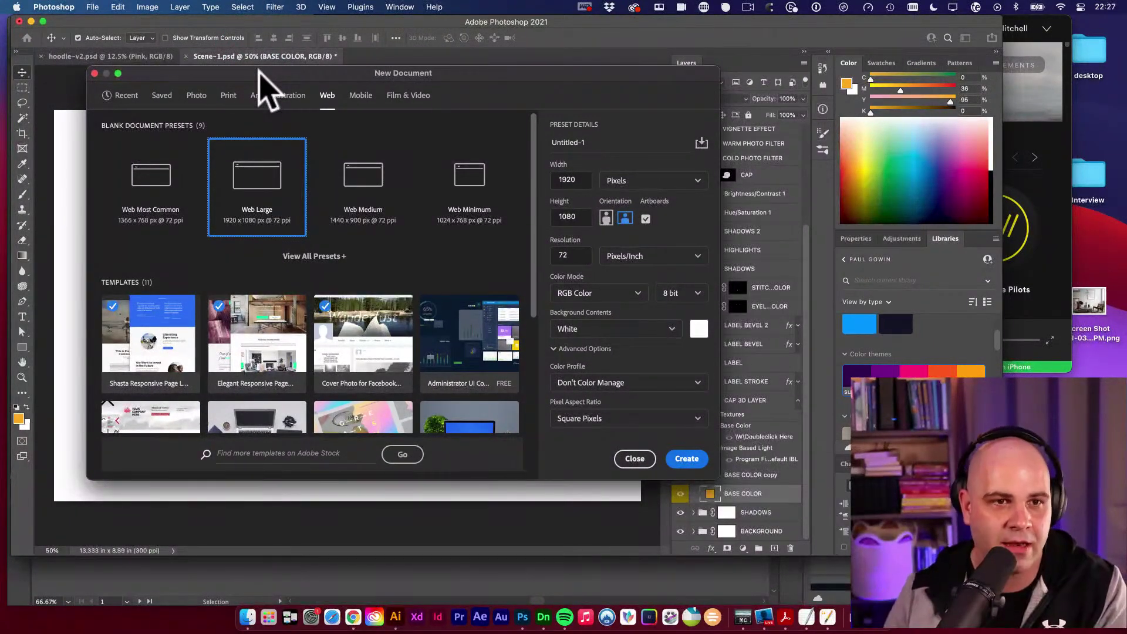
Browse the Saved, Photo, Print and Art & Illustration preset categories.
left_click(163, 96)
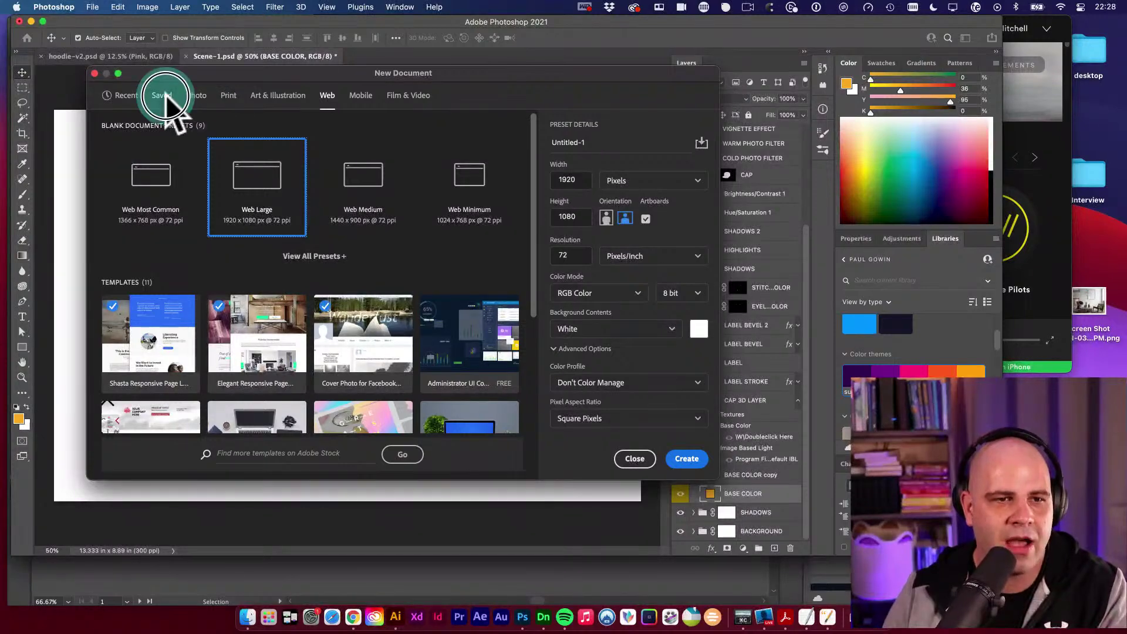
left_click(197, 98)
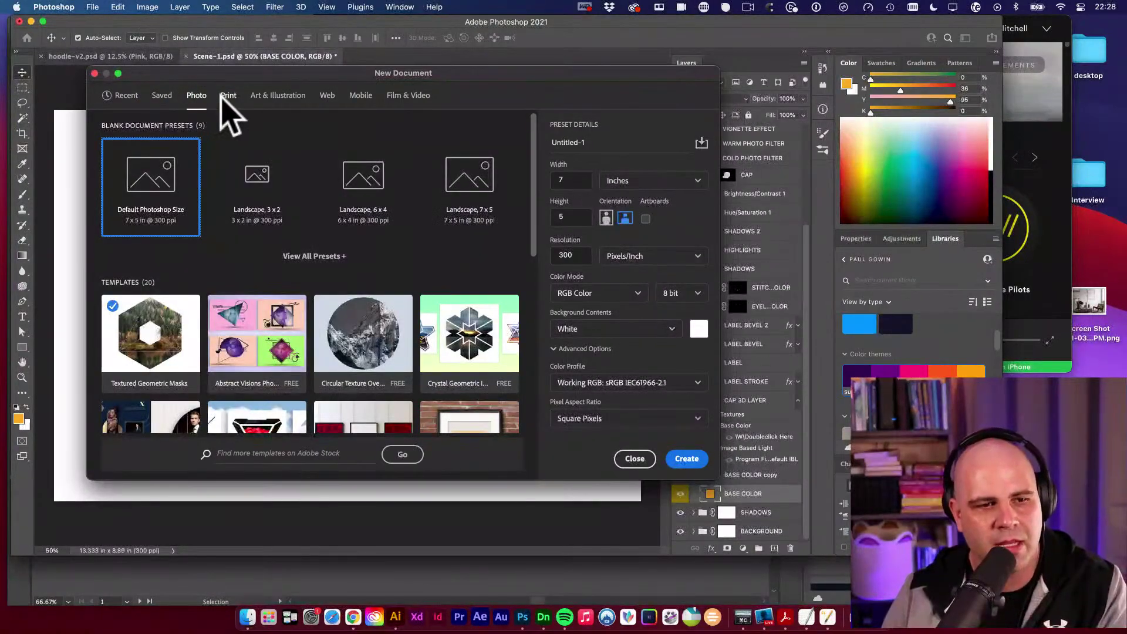
left_click(228, 96)
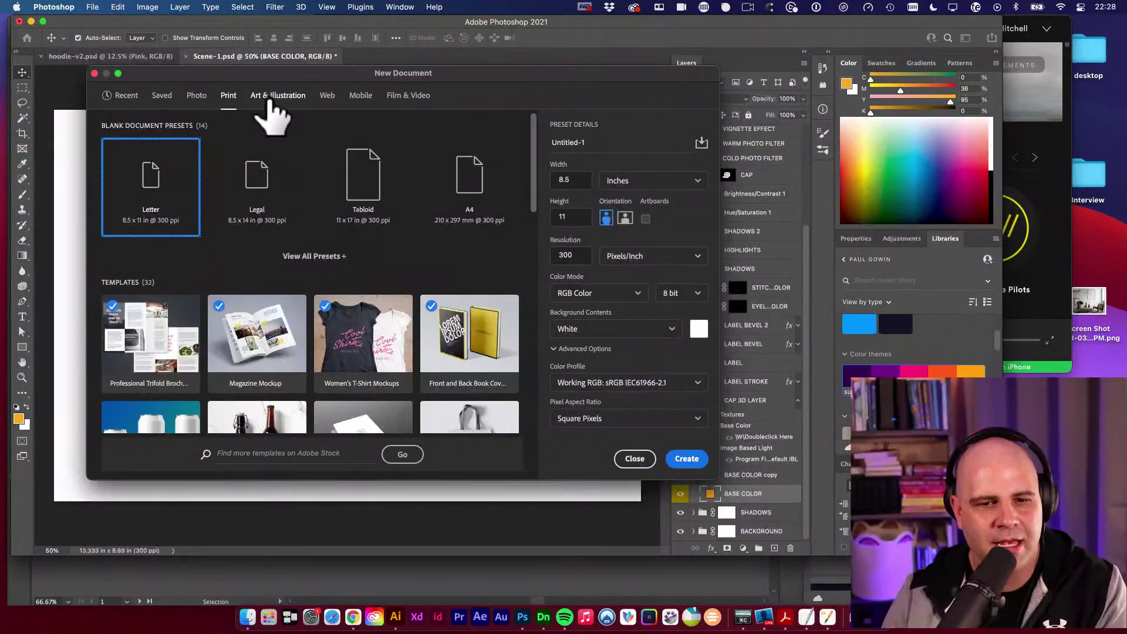
left_click(276, 96)
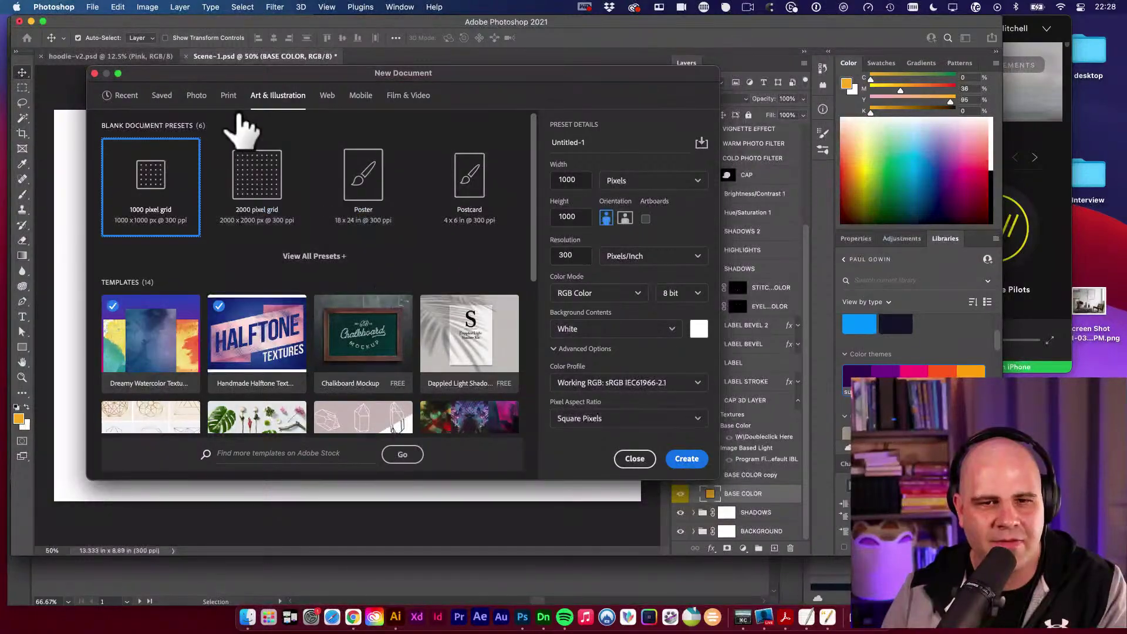
scroll(503, 214, "down", 10)
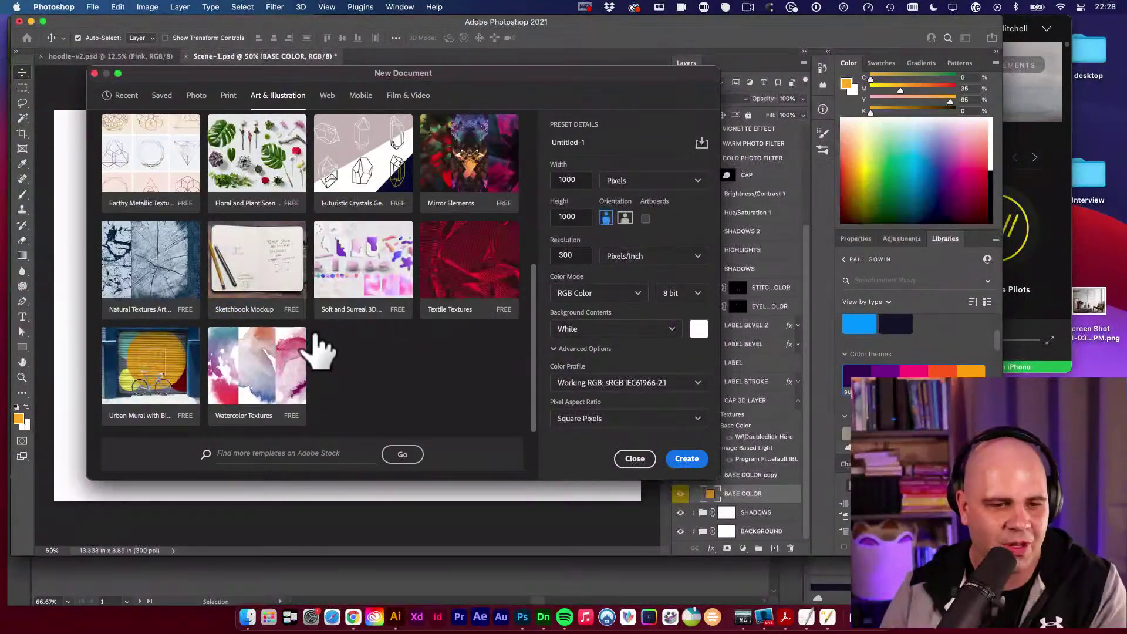
scroll(315, 341, "up", 10)
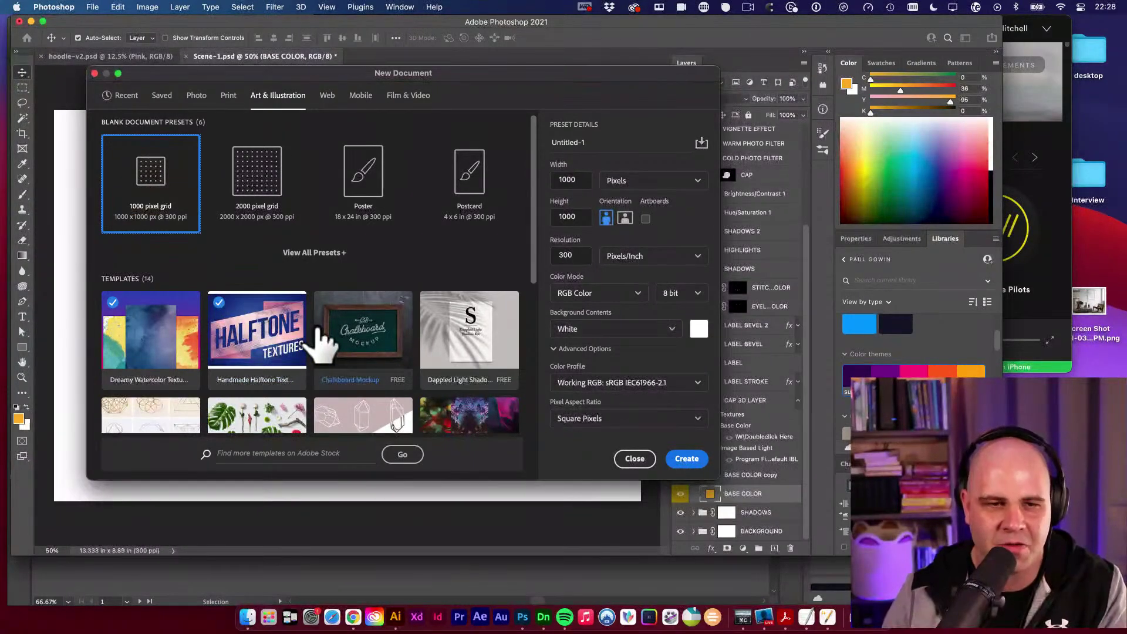
Return to Web presets, view all of them and scroll down to the templates.
left_click(328, 97)
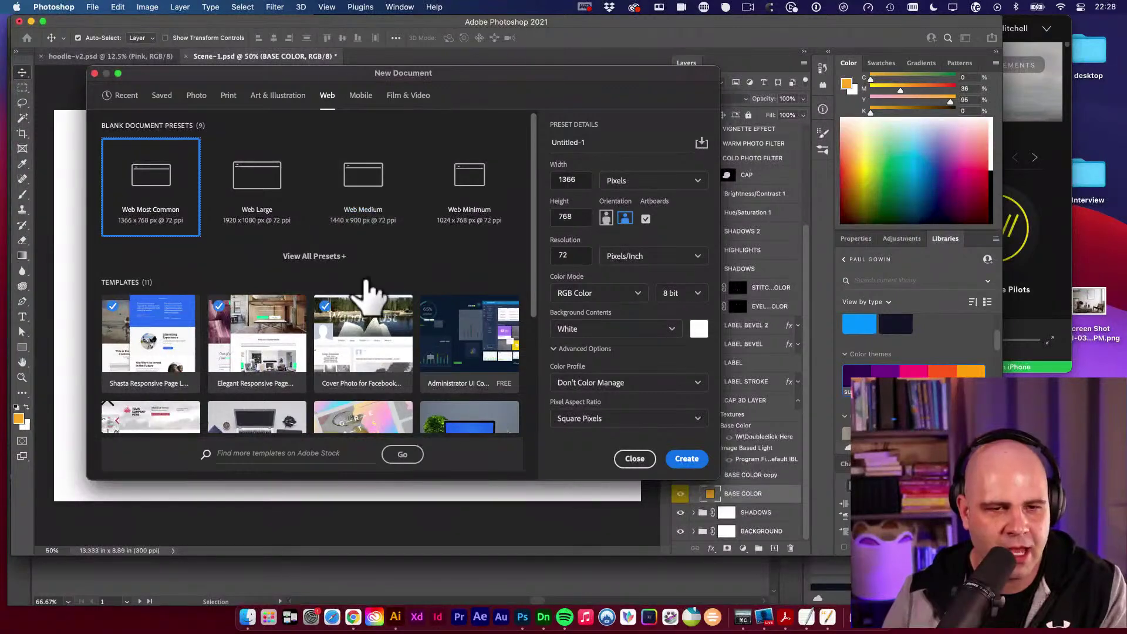
left_click(315, 256)
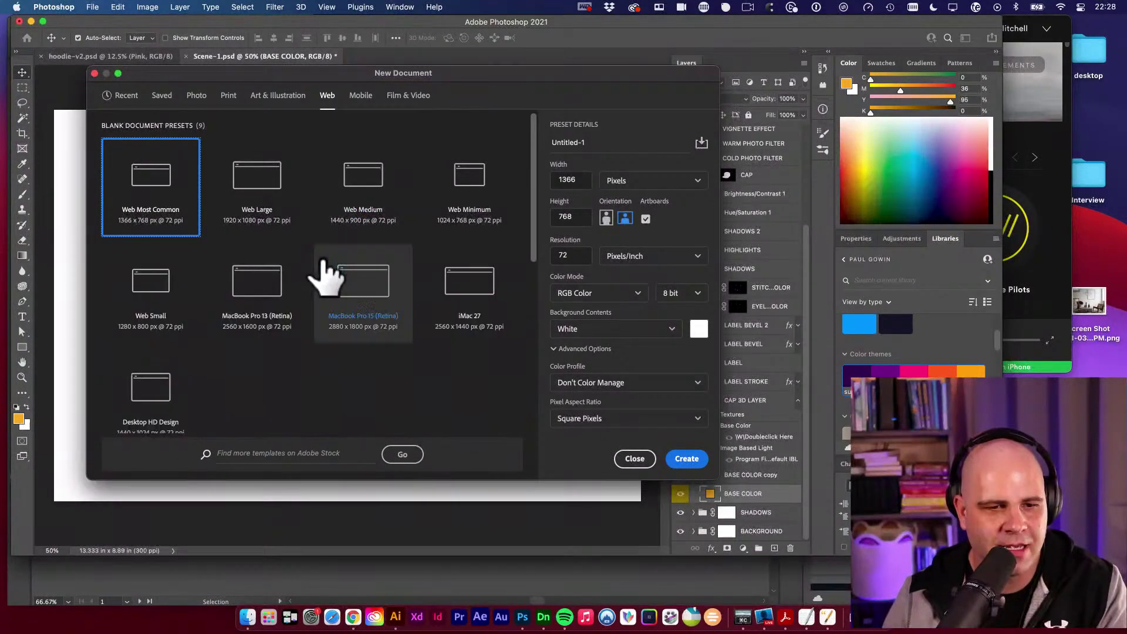
scroll(472, 312, "down", 3)
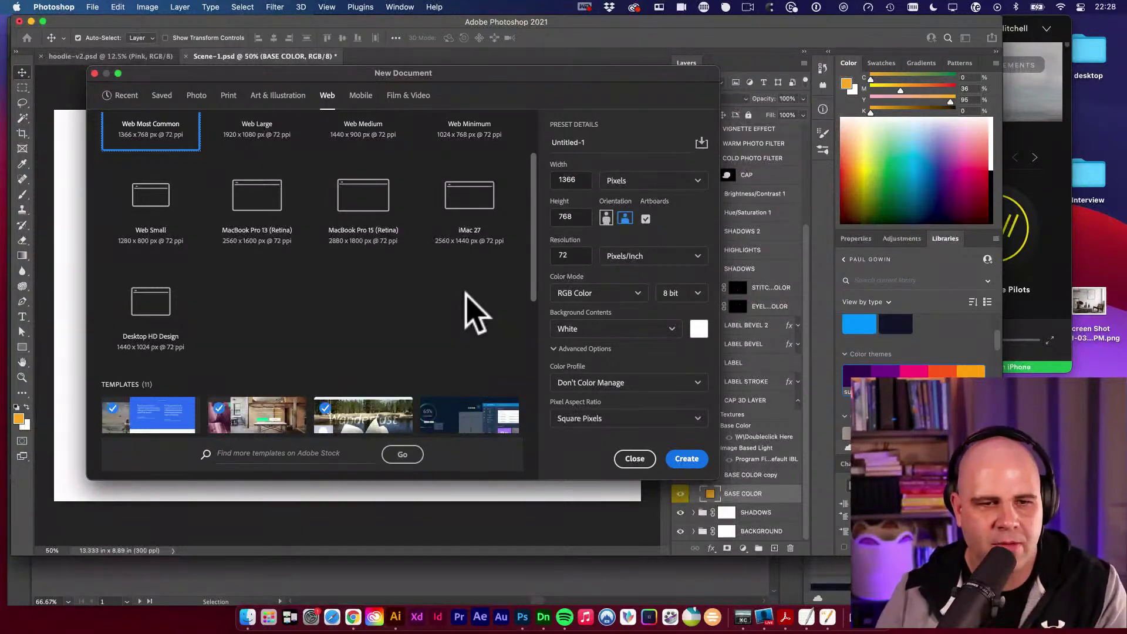
scroll(239, 289, "up", 2)
scroll(469, 300, "down", 4)
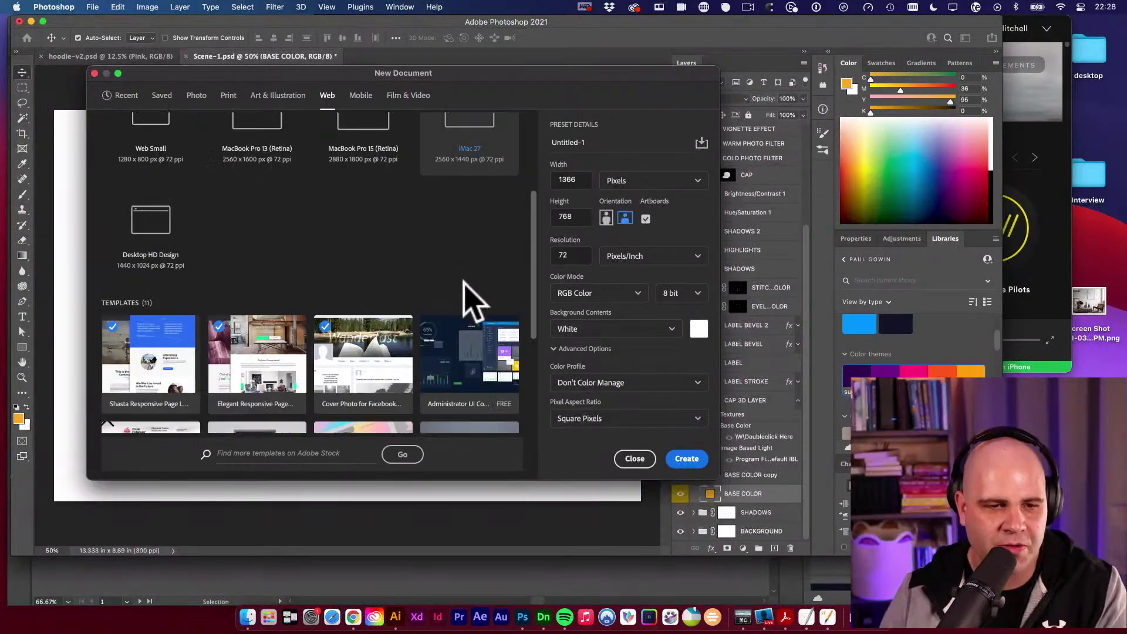
scroll(470, 300, "down", 5)
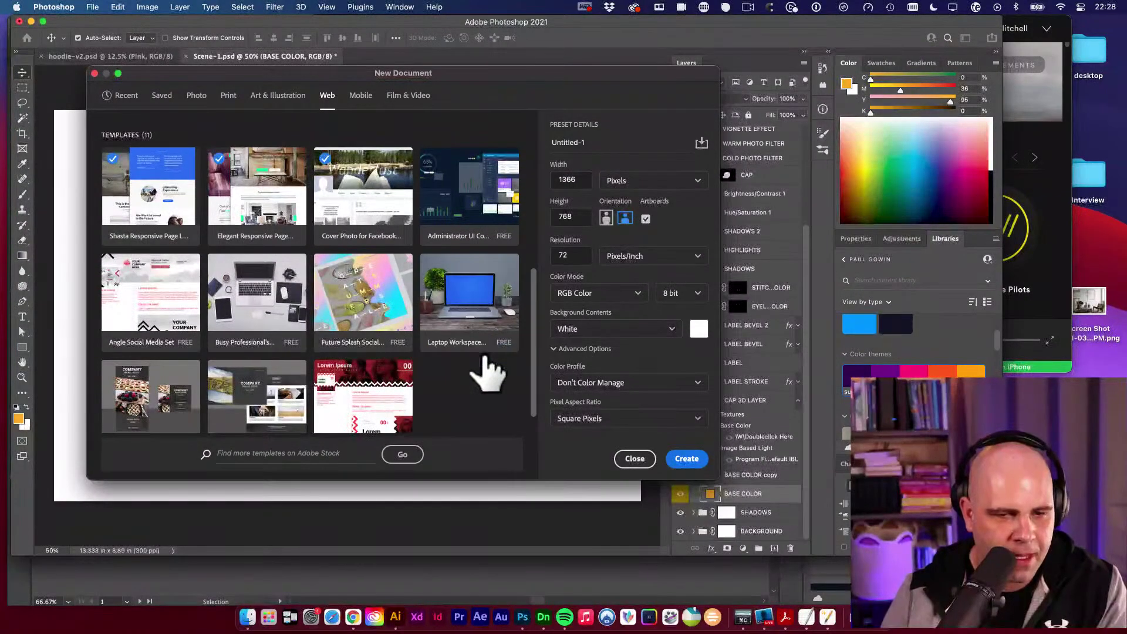
scroll(515, 391, "down", 2)
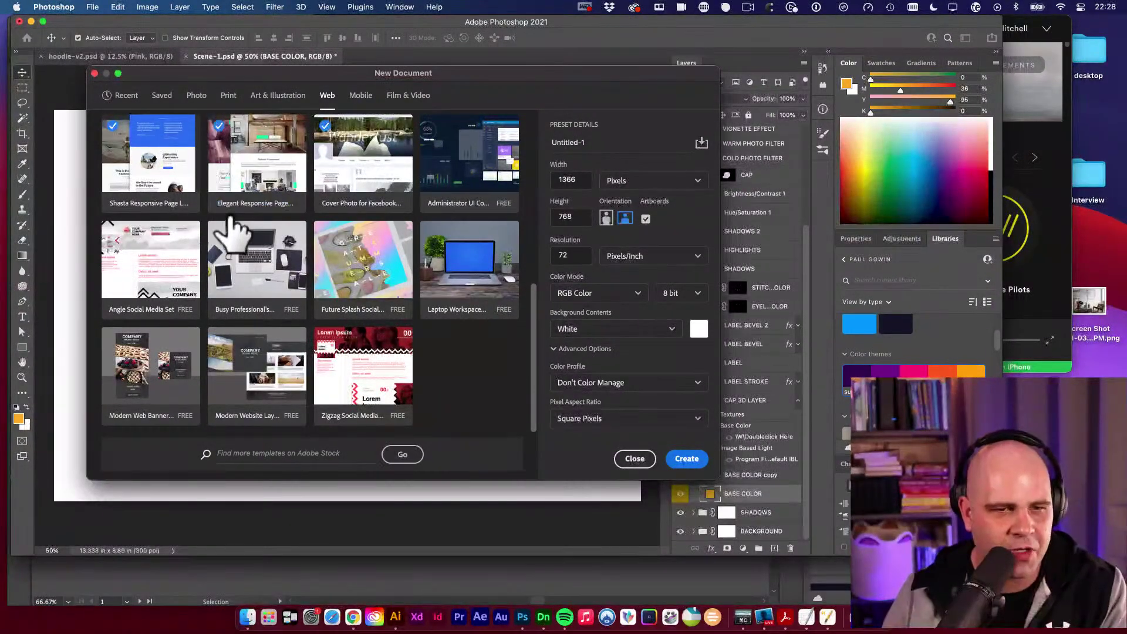
Open the Elegant Responsive Page template and toggle the top two sections to identify them.
left_click(263, 216)
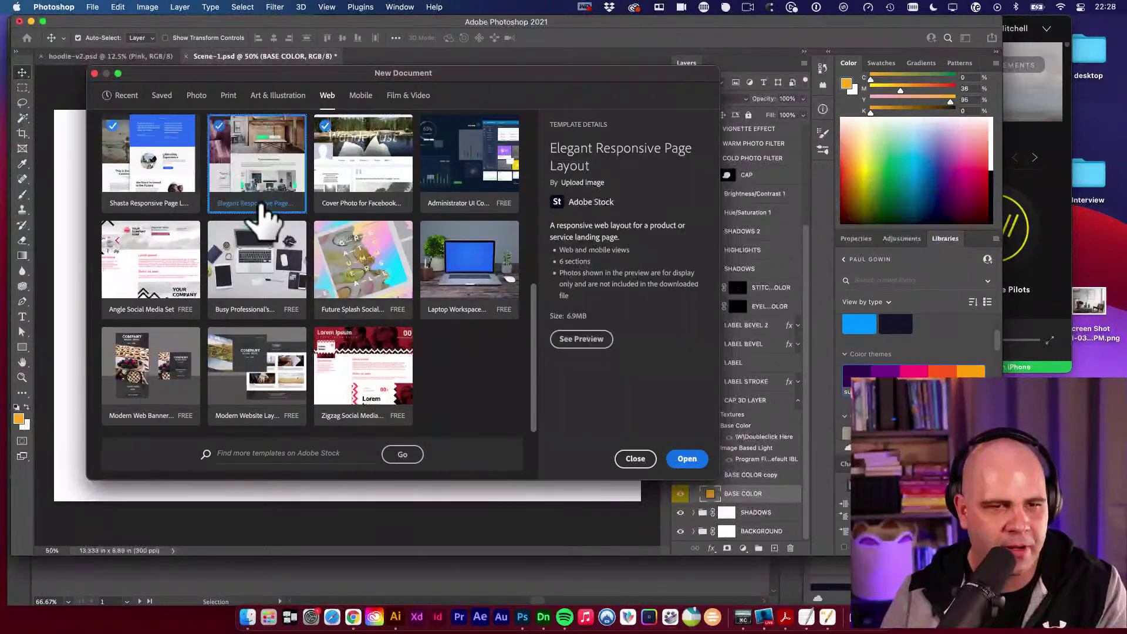
scroll(254, 218, "up", 5)
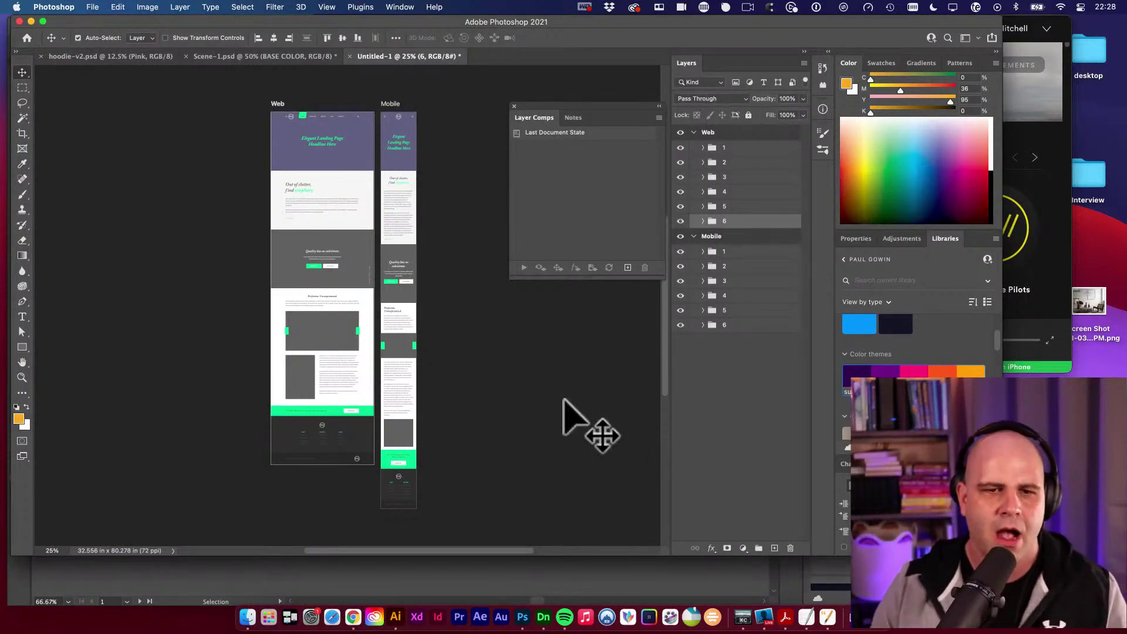
left_click(681, 148)
left_click(681, 148)
left_click(682, 163)
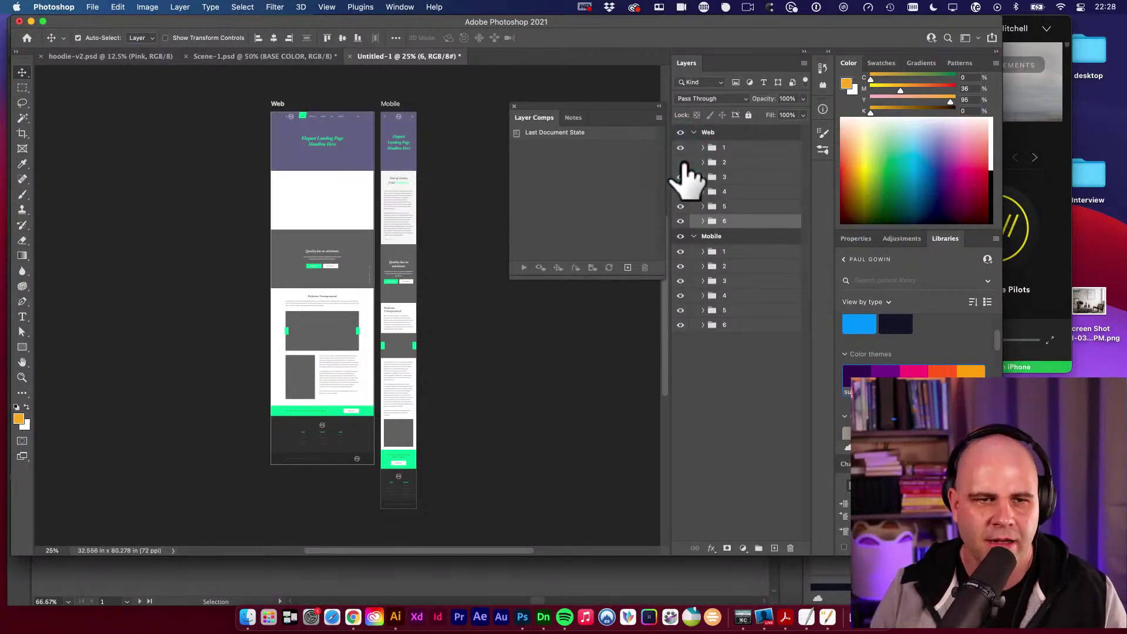
left_click(681, 163)
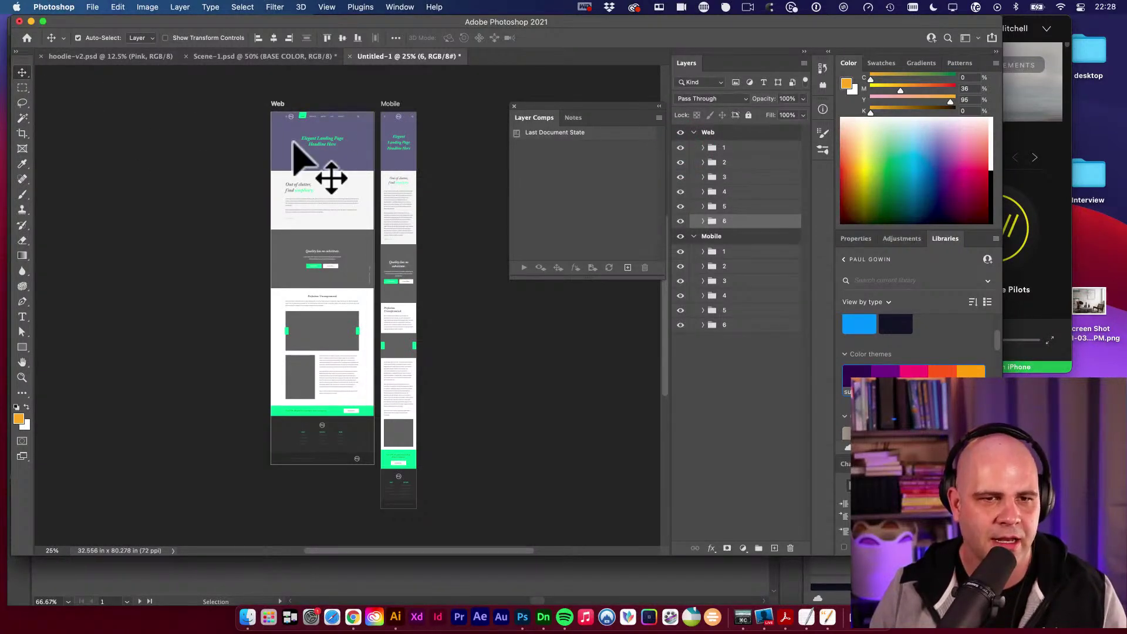
Zoom on the Web headline and toggle the purple header, white middle and grey bottom sections.
key("super+space")
left_click_drag(302, 147, 307, 184)
key("alt")
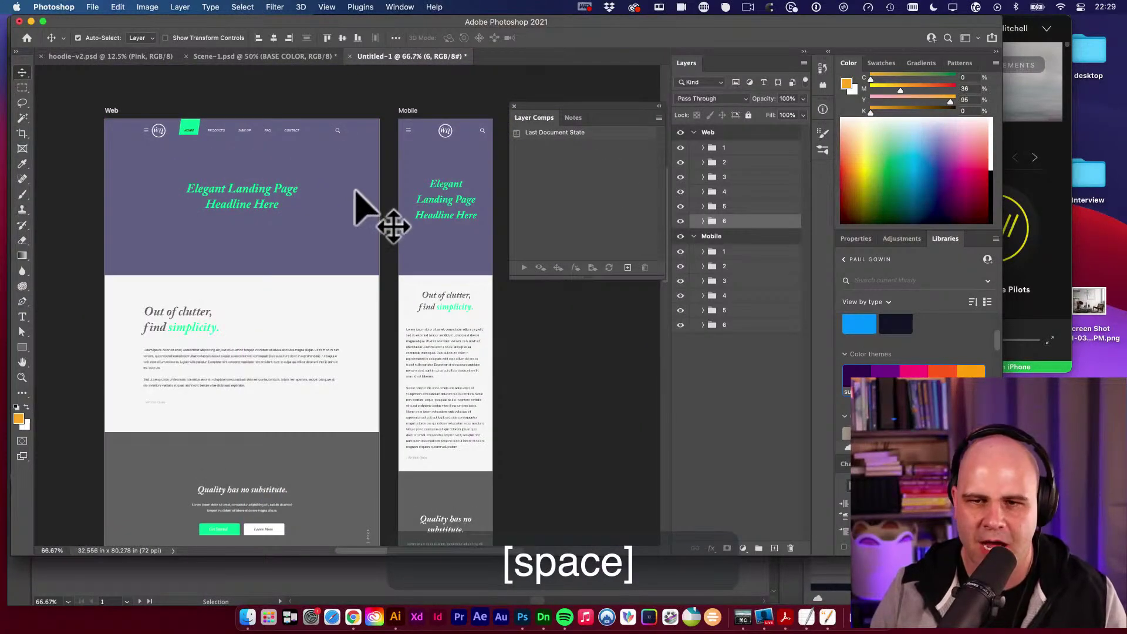
left_click(681, 162)
left_click(682, 163)
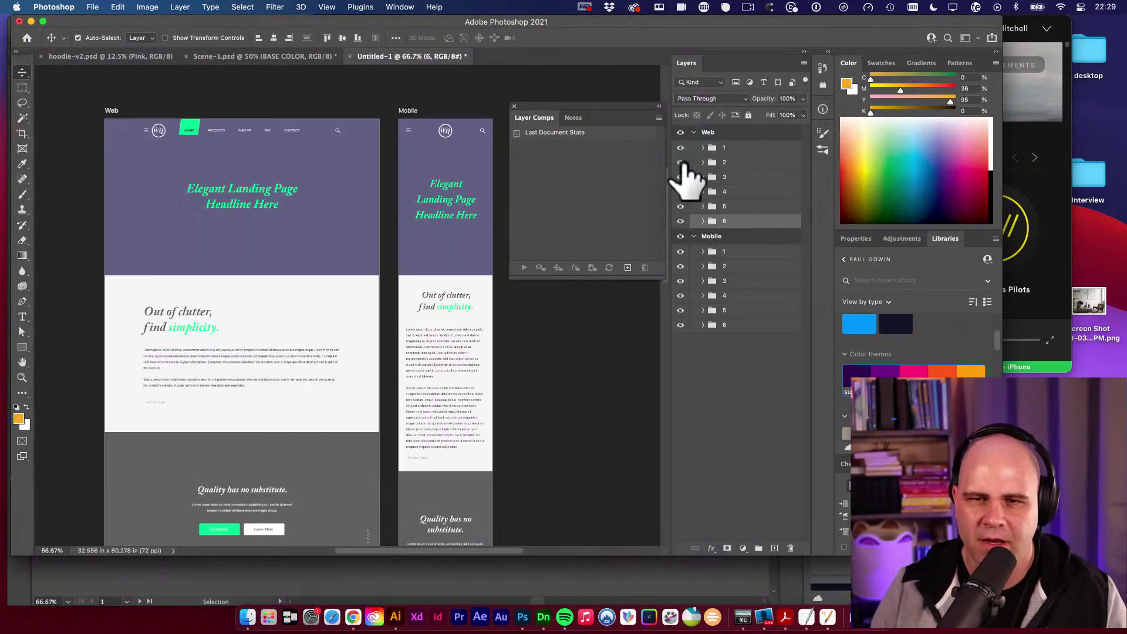
left_click(681, 162)
left_click(681, 162)
left_click(681, 177)
left_click(682, 177)
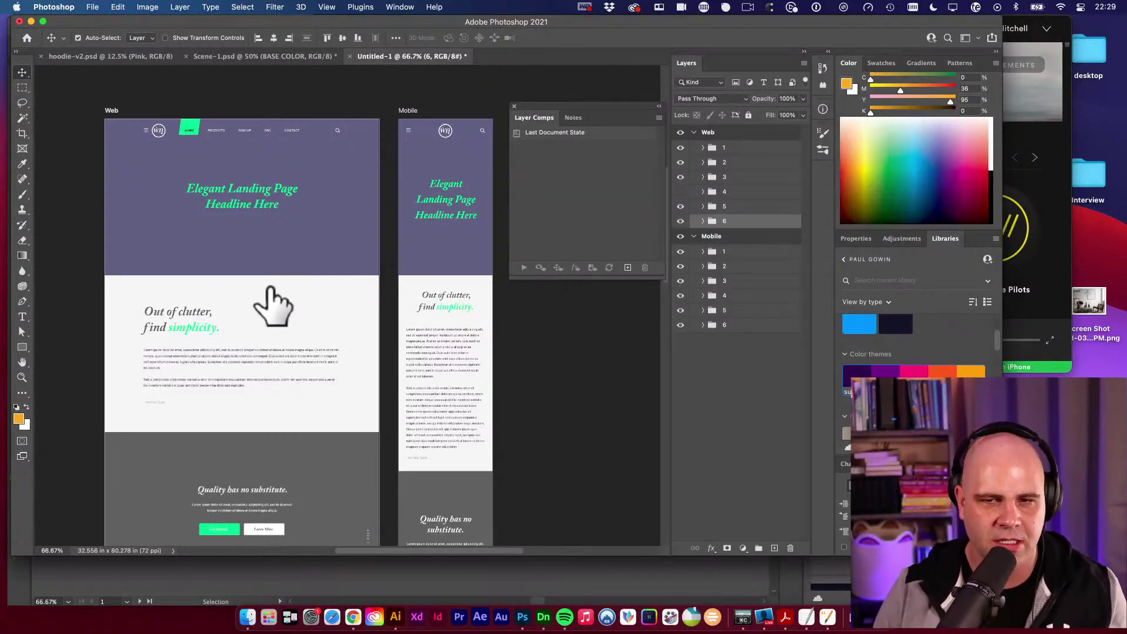
Select the [YOUR LOGO HERE] layer and open its smart object, Layer 4.psb, for editing.
scroll(351, 297, "down", 3)
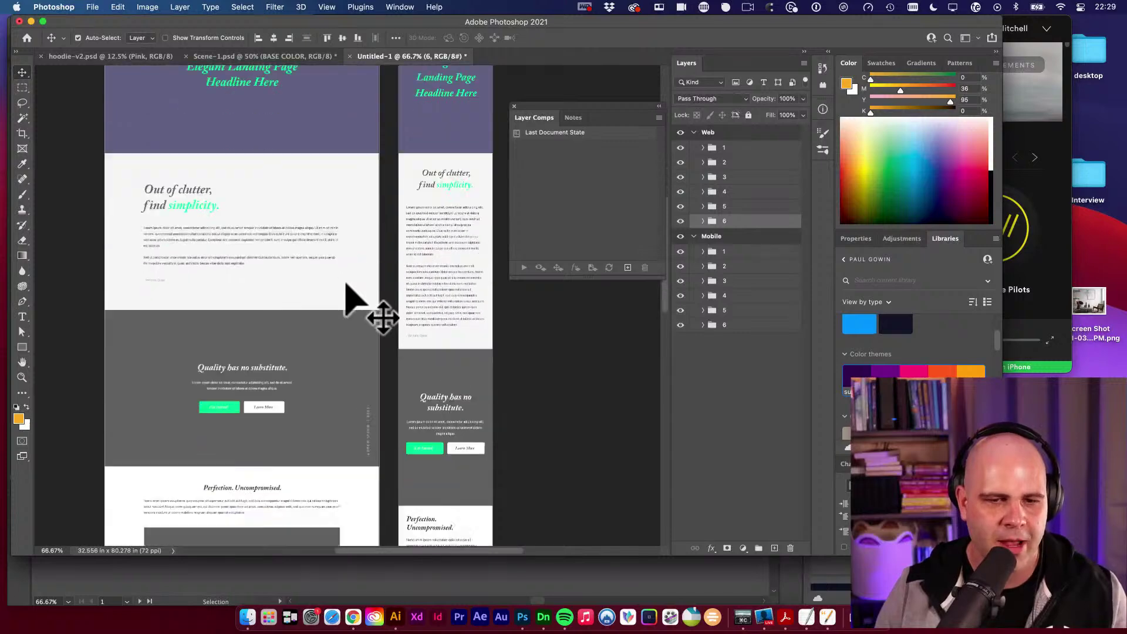
scroll(346, 285, "down", 5)
scroll(345, 261, "up", 10)
scroll(342, 260, "left", 2)
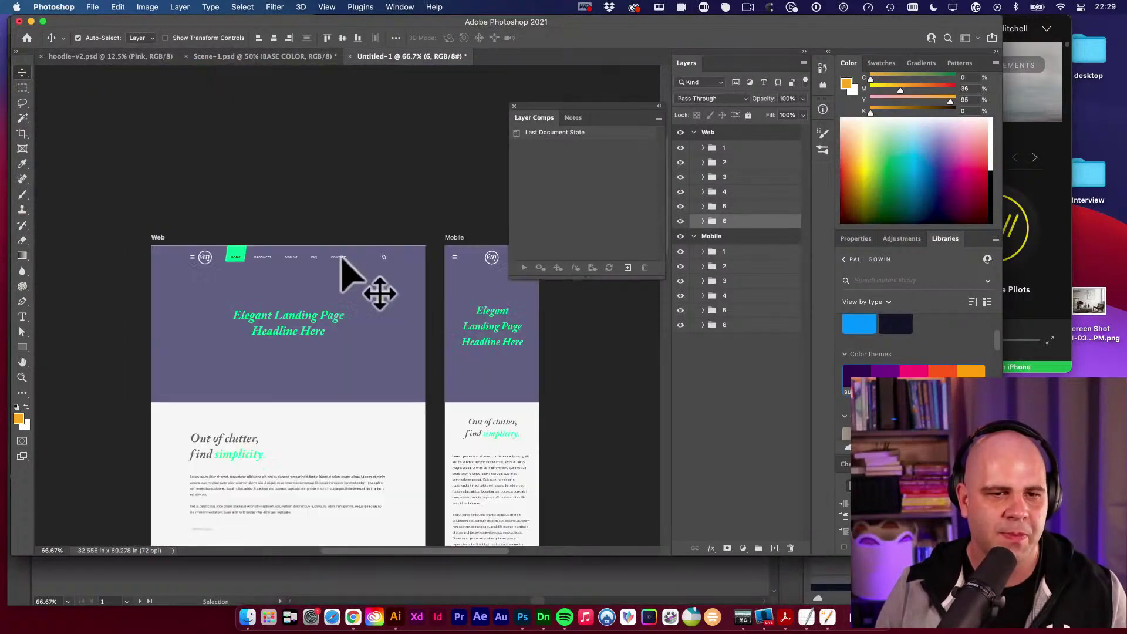
scroll(349, 282, "up", 1)
left_click(302, 324, "super")
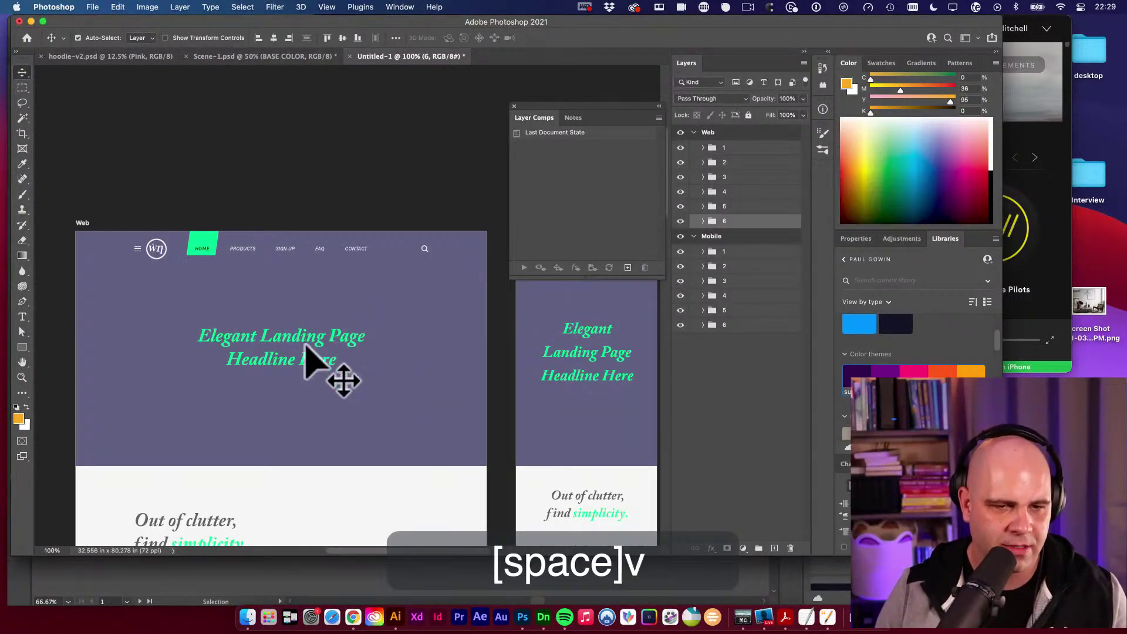
left_click(306, 346)
left_click(154, 251)
left_click_drag(154, 251, 193, 270)
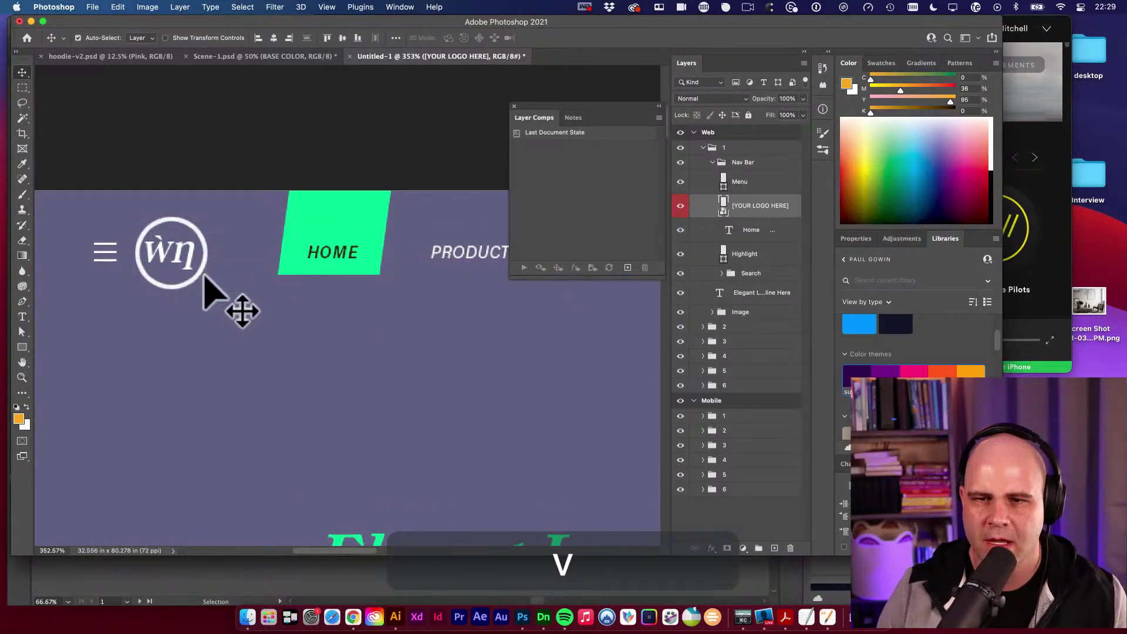
double_click(724, 206)
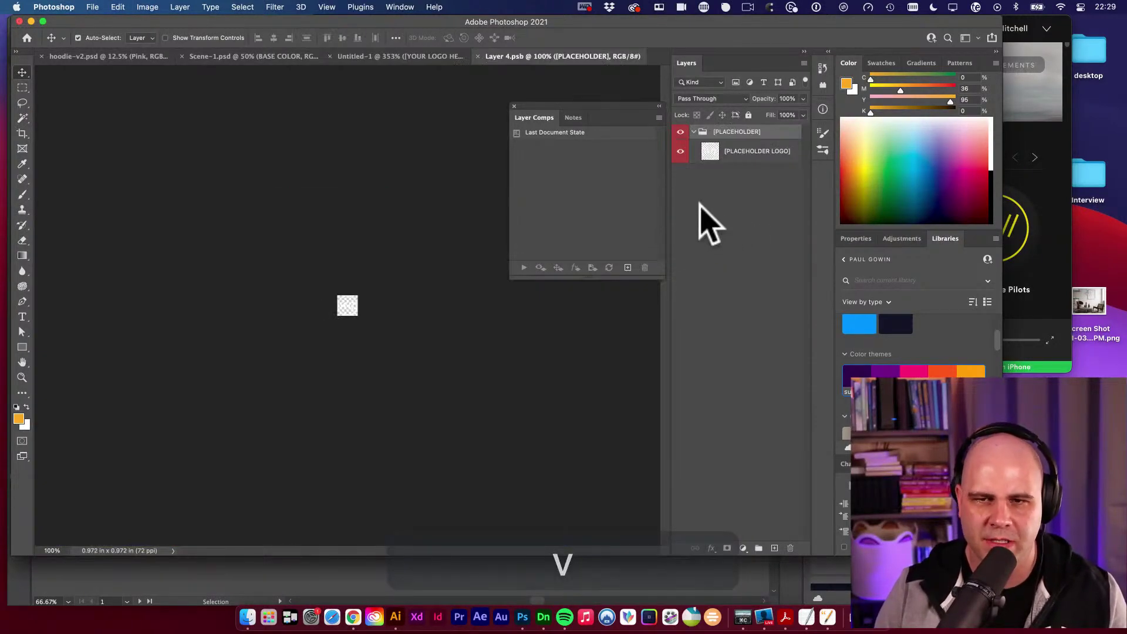
double_click(682, 151)
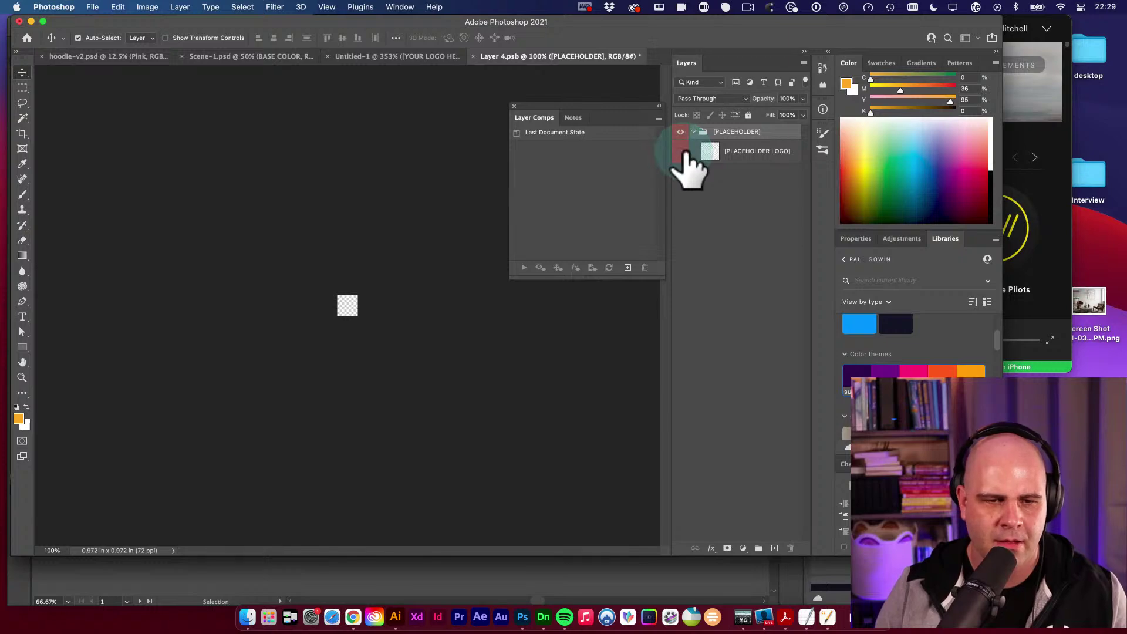
left_click_drag(420, 319, 498, 343)
Copy the whole PDGowin logo group in Illustrator.
key("v")
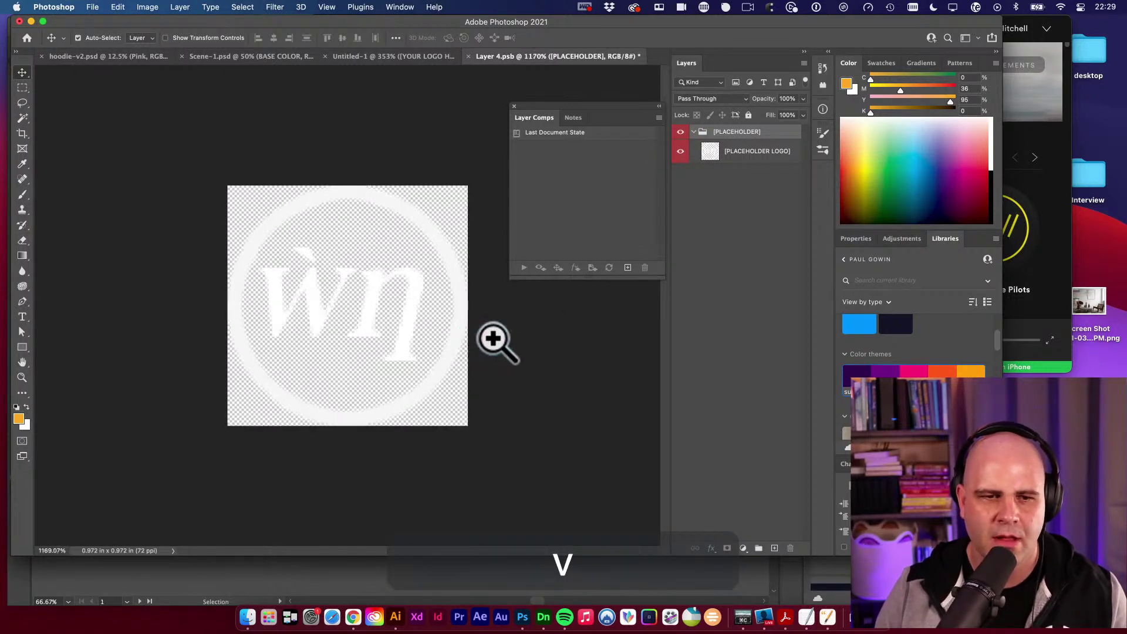
key("space")
key("v")
left_click(399, 617)
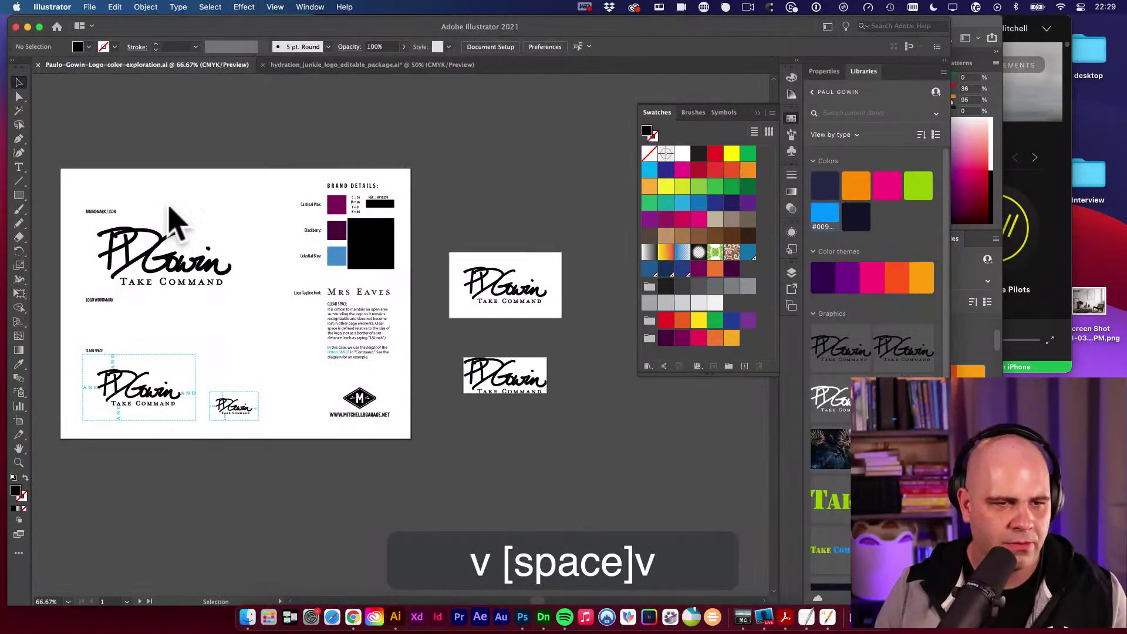
left_click(229, 229)
left_click(165, 246)
key("super+c")
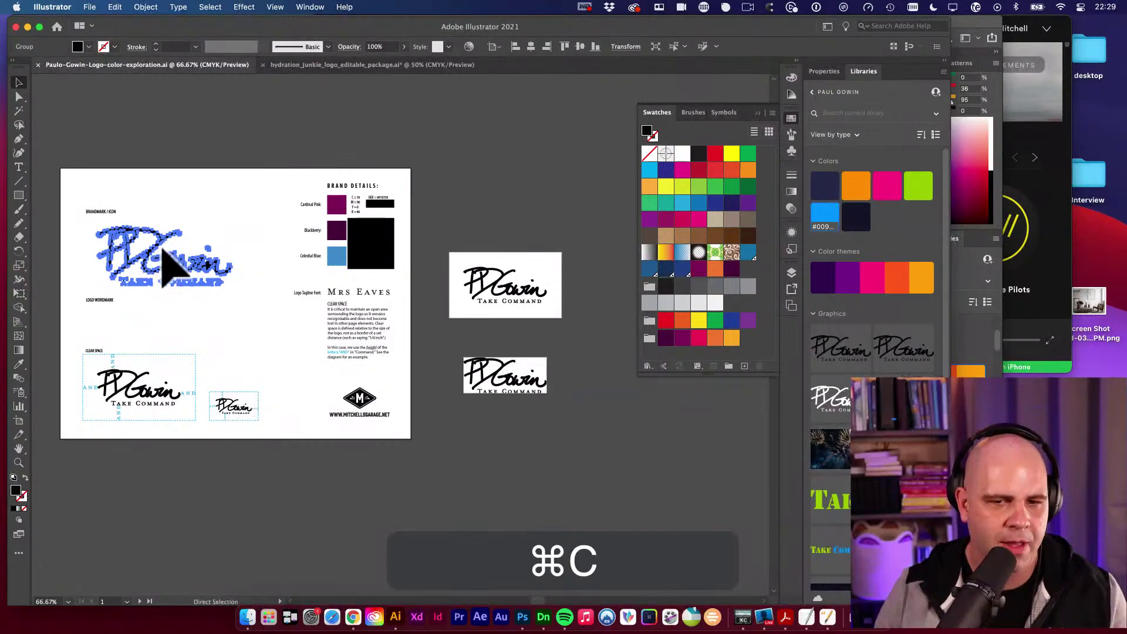
Paste the logo into Photoshop as a vector smart object, hide the [PLACEHOLDER] group, and save.
left_click(522, 617)
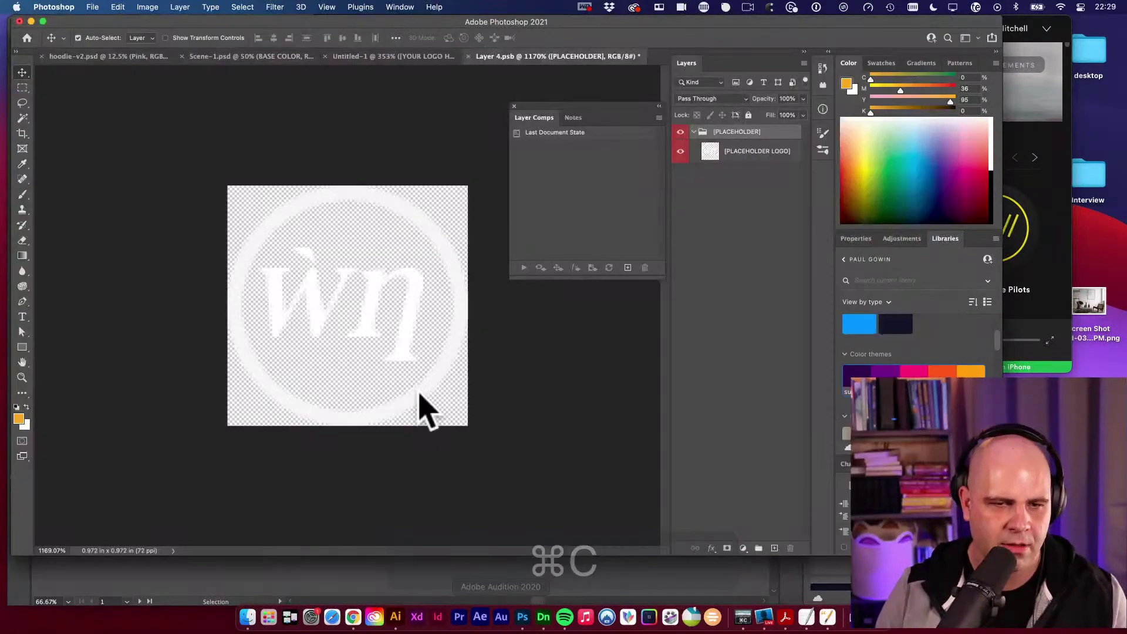
key("super+v")
left_click(433, 247)
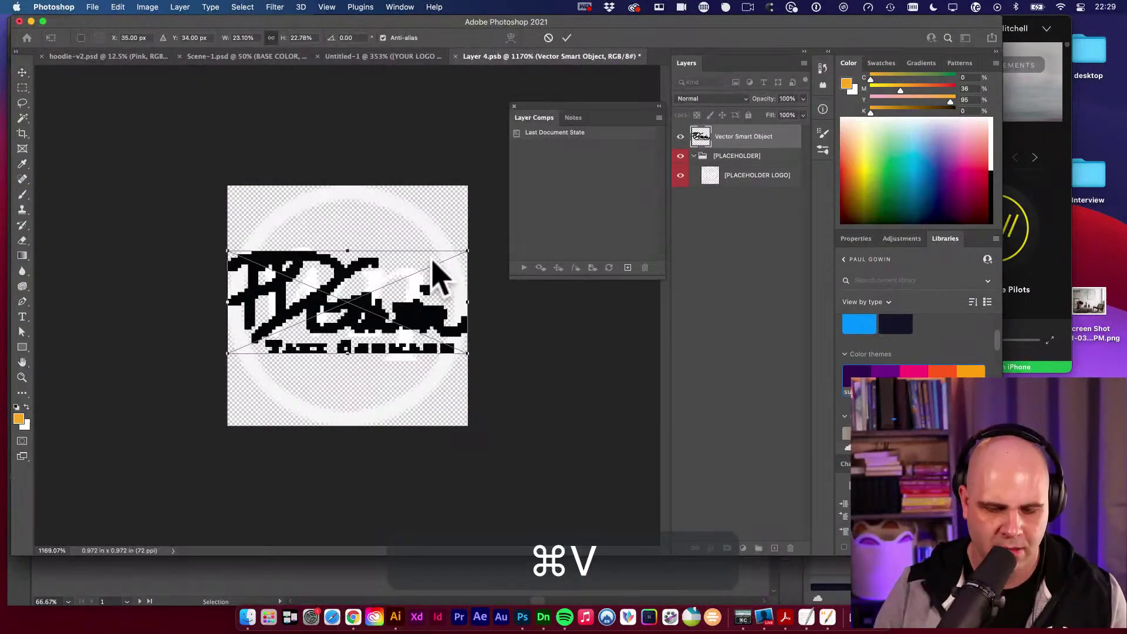
key("v")
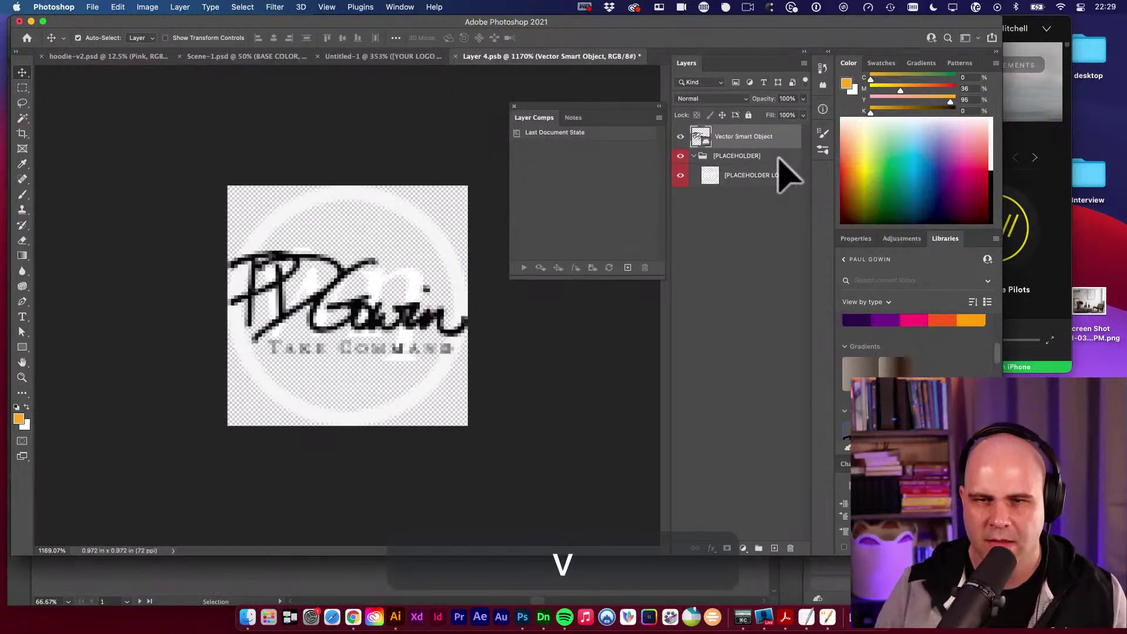
mouse_move(755, 141)
left_mouse_down()
mouse_move(757, 170)
mouse_move(755, 143)
left_mouse_up()
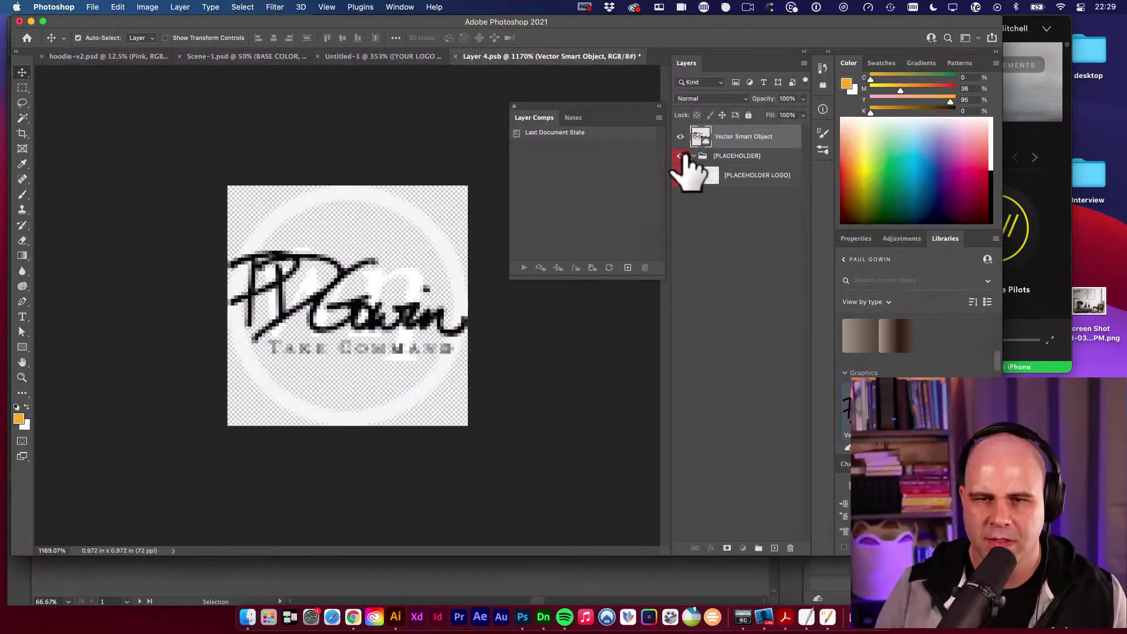
left_click(681, 156)
key("super+s")
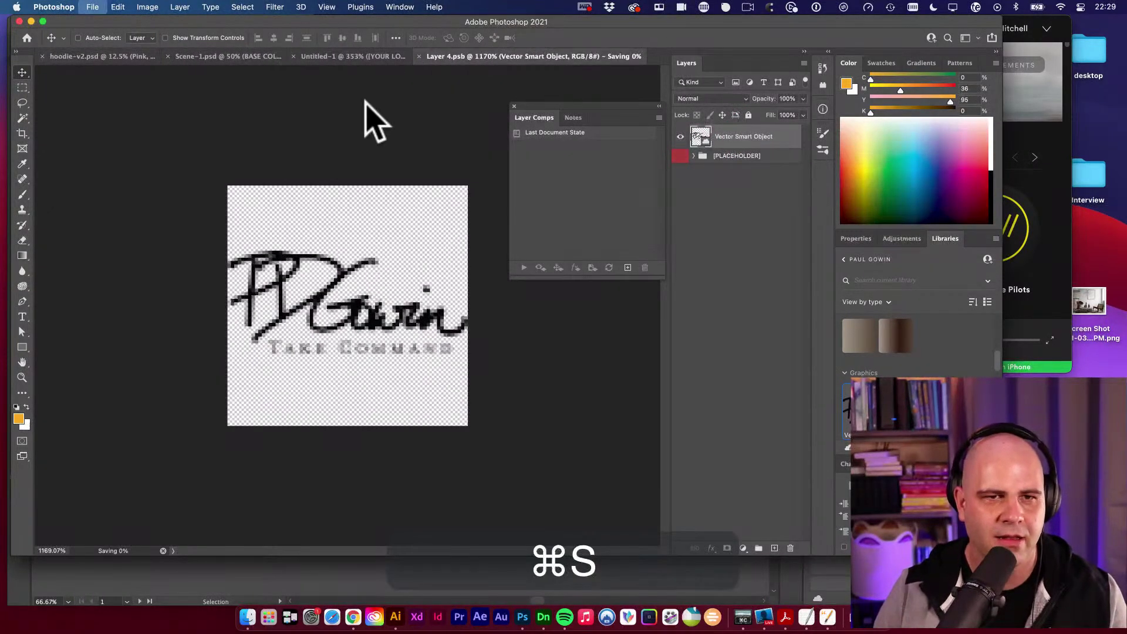
left_click(326, 57)
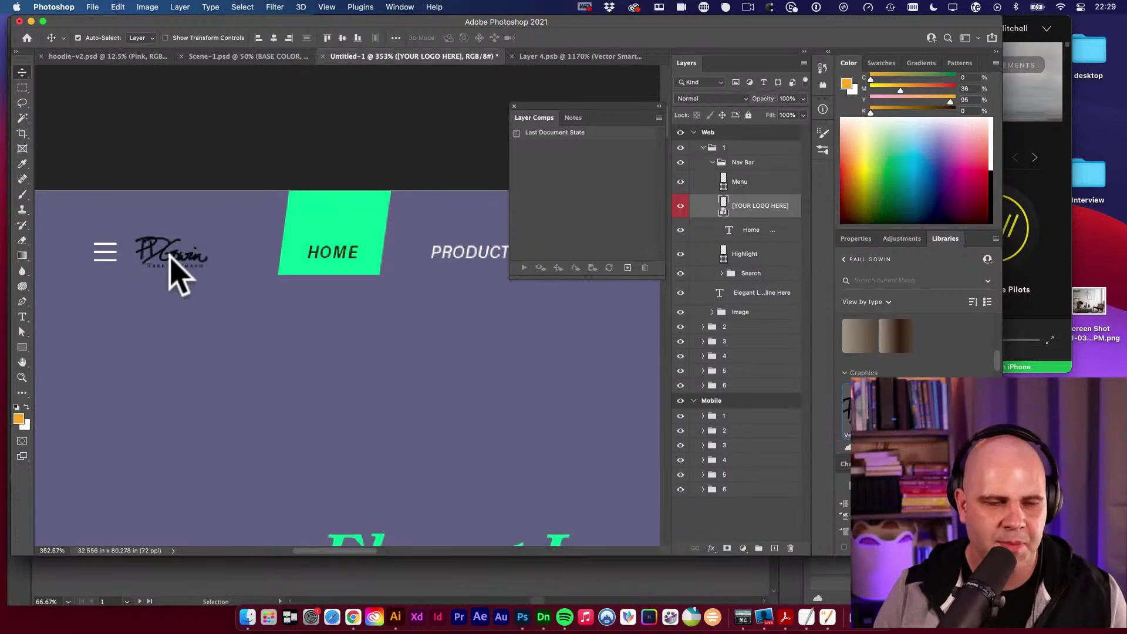
Give the nav-bar logo a white Color Overlay, then save and close the smart object.
left_click(350, 242, "super")
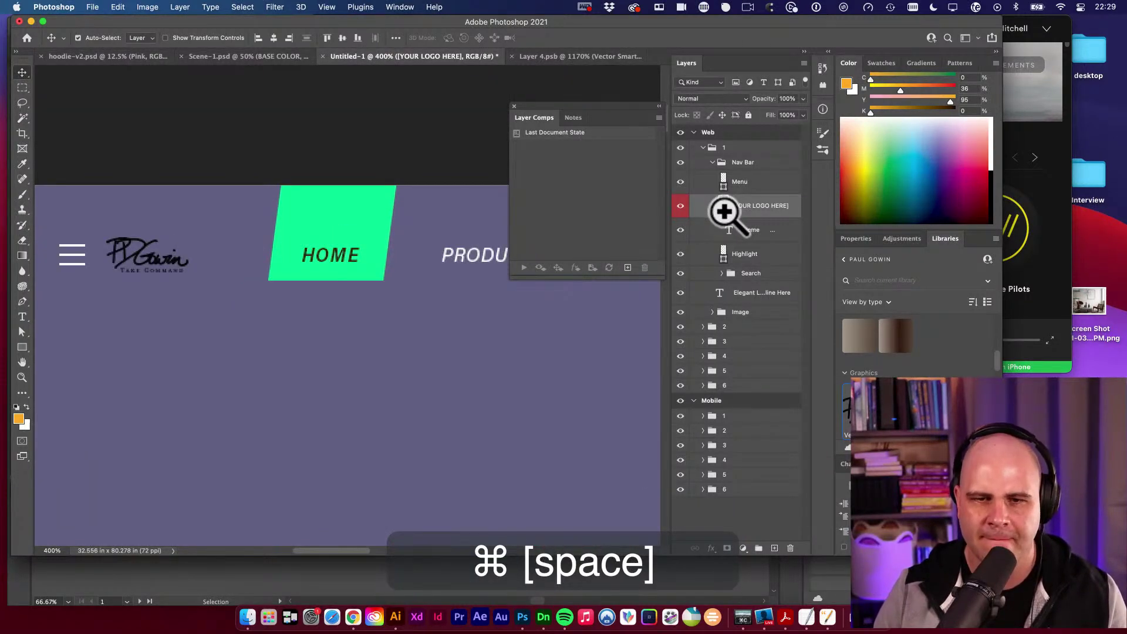
double_click(724, 207)
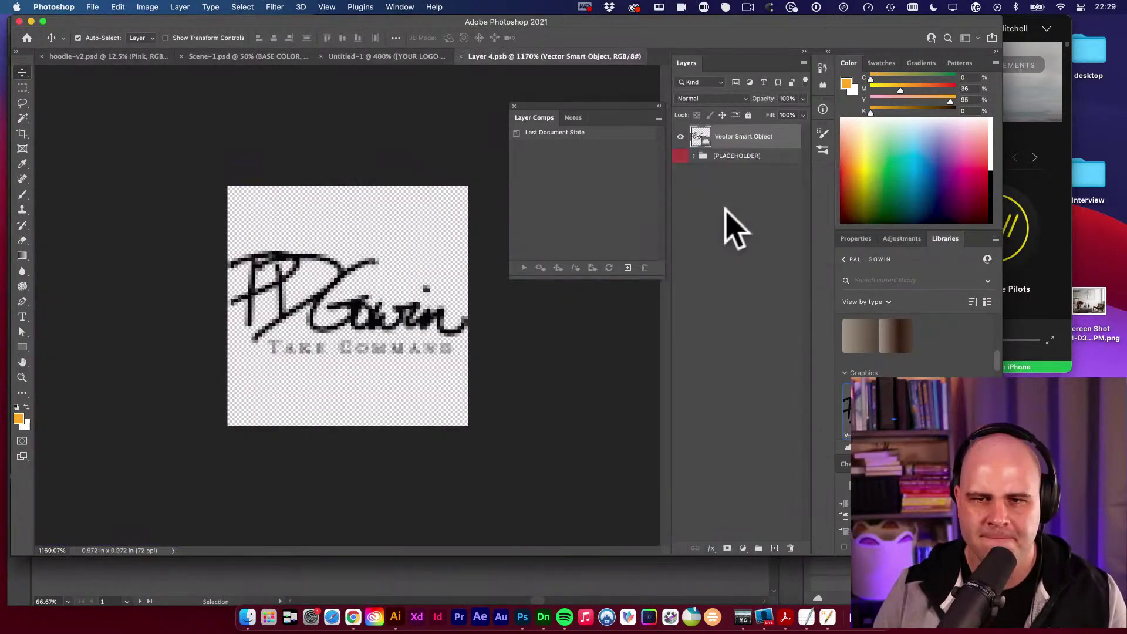
left_click(712, 548)
left_click(738, 497)
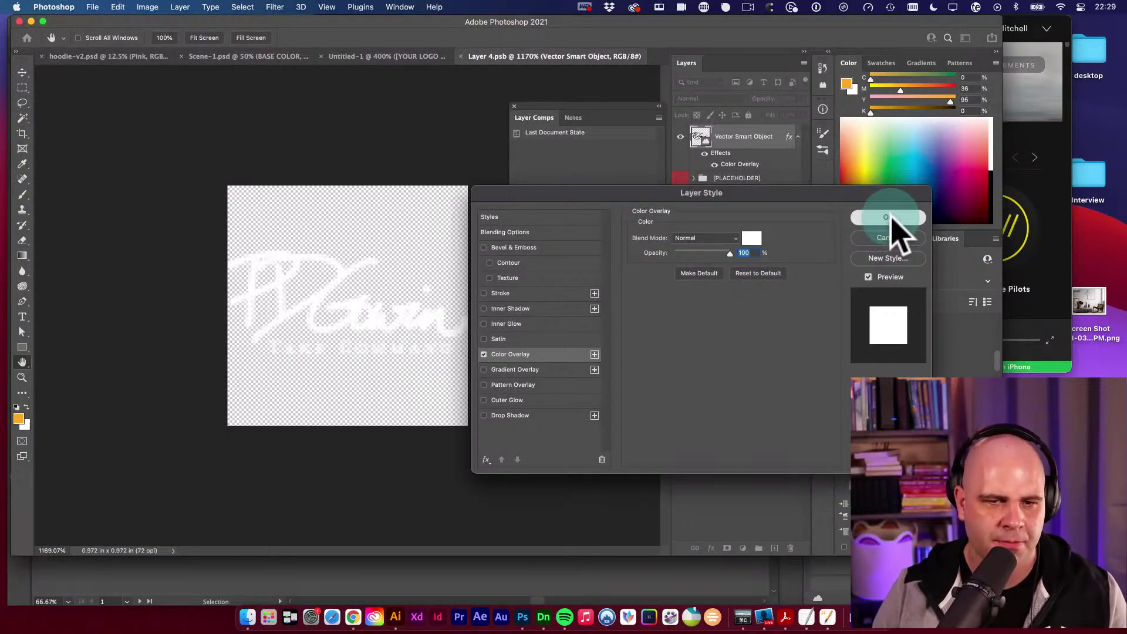
left_click(875, 218)
key("super+s")
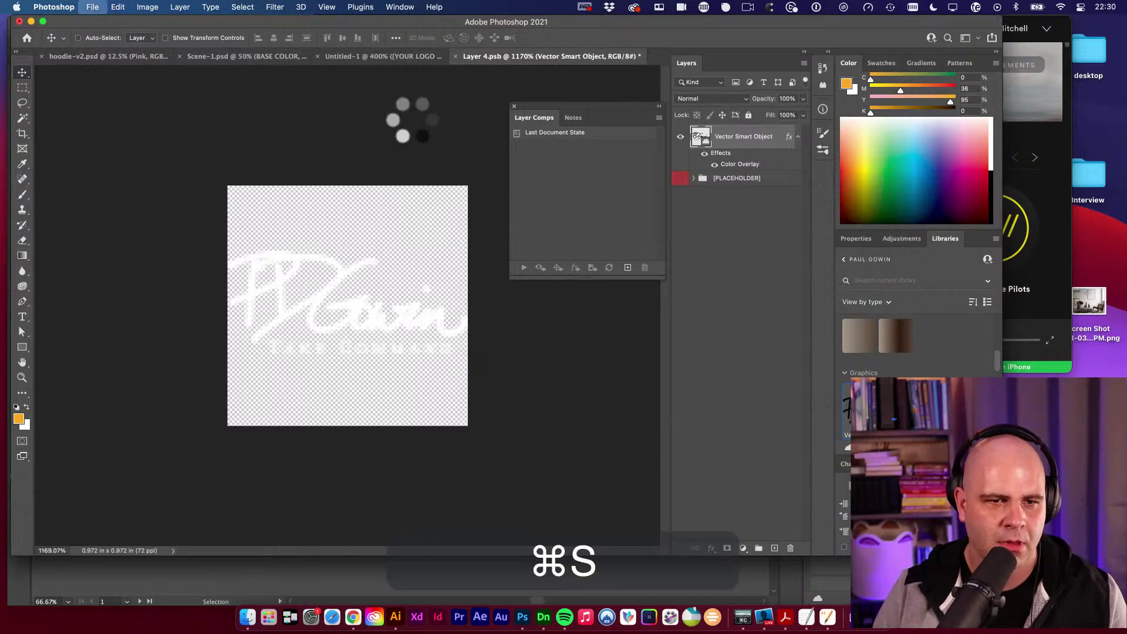
key("super+w")
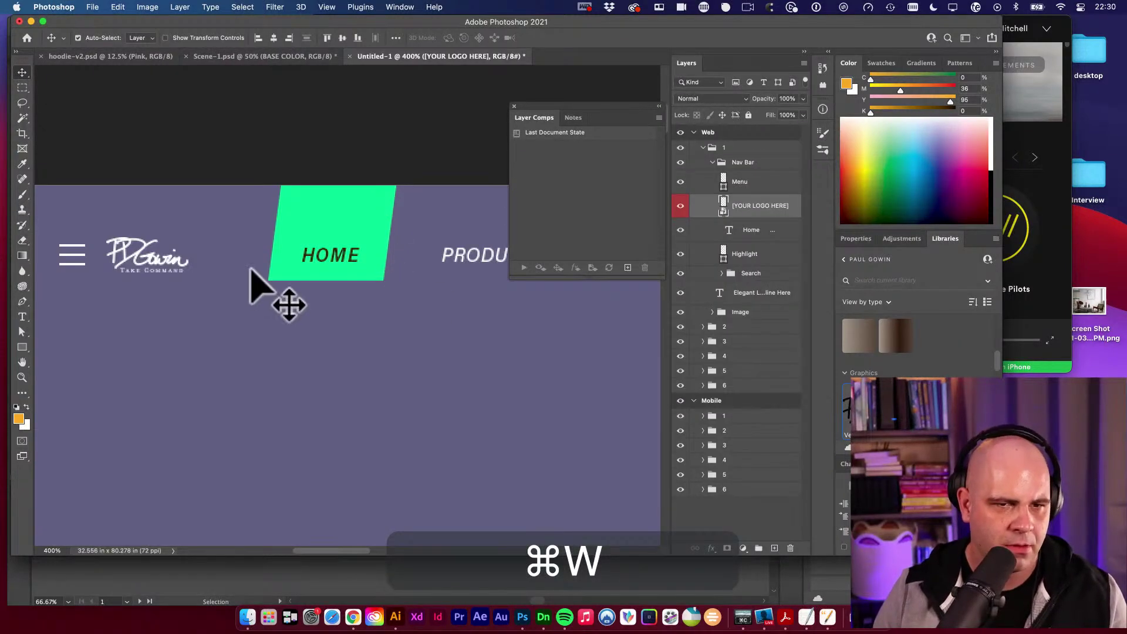
Zoom out and pan to show the whole web mockup, undoing an accidental move, then go to Chrome.
key("space")
left_click(327, 218)
left_click(415, 345, "alt+super")
left_click(416, 345, "alt+super")
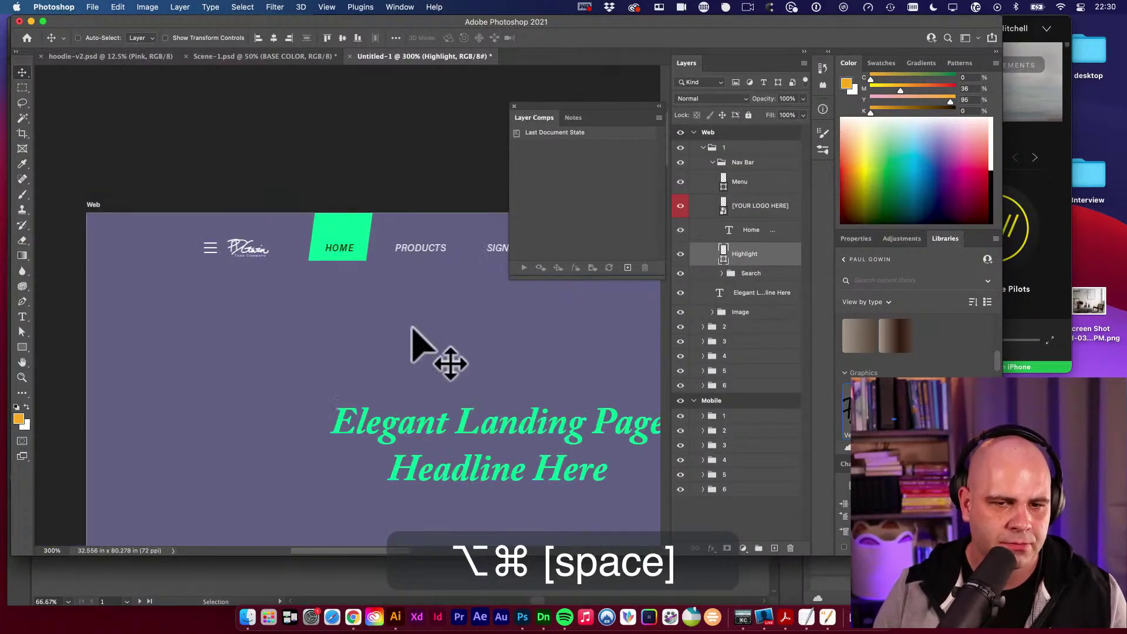
left_click(448, 335, "alt+super")
left_click(448, 334, "alt+super")
left_click(461, 356, "alt+super")
key("v")
left_click(376, 356)
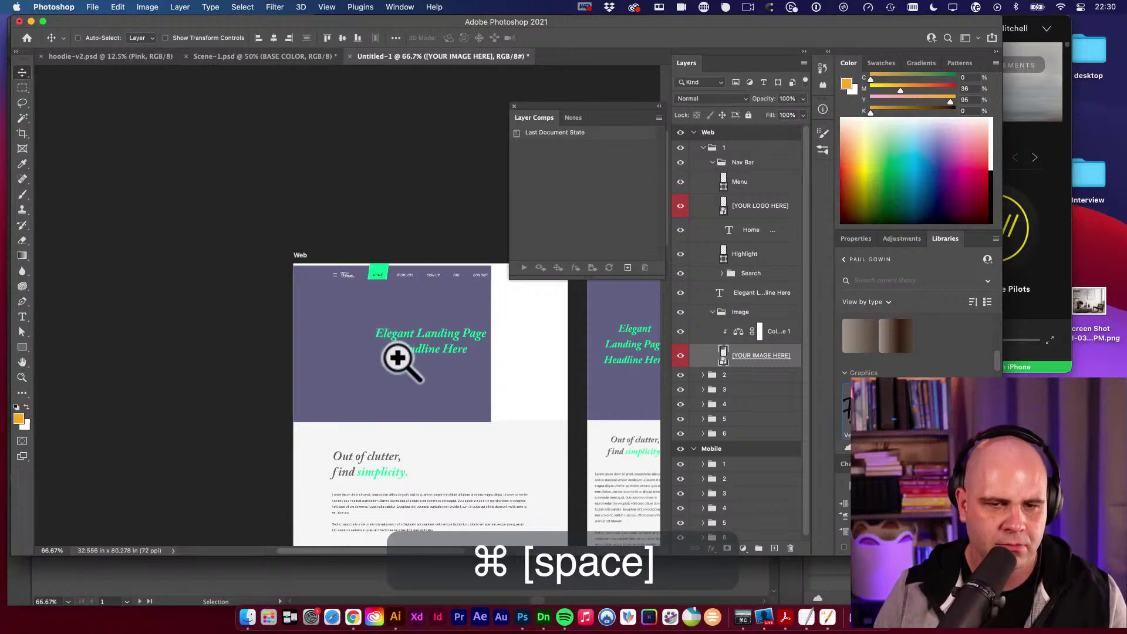
key("super+z")
left_click_drag(481, 345, 416, 355)
key("v")
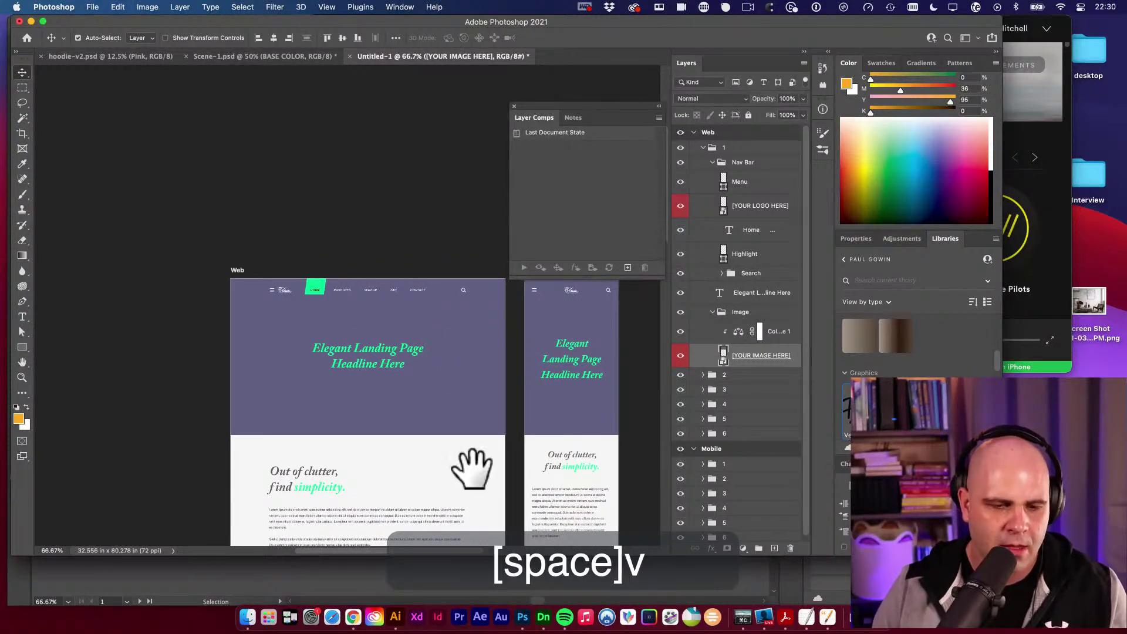
left_click(353, 618)
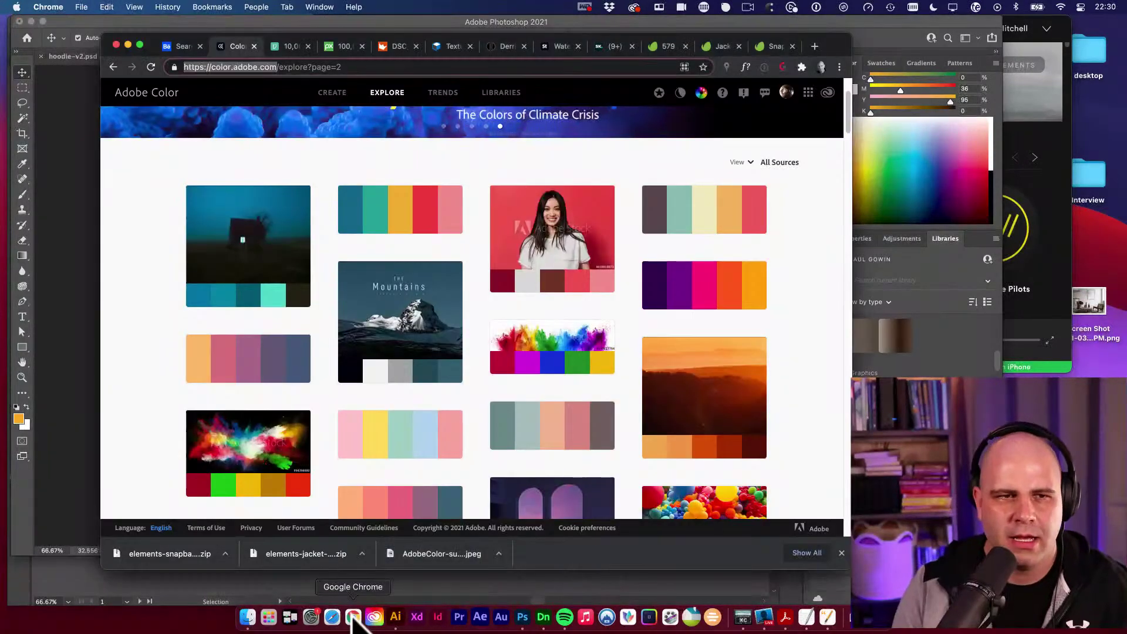
Open the client's website in a new Chrome tab.
key("super+t")
key("Return")
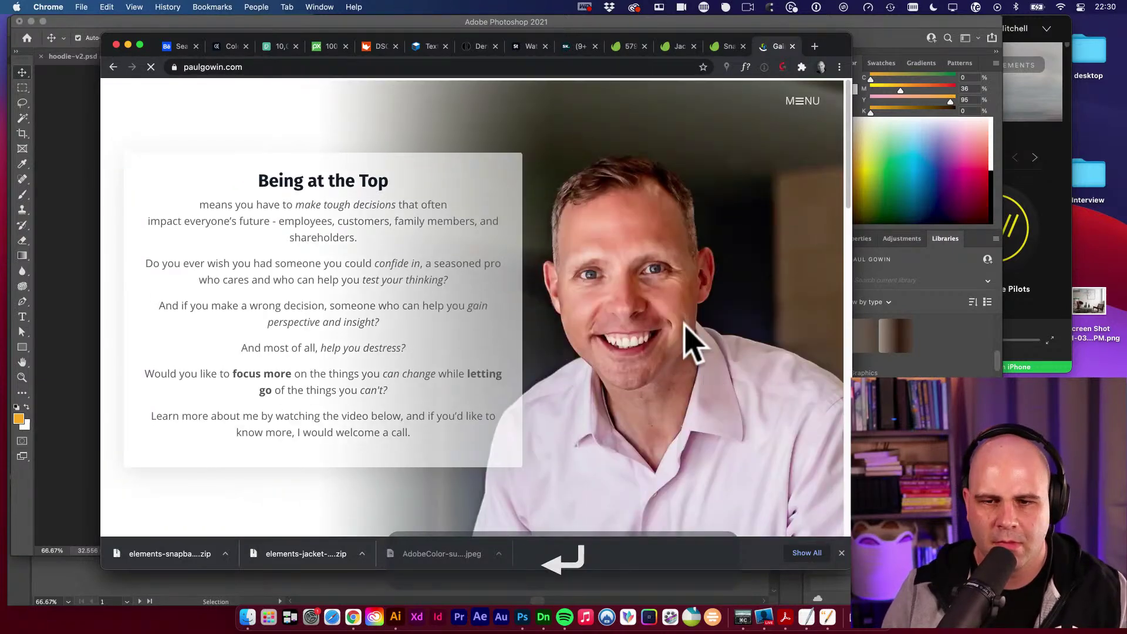
Narrow the Chrome window so Photoshop's panels show beside it.
right_click(676, 299)
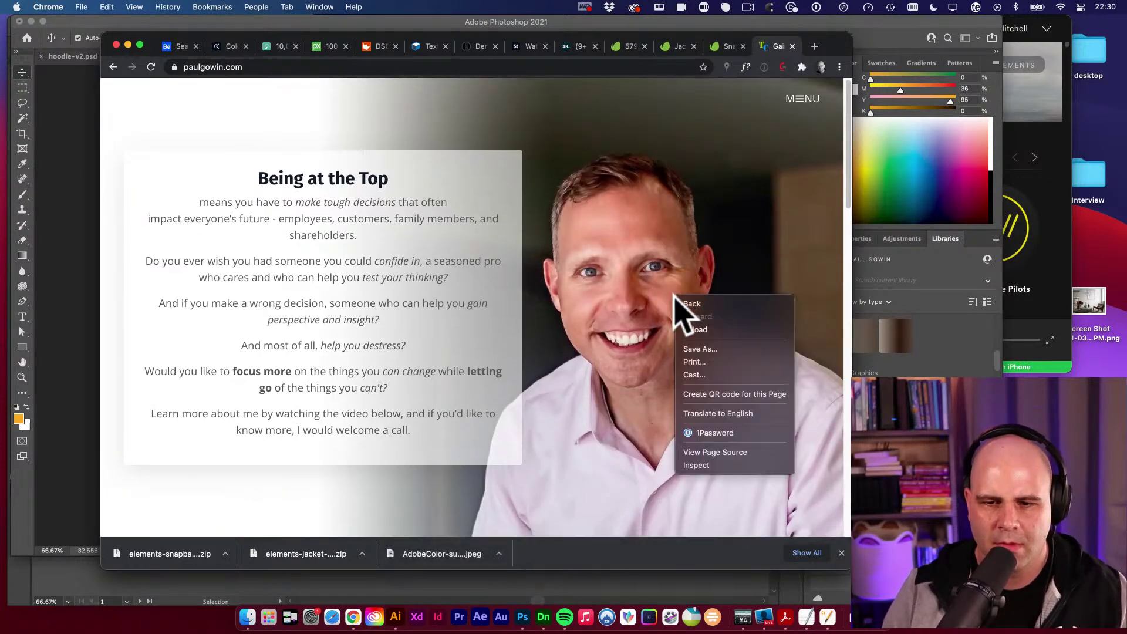
left_click(664, 242)
right_click(660, 310)
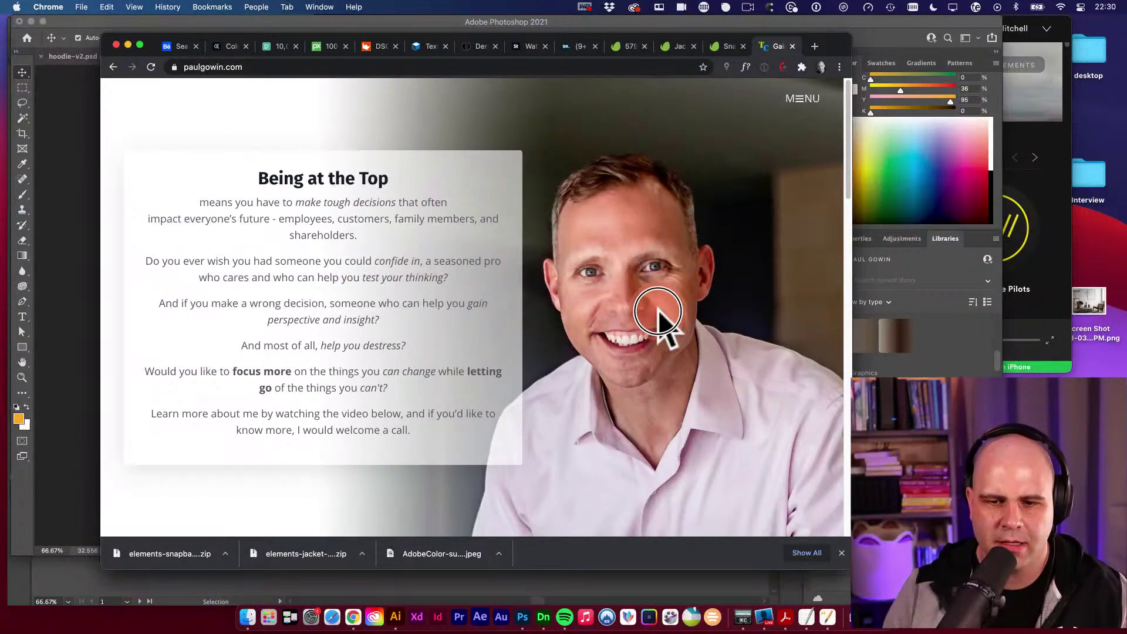
left_click(531, 182)
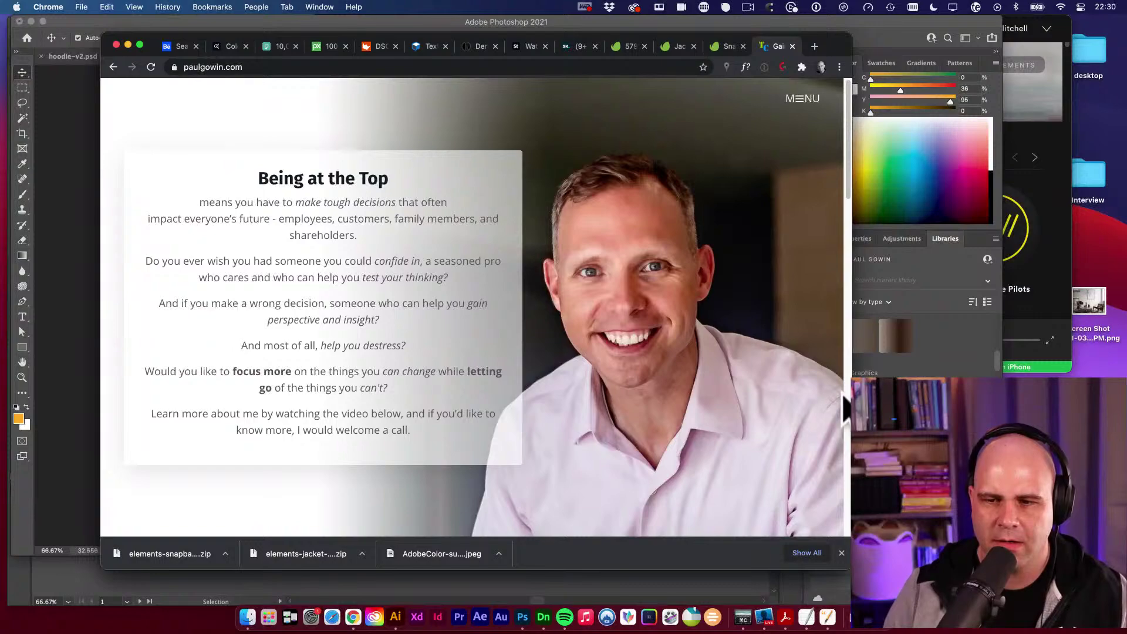
left_click_drag(852, 360, 1110, 359)
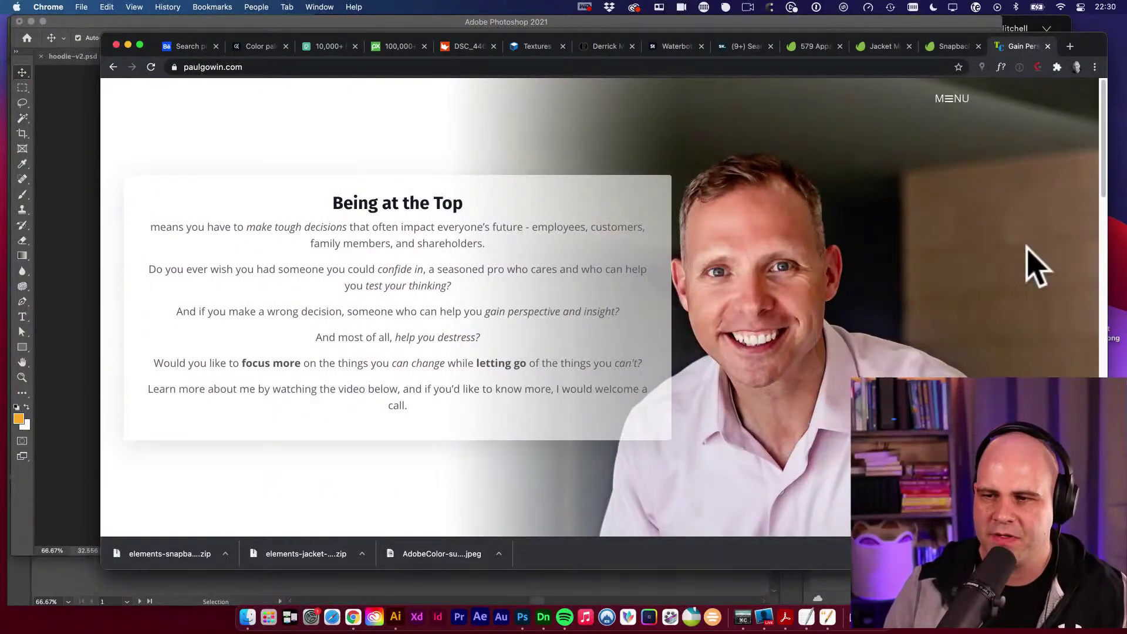
left_click_drag(1108, 278, 386, 531)
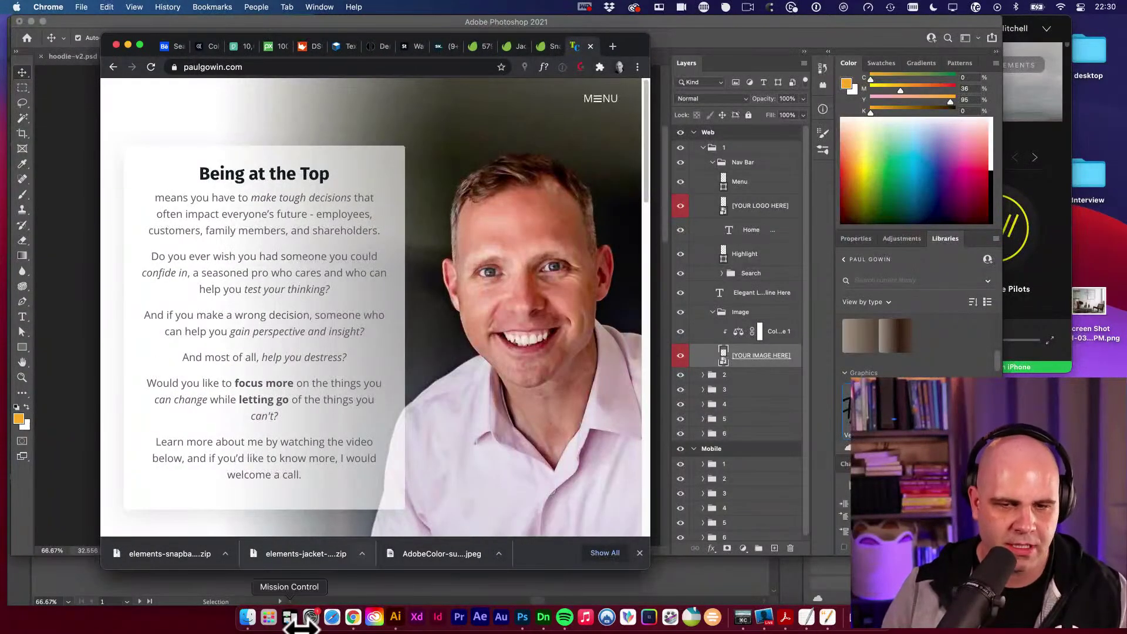
Browse Finder to the photos folder and open IMG_9673.jpg at full size.
left_click(248, 618)
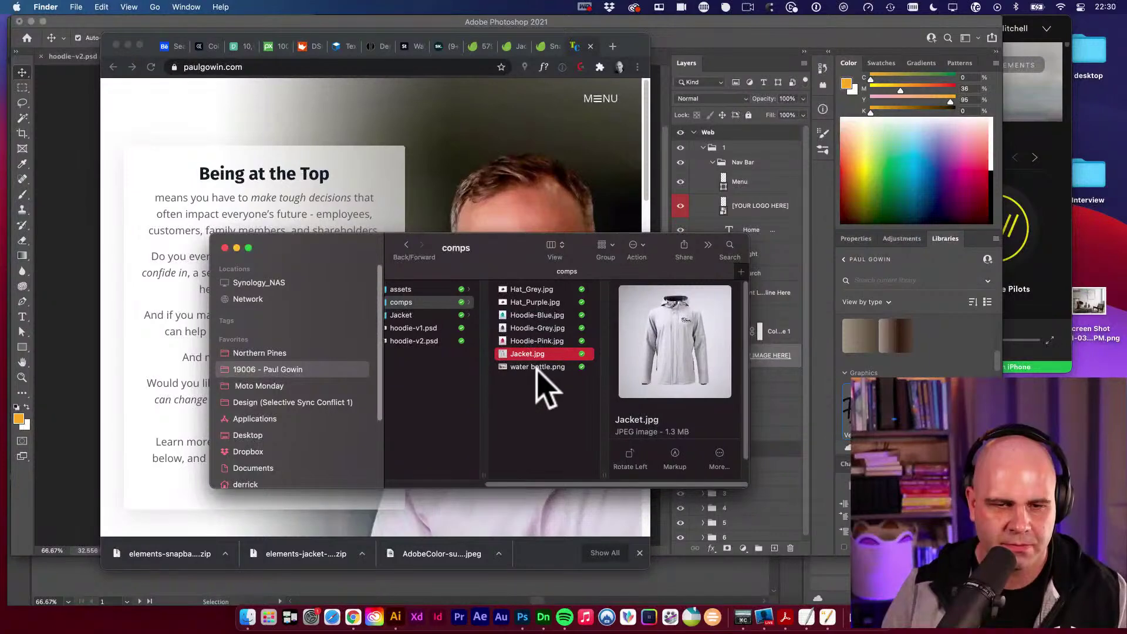
scroll(541, 390, "left", 5)
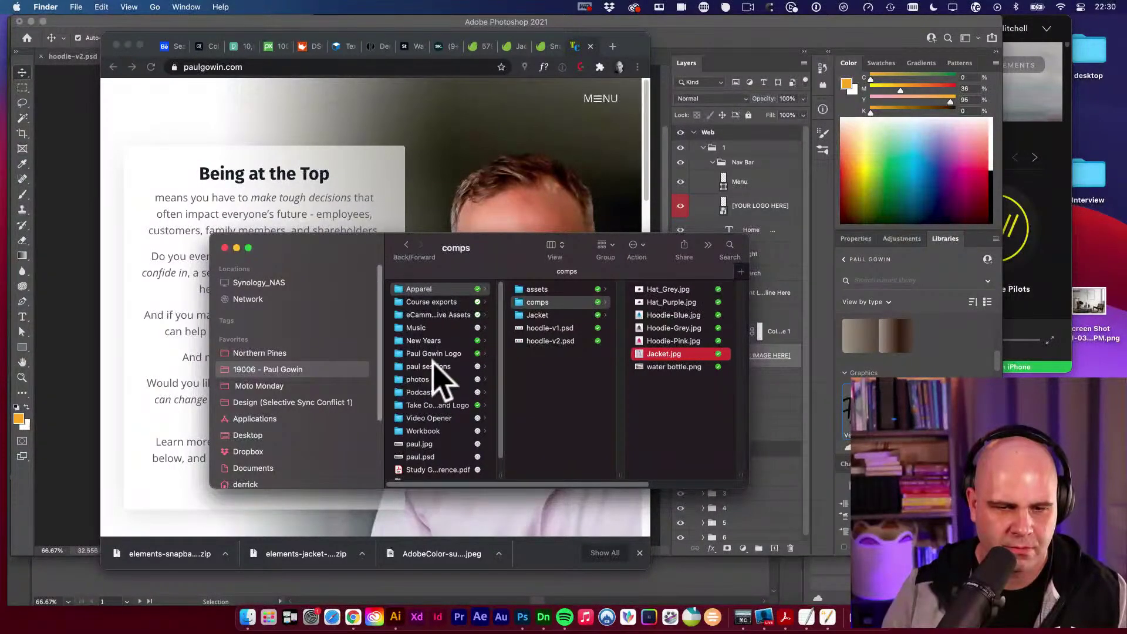
left_click(424, 379)
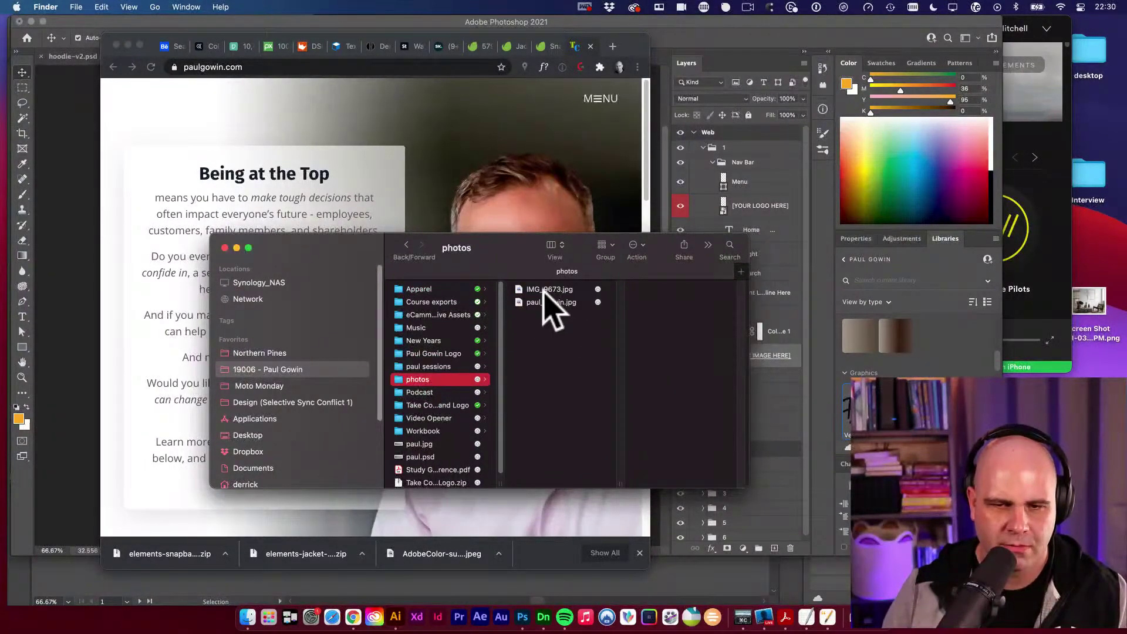
left_click(545, 291)
double_click(526, 294)
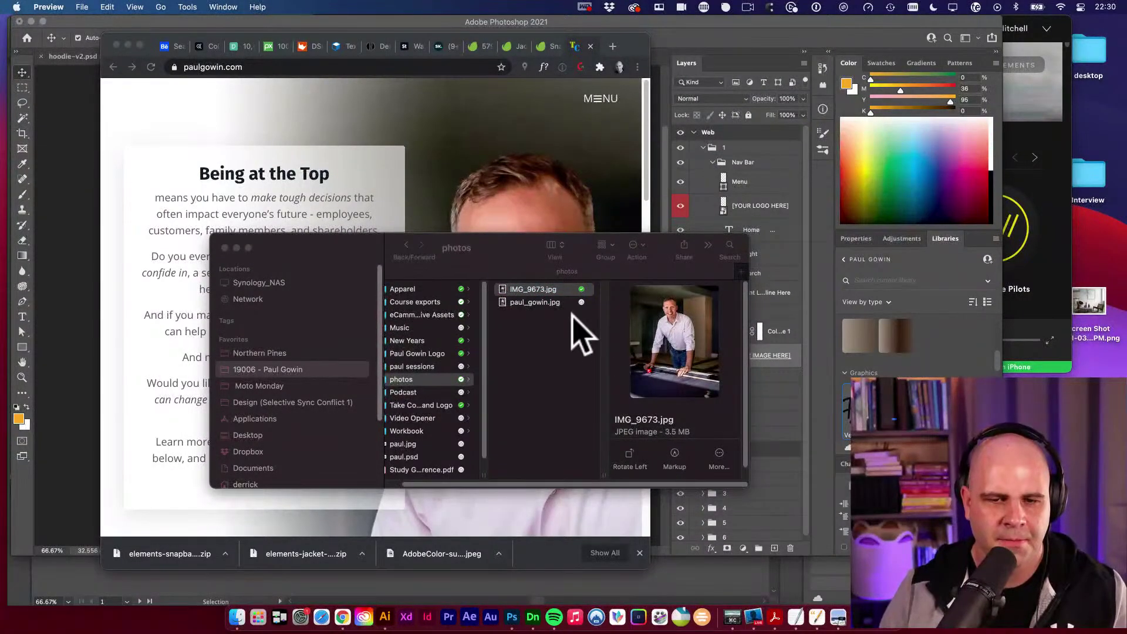
Close the photo preview and the Finder window, then return to Photoshop.
key("super+shift+4")
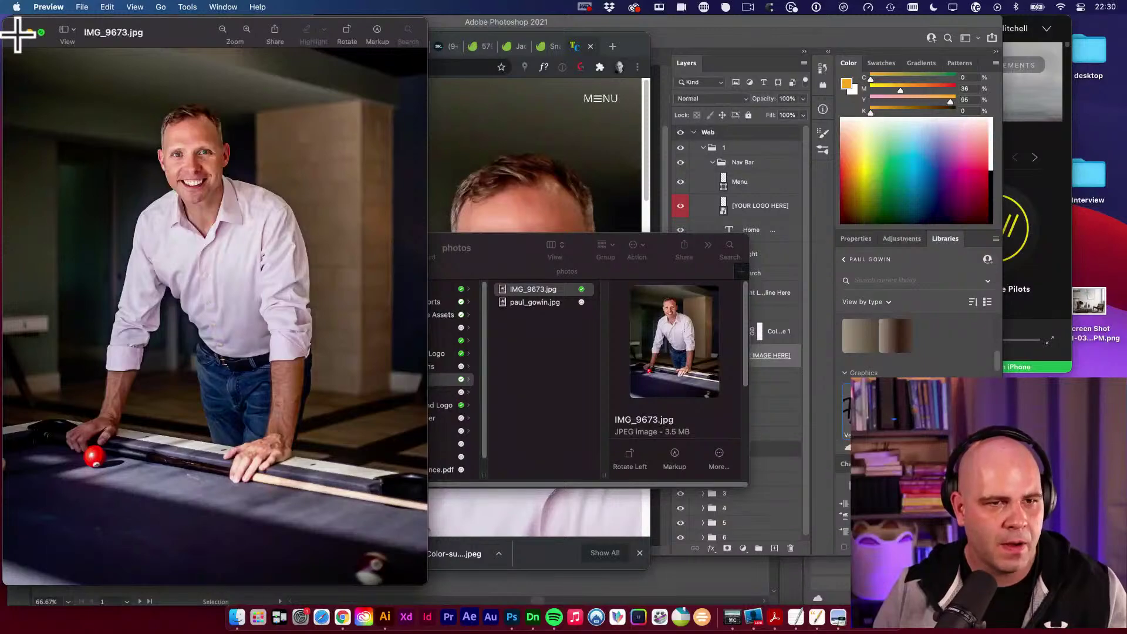
left_click(17, 33)
left_click_drag(529, 249, 798, 261)
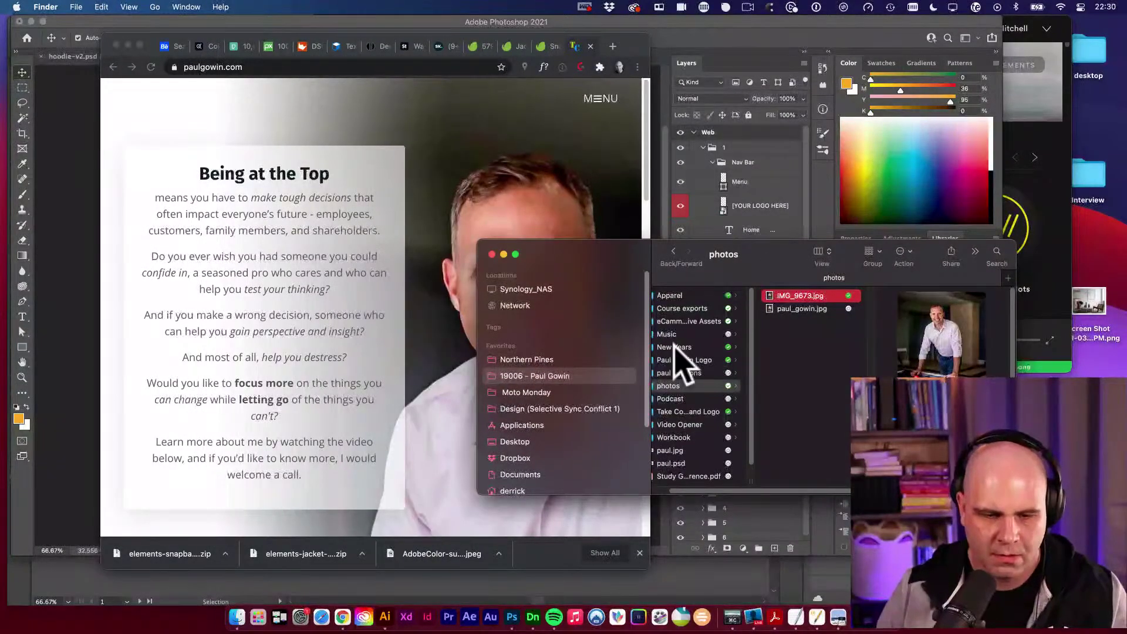
left_click_drag(563, 253, 538, 264)
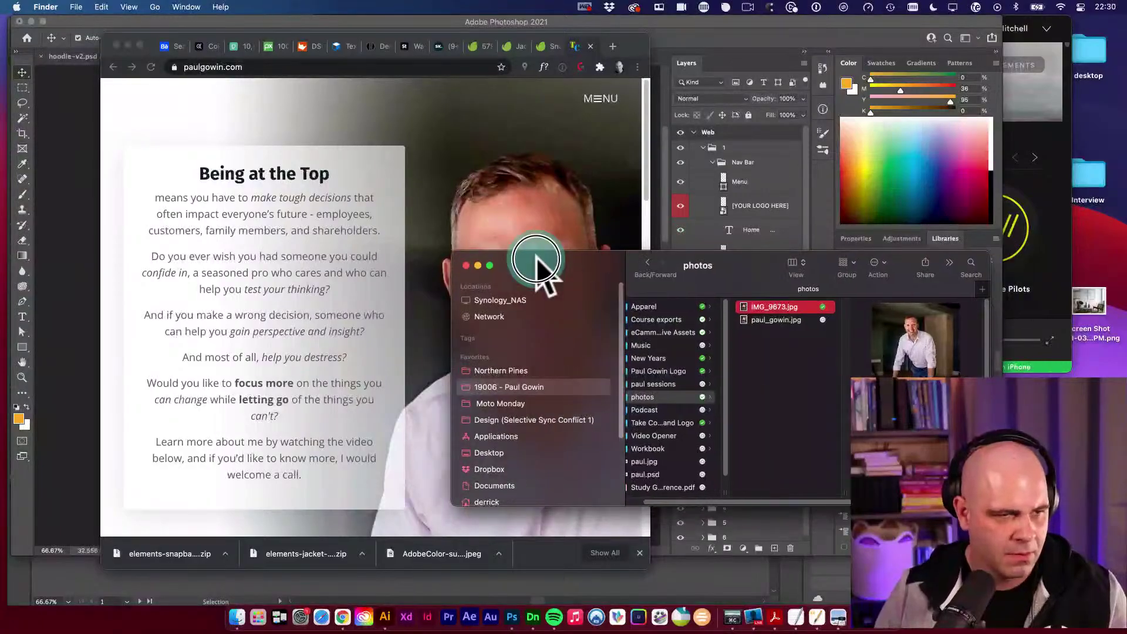
key("cmd+w")
left_click(511, 616)
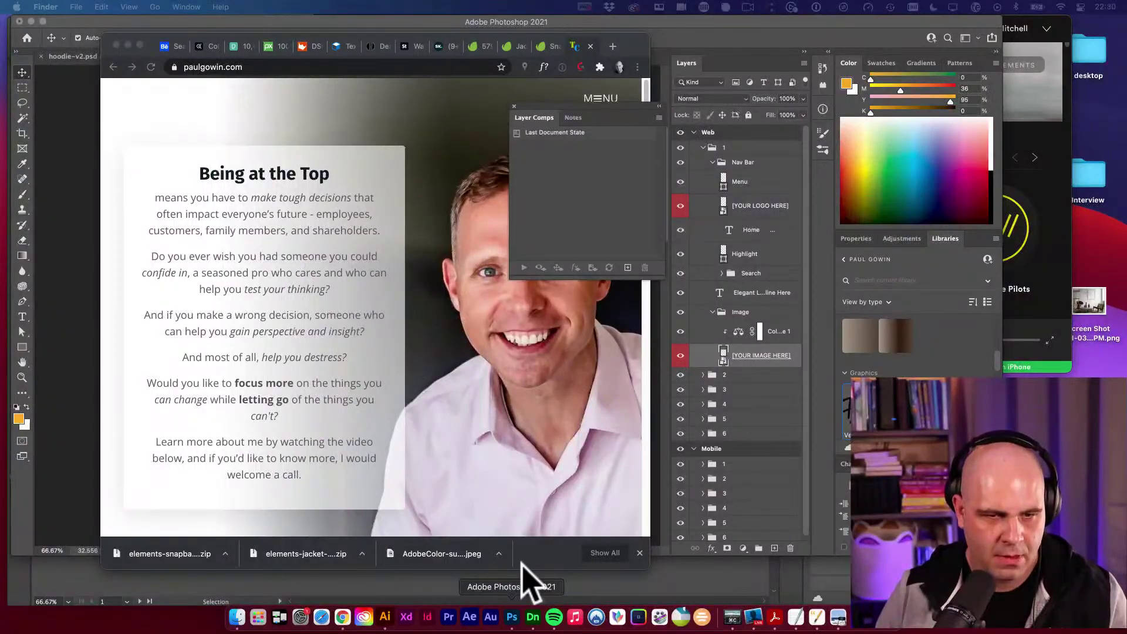
Inspect the hero layers by toggling their visibility, then select the [YOUR IMAGE HERE] layer.
key("v")
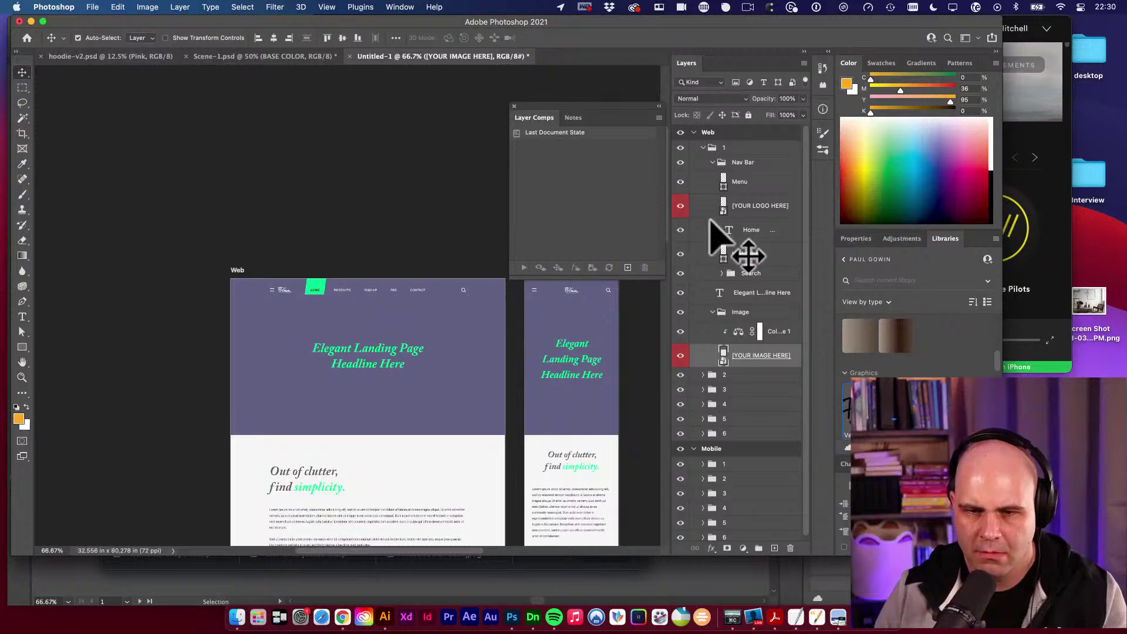
scroll(694, 297, "down", 1)
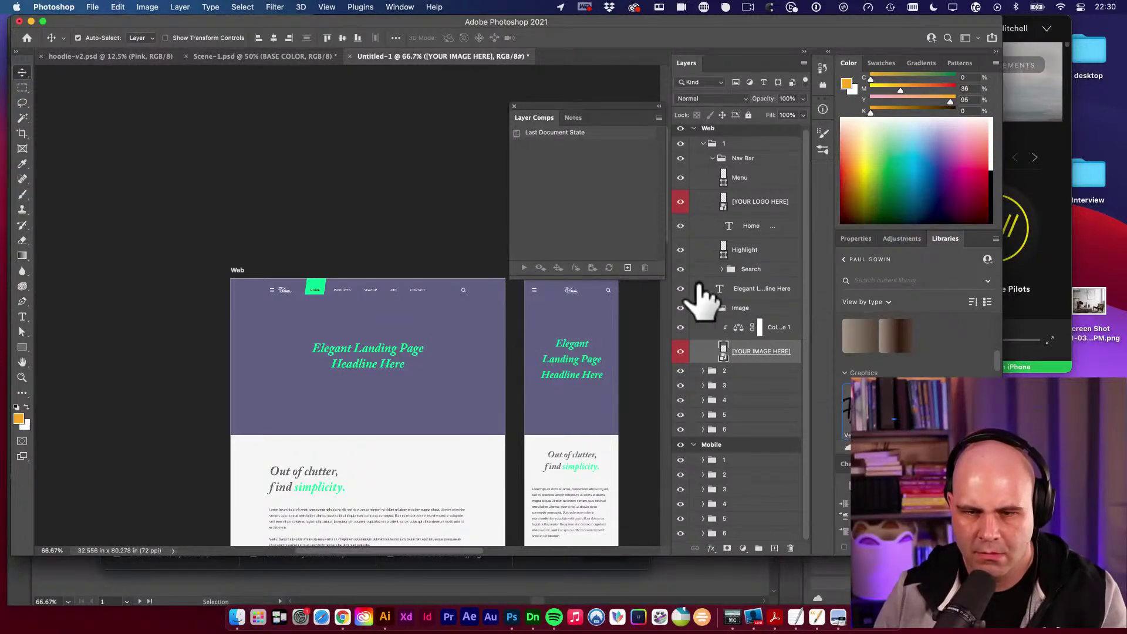
left_click(283, 338)
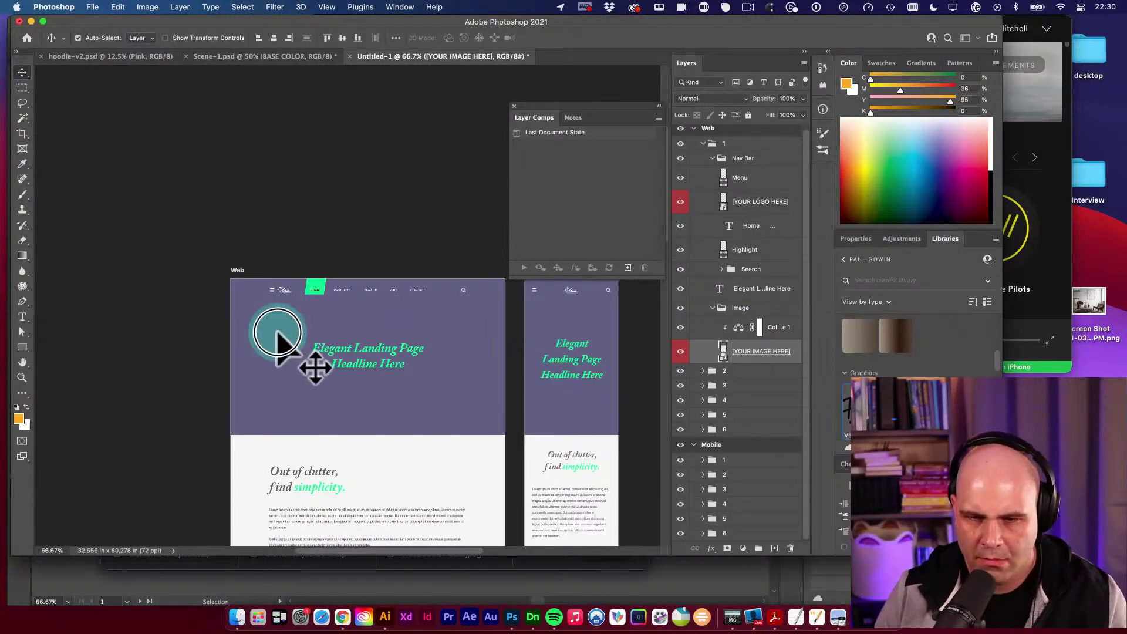
left_click(681, 351)
left_click(681, 351)
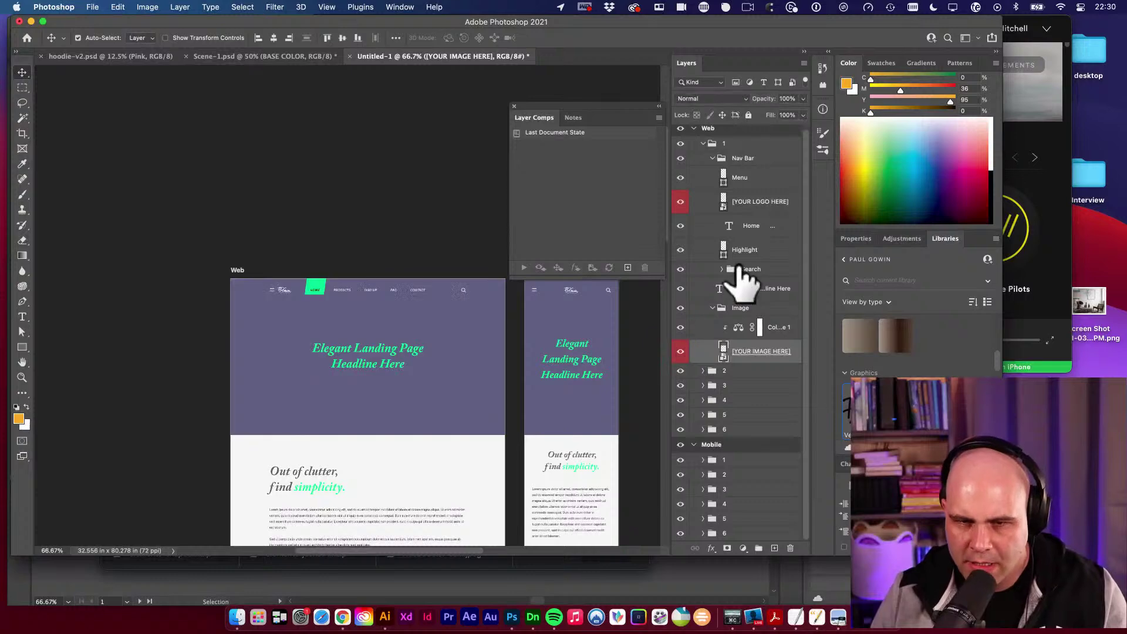
scroll(740, 262, "up", 1)
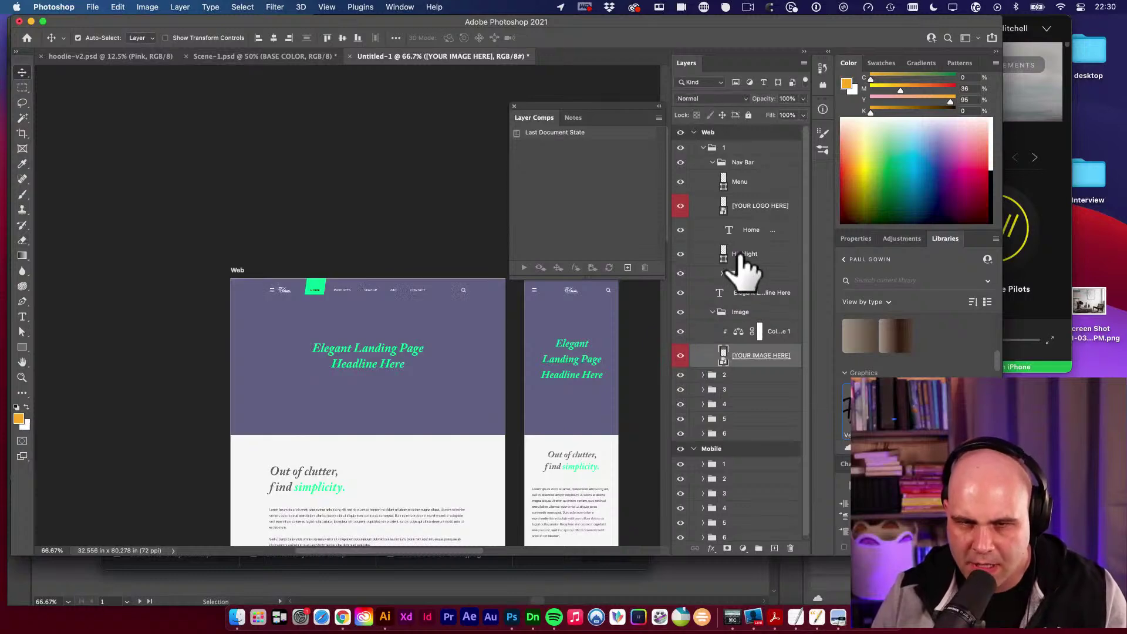
left_click(681, 255)
left_click(681, 254)
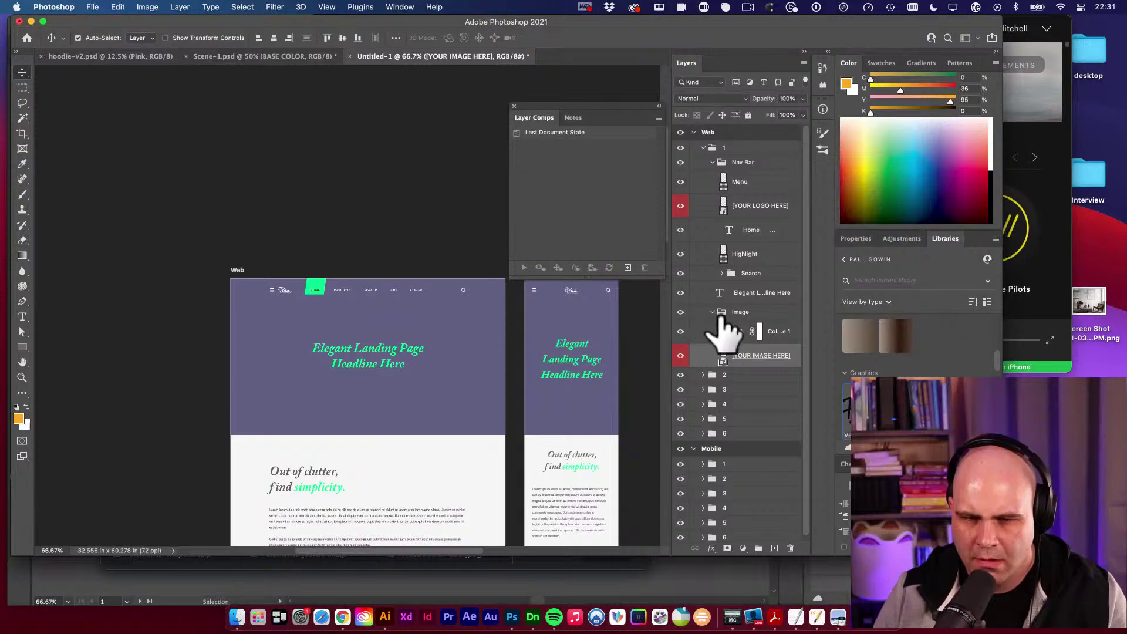
left_click(681, 312)
left_click(681, 332)
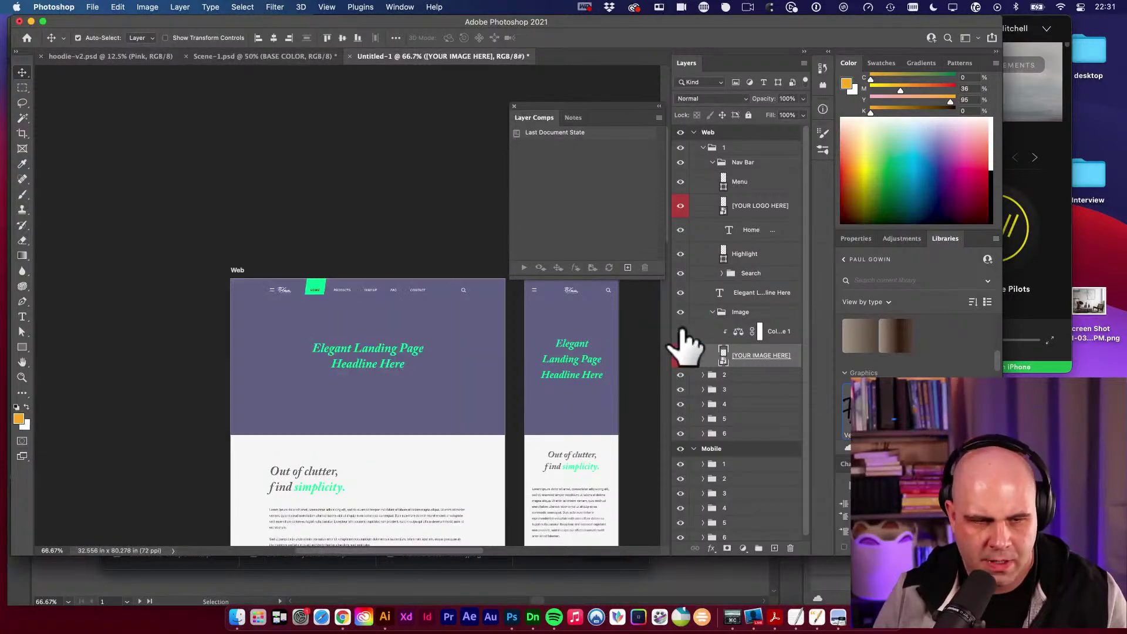
left_click(680, 331)
left_click(778, 336)
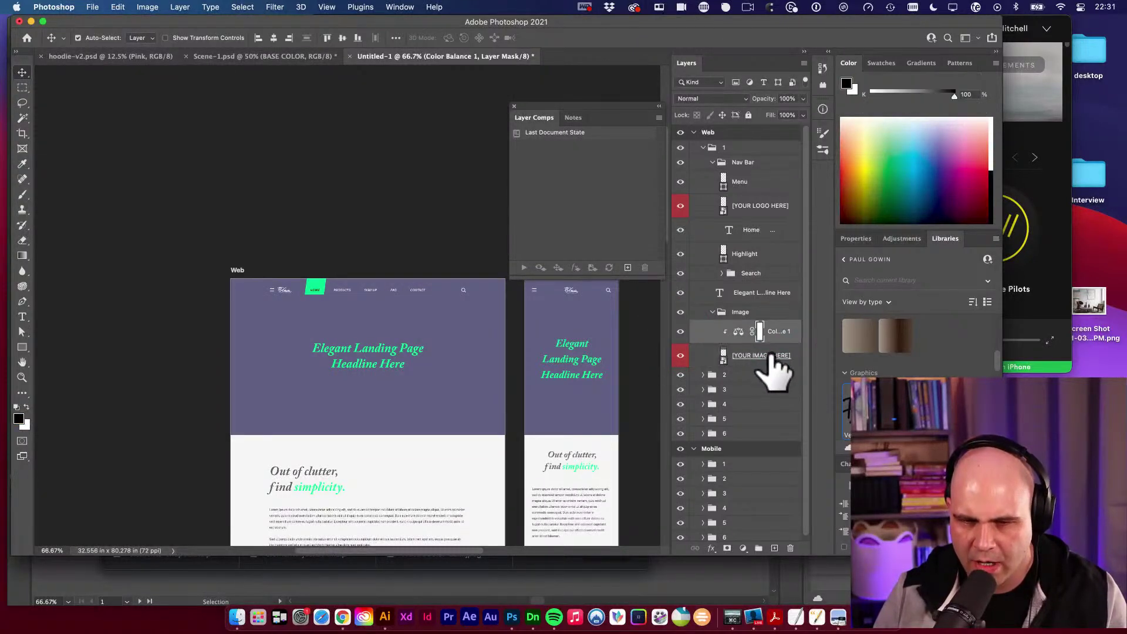
left_click(752, 355)
In the image smart object, scale the photo to about 167% and move it down to show the face.
double_click(724, 356)
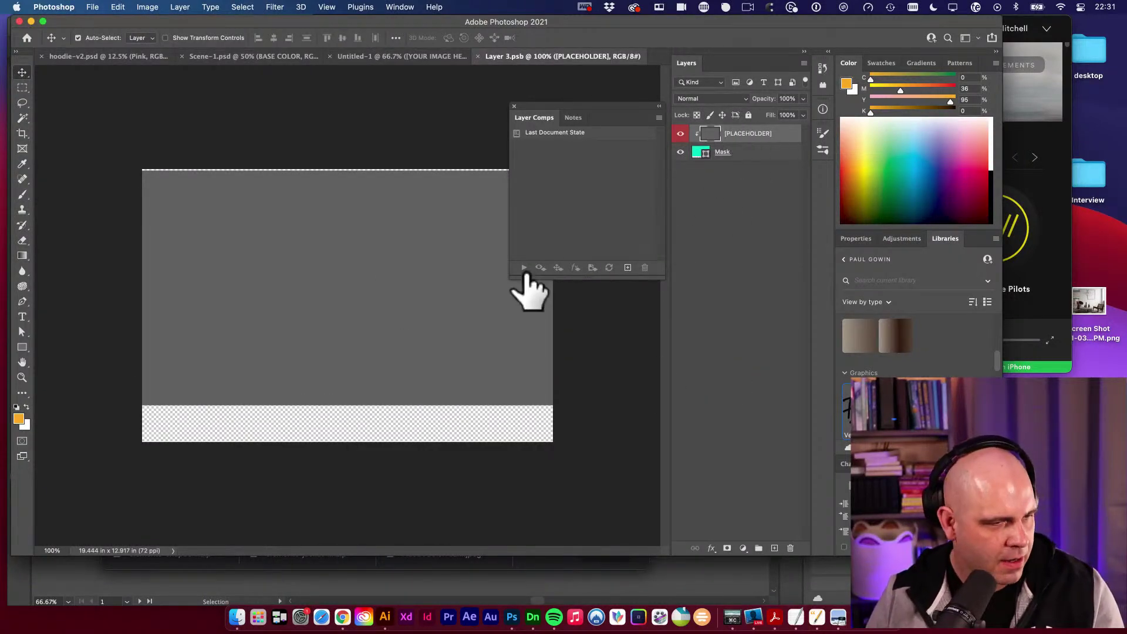
left_click(390, 382)
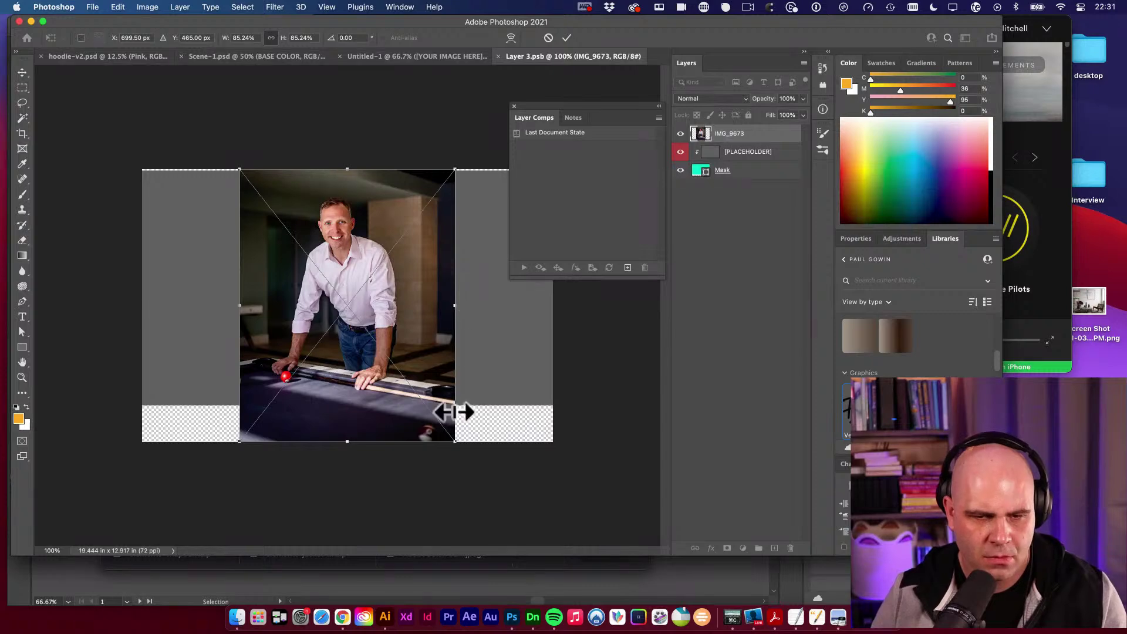
left_click_drag(458, 441, 637, 505)
left_click_drag(358, 203, 377, 319)
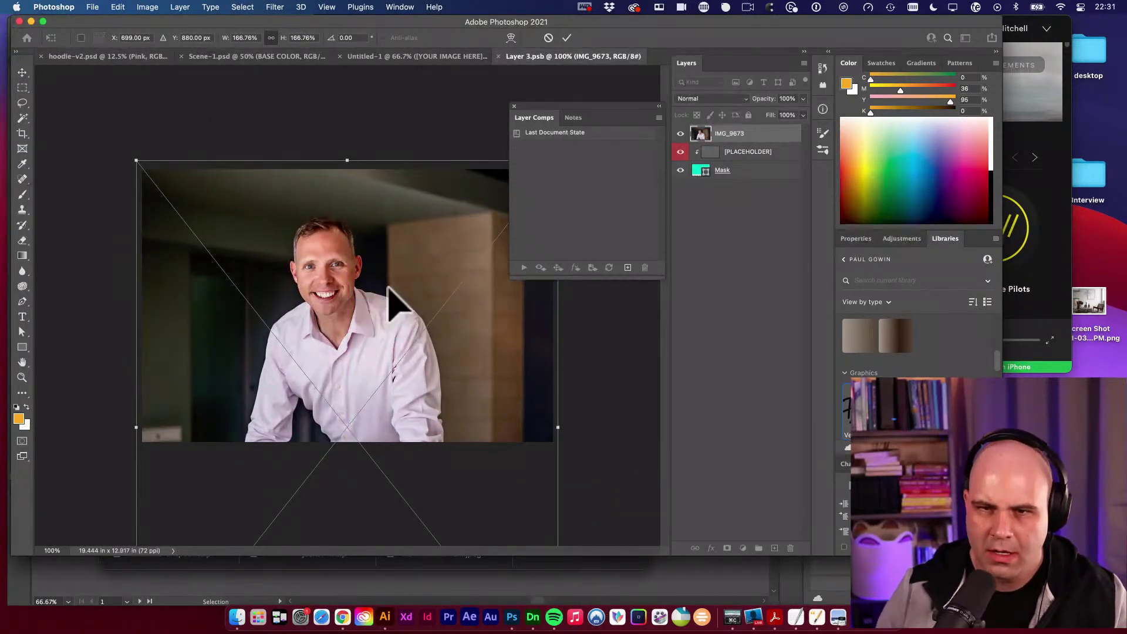
key("Return")
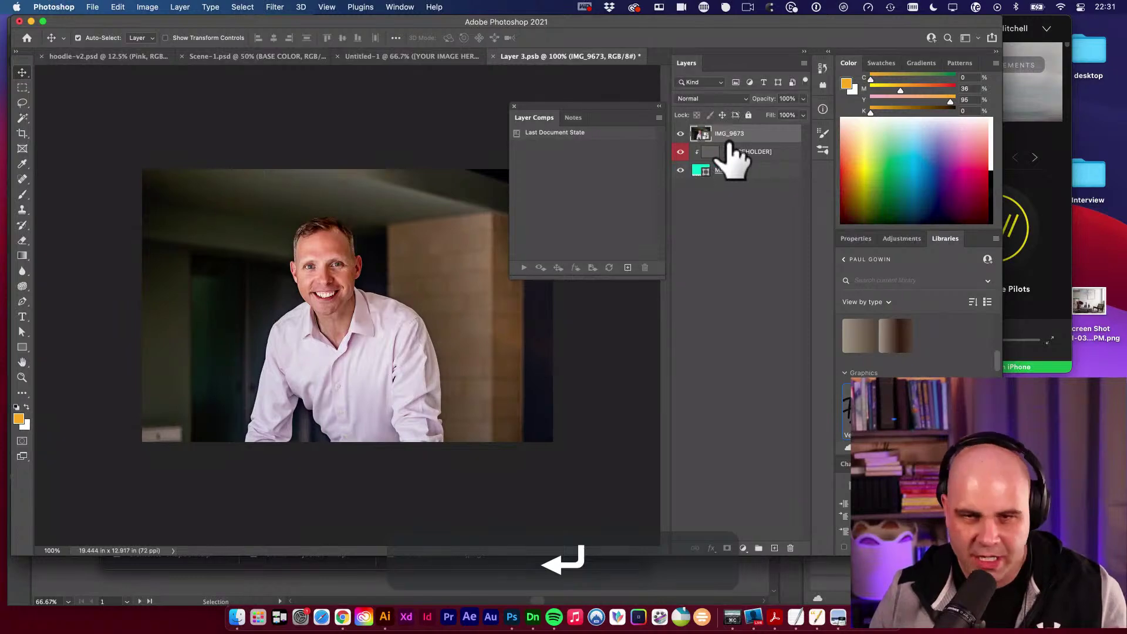
Raise the [PLACEHOLDER] layer, save, and close Layer 3.psb.
mouse_move(728, 152)
left_mouse_down()
mouse_move(747, 117)
mouse_move(722, 152)
left_mouse_up()
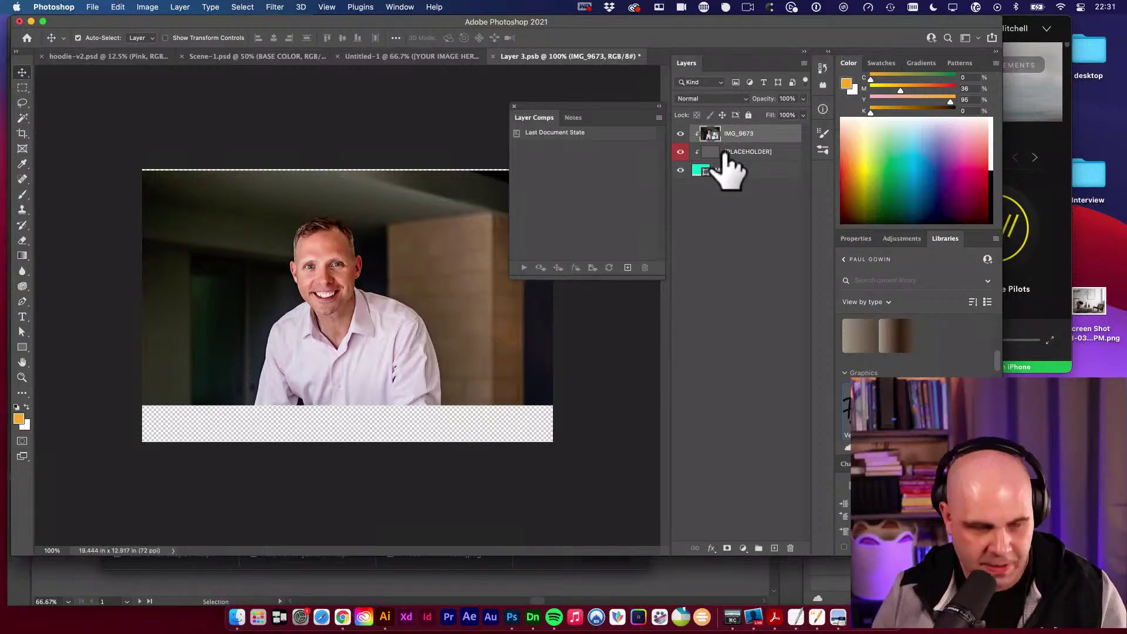
key("super+s")
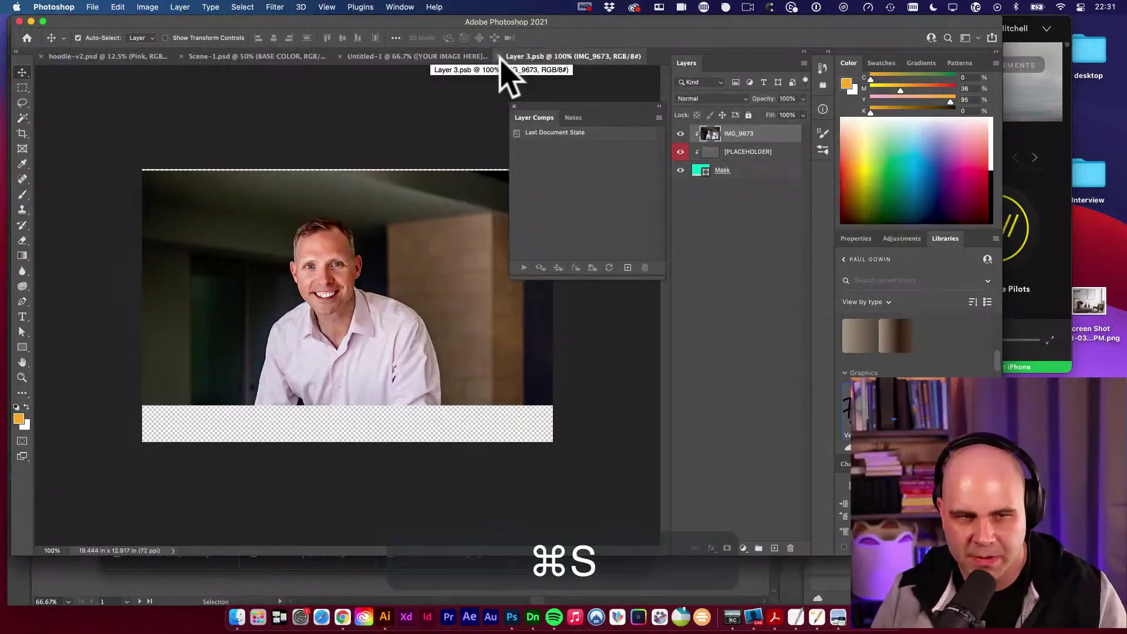
left_click(499, 56)
key("v")
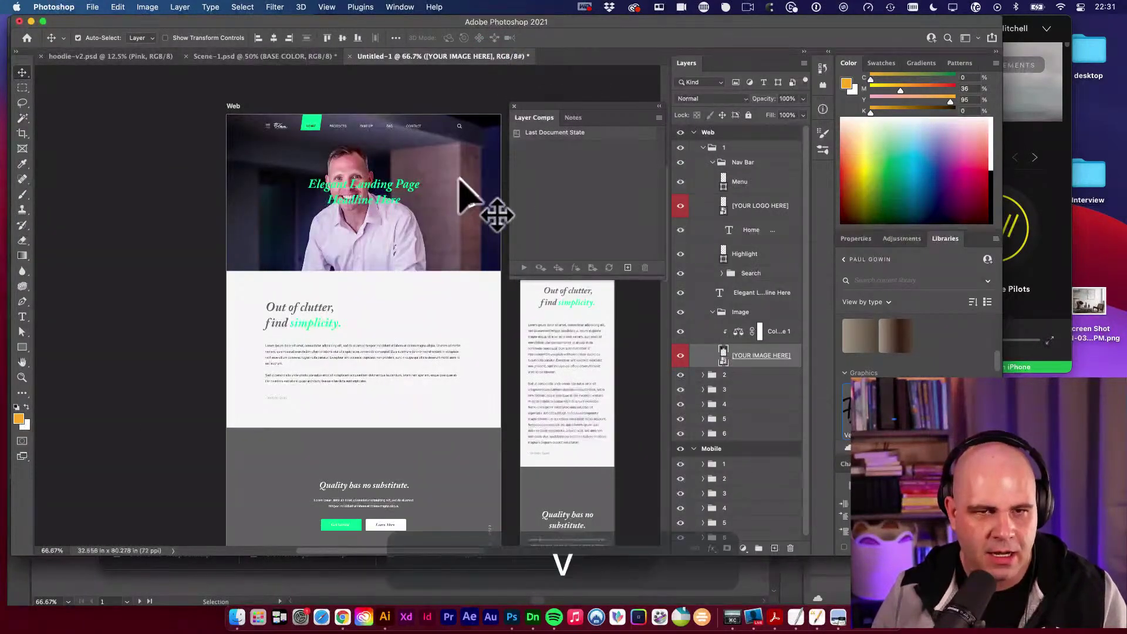
left_click(378, 185)
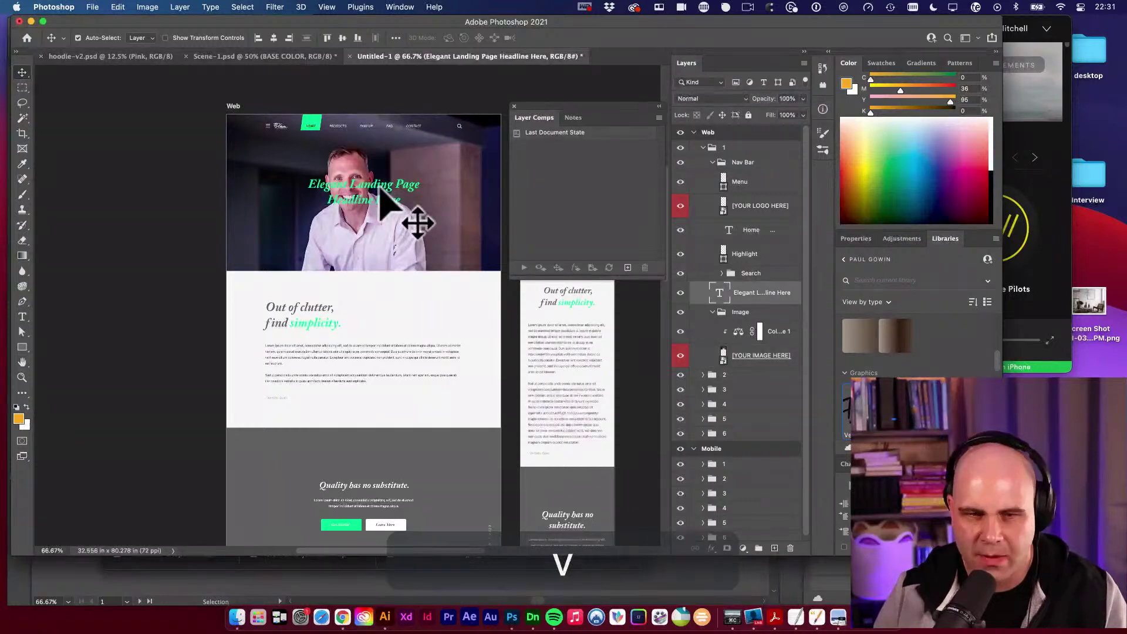
left_click(464, 226)
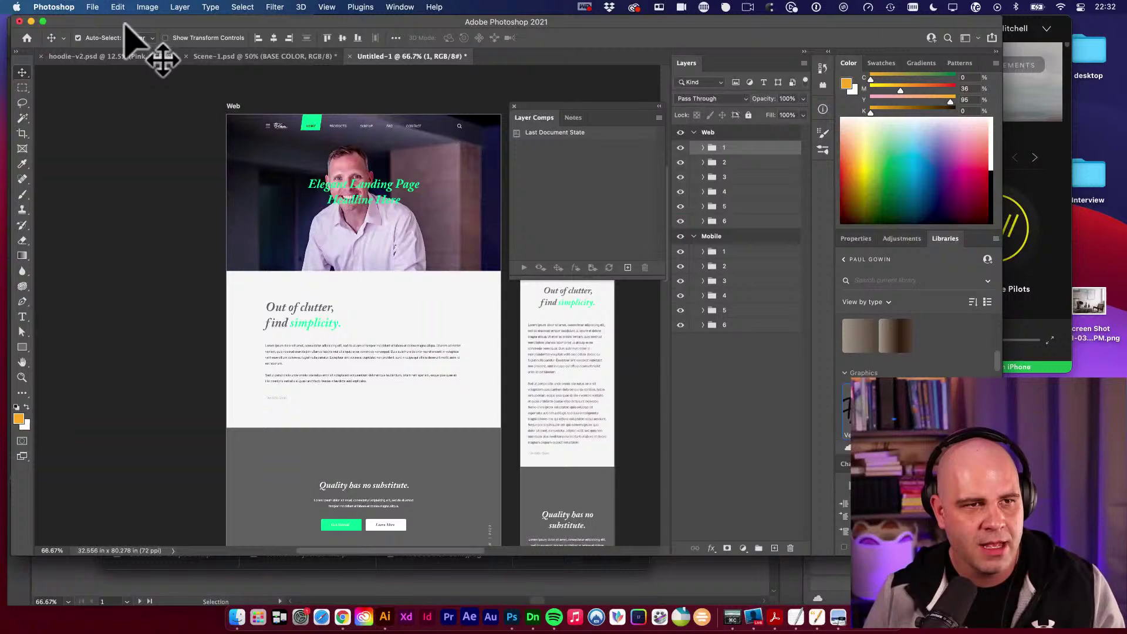
left_click(92, 6)
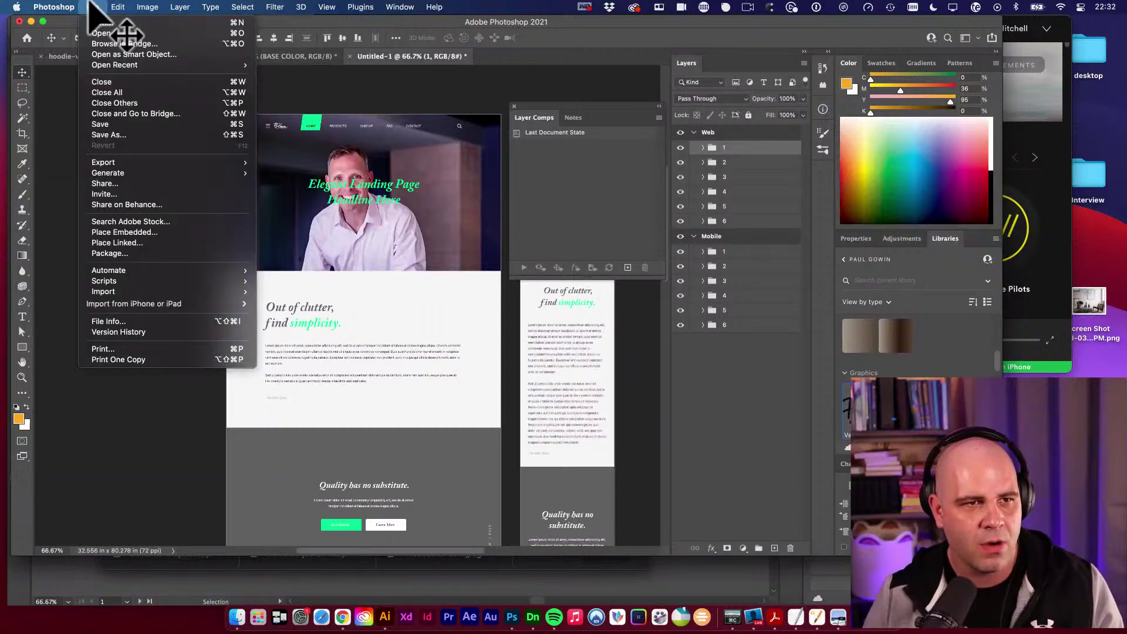
left_click(97, 23)
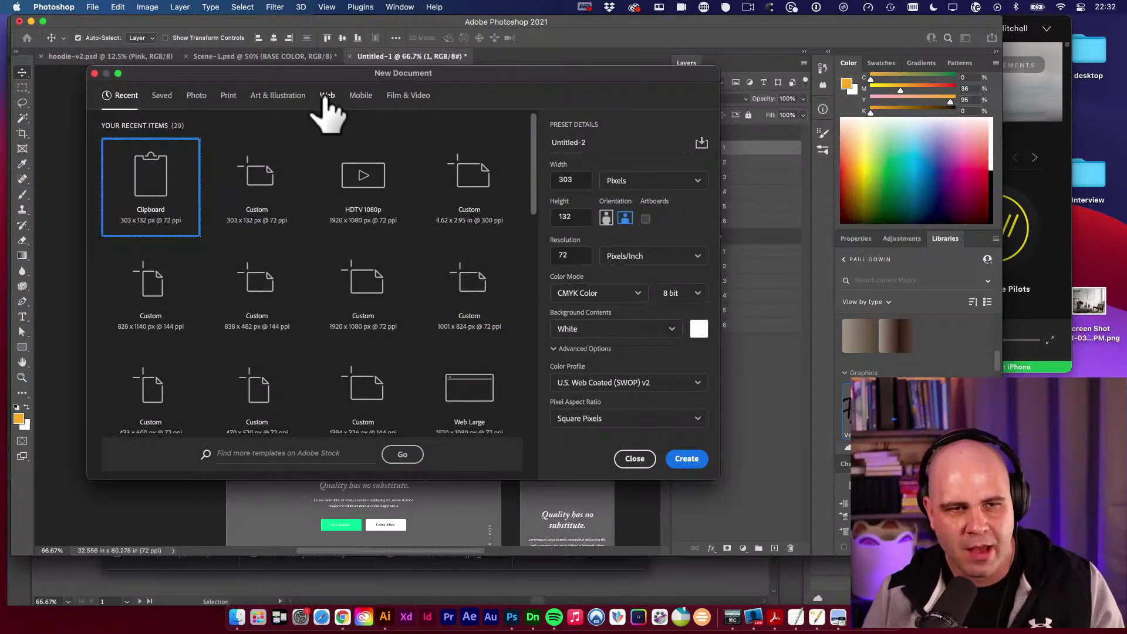
left_click(328, 96)
scroll(353, 208, "down", 2)
scroll(353, 217, "down", 1)
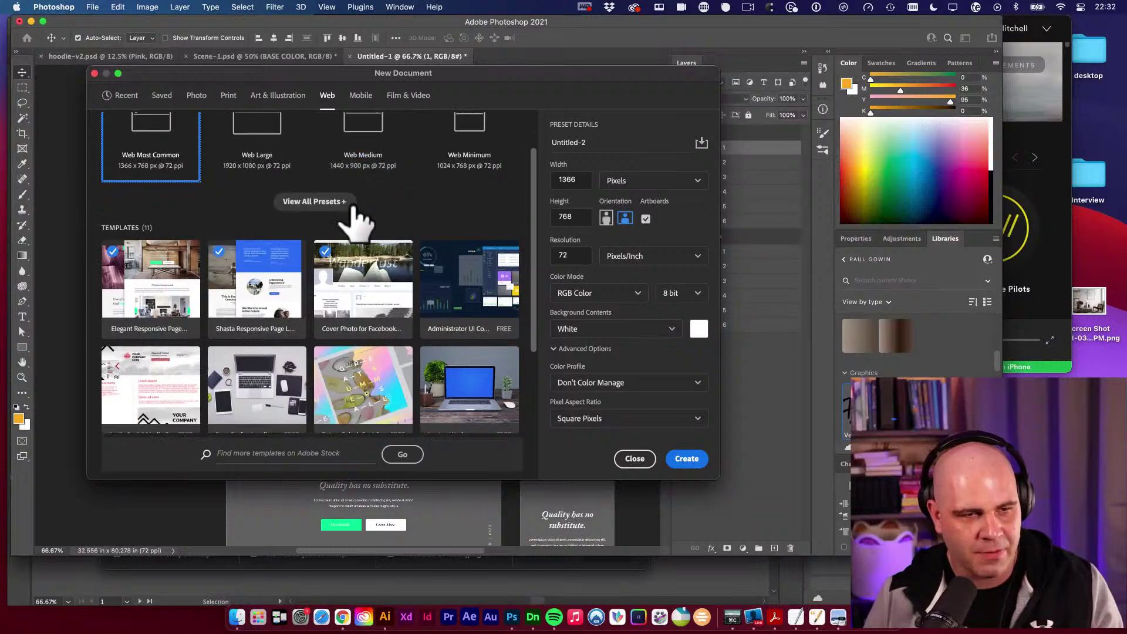
left_click(252, 295)
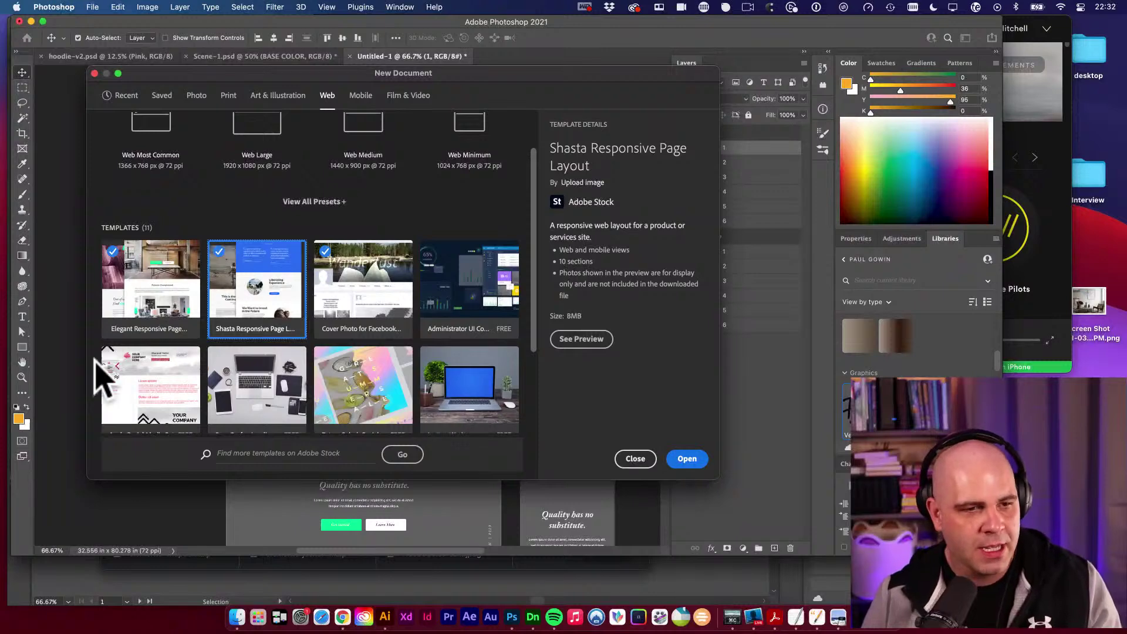
left_click(636, 459)
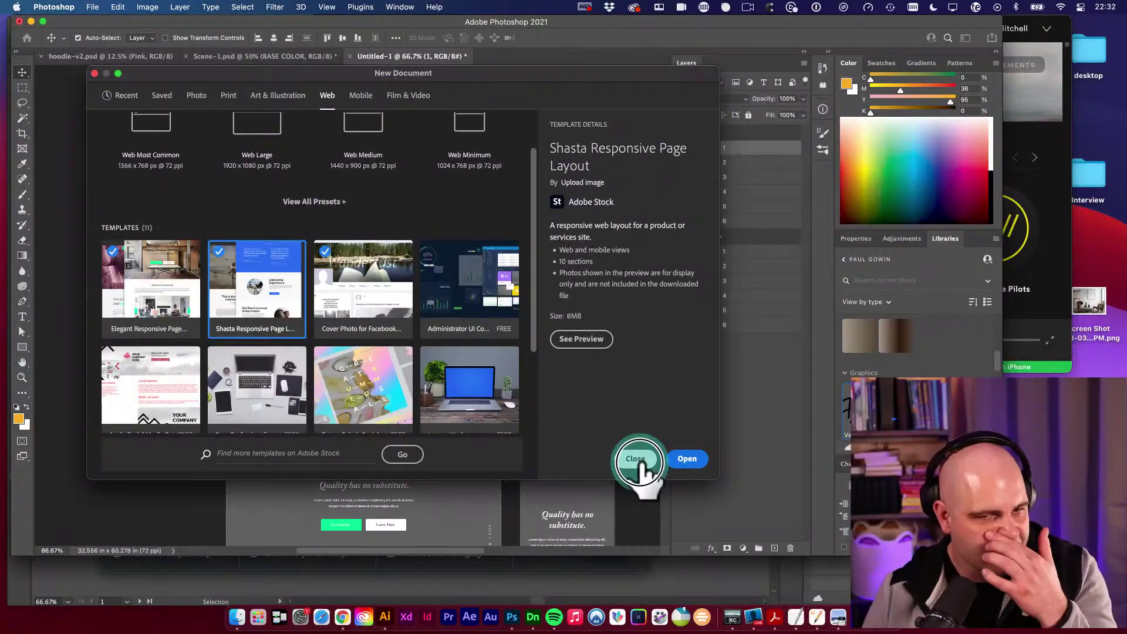
scroll(468, 323, "right", 3)
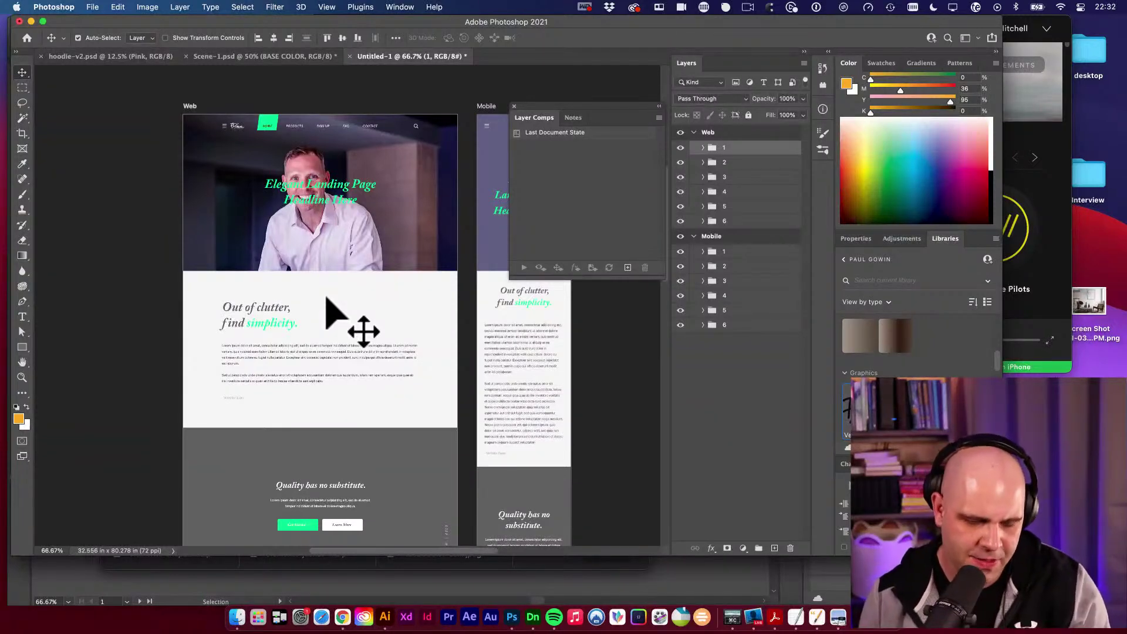
Raise the system sound volume.
key("XF86AudioRaiseVolume")
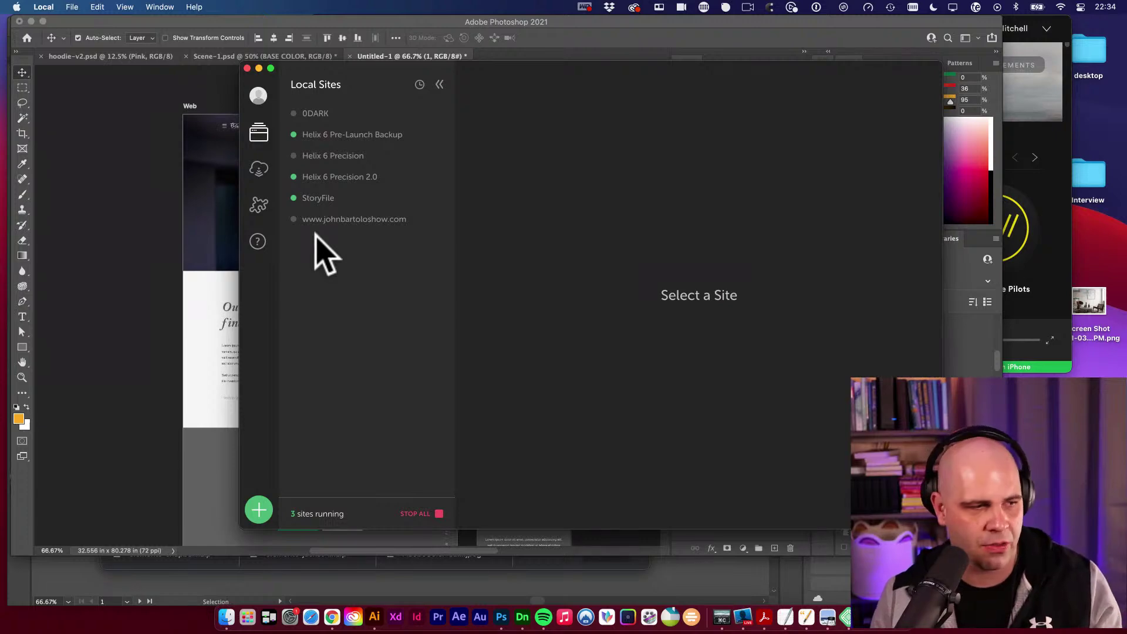
Zoom the mockup to 50%, pan to both layouts' top sections, then start a new document.
left_click(125, 252)
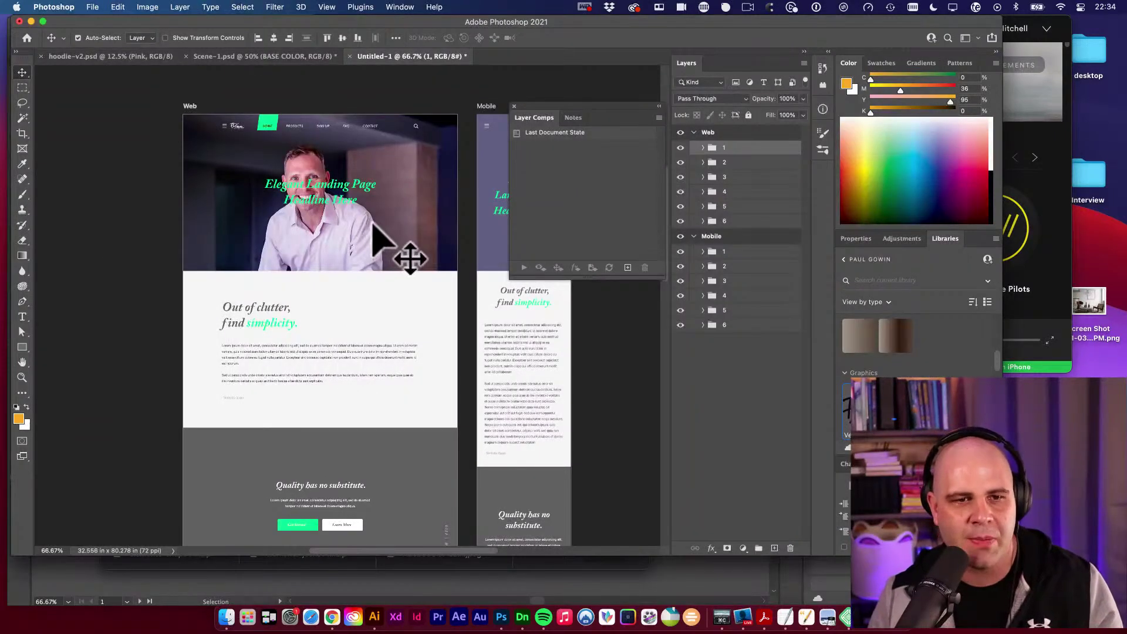
key("space")
left_click_drag(362, 208, 374, 210)
key("v")
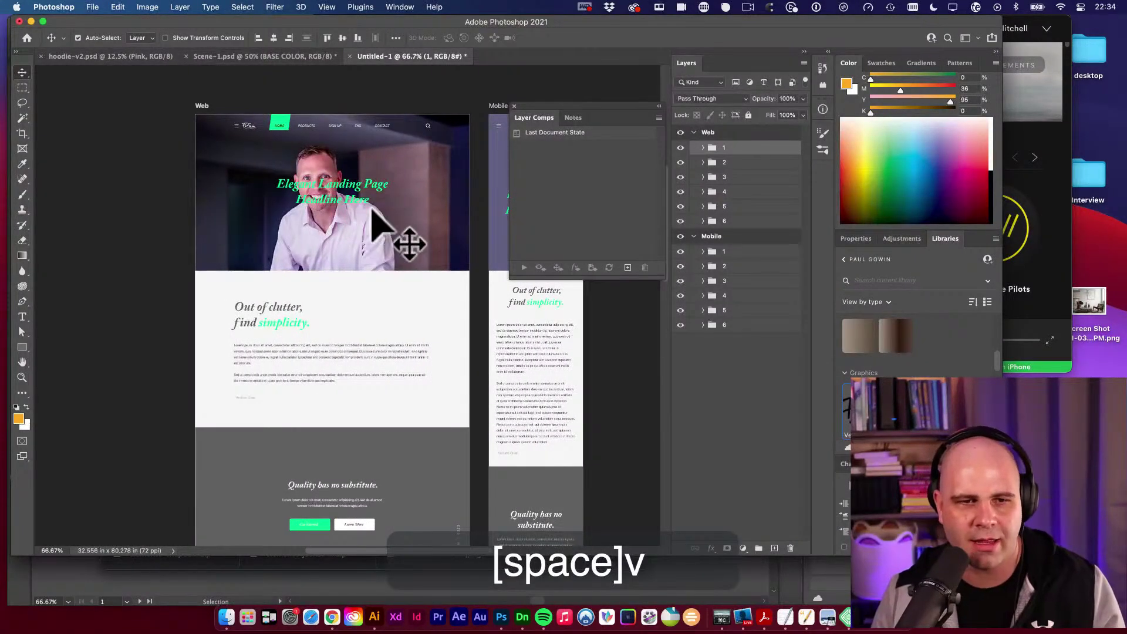
key("super+alt+space")
left_click(384, 218)
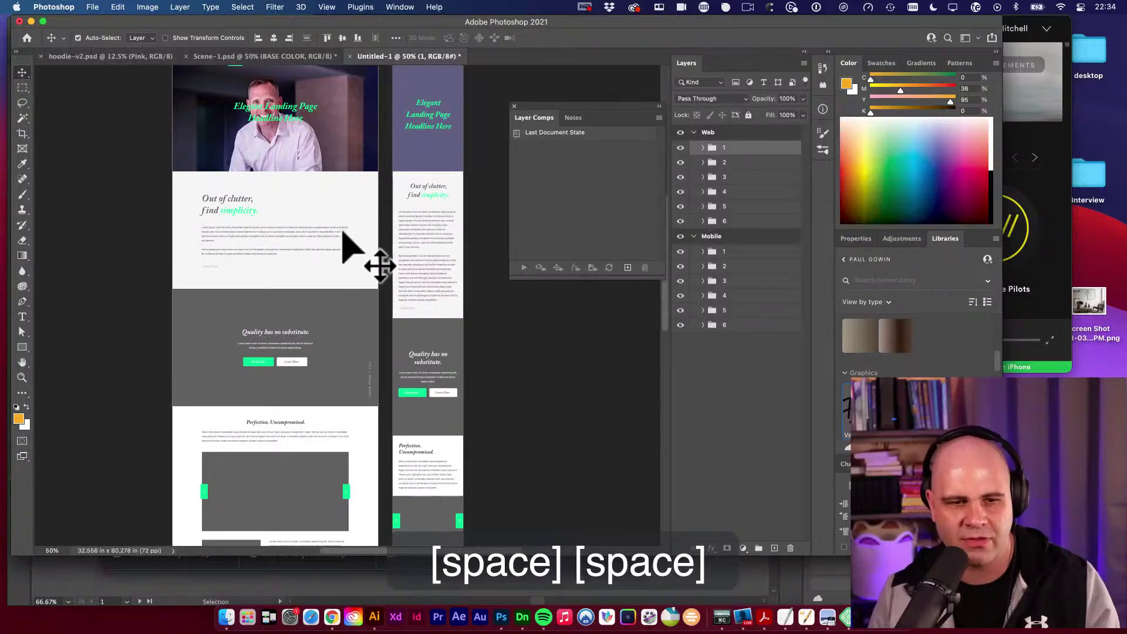
scroll(365, 353, "down", 10)
key("space")
left_click_drag(388, 247, 340, 322)
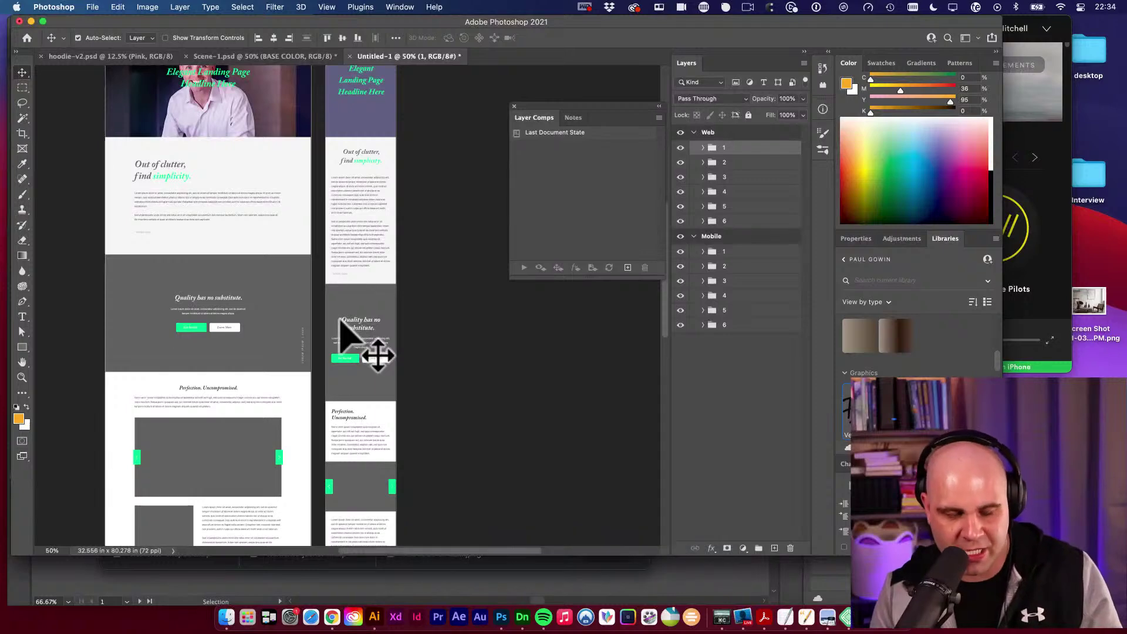
key("super+n")
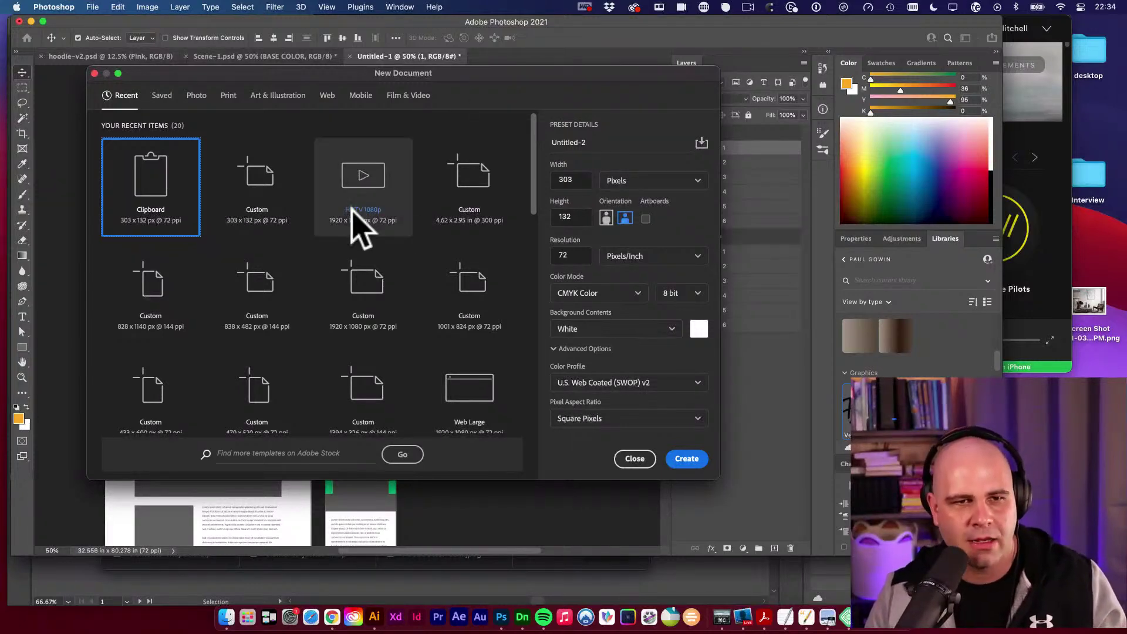
Create a 2000 × 450 px document from the Web presets.
left_click(327, 96)
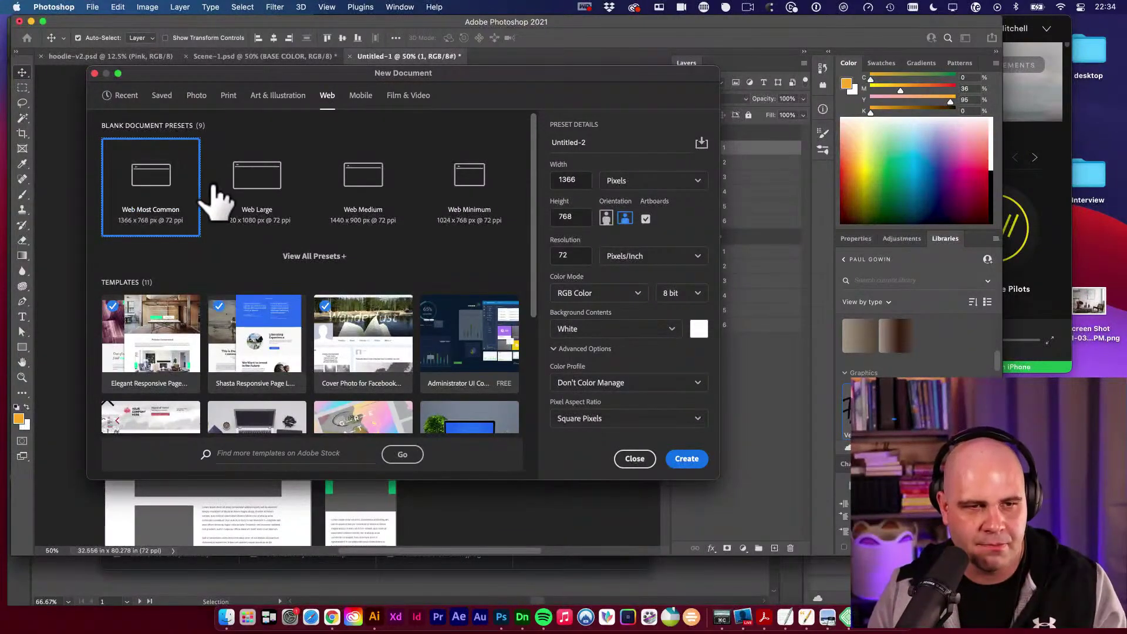
left_click(576, 179)
key("super+a")
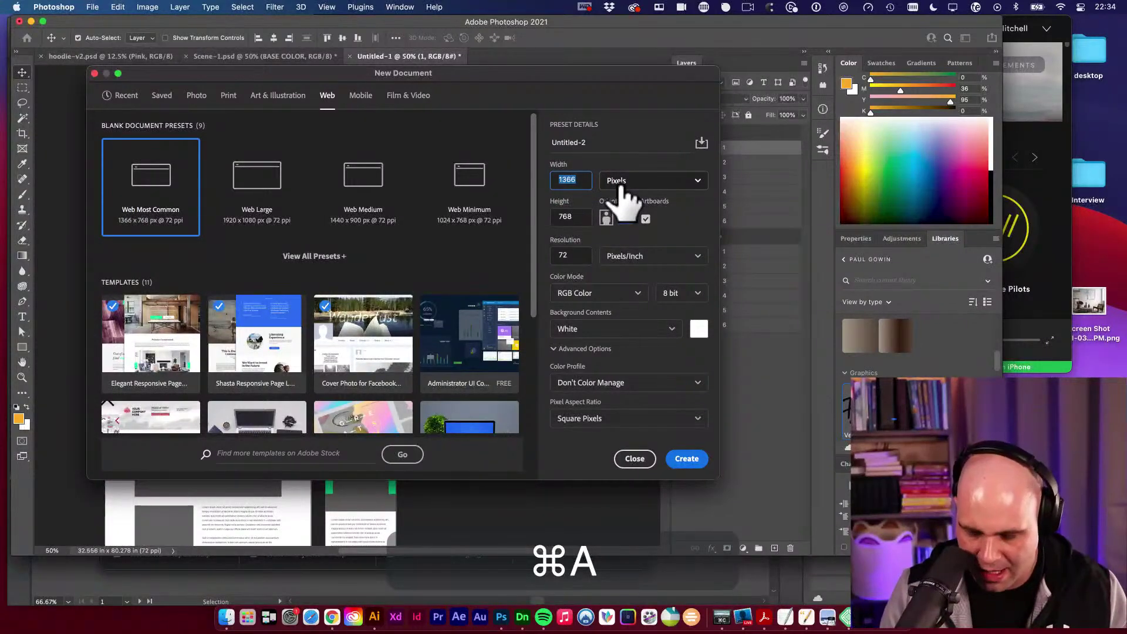
type("200")
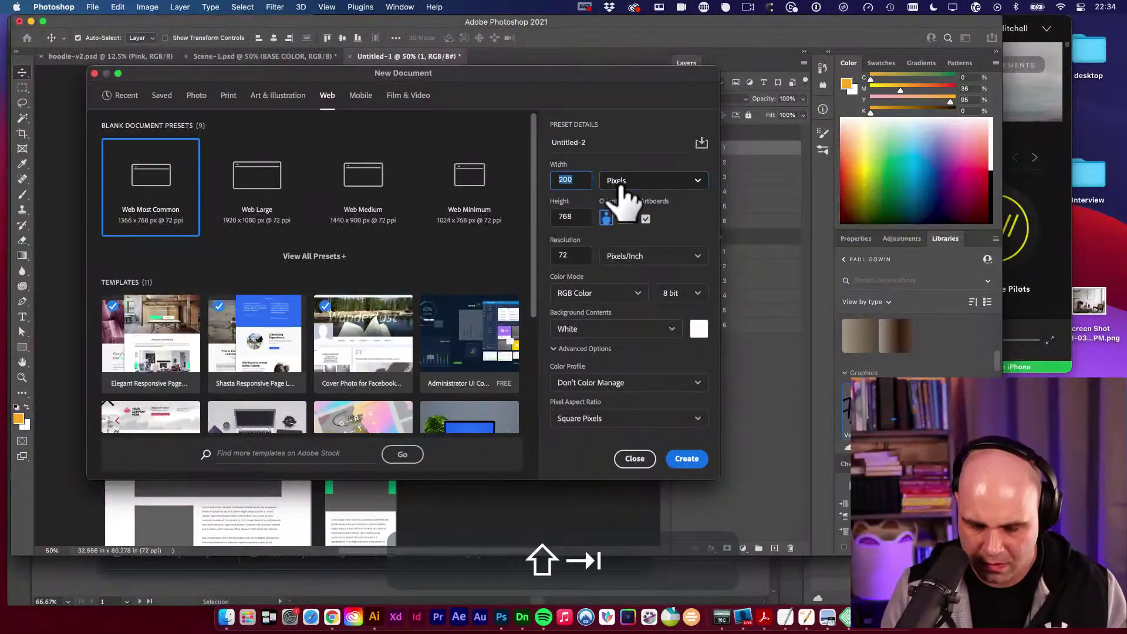
type("00")
key("Tab")
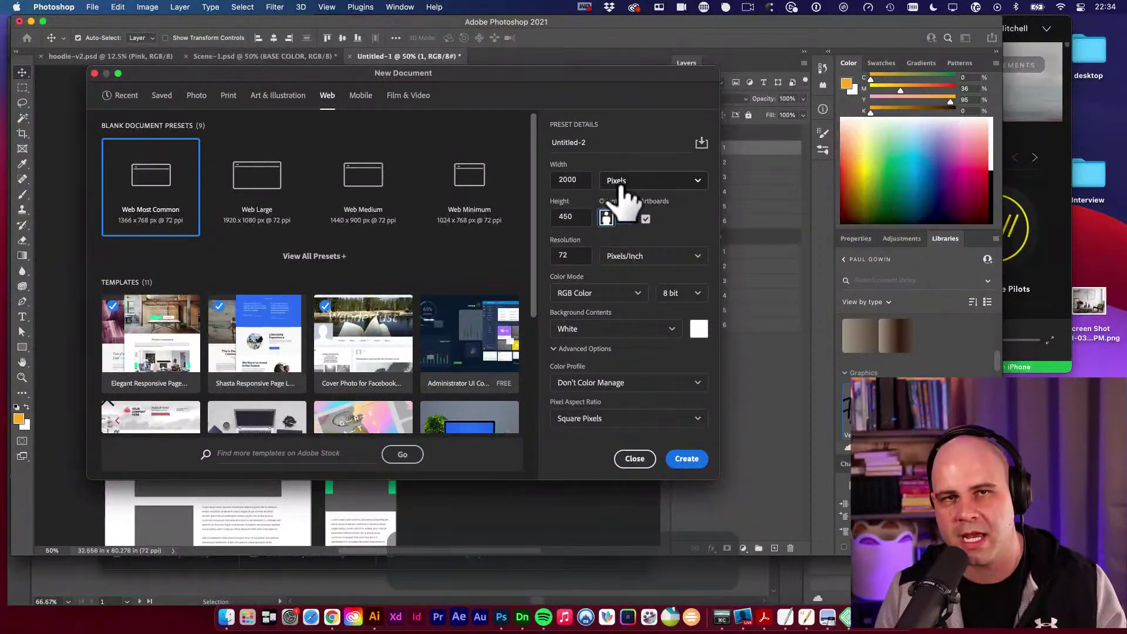
key("Return")
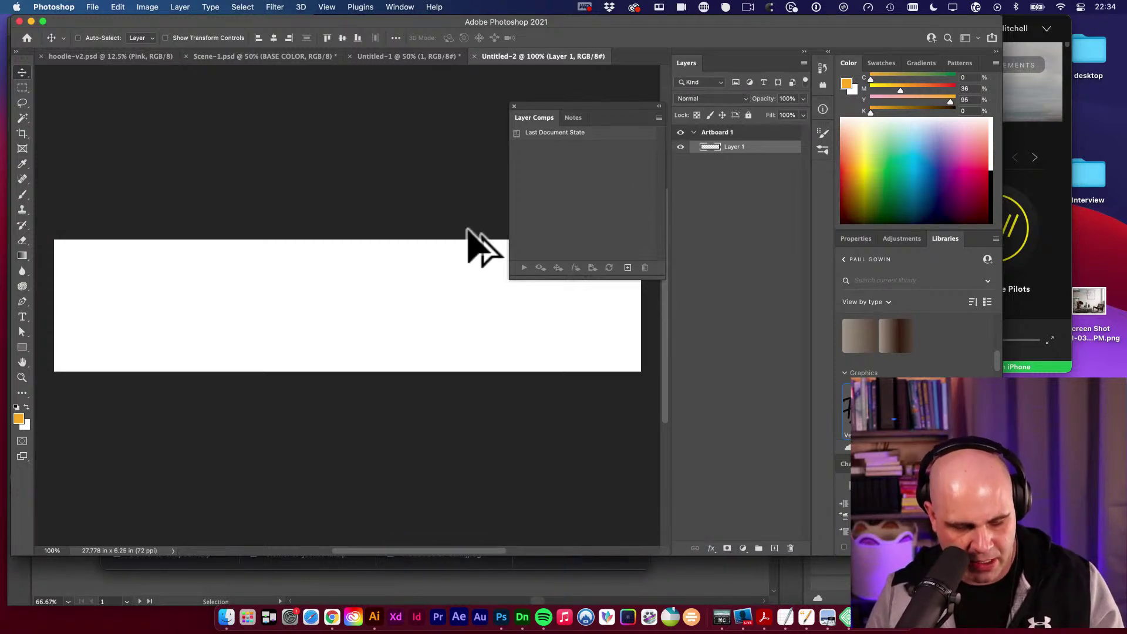
View Canvas Size in pixels, cancelling without changes, then reopen it from the Image menu and cancel again.
key("alt+super+c")
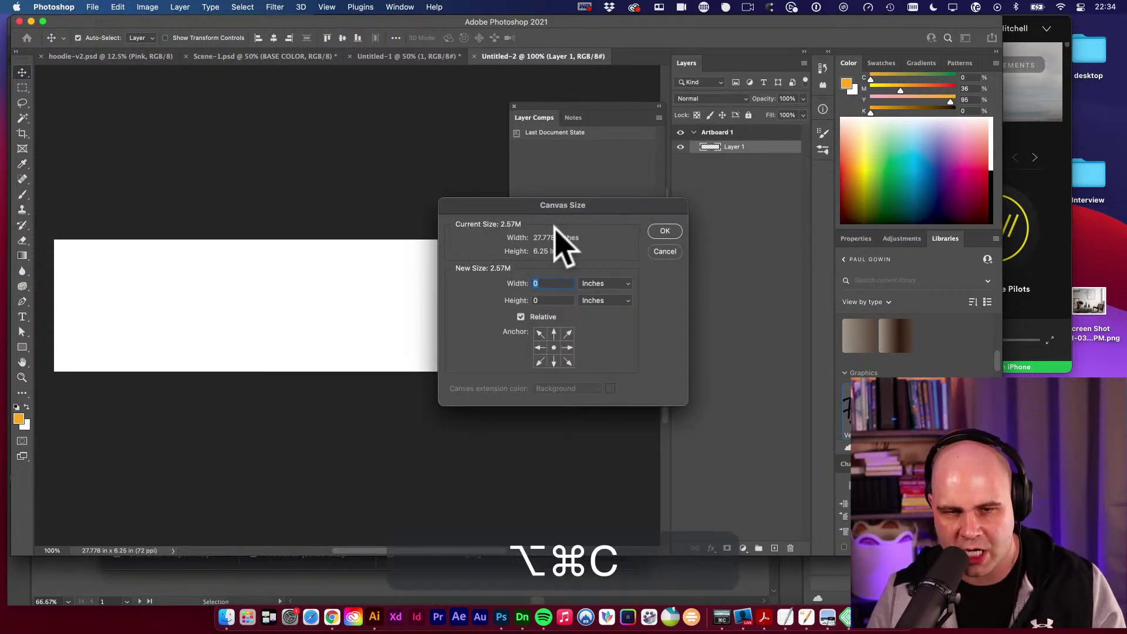
left_click(598, 283)
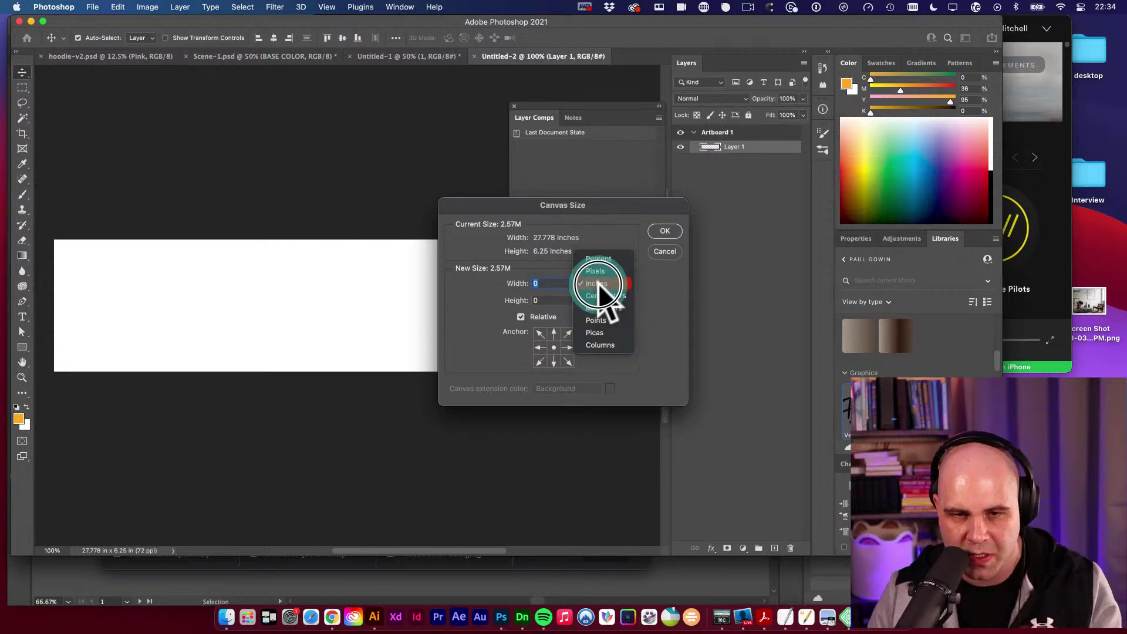
left_click(618, 271)
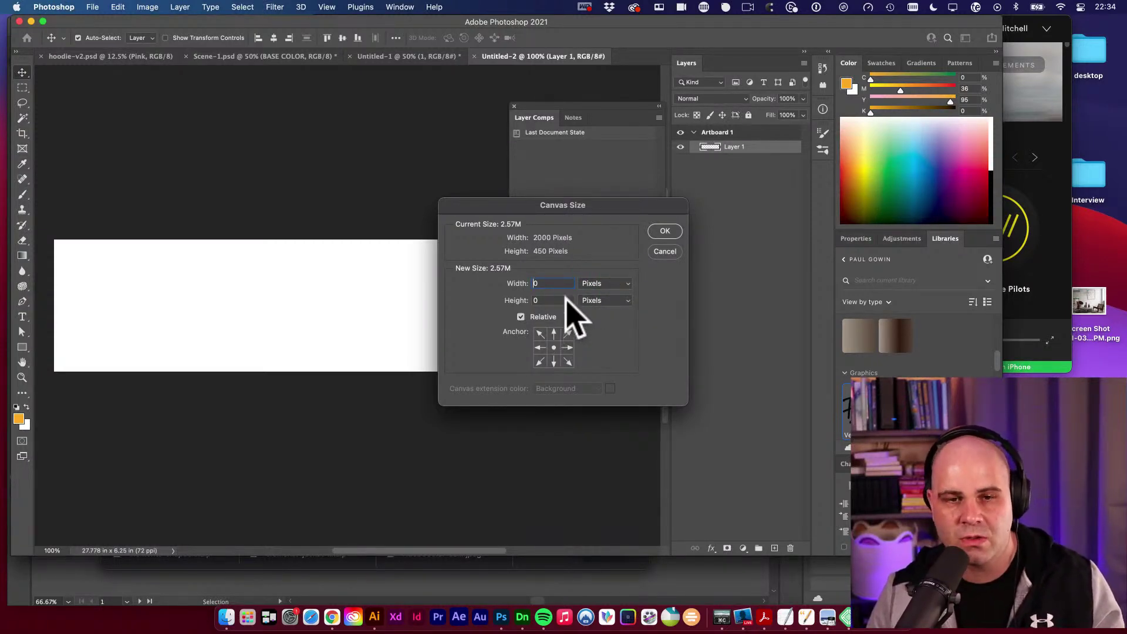
left_click_drag(570, 205, 628, 176)
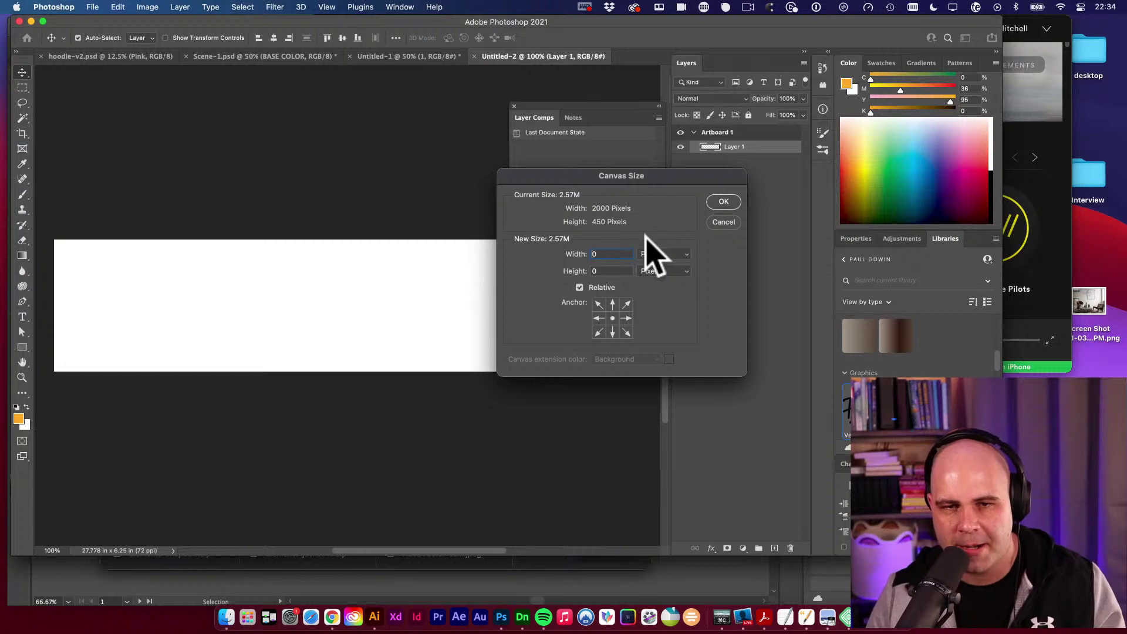
left_click(723, 222)
left_click(147, 8)
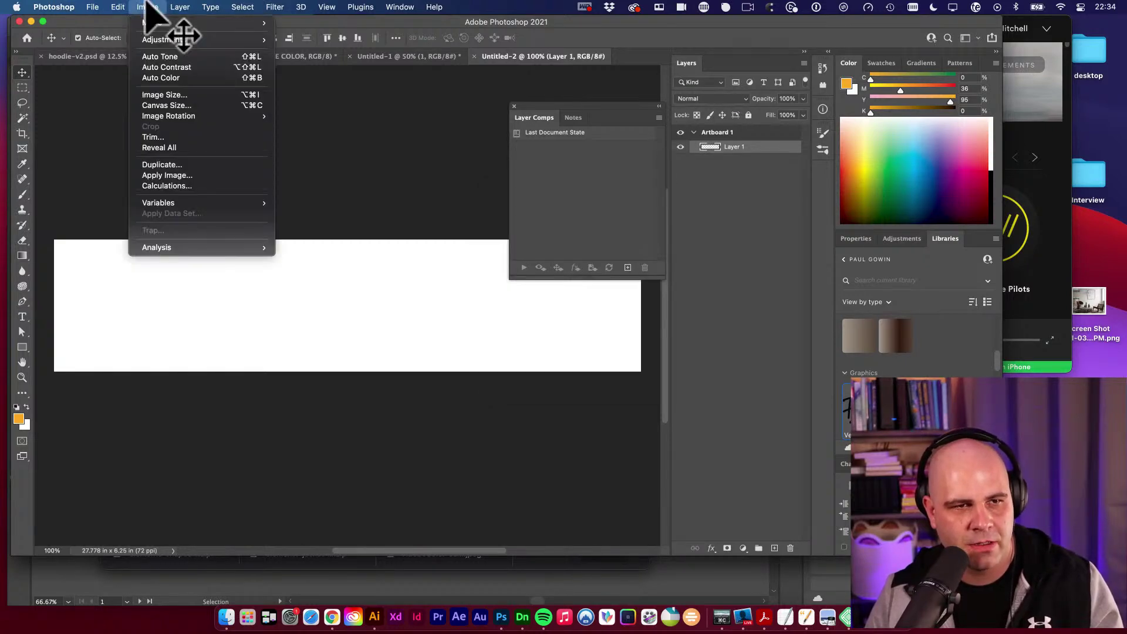
left_click(260, 106)
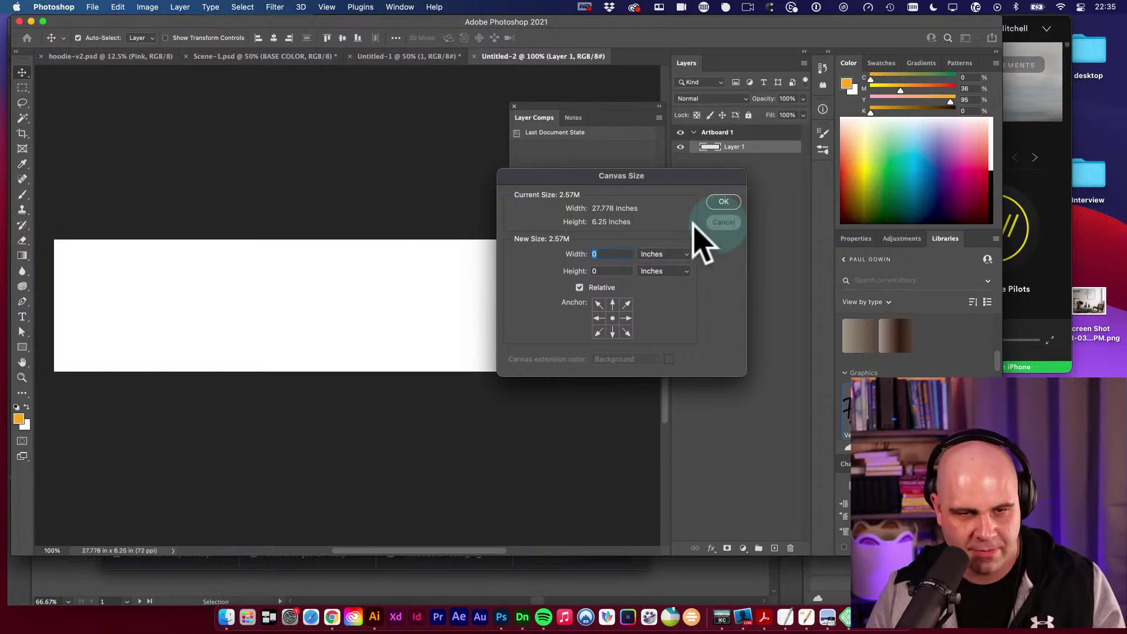
left_click(722, 222)
key("u")
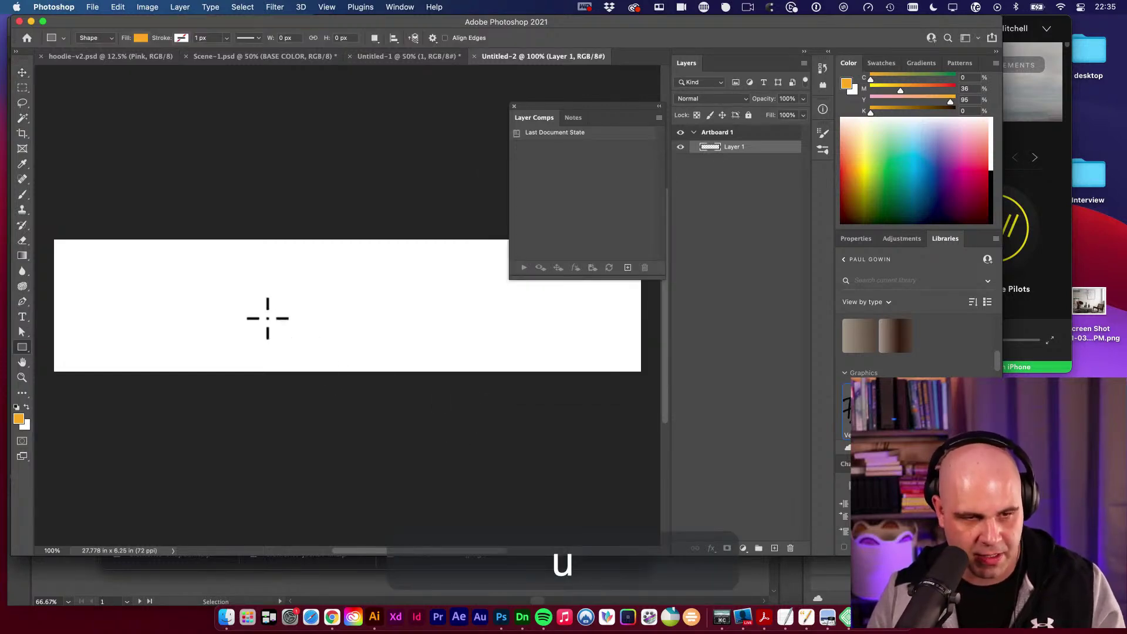
key("t")
left_click(232, 296)
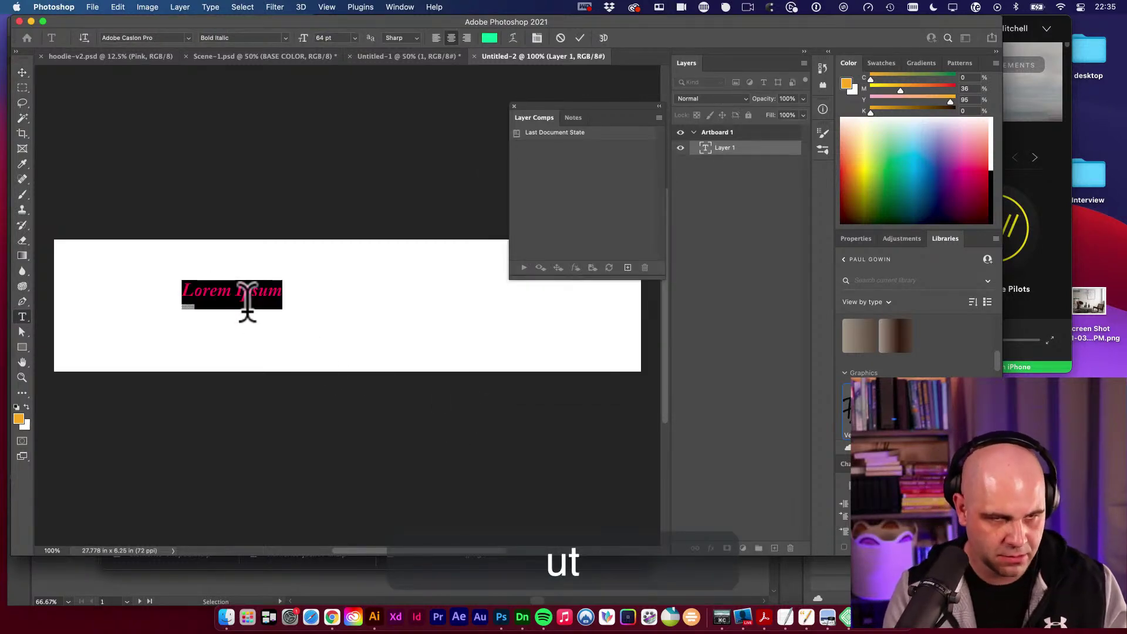
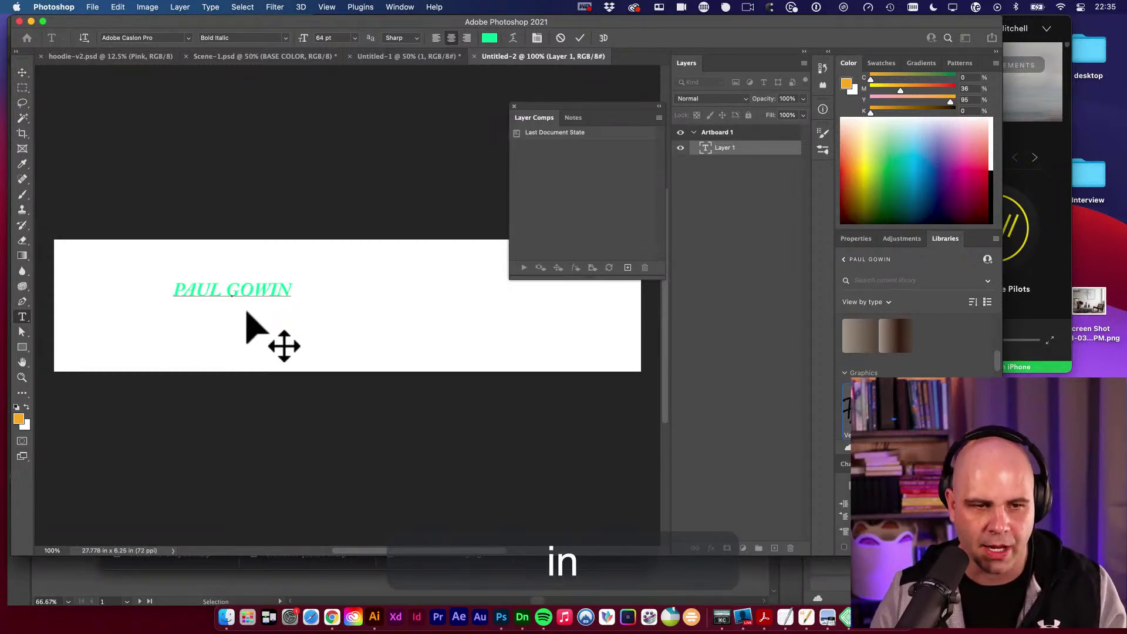
key("super+a")
left_click(487, 38)
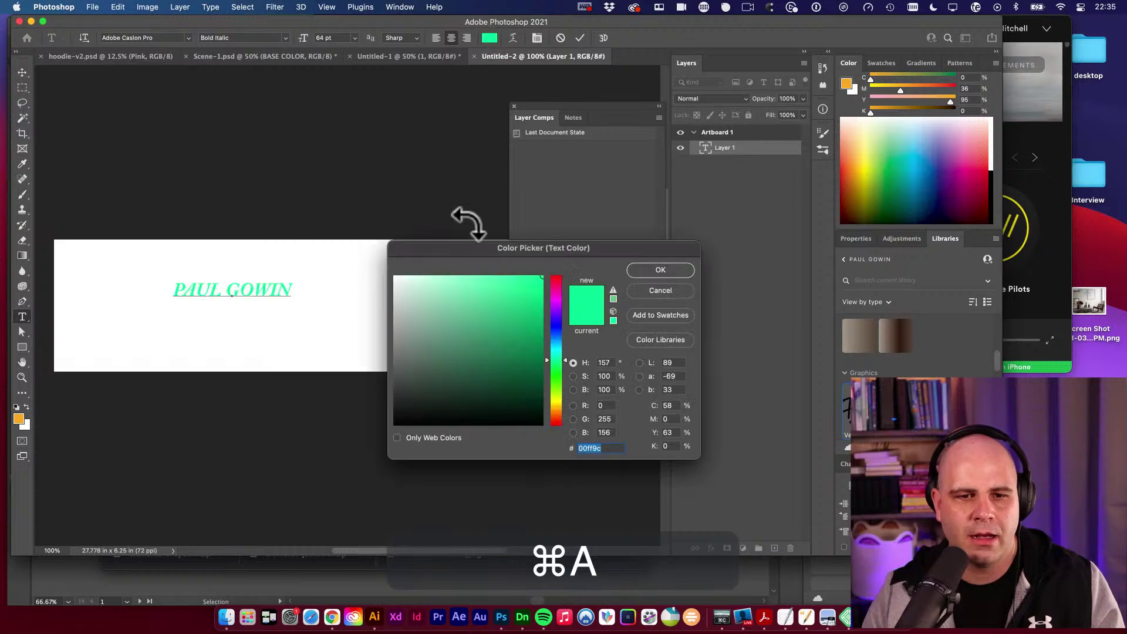
left_click_drag(456, 348, 450, 400)
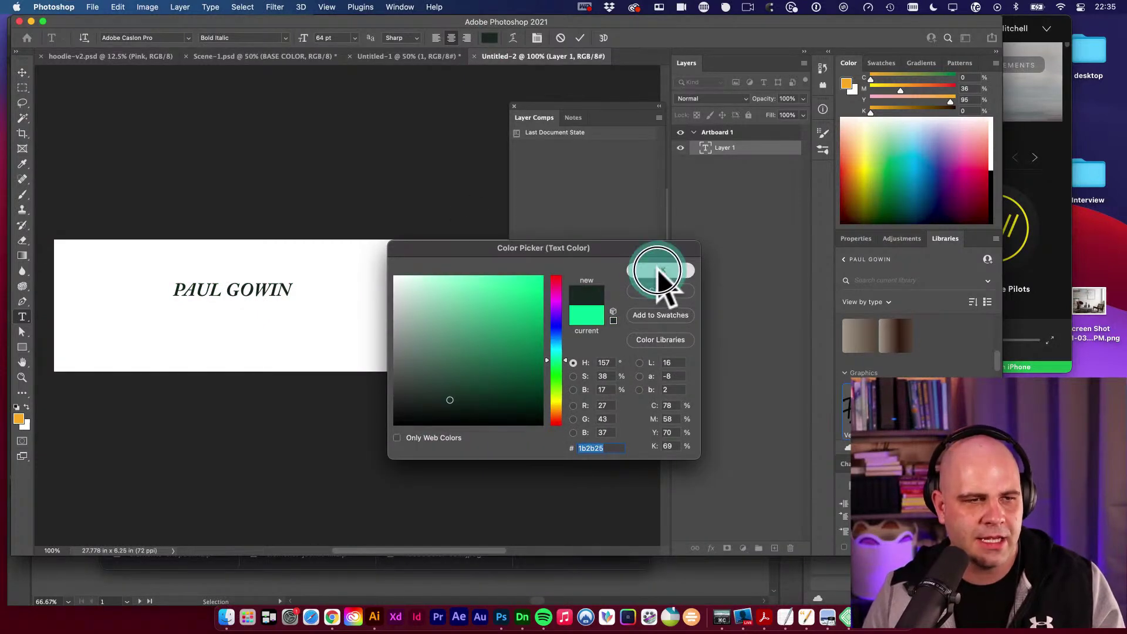
left_click(657, 272)
key("Escape")
Add a new layer beneath the text and fill it with green.
key("v")
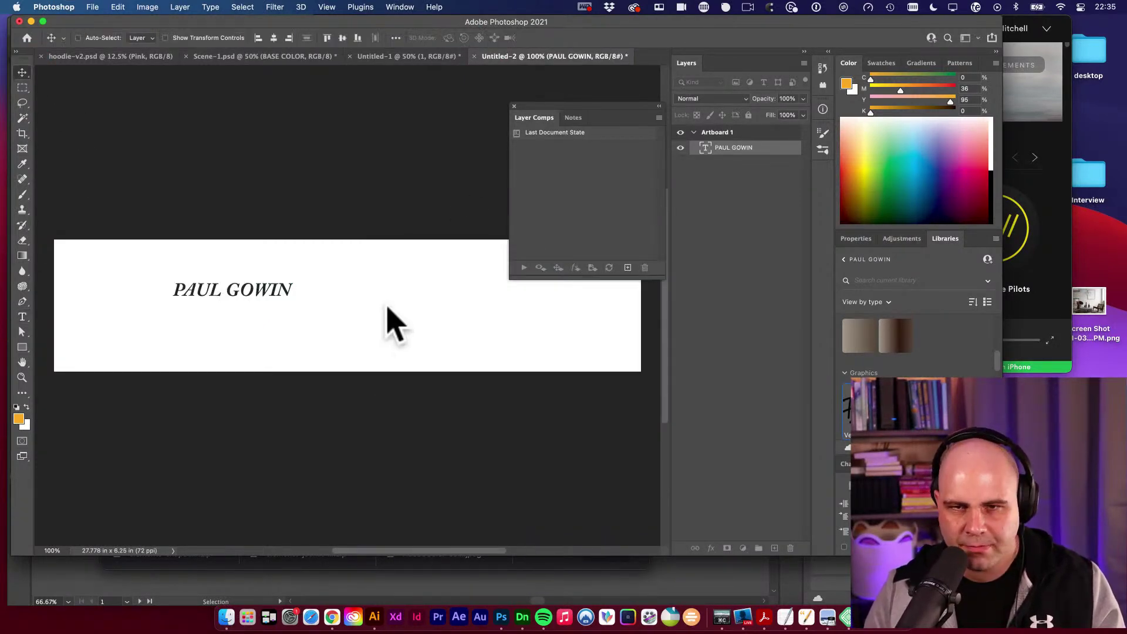
left_click(756, 244)
left_click(775, 547)
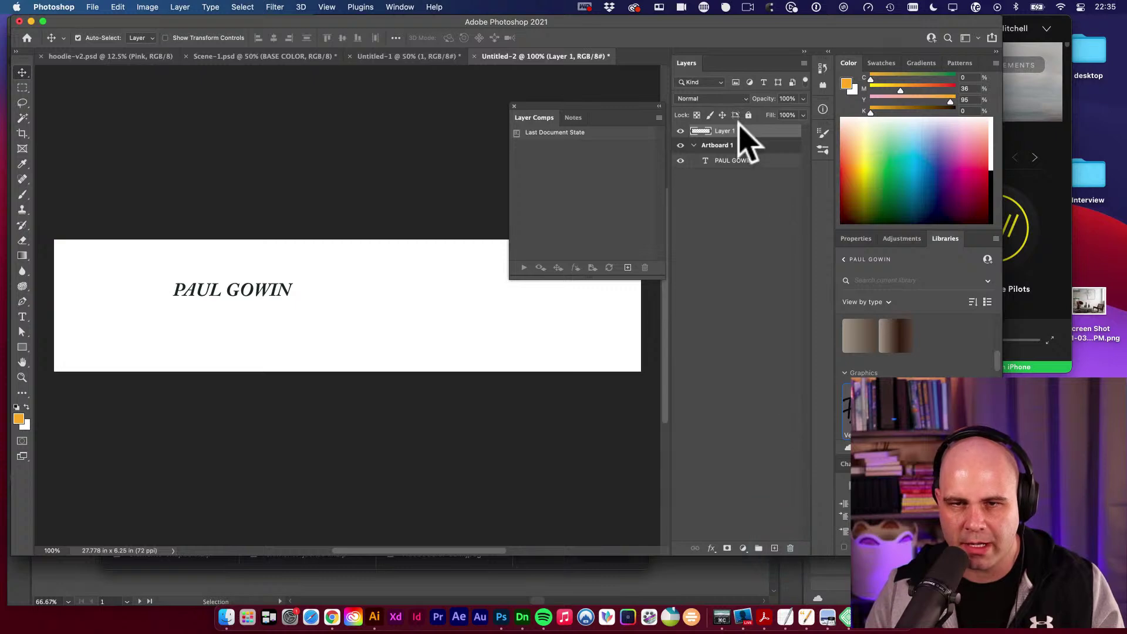
left_click_drag(738, 131, 734, 170)
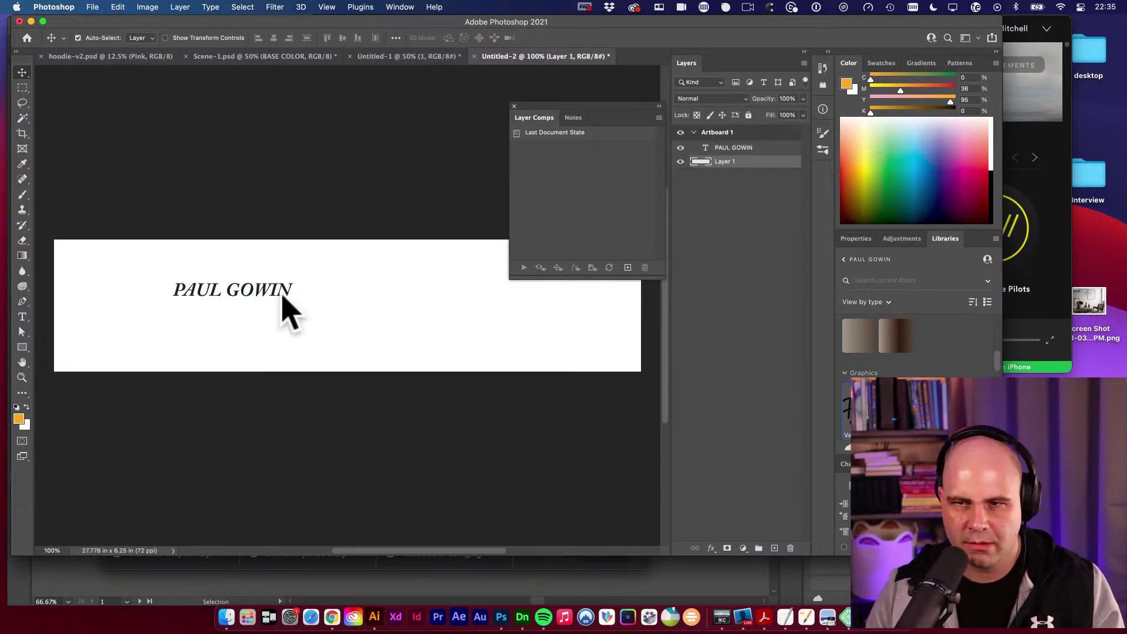
left_click_drag(988, 191, 885, 172)
key("alt+BackSpace")
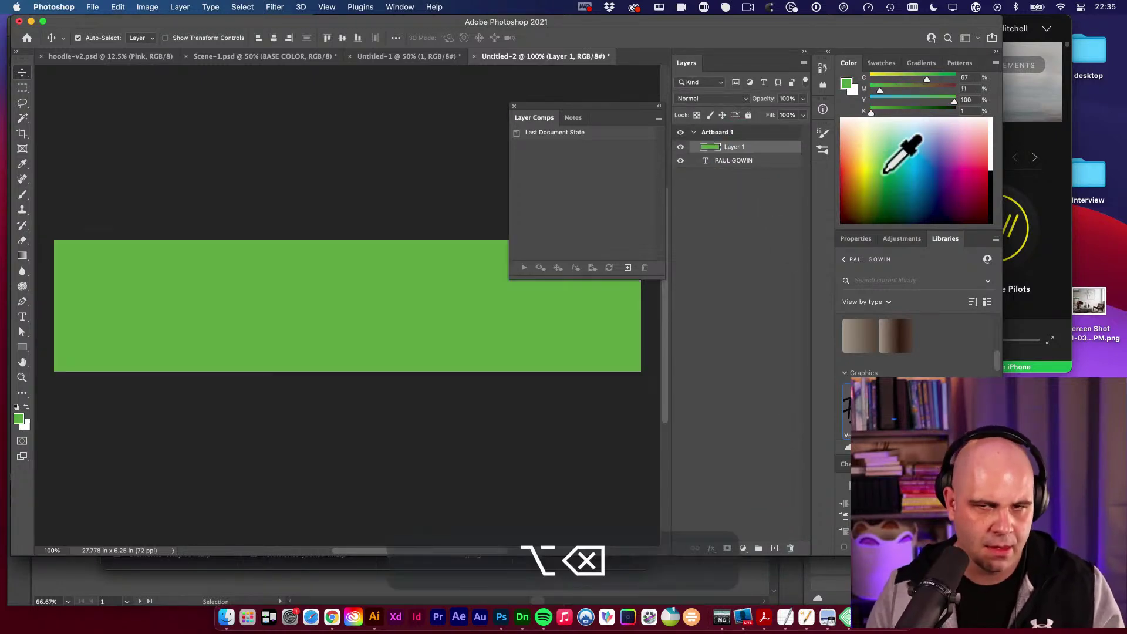
key("v")
scroll(348, 306, "up", 4)
key("space")
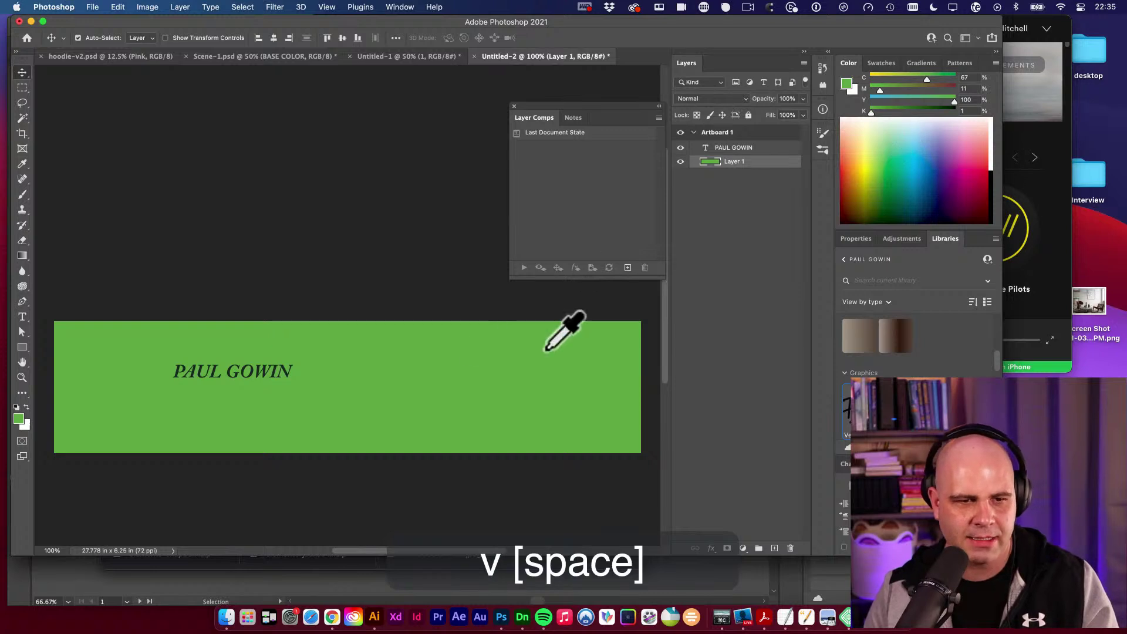
left_click_drag(563, 329, 460, 307)
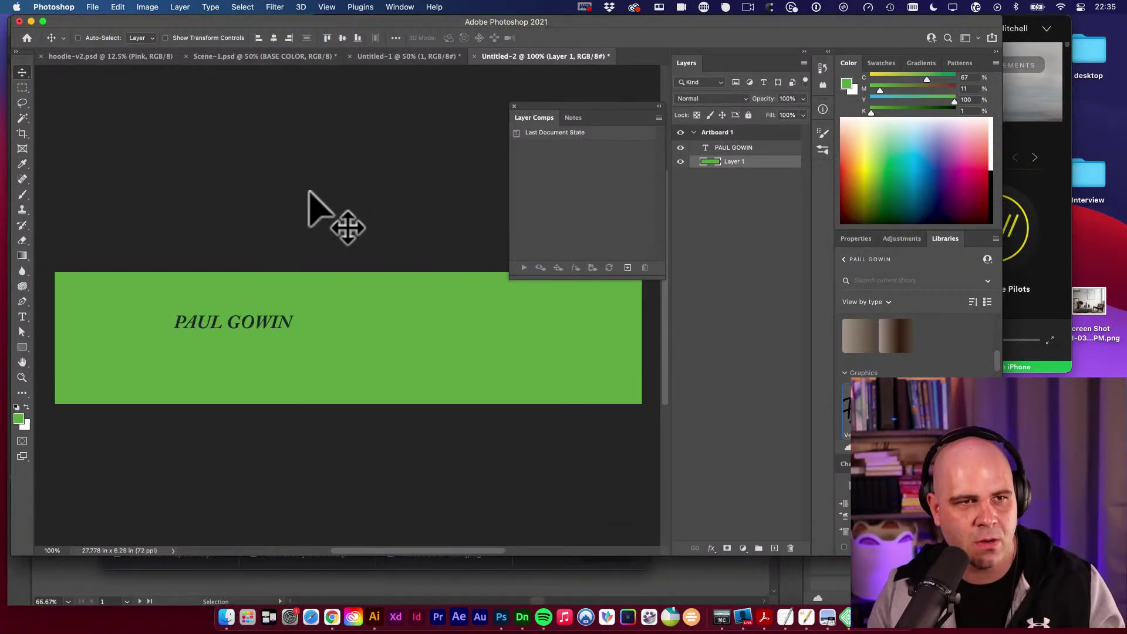
left_click(148, 7)
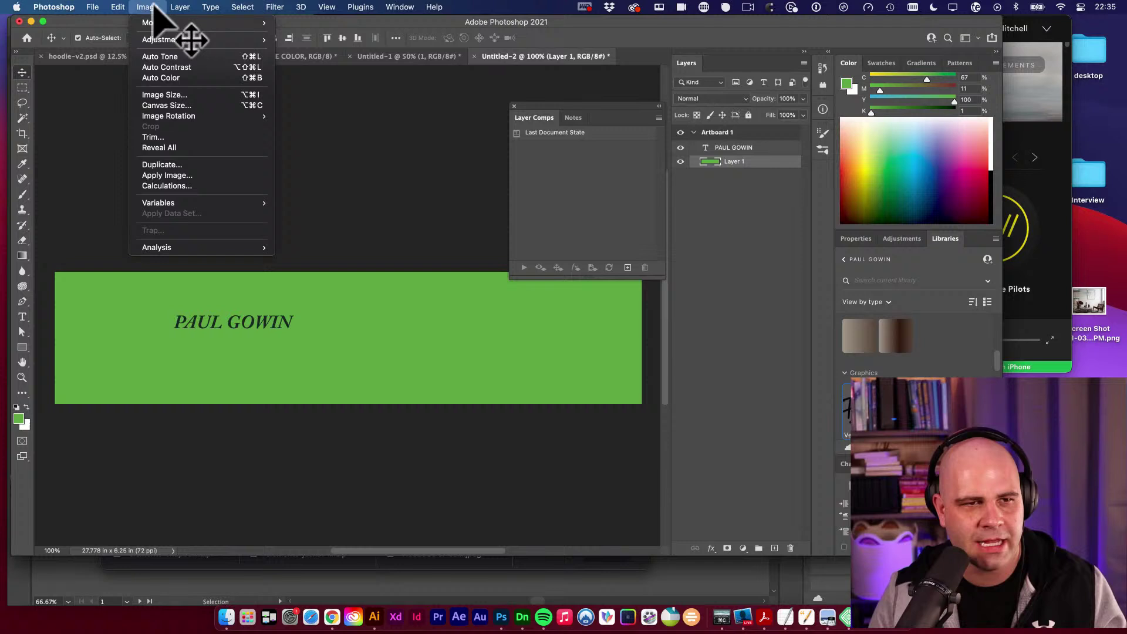
left_click(178, 105)
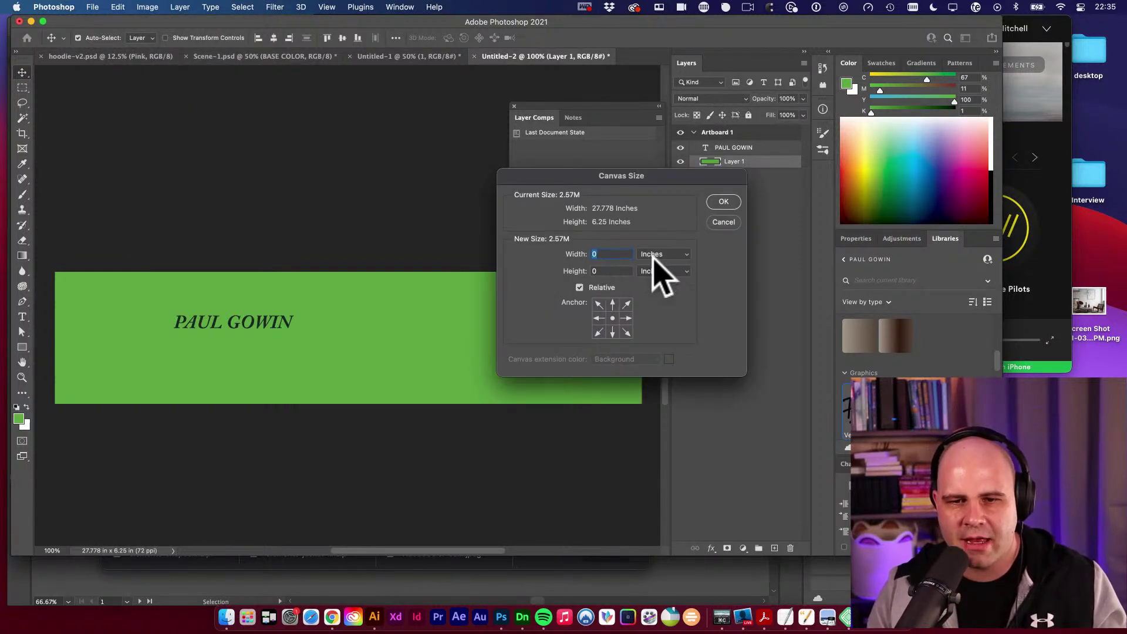
left_click(659, 253)
left_click(657, 242)
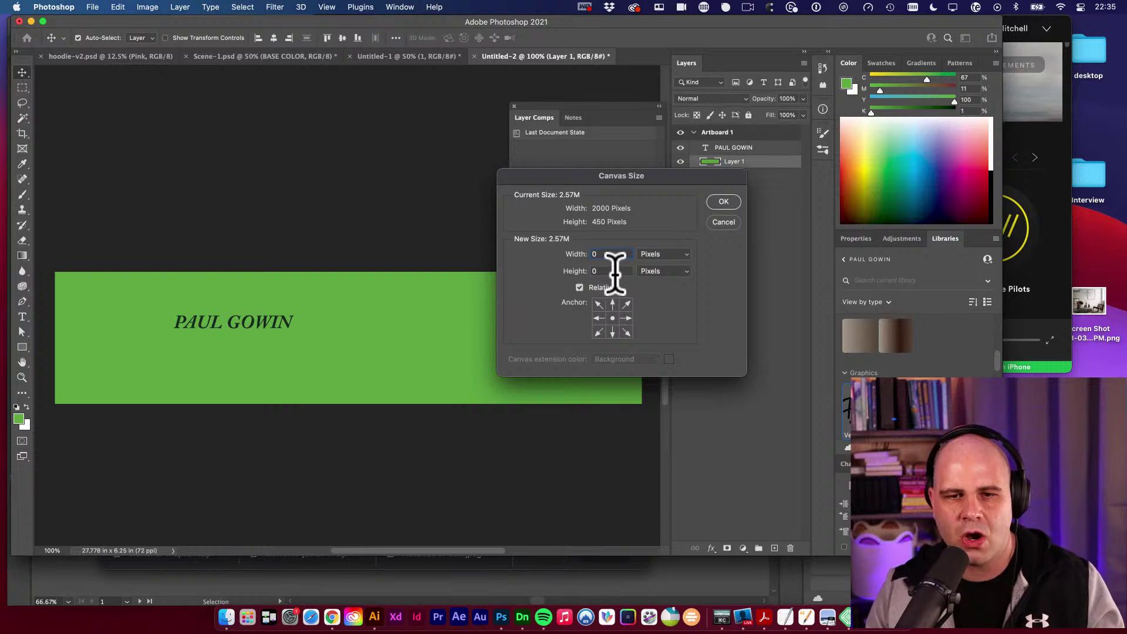
left_click(573, 271)
type("100")
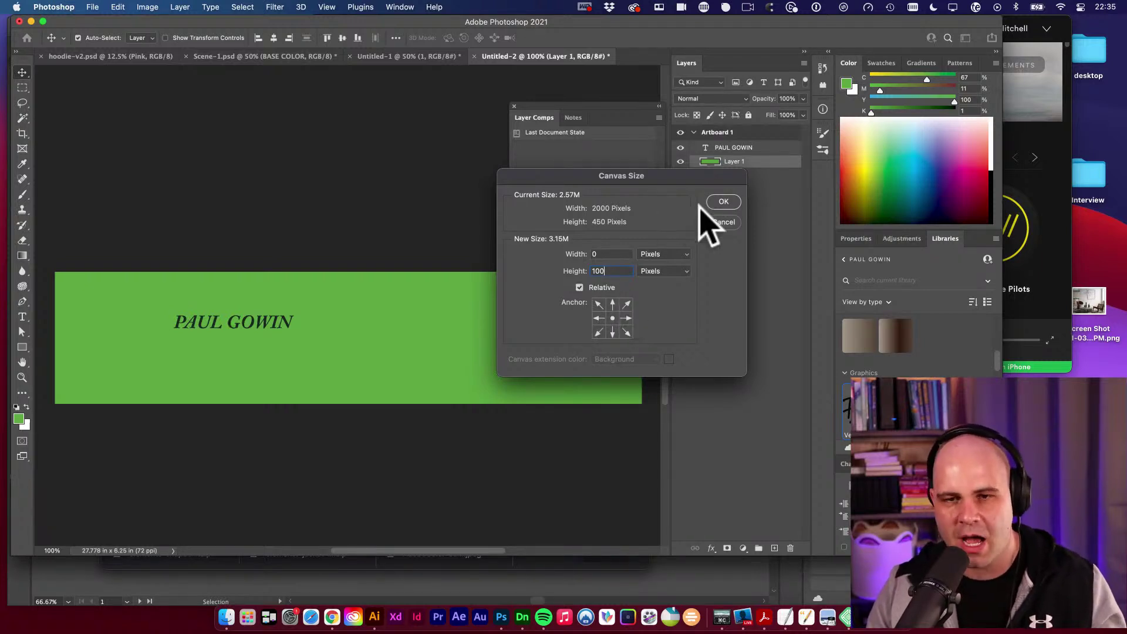
left_click(724, 202)
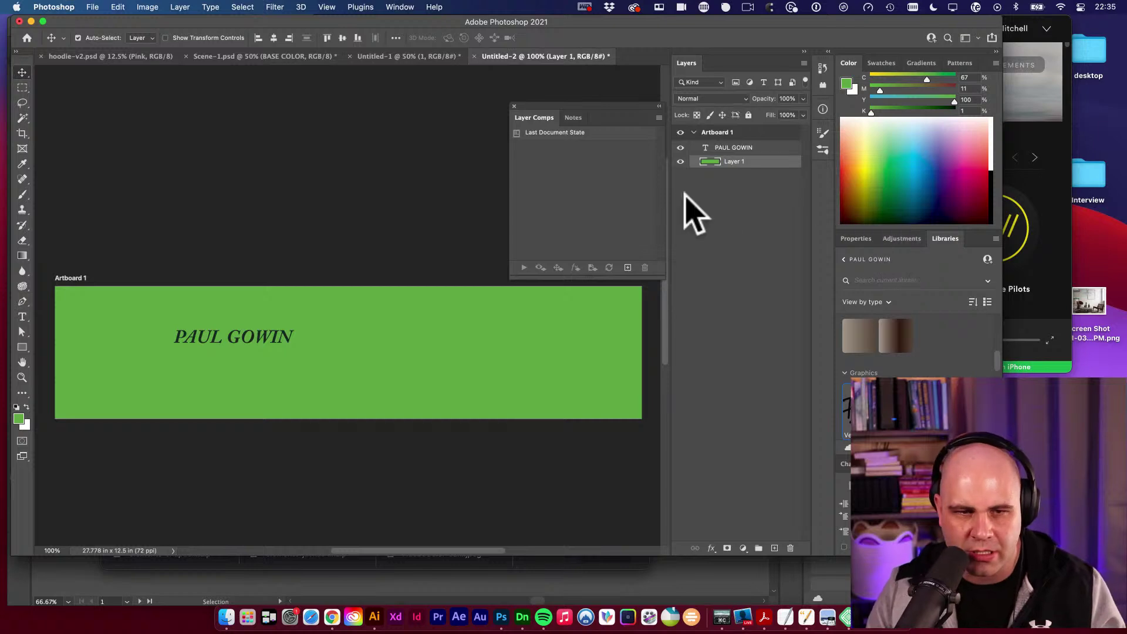
key("super+z")
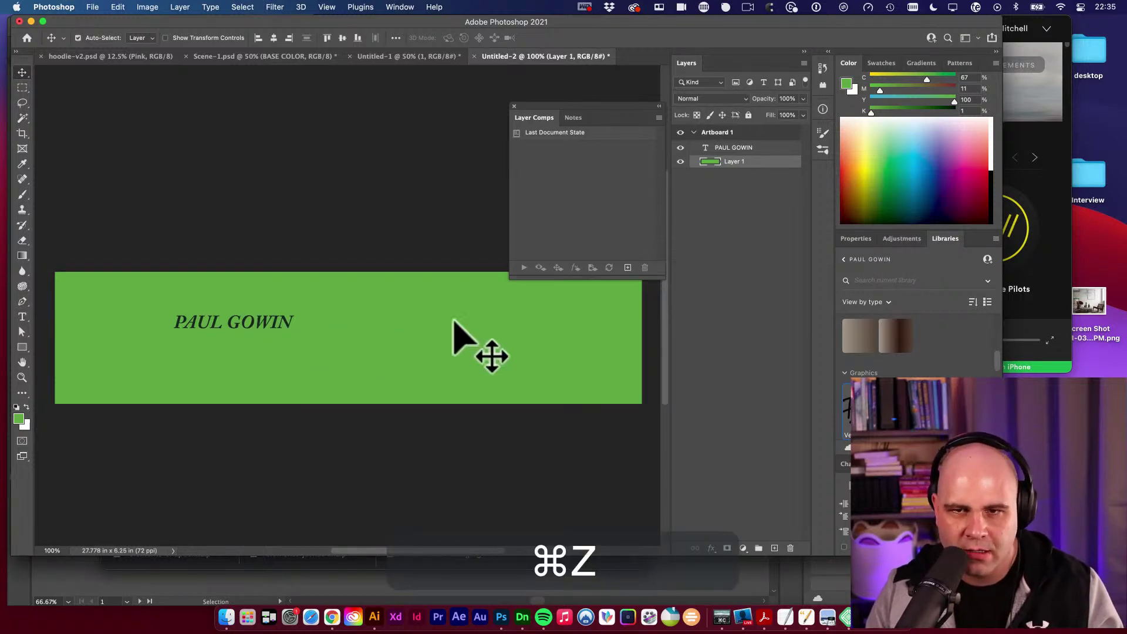
Draw a rectangle shape covering the whole banner area.
key("space")
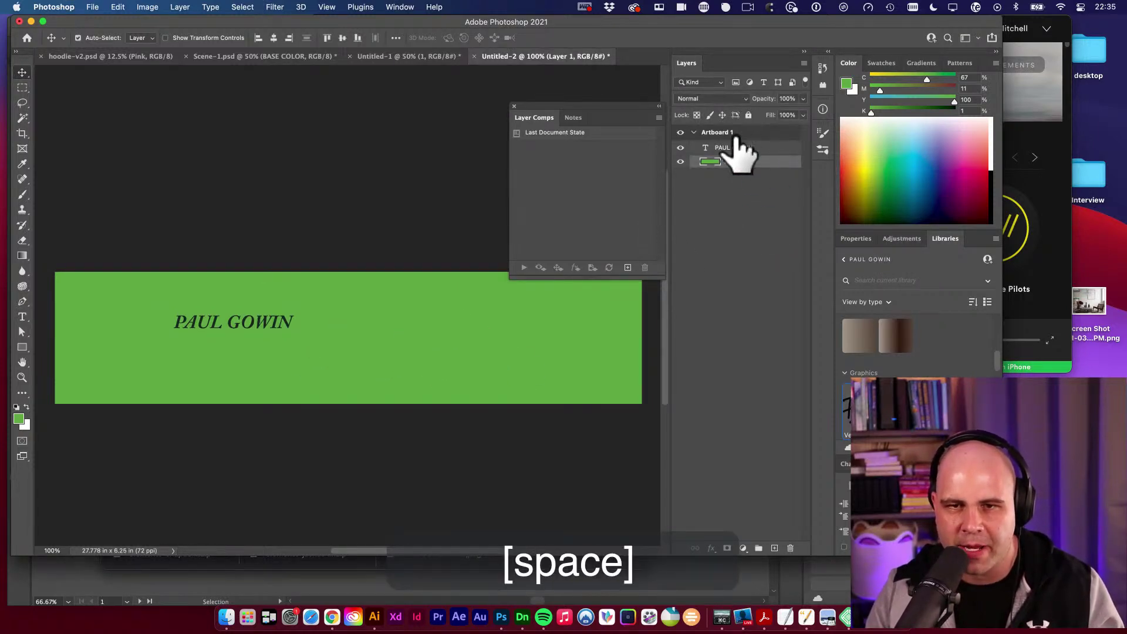
left_click(746, 163)
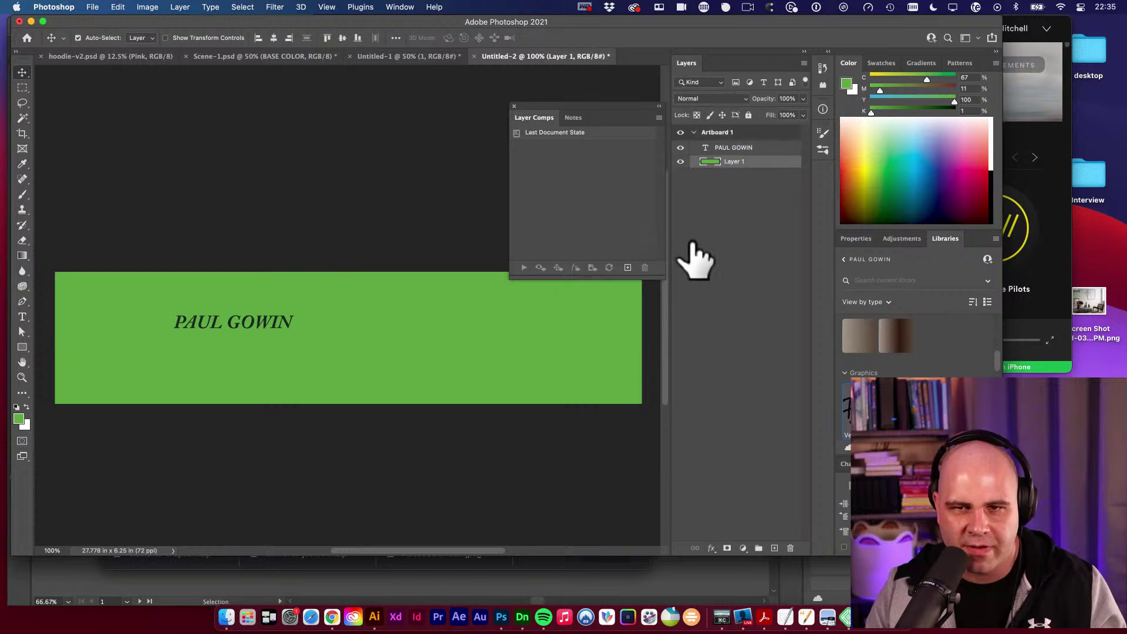
key("u")
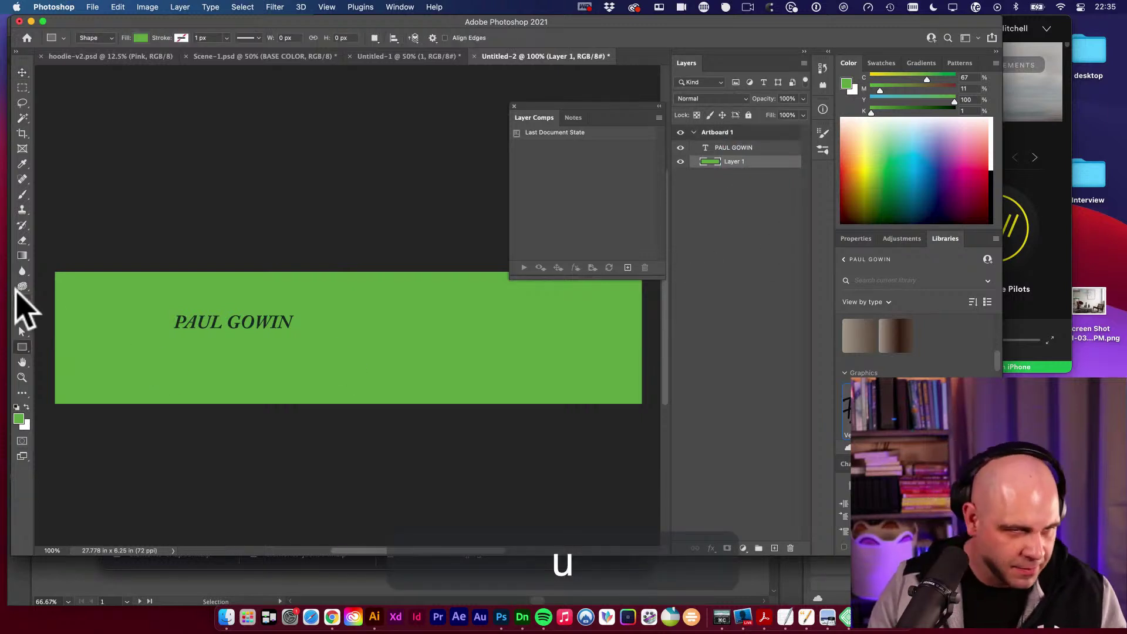
left_click(55, 272)
left_click_drag(54, 271, 641, 404)
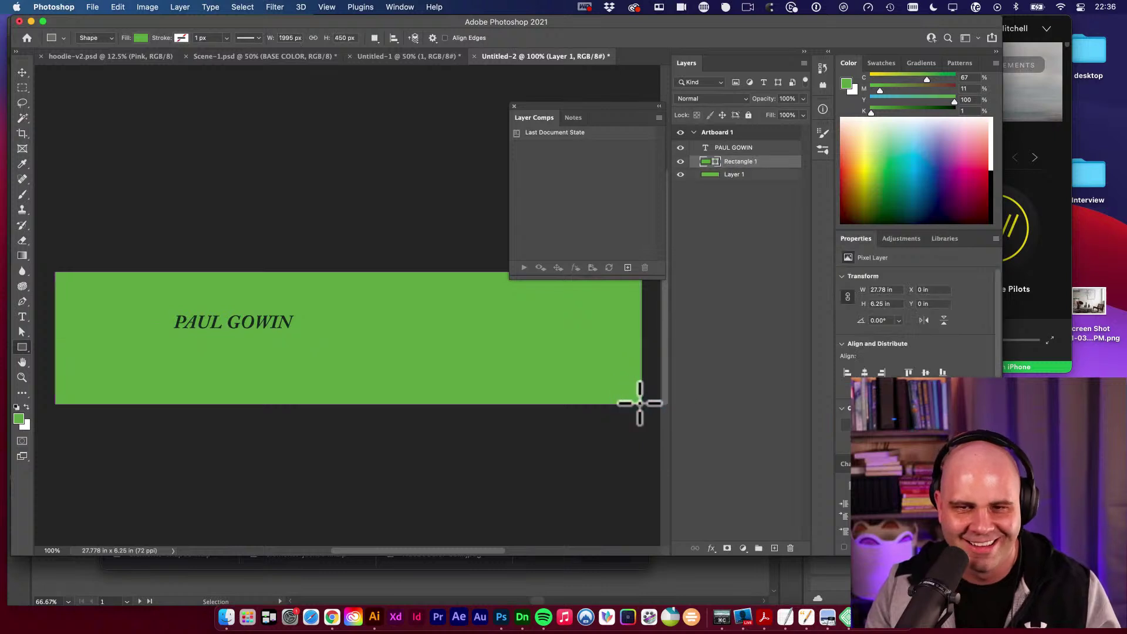
key("v")
Fill the rectangle with cyan-blue and delete the green Layer 1.
left_click(914, 163)
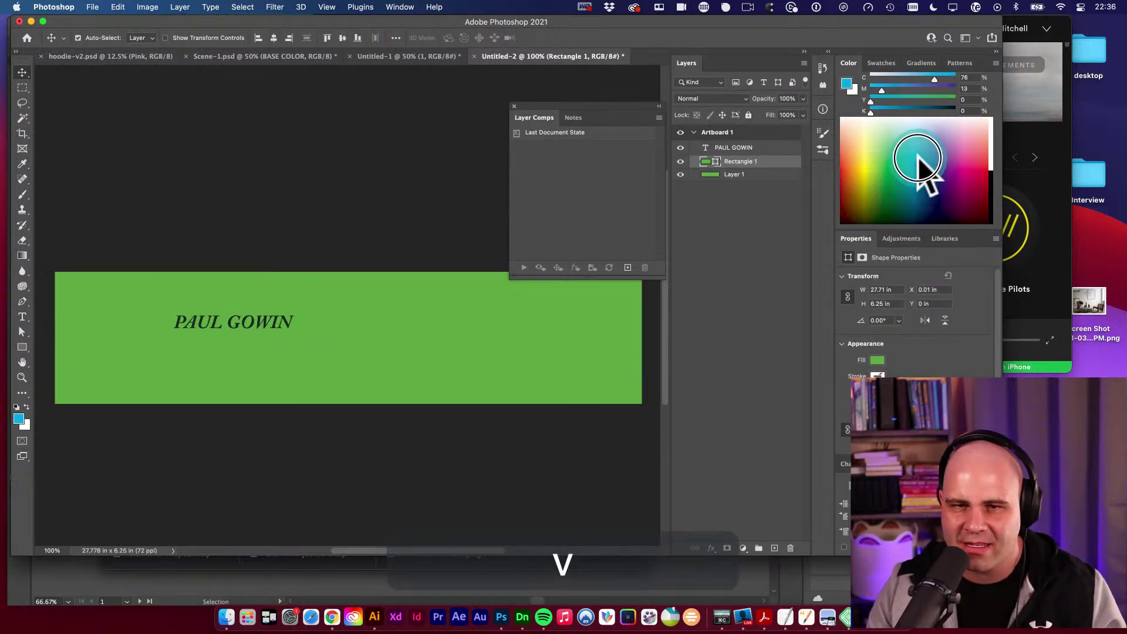
key("alt+BackSpace")
key("v")
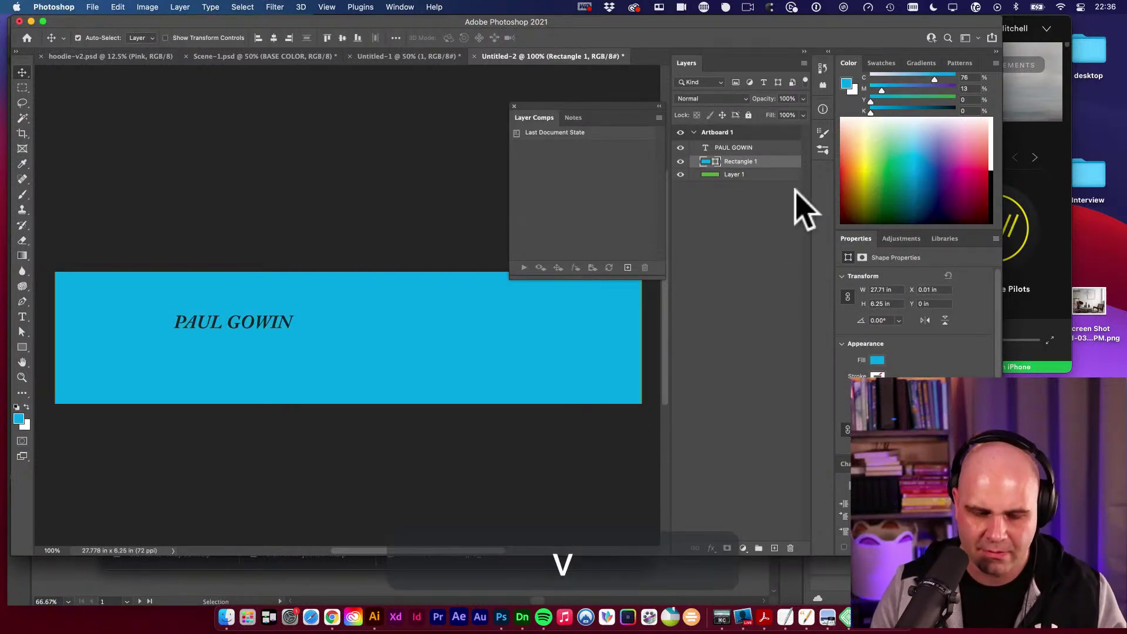
left_click(781, 175)
key("Delete")
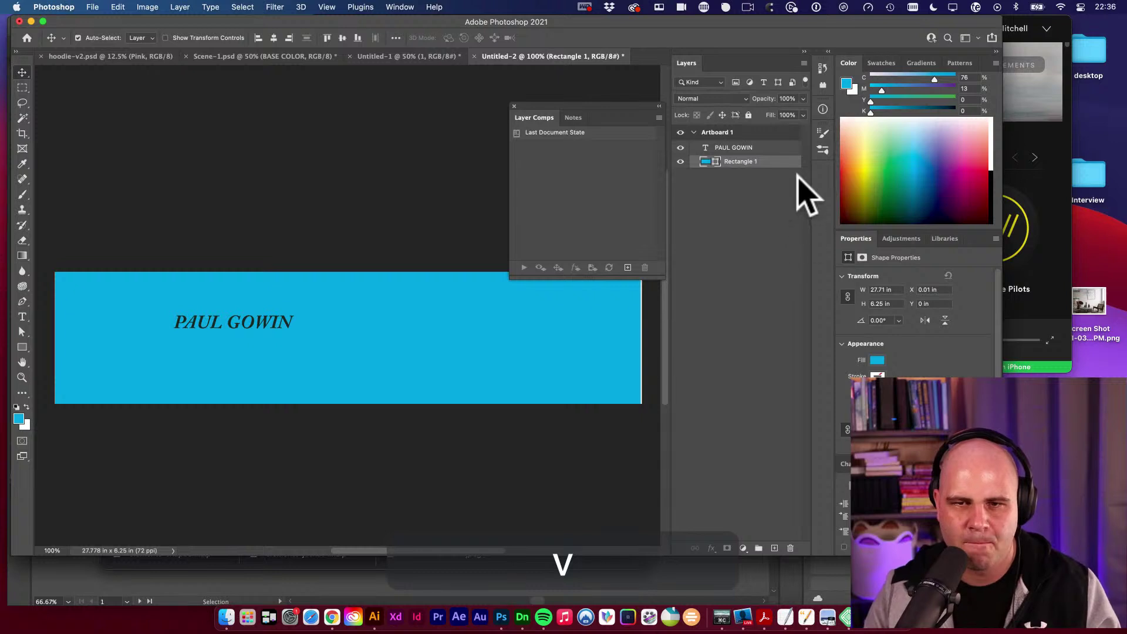
Make the canvas taller in Canvas Size, entering a 100 pixel height.
left_click(146, 8)
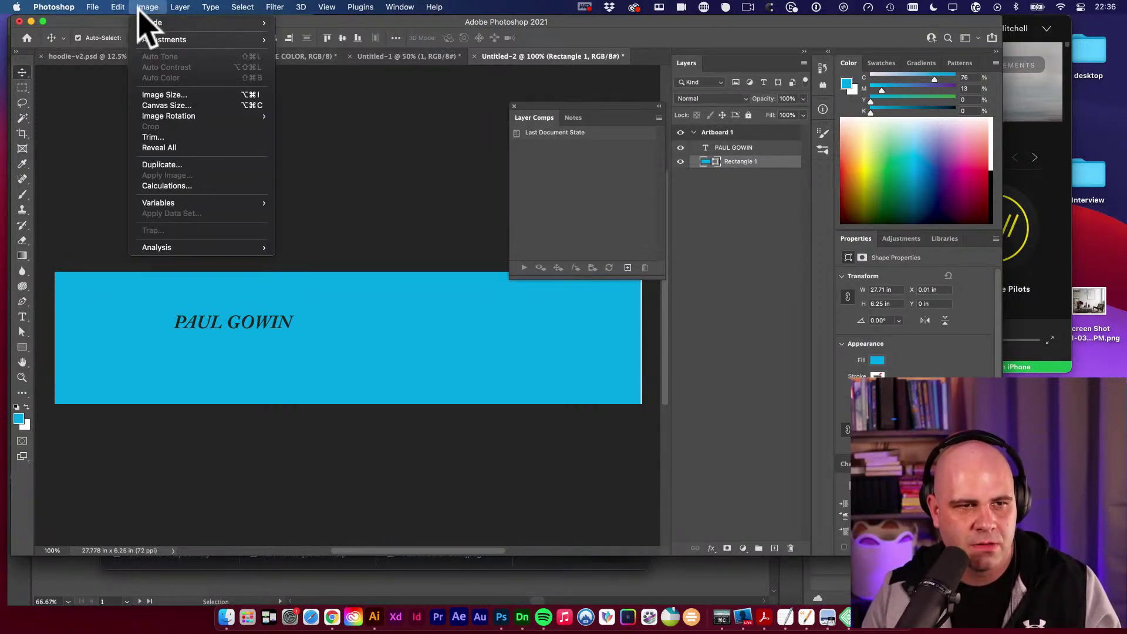
left_click(168, 105)
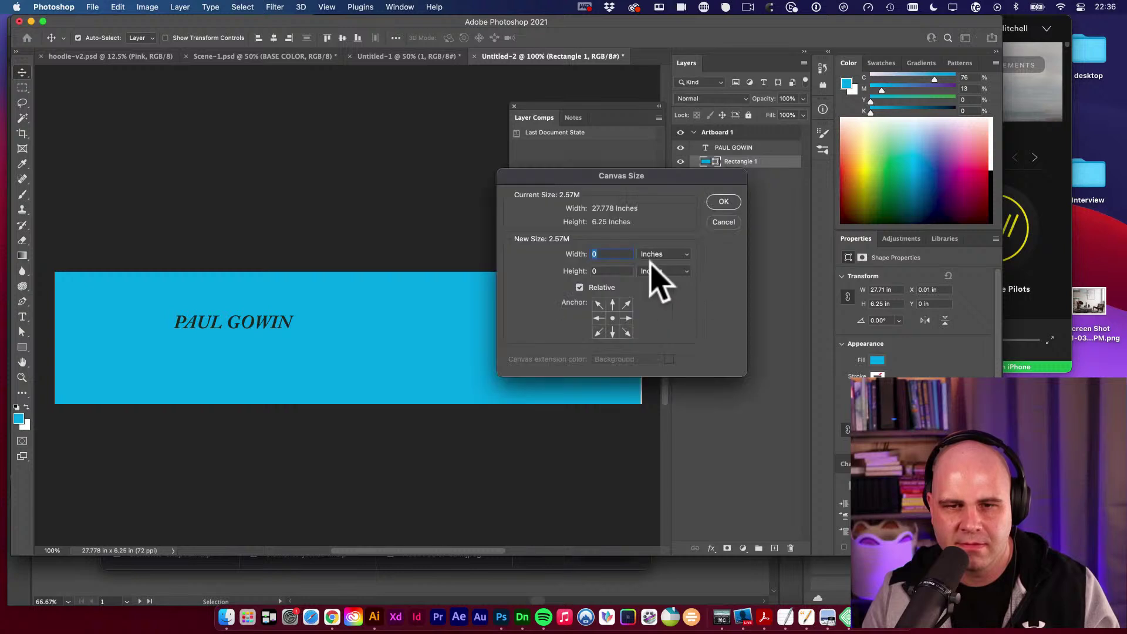
left_click(681, 270)
left_click(673, 259)
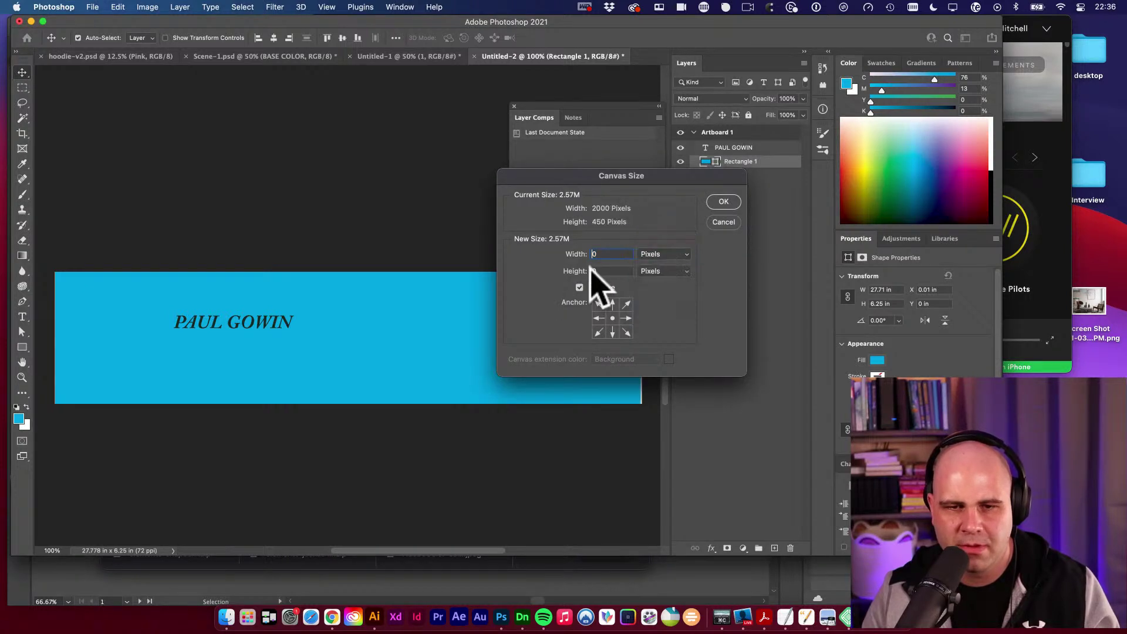
key("Tab")
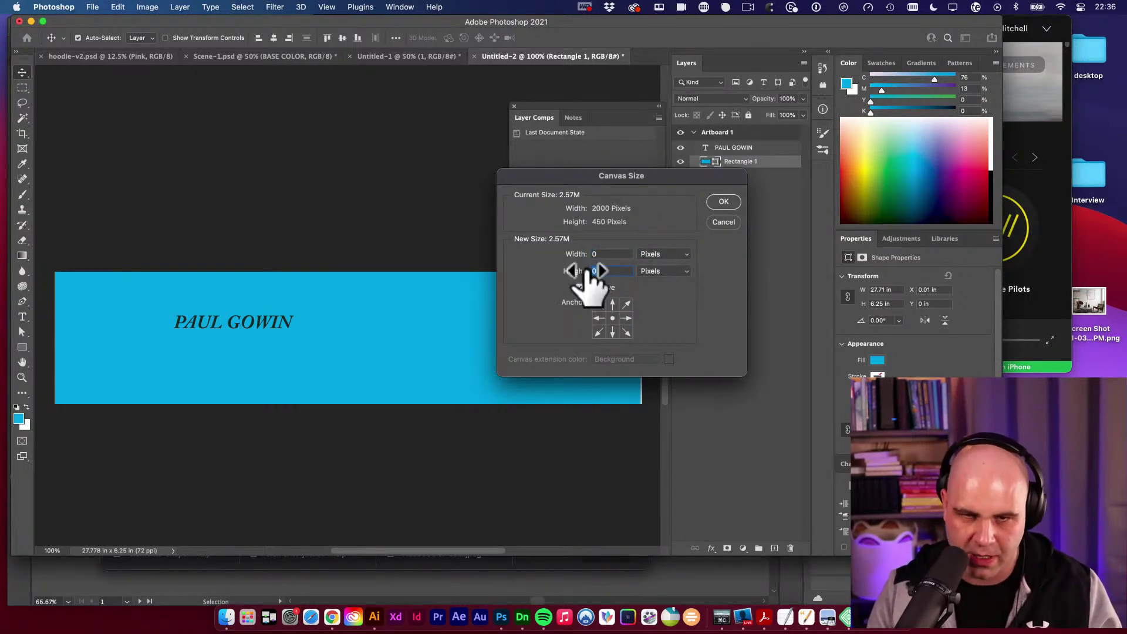
type("100")
key("Return")
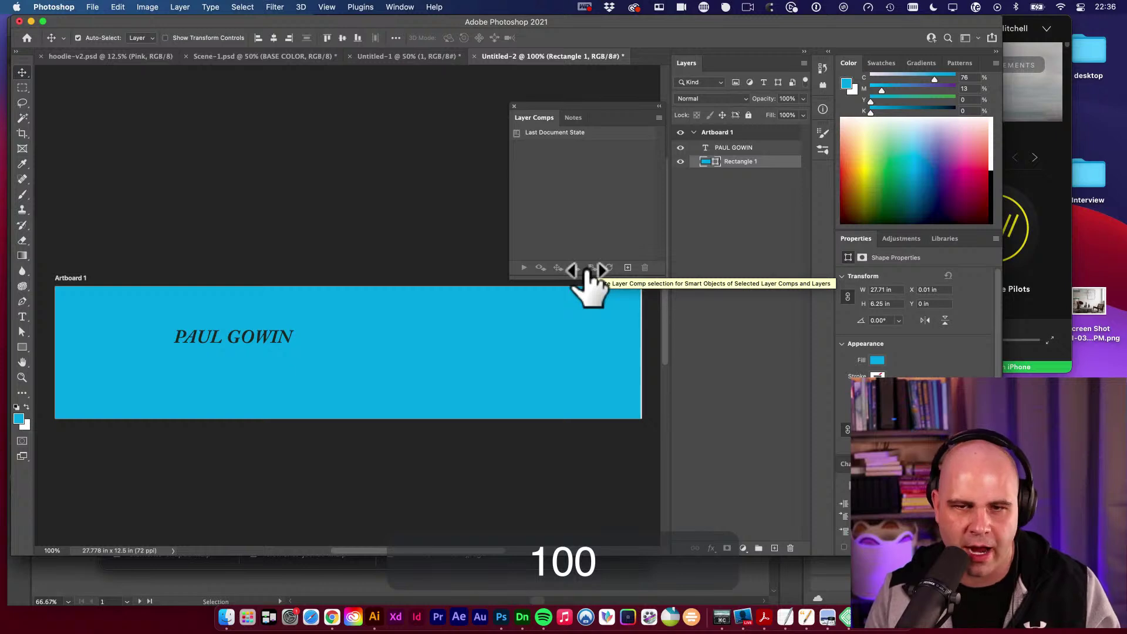
Zoom out to the whole canvas and bring up Artboard 1's context options.
left_click(283, 273, "alt+super")
left_click(276, 272, "alt+super")
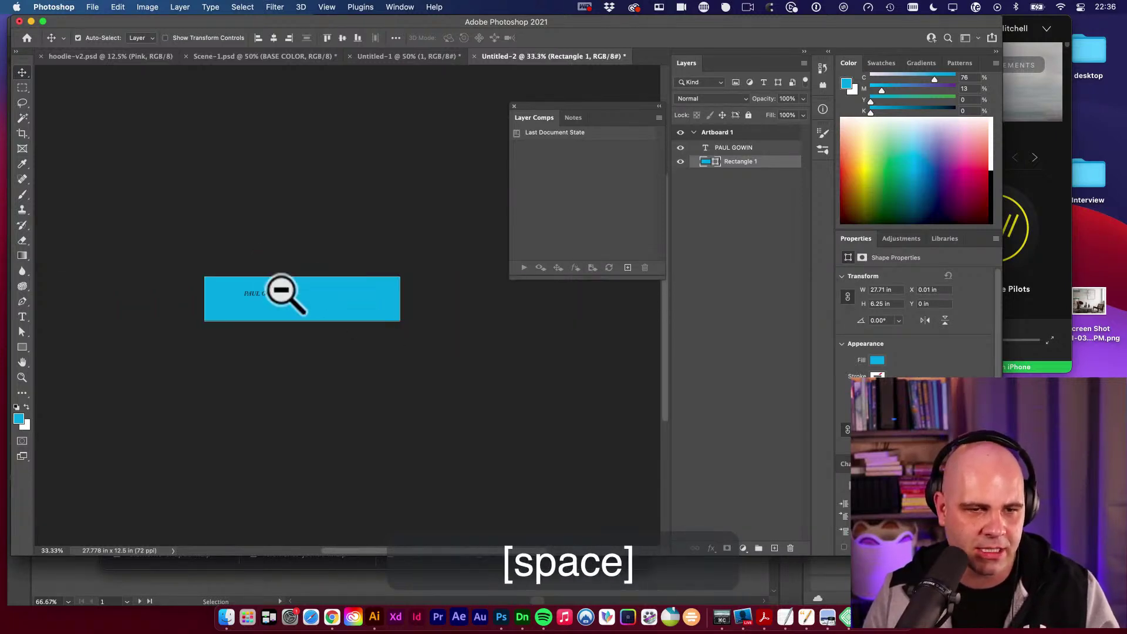
right_click(728, 133)
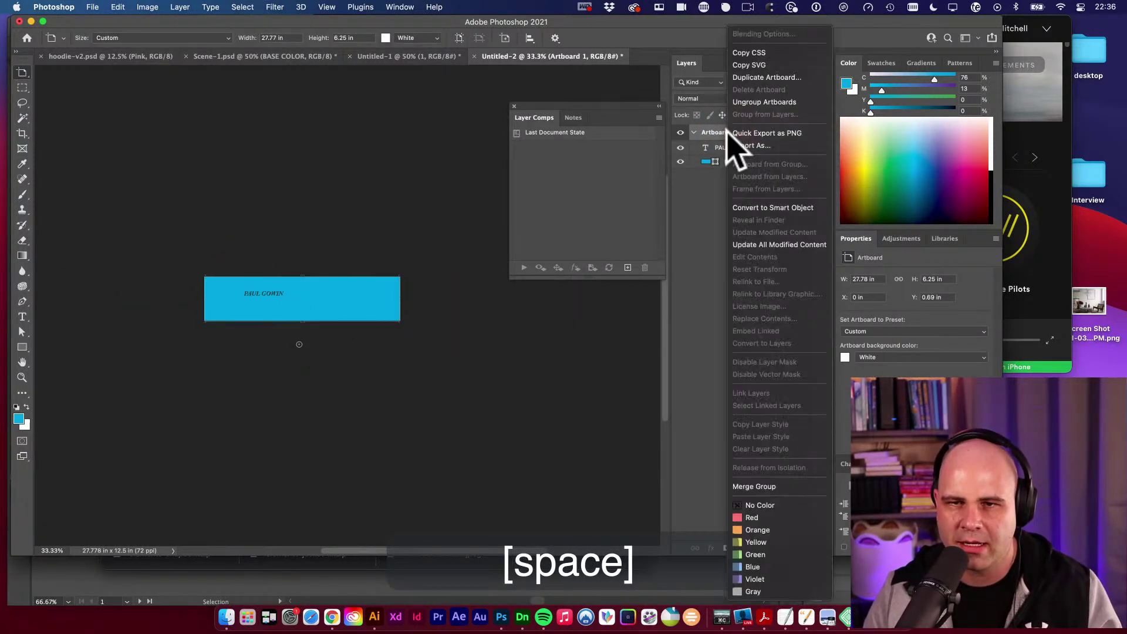
Ungroup the artboard into plain layers and delete the Rectangle 1 layer.
left_click(784, 102)
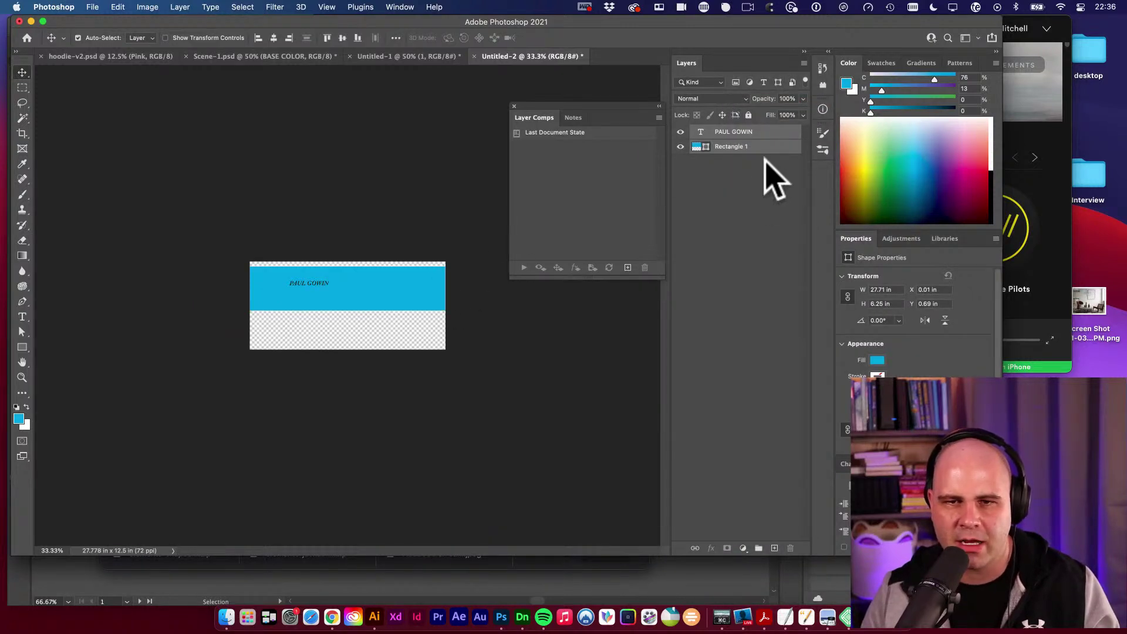
left_click(758, 188)
left_click(759, 147)
key("BackSpace")
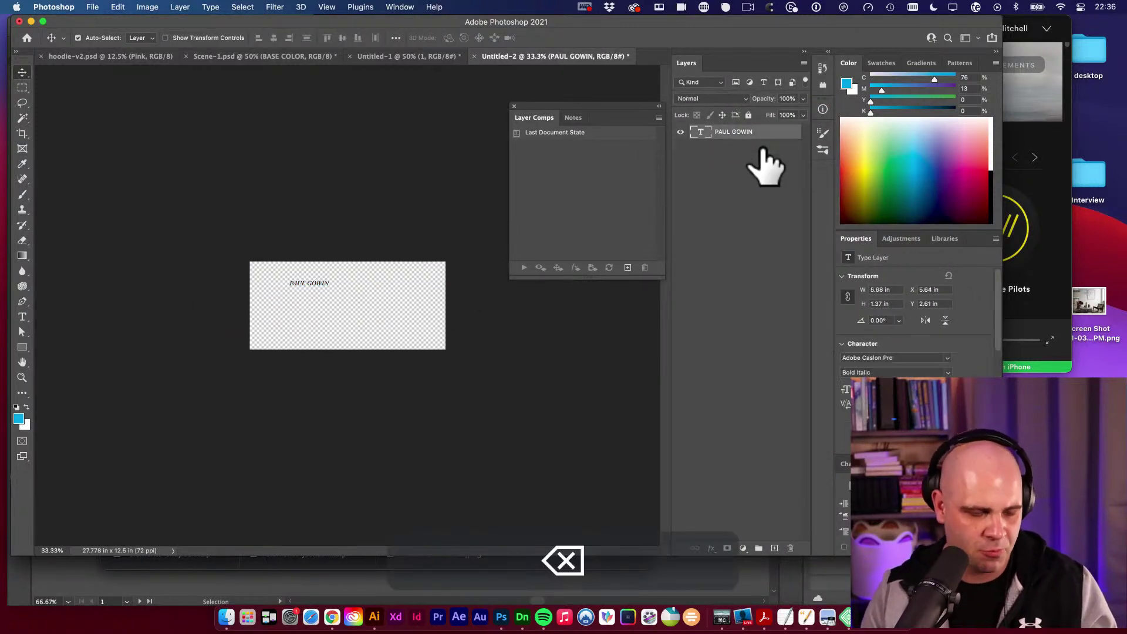
Crop the canvas to 2000×450 px in Canvas Size, accepting the clip.
key("alt+super+c")
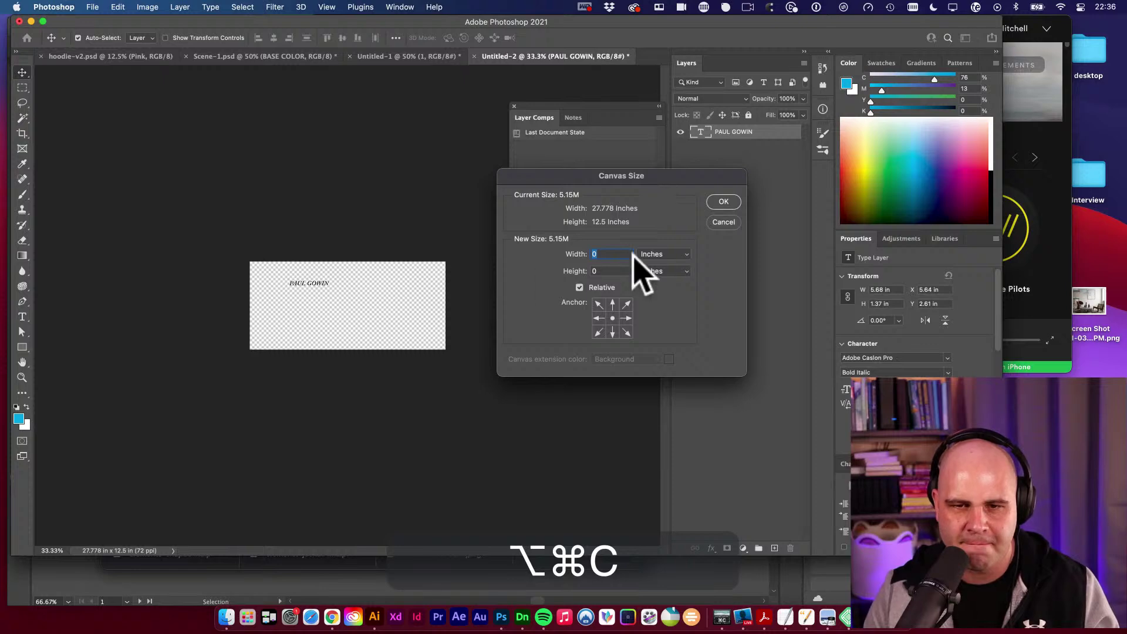
left_click(663, 254)
left_click(669, 241)
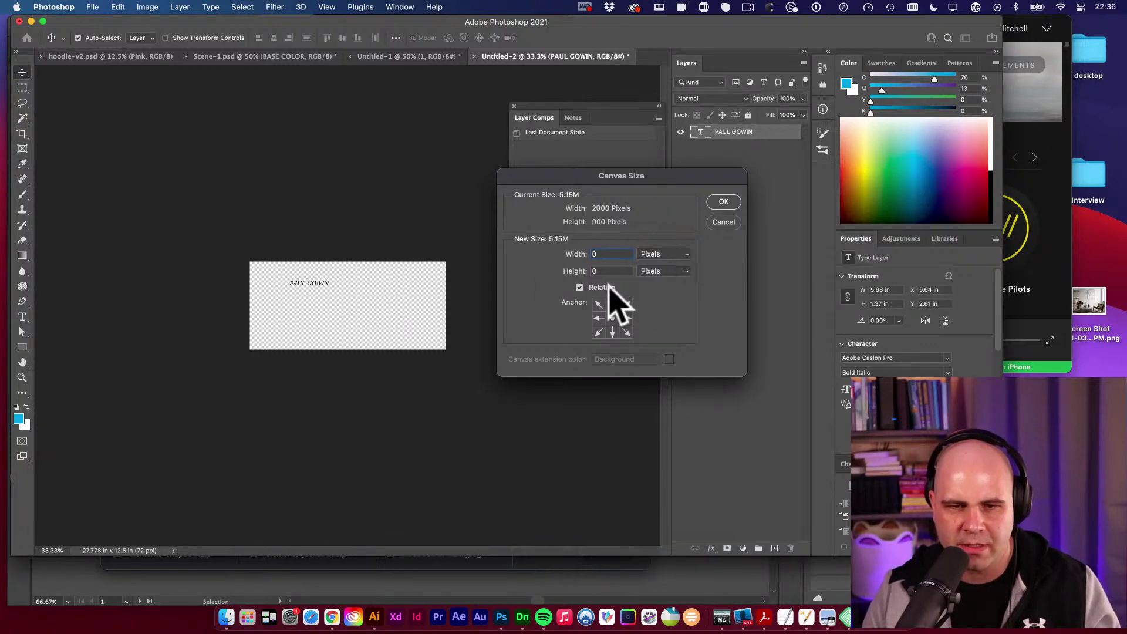
left_click(580, 288)
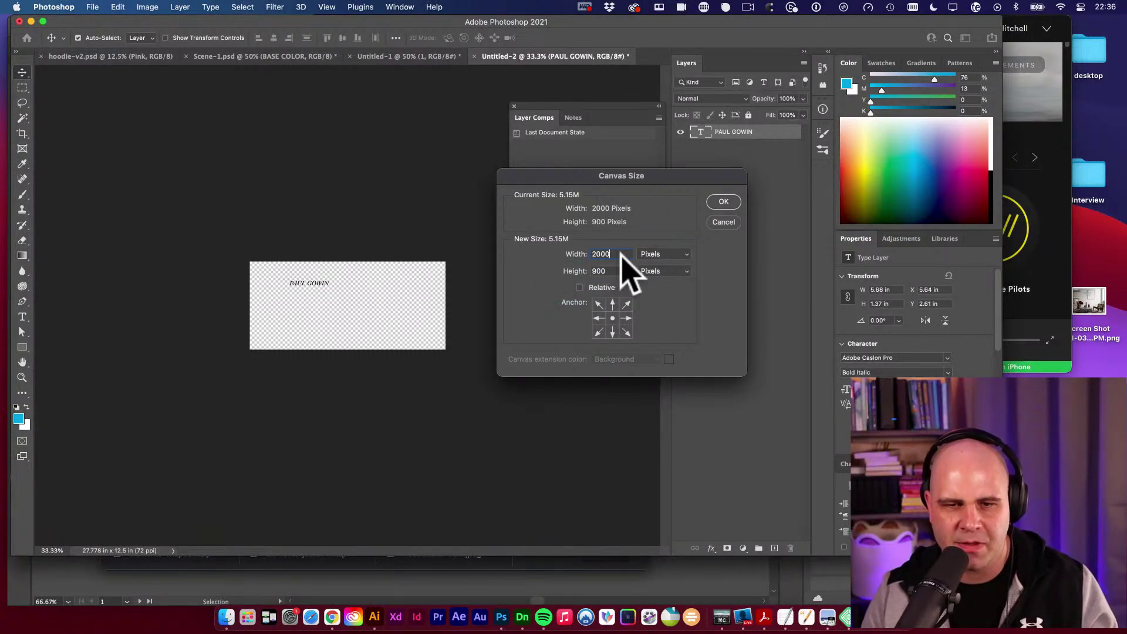
key("Tab")
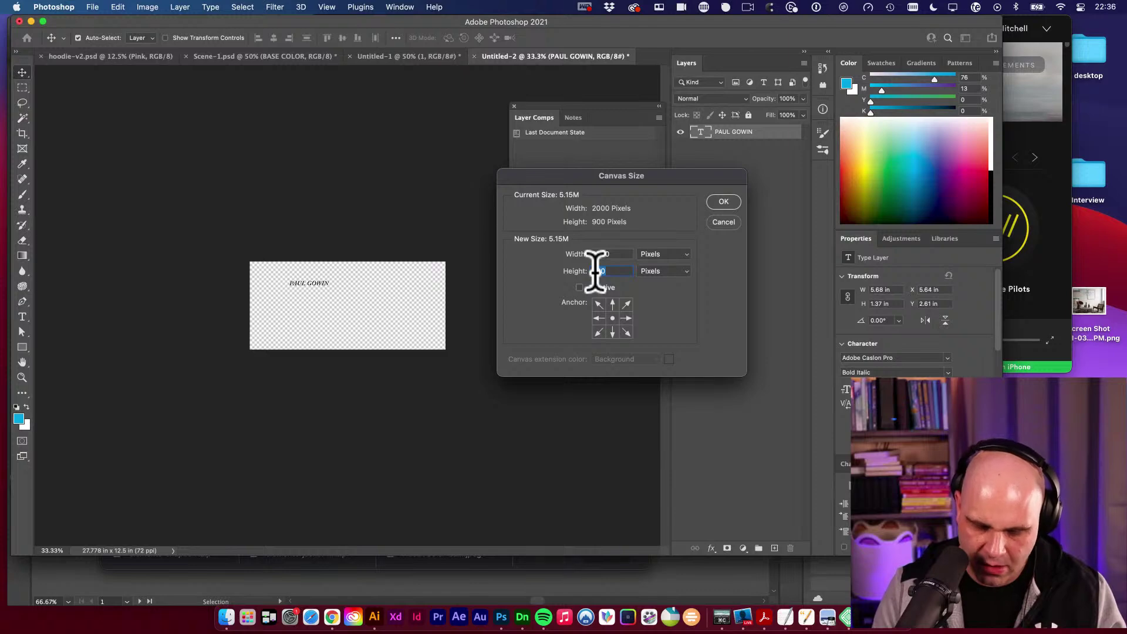
type("450")
key("Return")
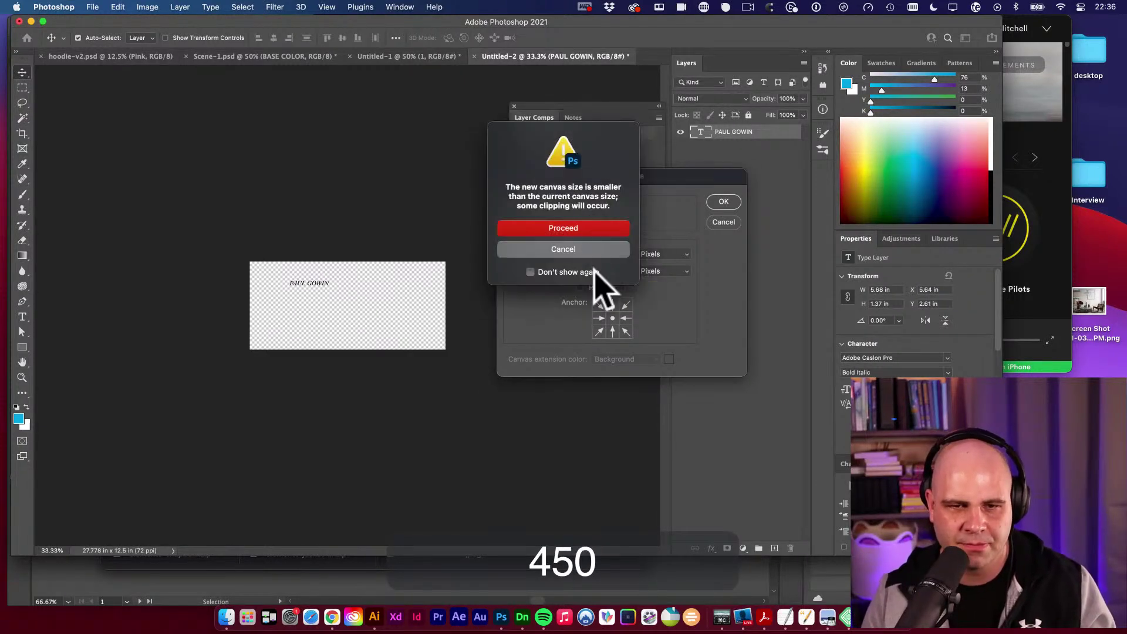
left_click(555, 229)
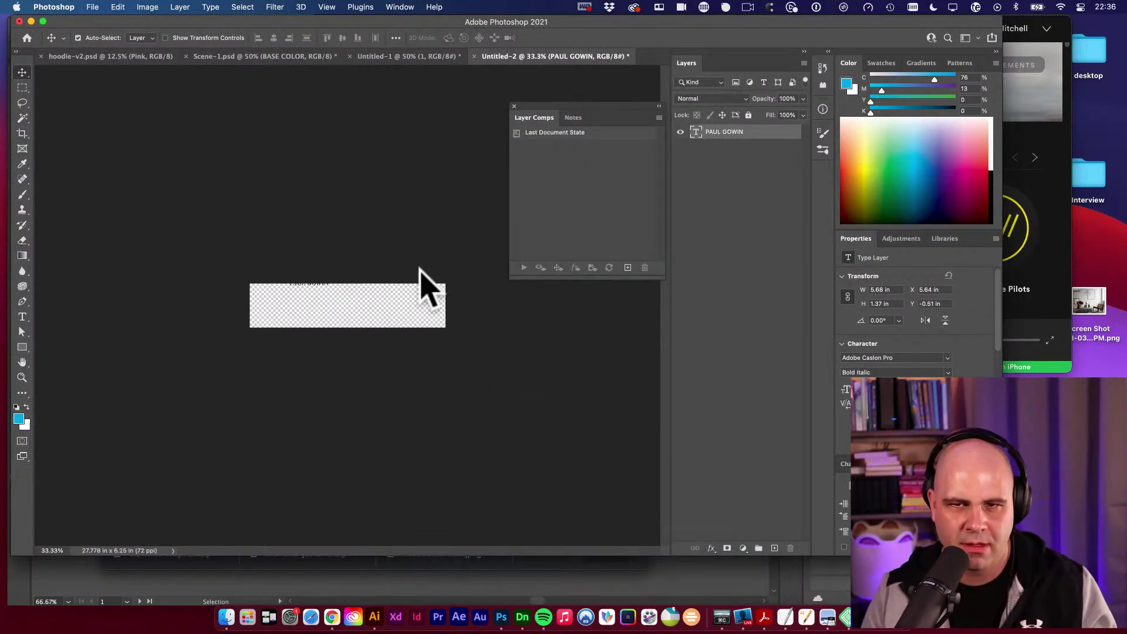
left_click_drag(403, 264, 317, 299)
left_click(355, 291)
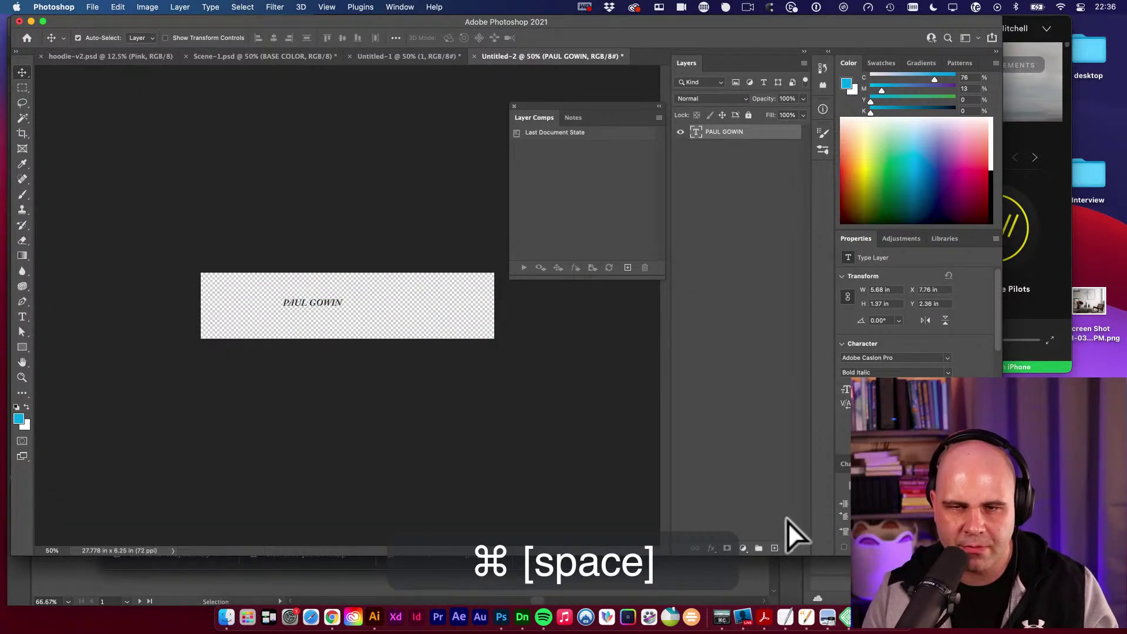
left_click(774, 548, "super")
key("alt+BackSpace")
key("v")
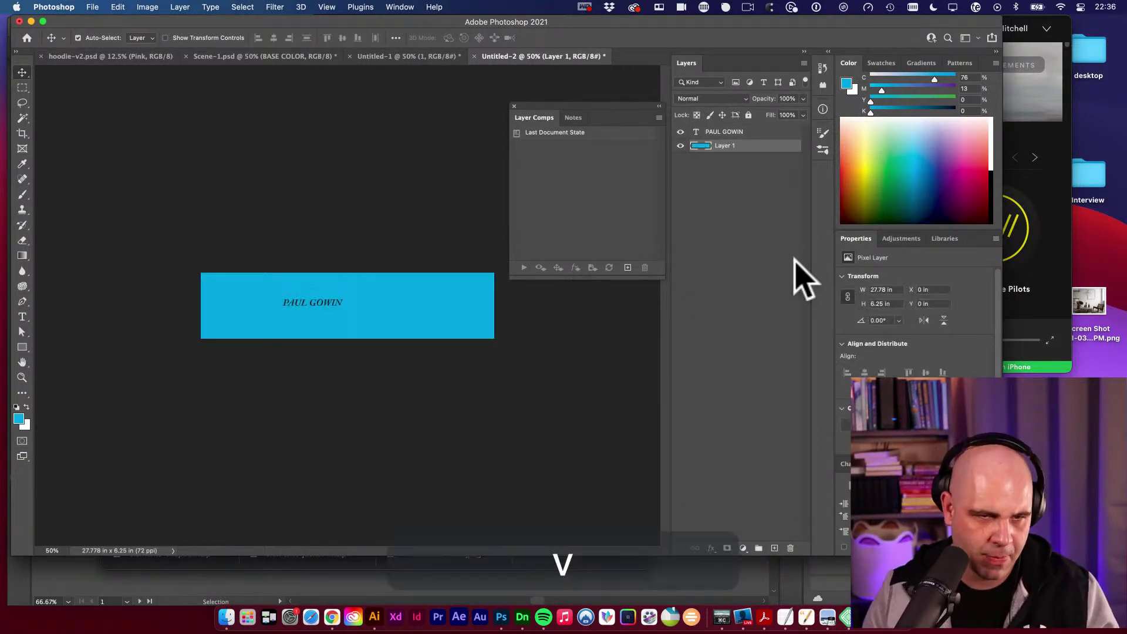
left_click_drag(327, 303, 376, 302)
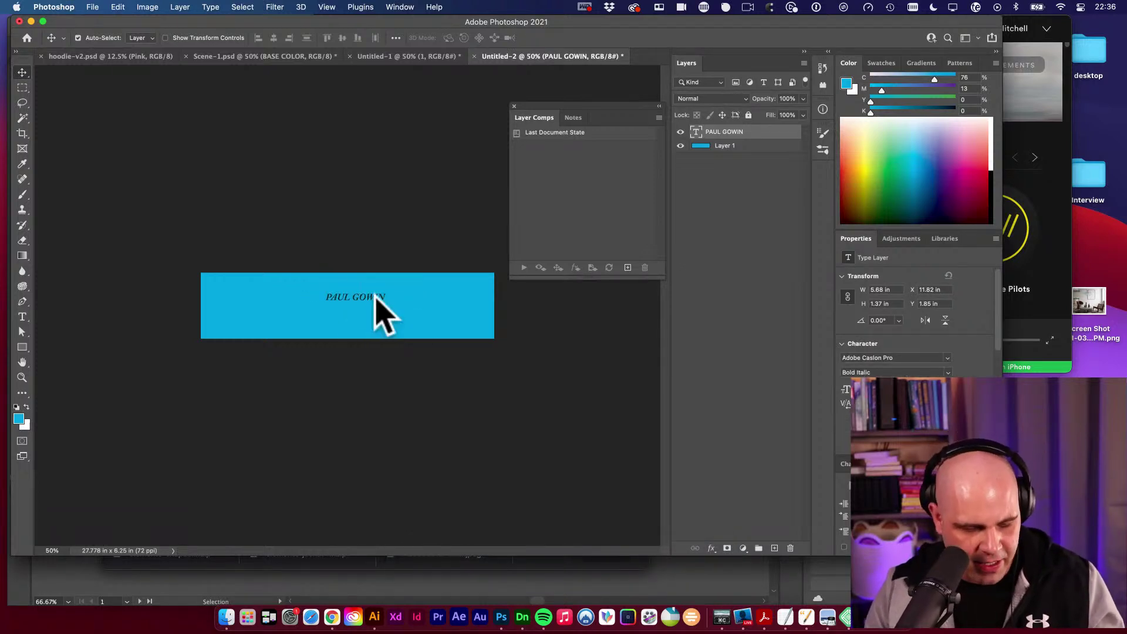
key("alt+super+c")
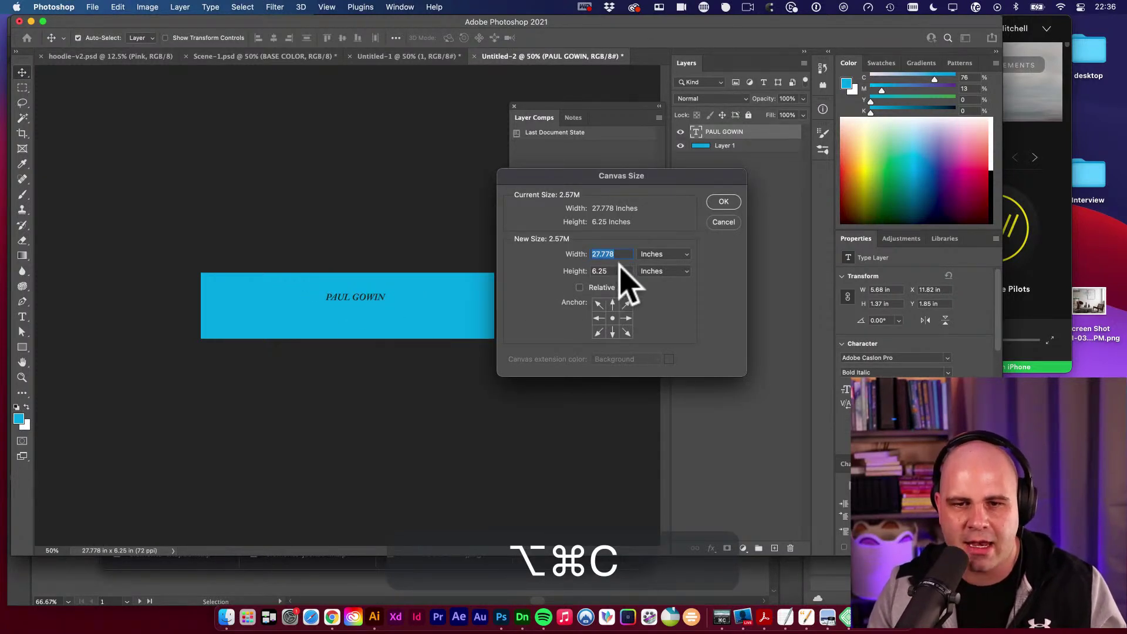
Add 100 px of canvas below, anchored top-centre, then select the blue Layer 1.
left_click(658, 254)
left_click(655, 242)
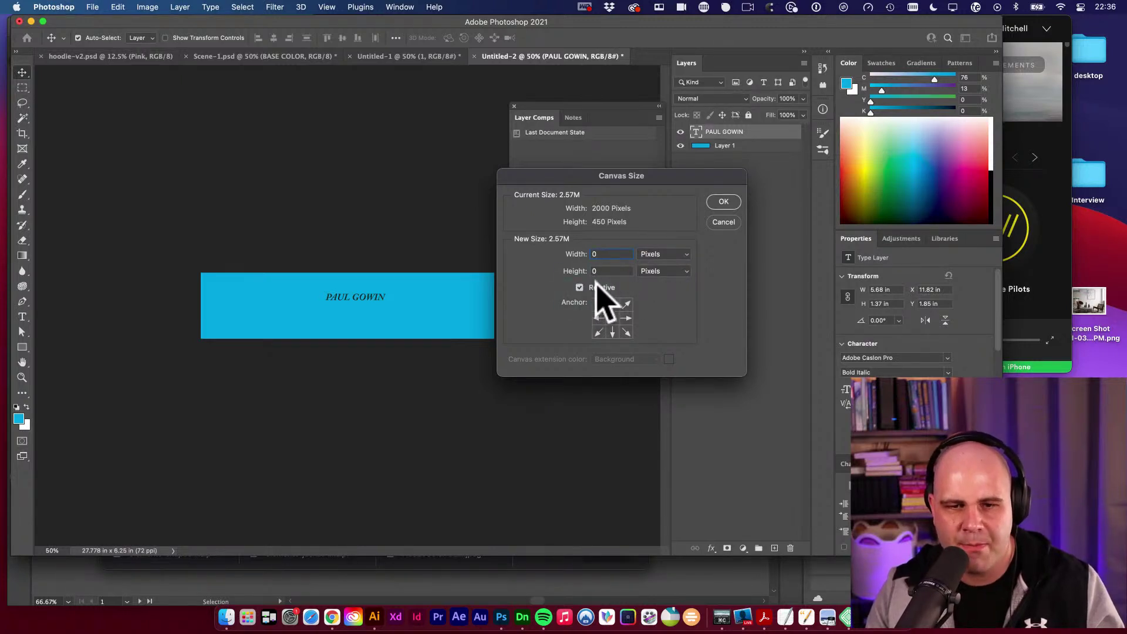
left_click(596, 272)
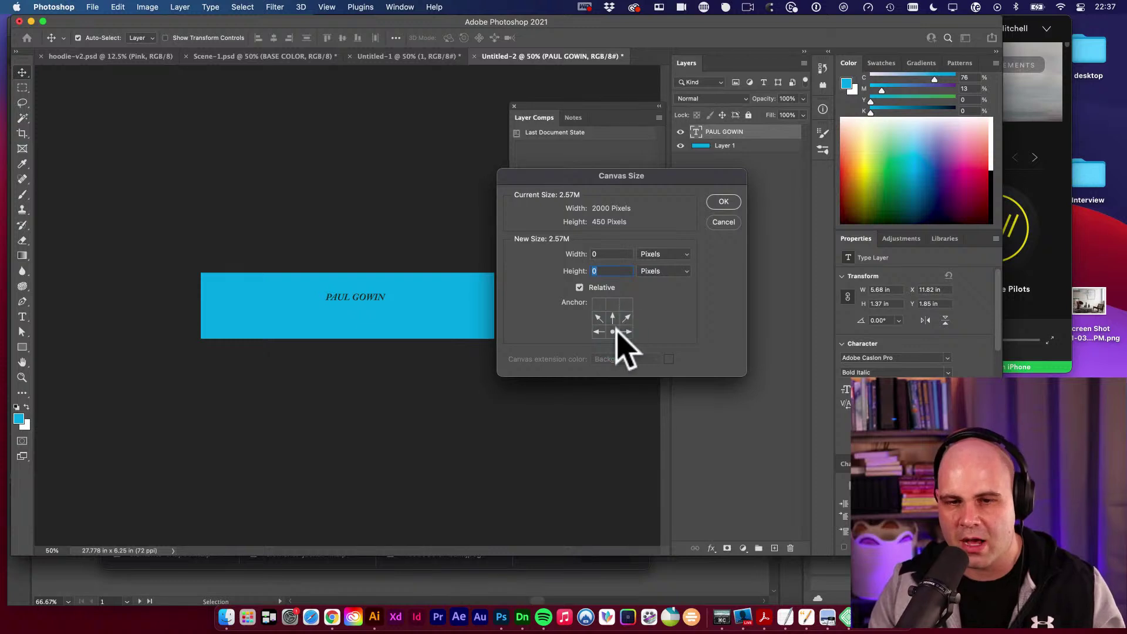
left_click(614, 304)
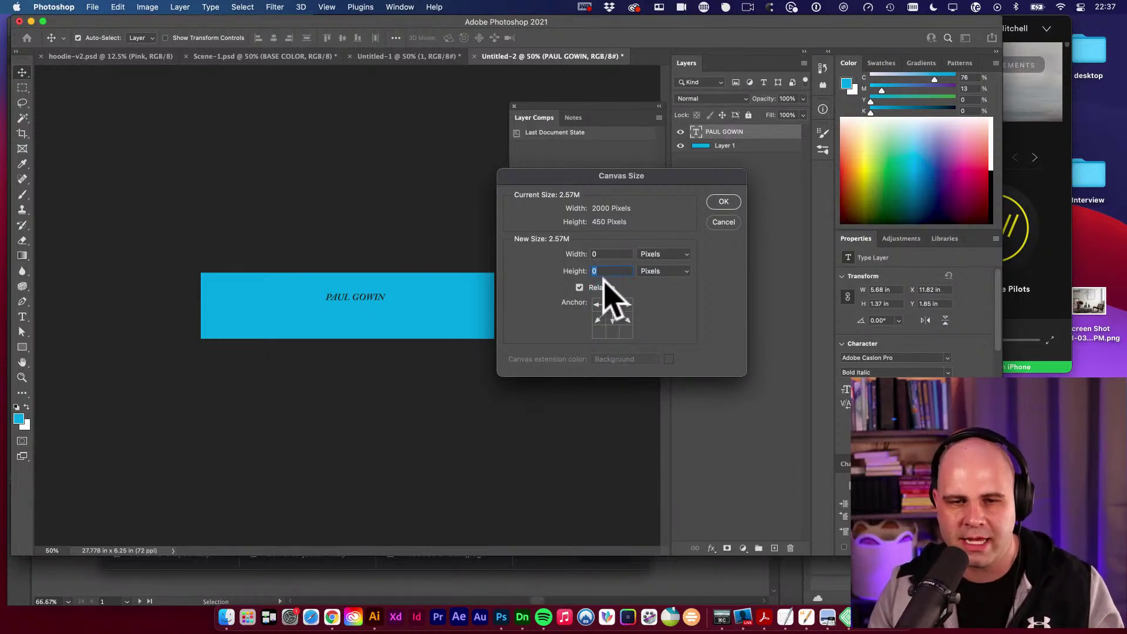
left_click(588, 271)
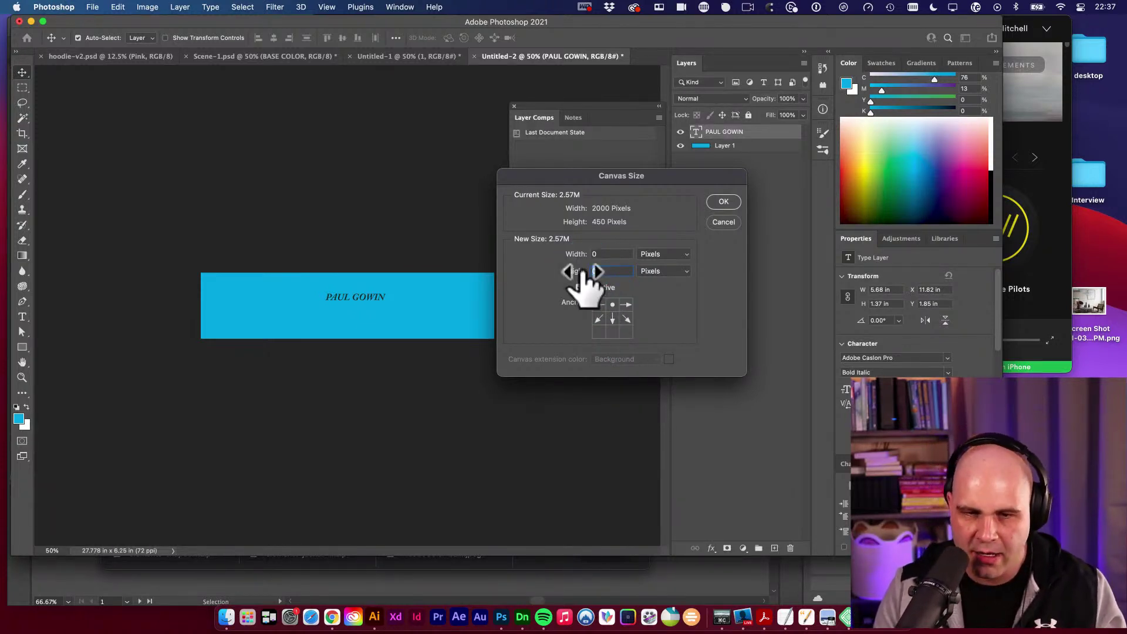
type("100")
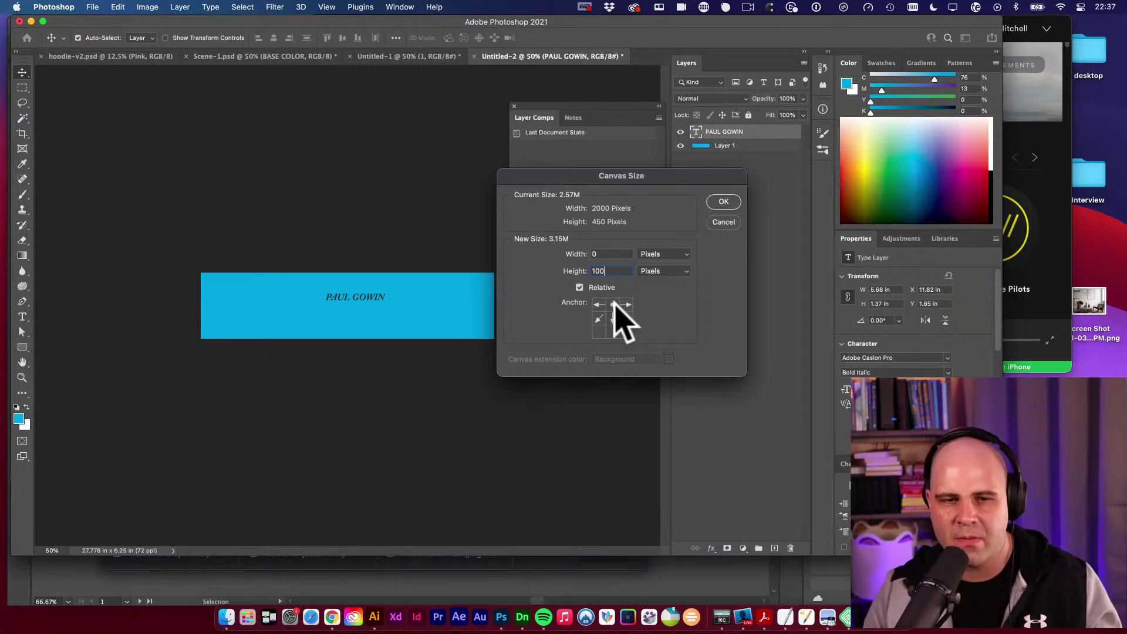
left_click(724, 203)
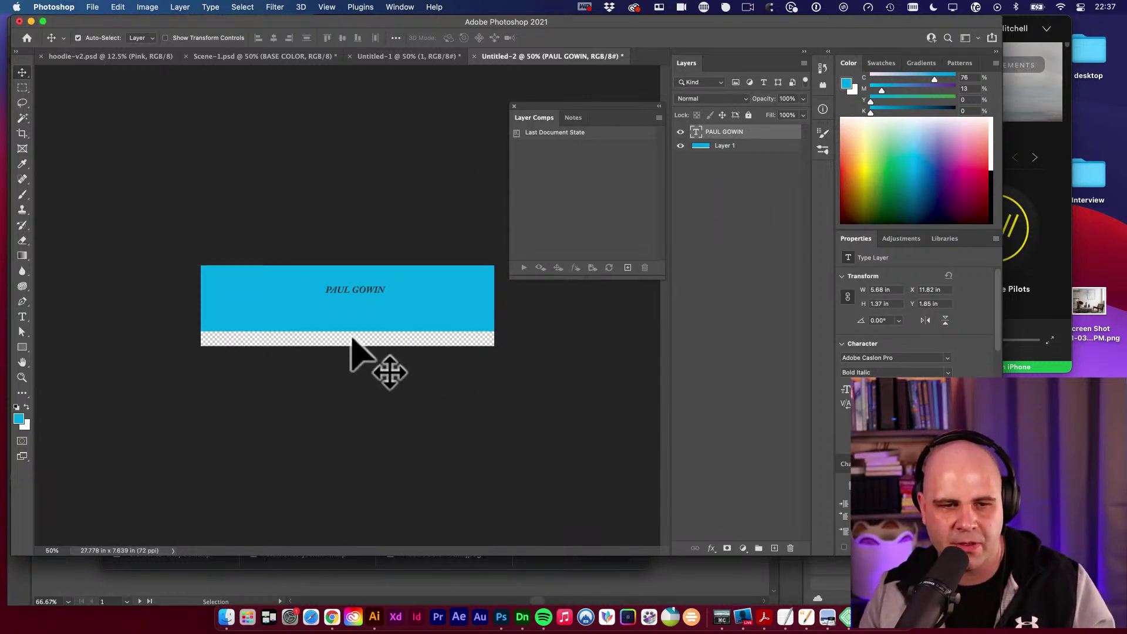
key("v")
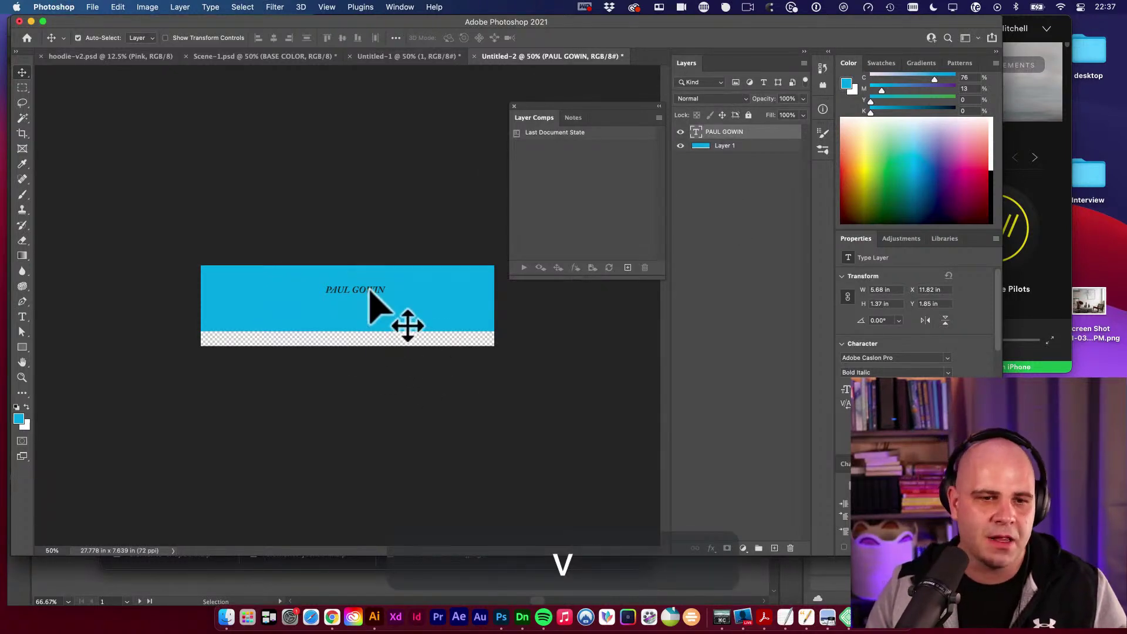
left_click(413, 324)
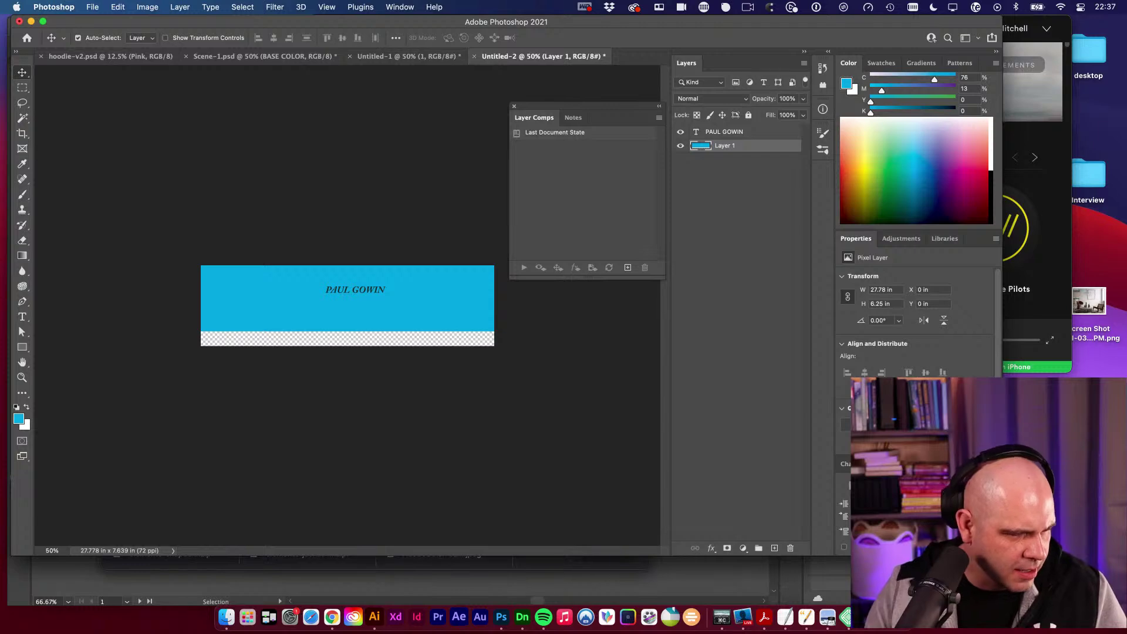
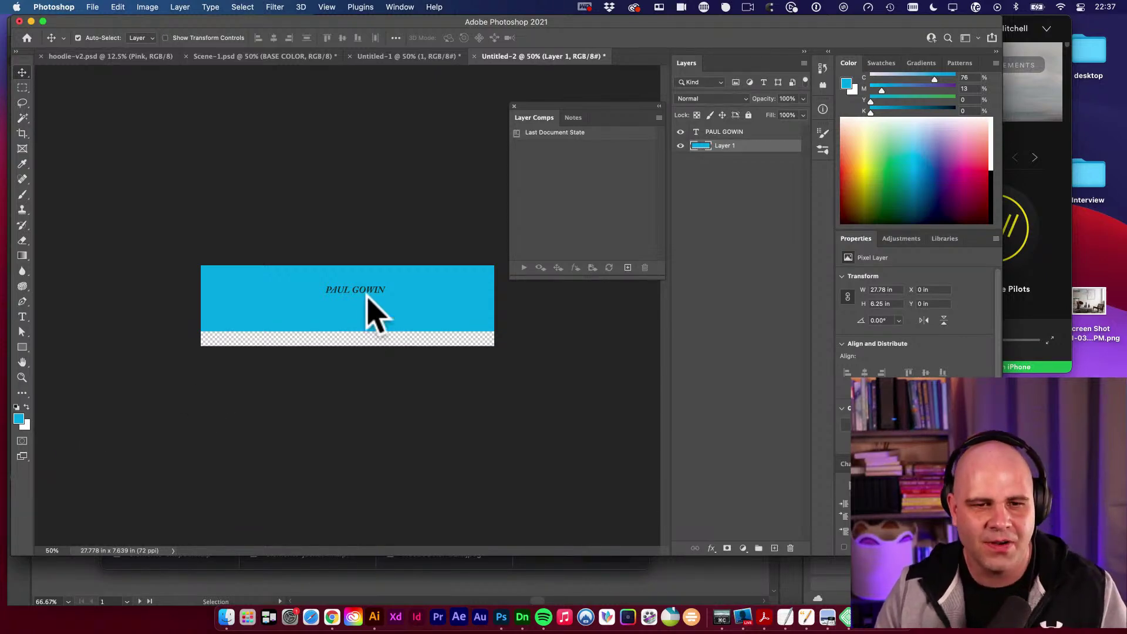
left_click_drag(366, 293, 368, 296)
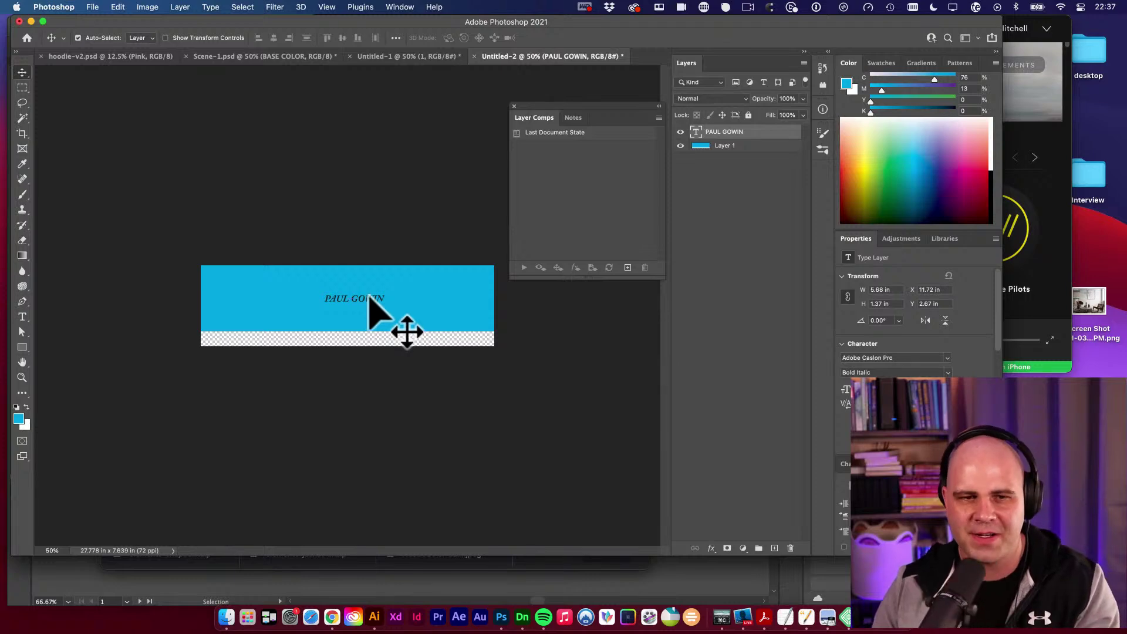
key("BackSpace")
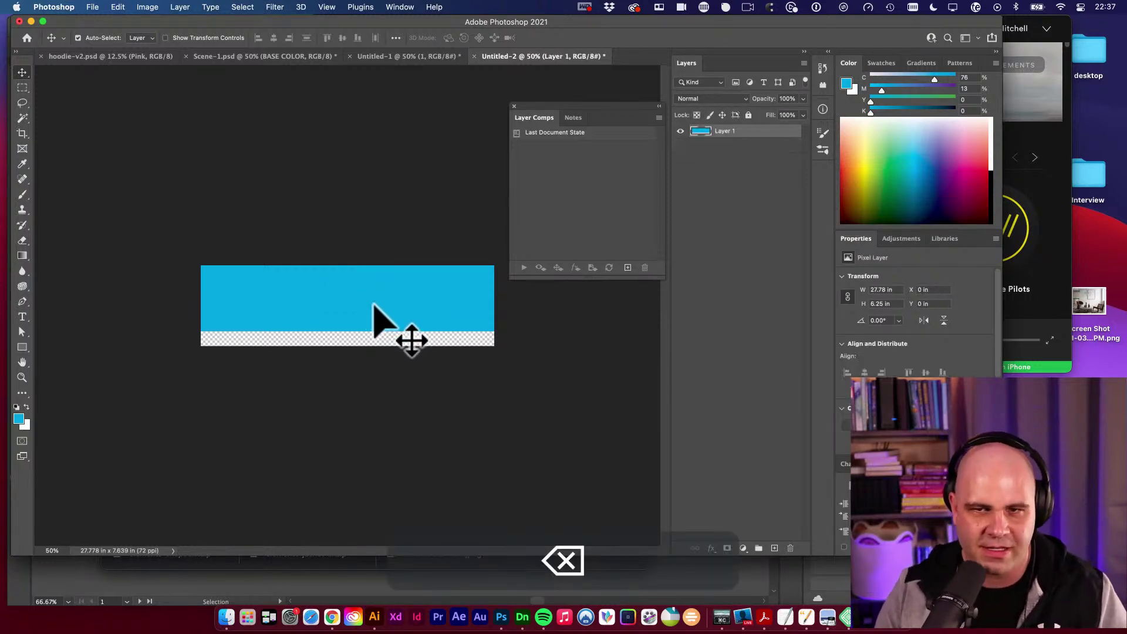
key("super+t")
key("Return")
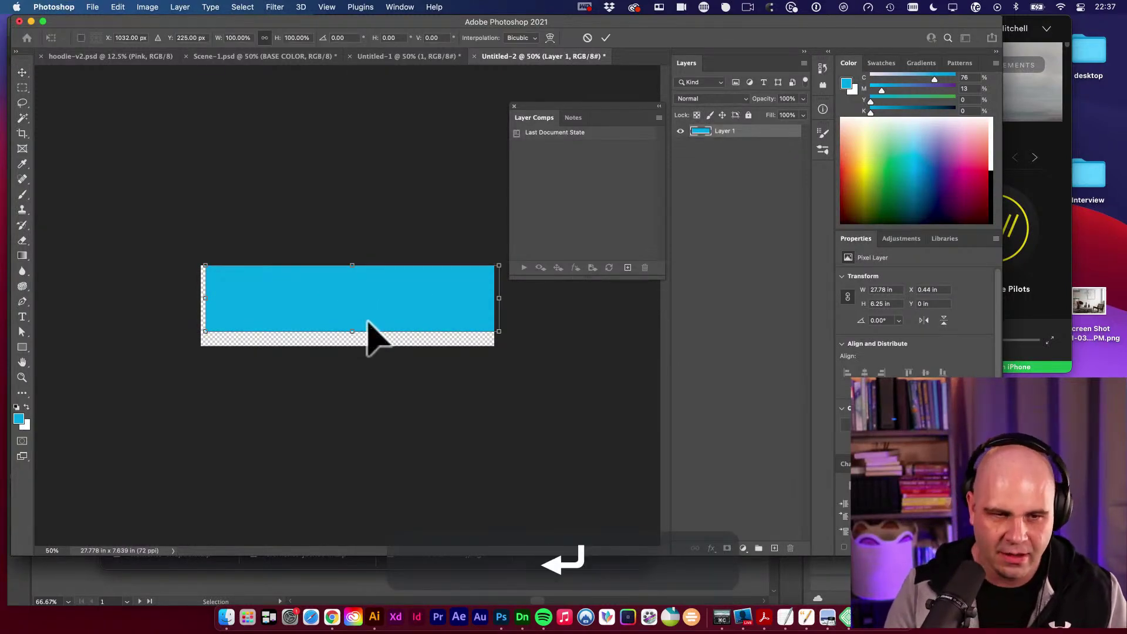
key("BackSpace")
left_click_drag(388, 327, 389, 319)
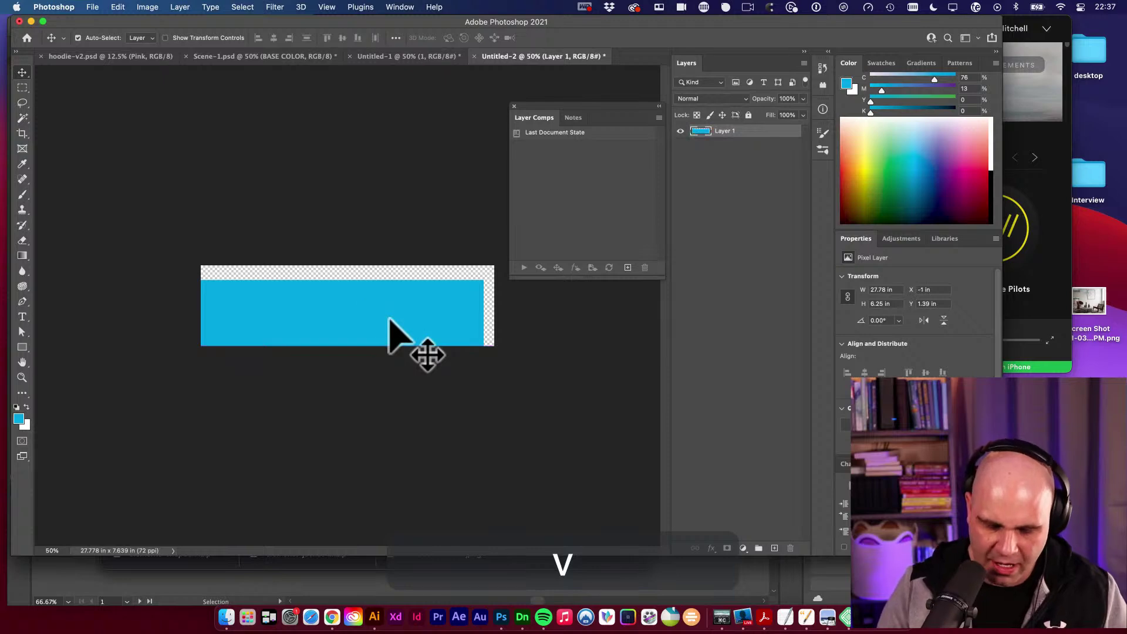
left_click(226, 615)
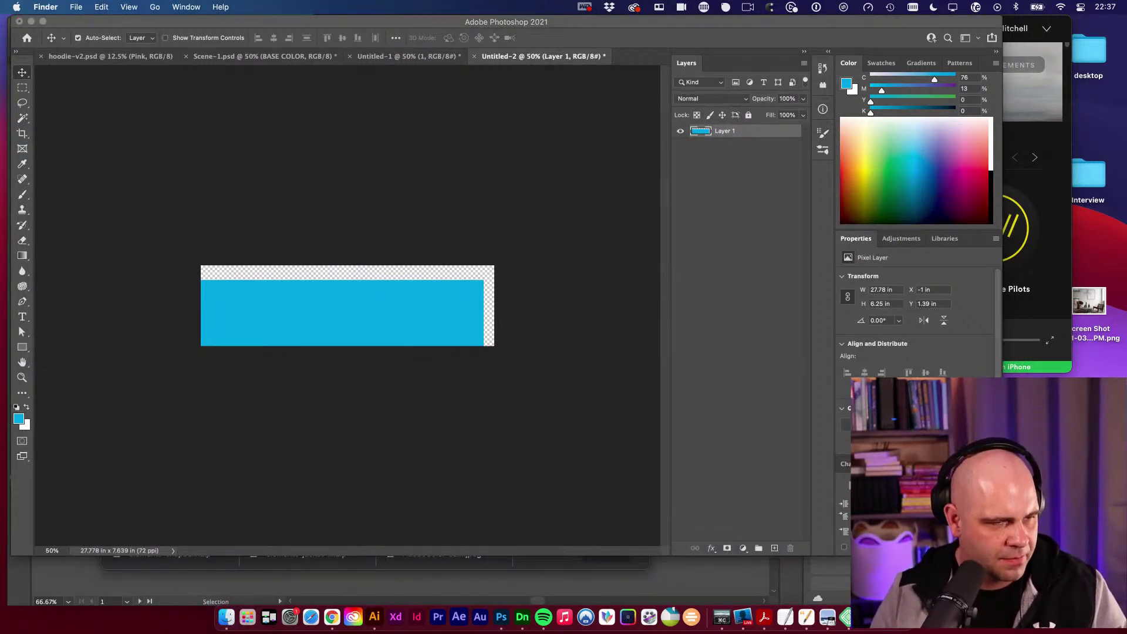
Place the IMG_9673 portrait photo, enlarge it to about 82%, and nudge it right.
left_click(193, 373)
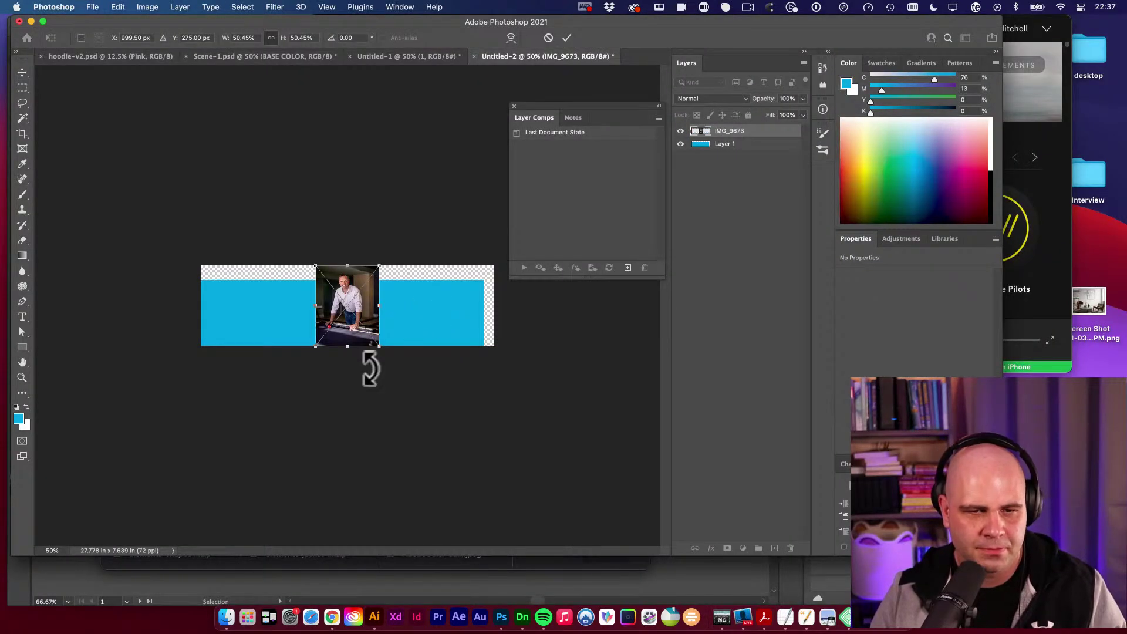
left_click_drag(379, 346, 415, 395)
key("Return")
key("v")
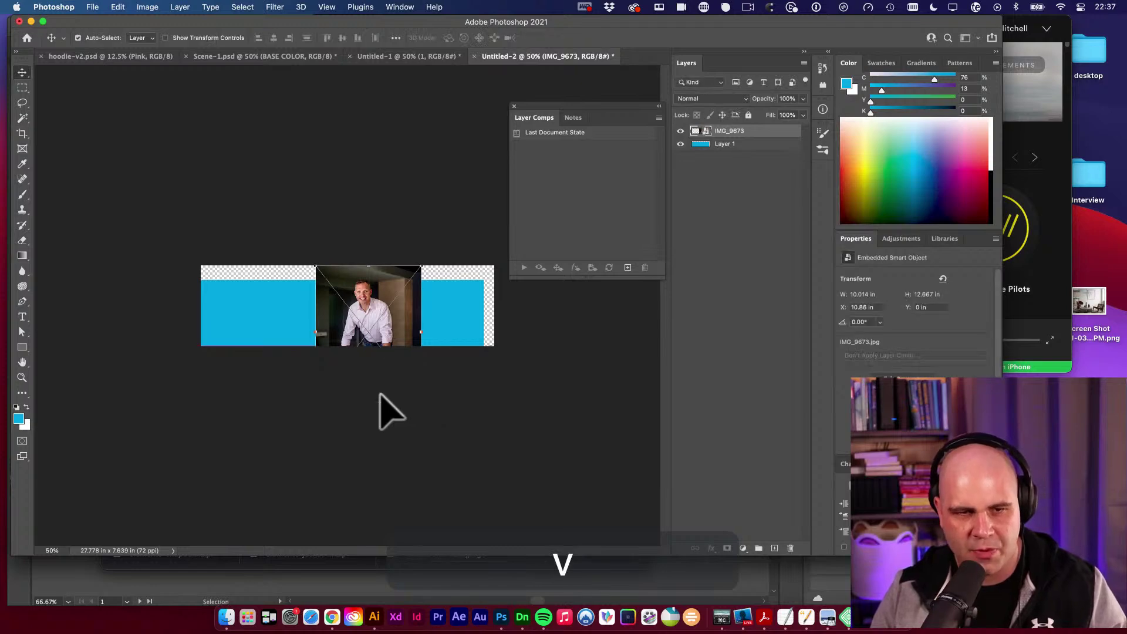
left_click_drag(424, 318, 449, 326)
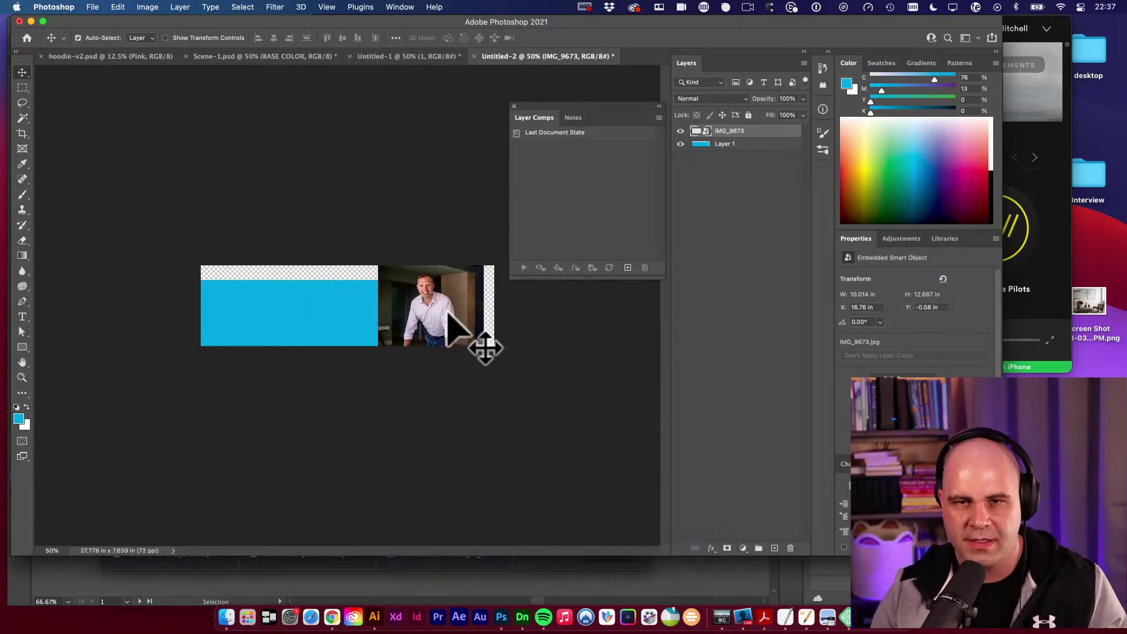
Zoom to 66.67%, move the photo to the banner's right edge, and select Layer 1.
key("super+equal")
key("space")
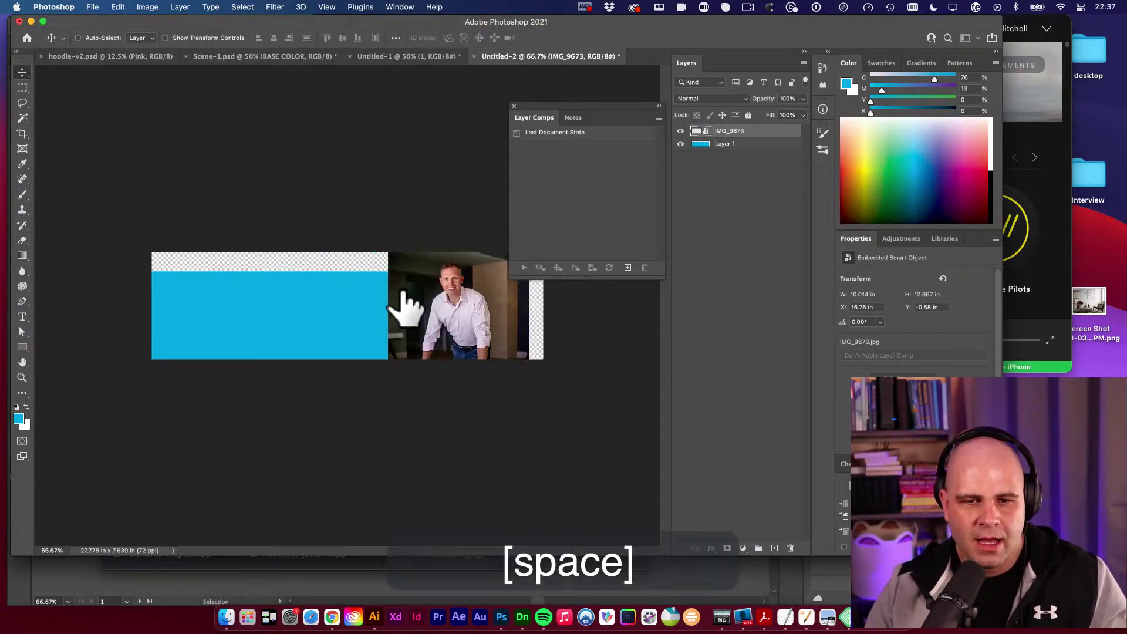
key("space")
left_click_drag(461, 317, 485, 316)
key("v")
left_click(377, 307)
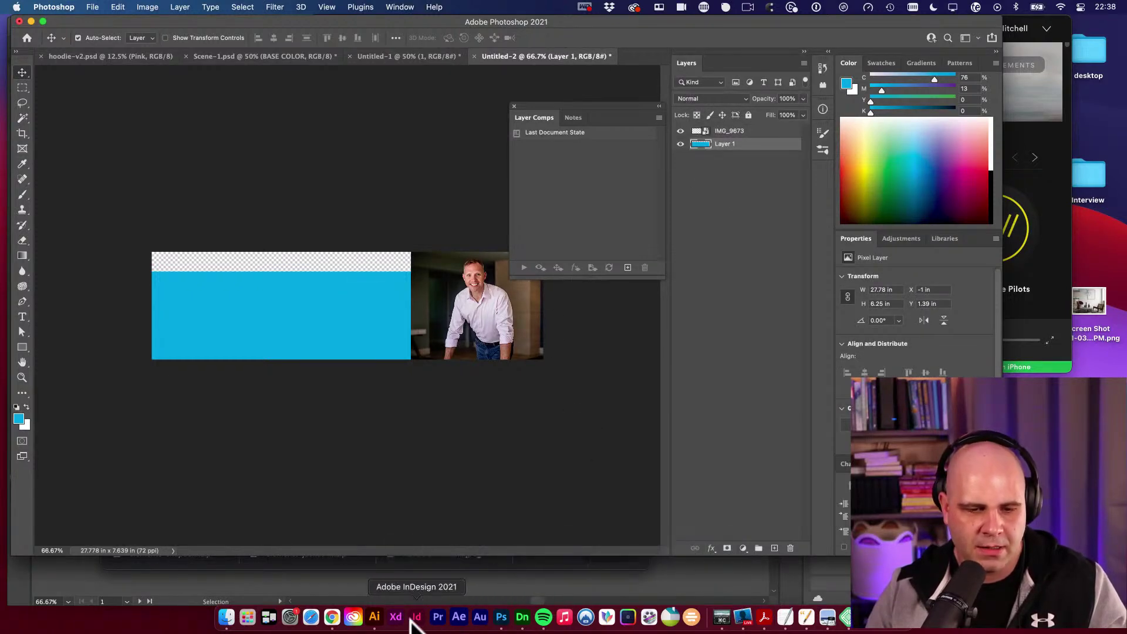
left_click(376, 618)
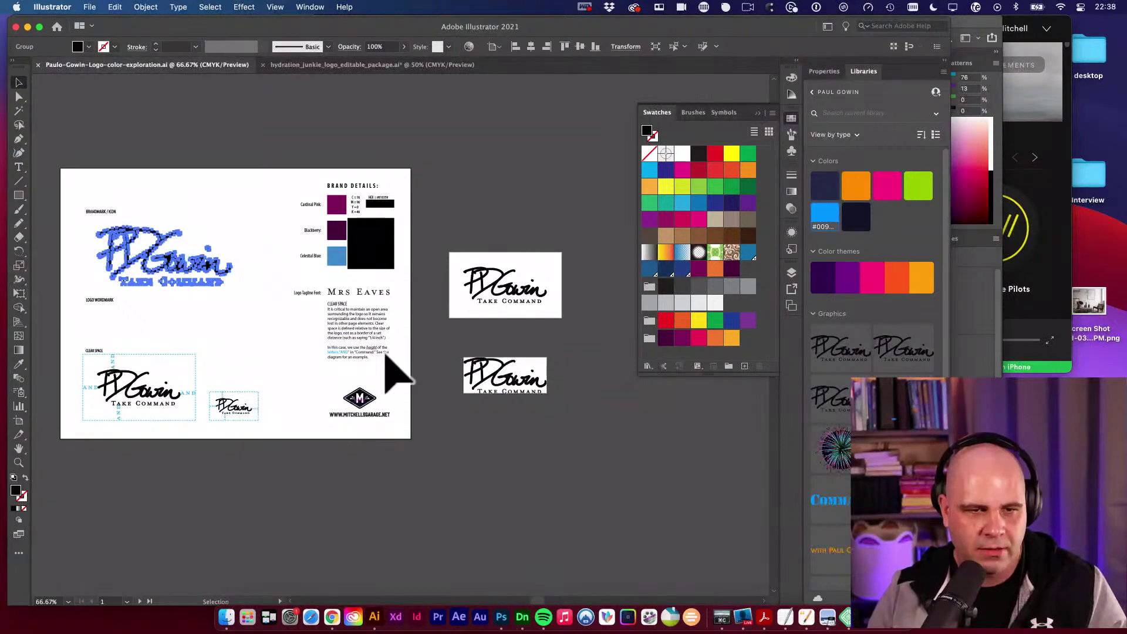
Copy the Blackberry colour square from Illustrator's brand sheet, then return to Photoshop.
left_click(251, 244)
left_click(336, 230)
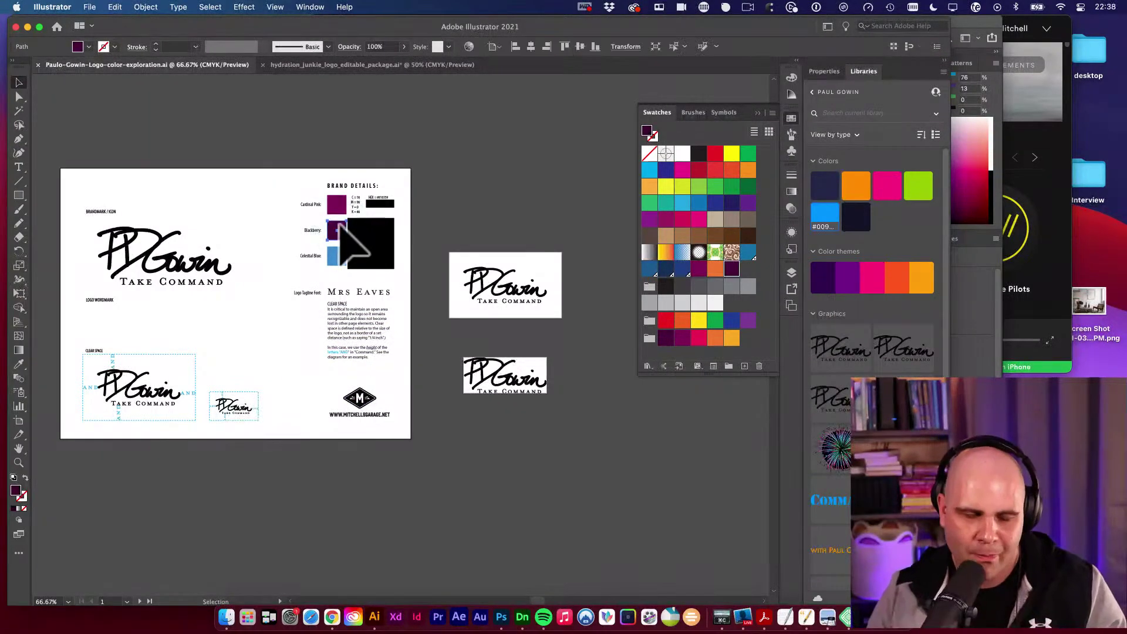
key("super+c")
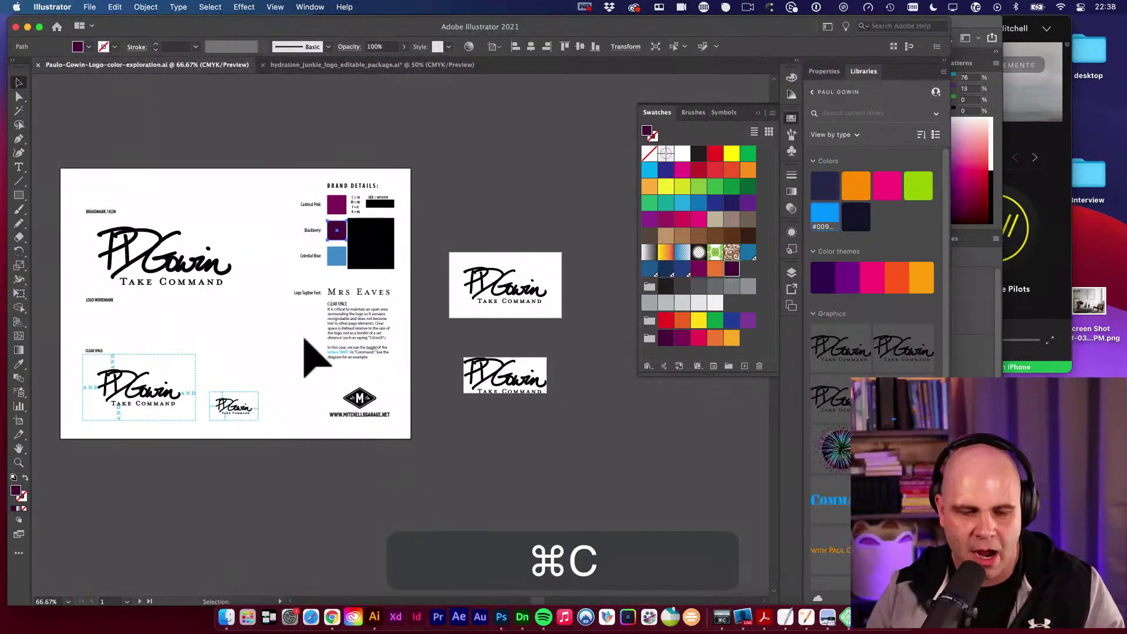
left_click(501, 617)
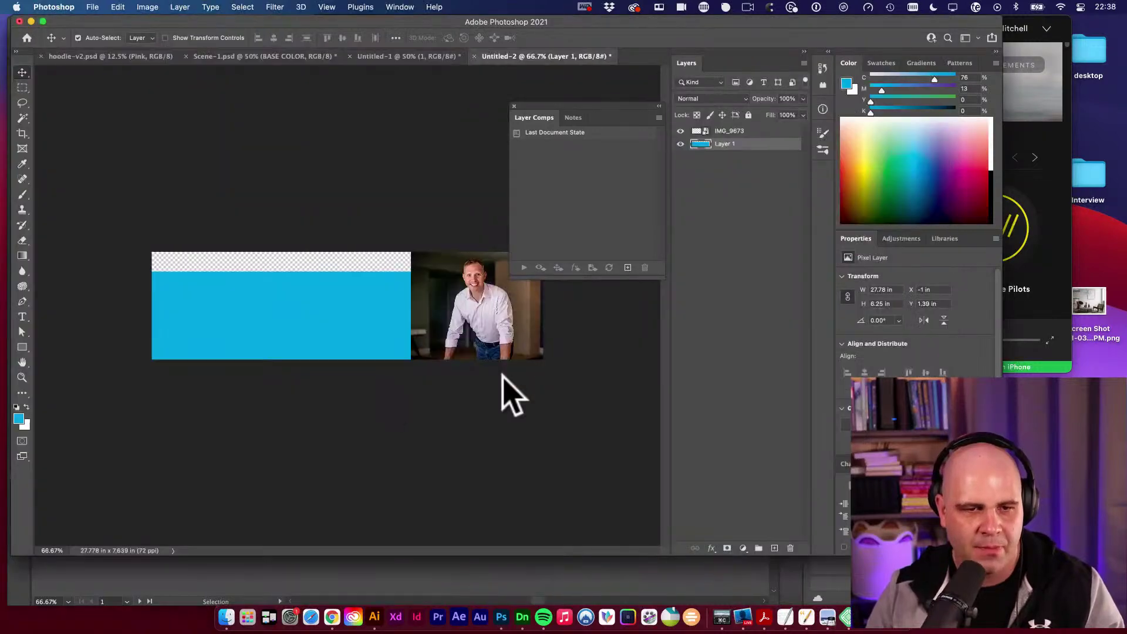
Paste the Blackberry square as a Smart Object, stretch it, and sample its purple as foreground.
key("super+v")
left_click(437, 250)
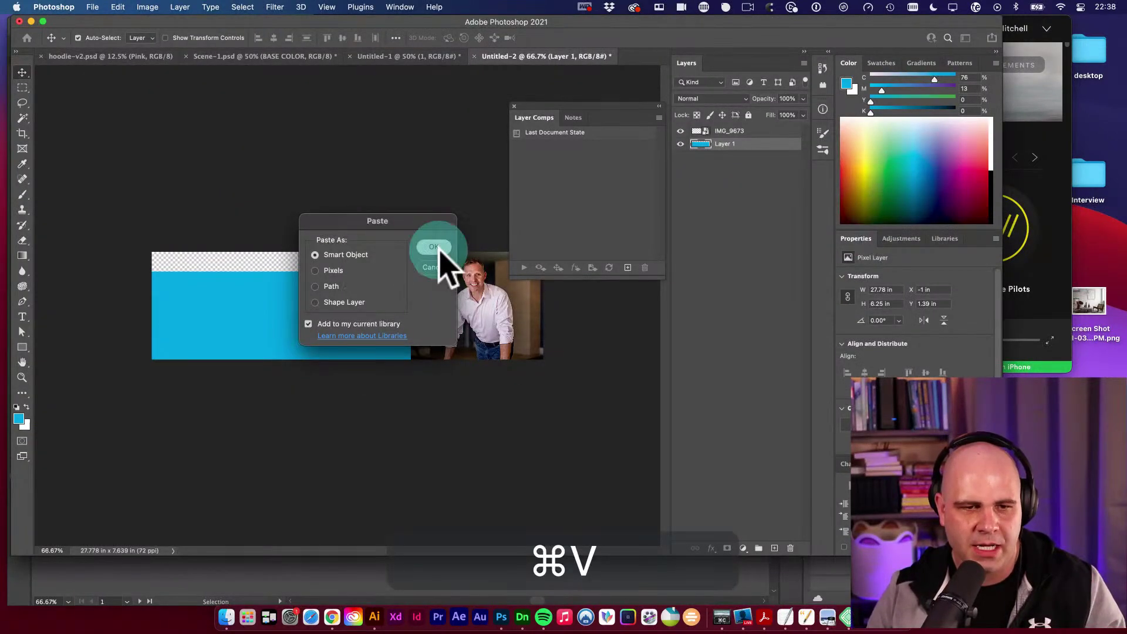
mouse_move(356, 300)
left_mouse_down()
mouse_move(440, 231)
mouse_move(216, 310)
mouse_move(335, 294)
left_mouse_up()
key("Return")
key("super+t")
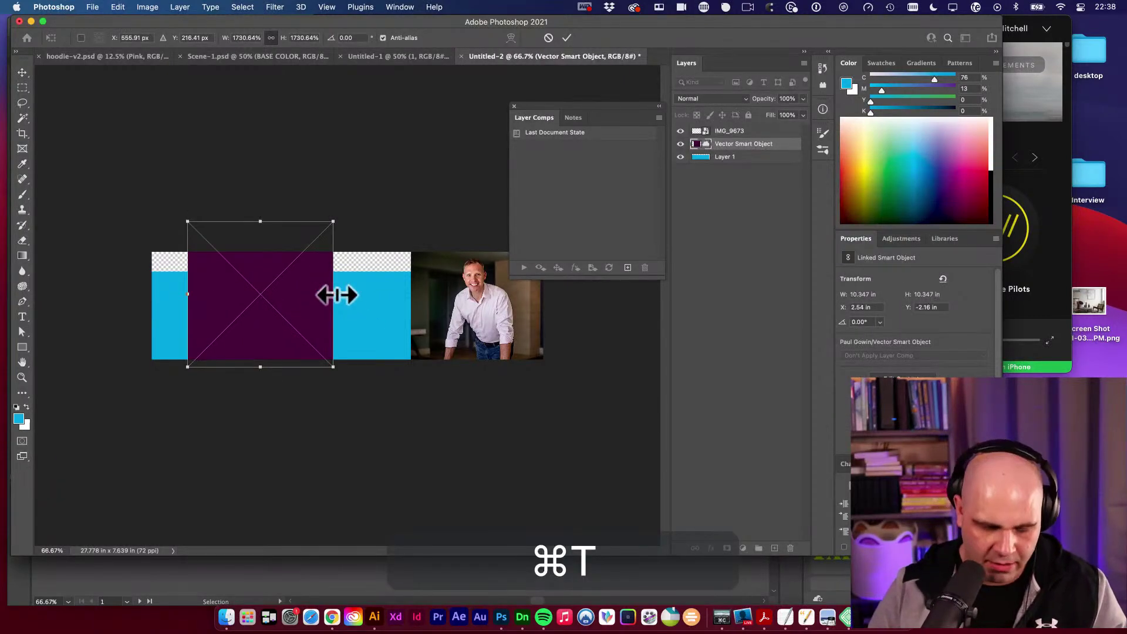
key("Return")
left_click(254, 282)
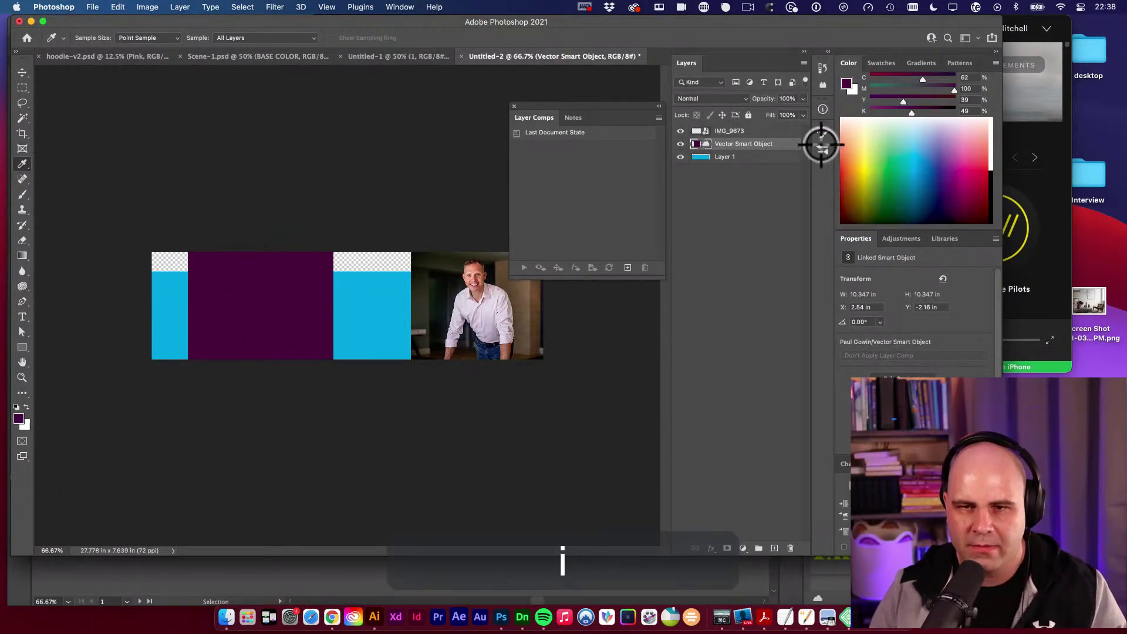
Delete the blue and pasted layers and fill a new layer with the purple.
left_click(740, 156)
key("BackSpace")
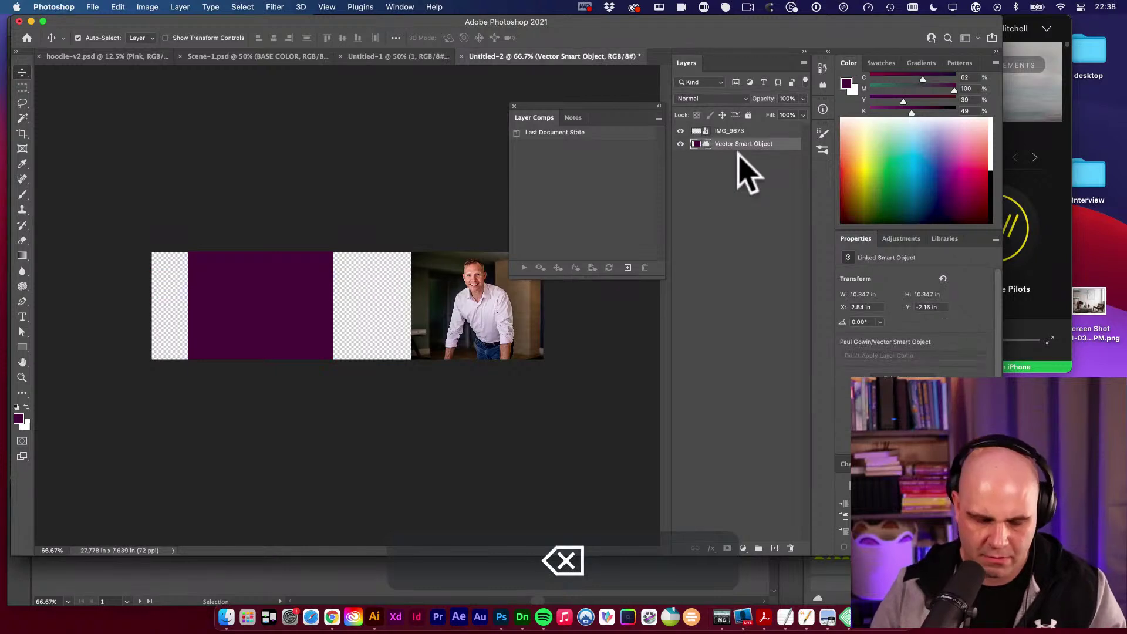
key("BackSpace")
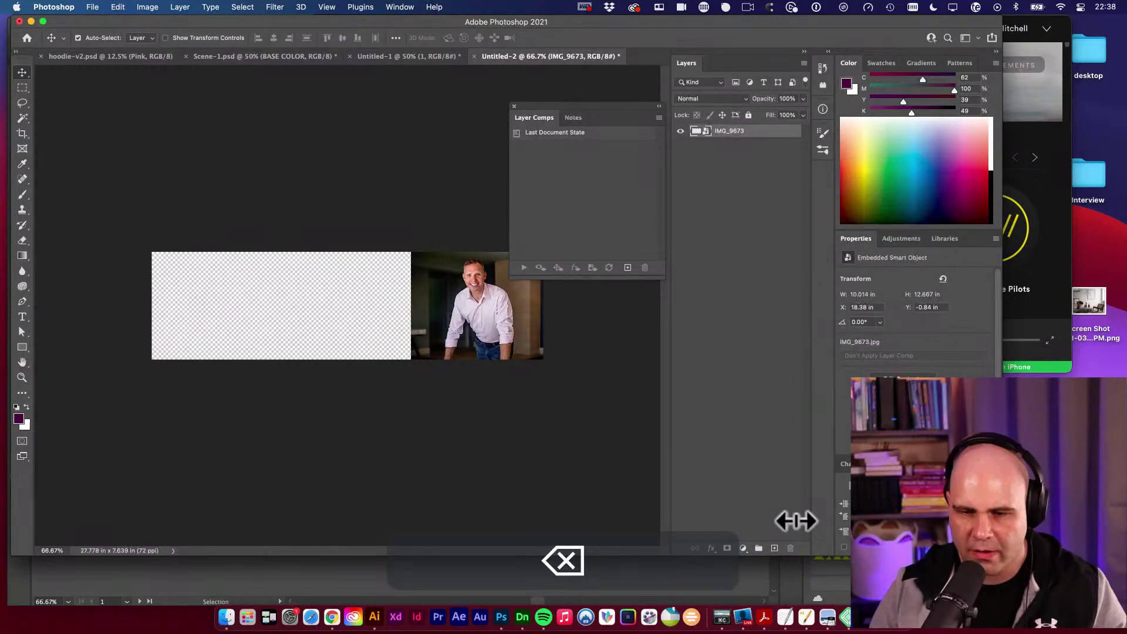
left_click(776, 549)
key("alt+BackSpace")
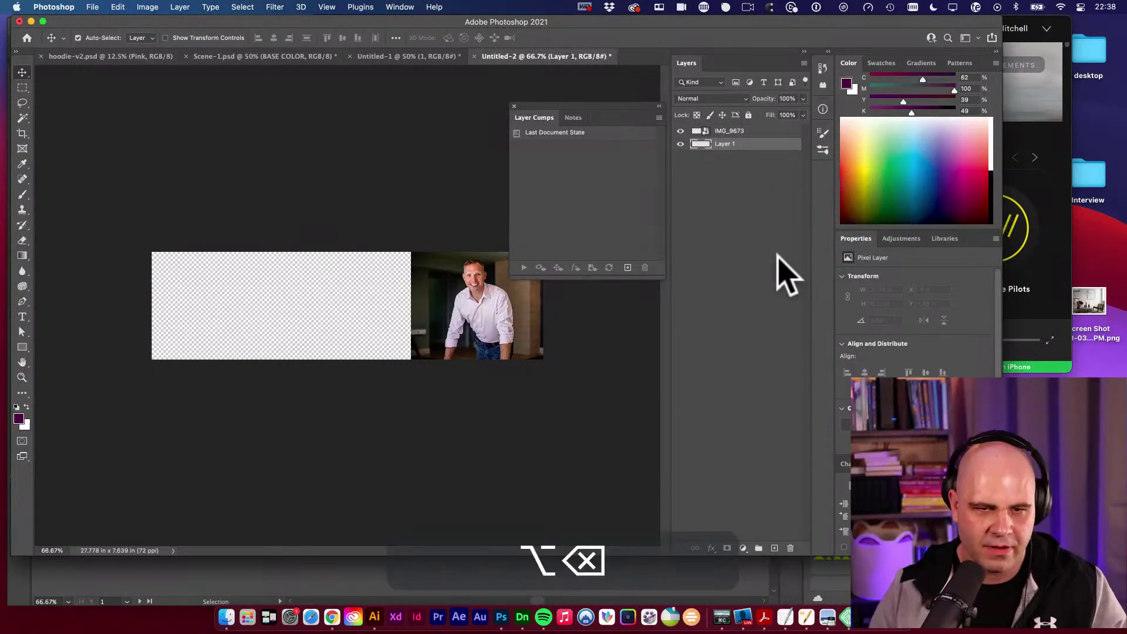
key("v")
key("v")
Move the IMG_9673 photo left and enlarge it to about 182%.
left_click(525, 349)
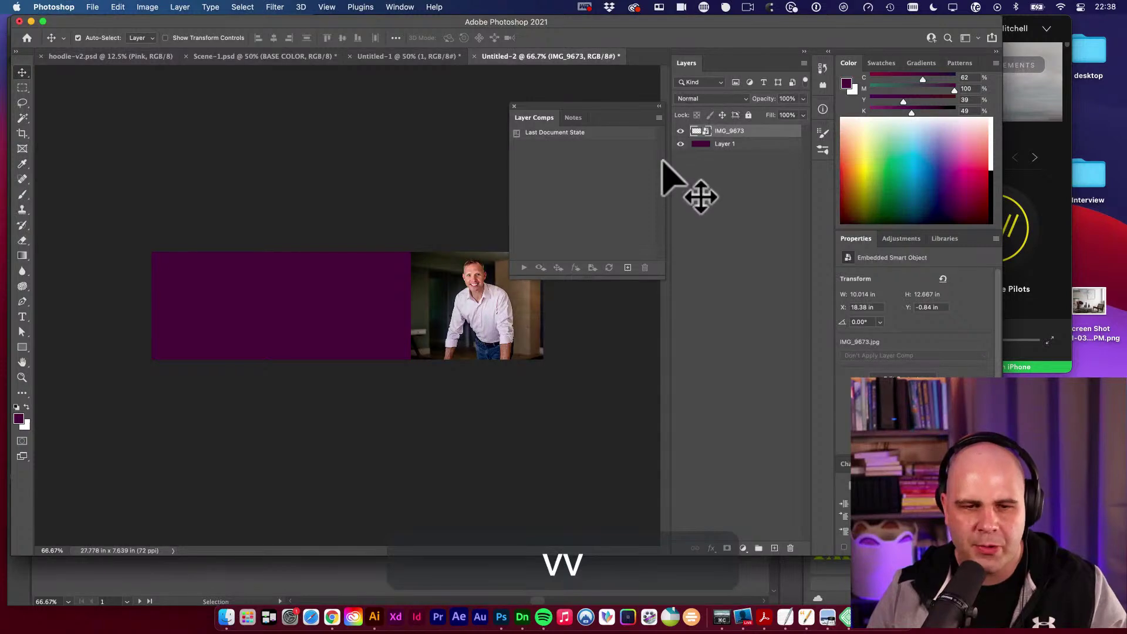
left_click_drag(461, 302, 391, 348)
key("super+t")
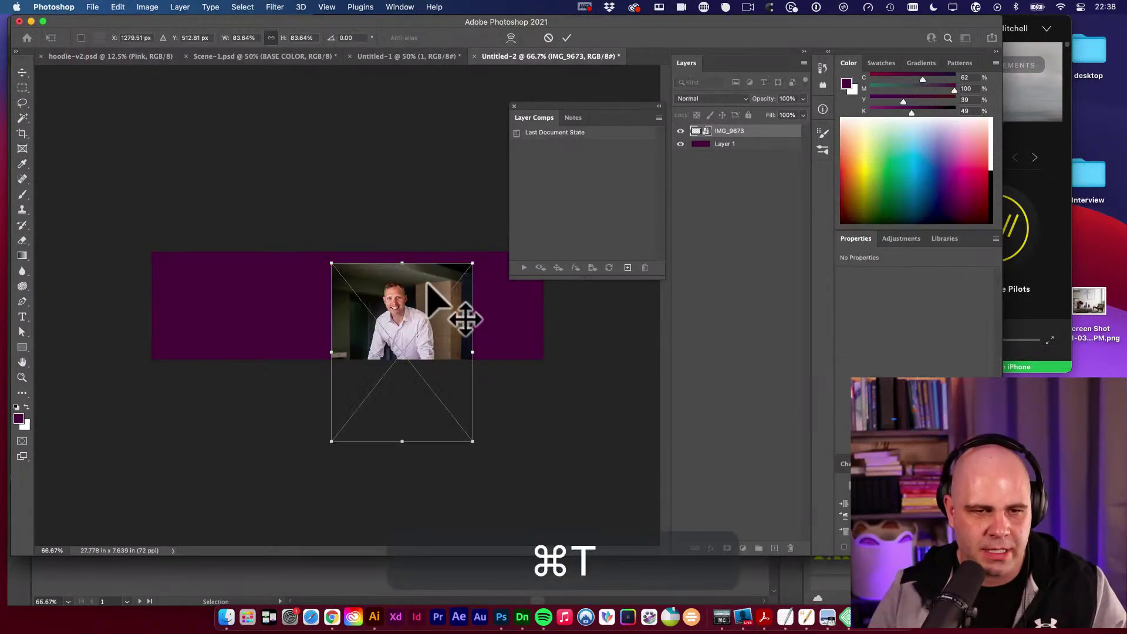
left_click_drag(333, 263, 513, 440)
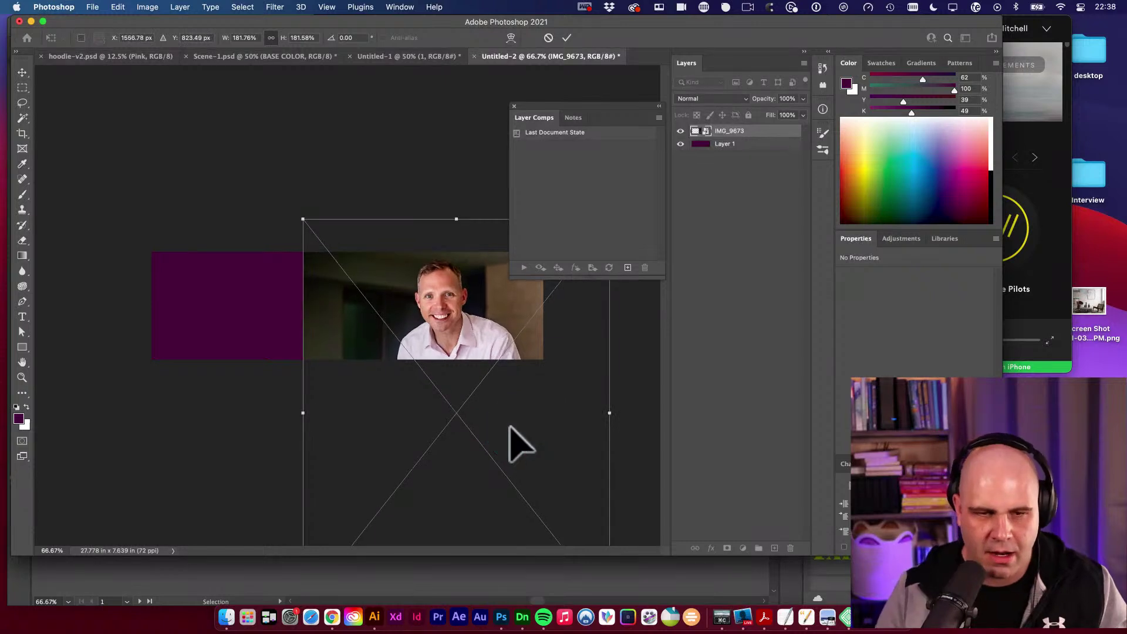
key("Return")
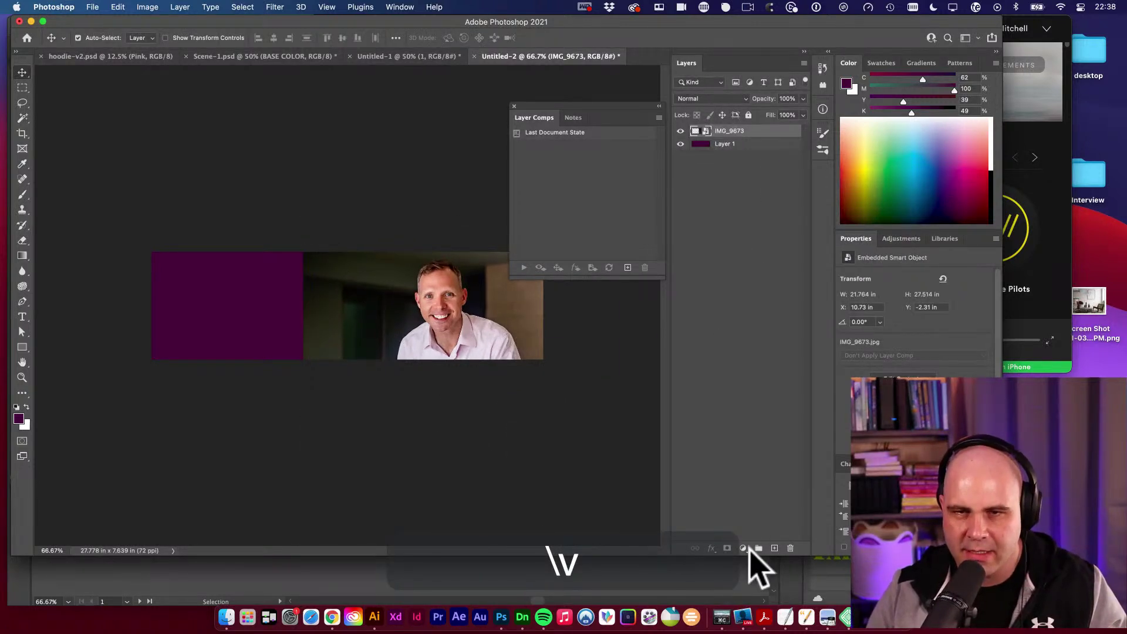
Add a layer mask to the photo and draw gradient fades into the purple on it.
left_click(728, 548)
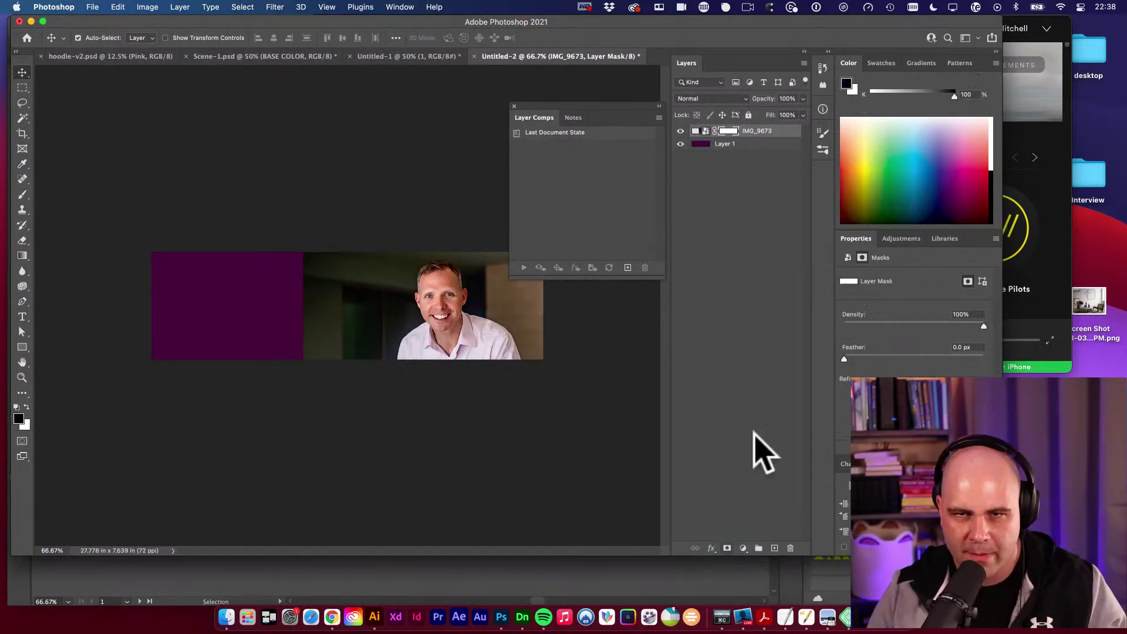
key("g")
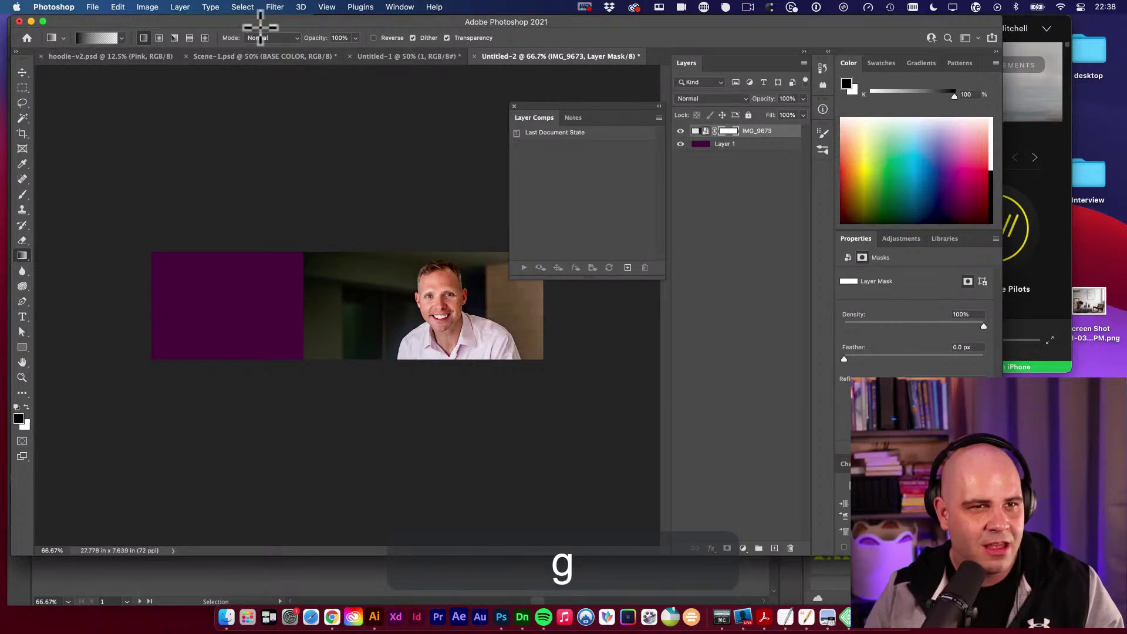
left_click(121, 38)
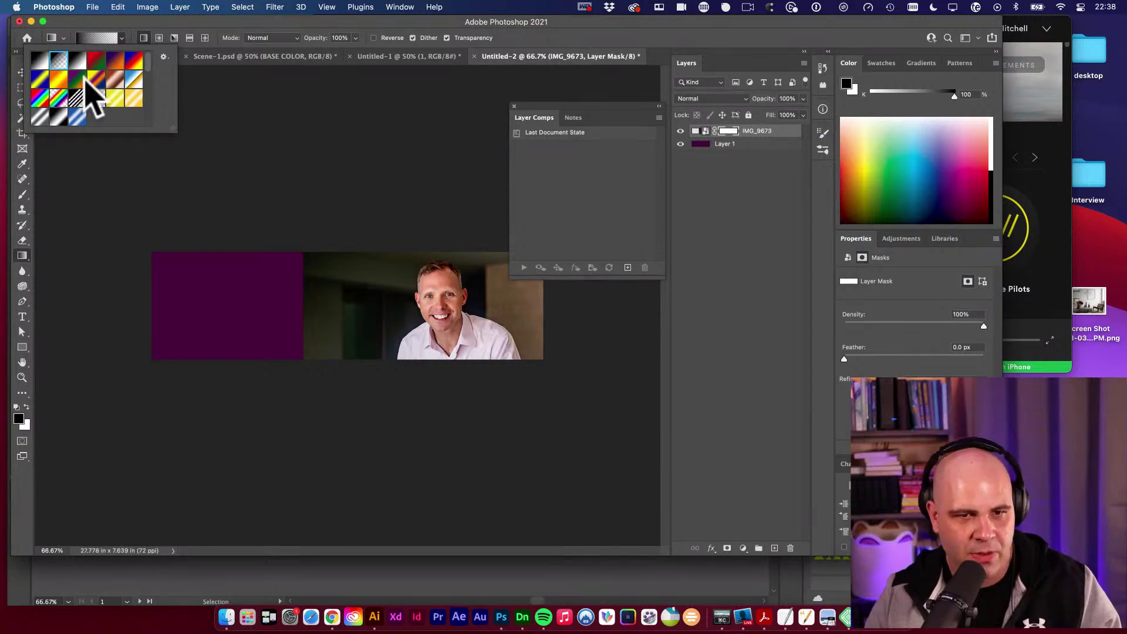
left_click(731, 131)
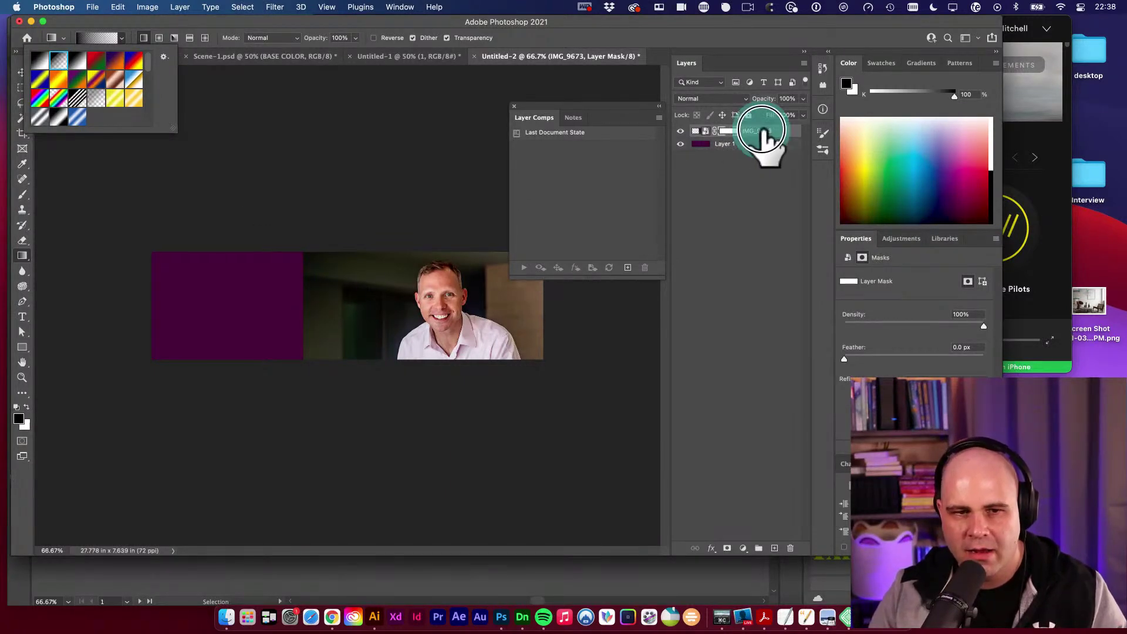
left_click(731, 131)
left_click_drag(312, 296, 407, 295)
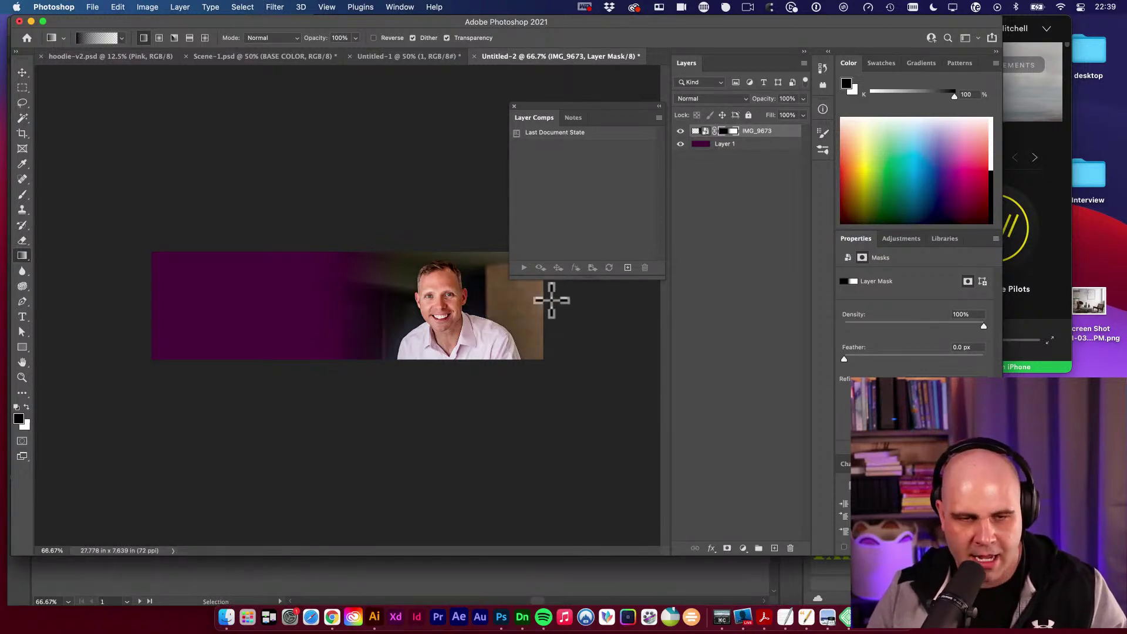
key("super+z")
left_click_drag(312, 303, 448, 364)
key("space")
key("space")
key("super+minus")
key("space")
key("super+z")
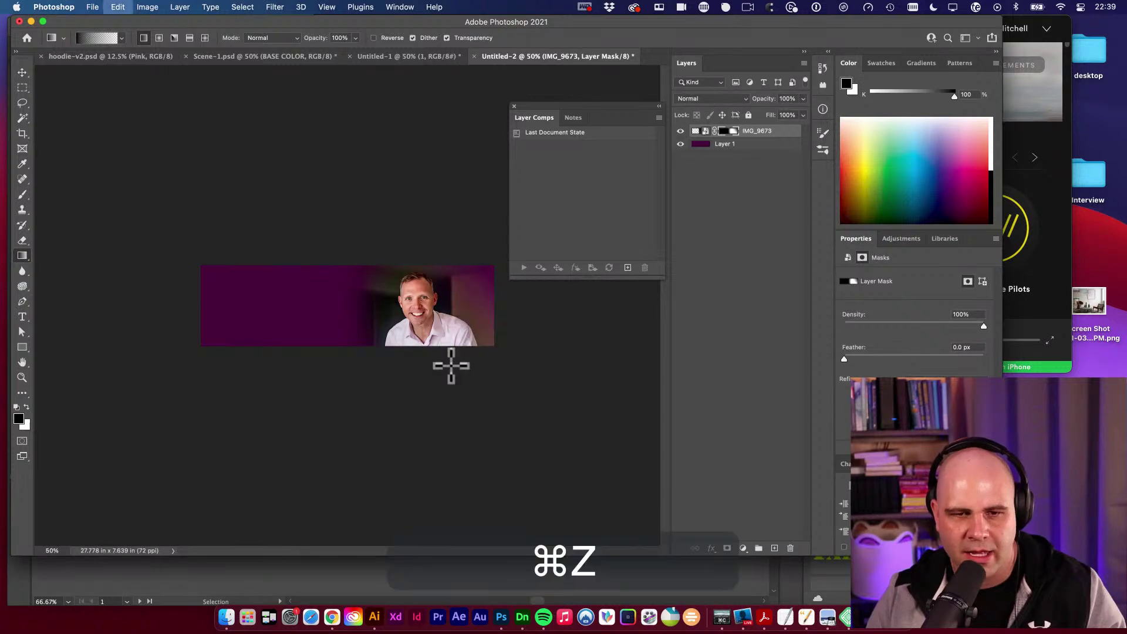
Duplicate the masked IMG_9673 layer as IMG_9673 copy.
key("v")
key("v")
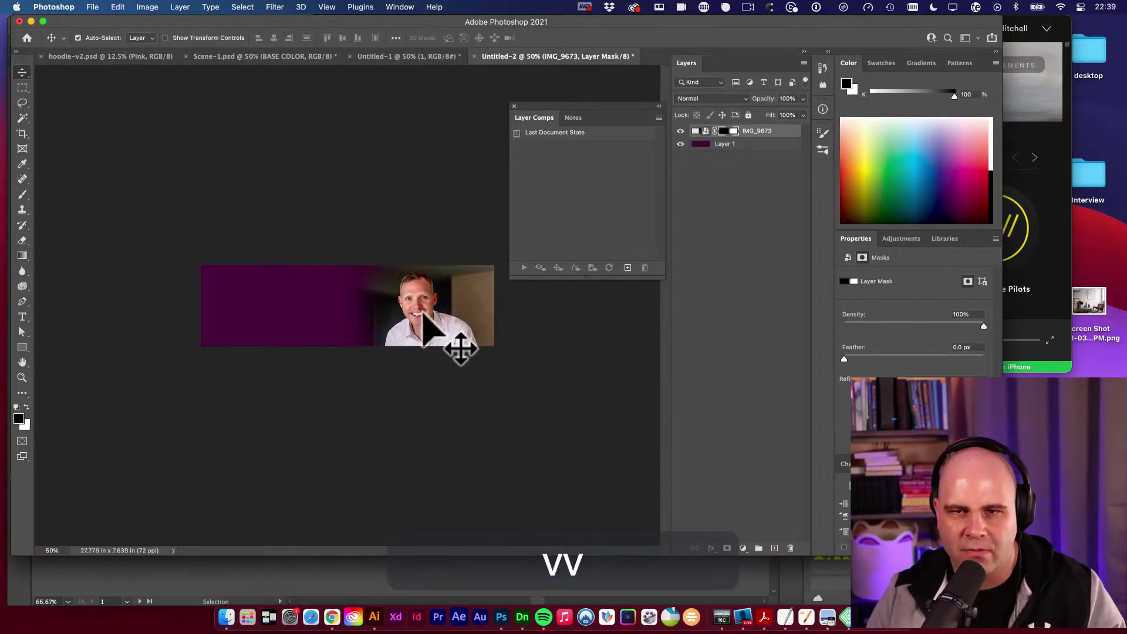
key("v")
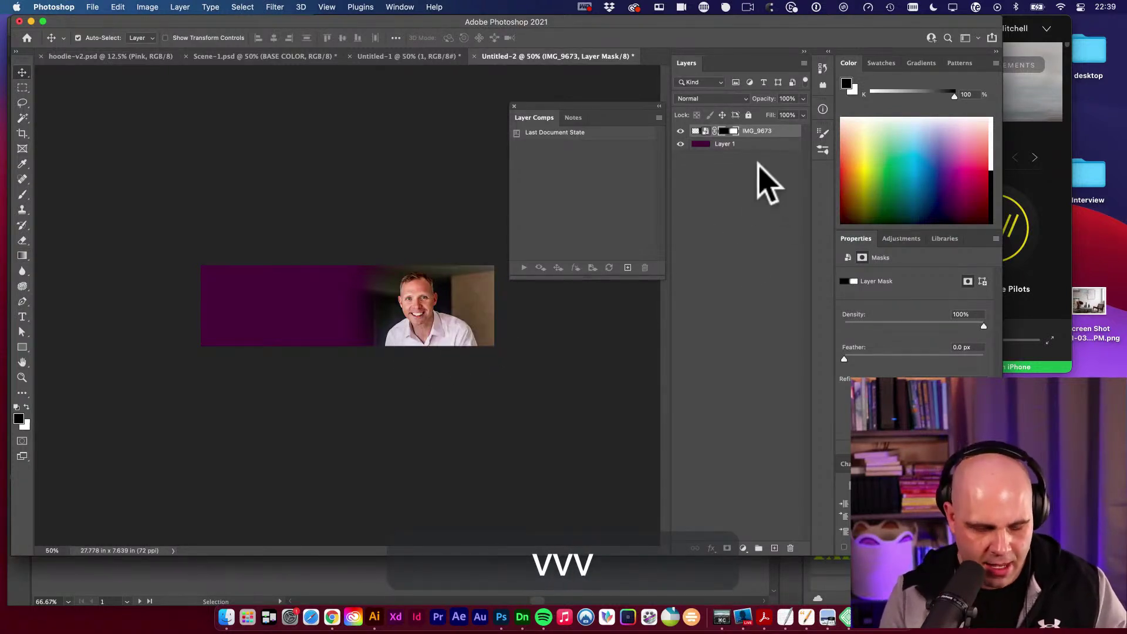
key("super+j")
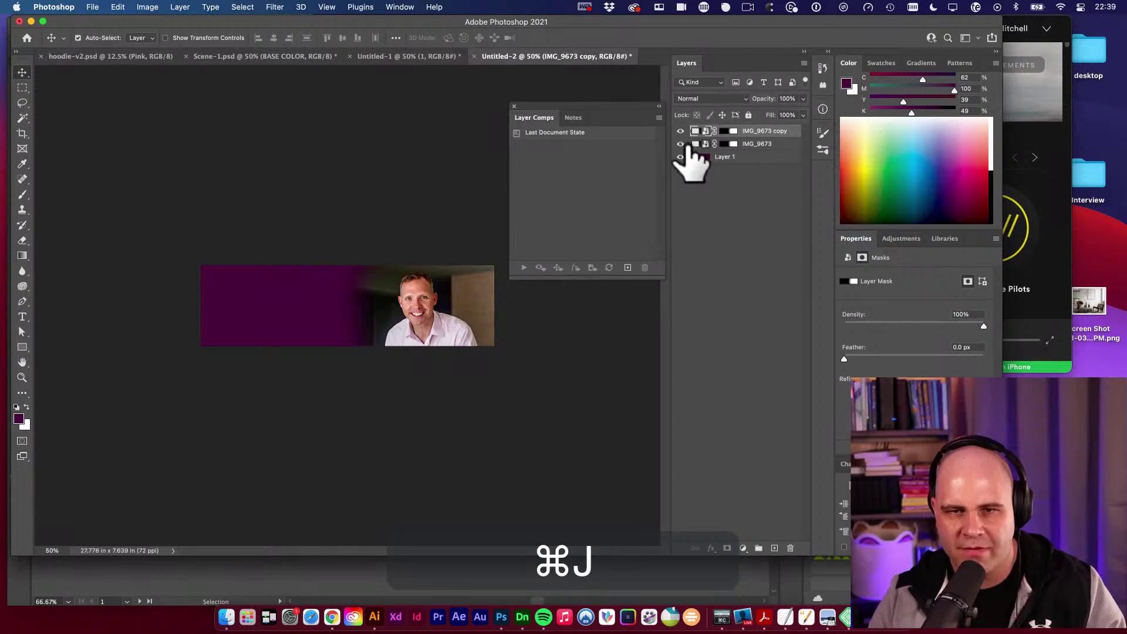
Set the photo copy's blend mode to Multiply and rasterize it.
left_click(696, 131)
key("v")
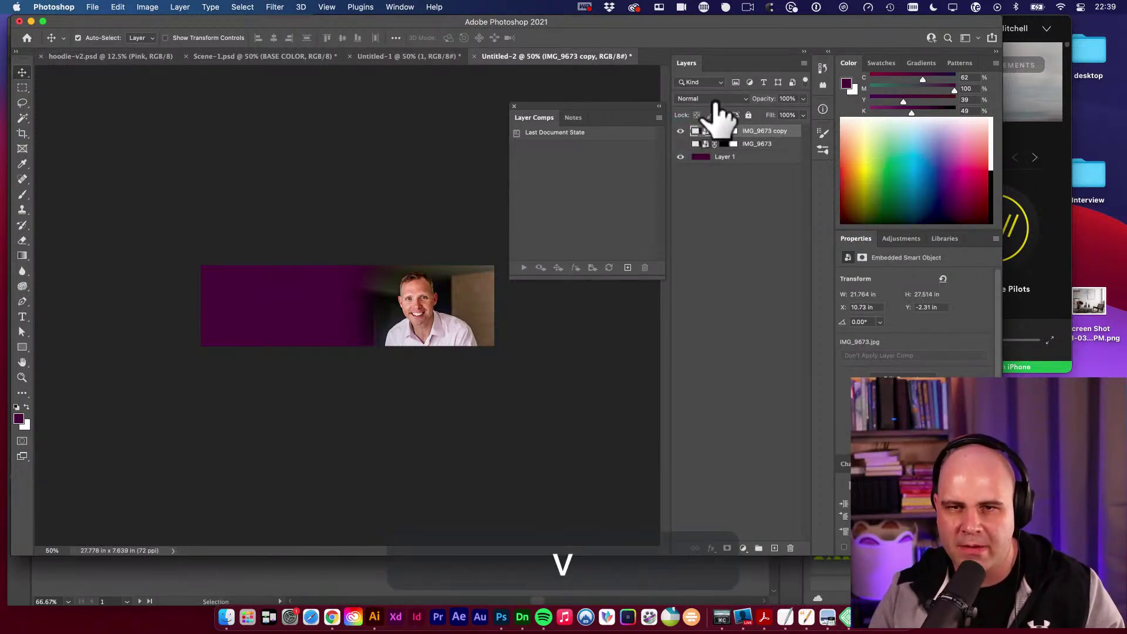
left_click(707, 100)
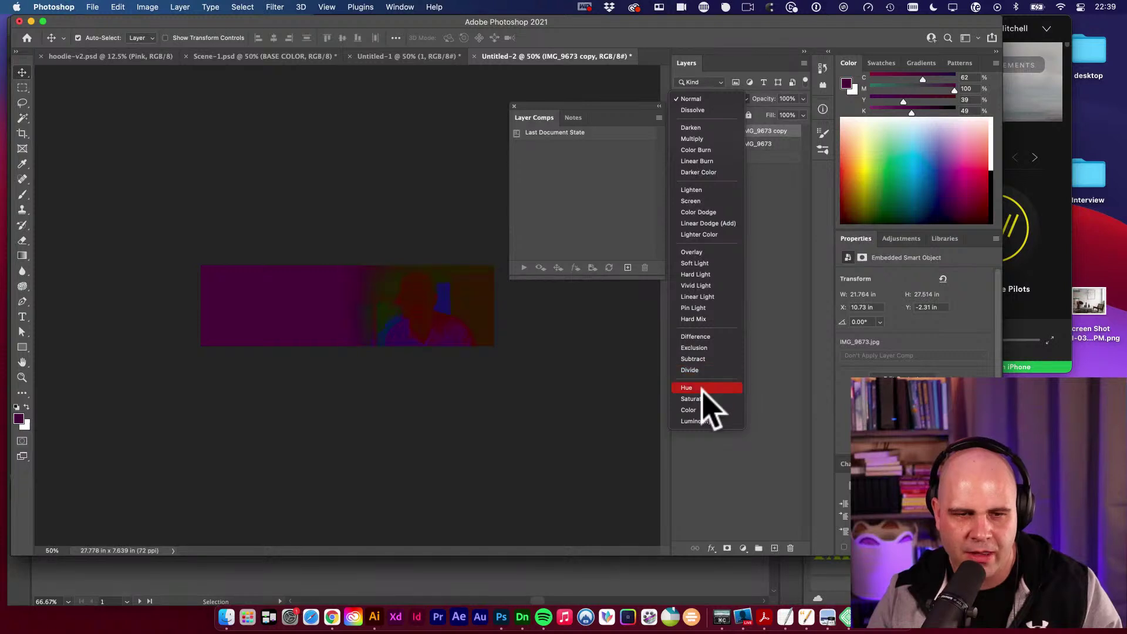
left_click(704, 139)
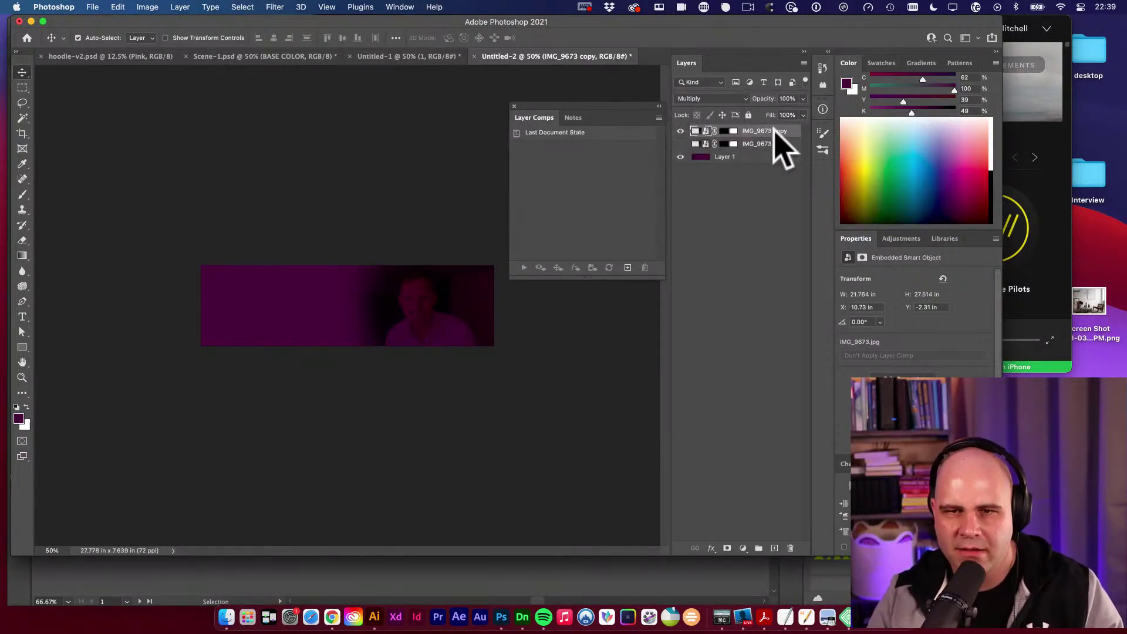
right_click(799, 131)
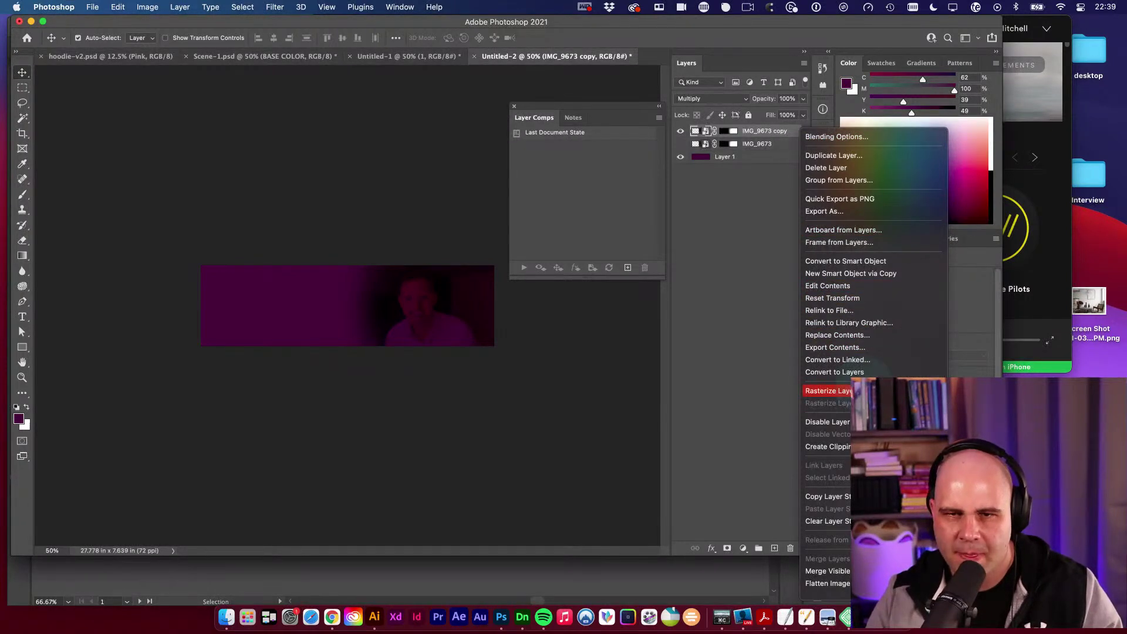
left_click(834, 391)
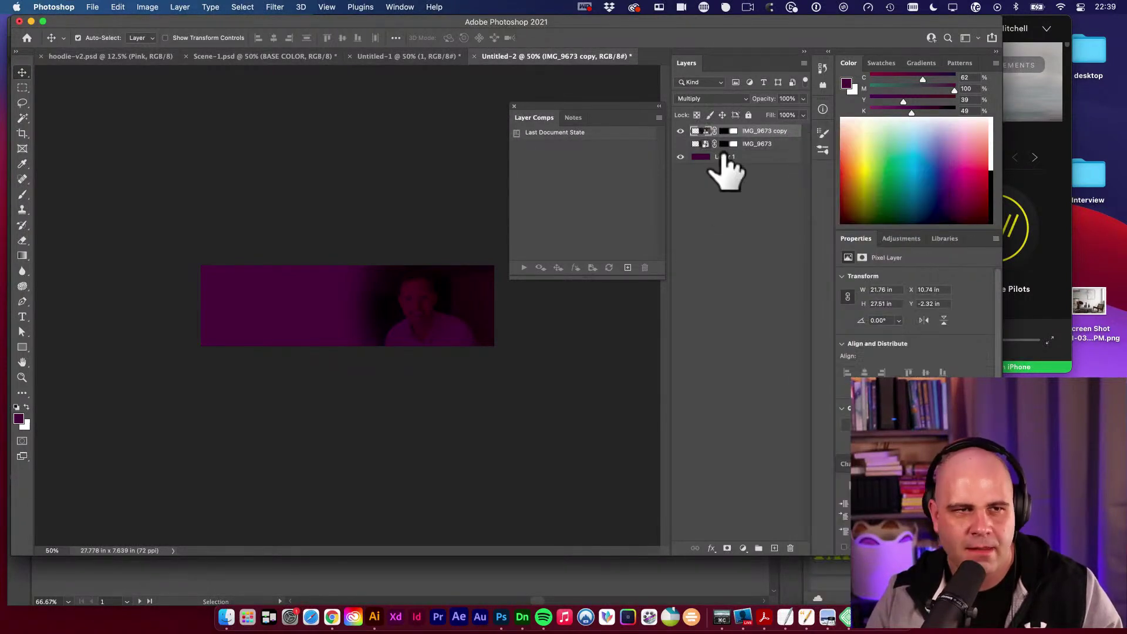
Desaturate the photo copy completely with Hue/Saturation at -100.
left_click(154, 8)
mouse_move(157, 26)
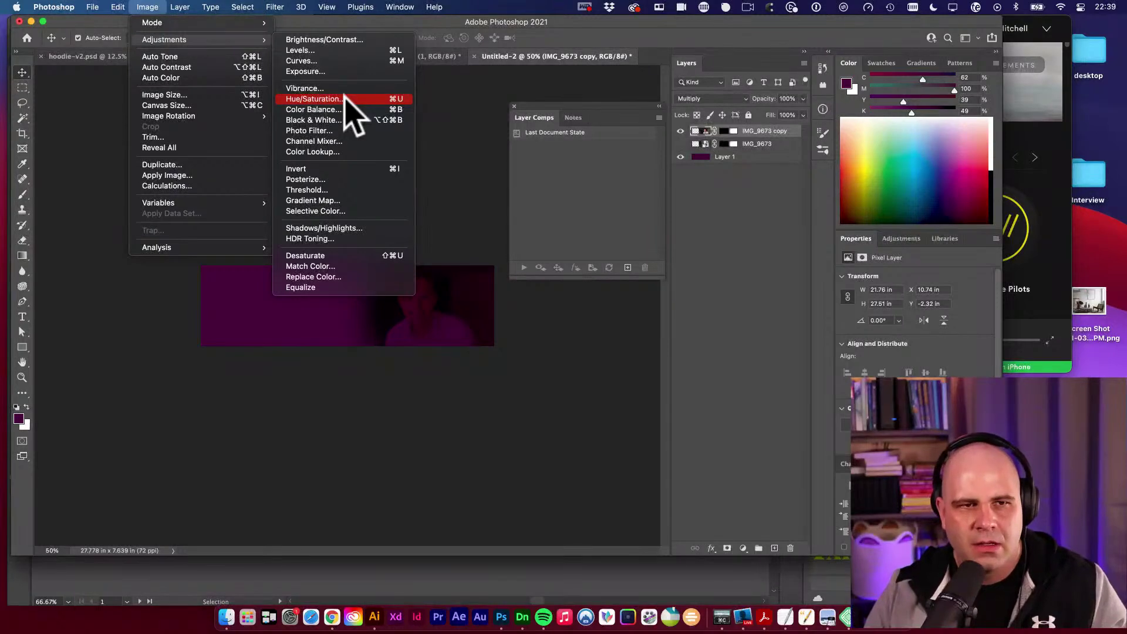
left_click(345, 98)
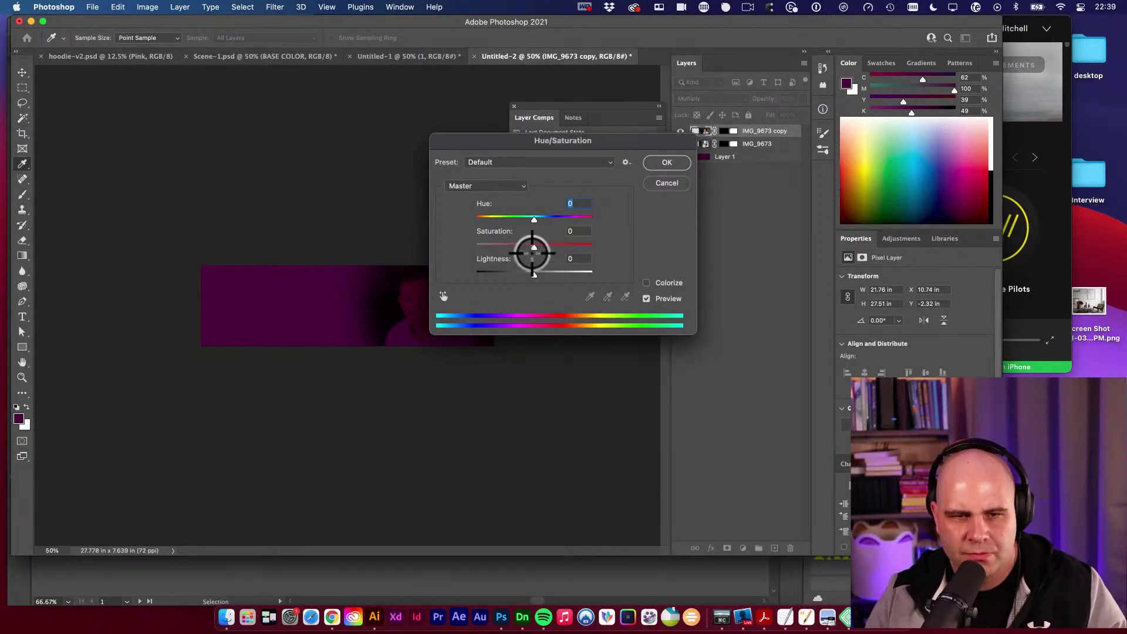
left_click_drag(534, 244, 476, 245)
left_click(666, 163)
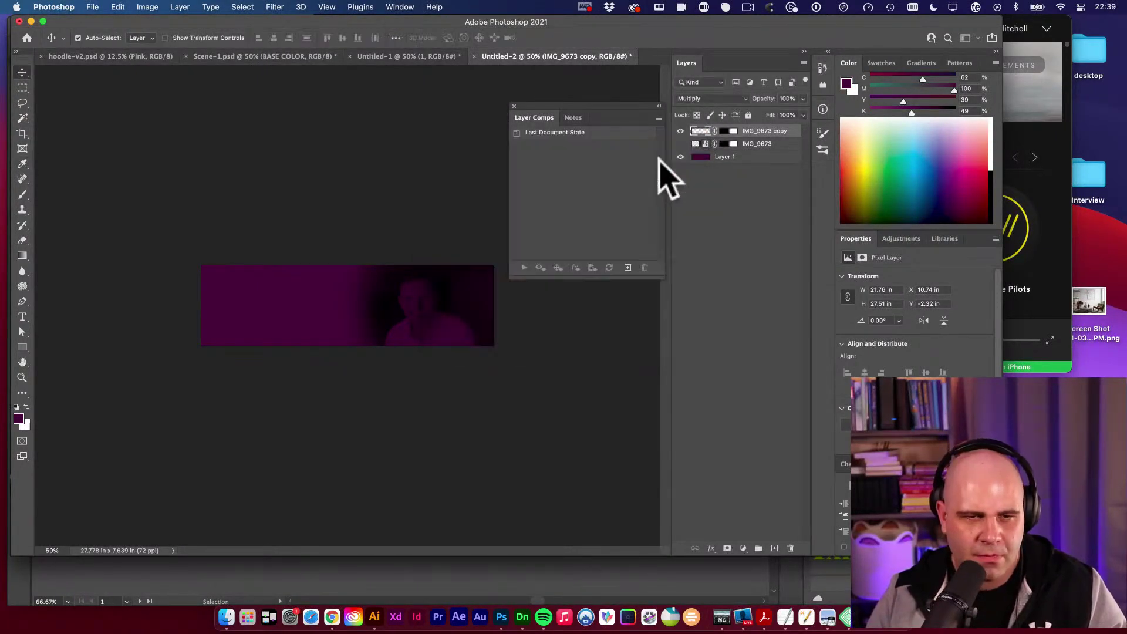
Apply Levels to the copy with midtone 1.15 and white point 229.
key("v")
key("super+l")
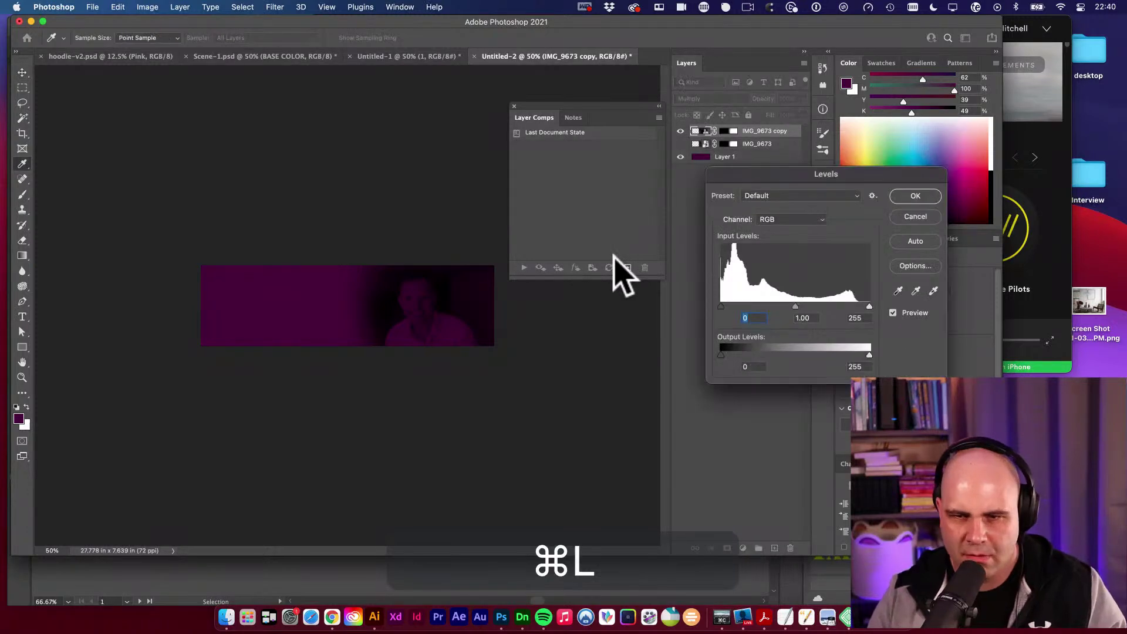
mouse_move(798, 308)
left_mouse_down()
mouse_move(818, 298)
mouse_move(752, 302)
mouse_move(788, 305)
left_mouse_up()
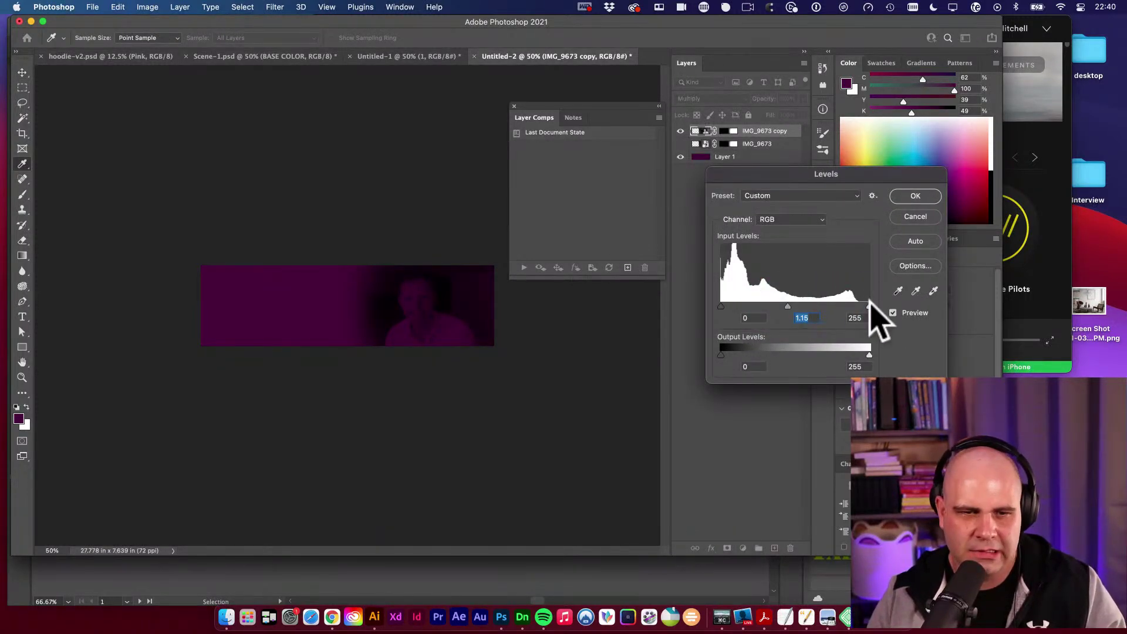
mouse_move(870, 306)
left_mouse_down()
mouse_move(834, 306)
mouse_move(854, 306)
left_mouse_up()
left_click(918, 198)
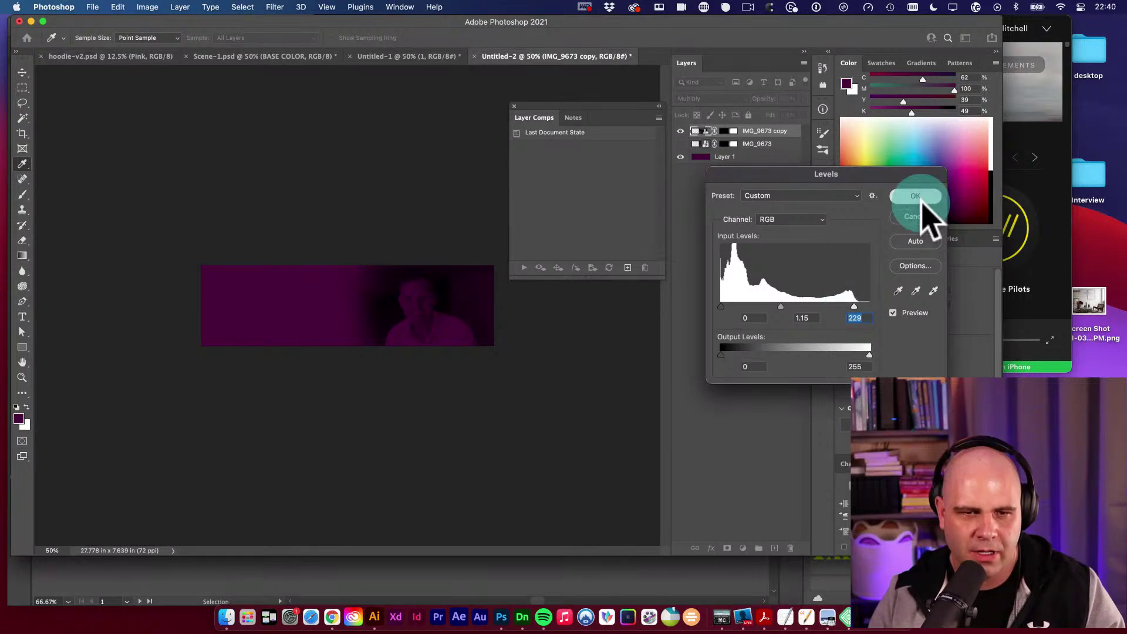
key("v")
Enlarge the photo copy to about 148%.
key("super+t")
left_click_drag(326, 242, 433, 390)
key("Return")
Show the banner in full-screen view with panels hidden, recentred.
left_click(425, 345, "super")
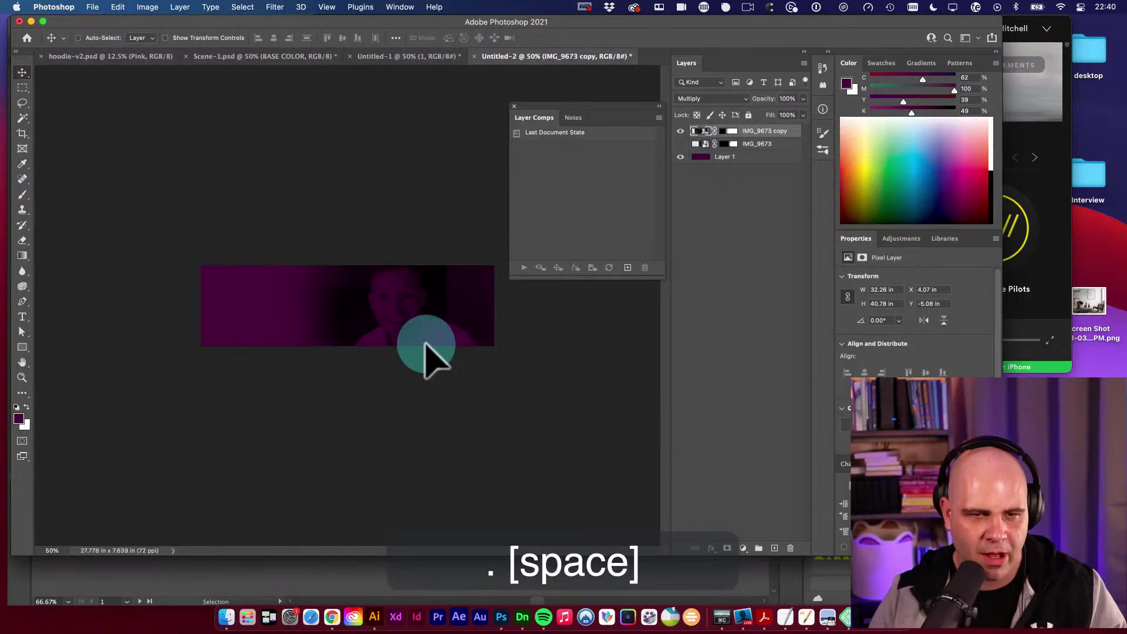
key("f")
left_click_drag(609, 337, 390, 277)
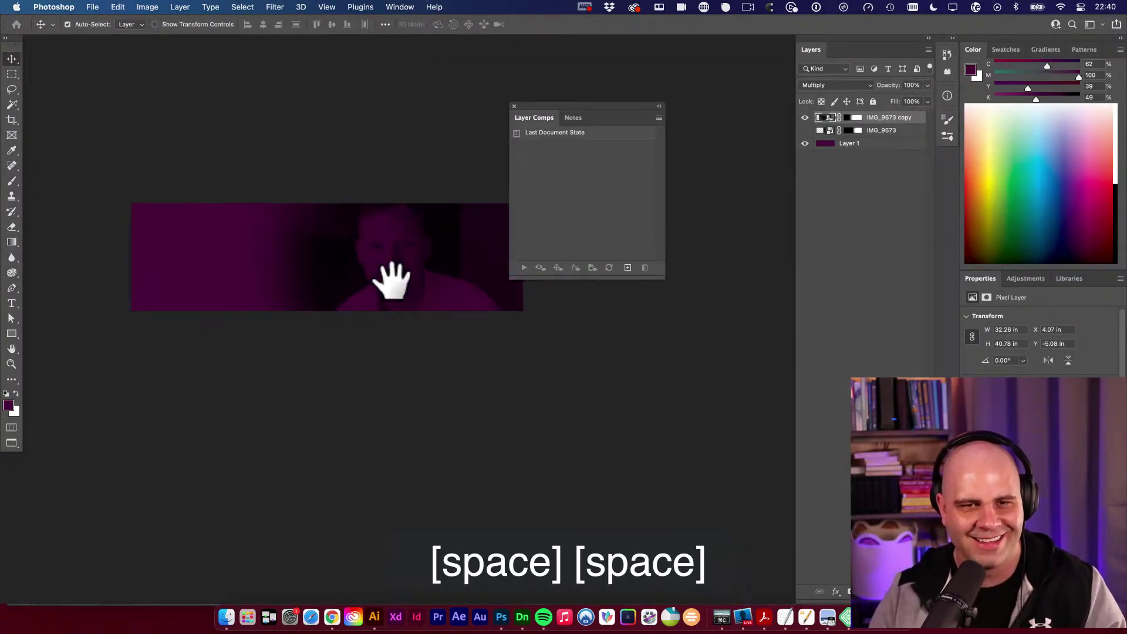
left_click(515, 107)
left_click_drag(499, 232, 531, 231)
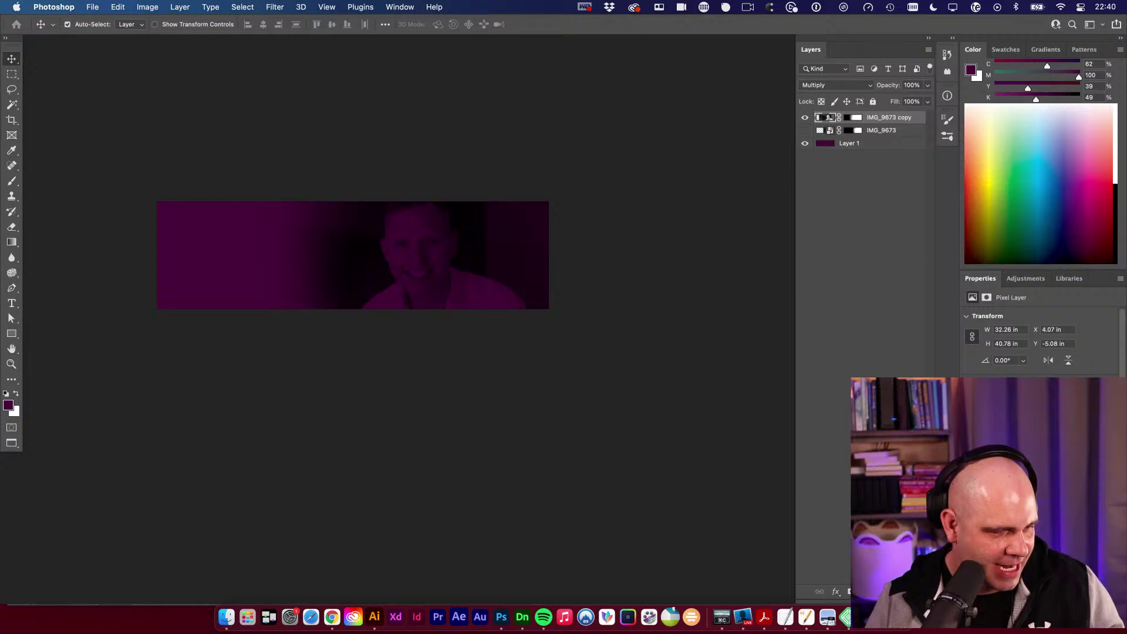
key("f")
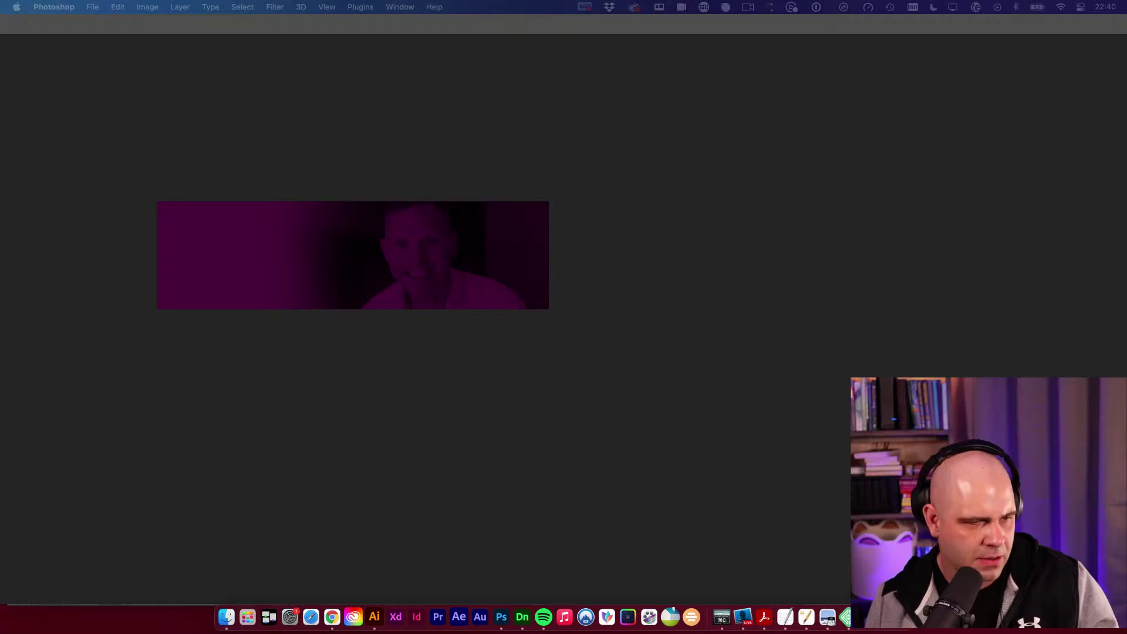
Review Visualize's keystroke display settings, close them, and bring Photoshop back into focus.
left_click(727, 622)
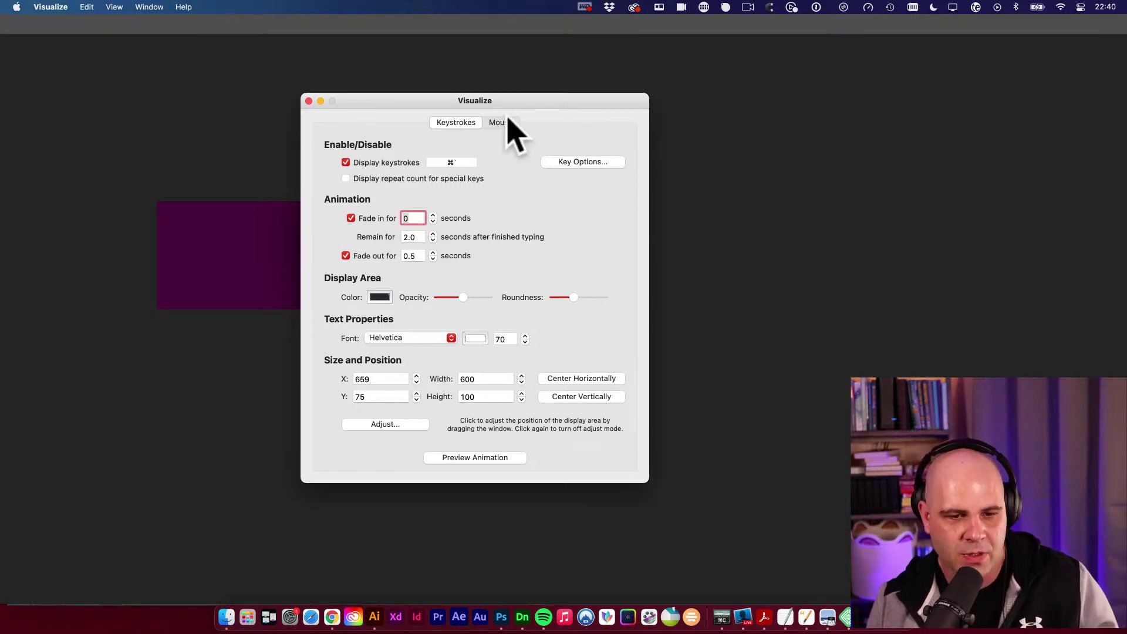
left_click_drag(525, 100, 535, 101)
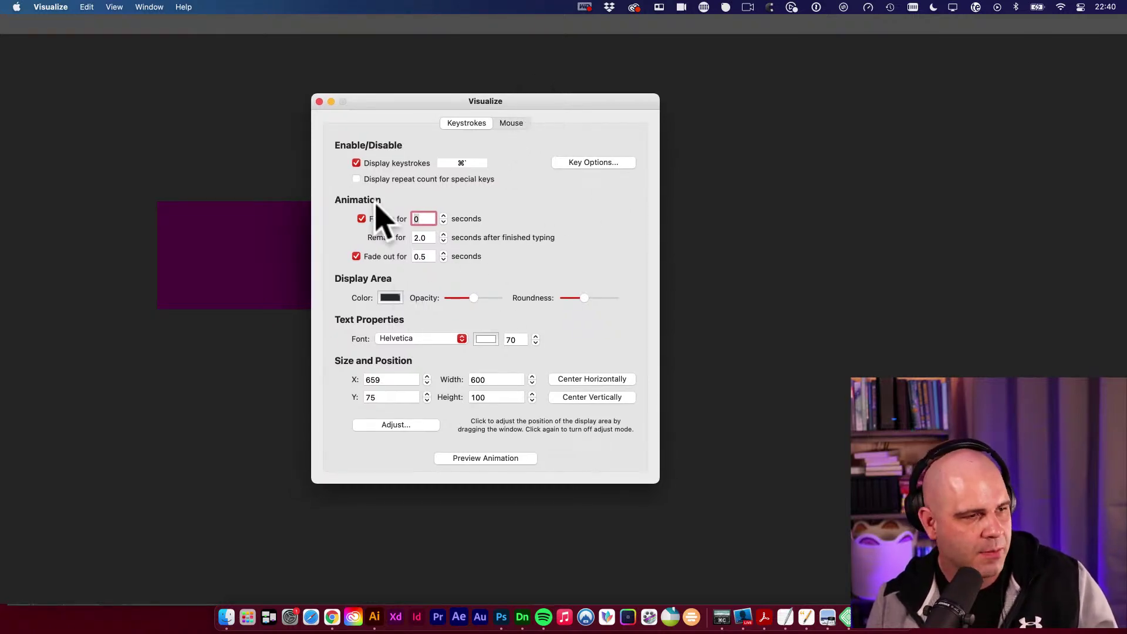
left_click_drag(379, 101, 368, 105)
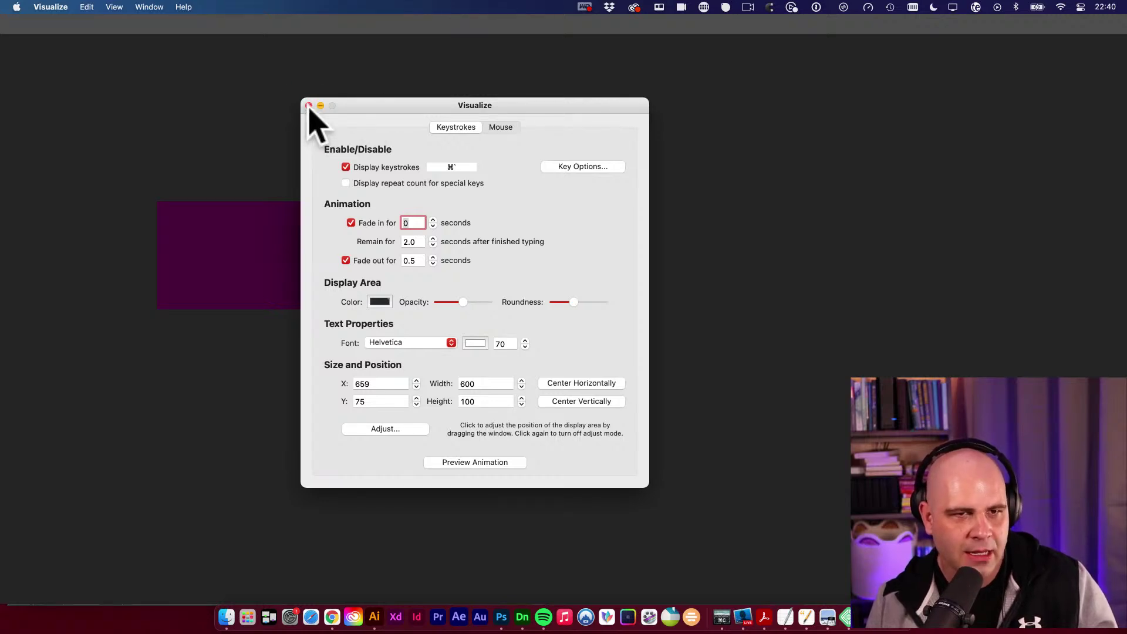
left_click(309, 106)
left_click(292, 182)
left_click(287, 243)
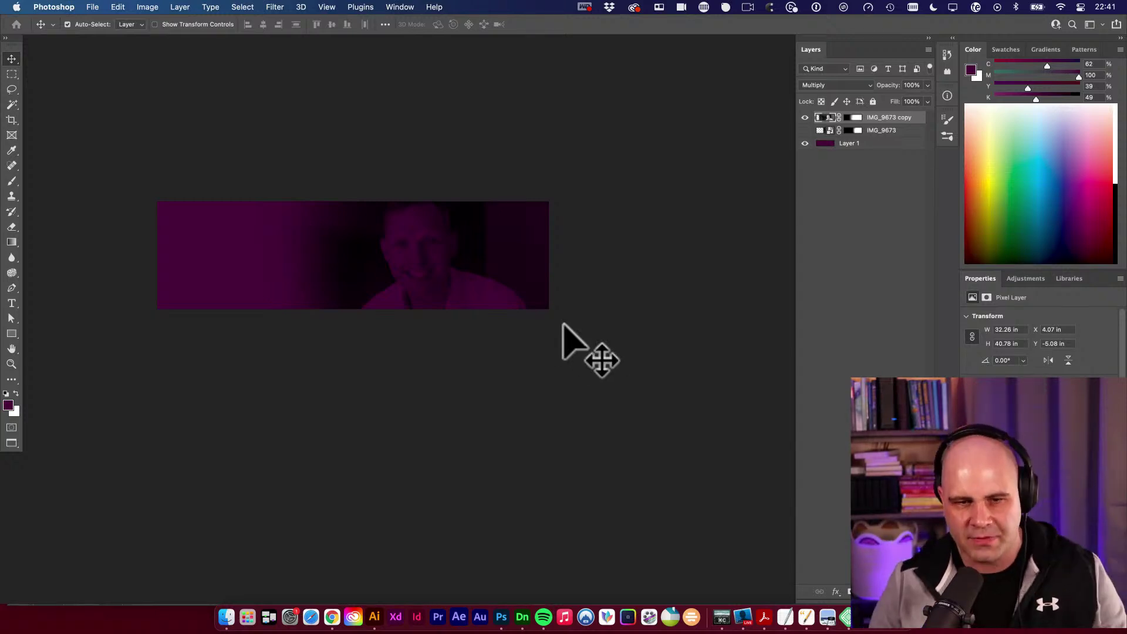
Nudge IMG_9673 copy slightly right and down, then hide the layer.
key("space")
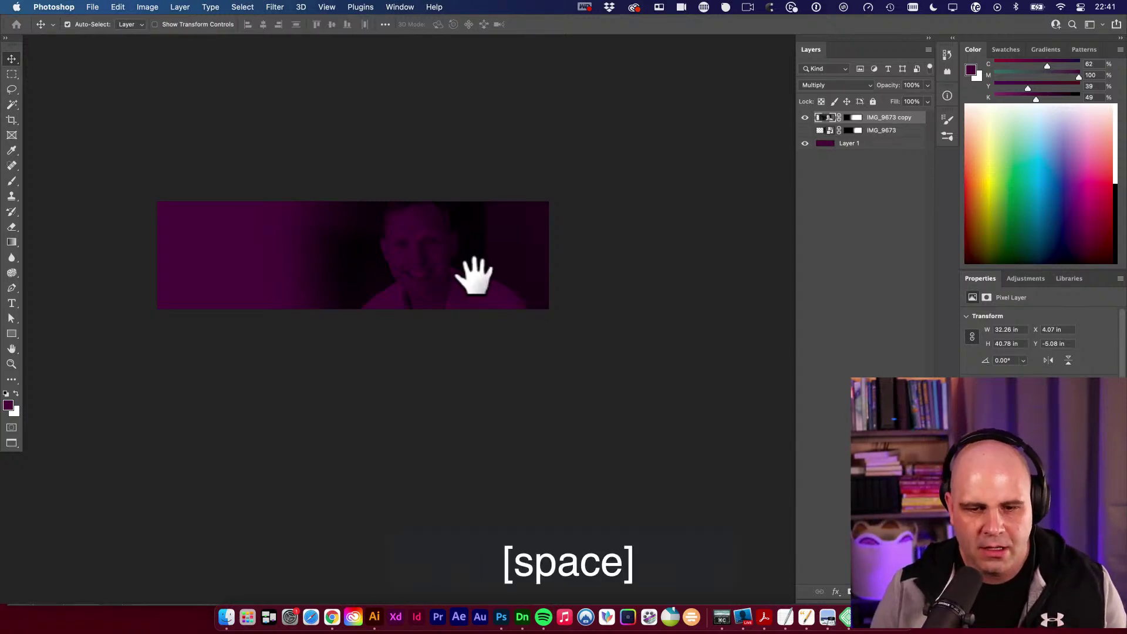
key("v")
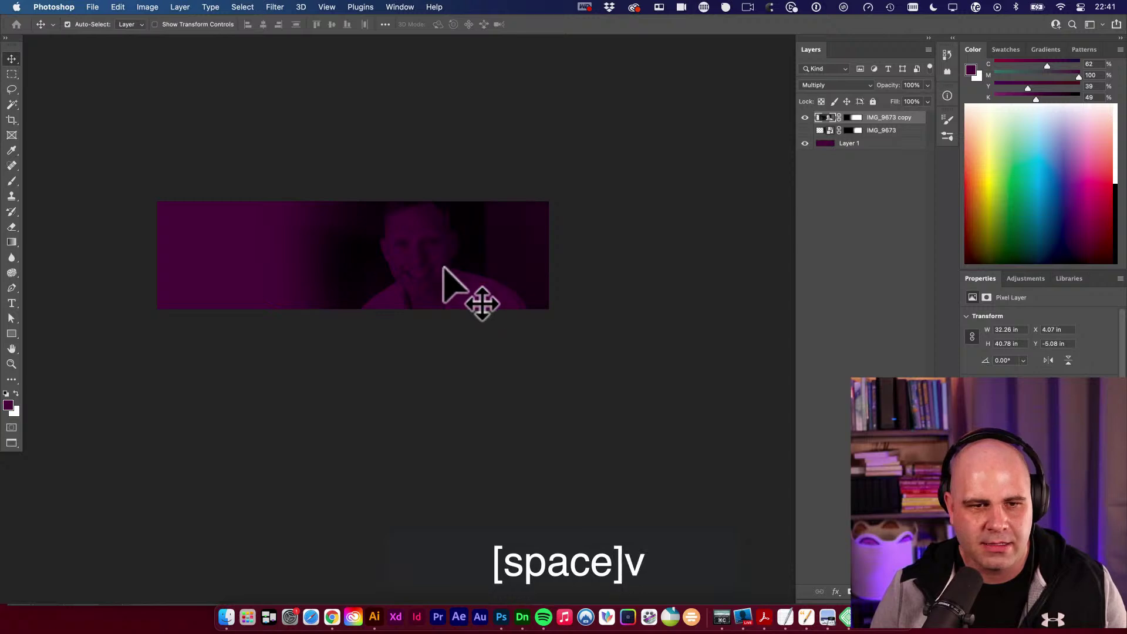
key("space")
left_click_drag(438, 267, 449, 276)
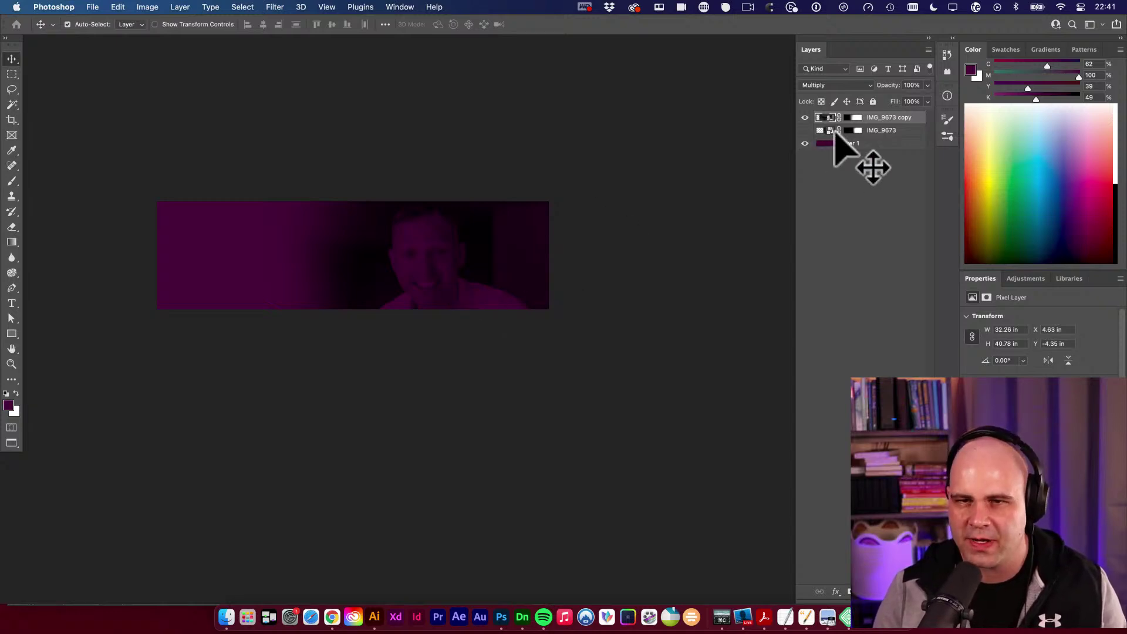
left_click(805, 118)
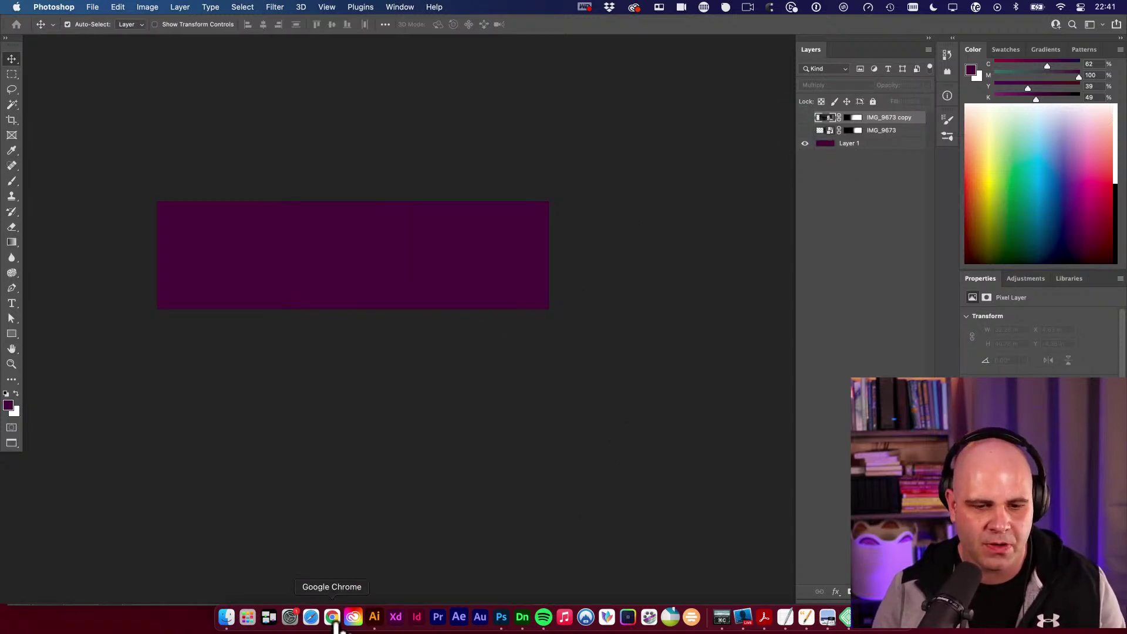
Open the TextureKing site in a new Chrome tab.
left_click(333, 617)
key("super+t")
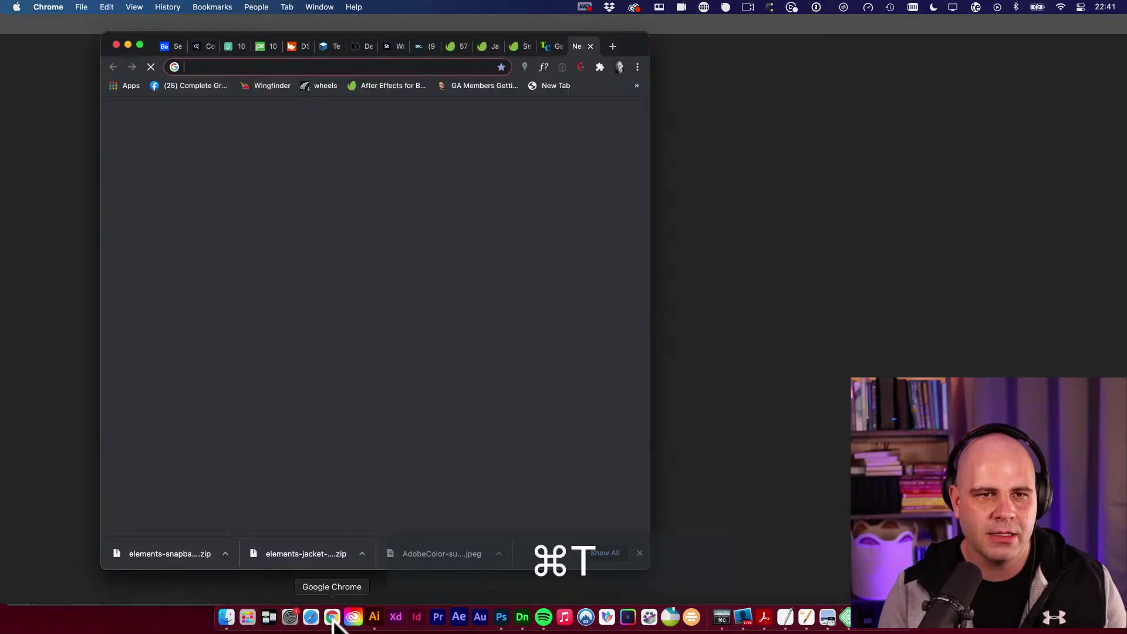
type("TE")
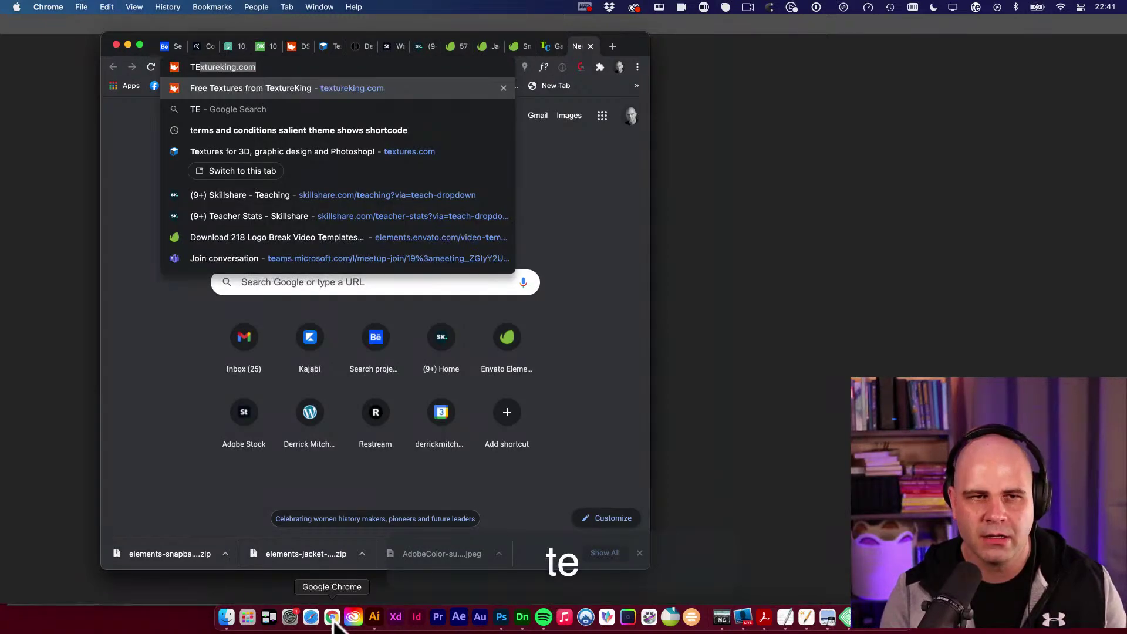
key("Return")
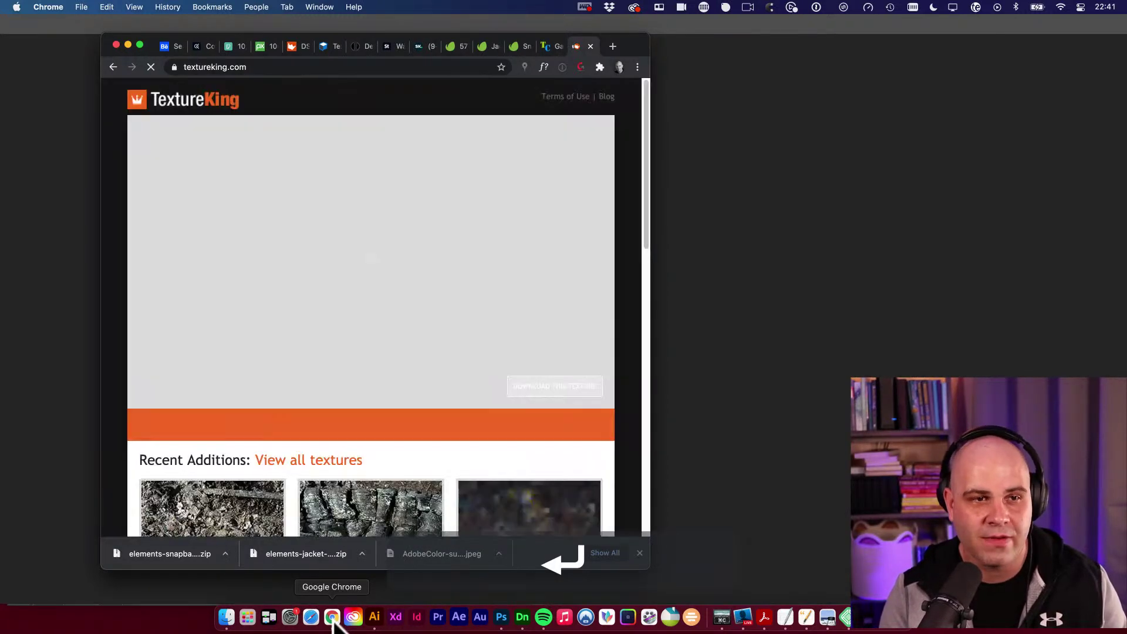
key("super+t")
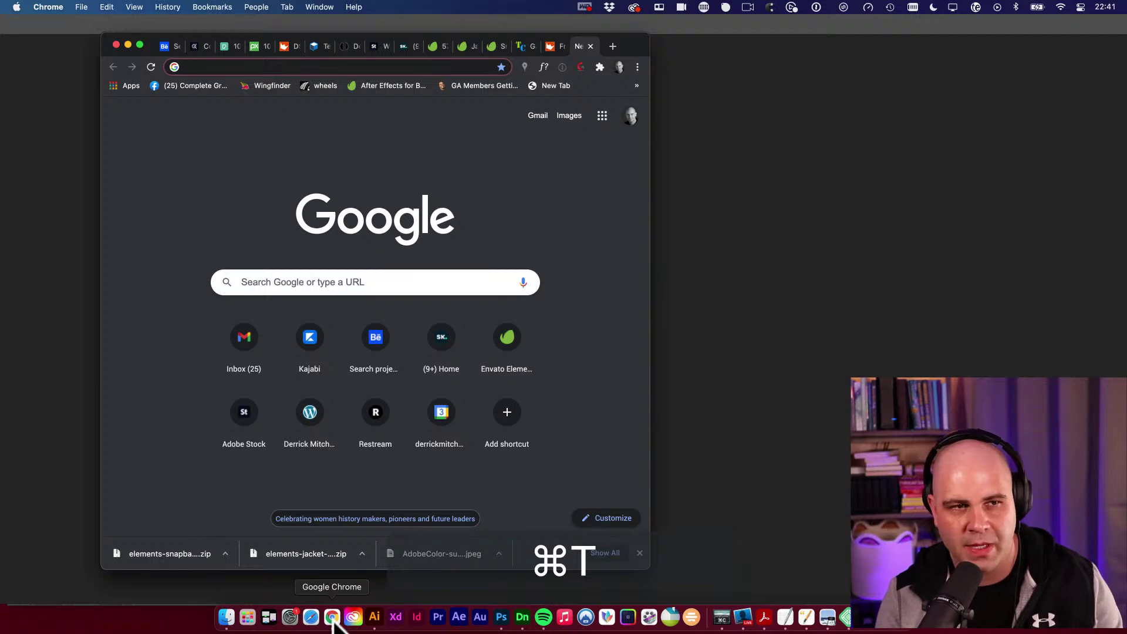
type("ELE")
key("super+w")
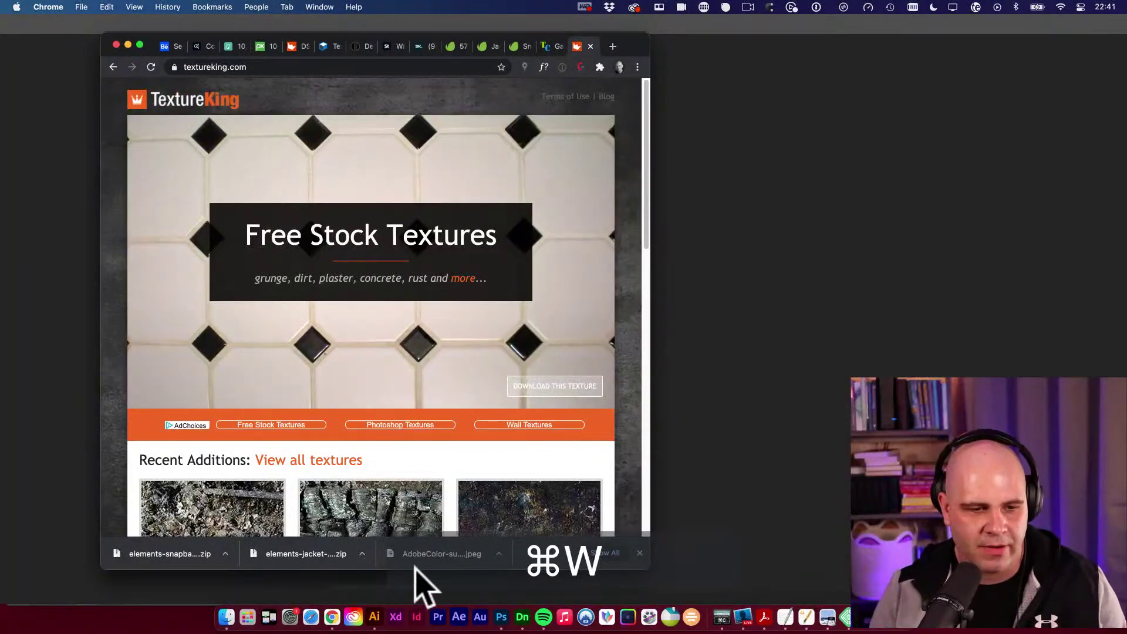
Open the third Recent Additions texture's download page, then start a new tab.
scroll(403, 352, "down", 5)
scroll(403, 353, "down", 2)
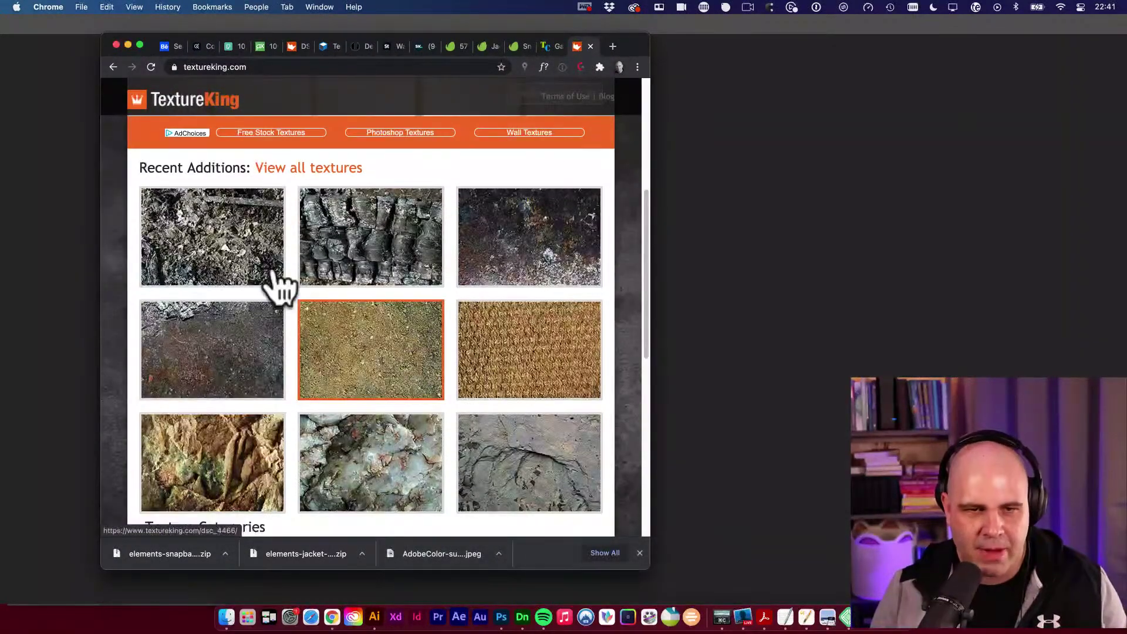
scroll(539, 252, "down", 1)
left_click(532, 228)
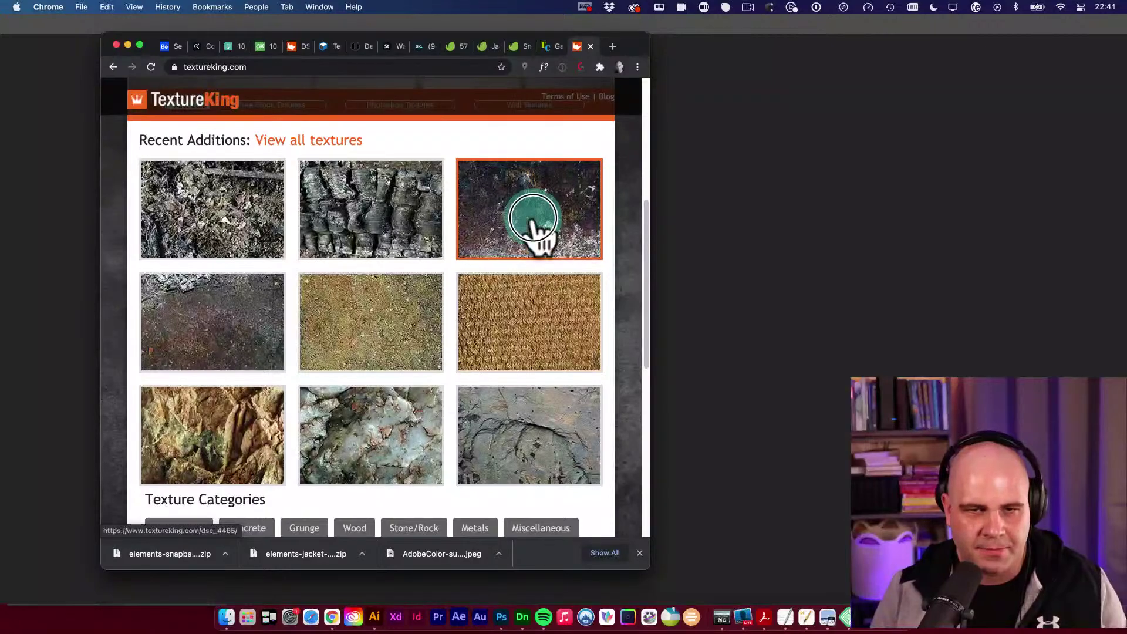
key("super+t")
Load subtlepatterns.com and download the Moroccan Flower Dark Pattern.
type("S")
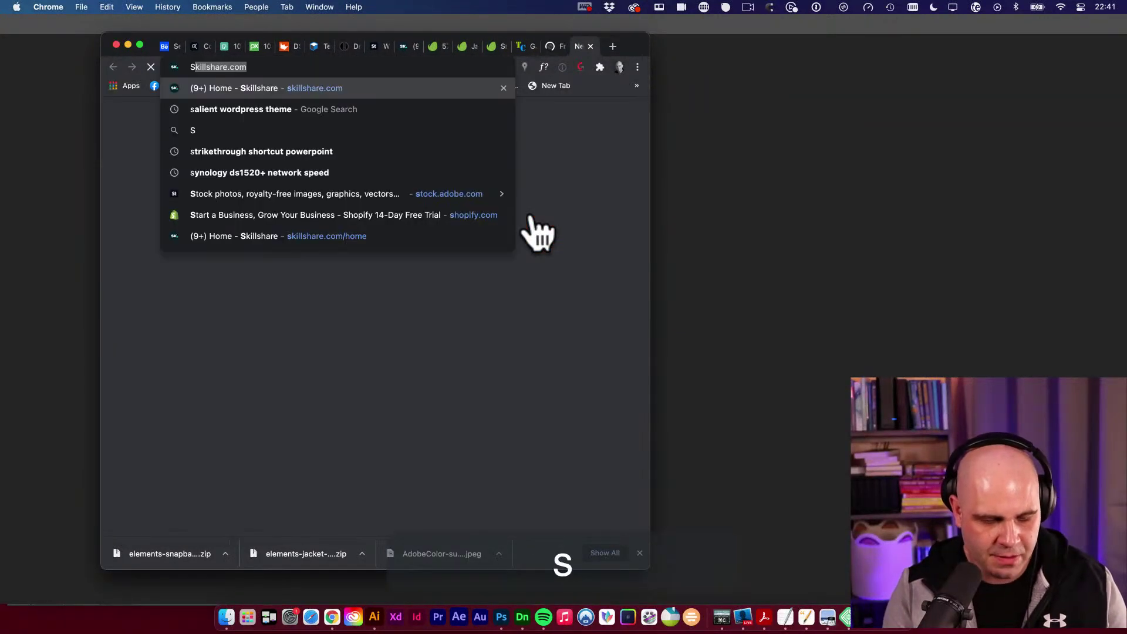
type("UBTLEPATTERS")
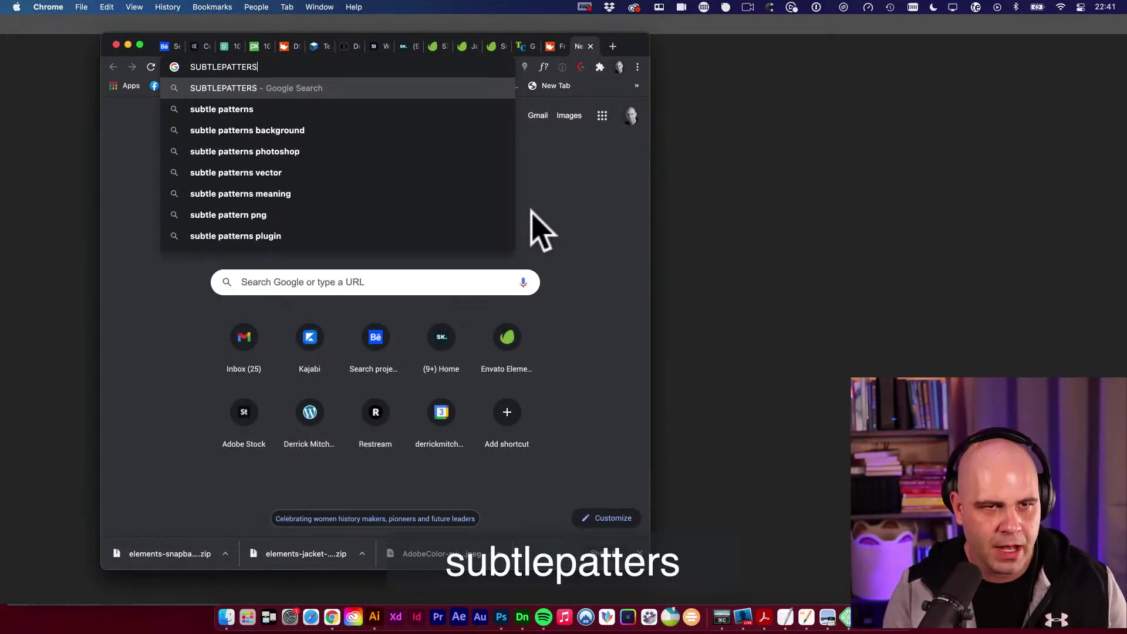
type("N.COM")
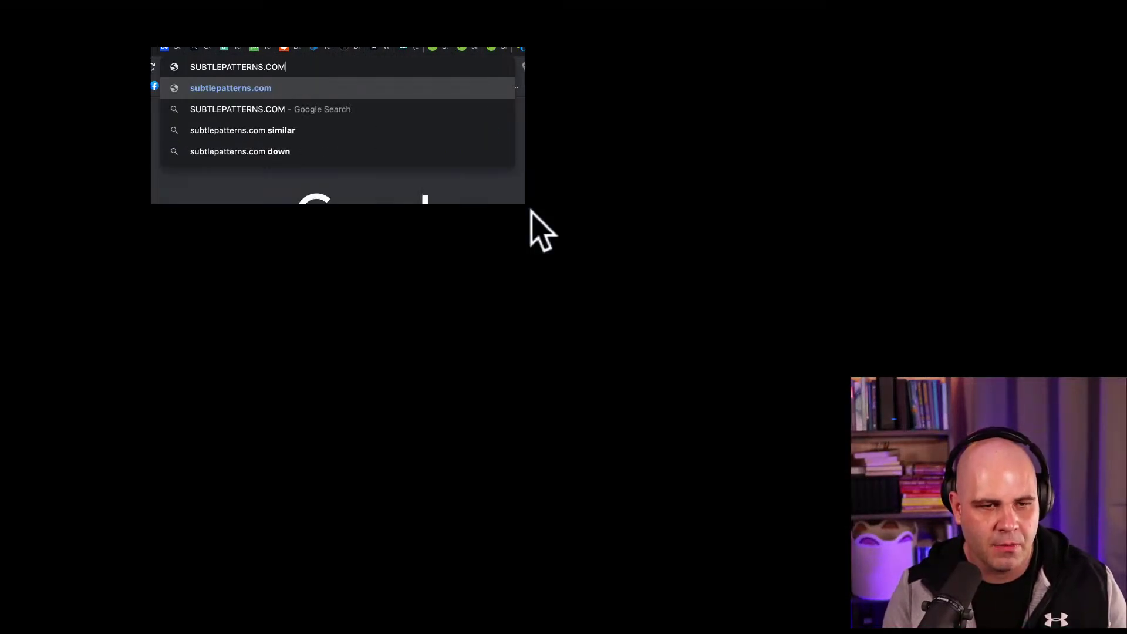
key("Return")
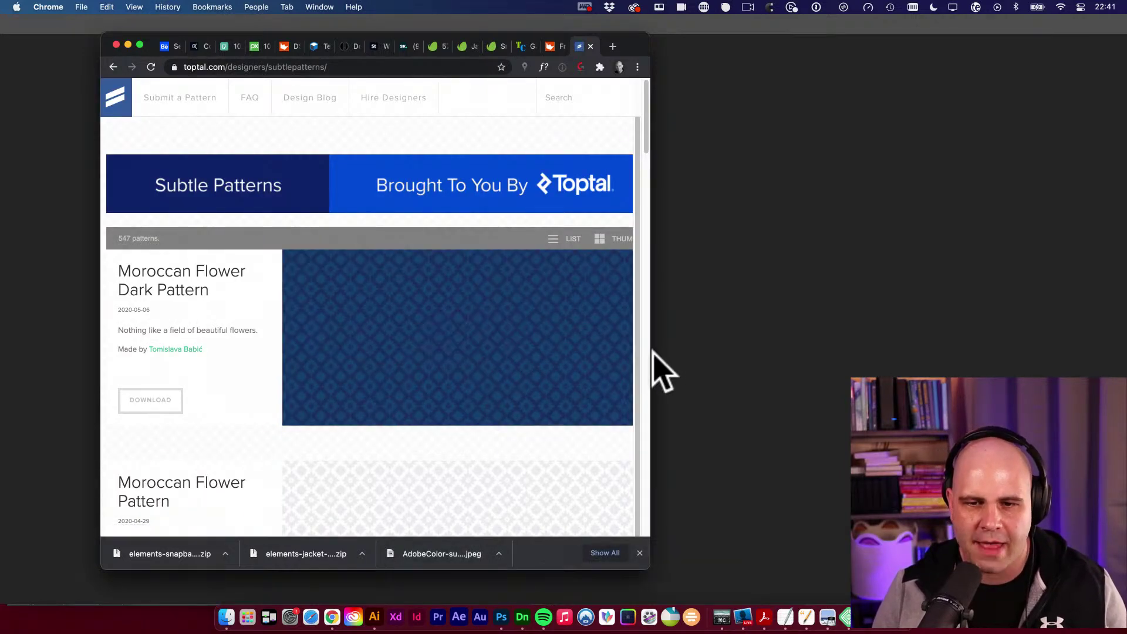
left_click_drag(652, 352, 951, 340)
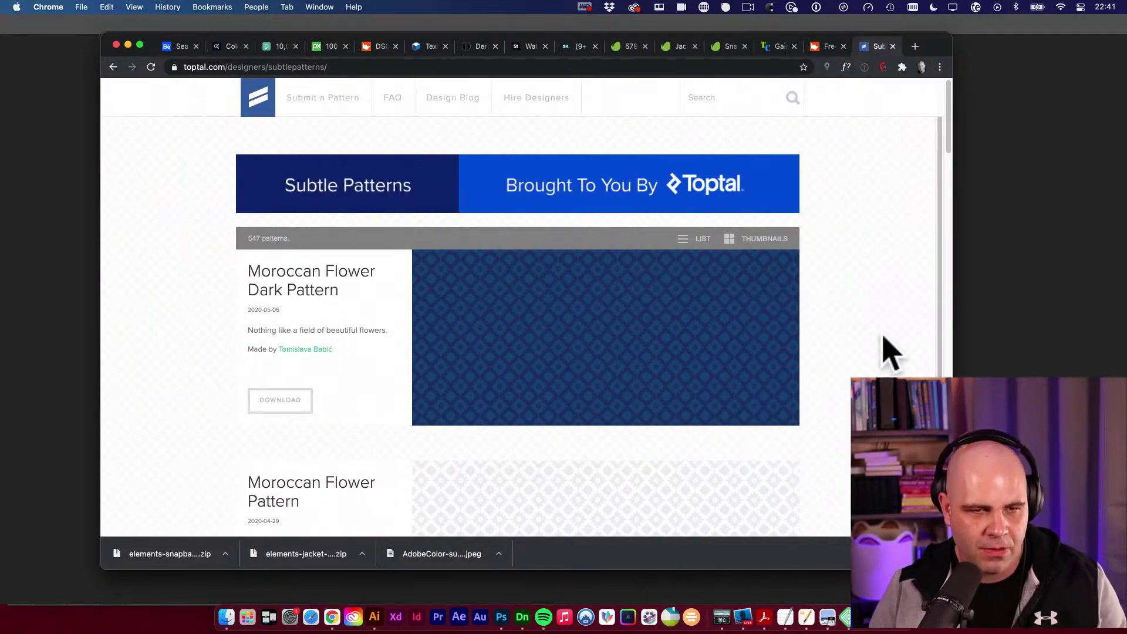
scroll(873, 347, "down", 1)
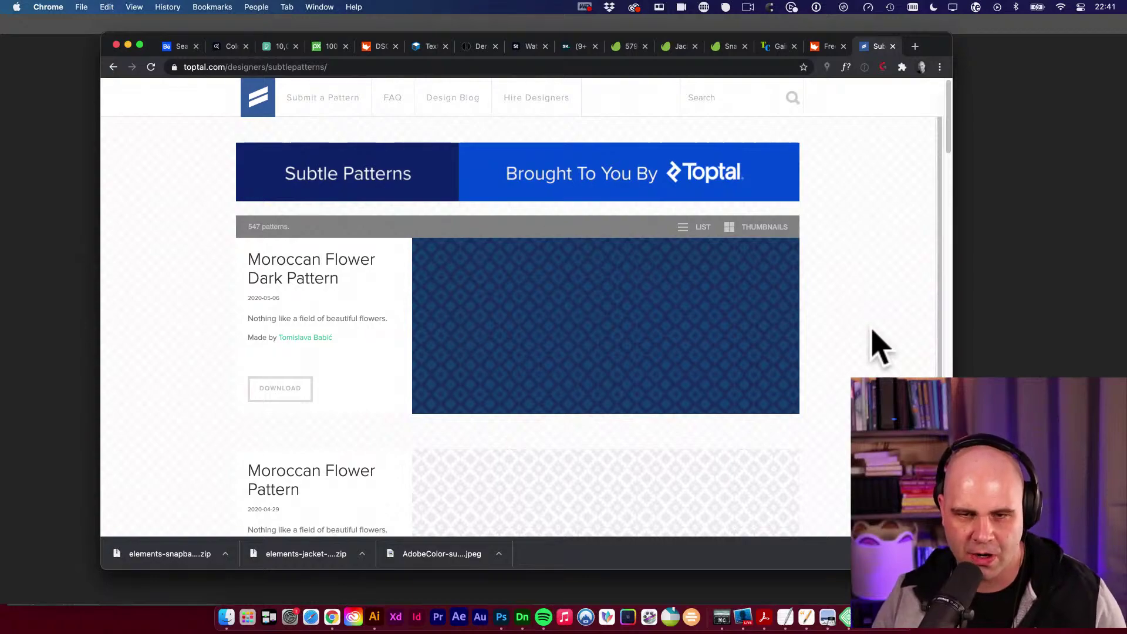
scroll(918, 352, "down", 12)
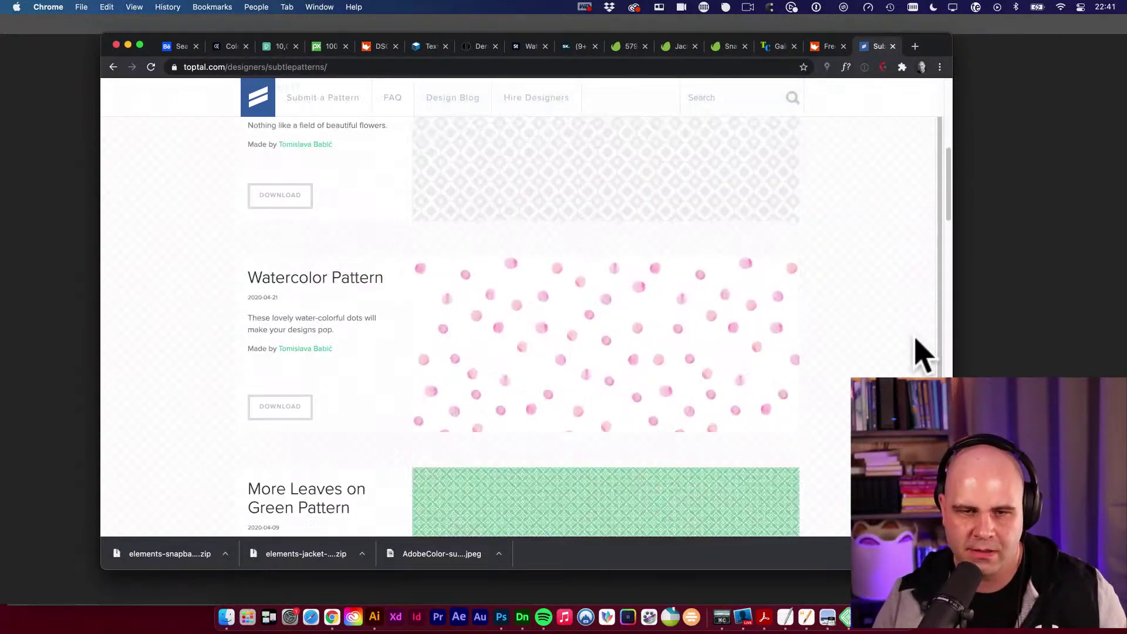
scroll(919, 352, "up", 13)
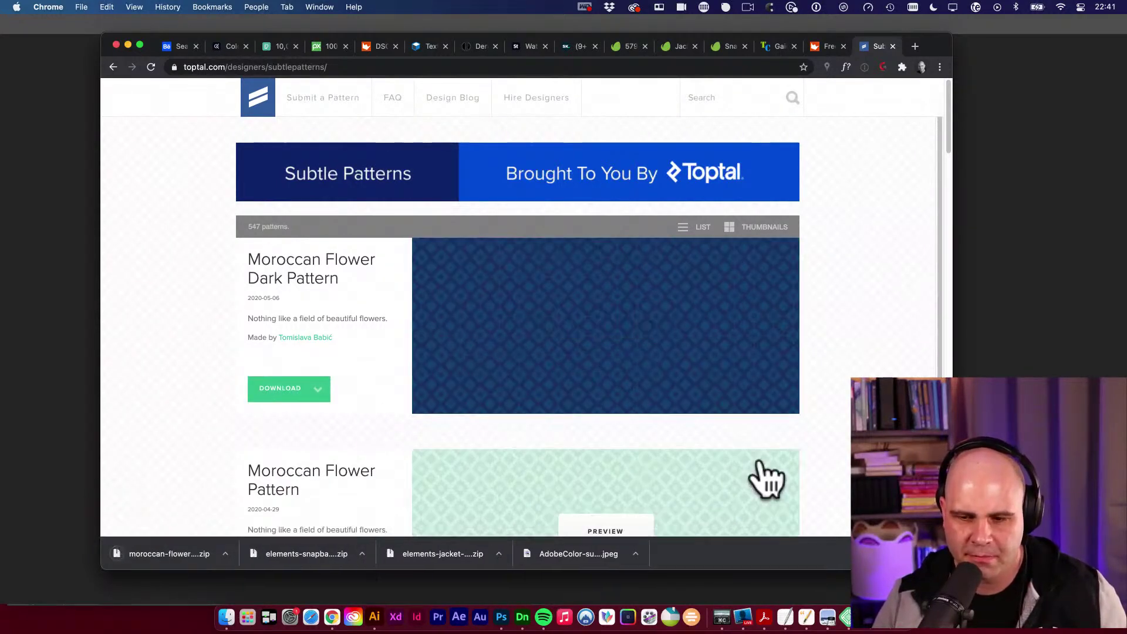
left_click(875, 628)
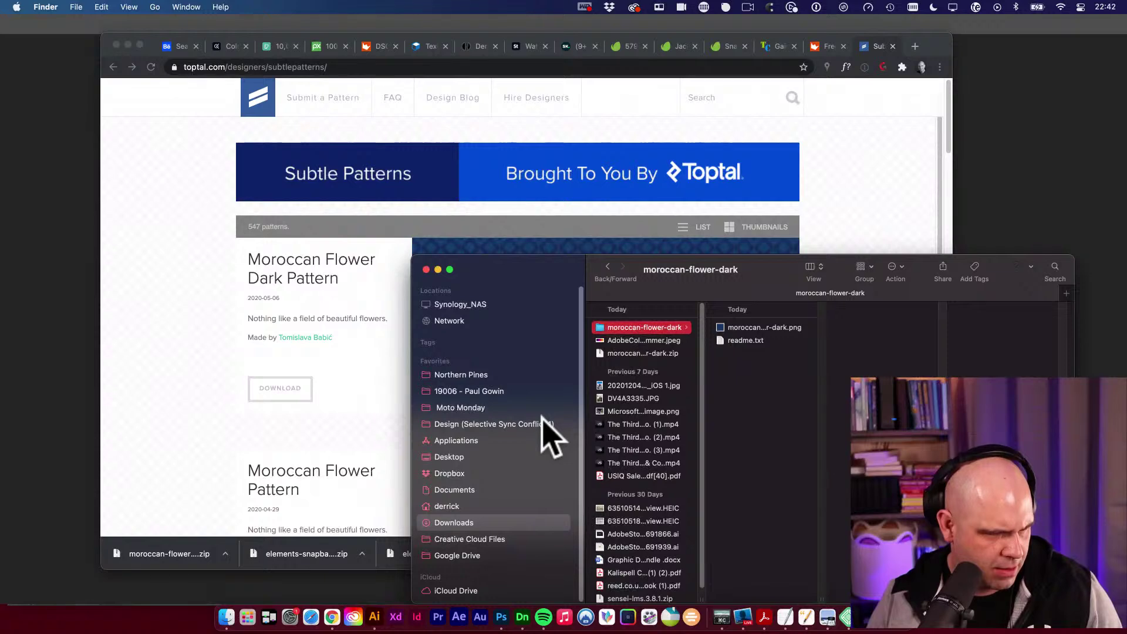
Preview the moroccan flower dark png and open it in Photoshop.
left_click(745, 330)
key("space")
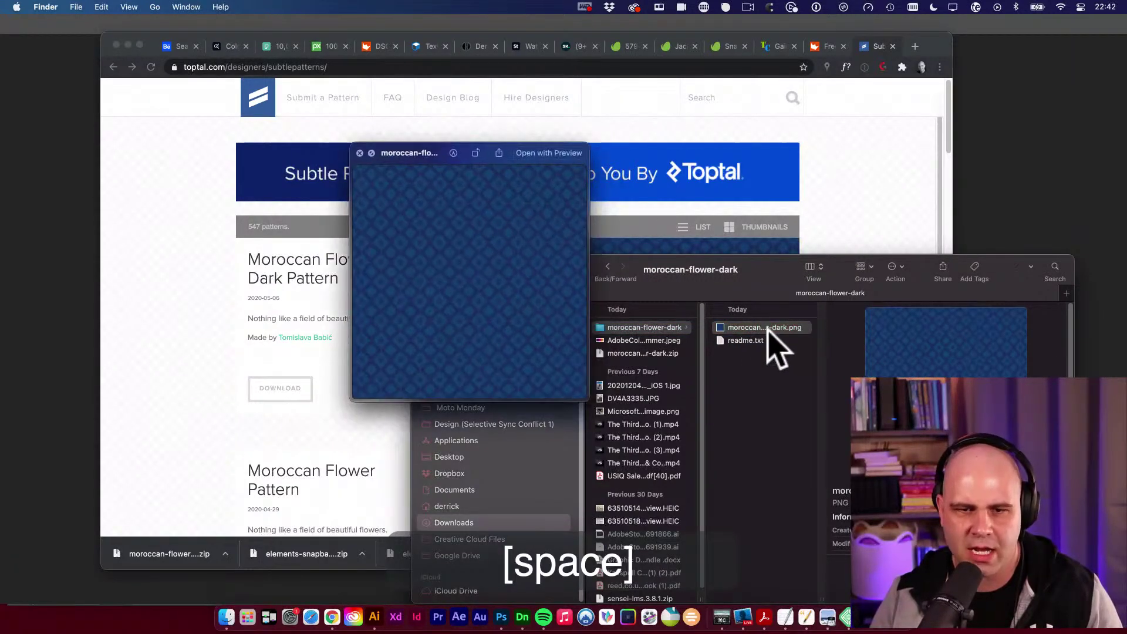
key("space")
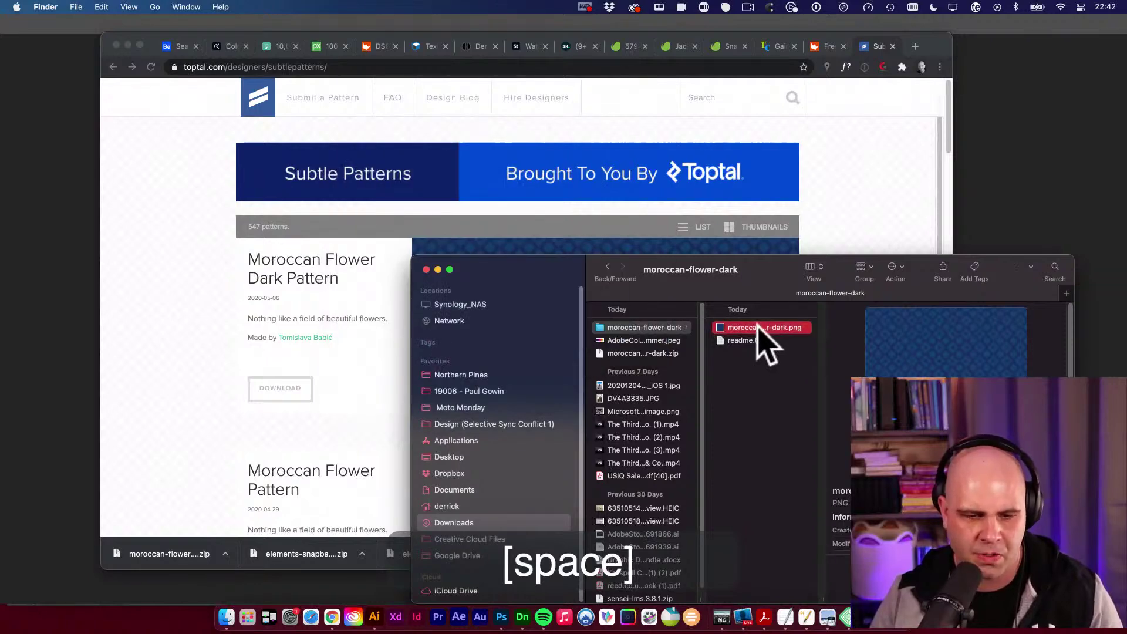
left_click_drag(757, 329, 503, 624)
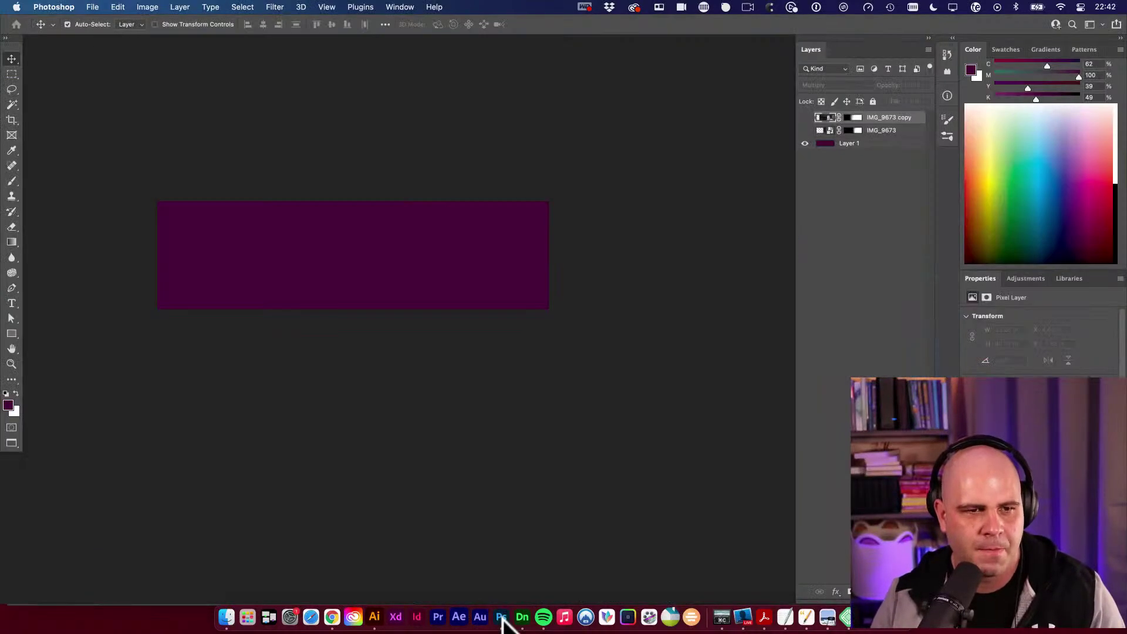
Define the whole Moroccan flower image as a pattern named moroccan-flower-dark.png, then deselect.
key("super+a")
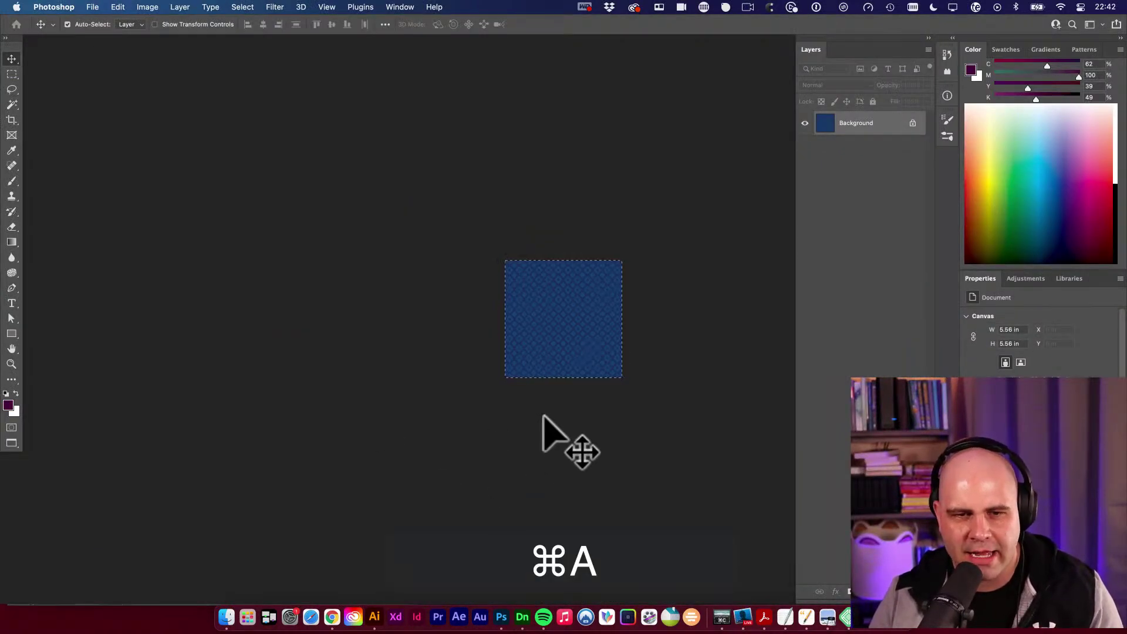
left_click(117, 7)
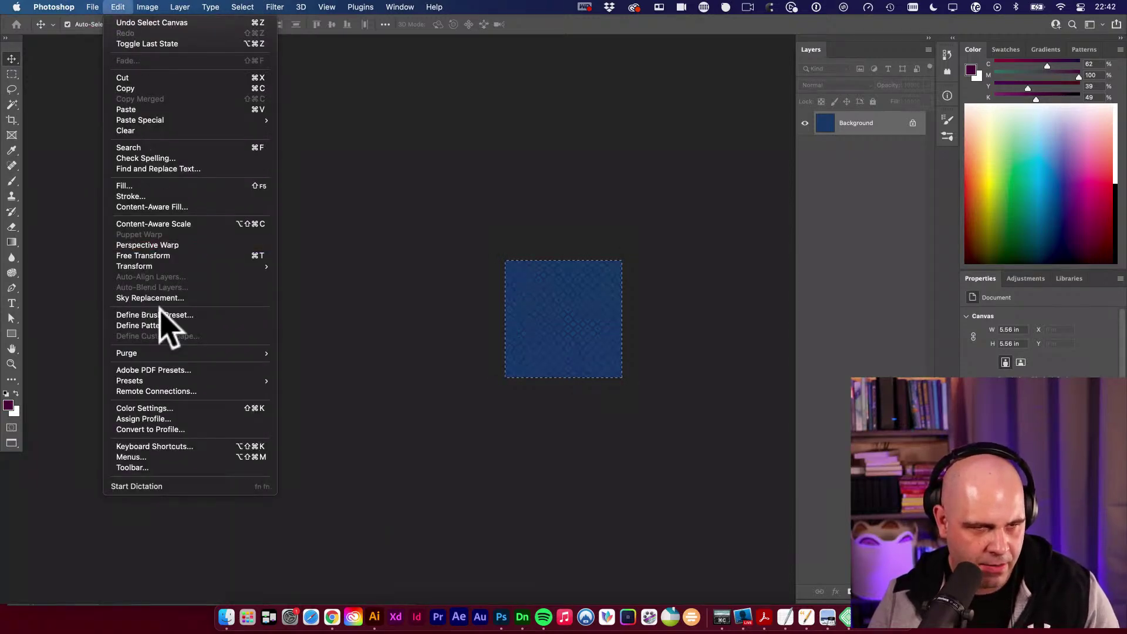
left_click(167, 327)
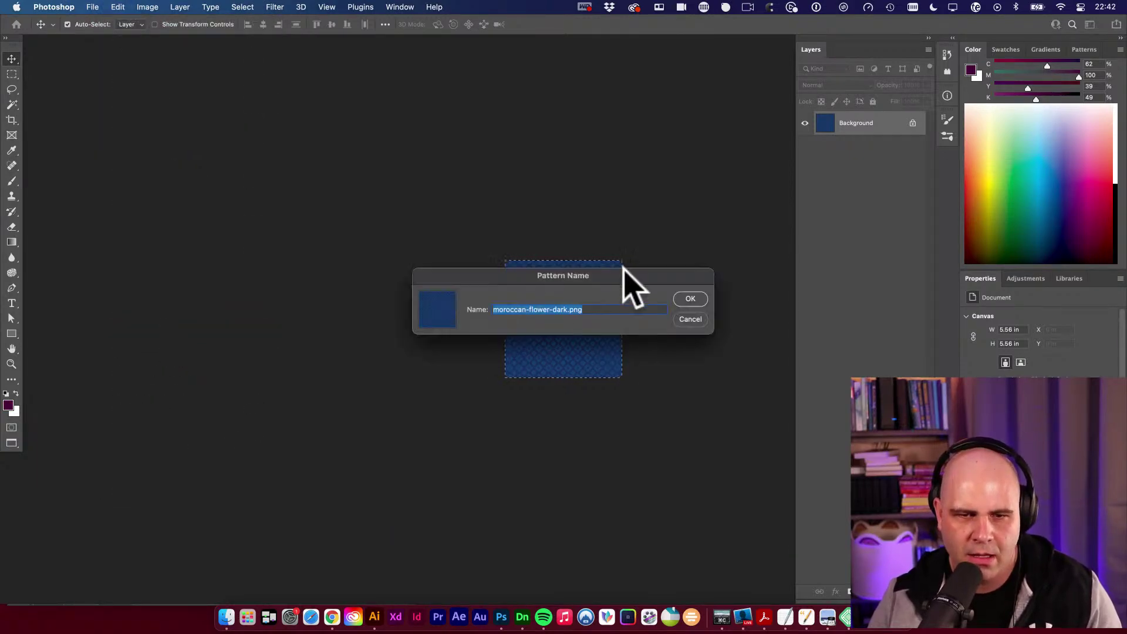
left_click(690, 300)
key("super+d")
left_click(318, 166)
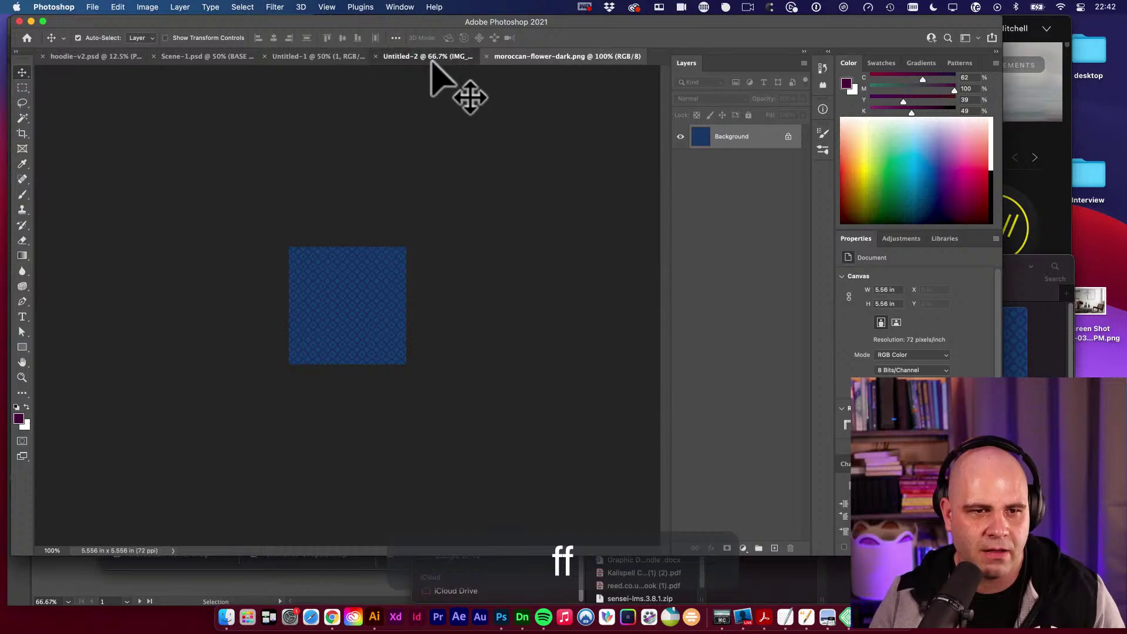
In Untitled-2, add a new Layer 2 and fill it with 50% Gray.
left_click(433, 59)
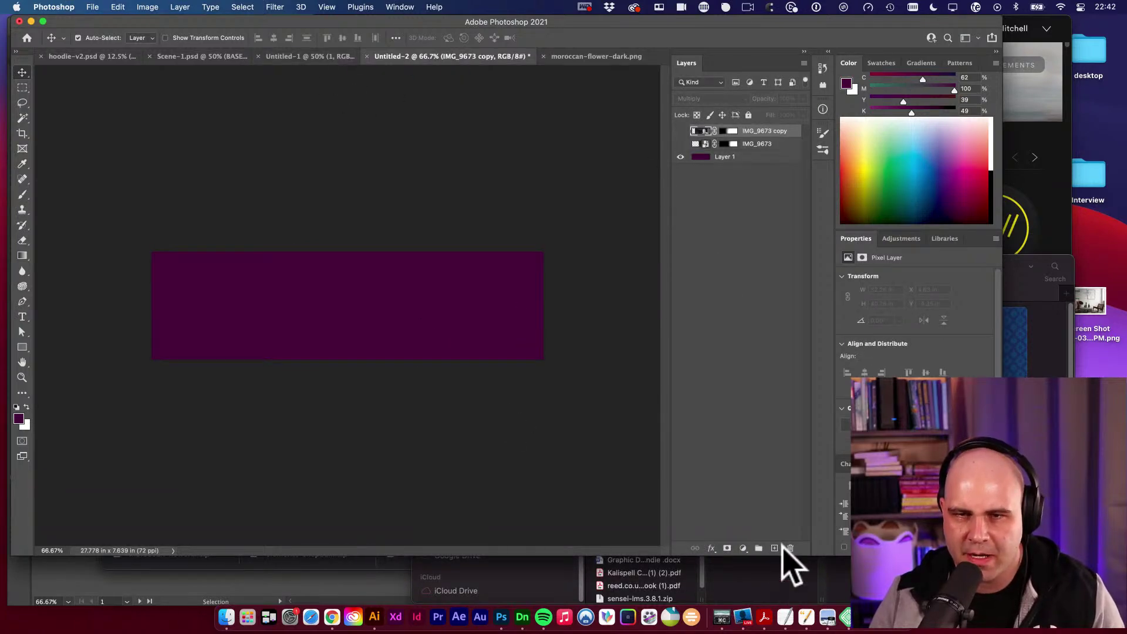
left_click(774, 548)
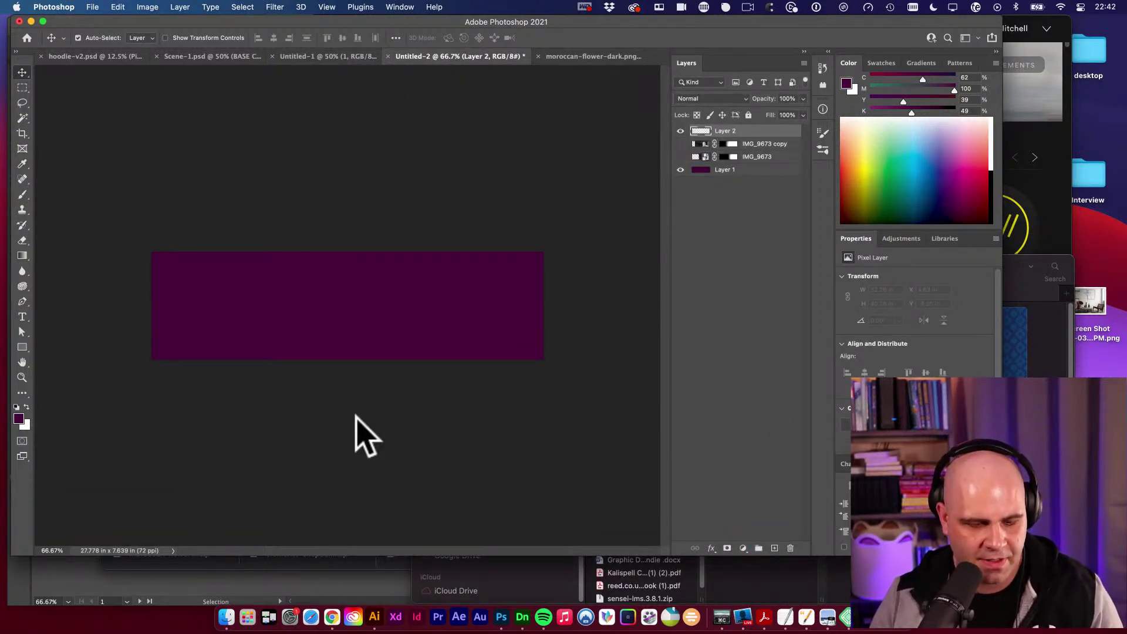
key("ctrl+shift+BackSpace")
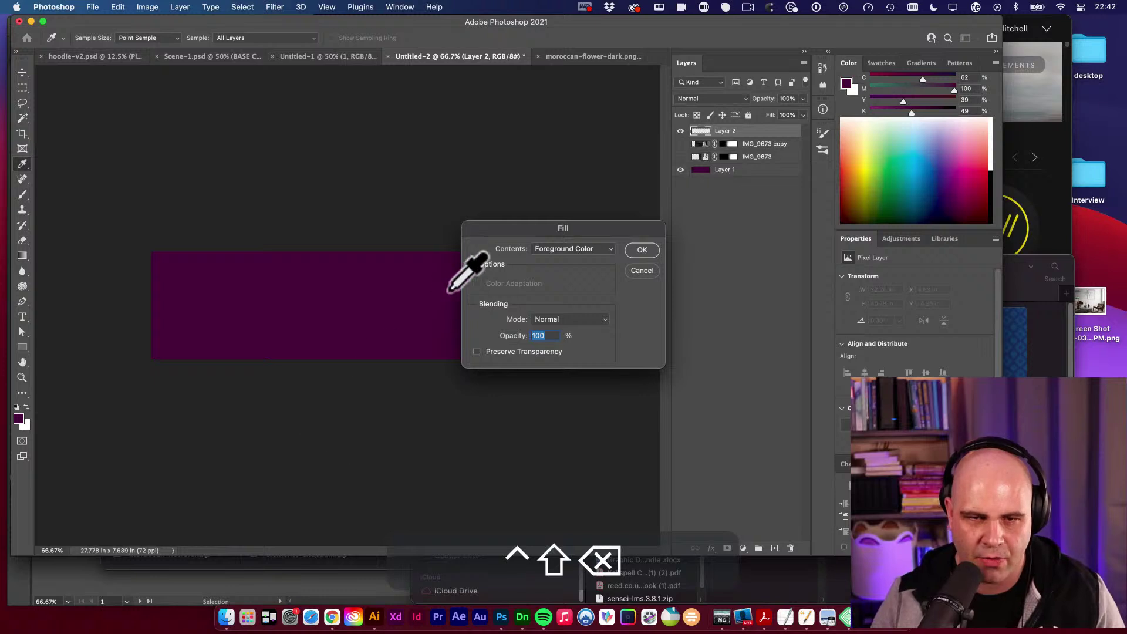
left_click(573, 247)
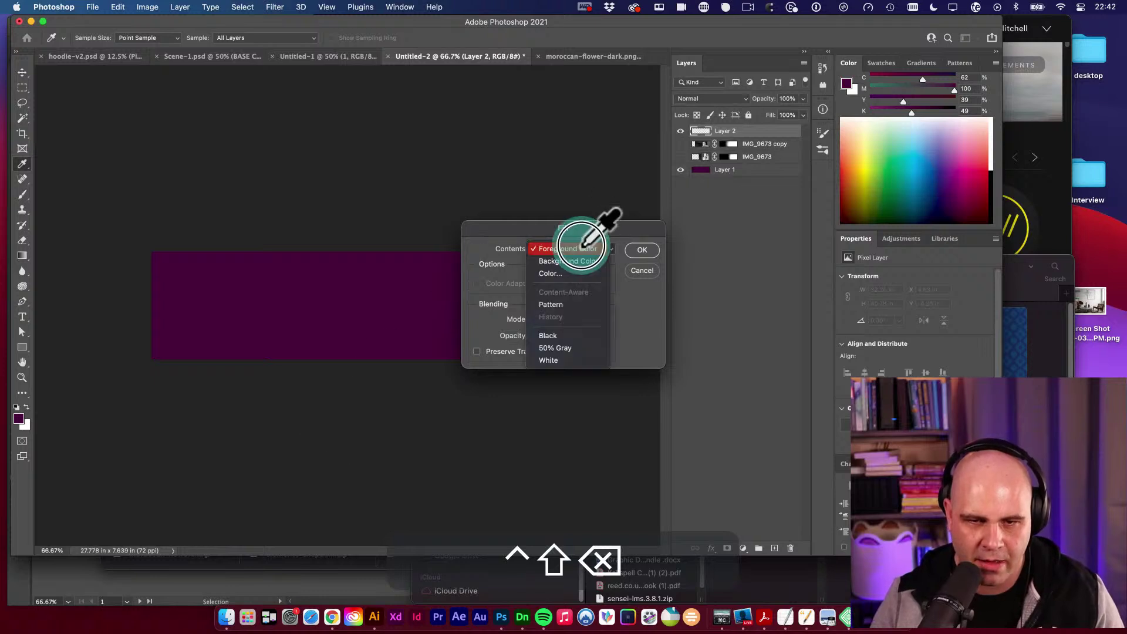
left_click(555, 348)
left_click(642, 250)
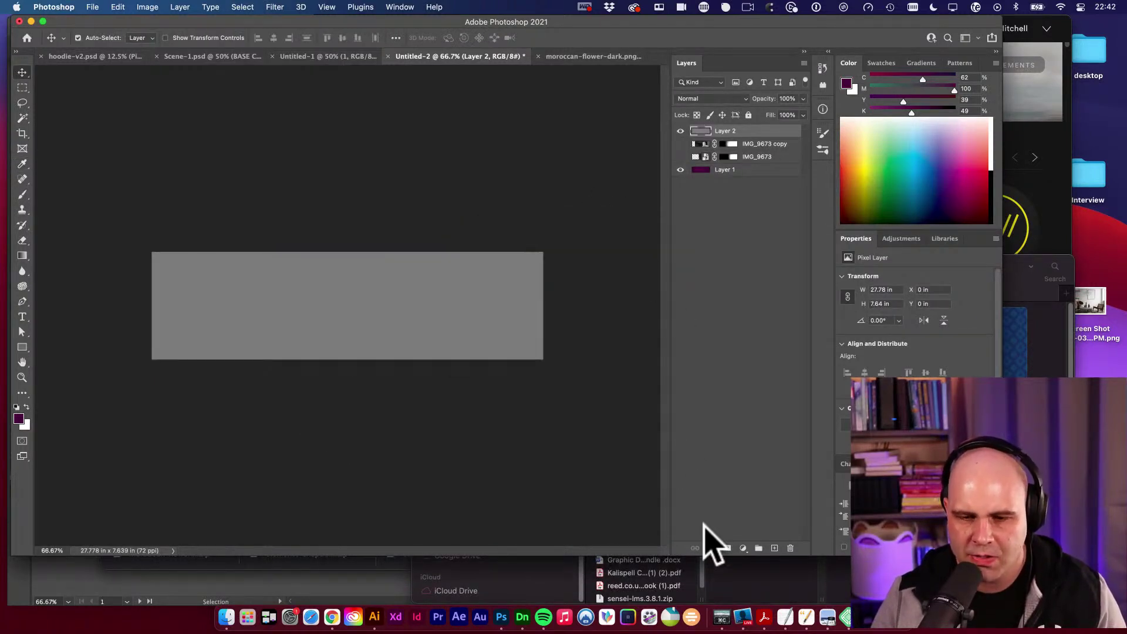
Give Layer 2 a blue Moroccan flower Pattern Overlay at 101% scale.
left_click(712, 549)
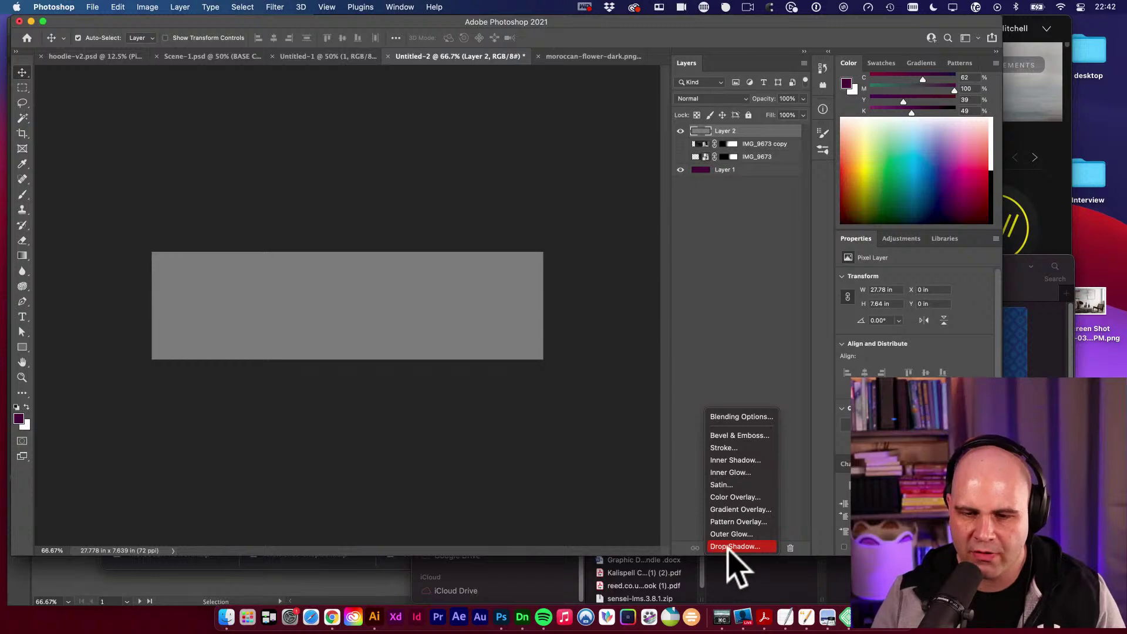
left_click(738, 522)
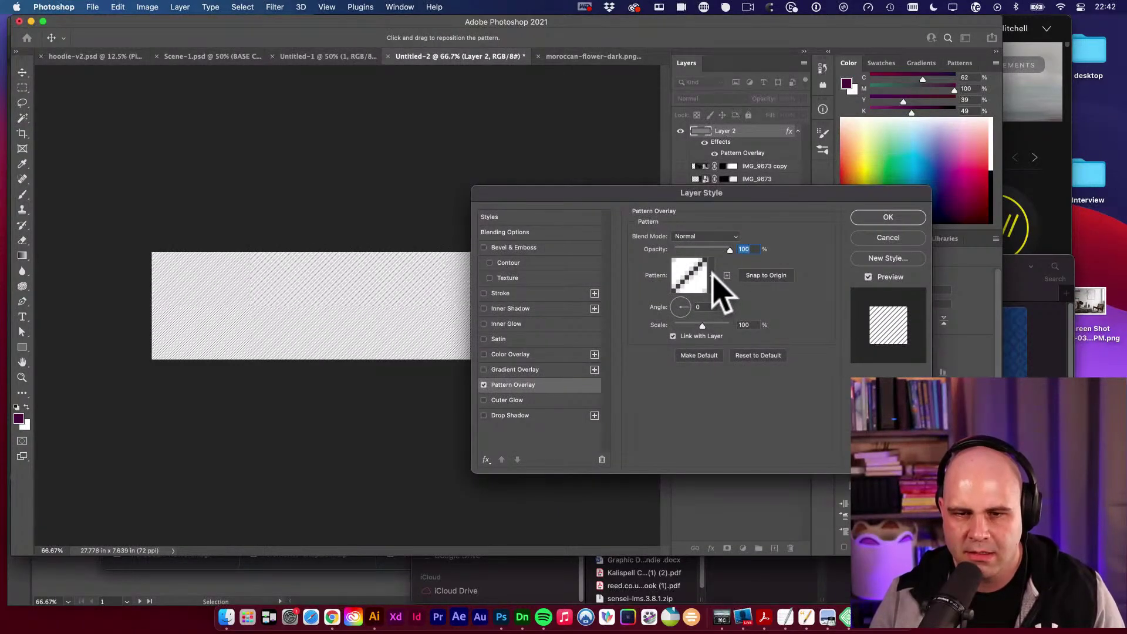
left_click(713, 275)
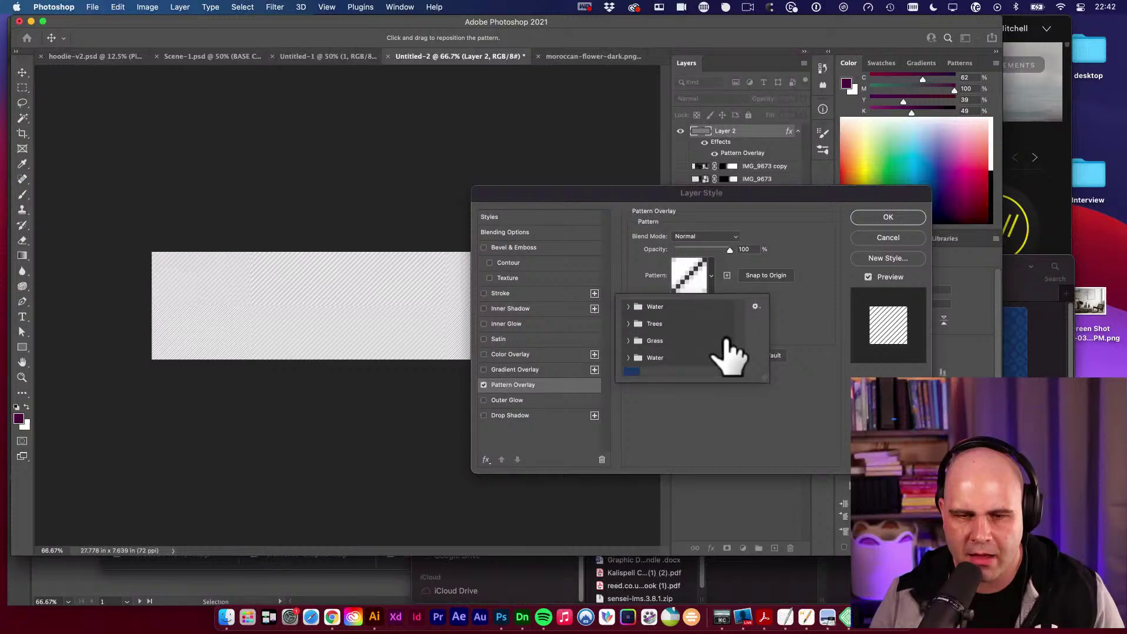
left_click(632, 367)
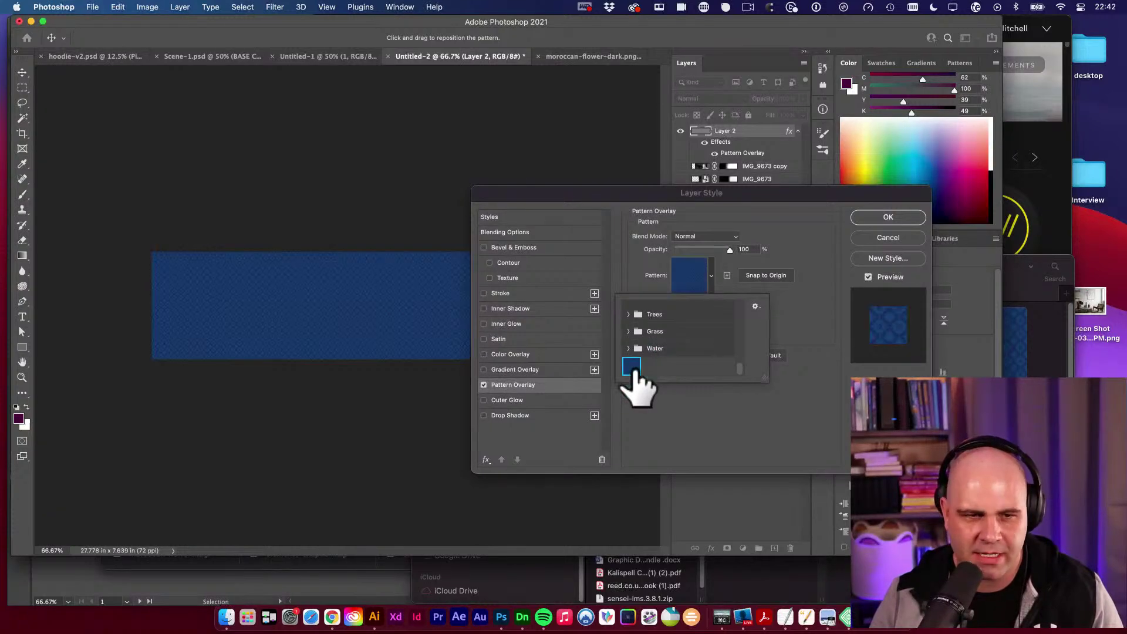
left_click(810, 306)
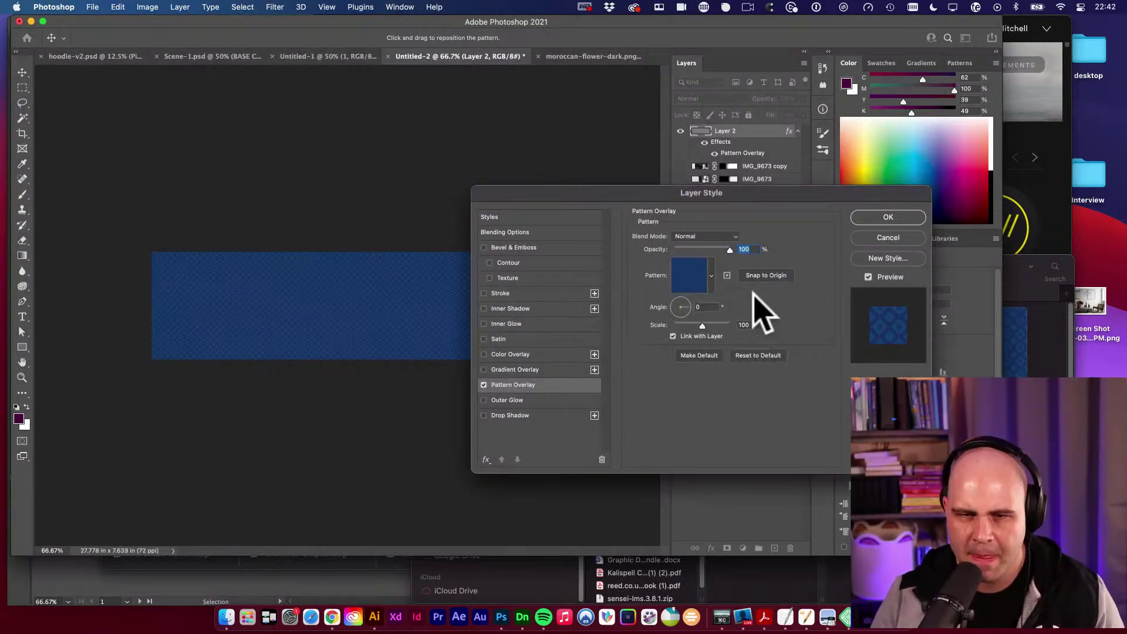
left_click_drag(706, 325, 703, 327)
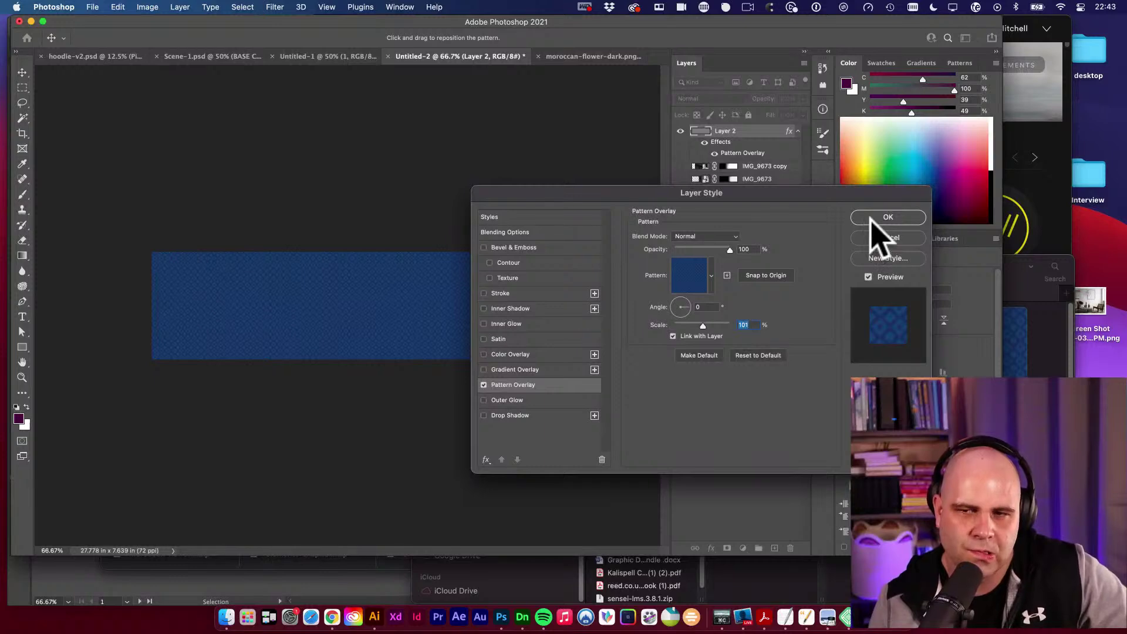
left_click(883, 217)
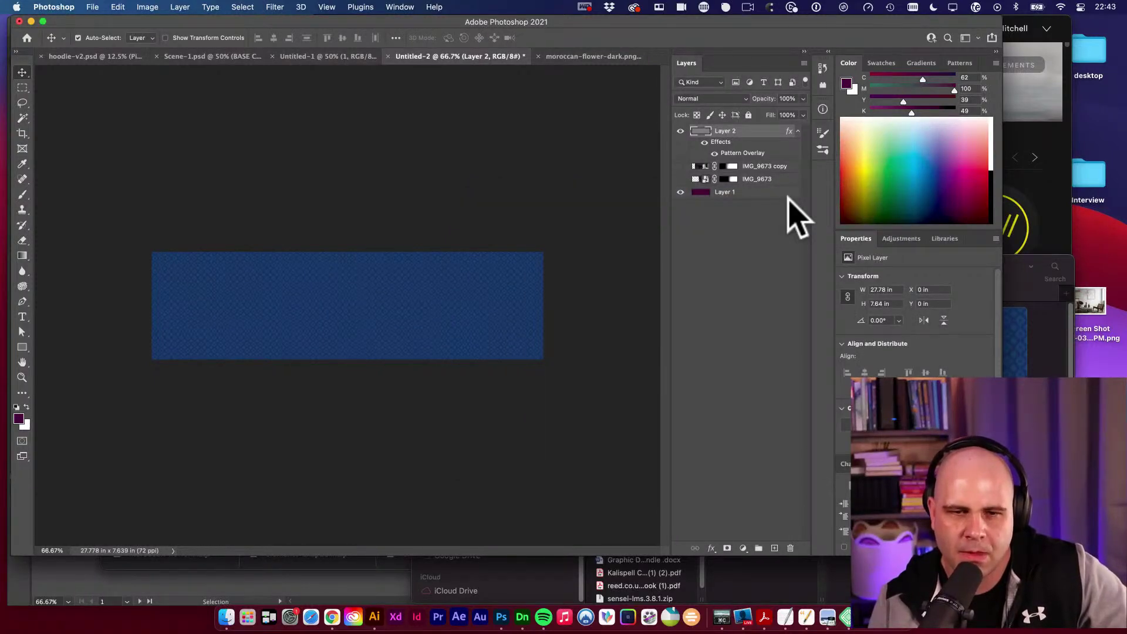
Convert the pattern overlay into its own Pattern Fill layer and delete Layer 2.
left_click(180, 7)
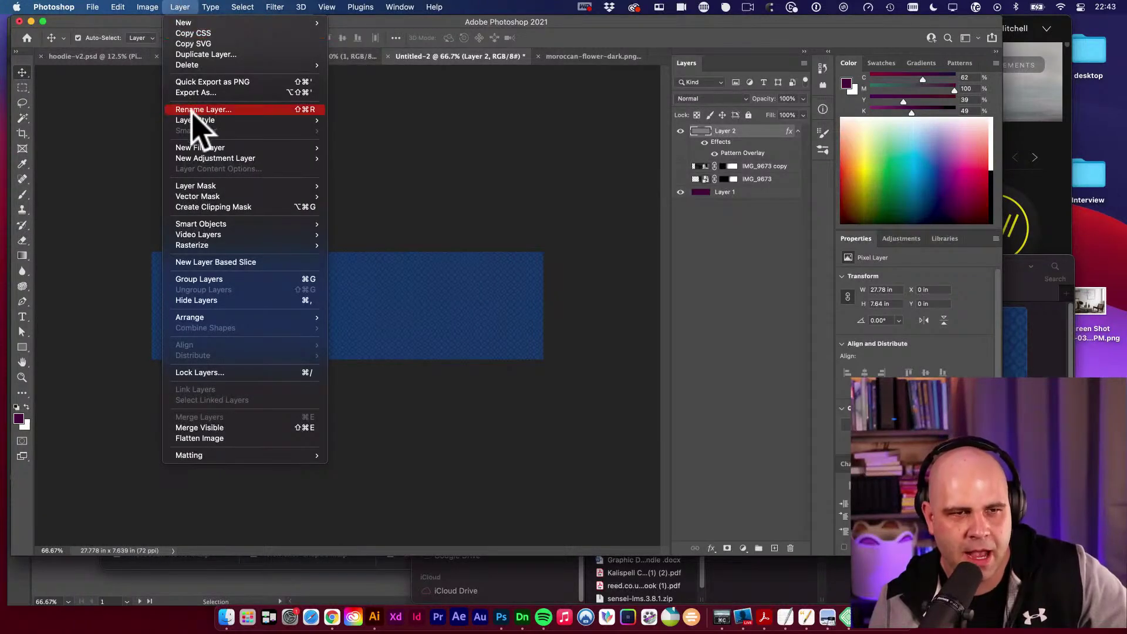
mouse_move(196, 121)
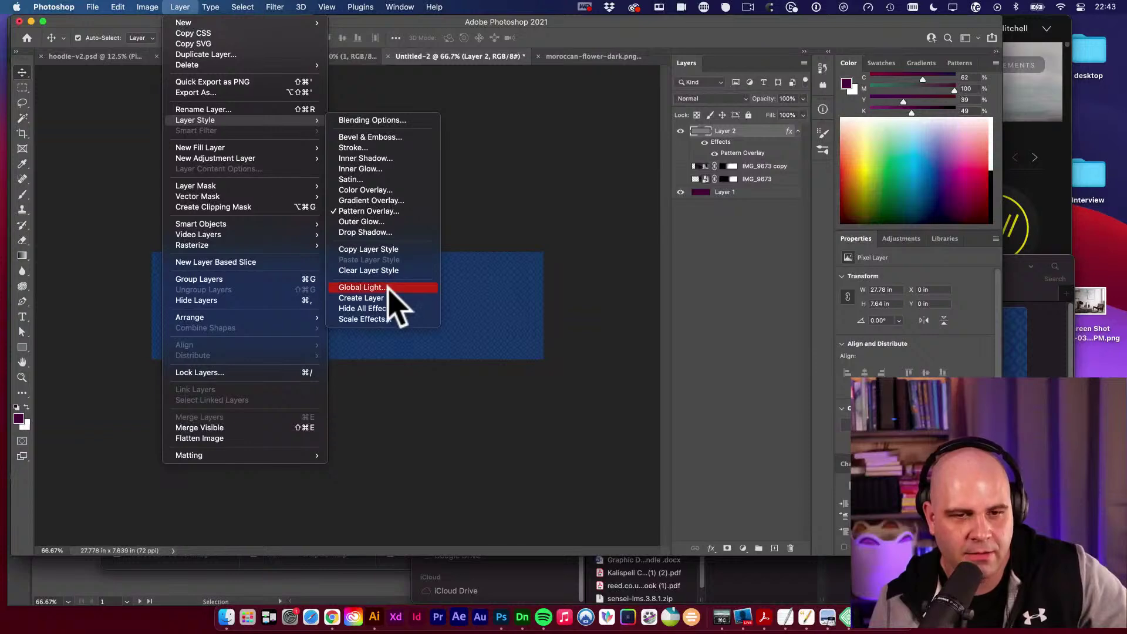
left_click(380, 299)
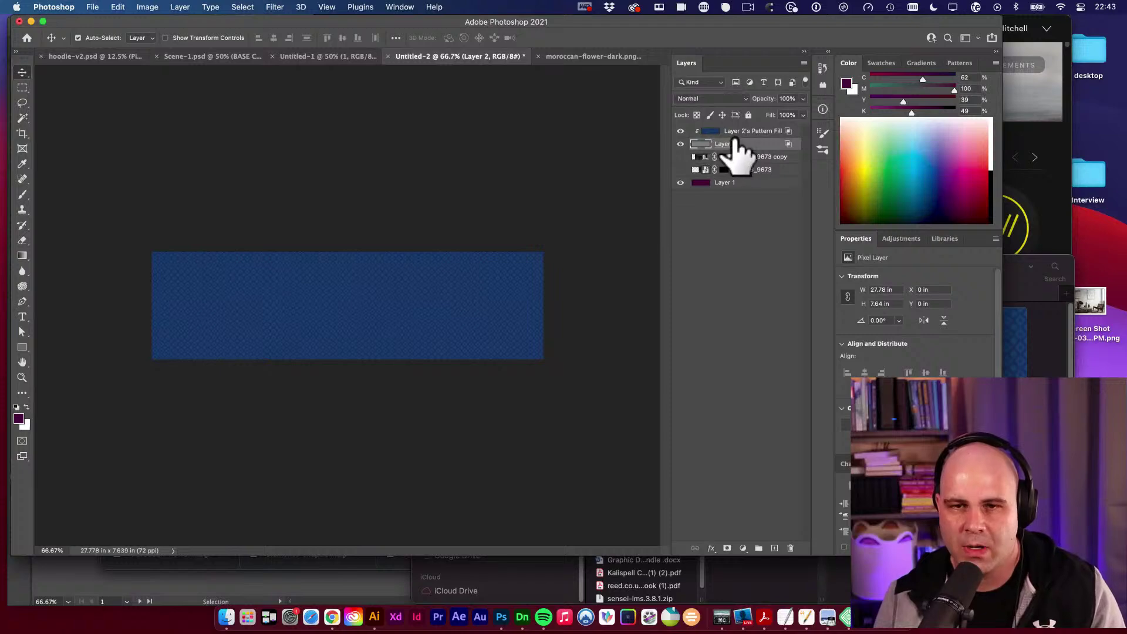
left_click(681, 131)
left_click(681, 131)
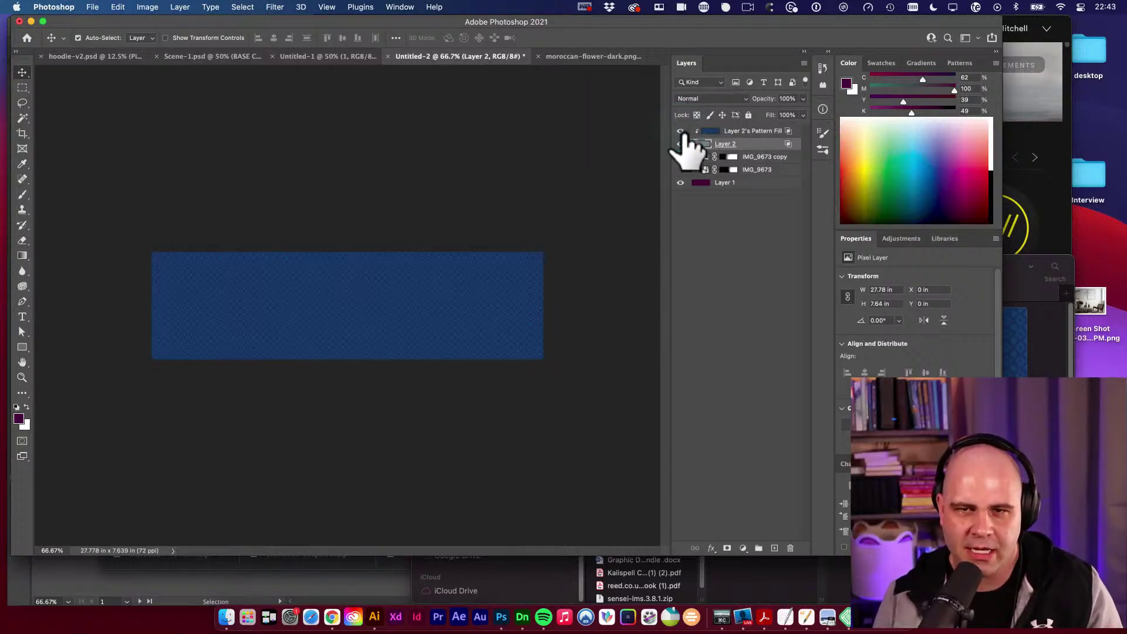
left_click(757, 142)
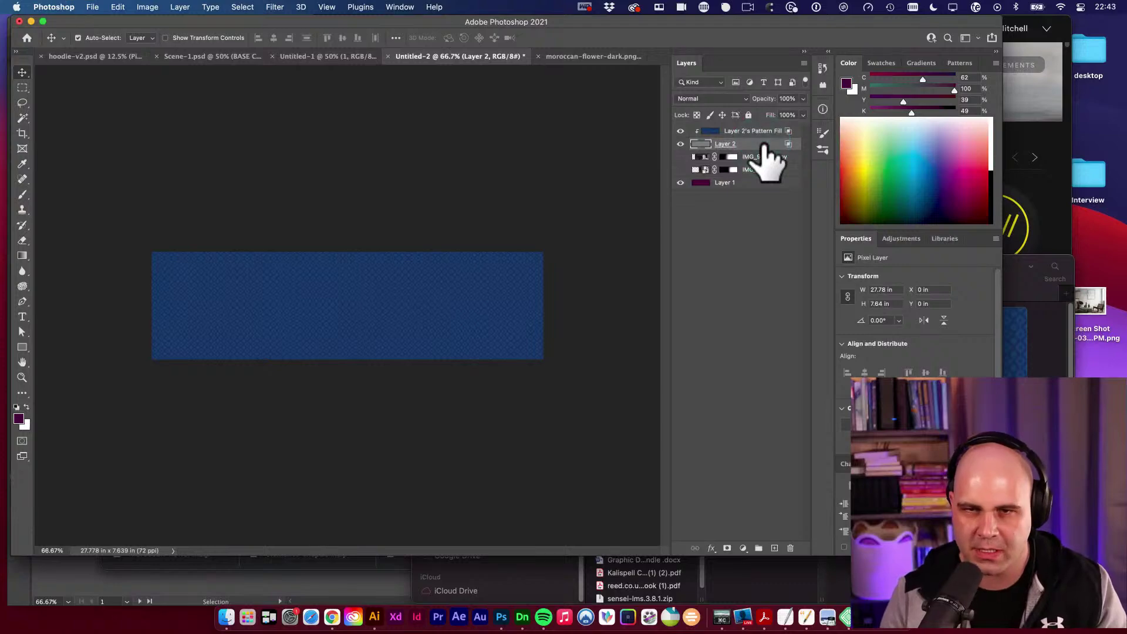
key("BackSpace")
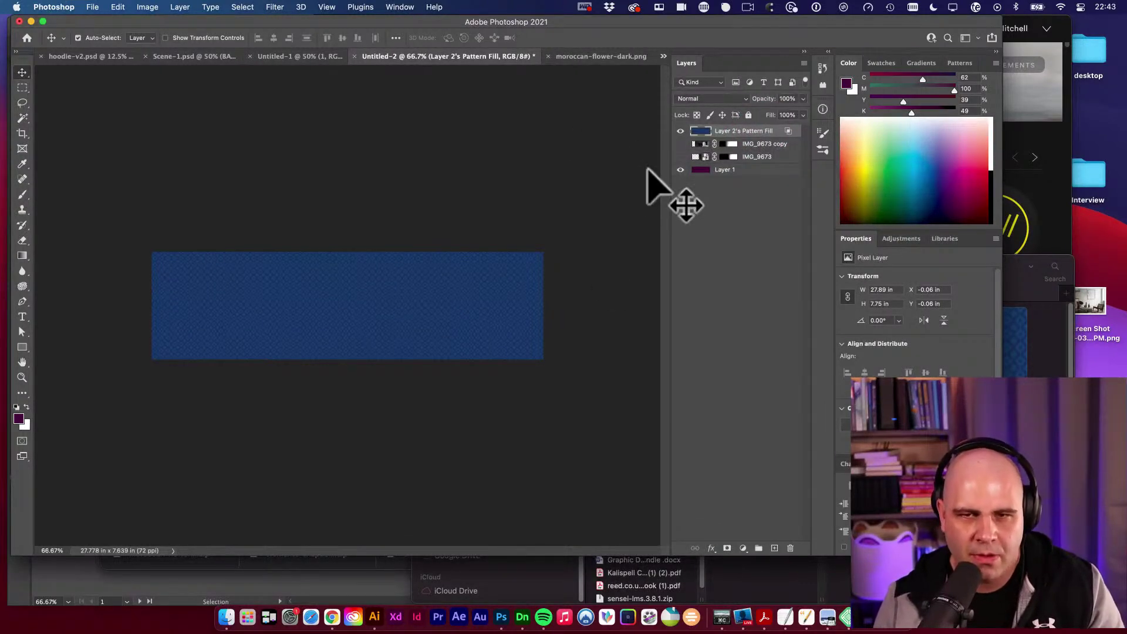
Desaturate the pattern fill layer through Image > Adjustments > Desaturate.
left_click(154, 6)
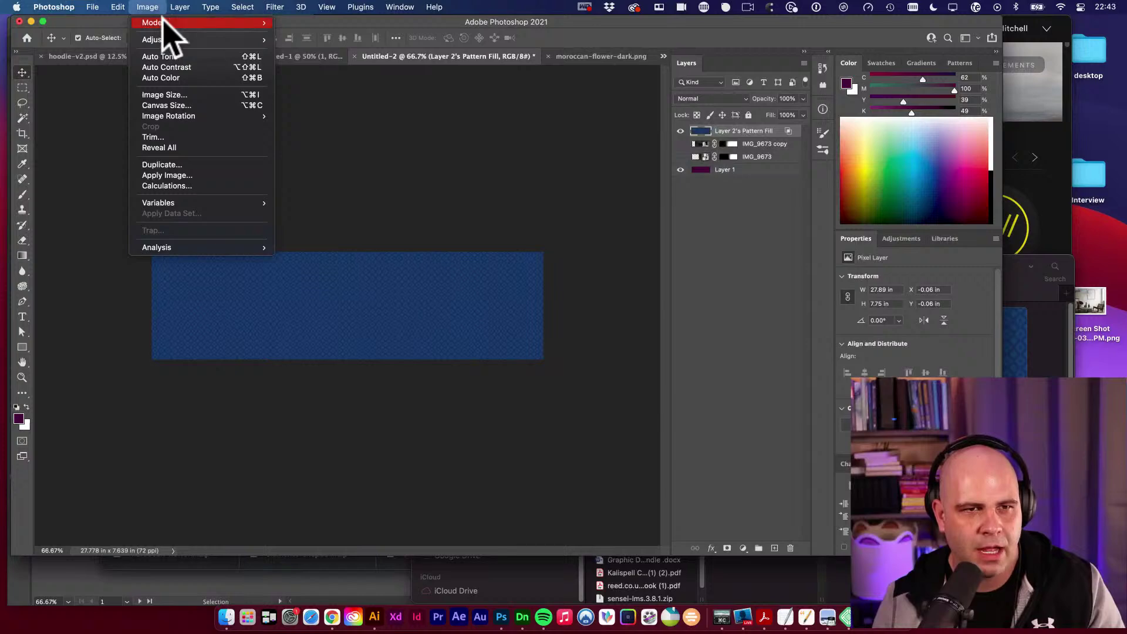
mouse_move(195, 38)
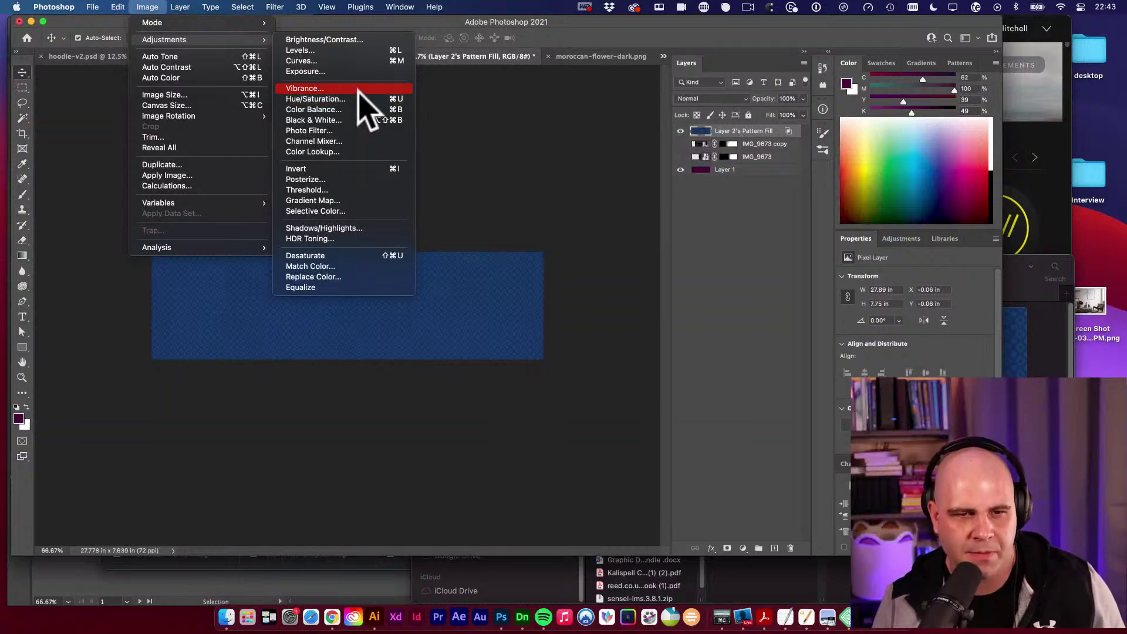
left_click(396, 259)
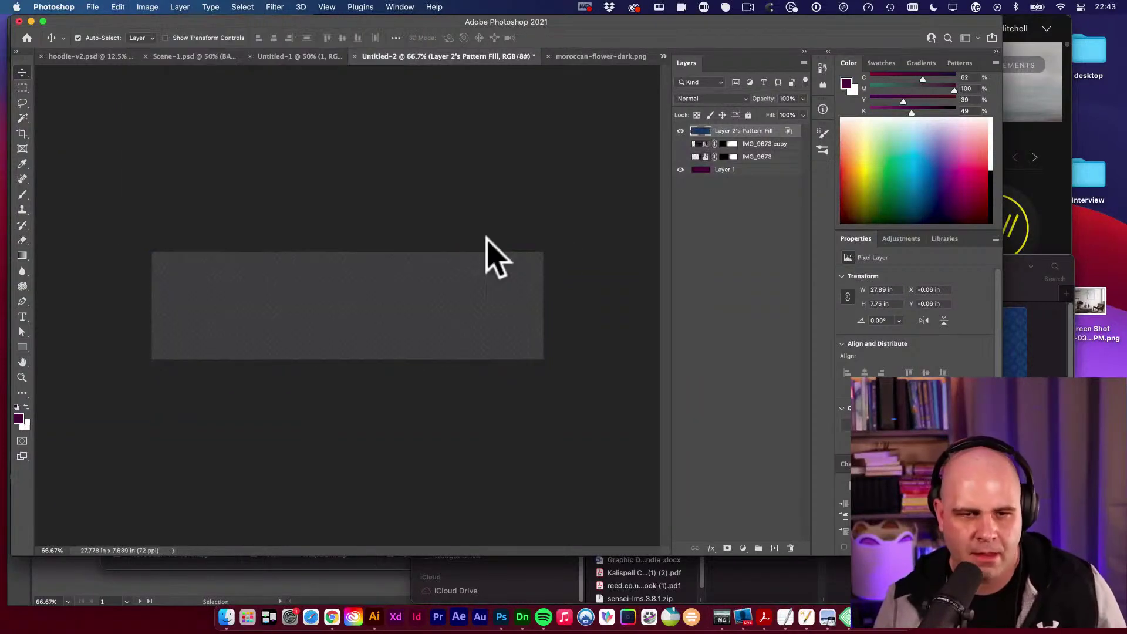
Try several blend modes on the pattern layer and inspect the blended banner up close.
key("shift+plus")
key("shift+plus")
key("shift+plus")
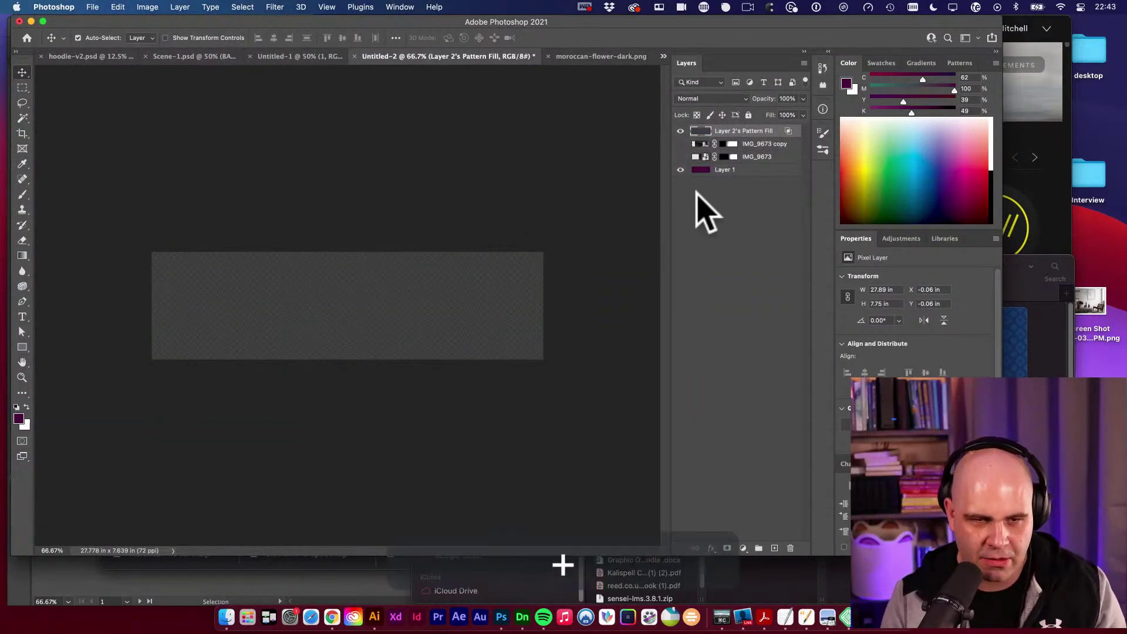
key("shift+minus")
key("shift+plus")
key("shift+plus")
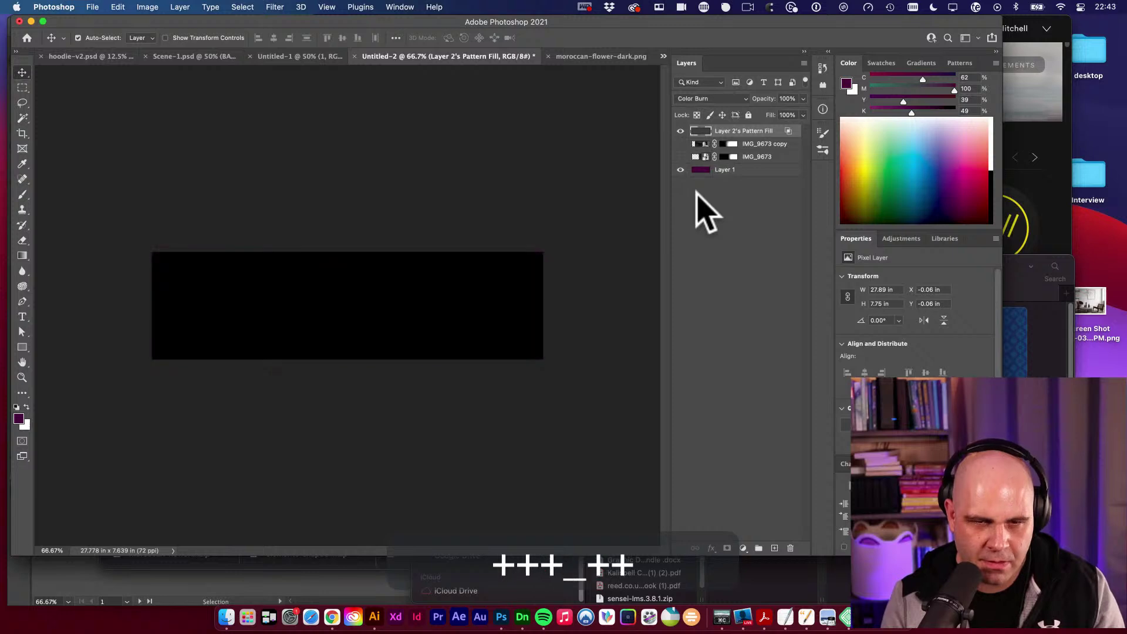
key("shift+minus")
key("super+space")
left_click_drag(290, 352, 352, 353)
key("v")
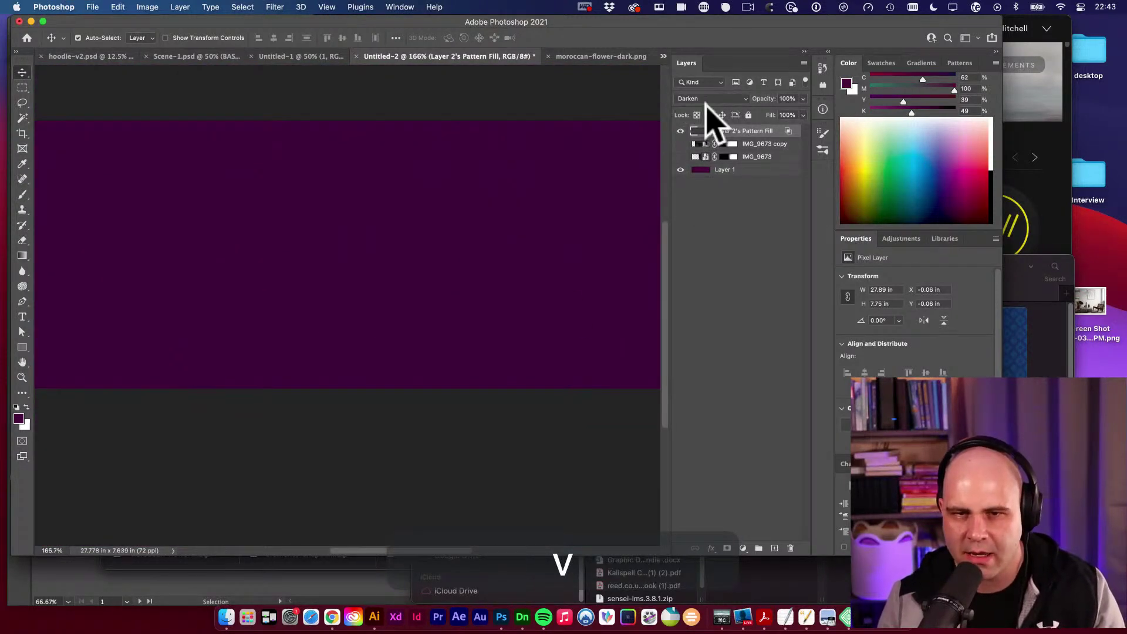
key("space")
key("space")
left_click(506, 240, "alt+super")
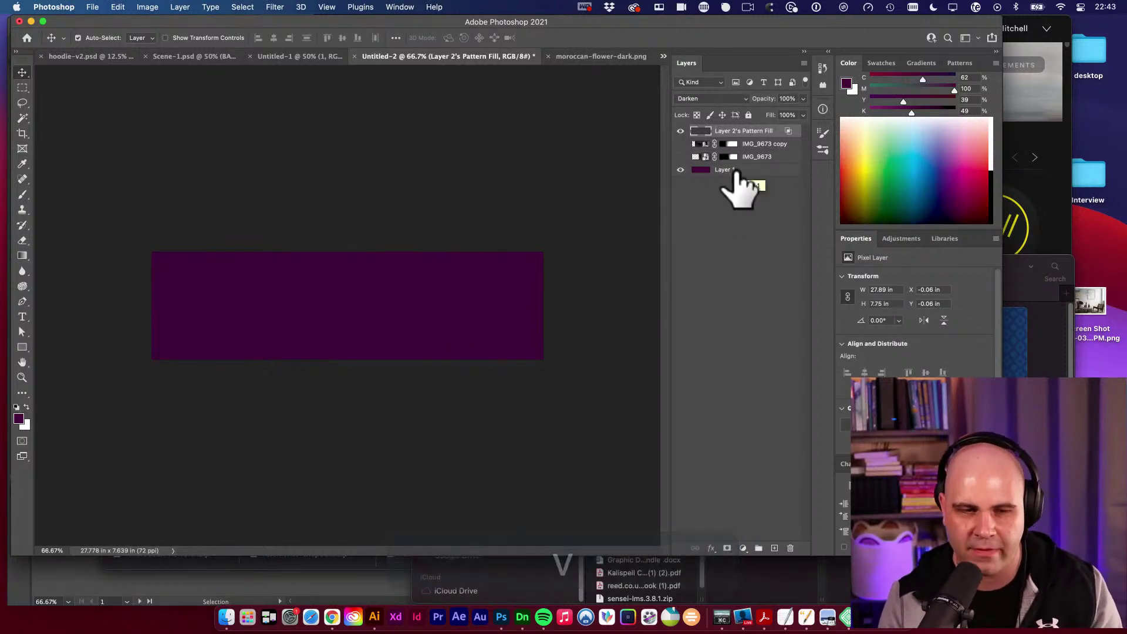
Cycle the pattern layer on through Multiply and lighter modes, settling on Darken.
key("shift+plus")
key("shift+plus")
key("shift+plus")
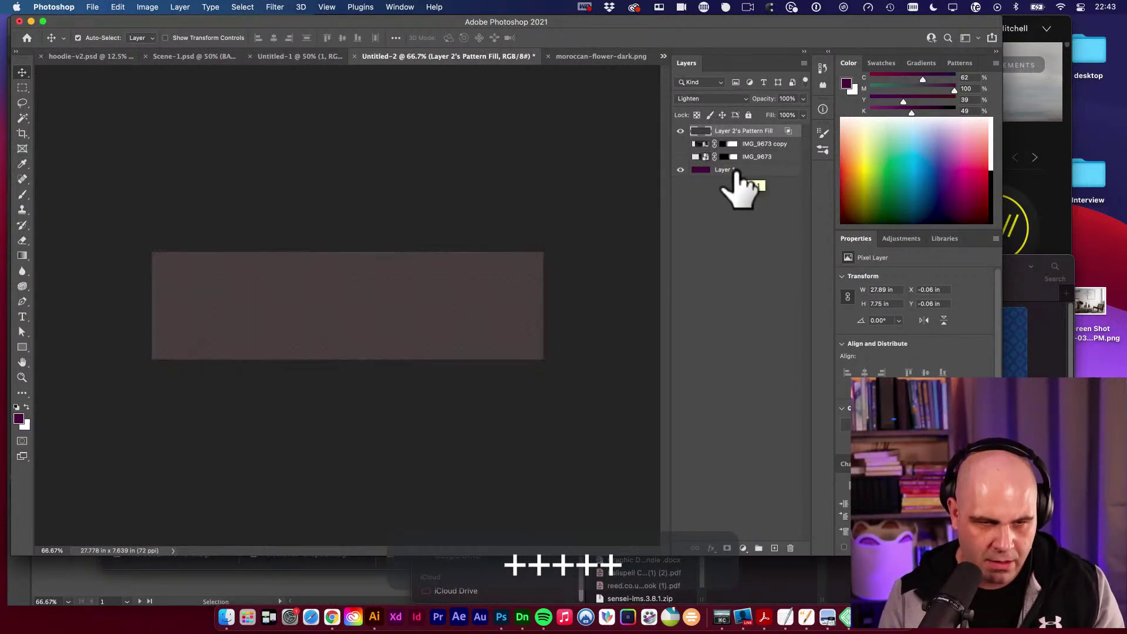
key("alt+shift+m")
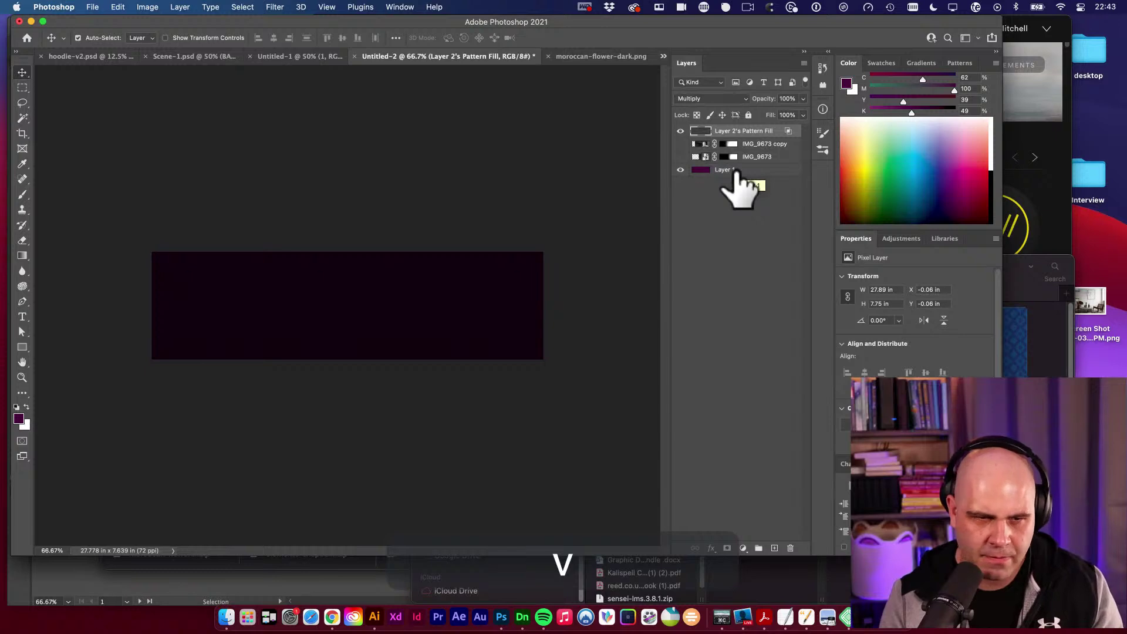
key("shift+plus")
key("shift+plus")
key("shift+plus")
key("shift+plus")
key("shift+plus")
key("shift+plus")
key("shift+plus")
key("shift+plus")
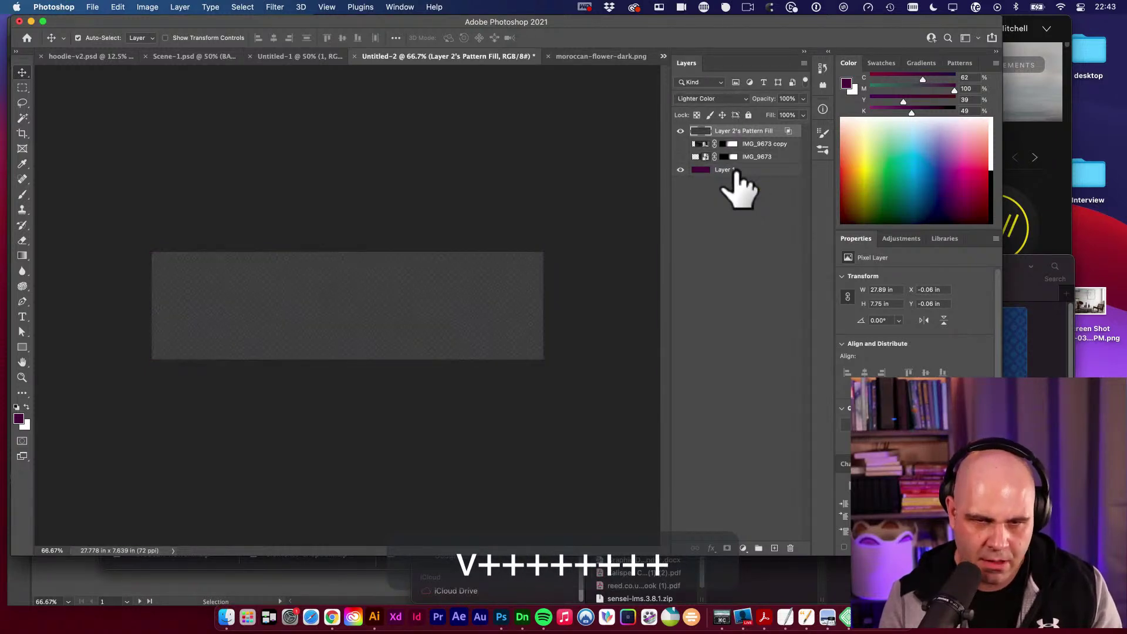
key("shift+plus")
key("shift+plus")
key("shift+plus")
key("shift+plus")
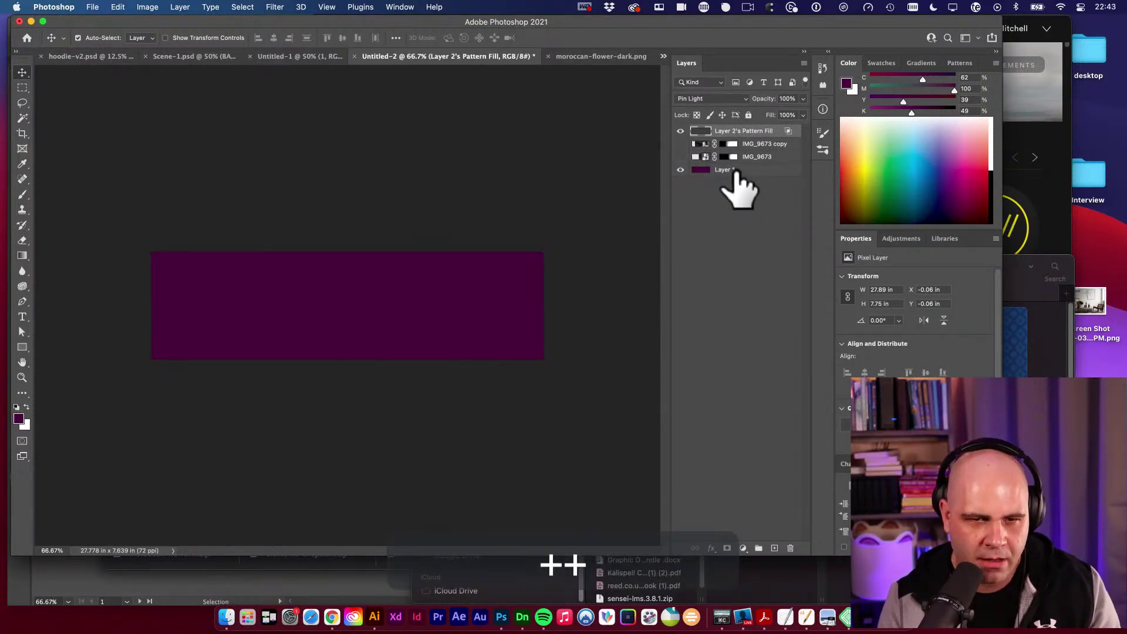
key("shift+plus")
key("shift+plus")
key("shift+plus")
key("shift+plus")
key("shift+plus")
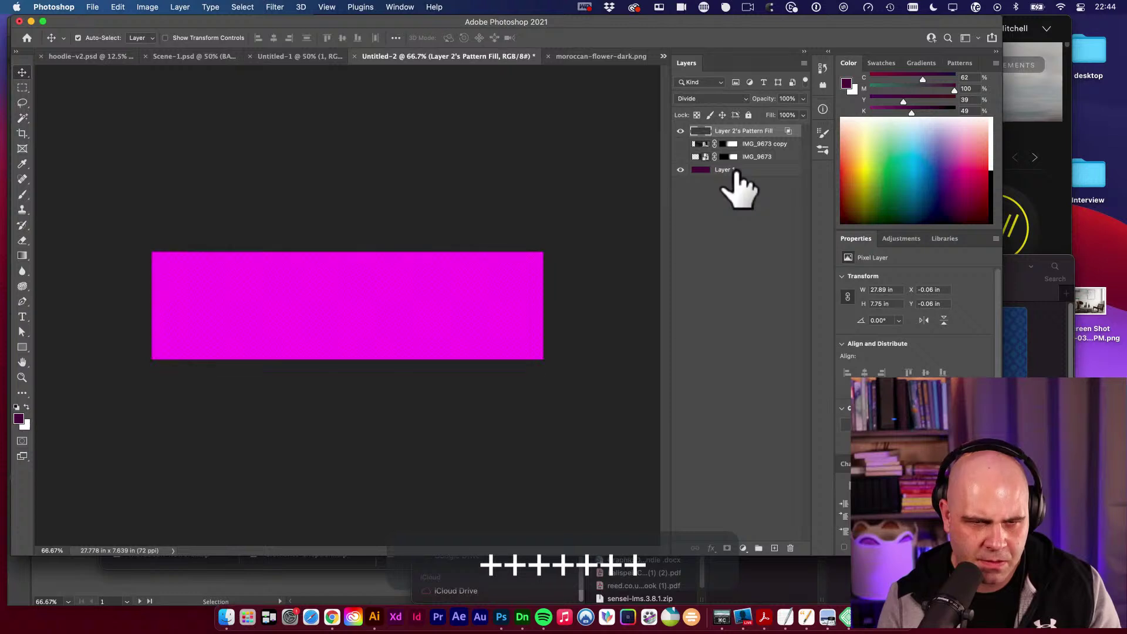
key("shift+plus")
key("shift+plus")
key("shift+plus")
key("shift+plus")
key("shift+plus")
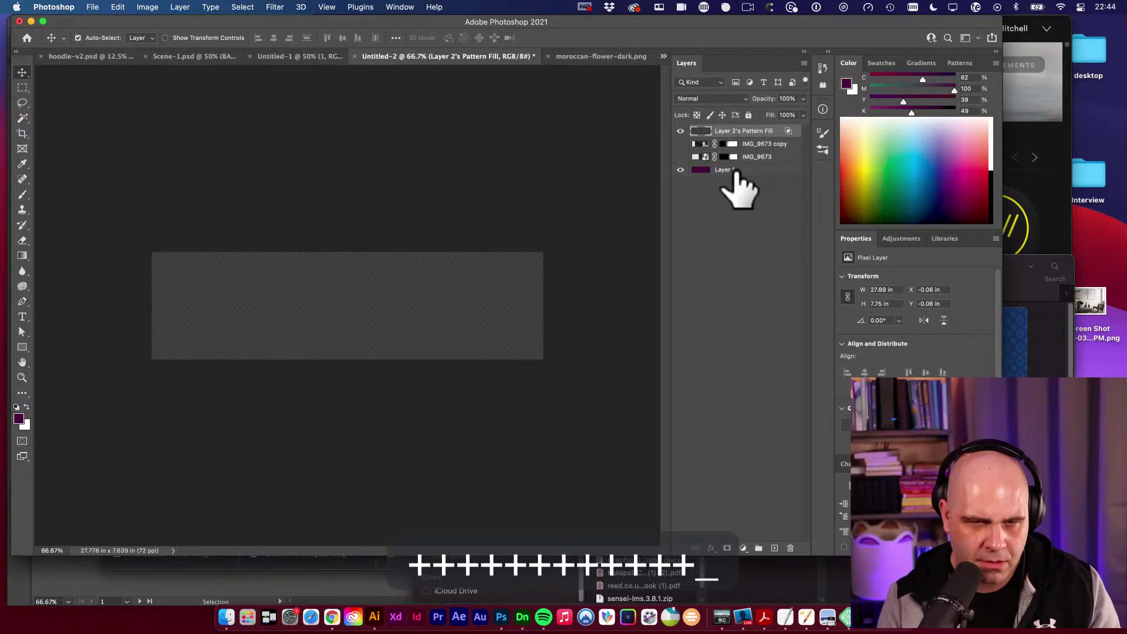
key("shift+plus")
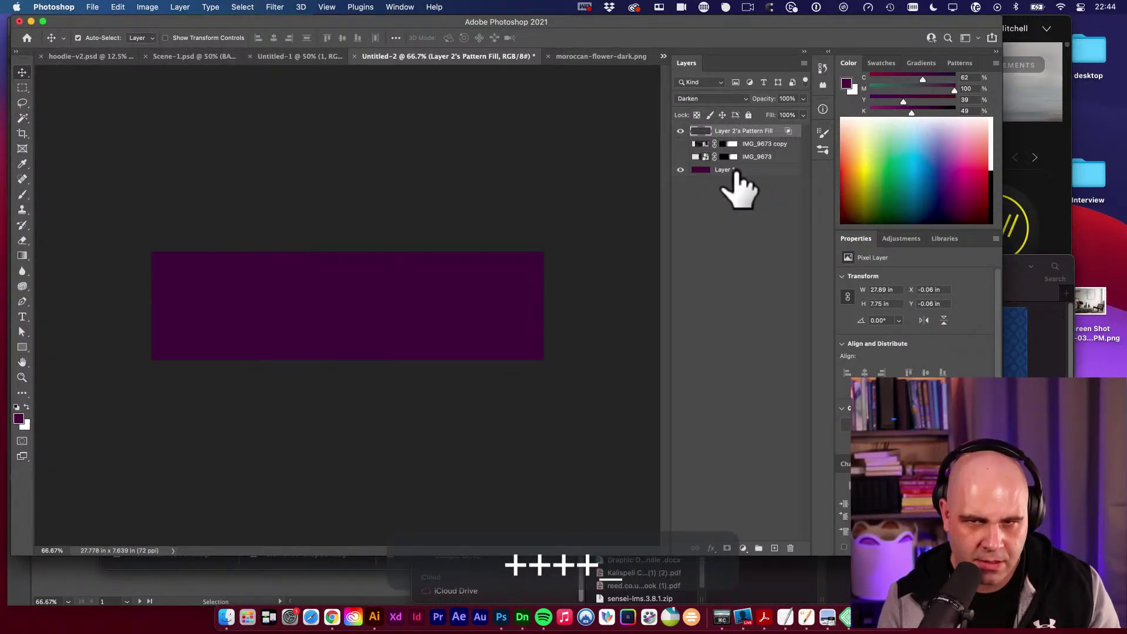
left_click_drag(372, 322, 398, 320)
key("v")
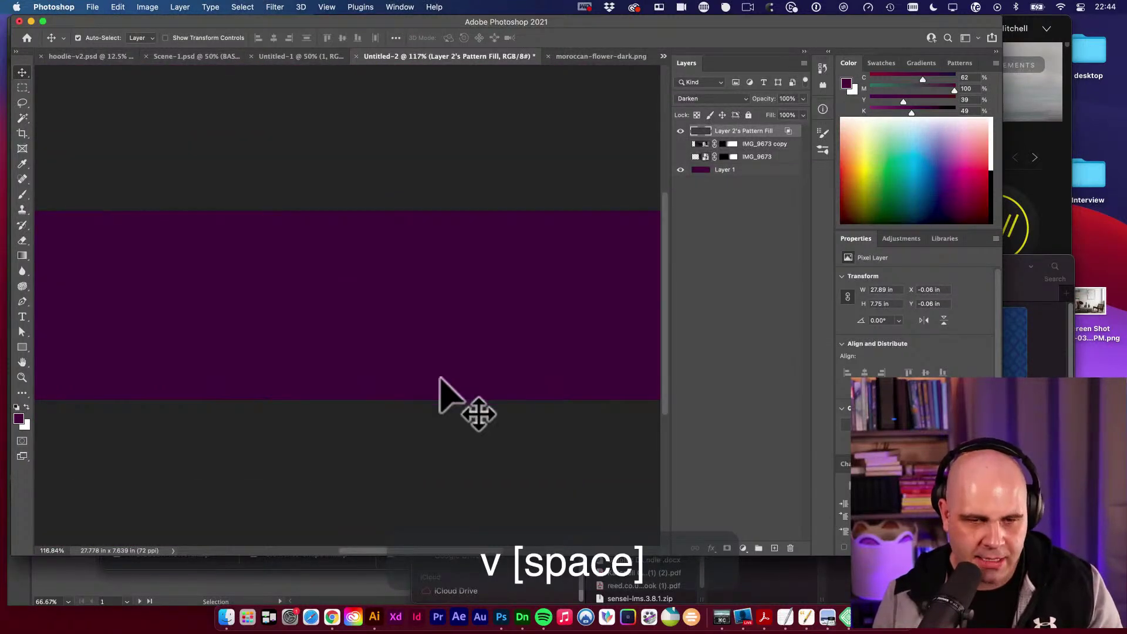
left_click(423, 382, "alt+super")
Add a lorem ipsum text box across the banner and make the text white.
key("t")
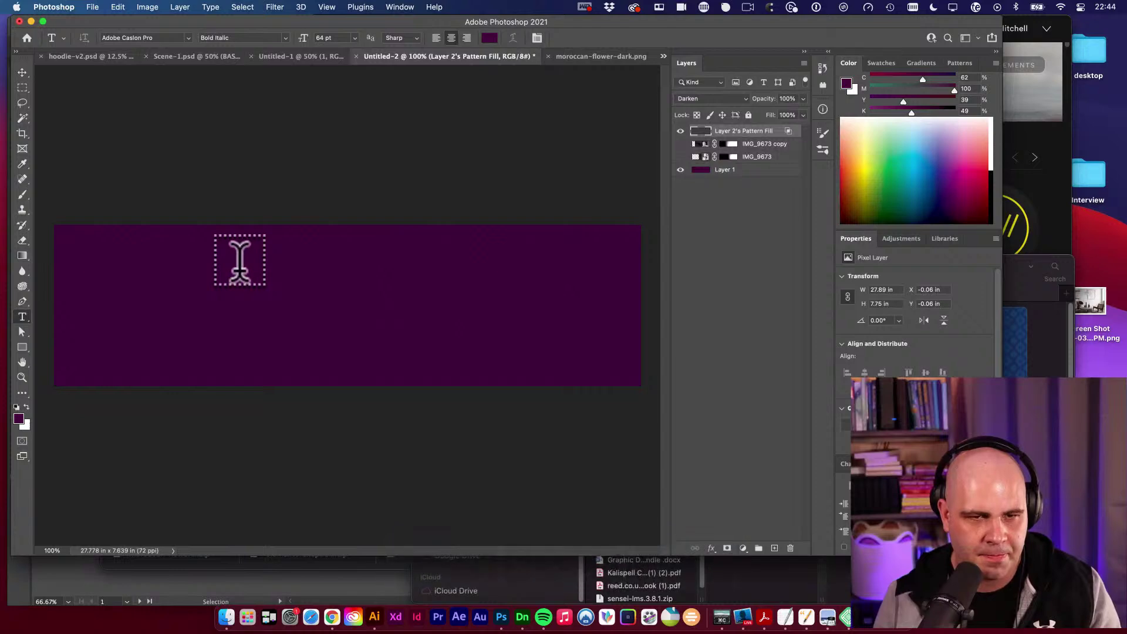
left_click_drag(156, 262, 561, 344)
key("super+a")
left_click(490, 37)
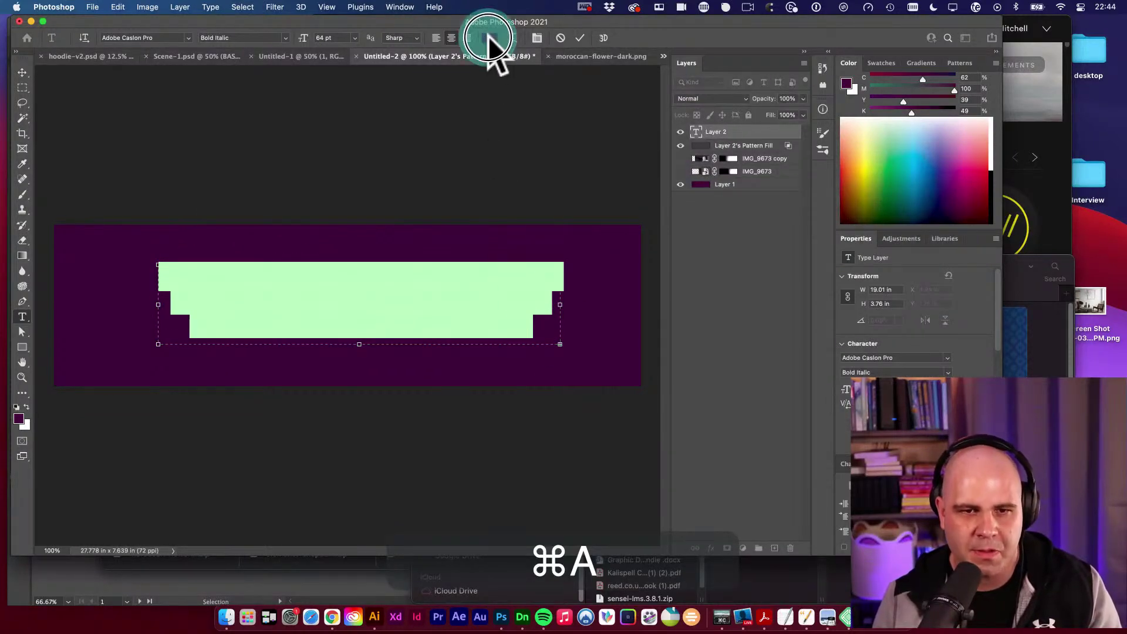
left_click_drag(460, 294, 380, 264)
left_click(658, 270)
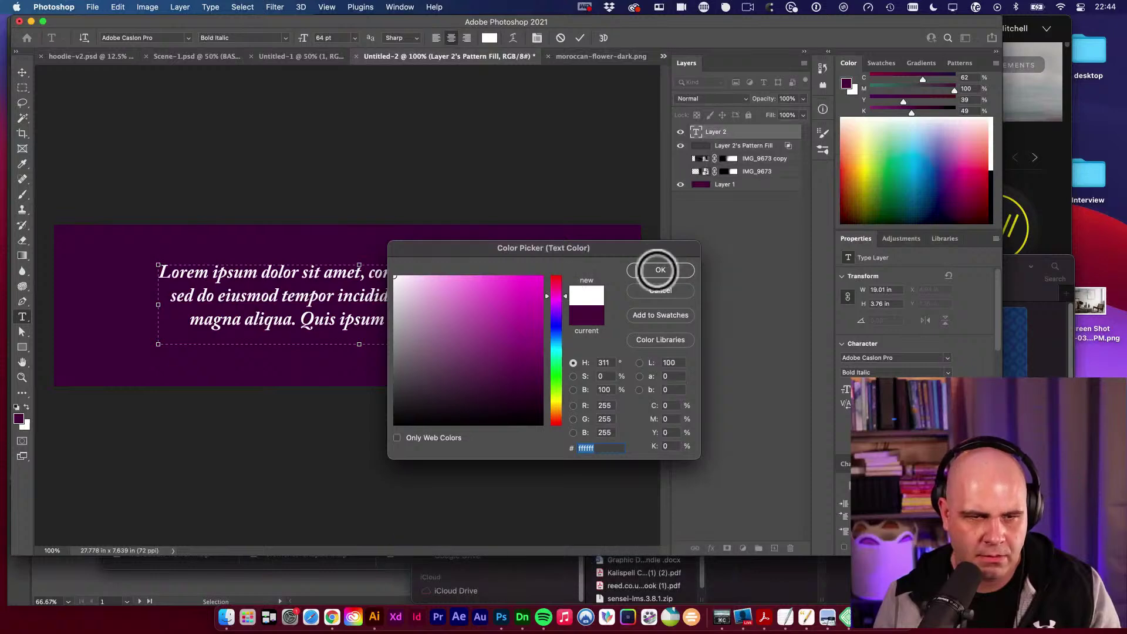
Remove the phrase 'Quis ipsum suspendisse ultrices' and shorten the text box to 2.99 in.
left_click(438, 326)
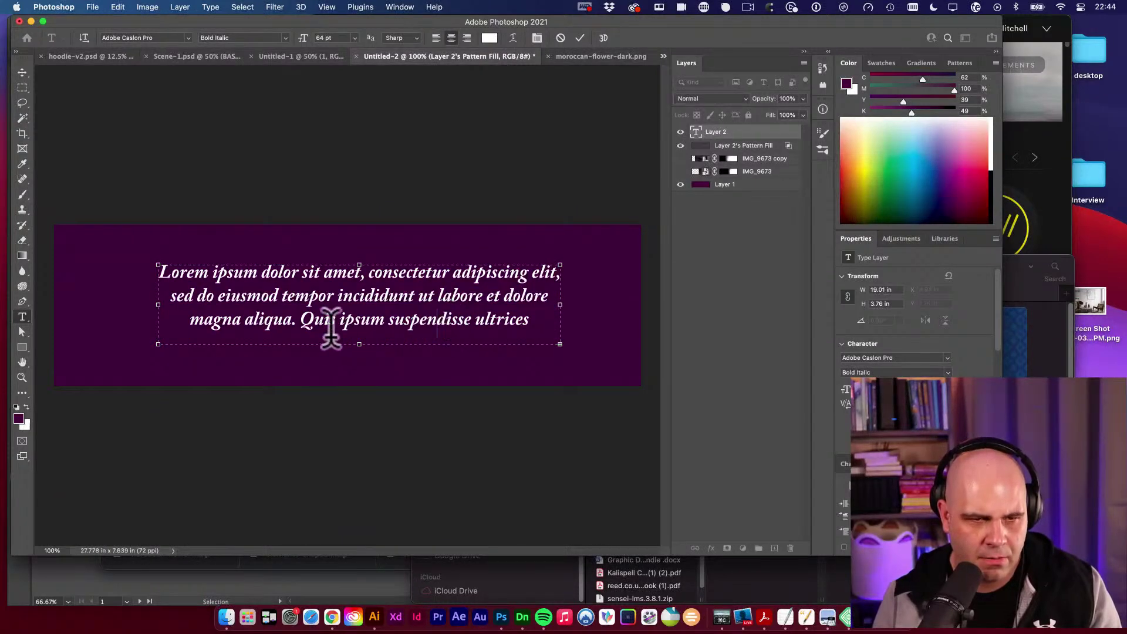
left_click_drag(296, 320, 567, 322)
key("Return")
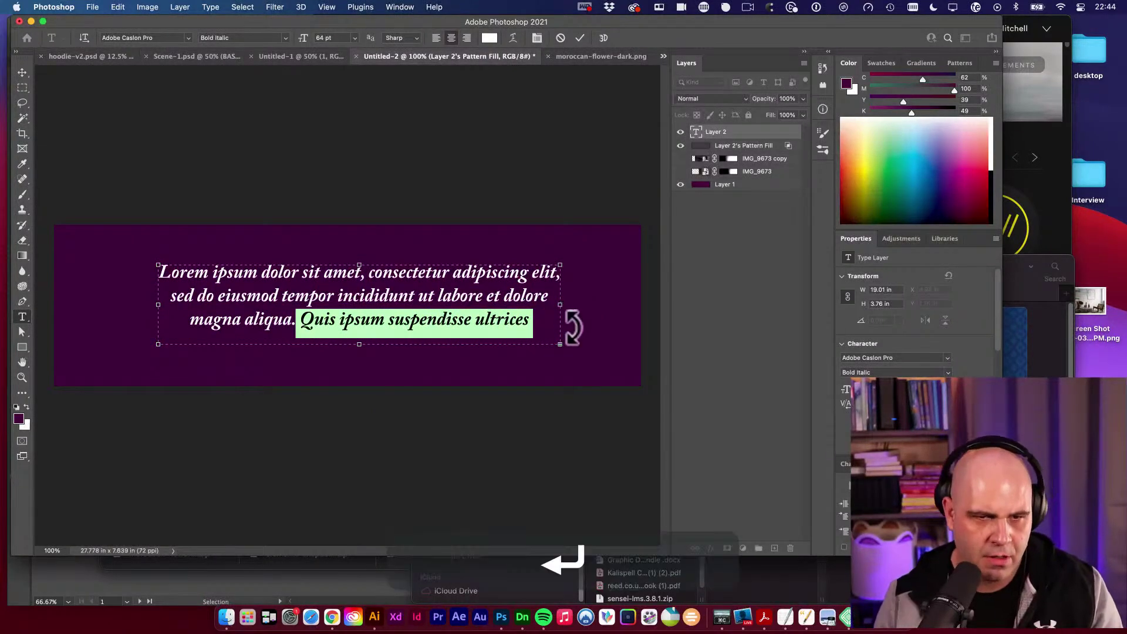
left_click_drag(360, 345, 359, 328)
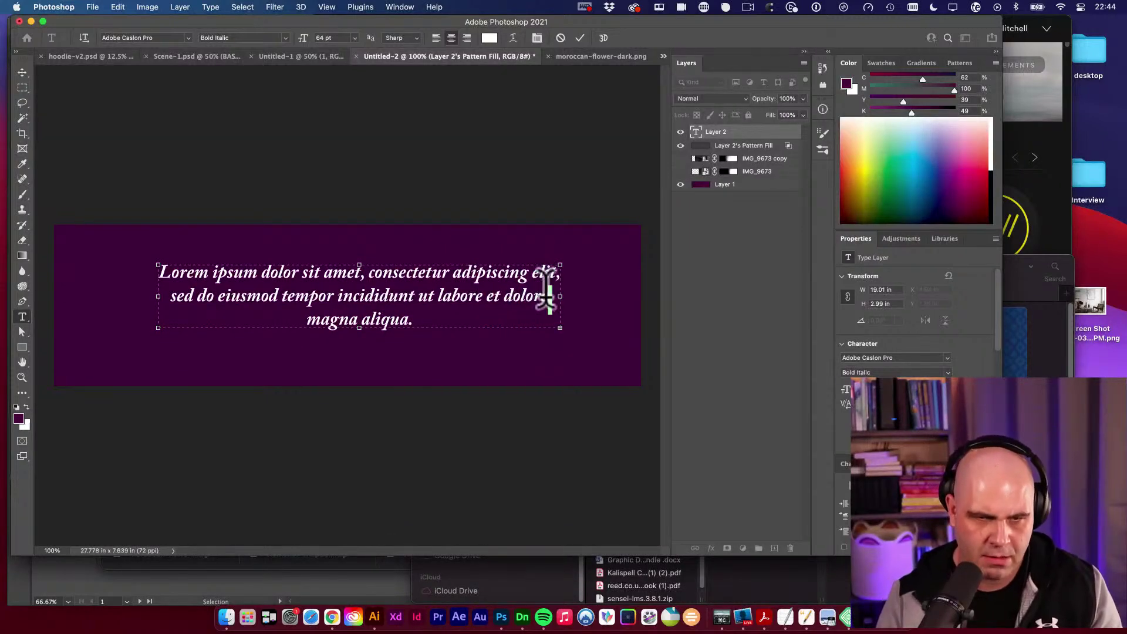
key("Return")
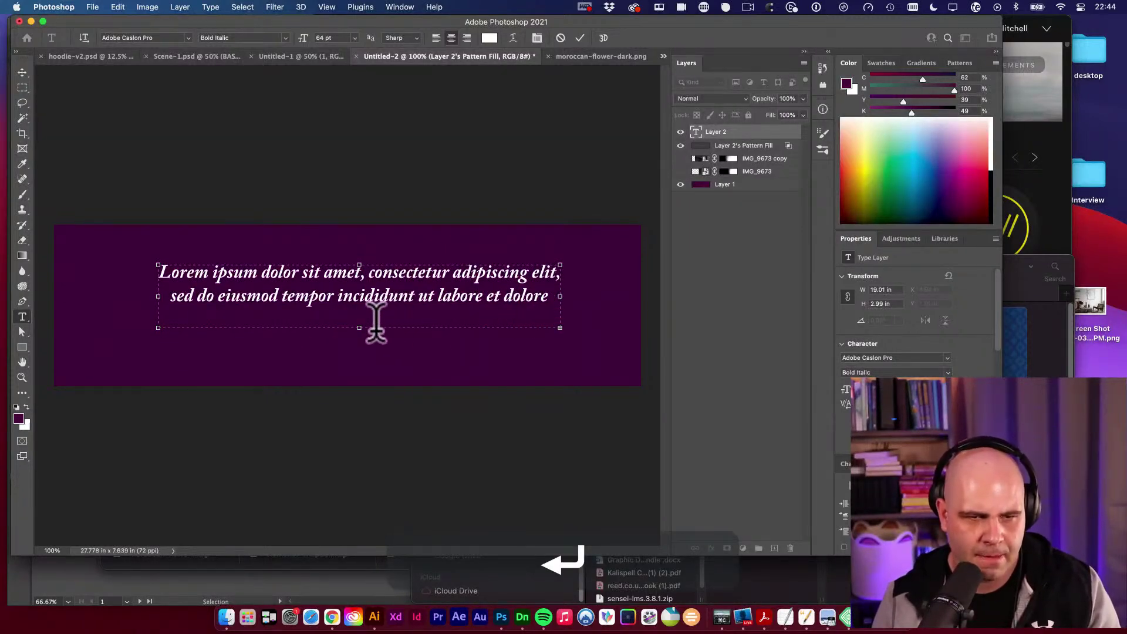
left_click(365, 314)
Centre the text horizontally and vertically on the banner.
key("v")
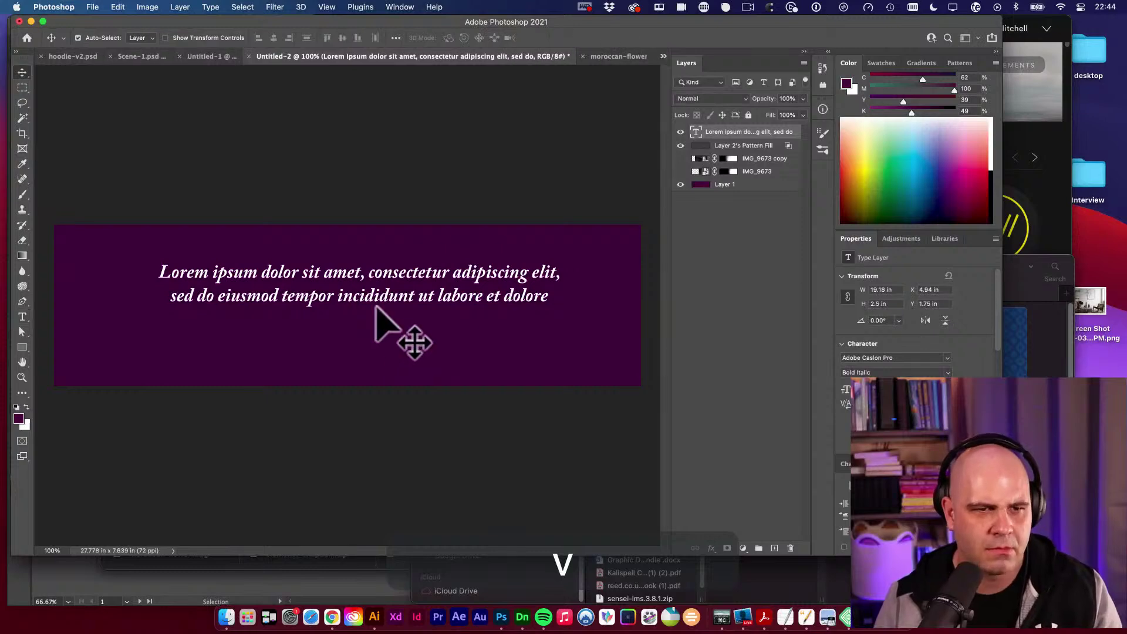
key("super+a")
left_click(342, 37)
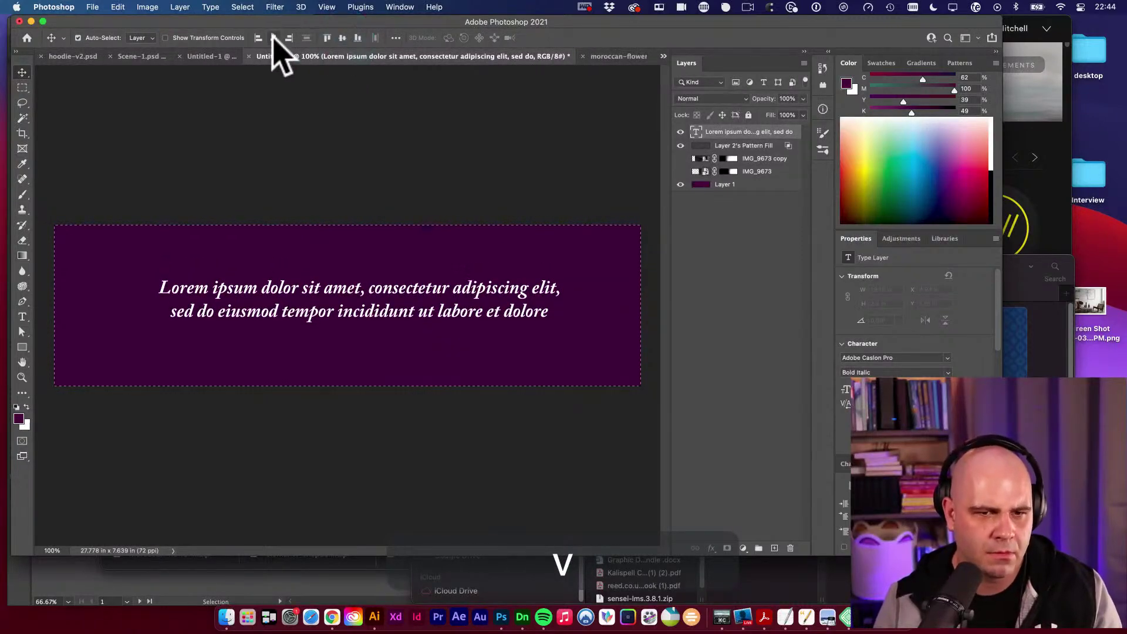
left_click(274, 38)
key("super+d")
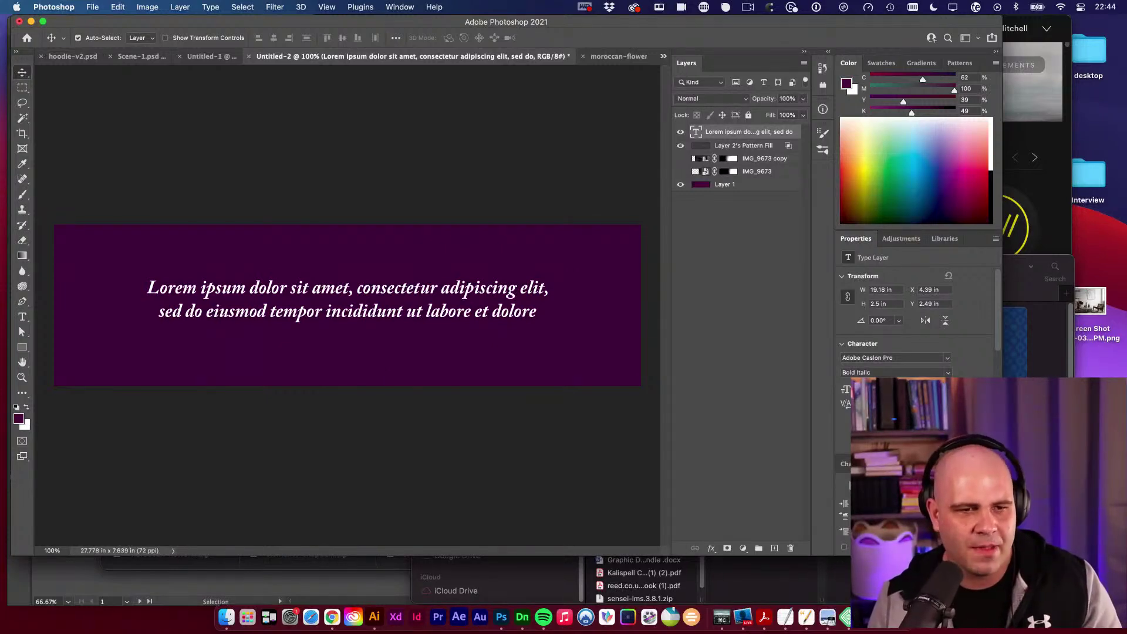
Scale the text block down proportionally, then bring Chrome's Subtle Patterns page forward.
key("super+t")
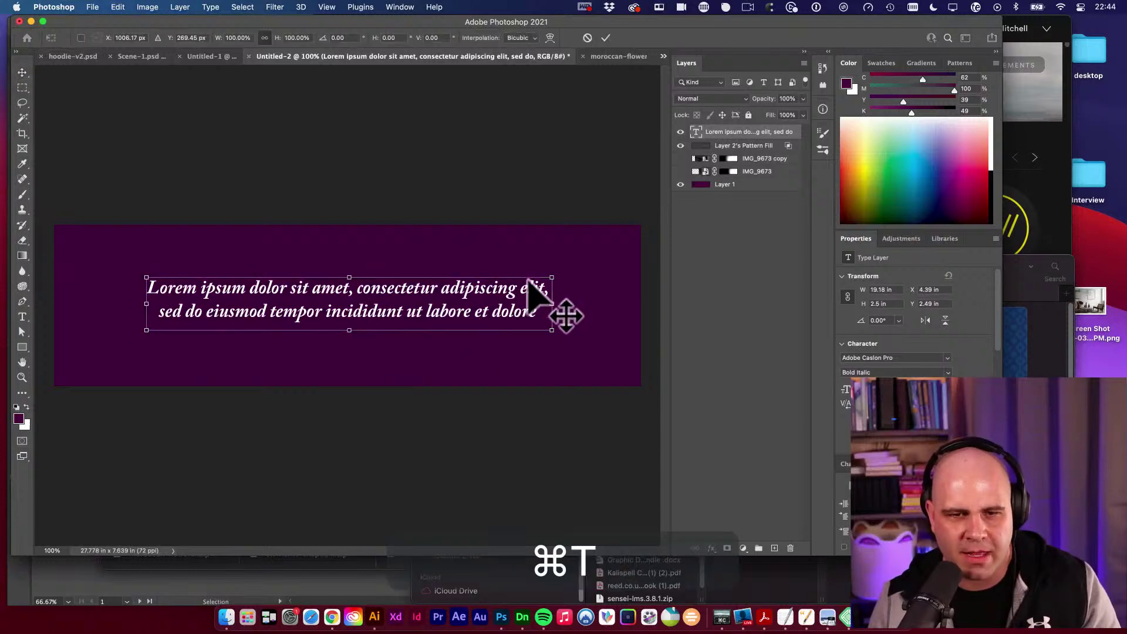
left_click_drag(553, 271, 492, 288)
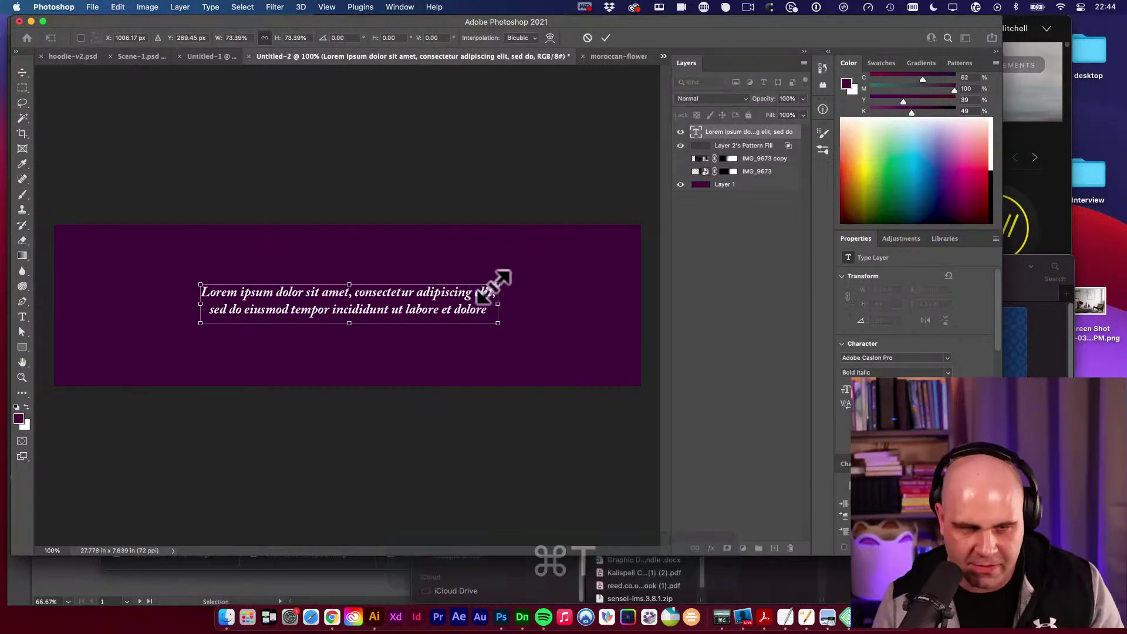
key("v")
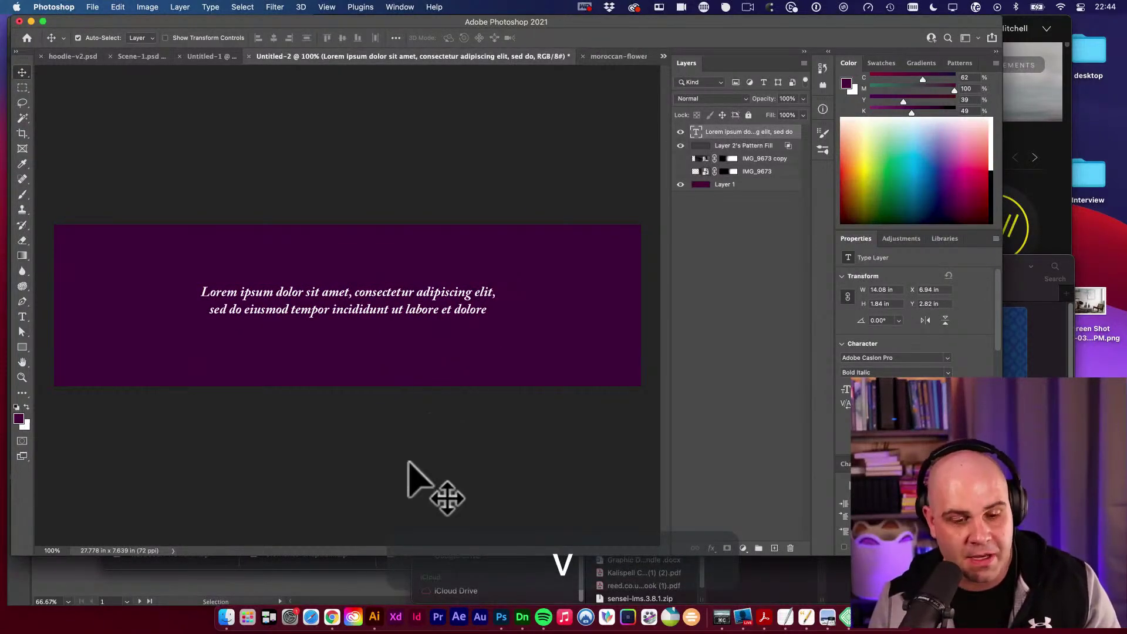
left_click(329, 623)
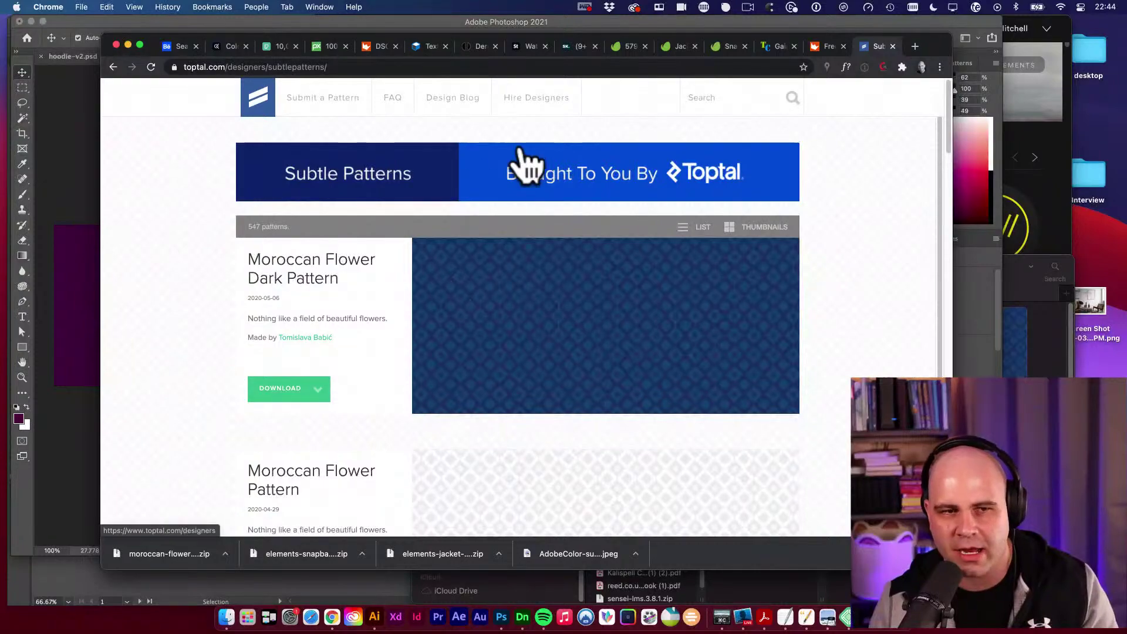
Copy the rusty texture image from the TextureKing page and return to the Photoshop banner.
mouse_move(622, 314)
left_click(823, 47)
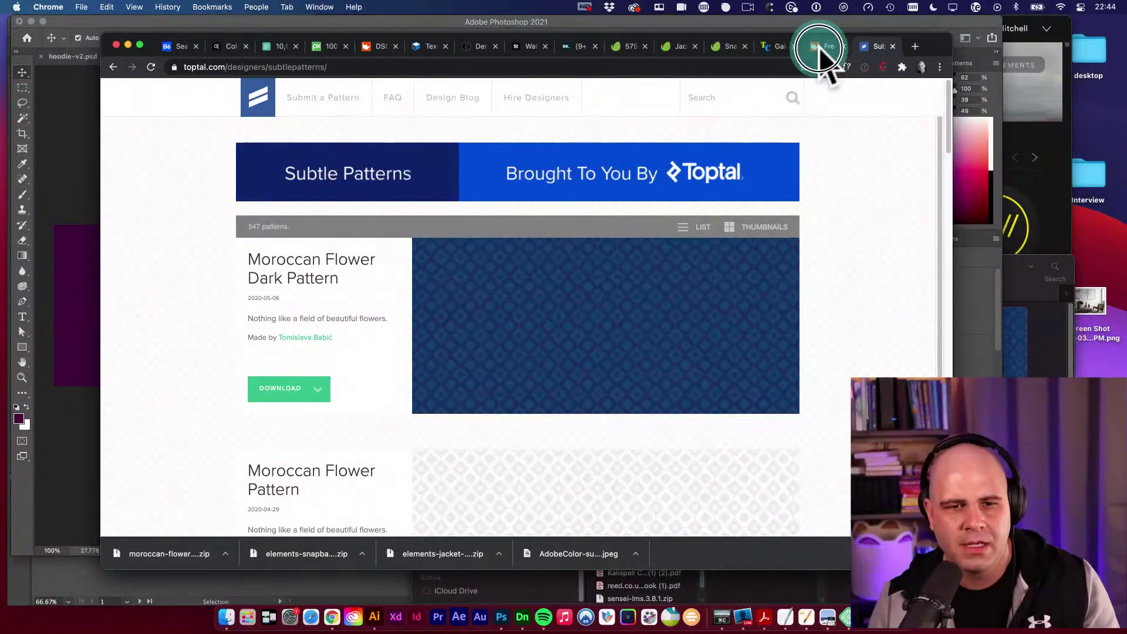
scroll(555, 329, "down", 2)
right_click(483, 286)
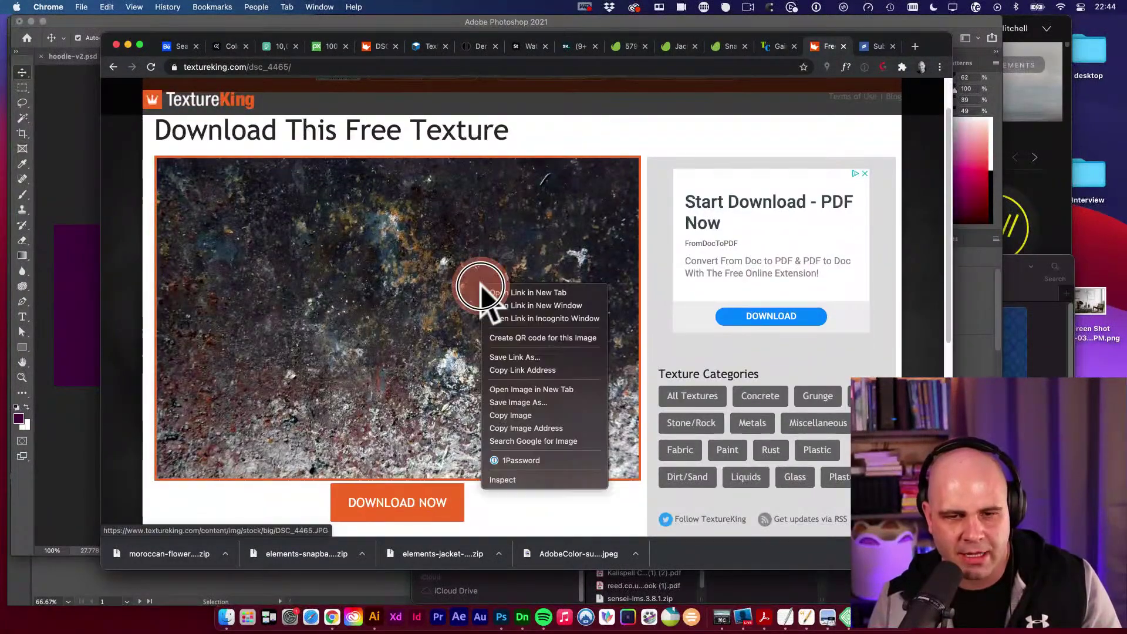
left_click(531, 415)
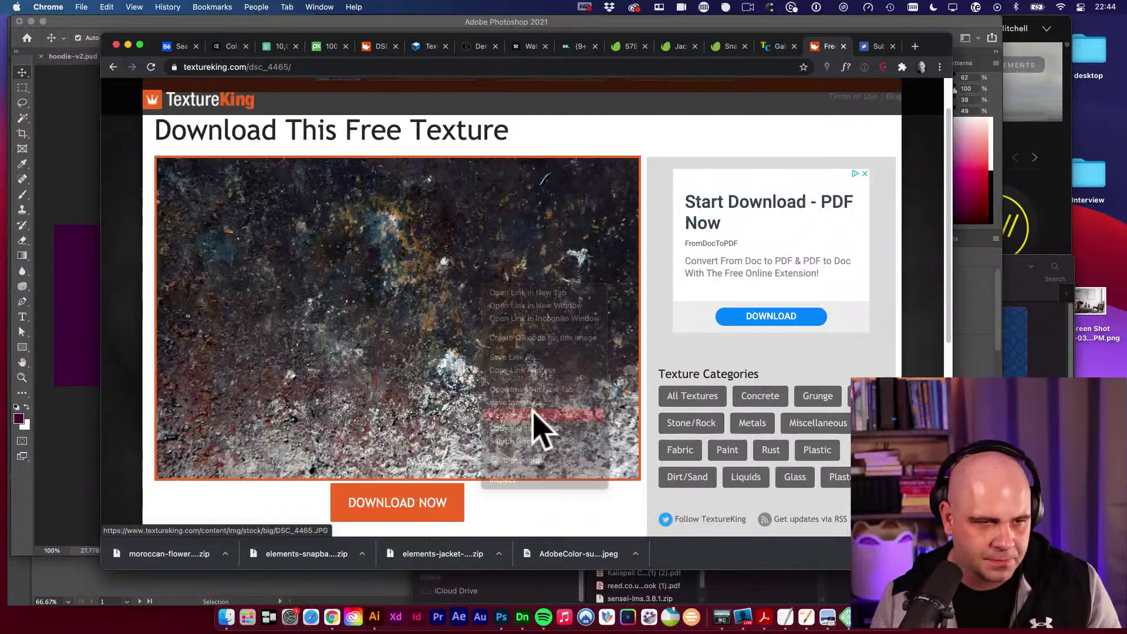
left_click(97, 257)
key("v")
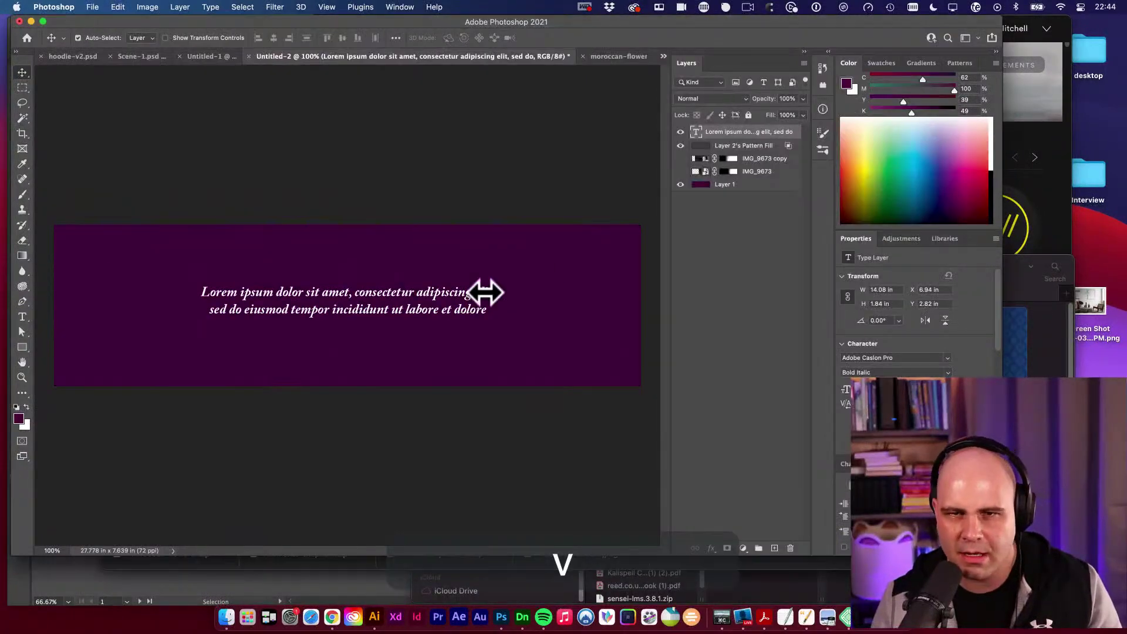
Group all of the banner's layers into a group named V1.
left_click(762, 185)
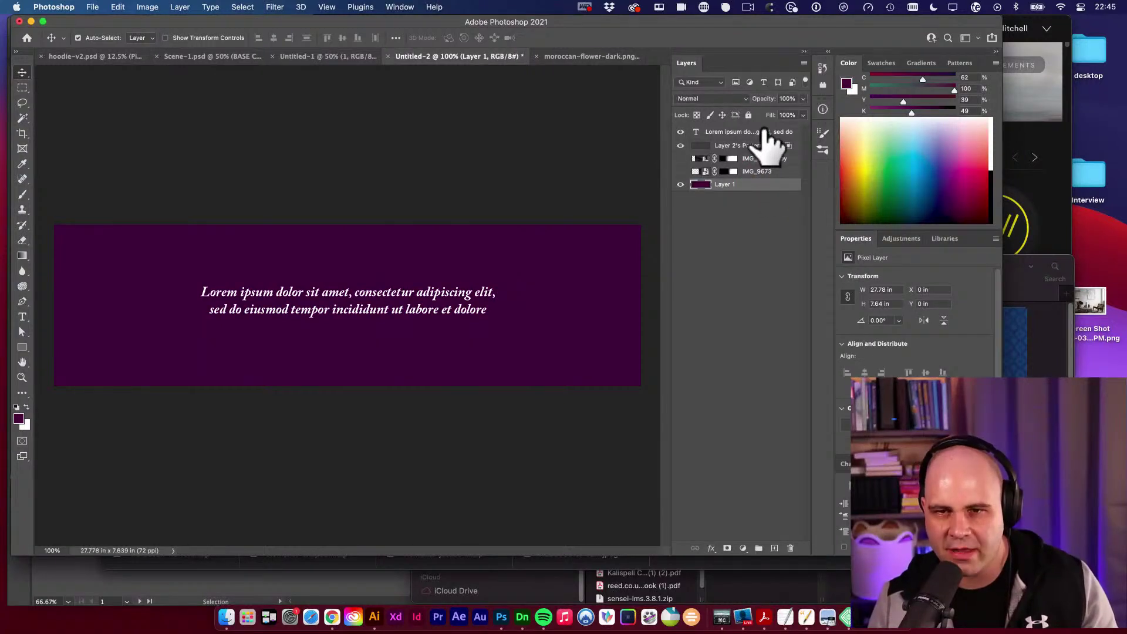
key("super+alt+a")
key("super+g")
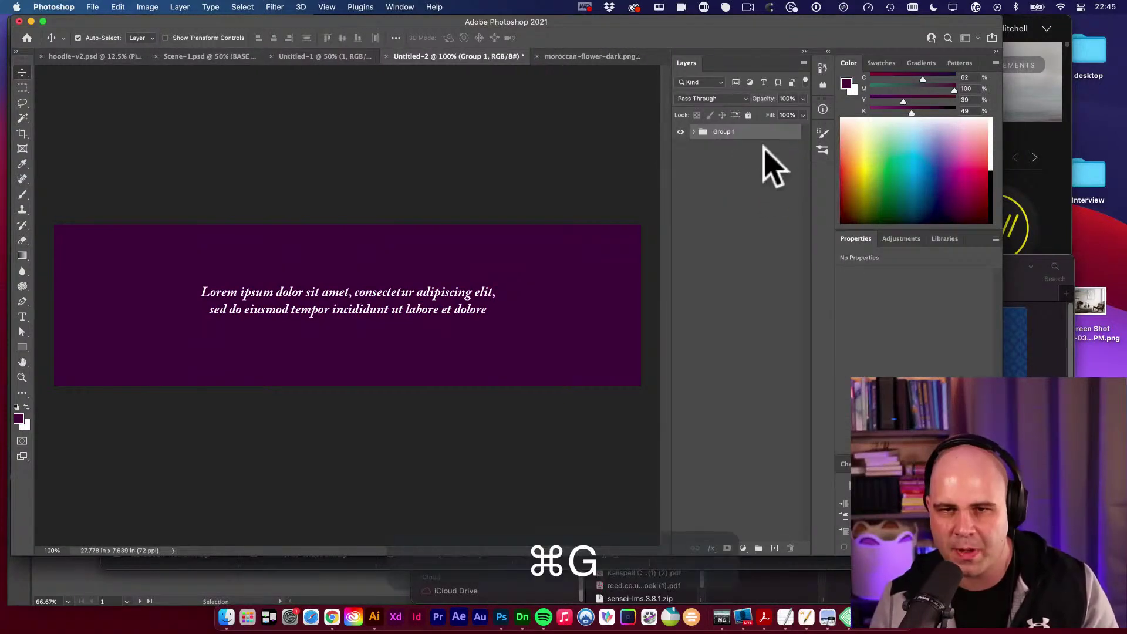
double_click(723, 132)
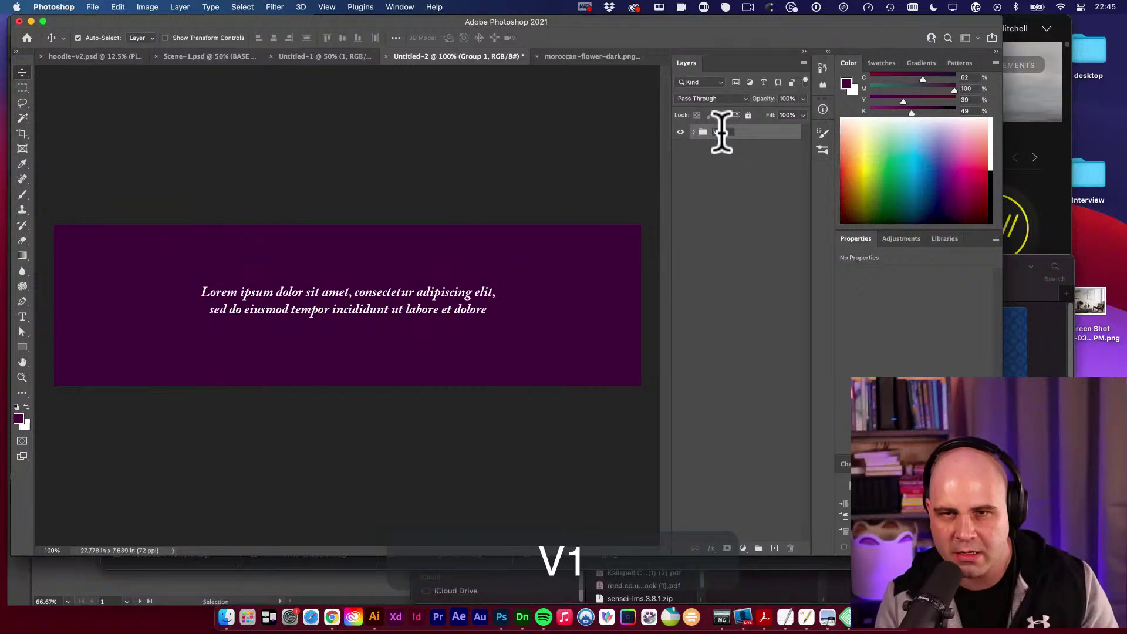
key("Return")
Duplicate the V1 group and rename the copy V2.
key("super+j")
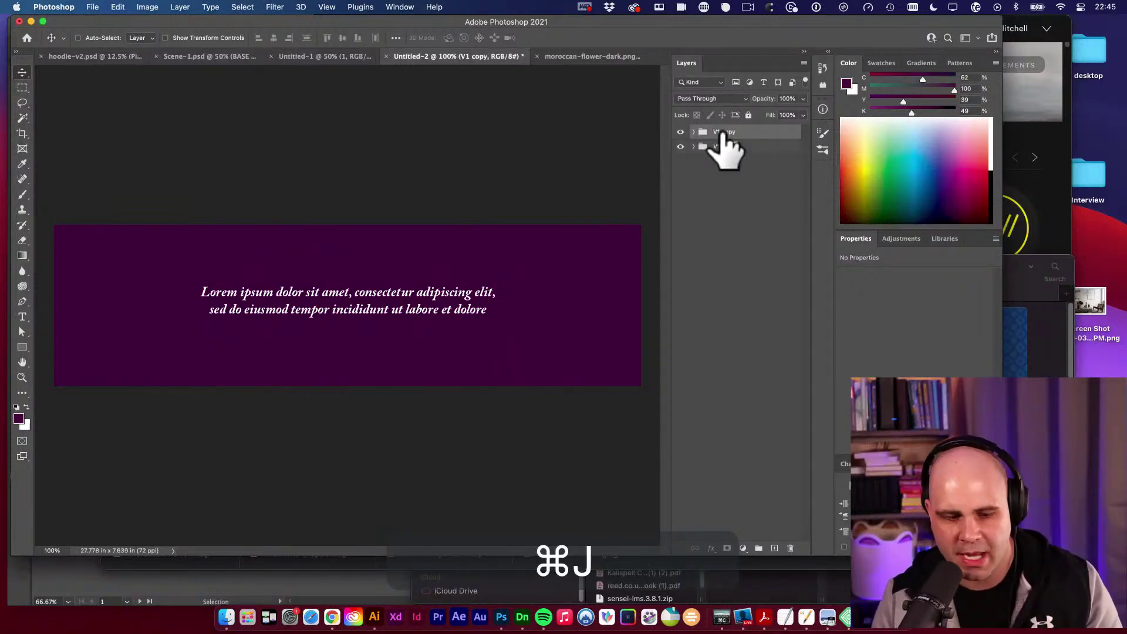
key("shift+super+r")
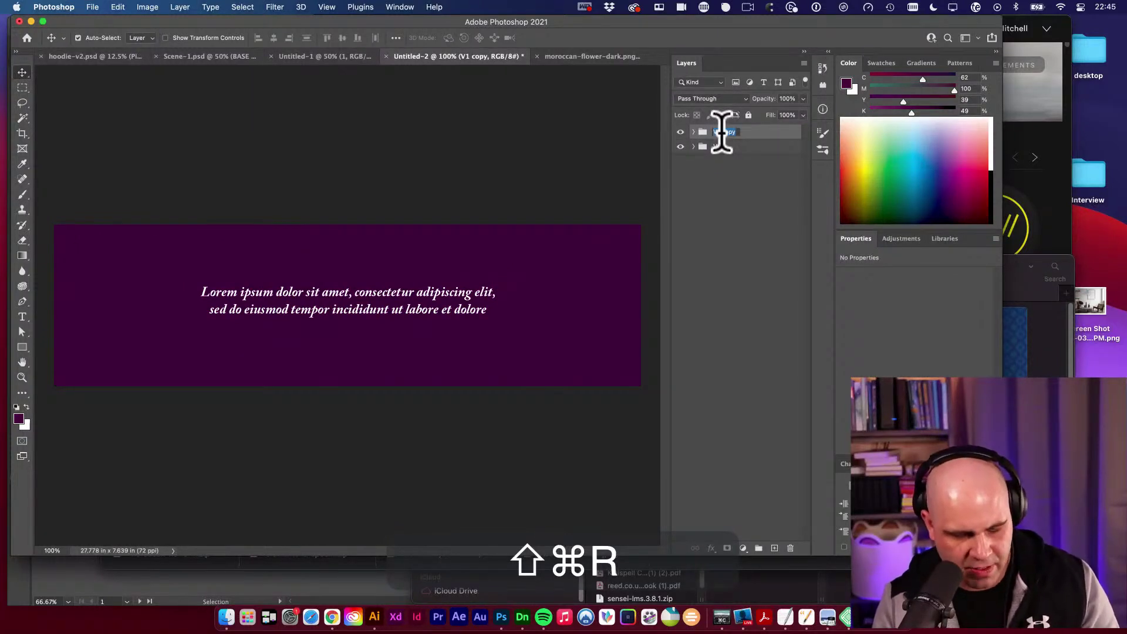
type("V2")
key("Return")
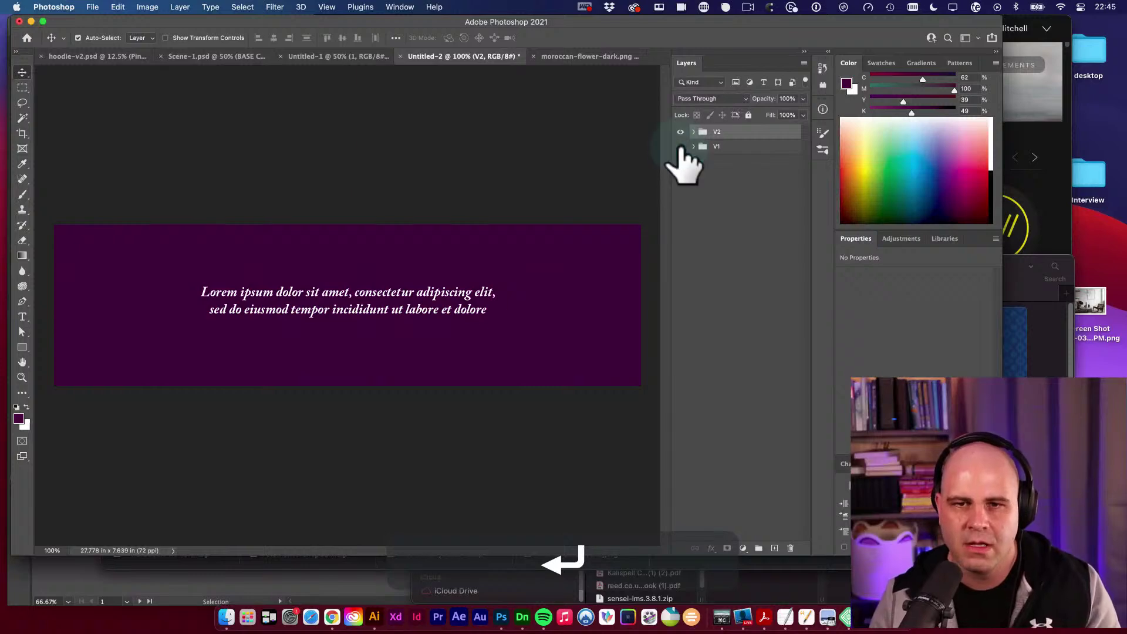
Paste the rusty texture into V2 above the pattern fill, keeping it at full opacity.
key("v")
key("v")
left_click(563, 269)
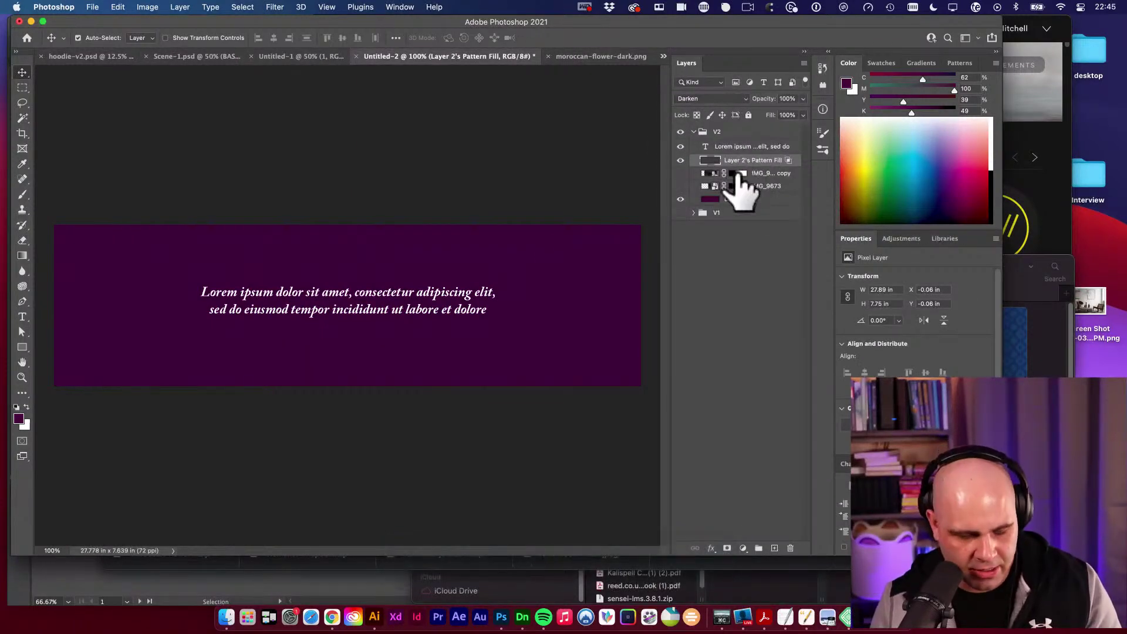
key("super")
key("super+v")
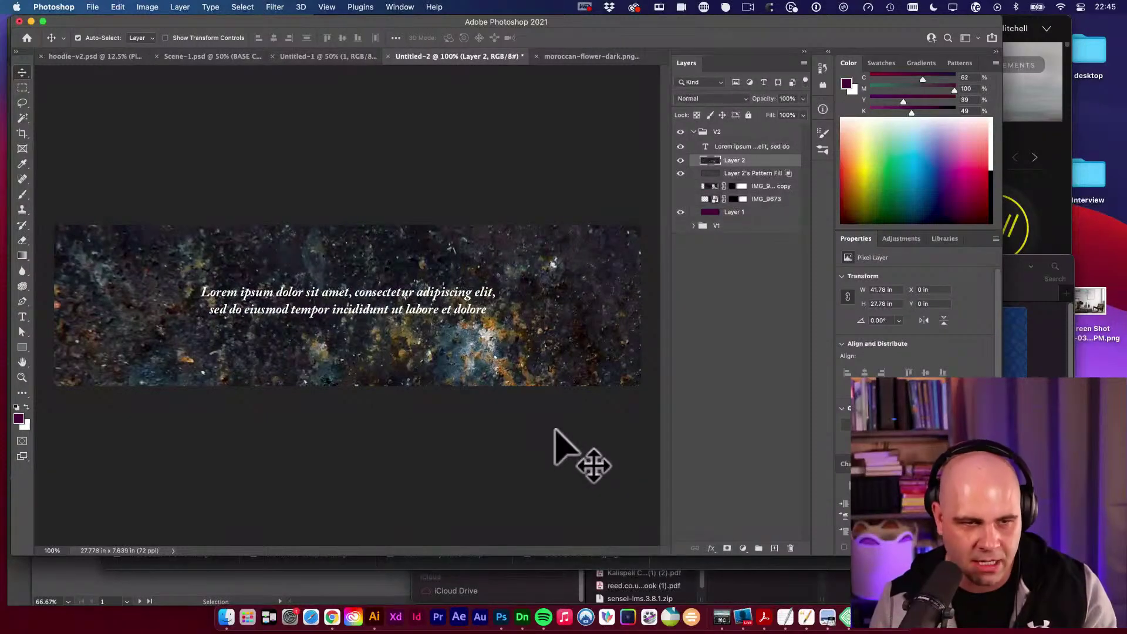
key("v")
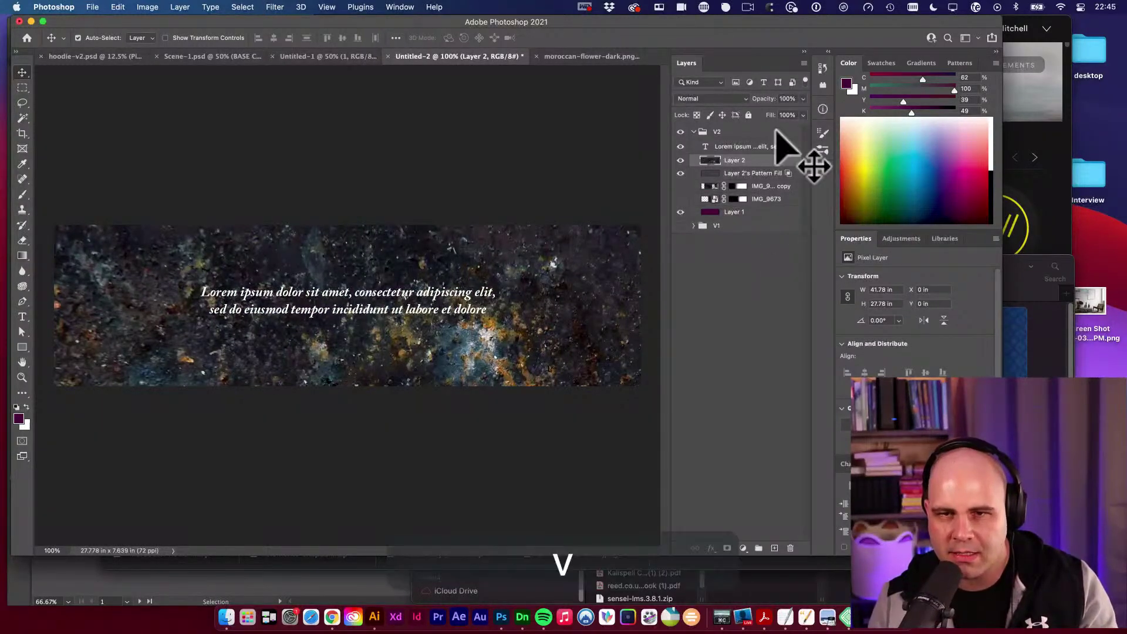
left_click_drag(768, 98, 825, 105)
key("v")
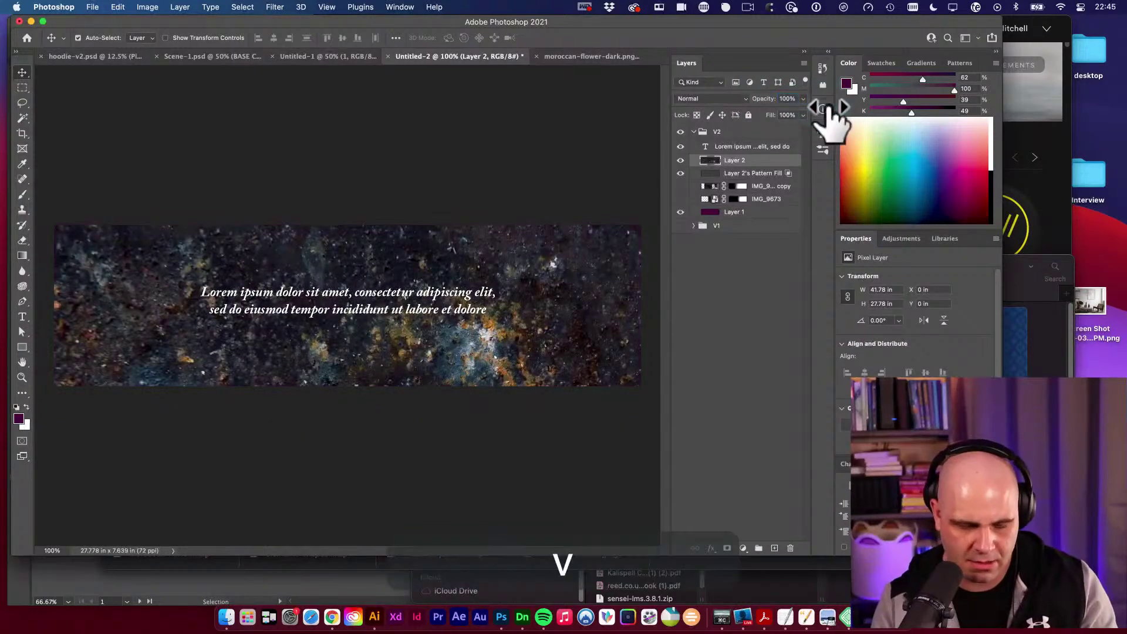
Cycle the texture through Soft Light, Hard Mix and Difference blends, ending on Luminosity.
key("shift+plus")
key("shift+plus")
key("shift+minus")
key("shift+minus")
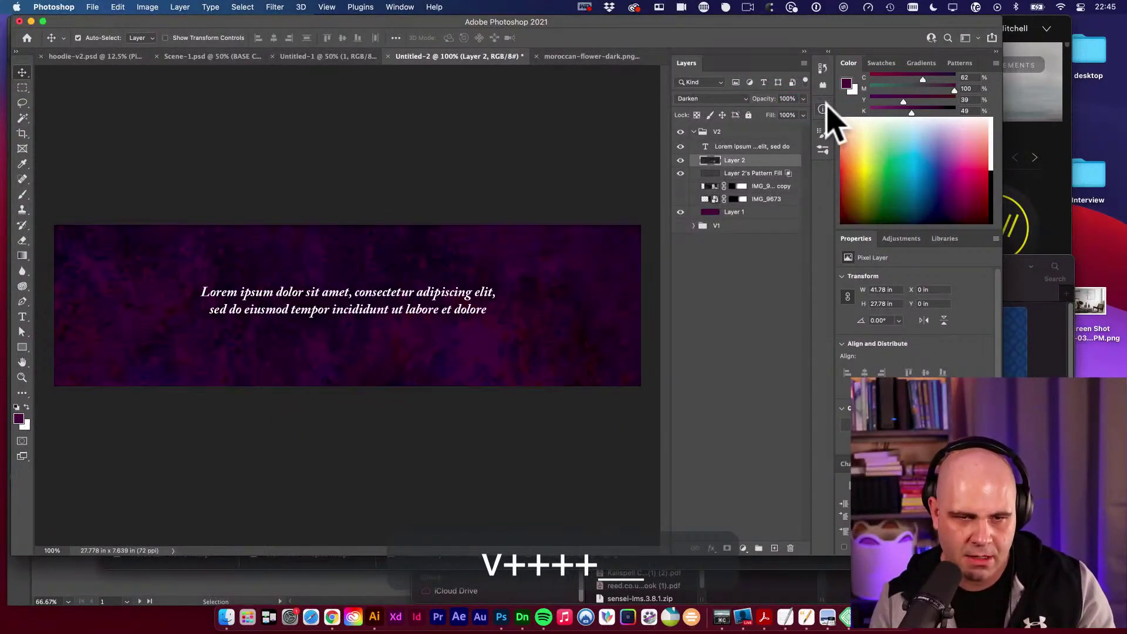
key("shift+plus")
key("shift+plus")
key("shift+plus")
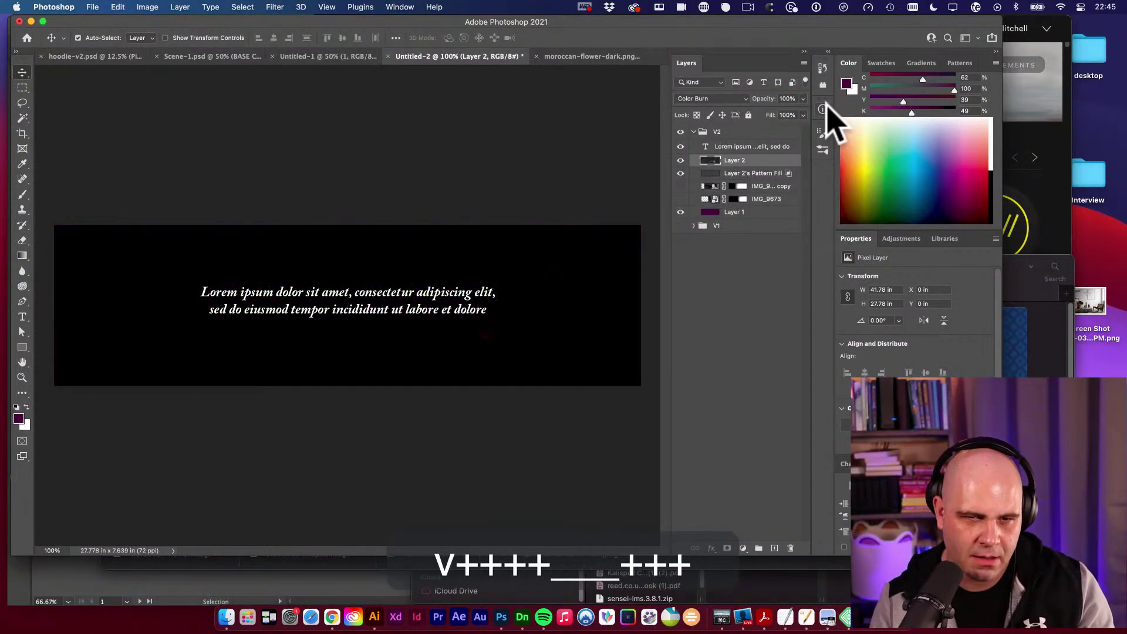
key("shift+plus")
key("shift+plus")
key("shift+plus")
key("shift+plus")
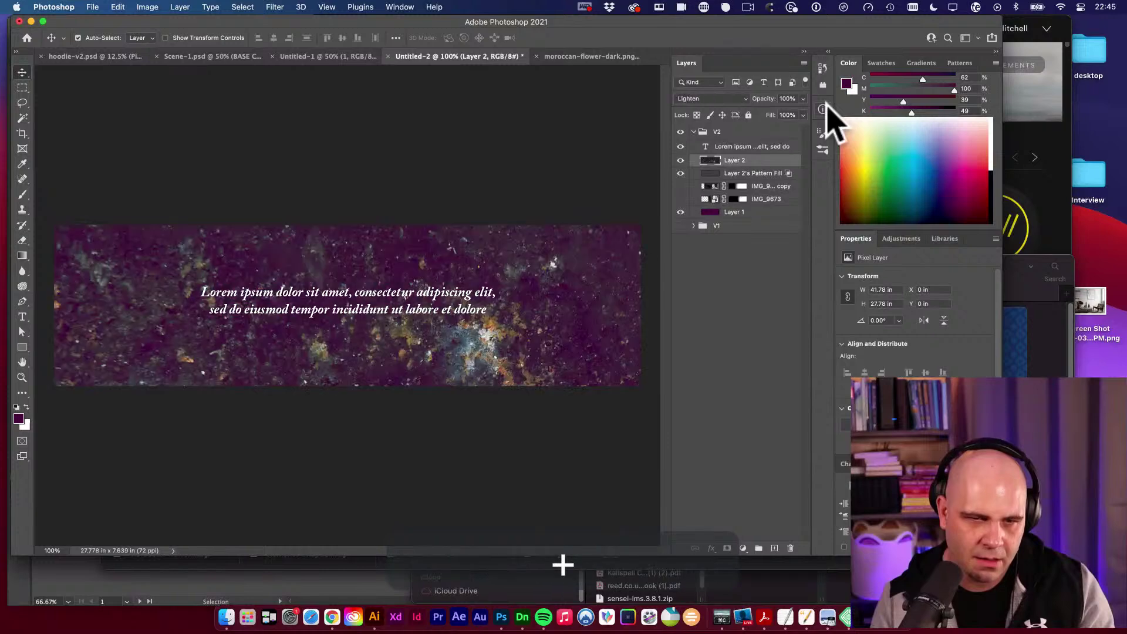
key("shift+plus")
key("shift+plus")
key("shift+plus")
key("shift+plus")
key("shift+plus")
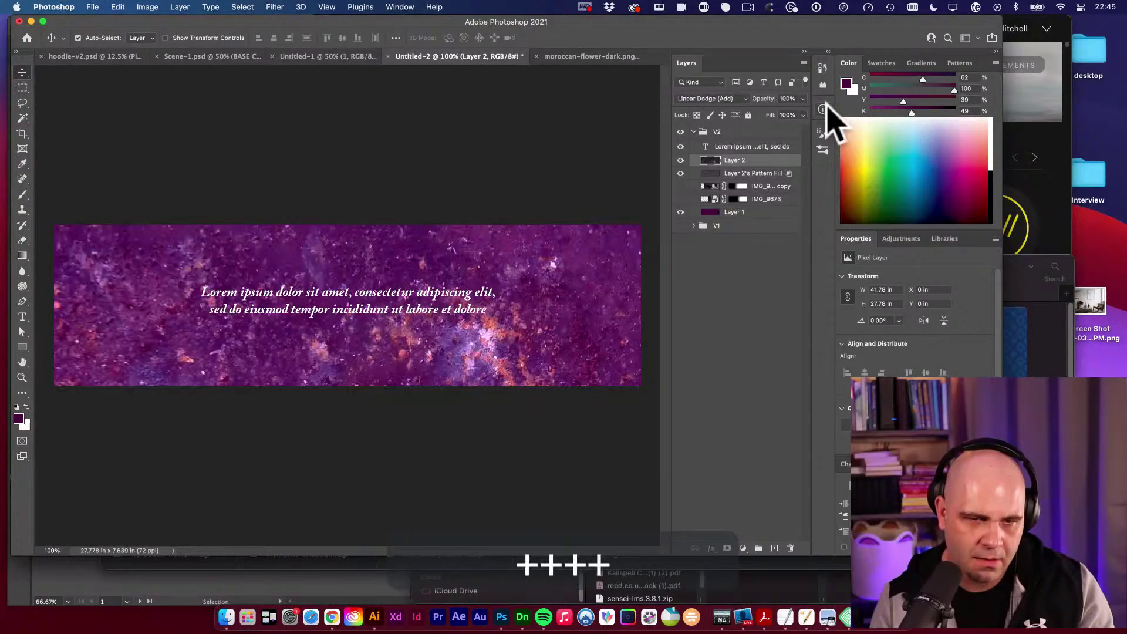
key("shift+plus")
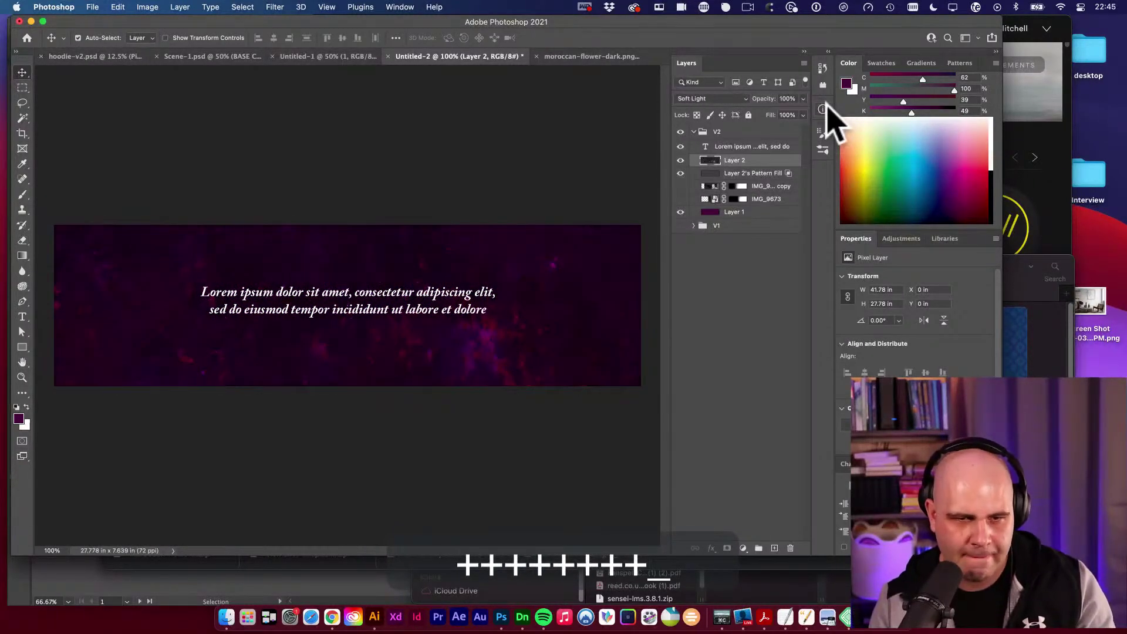
key("shift+plus")
key("shift+plus")
key("shift+plus")
key("shift+plus")
key("shift+plus")
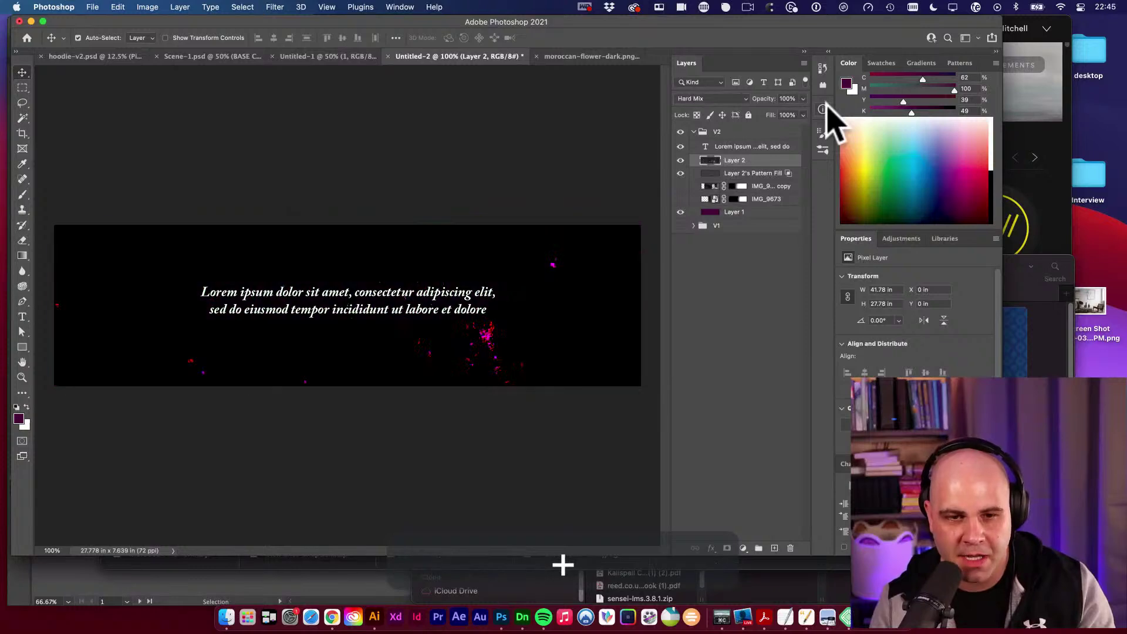
key("shift+plus")
key("shift+plus")
key("shift+plus")
key("shift+minus")
key("shift+minus")
key("shift+minus")
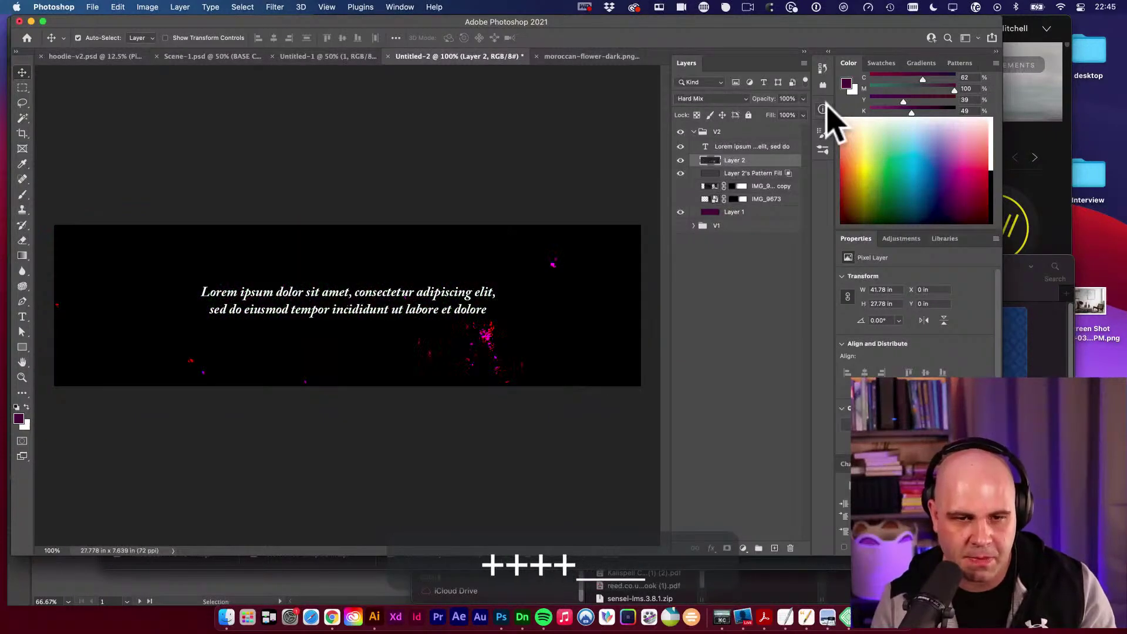
key("shift+plus")
key("shift+minus")
key("shift+plus")
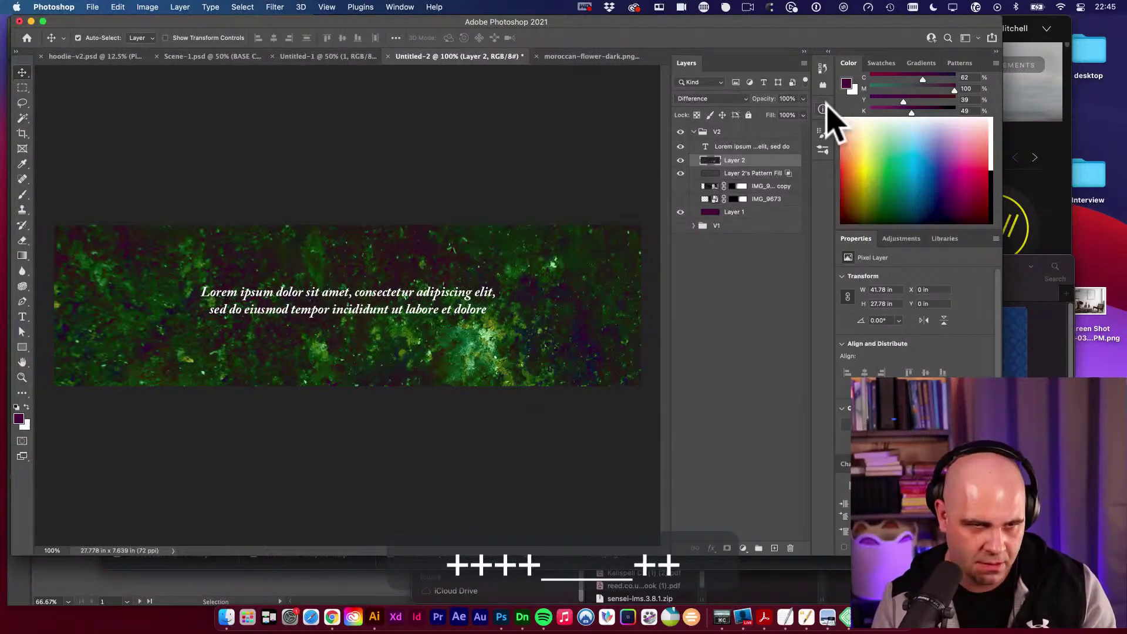
key("shift+plus")
key("shift+plus")
key("shift+plus")
key("shift+minus")
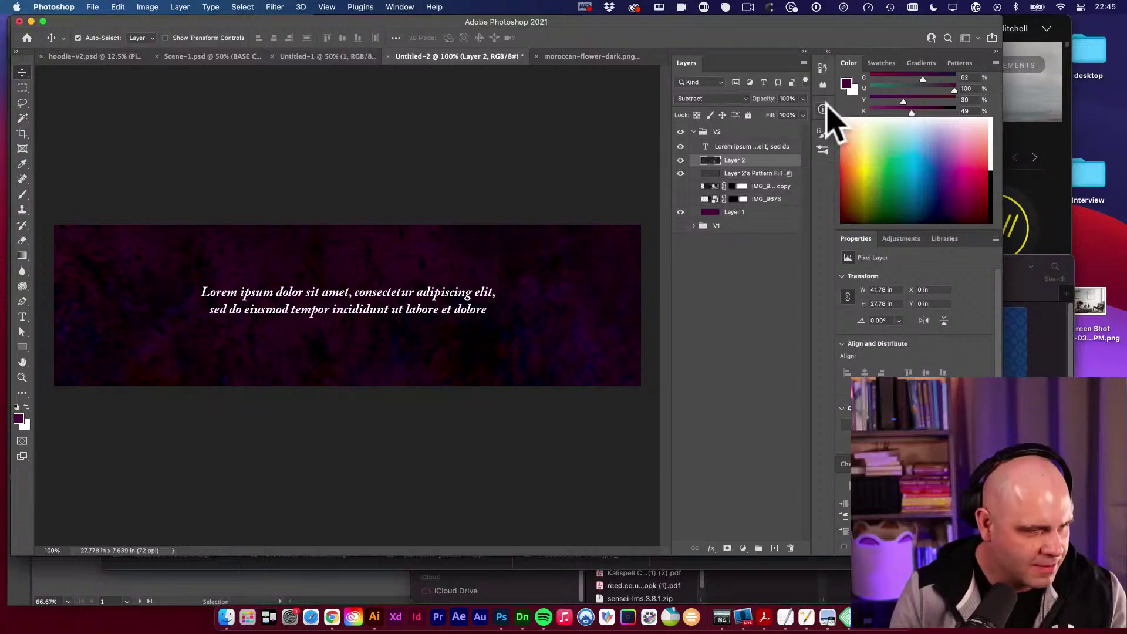
key("shift+plus")
key("shift+plus")
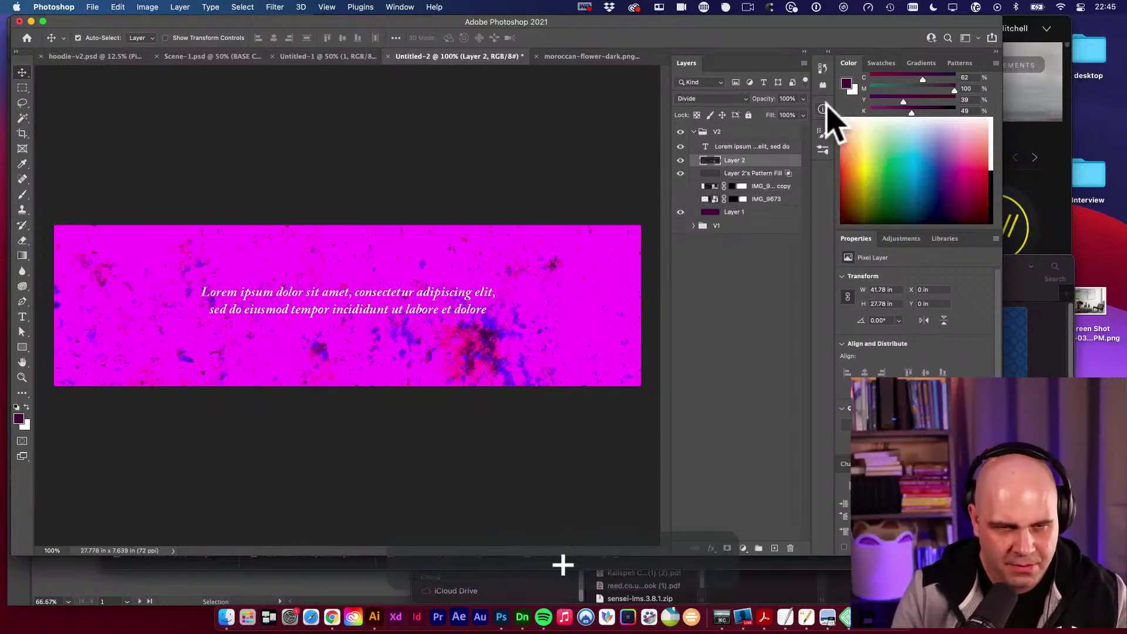
key("shift+plus")
key("shift+plus")
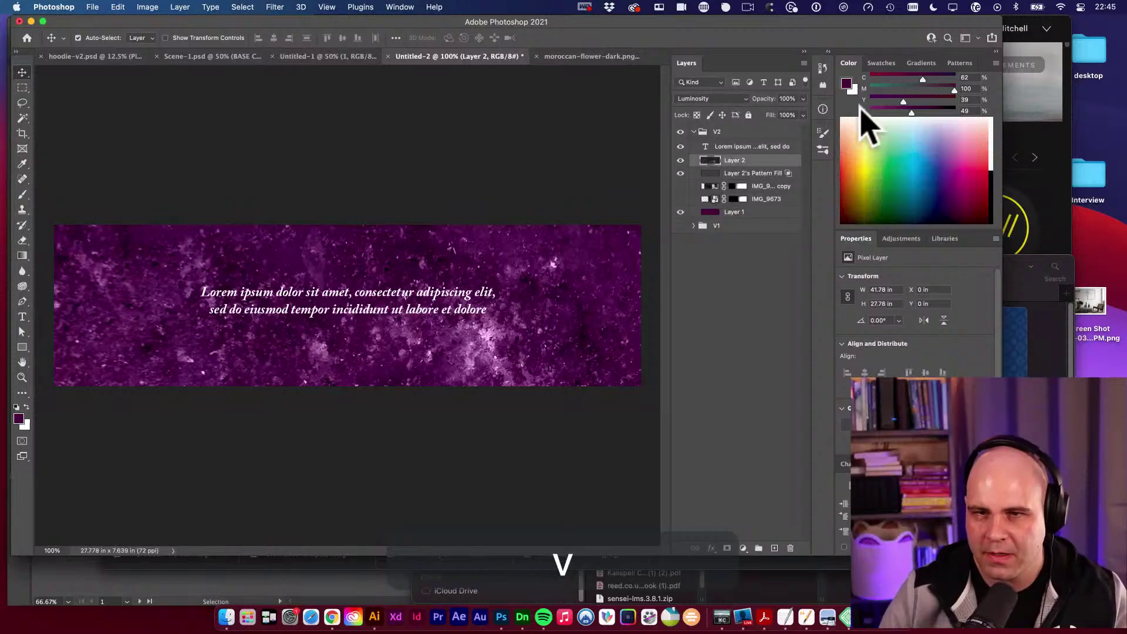
Lower the texture to 27% opacity, add Layer 3, and sample a dark purple foreground.
left_click_drag(762, 99, 760, 117)
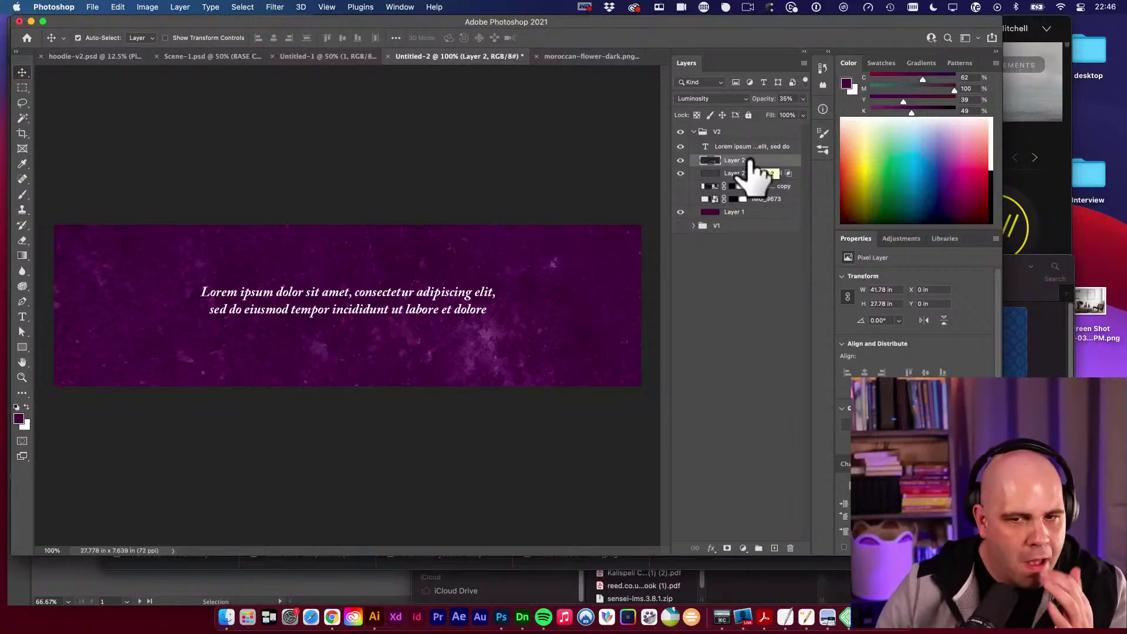
left_click(775, 548)
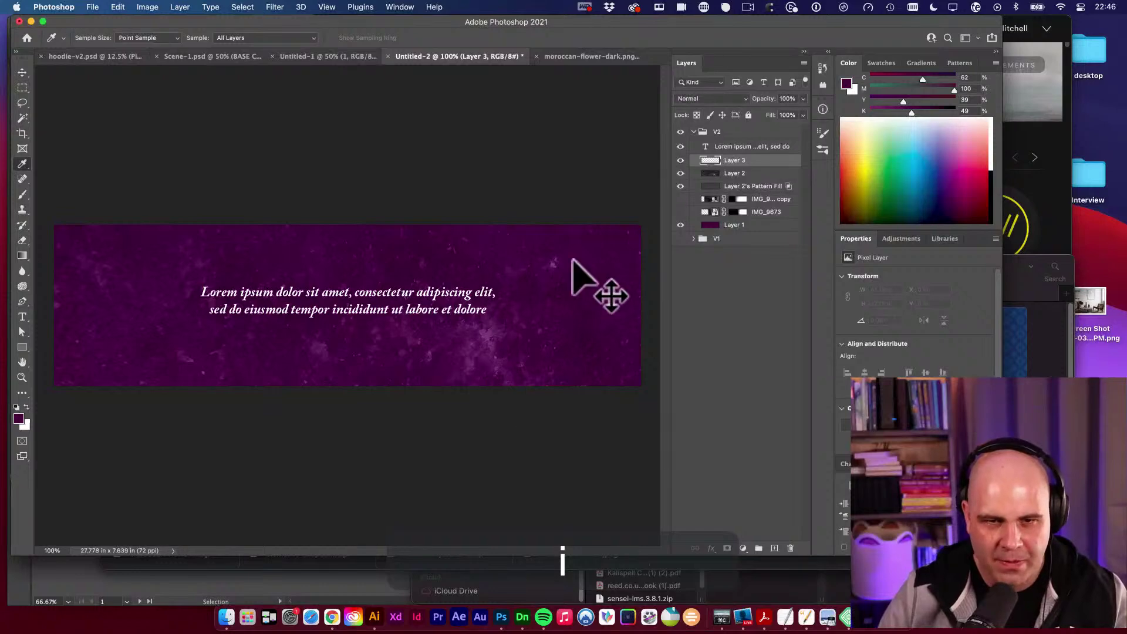
key("i")
left_click(526, 280)
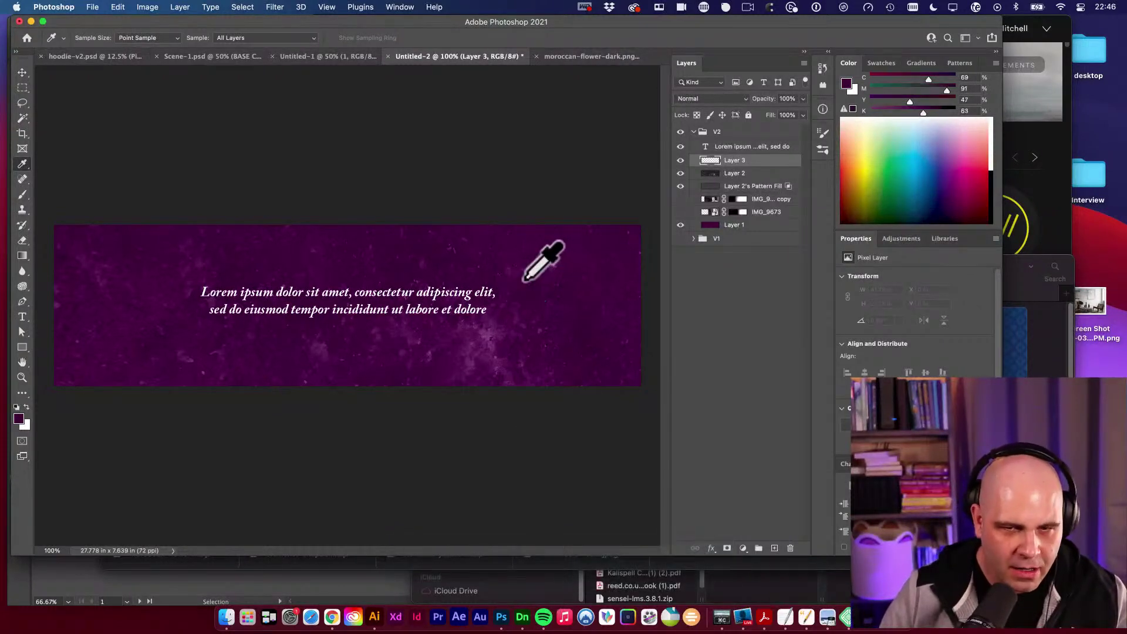
left_click(526, 280)
mouse_move(526, 280)
left_mouse_down()
mouse_move(478, 248)
mouse_move(461, 251)
mouse_move(523, 259)
mouse_move(521, 280)
left_mouse_up()
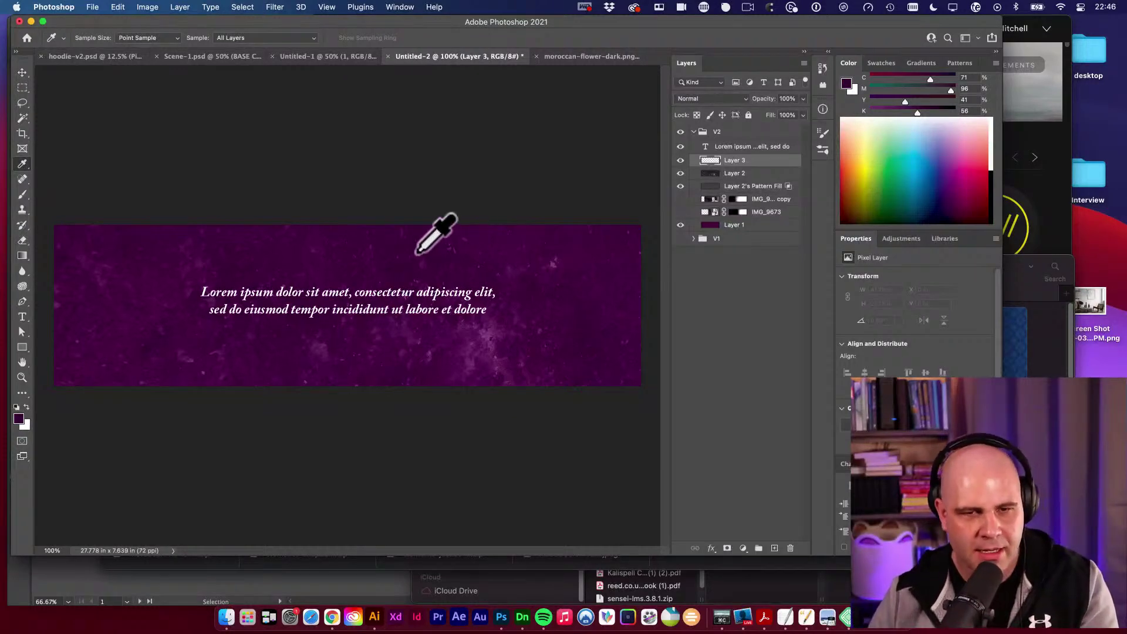
left_click_drag(417, 254, 535, 277)
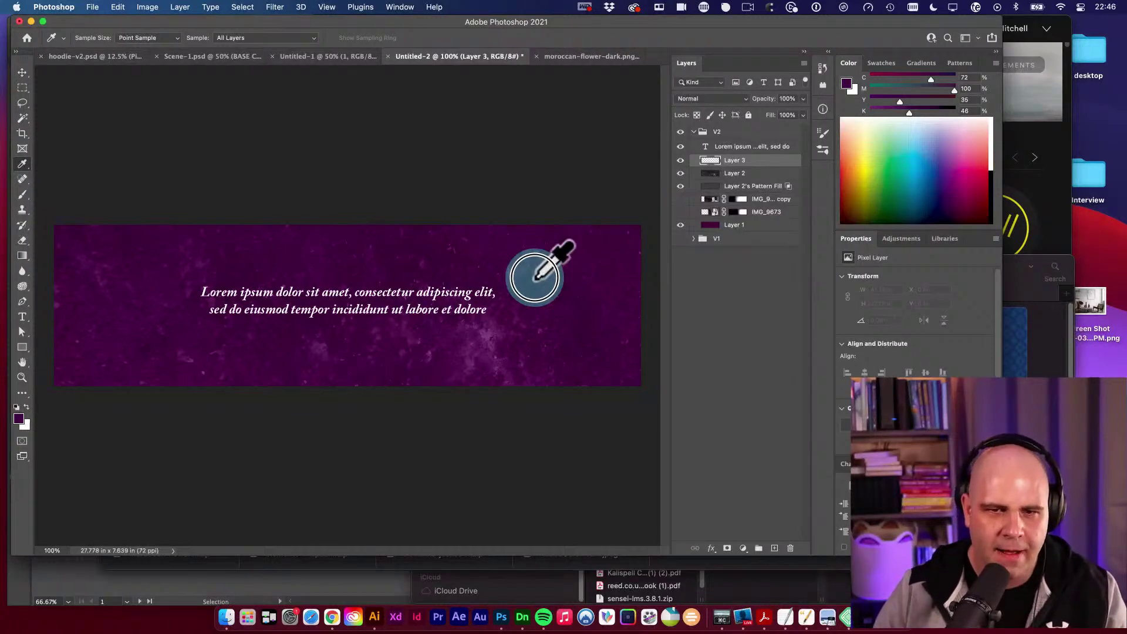
left_click_drag(535, 276, 536, 276)
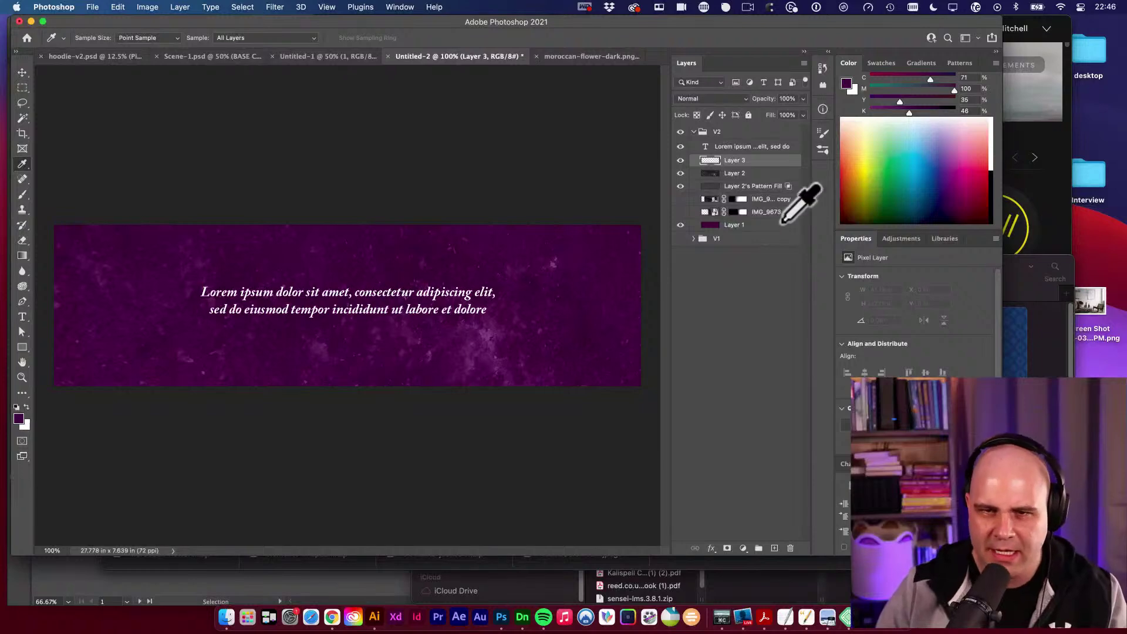
Draw a Foreground to Transparent purple gradient across the banner on Layer 3.
key("g")
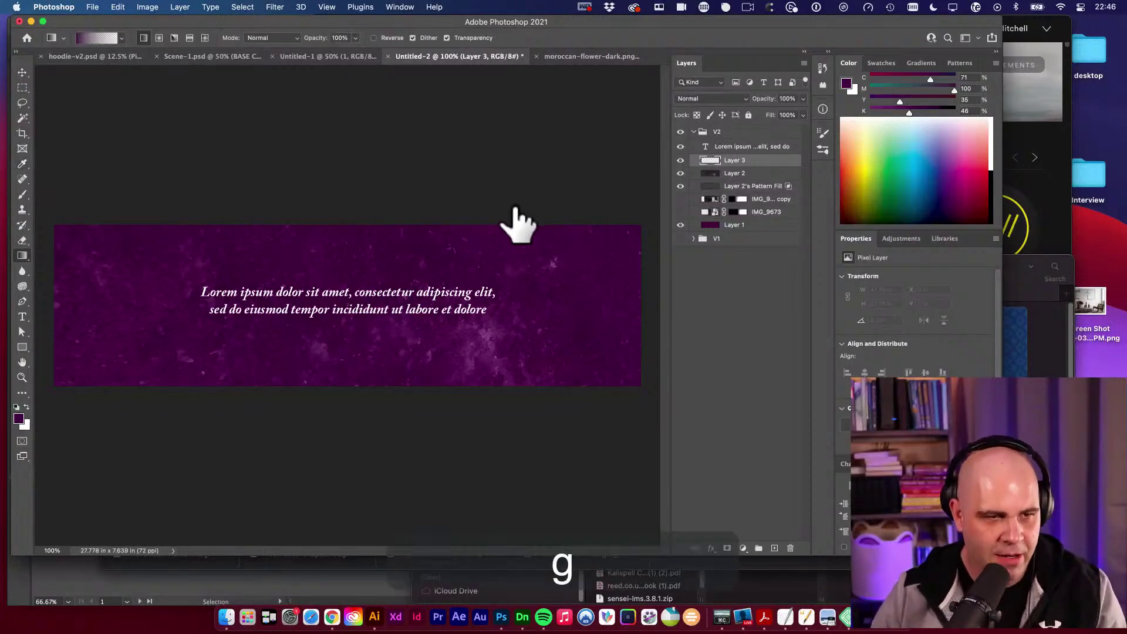
left_click(99, 39)
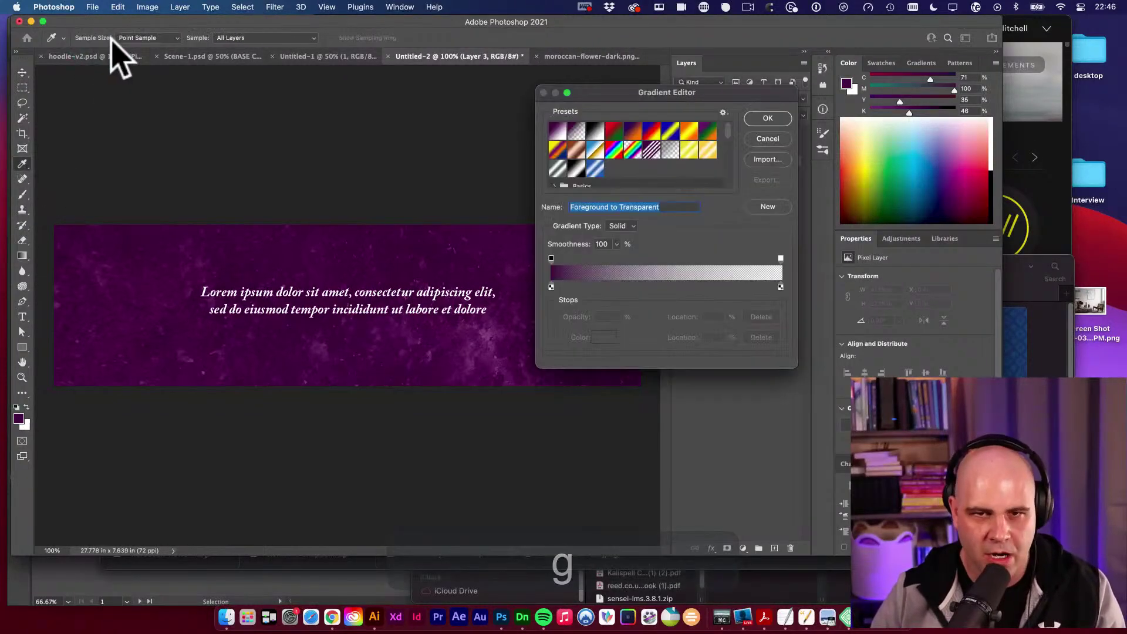
left_click(579, 131)
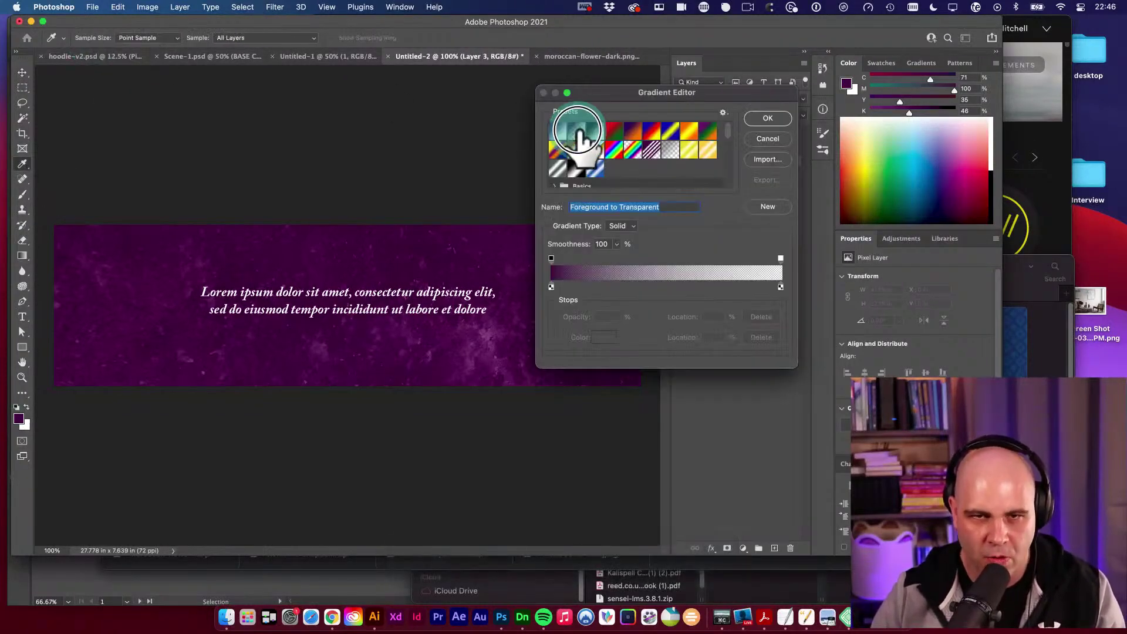
left_click(768, 119)
left_click_drag(646, 475, 564, 298)
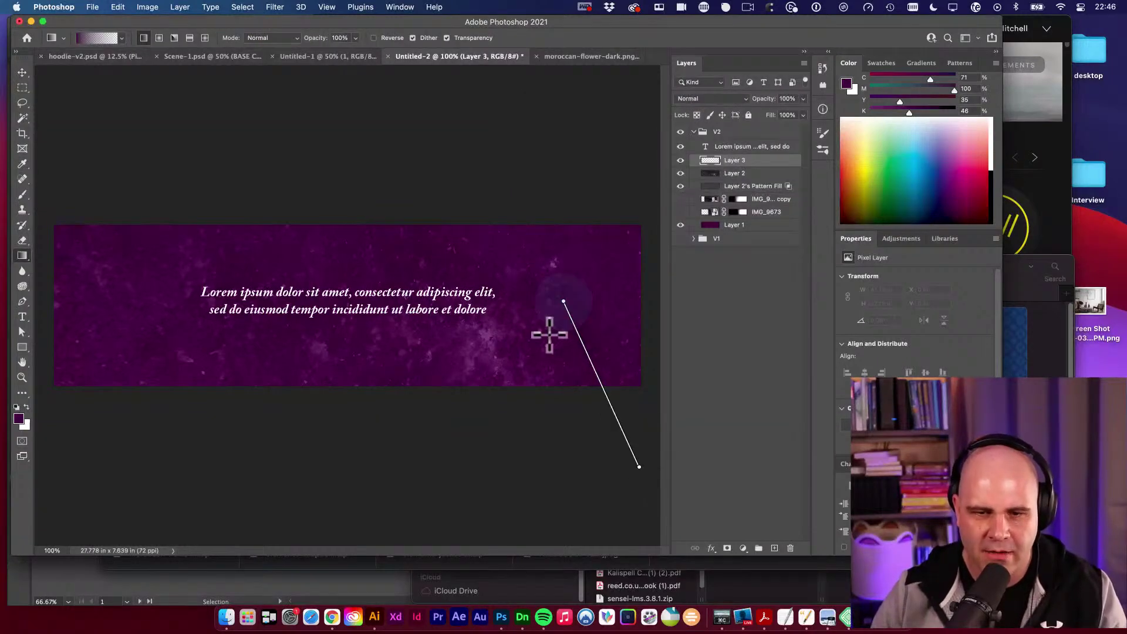
key("space")
left_click_drag(294, 454, 397, 291)
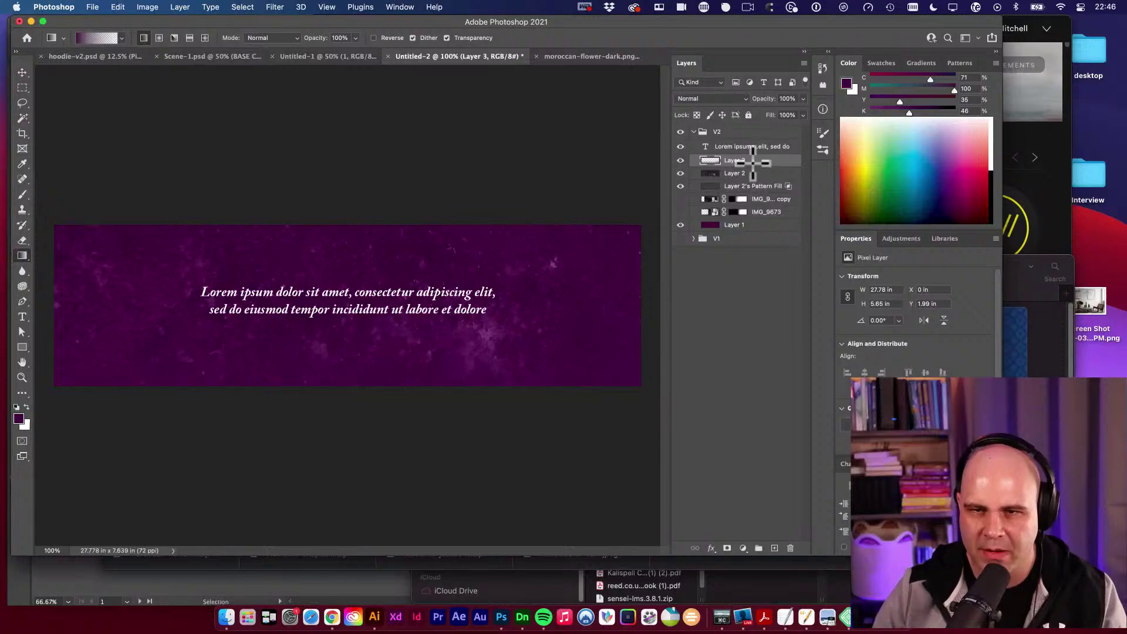
Set Layer 3 to Multiply and add another fade from the banner's lower left.
left_click(712, 98)
left_click(724, 143)
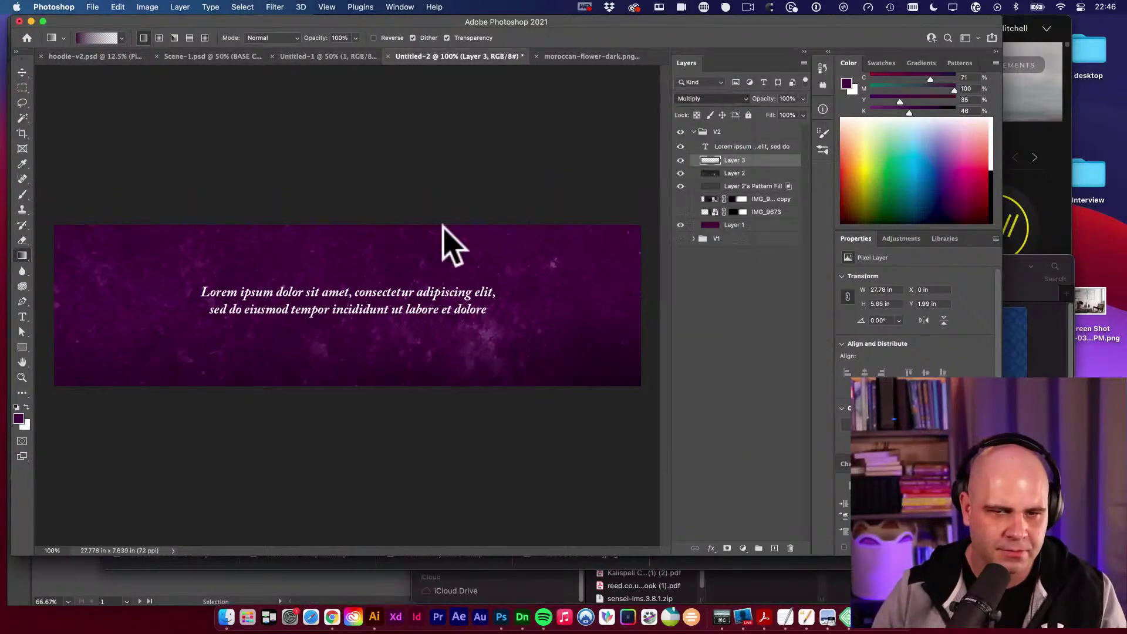
key("space")
left_click(355, 252, "alt")
left_click_drag(121, 390, 214, 355)
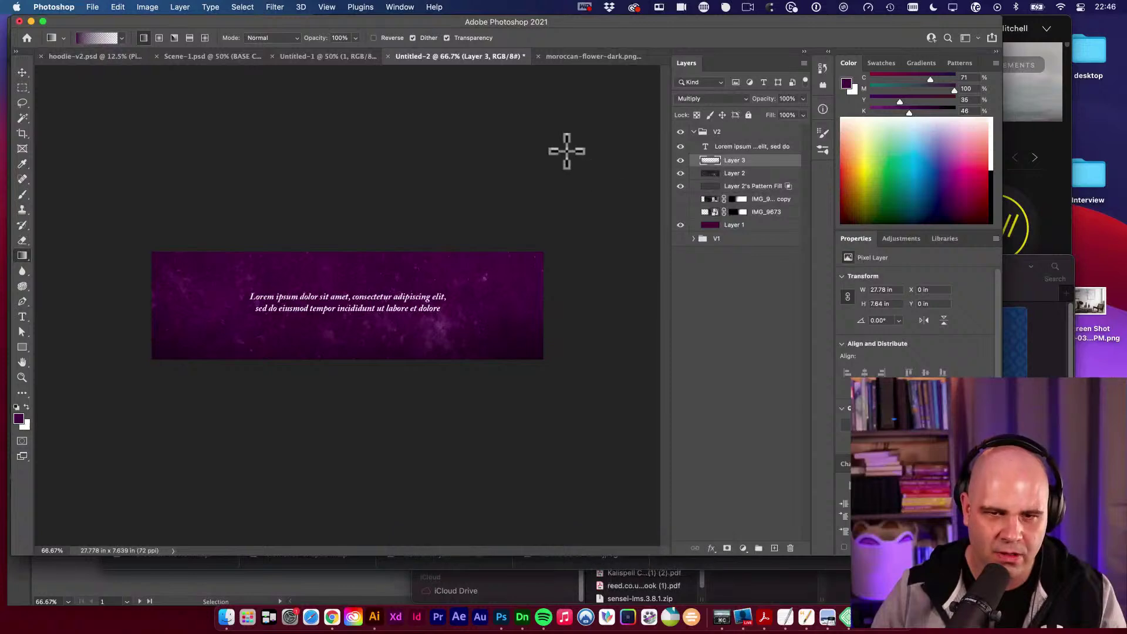
key("space")
left_click(345, 302, "super")
key("space")
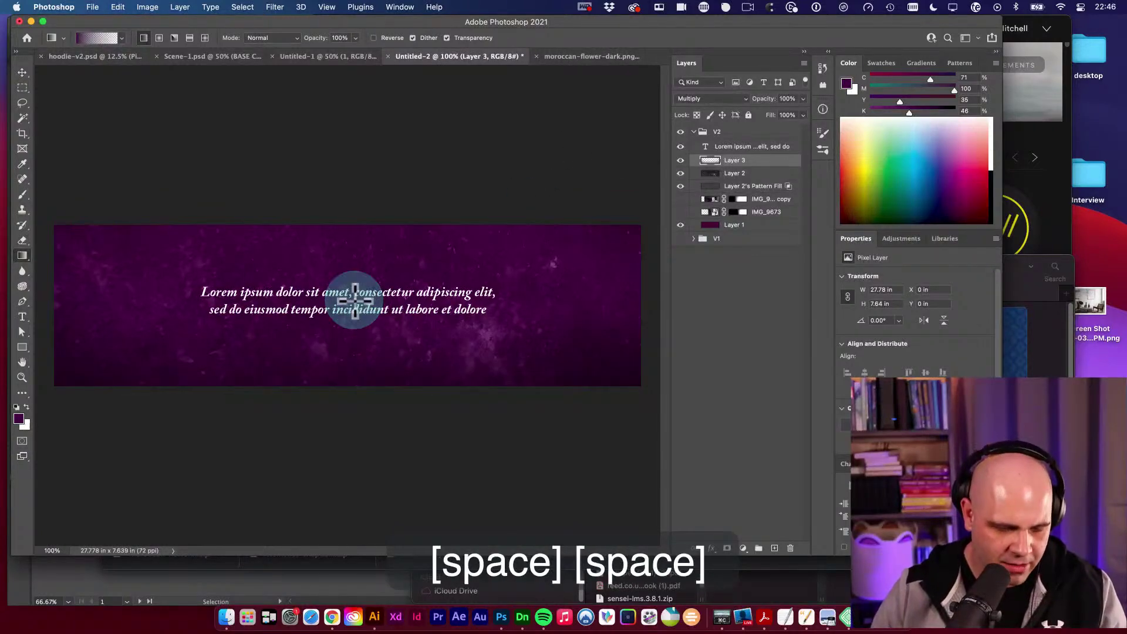
left_click(352, 297, "alt")
Brush faint purple shading over the banner with an 800 px brush at 21% opacity.
key("b")
key("bracketright")
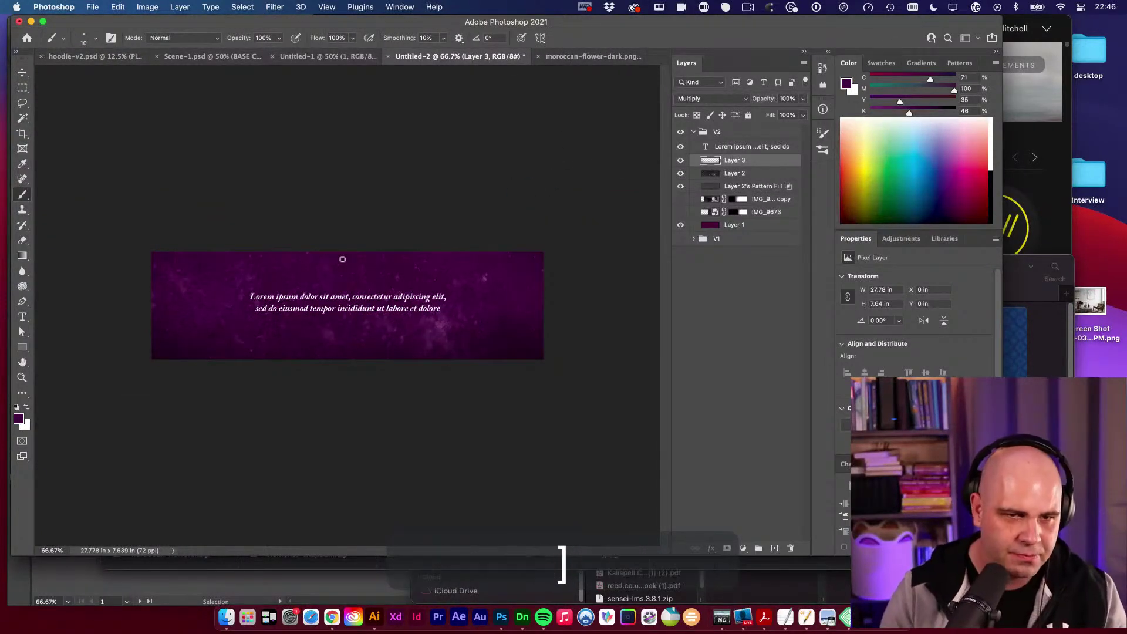
key("bracketright")
key("bracketright")
key("bracketright")
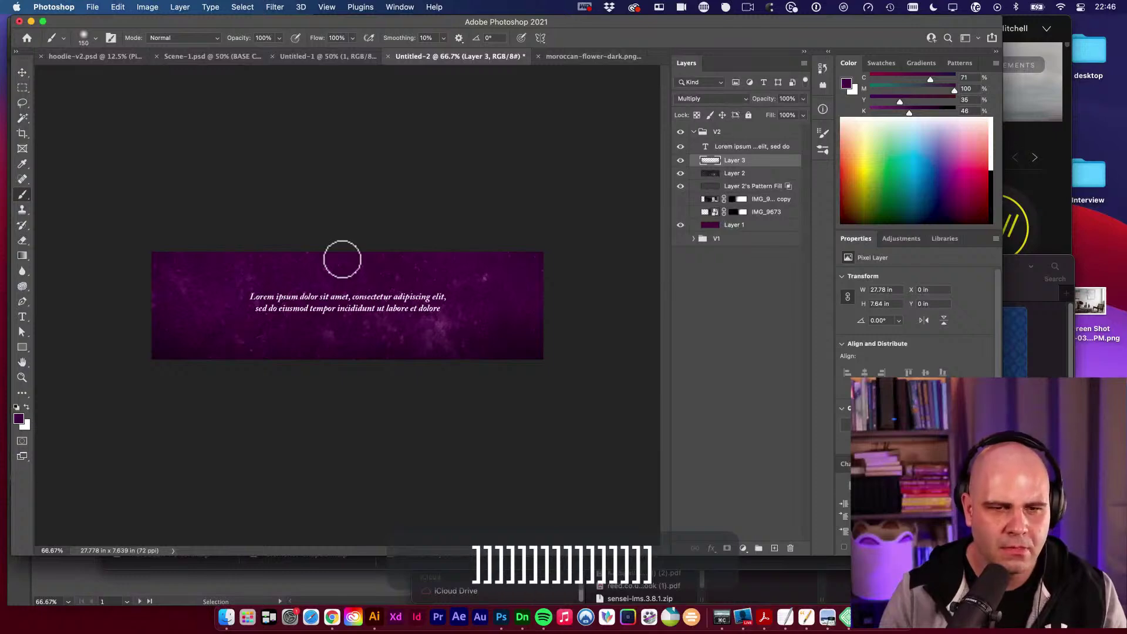
key("bracketright")
key("bracketright")
key("bracketright")
key("bracketright")
key("bracketright")
key("bracketright")
key("bracketright")
key("bracketright")
key("bracketright")
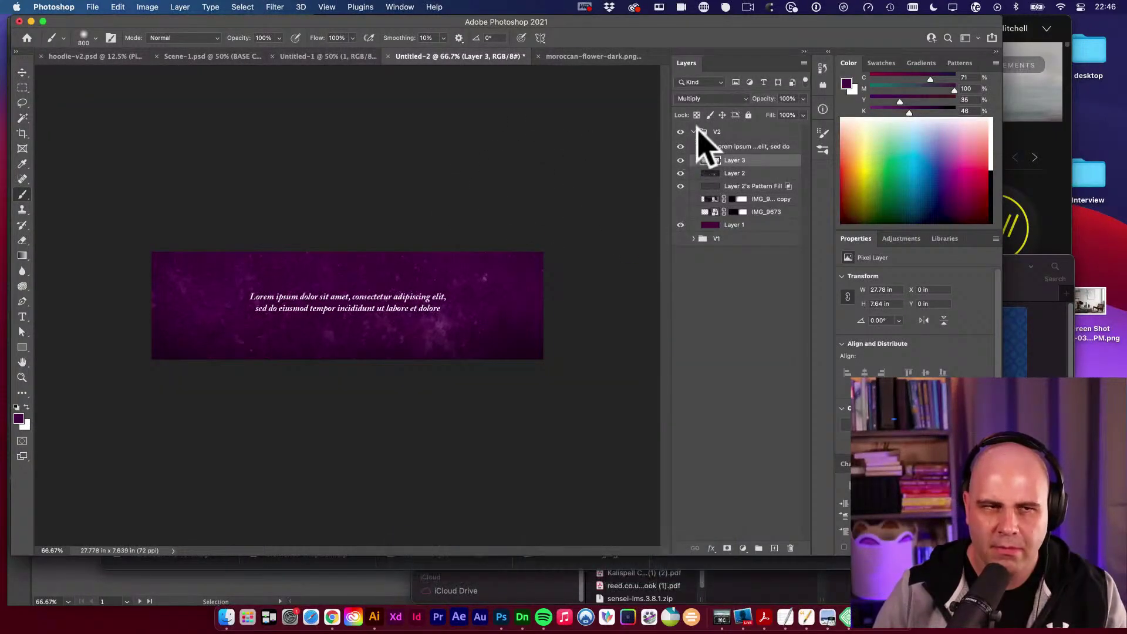
left_click_drag(230, 38, 211, 42)
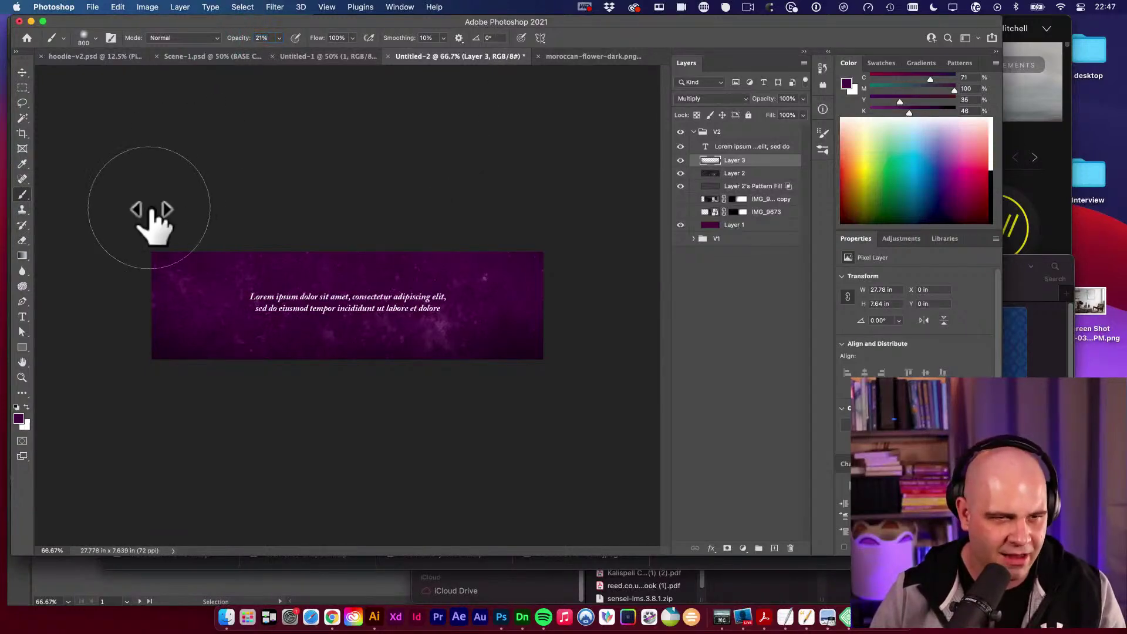
mouse_move(141, 246)
left_mouse_down()
mouse_move(126, 272)
mouse_move(214, 221)
mouse_move(258, 50)
mouse_move(238, 41)
mouse_move(176, 297)
mouse_move(219, 347)
mouse_move(468, 410)
mouse_move(364, 397)
mouse_move(508, 205)
mouse_move(579, 376)
left_mouse_up()
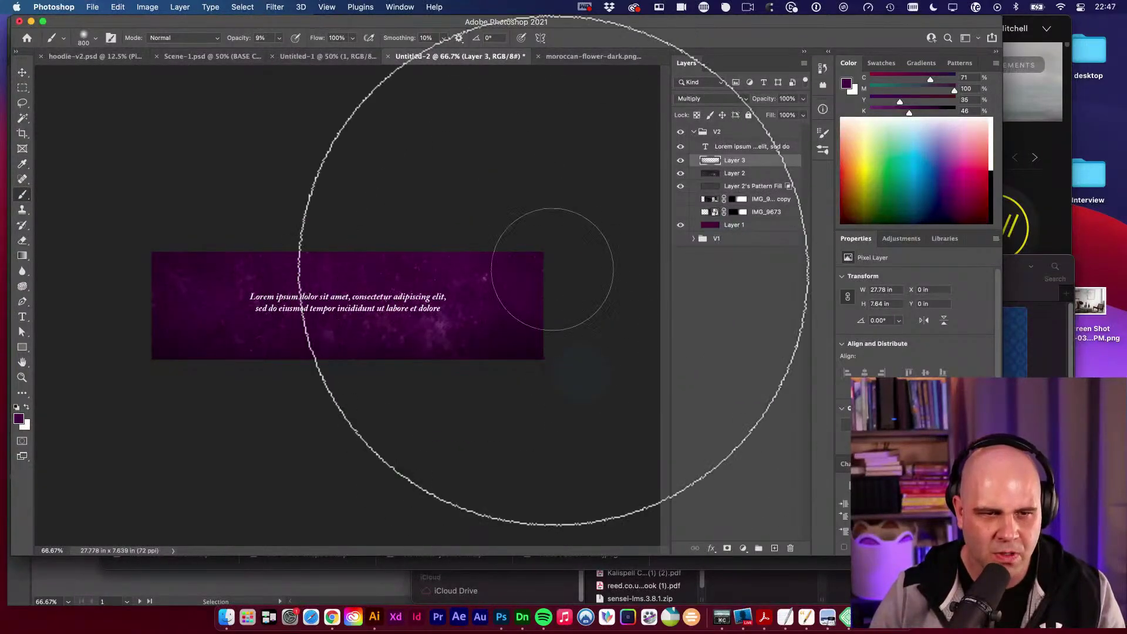
left_click(139, 221)
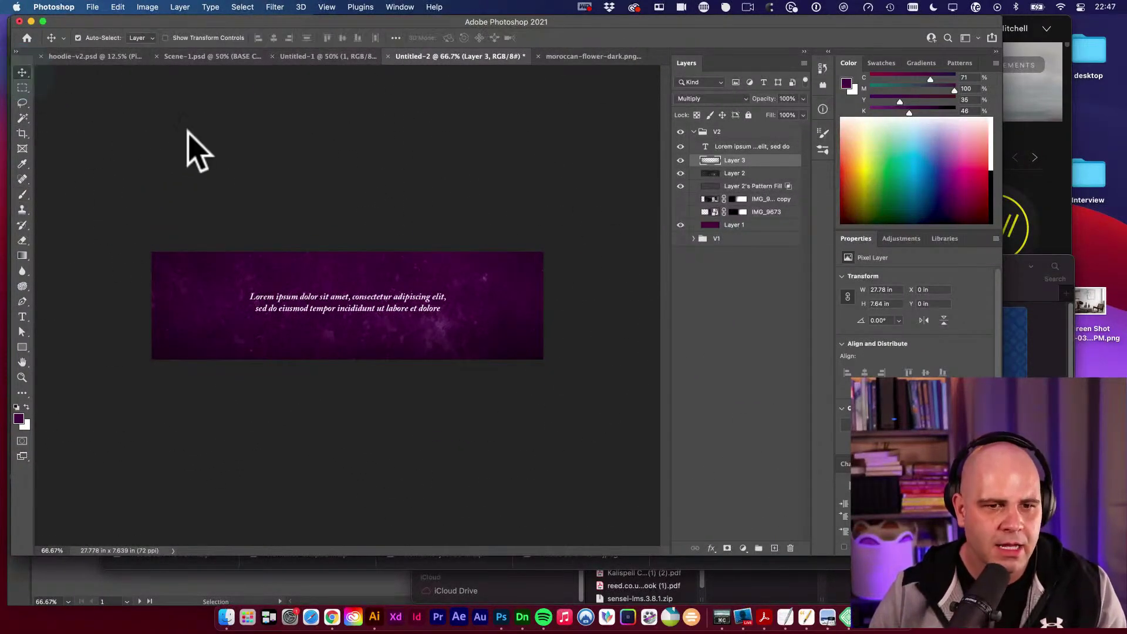
Select the Lorem ipsum text layer and collapse the V2 group in Layers.
key("v")
left_click(217, 161)
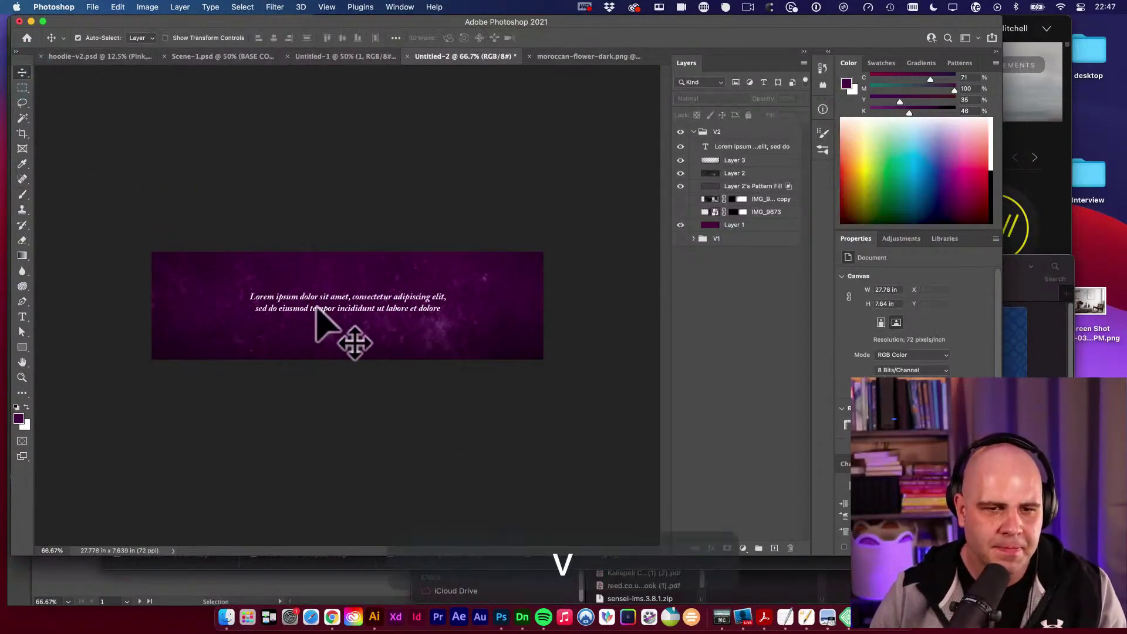
left_click(382, 304)
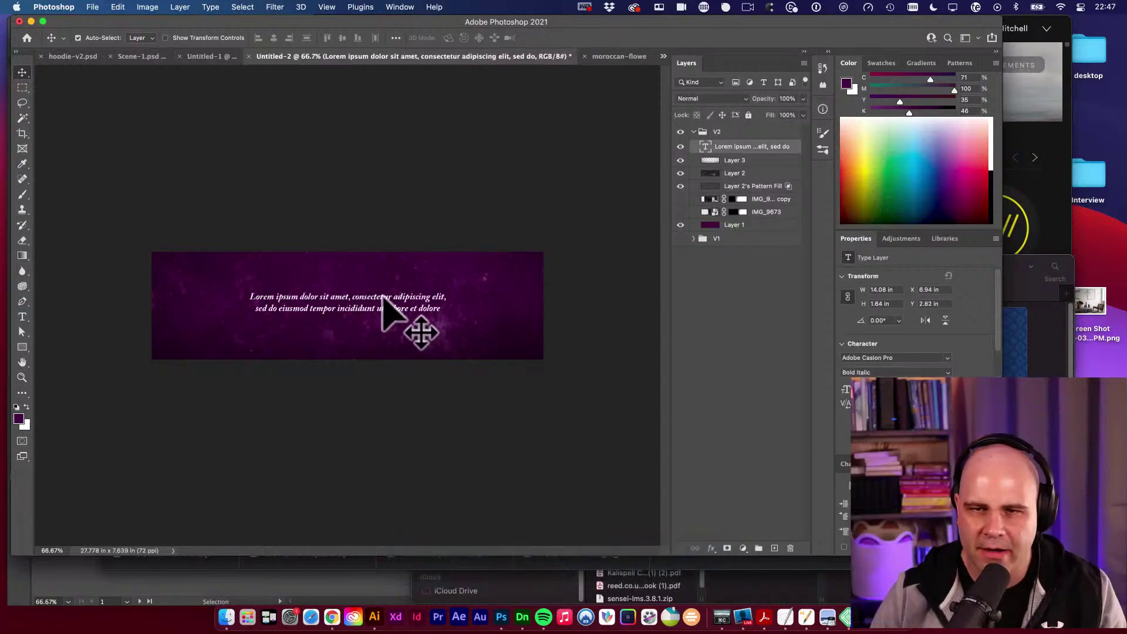
left_click(695, 131)
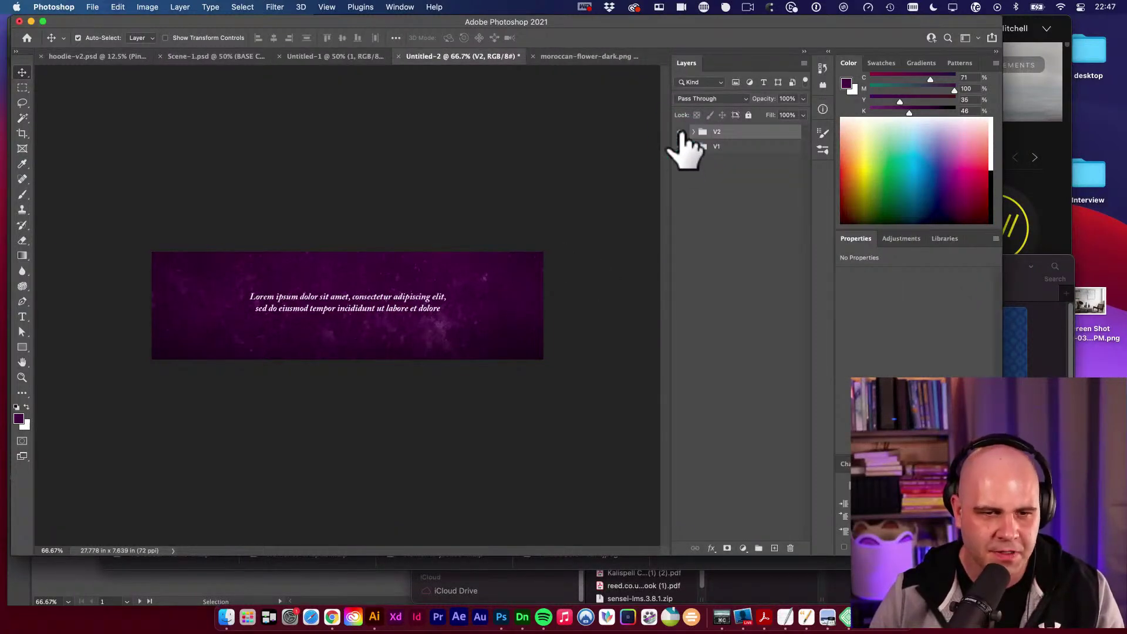
Compare the banner with V2 hidden and shown, then bring up Chrome's coaching website tab.
left_click(680, 132)
left_click_drag(421, 297, 365, 312)
left_click(365, 291, "alt+super")
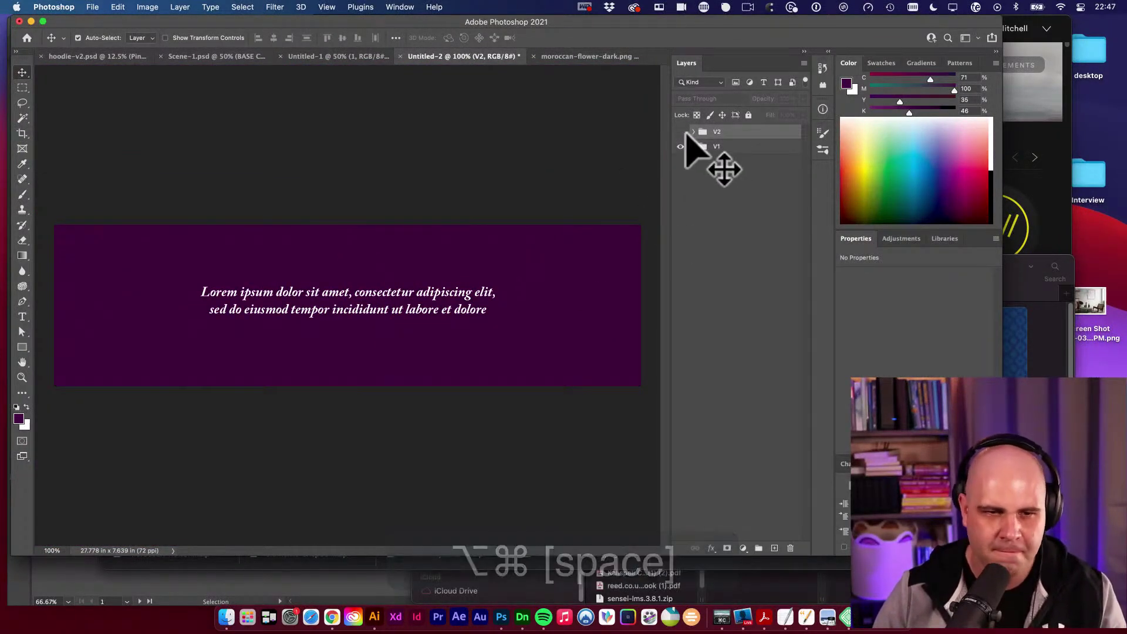
left_click(681, 132)
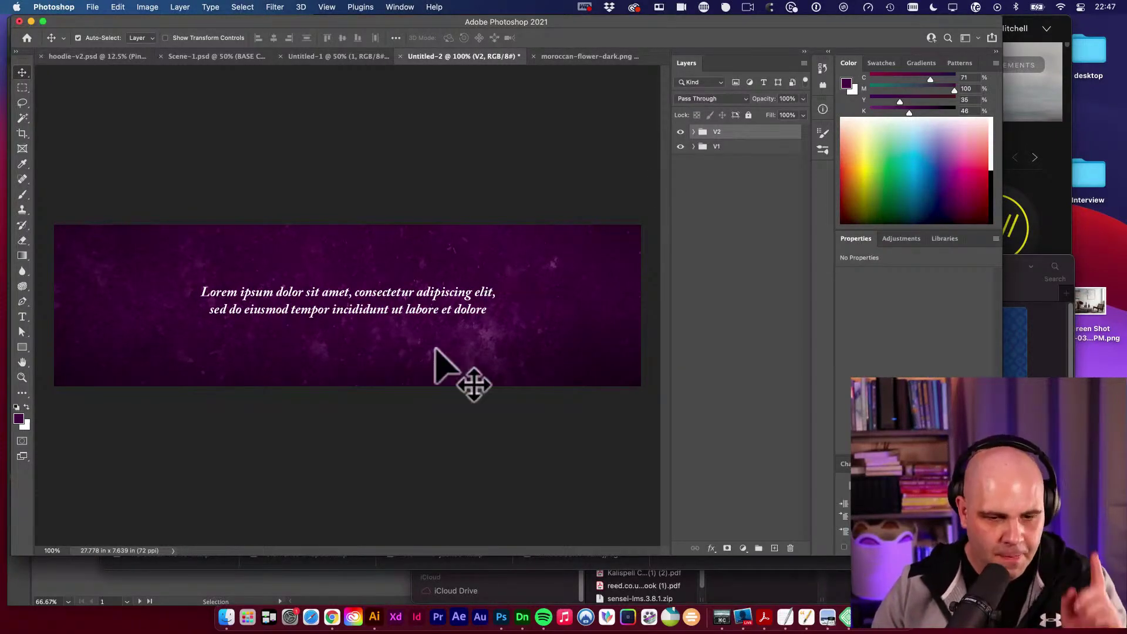
left_click(332, 618)
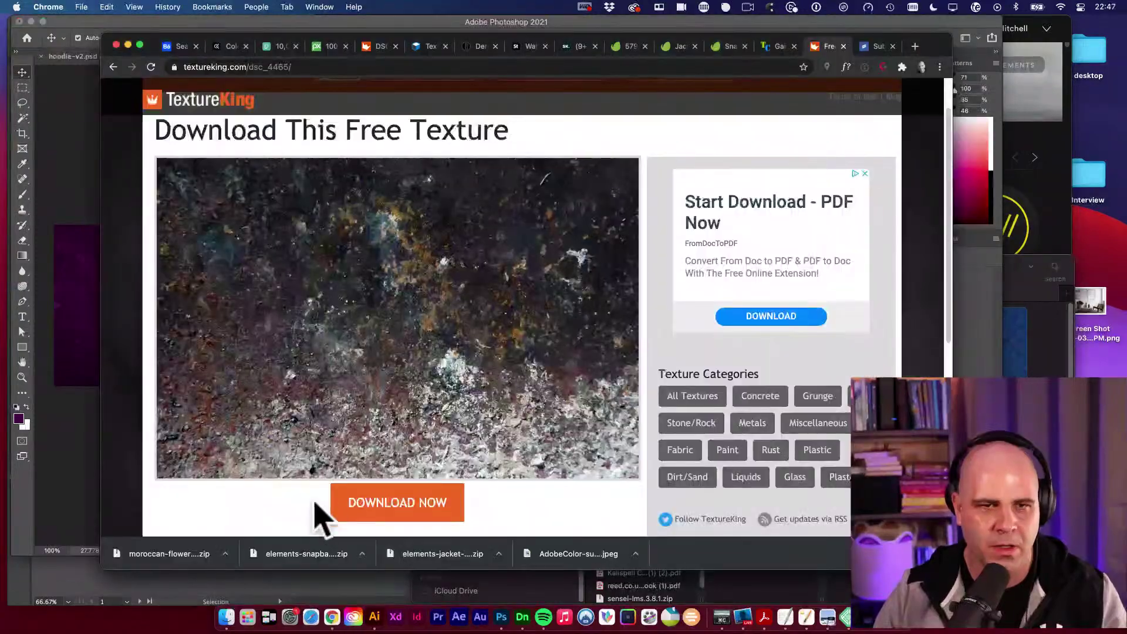
left_click(781, 47)
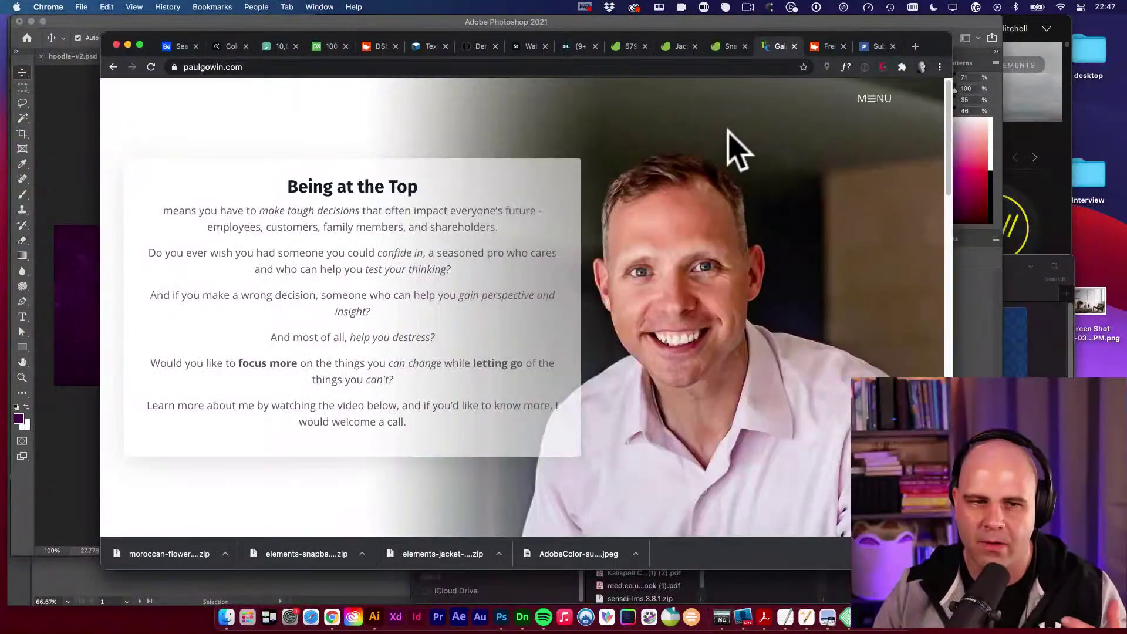
Scroll through the site's appointment booking page, then return to the purple Photoshop banner.
scroll(714, 208, "down", 15)
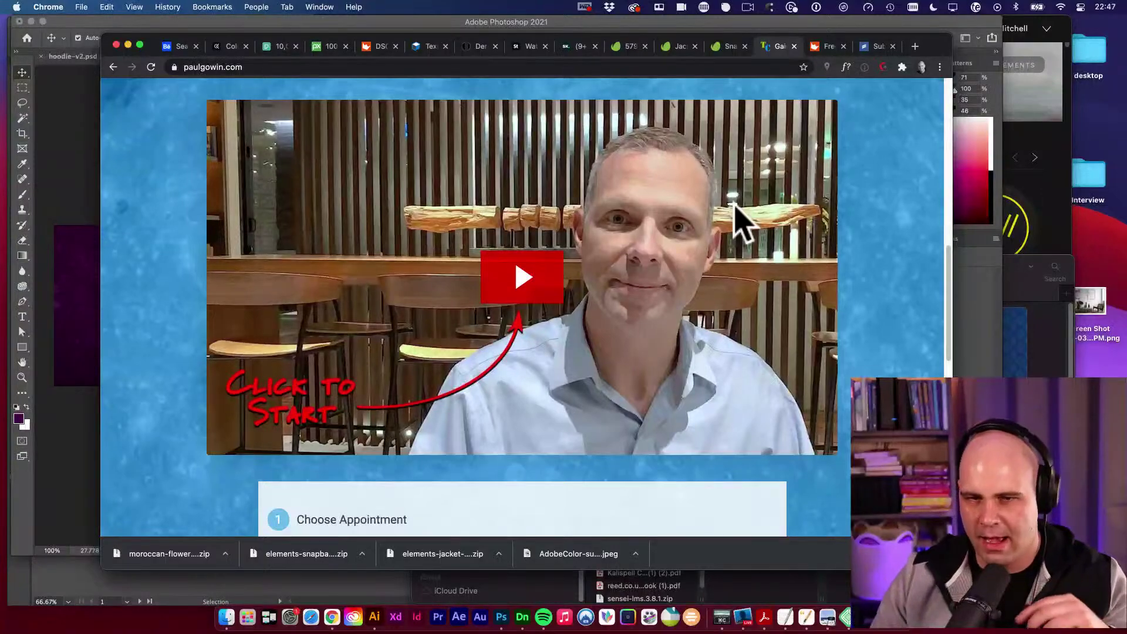
scroll(894, 219, "up", 2)
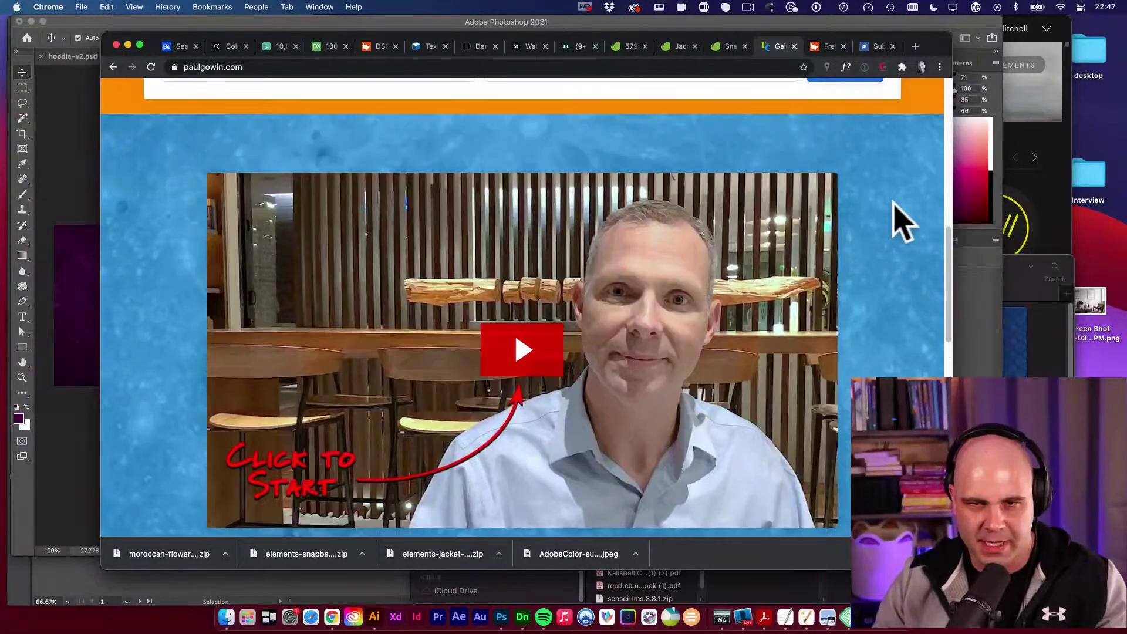
scroll(895, 214, "down", 4)
scroll(908, 226, "down", 6)
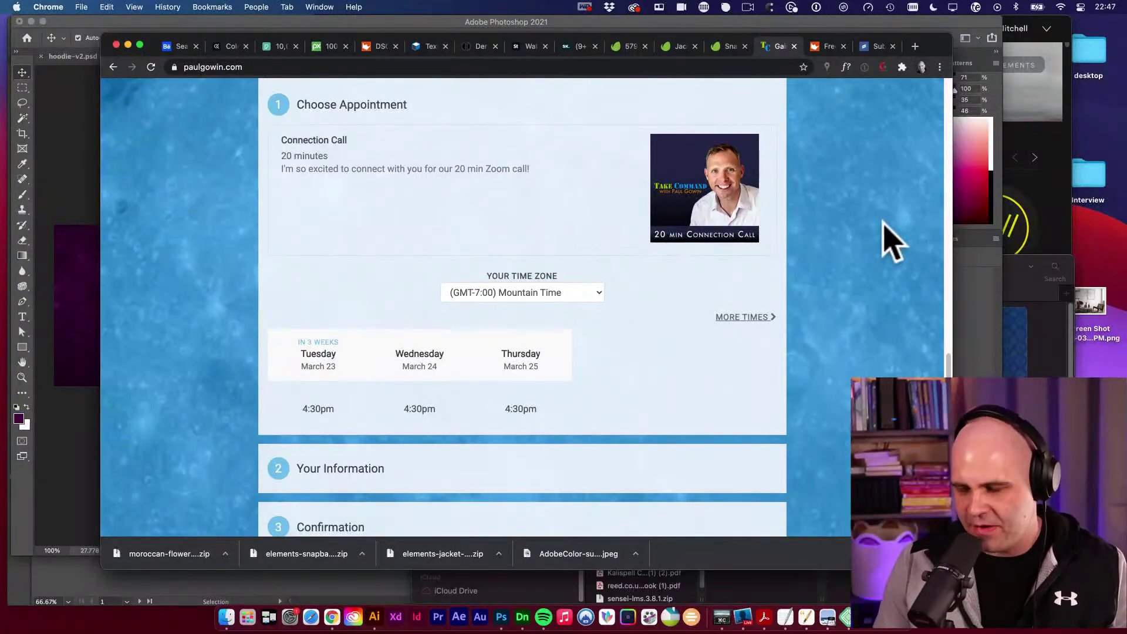
scroll(909, 240, "up", 8)
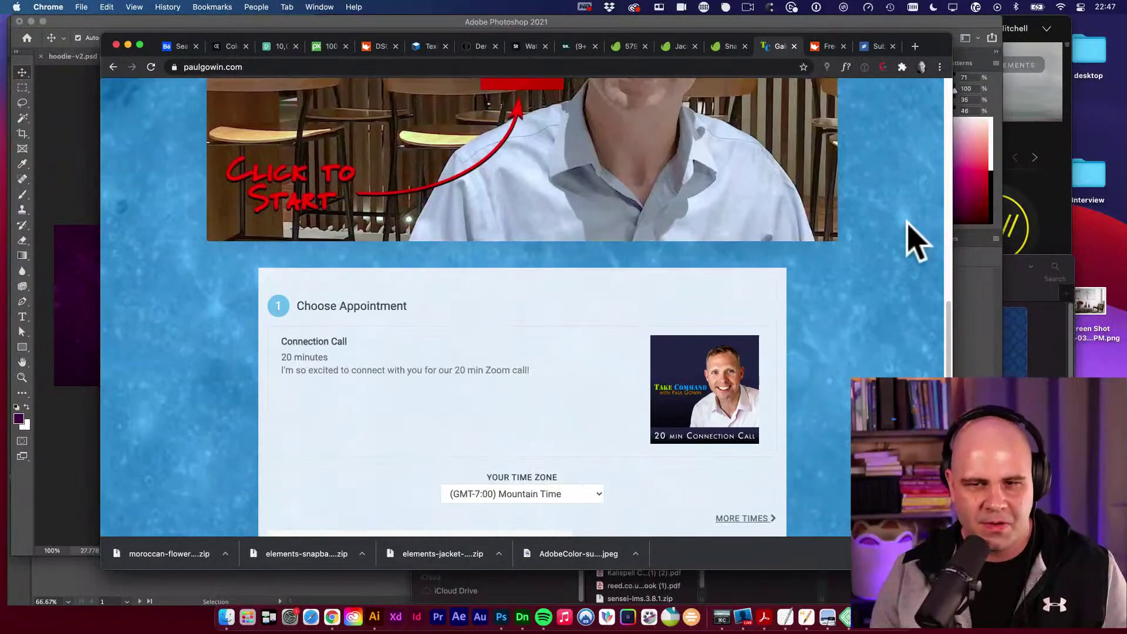
scroll(919, 250, "up", 3)
scroll(922, 258, "down", 14)
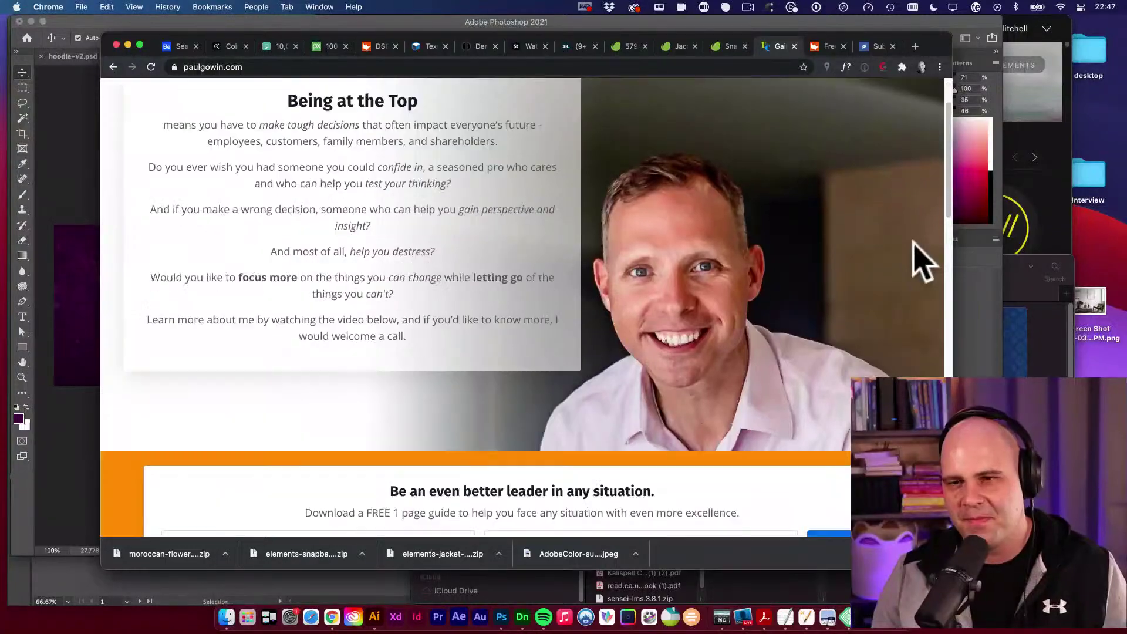
scroll(922, 259, "down", 5)
scroll(916, 254, "up", 2)
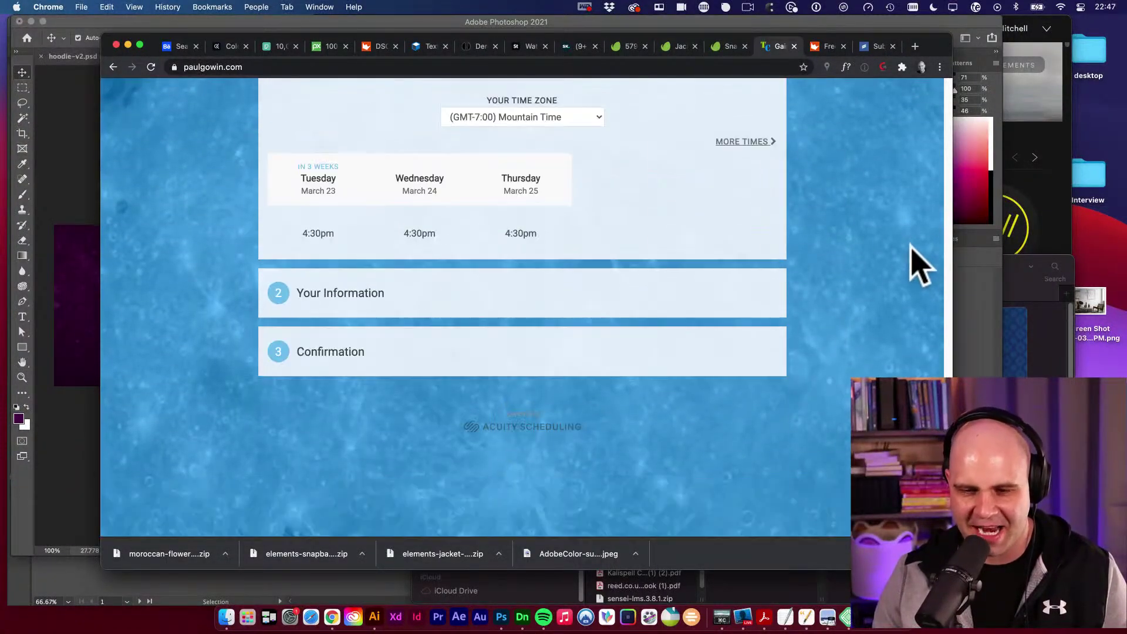
scroll(917, 259, "down", 2)
scroll(916, 267, "up", 1)
scroll(898, 287, "up", 9)
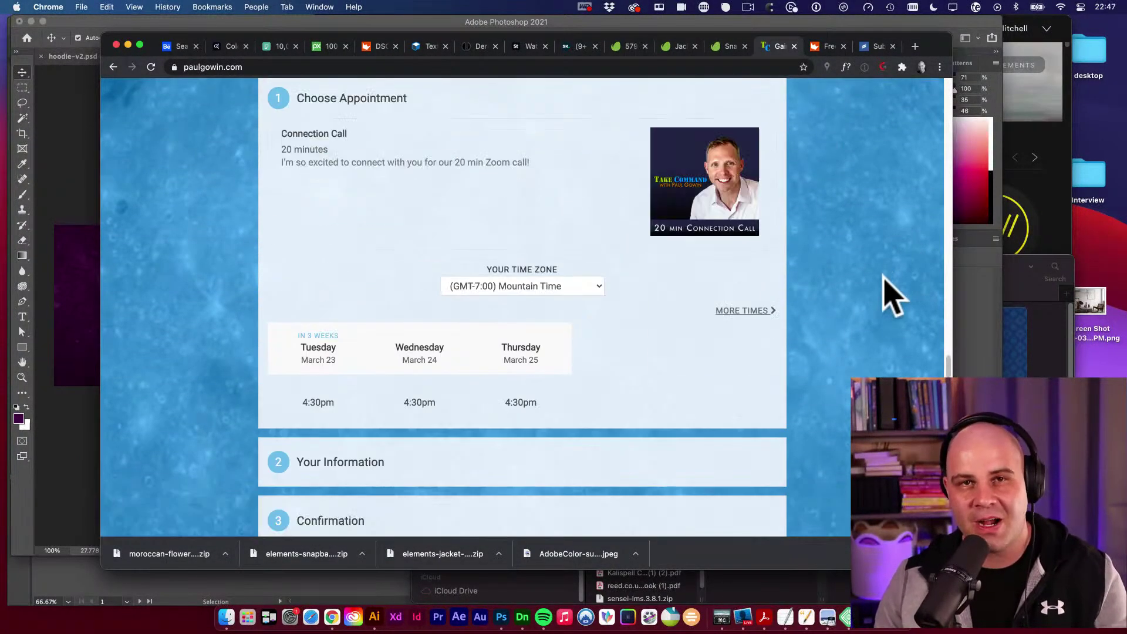
scroll(893, 297, "up", 5)
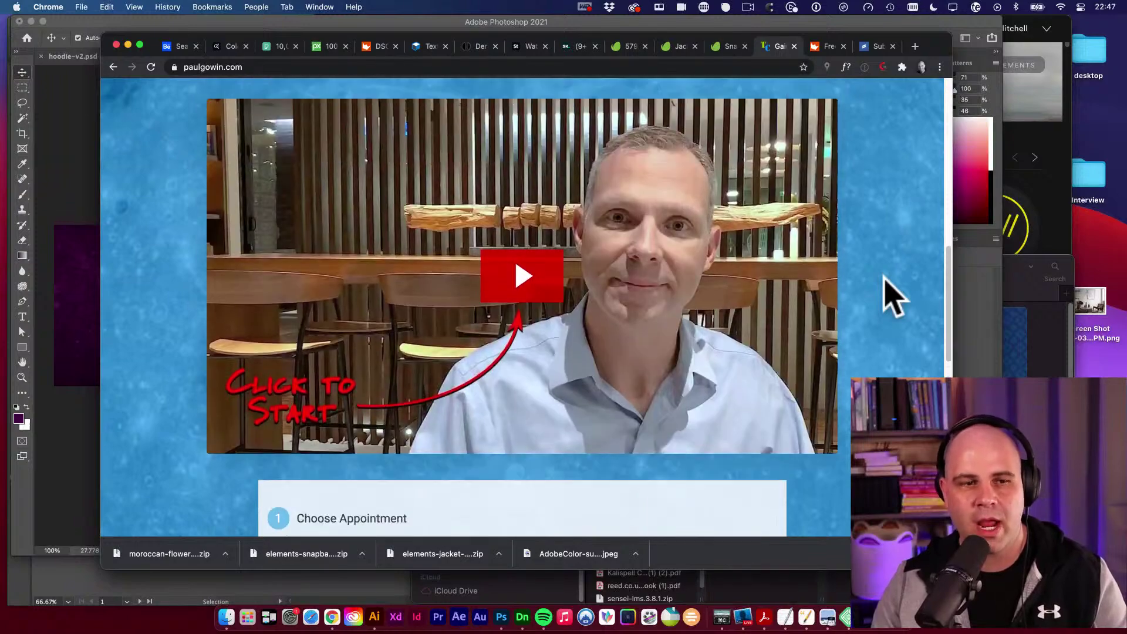
scroll(879, 286, "down", 9)
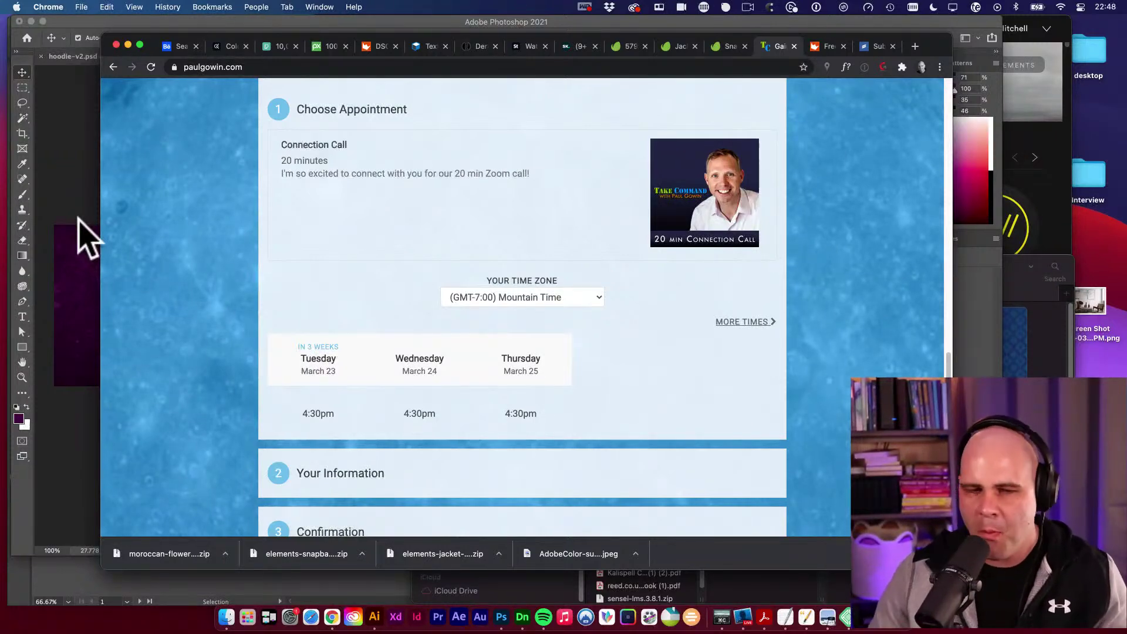
scroll(306, 247, "down", 5)
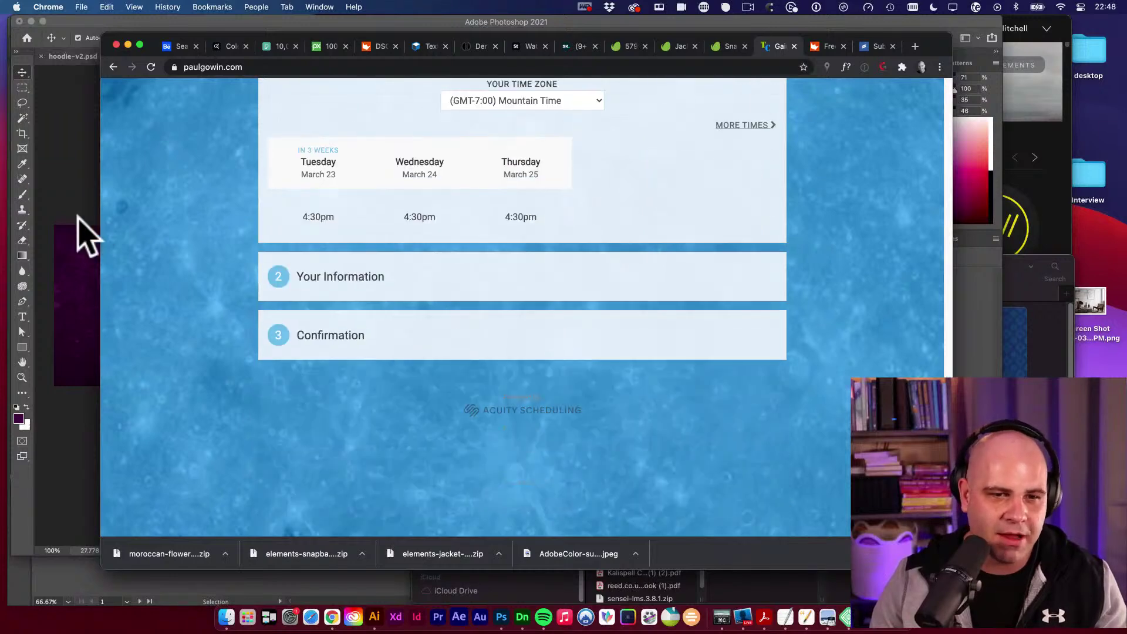
left_click(76, 231)
Duplicate the V2 group, rename the copy 'V3', and select Layer 1 inside it.
left_click(387, 311, "super")
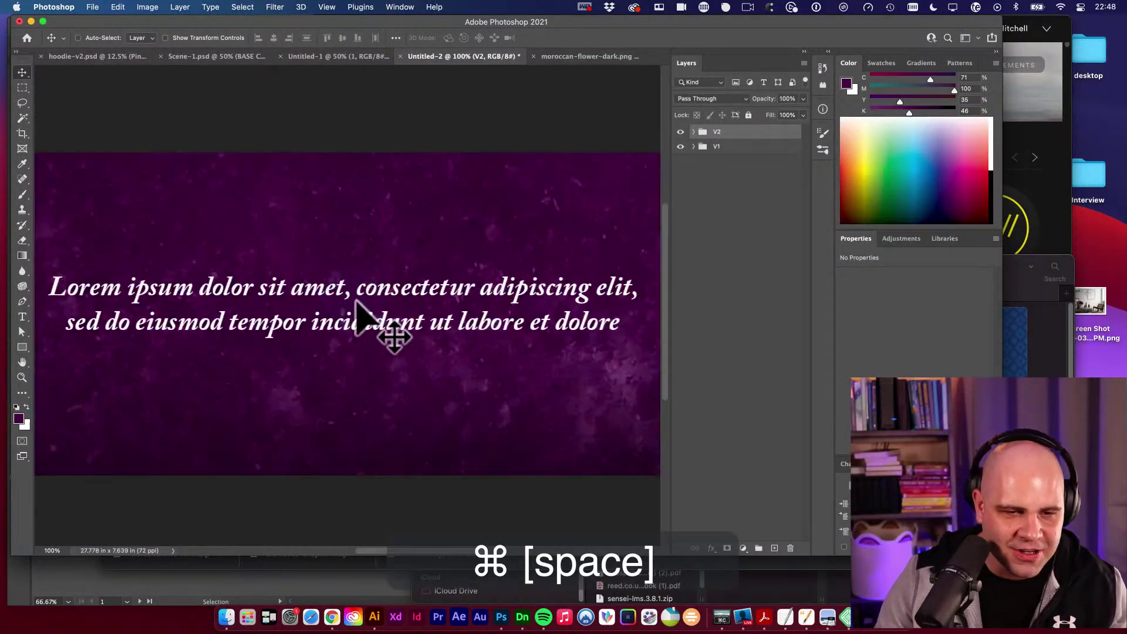
left_click(451, 355, "alt")
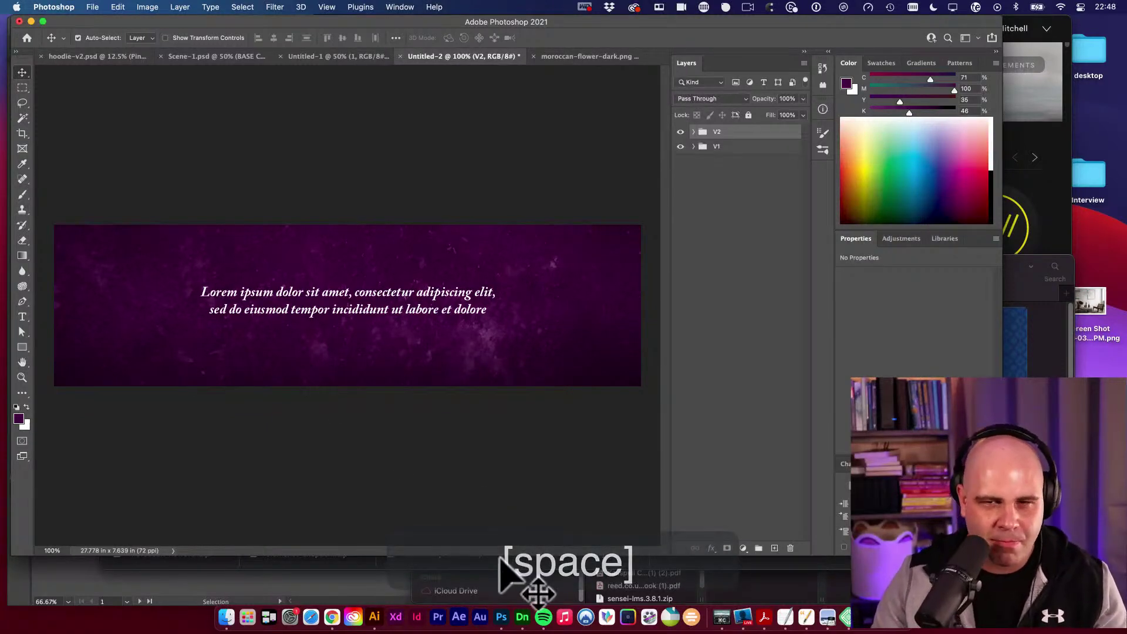
key("super+j")
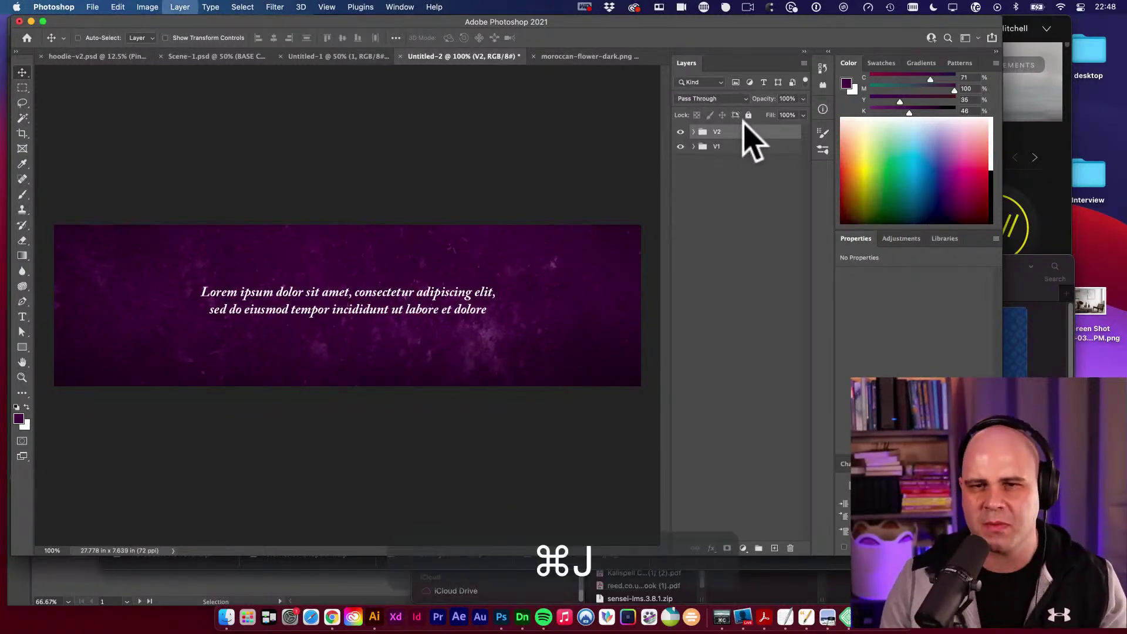
key("shift+super+r")
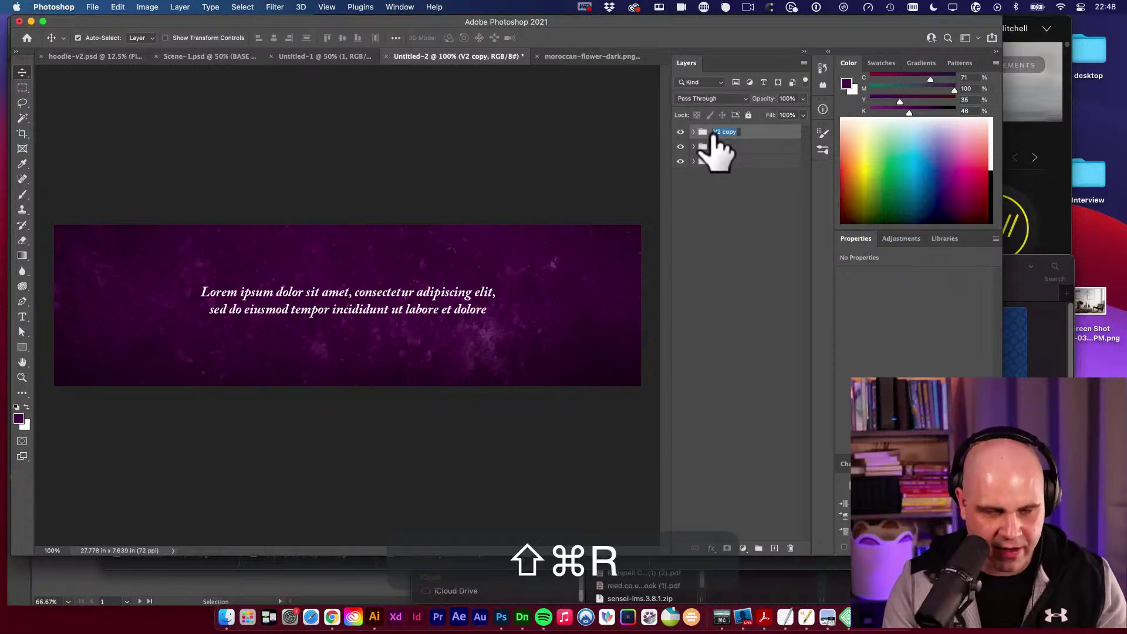
type("V3")
key("Return")
left_click(694, 132)
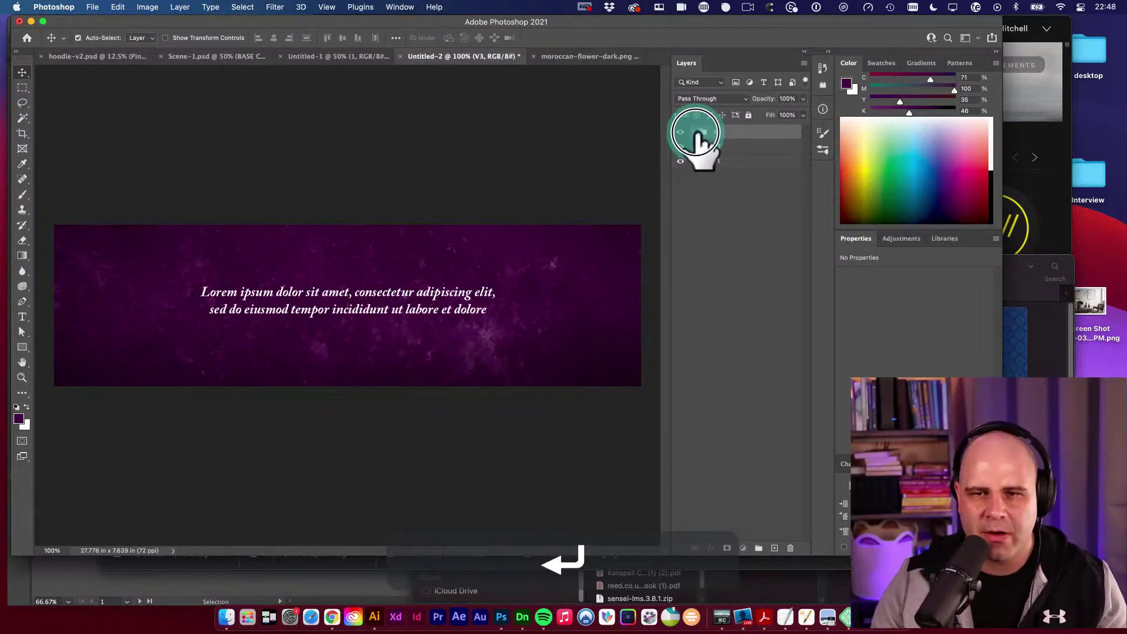
left_click(712, 227)
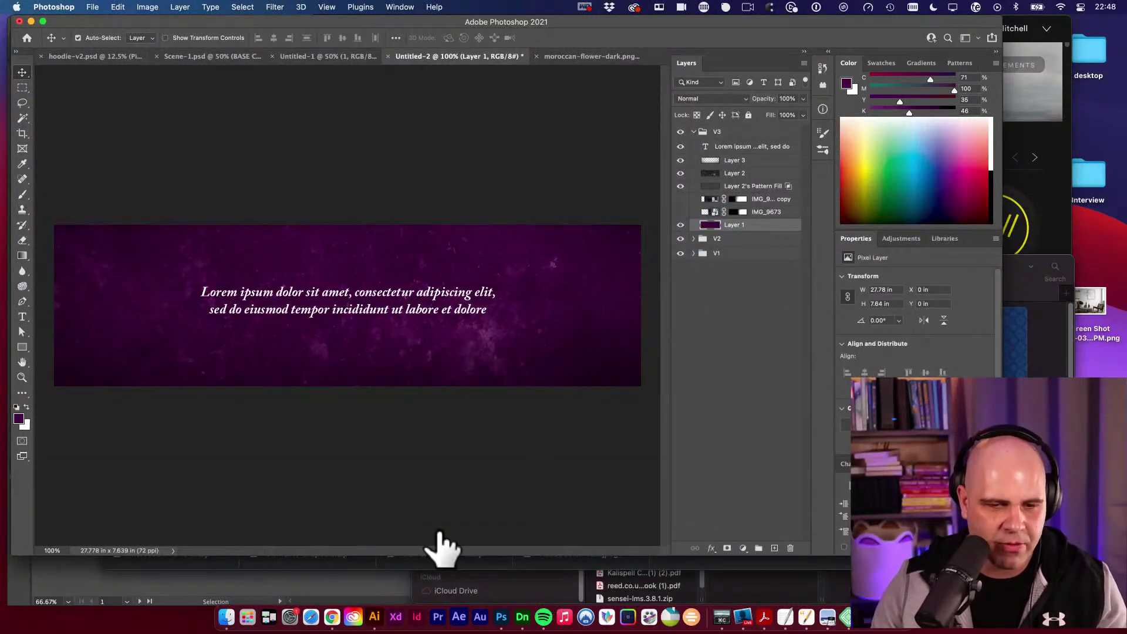
In Illustrator, zoom to Brand Details and screenshot the three brand colour swatches.
left_click(375, 616)
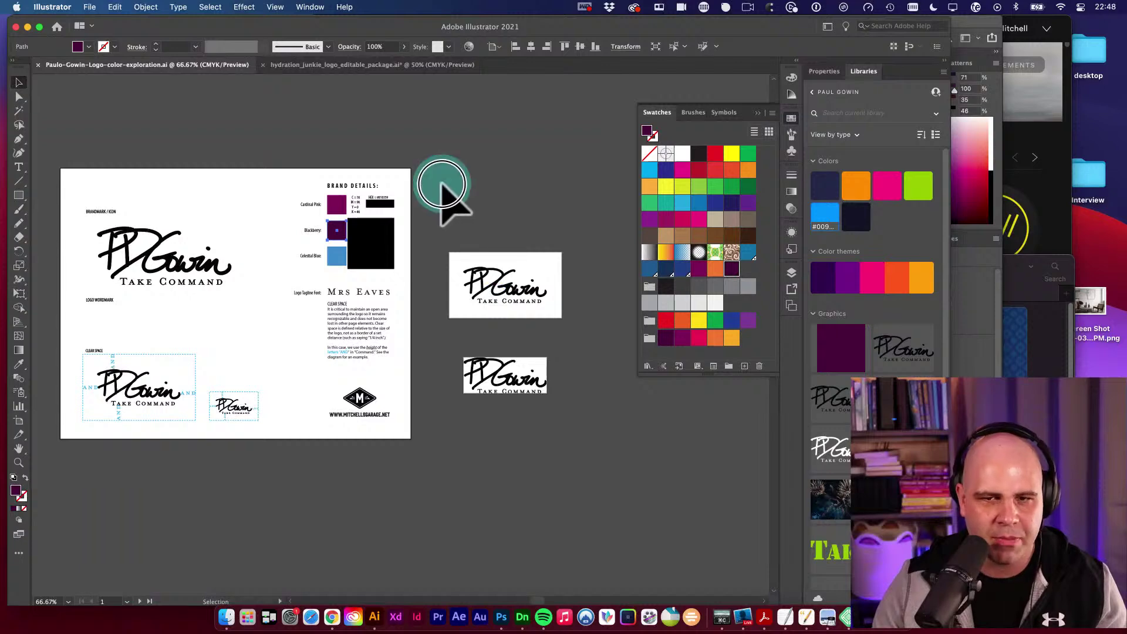
key("super+space")
left_click_drag(320, 226, 478, 312)
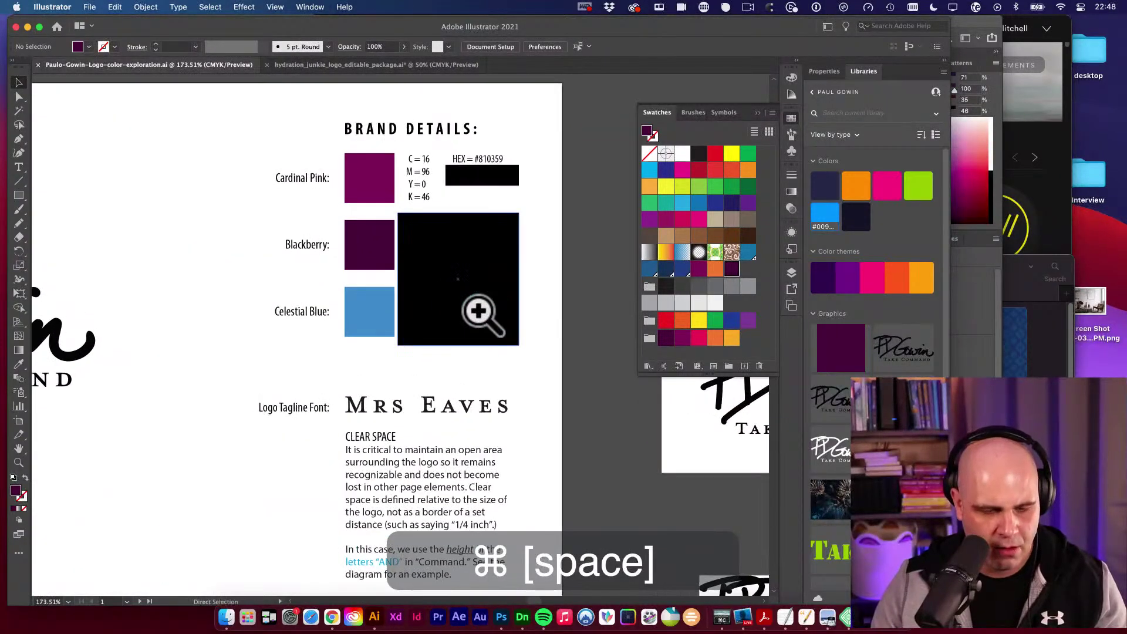
key("super+shift+4")
left_click_drag(334, 143, 432, 402)
Paste the swatch screenshot as the top layer, scaled down onto the banner's left side.
left_click(506, 625)
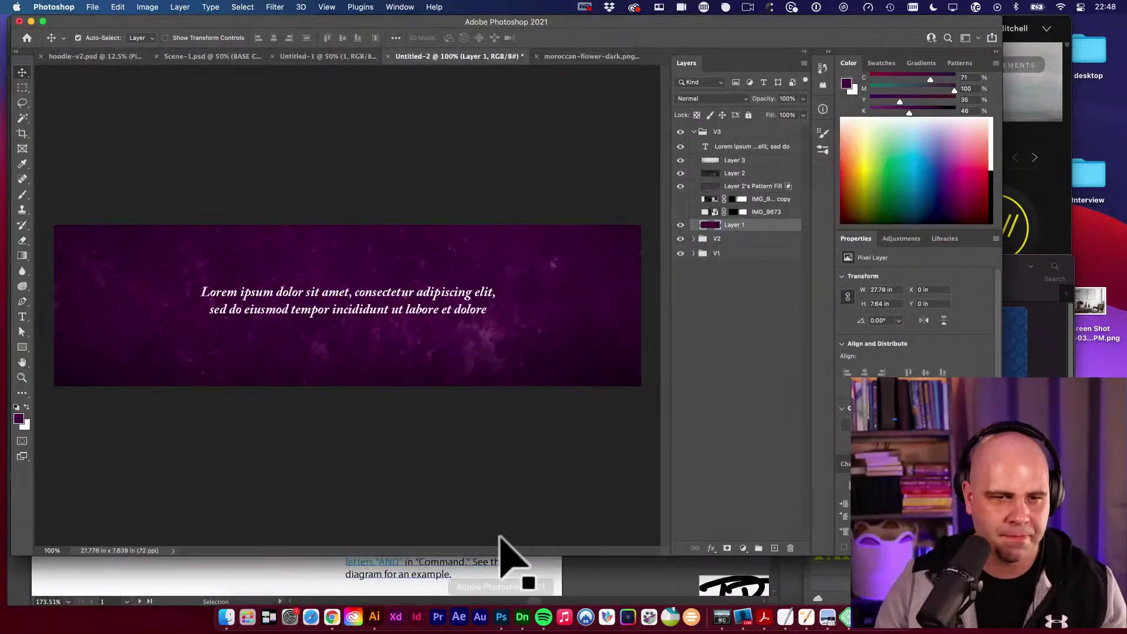
key("super+v")
key("super+shift+bracketright")
key("super+shift+bracketright")
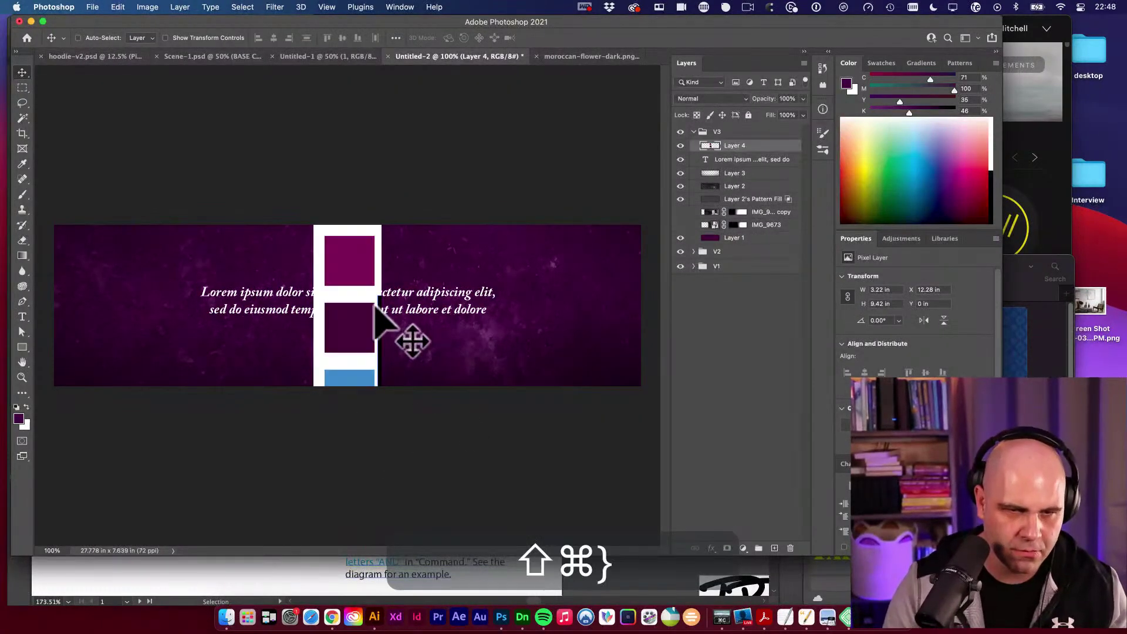
key("super+t")
left_click_drag(386, 223, 166, 270)
key("v")
key("v")
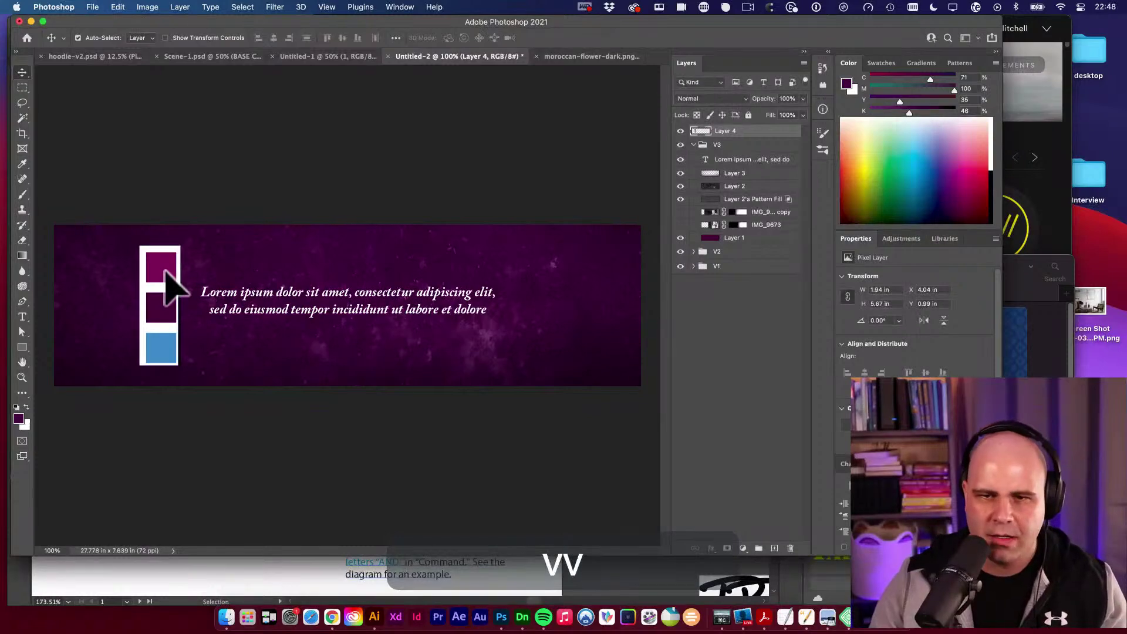
Sample the brand light blue, hide the swatch layer, and fill V3's Layer 1 with it.
key("i")
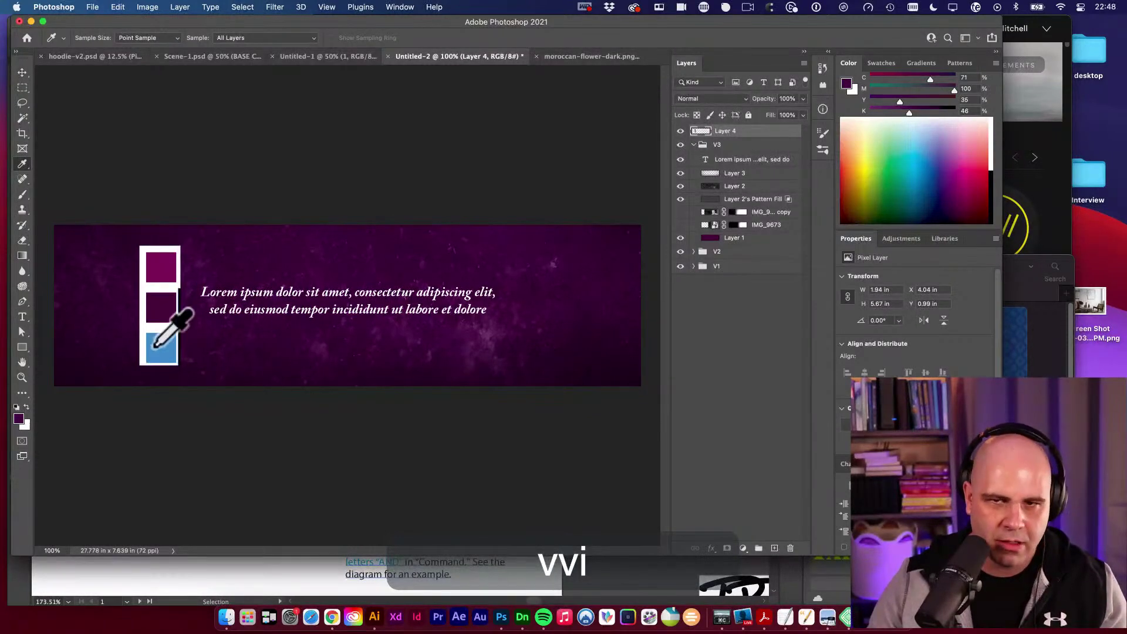
left_click(154, 343)
left_click(680, 131)
left_click(710, 238)
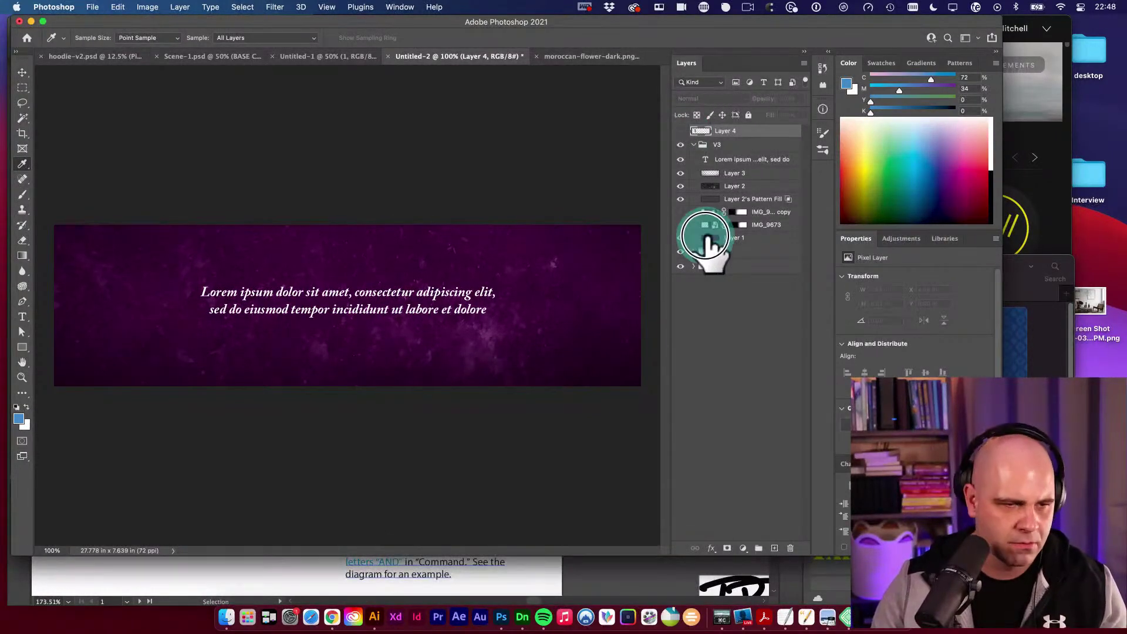
key("alt+BackSpace")
key("v")
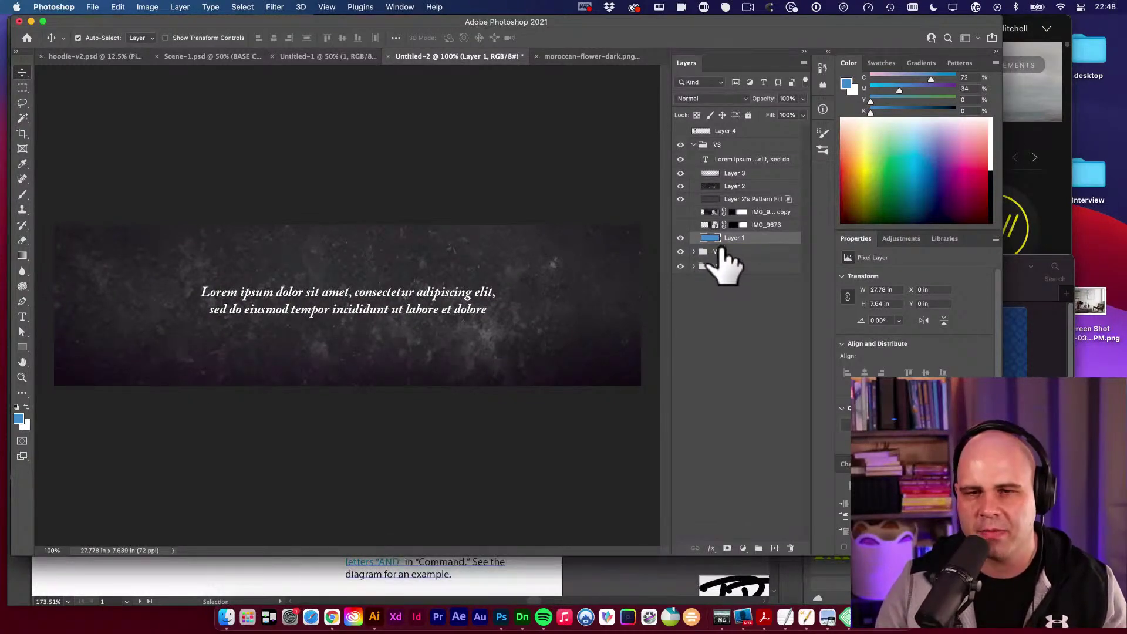
Set the texture's Pattern Fill layer to the Color Dodge blend mode.
left_click(746, 199)
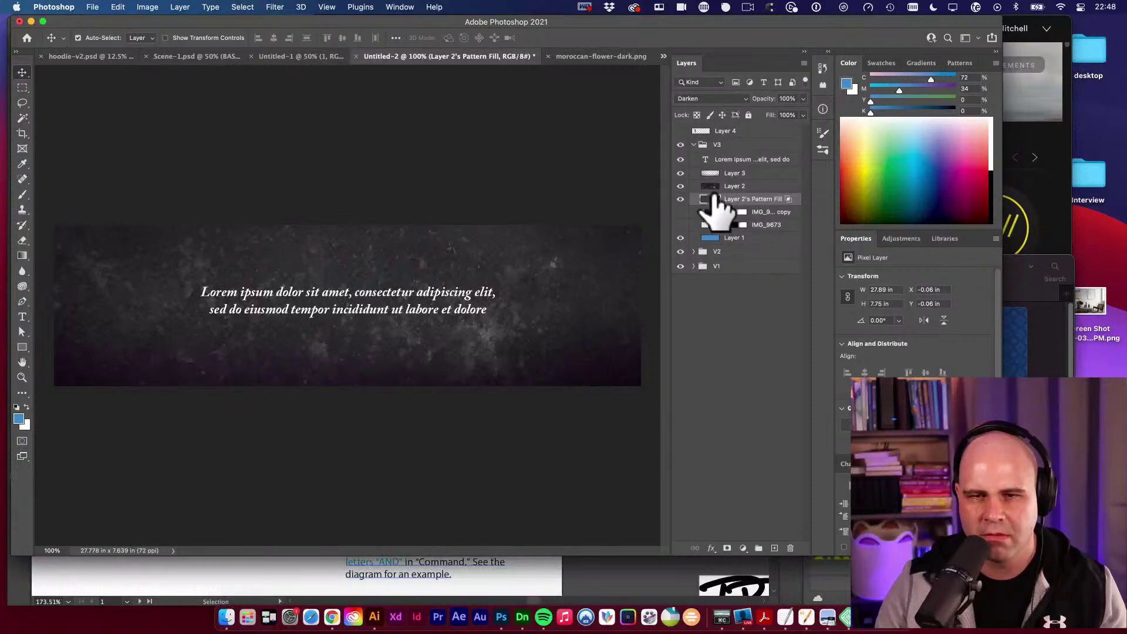
key("v")
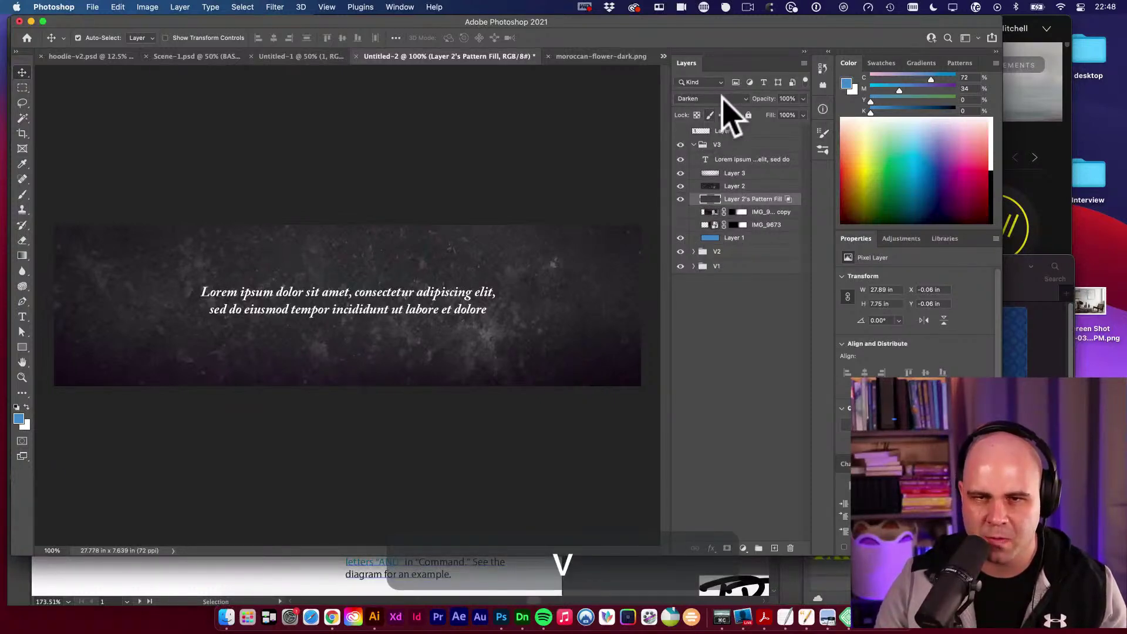
left_click(724, 98)
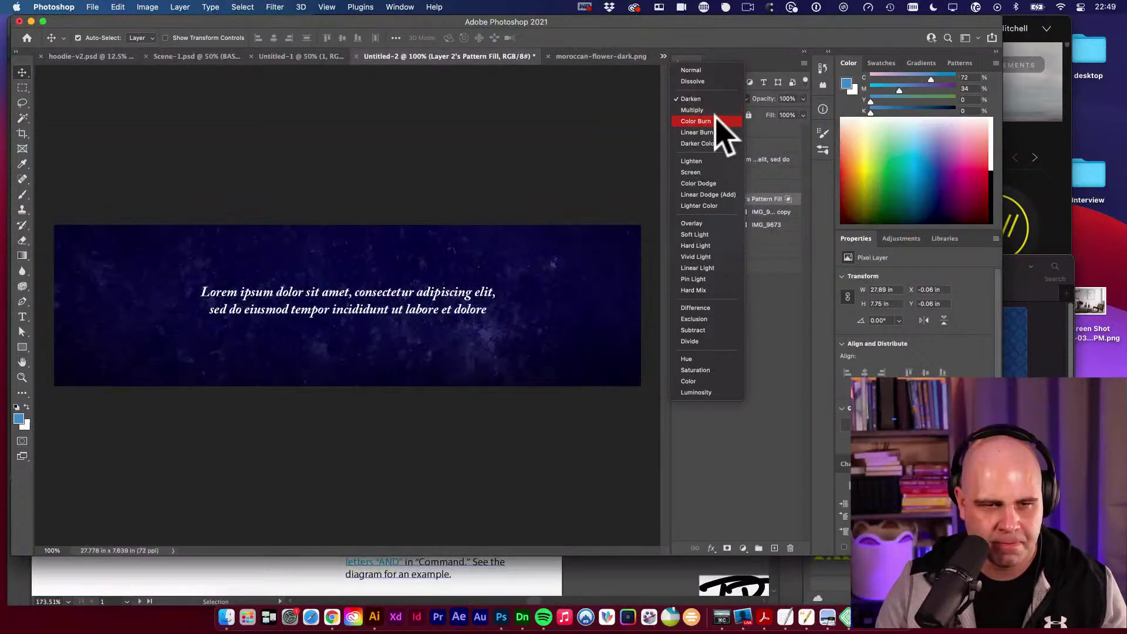
left_click(714, 183)
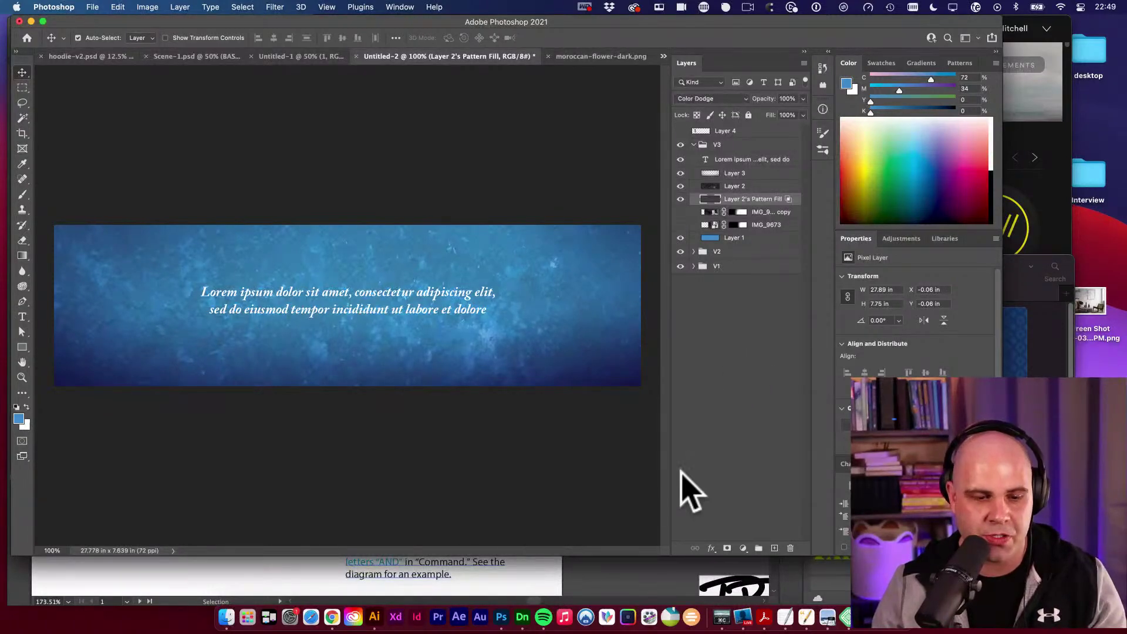
left_click(331, 616)
Load helix6precision.com in a new tab by typing 'hel' in the address bar.
key("super+t")
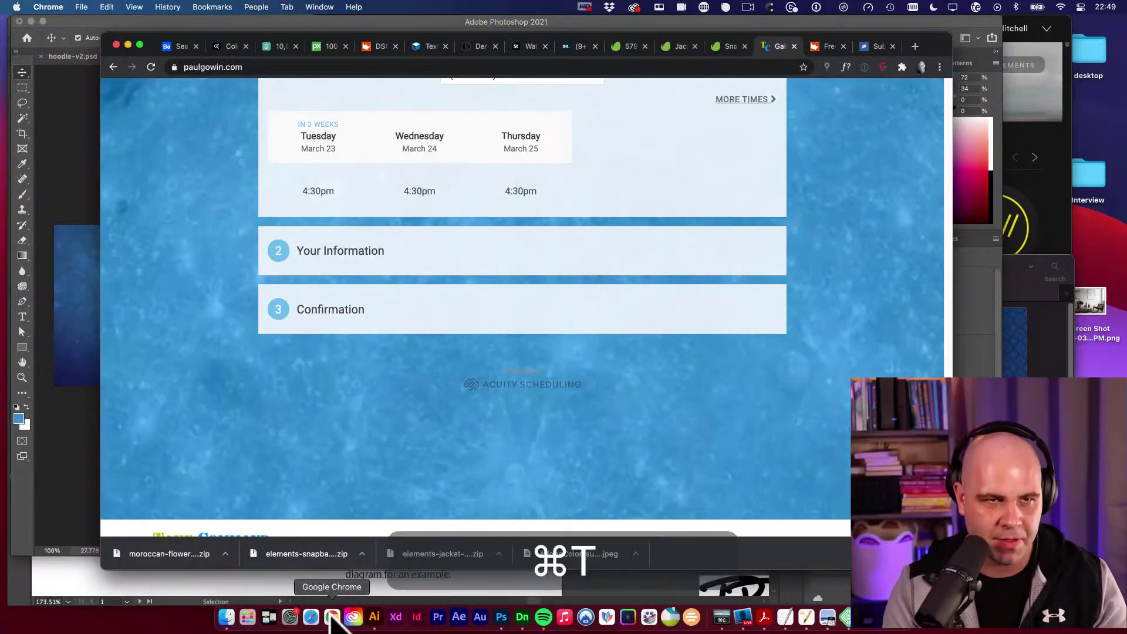
type("hel")
key("Return")
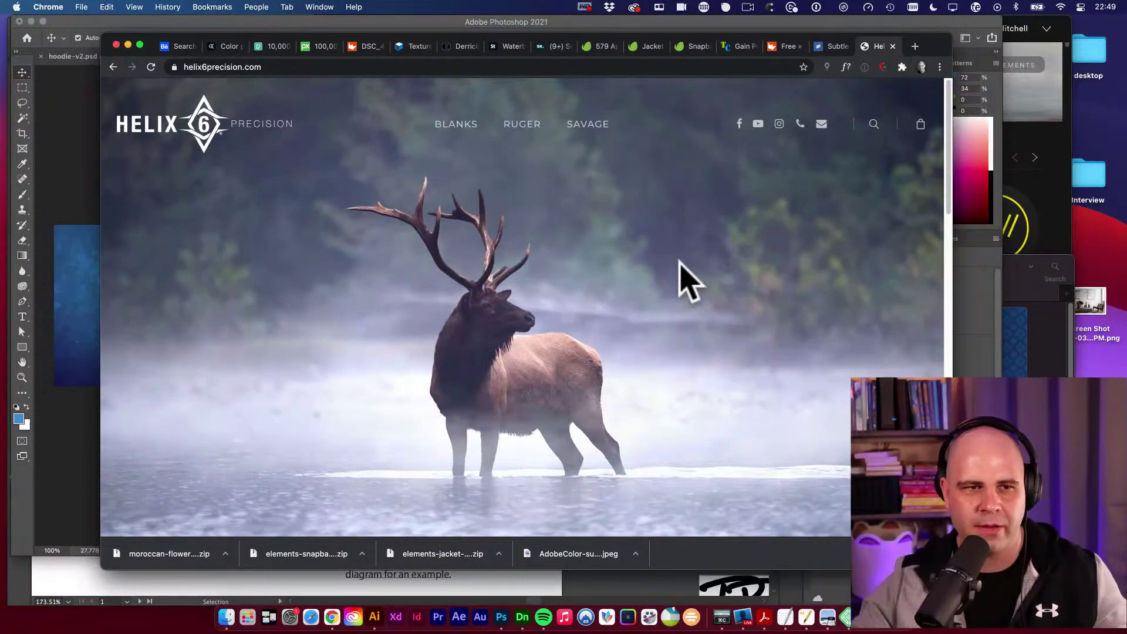
Scroll down and back up the Helix 6 Precision homepage, then return to Photoshop.
scroll(687, 282, "down", 4)
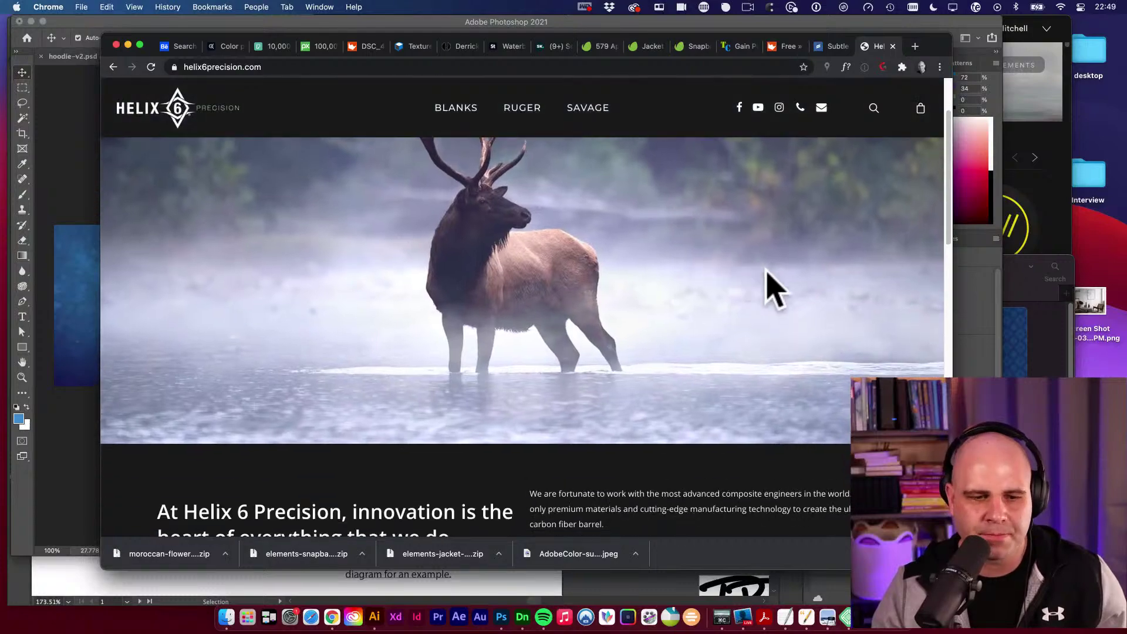
scroll(787, 276, "down", 10)
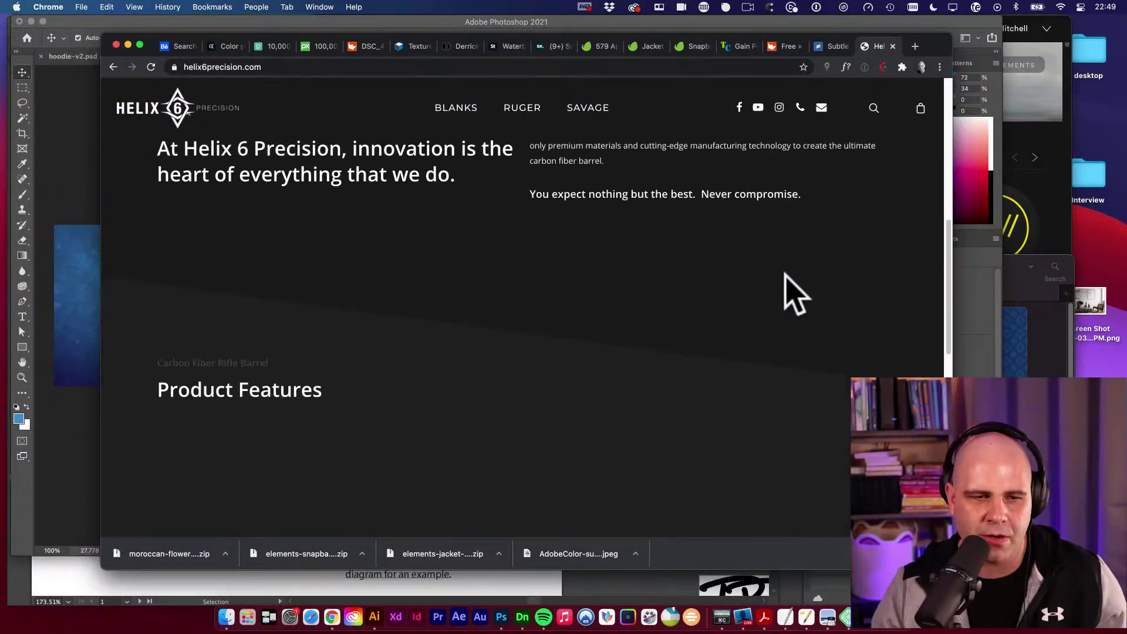
scroll(787, 294, "up", 15)
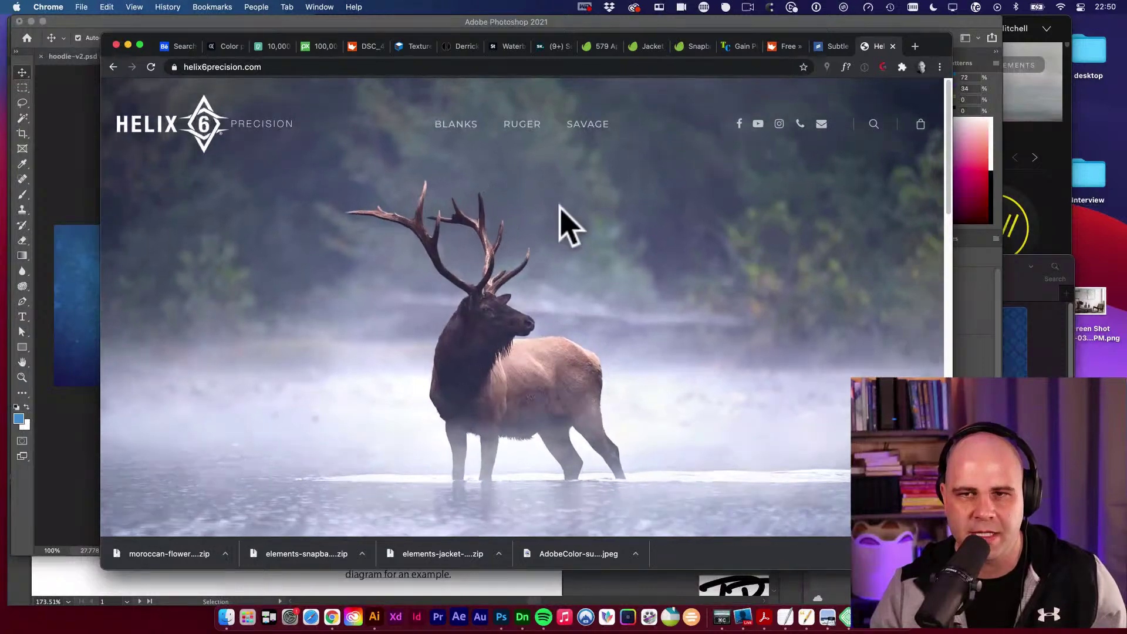
left_click(71, 223)
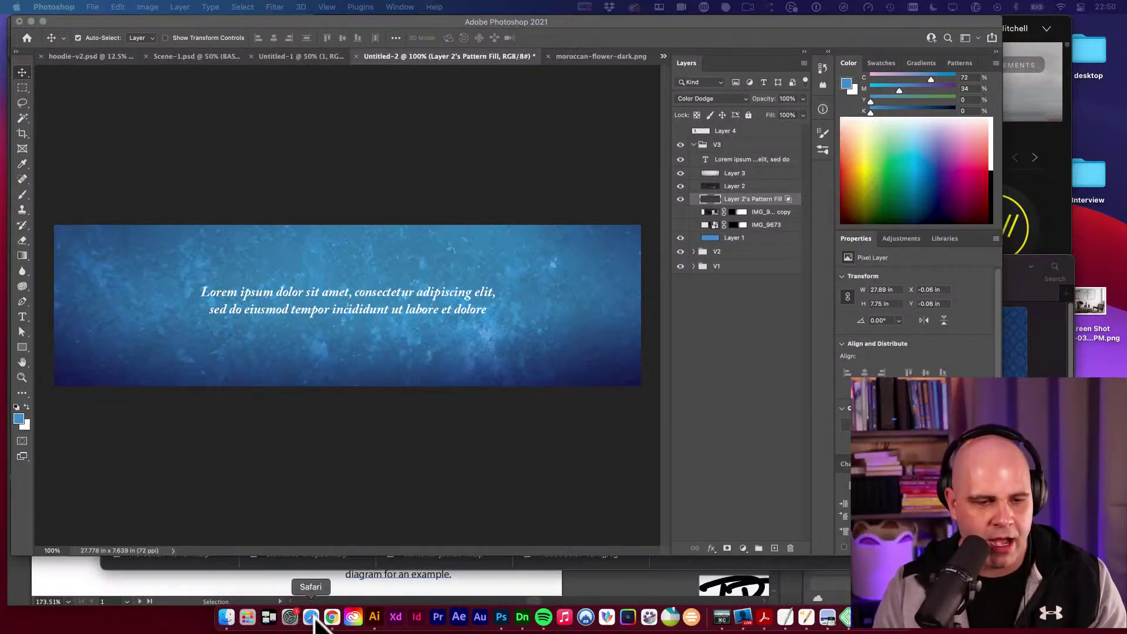
Load the presenter's personal website in a new Chrome tab and scroll to its newsletter form.
left_click(332, 618)
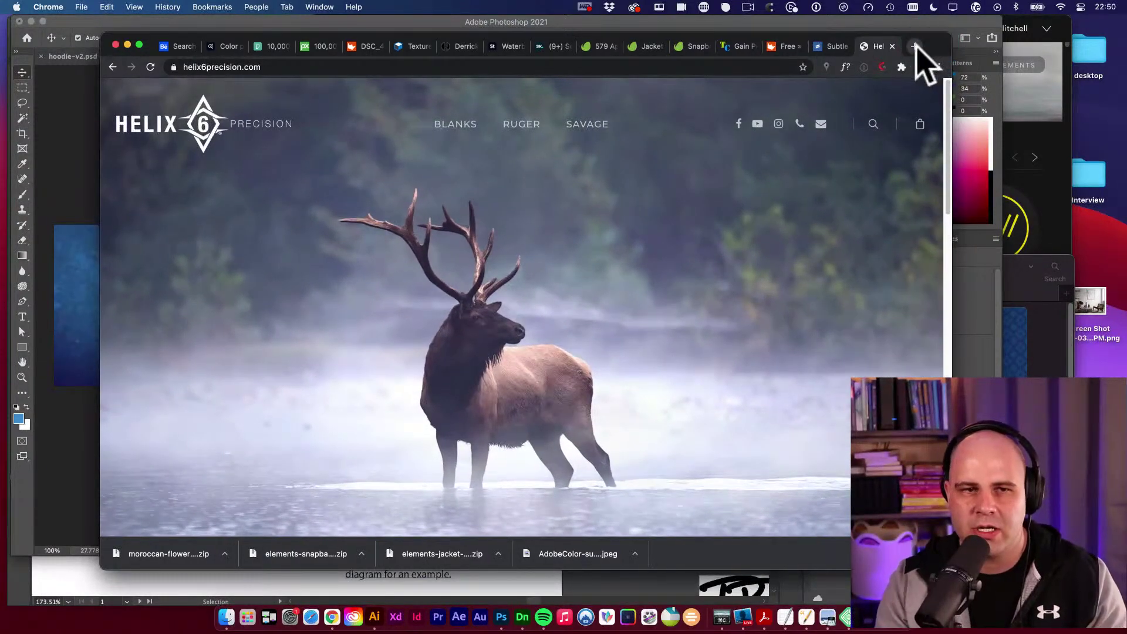
left_click(915, 46)
type("derr")
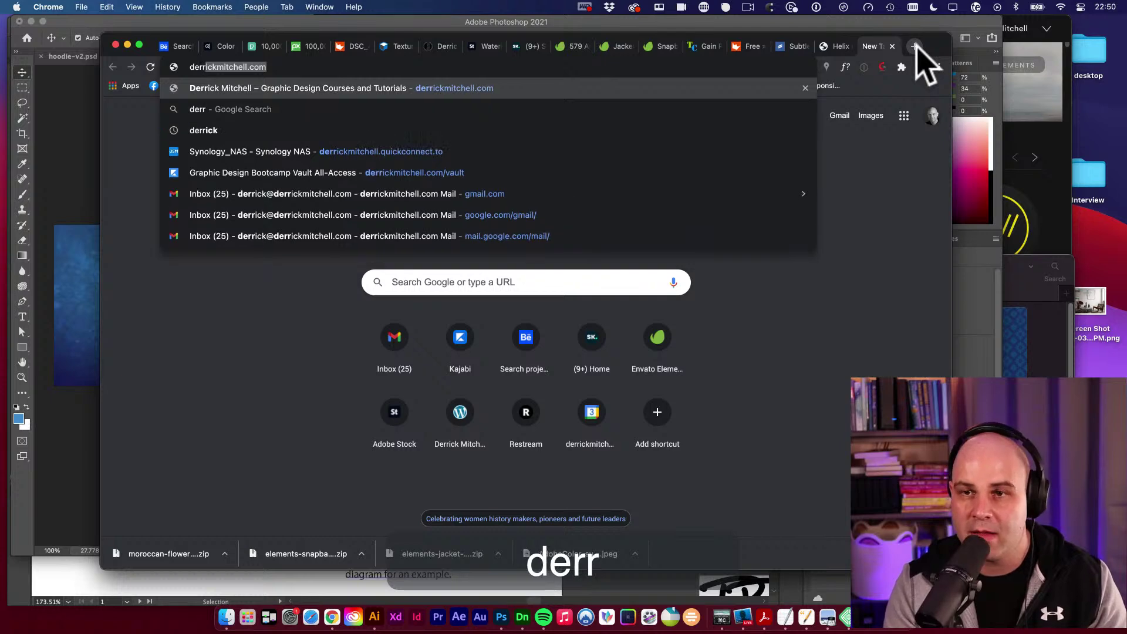
key("Return")
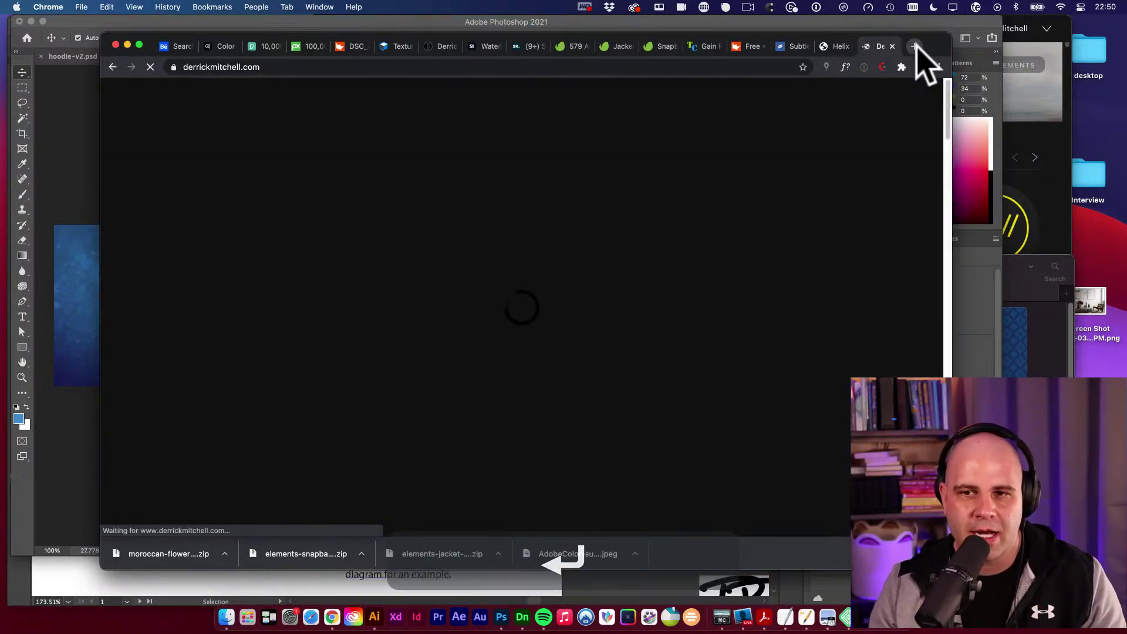
scroll(770, 279, "down", 20)
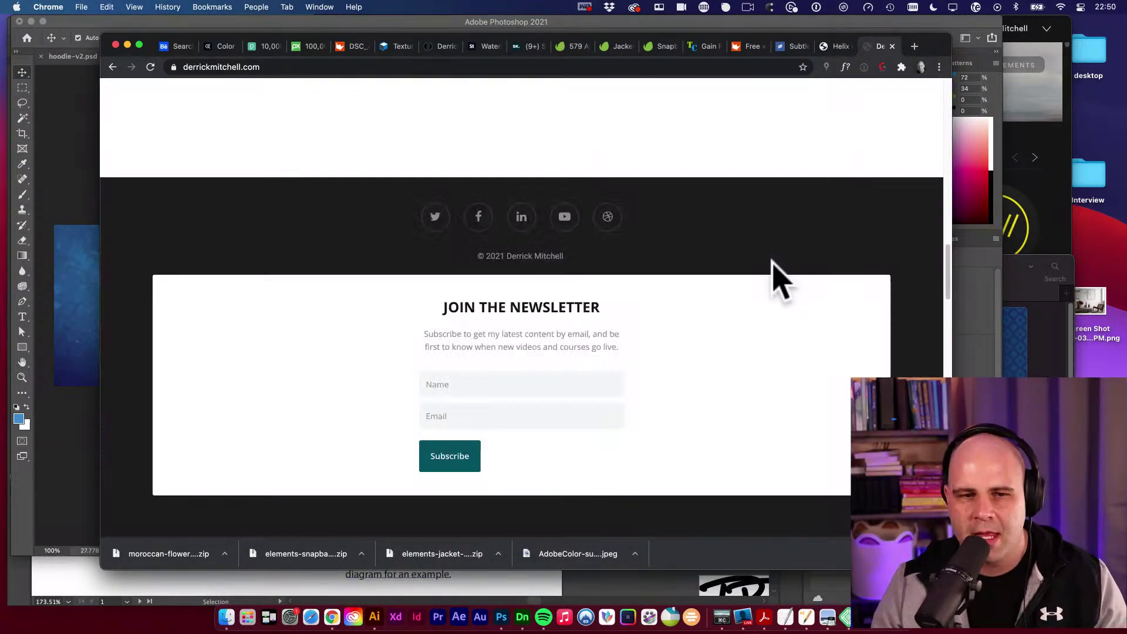
left_click(539, 385)
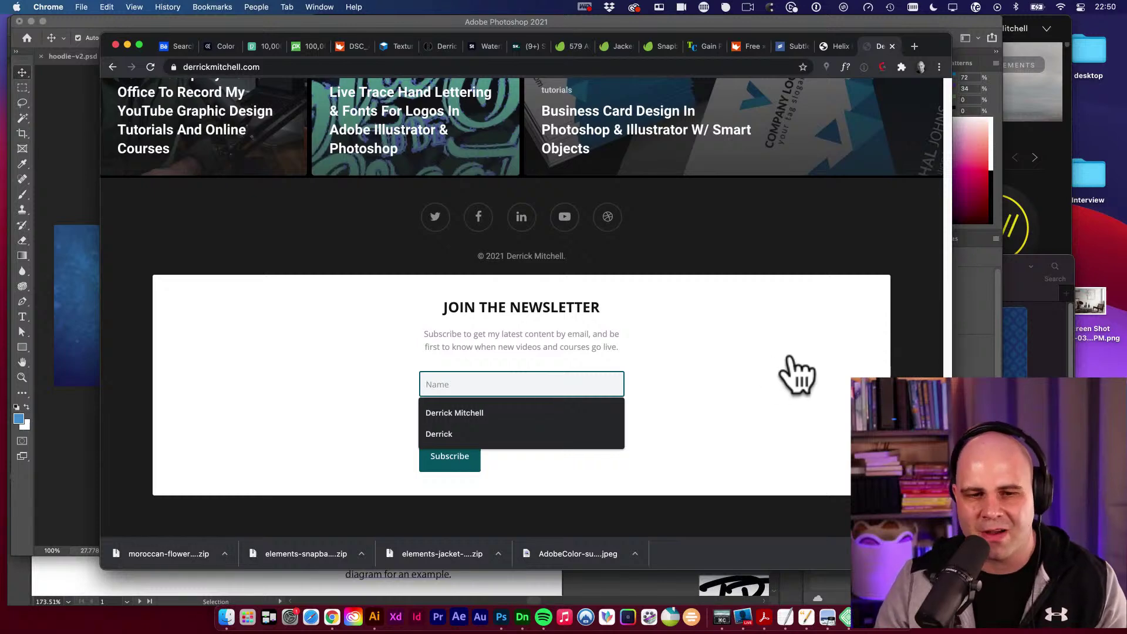
left_click(790, 372)
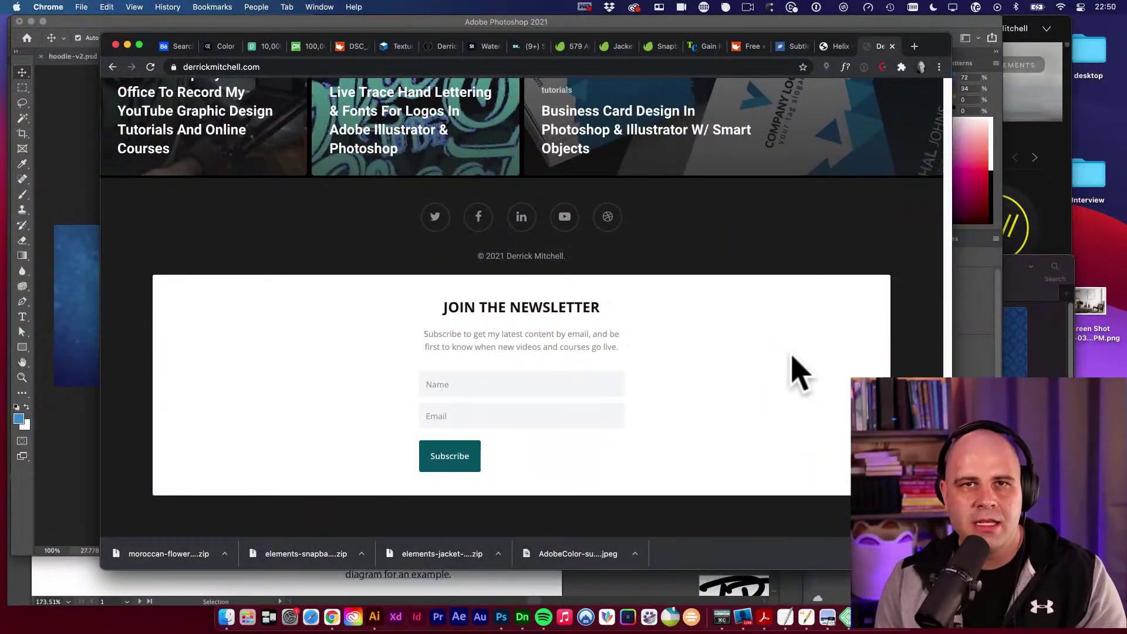